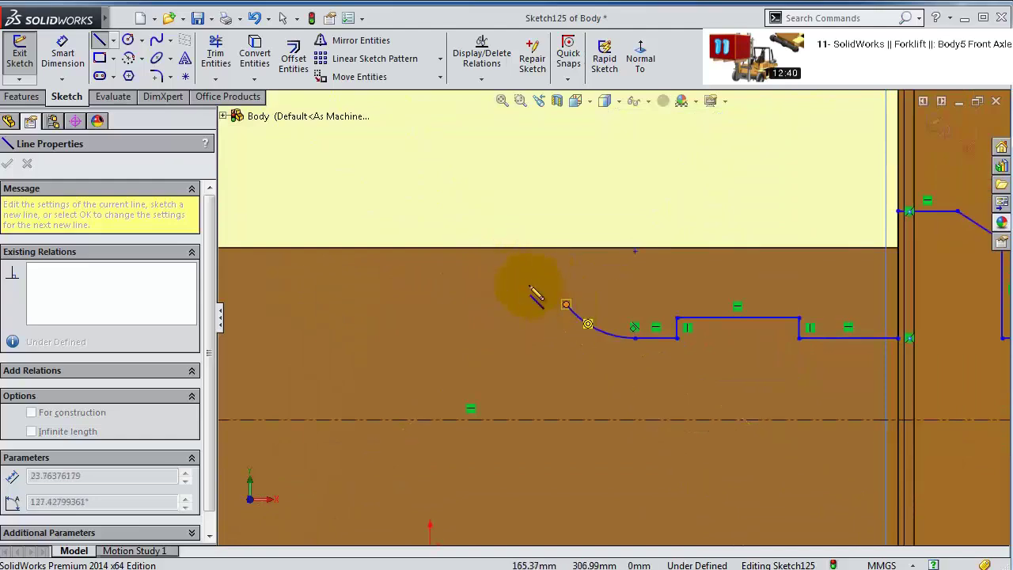
- Draw a tangent arc off the profile's left end
key("a")
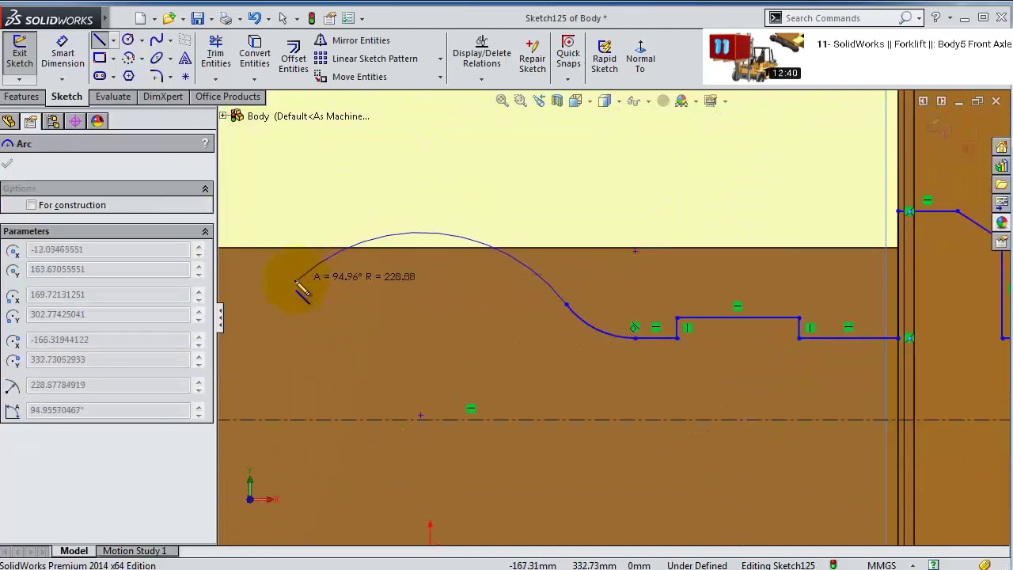
left_click(295, 304)
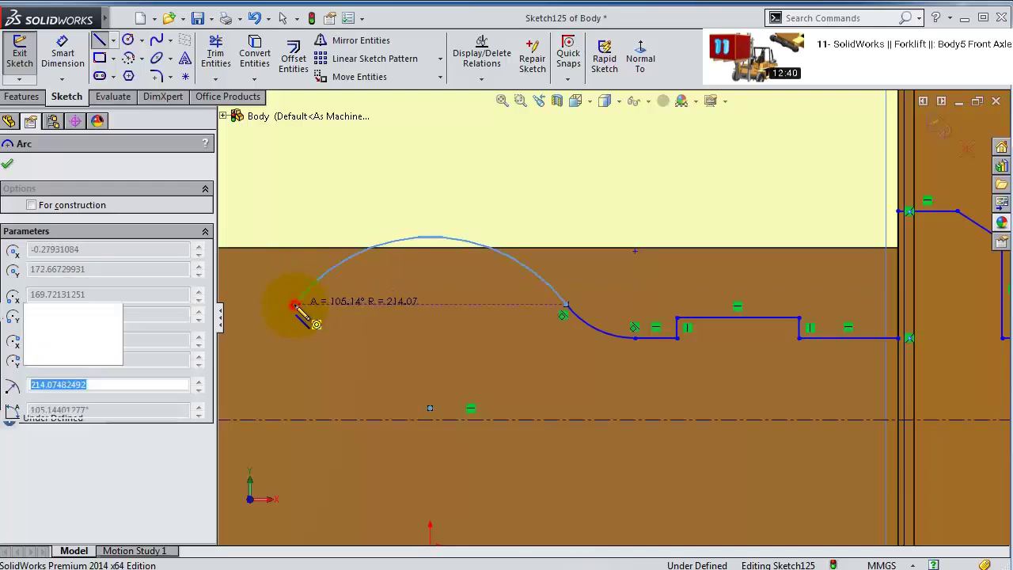
key("Escape")
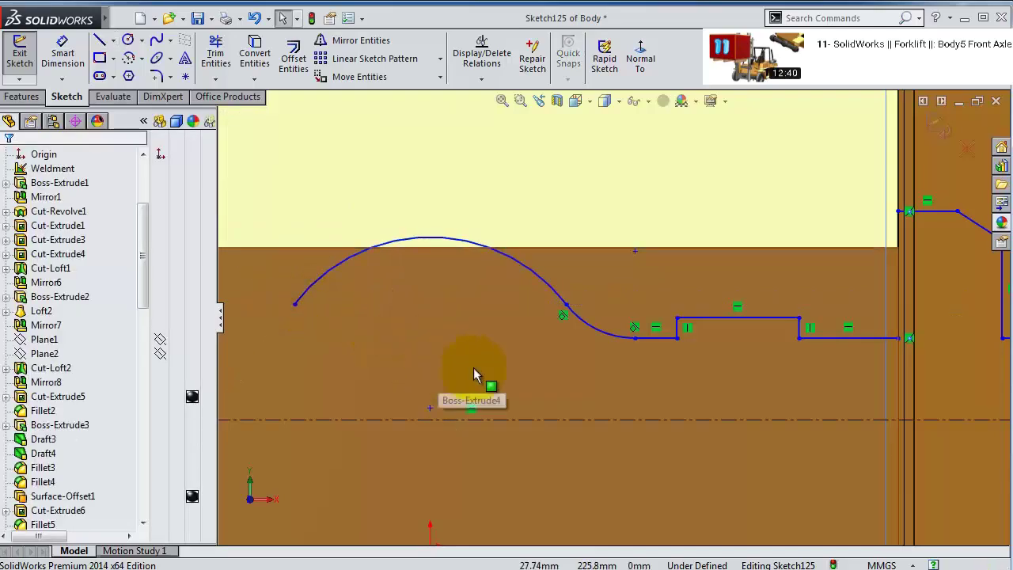
scroll(473, 372, "up", 2)
scroll(555, 389, "down", 2)
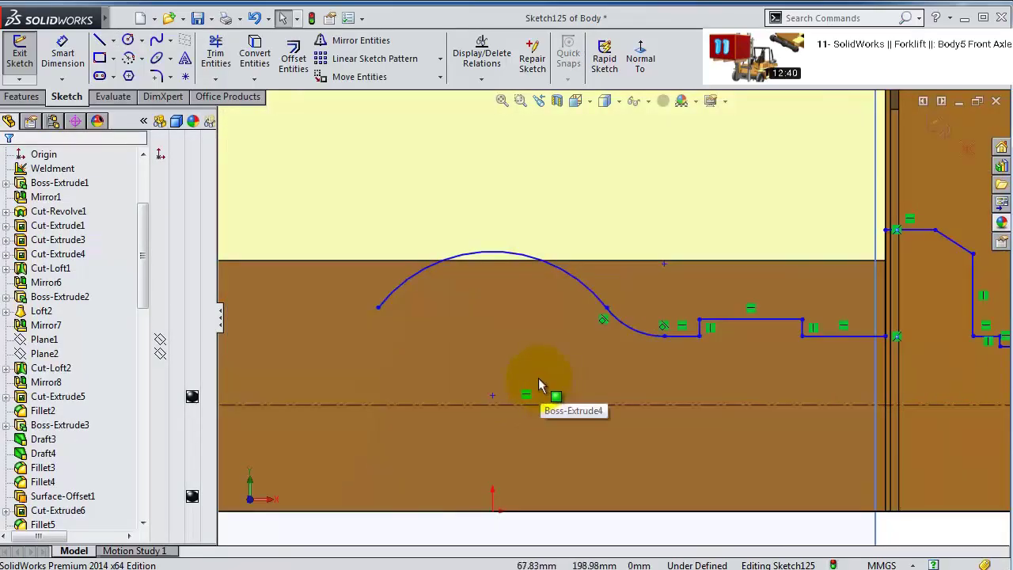
- Make the arc's centre point vertical with the origin
left_click(492, 395)
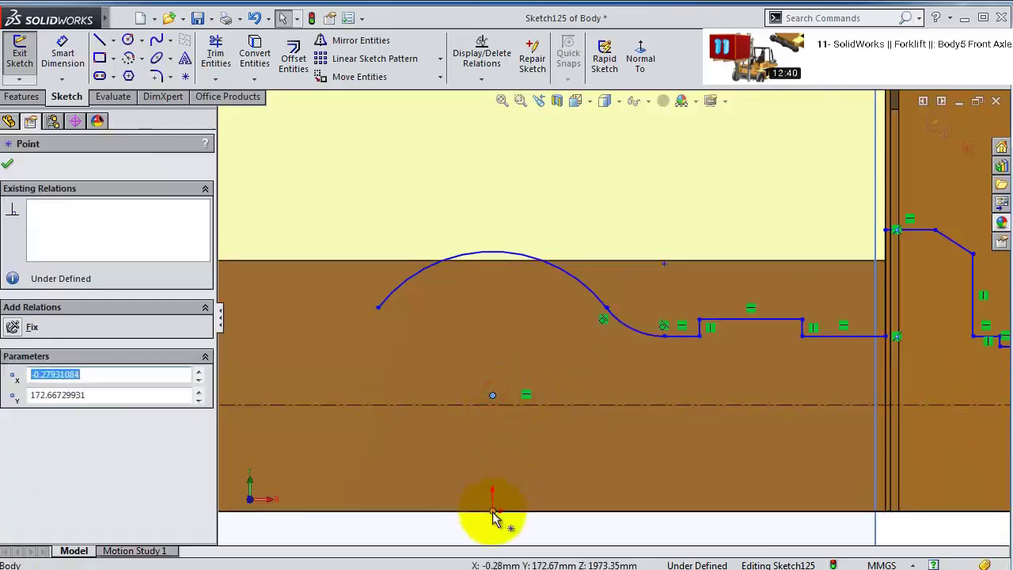
left_click(492, 511, "ctrl")
left_click(553, 448)
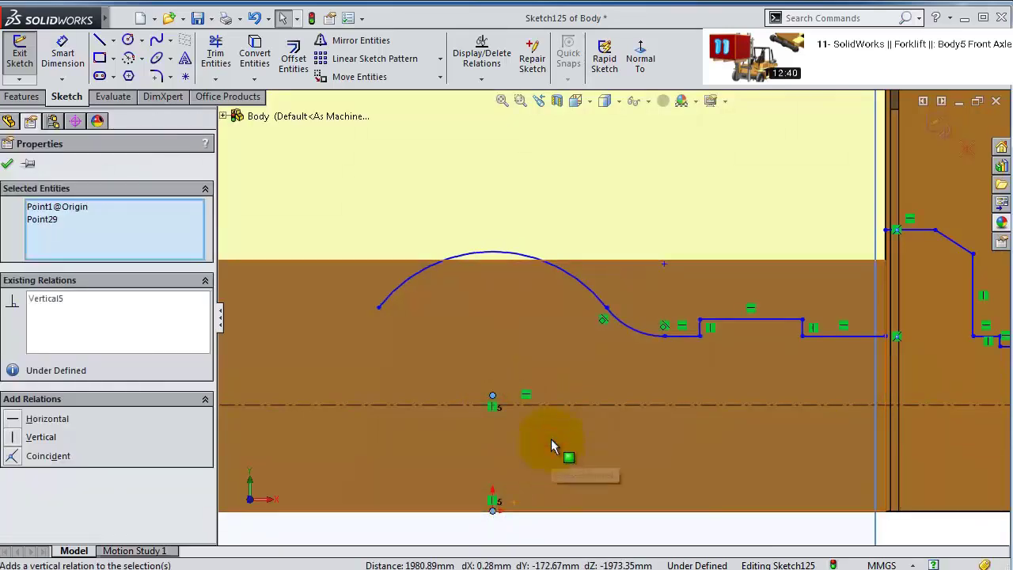
left_click(515, 340)
scroll(744, 332, "up", 4)
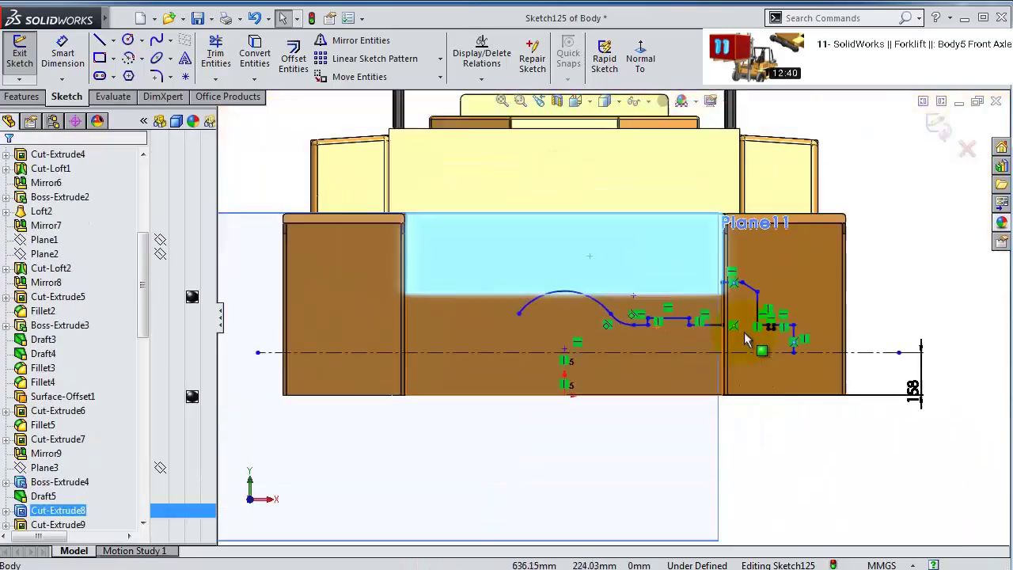
scroll(764, 316, "down", 3)
scroll(733, 280, "down", 4)
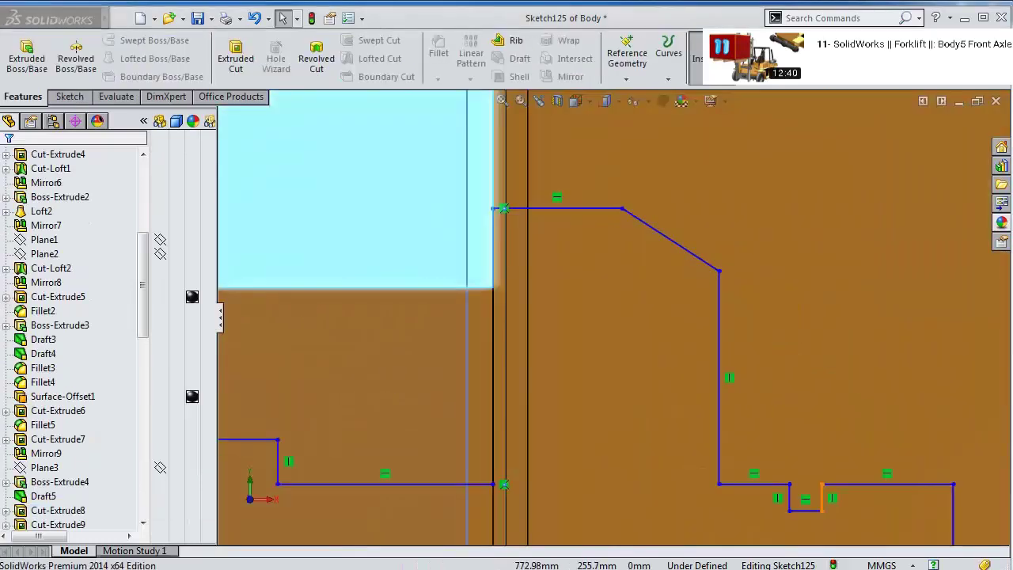
- Delete the vertical line beside Plane11 and drag the lower edge and top corner right
left_click(493, 233)
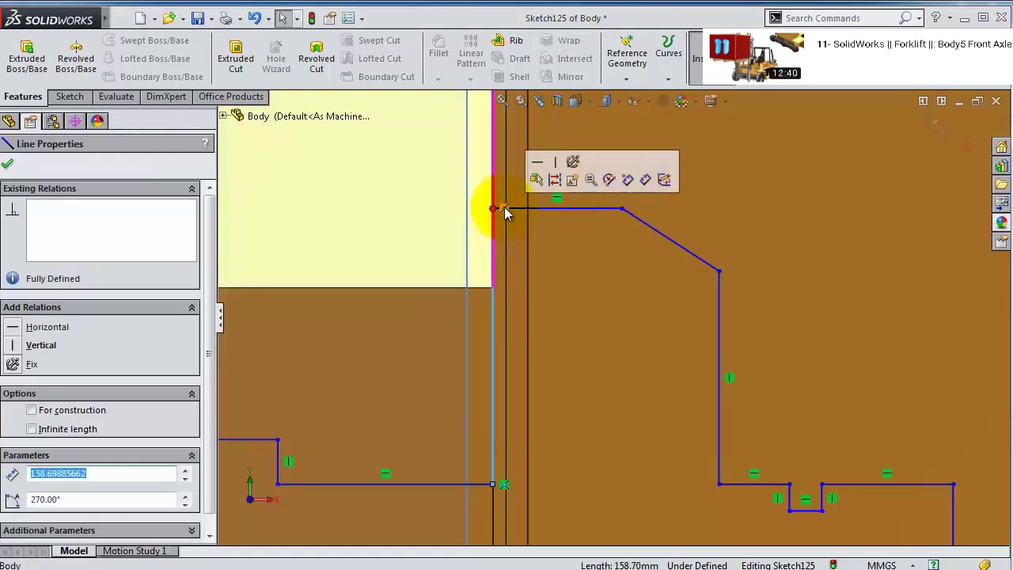
key("Delete")
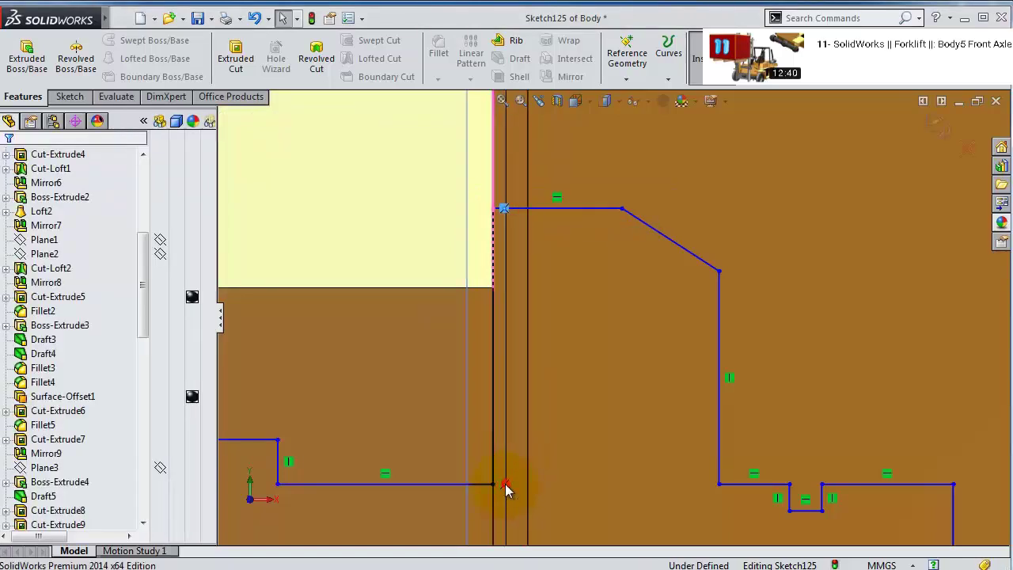
left_click(504, 485)
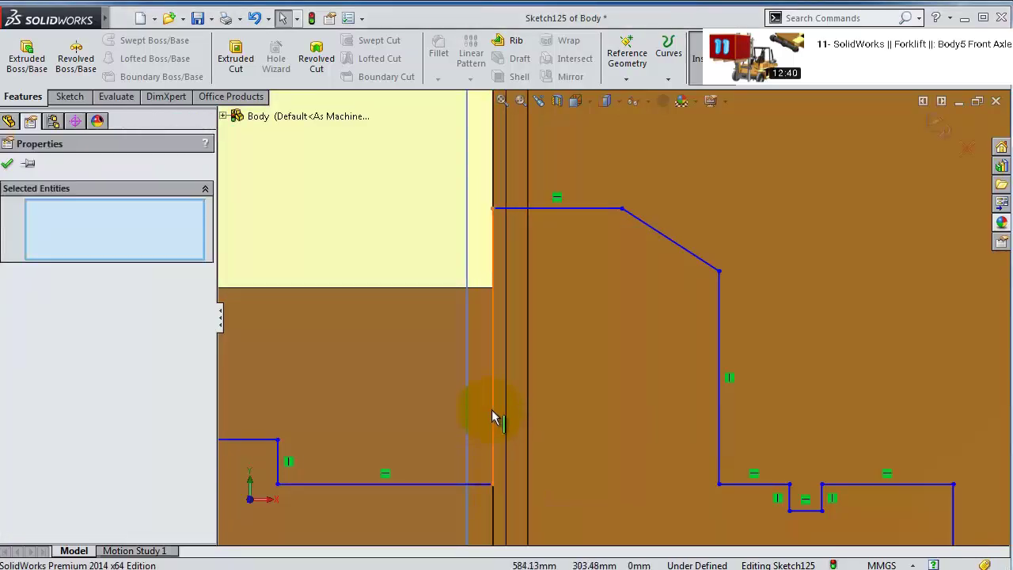
left_click_drag(491, 412, 561, 414)
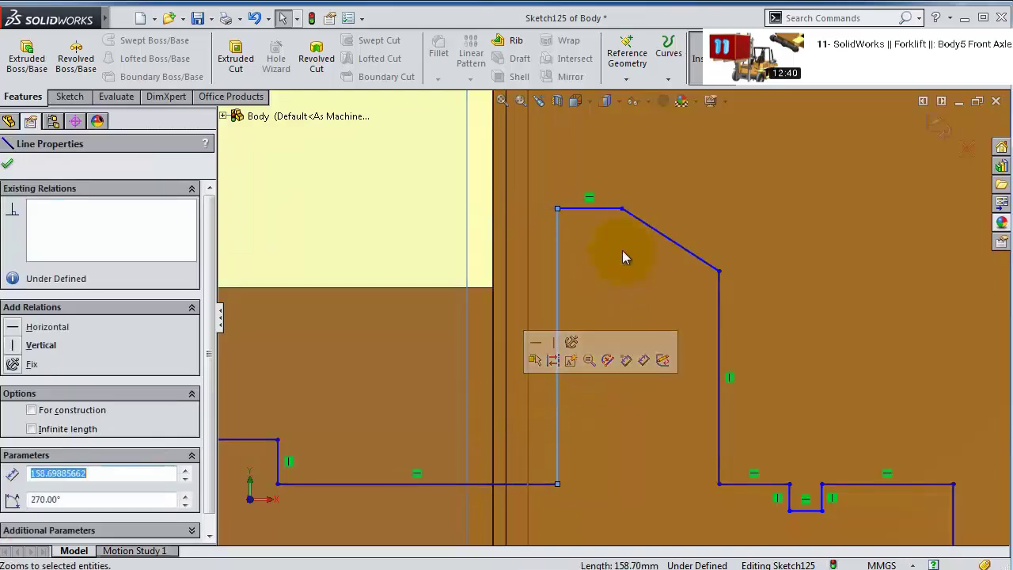
left_click_drag(623, 209, 670, 226)
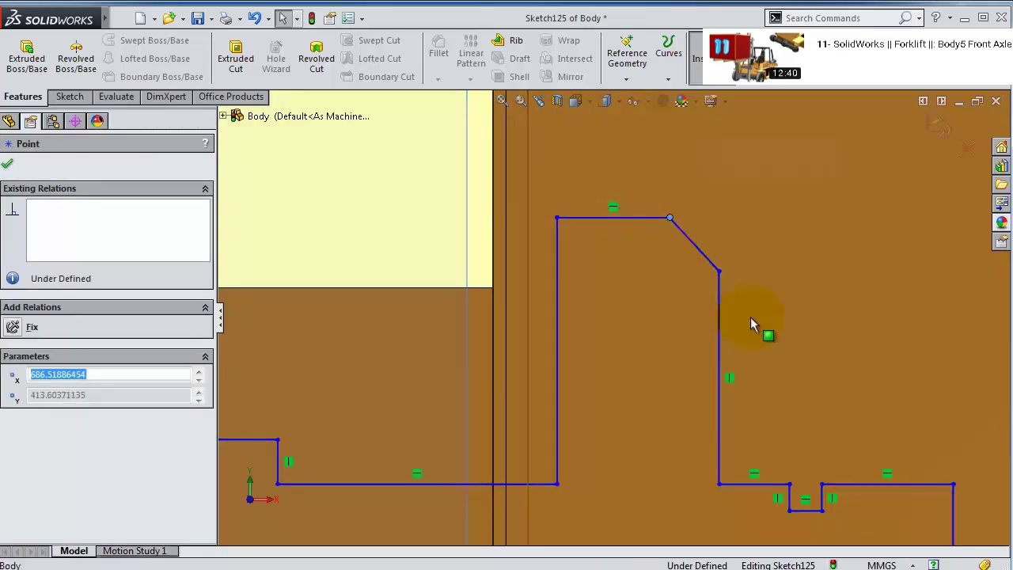
scroll(791, 412, "up", 2)
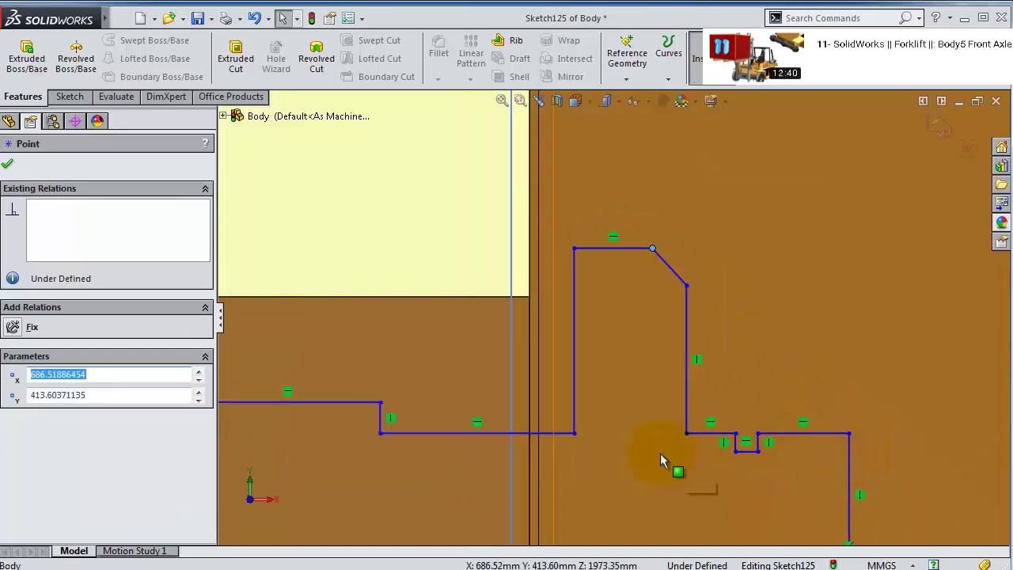
scroll(554, 435, "up", 1)
scroll(507, 387, "down", 2)
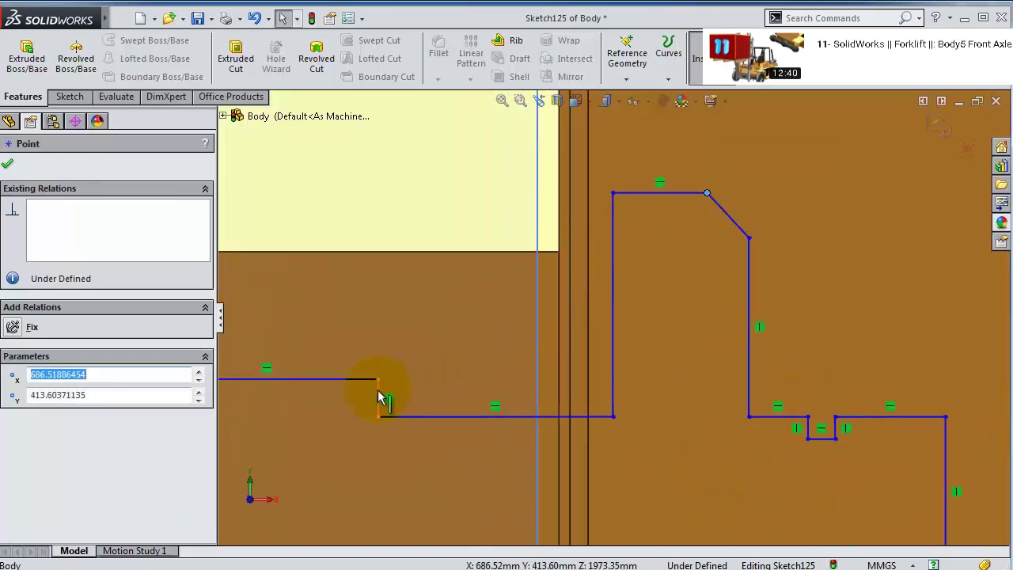
- Stretch the short step line right to Plane11 to reconnect the profile
left_click_drag(378, 398, 463, 392)
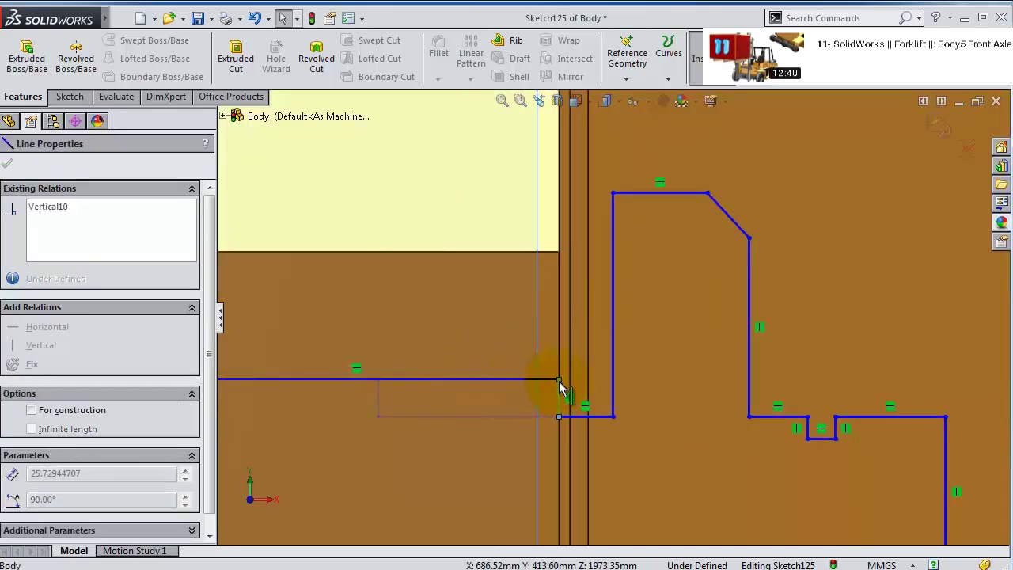
left_click_drag(558, 388, 558, 390)
scroll(506, 400, "up", 2)
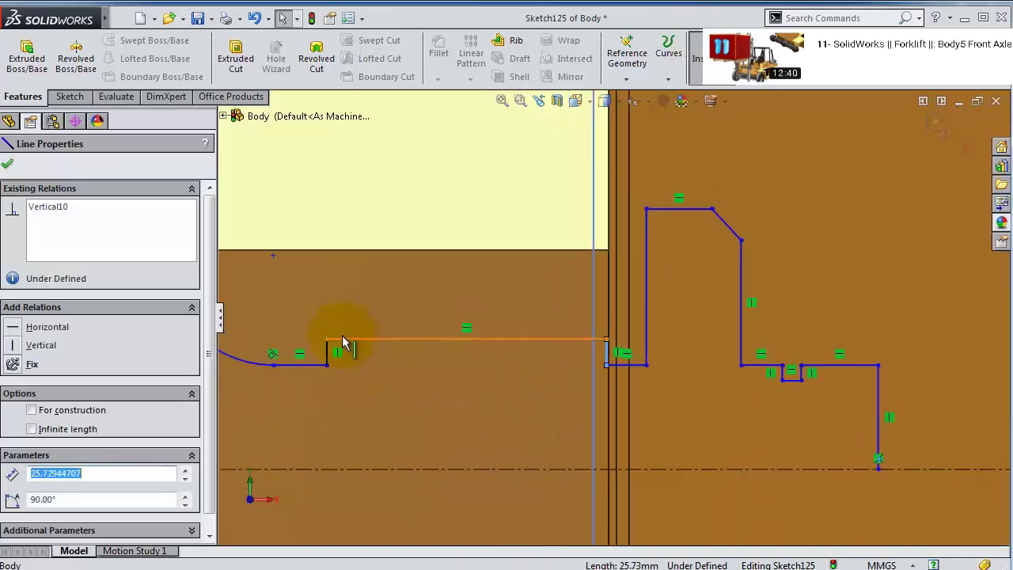
mouse_move(330, 356)
left_mouse_down()
mouse_move(552, 362)
mouse_move(543, 363)
left_mouse_up()
scroll(612, 316, "up", 3)
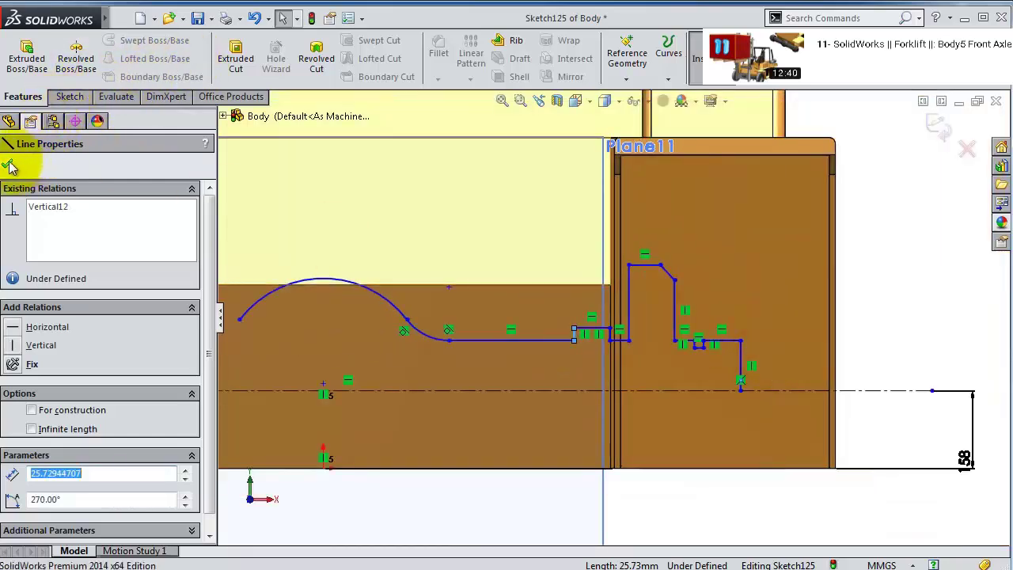
left_click(9, 120)
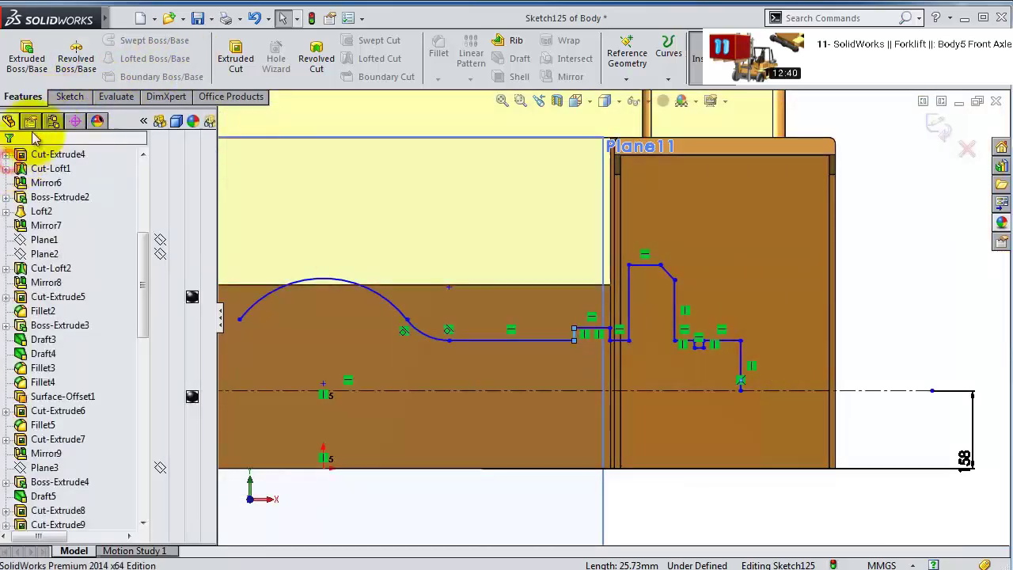
- Dimension the right-end vertical line to 100 mm and the short top line to 10 mm
left_click(69, 96)
left_click(63, 53)
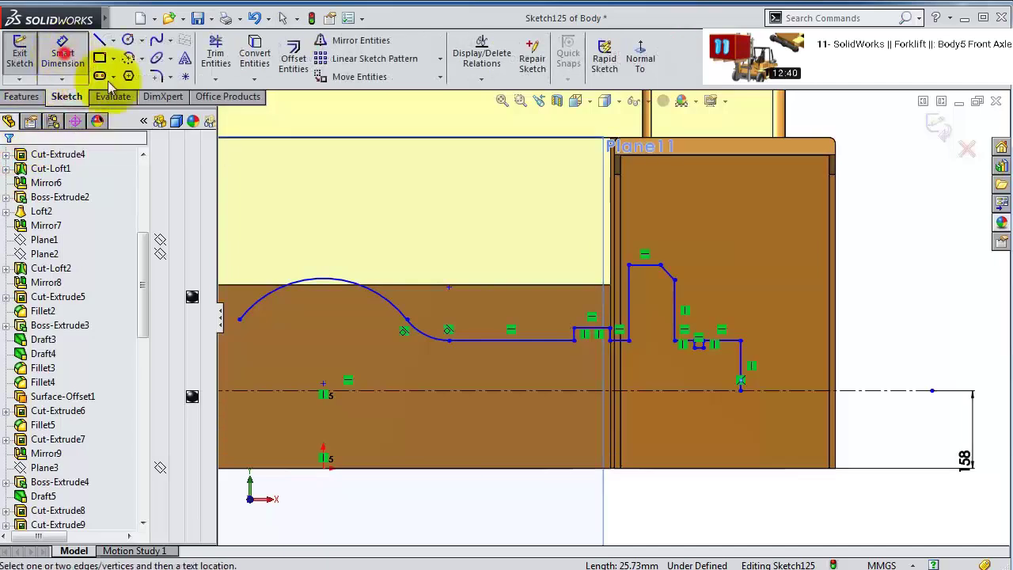
left_click(742, 366)
left_click(781, 351)
type("1")
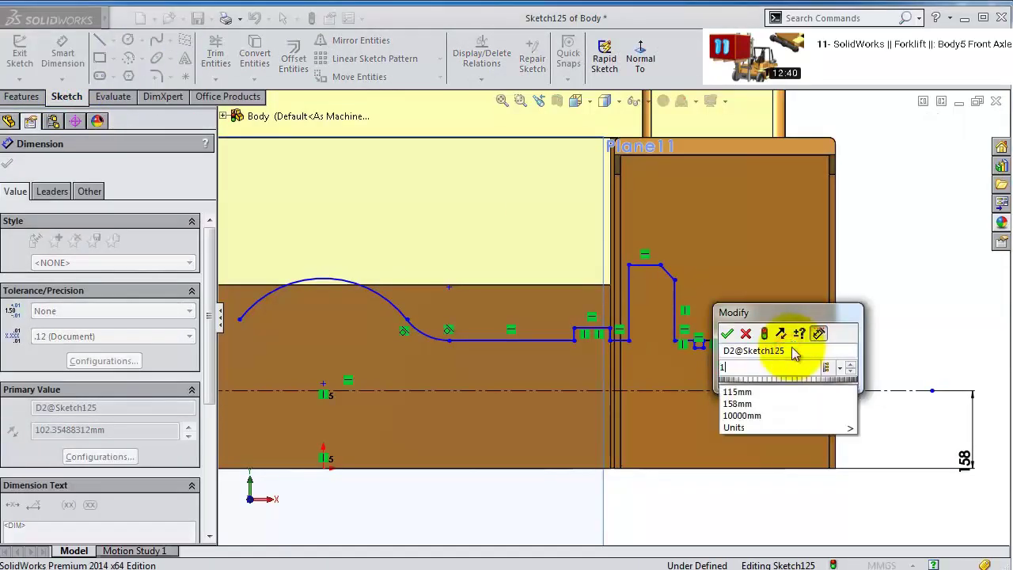
type("00")
key("Return")
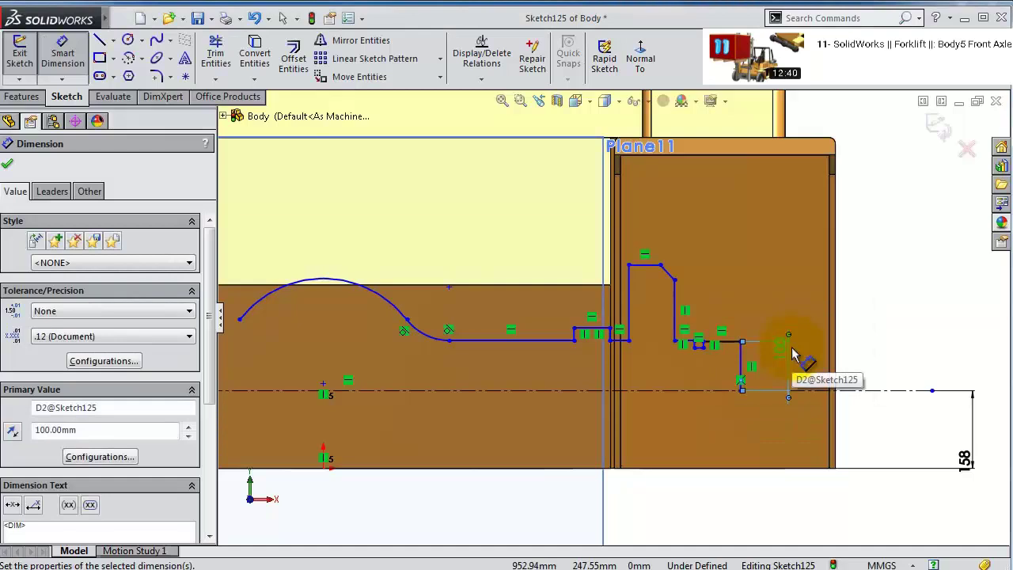
scroll(793, 296, "down", 5)
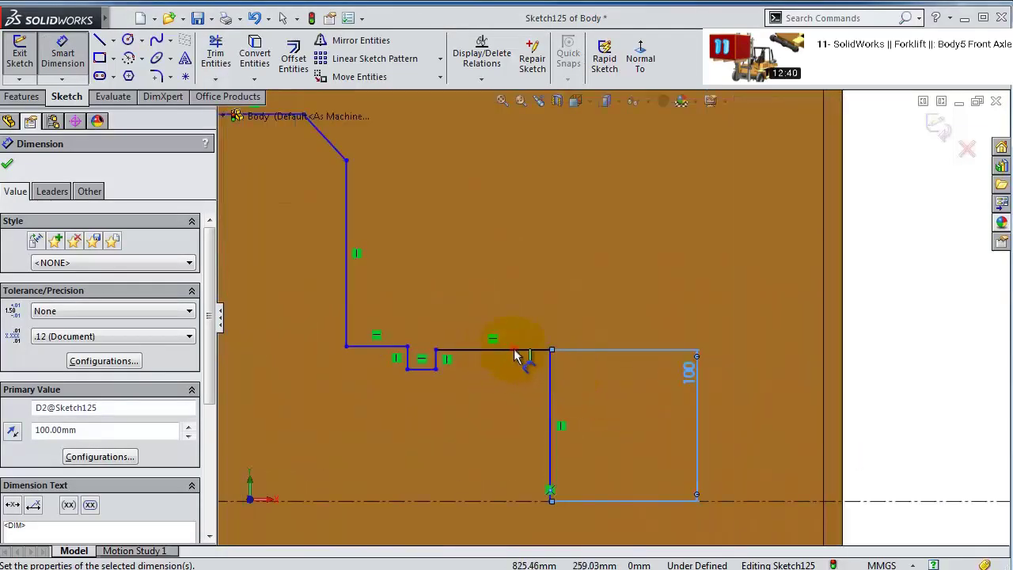
left_click(515, 350)
left_click(515, 317)
type("10")
key("Return")
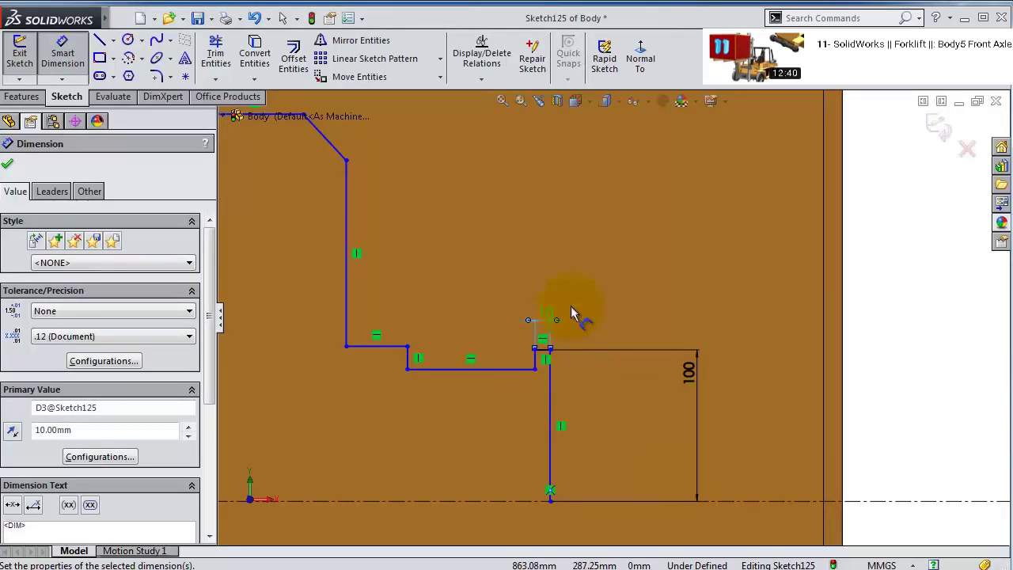
- Add a 2 mm gap dimension between the step's two vertical lines
scroll(574, 317, "down", 2)
scroll(520, 402, "down", 1)
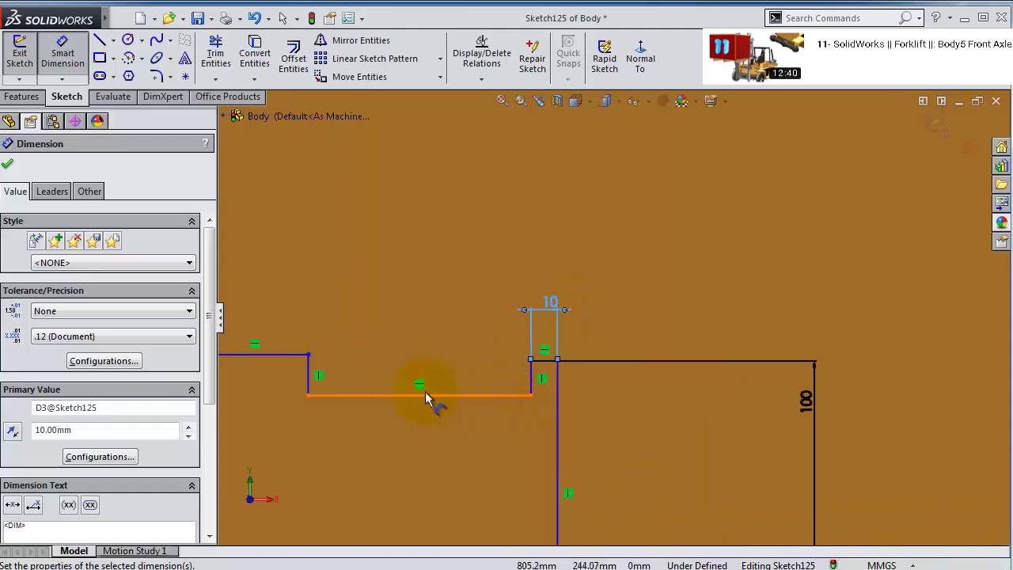
scroll(425, 397, "down", 1)
left_click(273, 356)
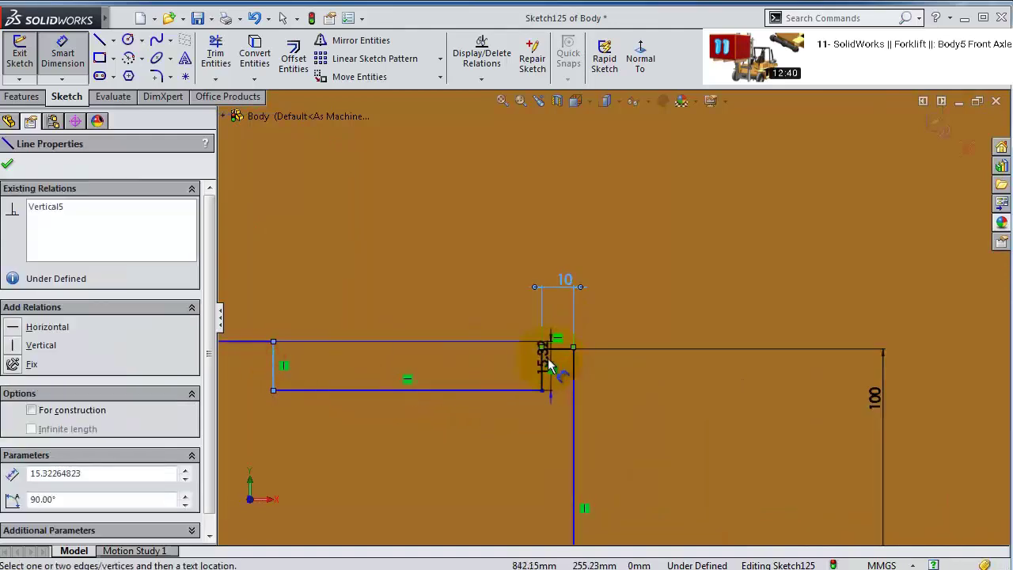
left_click(543, 358)
left_click(505, 333)
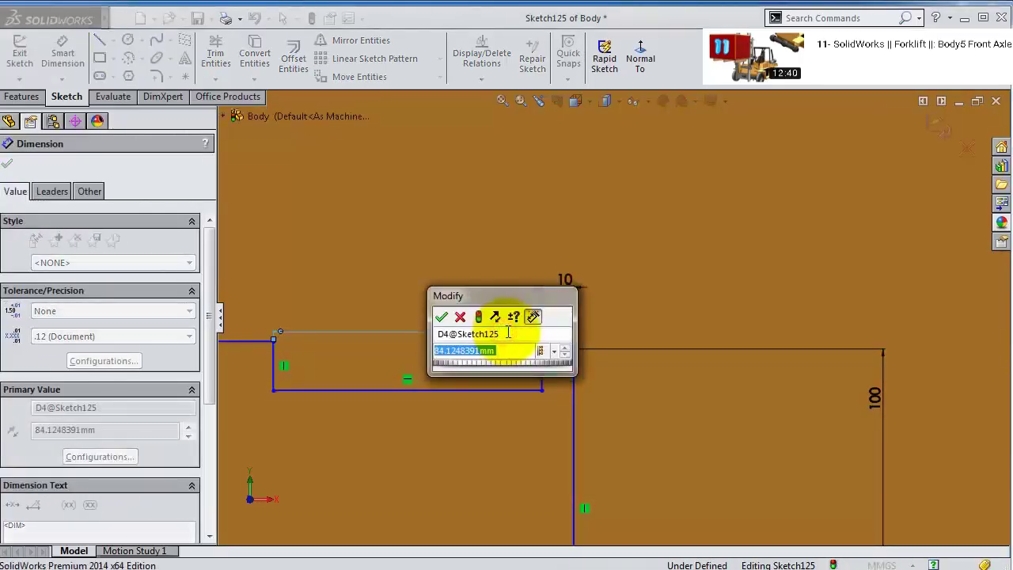
type("2")
key("Return")
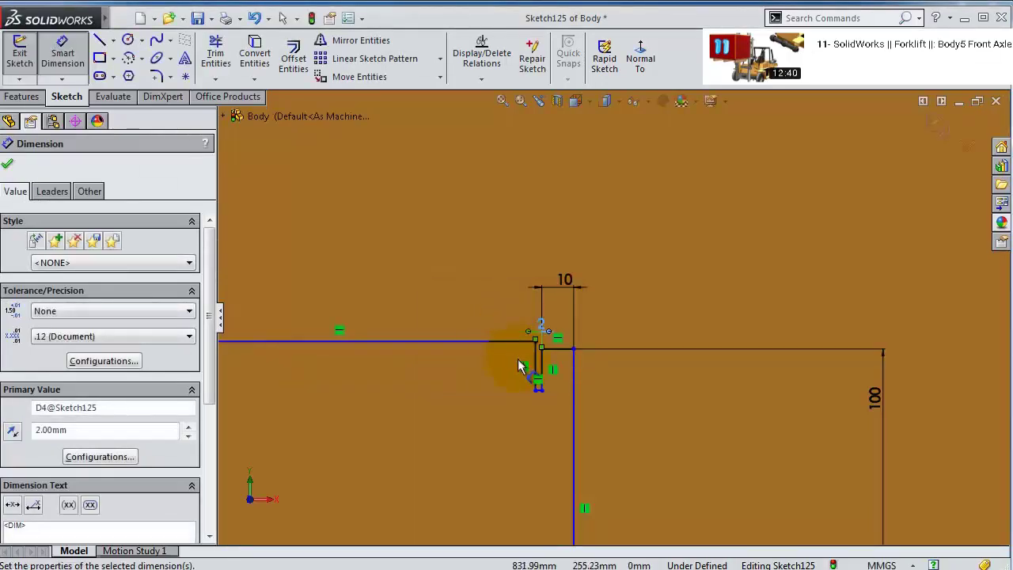
key("Escape")
key("Escape")
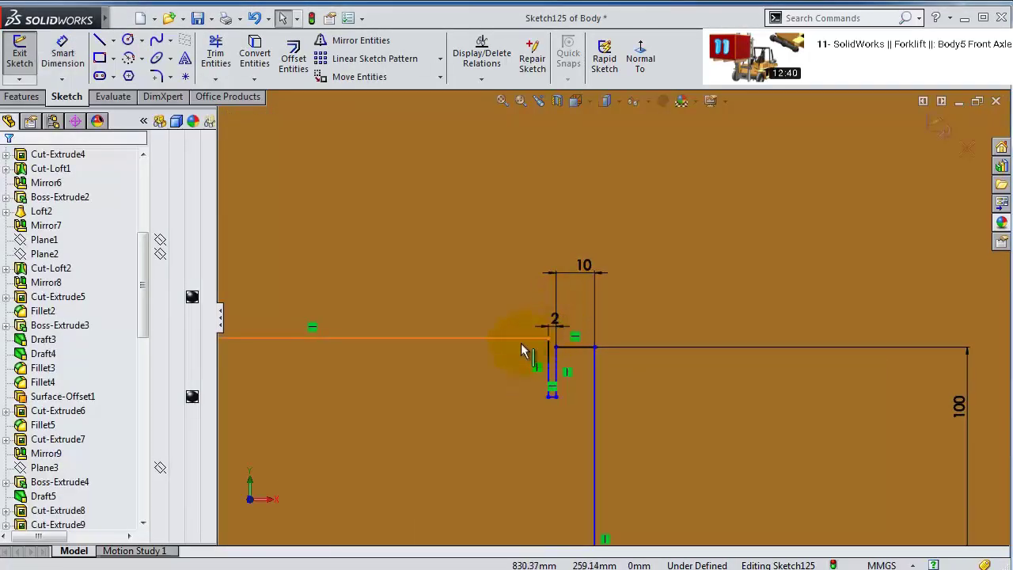
- Make the long and short horizontal lines of the step collinear
left_click(524, 338)
left_click(585, 353, "ctrl")
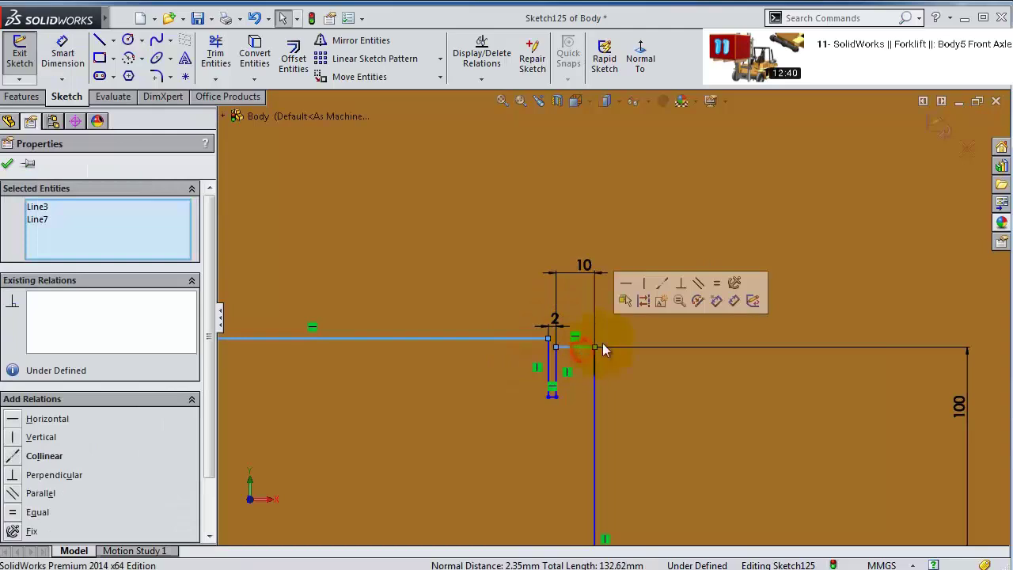
left_click(662, 283)
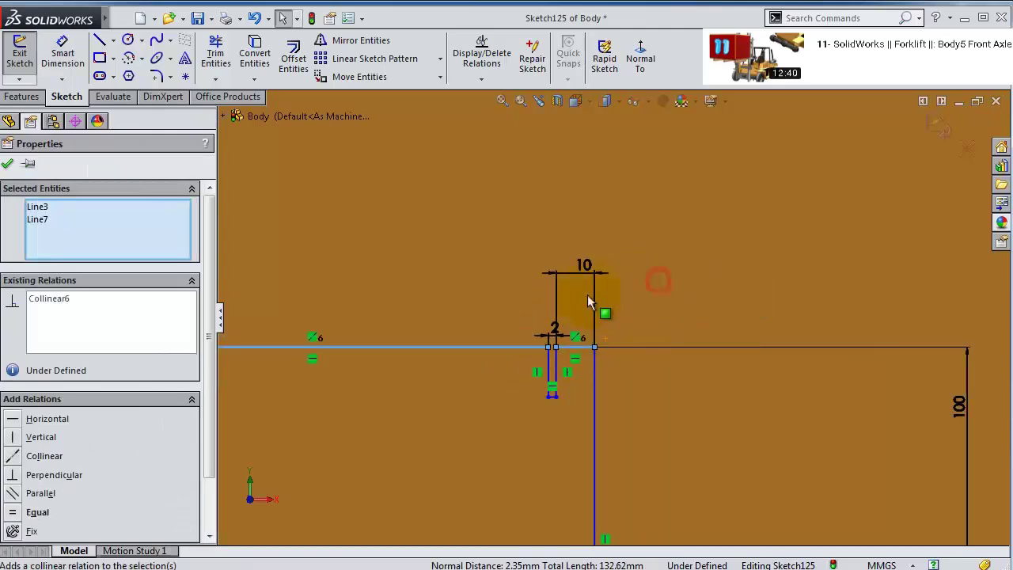
left_click(464, 303)
scroll(521, 243, "up", 2)
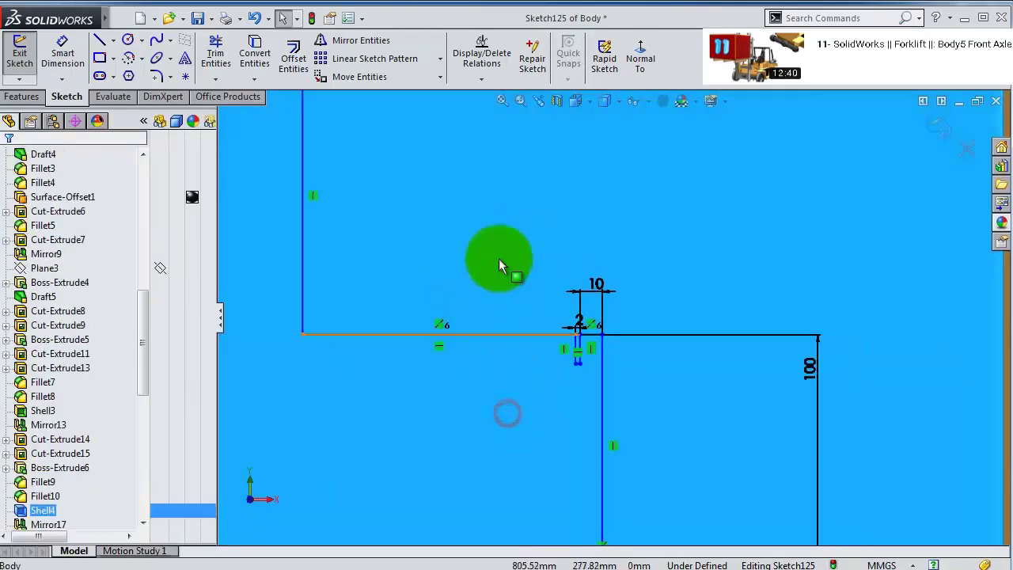
scroll(467, 260, "up", 4)
left_click(464, 208)
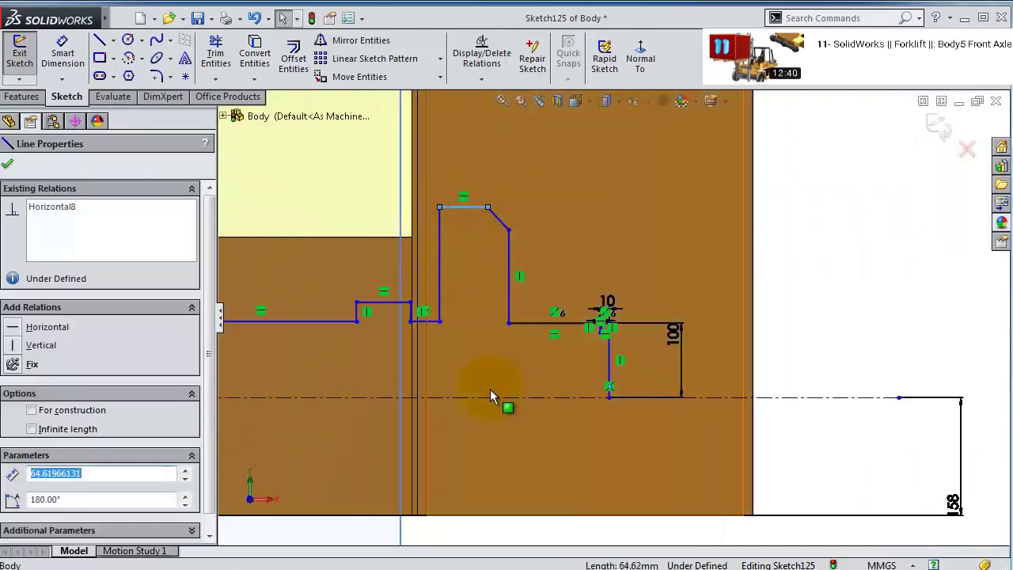
- Dimension the top line 158 mm from the centerline
left_click(488, 397)
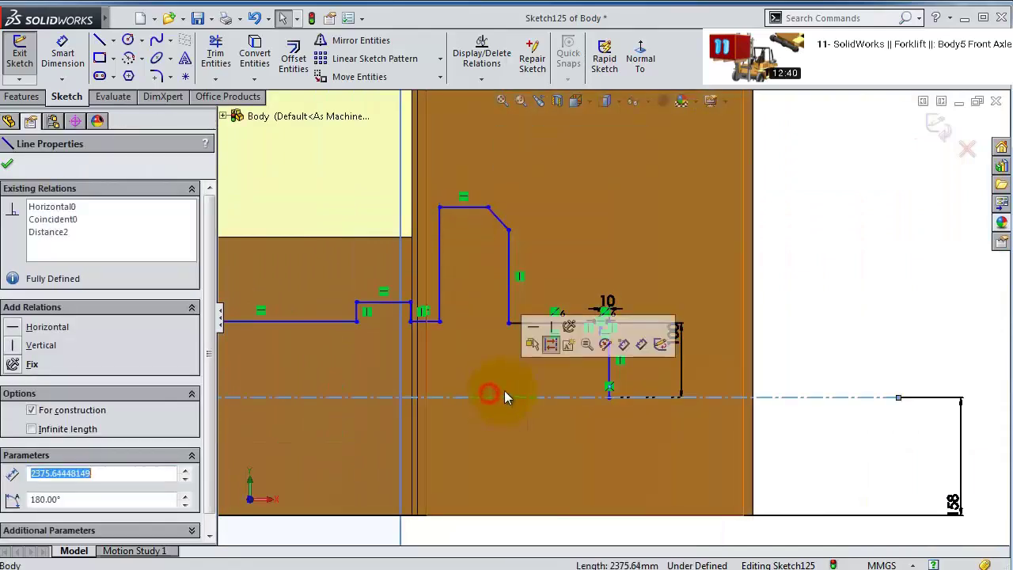
left_click(62, 53)
left_click(464, 208)
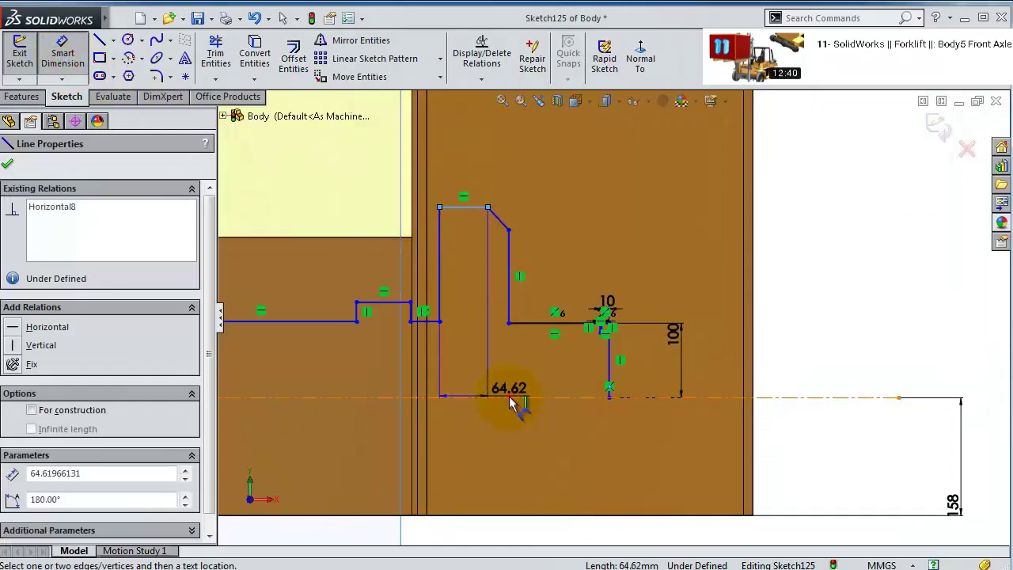
left_click(509, 397)
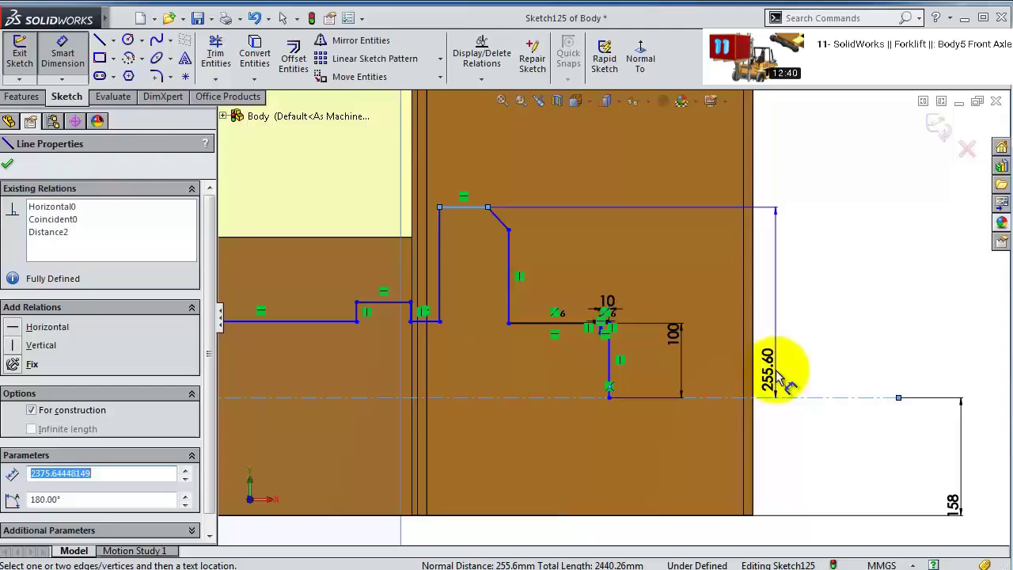
left_click(777, 371)
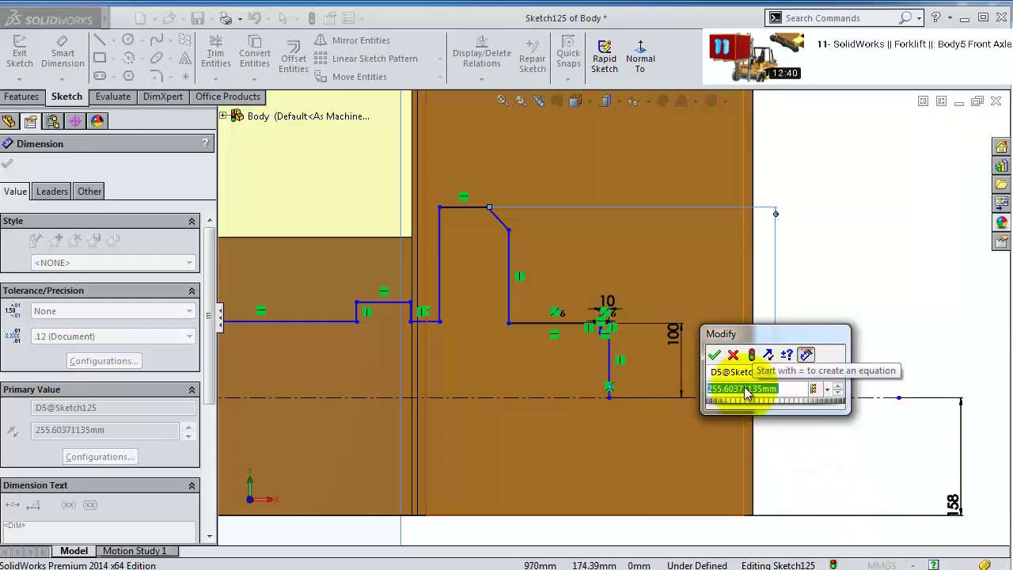
type("158")
key("Return")
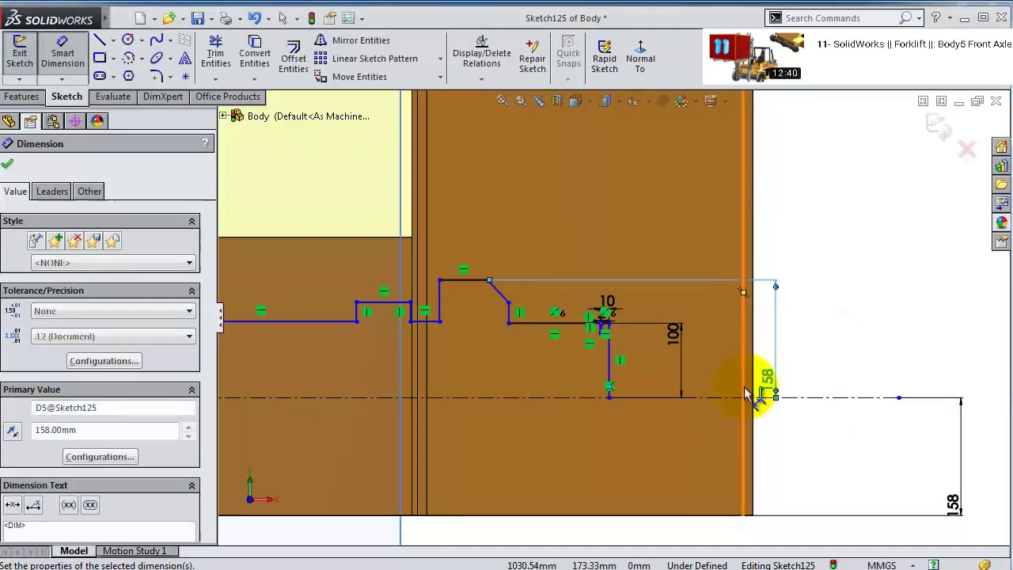
scroll(490, 331, "down", 3)
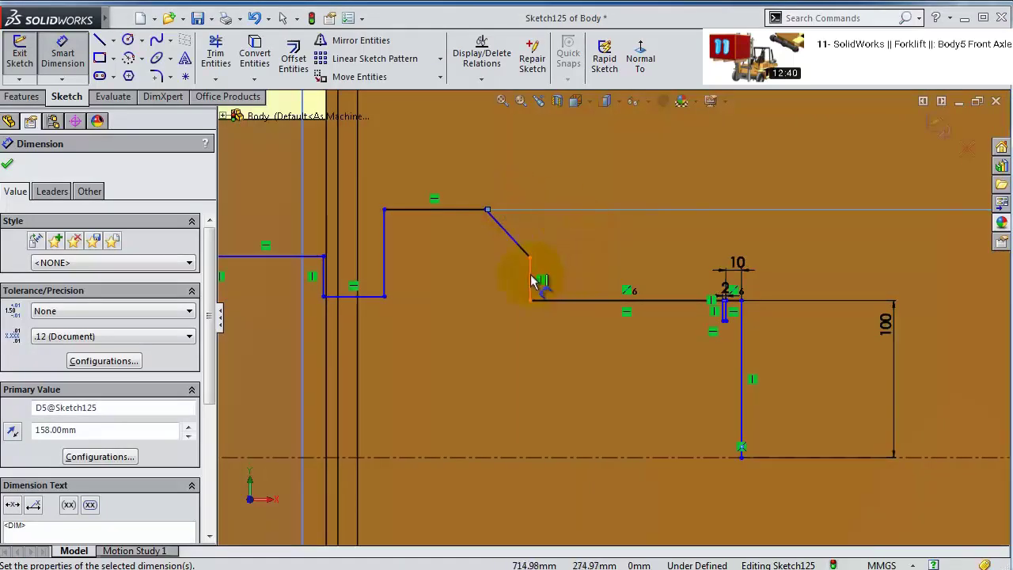
- Set the right-end step width to 80 mm
left_click(531, 279)
left_click(740, 402)
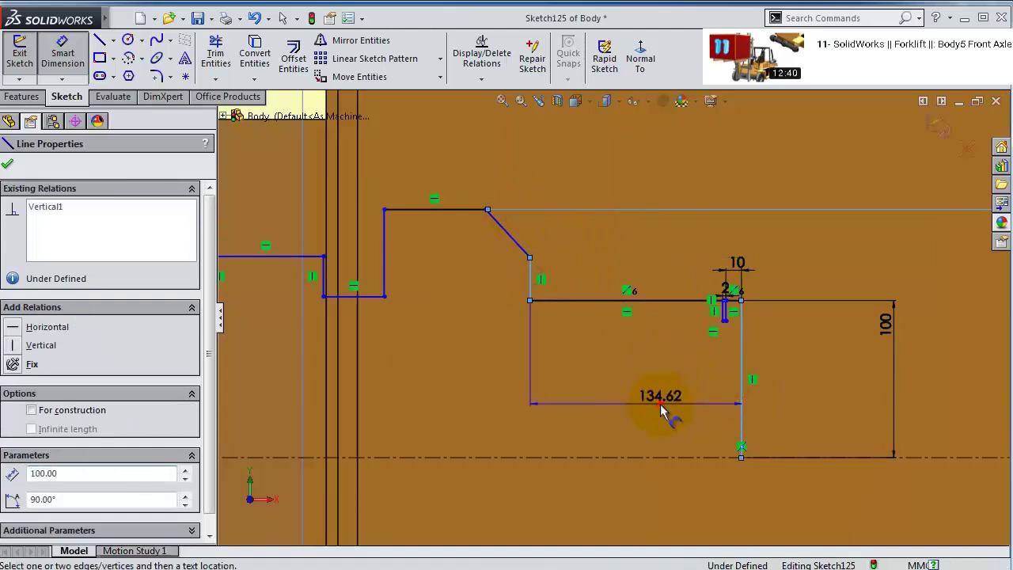
left_click(660, 406)
type("80")
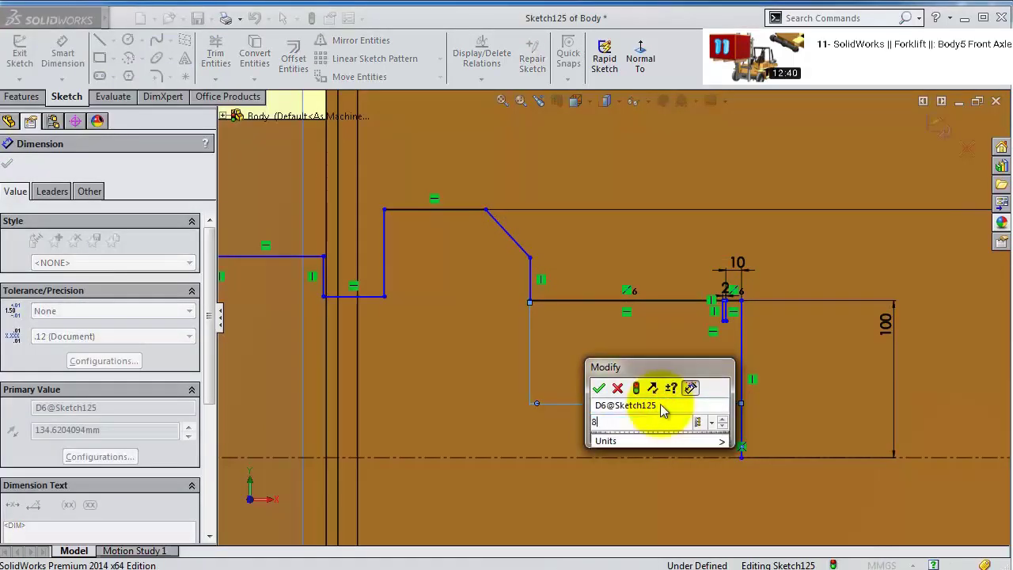
key("Return")
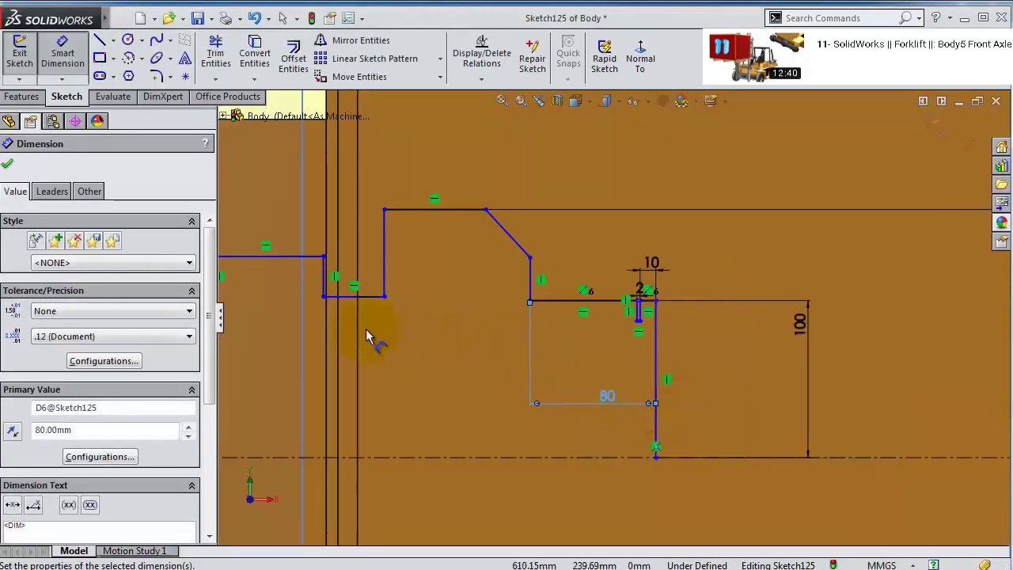
scroll(365, 329, "down", 2)
scroll(389, 329, "up", 3)
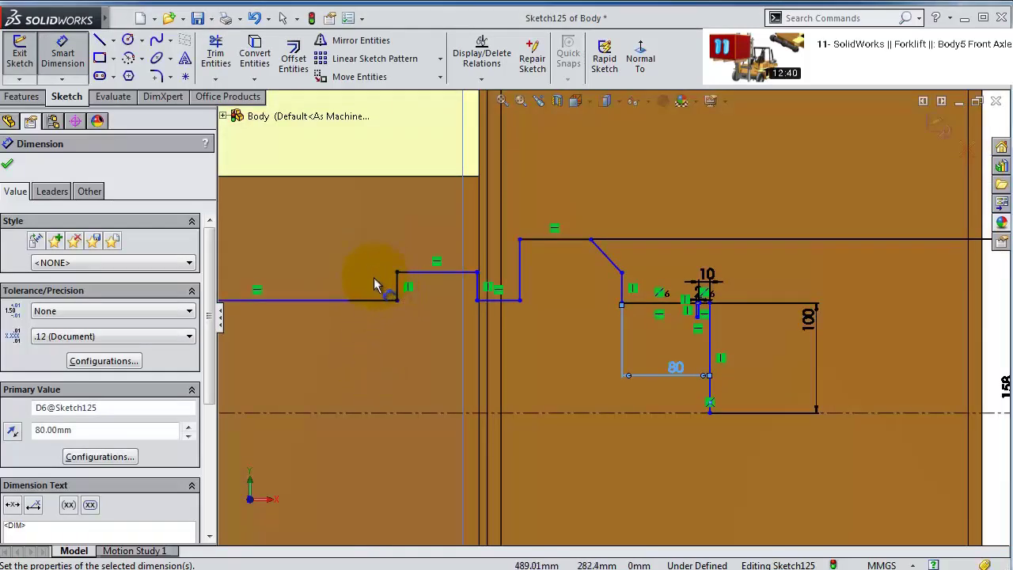
scroll(368, 281, "down", 5)
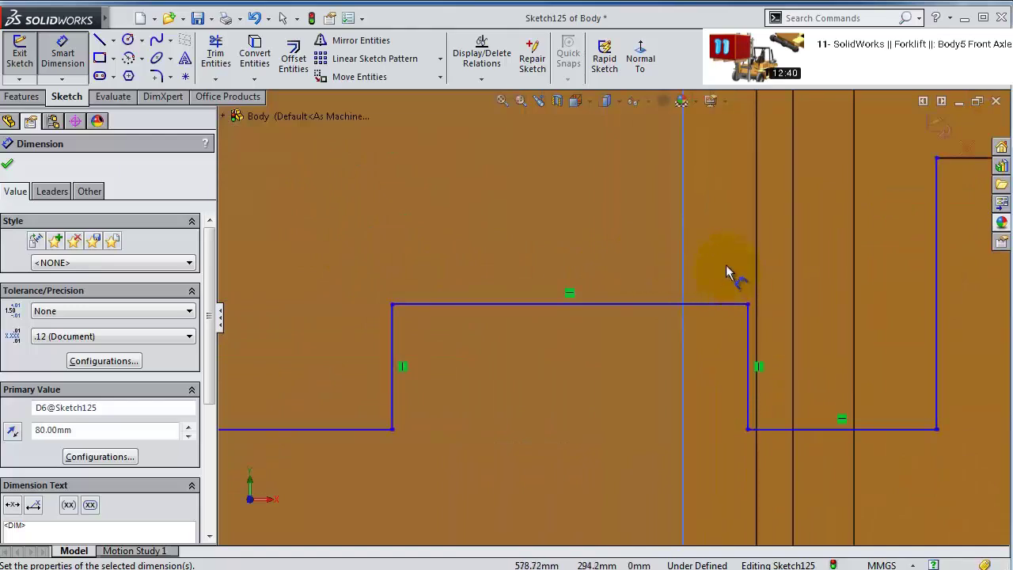
key("Escape")
- Make the right vertical sketch line collinear with the model edge
left_click(749, 331)
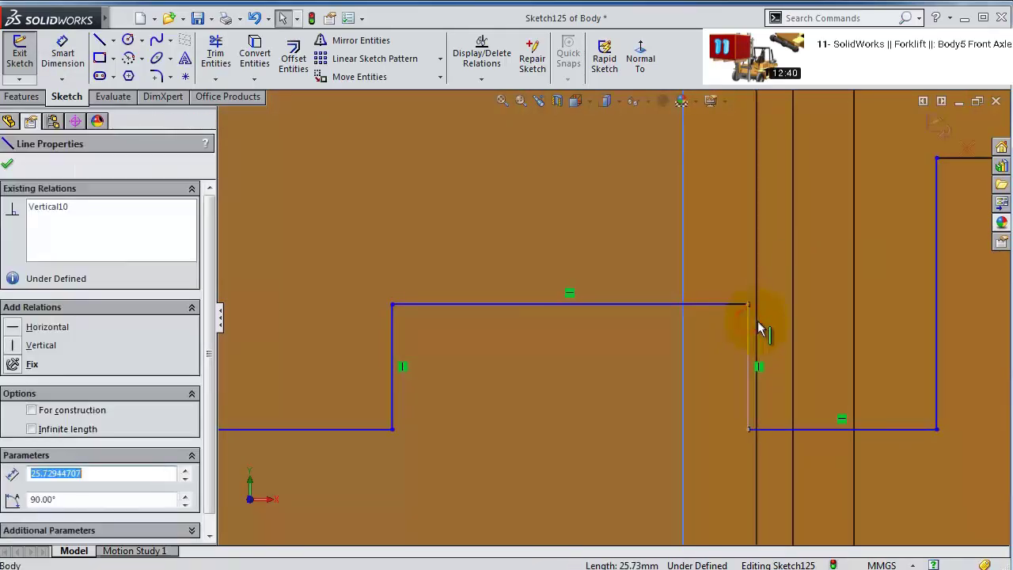
left_click(758, 326, "ctrl")
left_click(802, 256)
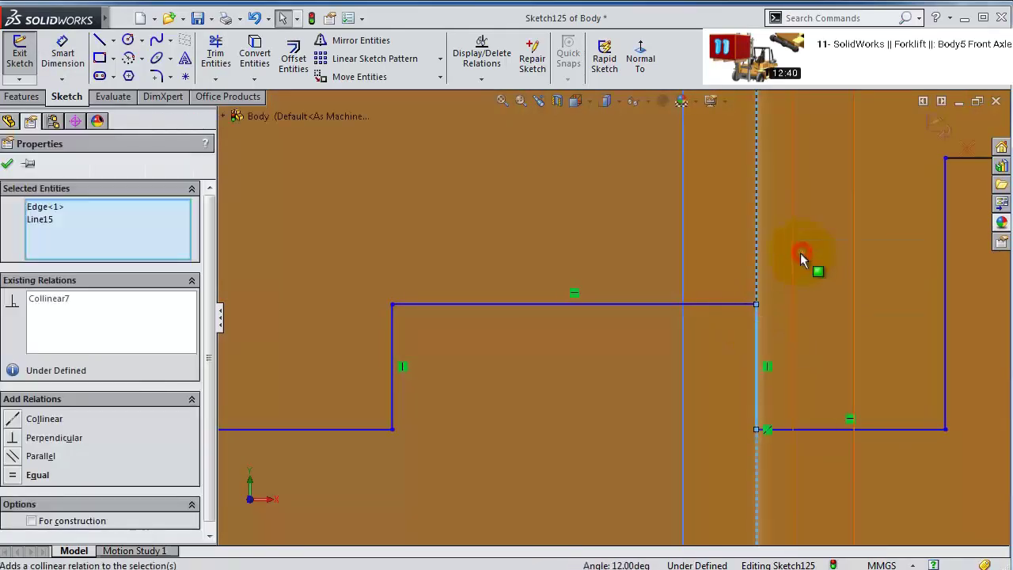
left_click(639, 261)
key("Escape")
scroll(831, 340, "up", 3)
scroll(655, 176, "up", 2)
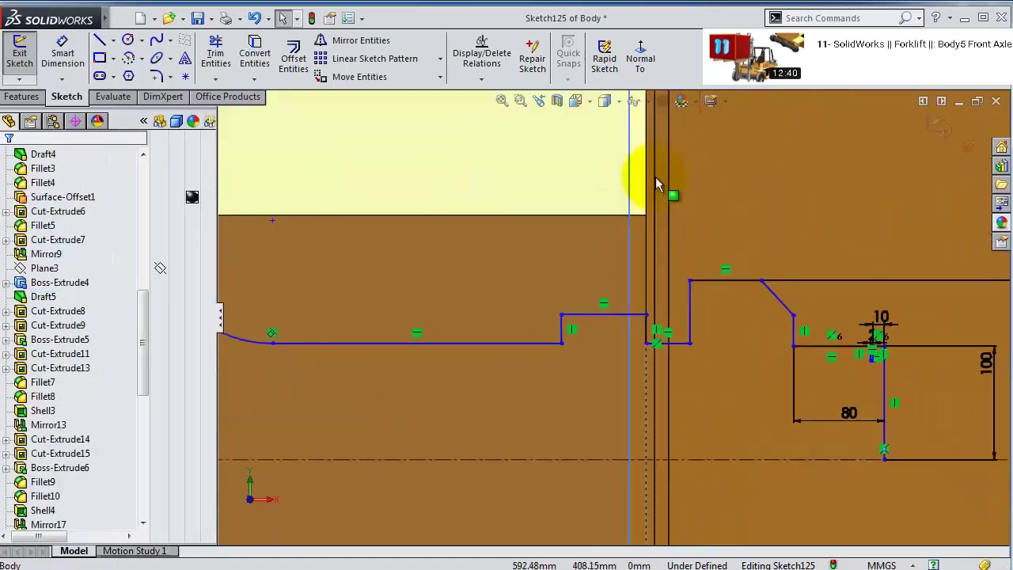
scroll(739, 367, "down", 1)
scroll(740, 368, "down", 1)
left_click(701, 442)
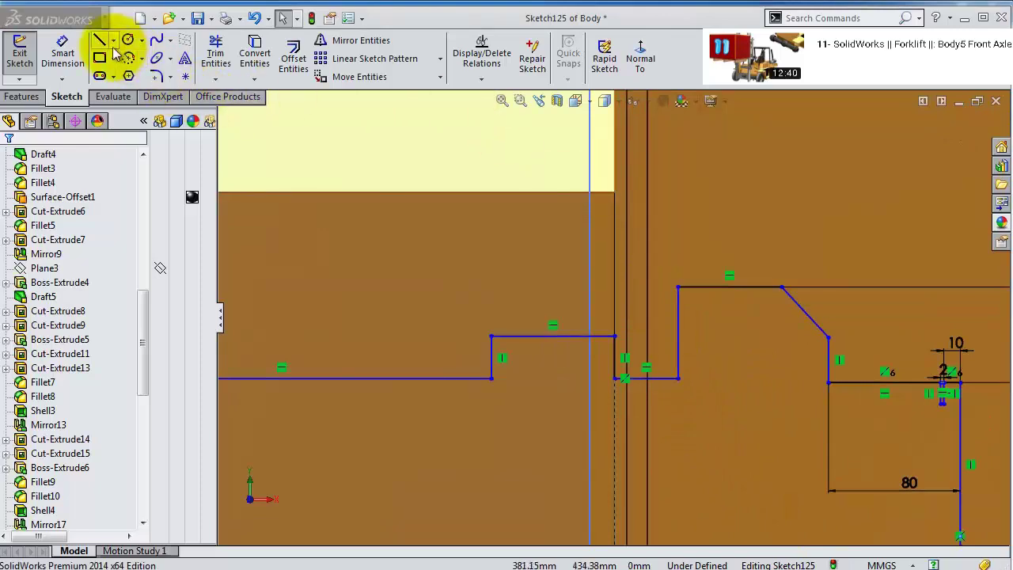
- Try a 160 mm width on the raised step, then cancel the change
left_click(69, 62)
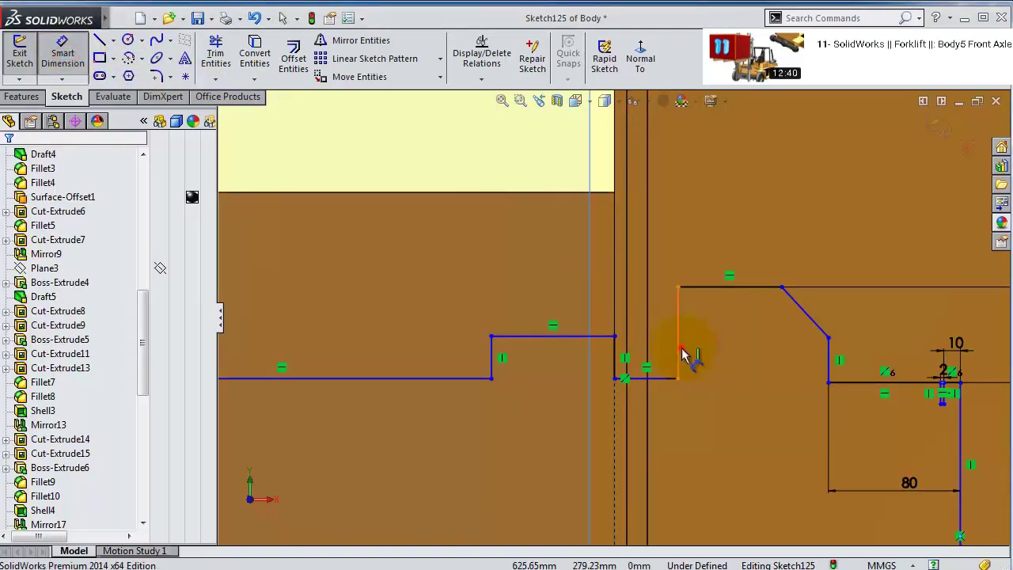
left_click(683, 352)
left_click(827, 354)
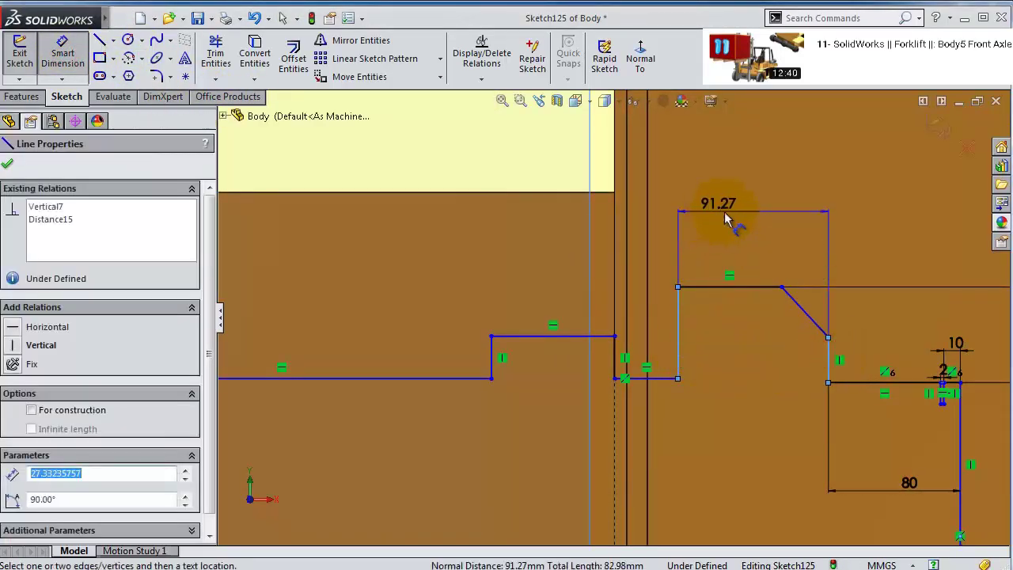
left_click(732, 220)
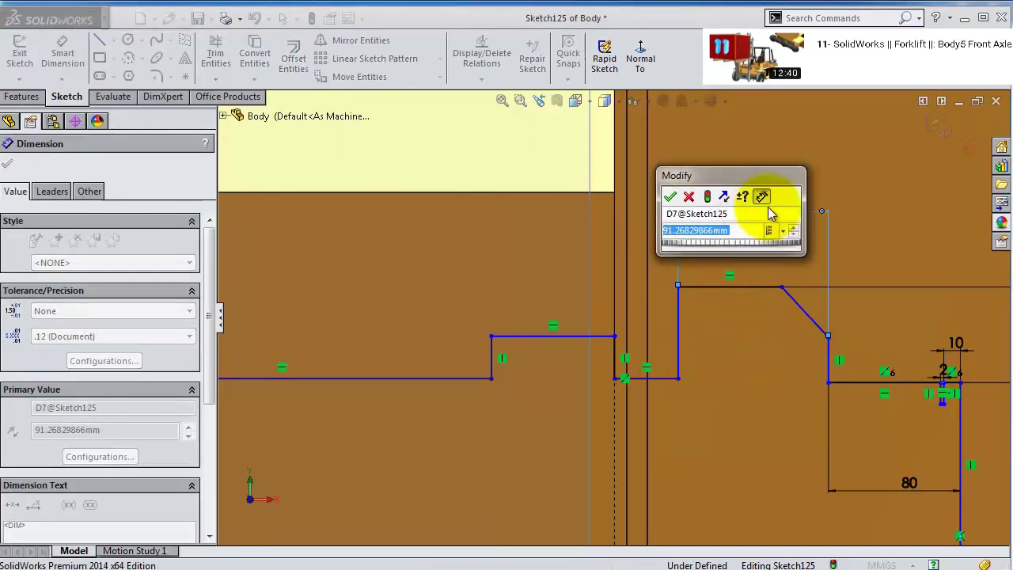
type("160")
key("Return")
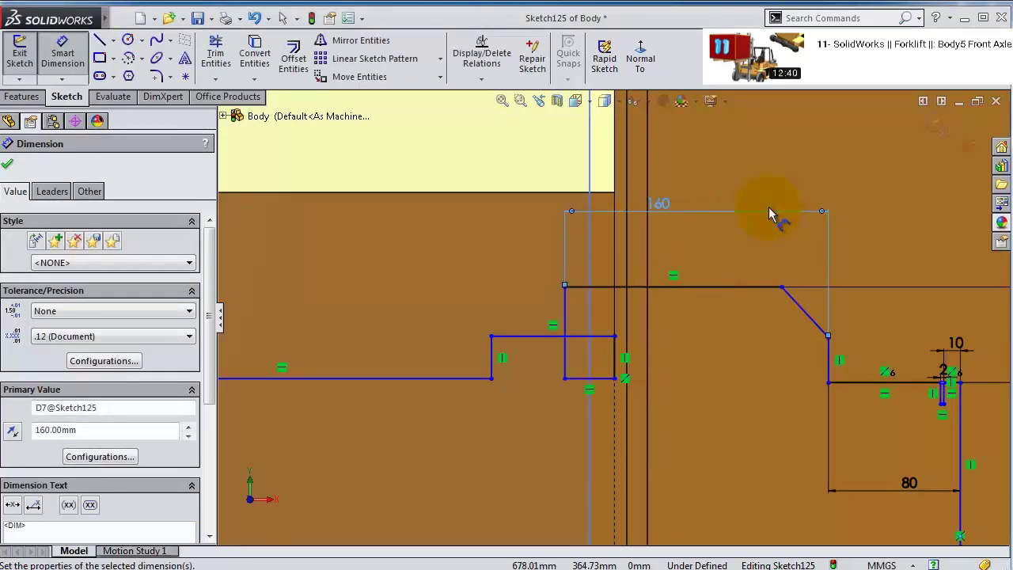
scroll(791, 277, "up", 3)
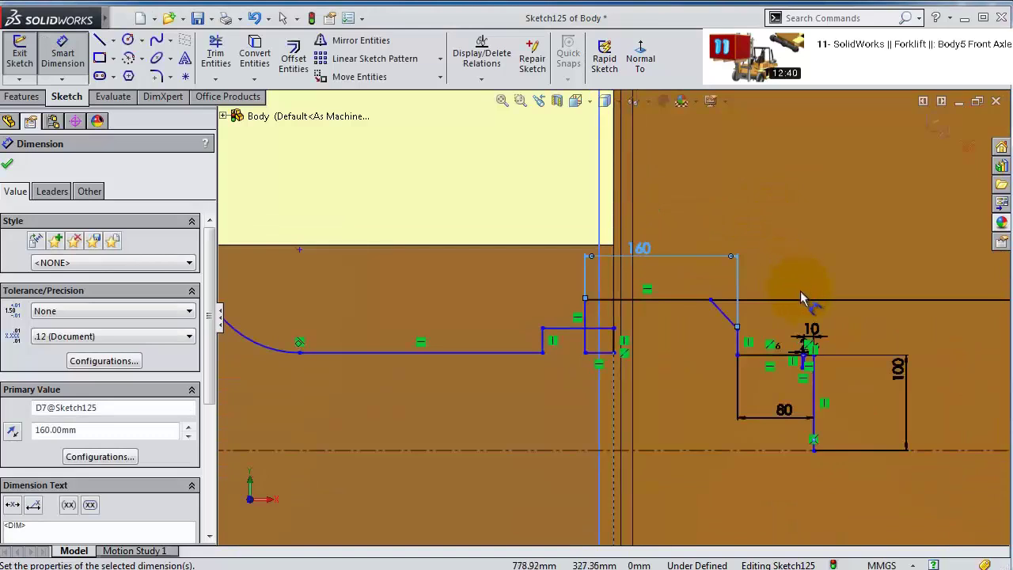
scroll(712, 310, "down", 2)
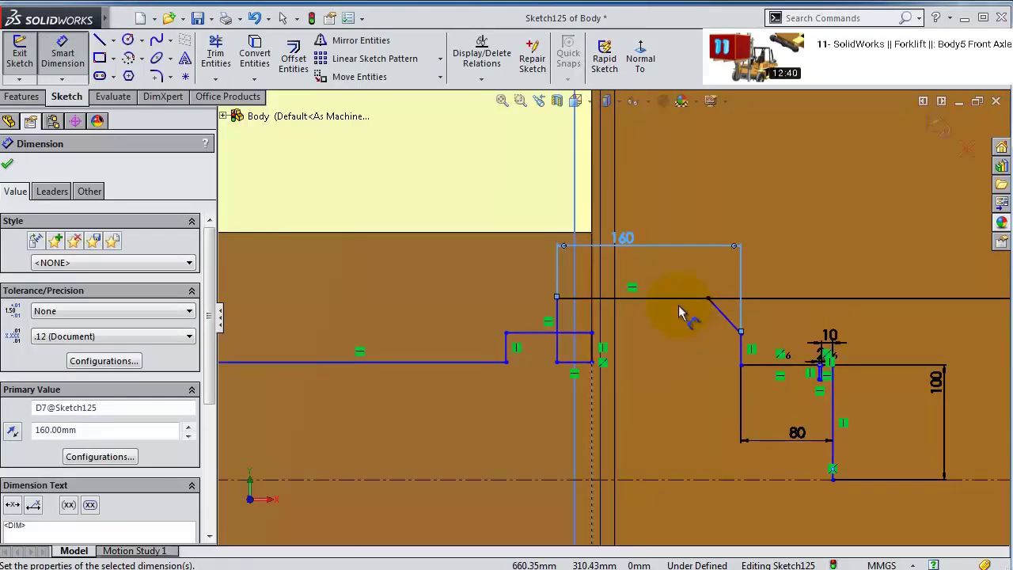
key("Escape")
- Remove the trial 91.27 mm width dimension
scroll(684, 310, "down", 2)
left_click(684, 309)
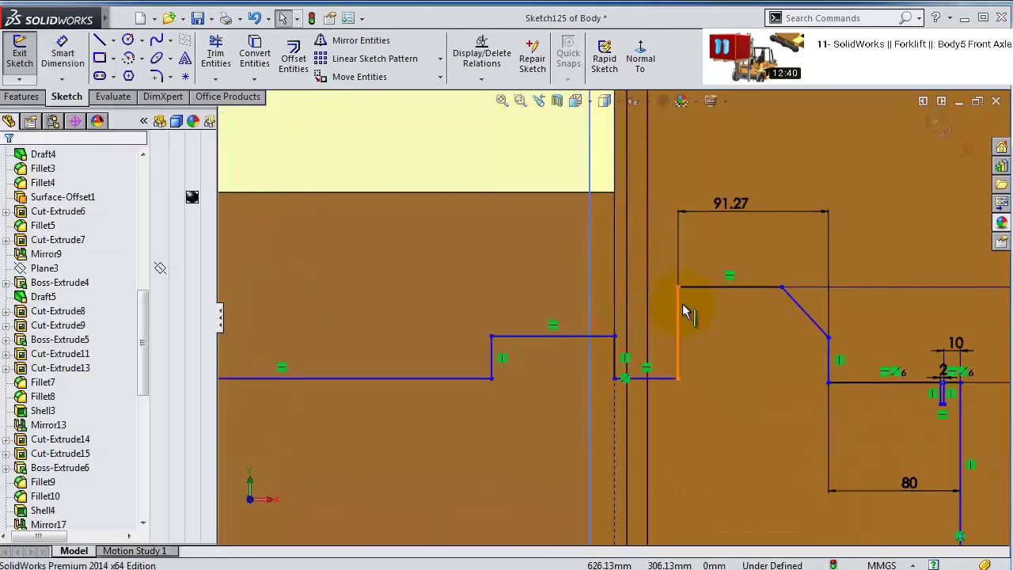
left_click(846, 186)
left_click(730, 208)
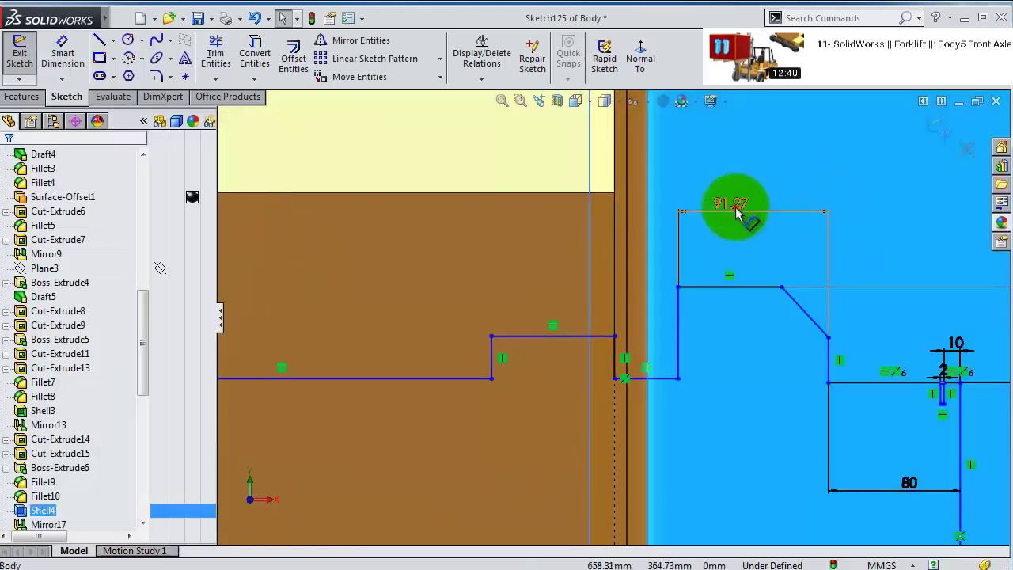
key("Escape")
scroll(808, 292, "up", 3)
- Reshape the tapered section by dragging the step line, slope ends and 100 mm line
scroll(831, 397, "down", 2)
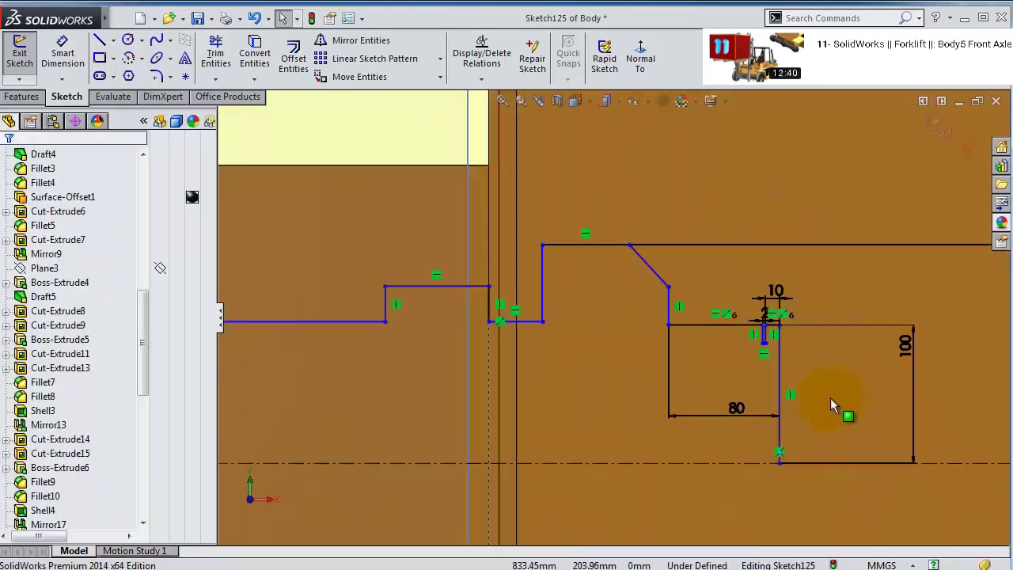
scroll(827, 379, "up", 3)
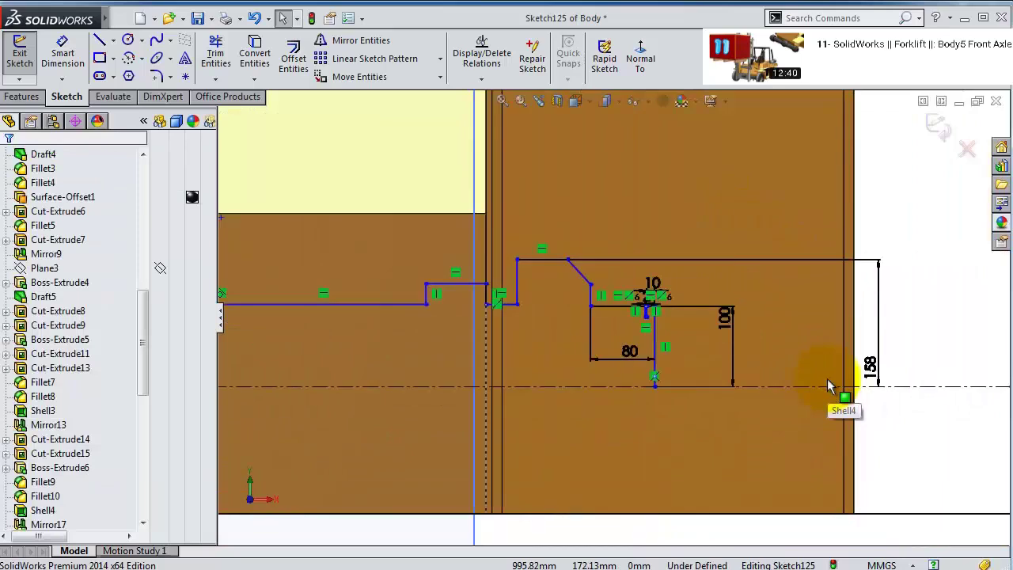
scroll(827, 379, "down", 2)
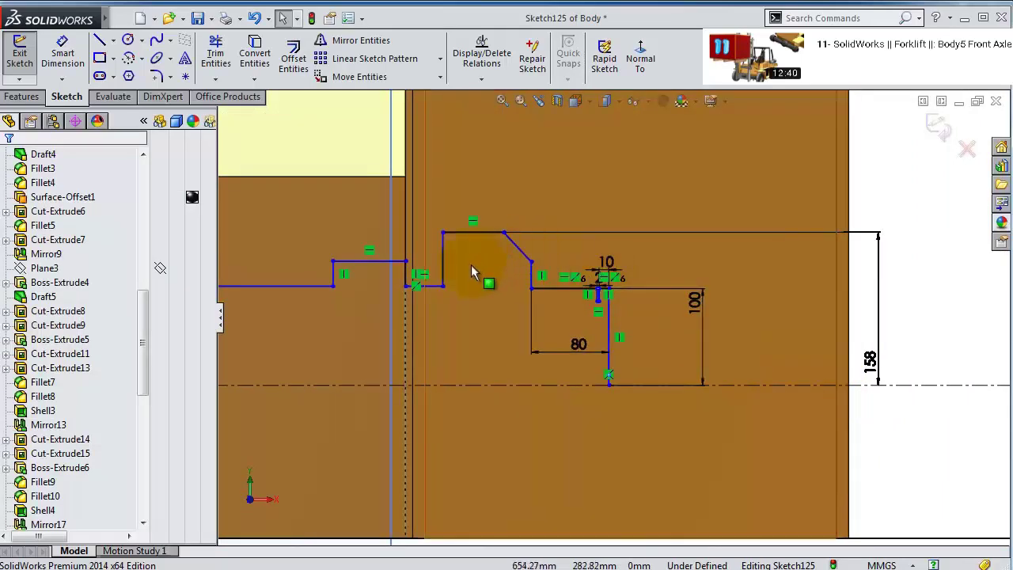
left_click_drag(610, 323, 697, 333)
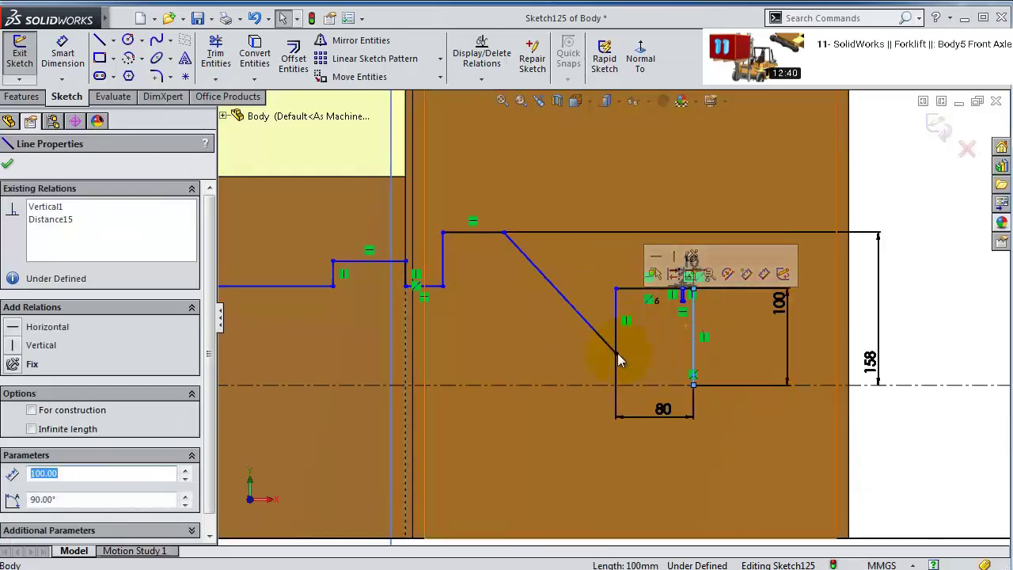
left_click_drag(617, 353, 587, 261)
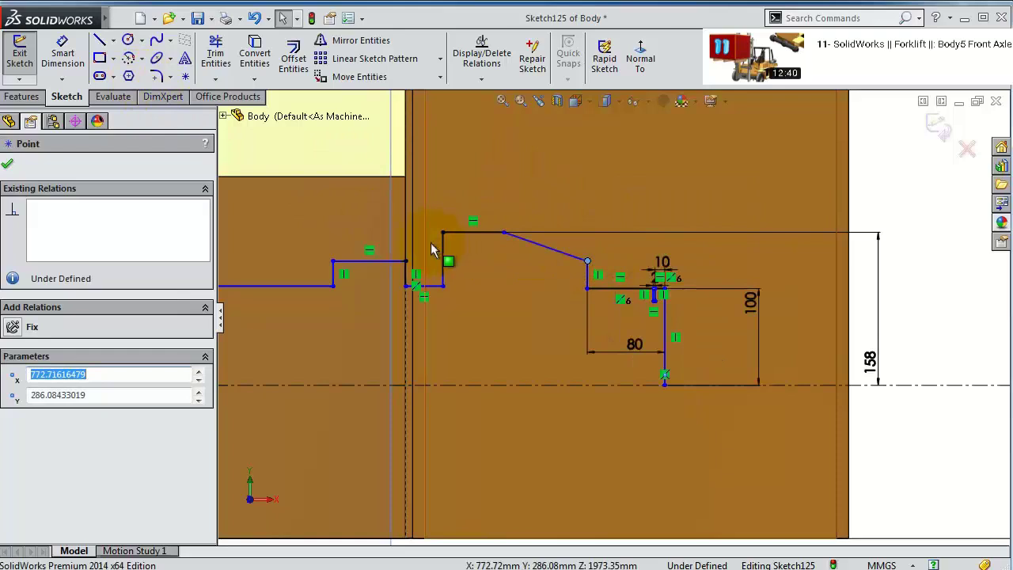
left_click_drag(667, 335, 740, 331)
scroll(713, 294, "down", 3)
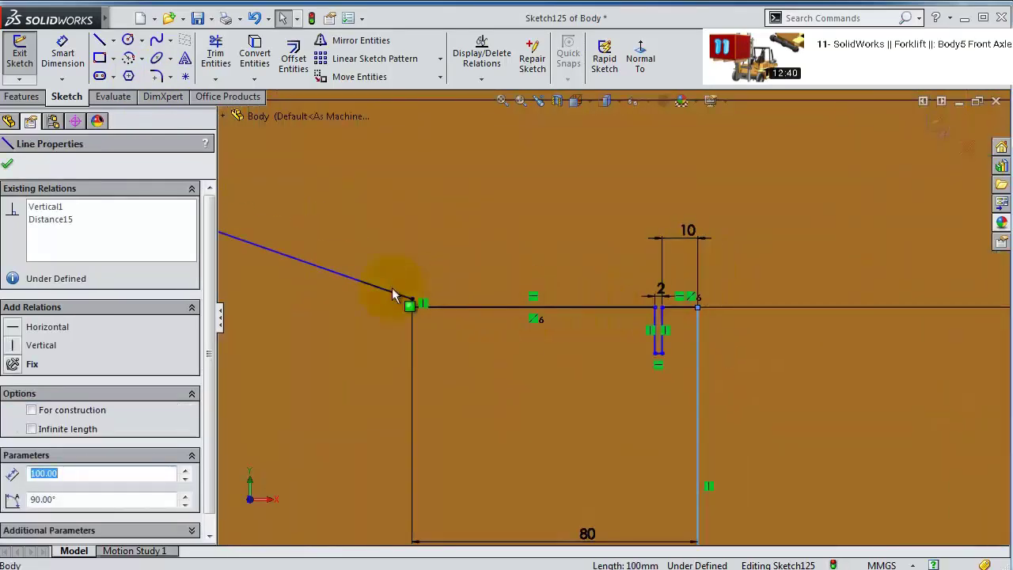
scroll(391, 294, "up", 3)
left_click_drag(242, 212, 425, 232)
left_click(516, 313)
left_click_drag(516, 312, 426, 192)
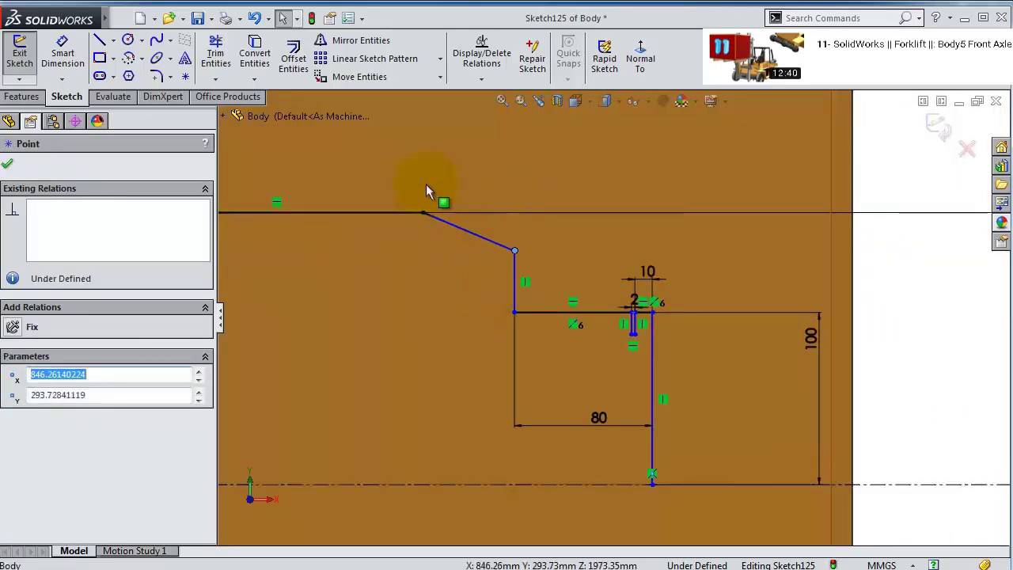
- Dimension the tapered line at 15° to the horizontal and 25 mm long
left_click(68, 60)
left_click(463, 229)
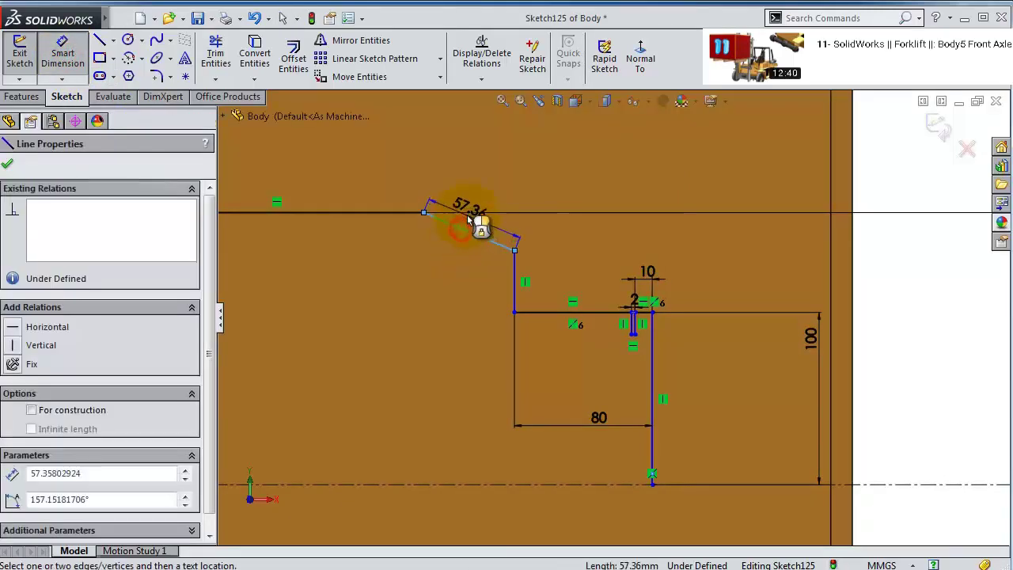
left_click(386, 212)
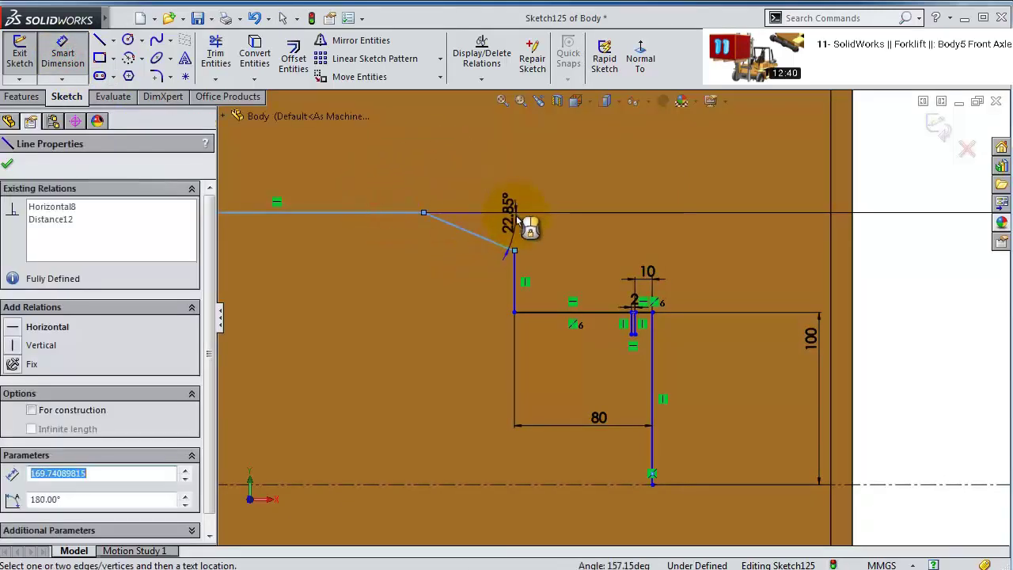
left_click(515, 225)
type("15")
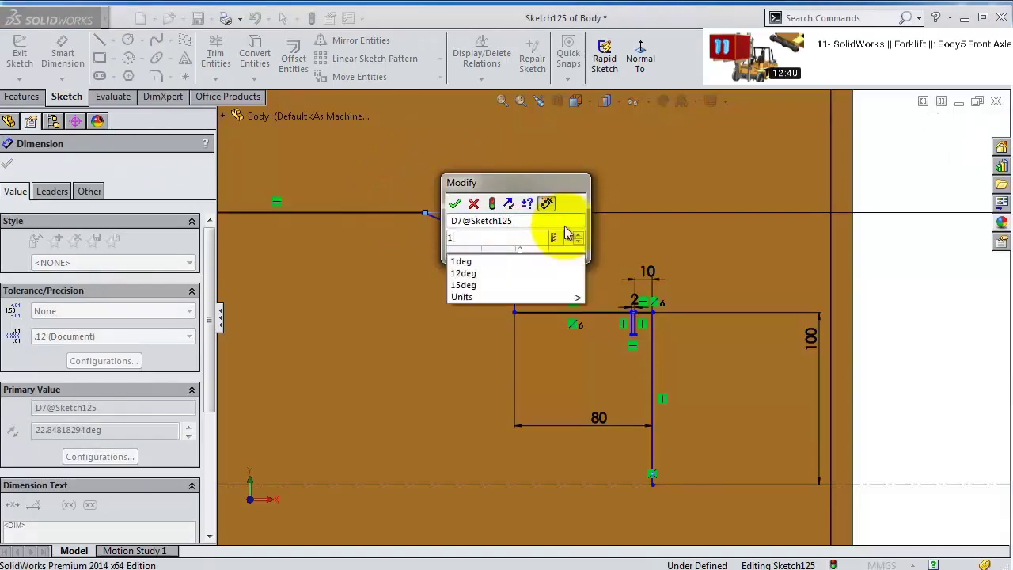
key("Return")
left_click(481, 229)
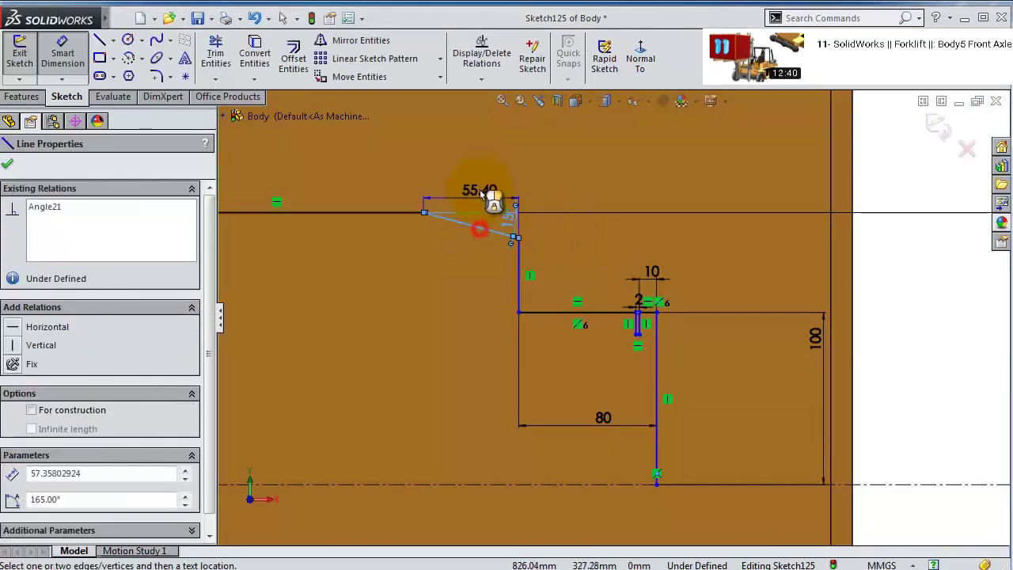
left_click(480, 183)
type("5")
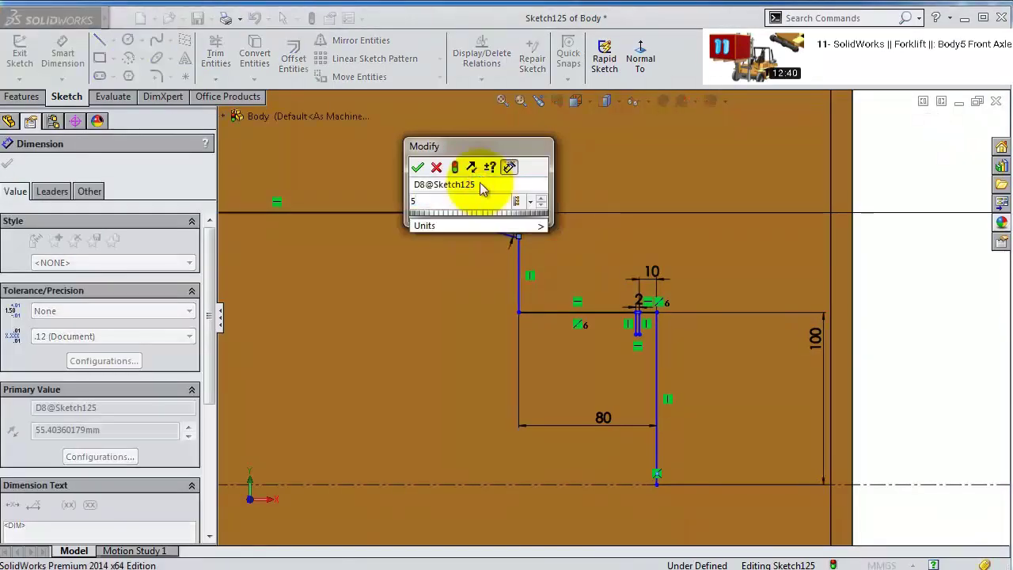
key("BackSpace")
type("25")
key("Return")
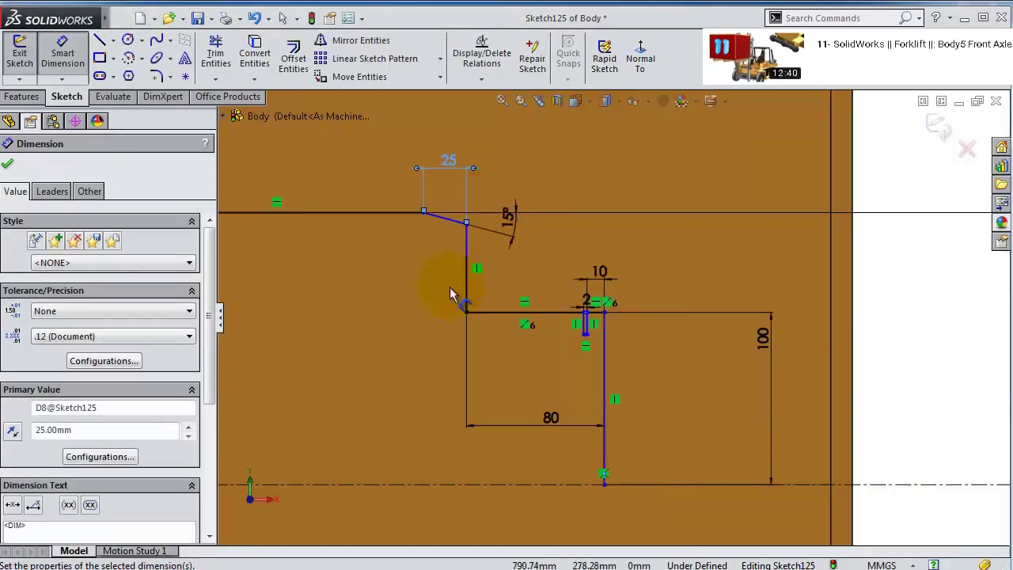
- Set the raised step's width between its vertical lines to 160 mm
left_click(468, 313)
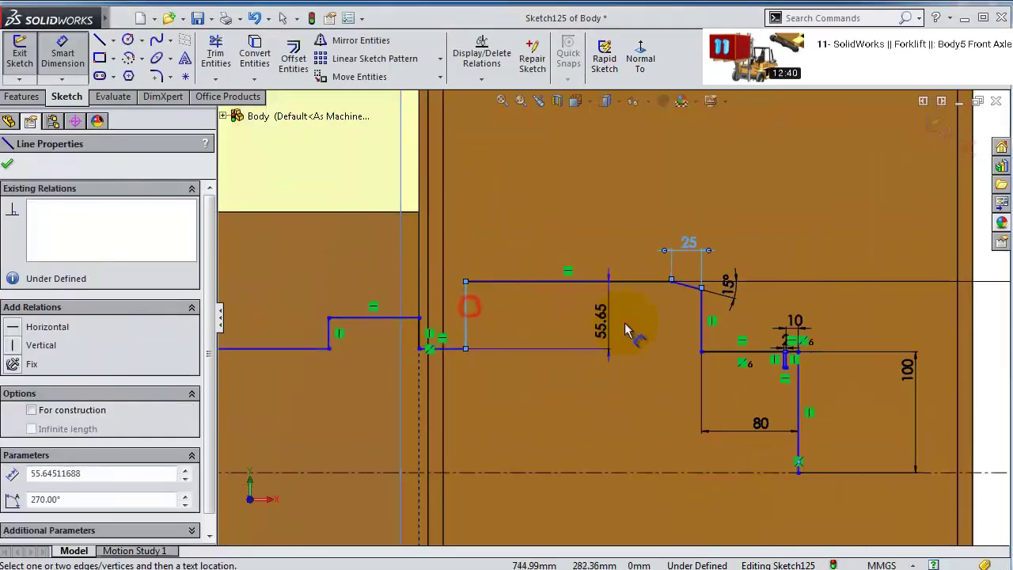
left_click(702, 316)
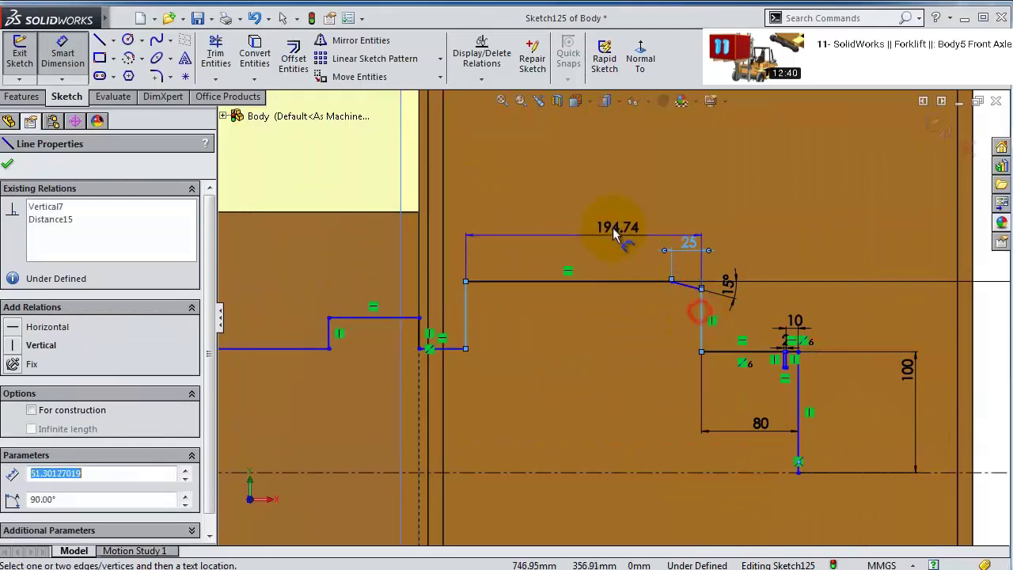
left_click(609, 226)
type("160")
key("Return")
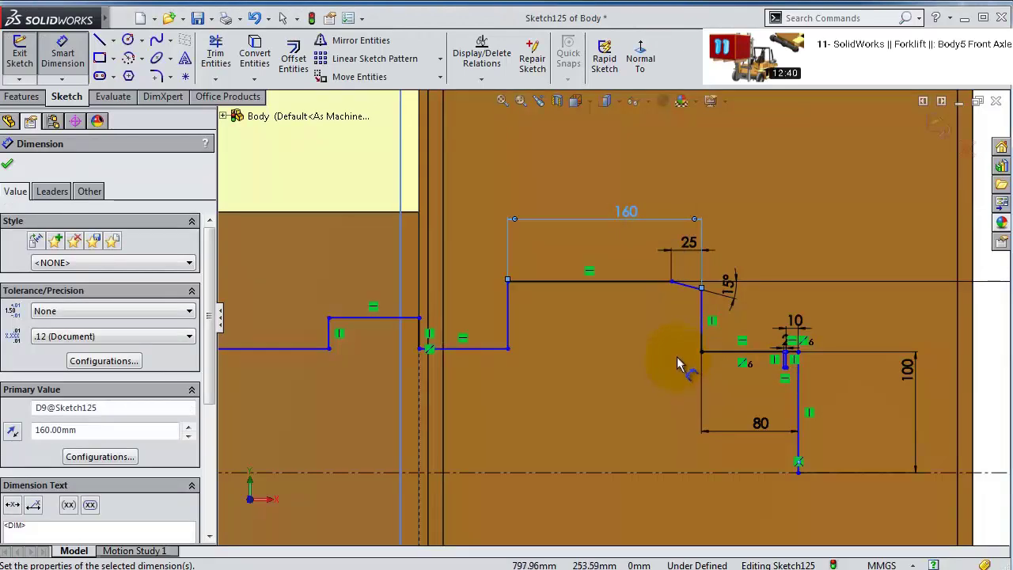
scroll(678, 362, "up", 3)
scroll(639, 340, "down", 3)
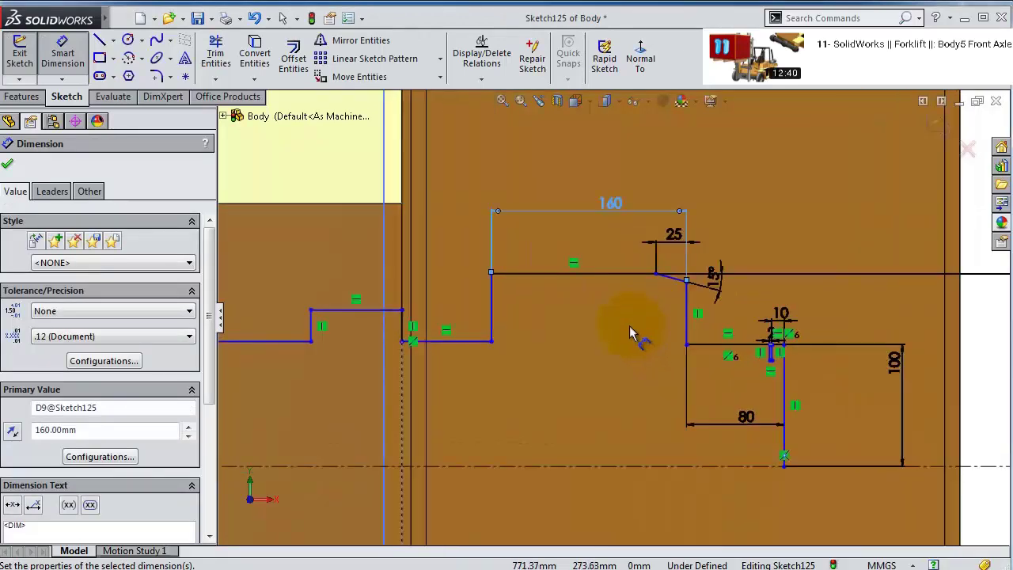
scroll(630, 326, "down", 2)
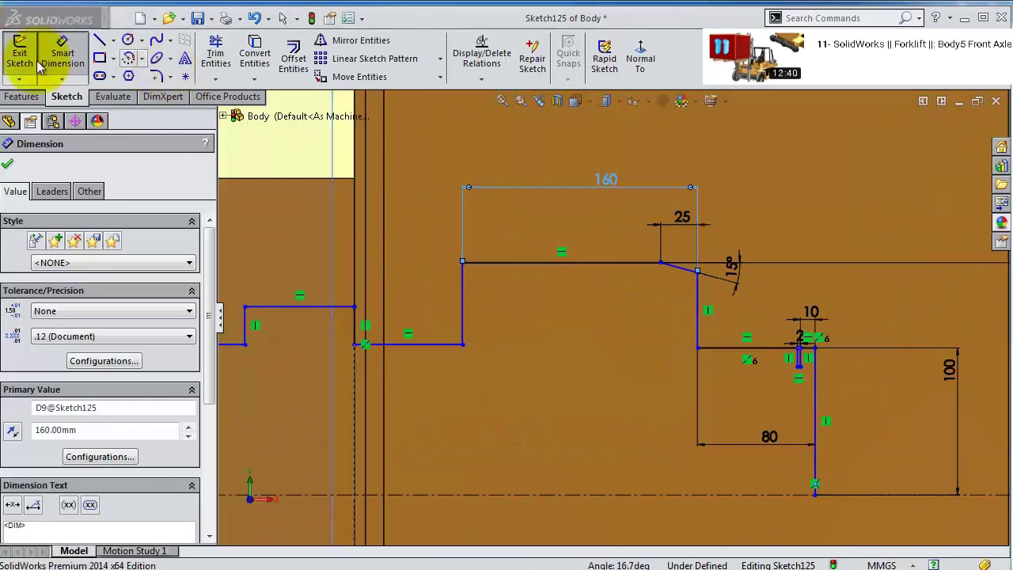
- Dimension the short horizontal step line to 70 mm
left_click(79, 66)
left_click(417, 344)
left_click(413, 366)
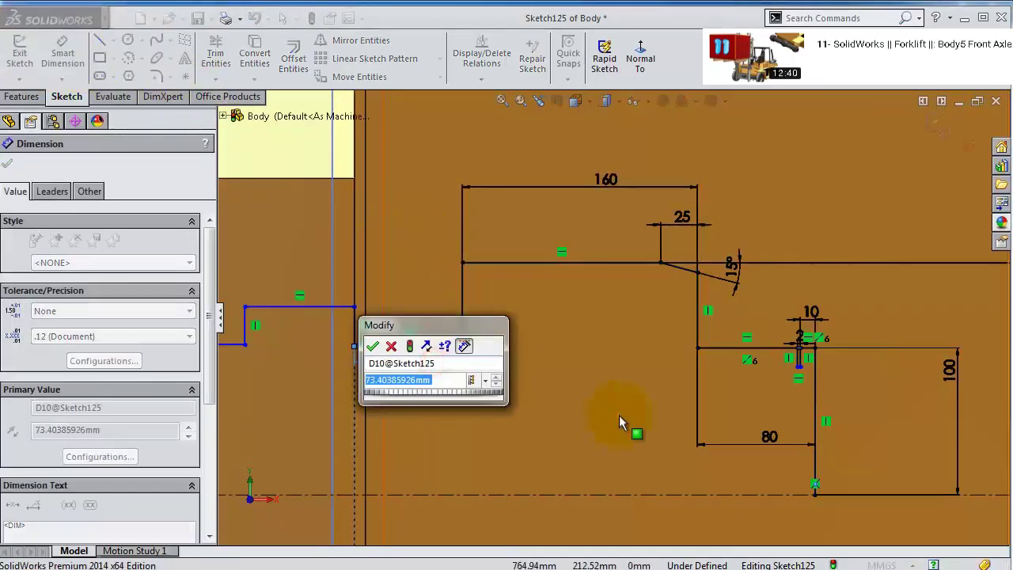
key("Return")
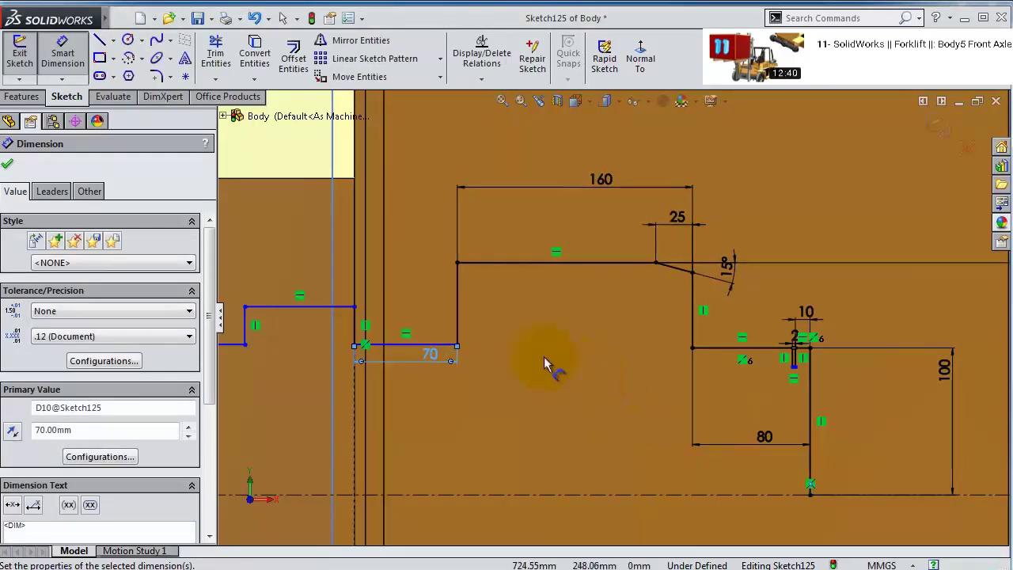
scroll(544, 364, "up", 2)
key("Escape")
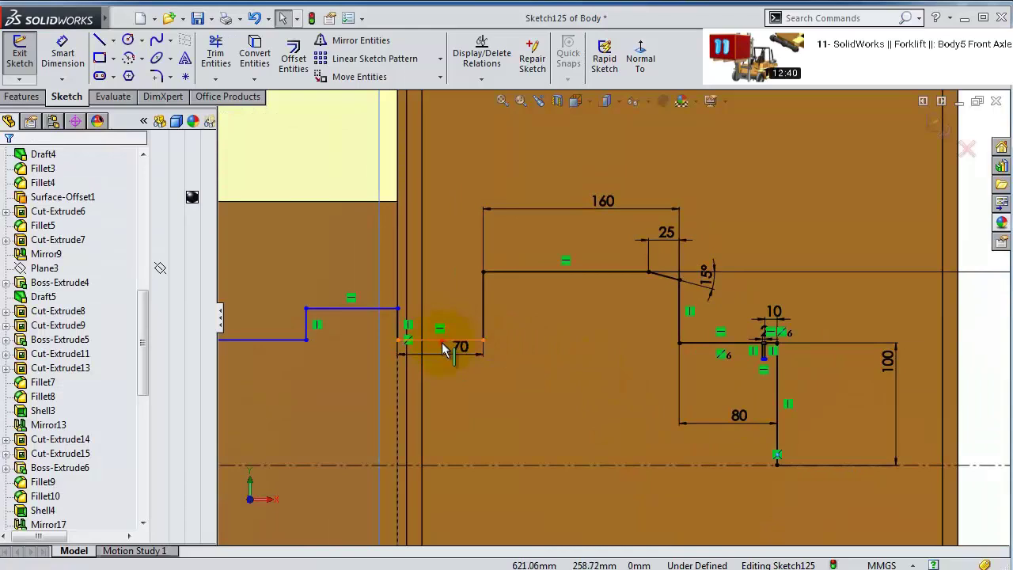
- Make the 70 mm line (Line14) collinear with Line7
left_click(445, 341)
left_click(714, 342, "ctrl")
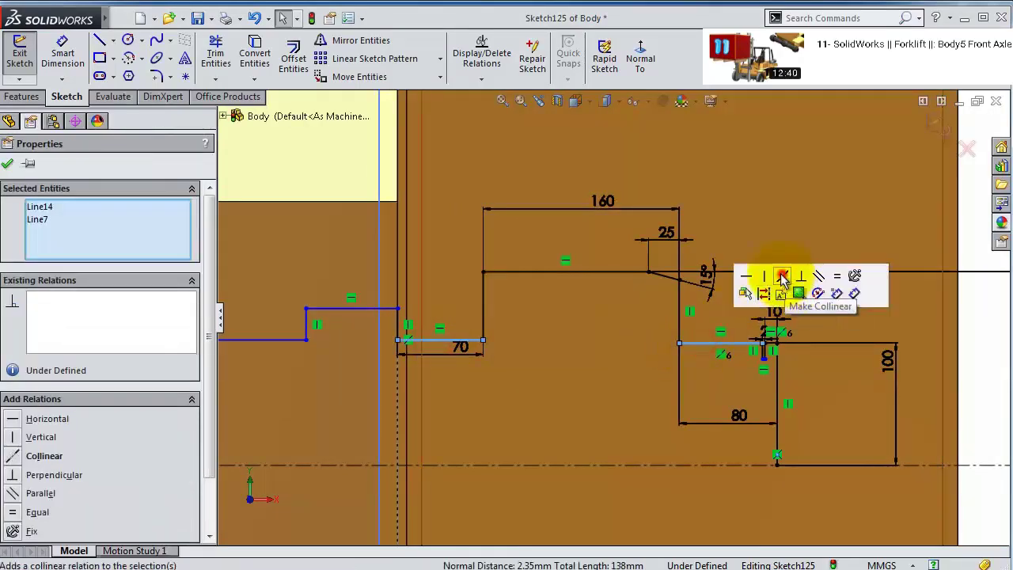
left_click(782, 276)
left_click(572, 301)
scroll(435, 310, "down", 3)
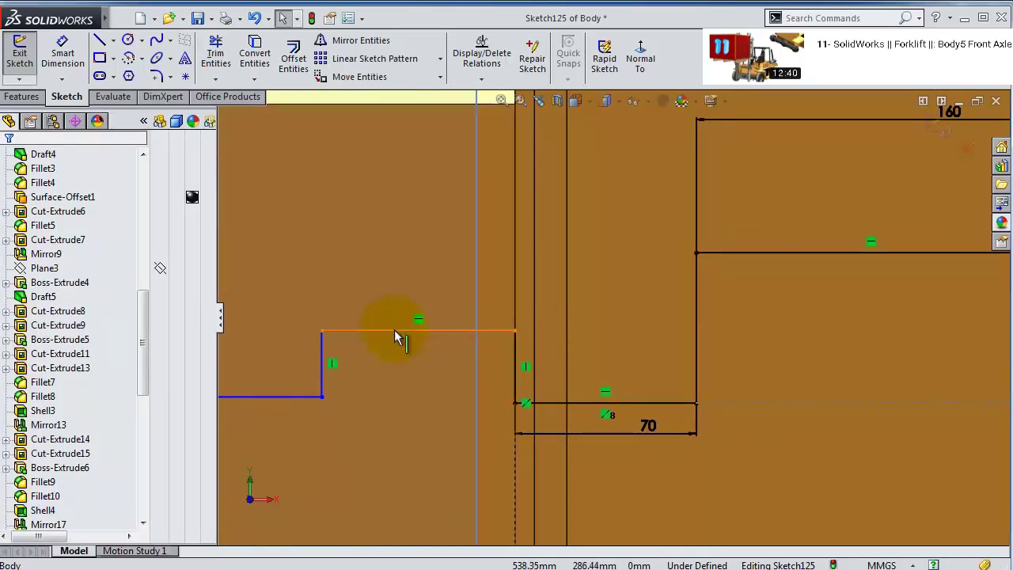
scroll(409, 342, "up", 5)
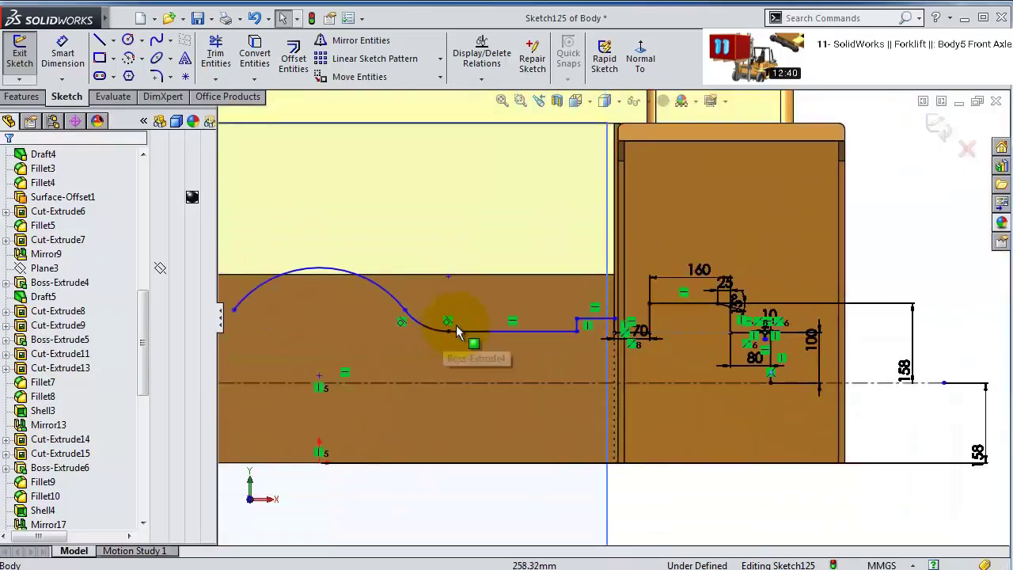
scroll(667, 313, "down", 2)
- Dimension the small raised step line to 100 mm long
left_click(695, 321)
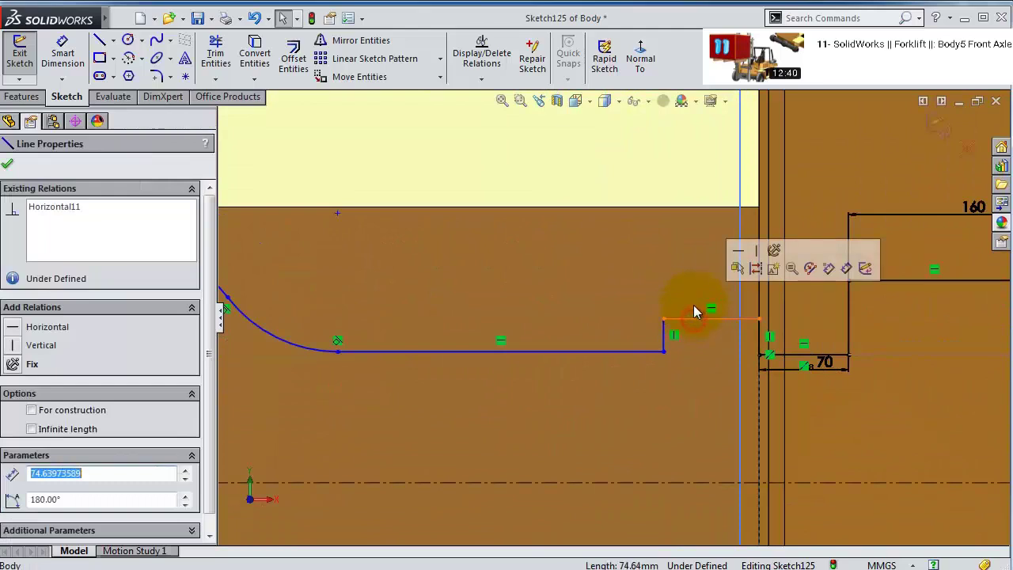
left_click(63, 52)
left_click(707, 322)
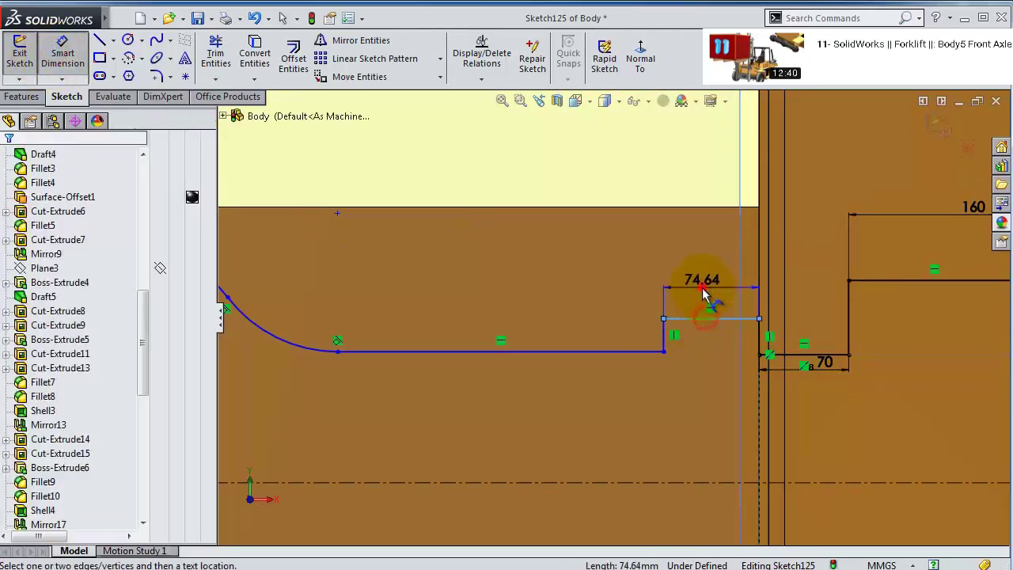
left_click(709, 291)
type("100")
key("Return")
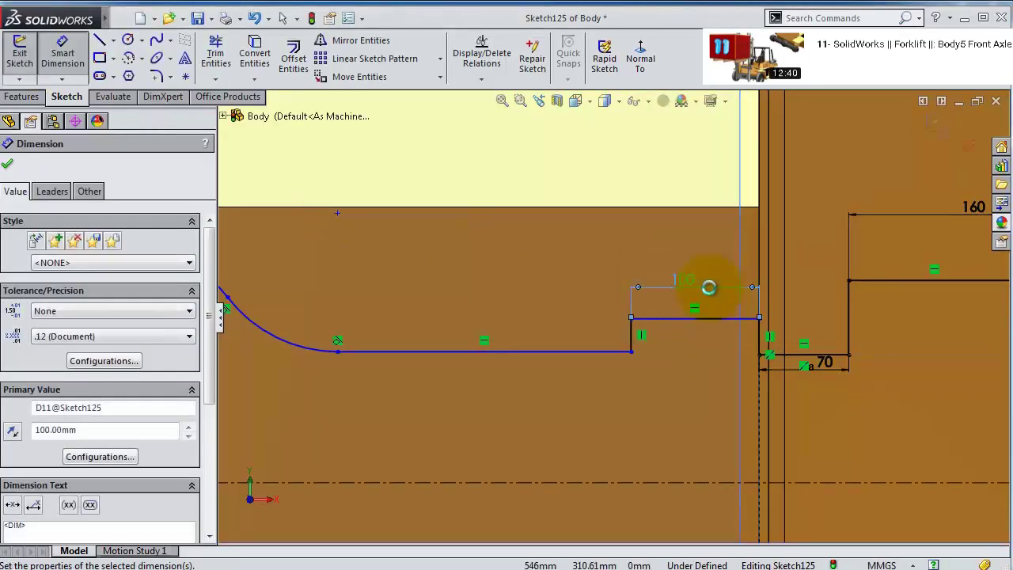
- Dimension both vertical step lines at the raised step's ends to 10 mm
left_click(612, 346)
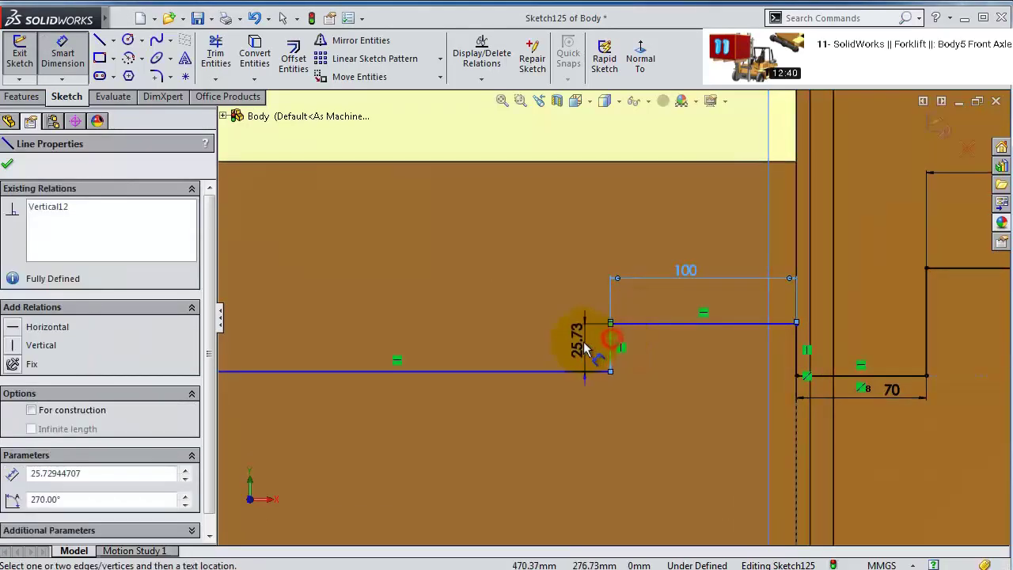
left_click(582, 341)
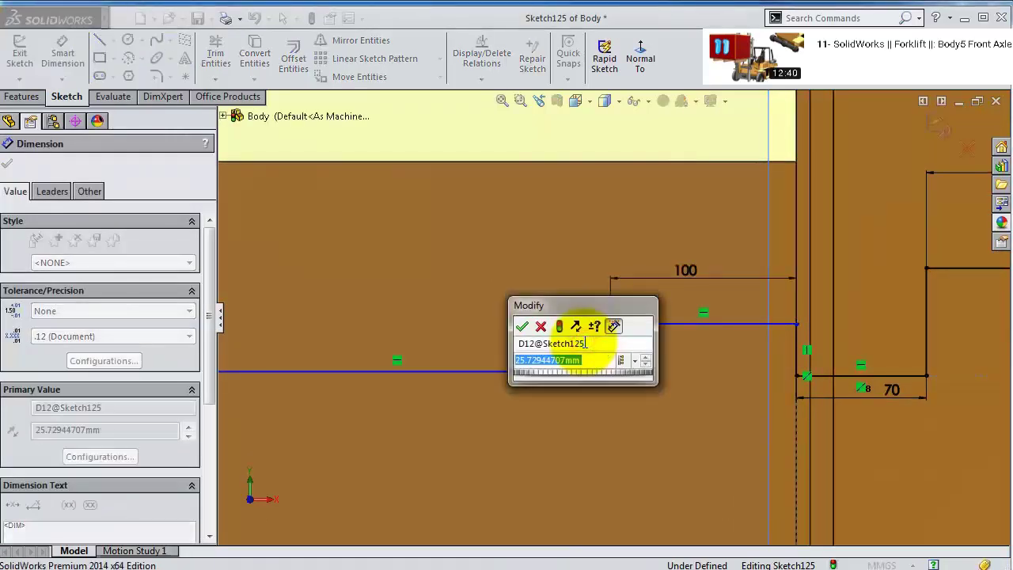
type("10")
key("Return")
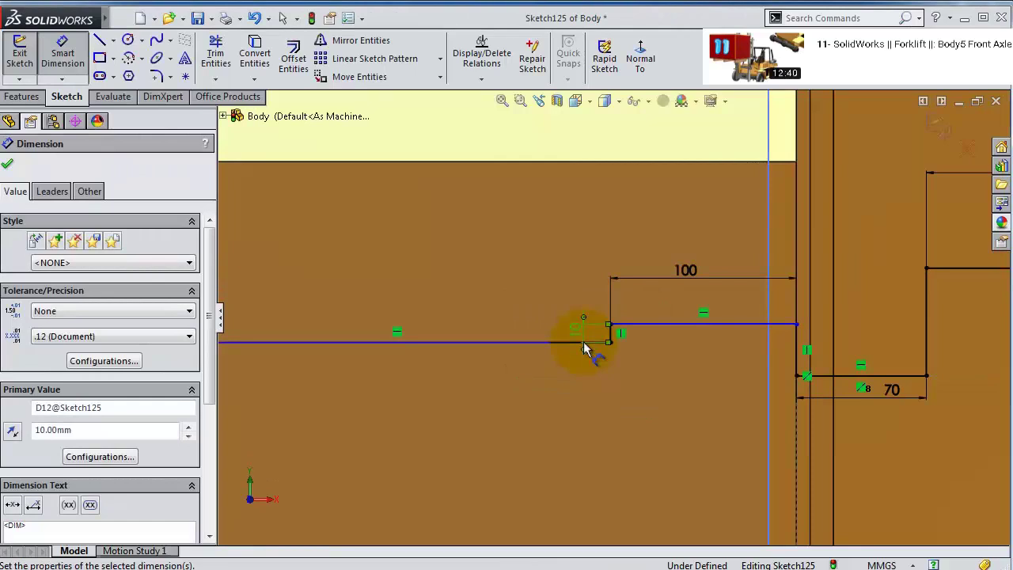
key("Escape")
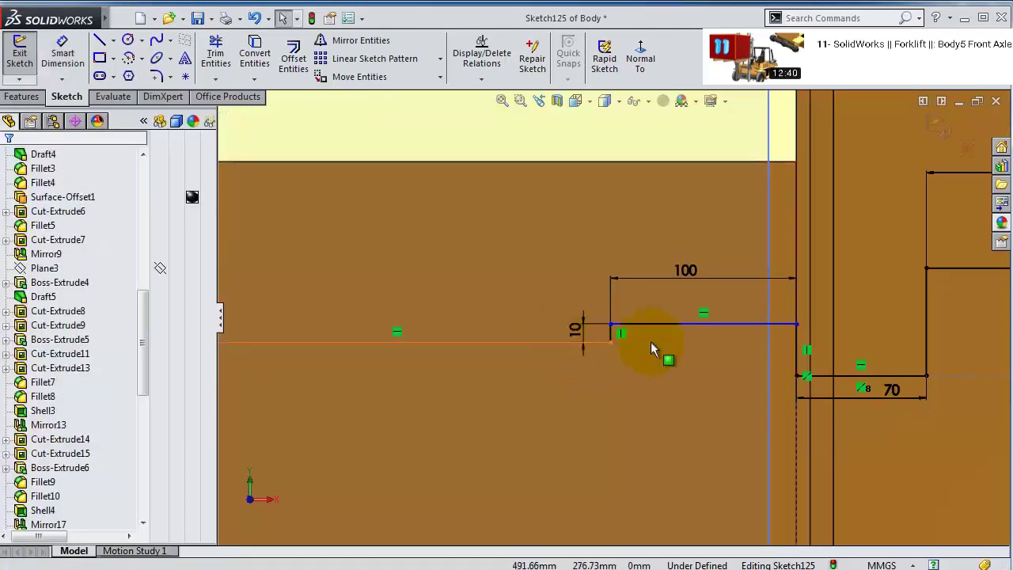
left_click(796, 351)
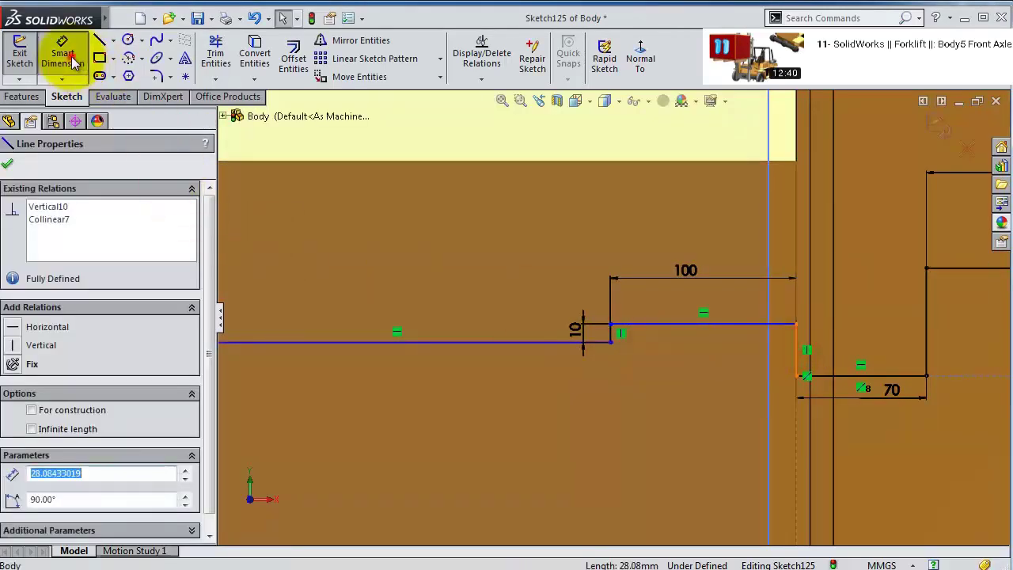
left_click(71, 62)
left_click(796, 355)
left_click(728, 355)
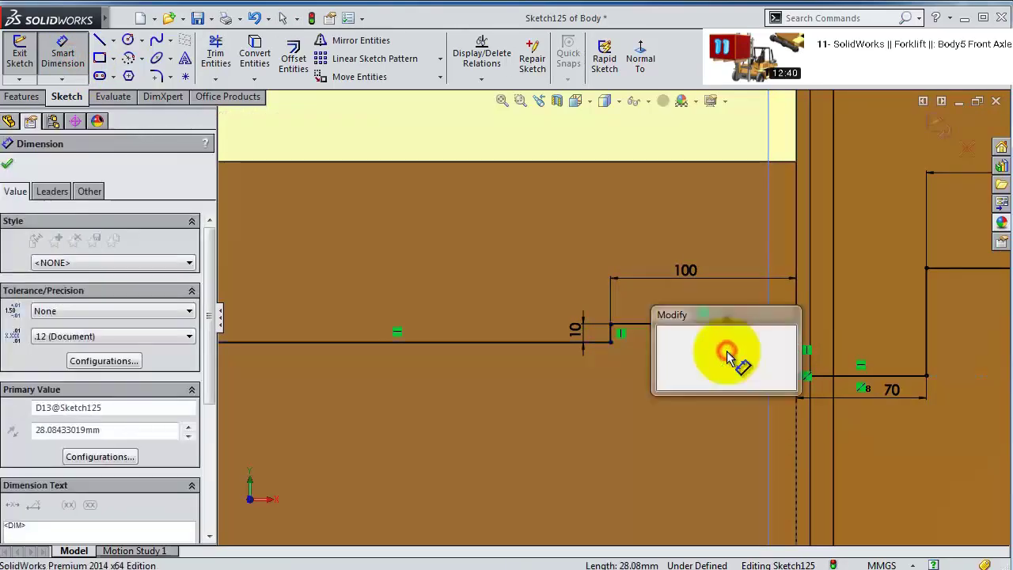
key("Return")
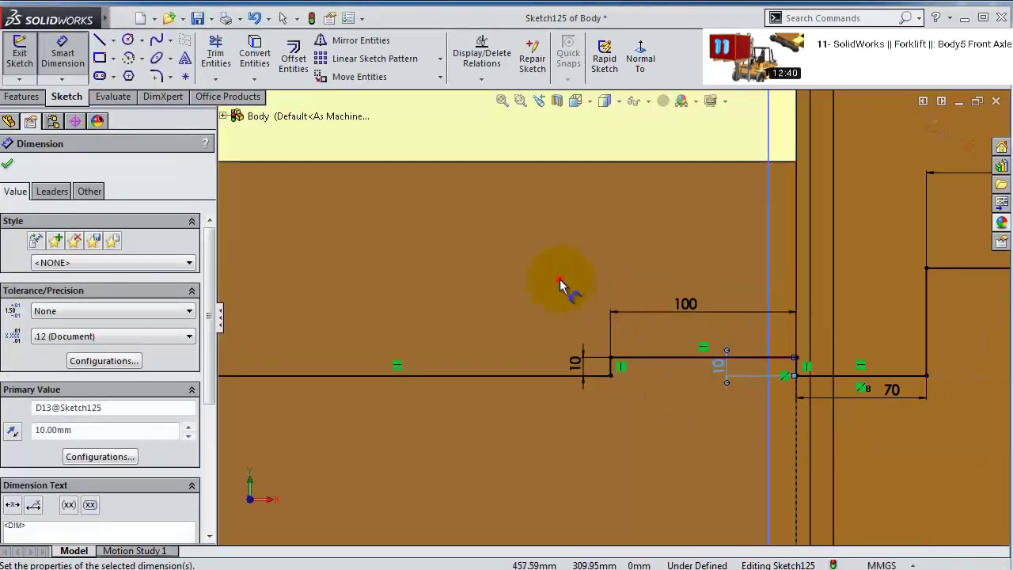
left_click(560, 278)
scroll(649, 364, "up", 3)
scroll(475, 309, "down", 5)
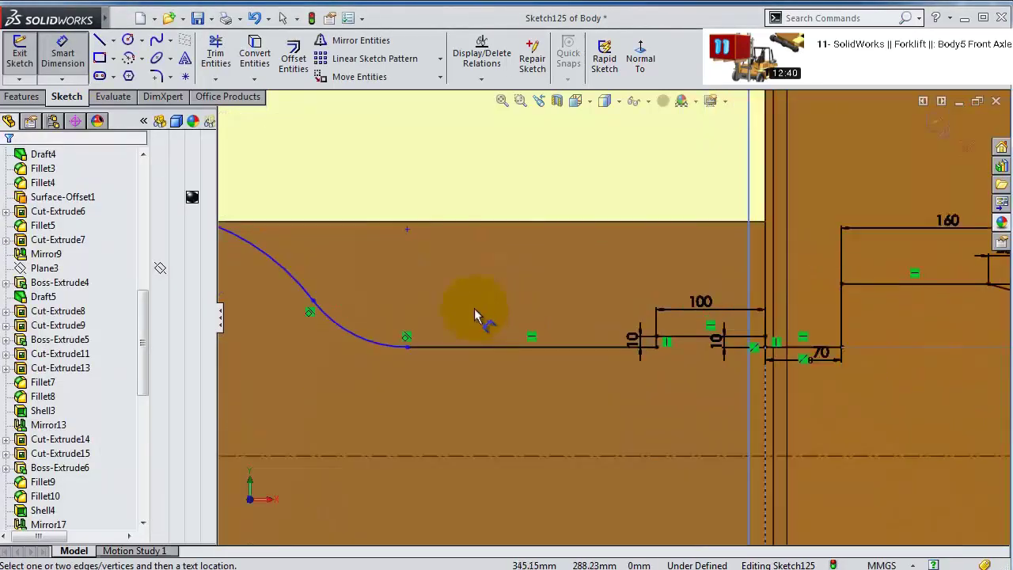
- Give the two tangent arcs radius dimensions of R265 and R150
left_click(53, 61)
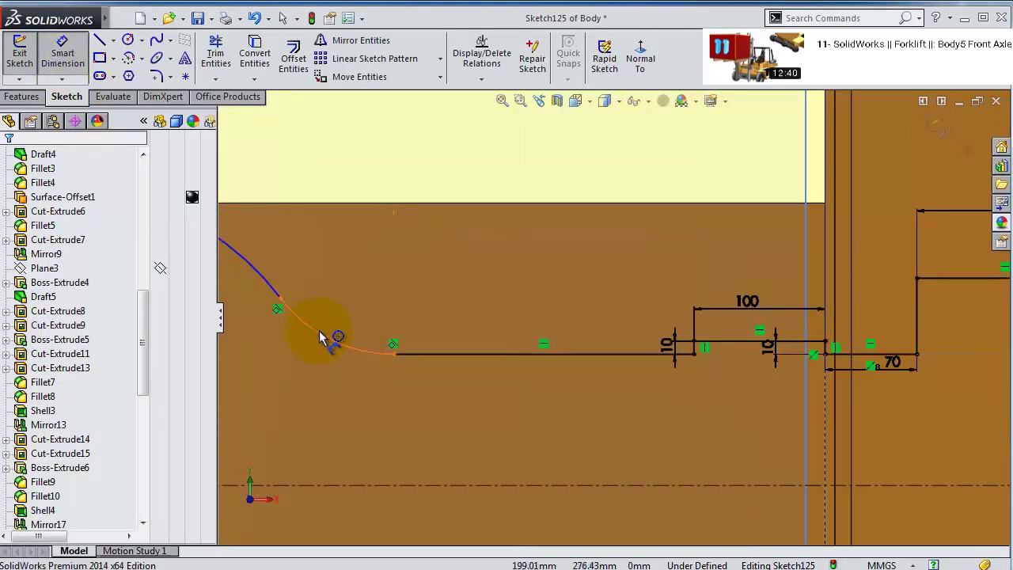
left_click(320, 337)
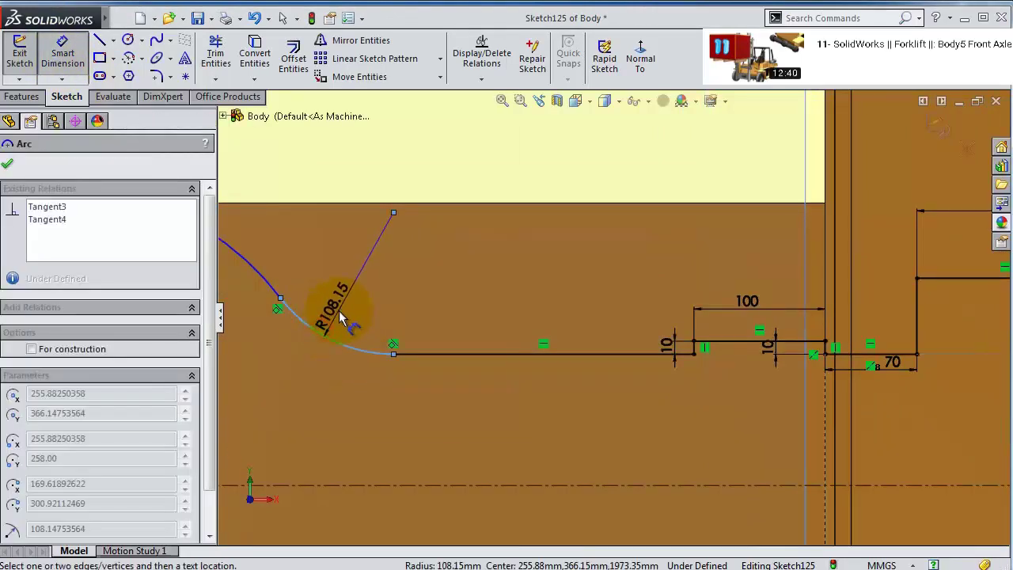
left_click(341, 317)
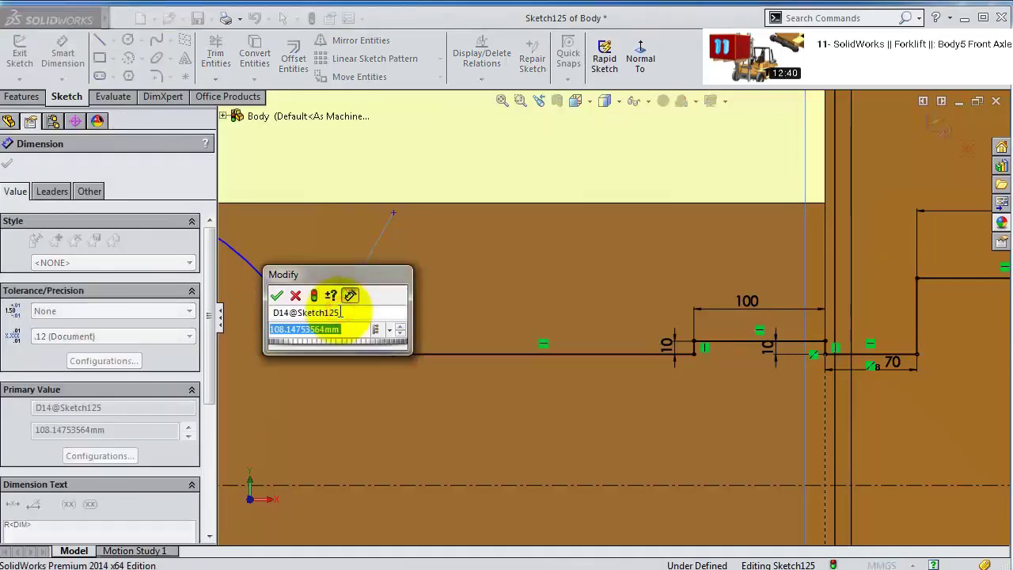
type("2")
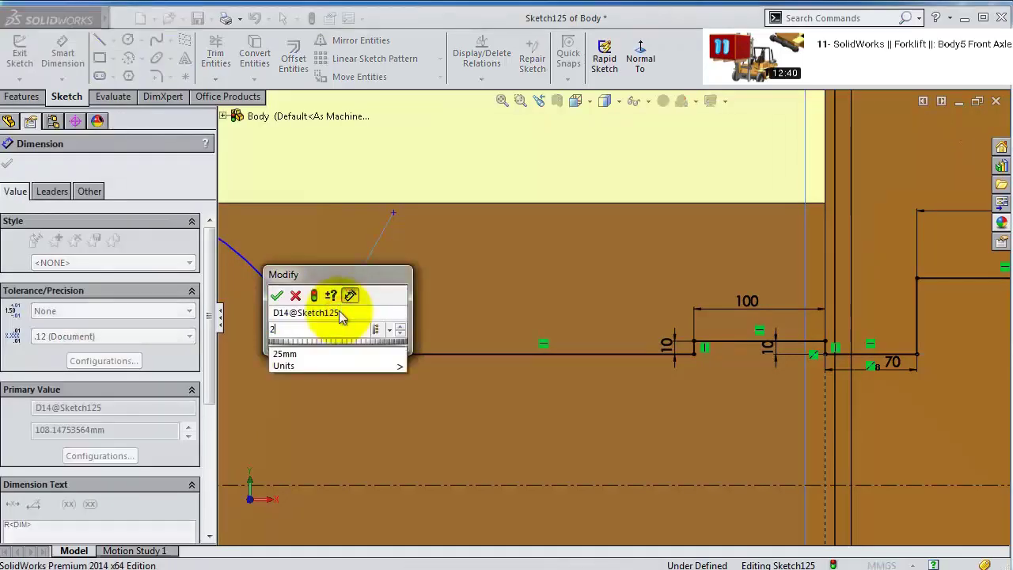
type("65")
key("Return")
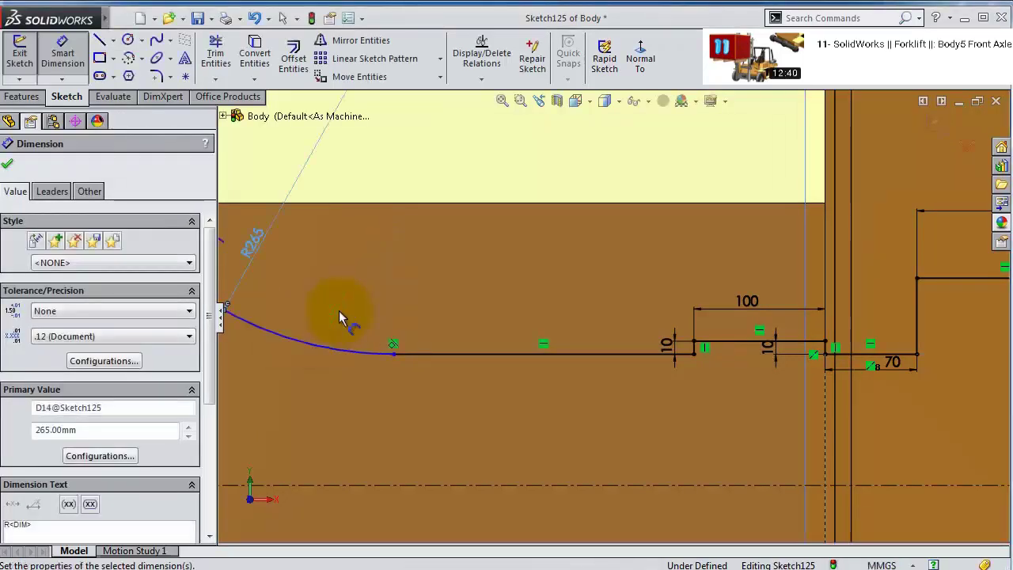
scroll(373, 303, "up", 3)
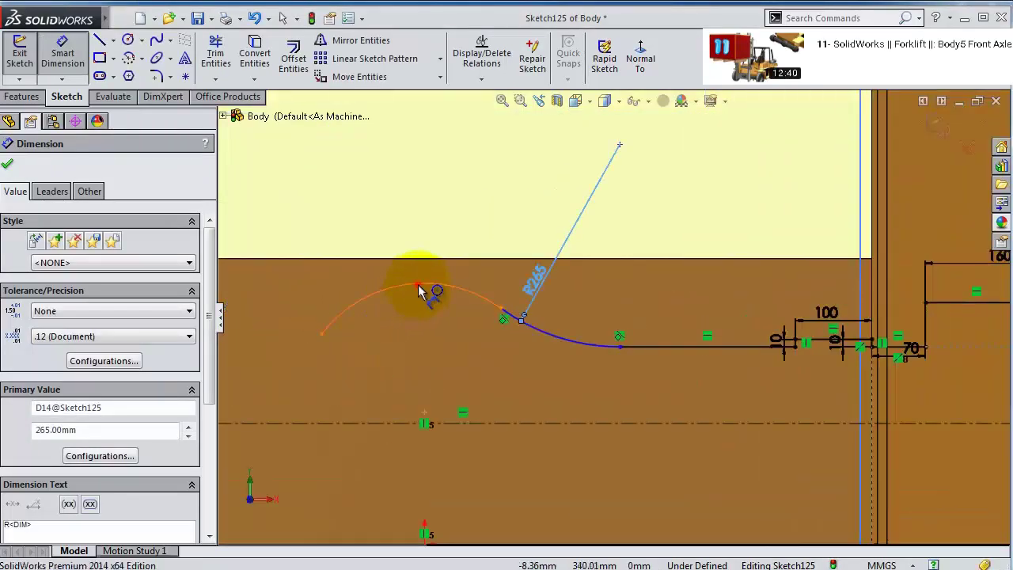
left_click(428, 285)
left_click(431, 235)
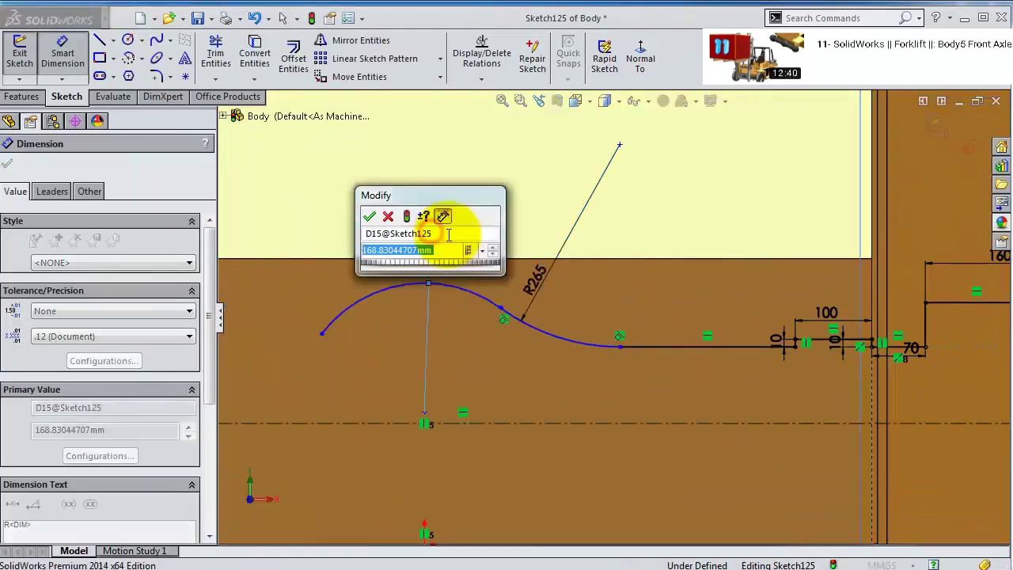
type("150")
key("Return")
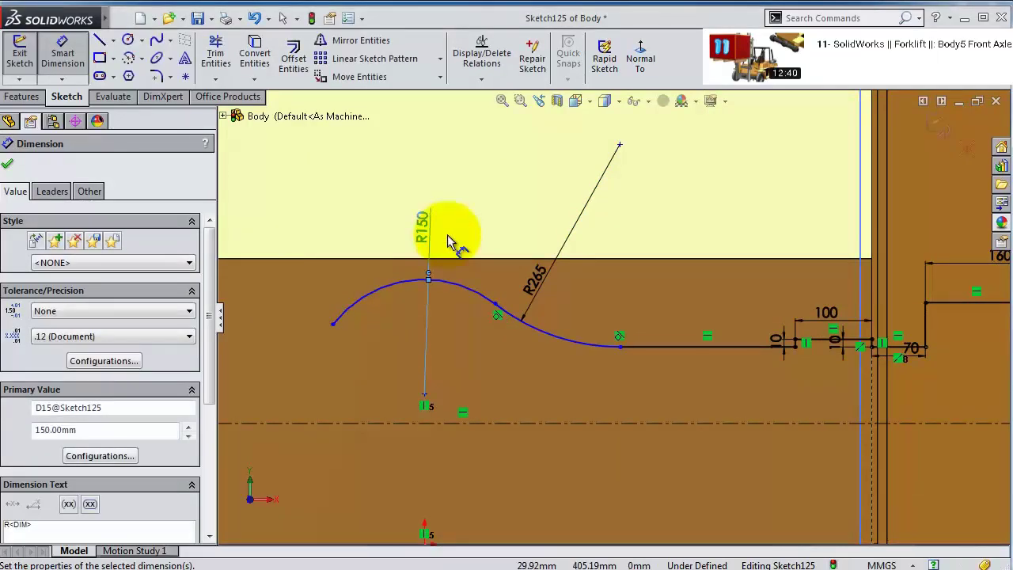
key("Escape")
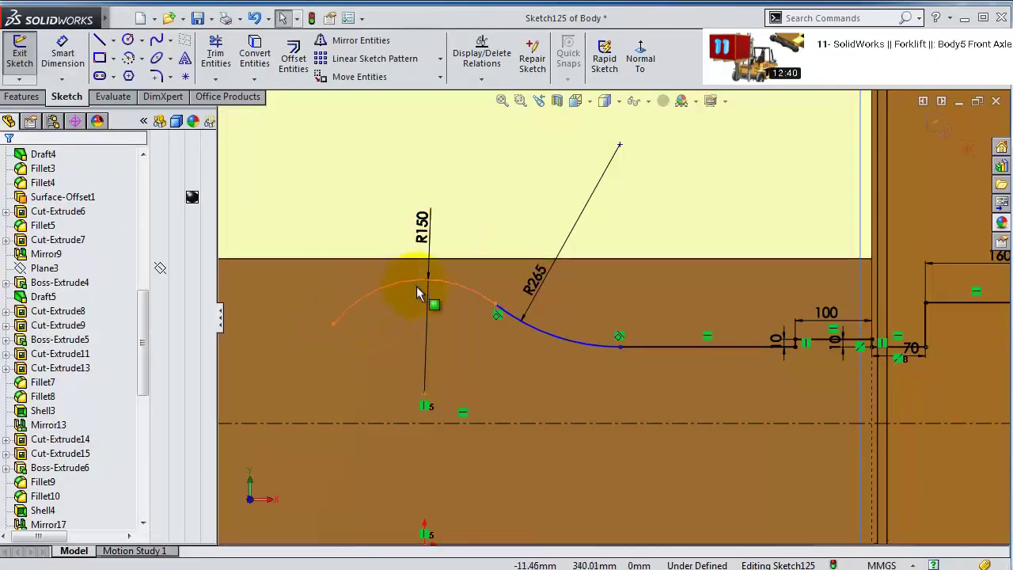
- Add a Horizontal relation between the R150 arc's two endpoints
left_click(333, 324)
left_click(494, 304, "ctrl")
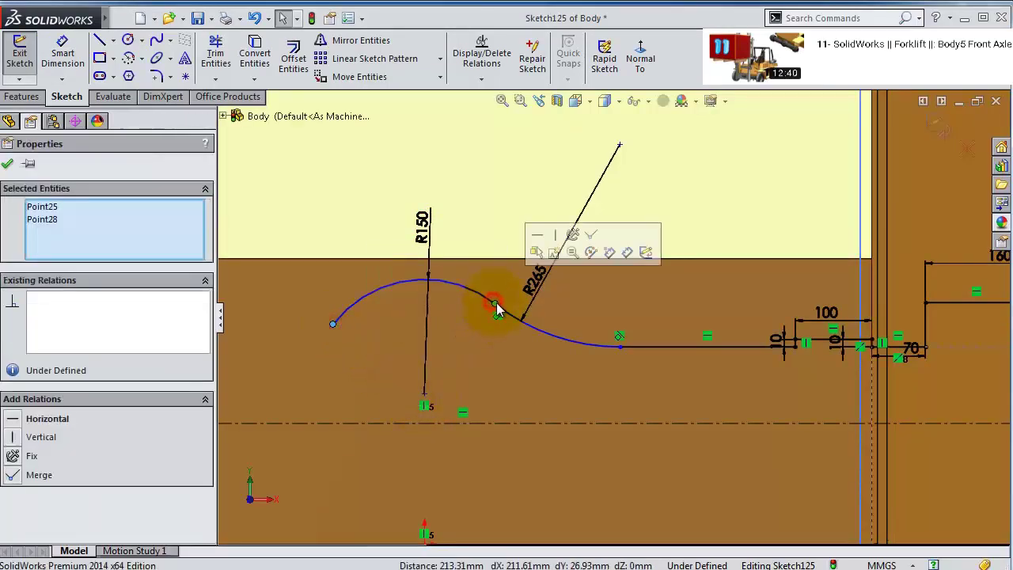
left_click(537, 237)
left_click(352, 225)
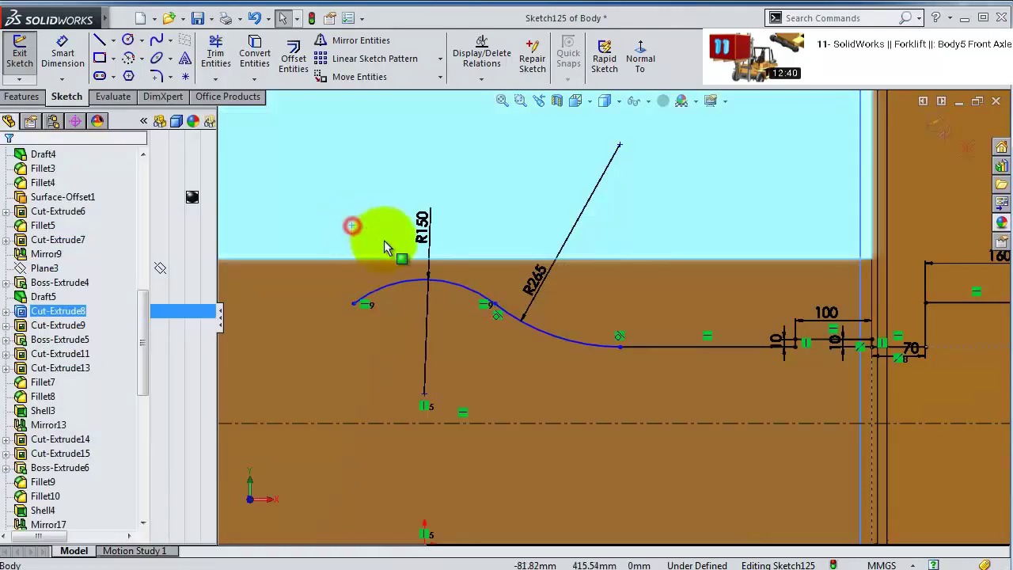
left_click(656, 301)
left_click(516, 189)
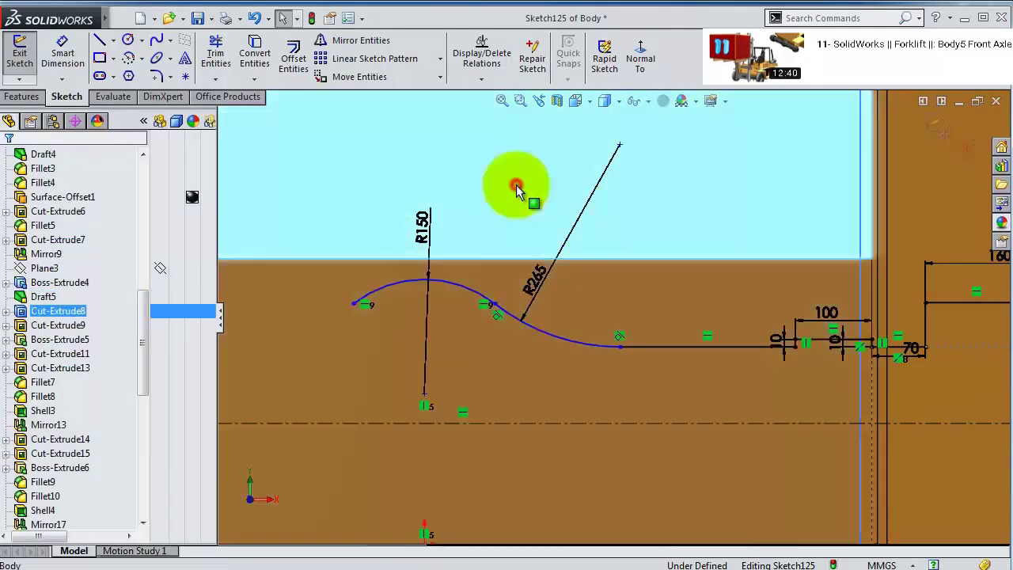
scroll(515, 196, "up", 3)
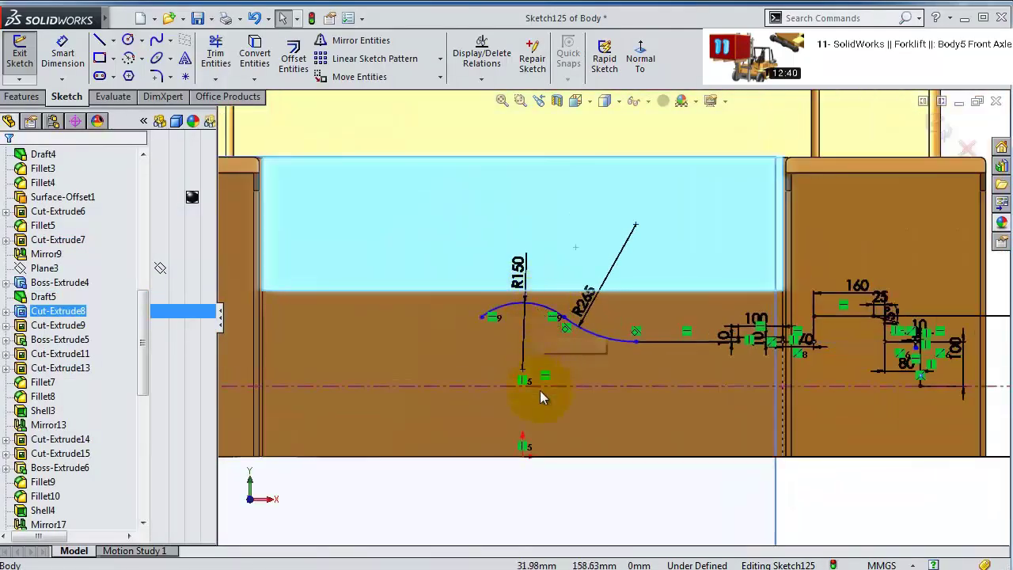
scroll(558, 384, "down", 2)
scroll(688, 312, "up", 3)
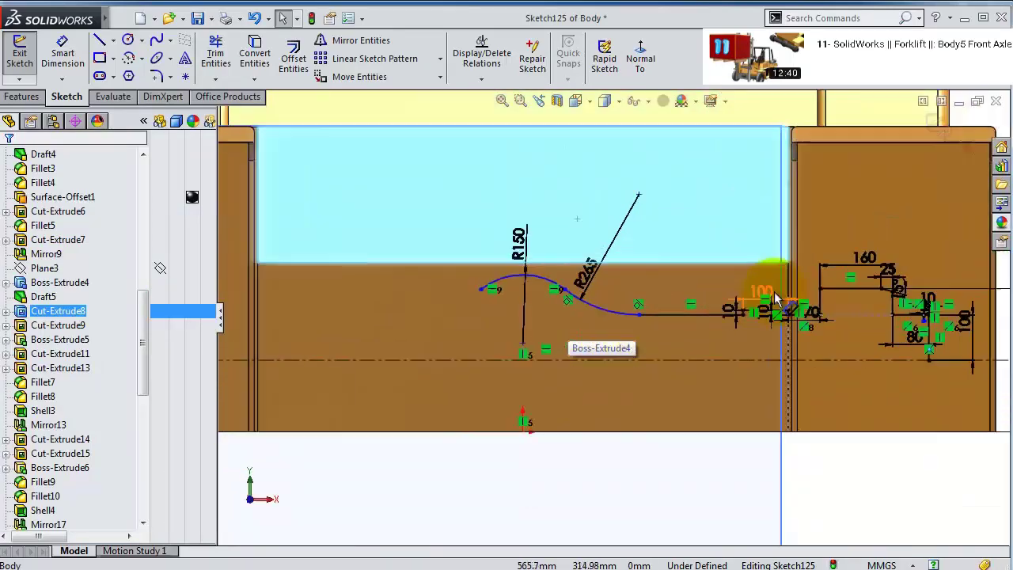
scroll(928, 287, "down", 4)
scroll(412, 335, "down", 2)
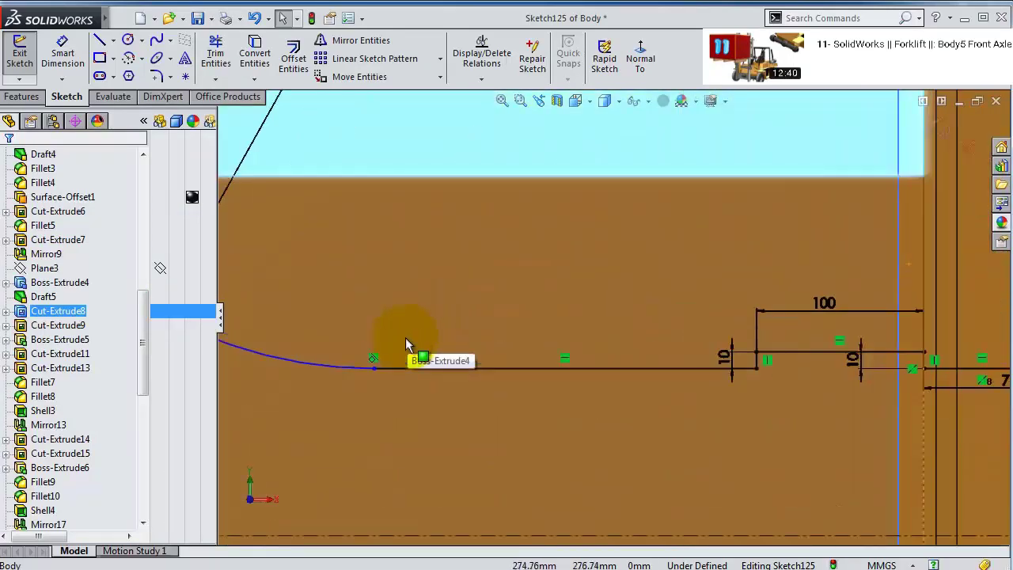
scroll(471, 361, "up", 1)
scroll(514, 334, "up", 3)
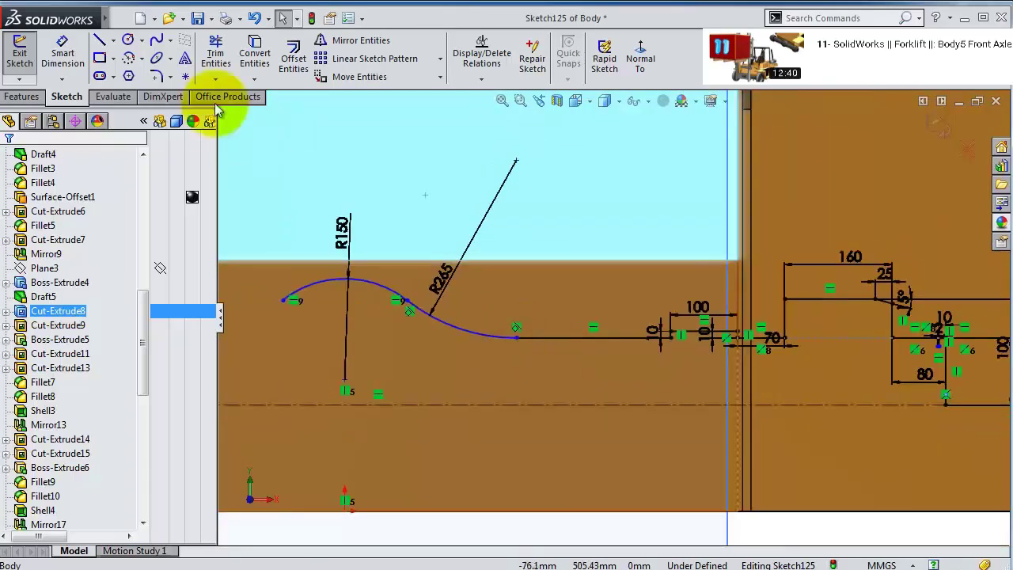
- Dimension the horizontal line after the R265 arc to 200 mm
left_click(62, 52)
left_click(553, 335)
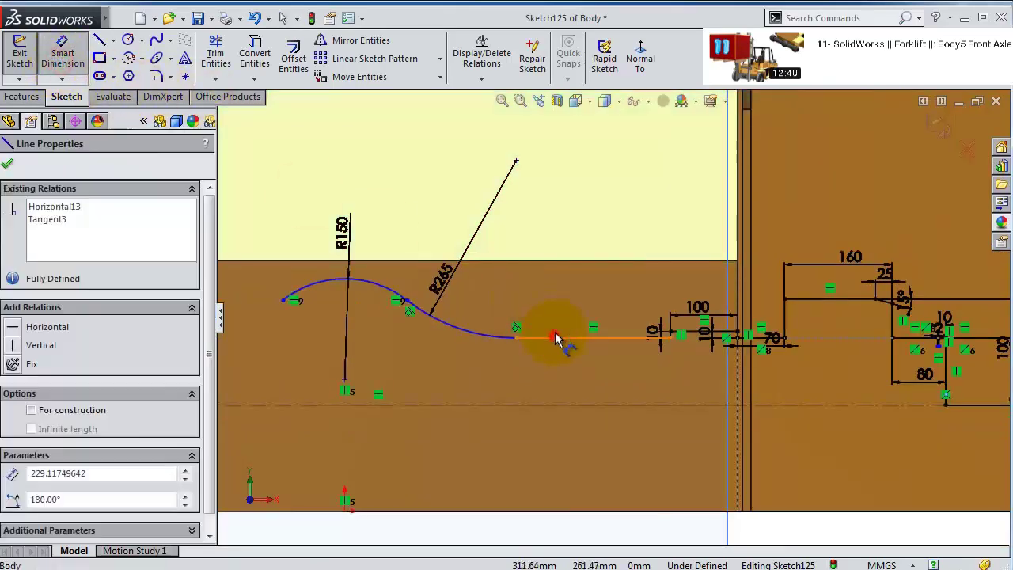
left_click(553, 317)
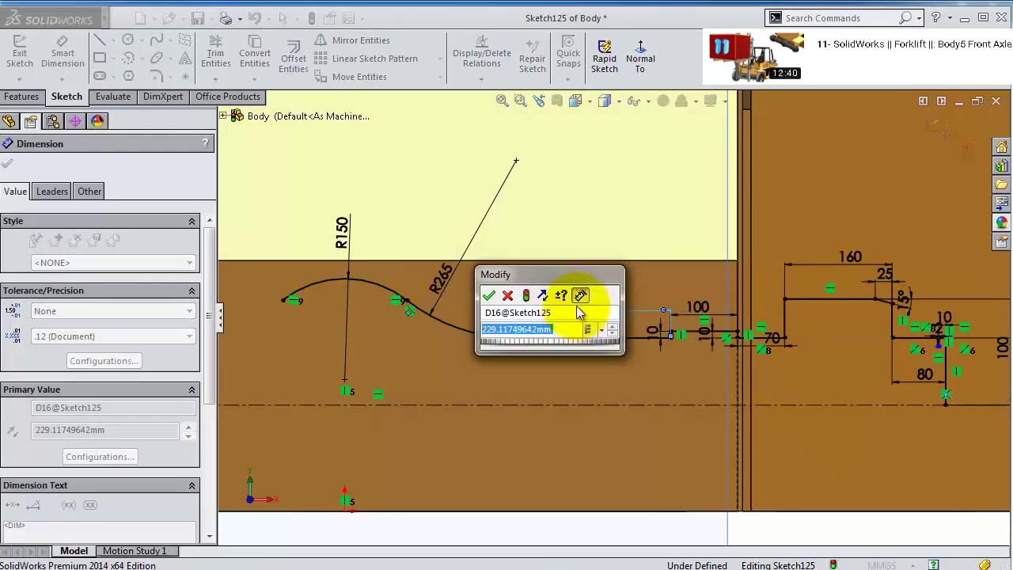
type("200")
key("Return")
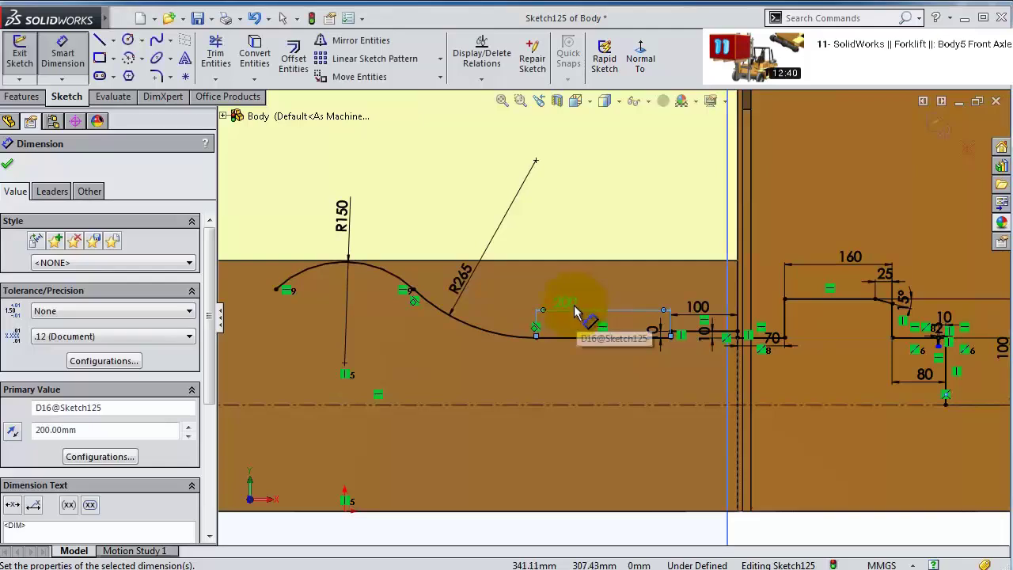
scroll(554, 309, "up", 1)
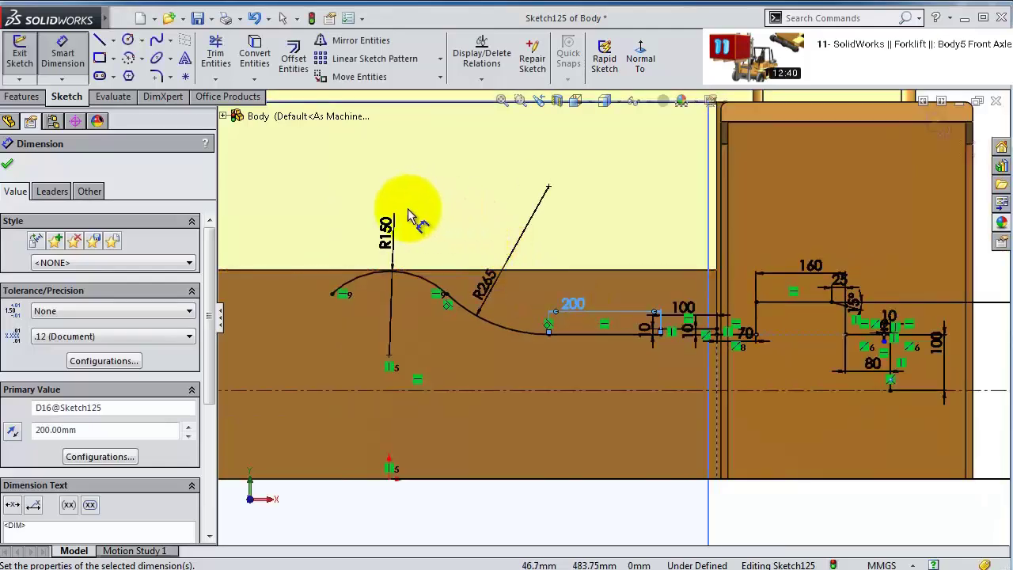
key("z")
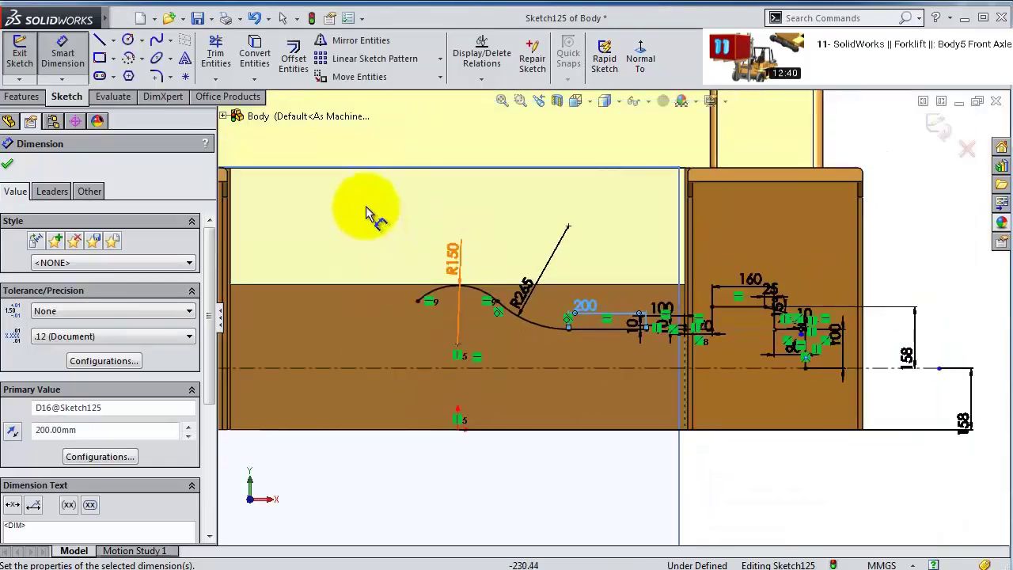
- Draw a vertical centerline through the R150 arc's centre
left_click(114, 41)
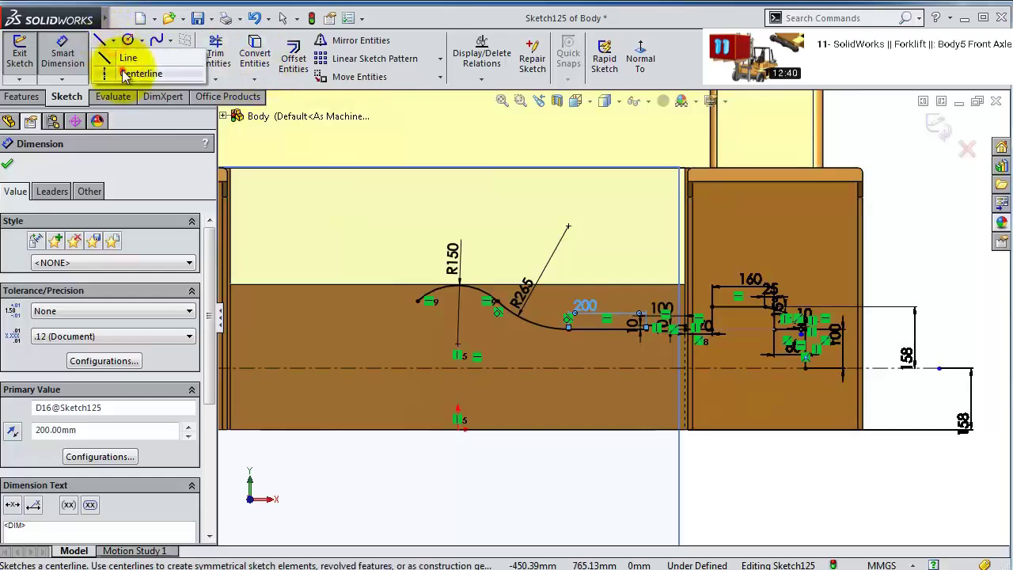
left_click(138, 73)
left_click(457, 429)
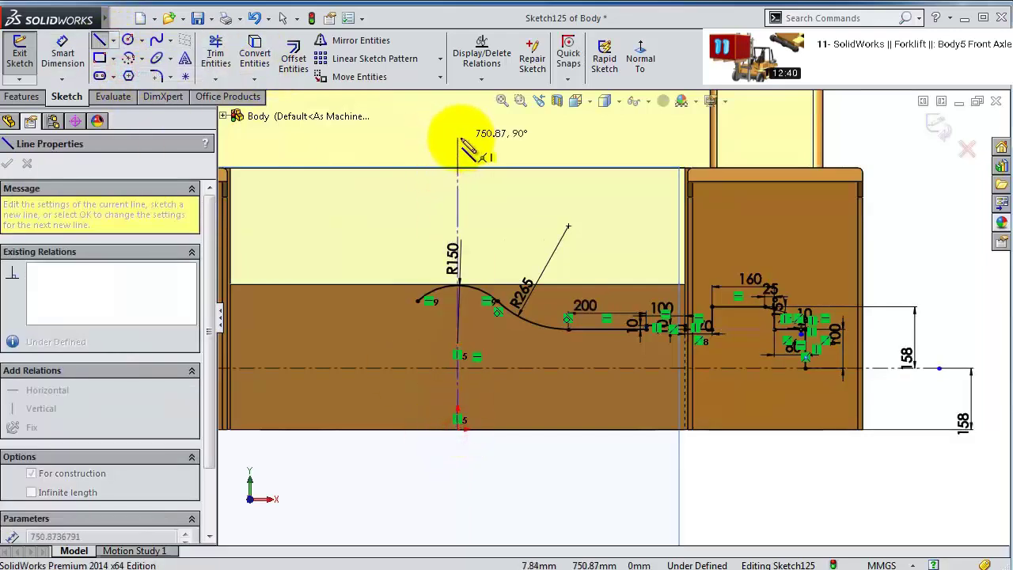
left_click(459, 137)
key("Escape")
scroll(565, 269, "up", 2)
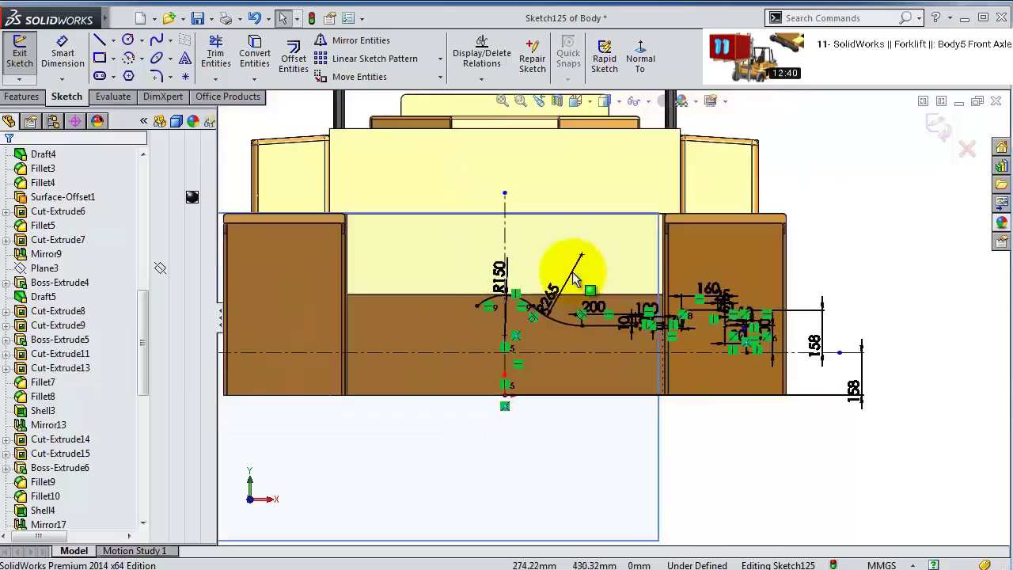
scroll(458, 136, "down", 3)
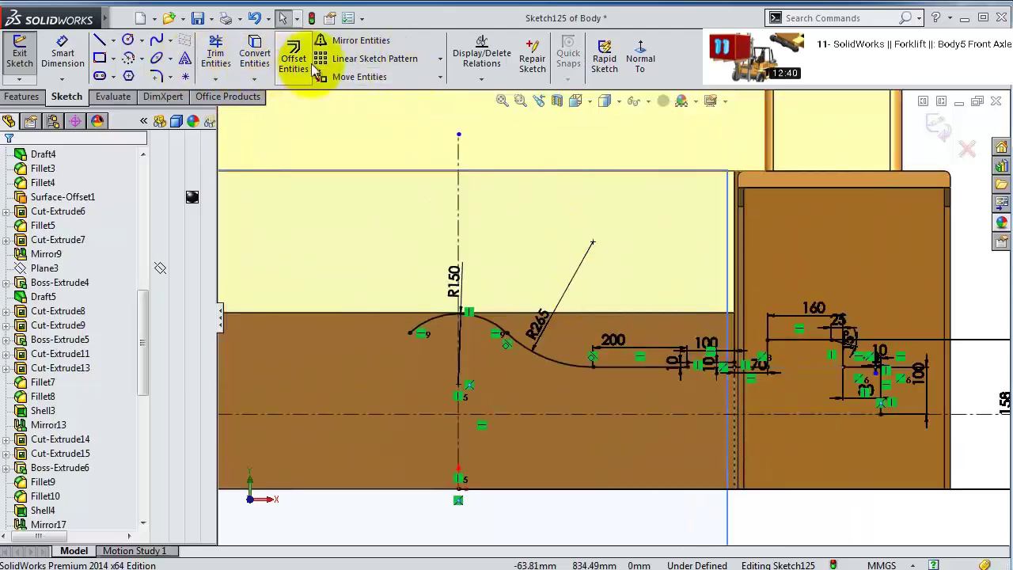
- Pick the step lines, notch lines and R265 arc as entities to mirror
left_click(341, 48)
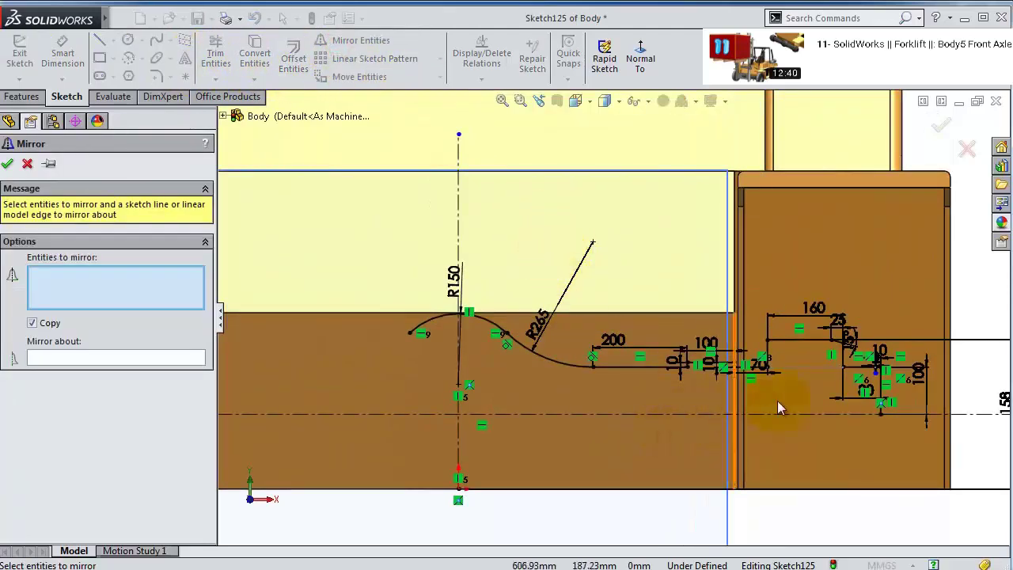
scroll(867, 385, "down", 1)
scroll(867, 385, "down", 3)
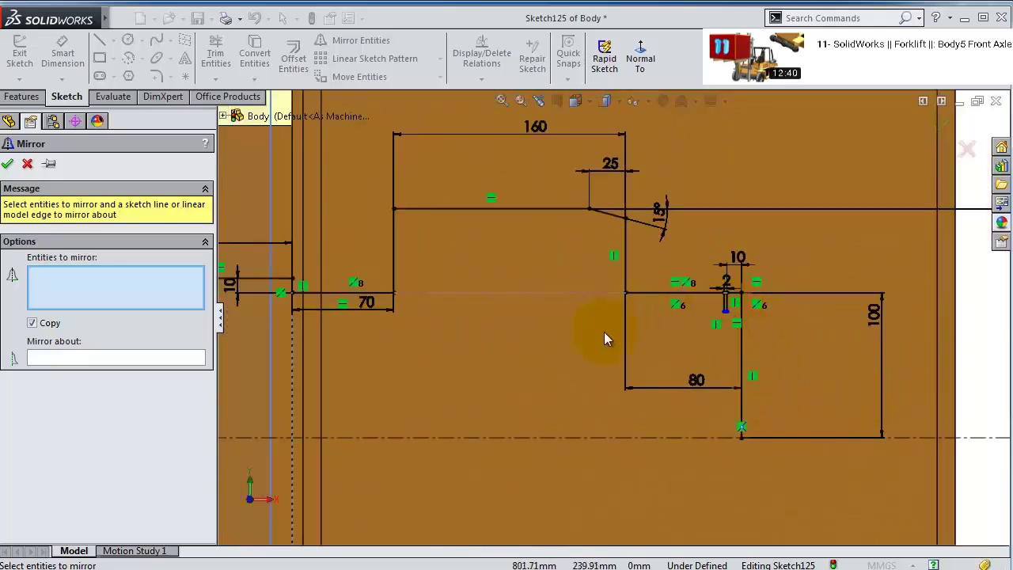
left_click(739, 358)
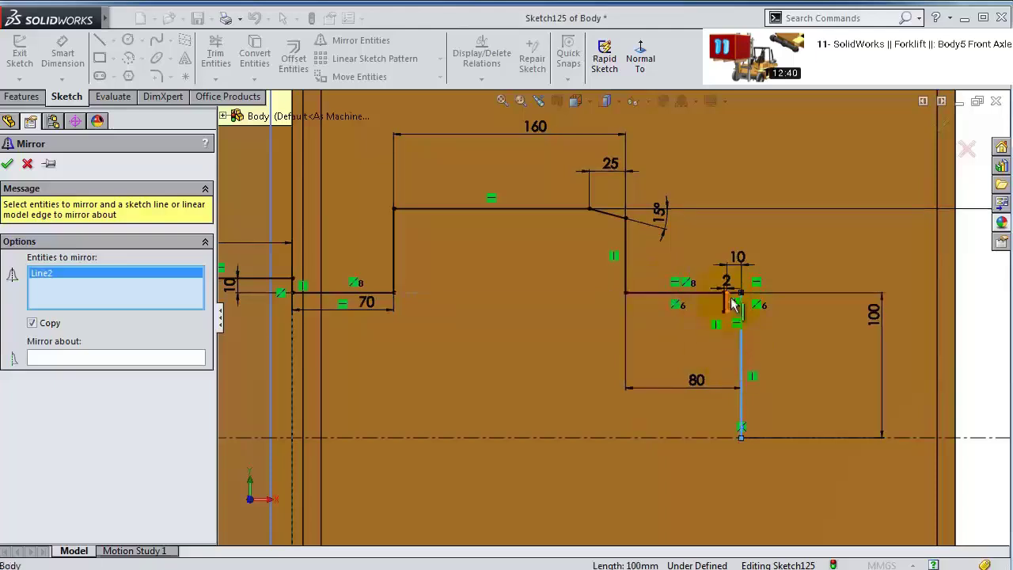
scroll(732, 305, "down", 3)
left_click_drag(889, 258, 871, 265)
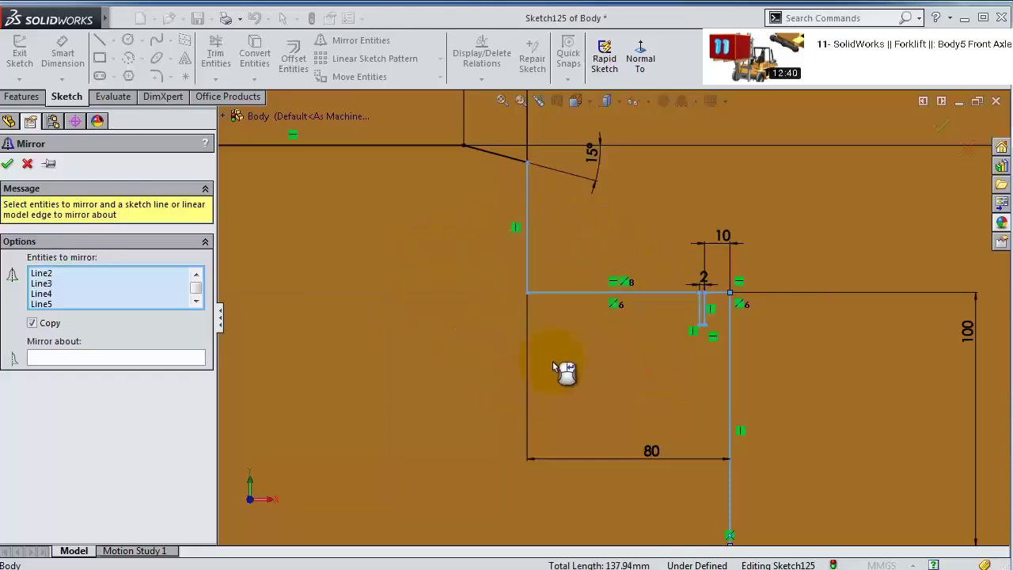
scroll(523, 208, "up", 3)
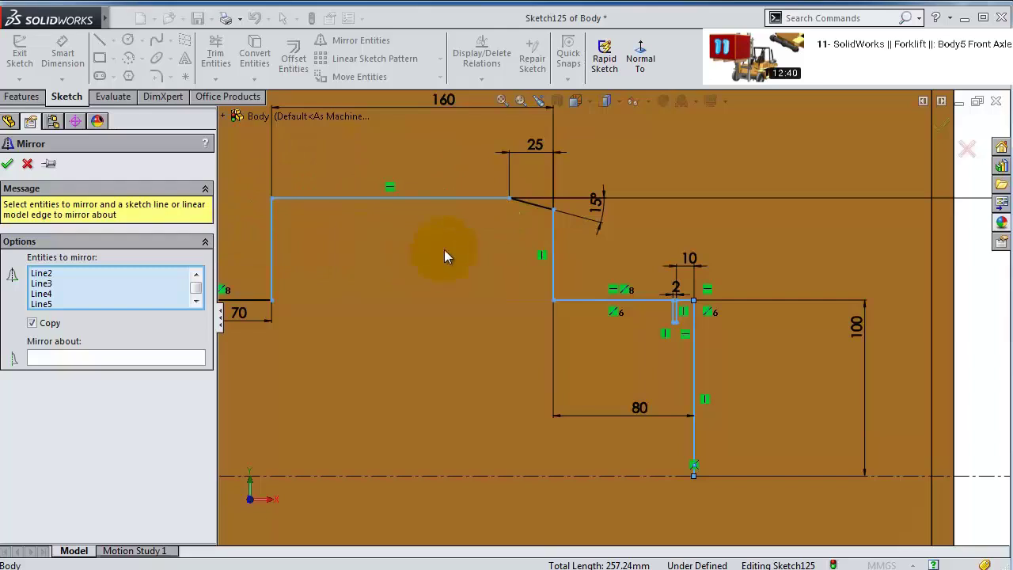
scroll(405, 302, "up", 7)
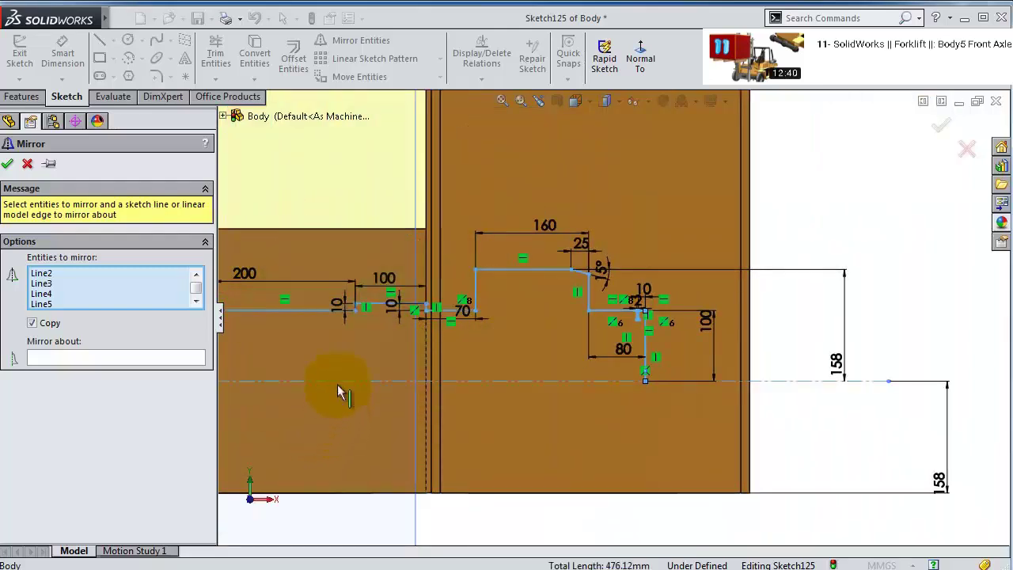
mouse_move(337, 393)
middle_mouse_down("ctrl")
mouse_move(339, 339)
mouse_move(373, 305)
mouse_move(452, 343)
mouse_move(466, 339)
middle_mouse_up("ctrl")
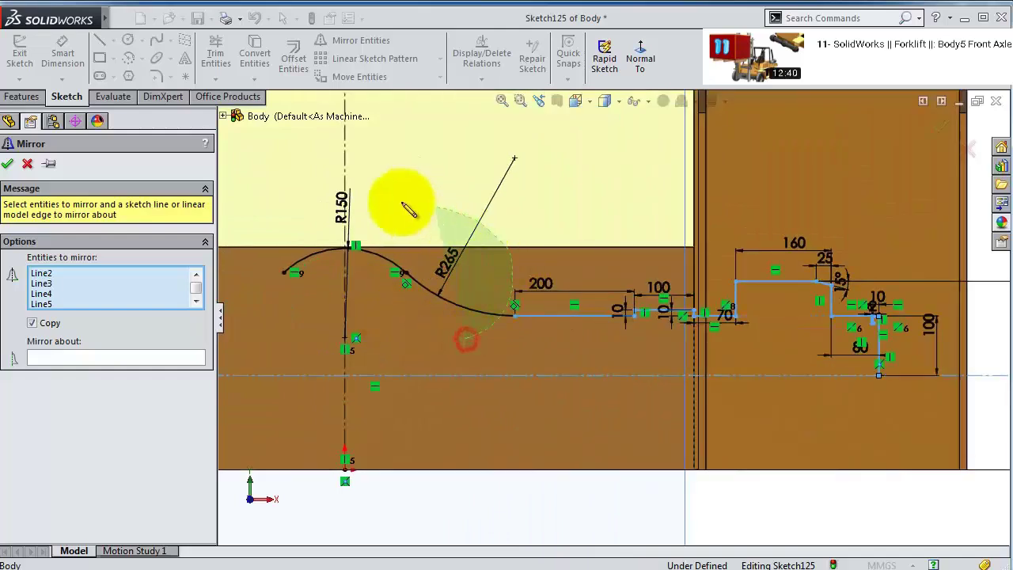
left_click(443, 299)
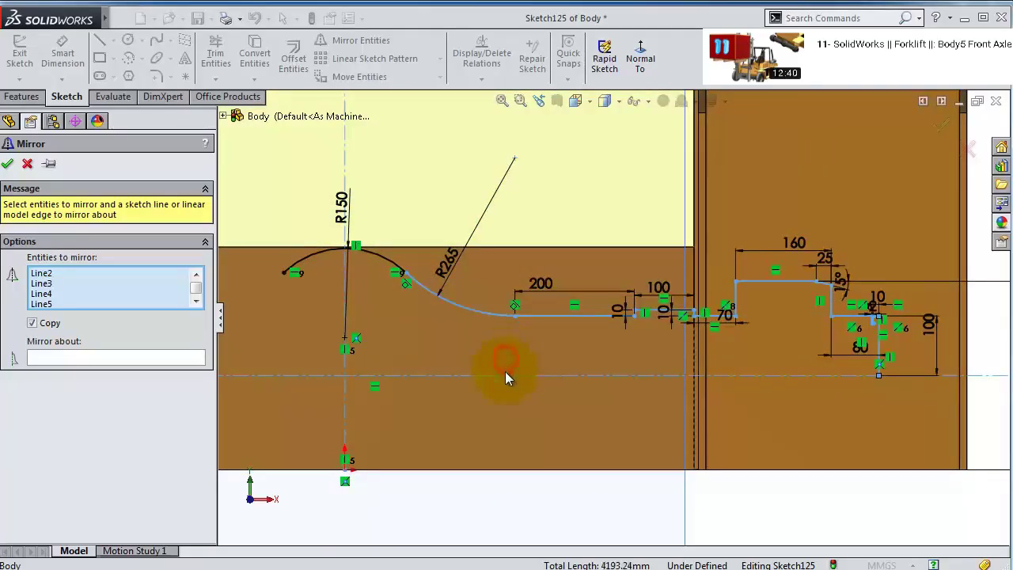
- Mirror the selected profile about the vertical centerline
left_click(59, 357)
left_click(346, 404)
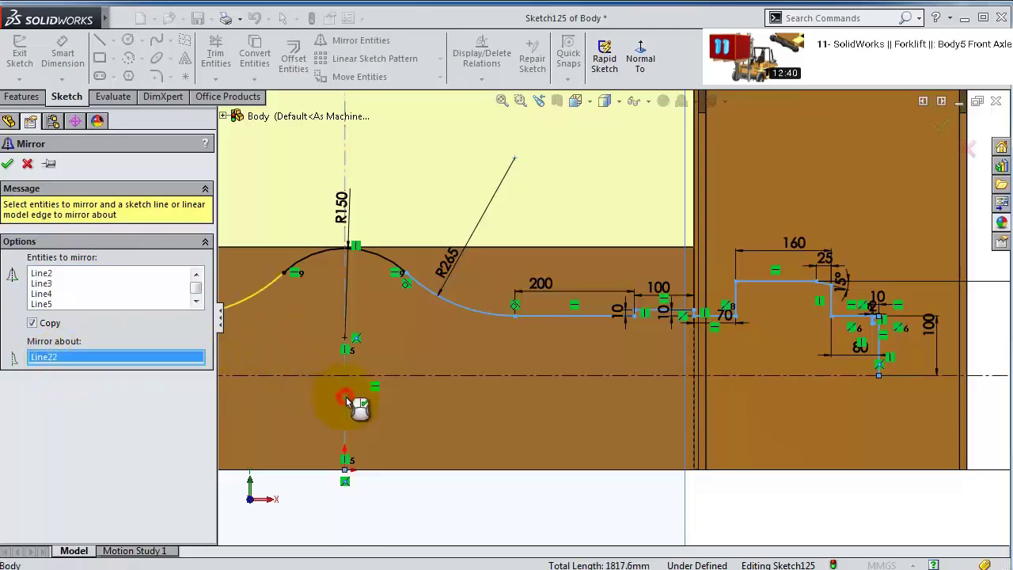
scroll(359, 319, "up", 3)
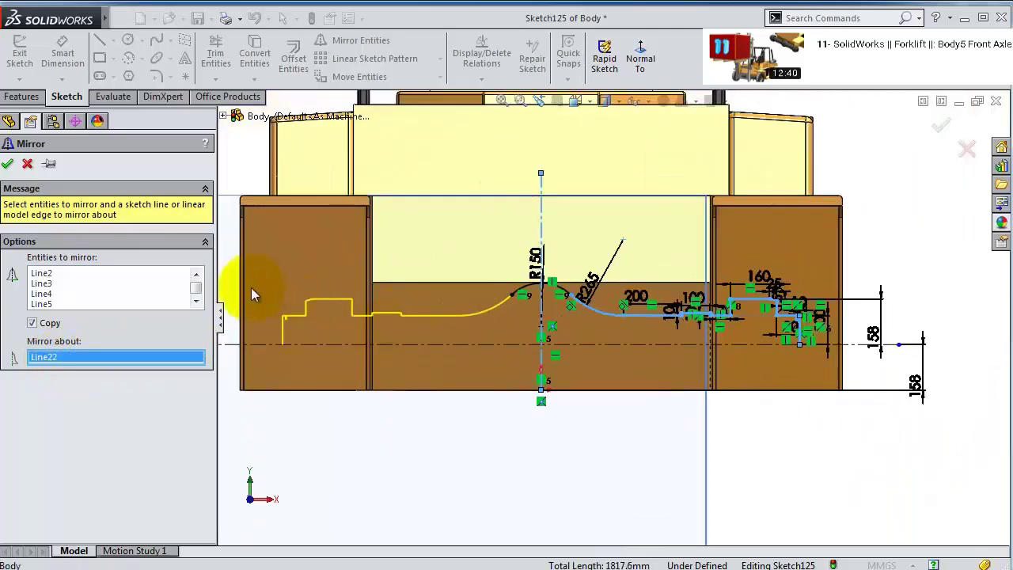
scroll(261, 304, "down", 4)
left_click(7, 166)
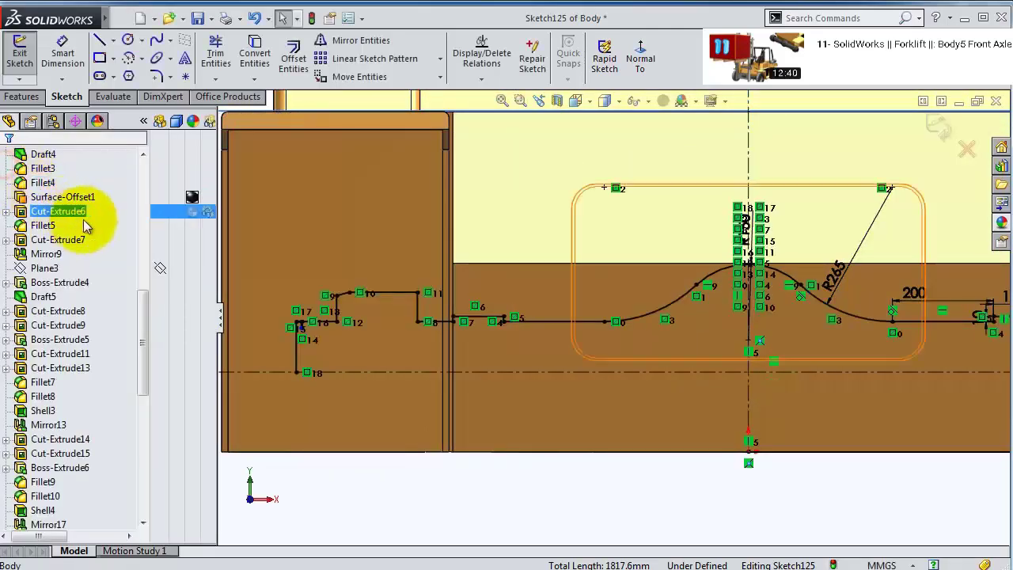
left_click(113, 57)
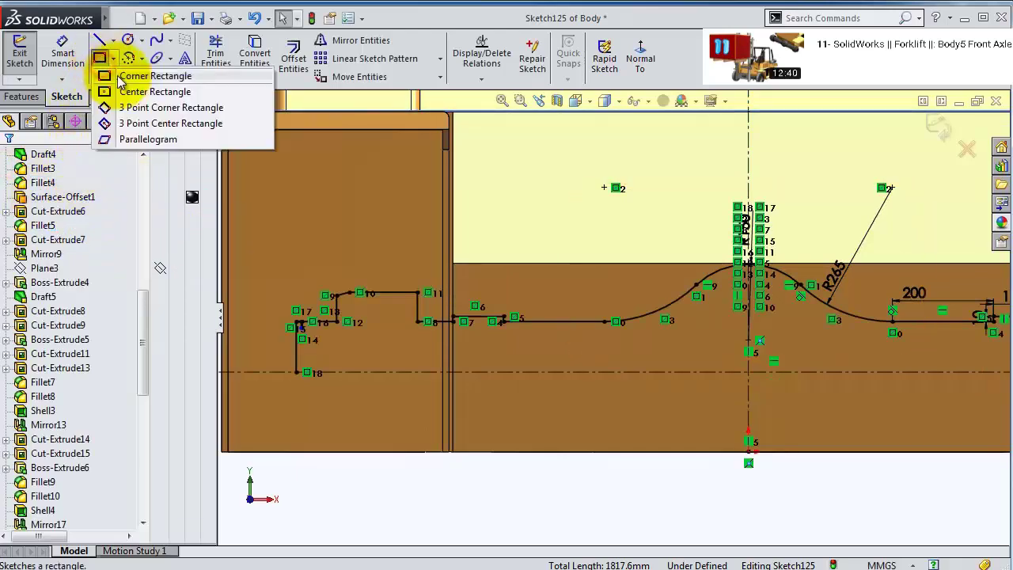
- Draw a horizontal bottom line from point 18 to the centerline
left_click(100, 40)
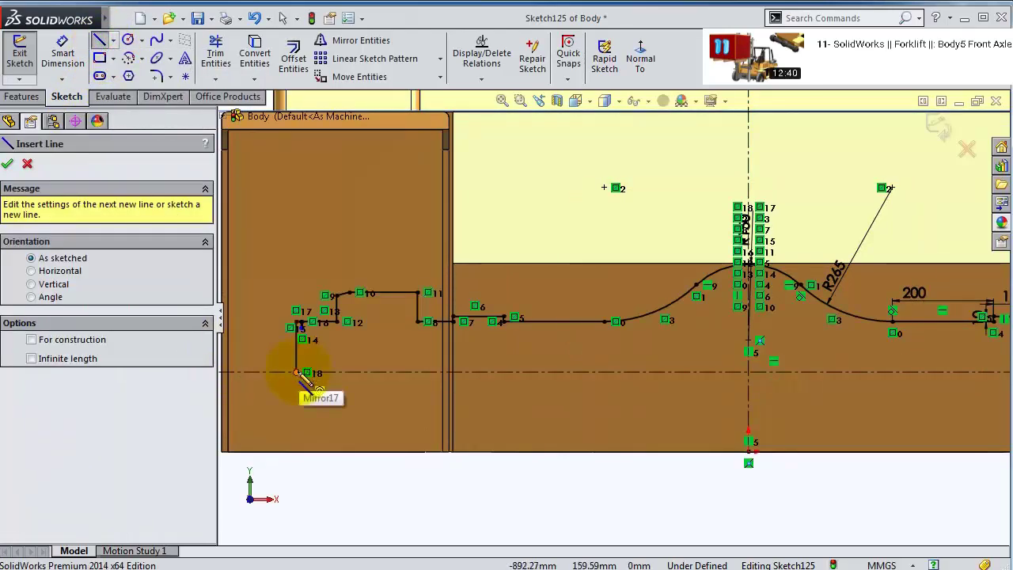
left_click(299, 374)
scroll(805, 391, "up", 3)
scroll(842, 316, "down", 4)
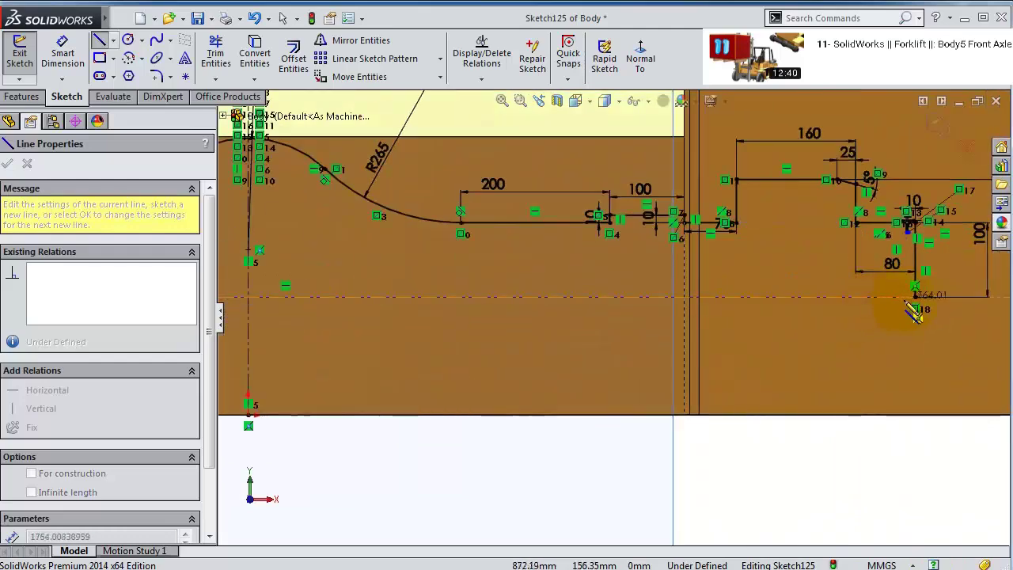
left_click(915, 297)
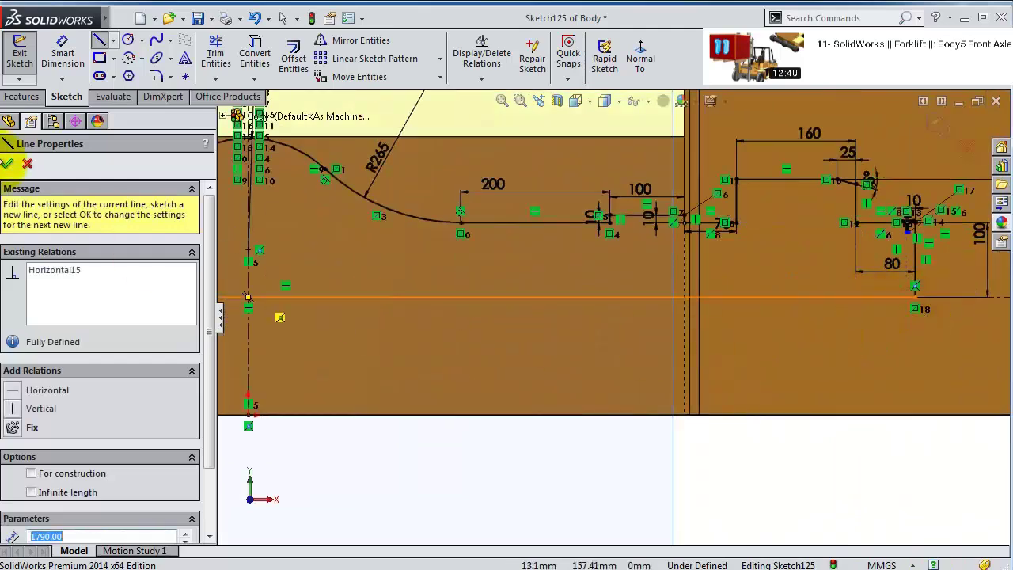
left_click(7, 163)
left_click(20, 95)
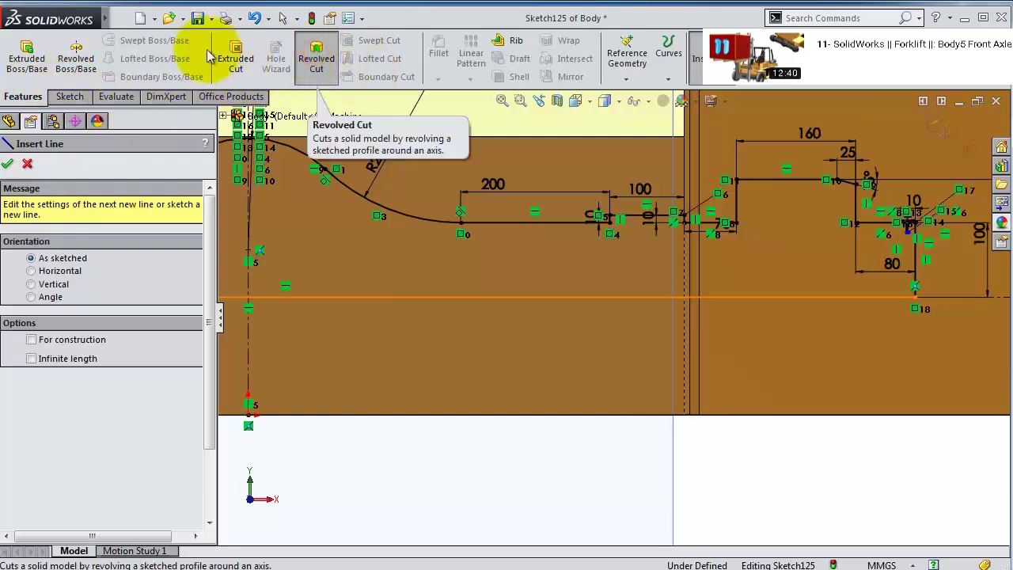
- Revolve Sketch125 360° about the horizontal bottom line to form Revolve1
left_click(76, 52)
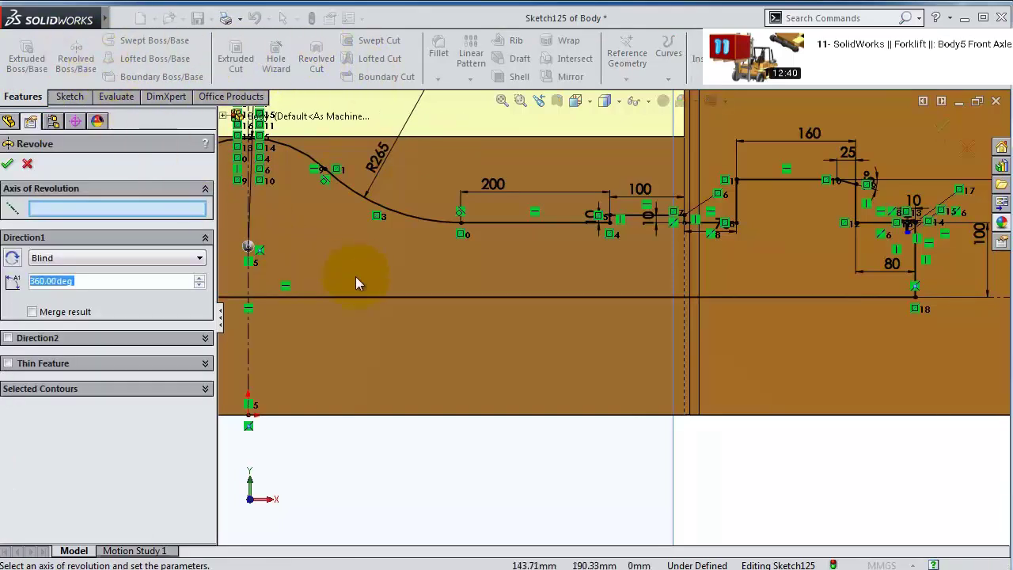
left_click(358, 296)
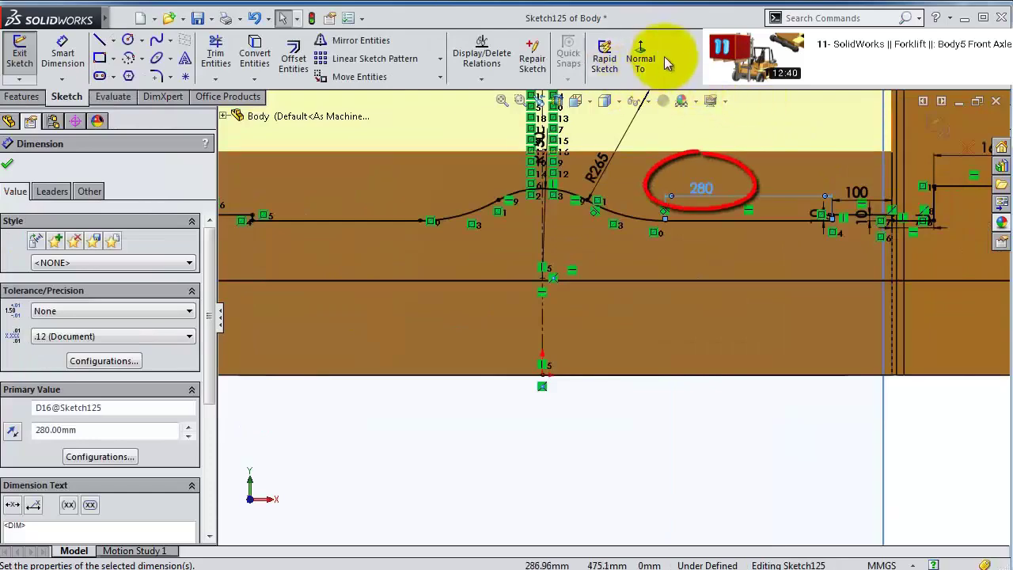
left_click(928, 133)
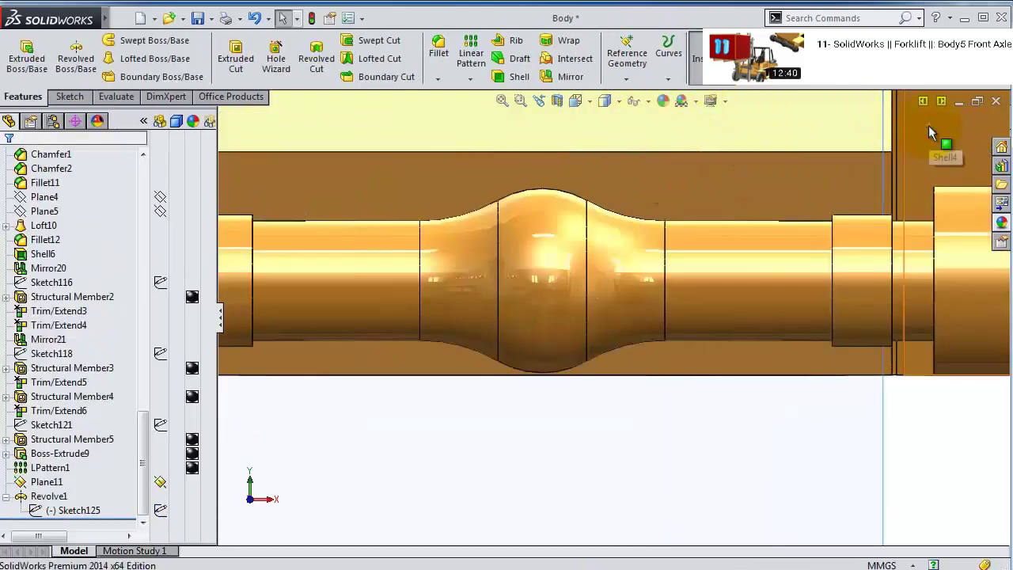
scroll(546, 388, "down", 3)
scroll(618, 341, "up", 5)
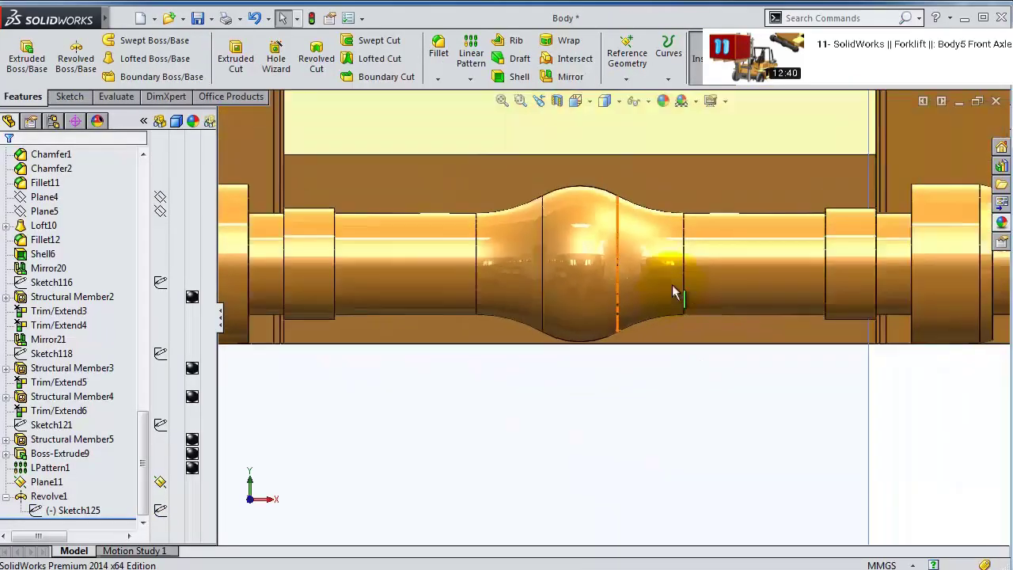
mouse_move(646, 250)
middle_mouse_down()
mouse_move(594, 282)
mouse_move(622, 262)
mouse_move(685, 264)
mouse_move(712, 309)
mouse_move(701, 356)
middle_mouse_up()
- Sketch on Plane11, viewed normal, and draw a slot around the shaft's bulge
left_click(702, 346)
left_click(764, 296)
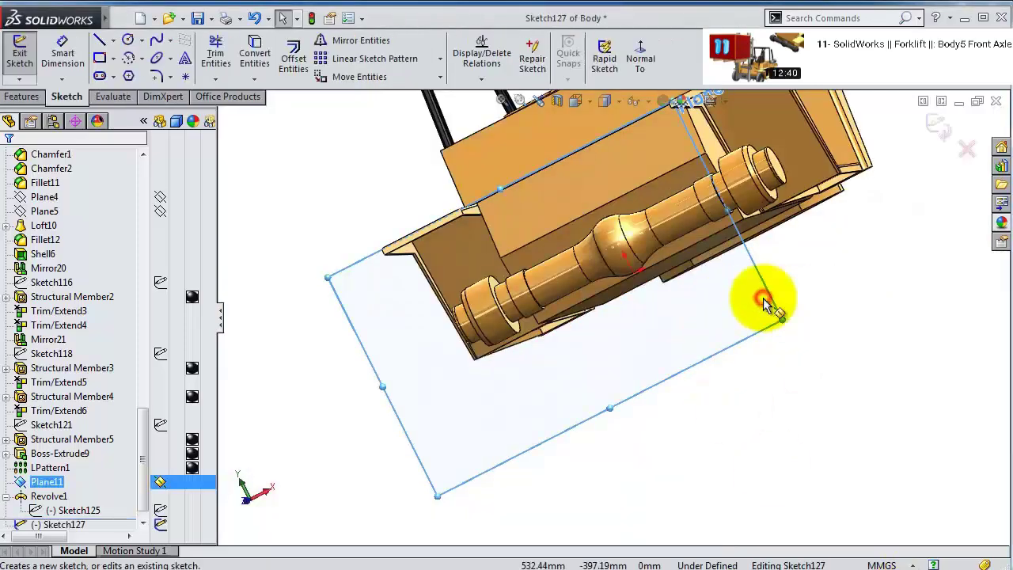
left_click(640, 58)
left_click(99, 76)
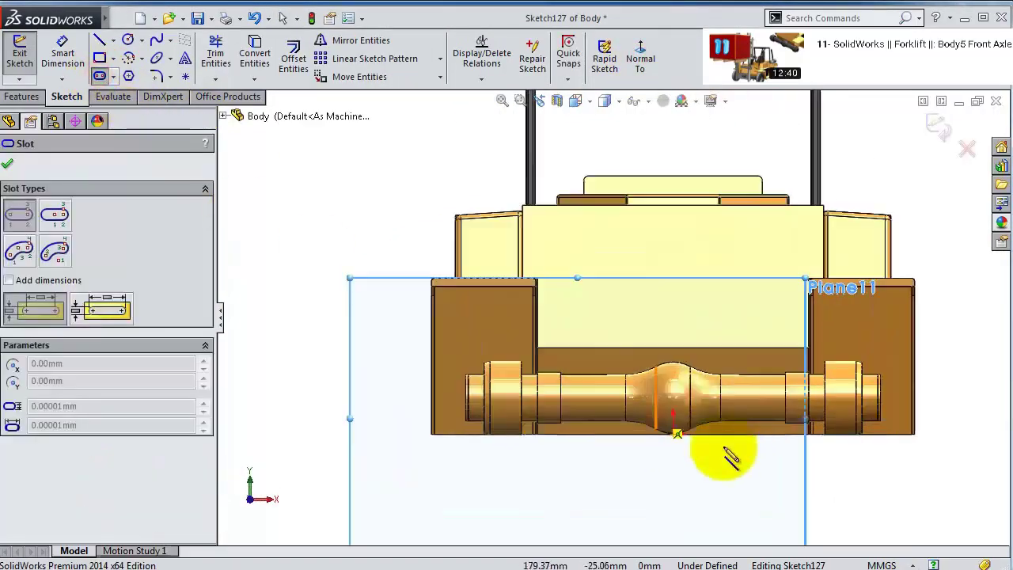
scroll(689, 447, "down", 3)
left_click(656, 448)
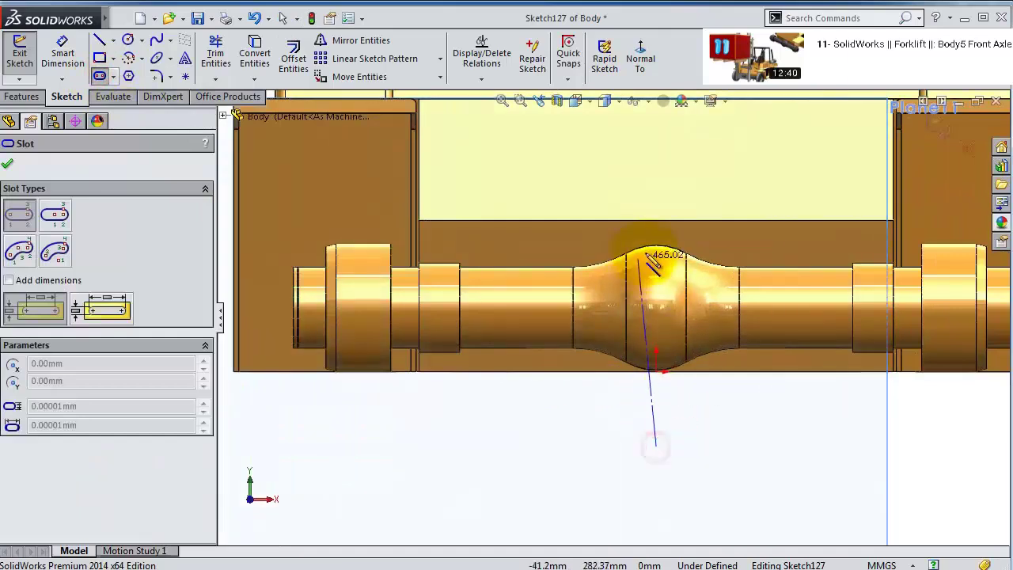
left_click(656, 293)
left_click(593, 236)
left_click_drag(594, 238, 607, 279)
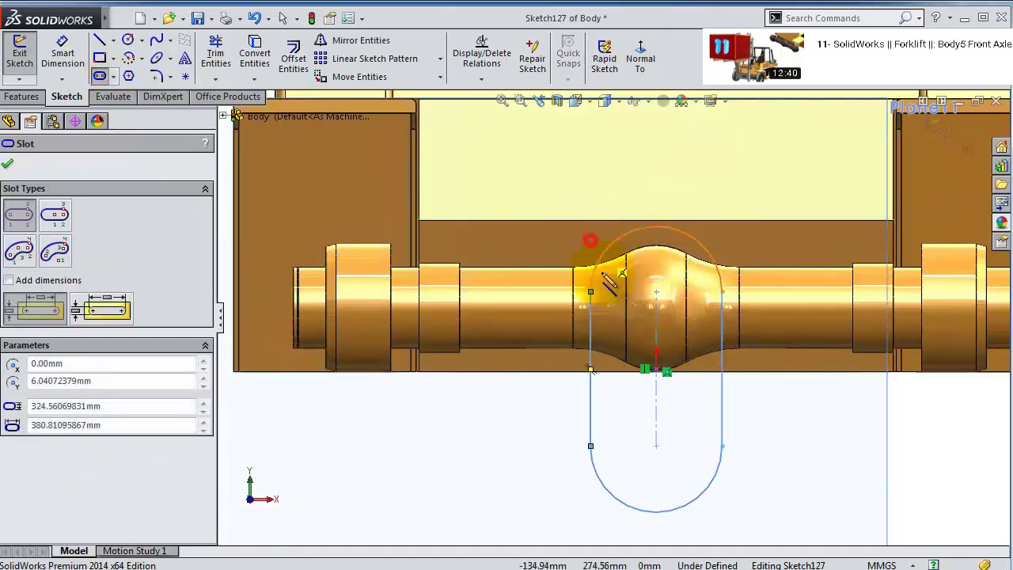
- Dimension the slot to R200 radius and 380 mm centre-to-centre length
left_click(83, 78)
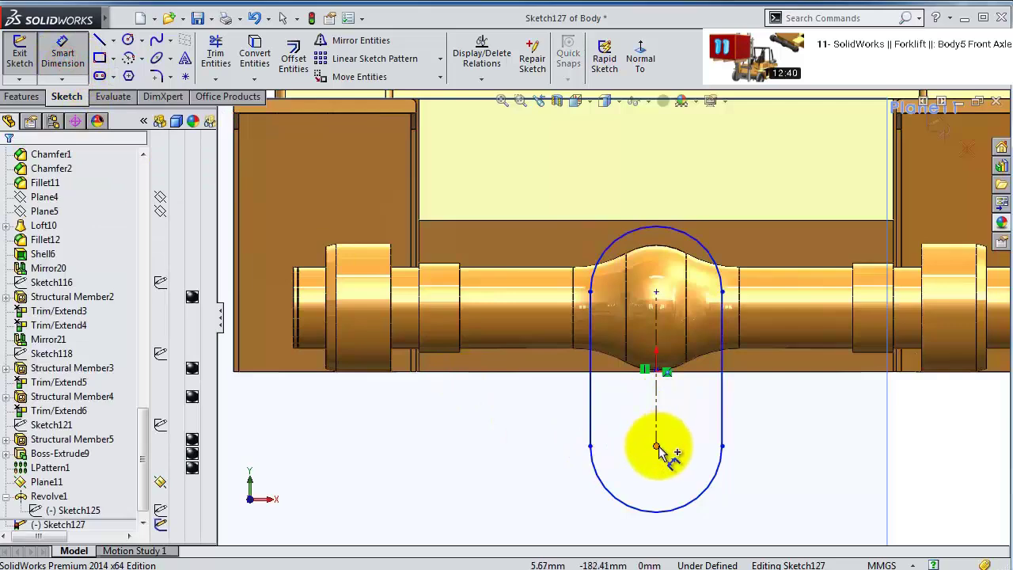
left_click(688, 503)
left_click(706, 524)
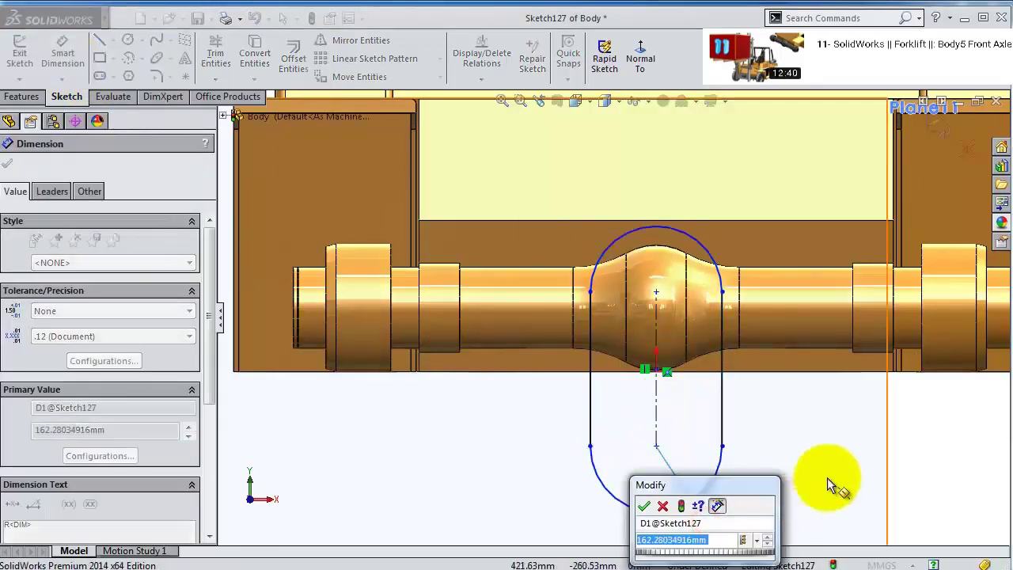
type("200")
key("Return")
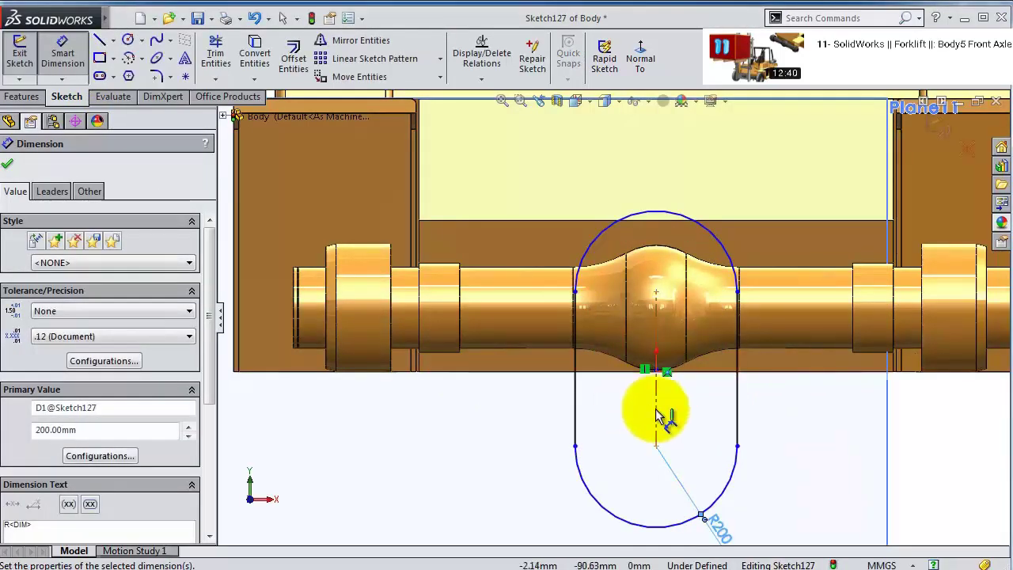
left_click(657, 410)
left_click(482, 438)
type("35")
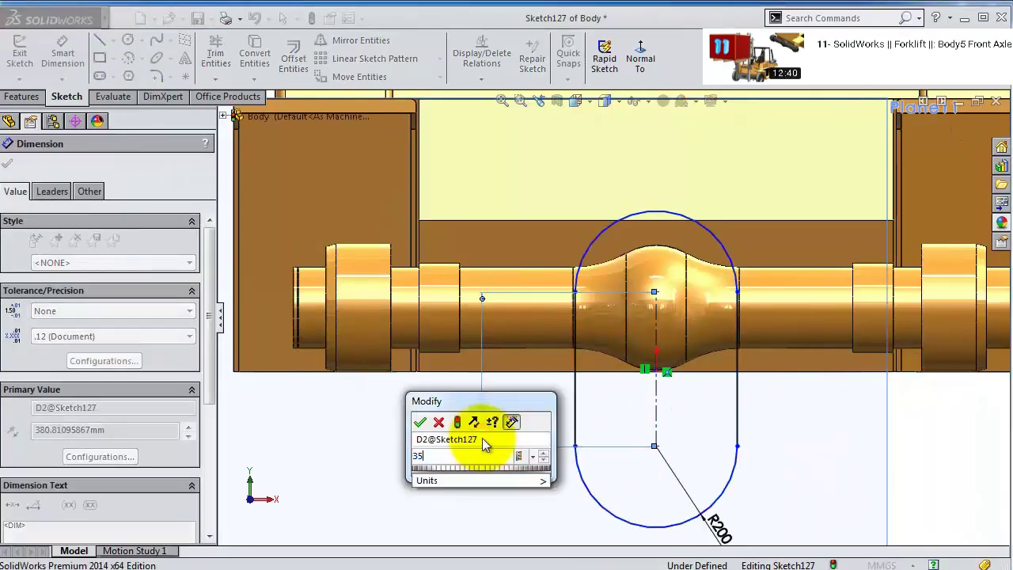
type("80")
key("Return")
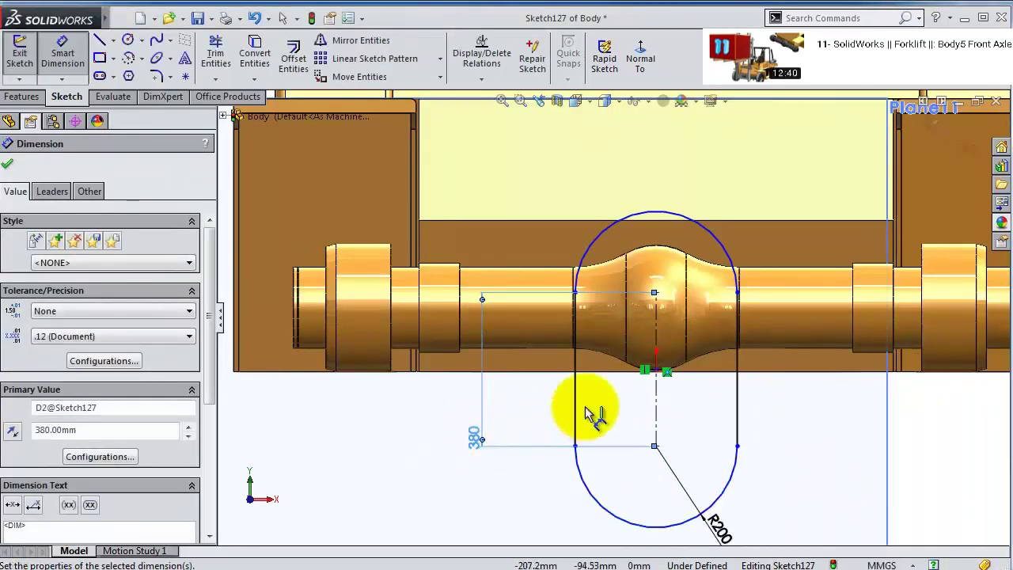
left_click(585, 421)
- Position the slot centre 50 mm below the axle's bottom edge
scroll(628, 362, "down", 8)
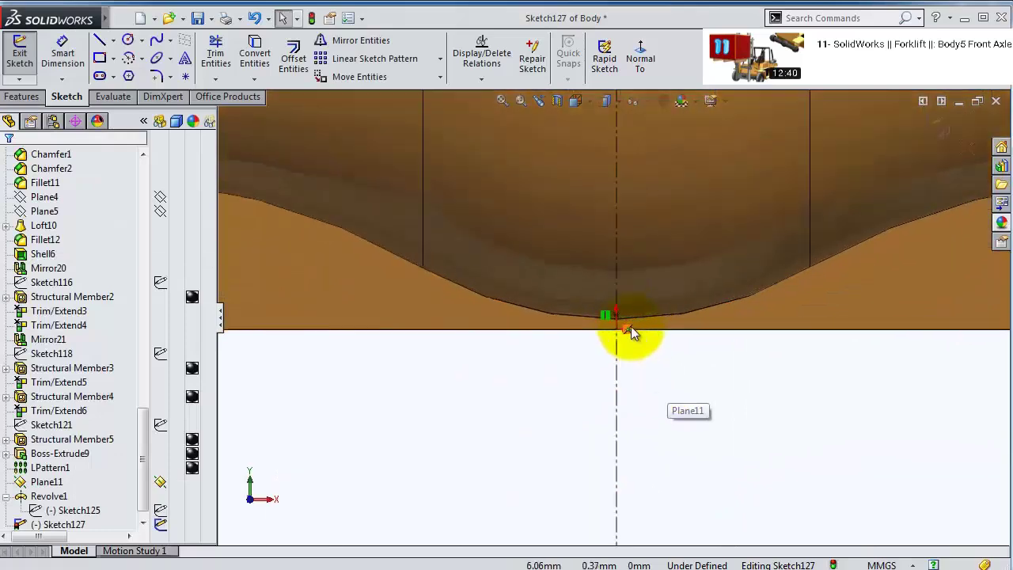
left_click_drag(621, 321, 628, 468)
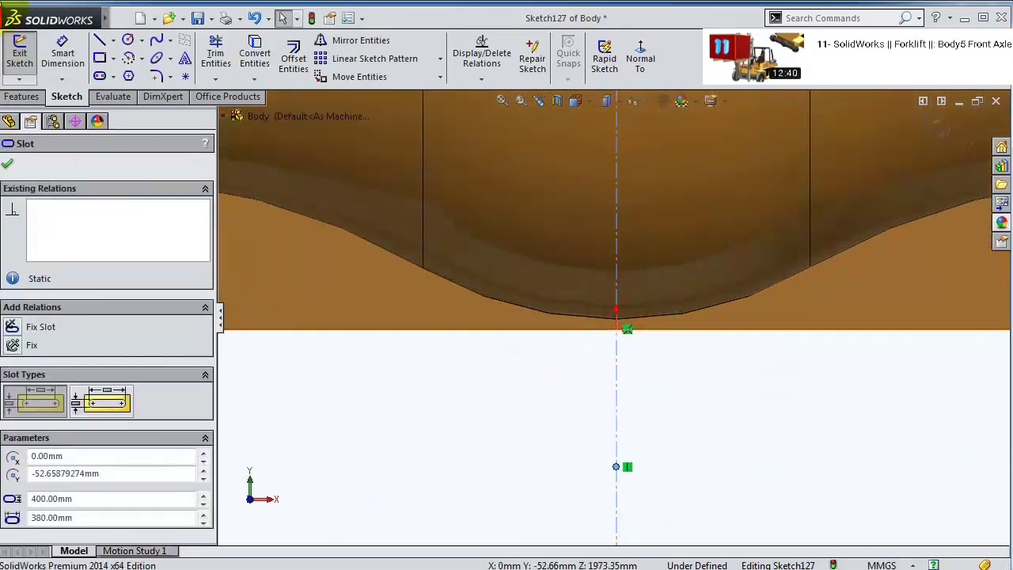
right_click_drag(626, 468, 500, 396)
left_click(618, 467)
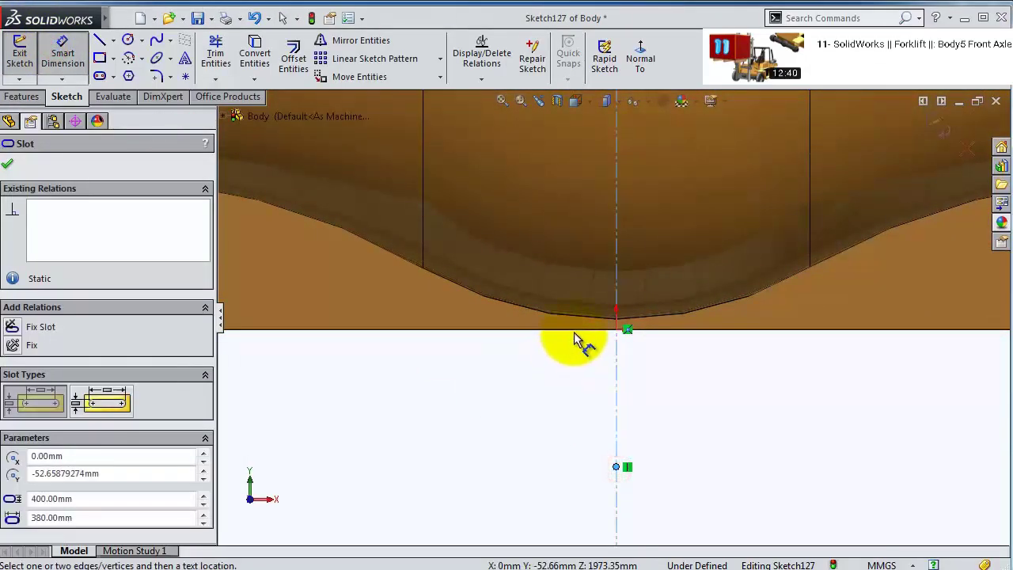
left_click(579, 330)
left_click(558, 342)
type("50")
key("Return")
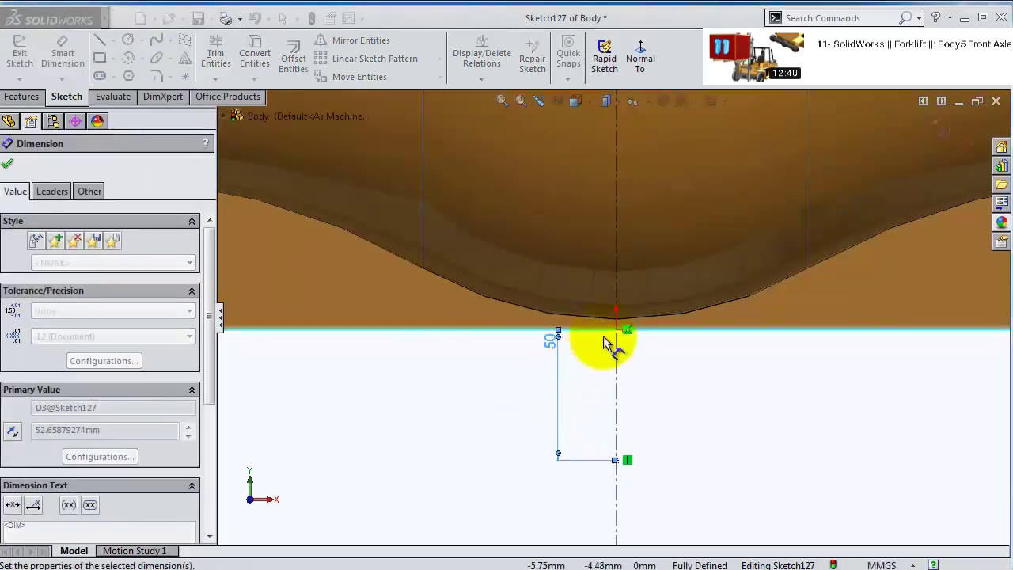
key("f")
- Extruded Cut the slot 260 mm deep into only the Loft10 body
left_click(32, 96)
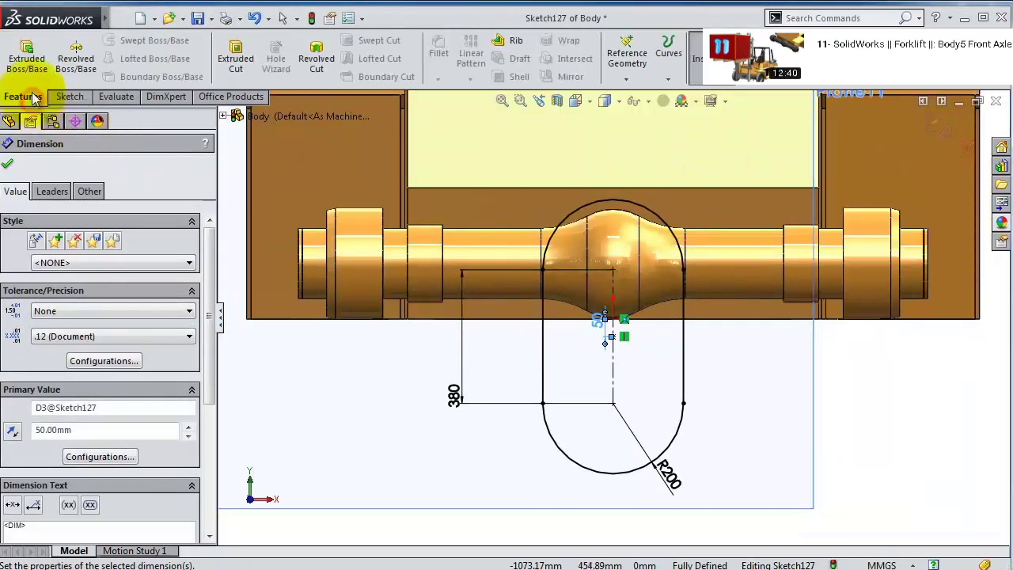
left_click(236, 57)
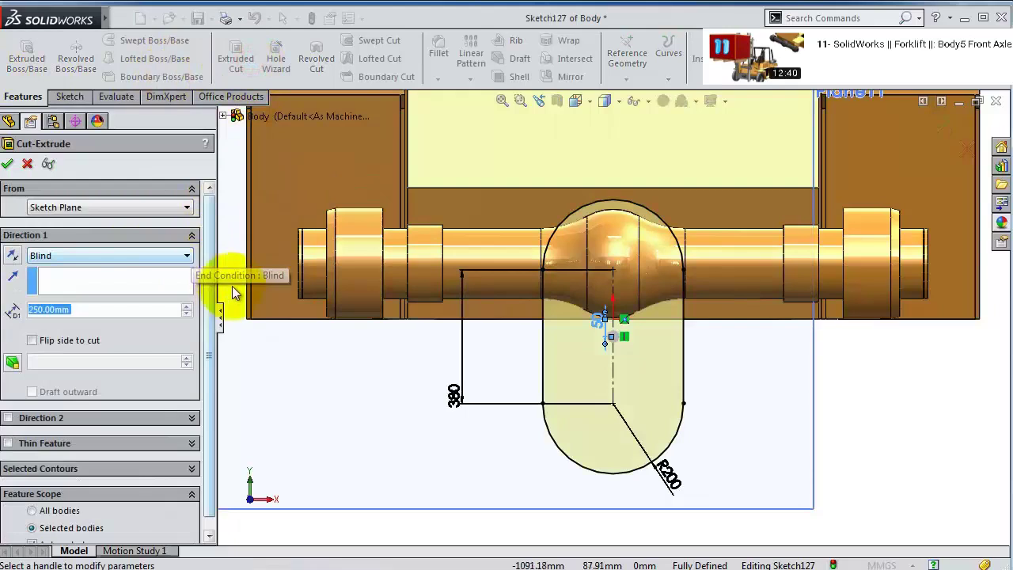
type("260")
scroll(210, 502, "down", 1)
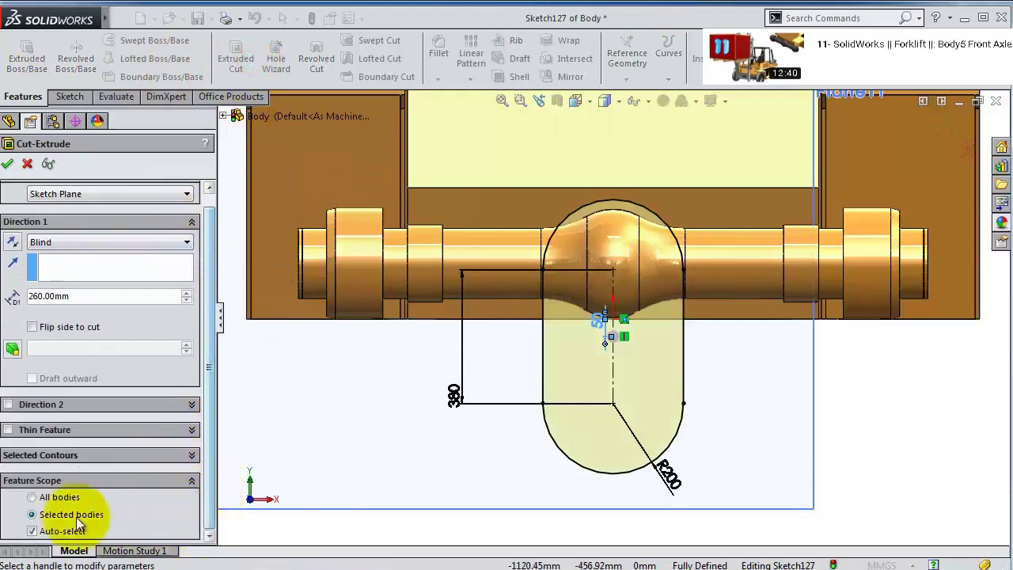
left_click(67, 515)
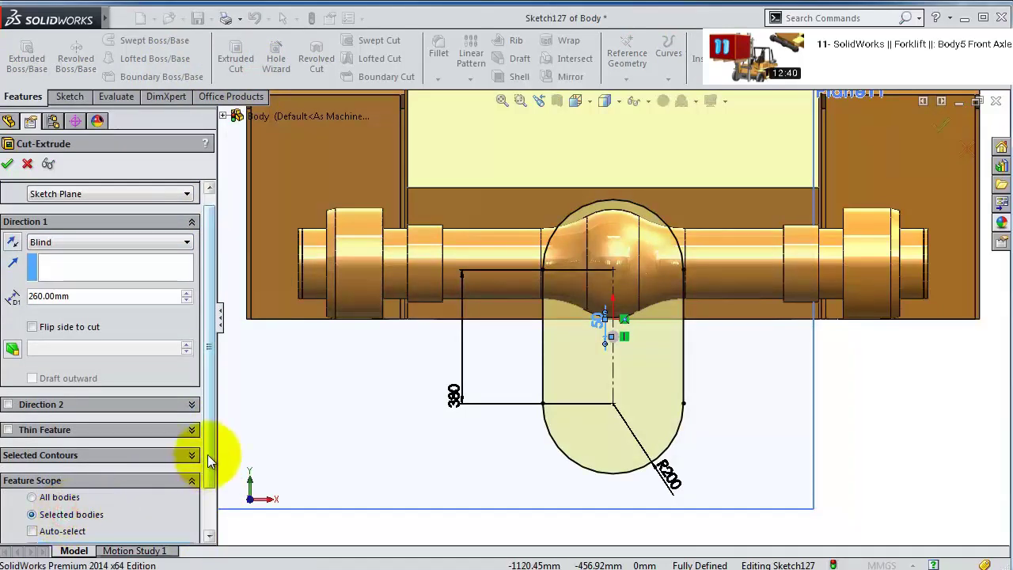
scroll(206, 491, "down", 1)
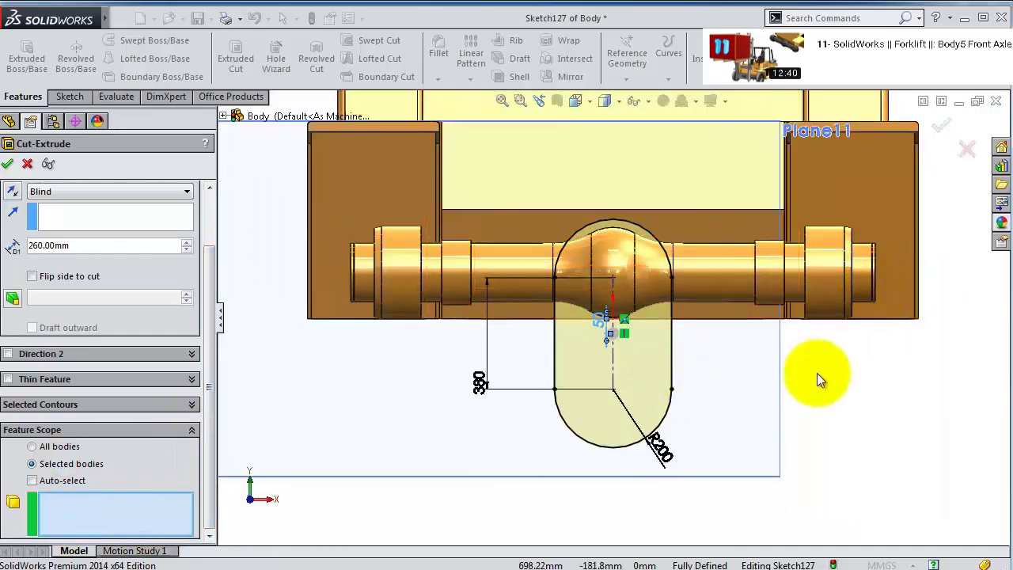
middle_click_drag(819, 380, 799, 428)
left_click(800, 424)
left_click(7, 163)
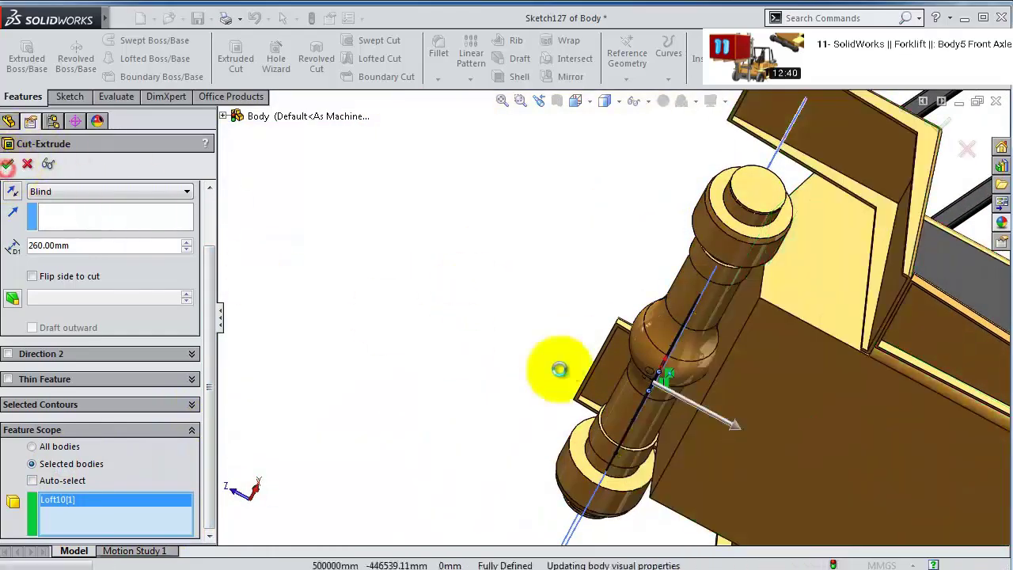
middle_click_drag(649, 366, 689, 515)
scroll(567, 365, "down", 6)
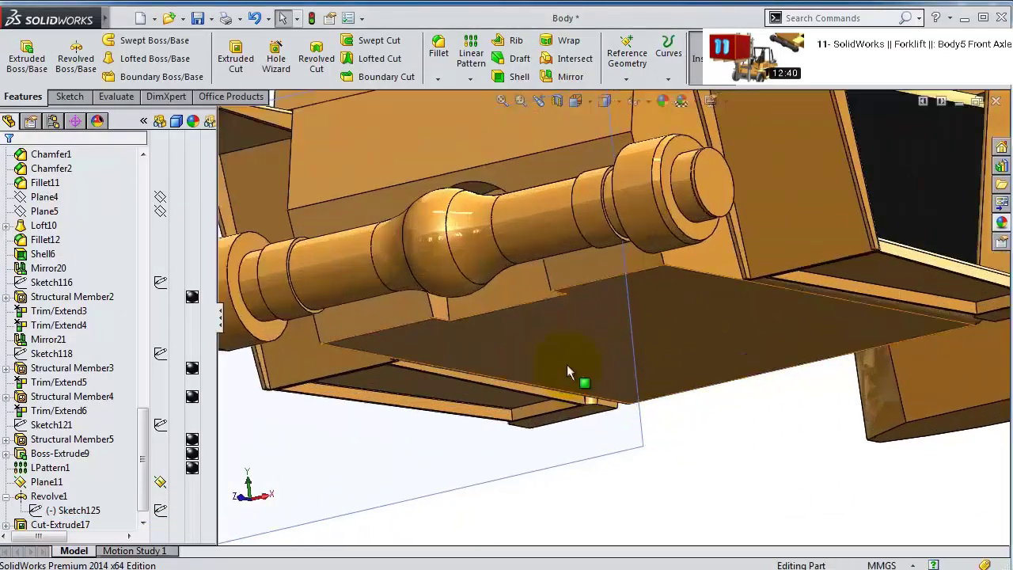
- Start a sketch on the cut face and draw a circle above the origin
left_click(500, 189)
left_click(554, 142)
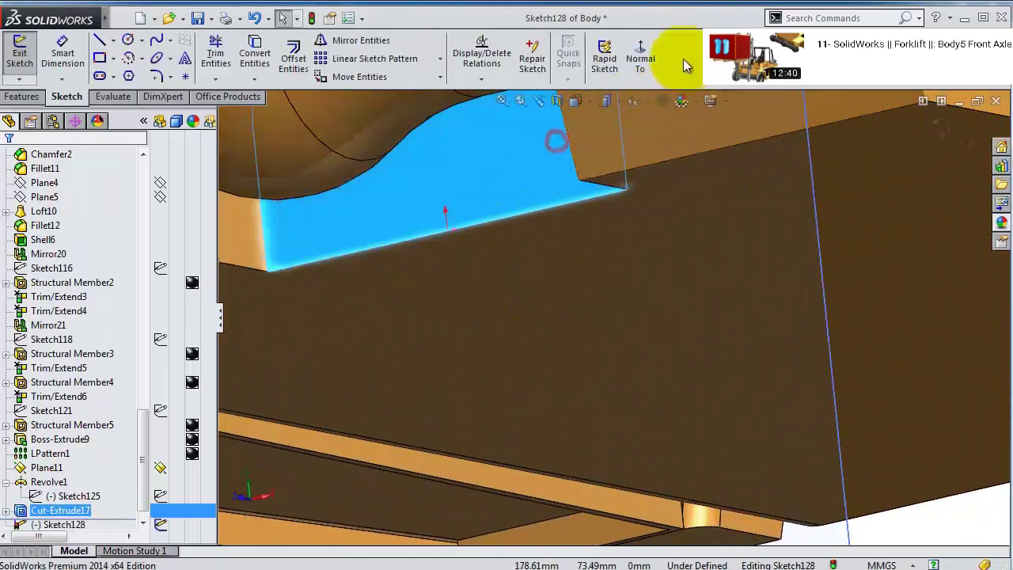
left_click(641, 62)
scroll(599, 467, "down", 5)
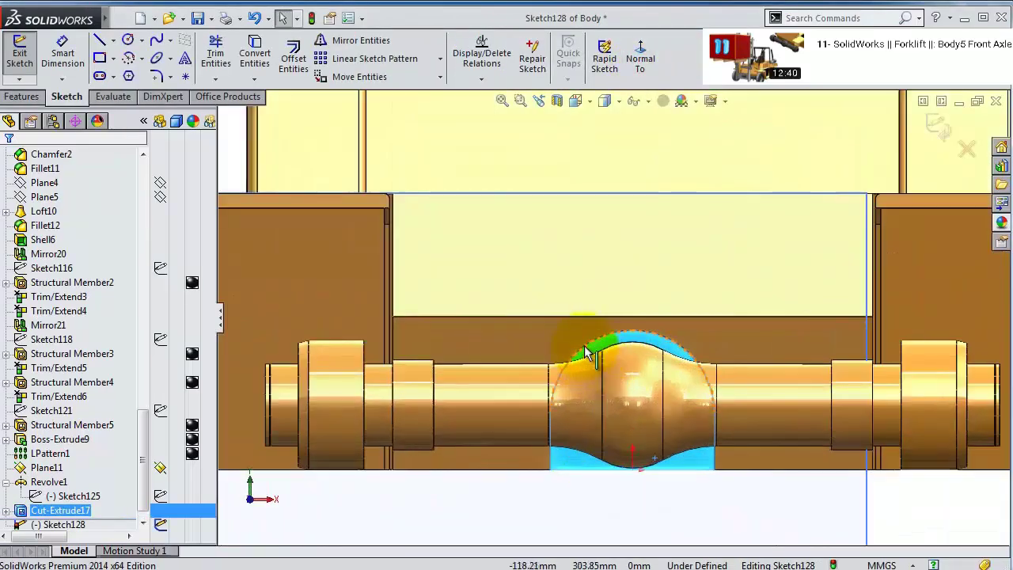
left_click(127, 39)
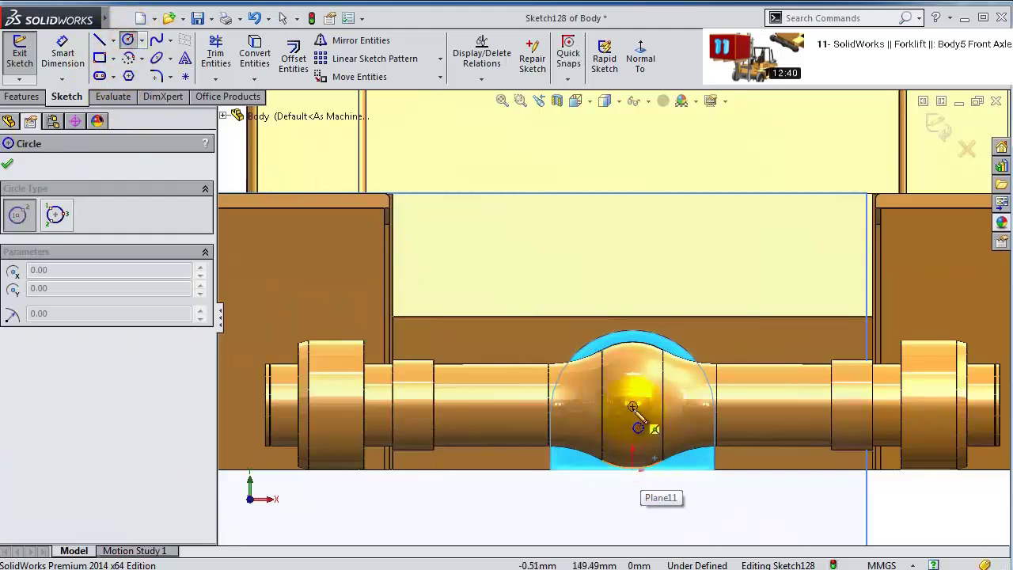
left_click(632, 404)
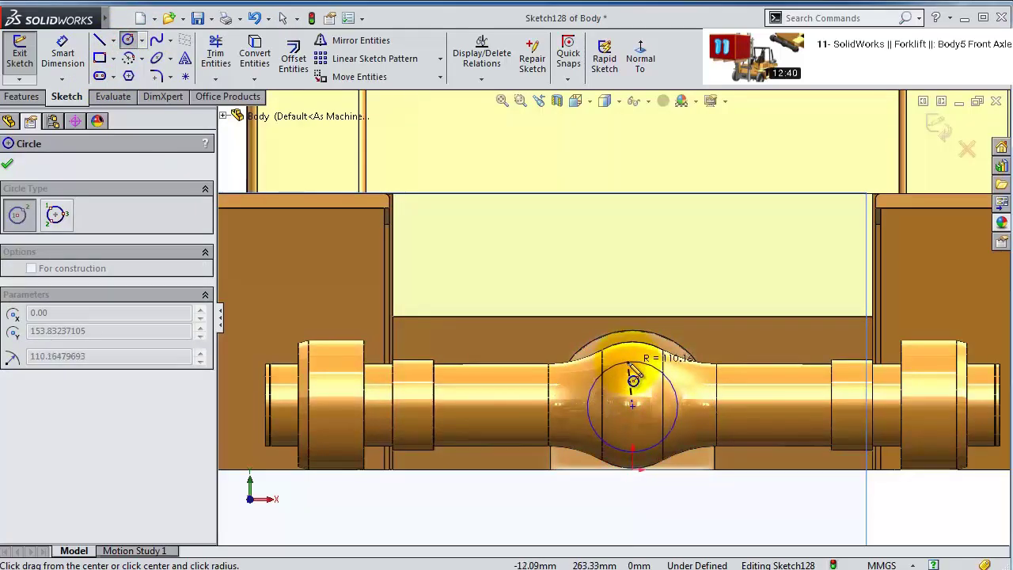
left_click(629, 357)
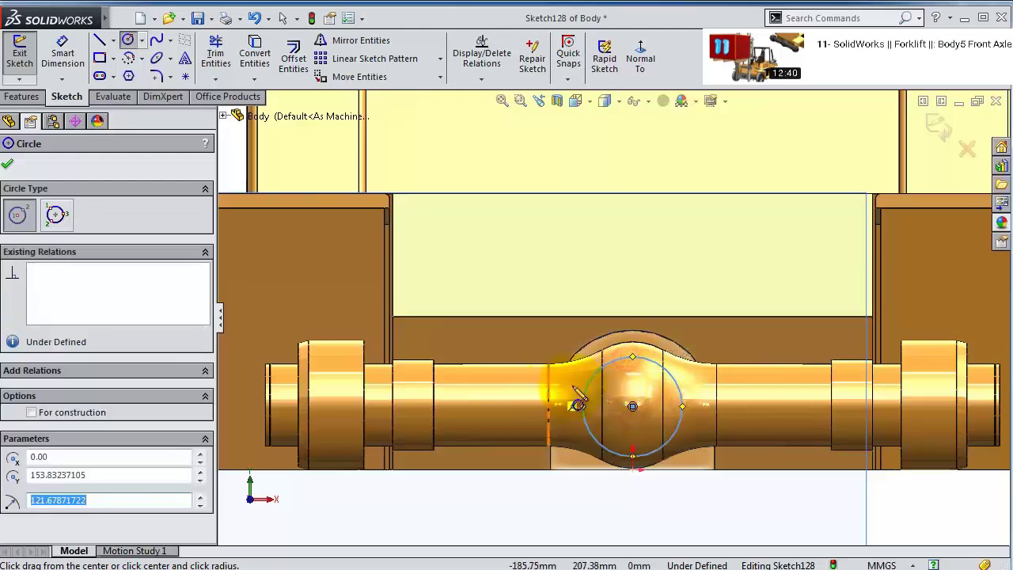
- Dimension the circle's diameter to 250 mm
scroll(579, 399, "up", 3)
left_click(63, 56)
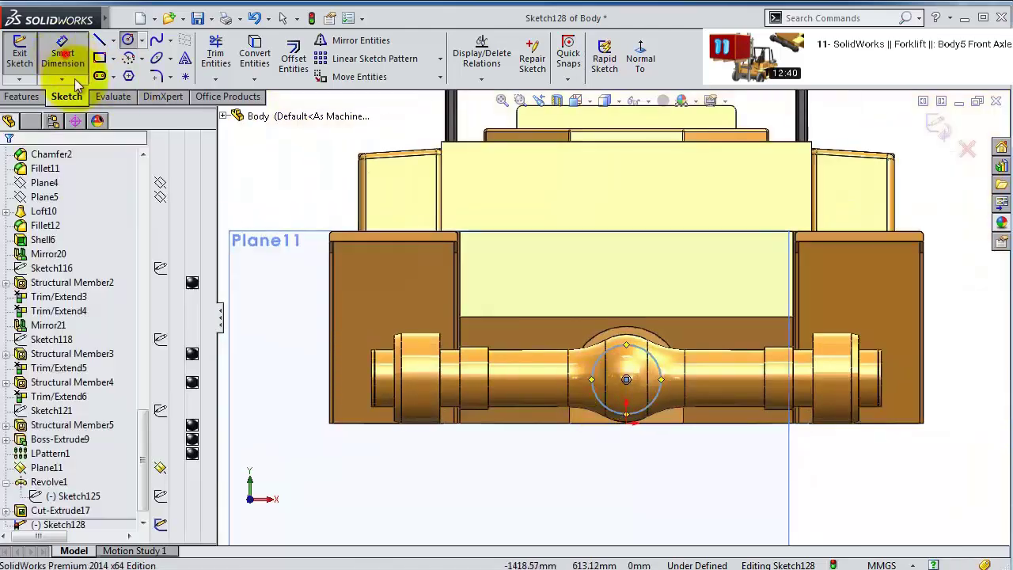
left_click(642, 351)
left_click(685, 283)
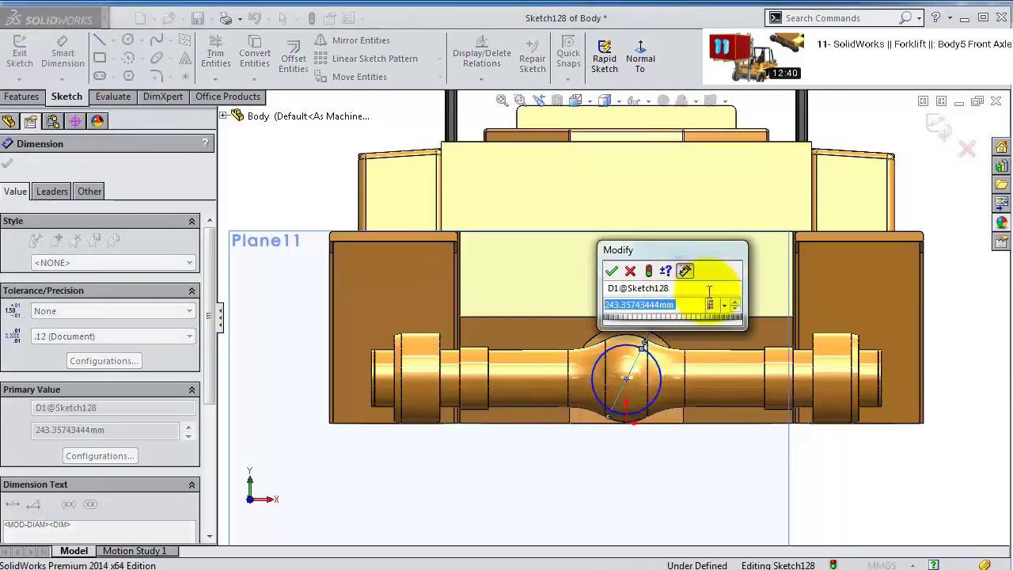
type("250")
key("Return")
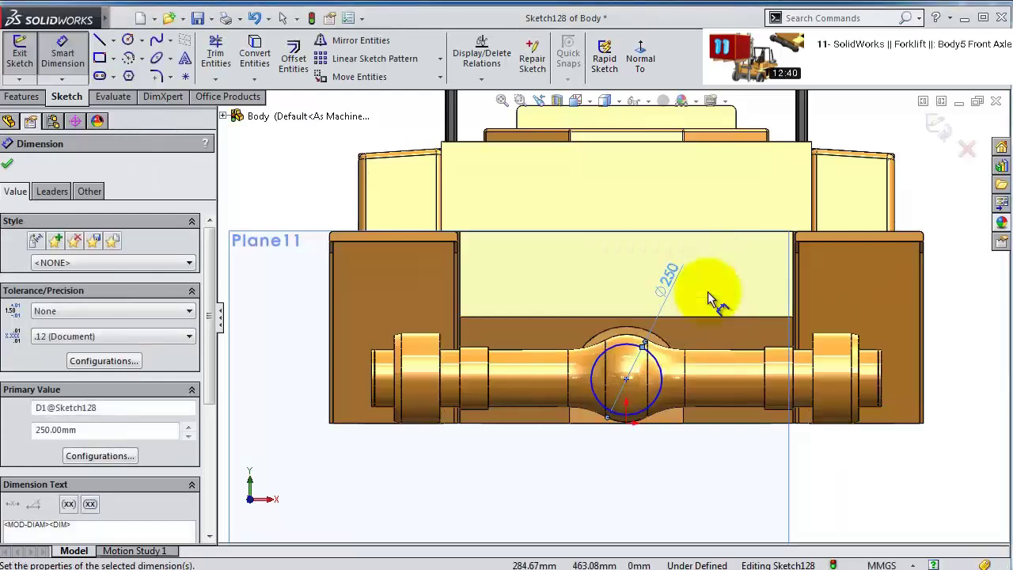
left_click(679, 450)
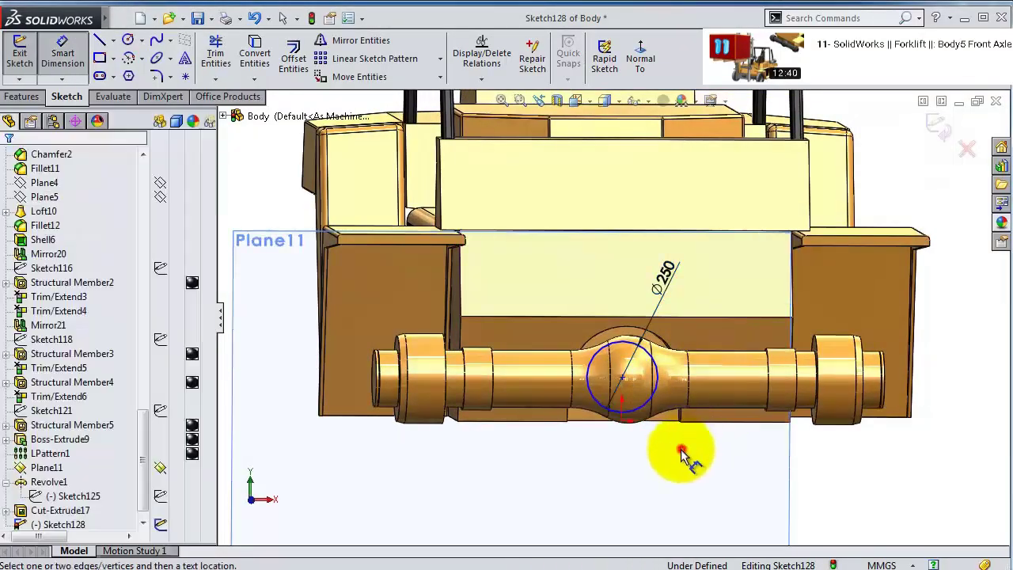
- Add a Vertical relation between the circle's centre and the origin
scroll(657, 404, "down", 5)
left_click(570, 329)
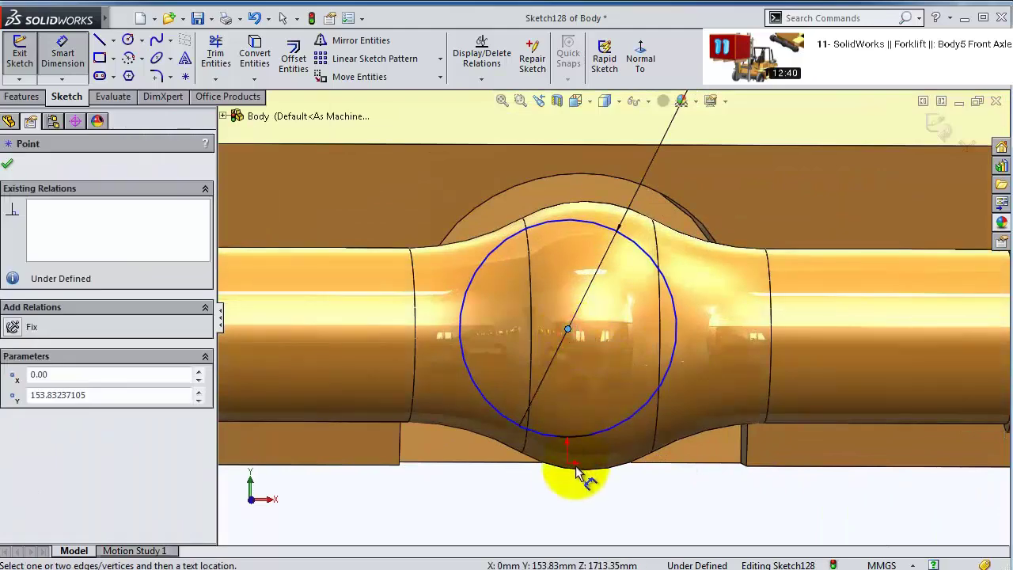
scroll(601, 485, "down", 2)
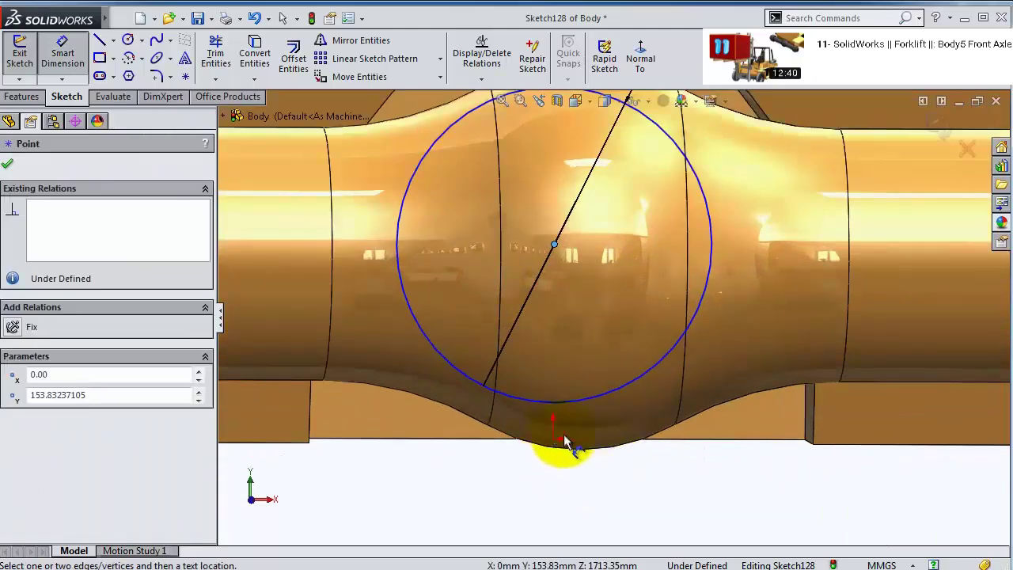
left_click(641, 57)
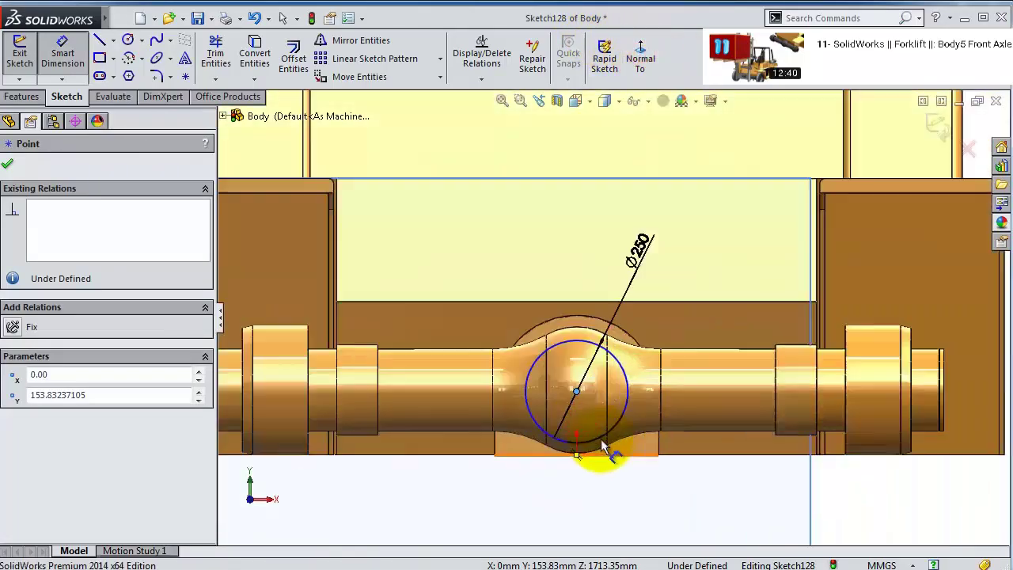
scroll(603, 428, "down", 3)
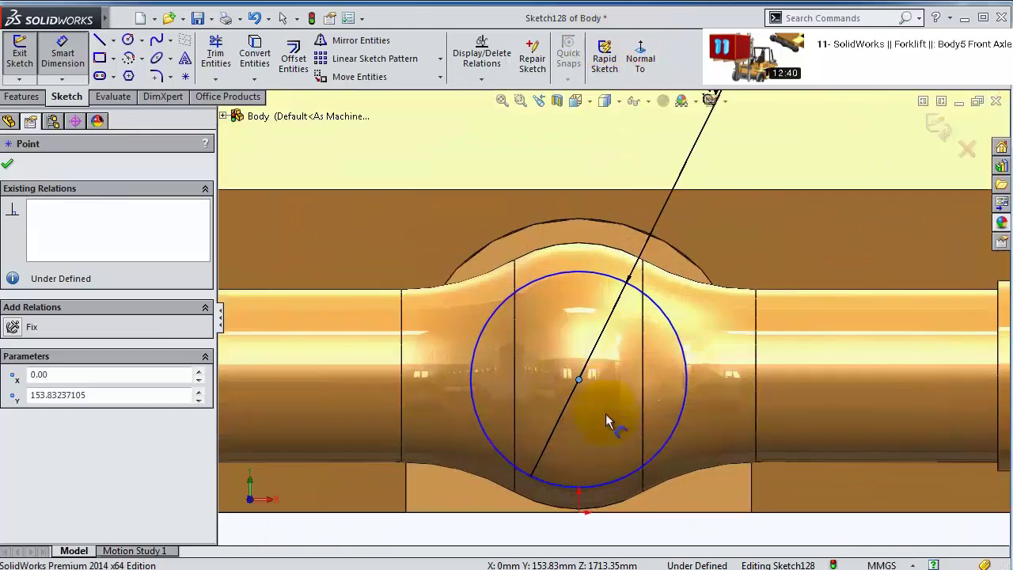
left_click(526, 379)
left_click(580, 379)
scroll(591, 400, "up", 1)
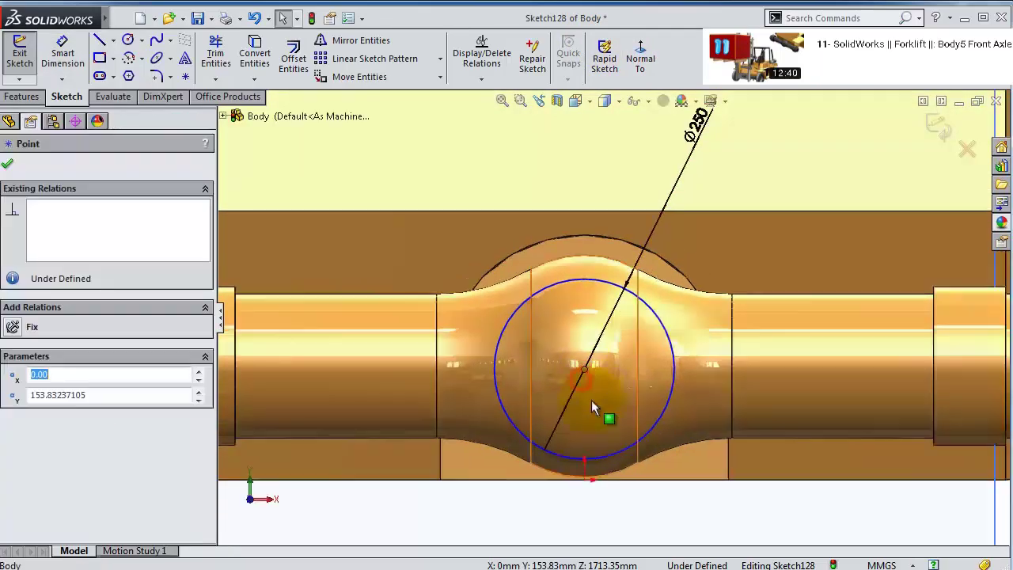
scroll(591, 399, "up", 1)
left_click(601, 388, "ctrl")
left_click(669, 341)
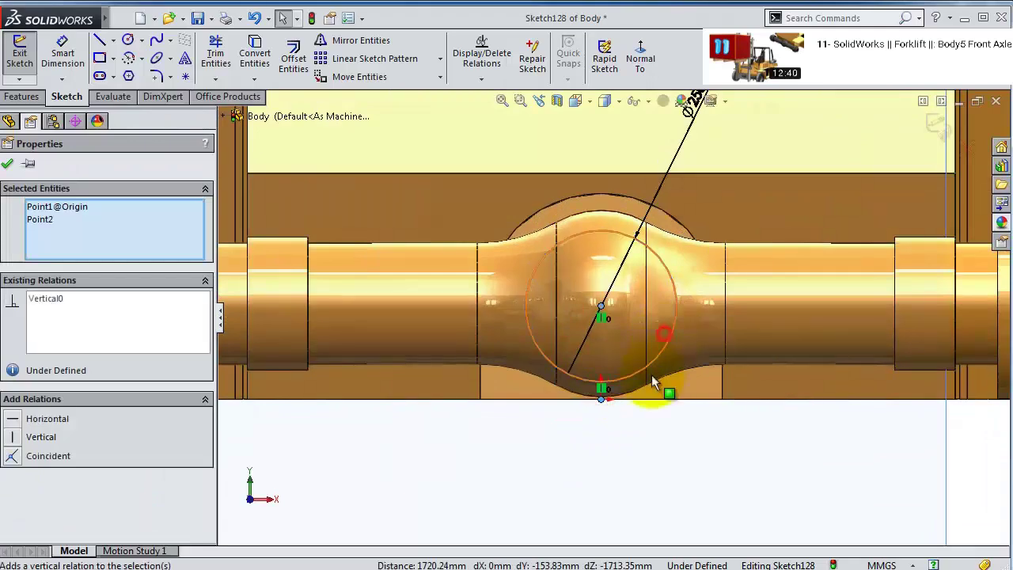
left_click(618, 428)
scroll(657, 335, "down", 2)
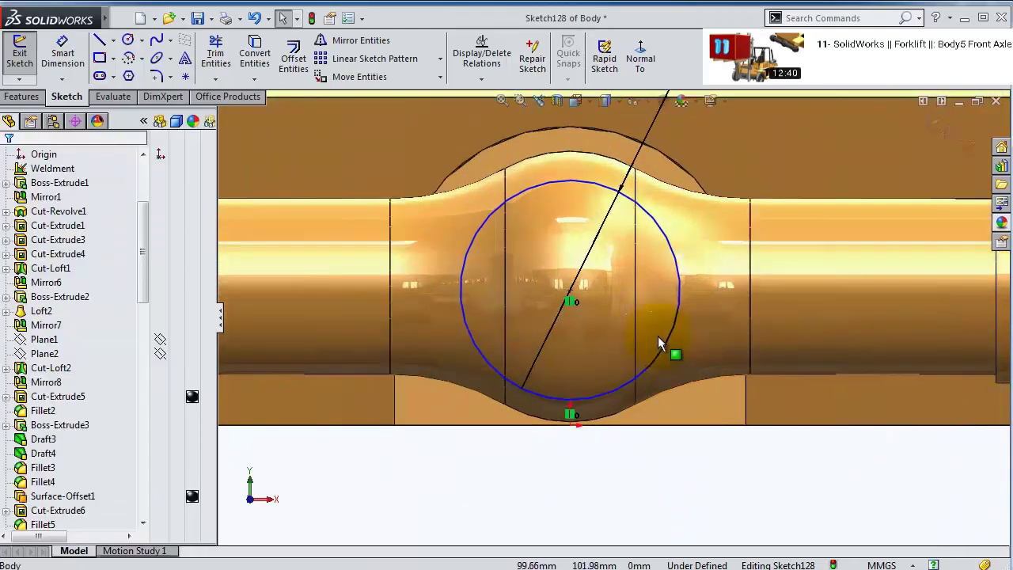
- Dimension the circle's centre 153.83 mm above the origin
left_click(64, 51)
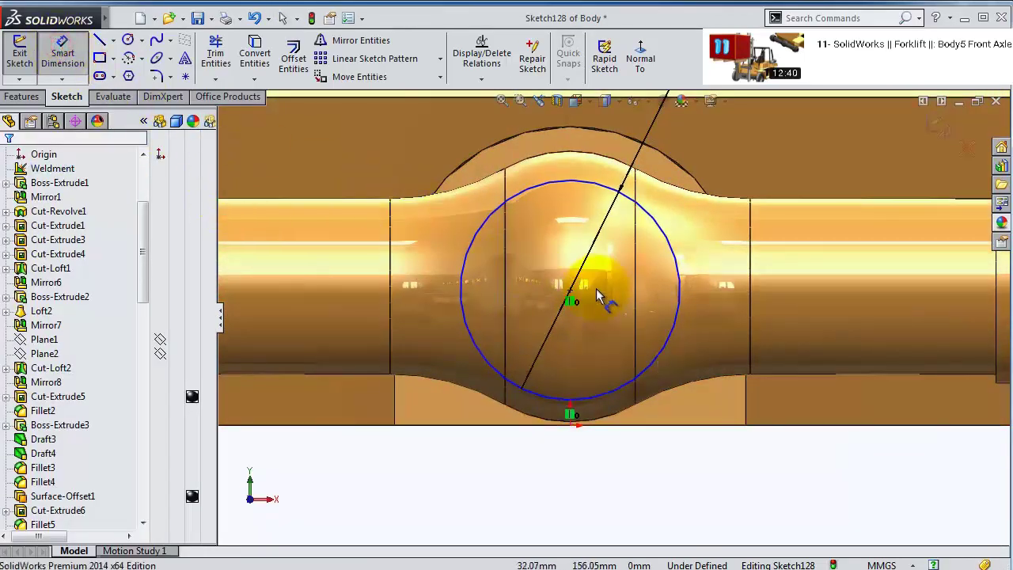
left_click(570, 294)
left_click(570, 413)
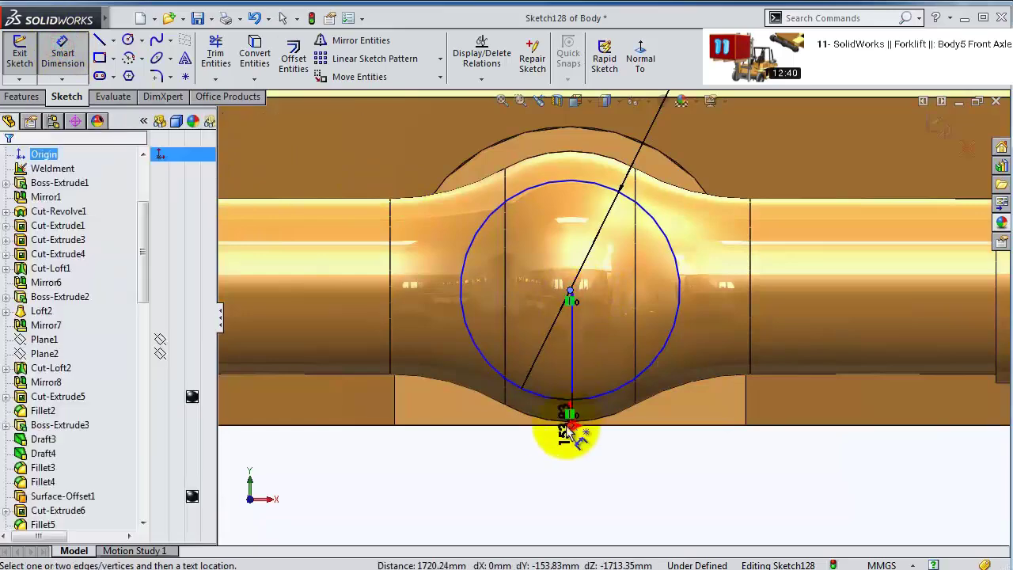
left_click(485, 417)
left_click(423, 398)
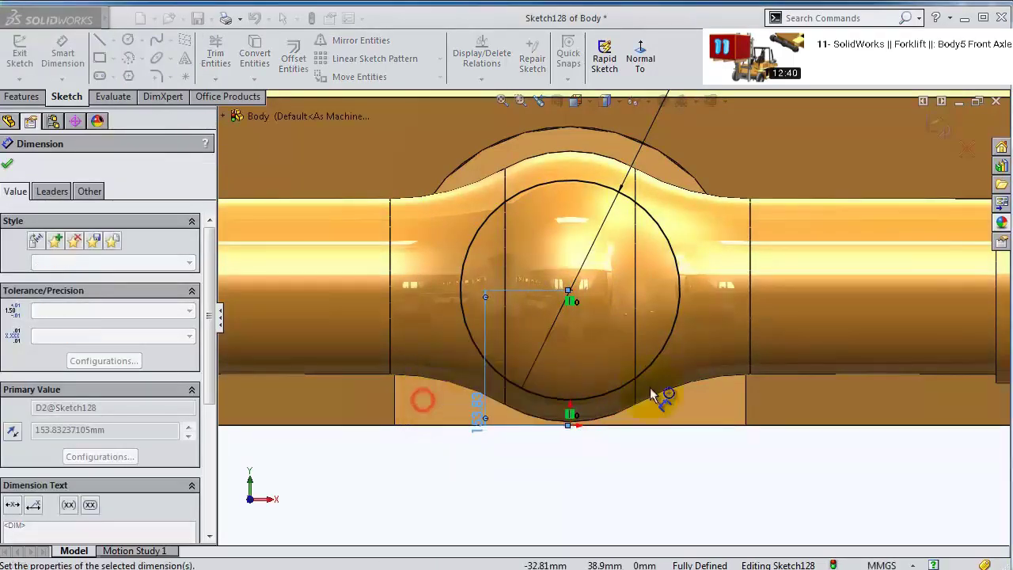
scroll(674, 277, "up", 2)
mouse_move(673, 275)
middle_mouse_down()
mouse_move(622, 272)
mouse_move(584, 200)
middle_mouse_up()
- Extrude the Ø250 circle as a boss with the Up To Next end condition
left_click(18, 97)
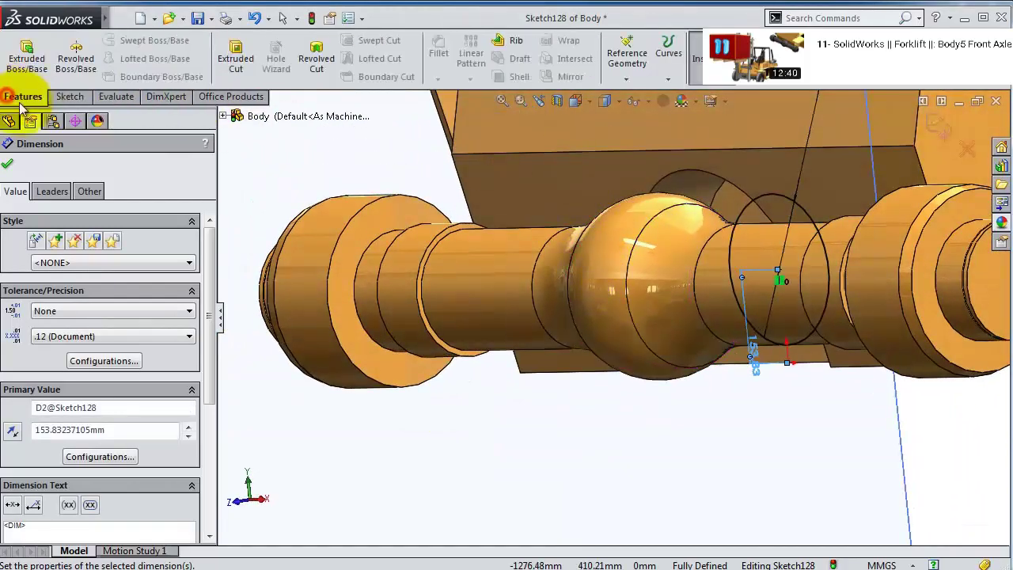
left_click(26, 52)
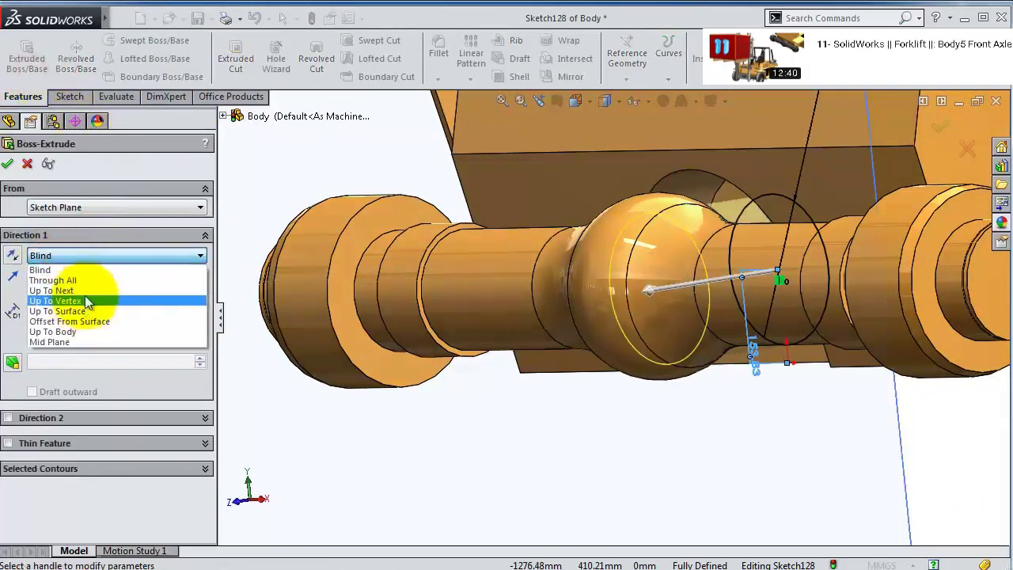
left_click(71, 276)
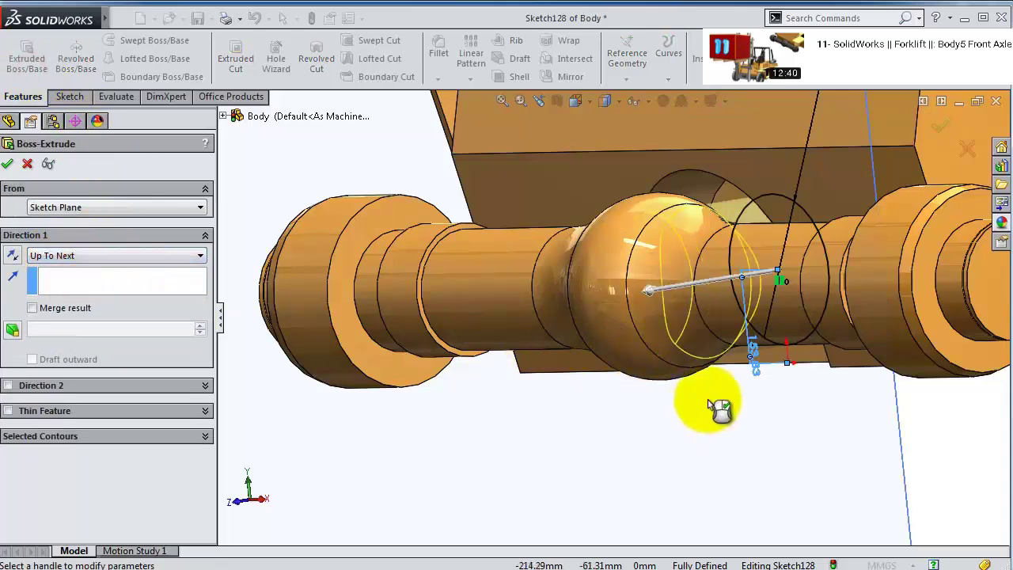
middle_click_drag(705, 361, 654, 236)
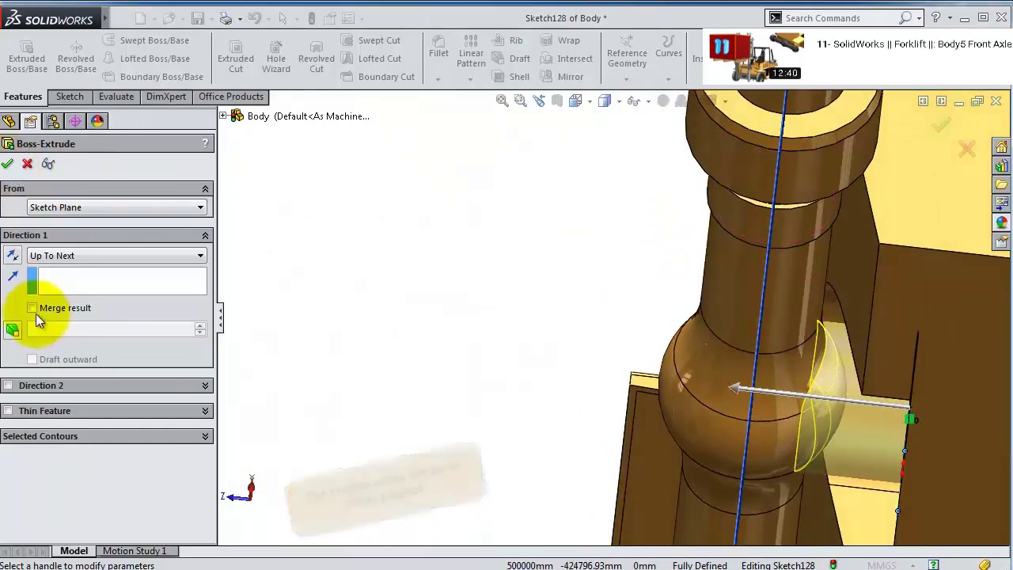
left_click(7, 164)
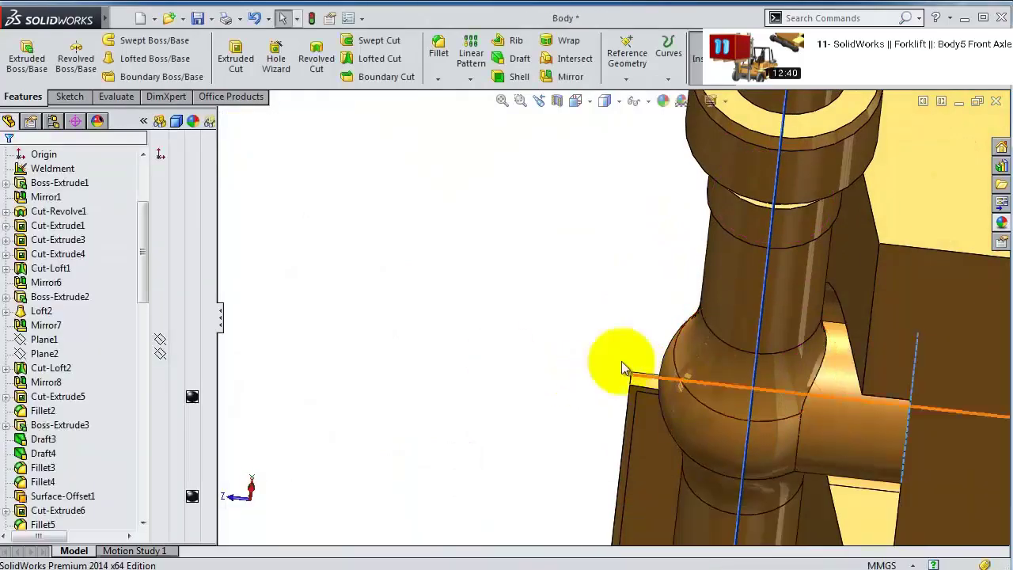
middle_click_drag(622, 362, 704, 475)
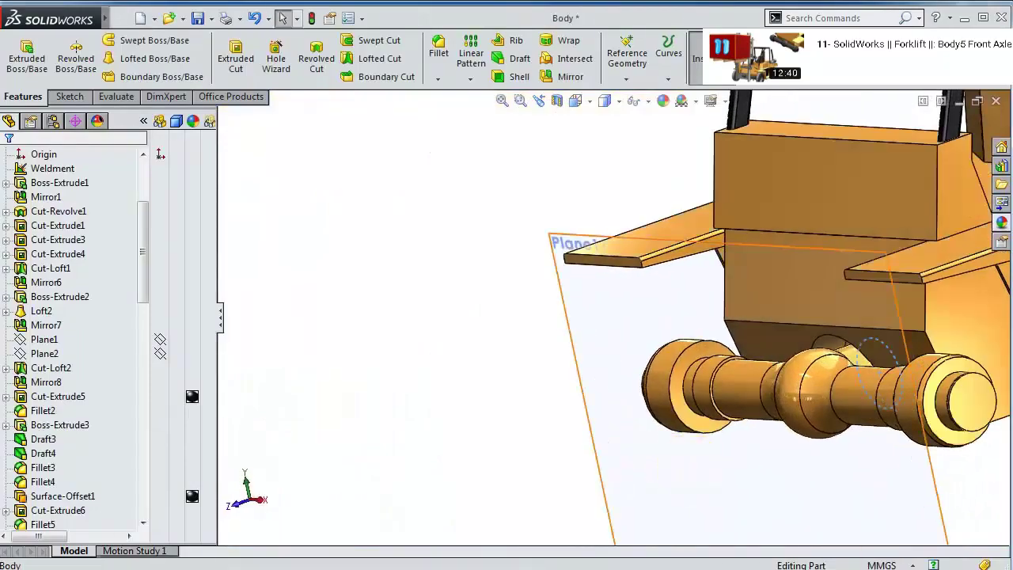
scroll(801, 465, "down", 3)
- Start a sketch on the axle's end face and draw a hexagon near its top
left_click(739, 386)
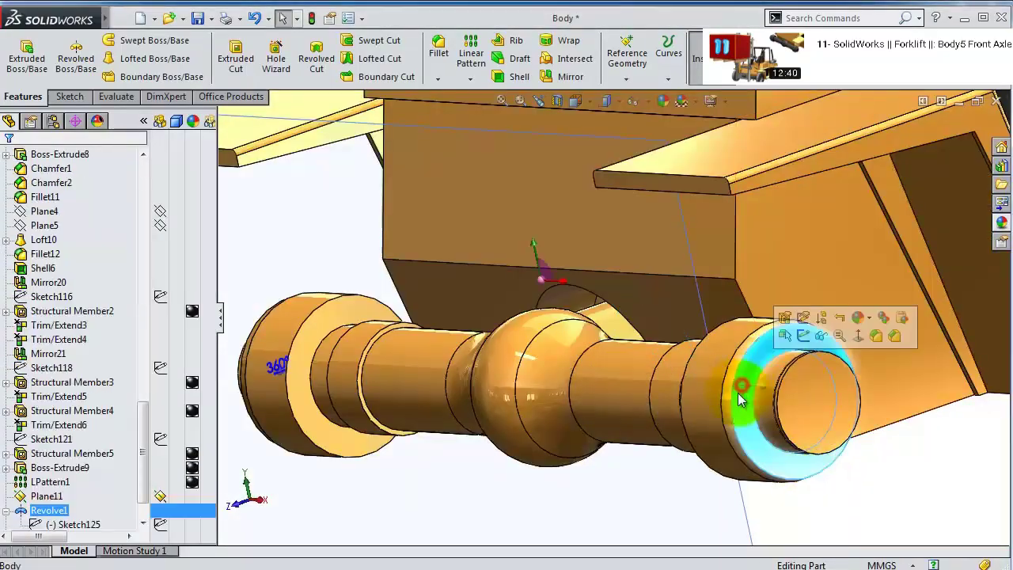
left_click(785, 333)
left_click(640, 57)
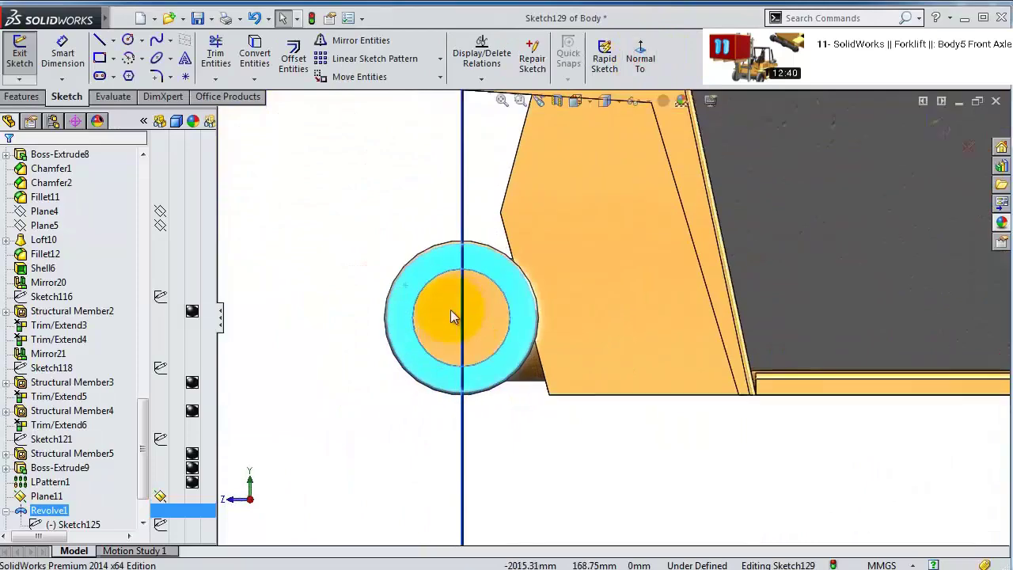
left_click(367, 176)
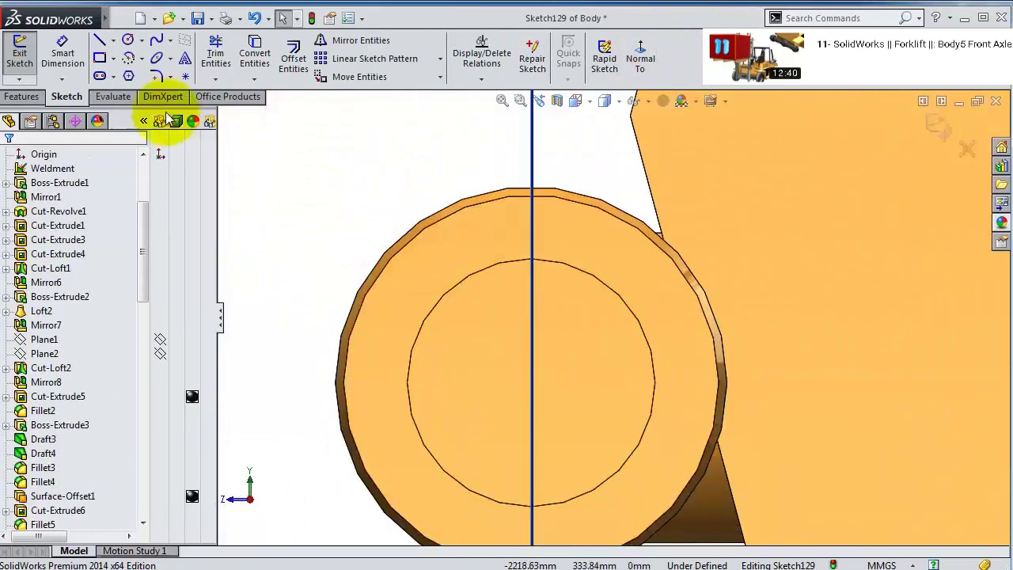
left_click(126, 79)
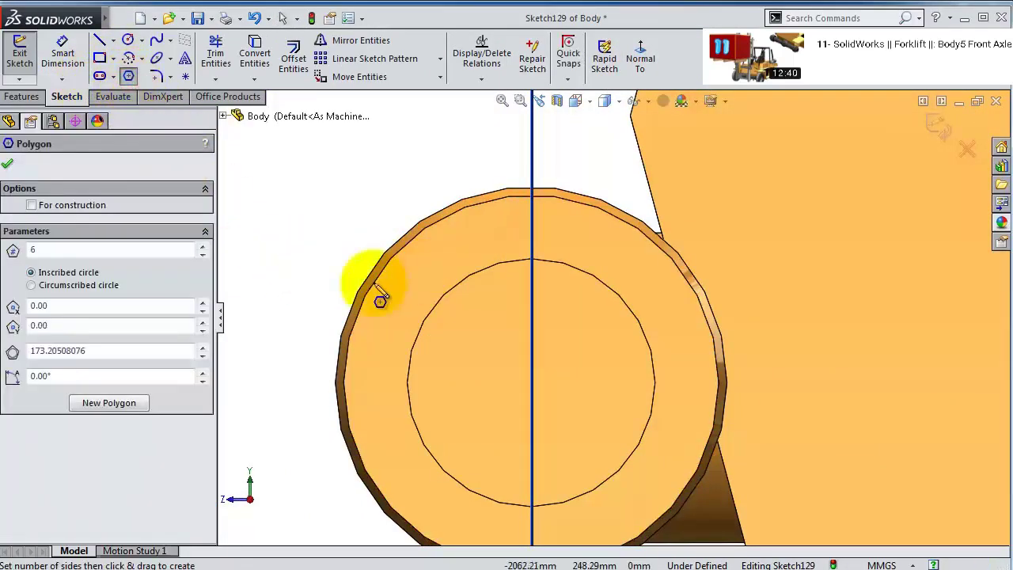
scroll(475, 273, "down", 3)
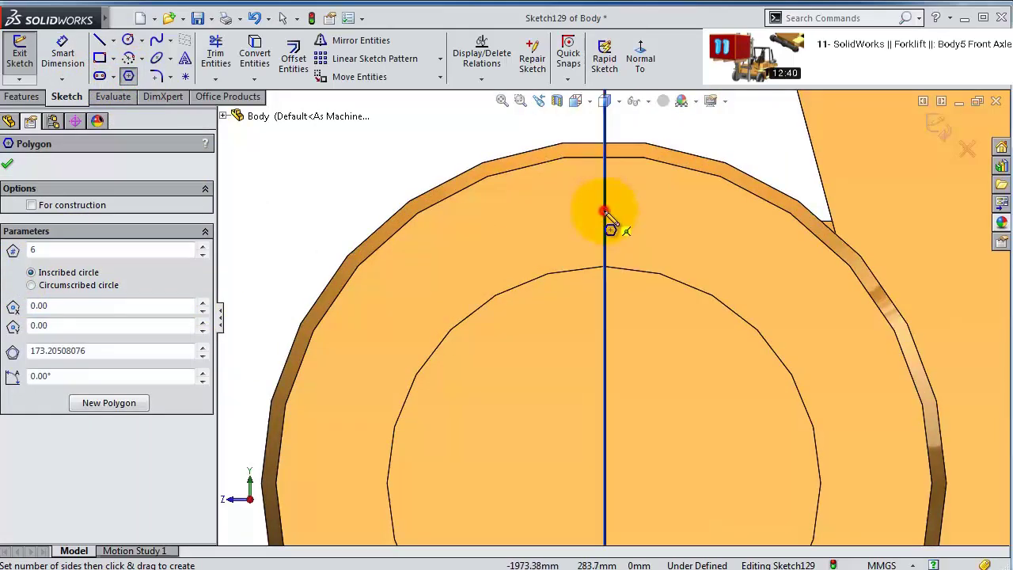
left_click_drag(604, 212, 589, 182)
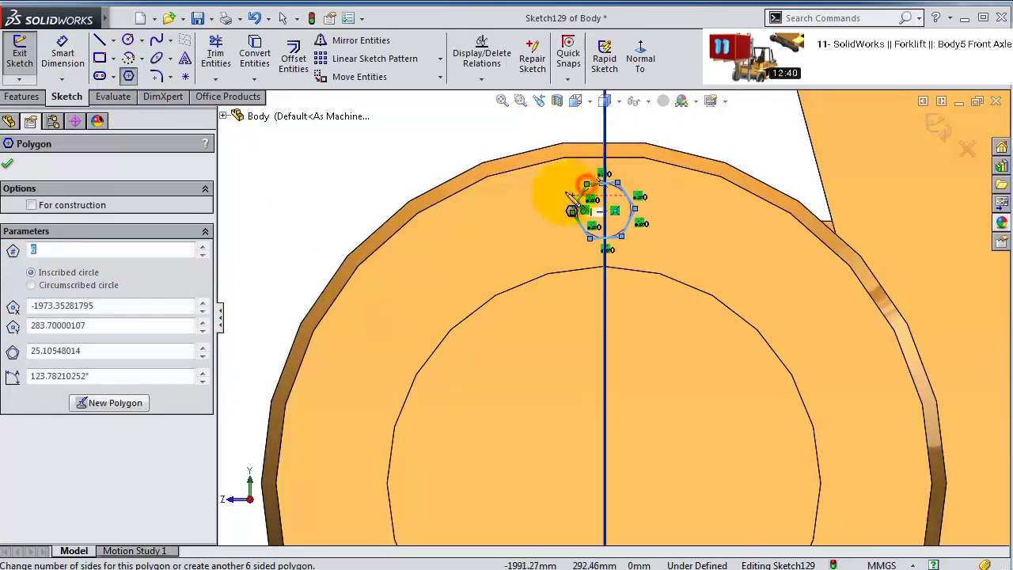
key("Escape")
- Dimension the hexagon 25 mm across the flats
left_click(63, 62)
scroll(524, 224, "down", 4)
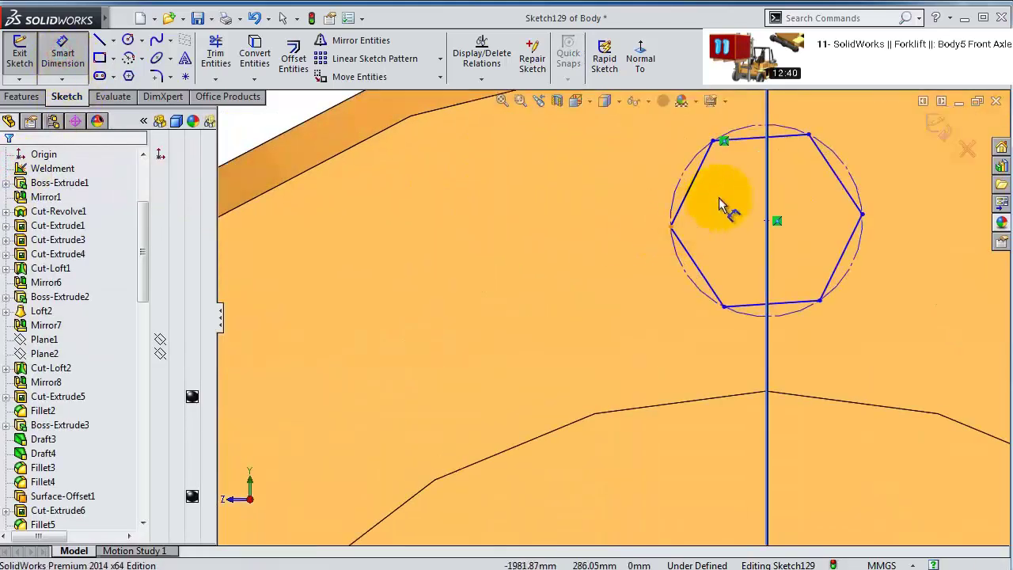
left_click(766, 141)
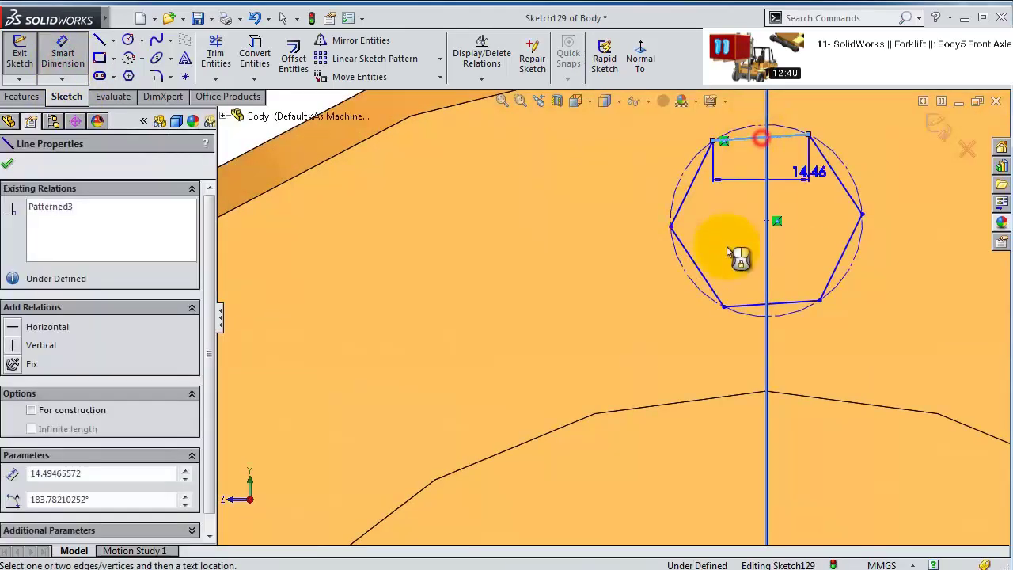
left_click(733, 306)
left_click(622, 309)
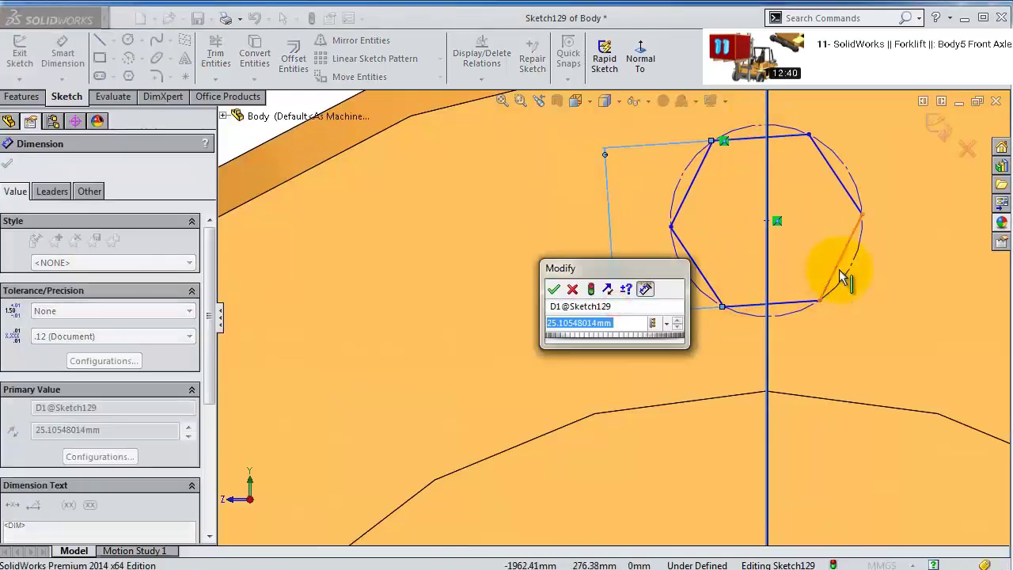
type("25")
key("Return")
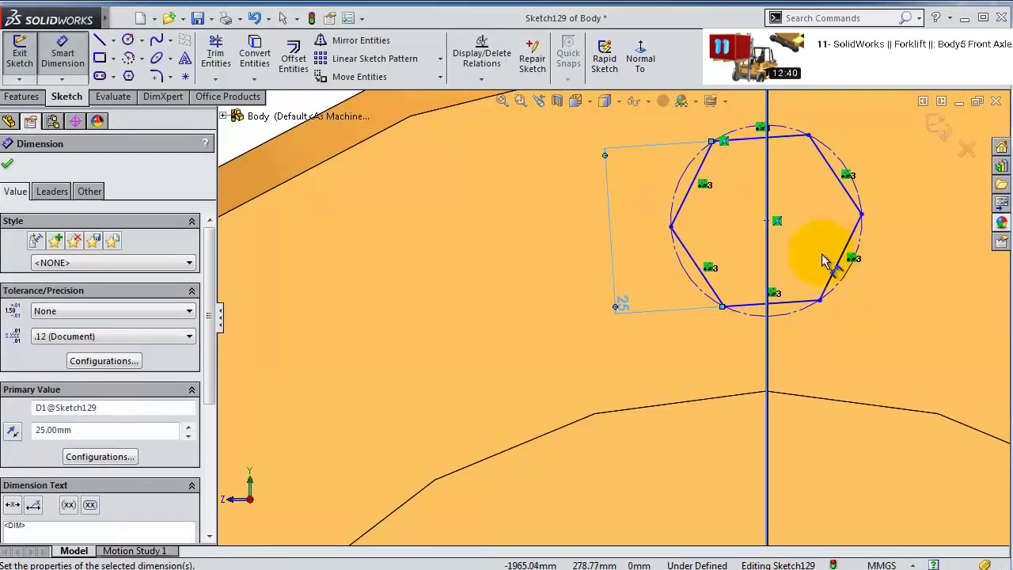
left_click(799, 281)
- Drag the hexagon's centre point down onto the hub face
left_click(794, 307)
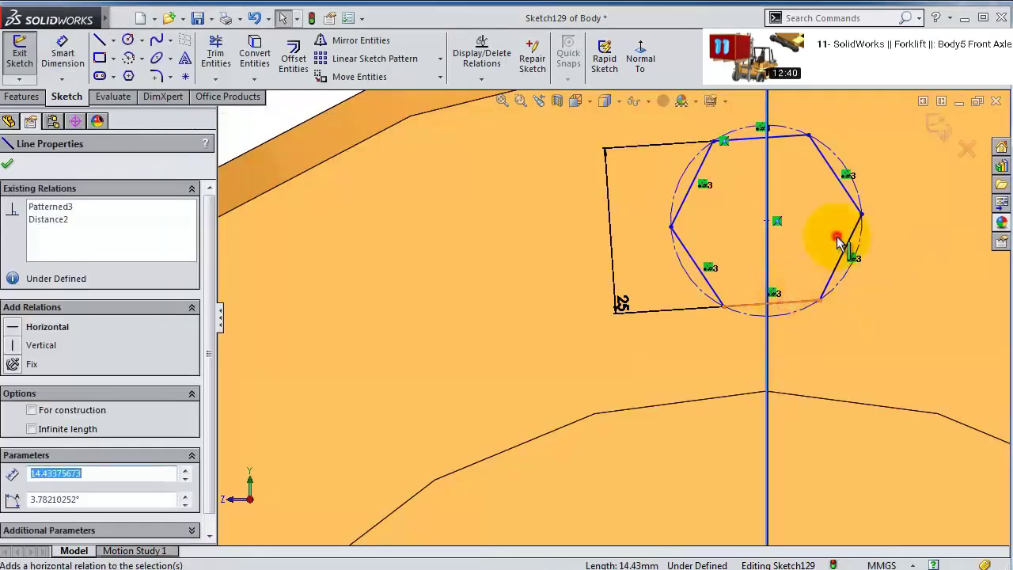
scroll(836, 242, "down", 6)
scroll(829, 230, "up", 5)
scroll(625, 251, "down", 2)
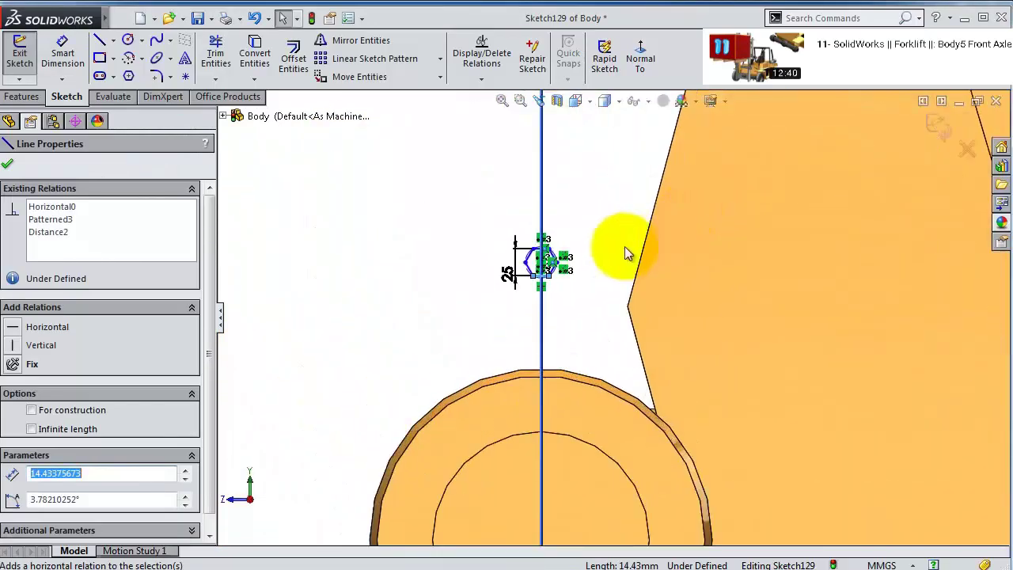
left_click(383, 196)
scroll(538, 259, "down", 5)
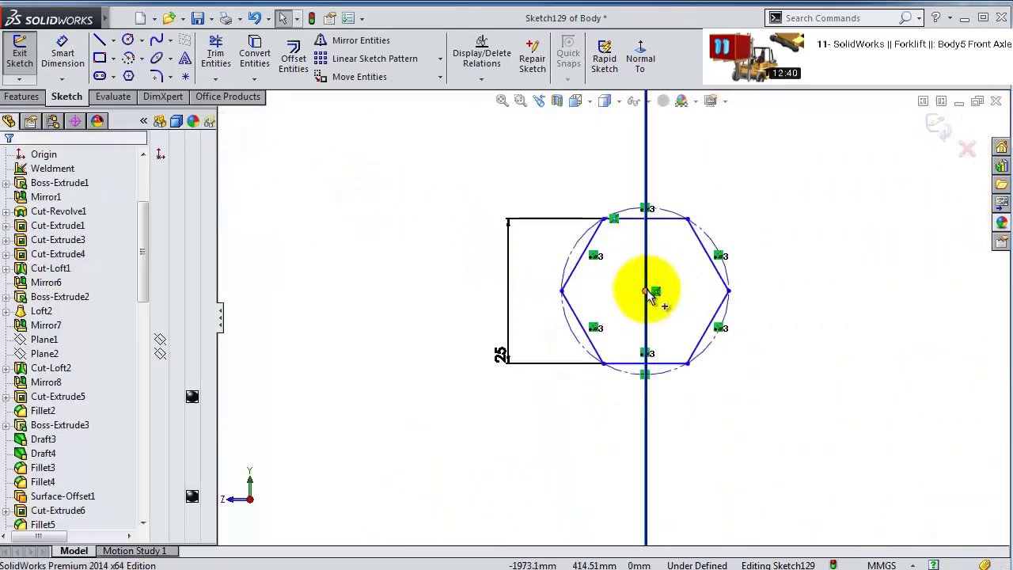
left_click_drag(647, 290, 661, 504)
scroll(661, 504, "up", 3)
scroll(669, 465, "down", 5)
scroll(635, 428, "up", 6)
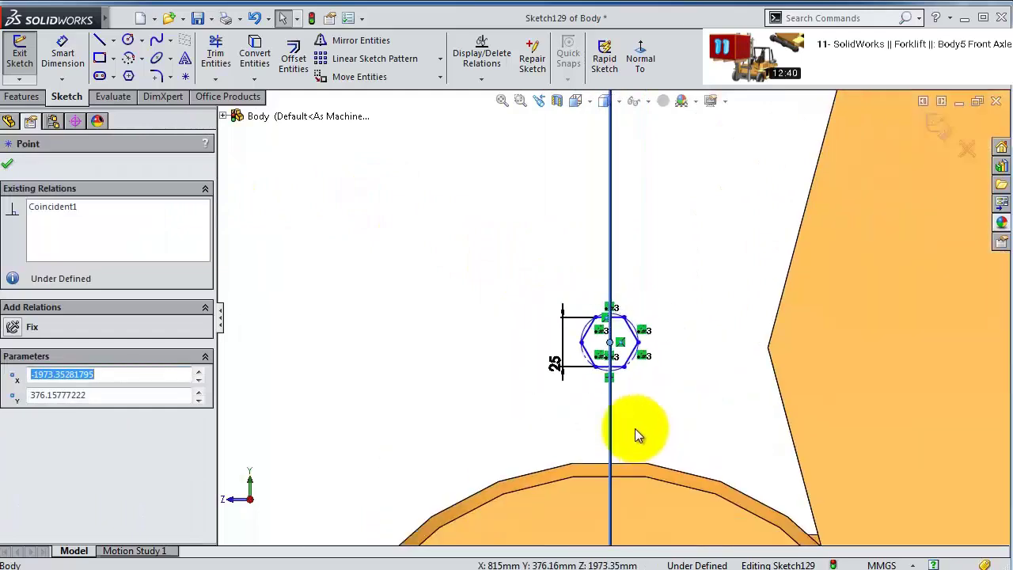
left_click_drag(616, 342, 618, 490)
scroll(618, 489, "down", 3)
- Dimension the hexagon centre 120 mm from the hub's inner arc edge
left_click(63, 51)
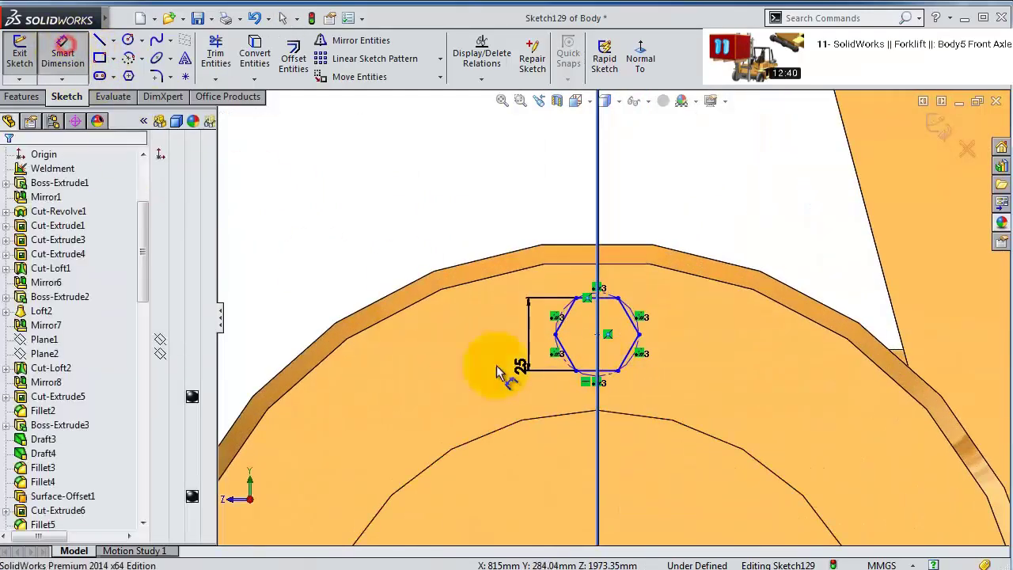
left_click(597, 334)
left_click(608, 414)
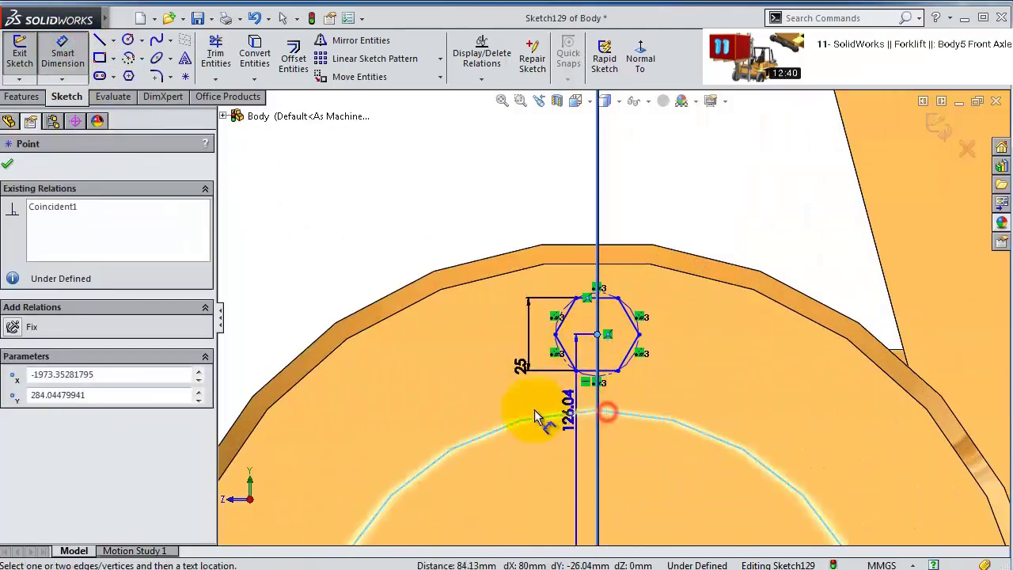
left_click(487, 424)
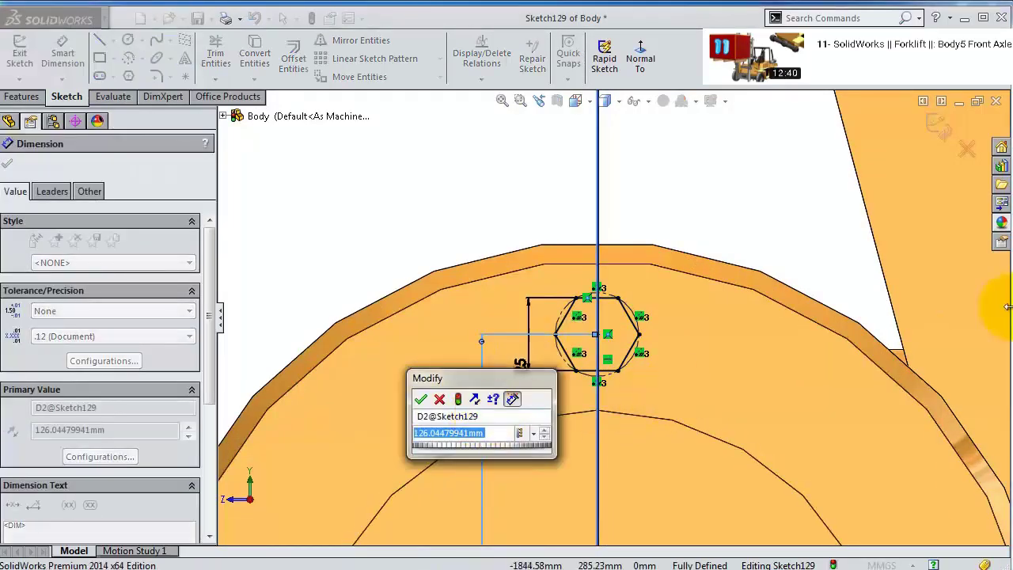
type("120")
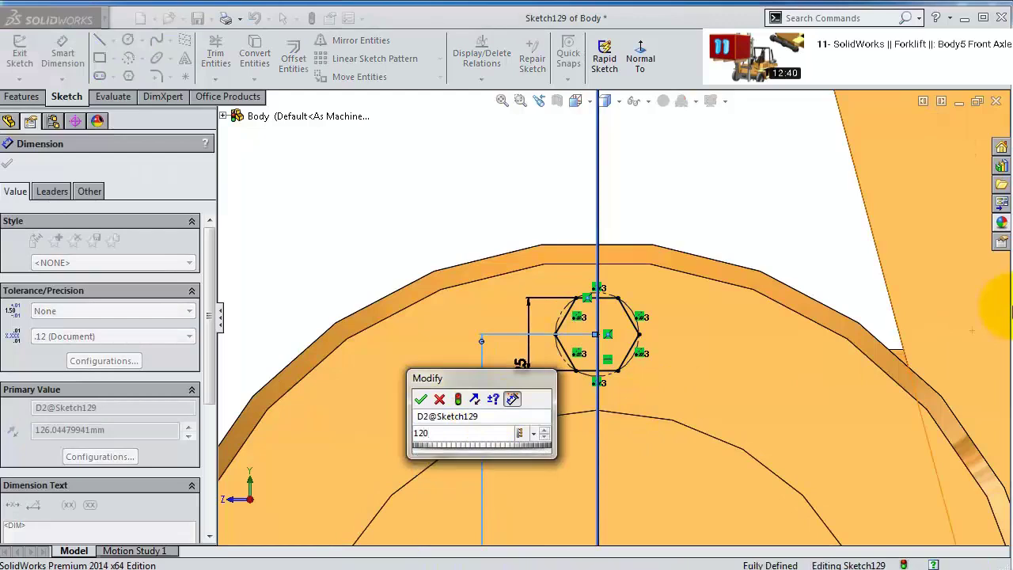
key("Return")
scroll(1000, 230, "down", 3)
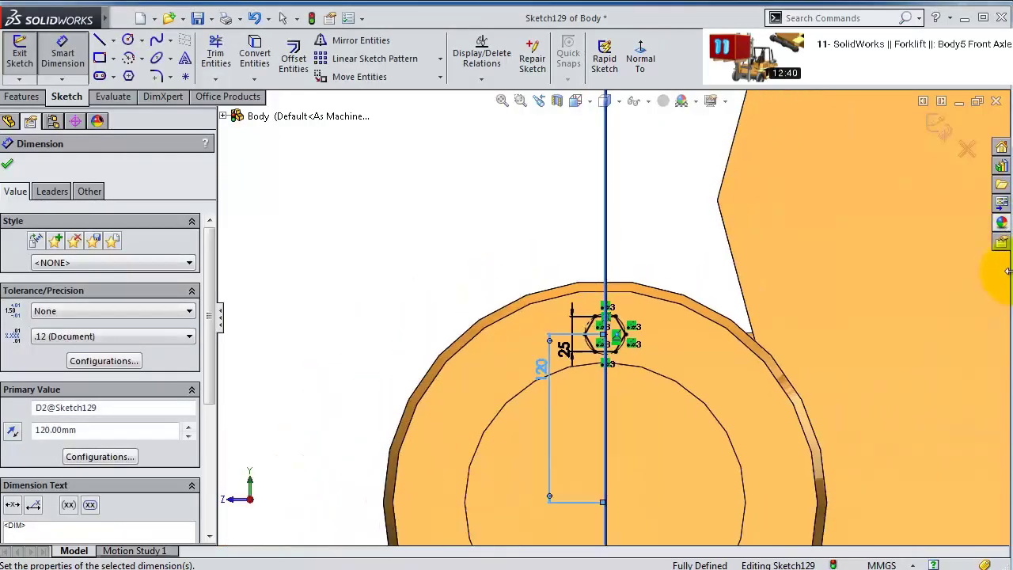
scroll(997, 228, "up", 2)
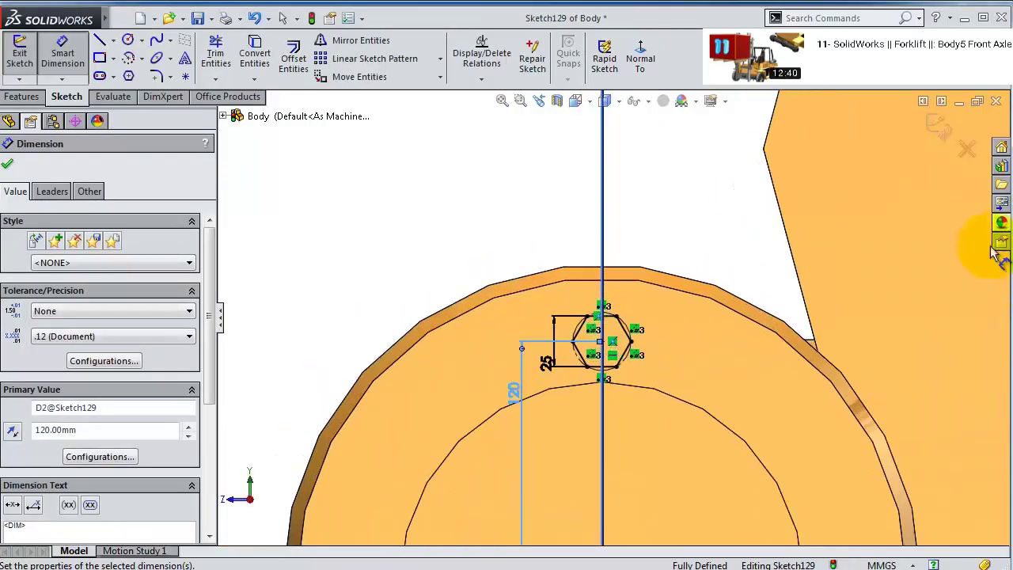
left_click(7, 168)
middle_click_drag(686, 370, 585, 300)
key("ctrl+8")
scroll(618, 331, "down", 5)
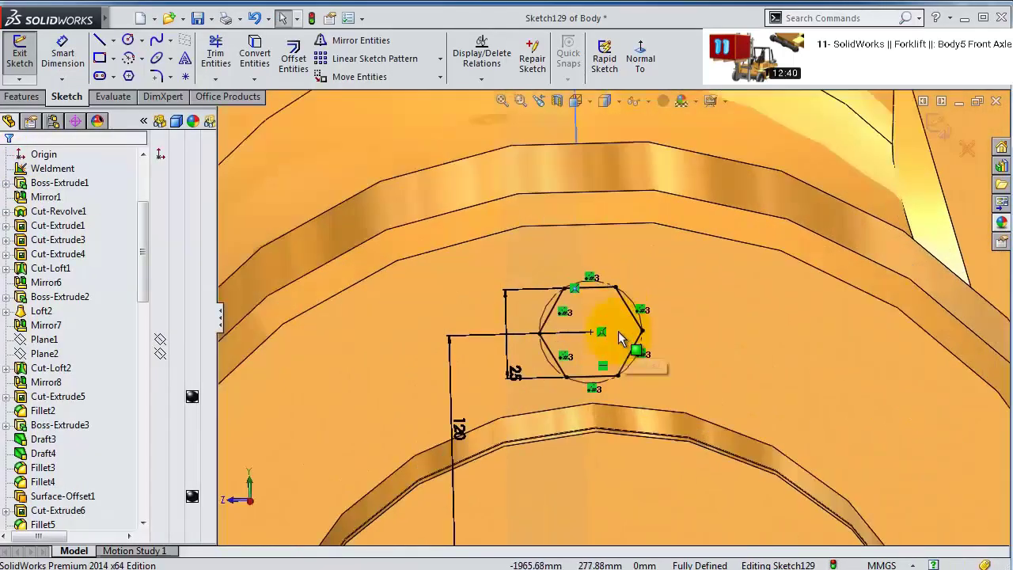
- Draw a circle at the hexagon centre and dimension it Ø15 mm
left_click(128, 40)
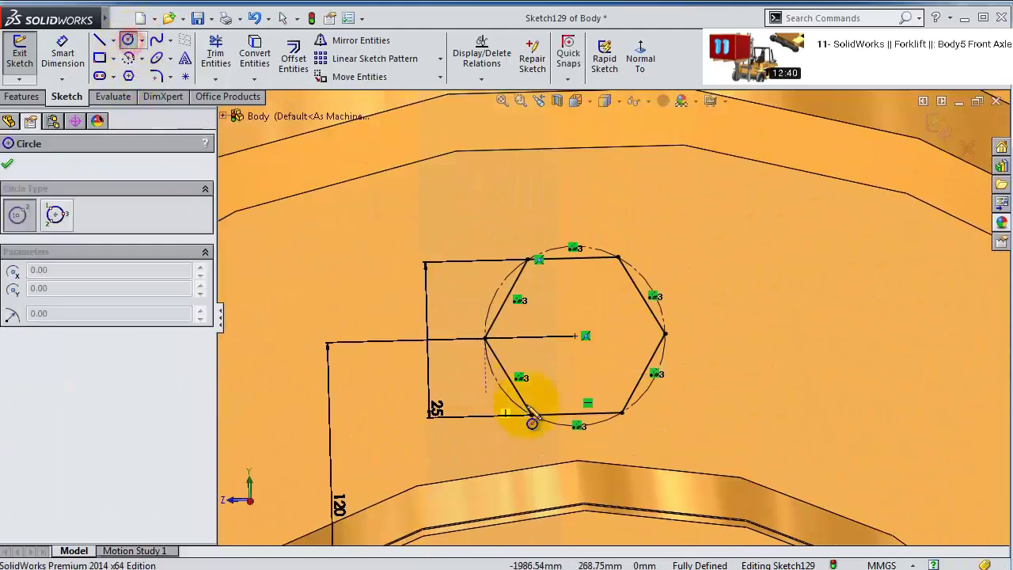
left_click(575, 337)
left_click(565, 303)
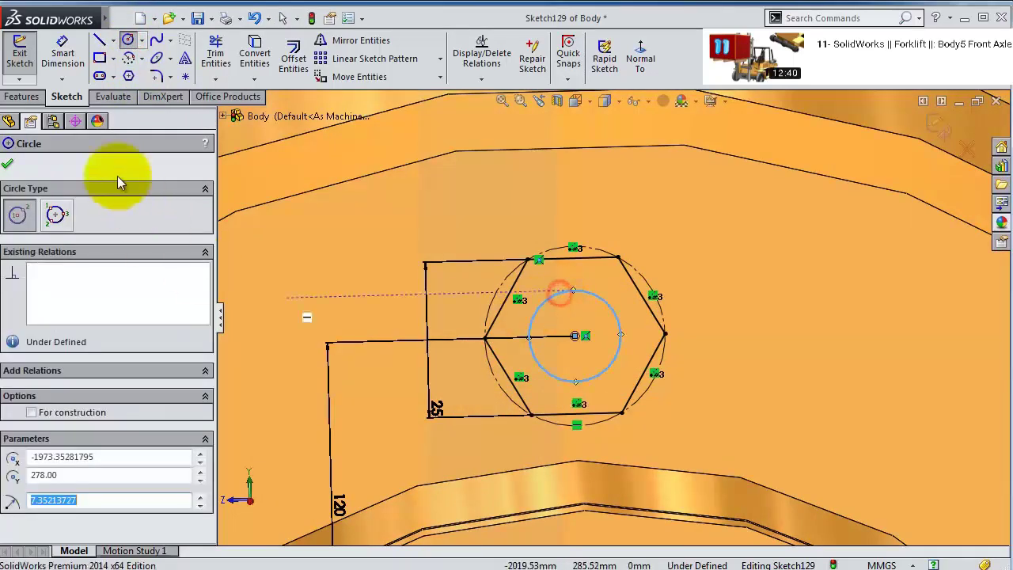
left_click(62, 55)
left_click(586, 301)
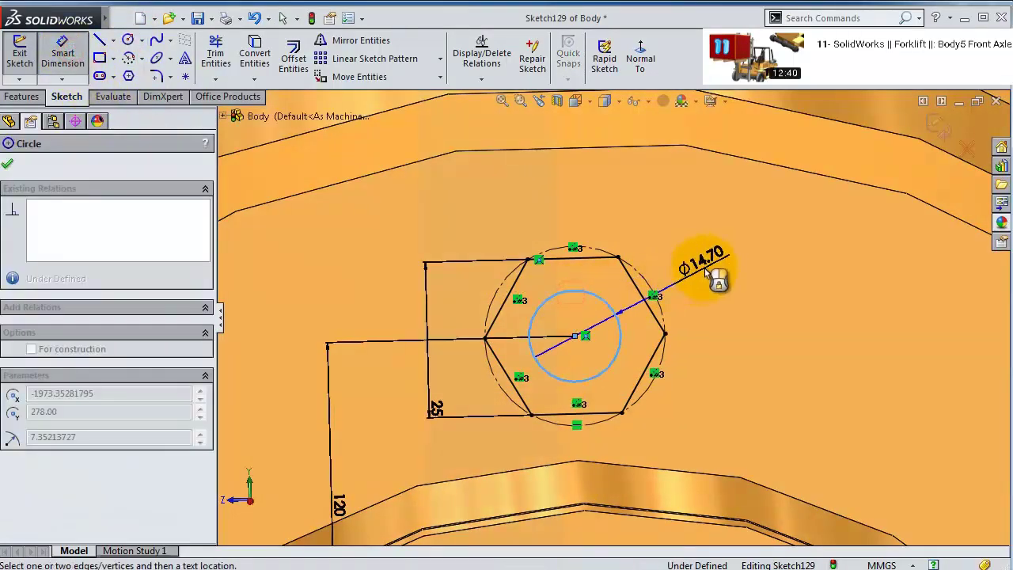
left_click(705, 255)
type("15")
key("Return")
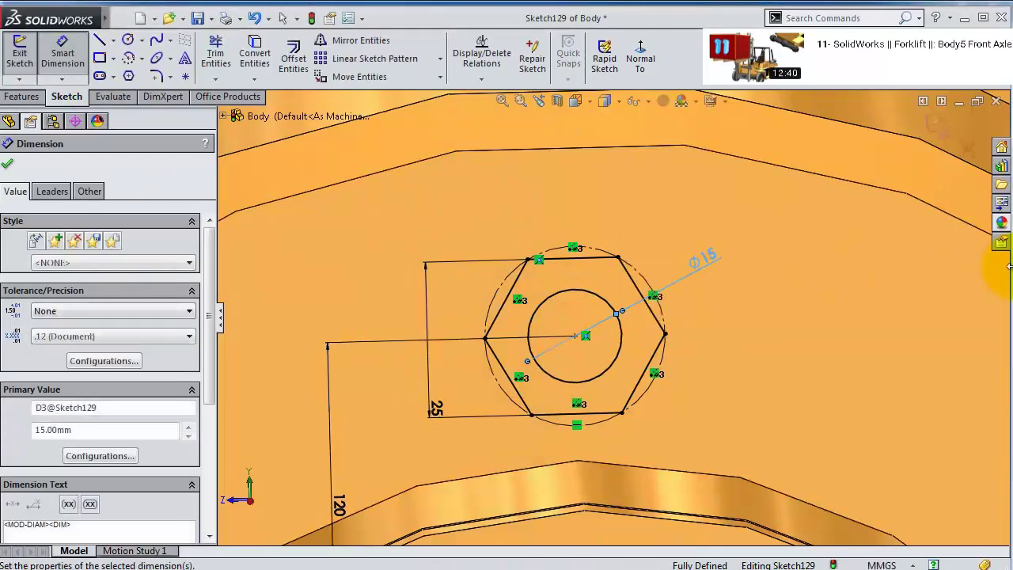
scroll(911, 155, "up", 5)
middle_click_drag(795, 263, 877, 221)
left_click(22, 96)
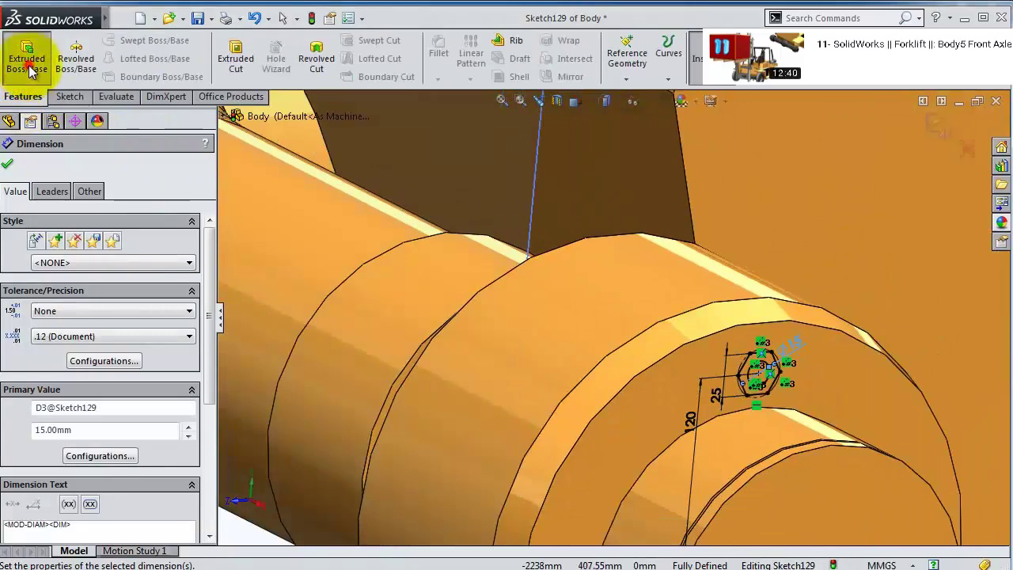
- Extrude only the Ø15 circle contour as a 30 mm blind pin
left_click(27, 67)
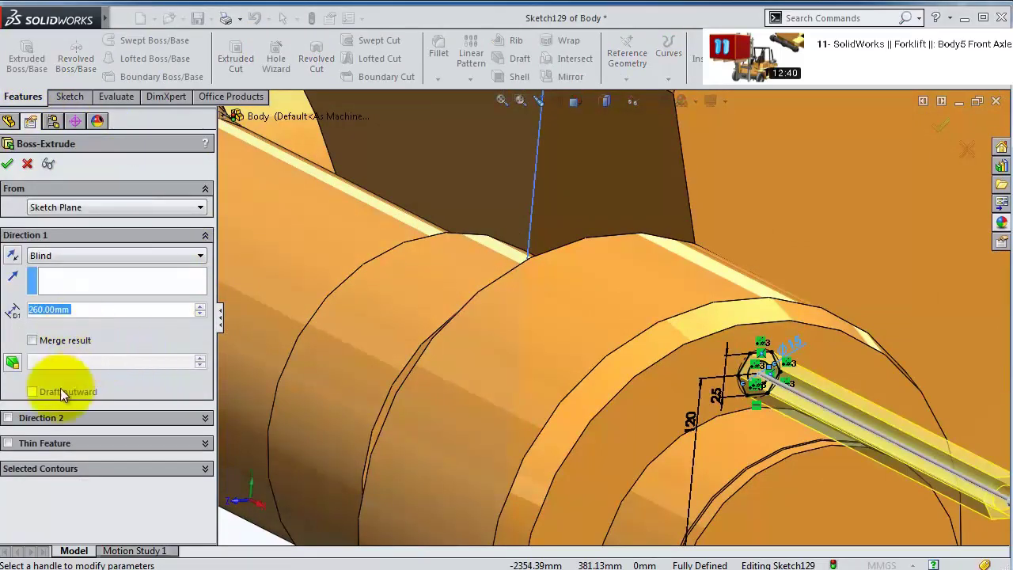
left_click(49, 468)
scroll(714, 337, "down", 4)
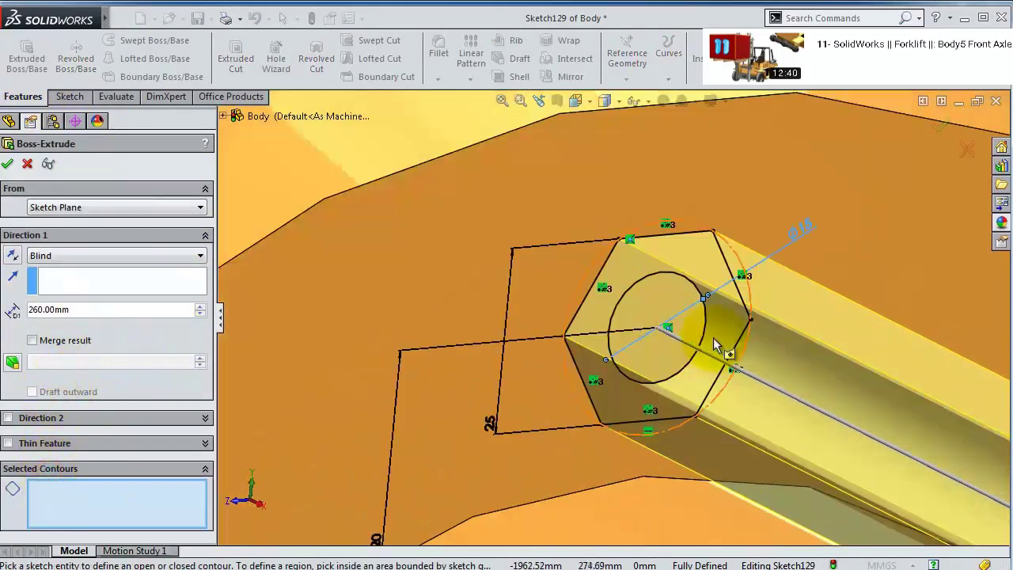
left_click(654, 310)
scroll(637, 354, "up", 3)
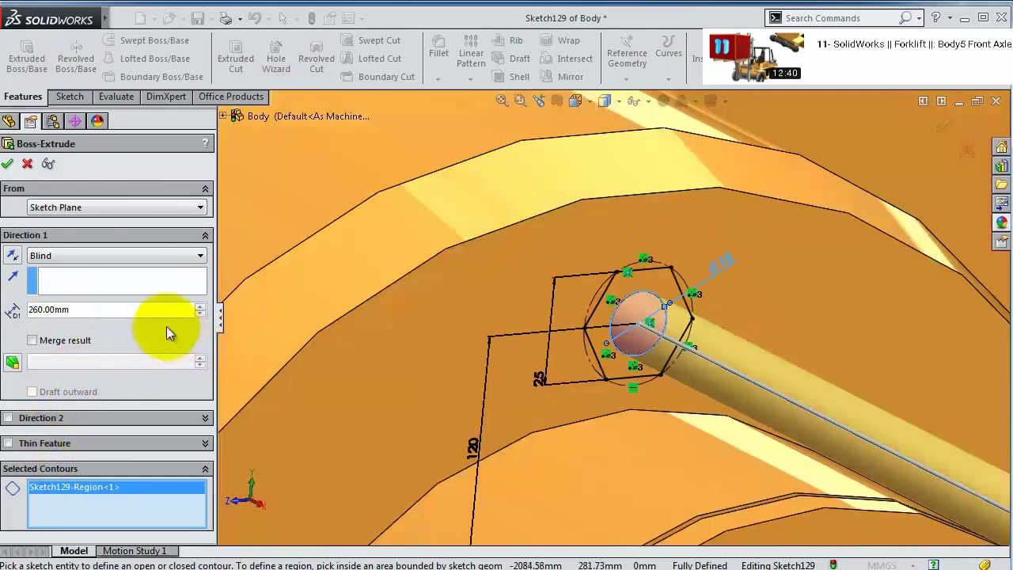
left_click(75, 310)
double_click(74, 310)
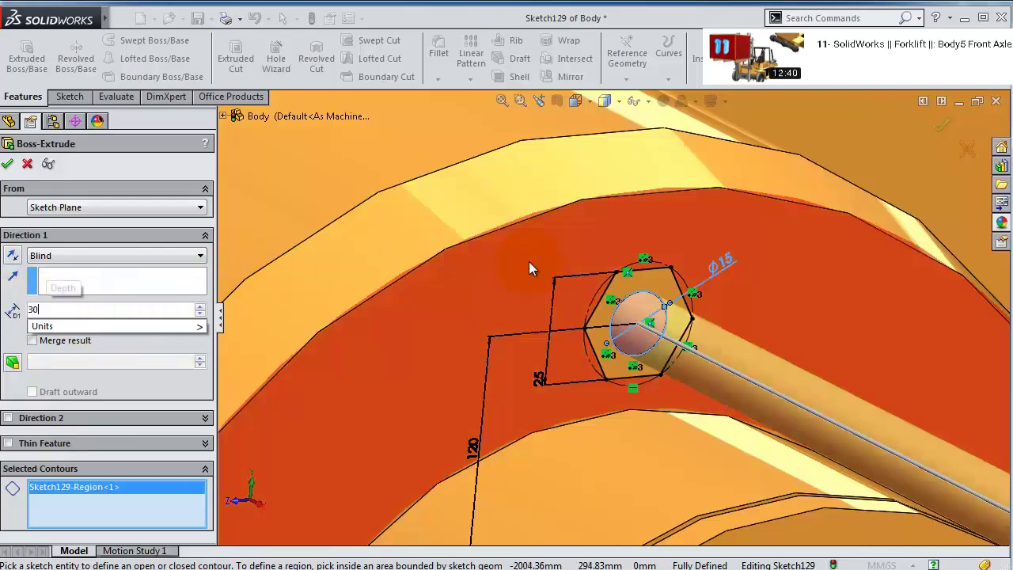
left_click(12, 334)
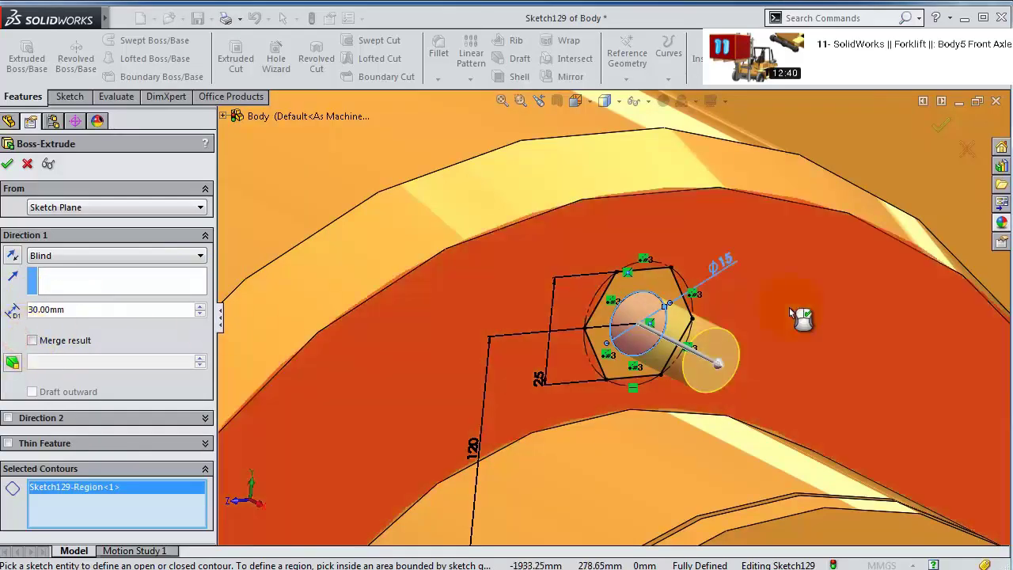
mouse_move(802, 318)
middle_mouse_down()
mouse_move(744, 390)
mouse_move(649, 388)
mouse_move(472, 411)
mouse_move(207, 224)
middle_mouse_up()
left_click(8, 163)
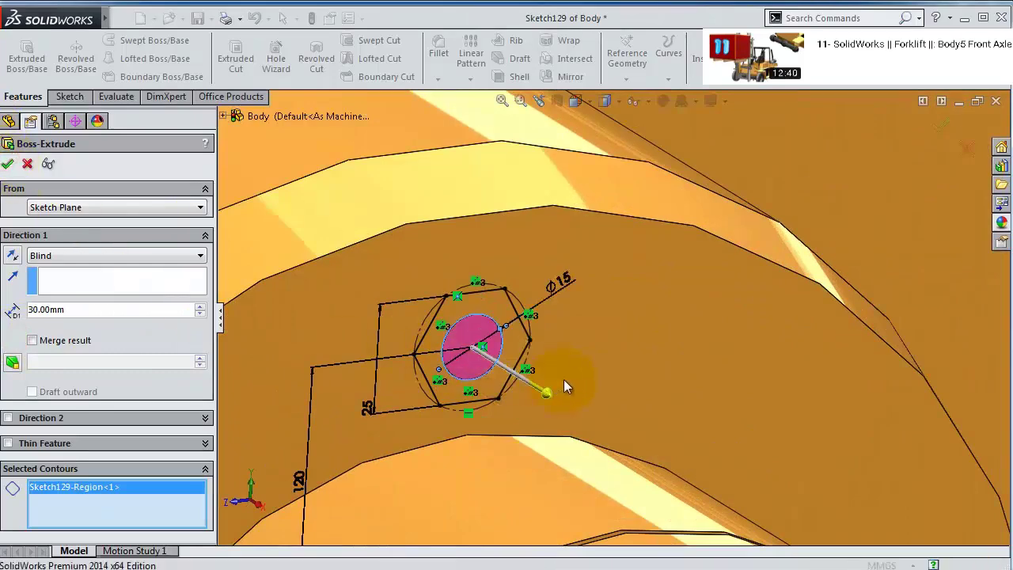
left_click_drag(140, 282, 147, 514)
left_click(49, 510)
- Extrude Sketch129 again, starting at a 10 mm offset from the sketch plane
left_click(7, 510)
left_click(66, 510)
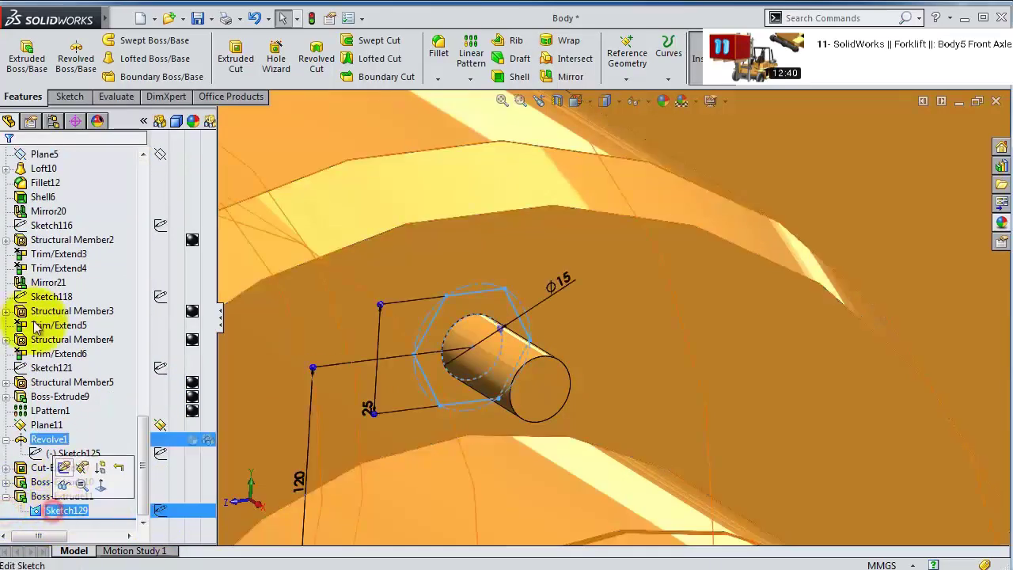
left_click(26, 63)
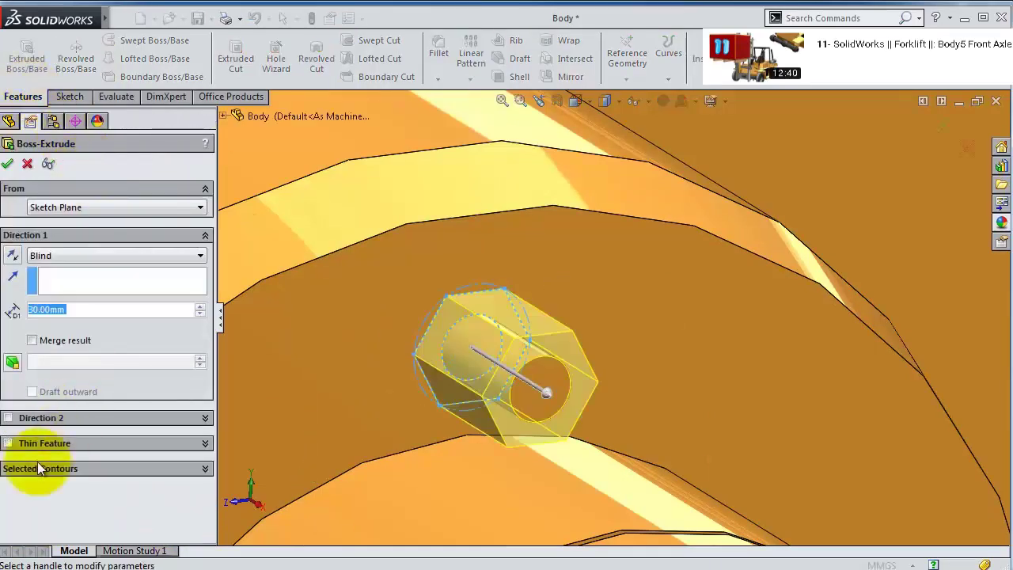
left_click(57, 207)
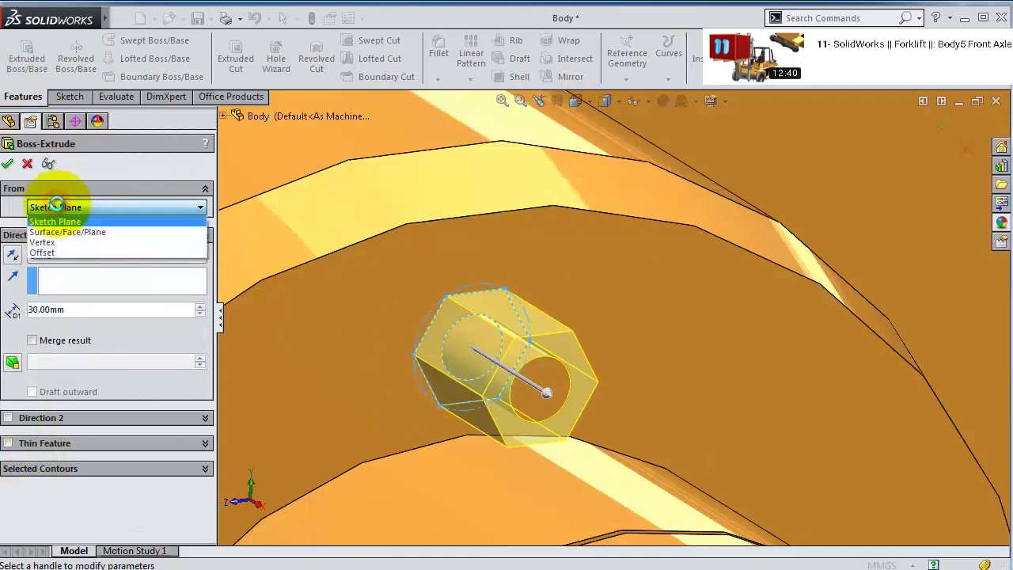
left_click(69, 253)
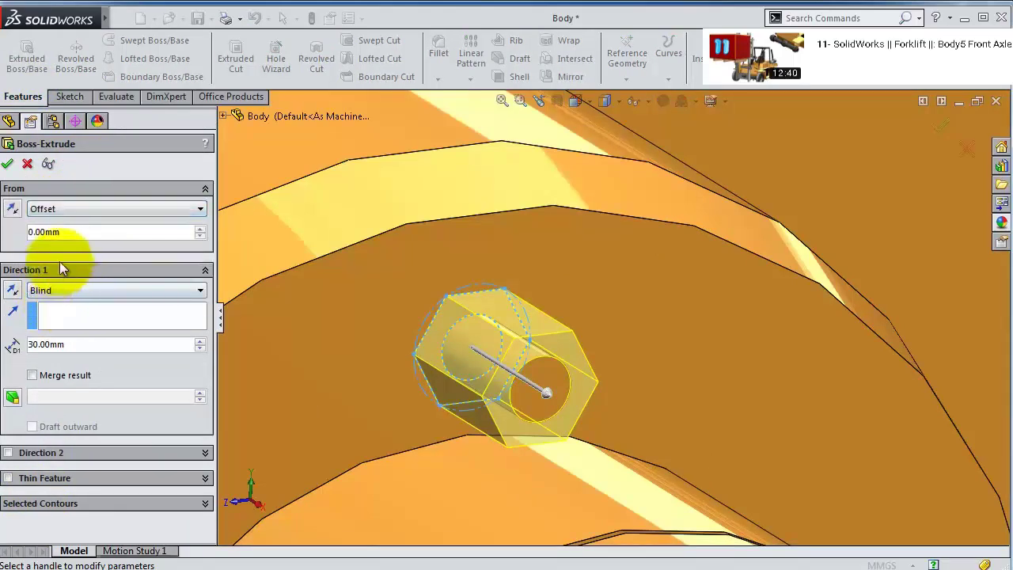
right_click(33, 228)
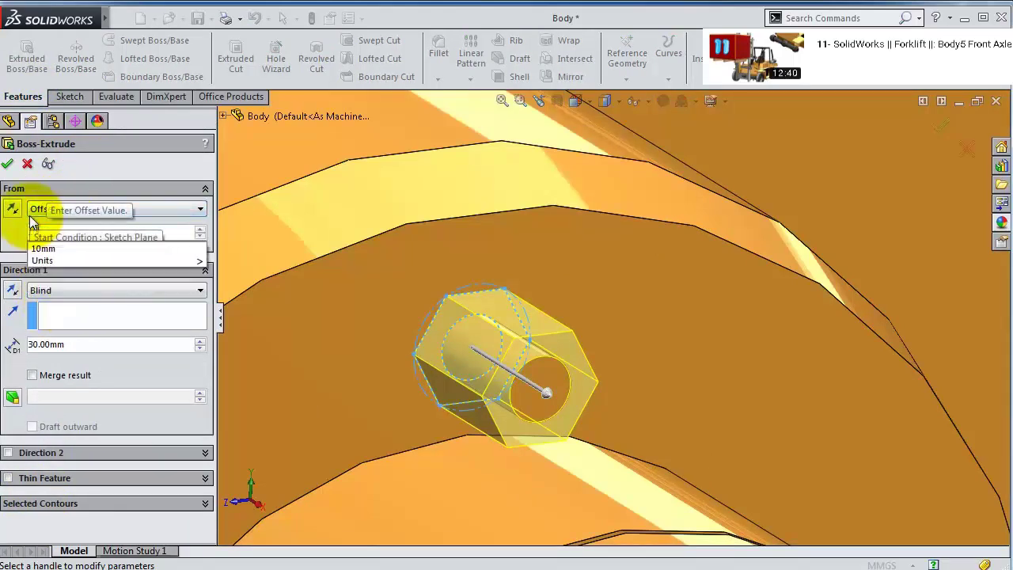
type("10")
left_click(11, 228)
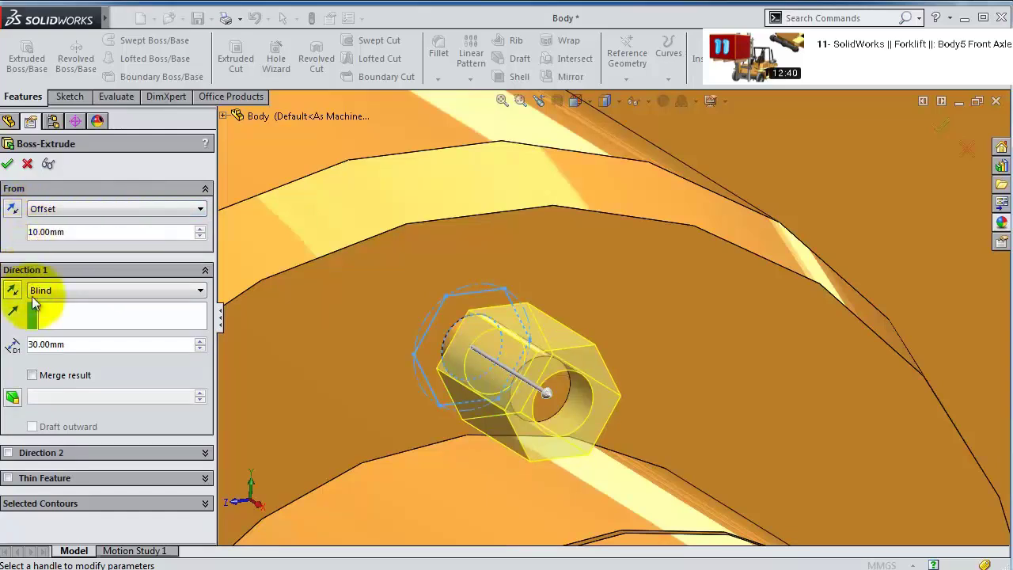
- Set the hex nut extrusion depth to 12.5 mm and confirm it
left_click(65, 346)
type("10")
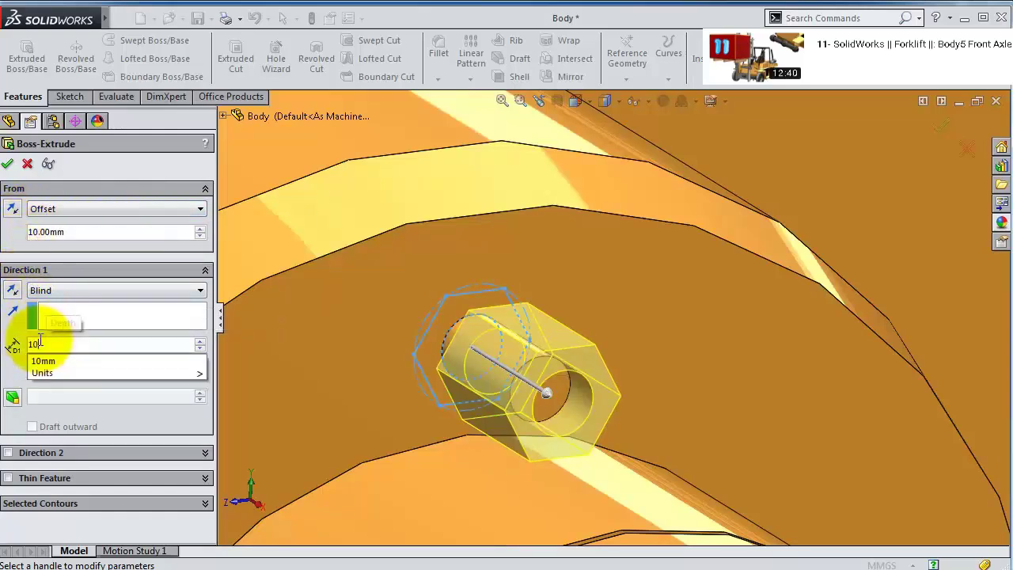
key("BackSpace")
type("2.50mm")
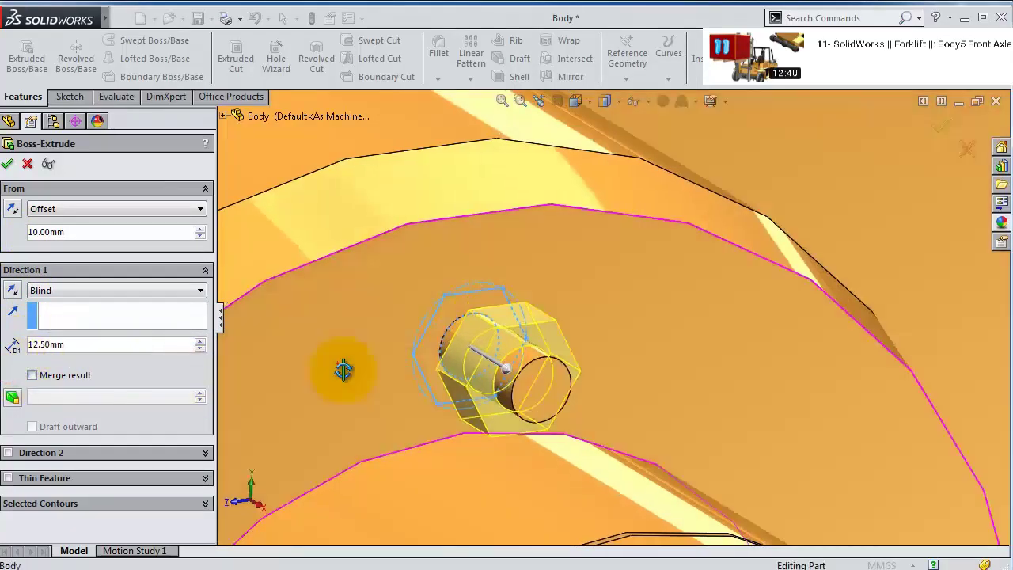
middle_click_drag(341, 429, 334, 373)
left_click(8, 164)
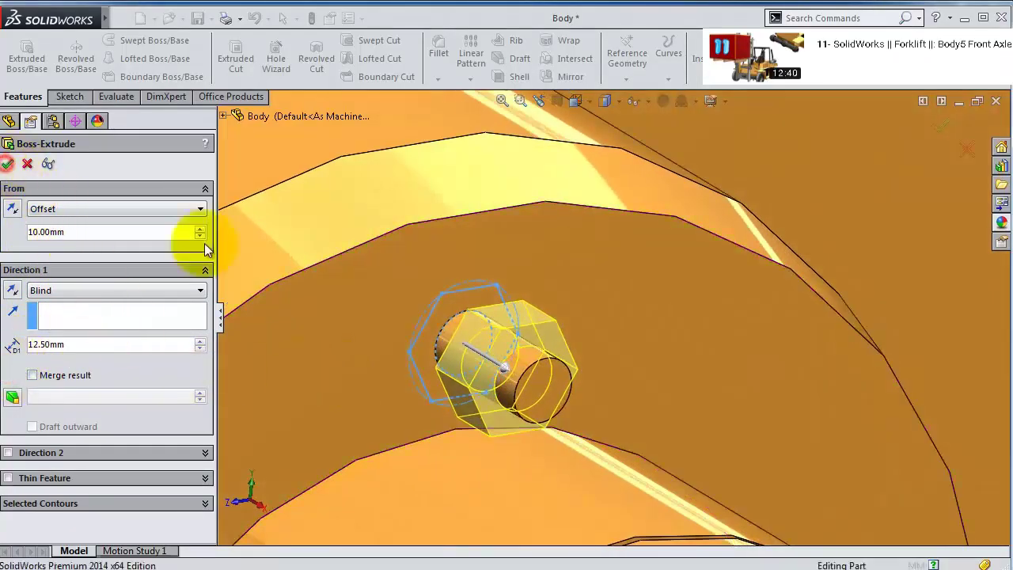
middle_click_drag(718, 394, 625, 372)
left_click(470, 79)
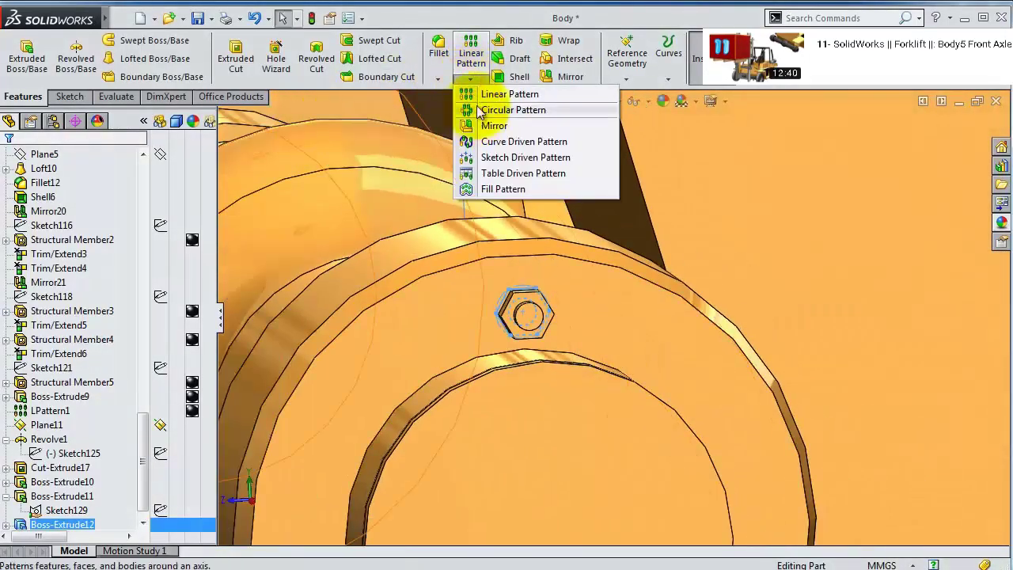
- Start a circular pattern of Boss-Extrude11 and Boss-Extrude12
left_click(482, 112)
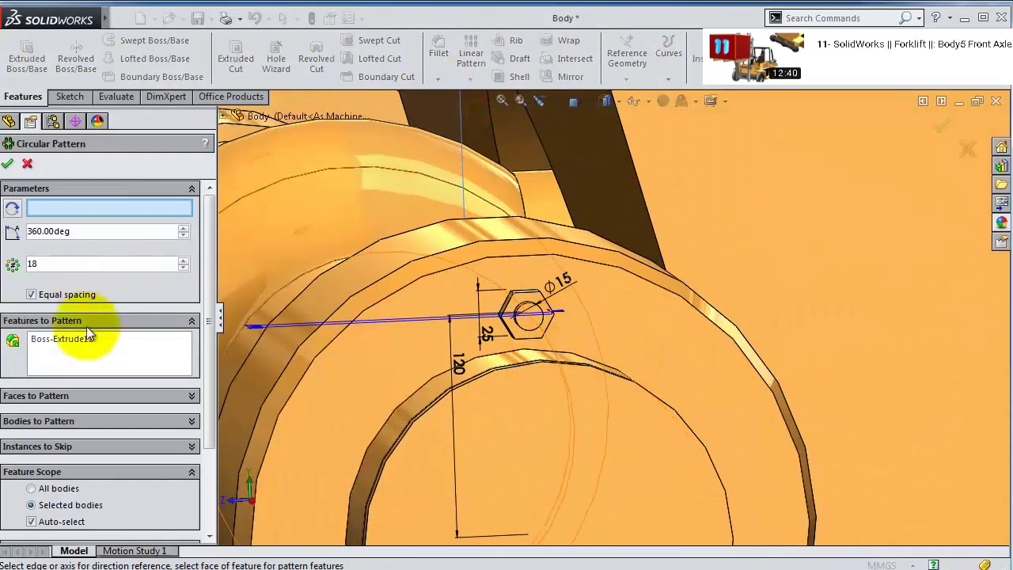
left_click(72, 340)
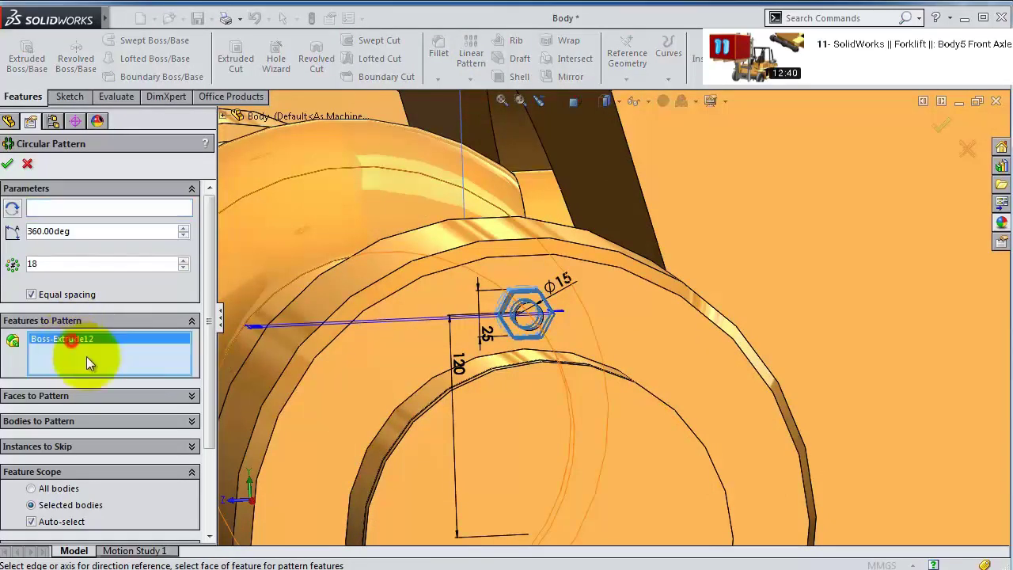
scroll(624, 317, "down", 5)
middle_click_drag(788, 345, 815, 309)
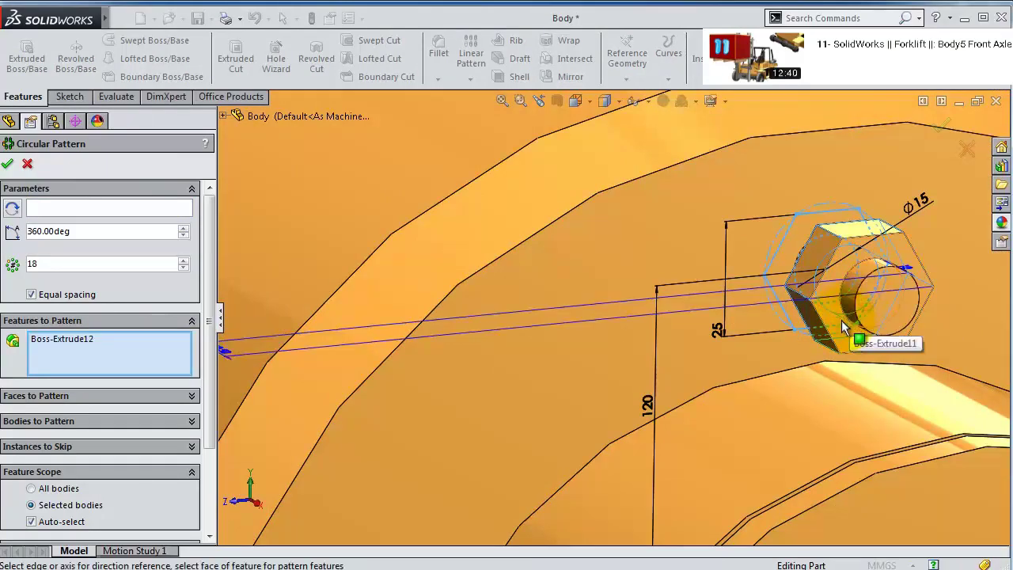
left_click(224, 116)
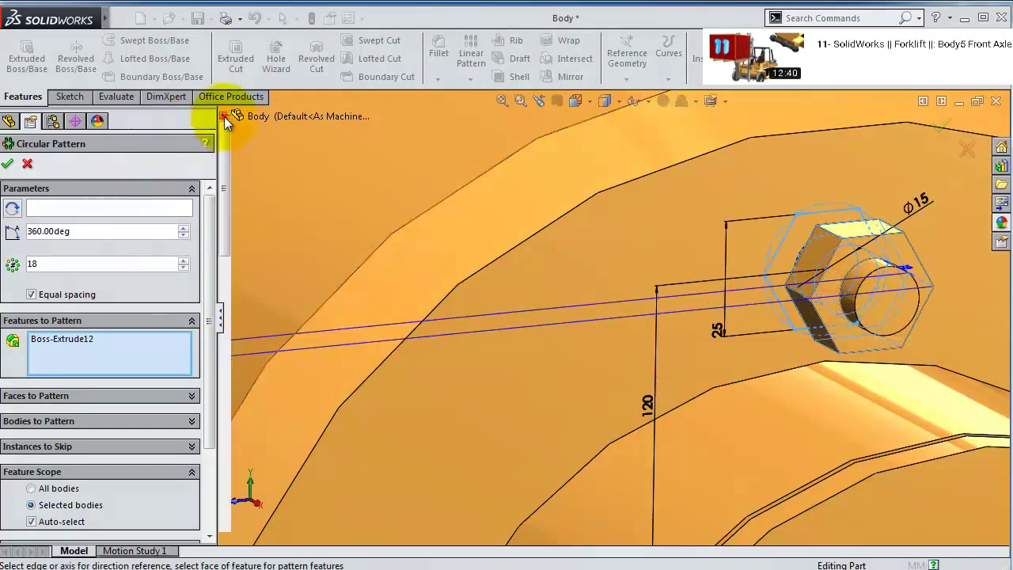
scroll(332, 391, "down", 10)
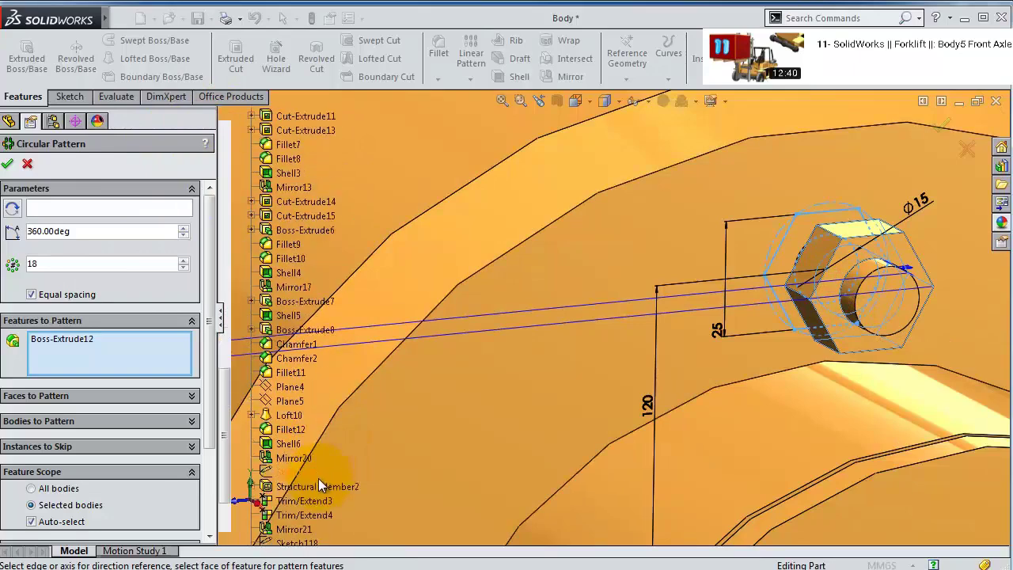
scroll(318, 478, "down", 5)
left_click(308, 515)
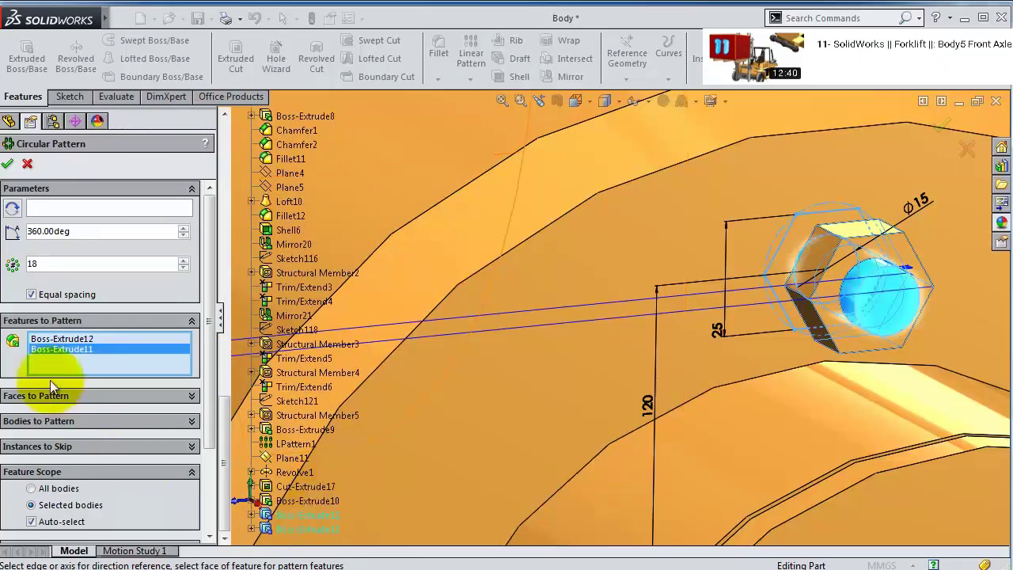
- Pattern them about the hub's cylindrical face: 15 instances equally spaced over 360°
left_click(63, 209)
left_click(769, 443)
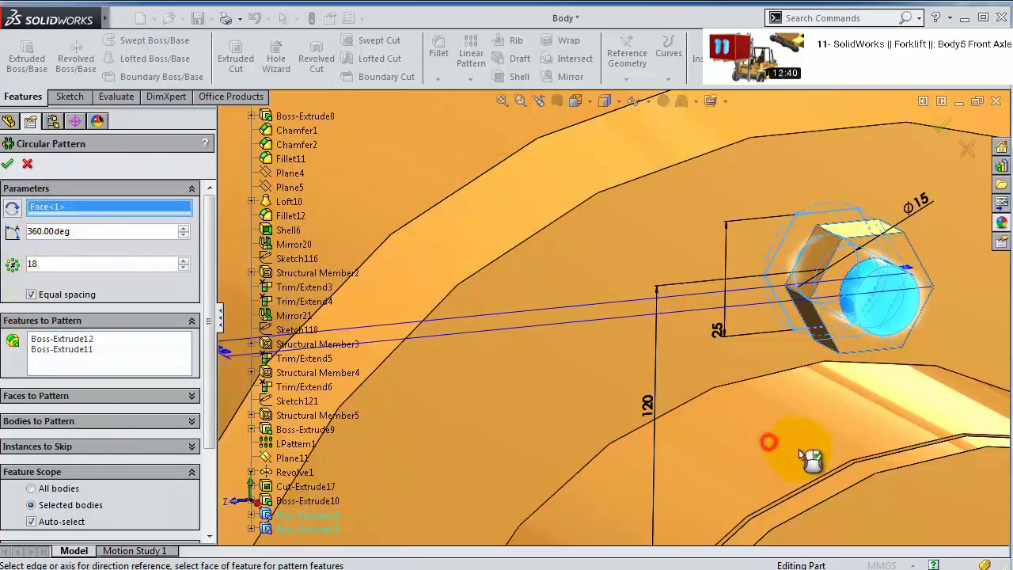
scroll(760, 451, "down", 3)
middle_click_drag(760, 451, 617, 436)
left_click(44, 263)
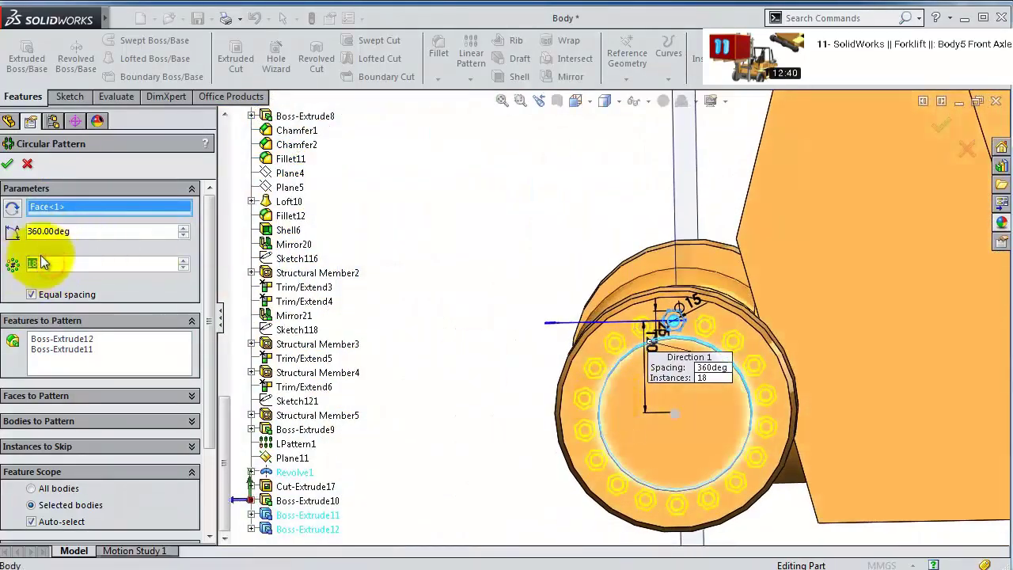
type("15")
left_click(15, 282)
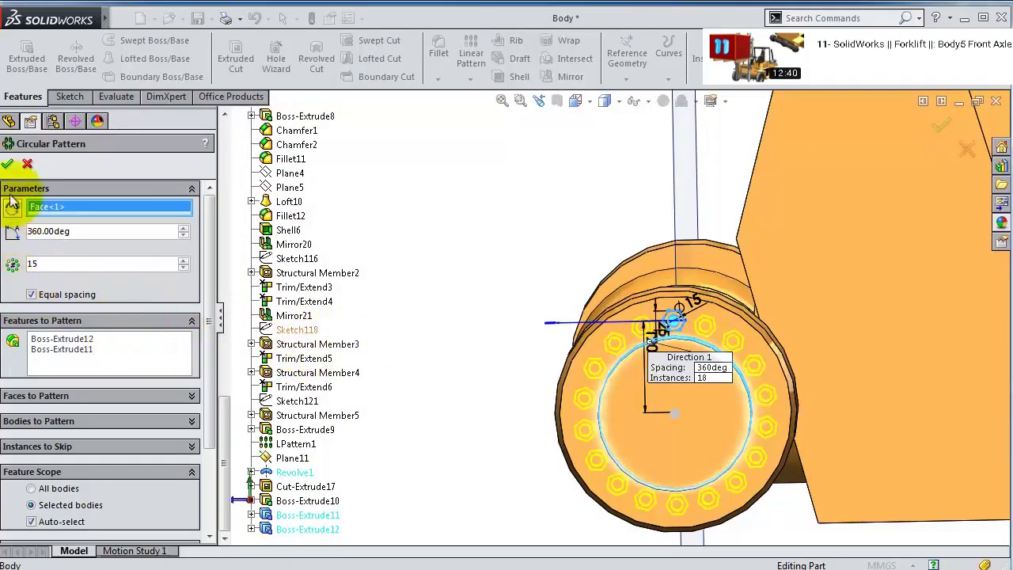
left_click(7, 163)
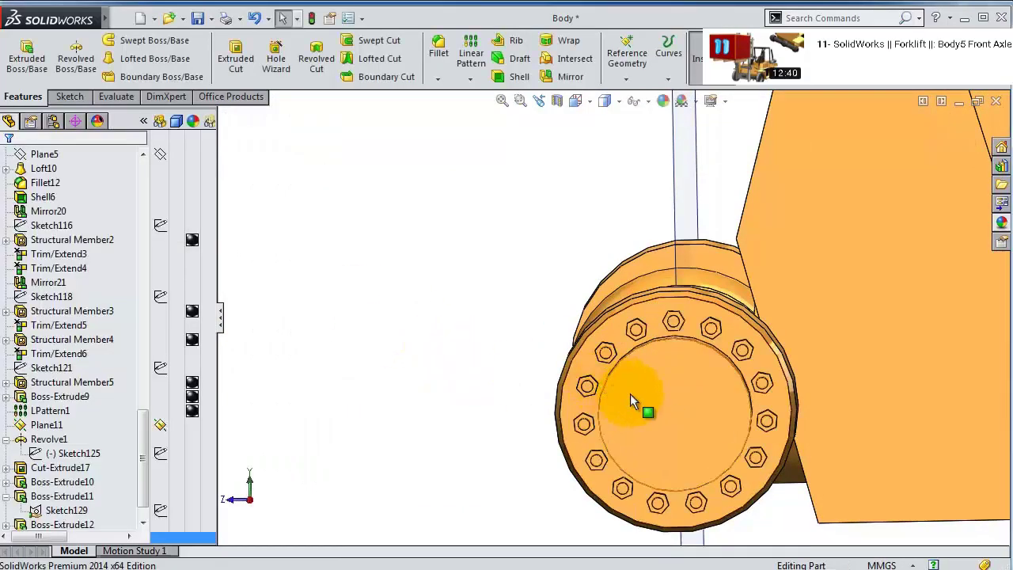
key("ctrl+shift+z")
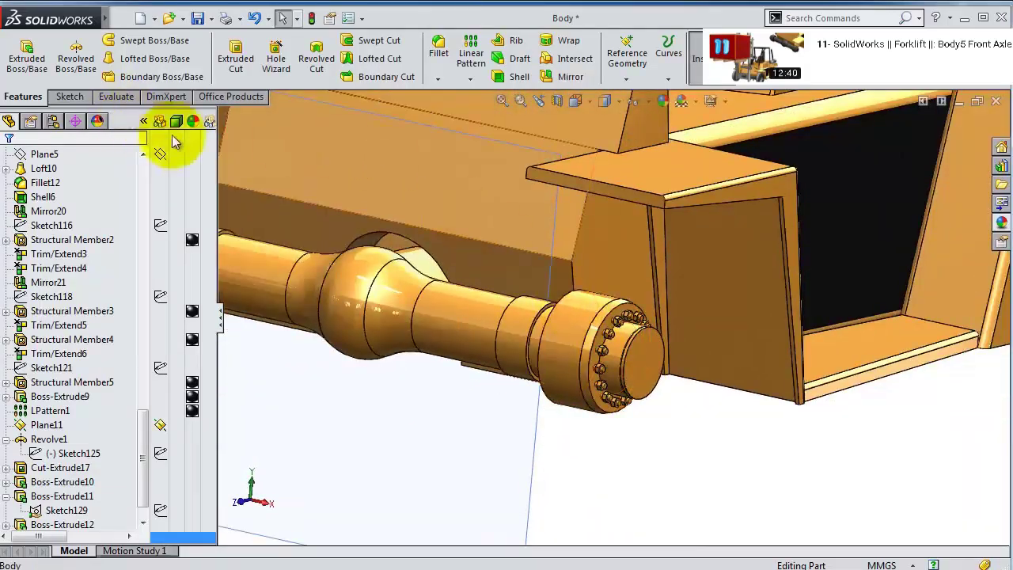
- Fit the whole forklift in view and start a Mirror feature about the Right Plane
key("ctrl+shift+z")
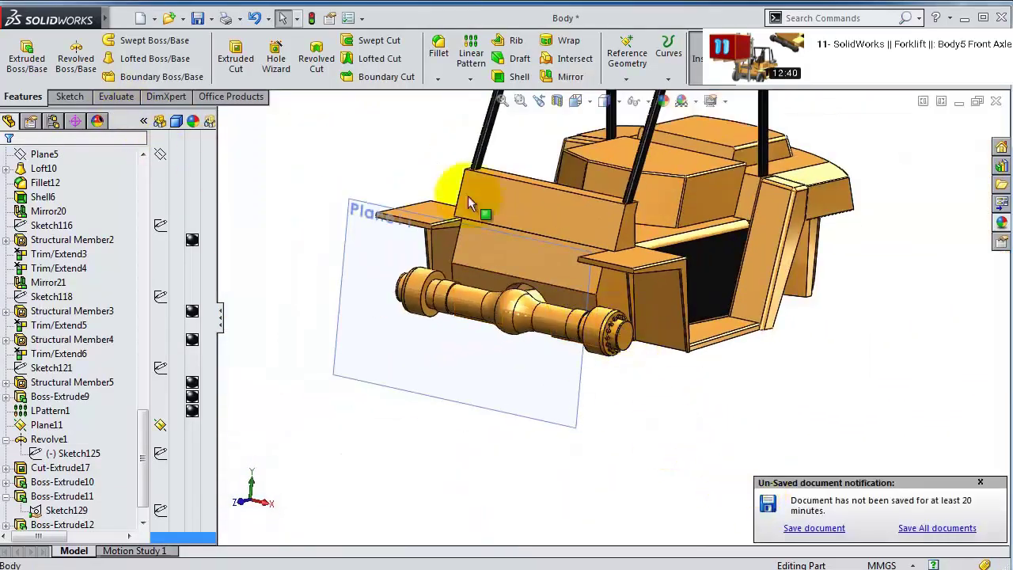
left_click_drag(143, 459, 138, 169)
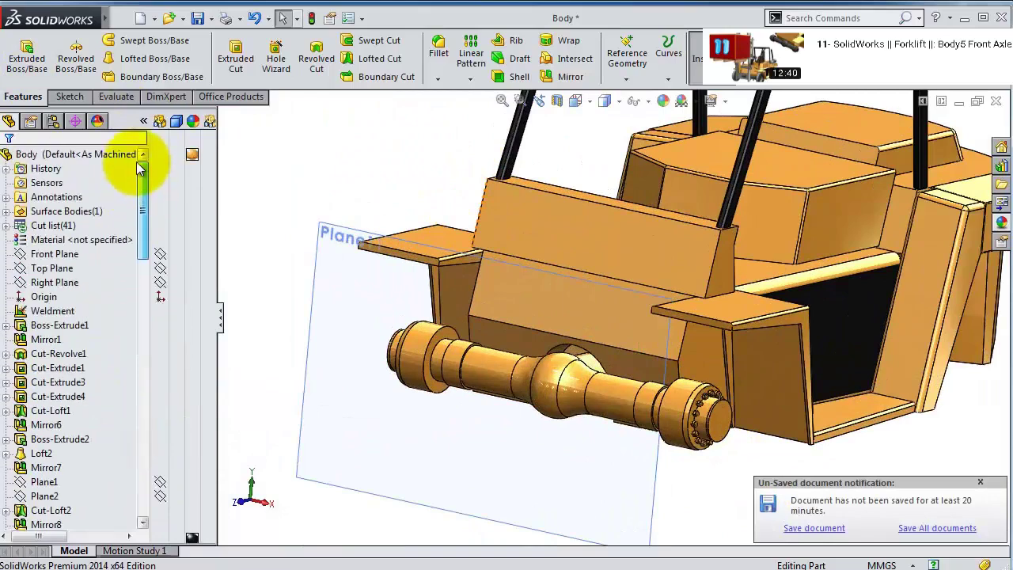
left_click(54, 283)
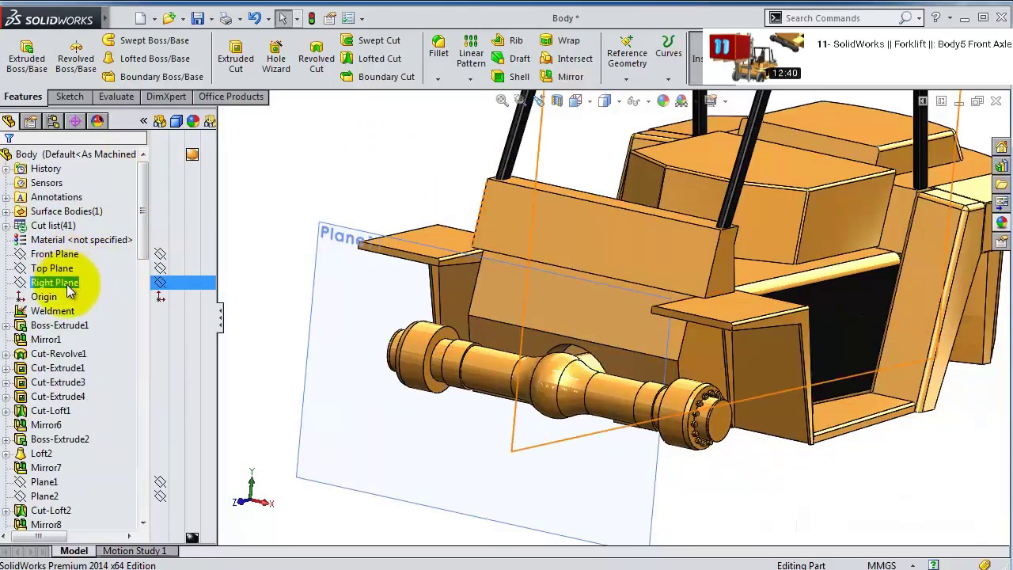
left_click(469, 80)
left_click(479, 125)
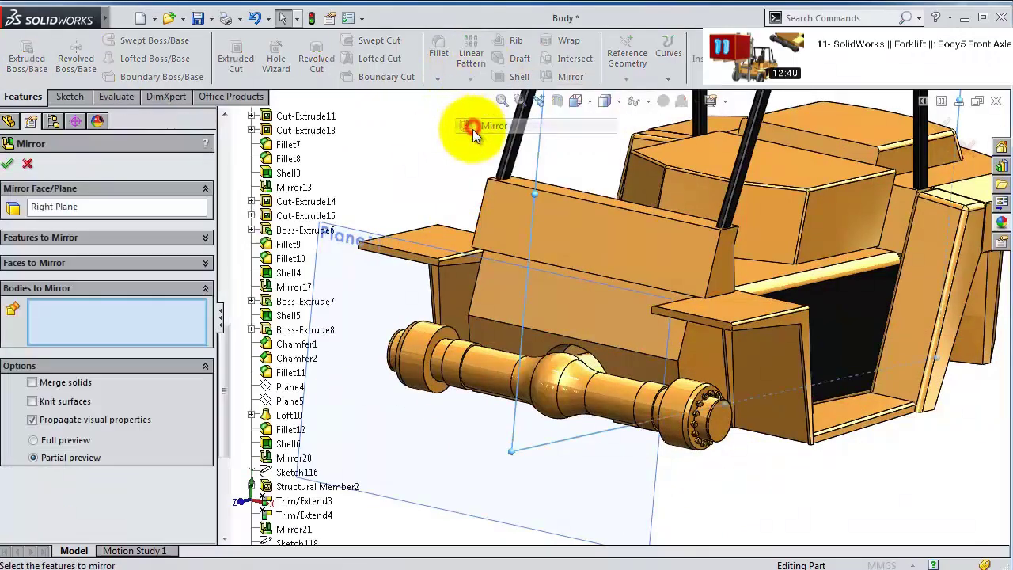
- Mirror CirPattern1 to the axle's other hub end, creating Mirror22
left_click(61, 241)
scroll(625, 501, "down", 3)
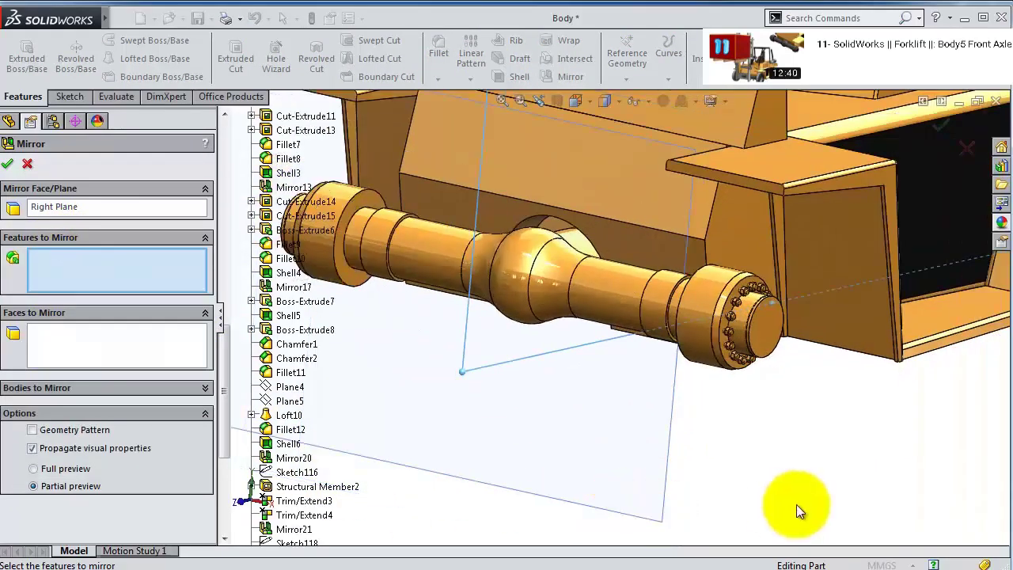
scroll(411, 502, "down", 3)
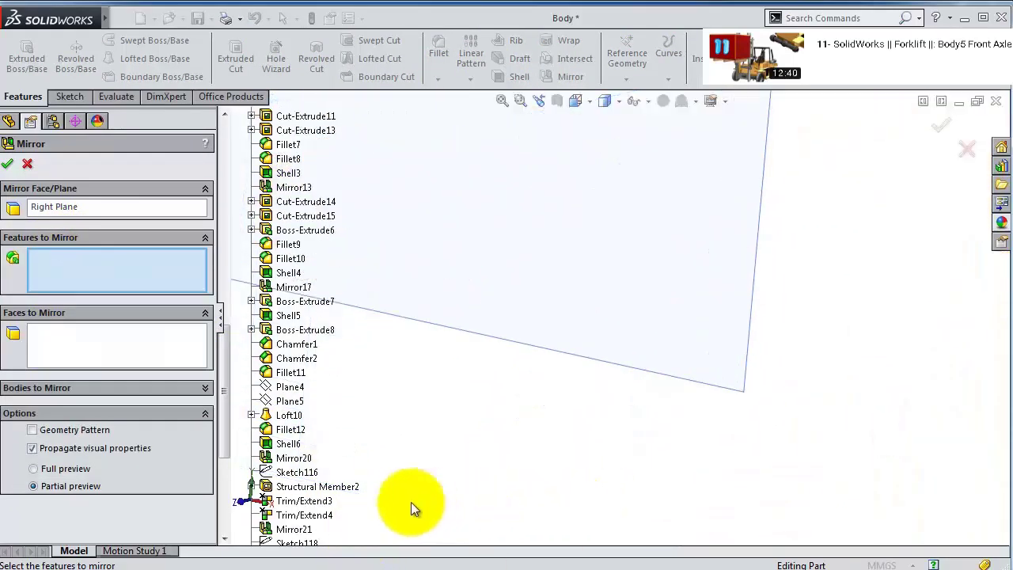
left_click_drag(218, 360, 228, 465)
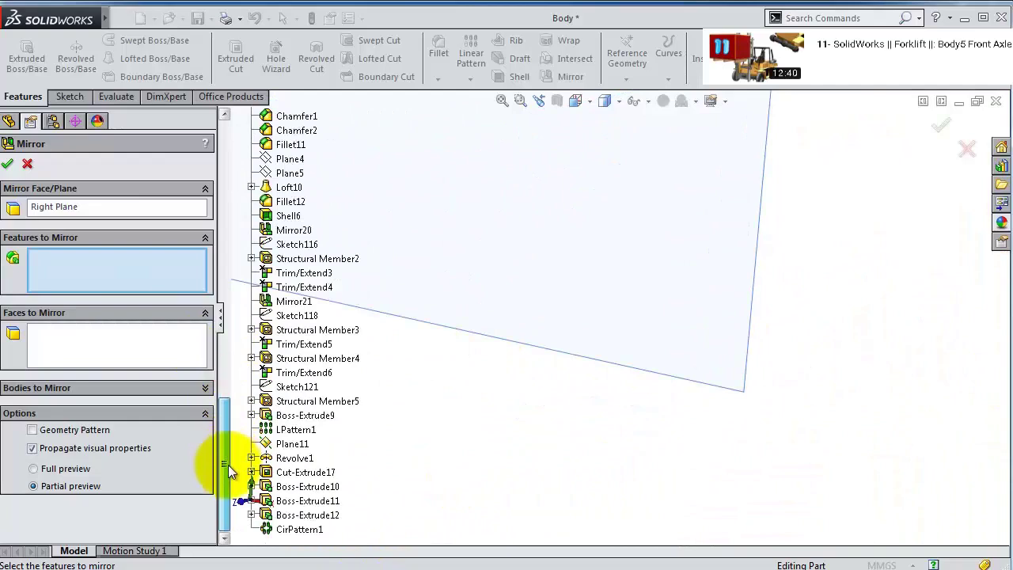
scroll(576, 378, "up", 3)
scroll(606, 298, "down", 2)
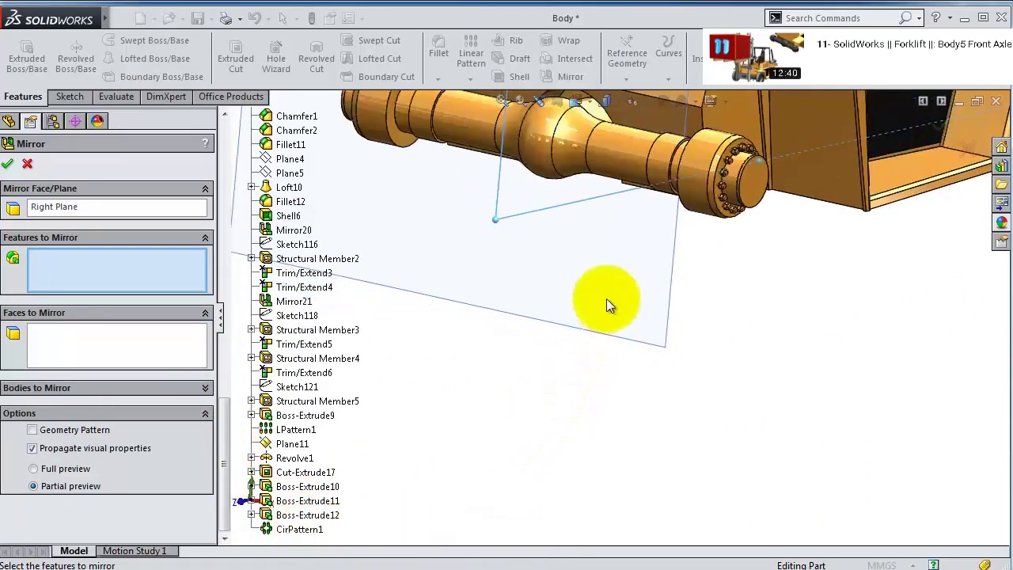
scroll(395, 419, "down", 1)
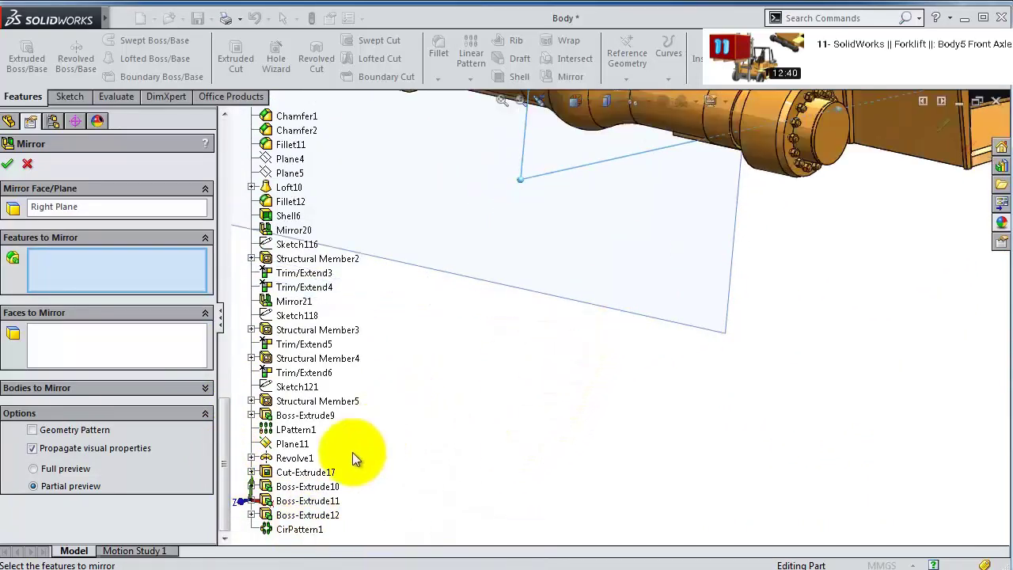
left_click(300, 529)
left_click(7, 163)
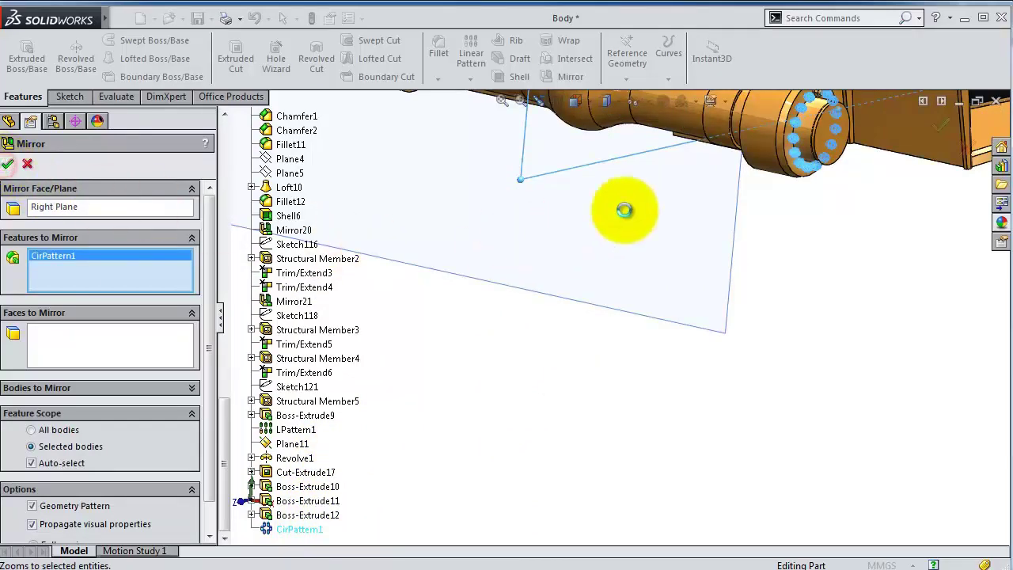
scroll(629, 202, "up", 3)
middle_click_drag(625, 204, 614, 254)
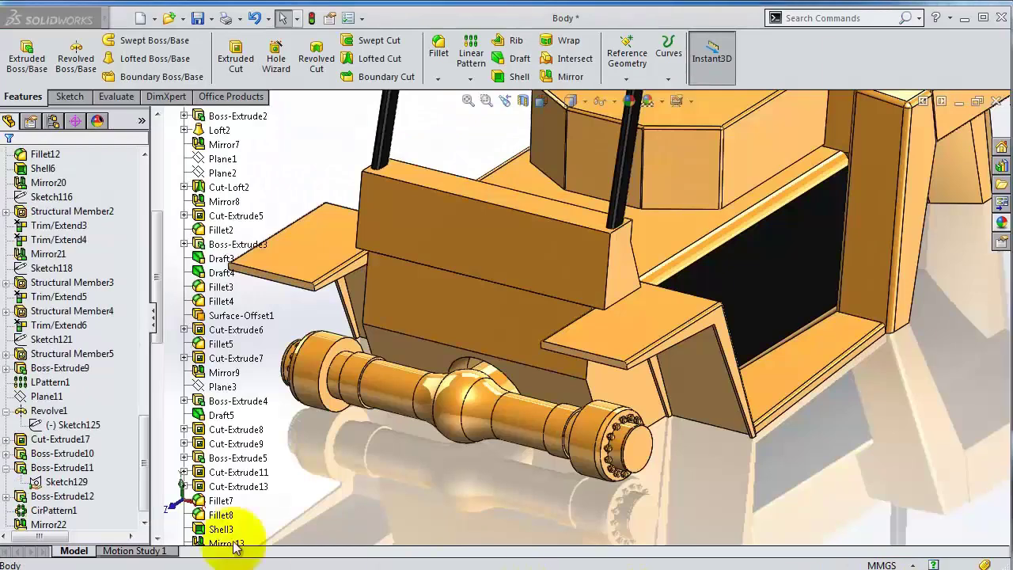
- Apply the black appearance to the axle body Revolve1
left_click(79, 425)
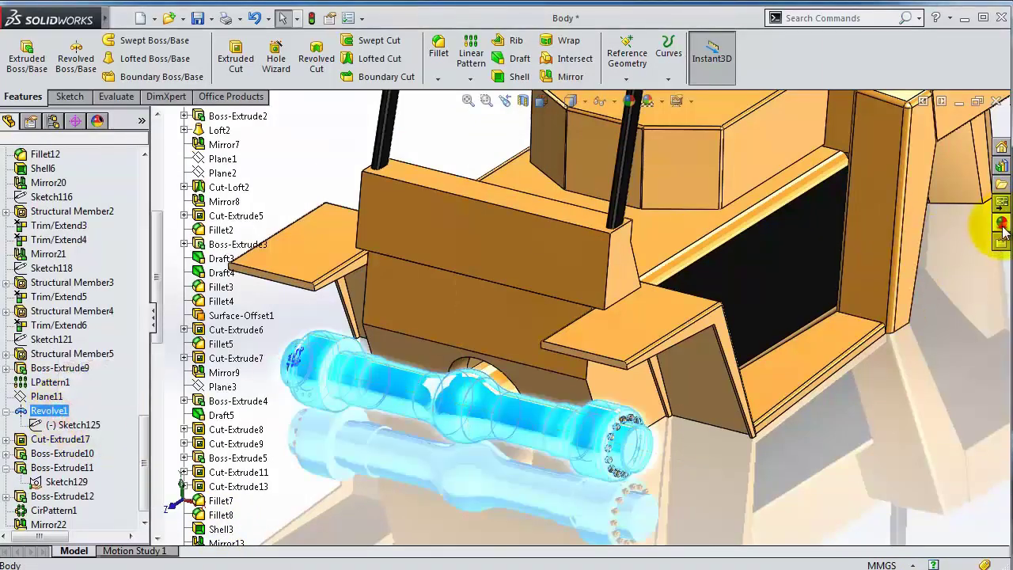
left_click(1000, 222)
left_click(888, 388)
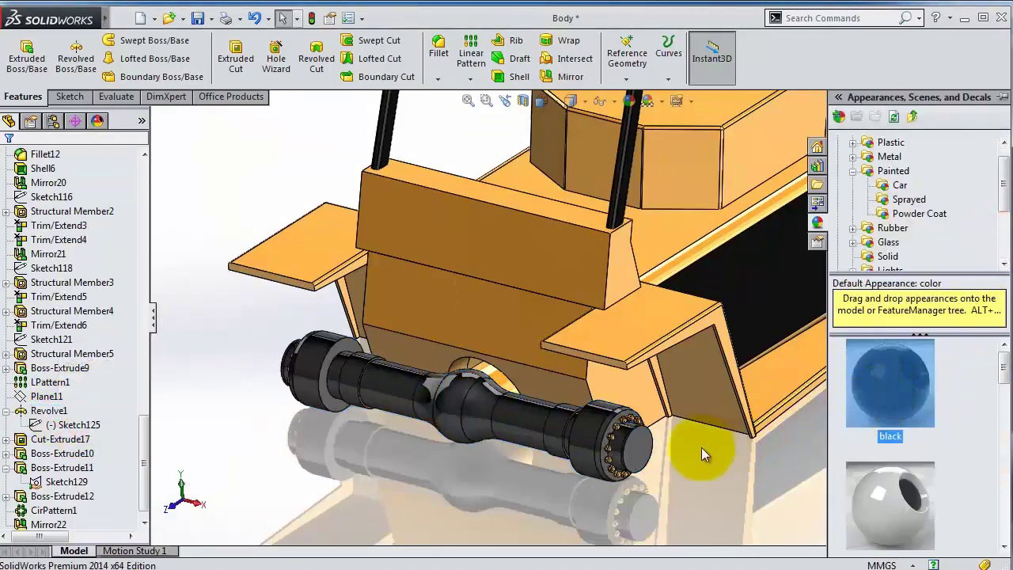
middle_click_drag(701, 447, 667, 294)
scroll(626, 428, "up", 3)
left_click(610, 426)
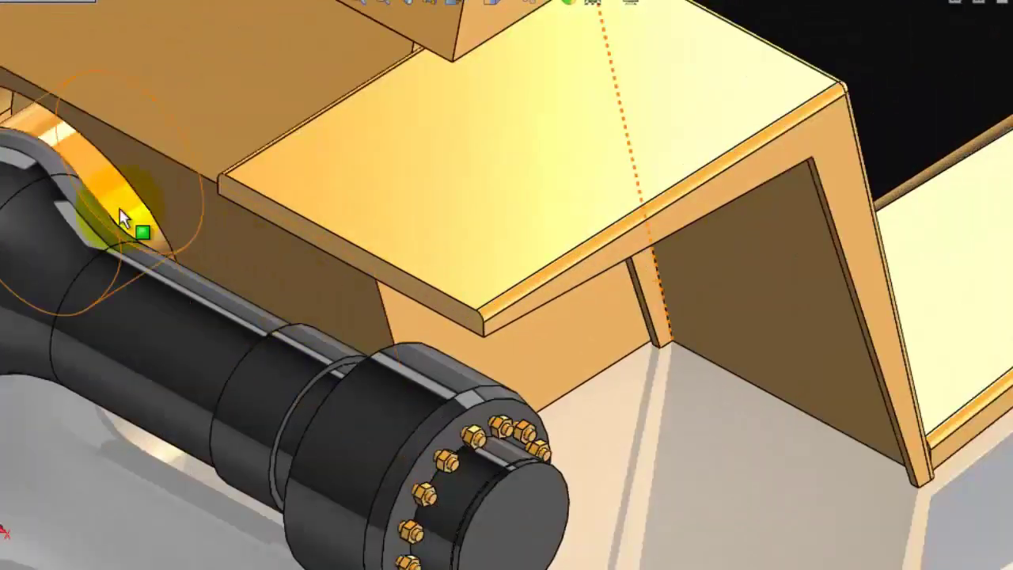
- Apply black to the edge of the frame's axle opening as well
left_click(120, 215)
left_click(1009, 156)
left_click(922, 369)
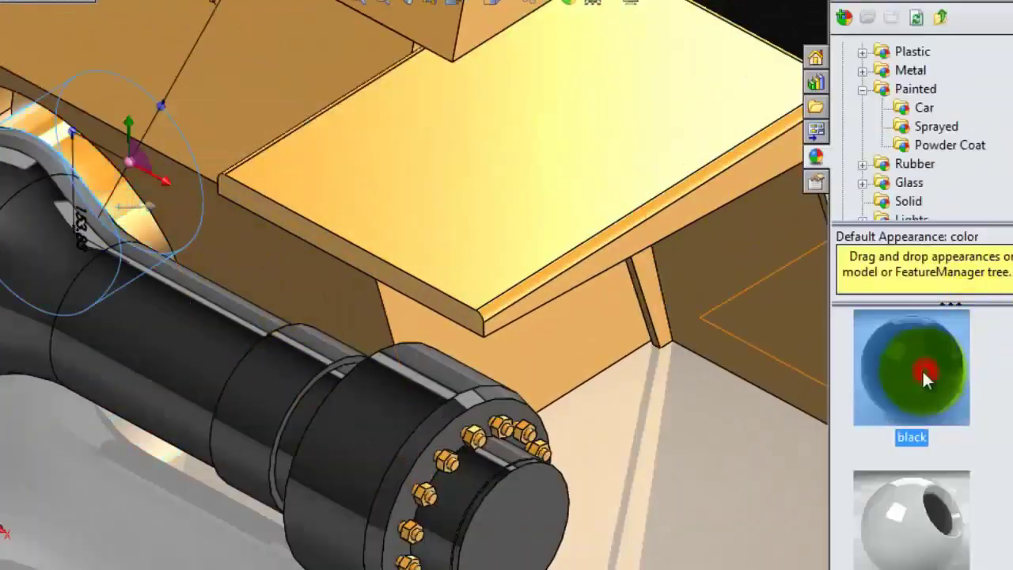
scroll(636, 389, "up", 5)
middle_click_drag(636, 389, 611, 421)
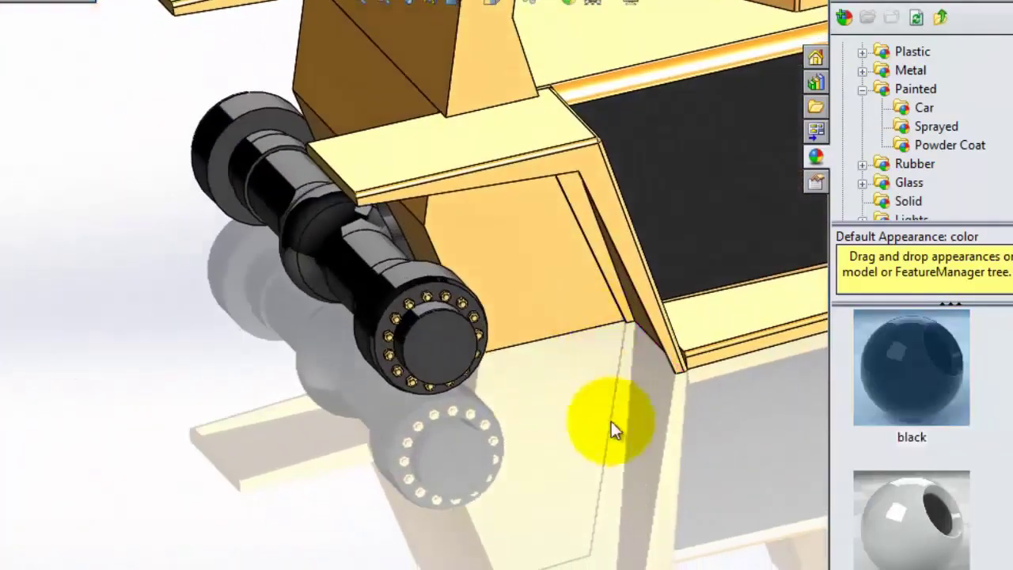
left_click(611, 421)
scroll(719, 339, "up", 3)
middle_click_drag(719, 339, 682, 406)
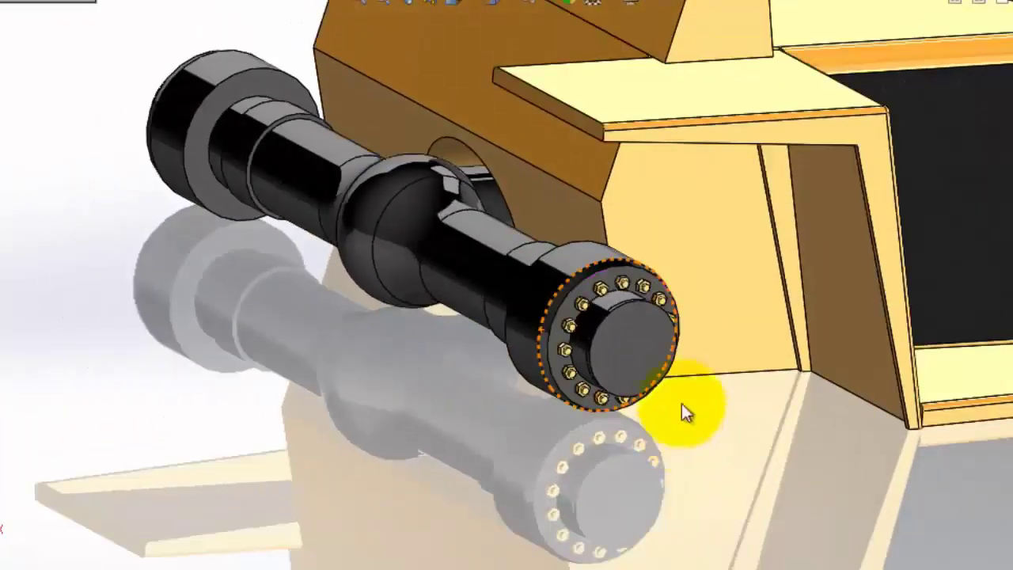
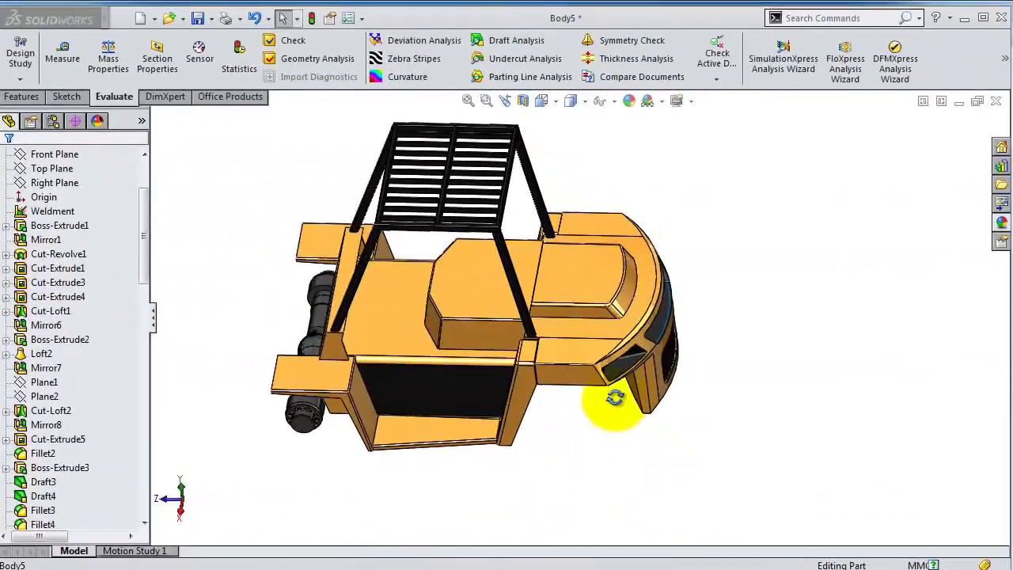
- Start a new sketch on the forklift's flat rear panel face, viewed normal to it
middle_click_drag(614, 396, 581, 250)
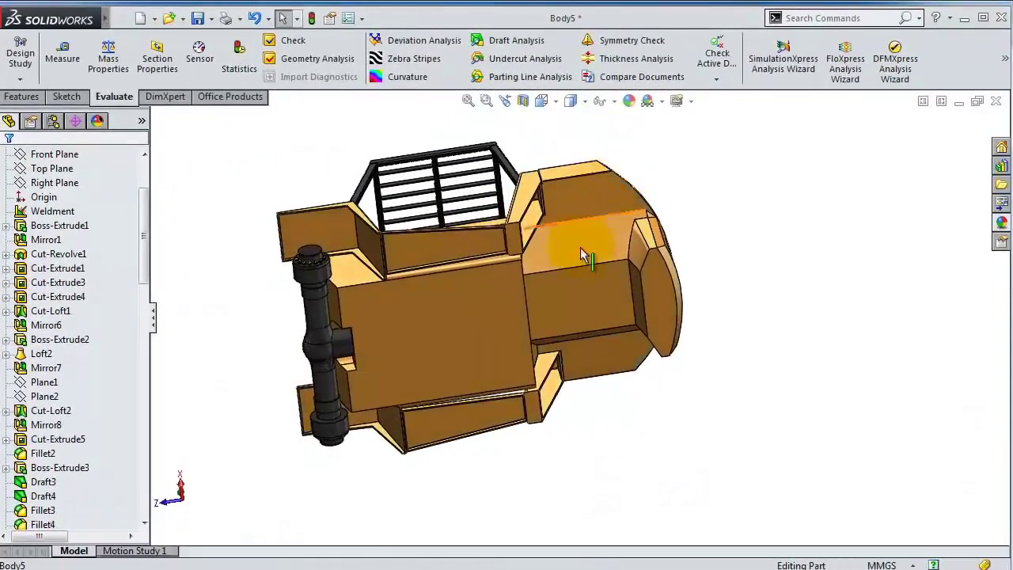
scroll(566, 323, "down", 10)
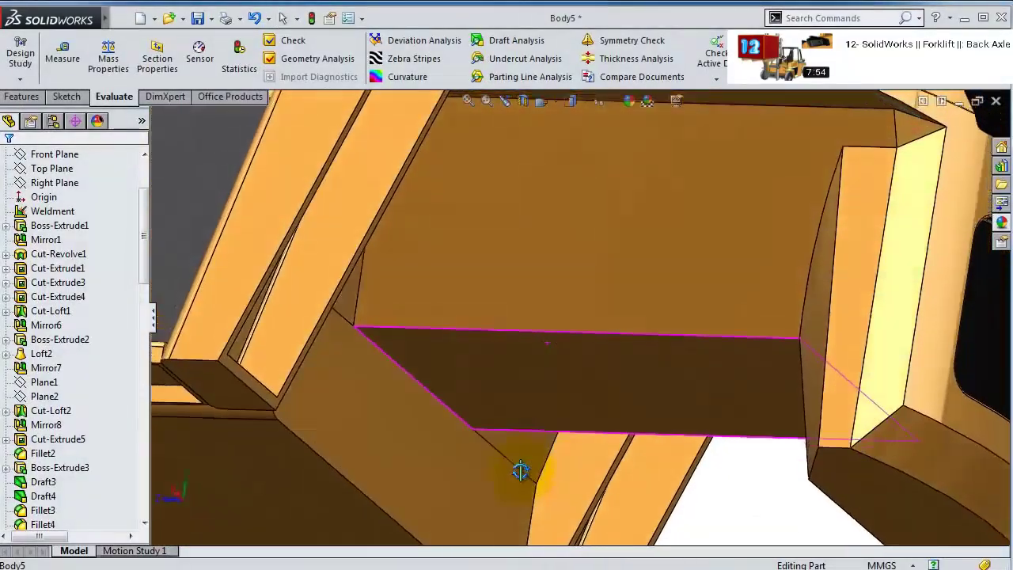
middle_click_drag(520, 471, 459, 356)
left_click(556, 410)
left_click(618, 360)
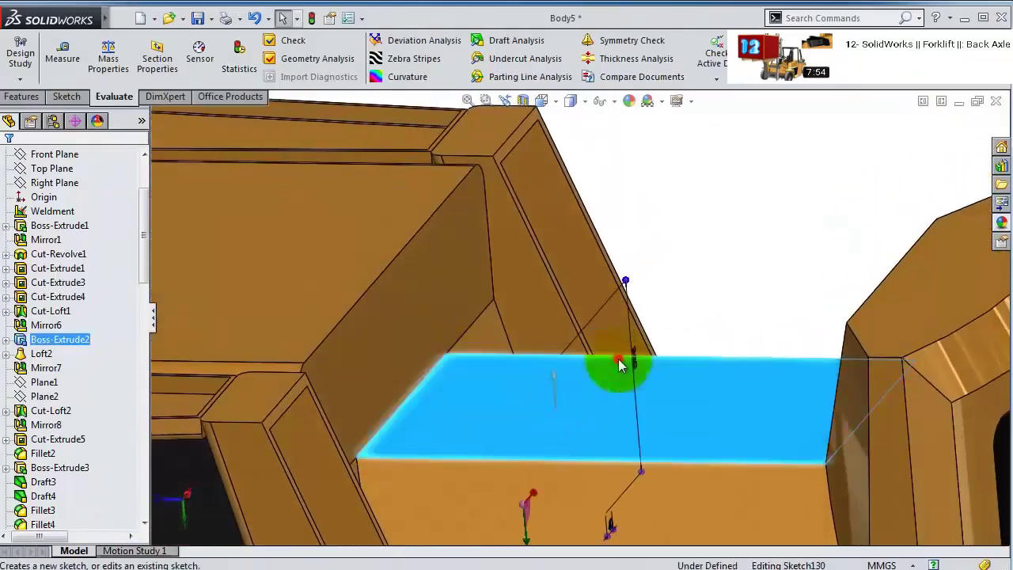
left_click(642, 62)
scroll(583, 377, "down", 4)
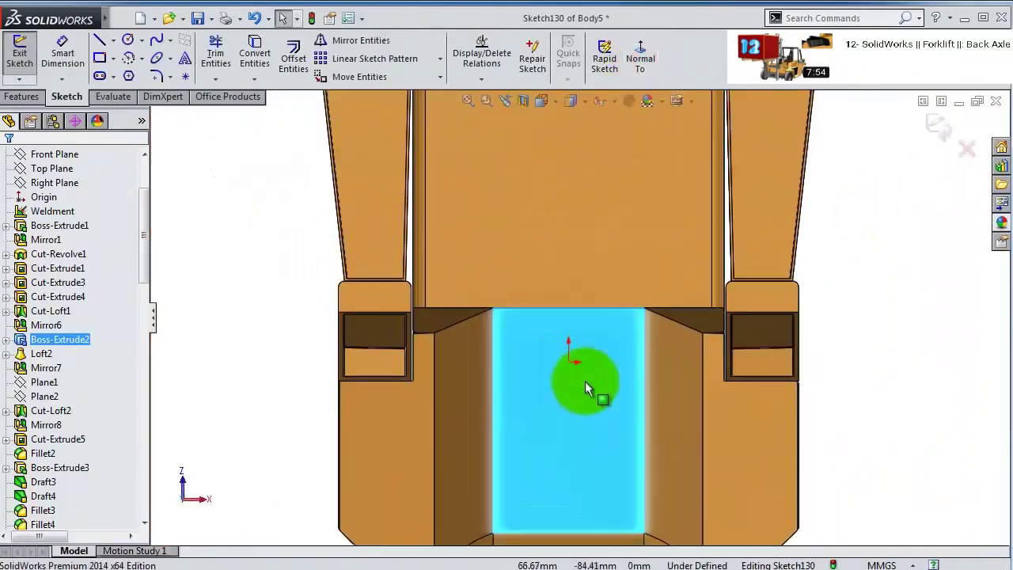
- Draw a corner rectangle on the face and dimension its top line to 400 mm
left_click(103, 60)
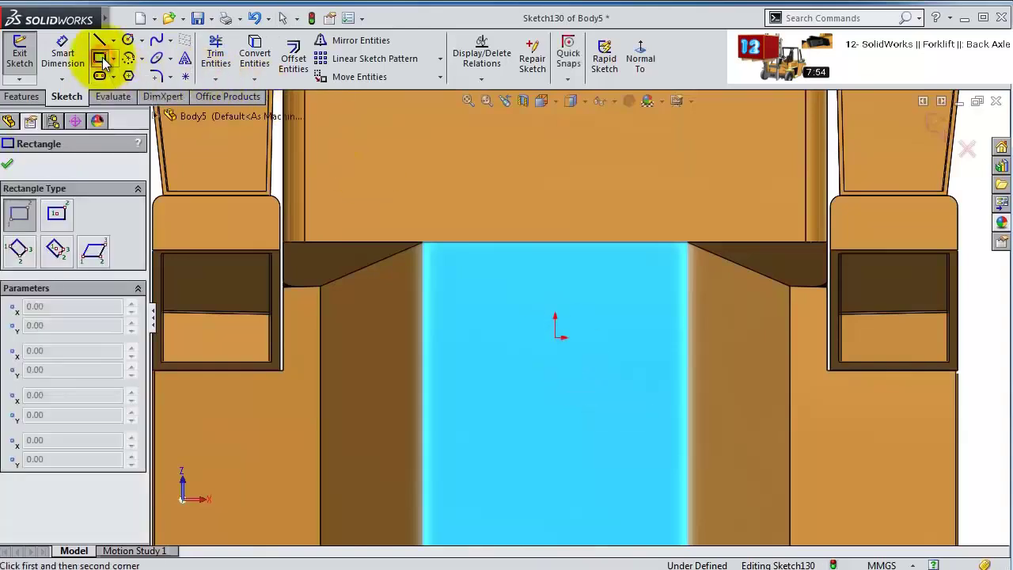
left_click(496, 457)
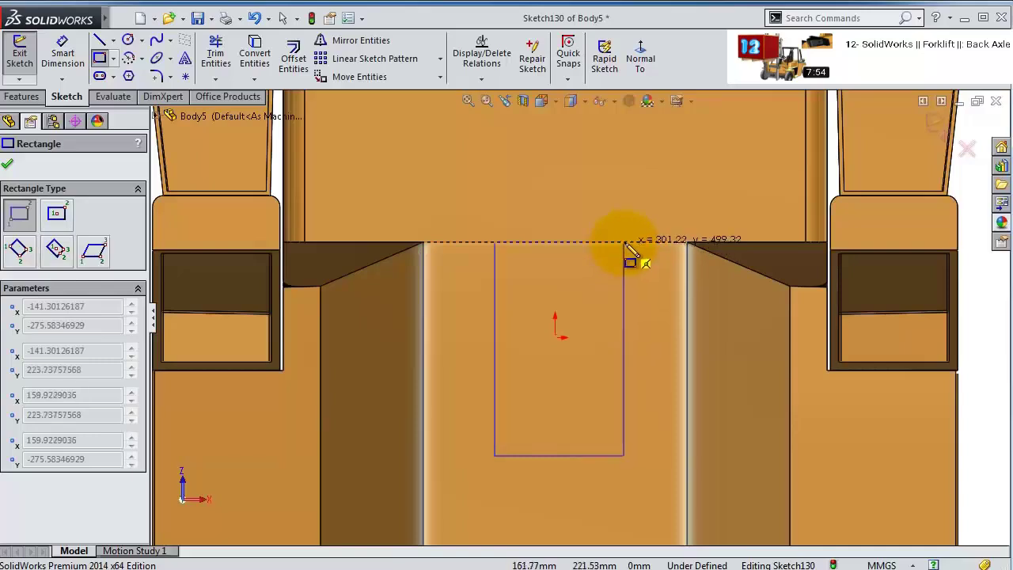
left_click(624, 243)
left_click(63, 54)
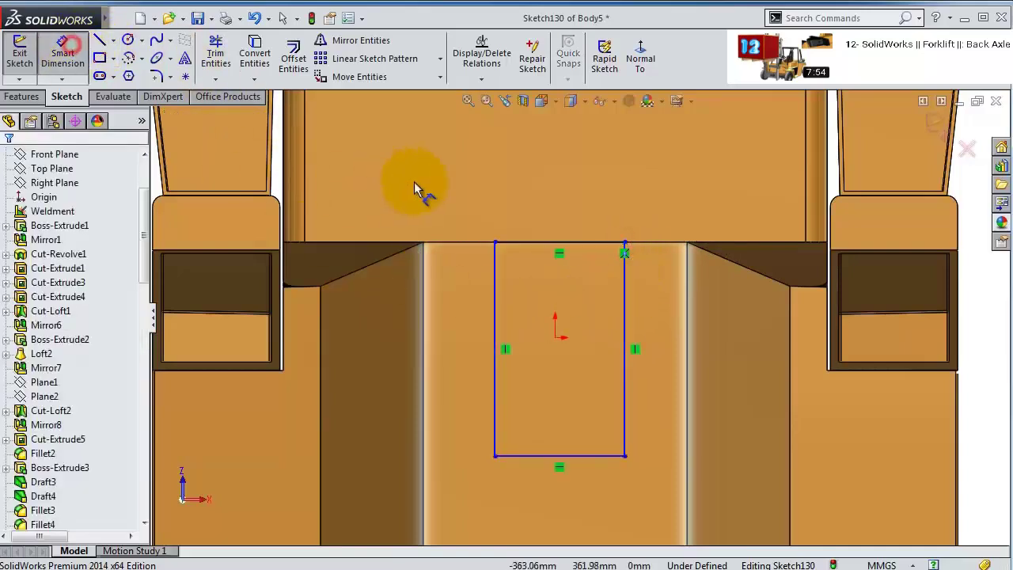
left_click(537, 243)
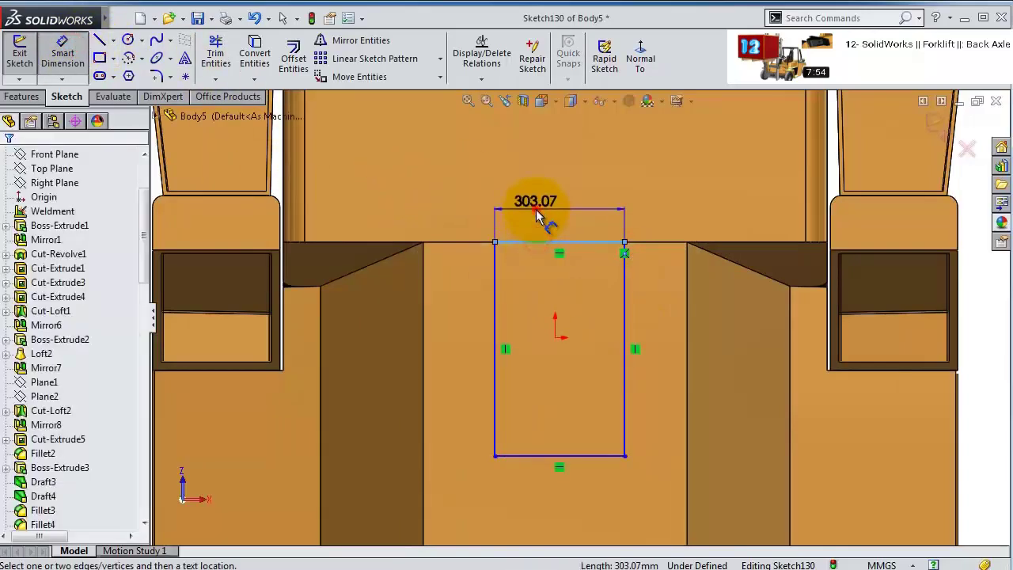
left_click(537, 210)
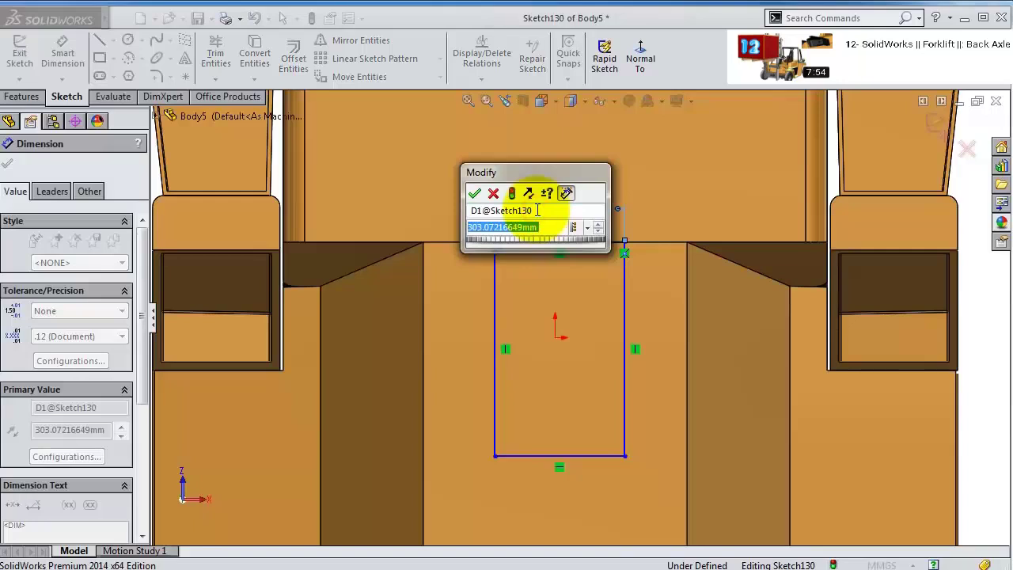
type("4")
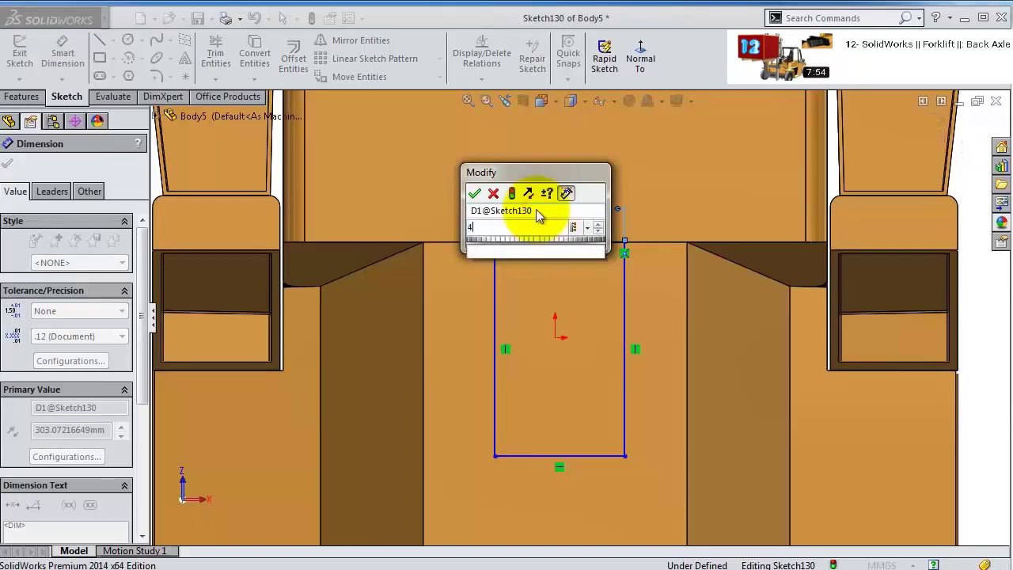
type("00")
key("Return")
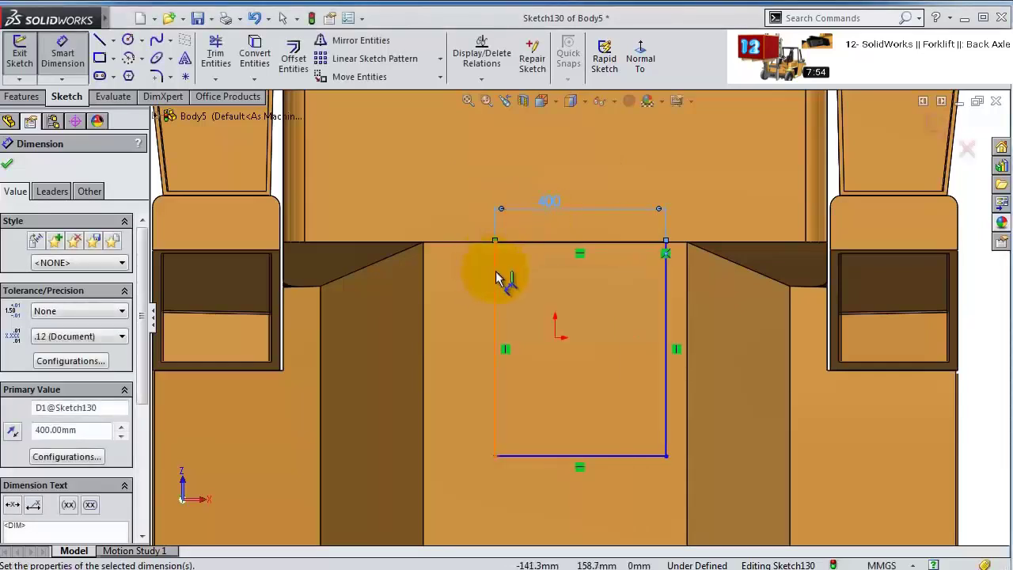
- Dimension the rectangle's left side to 540 mm tall
left_click(495, 276)
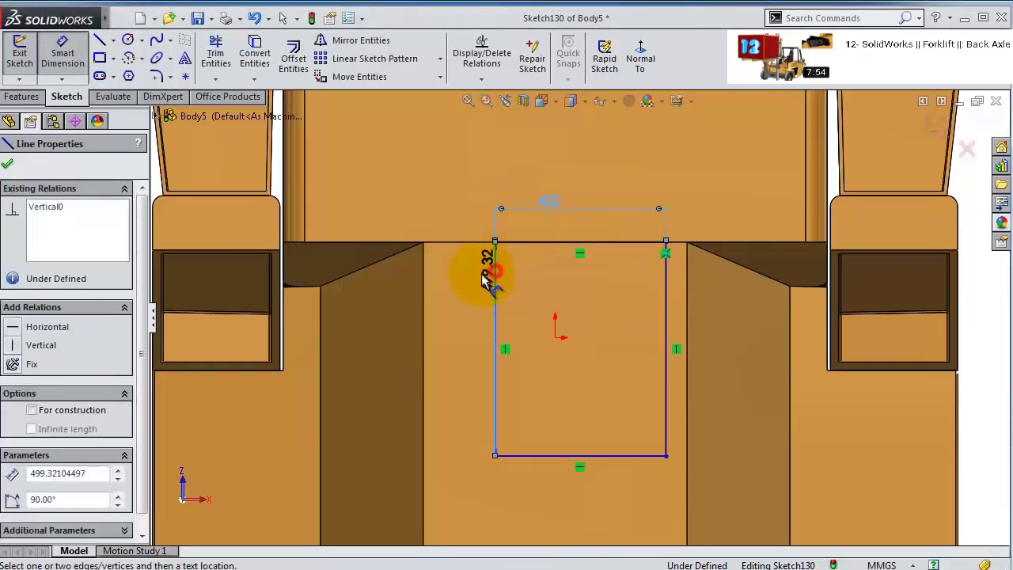
left_click(390, 299)
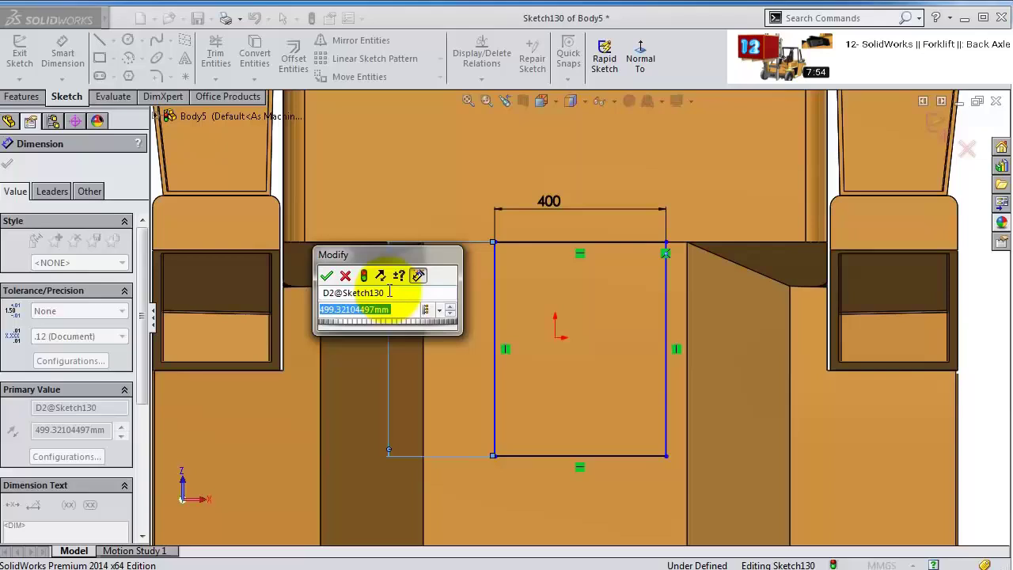
type("540")
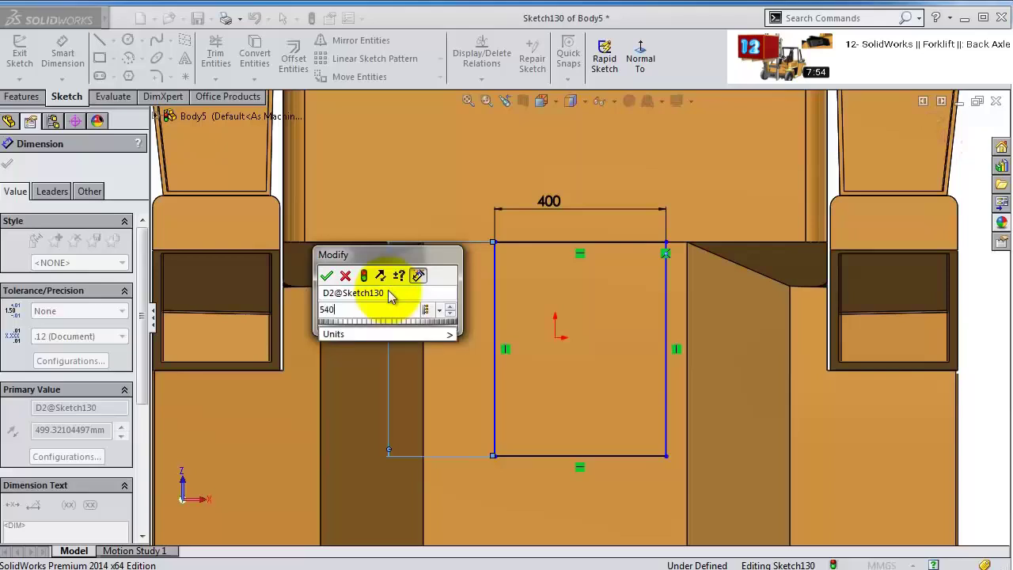
key("Return")
scroll(570, 340, "up", 3)
scroll(562, 342, "down", 4)
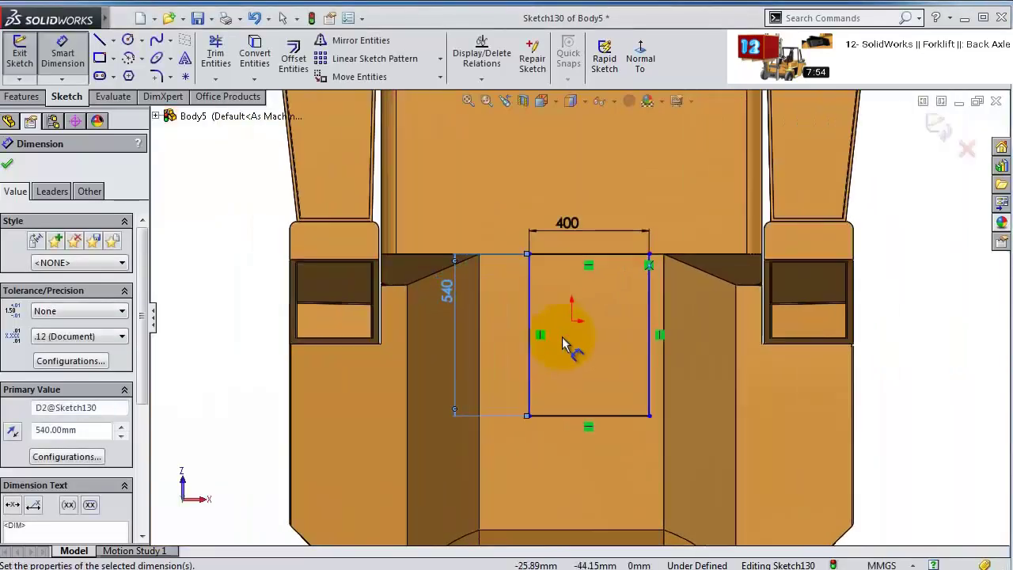
key("Escape")
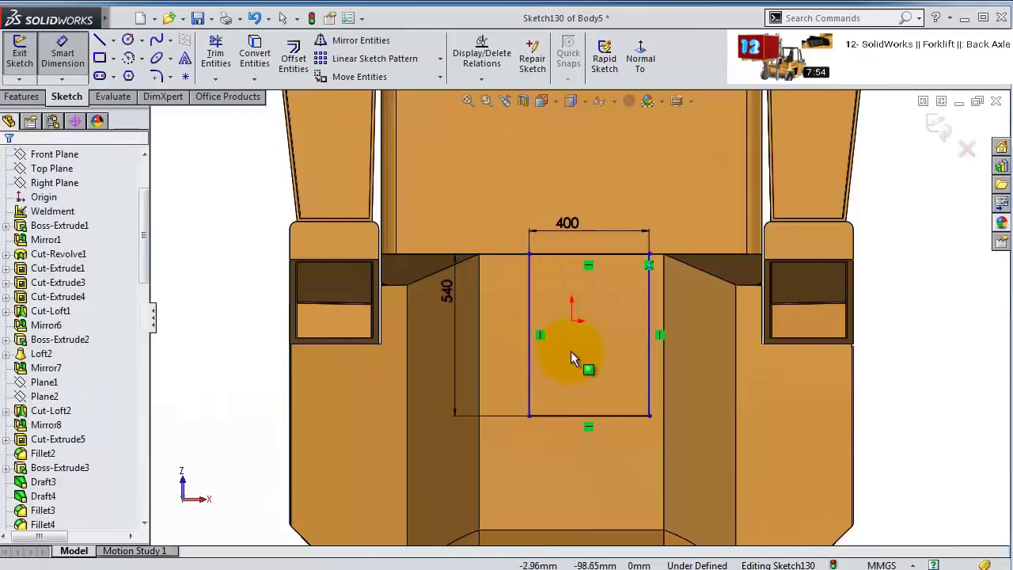
- Draw a vertical centerline down from the origin and make the rectangle symmetric about it
left_click(113, 41)
left_click(139, 74)
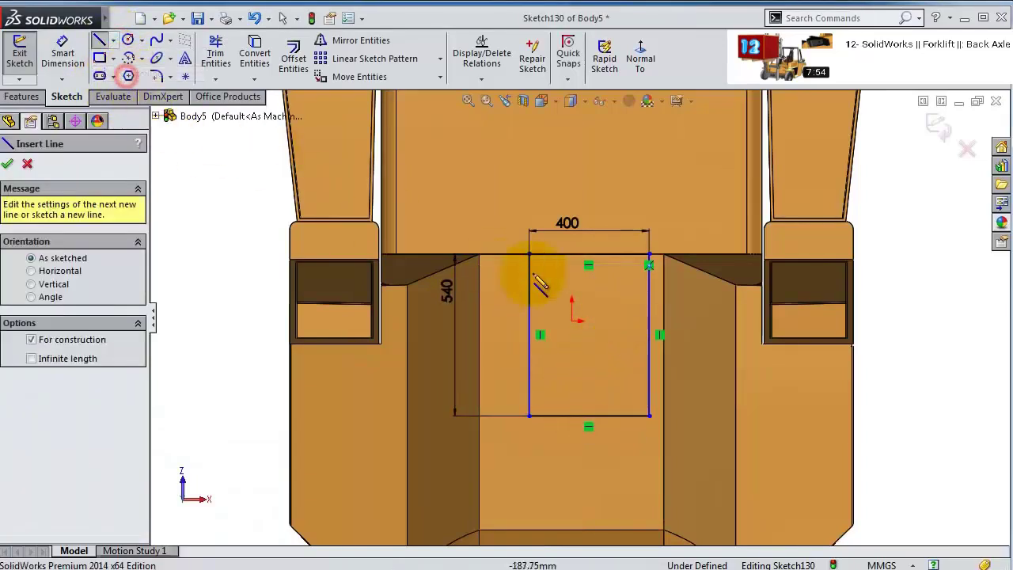
left_click(572, 321)
scroll(583, 403, "up", 2)
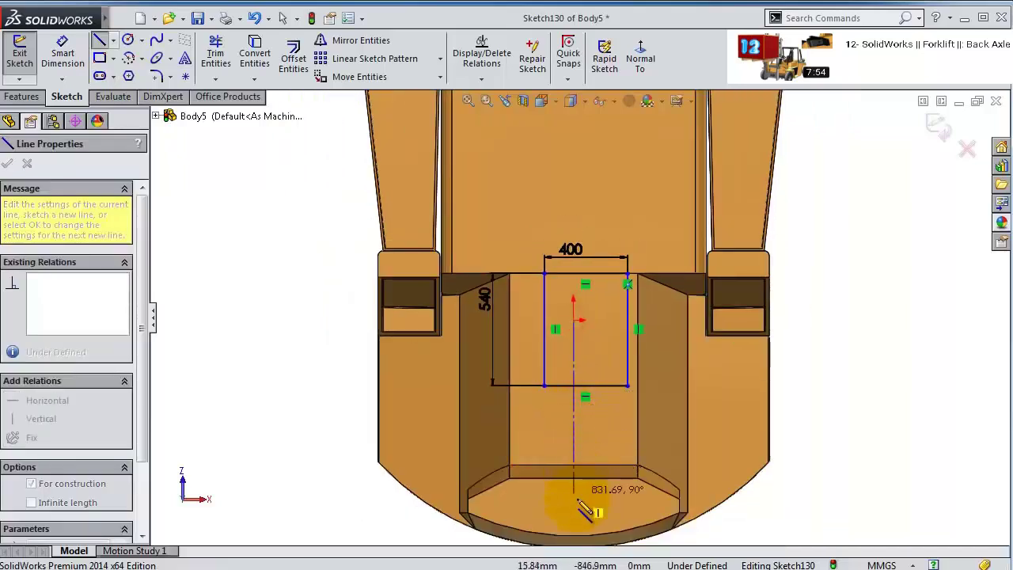
left_click(573, 501)
key("Escape")
left_click(626, 353)
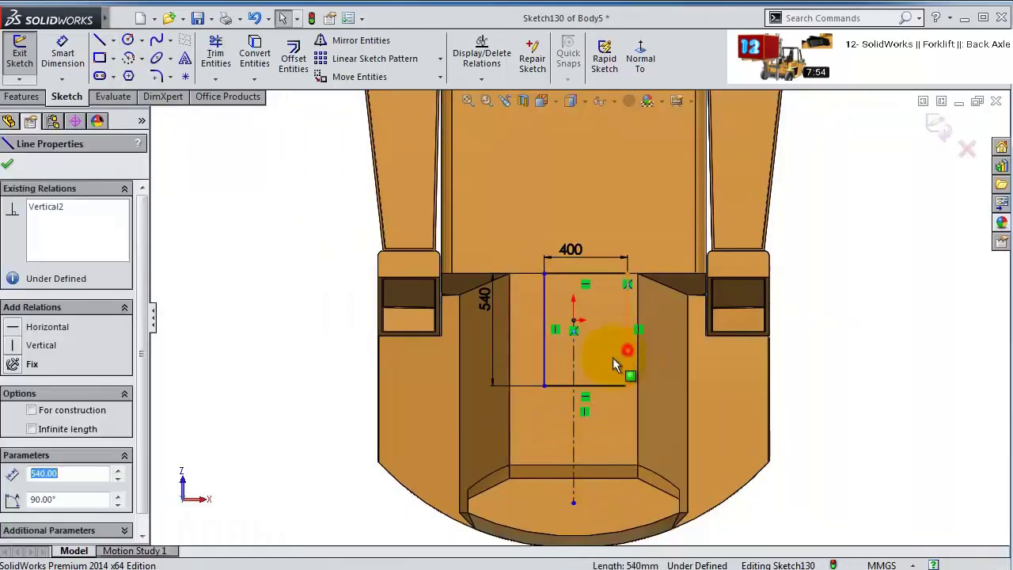
left_click(574, 366, "ctrl")
left_click(545, 364, "ctrl")
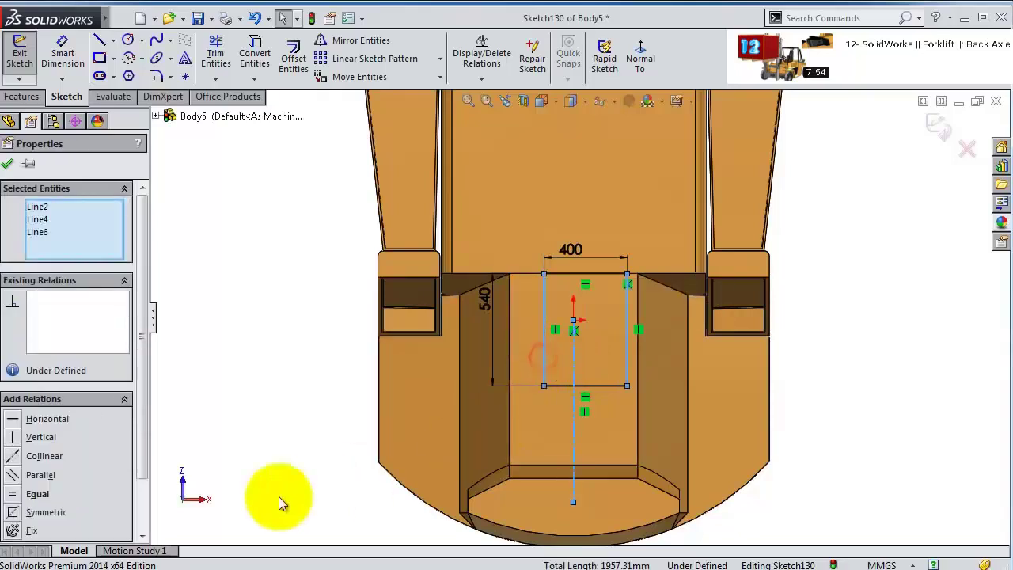
left_click(46, 512)
left_click(297, 385)
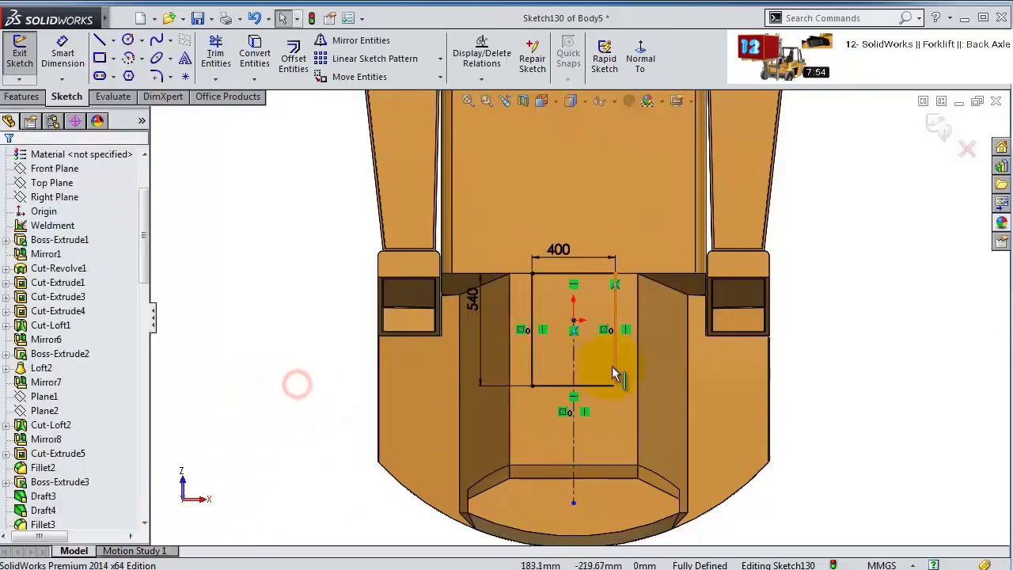
scroll(619, 376, "down", 2)
- Sketch the slot's straight lines: out to the right, a short drop, then back left
left_click(100, 39)
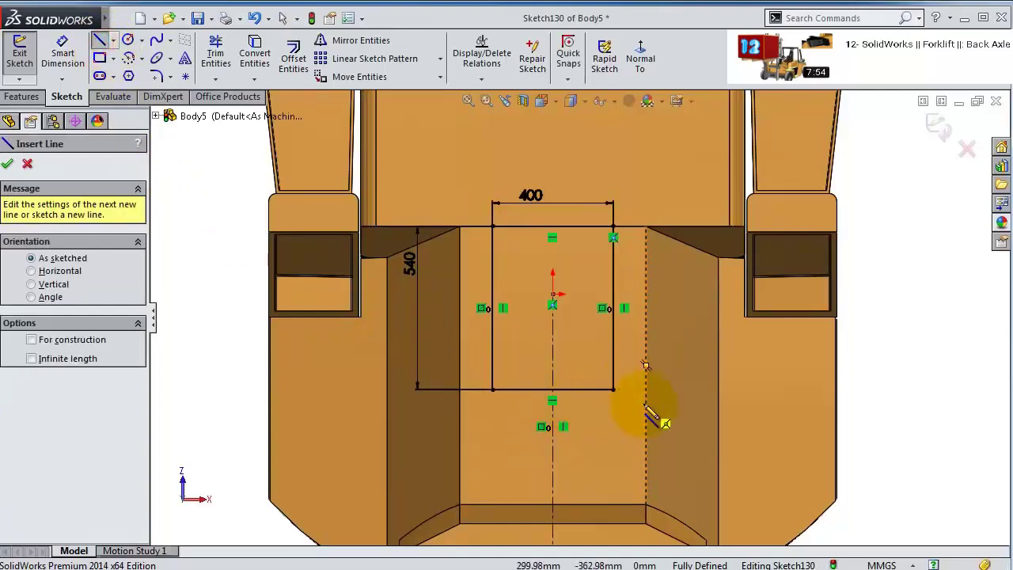
left_click(553, 390)
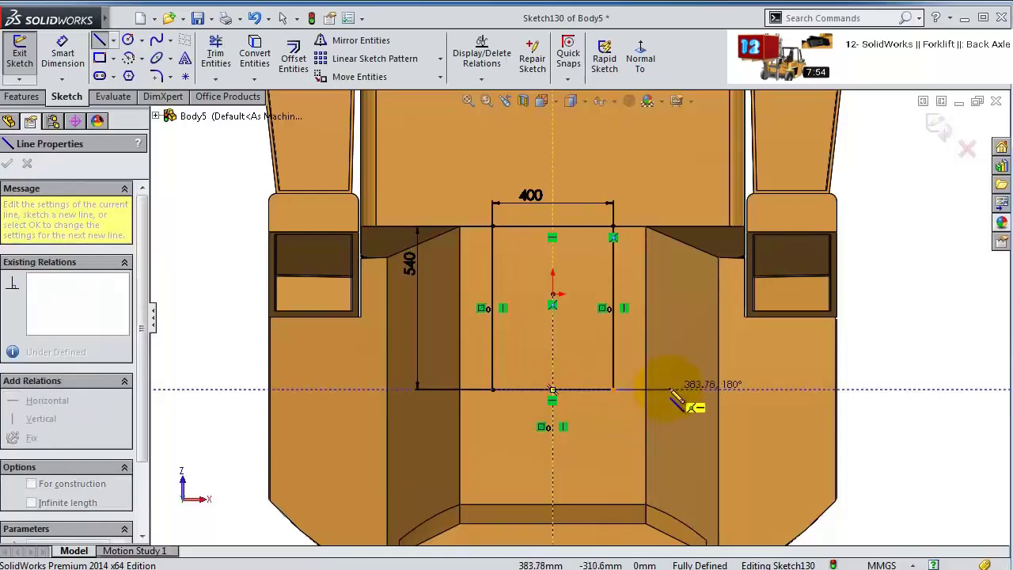
left_click(678, 389)
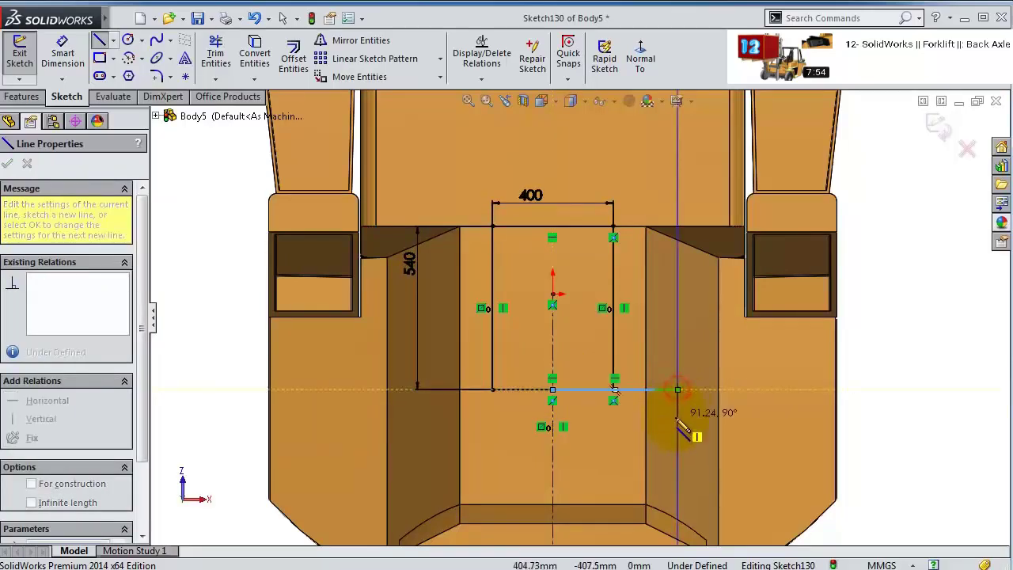
left_click(678, 414)
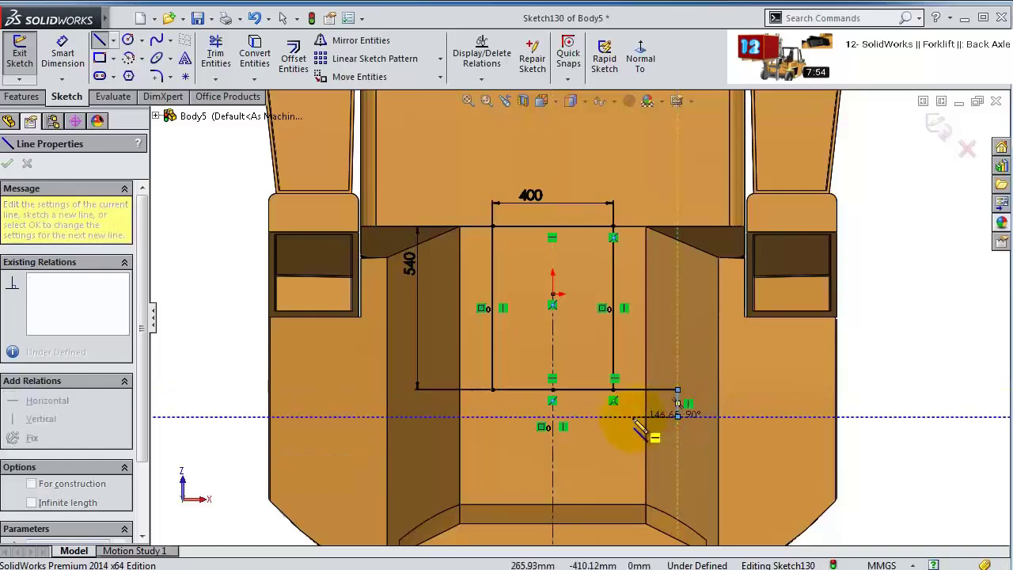
left_click(633, 417)
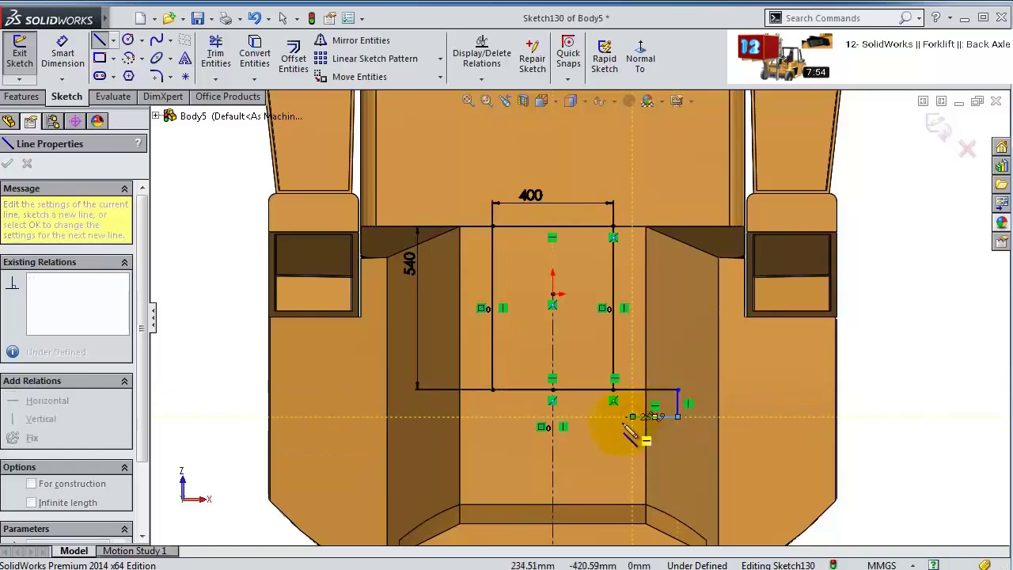
scroll(631, 435, "down", 5)
- Add two tangent arcs curving down to end on the vertical centerline
mouse_move(626, 332)
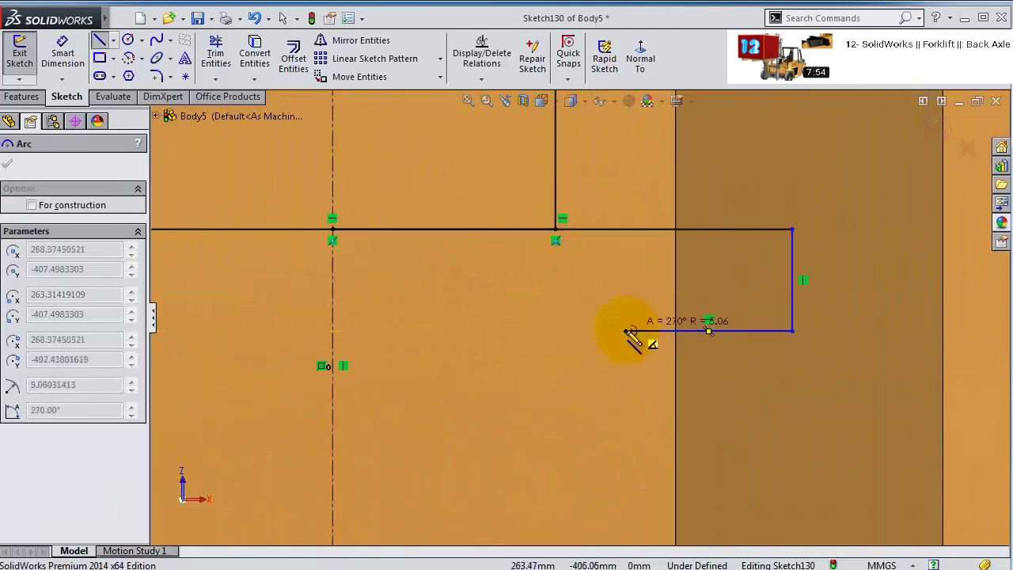
left_click(532, 399)
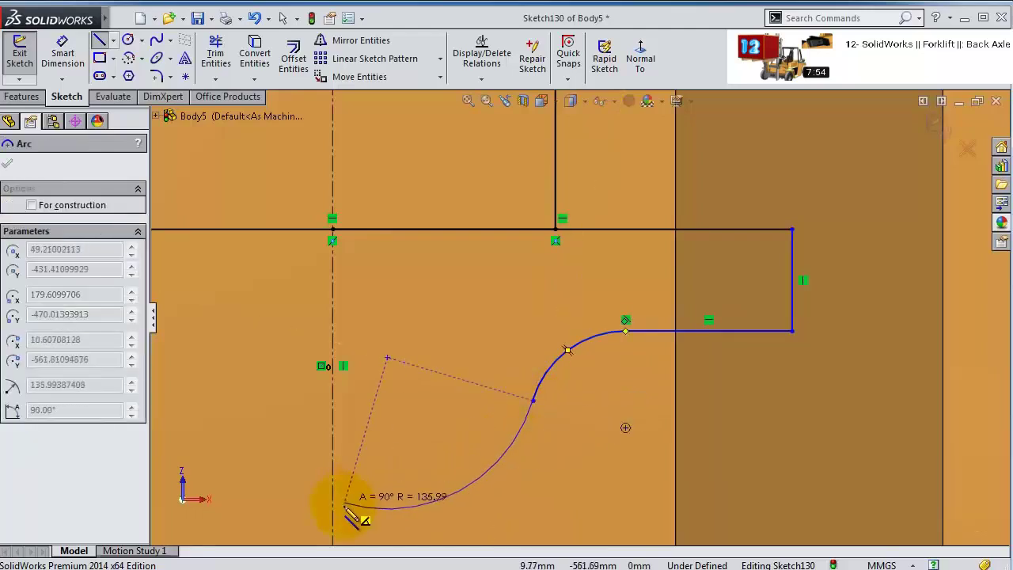
key("ctrl+Right")
key("ctrl+Up")
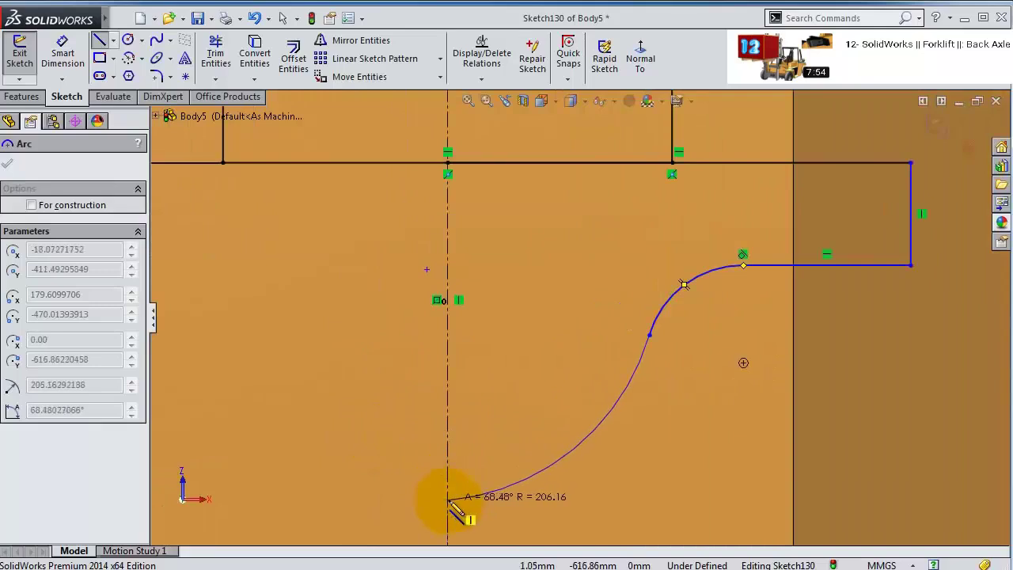
left_click(448, 501)
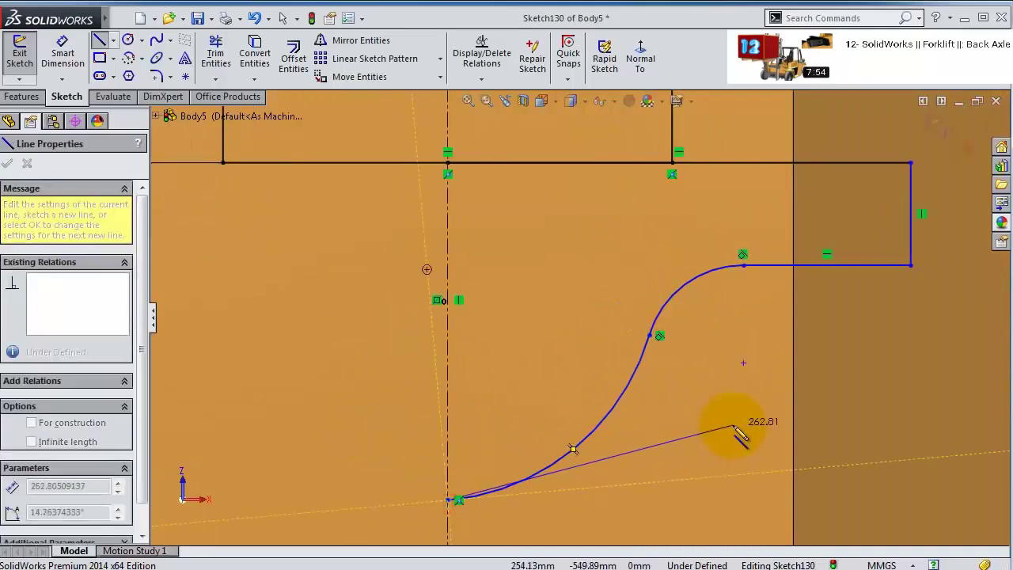
key("Escape")
left_click(67, 52)
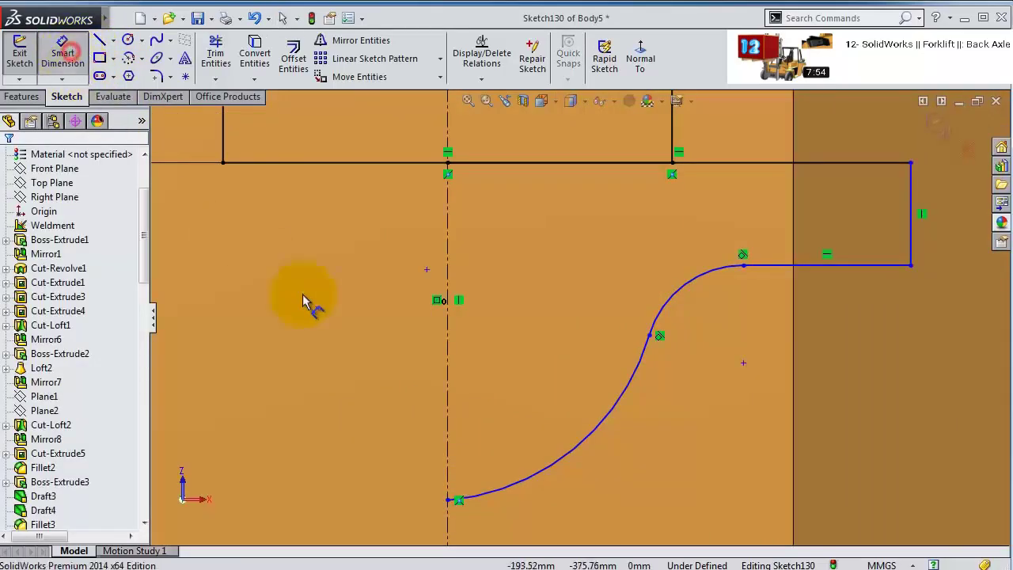
- Dimension the short vertical edge to 100 mm and the arcs to R100 and R450
left_click(911, 199)
left_click(954, 222)
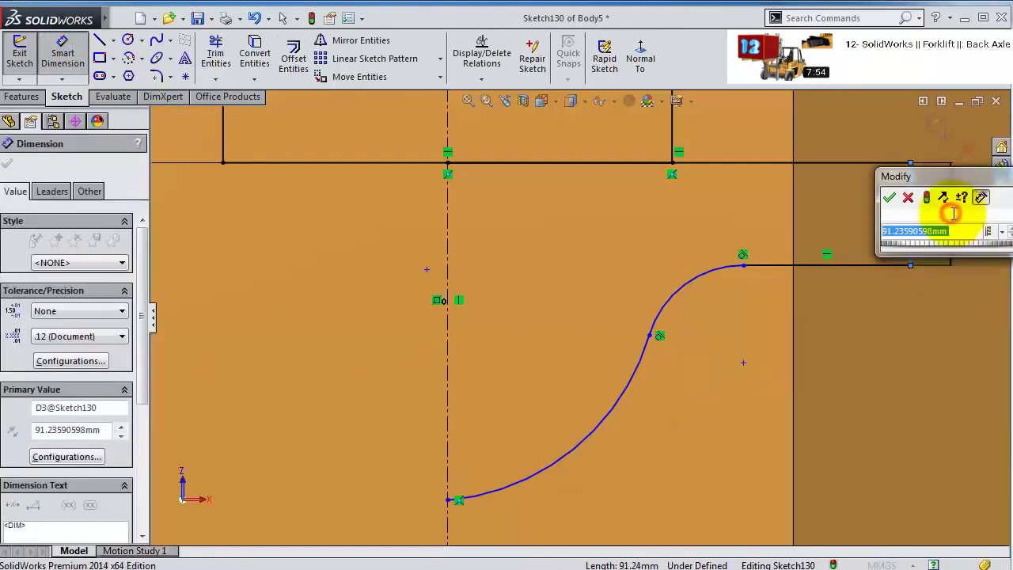
type("100")
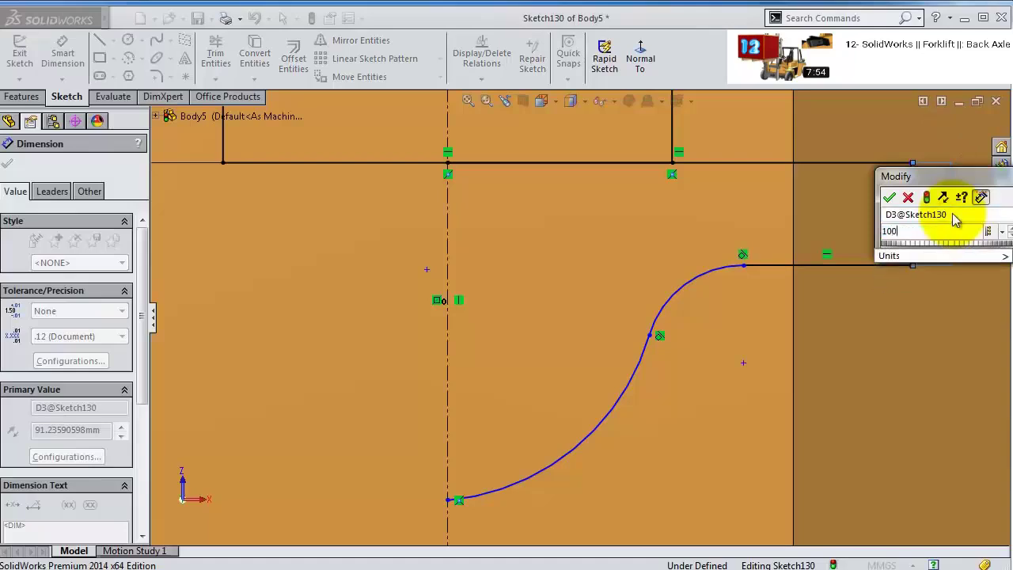
key("Return")
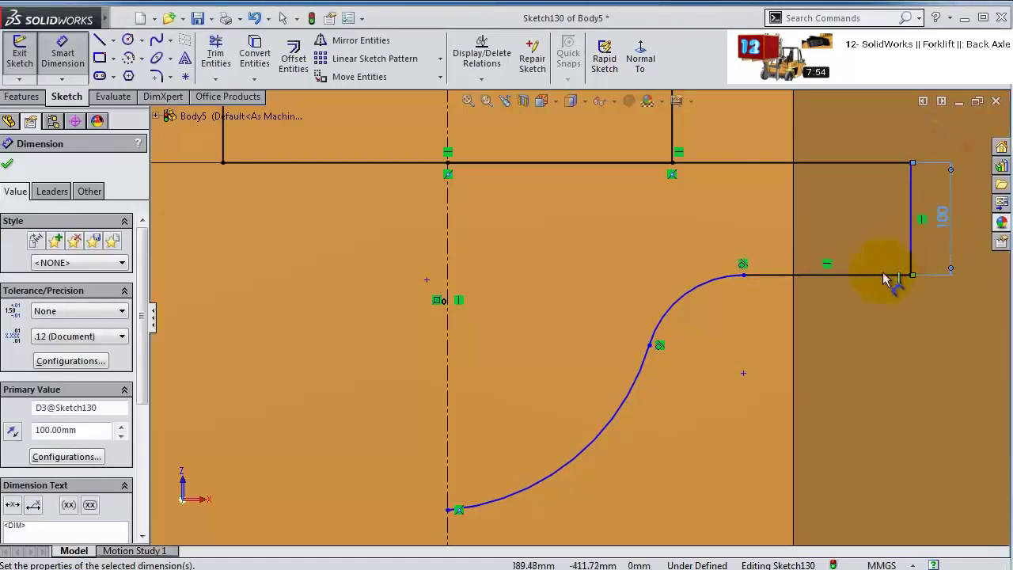
key("z")
left_click(638, 314)
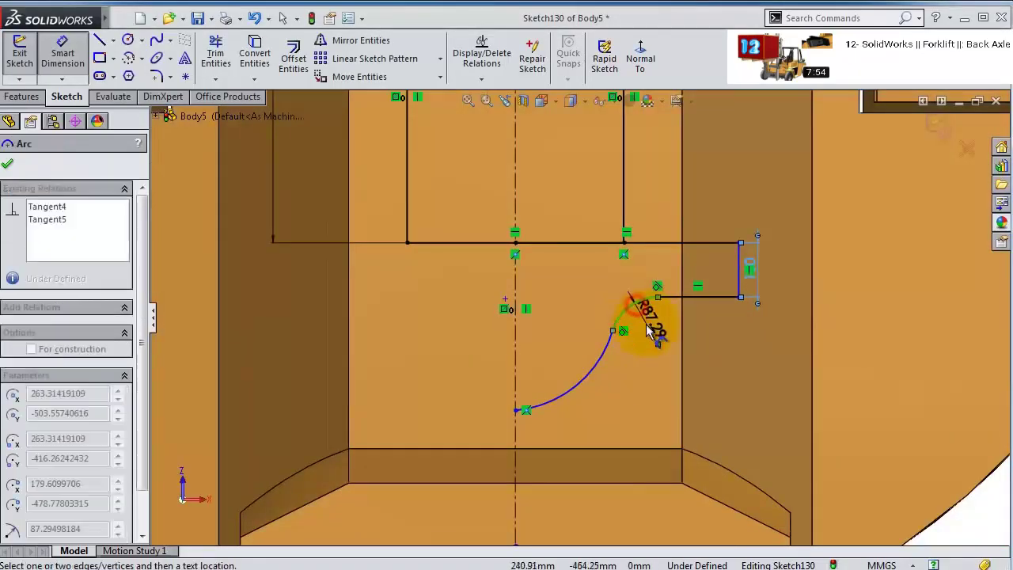
left_click(650, 327)
type("100")
key("Return")
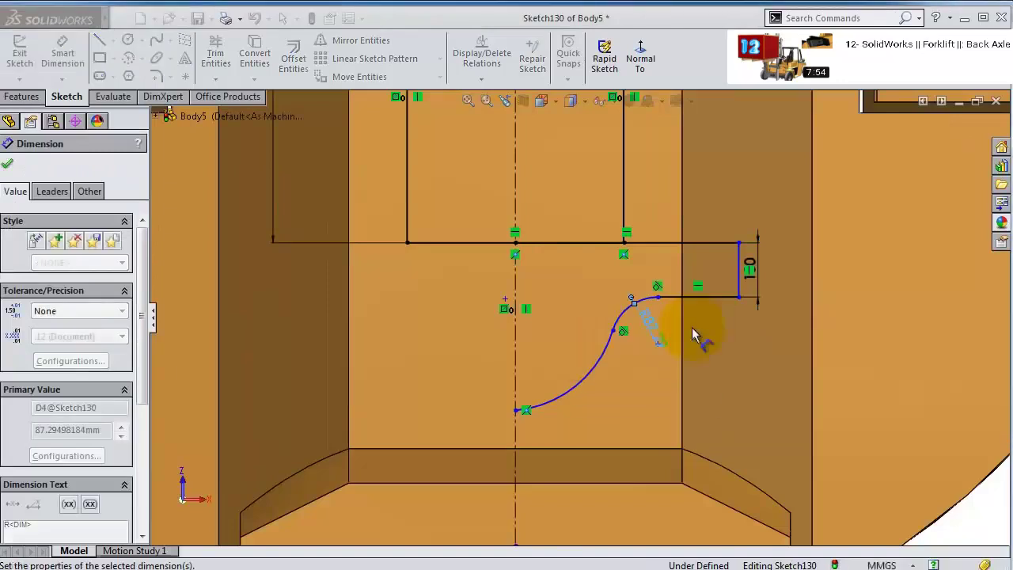
left_click(582, 377)
left_click(569, 356)
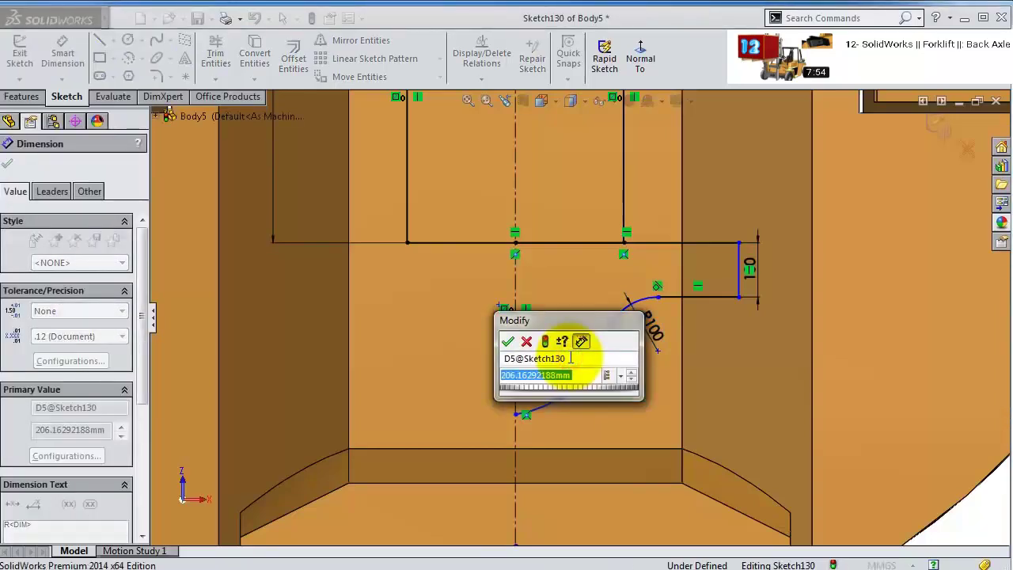
type("450")
key("Return")
- Dimension the slot's right edge 760 mm from the centerline
scroll(563, 376, "up", 2)
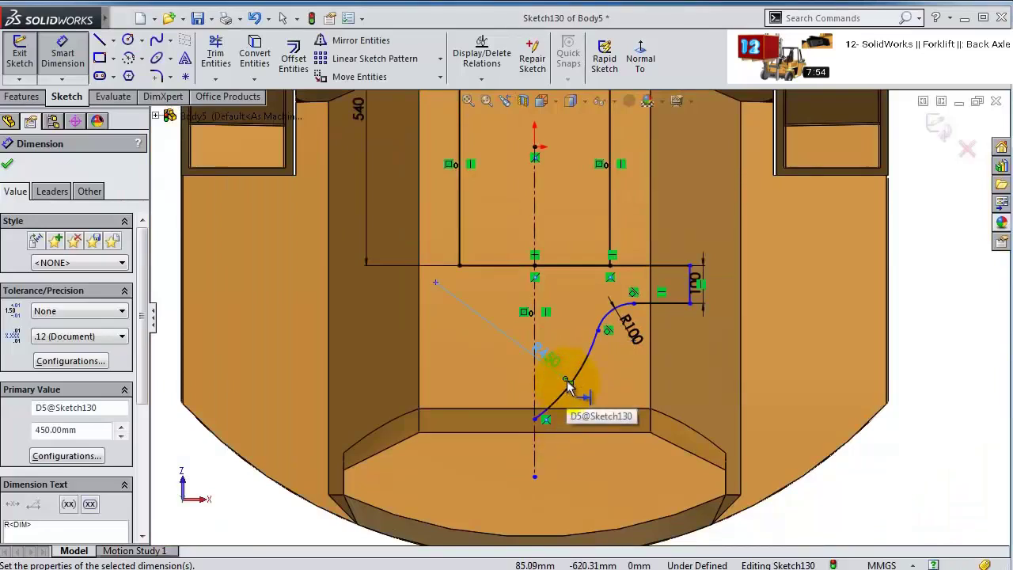
left_click(692, 280)
left_click(698, 281)
left_click(535, 309)
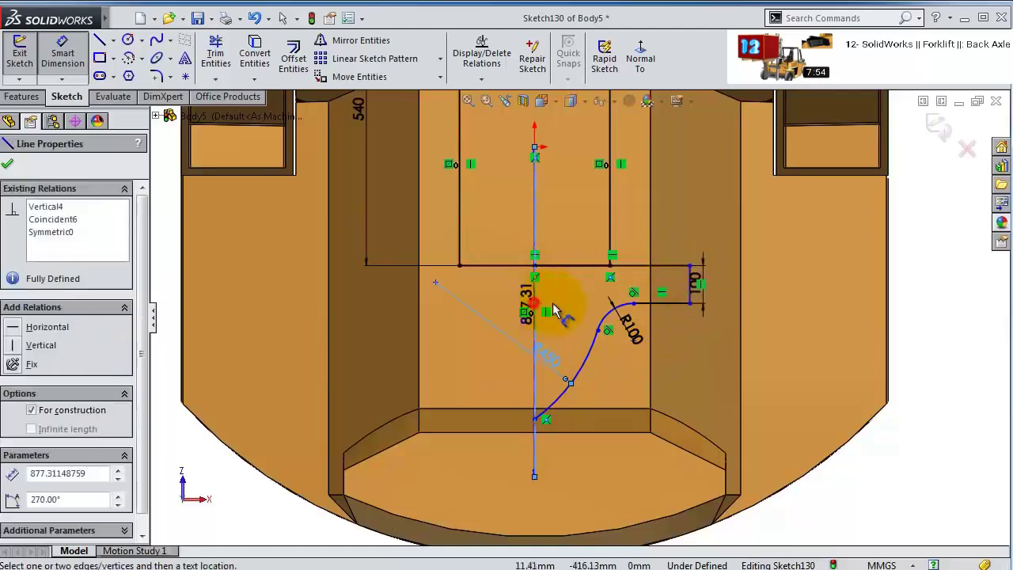
left_click(691, 297)
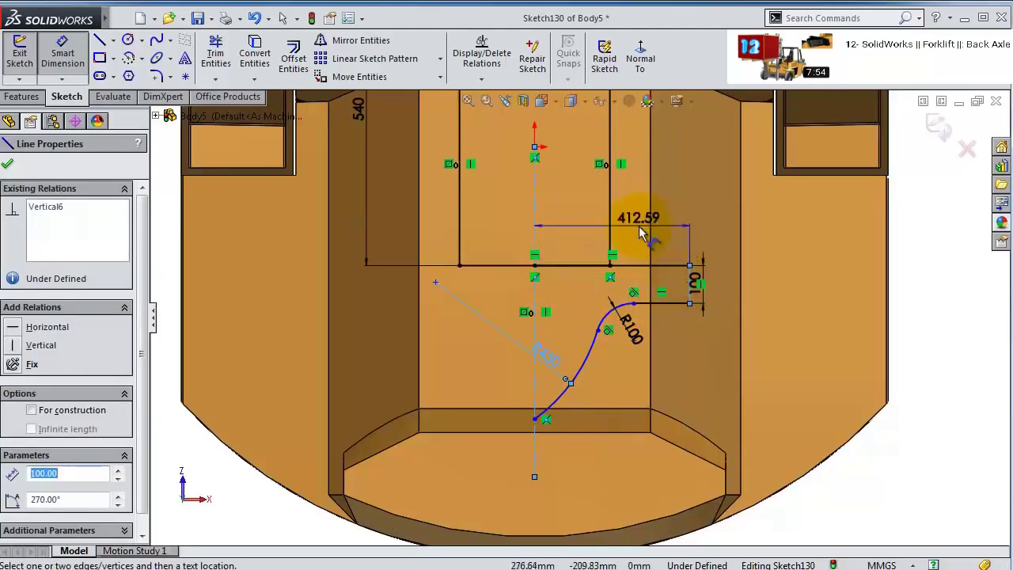
left_click(641, 226)
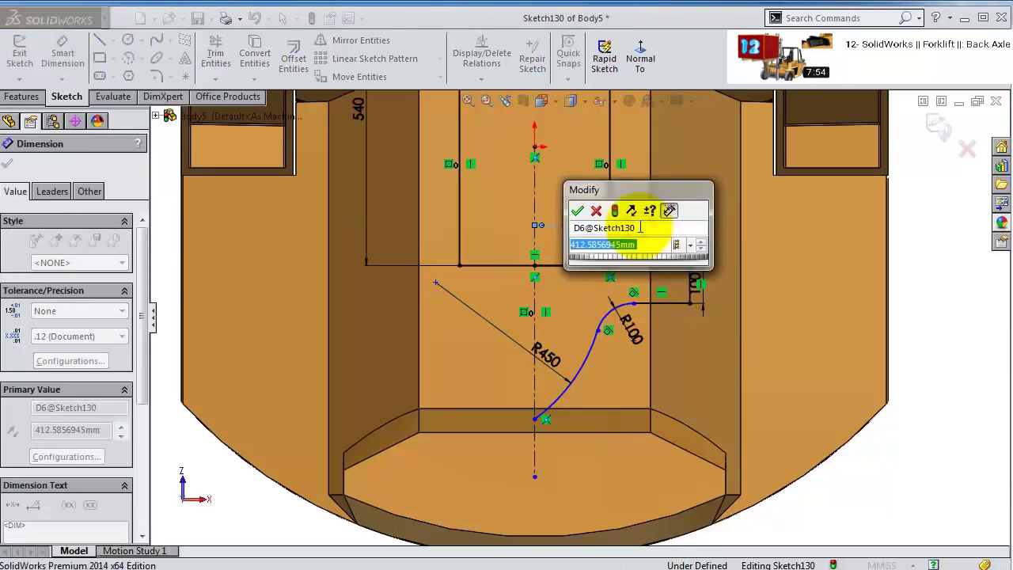
type("760")
key("Return")
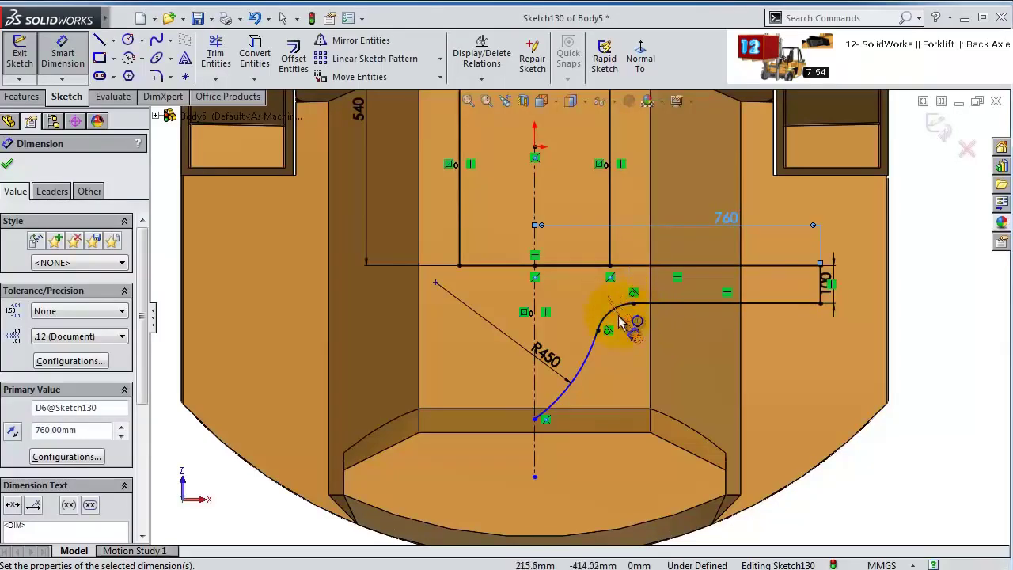
- Dimension the slot's horizontal straight to 250 mm
left_click(114, 95)
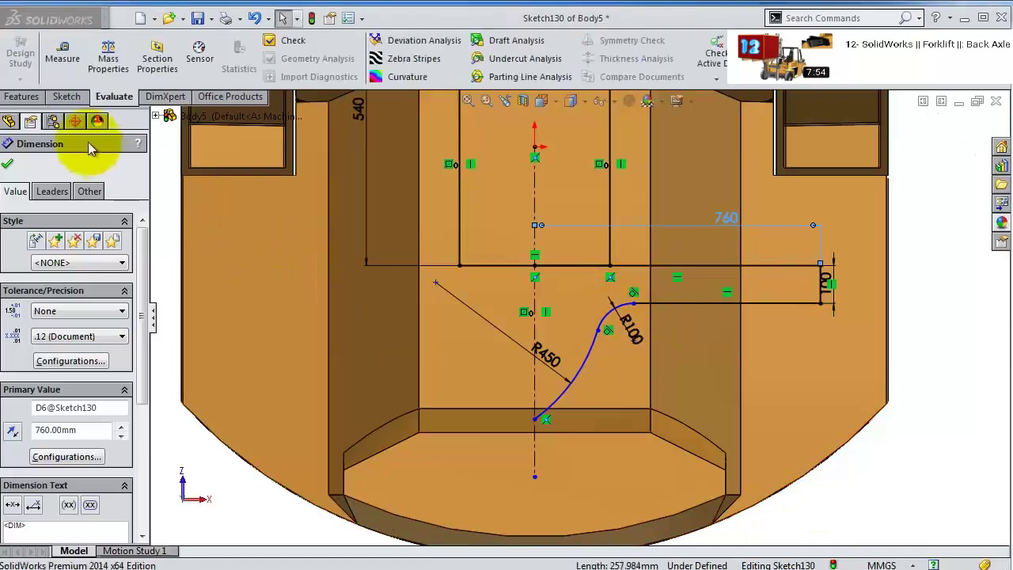
left_click(22, 96)
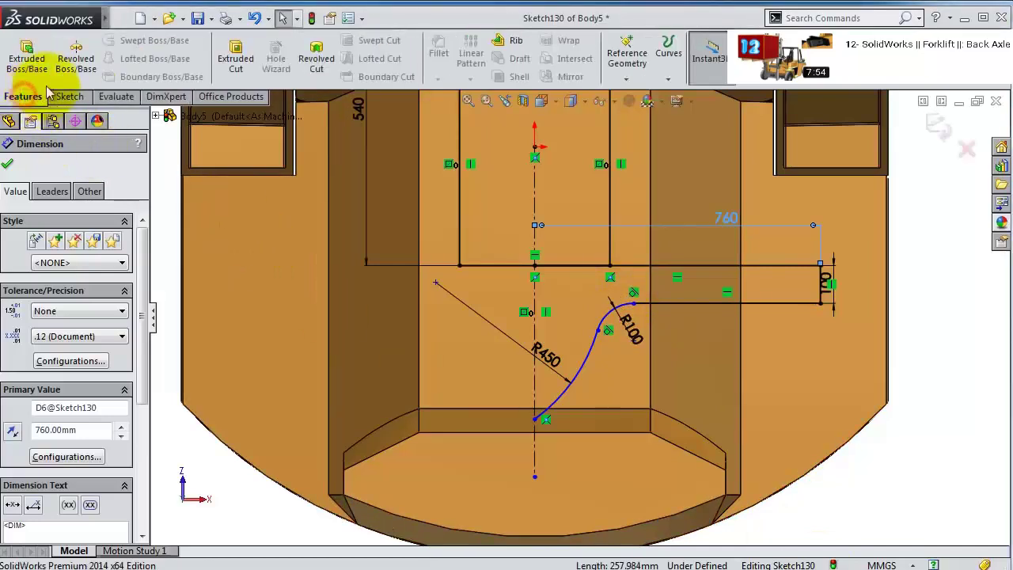
left_click(67, 93)
left_click(64, 52)
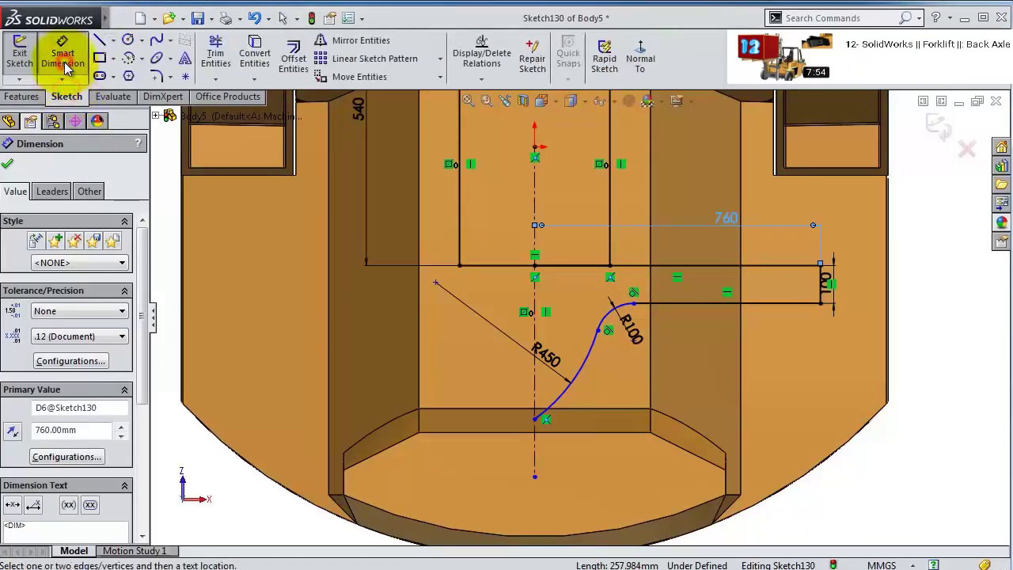
left_click(689, 307)
left_click(701, 331)
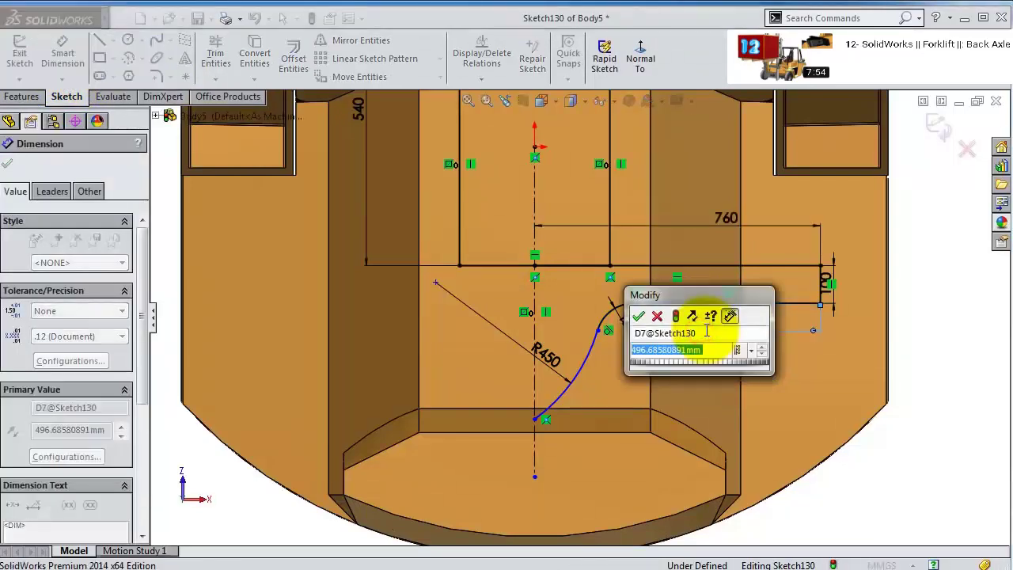
type("250")
key("Return")
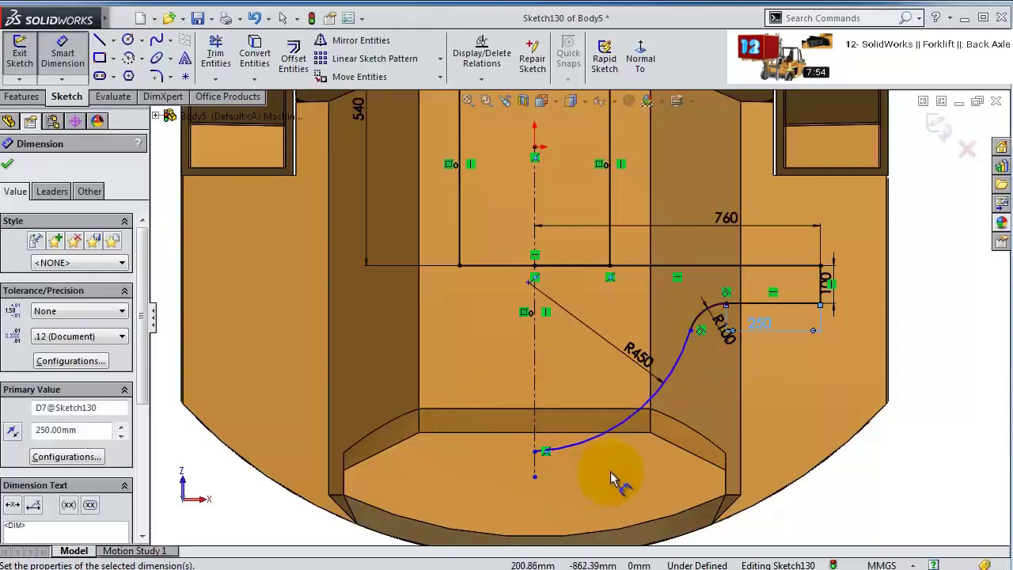
key("Escape")
- Constrain the R450 arc's centre point to lie on the vertical centerline
scroll(671, 372, "down", 2)
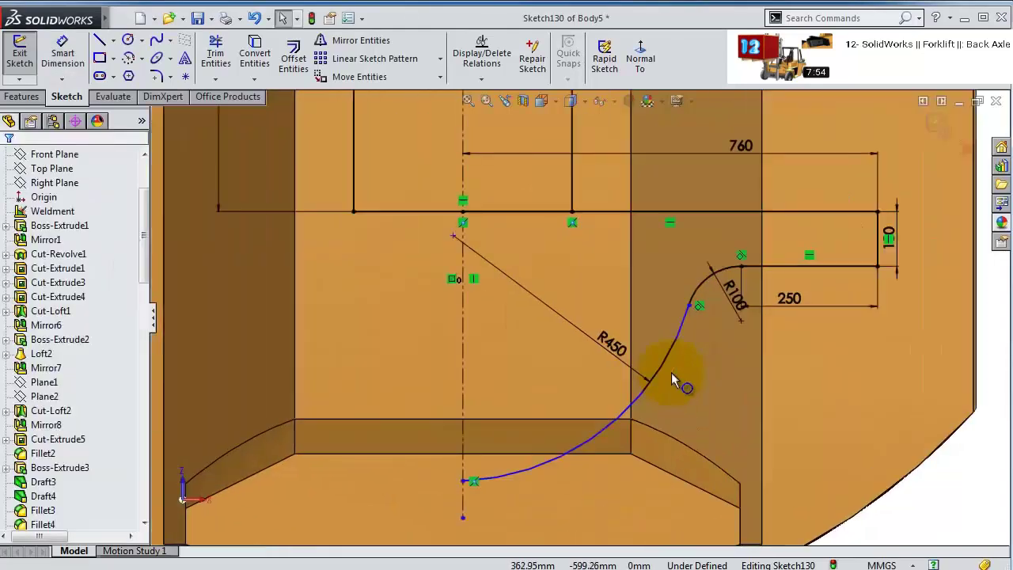
left_click(649, 380)
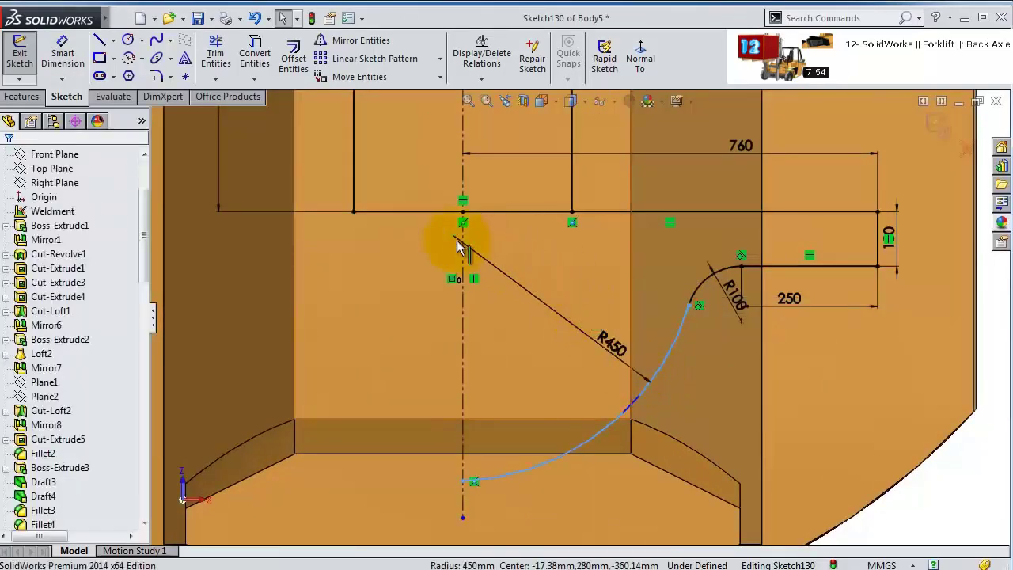
left_click(457, 243)
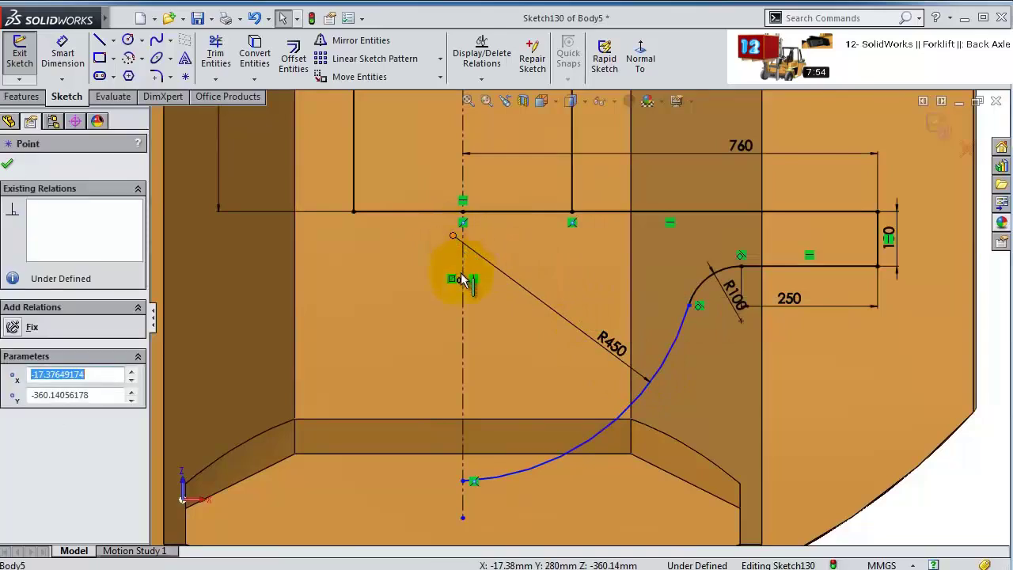
left_click(464, 325)
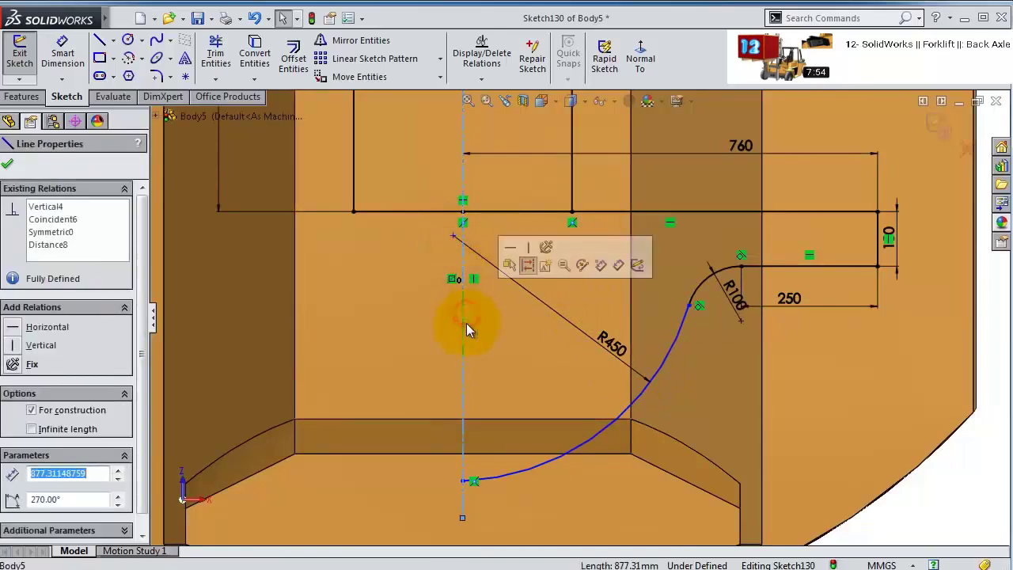
left_click(453, 235, "ctrl")
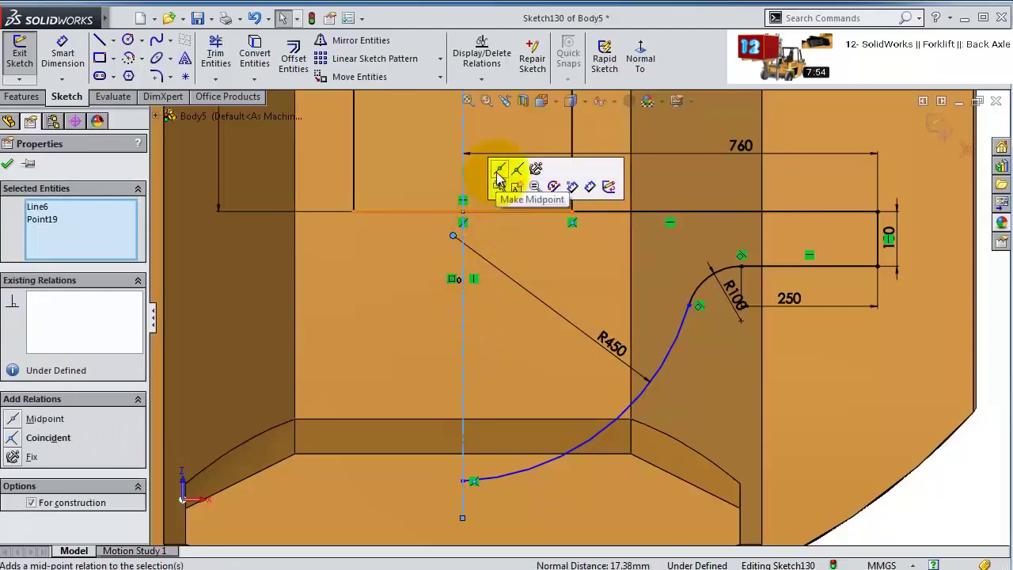
left_click(517, 171)
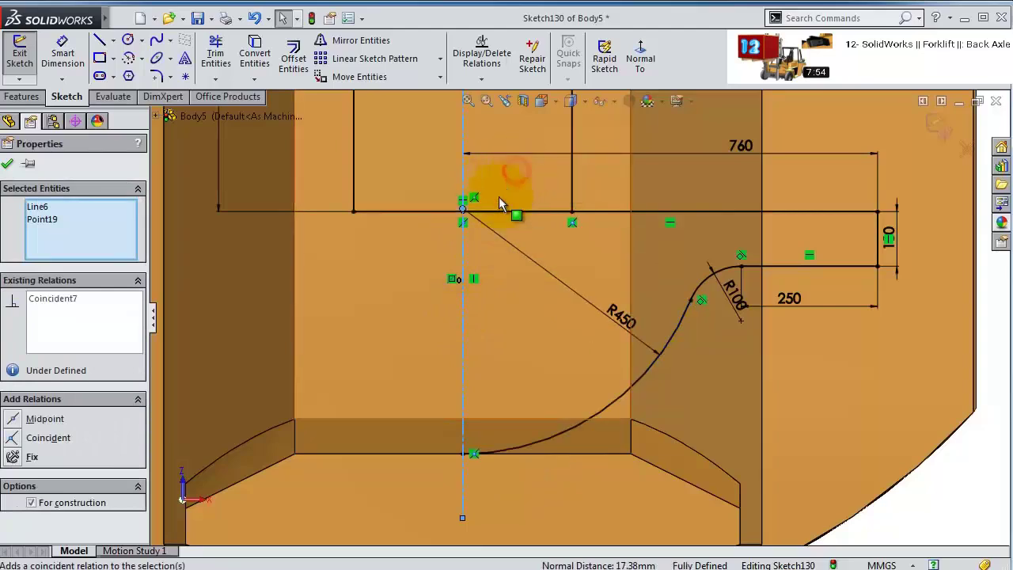
left_click(410, 303)
scroll(579, 325, "up", 3)
left_click(752, 390)
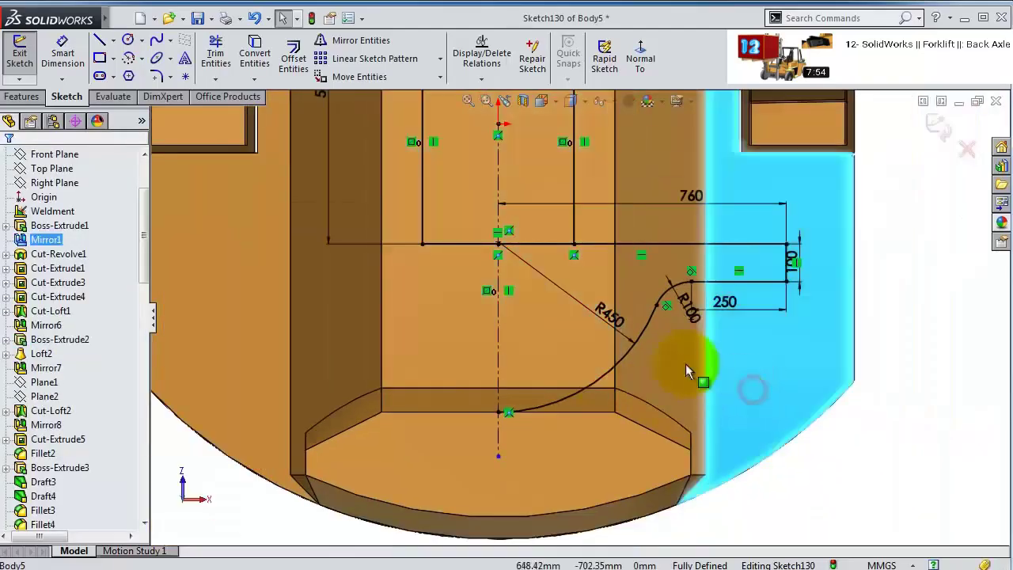
- Draw a 444.09 mm vertical line along the centerline, closing the profile
left_click(99, 43)
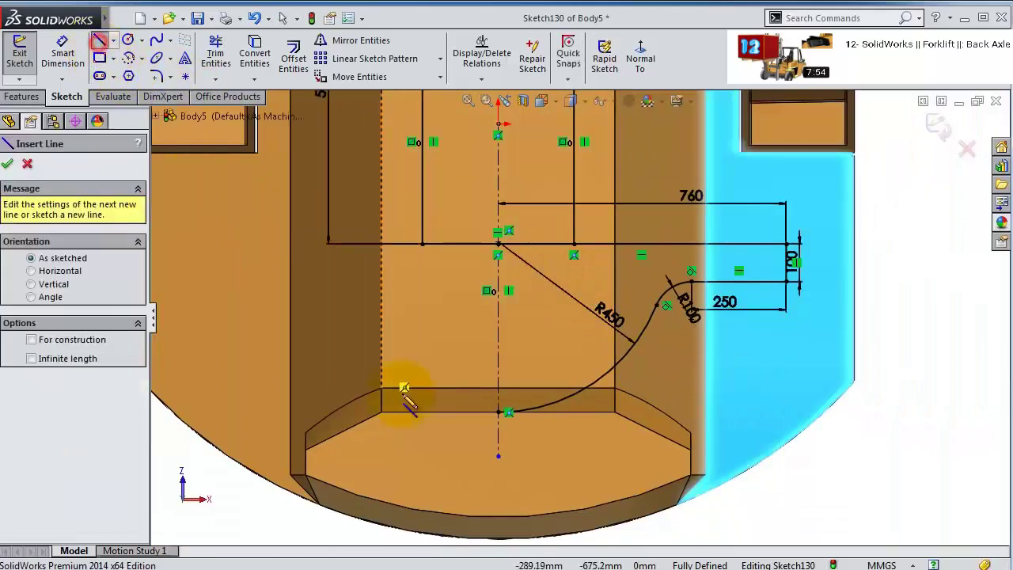
left_click(499, 411)
left_click(499, 240)
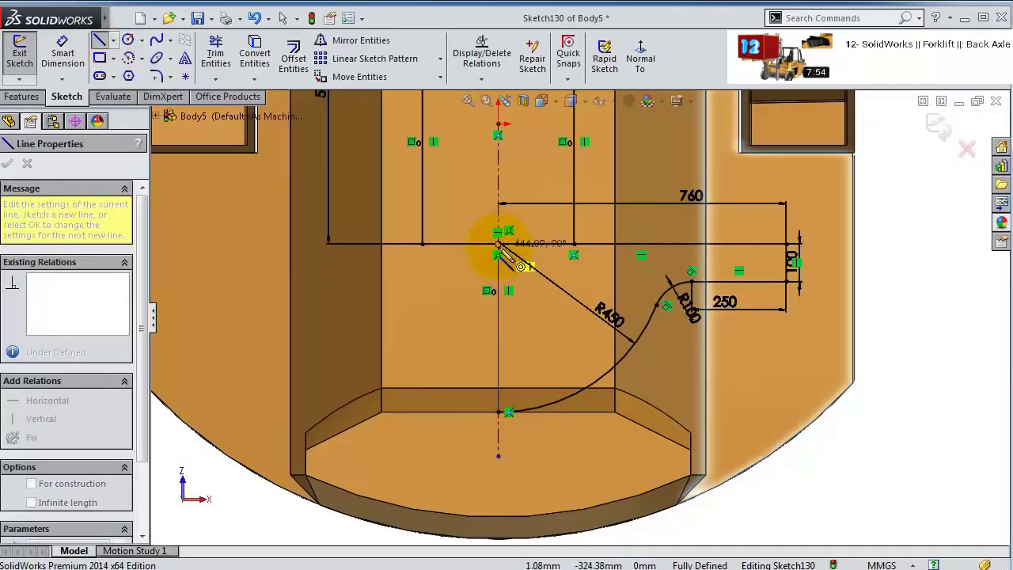
scroll(696, 285, "up", 2)
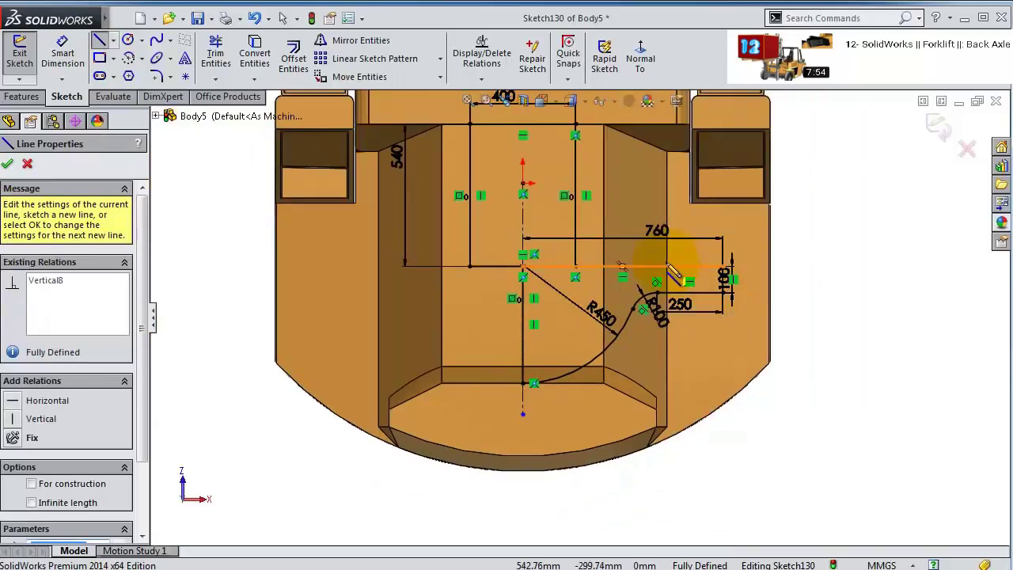
key("Escape")
scroll(644, 283, "down", 3)
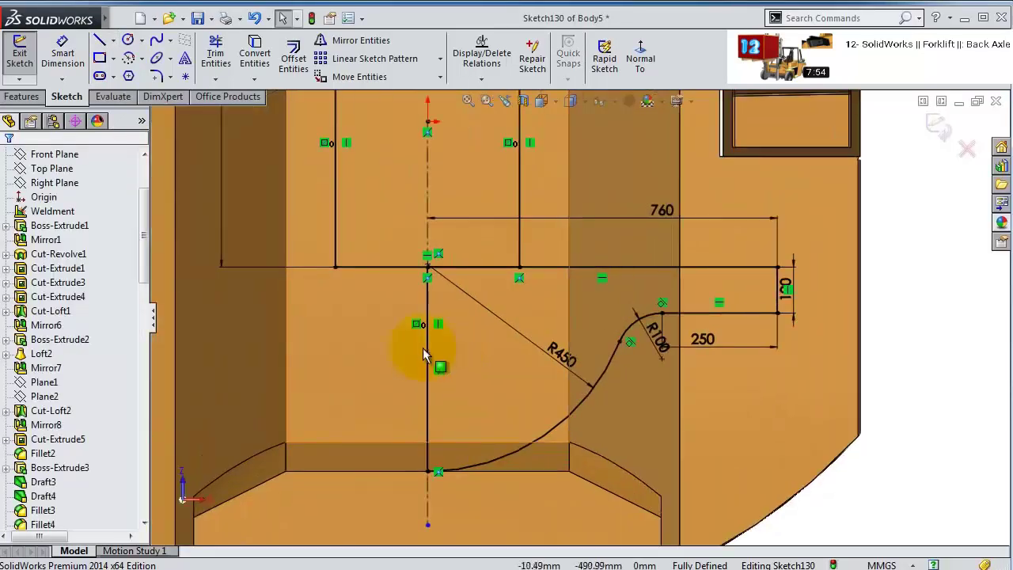
left_click(425, 356)
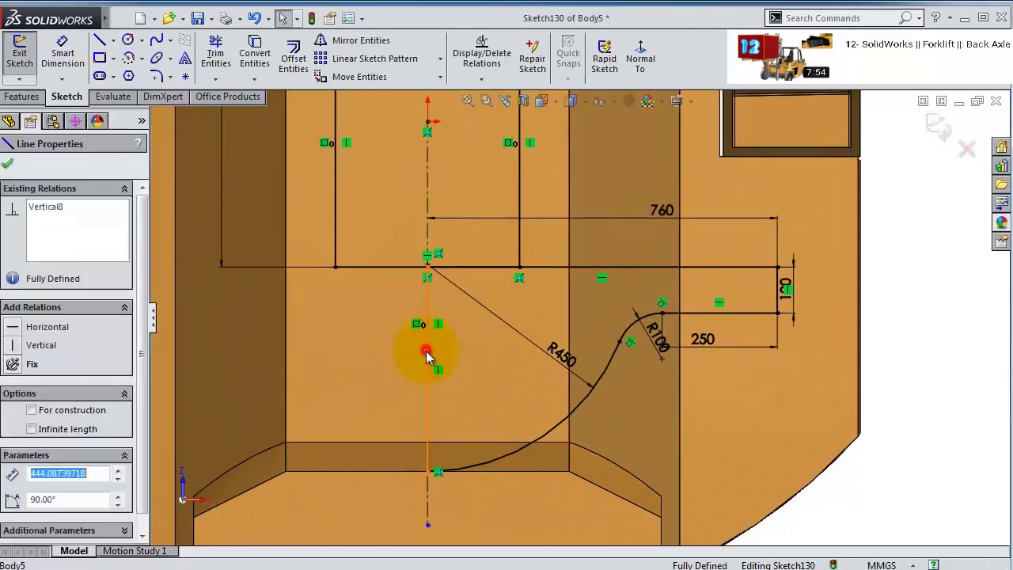
key("Escape")
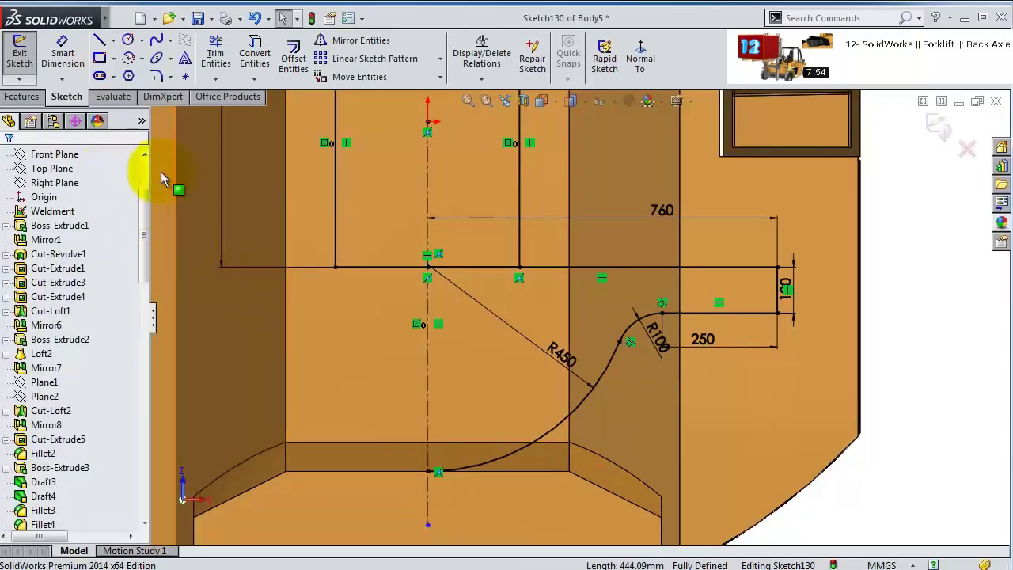
- Mirror the half slot outline across the vertical centerline
left_click(337, 40)
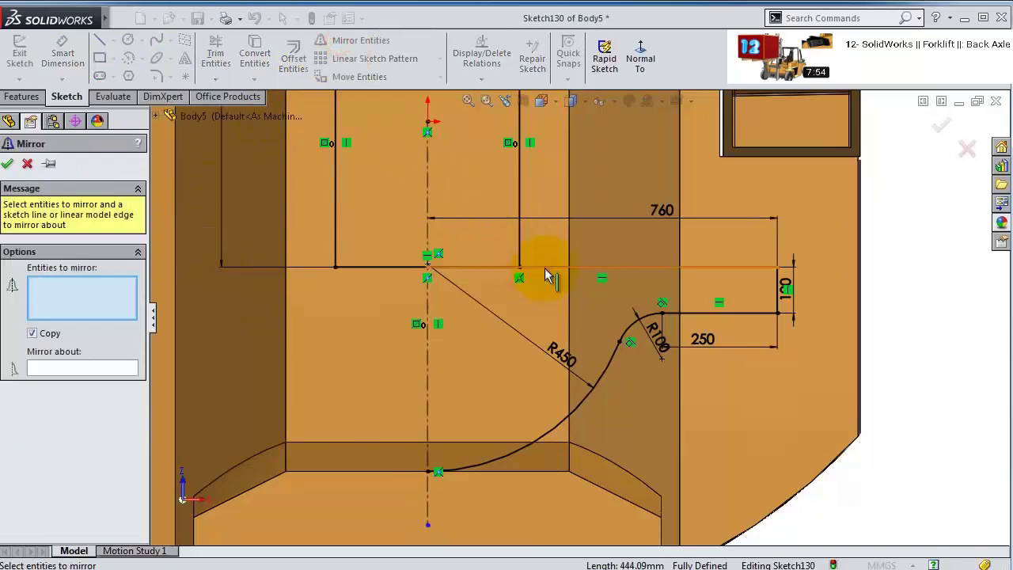
left_click(775, 304)
left_click(762, 313)
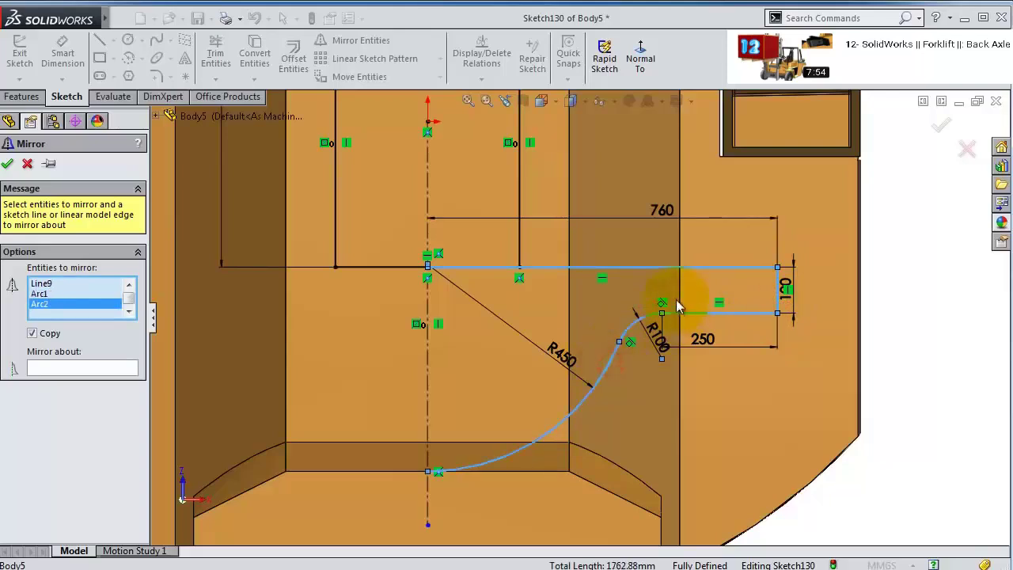
left_click(108, 367)
left_click(427, 339)
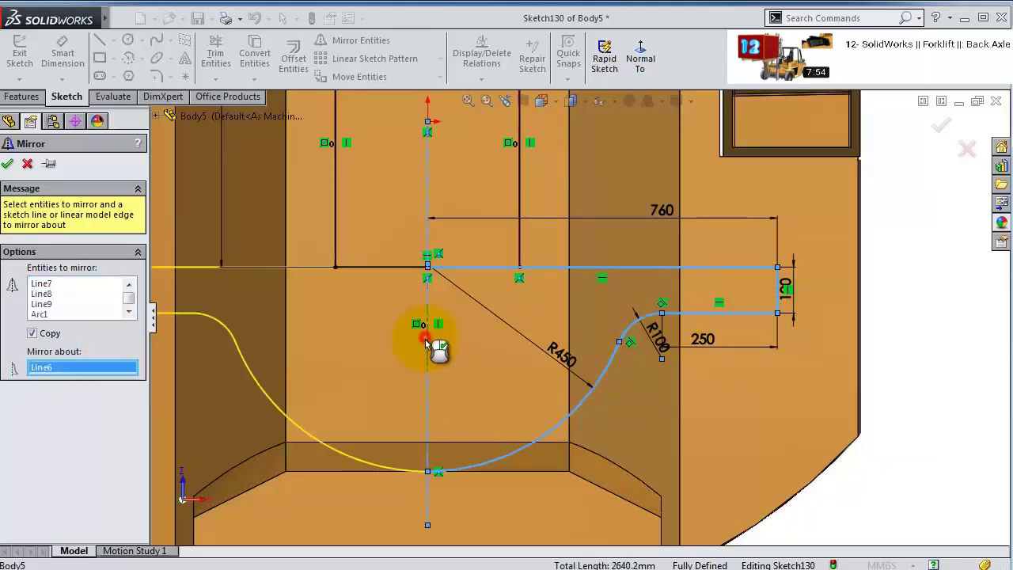
left_click(7, 163)
scroll(466, 251, "up", 5)
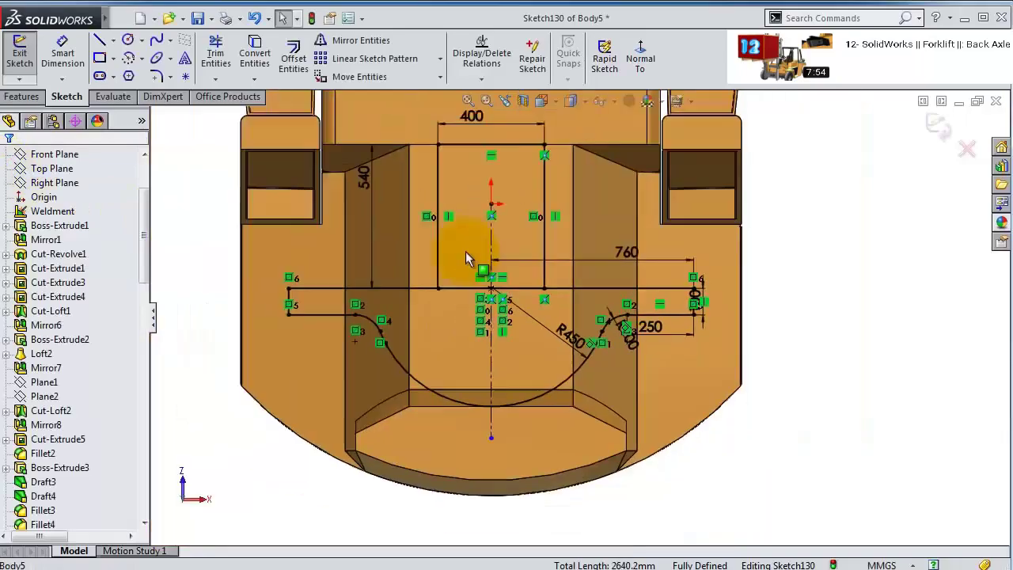
mouse_move(466, 250)
middle_mouse_down()
mouse_move(498, 263)
mouse_move(475, 279)
mouse_move(412, 261)
mouse_move(425, 253)
mouse_move(459, 335)
mouse_move(478, 245)
mouse_move(507, 348)
middle_mouse_up()
scroll(519, 378, "down", 5)
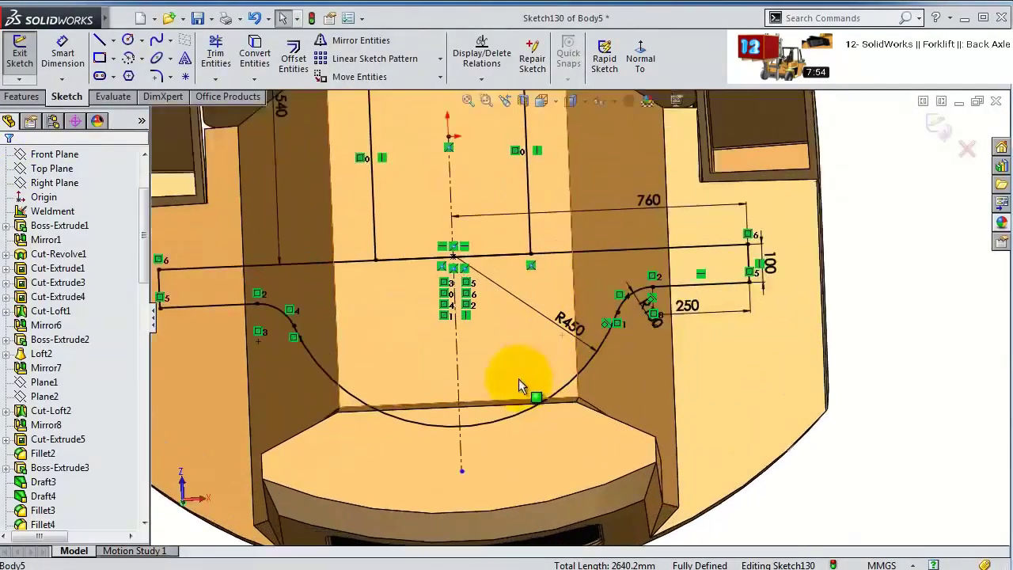
- Change the 540 mm height dimension to 400 mm
left_click(640, 64)
scroll(577, 467, "down", 6)
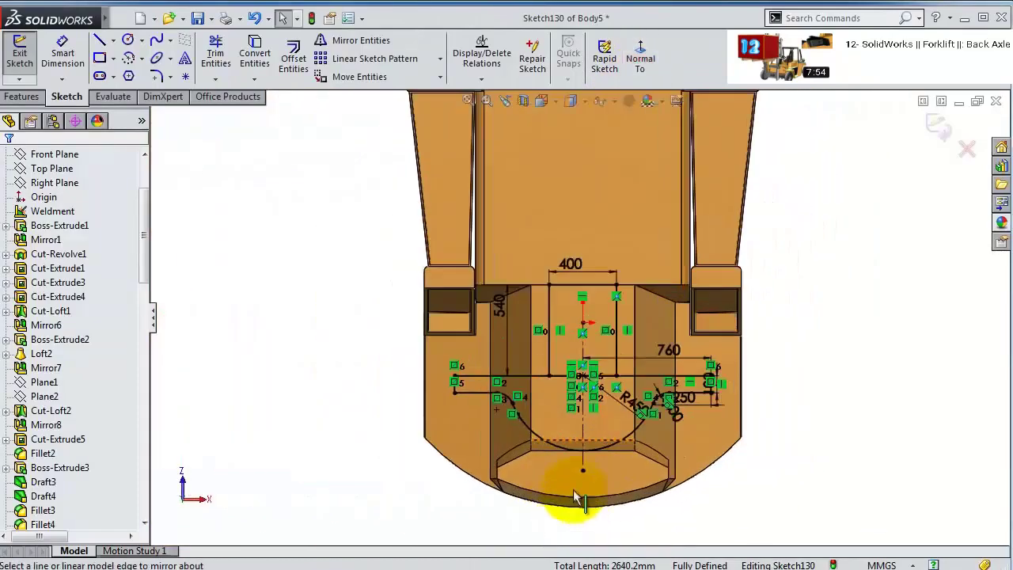
scroll(645, 365, "up", 2)
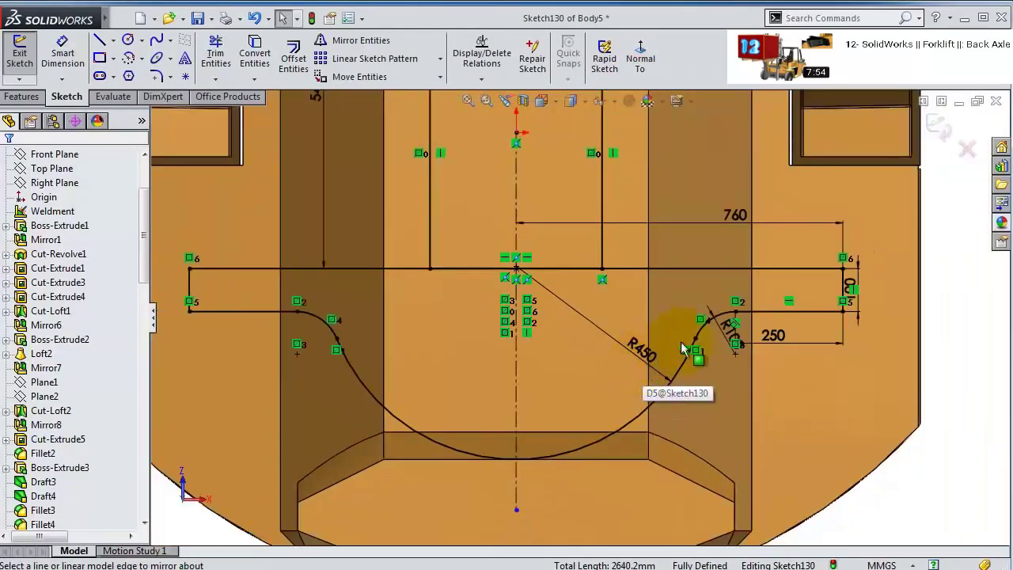
scroll(670, 263, "up", 1)
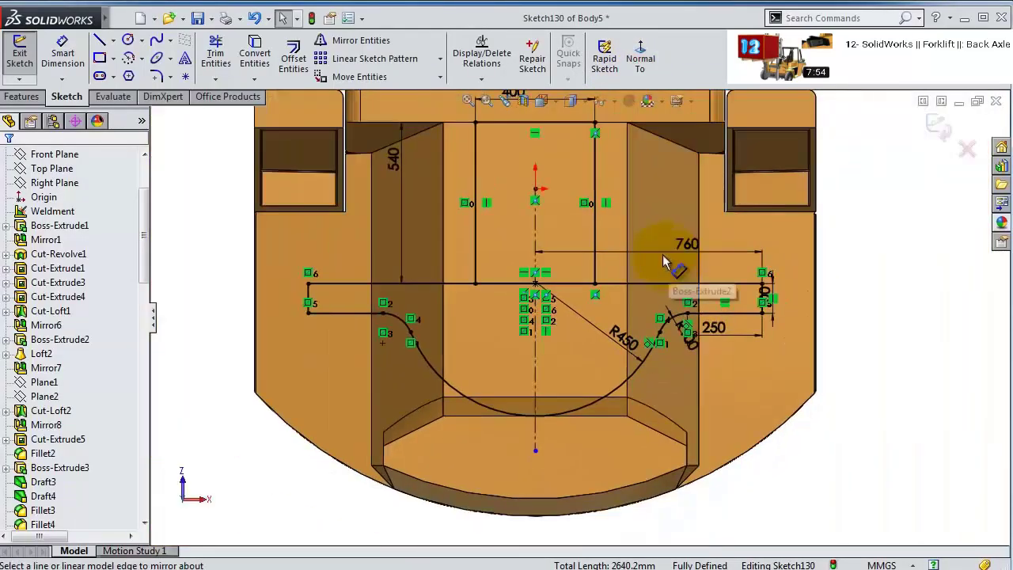
double_click(395, 162)
type("4")
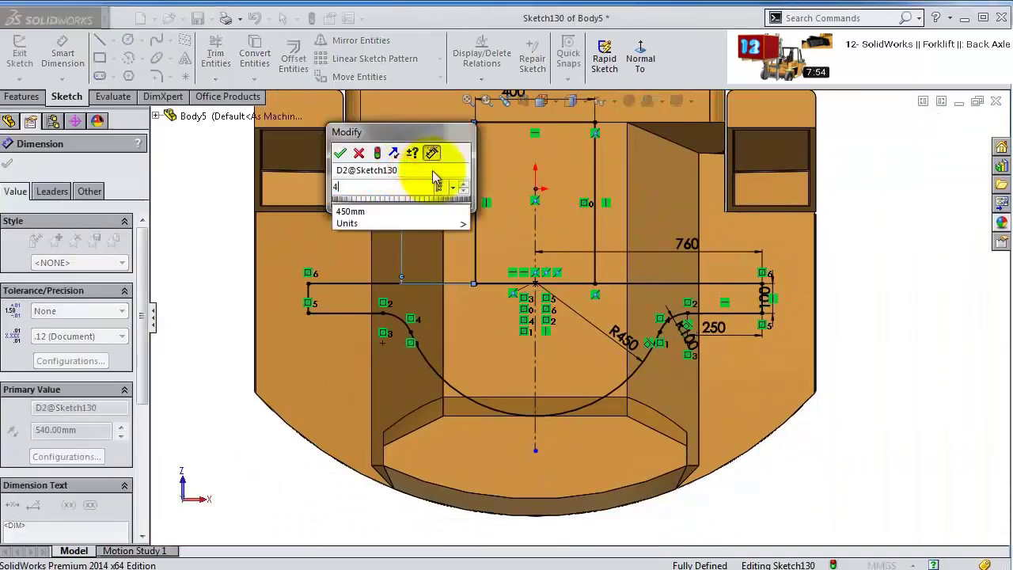
type("00")
key("Return")
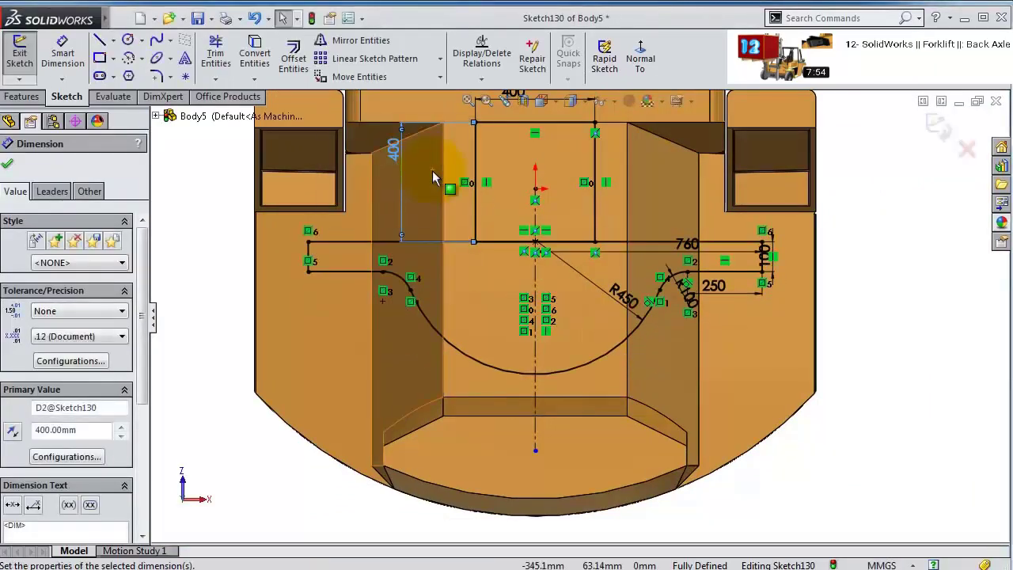
scroll(562, 251, "up", 1)
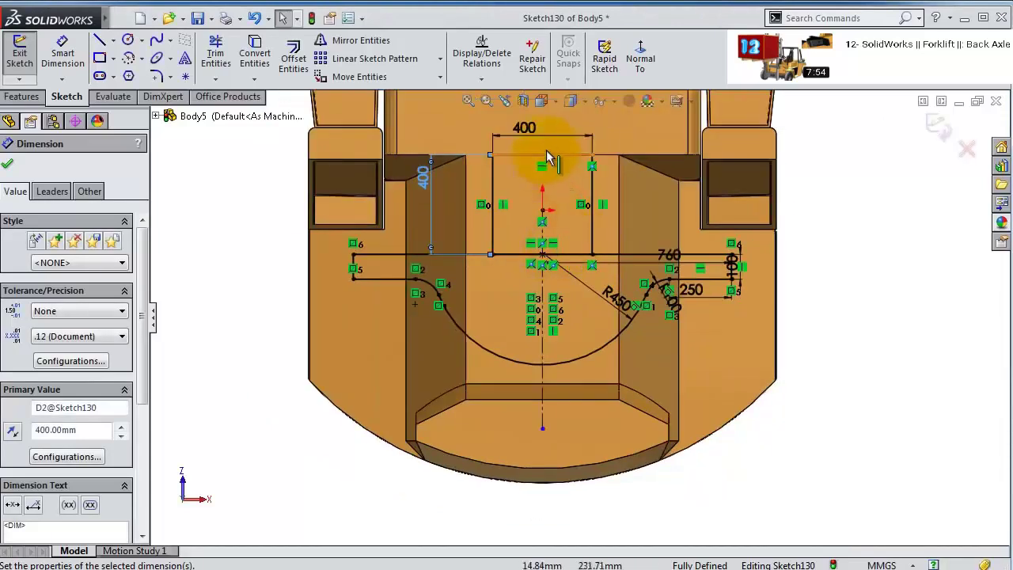
scroll(547, 145, "down", 2)
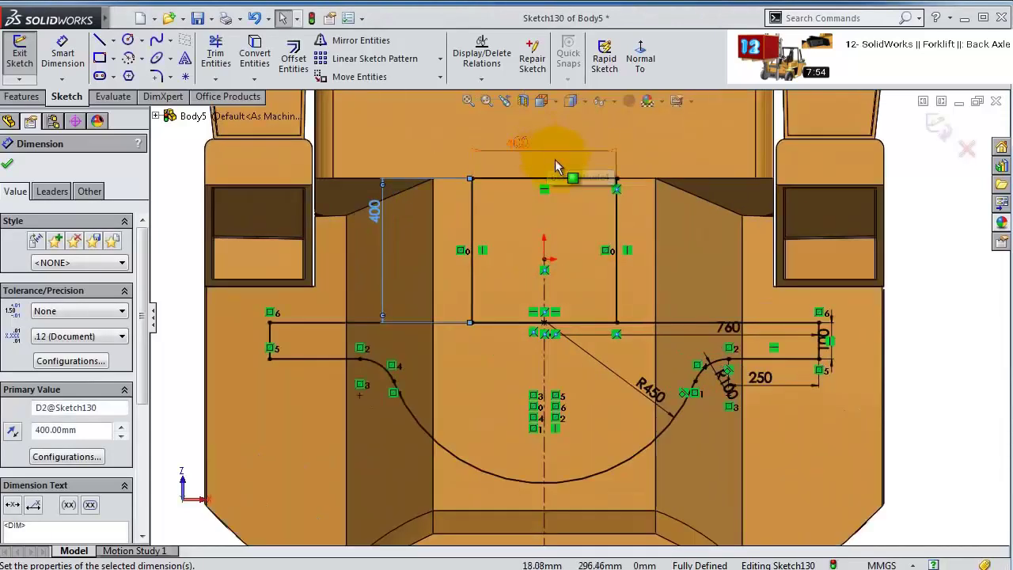
- Extrude the 400 mm square region of Sketch130 as a 250 mm blind boss
left_click(17, 96)
left_click(26, 55)
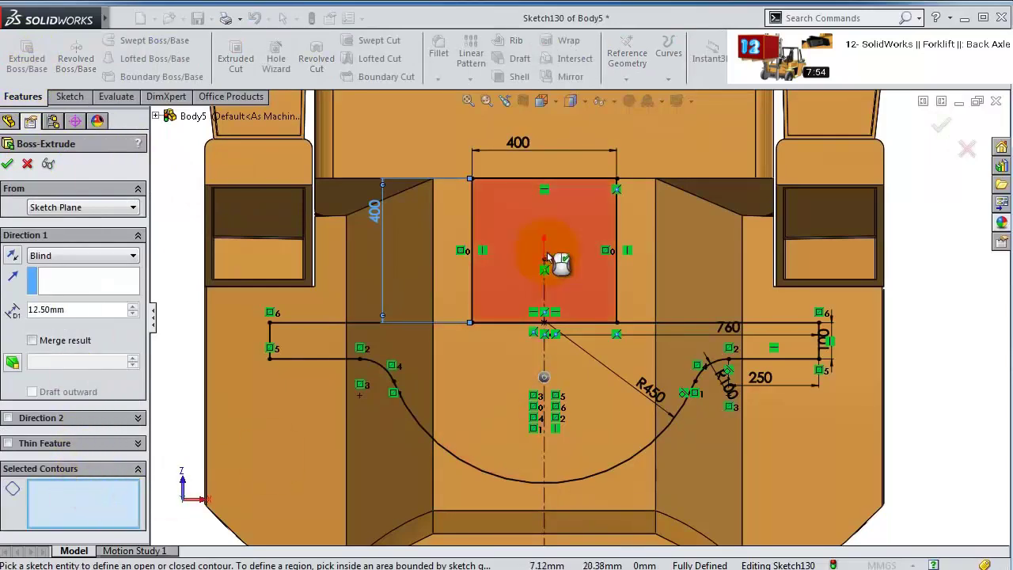
left_click(568, 260)
mouse_move(583, 264)
middle_mouse_down()
mouse_move(546, 277)
mouse_move(501, 262)
mouse_move(511, 274)
middle_mouse_up()
left_click(90, 309)
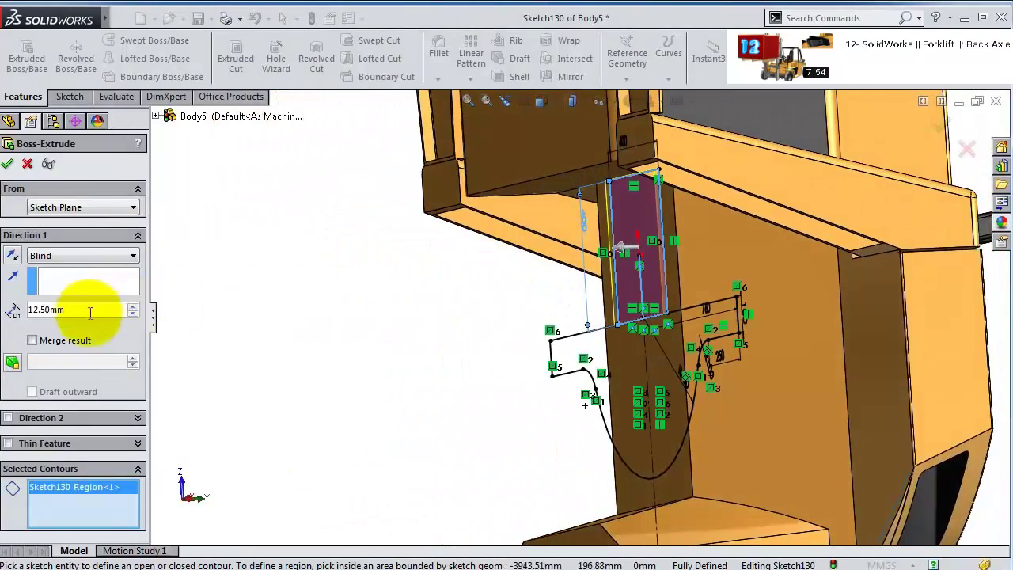
left_click_drag(82, 309, 45, 309)
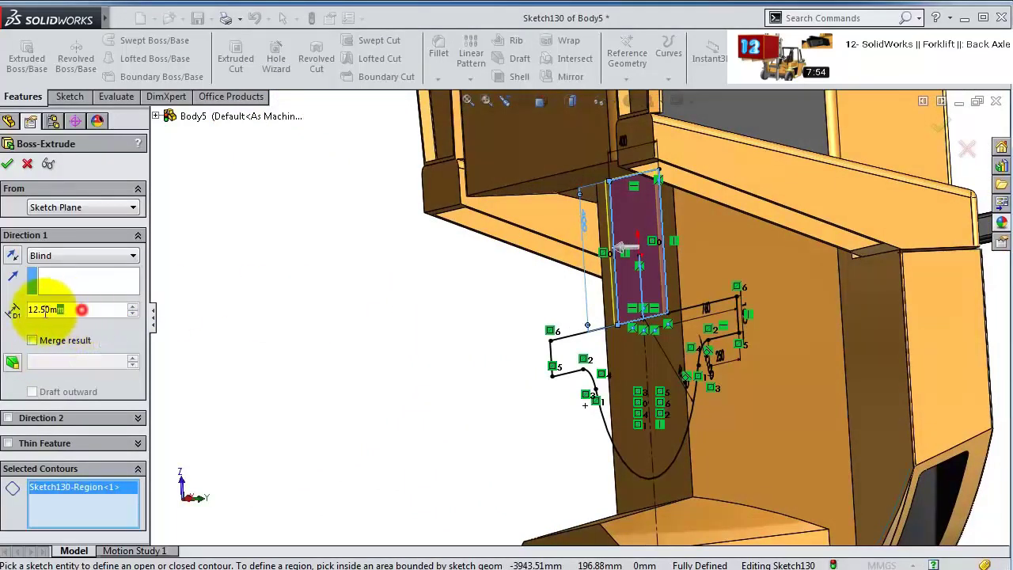
type("250")
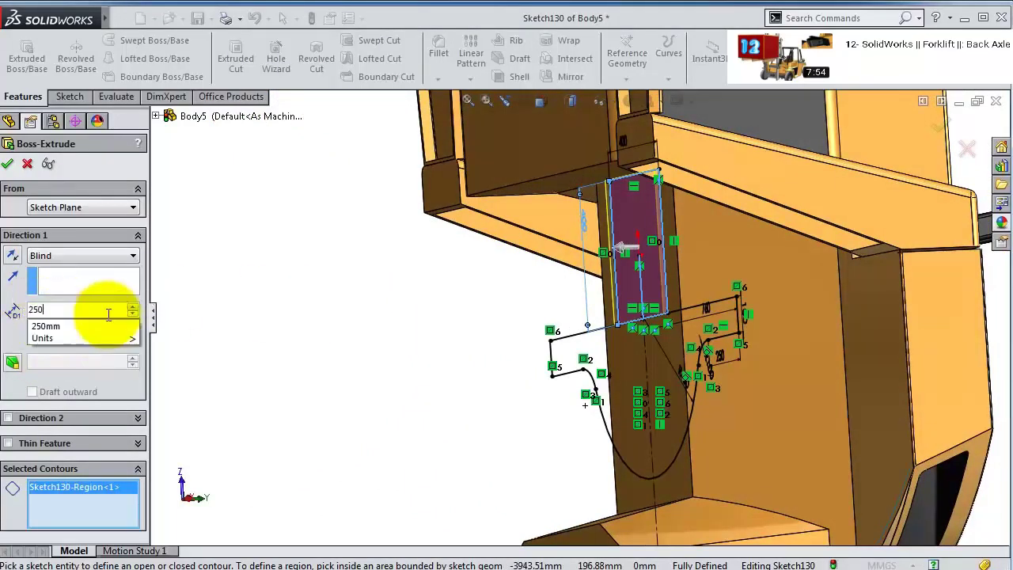
left_click(15, 335)
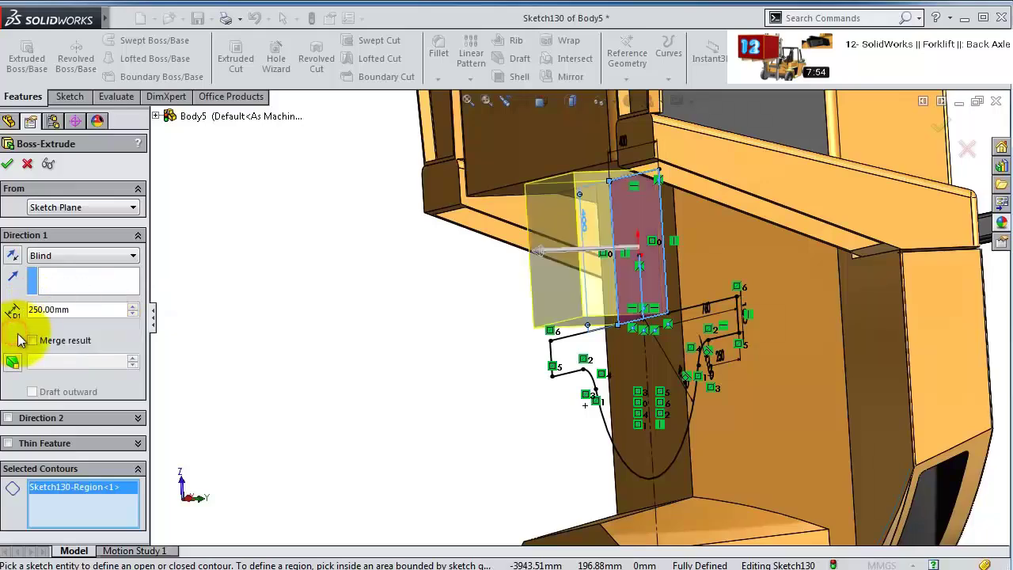
mouse_move(589, 261)
middle_mouse_down()
mouse_move(583, 289)
mouse_move(577, 254)
mouse_move(595, 257)
middle_mouse_up()
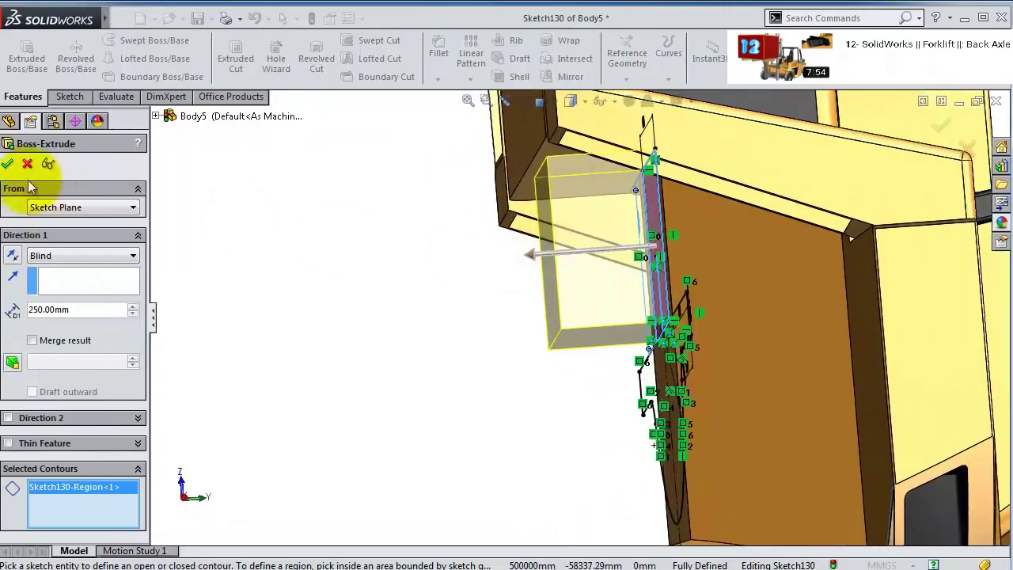
left_click(7, 166)
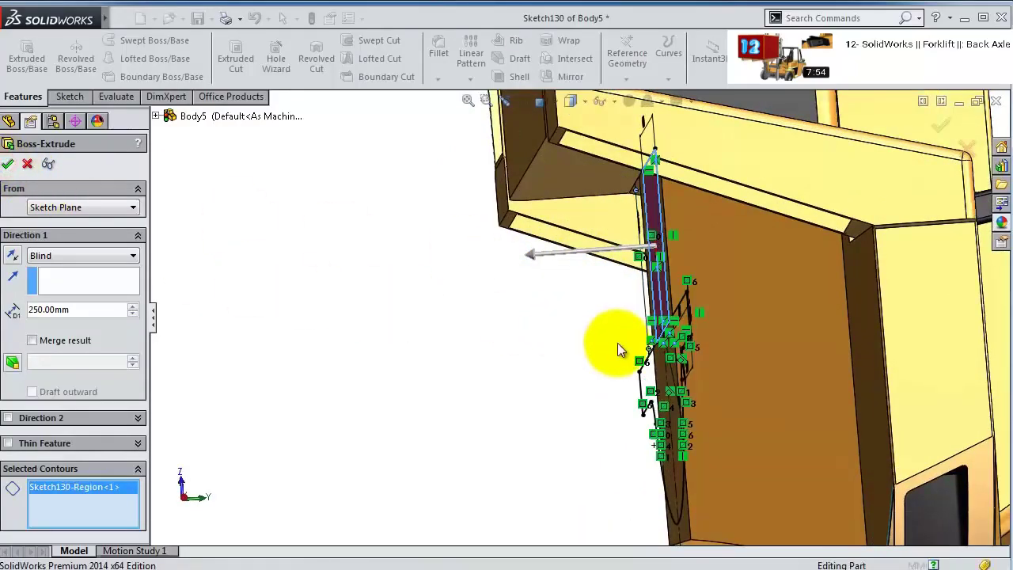
mouse_move(586, 313)
middle_mouse_down()
mouse_move(593, 293)
mouse_move(652, 321)
mouse_move(672, 214)
mouse_move(689, 248)
mouse_move(576, 328)
middle_mouse_up()
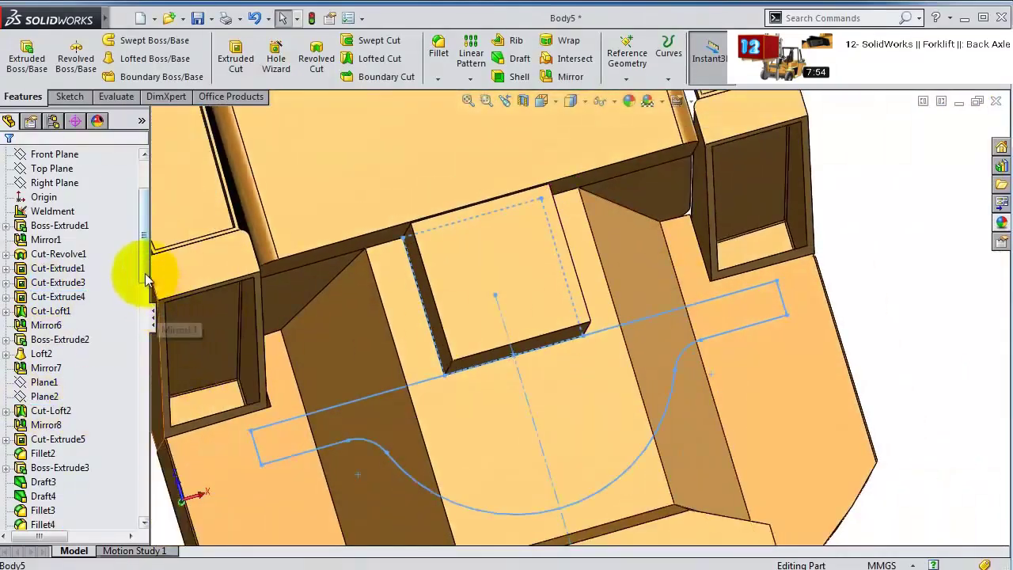
- Reuse Sketch130 to extrude the semicircle and both side-tab regions 255 mm blind
mouse_move(145, 272)
left_mouse_down()
mouse_move(152, 405)
mouse_move(135, 515)
left_mouse_up()
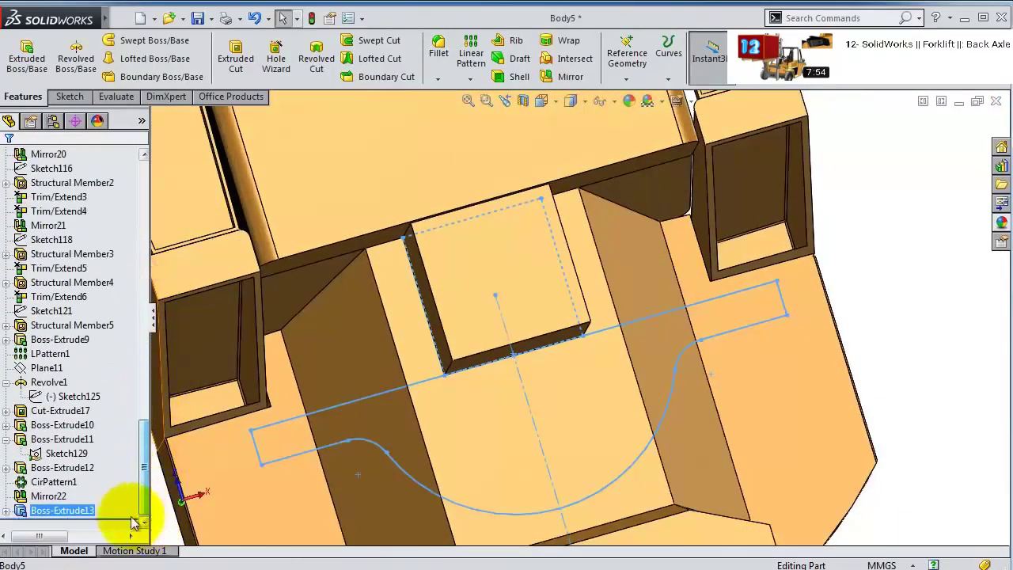
left_click(6, 510)
left_click(67, 511)
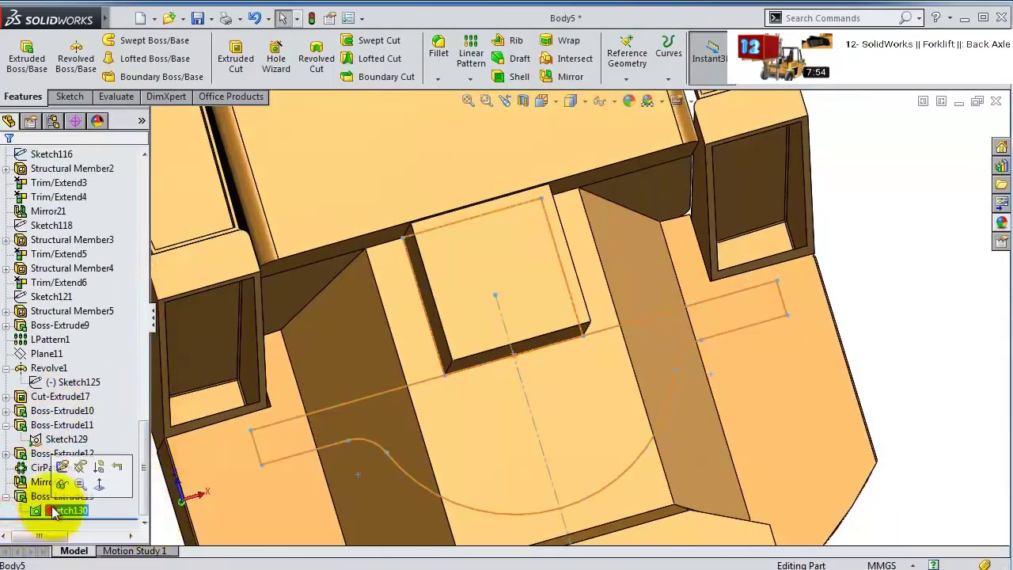
left_click(26, 55)
left_click_drag(83, 311, 40, 311)
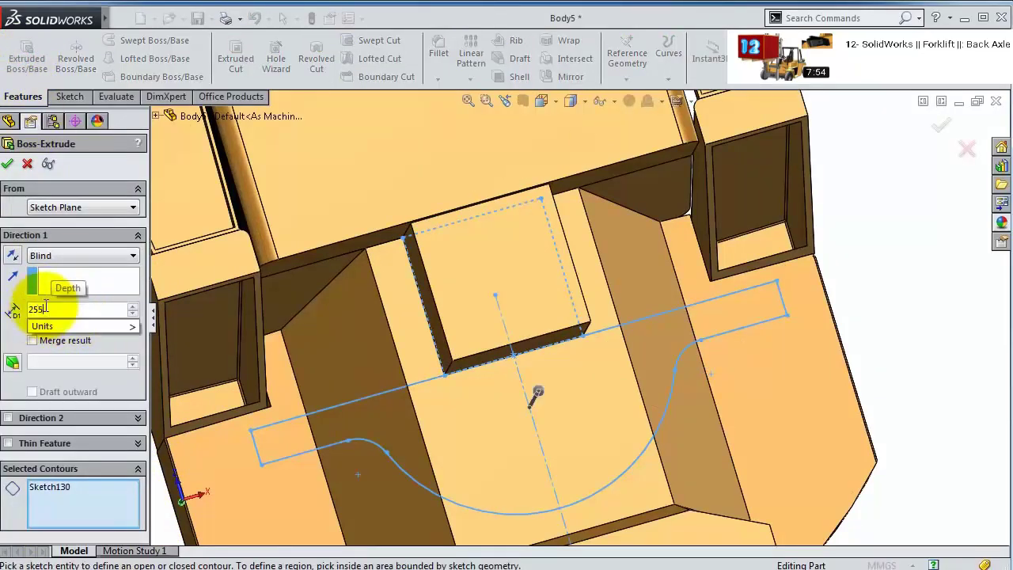
type("5")
left_click(58, 501)
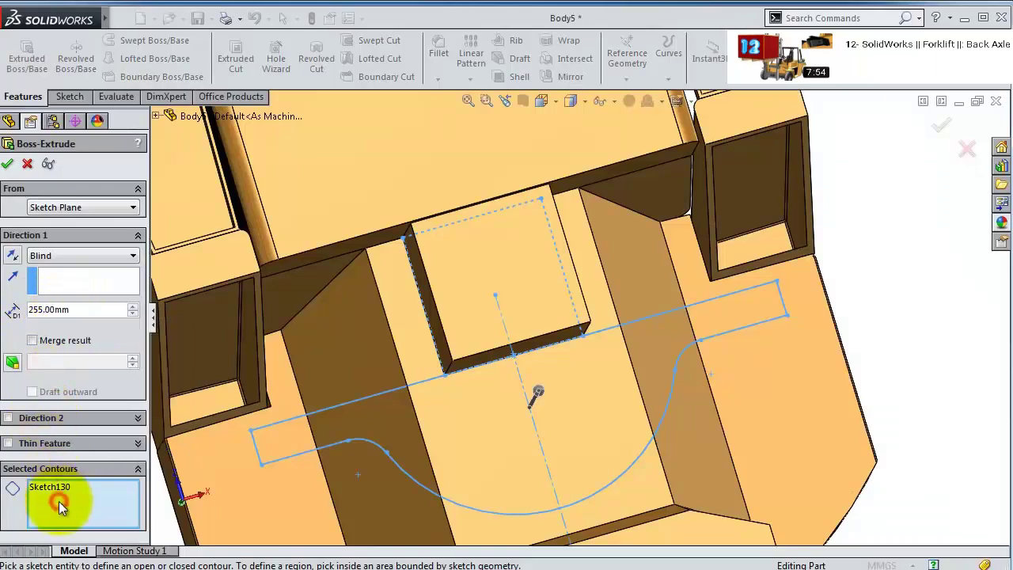
left_click(494, 462)
left_click(581, 433)
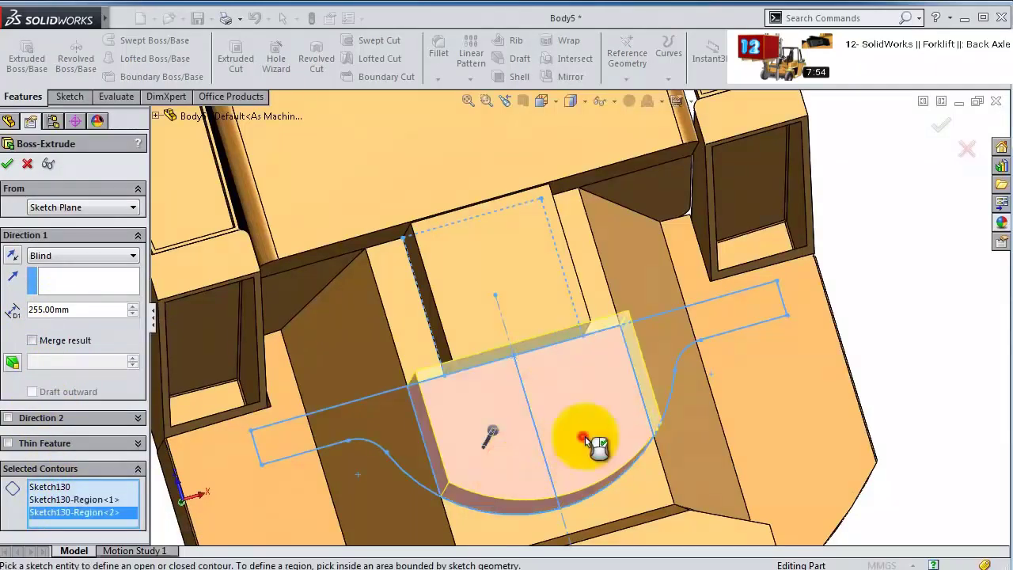
left_click(661, 348)
left_click(391, 419)
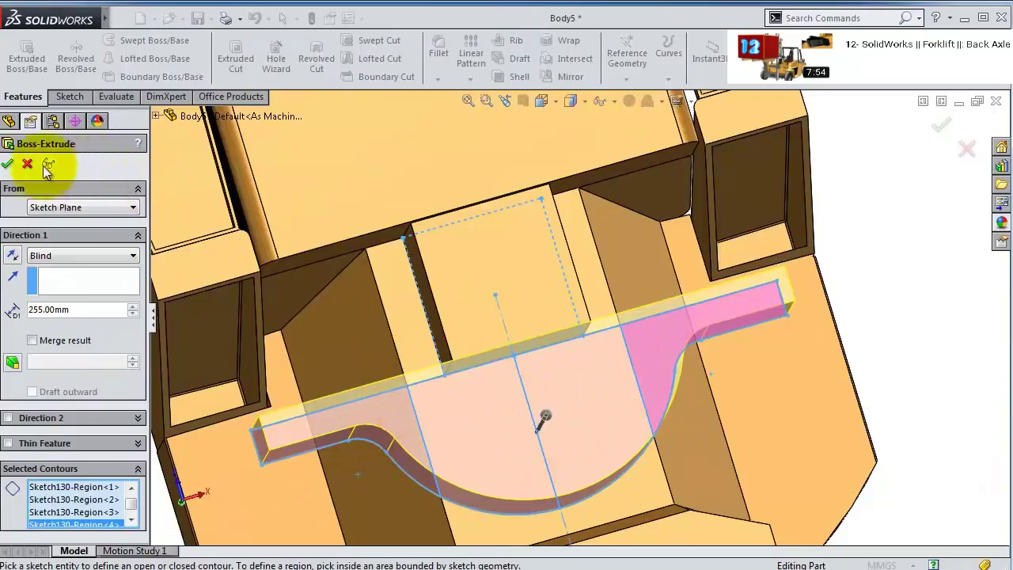
right_click(667, 381)
middle_click_drag(633, 360, 637, 426)
- Start a sketch on the plate's top face, view it Normal To, and draw a corner rectangle
left_click(690, 337)
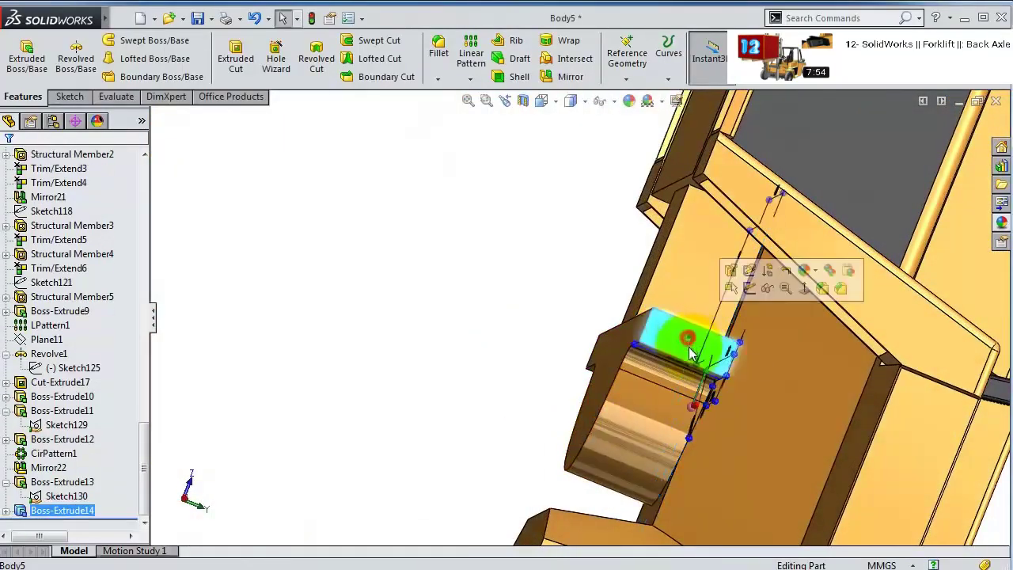
left_click(749, 290)
left_click(640, 63)
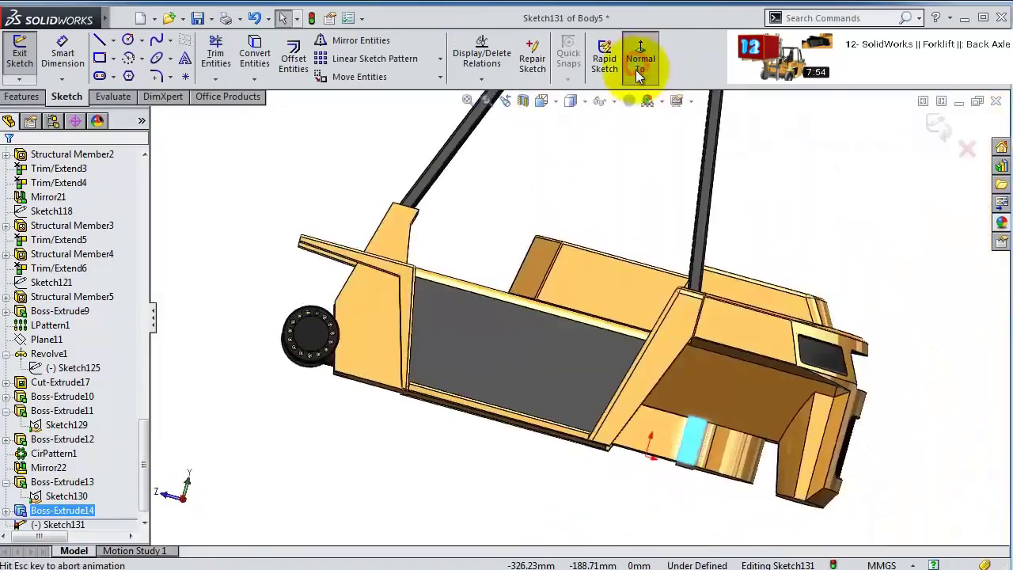
scroll(540, 397, "down", 4)
scroll(508, 448, "up", 2)
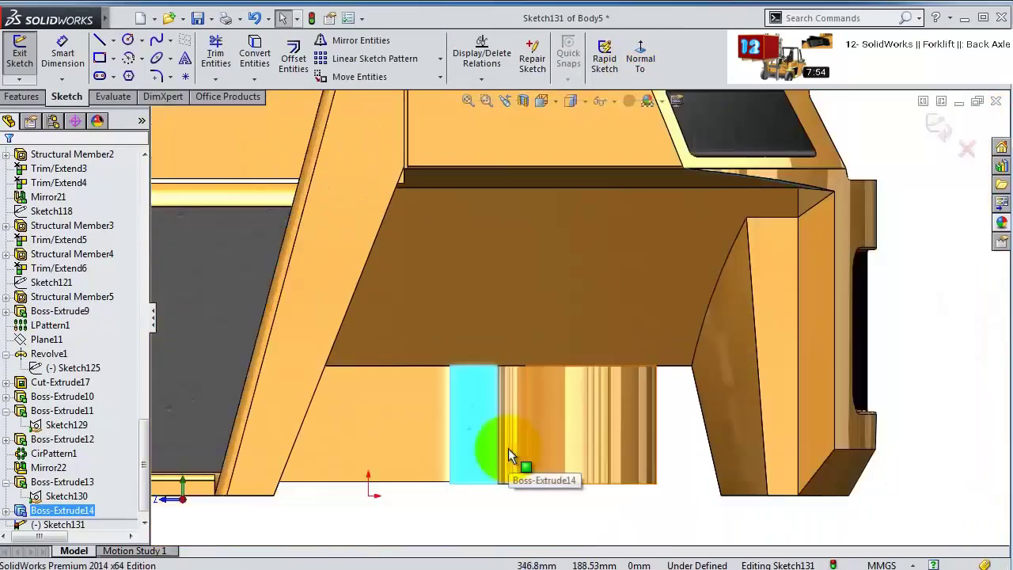
scroll(500, 412, "down", 4)
scroll(567, 434, "up", 1)
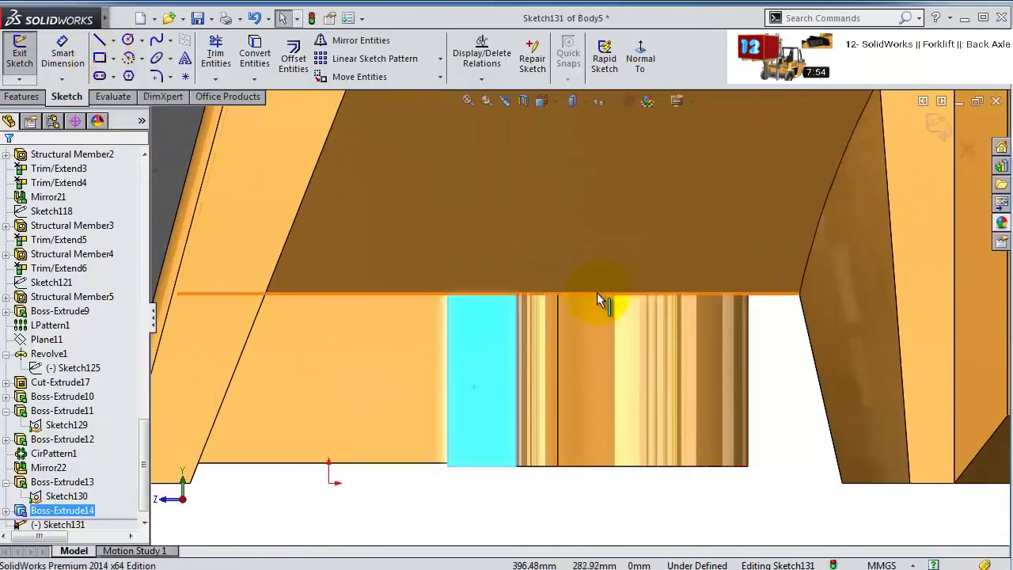
left_click(100, 57)
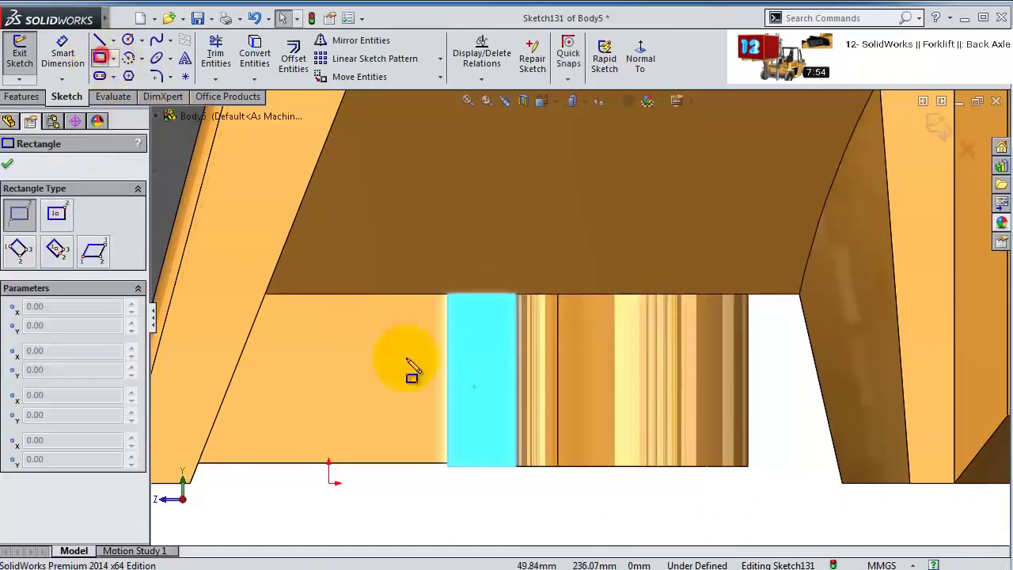
left_click(468, 449)
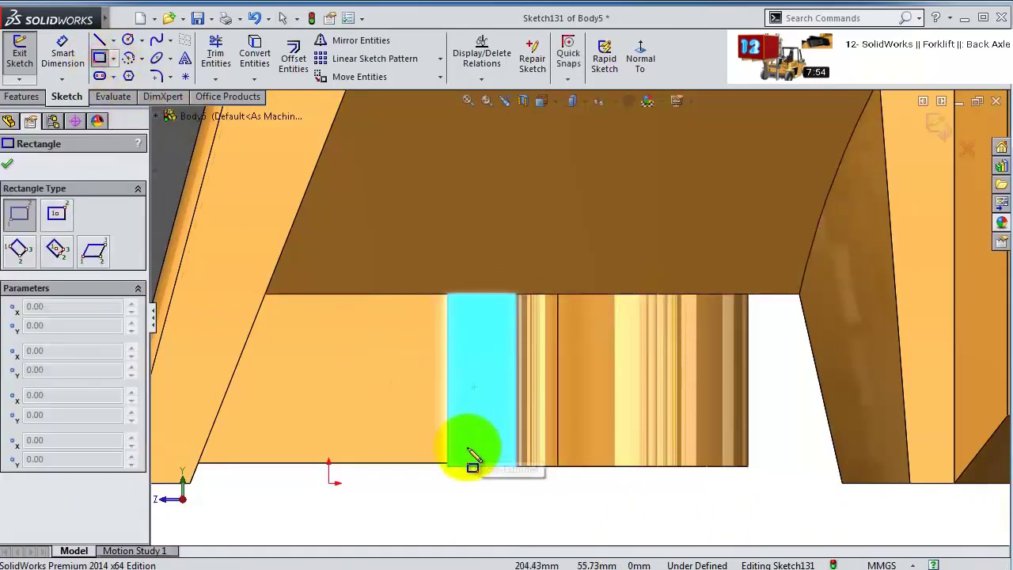
left_click(722, 313)
- Dimension the rectangle's left and bottom sides 25 mm from the model edges
left_click(63, 44)
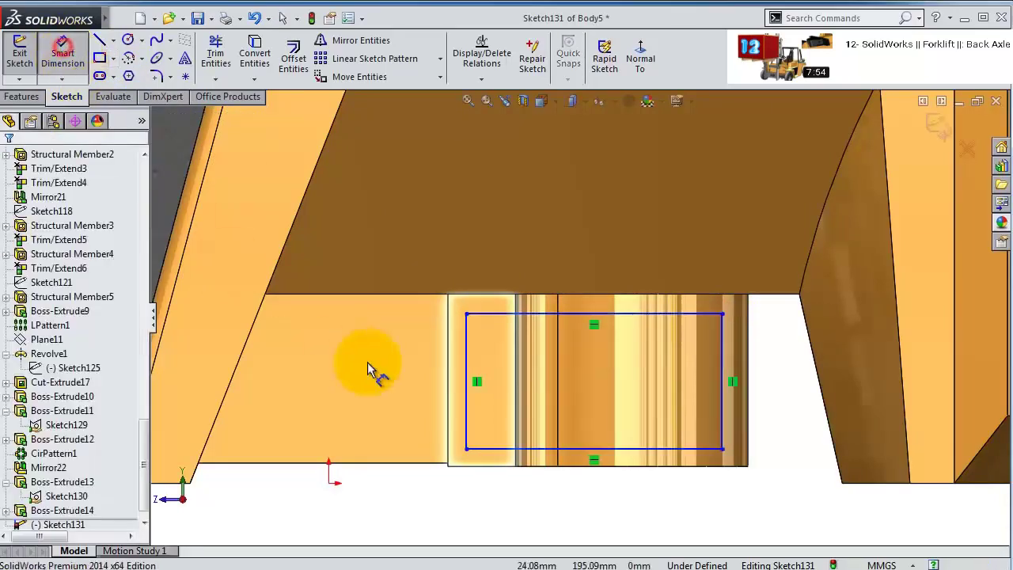
left_click(466, 404)
left_click(444, 406)
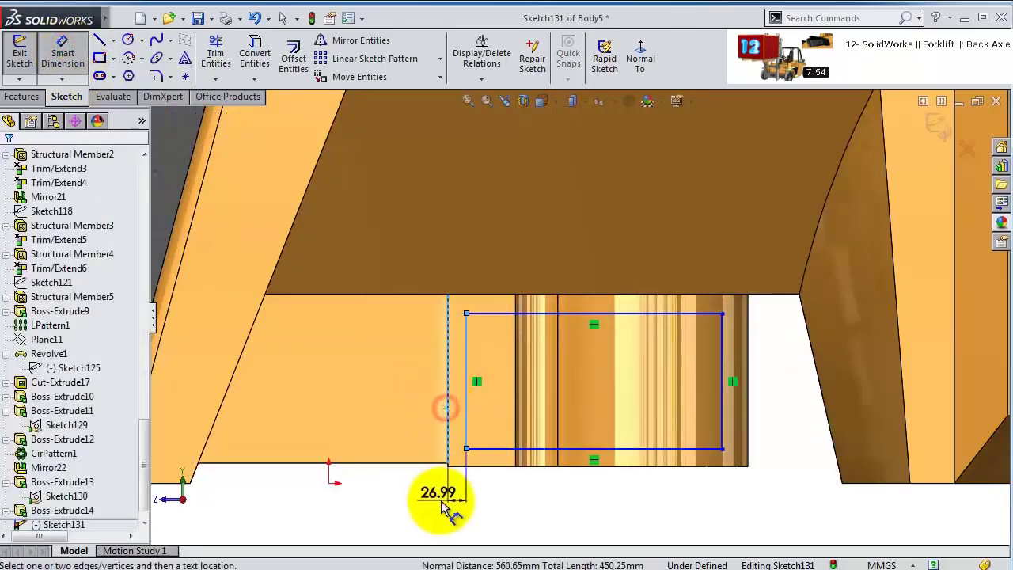
left_click(449, 504)
type("25")
key("Return")
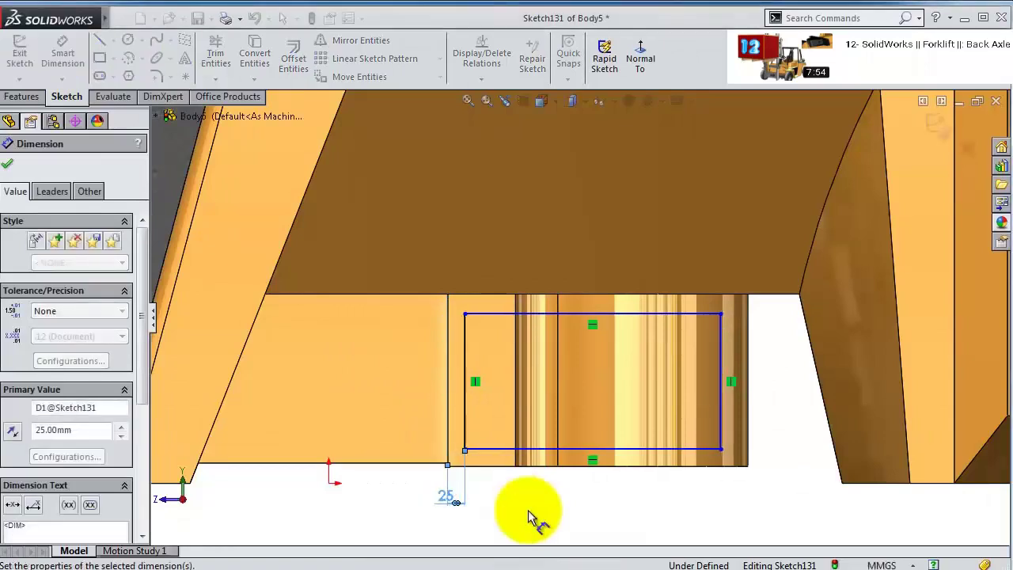
left_click(489, 455)
left_click(485, 464)
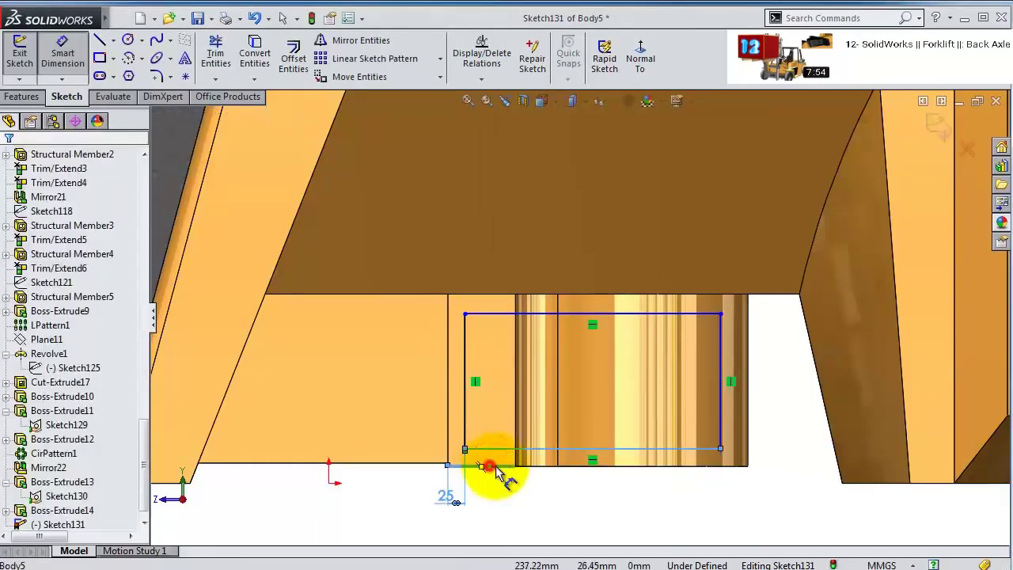
left_click(791, 472)
type("2")
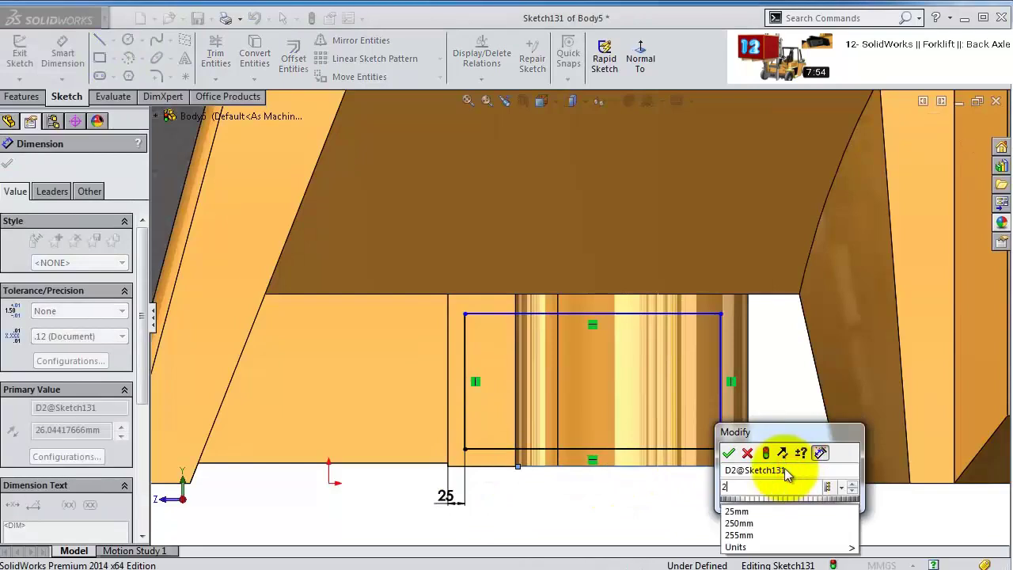
type("5")
key("Return")
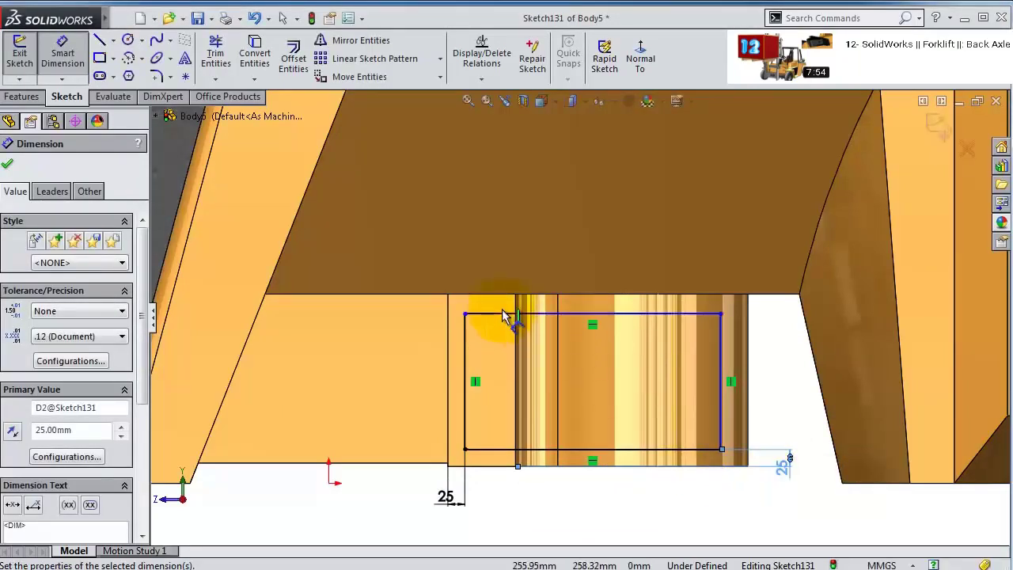
- Dimension the top and right sides 25 mm from the edges, undoing a trial 35 mm value
left_click(504, 312)
left_click(502, 295)
left_click(423, 316)
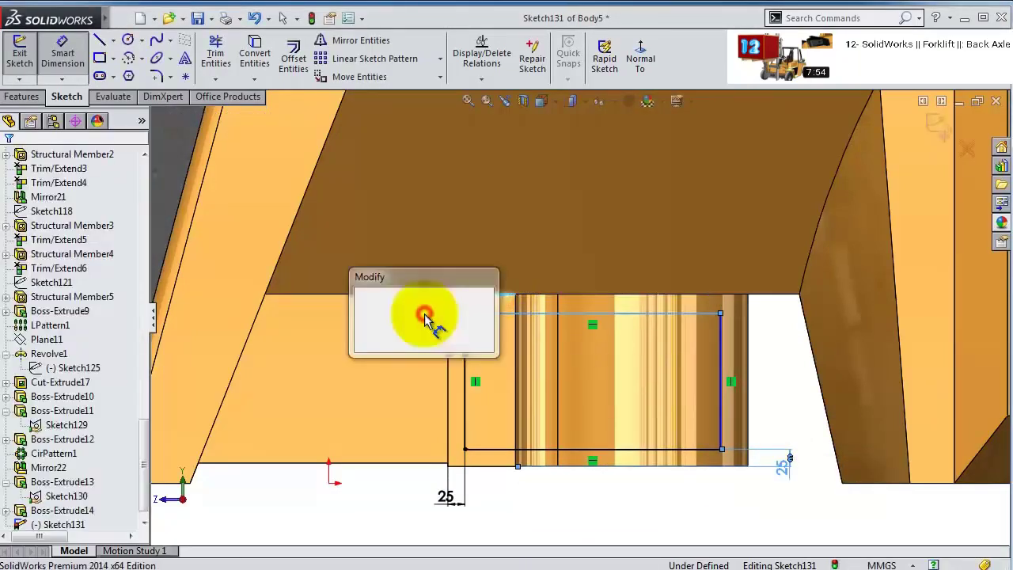
key("Return")
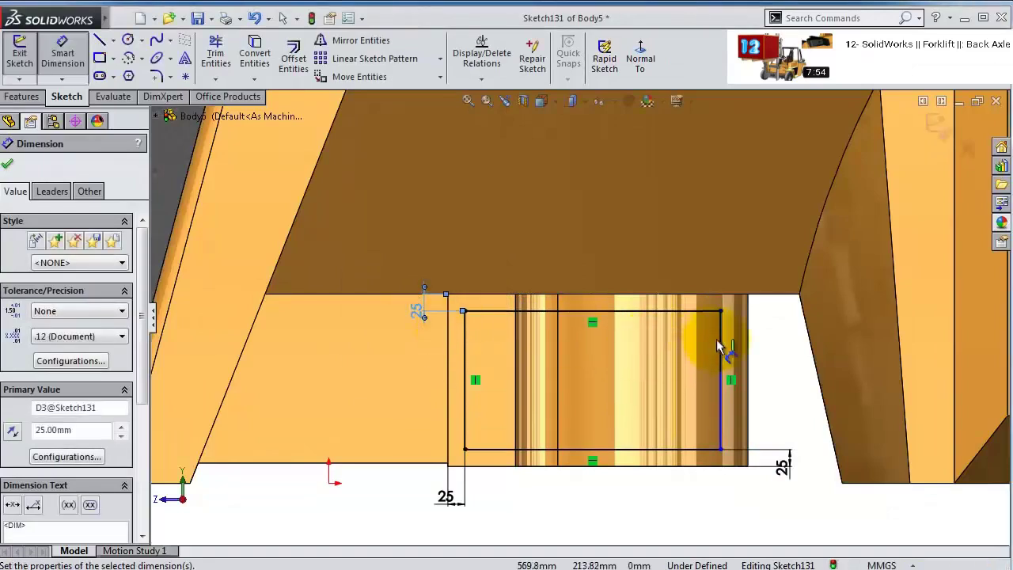
left_click(720, 346)
left_click(749, 348)
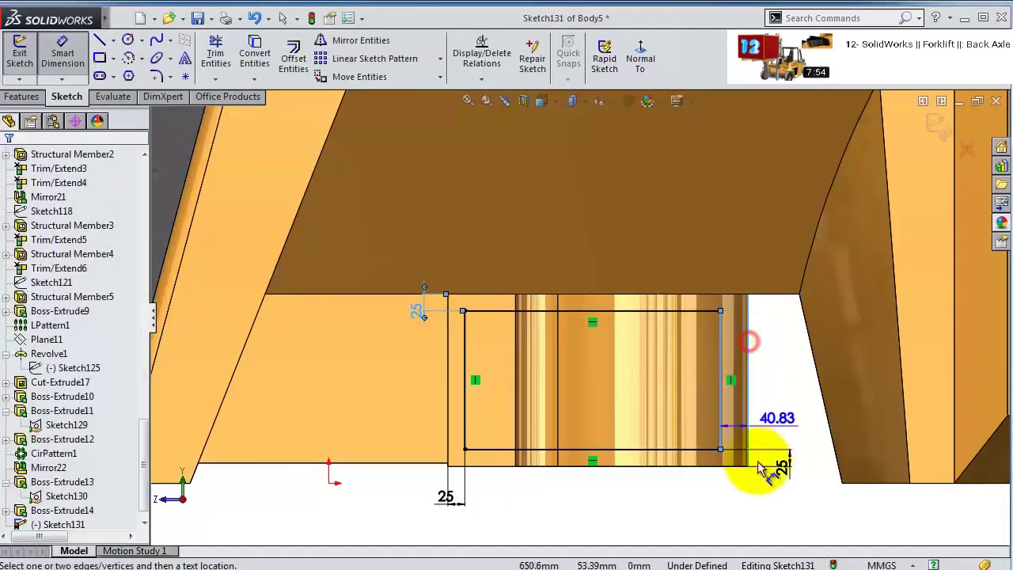
left_click(740, 526)
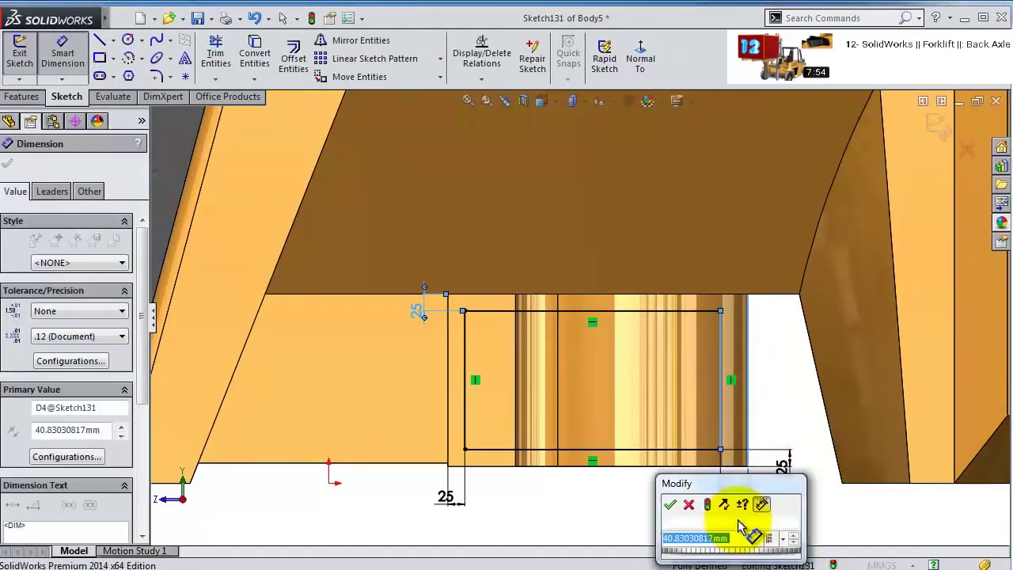
key("Return")
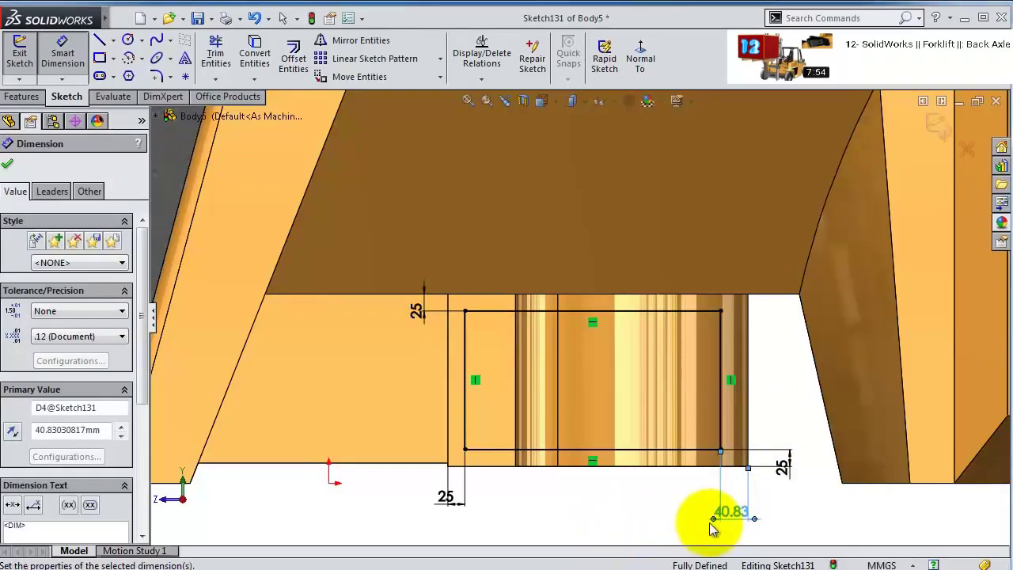
left_click(740, 513)
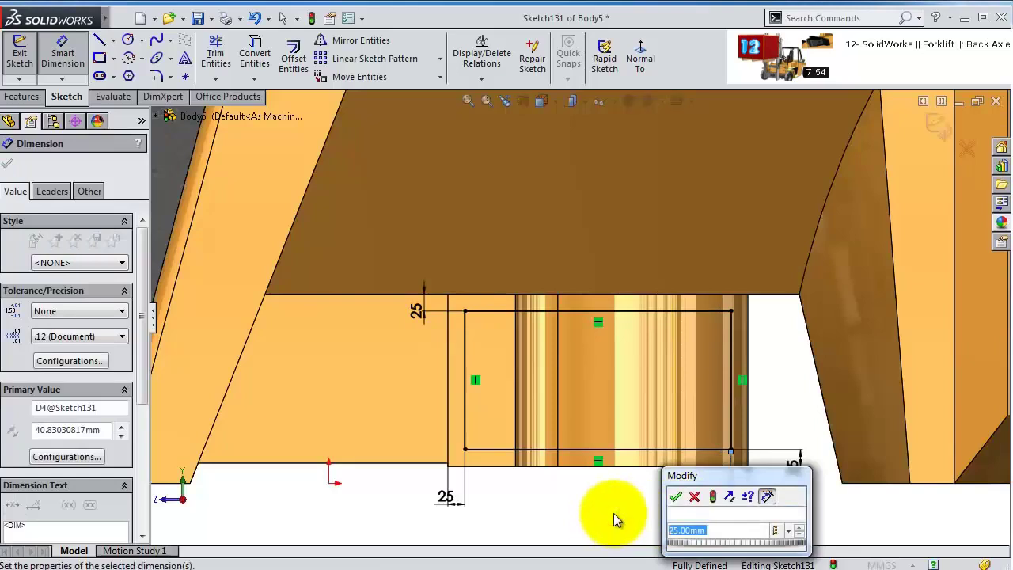
double_click(686, 530)
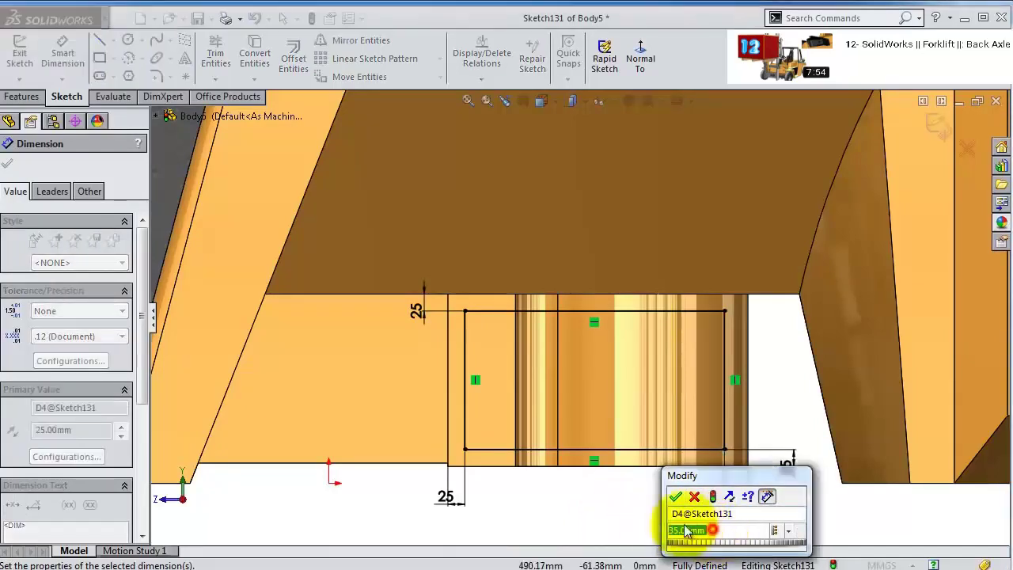
key("Return")
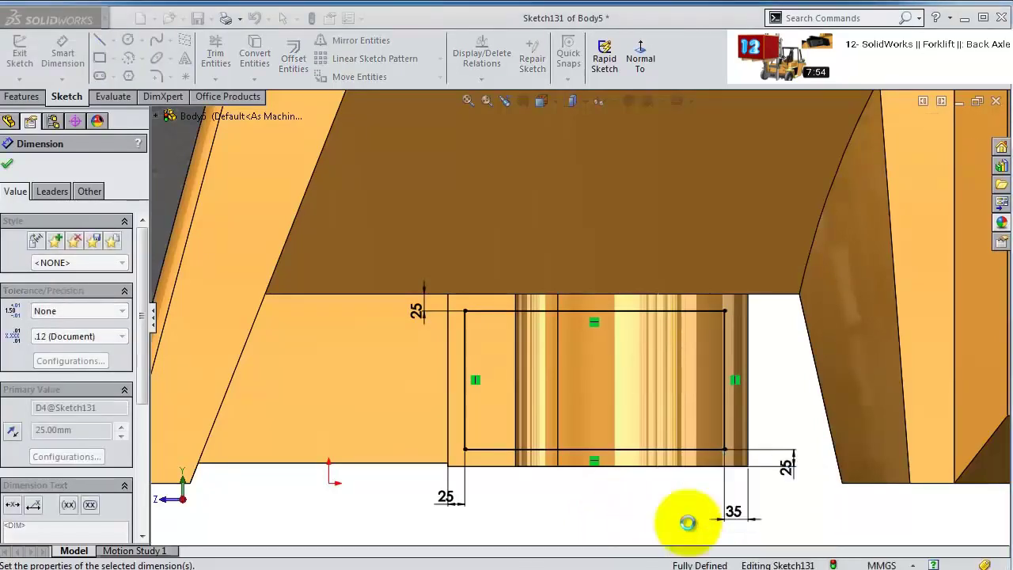
key("ctrl+z")
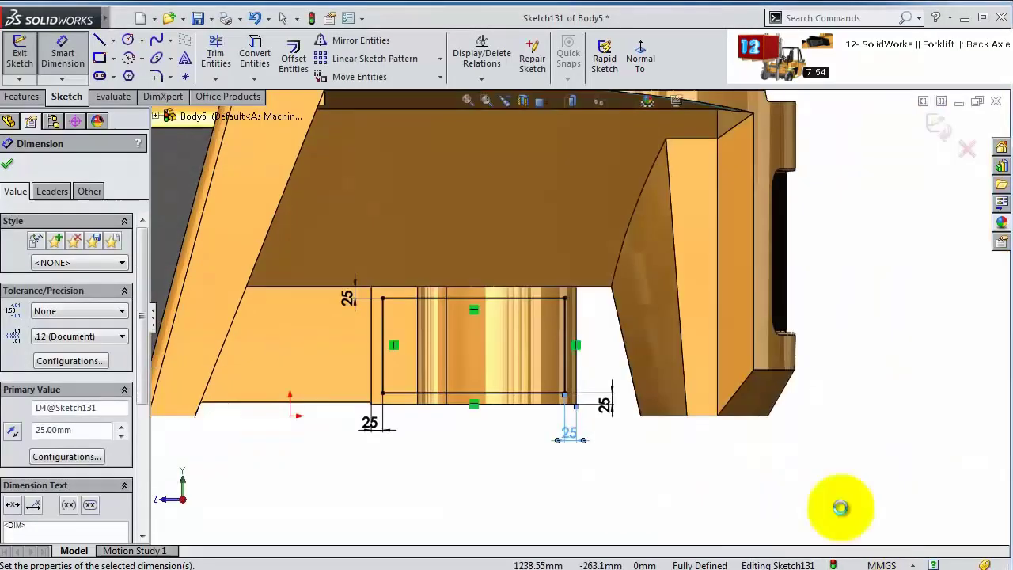
mouse_move(647, 423)
middle_mouse_down()
mouse_move(660, 452)
mouse_move(669, 448)
middle_mouse_up()
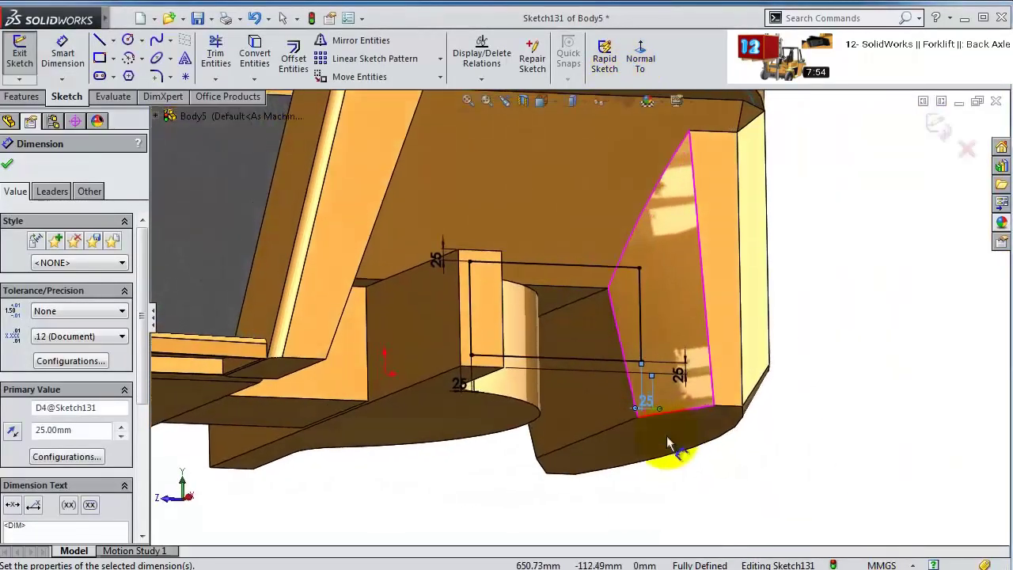
left_click(22, 96)
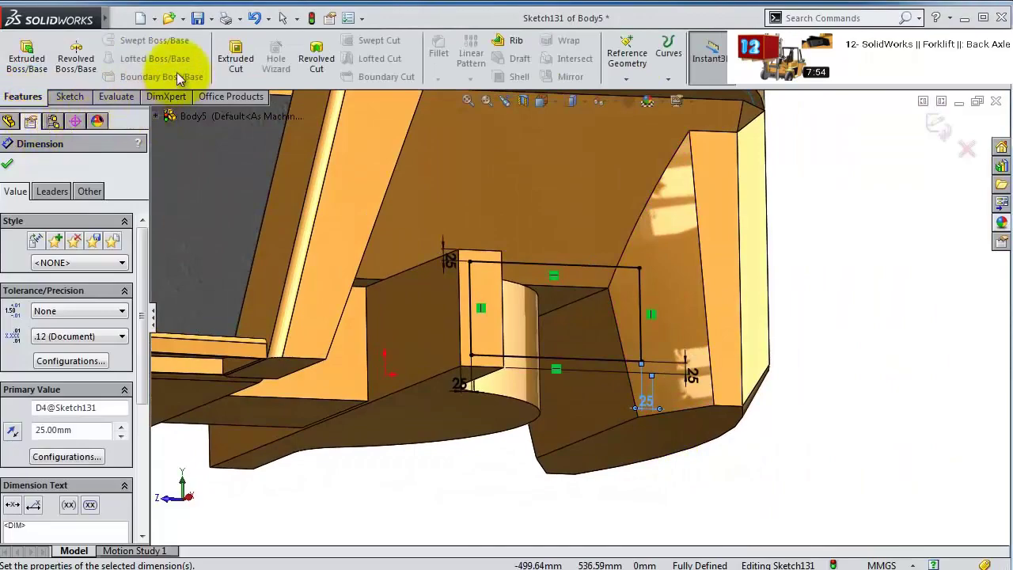
- Extruded-cut Sketch131's rectangle 540 mm blind to create Cut-Extrude18
left_click(233, 55)
middle_click_drag(501, 386, 524, 368)
left_click_drag(522, 358, 507, 436)
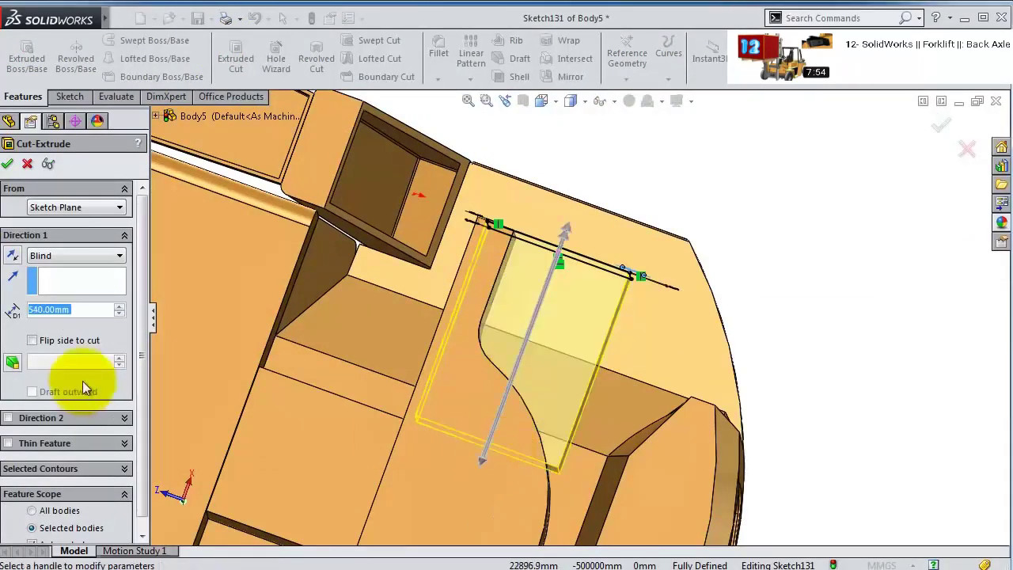
left_click(8, 164)
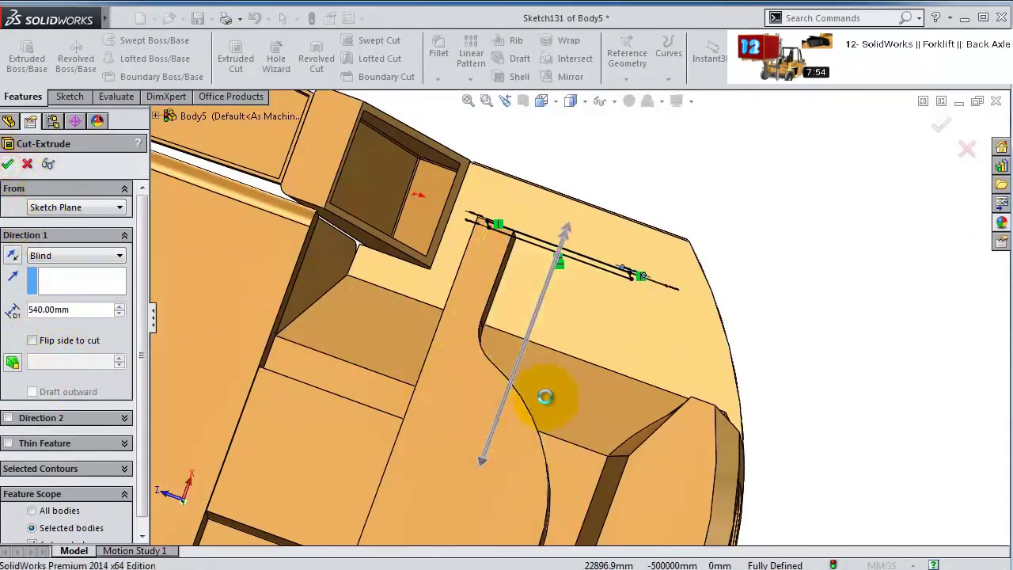
mouse_move(565, 430)
middle_mouse_down()
mouse_move(525, 464)
mouse_move(489, 544)
mouse_move(561, 463)
mouse_move(272, 147)
middle_mouse_up()
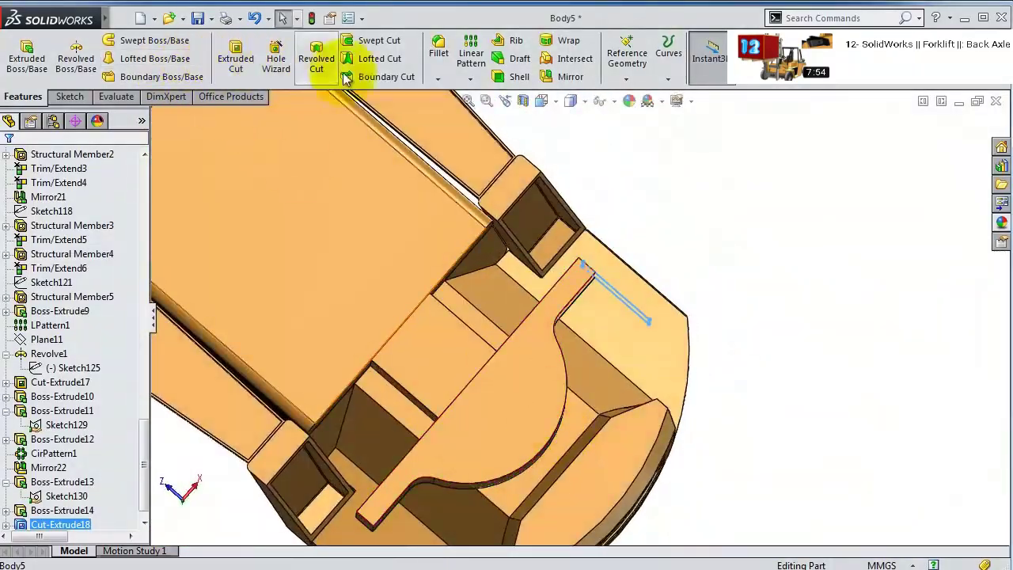
- Mirror Cut-Extrude18 across the Right Plane to create Mirror23
left_click(470, 83)
left_click(473, 126)
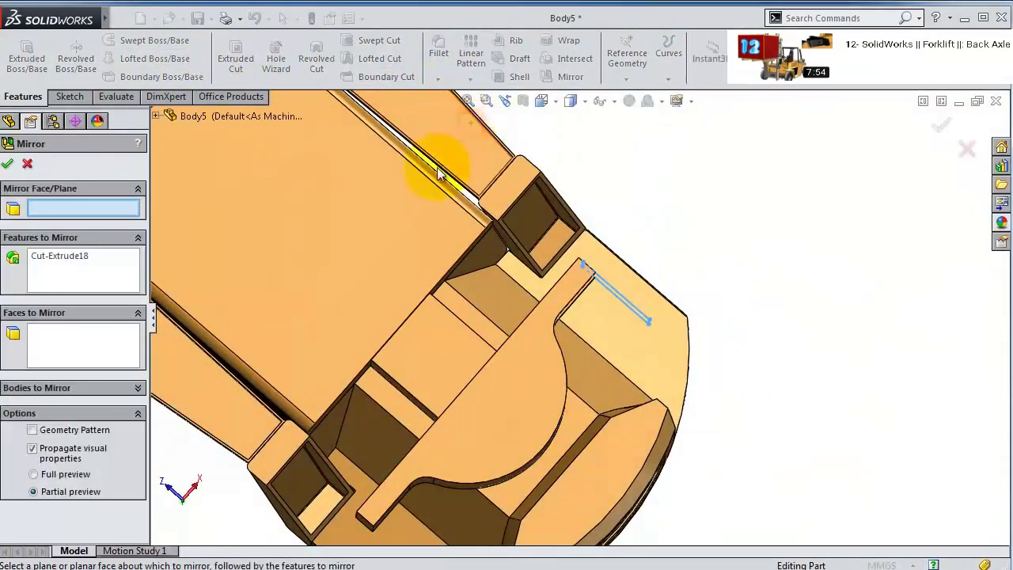
left_click(158, 116)
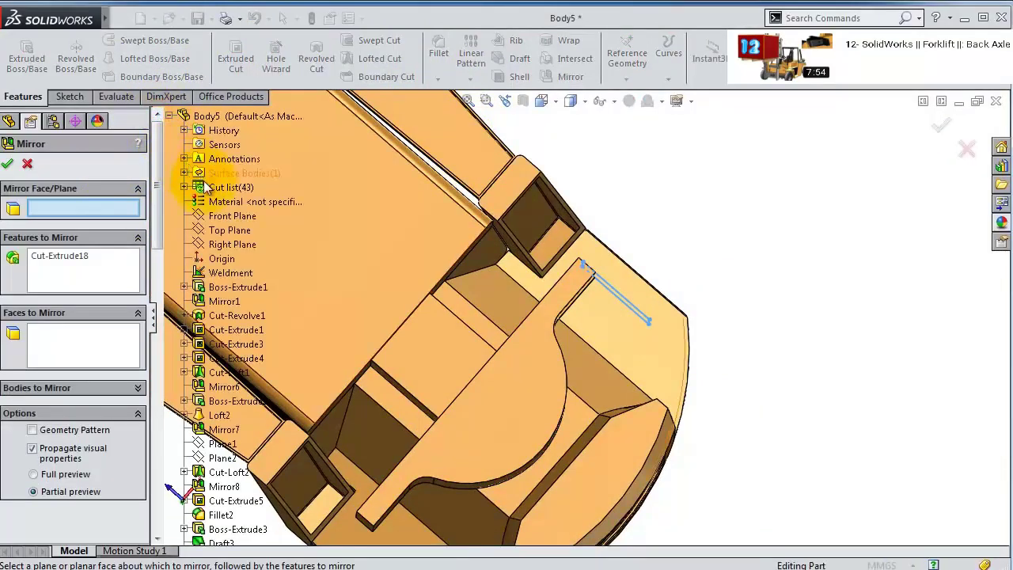
left_click(225, 244)
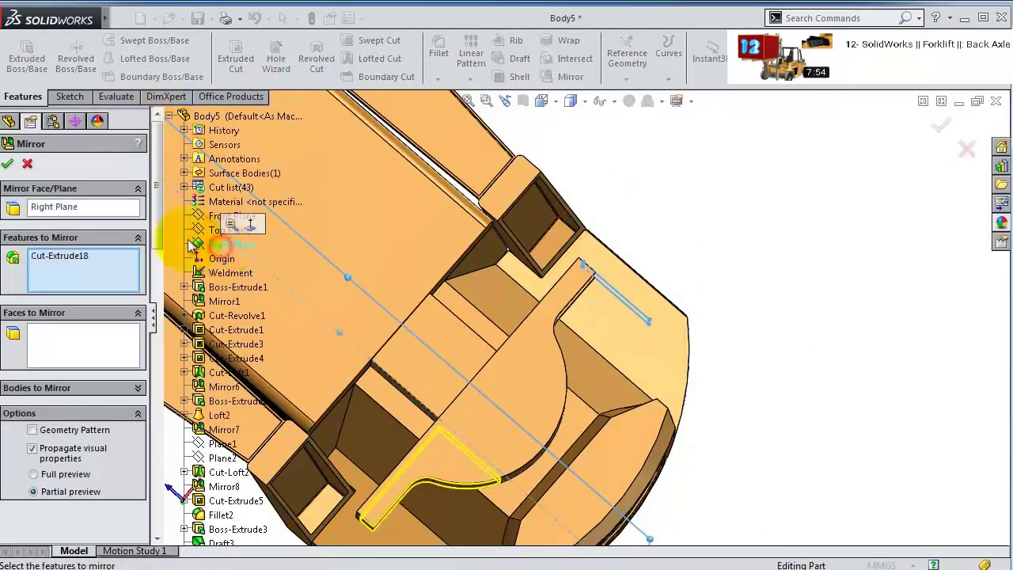
left_click(7, 164)
middle_click_drag(569, 443, 604, 489)
- Start a sketch on the bracket face, view it Normal To, and draw a circle
left_click(595, 481)
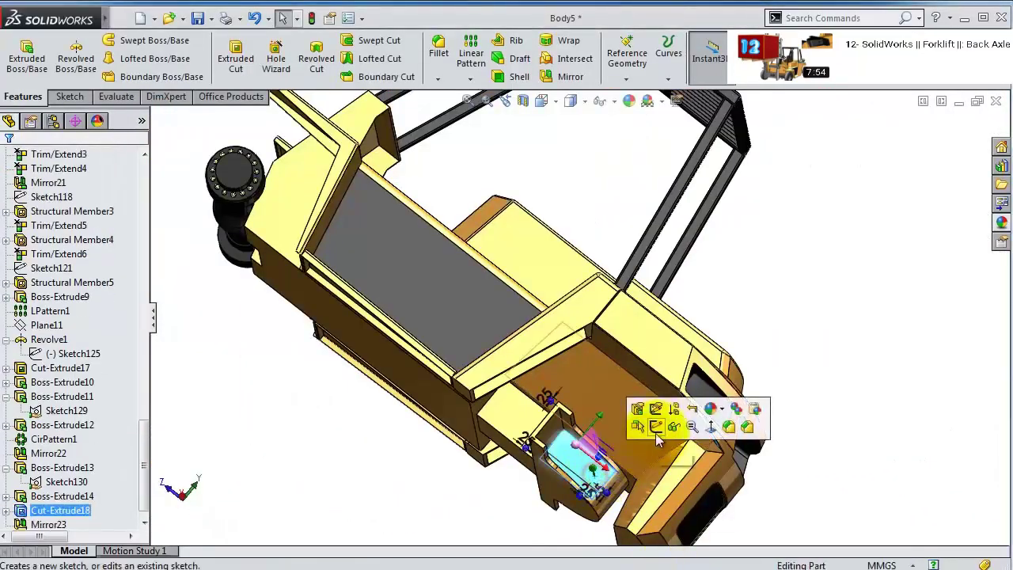
left_click(664, 404)
left_click(645, 63)
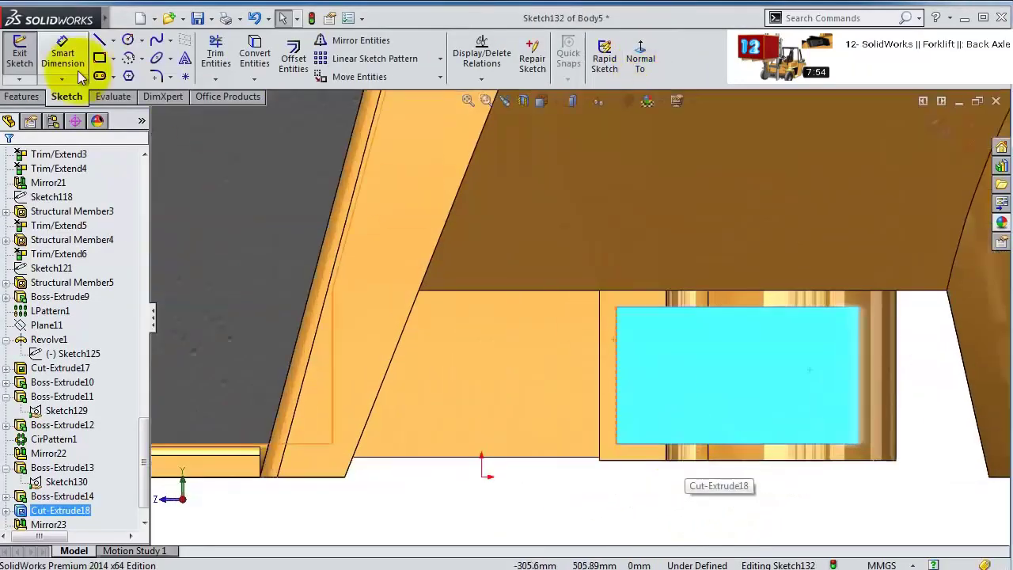
left_click(127, 39)
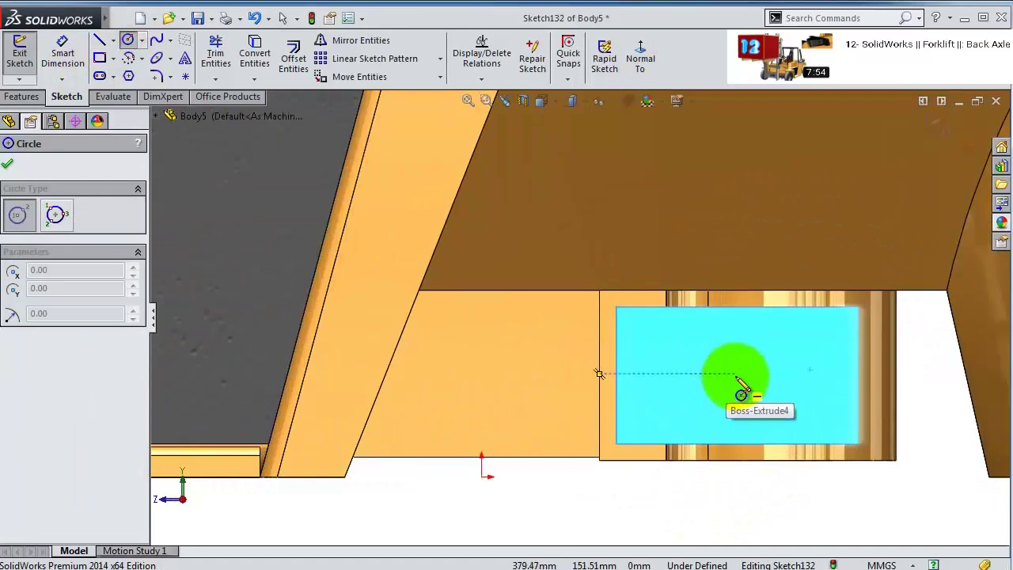
left_click(735, 373)
left_click(735, 351)
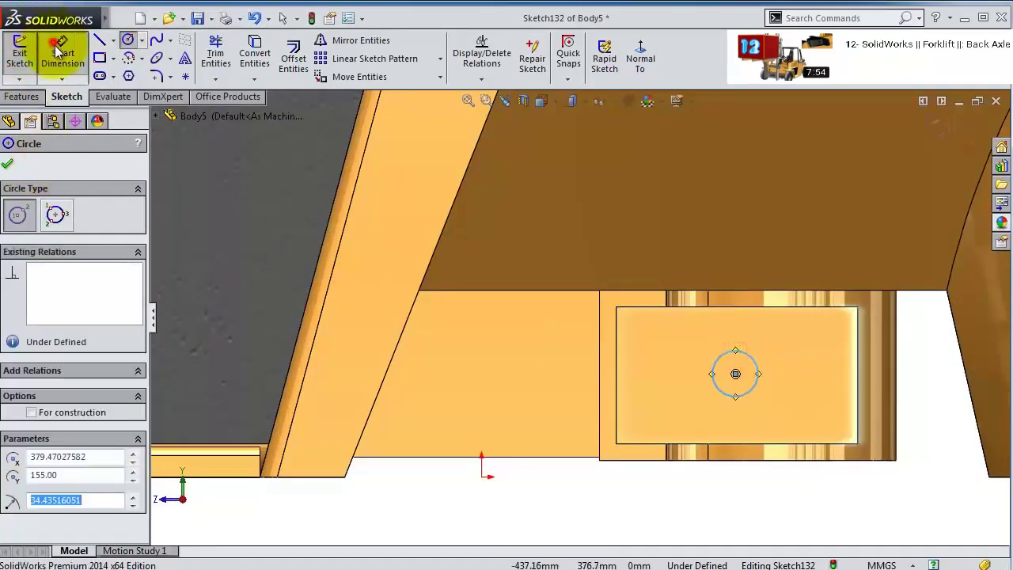
- Dimension the circle Ø65 mm and its centre 150 mm from the plate's left edge
left_click(57, 50)
left_click(732, 360)
left_click(734, 340)
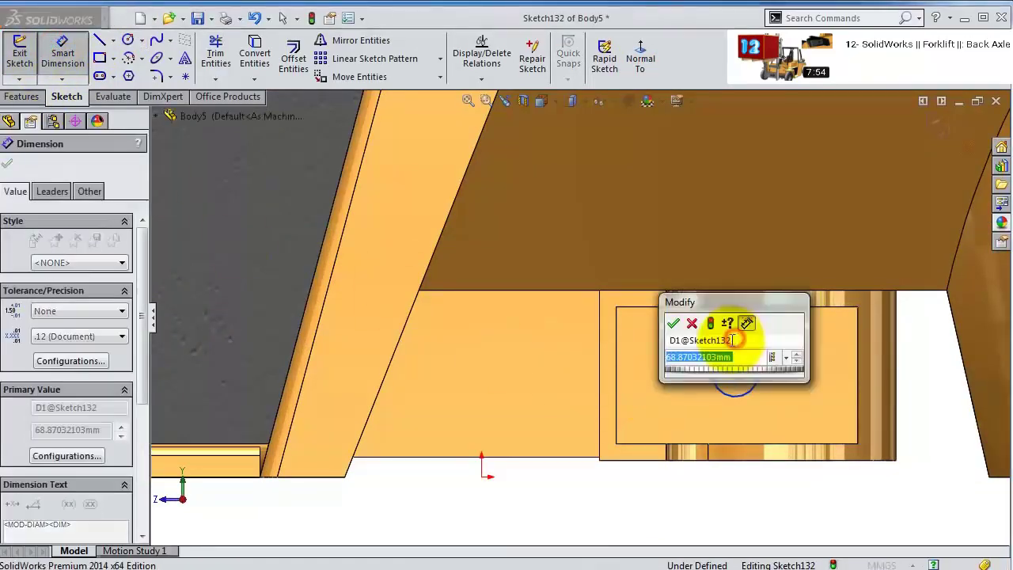
key("Return")
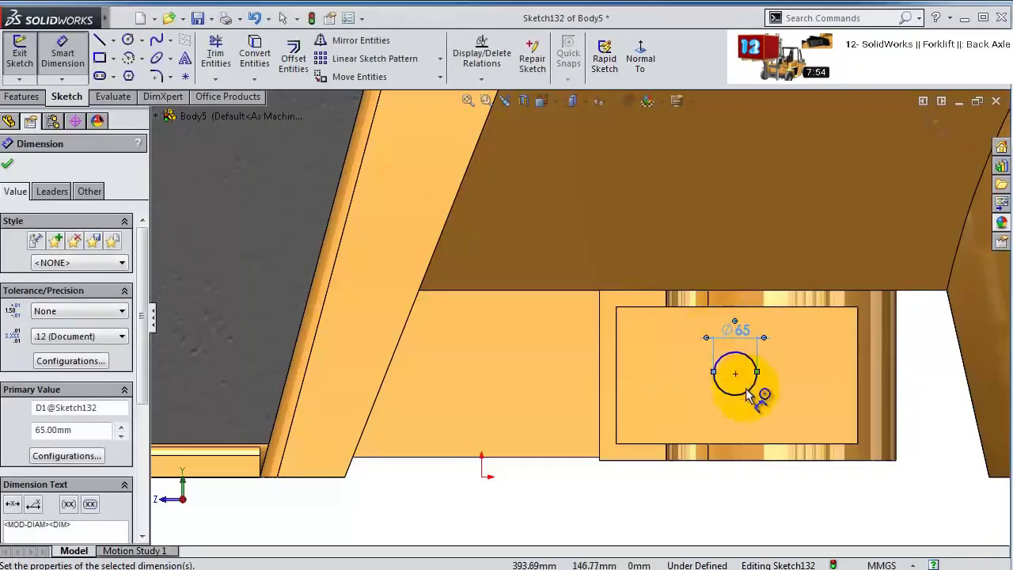
left_click(736, 375)
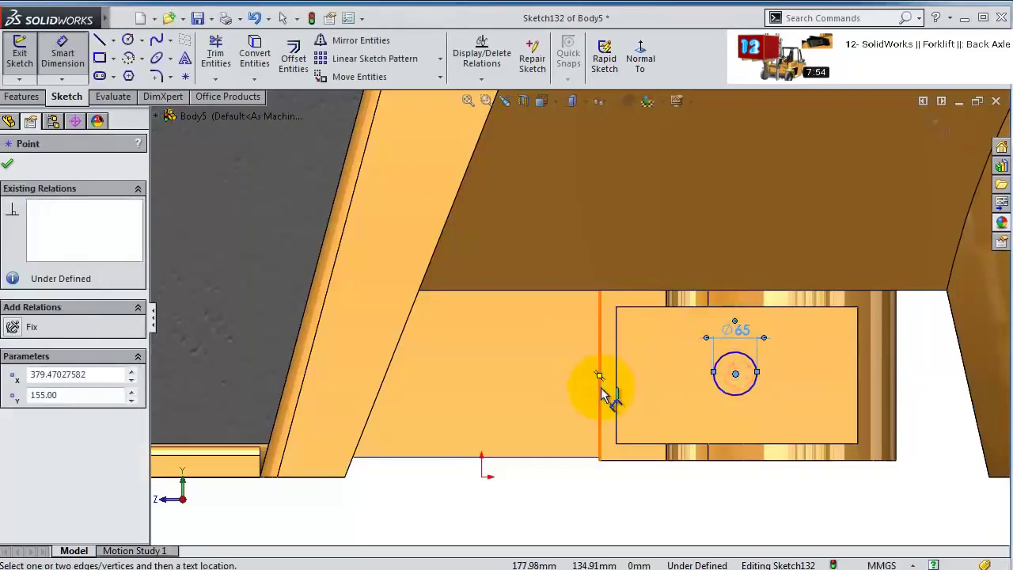
left_click(600, 388)
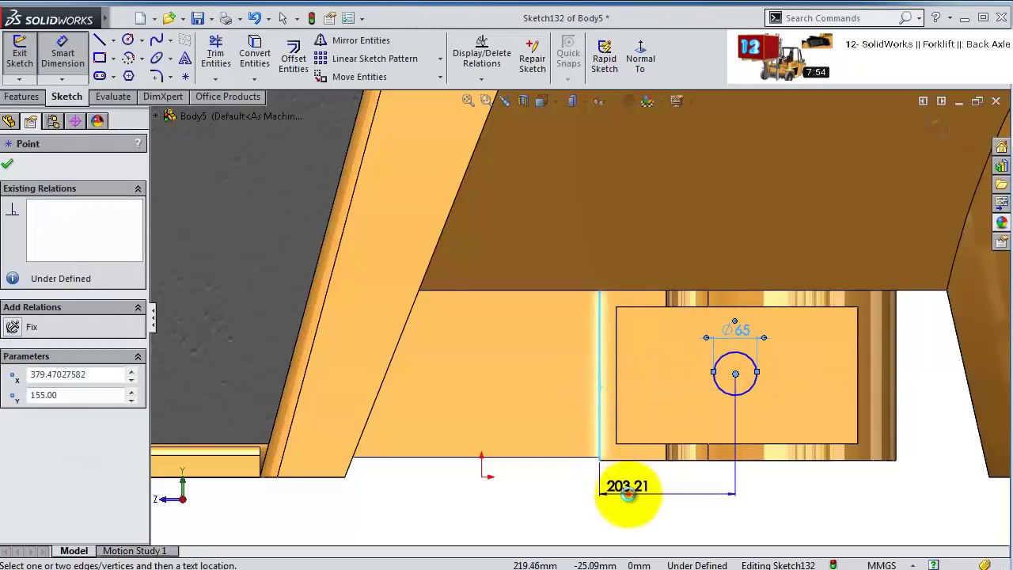
left_click(628, 493)
type("150")
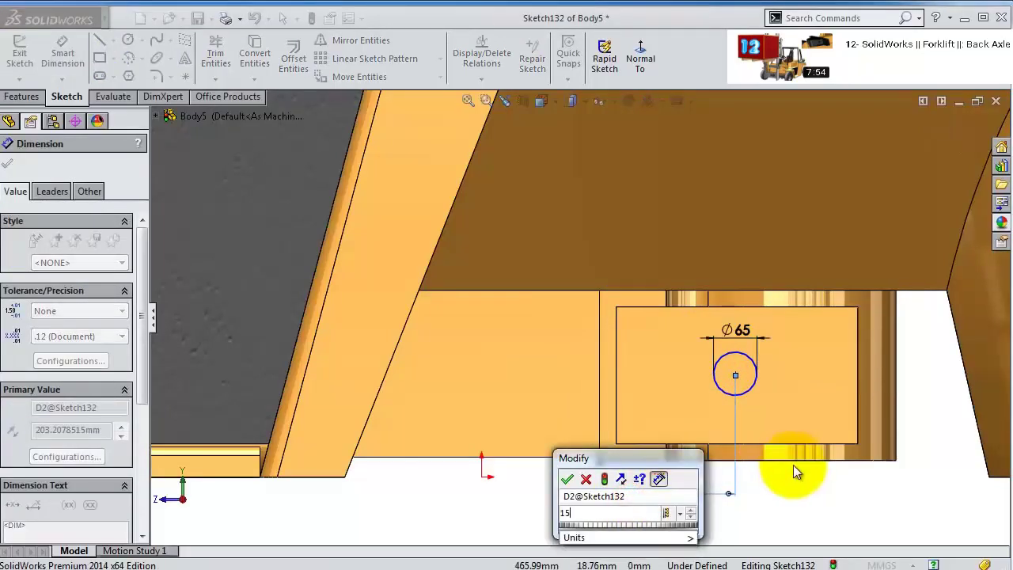
key("Return")
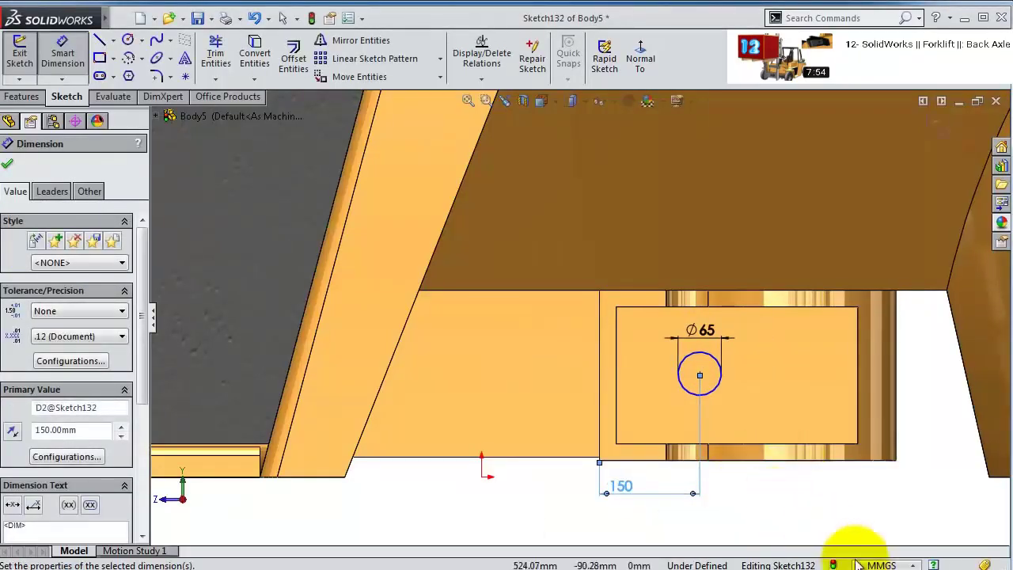
left_click(805, 467)
- Draw a horizontal construction centerline across the plate through the circle
left_click(701, 375)
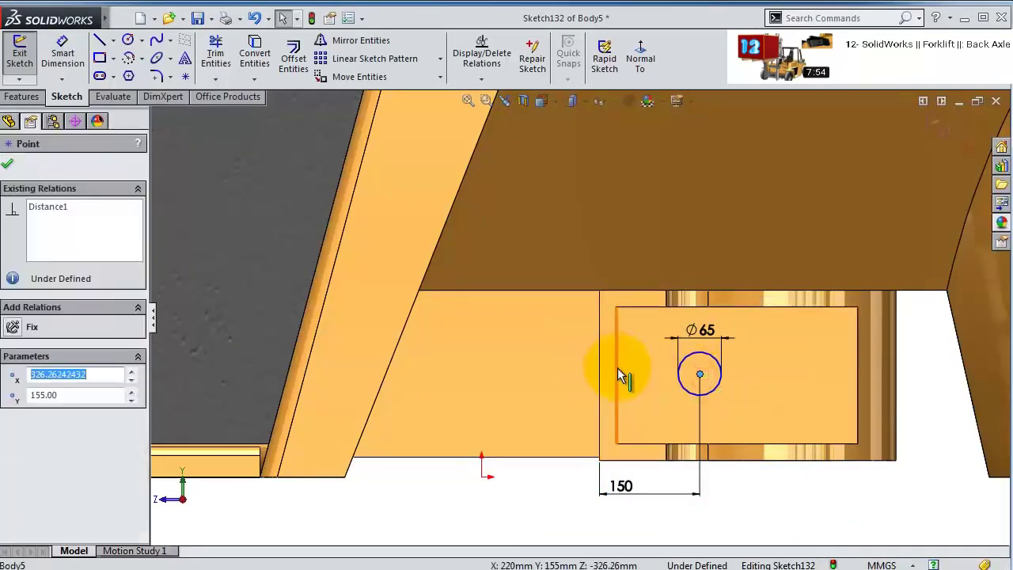
left_click(647, 369)
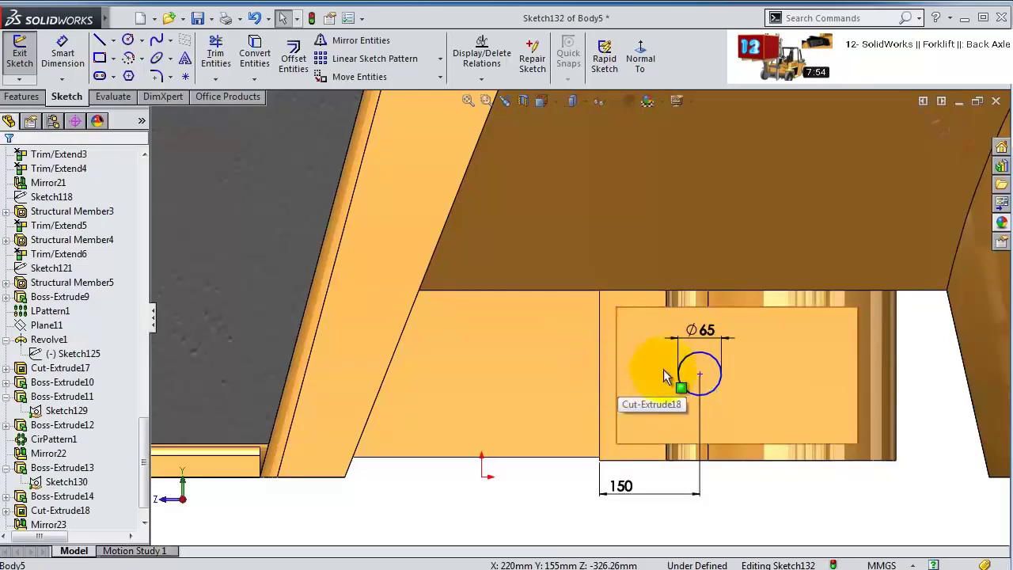
left_click(113, 41)
left_click(140, 74)
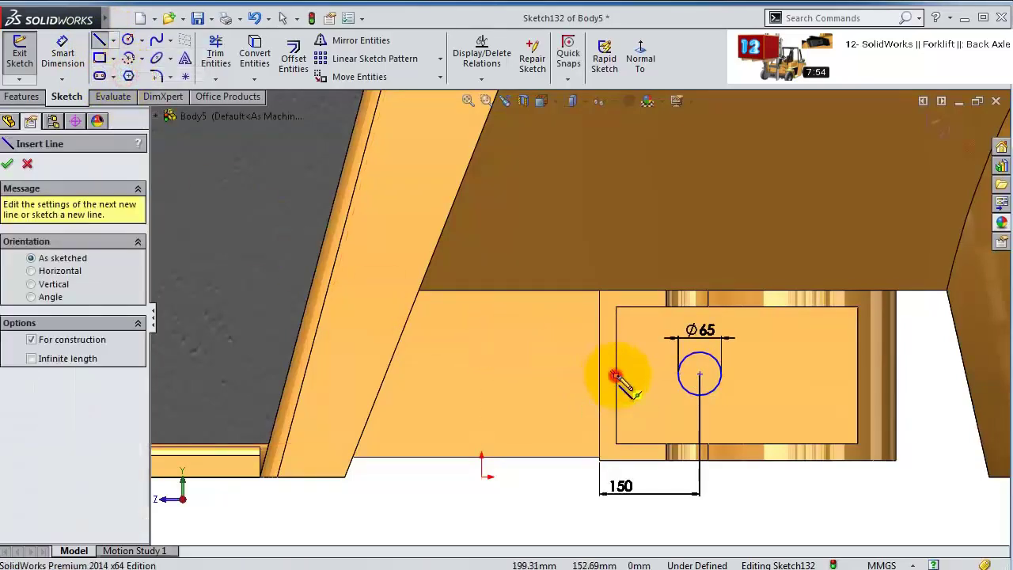
left_click_drag(615, 375, 788, 382)
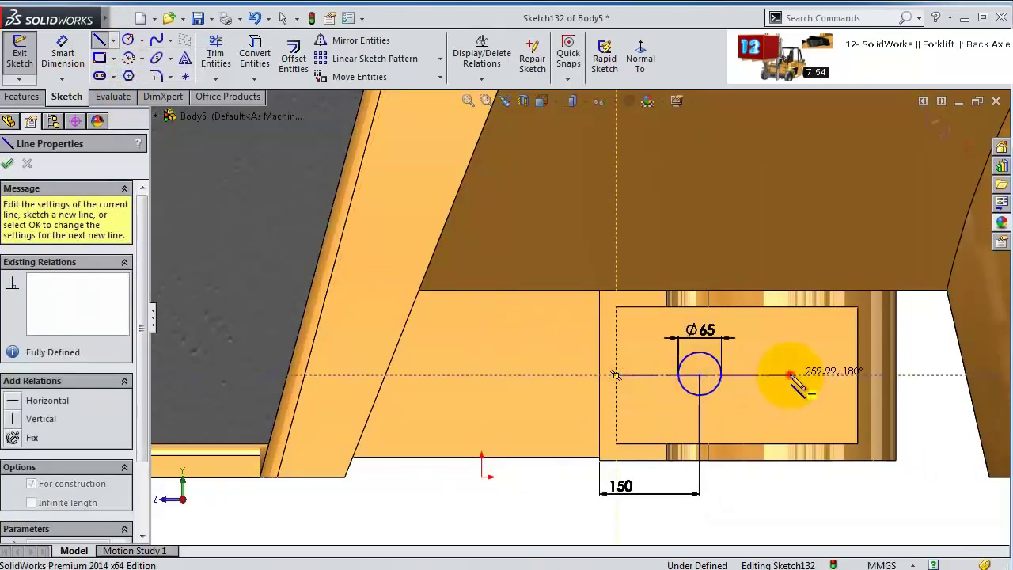
key("Escape")
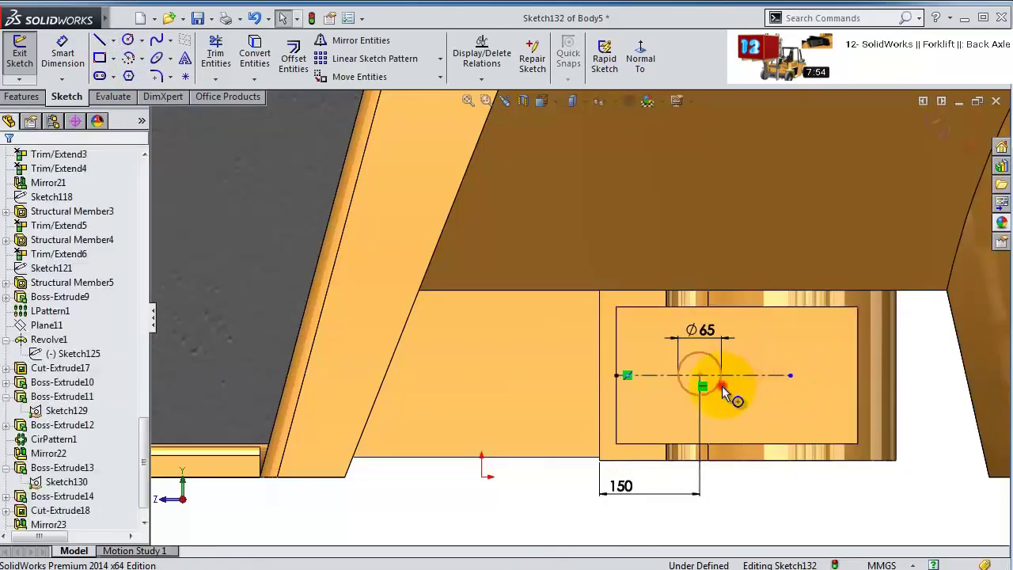
- Make the circle's centre point coincident with the centerline
left_click(721, 387)
left_click(749, 377, "ctrl")
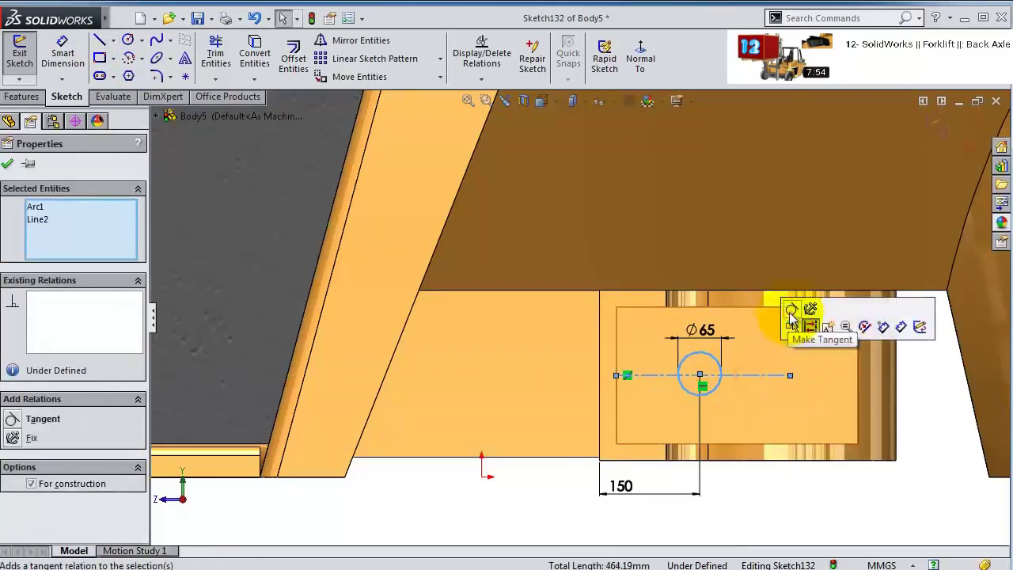
left_click(746, 340)
scroll(749, 344, "down", 3)
scroll(573, 396, "down", 3)
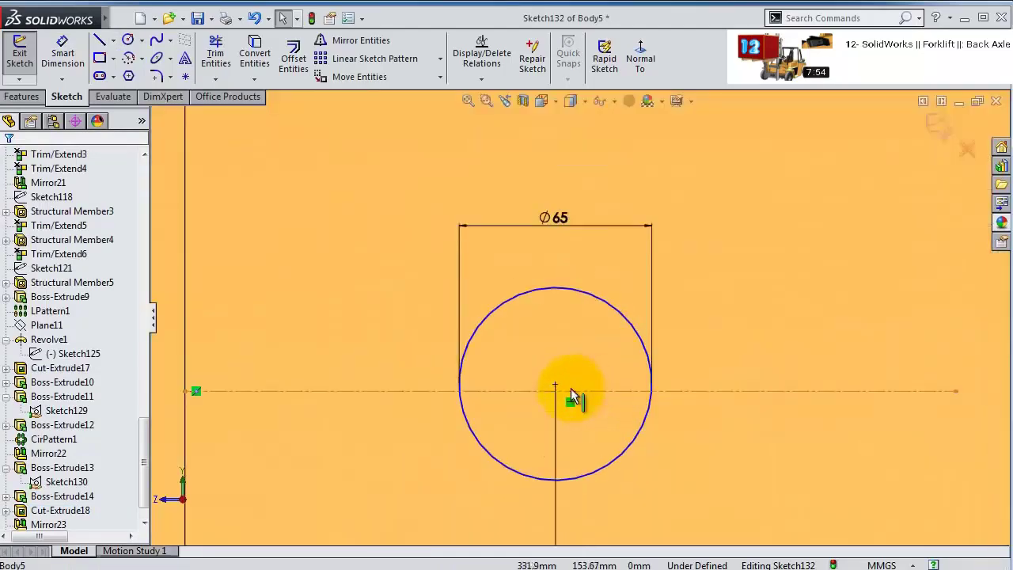
left_click(557, 385)
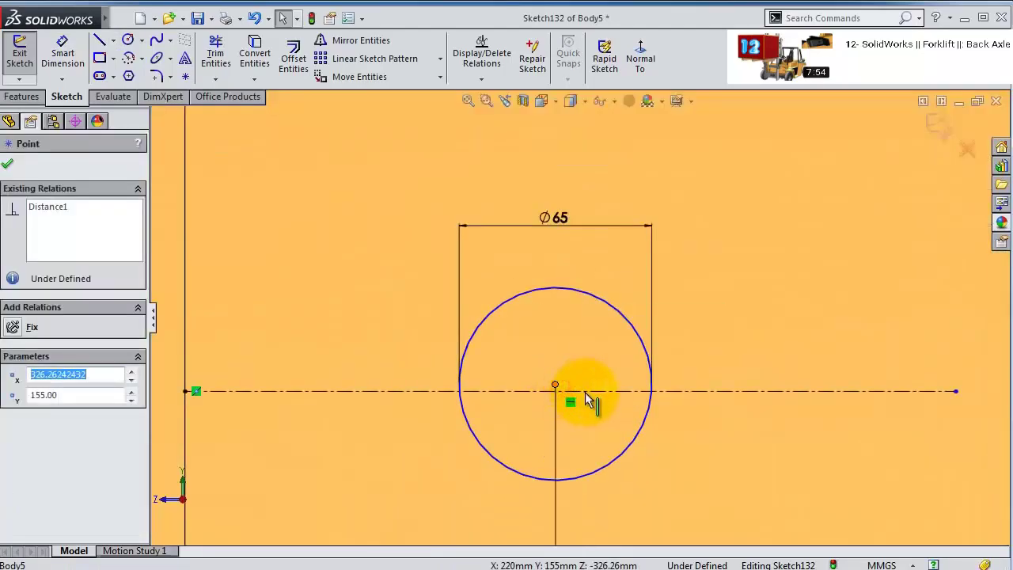
left_click(612, 391, "ctrl")
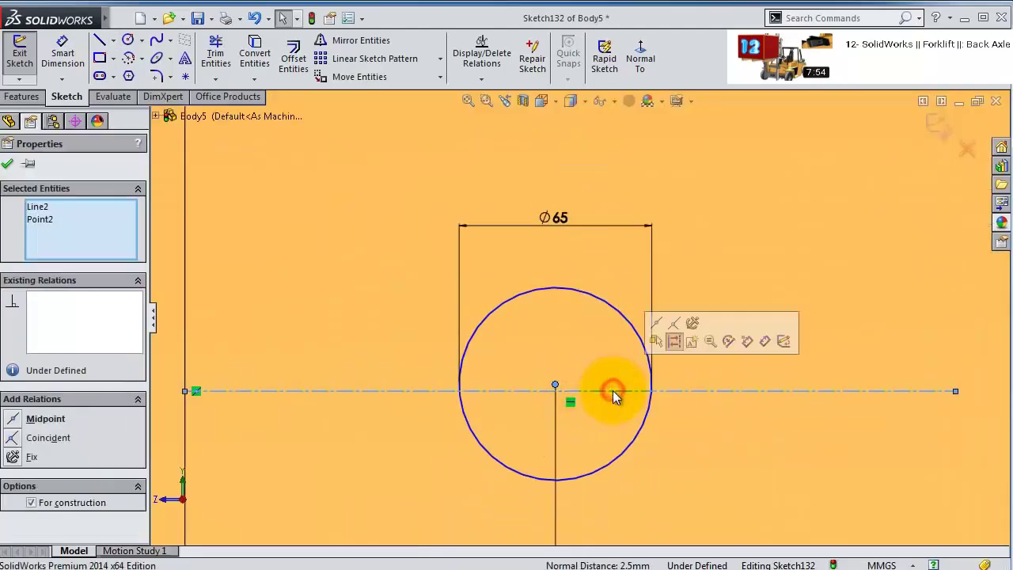
left_click(674, 325)
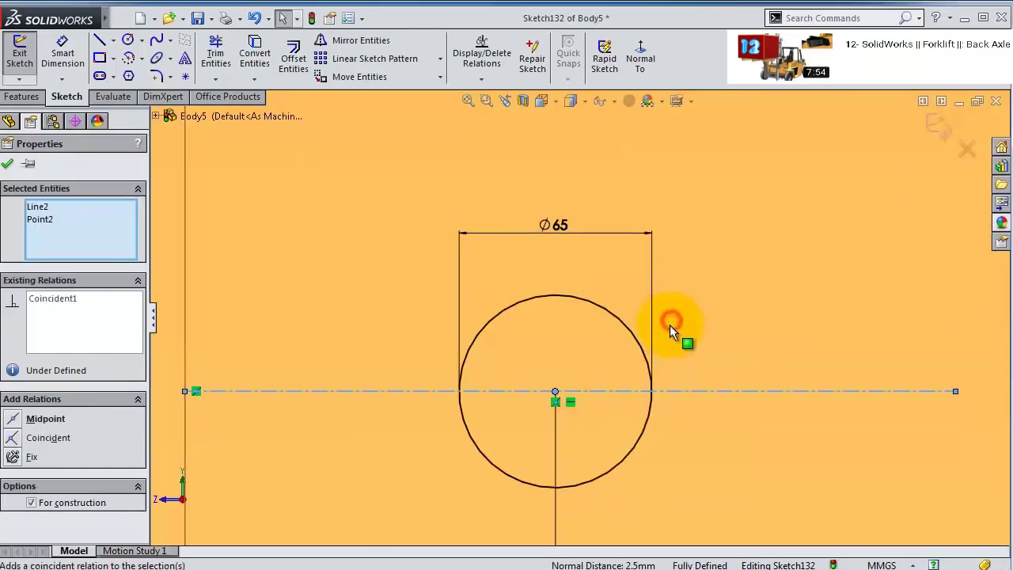
left_click(723, 306)
scroll(721, 311, "up", 4)
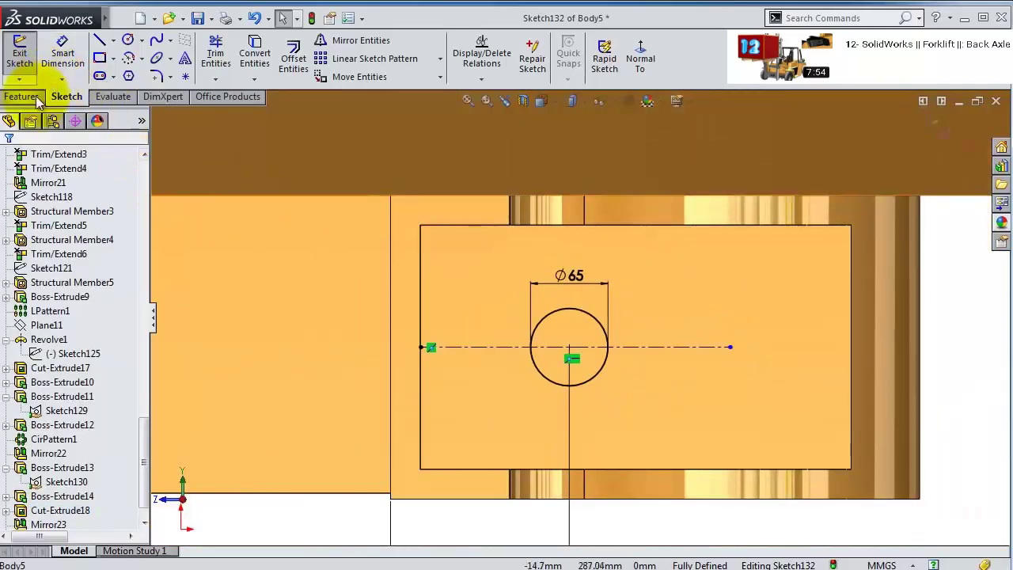
- Extruded-cut the circle Through All to bore the hole Cut-Extrude19
left_click(32, 97)
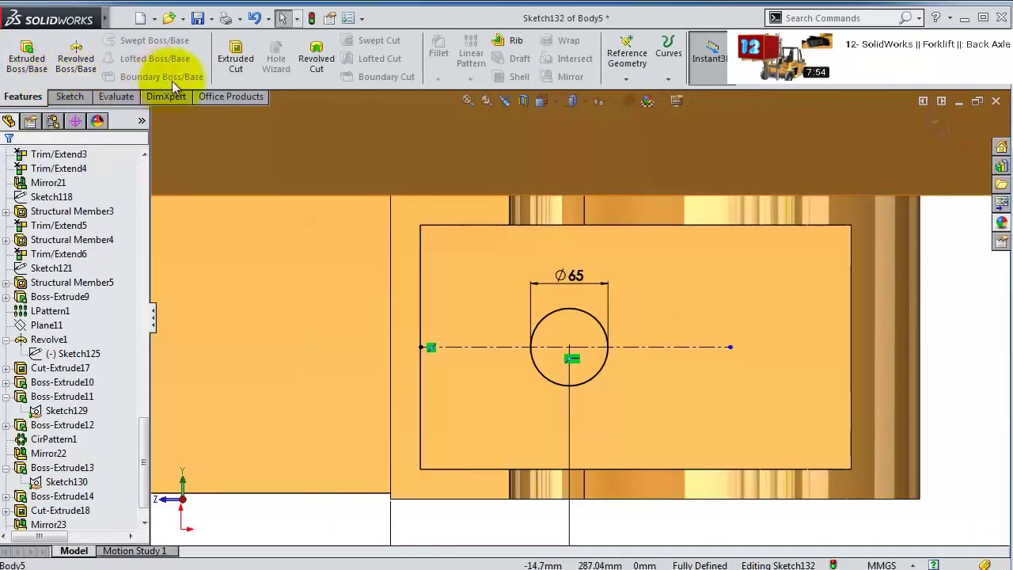
left_click(236, 61)
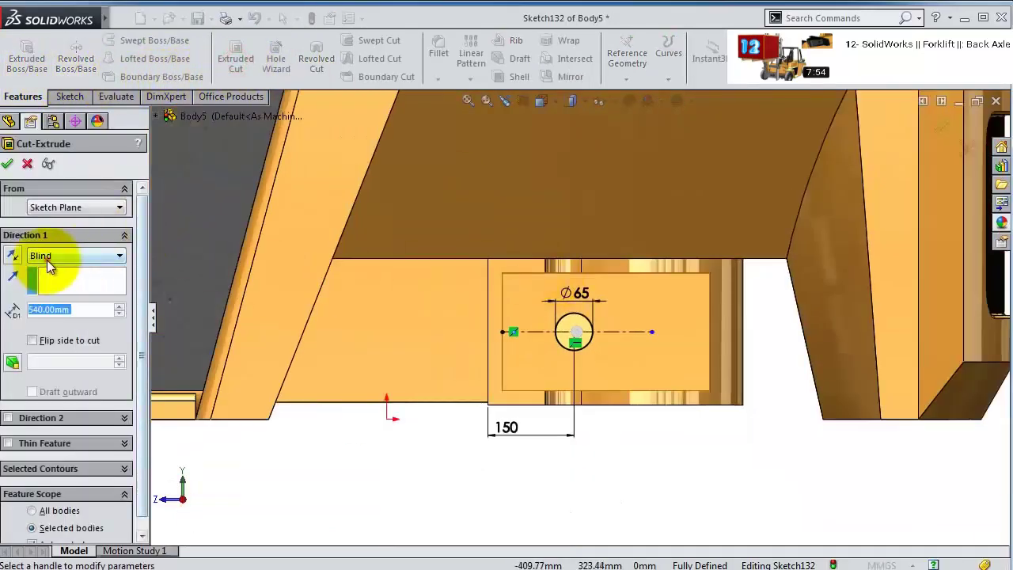
left_click(47, 262)
left_click(55, 280)
middle_click_drag(570, 316, 432, 269)
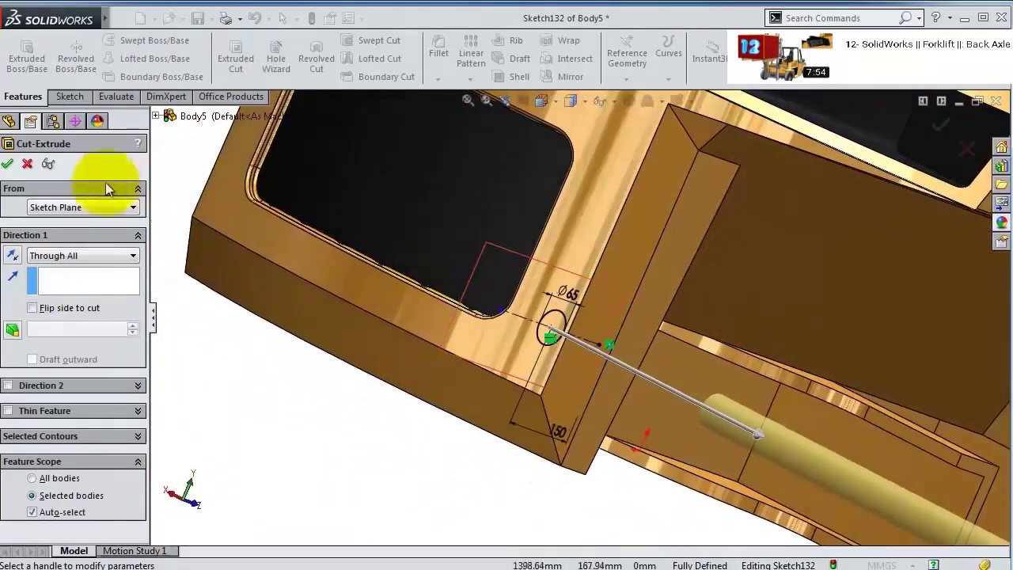
left_click(8, 164)
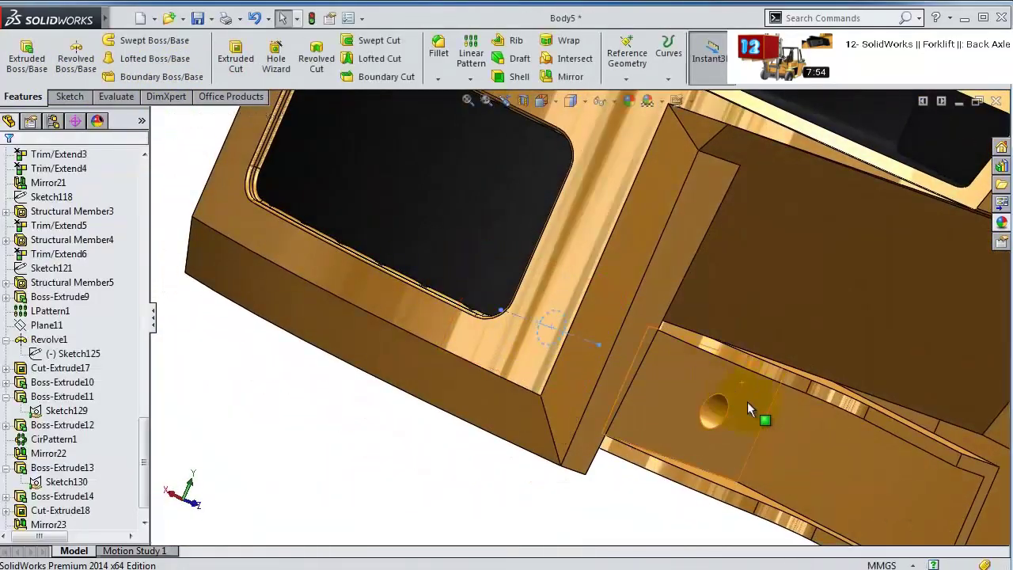
left_click(747, 402)
middle_click_drag(747, 402, 194, 495)
- Drag the black appearance onto the bracket's underside face
scroll(150, 483, "down", 1)
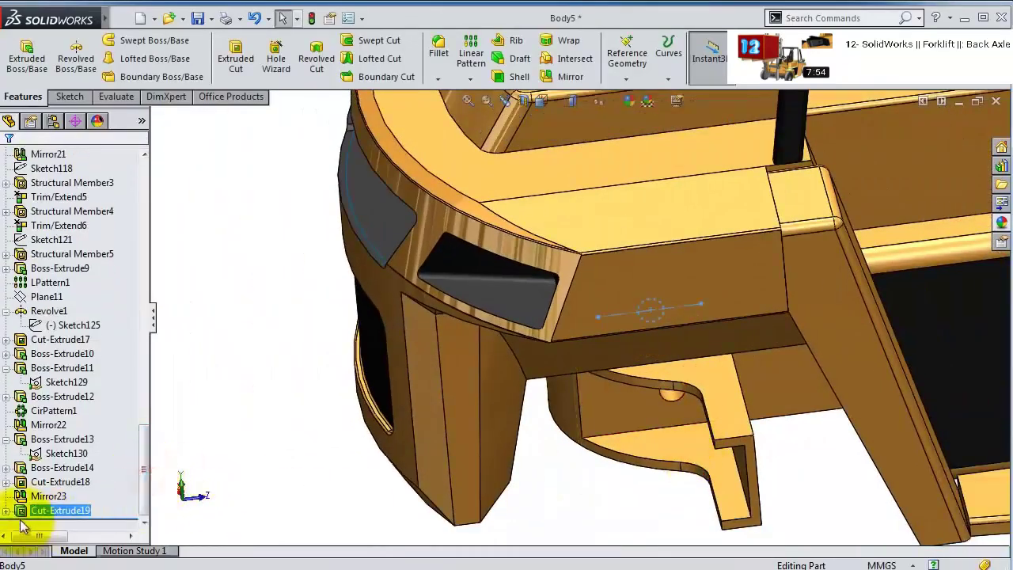
left_click(47, 482)
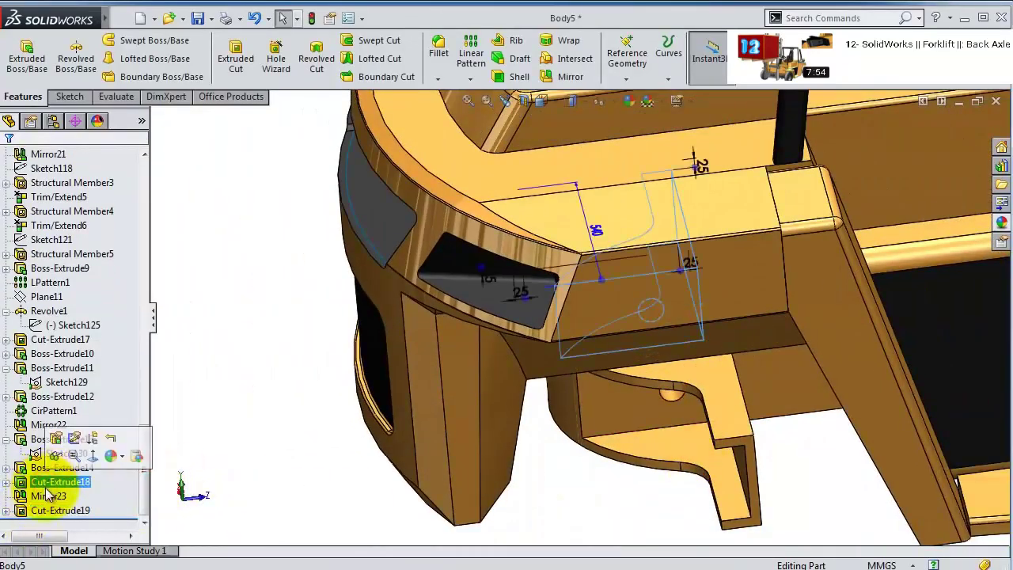
left_click(57, 468)
middle_click_drag(610, 464, 791, 316)
left_click(1001, 222)
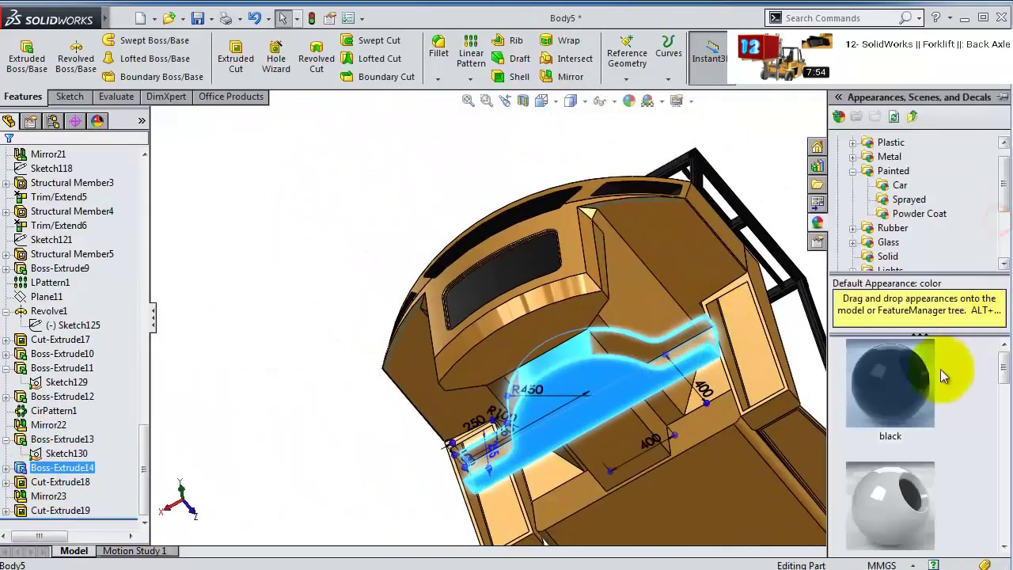
left_click_drag(940, 369, 751, 369)
left_click_drag(642, 339, 634, 358)
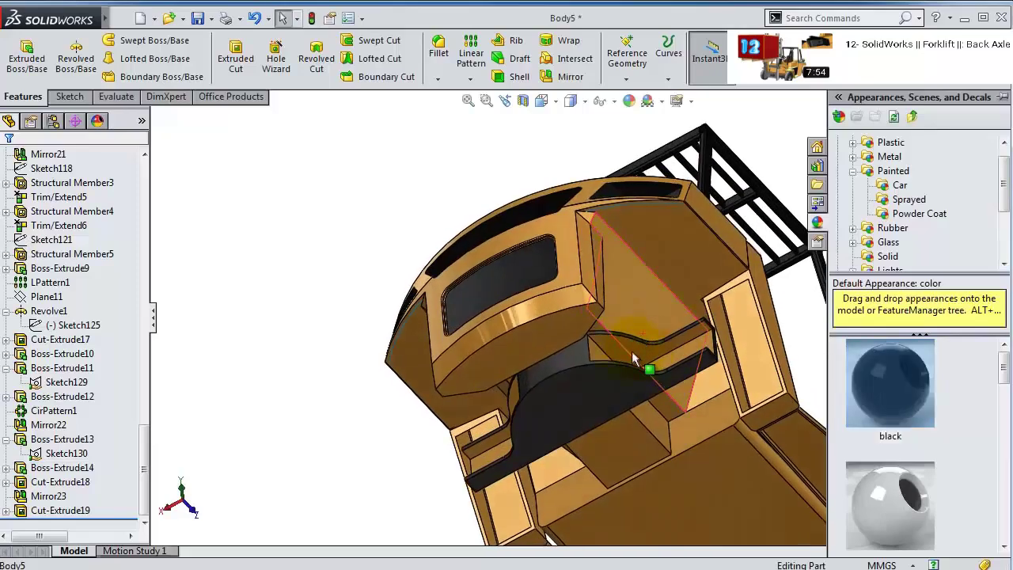
- Apply the black appearance to Cut-Extrude18 and Mirror23
left_click(47, 514)
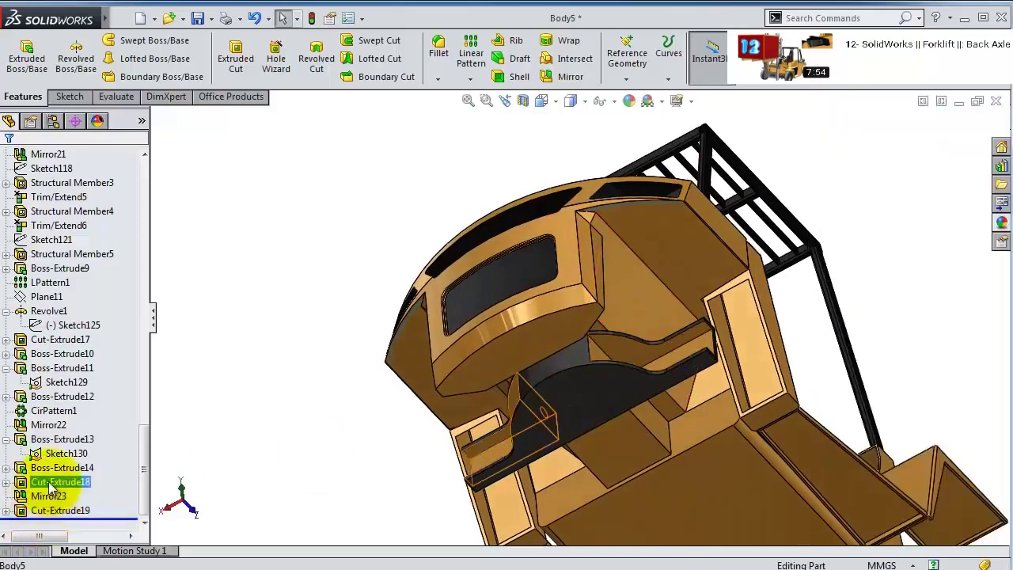
left_click(49, 482)
left_click(1002, 225)
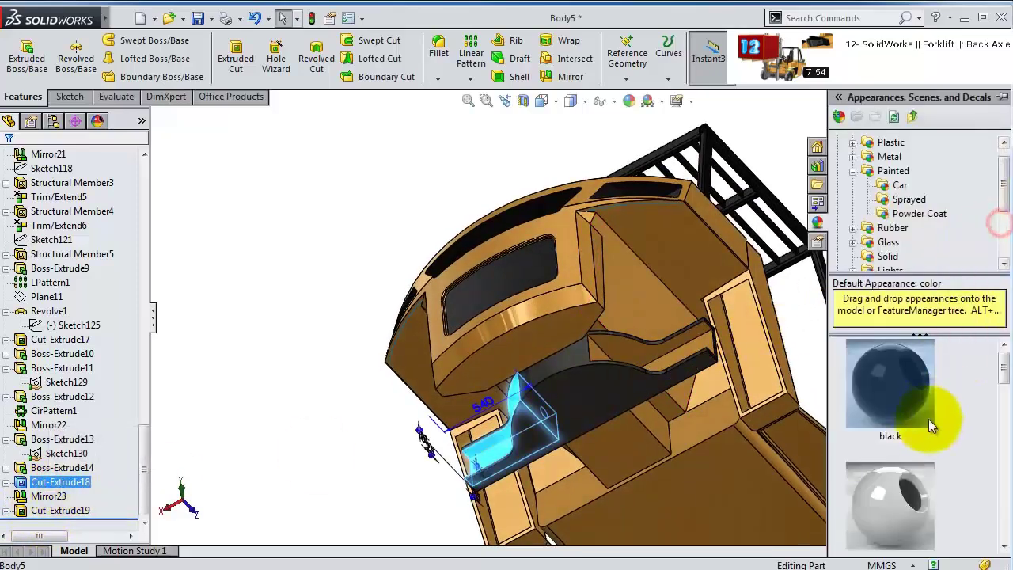
left_click(894, 387)
left_click(47, 496)
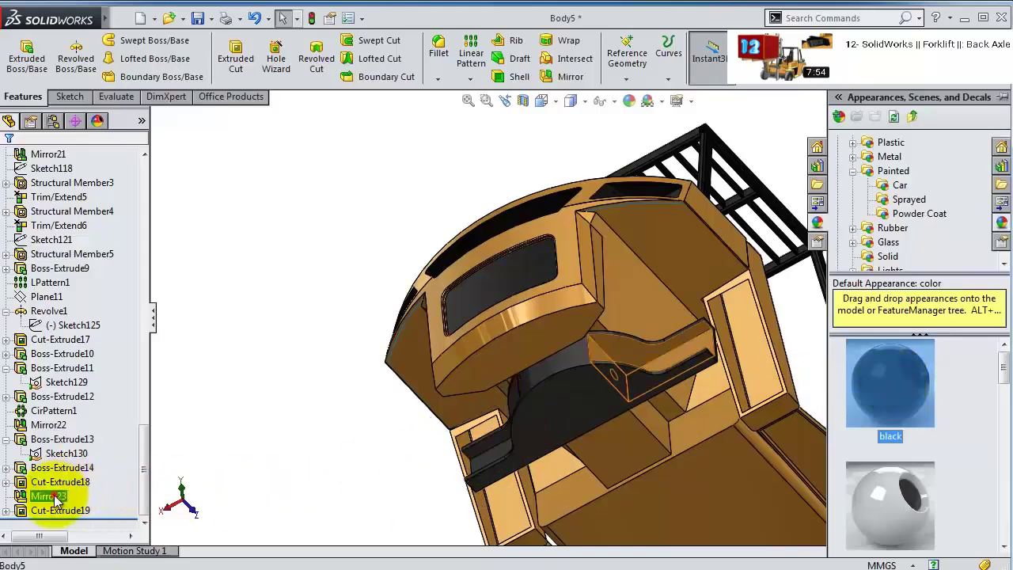
left_click(999, 226)
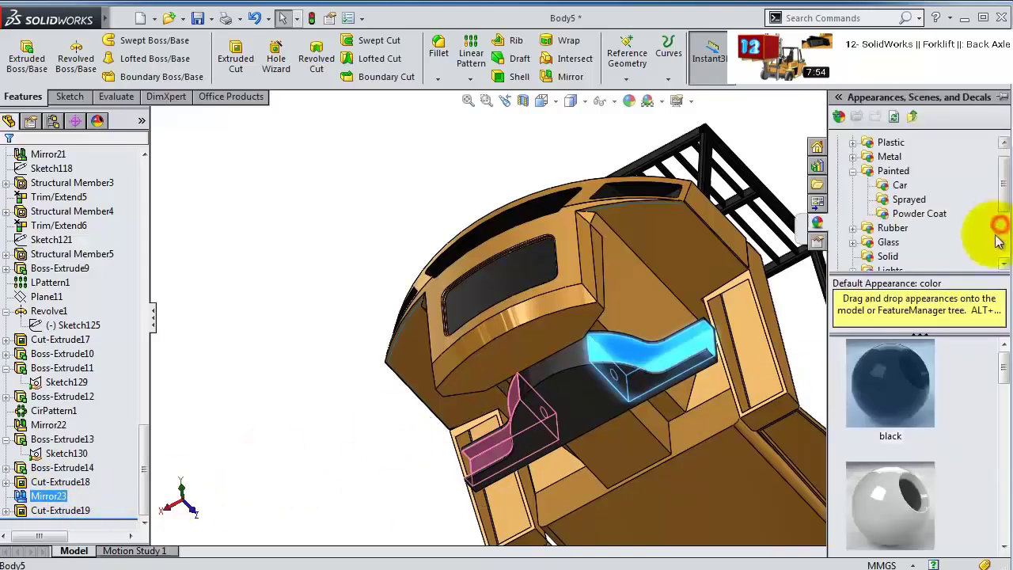
left_click(883, 412)
- Reapply black and orbit the forklift to check the bracket from the side
left_click(623, 372)
middle_click_drag(610, 398, 680, 408)
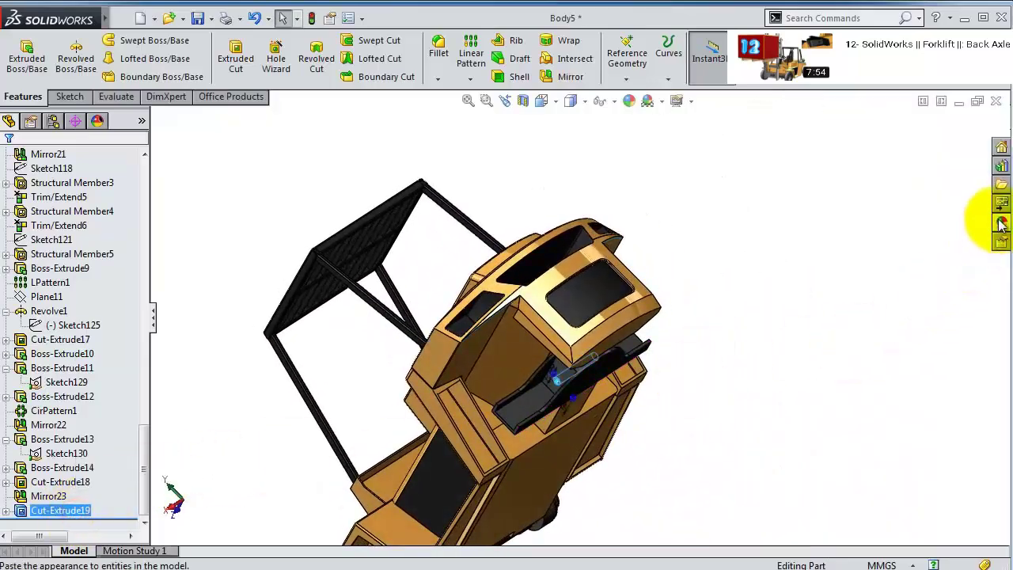
left_click(1000, 220)
left_click(854, 396)
middle_click_drag(759, 349, 530, 494)
middle_click_drag(718, 425, 540, 388)
scroll(730, 361, "down", 10)
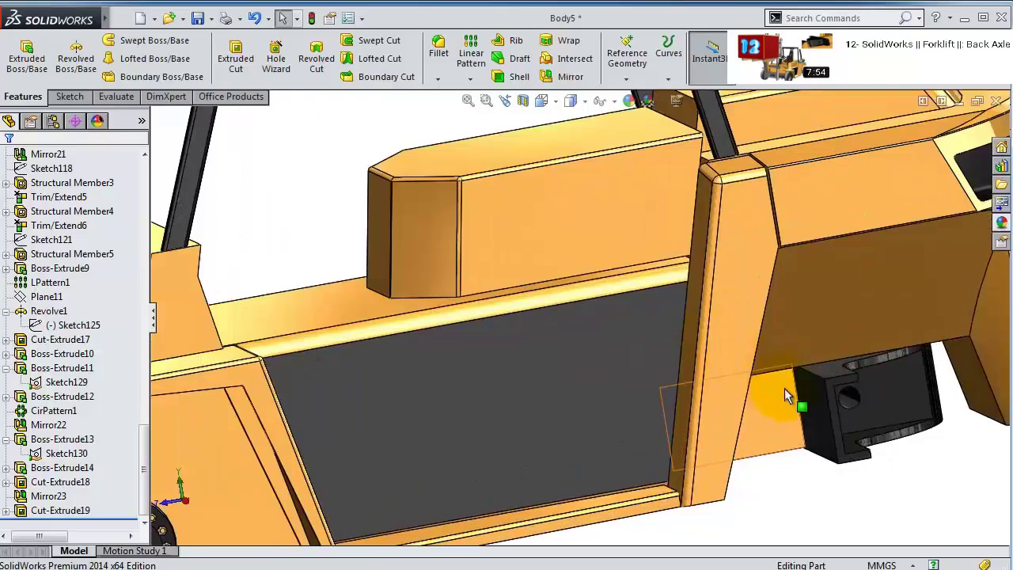
scroll(766, 273, "up", 3)
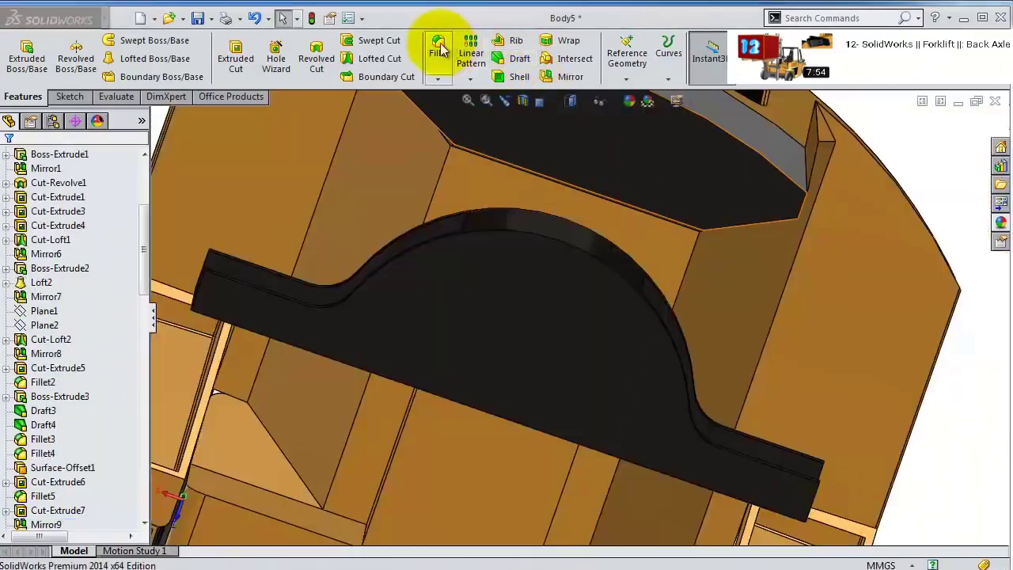
- Start a 10 mm fillet and add the bracket's two corner edges and curved edge
left_click(439, 47)
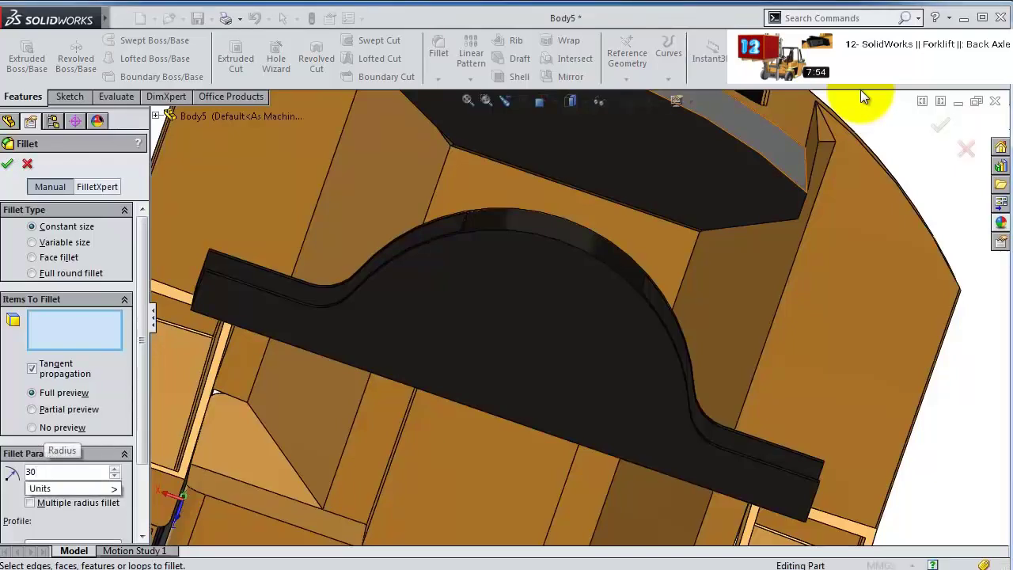
left_click(11, 499)
middle_click_drag(157, 320, 256, 298)
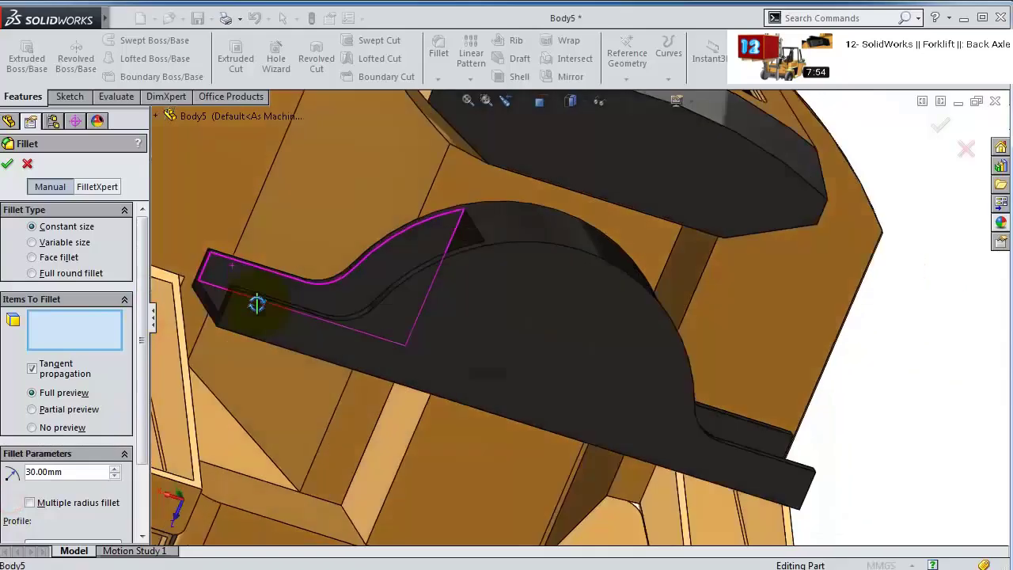
scroll(257, 298, "down", 5)
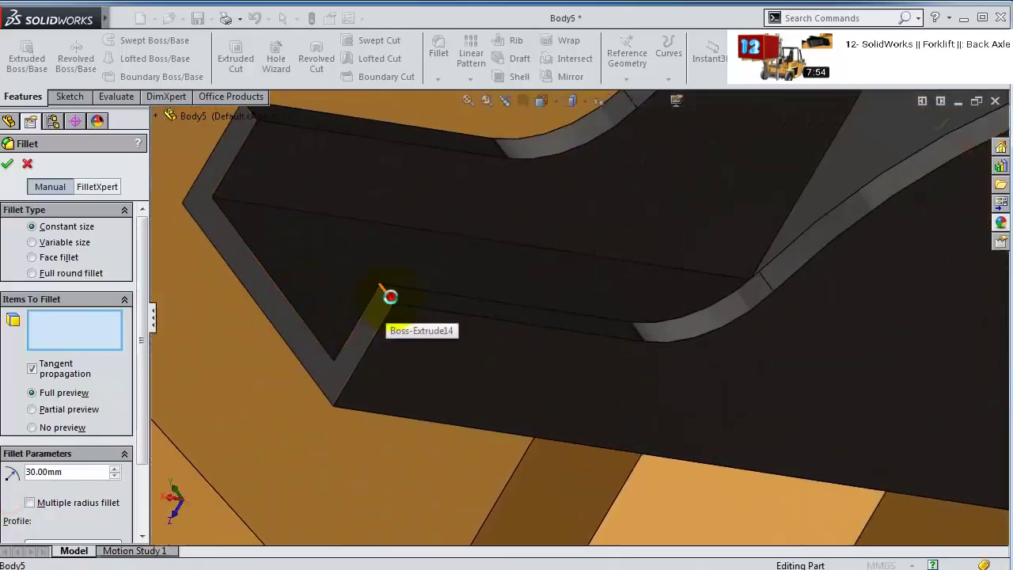
left_click(387, 297)
middle_click_drag(279, 135, 410, 216)
left_click(406, 210)
scroll(633, 301, "up", 5)
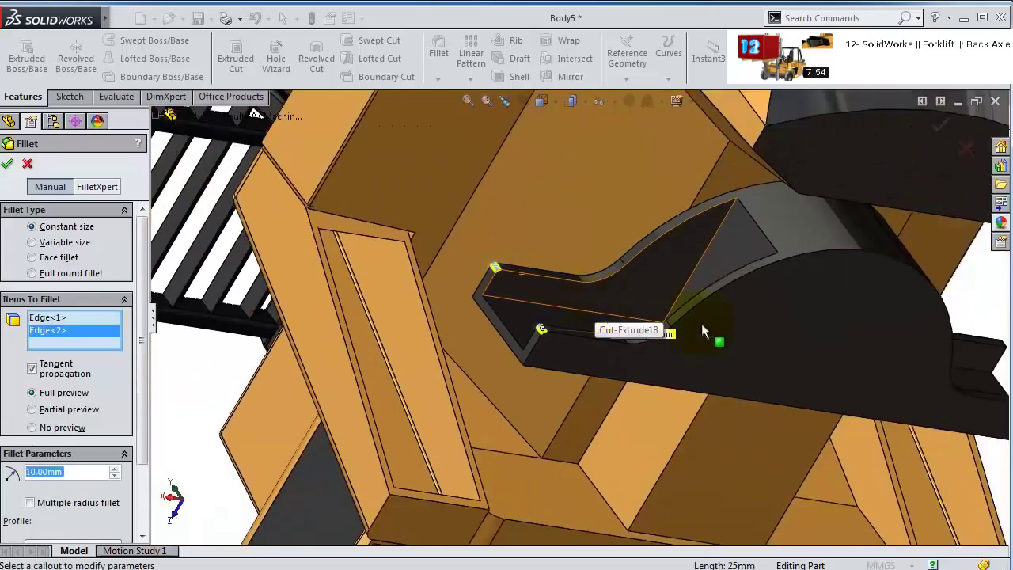
middle_click_drag(717, 339, 768, 344)
scroll(764, 351, "down", 8)
middle_click_drag(903, 349, 988, 486)
left_click(995, 484)
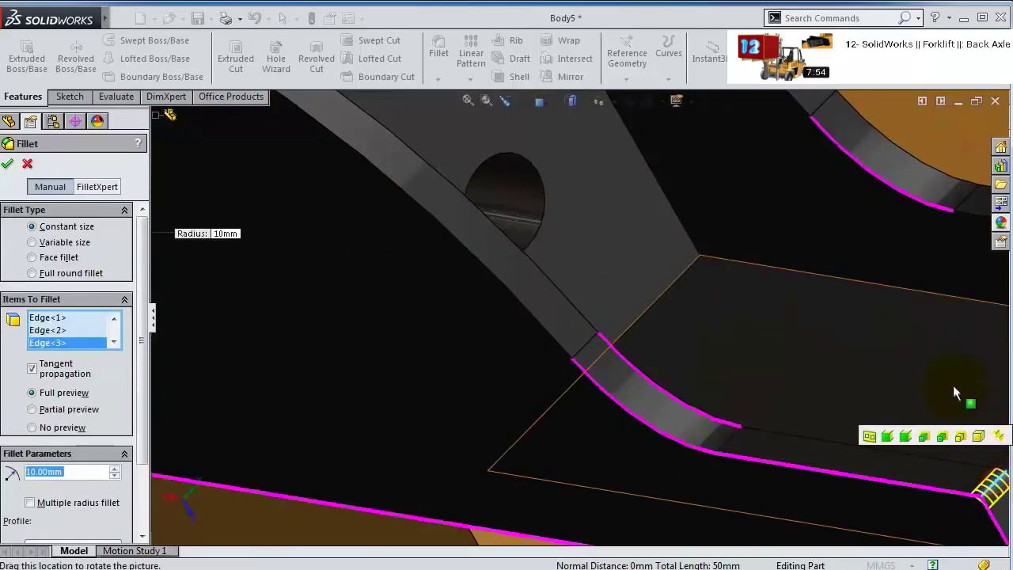
- Add the remaining nine bracket edges to the 10 mm fillet and finish it
middle_click_drag(953, 385, 781, 322)
left_click(935, 273)
middle_click_drag(710, 334, 400, 483)
left_click(669, 333)
left_click(556, 415)
left_click(506, 202)
left_click(400, 487)
middle_click_drag(322, 379, 309, 245)
left_click(370, 216)
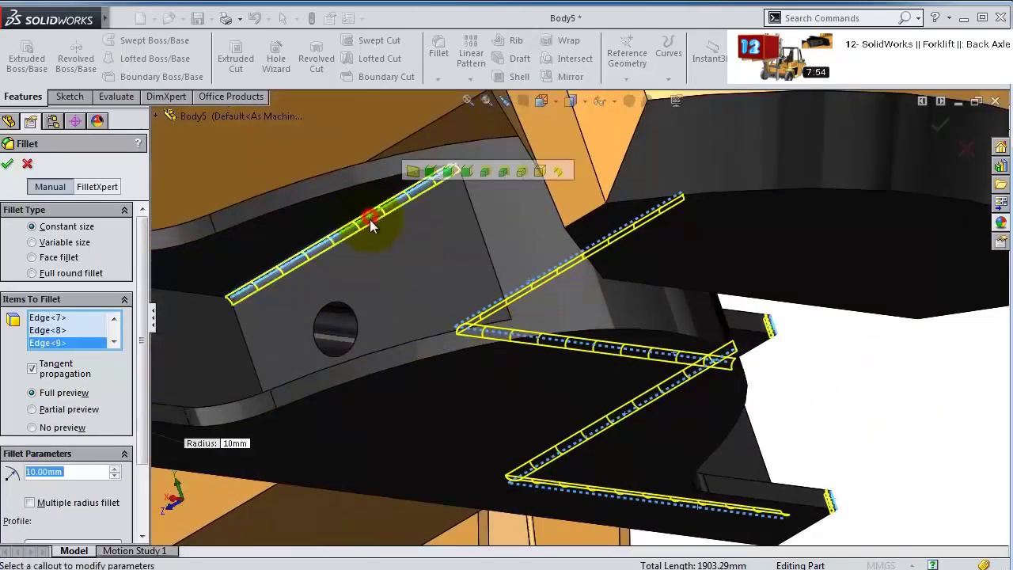
middle_click_drag(369, 216, 436, 347)
left_click(437, 347)
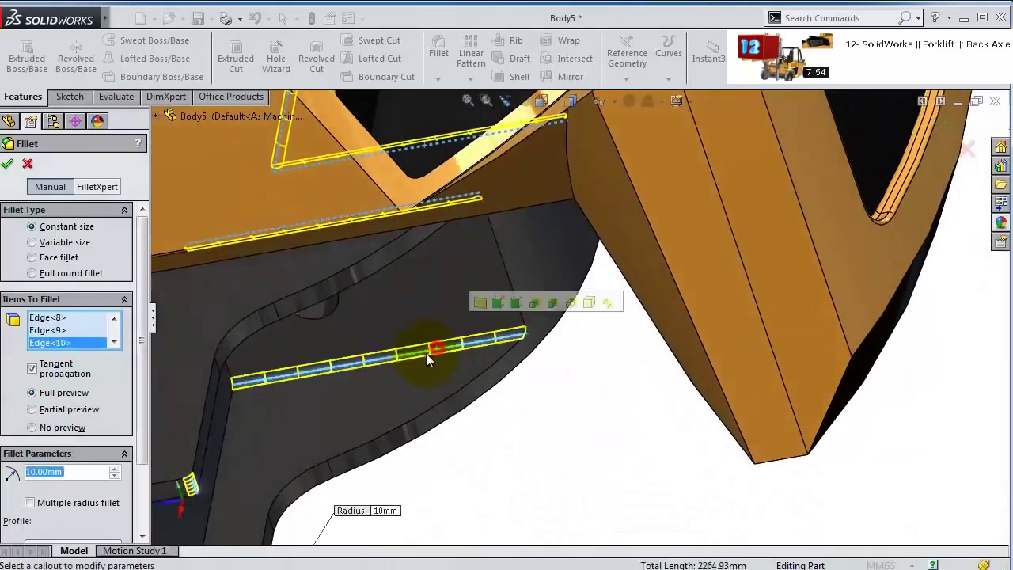
left_click(226, 416)
middle_click_drag(281, 389, 291, 345)
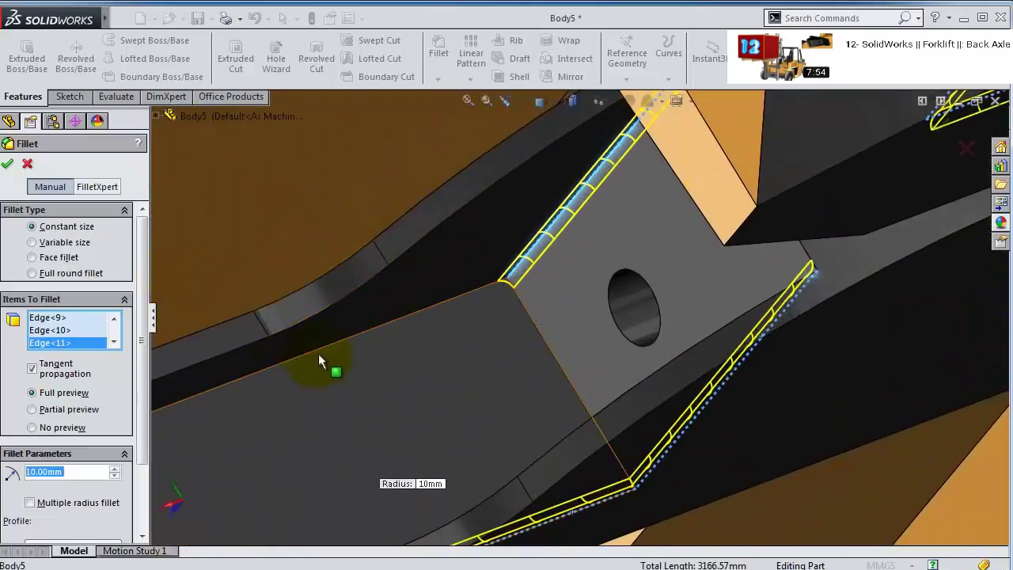
left_click(319, 350)
middle_click_drag(397, 361, 467, 365)
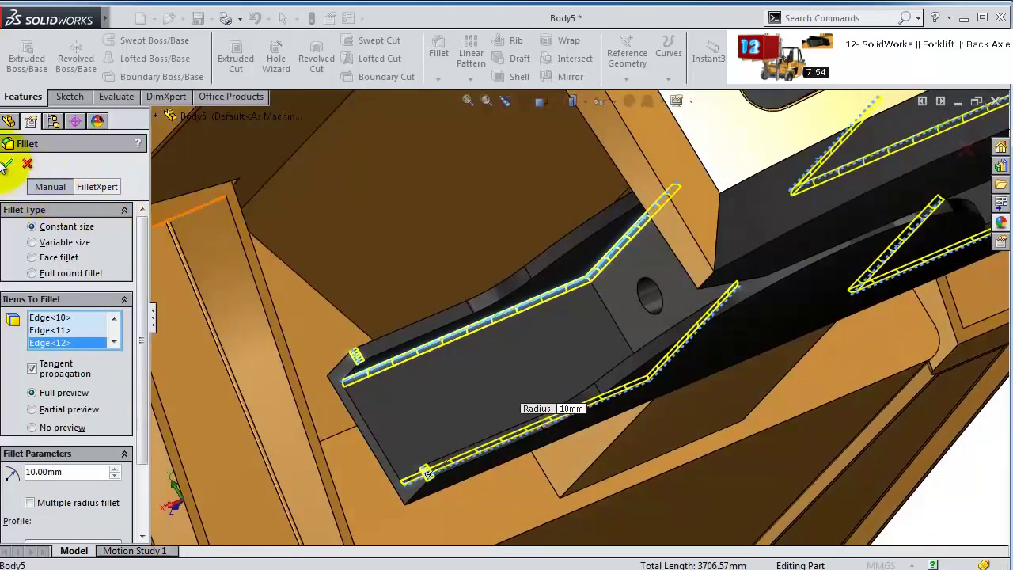
left_click(647, 279)
key("Return")
scroll(755, 324, "up", 3)
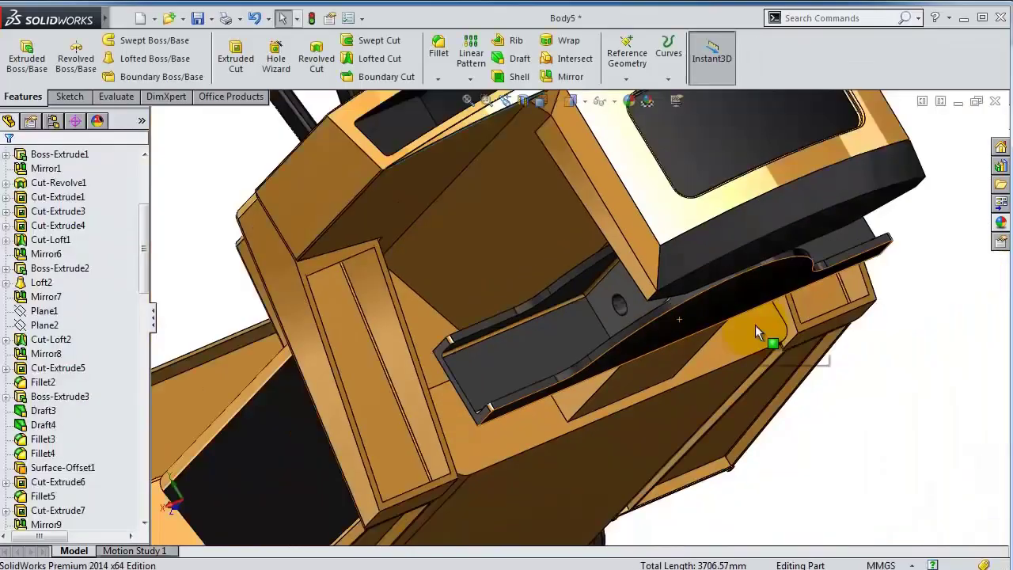
middle_click_drag(742, 326, 581, 332)
scroll(587, 382, "down", 5)
scroll(588, 291, "down", 3)
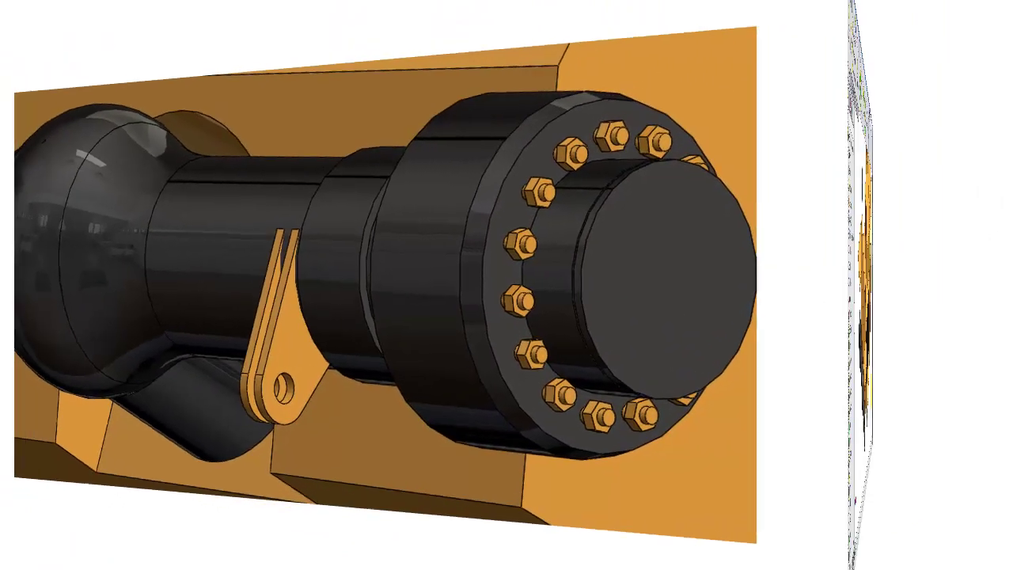
left_click(59, 283)
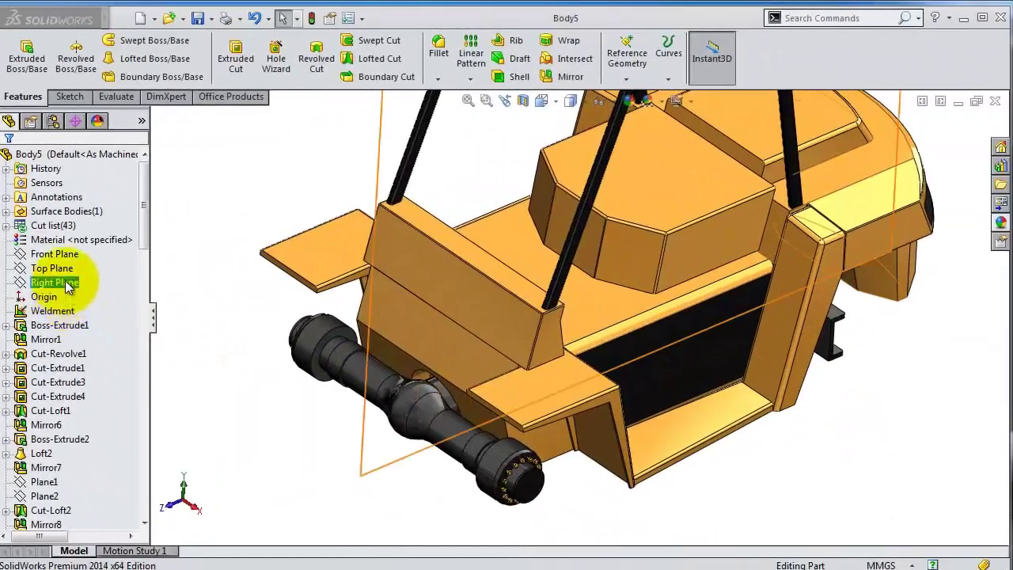
left_click(626, 79)
- Create Plane12 offset 458 mm from the Right Plane
left_click(629, 95)
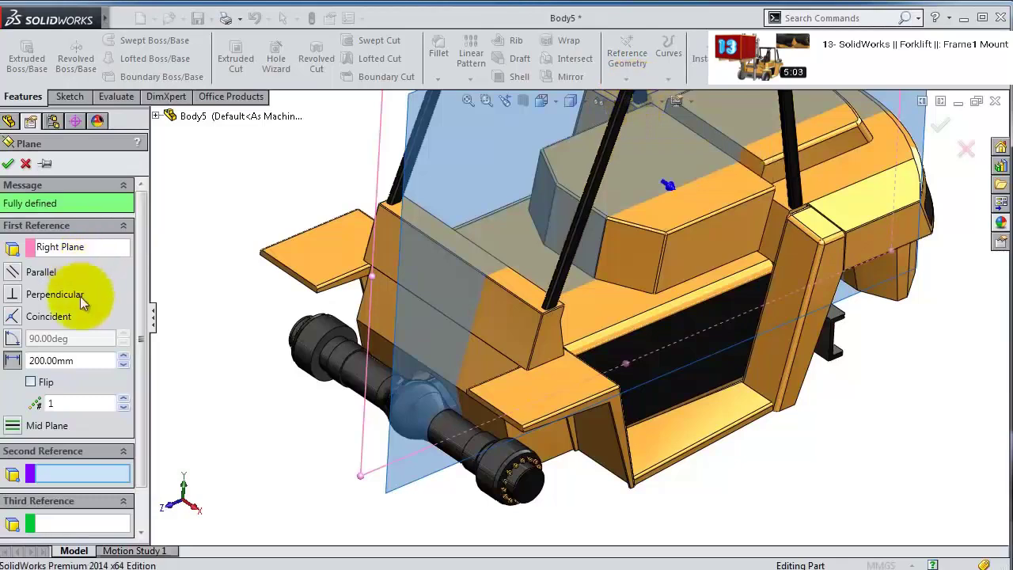
left_click(83, 361)
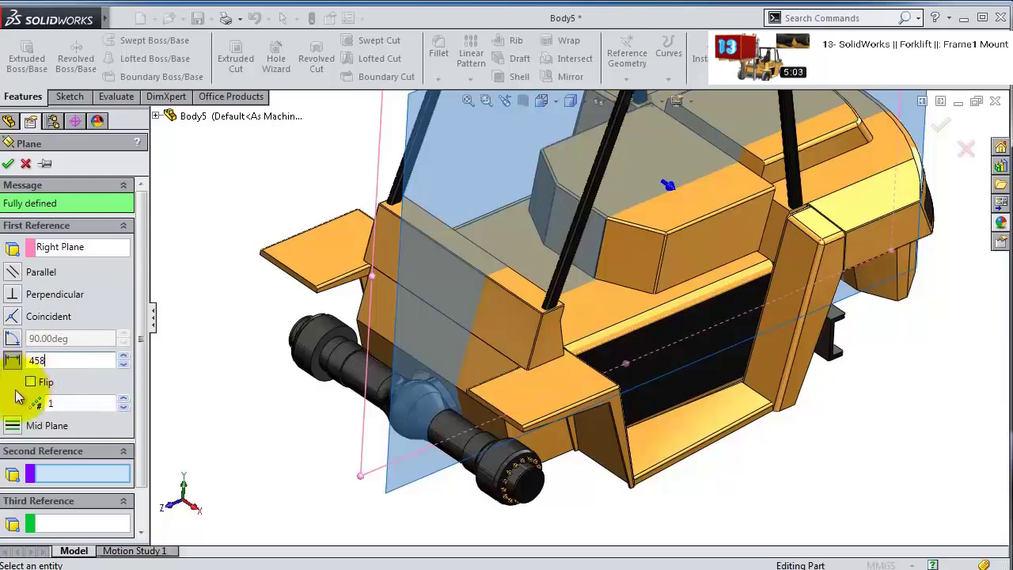
type("458")
key("Return")
left_click(8, 163)
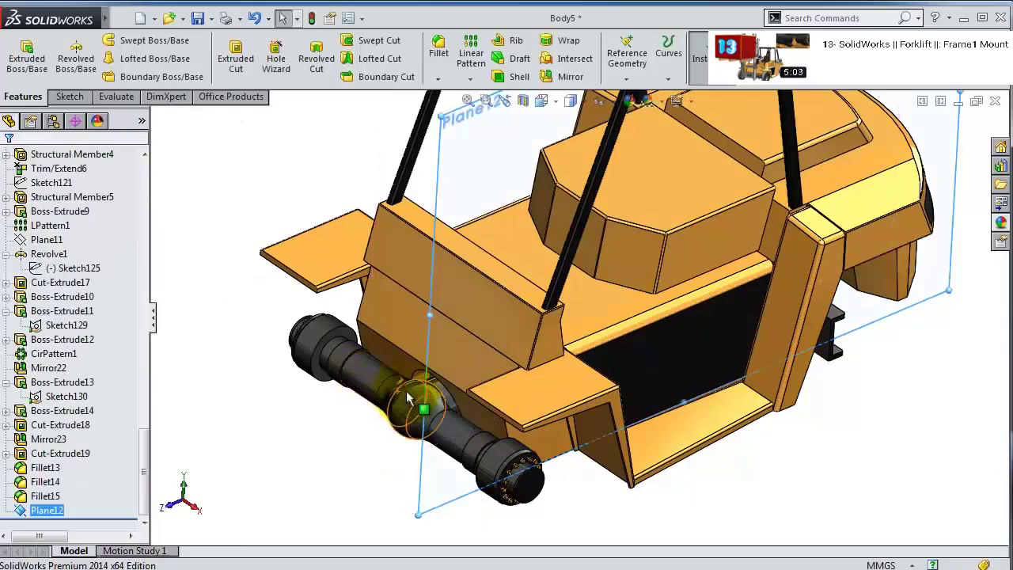
- Start a new sketch on Plane12
middle_click_drag(408, 398, 466, 361)
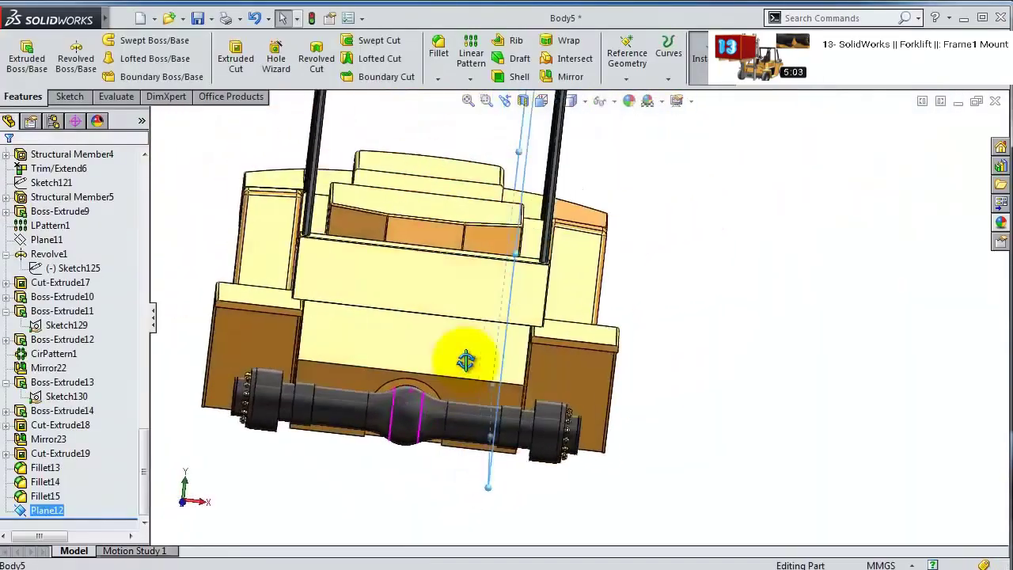
scroll(482, 429, "down", 3)
scroll(510, 494, "down", 5)
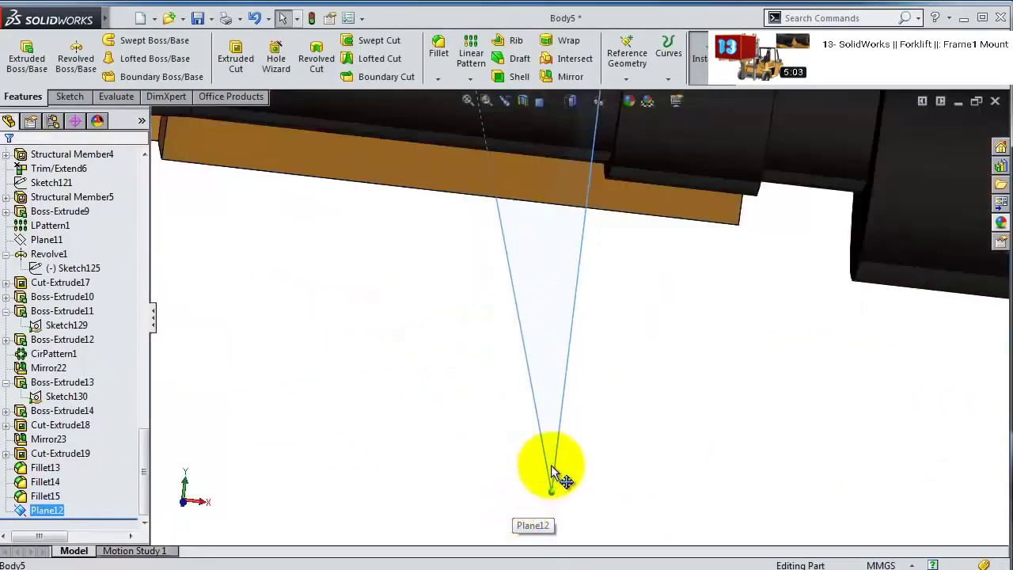
left_click(617, 415)
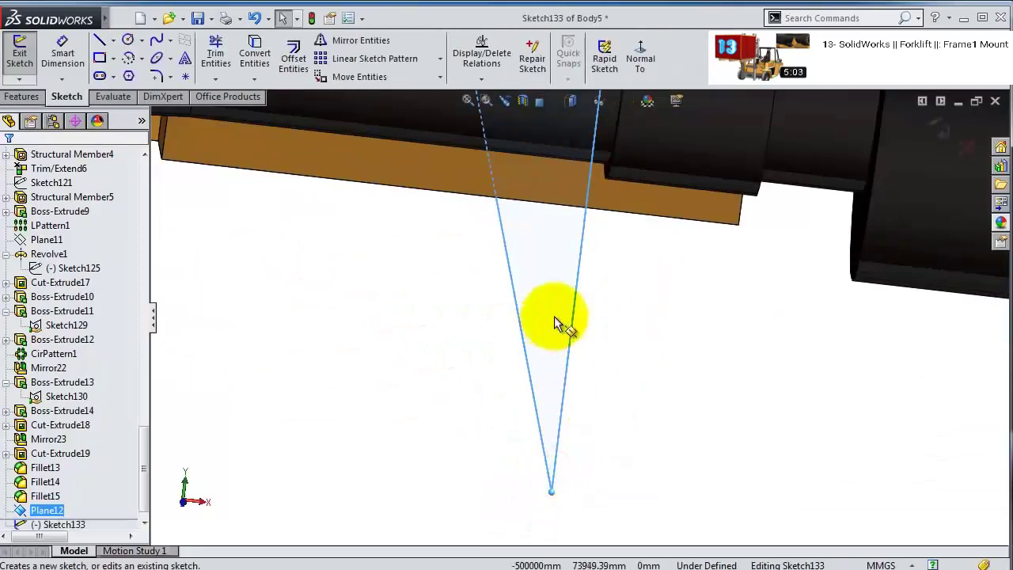
- Look straight at Plane12 with the forklift seen side-on
middle_click_drag(554, 315, 609, 206)
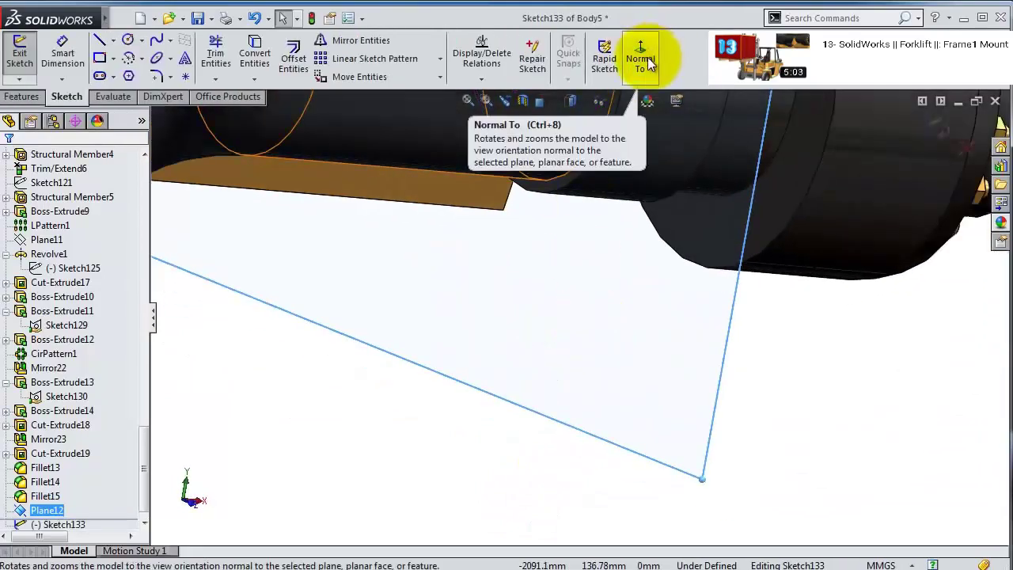
left_click(644, 61)
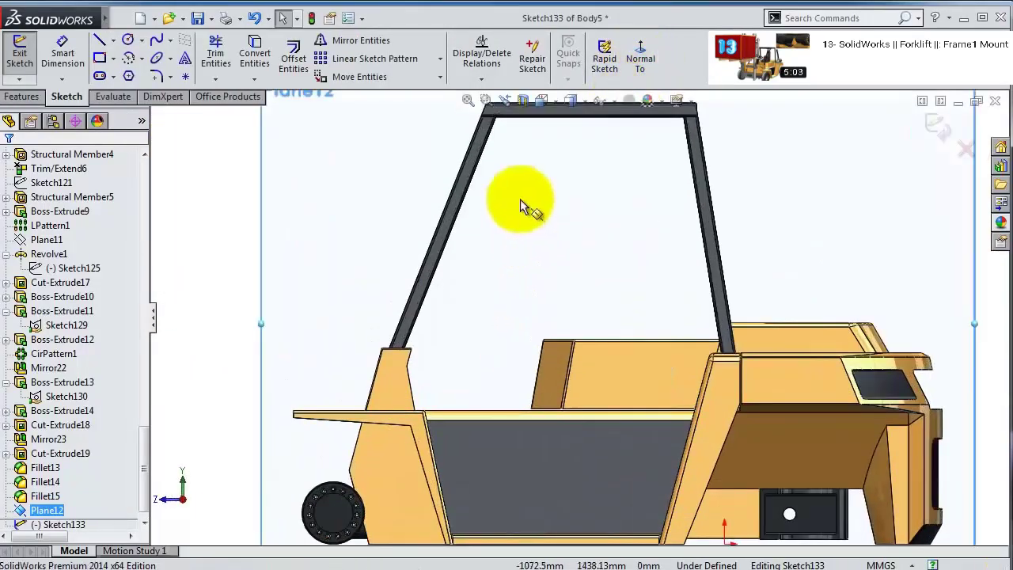
left_click(534, 103)
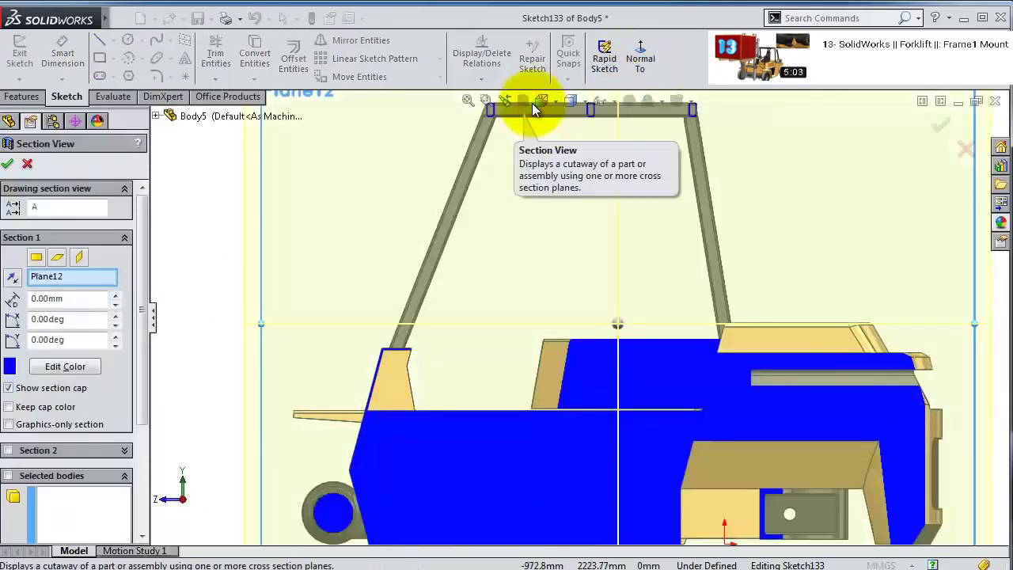
left_click(965, 147)
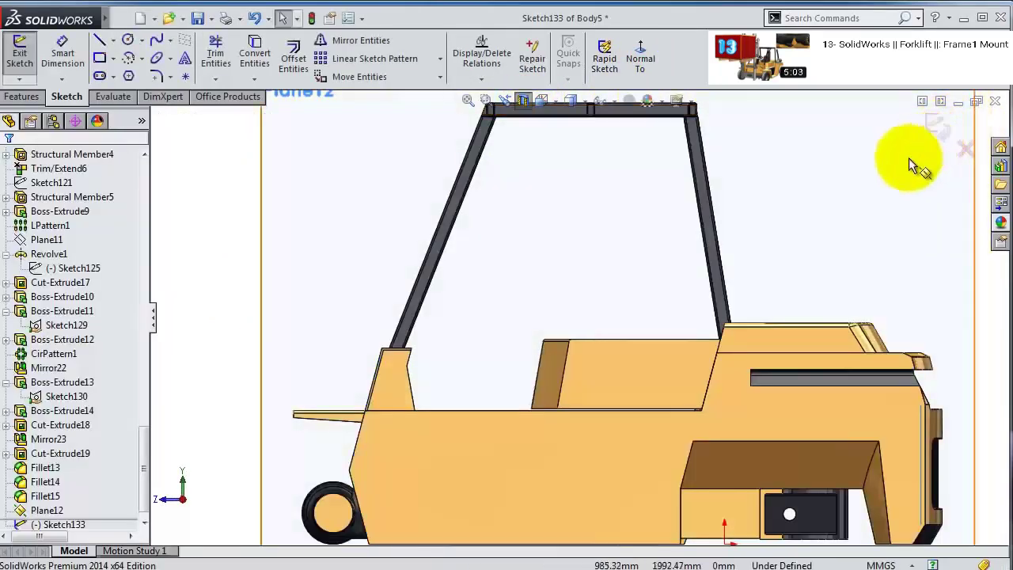
scroll(414, 486, "down", 2)
scroll(400, 486, "up", 5)
scroll(486, 362, "down", 6)
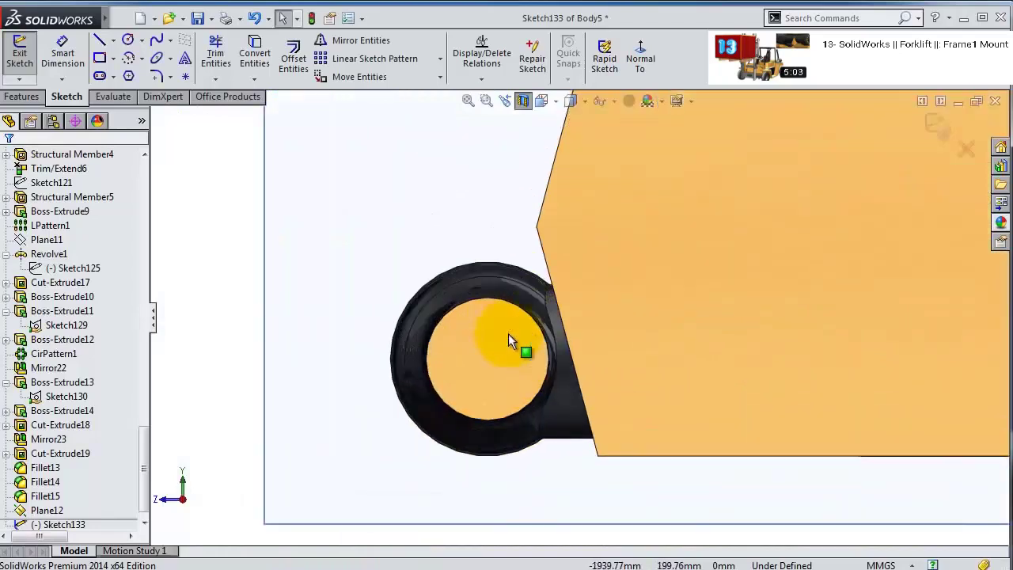
scroll(475, 327, "down", 2)
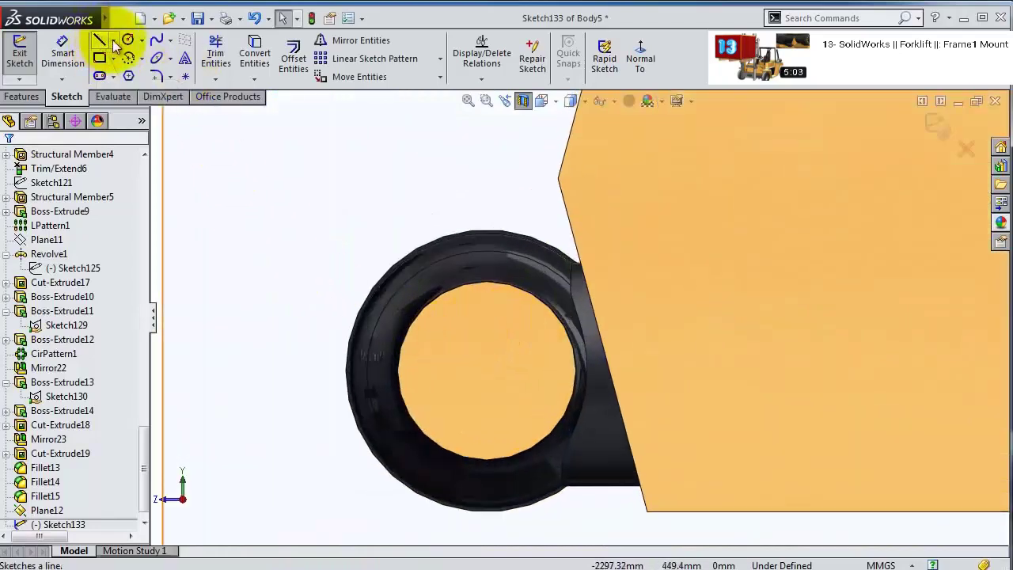
- Draw a horizontal centerline left and a vertical centerline down from the wheel centre
left_click(117, 73)
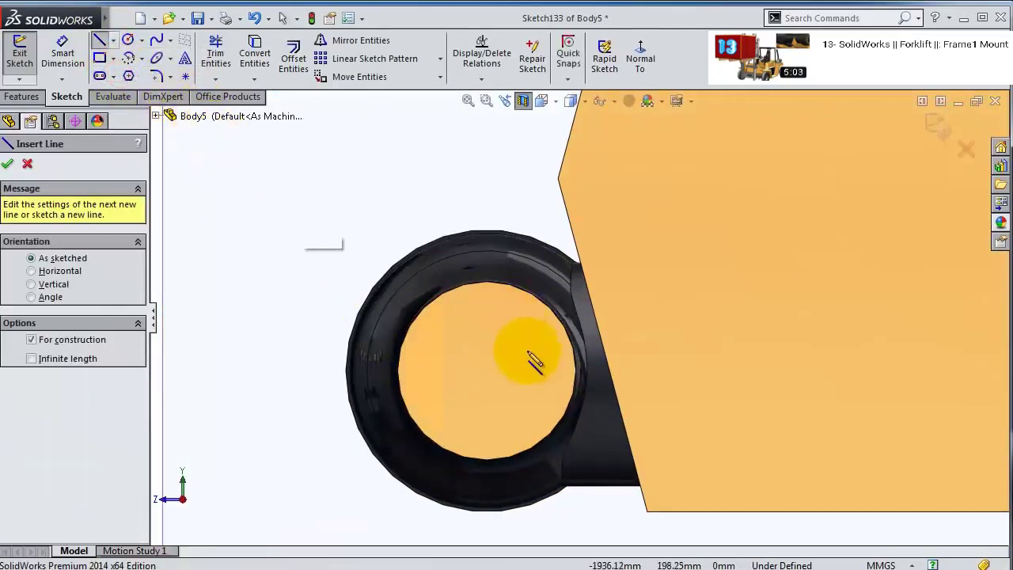
left_click_drag(488, 372, 273, 380)
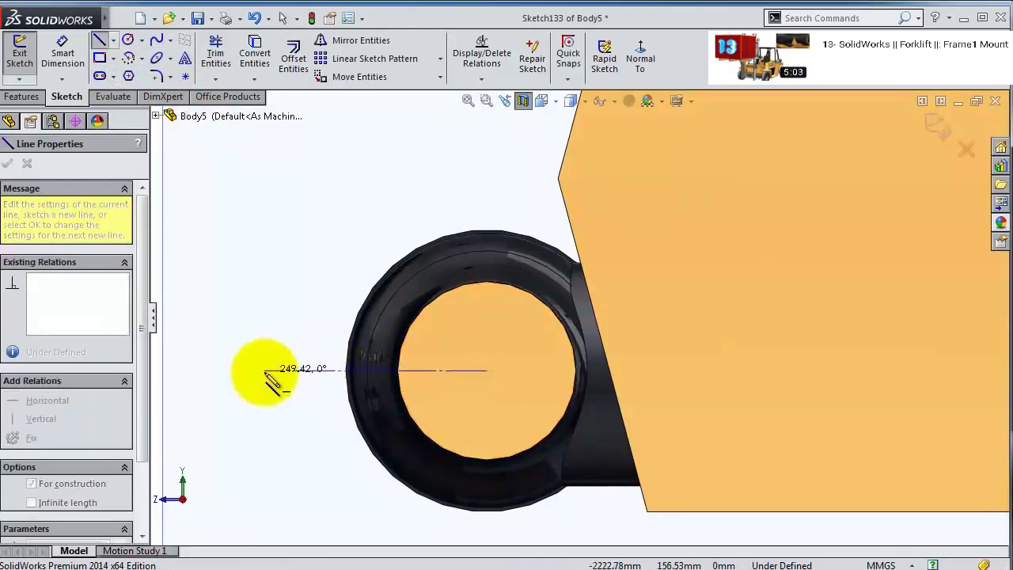
left_click(265, 371)
key("Escape")
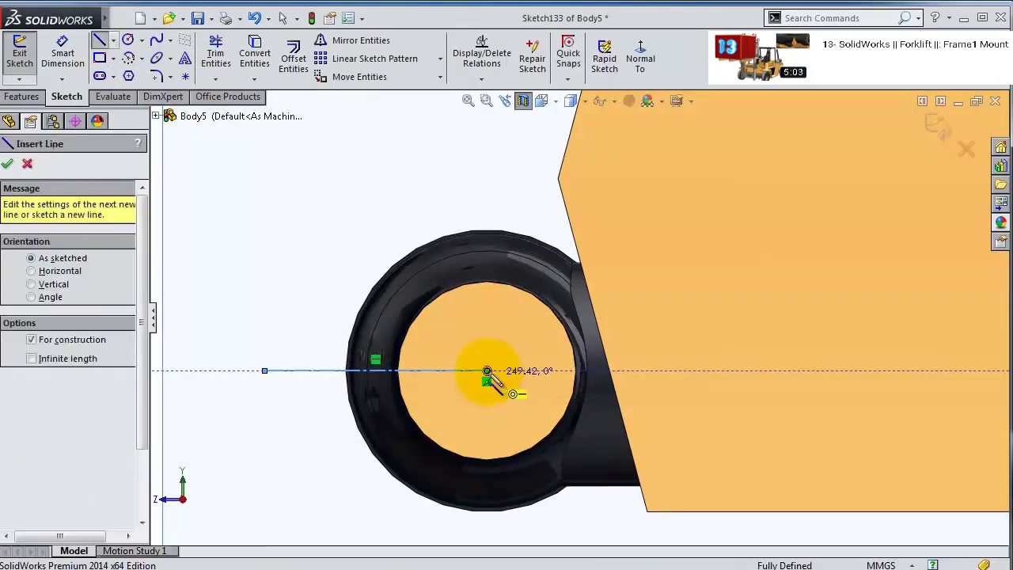
key("Escape")
left_click(113, 40)
left_click(117, 73)
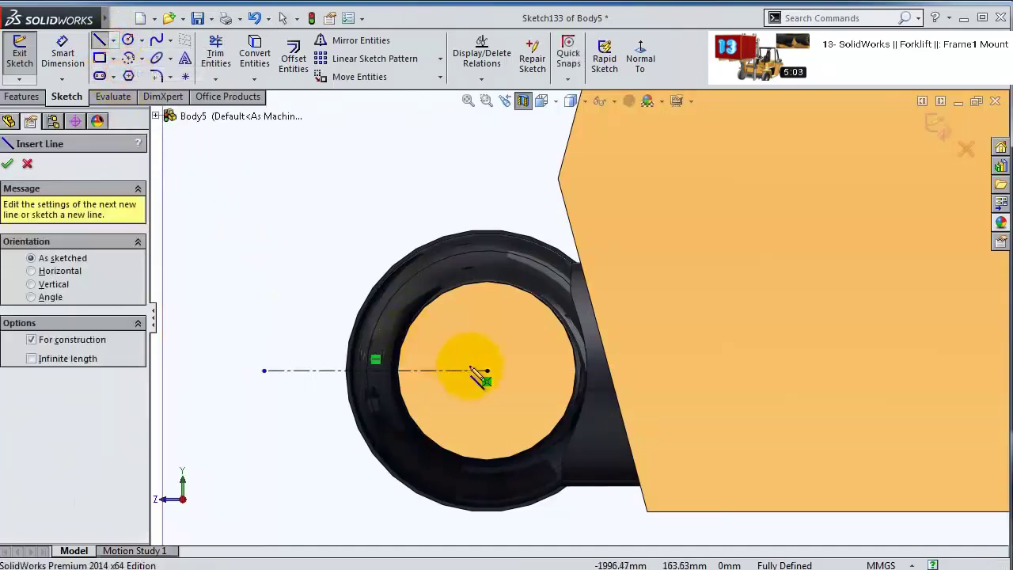
left_click(487, 370)
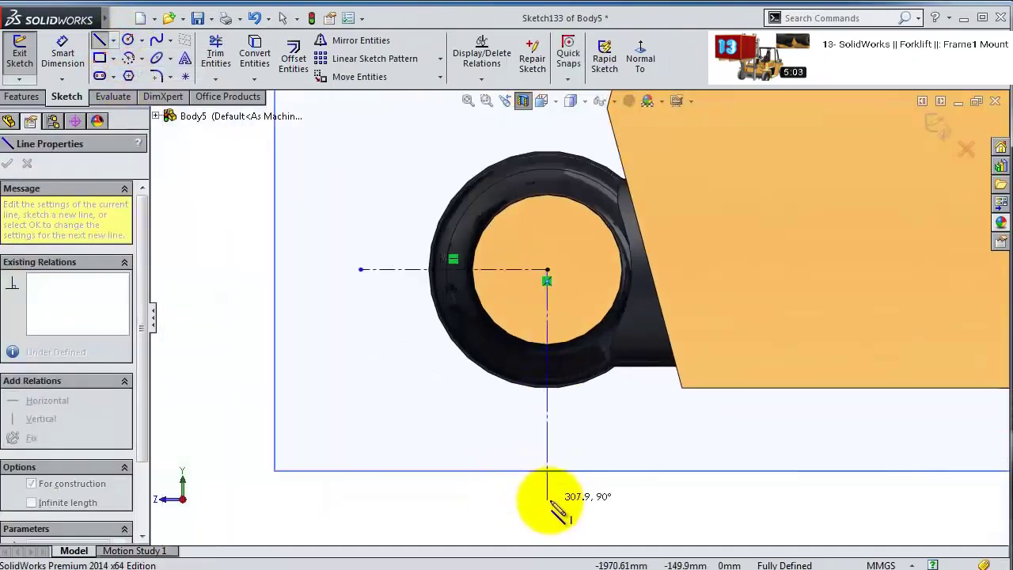
left_click(548, 511)
key("Escape")
key("Escape")
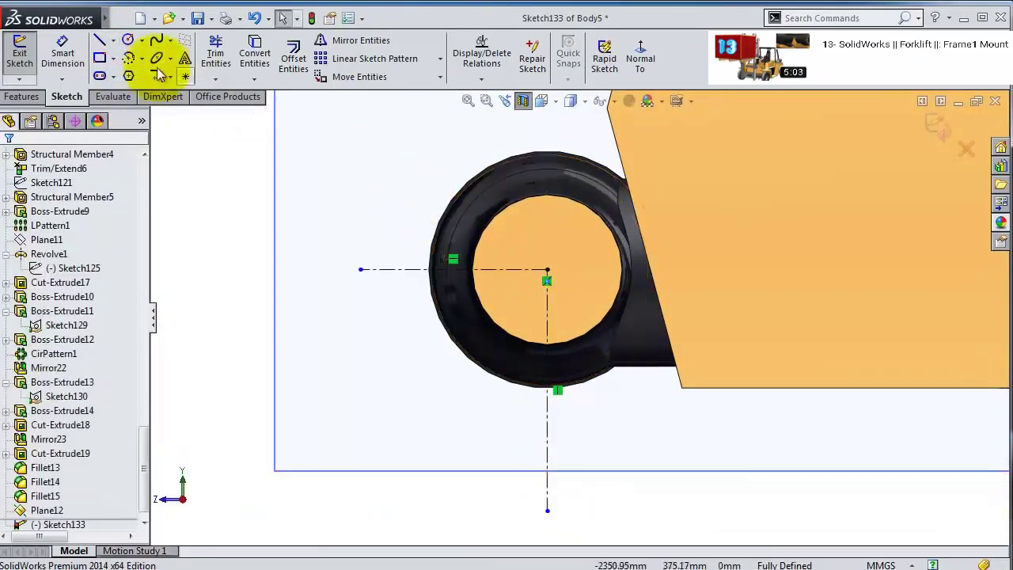
- Sketch a vertical line, tangent arc and angled line back to the hole edge
left_click(99, 41)
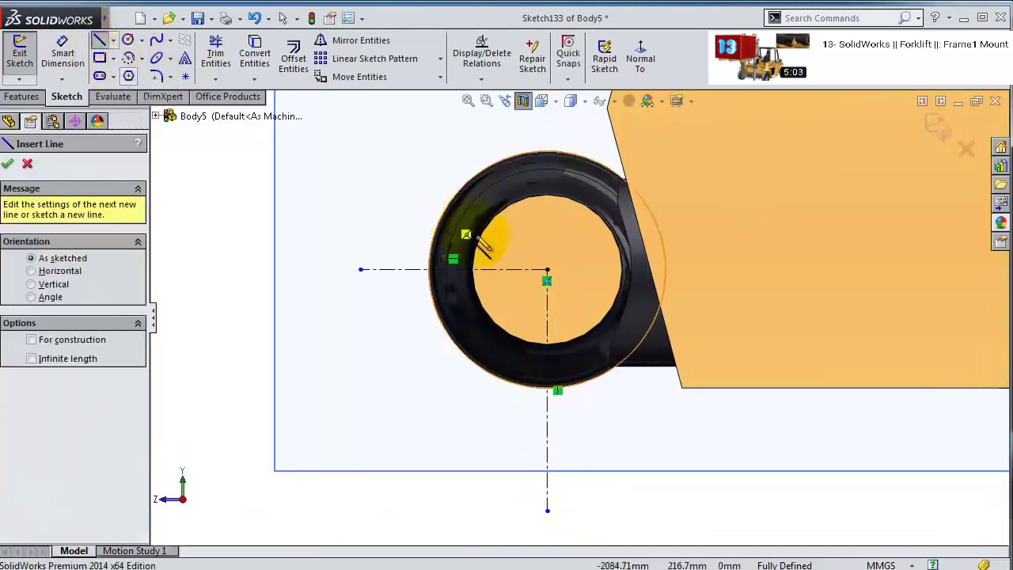
scroll(501, 257, "down", 5)
scroll(506, 310, "down", 2)
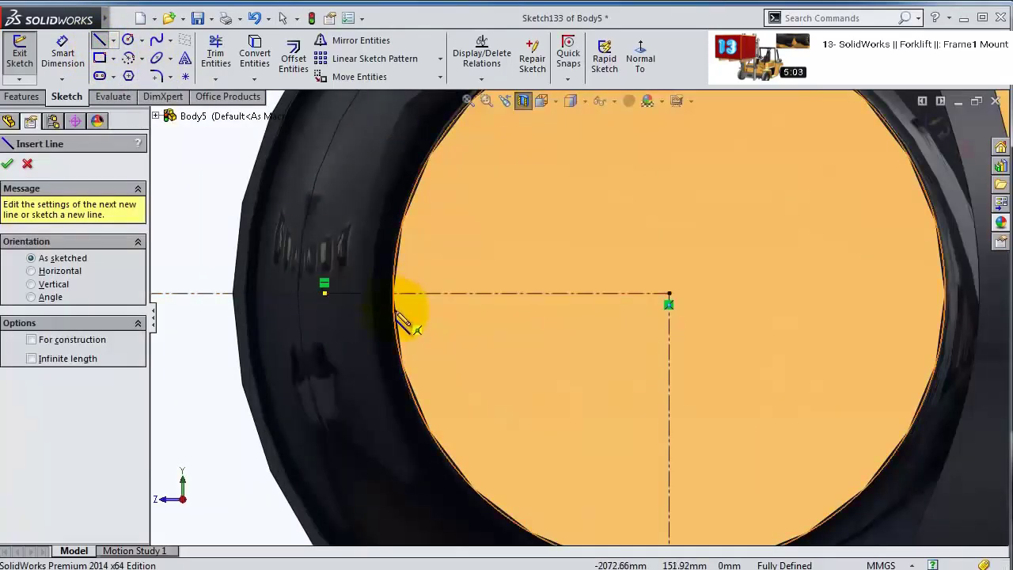
left_click(393, 294)
scroll(440, 431, "up", 3)
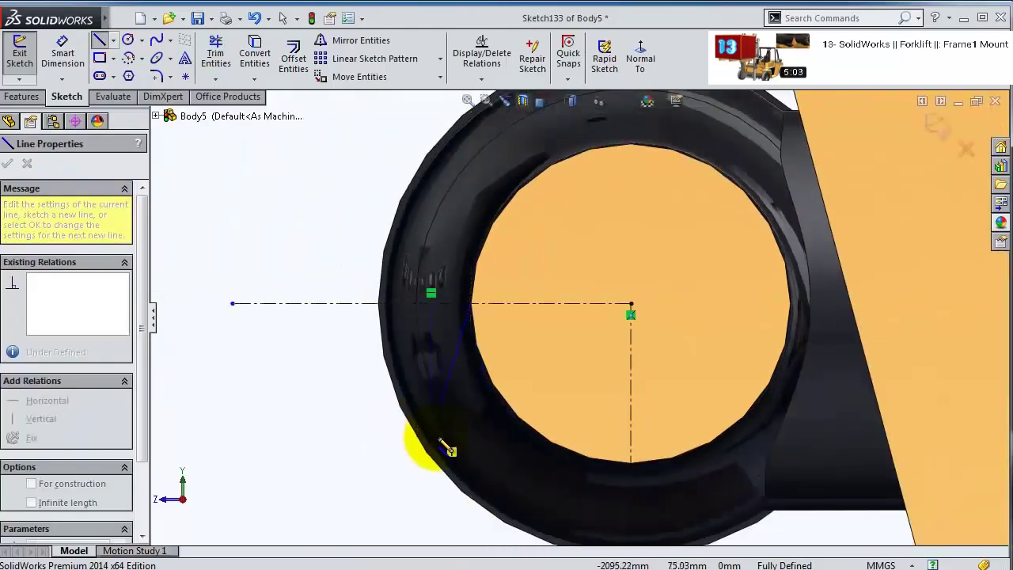
scroll(466, 447, "down", 2)
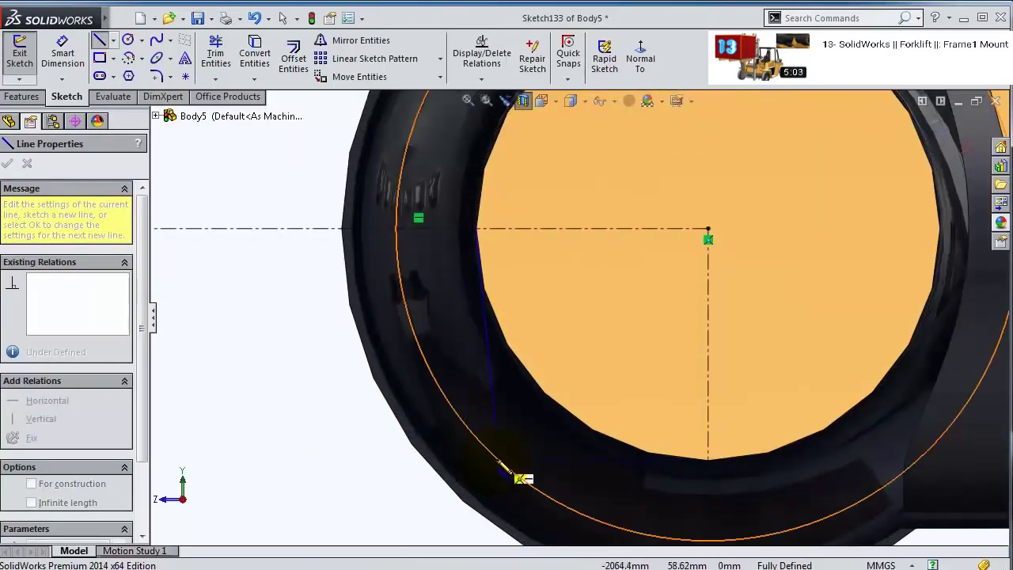
scroll(500, 467, "down", 2)
left_click(496, 507)
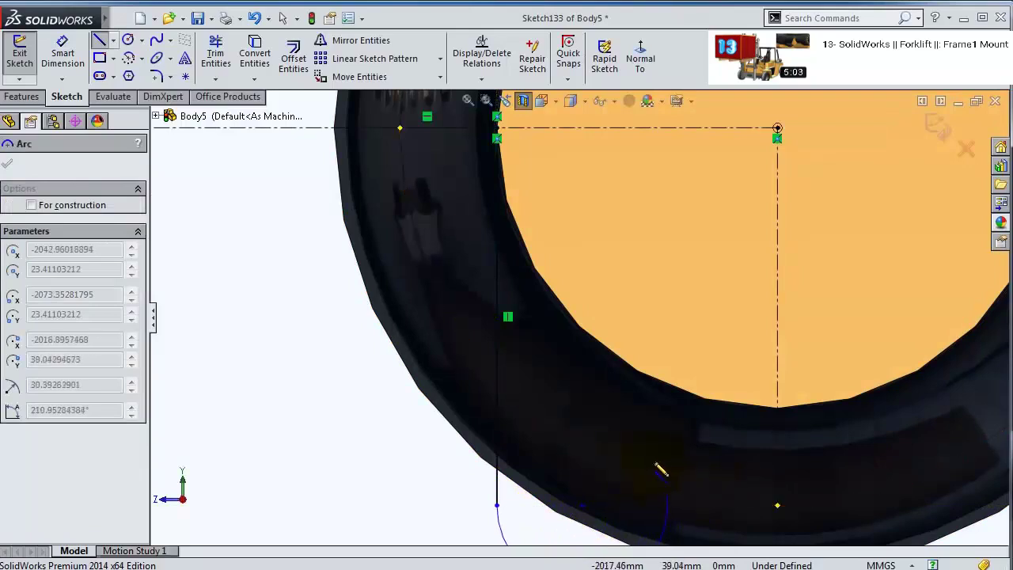
scroll(543, 493, "up", 1)
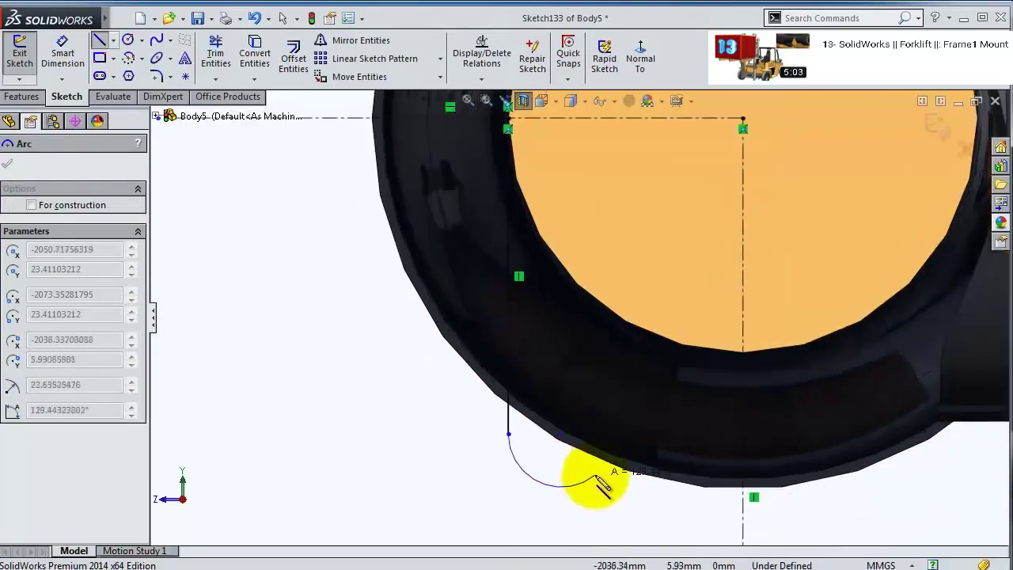
left_click(588, 472)
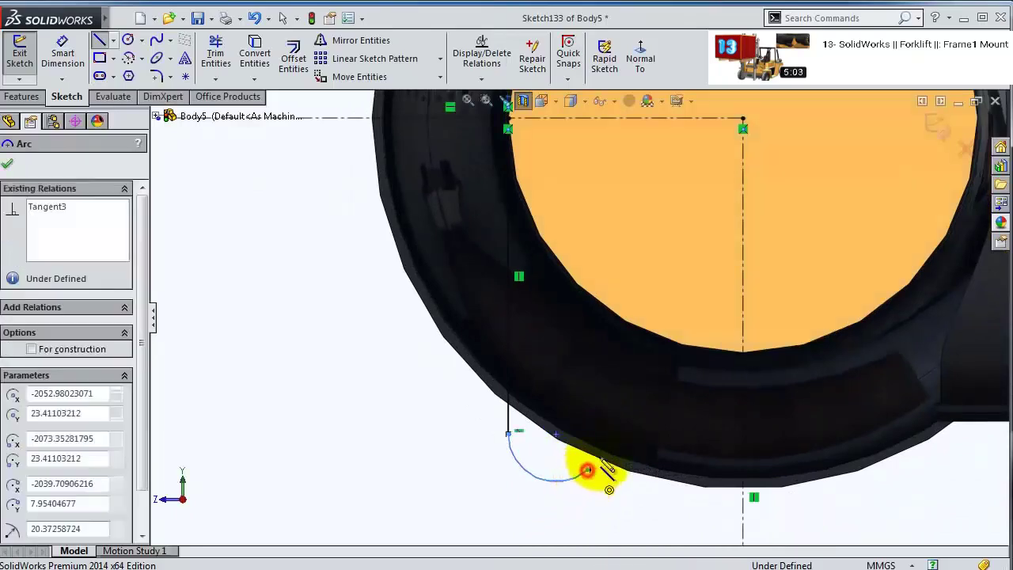
left_click(743, 338)
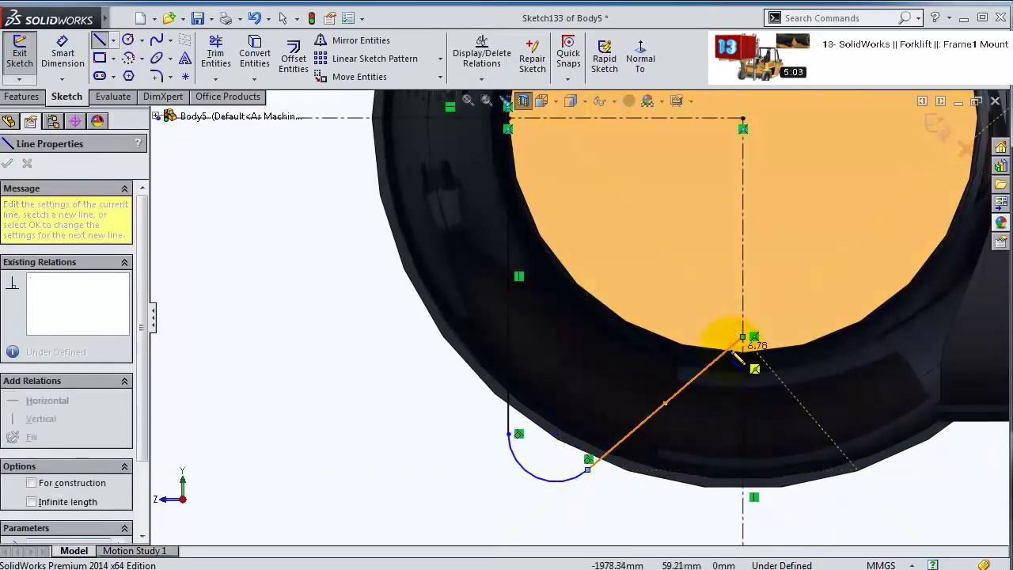
key("Escape")
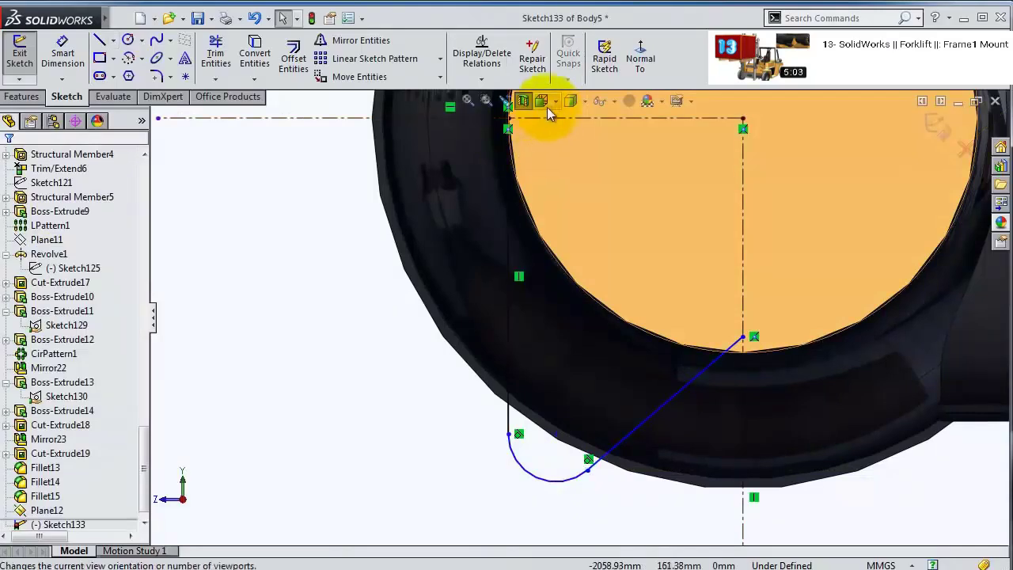
- Switch the display style to Wireframe
left_click(547, 103)
left_click(541, 103)
left_click(571, 101)
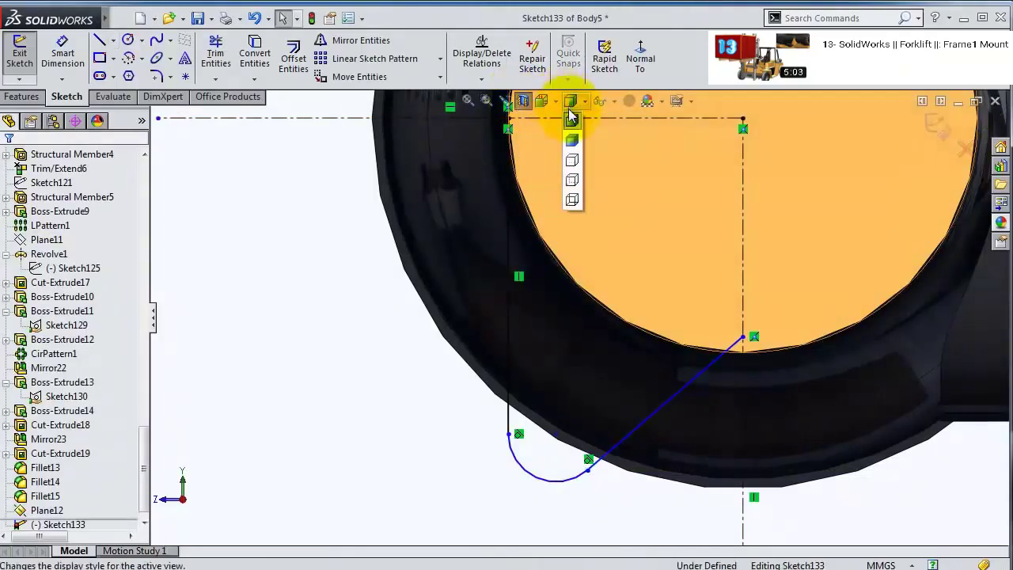
left_click(573, 179)
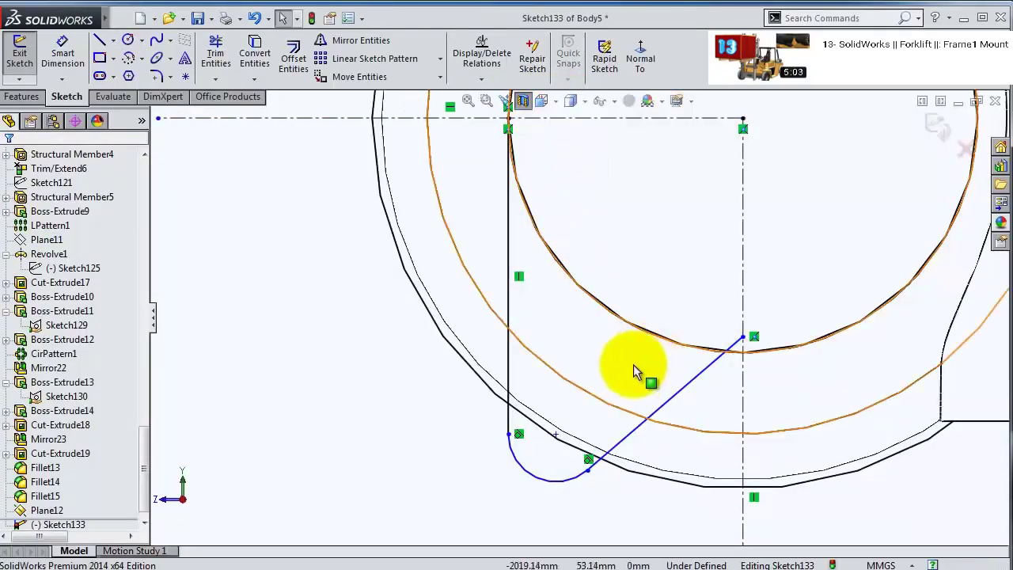
scroll(681, 325, "up", 2)
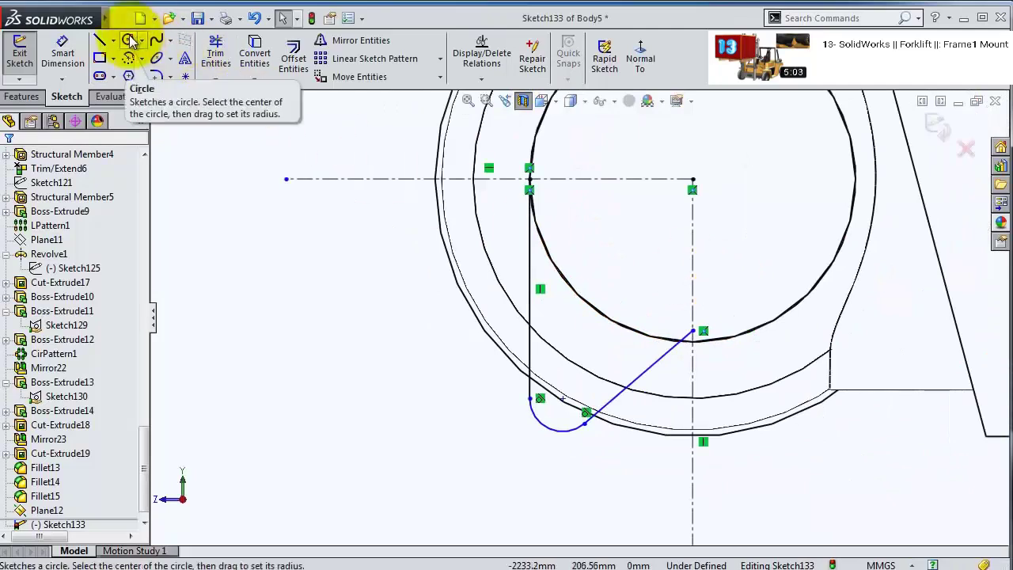
- Dimension the vertical line at 150 and the tangent arc at R40
left_click(62, 54)
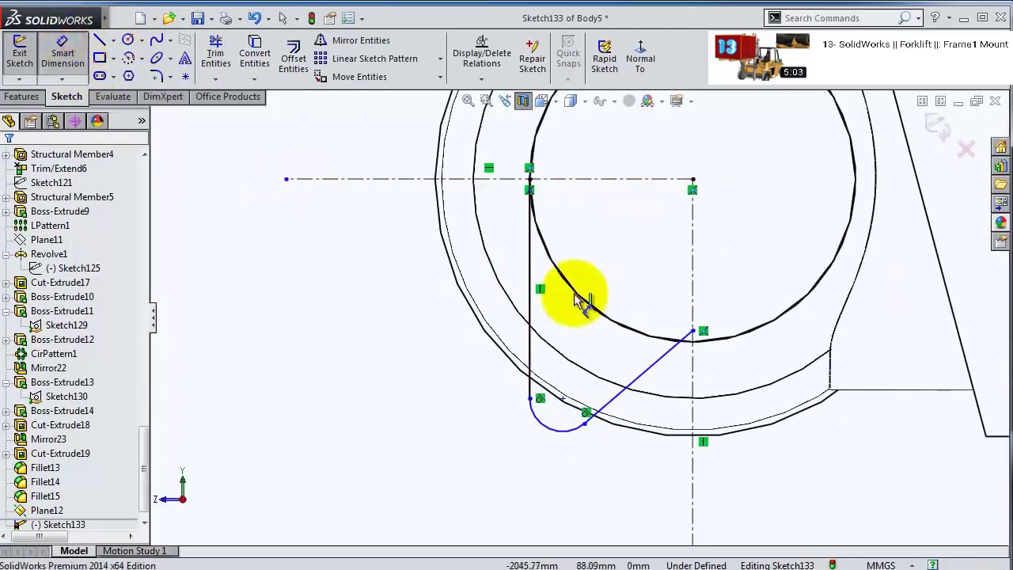
left_click(531, 269)
left_click(340, 283)
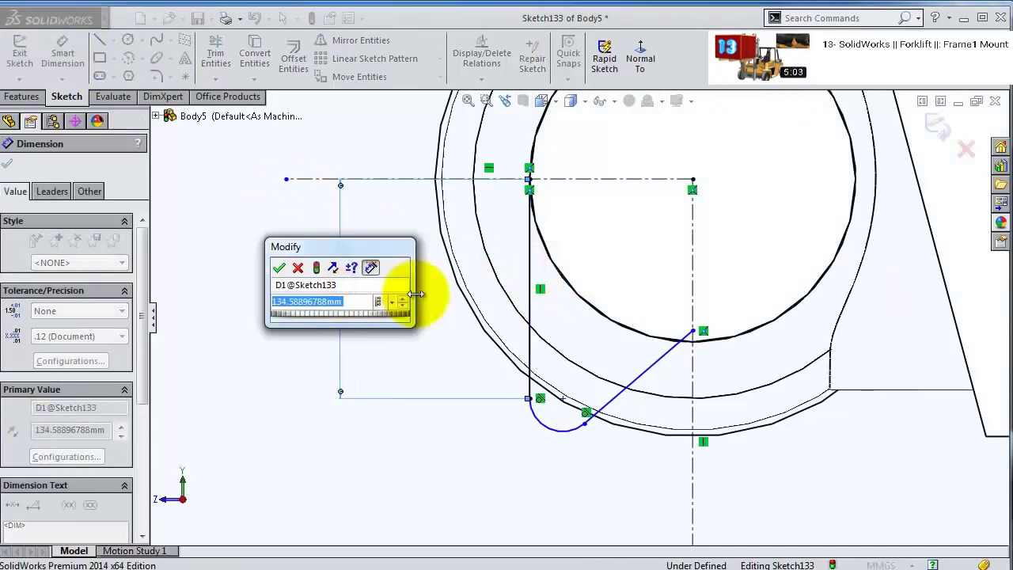
type("150")
key("Return")
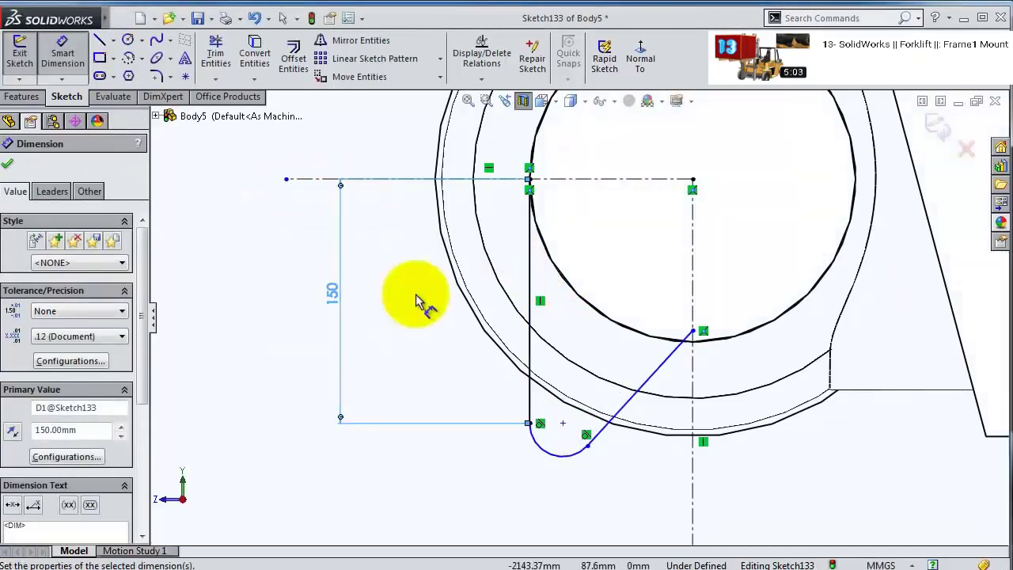
left_click(538, 449)
left_click(514, 480)
type("40")
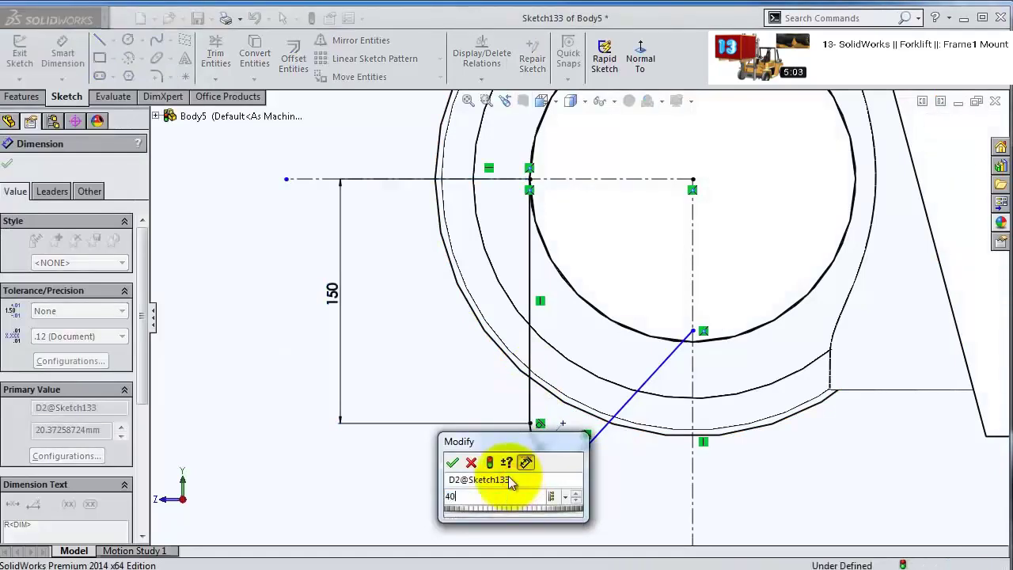
key("Return")
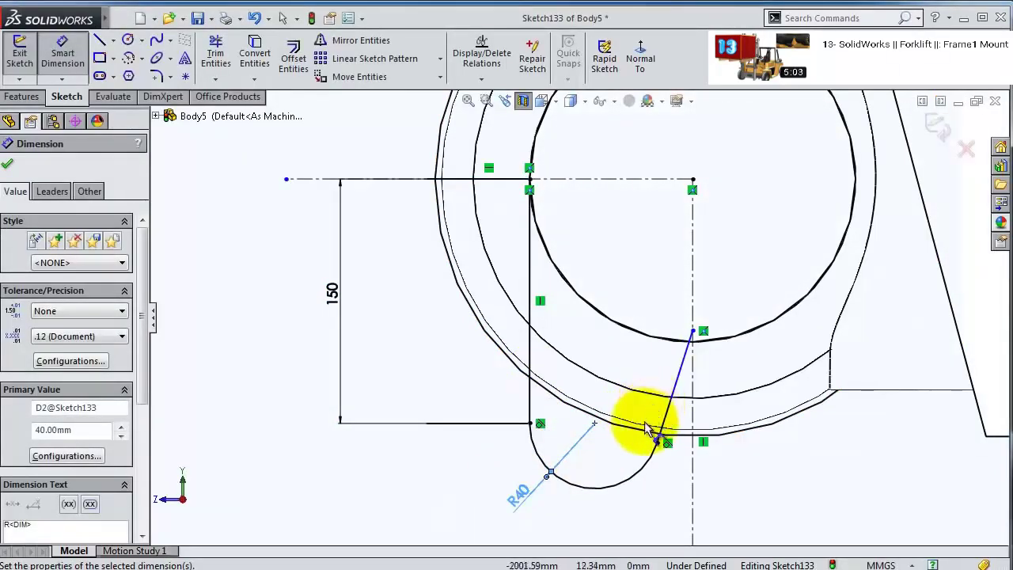
- Cancel a conflicting arc-to-centerline distance and delete the vertical centerline
scroll(630, 431, "down", 2)
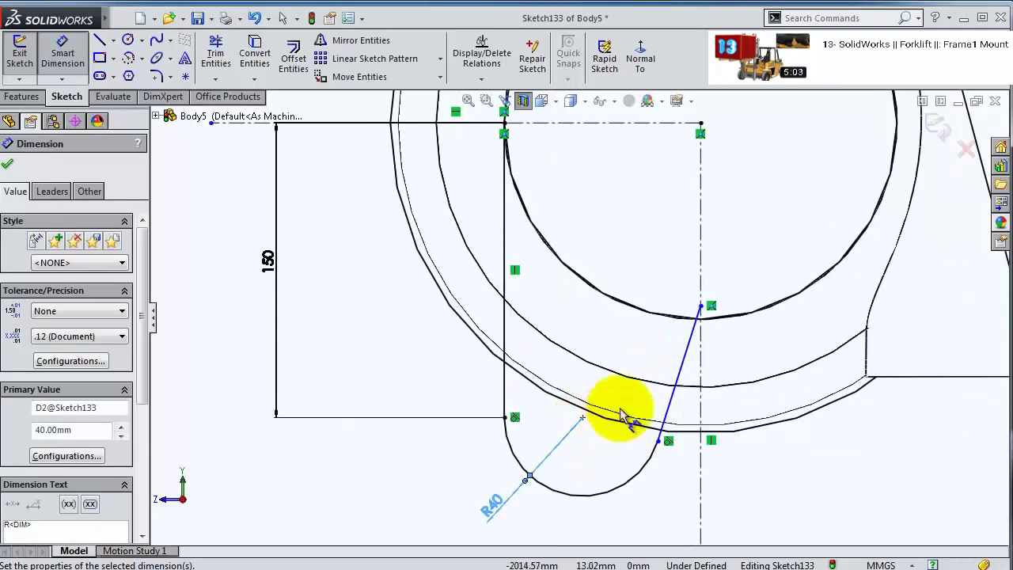
scroll(622, 414, "up", 2)
left_click(581, 387)
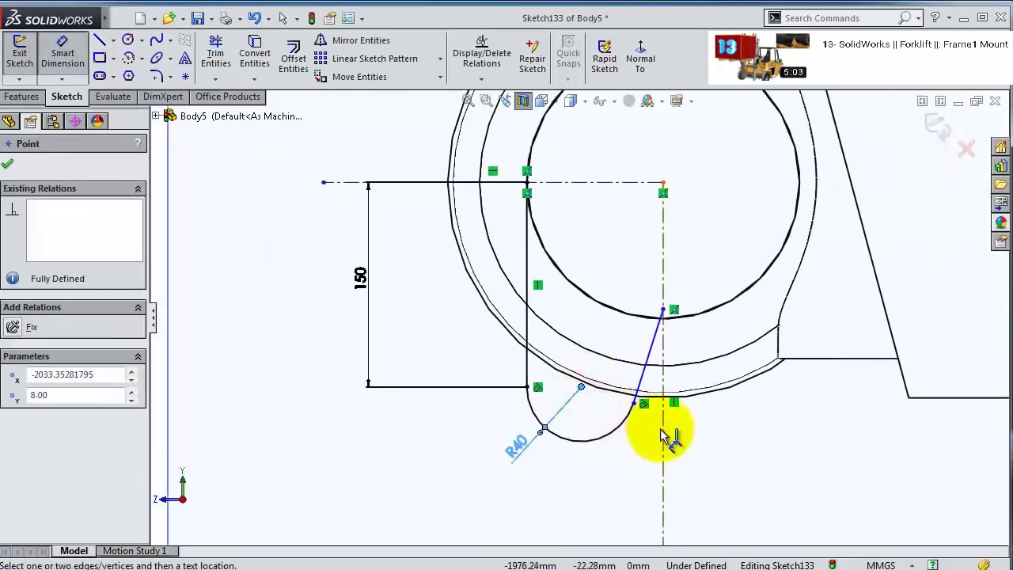
left_click(663, 423)
left_click(642, 453)
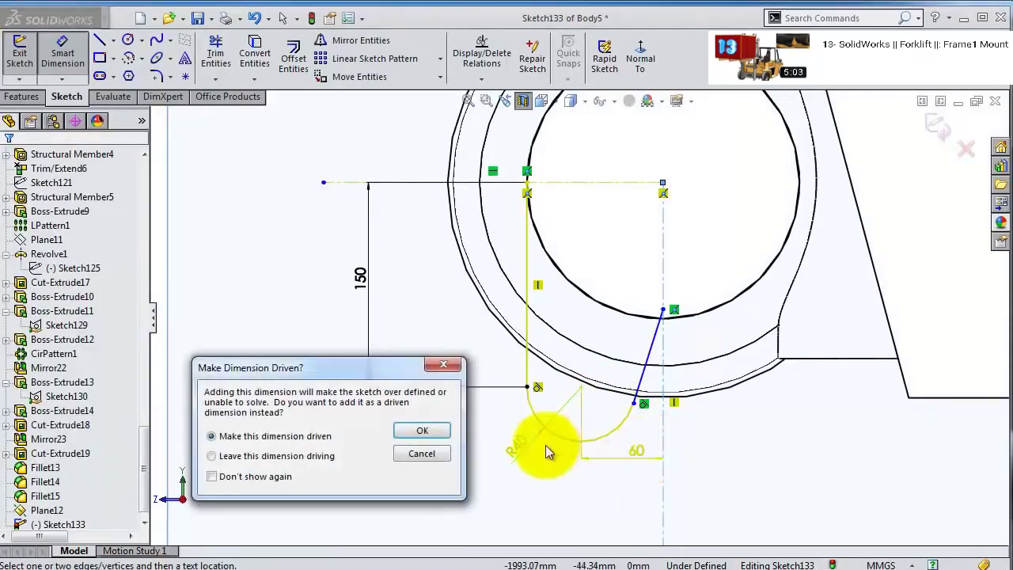
left_click(422, 452)
scroll(672, 340, "down", 1)
left_click(669, 306)
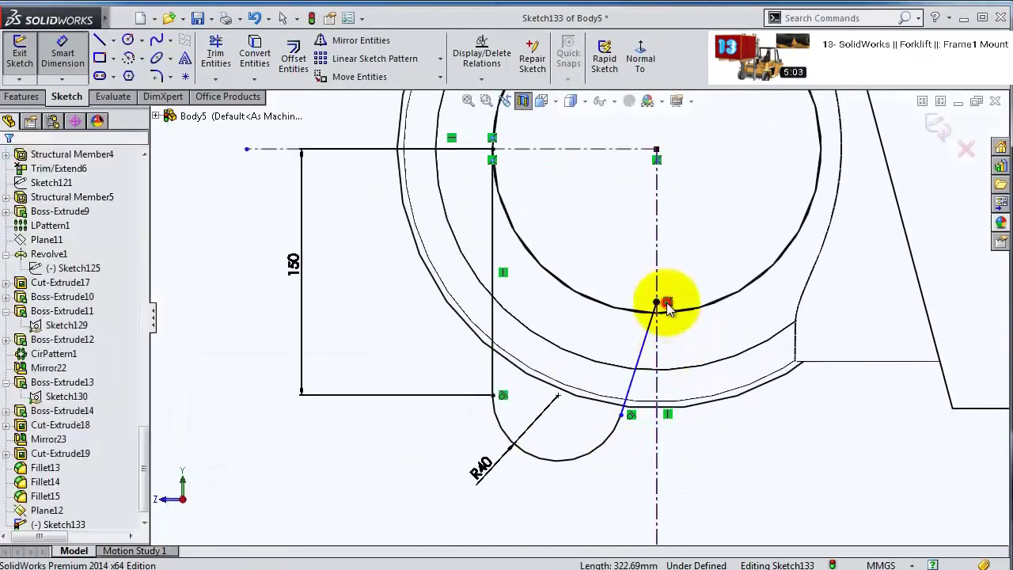
key("Delete")
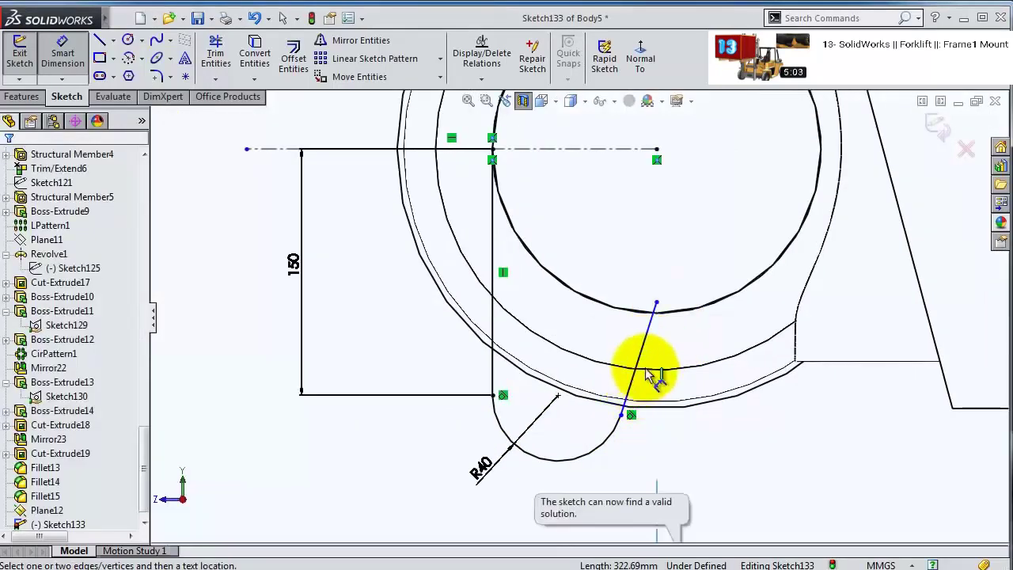
- Draw a vertical line from the centreline to the slanted line's top
scroll(643, 378, "up", 1)
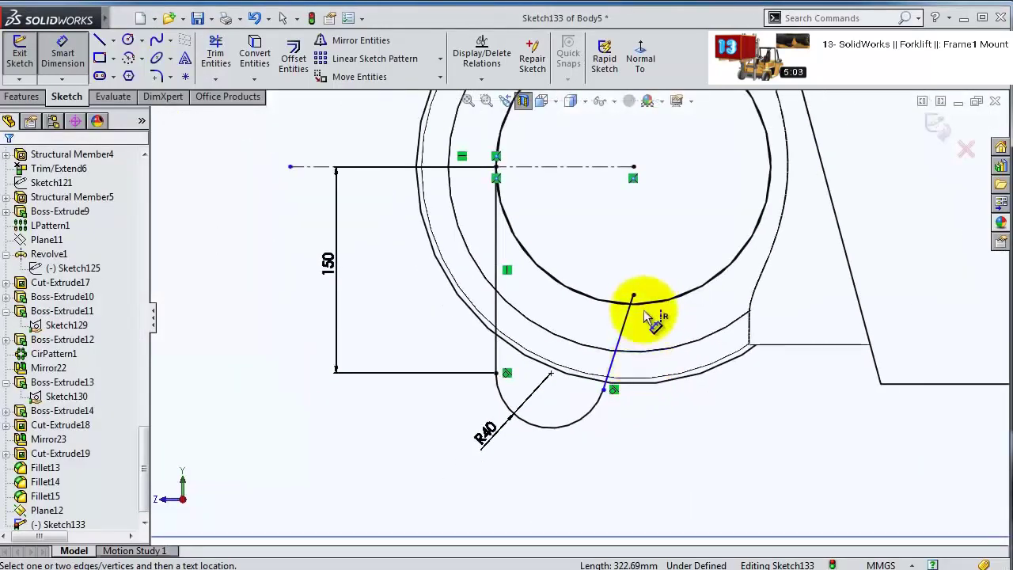
scroll(613, 370, "down", 1)
scroll(626, 276, "up", 2)
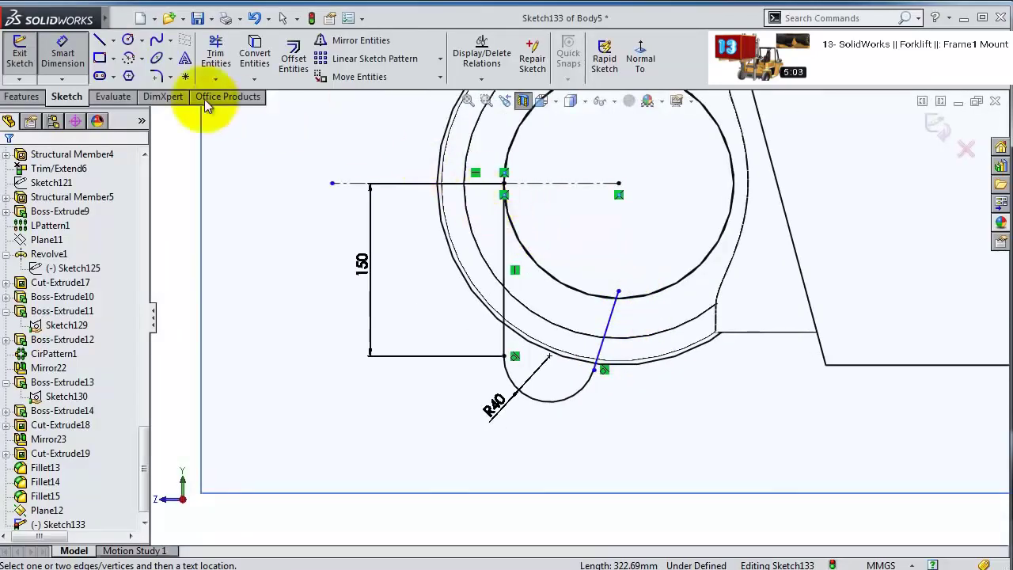
left_click(98, 40)
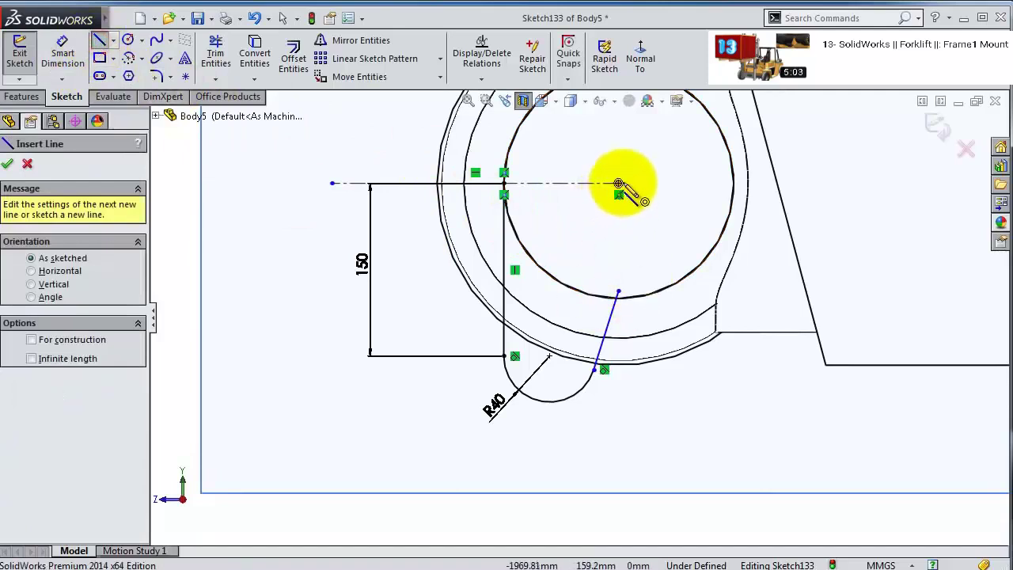
left_click(618, 183)
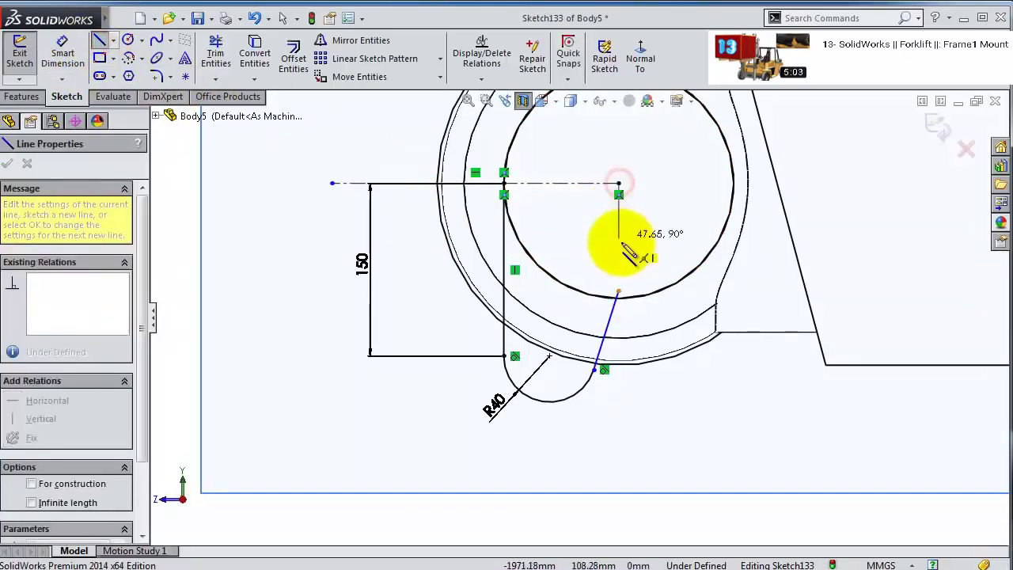
left_click(618, 293)
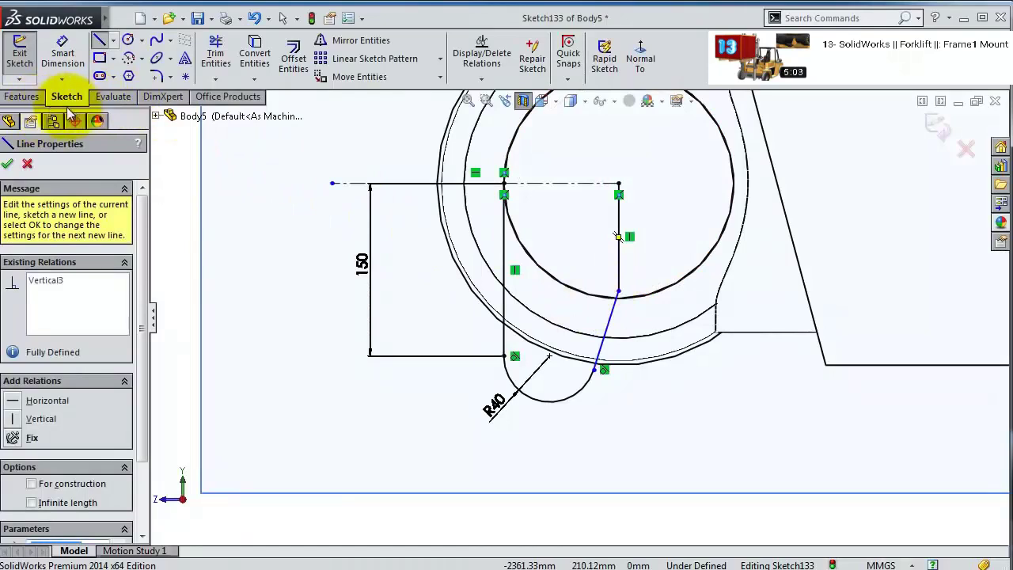
- Discard an over-defining distance dimension and reduce the arc radius from R40 to 35
left_click(62, 53)
scroll(629, 381, "down", 3)
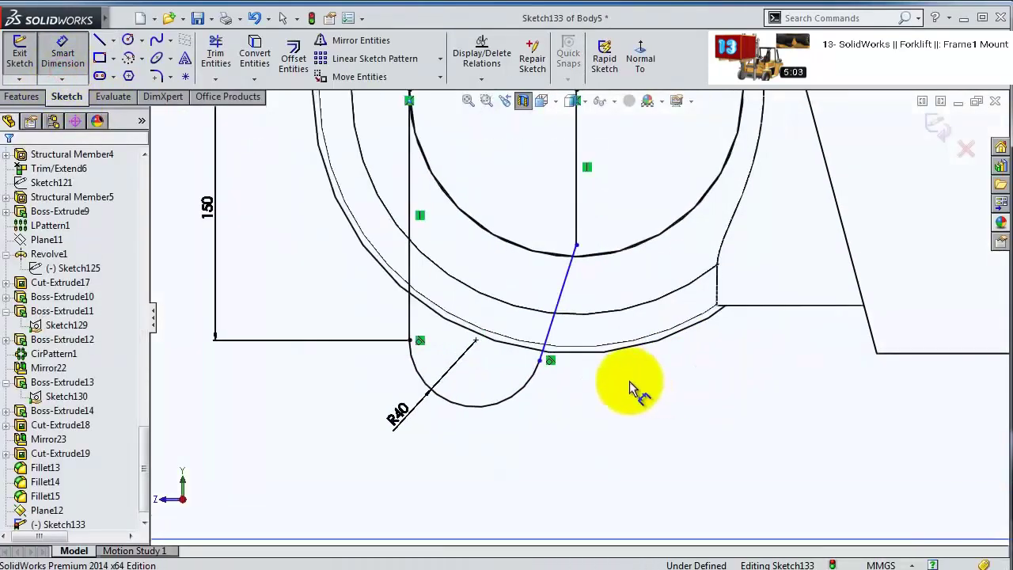
scroll(615, 378, "down", 1)
scroll(575, 286, "up", 2)
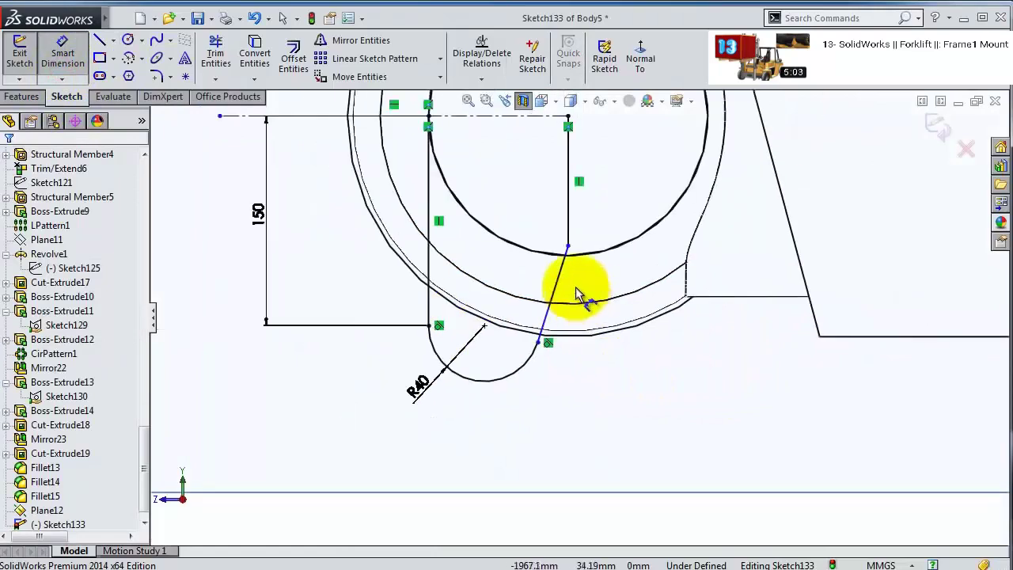
scroll(573, 282, "up", 1)
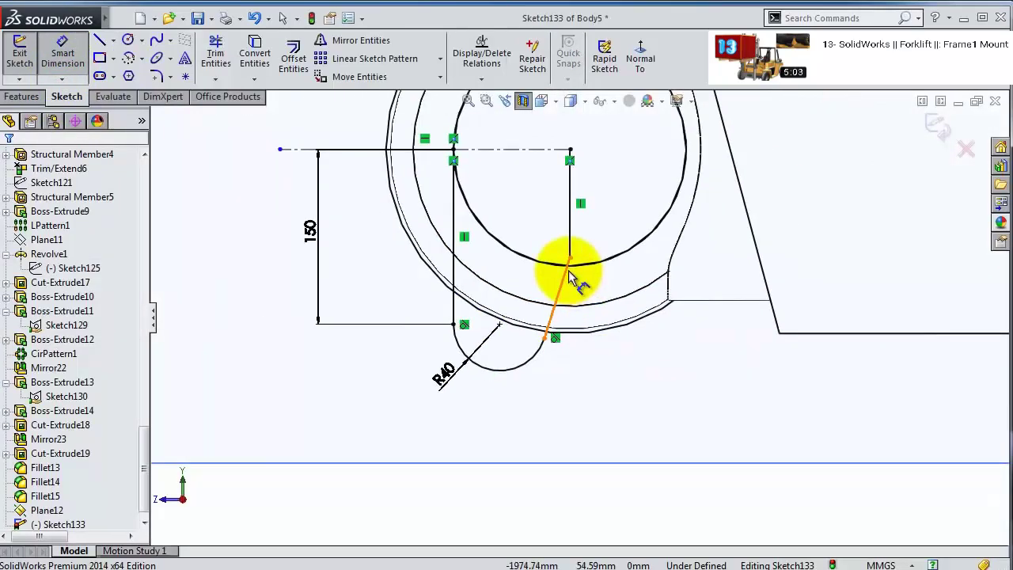
scroll(570, 277, "down", 1)
scroll(565, 316, "down", 1)
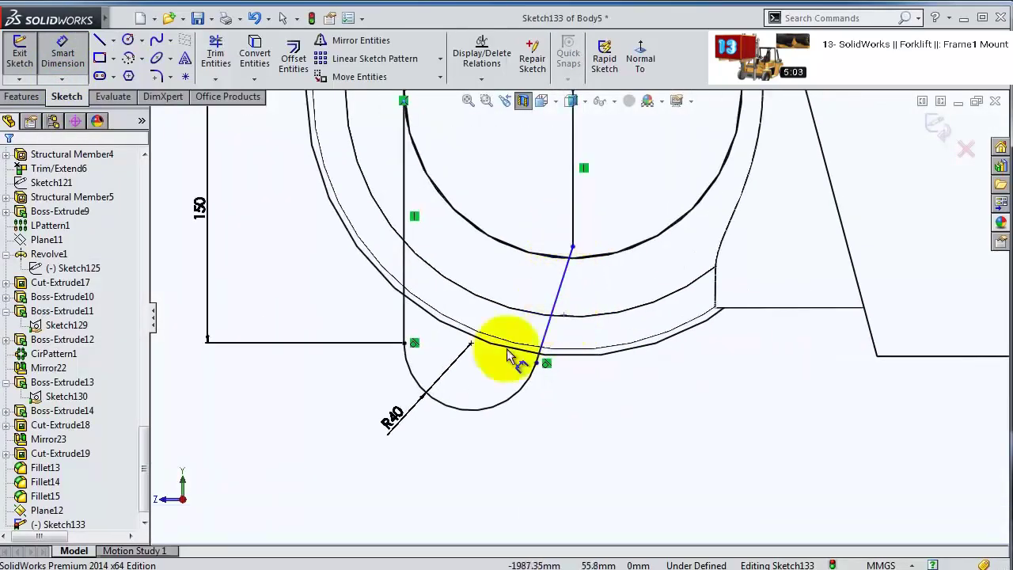
left_click(472, 346)
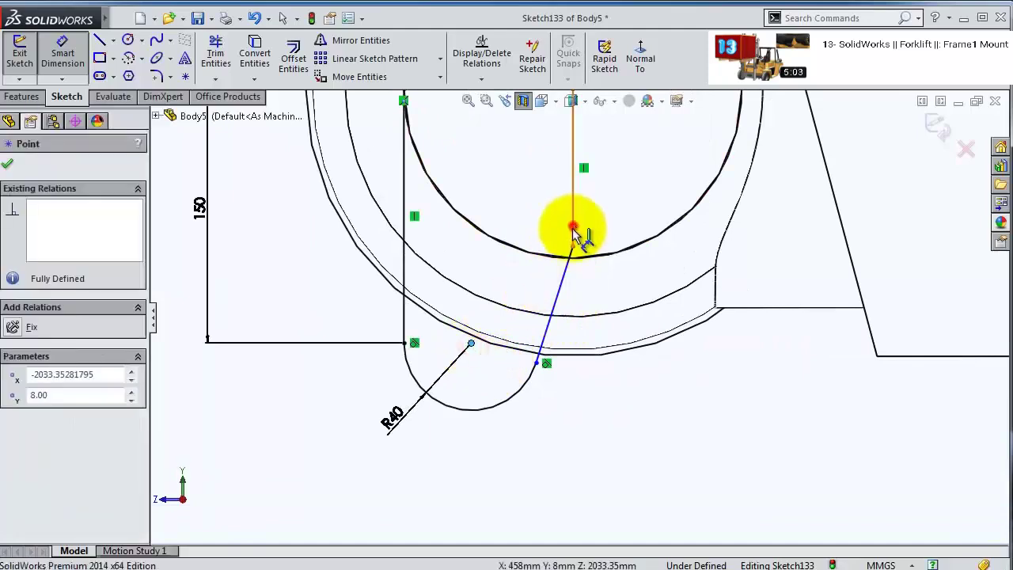
left_click(572, 248)
left_click(555, 422)
left_click(423, 453)
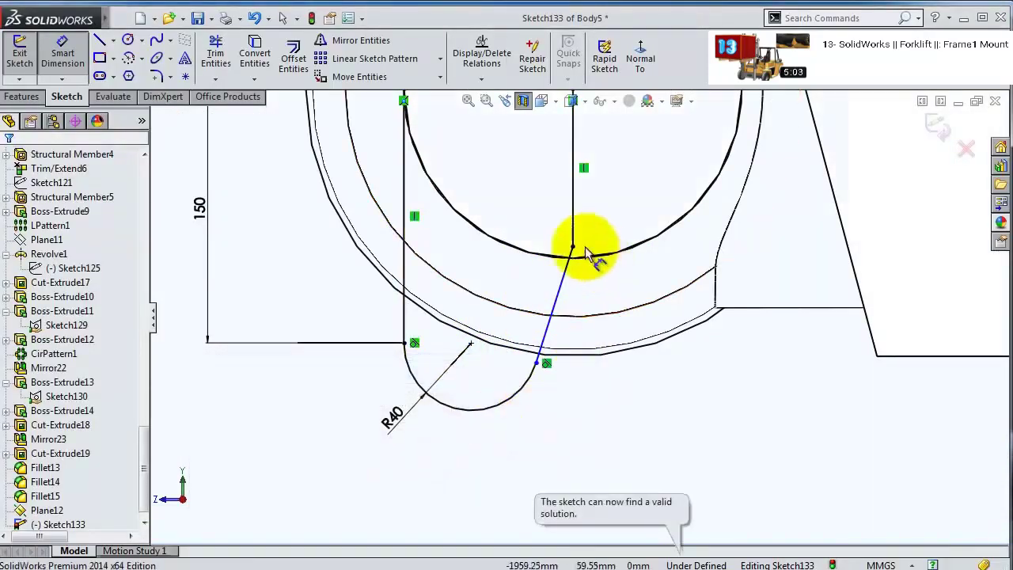
double_click(424, 404)
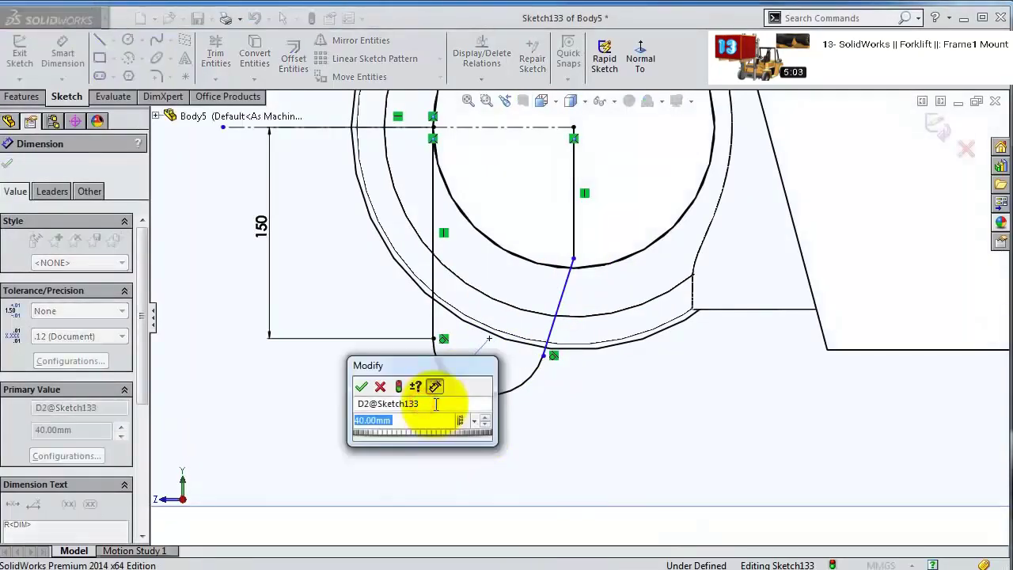
type("35")
key("Return")
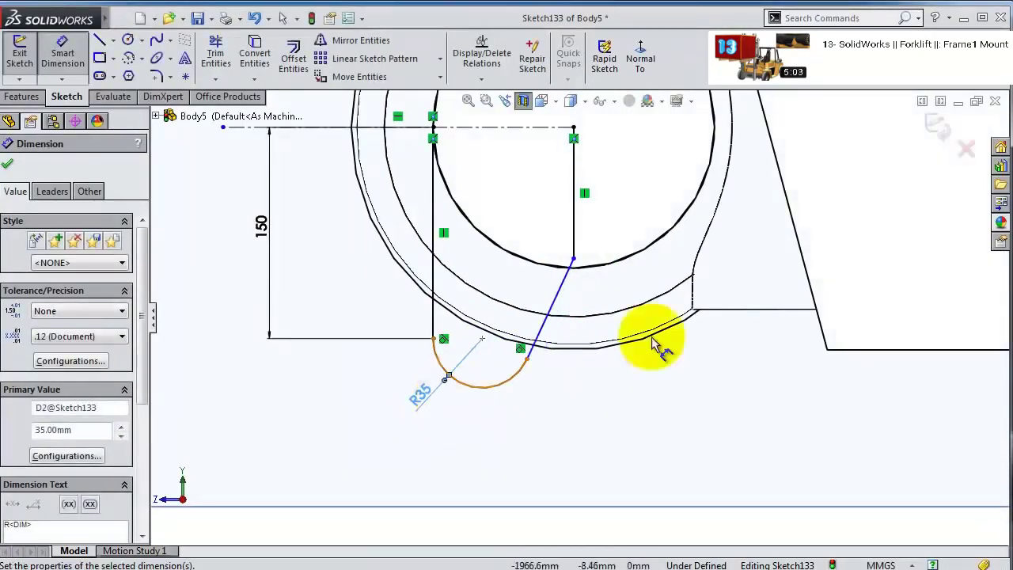
- Dimension the new vertical line at 75, then change it to 50
scroll(554, 294, "down", 3)
scroll(593, 244, "up", 4)
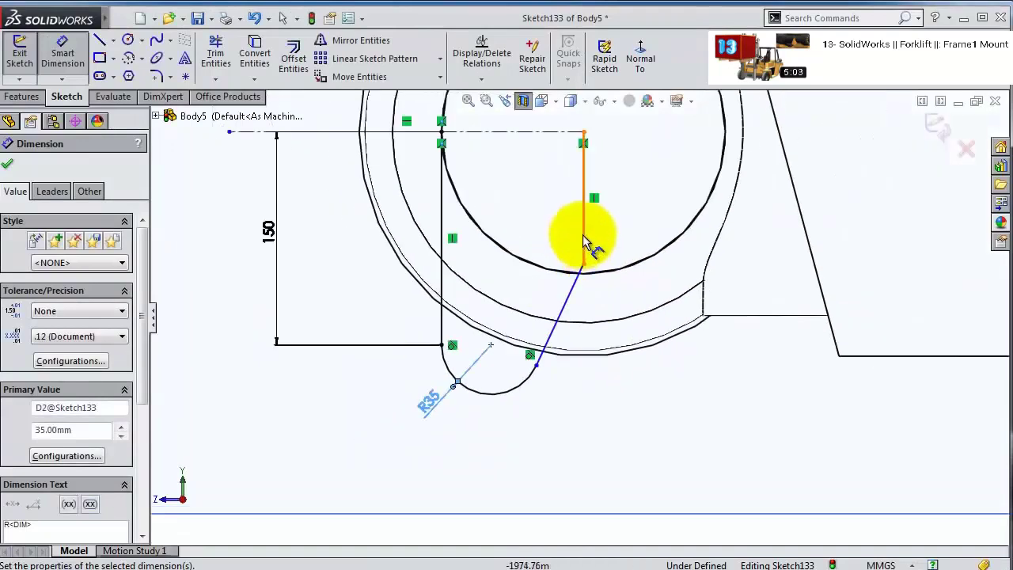
left_click(584, 199)
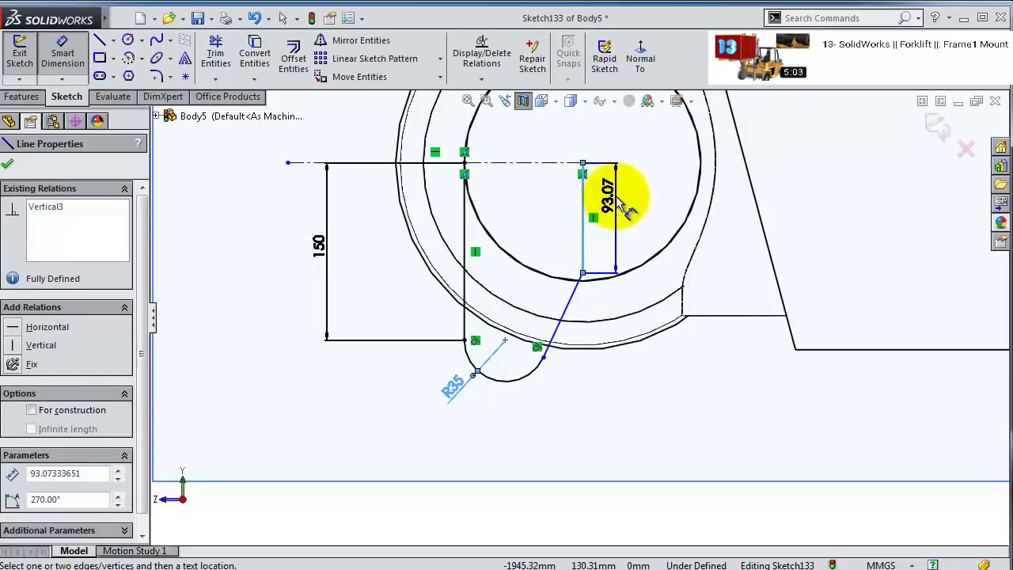
left_click(625, 205)
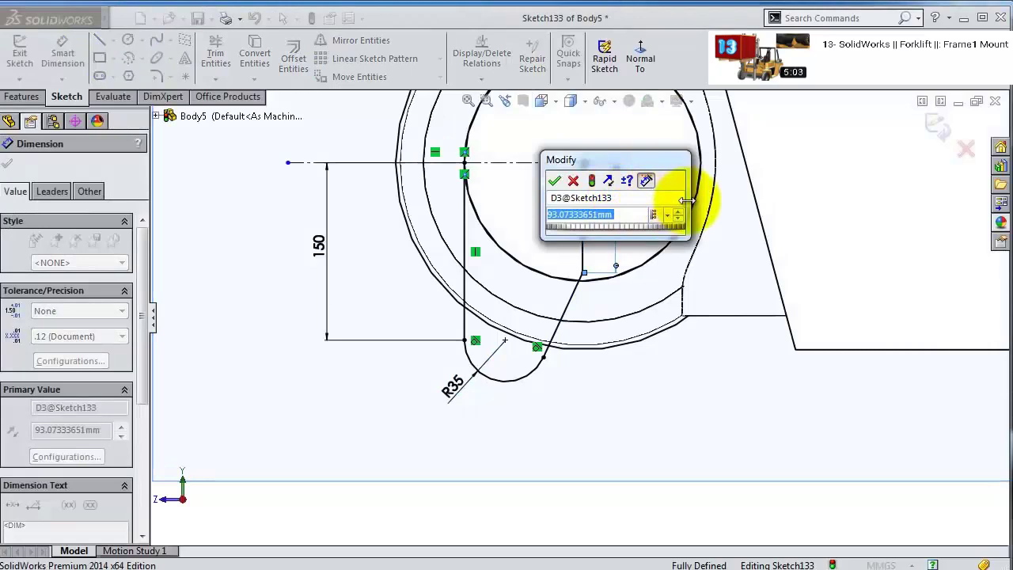
type("75")
key("Return")
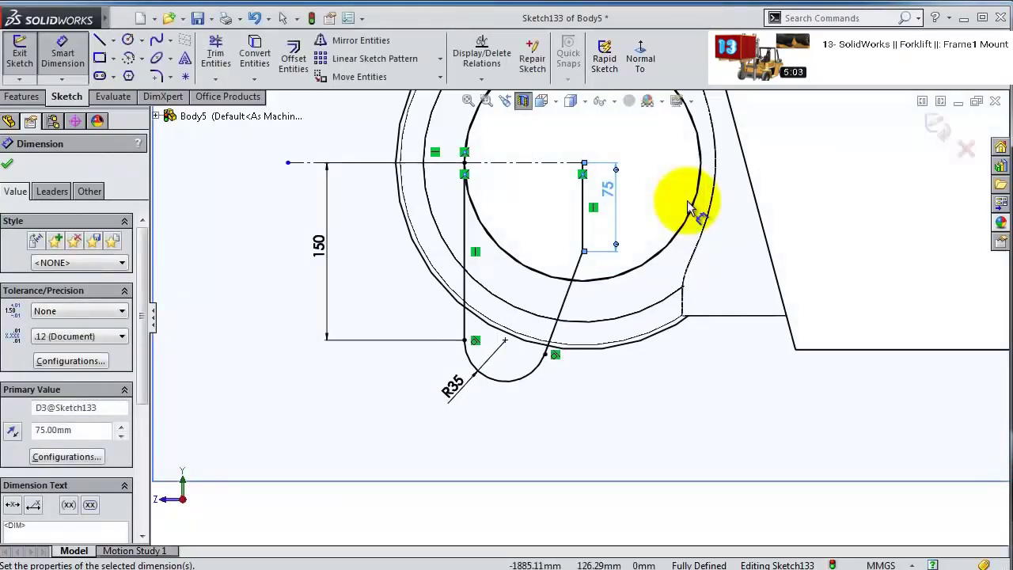
scroll(627, 194, "down", 3)
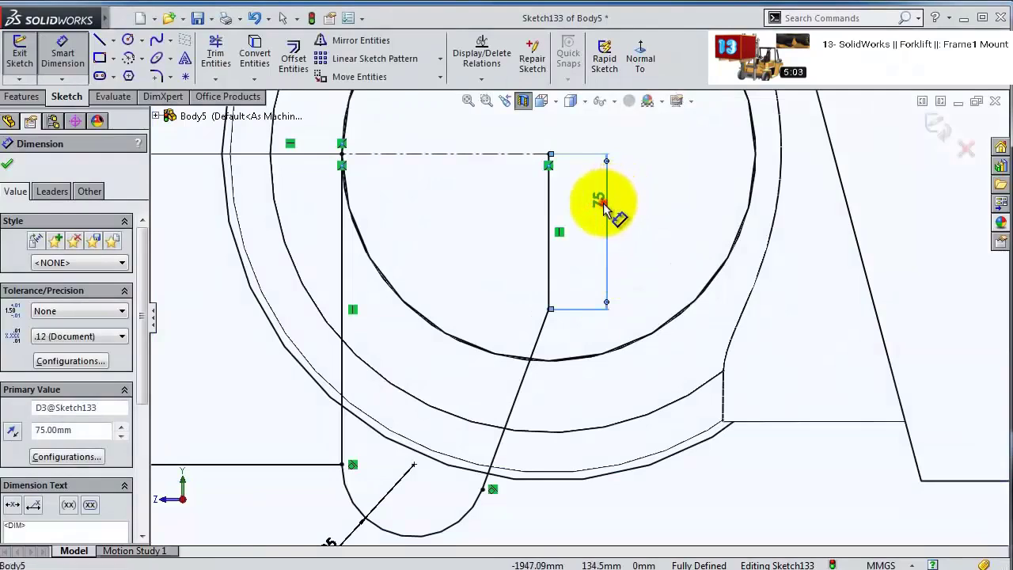
double_click(606, 203)
type("50")
key("Return")
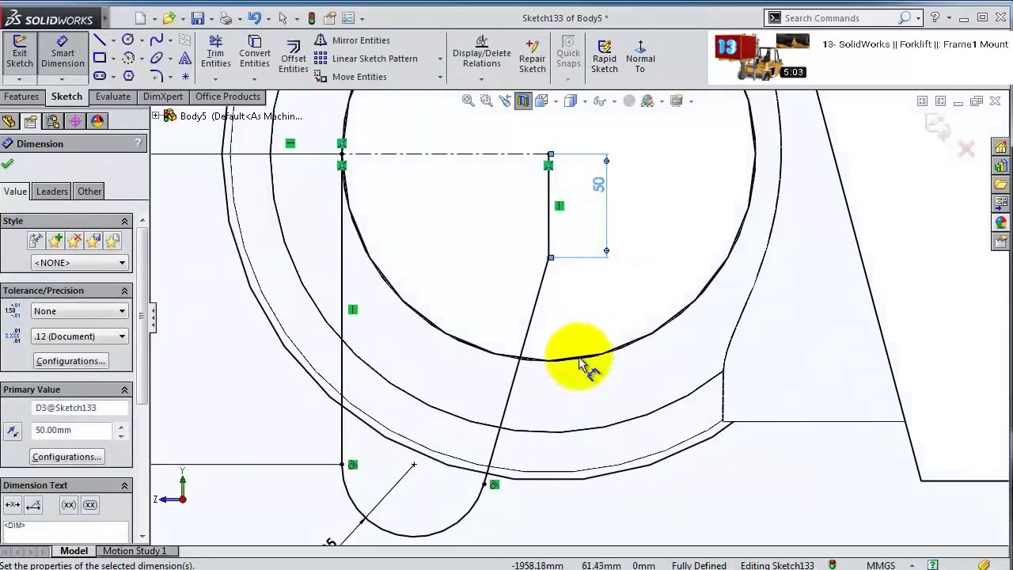
scroll(557, 337, "up", 3)
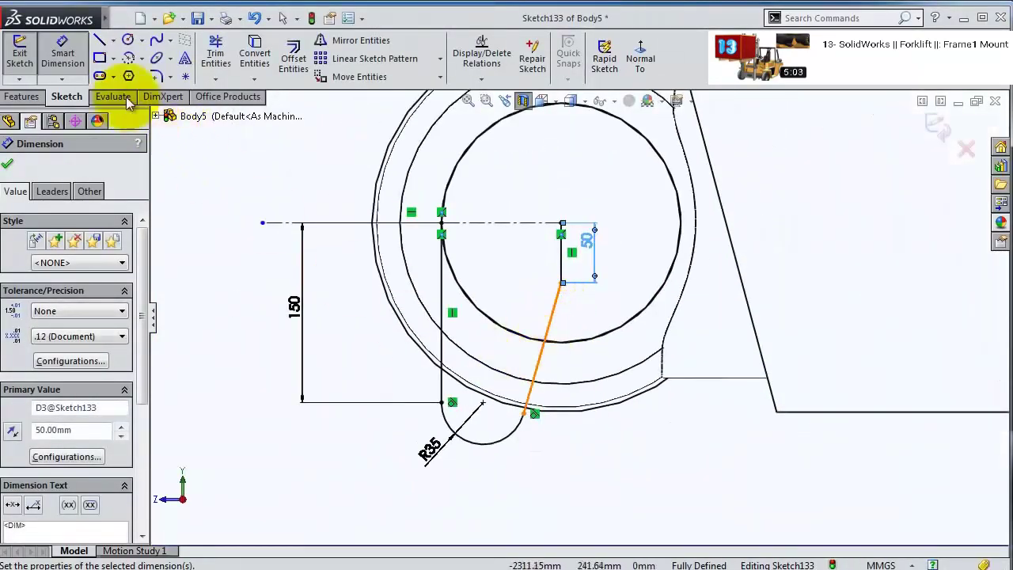
- Add a Ø30 circle at the arc's centre
left_click(128, 41)
left_click(482, 404)
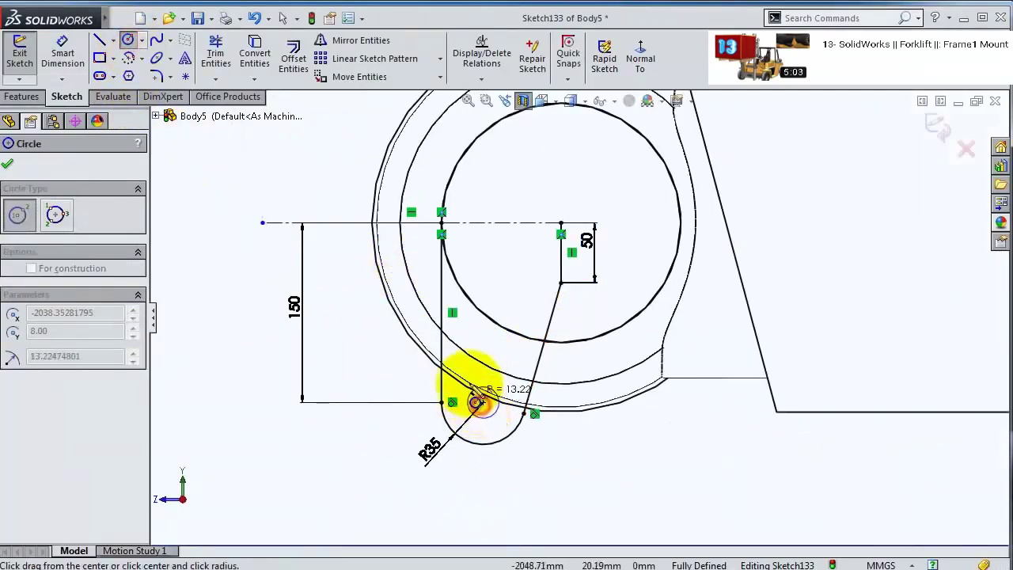
left_click(475, 397)
left_click(63, 50)
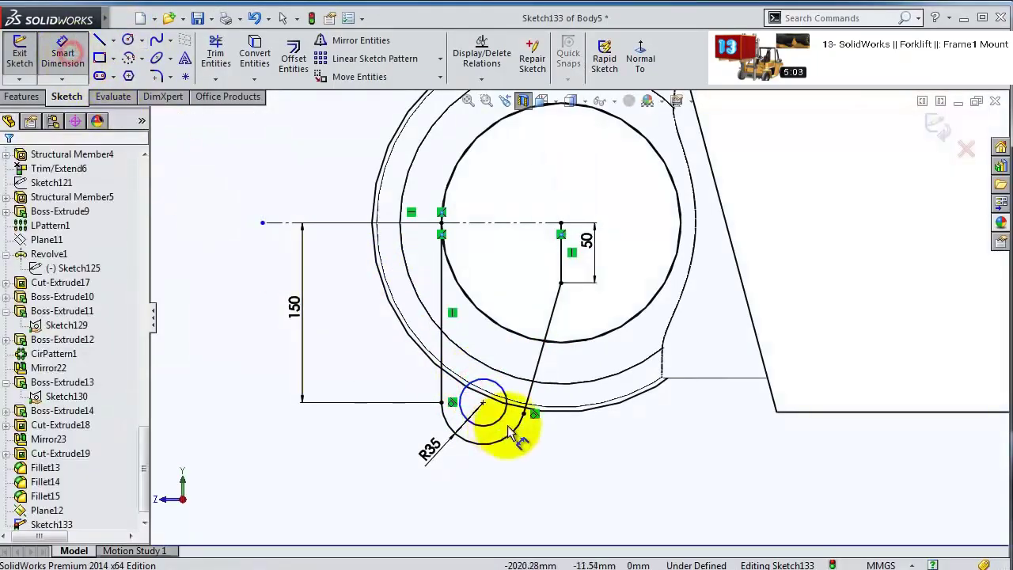
left_click(501, 421)
left_click(509, 441)
type("30")
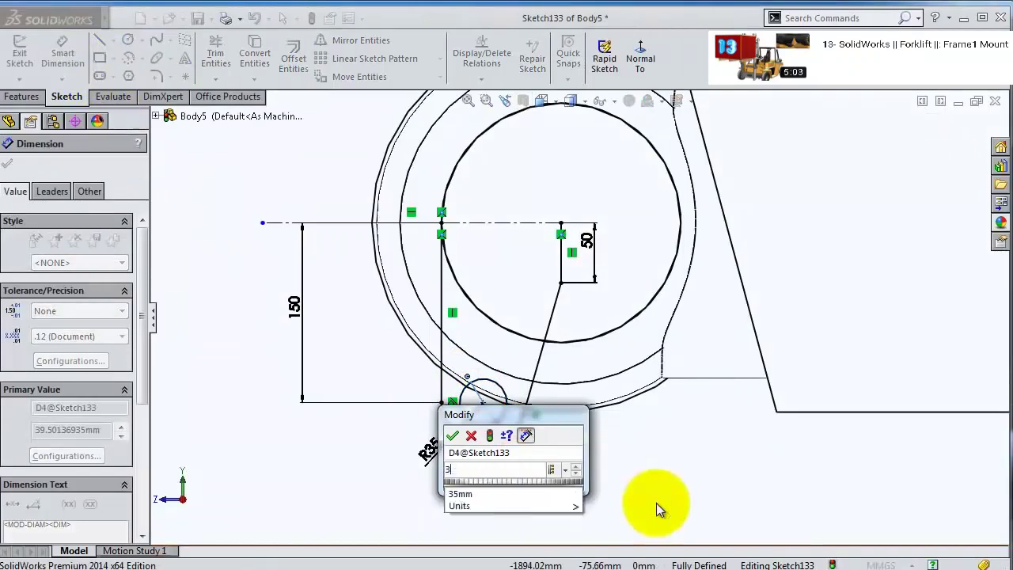
key("Return")
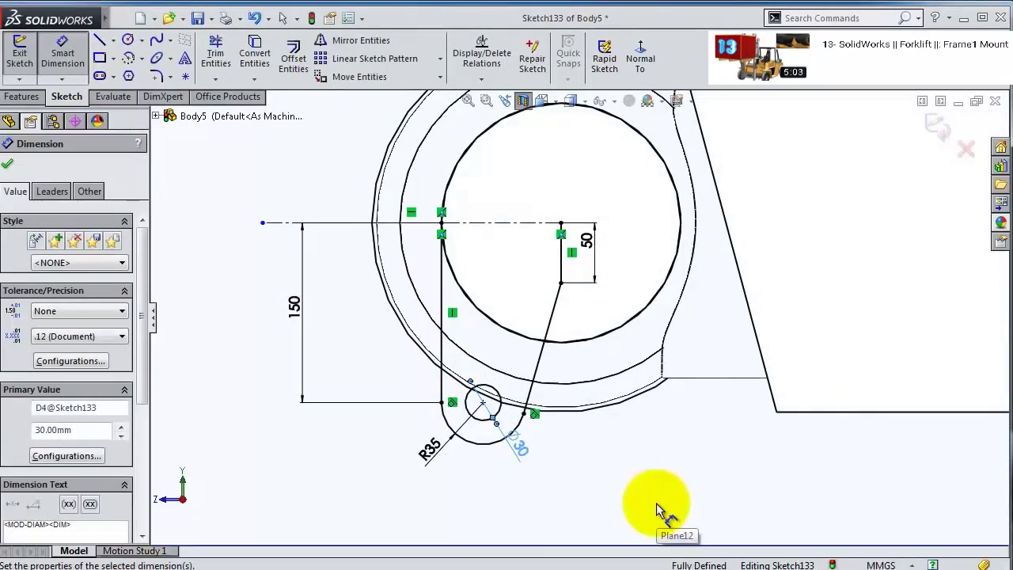
scroll(590, 380, "up", 2)
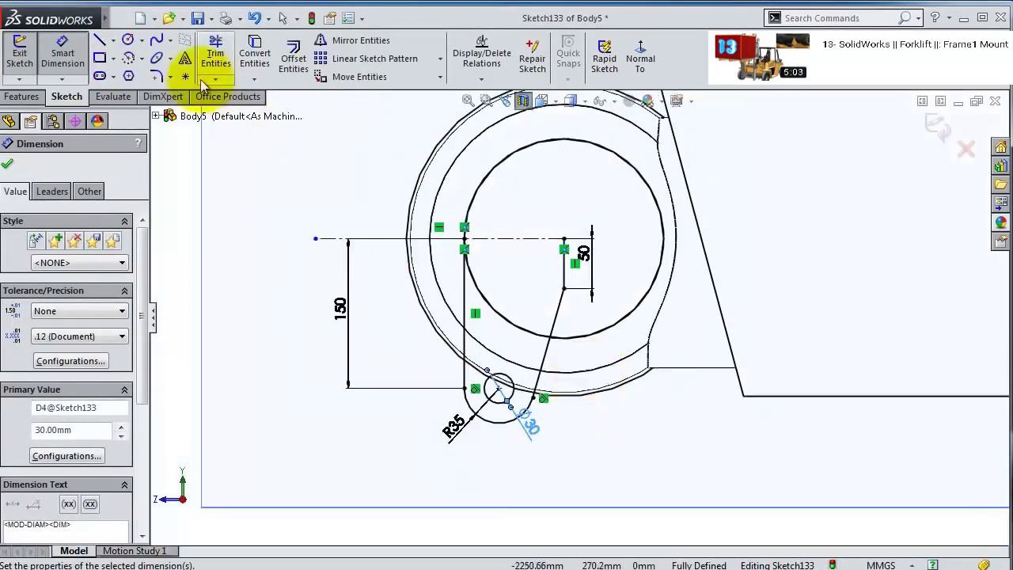
- Close the outline's top with a horizontal line to the vertical line
left_click(97, 41)
left_click(464, 237)
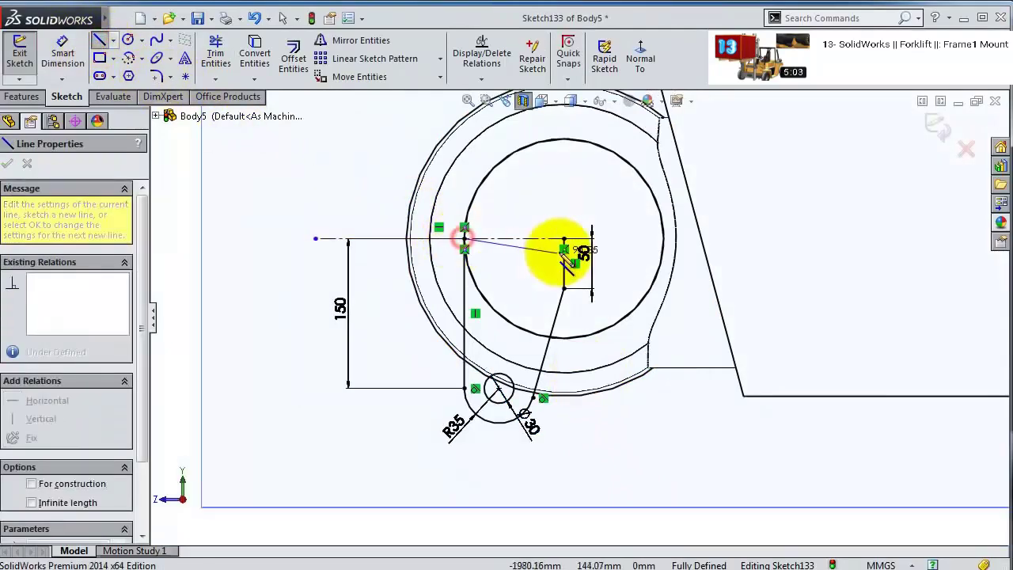
left_click(564, 237)
scroll(502, 361, "down", 4)
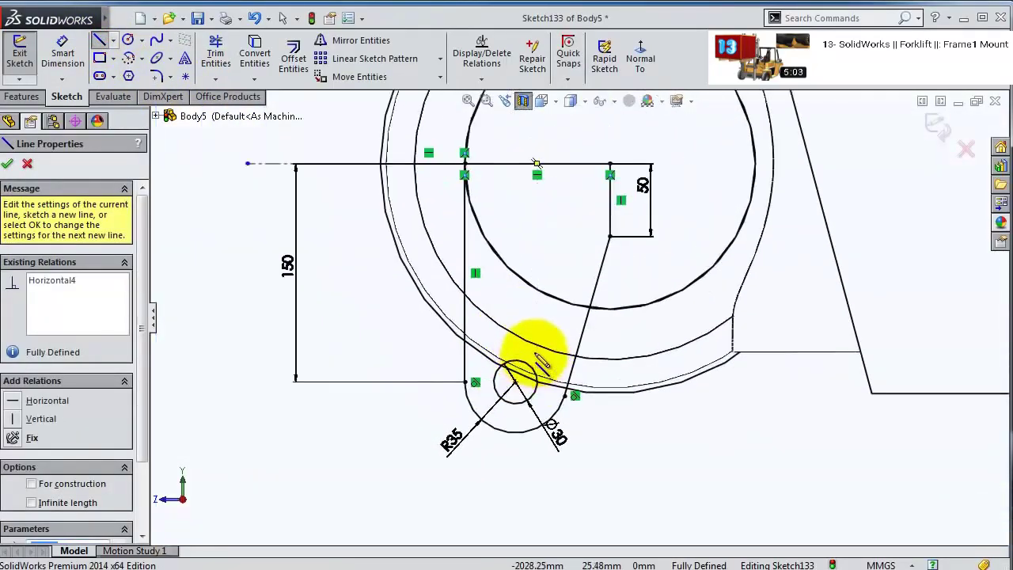
scroll(385, 271, "up", 3)
- Show the model in 3-D as Shaded With Edges
middle_click_drag(385, 271, 448, 283)
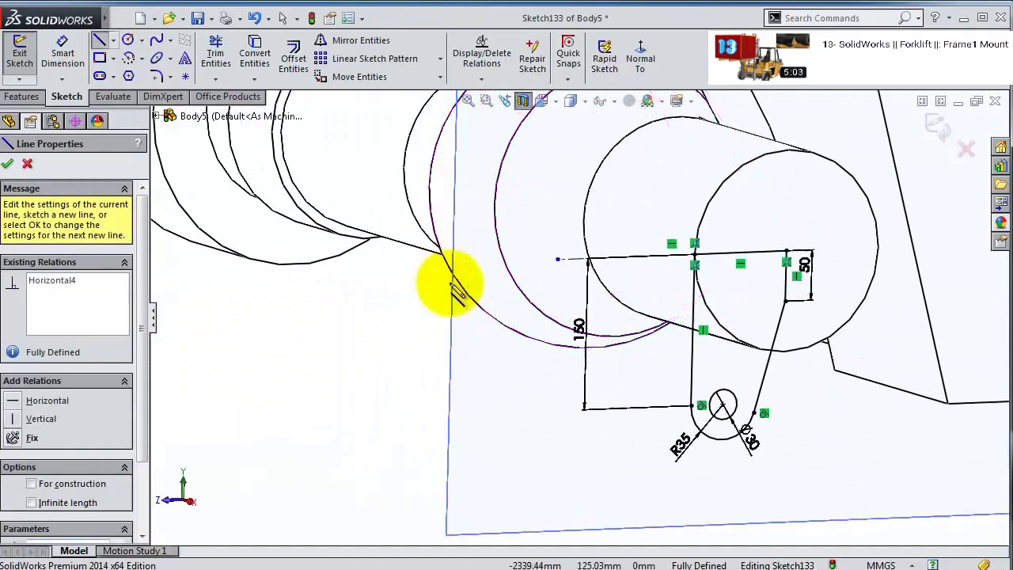
left_click(571, 101)
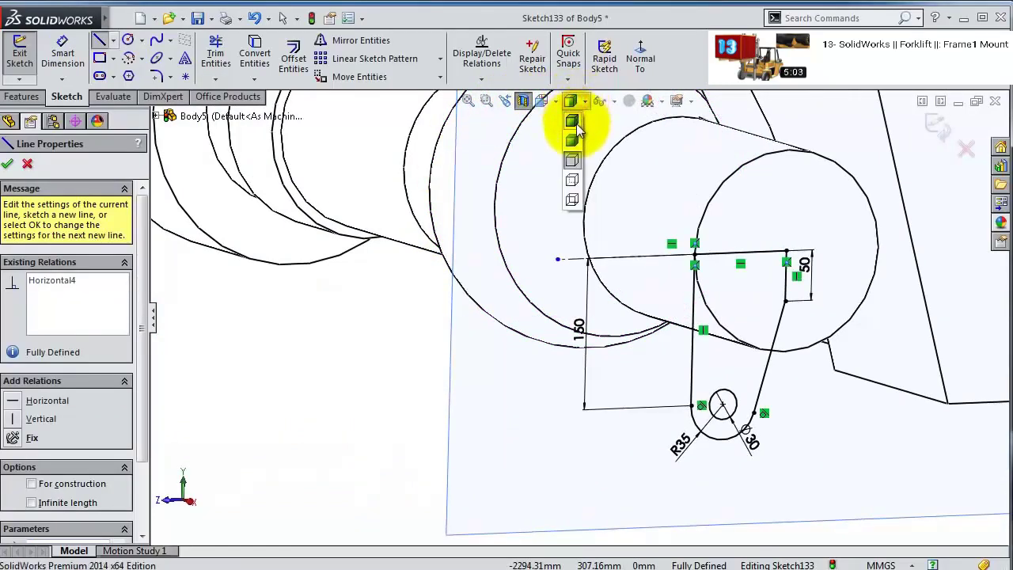
left_click(575, 126)
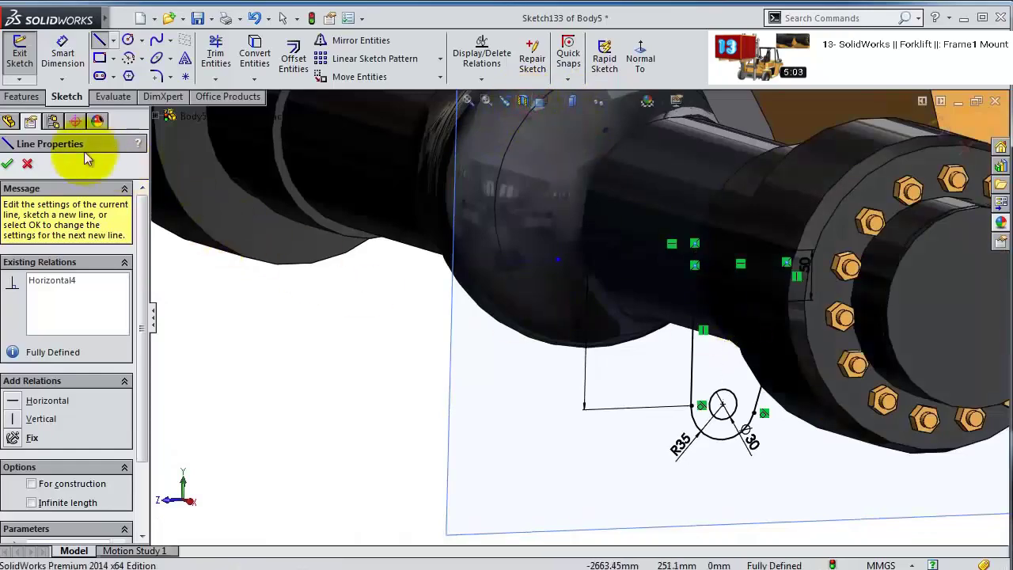
- Extrude Sketch133 blind 12.5 mm into the bracket plate, Boss-Extrude15
left_click(22, 96)
left_click(27, 60)
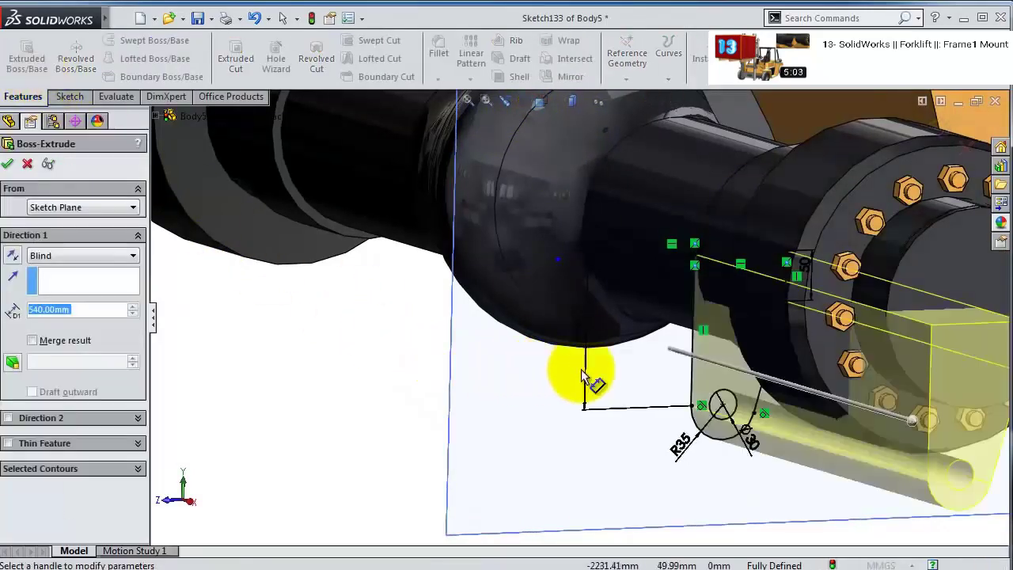
mouse_move(631, 371)
middle_mouse_down()
mouse_move(649, 377)
mouse_move(201, 357)
middle_mouse_up()
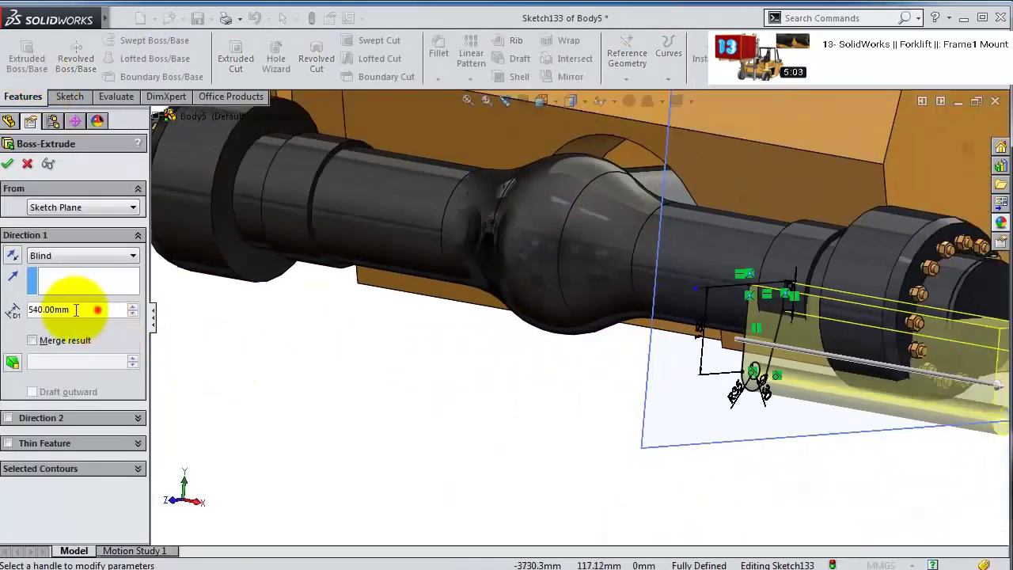
left_click_drag(76, 309, 16, 307)
key("Return")
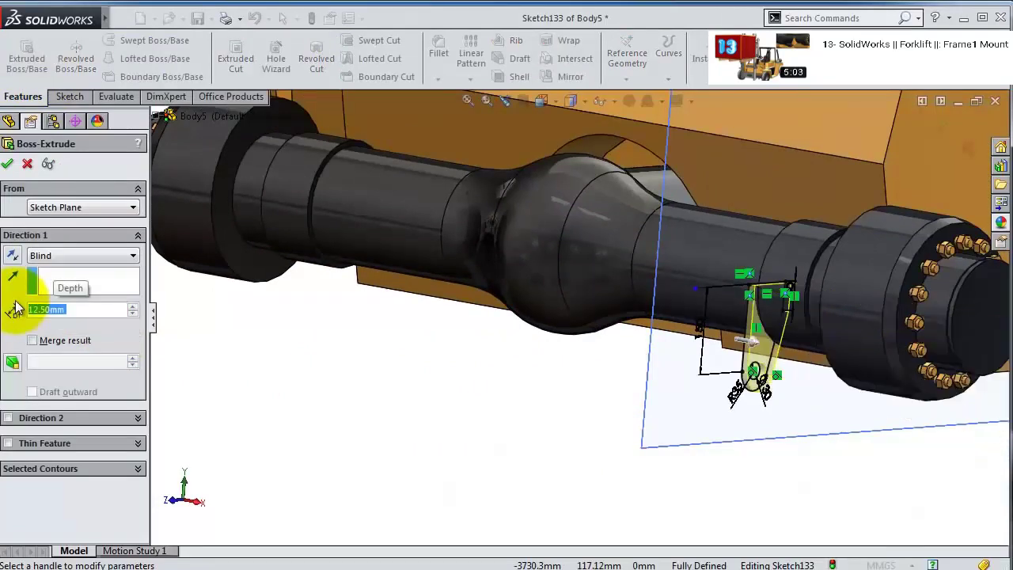
left_click(9, 163)
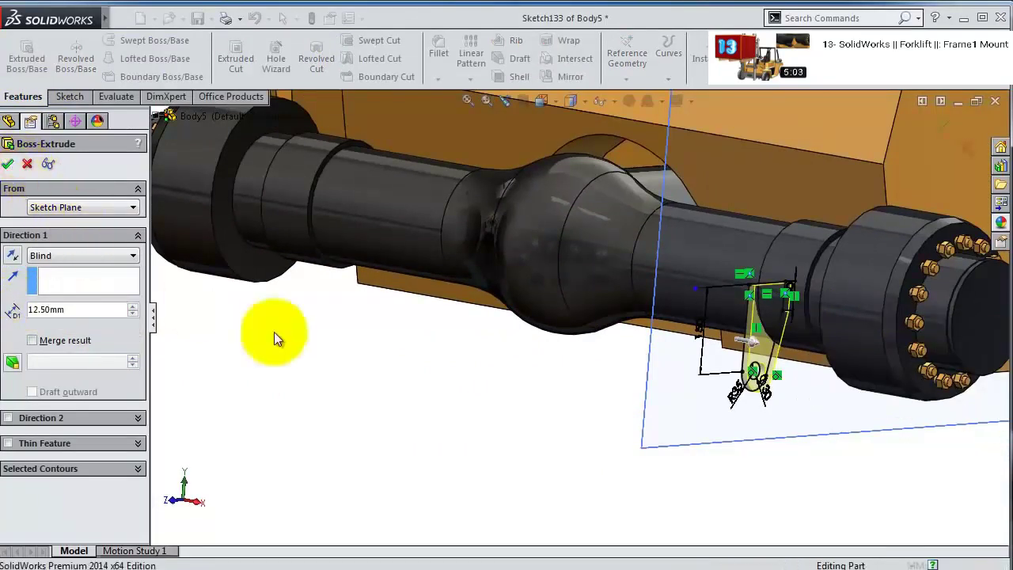
middle_click_drag(787, 409, 812, 376)
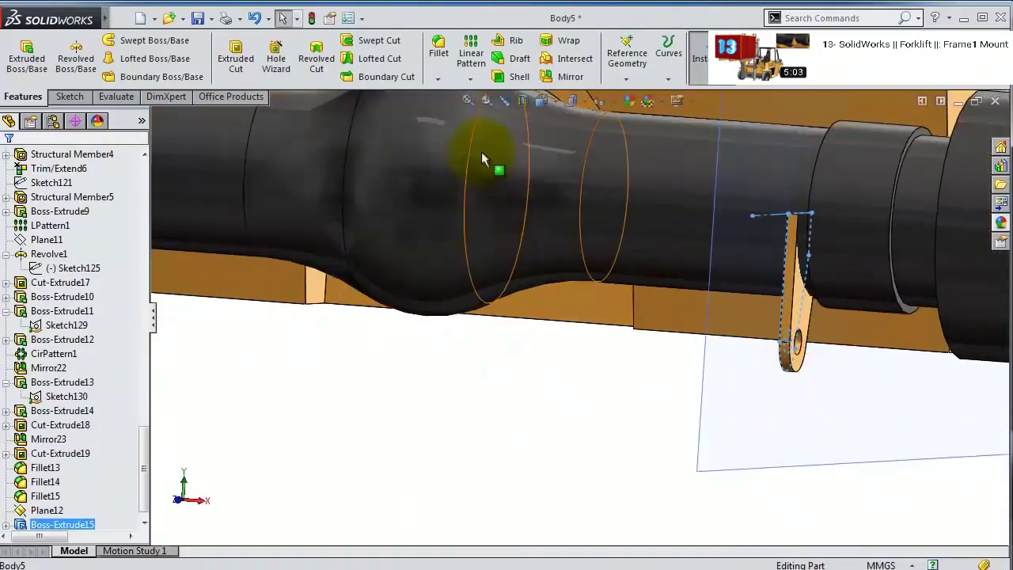
- Start a linear pattern of Boss-Extrude15 along the long frame edge with 2 instances
left_click(469, 78)
left_click(507, 94)
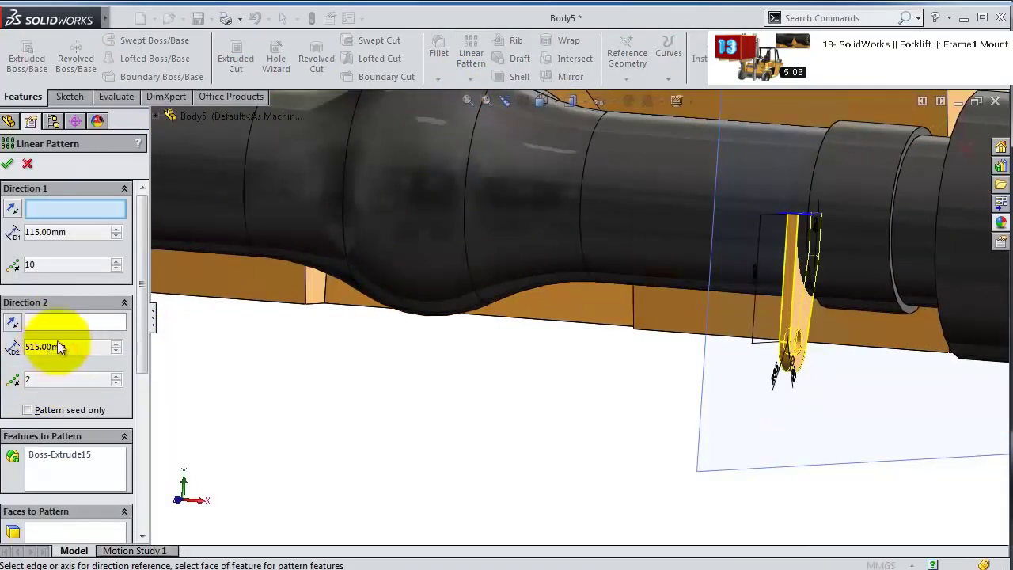
left_click(30, 265)
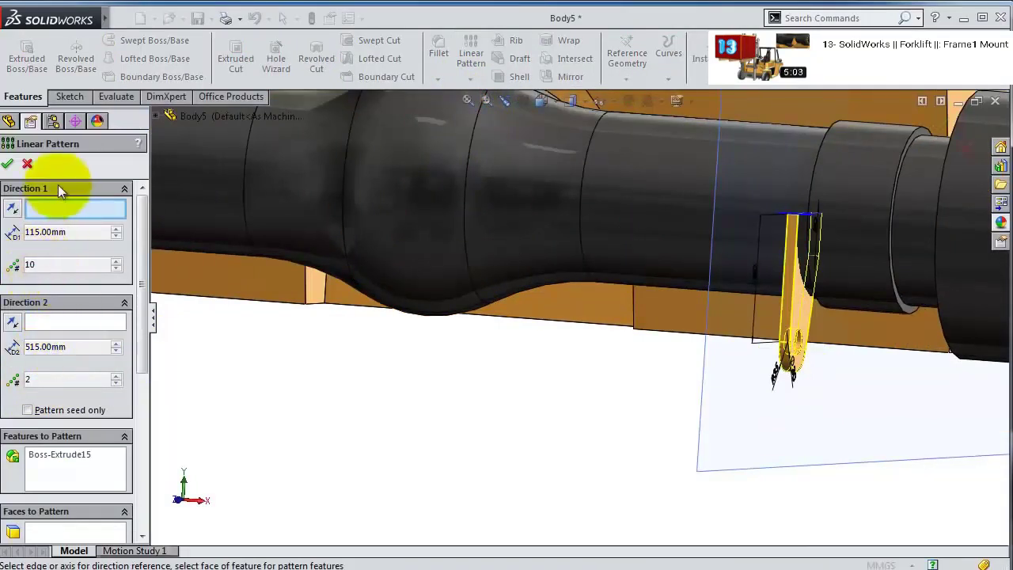
scroll(578, 253, "up", 3)
middle_click_drag(663, 231, 660, 218)
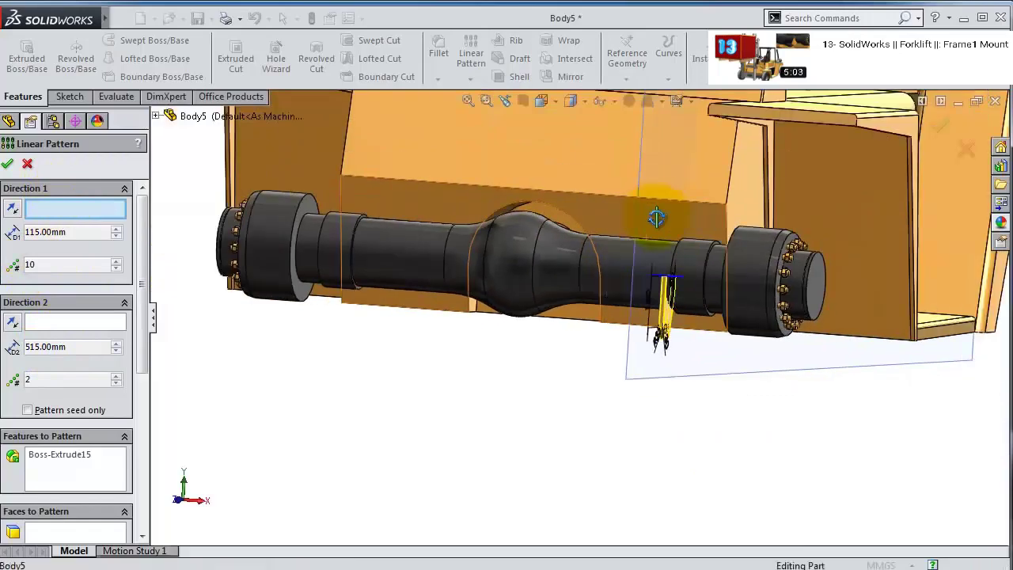
scroll(657, 206, "down", 1)
left_click(660, 208)
left_click(58, 232)
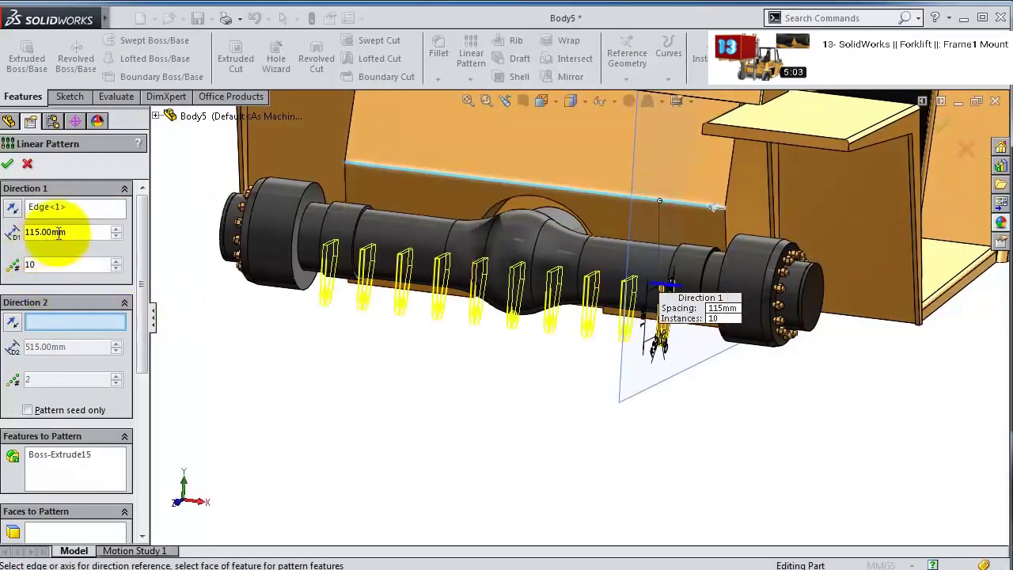
left_click_drag(63, 231, 28, 232)
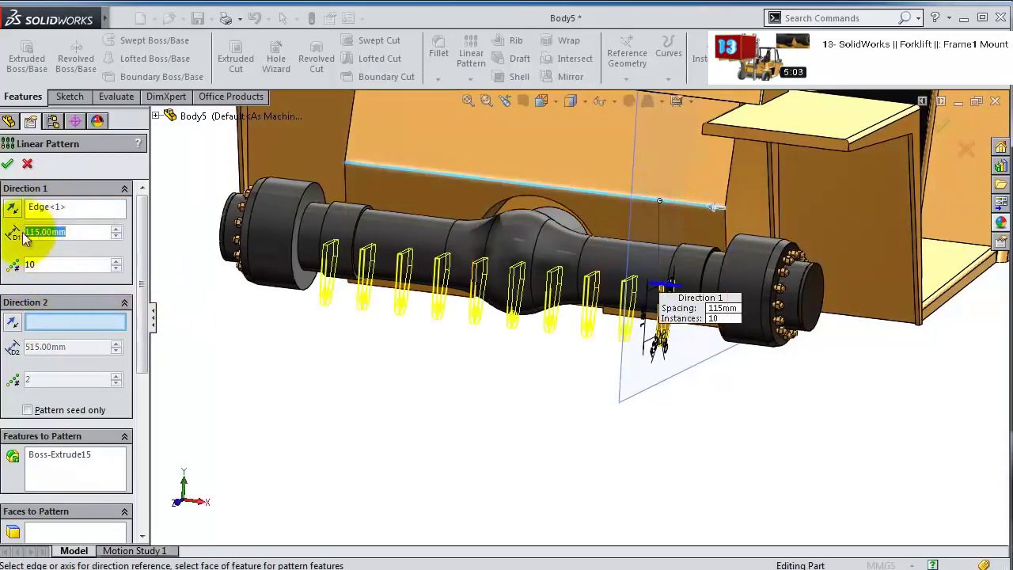
type("12.5")
left_click(24, 249)
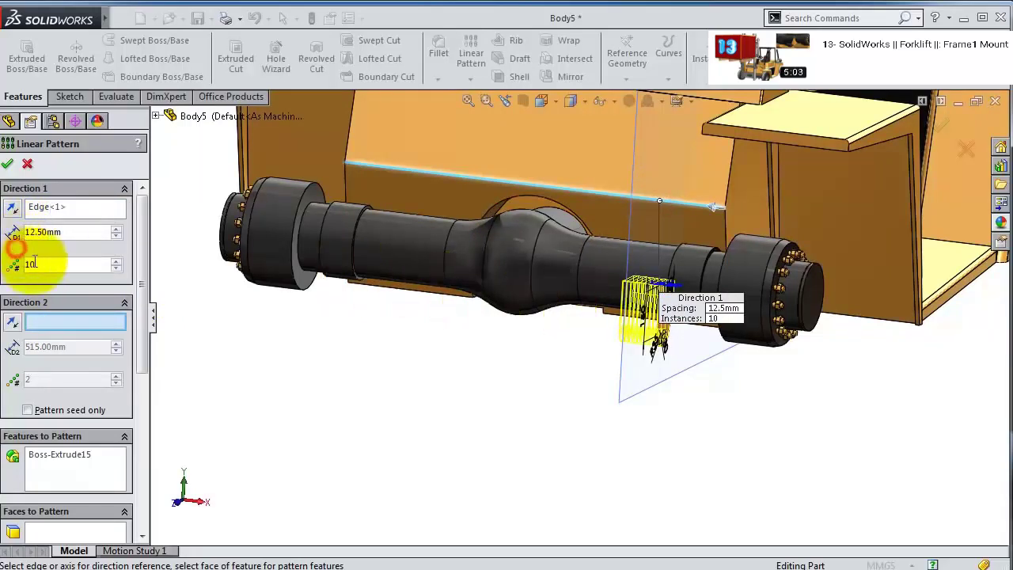
type("2")
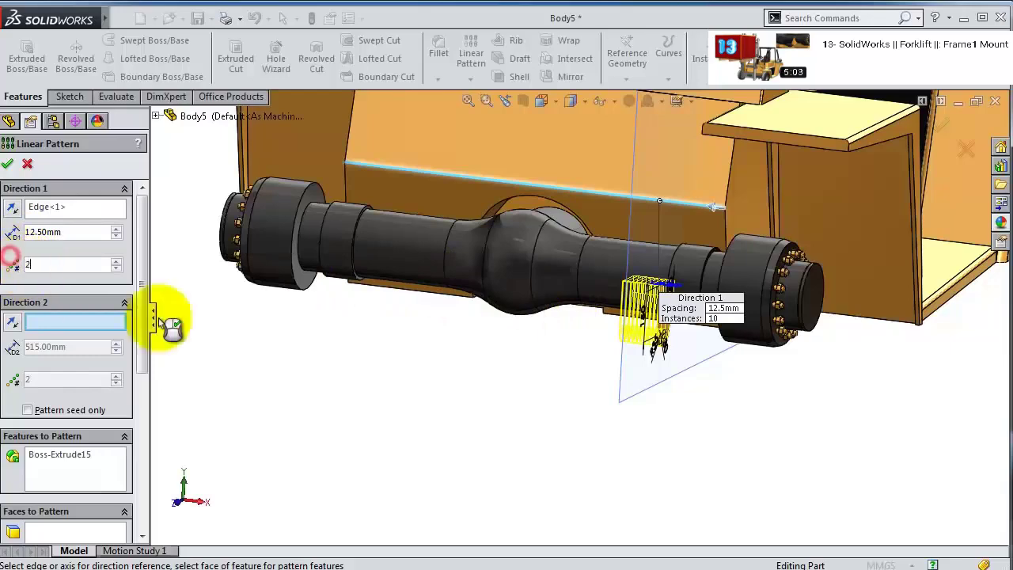
- Change the pattern spacing to 25 mm and accept the two-plate linear pattern
middle_click_drag(549, 319, 665, 306)
scroll(681, 301, "down", 5)
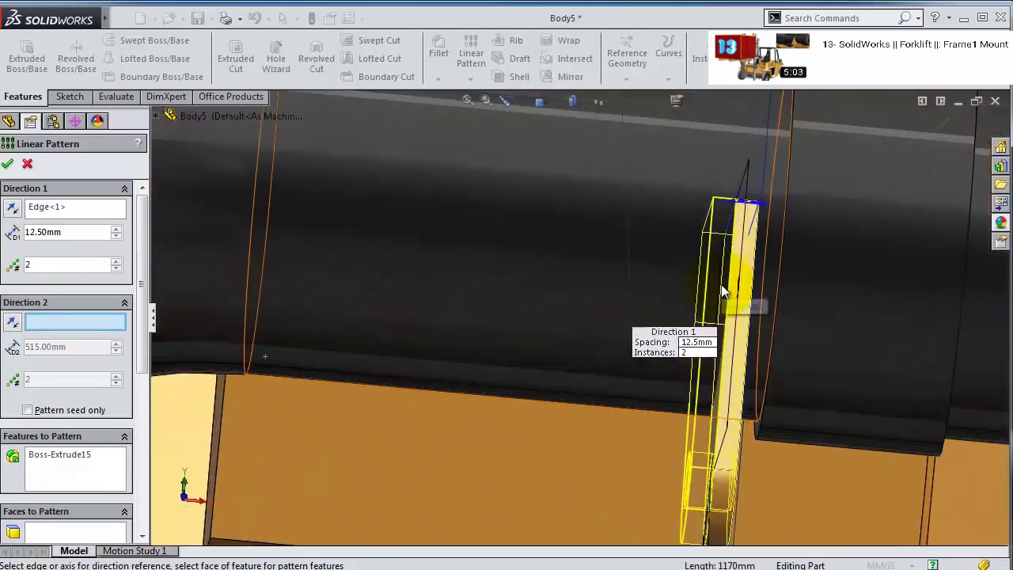
scroll(743, 245, "down", 4)
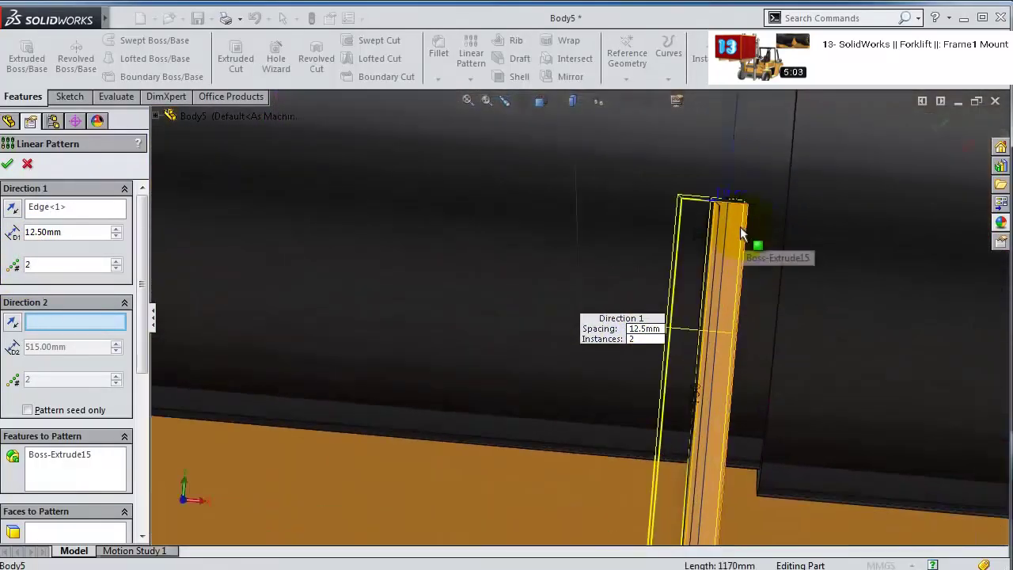
left_click(60, 264)
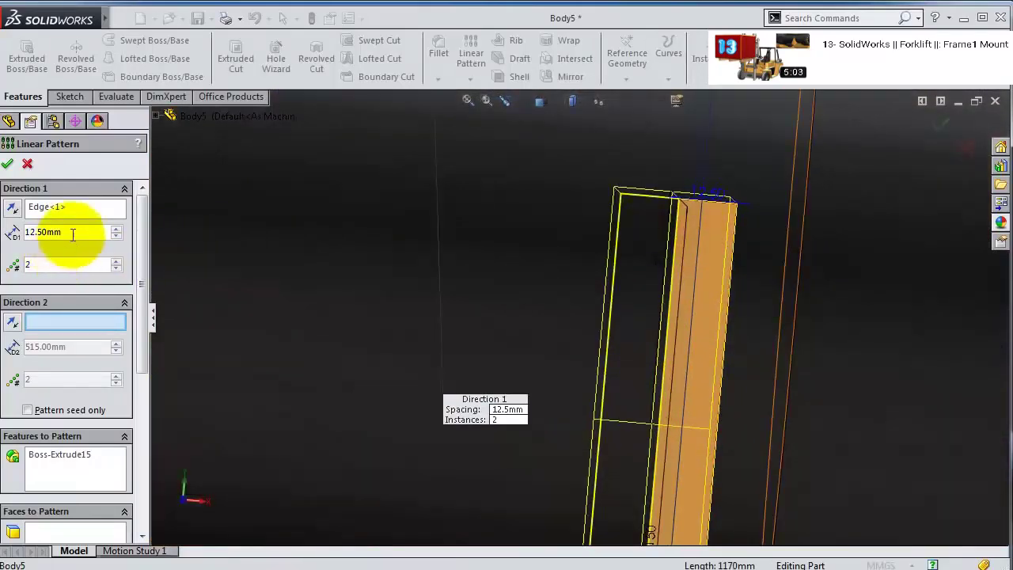
double_click(65, 231)
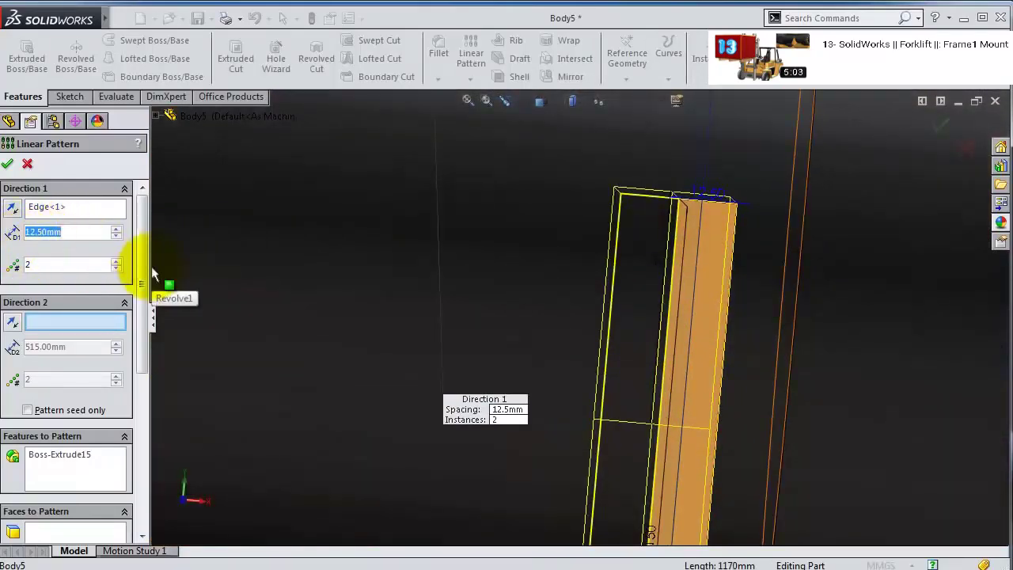
type("25")
key("Return")
scroll(484, 383, "up", 6)
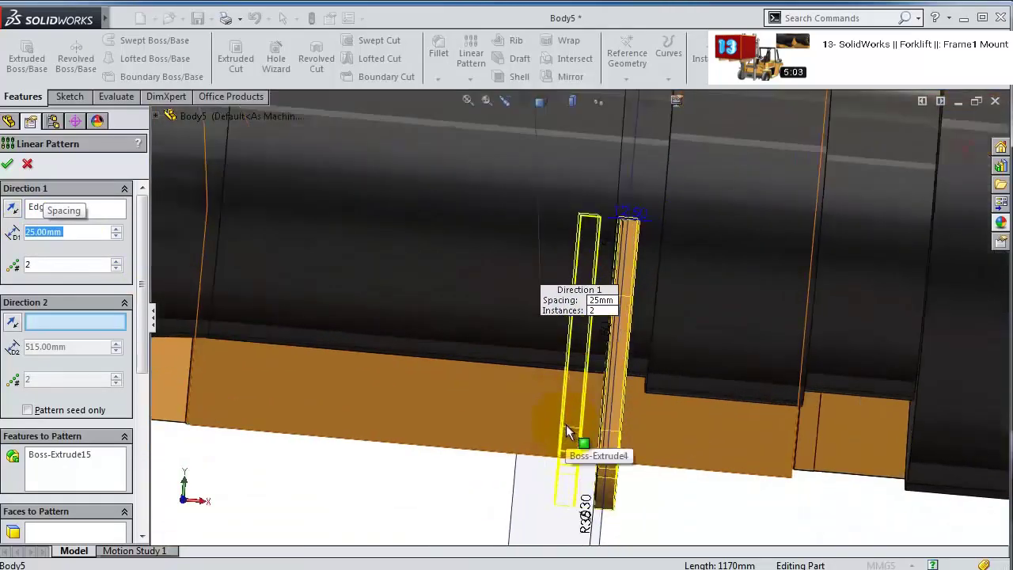
middle_click_drag(566, 424, 562, 420)
left_click(73, 231)
left_click(9, 163)
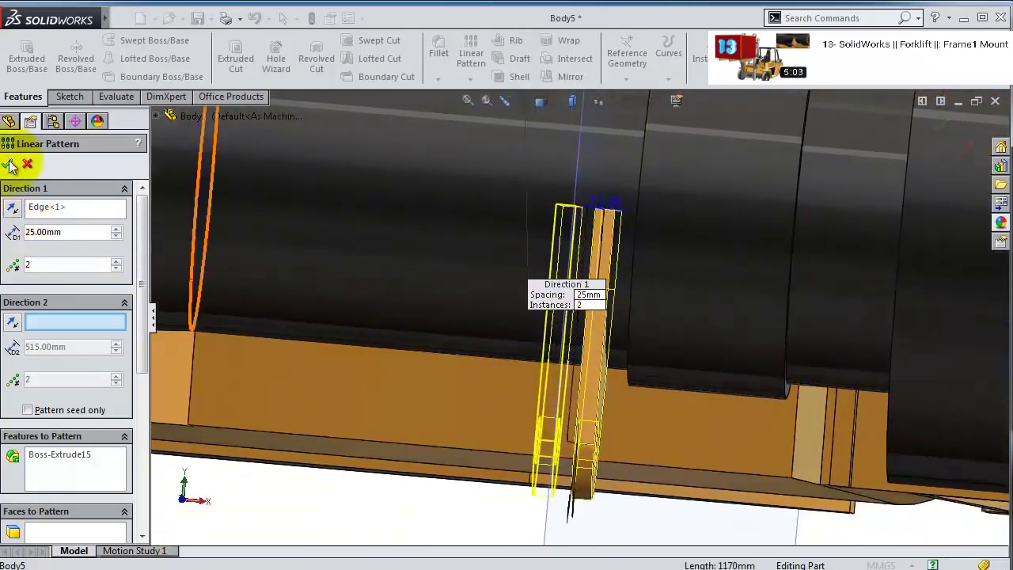
- Select the Right Plane as the mirror plane
scroll(641, 282, "up", 5)
middle_click_drag(641, 282, 152, 291)
left_click_drag(152, 451, 121, 201)
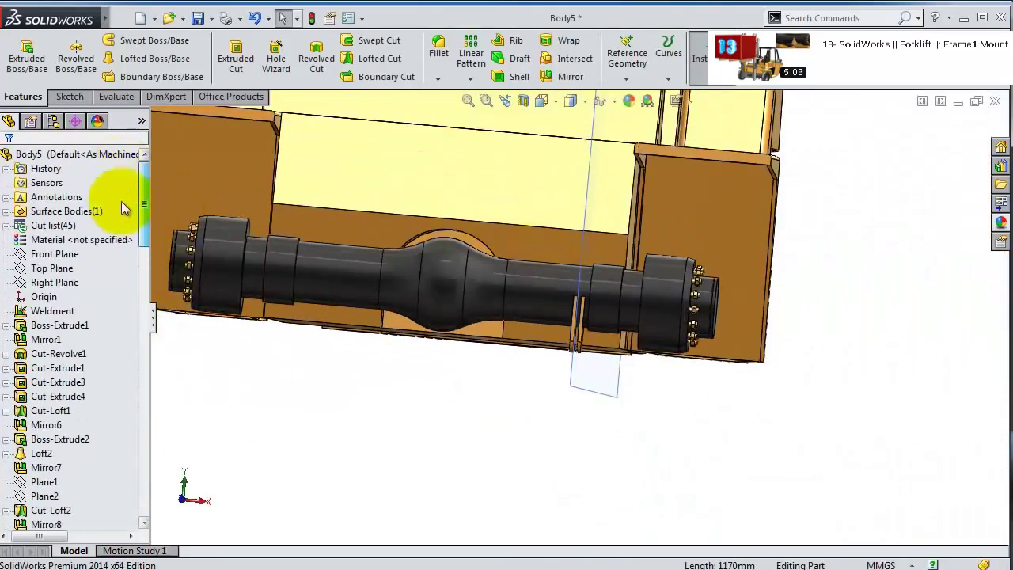
left_click(69, 285)
- Mirror LPattern2 and Boss-Extrude15 about the Right Plane
left_click(470, 78)
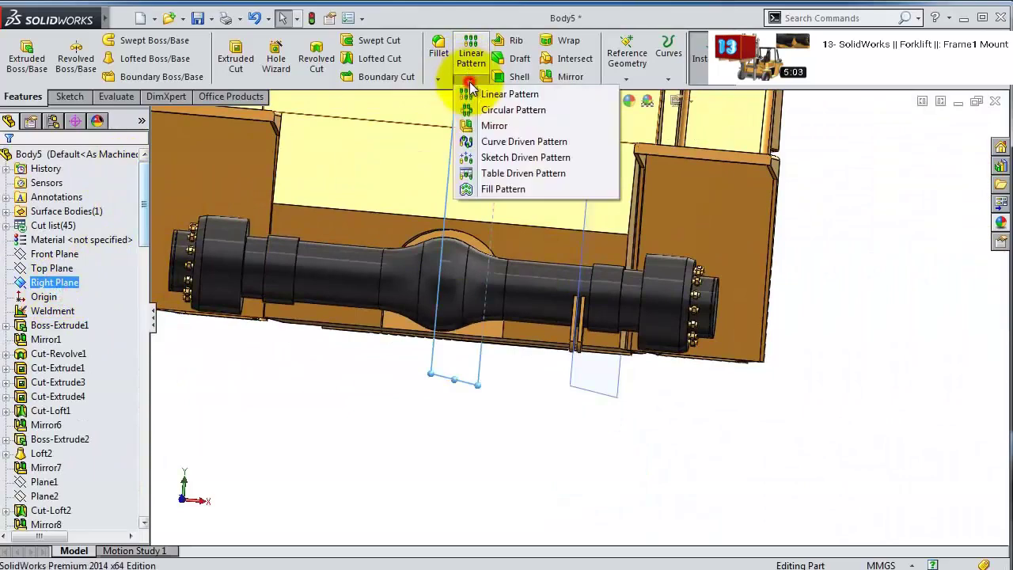
left_click(481, 125)
scroll(520, 307, "down", 2)
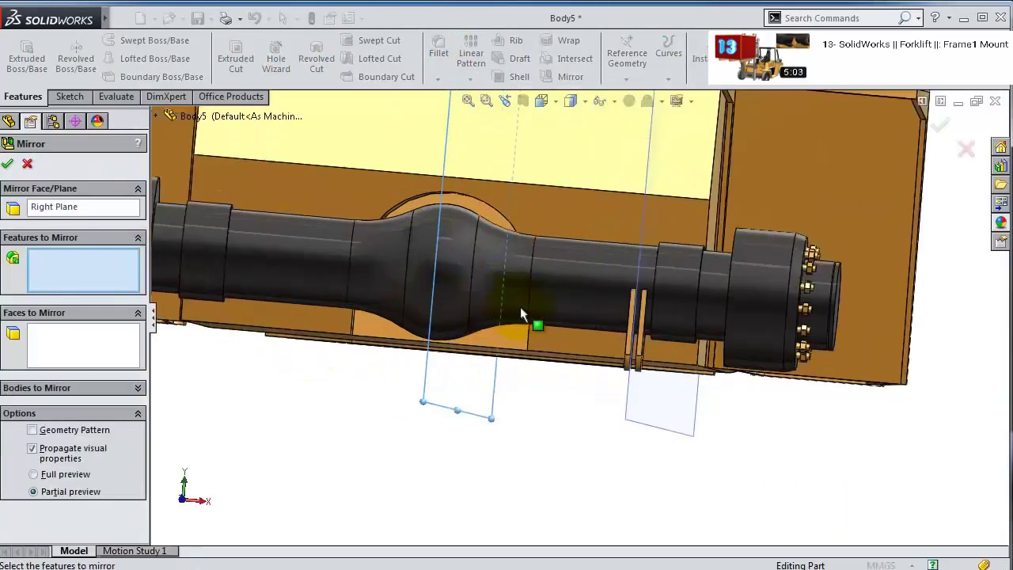
scroll(632, 321, "down", 4)
left_click(596, 326)
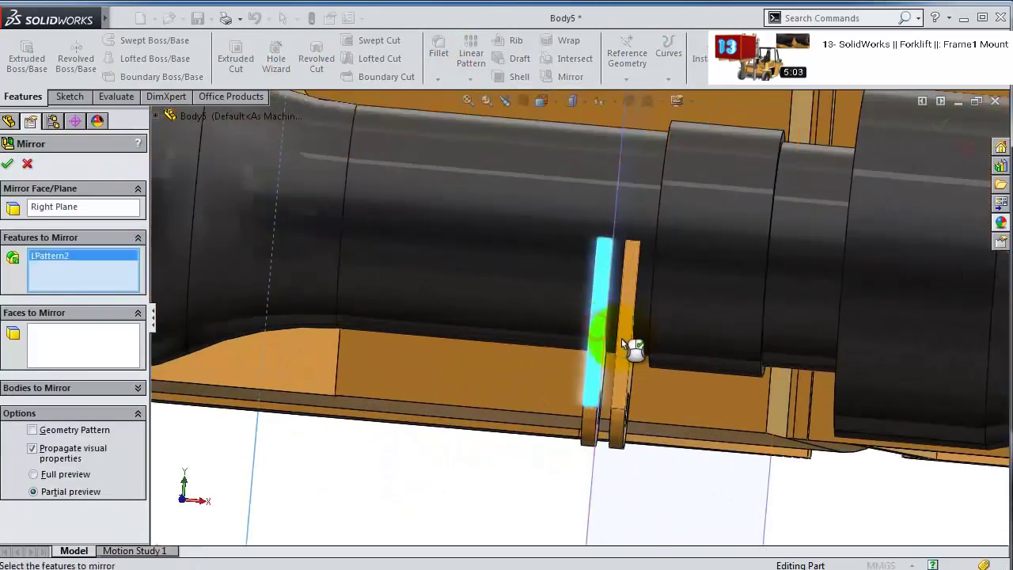
left_click(625, 339)
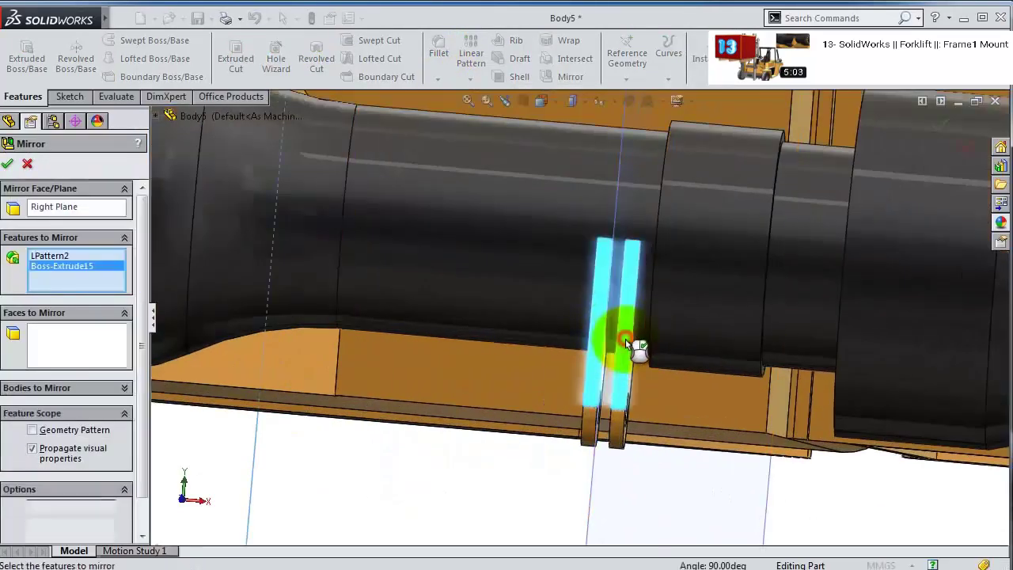
left_click(8, 165)
- Switch to the front view and select the rear panel face
scroll(369, 301, "up", 5)
scroll(392, 298, "down", 3)
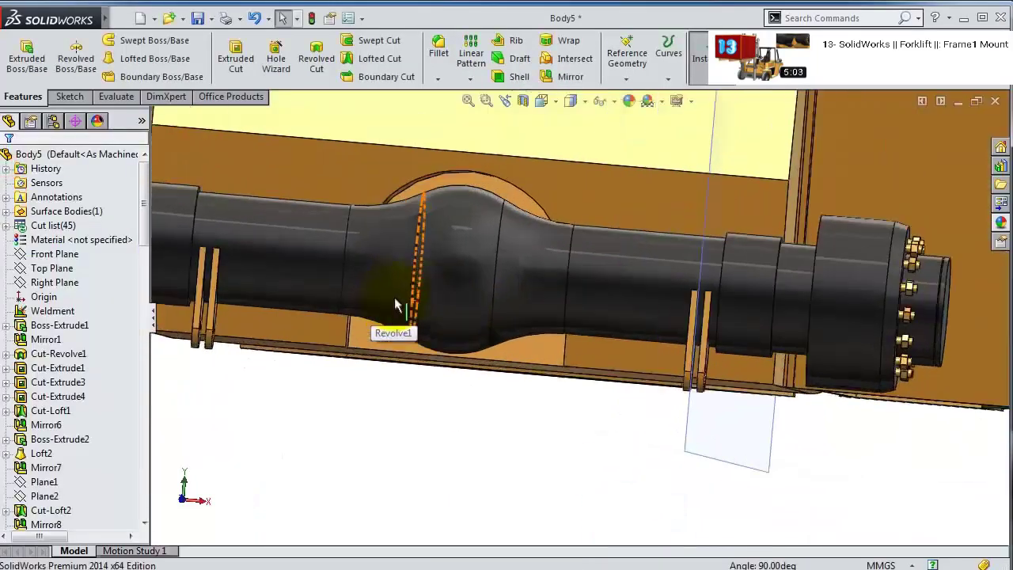
middle_click_drag(394, 251, 379, 315)
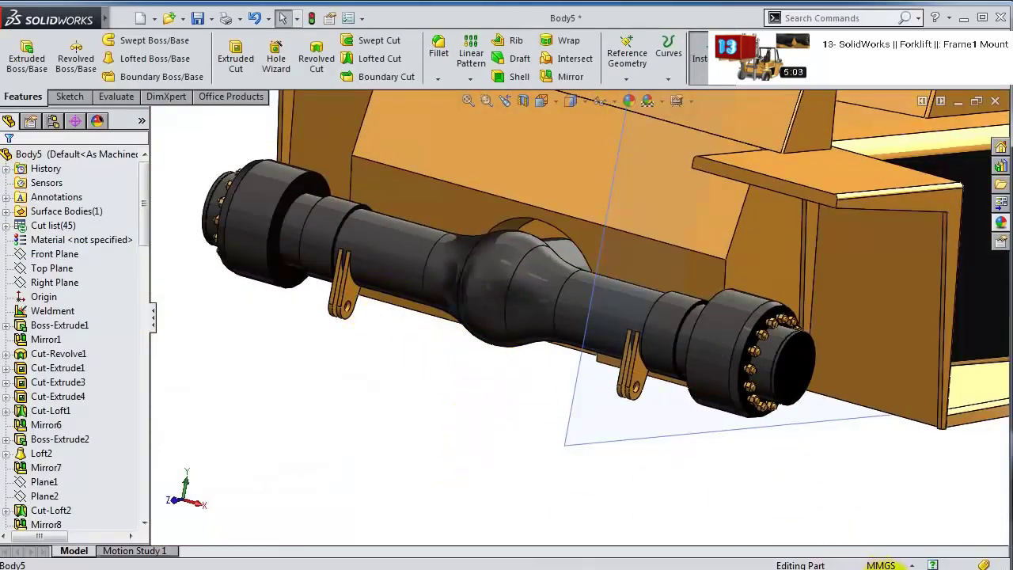
key("ctrl+1")
left_click(666, 261)
- Start a sketch on the rear panel face, view it normal, and draw a slot
left_click(728, 218)
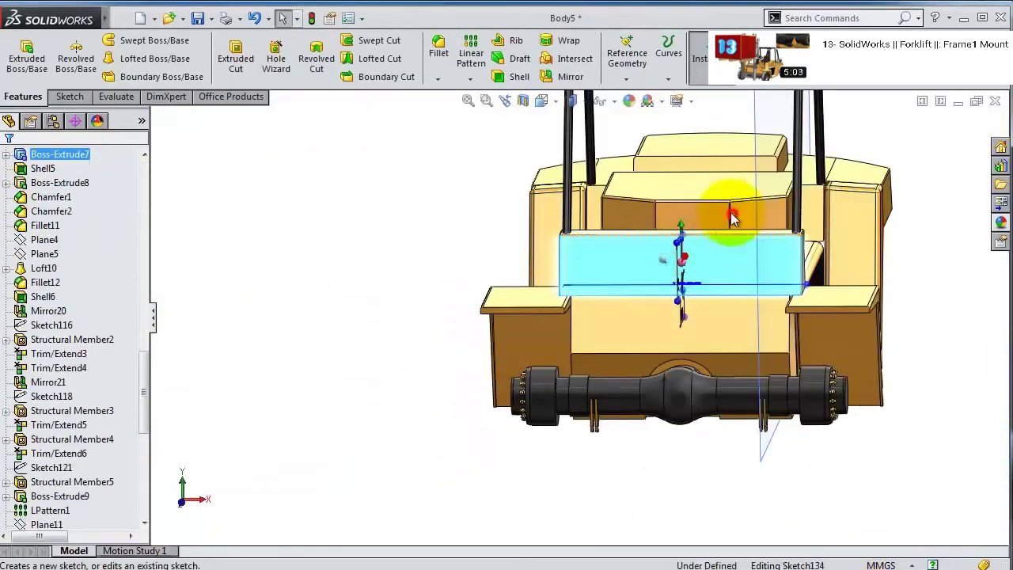
left_click(640, 68)
scroll(491, 405, "down", 5)
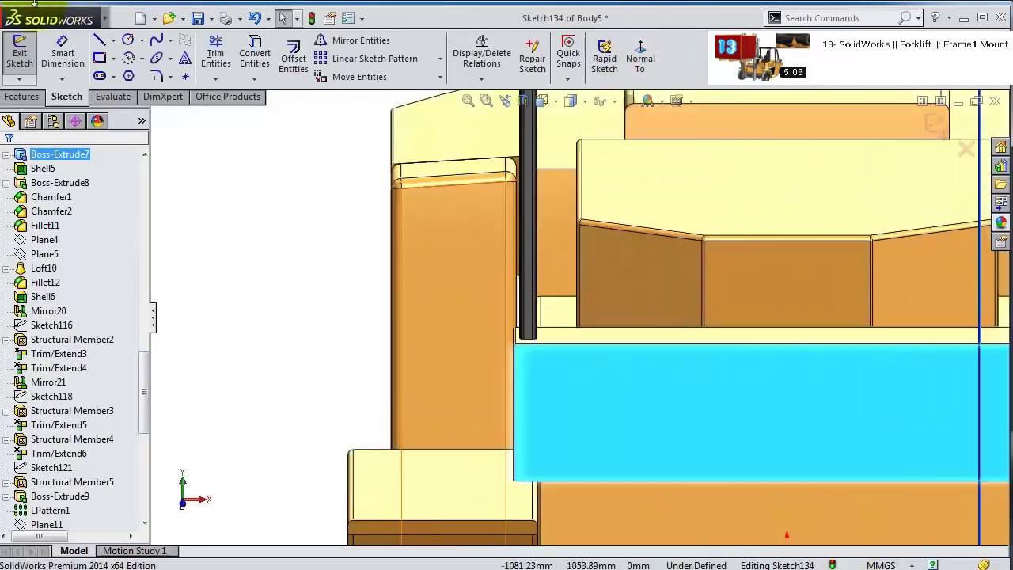
left_click(99, 76)
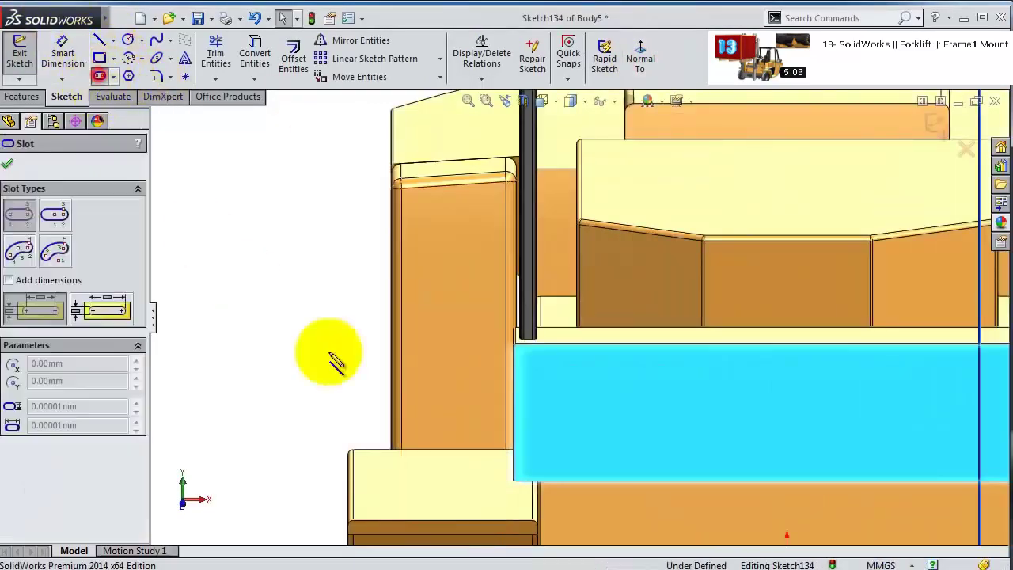
left_click(561, 424)
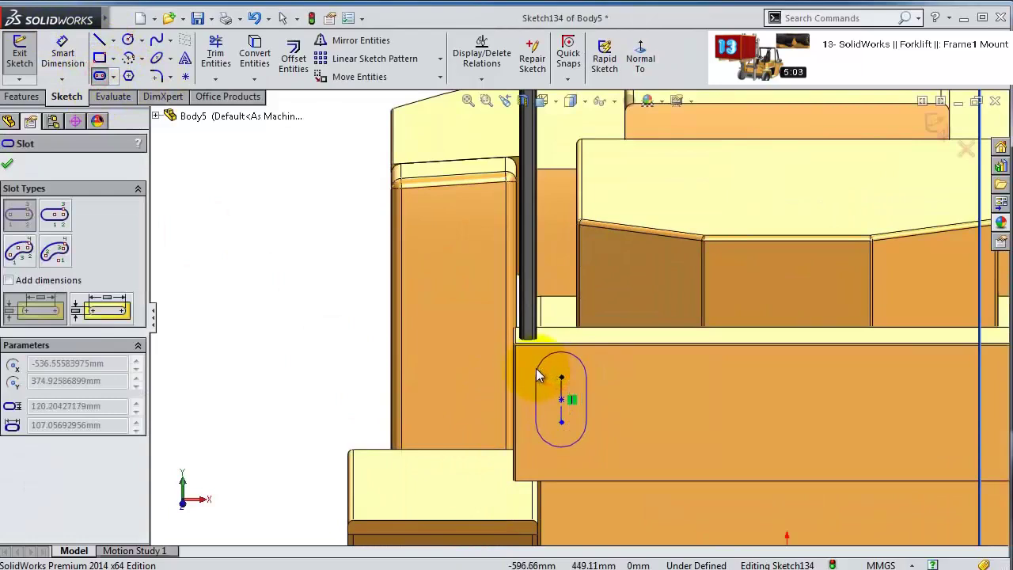
left_click(535, 400)
- Dimension the slot with a 60 mm end radius and a 100 mm length
left_click(61, 49)
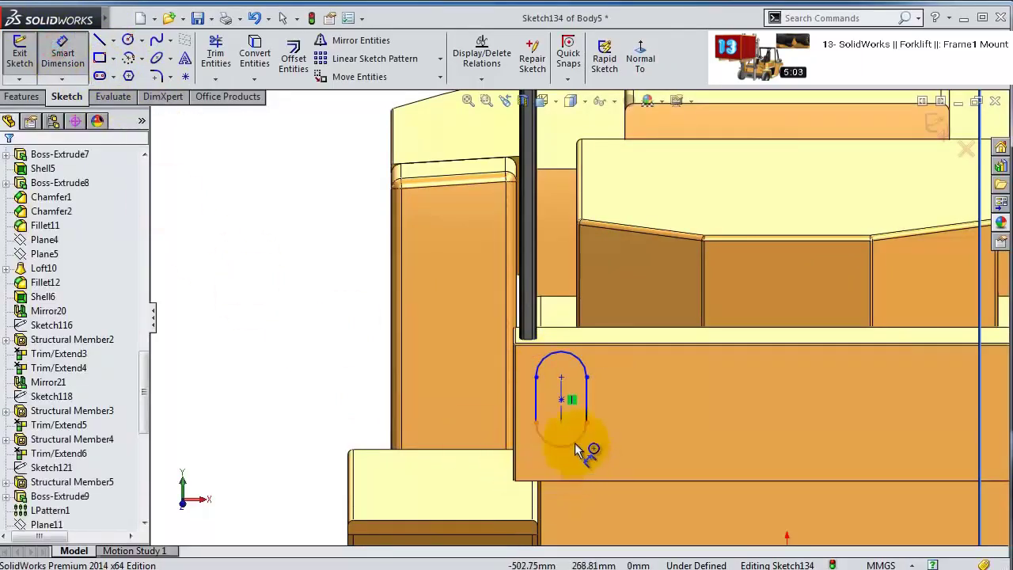
left_click(576, 445)
left_click(622, 464)
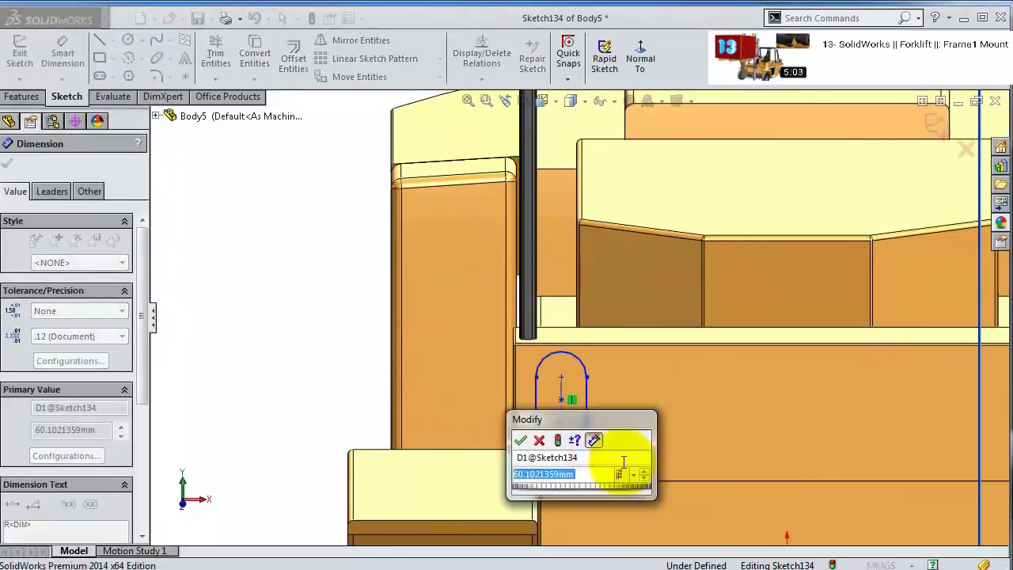
type("60")
key("Return")
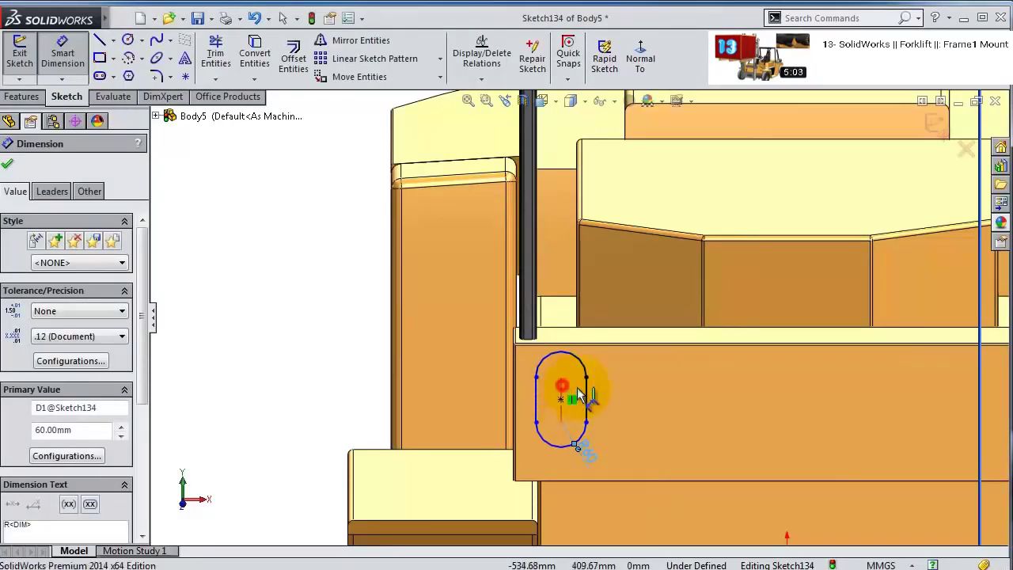
left_click(563, 395)
left_click(633, 400)
type("100")
key("Return")
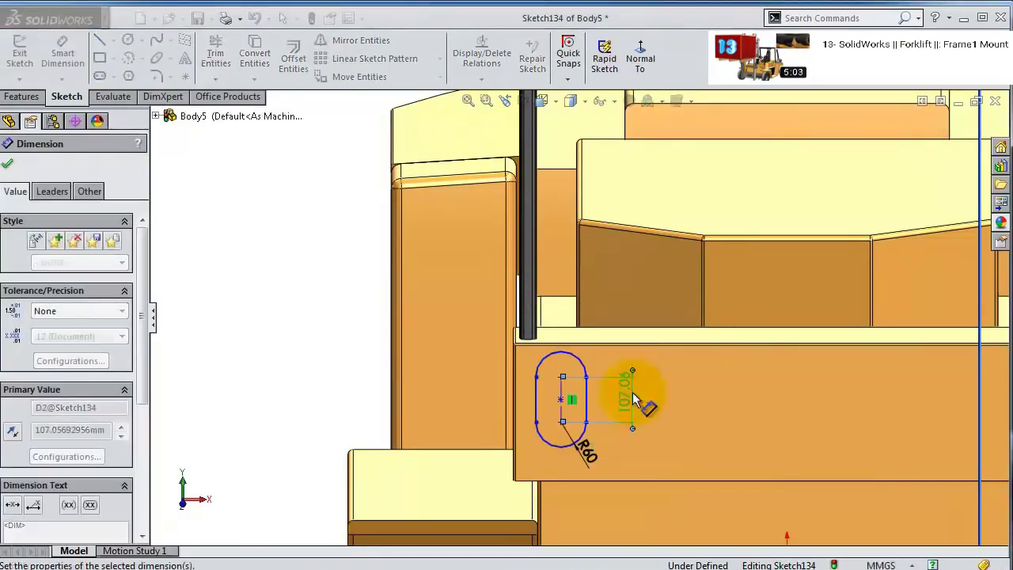
- Draw a horizontal centerline from the slot centre across the rear panel
left_click(113, 39)
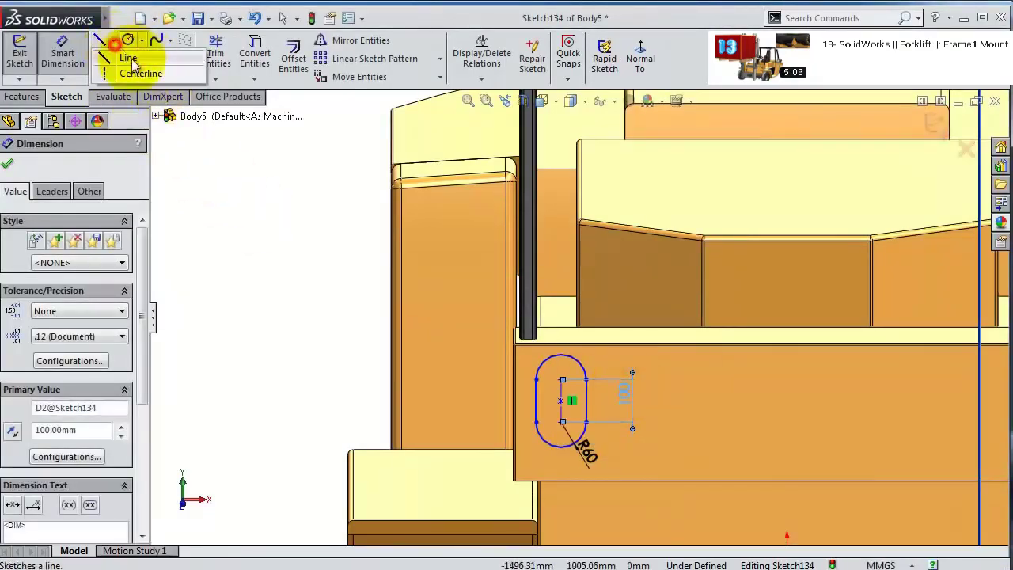
left_click(133, 69)
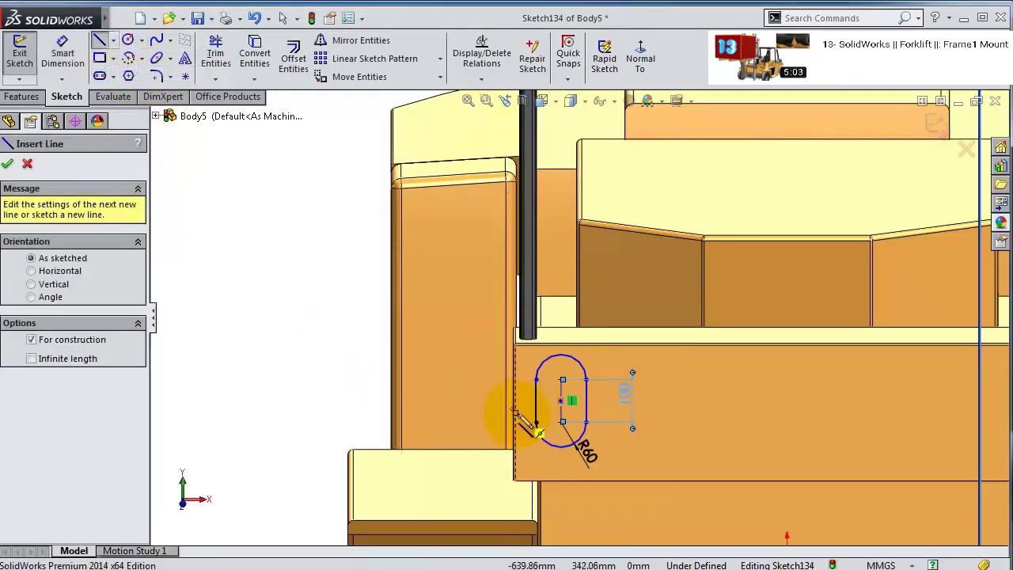
left_click(560, 400)
scroll(723, 400, "up", 5)
scroll(726, 352, "down", 3)
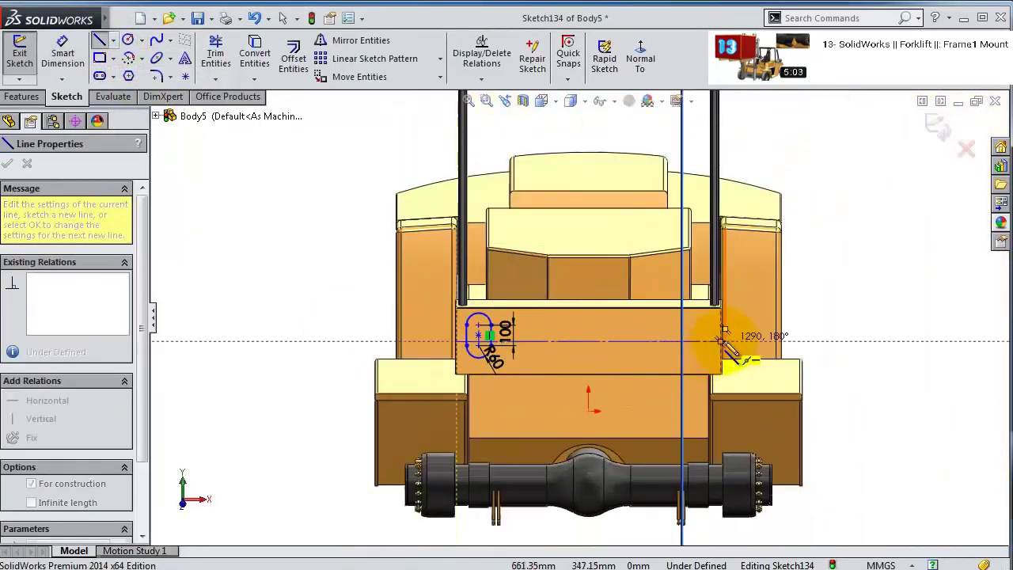
left_click(723, 339)
key("Escape")
- Dimension the slot 50 mm from the panel's left edge
scroll(534, 343, "up", 5)
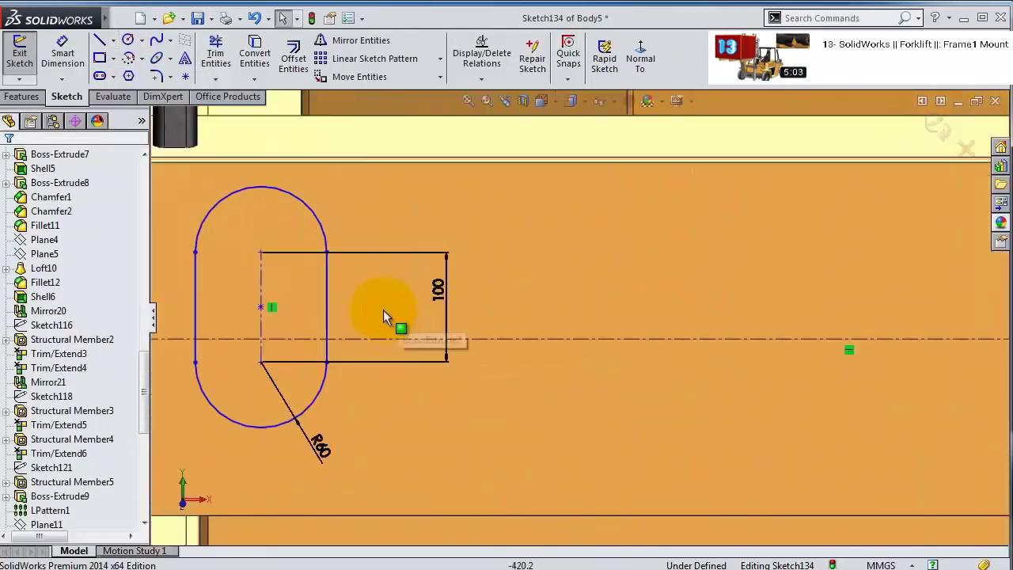
left_click_drag(261, 311, 265, 332)
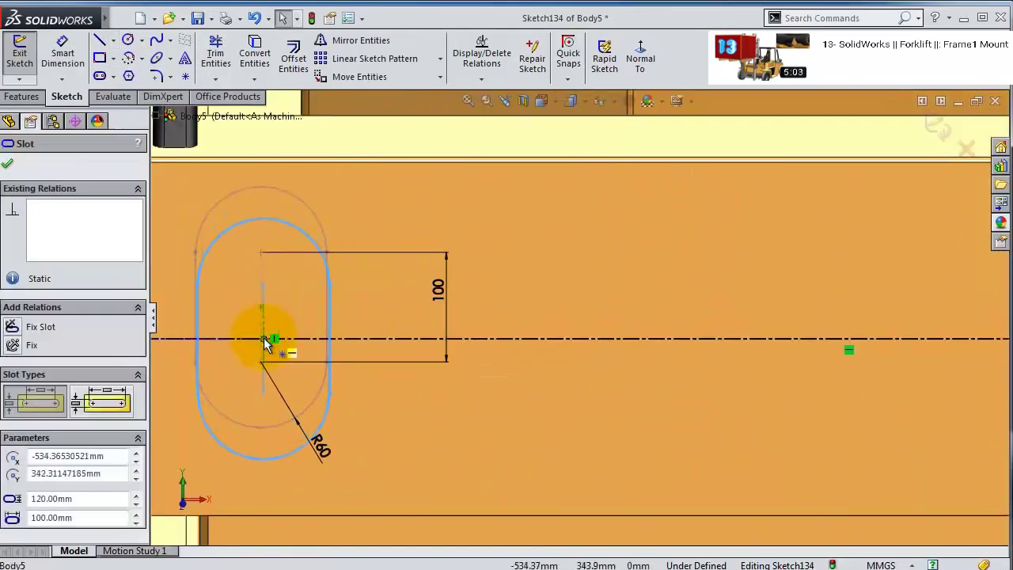
left_click(568, 317)
scroll(585, 285, "up", 3)
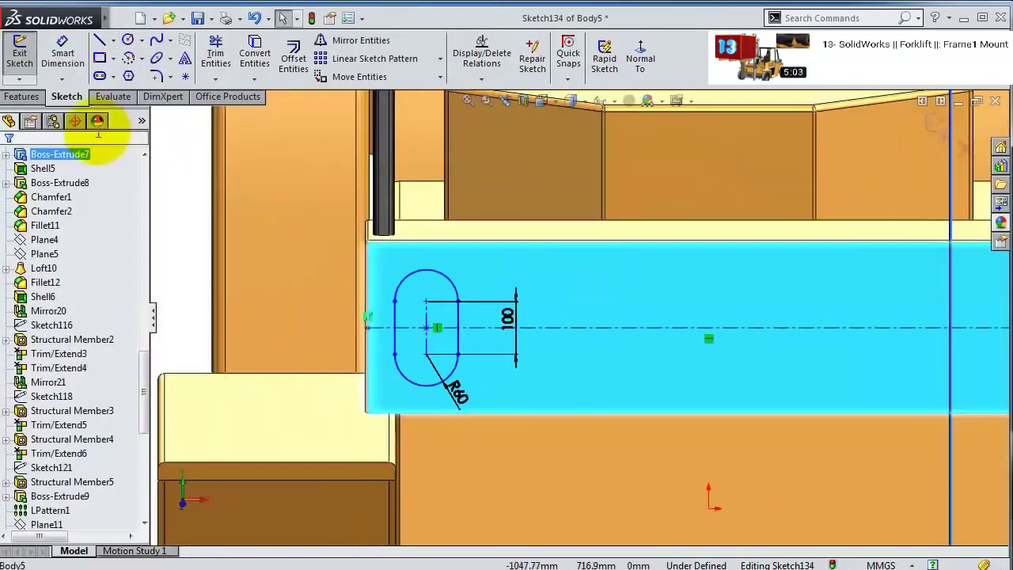
left_click(63, 56)
left_click(368, 317)
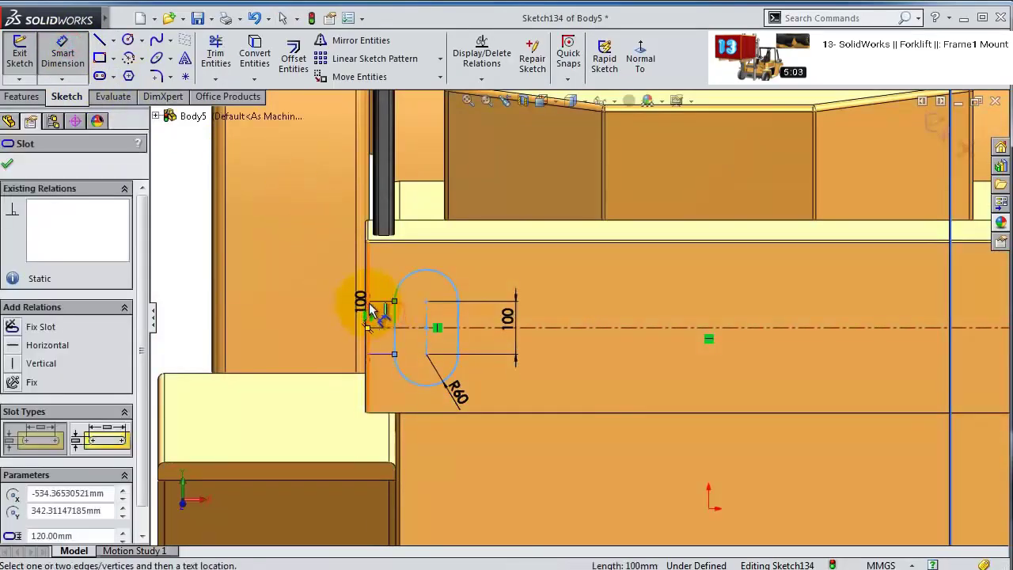
left_click(373, 291)
left_click(389, 284)
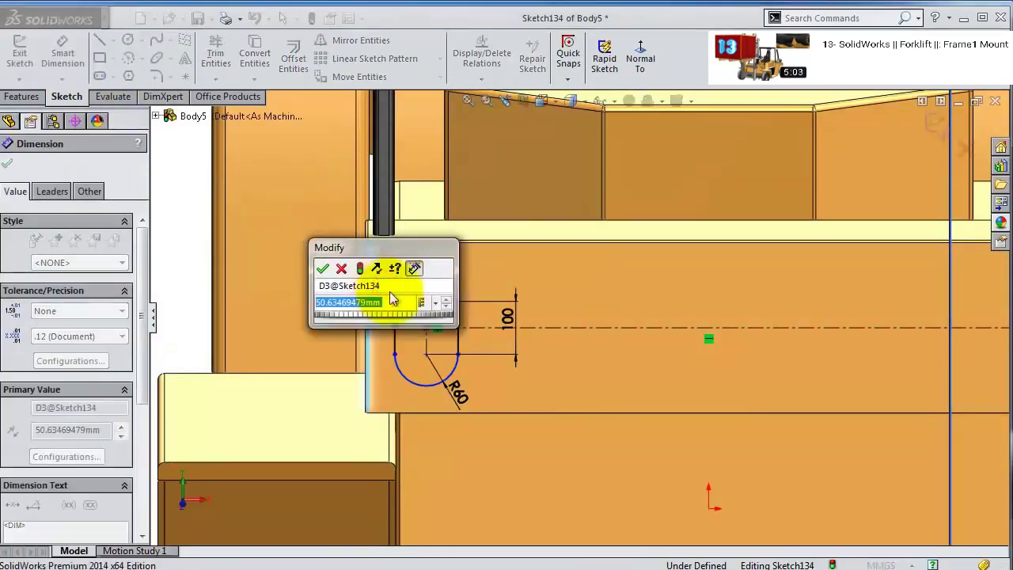
type("50")
key("Return")
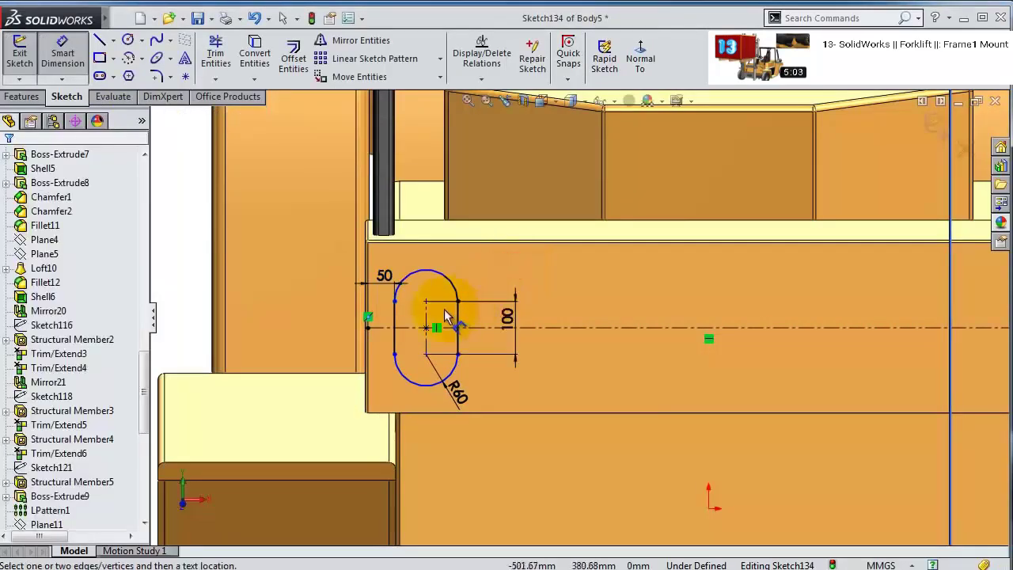
- Make the slot centre point coincident with the horizontal centerline
scroll(445, 316, "down", 5)
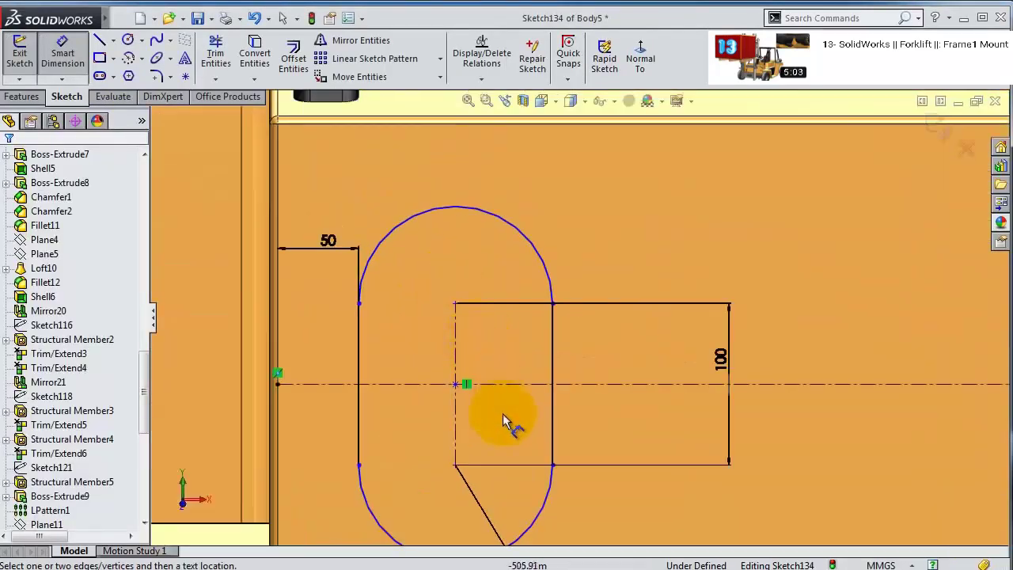
key("Escape")
left_click(458, 390)
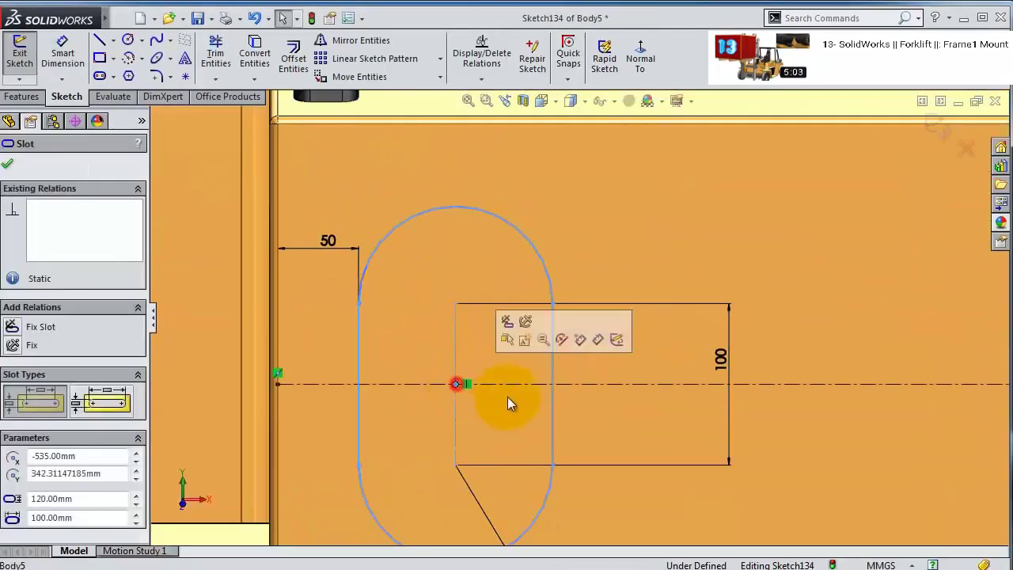
left_click(513, 385, "ctrl")
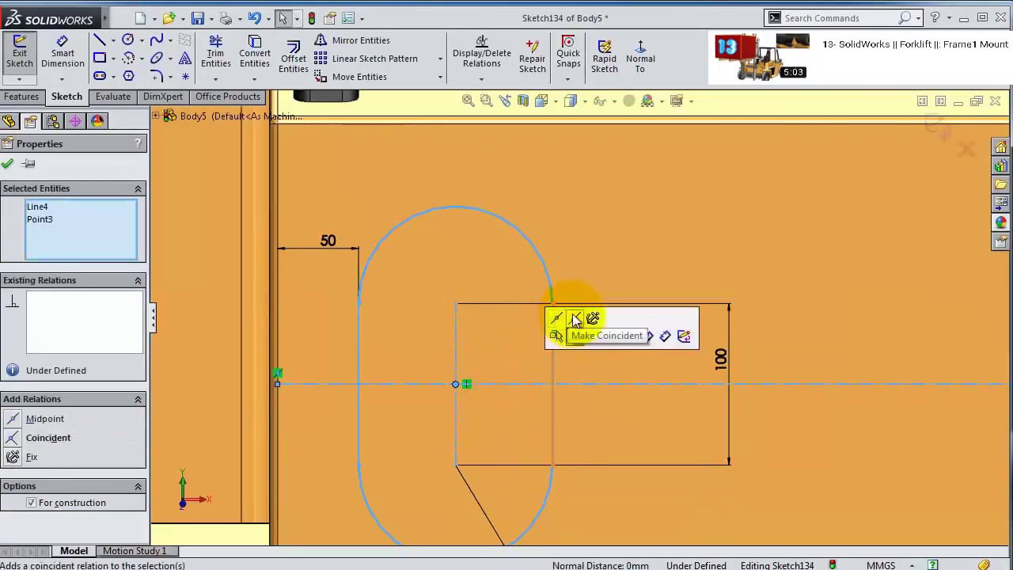
left_click(575, 319)
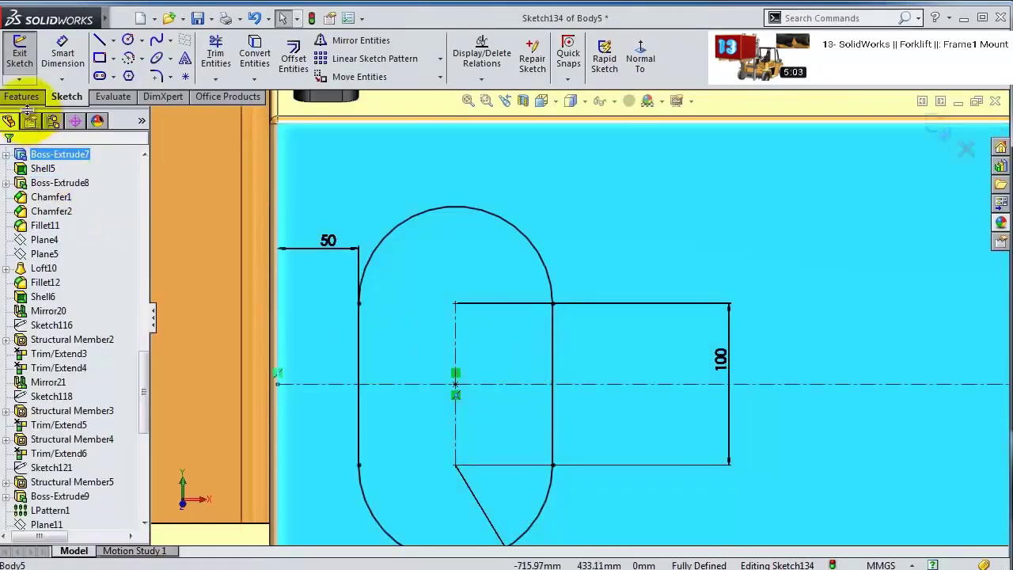
left_click(22, 96)
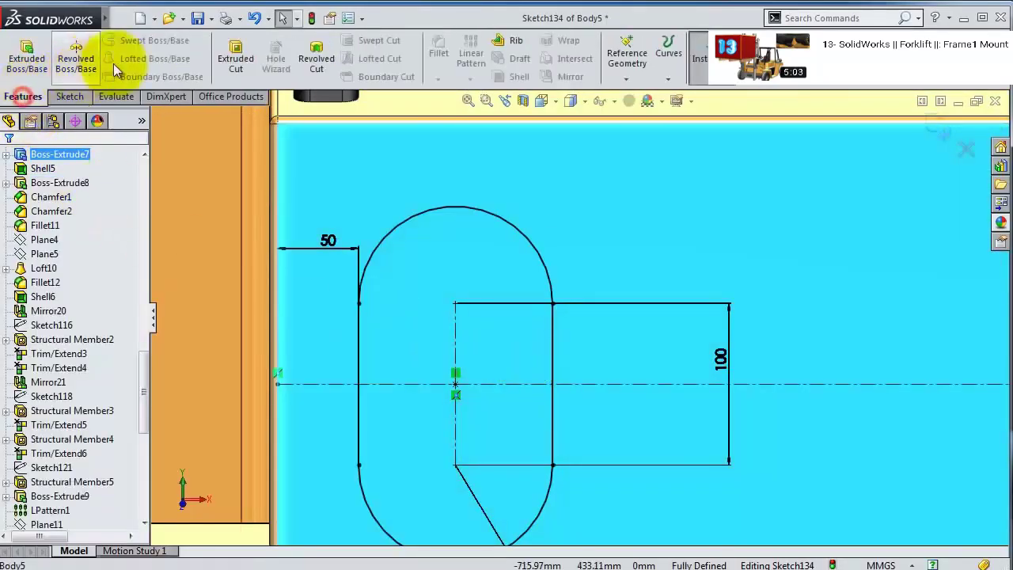
- Extrude-cut the slot sketch Up To Next into the rear panel
left_click(238, 69)
left_click(71, 255)
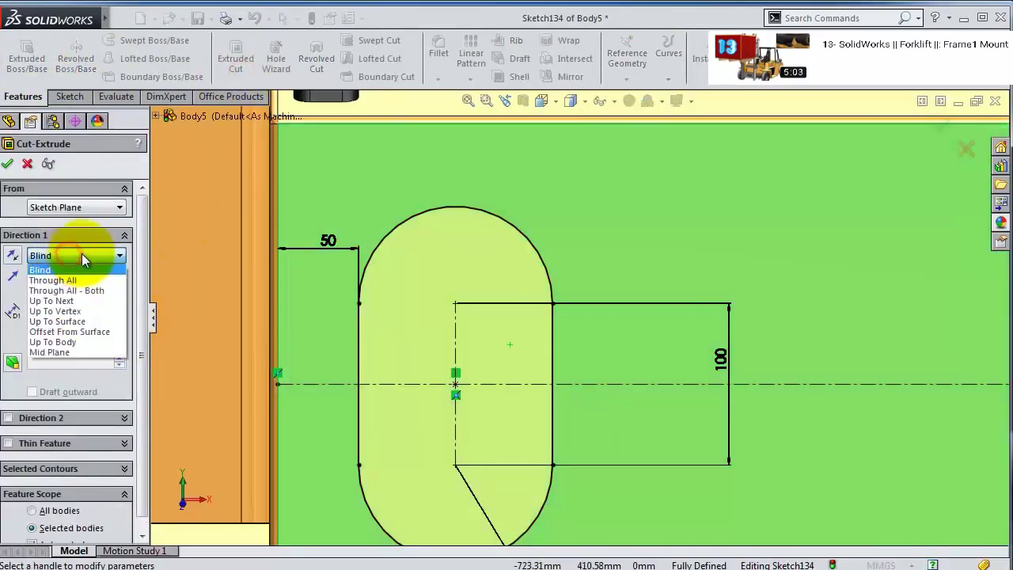
left_click(86, 300)
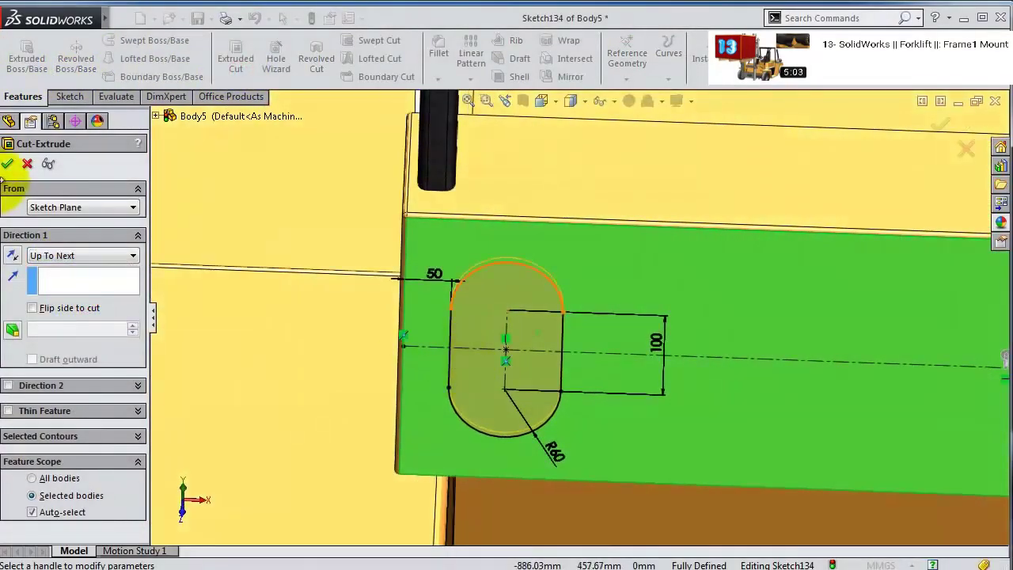
right_click(441, 336)
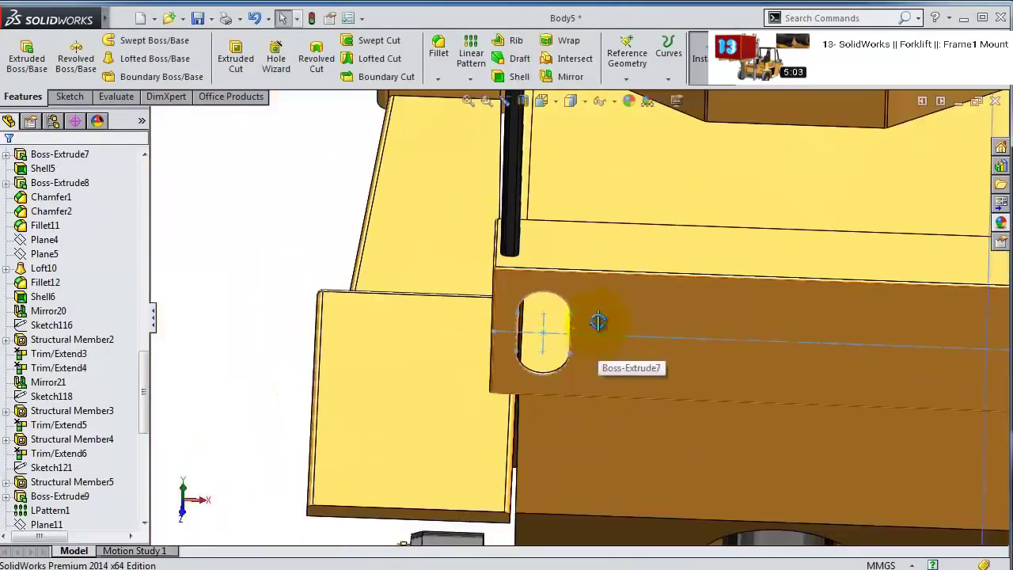
middle_click_drag(598, 321, 463, 212)
- Mirror Cut-Extrude20 about the Right Plane to the other side
left_click(470, 79)
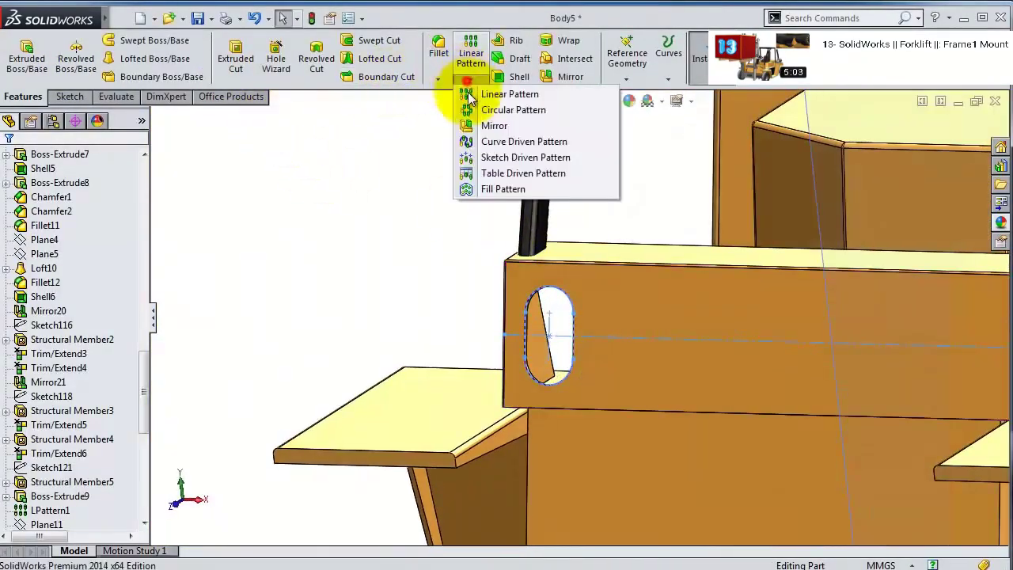
left_click(493, 124)
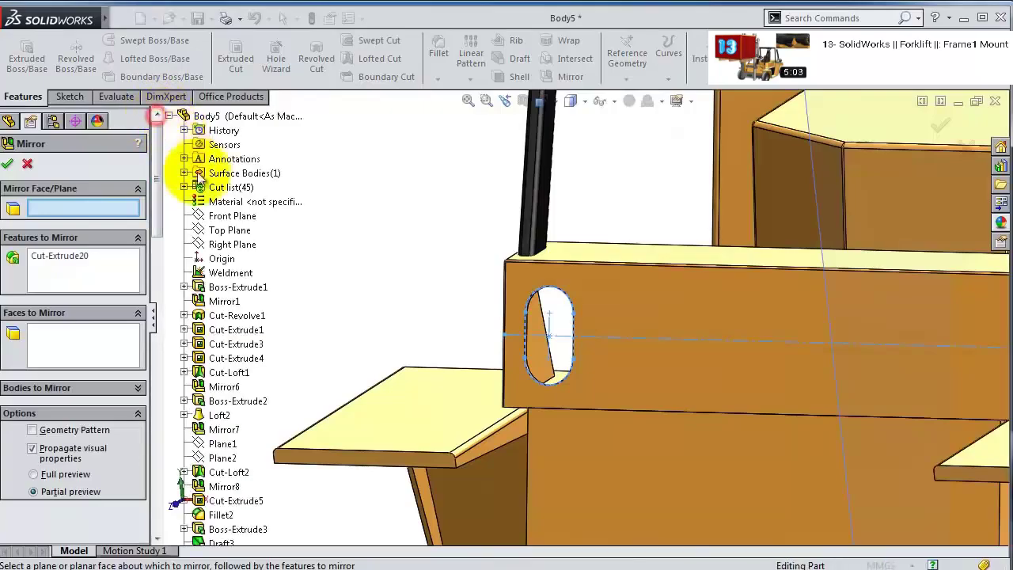
left_click(157, 116)
left_click(226, 244)
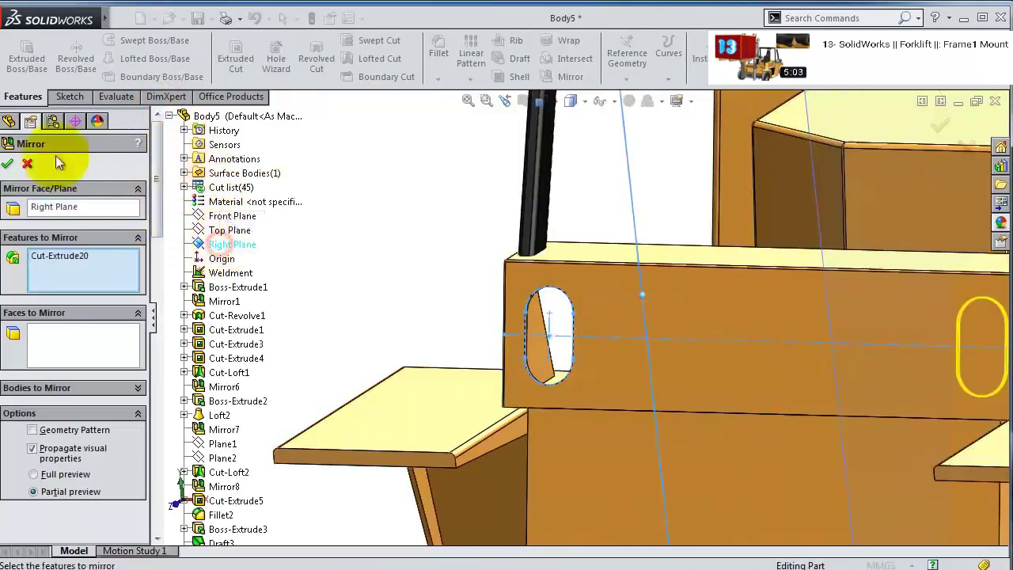
left_click(9, 164)
middle_click_drag(965, 348, 531, 259)
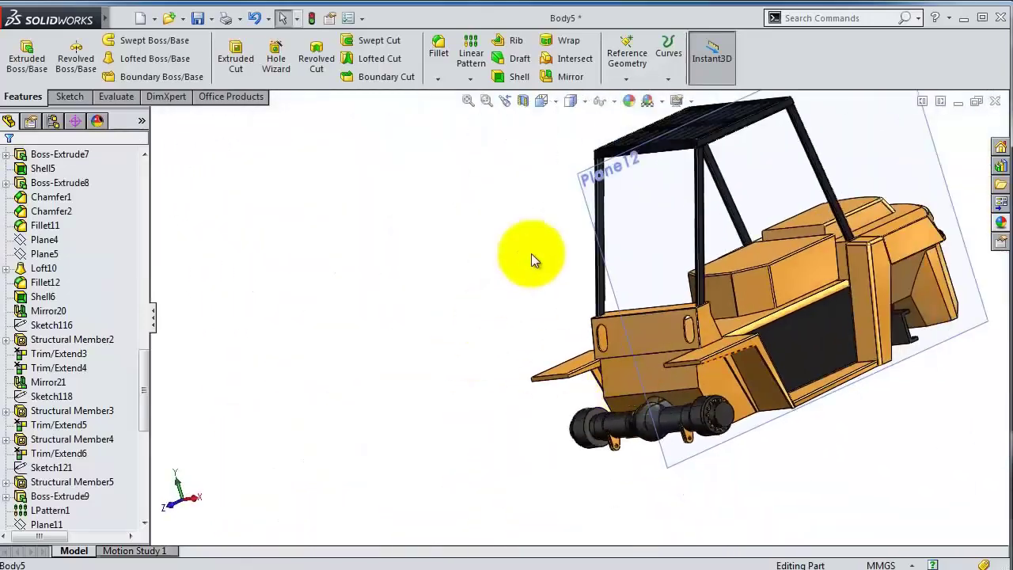
- Select Plane12 in the graphics area, hide it, and view the forklift from another angle
left_click(593, 184)
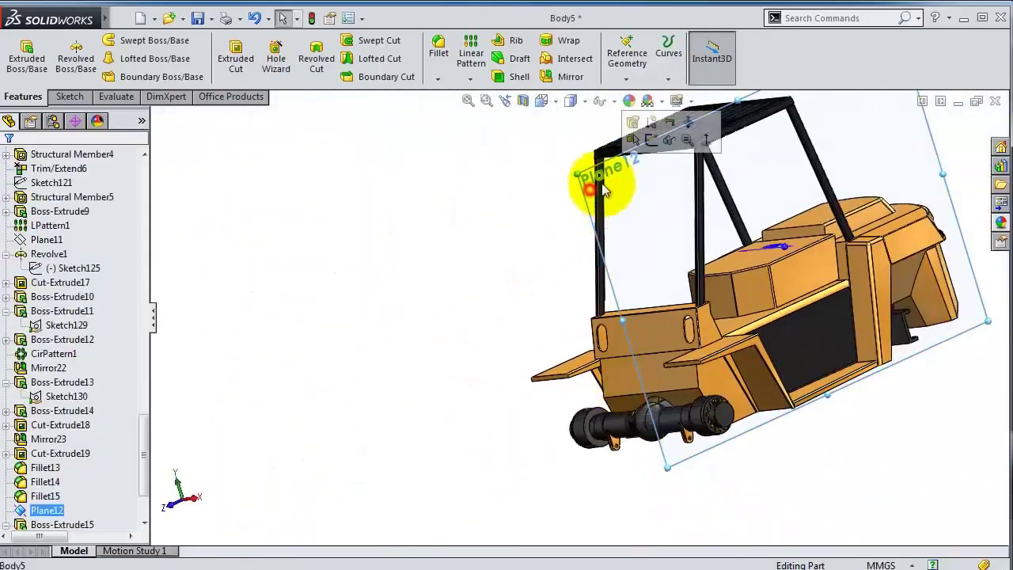
left_click(667, 147)
middle_click_drag(423, 260, 369, 385)
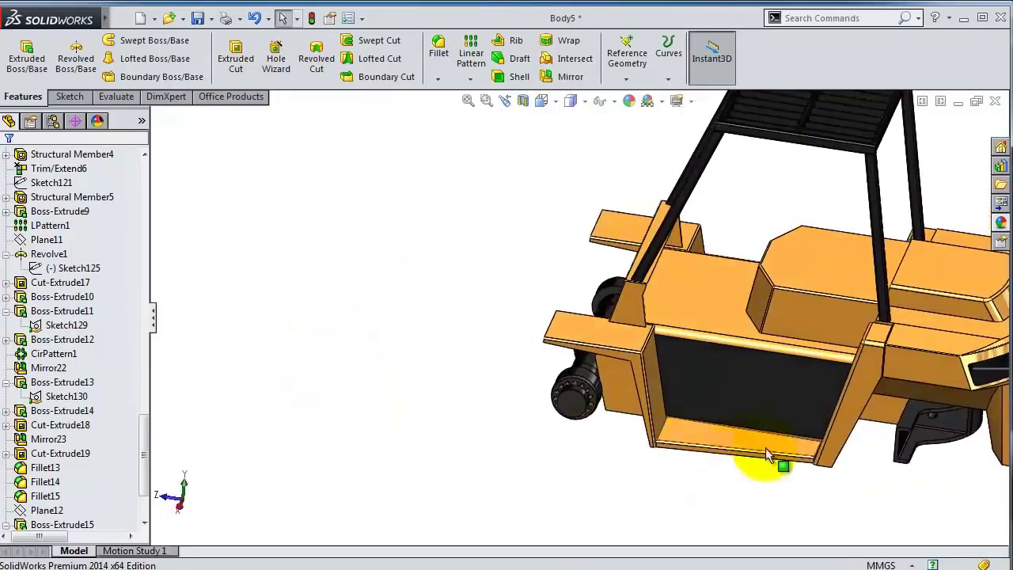
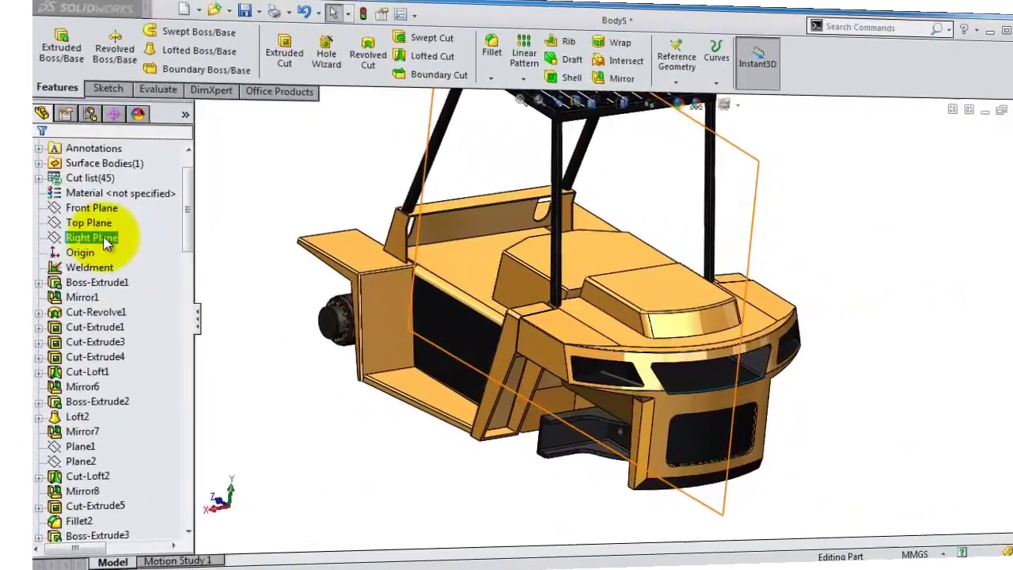
- Create a reference plane 200 mm from the Right Plane, flipped to the opposite side
left_click(54, 239)
left_click(626, 79)
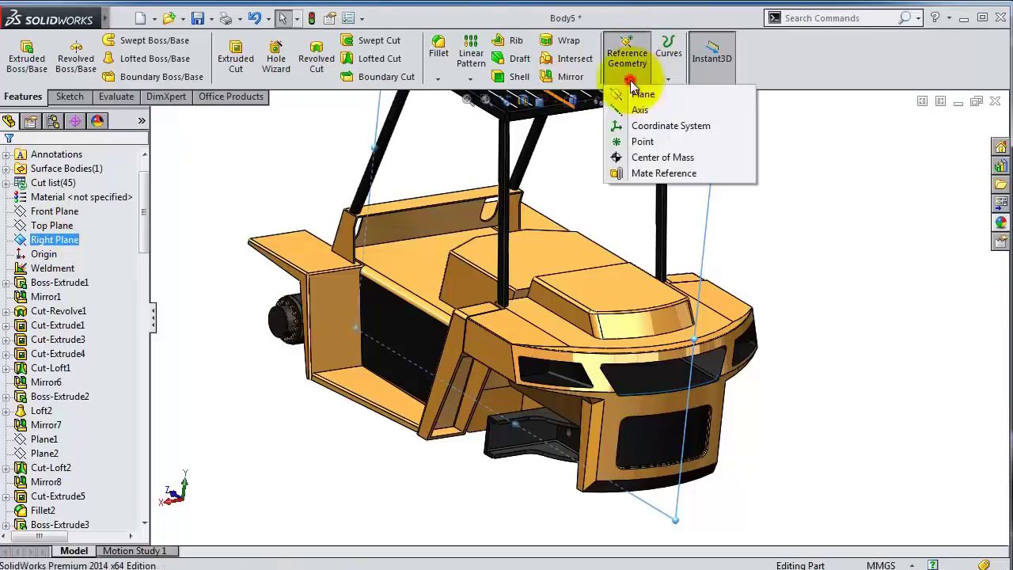
left_click(638, 100)
middle_click_drag(690, 258, 661, 345)
left_click(30, 383)
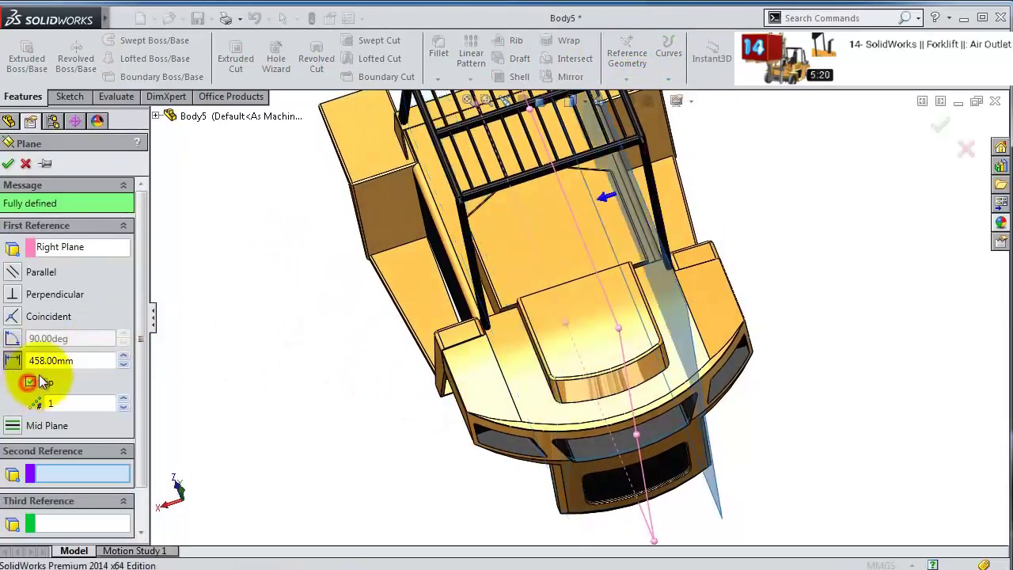
left_click_drag(95, 361, 34, 360)
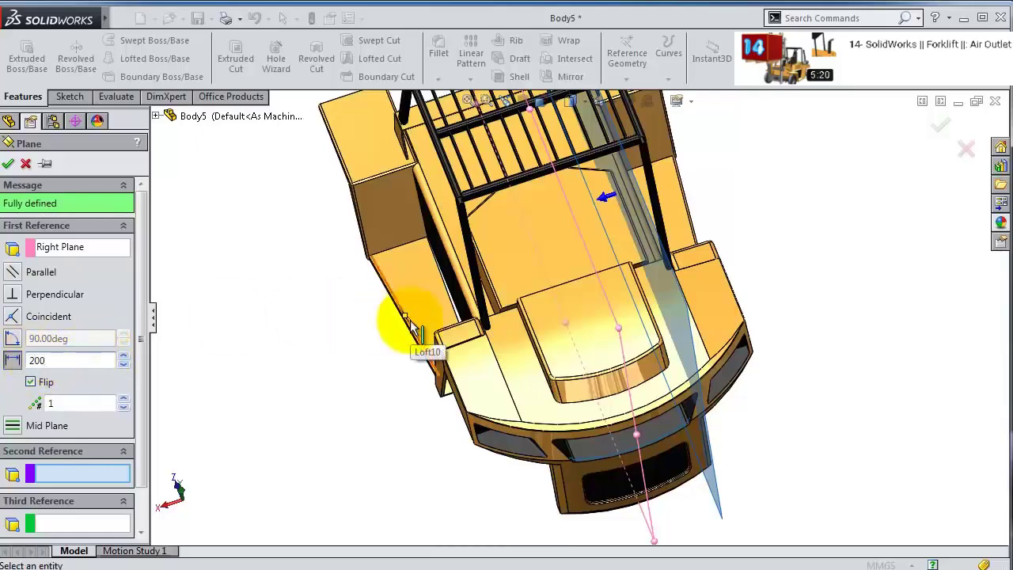
type("200")
key("Return")
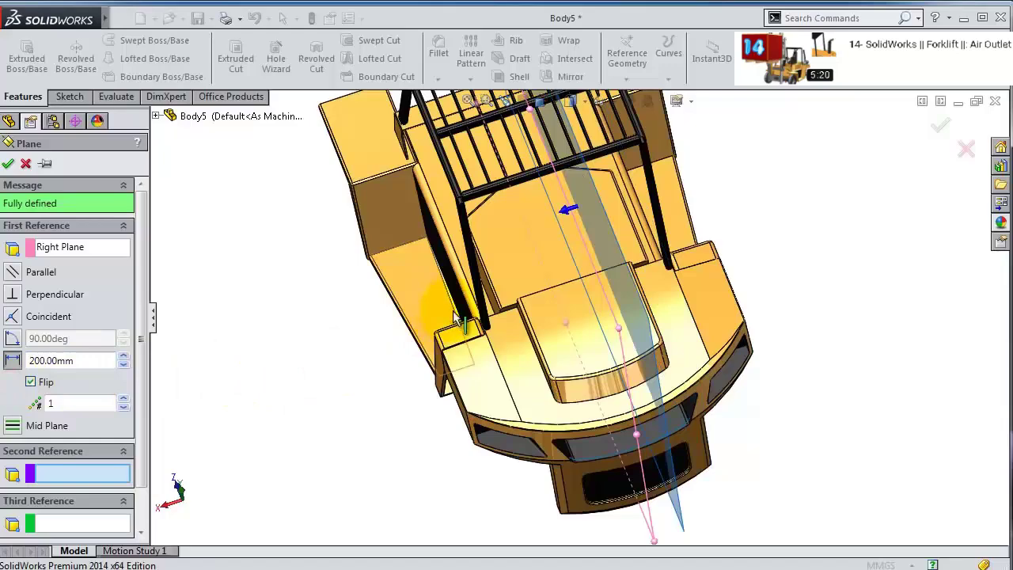
- Orbit to a top-down view and select the body's upper face
middle_click_drag(457, 319, 554, 385)
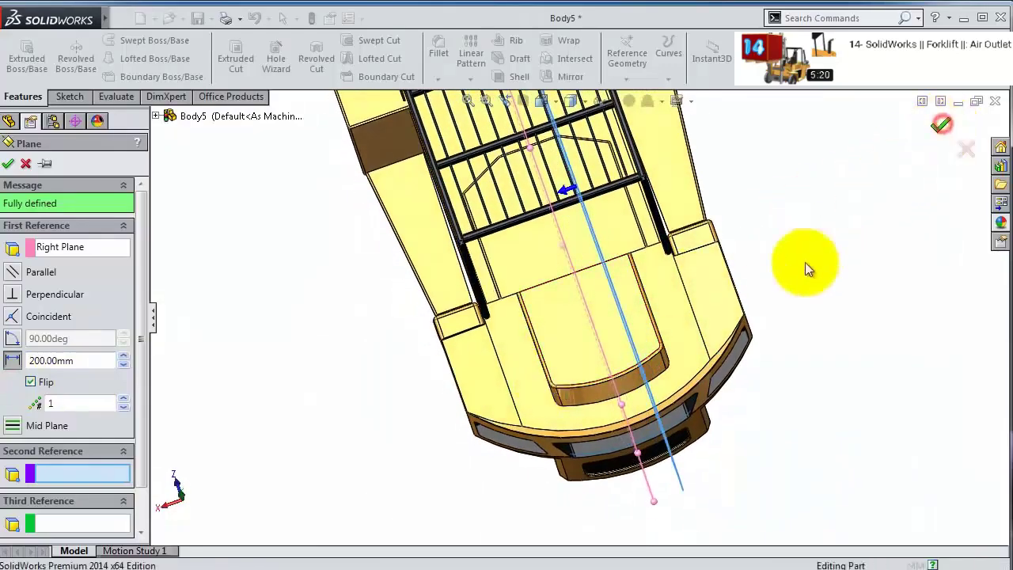
middle_click_drag(638, 406, 627, 366)
left_click(619, 350)
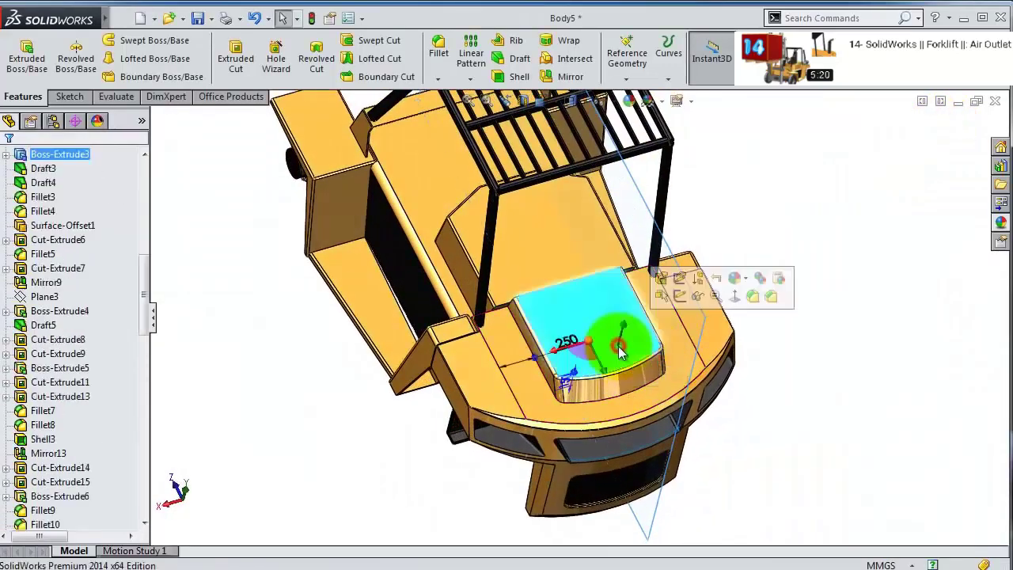
- Start a sketch on the selected face and view it Normal To
left_click(680, 298)
left_click(648, 68)
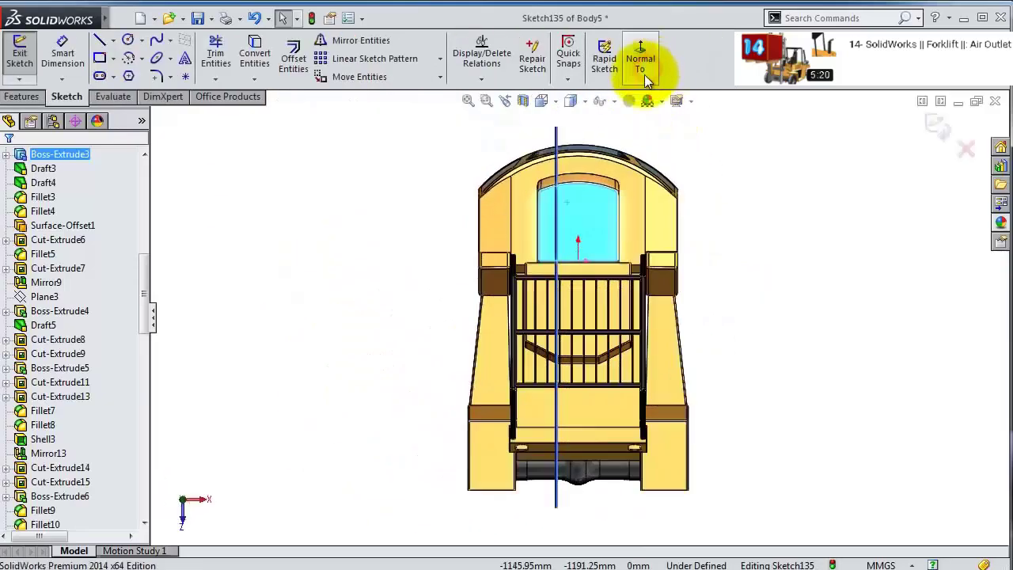
scroll(552, 172, "down", 6)
left_click(165, 96)
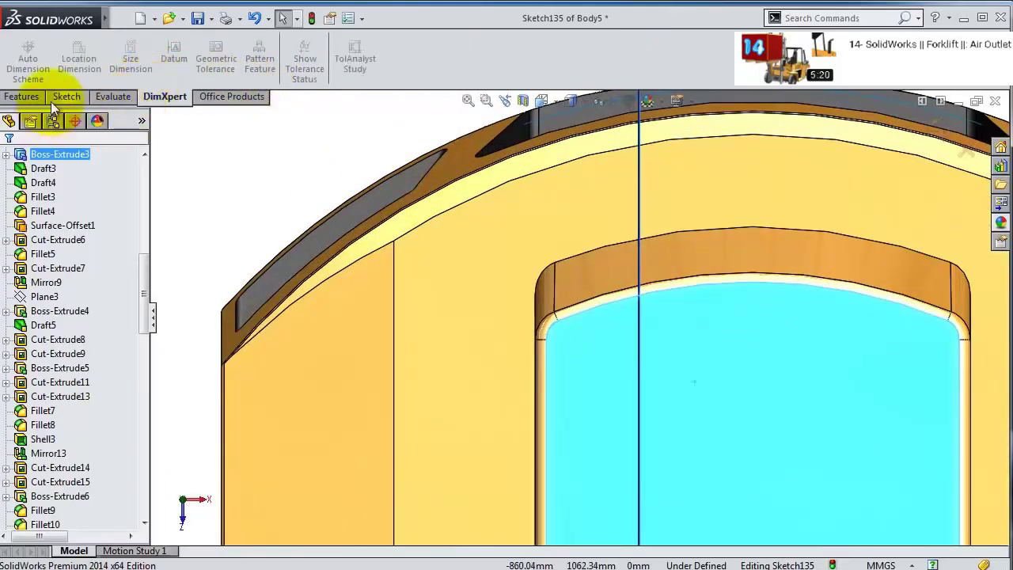
left_click(62, 97)
- Draw a circle on the vertical centre line and dimension it to Ø70 mm
left_click(126, 41)
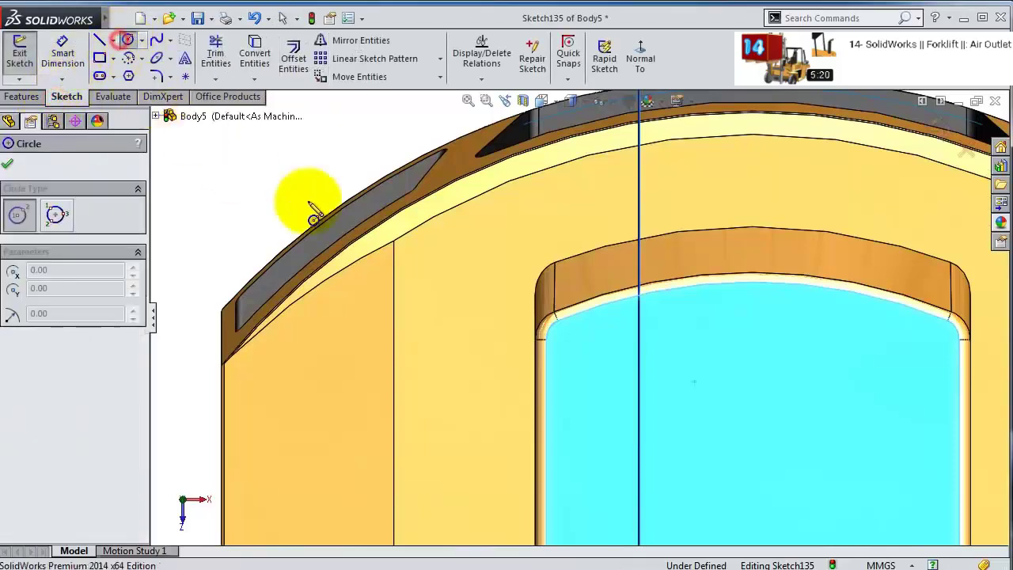
left_click(640, 396)
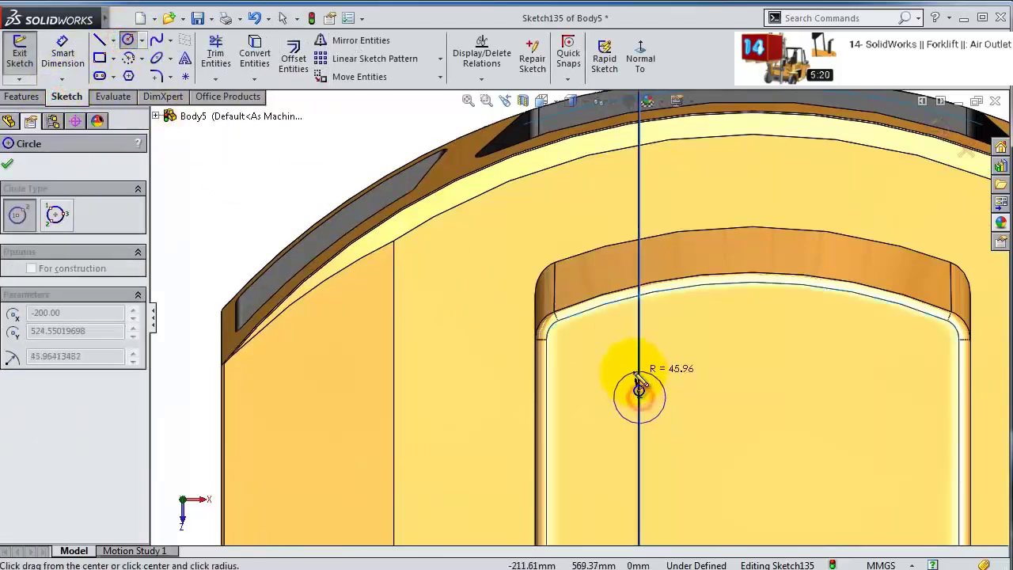
left_click(639, 382)
left_click(63, 55)
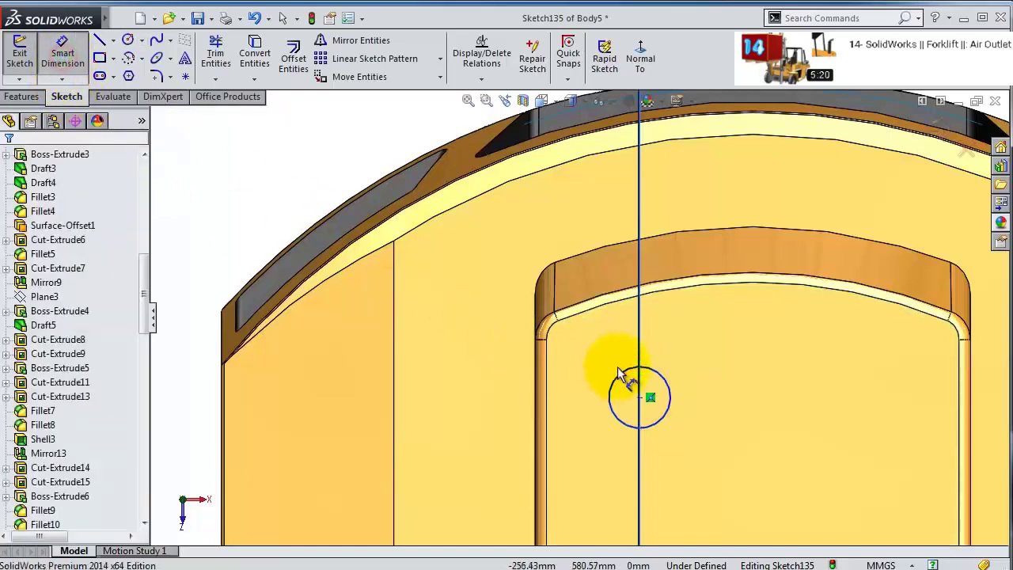
left_click(647, 370)
left_click(704, 385)
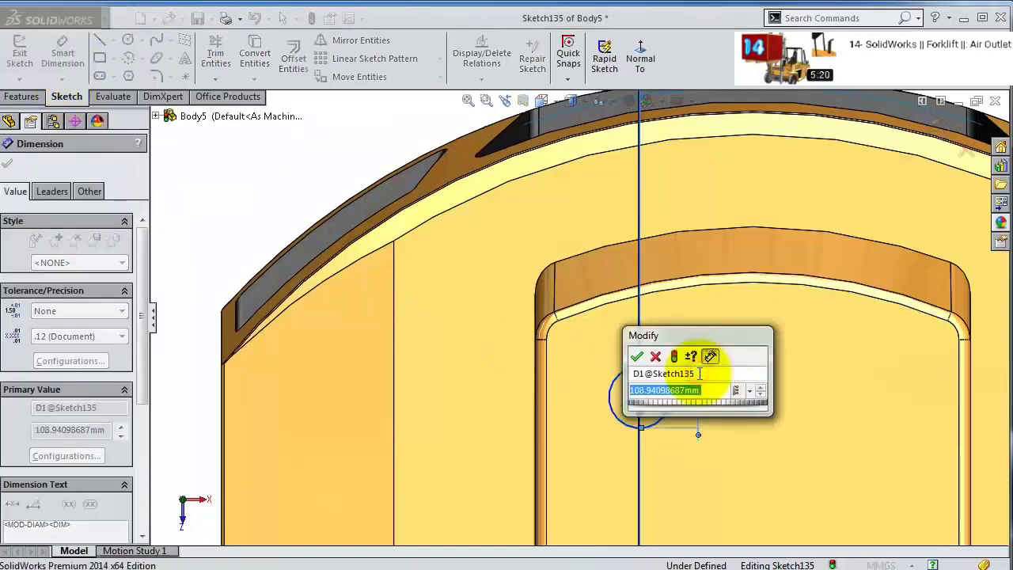
type("70")
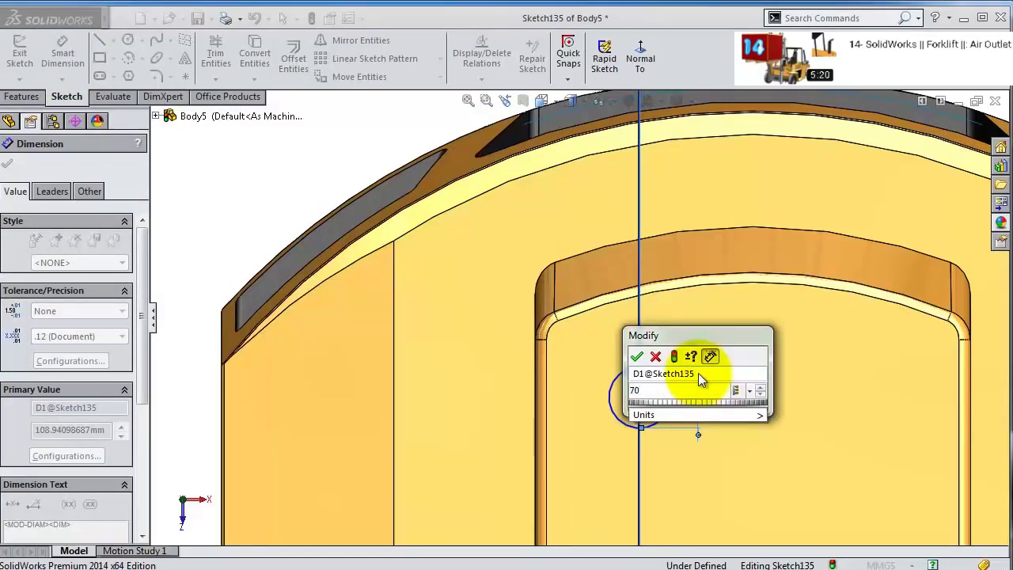
key("Return")
- Locate the circle's centre 100 mm from the face corner and exit the sketch
scroll(653, 391, "down", 2)
scroll(641, 395, "down", 2)
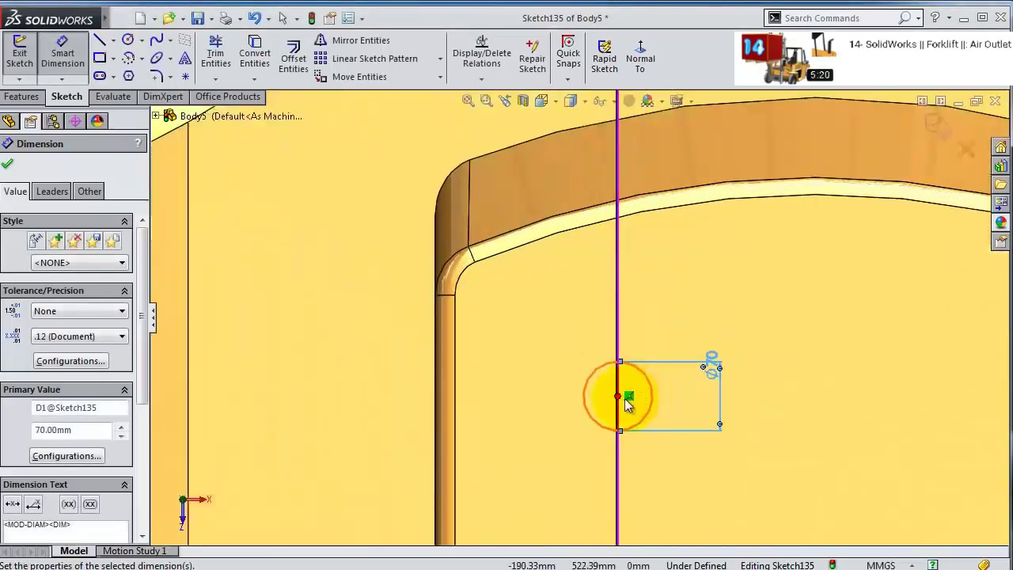
left_click(619, 398)
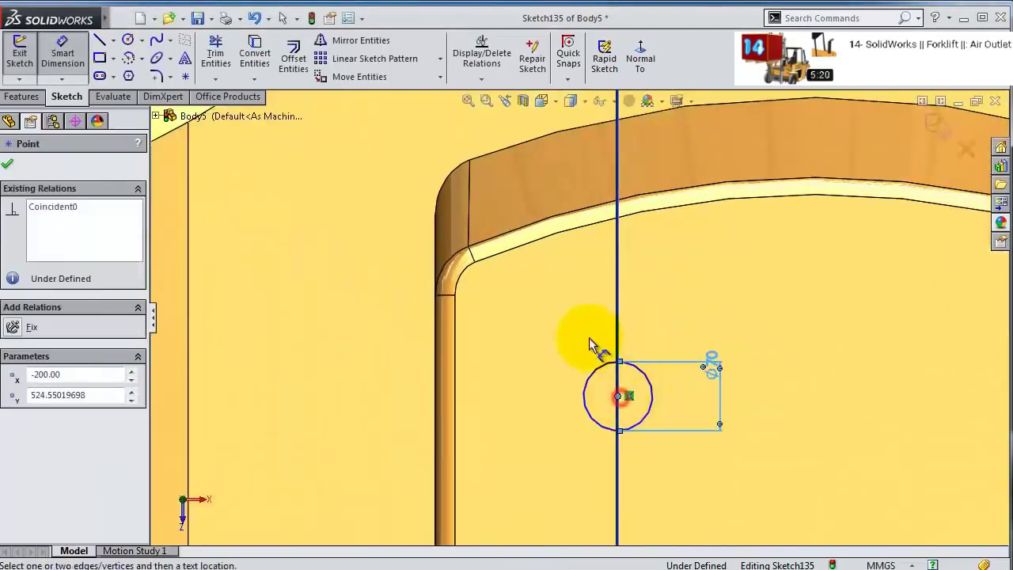
left_click(449, 294)
left_click(525, 309)
type("10")
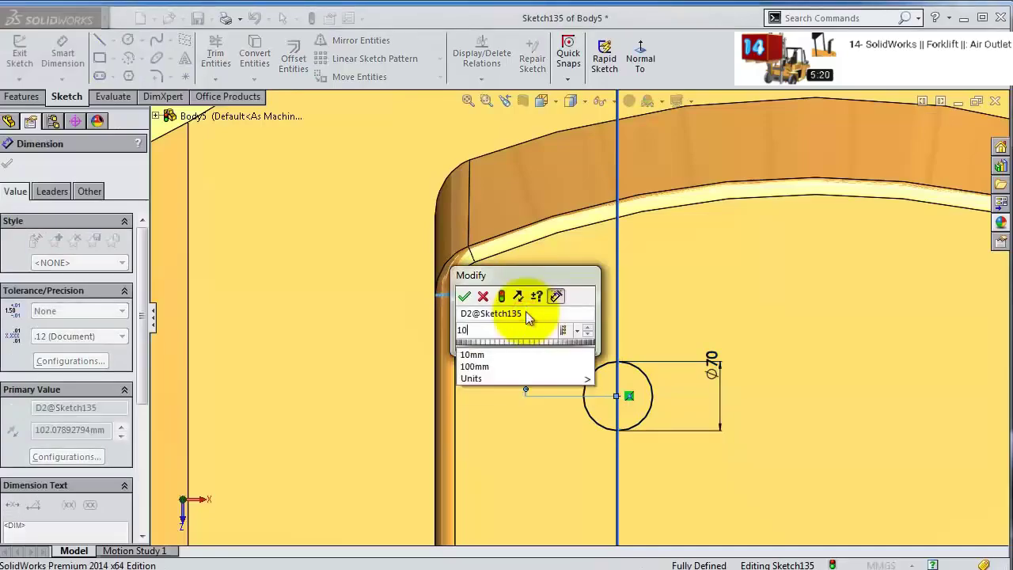
type("0")
key("Return")
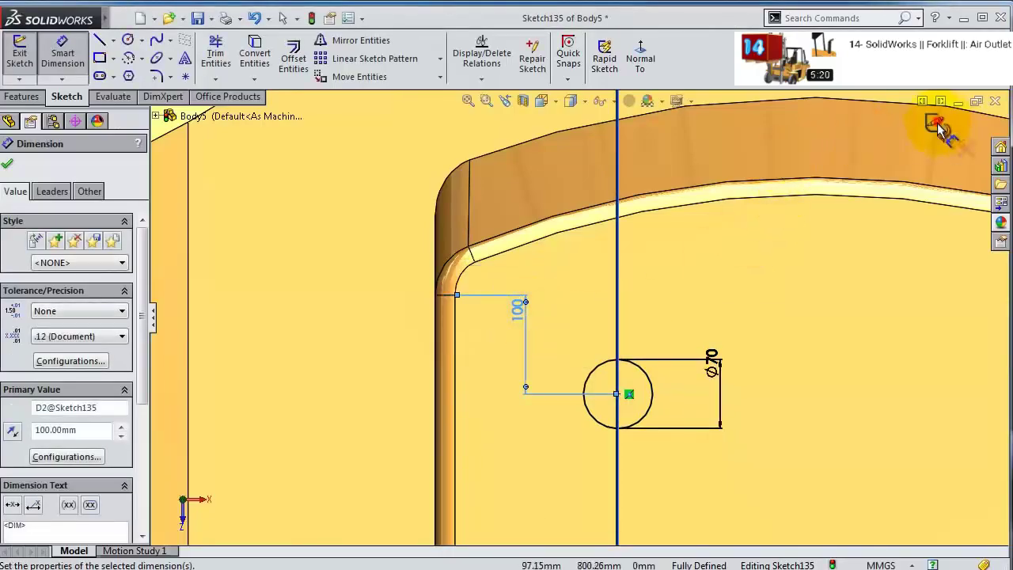
left_click(938, 126)
mouse_move(686, 459)
middle_mouse_down()
mouse_move(640, 327)
mouse_move(425, 209)
middle_mouse_up()
- Start a new sketch on Plane13 viewed Normal To
left_click(425, 203)
left_click(469, 160)
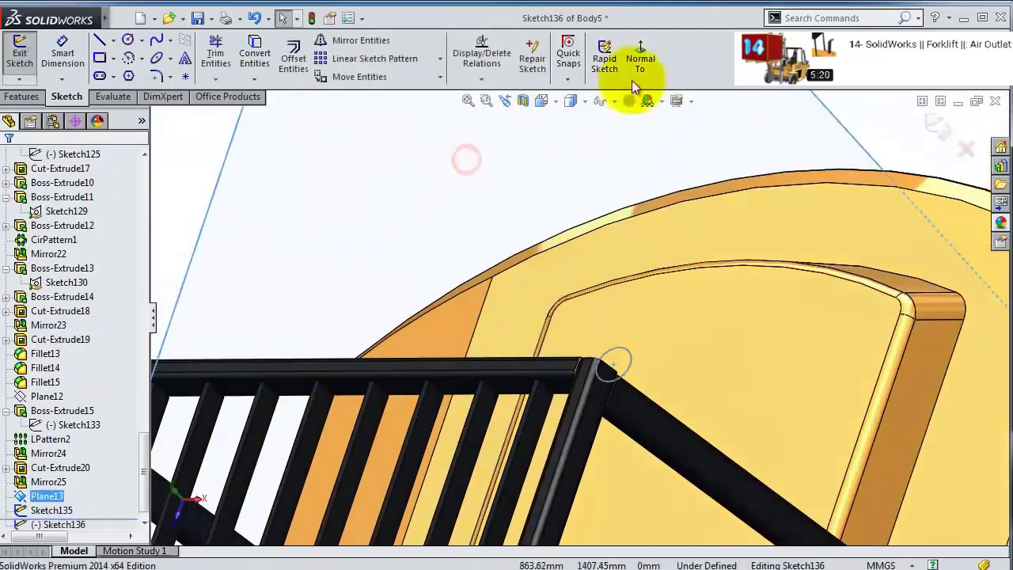
left_click(654, 55)
scroll(744, 351, "down", 3)
scroll(744, 353, "down", 3)
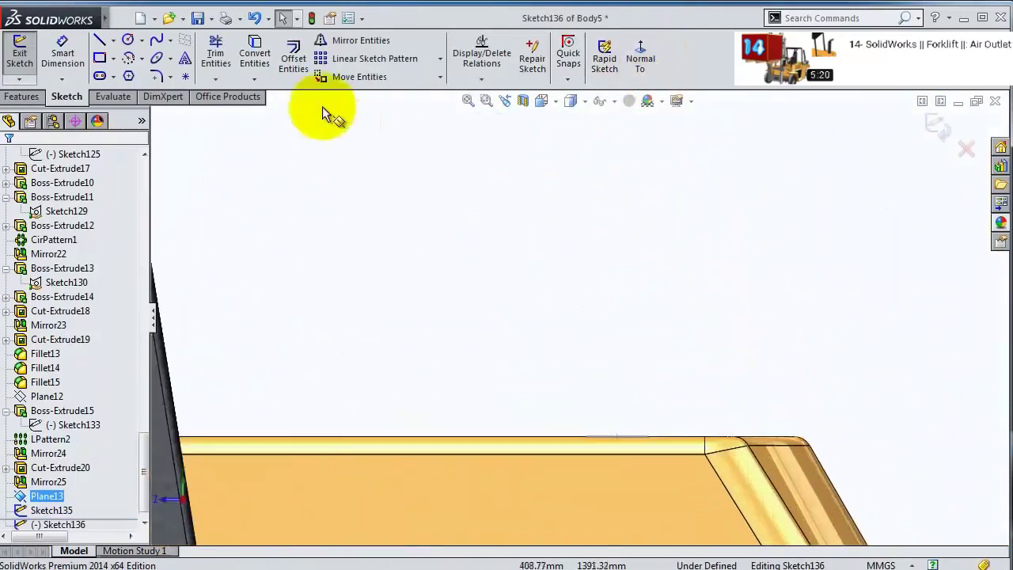
- Draw the path: a vertical line, a tangent arc, and a sloped line
left_click(100, 40)
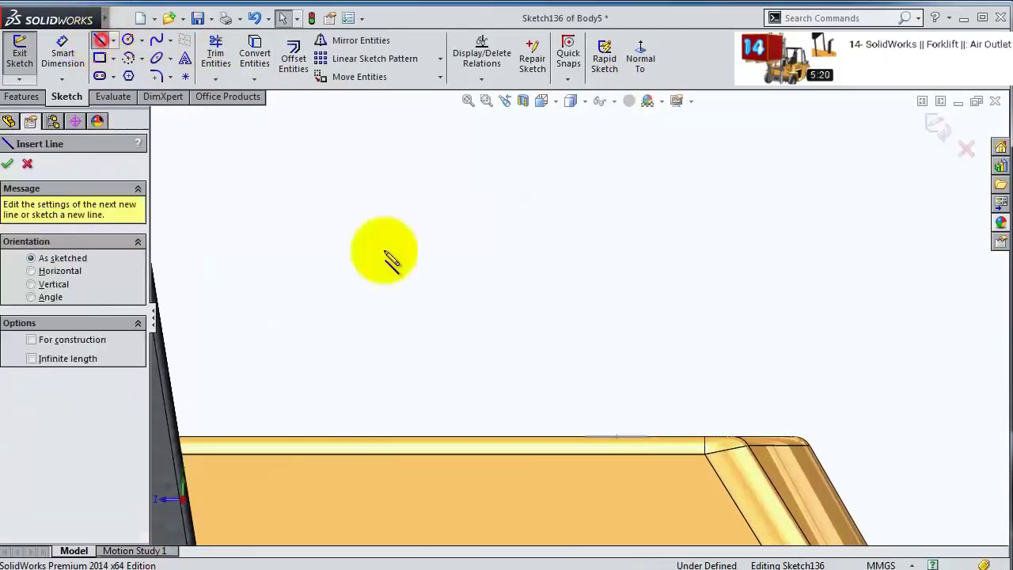
left_click(616, 436)
left_click(622, 170)
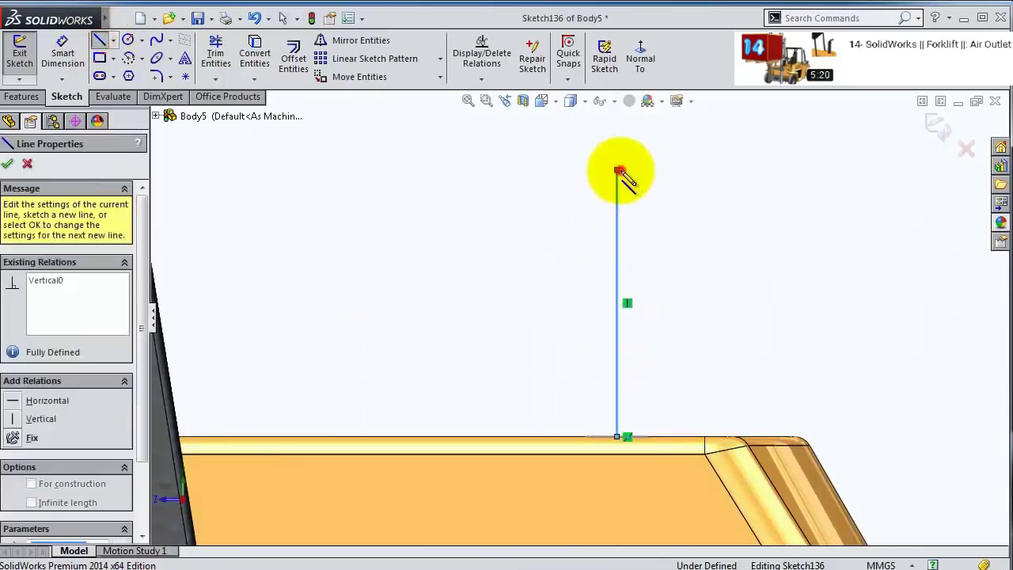
scroll(615, 170, "down", 2)
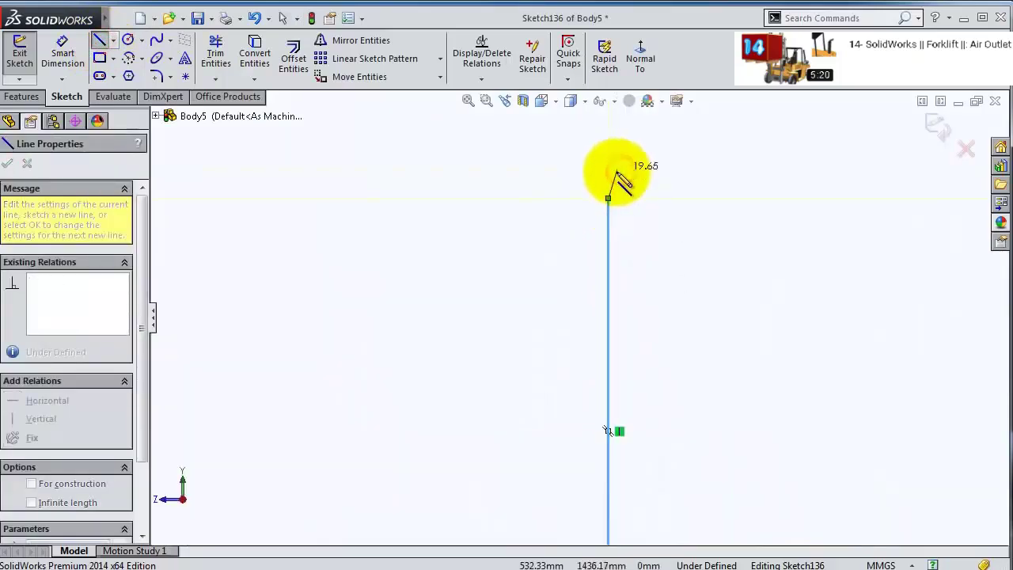
left_click(650, 150)
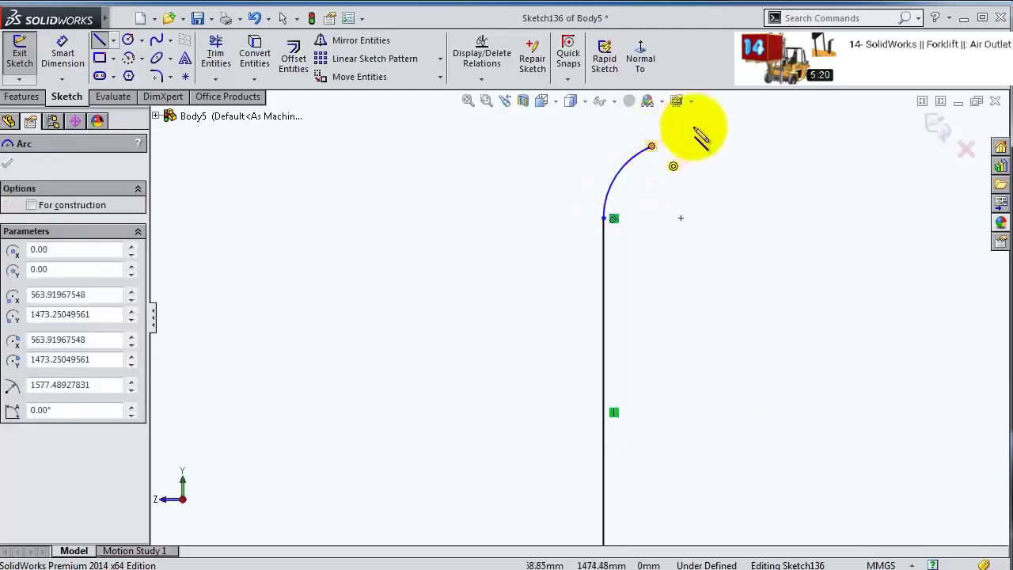
key("z")
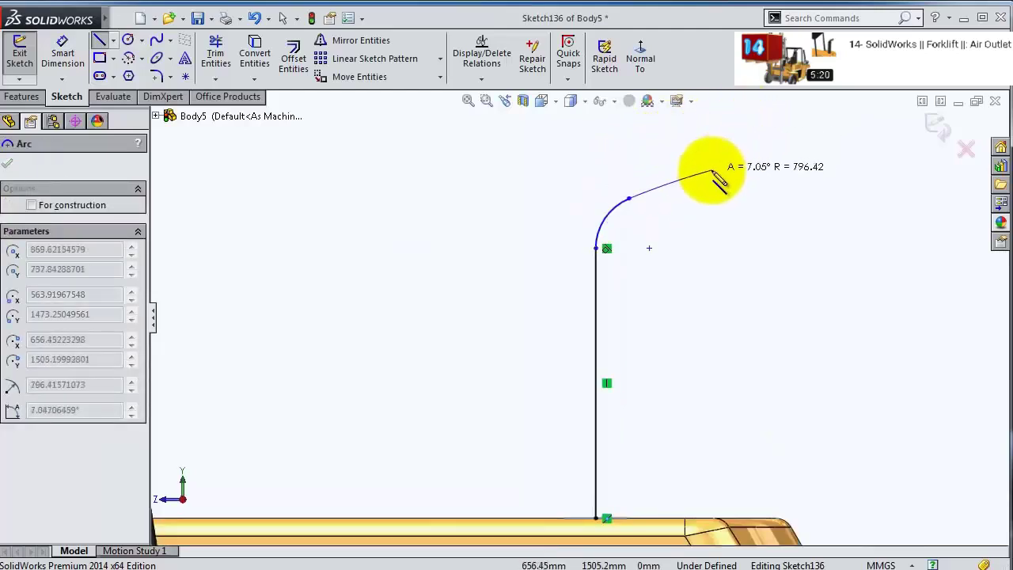
key("Escape")
left_click(99, 41)
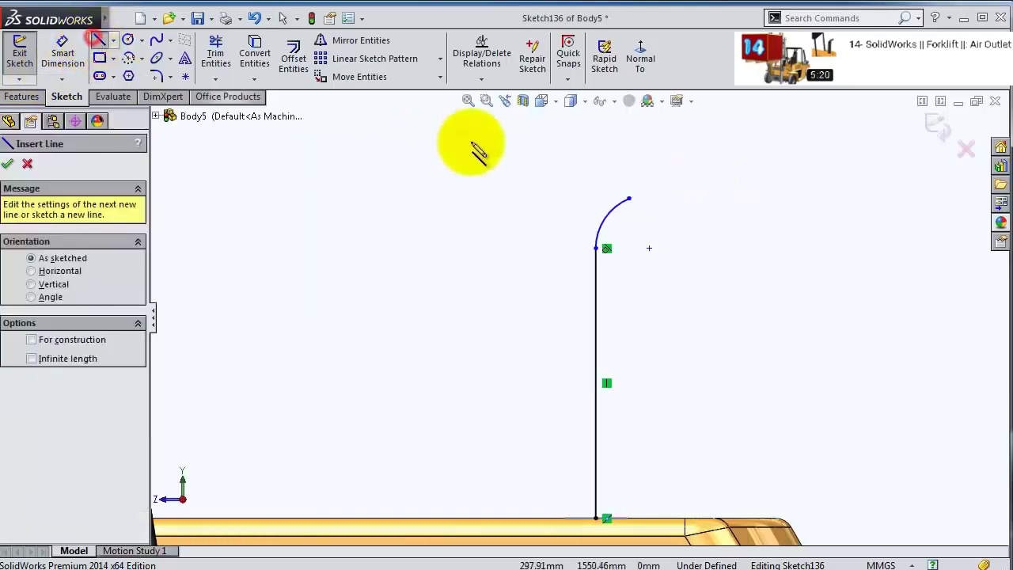
left_click(630, 198)
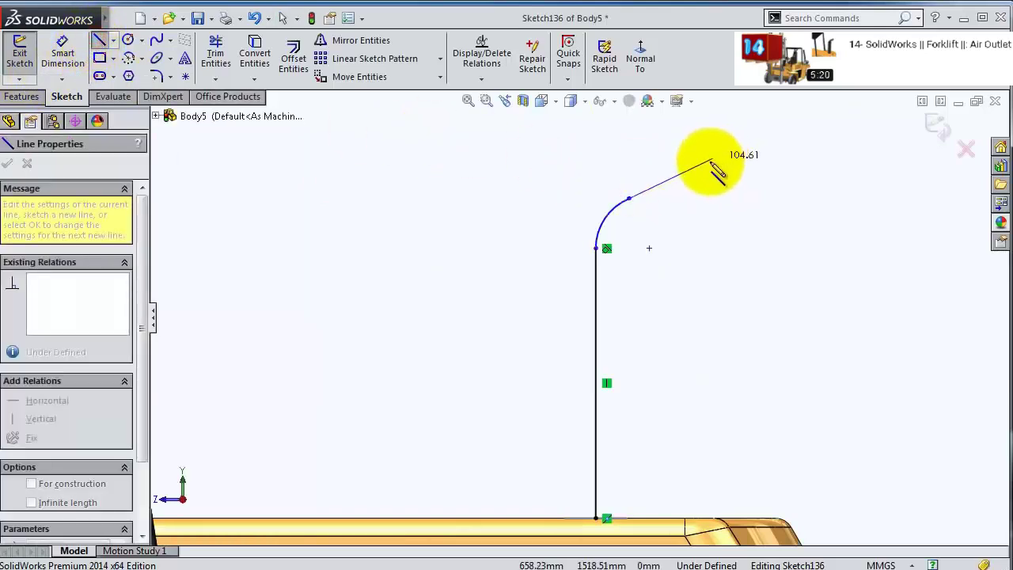
scroll(711, 161, "down", 5)
left_click(587, 261)
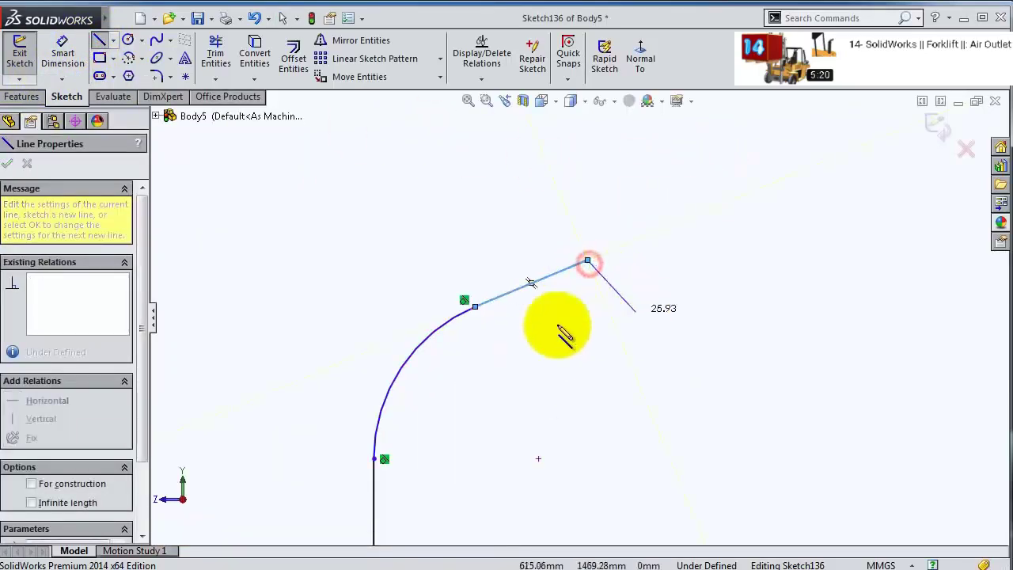
key("Escape")
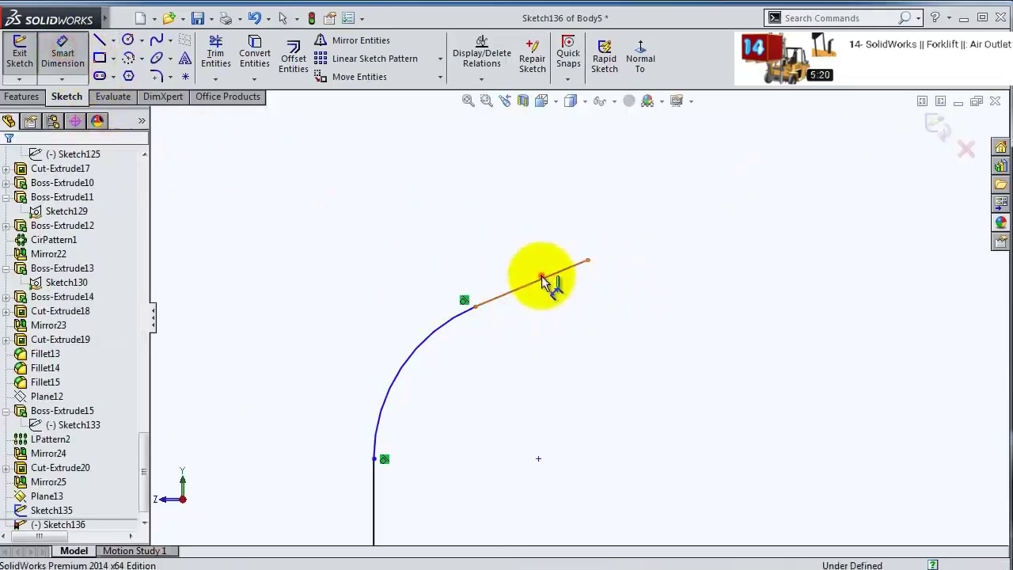
- Dimension the bend angle to 120° and the arc radius to R100
left_click(542, 277)
left_click(375, 479)
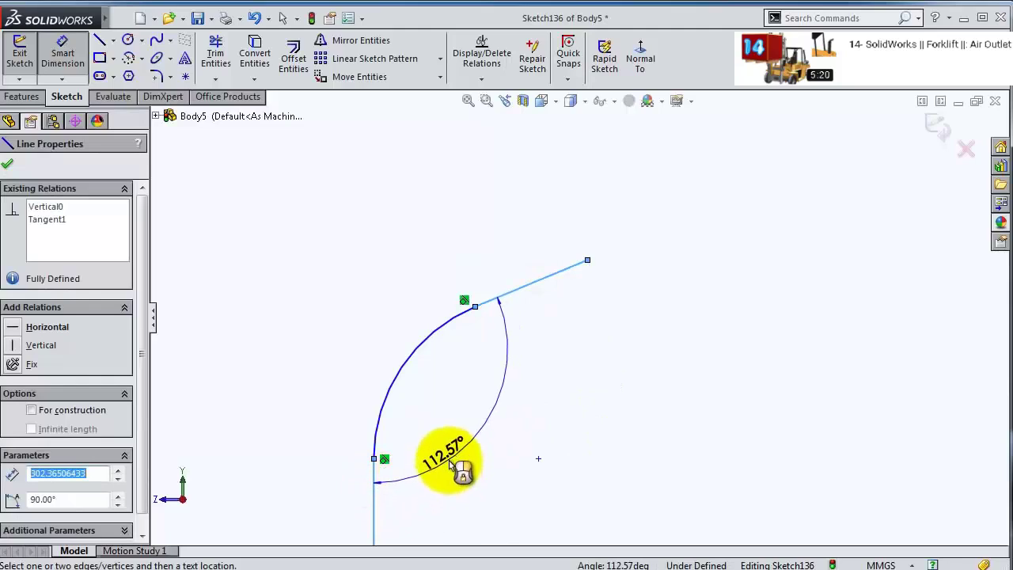
left_click(450, 458)
type("120")
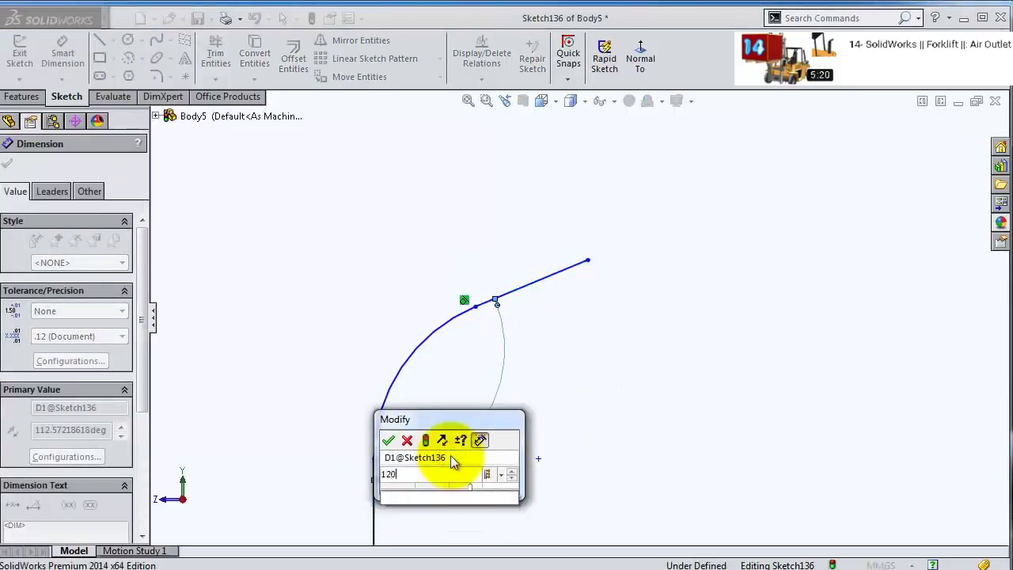
key("Return")
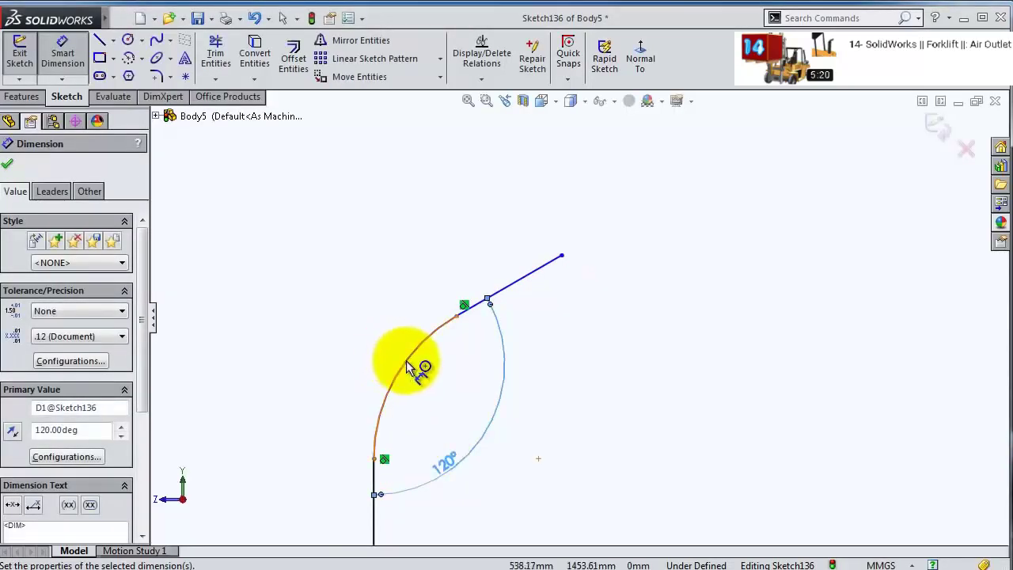
left_click(401, 358)
left_click(385, 350)
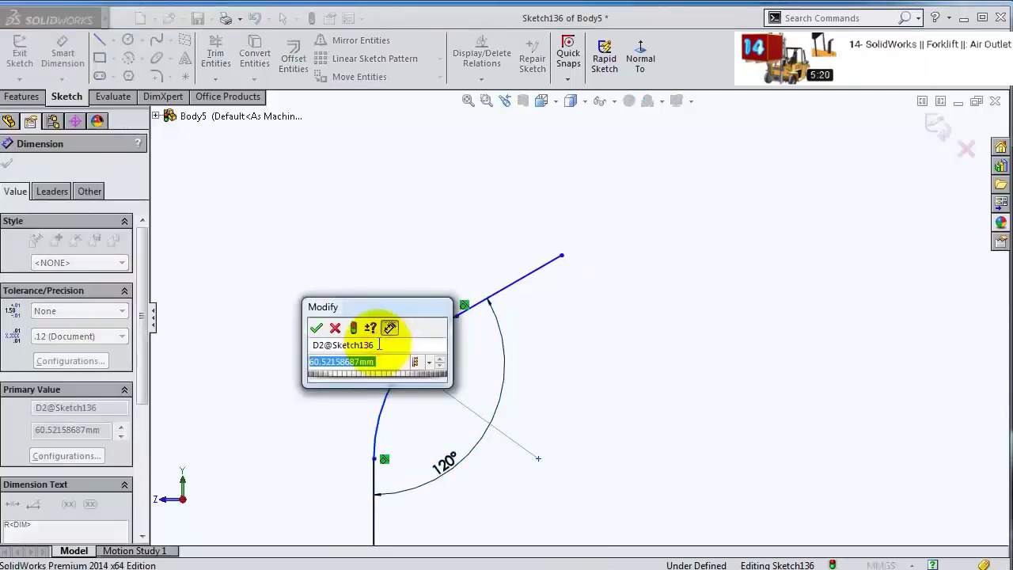
type("100")
key("Return")
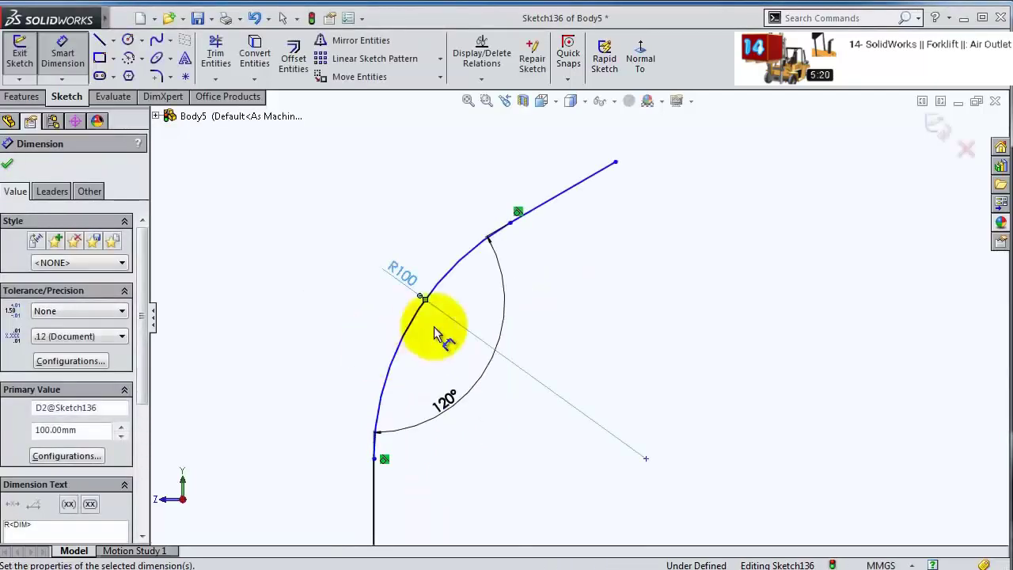
- Dimension the sloped line to 300 mm and vertical line to 750 mm, then close the sketch
left_click(579, 245)
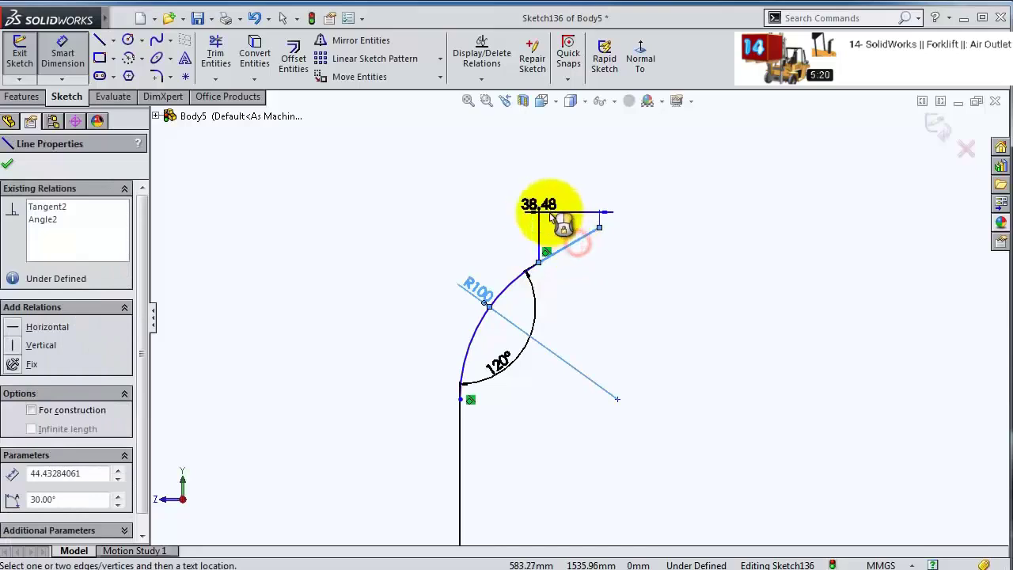
left_click(508, 224)
type("300")
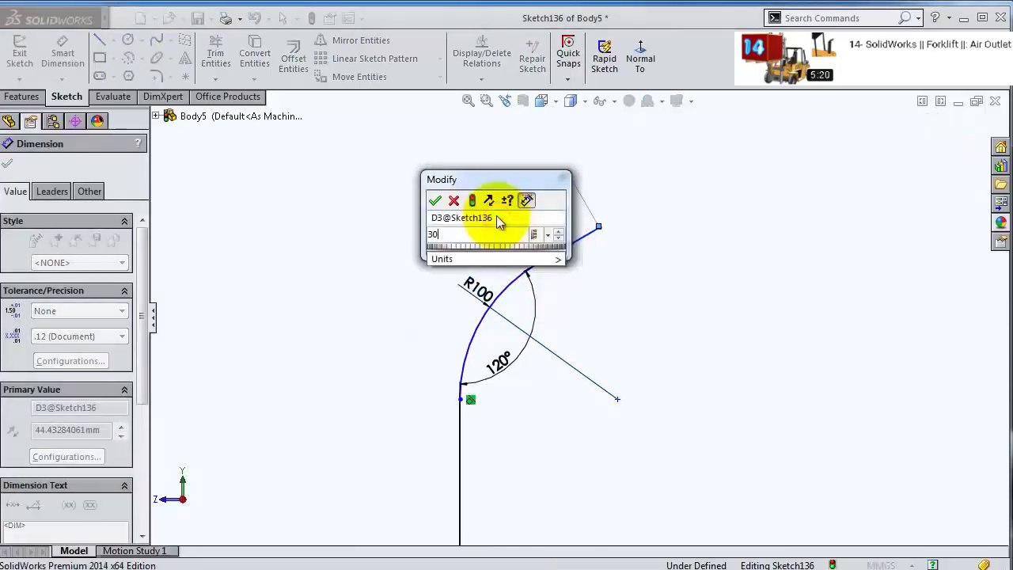
key("Return")
scroll(525, 238, "up", 5)
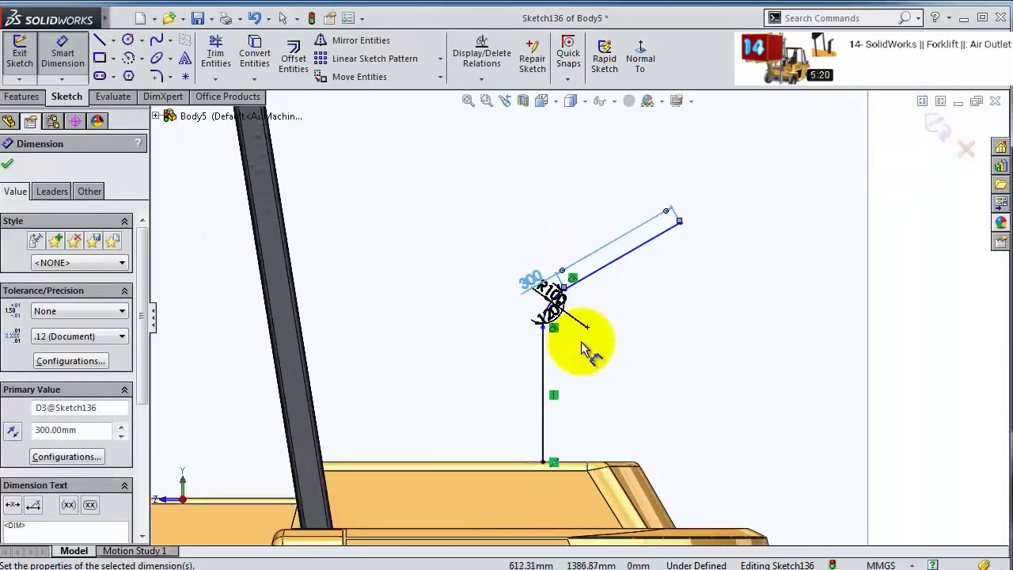
left_click(535, 372)
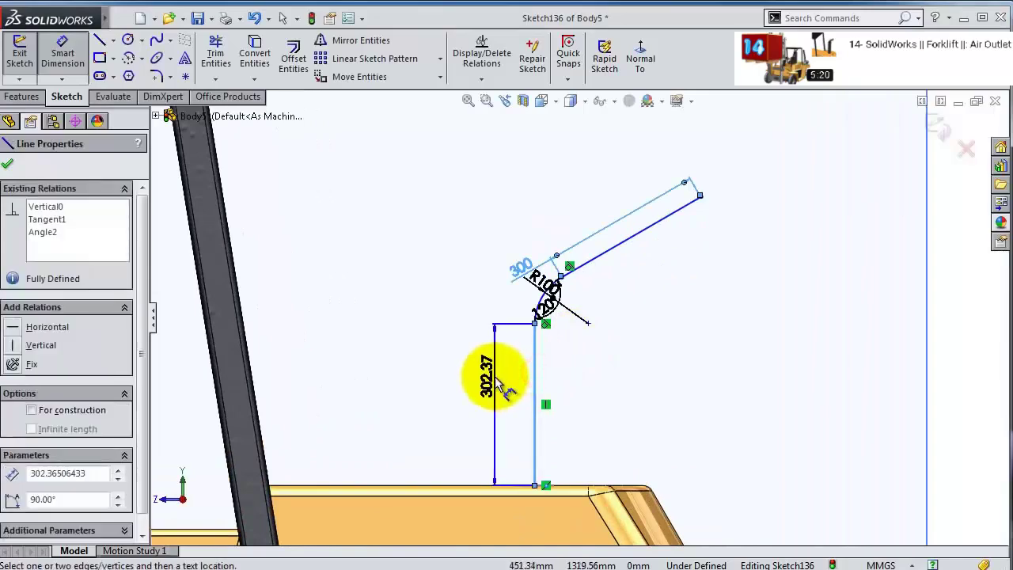
left_click(498, 383)
key("Return")
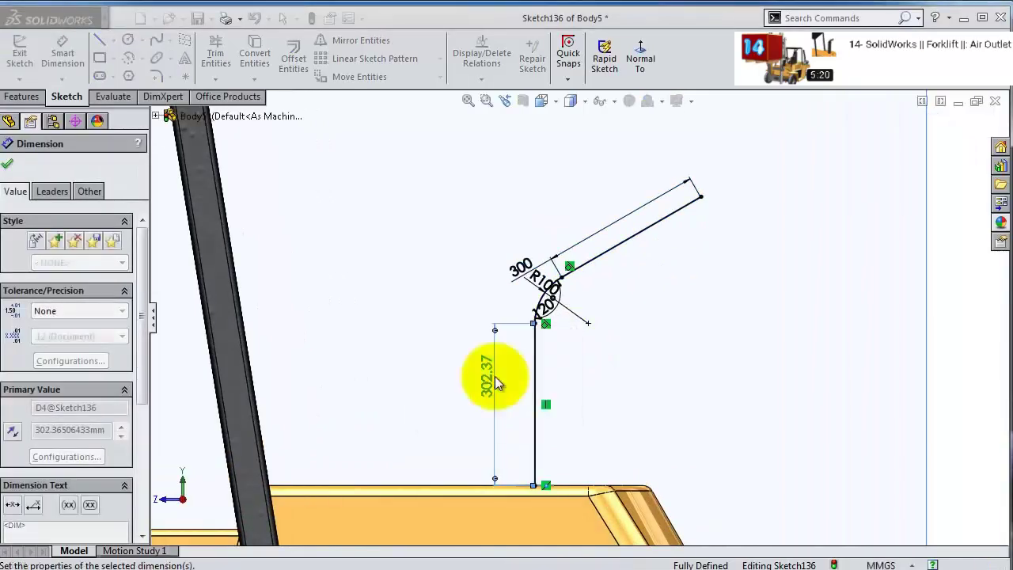
scroll(607, 269, "up", 5)
scroll(589, 230, "down", 7)
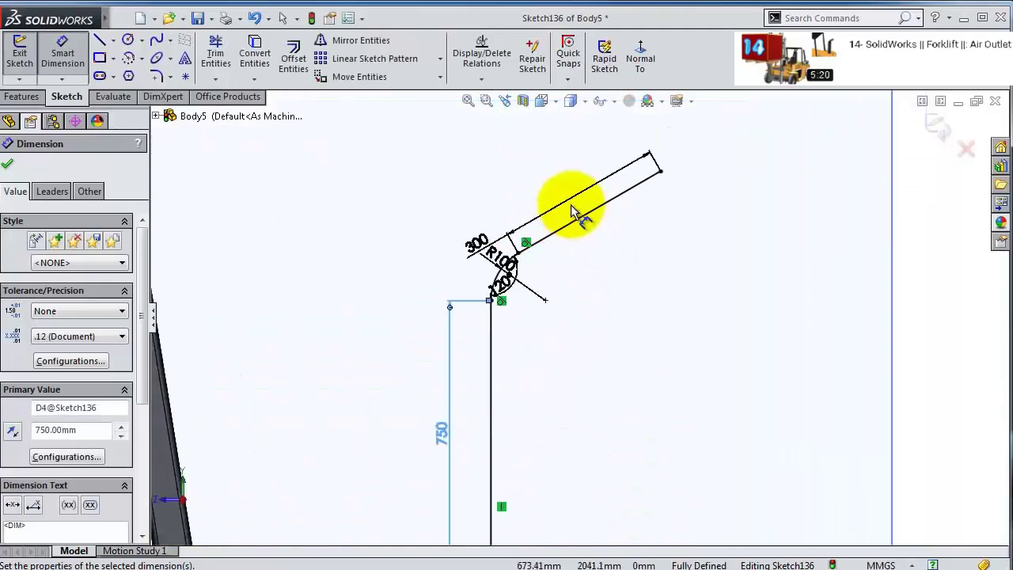
scroll(570, 237, "up", 3)
left_click(939, 126)
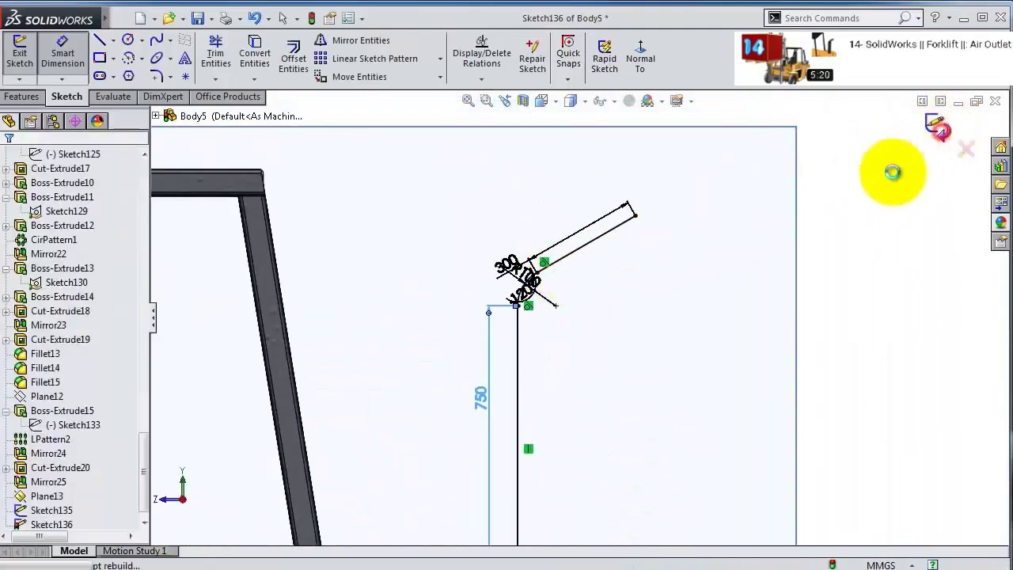
left_click(21, 96)
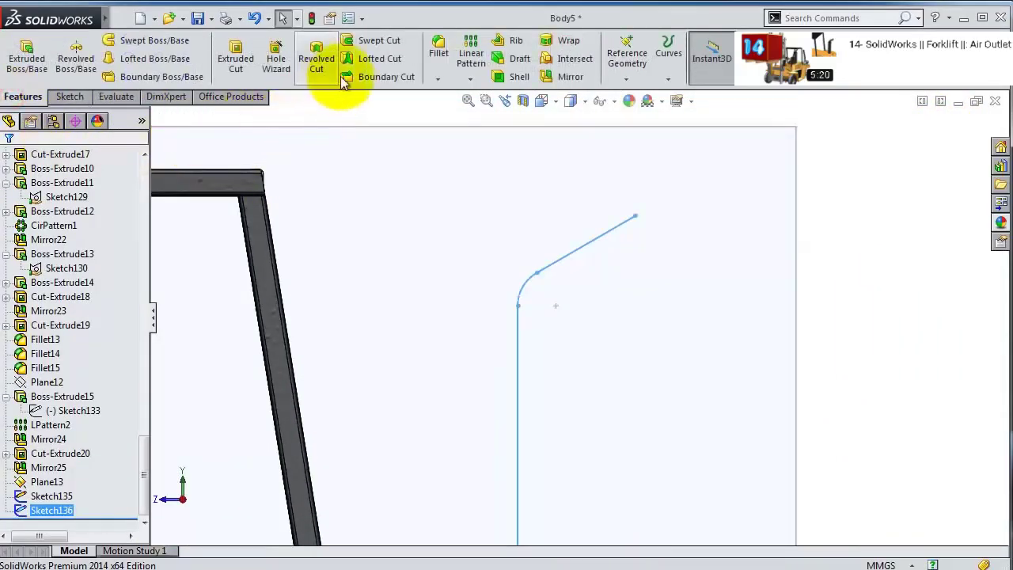
- Sweep the Ø70 circle along the path as a thin feature with 7.5 mm walls
left_click(128, 39)
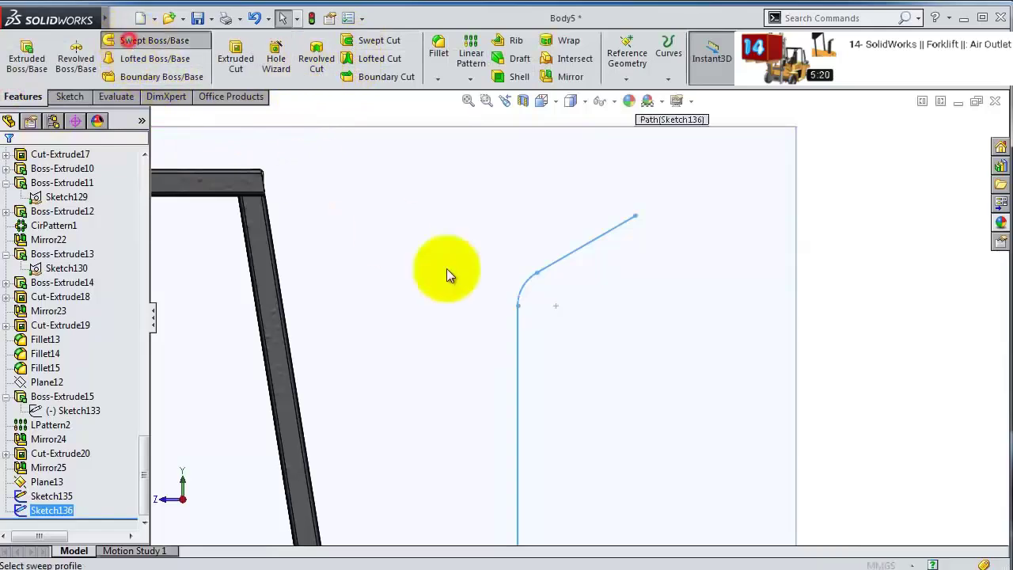
mouse_move(514, 328)
middle_mouse_down()
mouse_move(581, 335)
mouse_move(572, 463)
middle_mouse_up()
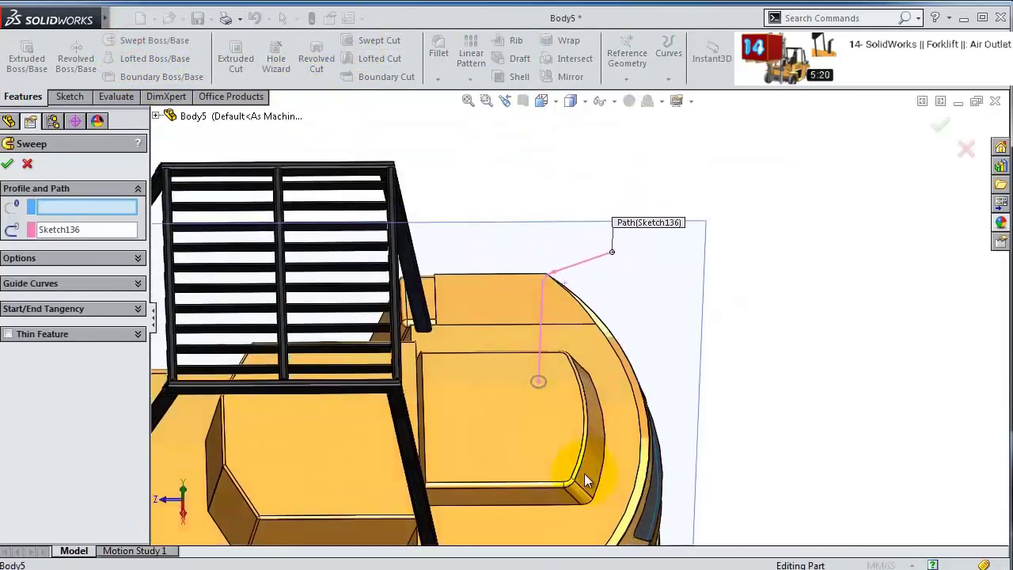
scroll(517, 325, "down", 6)
left_click(628, 363)
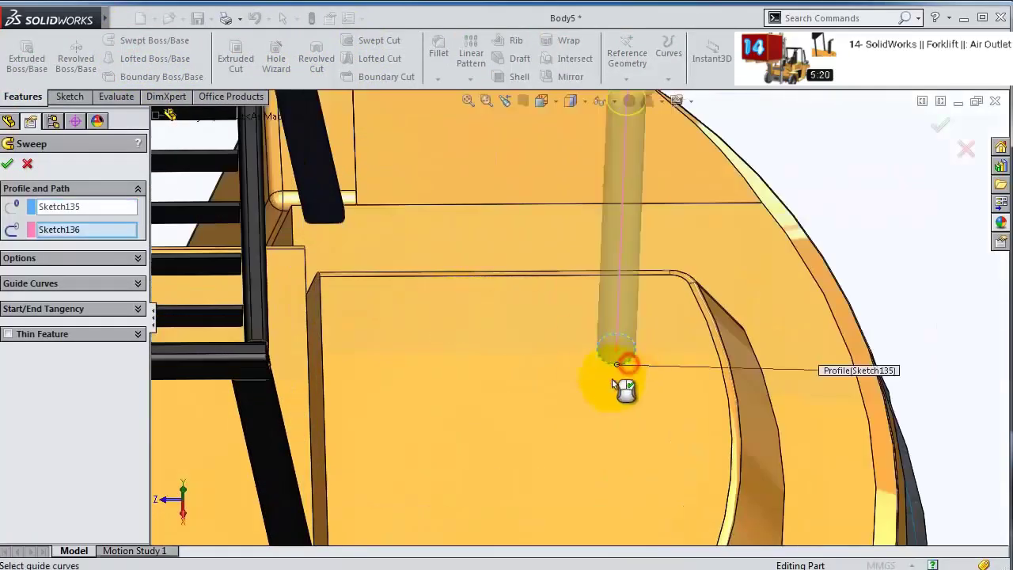
left_click(8, 335)
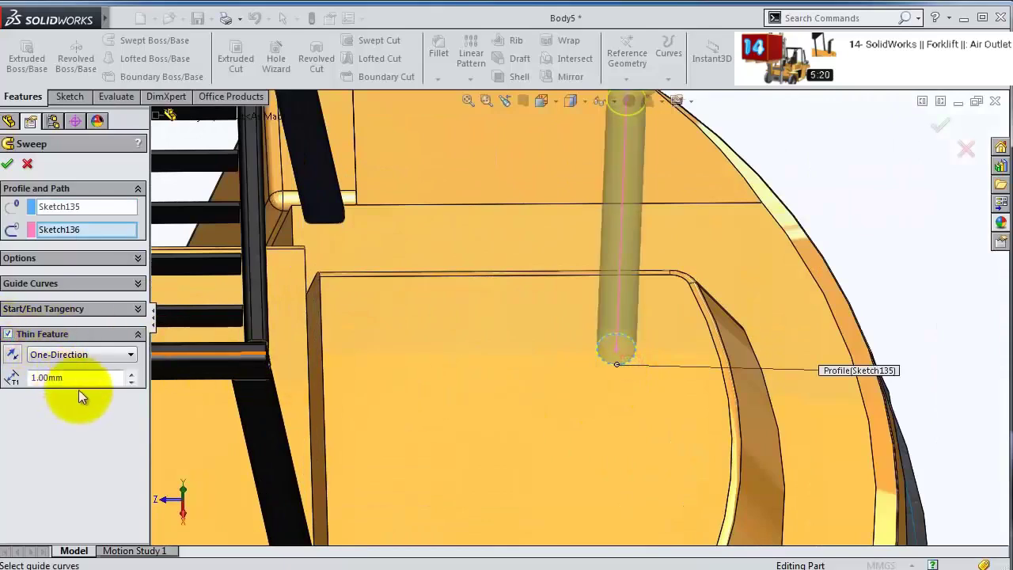
left_click_drag(54, 377, 85, 383)
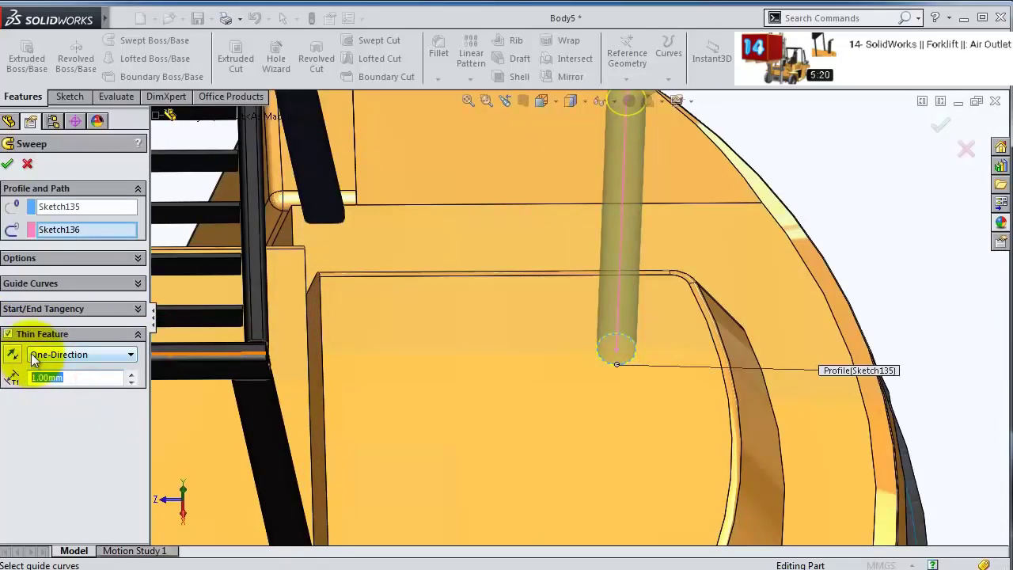
type("7.5")
key("Return")
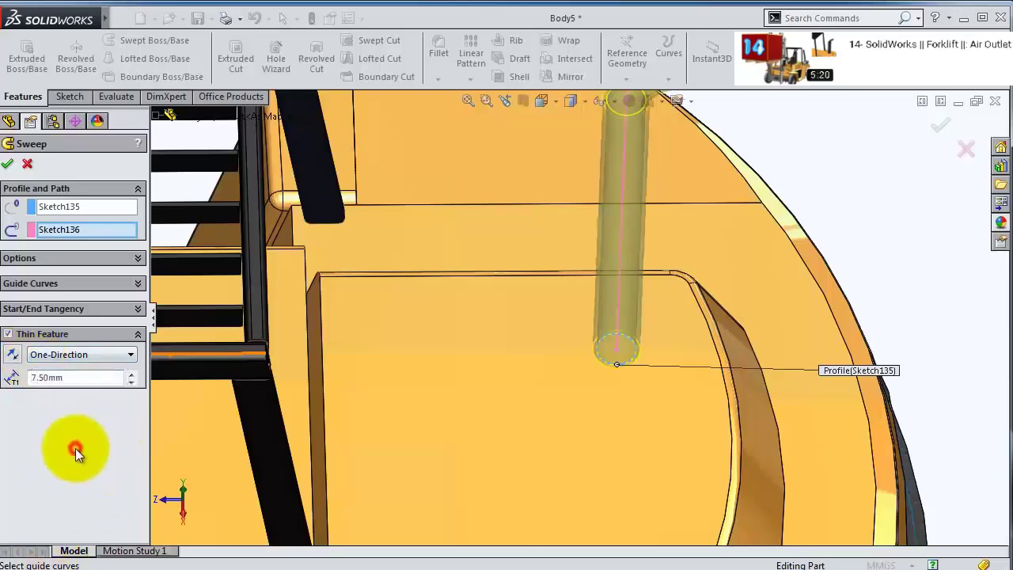
key("Return")
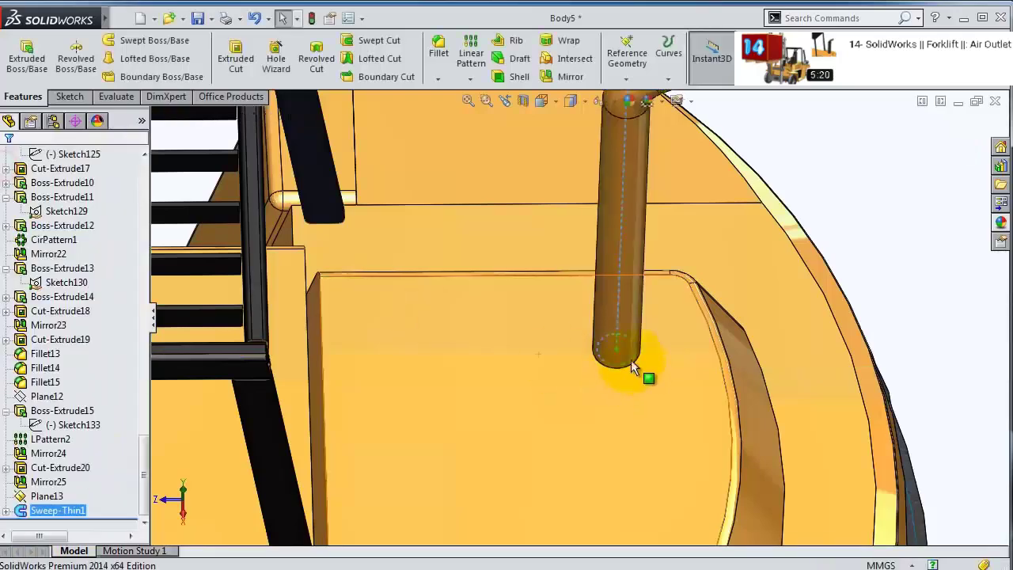
mouse_move(640, 367)
middle_mouse_down()
mouse_move(606, 272)
mouse_move(620, 276)
mouse_move(635, 188)
mouse_move(693, 209)
middle_mouse_up()
- Sketch a rectangle on Plane13 over the pipe's sloped end
left_click(694, 209)
left_click(757, 160)
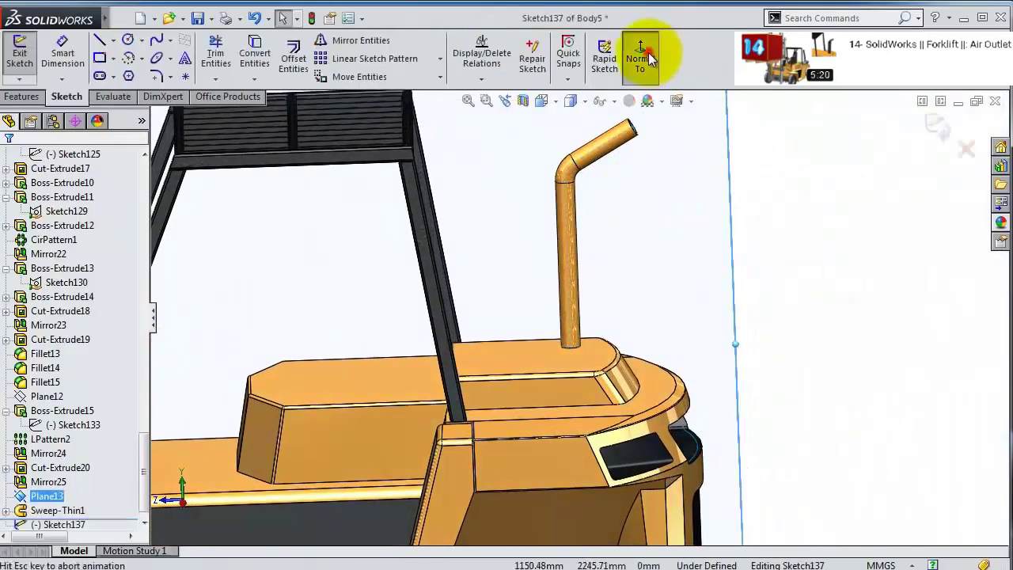
scroll(728, 198, "down", 6)
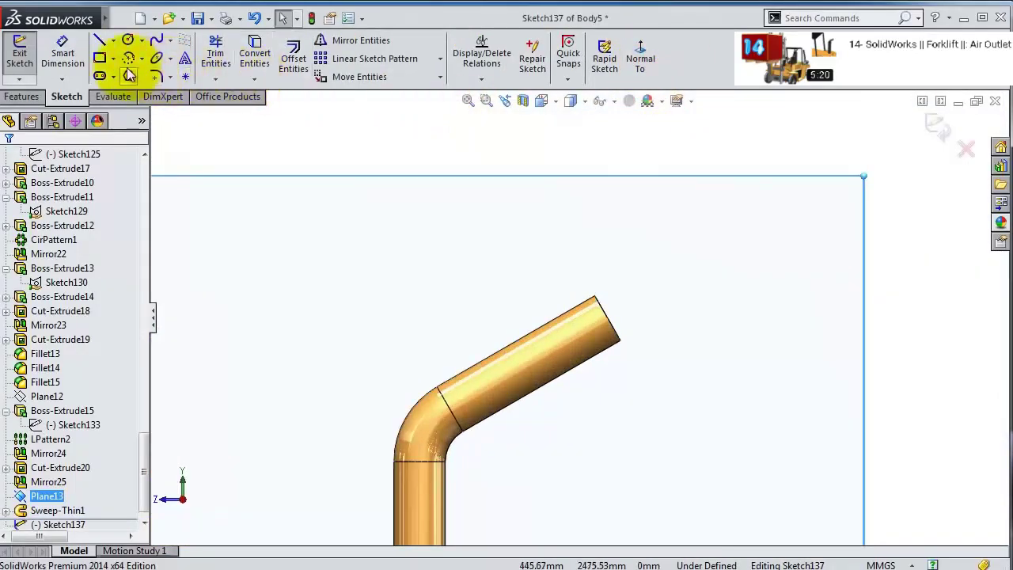
left_click(98, 59)
left_click(542, 217)
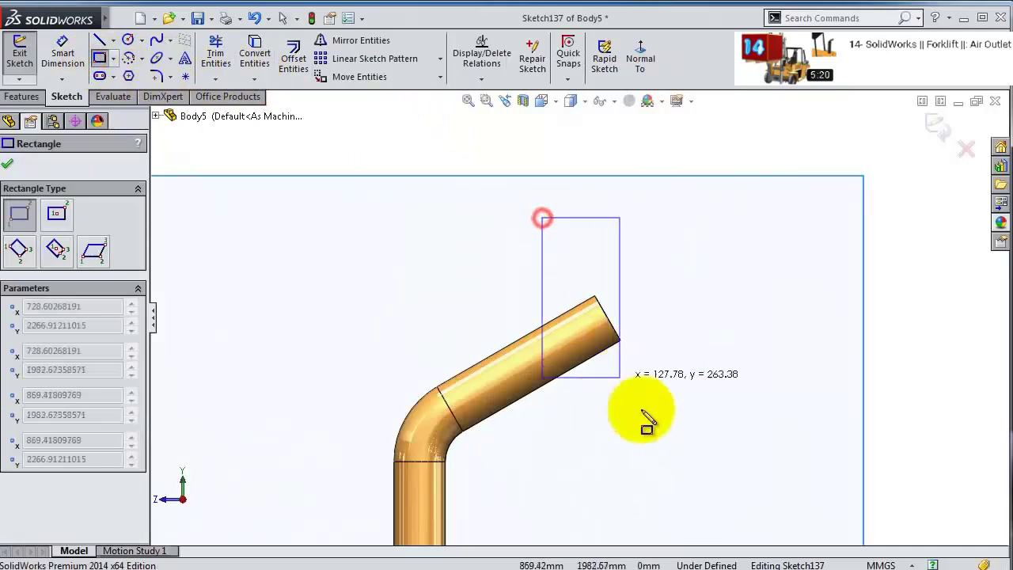
left_click(719, 444)
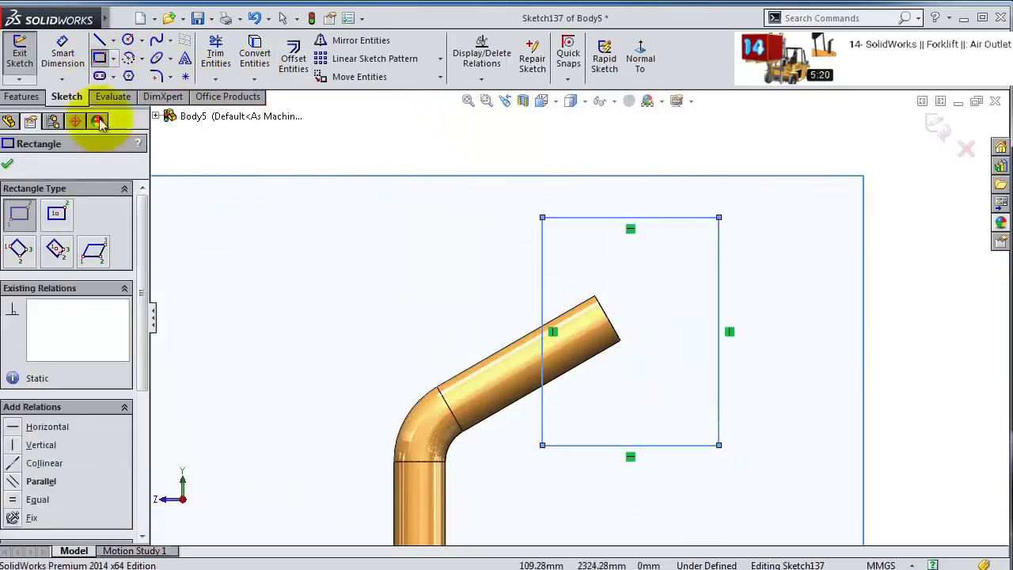
- Dimension the rectangle's left side 175 mm from the pipe bend
left_click(62, 52)
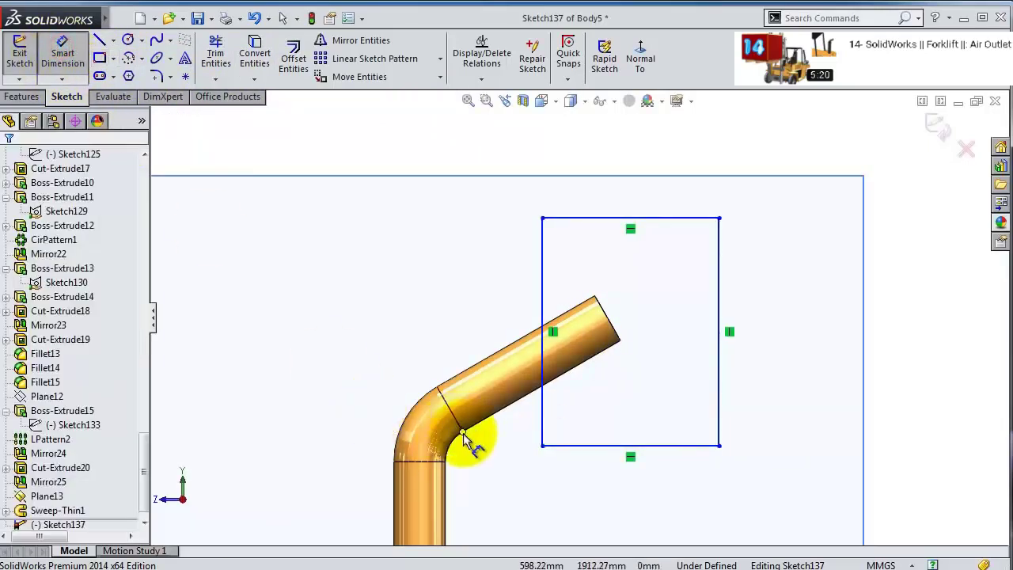
left_click(463, 435)
left_click(544, 432)
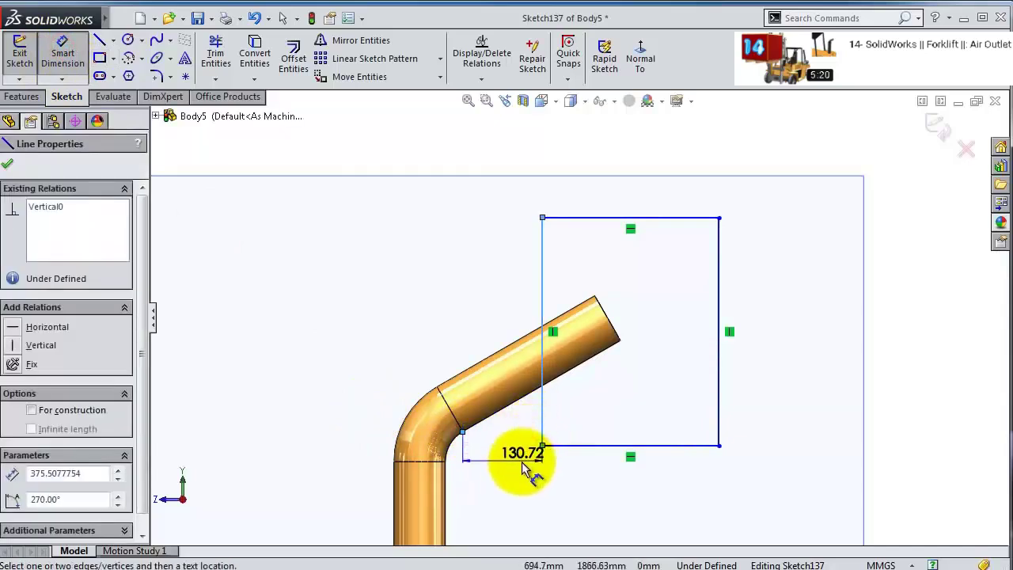
left_click(521, 467)
type("150")
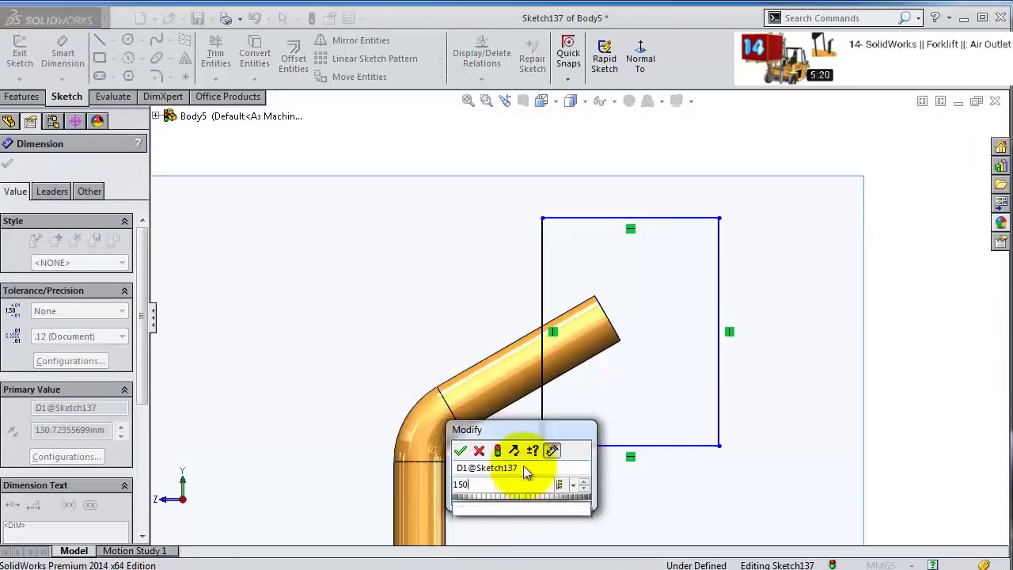
key("Return")
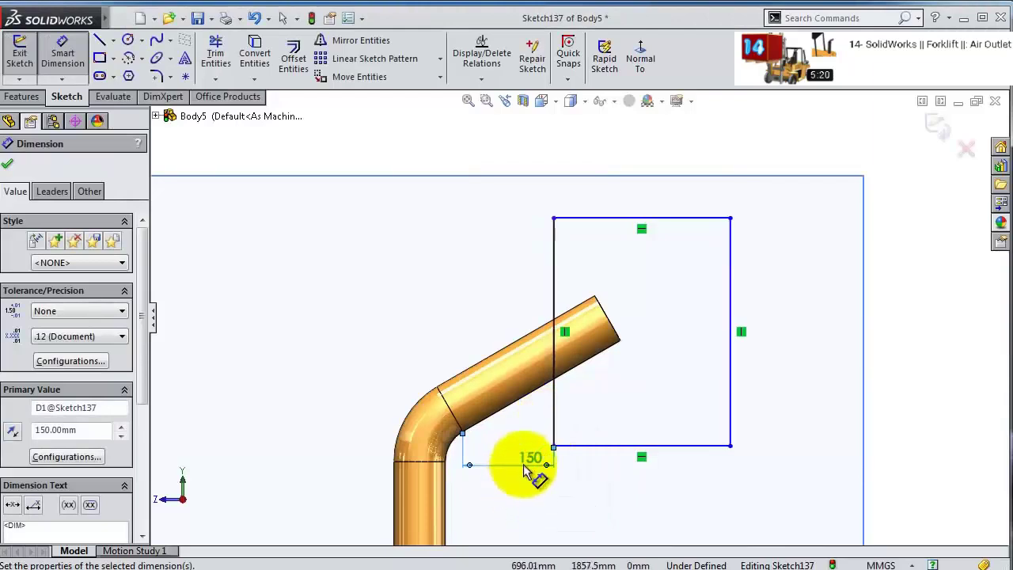
double_click(528, 459)
type("175")
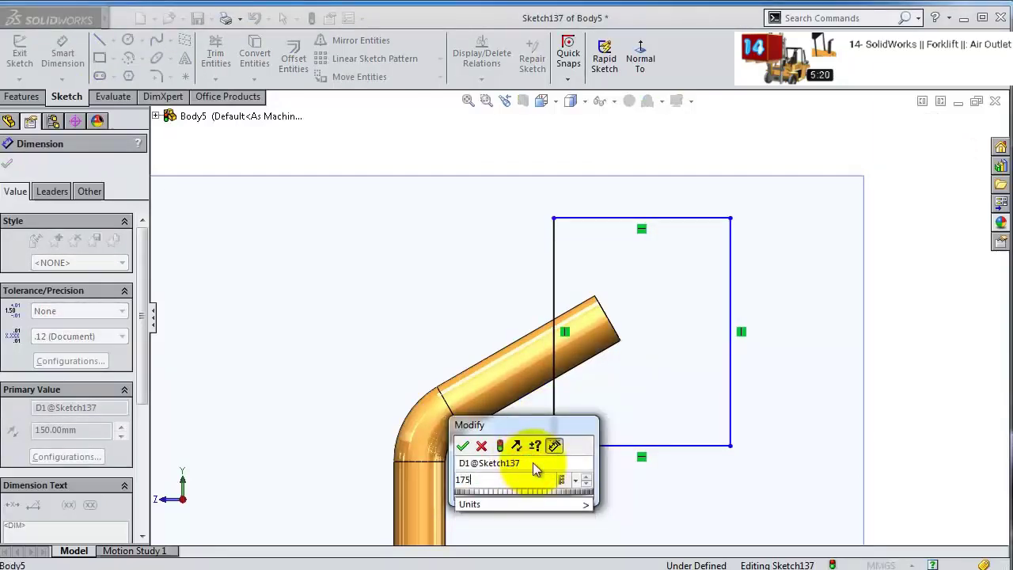
key("Return")
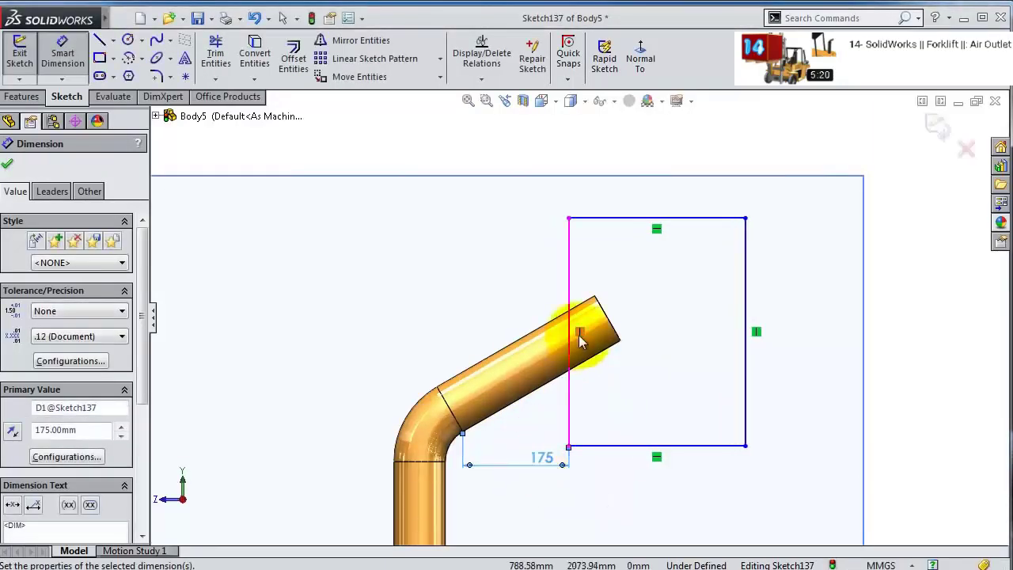
left_click(8, 168)
- Cut-extrude the rectangle Mid Plane to 280.50 mm depth, trimming the pipe end
left_click(14, 99)
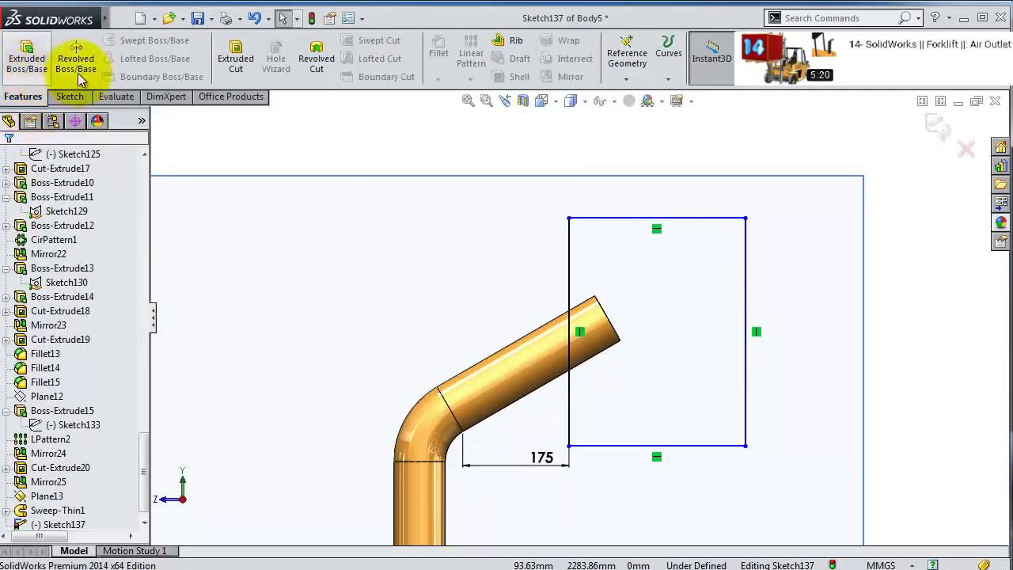
left_click(235, 59)
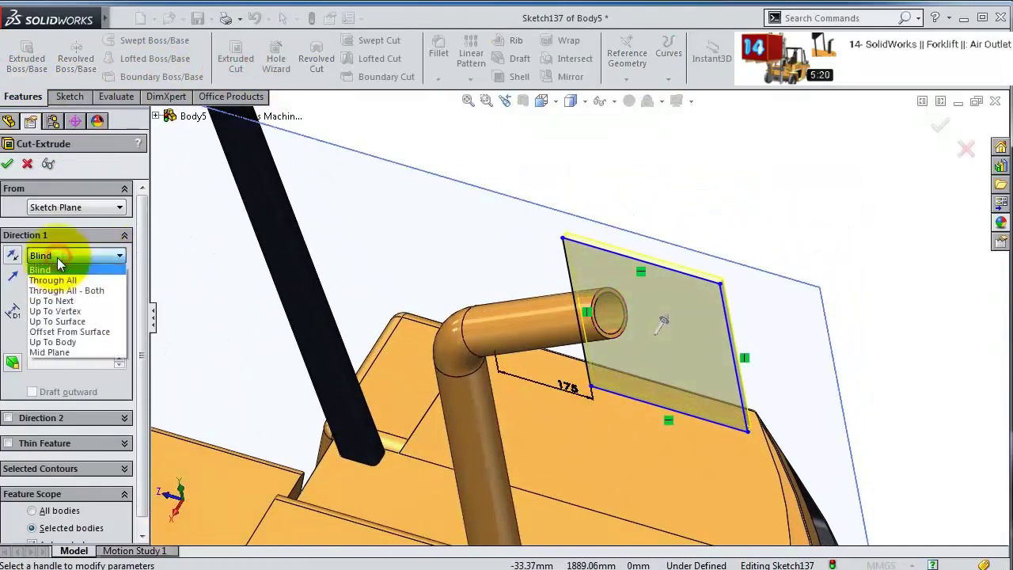
left_click(71, 350)
left_click_drag(660, 312, 705, 294)
left_click(940, 129)
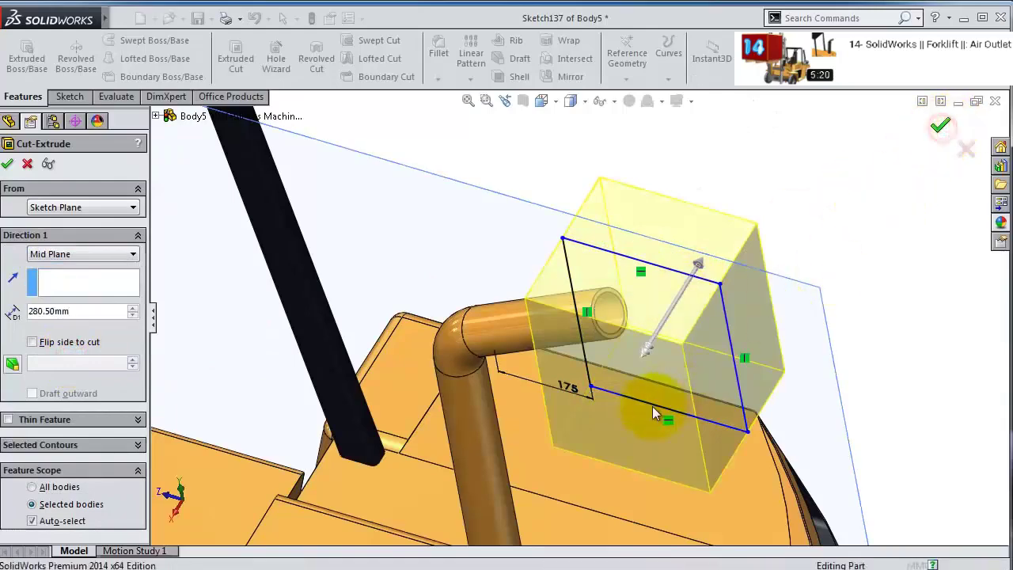
mouse_move(650, 412)
middle_mouse_down()
mouse_move(675, 259)
mouse_move(674, 283)
middle_mouse_up()
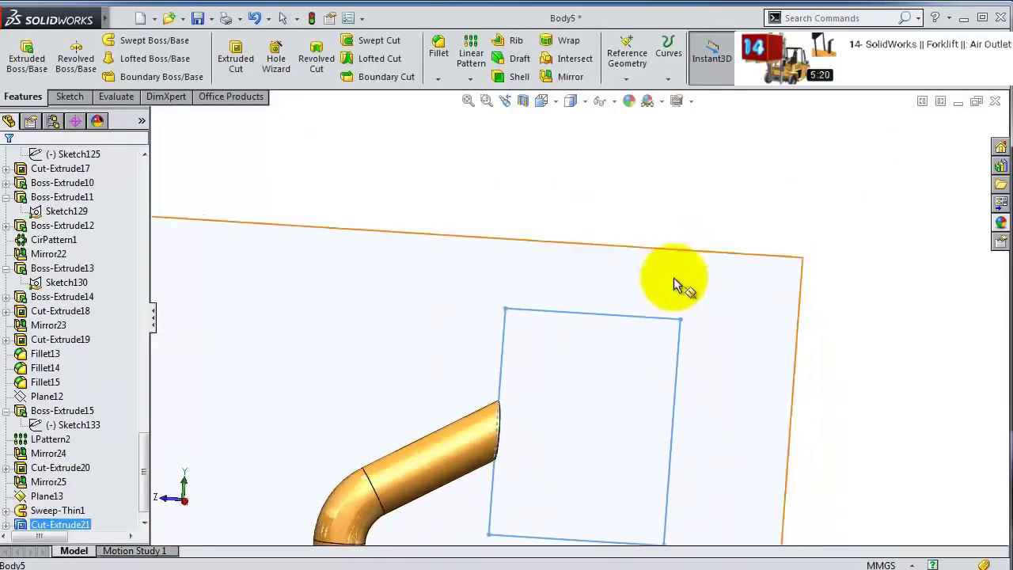
- Start a sketch on the body's top face below the pipe, viewed Normal To
left_click(453, 384)
middle_click_drag(453, 383, 515, 389)
scroll(499, 455, "up", 3)
scroll(541, 421, "down", 2)
scroll(541, 420, "down", 5)
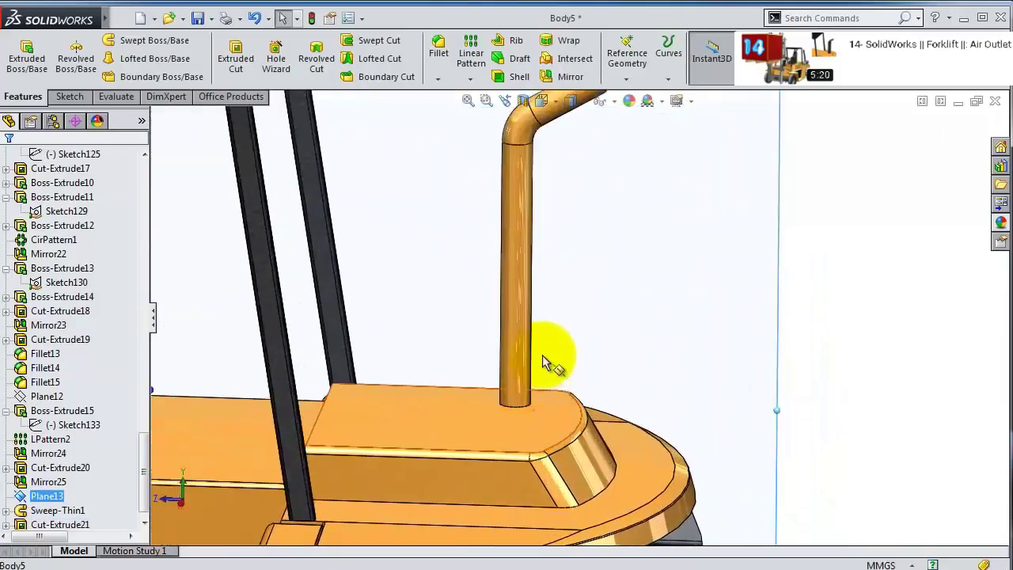
left_click(536, 481)
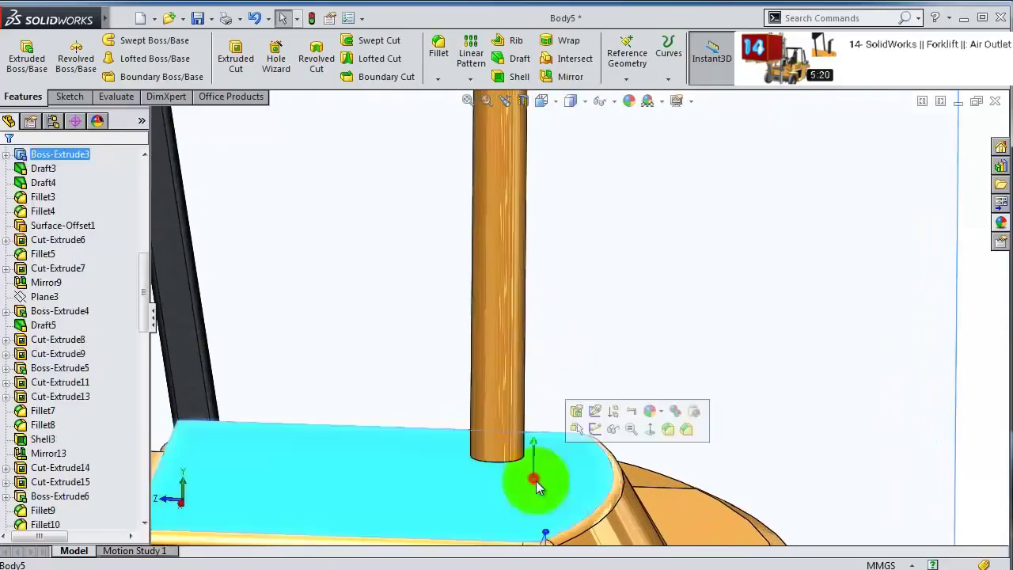
left_click(595, 428)
left_click(641, 63)
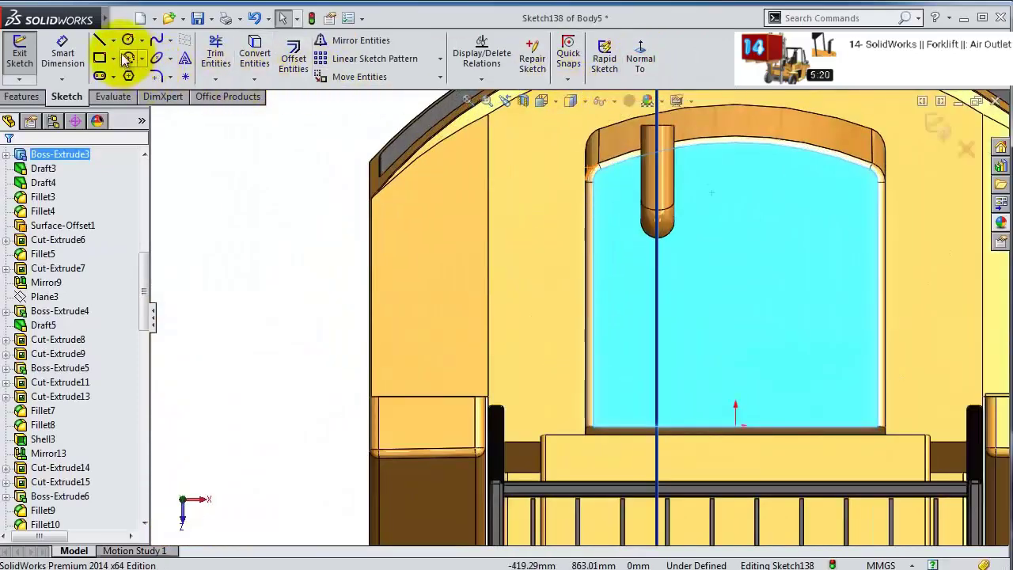
- Draw a circle centred on the pipe end and dimension it to Ø175 mm
left_click(127, 40)
scroll(672, 265, "down", 6)
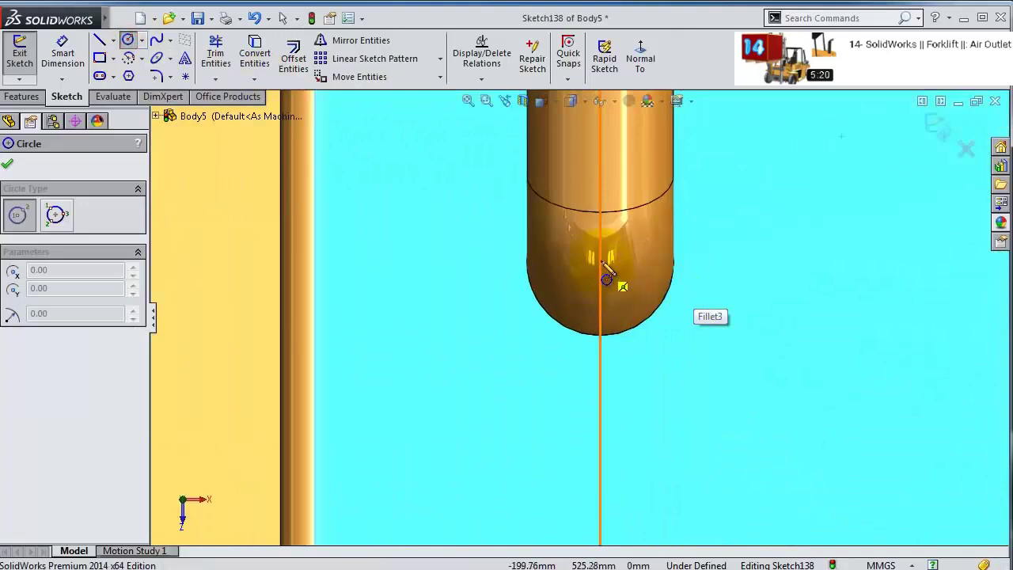
scroll(653, 297, "up", 2)
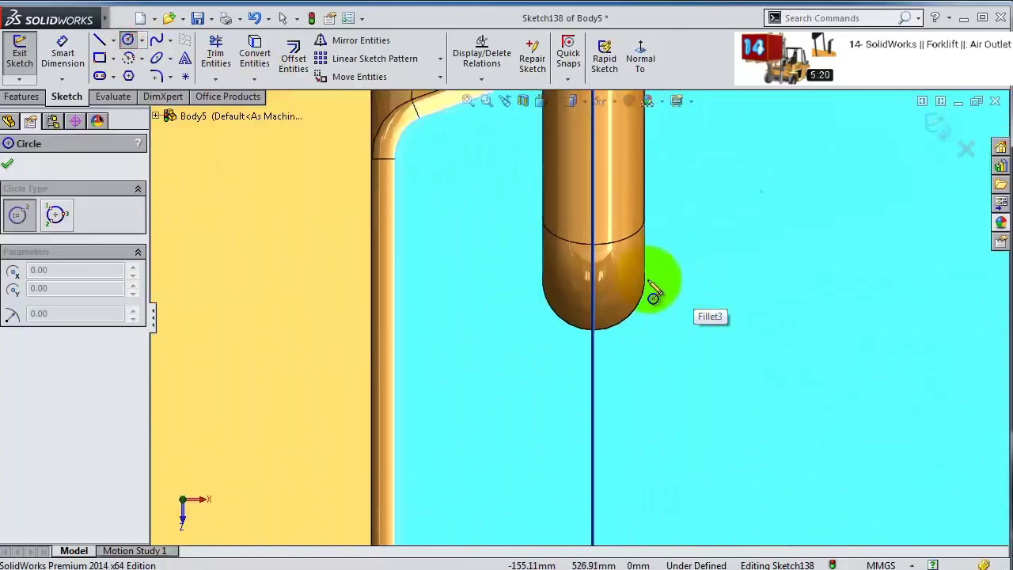
key("Right")
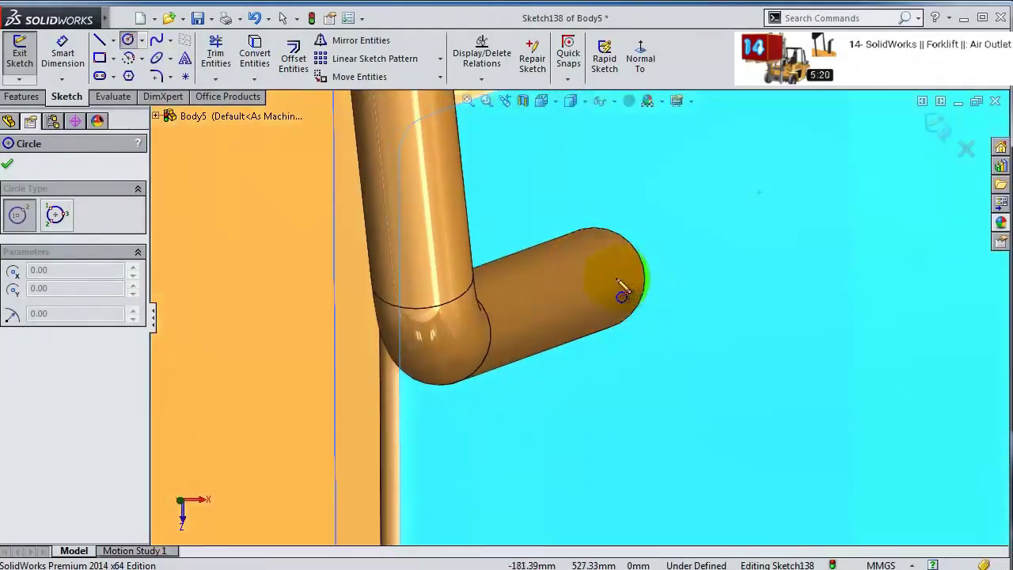
left_click_drag(595, 278, 600, 183)
left_click(63, 54)
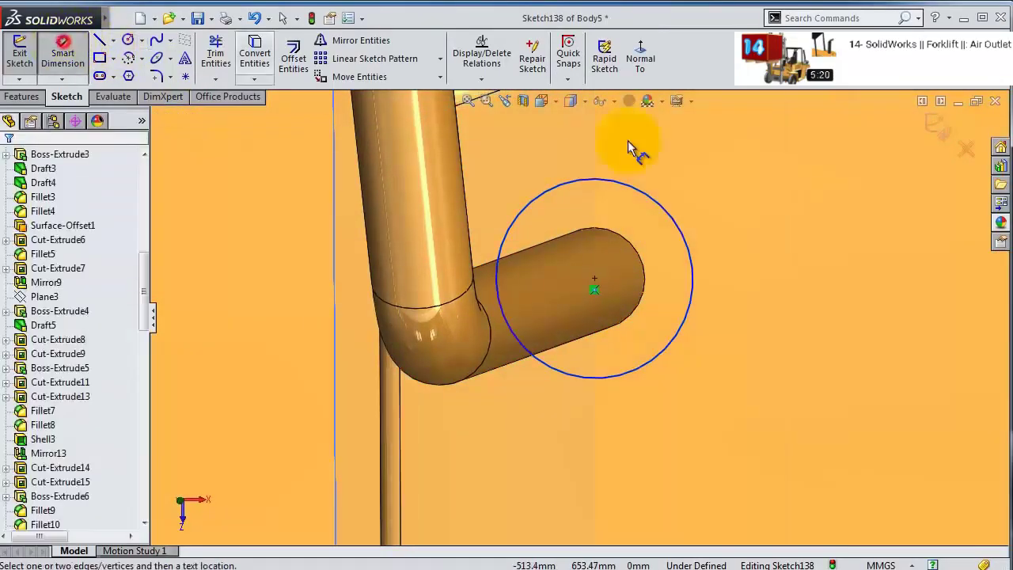
left_click(671, 206)
left_click(752, 204)
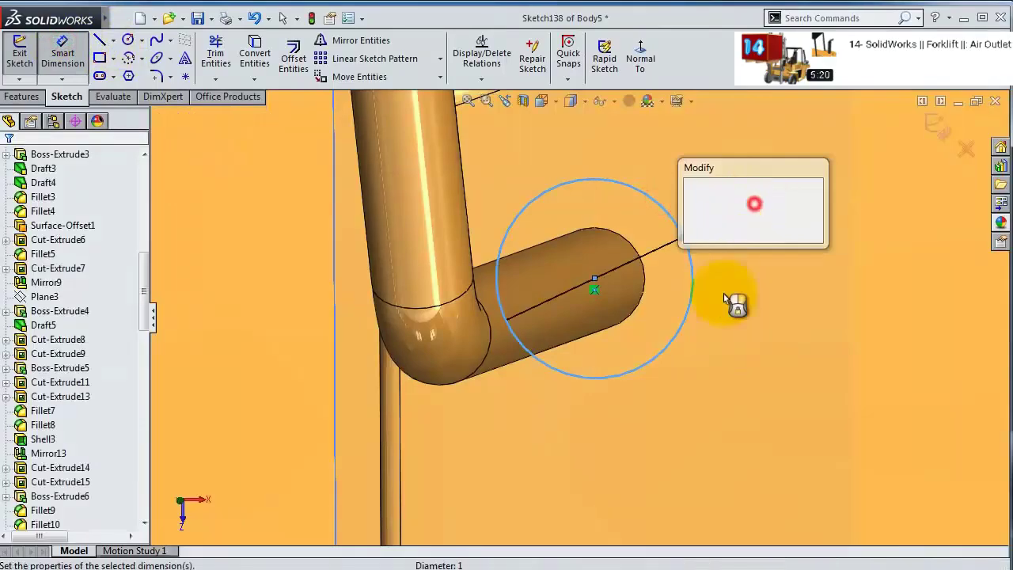
type("175")
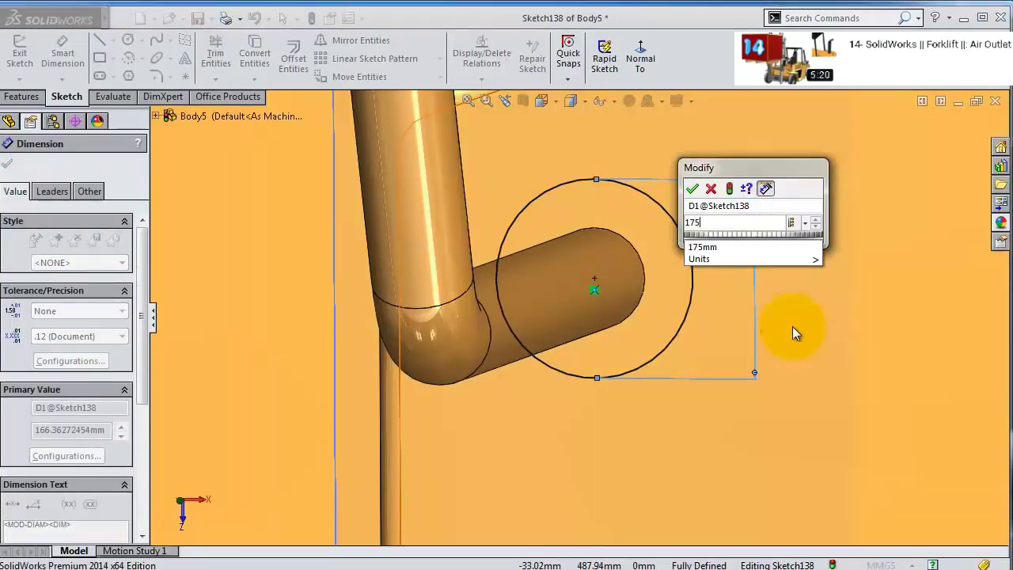
key("Return")
middle_click_drag(782, 319, 209, 158)
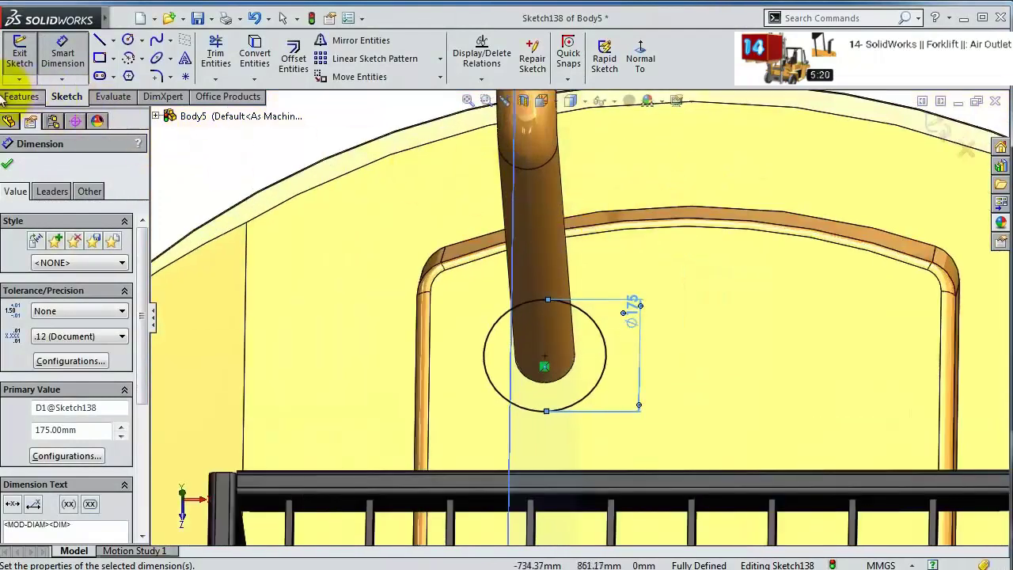
left_click(14, 96)
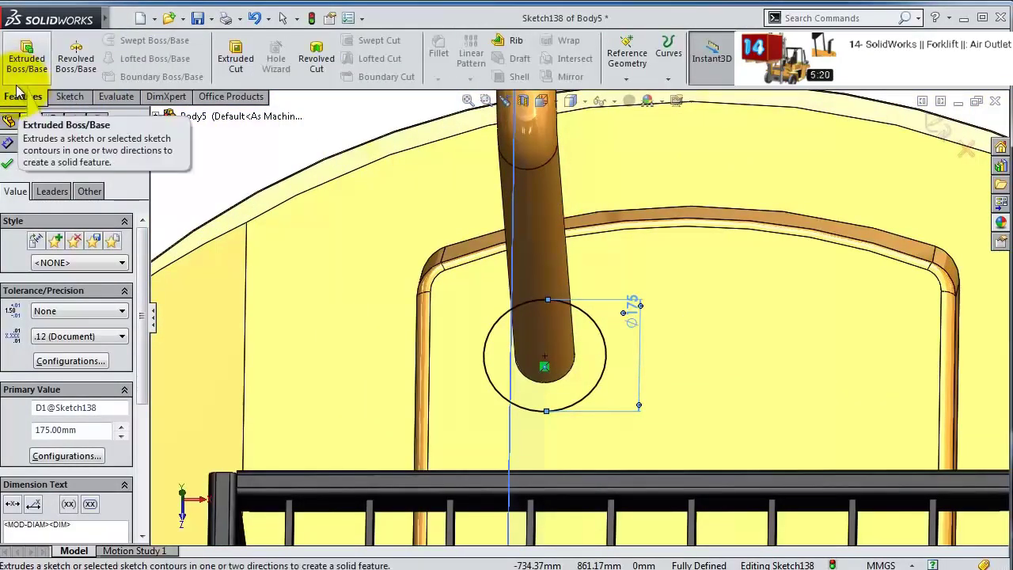
- Start extruding the circle with a Blind end condition, offset 25 mm from the face
left_click(27, 69)
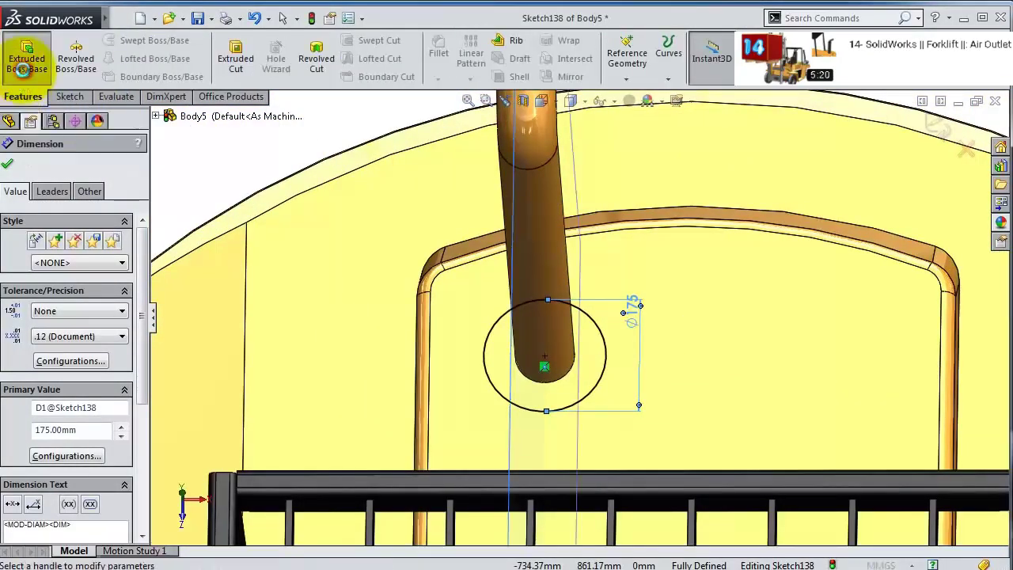
left_click(67, 255)
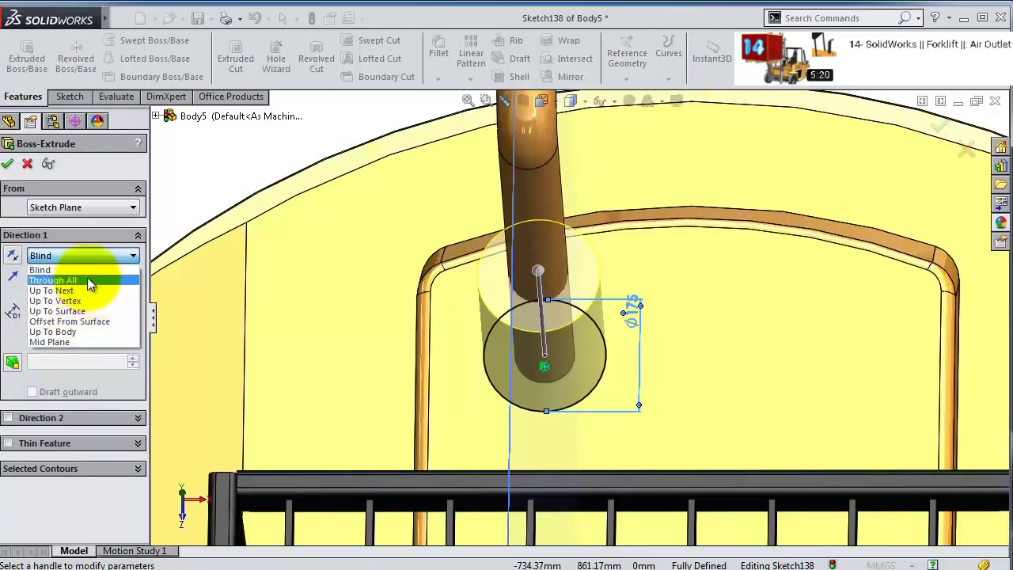
left_click(60, 270)
left_click(89, 208)
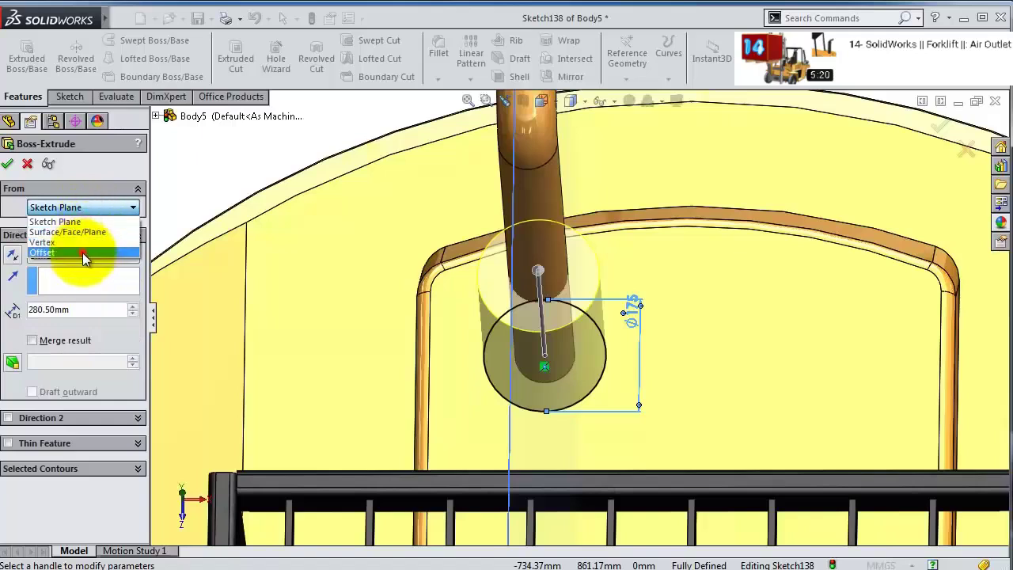
left_click(83, 251)
left_click_drag(94, 228, 9, 226)
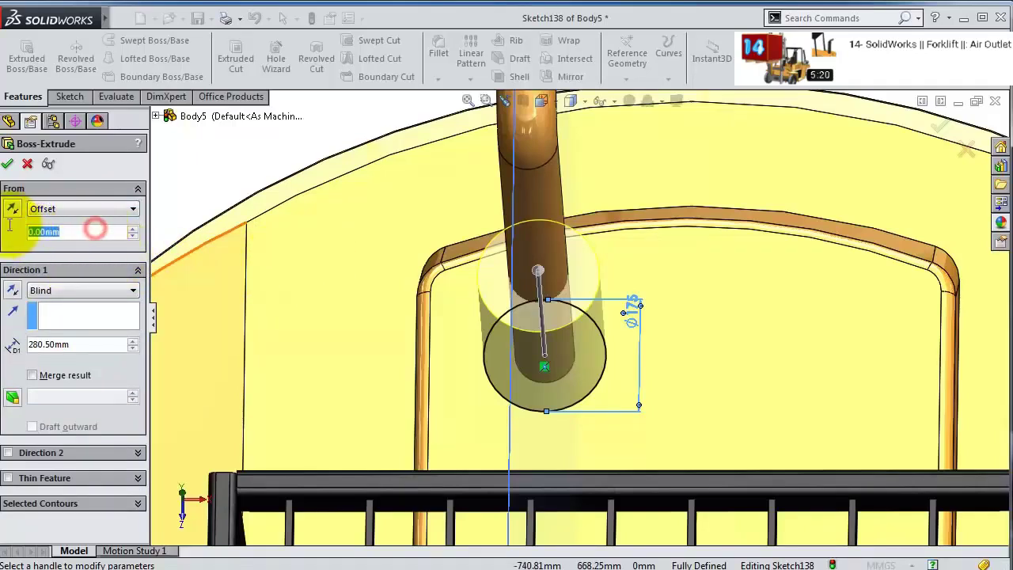
type("25")
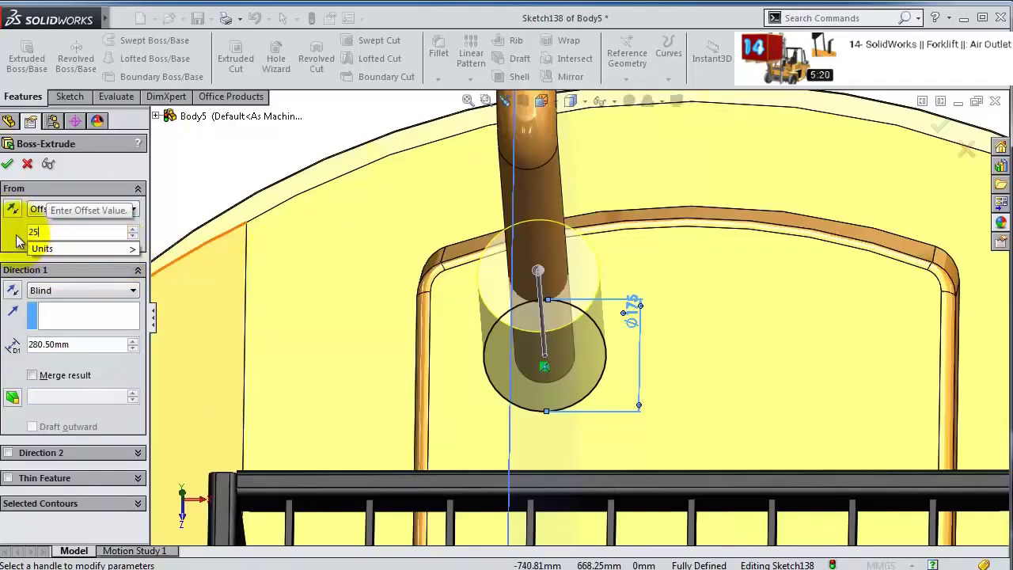
left_click(12, 236)
- Set the extrusion depth to 700 mm
middle_click_drag(194, 338, 133, 321)
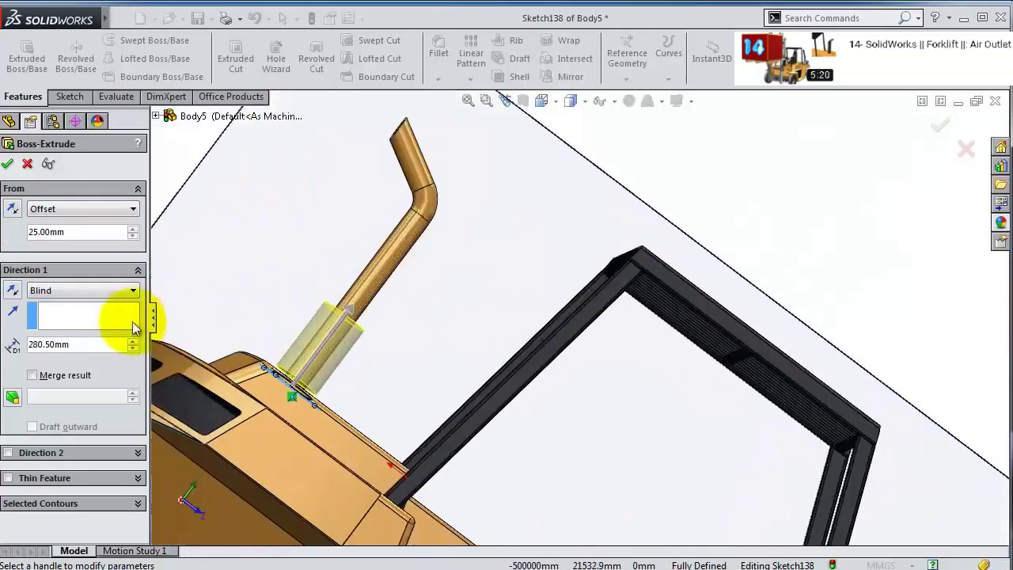
double_click(95, 344)
type("5")
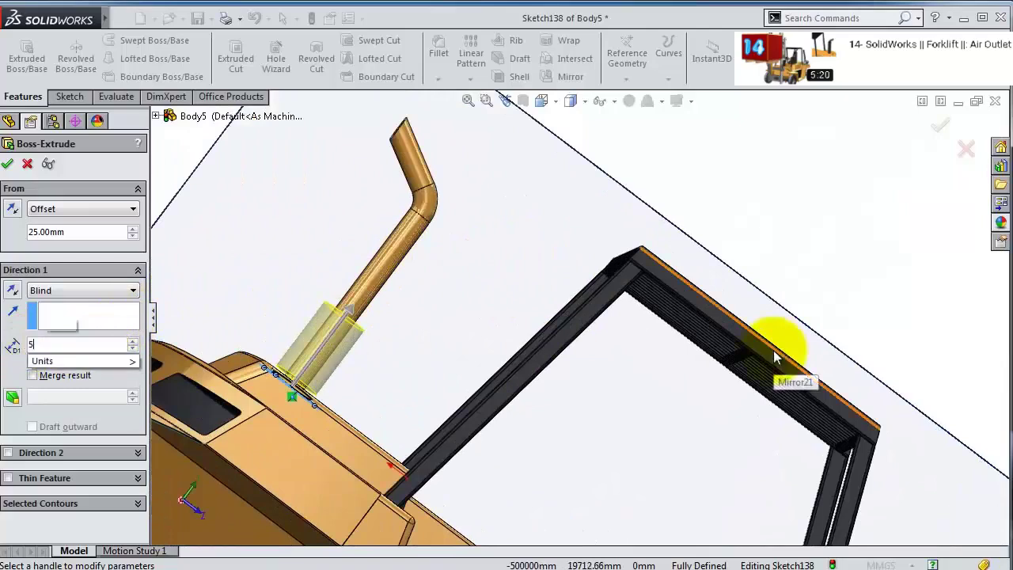
type("00")
left_click(15, 369)
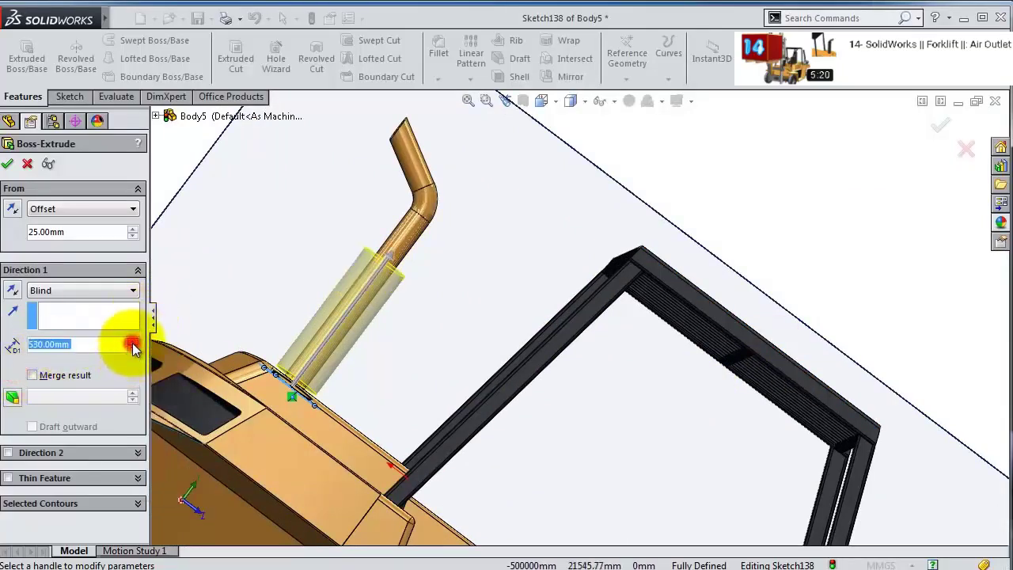
left_click_drag(407, 231, 427, 242)
double_click(44, 344)
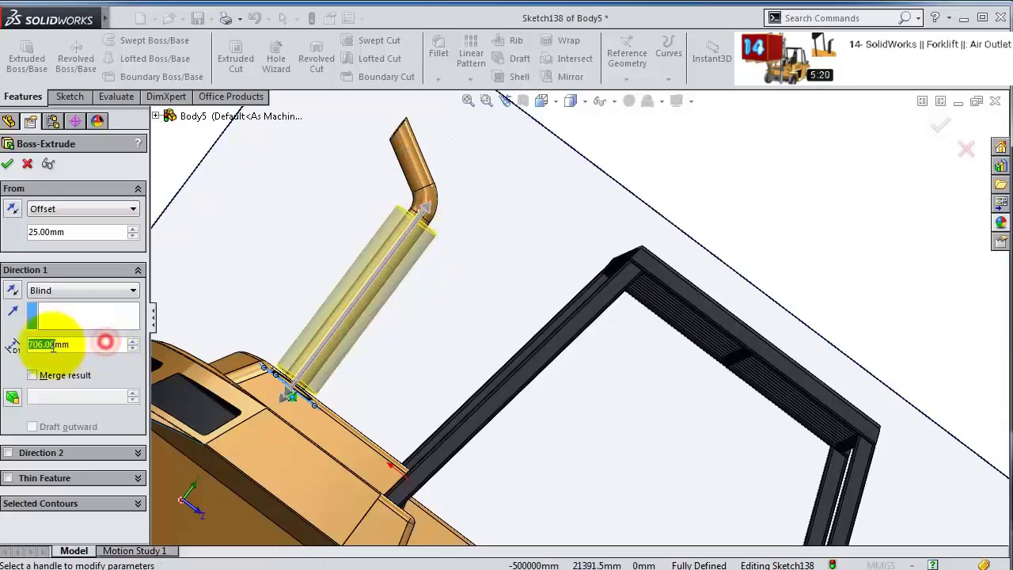
triple_click(94, 345)
type("700")
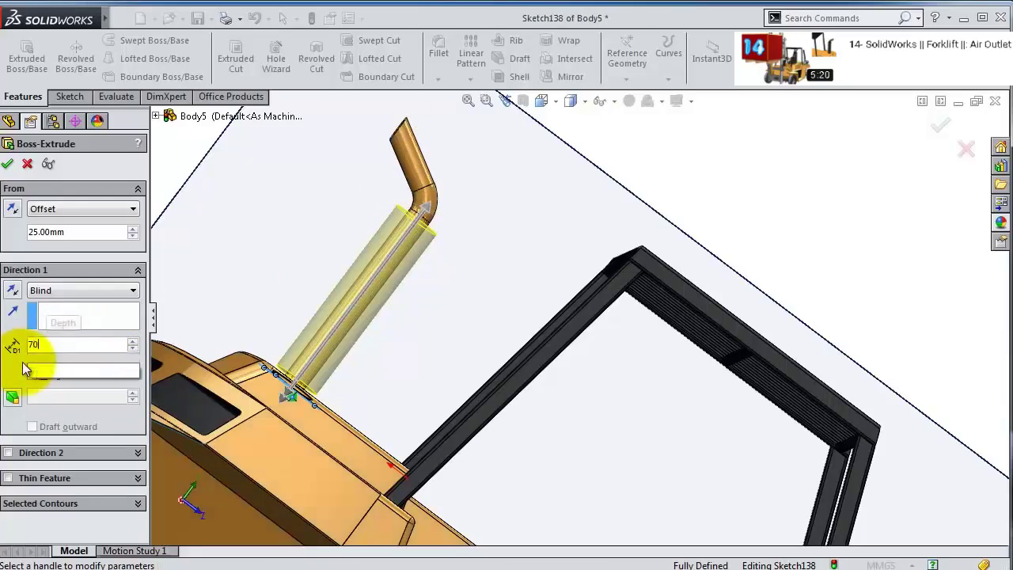
key("Return")
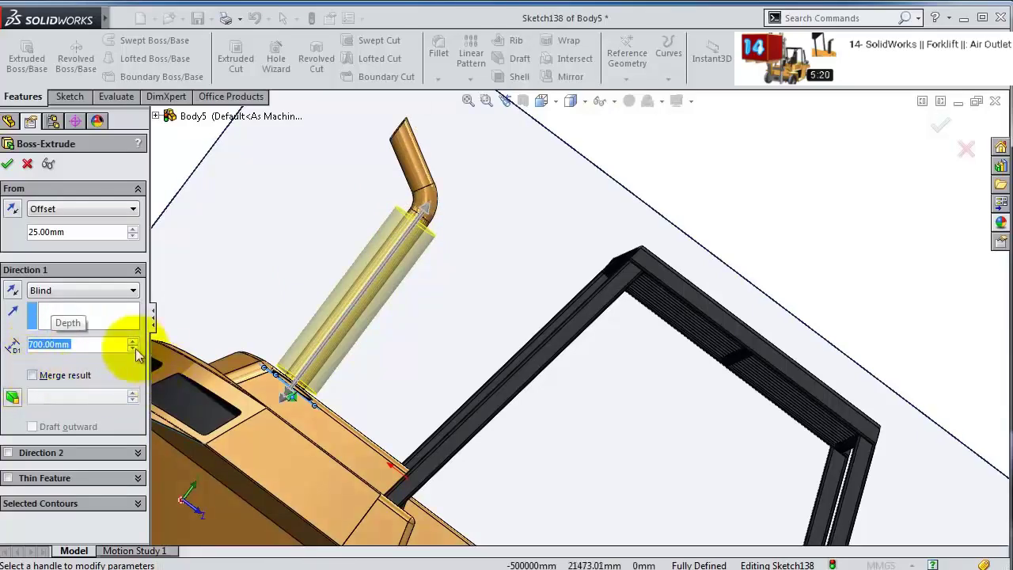
- Make it a one-direction thin feature with 7.5 mm walls and accept the extrusion
left_click(8, 478)
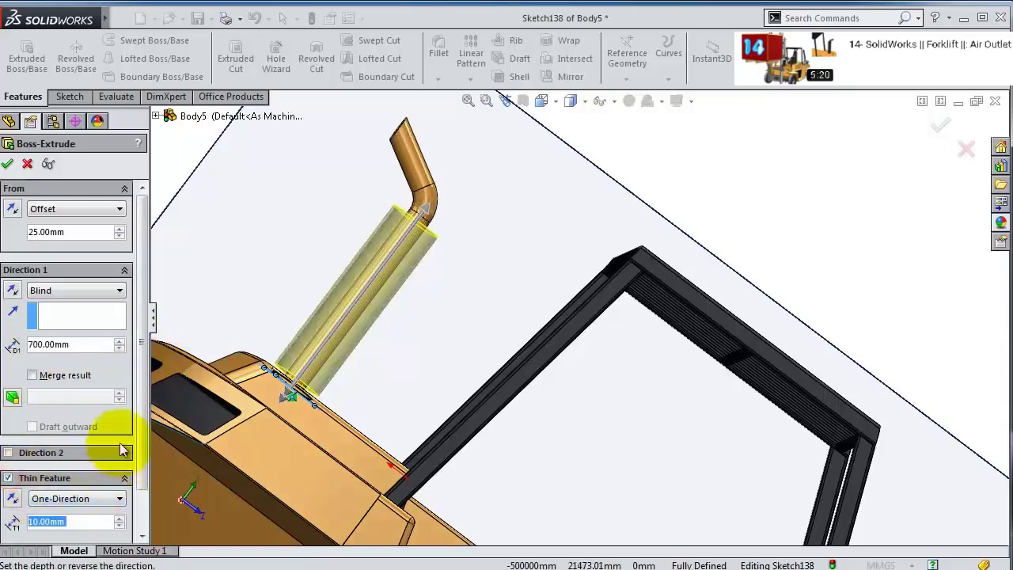
left_click_drag(140, 427, 144, 486)
left_click(97, 474)
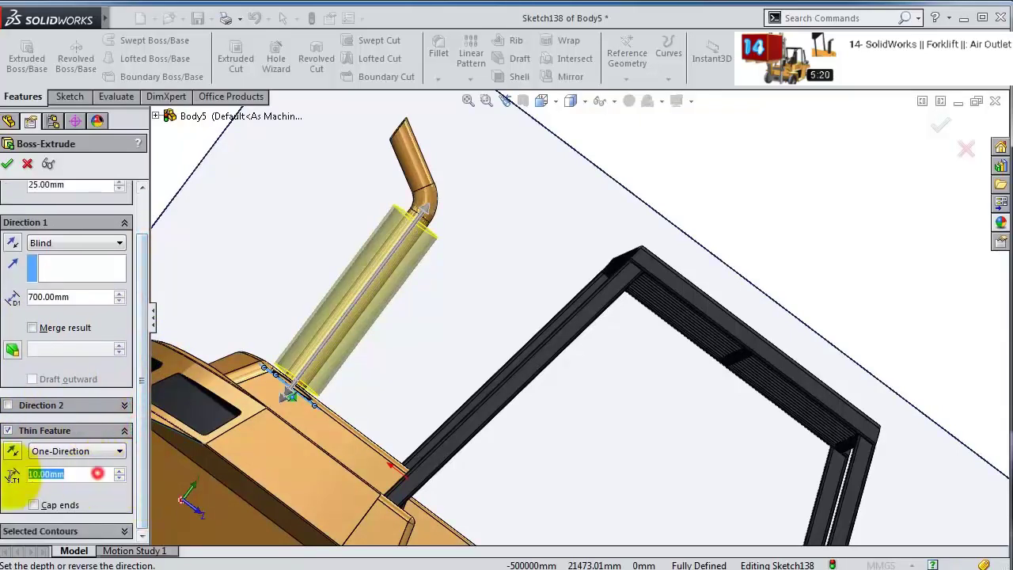
type("7.5")
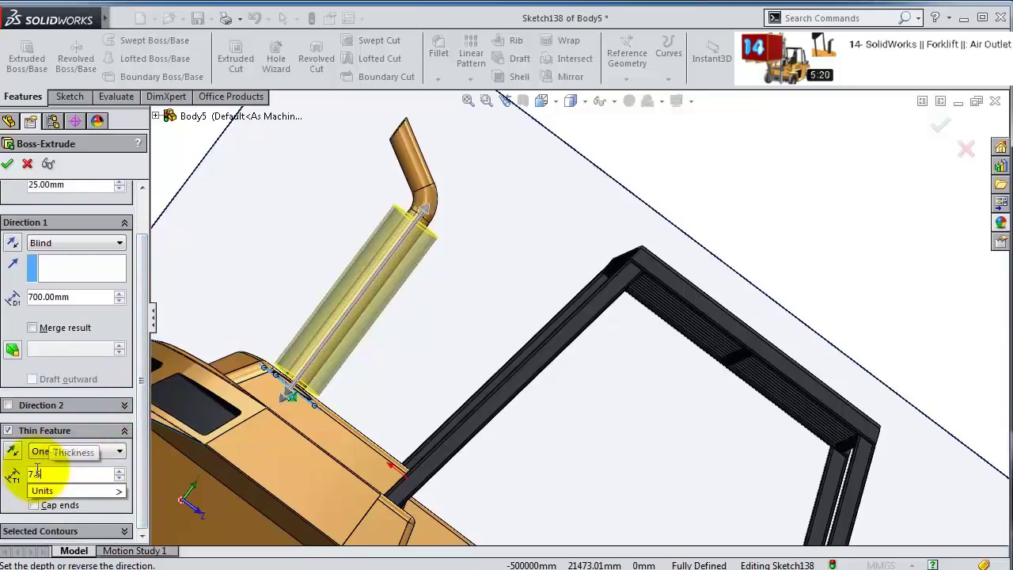
left_click(8, 163)
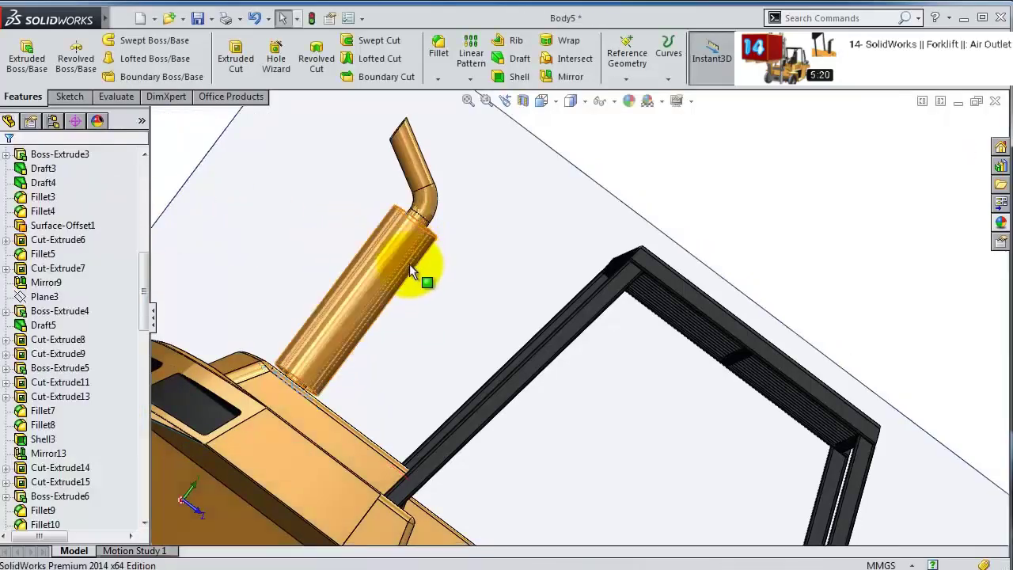
- Expand Extrude-Thin1 in the tree and select the tube's circular end face
scroll(409, 264, "down", 5)
scroll(399, 250, "down", 2)
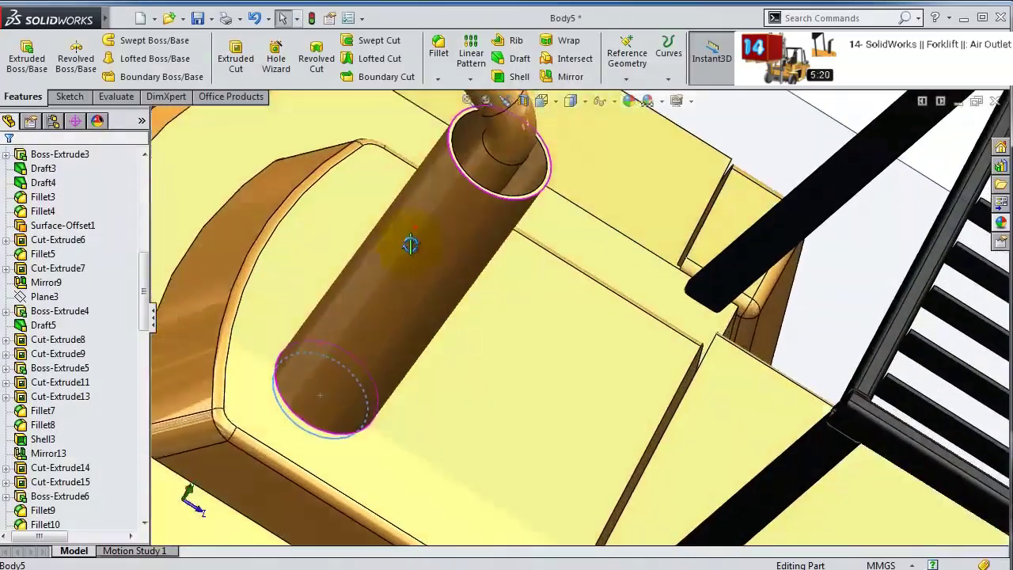
scroll(475, 388, "down", 3)
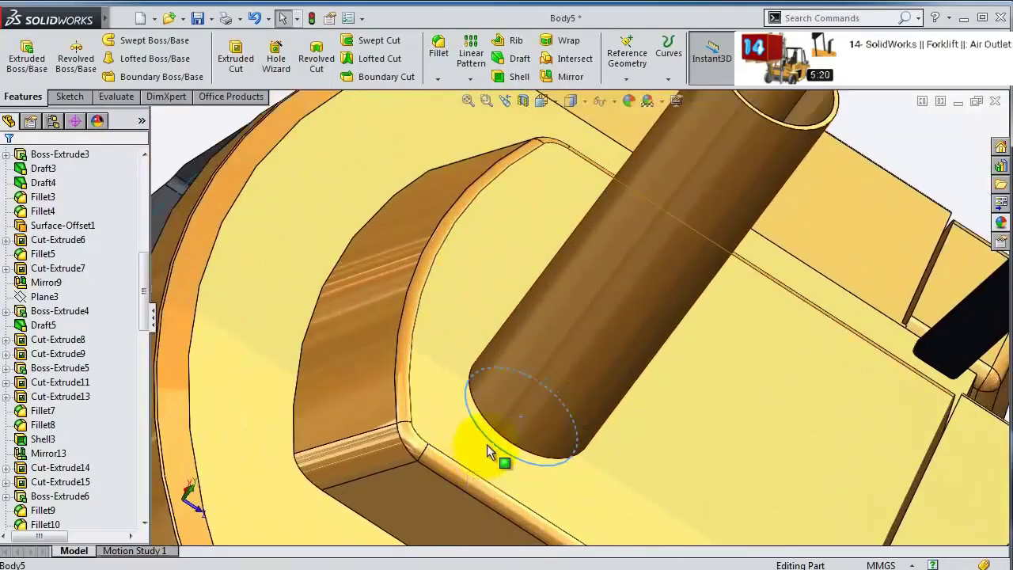
mouse_move(145, 301)
left_mouse_down()
mouse_move(135, 407)
mouse_move(153, 472)
mouse_move(140, 486)
left_mouse_up()
left_click(7, 496)
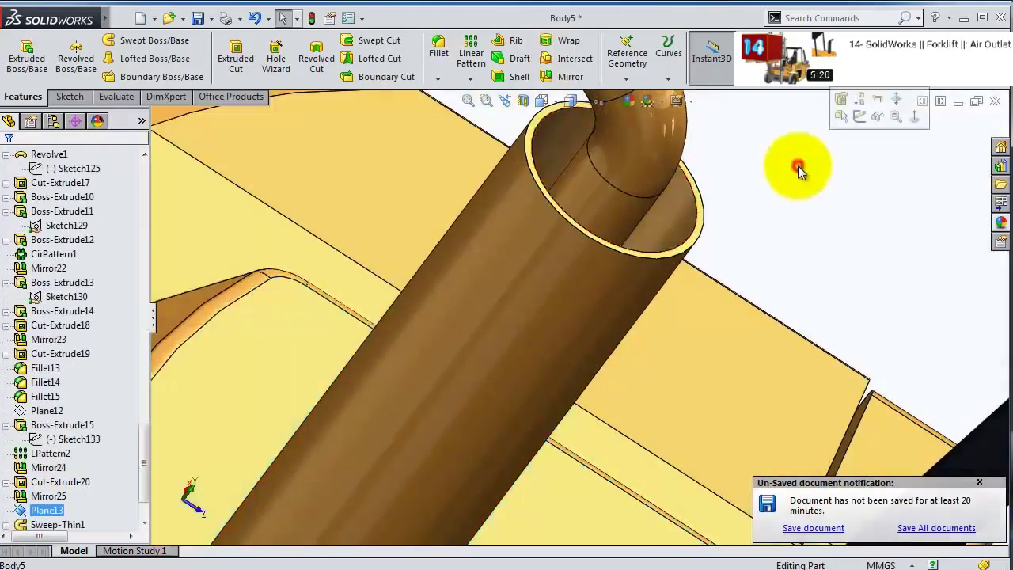
middle_click_drag(798, 166, 422, 463)
scroll(494, 394, "down", 5)
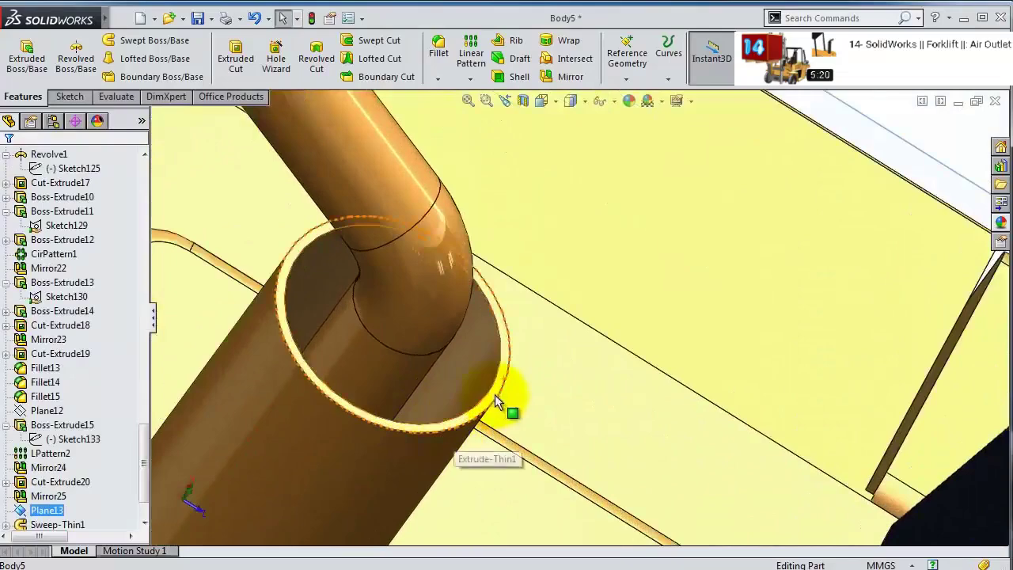
left_click(501, 385)
- Sketch on the end face and convert the outer Ø190 mm and inner Ø85 mm edges into circles
left_click(562, 336)
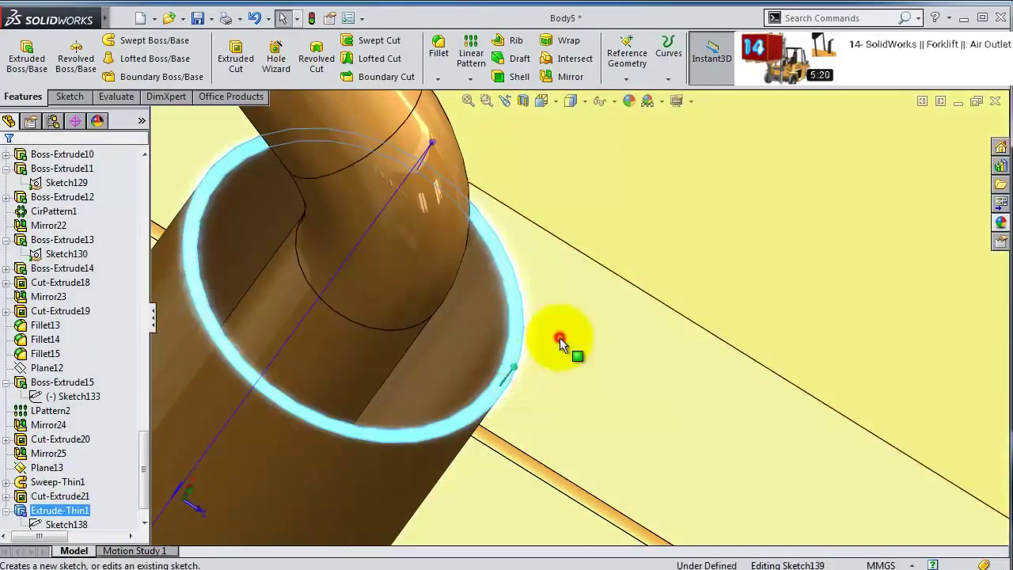
left_click(516, 362)
left_click(267, 57)
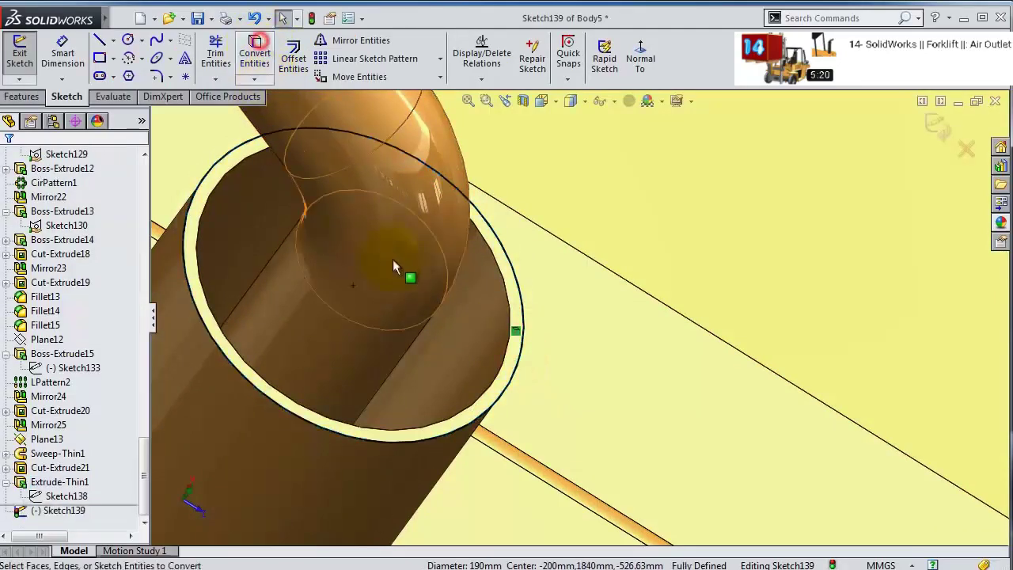
left_click(395, 338)
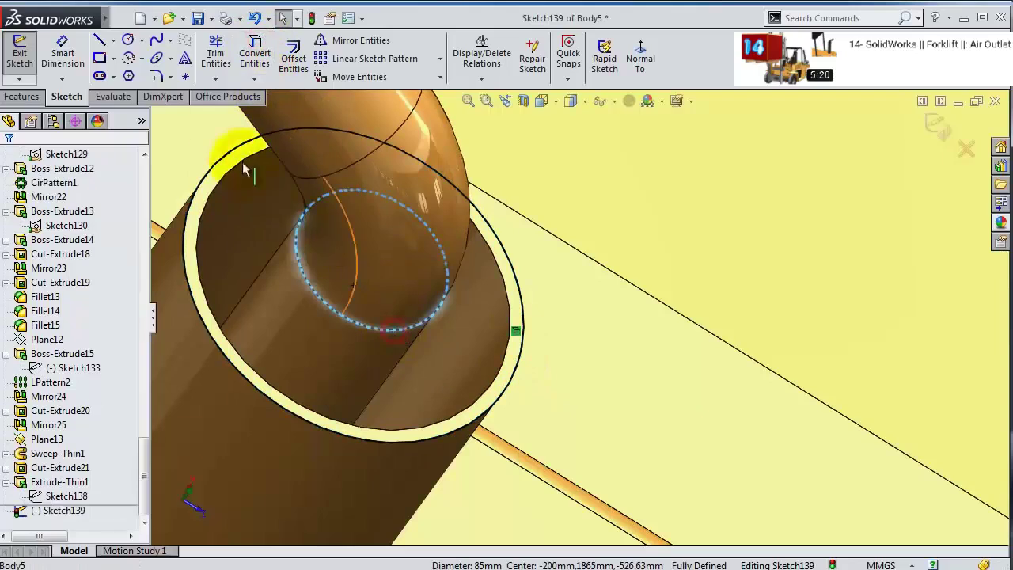
left_click(253, 57)
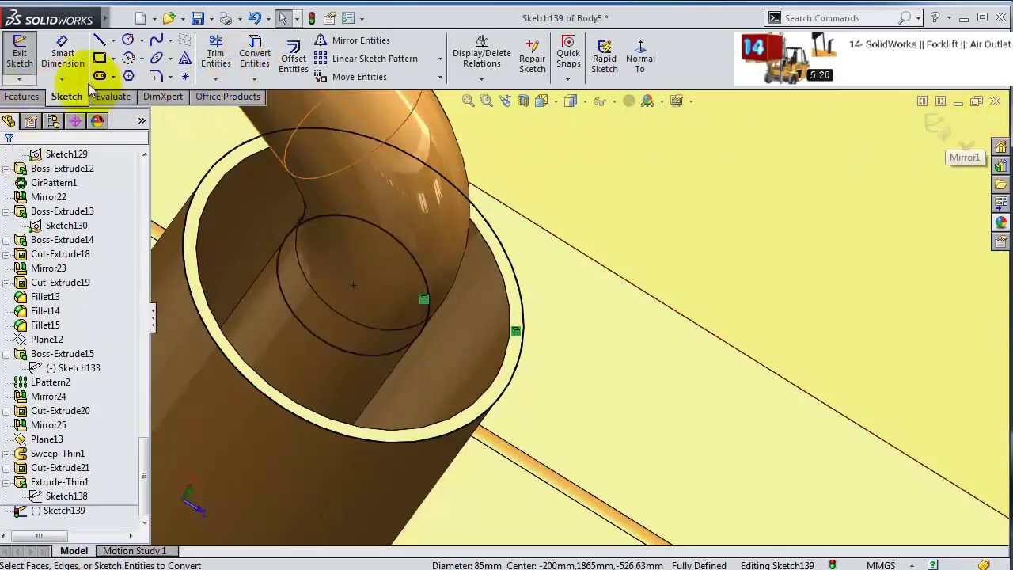
left_click(21, 96)
- Extrude the sketch 7.5 mm Blind in the reversed direction
left_click(27, 63)
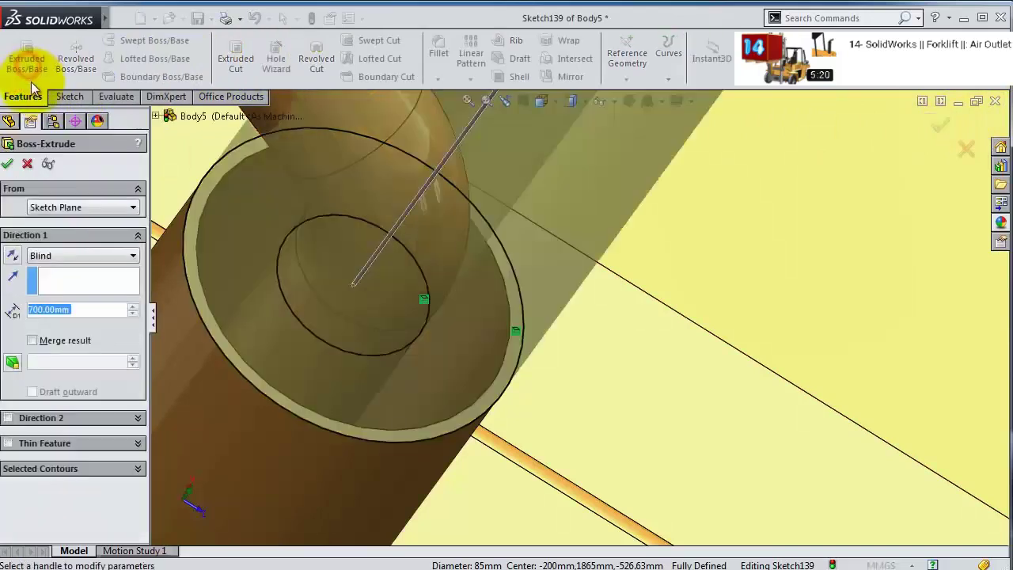
type("7.5")
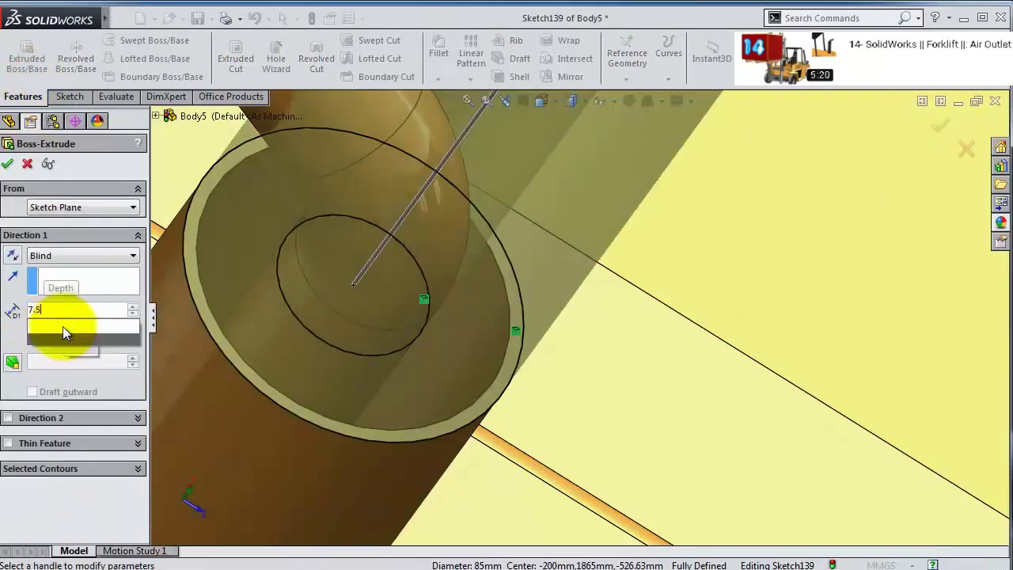
key("Down")
key("Return")
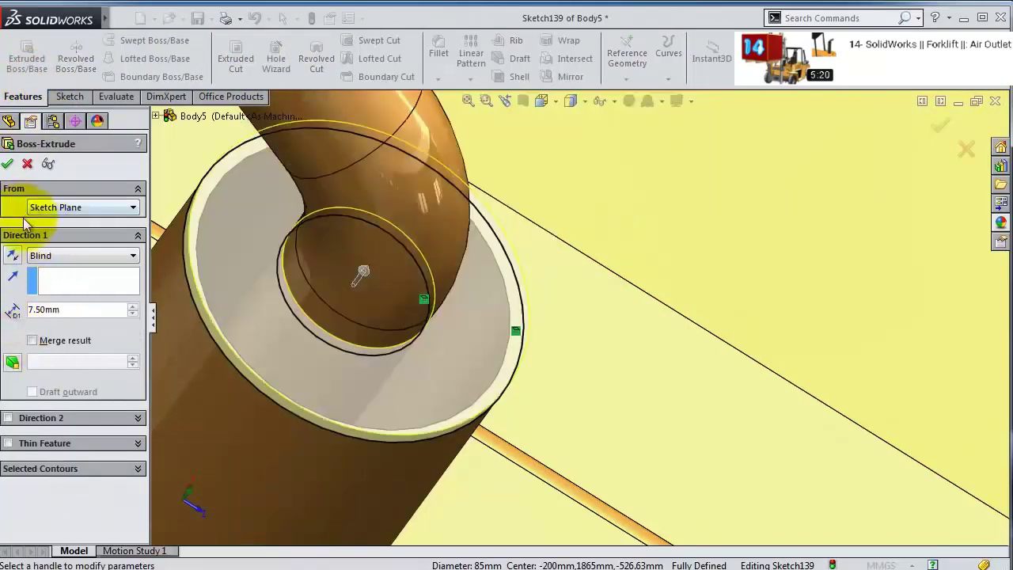
left_click(12, 255)
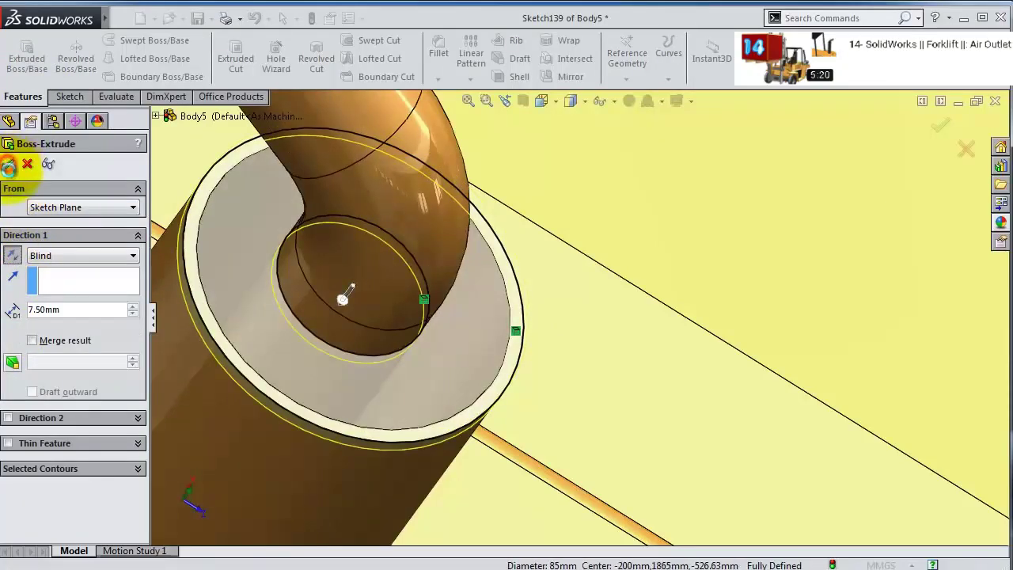
left_click(8, 164)
- Reopen Boss-Extrude16's settings and accept them unchanged
middle_click_drag(398, 319, 507, 338)
scroll(494, 356, "down", 4)
left_click(32, 507)
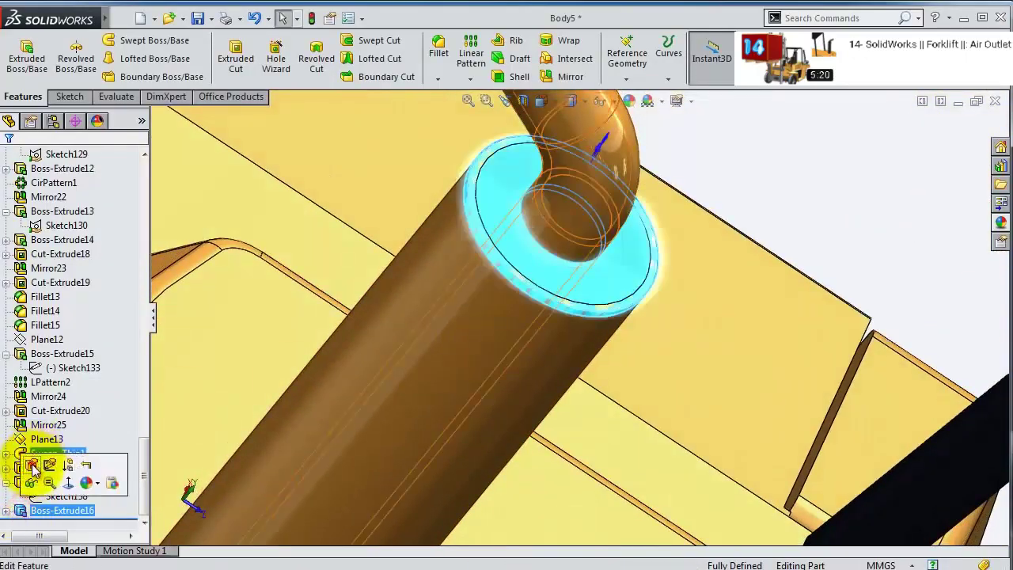
left_click(30, 466)
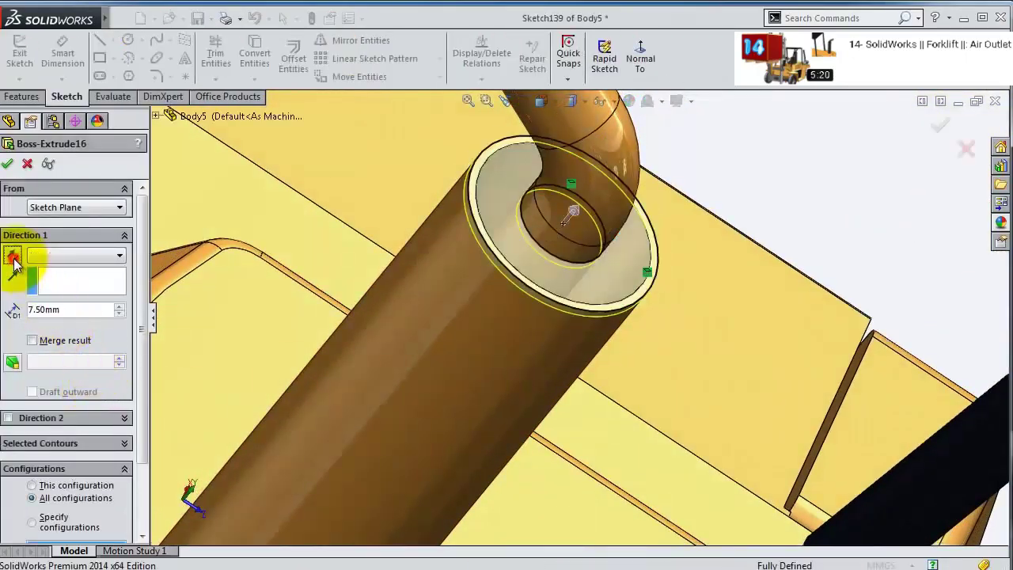
left_click(7, 163)
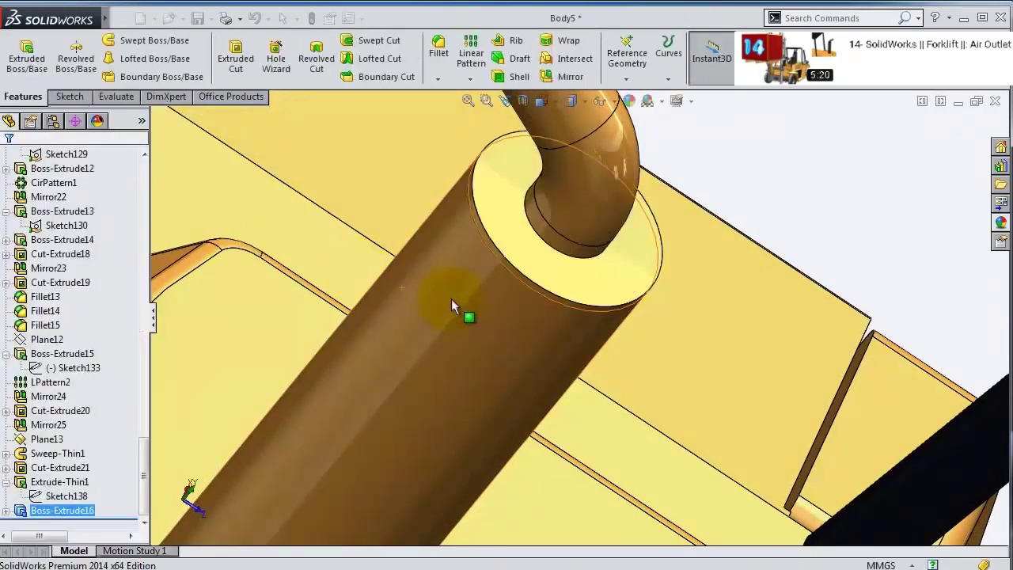
scroll(452, 317, "up", 4)
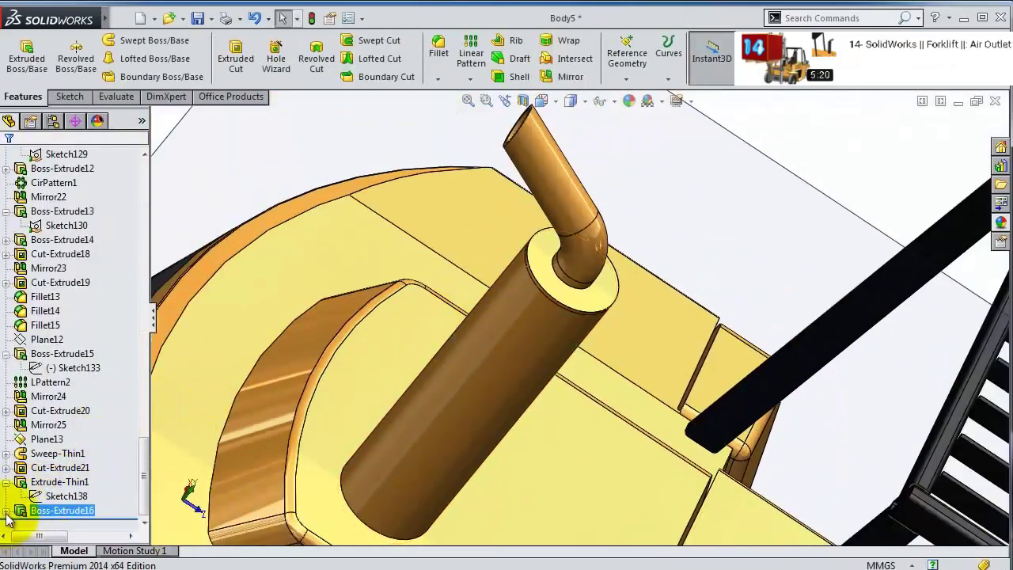
- Begin a second extrusion from Sketch139 with Blind end and Offset start conditions
left_click(5, 510)
left_click(64, 510)
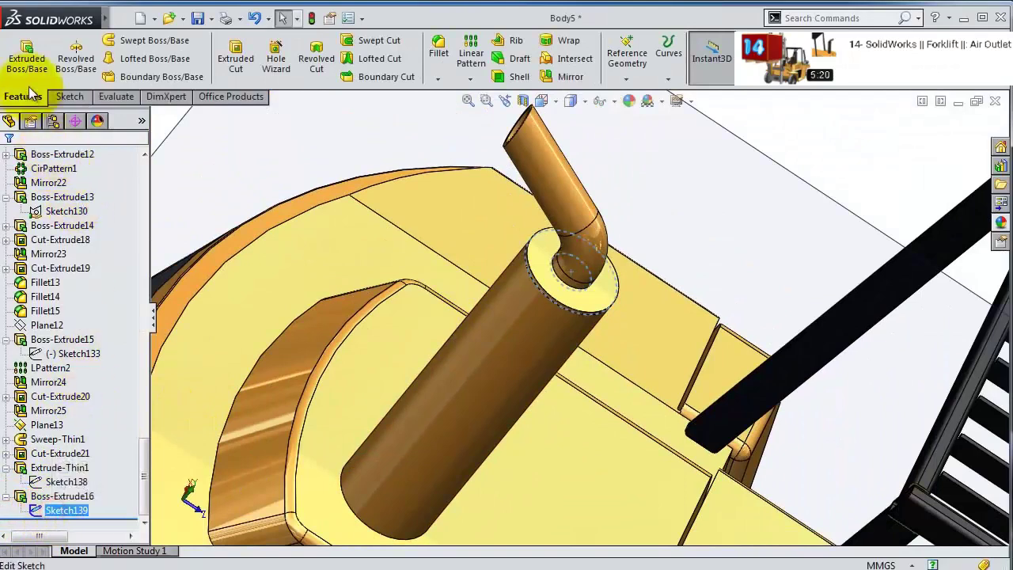
left_click(26, 57)
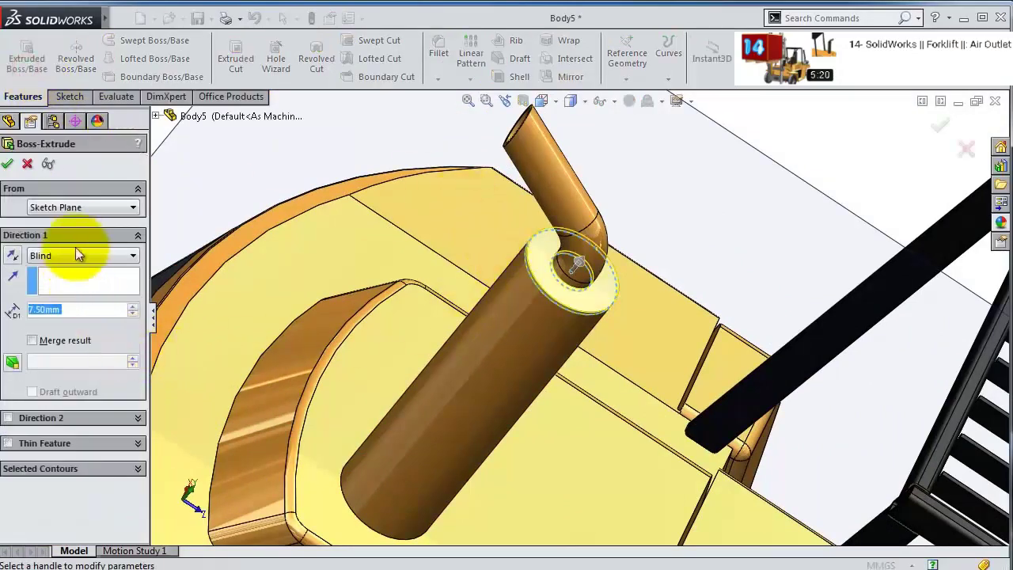
left_click(69, 255)
left_click(70, 255)
left_click(90, 209)
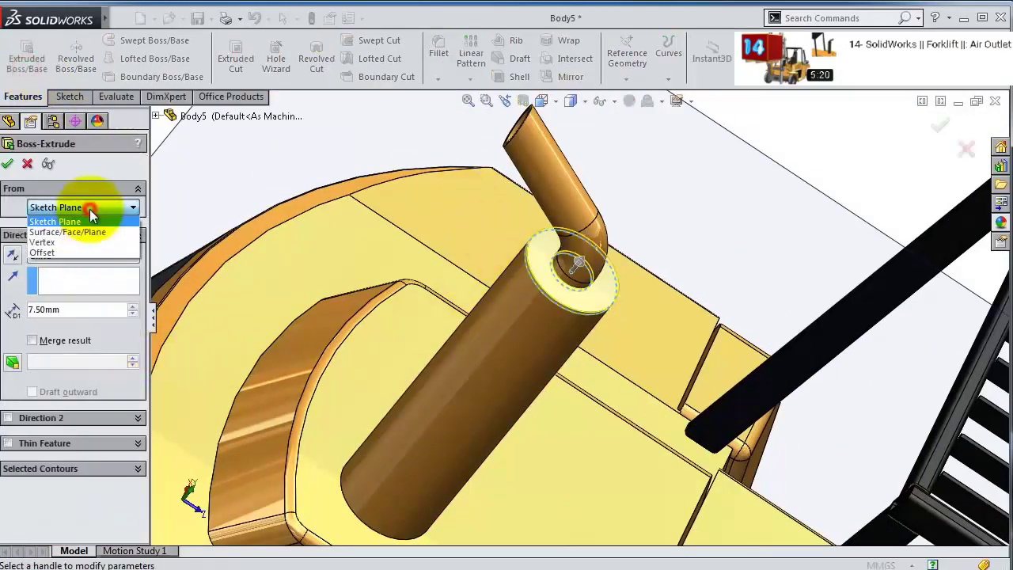
left_click(66, 251)
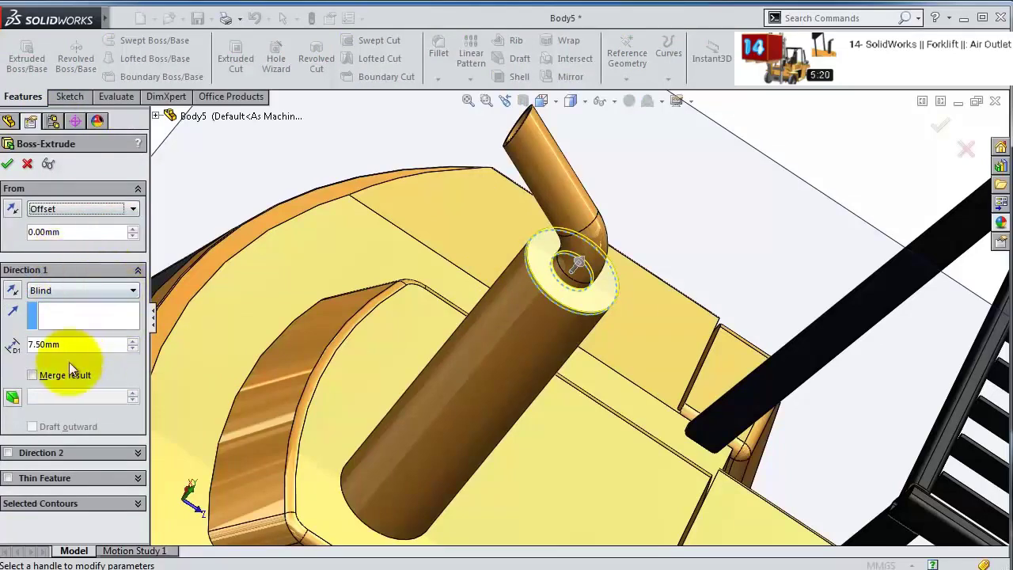
- Set the extrusion depth to 7.5 mm and the start offset to 700 mm
left_click(36, 345)
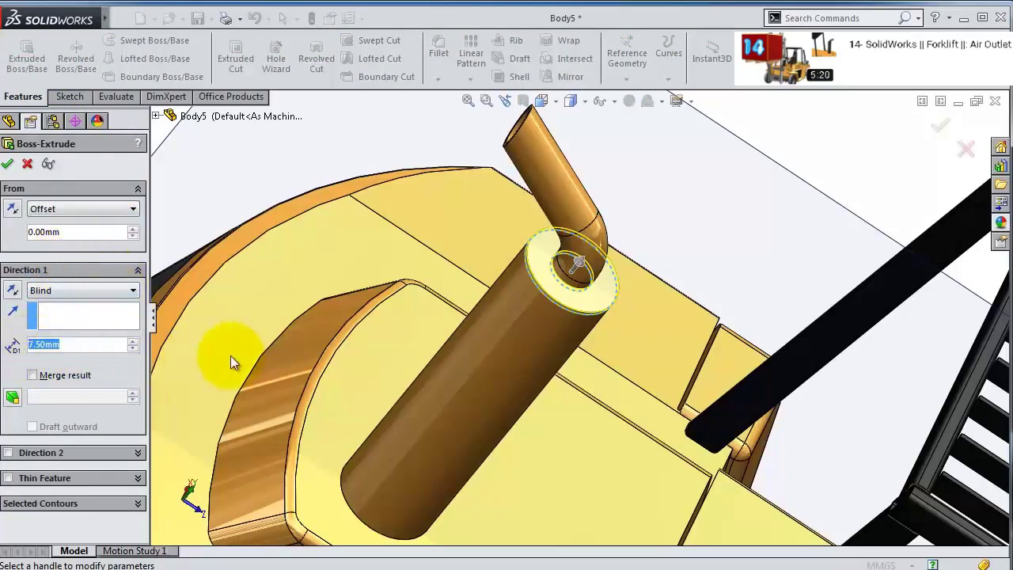
type("7")
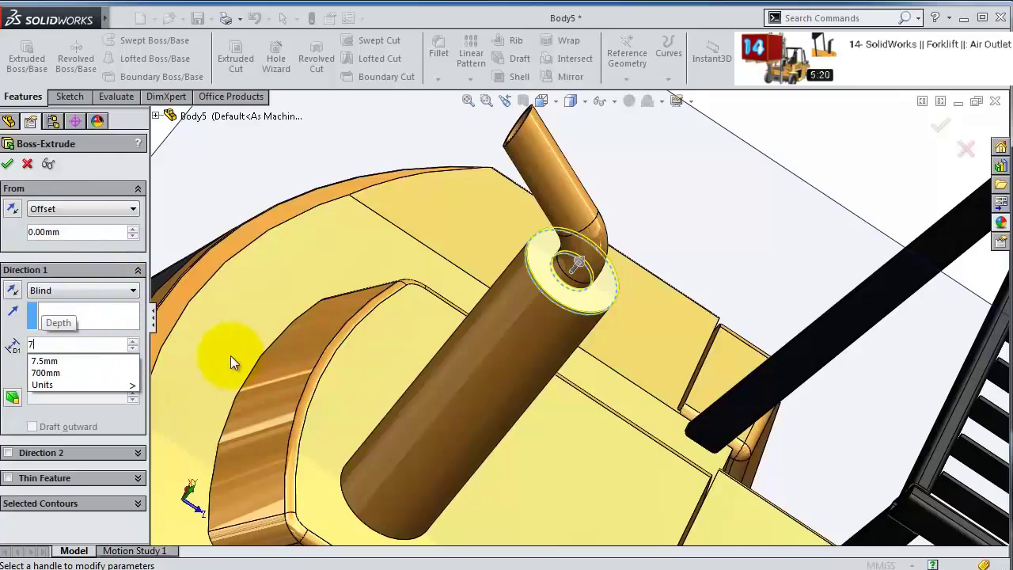
type("00")
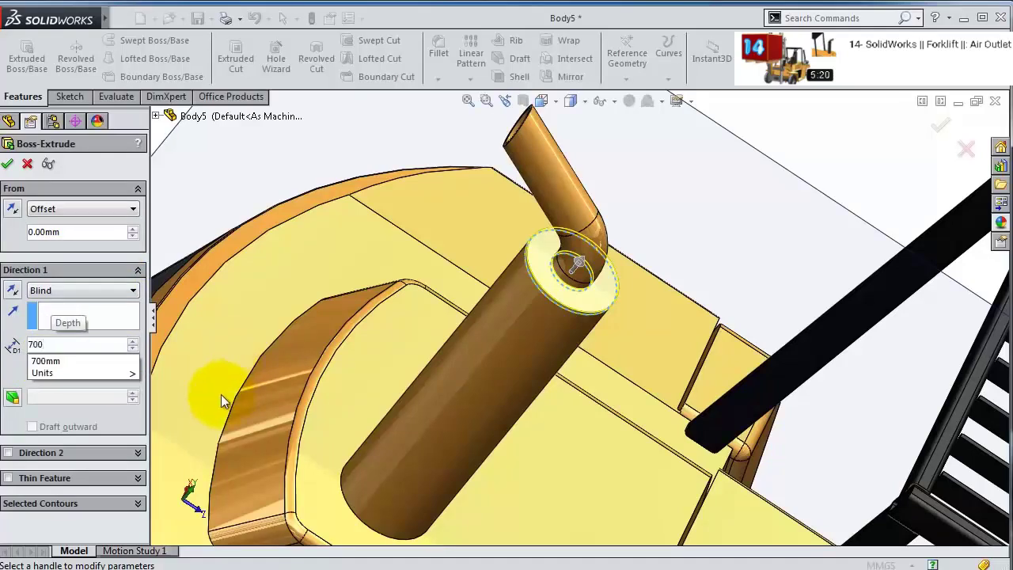
key("Return")
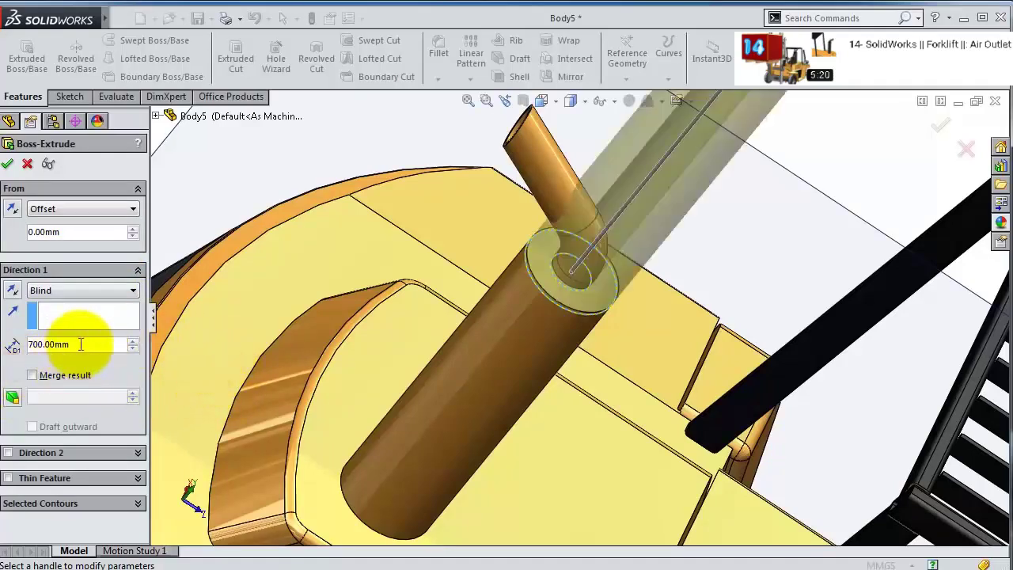
double_click(81, 345)
type("7.5")
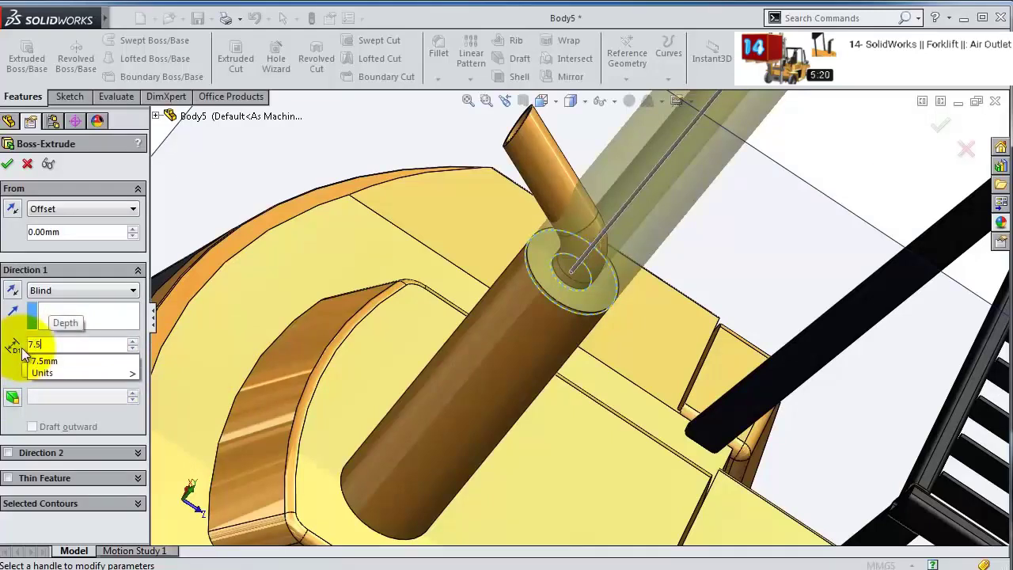
key("Return")
left_click(76, 208)
left_click(76, 208)
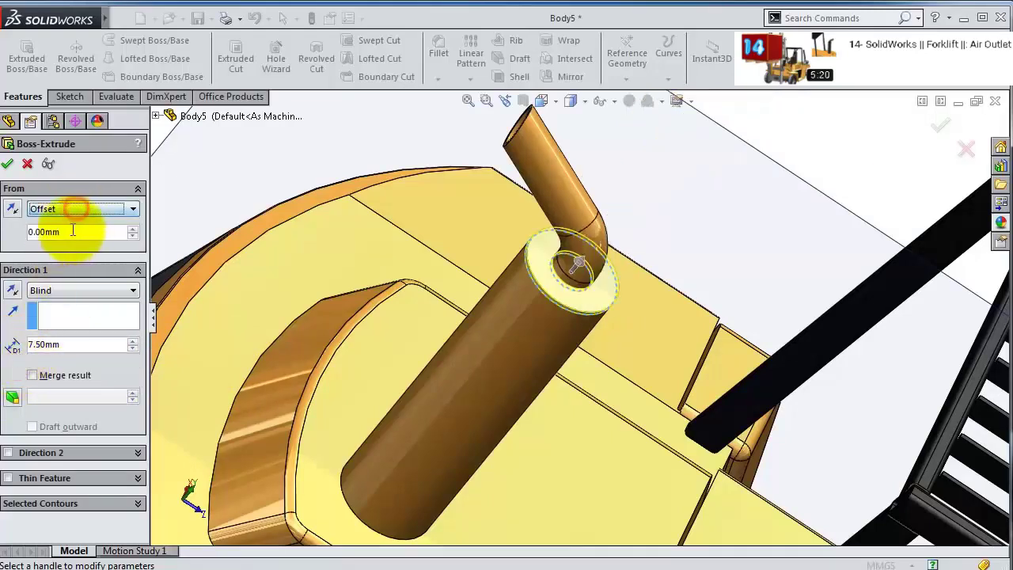
double_click(75, 231)
type("700")
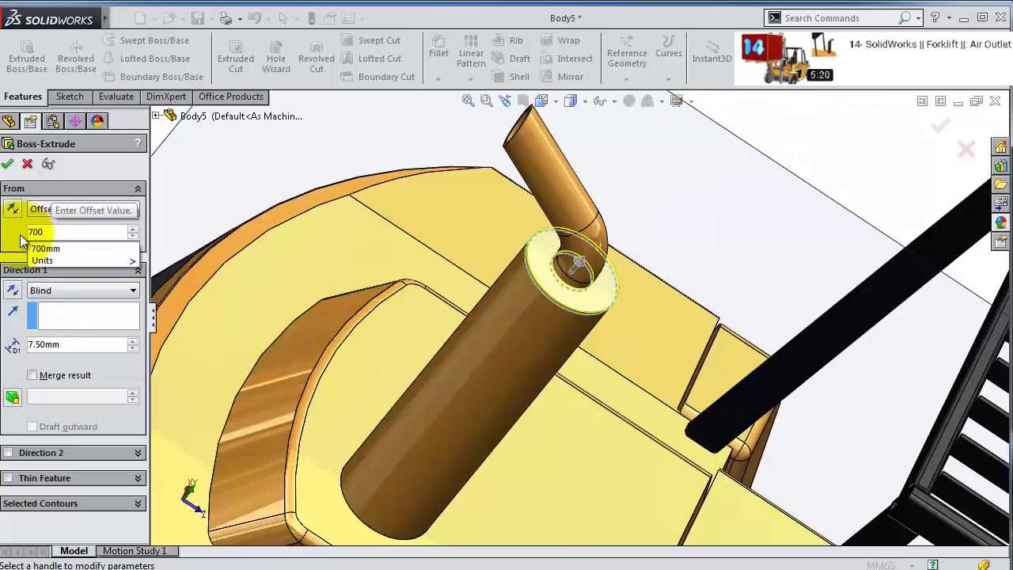
key("Return")
- Check the extruded contours and flip the 700 mm offset toward the sleeve's lower end
middle_click_drag(379, 381, 366, 462)
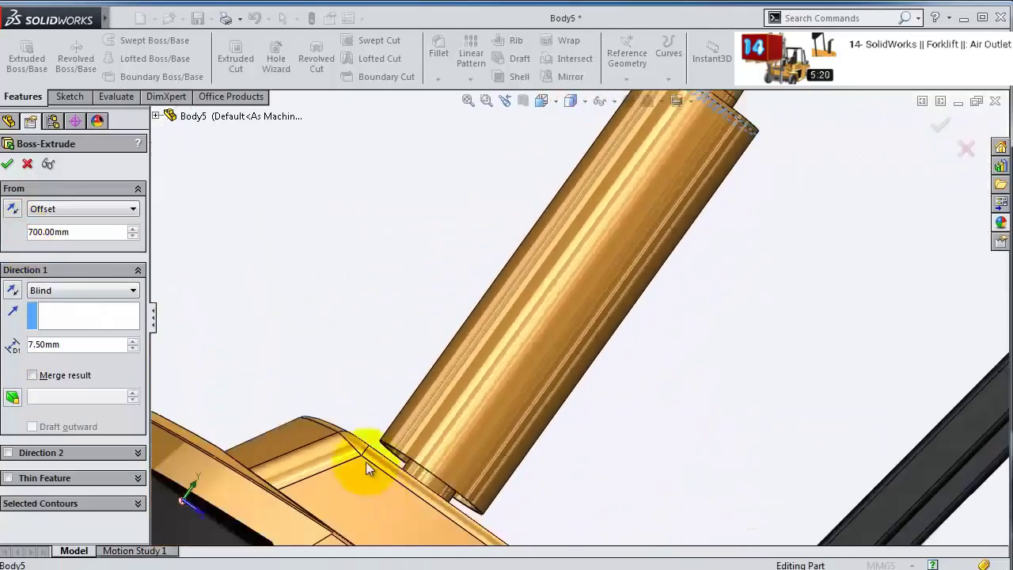
left_click(18, 505)
middle_click_drag(430, 303, 630, 195)
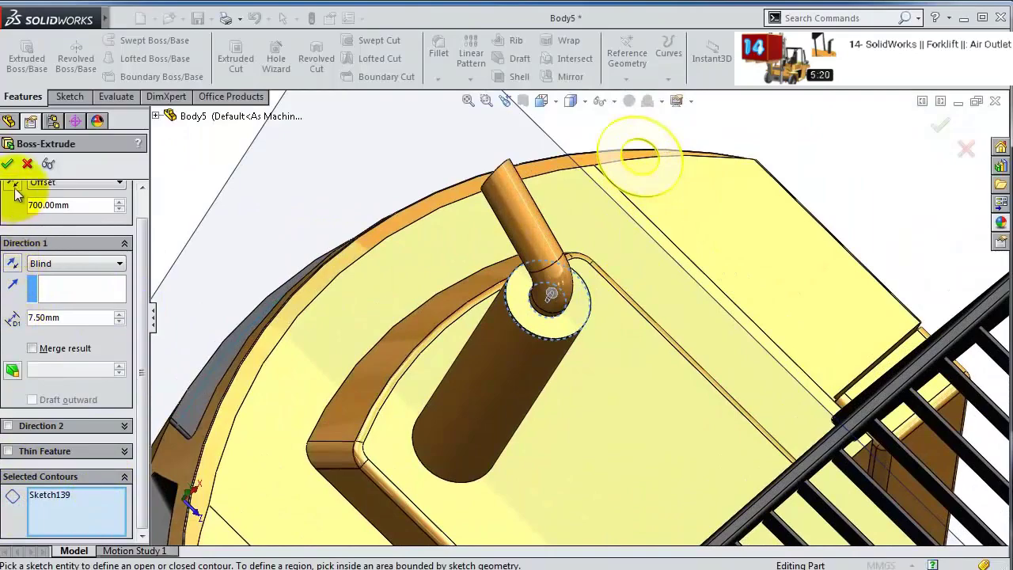
middle_click_drag(348, 392, 413, 358)
scroll(669, 400, "down", 10)
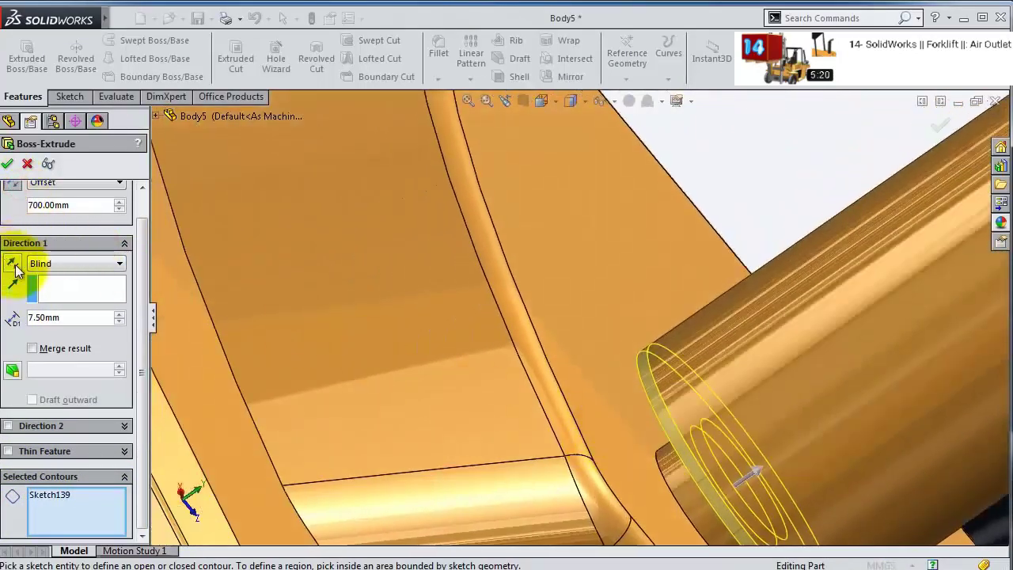
left_click(12, 264)
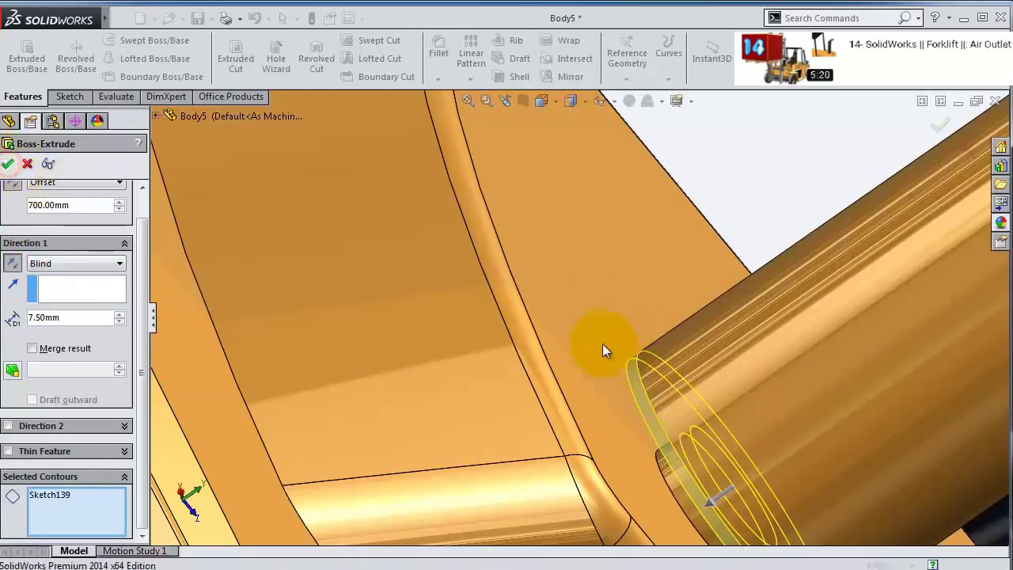
middle_click_drag(819, 397, 568, 261)
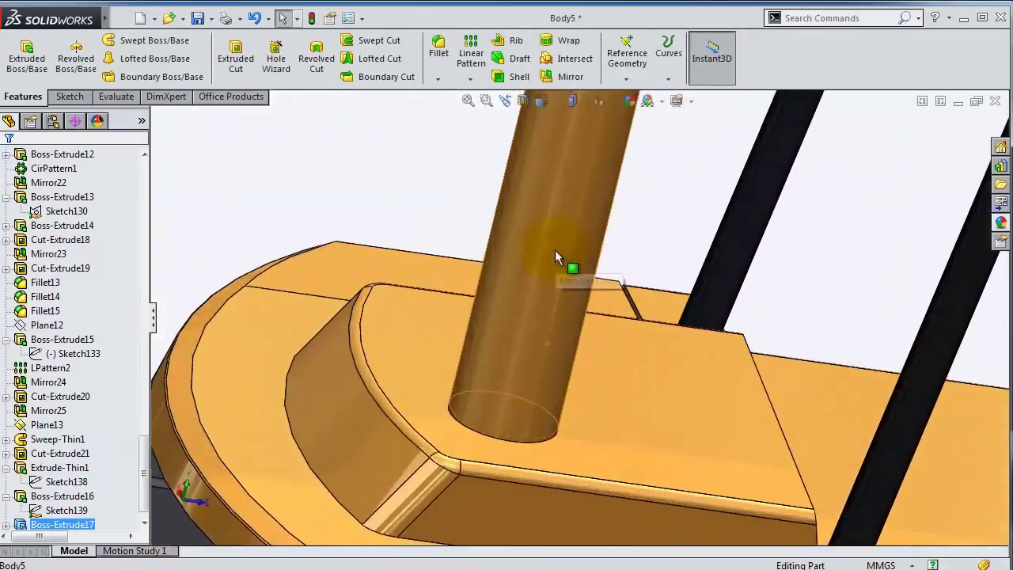
- Select Plane13 in the FeatureManager tree
left_click(239, 223)
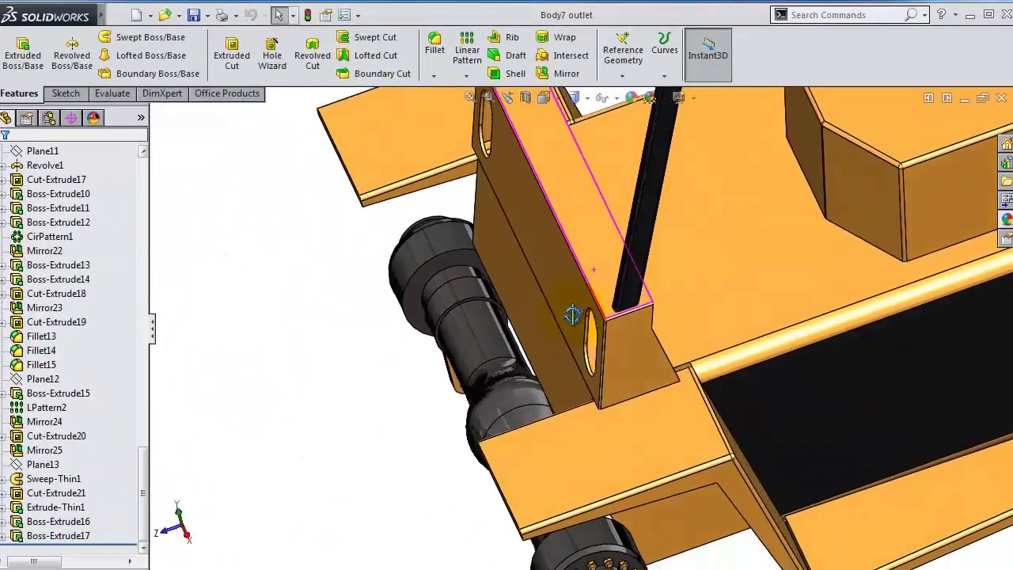
- Start a new sketch on the Right Plane and view it Normal To
scroll(572, 315, "up", 5)
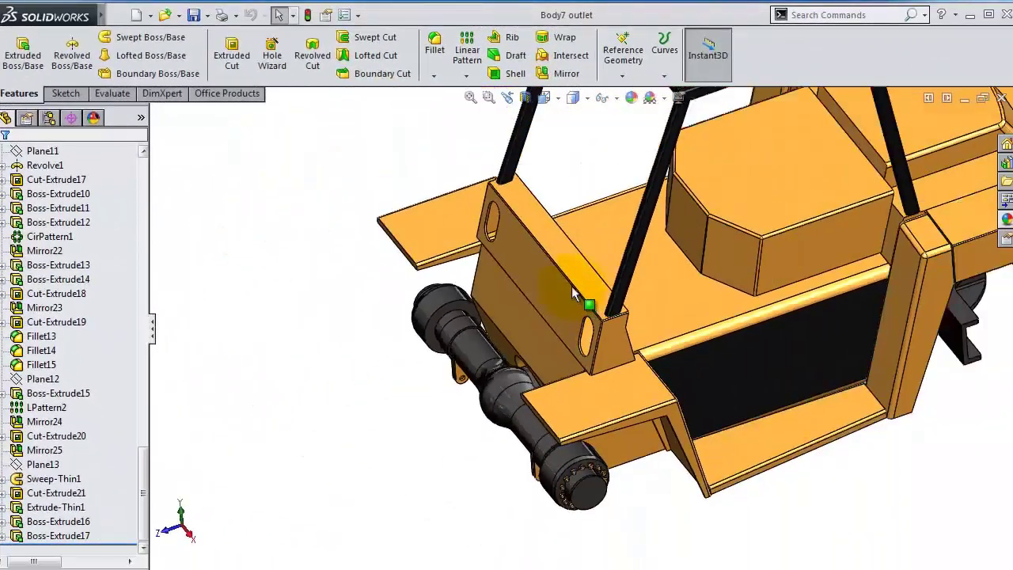
left_click_drag(144, 476, 152, 170)
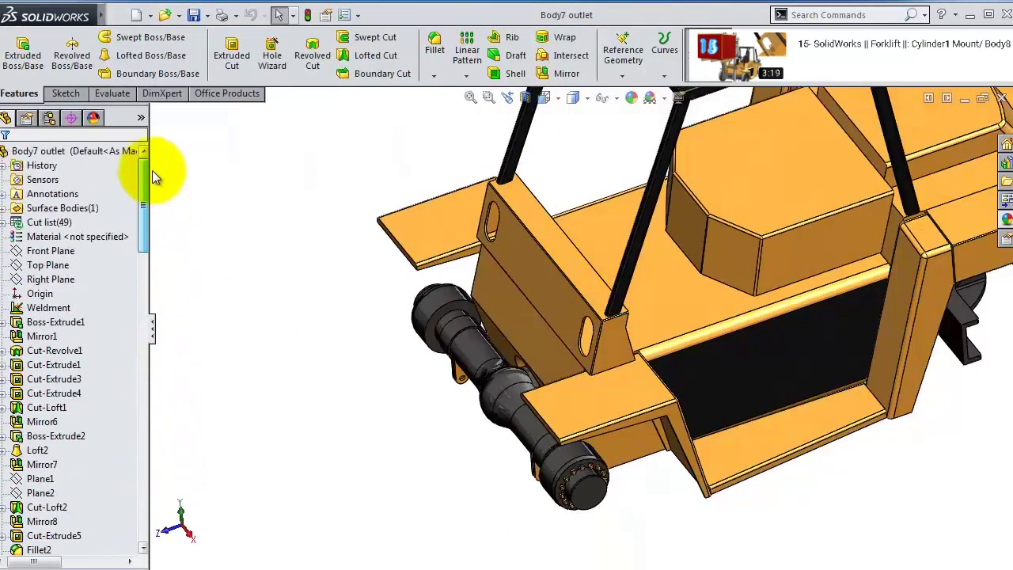
left_click(67, 281)
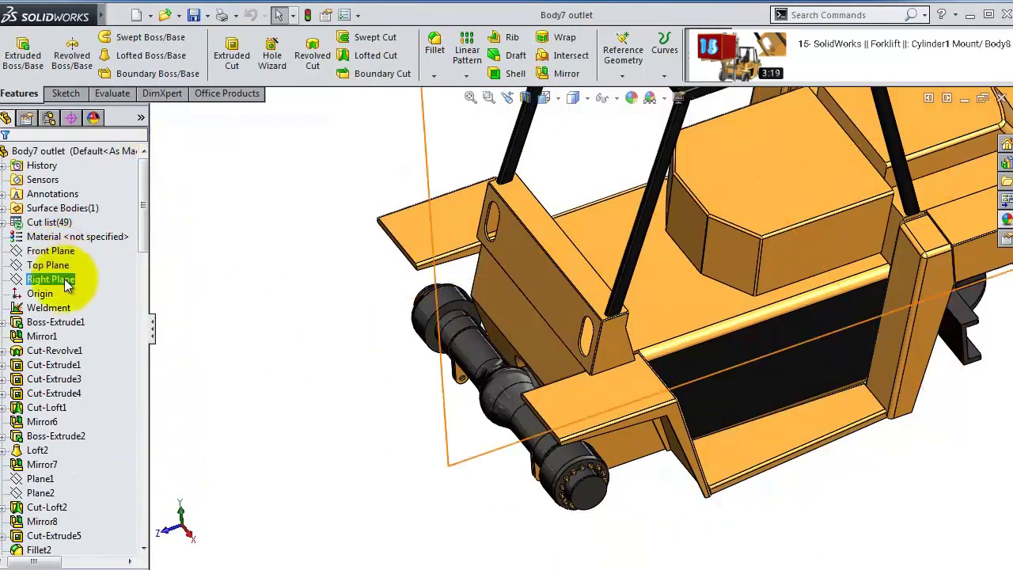
left_click(74, 266, "ctrl")
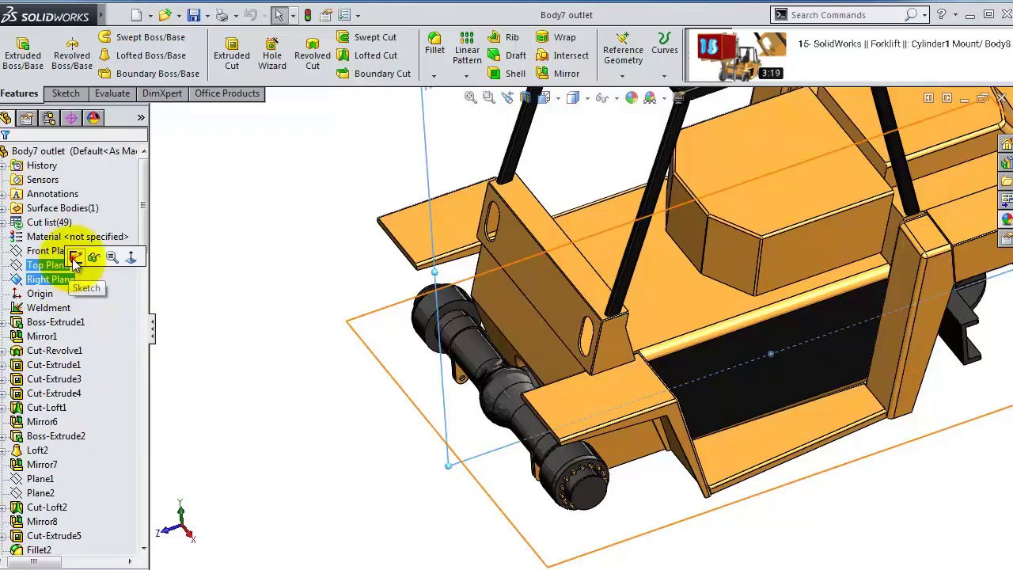
left_click(75, 258)
left_click(638, 54)
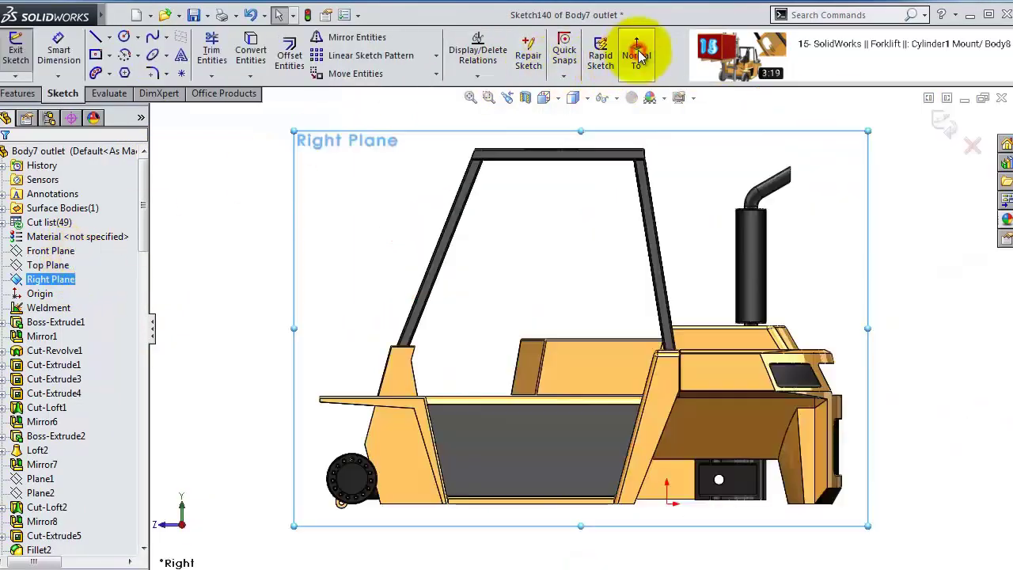
scroll(440, 368, "down", 5)
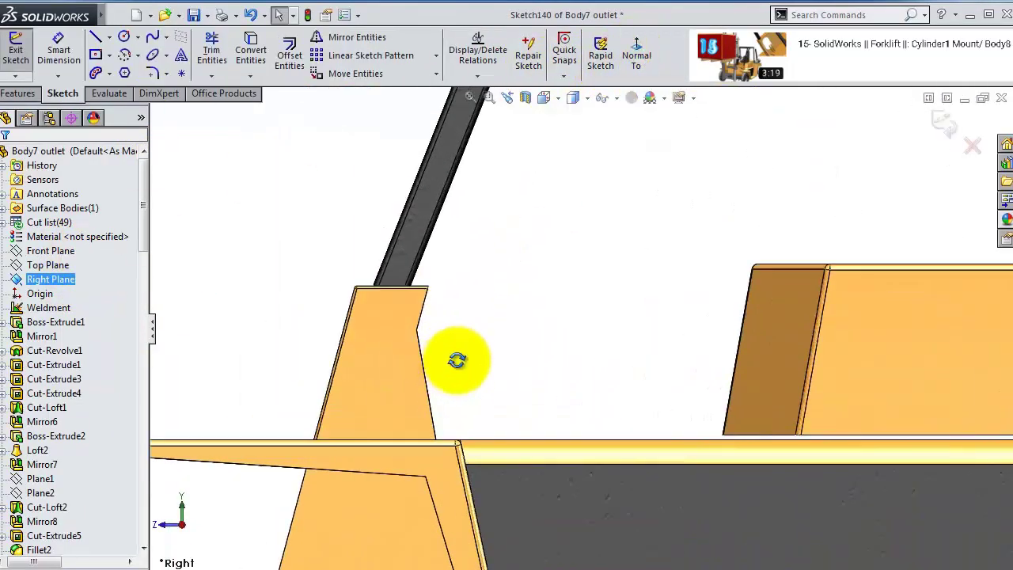
mouse_move(457, 360)
middle_mouse_down()
mouse_move(435, 395)
mouse_move(479, 325)
middle_mouse_up()
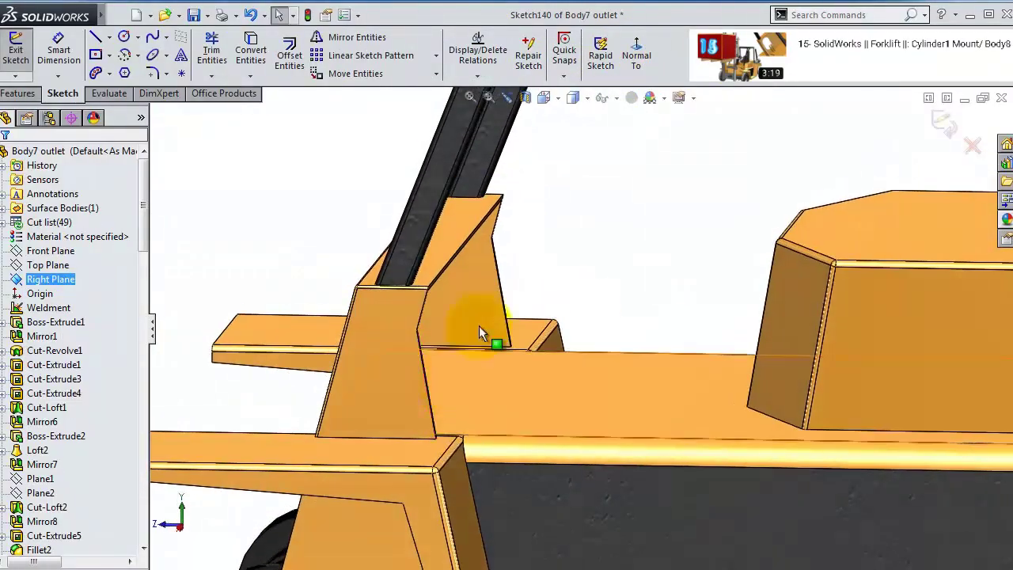
left_click(637, 51)
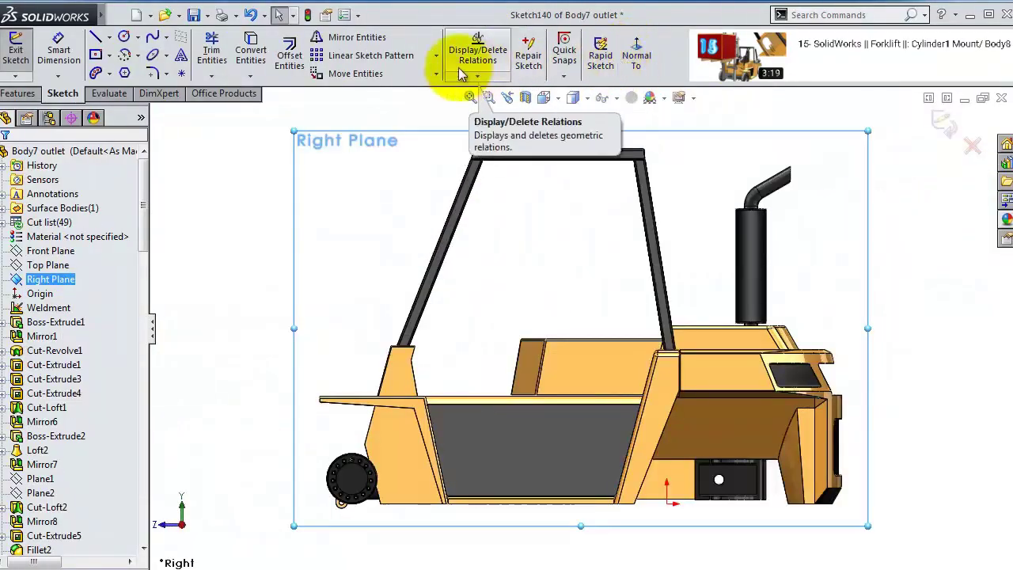
- Apply a Section View, face the plane again, and zoom in on the left plate
left_click(524, 97)
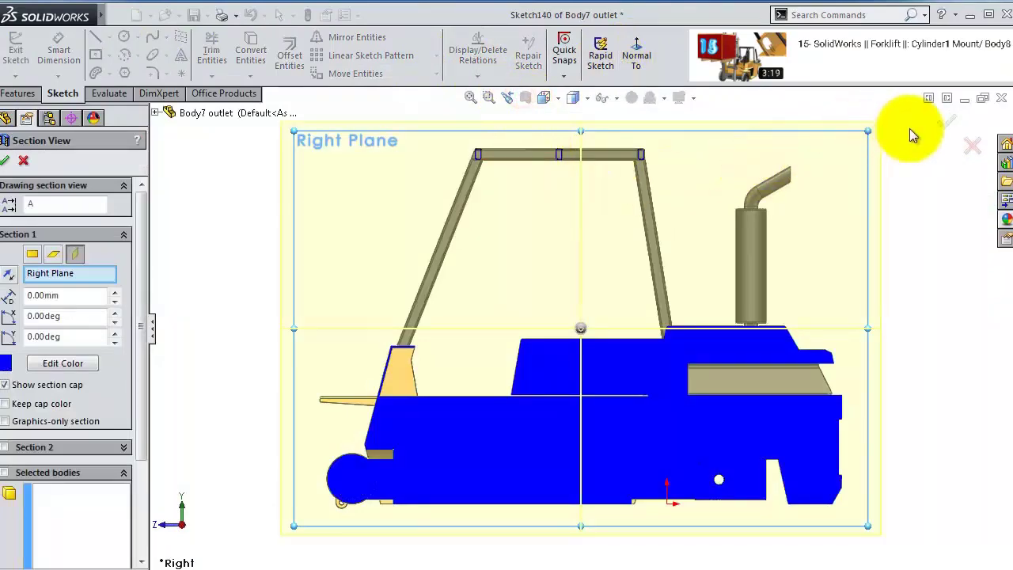
left_click(944, 120)
middle_click_drag(698, 250, 546, 313)
left_click(665, 75)
scroll(457, 420, "down", 3)
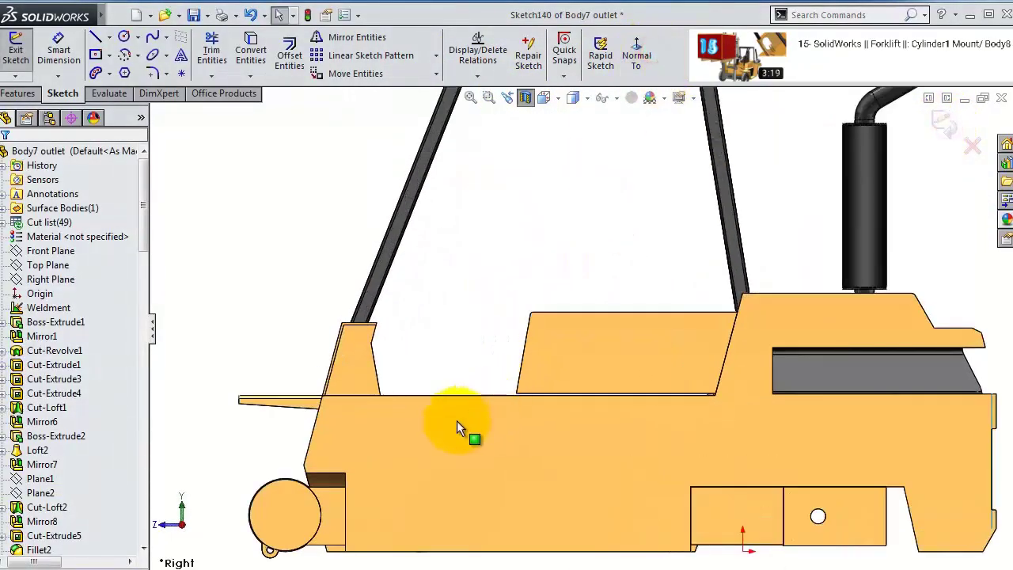
scroll(446, 273, "down", 3)
scroll(384, 397, "down", 3)
scroll(385, 397, "down", 2)
scroll(318, 389, "down", 4)
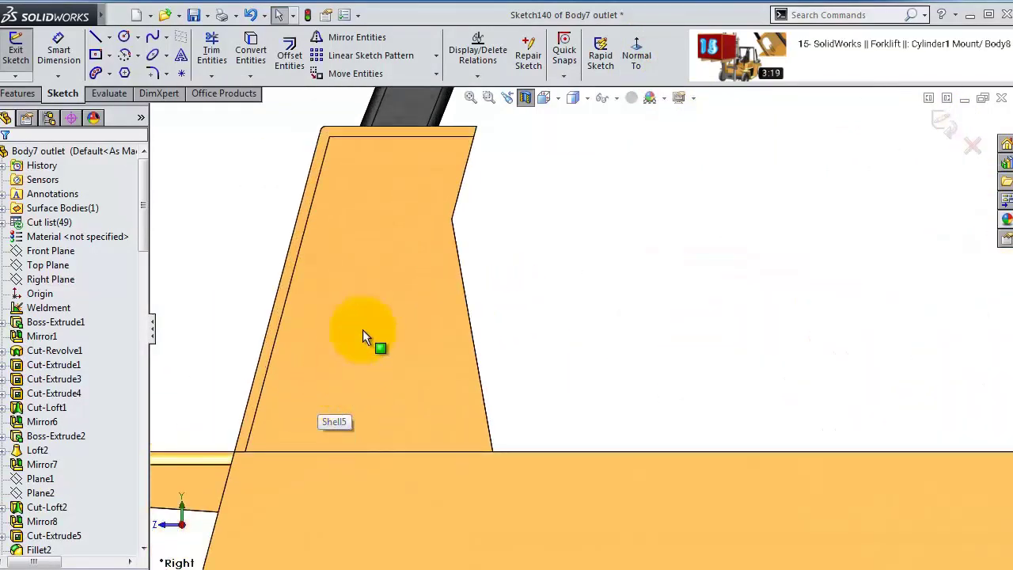
- Draw the closed outline: slanted left line, tangent arc top, vertical right side, base on the plate edge
left_click(96, 36)
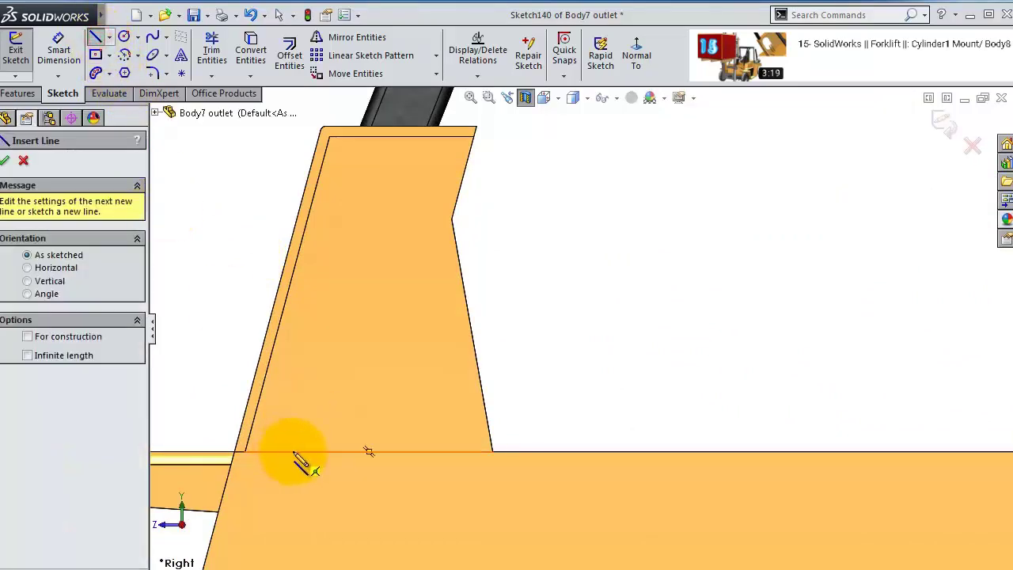
left_click(293, 452)
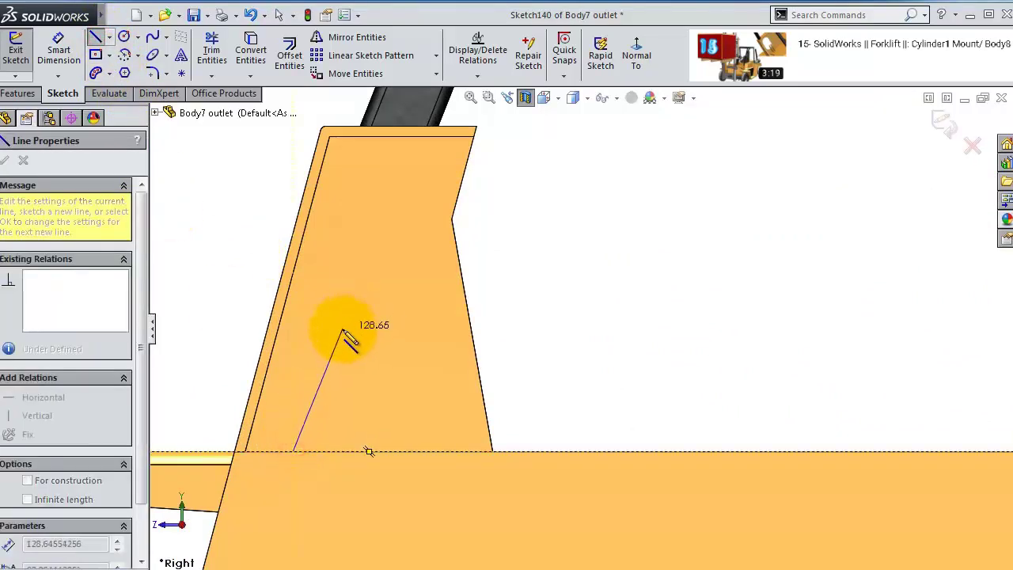
left_click(343, 331)
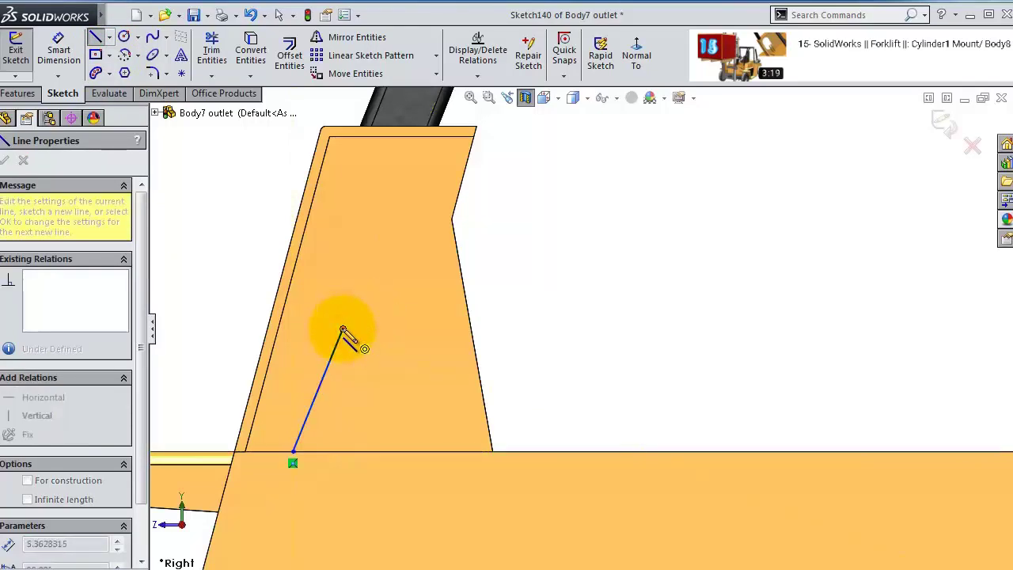
left_click(409, 341)
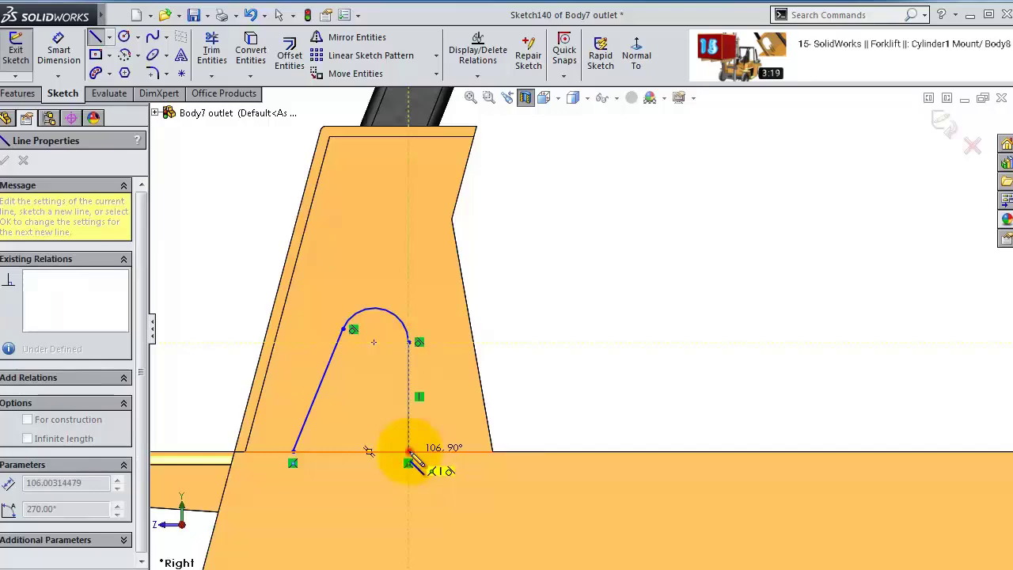
left_click(408, 451)
left_click(292, 453)
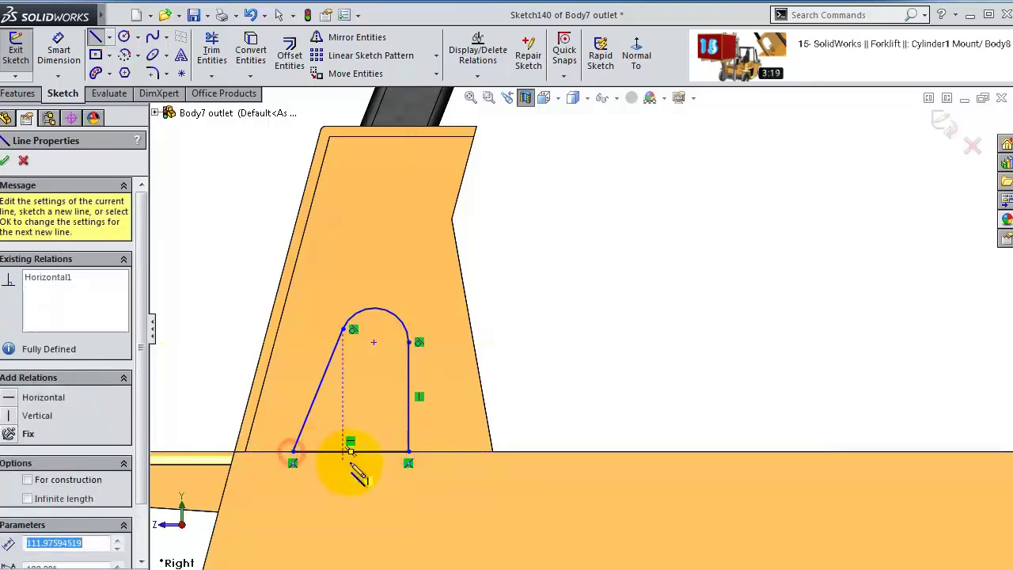
key("Escape")
- Select the slanted profile line with the plate's slanted edge, then clear without adding a relation
left_click(322, 386)
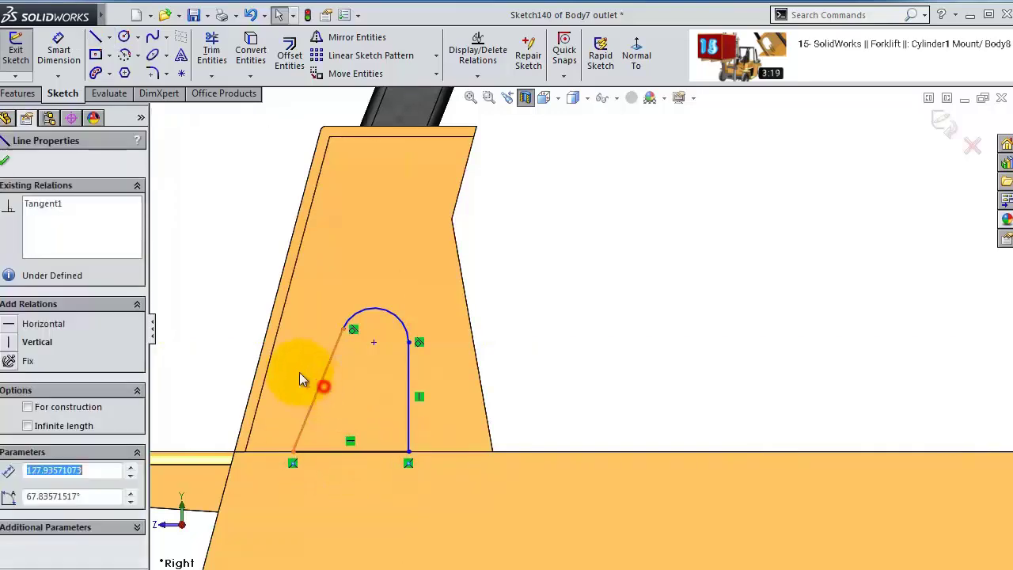
left_click(271, 362, "ctrl")
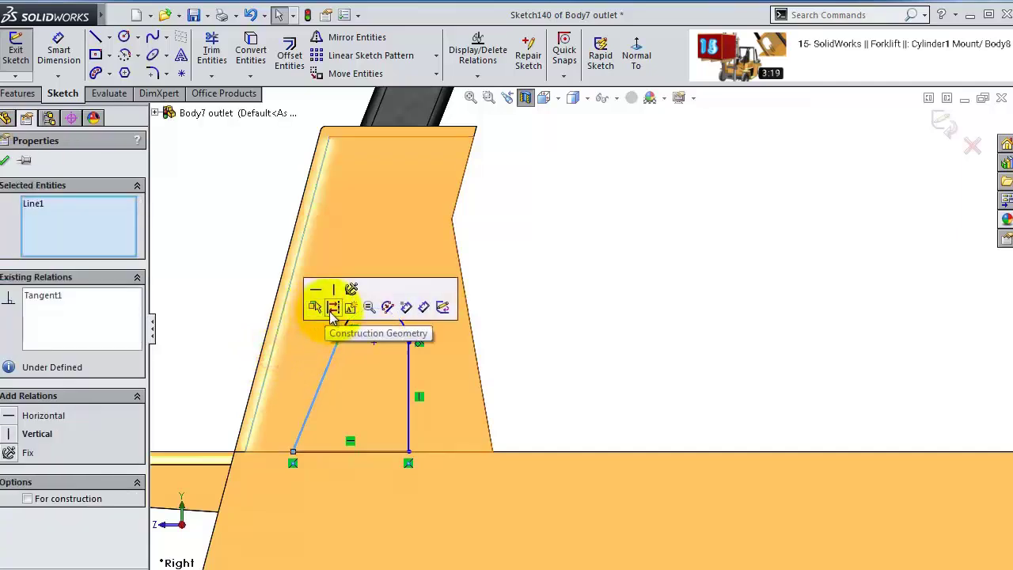
left_click(573, 308)
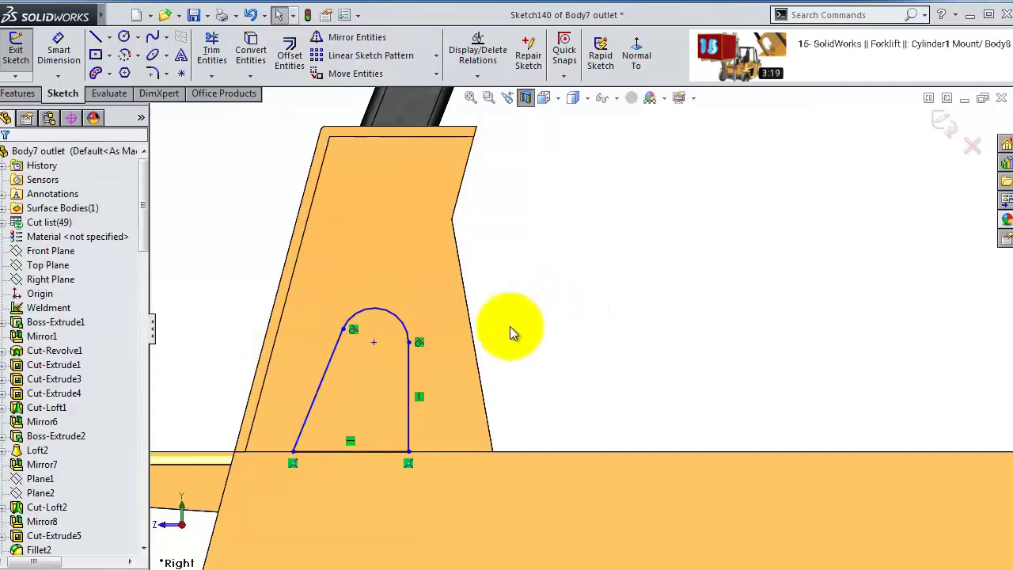
left_click(334, 362)
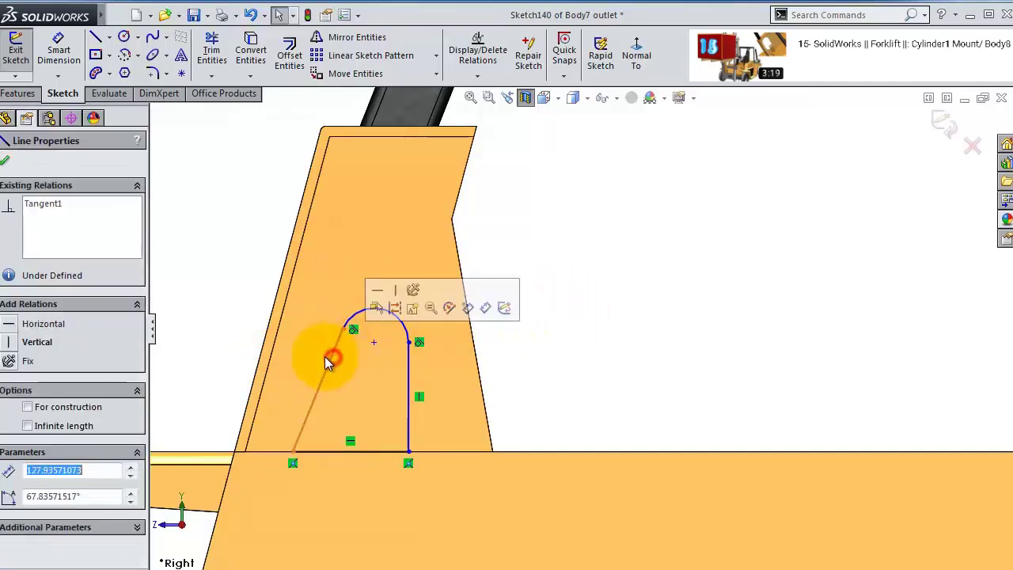
left_click(278, 342, "ctrl")
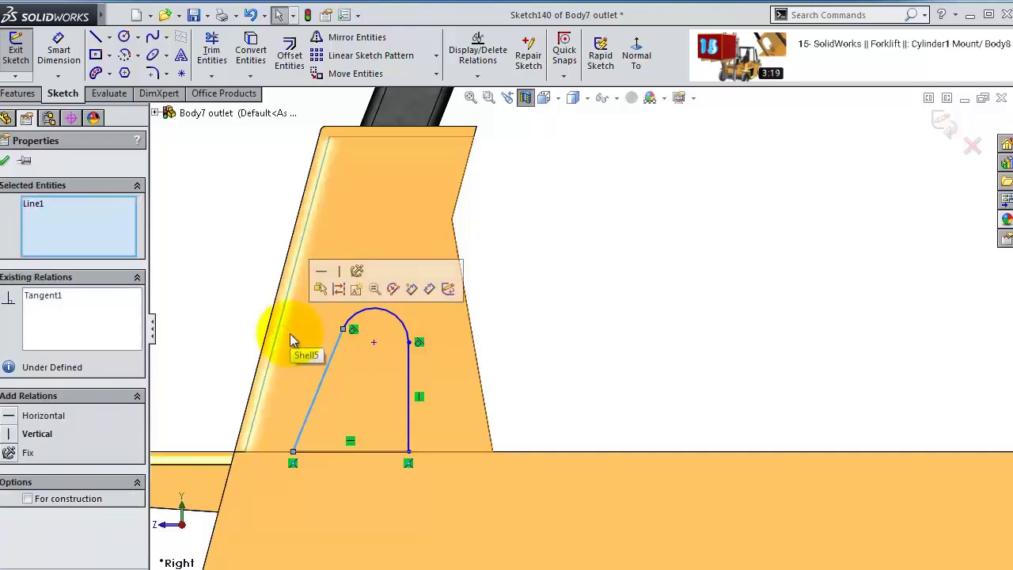
left_click(640, 335)
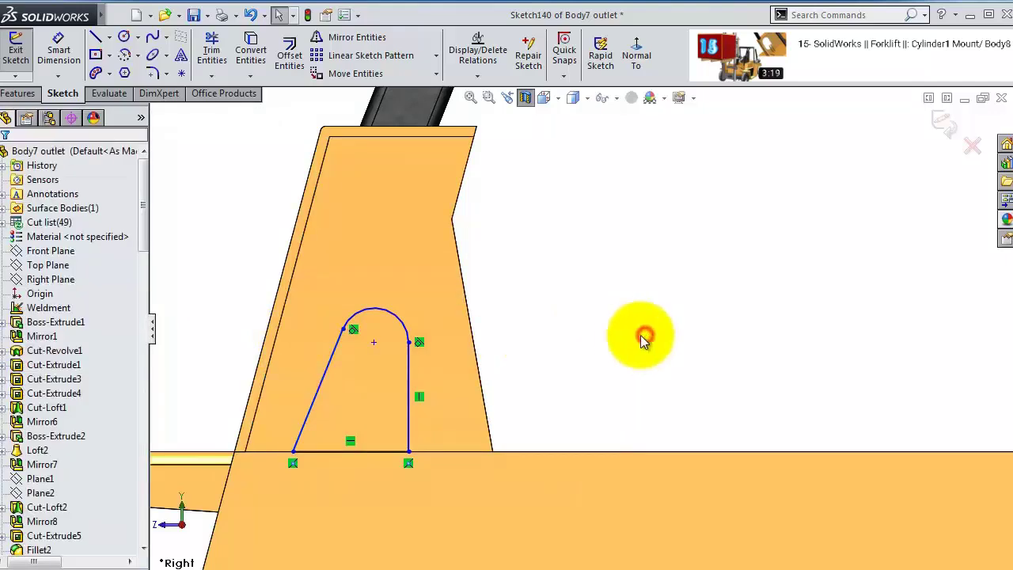
left_click(58, 49)
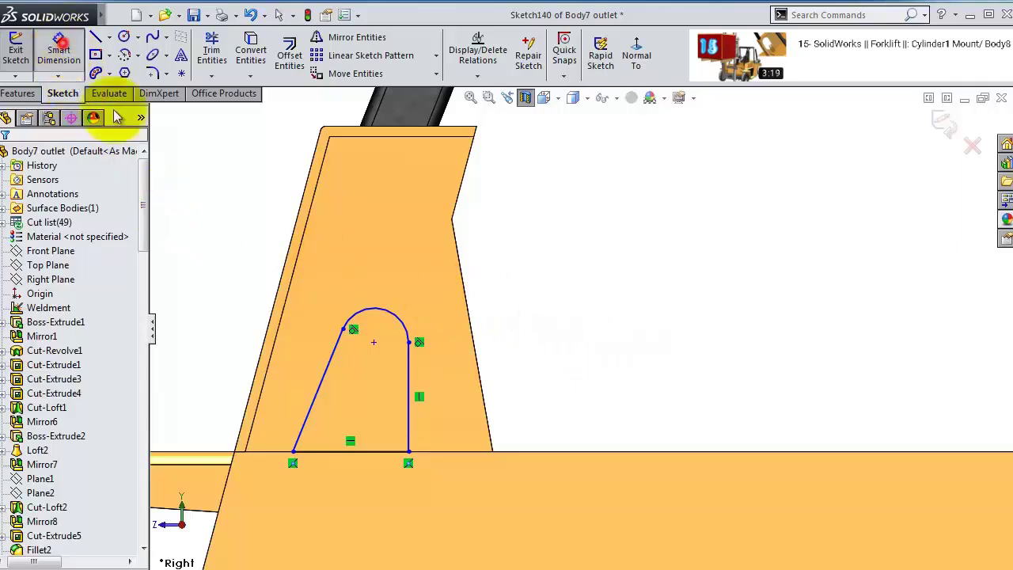
- Dimension the top arc to R30 and the vertical side to 100 mm
left_click(377, 309)
left_click(400, 294)
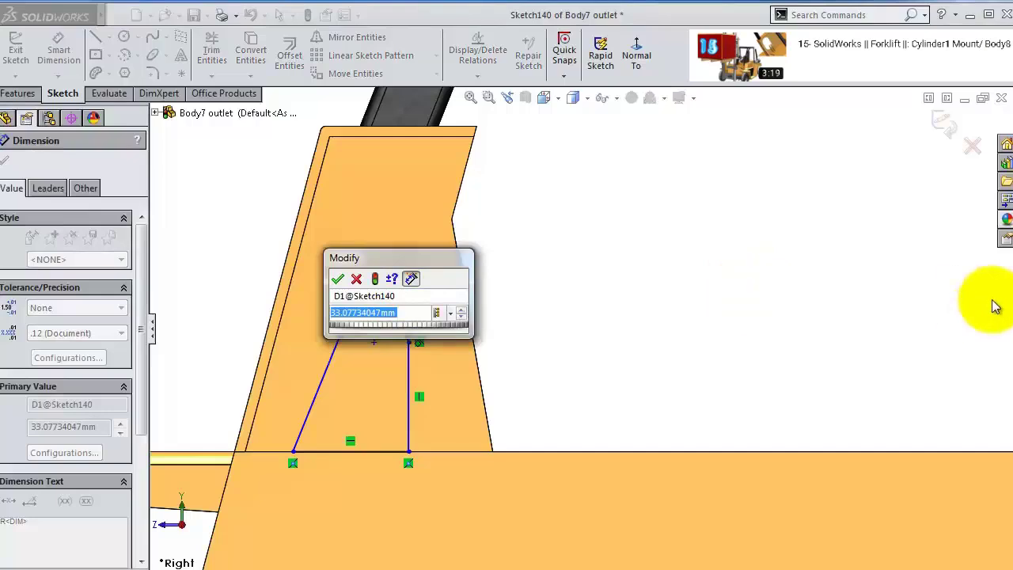
type("30")
key("Return")
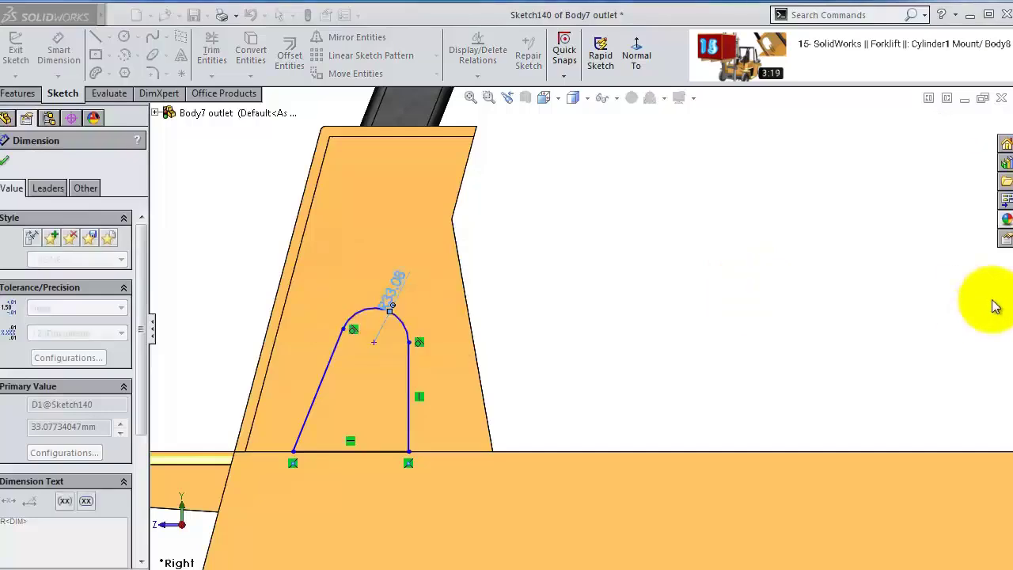
left_click(406, 396)
left_click(583, 388)
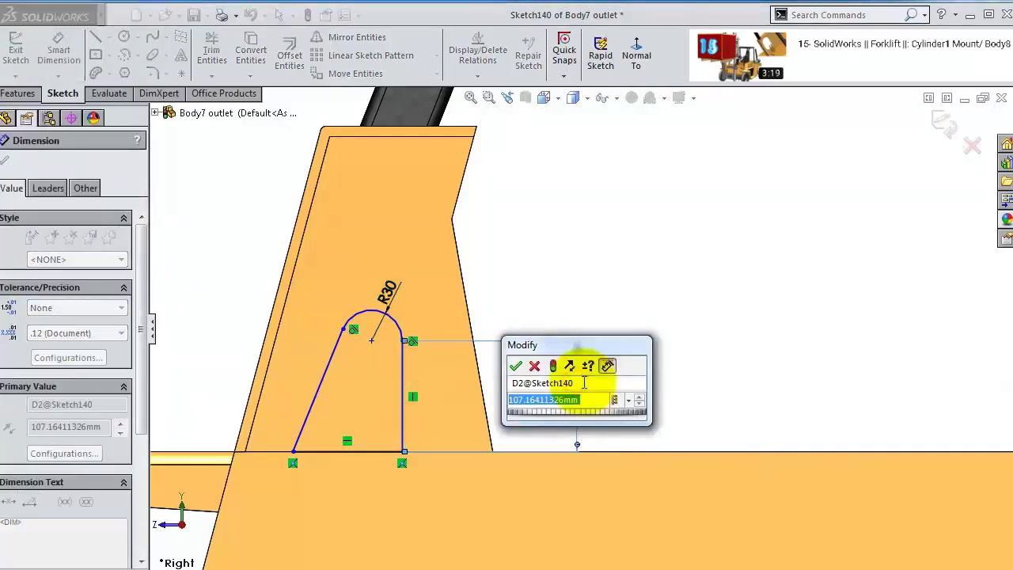
type("100")
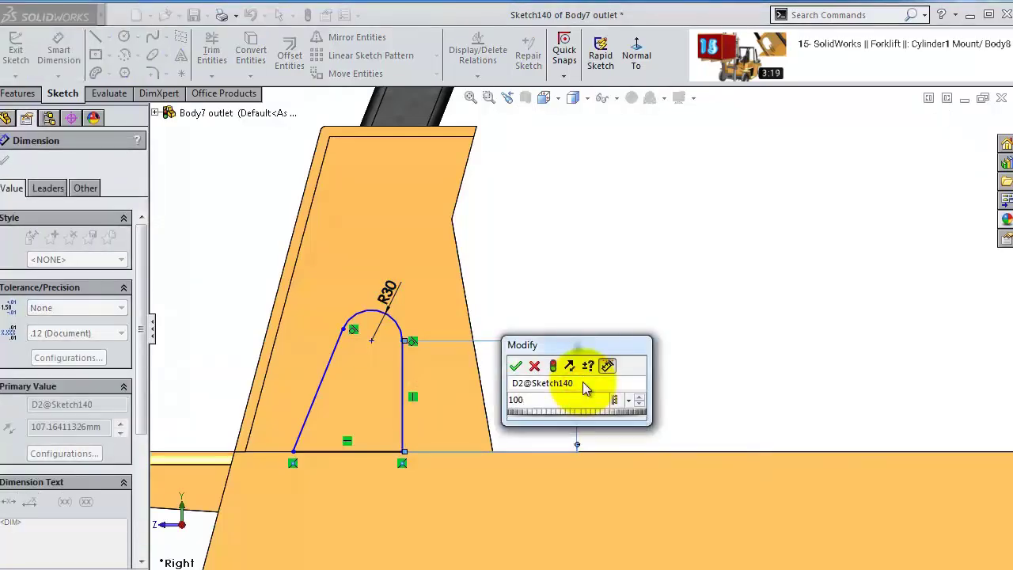
key("Return")
- Make the bottom line 100 long and place its left endpoint 50 from the plate's slanted edge
scroll(380, 341, "down", 2)
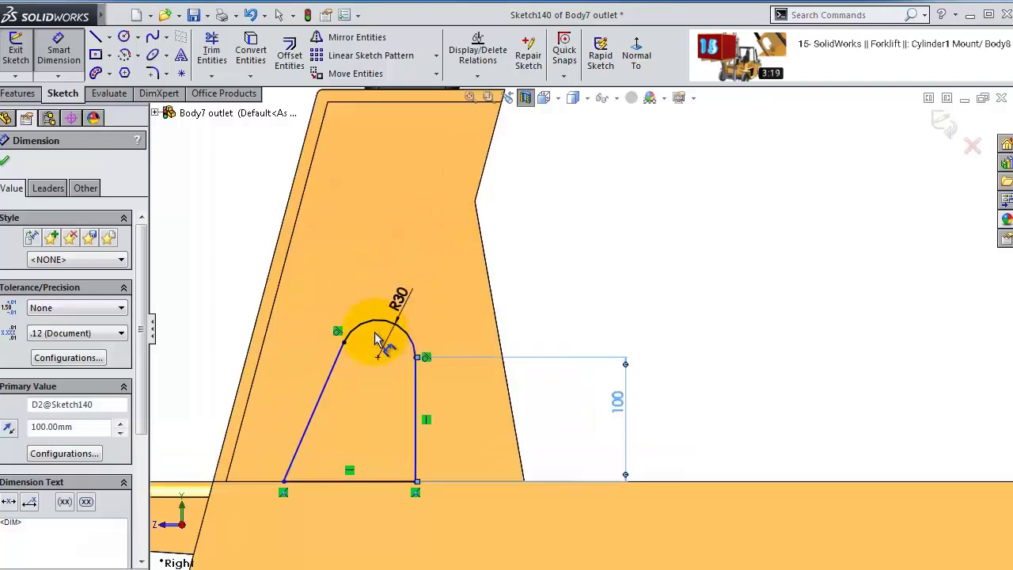
left_click(406, 552)
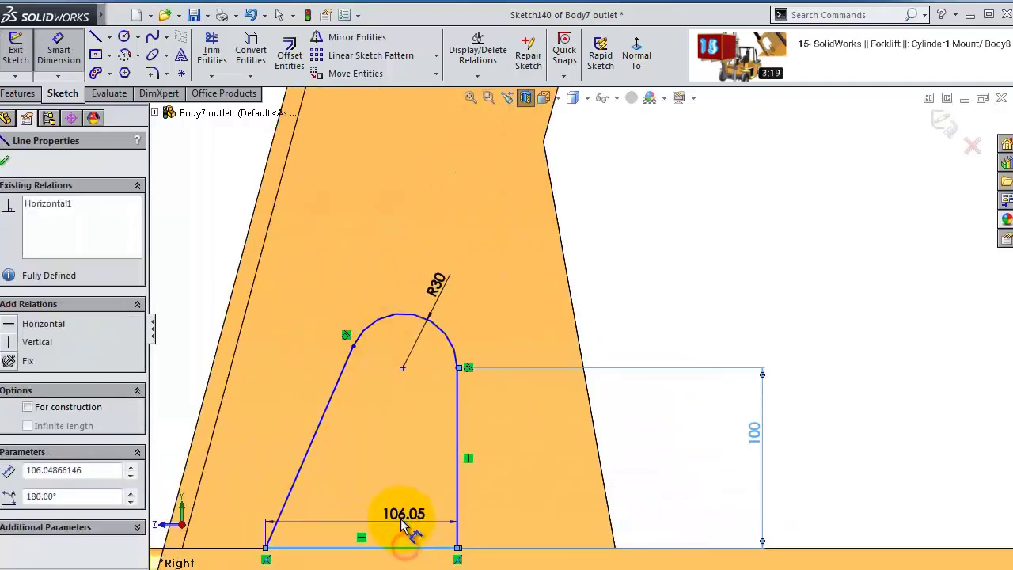
left_click(400, 528)
type("1")
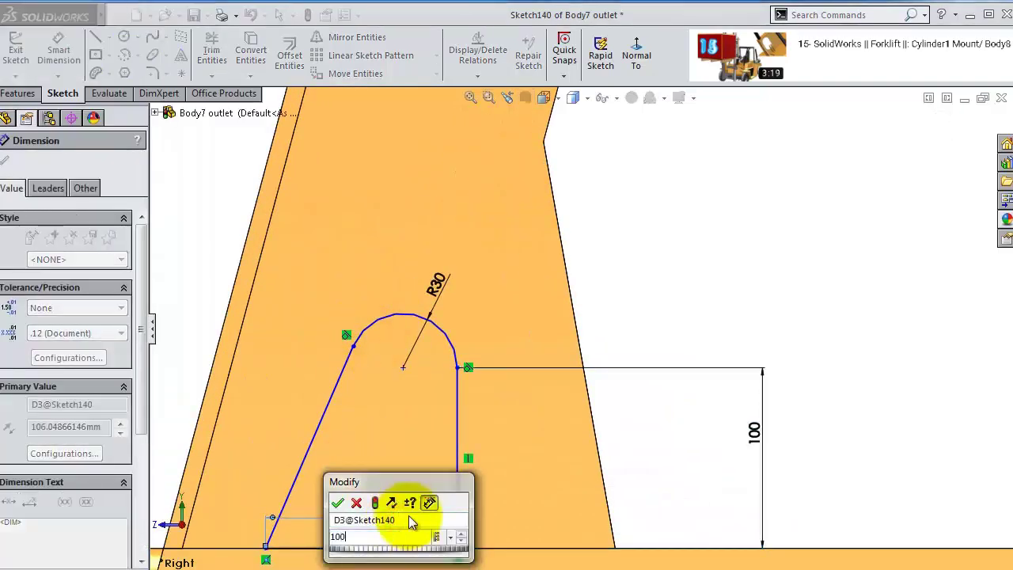
type("00")
key("Return")
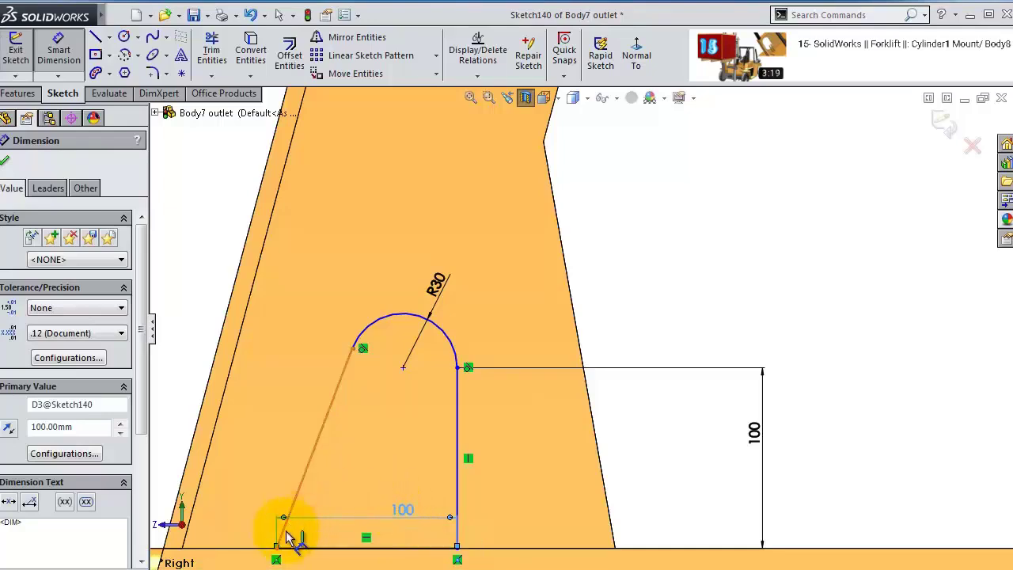
scroll(414, 480, "down", 3)
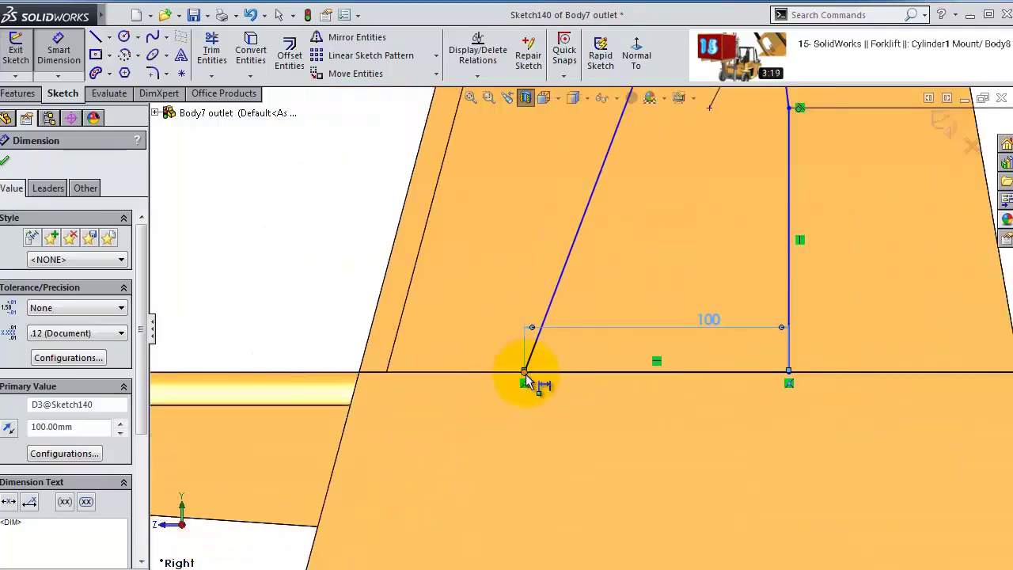
left_click(525, 377)
left_click(388, 372)
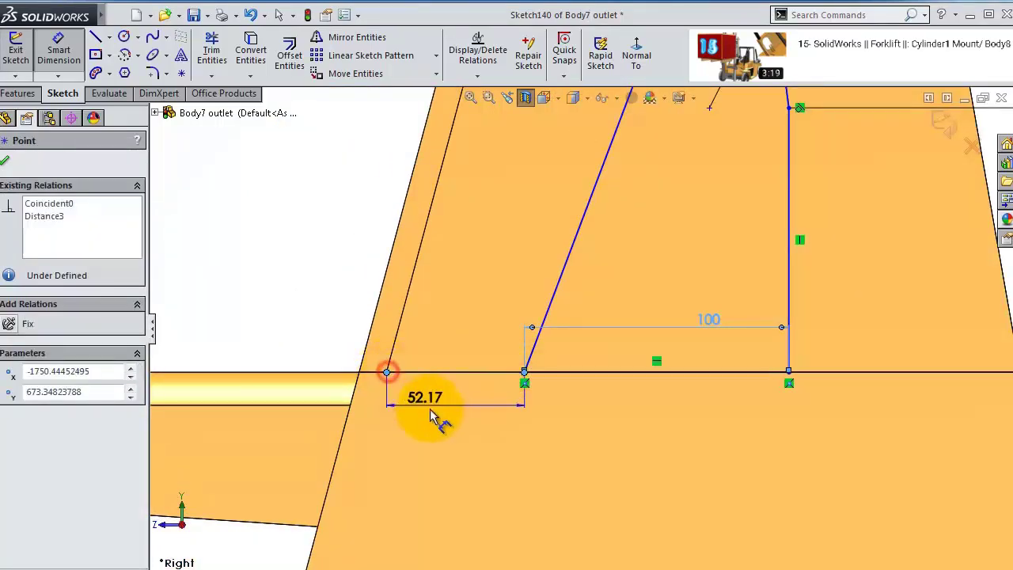
left_click(433, 411)
type("50")
key("Return")
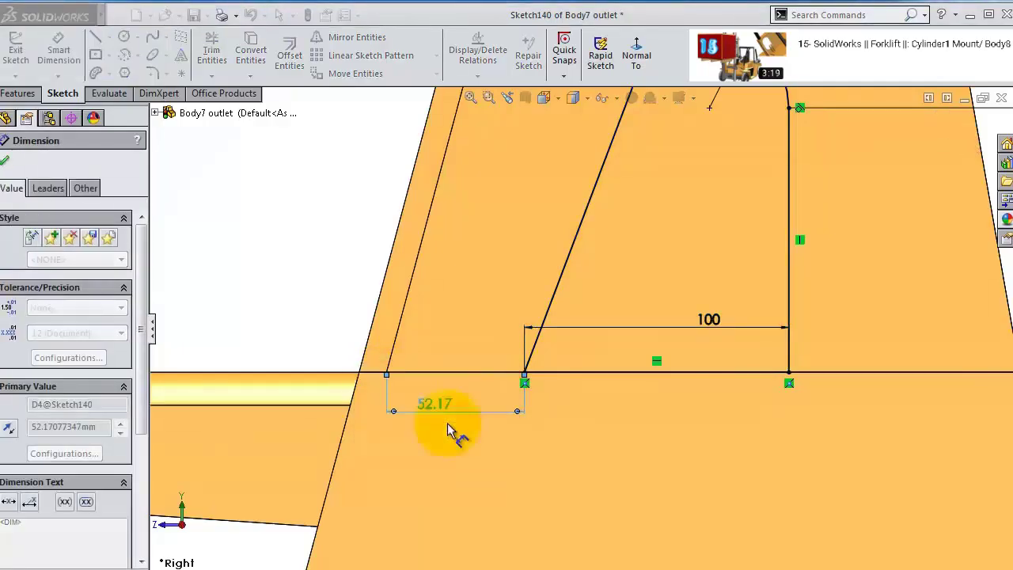
scroll(679, 368, "up", 5)
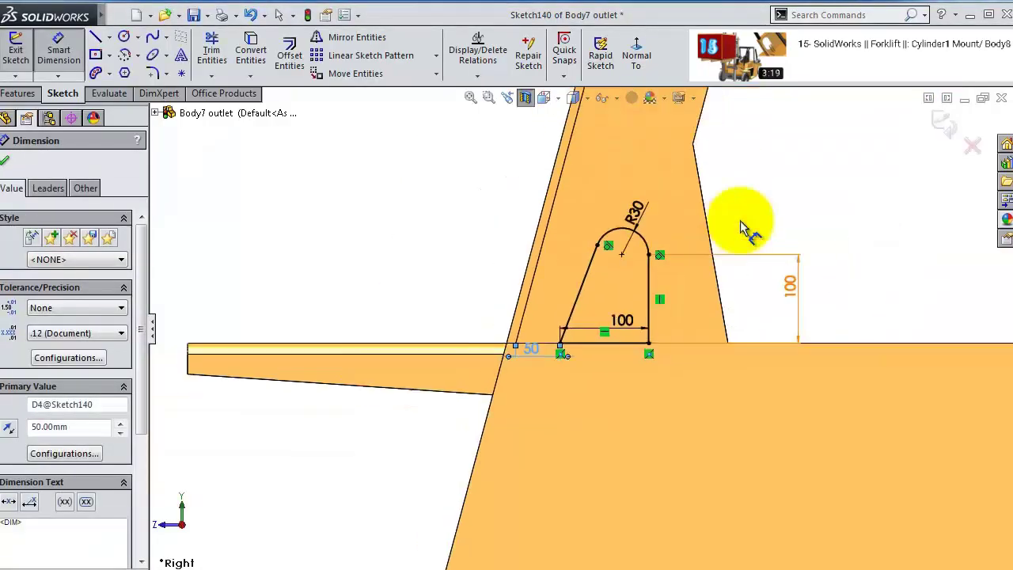
- Draw a circle at the R30 arc's centre and dimension its diameter to 20 mm
left_click(124, 36)
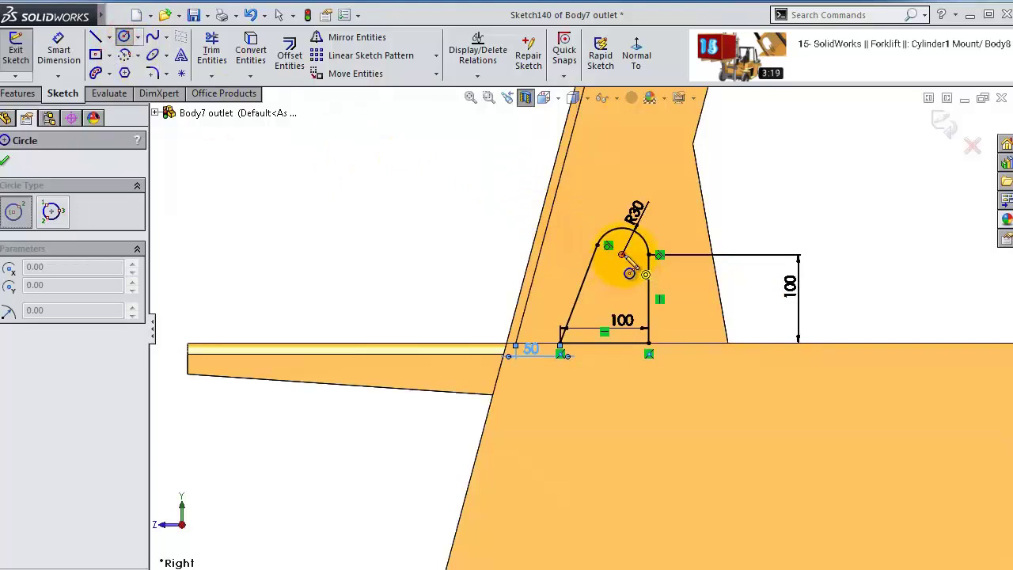
left_click(622, 254)
scroll(627, 255, "down", 2)
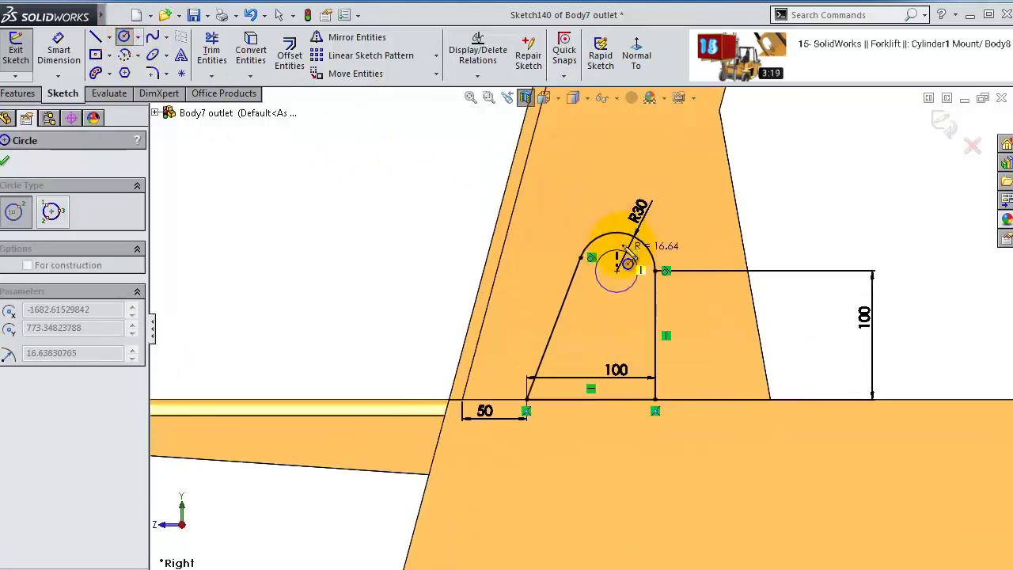
scroll(621, 263, "down", 3)
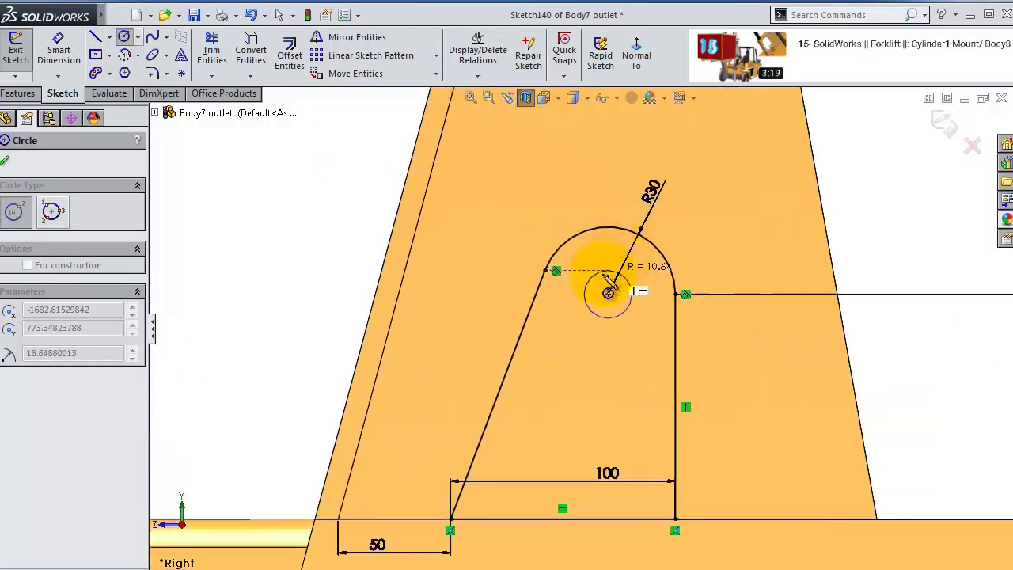
left_click(602, 261)
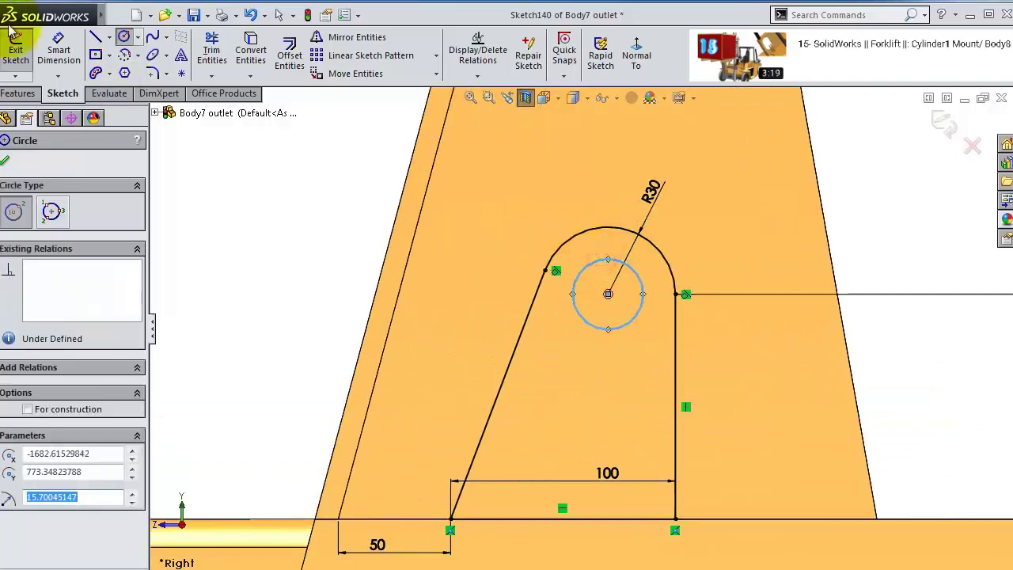
left_click(58, 49)
left_click(642, 284)
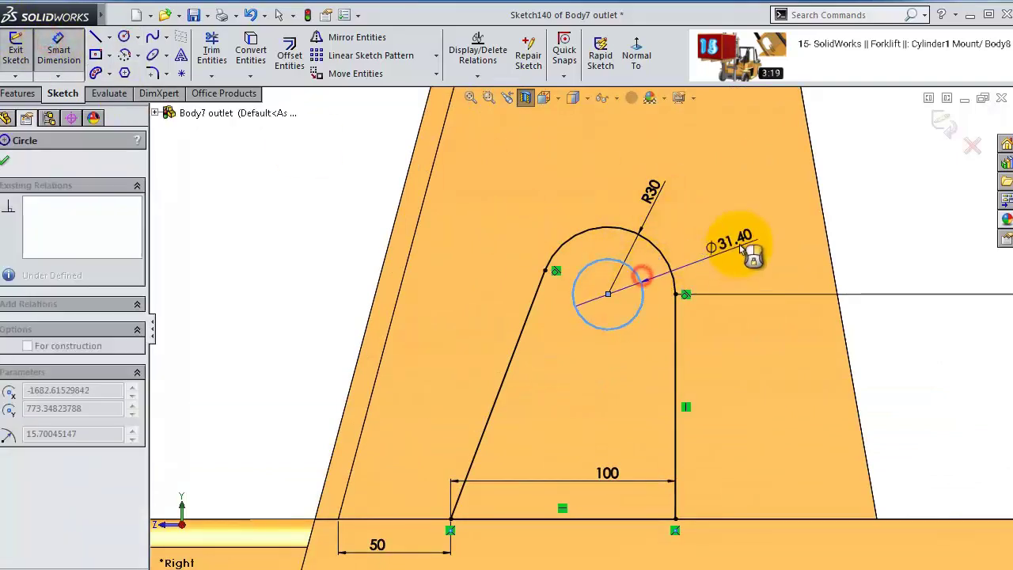
left_click(742, 249)
type("20")
key("Return")
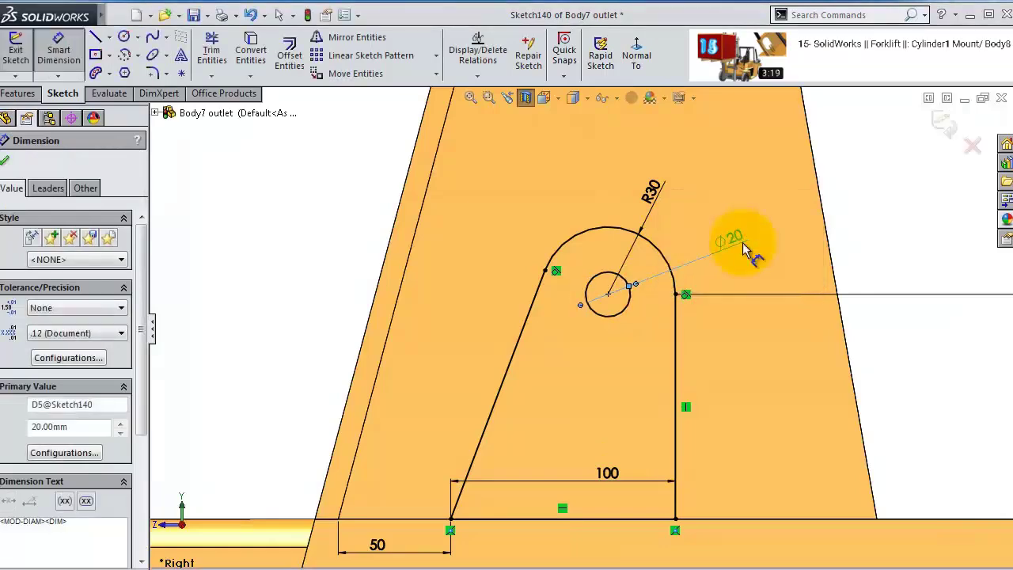
- Extrude Sketch140 as a merged 10 mm boss starting from a 508 mm offset
left_click(18, 95)
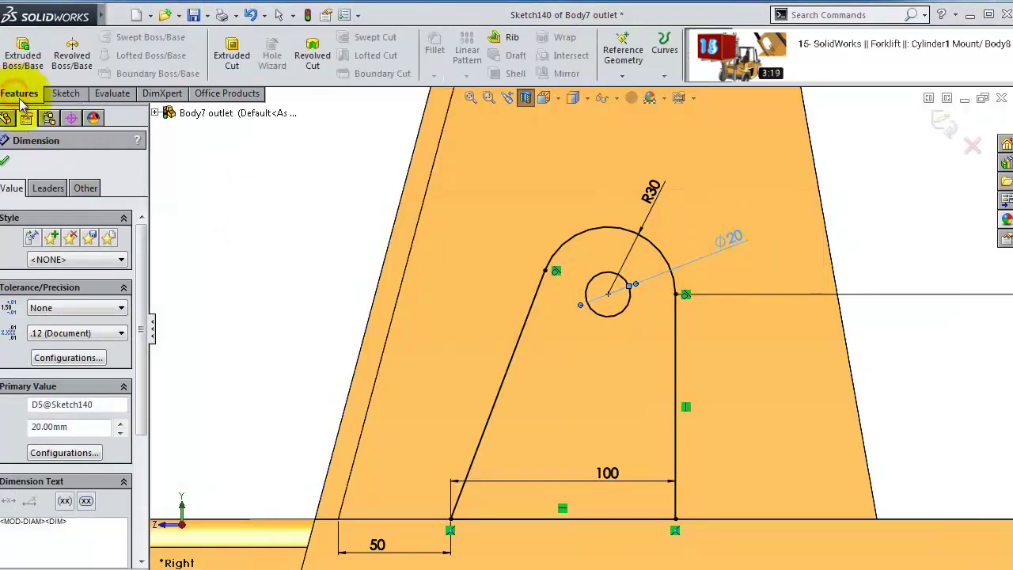
left_click(24, 51)
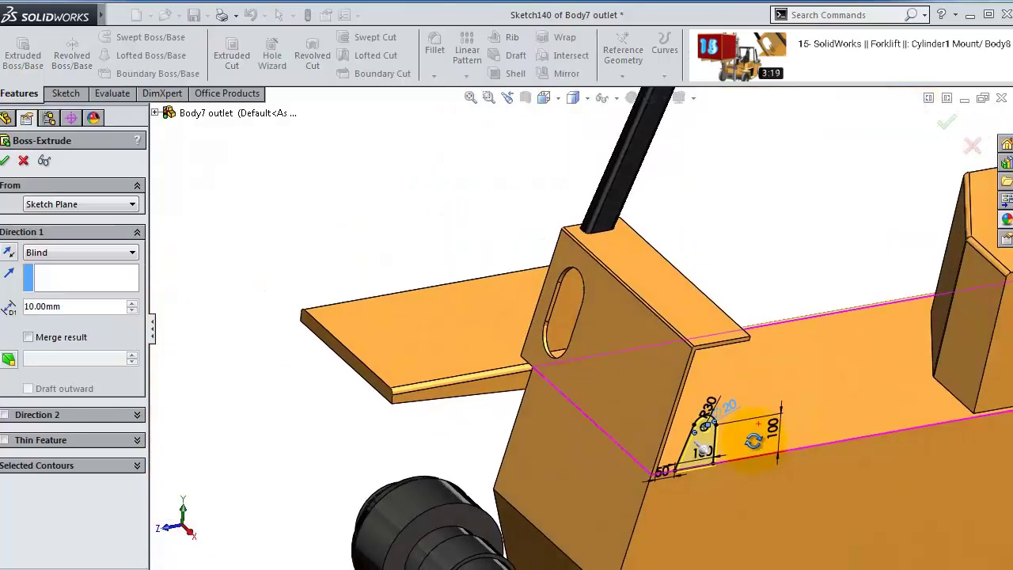
left_click(28, 338)
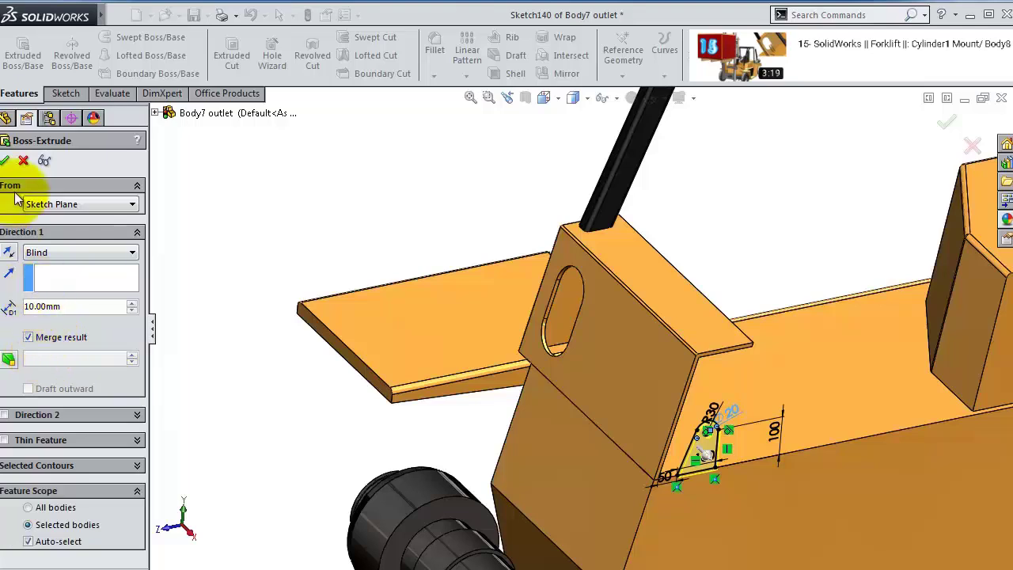
left_click(57, 209)
left_click(55, 252)
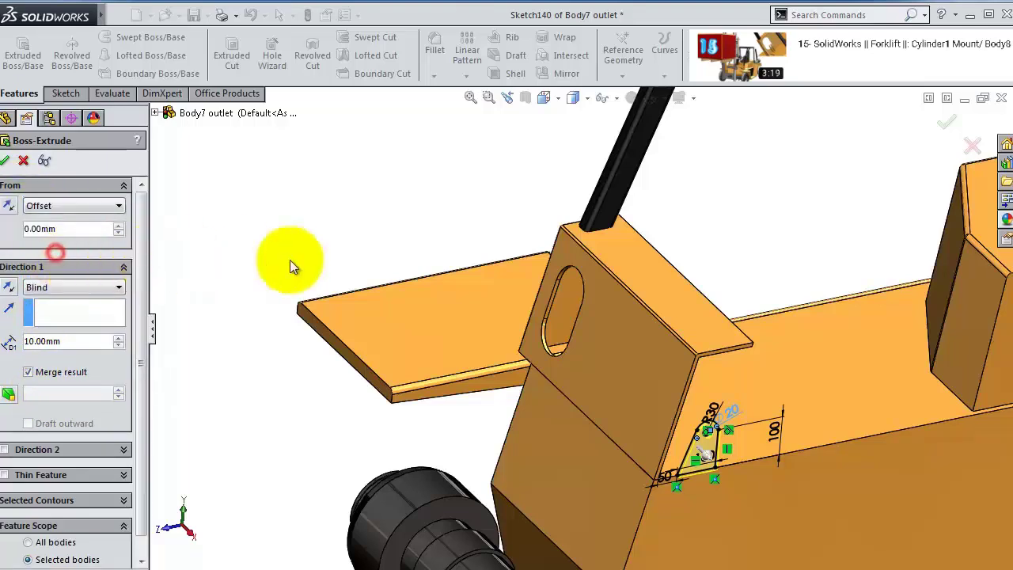
left_click_drag(80, 229, 2, 229)
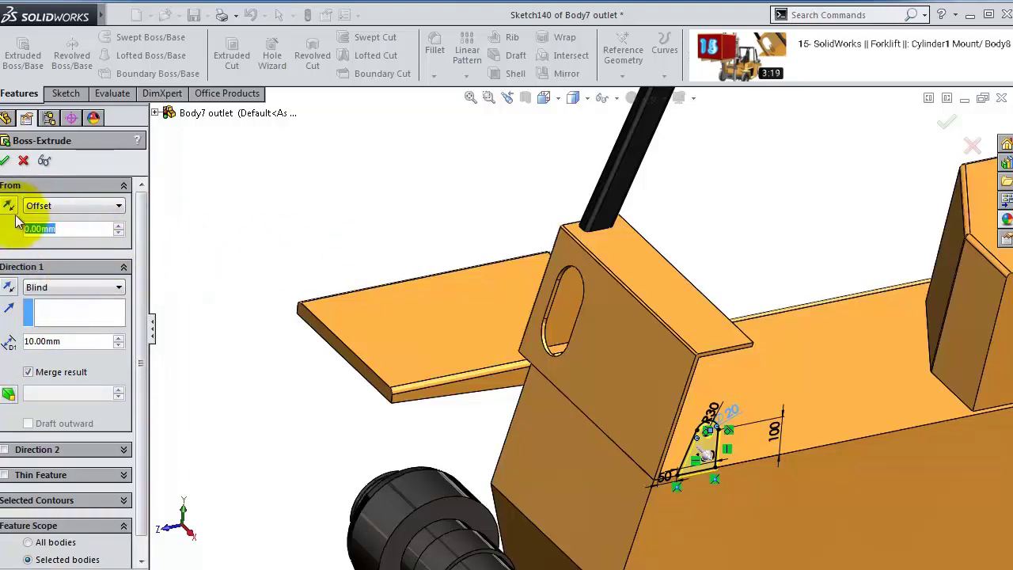
type("50")
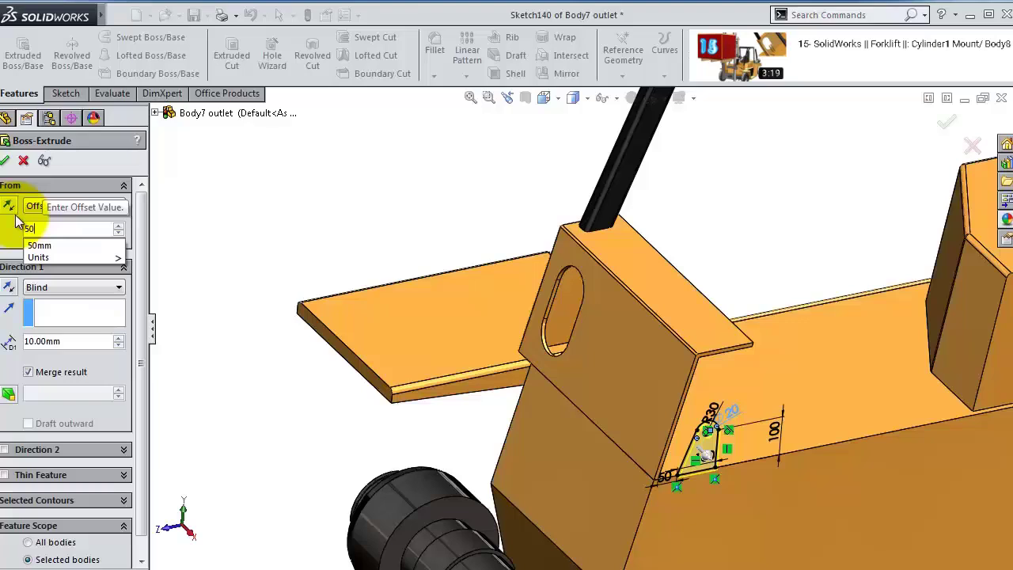
type("8")
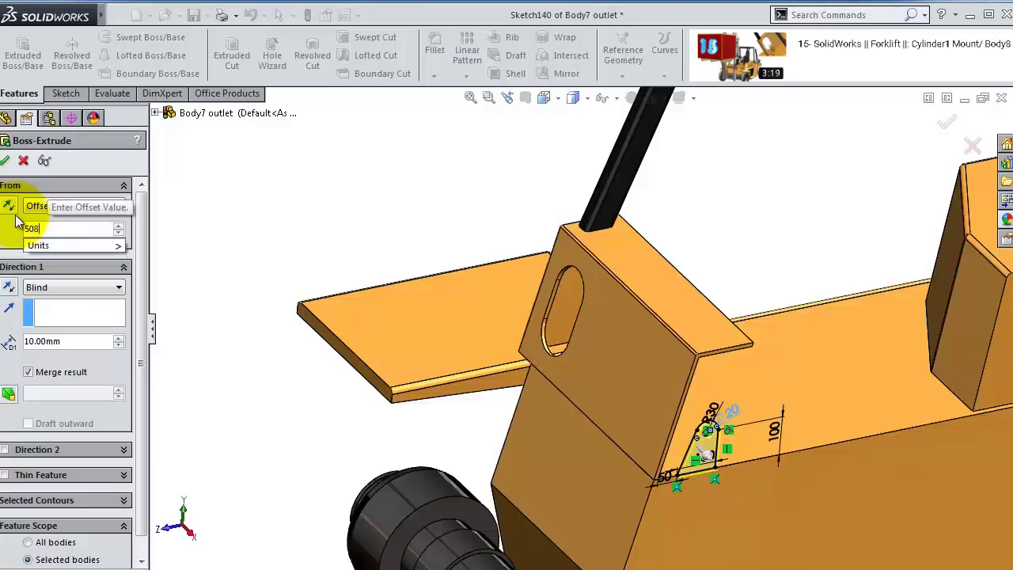
key("Return")
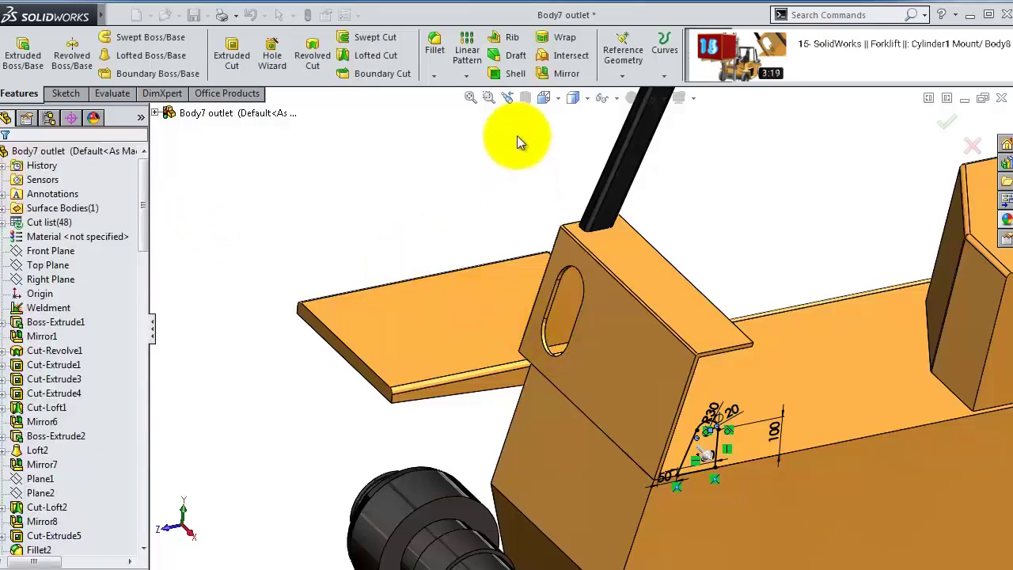
- Inspect the cylinder-mount plate, then select Sketch140 under Boss-Extrude18
middle_click_drag(688, 277, 464, 520)
scroll(528, 403, "down", 10)
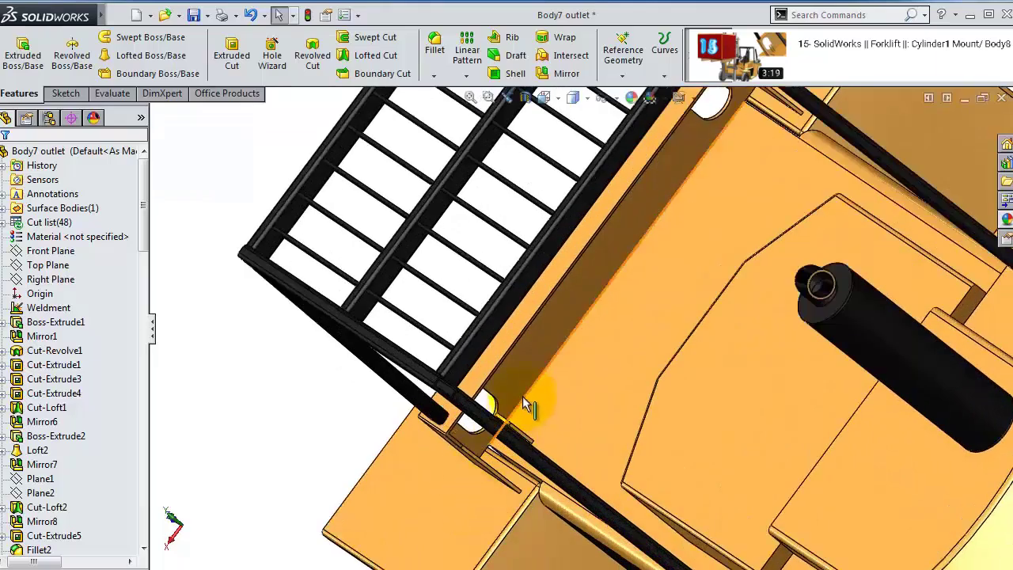
middle_click_drag(543, 409, 600, 377)
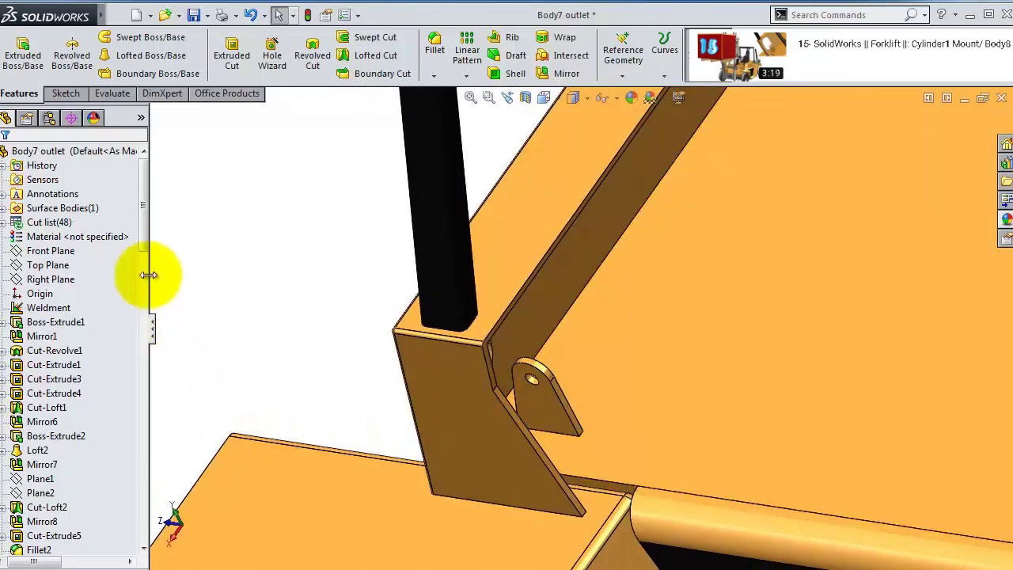
mouse_move(147, 272)
left_mouse_down()
mouse_move(157, 297)
mouse_move(157, 505)
mouse_move(147, 536)
left_mouse_up()
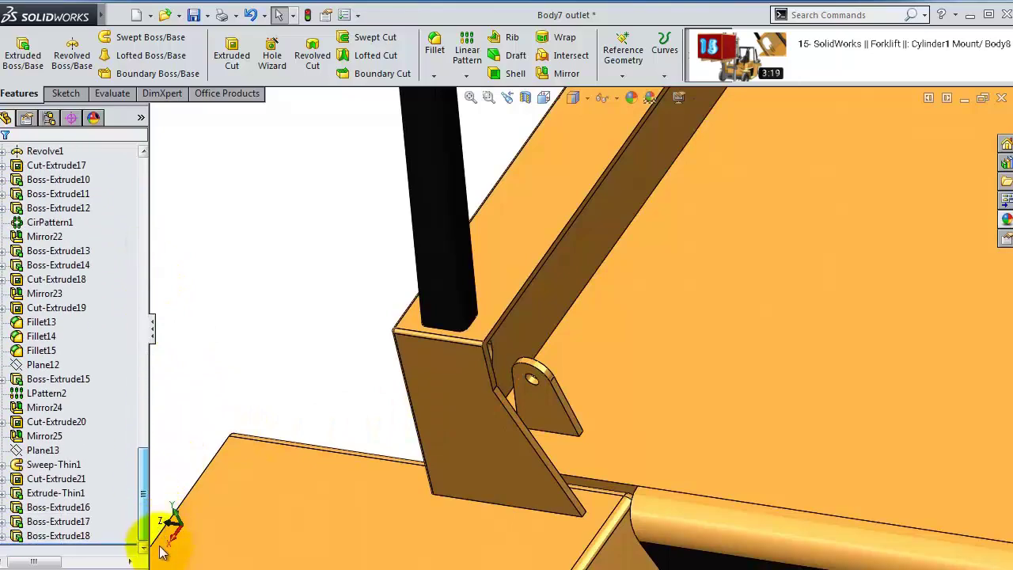
left_click(6, 537)
left_click(63, 536)
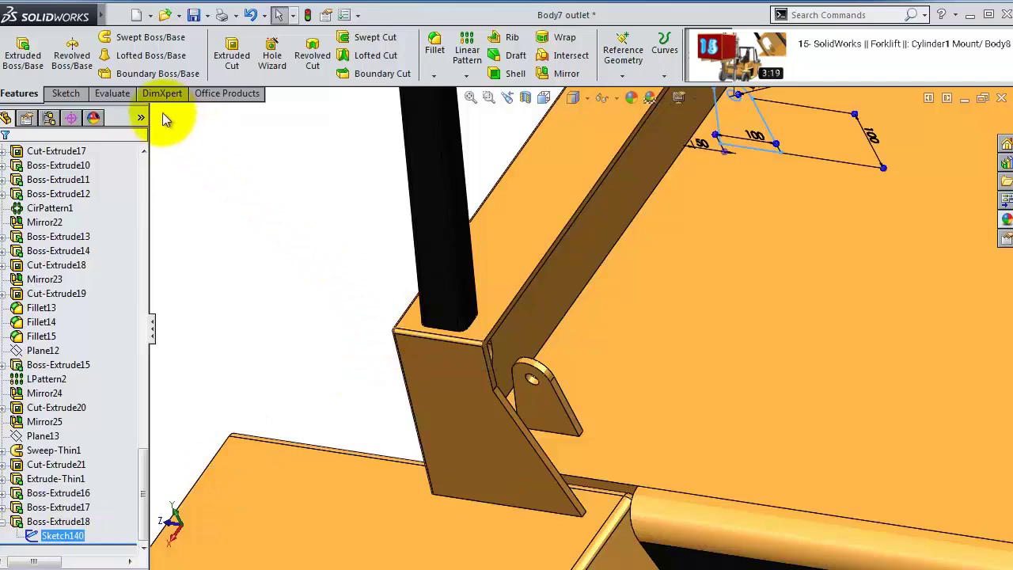
- Start a boss extrusion from Sketch140 with a 528 mm start offset
left_click(23, 57)
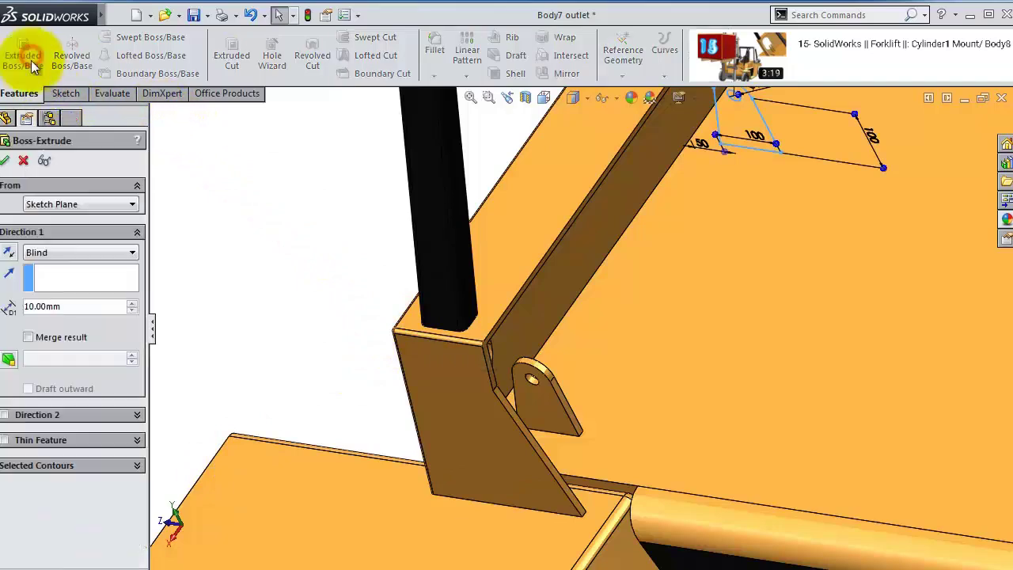
left_click(55, 204)
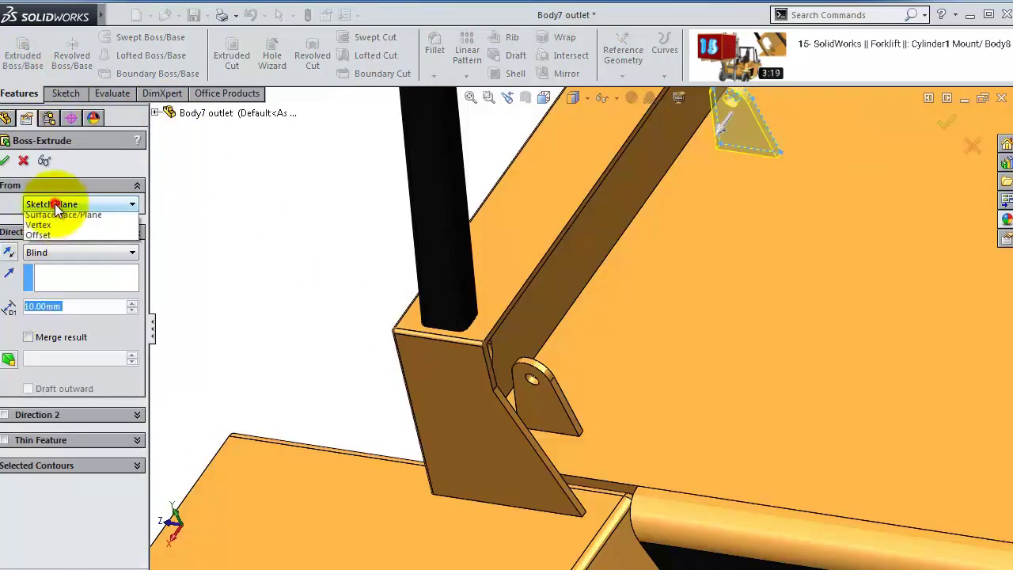
left_click(41, 251)
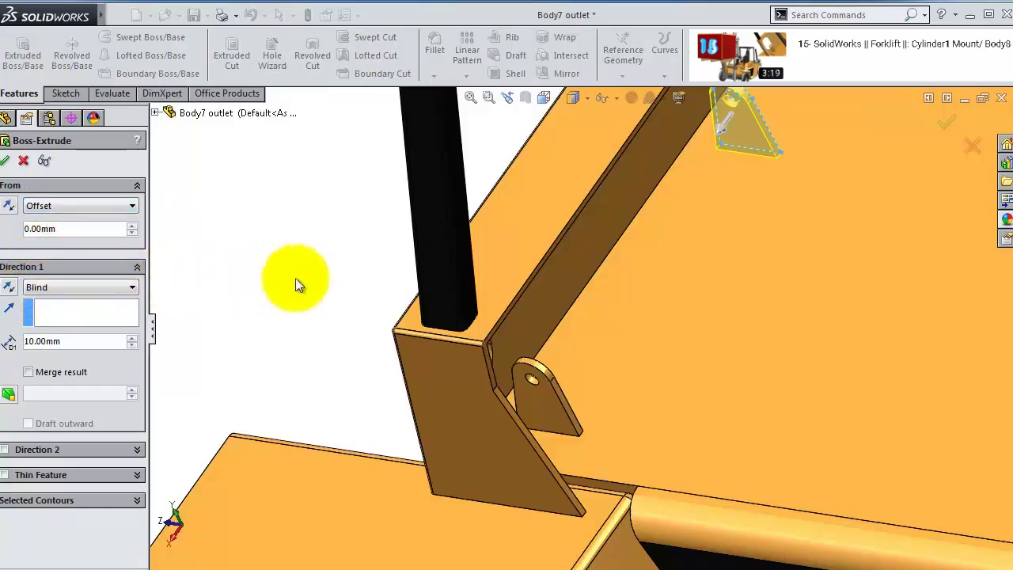
double_click(68, 228)
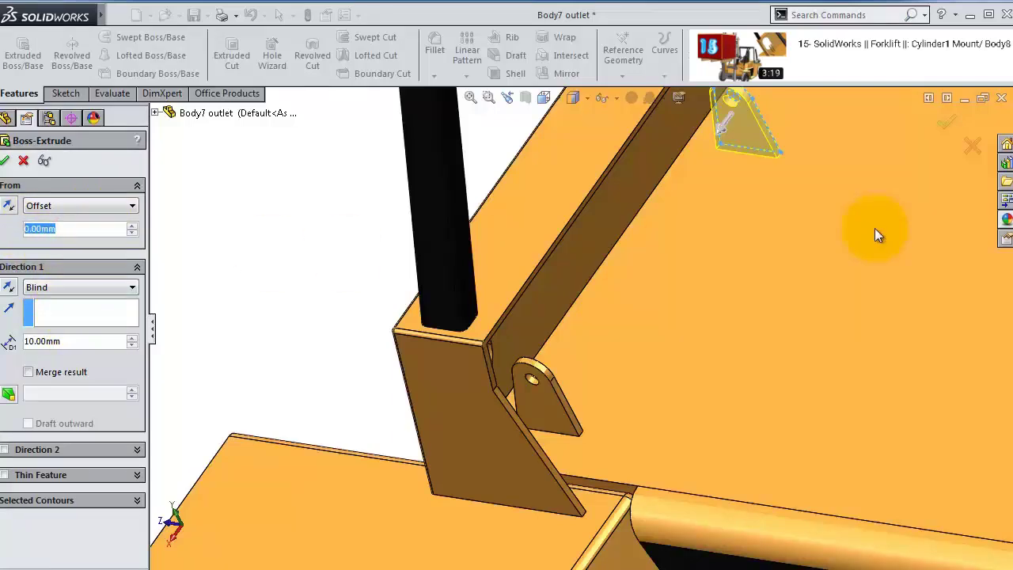
type("5")
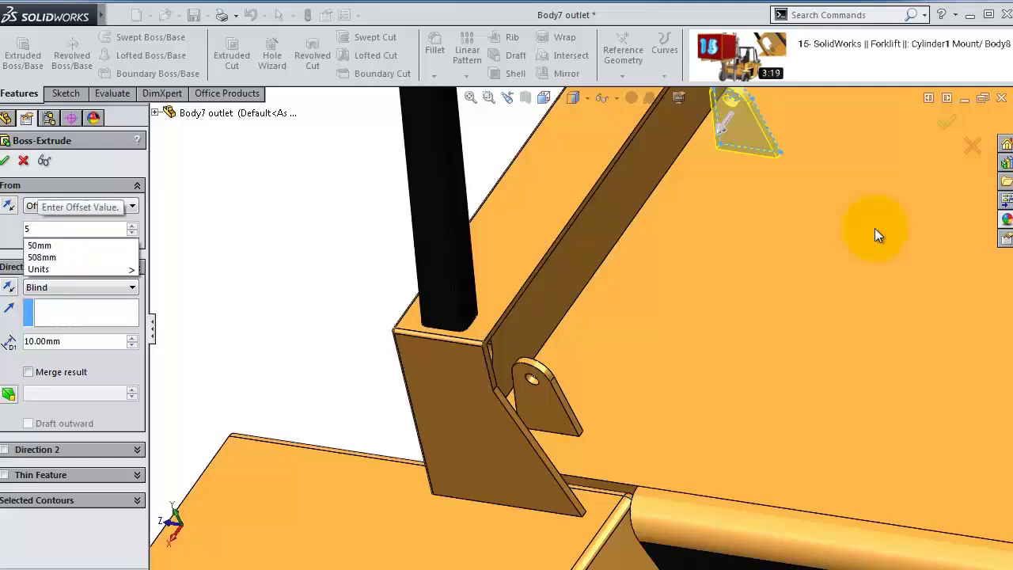
type("0")
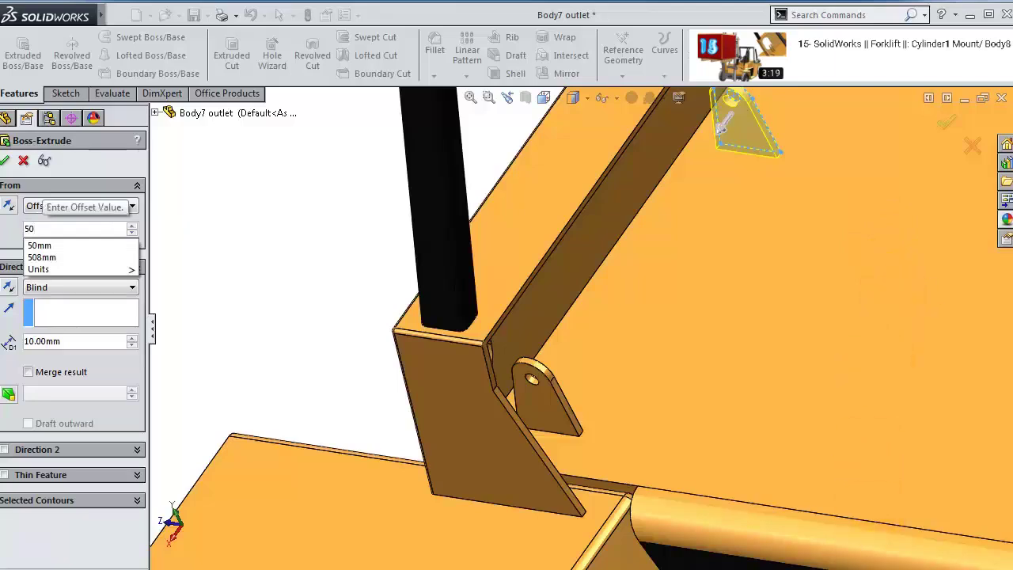
key("BackSpace")
type("28")
key("Return")
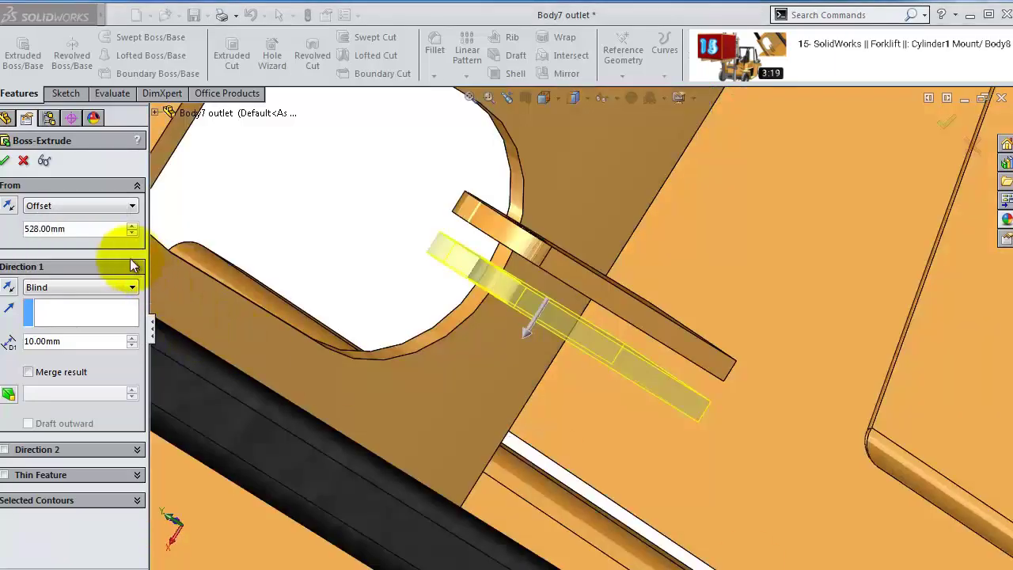
- Change the start offset to 538 mm and confirm, creating Boss-Extrude19
left_click(95, 230)
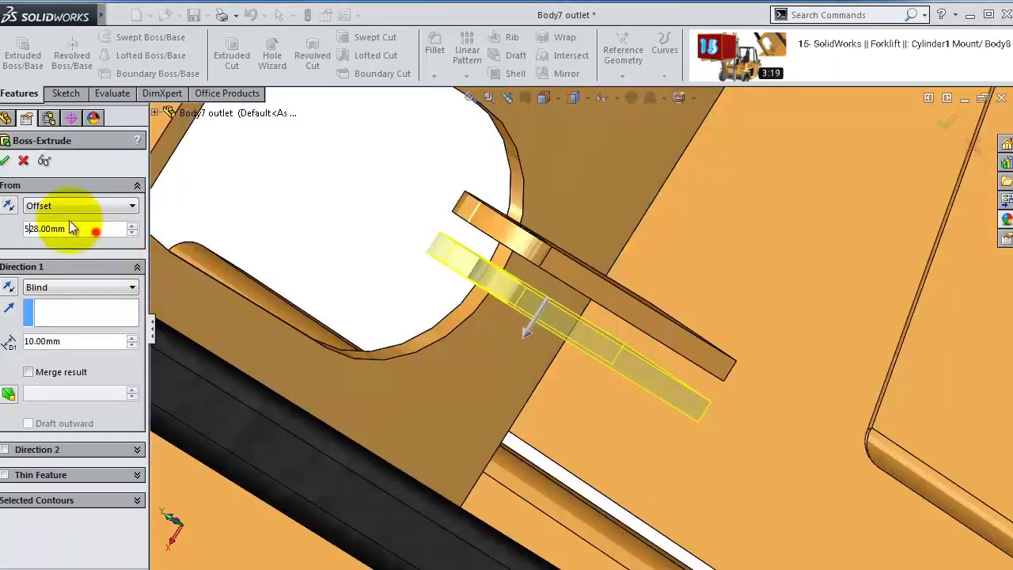
double_click(28, 228)
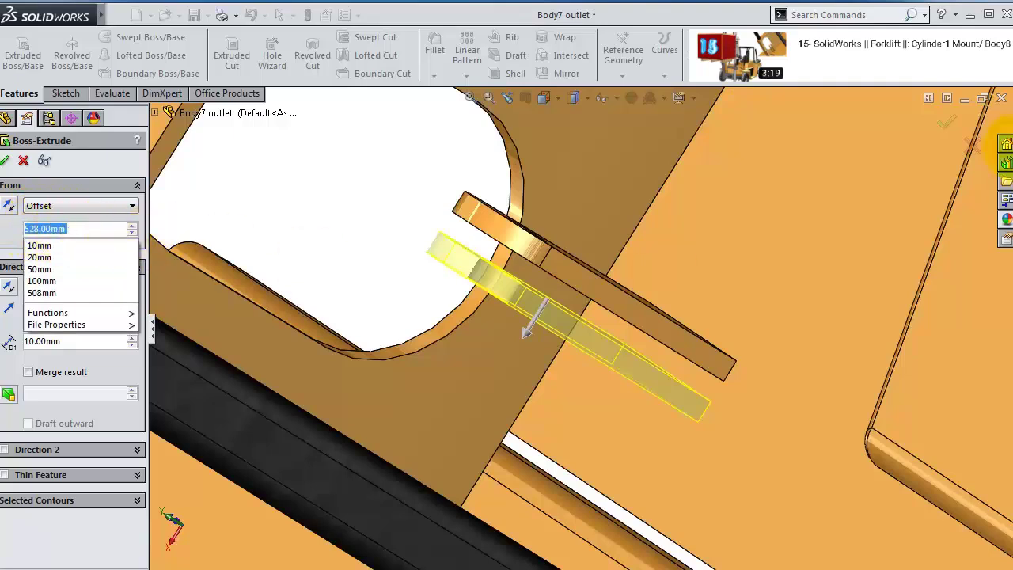
type("5")
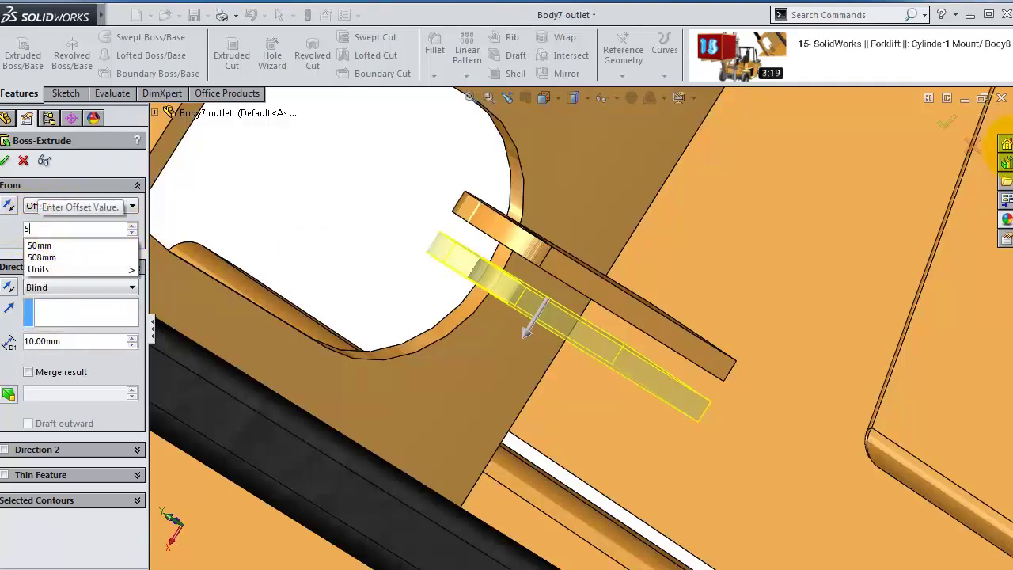
type("38")
key("Return")
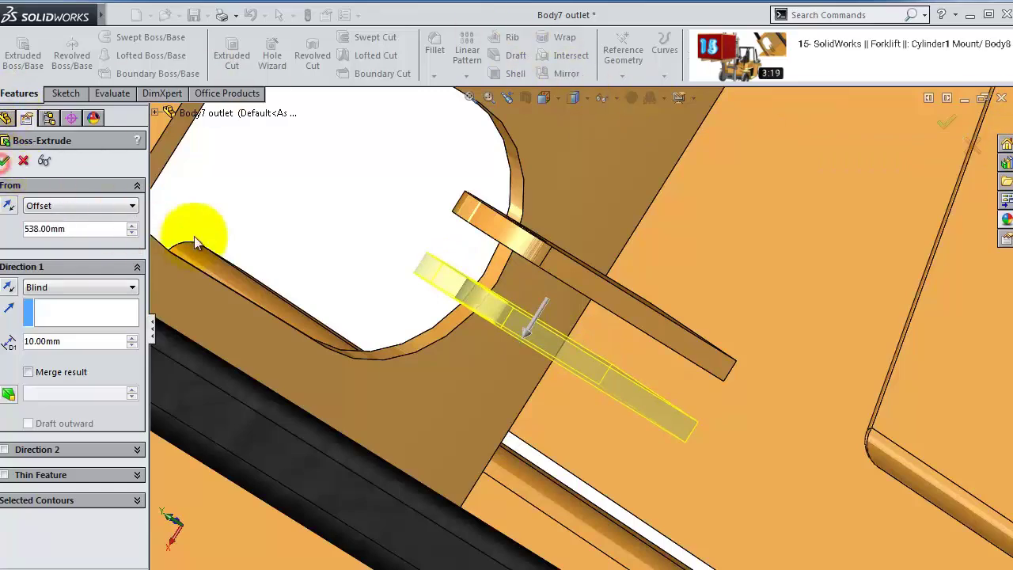
key("Return")
middle_click_drag(644, 403, 574, 203)
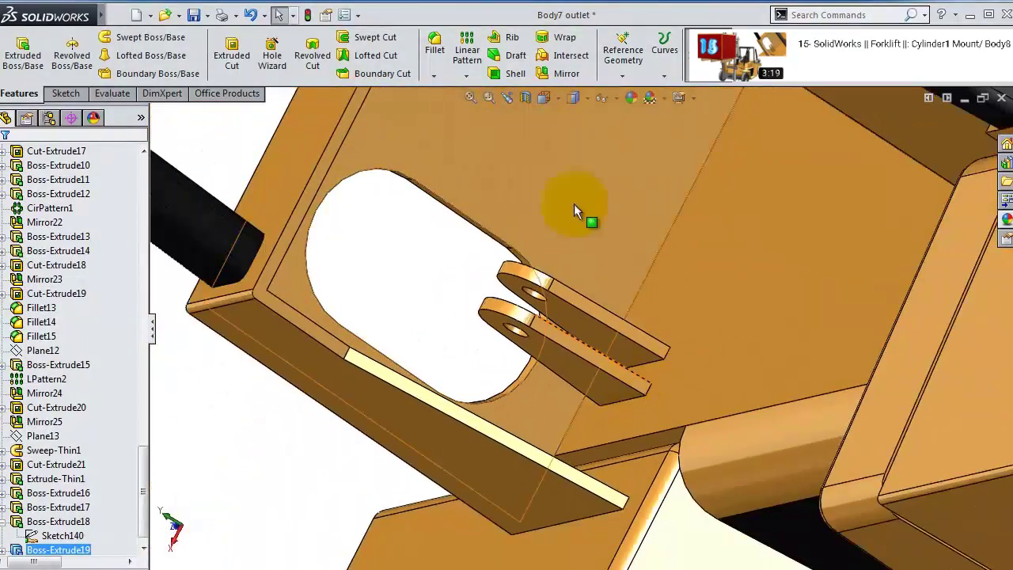
- Start a Mirror feature with Right Plane as the mirror plane
left_click(460, 76)
left_click(477, 120)
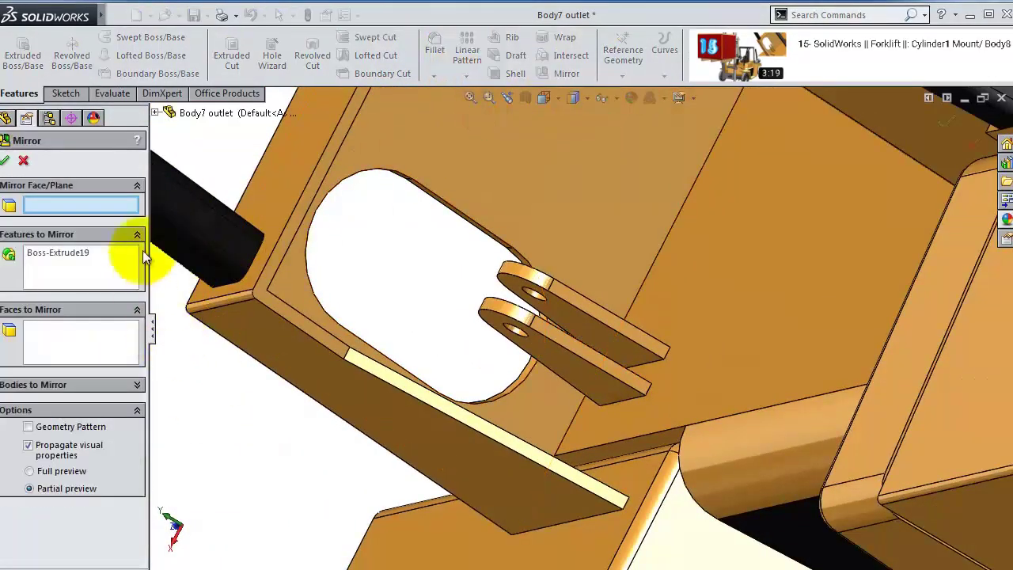
left_click(156, 113)
middle_click_drag(464, 219, 536, 210)
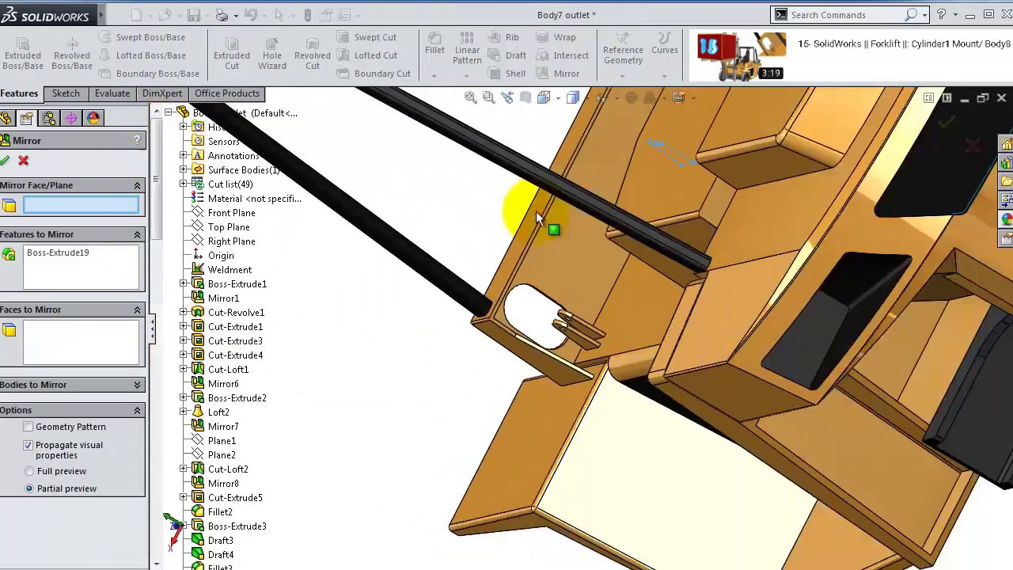
scroll(536, 211, "up", 3)
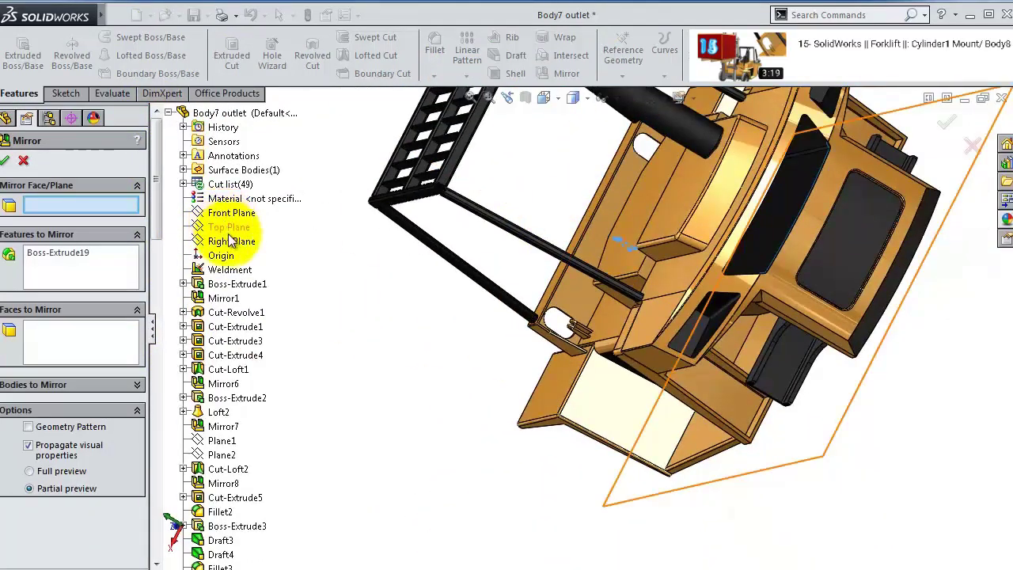
left_click(230, 241)
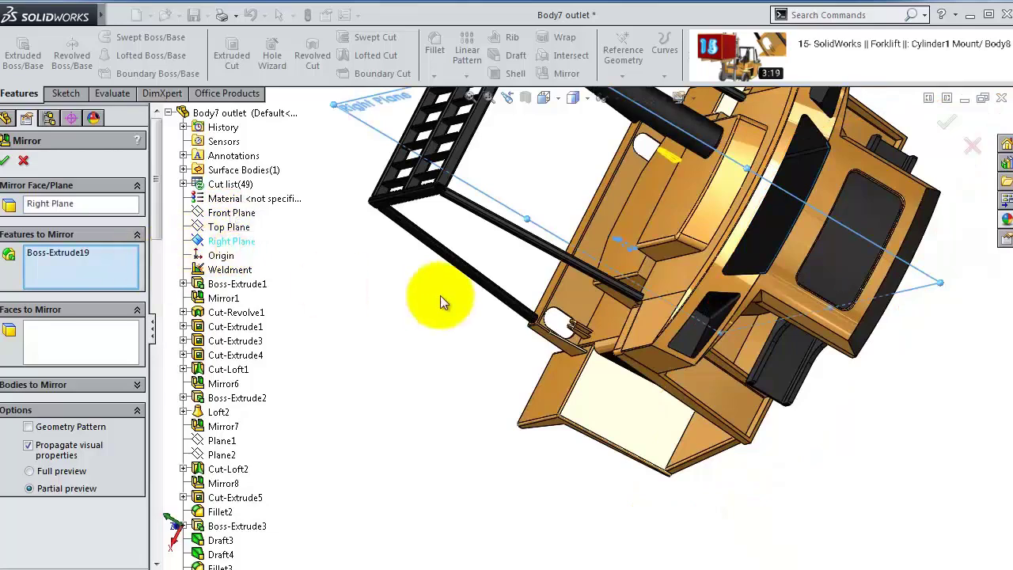
- Add Boss-Extrude18 to the mirrored features, confirm, and inspect the mirrored clevis lugs
scroll(440, 295, "down", 3)
scroll(690, 350, "down", 2)
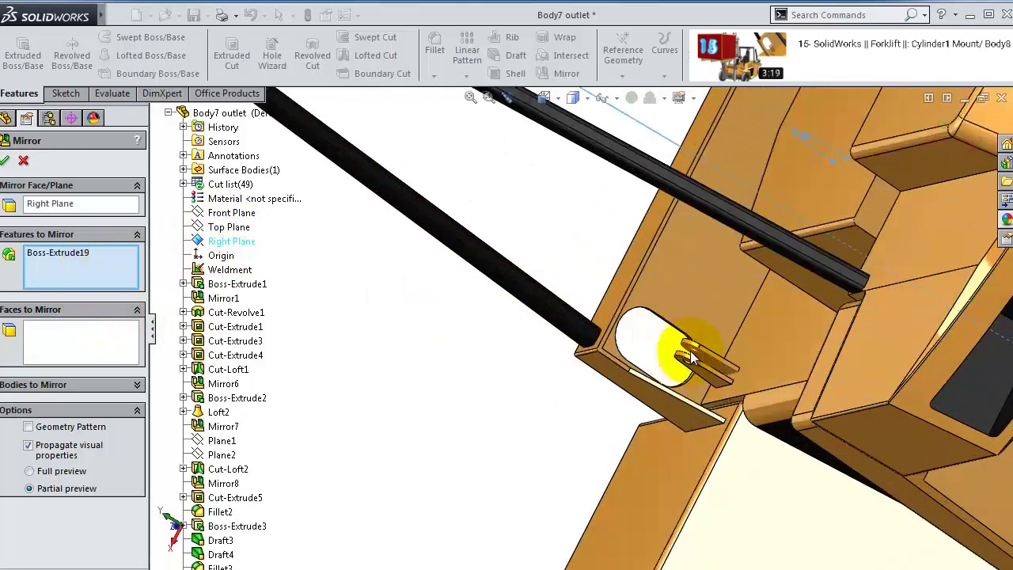
scroll(690, 351, "down", 1)
left_click(717, 356)
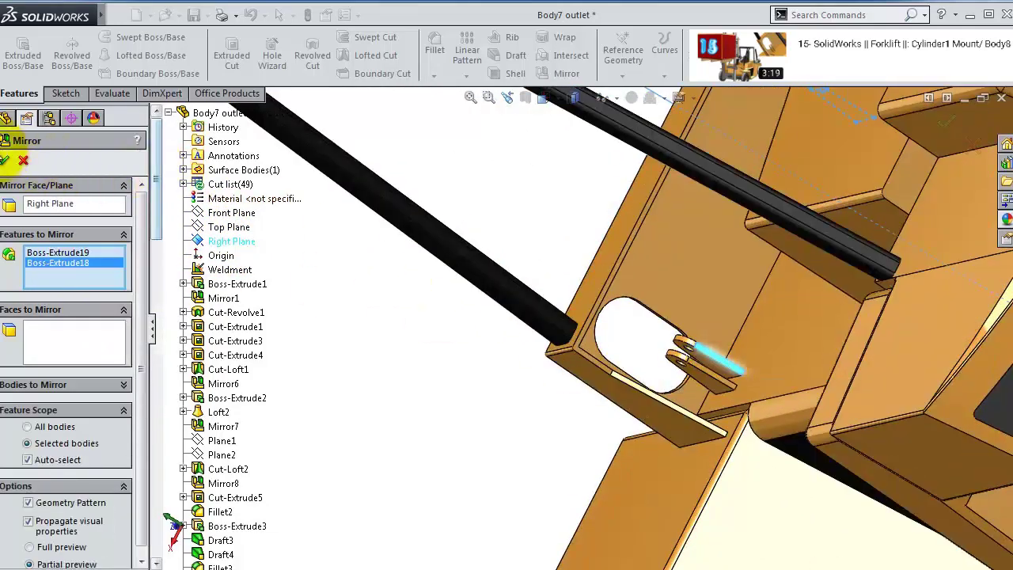
left_click(6, 161)
middle_click_drag(716, 264, 804, 383)
scroll(818, 201, "up", 3)
scroll(776, 413, "down", 3)
middle_click_drag(776, 414, 870, 474)
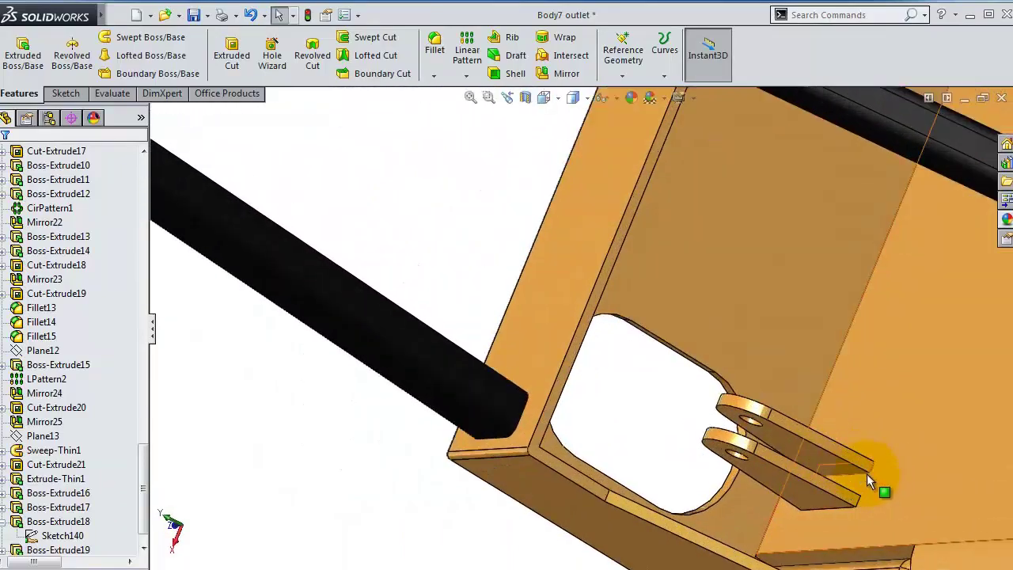
scroll(825, 453, "down", 3)
scroll(825, 453, "down", 1)
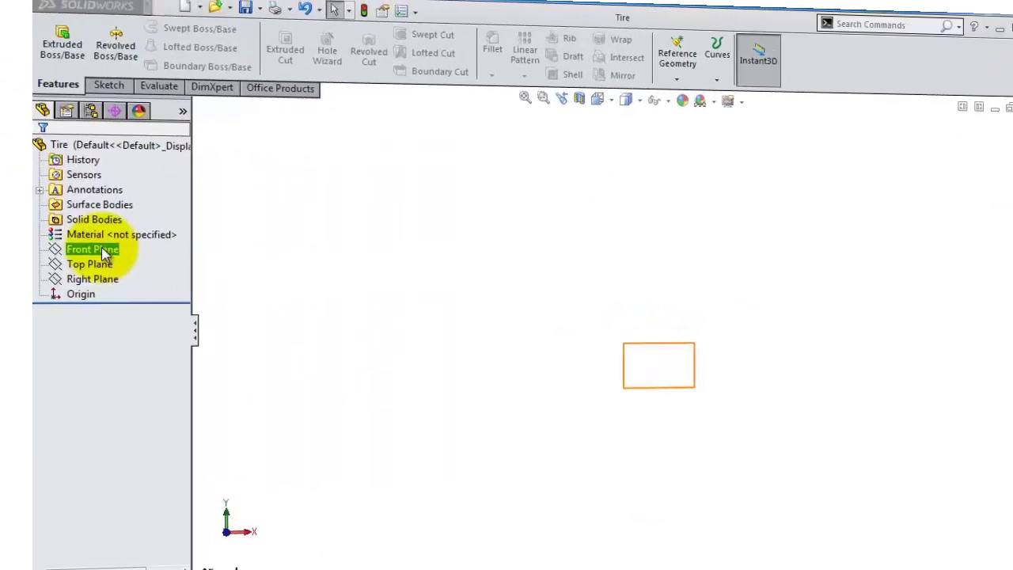
- Sketch on Front Plane a horizontal centerline starting at the origin
left_click(56, 250)
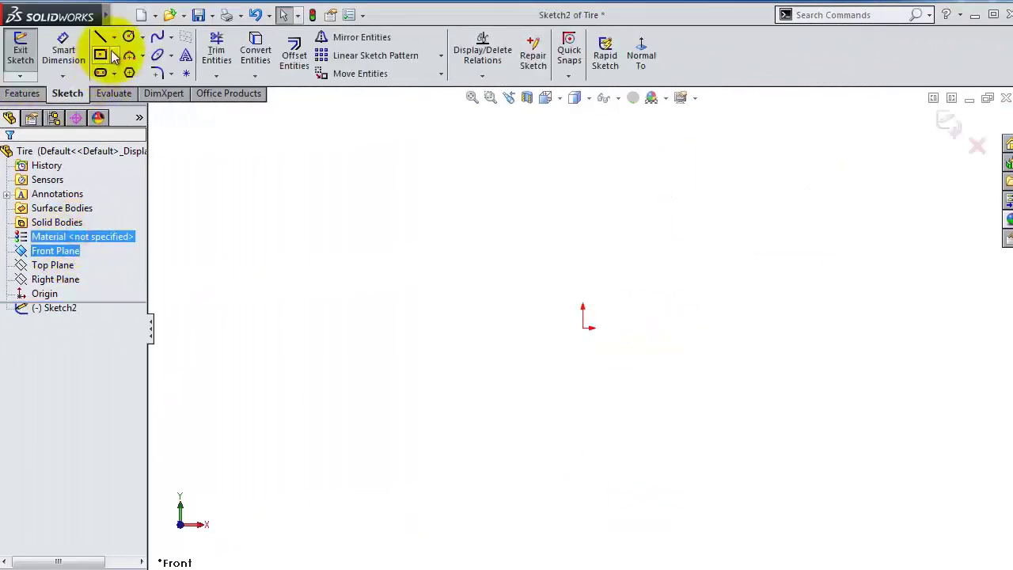
left_click(113, 37)
left_click(139, 68)
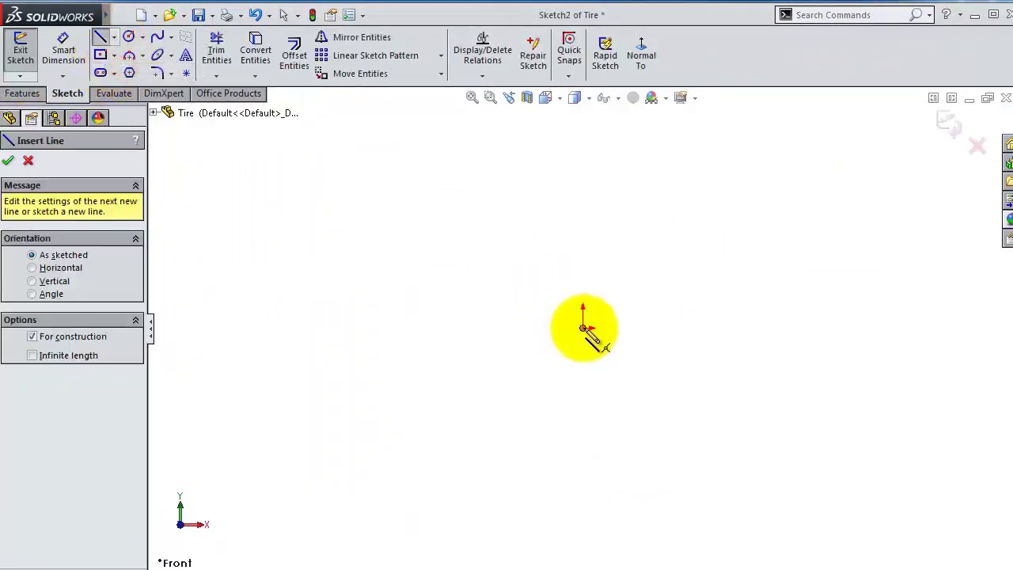
left_click(583, 327)
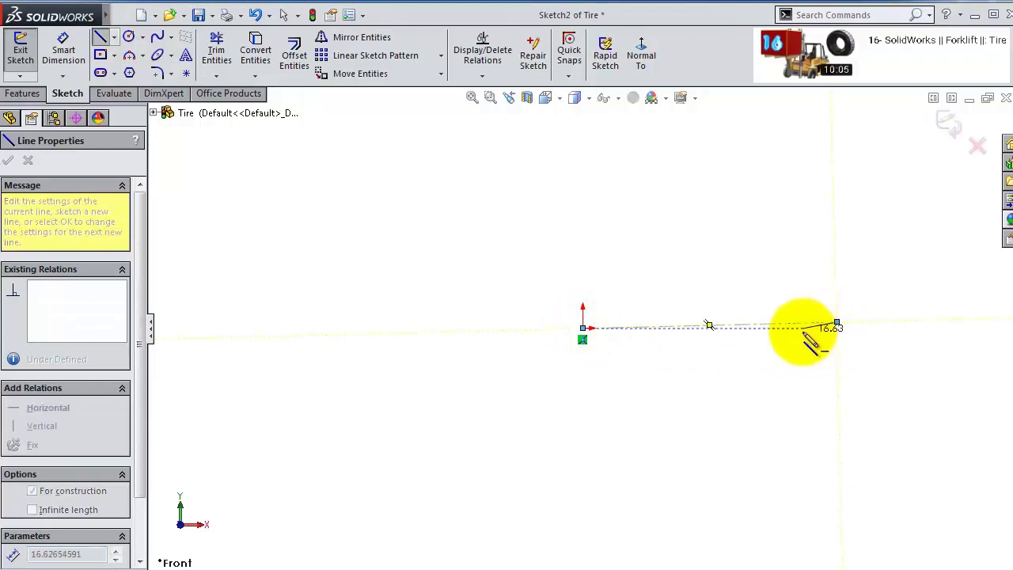
key("Escape")
left_click(782, 325)
left_click(815, 269)
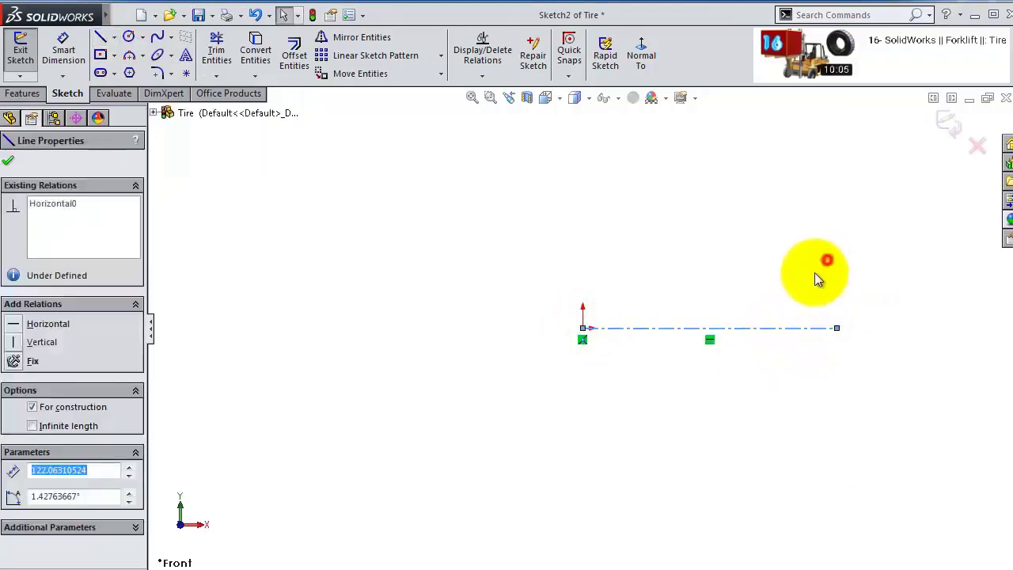
- Draw a center rectangle above the origin
left_click(99, 55)
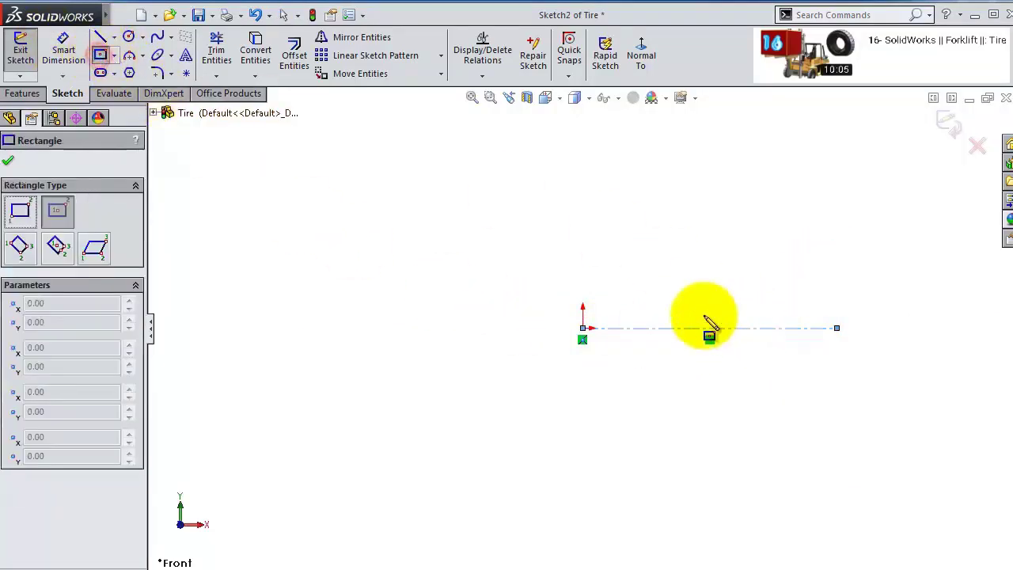
left_click(583, 203)
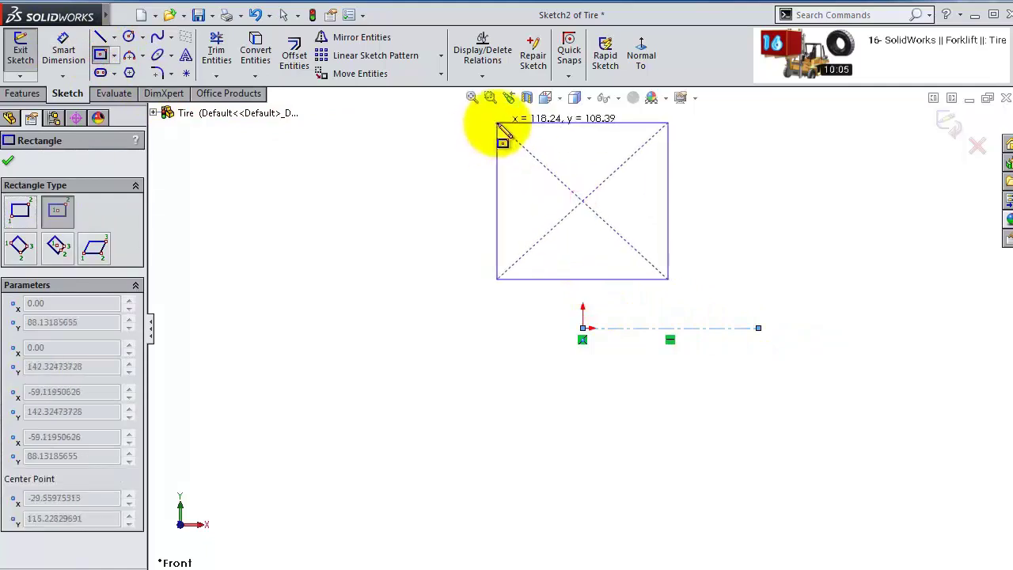
left_click(496, 128)
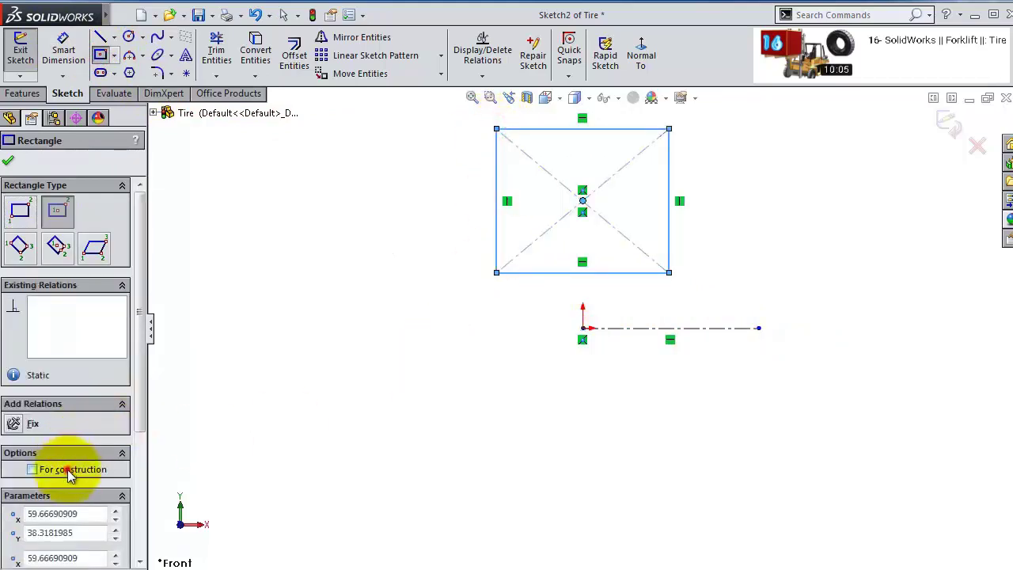
left_click(8, 160)
- Dimension the rectangle 215 tall, 200 wide, and 190 above the centerline
left_click(63, 51)
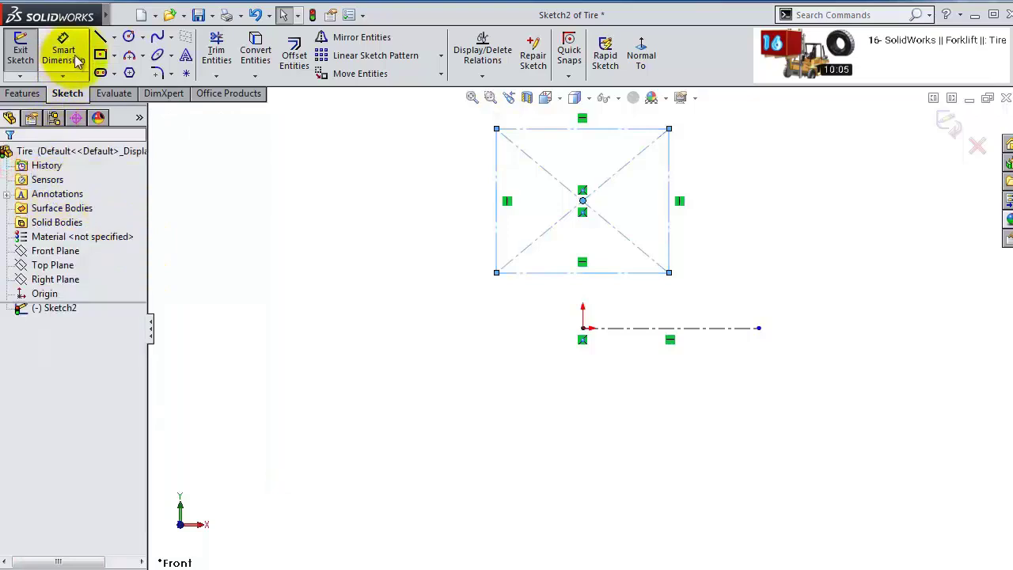
left_click(497, 169)
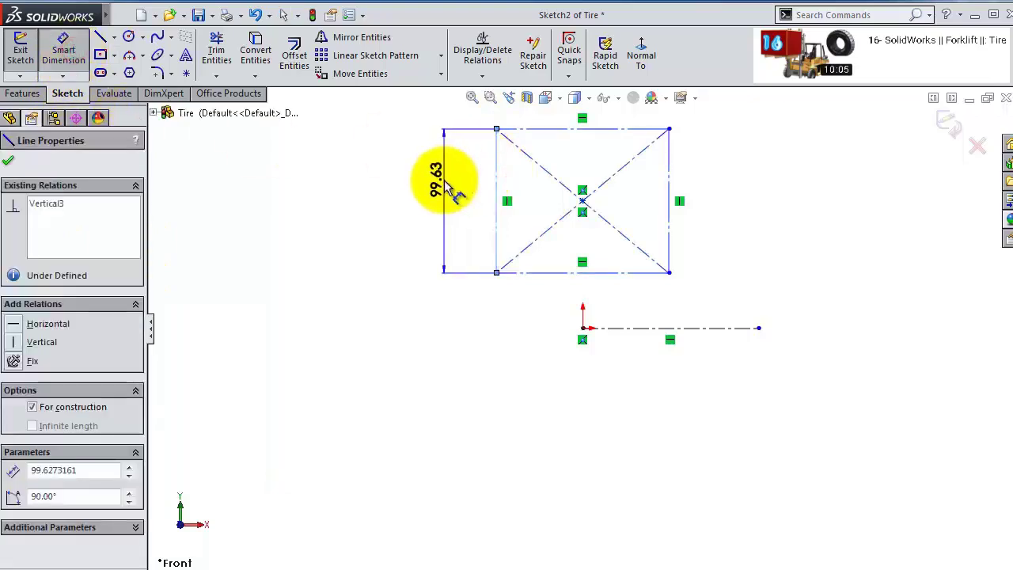
left_click(447, 182)
type("215")
key("Return")
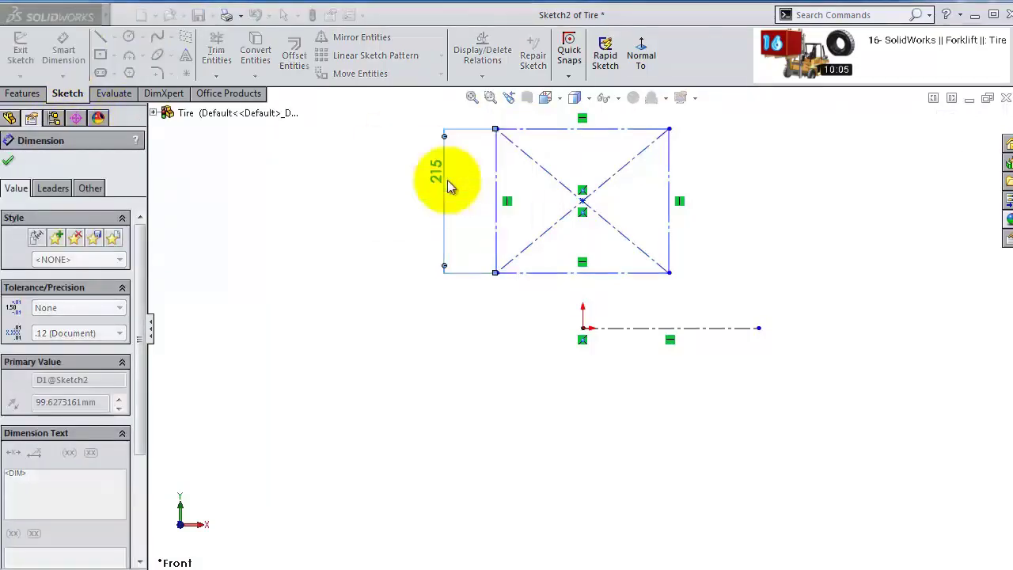
left_click(580, 128)
left_click(566, 127)
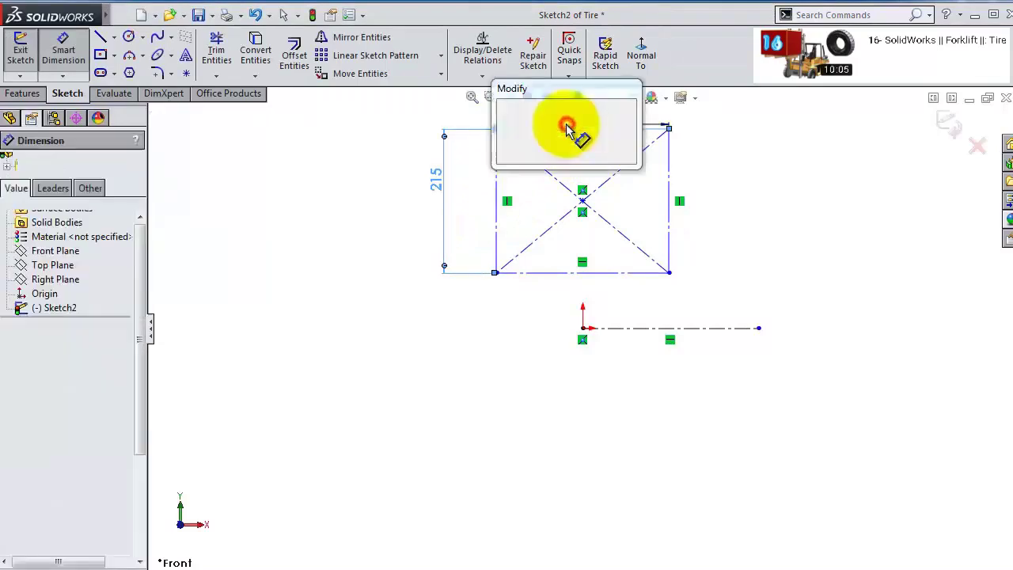
type("200")
key("Return")
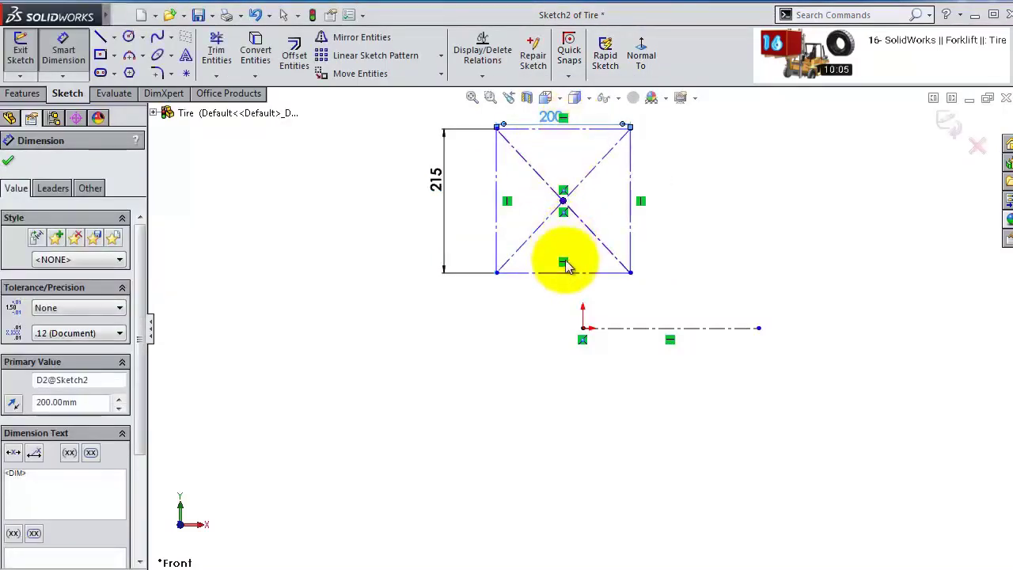
left_click(583, 304)
left_click(428, 327)
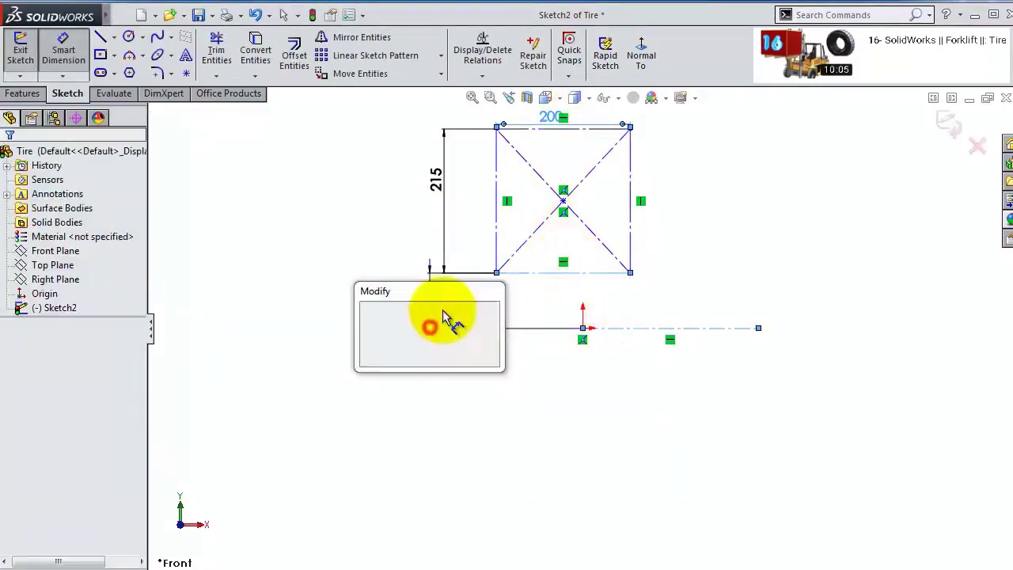
type("190")
key("Return")
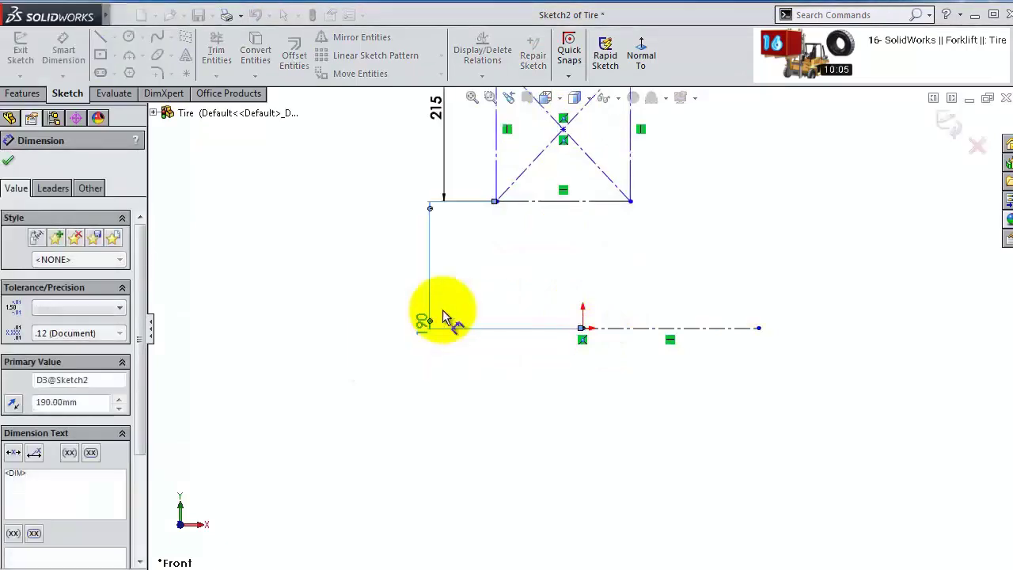
scroll(554, 281, "up", 3)
scroll(592, 278, "down", 5)
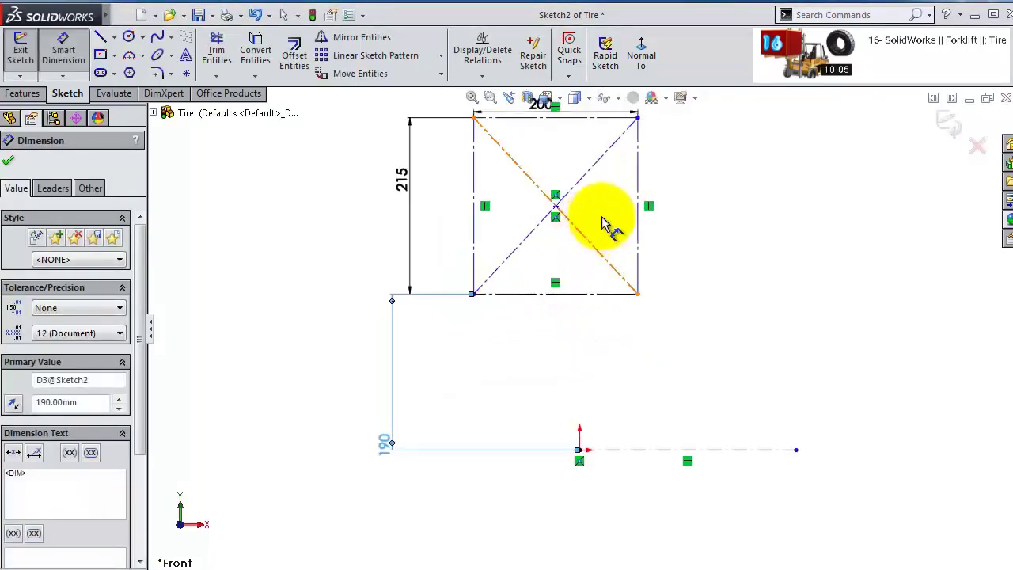
- Select the rectangle's centre point together with the origin
key("Escape")
left_click(556, 206)
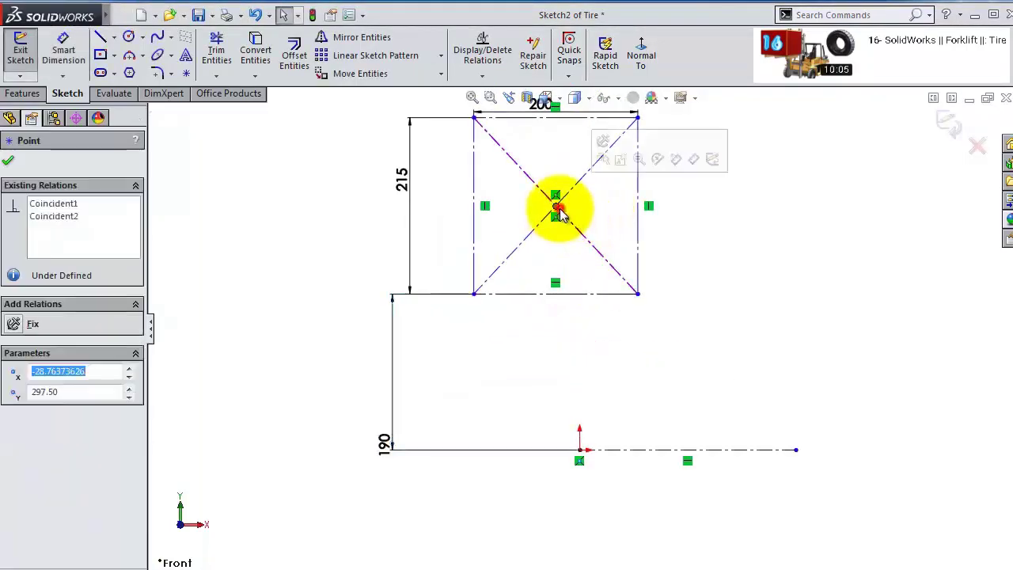
left_click(580, 451, "ctrl")
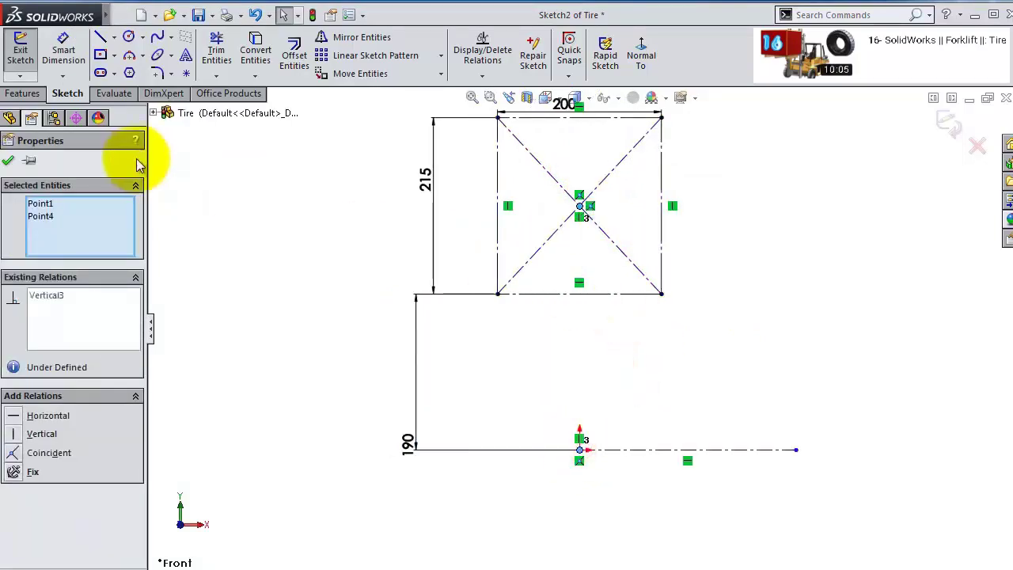
- Make the rectangle centre vertical with the origin and place a point near the top-left corner
left_click(9, 162)
key("f")
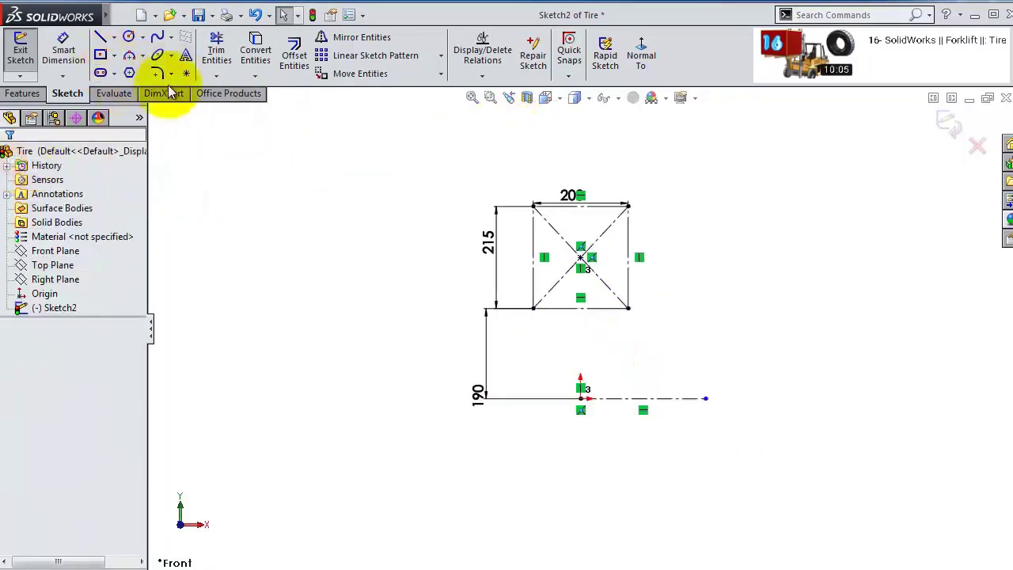
left_click(185, 74)
scroll(552, 181, "down", 6)
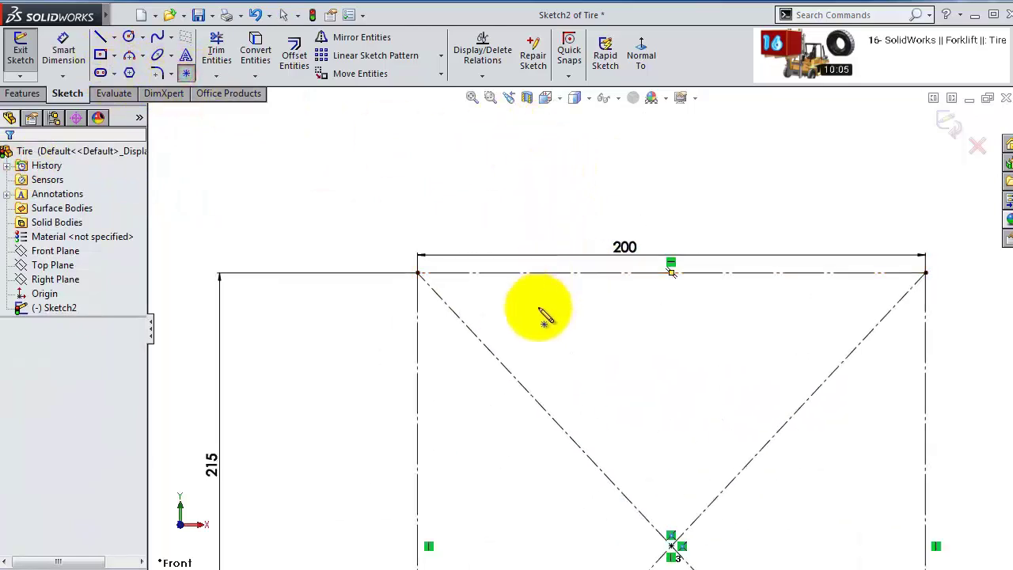
scroll(472, 317, "down", 1)
left_click(468, 301)
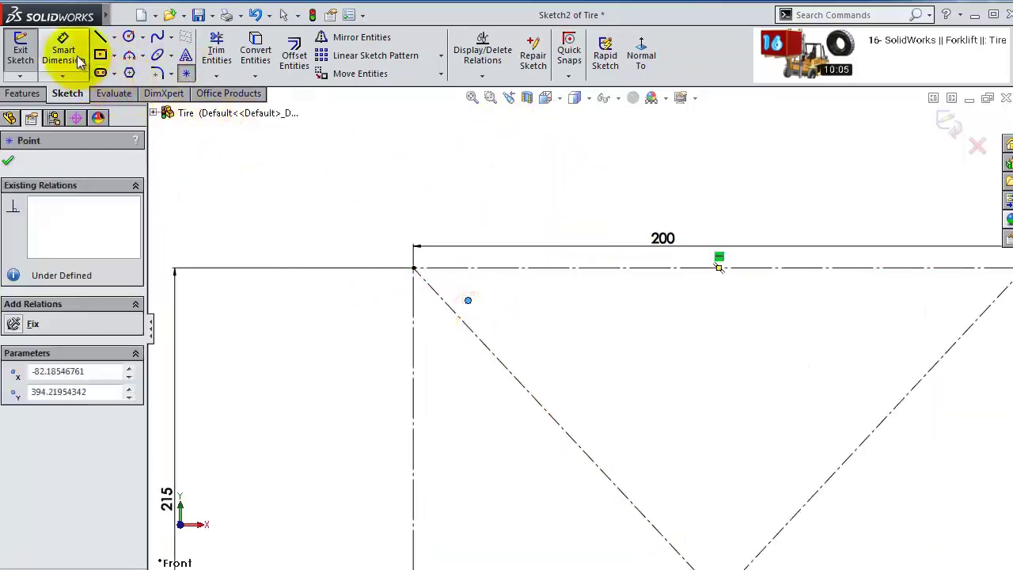
- Dimension the point 8 mm below the top line and 25 mm from the left side
left_click(63, 51)
left_click(465, 301)
left_click(470, 268)
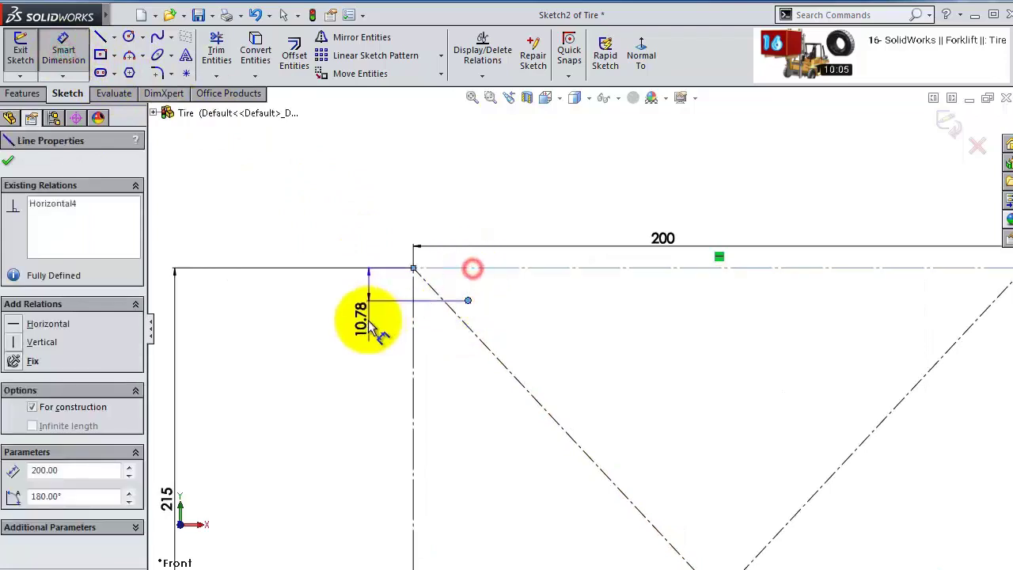
left_click(369, 320)
type("8")
key("Return")
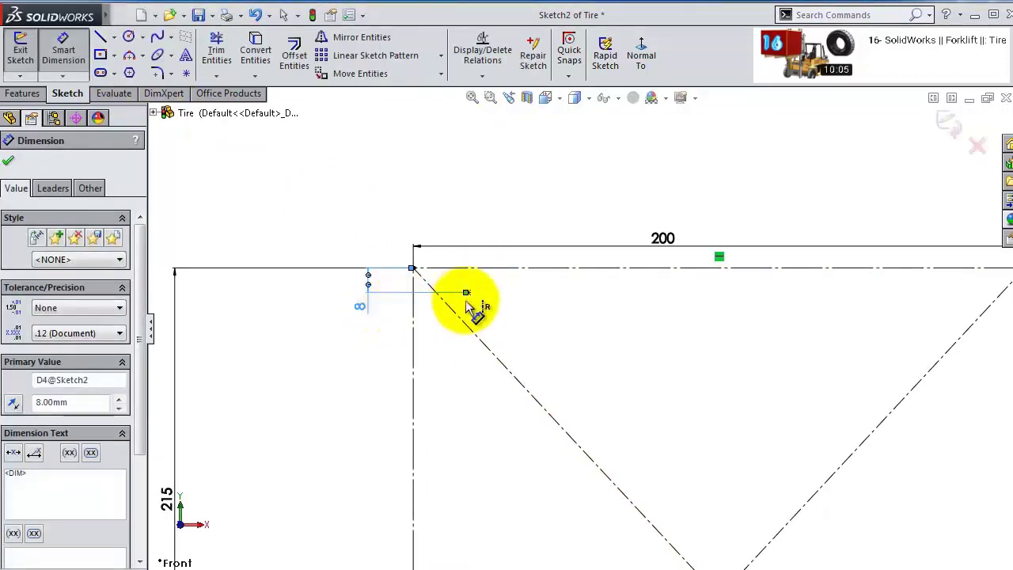
left_click(468, 292)
left_click(414, 316)
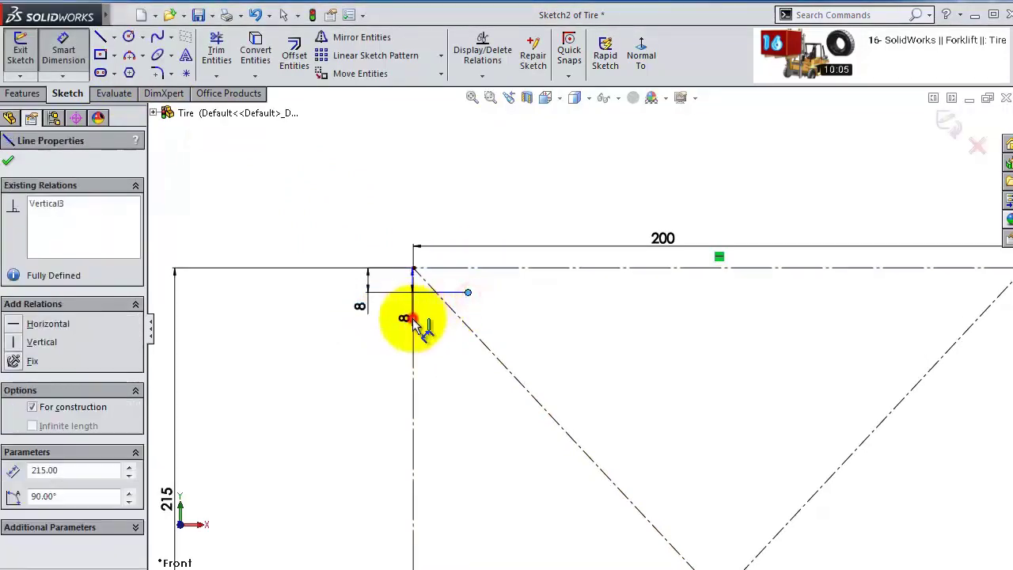
left_click(453, 200)
type("30")
key("Return")
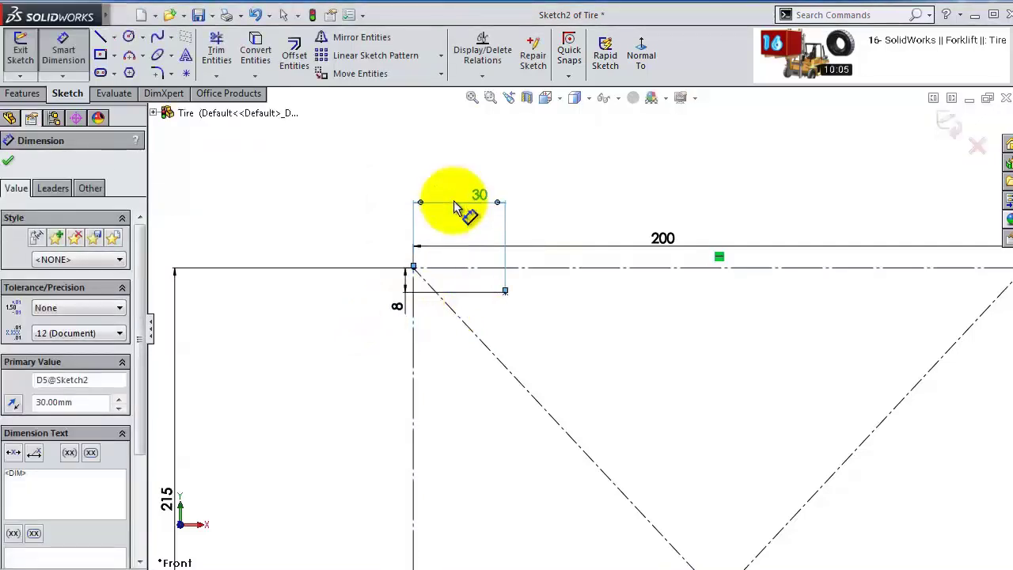
double_click(513, 234)
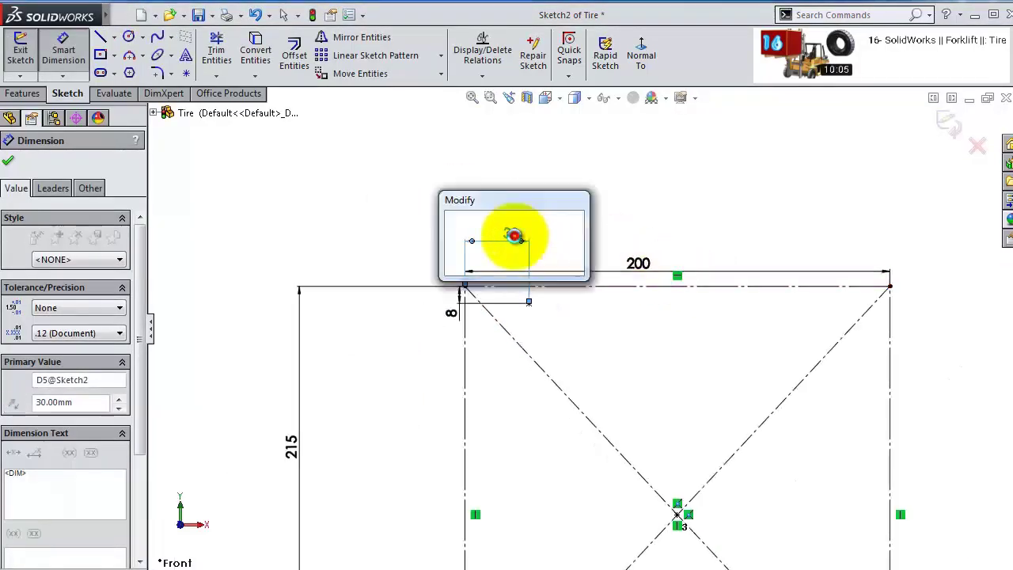
type("25")
key("Return")
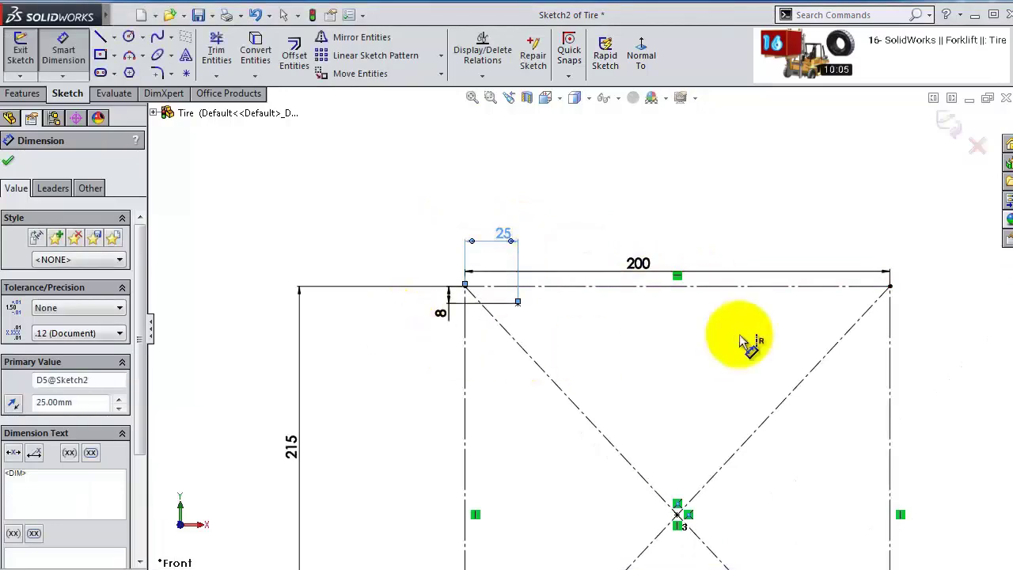
- Draw a vertical centerline through the rectangle's middle, past the top edge
left_click(114, 37)
left_click(130, 71)
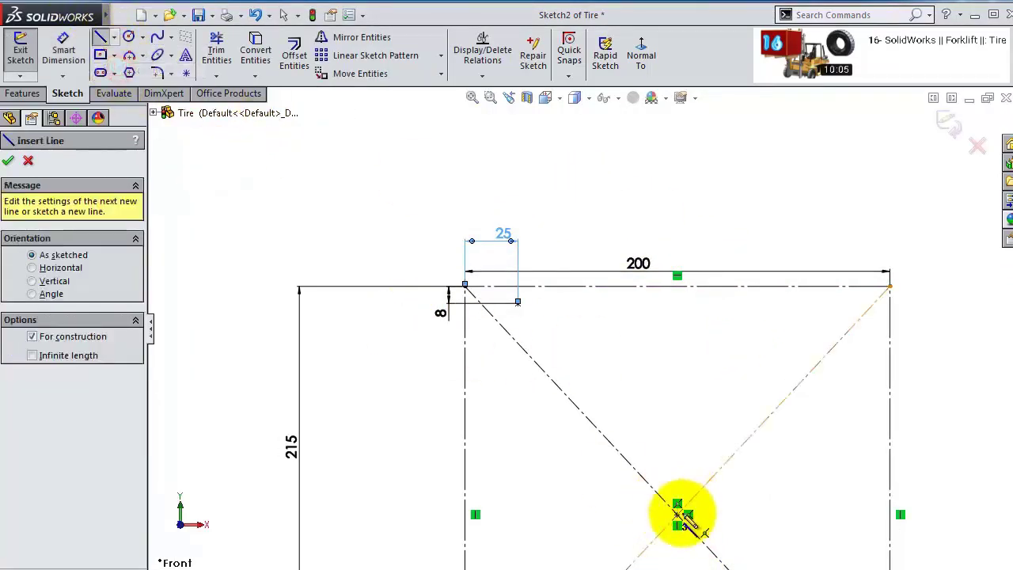
left_click(676, 514)
left_click(677, 146)
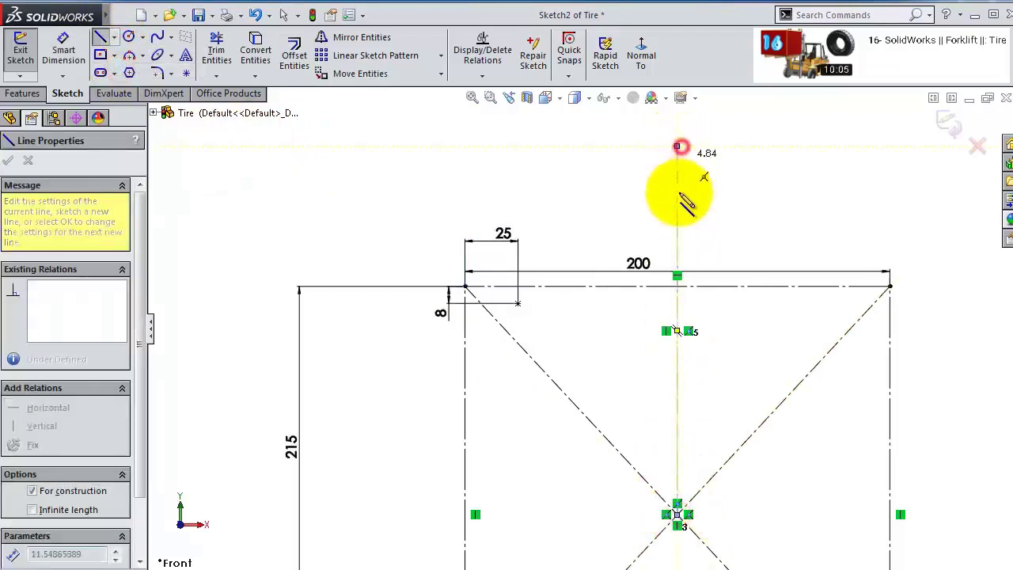
key("Escape")
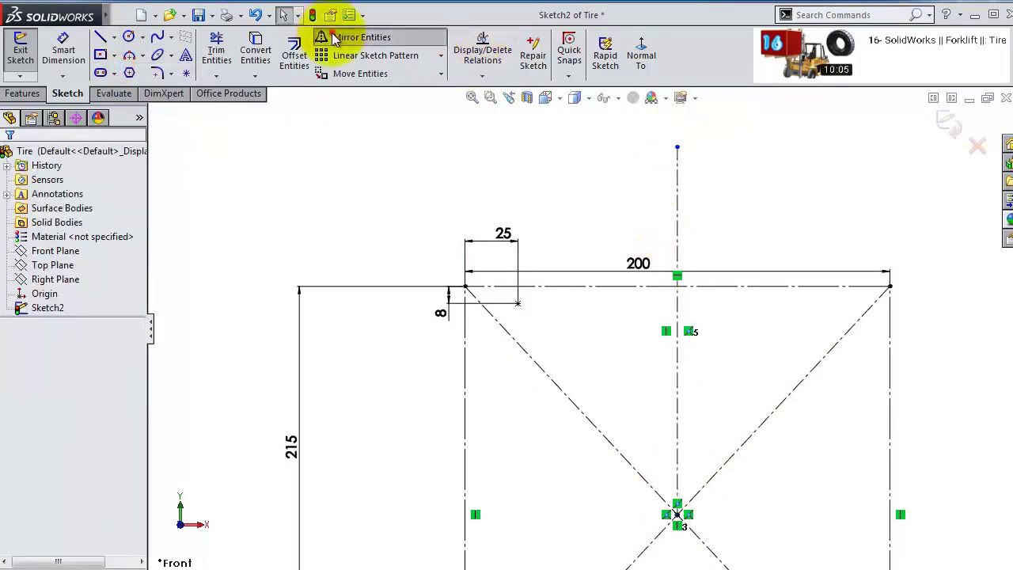
- Mirror the dimensioned point across the vertical centerline
left_click(332, 37)
left_click(518, 302)
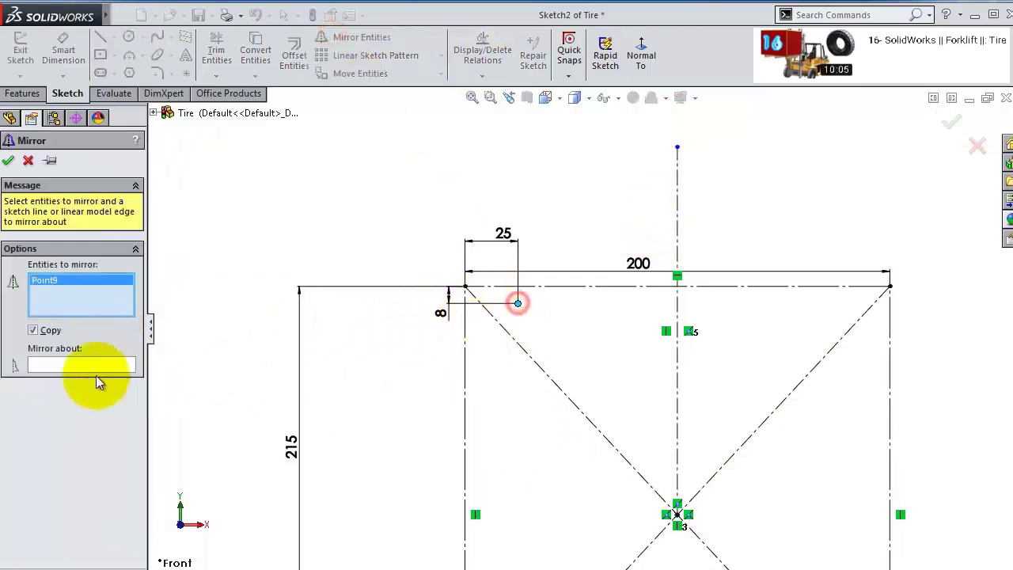
left_click(75, 364)
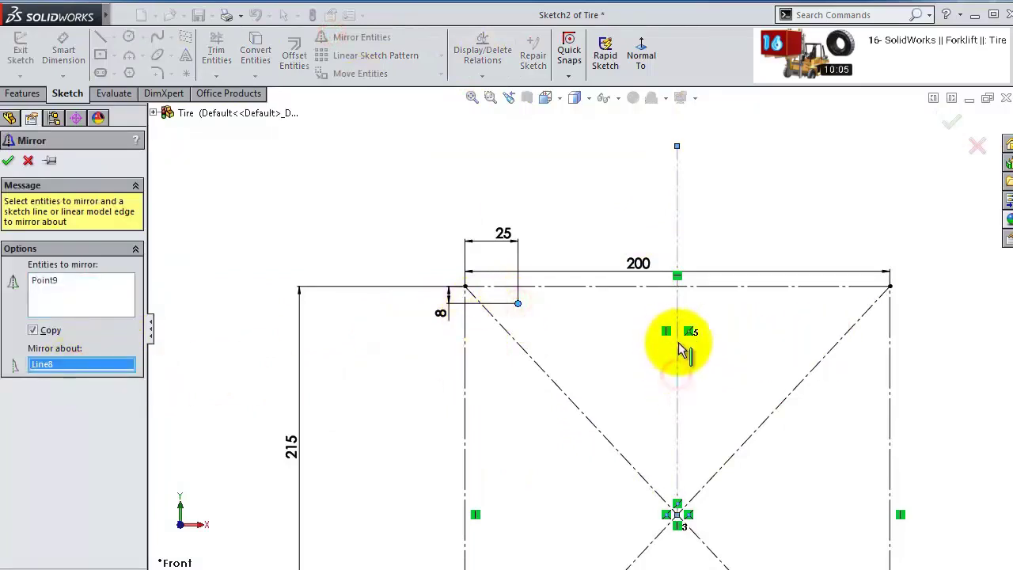
left_click(7, 160)
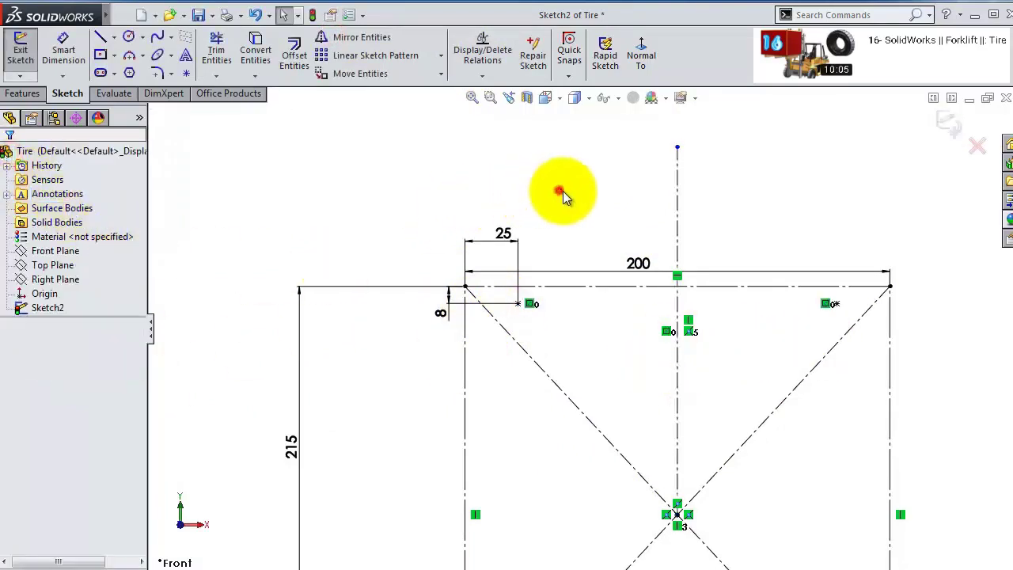
scroll(778, 306, "down", 2)
scroll(777, 316, "up", 1)
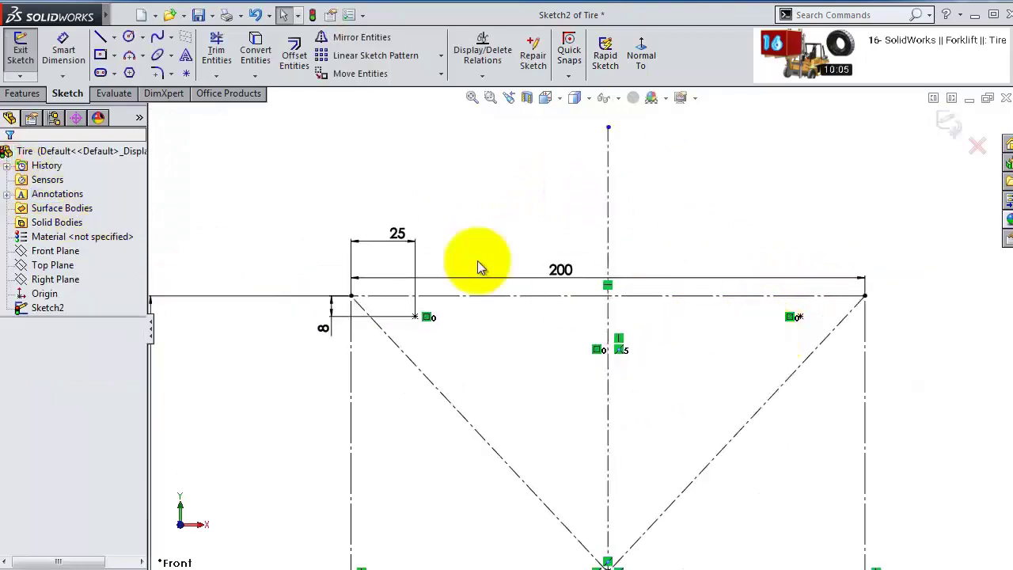
- Draw a shallow three-point crown arc between the left point and its mirrored point
left_click(128, 59)
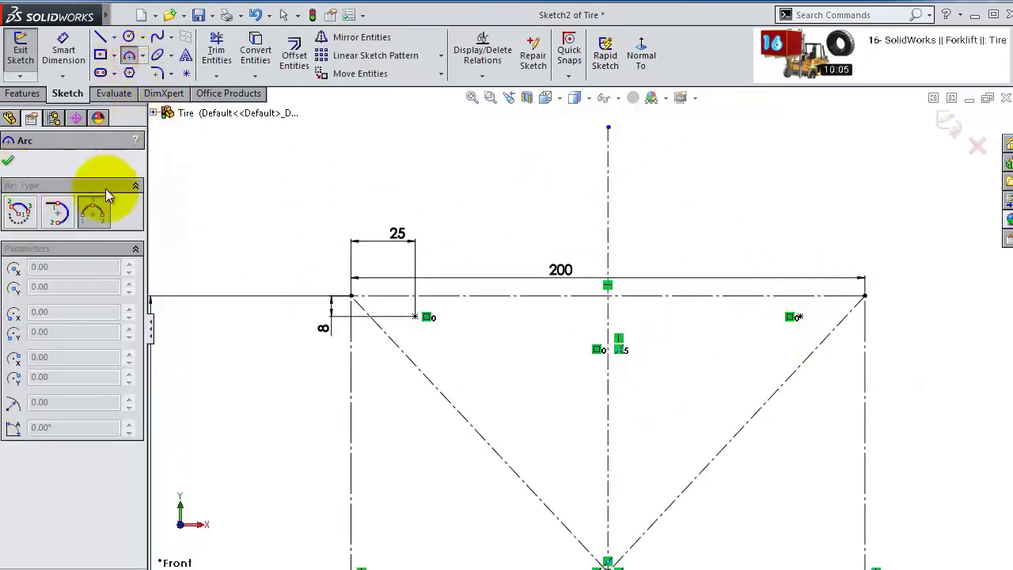
left_click(94, 211)
left_click(415, 316)
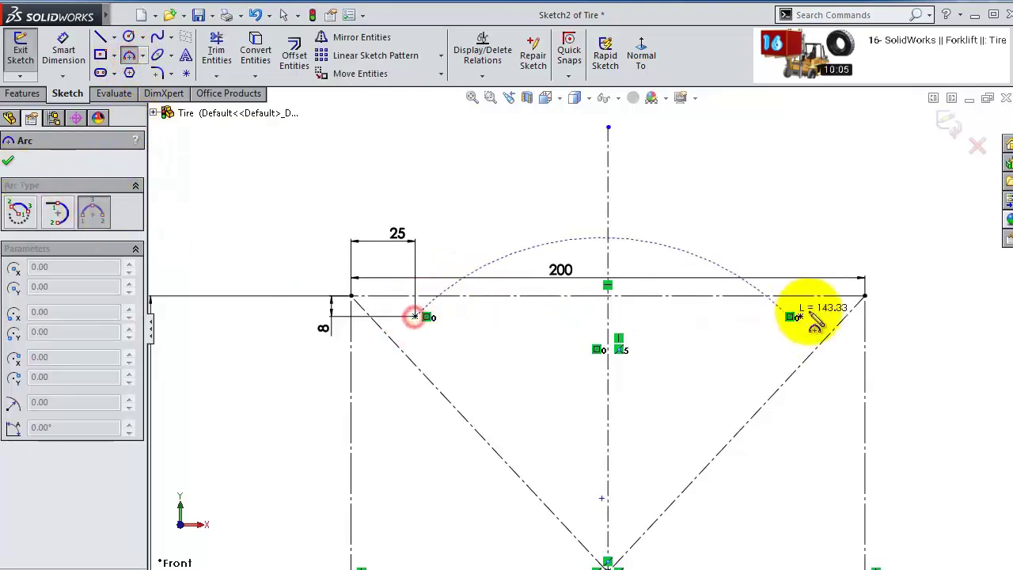
left_click(799, 316)
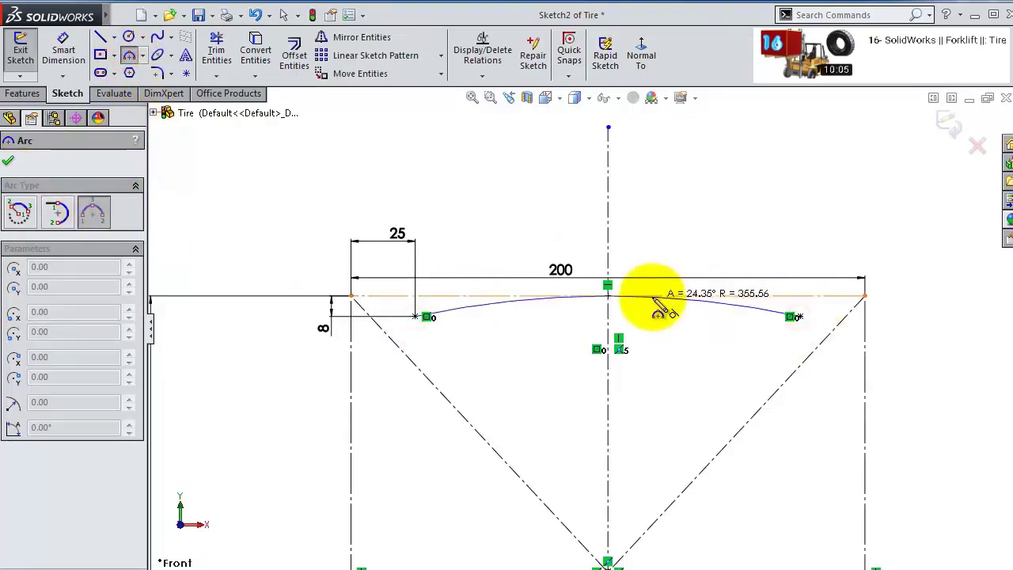
left_click(659, 309)
key("Escape")
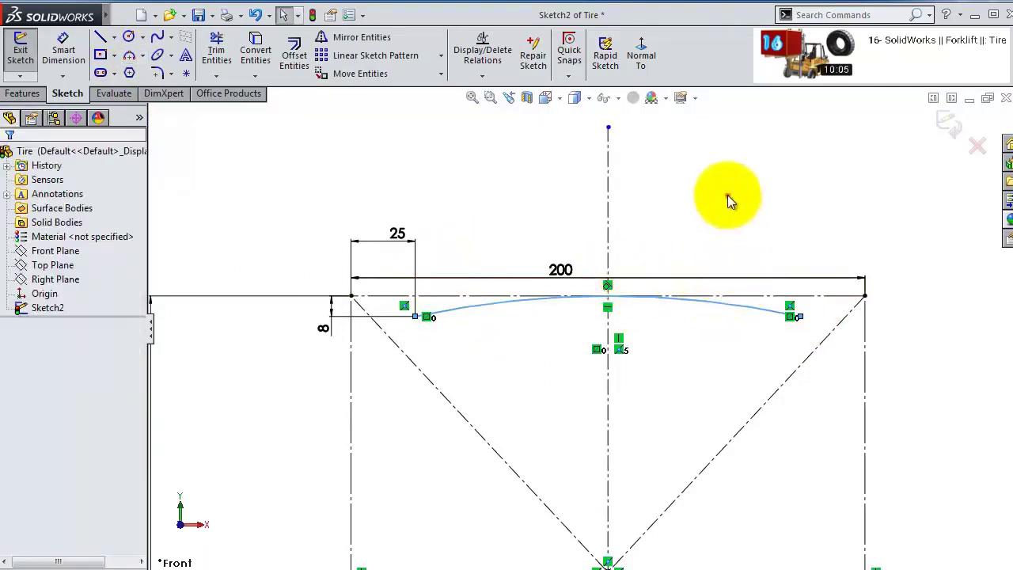
scroll(665, 356, "up", 3)
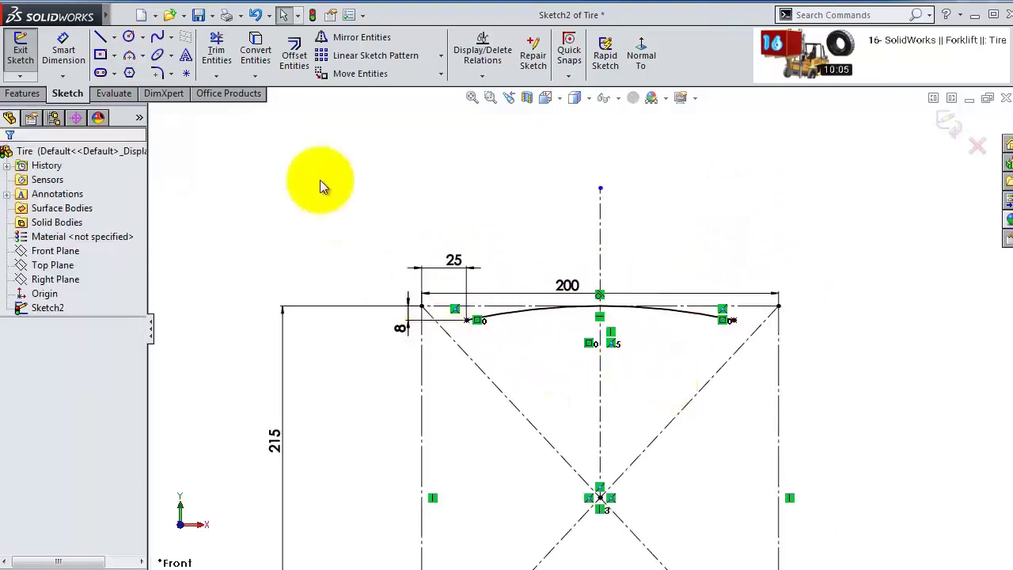
- Draw a three-point side arc from the crown arc's left end down to the left side line
left_click(129, 55)
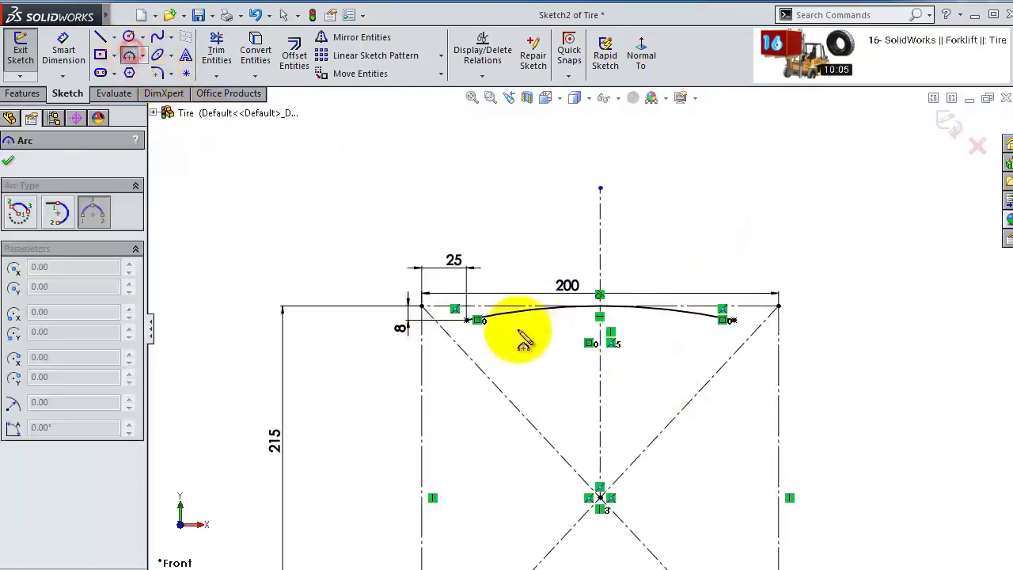
left_click(475, 320)
left_click(422, 497)
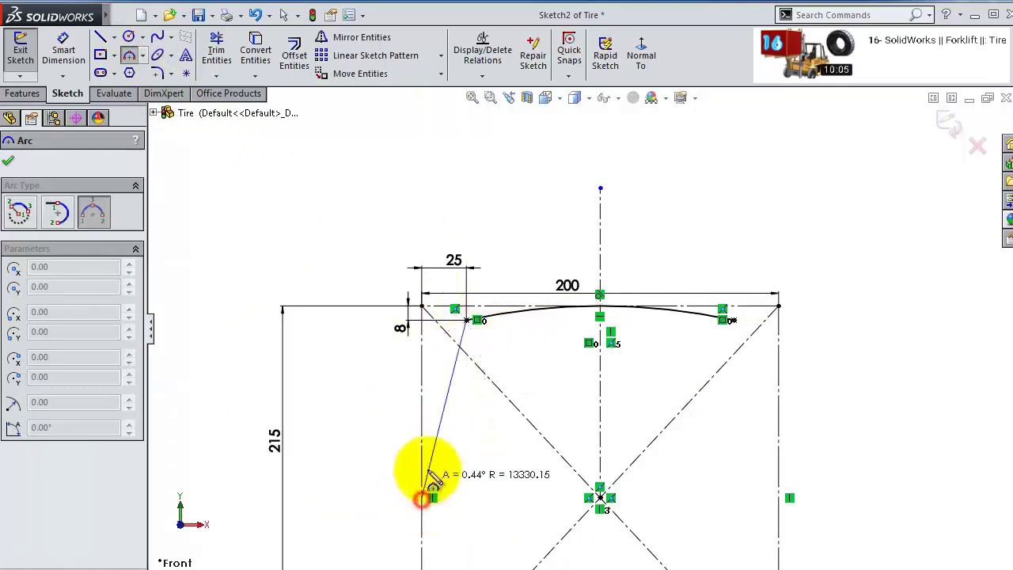
left_click(428, 441)
key("Escape")
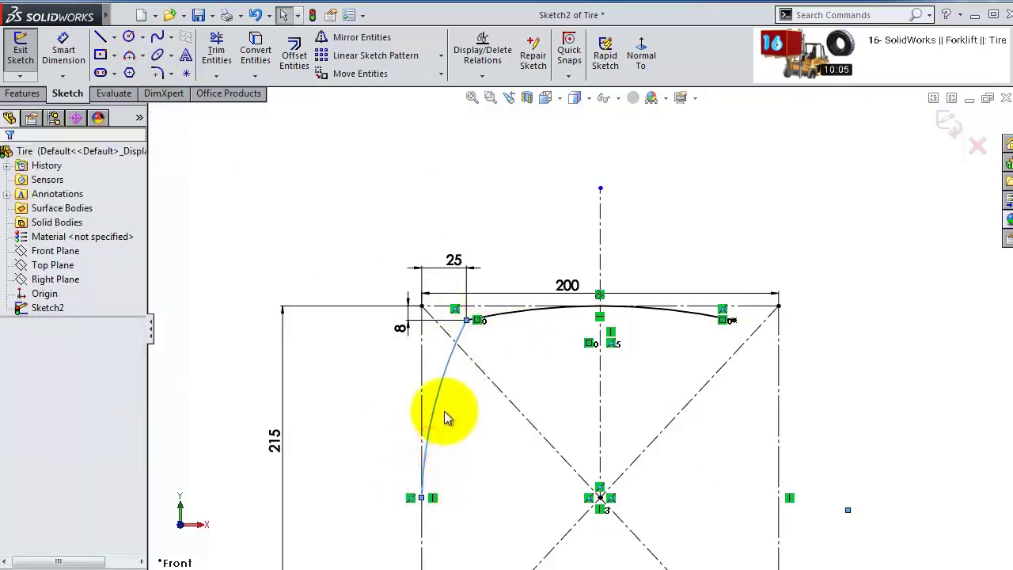
- Make the side arc tangent to the left side line
left_click(440, 402)
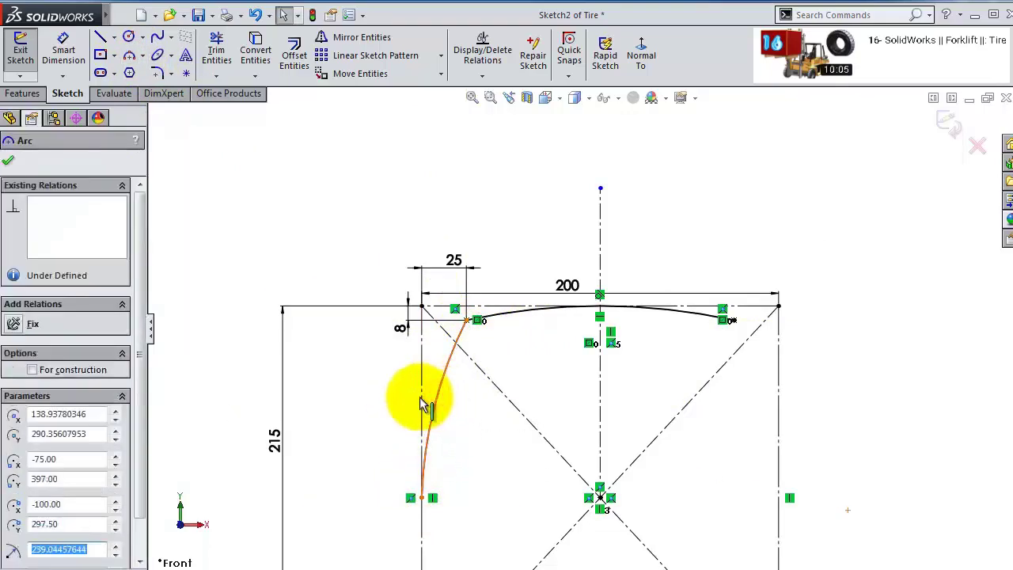
left_click(421, 401, "ctrl")
left_click(466, 332)
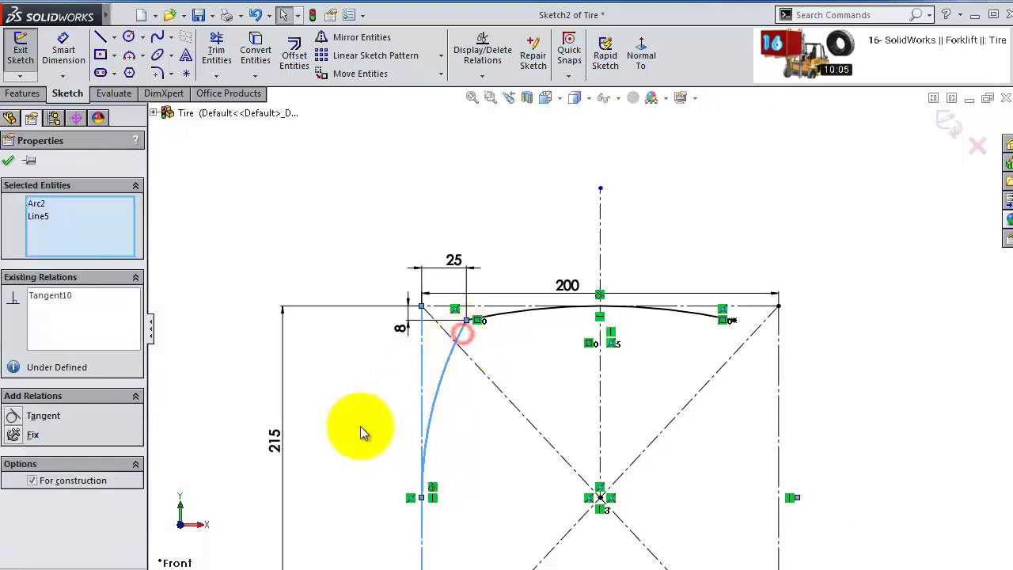
left_click(360, 427)
key("f")
left_click(158, 37)
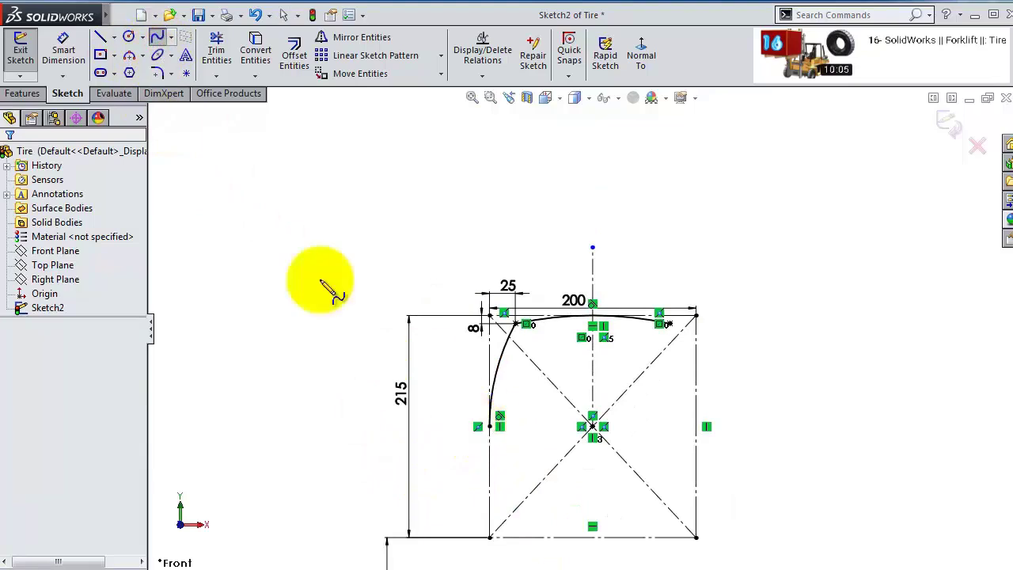
- Place a sketch point on the bottom line and dimension its offset to 35
left_click(186, 73)
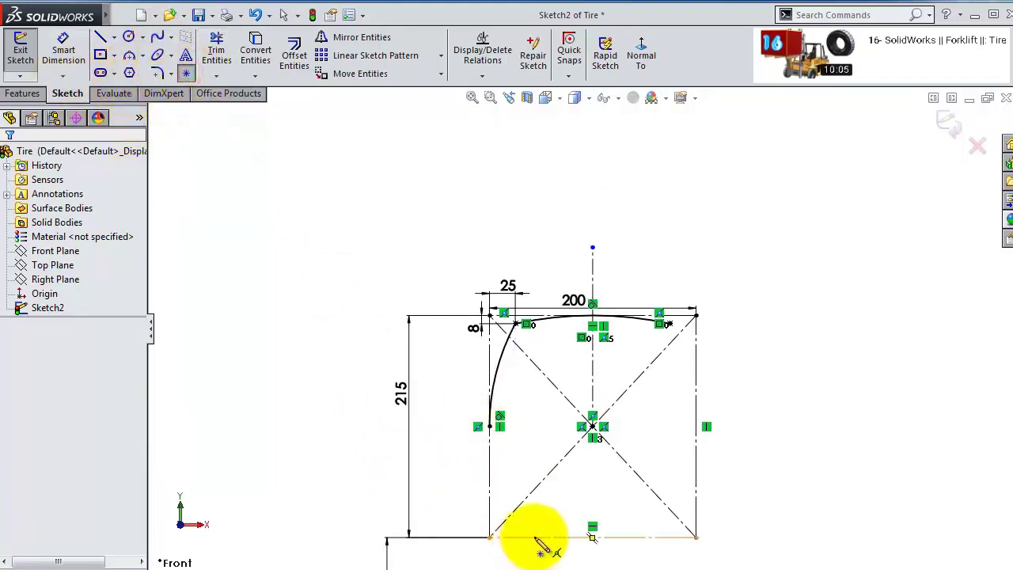
left_click(535, 539)
left_click(64, 63)
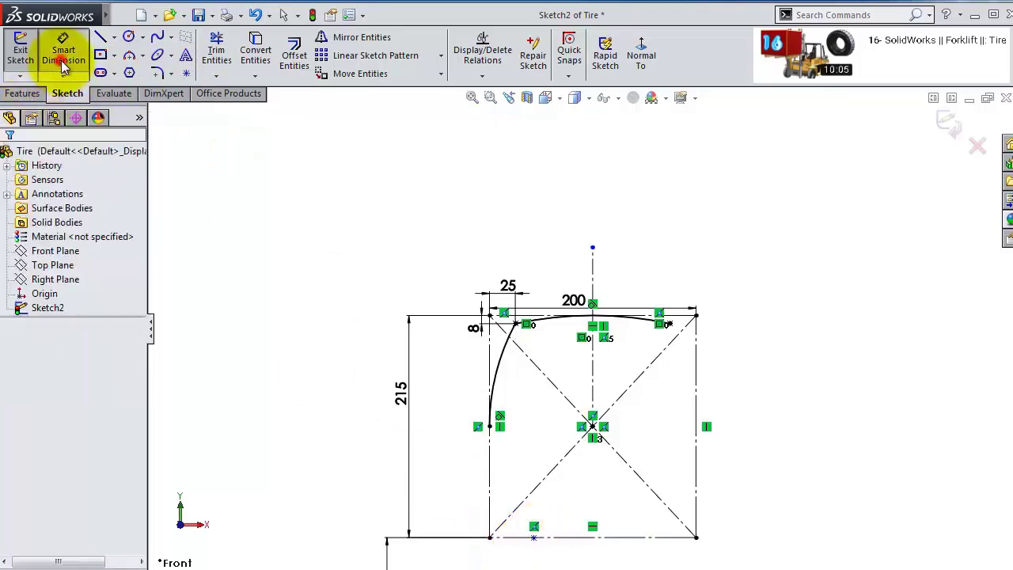
left_click(535, 539)
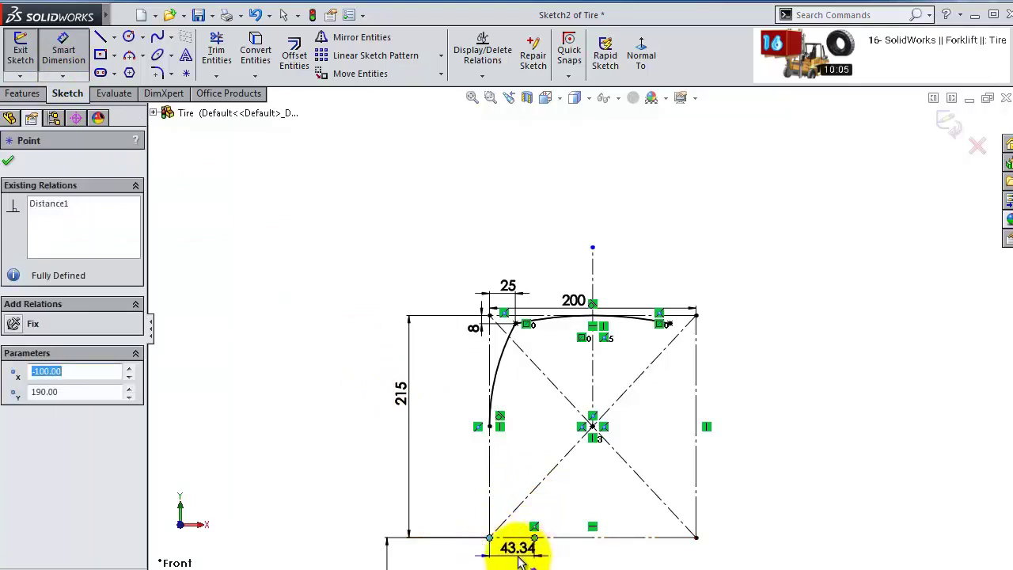
left_click(519, 561)
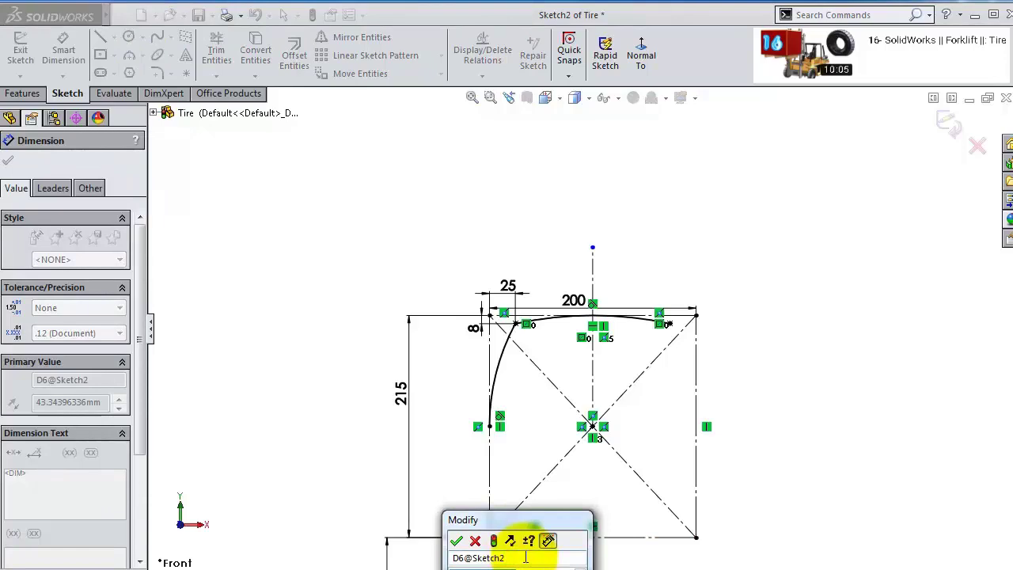
type("35")
key("Return")
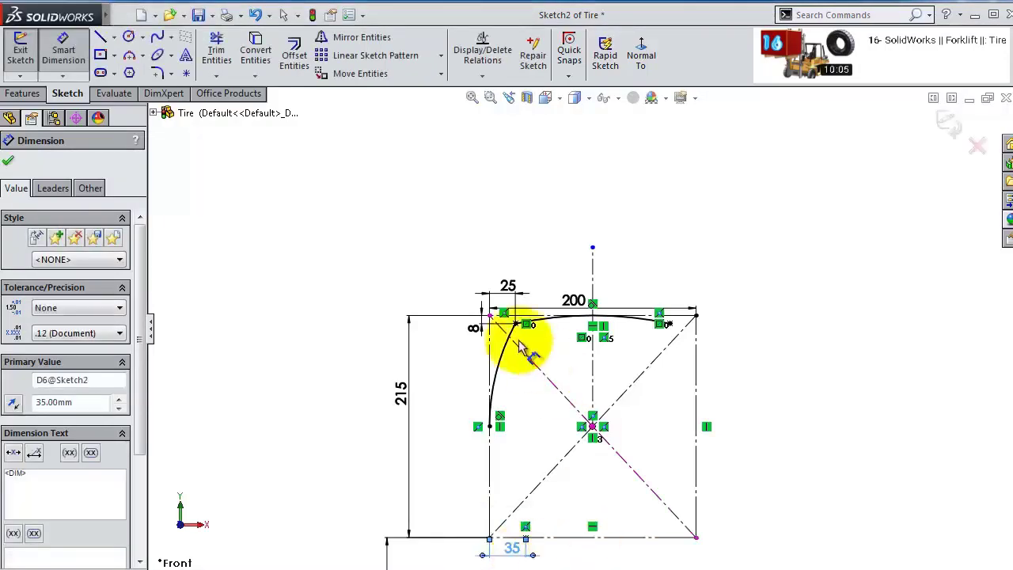
- Draw a spline from the left arc's lower end to the bottom point
left_click(156, 41)
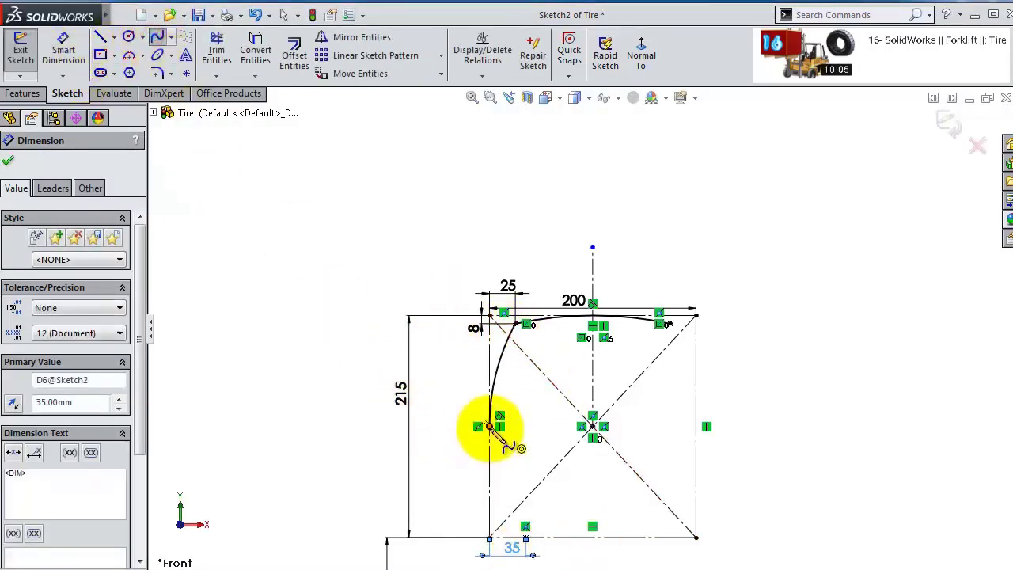
left_click(489, 426)
scroll(527, 530, "down", 5)
left_click(532, 502)
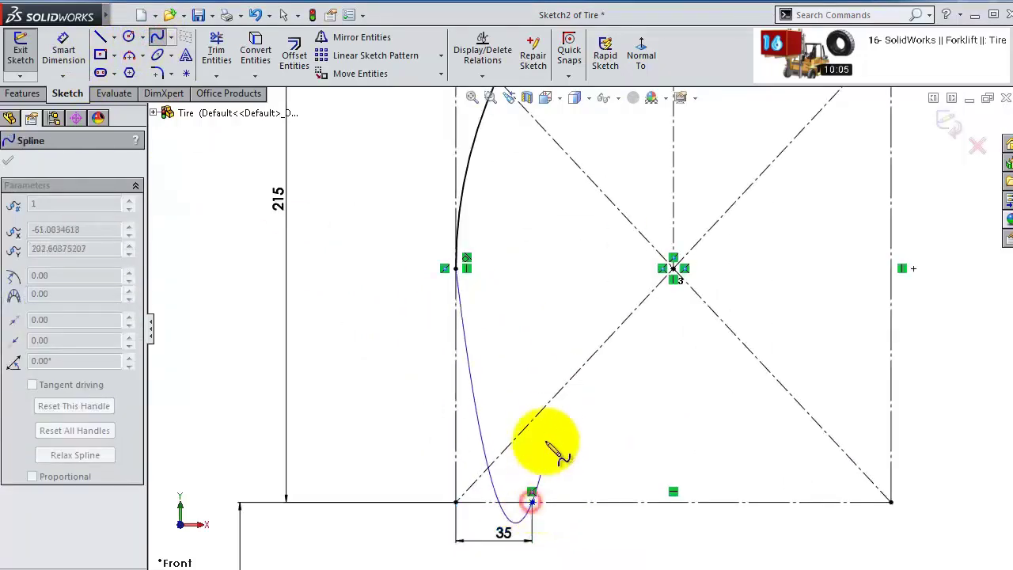
key("Escape")
- Make the spline tangent to the left arc and drag a spline point to reshape it
left_click(469, 313)
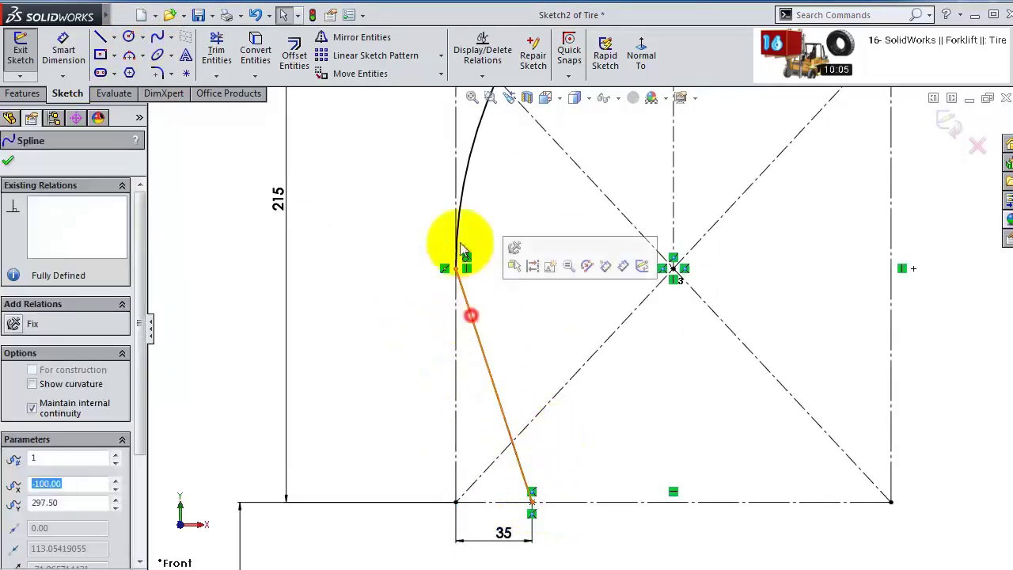
left_click(466, 195, "ctrl")
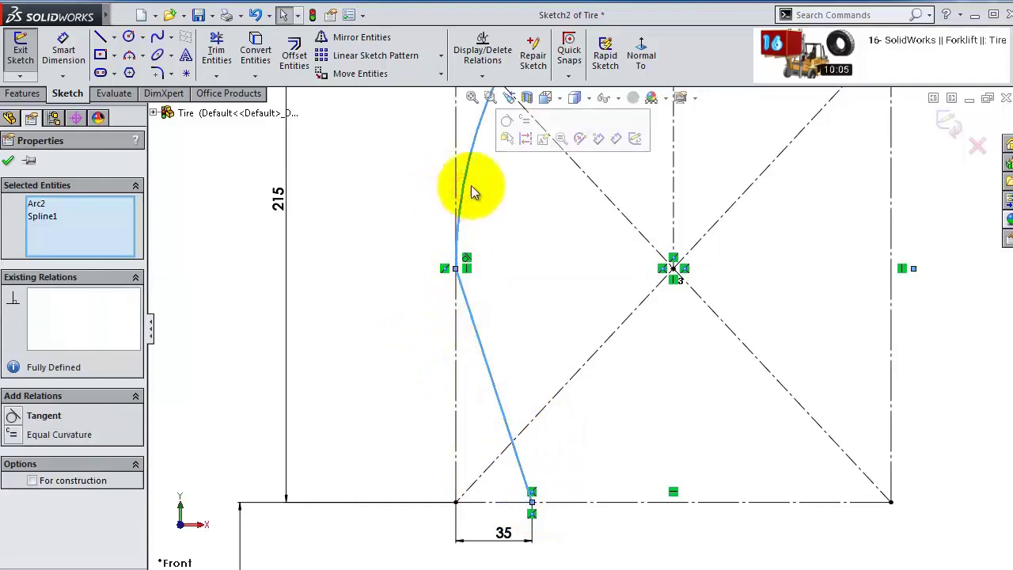
left_click(500, 136)
left_click(397, 293)
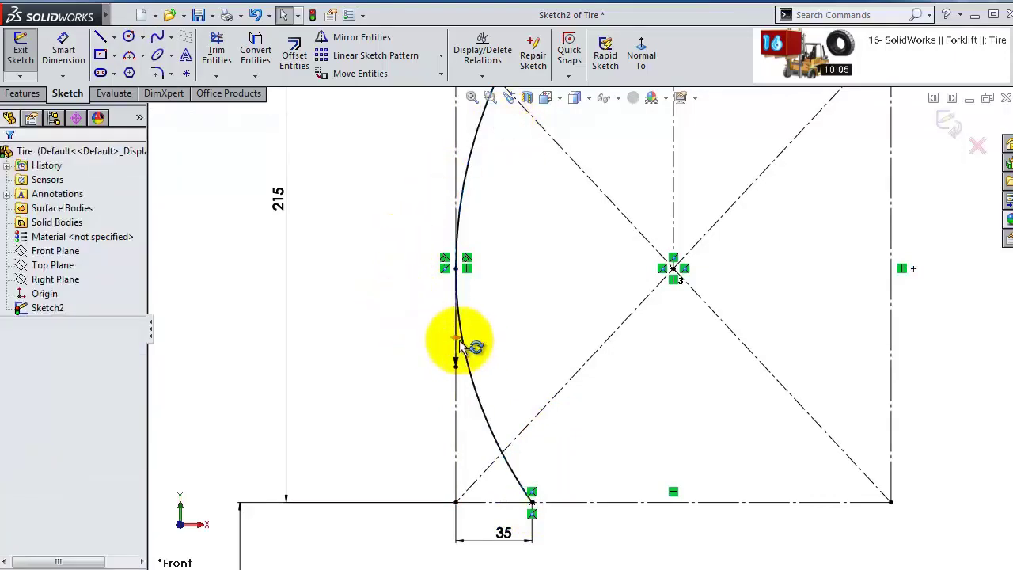
left_click(462, 342)
left_click(464, 335)
key("Escape")
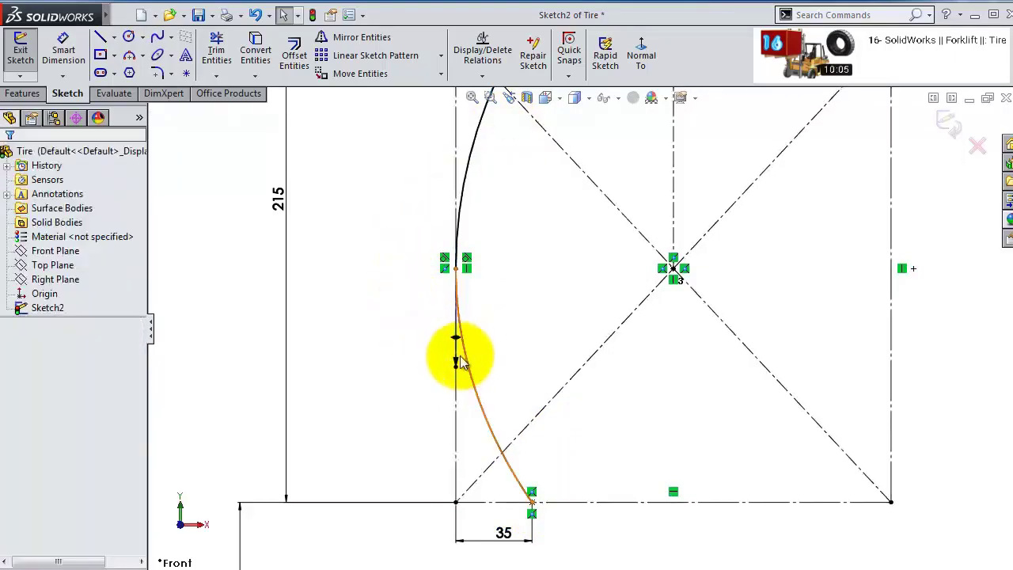
mouse_move(457, 364)
left_mouse_down()
mouse_move(454, 279)
mouse_move(456, 339)
left_mouse_up()
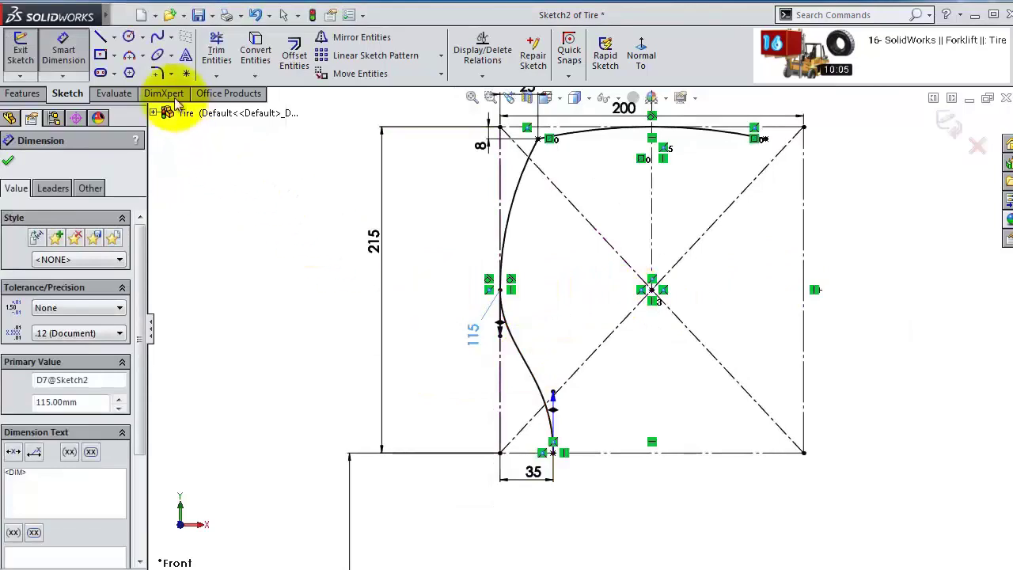
- Mirror the upper left arc and lower spline about the centreline to the right side
left_click(349, 42)
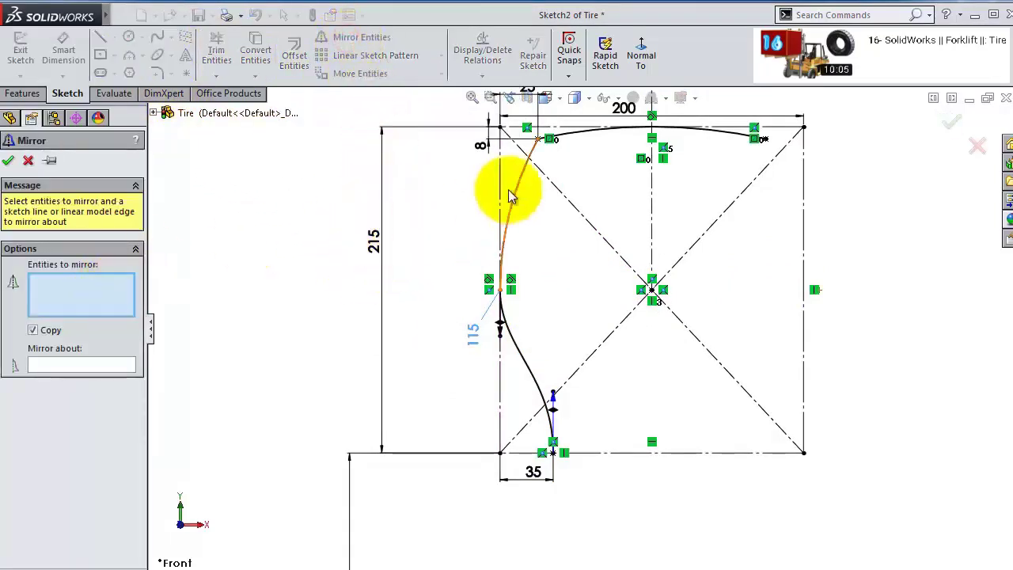
left_click(525, 170)
left_click(535, 380)
left_click(100, 365)
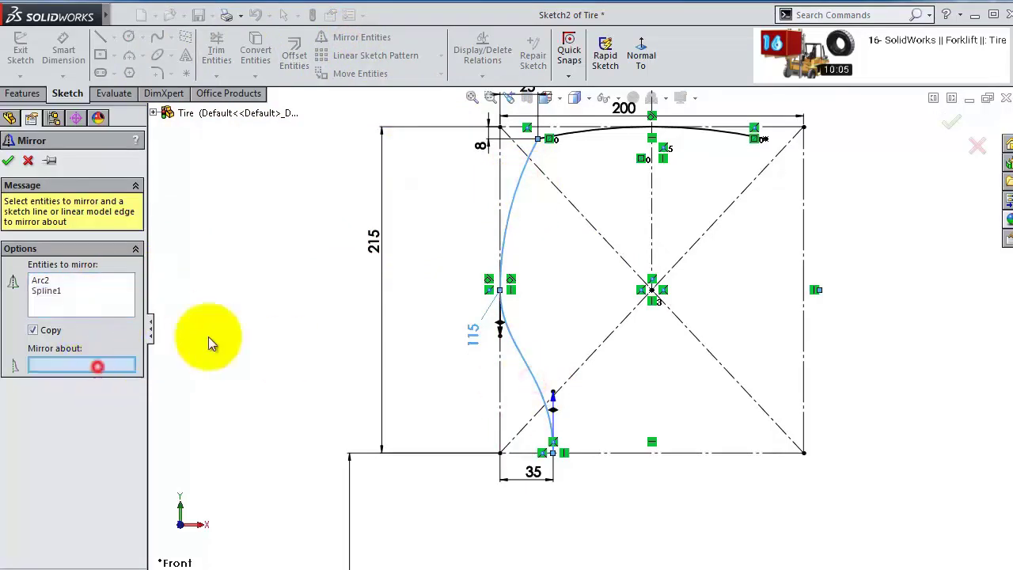
left_click(9, 162)
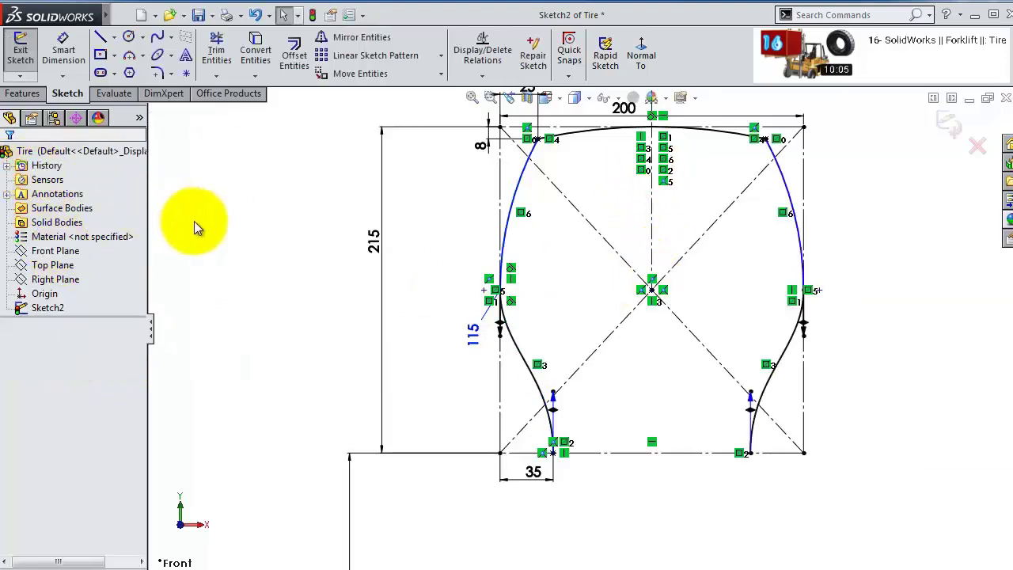
- Select the upper left arc and left vertical line to check their state
left_click(394, 279)
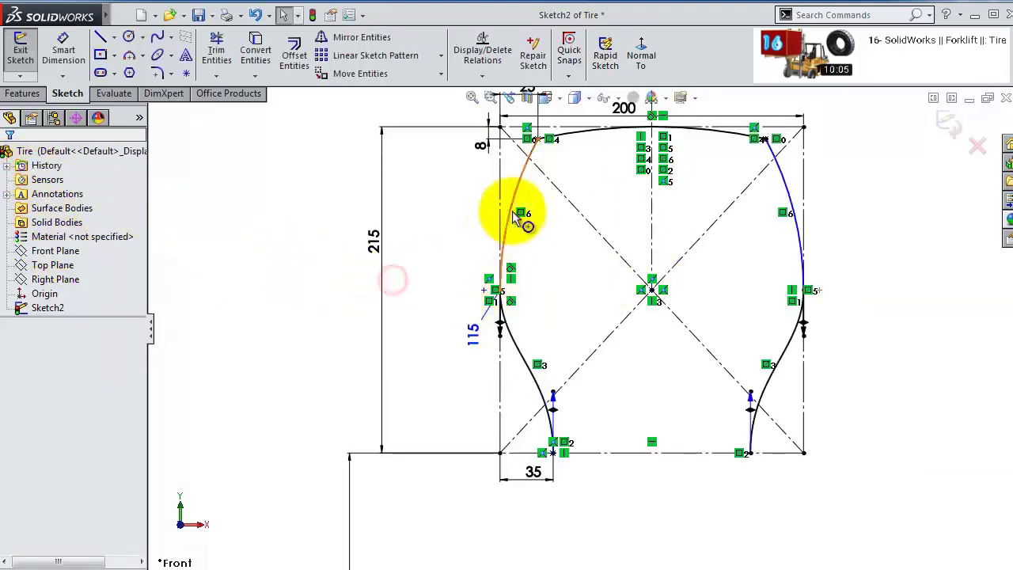
left_click(514, 213)
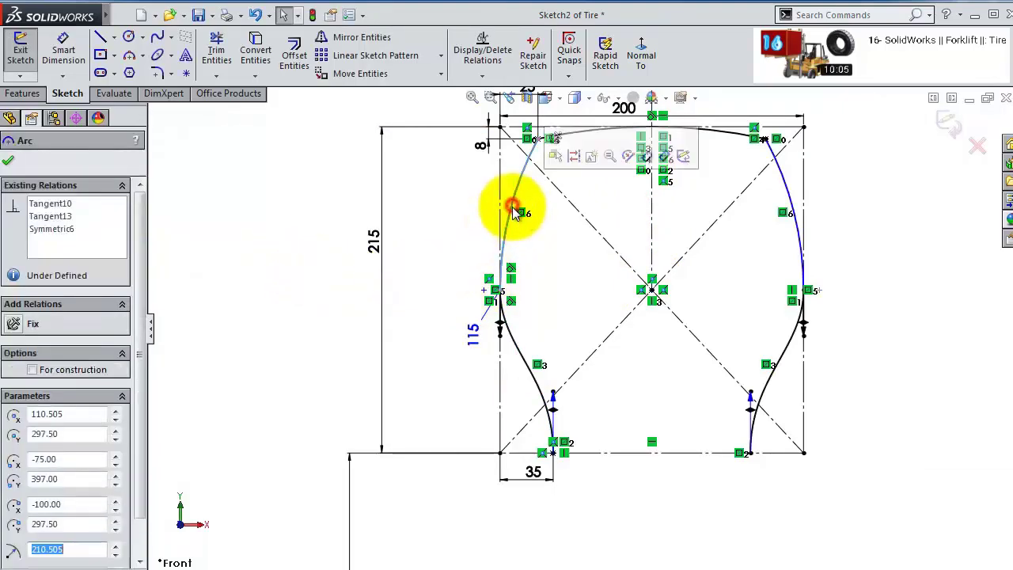
left_click(471, 194)
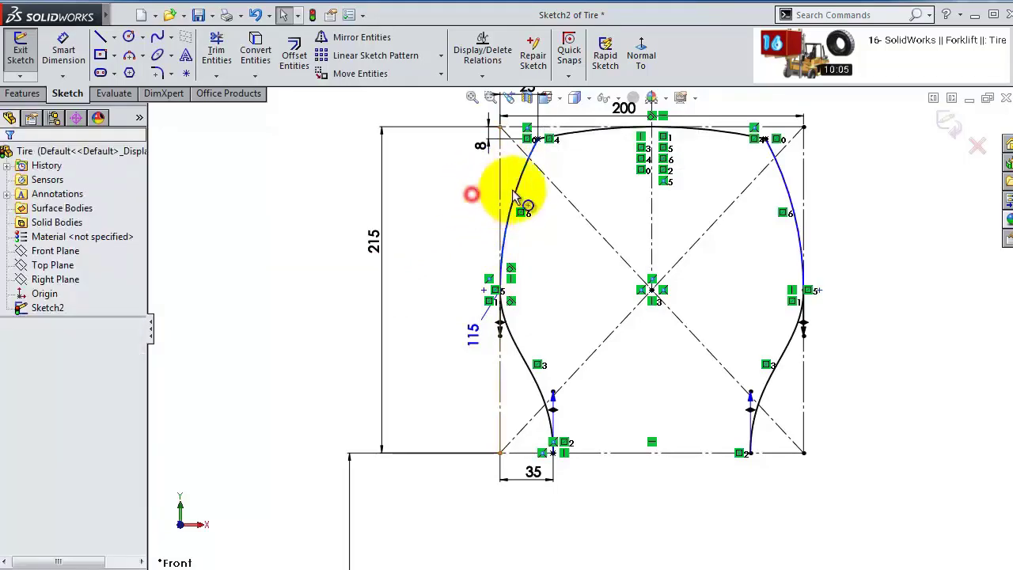
left_click(519, 186)
left_click(500, 188, "ctrl")
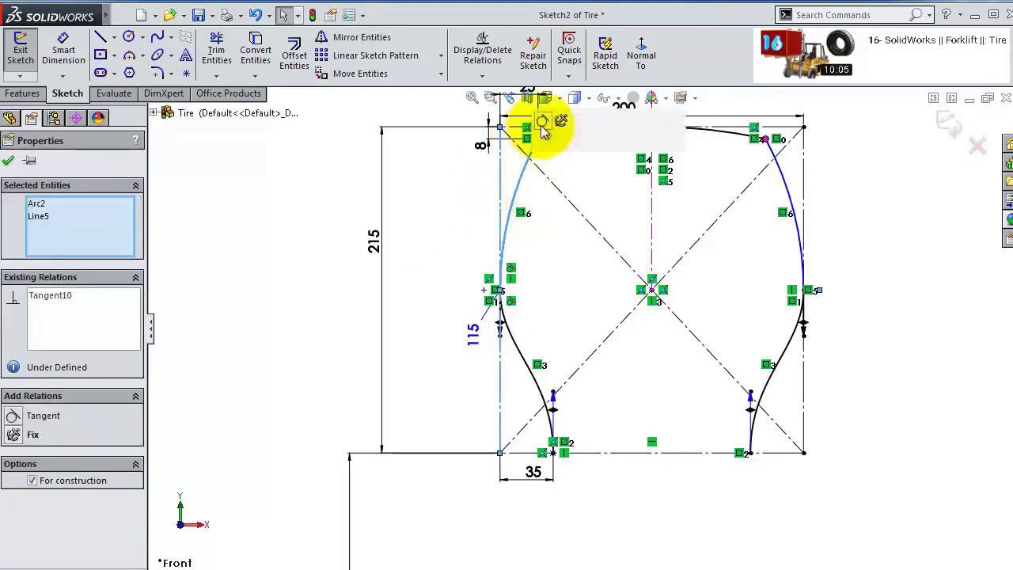
left_click(479, 212)
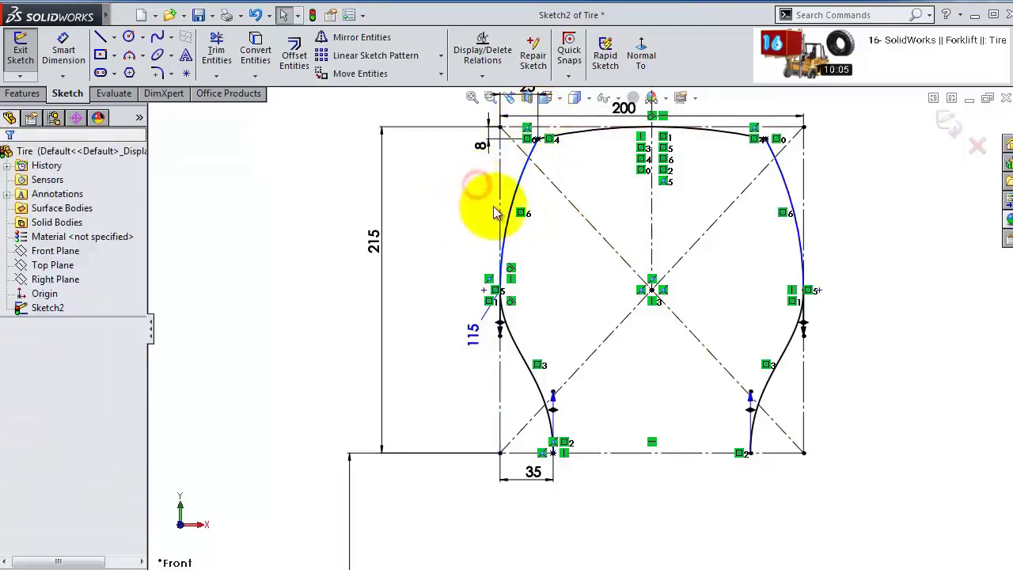
- Fully define only the upper left arc with Selected entities, adding its R210.51 radius
left_click(481, 76)
left_click(479, 128)
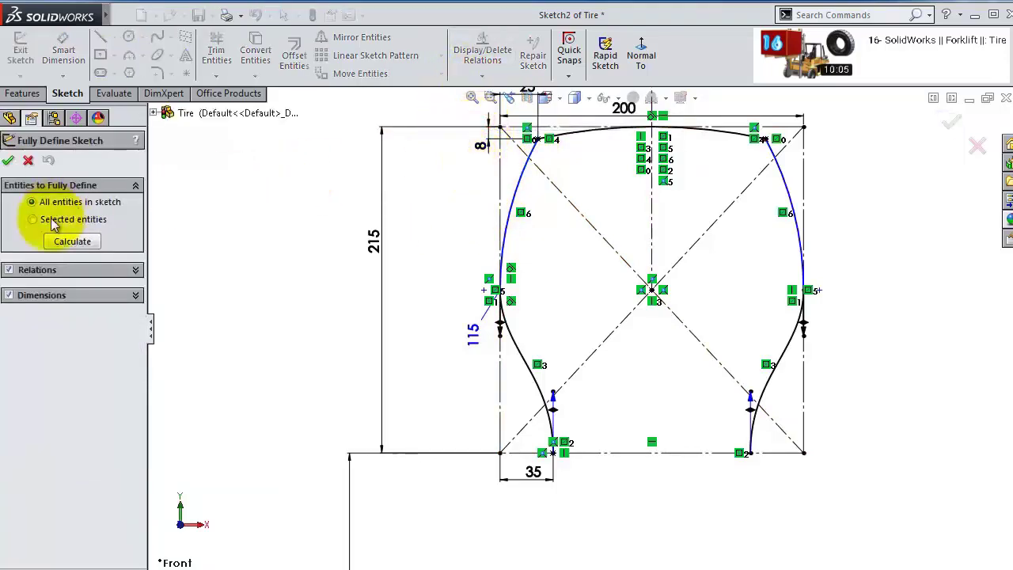
left_click(62, 223)
left_click(522, 165)
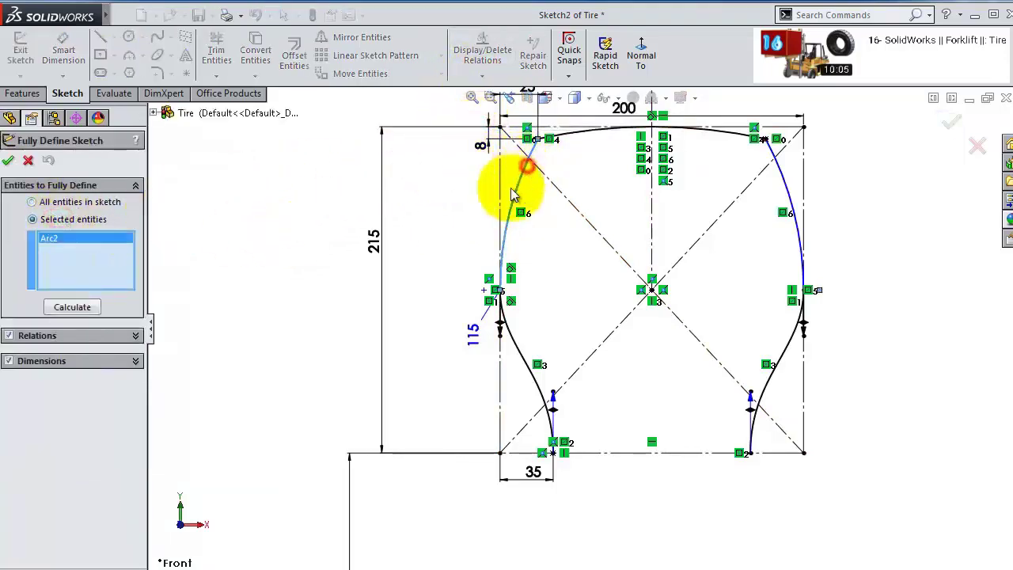
left_click(72, 306)
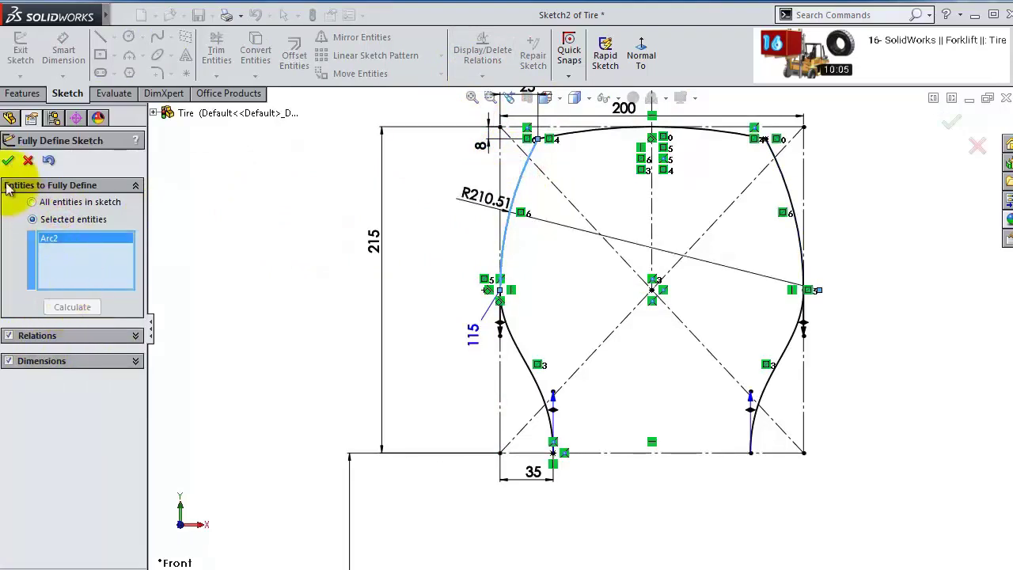
left_click(8, 160)
scroll(593, 177, "up", 3)
left_click(128, 36)
- Draw a three-point arc bulging downward from the spline's lower end
scroll(482, 425, "down", 6)
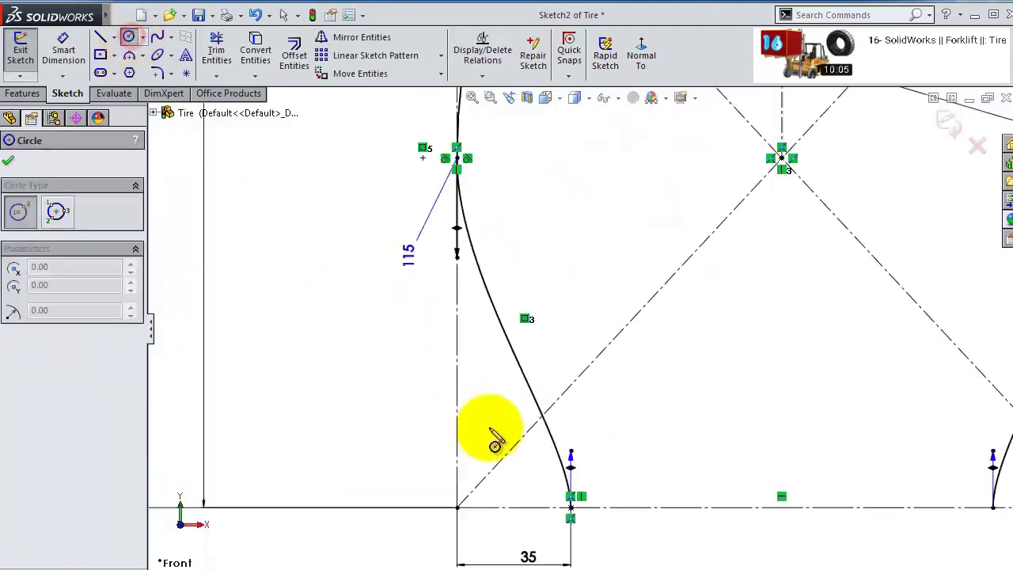
left_click(557, 481)
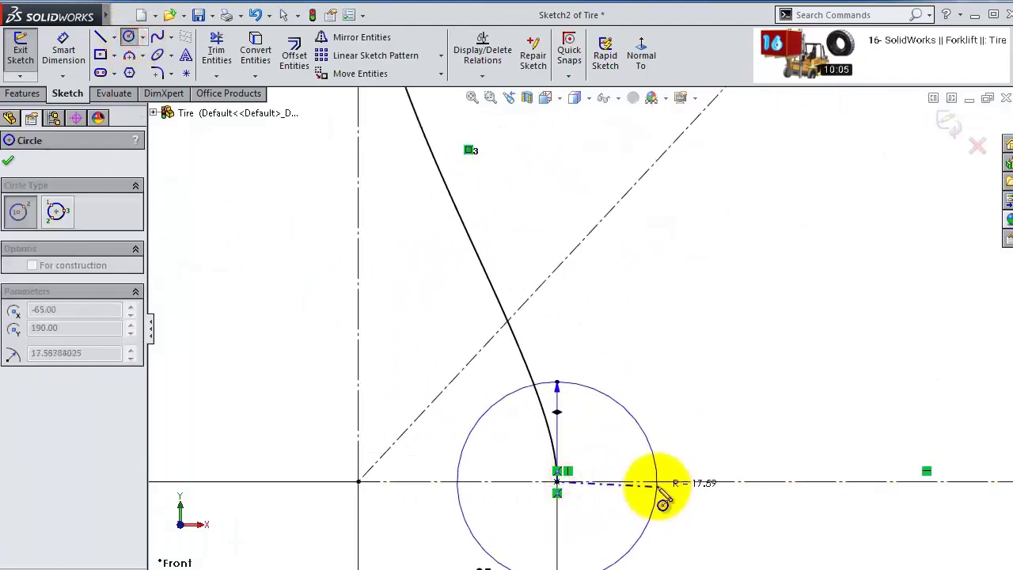
key("Escape")
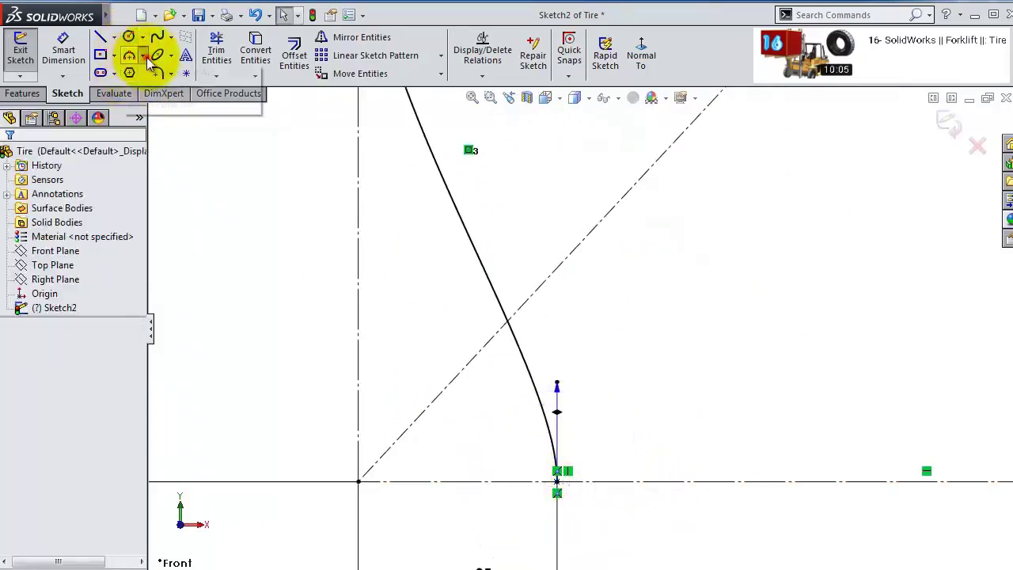
left_click(143, 55)
left_click(168, 104)
left_click(557, 482)
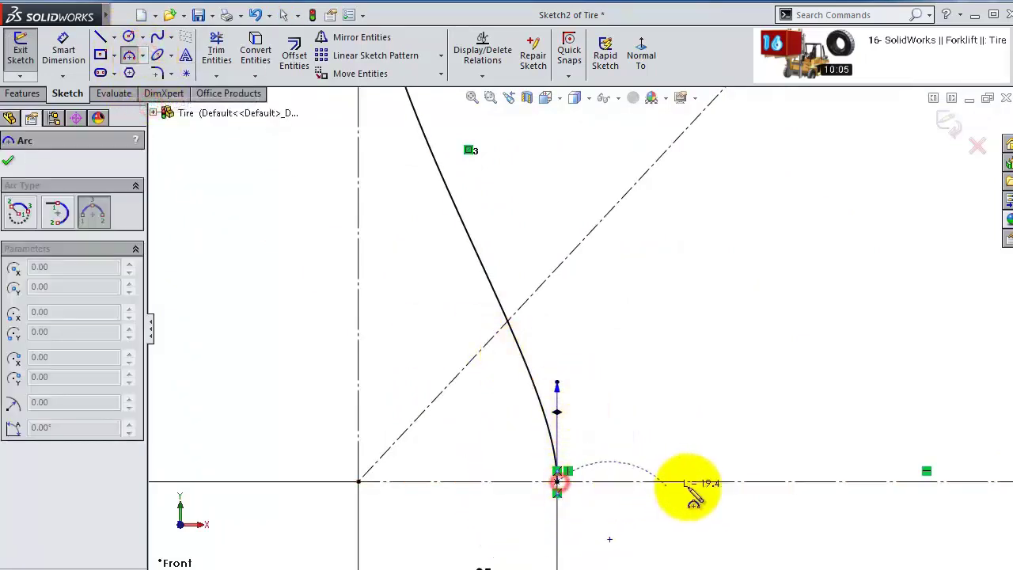
left_click(693, 481)
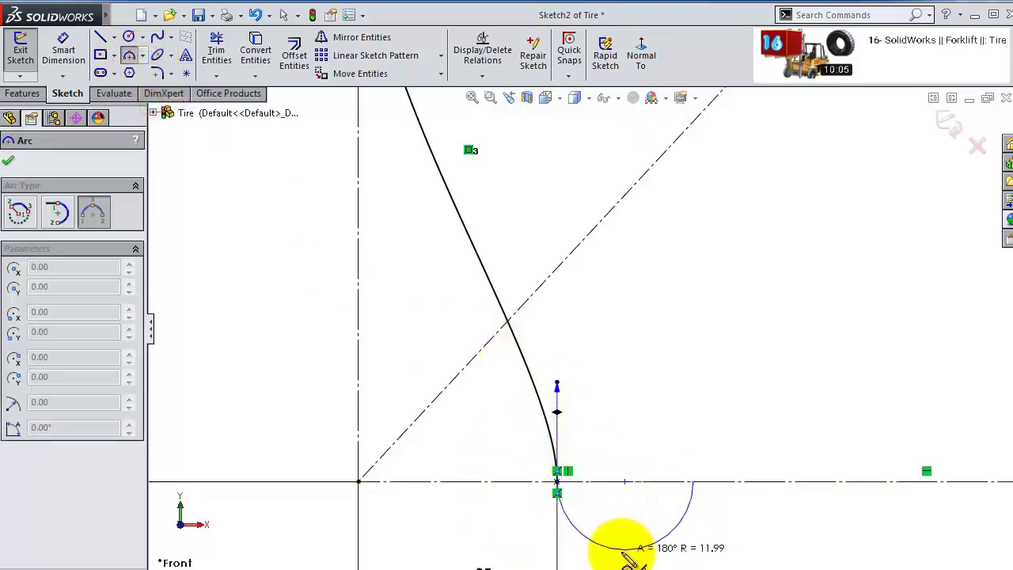
left_click(624, 553)
- Dimension the bottom arc's radius, changing it from 15 to 10 mm
left_click(64, 49)
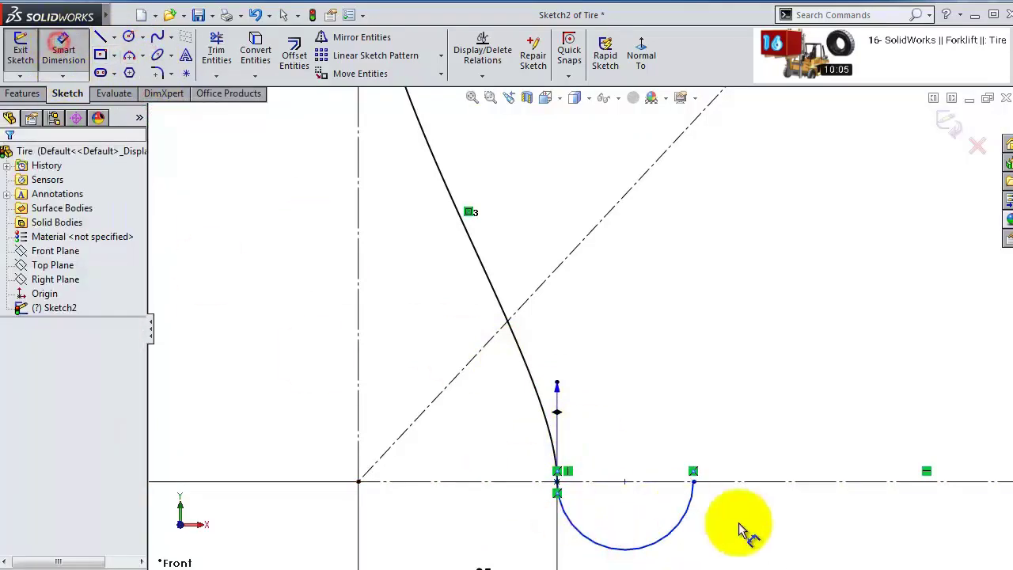
left_click(694, 516)
left_click(839, 536)
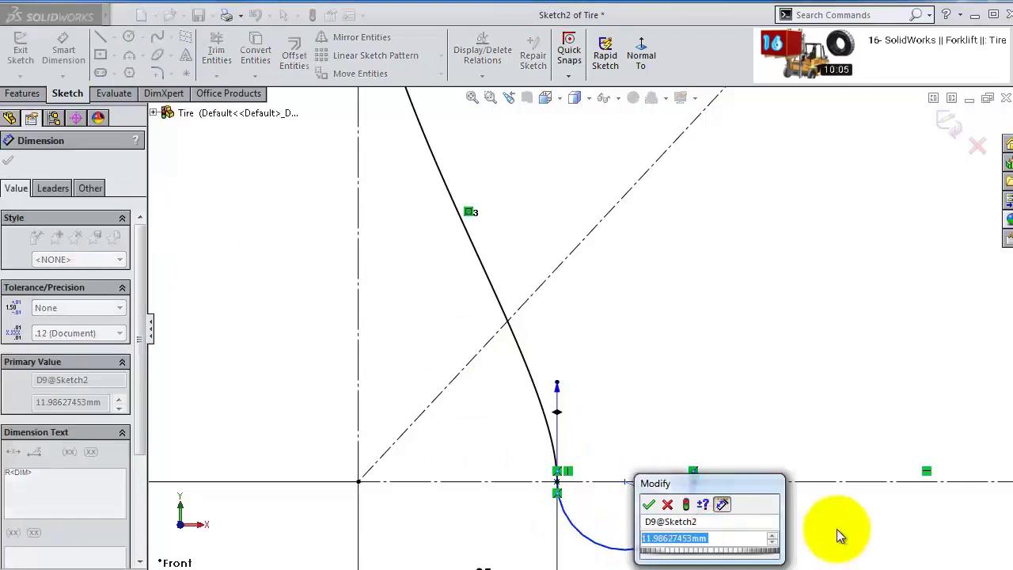
key("Return")
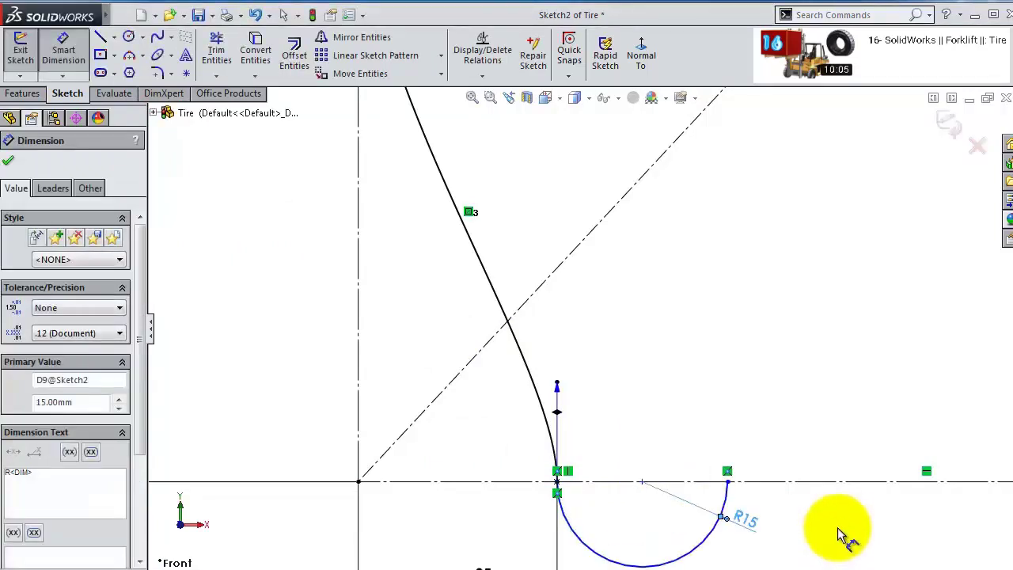
scroll(827, 506, "up", 3)
double_click(647, 405)
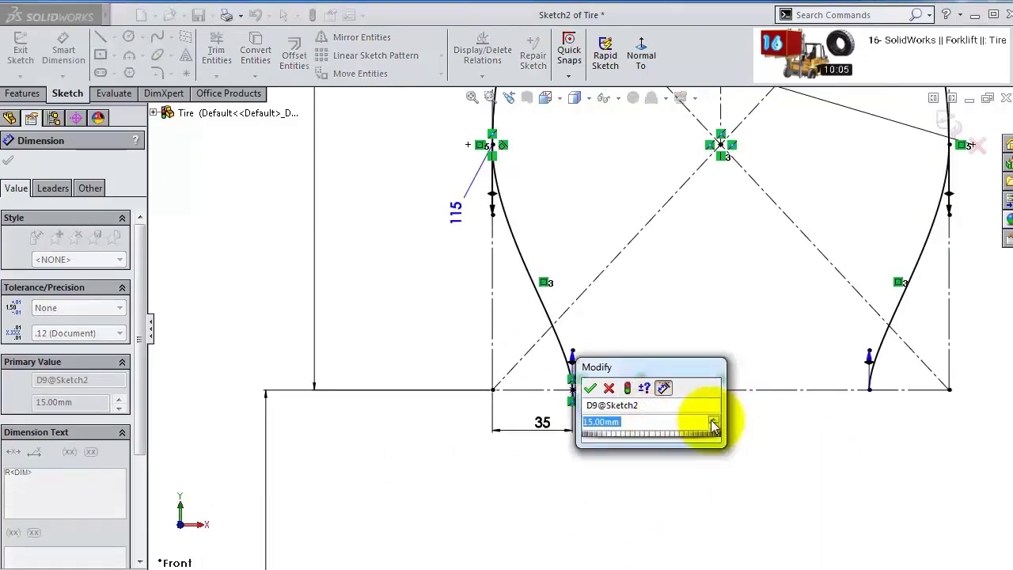
type("10")
key("Return")
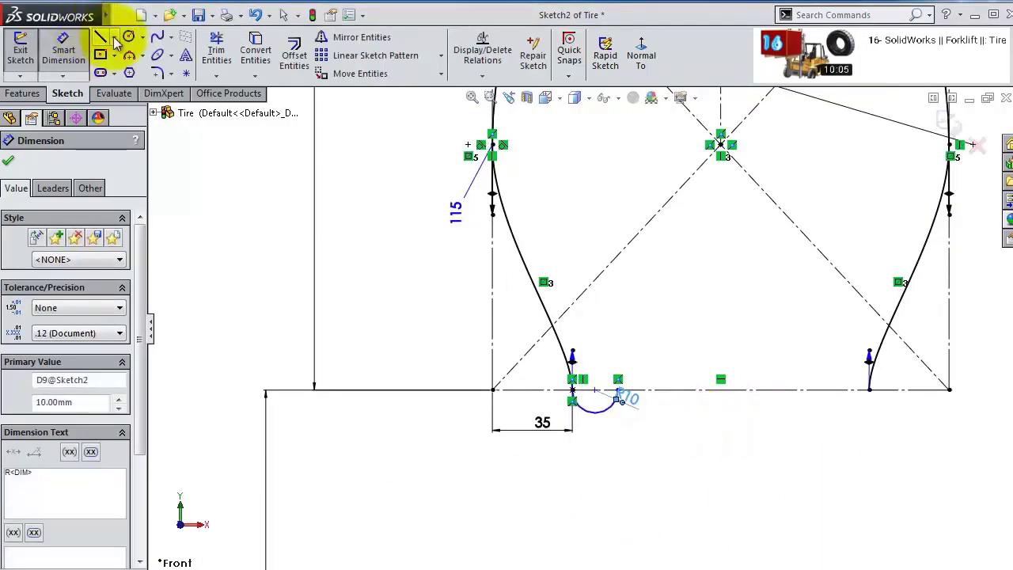
- Draw the bottom line from the R10 arc's end to the profile's right corner
left_click(101, 37)
scroll(700, 408, "down", 4)
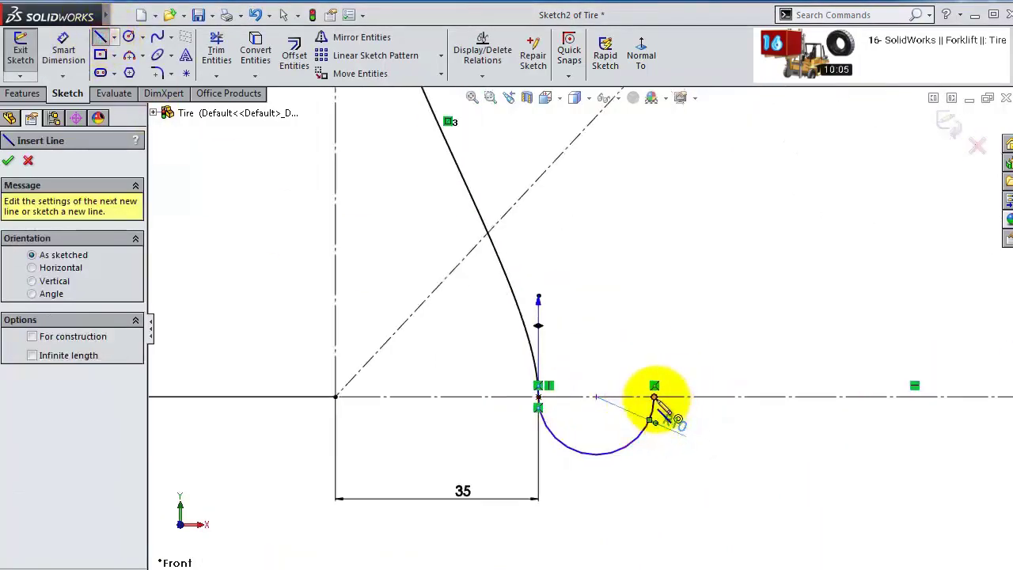
key("Escape")
left_click(654, 397)
scroll(866, 402, "up", 4)
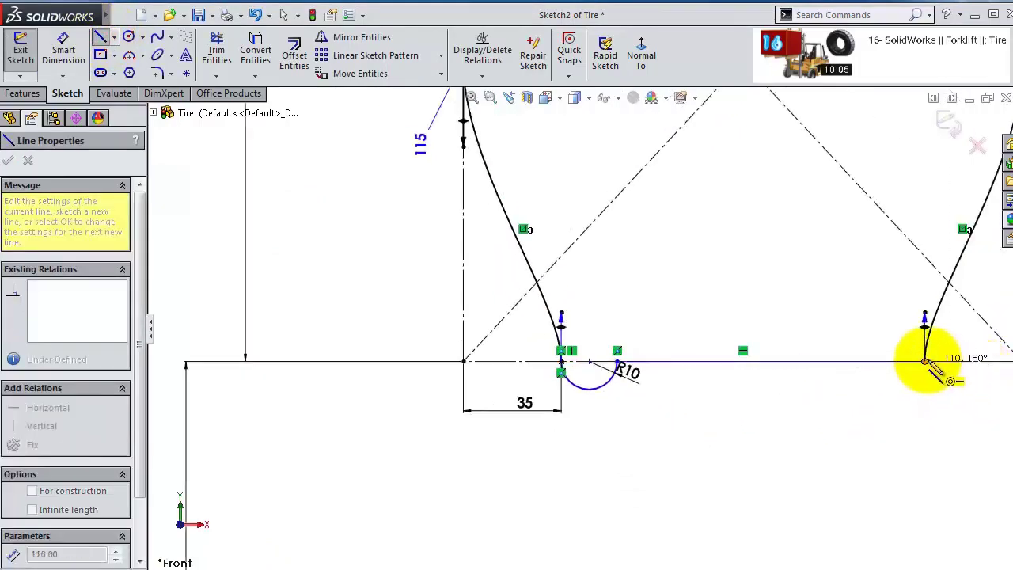
left_click(925, 362)
key("Escape")
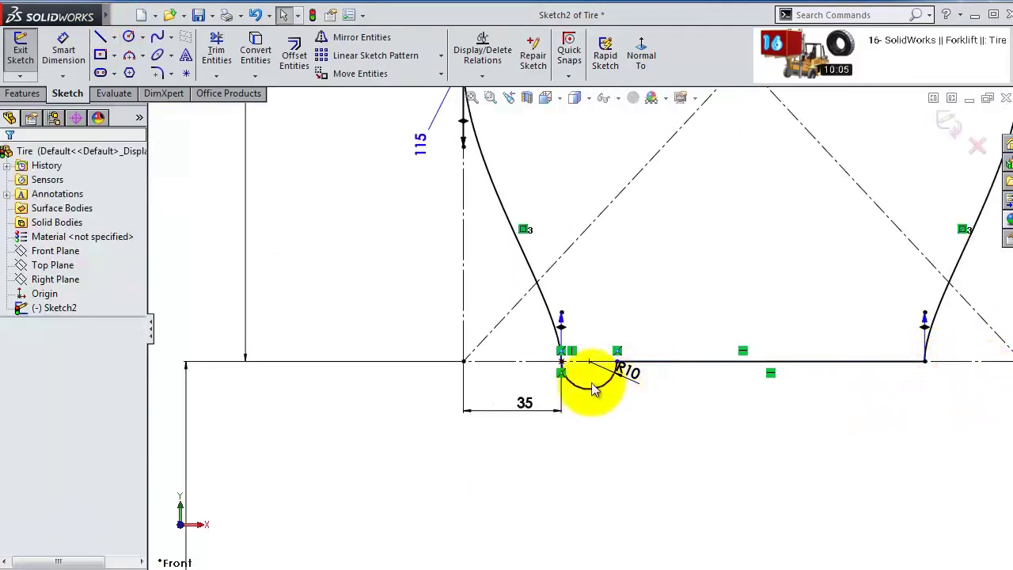
- Make the R10 arc's centre point coincident with the centreline
scroll(625, 395, "down", 4)
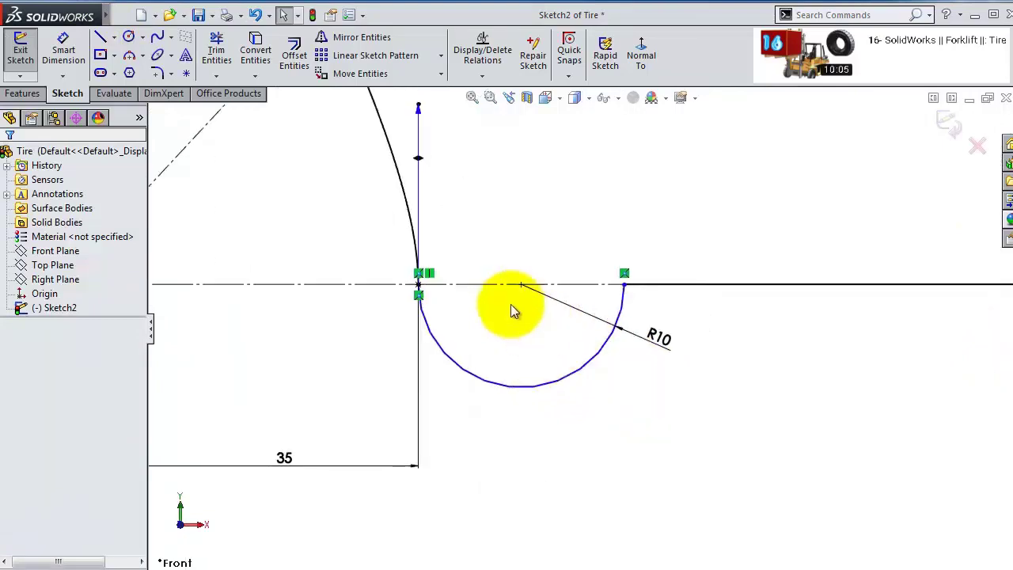
left_click(532, 386)
left_click(469, 285, "ctrl")
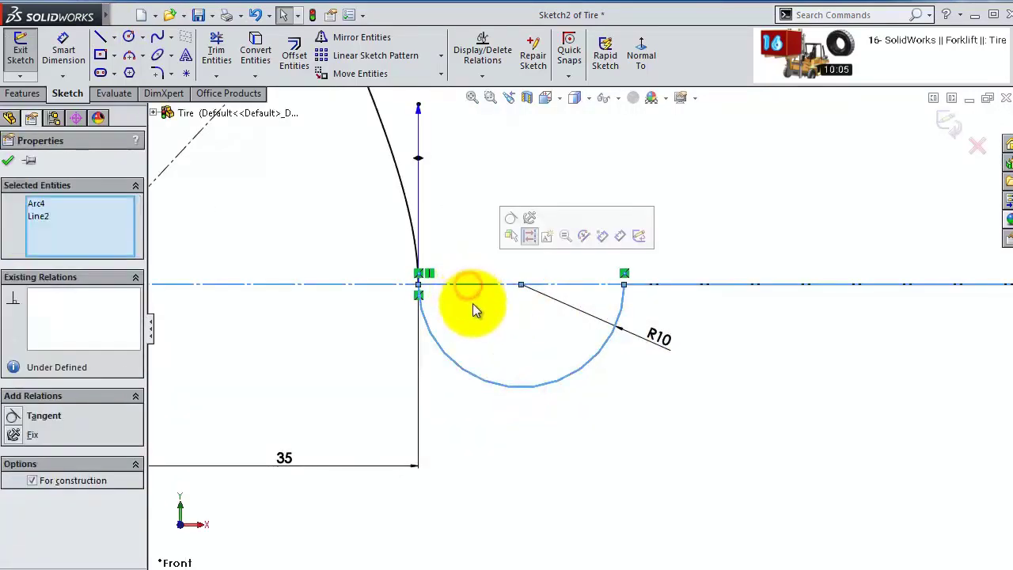
left_click(526, 356)
left_click(522, 284)
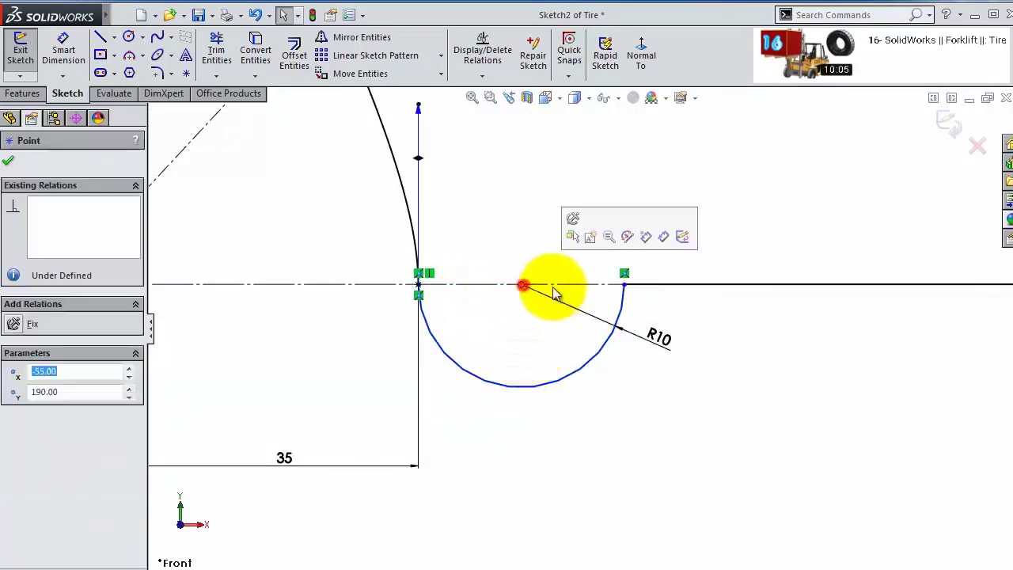
left_click(396, 290, "ctrl")
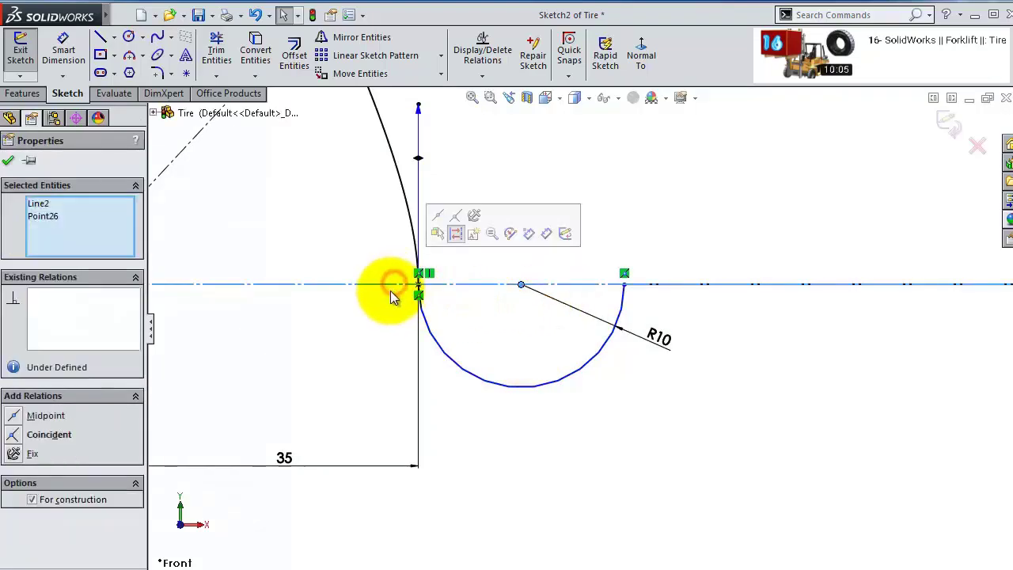
left_click(49, 435)
left_click(662, 416)
scroll(831, 297, "up", 6)
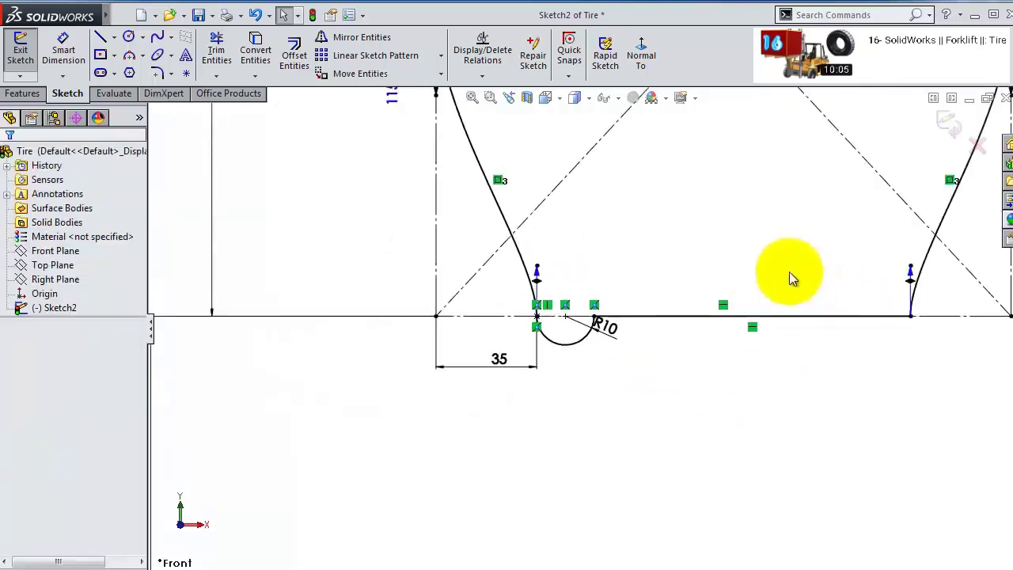
left_click(22, 93)
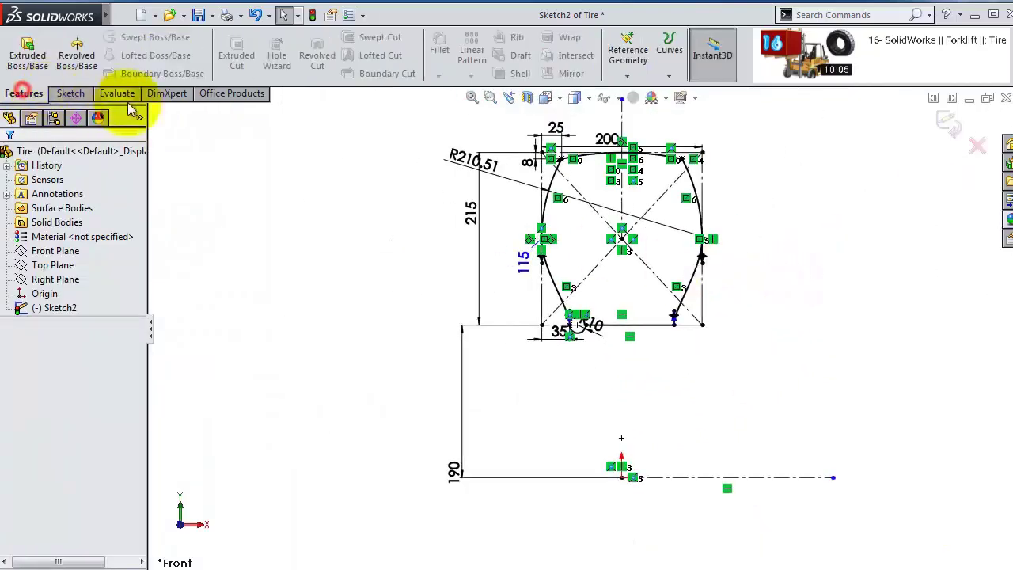
- Revolve the profile 360° about the centreline, then select the Front Plane
left_click(76, 55)
left_click(678, 497)
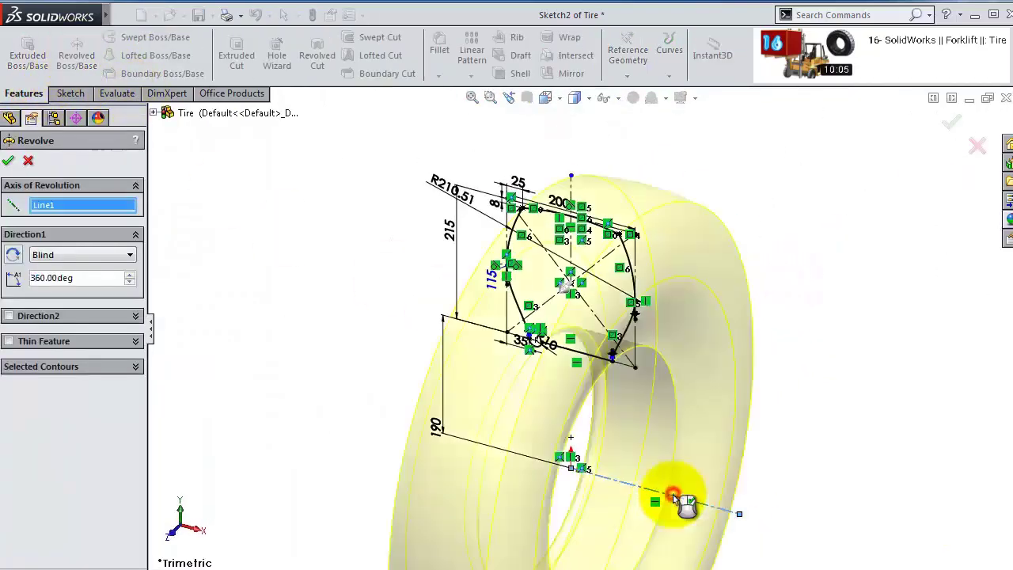
left_click(946, 124)
mouse_move(852, 306)
middle_mouse_down()
mouse_move(809, 324)
mouse_move(759, 266)
mouse_move(807, 250)
mouse_move(765, 305)
mouse_move(825, 321)
middle_mouse_up()
left_click(52, 317)
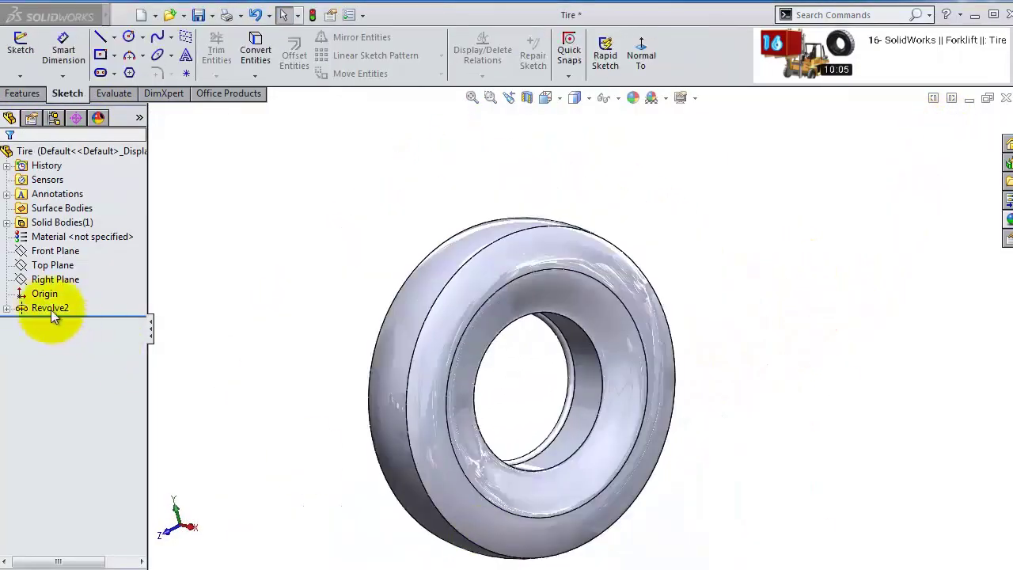
left_click(55, 250)
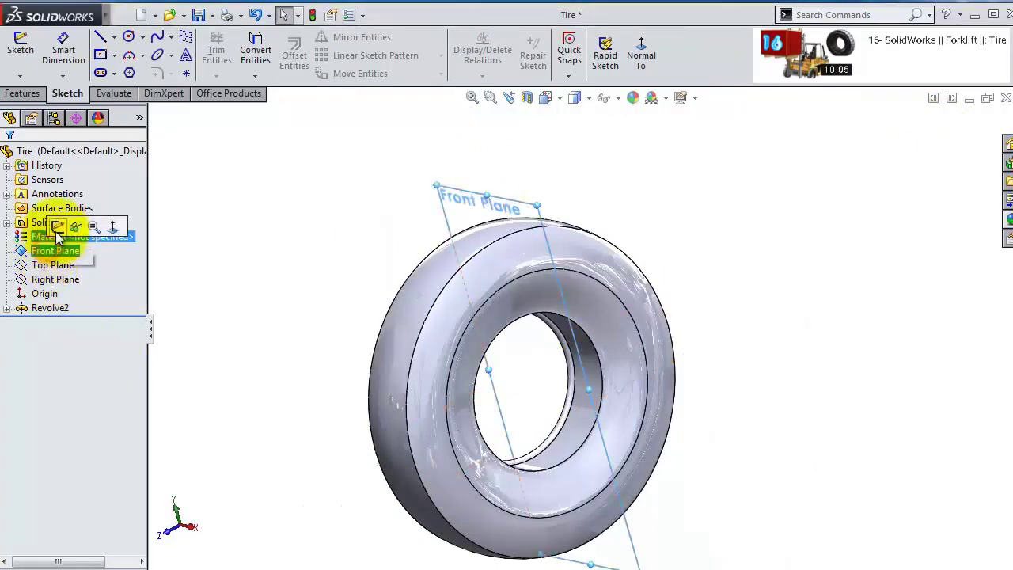
- Start a face-on sketch on the Front Plane and draw a horizontal line to the tire's side
left_click(57, 231)
left_click(642, 47)
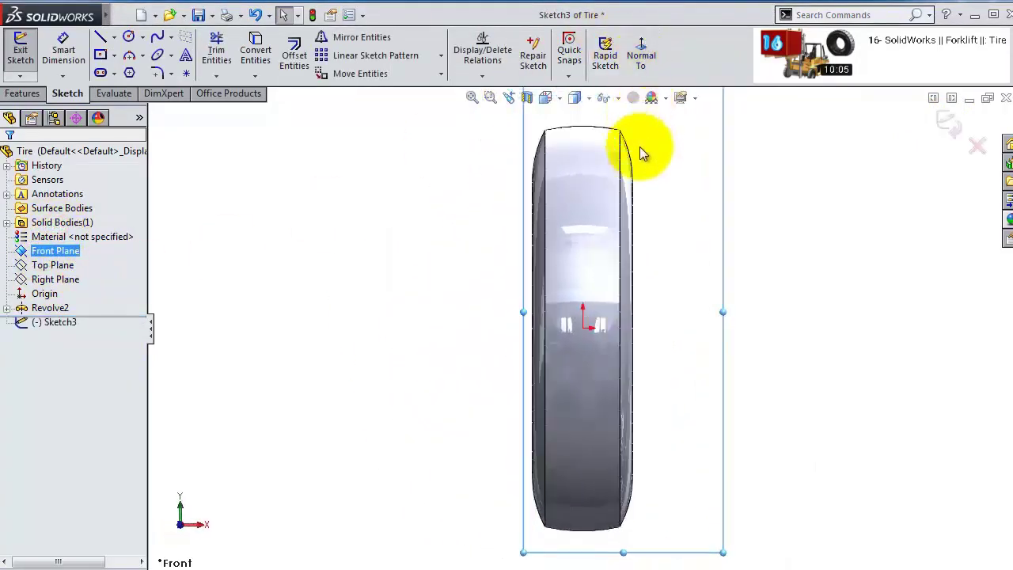
scroll(607, 141, "down", 3)
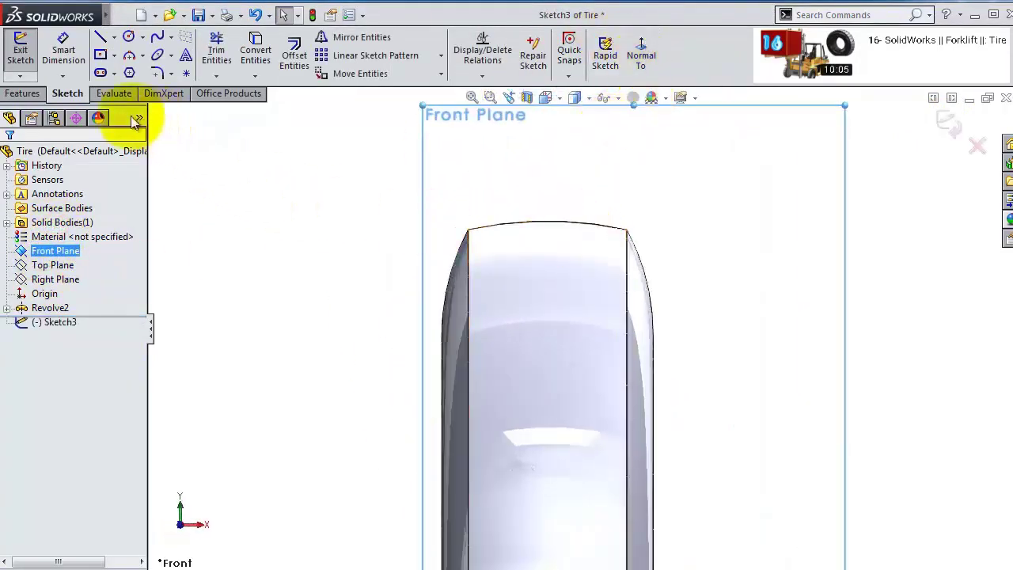
left_click(100, 37)
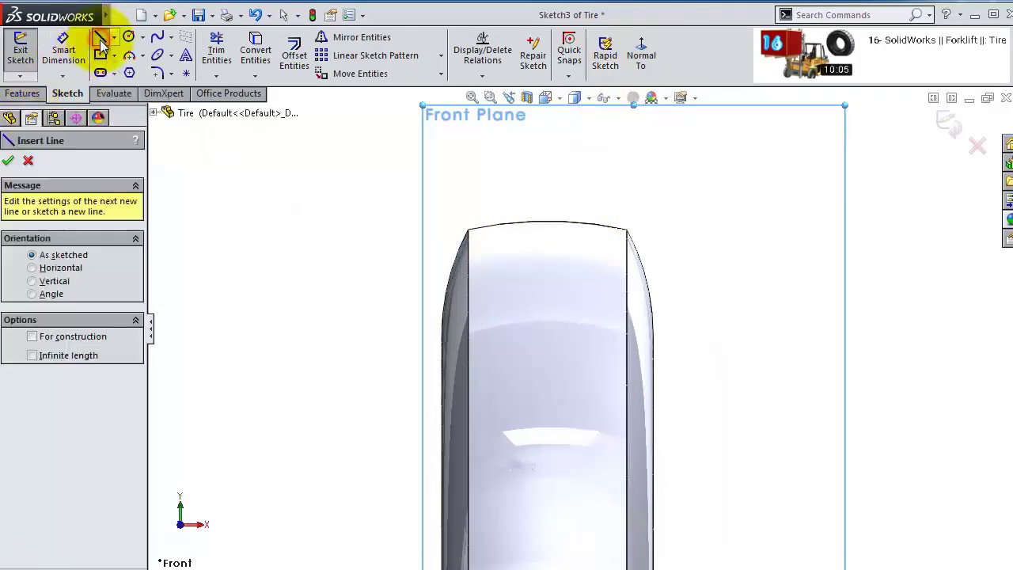
scroll(414, 278, "down", 3)
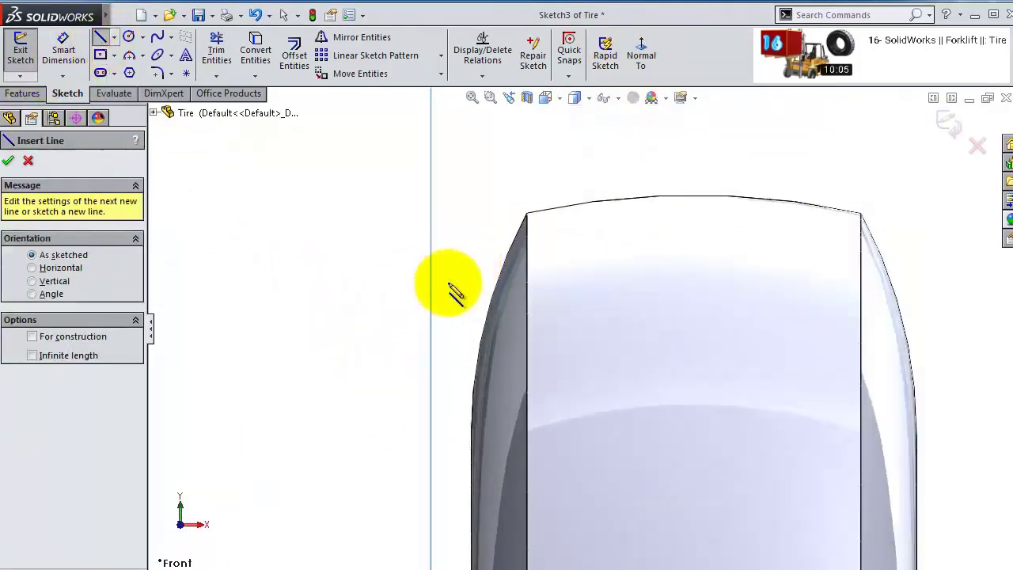
left_click(445, 288)
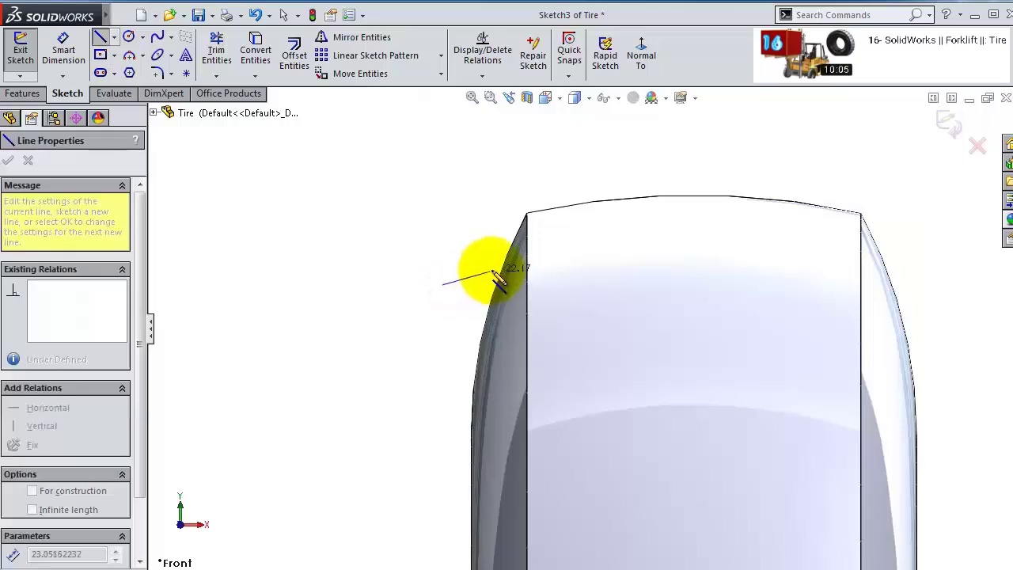
scroll(490, 273, "down", 2)
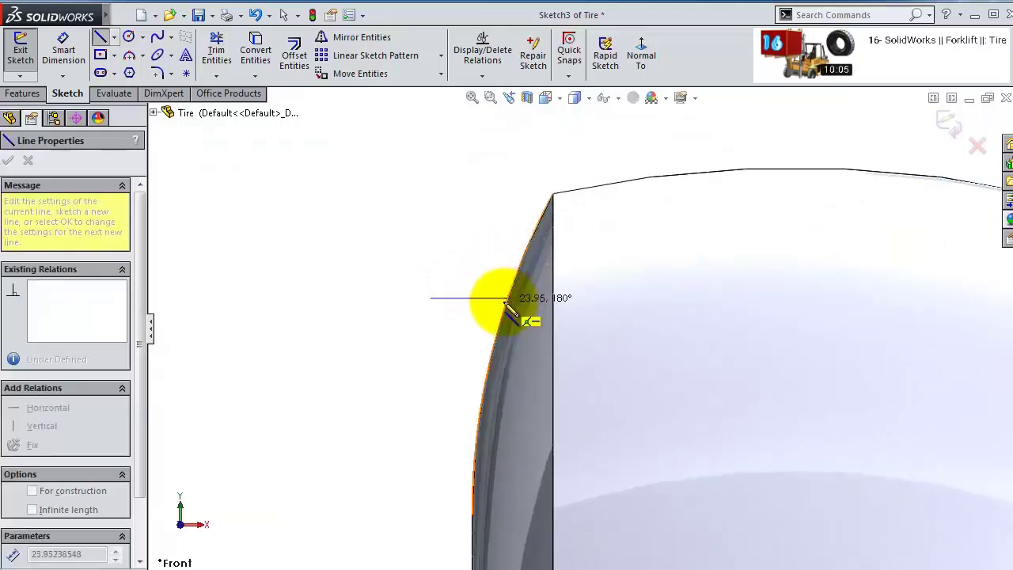
left_click(507, 298)
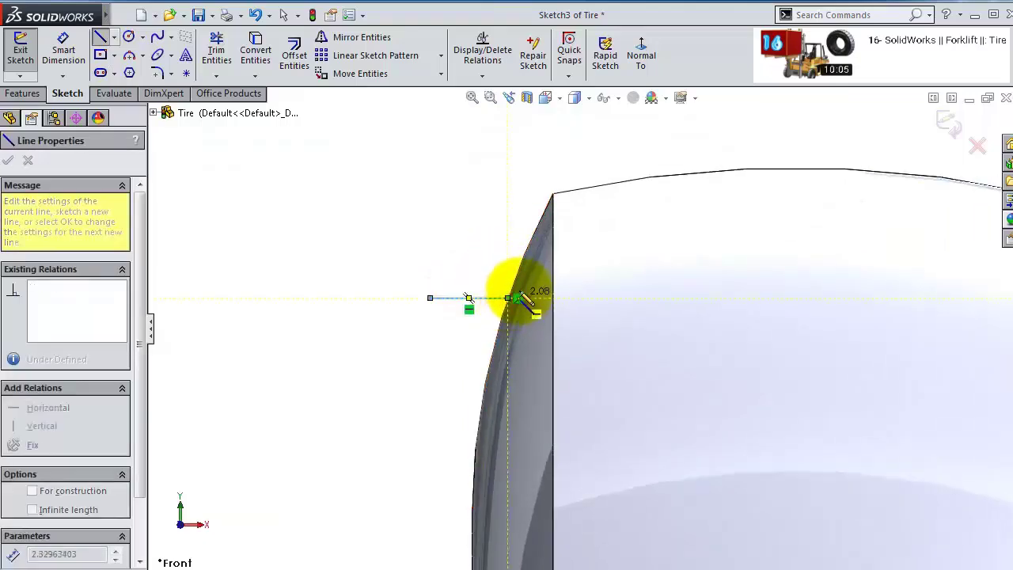
- Add a tangent arc over the tire's shoulder and a line onto its top face
key("a")
scroll(518, 294, "down", 2)
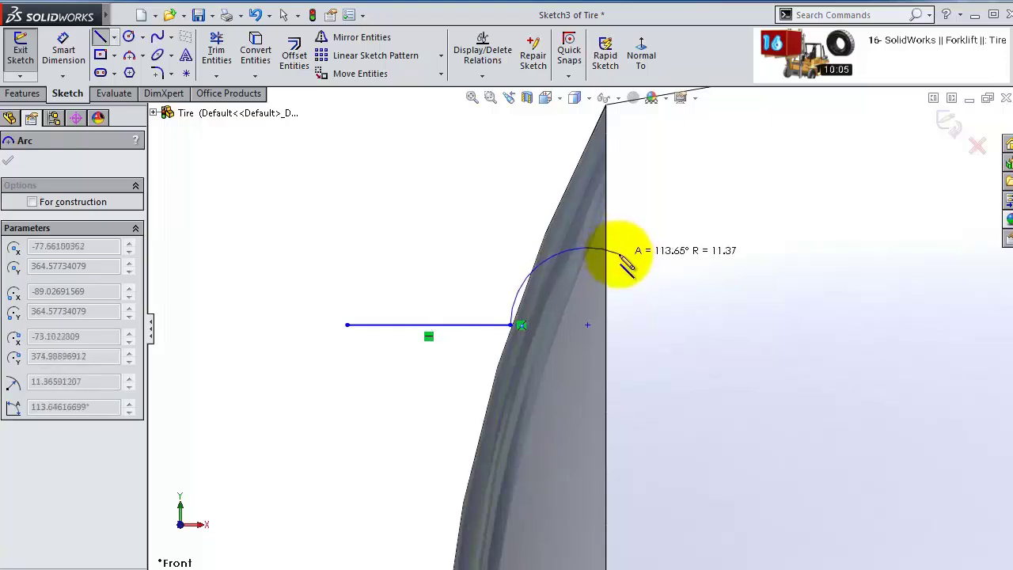
left_click(603, 251)
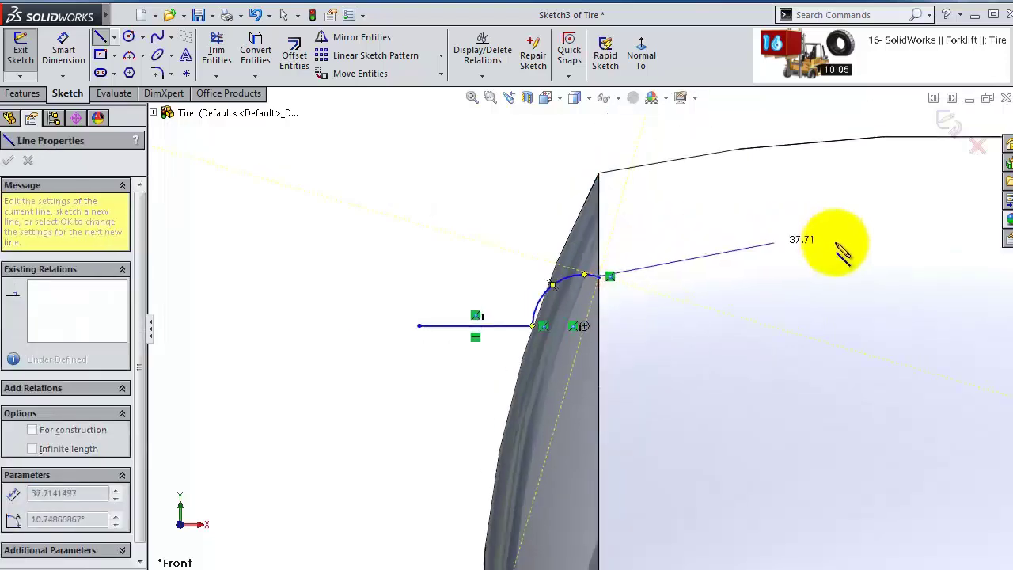
scroll(831, 246, "up", 3)
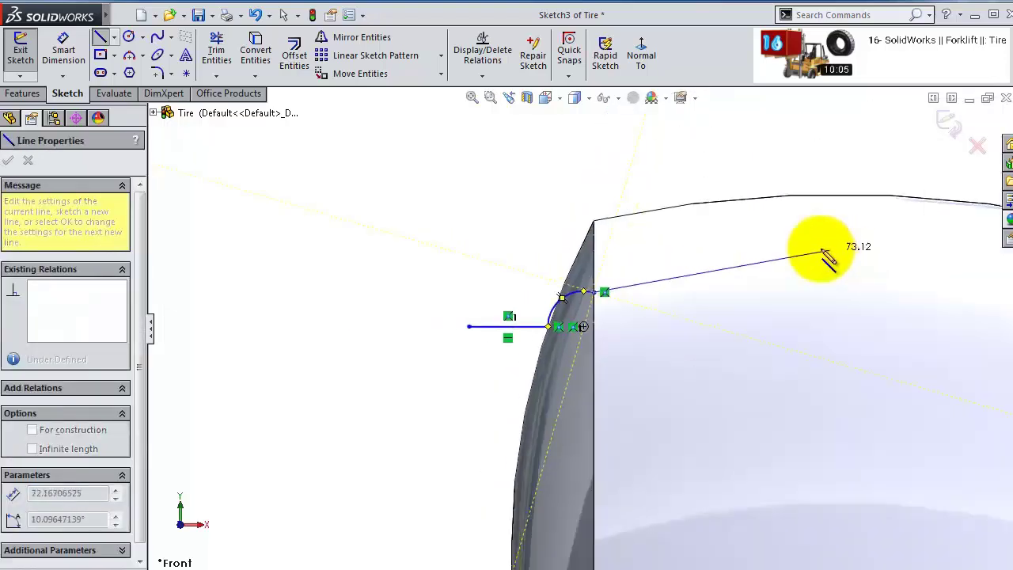
left_click(772, 269)
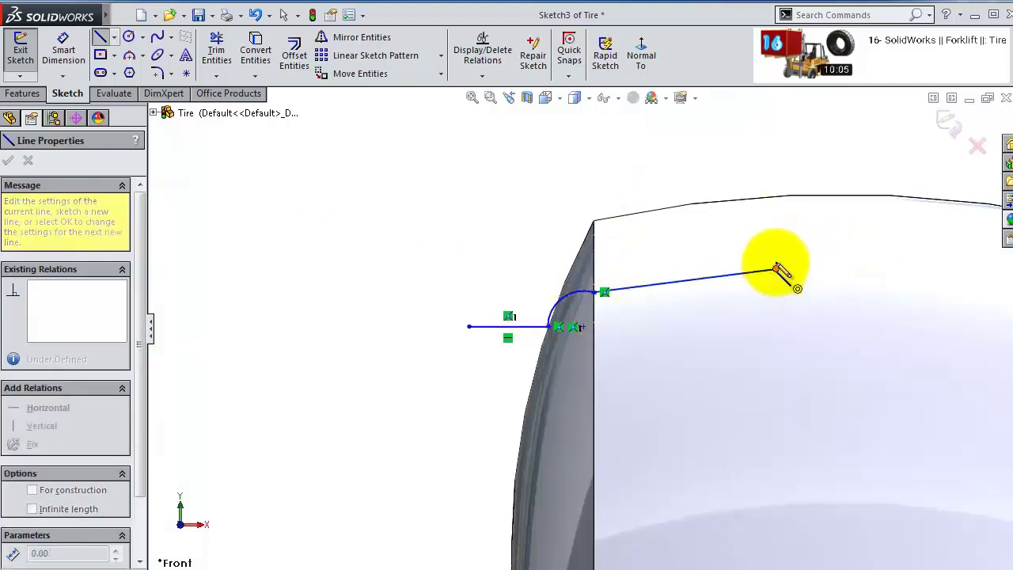
key("a")
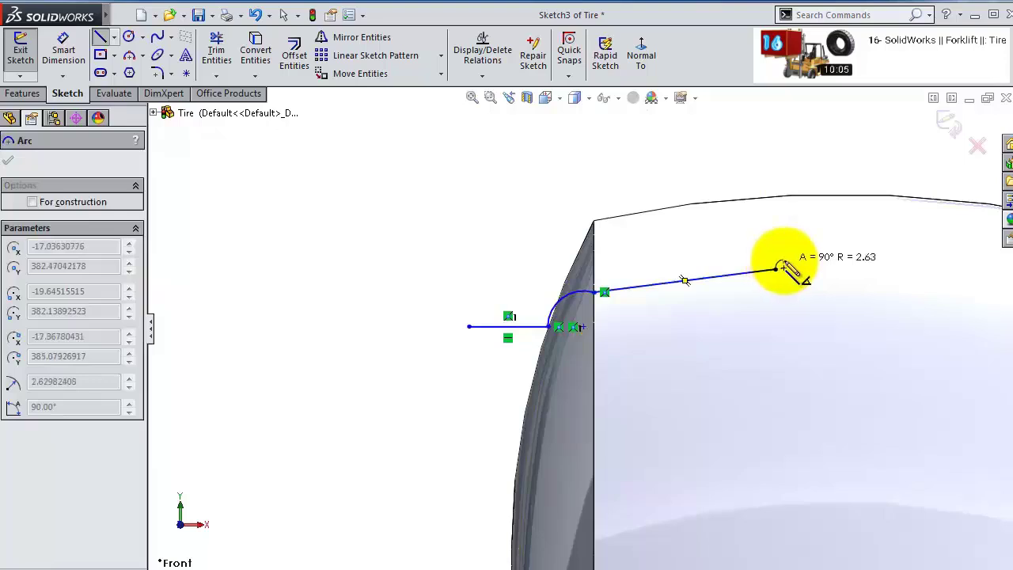
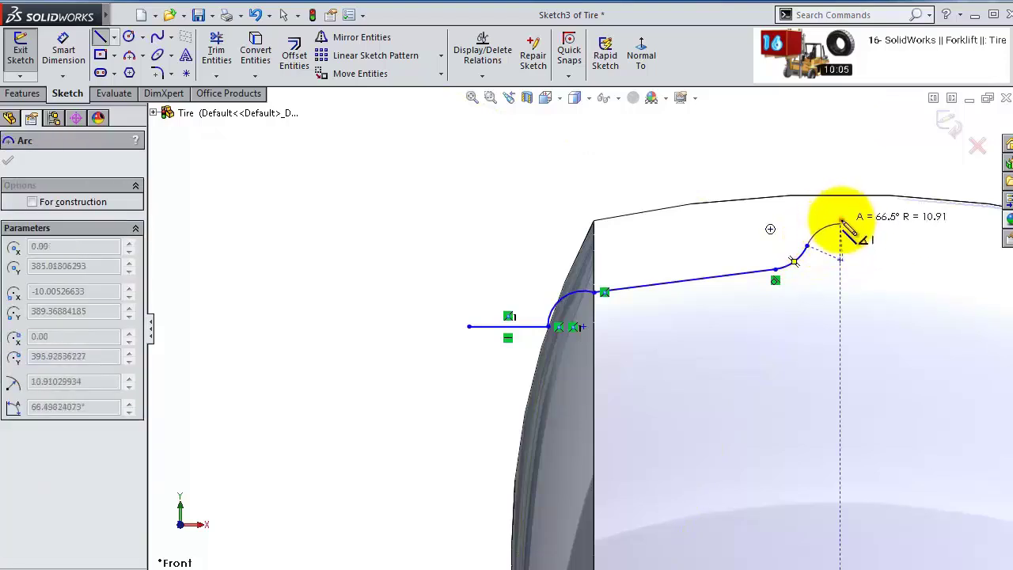
- Finish the profile arc and end it with a short horizontal top line
left_click(840, 222)
scroll(851, 237, "up", 3)
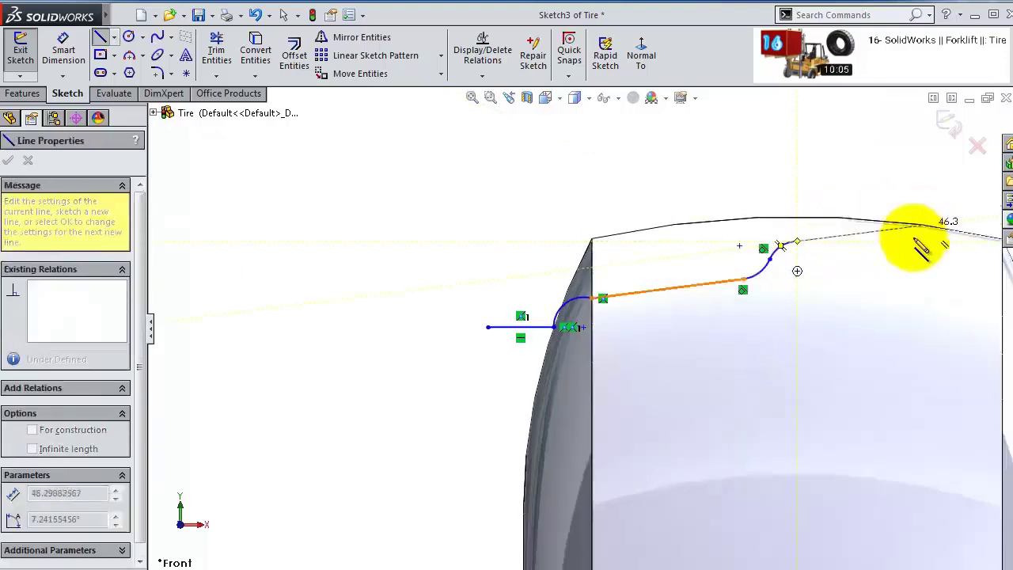
left_click(845, 257)
left_click(99, 37)
- Draw a vertical construction centerline rising from the origin
left_click(113, 37)
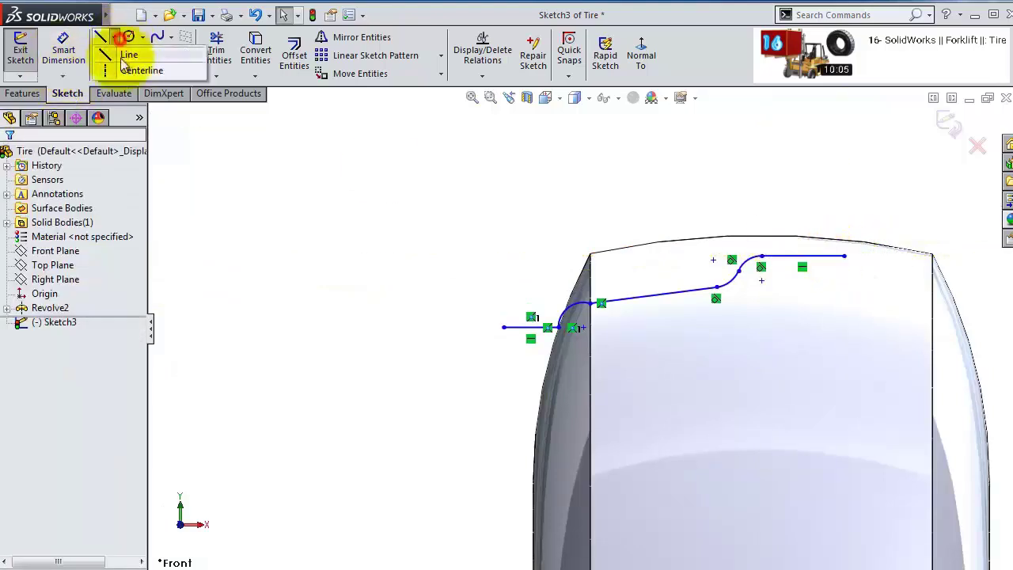
left_click(118, 68)
scroll(740, 541, "up", 3)
scroll(712, 530, "up", 4)
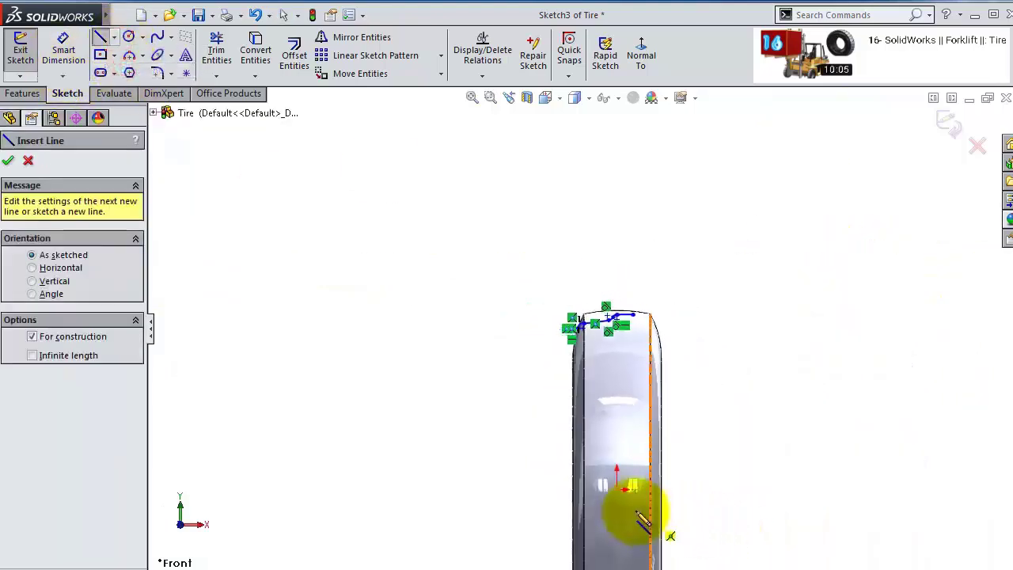
left_click(617, 489)
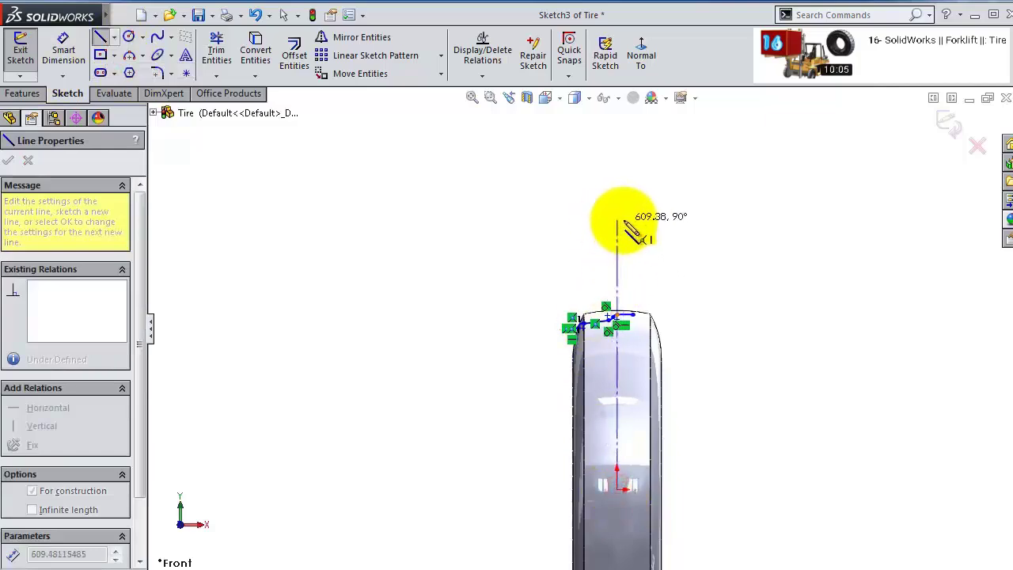
scroll(619, 224, "down", 4)
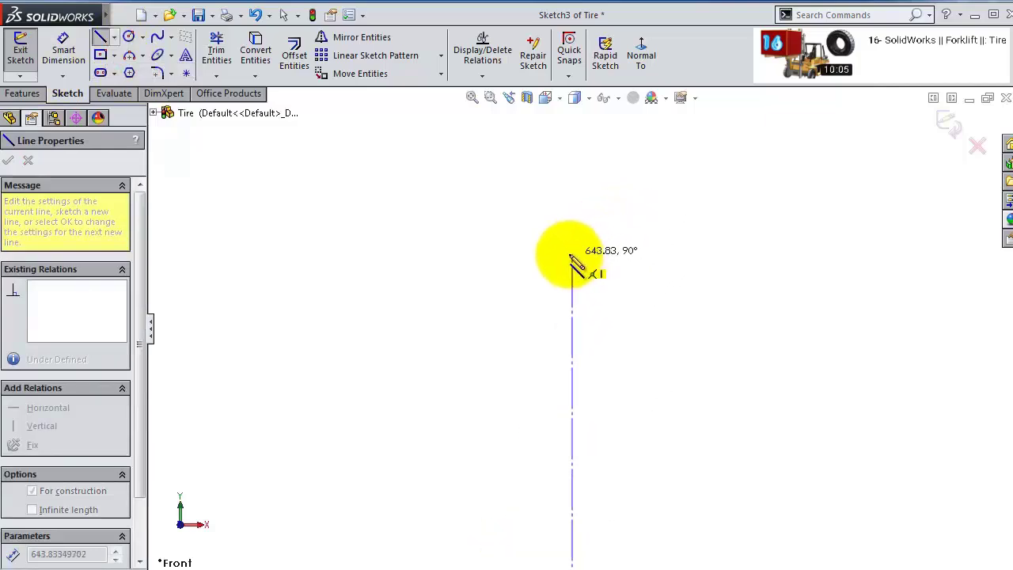
key("Escape")
scroll(585, 507, "up", 2)
scroll(549, 418, "down", 5)
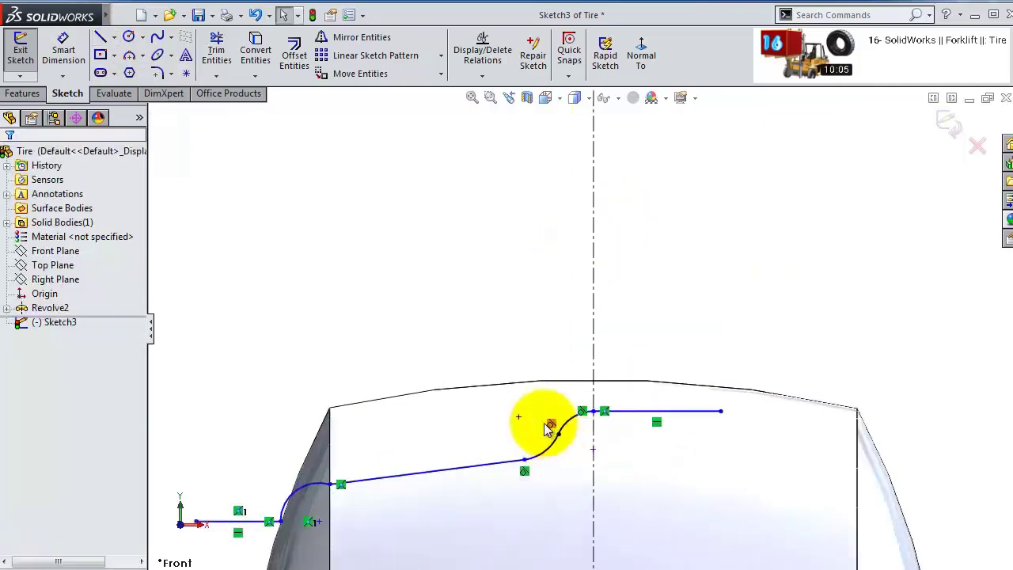
- Merge the top line's endpoint onto the centerline and check the top horizontal line
scroll(707, 323, "down", 4)
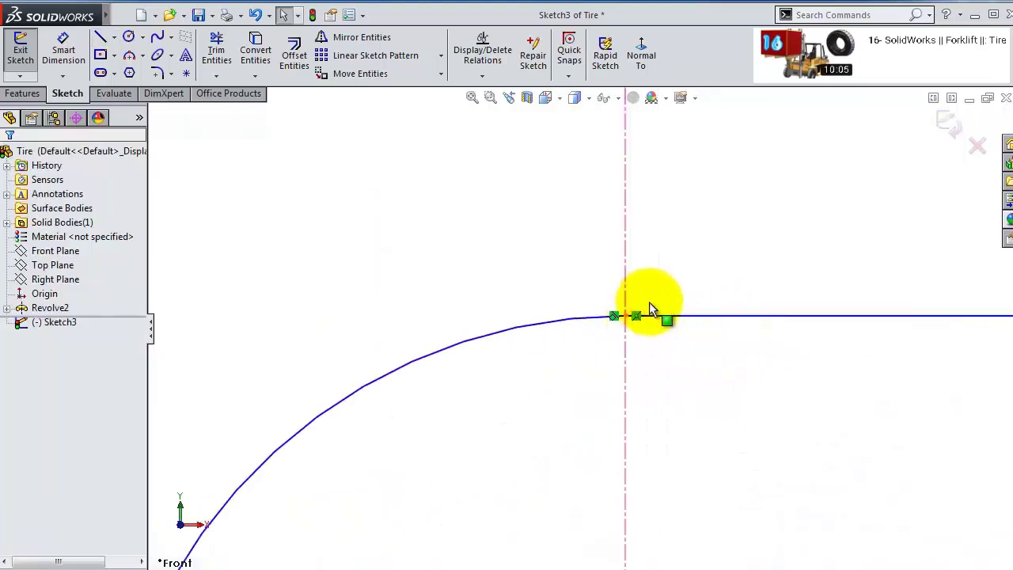
scroll(649, 307, "up", 1)
left_click(608, 334)
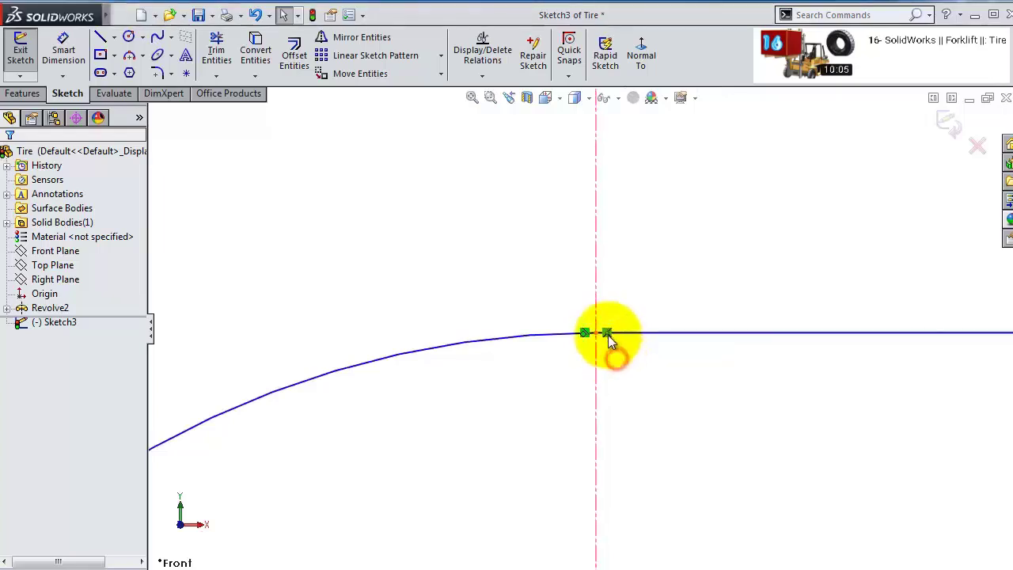
left_click_drag(608, 335, 439, 335)
left_click(373, 387)
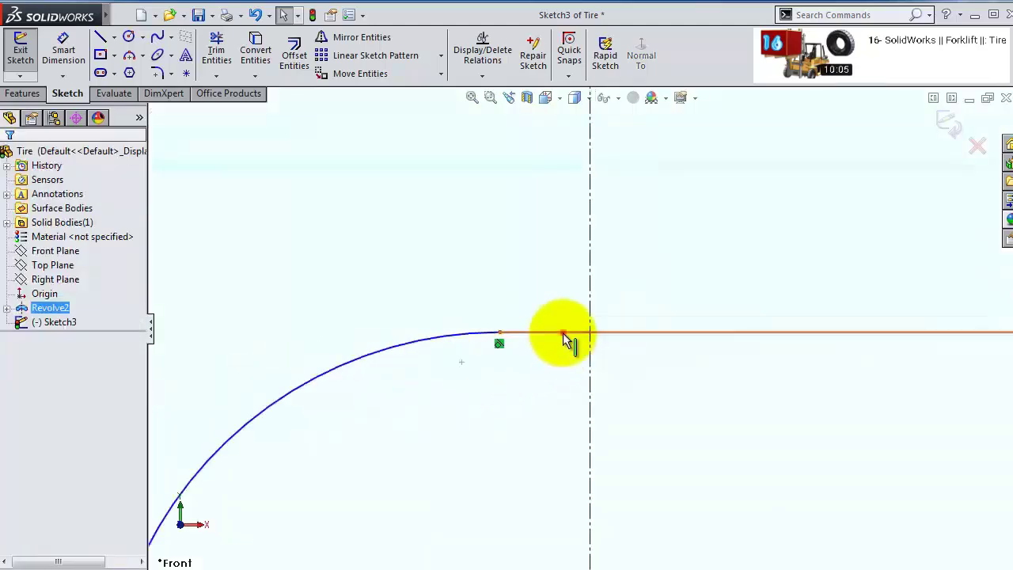
left_click(565, 333)
scroll(603, 309, "up", 5)
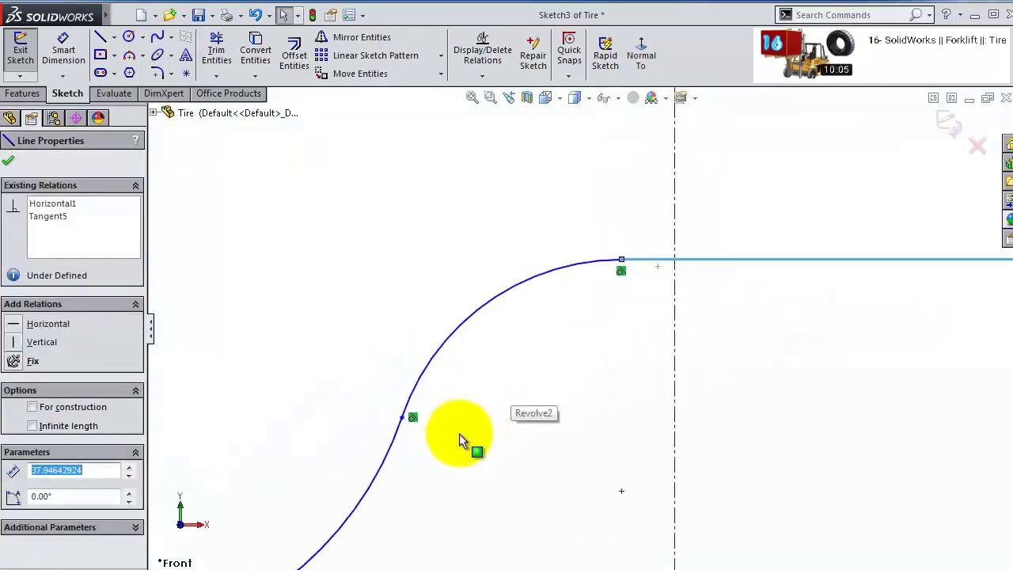
scroll(447, 437, "down", 2)
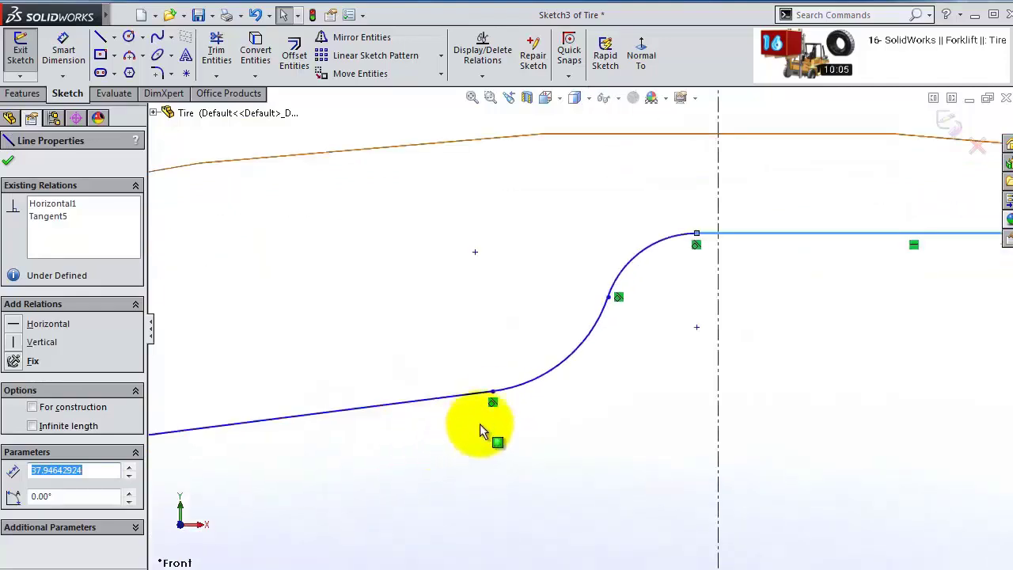
scroll(356, 414, "up", 2)
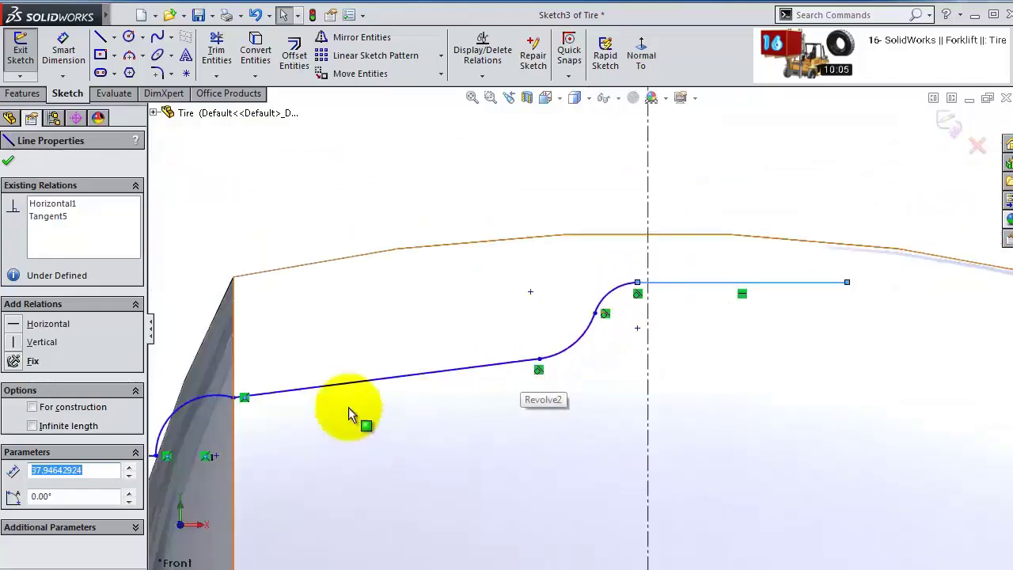
scroll(329, 372, "down", 4)
- Delete the small arc between the left horizontal line and the sloped line
left_click(311, 338)
scroll(610, 308, "up", 5)
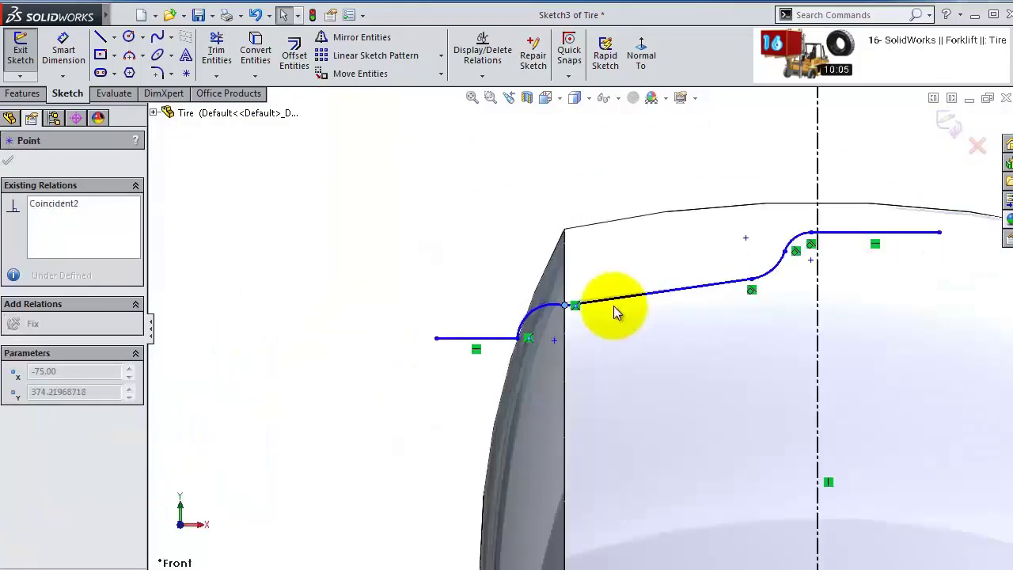
left_click(556, 309)
key("Delete")
scroll(593, 309, "down", 3)
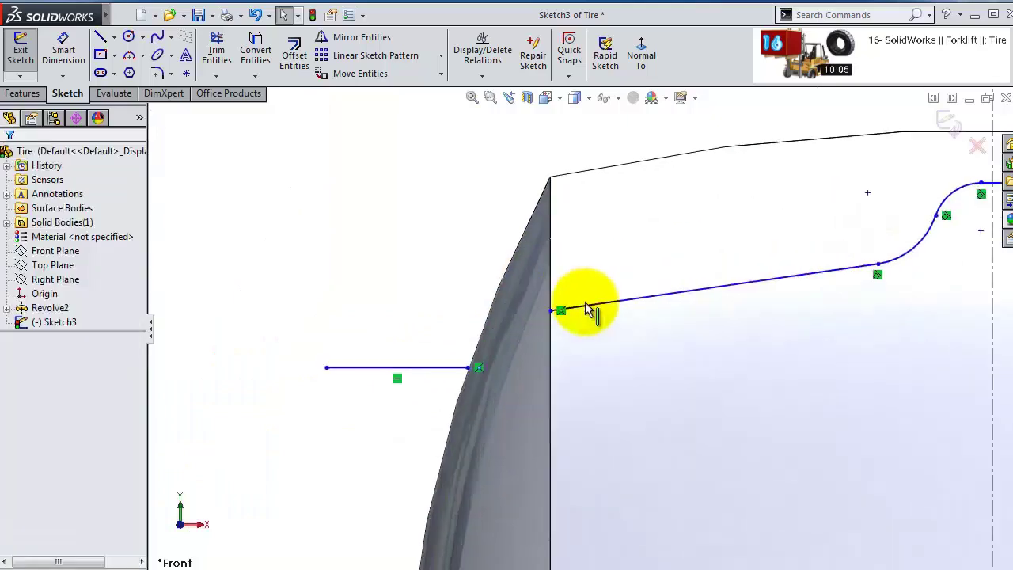
scroll(671, 309, "up", 2)
scroll(647, 320, "down", 1)
scroll(495, 333, "down", 4)
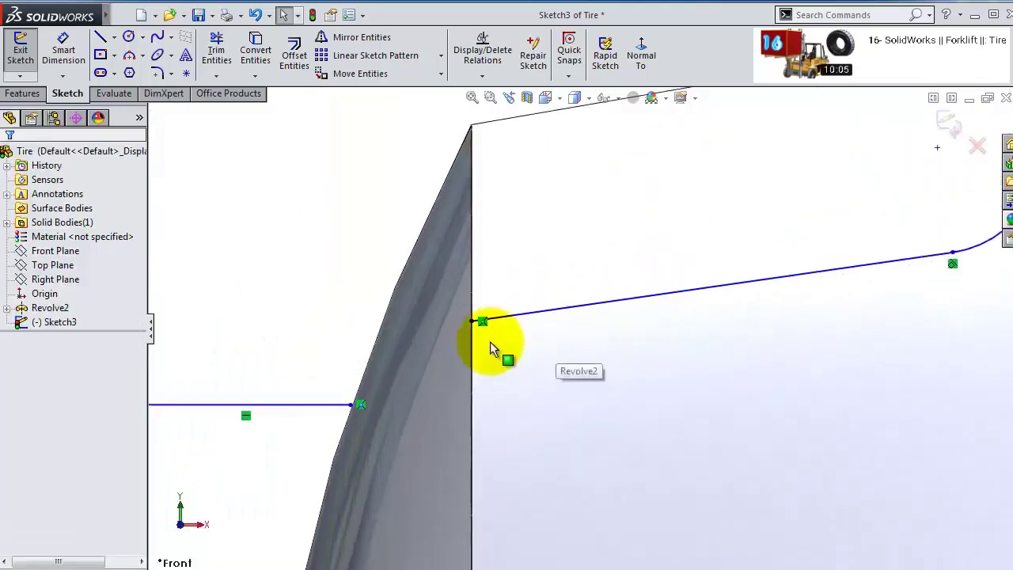
- Draw a spline from the left horizontal line's end to the sloped line's start
left_click(157, 36)
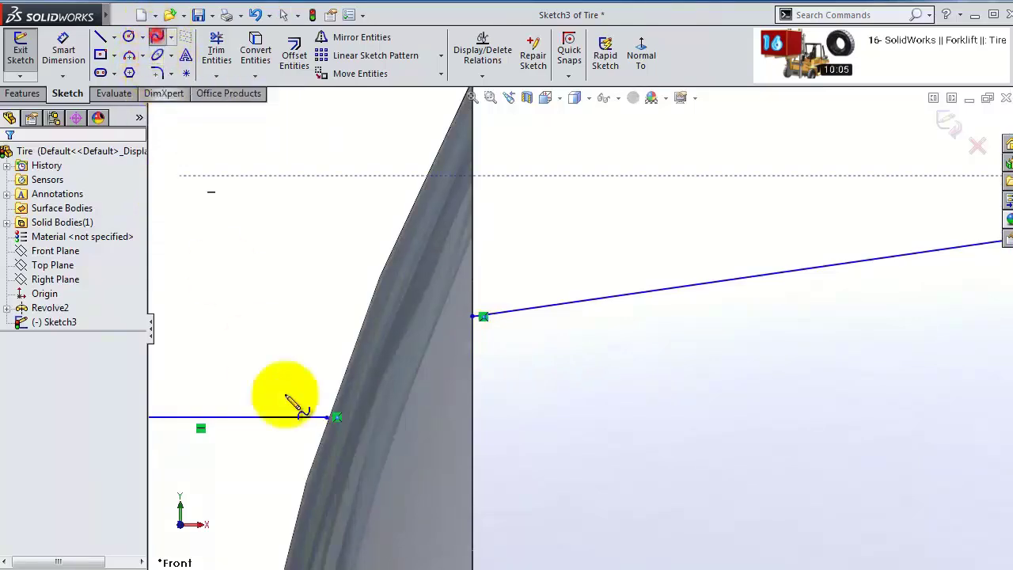
left_click(337, 417)
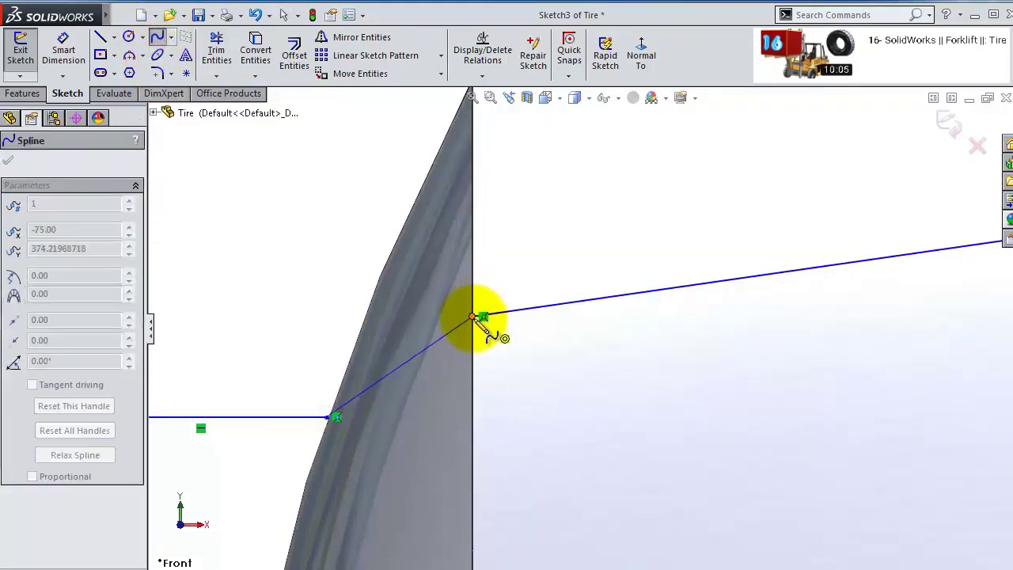
left_click(475, 318)
key("Escape")
- Make the spline tangent to both the sloped line and the left horizontal line
left_click(468, 324)
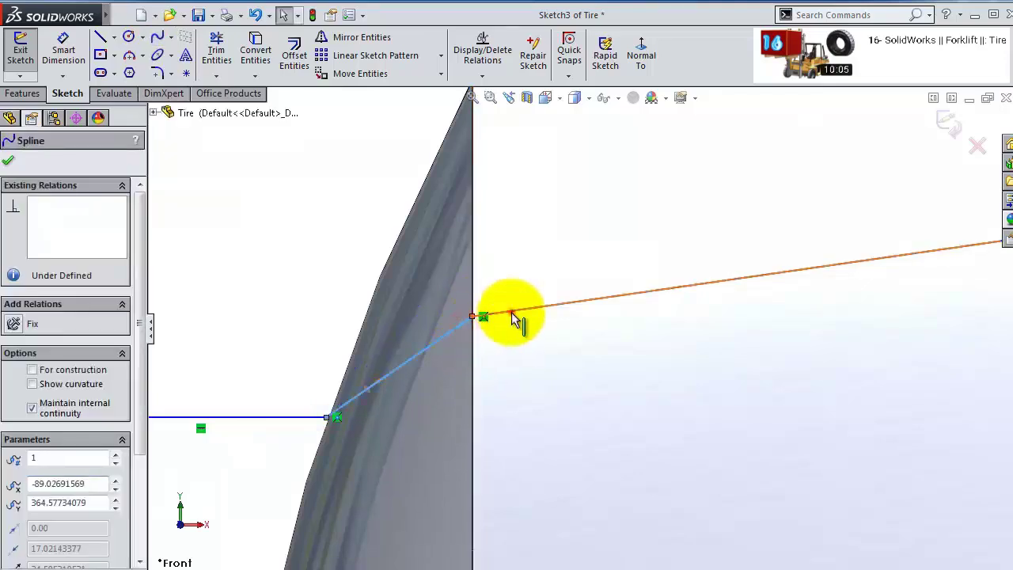
left_click(512, 311, "ctrl")
left_click(573, 246)
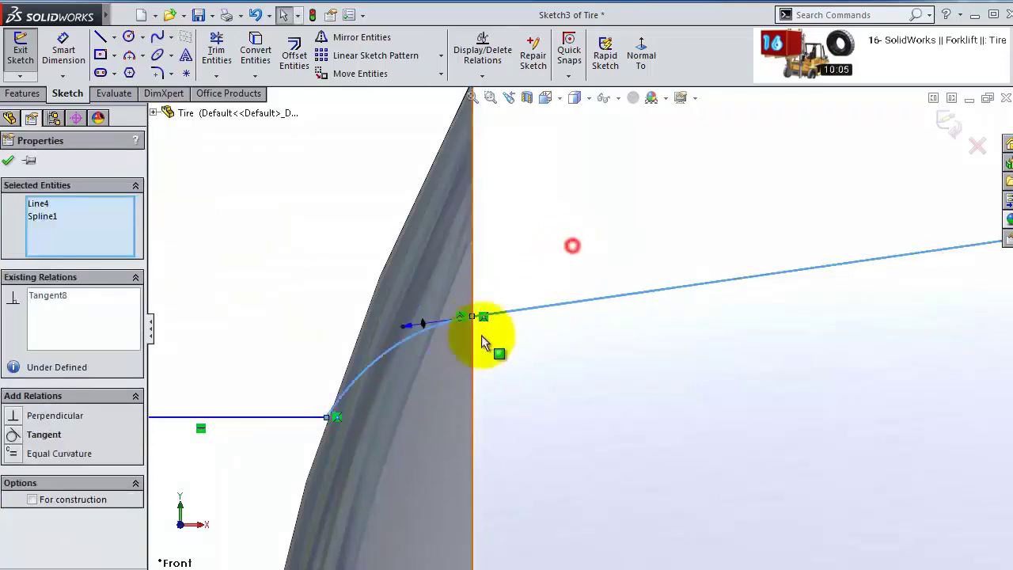
left_click(285, 417)
left_click(351, 383, "ctrl")
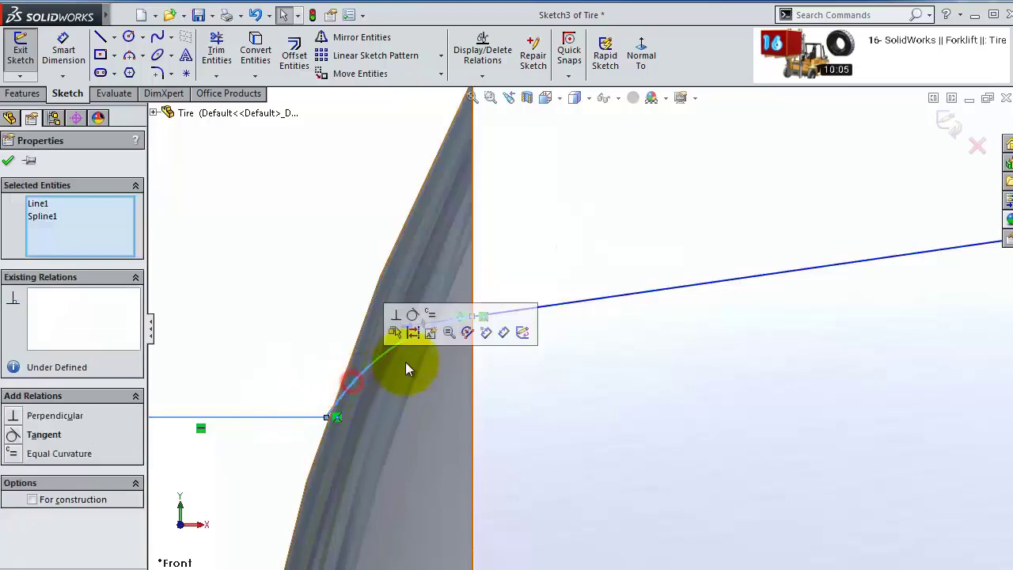
left_click(412, 315)
left_click(637, 231)
scroll(737, 241, "up", 3)
key("ctrl+Left")
key("ctrl+Down")
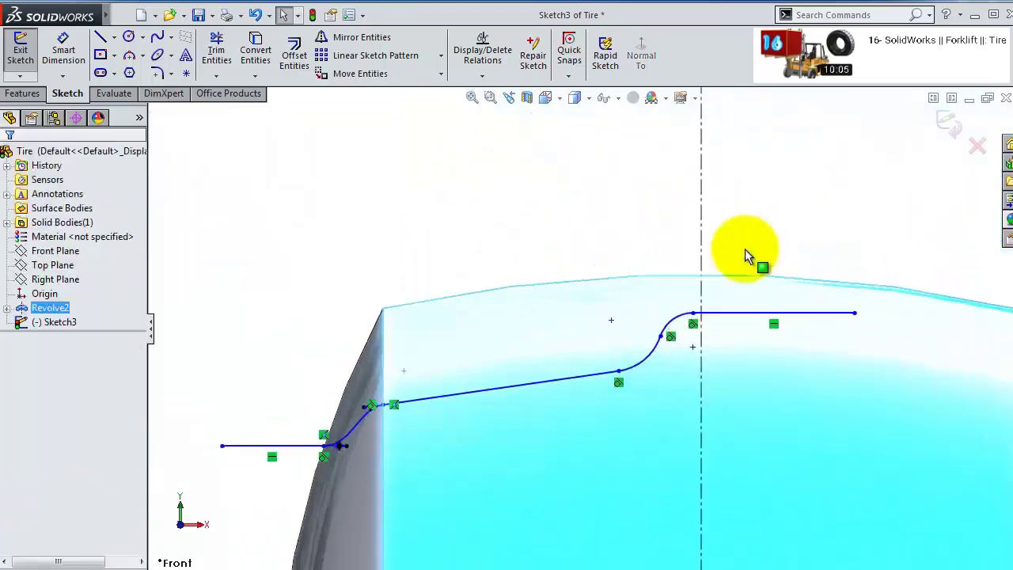
- Give the upper and lower profile arcs a radius of 10 each
left_click(64, 49)
left_click(647, 330)
left_click(640, 321)
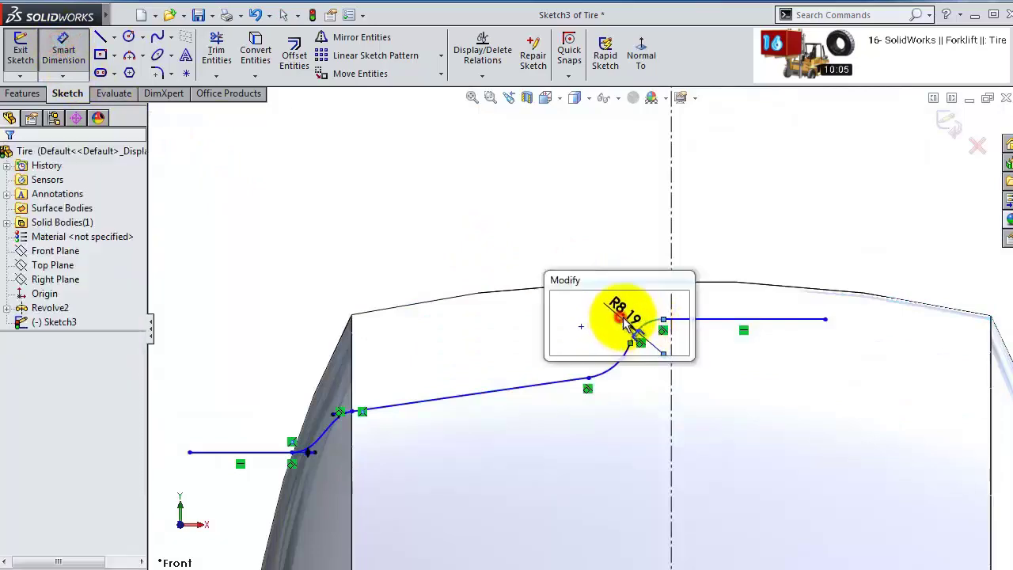
type("10")
key("Return")
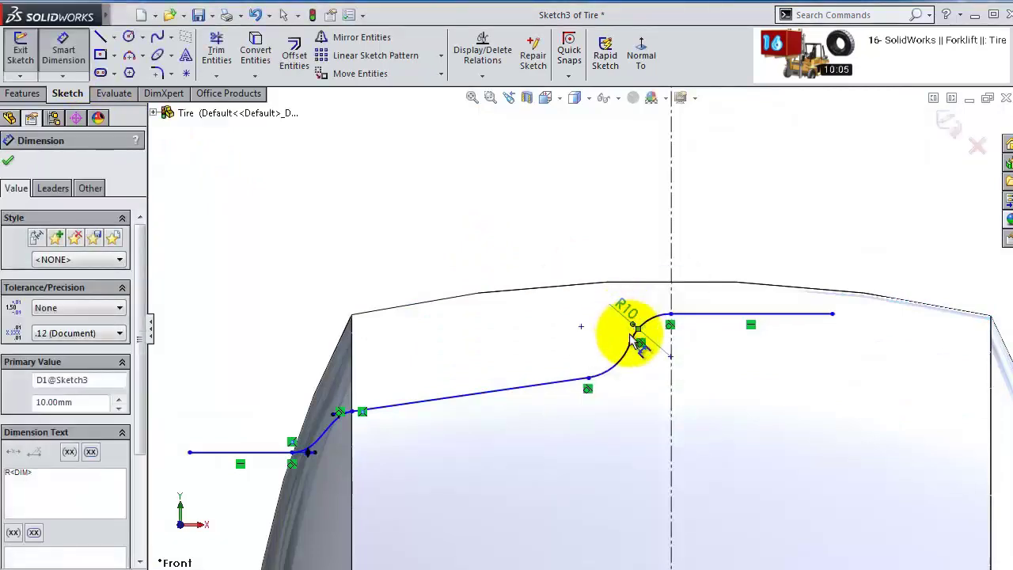
left_click(617, 368)
left_click(597, 357)
type("10")
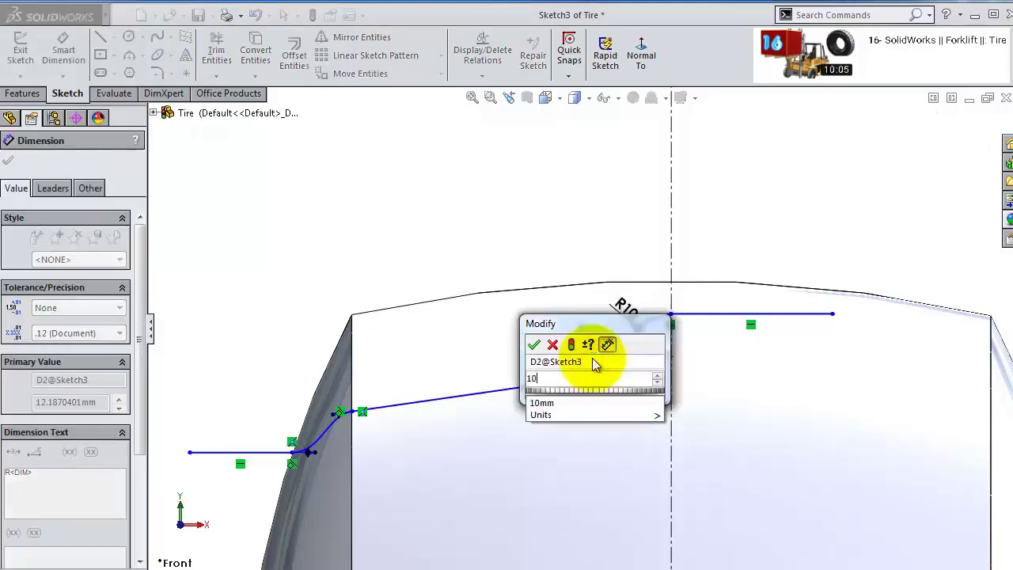
key("Return")
- Dimension the curve's top endpoint 20 from the centerline
left_click(664, 321)
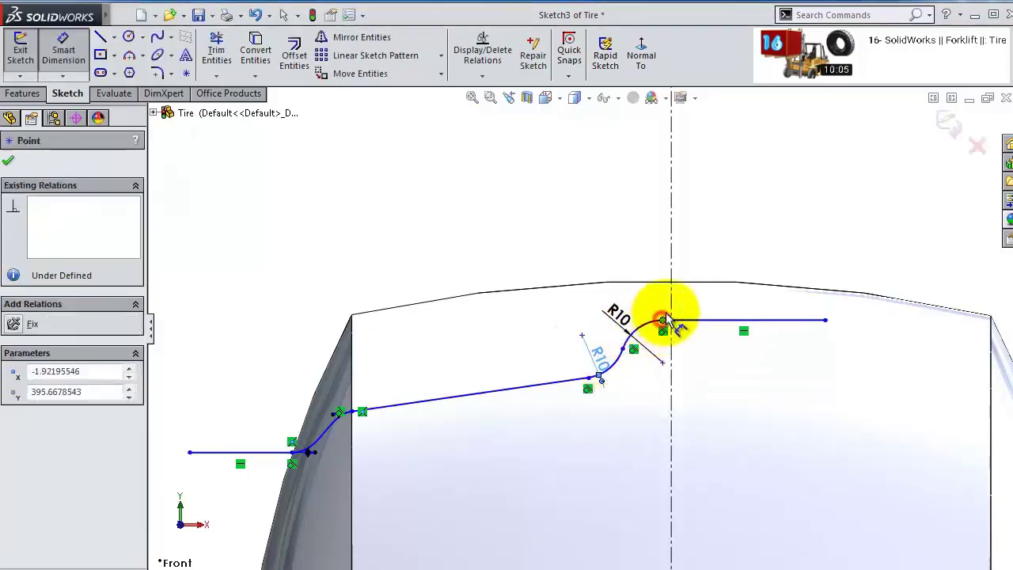
left_click(671, 233)
left_click(678, 265)
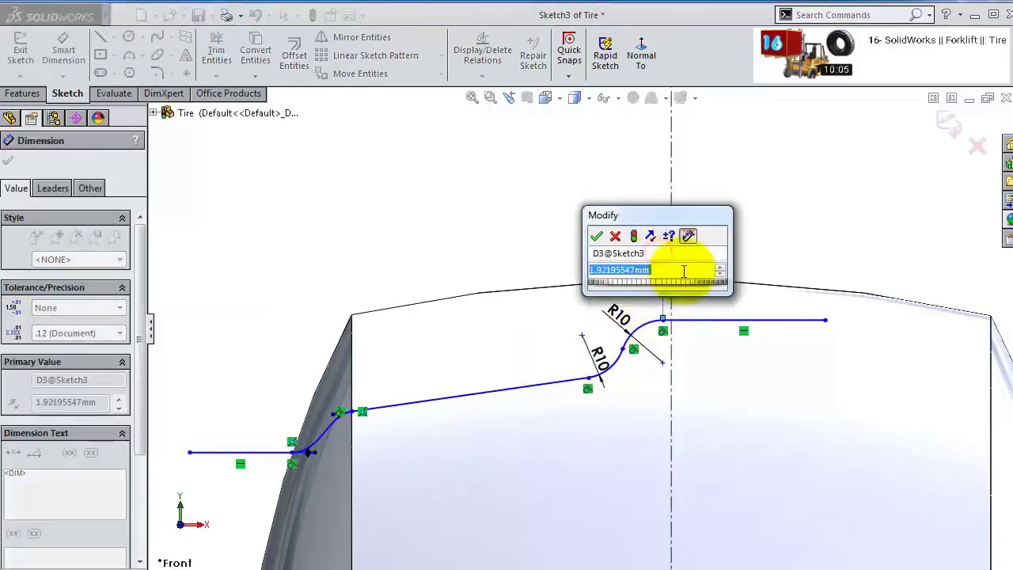
type("20")
key("Return")
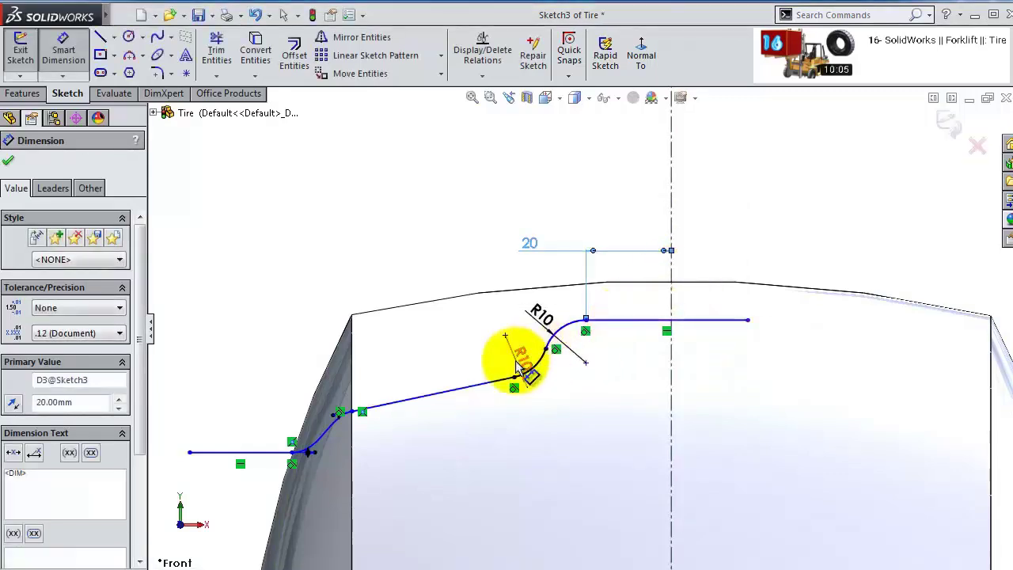
- Add a 170° angle between the sloped line and the top horizontal line
scroll(467, 388, "down", 1)
scroll(388, 399, "down", 2)
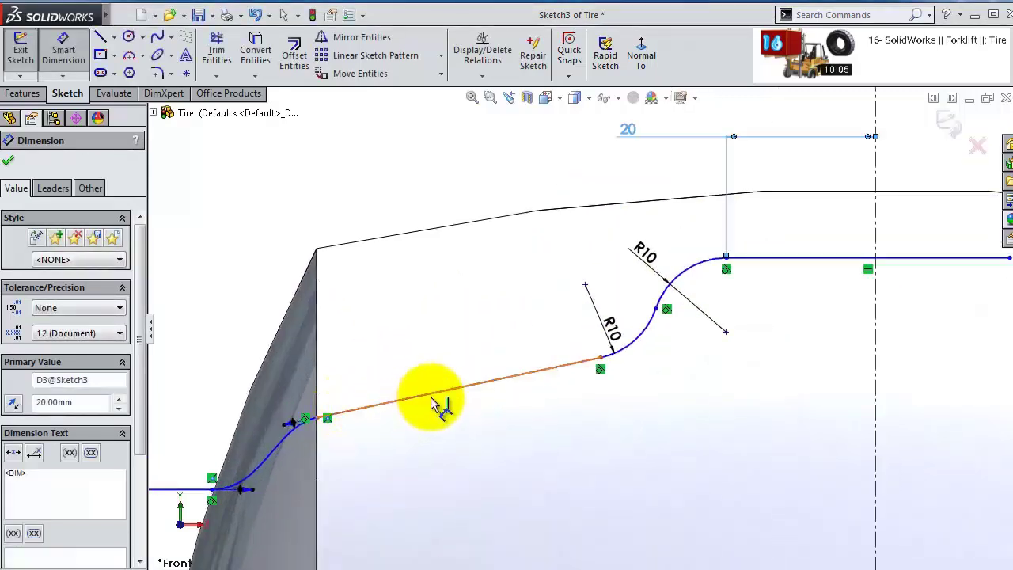
scroll(472, 403, "up", 7)
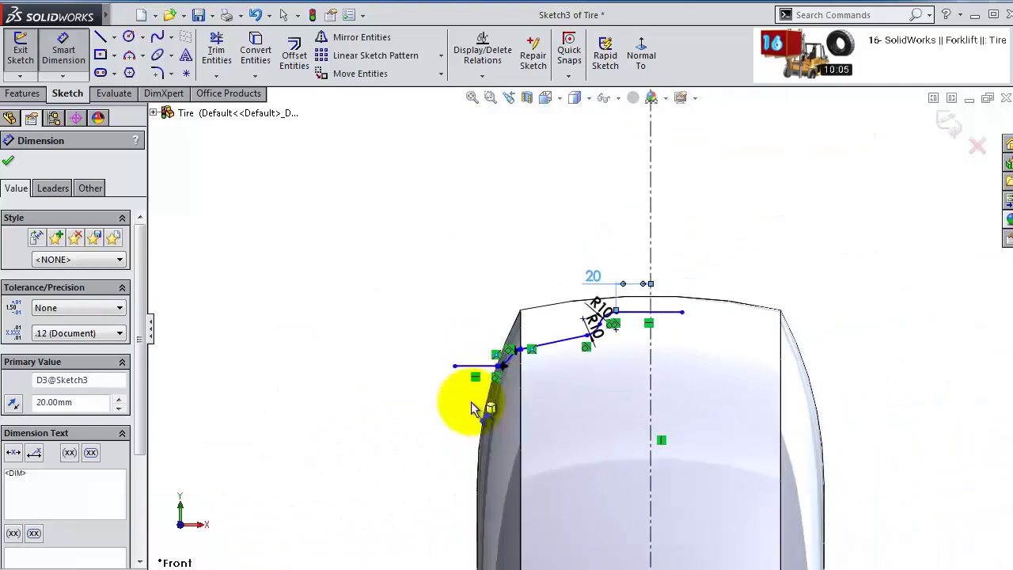
scroll(566, 370, "down", 1)
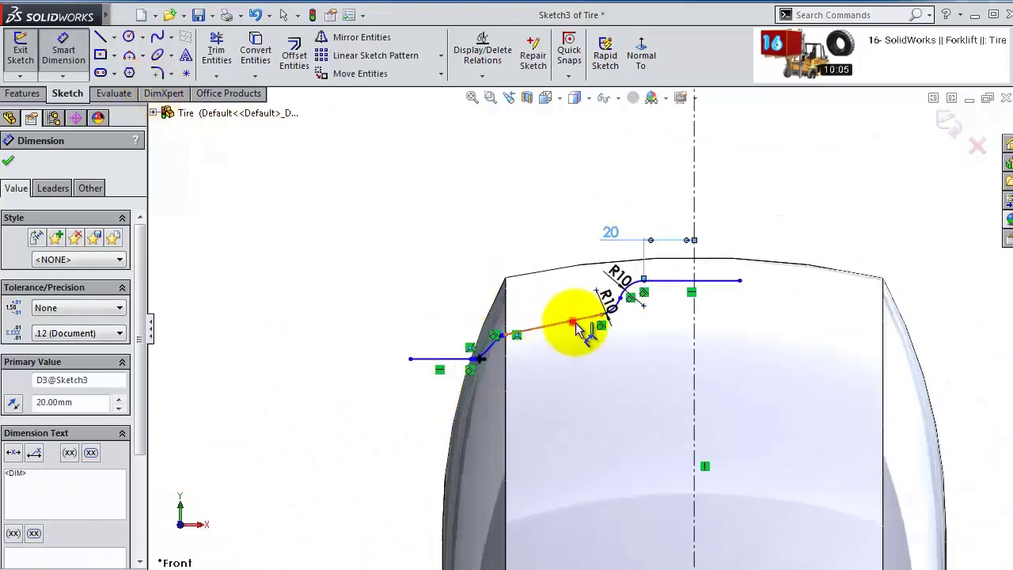
mouse_move(578, 329)
left_mouse_down()
mouse_move(696, 281)
mouse_move(694, 291)
left_mouse_up()
left_click(682, 279)
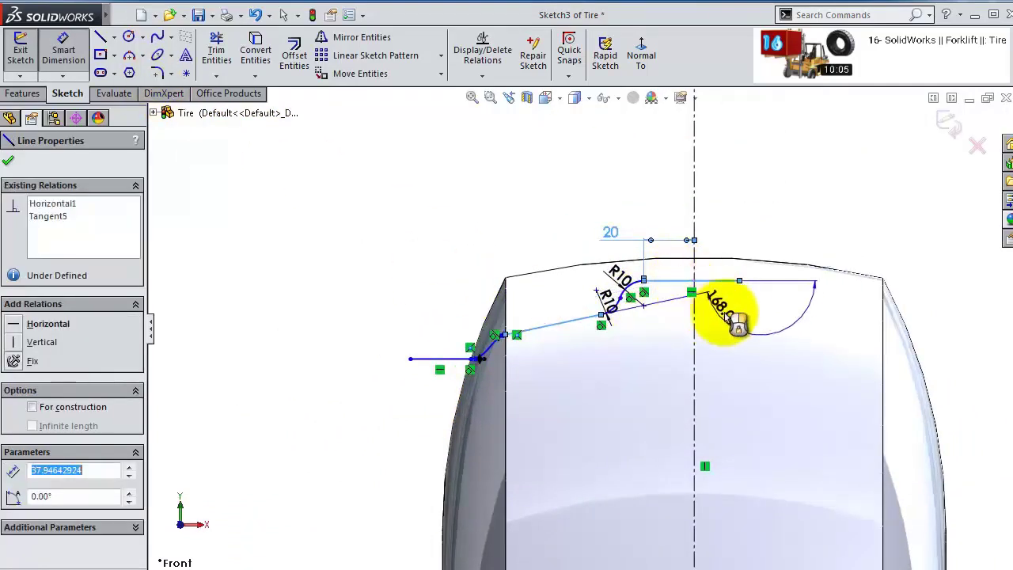
left_click_drag(736, 323, 766, 242)
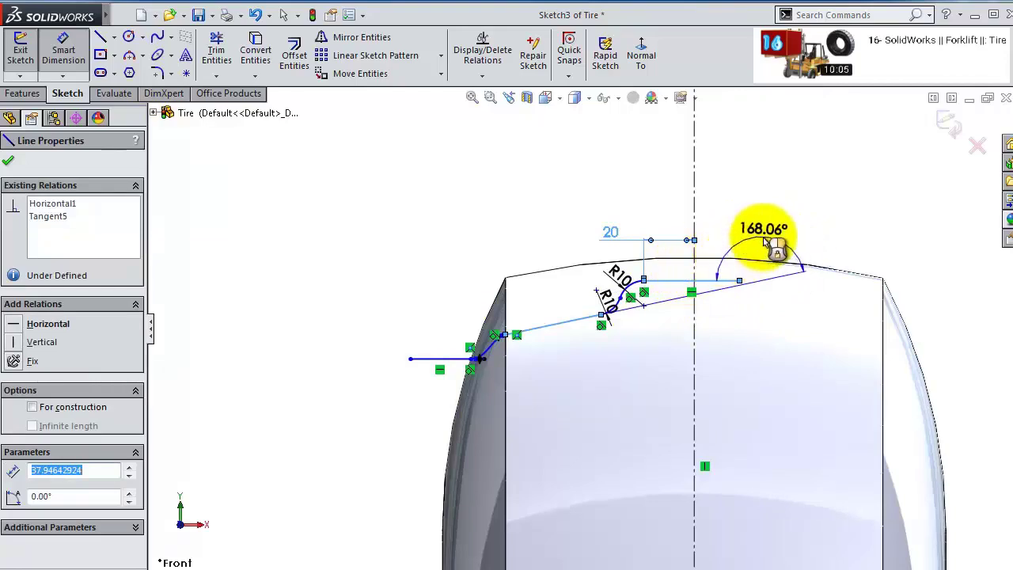
left_click(767, 238)
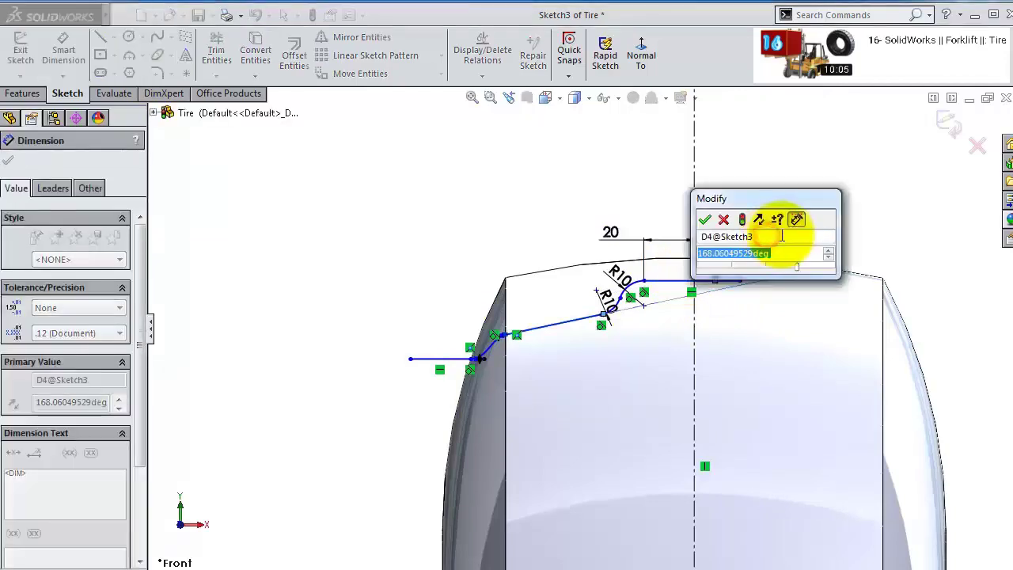
type("160")
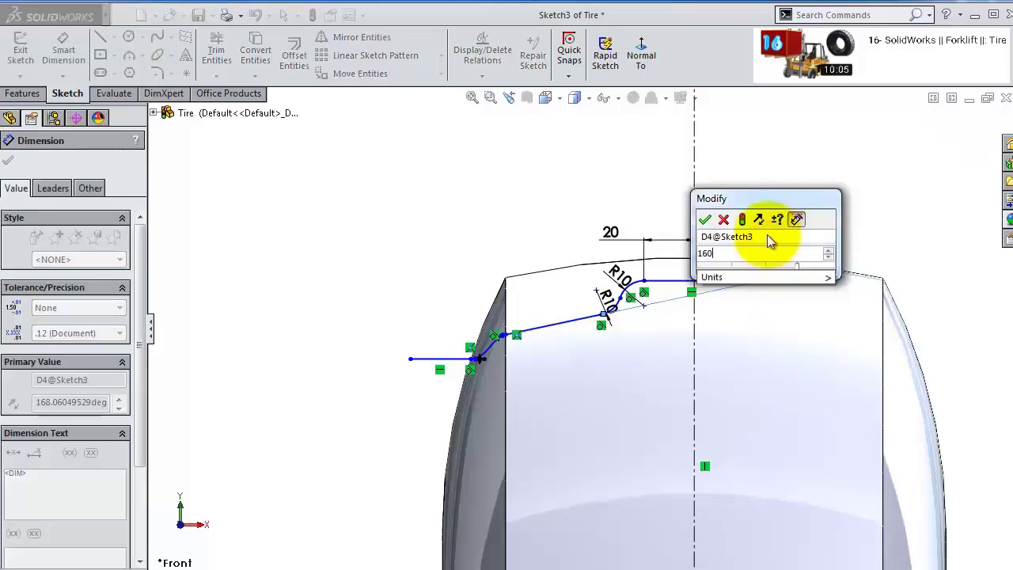
key("BackSpace")
key("BackSpace")
type("70")
key("Return")
scroll(602, 317, "down", 3)
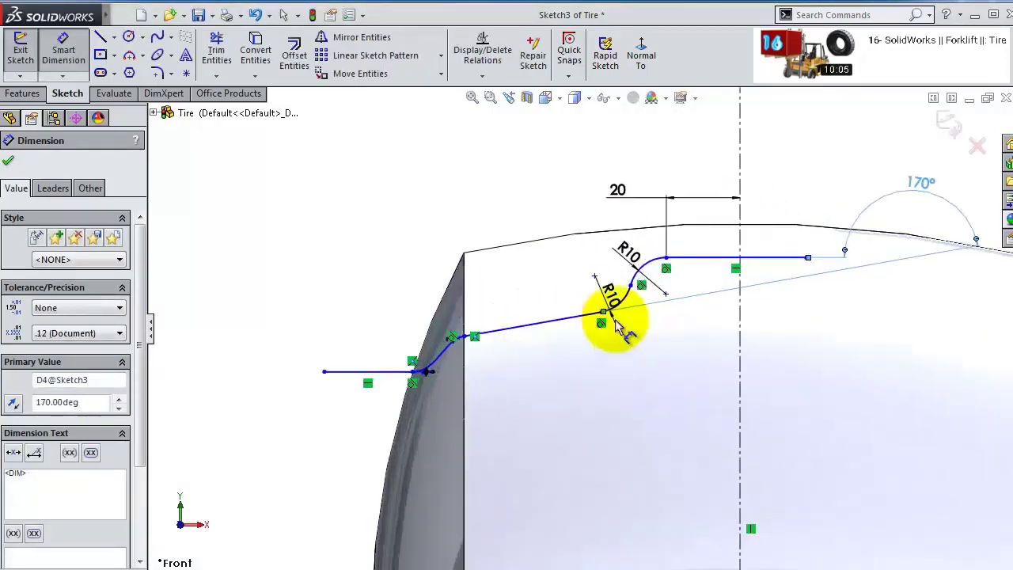
scroll(590, 326, "down", 1)
scroll(538, 285, "down", 1)
- Add a 30 mm vertical step height between the lower and upper horizontal lines
scroll(482, 289, "down", 1)
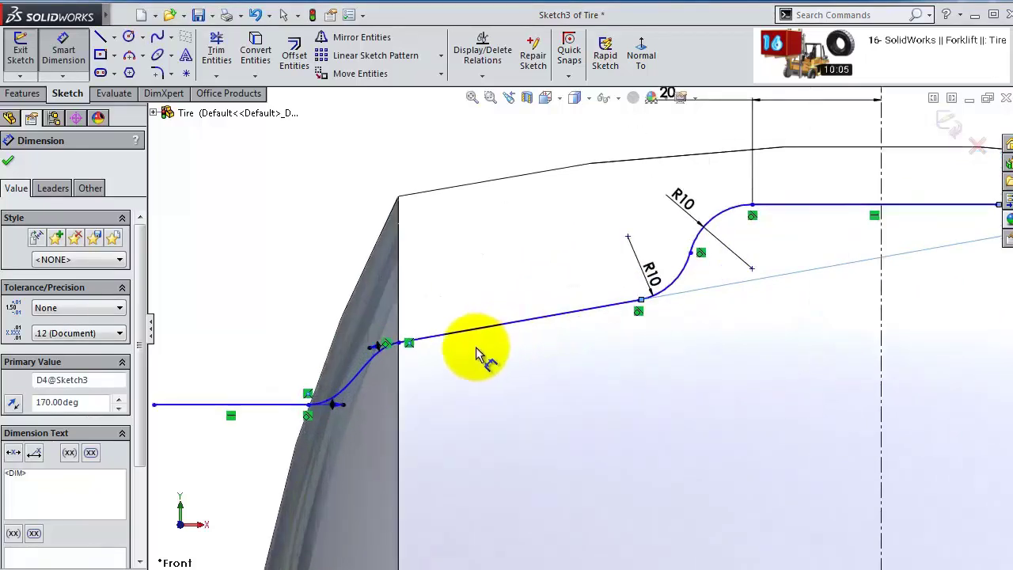
left_click(291, 411)
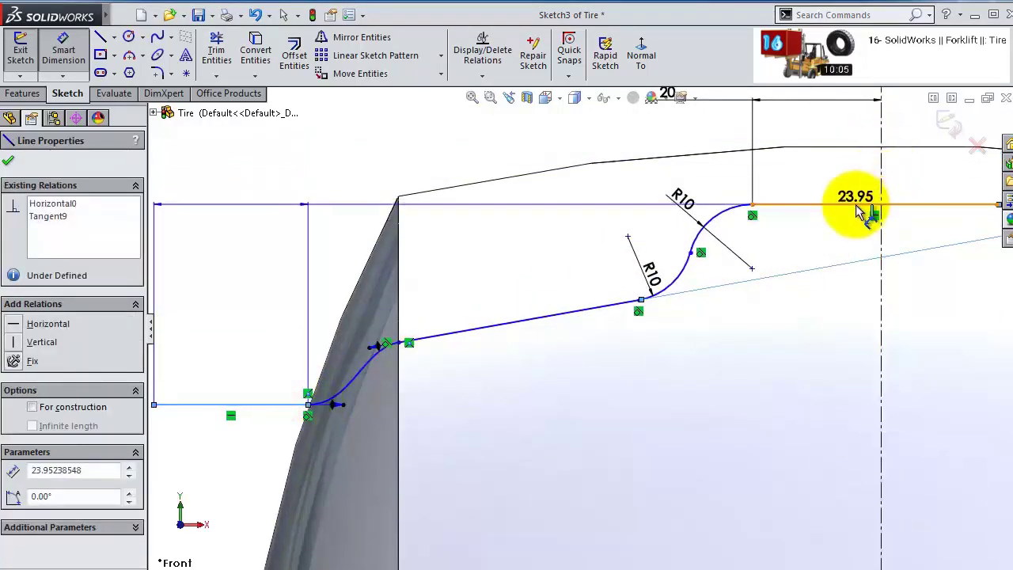
left_click(856, 204)
left_click(259, 269)
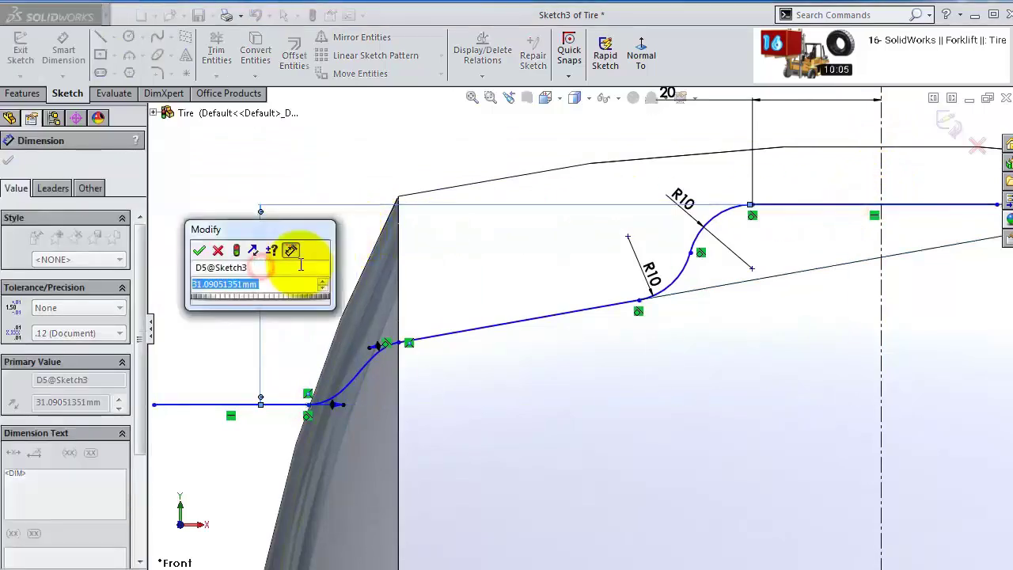
type("30")
key("Return")
- Dimension the top horizontal line 400 mm from the origin
scroll(807, 269, "up", 2)
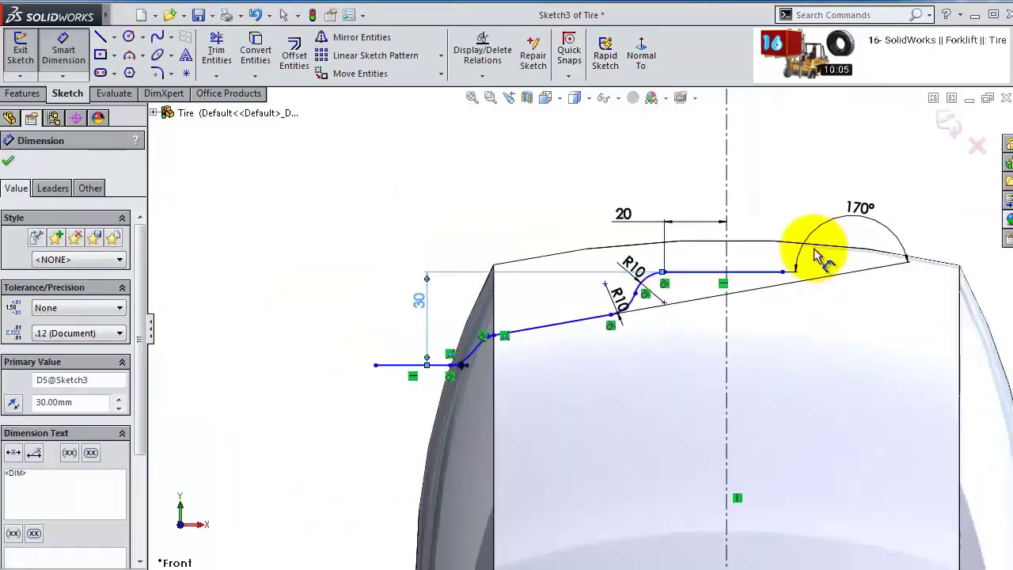
scroll(654, 299, "up", 3)
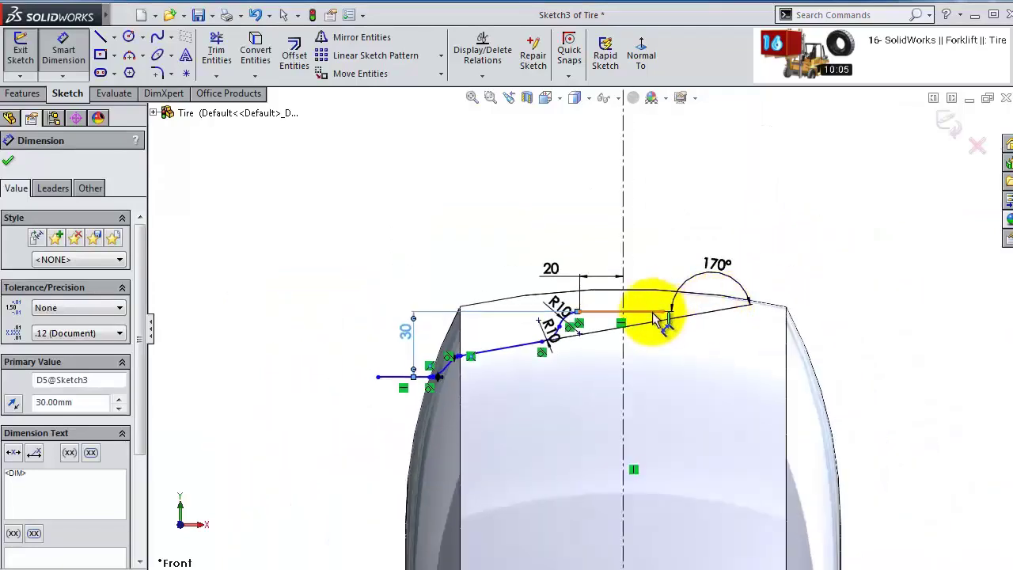
left_click(655, 316)
scroll(638, 498, "up", 4)
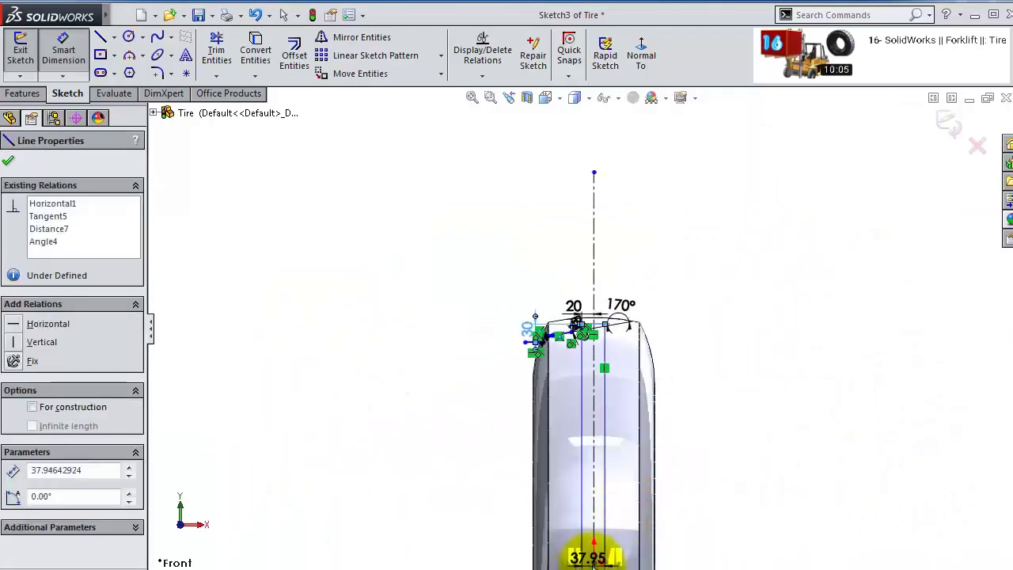
left_click(594, 561)
left_click(757, 503)
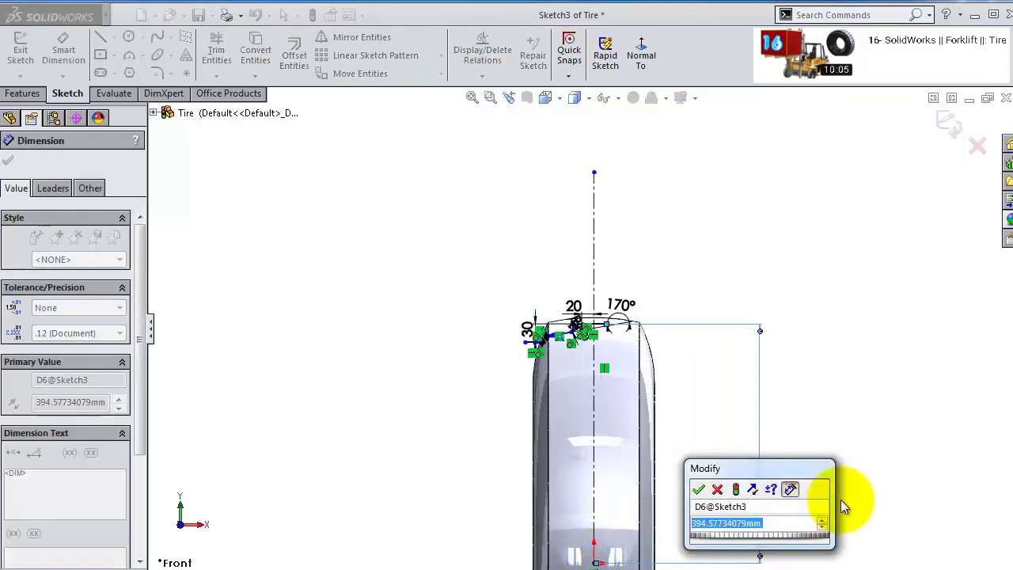
type("400")
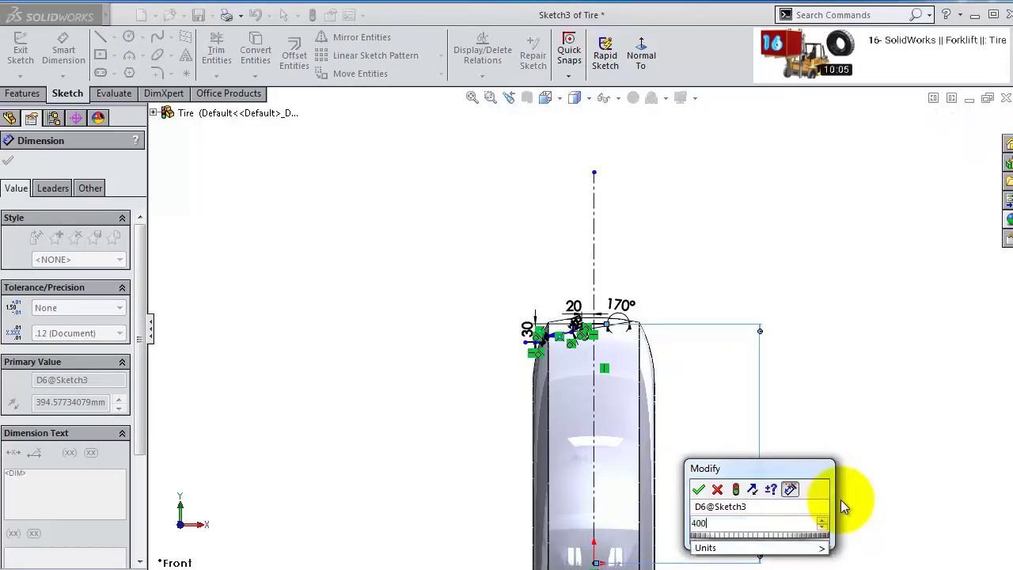
key("Return")
scroll(577, 294, "down", 6)
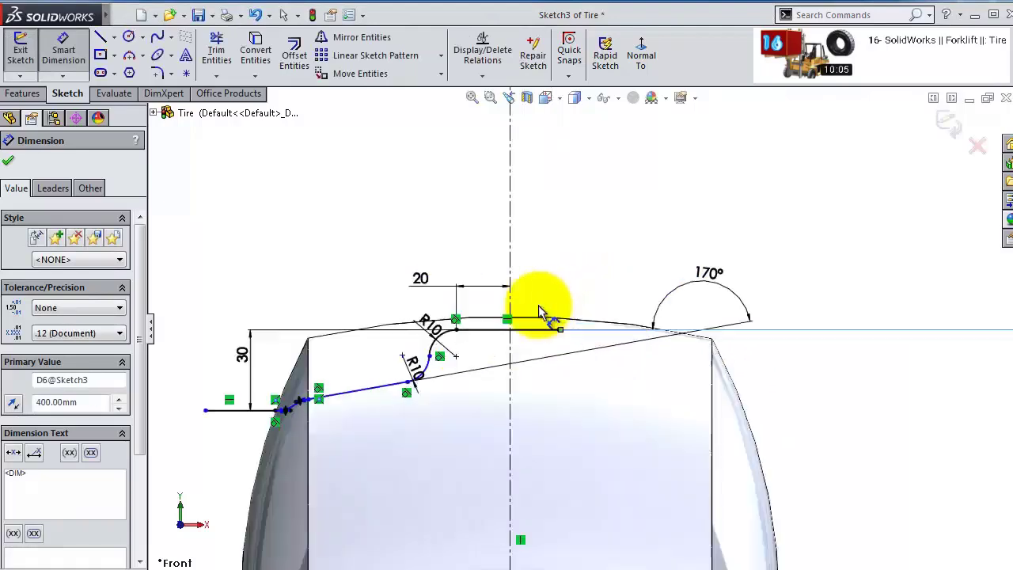
scroll(289, 429, "down", 3)
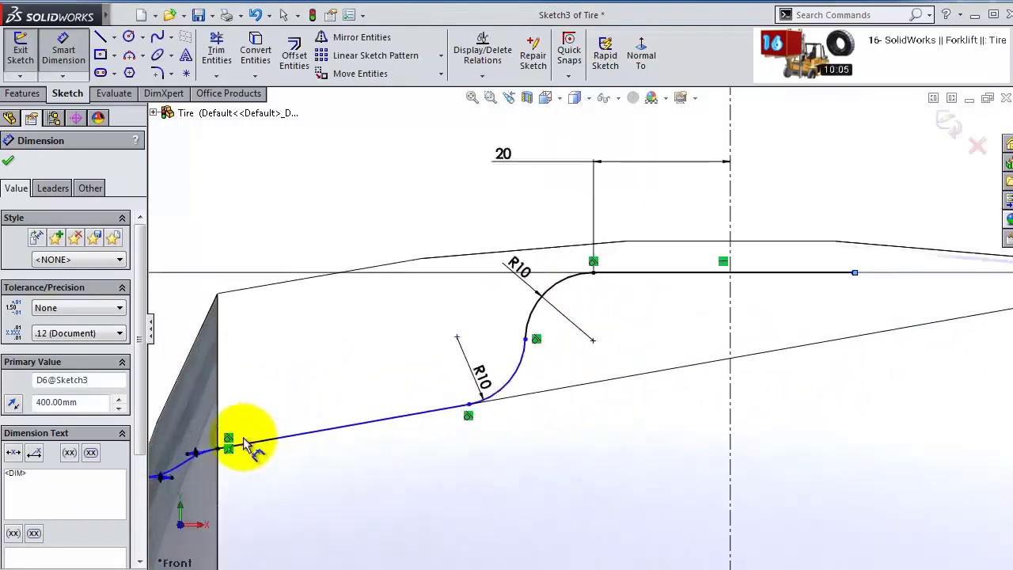
scroll(246, 445, "down", 2)
key("Escape")
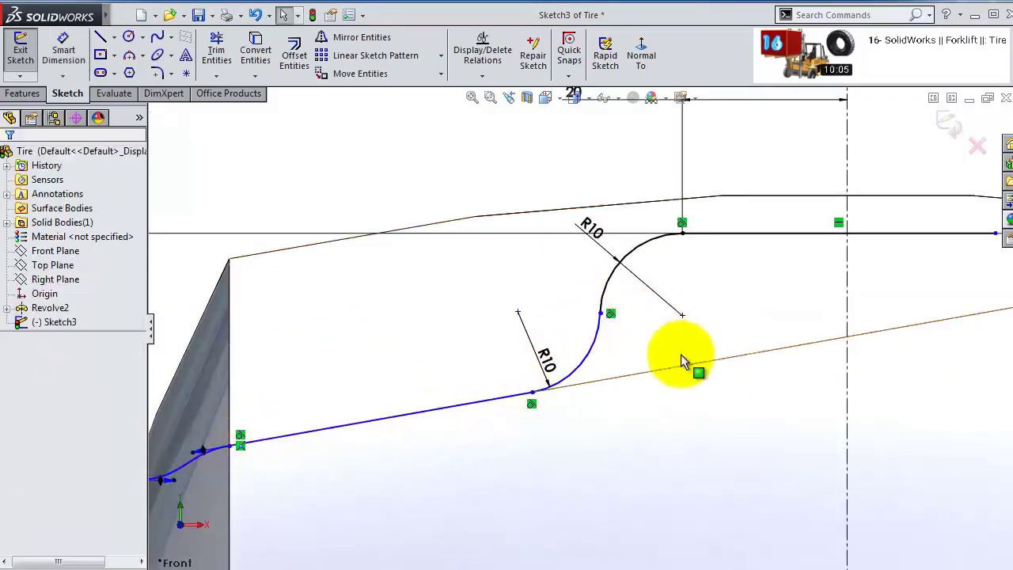
- Add the 38.26 mm offset from the lower tangent point to the centerline
left_click(63, 55)
scroll(523, 443, "up", 2)
left_click(529, 423)
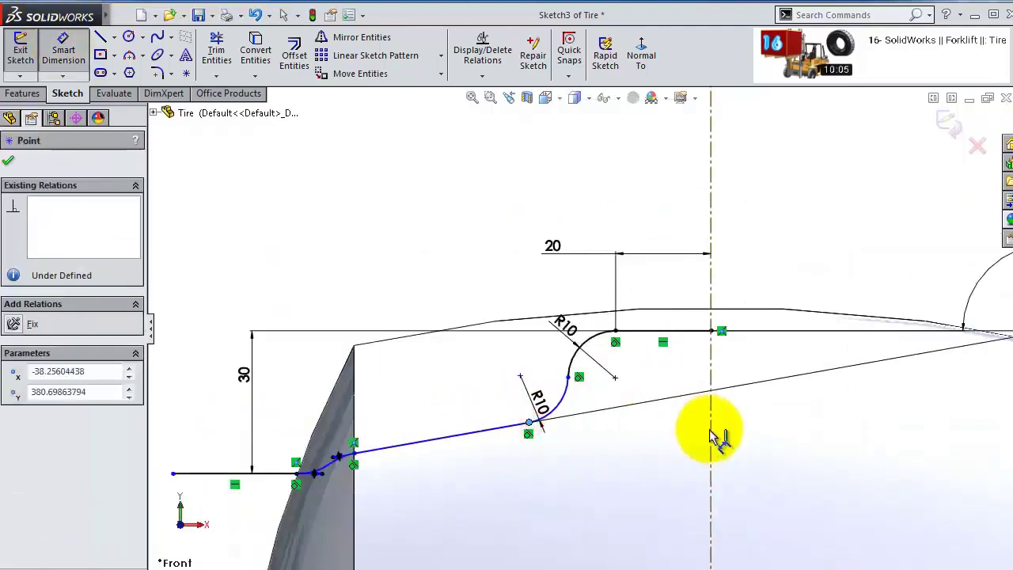
left_click(711, 436)
left_click(690, 440)
left_click(628, 425)
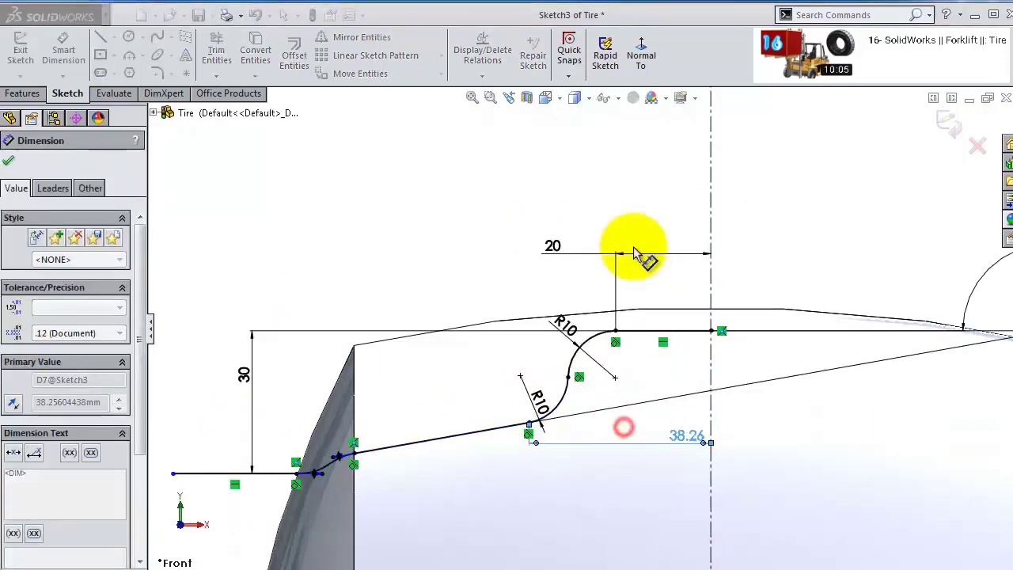
- Draw a horizontal construction line extending from the origin
left_click(505, 204)
scroll(605, 281, "up", 2)
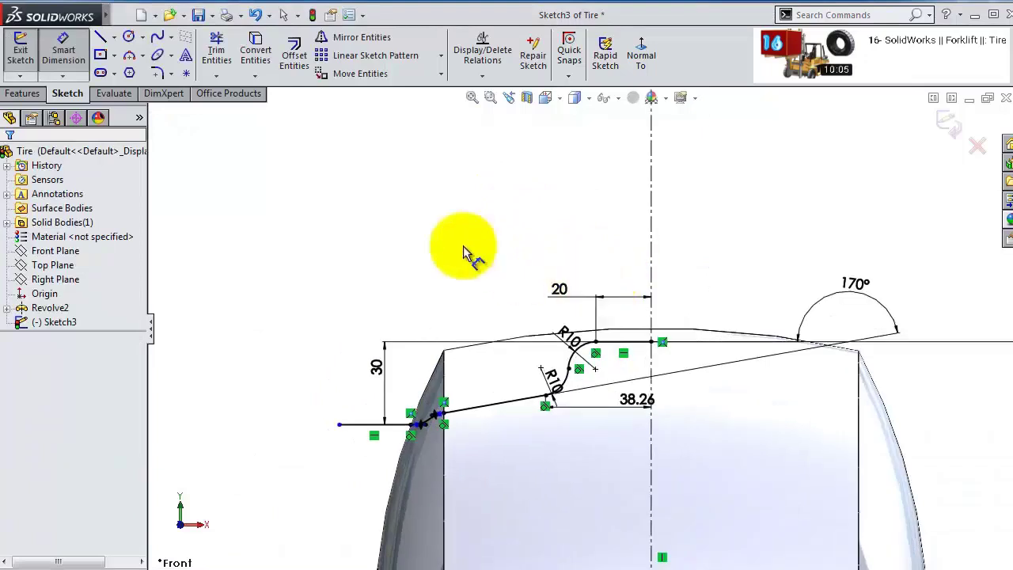
left_click(100, 36)
scroll(586, 328, "up", 2)
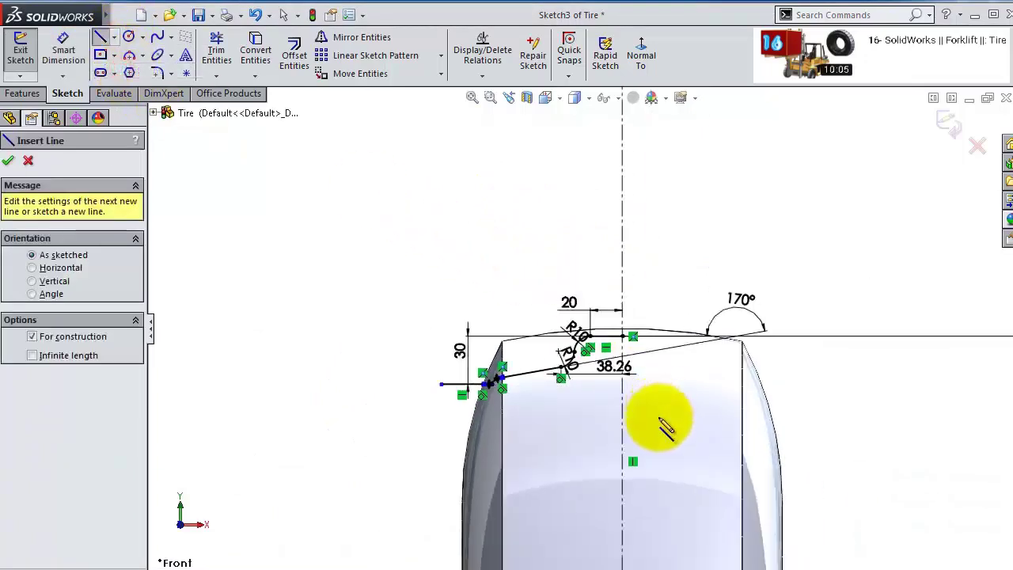
scroll(665, 427, "up", 3)
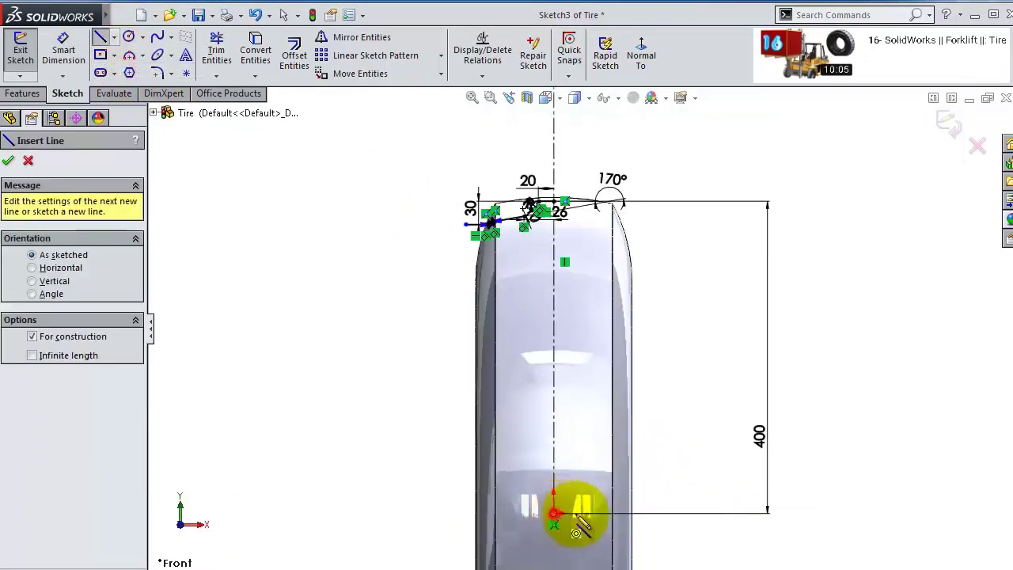
mouse_move(554, 513)
left_mouse_down()
mouse_move(808, 525)
mouse_move(809, 514)
left_mouse_up()
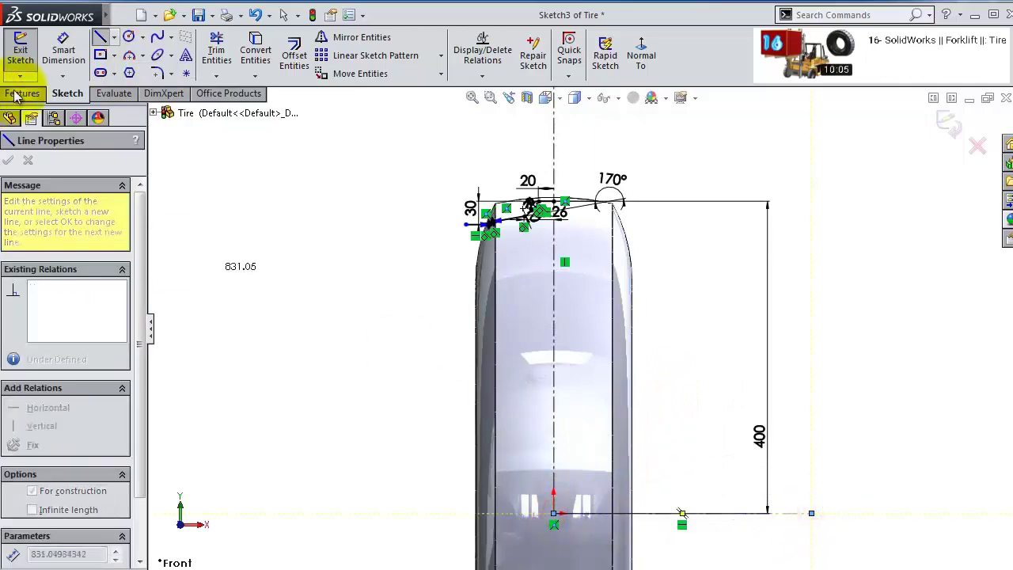
- Enable the Surfaces toolset, preview a revolved surface about the new line, then cancel it
right_click(798, 87)
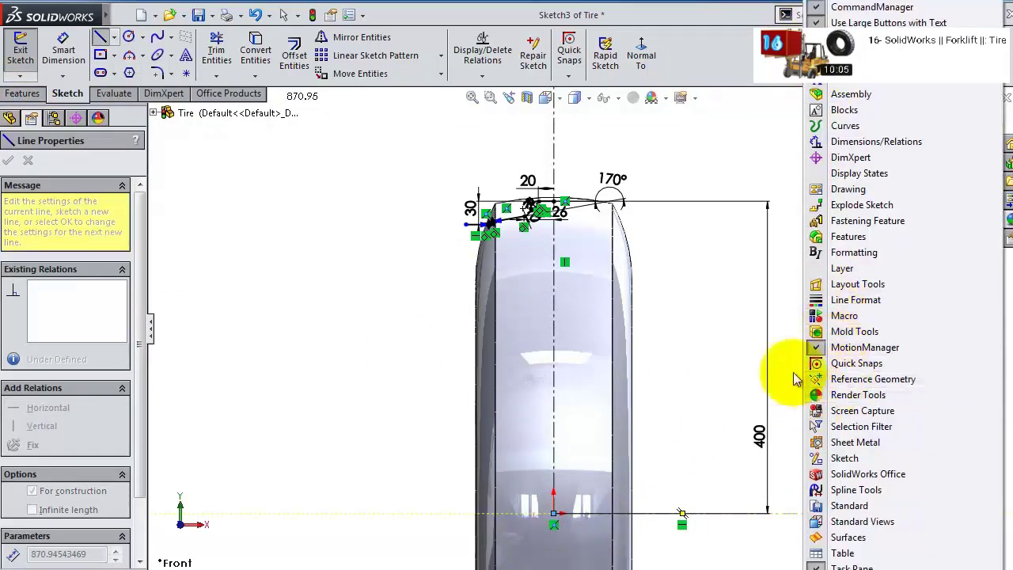
left_click(819, 537)
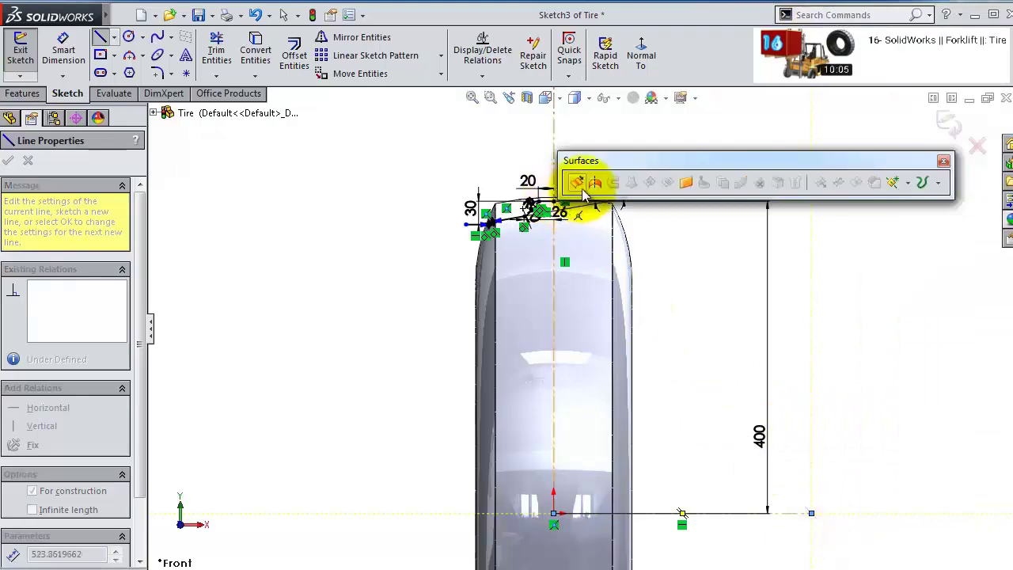
left_click(592, 185)
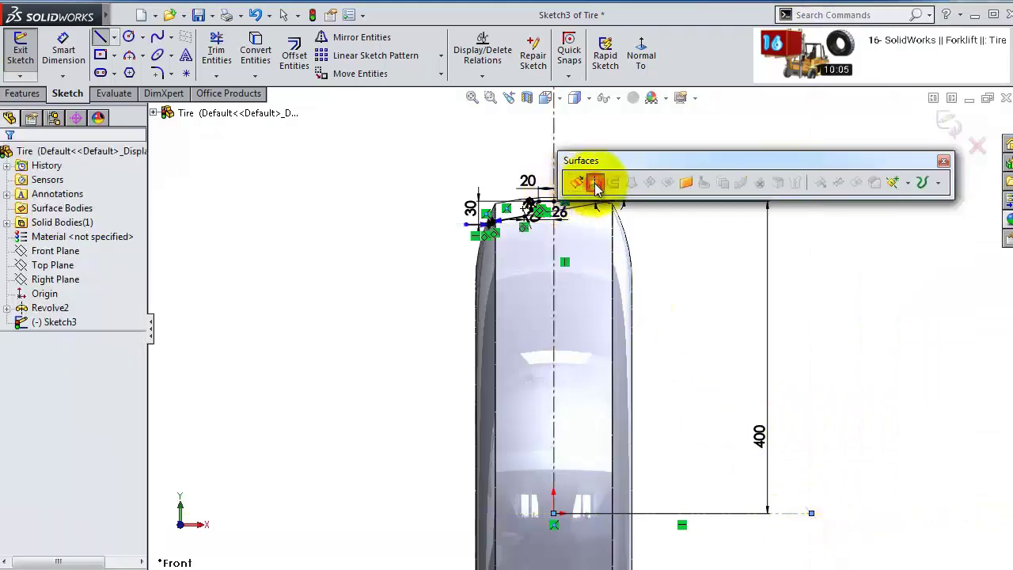
middle_click_drag(657, 294, 633, 312)
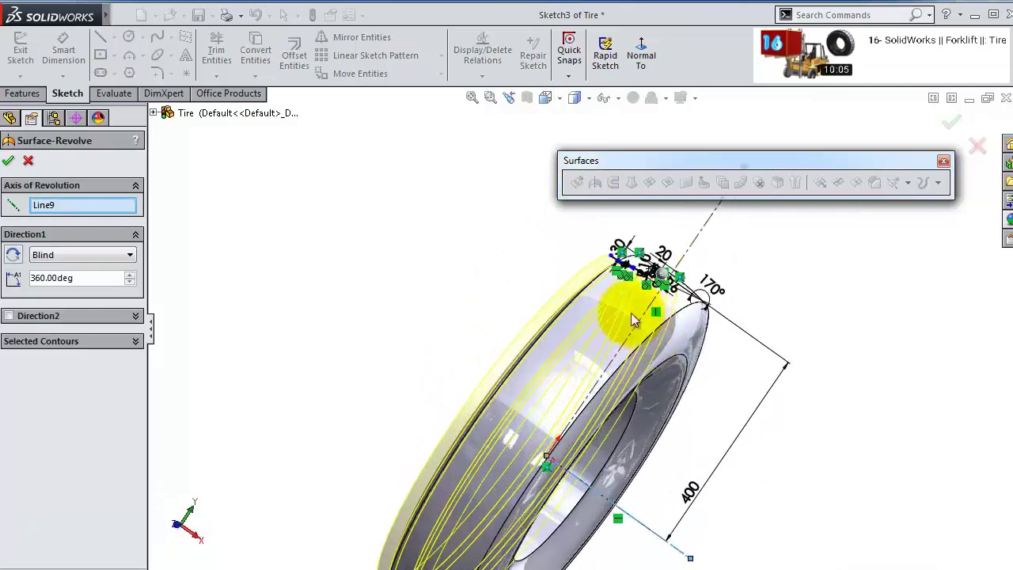
left_click(27, 162)
middle_click_drag(611, 276, 657, 252)
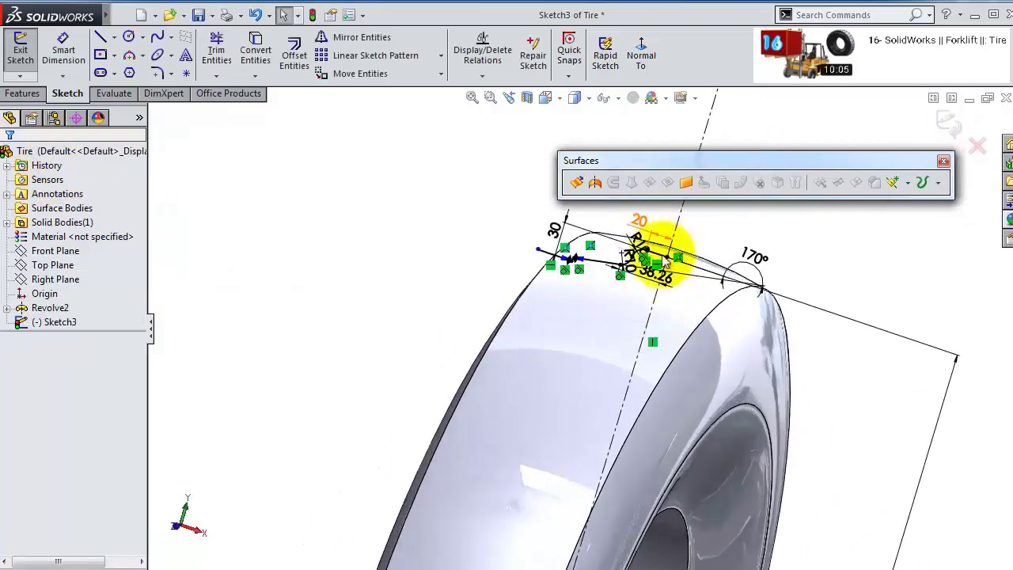
- Select Line7, Arc4, Arc3, Line4, Spline1 and Line1 for mirroring
key("ctrl+8")
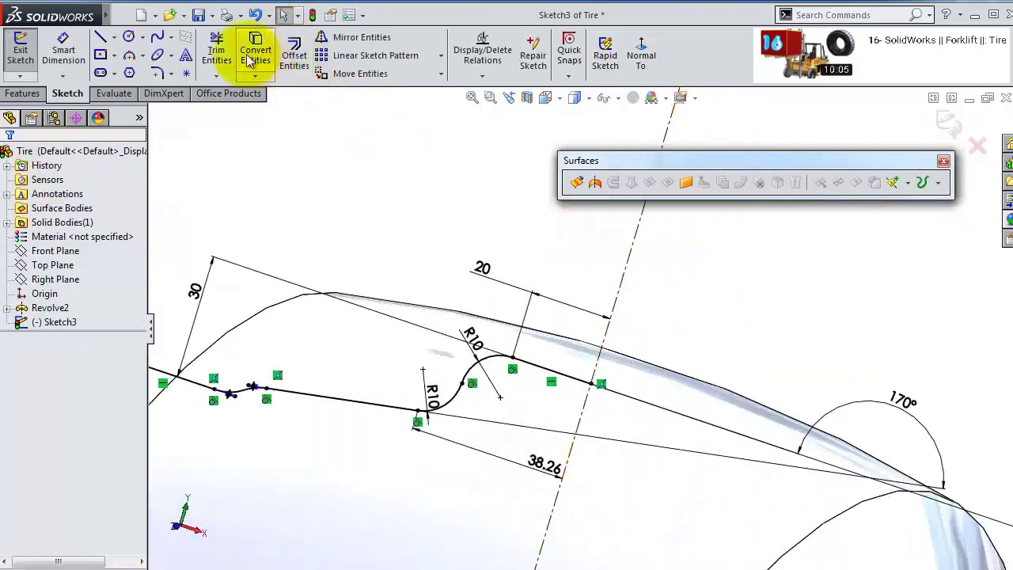
left_click(348, 38)
left_click(540, 386)
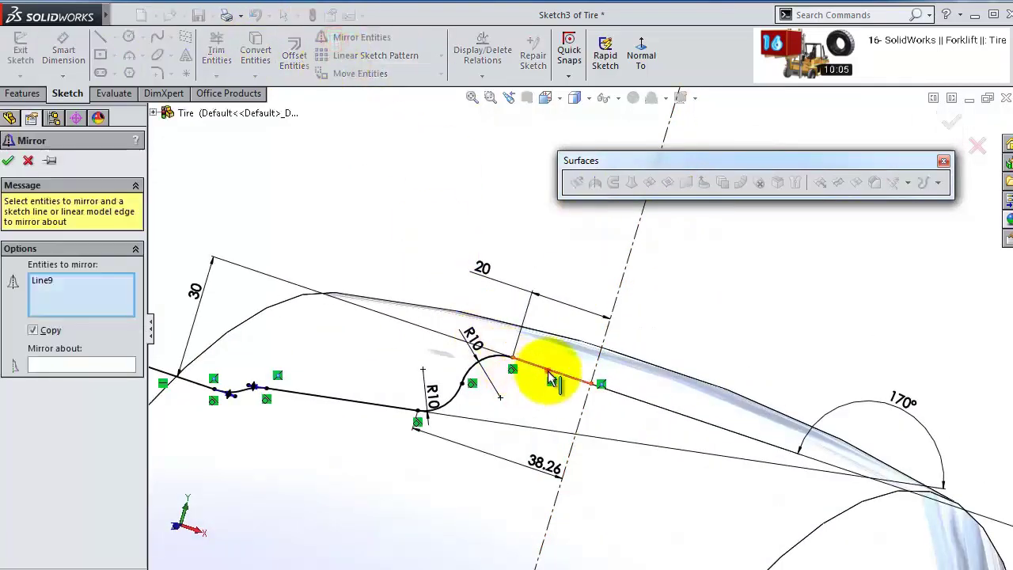
left_click(552, 378)
left_click(490, 358)
left_click(458, 392)
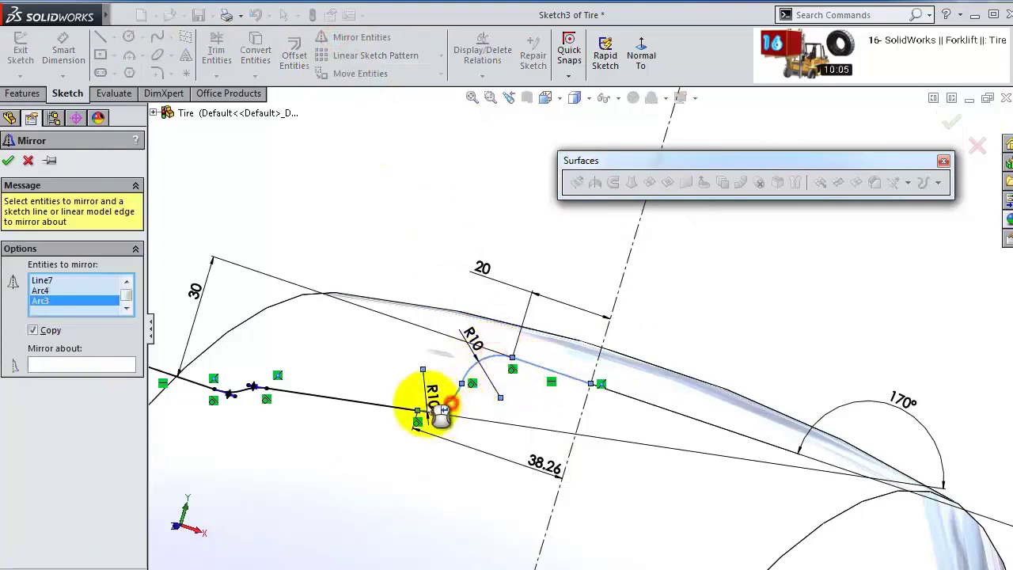
left_click(393, 410)
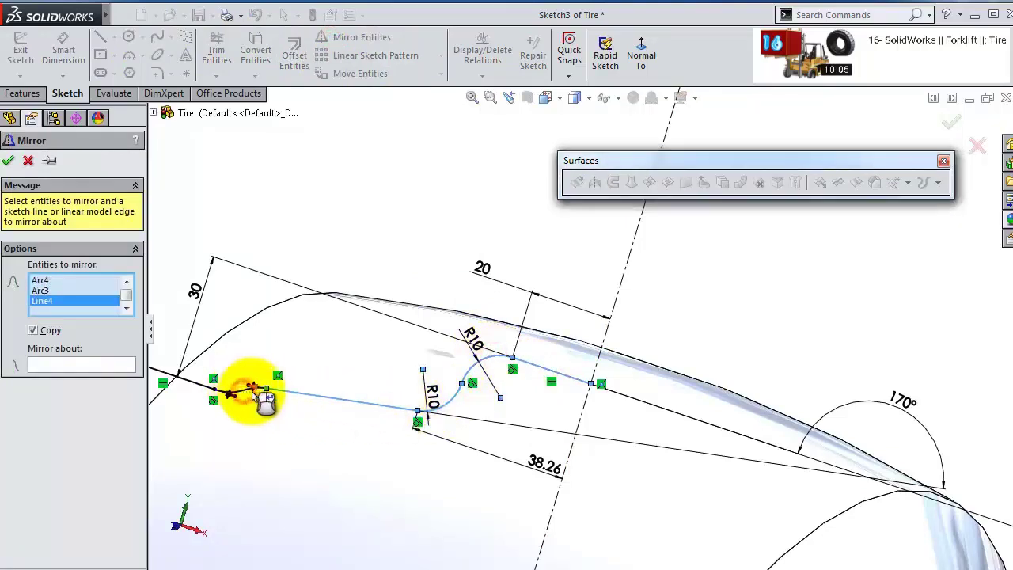
scroll(334, 387, "down", 5)
left_click(366, 353)
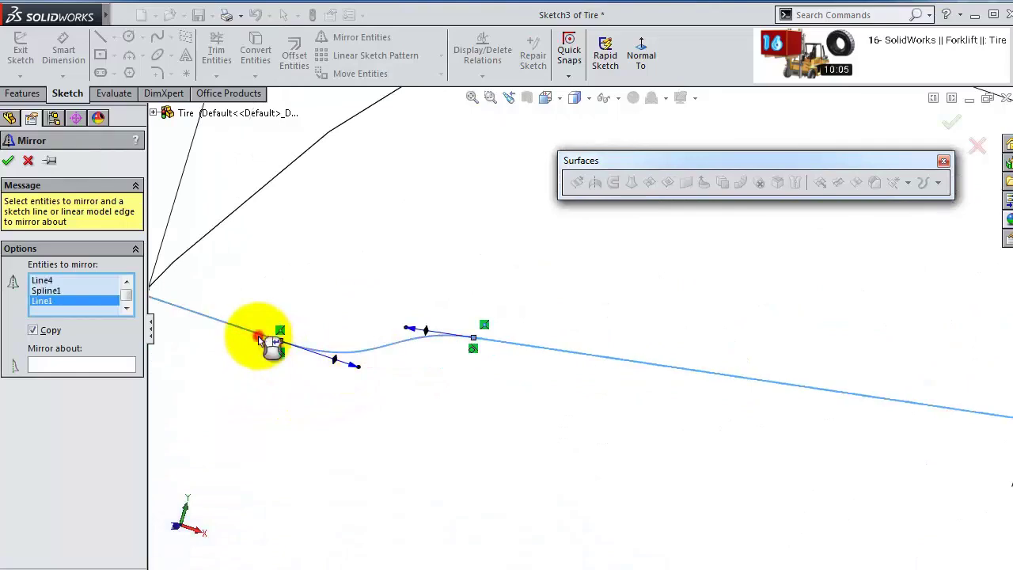
scroll(260, 338, "up", 5)
- Mirror the selected entities about centerline Line8
left_click(113, 365)
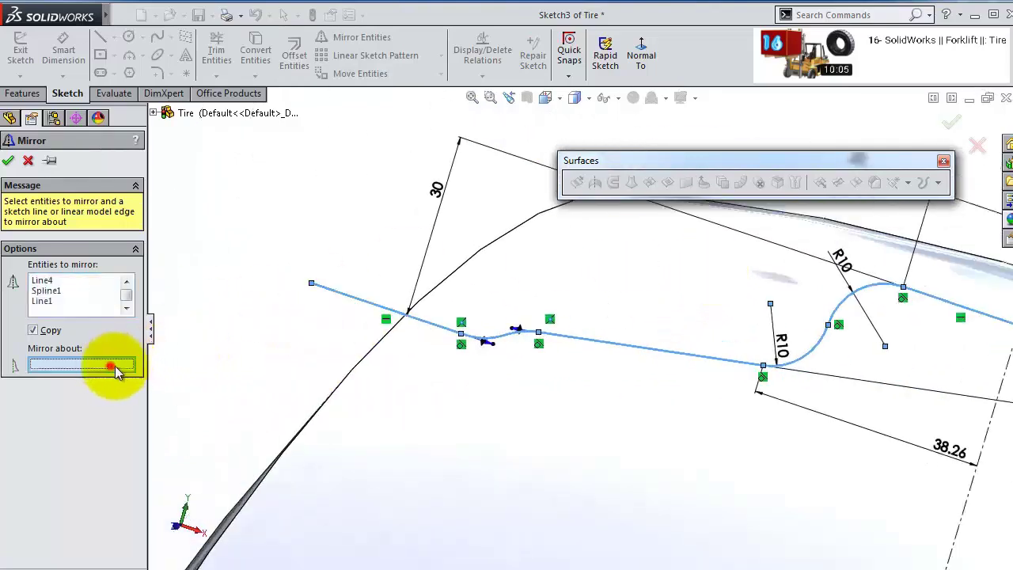
scroll(958, 340, "up", 2)
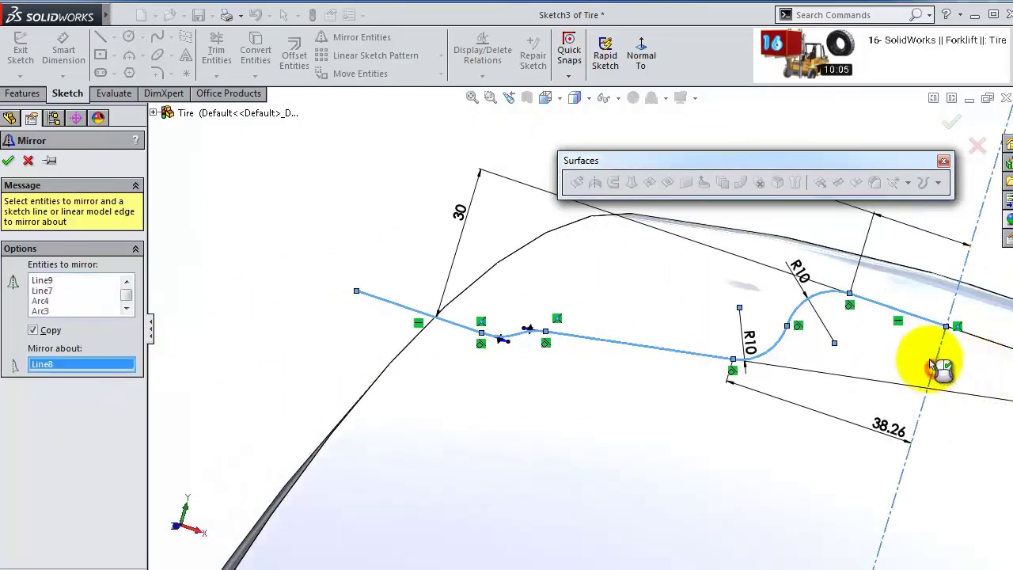
scroll(942, 368, "up", 5)
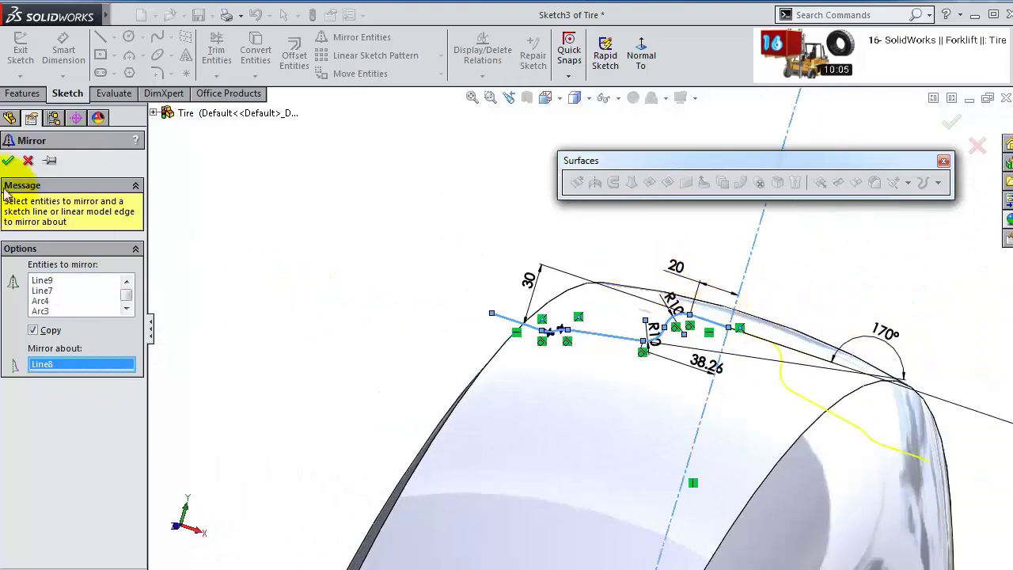
left_click(8, 161)
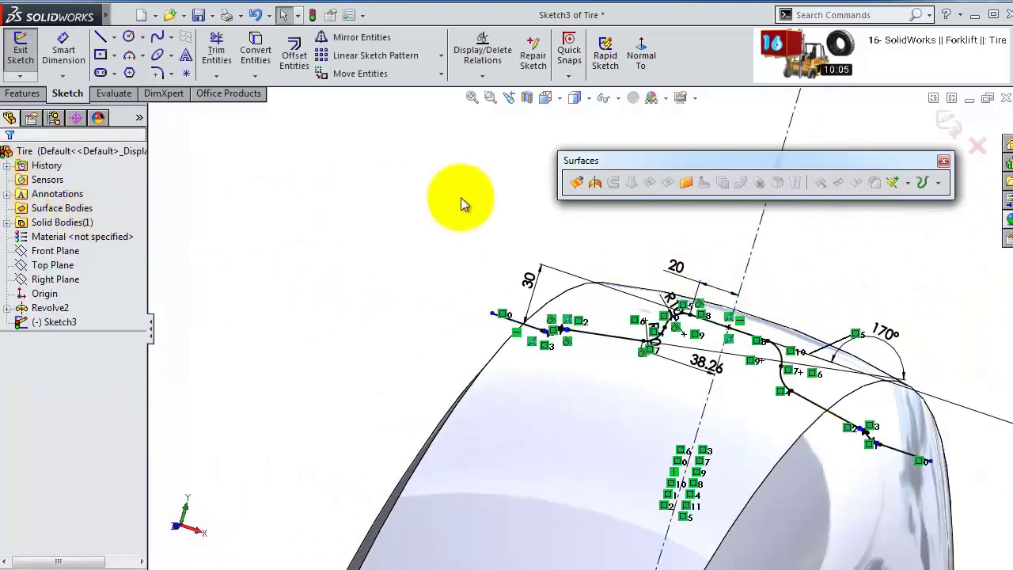
- Revolve the tread sketch 360° into a surface about Line9
left_click(593, 184)
scroll(656, 394, "up", 5)
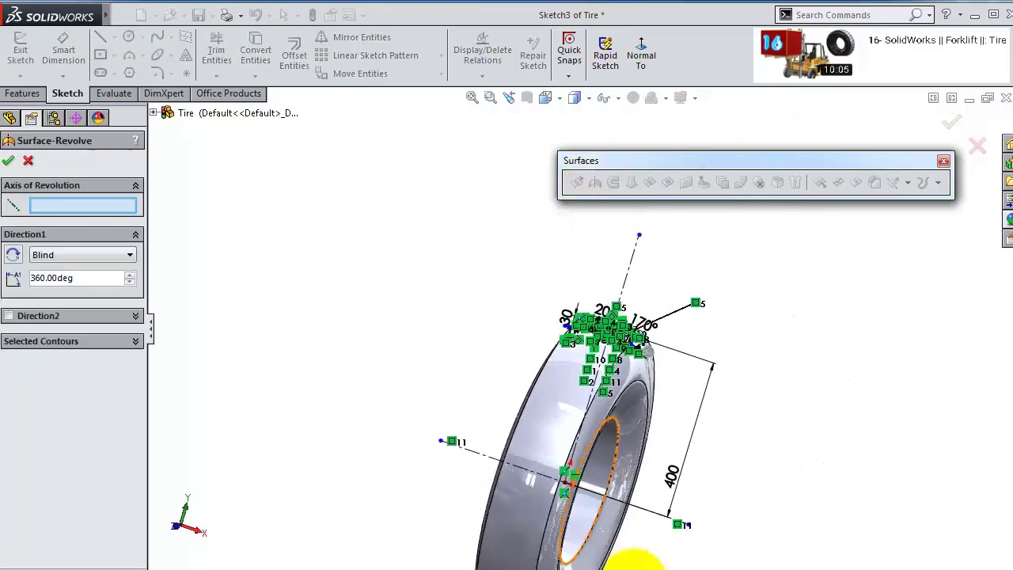
scroll(654, 474, "down", 4)
left_click(687, 458)
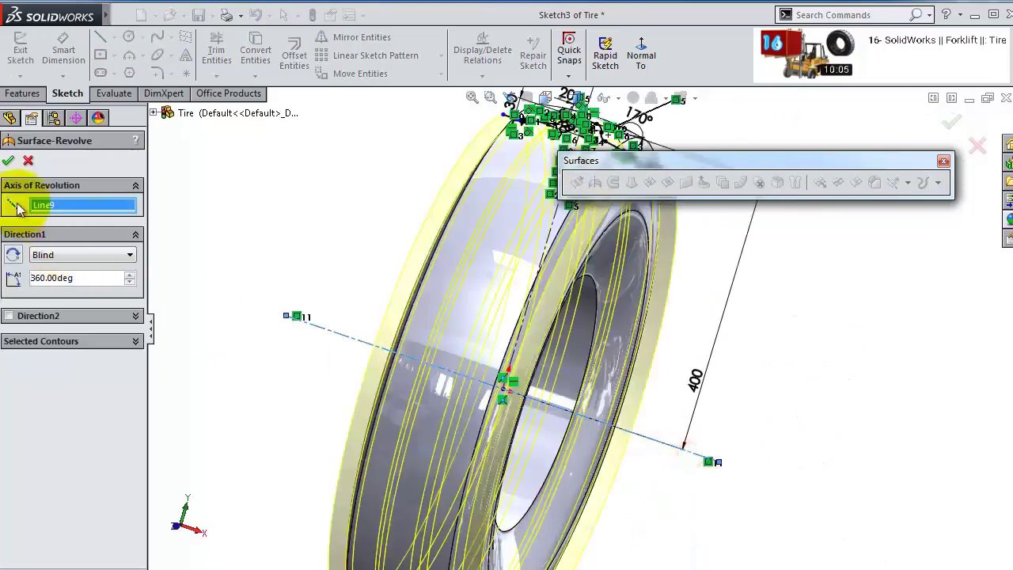
key("Return")
mouse_move(686, 319)
middle_mouse_down()
mouse_move(685, 272)
mouse_move(692, 300)
middle_mouse_up()
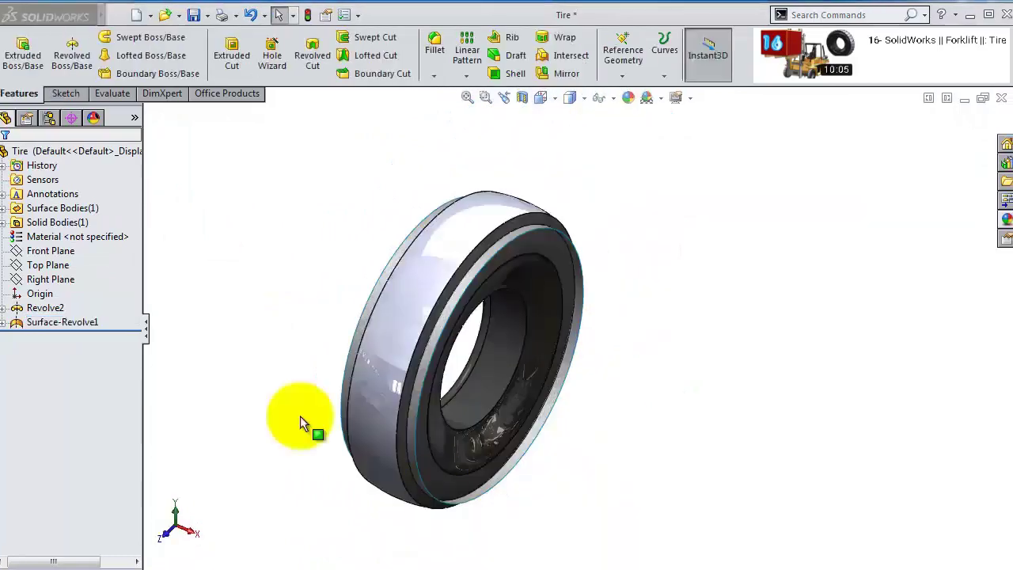
- Create Plane1 offset 410 mm from the Top Plane and select it for sketching
left_click(48, 269)
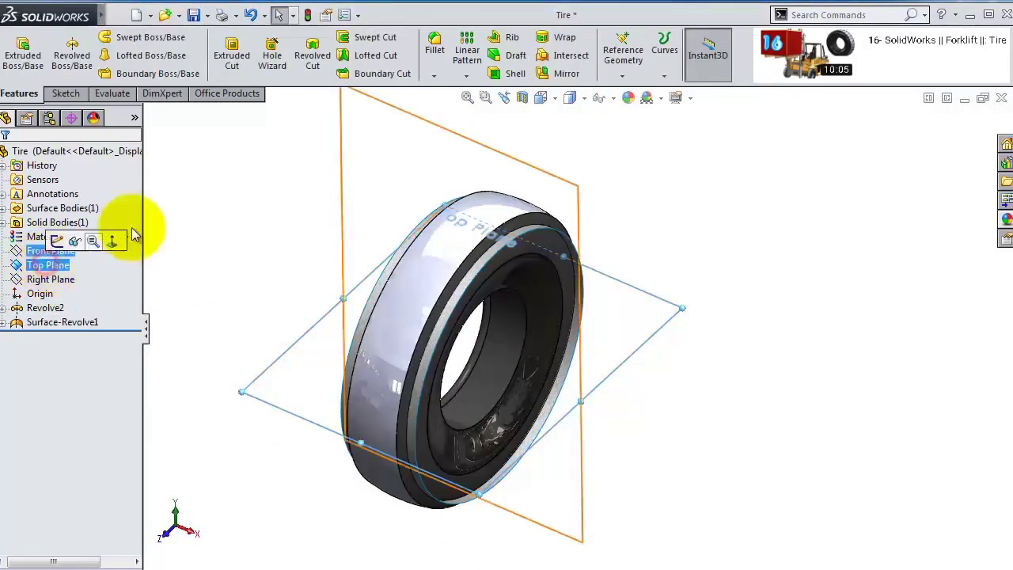
left_click(622, 76)
left_click(622, 93)
middle_click_drag(621, 111, 506, 174)
left_click(117, 354)
left_click_drag(116, 357, 117, 358)
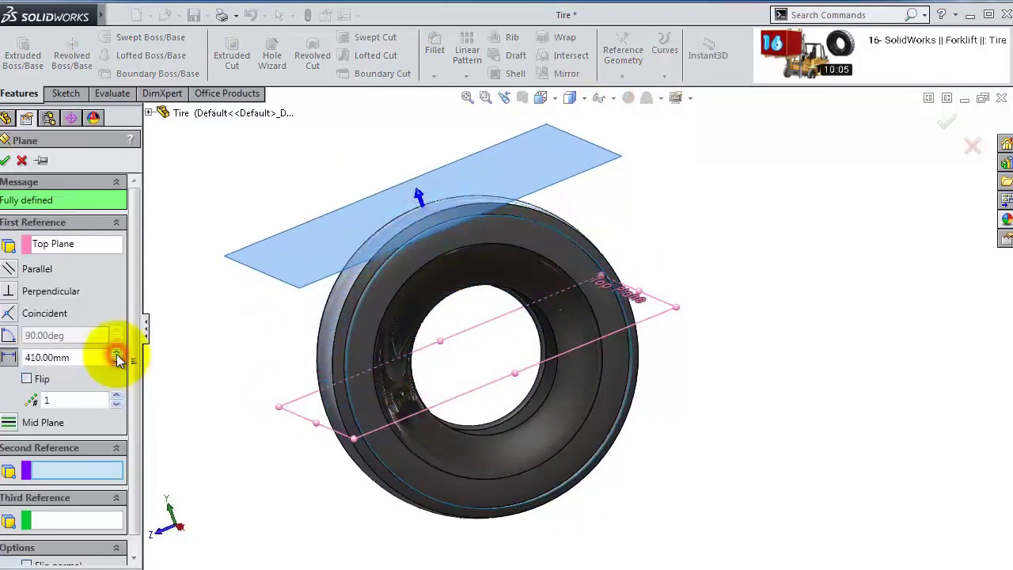
left_click(6, 160)
middle_click_drag(493, 294, 547, 208)
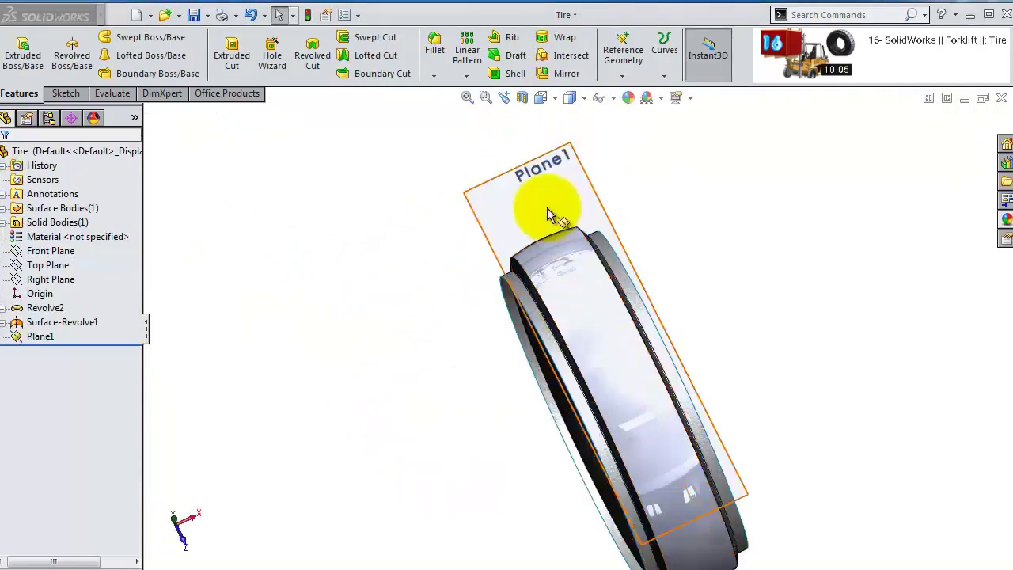
left_click(547, 207)
- Start a sketch on Plane1 and turn the view to face it squarely
left_click(606, 156)
left_click(637, 54)
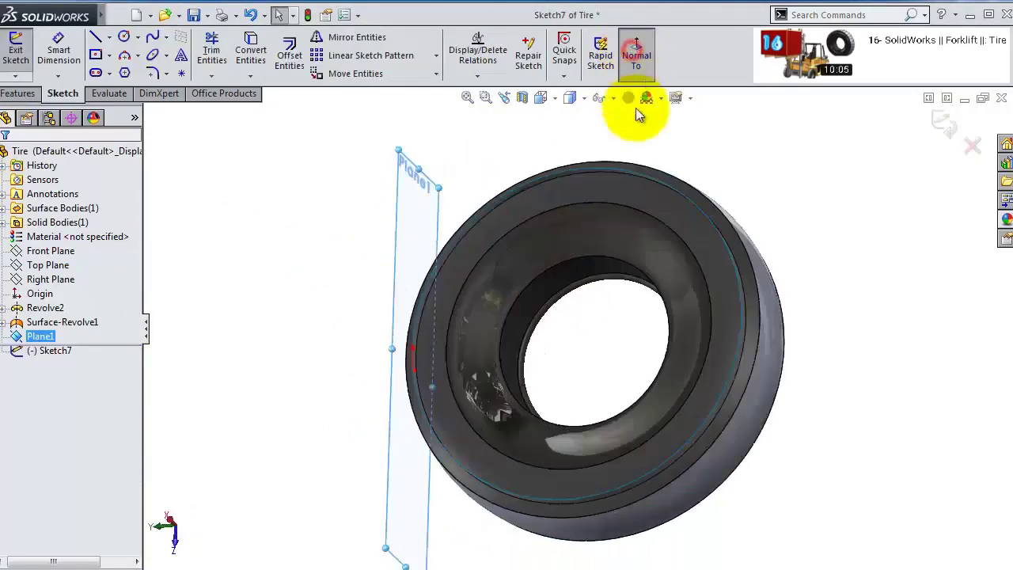
left_click(638, 64)
scroll(584, 266, "down", 5)
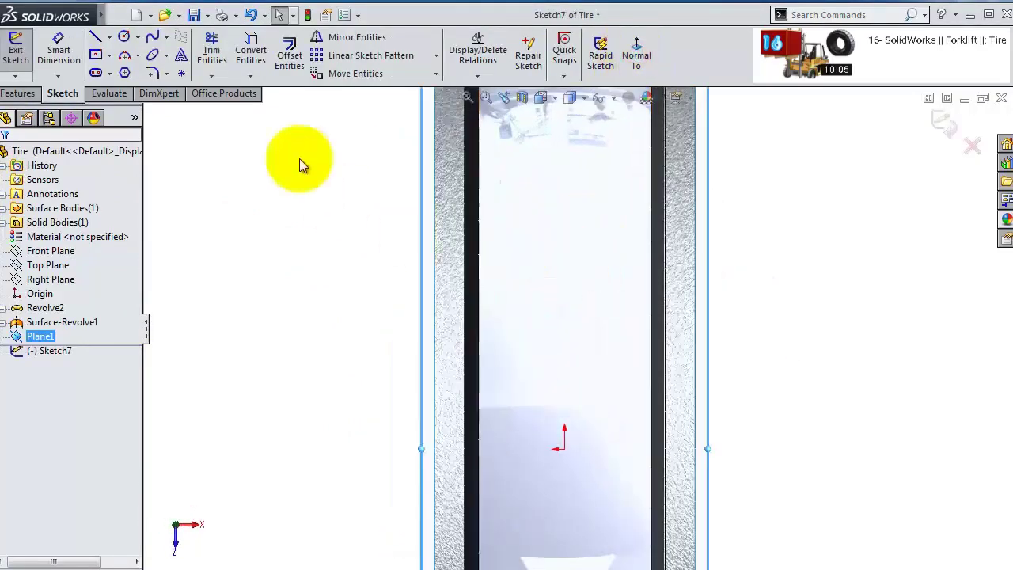
- Draw the zigzag lug lines from the tire's left edge across to its right edge
left_click(97, 38)
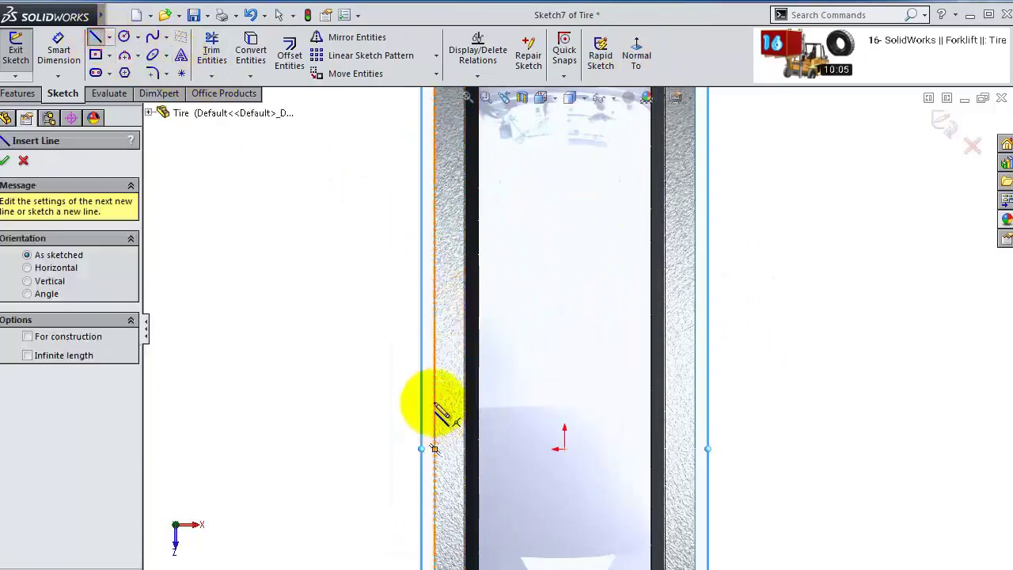
left_click(436, 502)
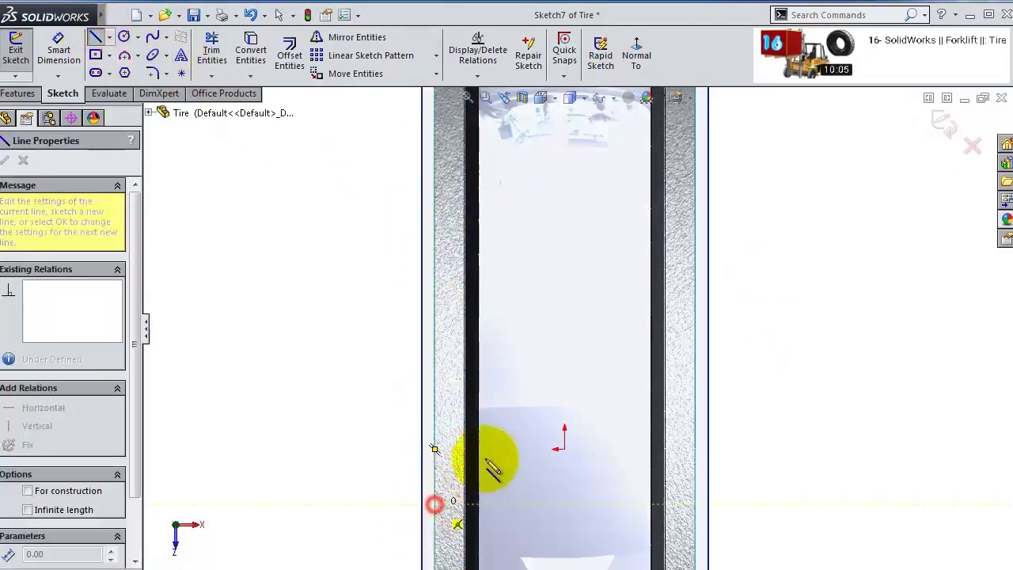
left_click(522, 425)
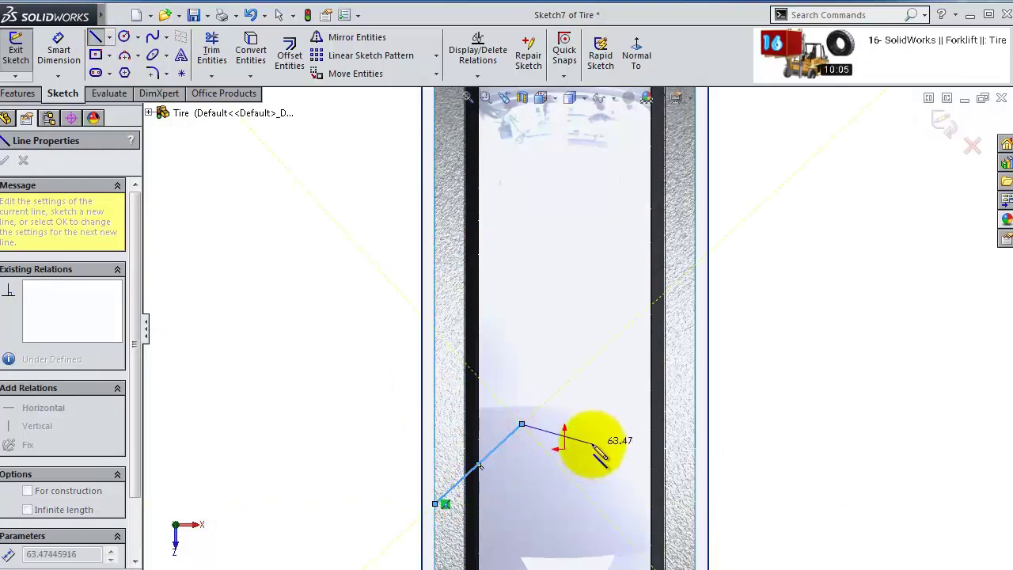
left_click(592, 444)
left_click(606, 395)
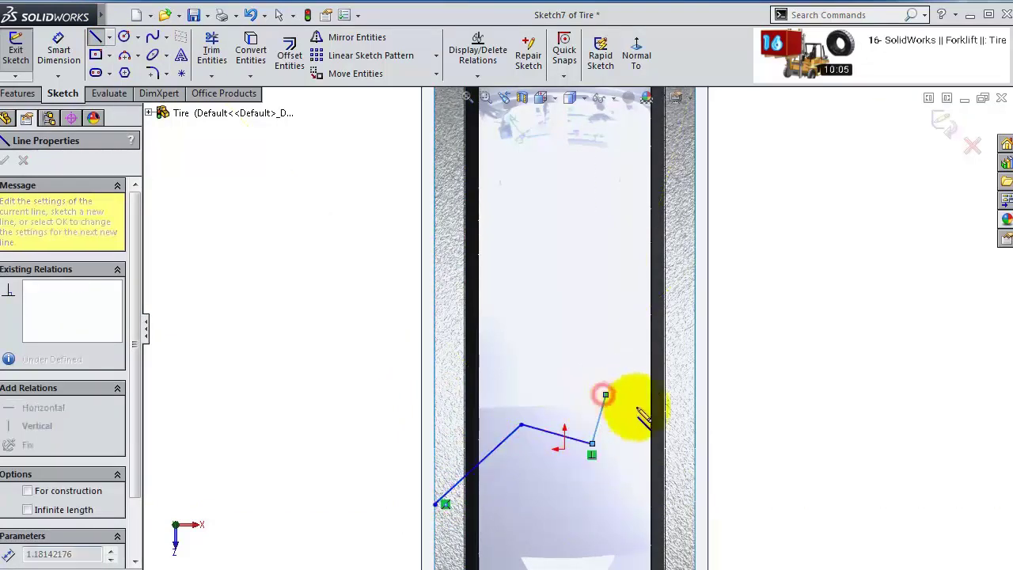
scroll(717, 435, "down", 3)
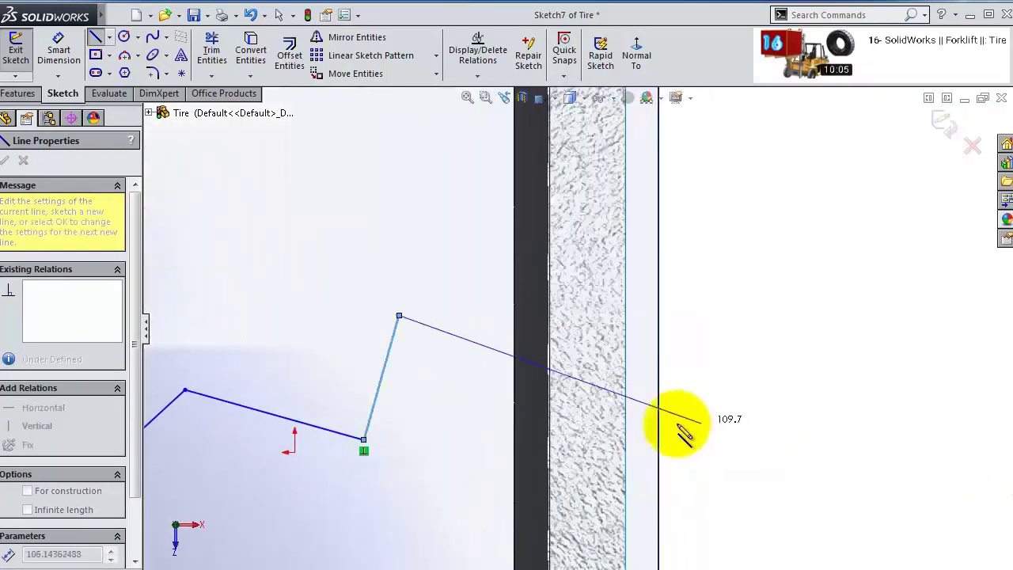
left_click(626, 366)
- Draw the parallel return lines leftward and close the zigzag outline at the left edge
left_click(625, 457)
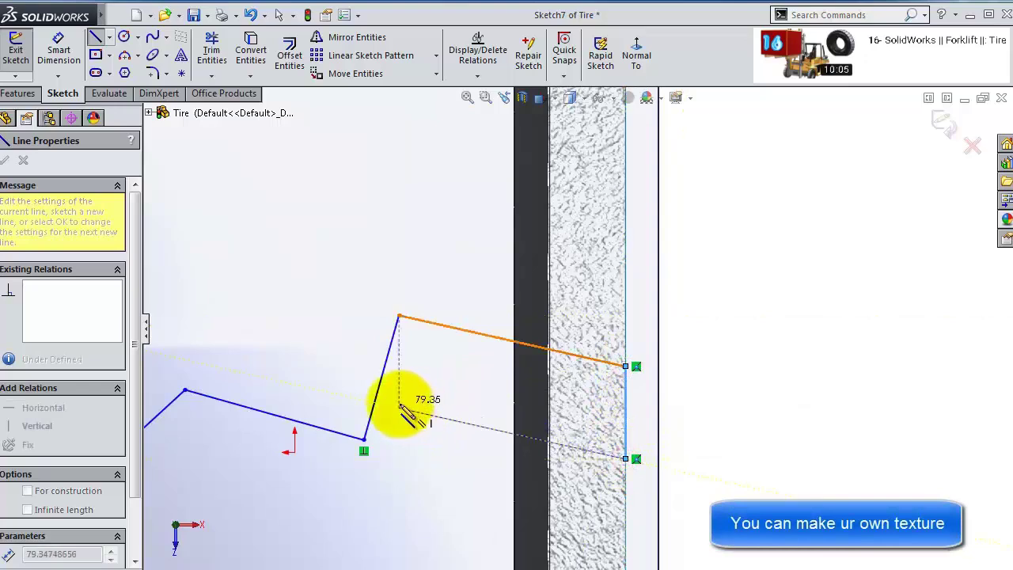
left_click(399, 406)
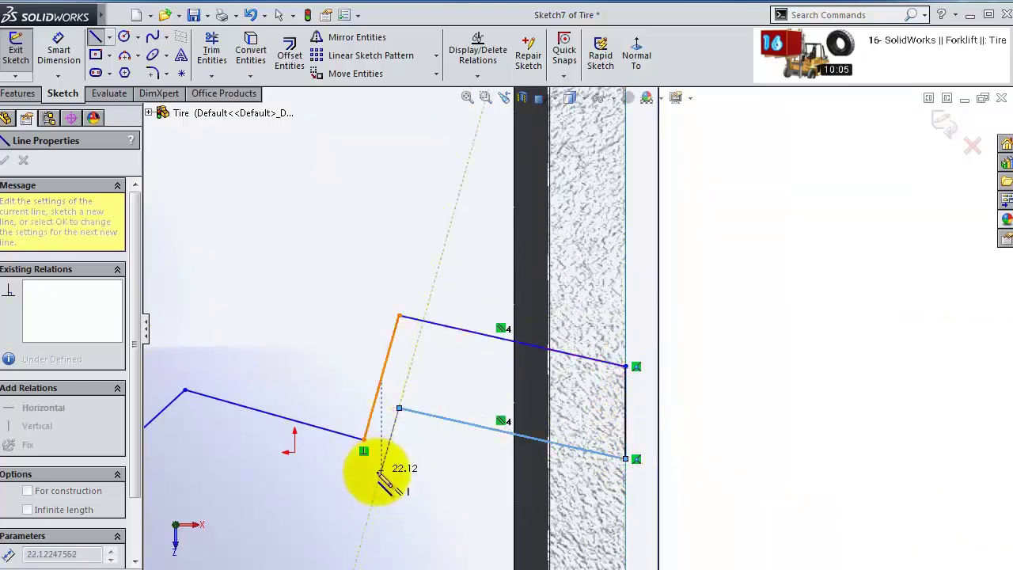
left_click(380, 475)
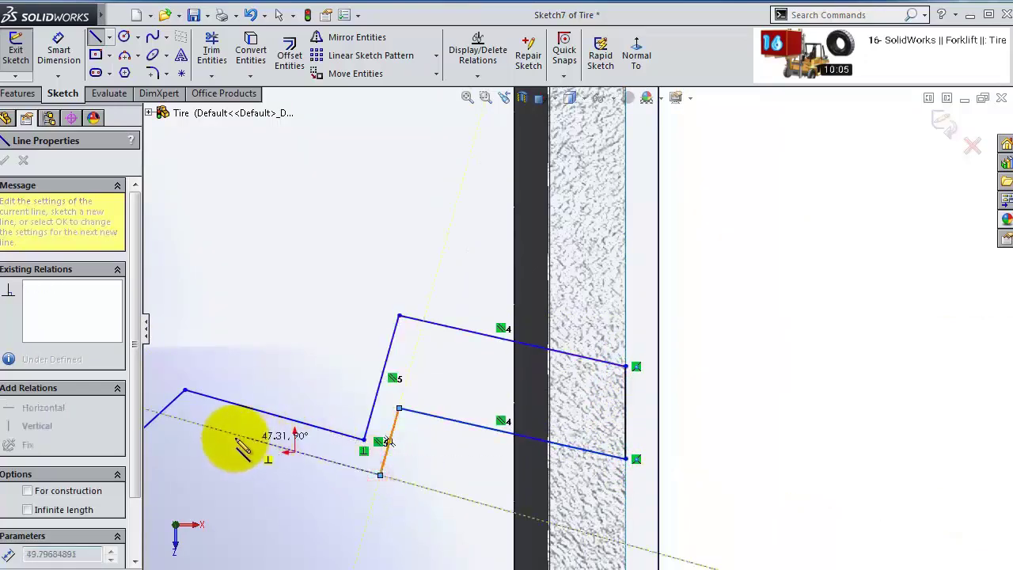
left_click(186, 422)
scroll(203, 425, "up", 2)
scroll(317, 430, "down", 1)
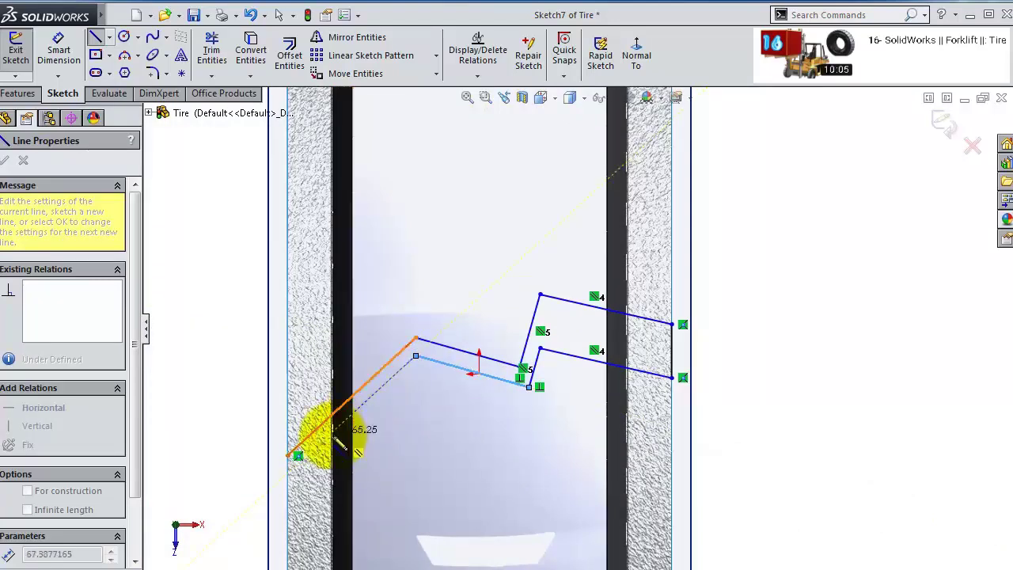
left_click(288, 470)
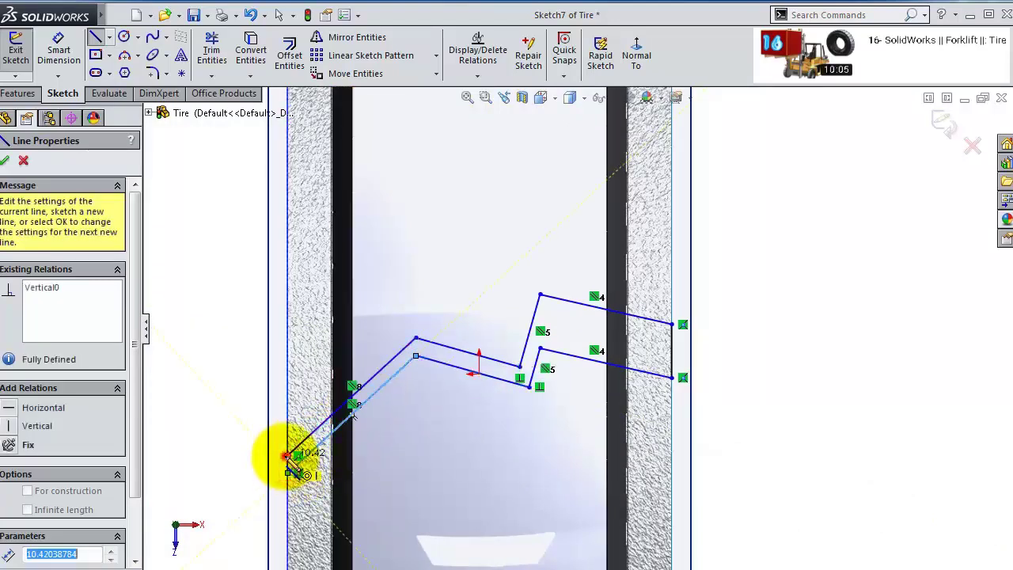
left_click(153, 72)
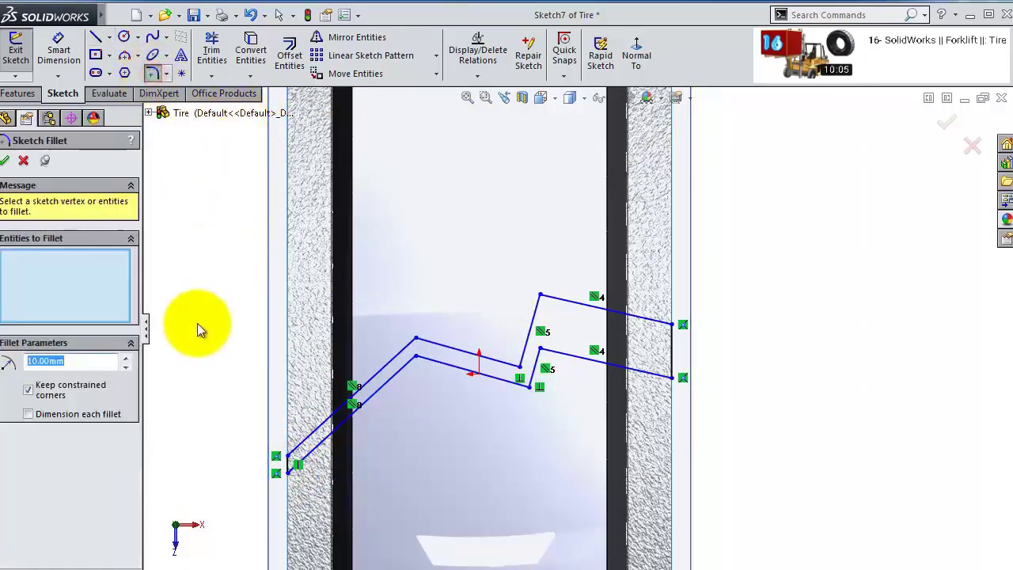
- Round the bend corners of the zigzag outline with 5 mm sketch fillets and exit Sketch7
type("5")
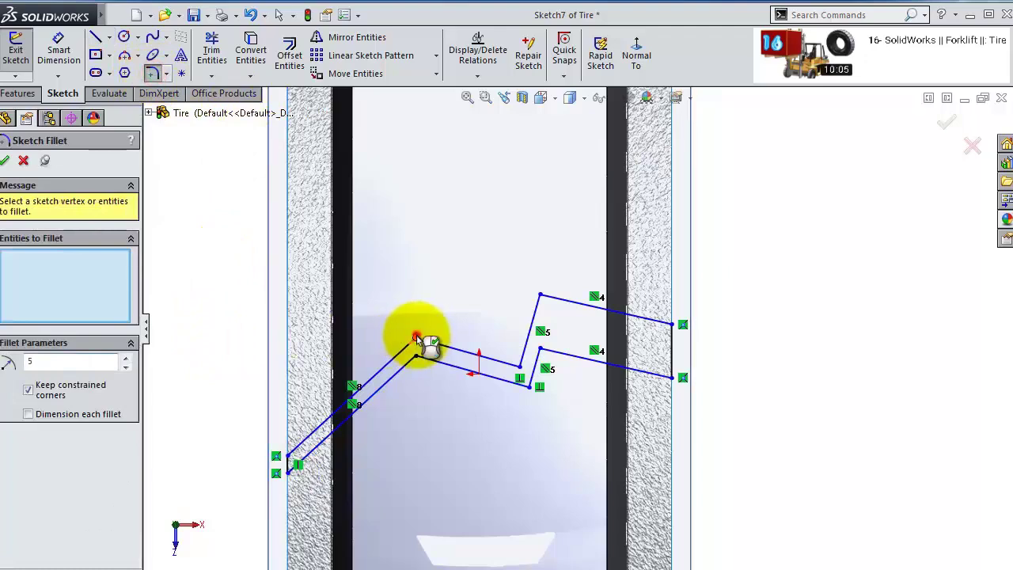
left_click(416, 339)
left_click(540, 295)
left_click(540, 295)
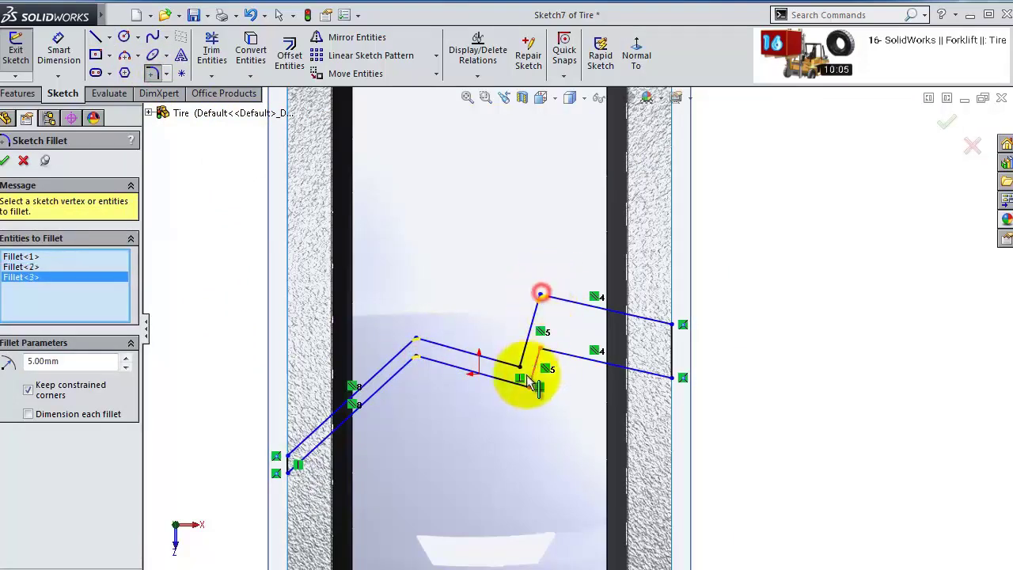
left_click(520, 366)
left_click(527, 385)
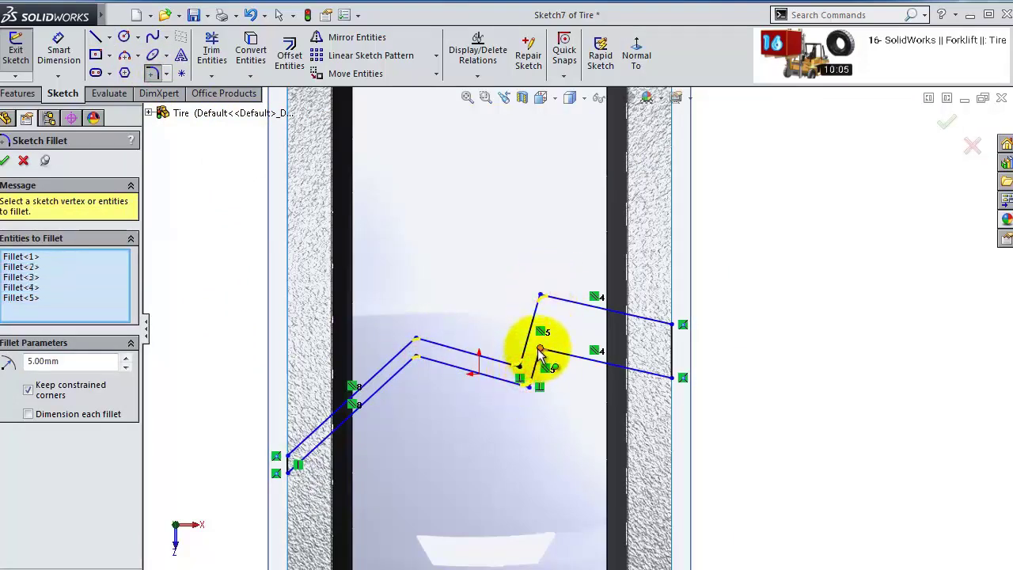
left_click(540, 349)
left_click(7, 161)
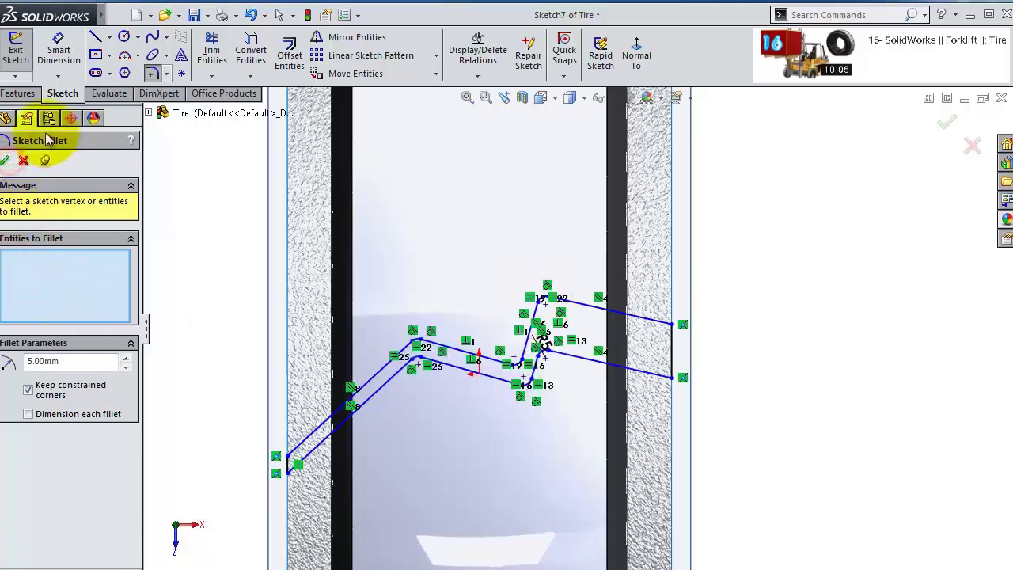
left_click(19, 94)
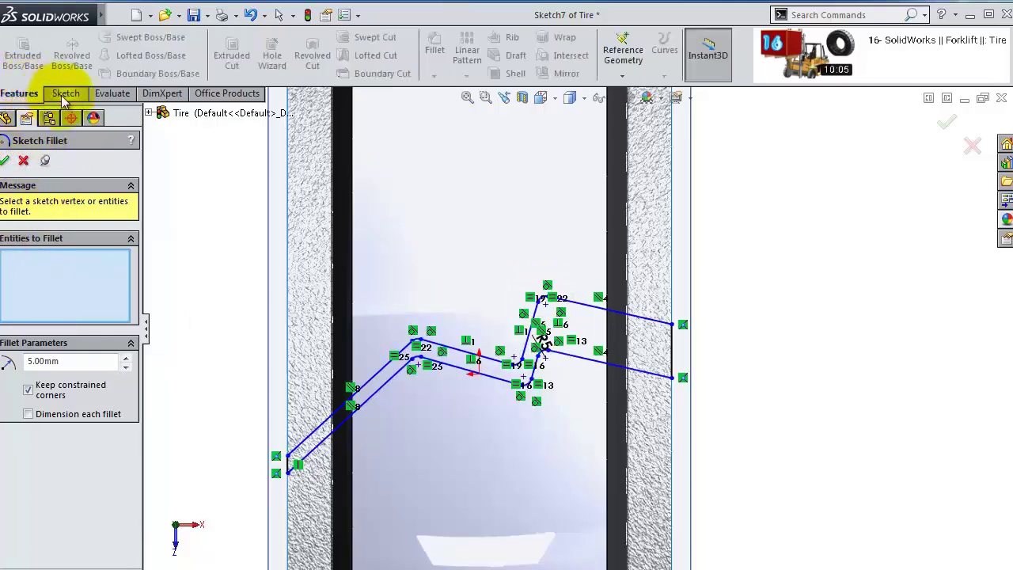
left_click(5, 160)
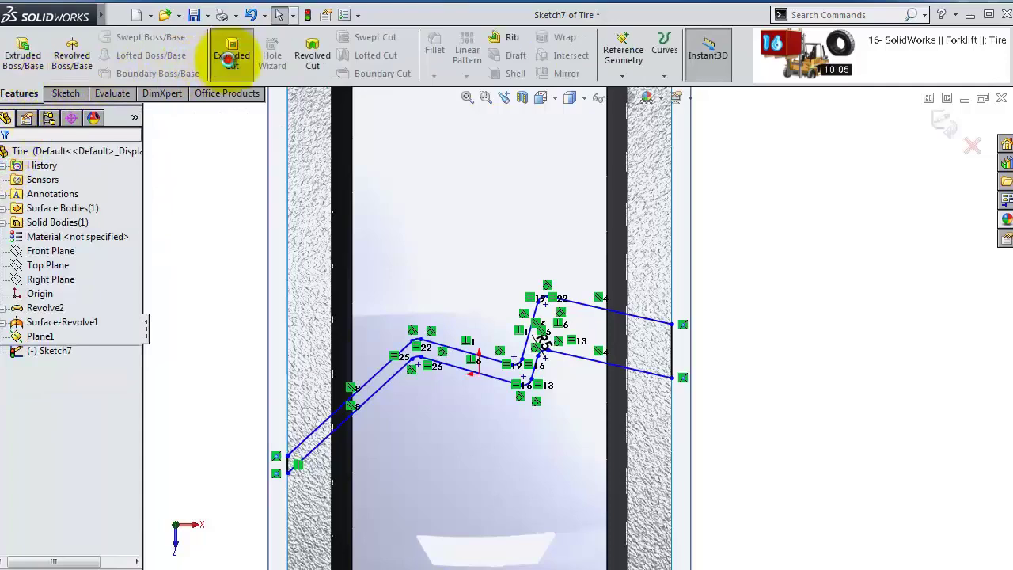
- Extrude-cut the groove sketch Up To Surface, ending at Surface-Revolve1
left_click(229, 52)
left_click(37, 252)
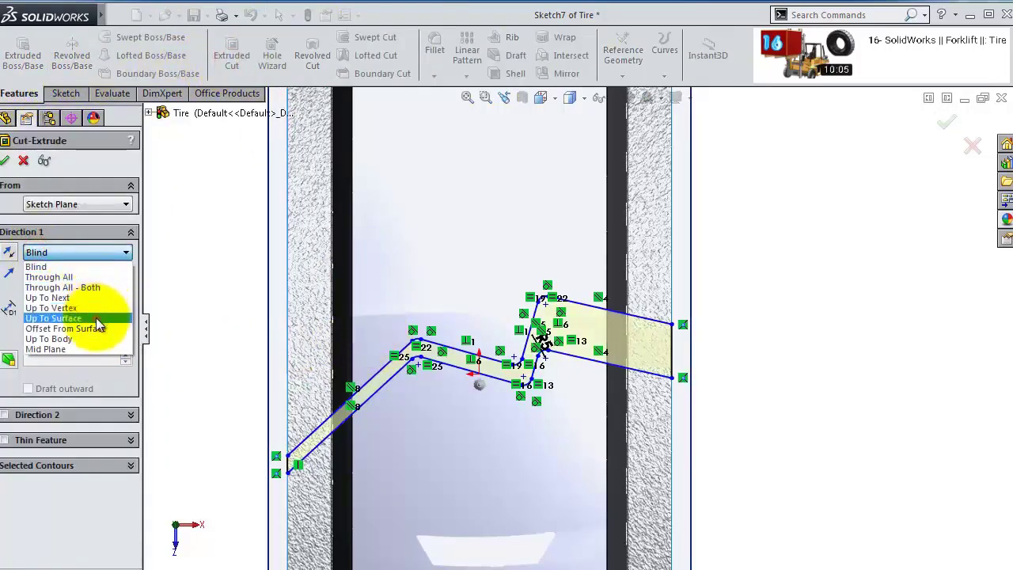
left_click(71, 318)
left_click(4, 161)
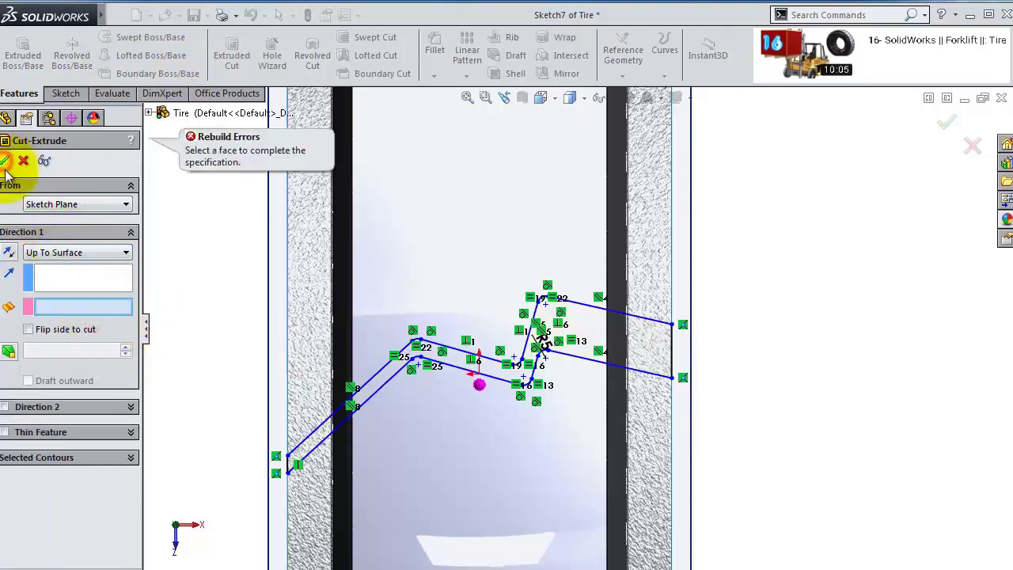
left_click(47, 278)
left_click(83, 307)
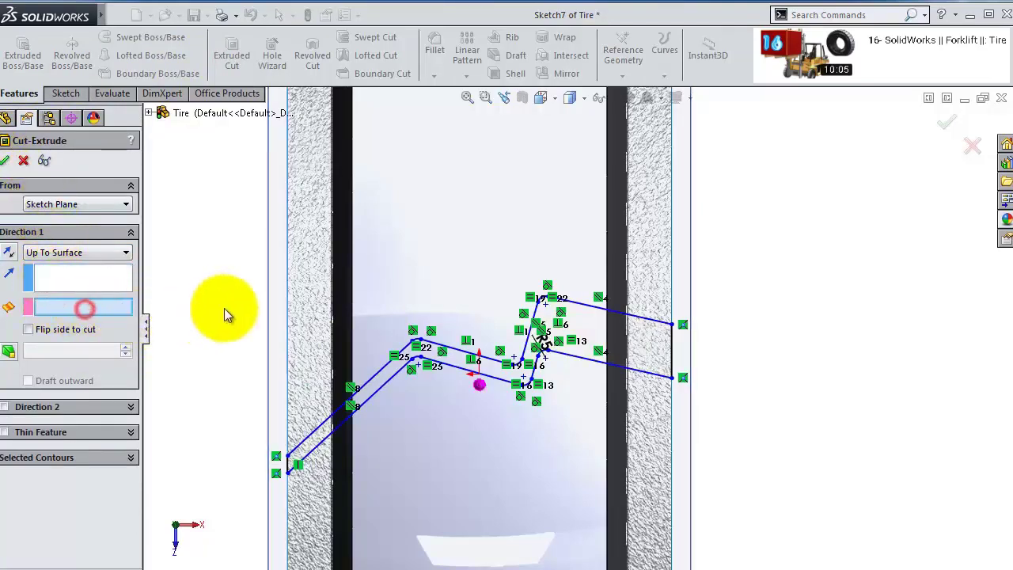
left_click(308, 312)
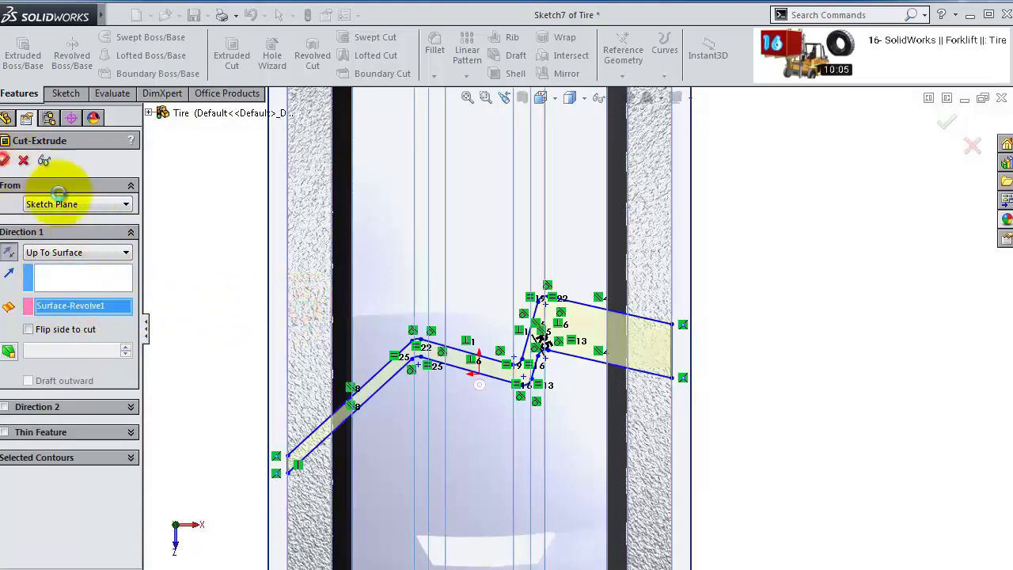
key("Return")
- Orbit and zoom the tire to inspect the new tread notch
mouse_move(555, 431)
middle_mouse_down()
mouse_move(590, 446)
mouse_move(570, 418)
mouse_move(583, 476)
mouse_move(570, 443)
middle_mouse_up()
left_click(63, 321)
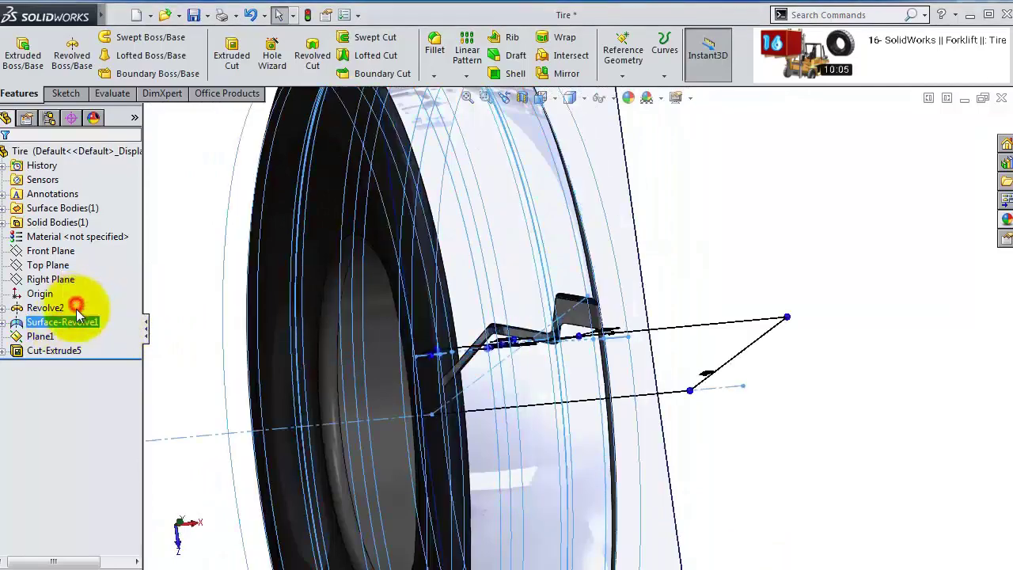
middle_click_drag(720, 356, 416, 357)
left_click(289, 351)
left_click(408, 321)
left_click(488, 264)
middle_click_drag(340, 227, 462, 178)
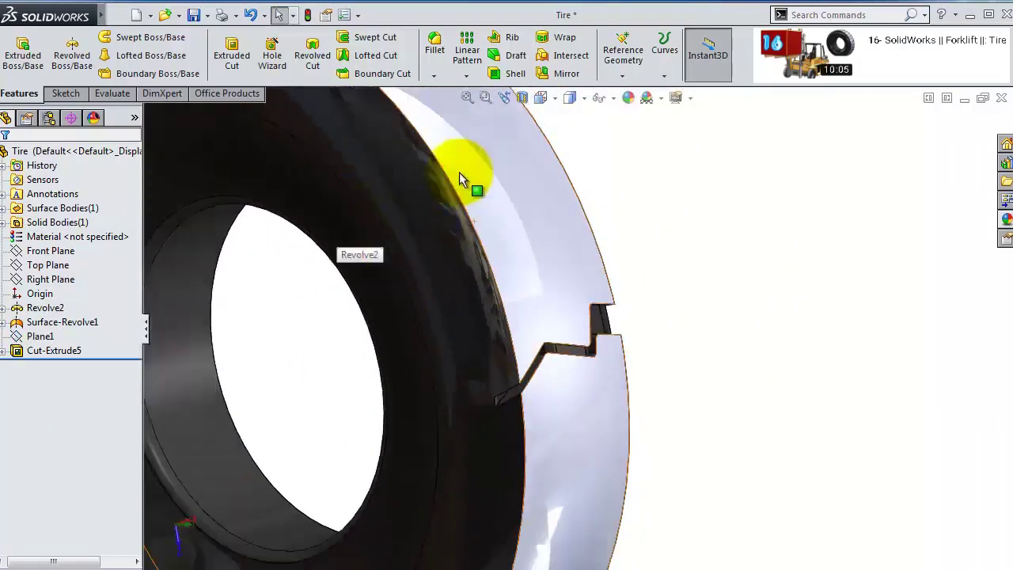
- Set up a circular pattern about the tire's inner face, repeating the Cut-Extrude5 notch
left_click(467, 76)
left_click(480, 108)
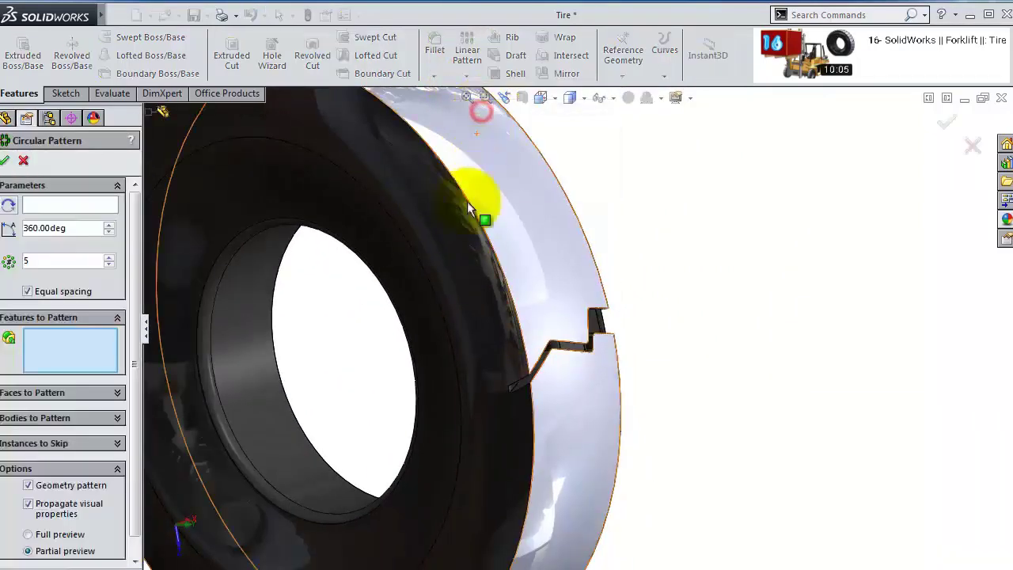
left_click(73, 206)
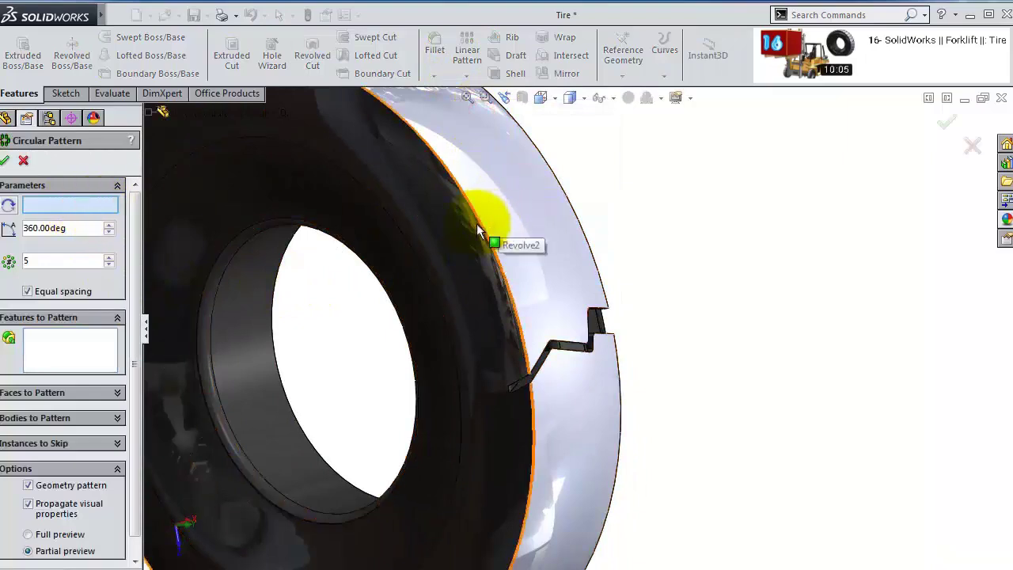
left_click(254, 289)
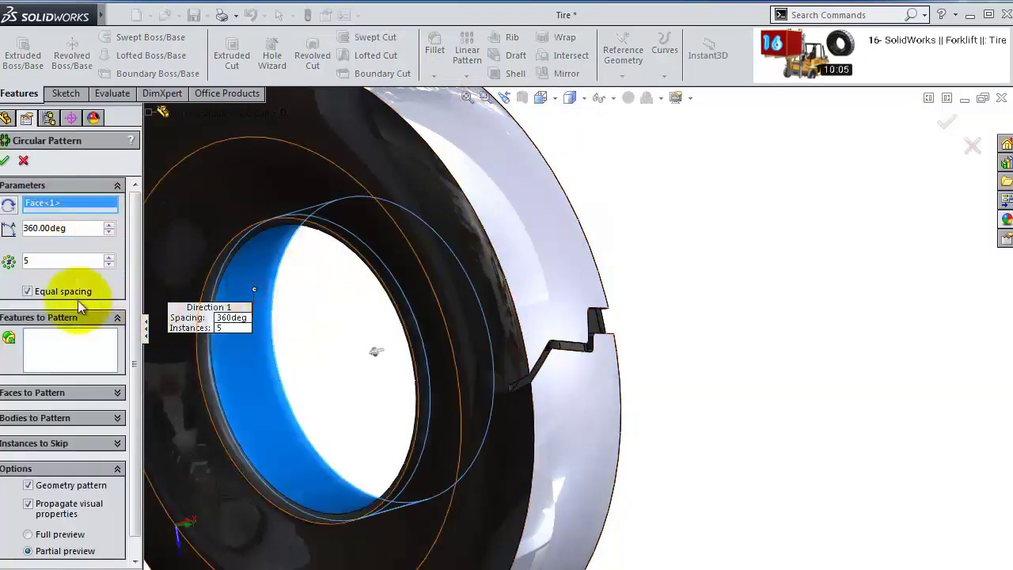
left_click(51, 341)
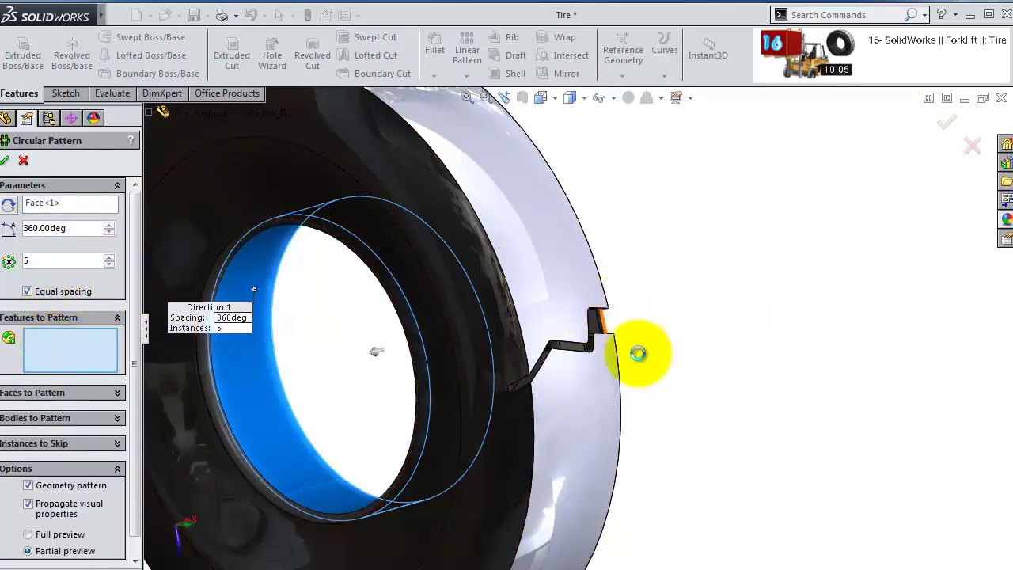
middle_click_drag(651, 350, 608, 263)
left_click(577, 313)
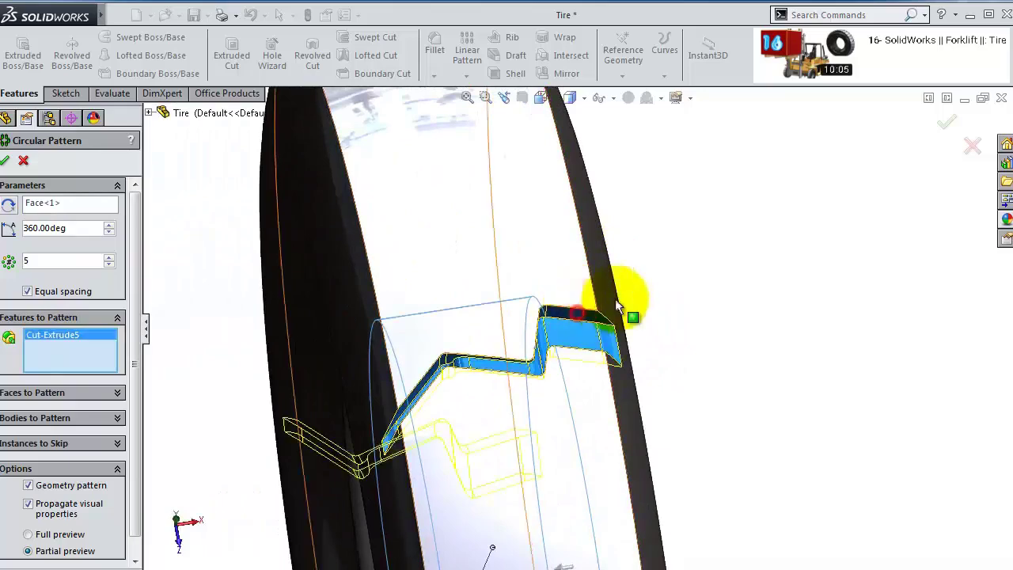
- Set the pattern to 30 equally spaced instances, accept it, and inspect the tread
middle_click_drag(615, 299, 640, 317)
scroll(728, 289, "up", 5)
scroll(640, 317, "up", 3)
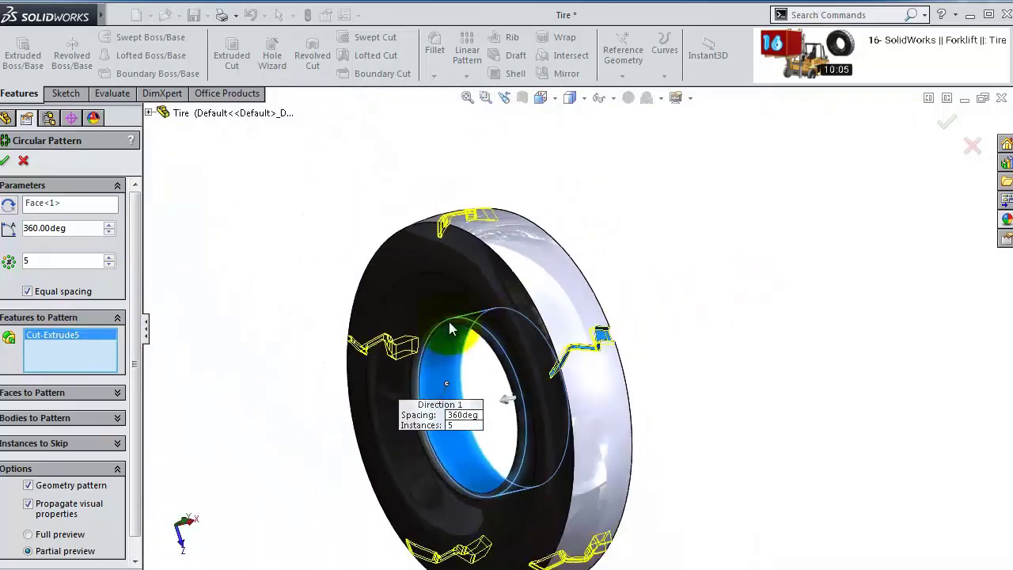
left_click_drag(29, 260, 71, 256)
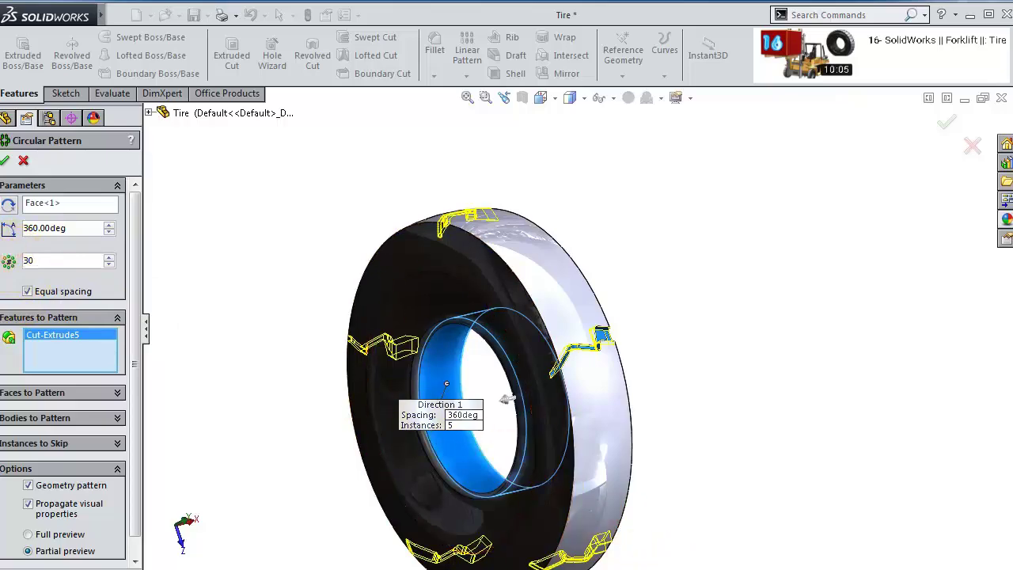
left_click(83, 282)
left_click(5, 161)
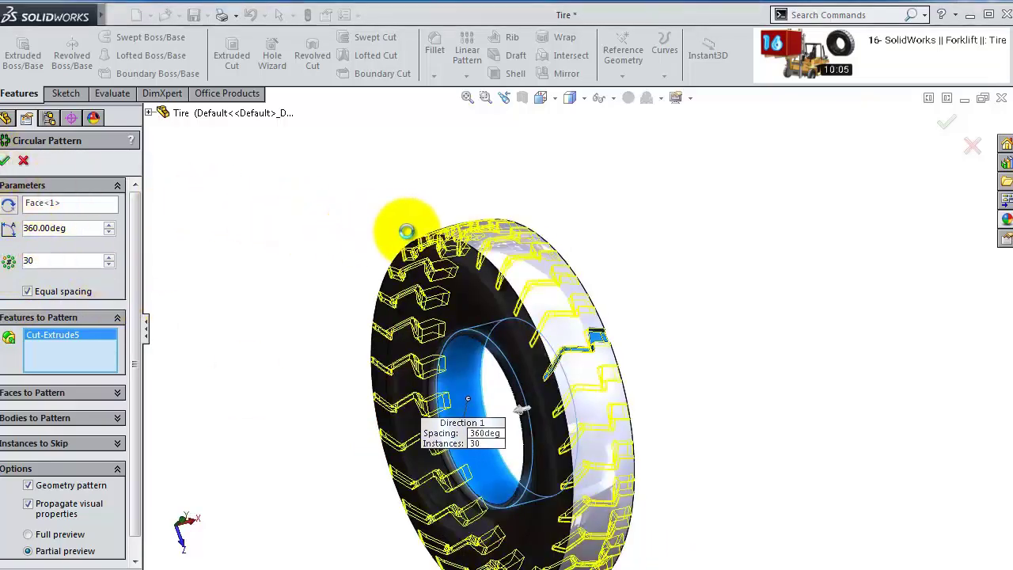
middle_click_drag(638, 282, 575, 402)
scroll(554, 258, "down", 3)
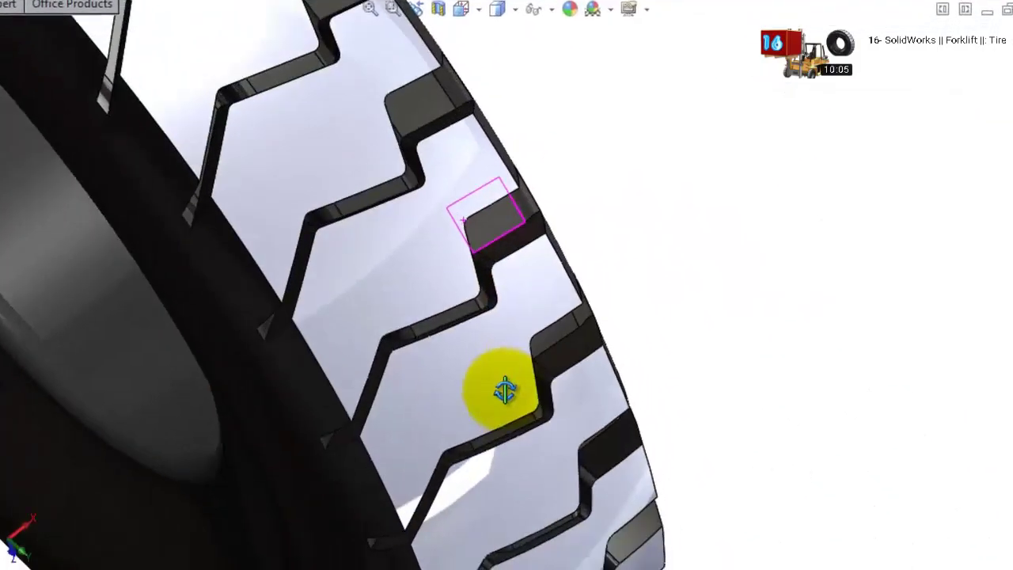
middle_click_drag(503, 386, 484, 355)
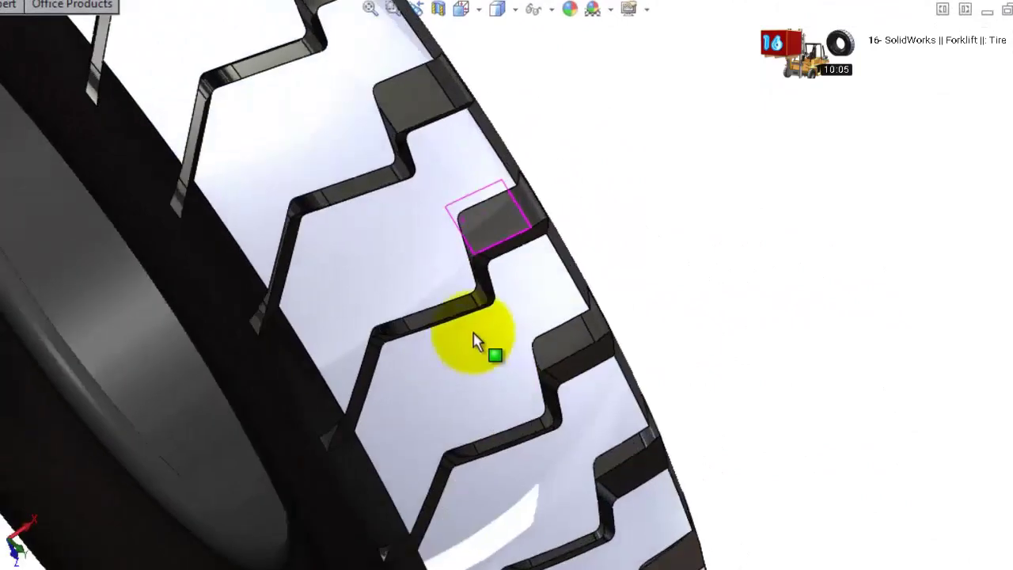
scroll(468, 333, "up", 3)
scroll(468, 328, "down", 1)
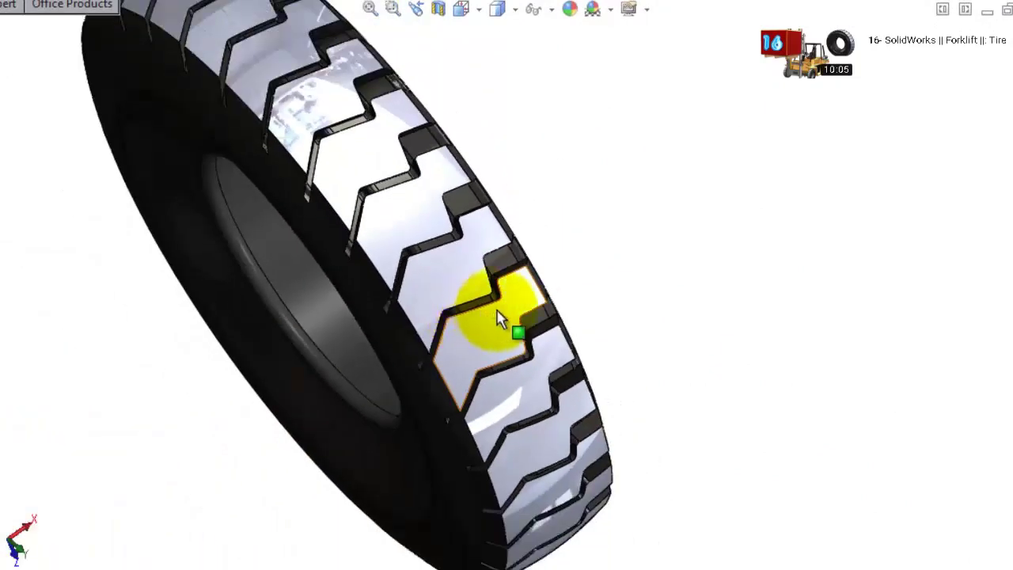
scroll(498, 318, "up", 2)
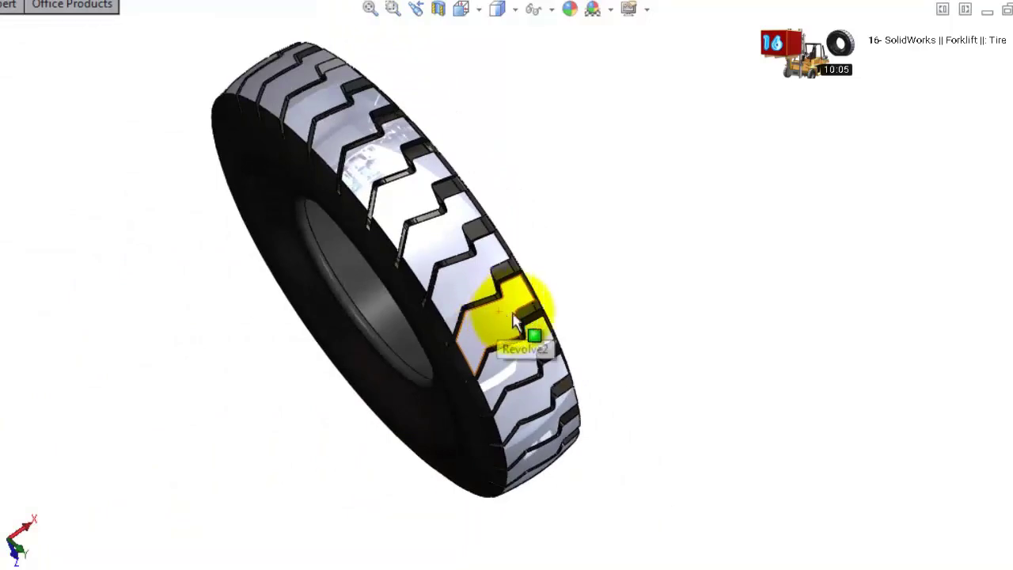
middle_click_drag(526, 318, 605, 431)
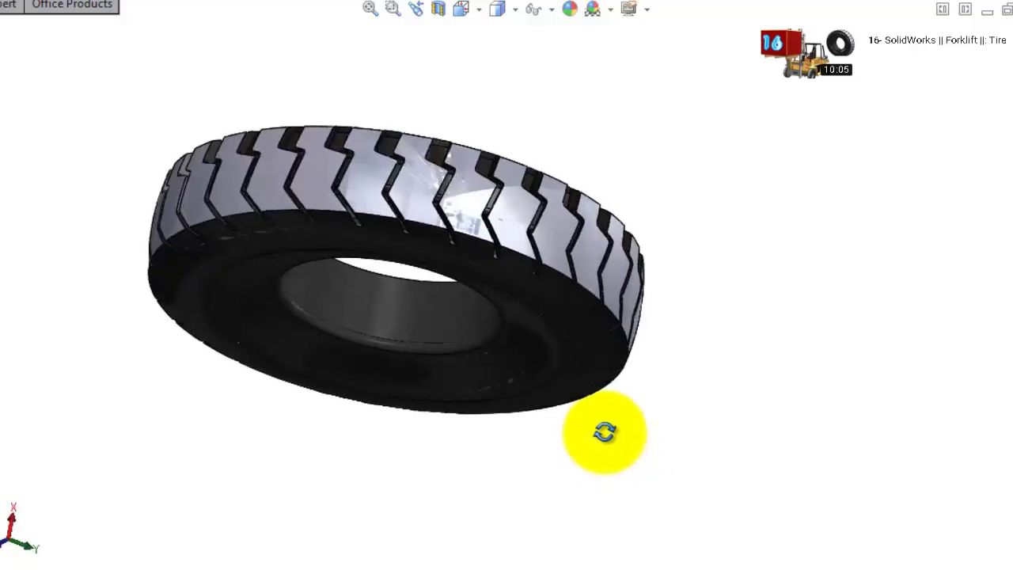
middle_click_drag(604, 432, 525, 431)
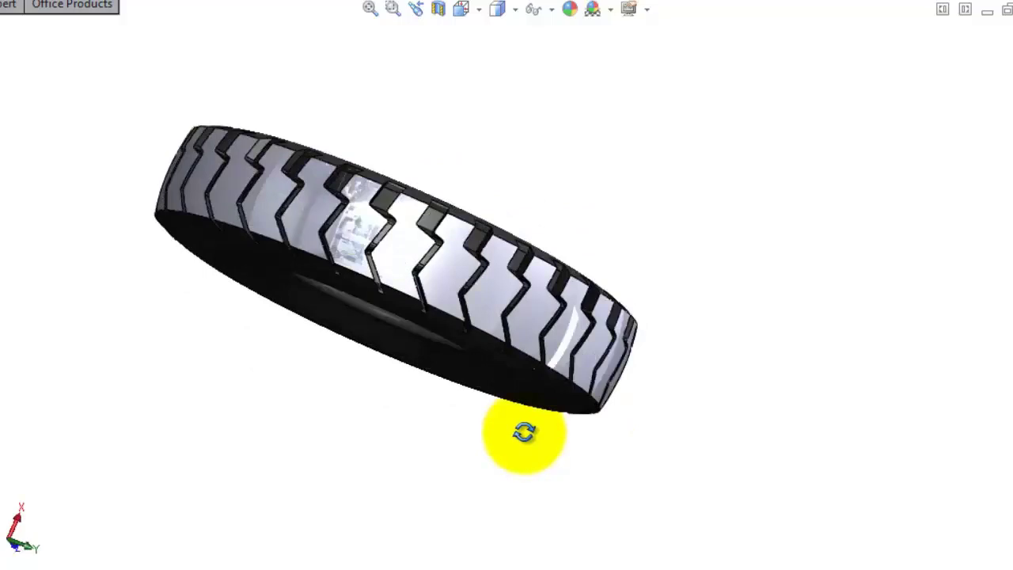
middle_click_drag(524, 430, 508, 331)
left_click(545, 366)
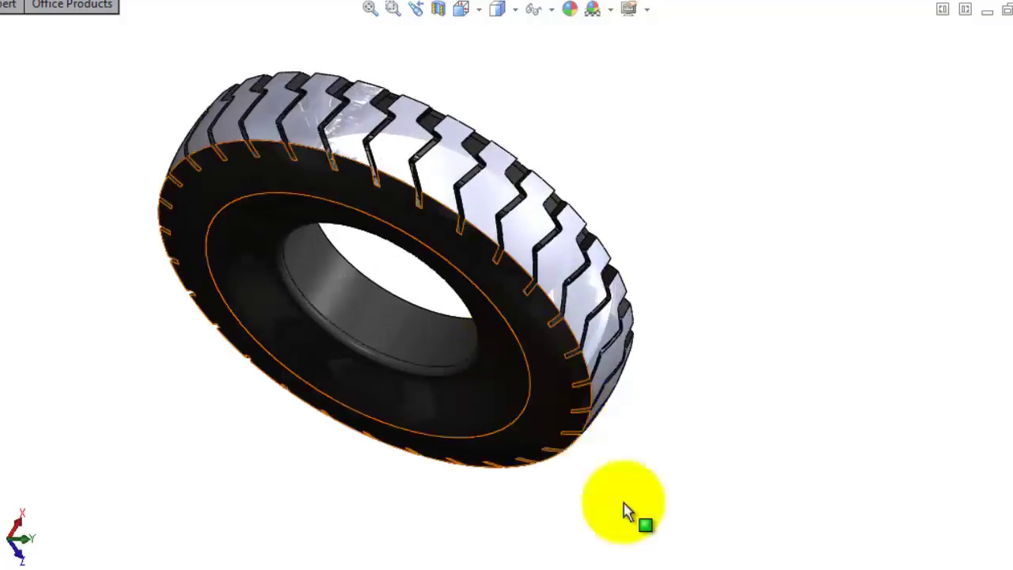
middle_click_drag(623, 502, 668, 554)
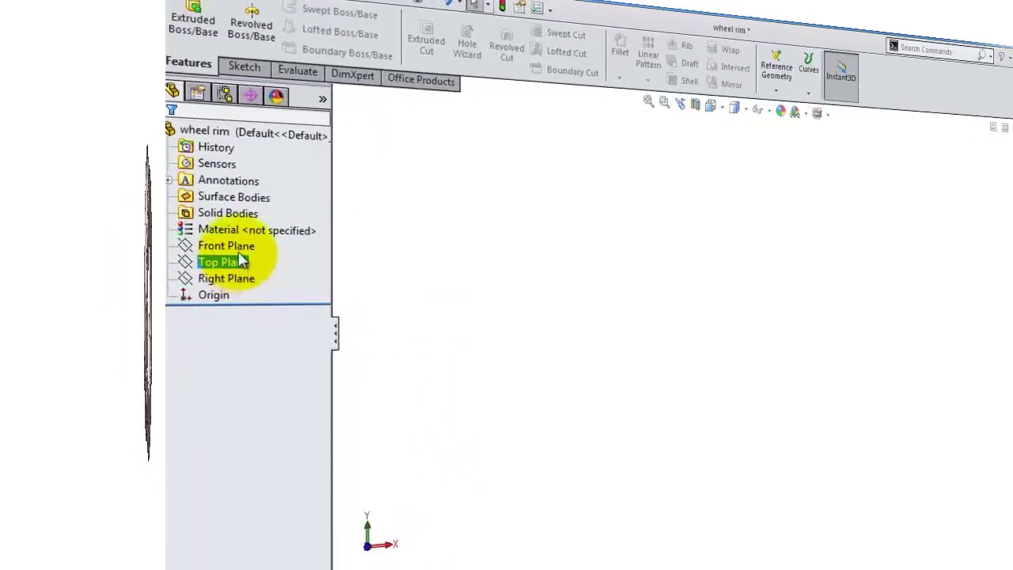
- Start a sketch on the Front Plane and draw a horizontal centerline from the origin
left_click(50, 250)
left_click(72, 228)
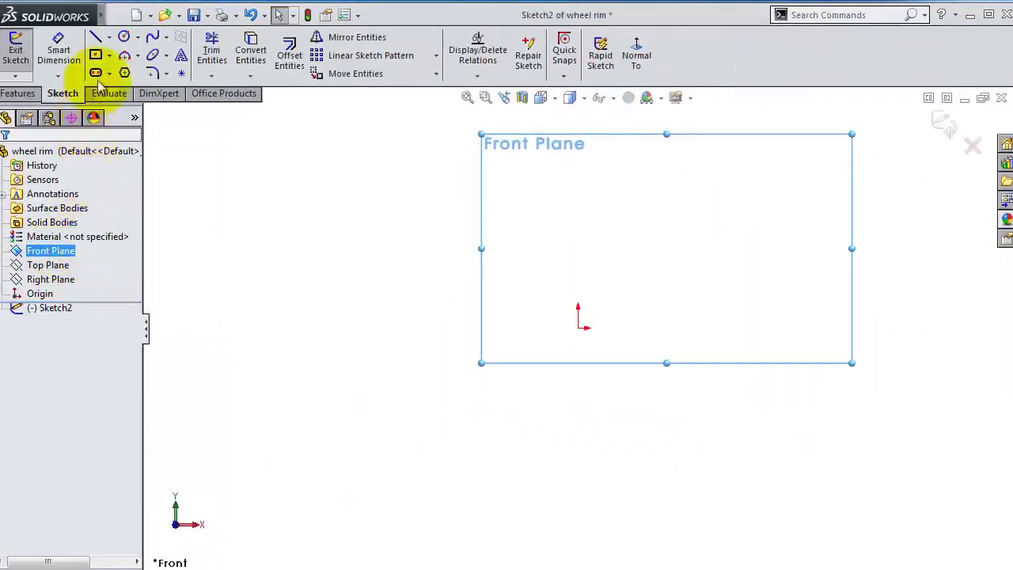
left_click(109, 37)
left_click(137, 71)
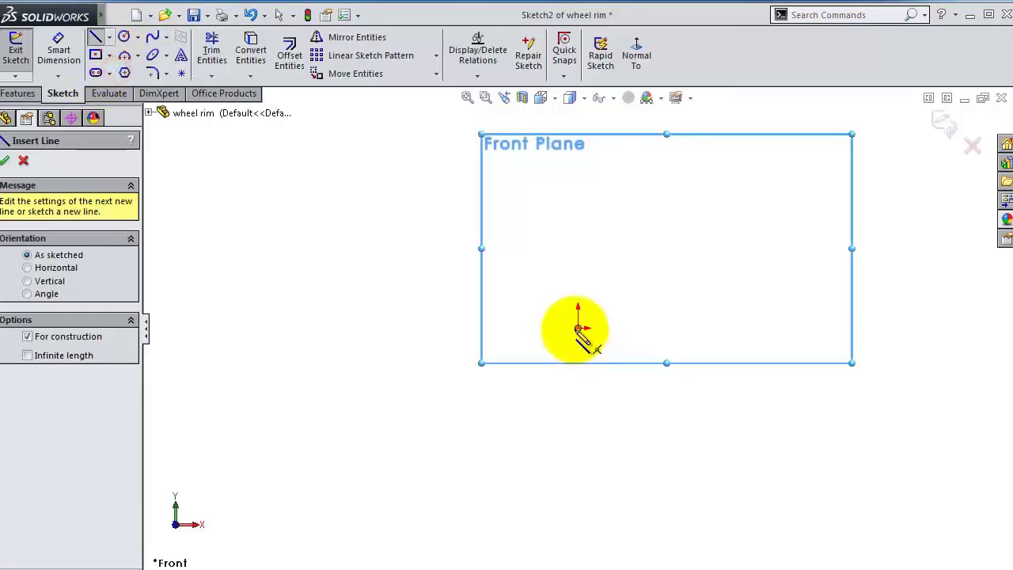
left_click(578, 327)
left_click(779, 327)
- Draw the short horizontal starting line above the origin
left_click(109, 37)
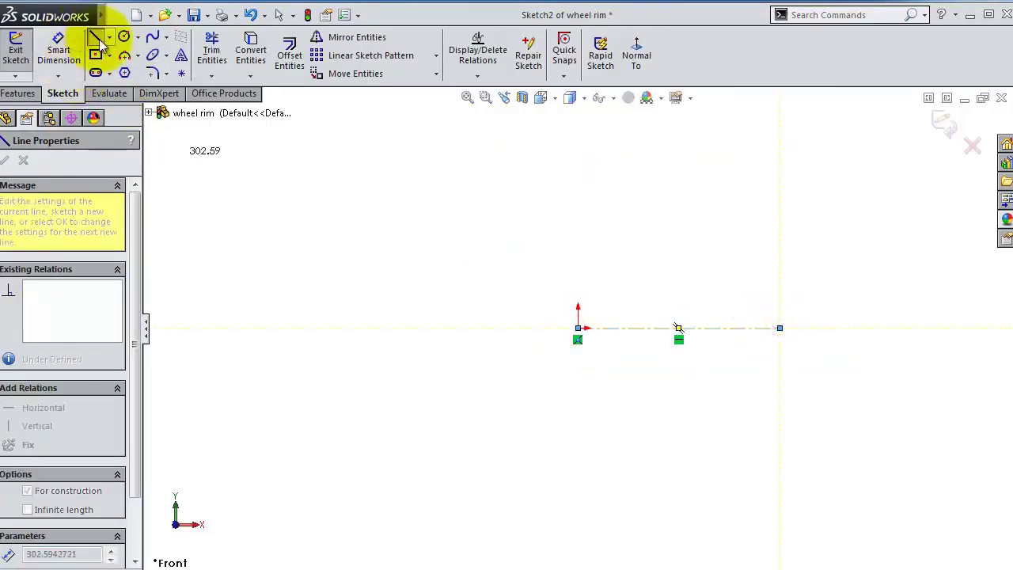
left_click(119, 55)
scroll(656, 198, "down", 4)
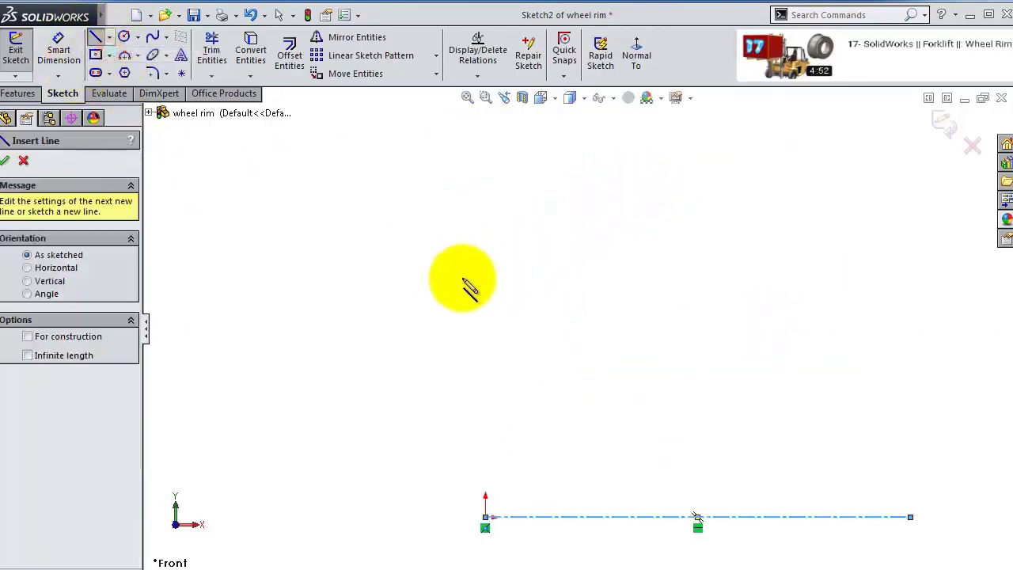
left_click(485, 238)
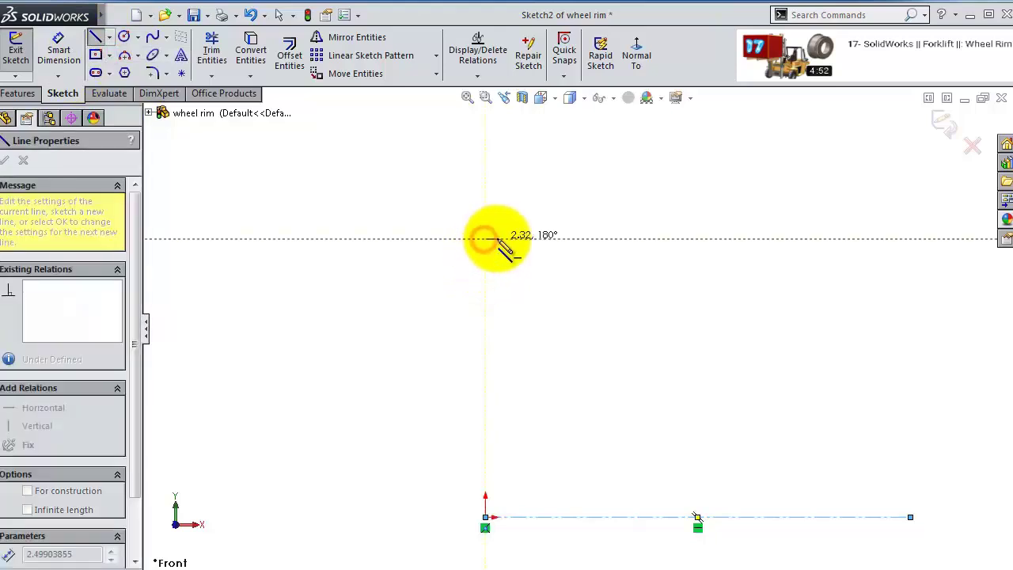
left_click(505, 254)
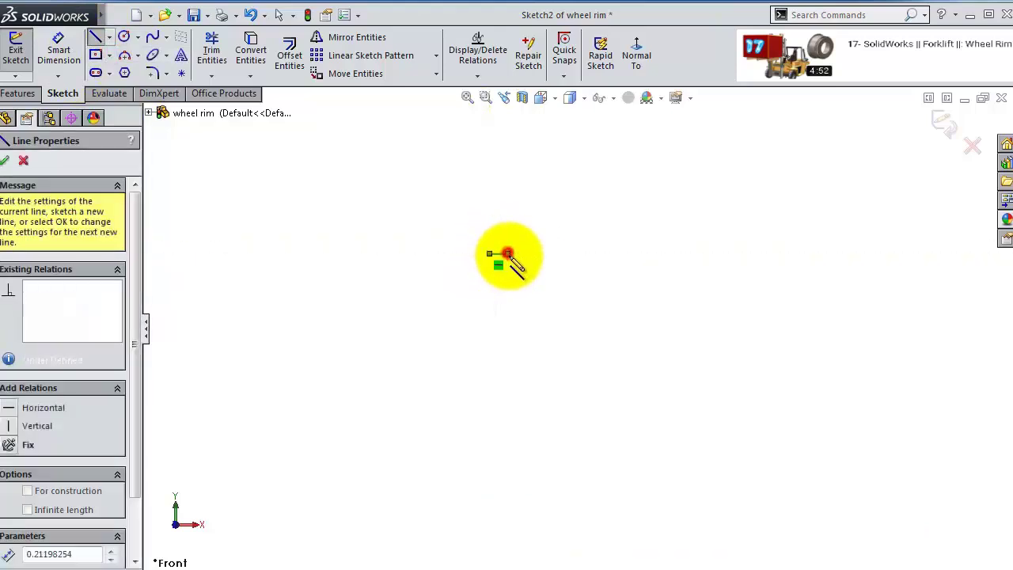
scroll(550, 296, "down", 3)
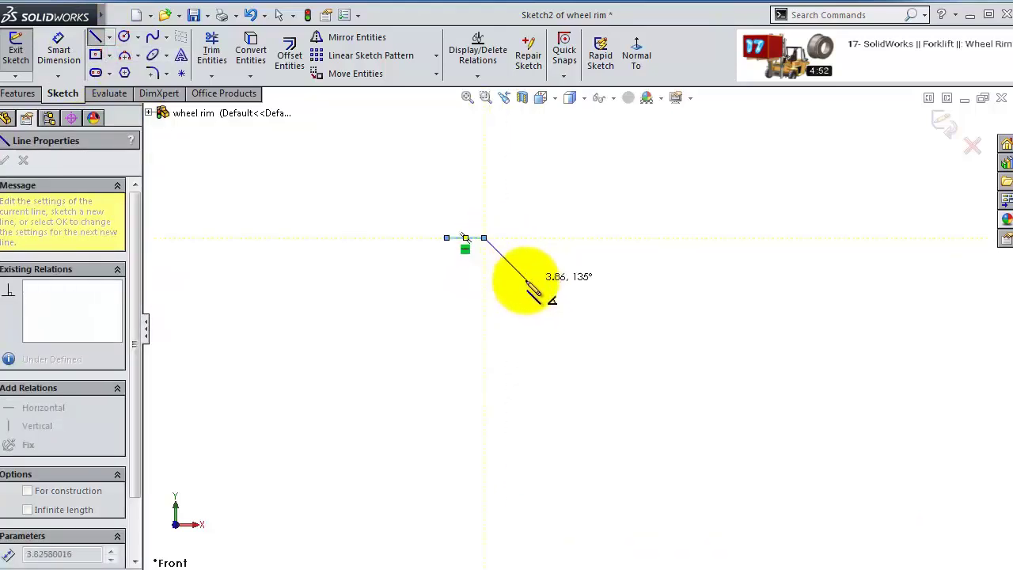
left_click(480, 225)
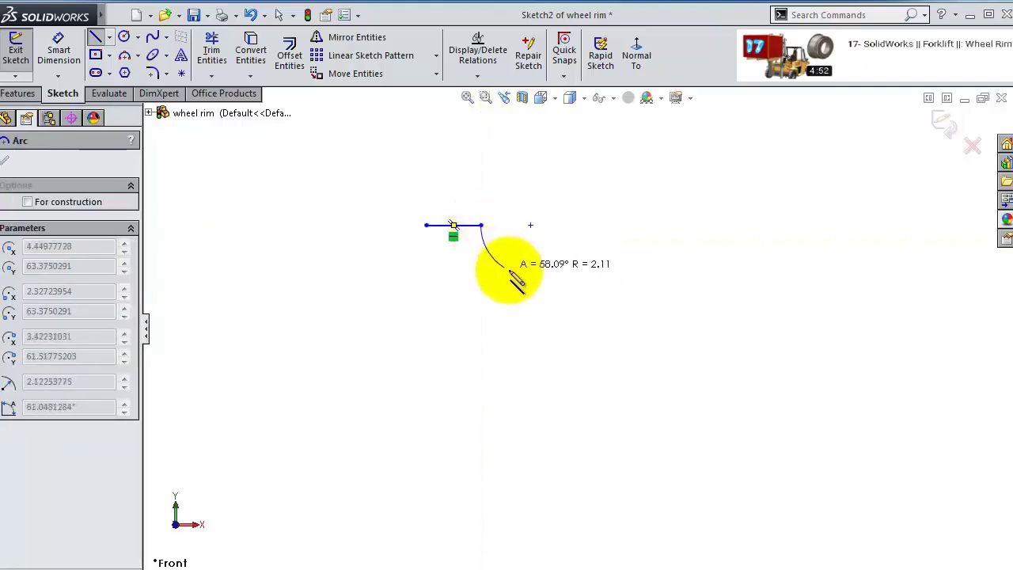
- Add the small dipping arc, the long horizontal line and the upward-curving end arc
left_click(543, 228)
scroll(746, 229, "up", 2)
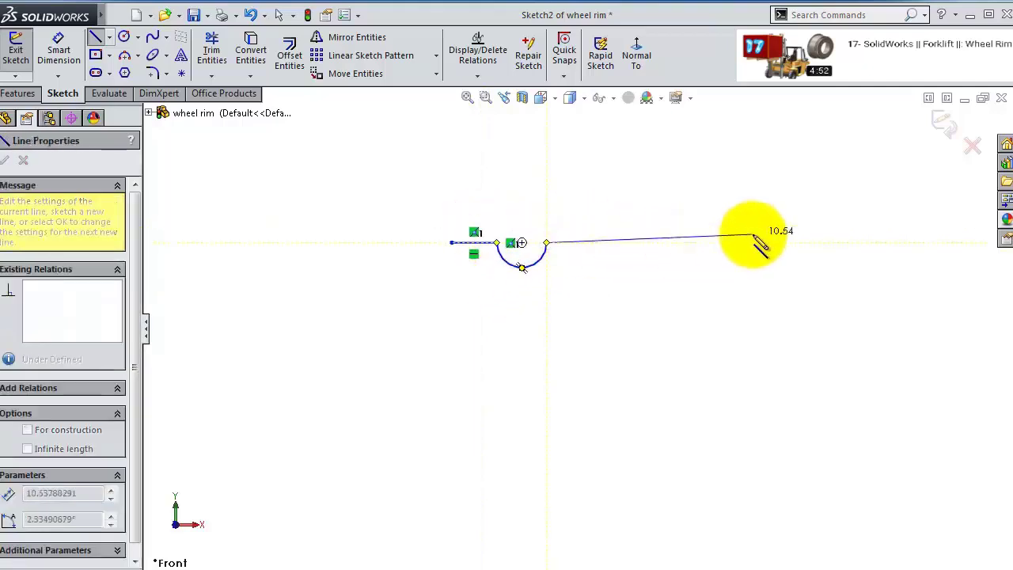
left_click(857, 241)
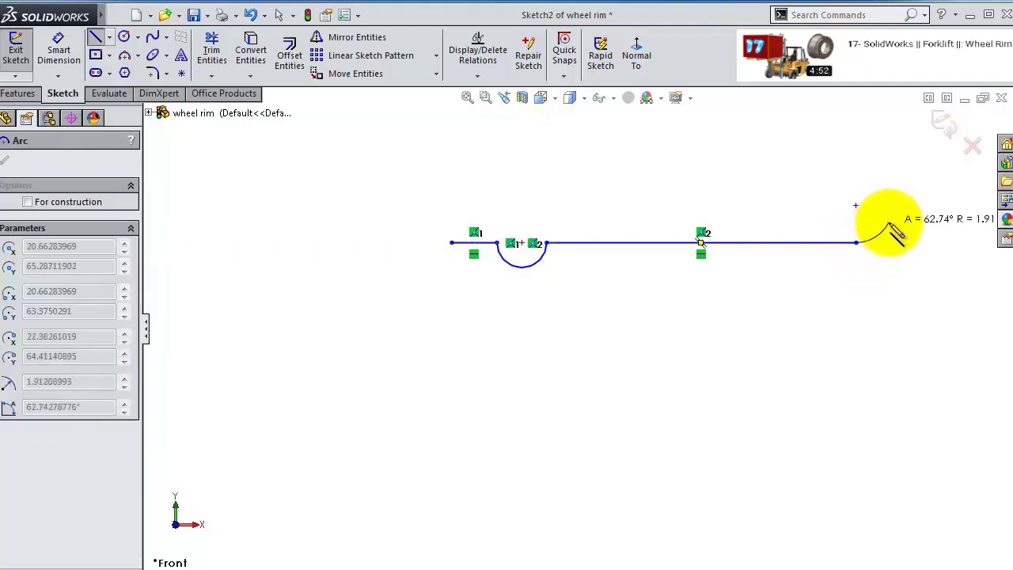
left_click(874, 236)
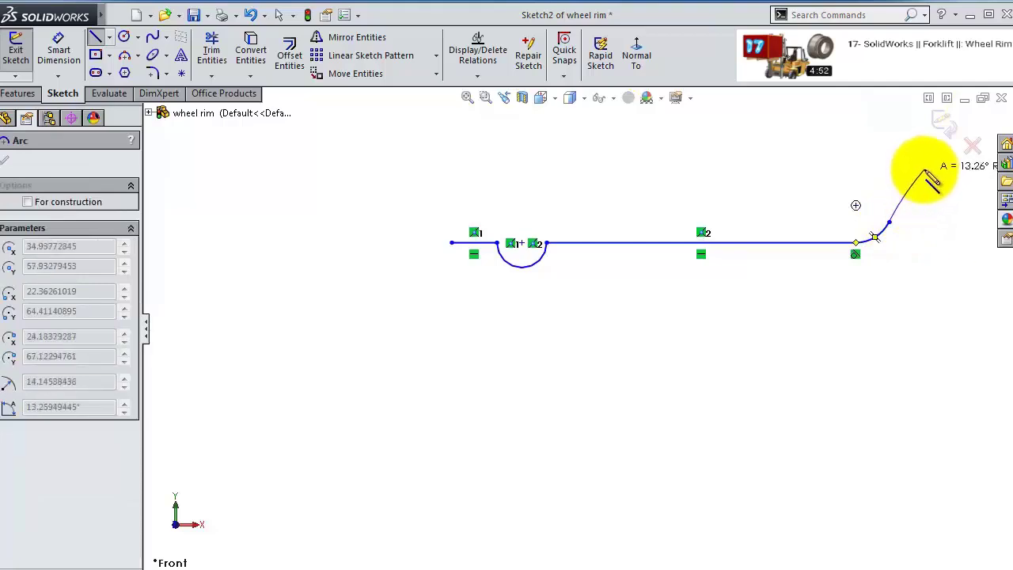
left_click(924, 169)
left_click(58, 49)
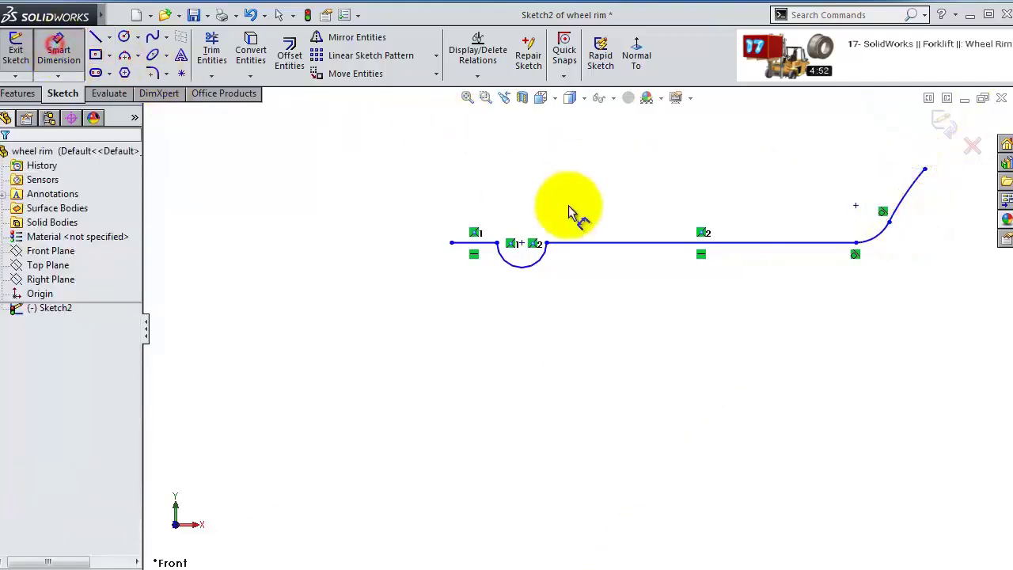
- Dimension the long line to 105, the small arc to R10 and the short starting line to 6
left_click(583, 243)
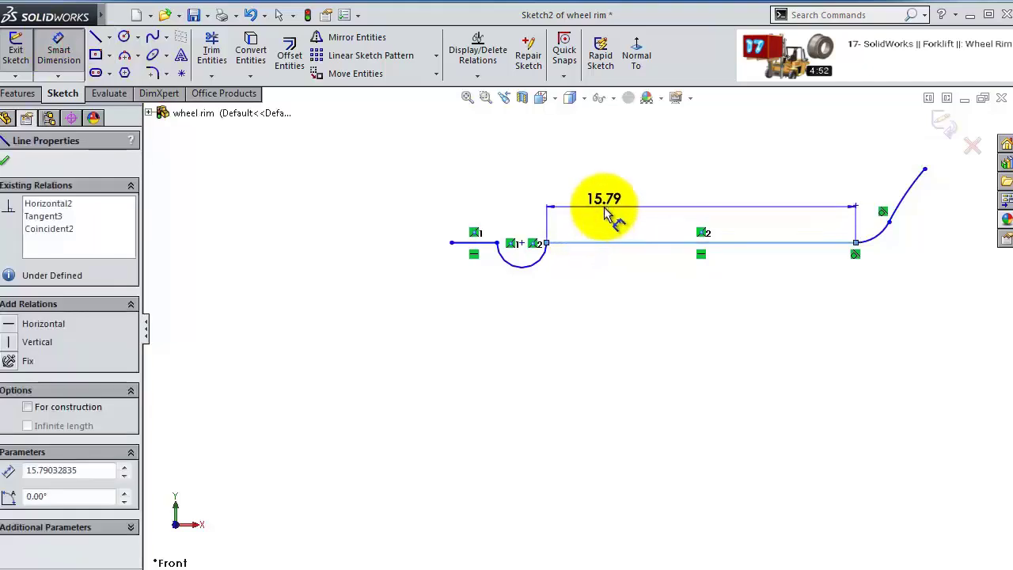
left_click(605, 213)
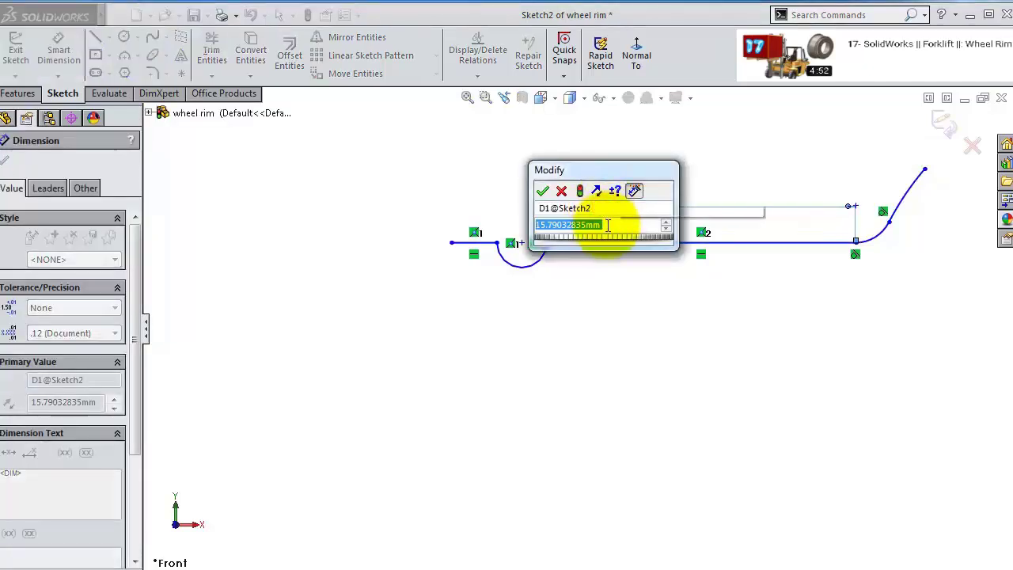
type("105")
key("Return")
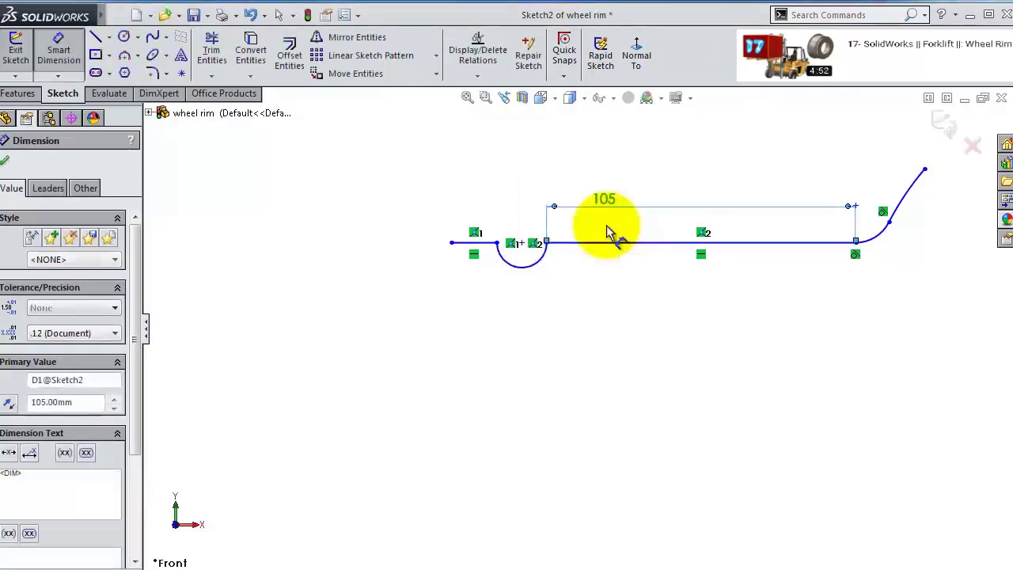
left_click(535, 255)
left_click(516, 201)
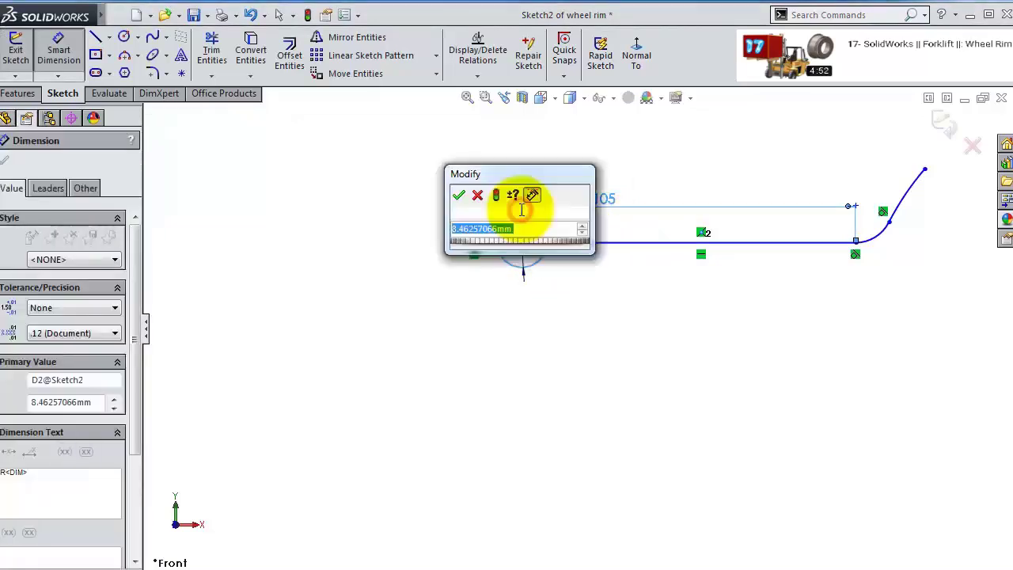
type("10")
key("Return")
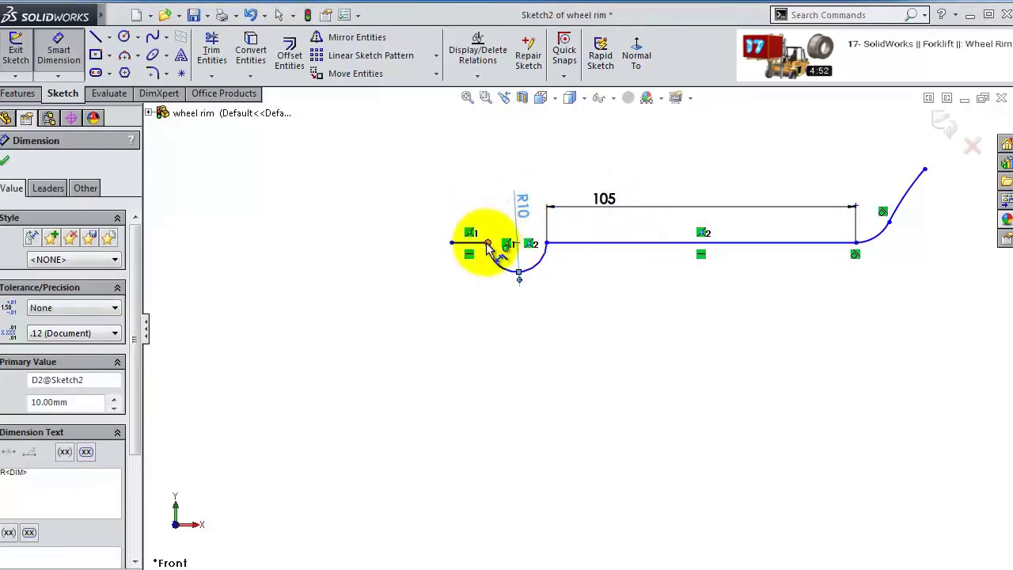
left_click(485, 252)
left_click(478, 214)
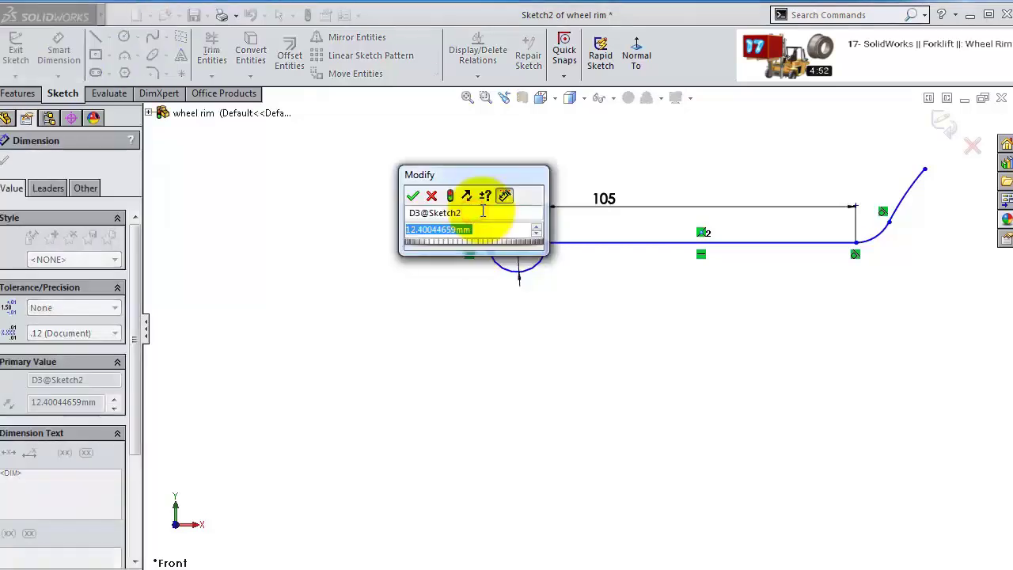
type("6")
key("Return")
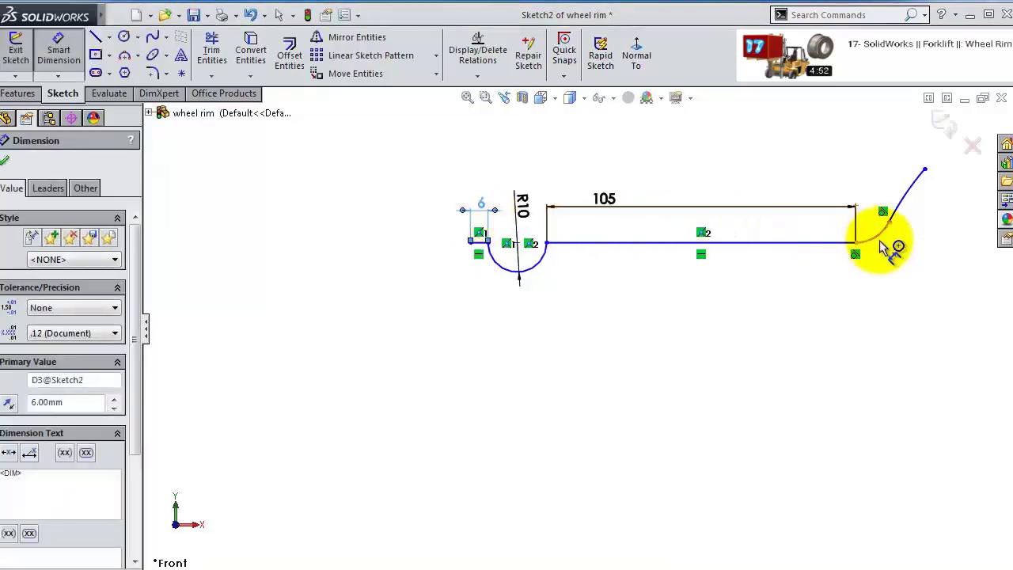
- Give the right fillet arc R12.50 and the upward curving arc R65
left_click(878, 240)
left_click(855, 179)
type("12")
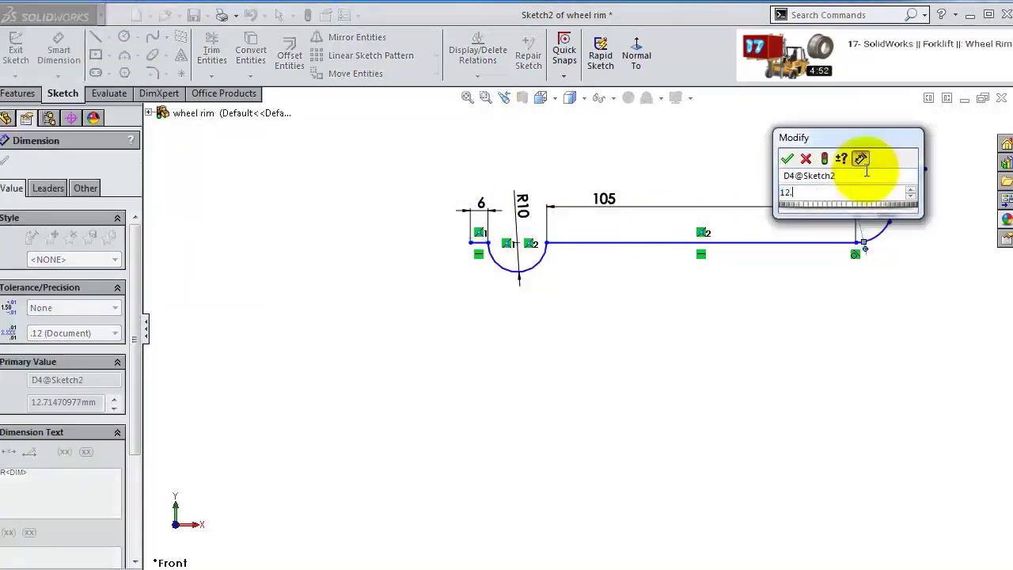
key("Return")
left_click(911, 200)
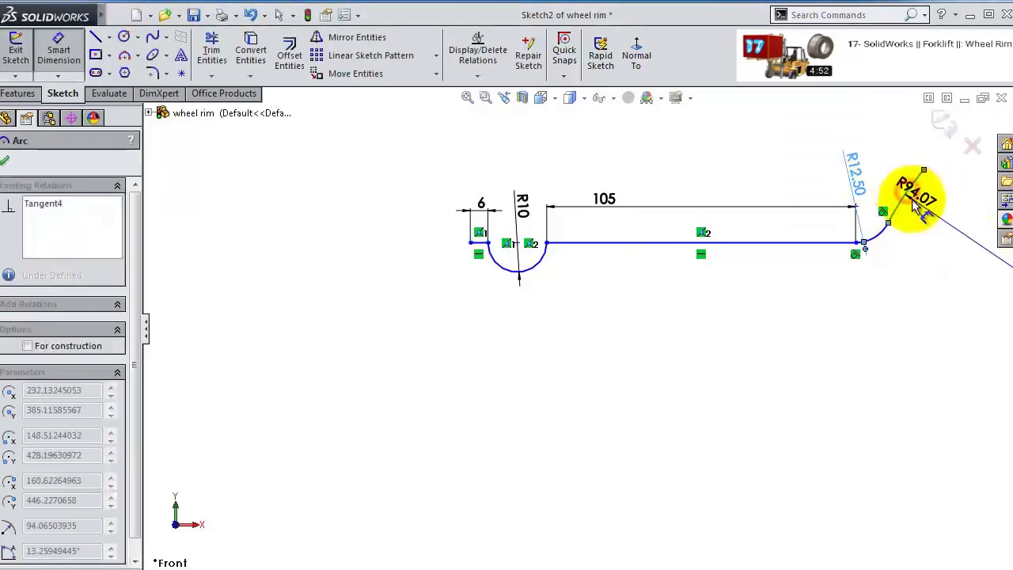
left_click(933, 207)
type("6503935mm")
key("Return")
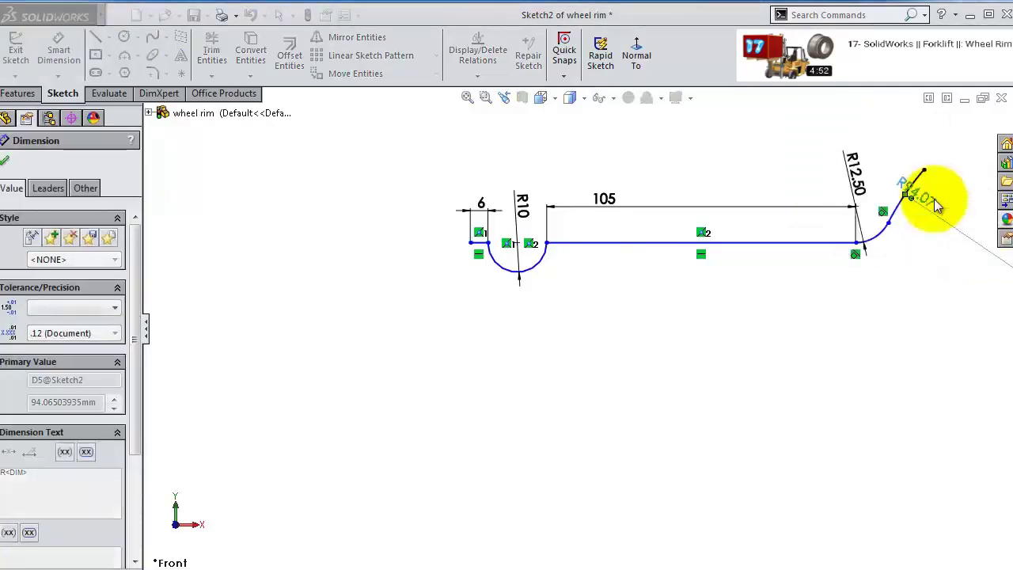
scroll(922, 208, "down", 2)
scroll(498, 340, "up", 3)
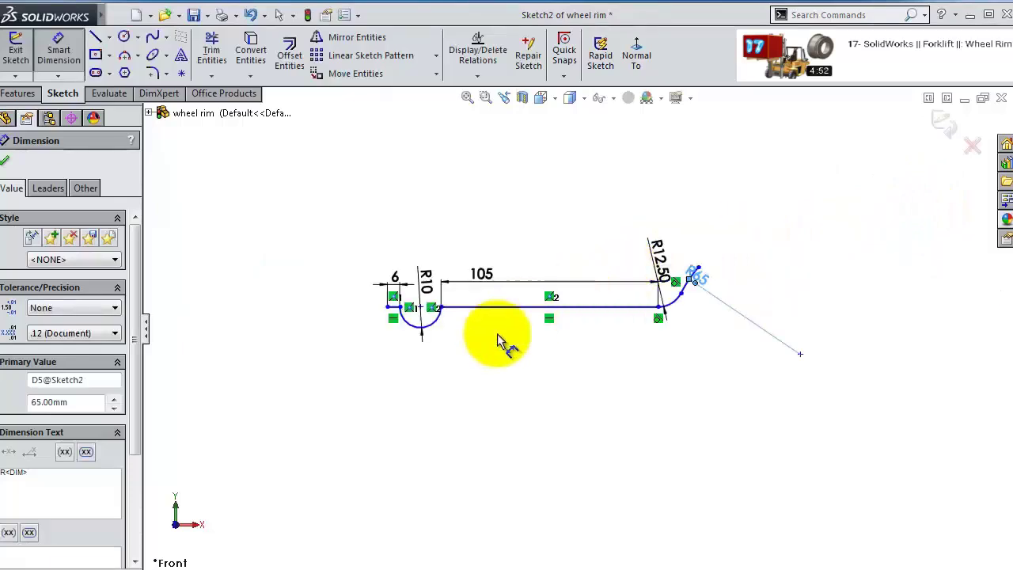
scroll(475, 309, "down", 3)
scroll(498, 321, "up", 2)
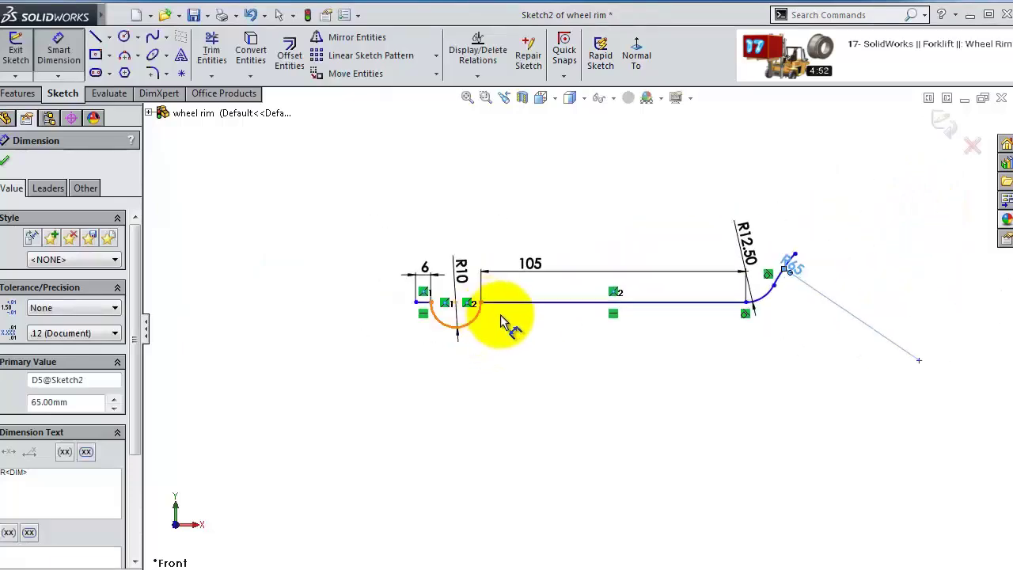
key("Escape")
- Dimension the long profile line's height above the centreline as 190
scroll(495, 337, "up", 6)
scroll(565, 480, "down", 2)
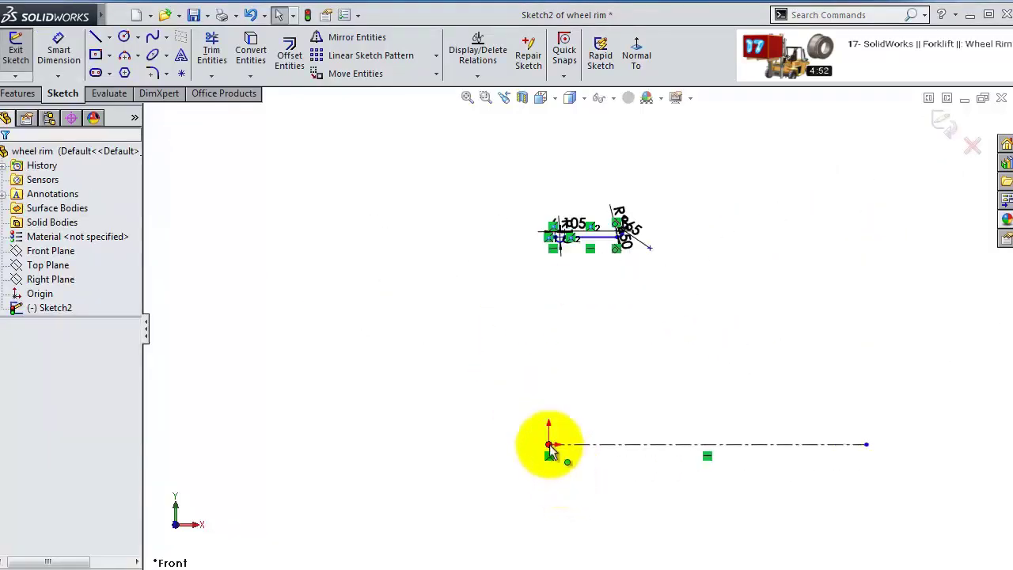
left_click(59, 49)
left_click(581, 236)
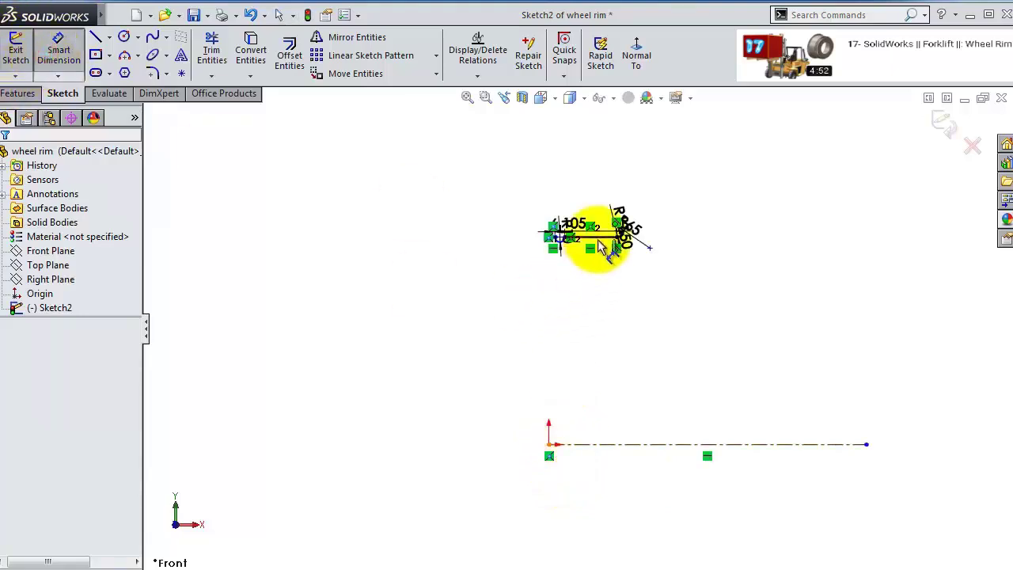
left_click(589, 447)
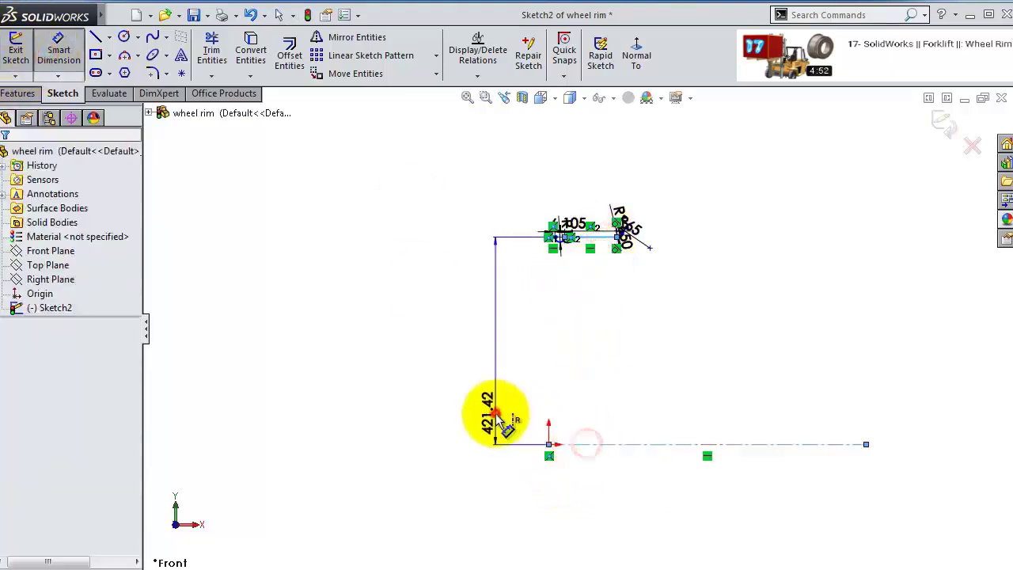
left_click(494, 407)
type("190")
key("Return")
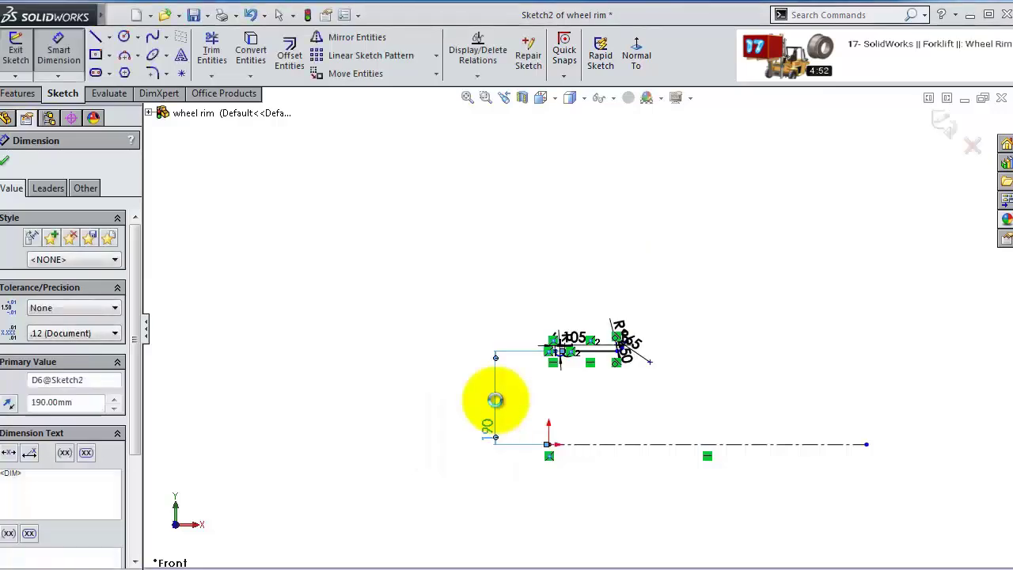
scroll(607, 384, "down", 10)
scroll(621, 257, "down", 3)
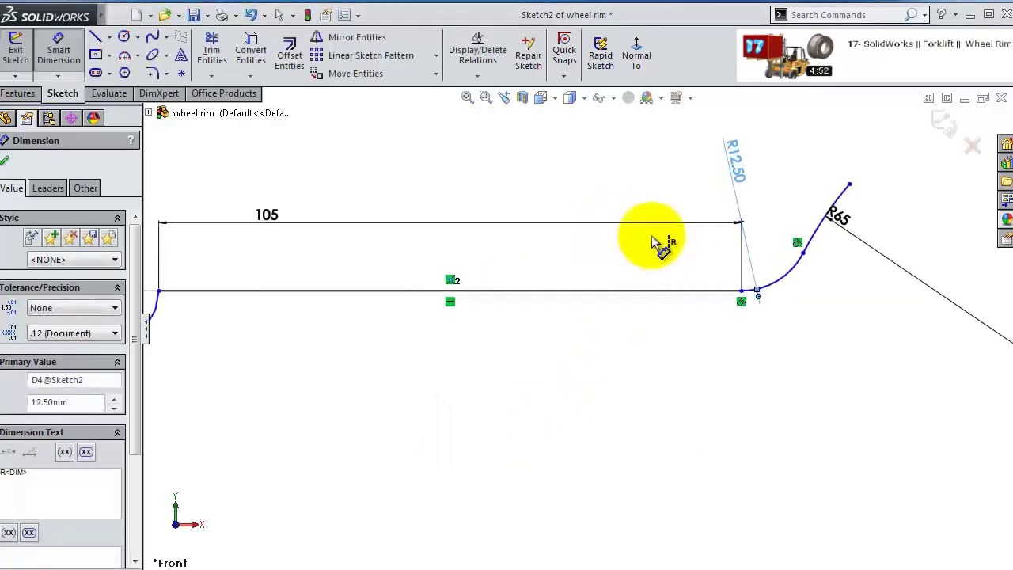
scroll(554, 282, "up", 3)
scroll(313, 353, "down", 2)
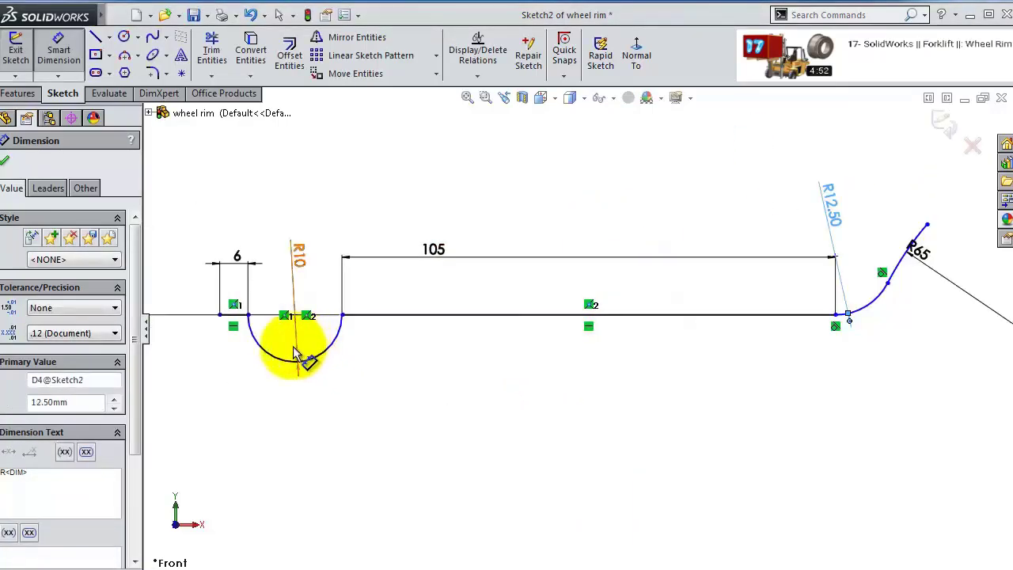
scroll(308, 358, "up", 2)
key("Escape")
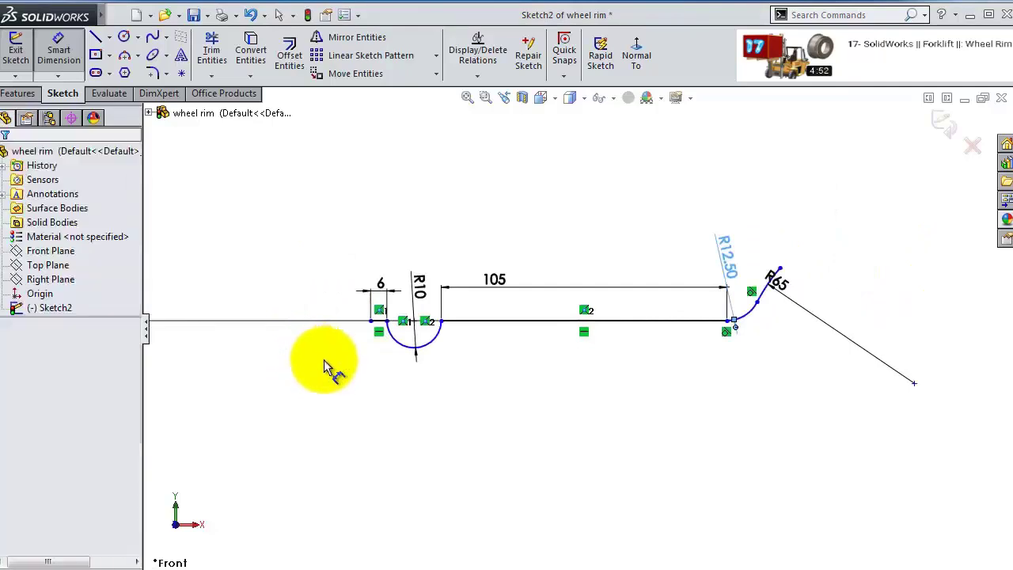
- Align the profile's left end point vertically with the origin
left_click(371, 321)
key("f")
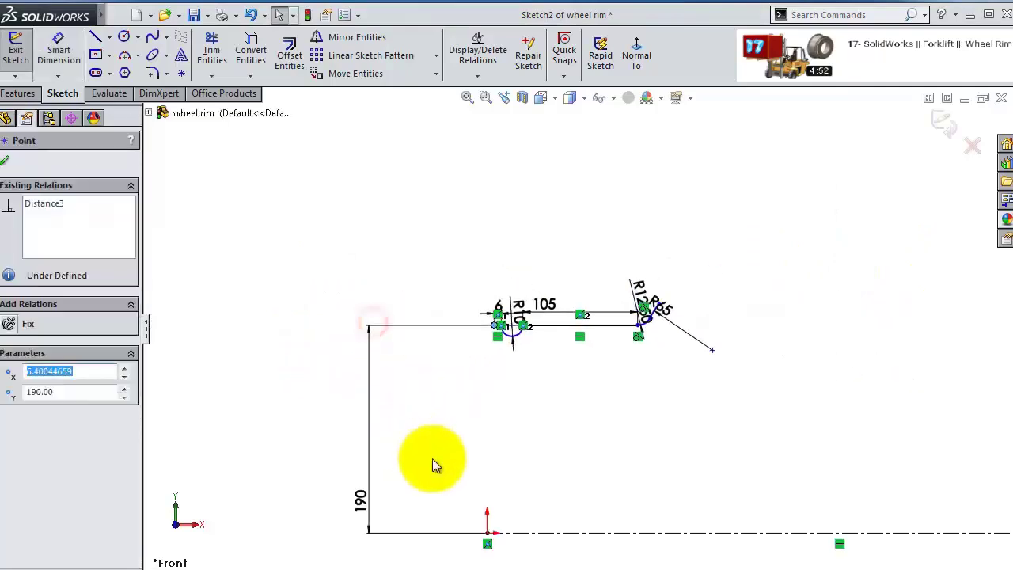
left_click(488, 530, "ctrl")
left_click(546, 466)
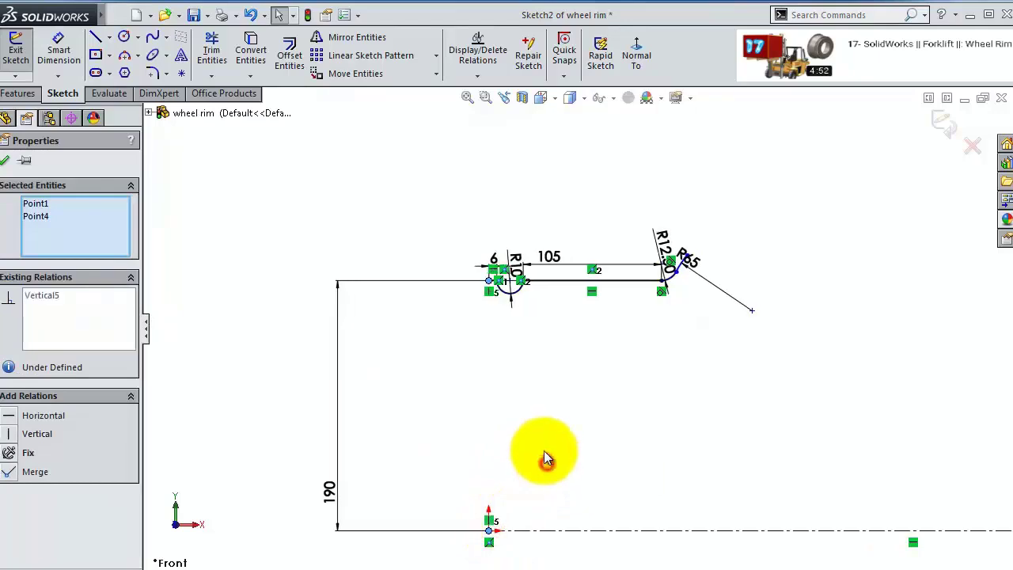
left_click(549, 408)
scroll(676, 285, "down", 5)
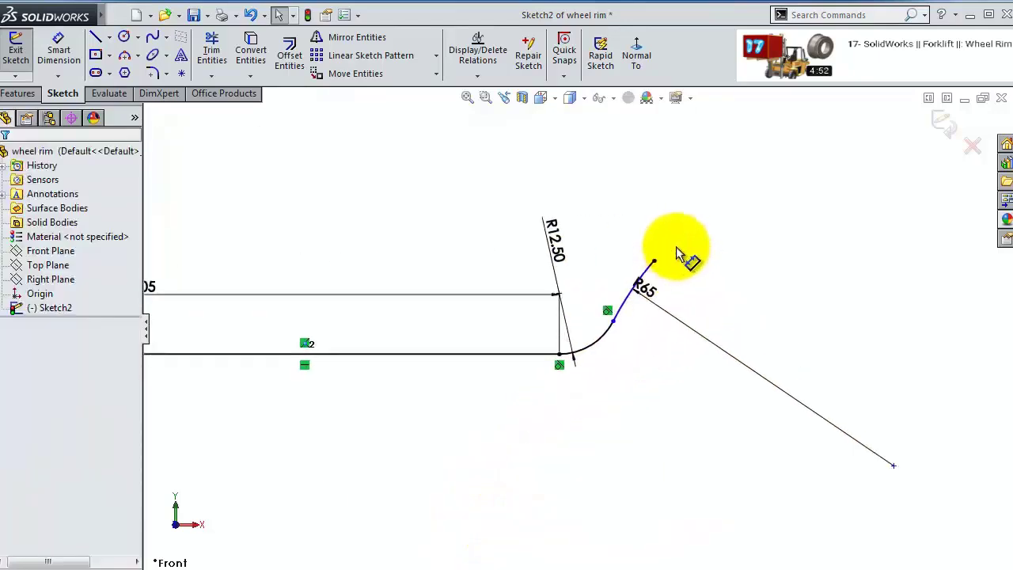
- Dimension the R65 arc's end-to-end span as the 12.50 flange tip height
left_click(57, 49)
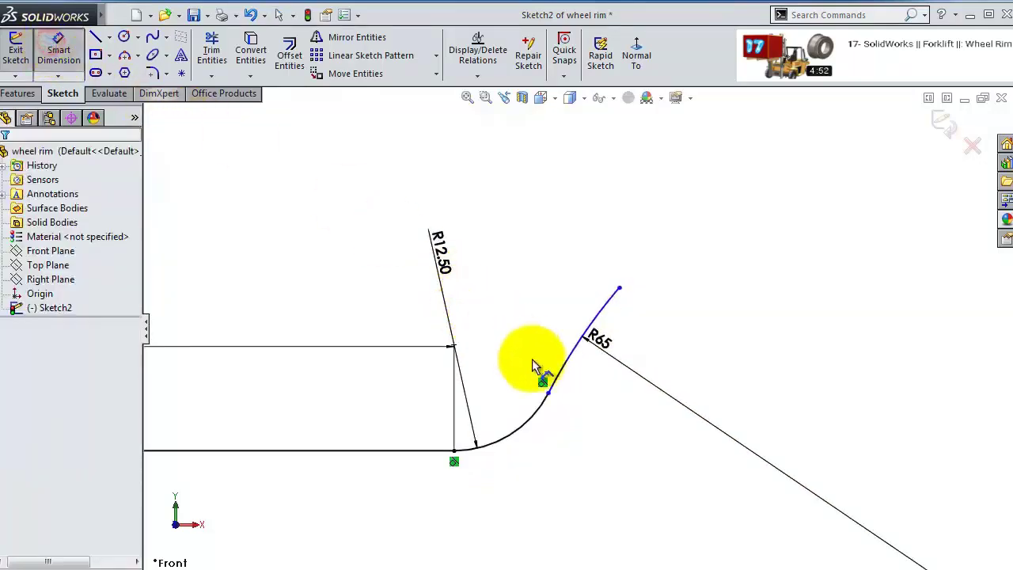
left_click(548, 393)
left_click(620, 290)
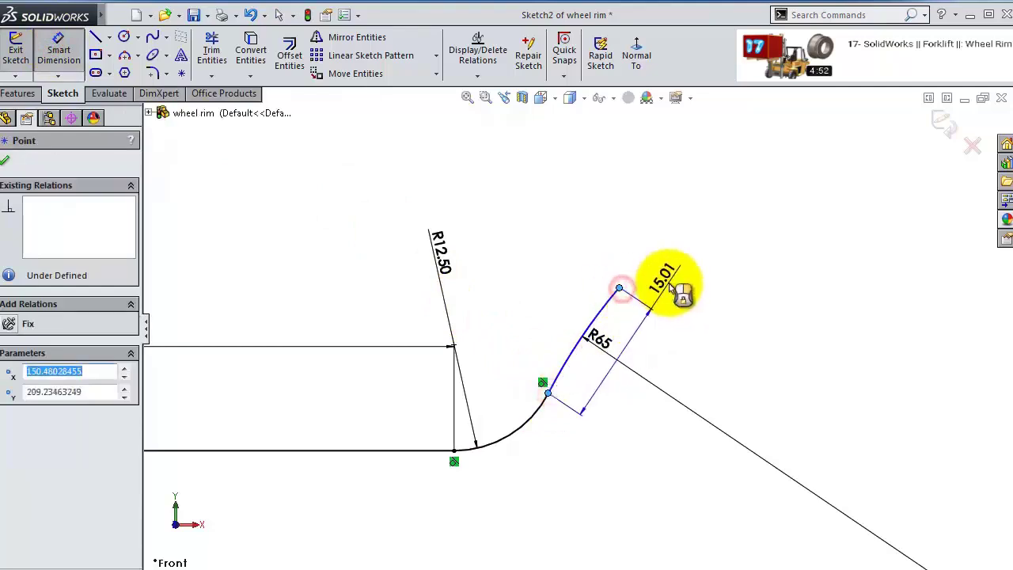
left_click(679, 318)
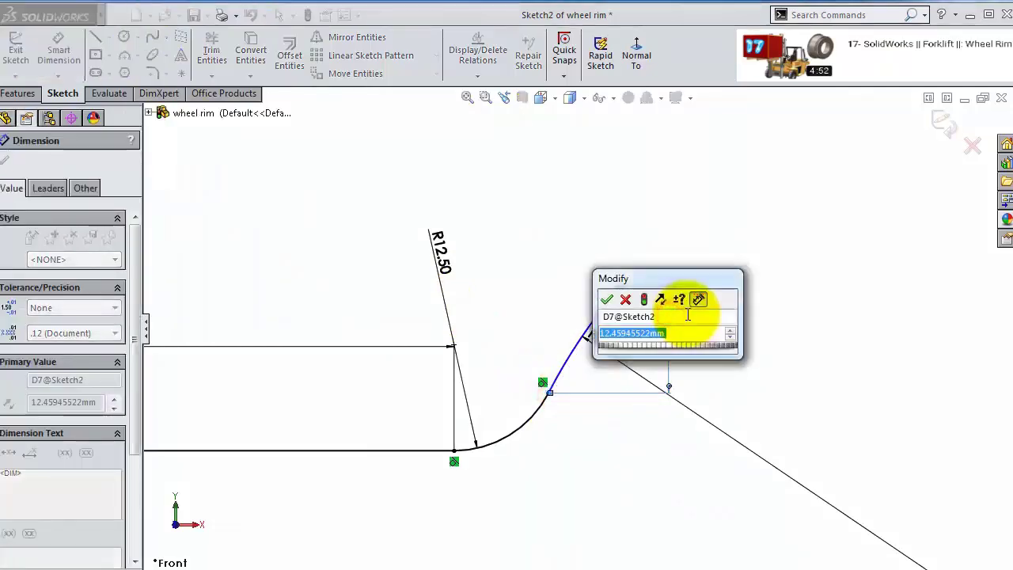
type("12.5")
key("Return")
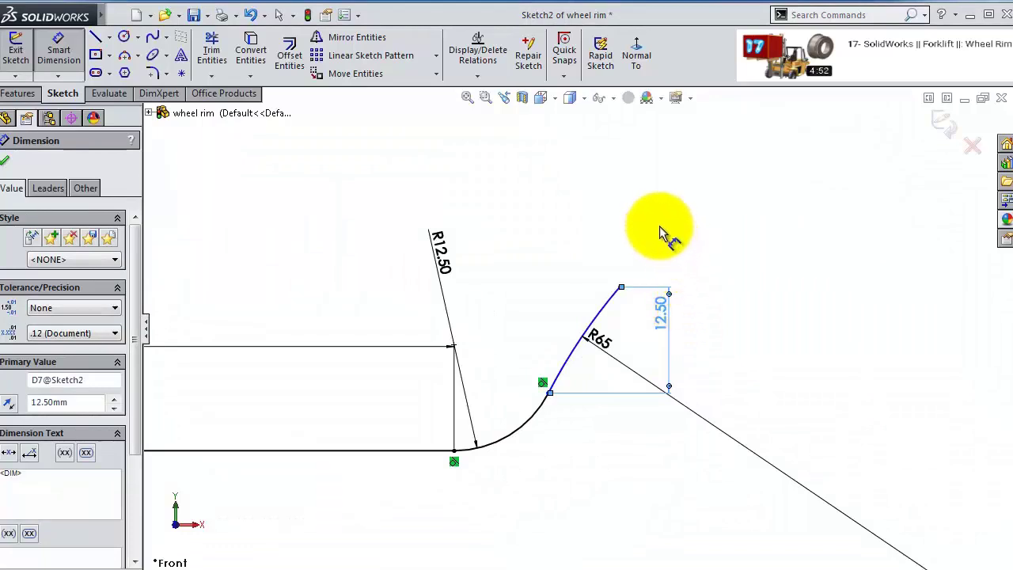
key("Escape")
scroll(655, 280, "up", 3)
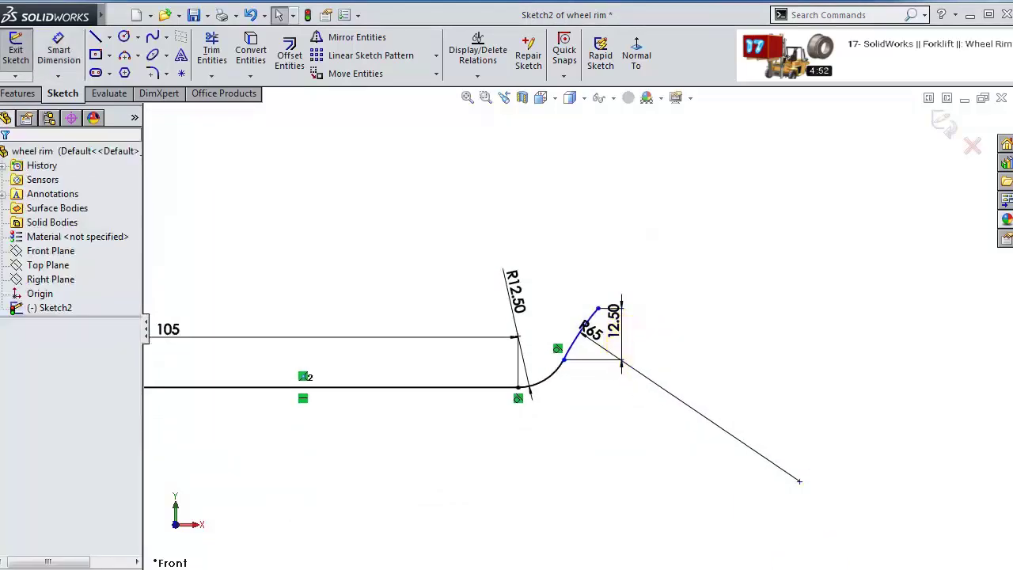
middle_click_drag(523, 464, 633, 464, "ctrl")
scroll(634, 464, "up", 1)
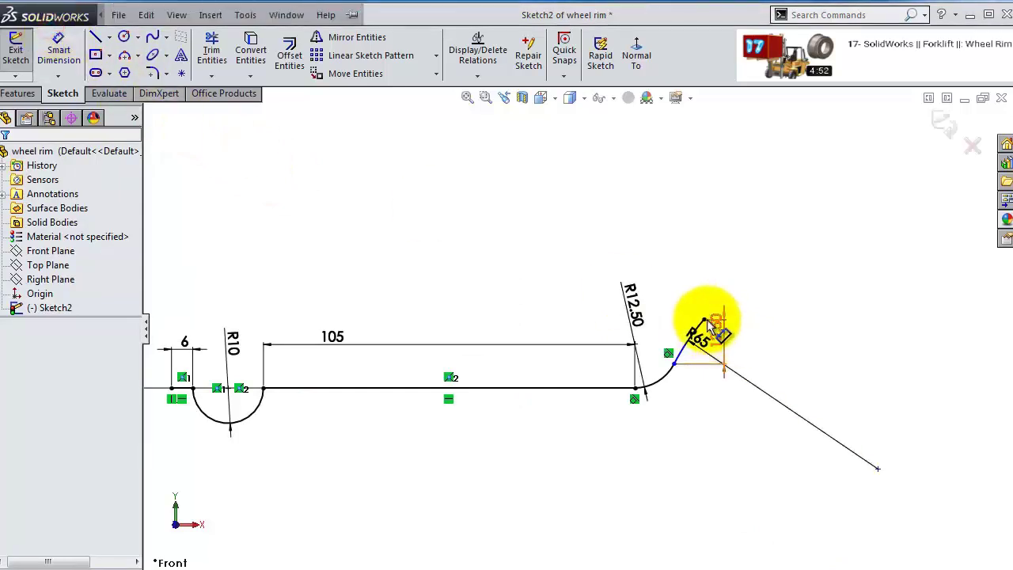
- Set the overall width from the left end to the flange tip to 145
left_click(58, 47)
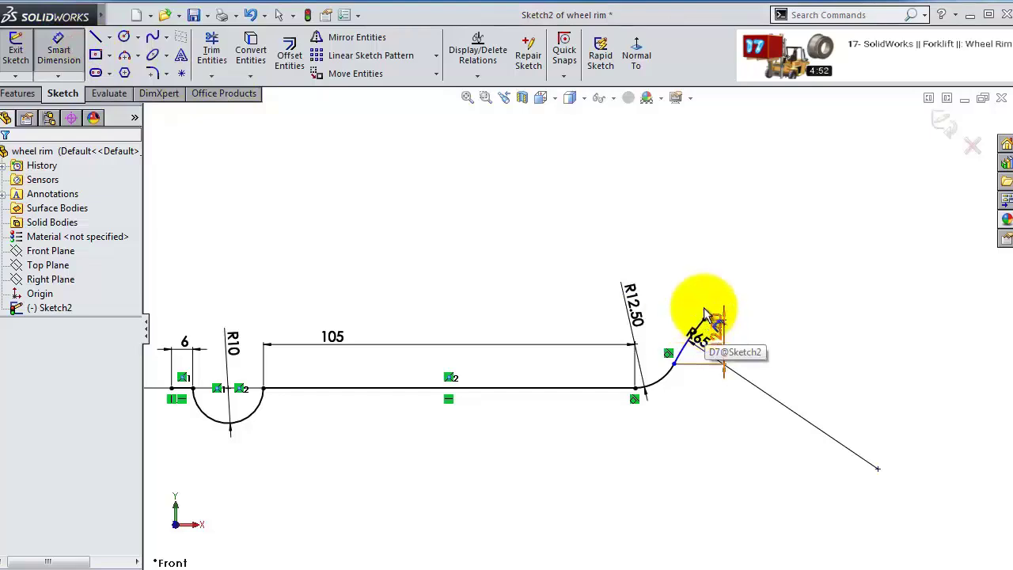
scroll(704, 313, "down", 5)
left_click(662, 379)
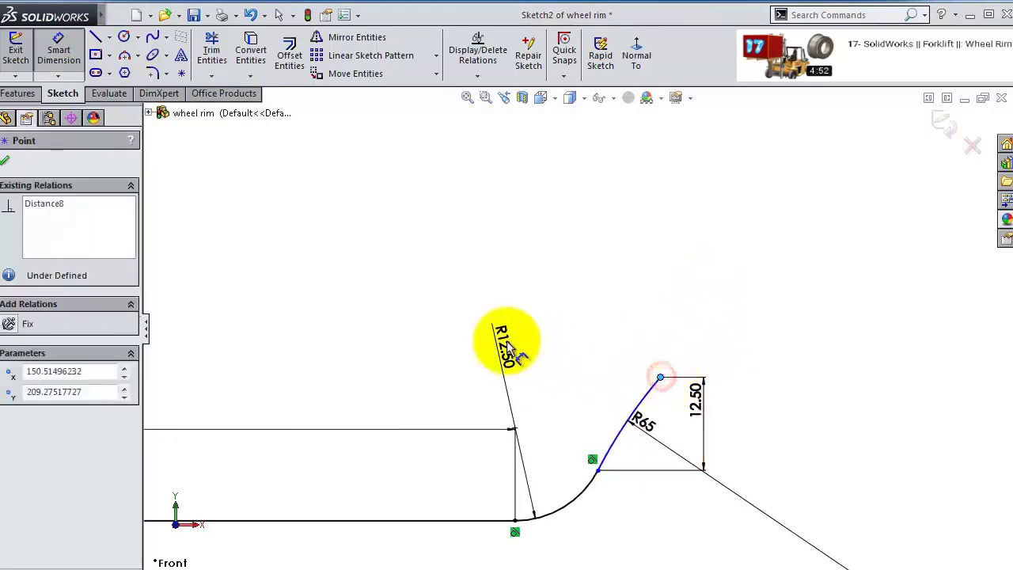
key("f")
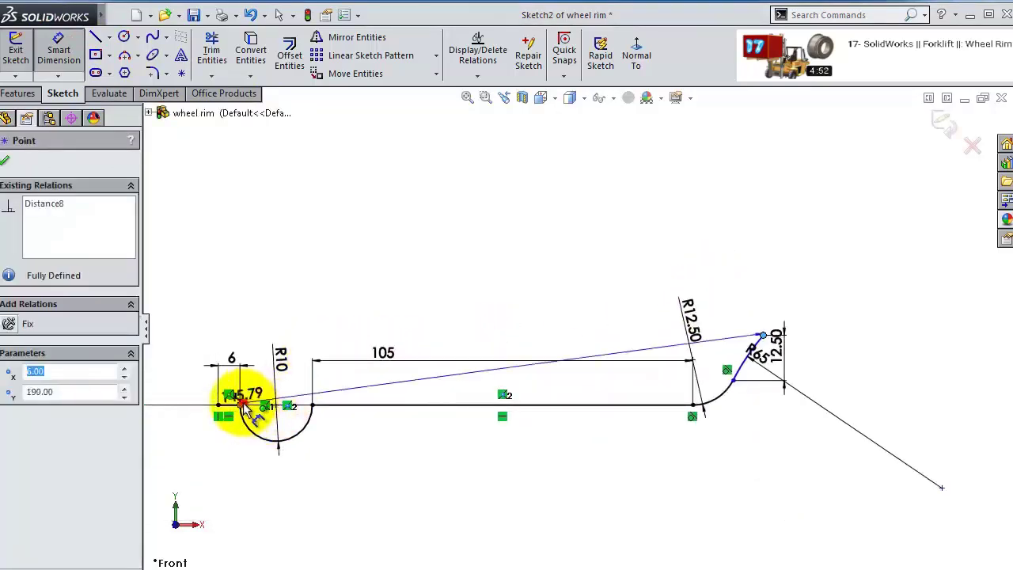
left_click(370, 253)
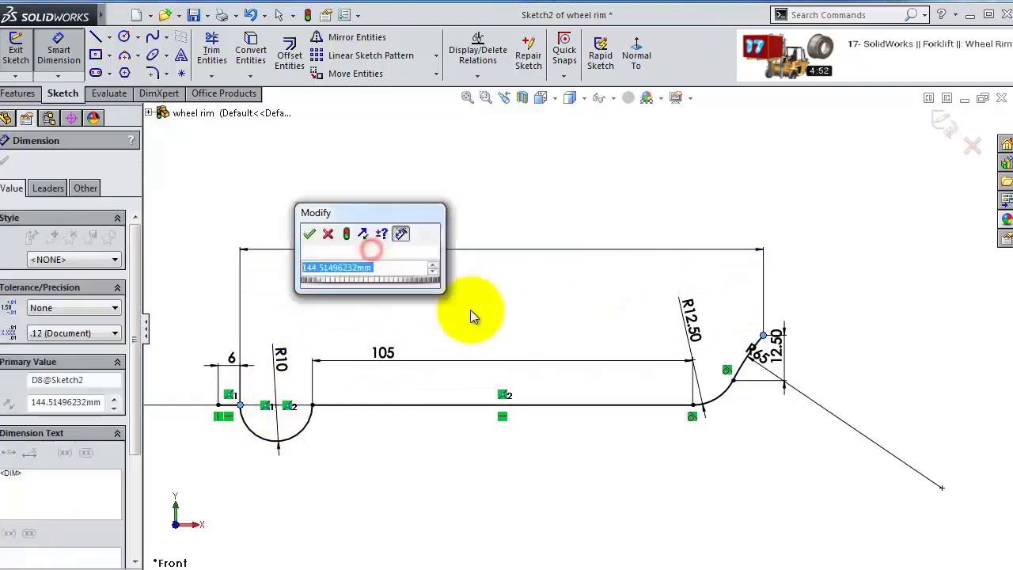
type("145")
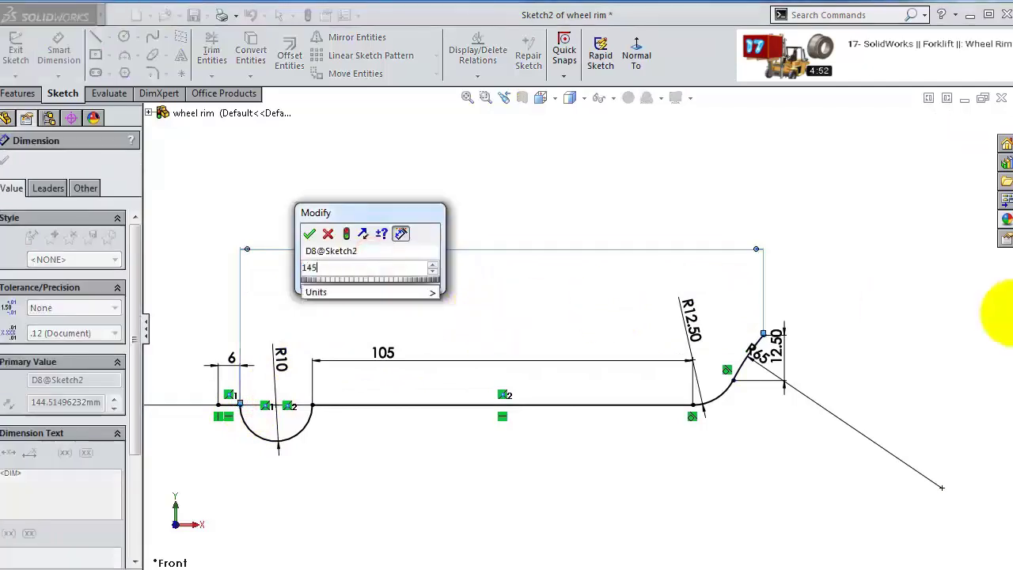
key("Return")
key("z")
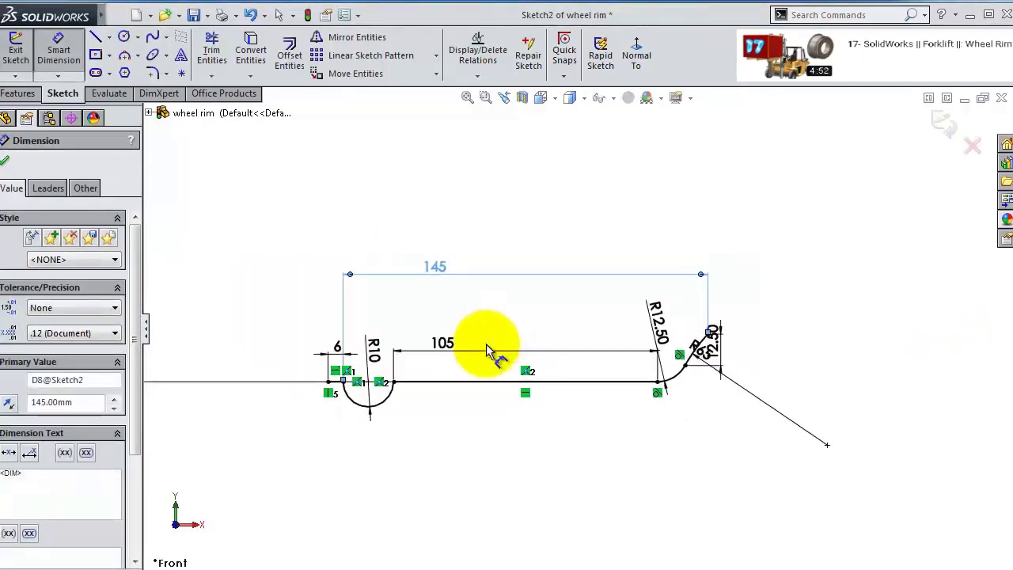
scroll(487, 348, "down", 2)
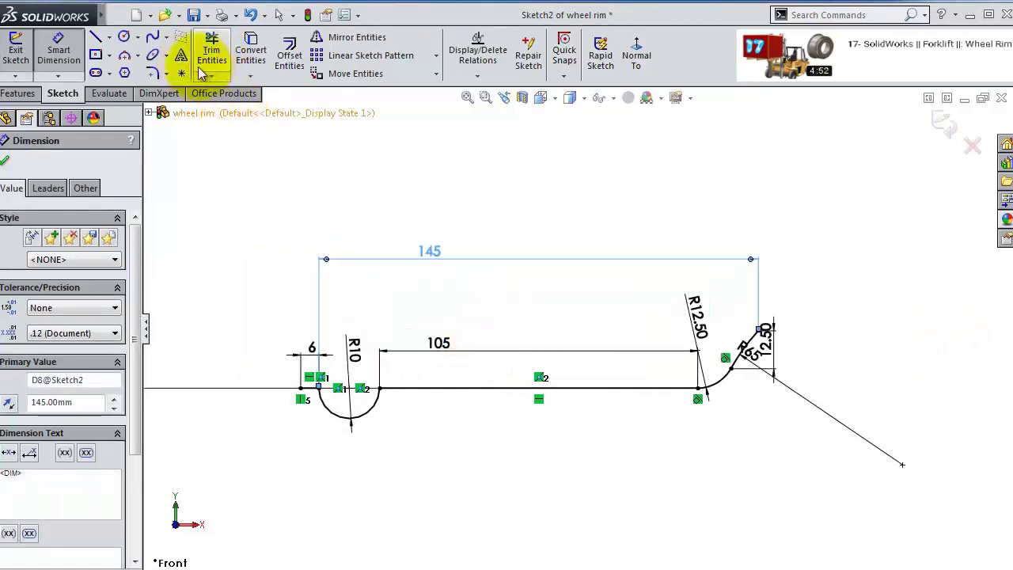
- Offset the rim profile chain by 6 mm
left_click(289, 54)
left_click(405, 391)
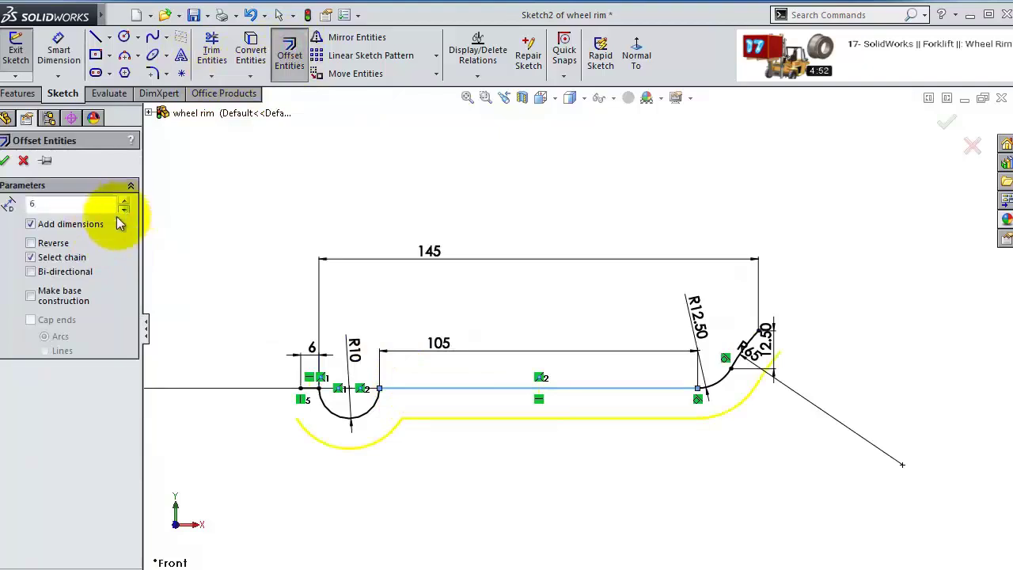
type("6")
key("Return")
left_click(5, 160)
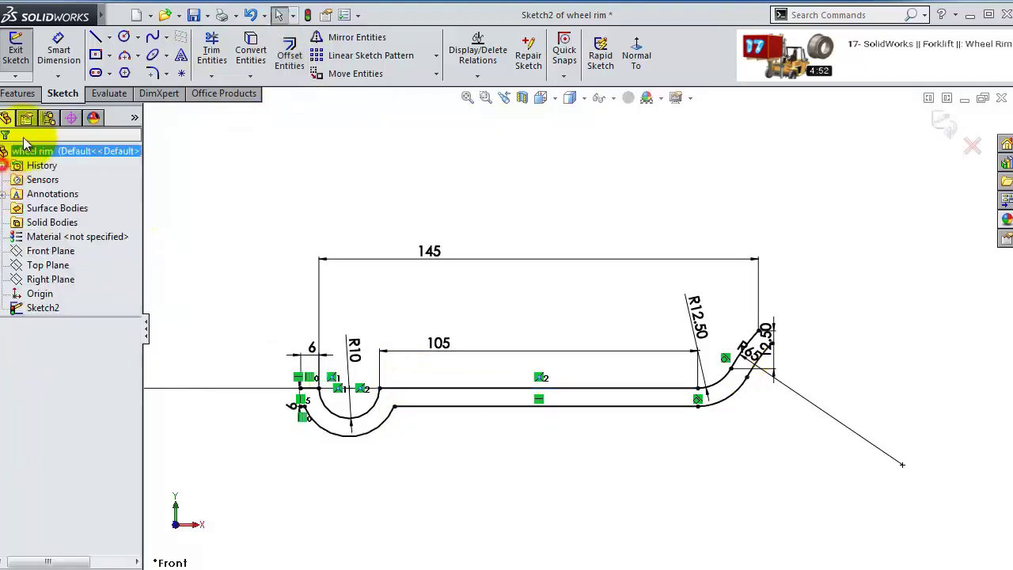
- Draw a line closing the flange tip end onto the offset curve
left_click(95, 36)
scroll(747, 330, "down", 3)
scroll(744, 336, "down", 2)
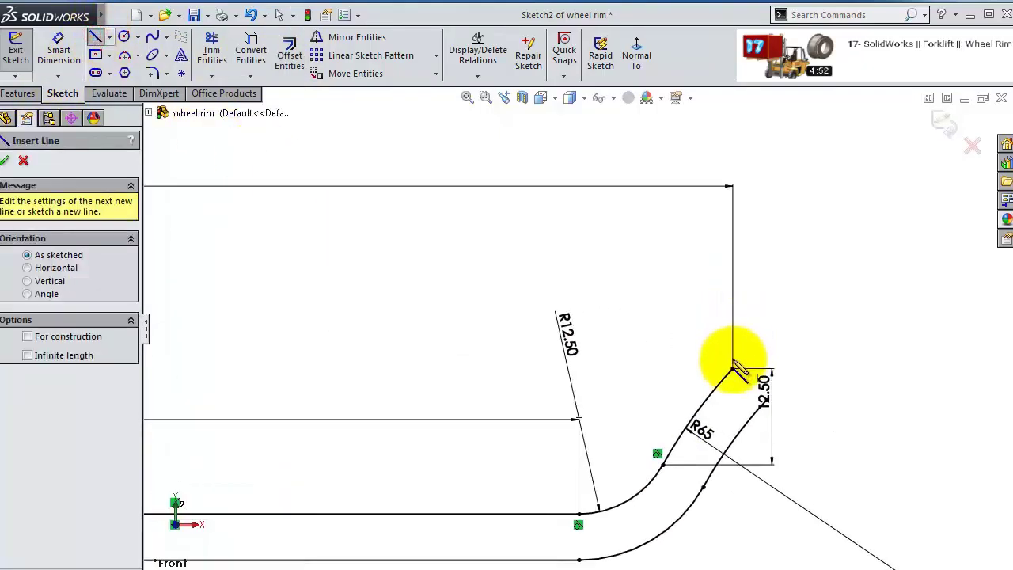
left_click(735, 369)
left_click(772, 405)
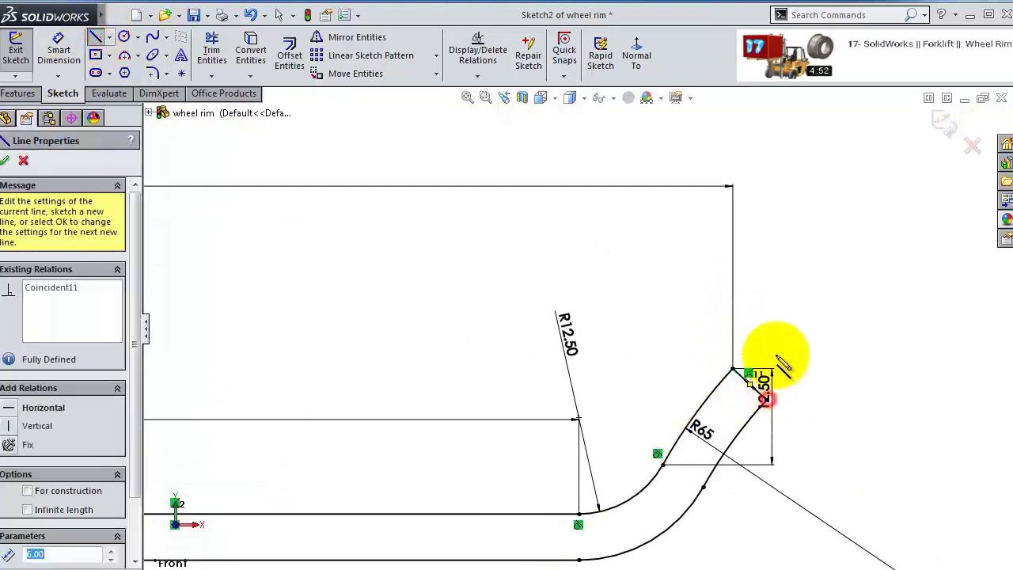
scroll(543, 384, "up", 5)
scroll(392, 366, "down", 3)
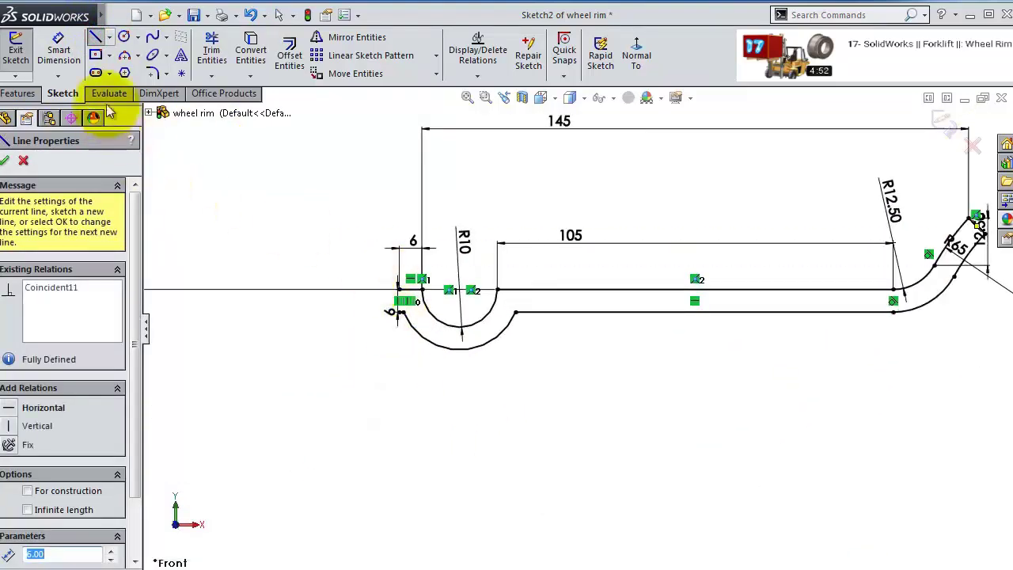
- Sketch the curved L-shaped section at the left end with rounded corners and two vertical walls
left_click(459, 349)
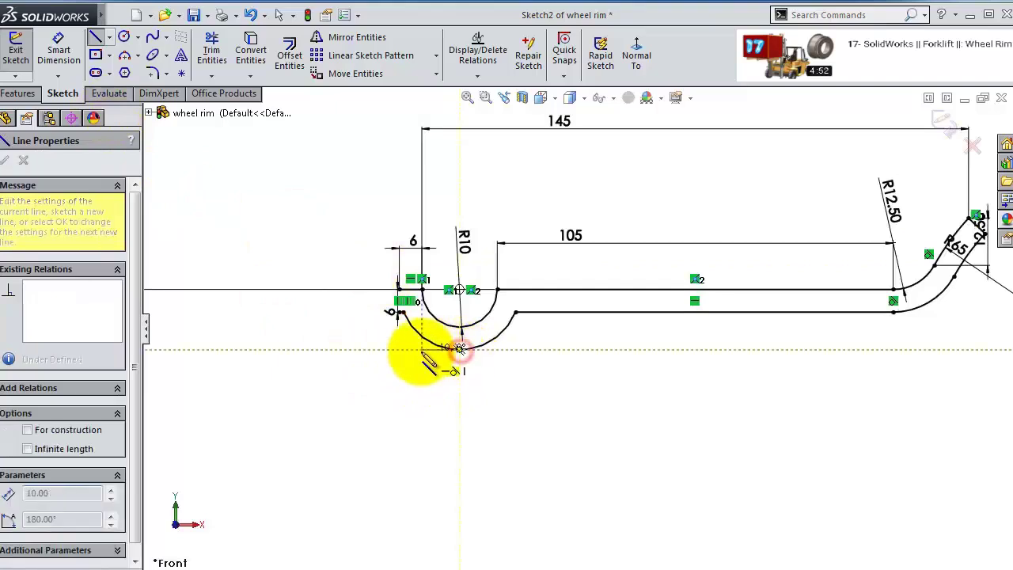
left_click(376, 350)
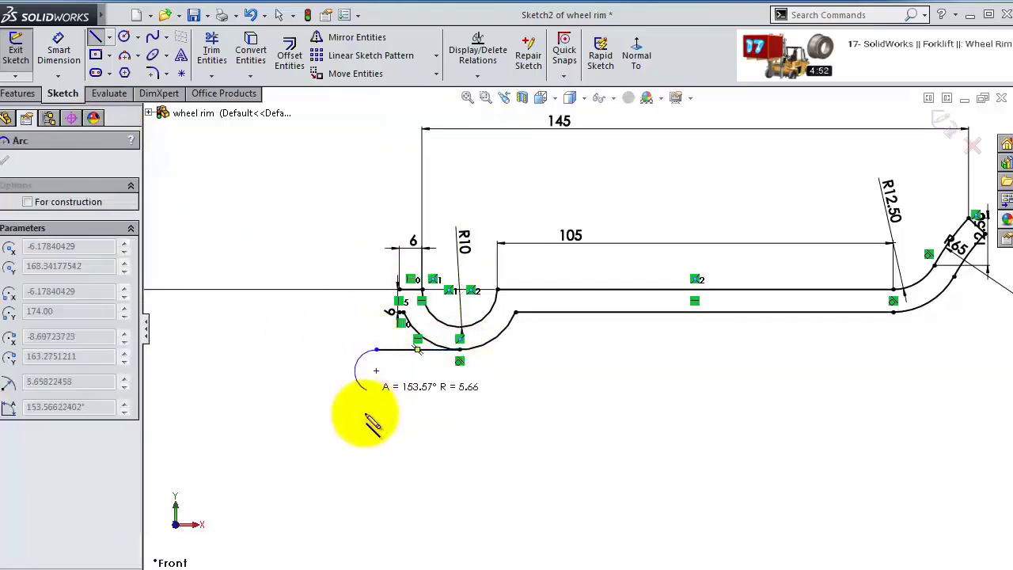
mouse_move(376, 349)
left_click(328, 385)
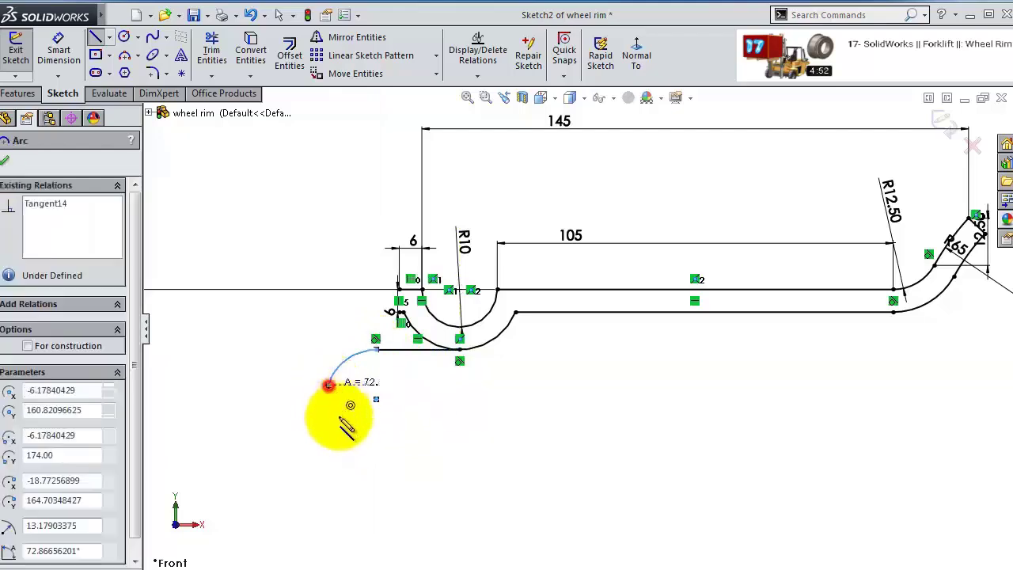
left_click(304, 532)
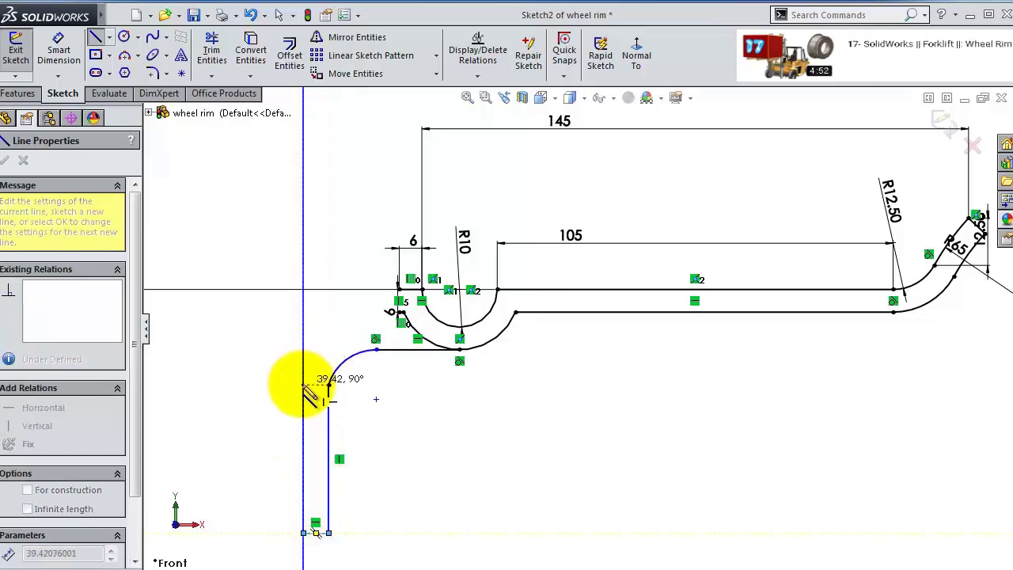
left_click(303, 385)
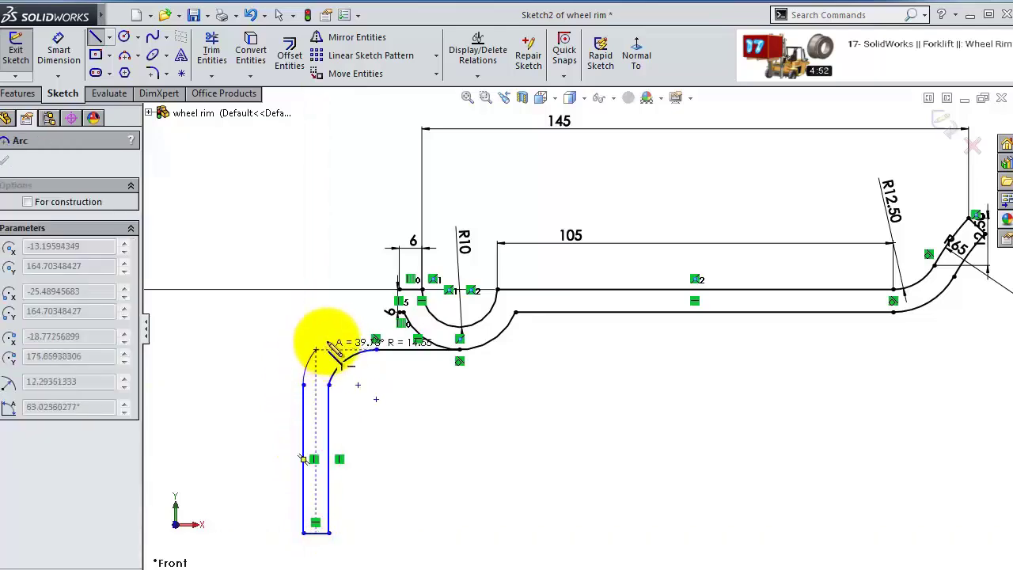
left_click(367, 322)
scroll(388, 326, "down", 2)
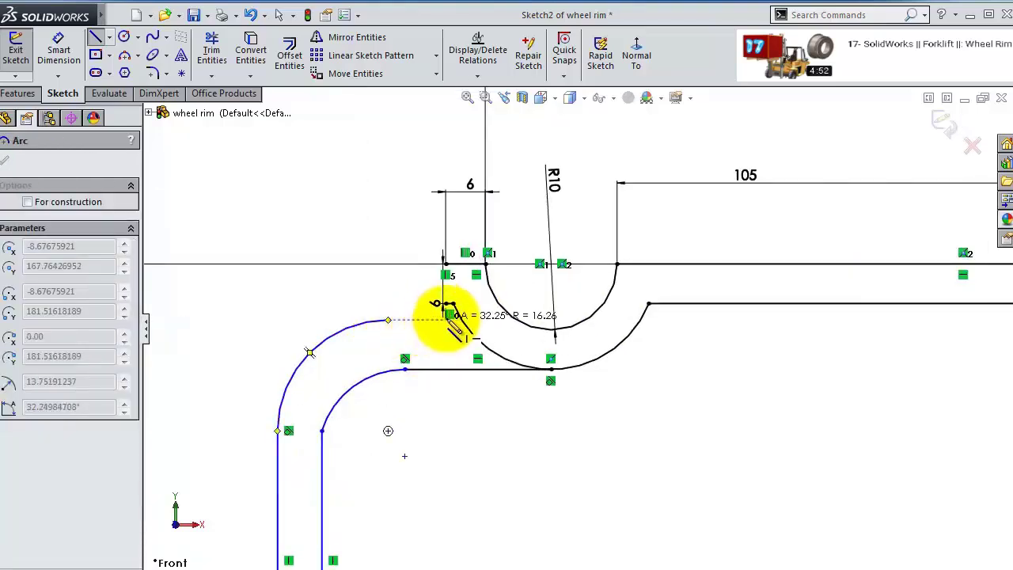
scroll(452, 317, "down", 1)
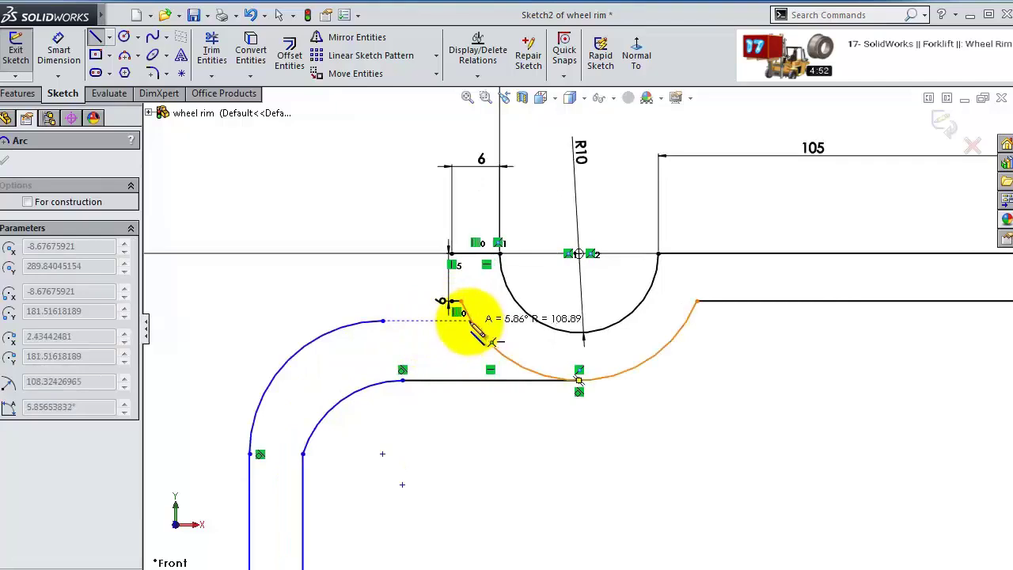
left_click(468, 320)
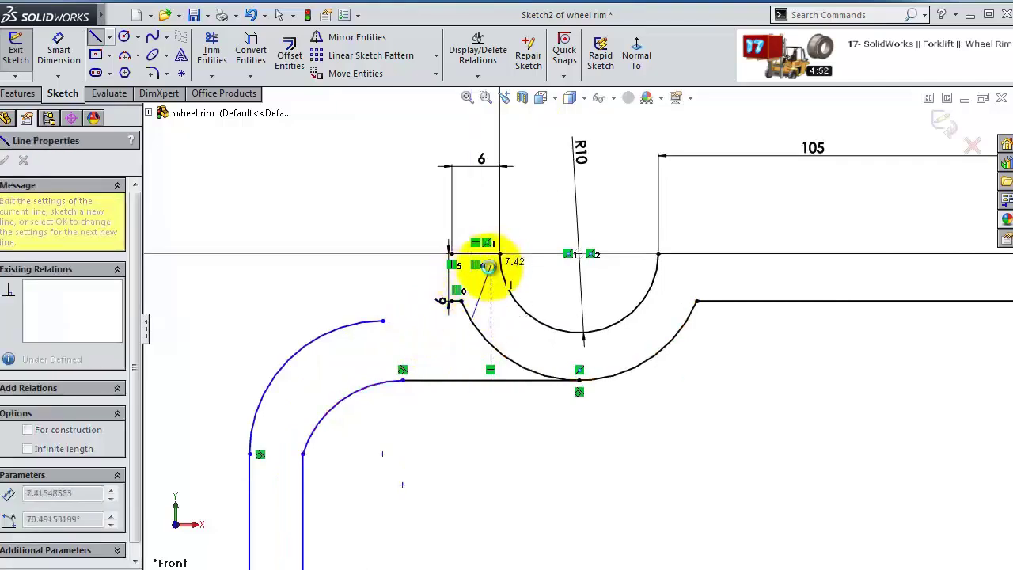
key("Escape")
- Add a short horizontal line from the arc to the profile and a 6.00 vertical closing line
left_click(95, 37)
left_click(383, 320)
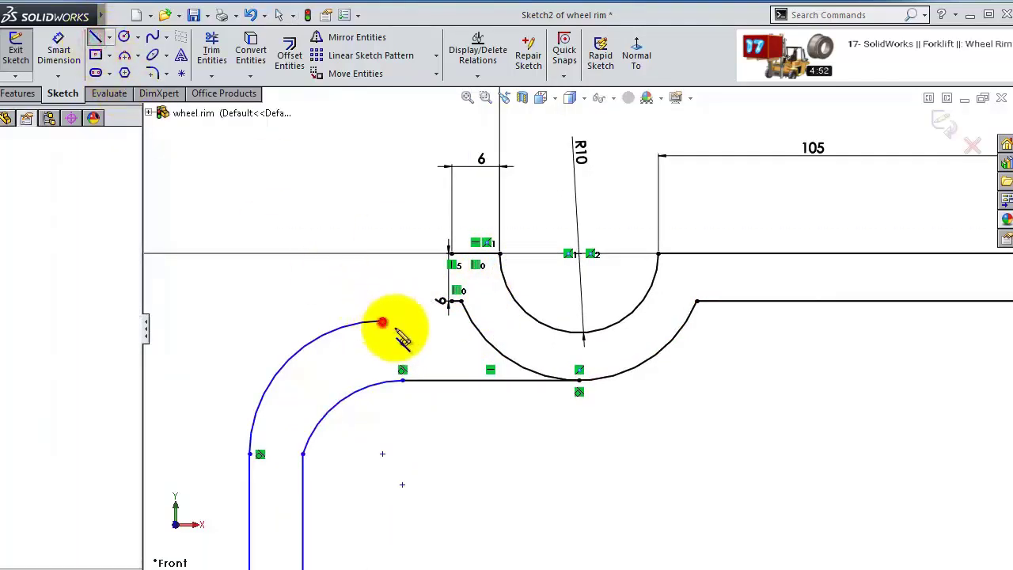
double_click(470, 321)
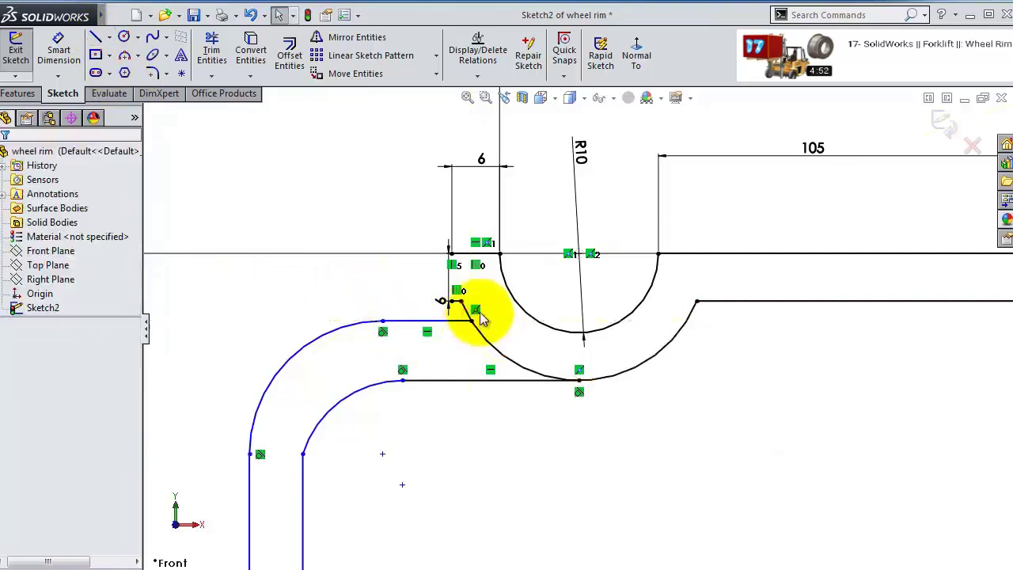
left_click(94, 36)
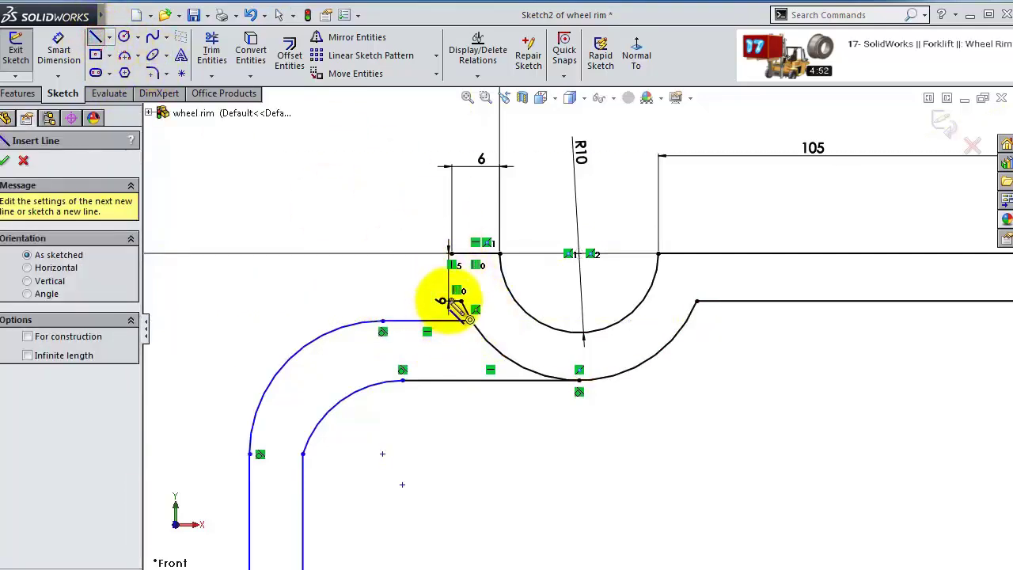
left_click(449, 301)
left_click(448, 254)
key("Escape")
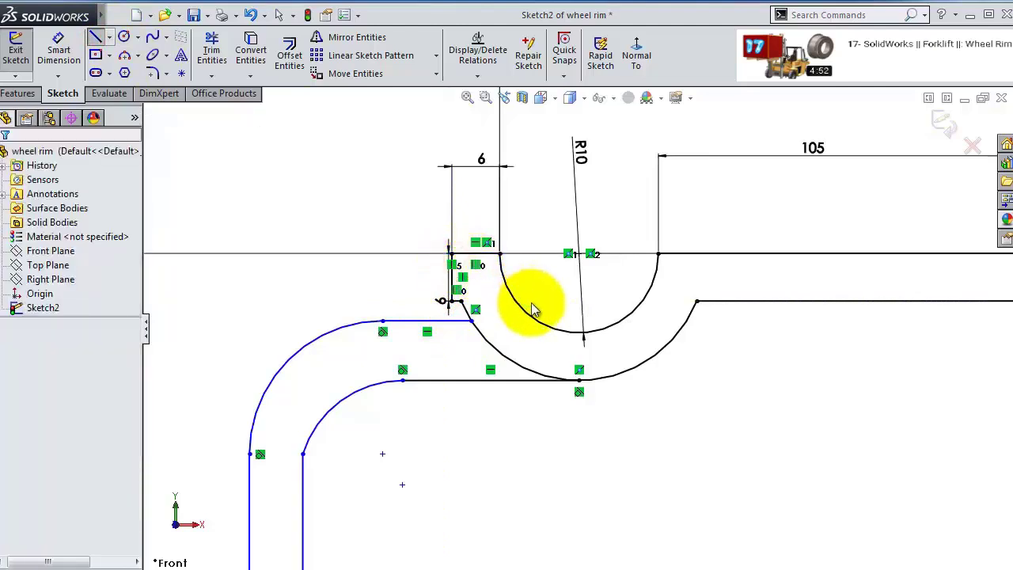
left_click(59, 51)
- Dimension the horizontal line's position, changing the value from 6 to 9
left_click(405, 381)
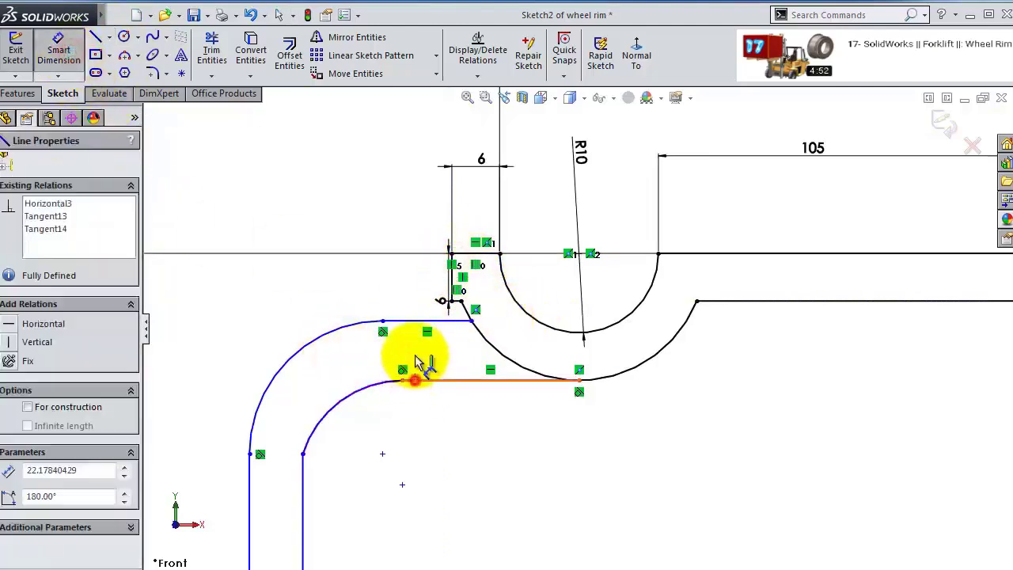
left_click(370, 354)
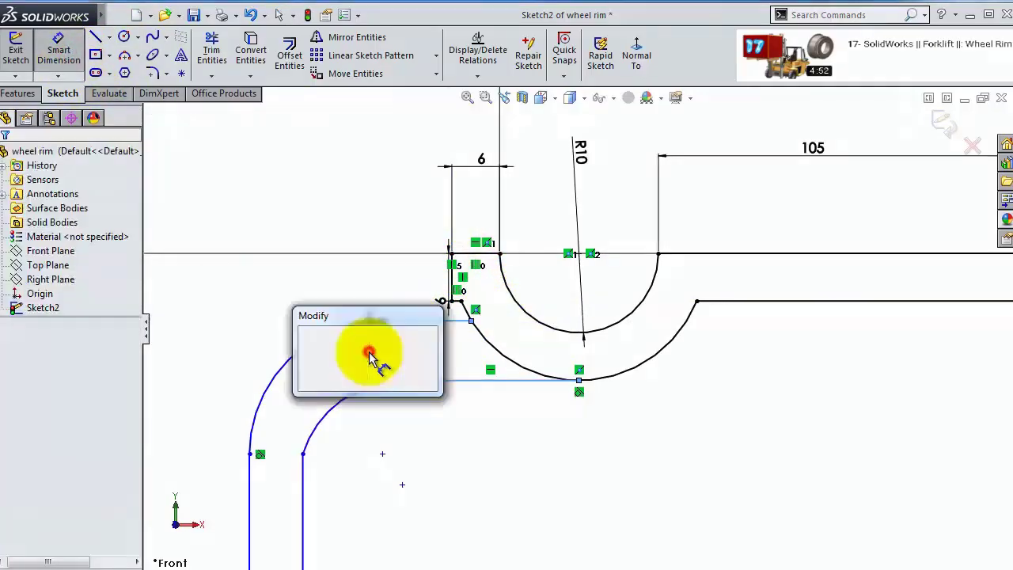
type("6.00mm")
key("Return")
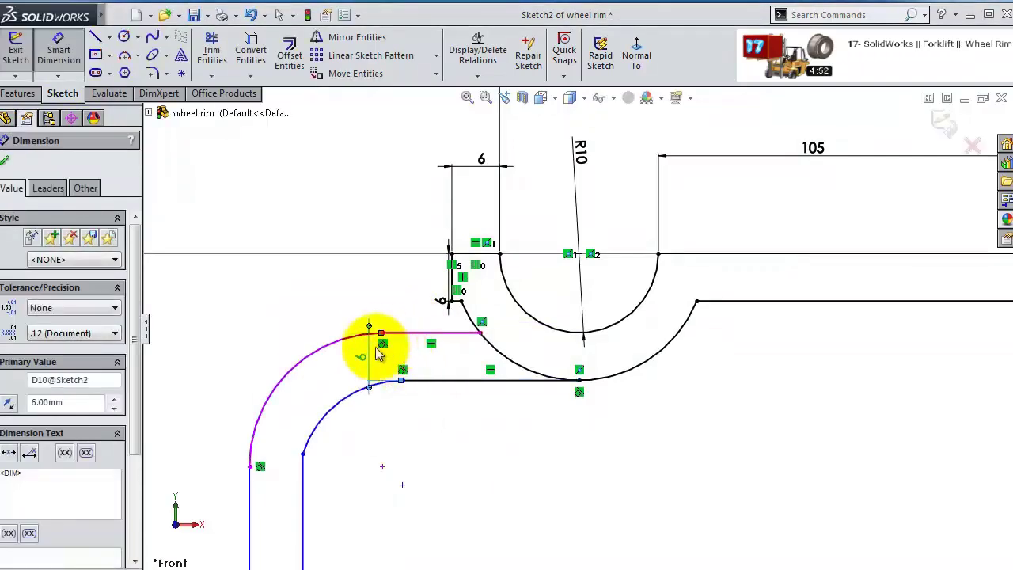
left_click(362, 358)
type("9")
key("Return")
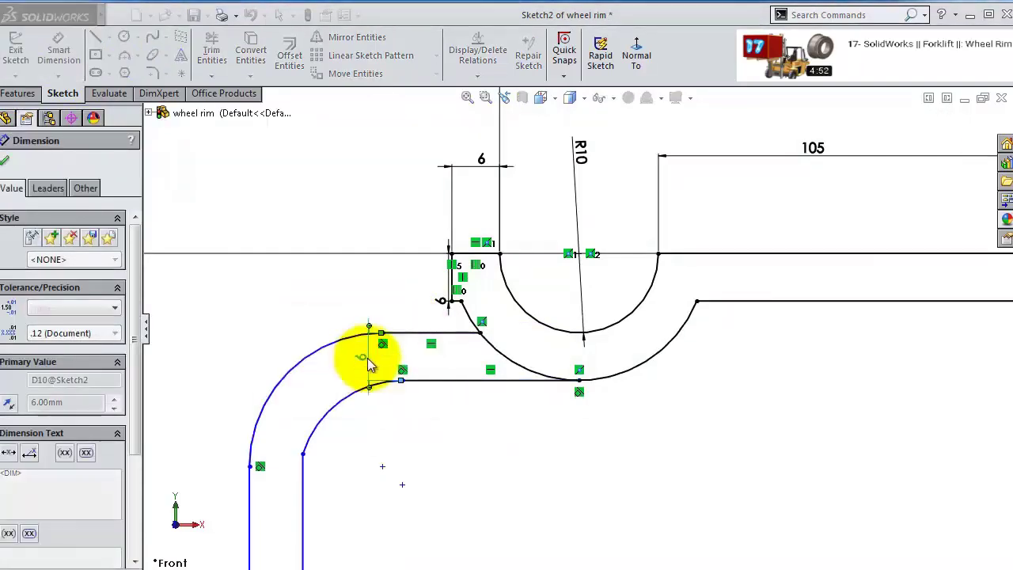
- Give the inner and outer bend arcs R9 radii
left_click(356, 402)
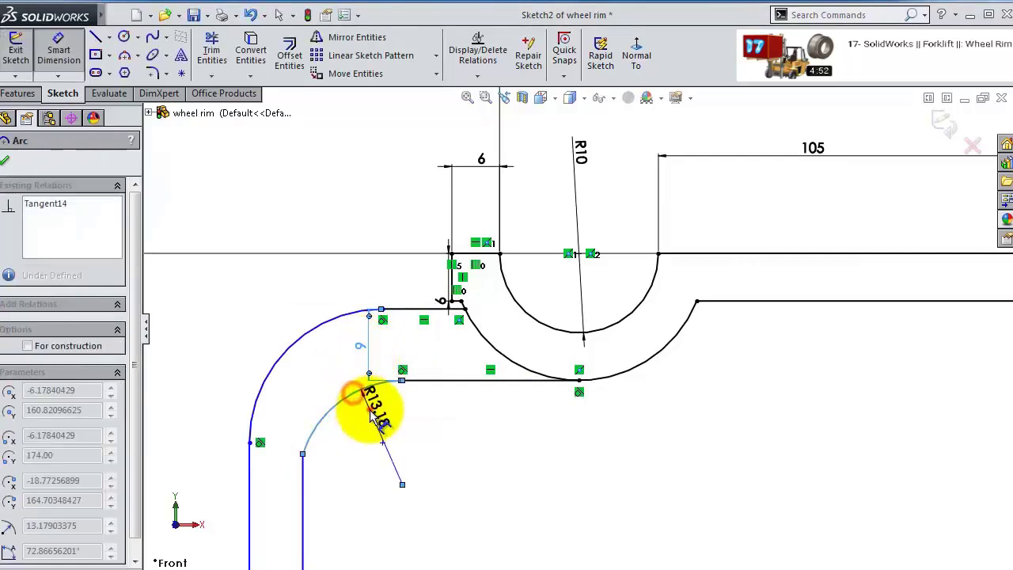
left_click(385, 397)
type("9")
key("Return")
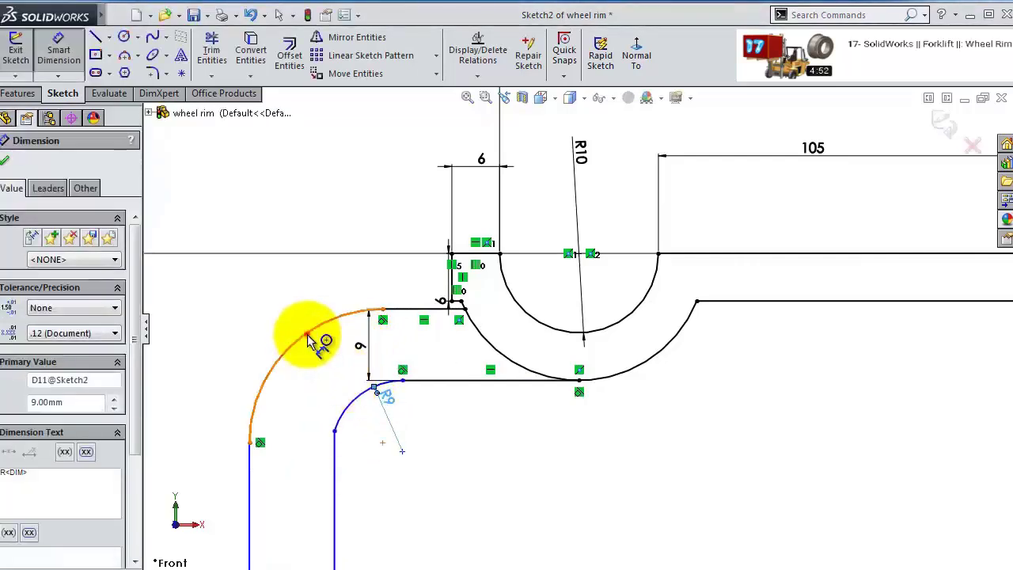
left_click(310, 338)
left_click(311, 345)
type("9")
key("Return")
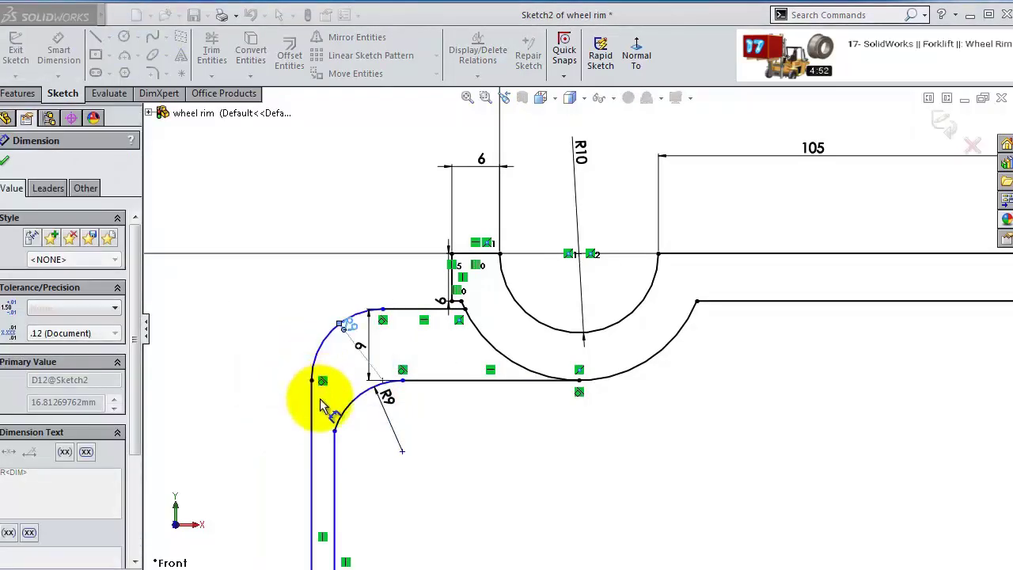
- Set the wall thickness between the outer and inner vertical lines to 9
left_click(317, 470)
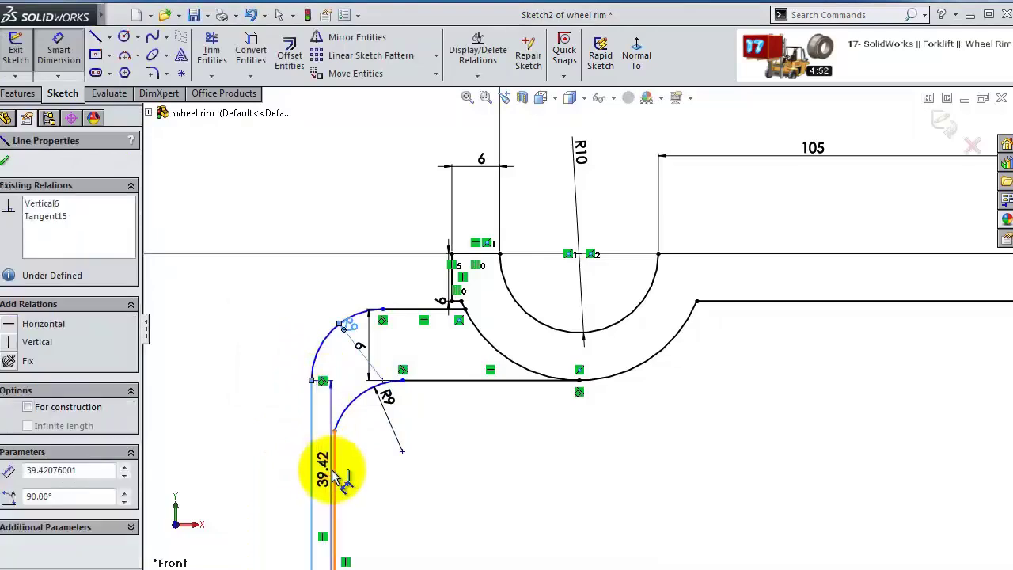
left_click(337, 475)
left_click(281, 470)
key("Return")
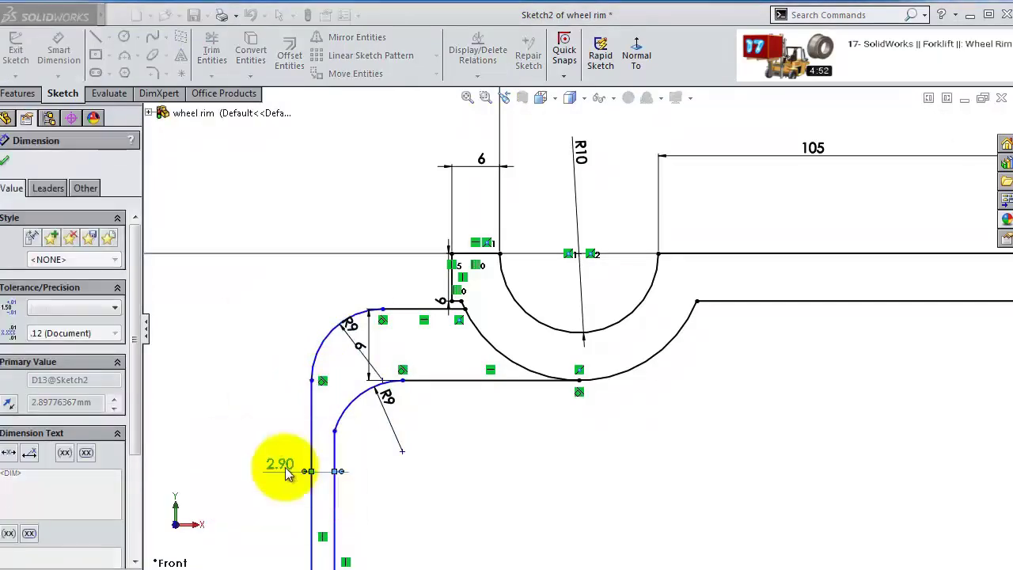
type("9")
key("Return")
key("Escape")
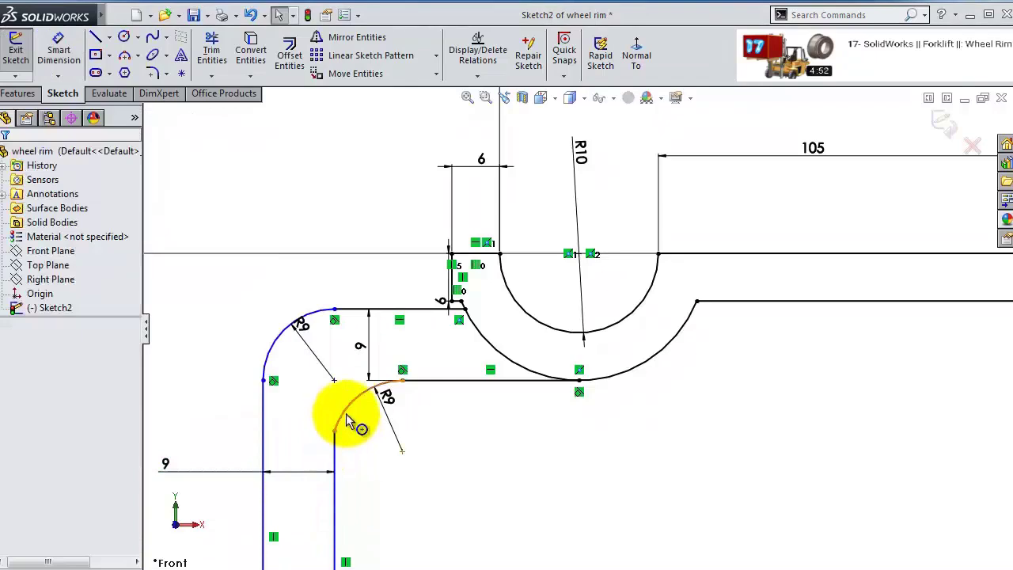
- Make the inner bend arc tangent to the inner wall line
left_click(349, 419)
left_click(333, 455, "ctrl")
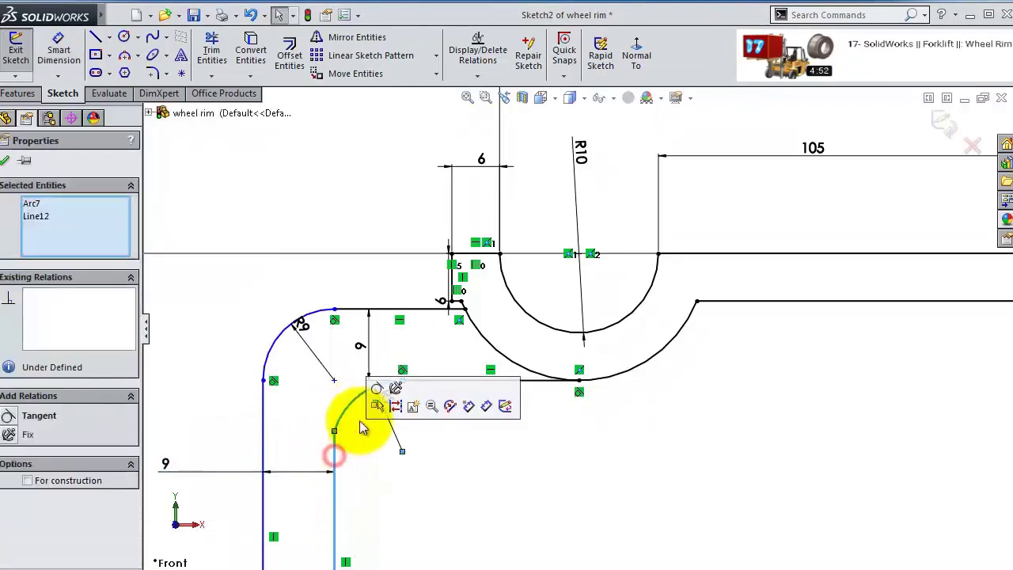
left_click(377, 395)
left_click(365, 455)
scroll(368, 455, "up", 3)
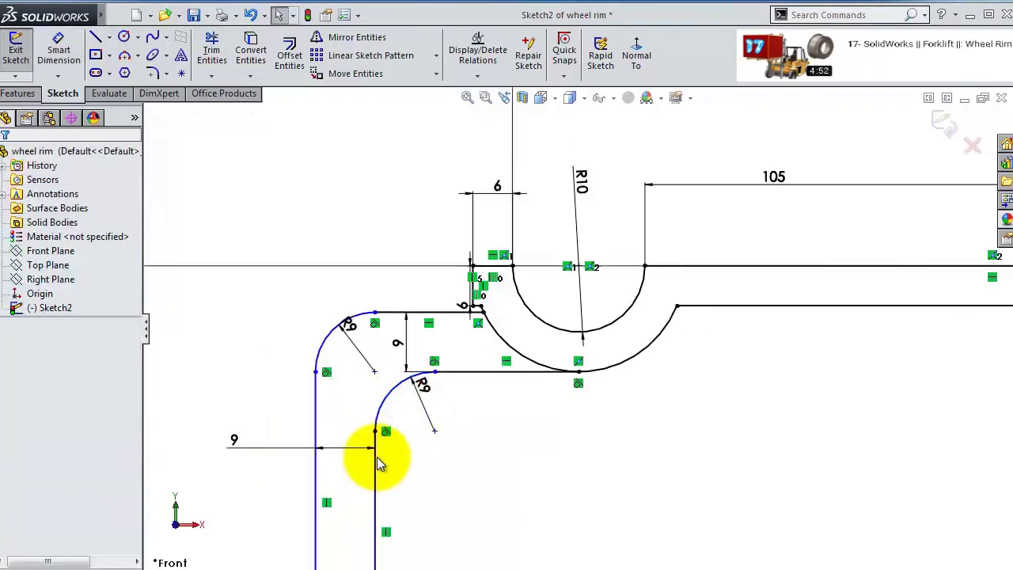
scroll(440, 436, "down", 5)
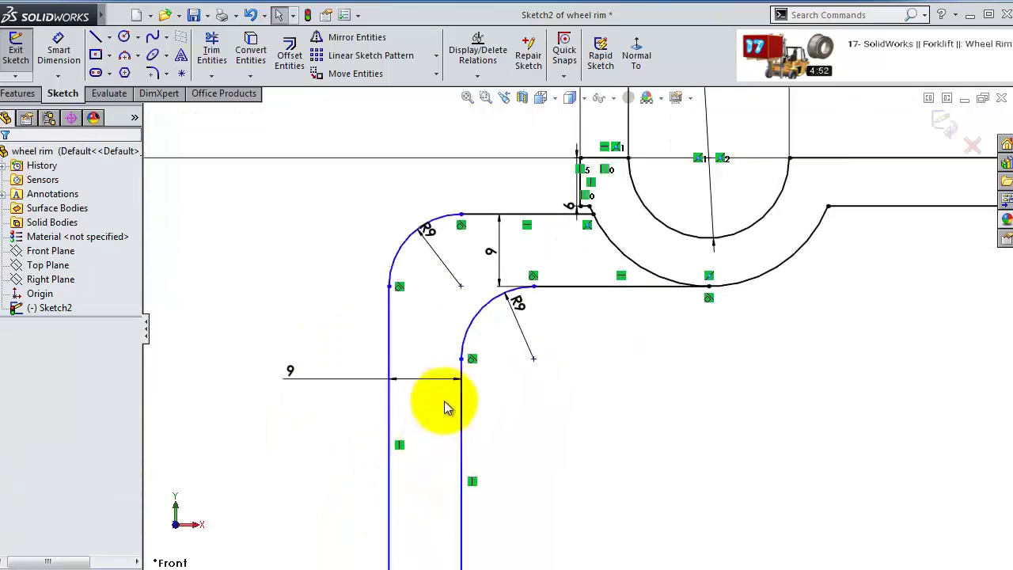
- Change the outer bend radius to R18
left_click(444, 225)
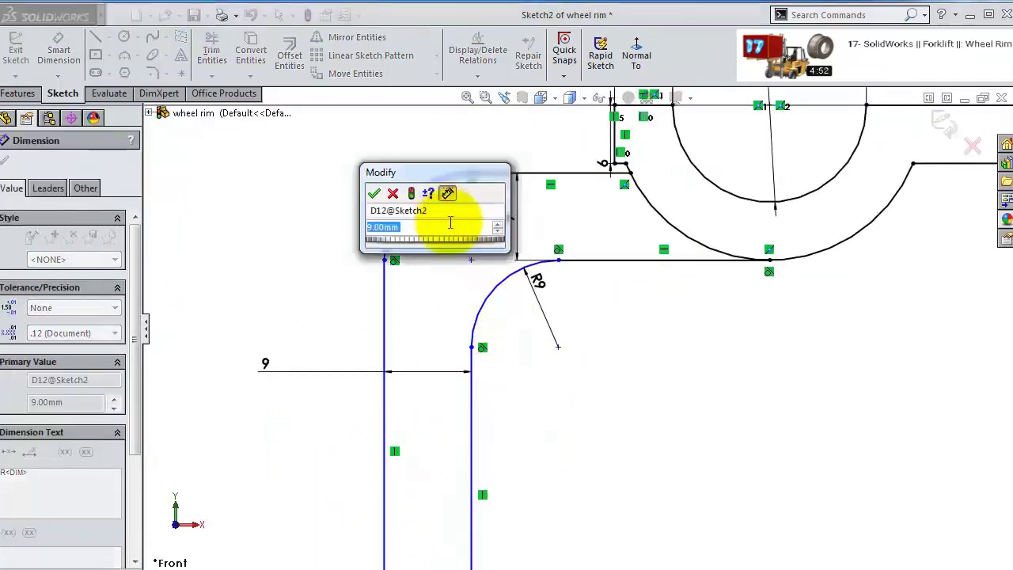
type("18")
key("Return")
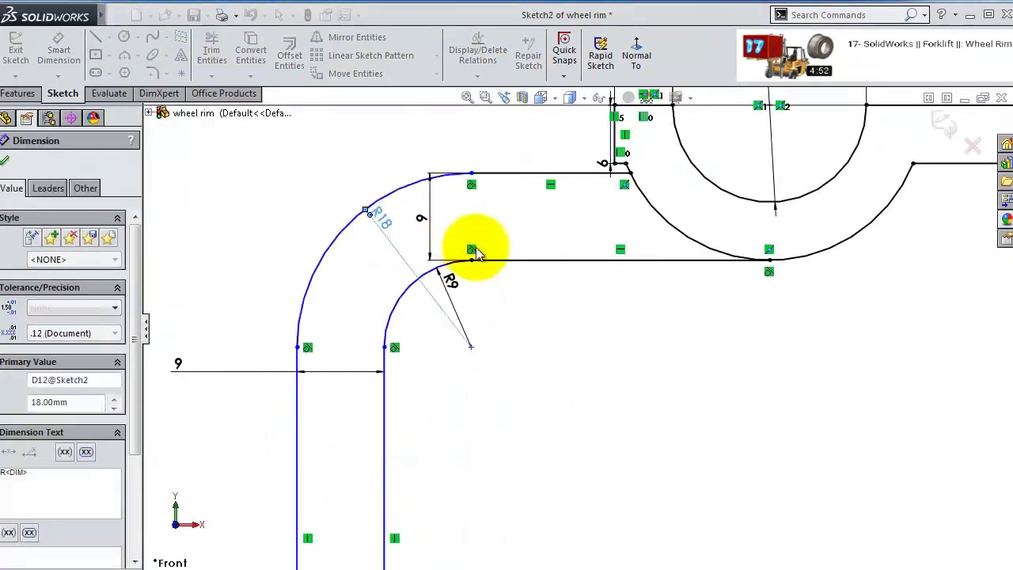
scroll(516, 273, "up", 4)
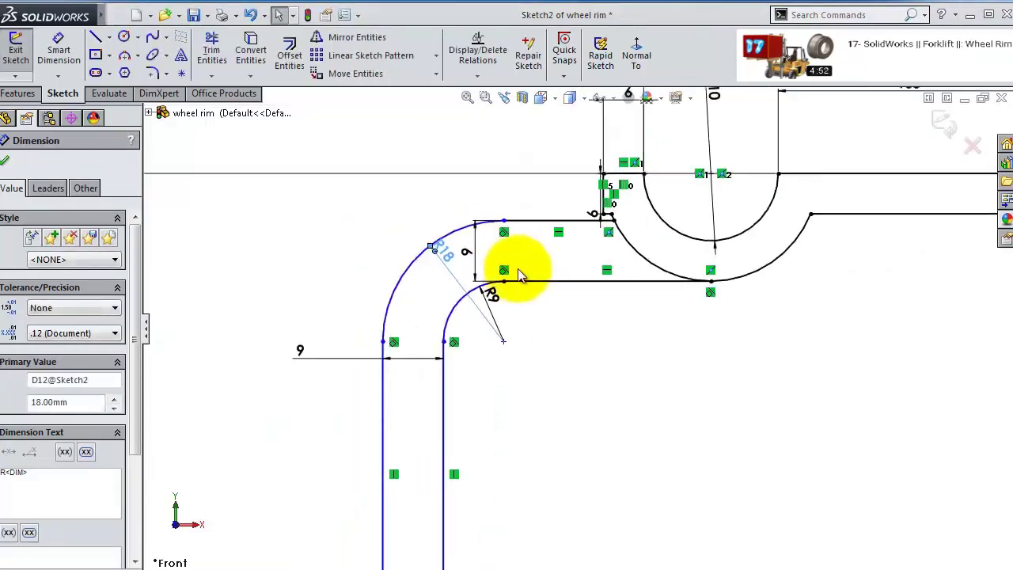
scroll(576, 252, "down", 2)
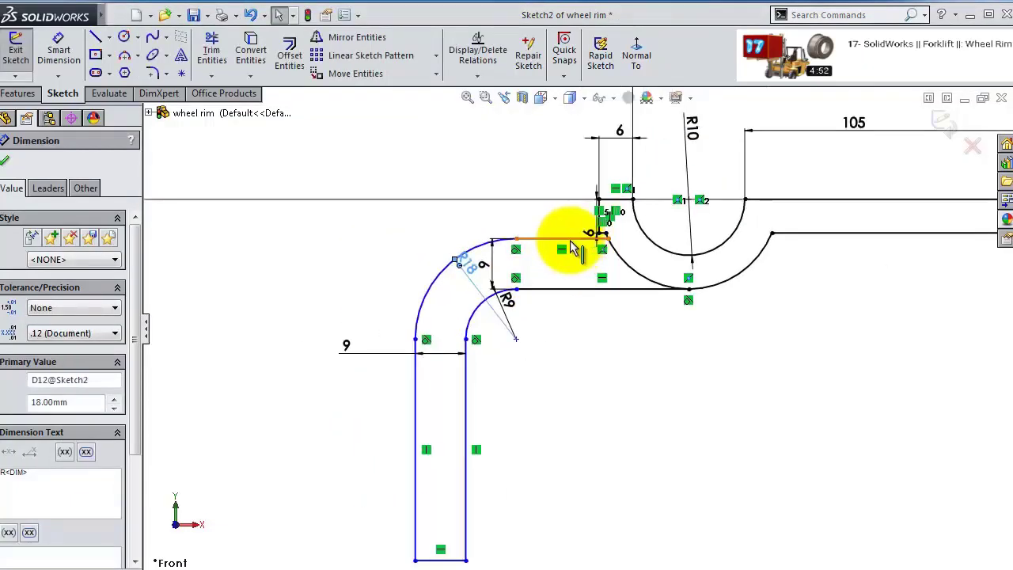
- Dimension the flange's top horizontal line to 5
left_click(570, 246)
left_click(59, 52)
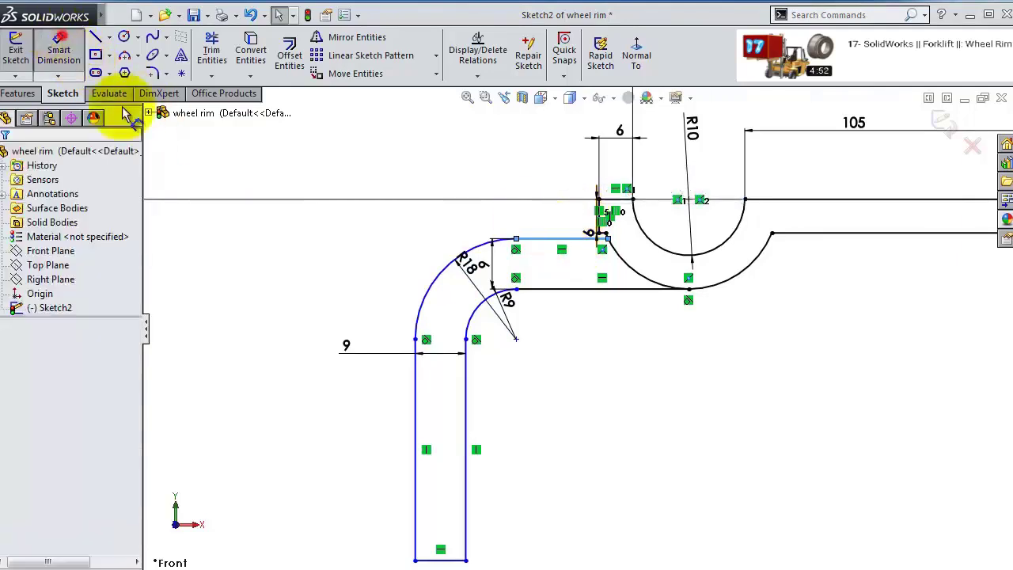
left_click(556, 252)
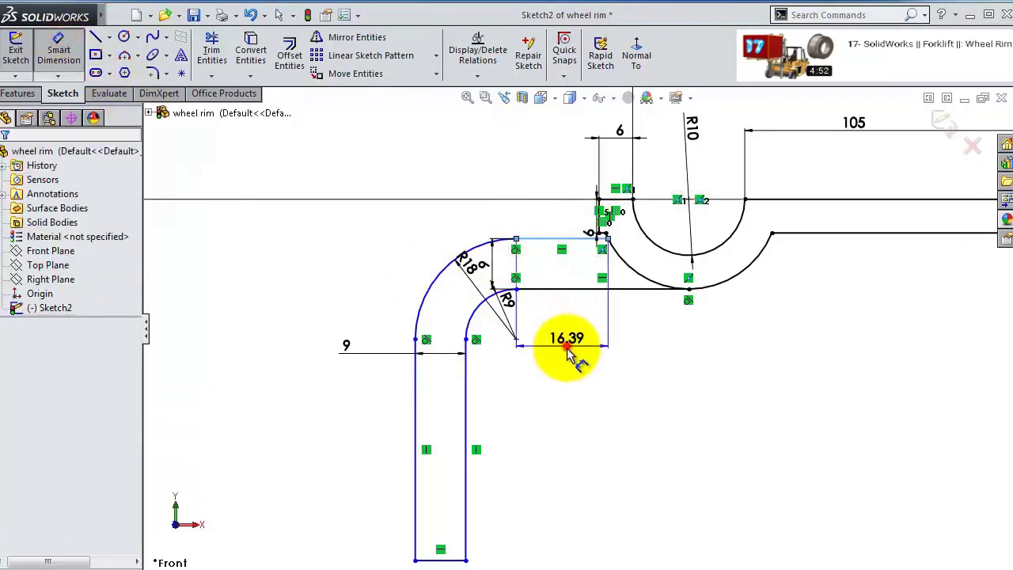
left_click(579, 300)
type("5")
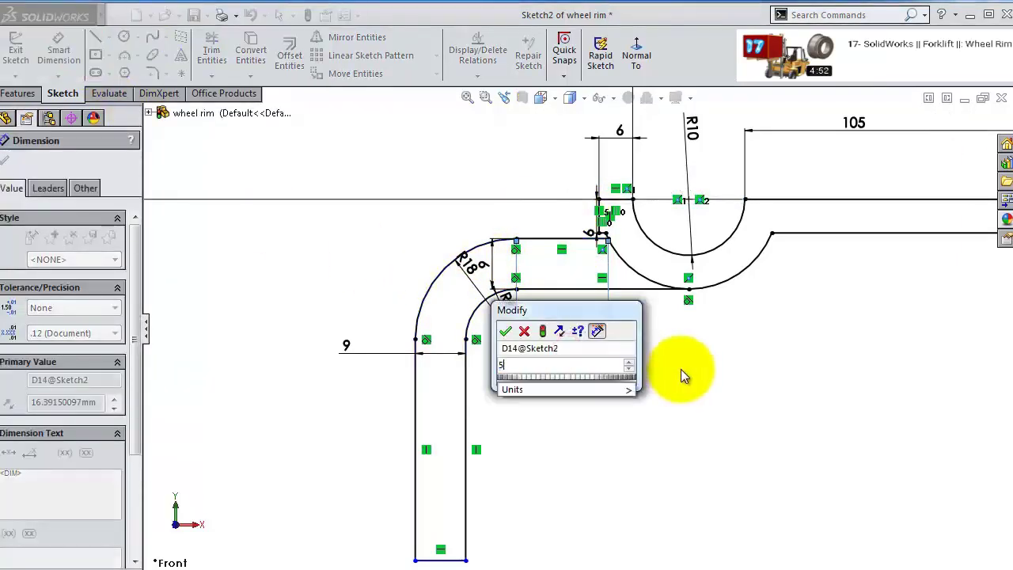
key("Return")
- Revolve the Sketch2 rim profile into a solid wheel rim with a central bore
scroll(679, 398, "down", 3)
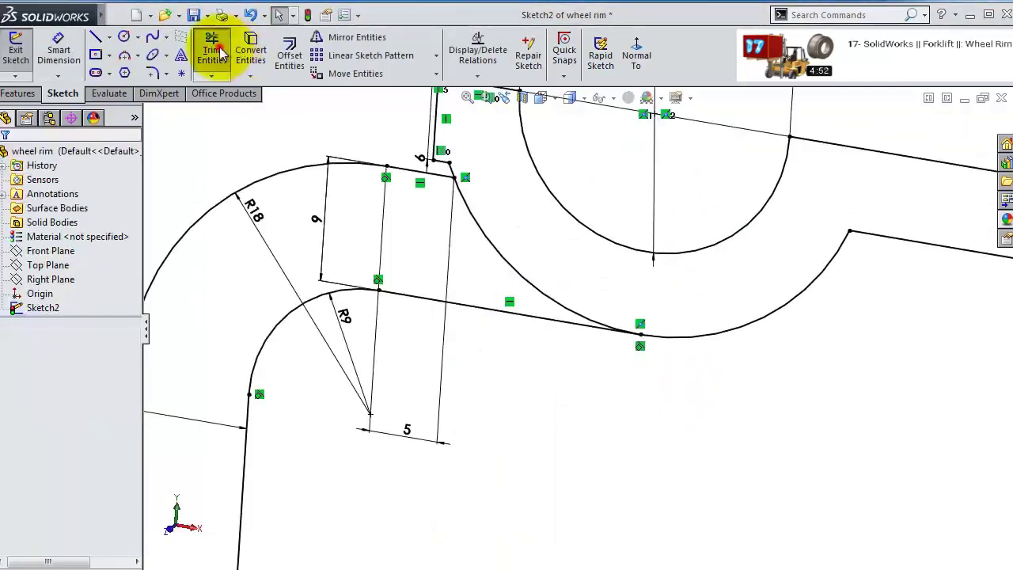
left_click(212, 49)
scroll(525, 280, "up", 3)
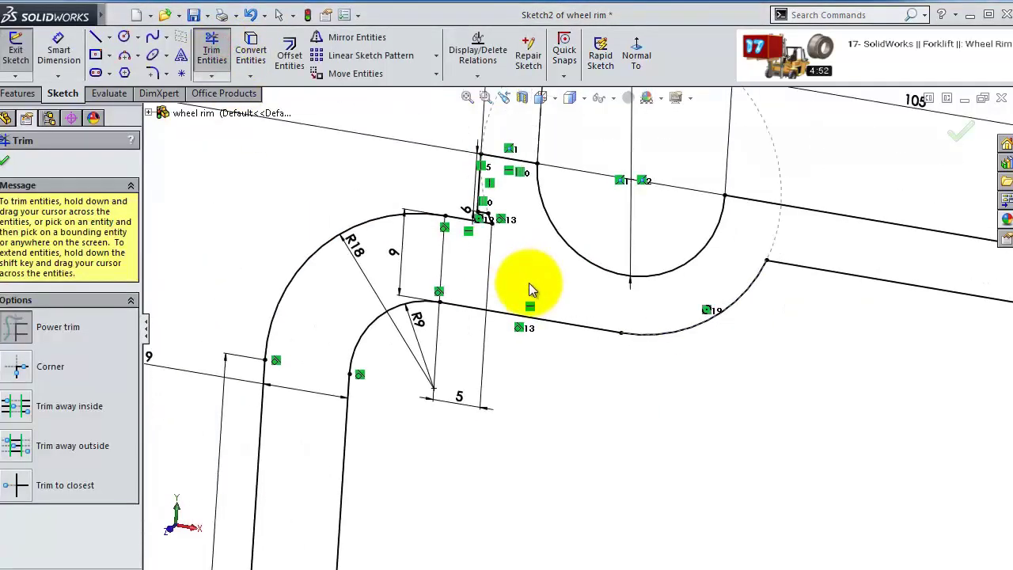
scroll(456, 163, "down", 5)
scroll(455, 163, "up", 2)
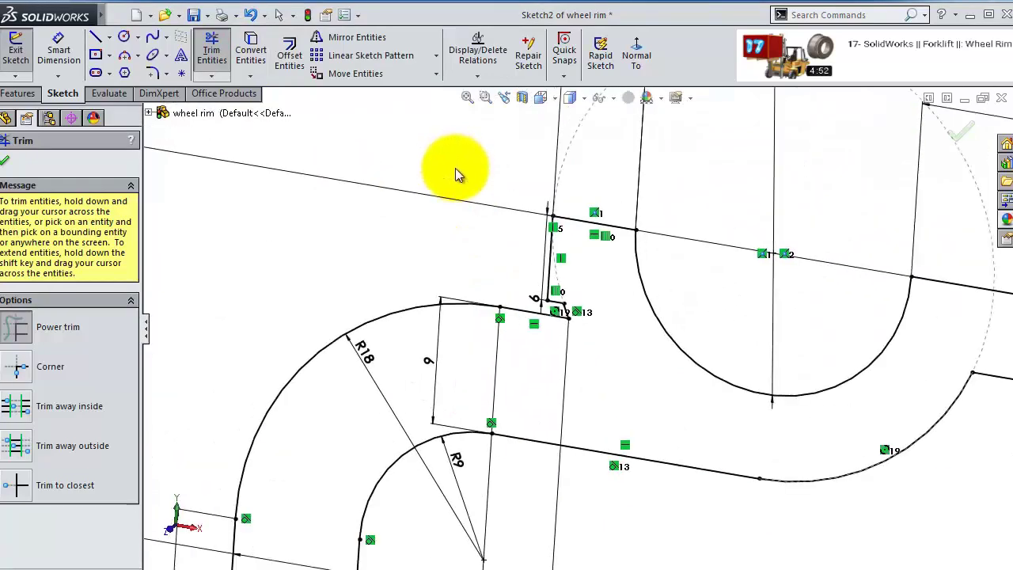
left_click(13, 94)
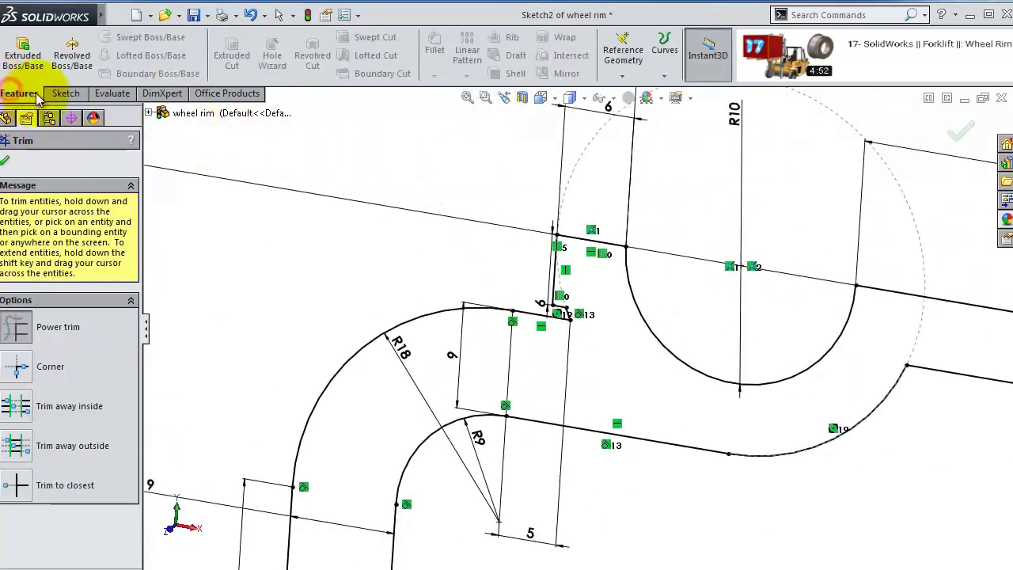
left_click(72, 56)
left_click(946, 121)
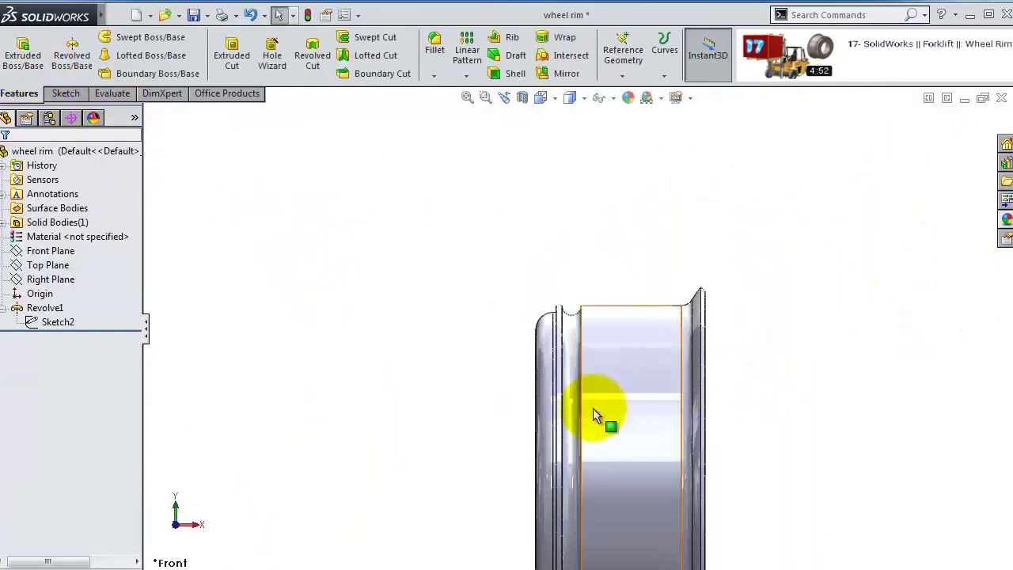
- Orbit the rim and select its flat front face for a new sketch
mouse_move(592, 408)
middle_mouse_down()
mouse_move(673, 389)
mouse_move(590, 416)
middle_mouse_up()
scroll(589, 415, "down", 3)
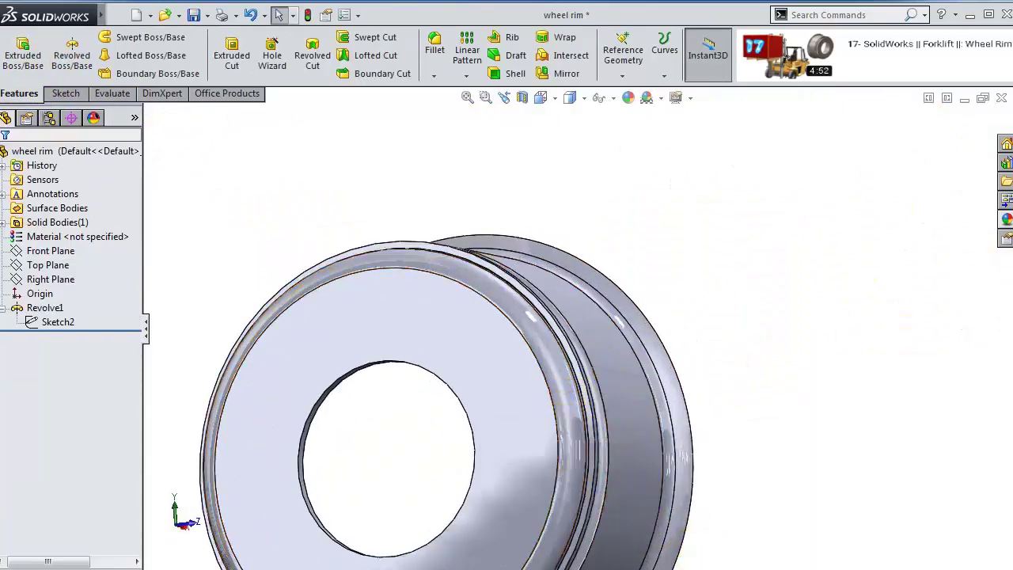
left_click(573, 422)
- Start a face-on sketch on the front face and draw a circle above the centre
left_click(580, 398)
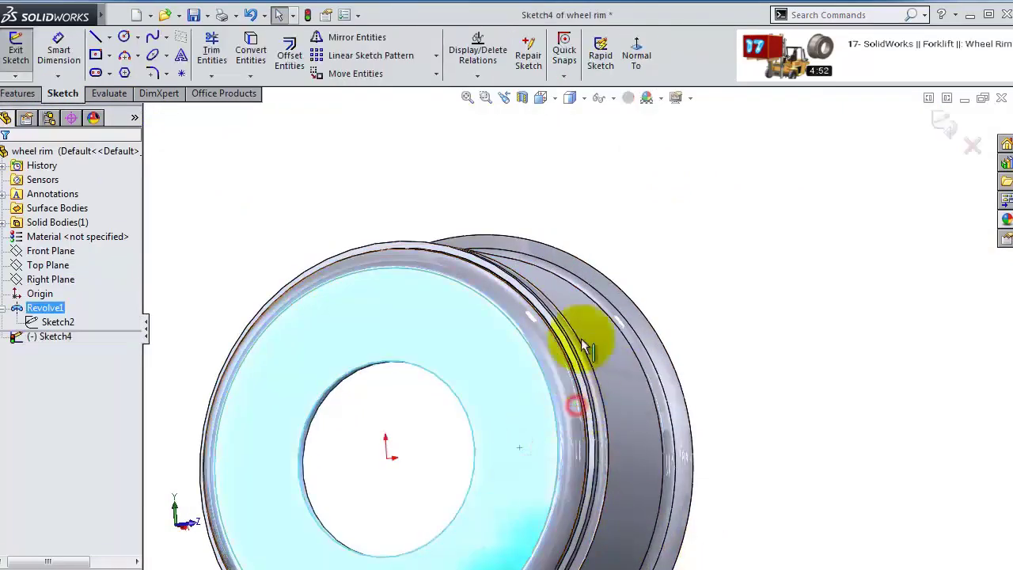
left_click(637, 60)
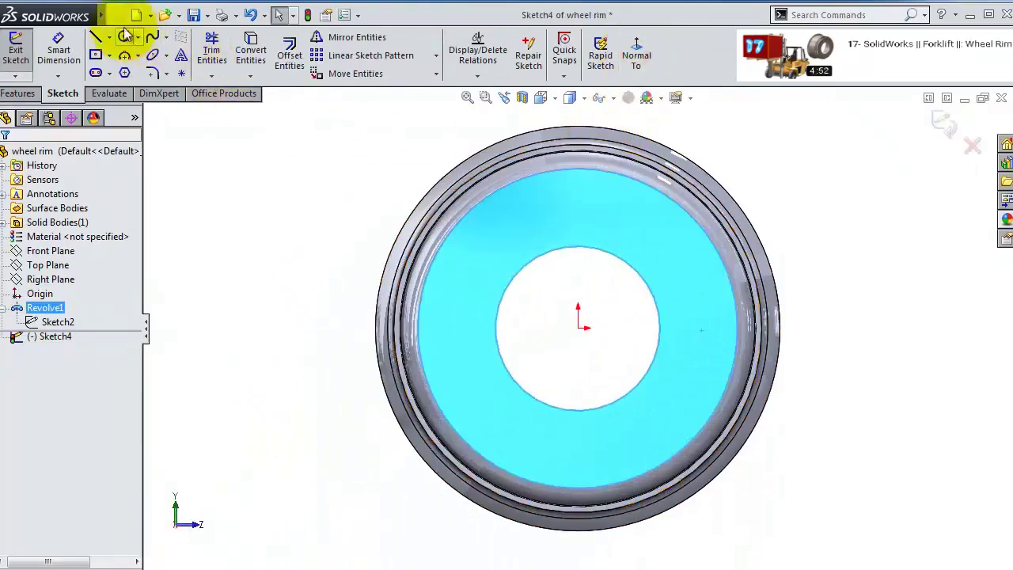
left_click(122, 41)
scroll(498, 203, "down", 3)
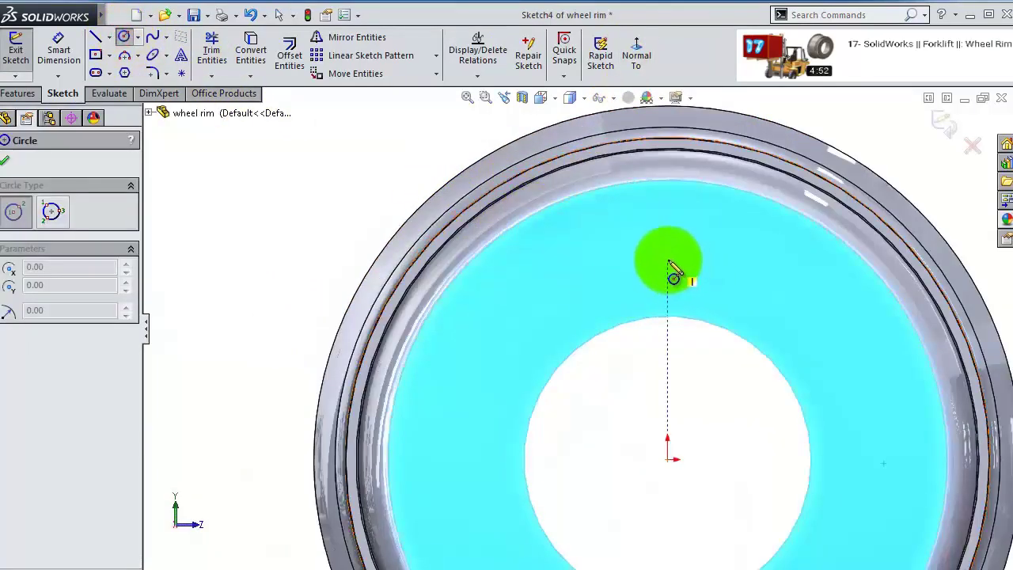
left_click_drag(668, 260, 667, 235)
- Give the bolt-hole circle a 15 mm diameter
left_click(69, 46)
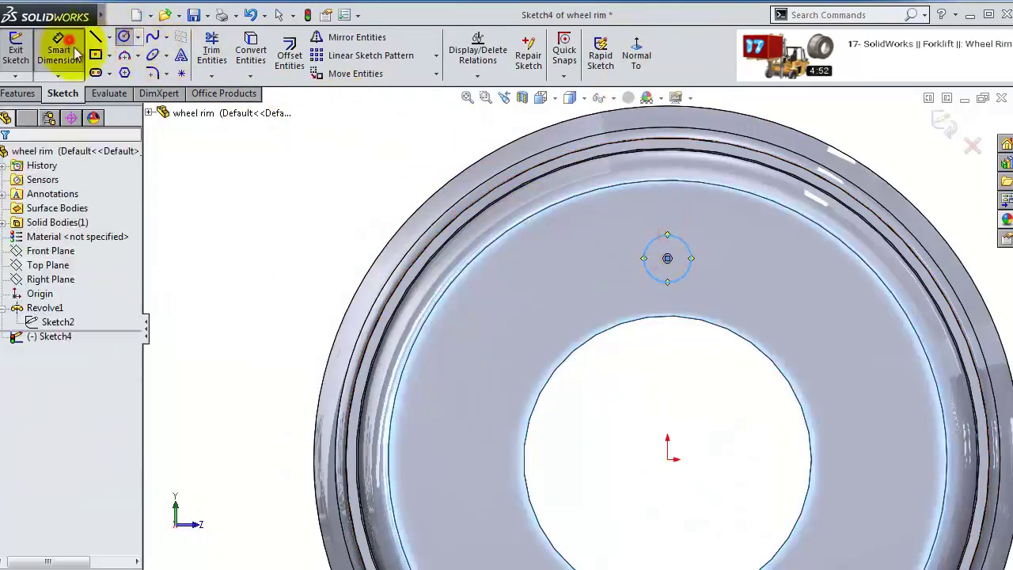
left_click(674, 242)
left_click(679, 212)
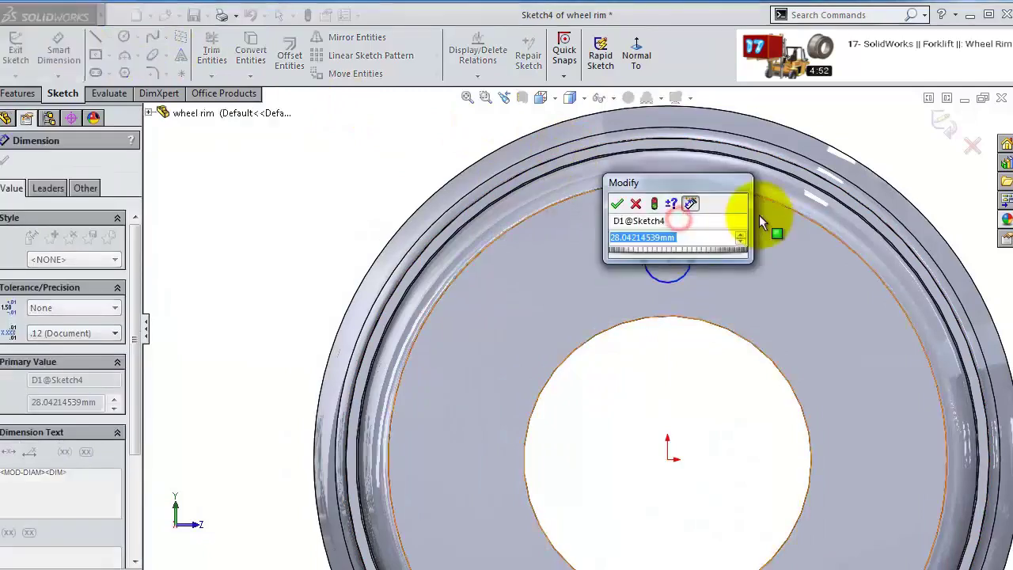
type("15")
key("Return")
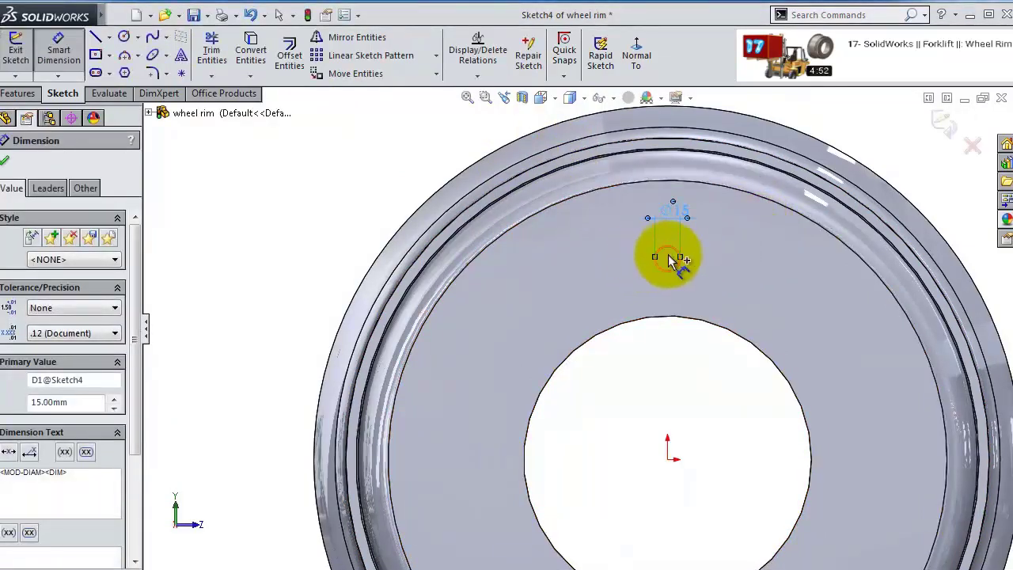
- Dimension the hole centre 120 mm from the origin
left_click(667, 257)
left_click(671, 457)
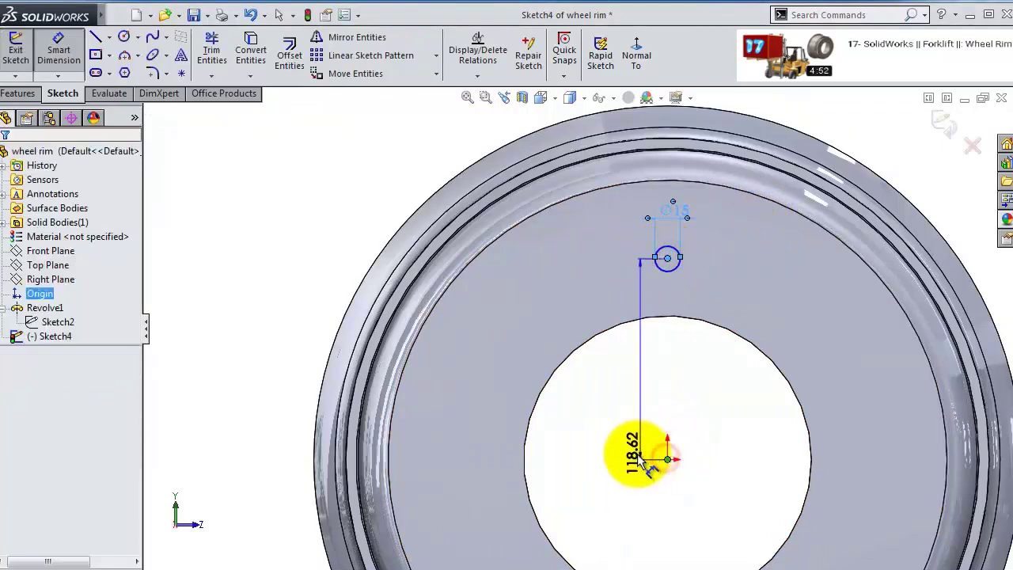
left_click(644, 444)
type("120")
key("Return")
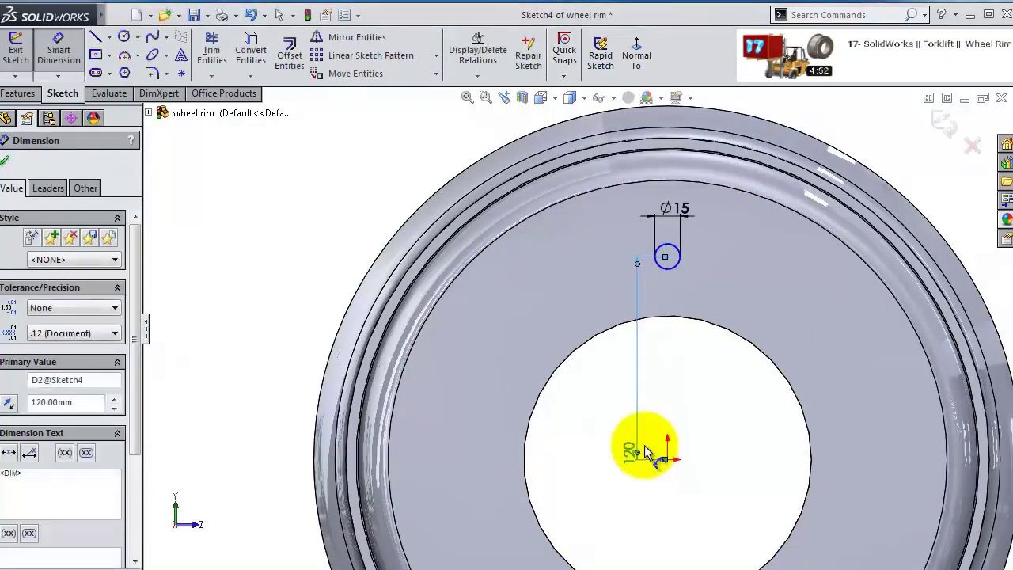
scroll(590, 269, "up", 2)
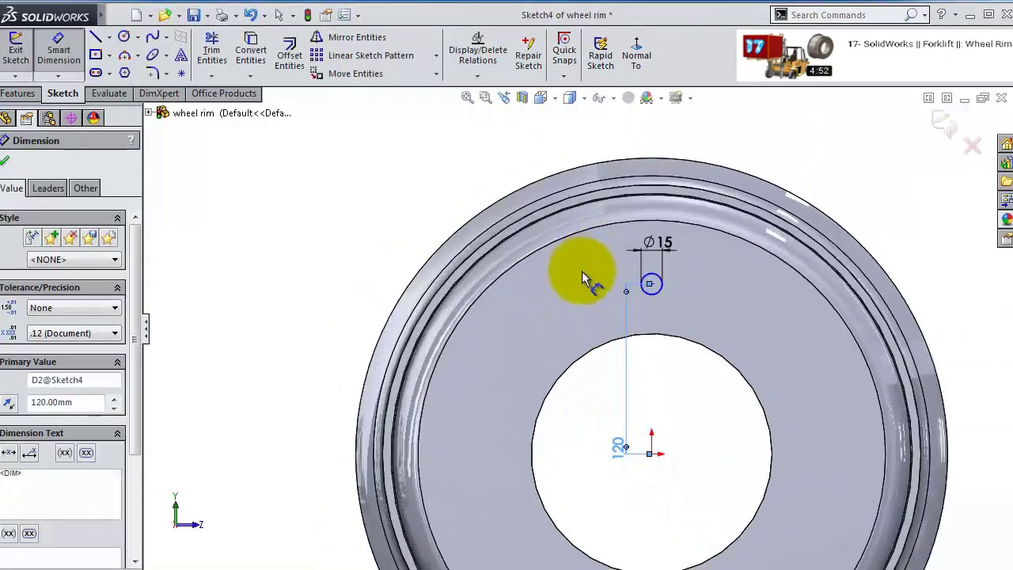
scroll(425, 292, "down", 1)
key("Escape")
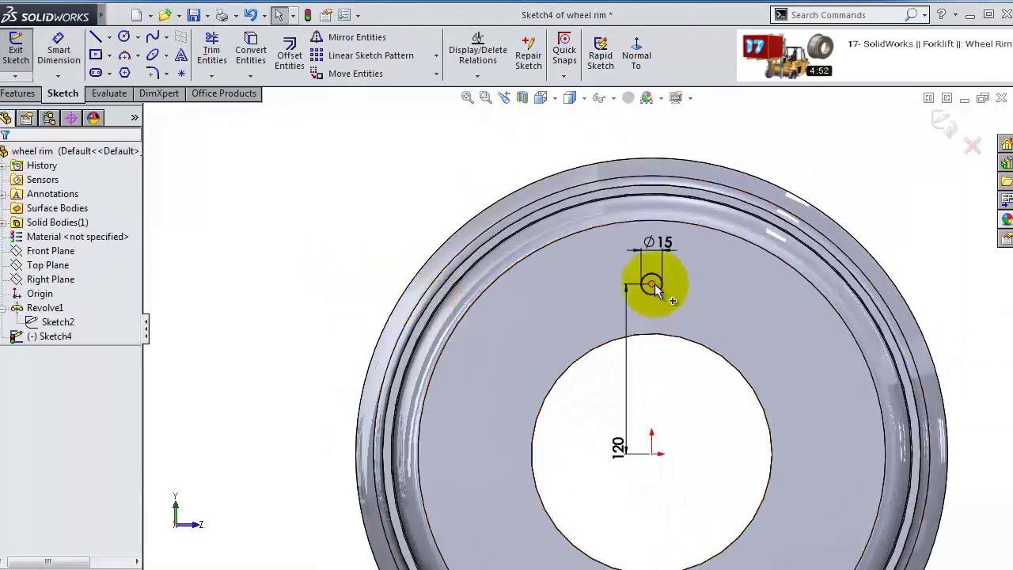
- Apply a Vertical relation between the hole centre and the origin
left_click(651, 284)
left_click(656, 457, "ctrl")
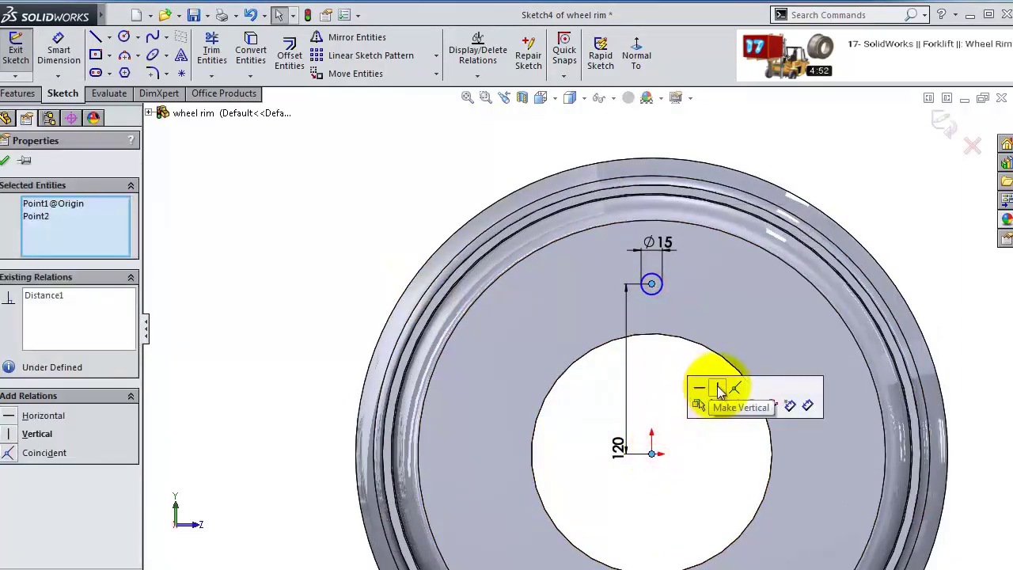
left_click(715, 389)
left_click(582, 406)
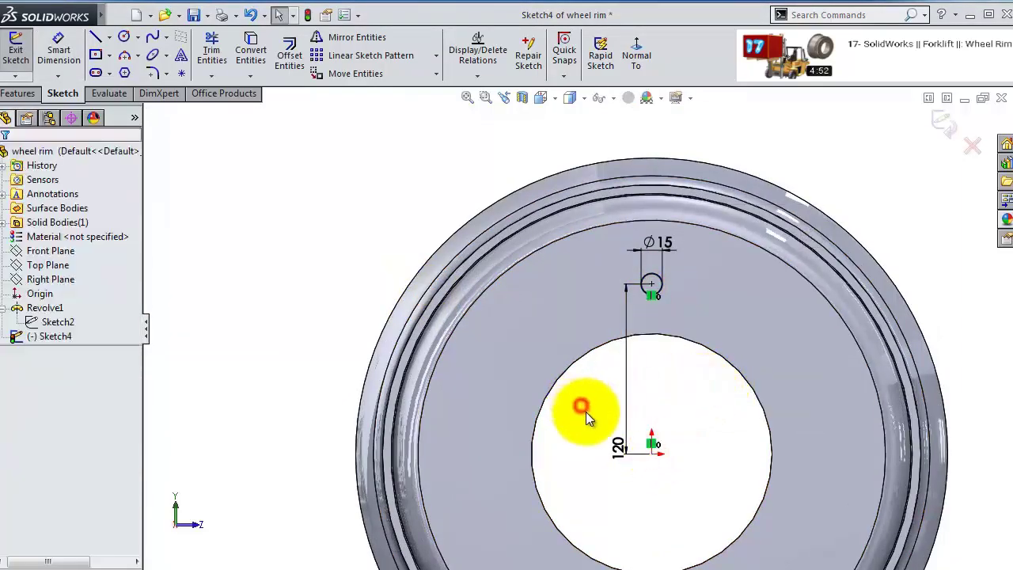
left_click(23, 92)
- Cut the Ø15 hole through the rim with a Through All extruded cut
left_click(230, 57)
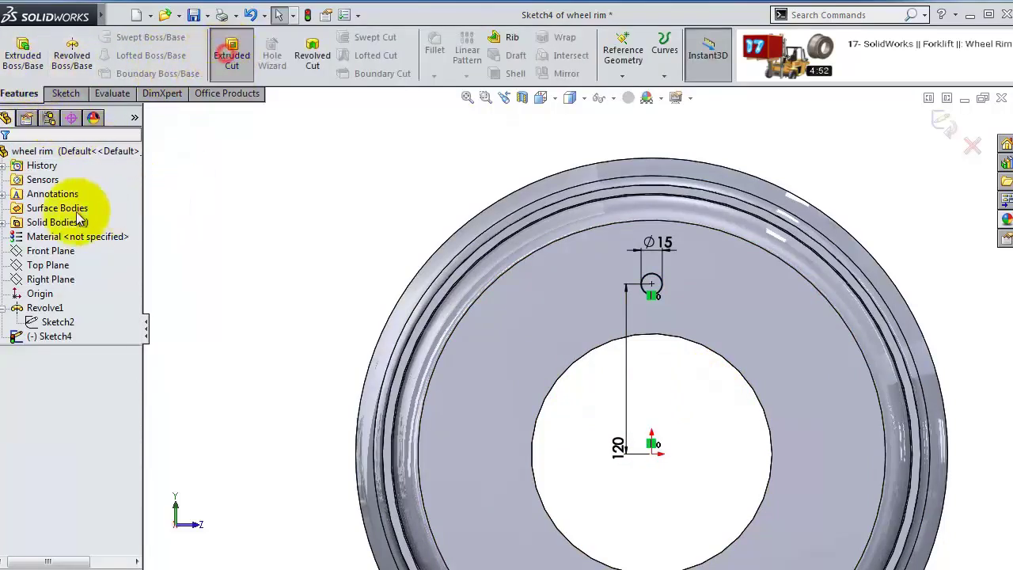
left_click(66, 252)
left_click(75, 277)
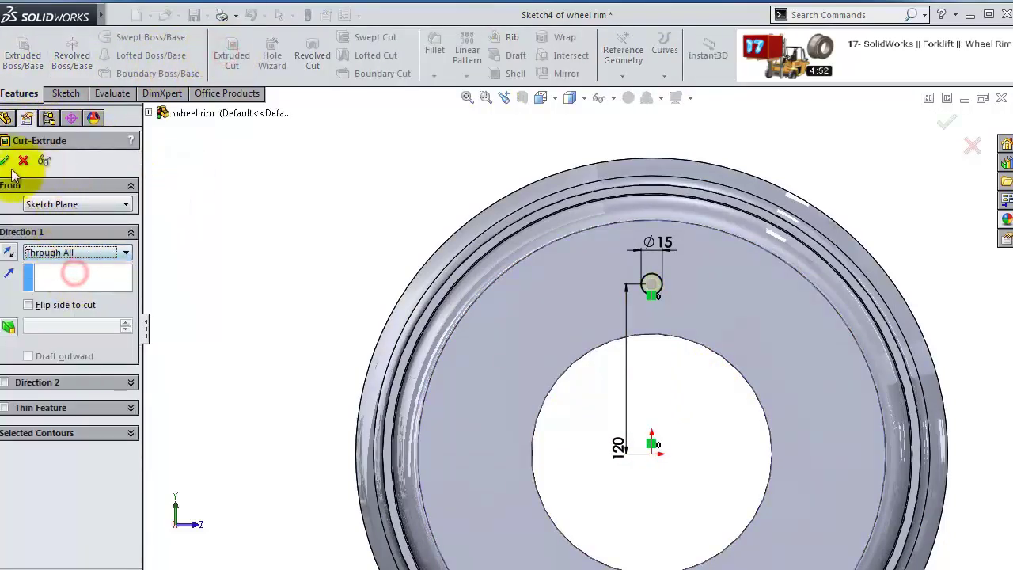
left_click(6, 164)
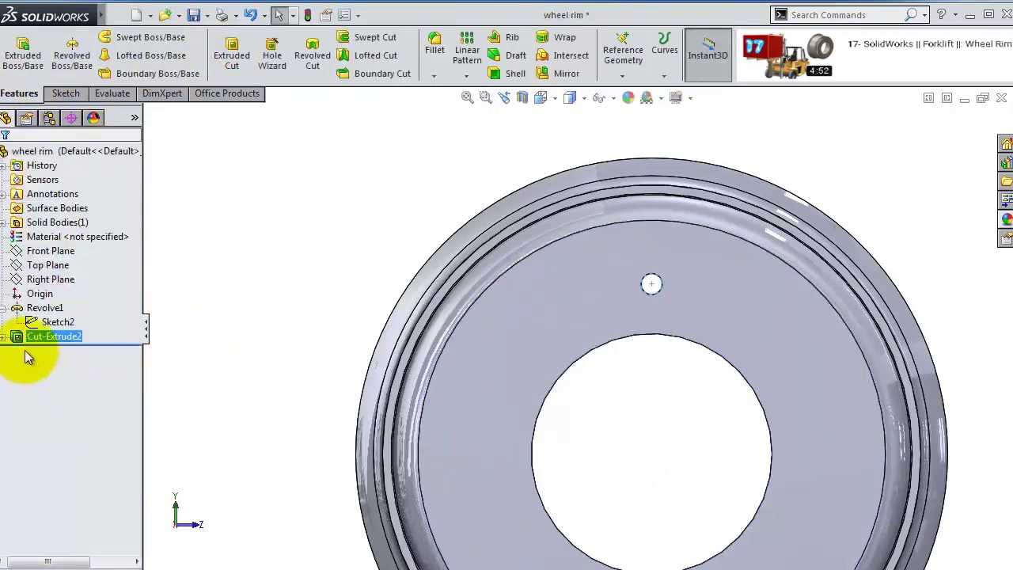
- Circular-pattern the hole cut 15 times around the centre bore axis
left_click(466, 75)
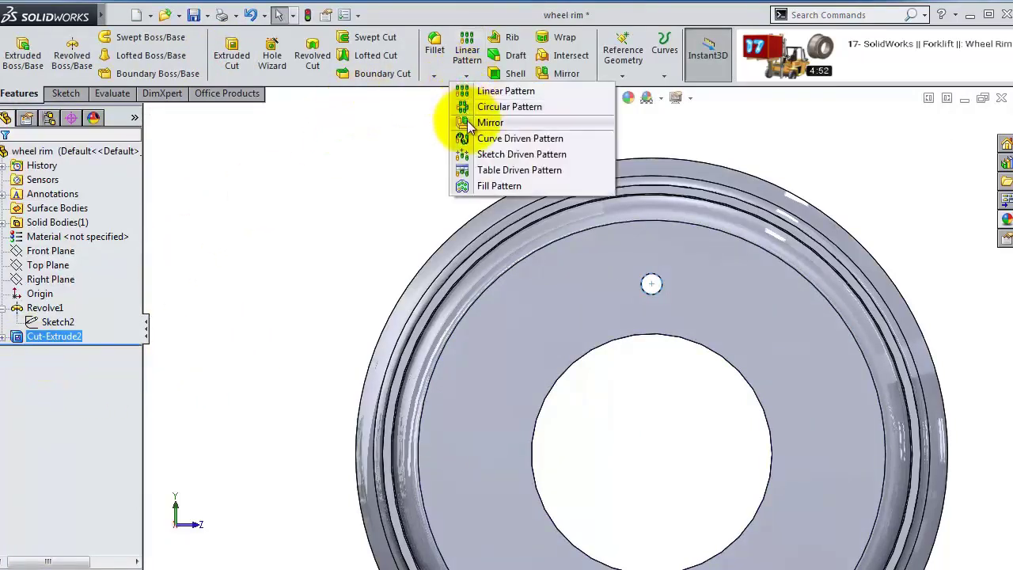
left_click(478, 108)
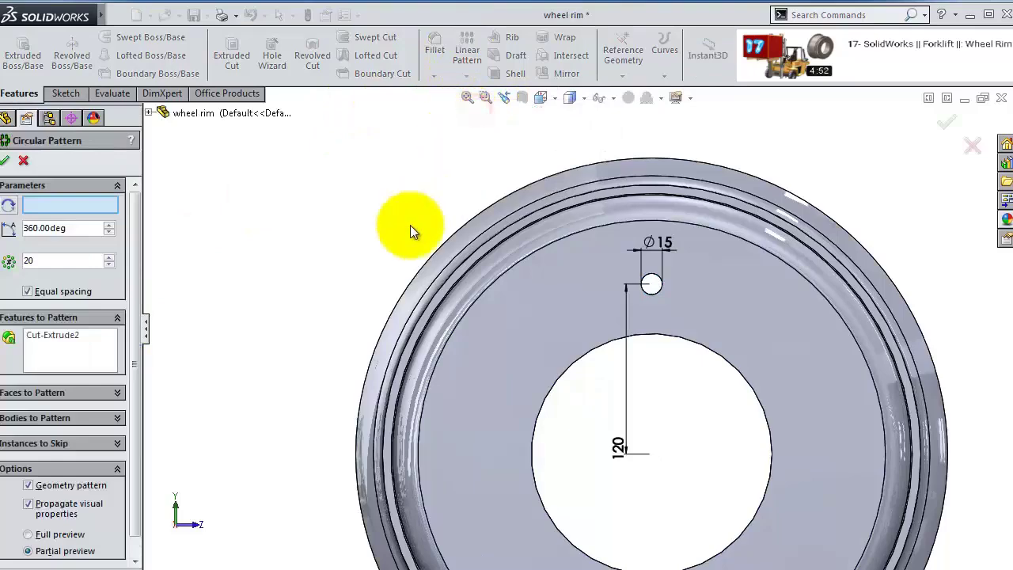
type("15")
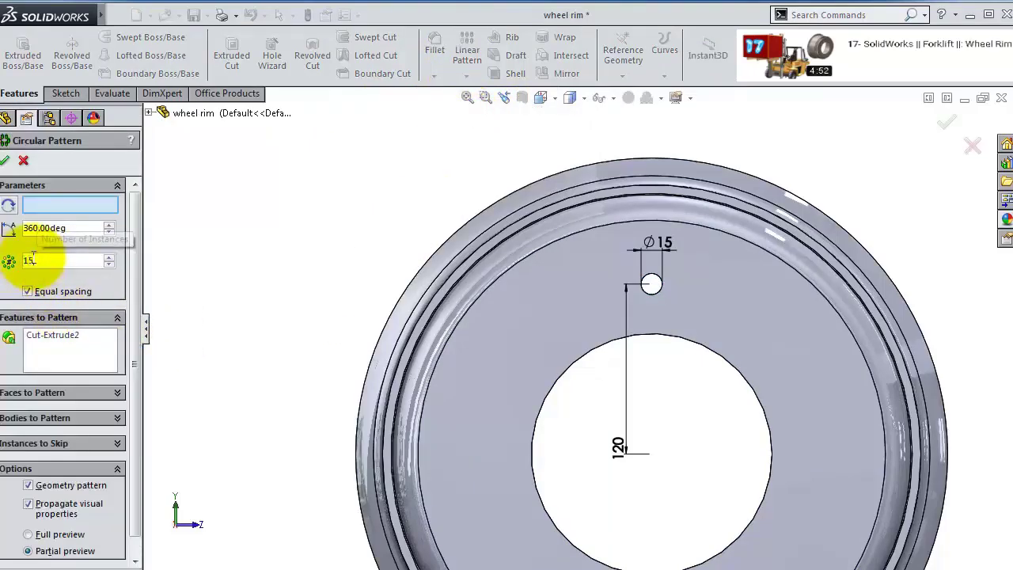
scroll(464, 306, "down", 3)
scroll(690, 406, "down", 5)
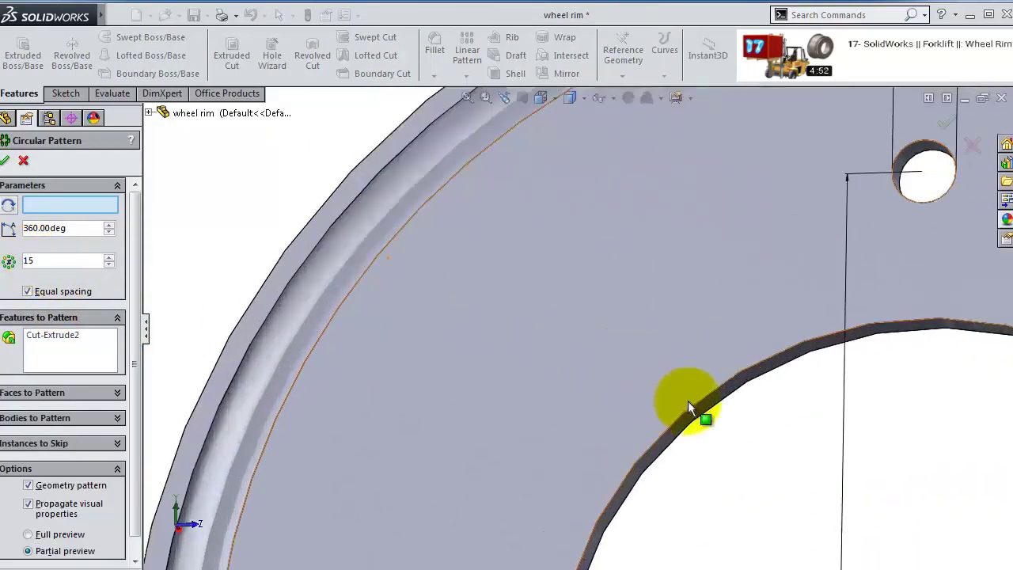
left_click(703, 406)
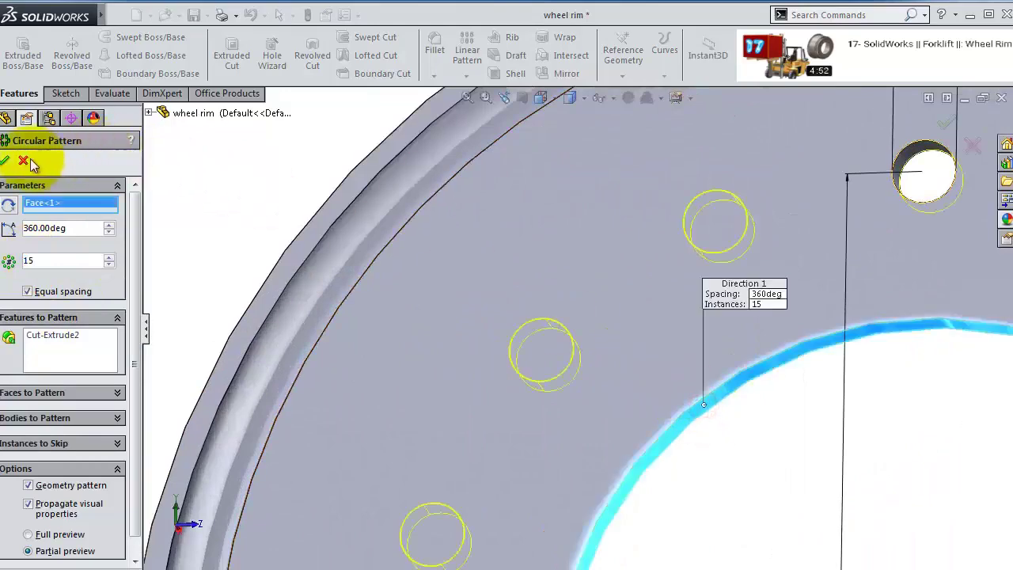
left_click(5, 164)
scroll(807, 339, "up", 4)
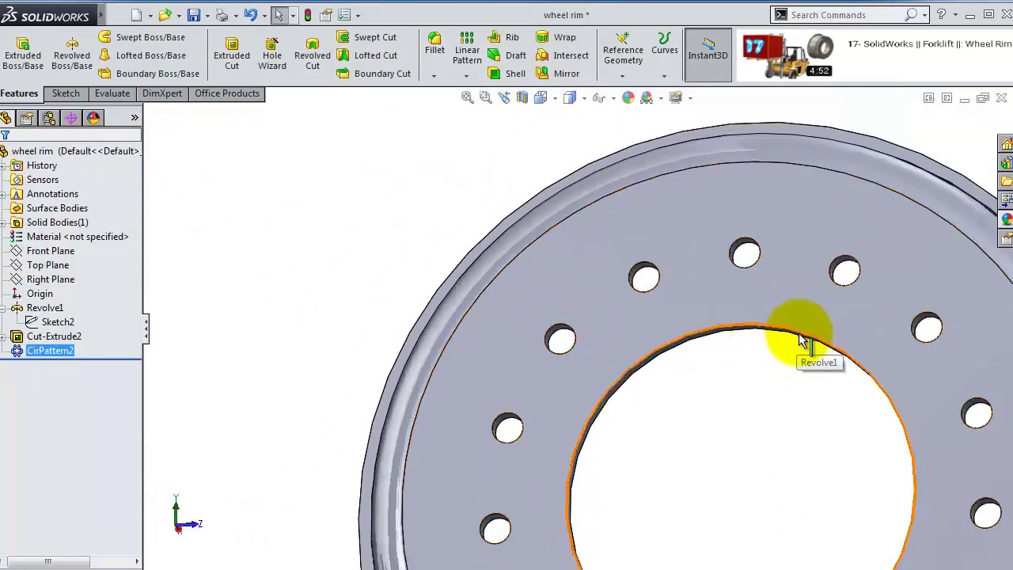
middle_click_drag(802, 339, 773, 403)
- Change Sketch2's 80 mm profile dimension to 65 mm and rebuild the rim
left_click(56, 321)
left_click(45, 308, "ctrl")
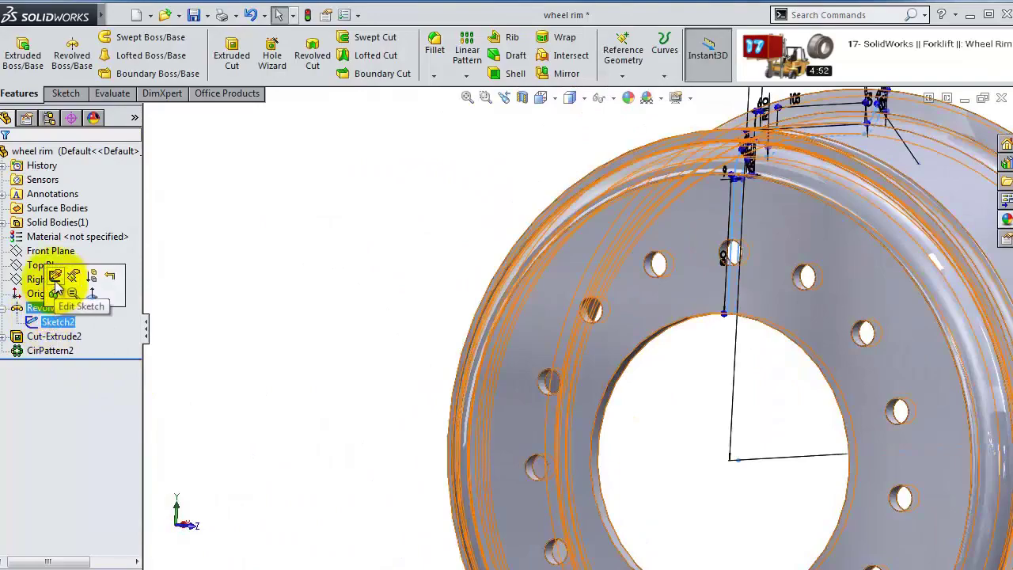
mouse_move(708, 319)
middle_mouse_down()
mouse_move(640, 288)
mouse_move(830, 285)
mouse_move(854, 248)
mouse_move(701, 283)
mouse_move(728, 277)
mouse_move(709, 298)
middle_mouse_up()
scroll(710, 298, "down", 5)
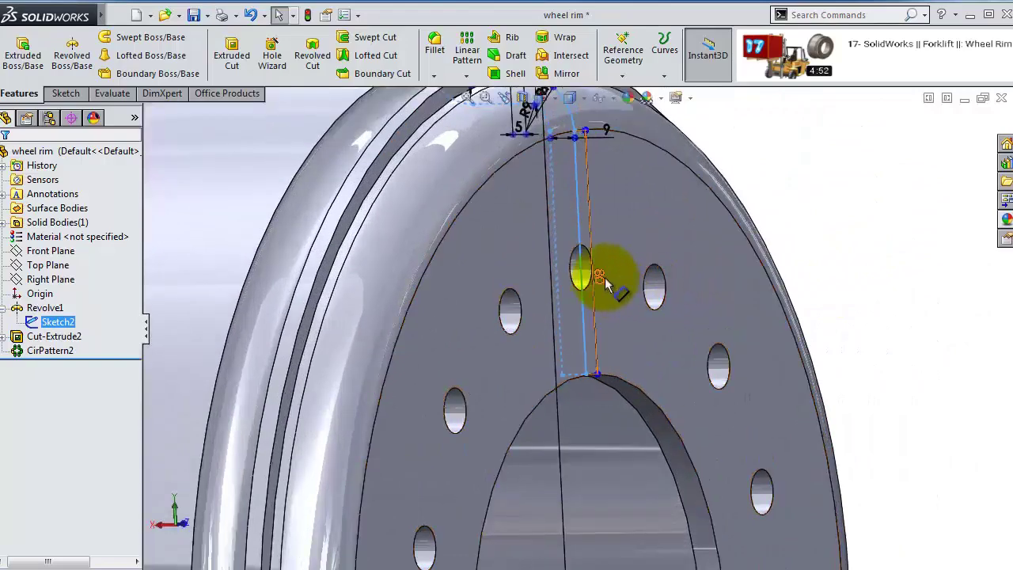
double_click(601, 274)
type("46")
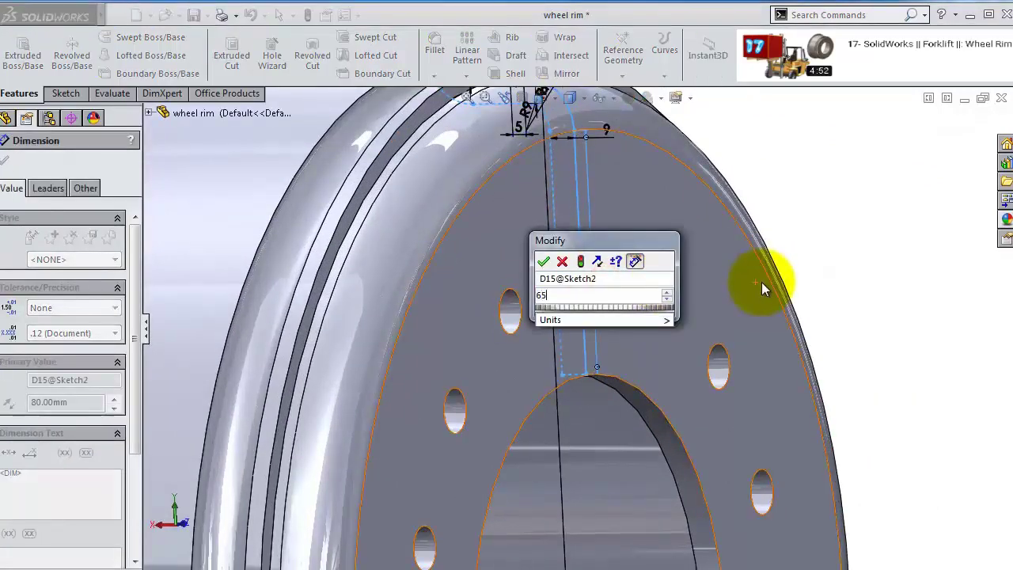
key("Escape")
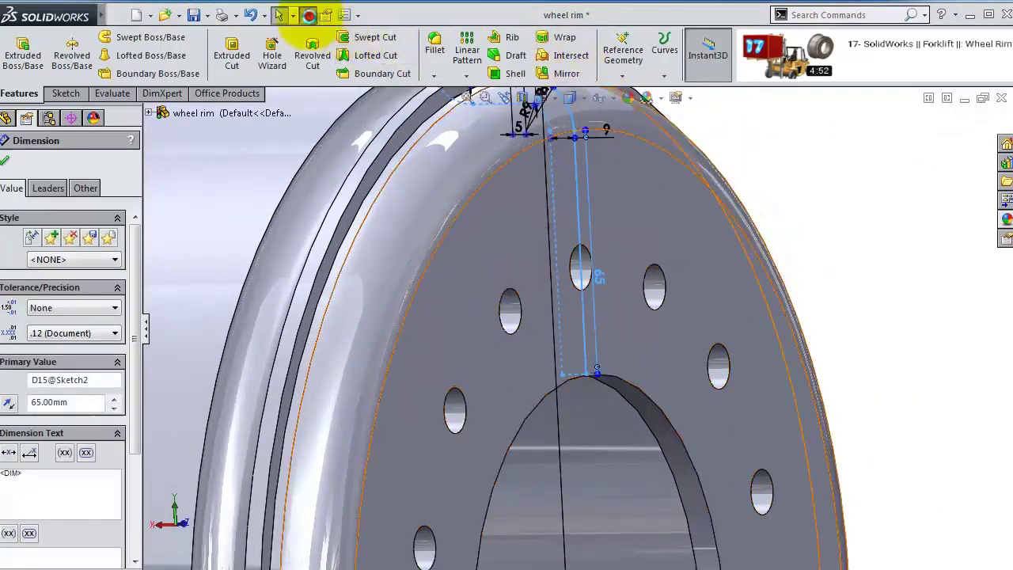
left_click(307, 16)
- Orbit the rebuilt wheel to inspect its front, isometric and rear views
middle_click_drag(660, 290, 568, 299)
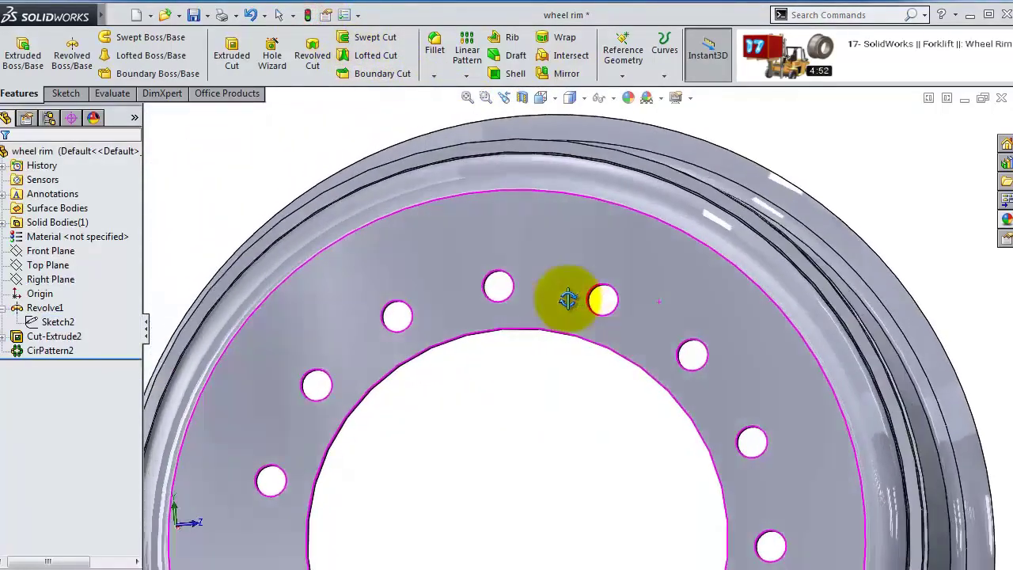
scroll(568, 299, "up", 8)
middle_click_drag(586, 373, 651, 335)
scroll(357, 222, "down", 5)
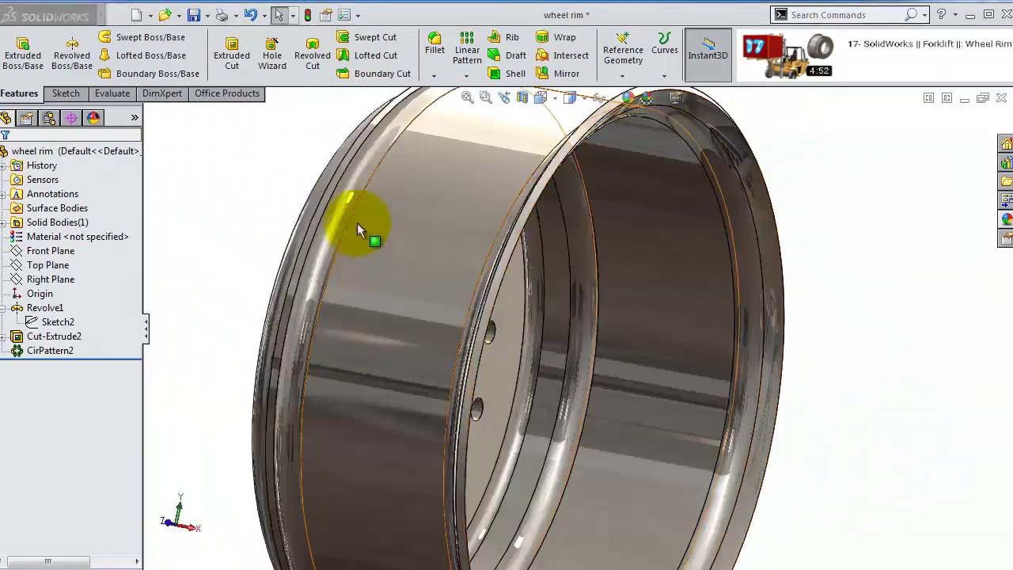
middle_click_drag(357, 223, 425, 124)
- Fillet the rim's lip face with a 2.5 mm radius
left_click(435, 49)
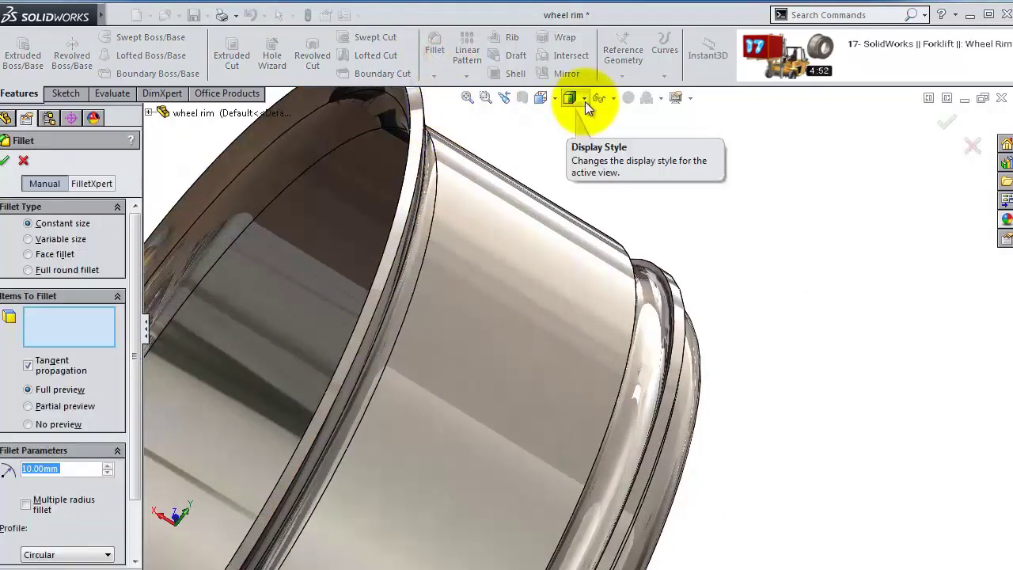
type("2.")
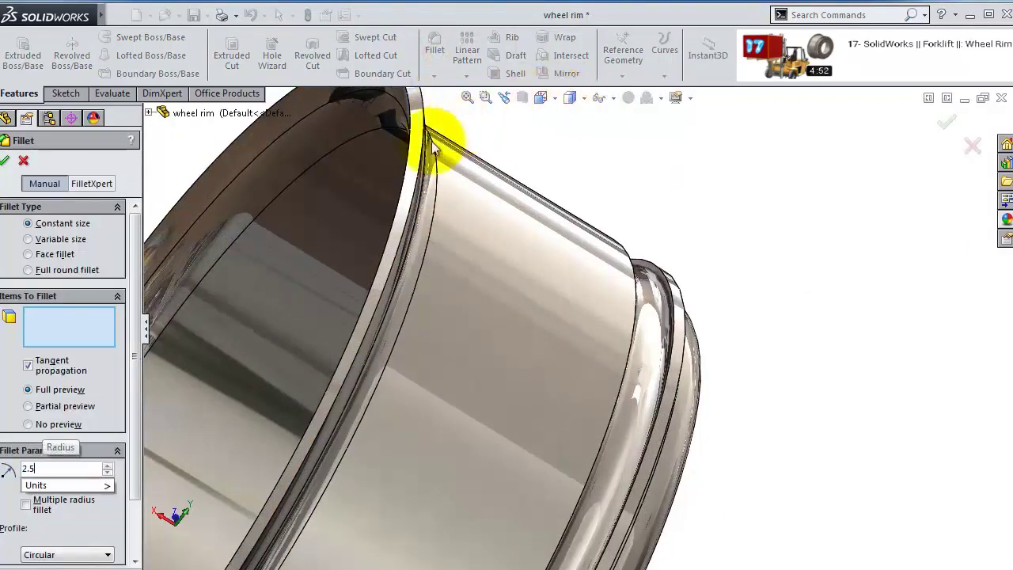
left_click(417, 159)
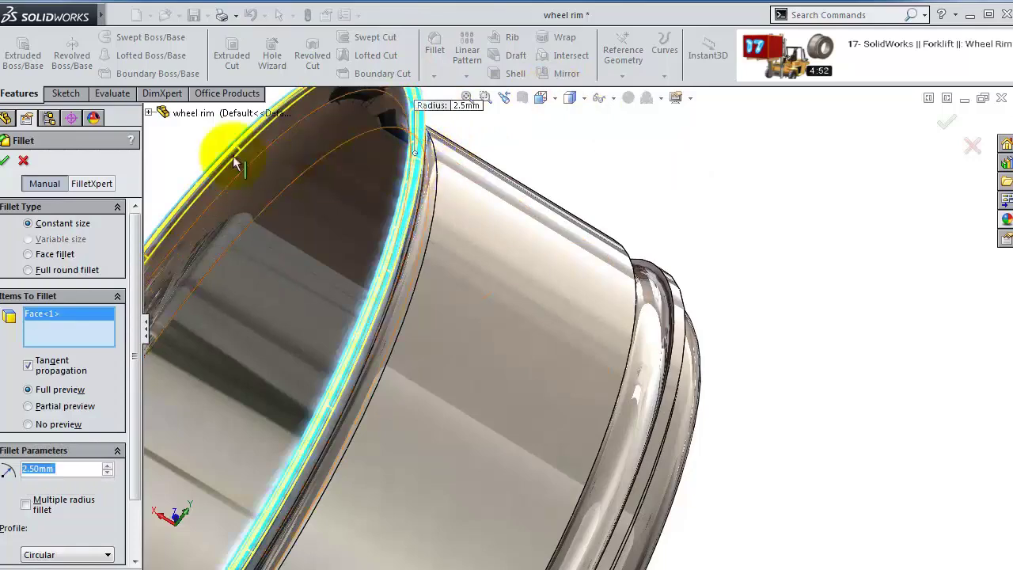
left_click(7, 161)
middle_click_drag(622, 147, 589, 180)
- Add a second 2.5 mm fillet on a rim face and the flange edge
left_click(445, 70)
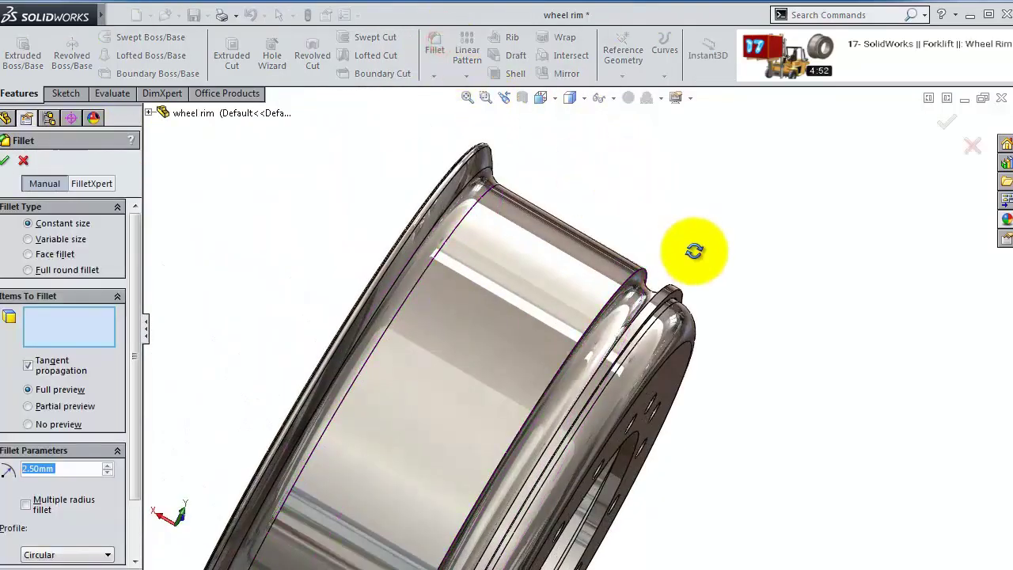
middle_click_drag(691, 248, 710, 232)
scroll(679, 290, "down", 5)
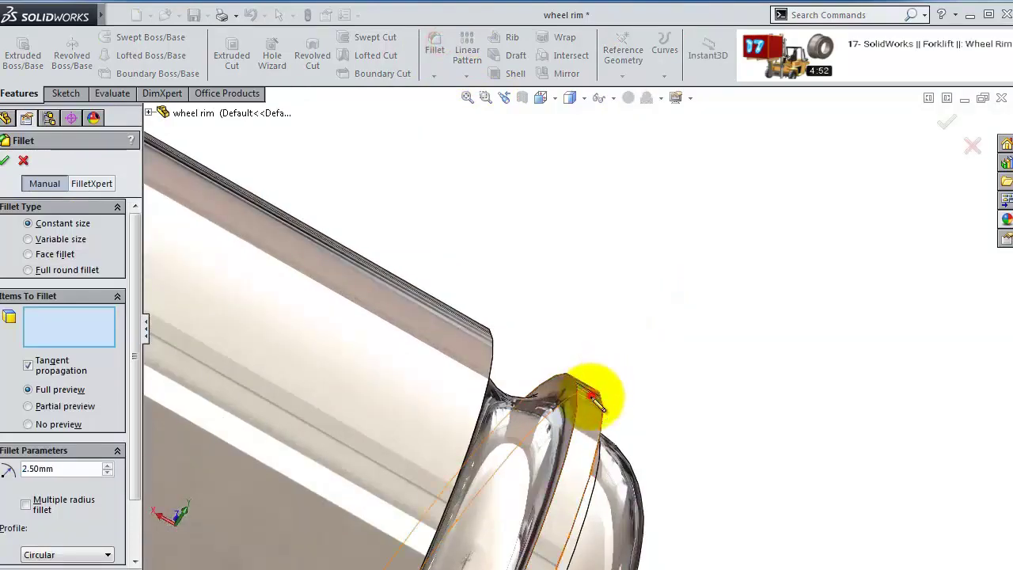
left_click(591, 393)
left_click(494, 342)
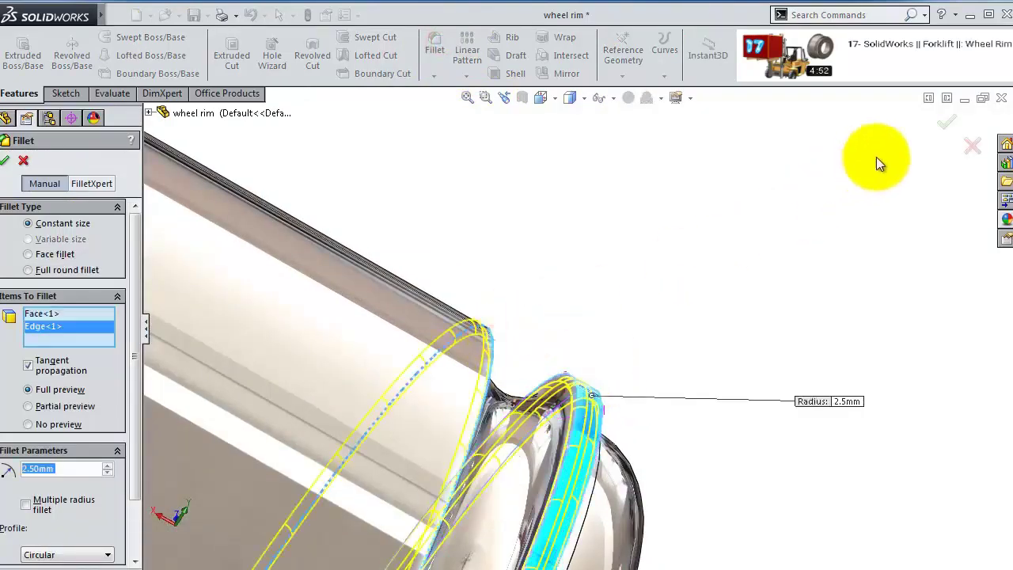
left_click(950, 119)
middle_click_drag(581, 301, 538, 362)
scroll(554, 452, "up", 5)
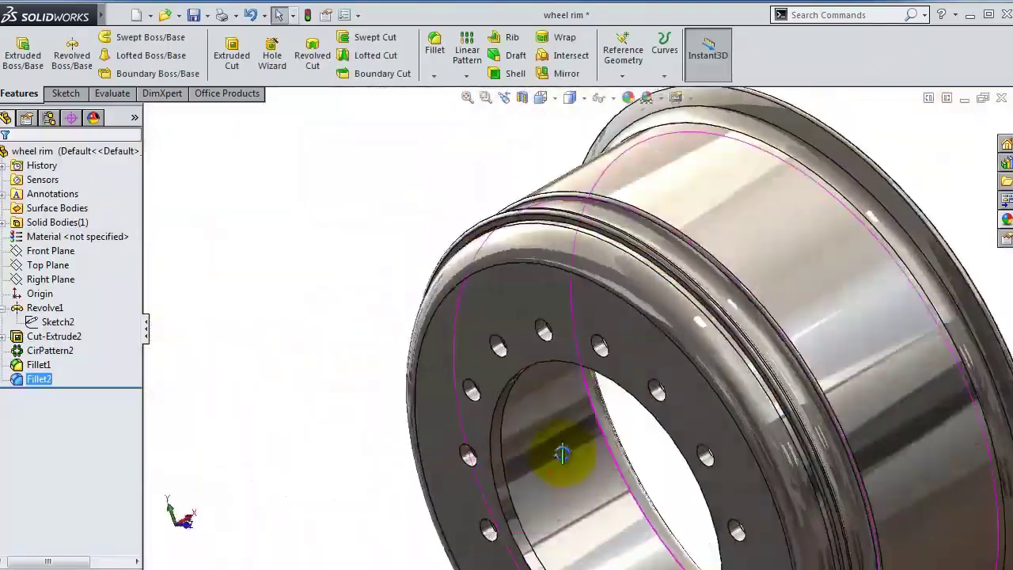
middle_click_drag(563, 398, 572, 245)
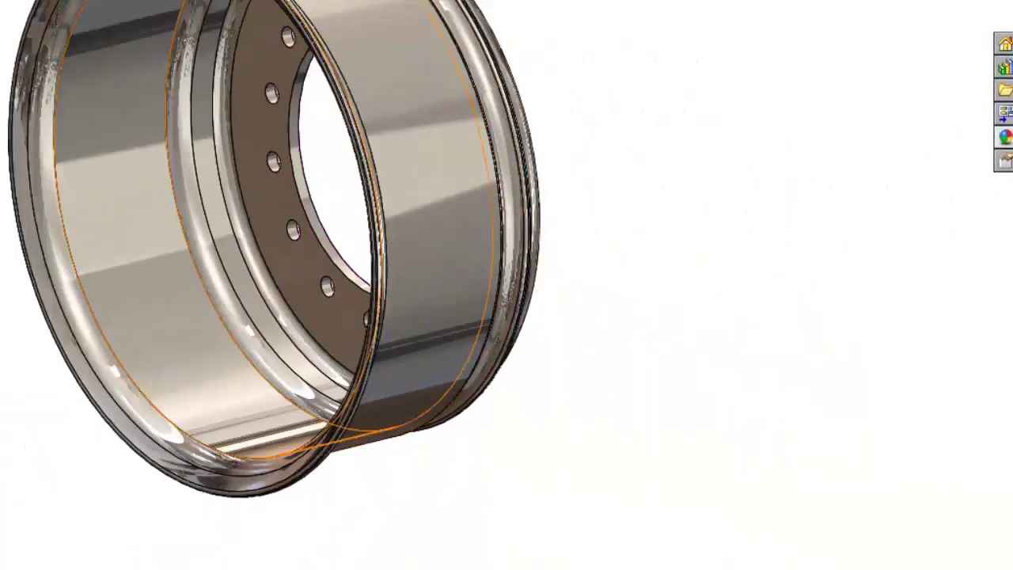
scroll(336, 79, "down", 3)
scroll(337, 79, "down", 5)
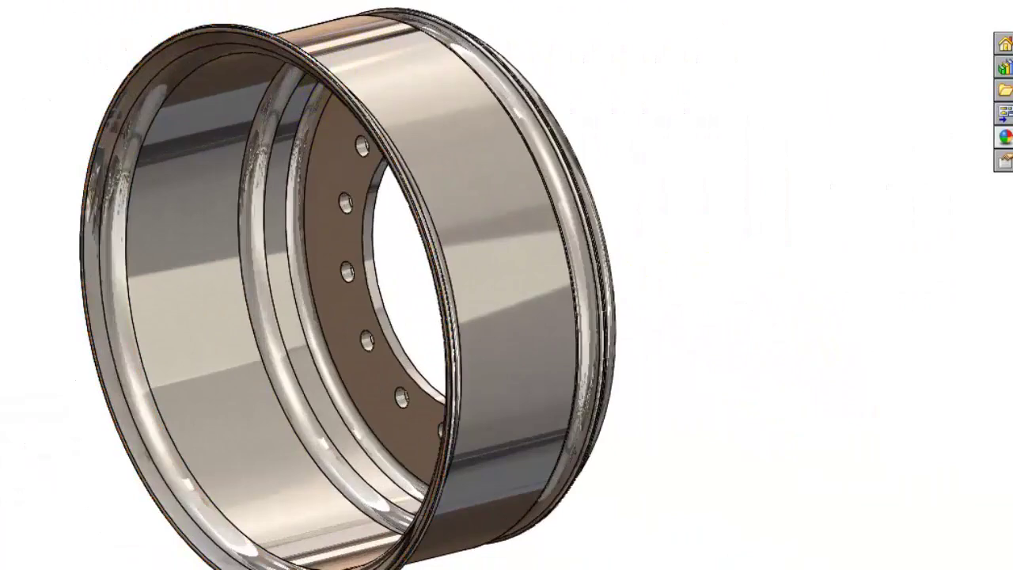
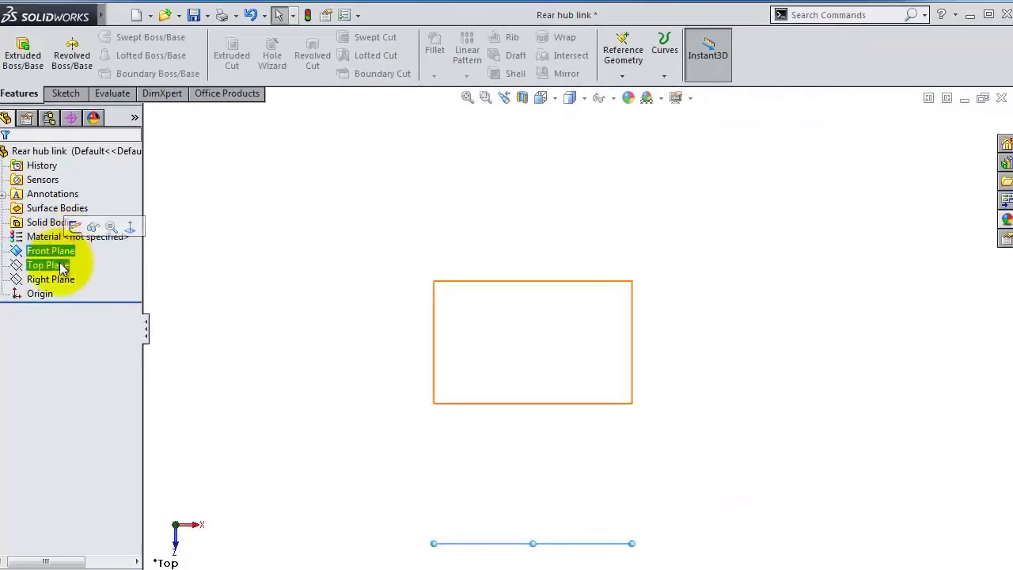
- On the Top Plane of Rear hub link, sketch an upward-bulging three-point arc slot with width
left_click(57, 265)
left_click(70, 250, "ctrl")
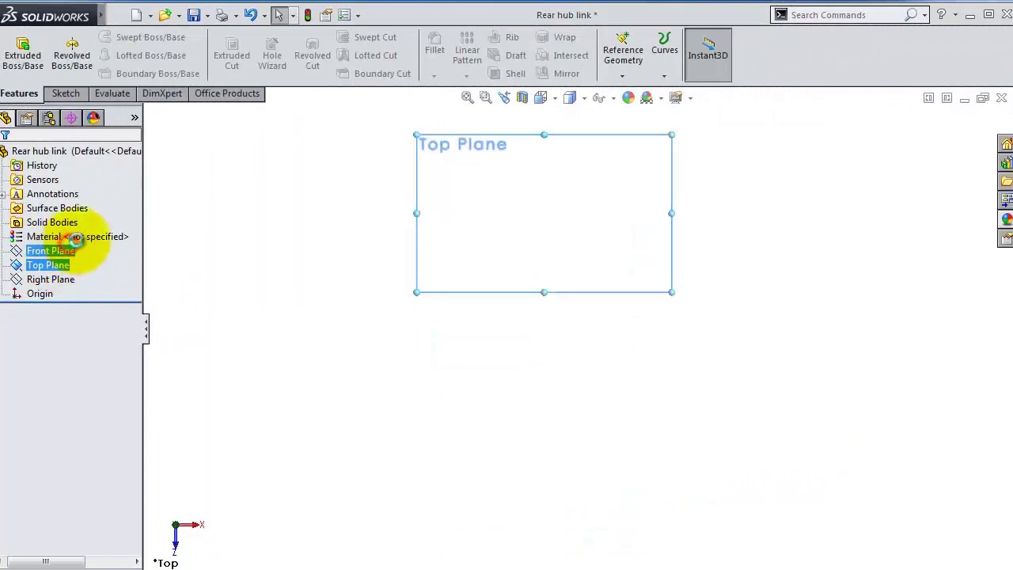
left_click(70, 95)
left_click(109, 72)
left_click(134, 119)
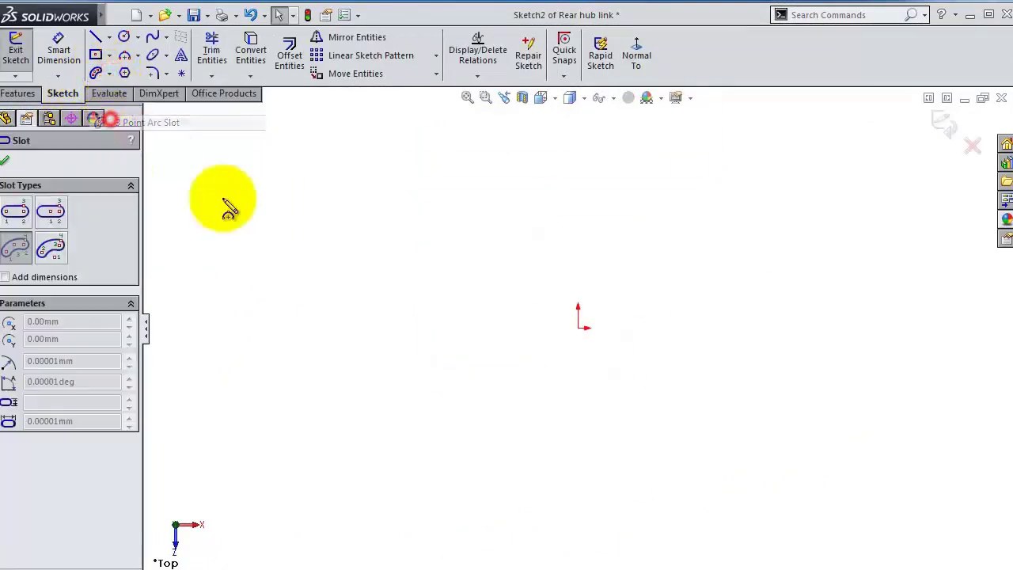
left_click(425, 312)
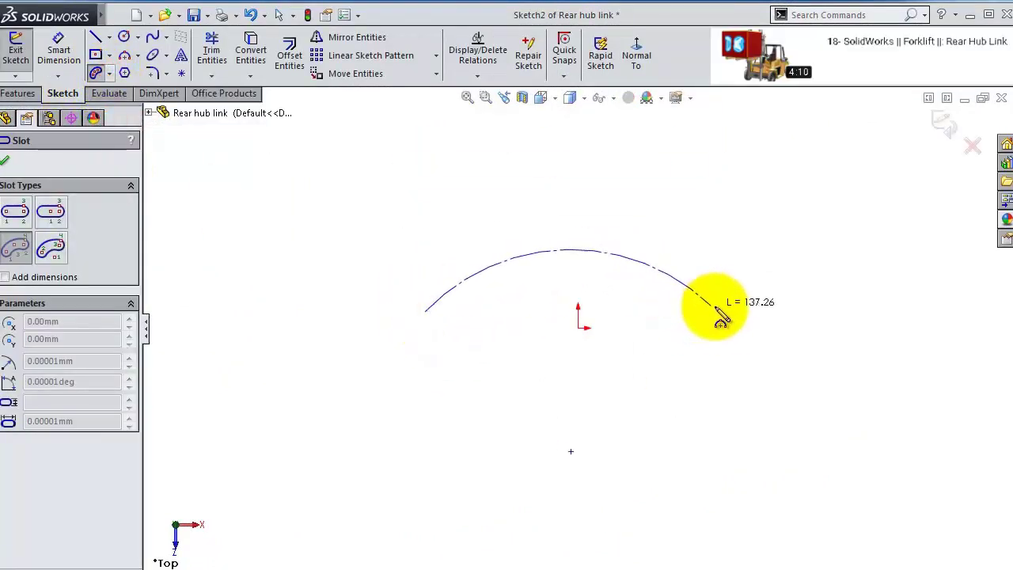
left_click(732, 326)
left_click(651, 260)
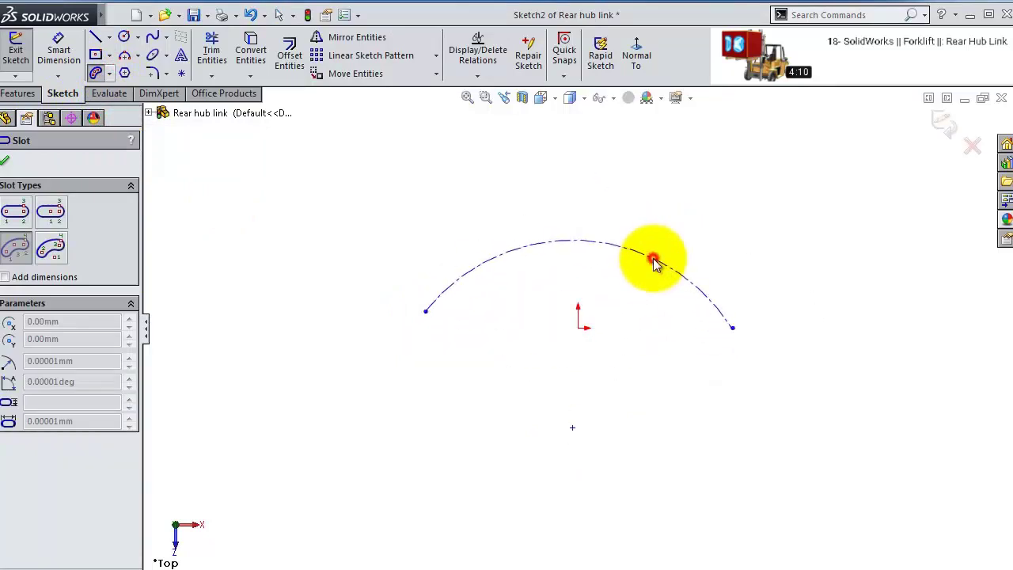
left_click(440, 216)
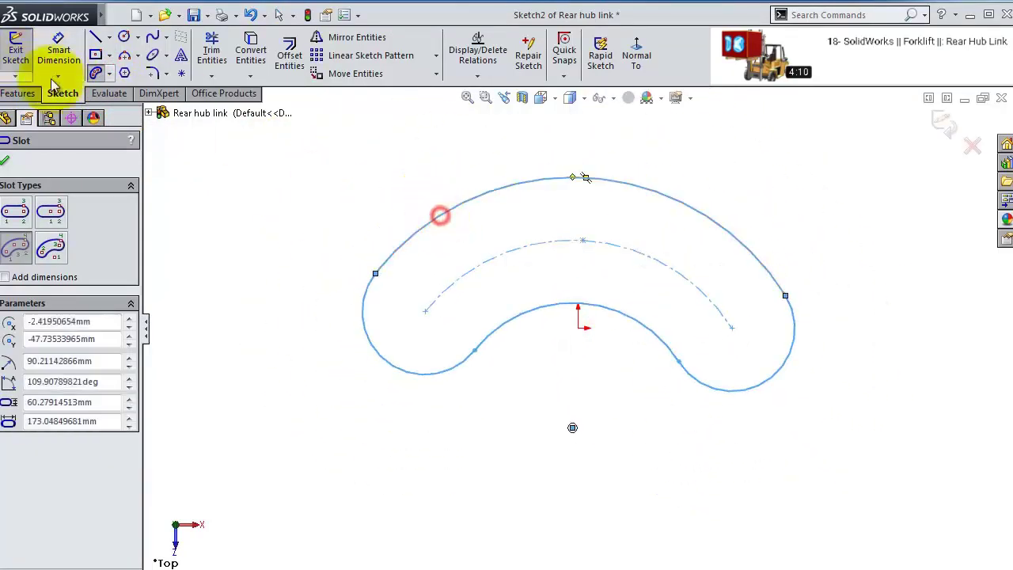
- Dimension the spacing between the slot's two end centres
left_click(49, 49)
left_click(429, 314)
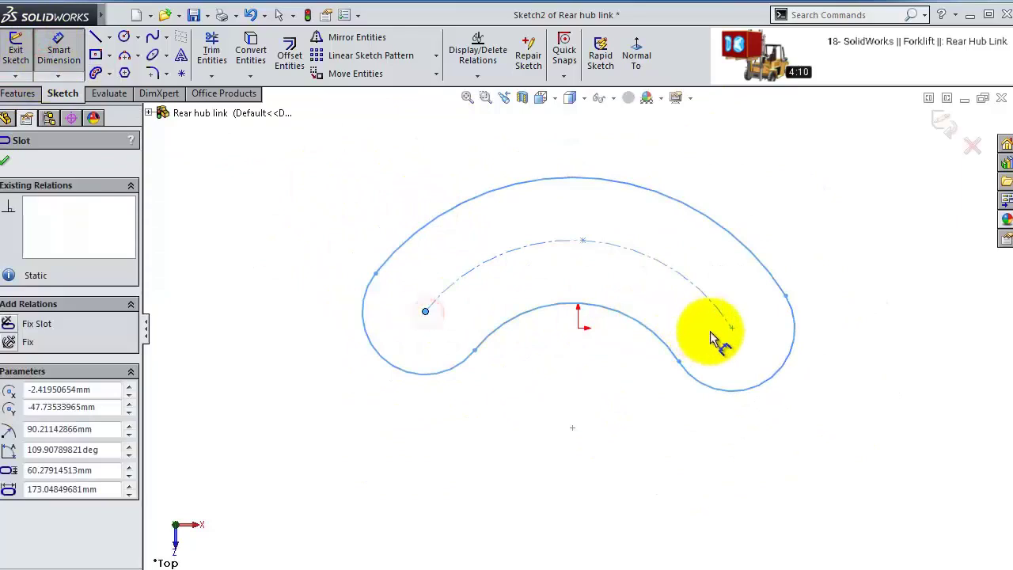
left_click(732, 327)
- Set the slot end centres 195 mm apart and the end radius to R25
left_click(636, 142)
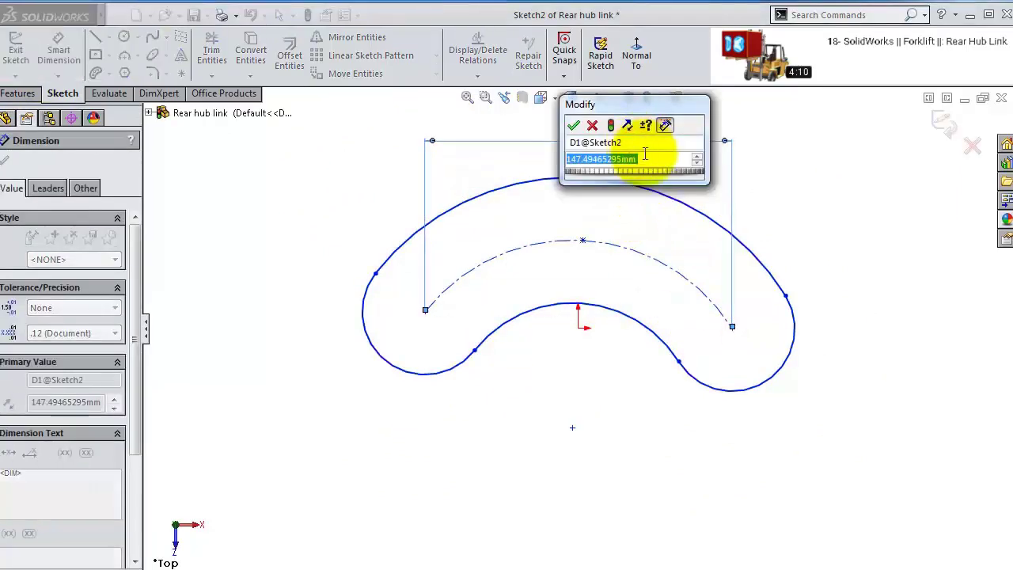
type("195")
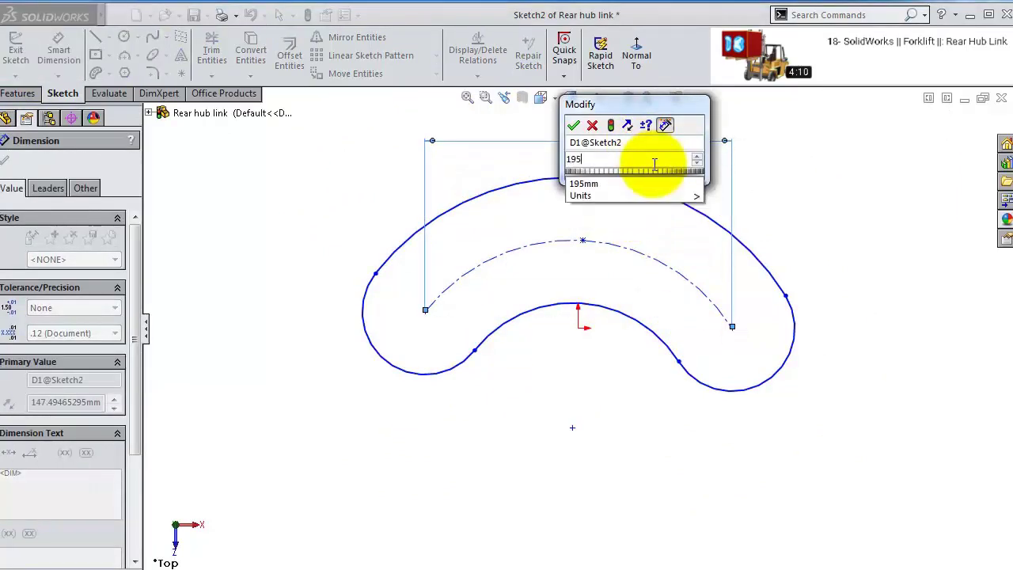
key("Return")
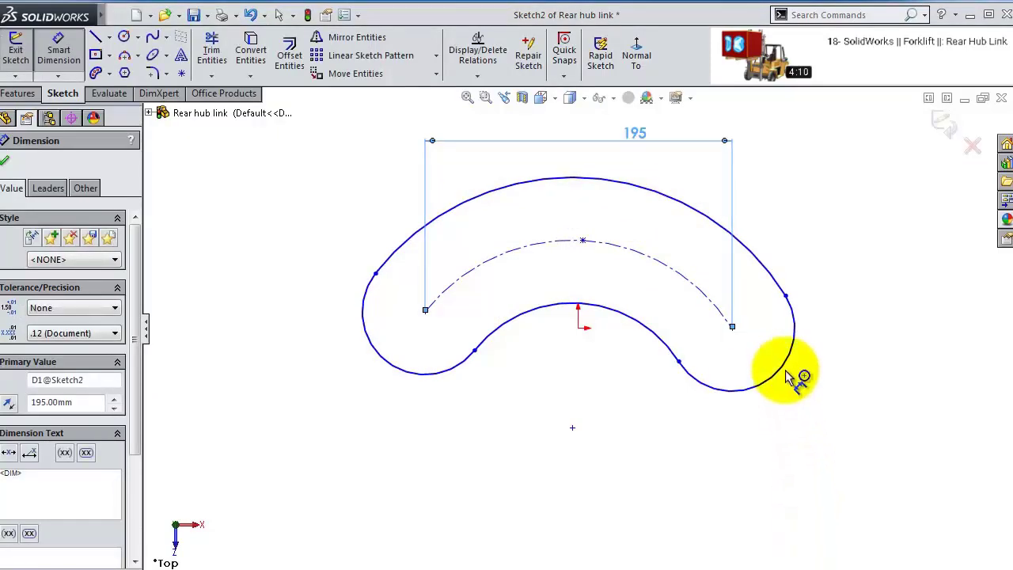
left_click(794, 371)
left_click(806, 384)
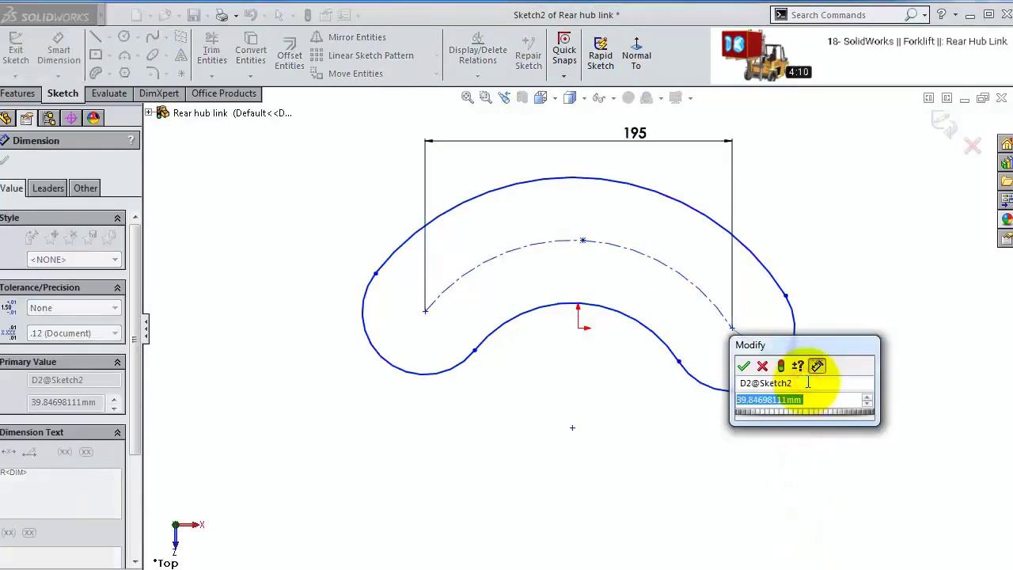
type("25")
key("Return")
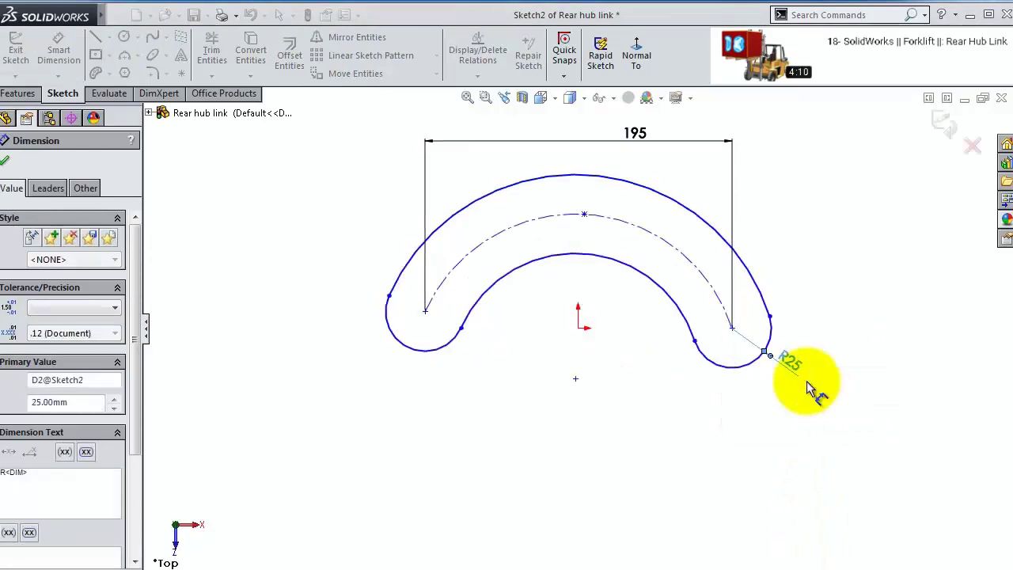
key("Escape")
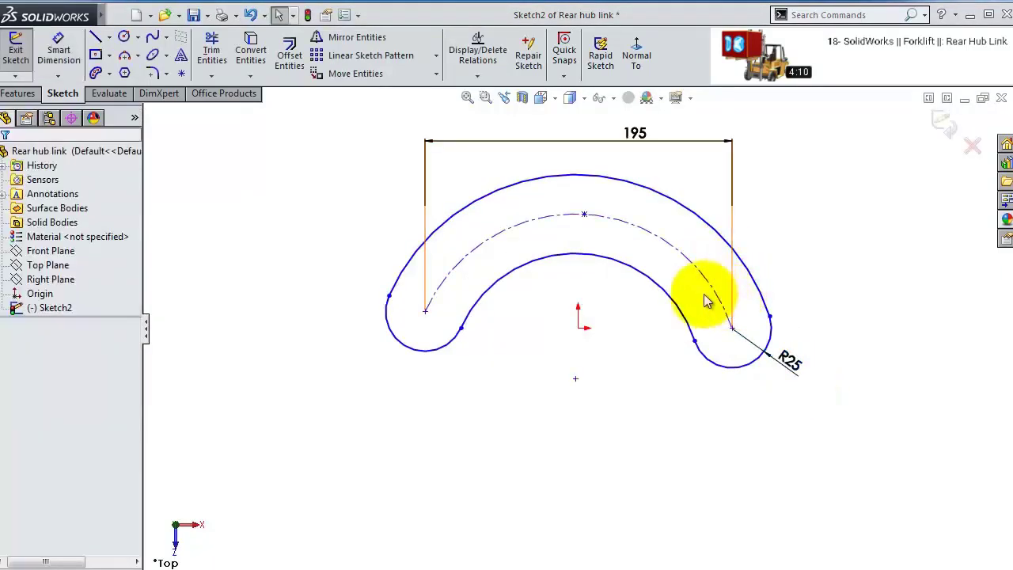
- Make the centre-arc midpoint coincident with the origin
left_click(583, 215)
left_click(578, 327, "ctrl")
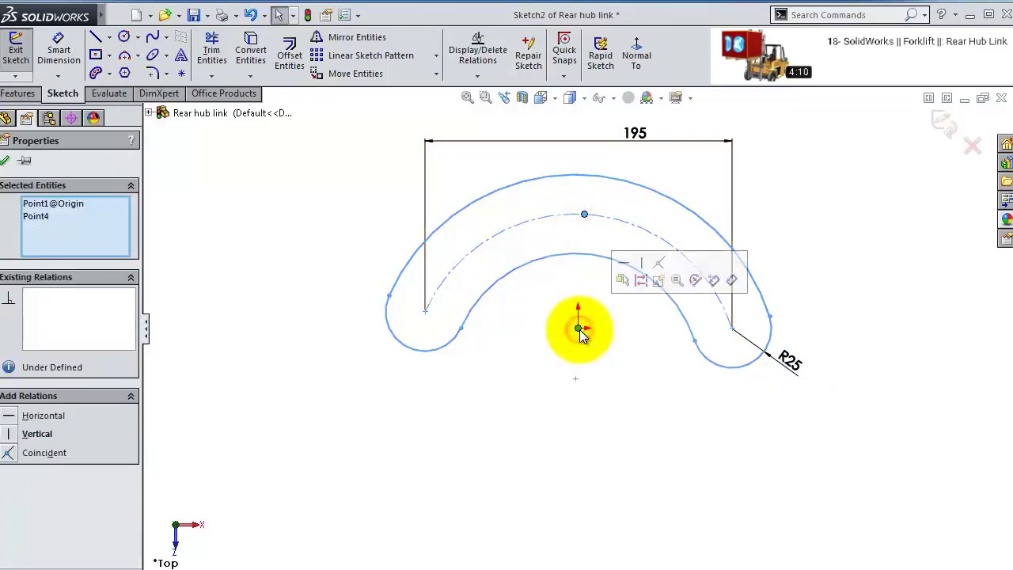
left_click(659, 266)
left_click(515, 219)
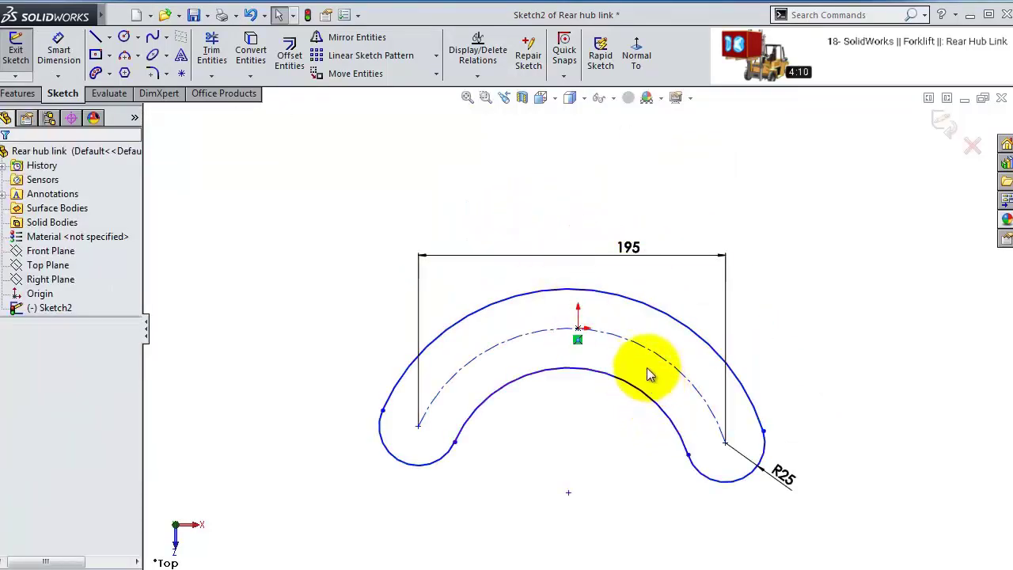
- Give the slot's inner arc a 203 mm radius
left_click(55, 54)
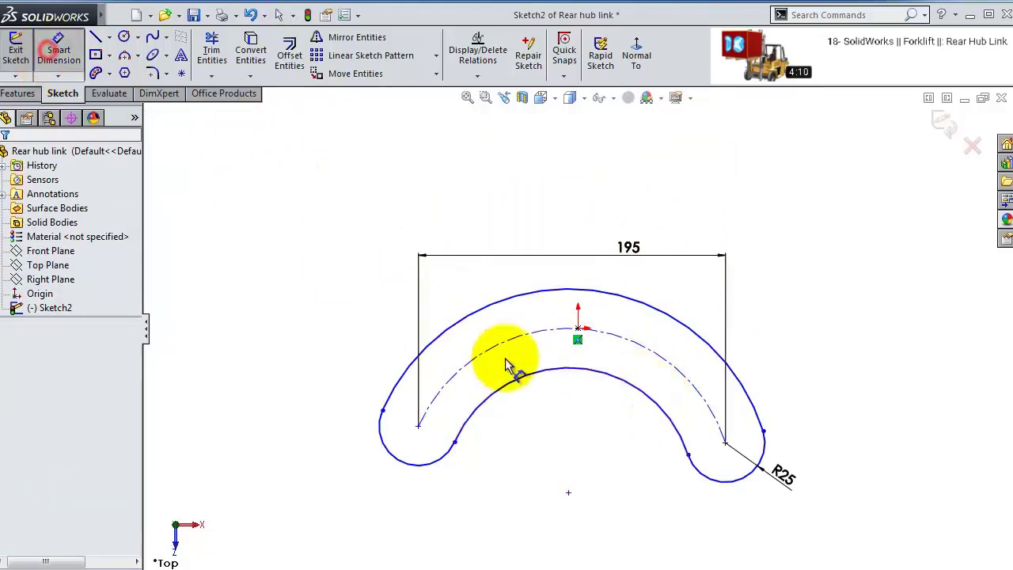
left_click(542, 380)
left_click(546, 392)
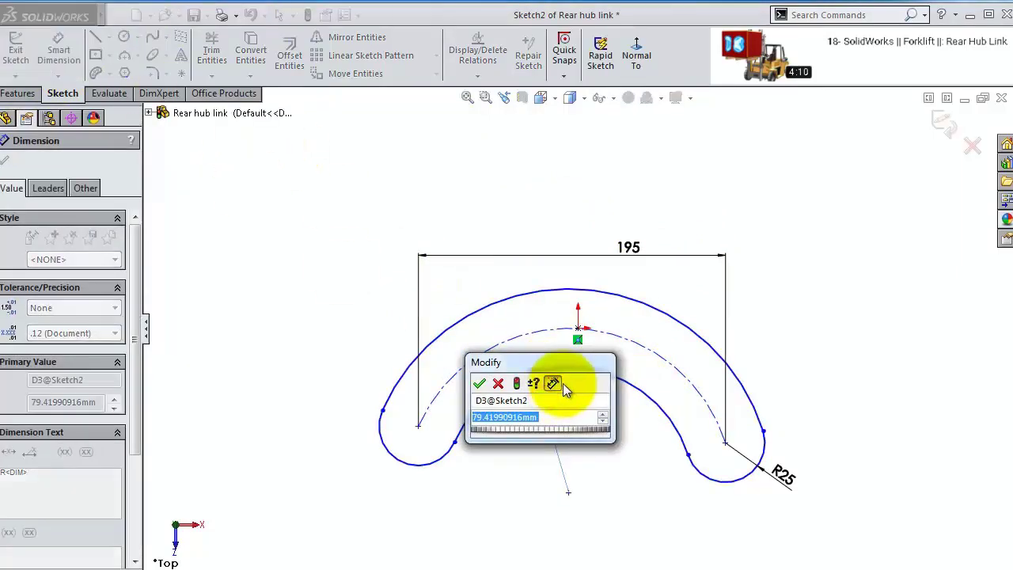
type("203")
key("Return")
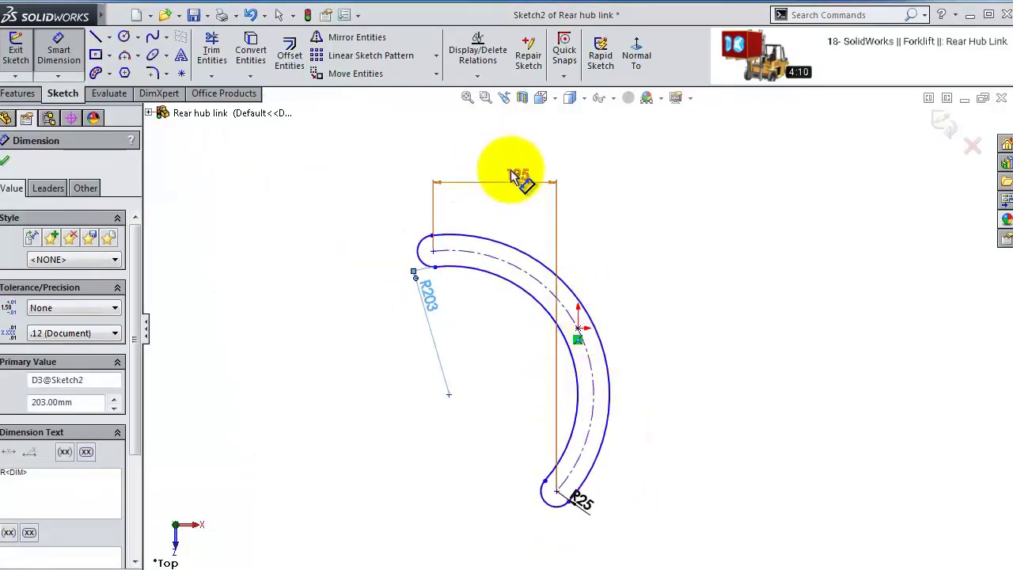
- Delete the 195 dimension between the slot ends
mouse_move(520, 178)
left_mouse_down()
mouse_move(607, 209)
mouse_move(598, 230)
left_mouse_up()
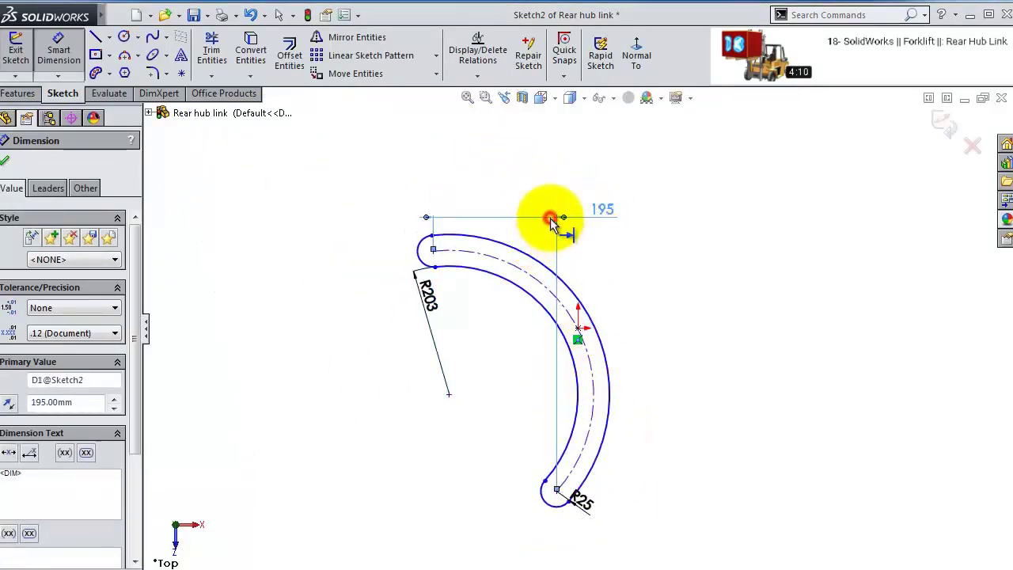
key("Delete")
left_click(69, 49)
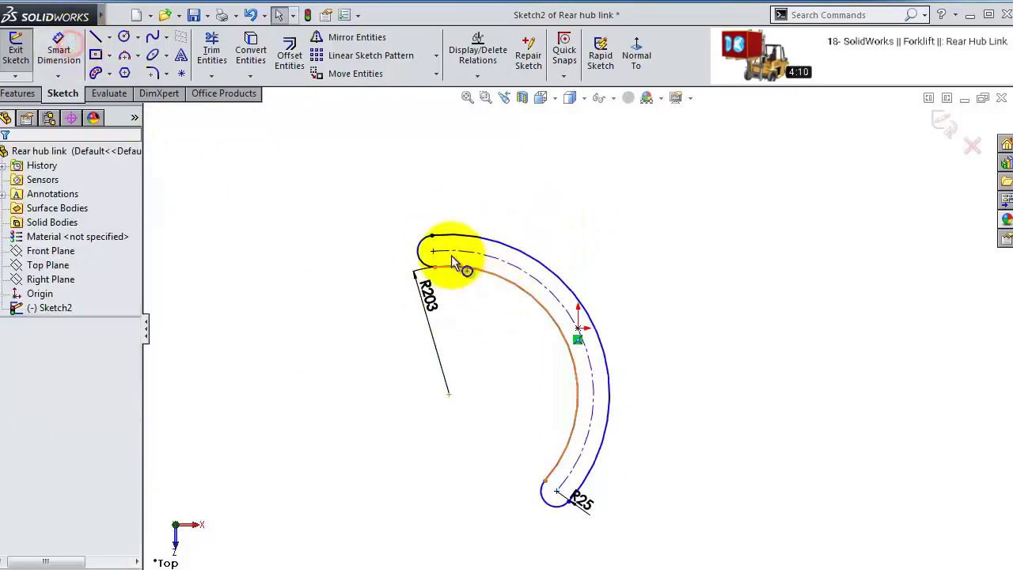
- Re-dimension the slot's end centres 195 mm apart
left_click(436, 256)
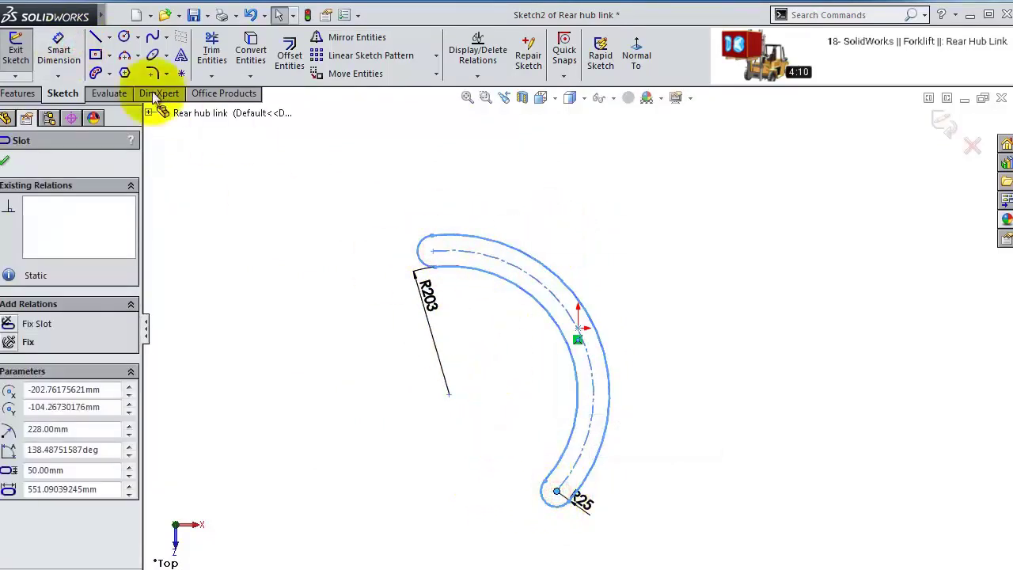
left_click(58, 47)
left_click(433, 251)
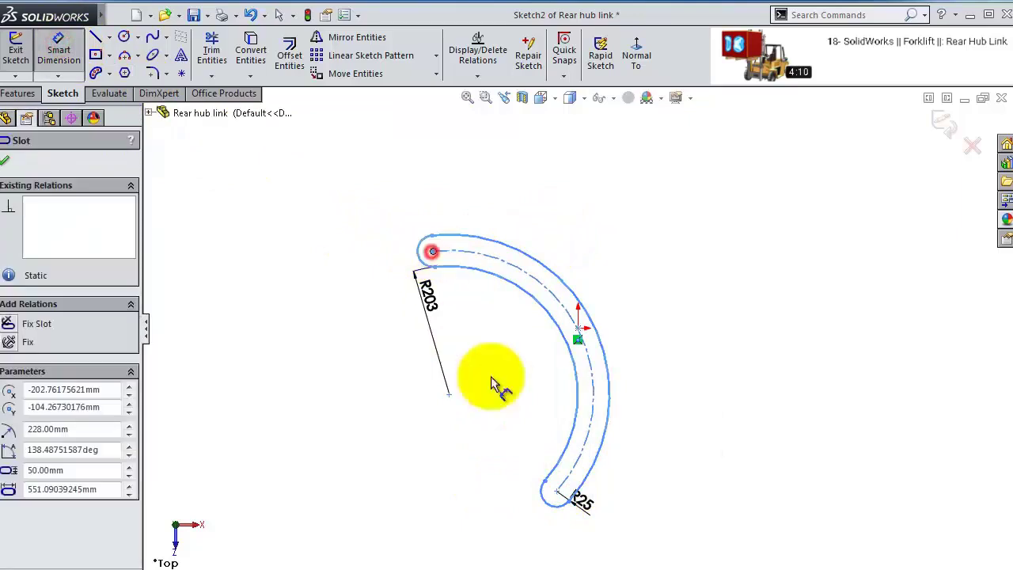
left_click(557, 491)
left_click(525, 456)
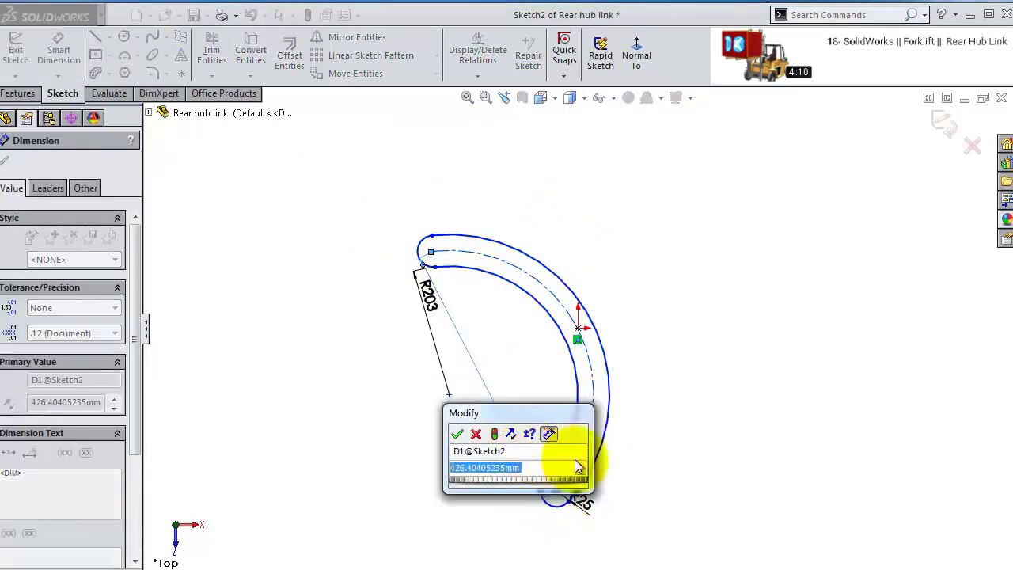
type("1")
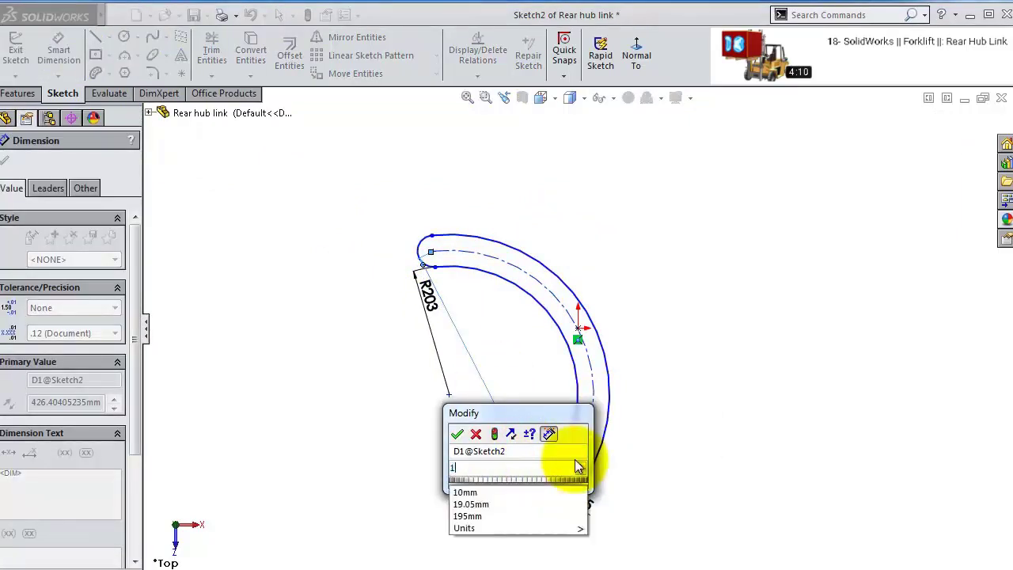
type("95")
key("Return")
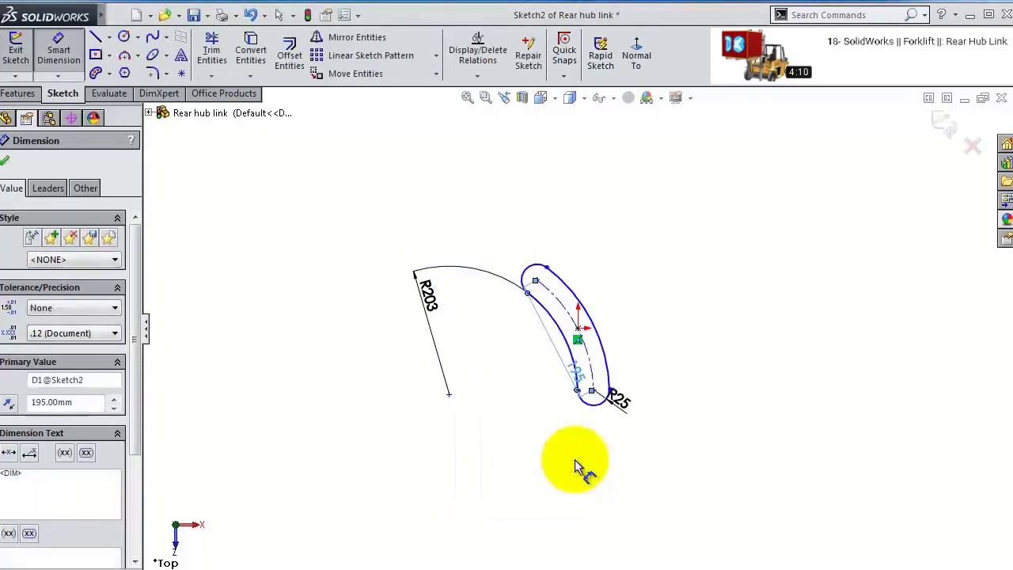
scroll(552, 346, "down", 3)
key("Escape")
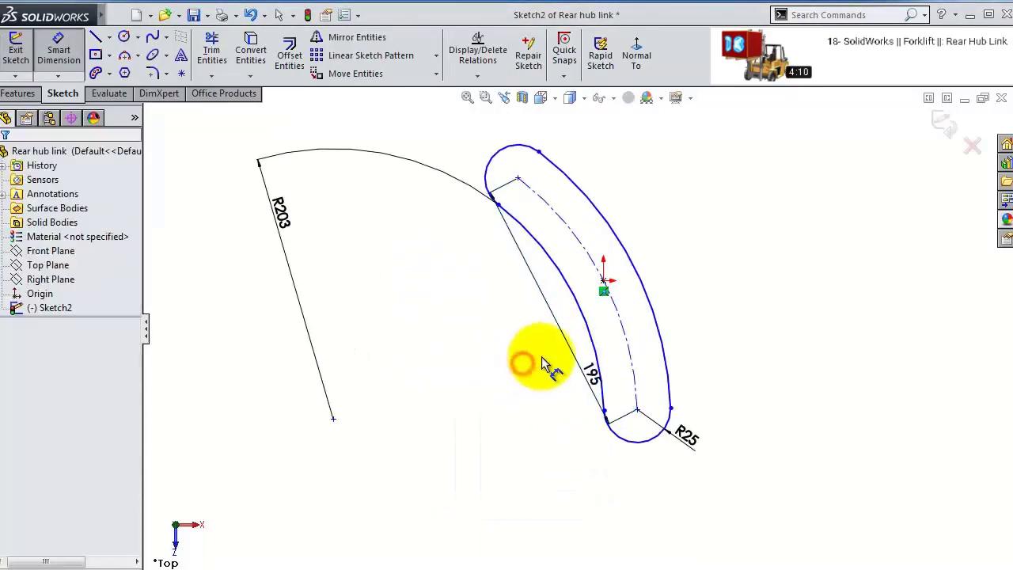
- Inspect the slot, then drag its end to swing it around its centre point
left_click(568, 294)
scroll(665, 328, "down", 2)
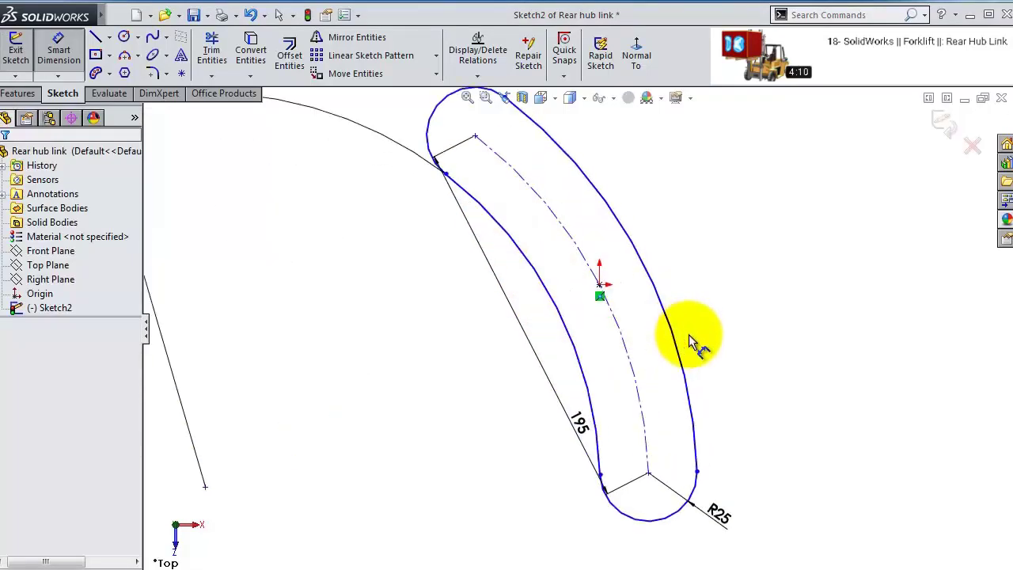
scroll(582, 277, "up", 2)
left_click(493, 173)
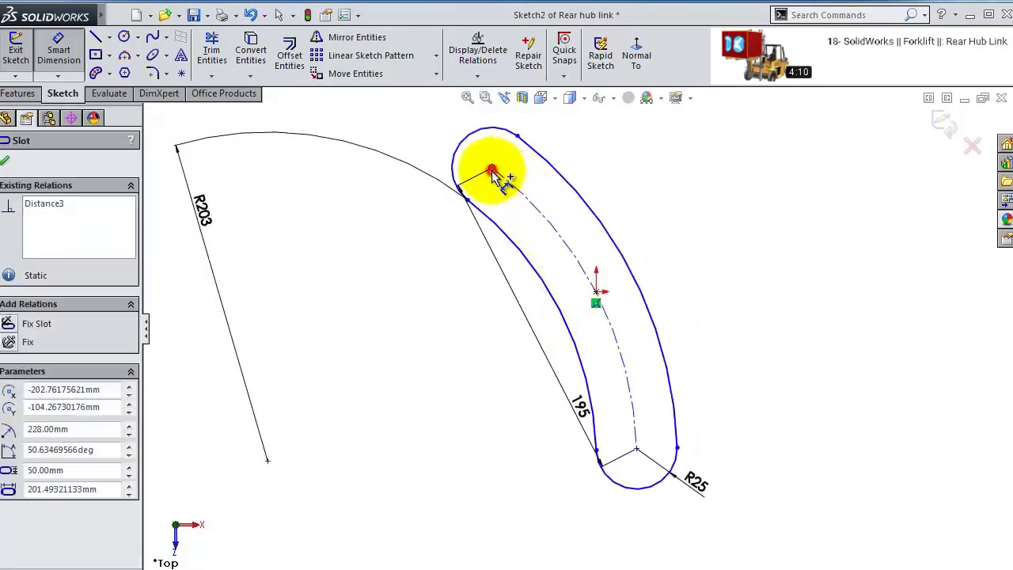
left_click(595, 297)
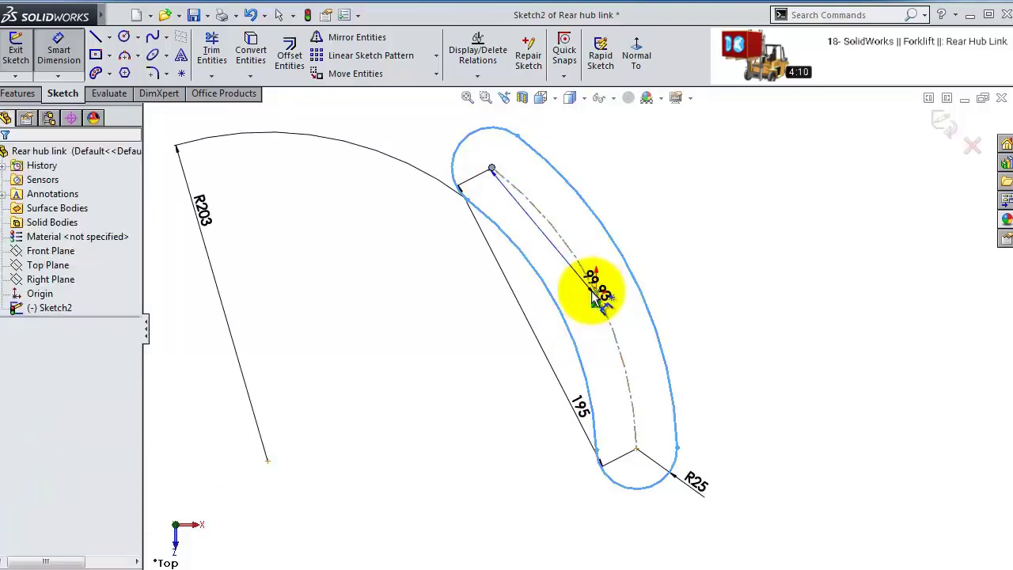
left_click(491, 168)
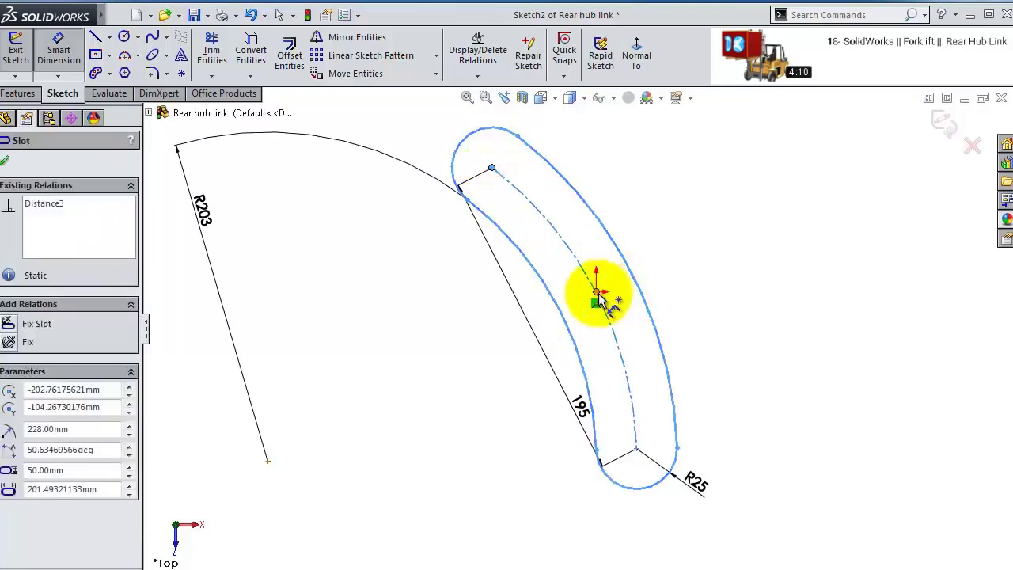
left_click(608, 295)
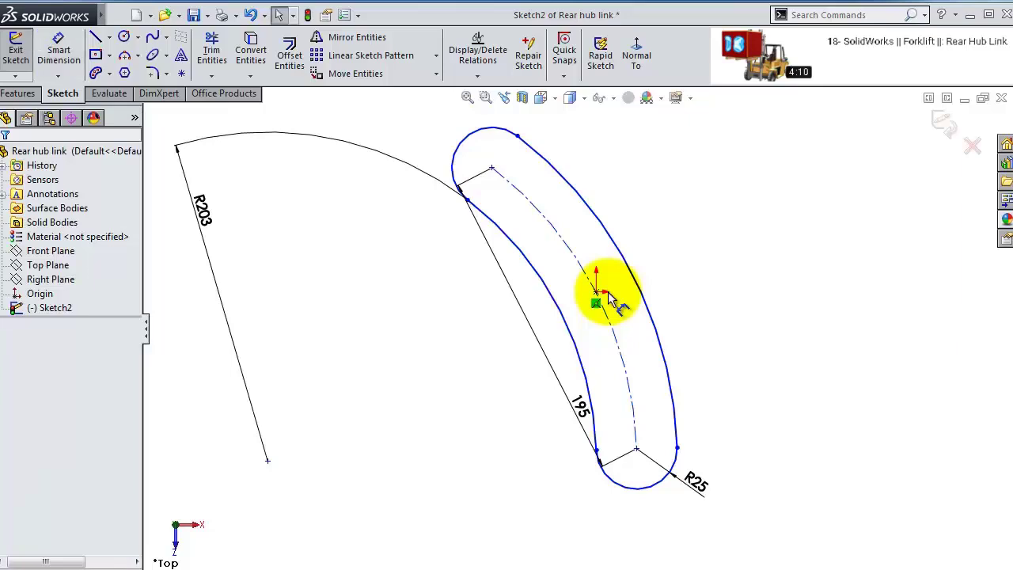
left_click(598, 295)
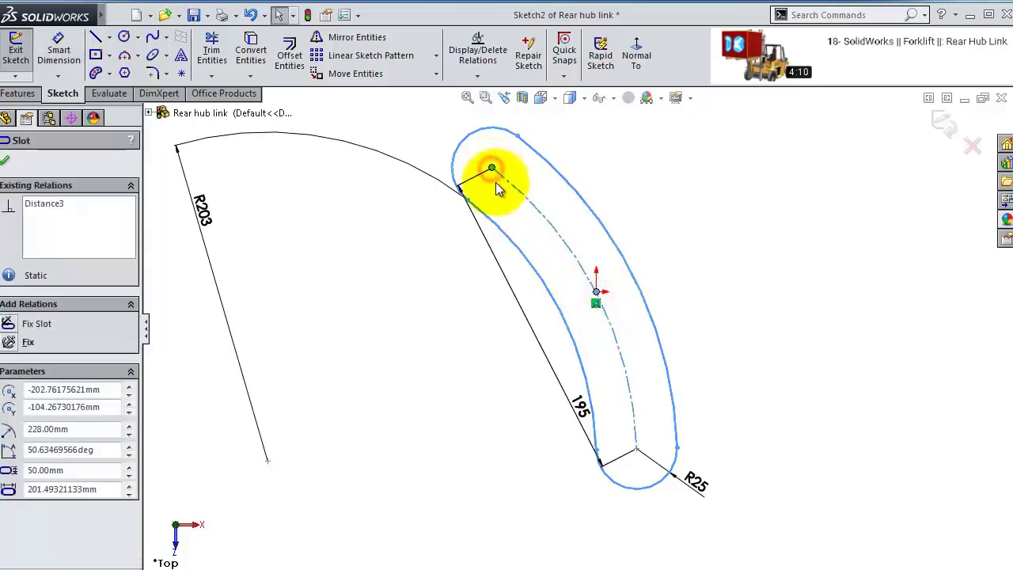
left_click(477, 204)
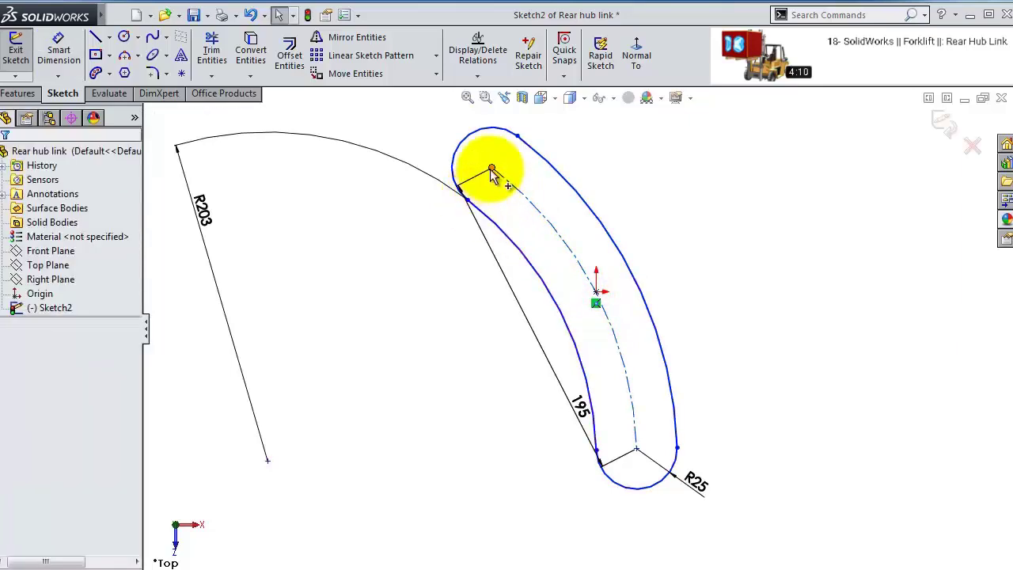
left_click_drag(491, 174, 354, 346)
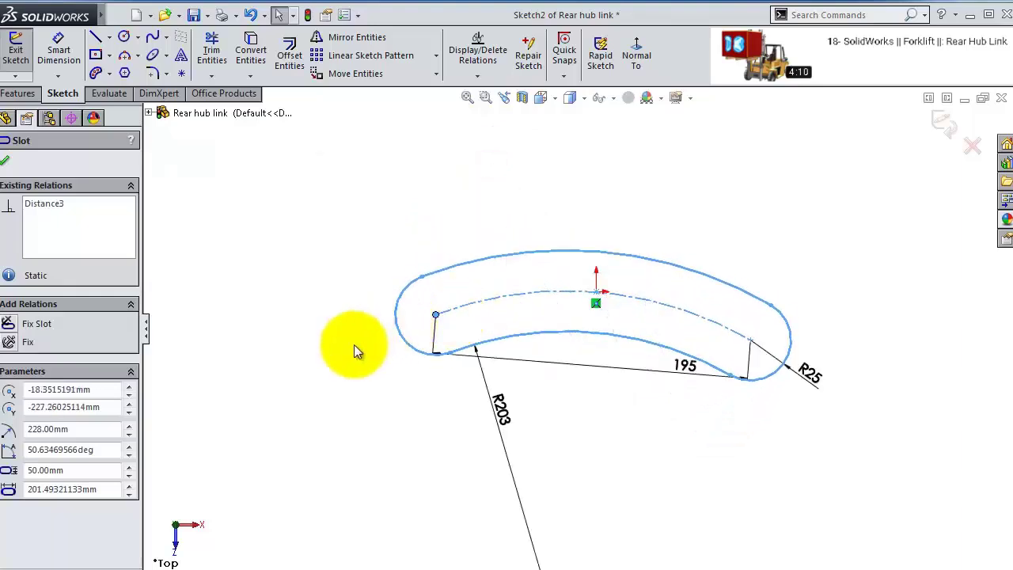
left_click(353, 348)
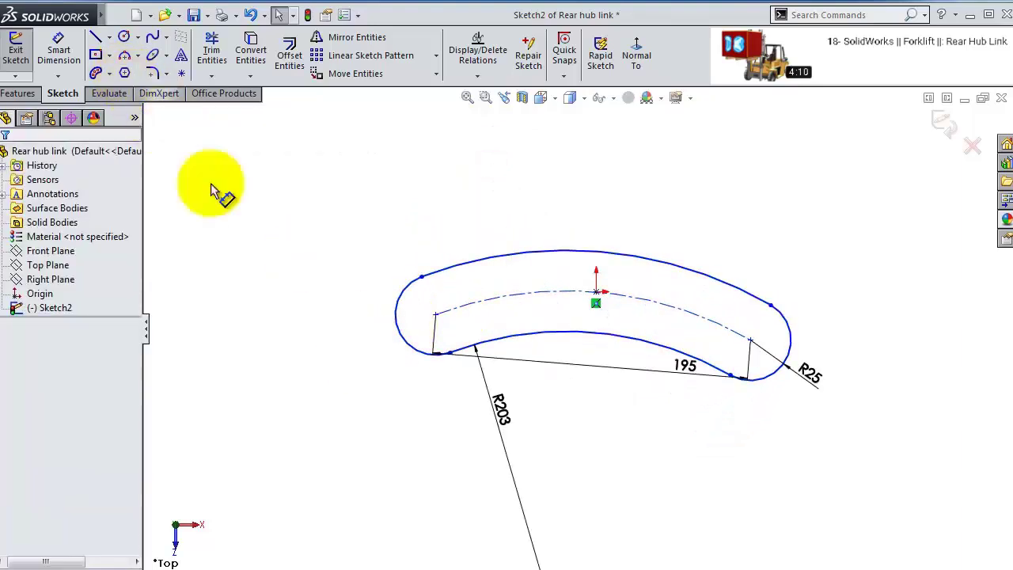
- Join the slot's end centres with a centerline and make it horizontal
scroll(653, 411, "down", 1)
scroll(656, 451, "up", 4)
scroll(669, 457, "down", 2)
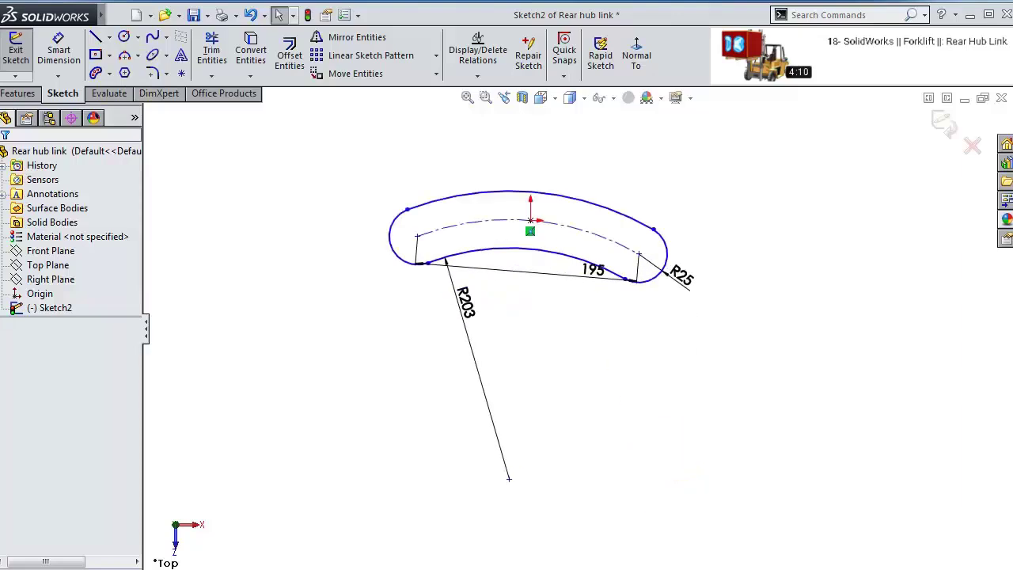
left_click(109, 37)
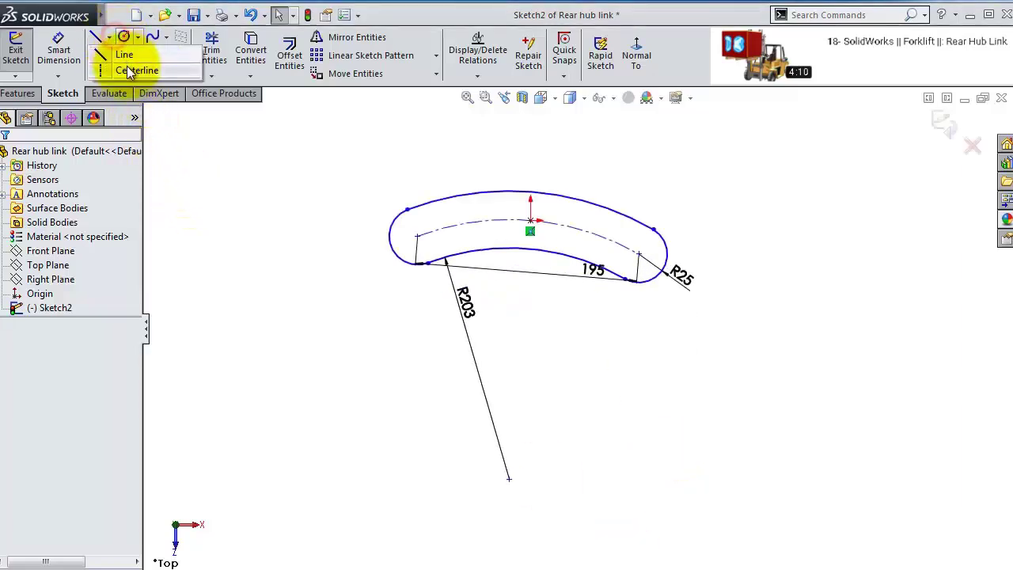
left_click(129, 71)
left_click(418, 235)
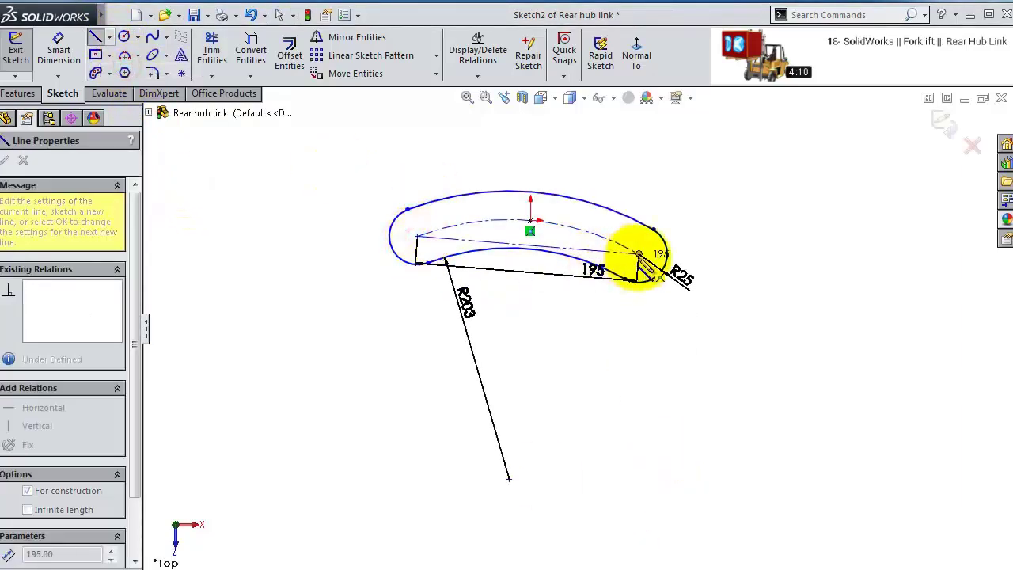
left_click(638, 254)
key("Escape")
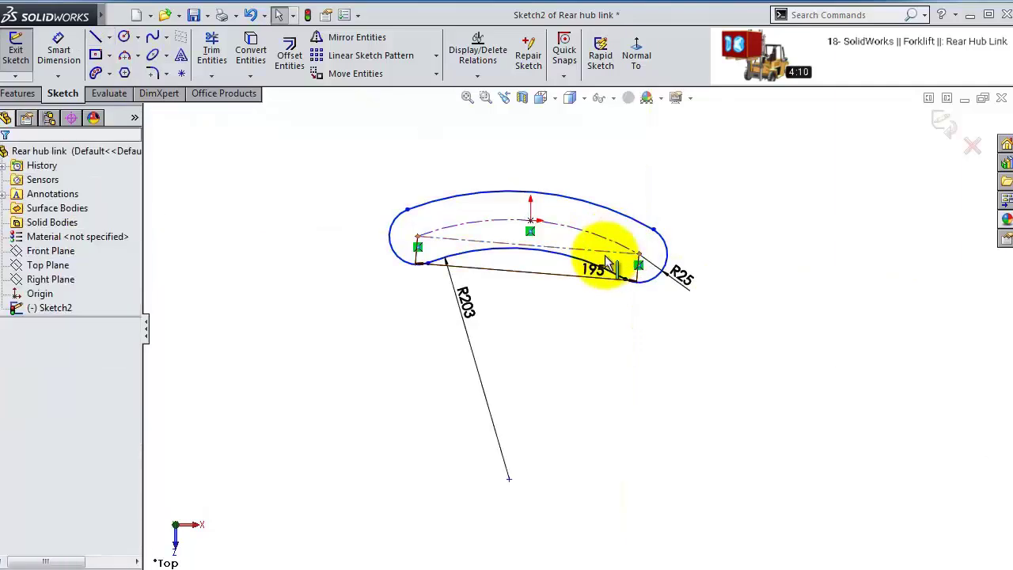
left_click(608, 251)
left_click(647, 183)
left_click(608, 148)
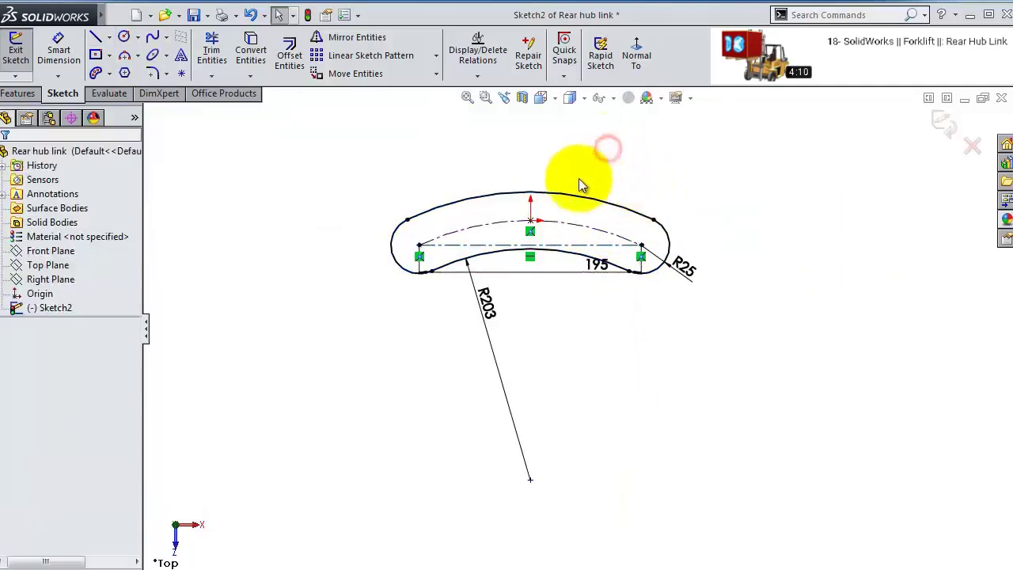
scroll(496, 189, "down", 3)
- Extrude the slot sketch 9.5 mm into a solid body
left_click(17, 94)
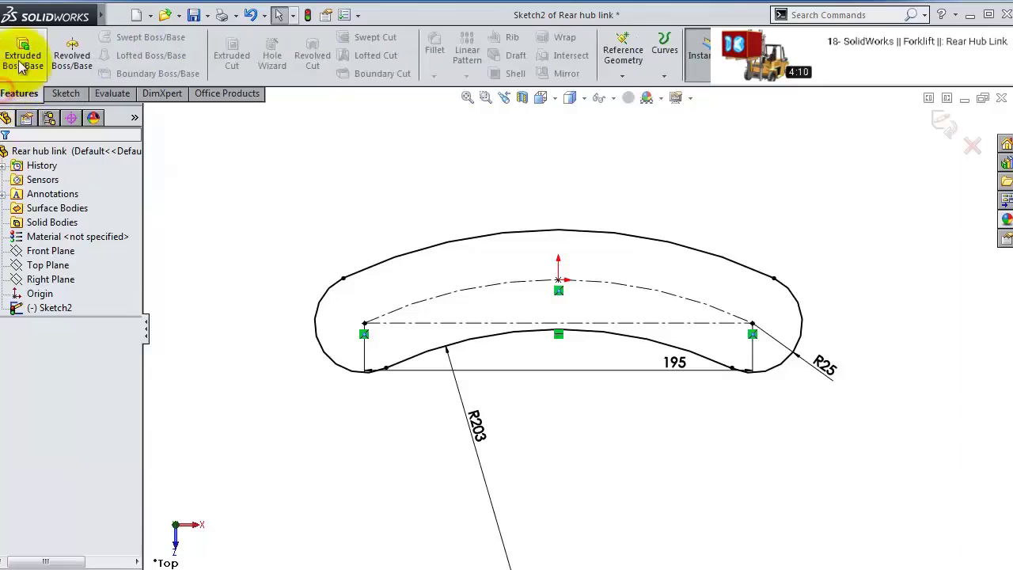
left_click(22, 63)
type("9")
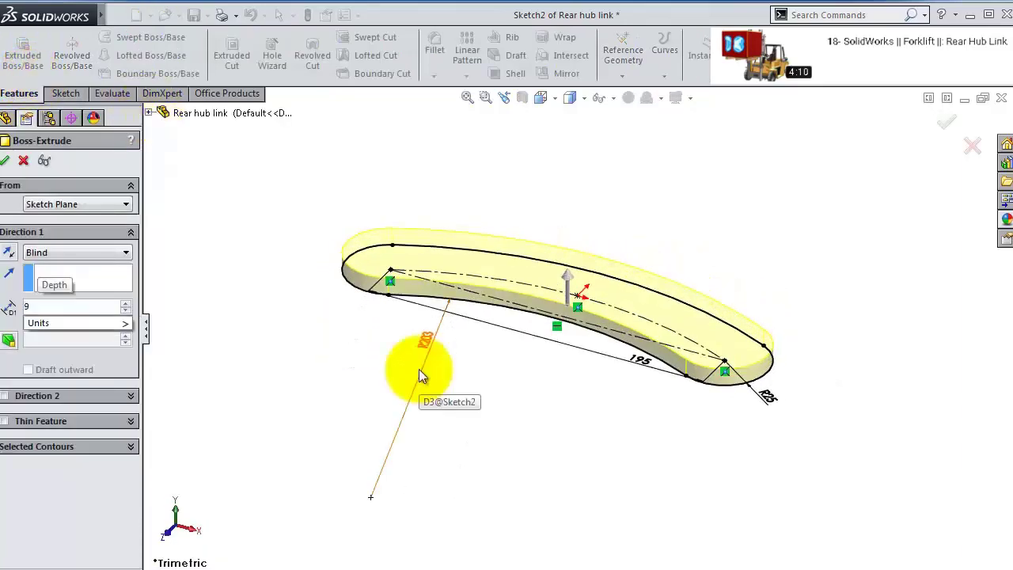
type(".5")
key("Return")
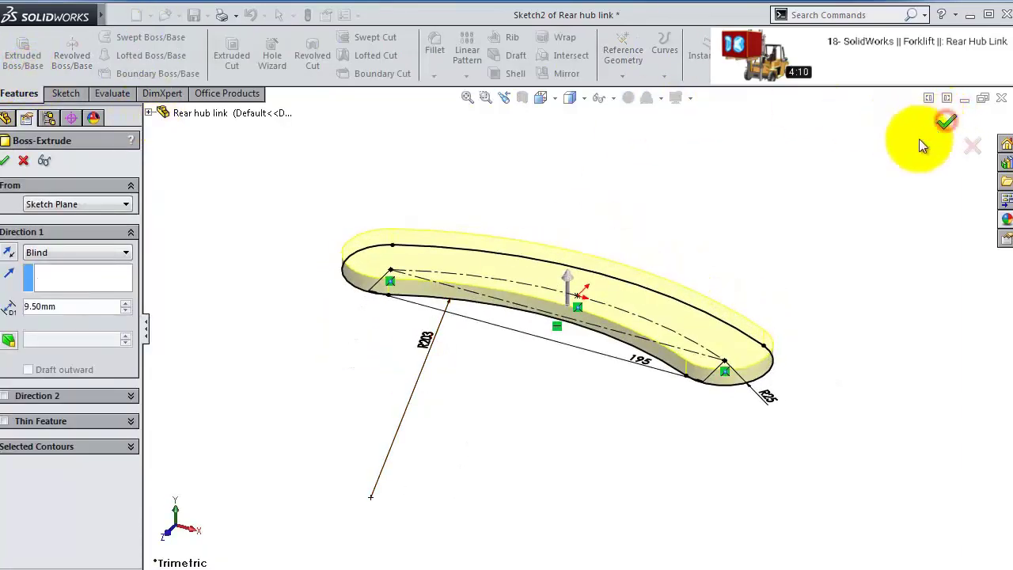
left_click(946, 121)
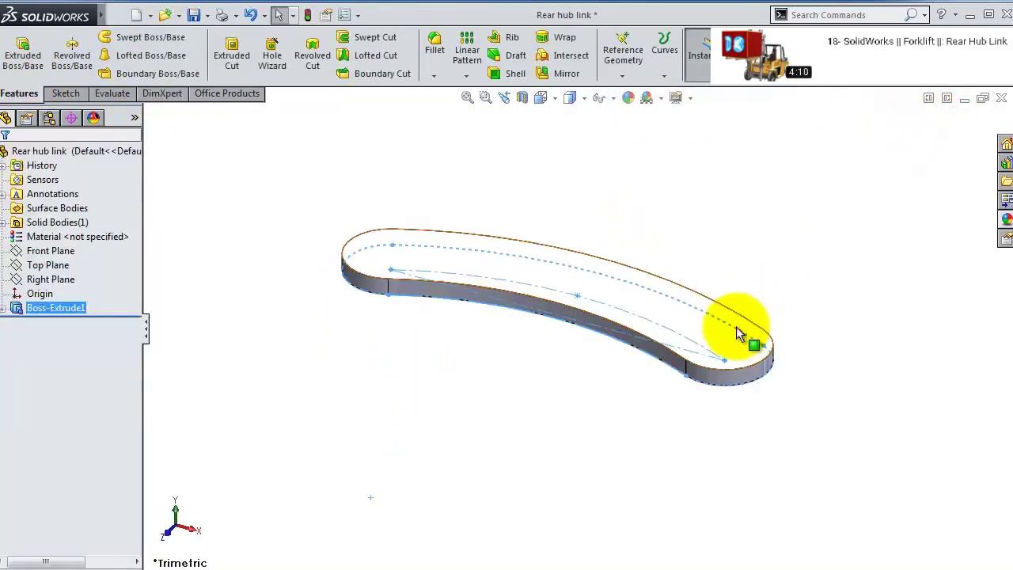
- Sketch on the body's top face, viewed normal, converting the slot's lower curved edge
left_click(659, 305)
left_click(701, 199)
left_click(638, 56)
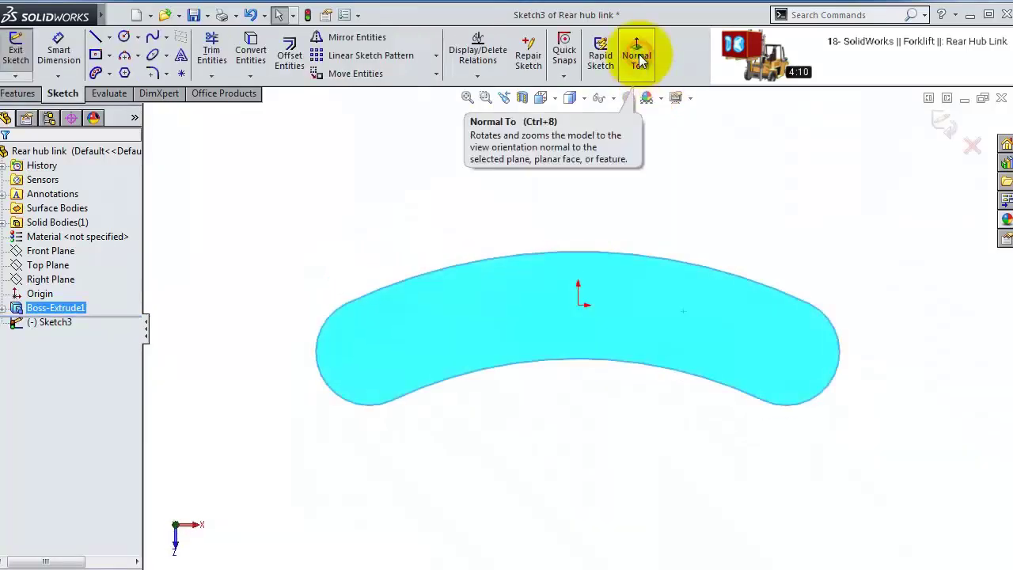
left_click(569, 395)
left_click(570, 360)
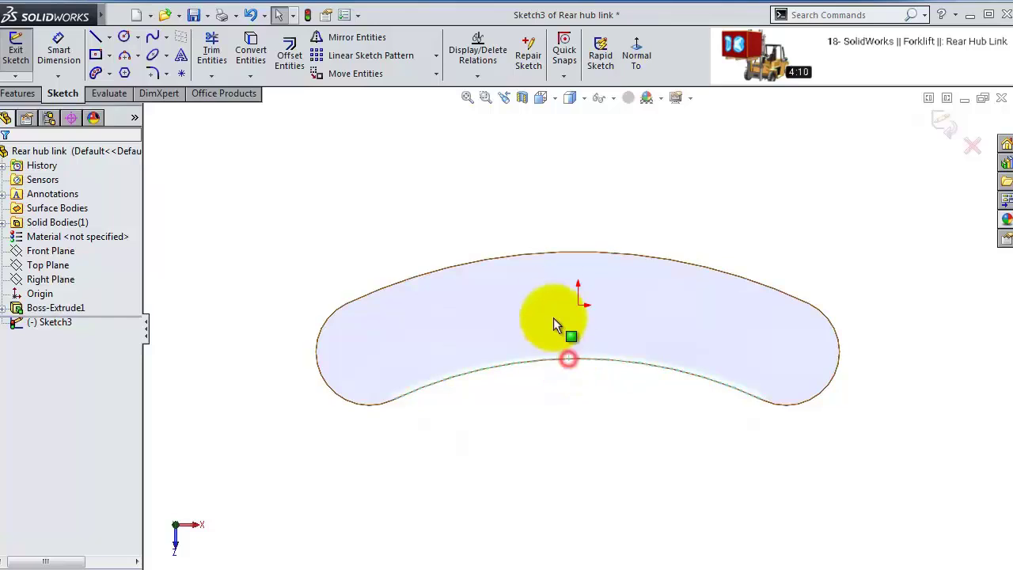
left_click(257, 63)
- Draw a vertical centerline from below the slot to above it
left_click(108, 37)
left_click(128, 68)
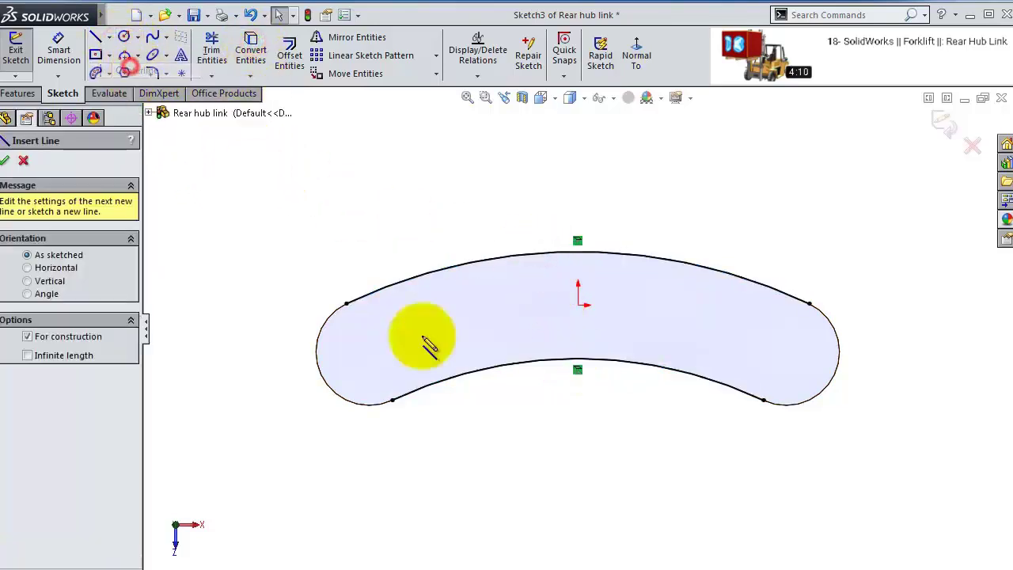
left_click(579, 481)
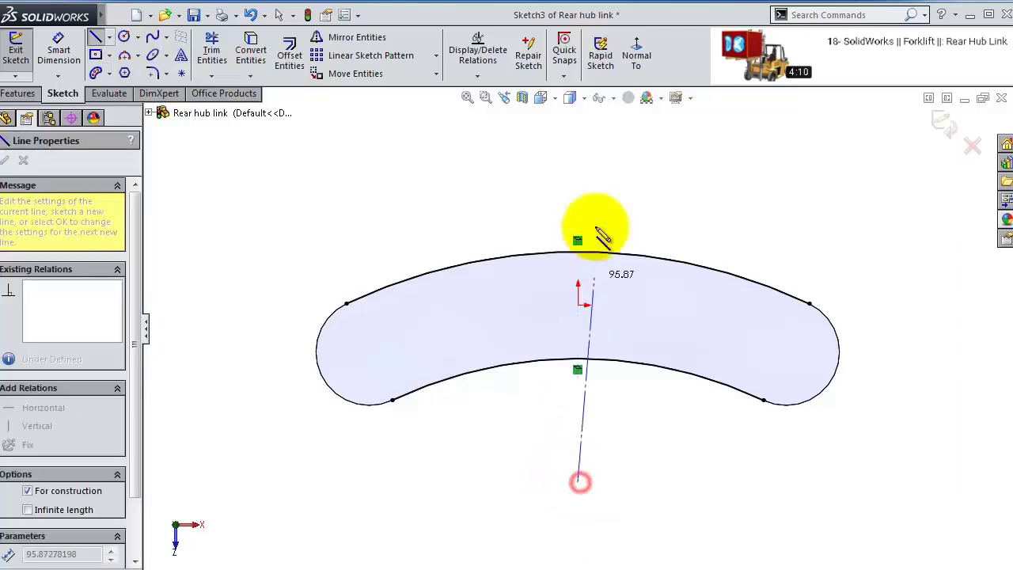
left_click(578, 158)
key("Escape")
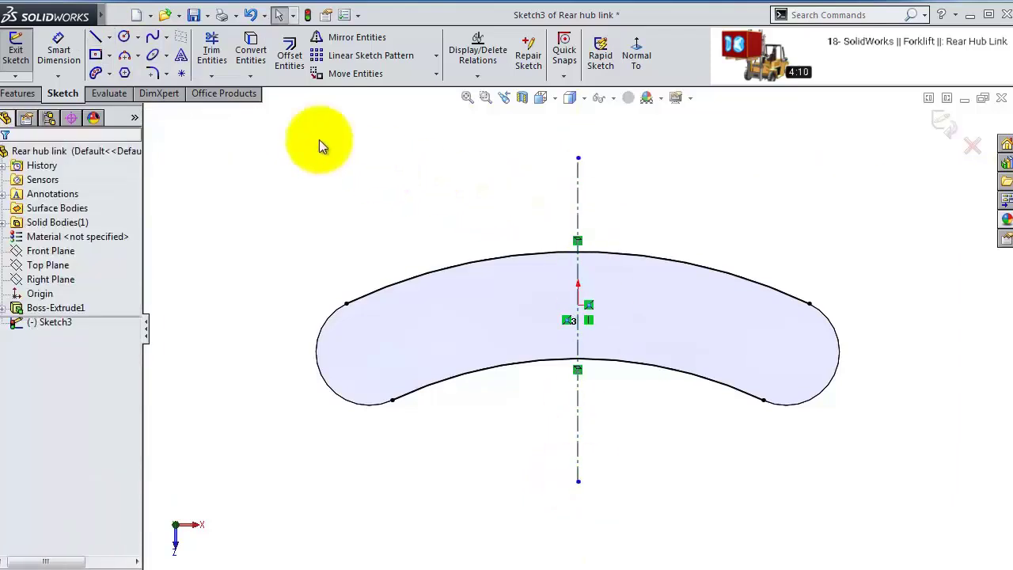
- Draw a slanted line from the centerline's bottom end up past the slot's left side
left_click(95, 37)
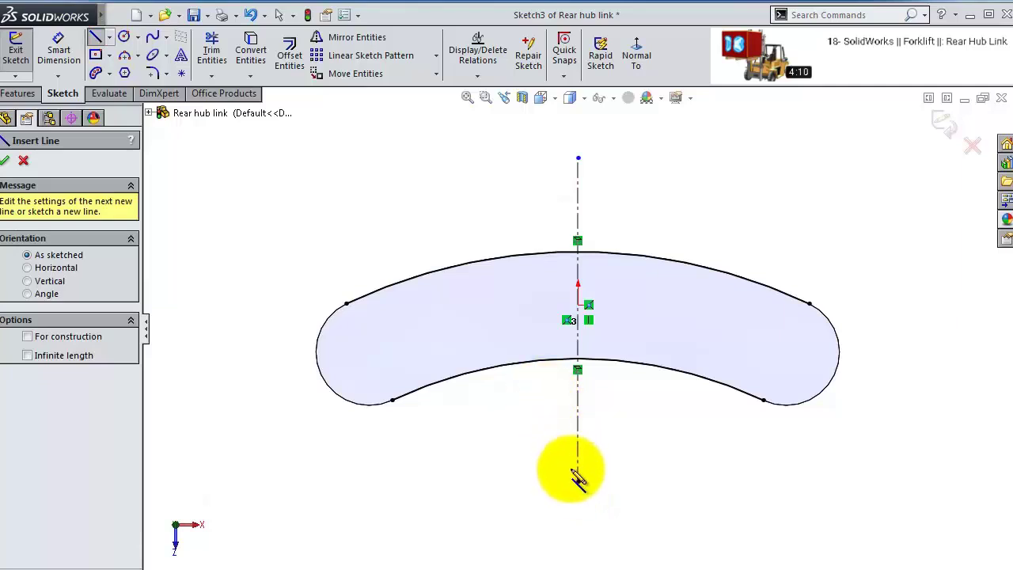
left_click(524, 360)
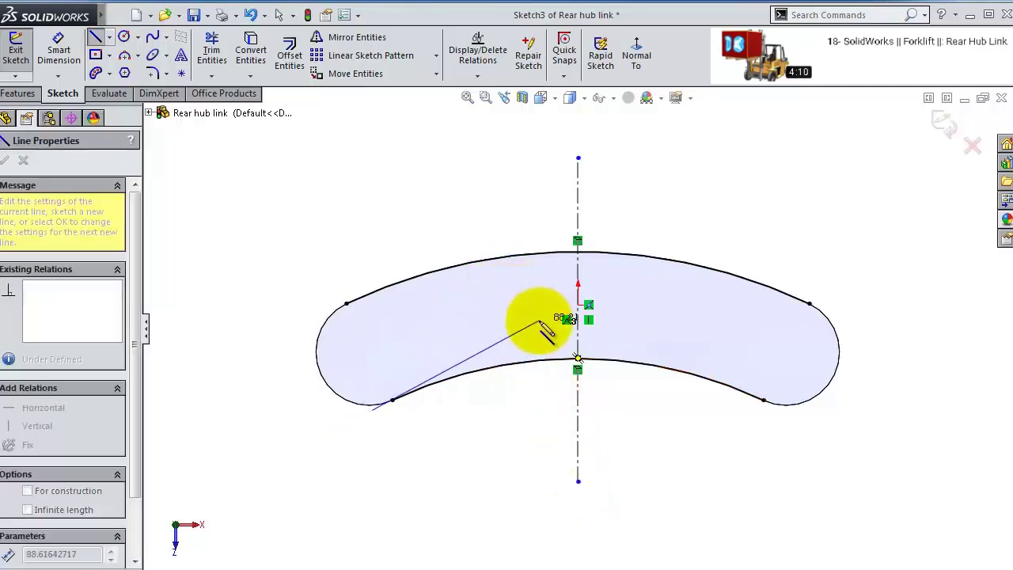
key("Escape")
left_click(96, 38)
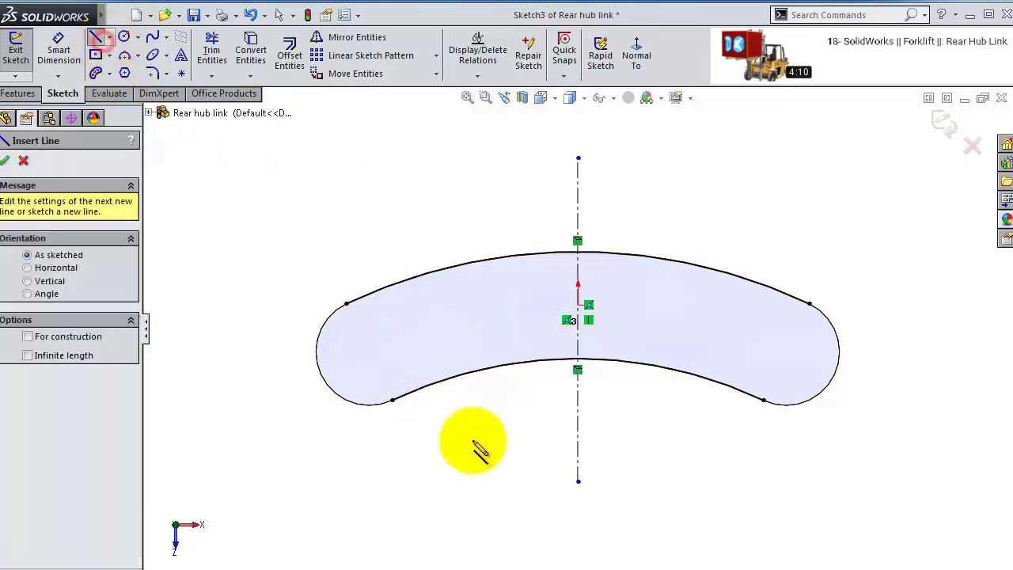
left_click(578, 480)
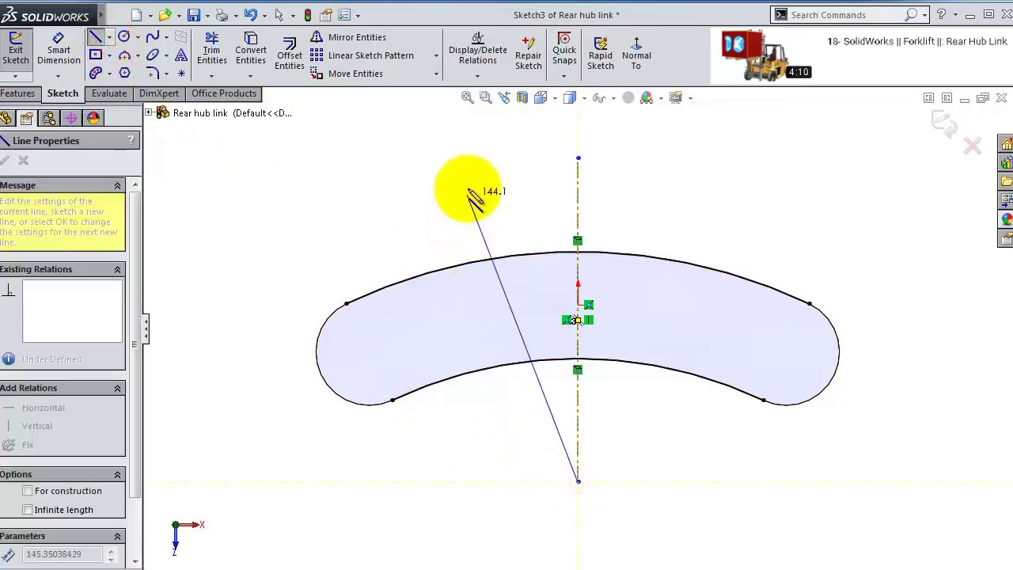
left_click(475, 194)
- Set a 15° angle between the slanted line and the centerline
left_click(58, 49)
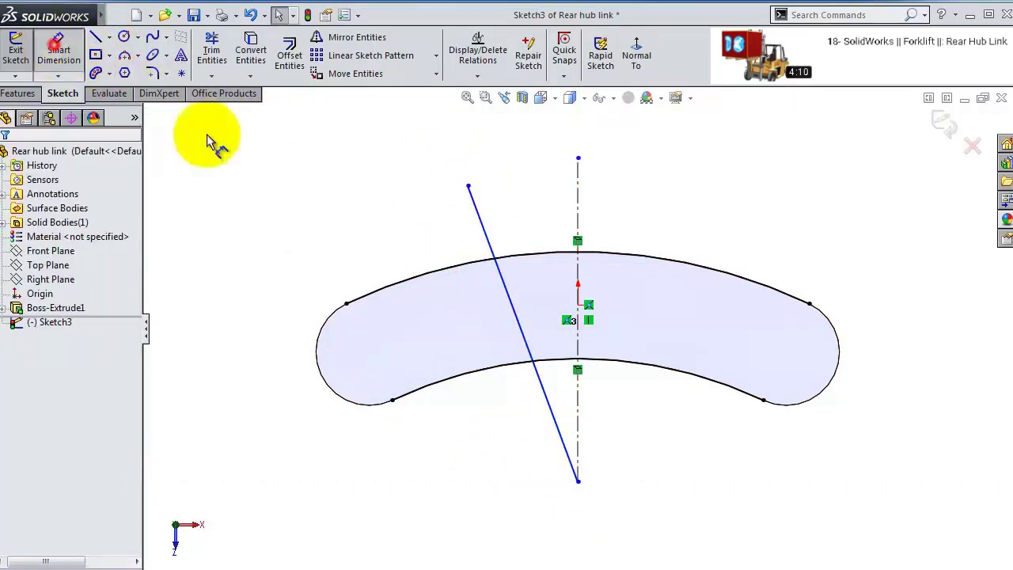
left_click(511, 303)
left_click(580, 321)
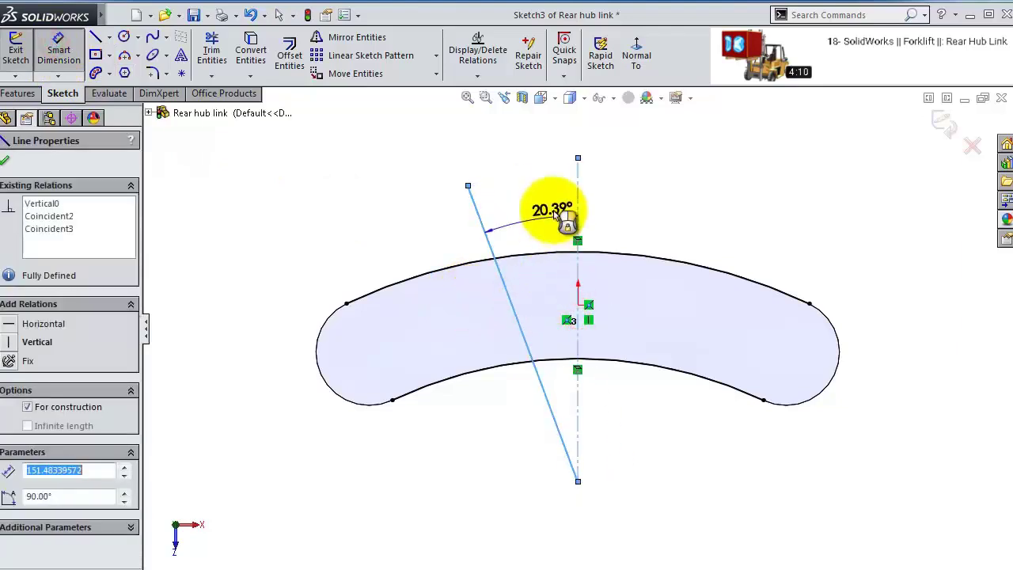
left_click(586, 218)
type("15")
key("Return")
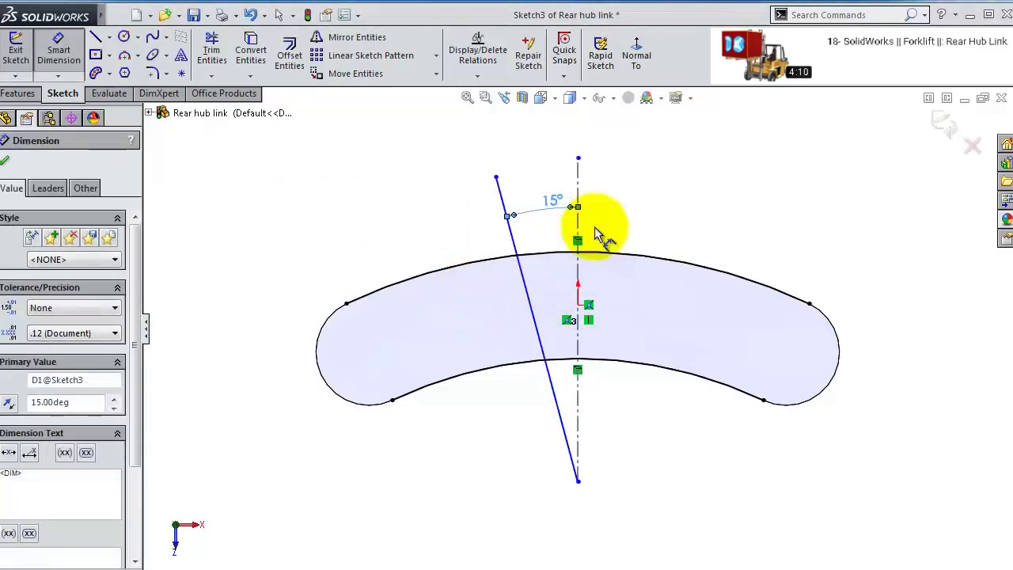
key("Escape")
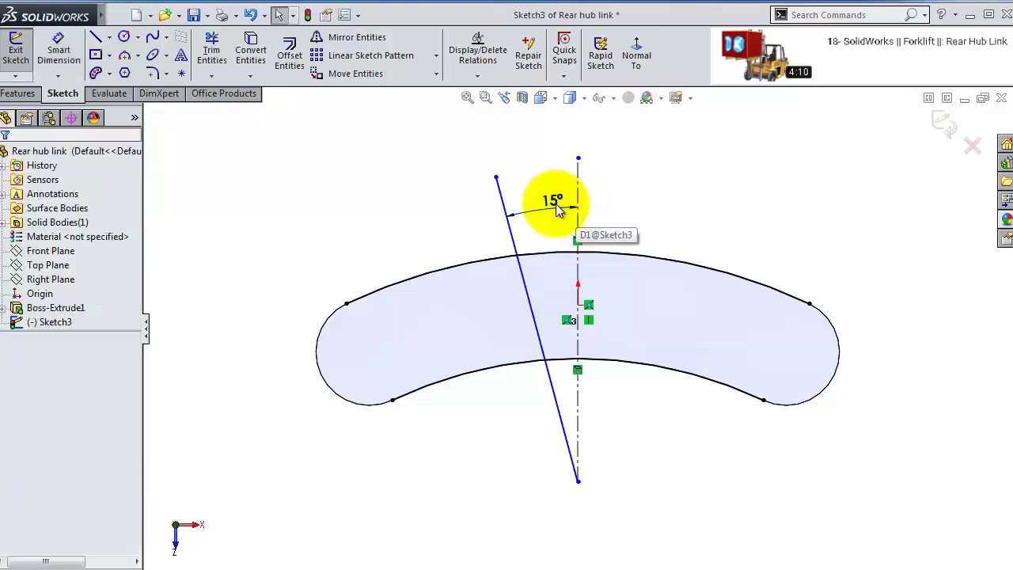
- Snap the slanted line's top end onto the slot arc
scroll(557, 219, "down", 2)
scroll(557, 222, "down", 1)
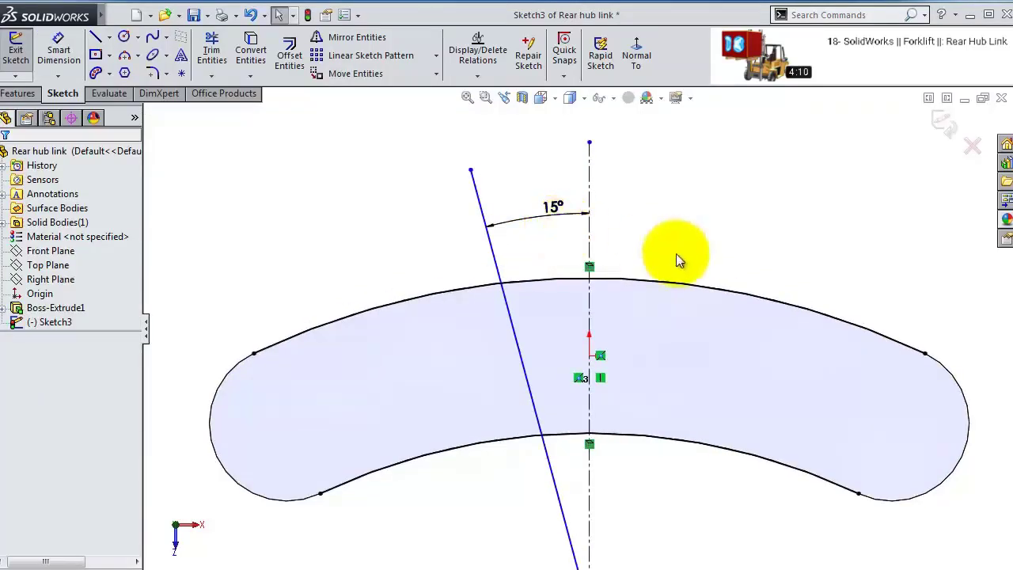
key("f")
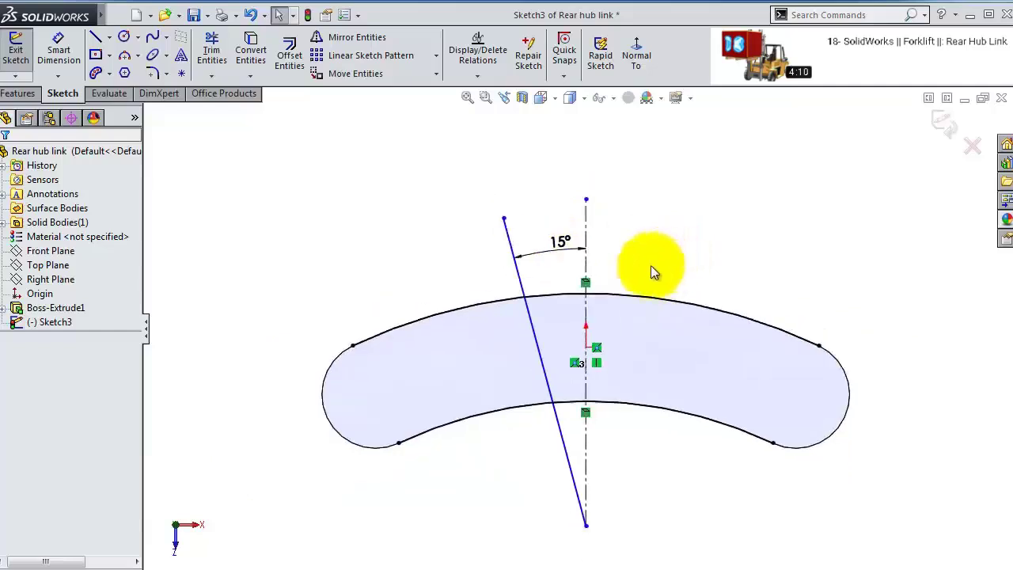
left_click_drag(504, 218, 497, 305)
scroll(606, 394, "up", 4)
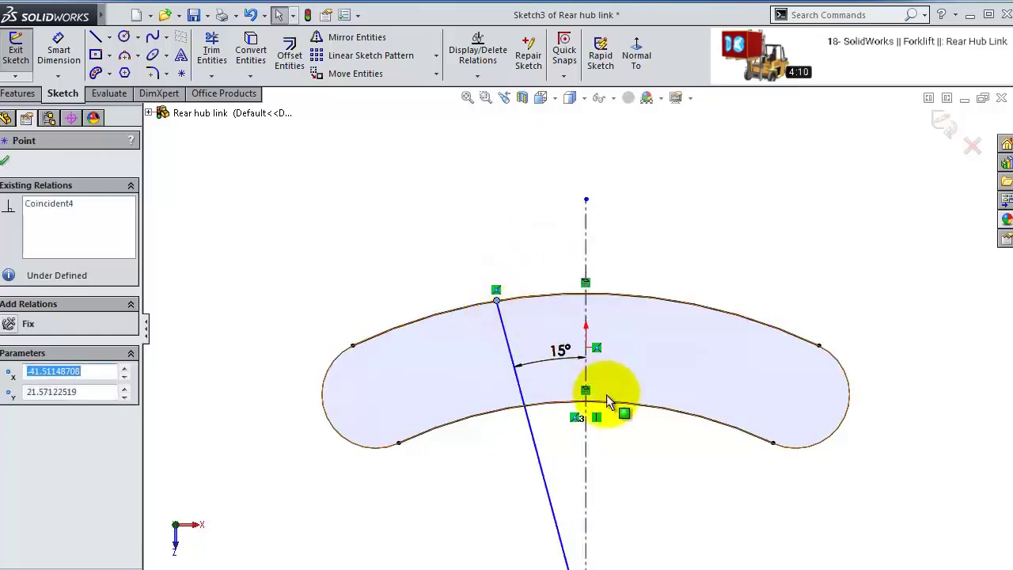
- Dimension the line's bottom endpoint 150 mm vertically from the origin
left_click(58, 47)
left_click(582, 504)
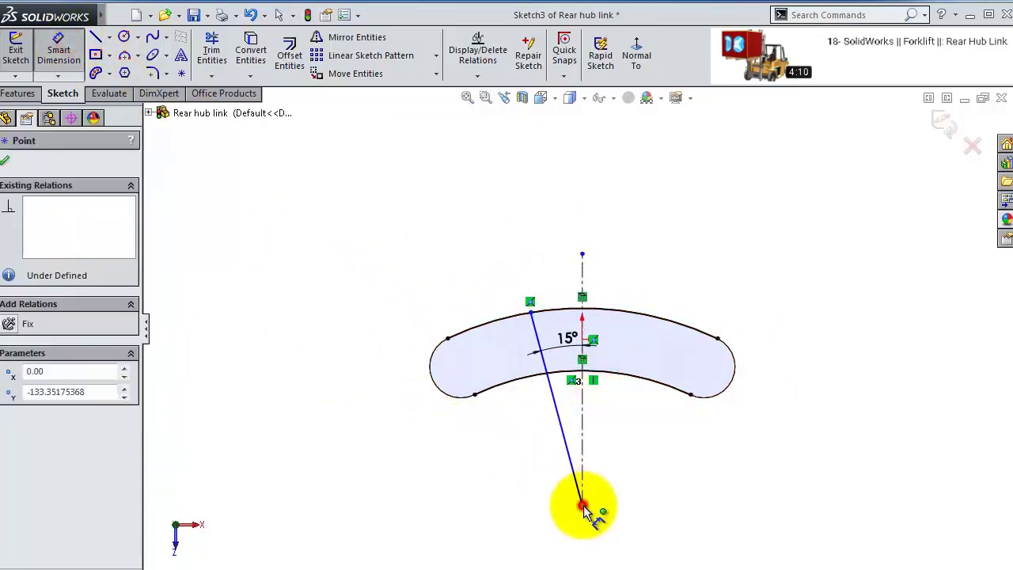
left_click(582, 342)
left_click(638, 412)
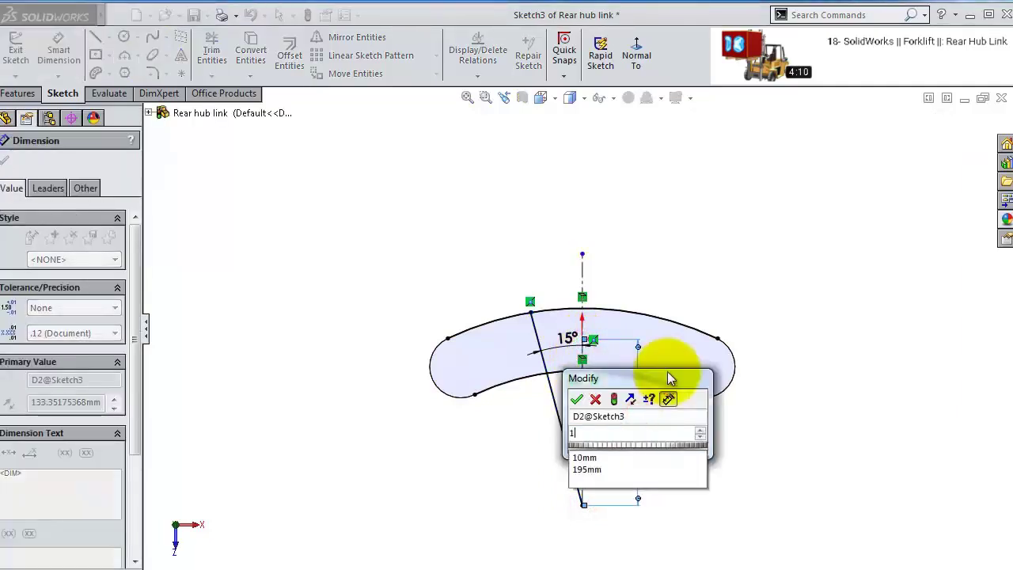
key("Escape")
key("Return")
key("Escape")
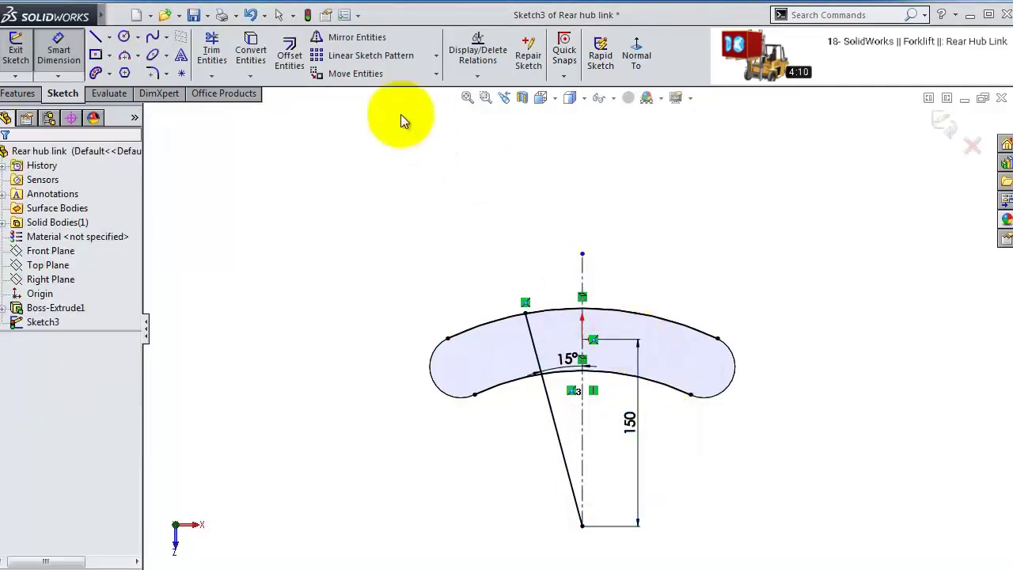
- Mirror the slanted line across the vertical centerline to form the second rib line
left_click(336, 40)
left_click(559, 434)
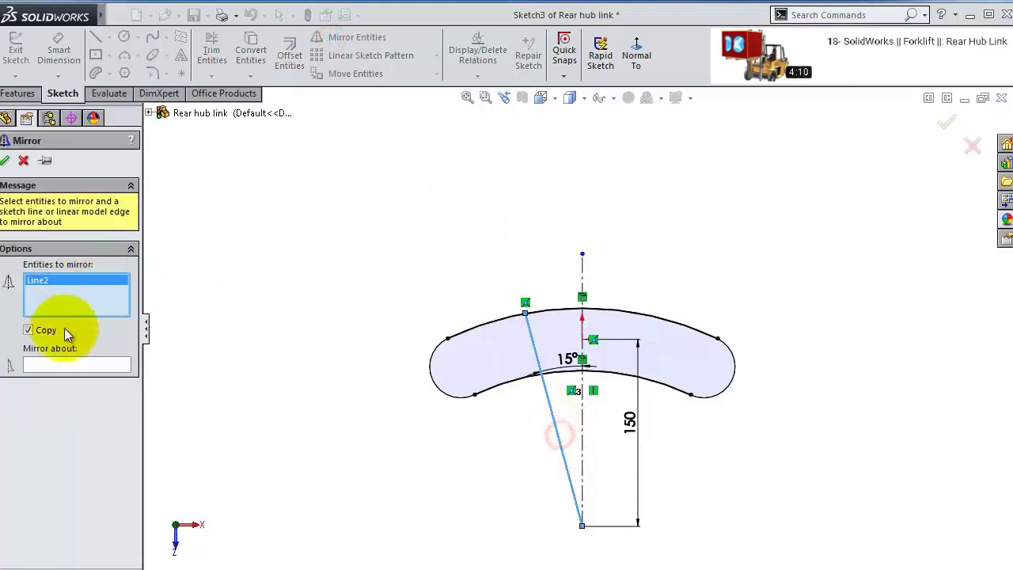
left_click(82, 365)
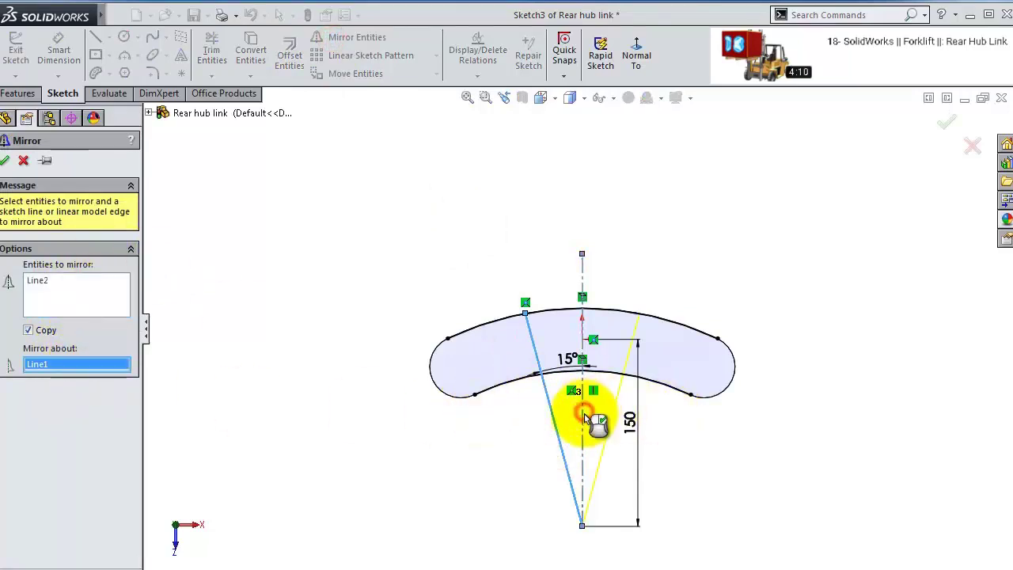
left_click(5, 160)
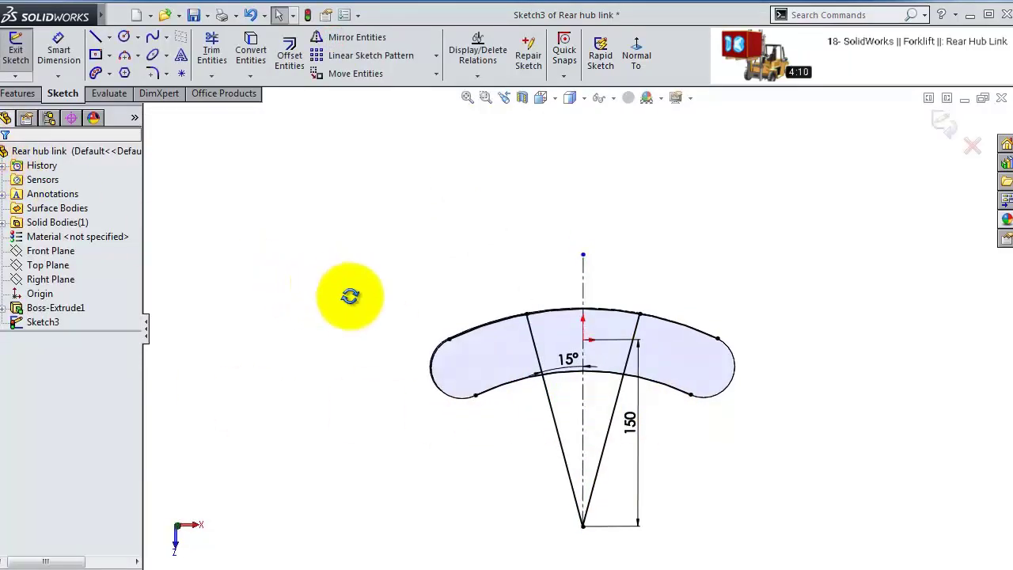
middle_click_drag(350, 296, 382, 366)
- Extrude the two regions between the rib lines 19 mm with Thin Feature turned off
left_click(17, 93)
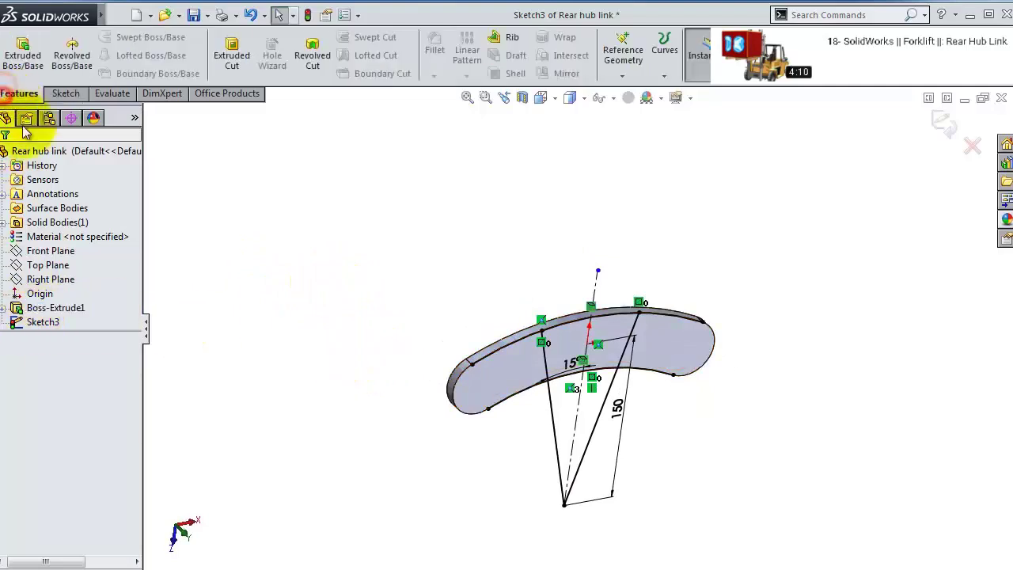
left_click(23, 53)
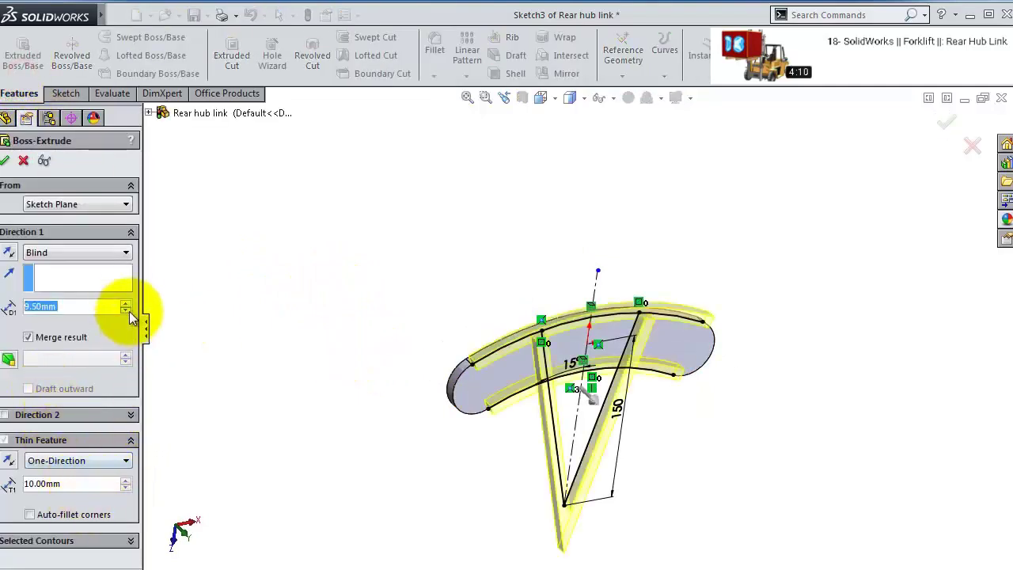
left_click(130, 541)
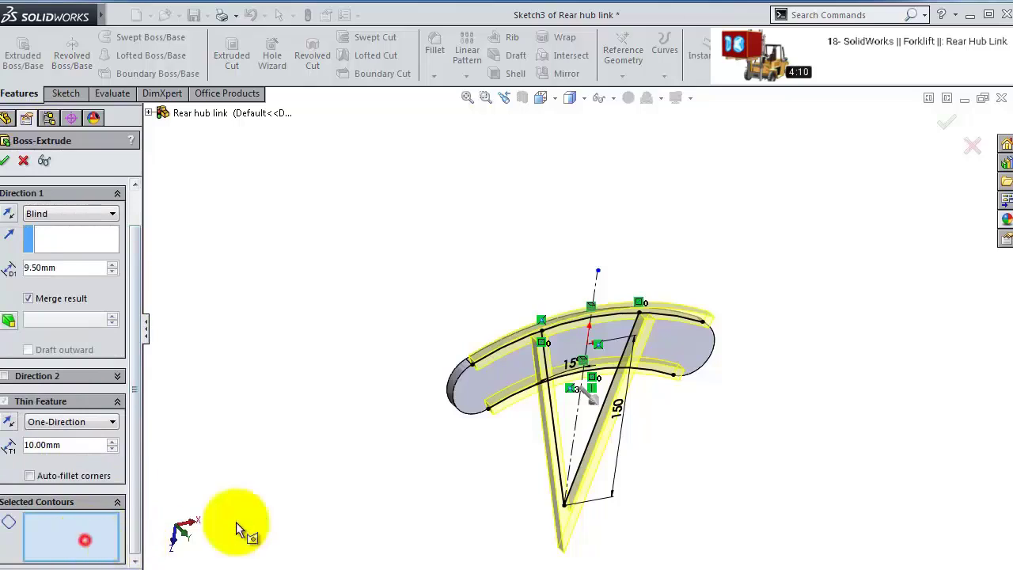
left_click(570, 346)
left_click(608, 341)
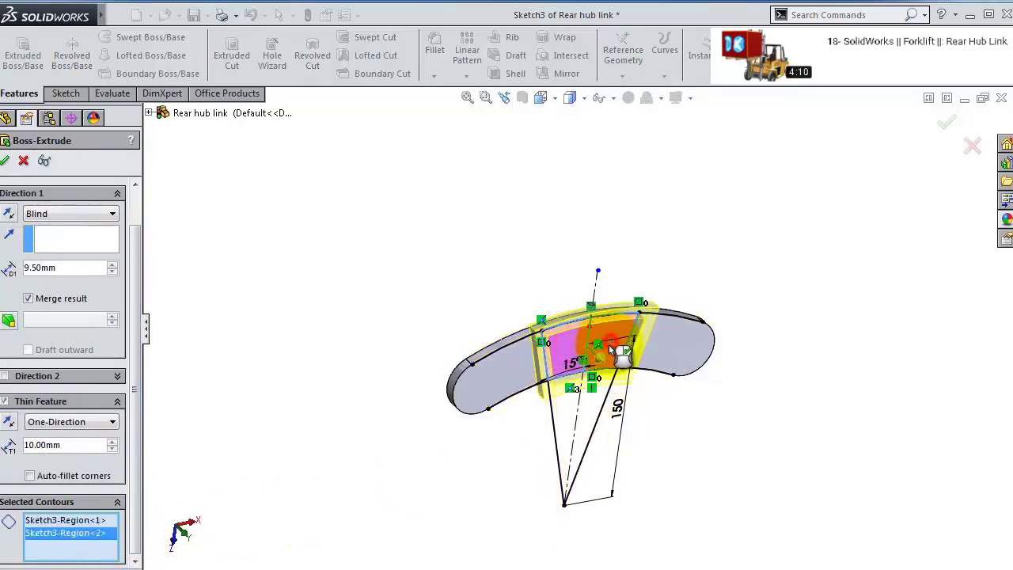
left_click(5, 401)
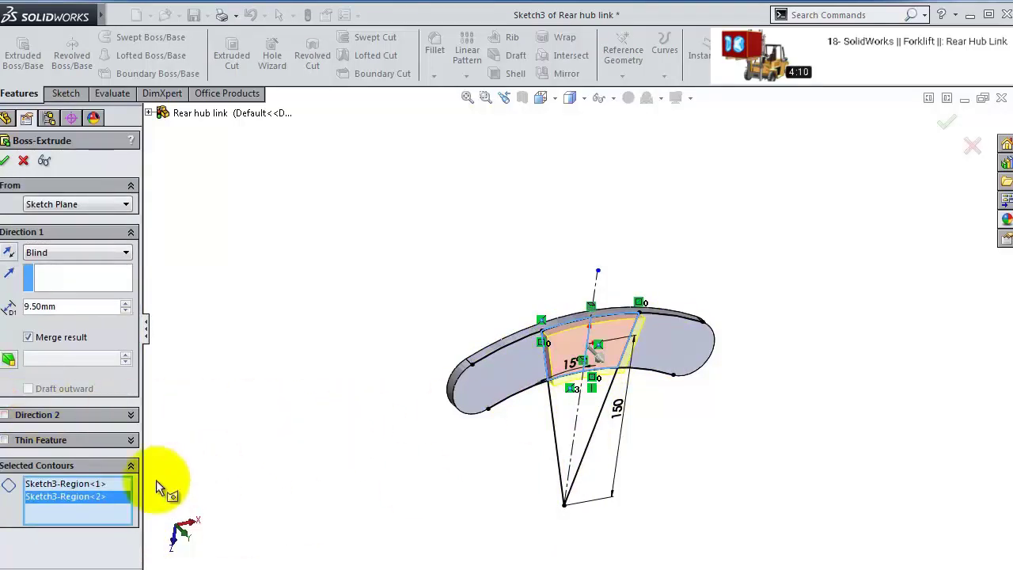
left_click_drag(69, 307, 28, 317)
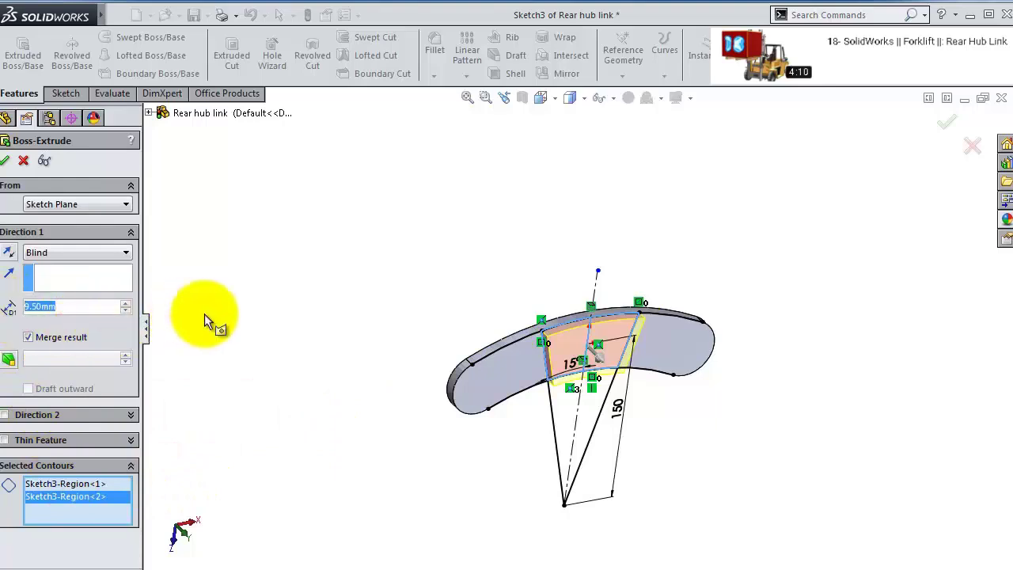
type("19")
key("Return")
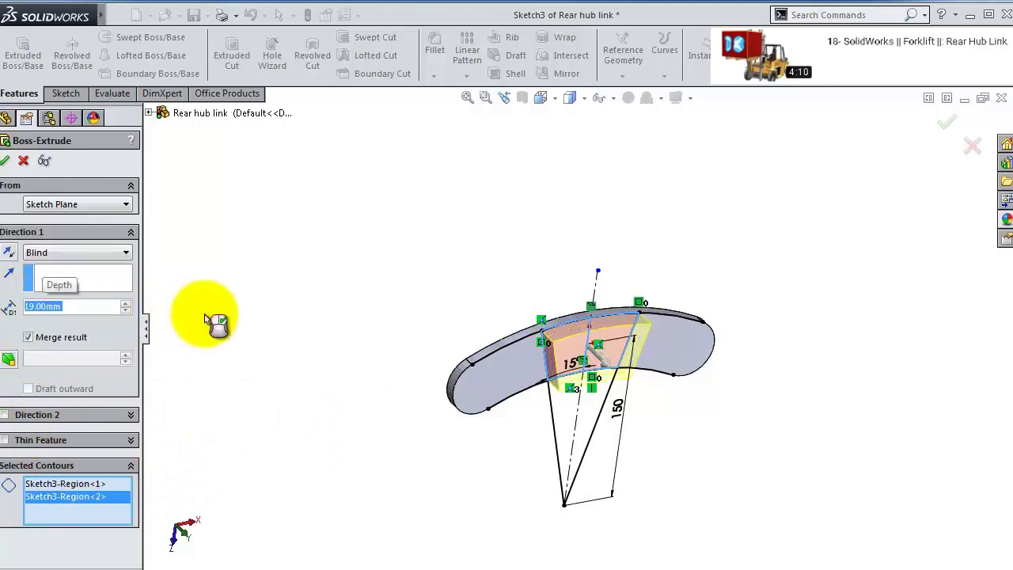
left_click(942, 121)
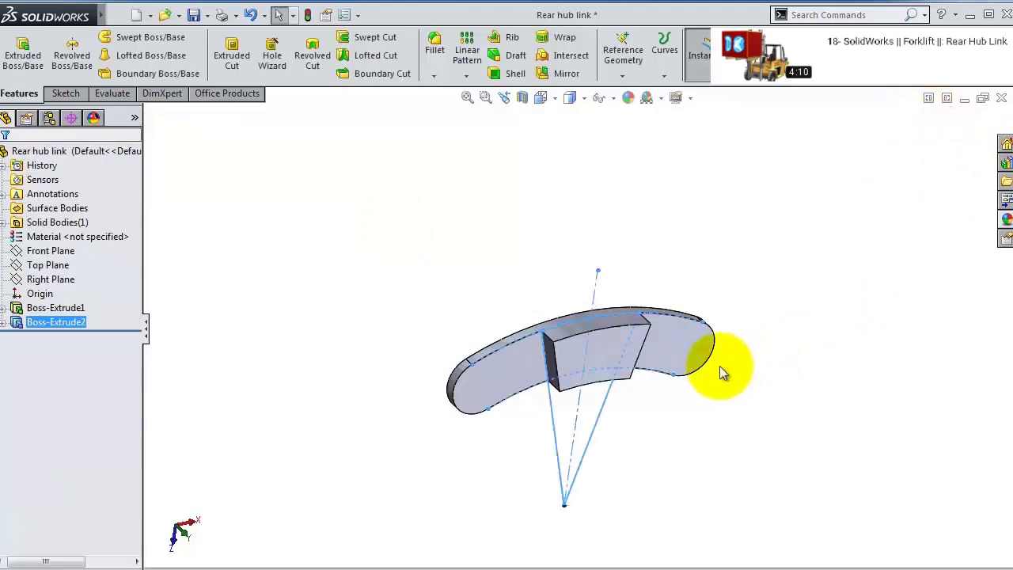
- Sketch on the block's face, viewed normal, converting Sketch2's outline into it
left_click(663, 232)
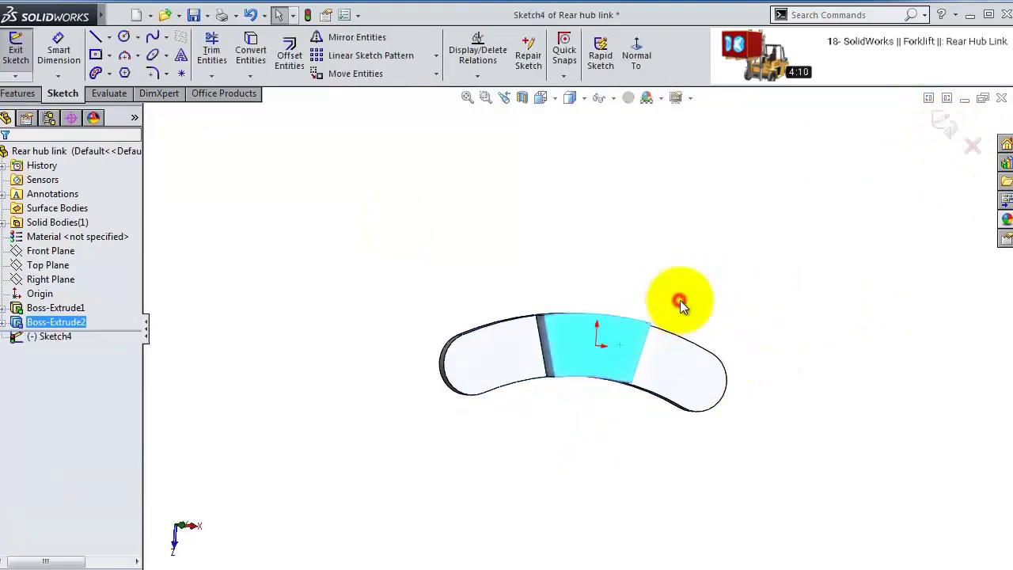
left_click(639, 48)
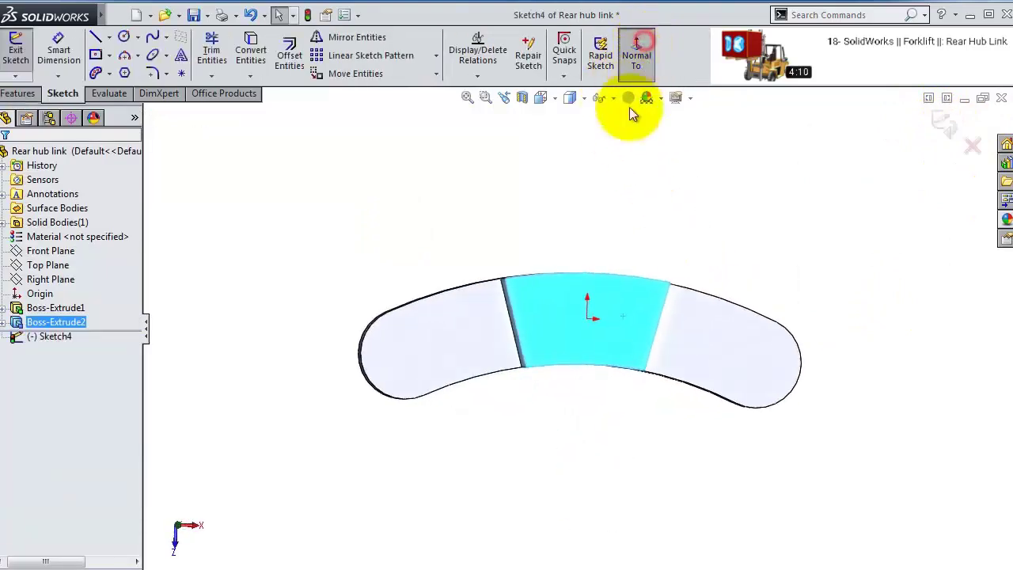
left_click(51, 336)
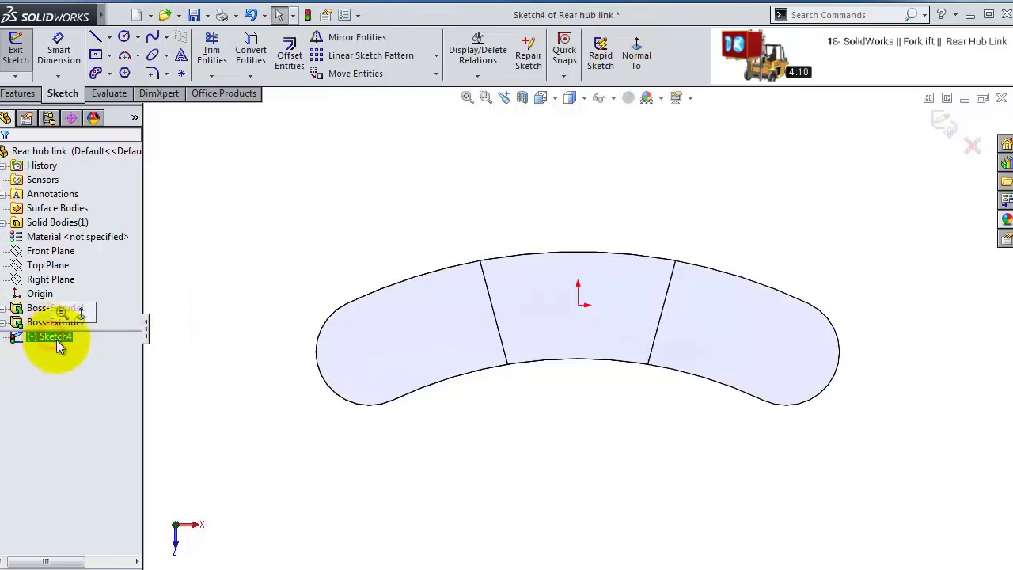
left_click(250, 44)
- Extrude the copied curved outline 9.5 mm and inspect the result
left_click(22, 95)
left_click(22, 51)
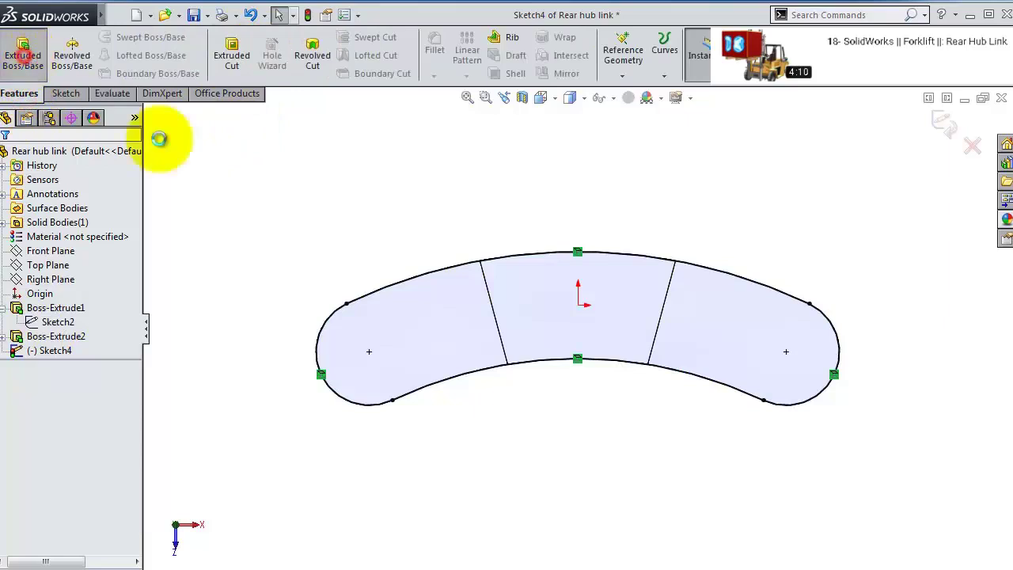
middle_click_drag(323, 214, 362, 334)
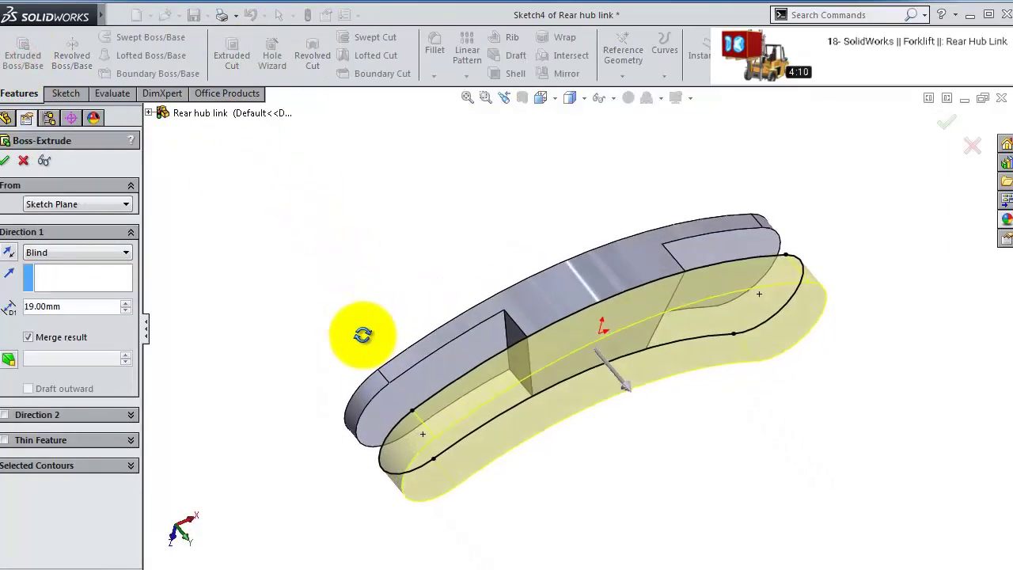
double_click(90, 306)
type("9.5")
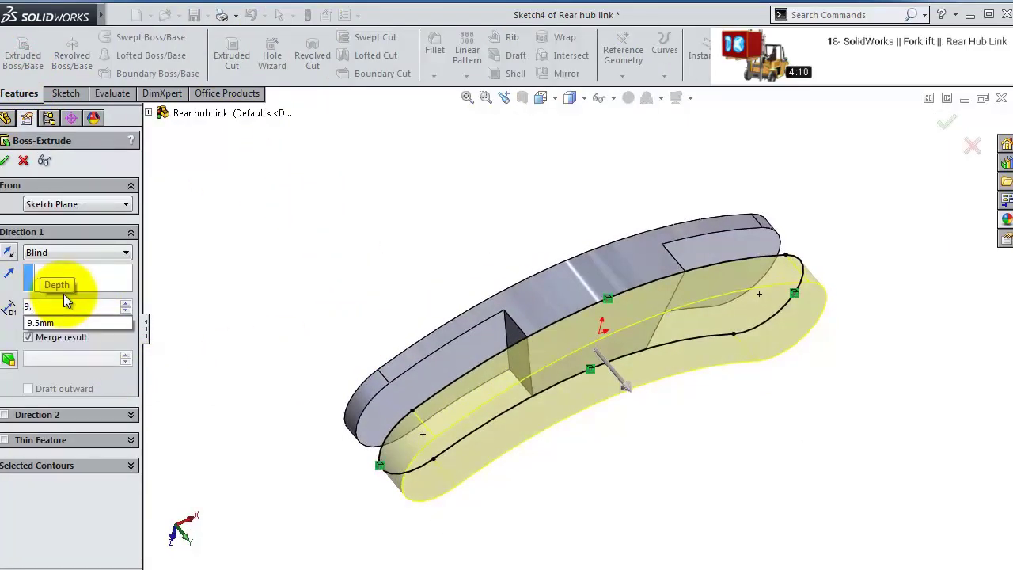
key("Return")
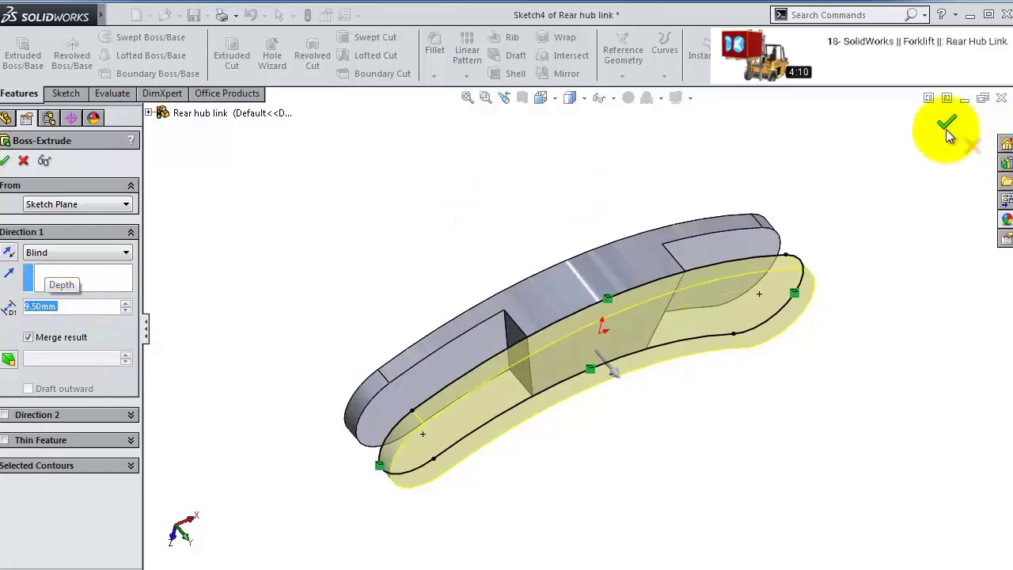
left_click(947, 121)
mouse_move(652, 452)
middle_mouse_down()
mouse_move(602, 319)
mouse_move(642, 414)
middle_mouse_up()
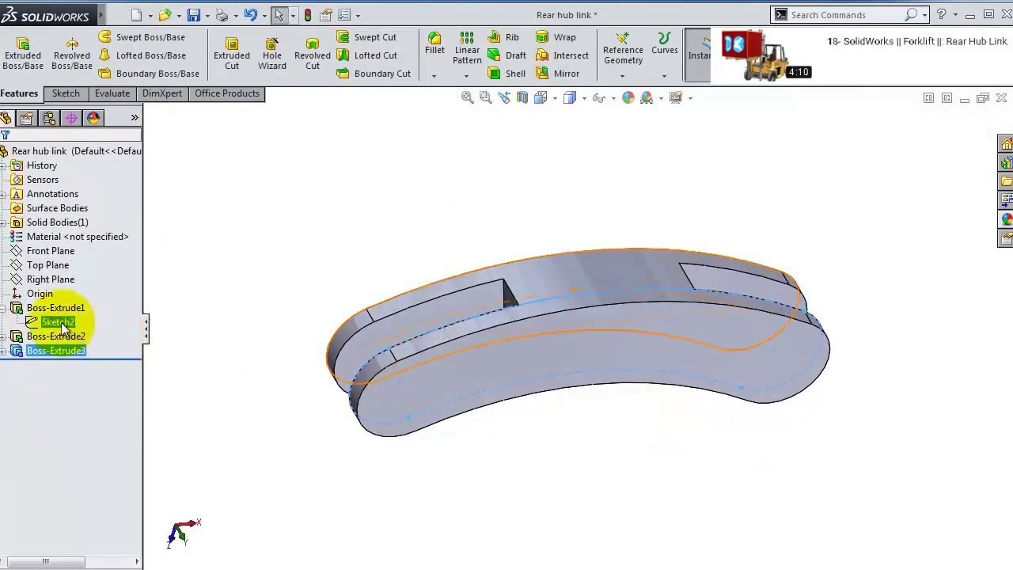
left_click(464, 385)
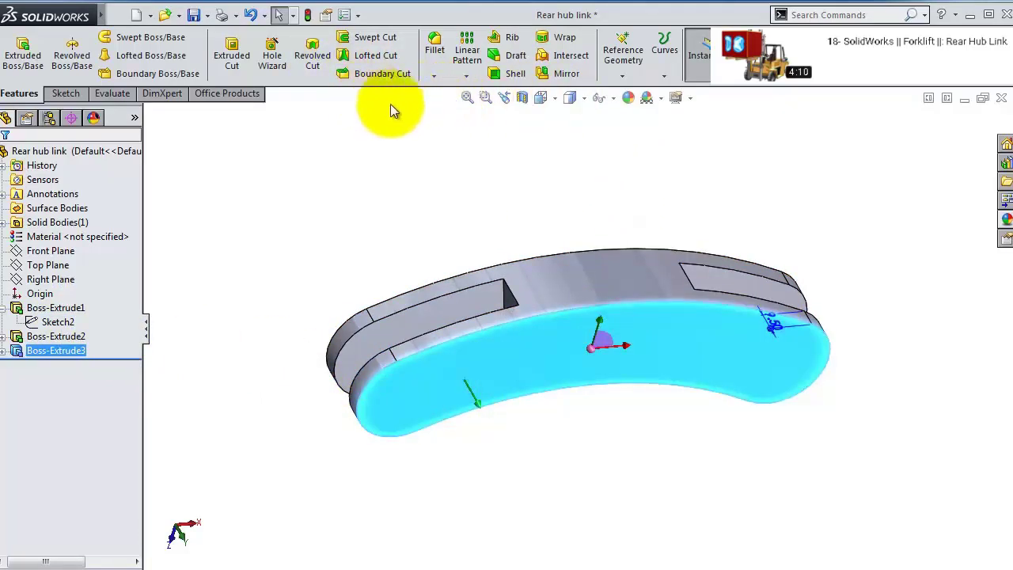
- Start a new sketch on the link's large front face and view it normal
left_click(396, 181)
left_click(480, 384)
left_click(538, 402)
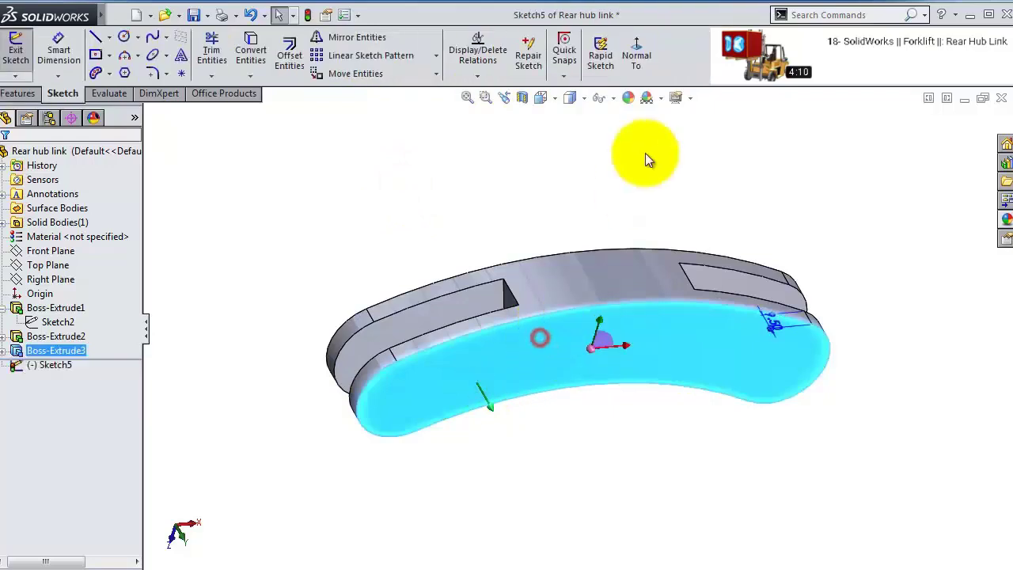
left_click(636, 43)
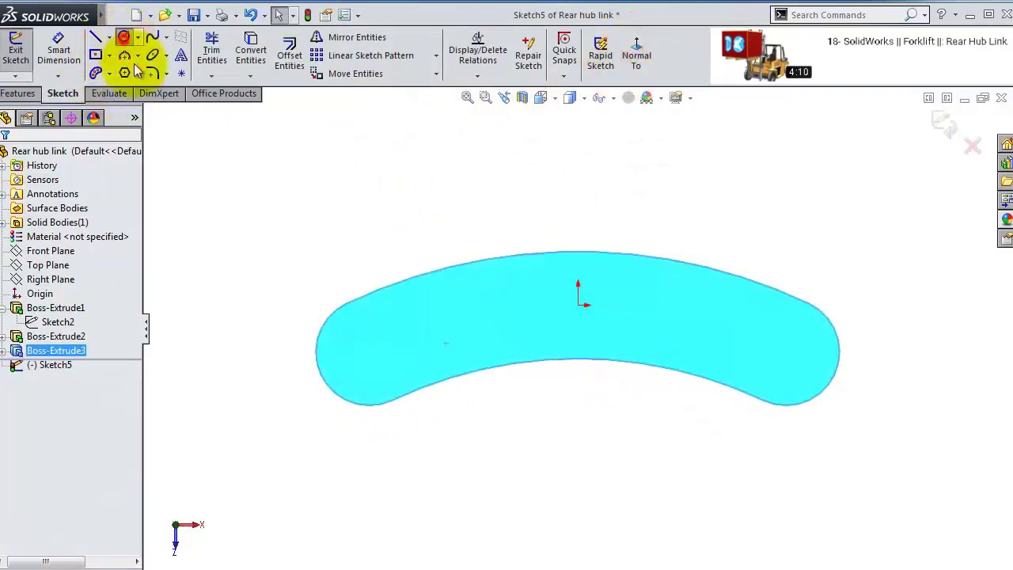
- Draw circles centred at the slot's left and right ends
left_click(123, 37)
left_click(369, 351)
left_click(391, 351)
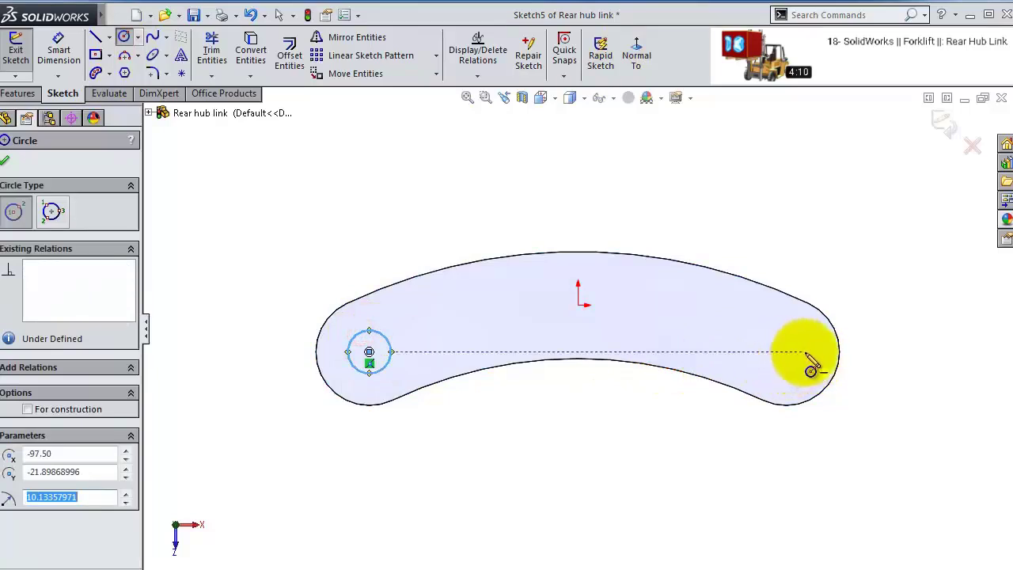
mouse_move(798, 379)
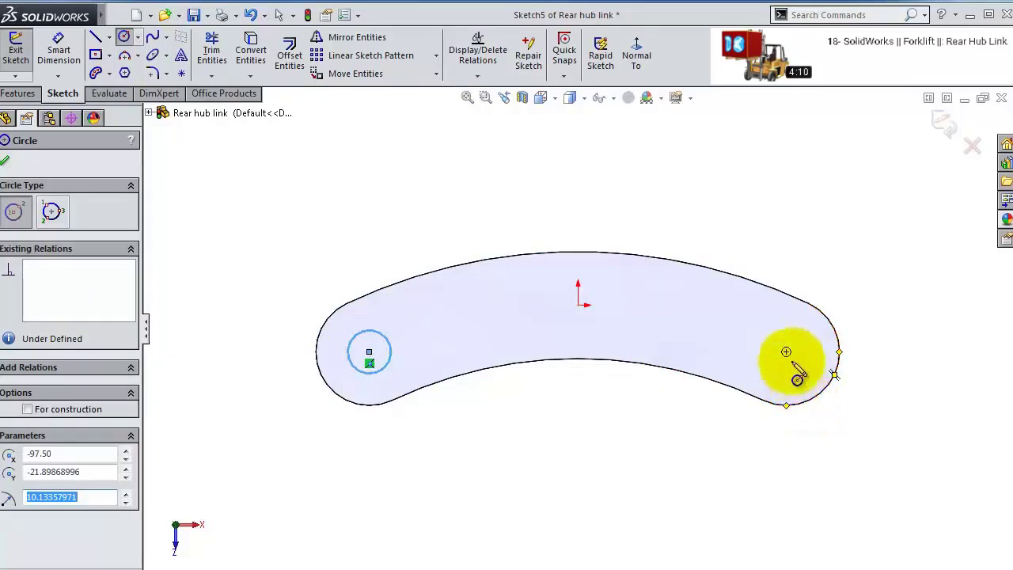
left_click(786, 351)
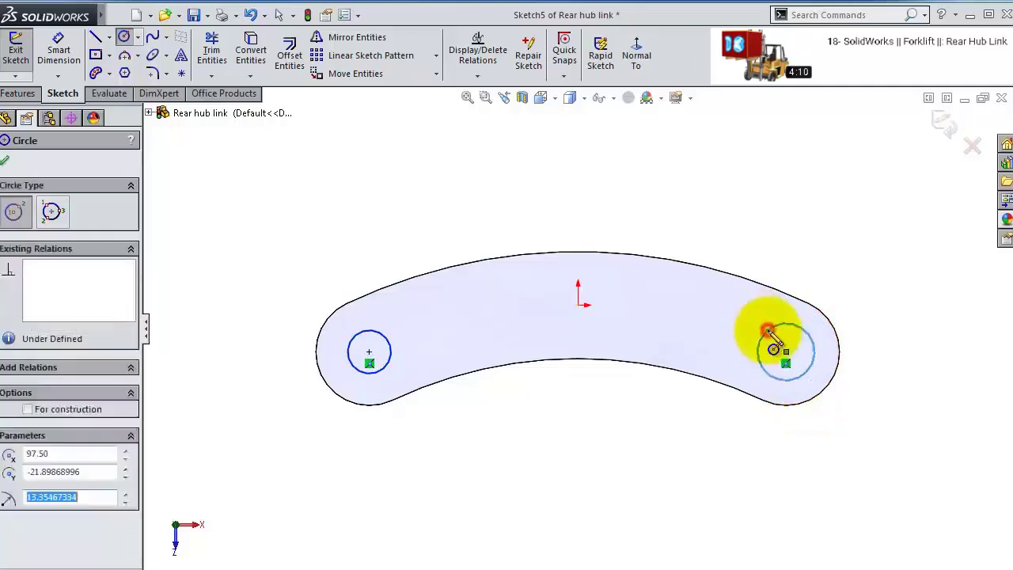
left_click(778, 323)
- Make both circles equal and dimension the left one to a 19 mm diameter
left_click(361, 340, "ctrl")
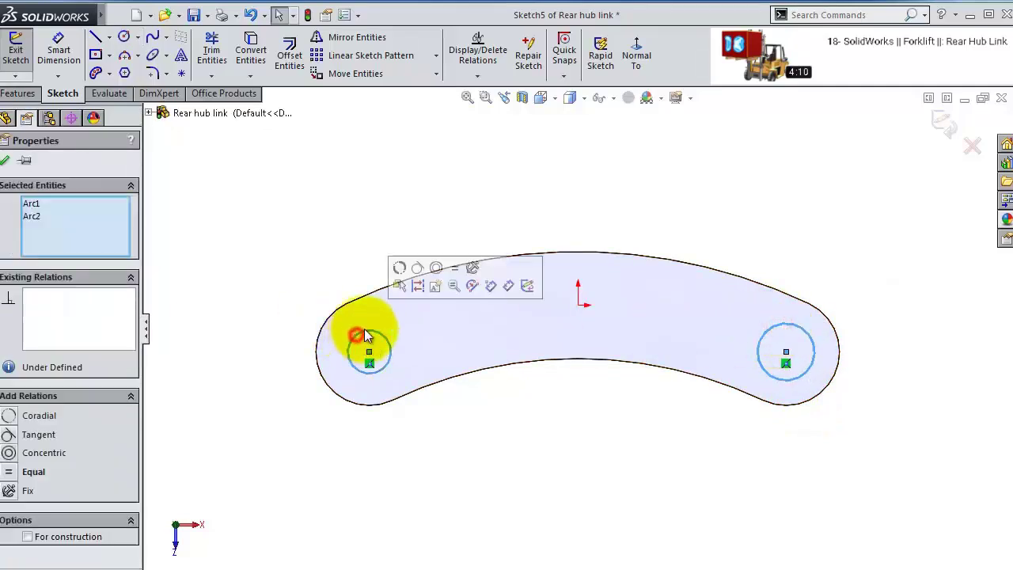
left_click(456, 266)
left_click(58, 49)
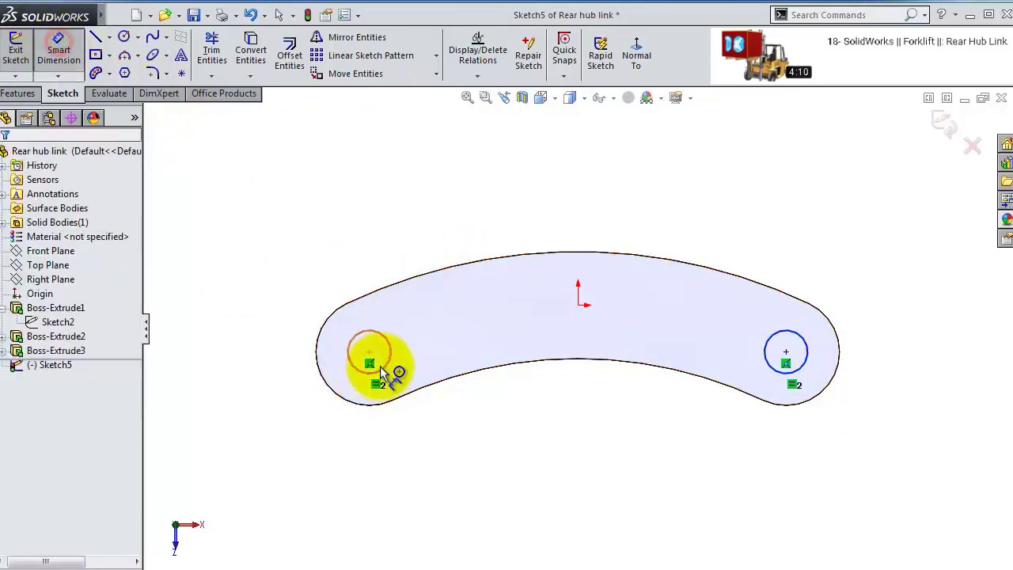
left_click(384, 367)
left_click(423, 433)
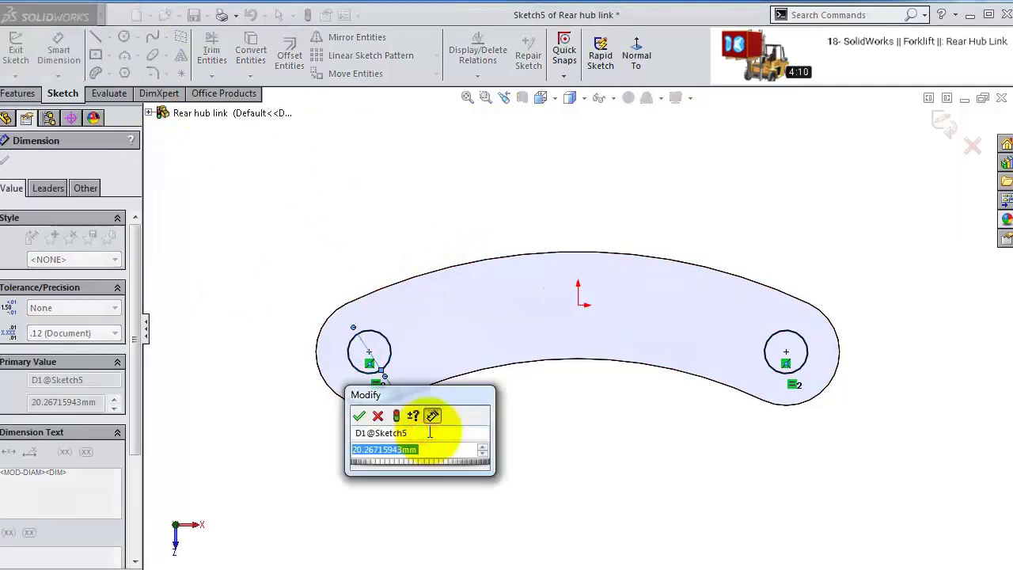
type("19")
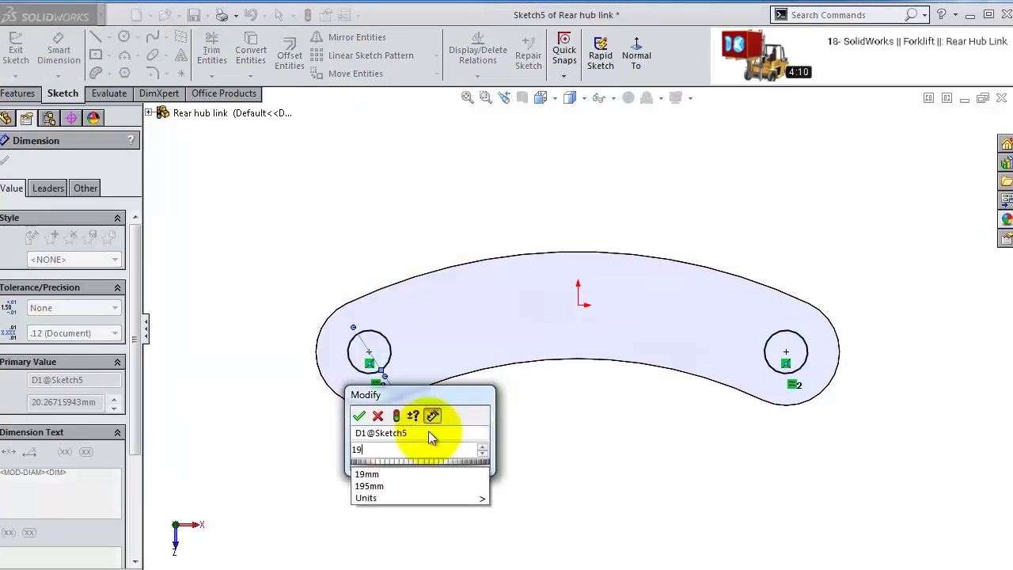
key("Return")
- Cut the two circles out of the link with an Extruded Cut Through All
left_click(19, 93)
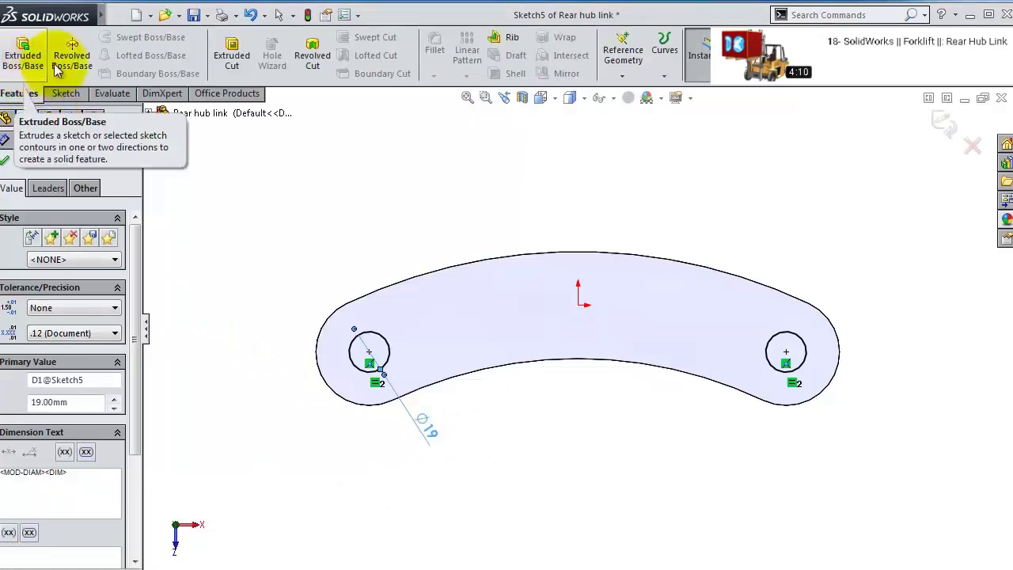
left_click(232, 55)
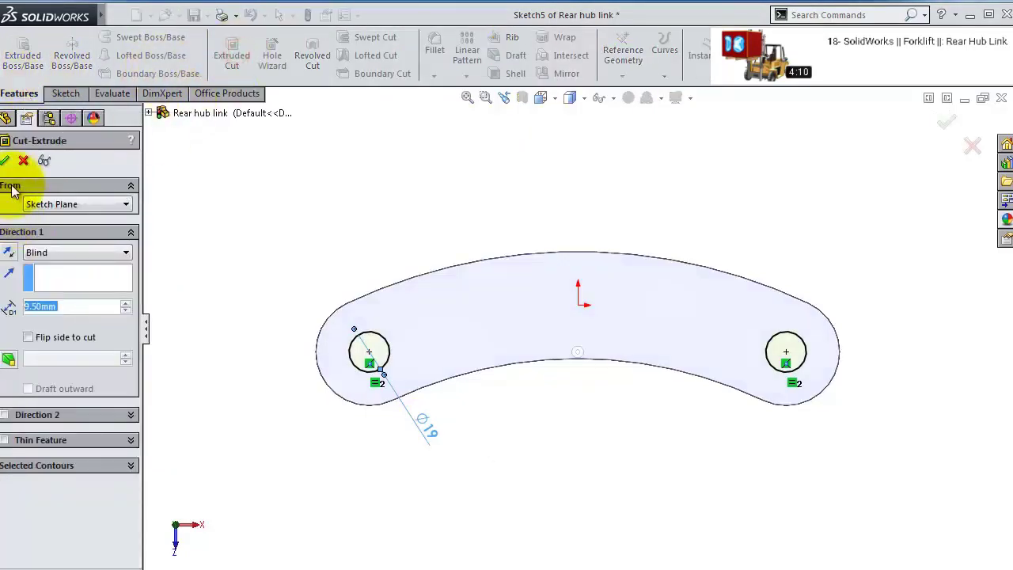
left_click(48, 252)
left_click(56, 273)
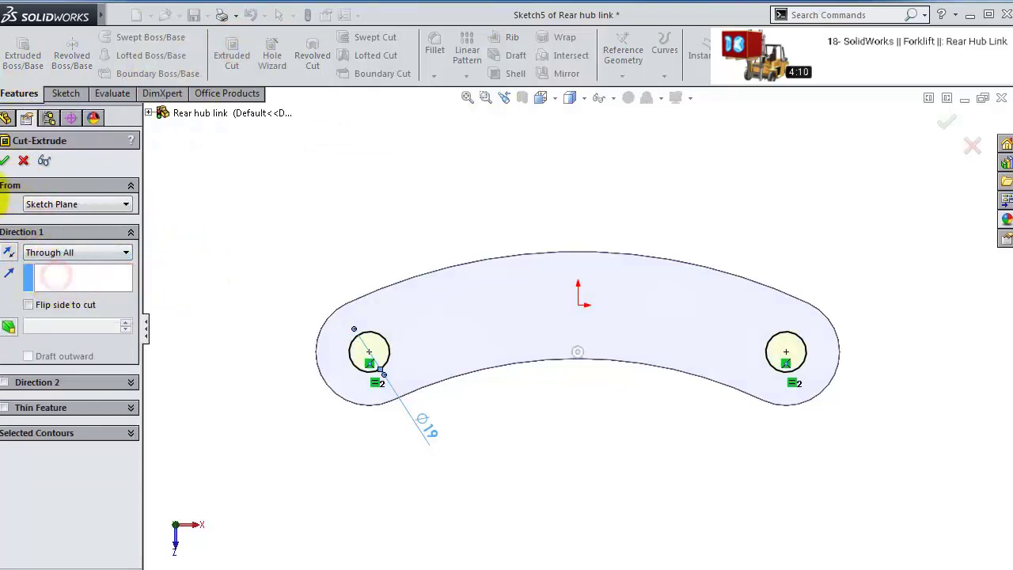
left_click(4, 162)
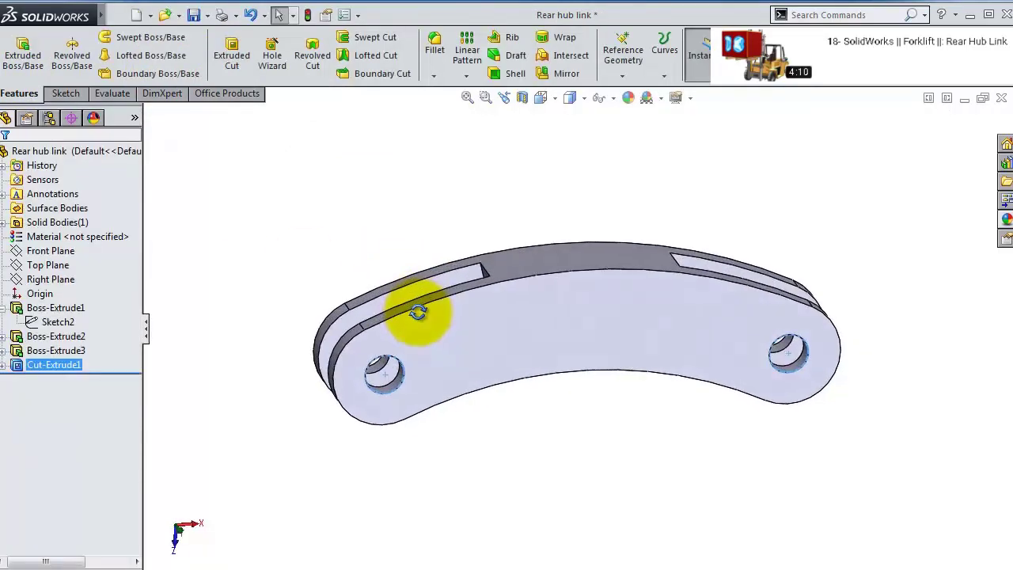
- Reuse Sketch5 for an Extruded Boss/Base with a 50 mm depth
left_click(4, 365)
left_click(57, 378)
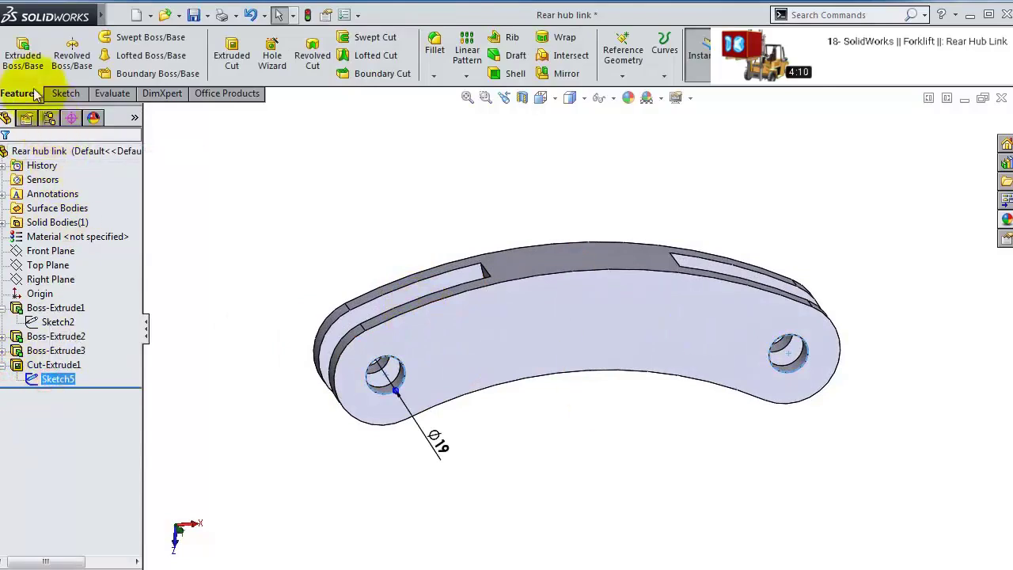
left_click(23, 51)
middle_click_drag(192, 255, 261, 423)
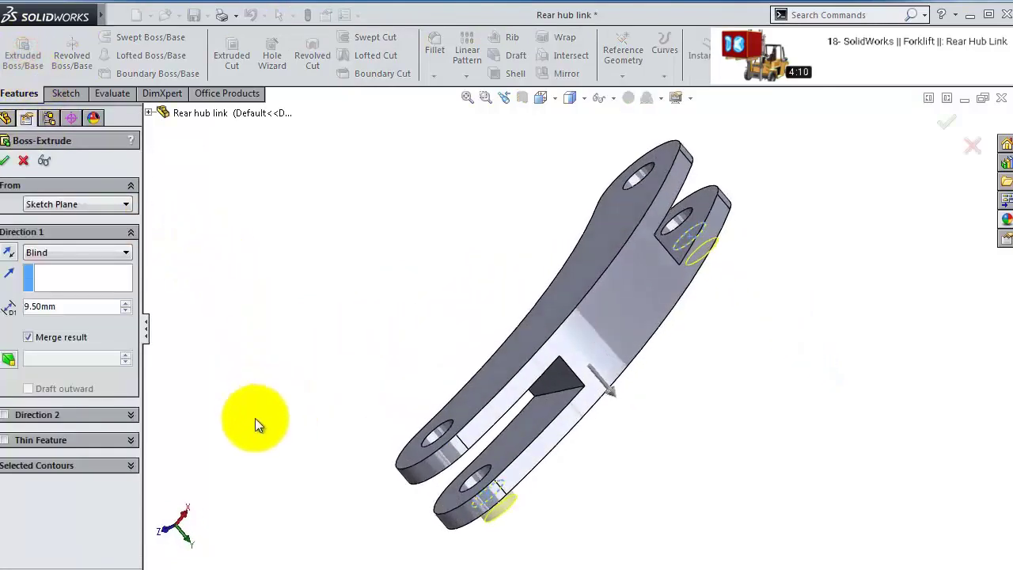
left_click_drag(77, 306, 17, 305)
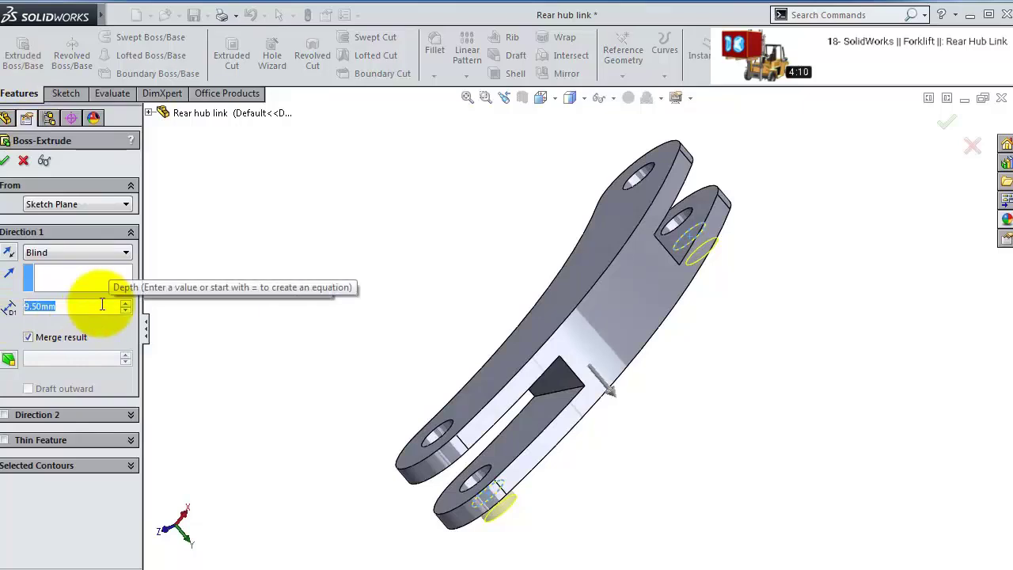
type("50")
key("Return")
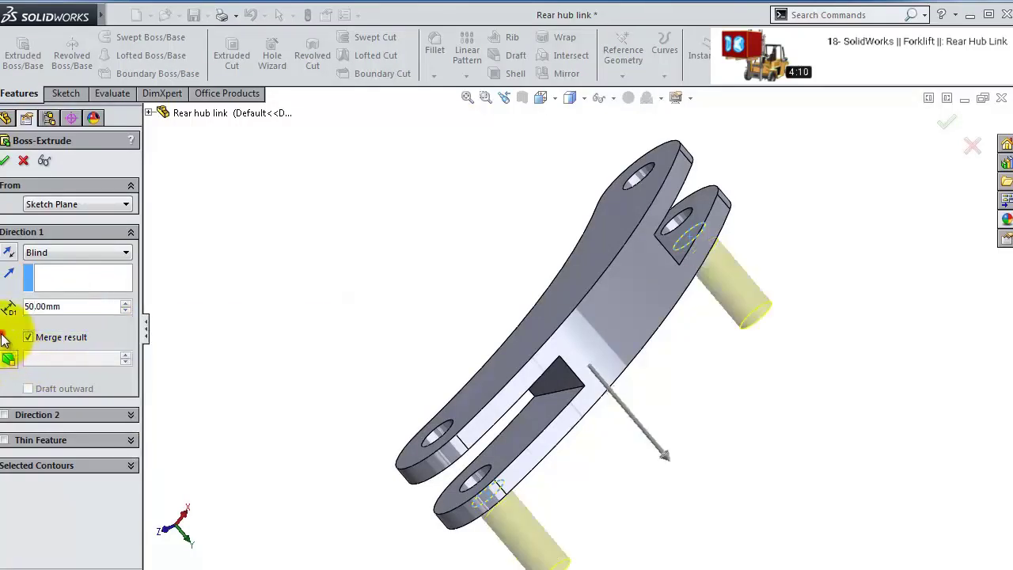
- Reverse the pin extrusion, start it from a 6 mm offset, and uncheck Merge result
left_click(9, 253)
left_click(83, 208)
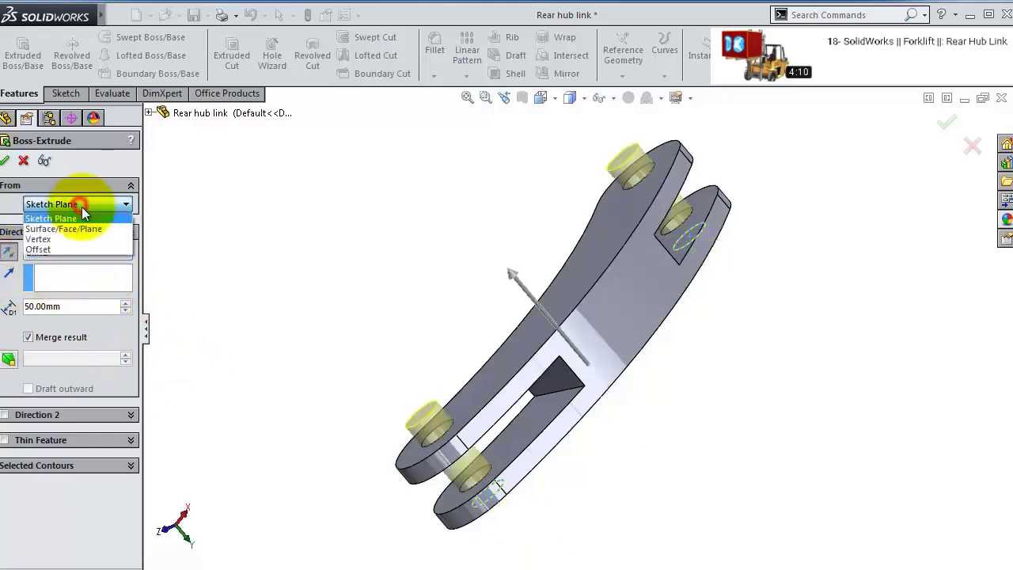
left_click(76, 250)
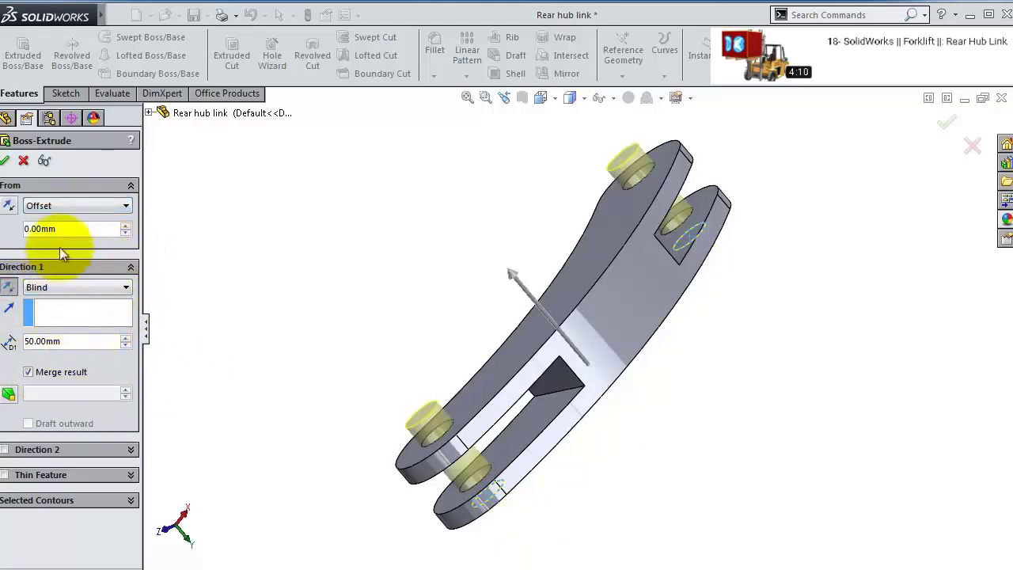
left_click_drag(67, 228, 14, 230)
type("6")
key("Return")
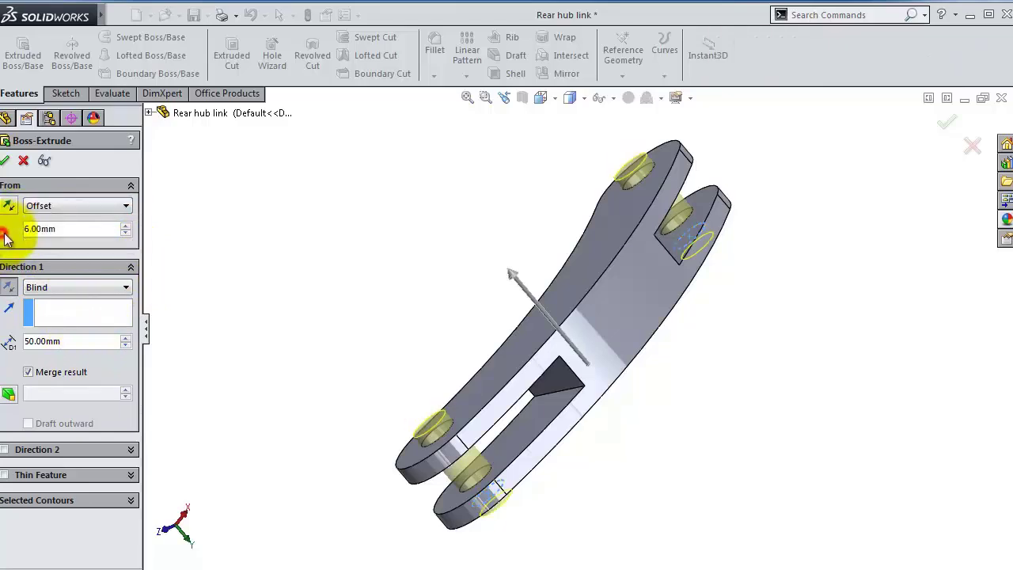
middle_click_drag(408, 316, 389, 296)
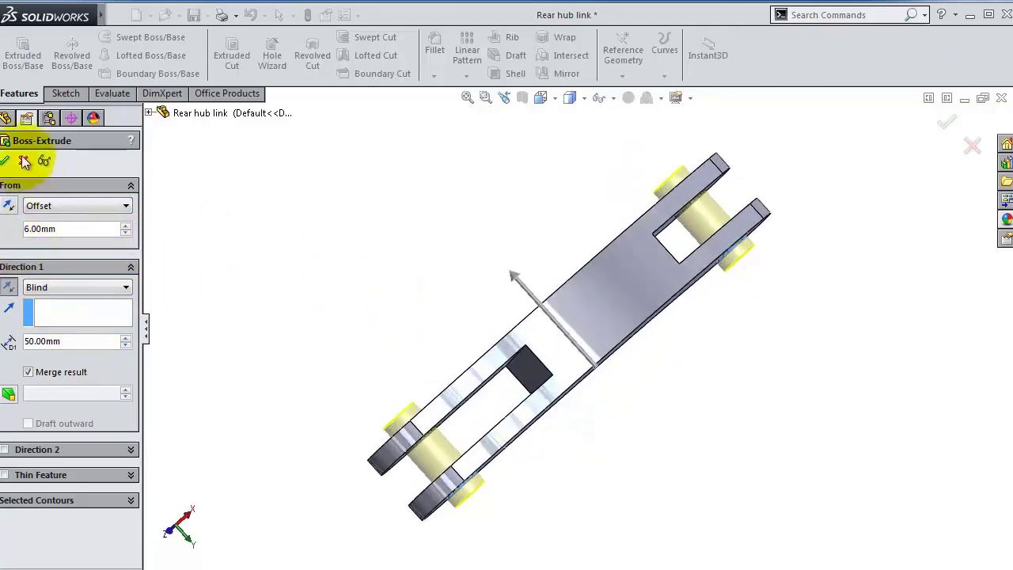
left_click(29, 372)
middle_click_drag(442, 311, 581, 256)
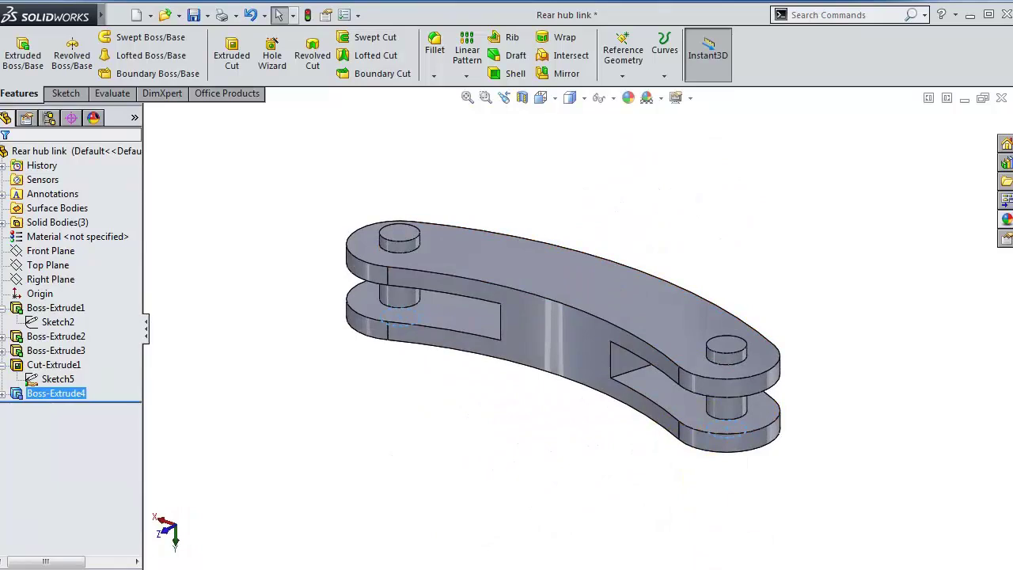
left_click(498, 99)
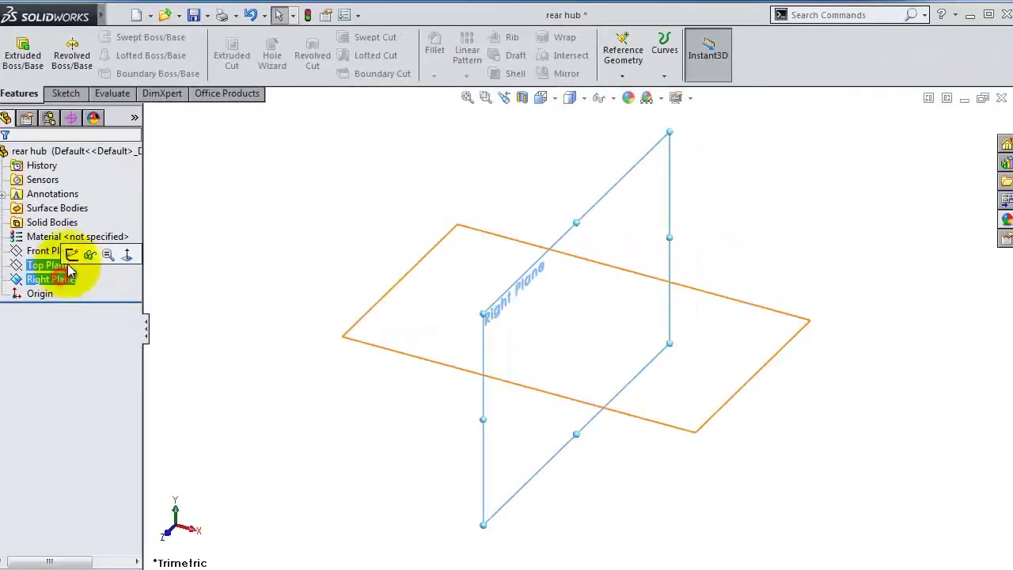
- Draw a closed line outline on the plane: vertical edge, top, slope and two steps, back to origin
left_click(87, 252)
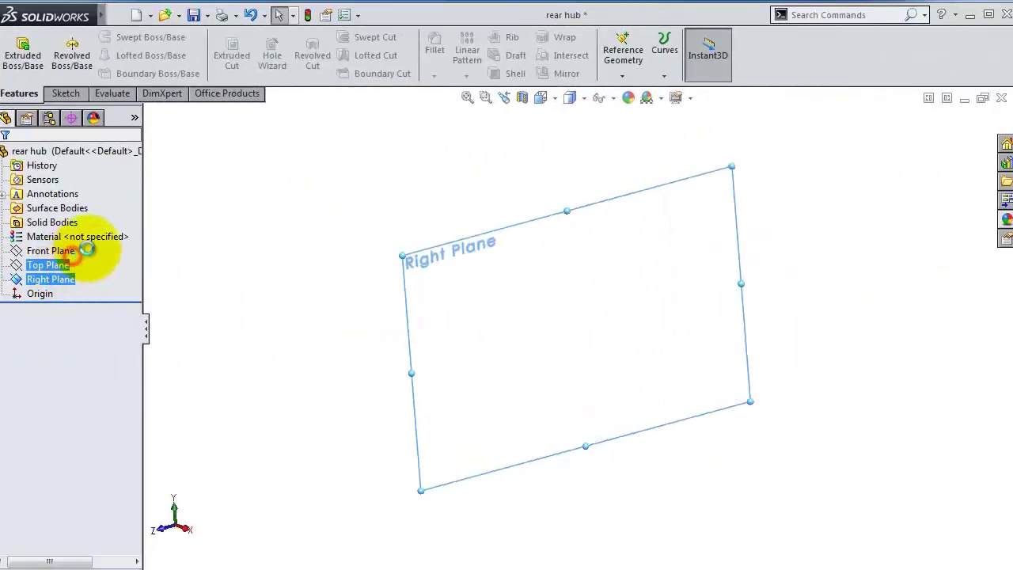
left_click(95, 37)
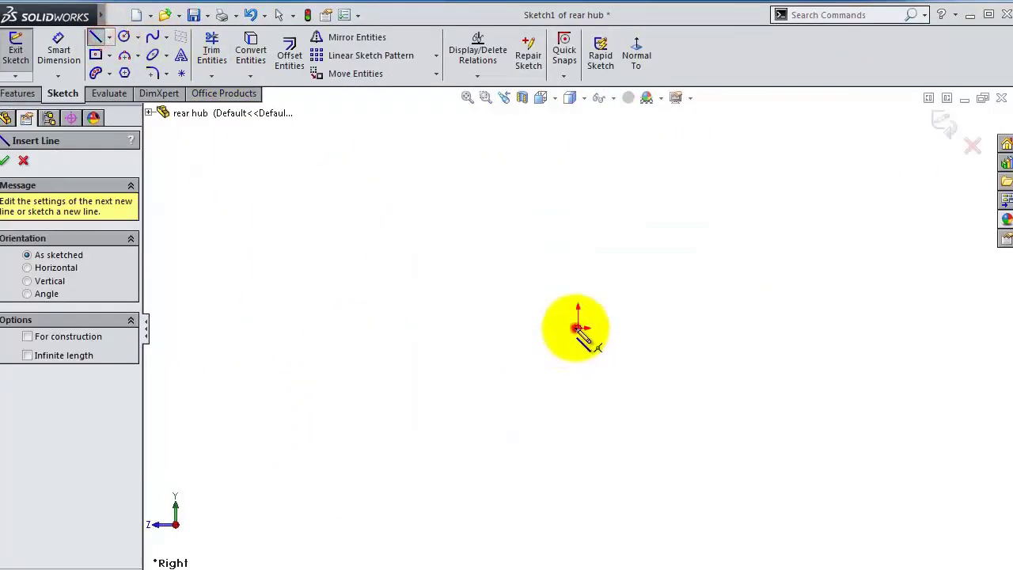
left_click(578, 327)
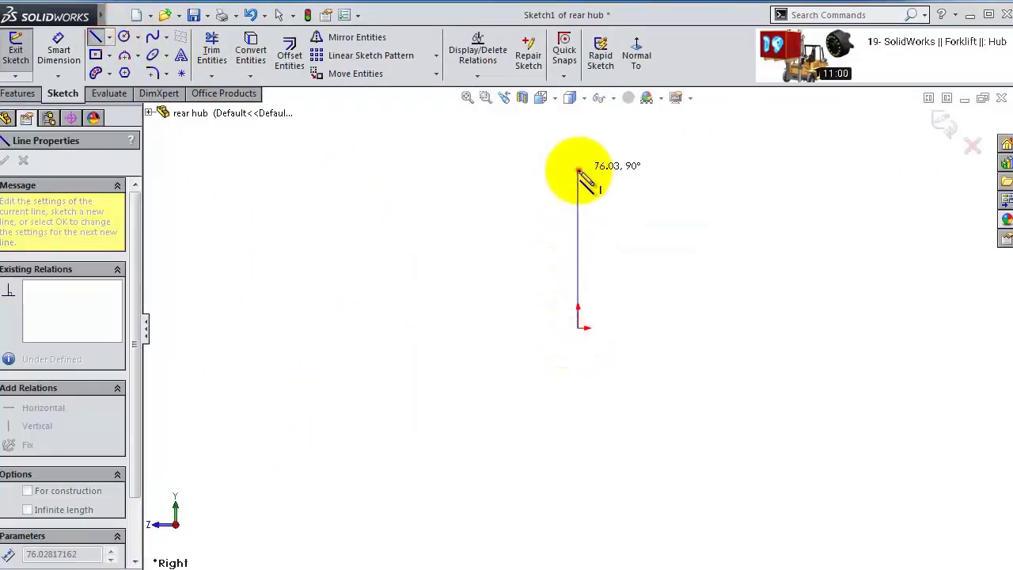
left_click(578, 171)
left_click(652, 169)
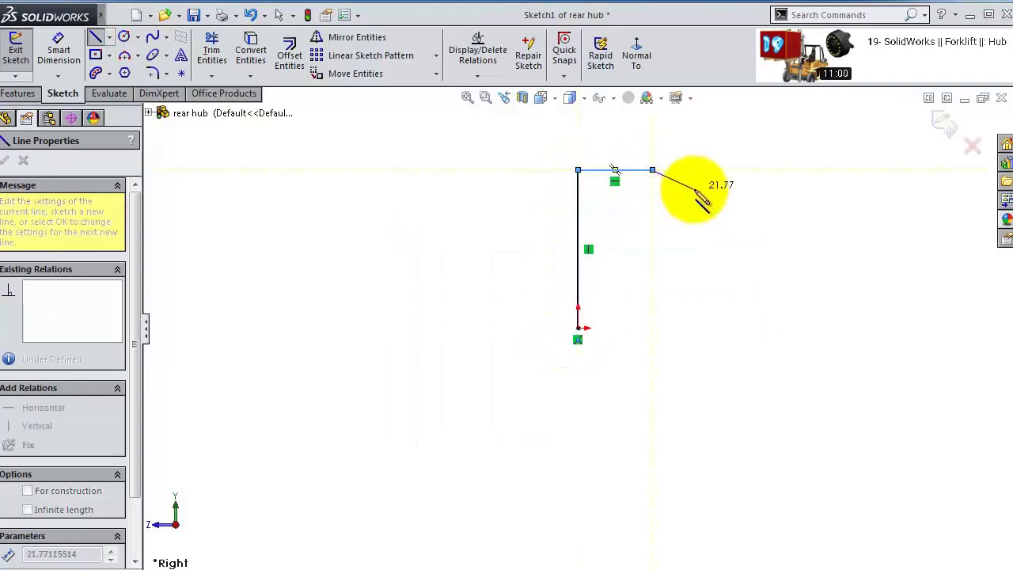
left_click(694, 188)
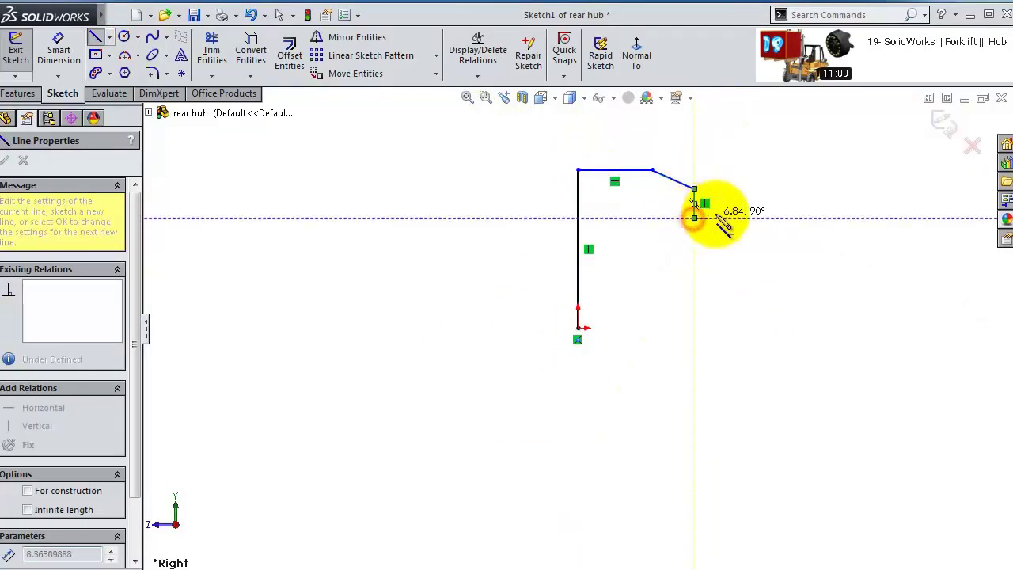
left_click(694, 218)
left_click(726, 217)
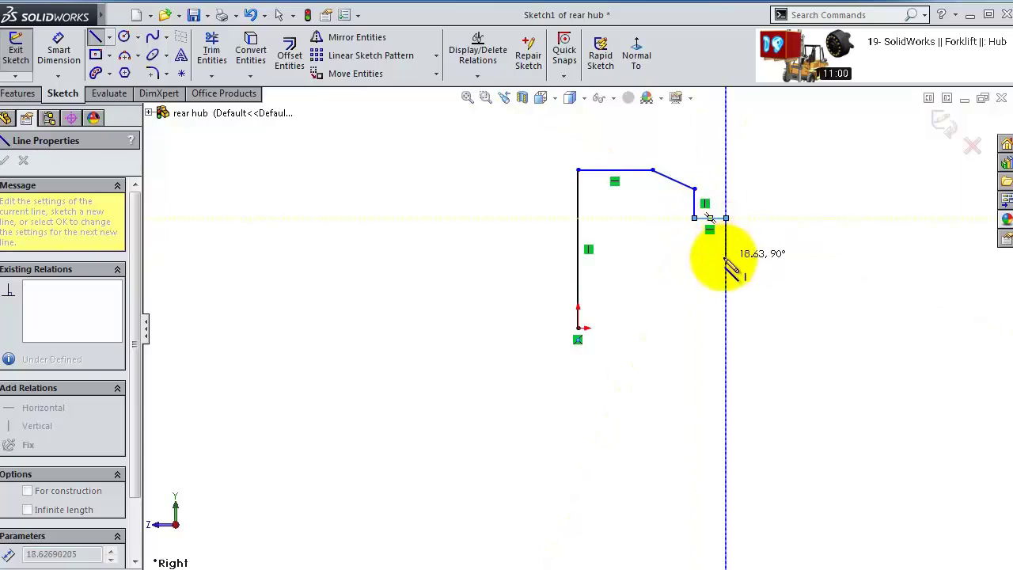
left_click(726, 262)
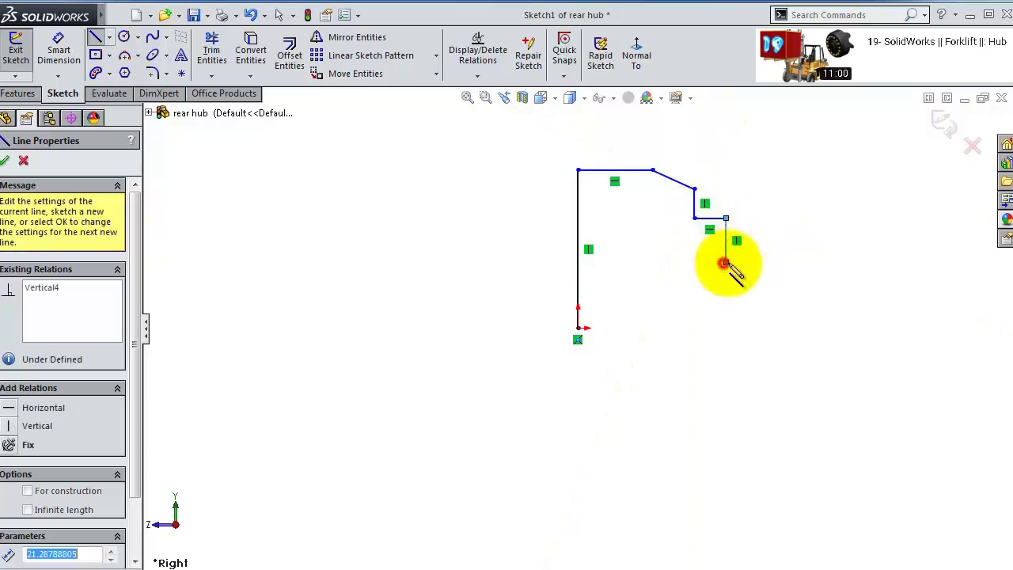
left_click(780, 262)
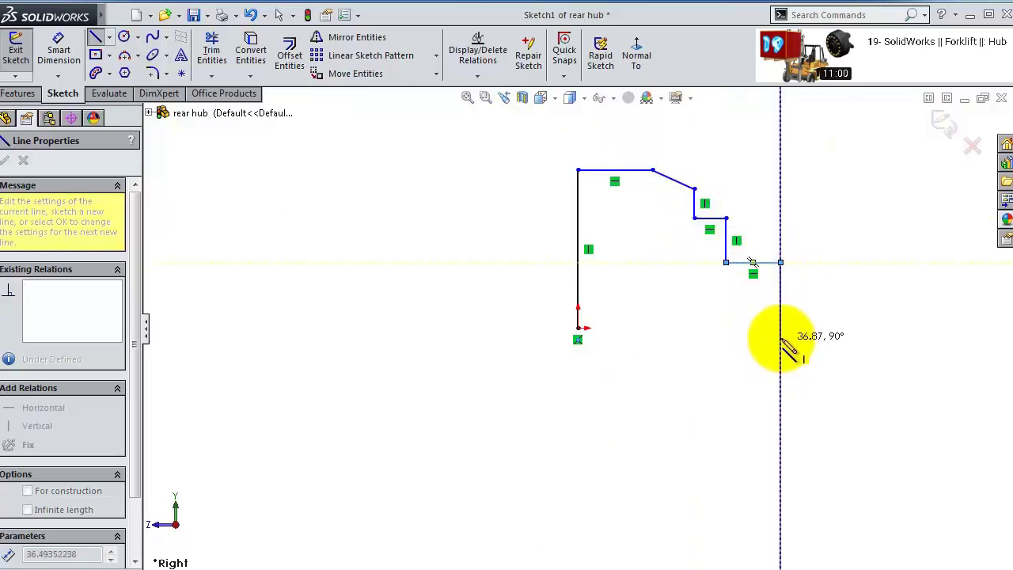
left_click(780, 328)
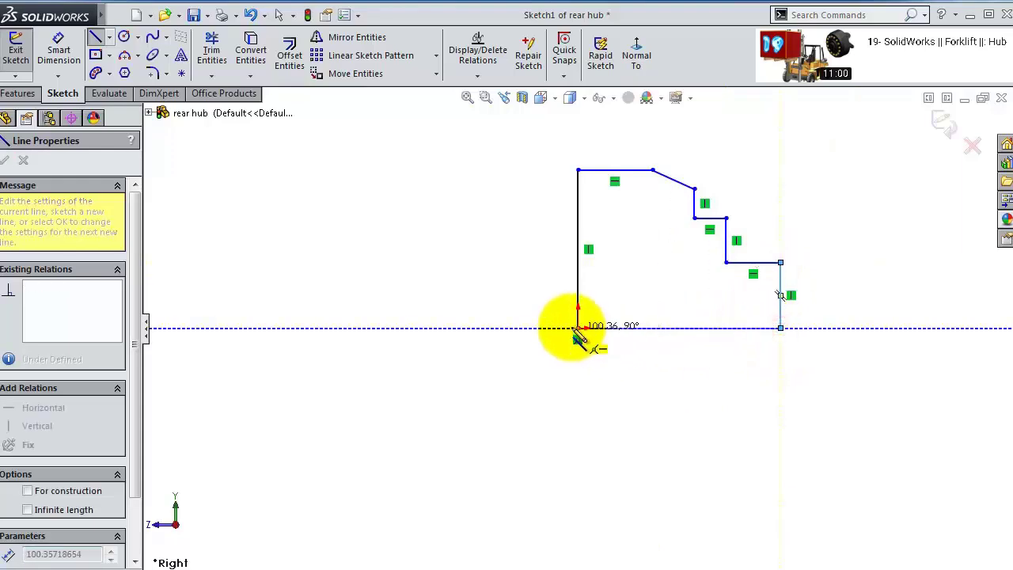
left_click(579, 327)
left_click(59, 49)
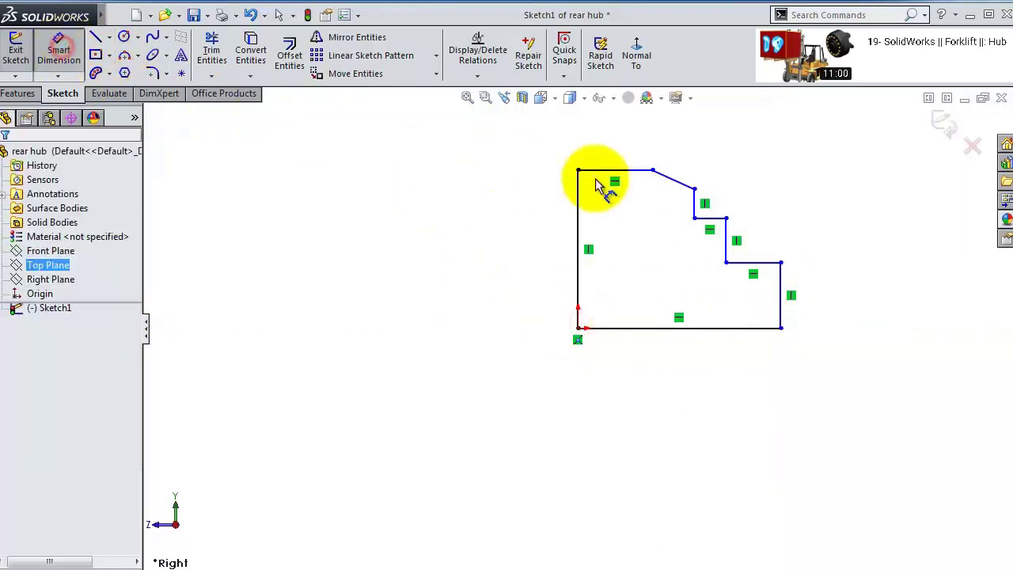
- Dimension the left vertical line to 165 and the top line to 95
left_click(582, 210)
left_click(532, 212)
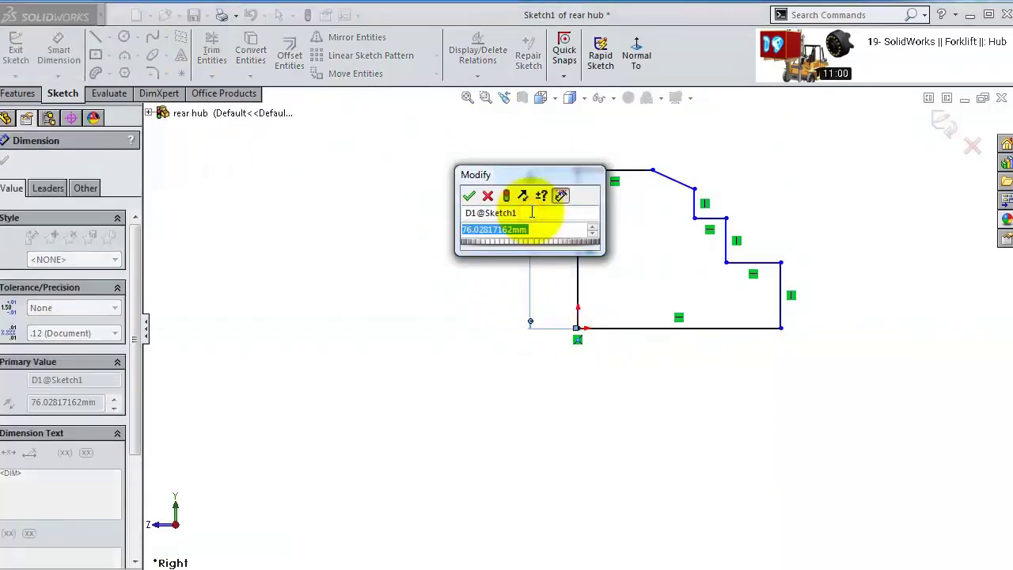
type("165")
key("Return")
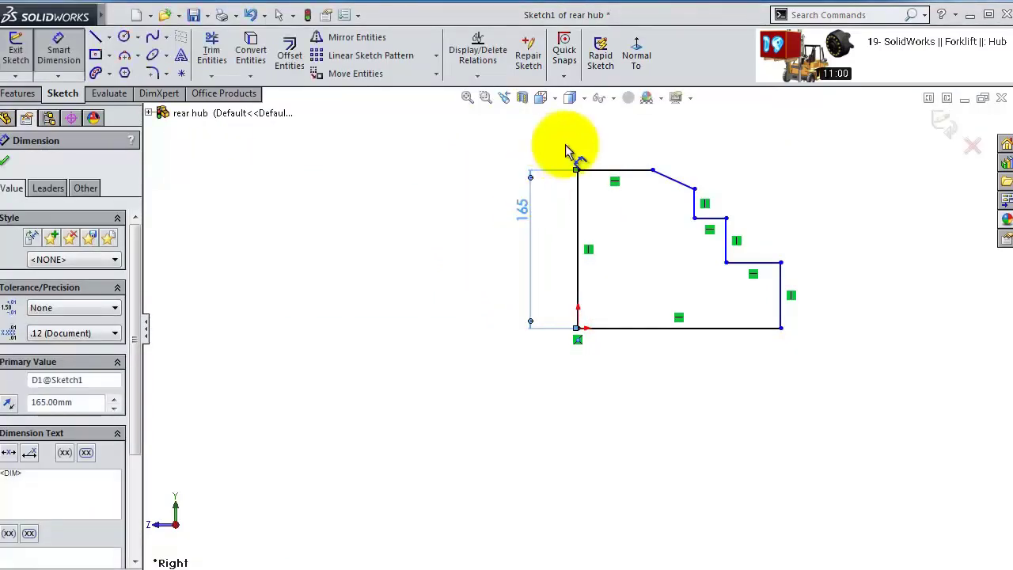
left_click(595, 169)
left_click(593, 156)
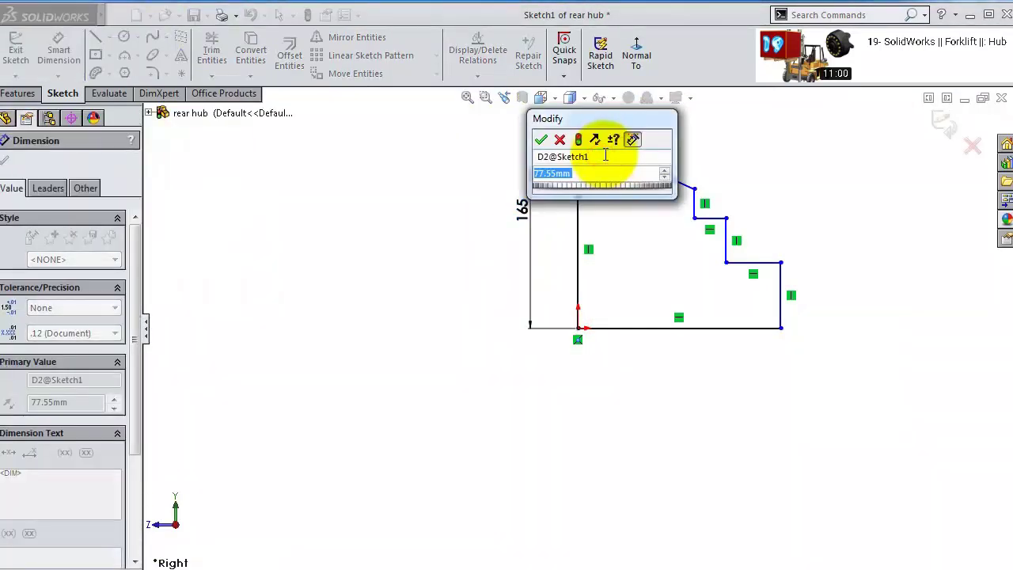
type("95")
key("Return")
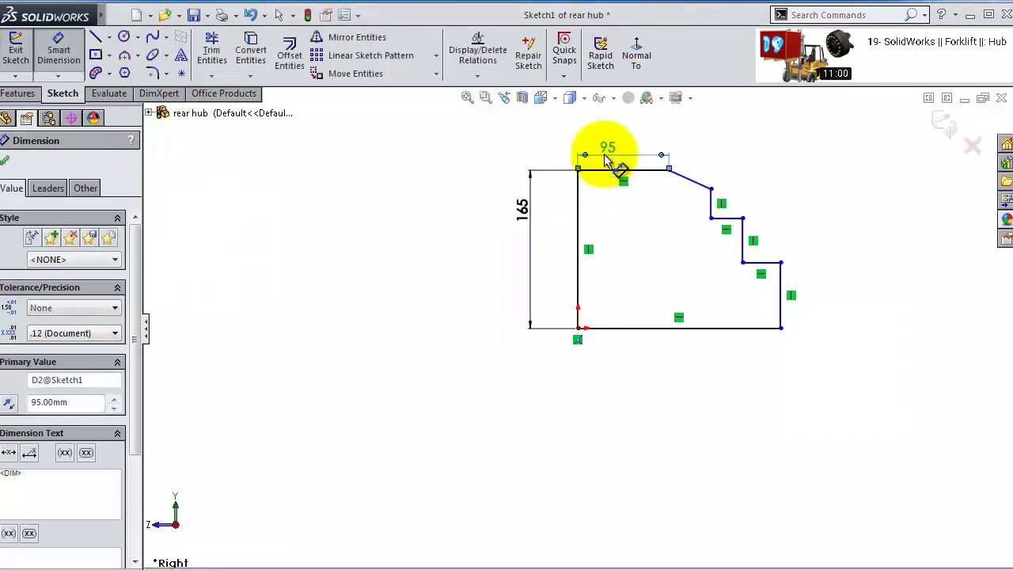
- Add a 38 horizontal offset from the top line's end and a 15° slope angle
scroll(633, 215, "down", 5)
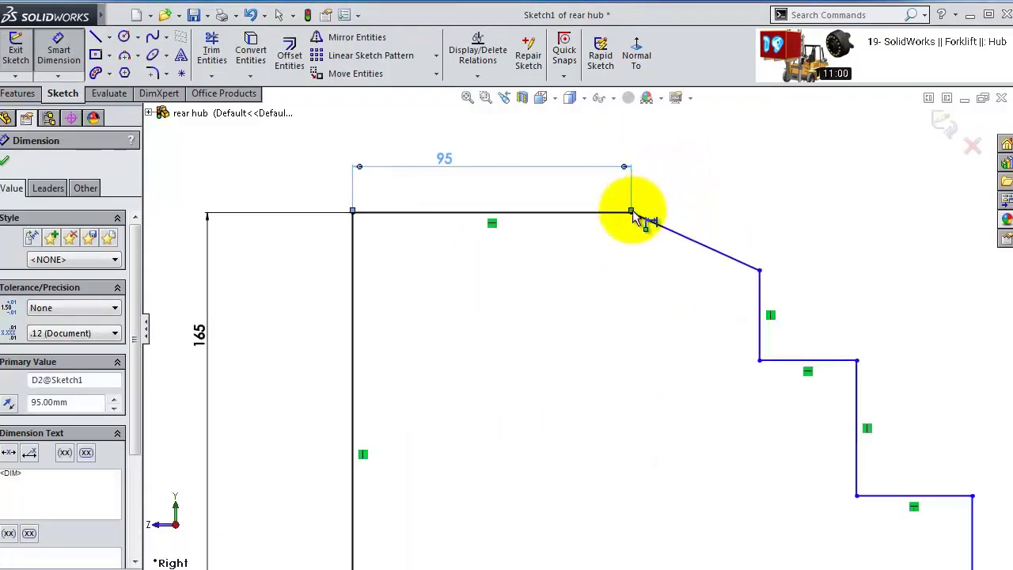
left_click(632, 213)
left_click(758, 287)
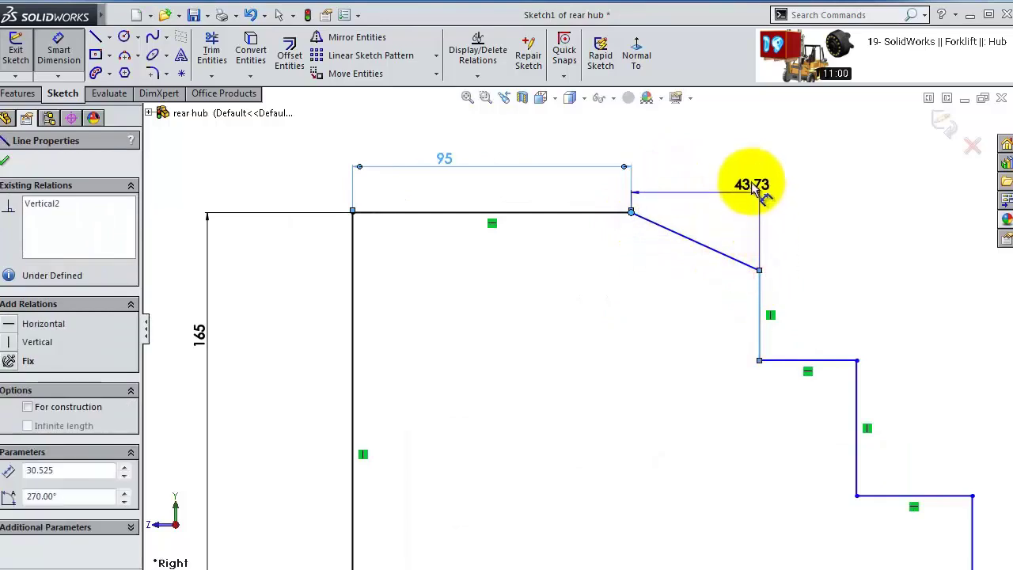
left_click(761, 189)
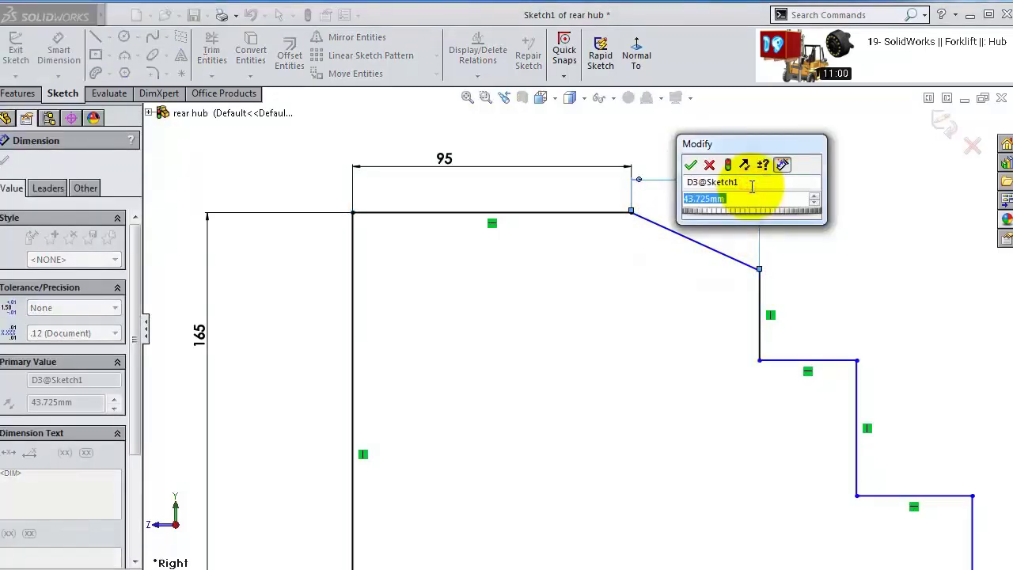
type("38")
key("Return")
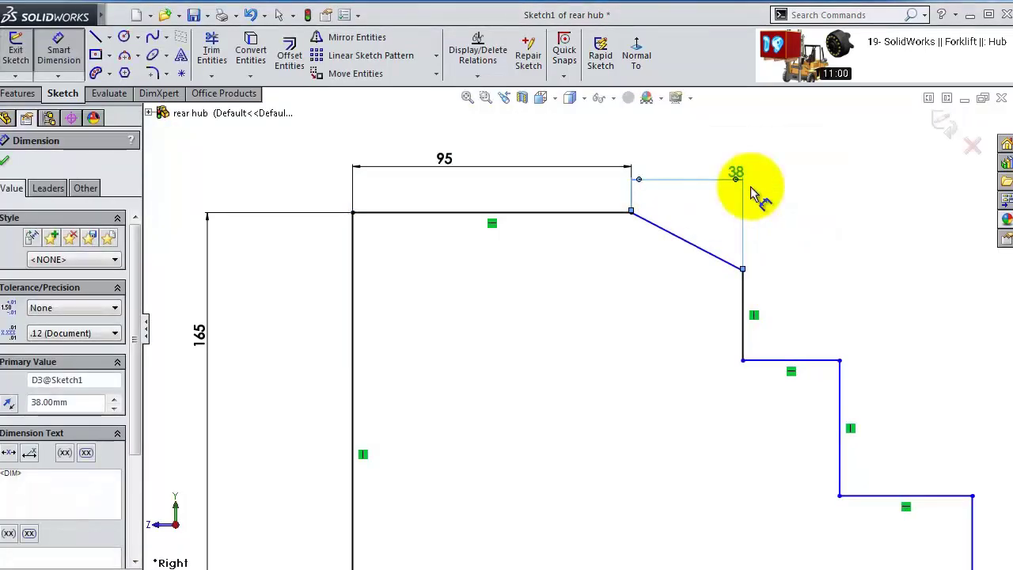
left_click(732, 267)
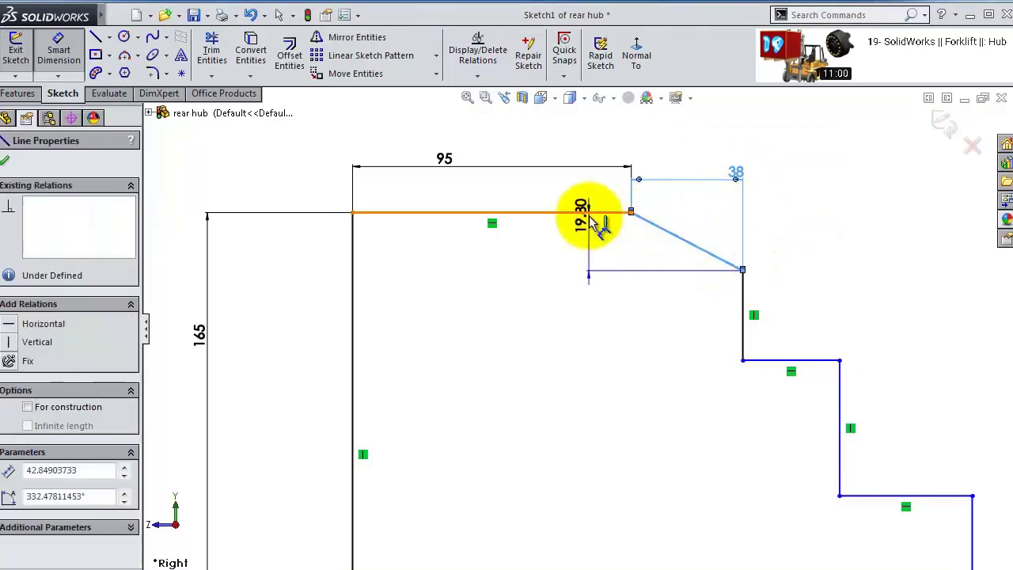
left_click(589, 212)
left_click(695, 220)
type("15")
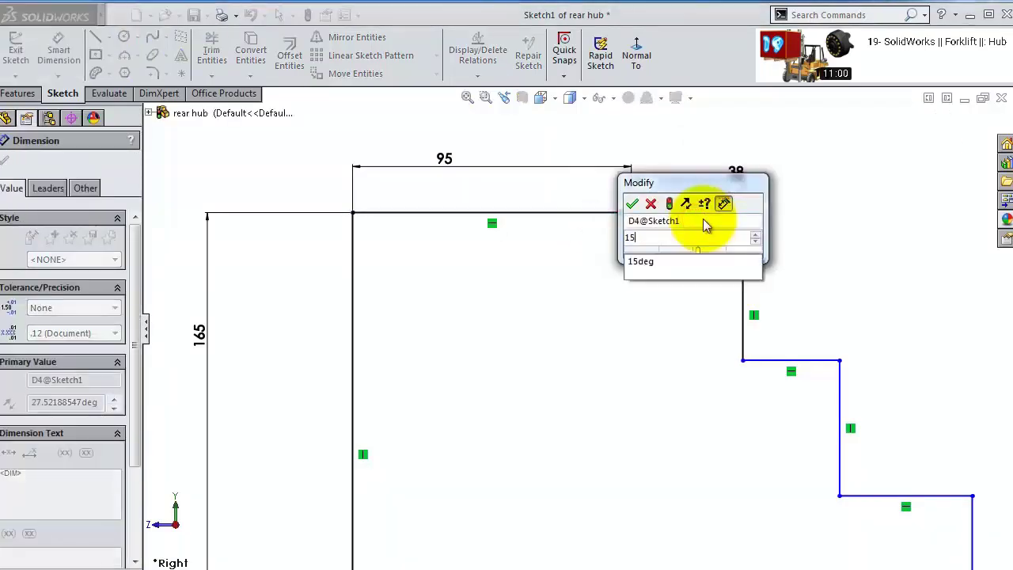
key("Return")
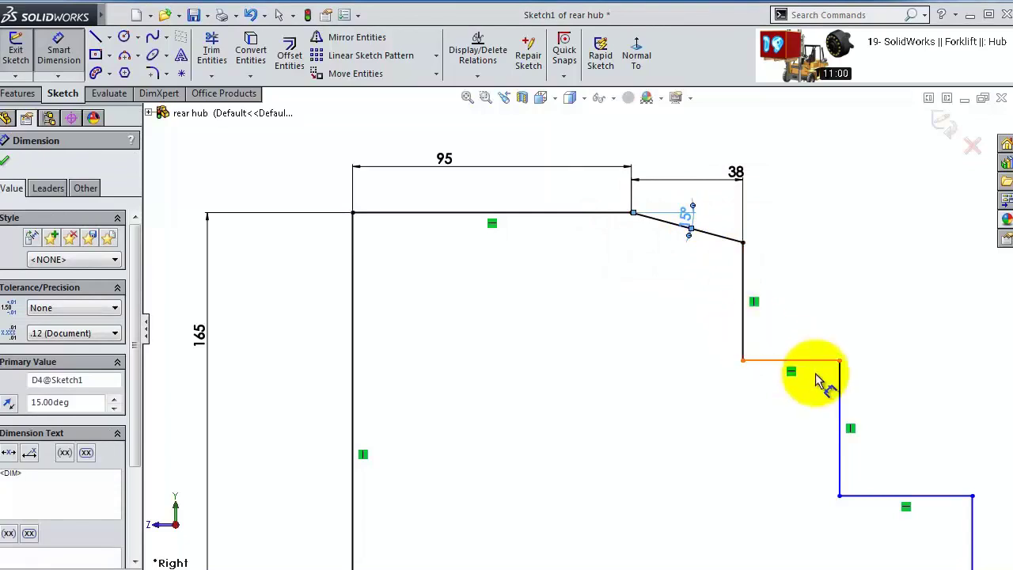
- Dimension the upper and lower horizontal step lines to 25 each
left_click(823, 366)
left_click(815, 282)
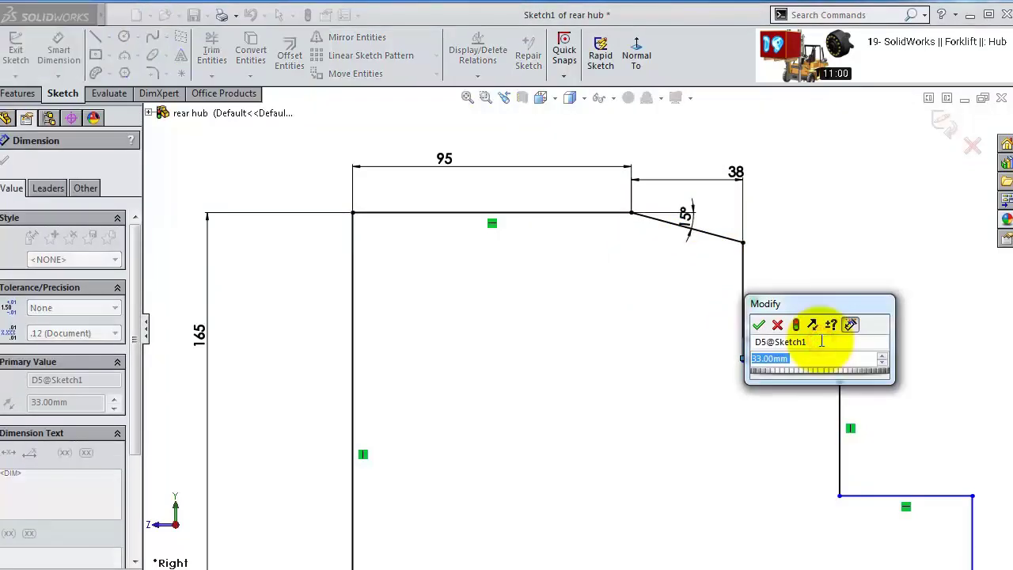
type("25")
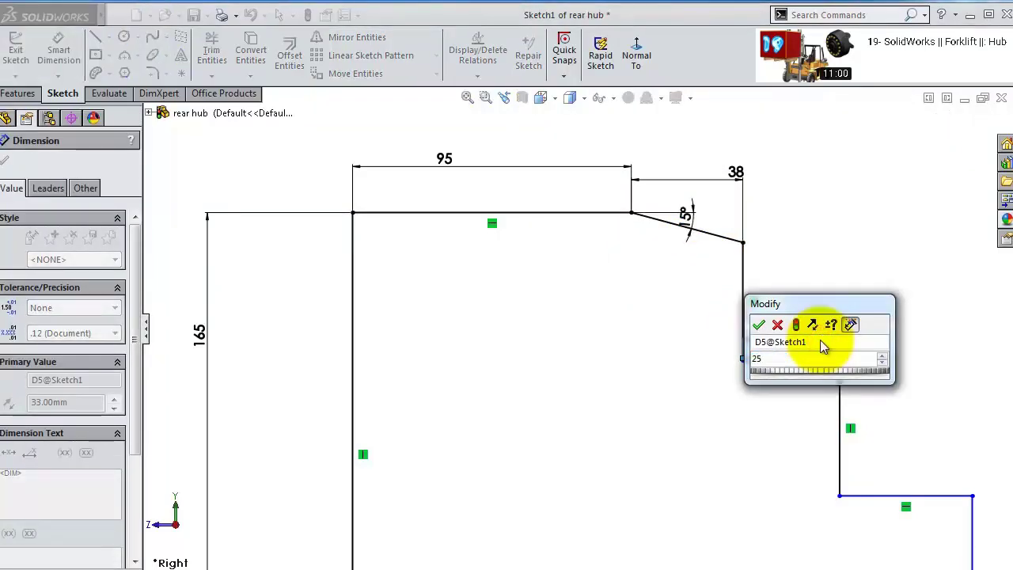
key("Return")
left_click(931, 498)
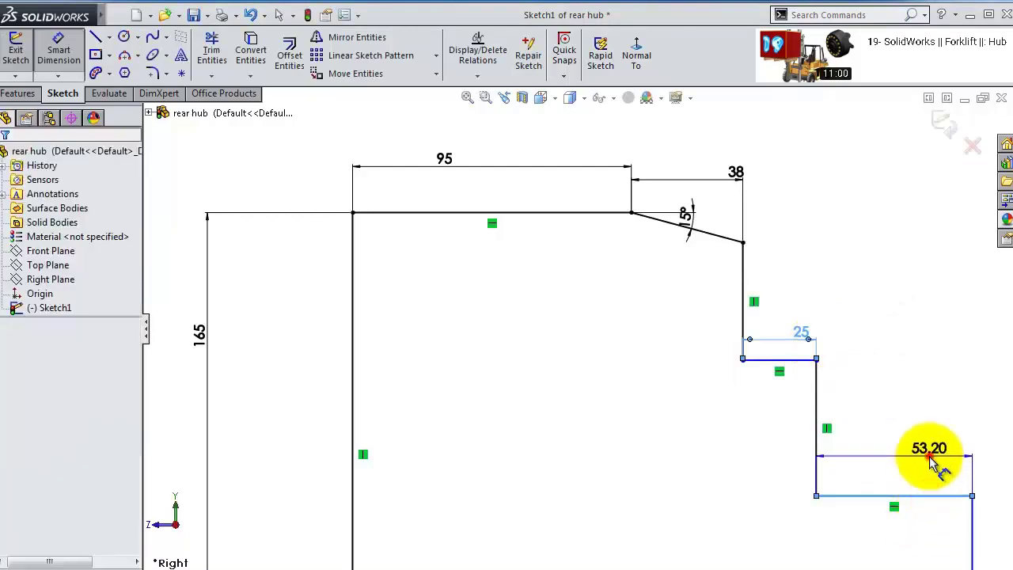
left_click(929, 456)
key("Return")
key("f")
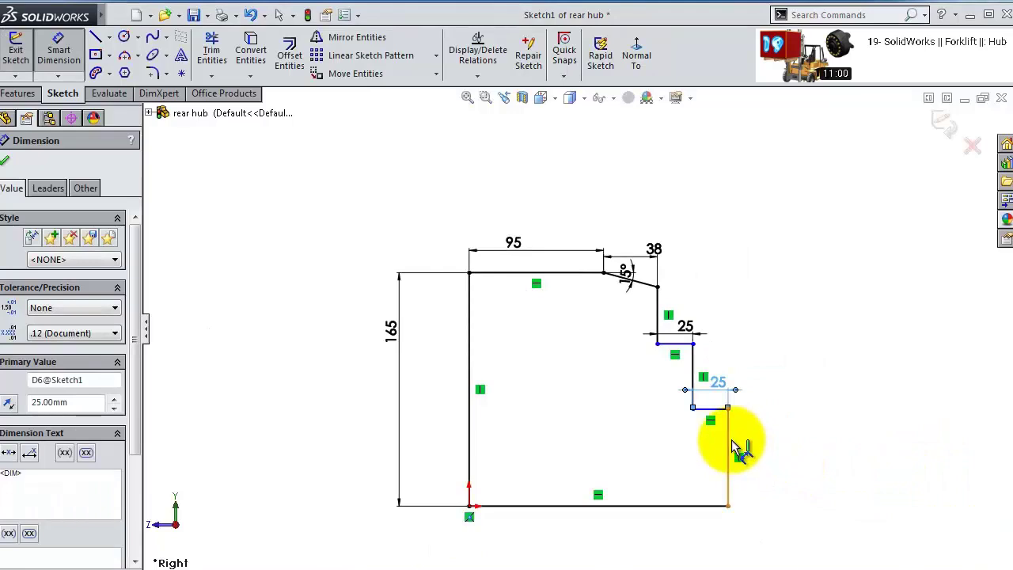
- Set the right end line height to 50 and the short vertical step to 25
left_click(730, 446)
left_click(766, 444)
type("50")
key("Return")
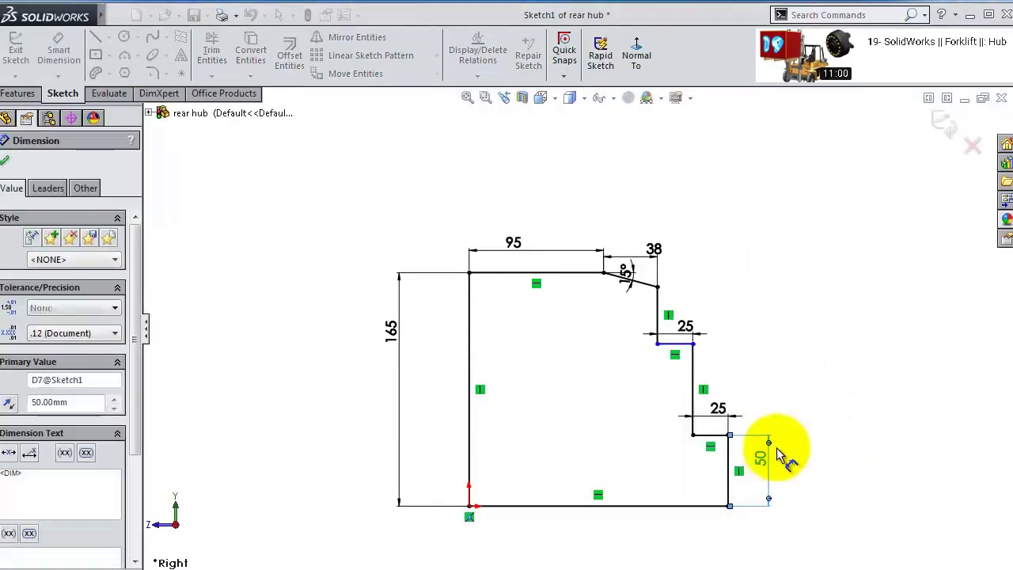
left_click(698, 385)
left_click(801, 333)
type("25")
key("Return")
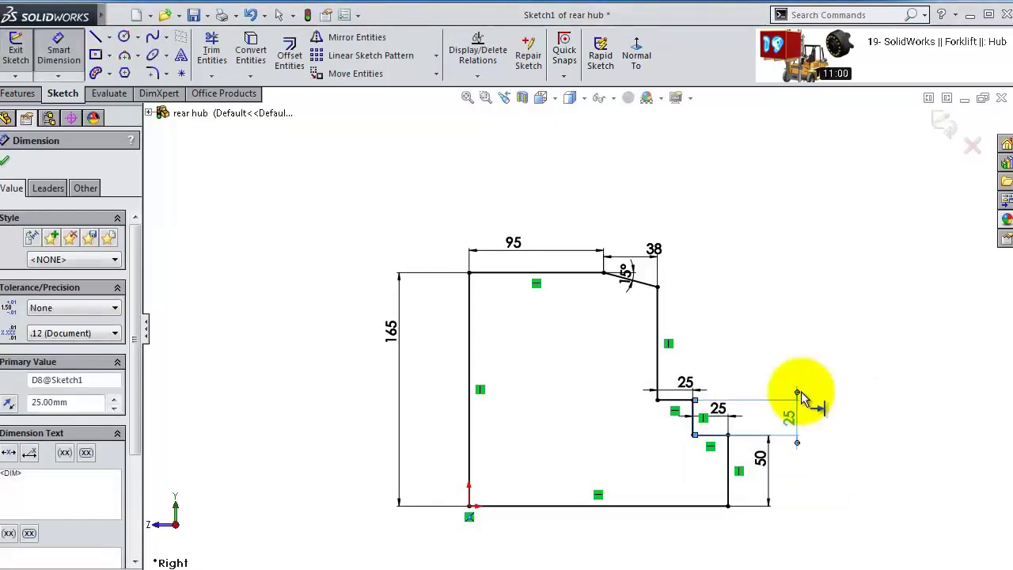
left_click(11, 94)
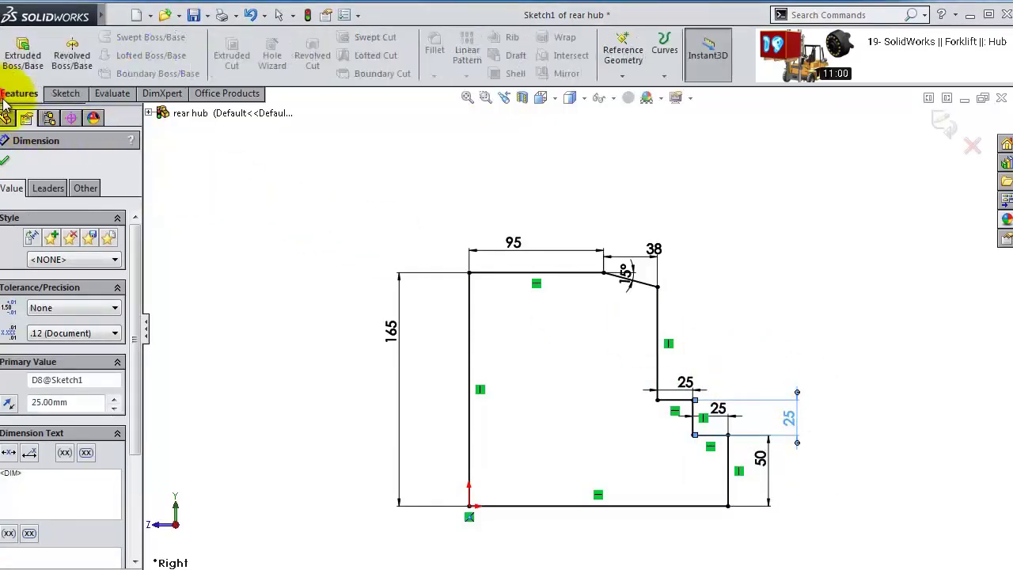
- Revolve the profile around its bottom line into the solid hub body
left_click(96, 64)
left_click(563, 456)
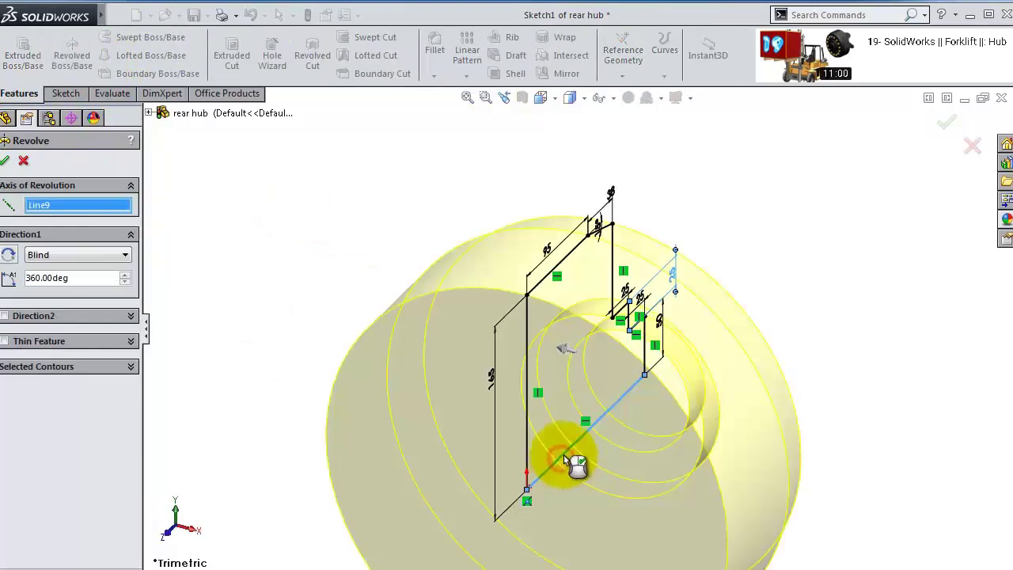
left_click(947, 127)
middle_click_drag(717, 283, 625, 316)
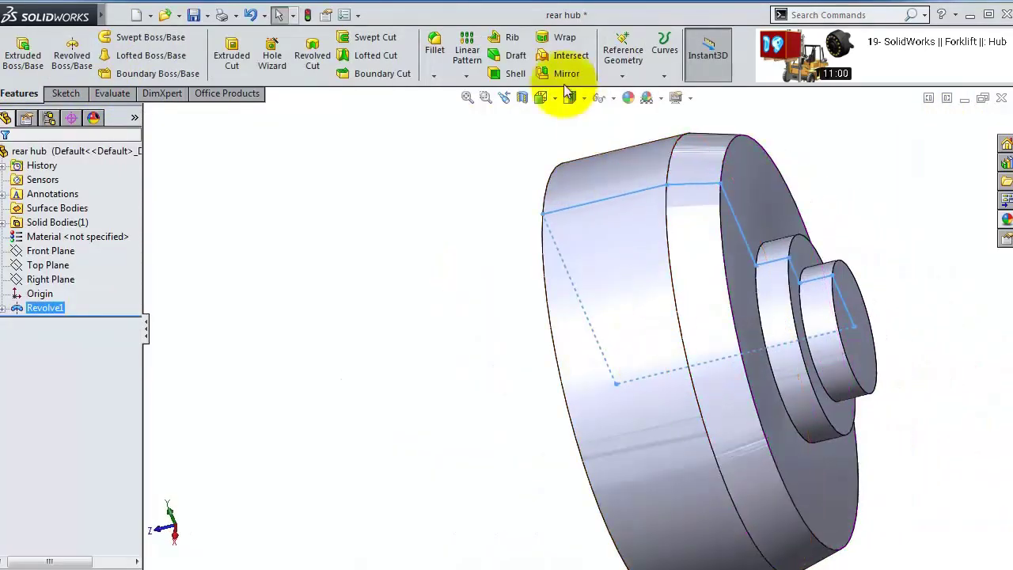
- Set up a 4 mm chamfer, reselecting so only the inner hub edge is chosen
left_click(433, 76)
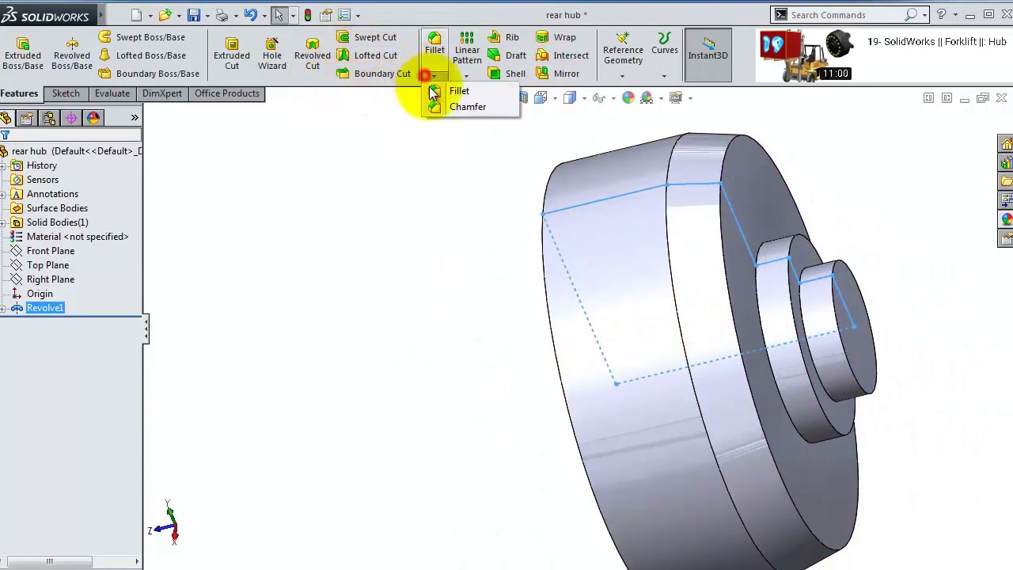
left_click(433, 106)
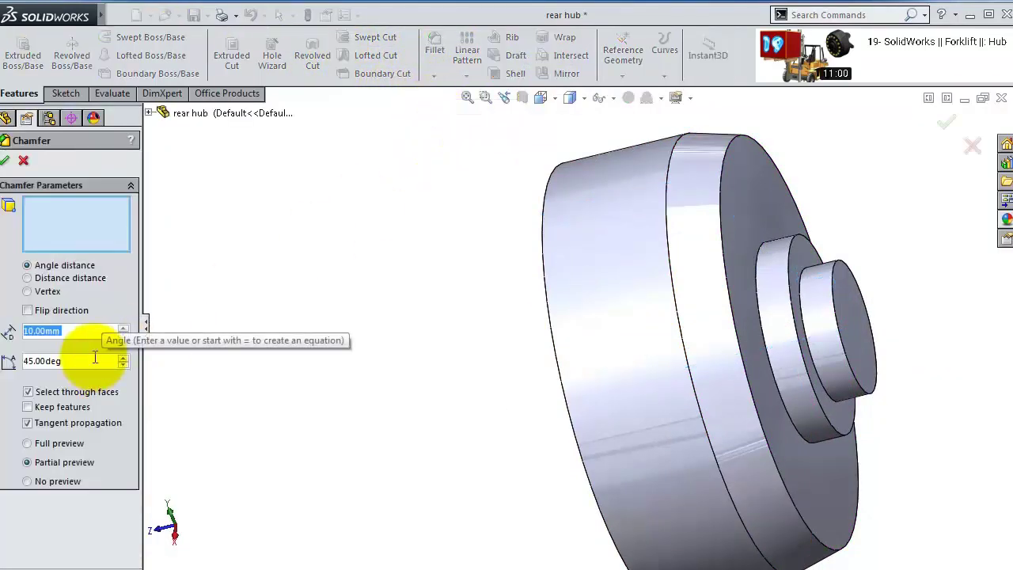
type("4")
key("Return")
scroll(697, 362, "down", 6)
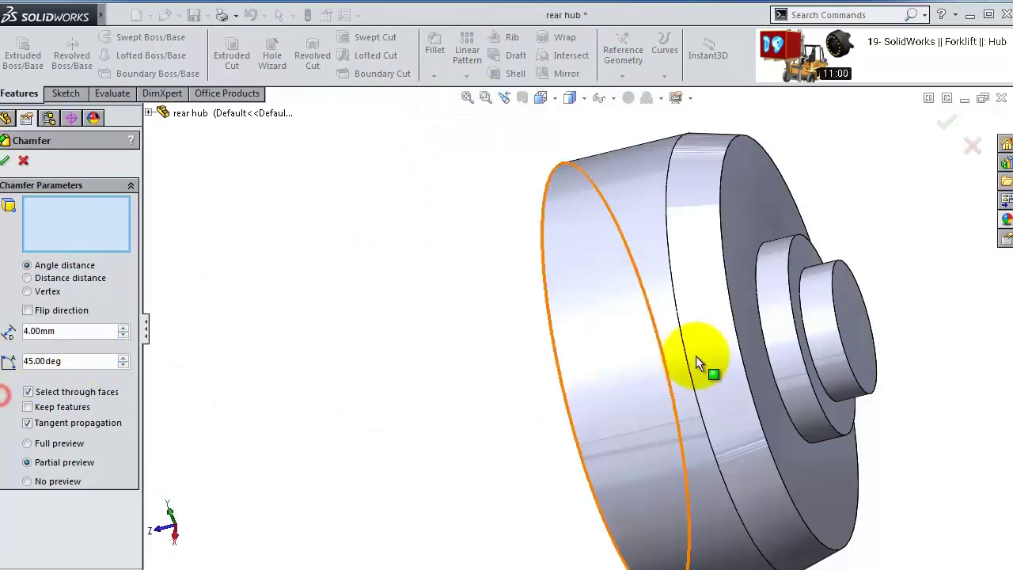
scroll(691, 412, "up", 2)
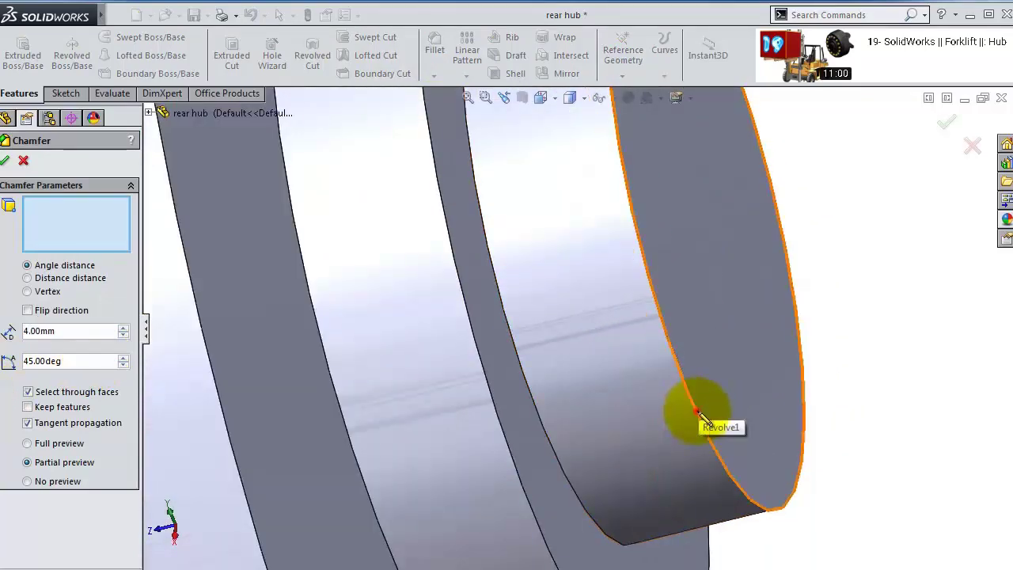
left_click(697, 413)
scroll(694, 418, "up", 5)
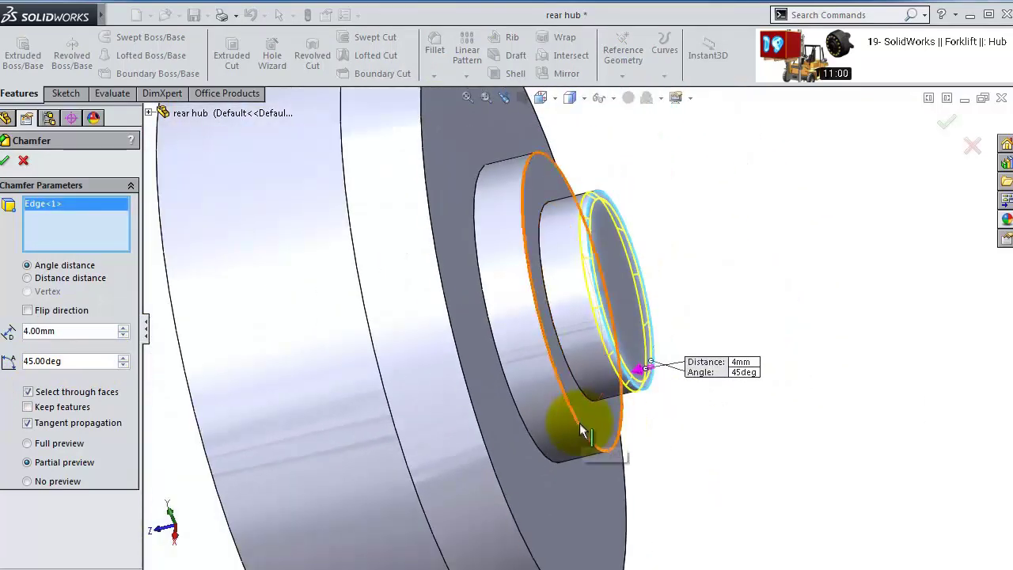
left_click(584, 436)
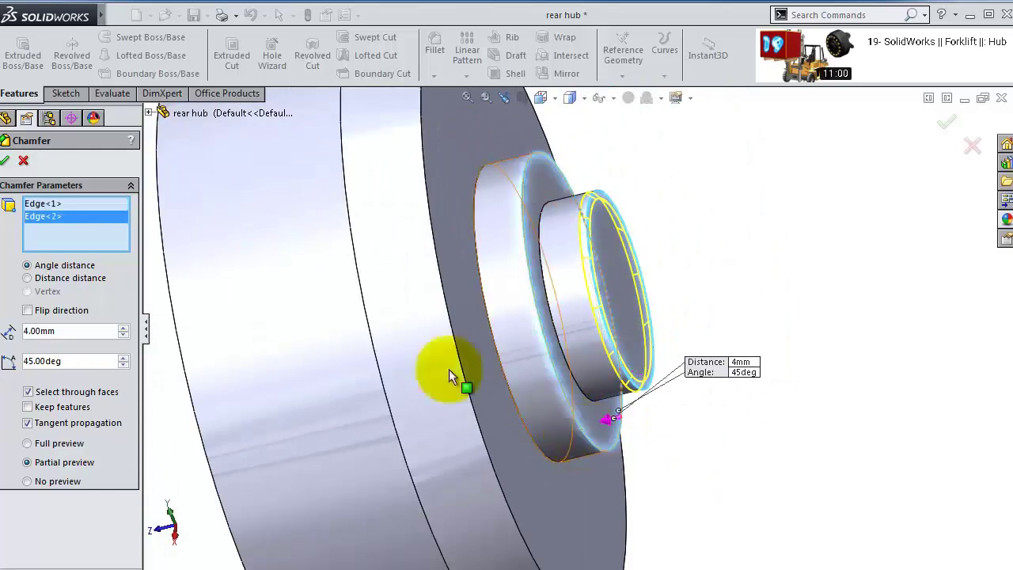
right_click(82, 247)
left_click(91, 254)
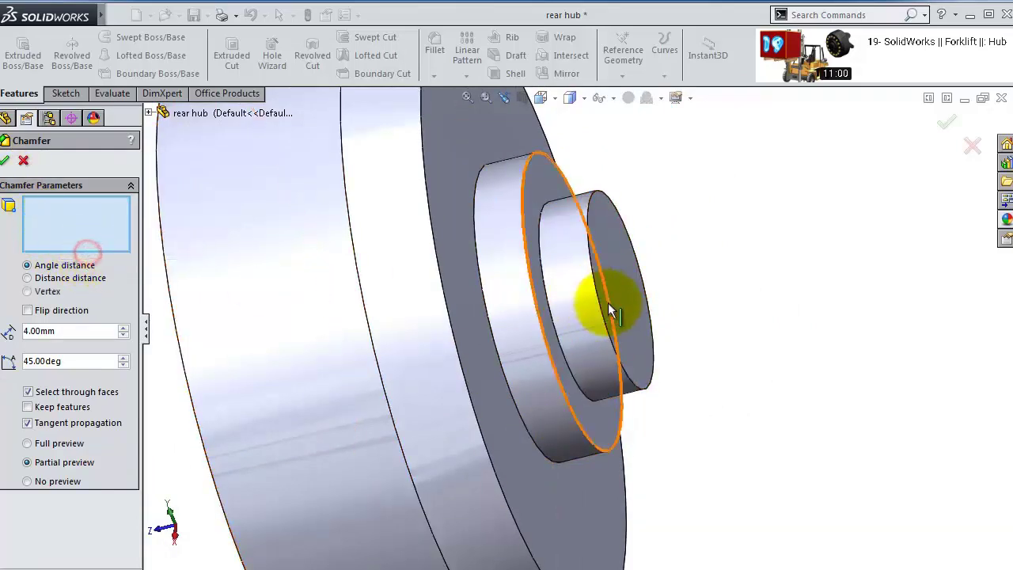
left_click(600, 310)
- Accept the 4 mm chamfer, then fillet the boss's inner and outer circular edges at 3.5 mm
left_click(7, 160)
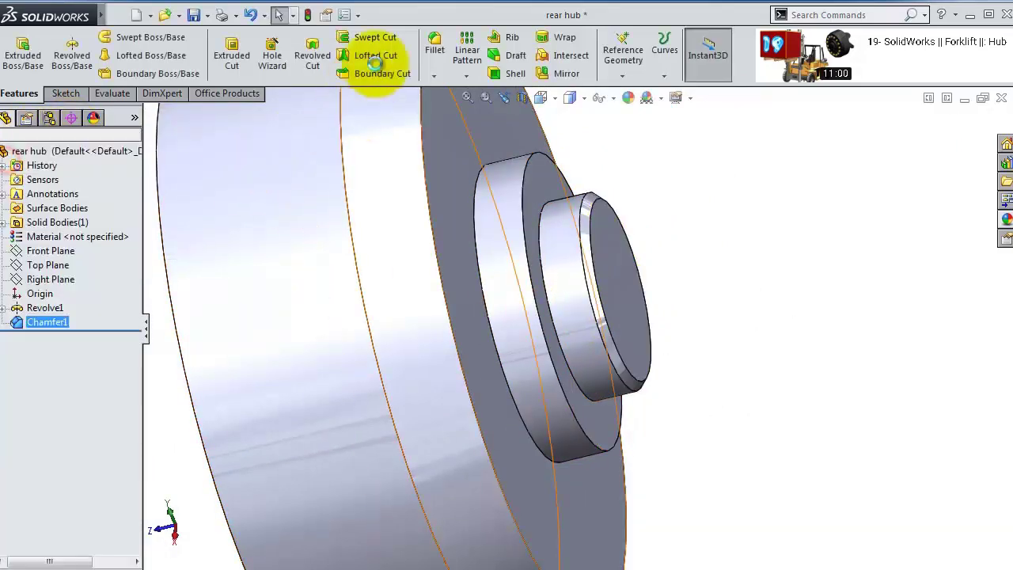
left_click(433, 48)
type("3.5")
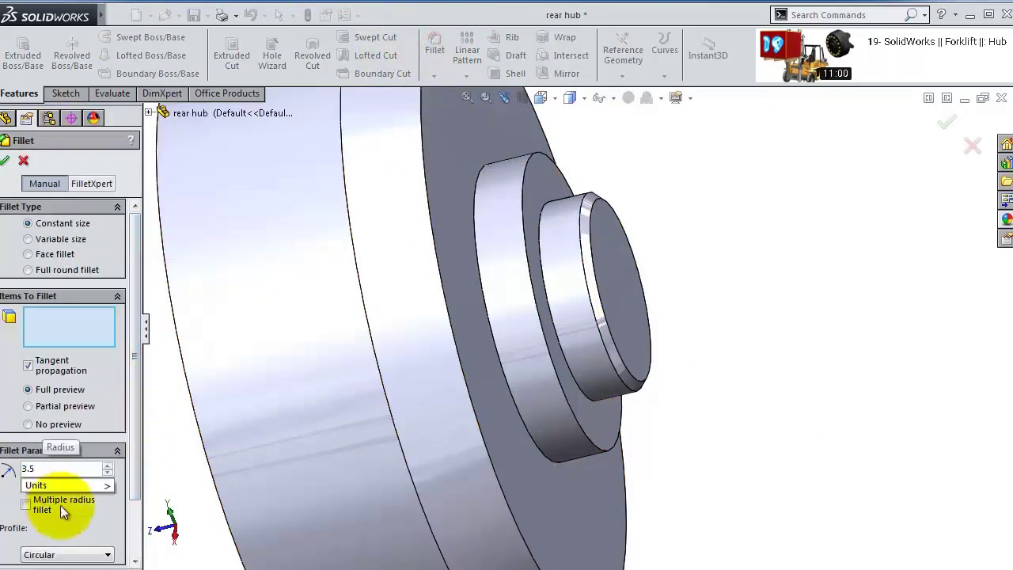
key("Return")
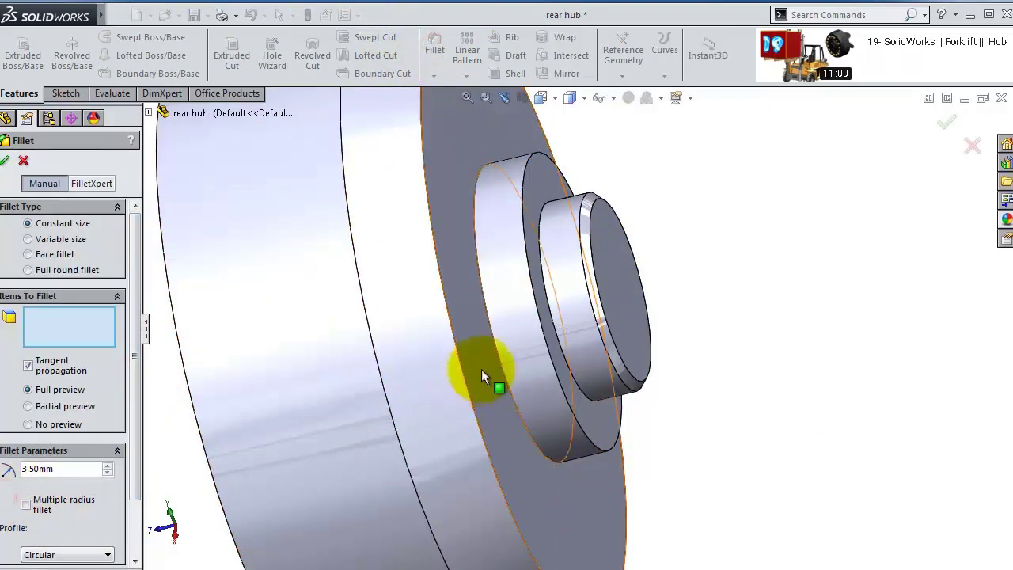
left_click(558, 340)
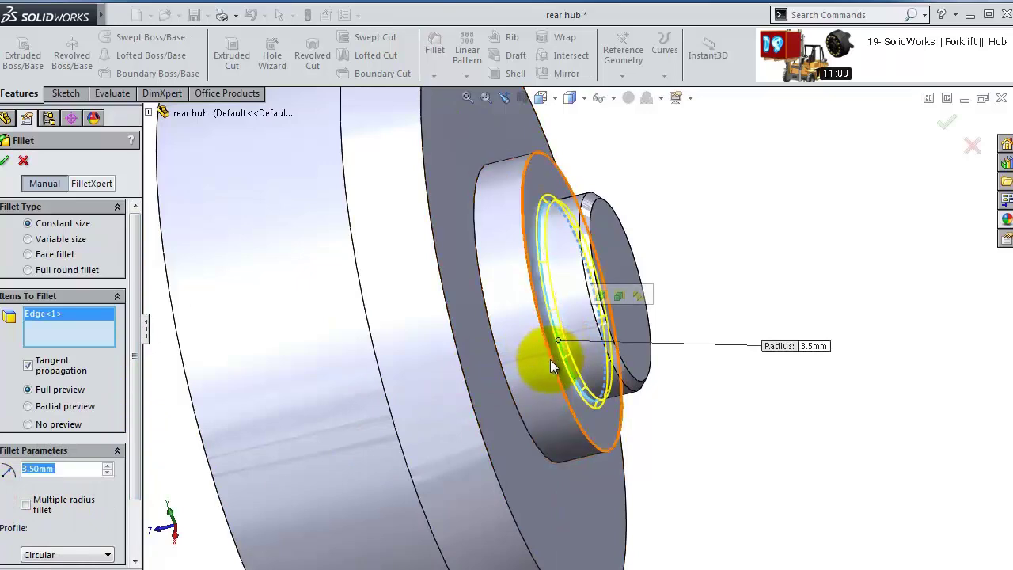
left_click(551, 360)
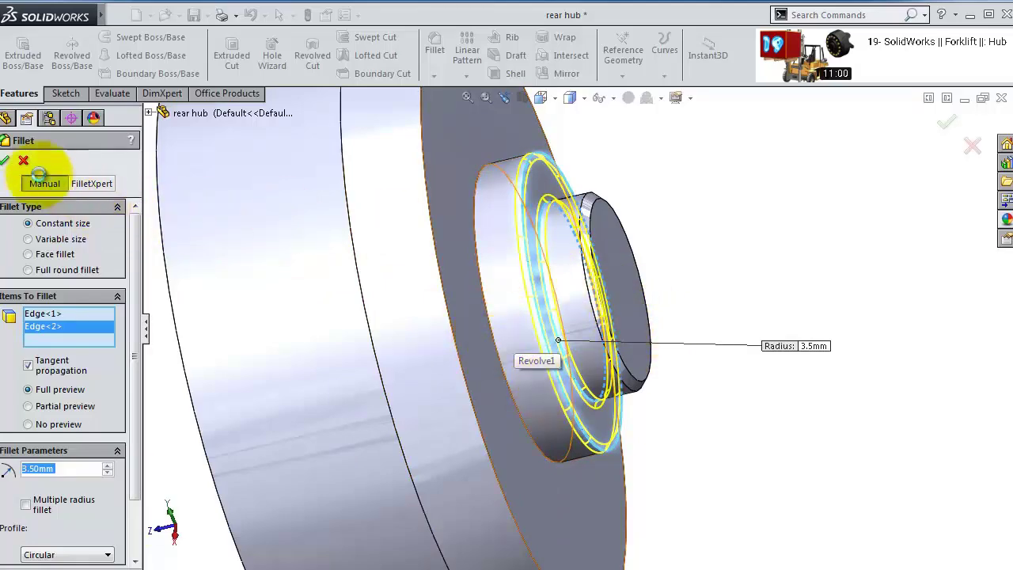
left_click(6, 163)
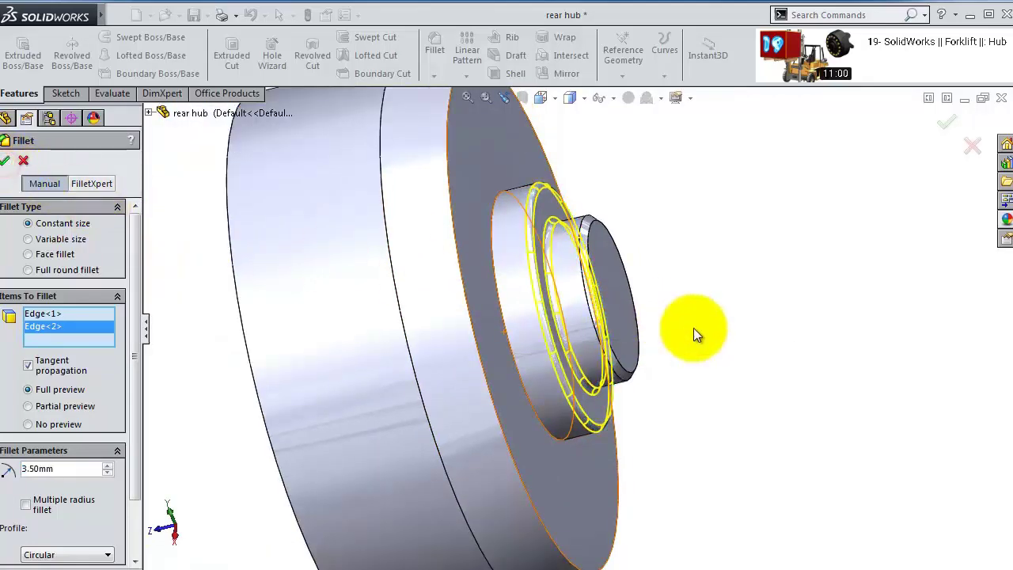
middle_click_drag(694, 328, 649, 285)
left_click(49, 265)
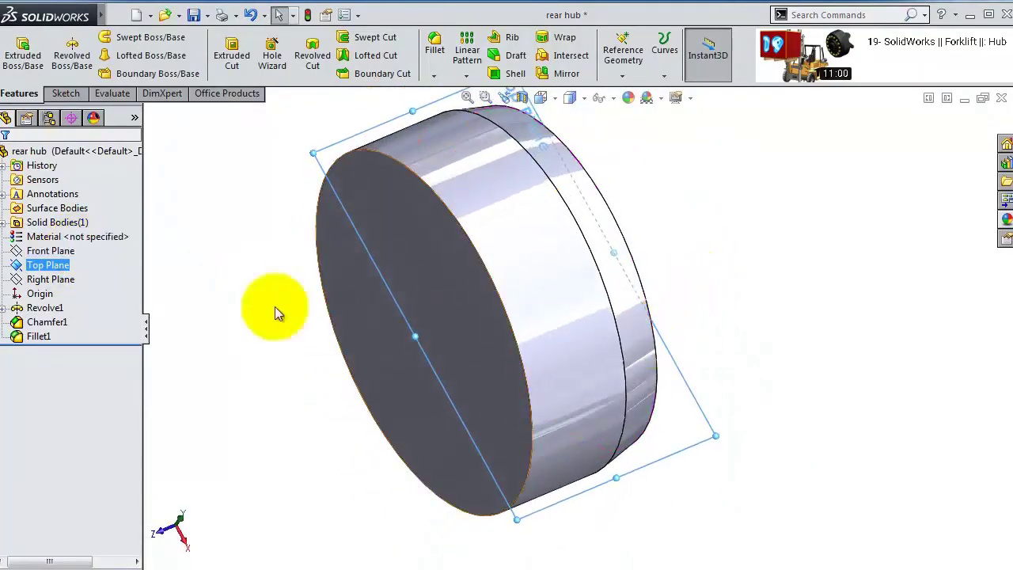
- Start a sketch on the Top Plane, view it normal, and draw a circle below the part
left_click(42, 267)
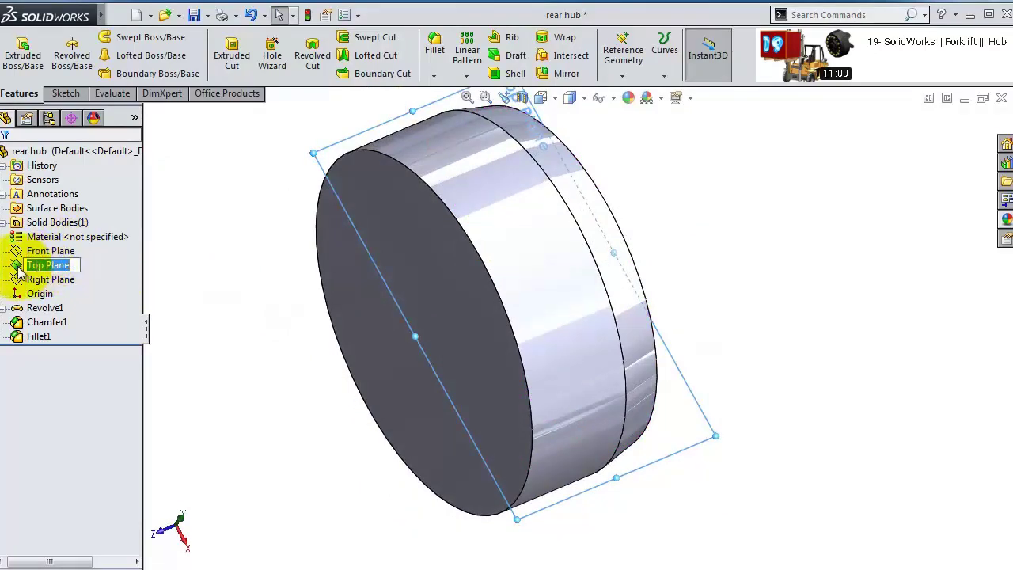
left_click(17, 269)
left_click(50, 236)
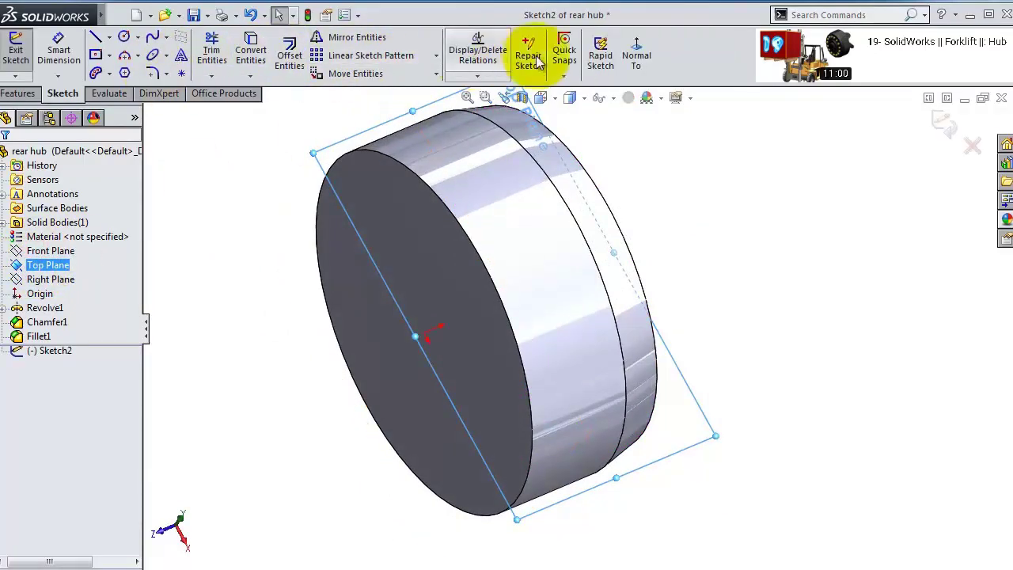
left_click(637, 51)
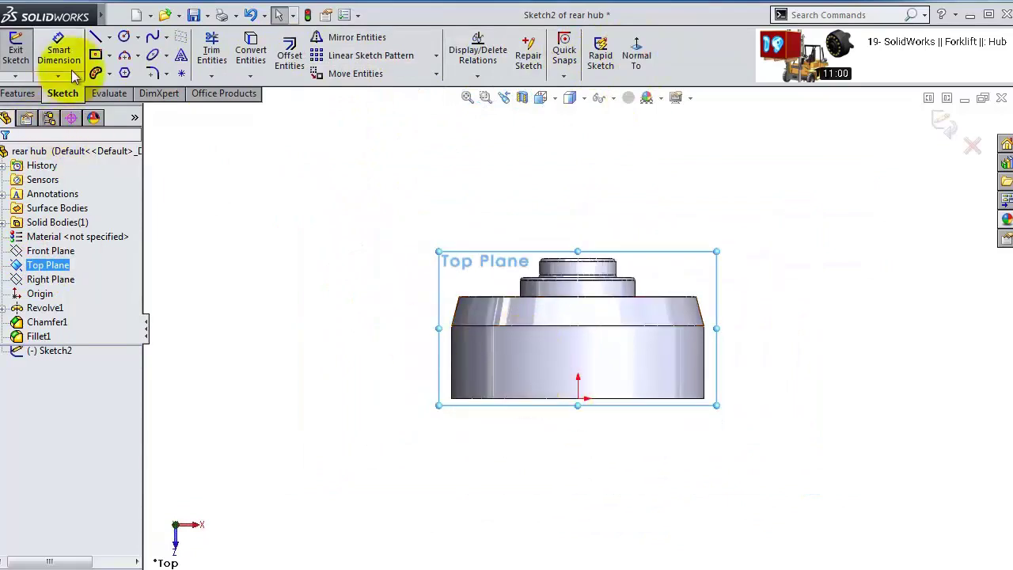
left_click(123, 37)
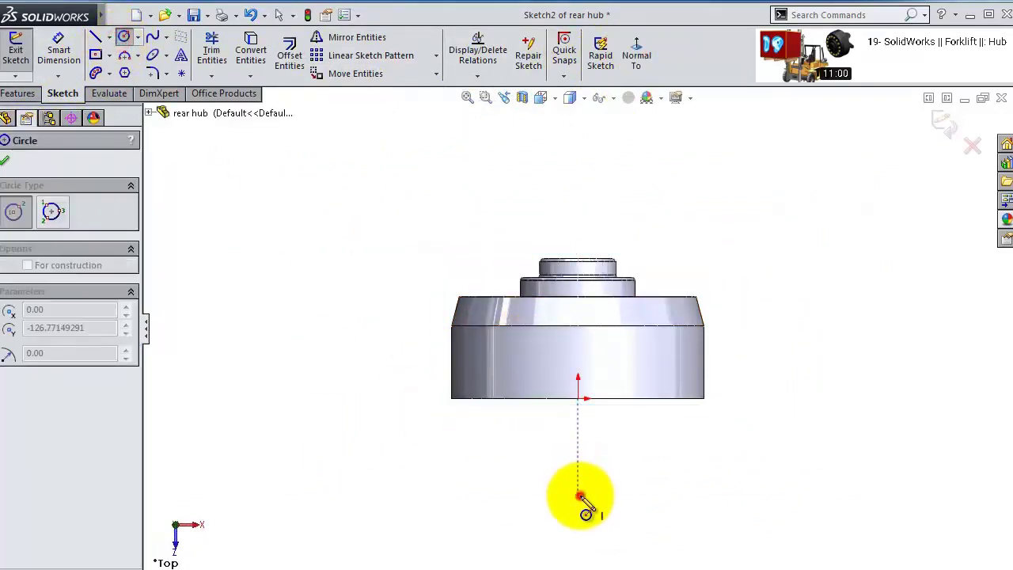
left_click_drag(582, 498, 579, 465)
- Dimension the circle to Ø75 and its centre 75 mm from the origin
left_click(58, 49)
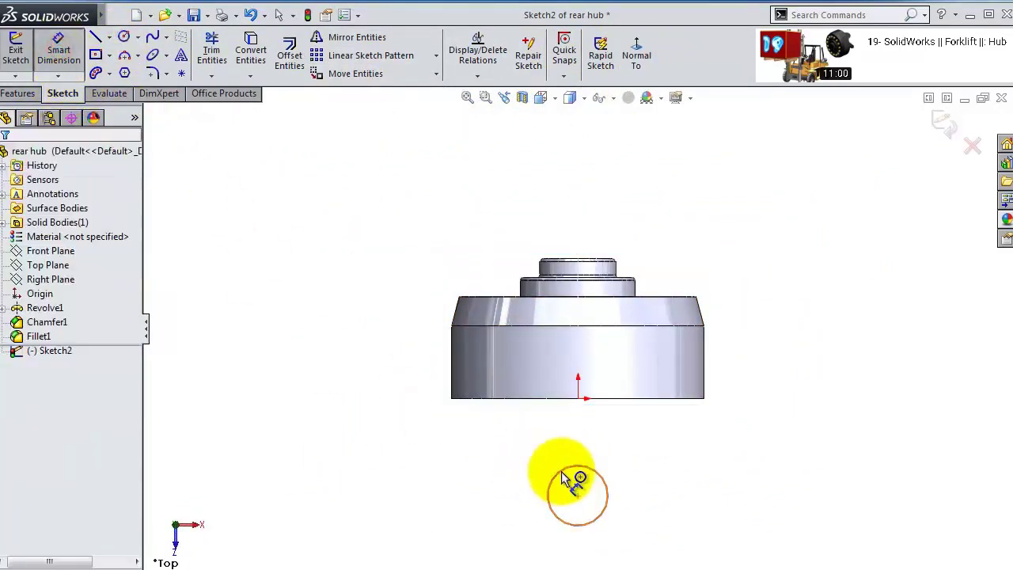
left_click(562, 476)
left_click(518, 483)
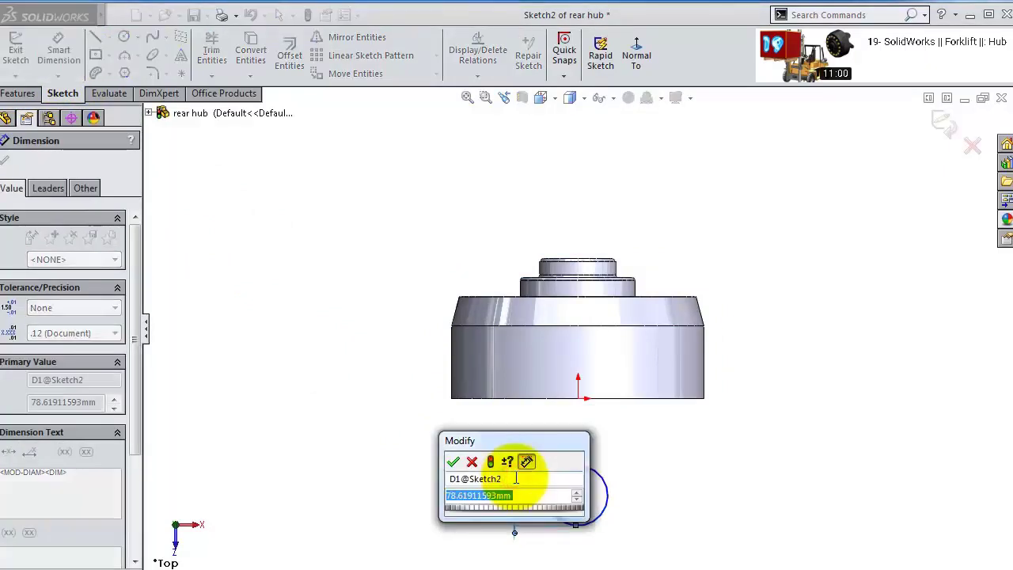
key("Return")
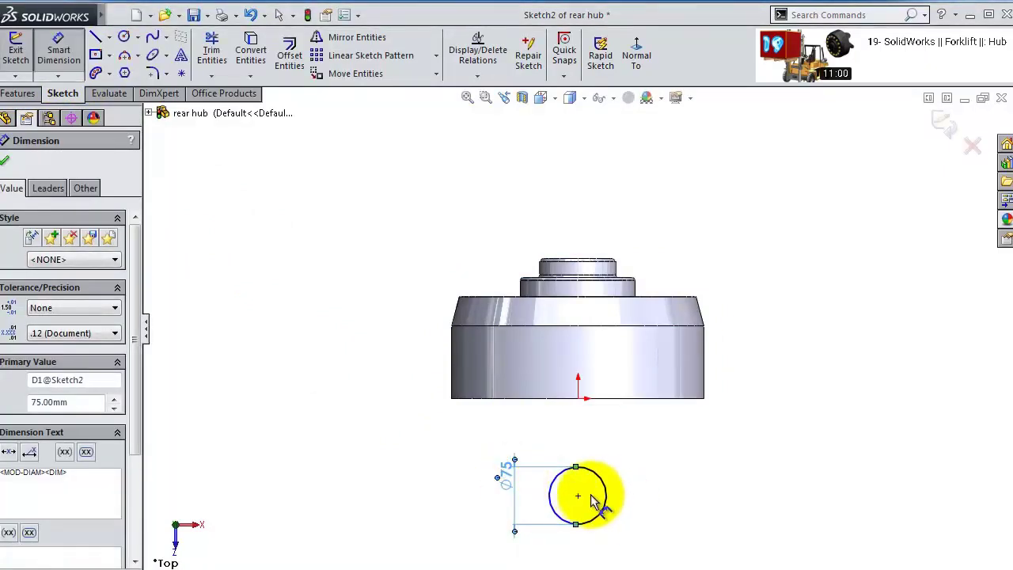
left_click(578, 496)
left_click(579, 398)
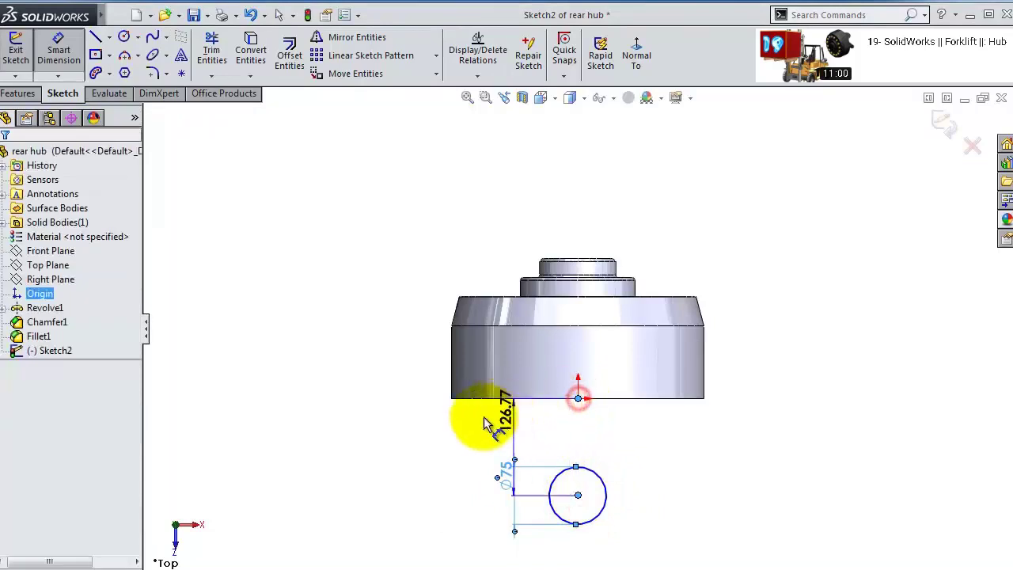
left_click(459, 427)
type("75")
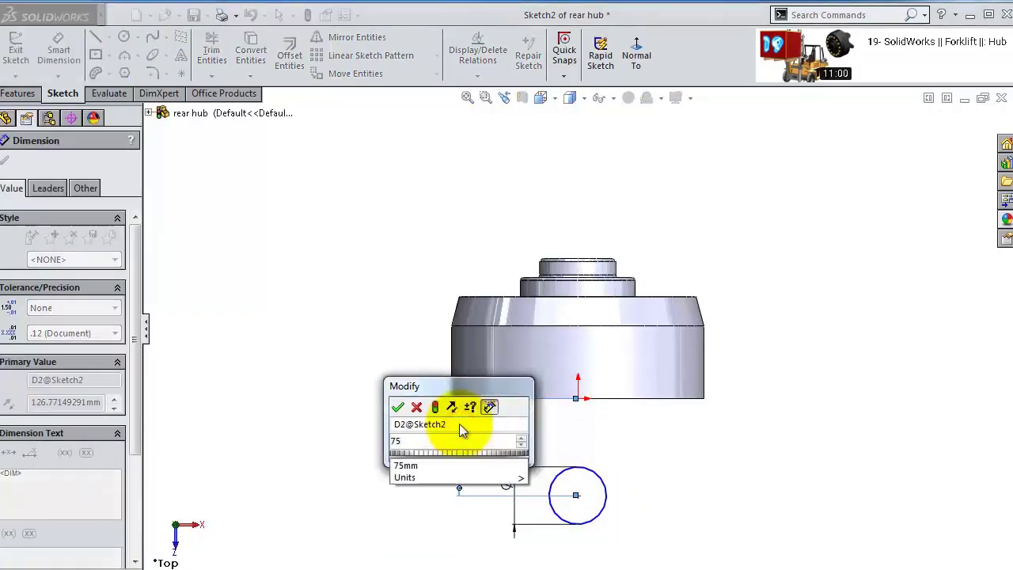
key("Return")
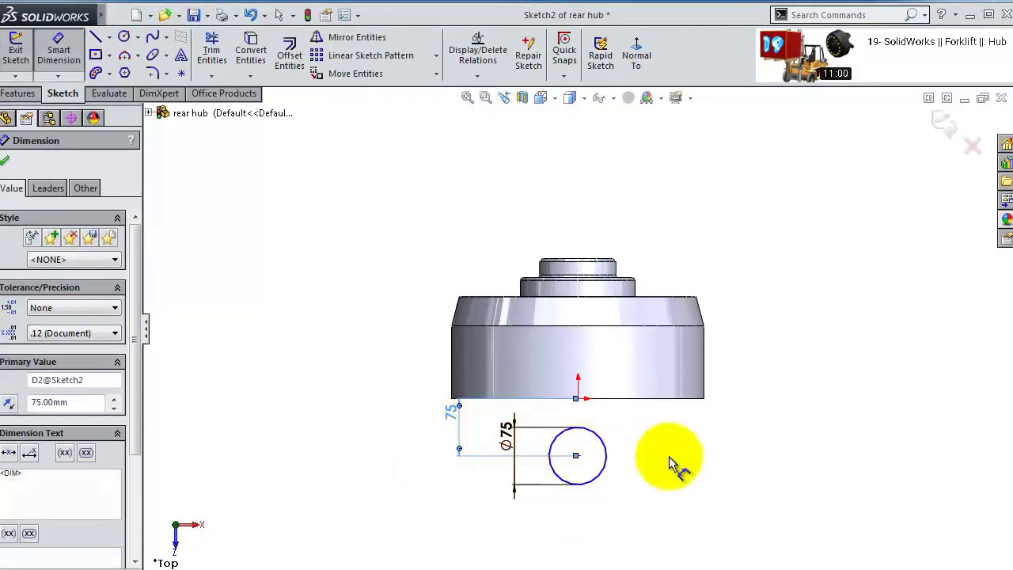
key("Escape")
key("Escape")
- Add a Vertical relation between the circle centre and the origin
left_click(578, 455)
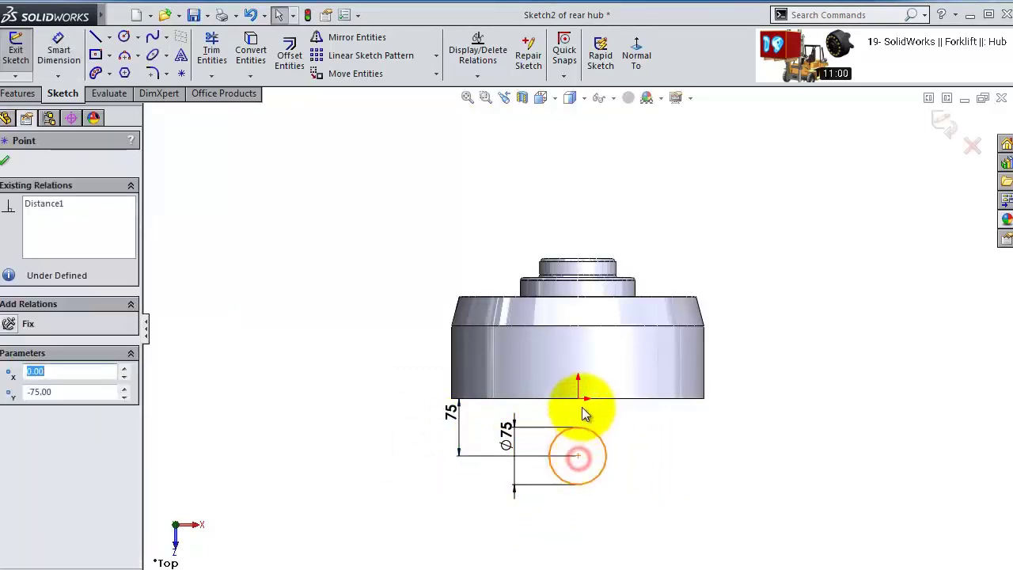
left_click(579, 399, "ctrl")
left_click(639, 336)
left_click(650, 482)
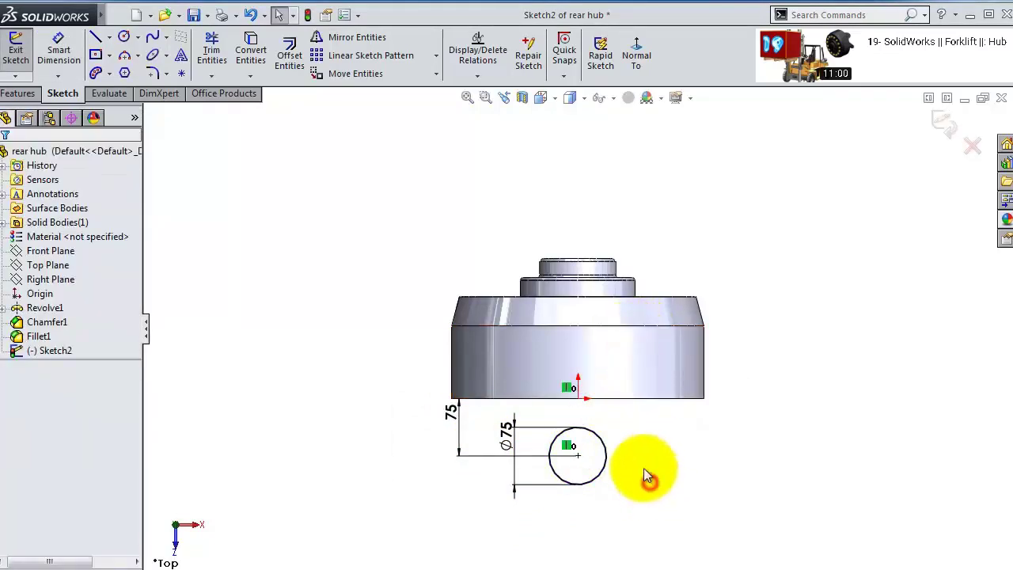
left_click(15, 93)
- Try a symmetric extrusion of the circle, then undo it
left_click(22, 57)
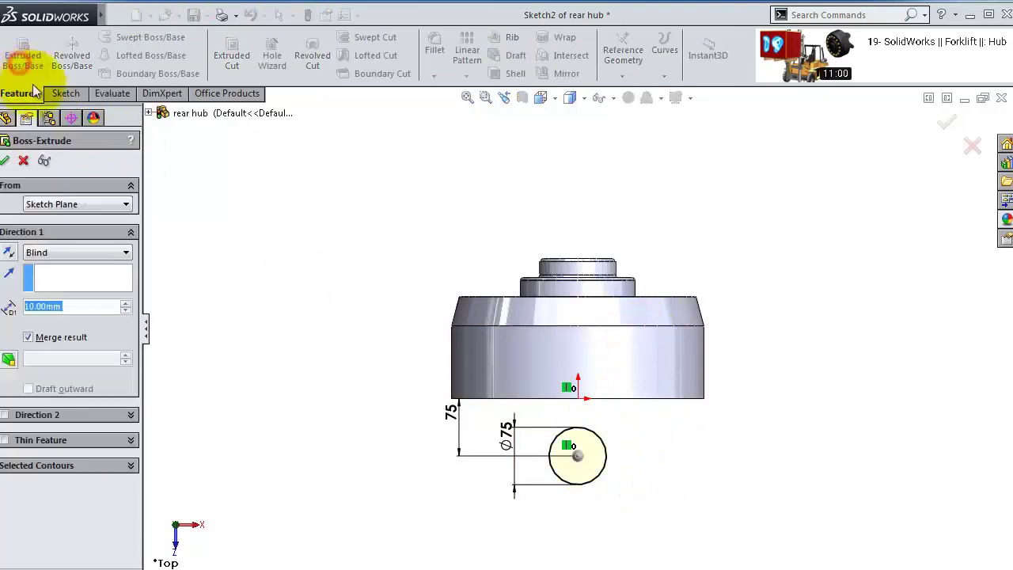
type("9")
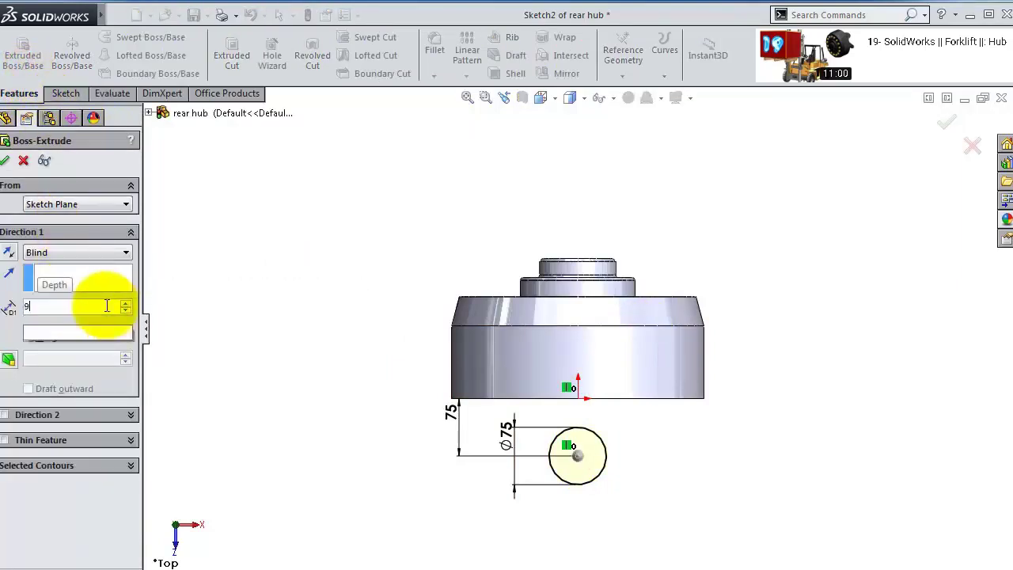
left_click(98, 253)
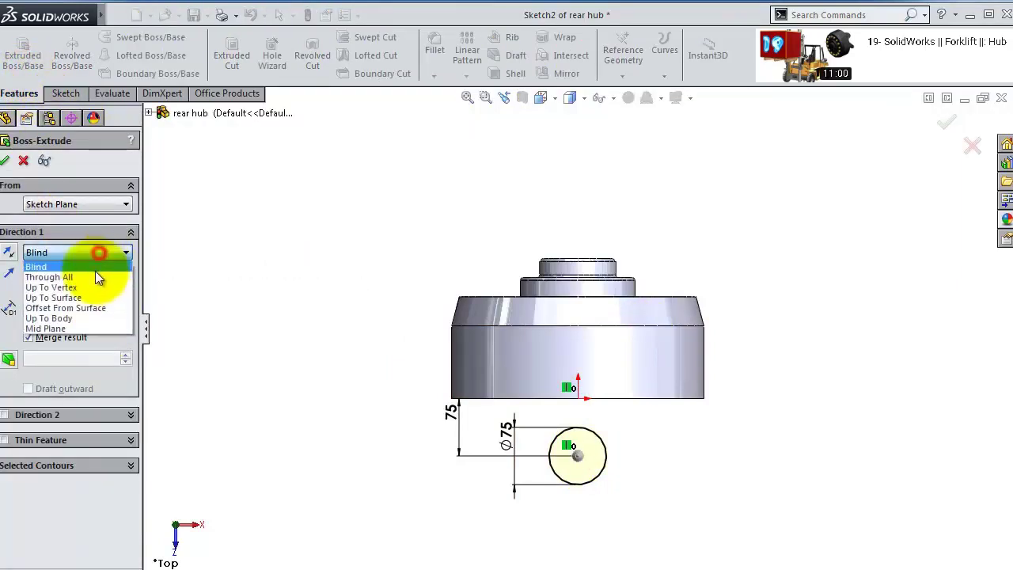
left_click(76, 324)
left_click(5, 160)
middle_click_drag(660, 428, 578, 237)
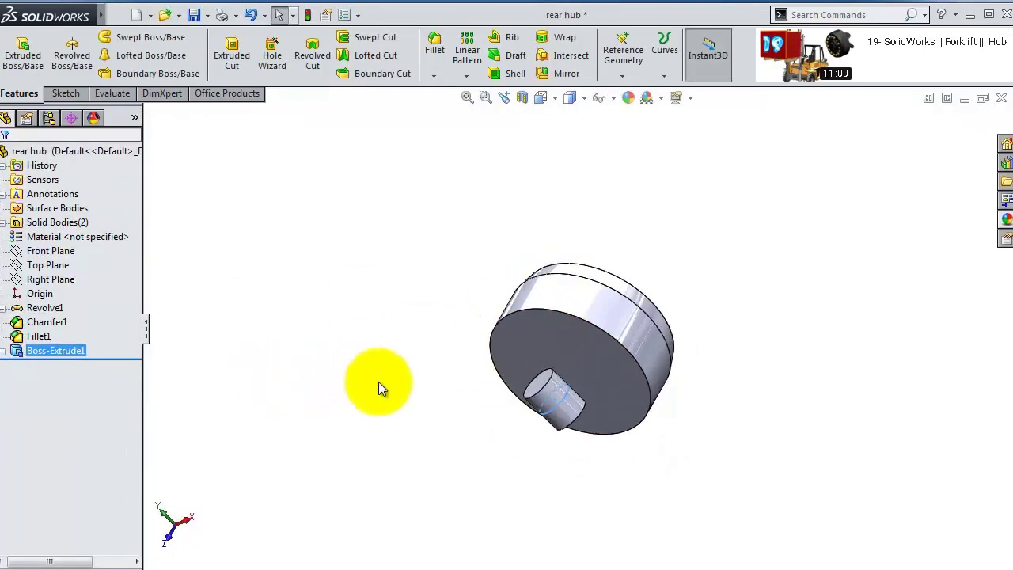
mouse_move(379, 382)
middle_mouse_down()
mouse_move(649, 380)
mouse_move(667, 351)
mouse_move(615, 312)
middle_mouse_up()
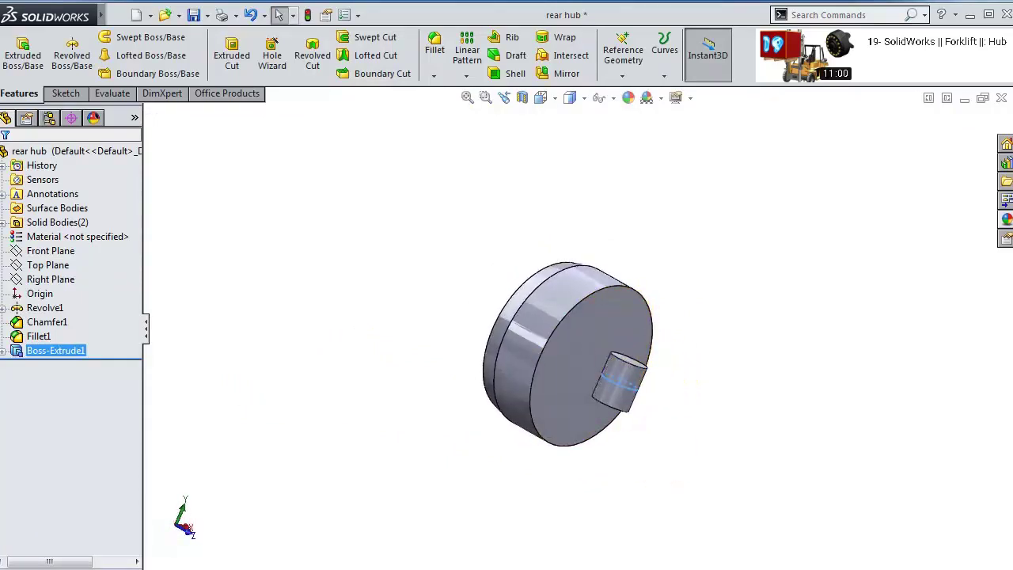
key("ctrl+z")
- Extrude the circle with reversed Direction 1 and an 80 mm Blind Direction 2
left_click(18, 94)
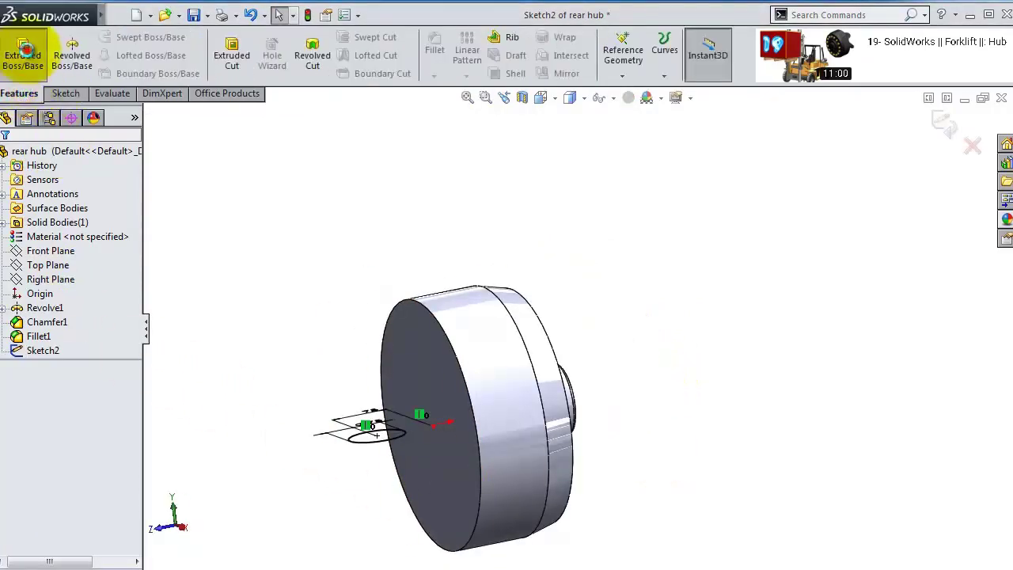
left_click(23, 54)
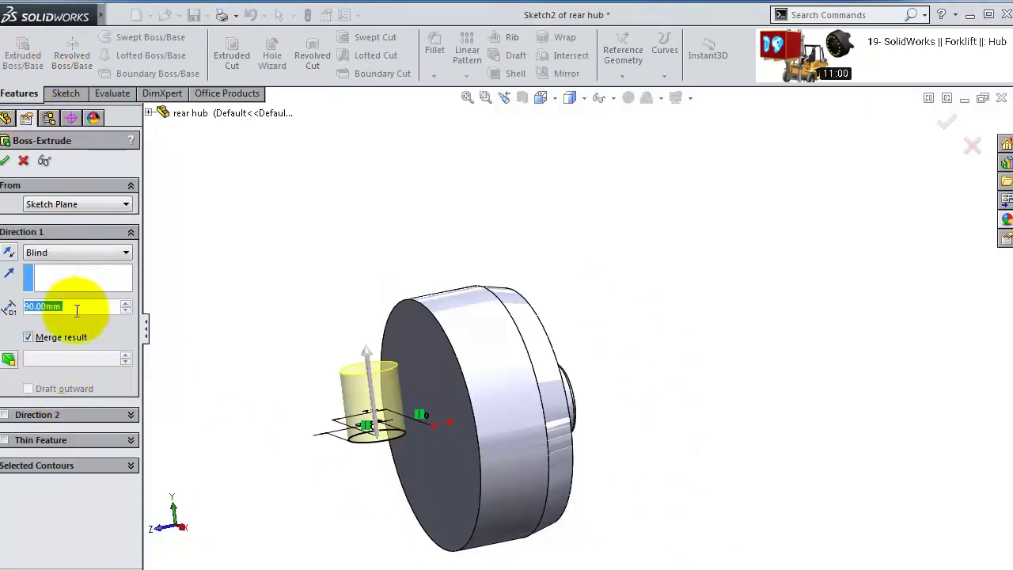
left_click(8, 253)
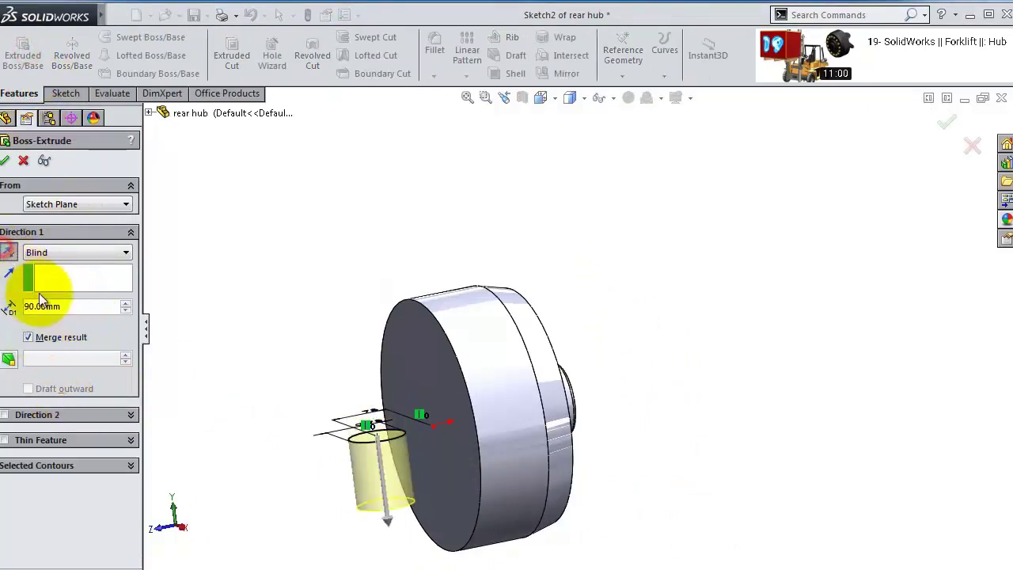
left_click(8, 415)
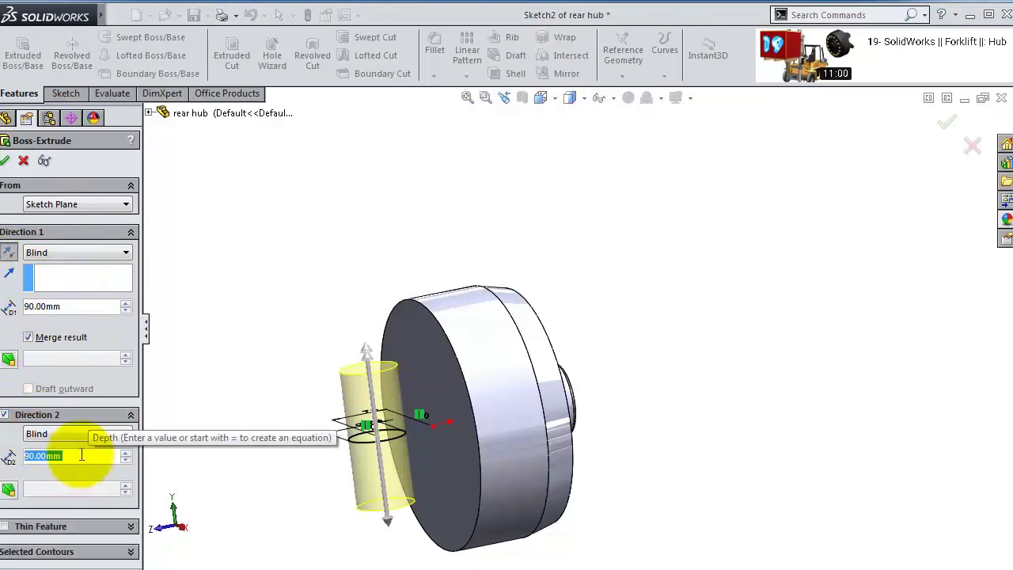
type("80")
left_click(8, 457)
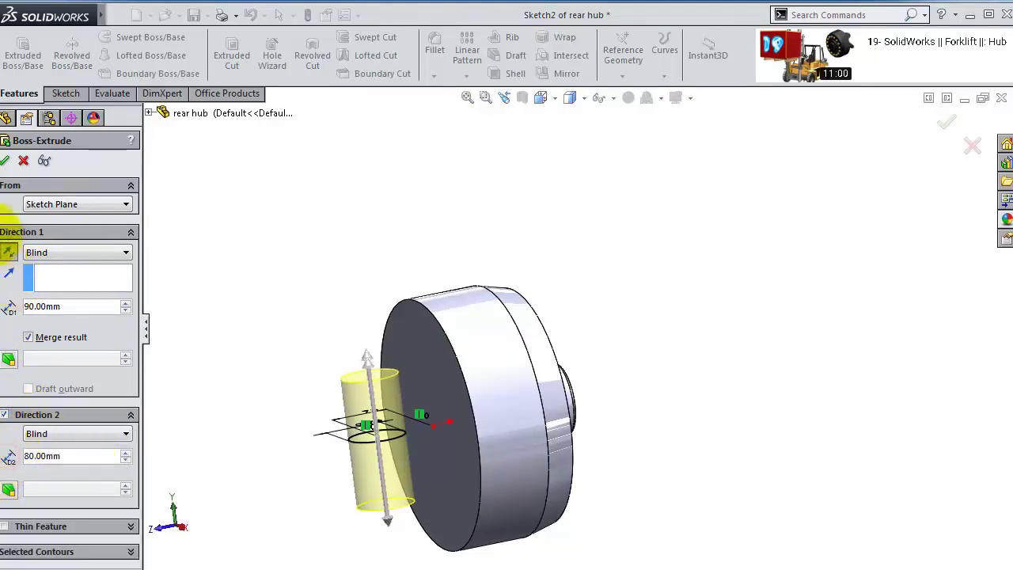
left_click(5, 162)
mouse_move(396, 430)
middle_mouse_down()
mouse_move(380, 306)
mouse_move(379, 373)
mouse_move(370, 219)
mouse_move(419, 403)
mouse_move(322, 480)
mouse_move(180, 393)
middle_mouse_up()
left_click(47, 265)
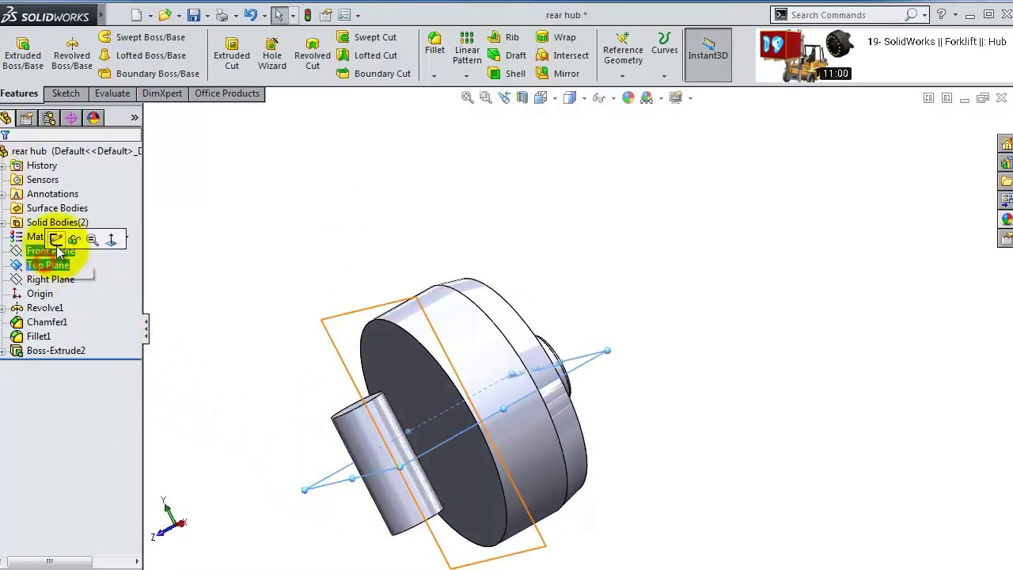
- Start a Top Plane sketch and draw slanted, vertical and horizontal lines from circle to hub edge
left_click(46, 237)
left_click(636, 56)
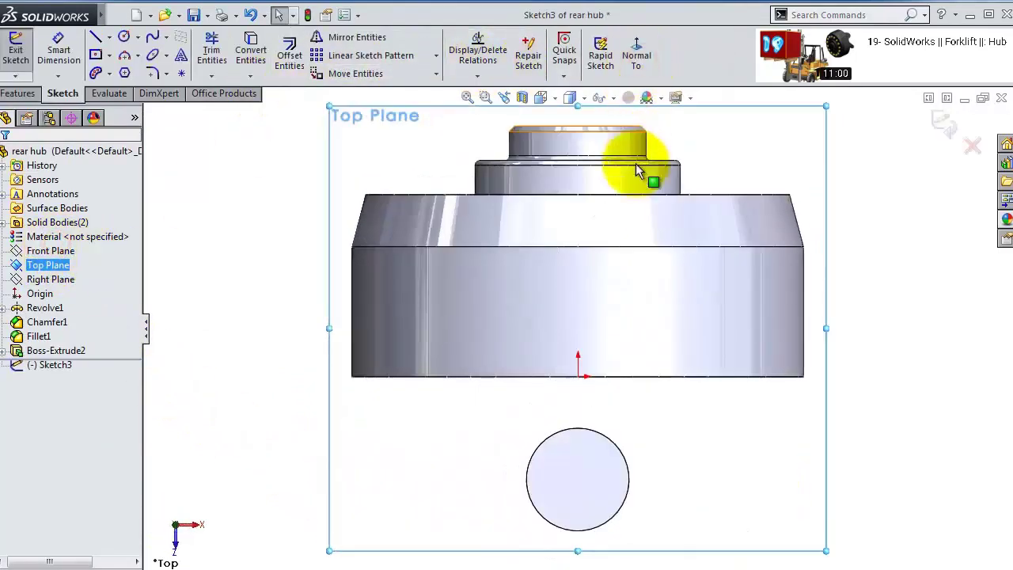
left_click(96, 38)
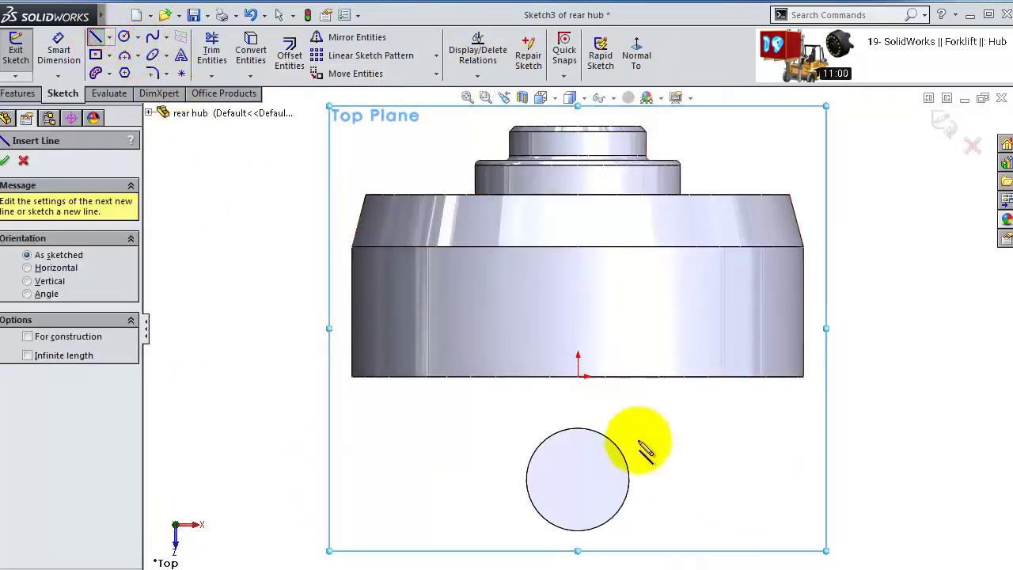
left_click(627, 497)
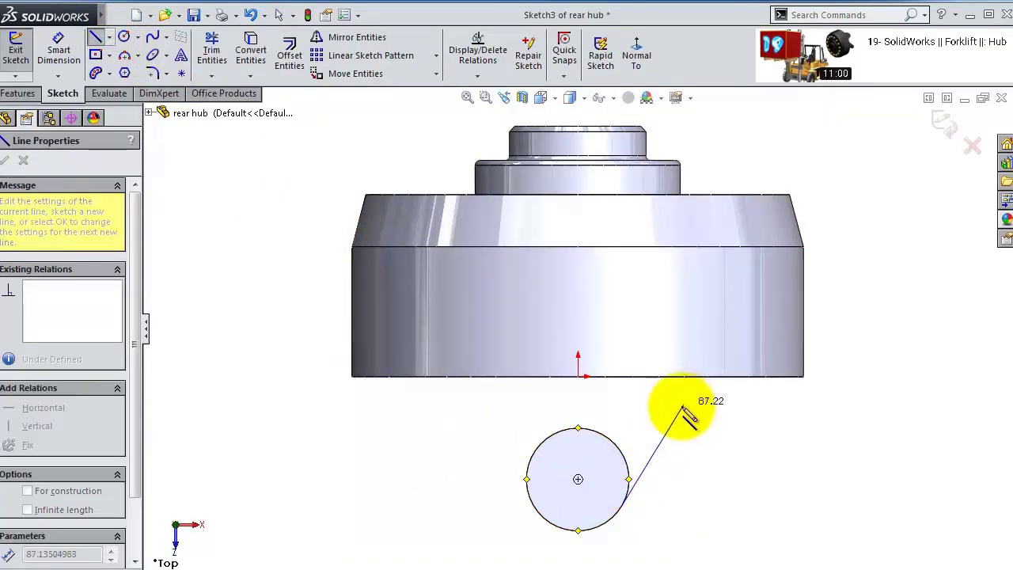
left_click(675, 427)
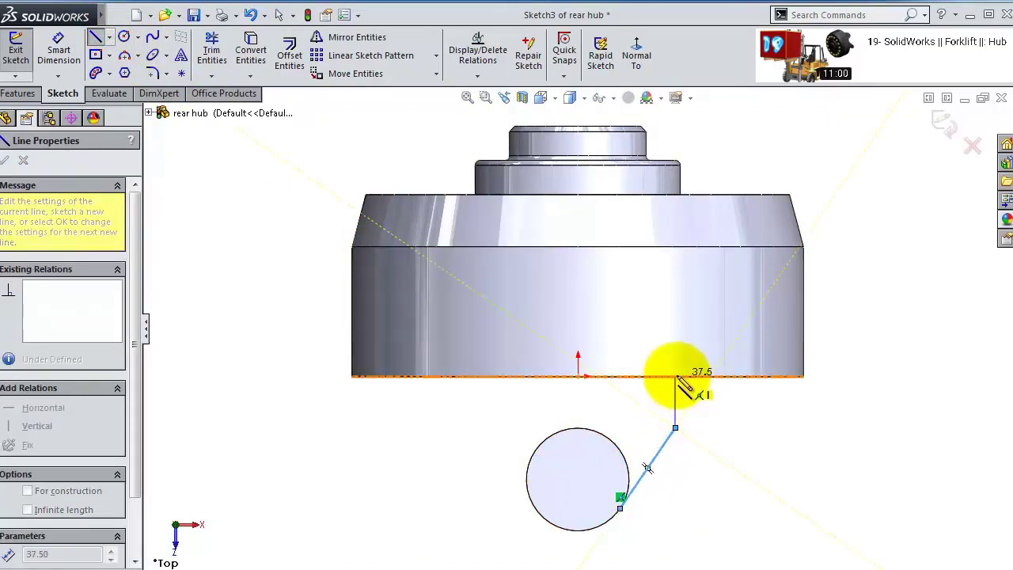
left_click(675, 376)
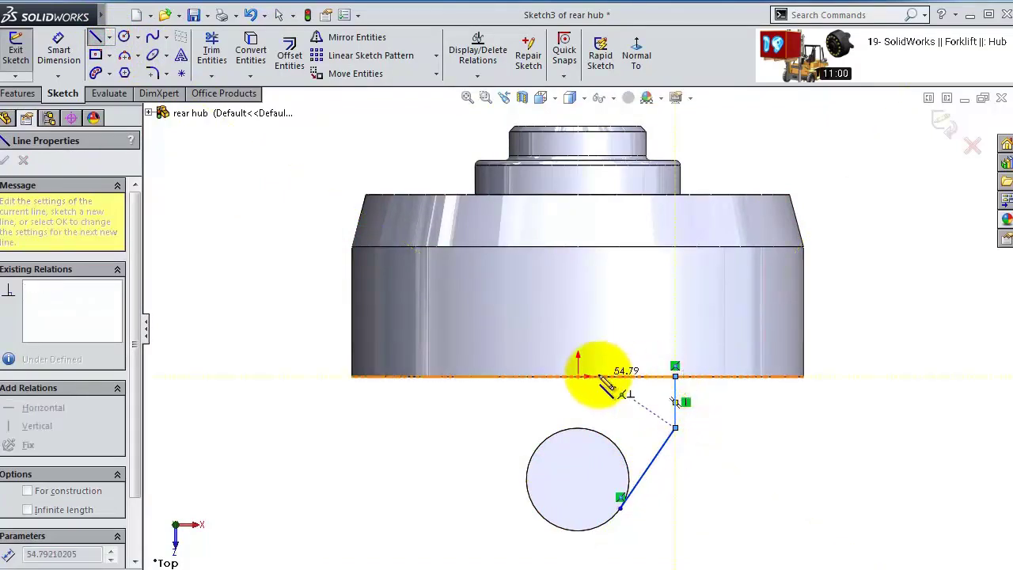
left_click(578, 376)
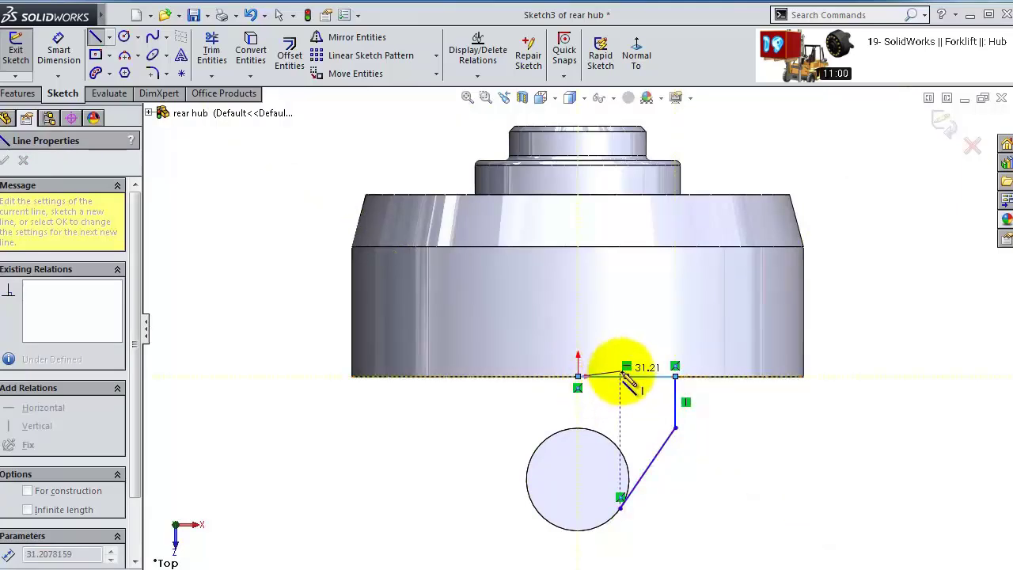
key("Escape")
- Dimension the vertical line 25 and the horizontal line 50
left_click(58, 49)
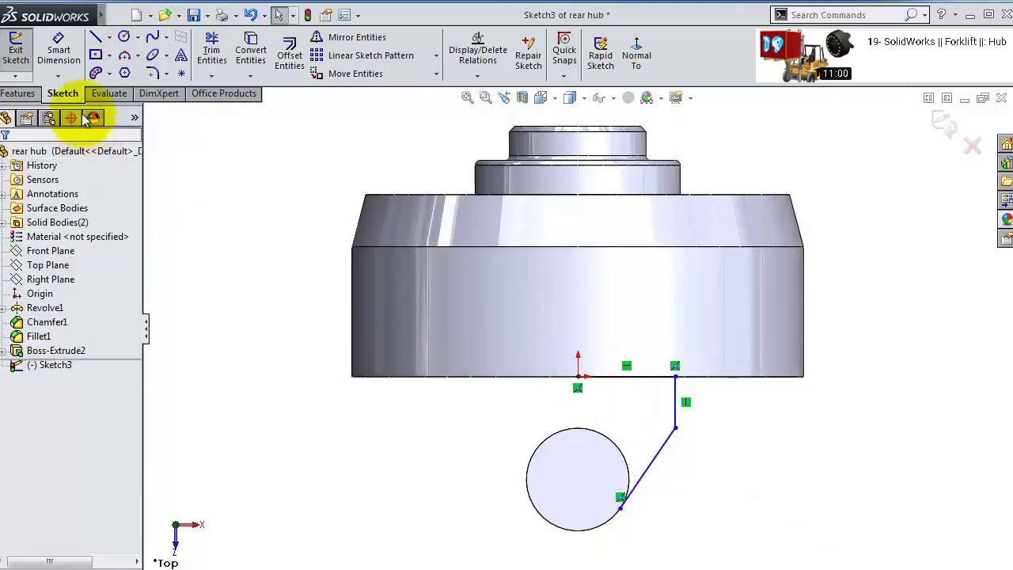
left_click(674, 402)
left_click(740, 413)
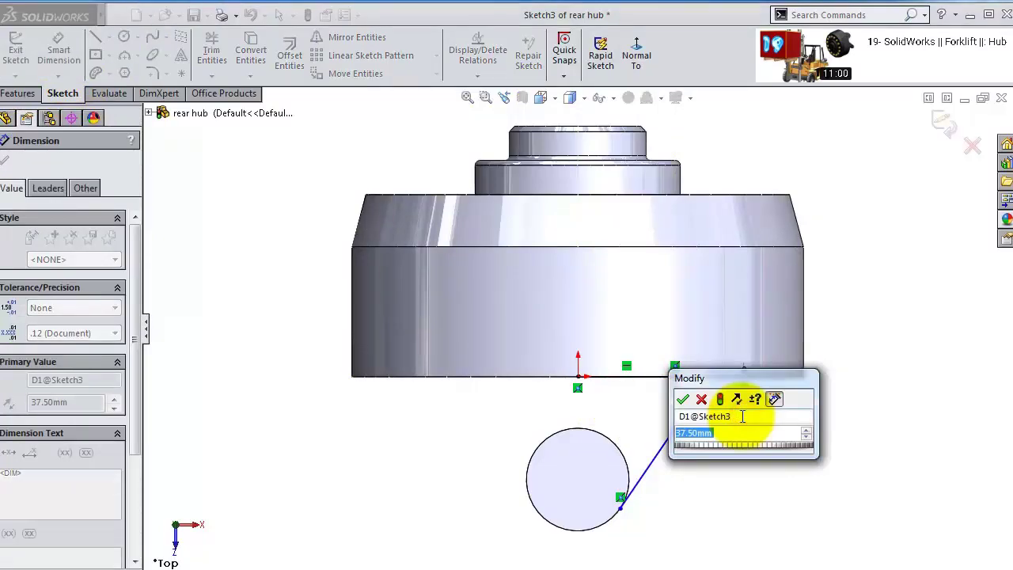
type("25")
key("Return")
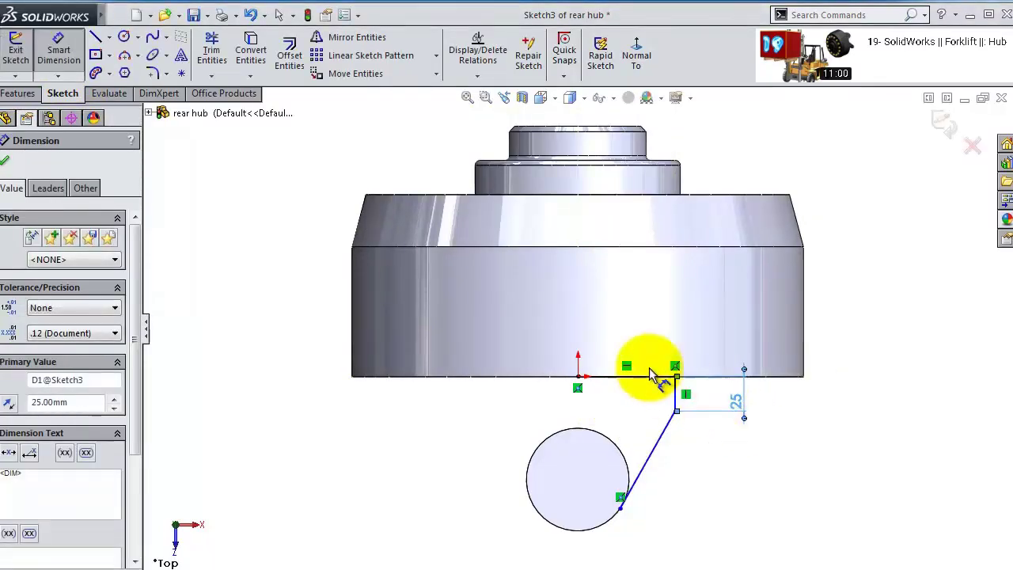
left_click(650, 378)
left_click(649, 356)
type("50")
key("Return")
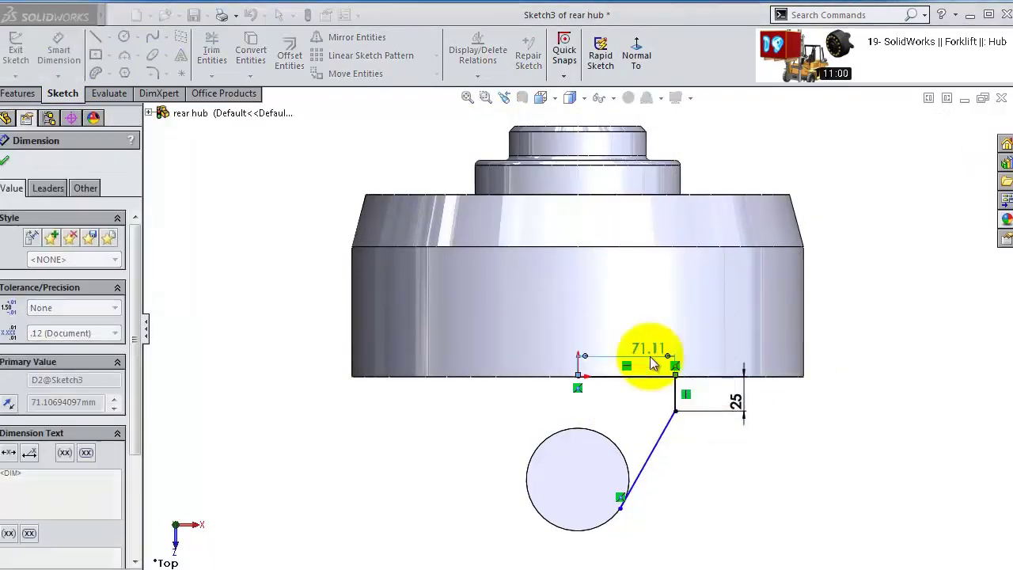
key("Escape")
- Make the slanted rib line tangent to the circle
left_click(622, 492)
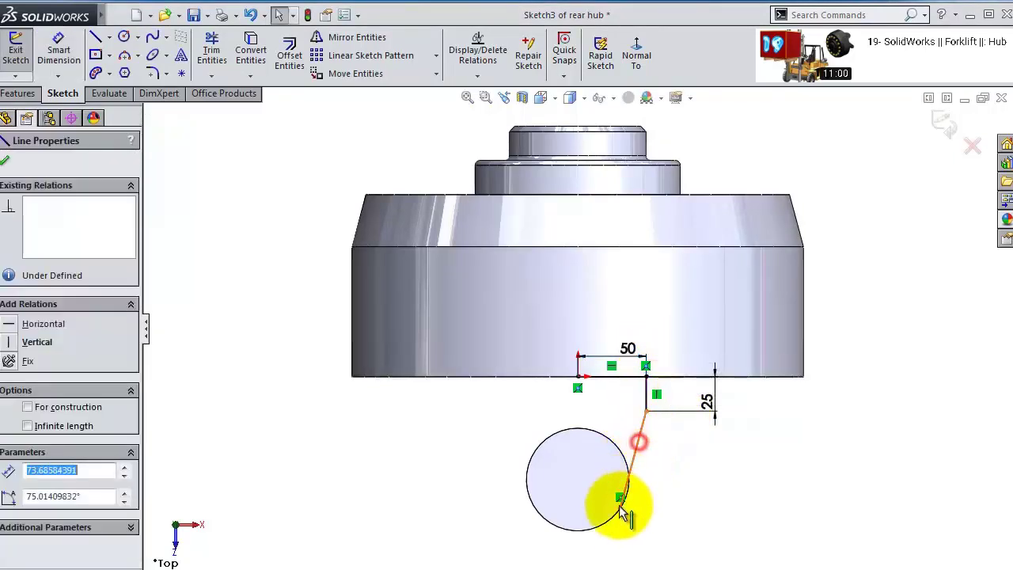
left_click(615, 514, "ctrl")
left_click(658, 462)
left_click(669, 469)
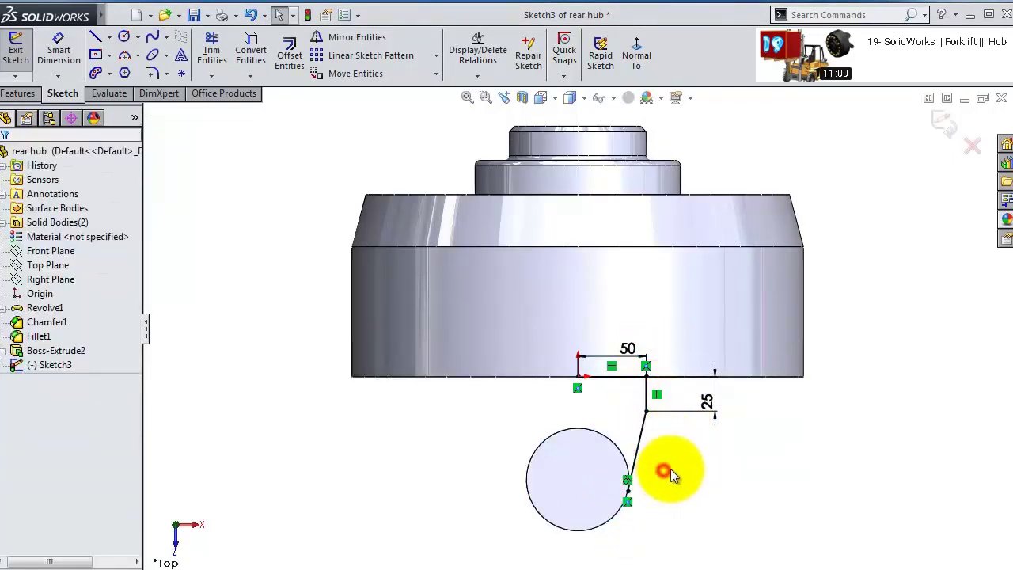
- Draw a vertical centerline from the sketch origin down past the circle
left_click(109, 37)
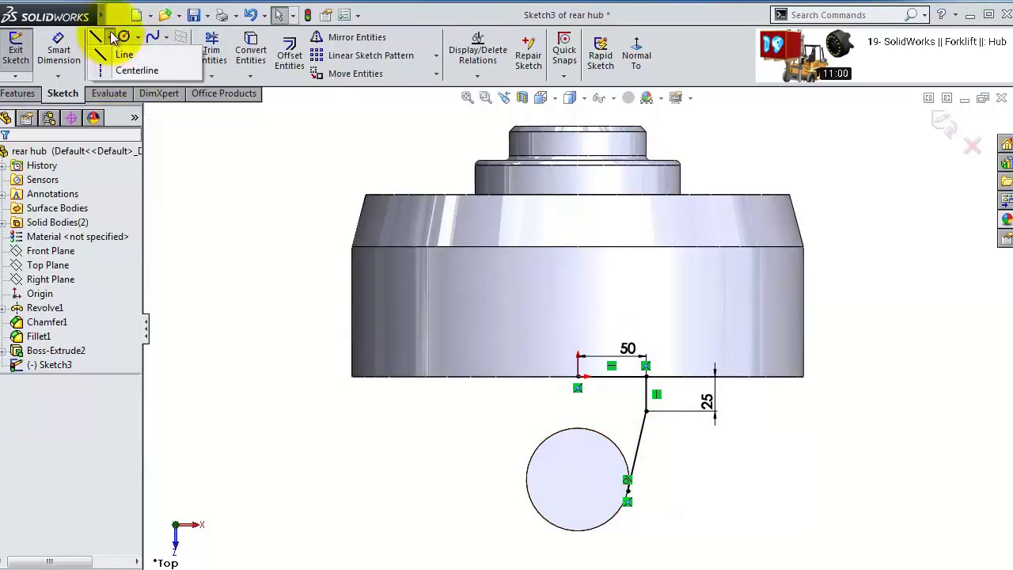
left_click(137, 70)
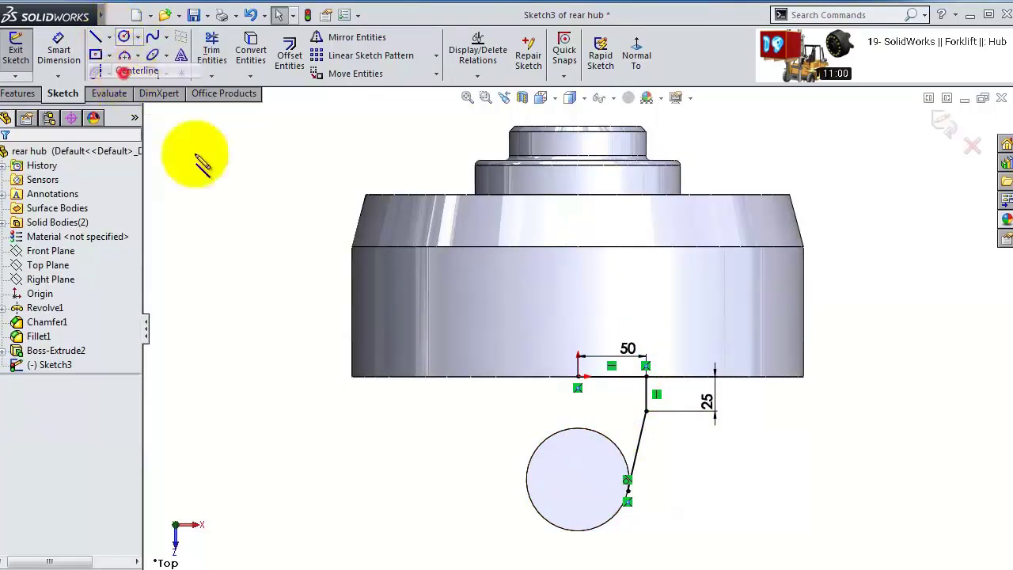
left_click(579, 378)
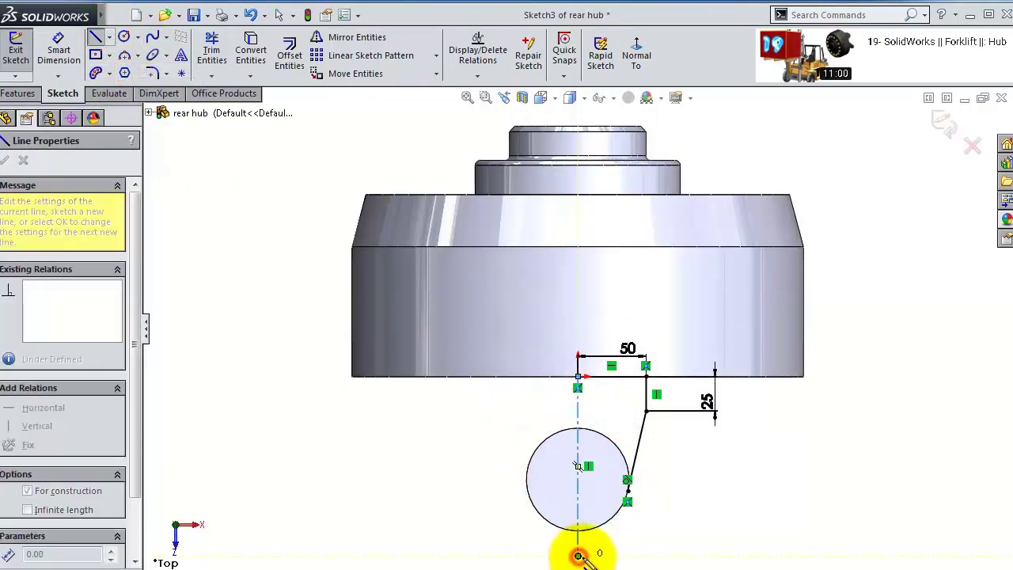
left_click(595, 543)
key("Escape")
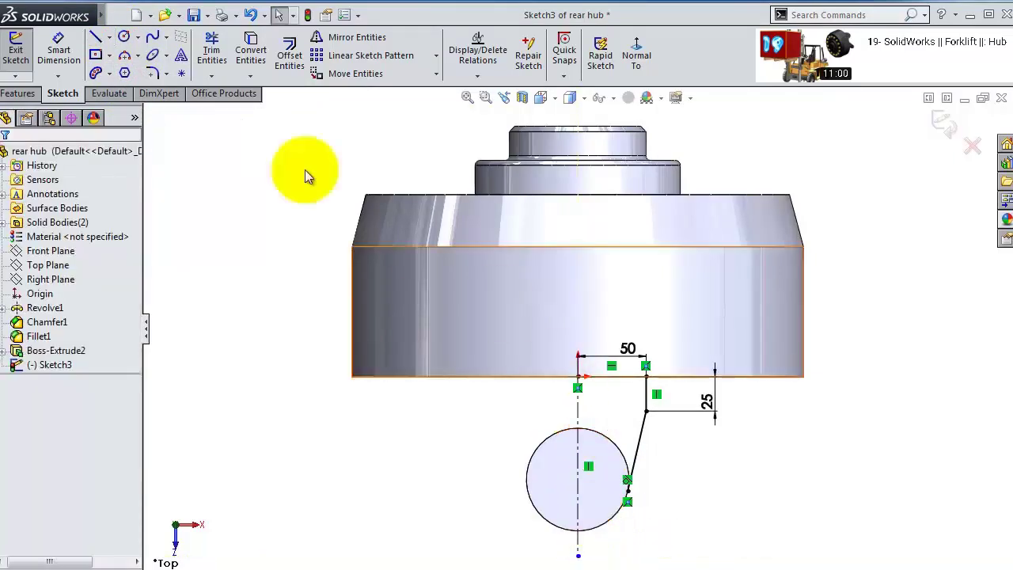
- Mirror the three rib lines about the centerline and add a closing line across the circle
left_click(316, 36)
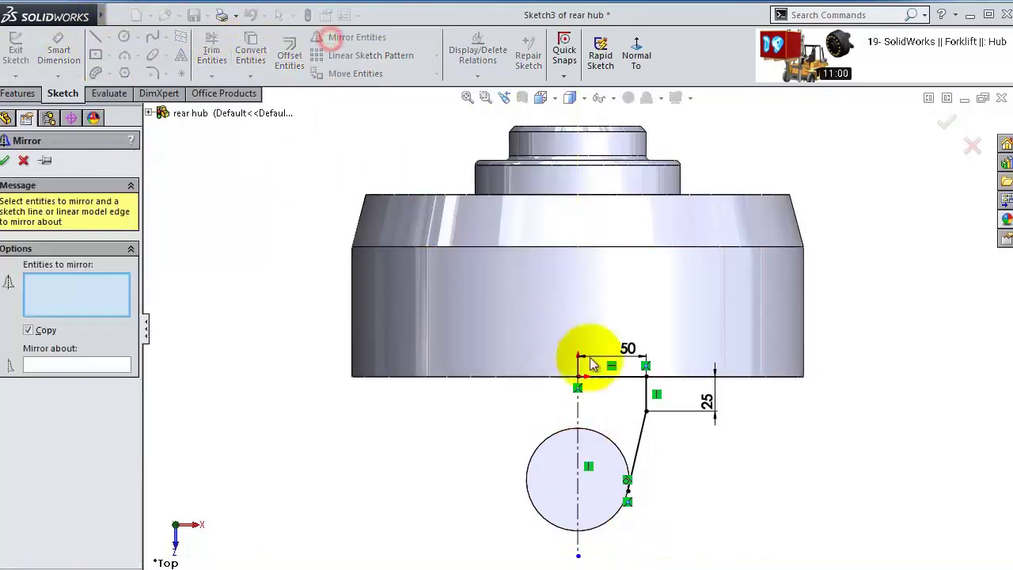
left_click(647, 396)
left_click(625, 377)
left_click(638, 445)
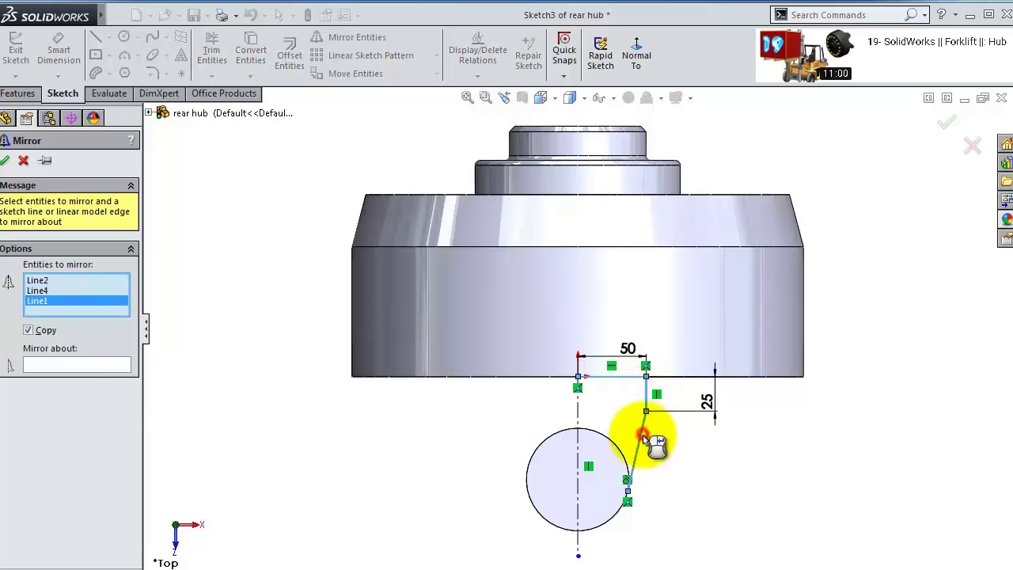
left_click(126, 364)
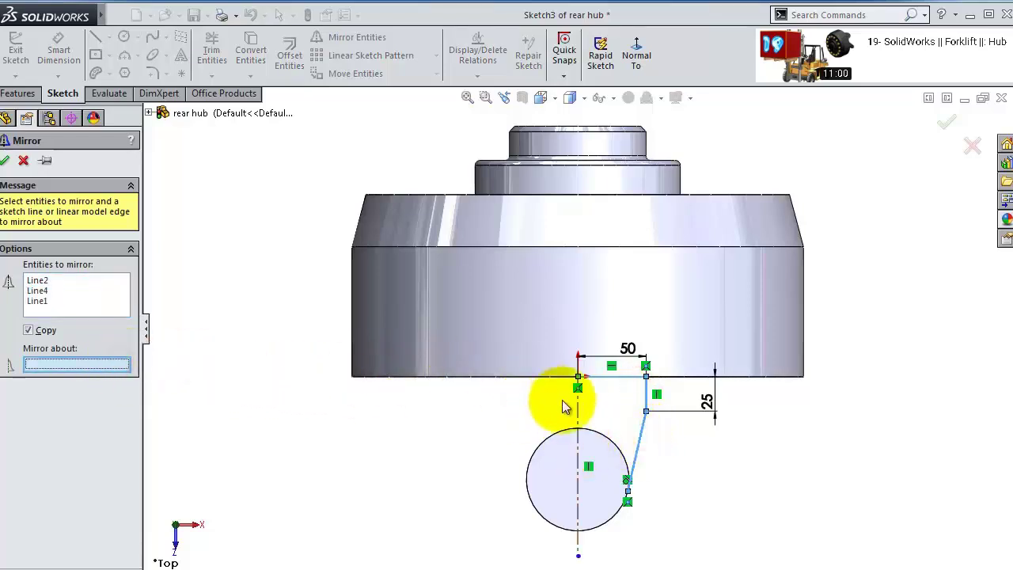
left_click(7, 161)
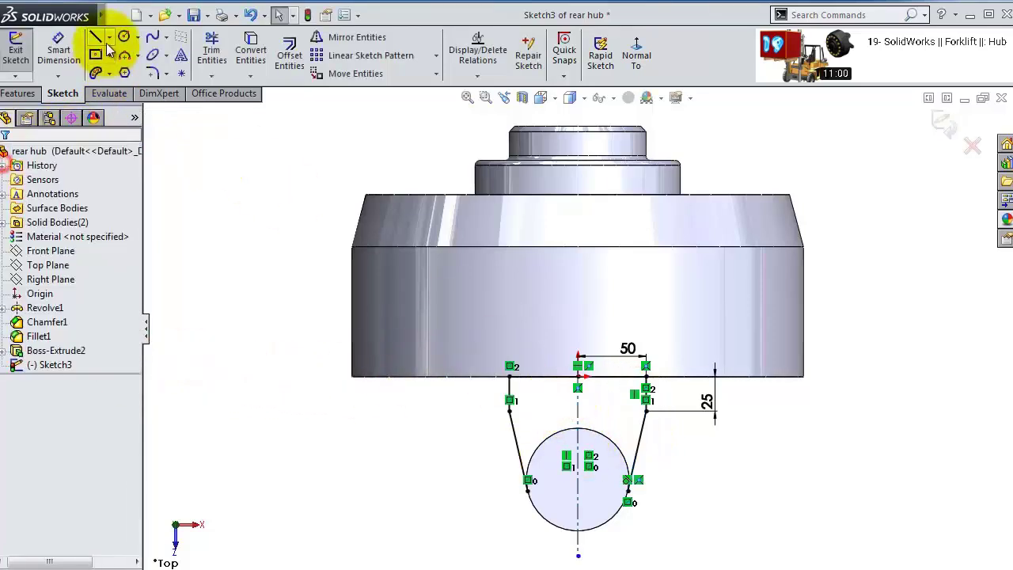
left_click(95, 36)
left_click(627, 491)
double_click(528, 490)
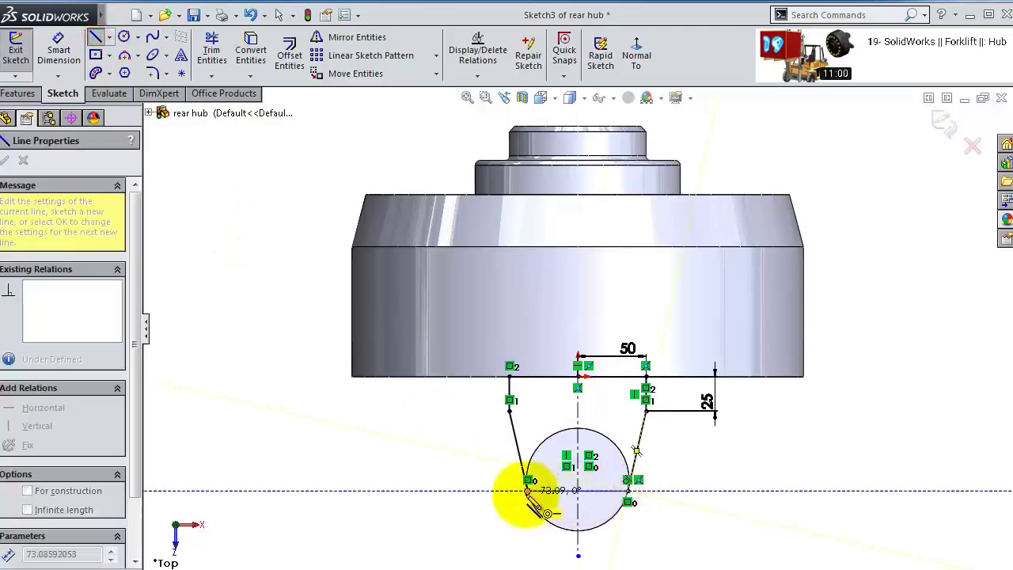
- Extrude the rib sketch 12.5 mm Blind from a 32 mm offset, with reversed direction
left_click(16, 94)
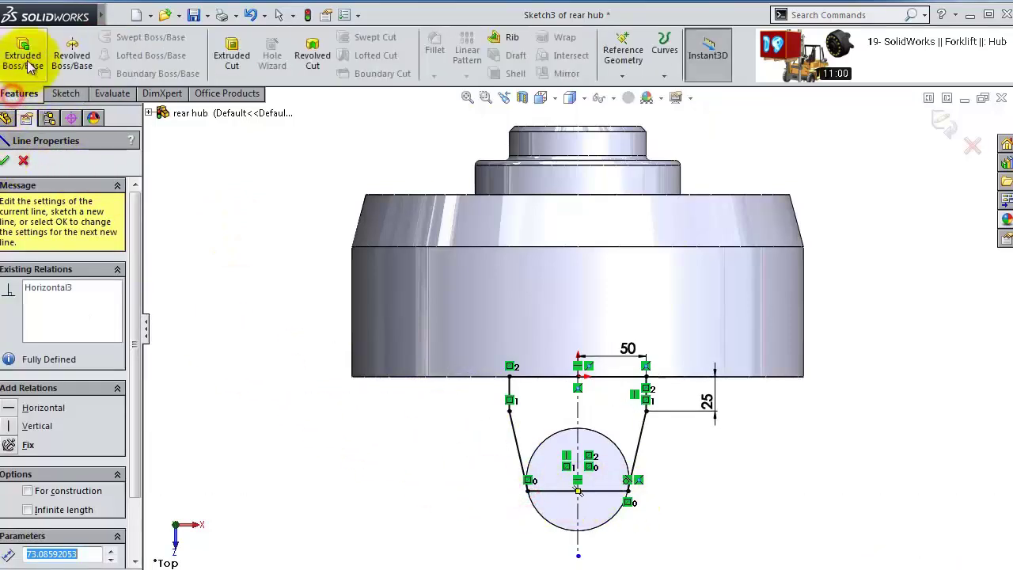
left_click(11, 52)
middle_click_drag(640, 467, 588, 390)
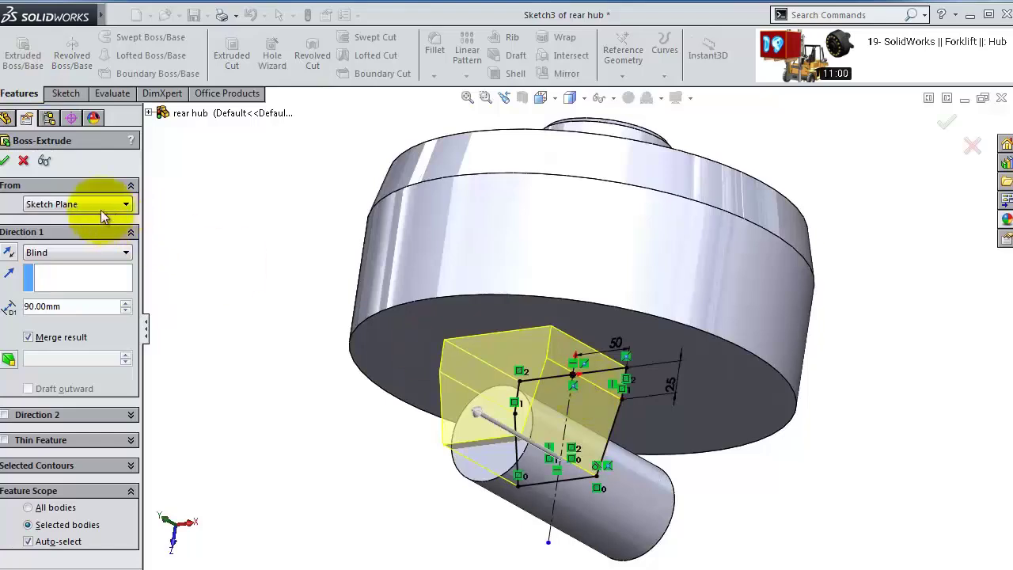
left_click(79, 247)
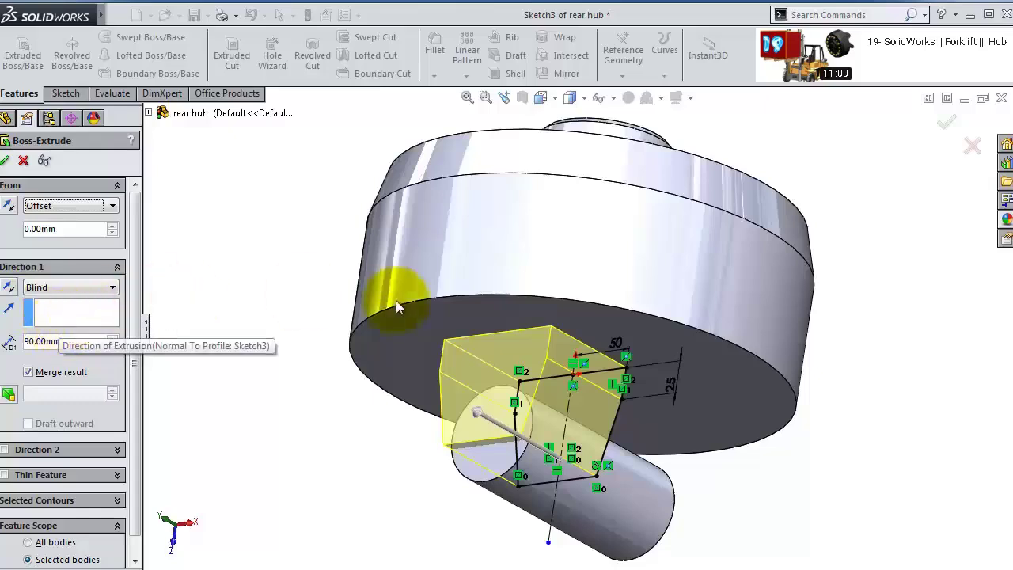
left_click_drag(79, 228, 7, 228)
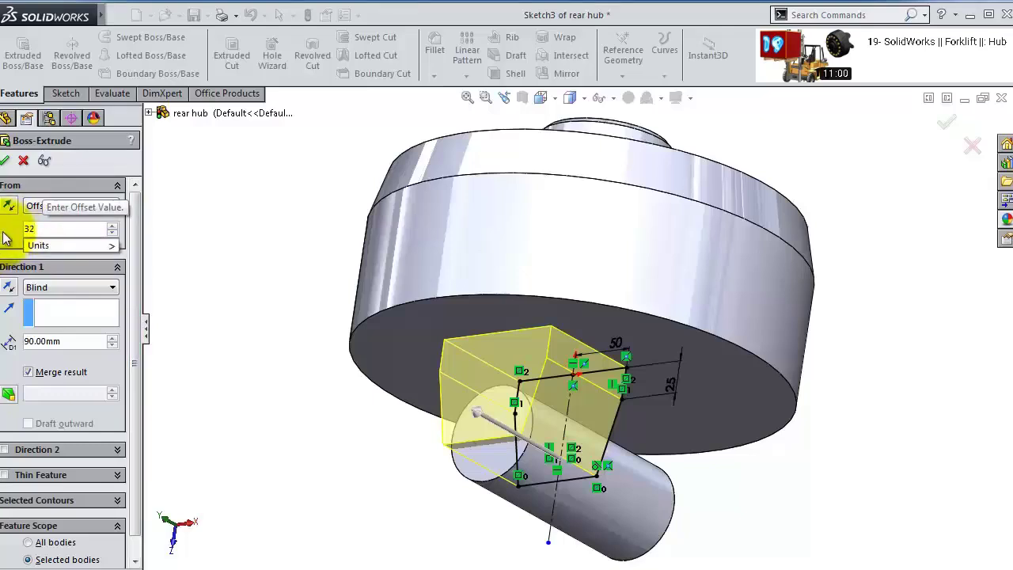
left_click_drag(78, 342, 17, 344)
type("12.5")
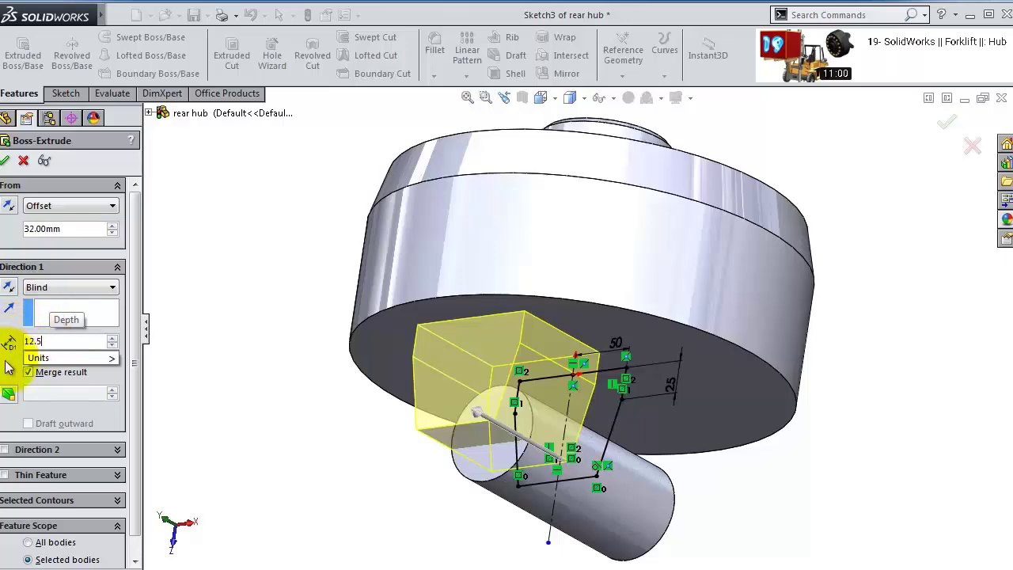
left_click(8, 362)
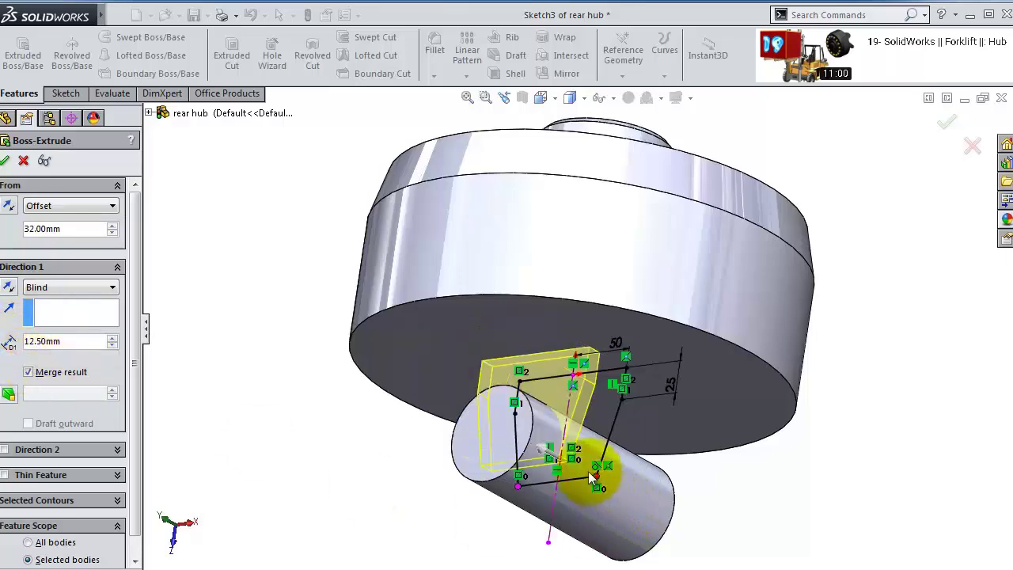
mouse_move(589, 474)
middle_mouse_down()
mouse_move(543, 430)
mouse_move(564, 452)
mouse_move(583, 403)
mouse_move(592, 470)
mouse_move(577, 474)
middle_mouse_up()
left_click(8, 287)
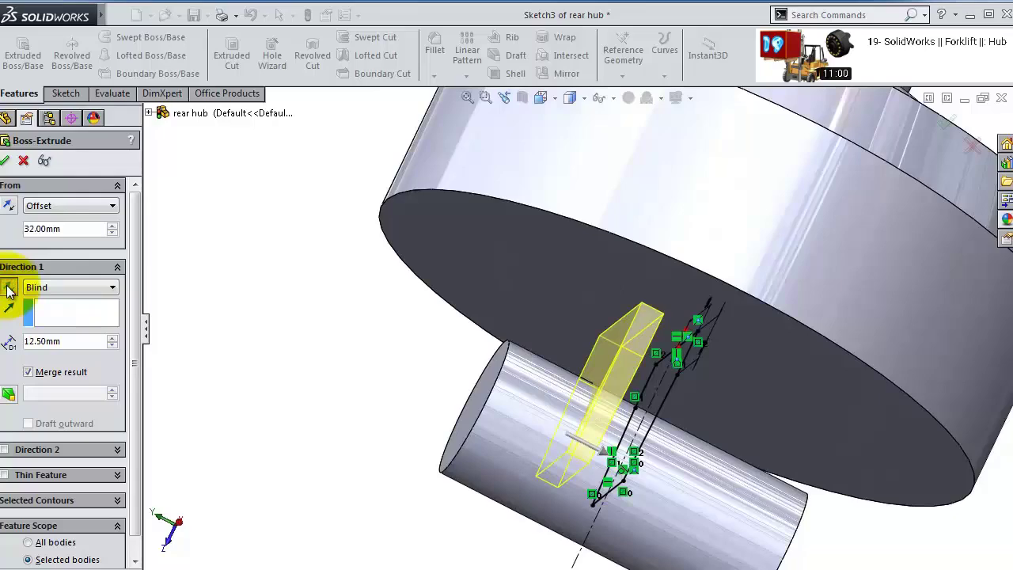
mouse_move(538, 391)
middle_mouse_down()
mouse_move(515, 356)
mouse_move(543, 420)
mouse_move(530, 432)
middle_mouse_up()
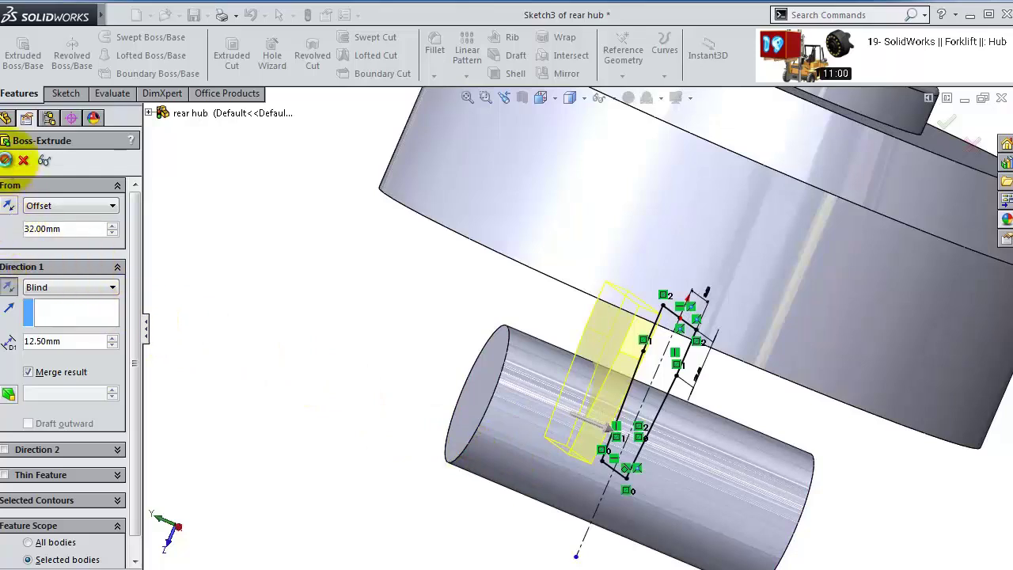
left_click(5, 159)
middle_click_drag(707, 403, 534, 321)
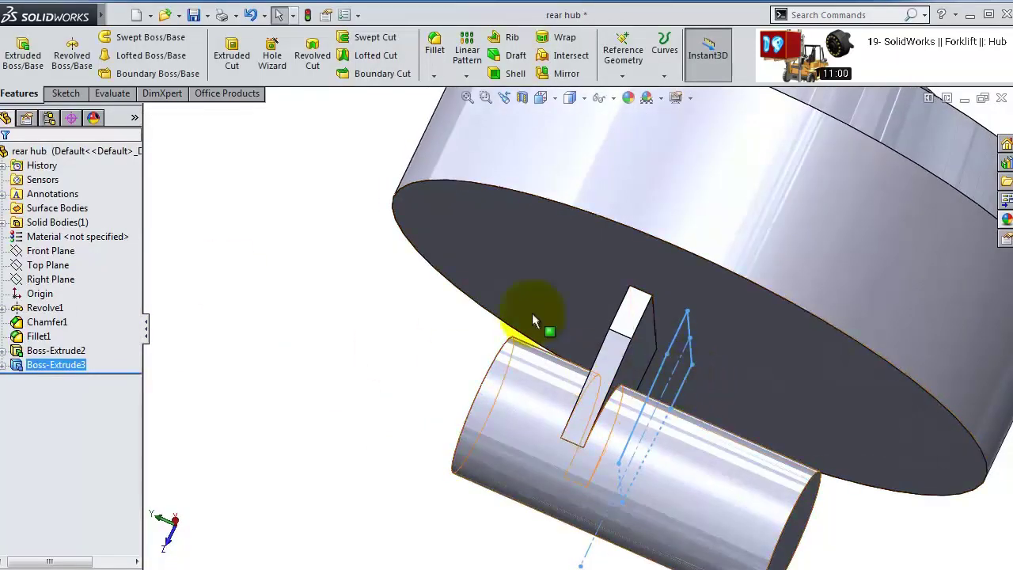
- Mirror the Boss-Extrude3 rib about the Top Plane
left_click(466, 75)
left_click(485, 125)
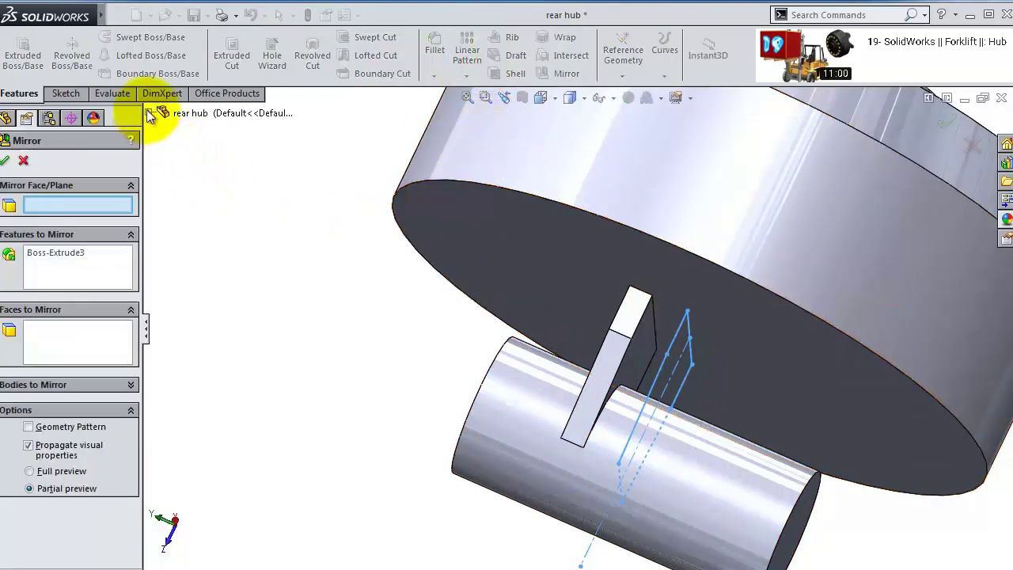
left_click(149, 113)
left_click(206, 227)
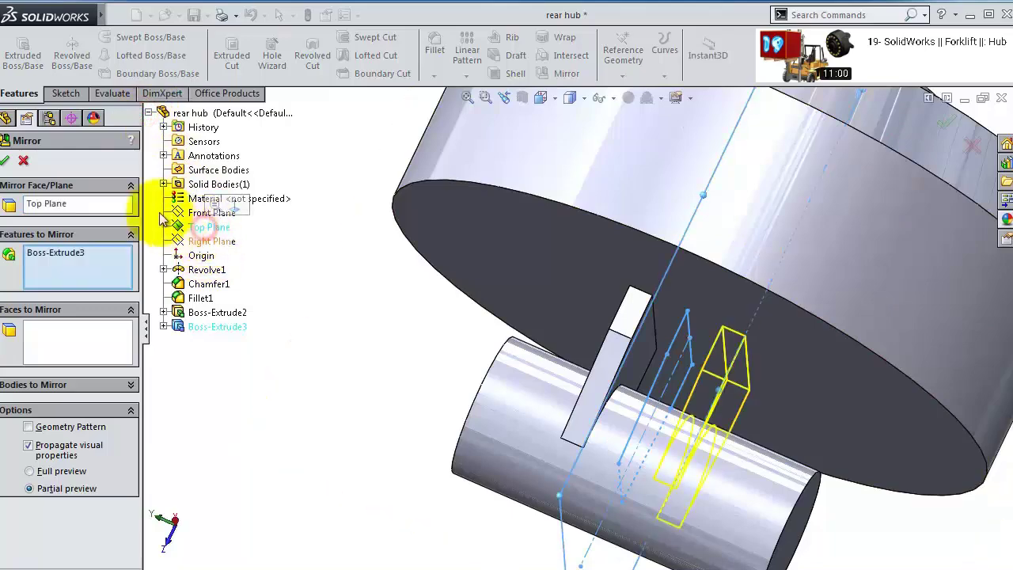
left_click(5, 159)
middle_click_drag(516, 368, 701, 287)
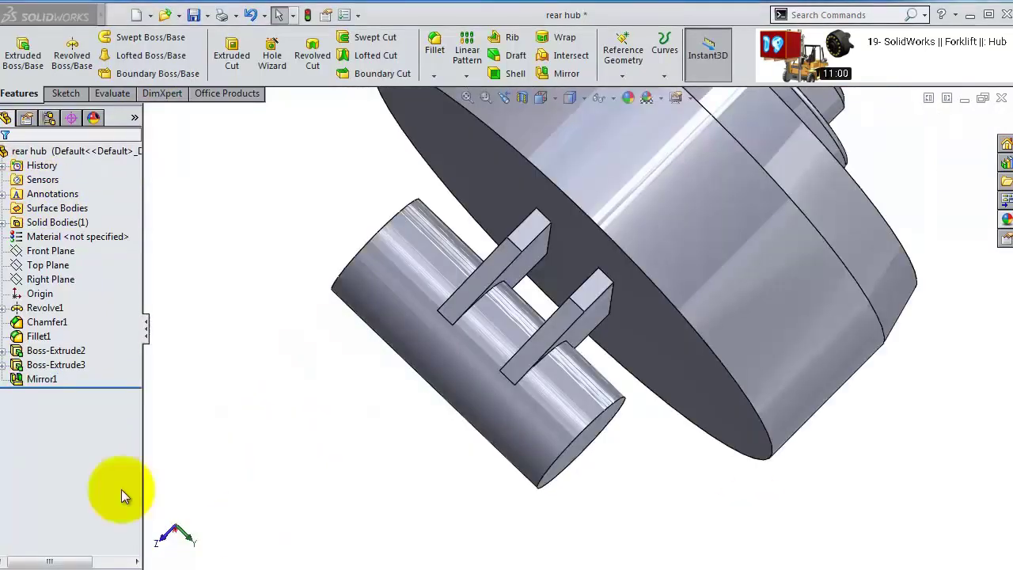
- Edit Boss-Extrude3 so its start offset becomes 60.00 mm
left_click(43, 365)
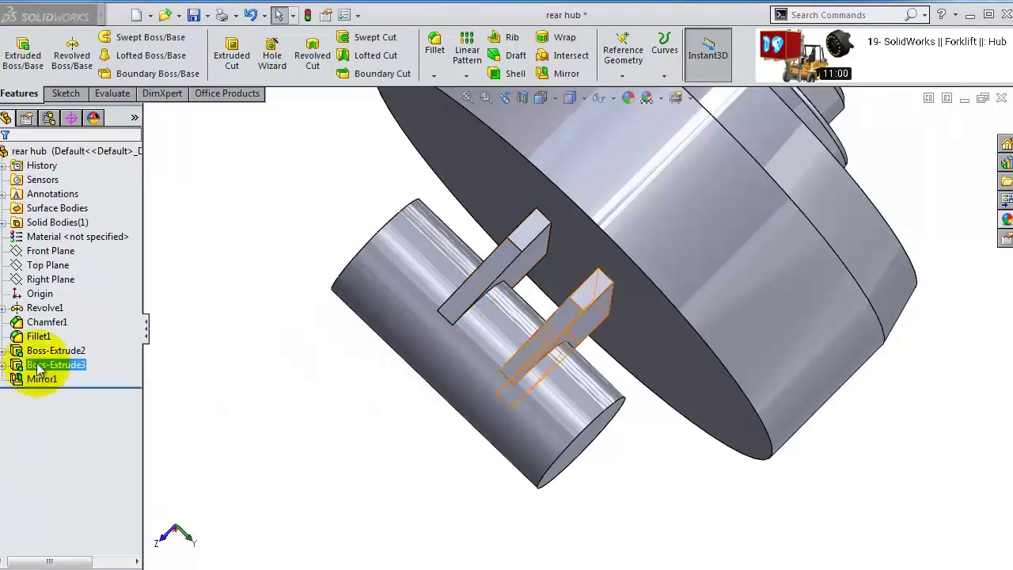
left_click(42, 353)
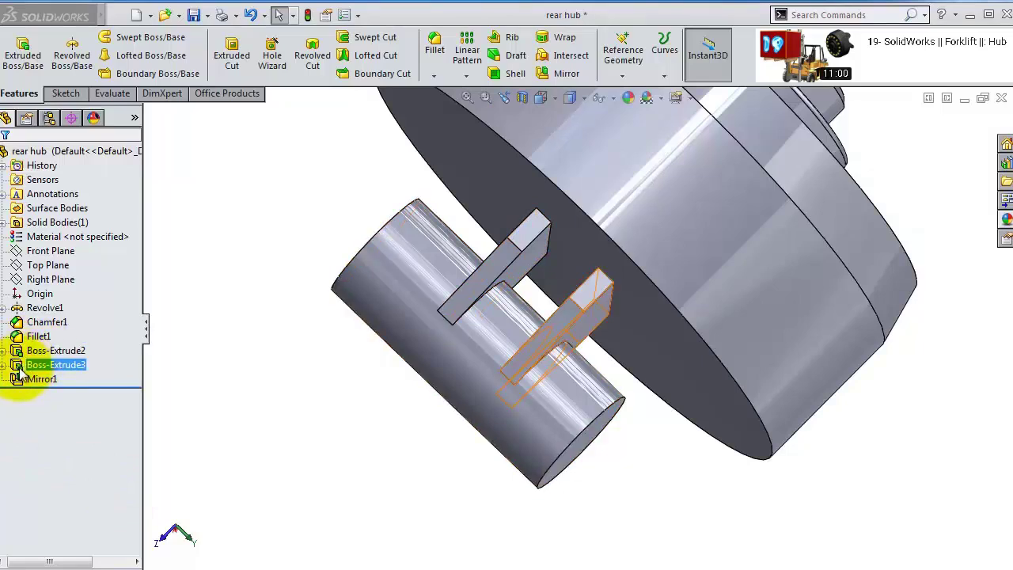
left_click(43, 365)
left_click_drag(44, 365, 49, 302)
double_click(72, 228)
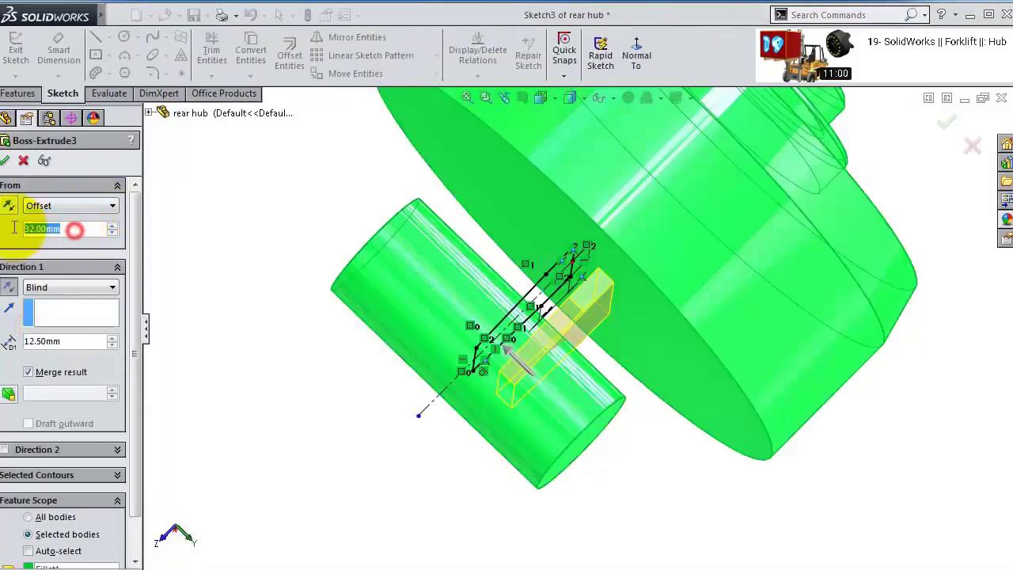
scroll(337, 266, "up", 3)
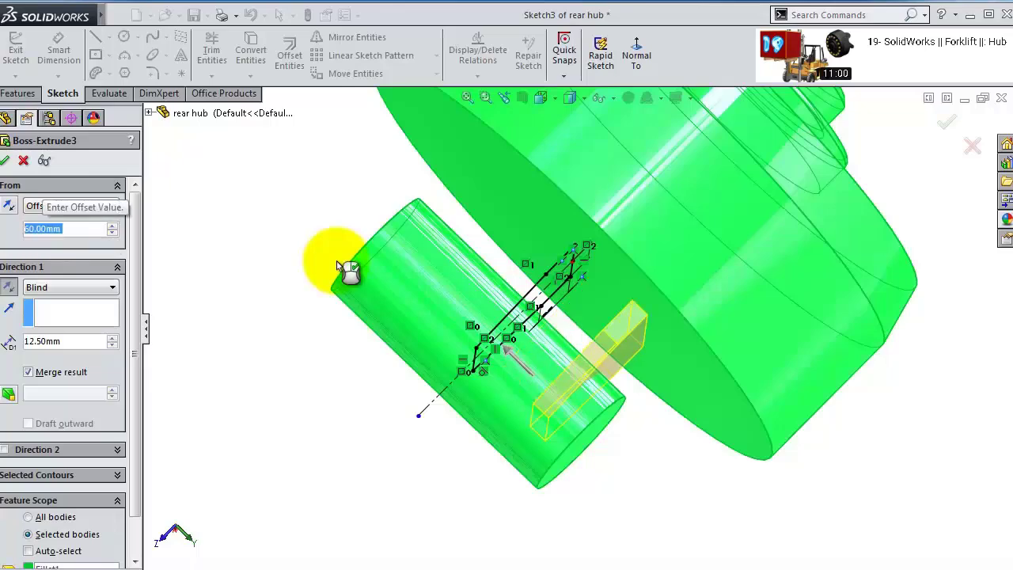
left_click(7, 162)
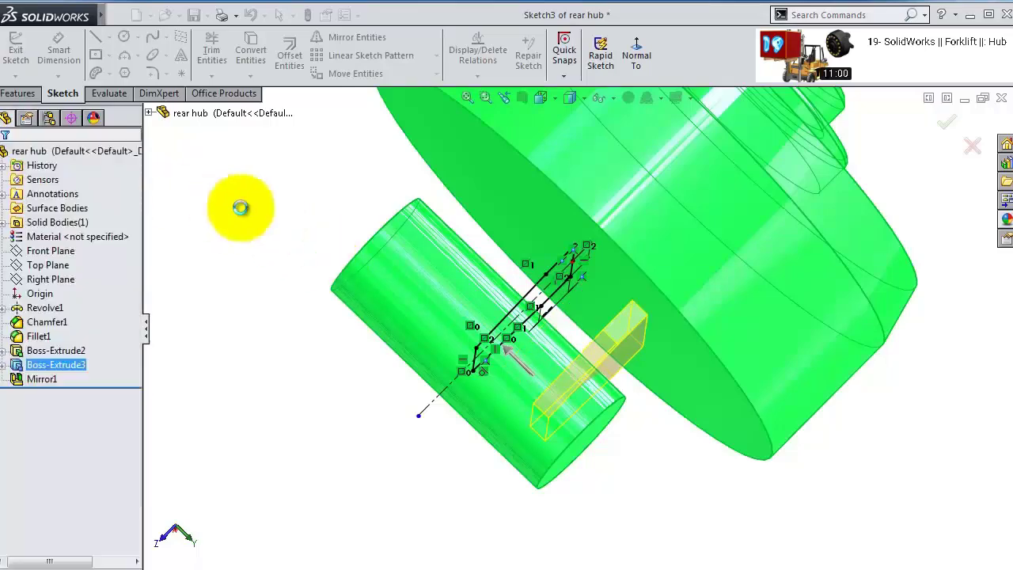
middle_click_drag(467, 289, 163, 536)
left_click(32, 283)
- Start a new sketch on the Top Plane, viewed normal, briefly toggling Section View
left_click(39, 265)
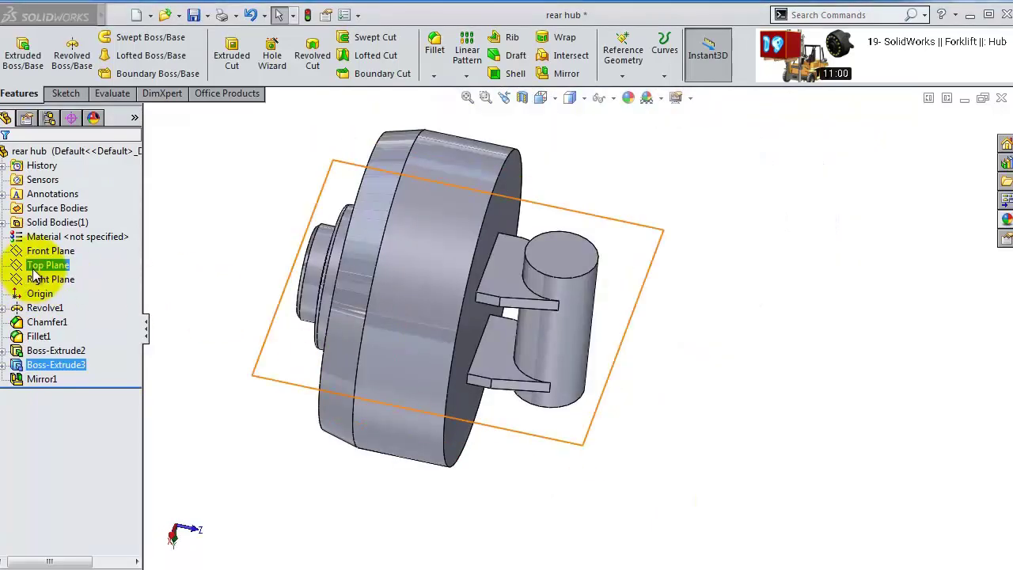
left_click(43, 249)
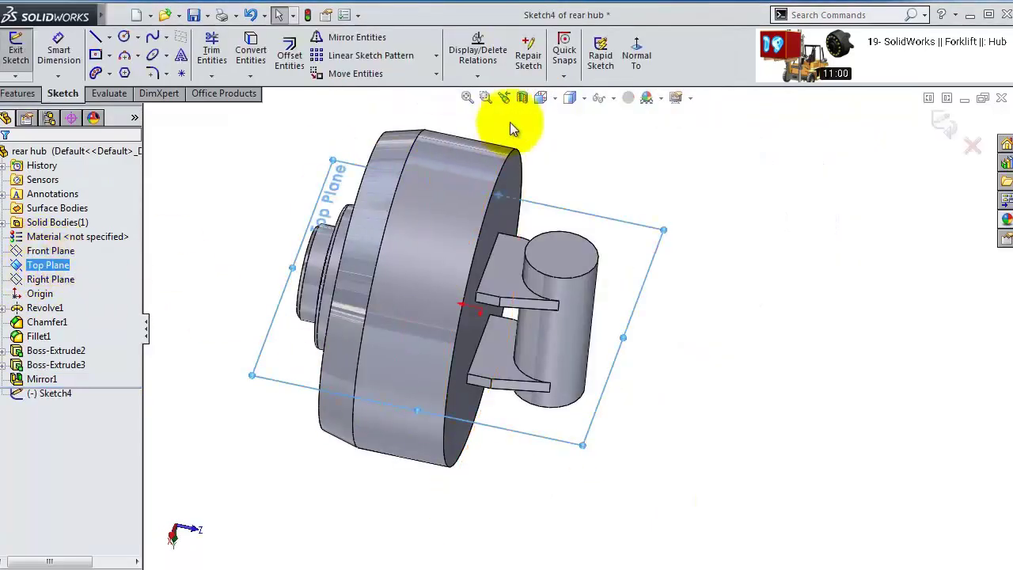
left_click(638, 51)
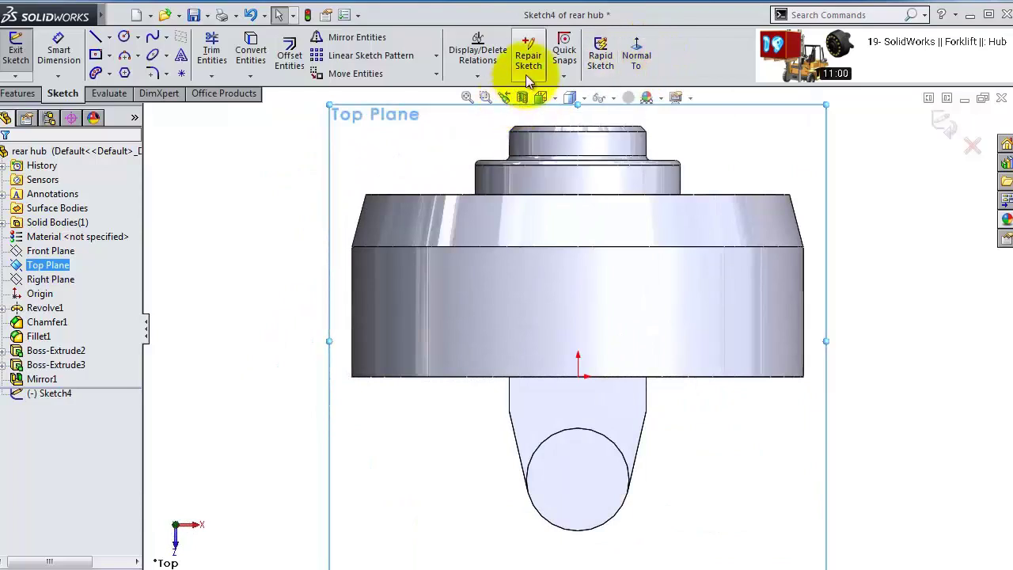
left_click(521, 98)
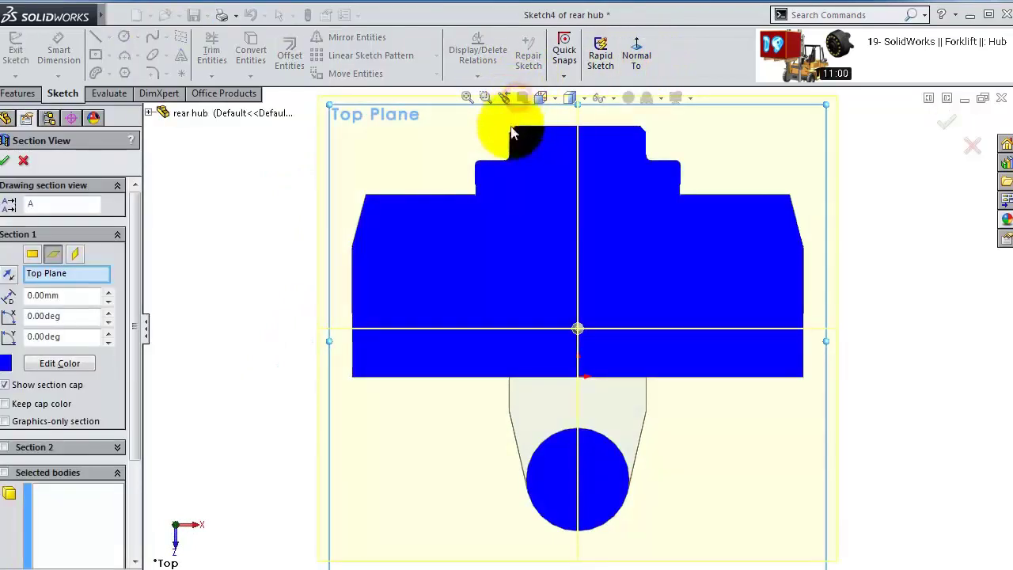
left_click(946, 128)
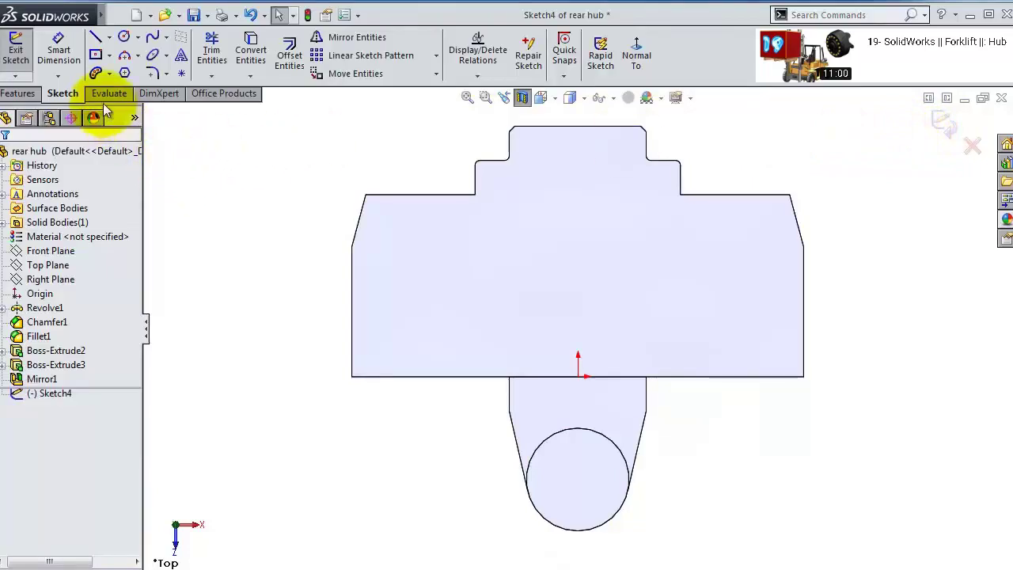
- Draw a line along the hub's lower edge, a short vertical drop, and a diagonal to the circle
left_click(96, 40)
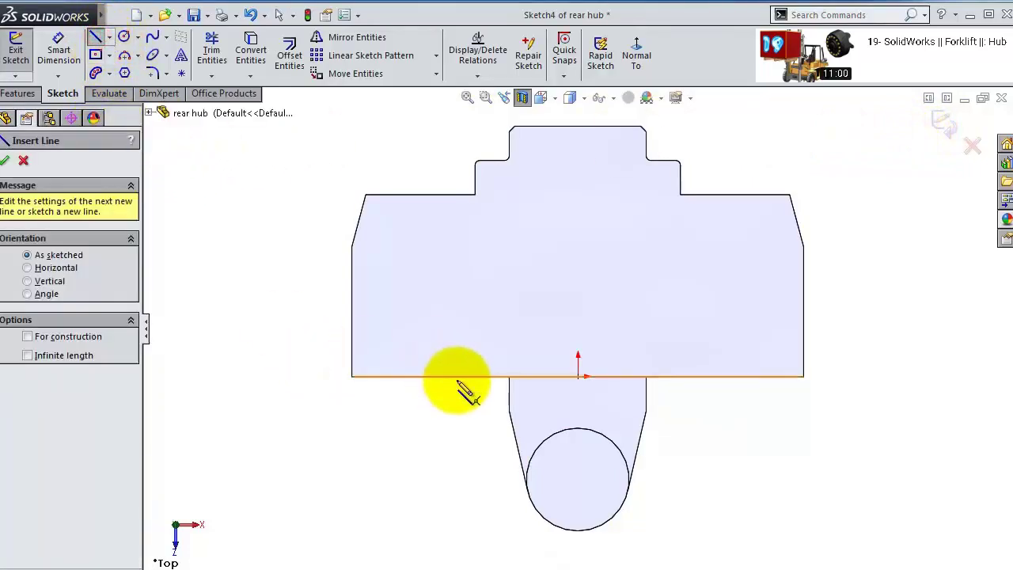
left_click(459, 377)
left_click(718, 375)
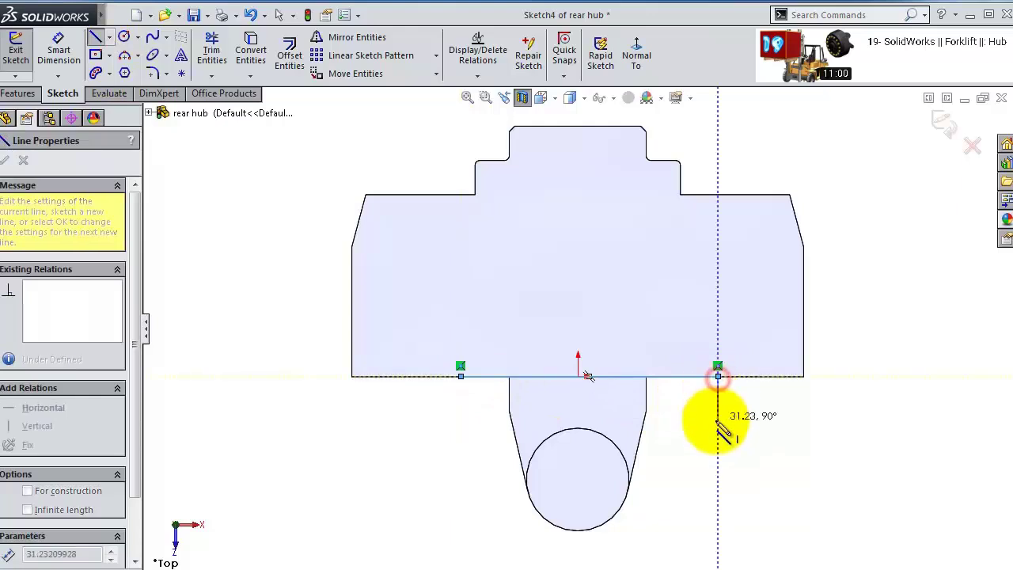
left_click(718, 411)
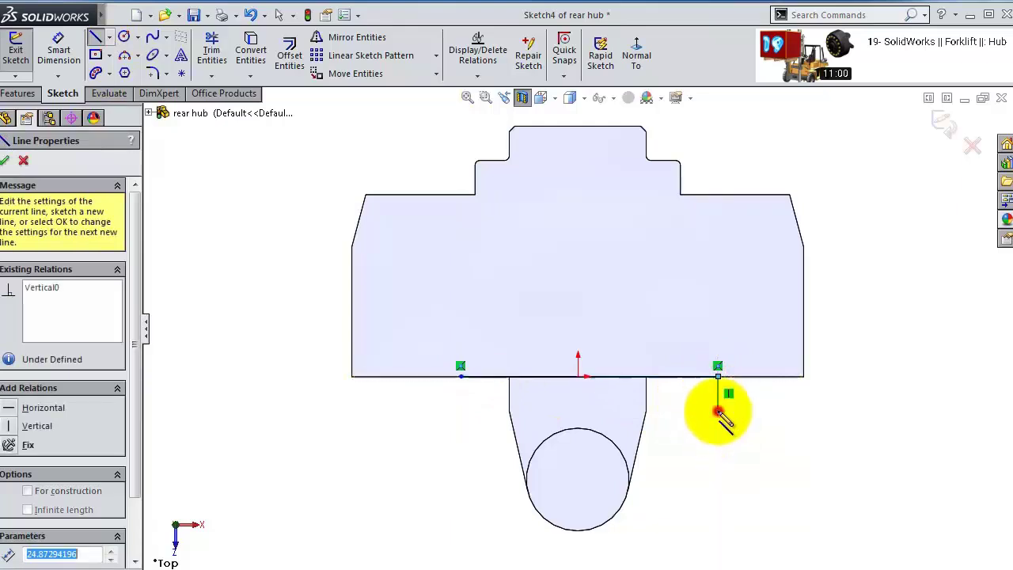
left_click(717, 411)
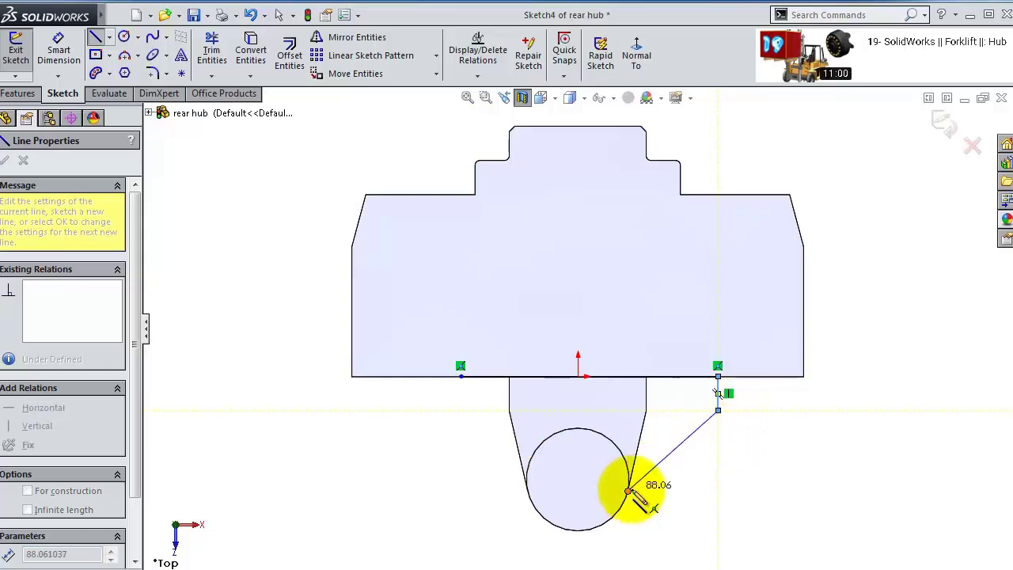
scroll(651, 467, "down", 3)
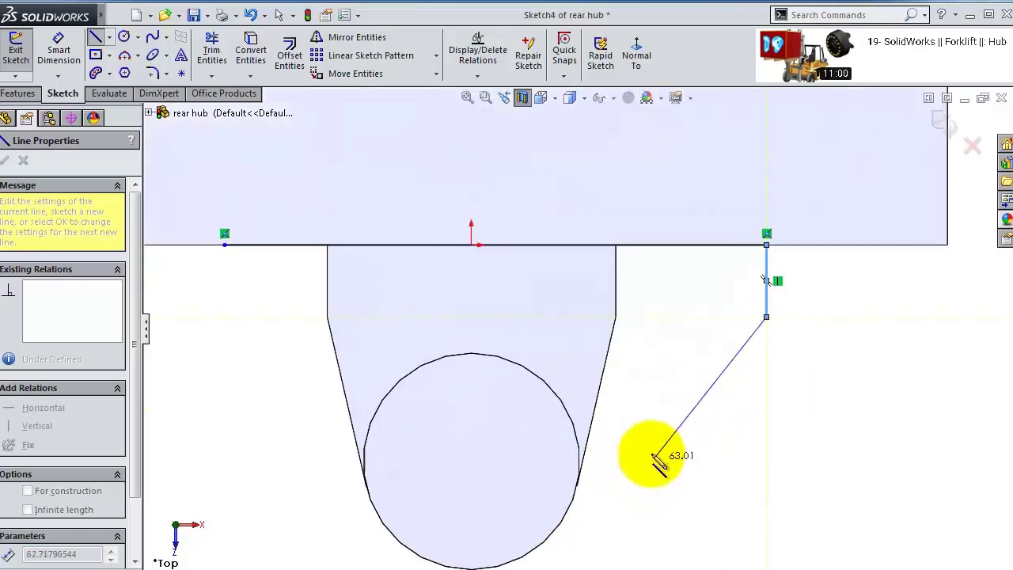
left_click(579, 486)
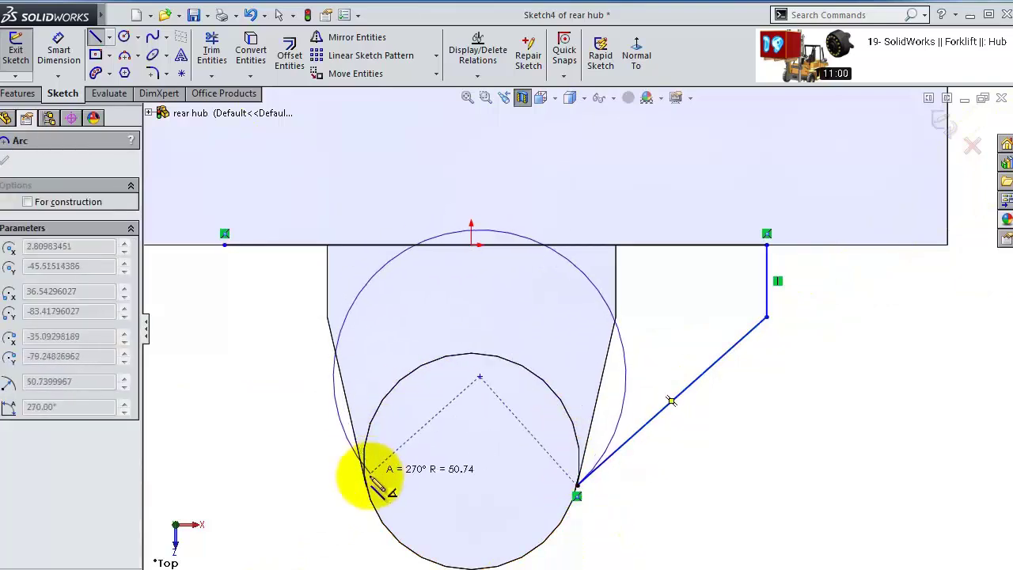
- Convert the side cylinder's circular edge into the sketch
key("Escape")
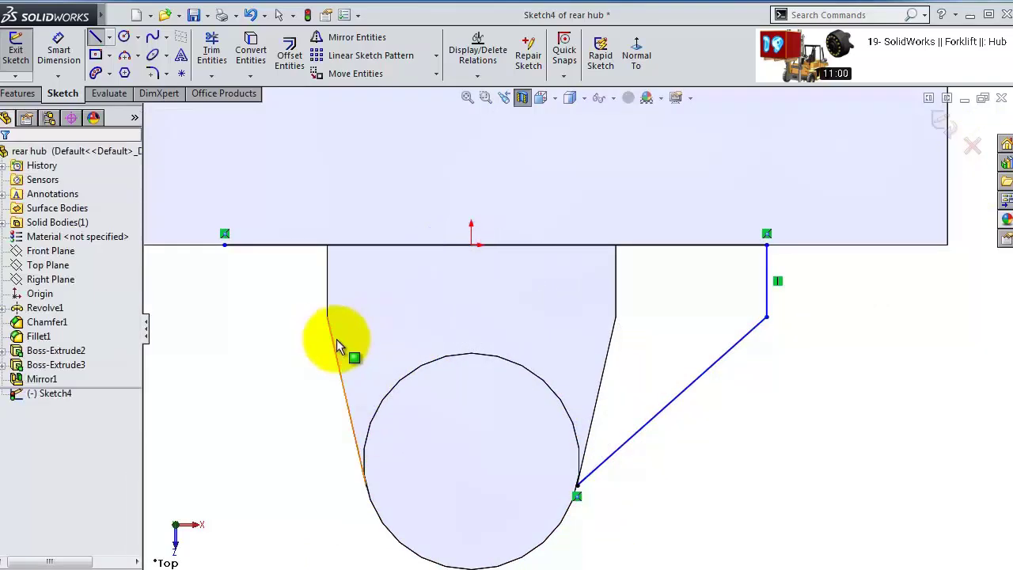
left_click(421, 371)
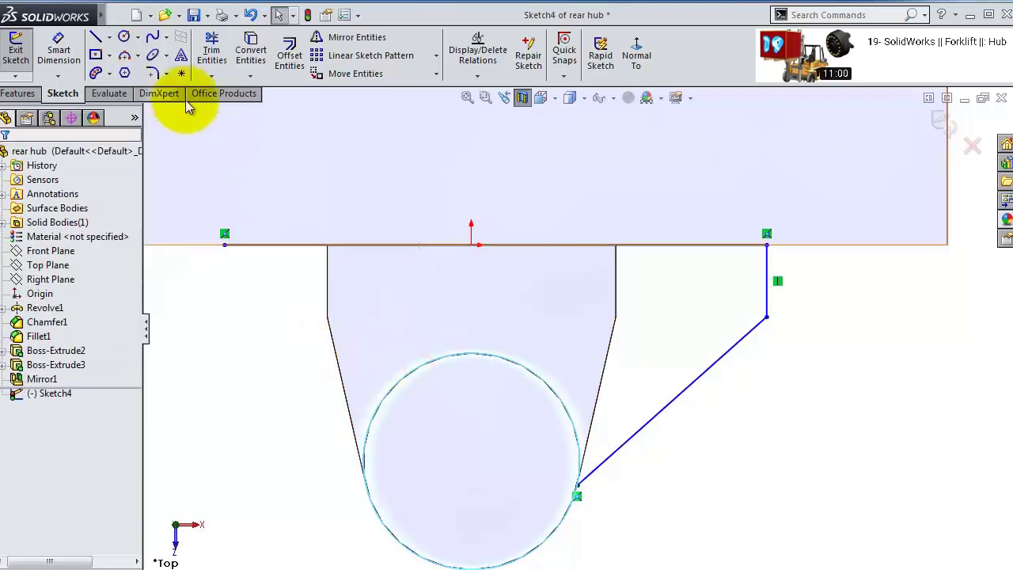
left_click(251, 48)
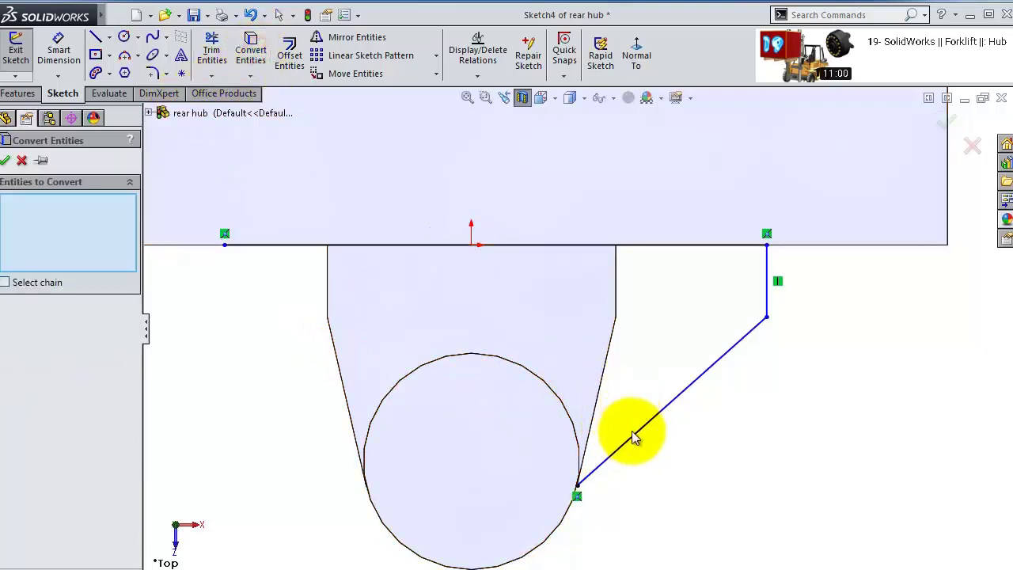
left_click(596, 461)
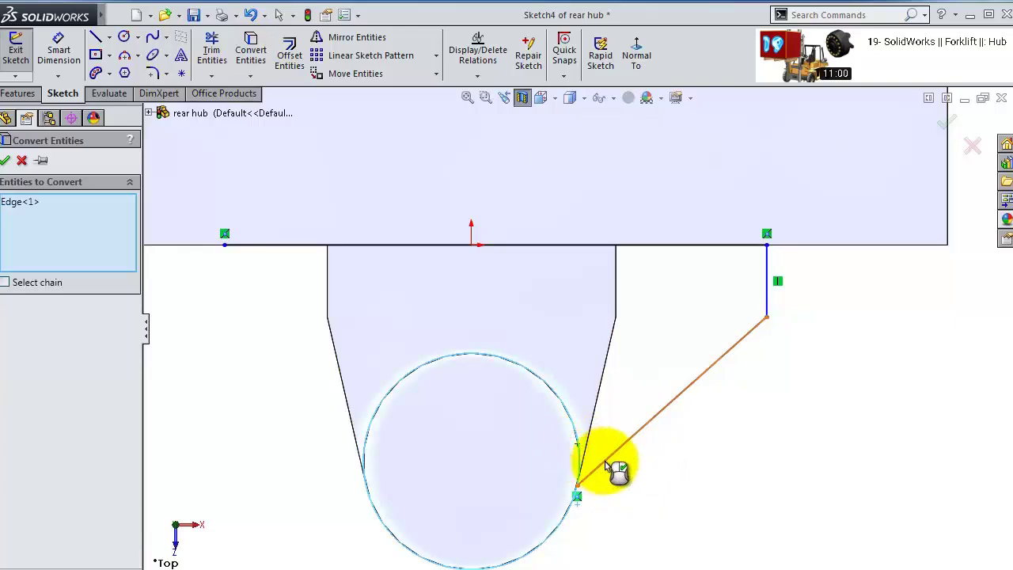
key("Return")
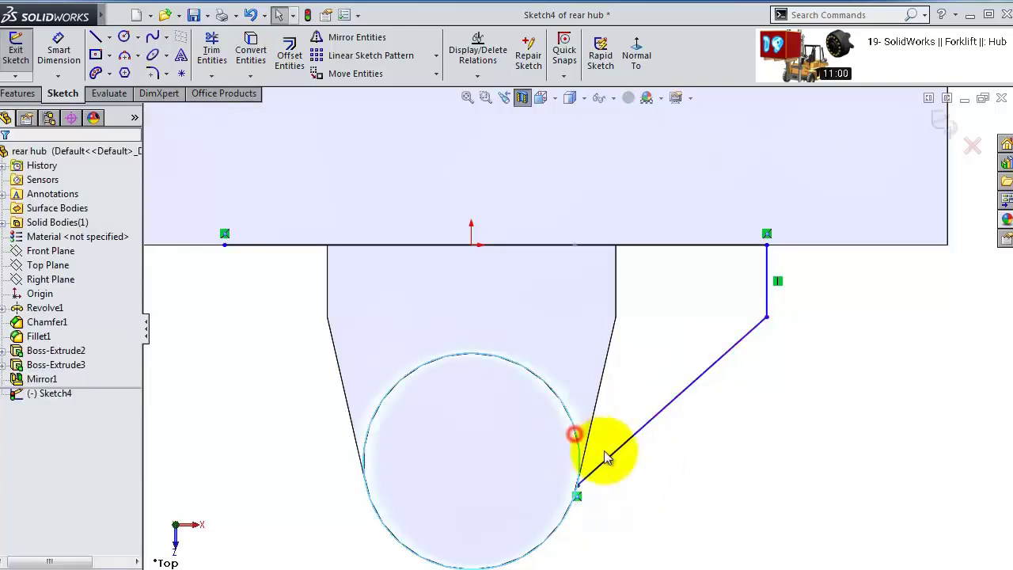
left_click(614, 459)
key("Escape")
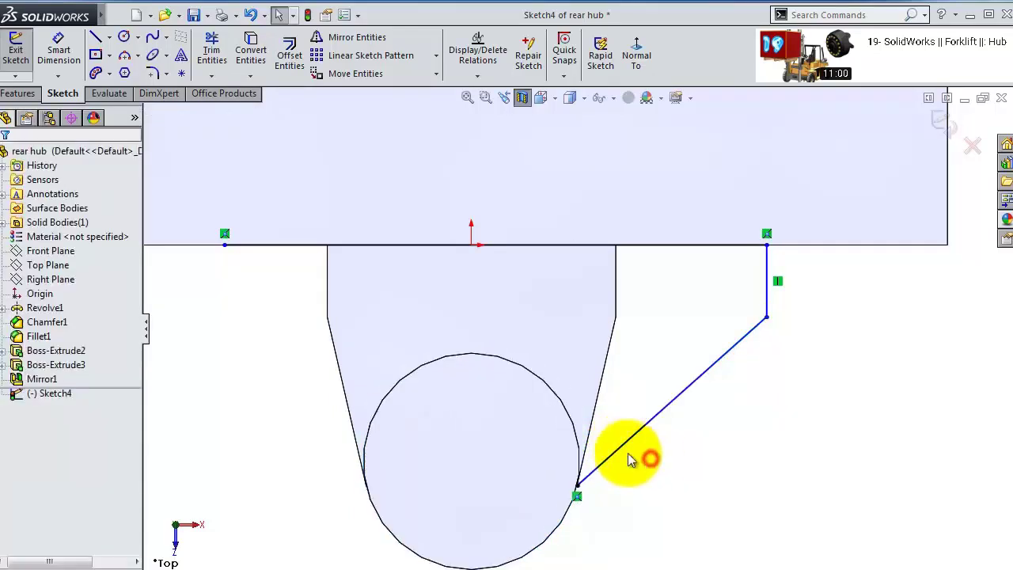
- Draw a horizontal line running left from the circle's left side
left_click(95, 37)
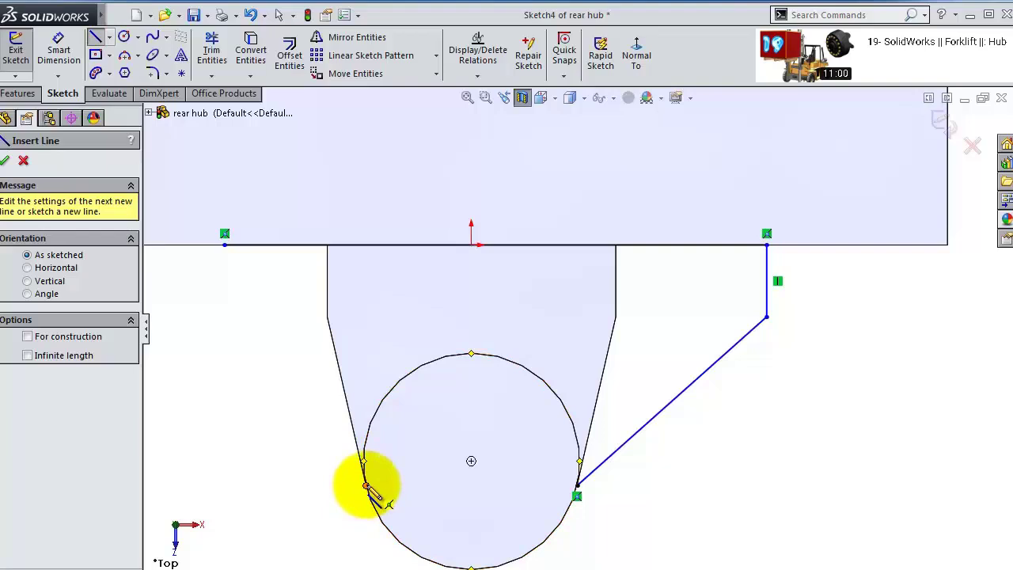
left_click(367, 486)
scroll(317, 411, "up", 2)
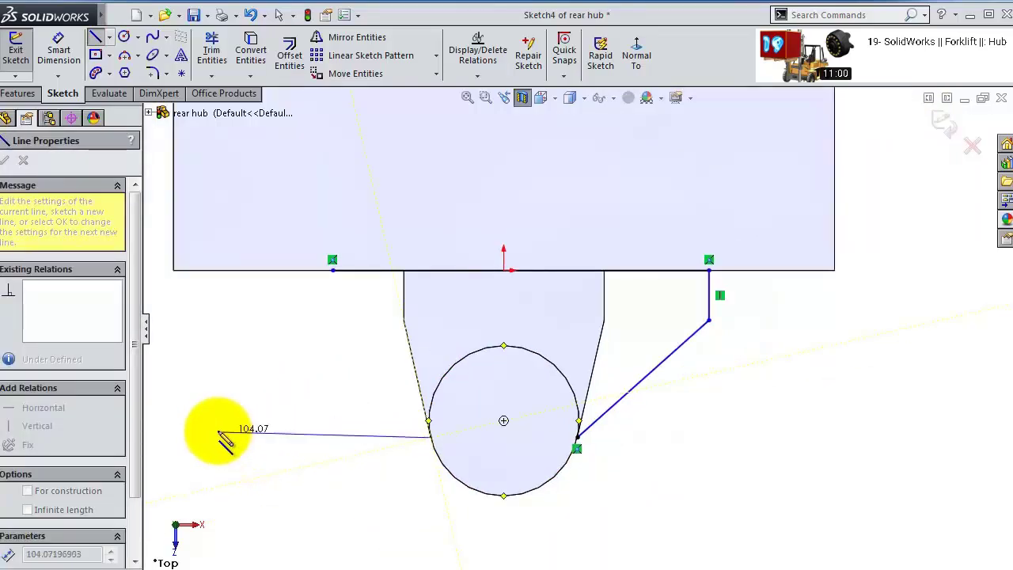
left_click(263, 437)
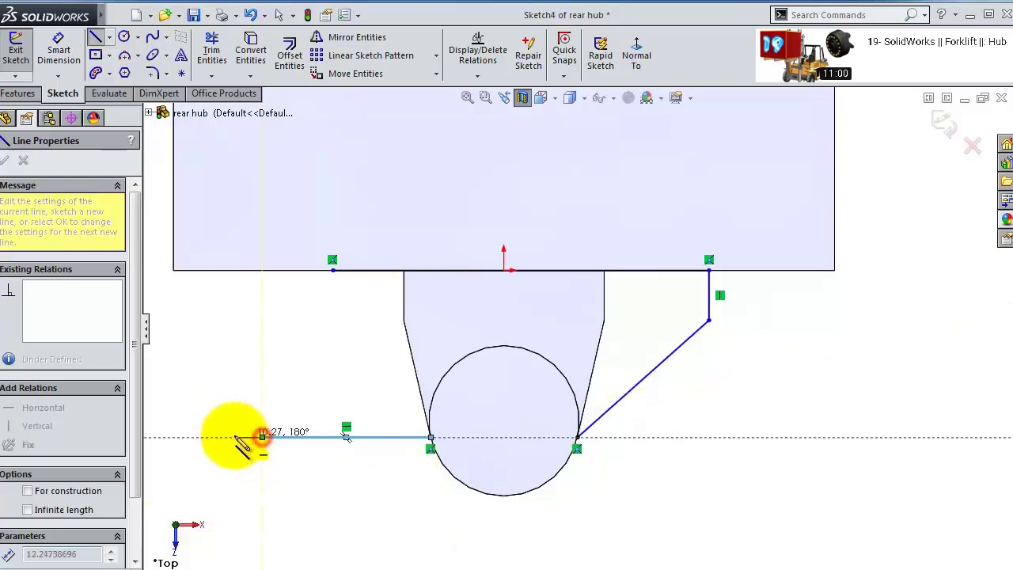
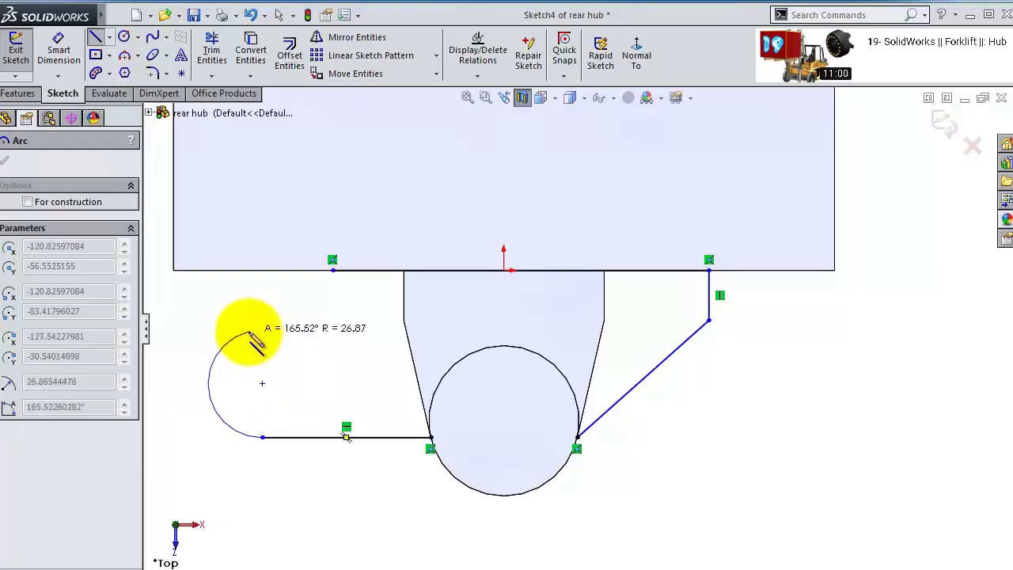
- Continue the outline with a slanted line to the hub's top edge, then along it rightward
left_click(249, 332)
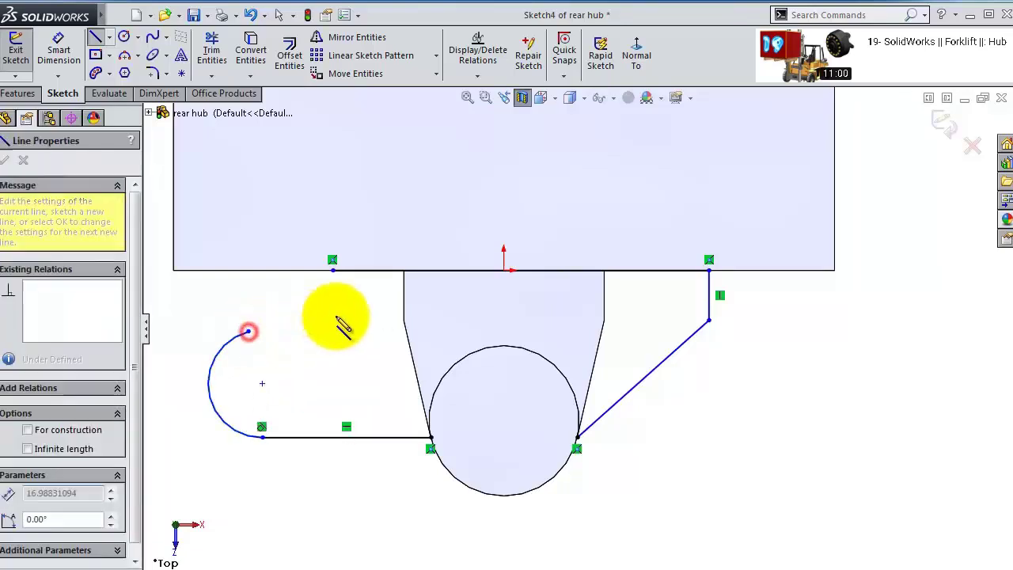
left_click(403, 270)
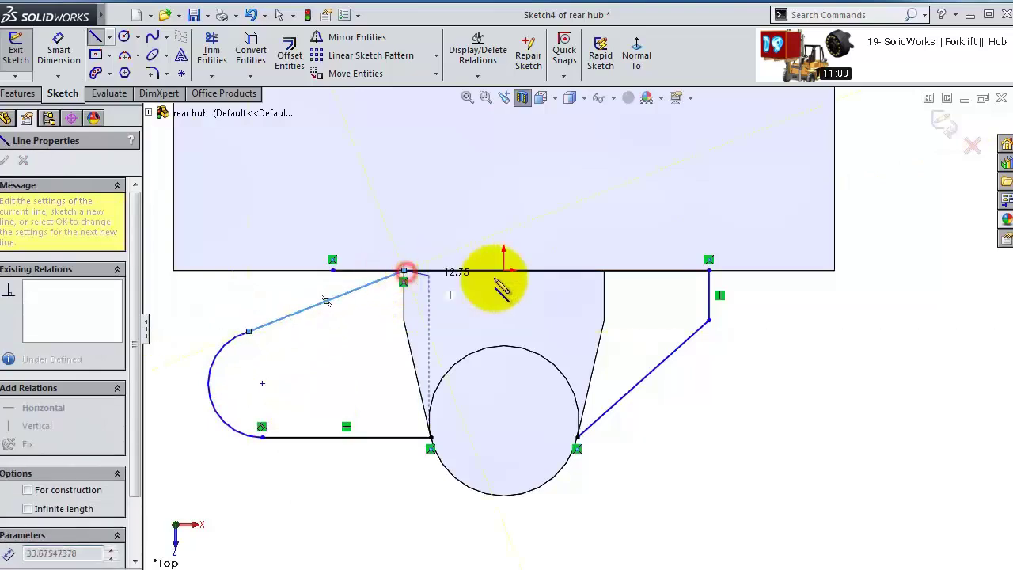
left_click(707, 270)
key("Escape")
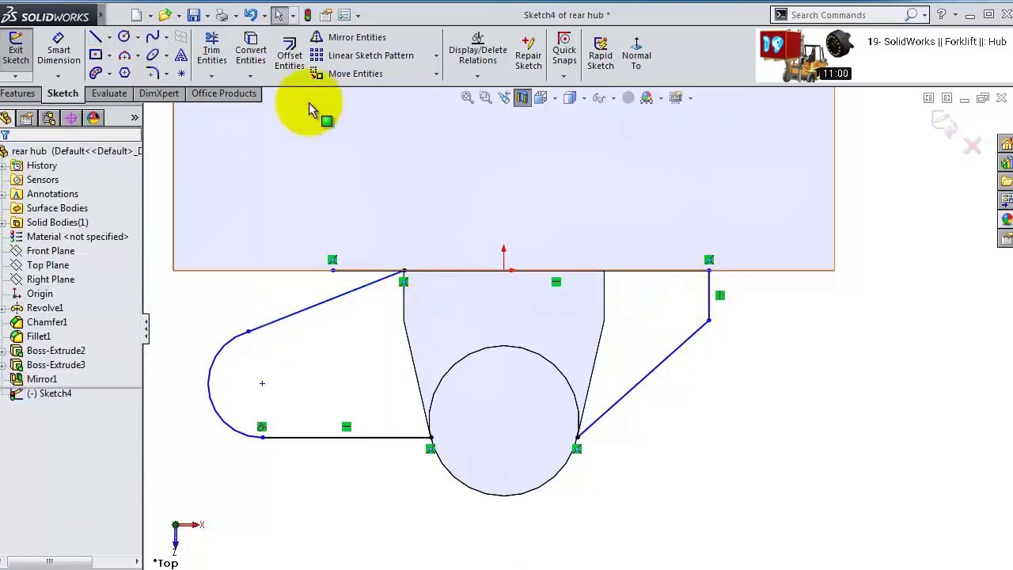
- Start trimming the extra sketch segments after checking the part's thickness in 3-D
left_click(224, 53)
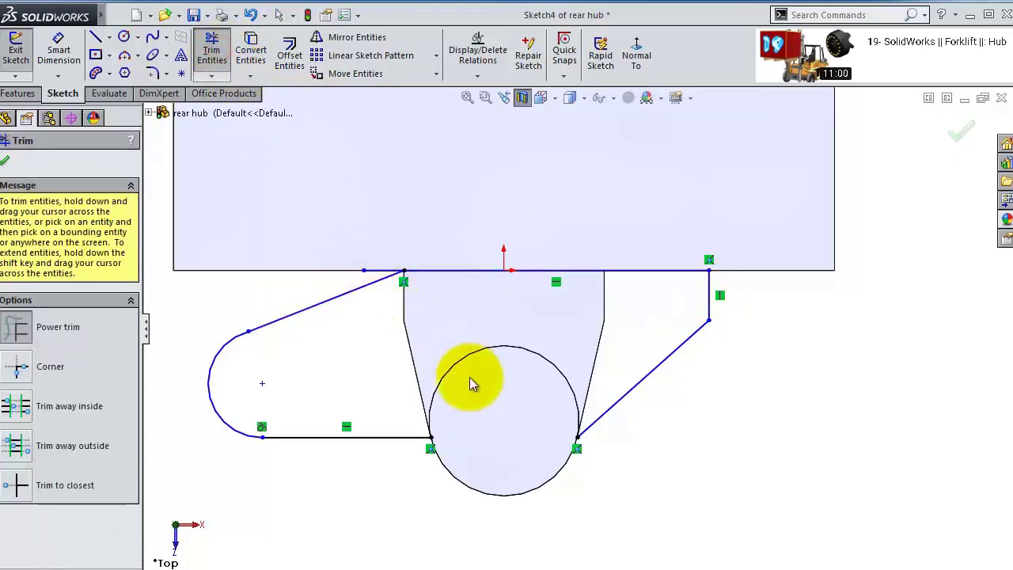
scroll(570, 512, "down", 3)
mouse_move(586, 417)
middle_mouse_down()
mouse_move(604, 404)
mouse_move(527, 211)
middle_mouse_up()
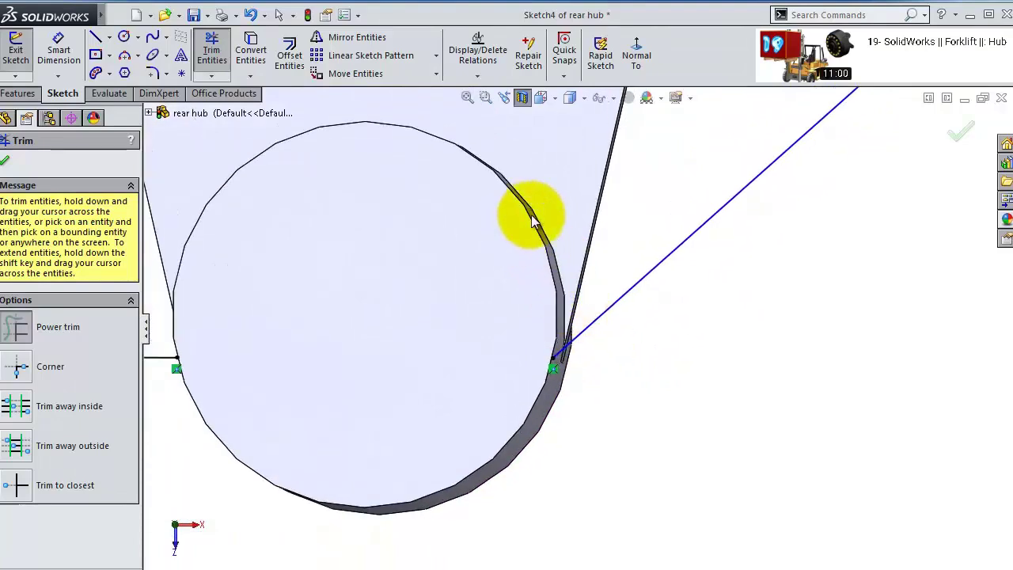
key("ctrl+8")
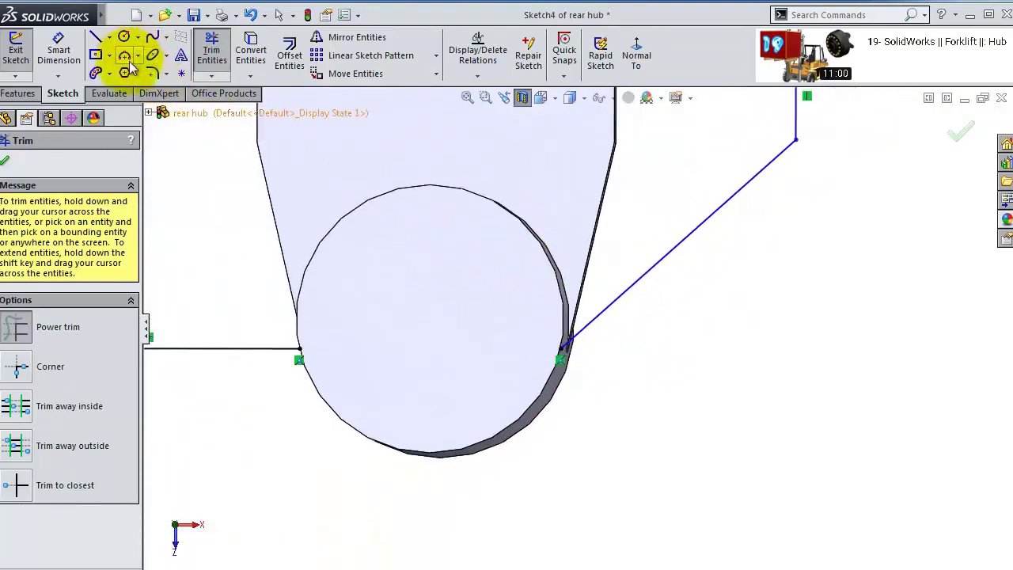
- Draw a centrepoint arc on the hub circle from its lower-left to lower-right point
left_click(126, 59)
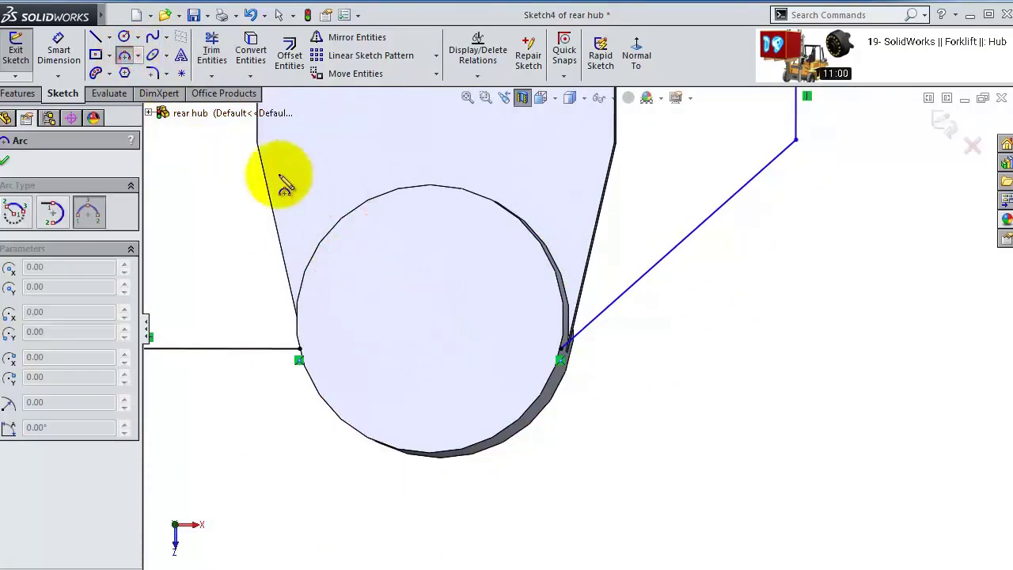
left_click(635, 52)
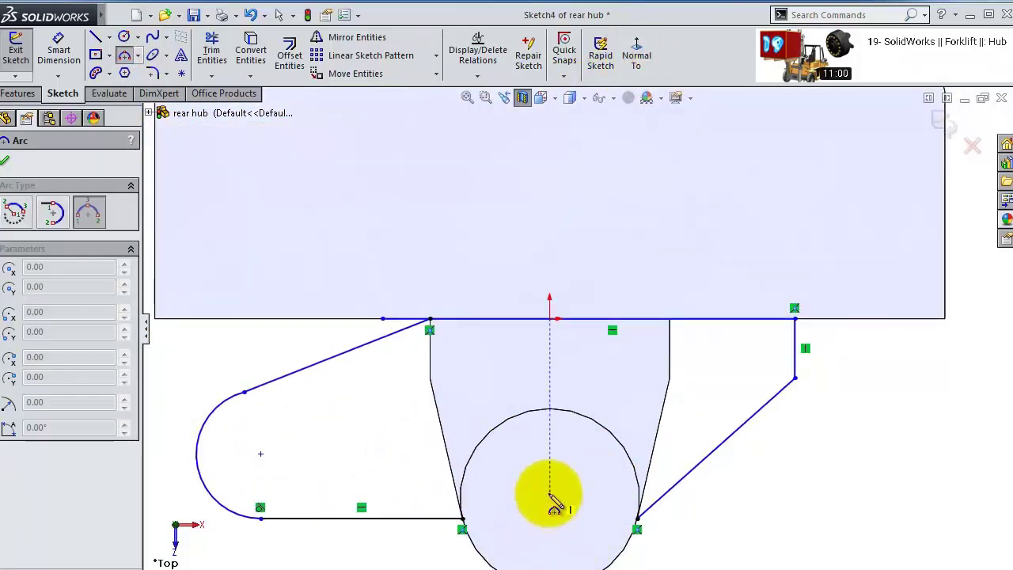
left_click(549, 499)
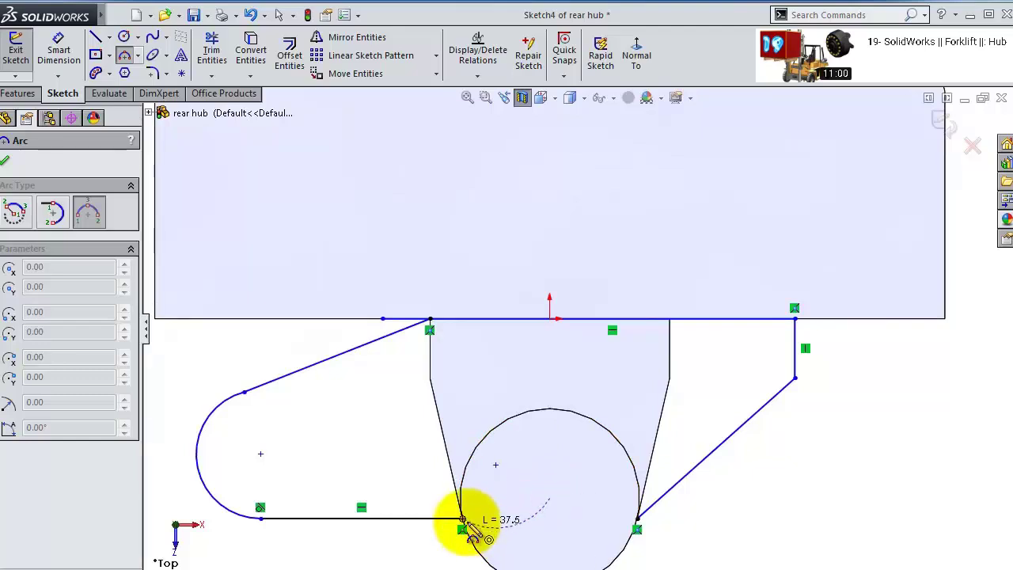
key("Escape")
left_click(137, 56)
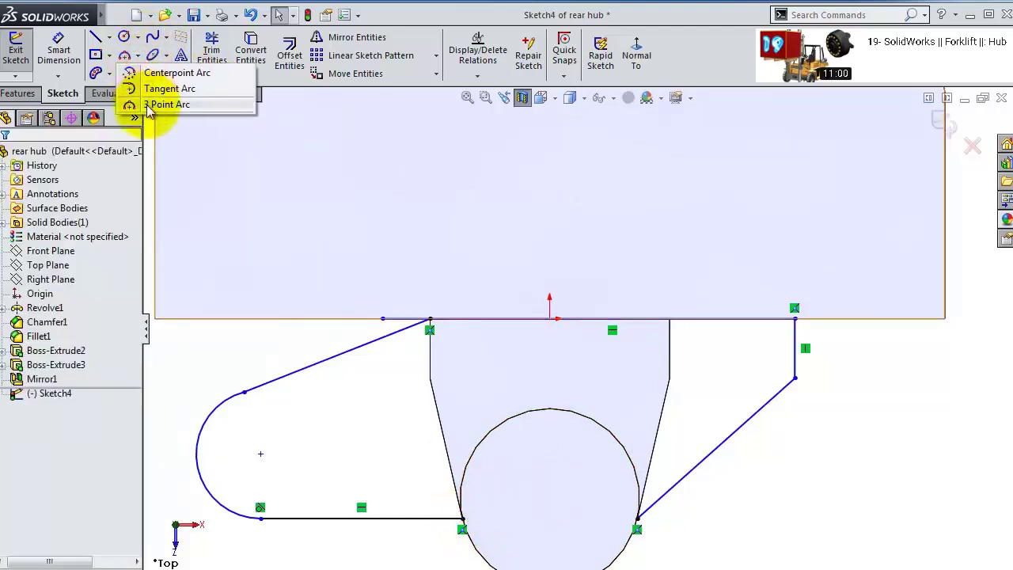
left_click(151, 73)
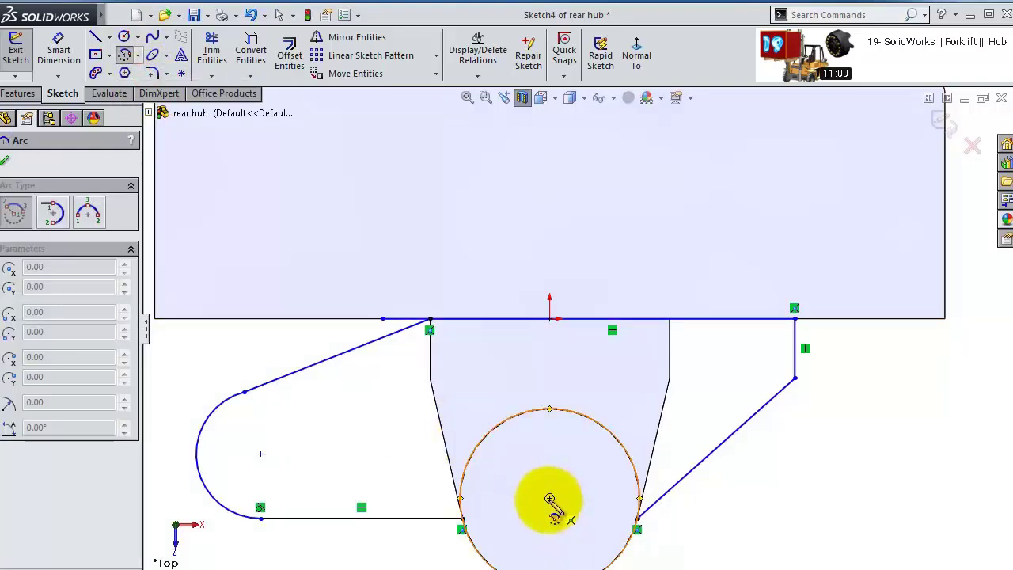
left_click(549, 498)
left_click(463, 522)
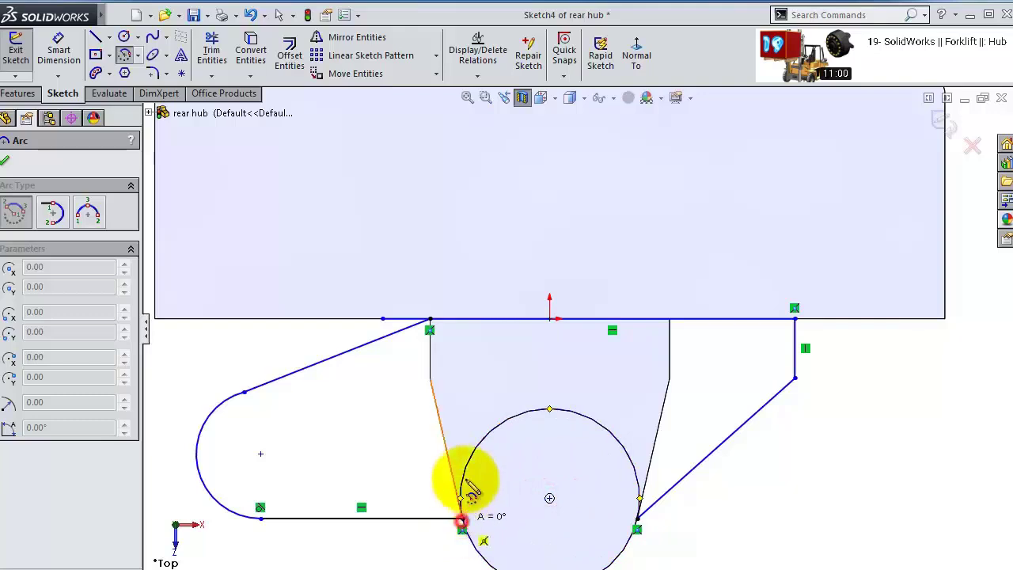
left_click(638, 521)
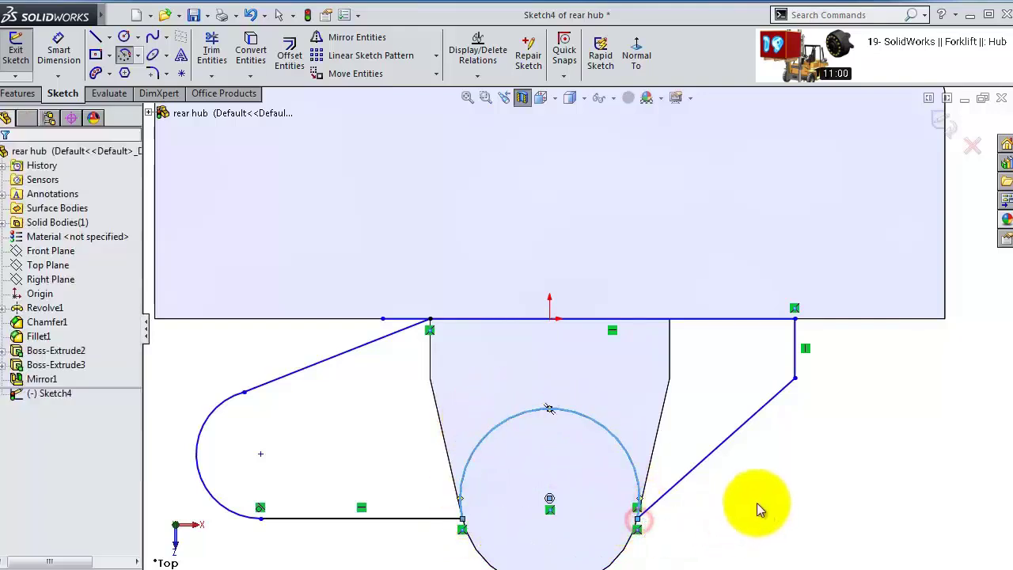
- Dimension the short vertical line on the right side to 25
mouse_move(759, 462)
middle_mouse_down()
mouse_move(752, 396)
mouse_move(768, 457)
middle_mouse_up()
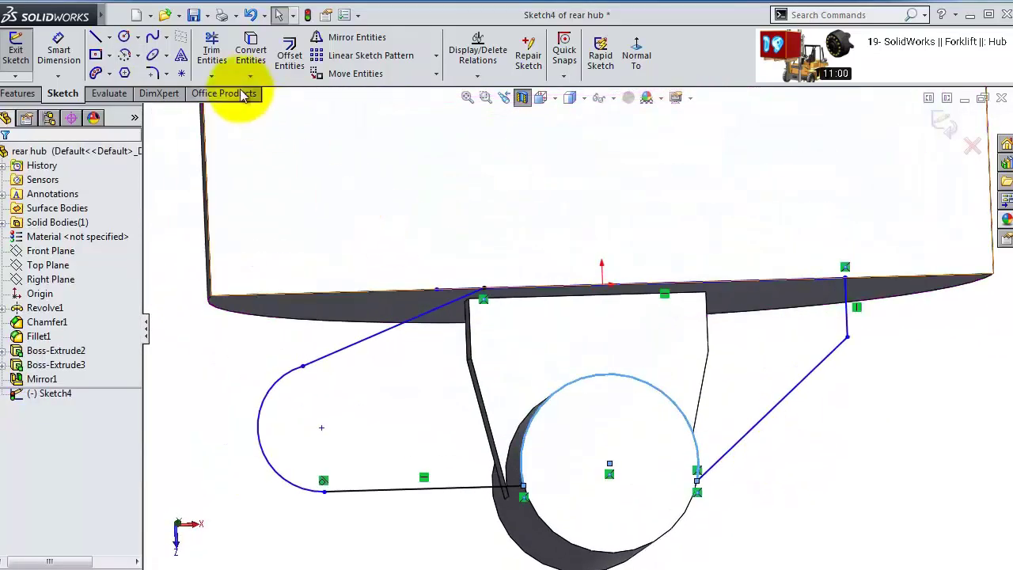
left_click(59, 49)
left_click(850, 318)
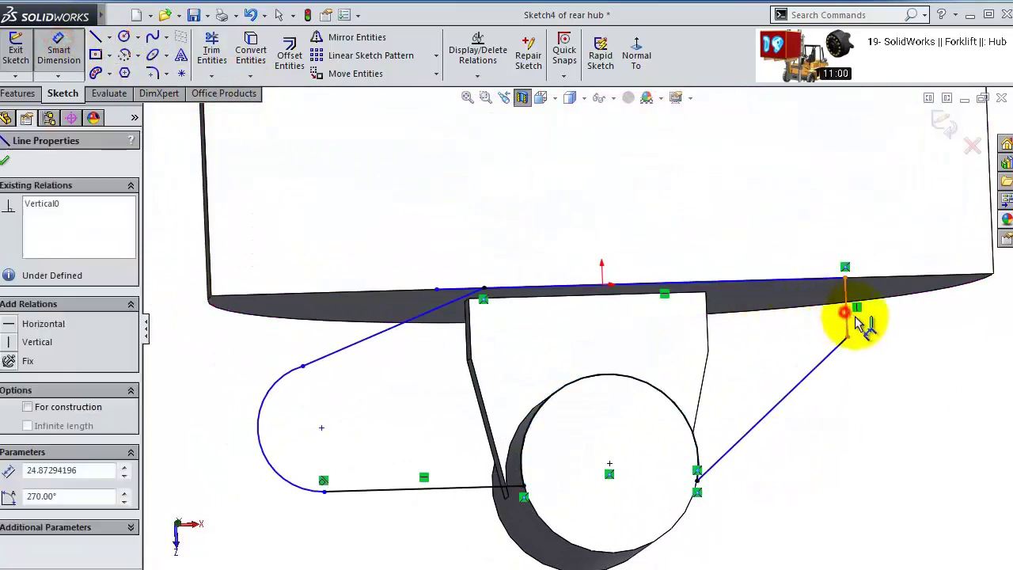
left_click(949, 352)
key("Return")
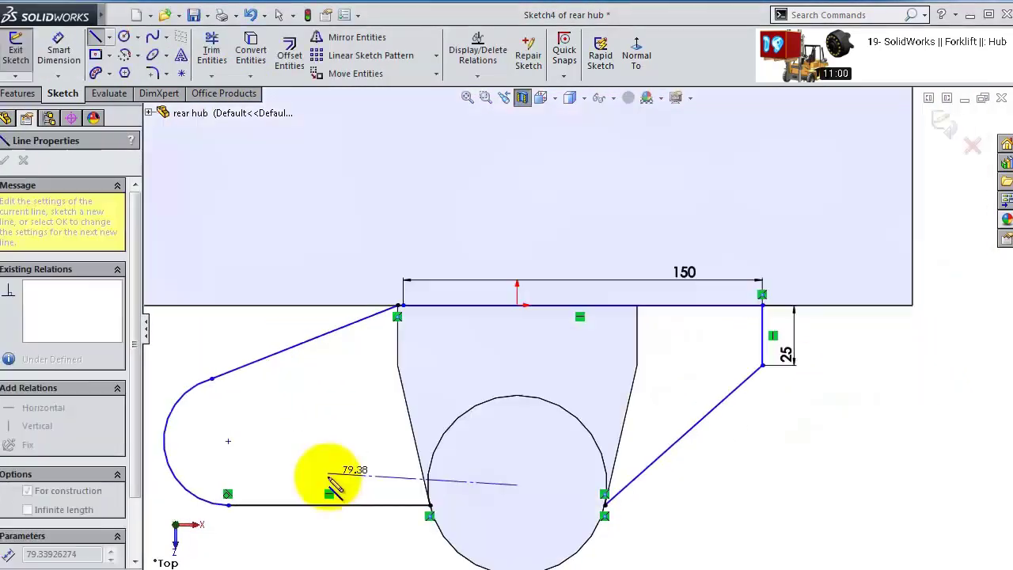
- Draw a horizontal construction line through the hub circle's centre
left_click(331, 485)
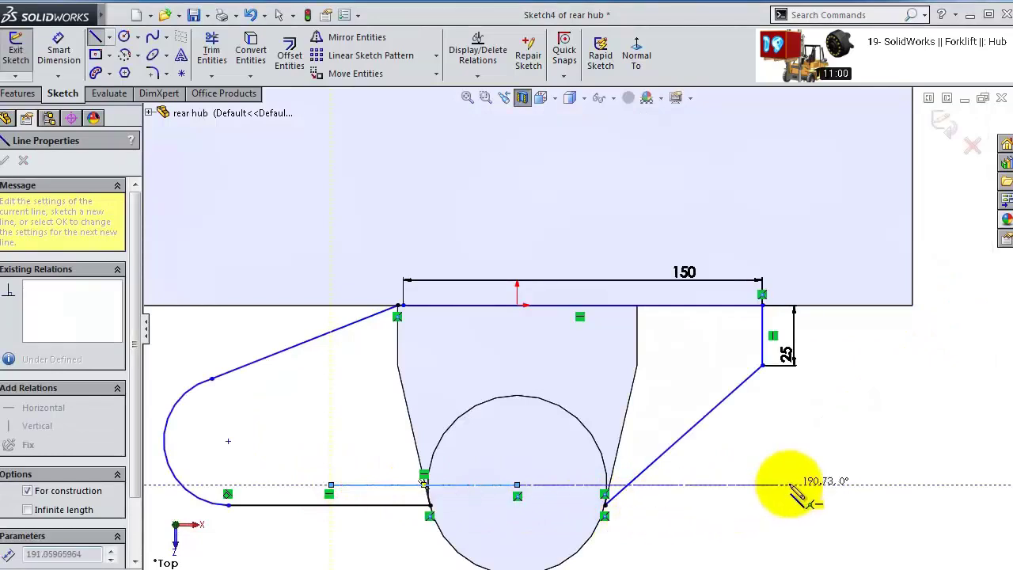
left_click(791, 484)
key("Escape")
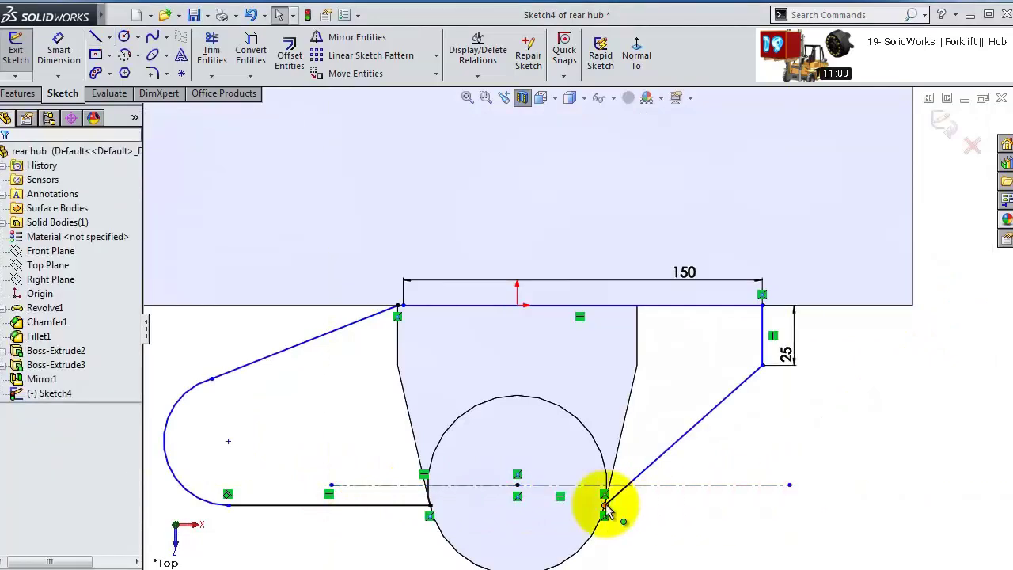
scroll(612, 500, "down", 3)
scroll(612, 499, "down", 2)
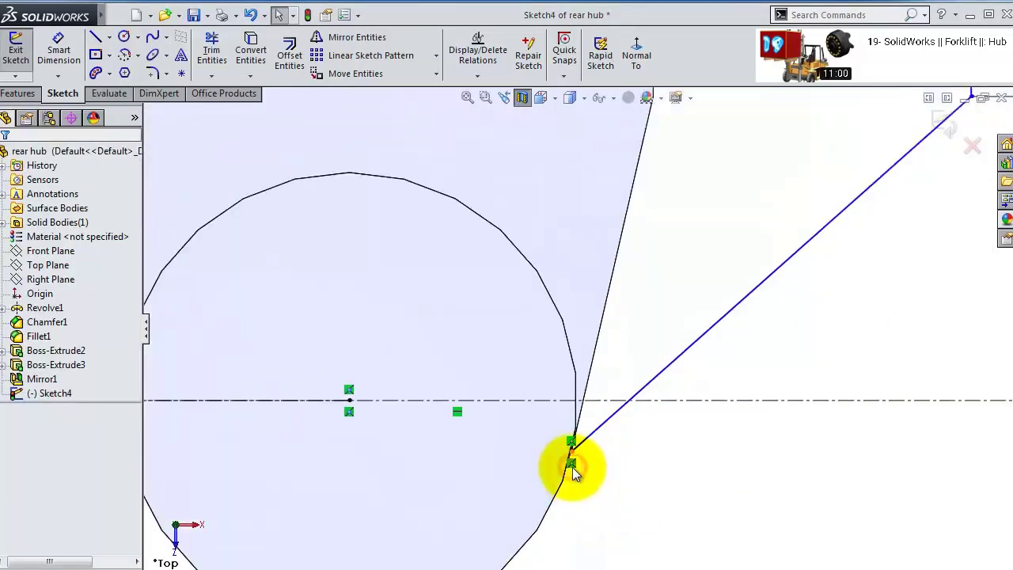
- Snap the sketch point and the line-arc endpoint onto the horizontal centreline
left_click(574, 448)
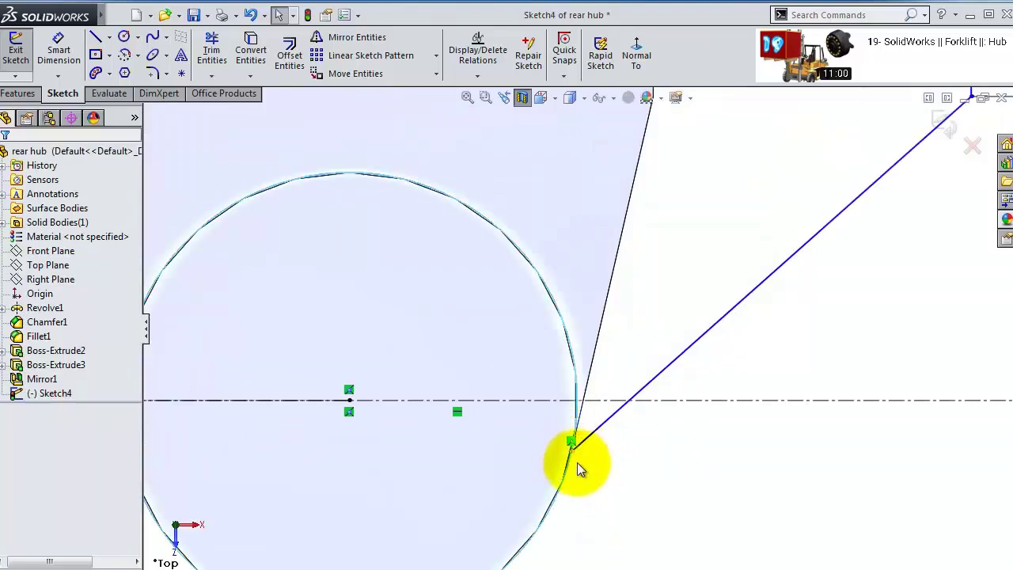
left_click(595, 467)
left_click_drag(572, 451, 579, 400)
scroll(538, 421, "up", 2)
scroll(384, 324, "down", 2)
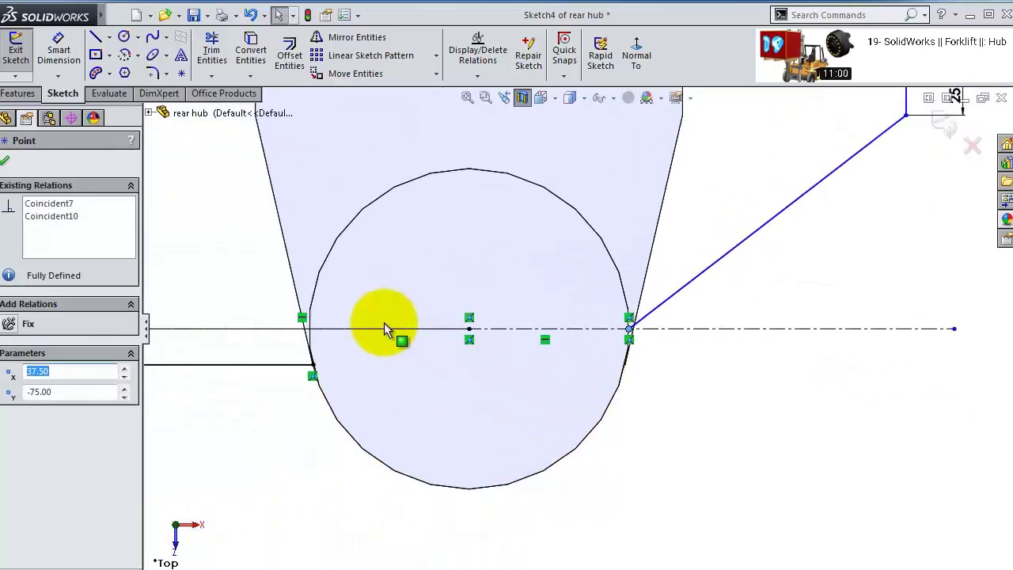
scroll(384, 324, "up", 3)
scroll(384, 328, "down", 3)
left_click_drag(527, 370, 520, 334)
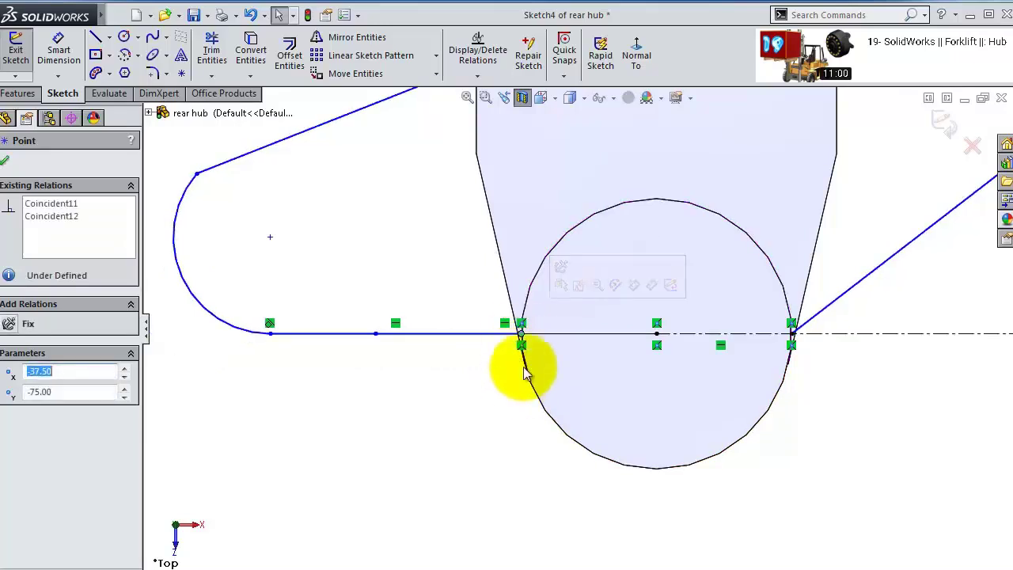
scroll(507, 348, "down", 2)
scroll(519, 318, "up", 2)
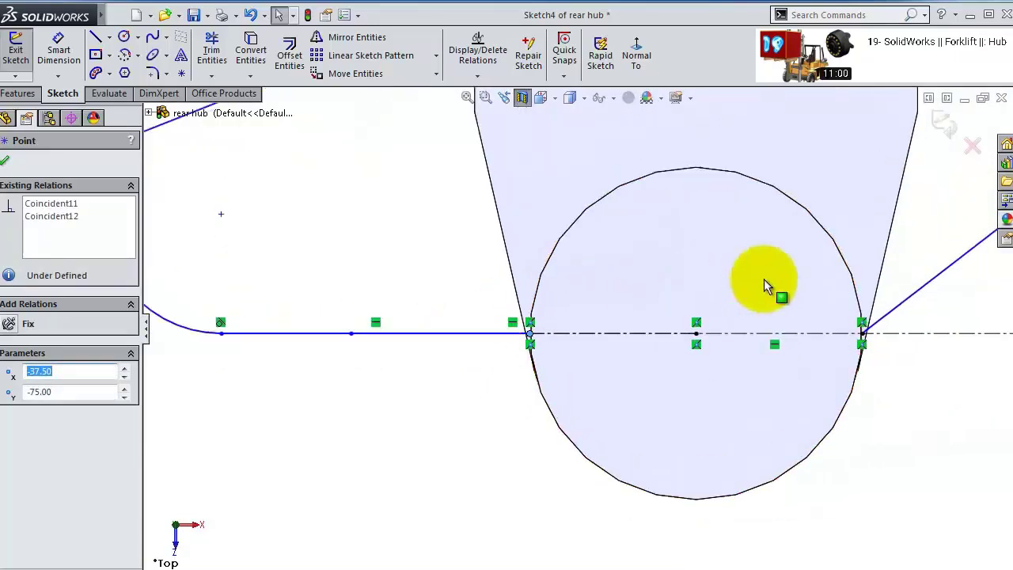
scroll(763, 279, "down", 2)
scroll(801, 278, "up", 1)
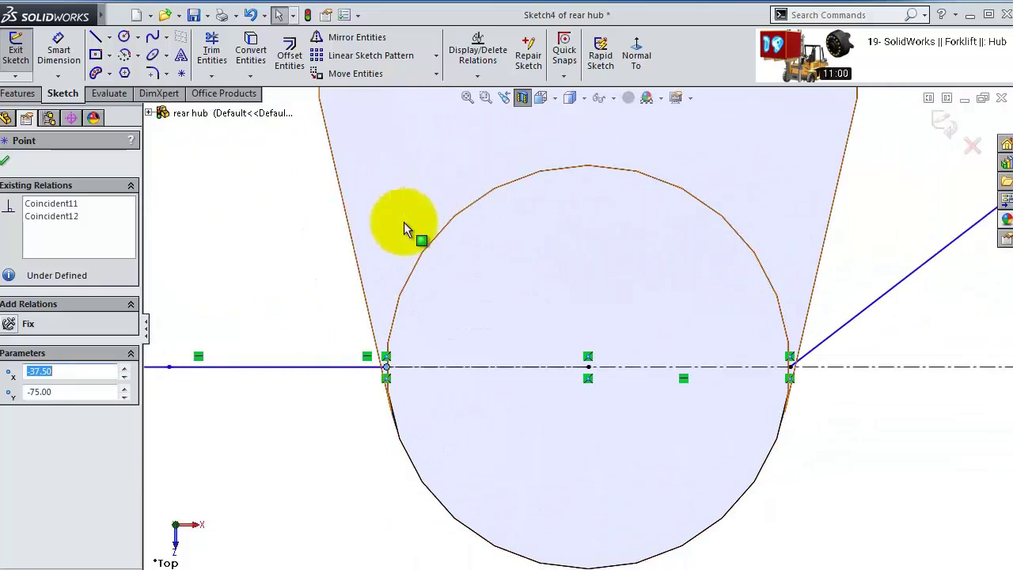
- Trim away the unwanted part of the hub circle
mouse_move(475, 301)
middle_mouse_down()
mouse_move(531, 393)
mouse_move(515, 372)
middle_mouse_up()
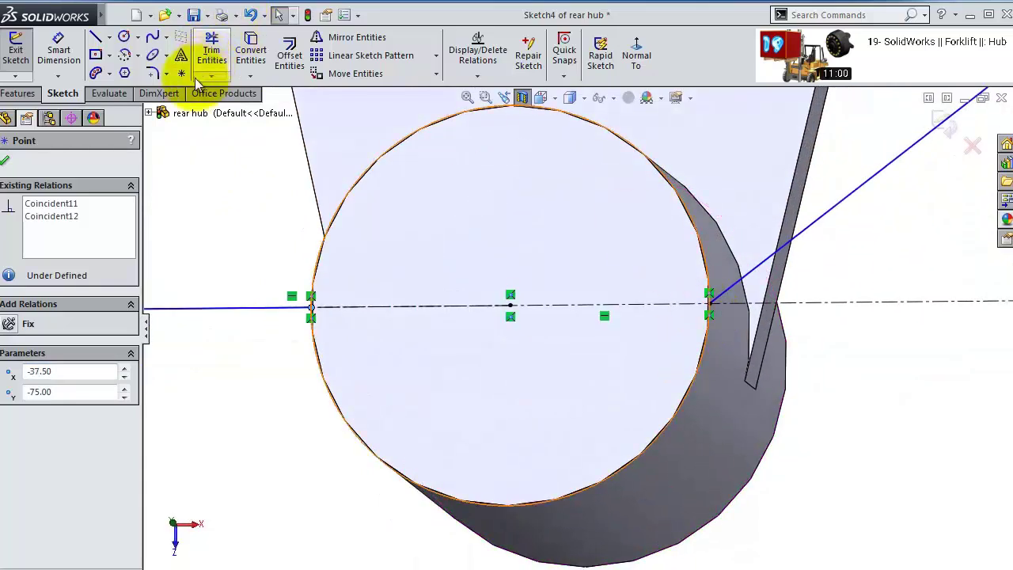
left_click(211, 51)
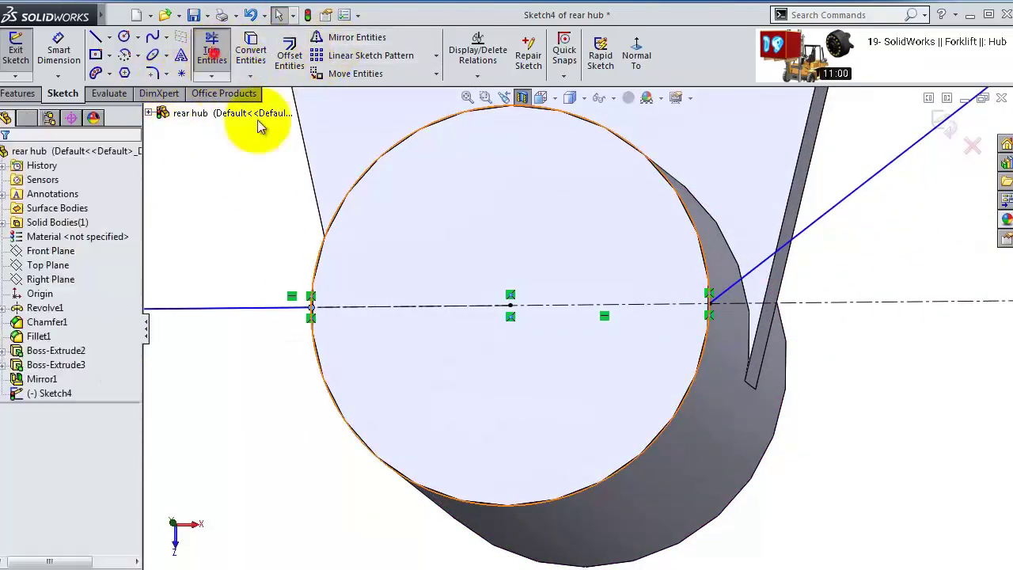
mouse_move(369, 378)
left_mouse_down()
mouse_move(484, 429)
mouse_move(659, 420)
mouse_move(710, 454)
left_mouse_up()
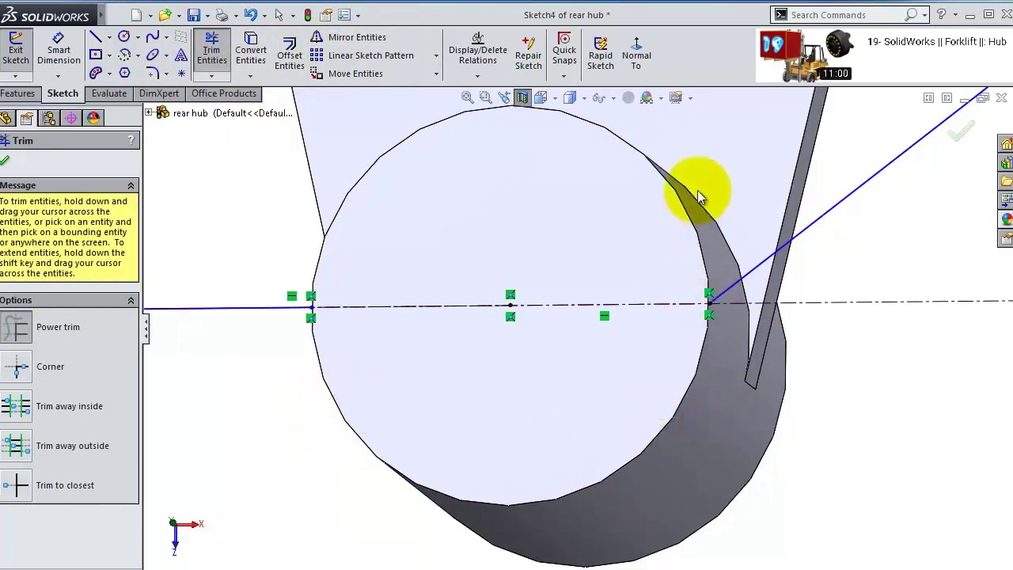
- Draw a 180° centrepoint arc from the circle's left to right centreline intersections
left_click(138, 56)
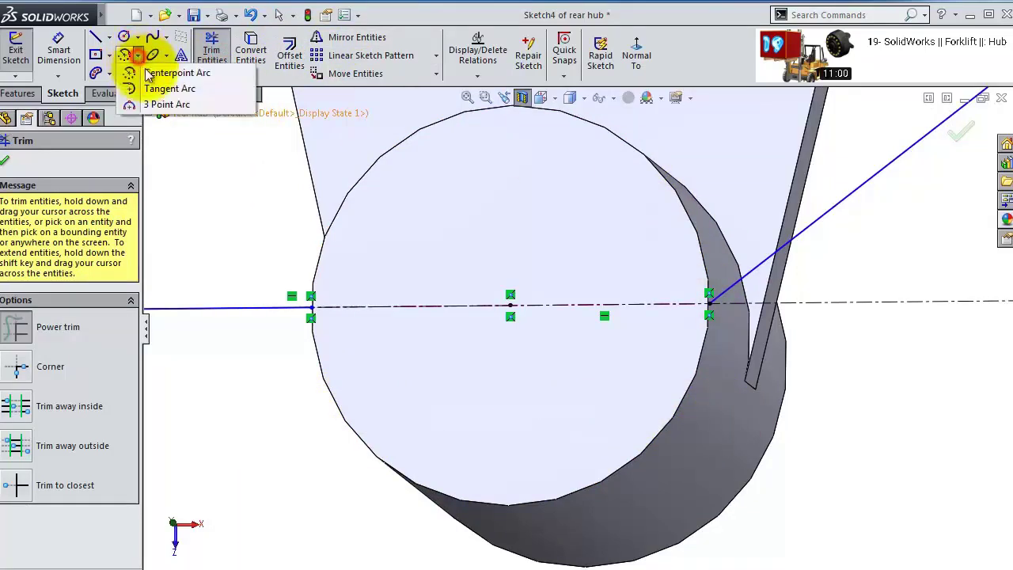
left_click(171, 73)
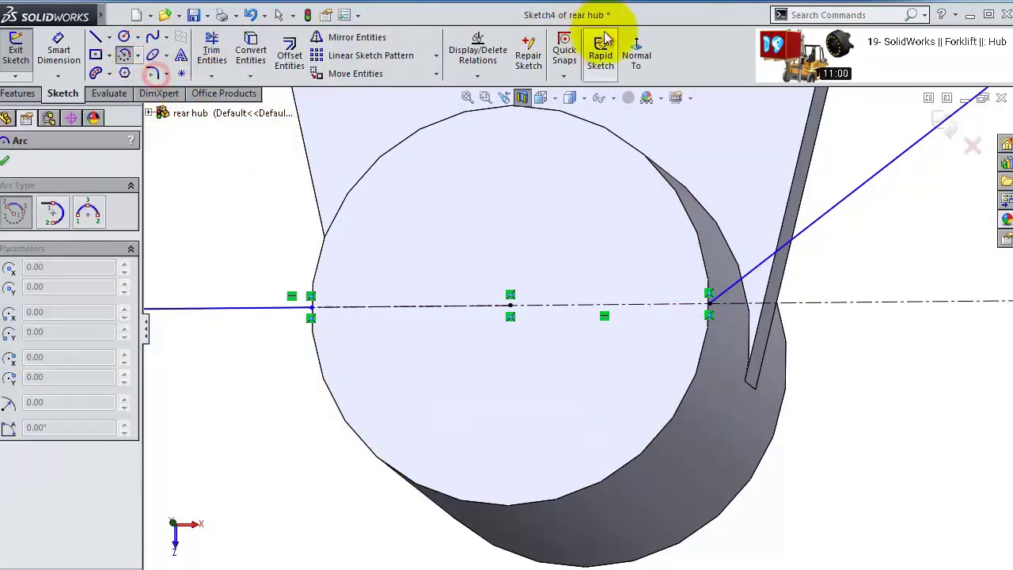
left_click(636, 55)
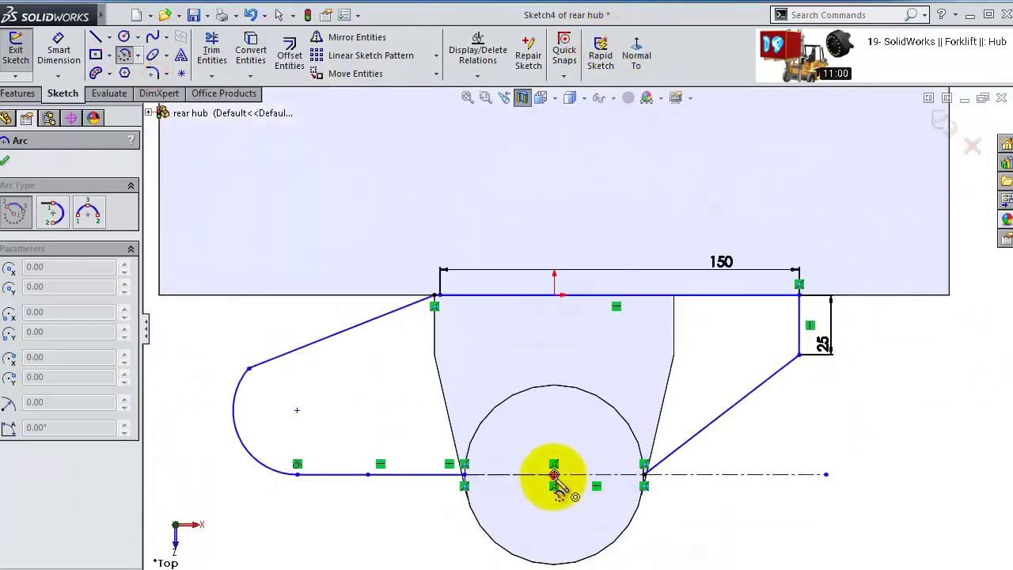
left_click(554, 475)
left_click(464, 475)
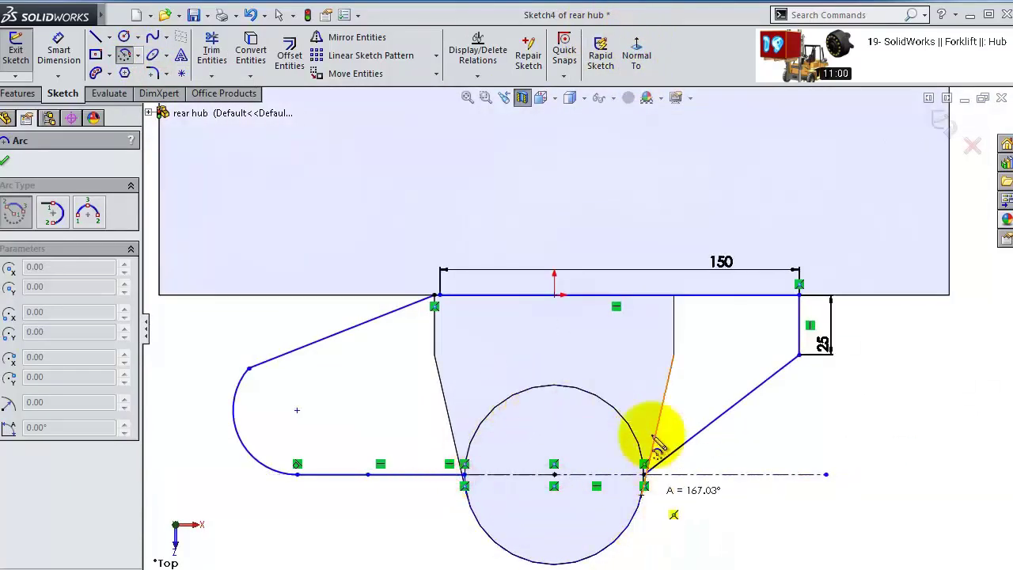
scroll(640, 463, "down", 5)
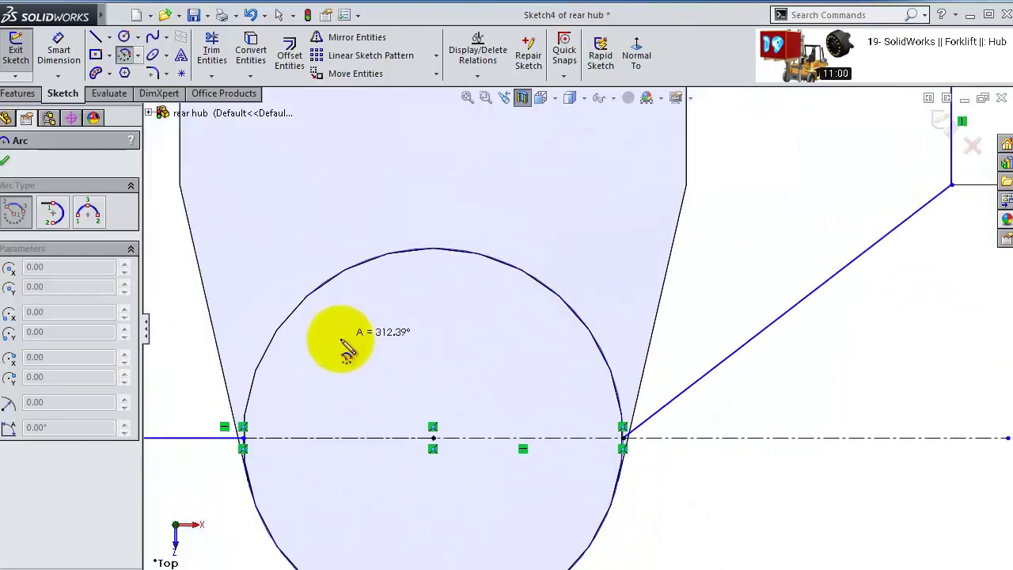
scroll(602, 432, "down", 3)
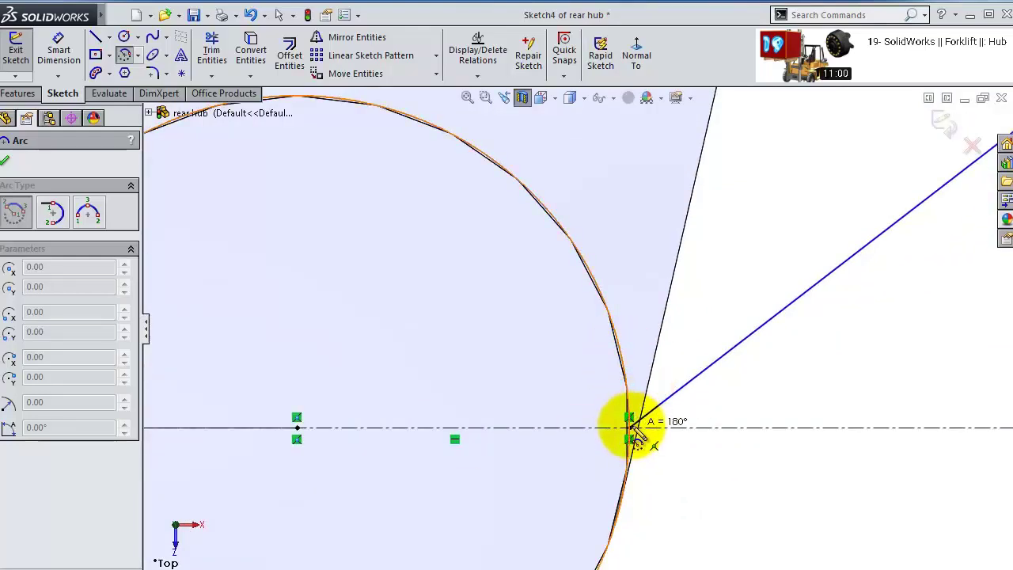
left_click(634, 431)
scroll(641, 408, "up", 5)
mouse_move(673, 414)
middle_mouse_down()
mouse_move(652, 399)
mouse_move(649, 373)
mouse_move(403, 293)
mouse_move(412, 271)
mouse_move(467, 270)
middle_mouse_up()
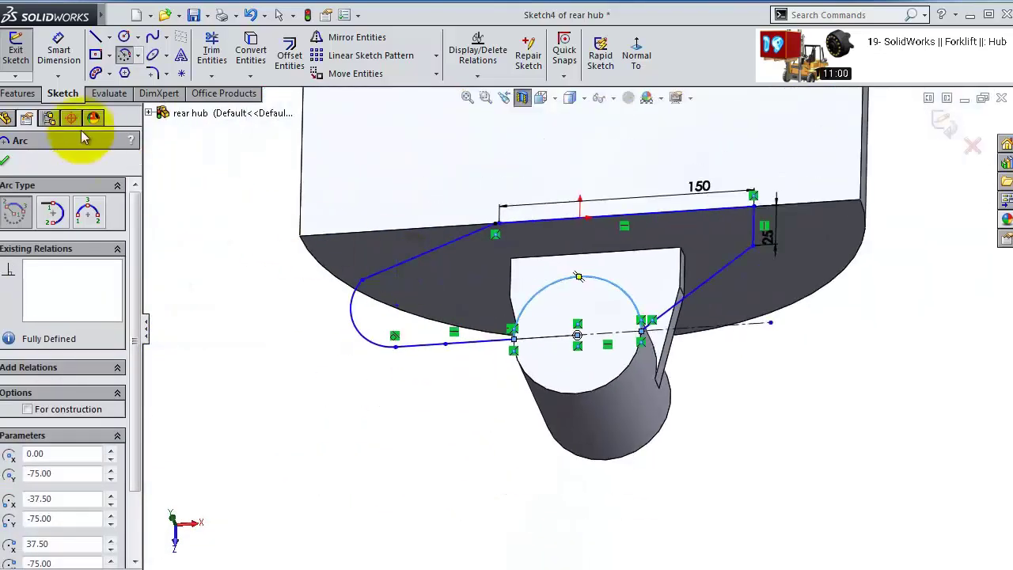
- Dimension the left rounded end's arc to radius 25
left_click(58, 49)
left_click(348, 354)
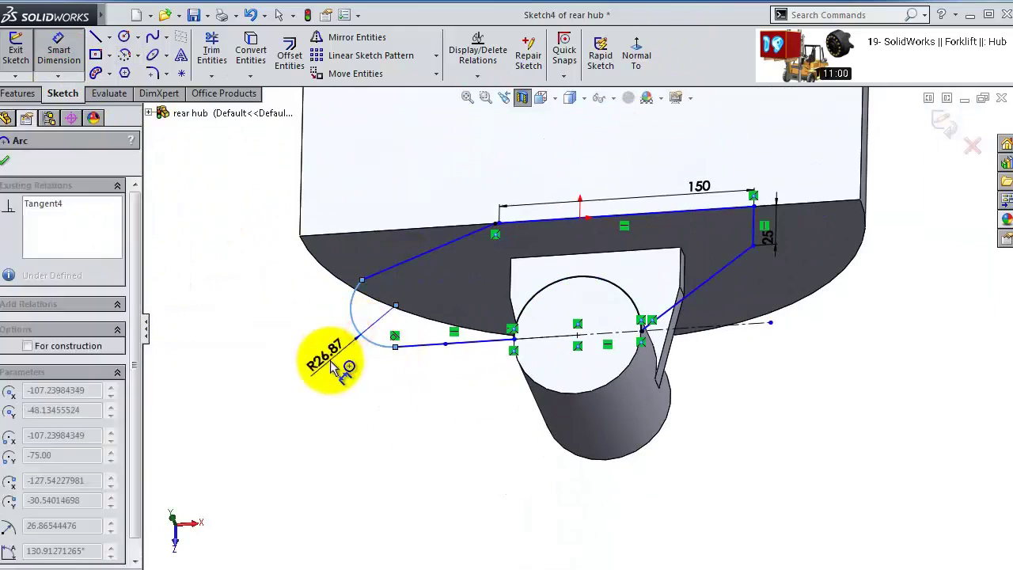
left_click(331, 365)
type("25")
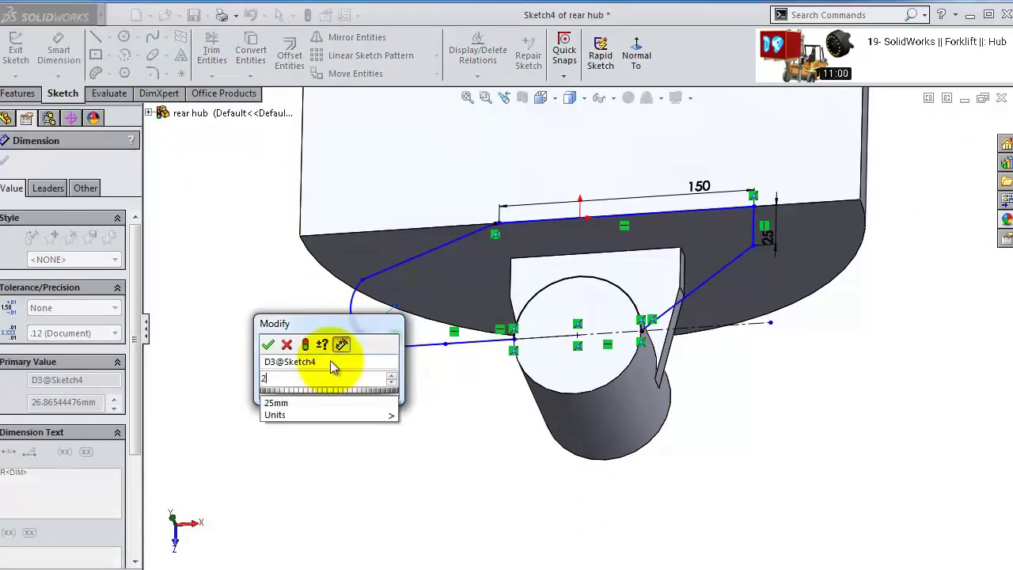
key("Return")
left_click(636, 49)
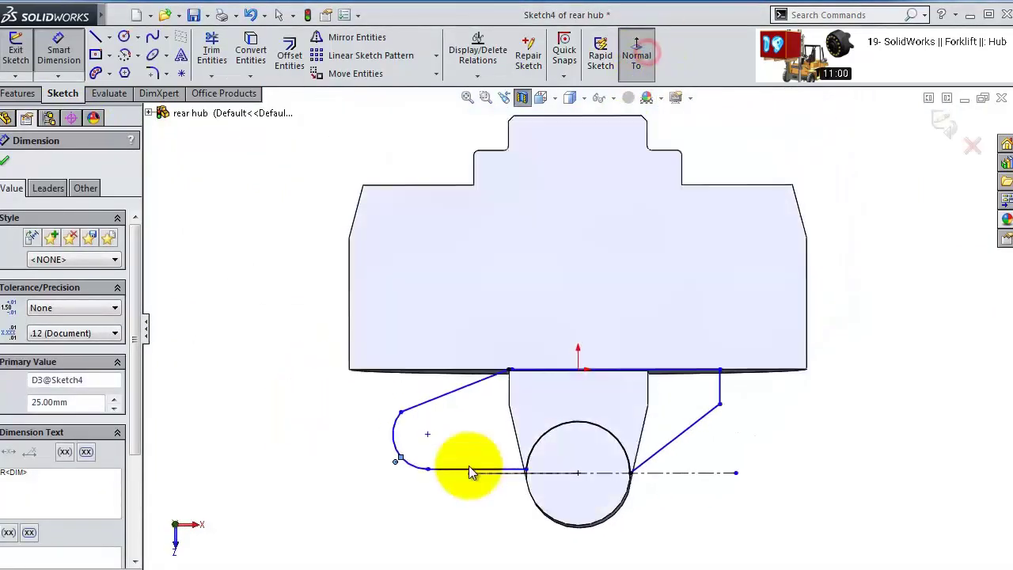
scroll(464, 361, "down", 3)
scroll(463, 360, "down", 1)
key("Escape")
- Make the left R25 arc tangent to the upper slanted line
left_click(319, 287)
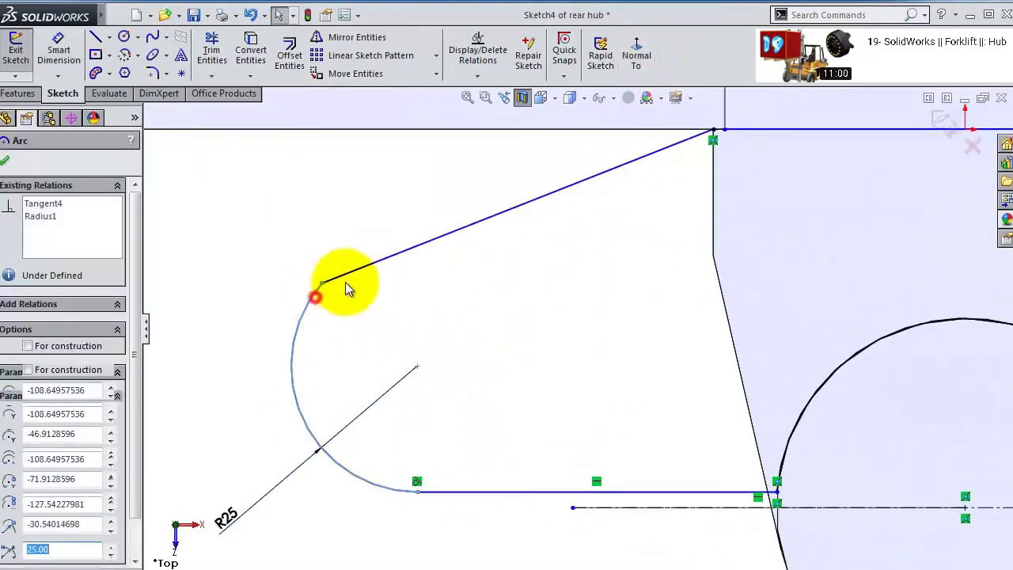
left_click(355, 273)
left_click(319, 287, "ctrl")
left_click(414, 149)
scroll(656, 317, "up", 3)
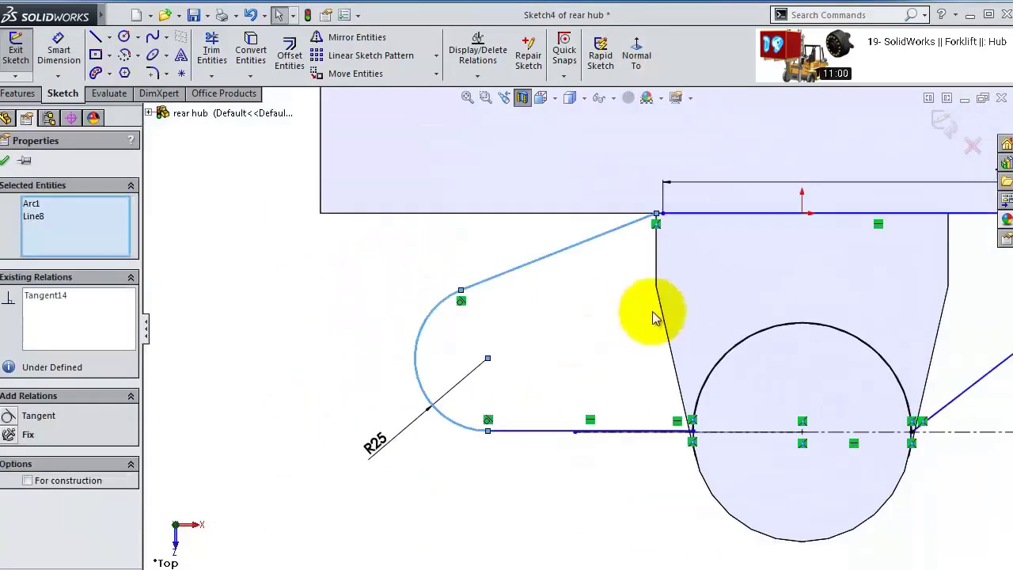
scroll(861, 276, "up", 1)
scroll(904, 290, "down", 1)
scroll(904, 290, "down", 1)
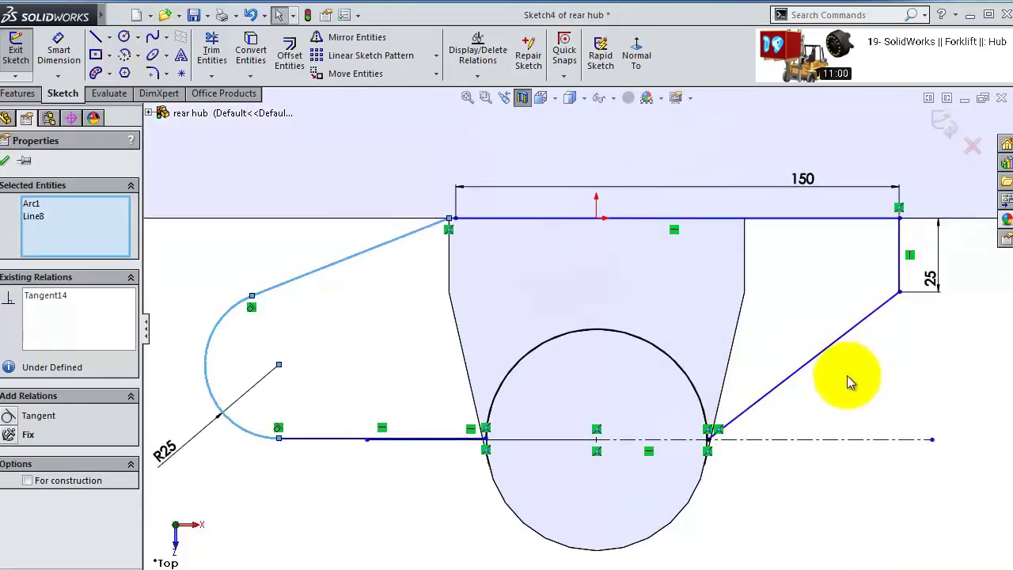
- Dimension the origin to the right vertical line at 100
left_click(901, 261)
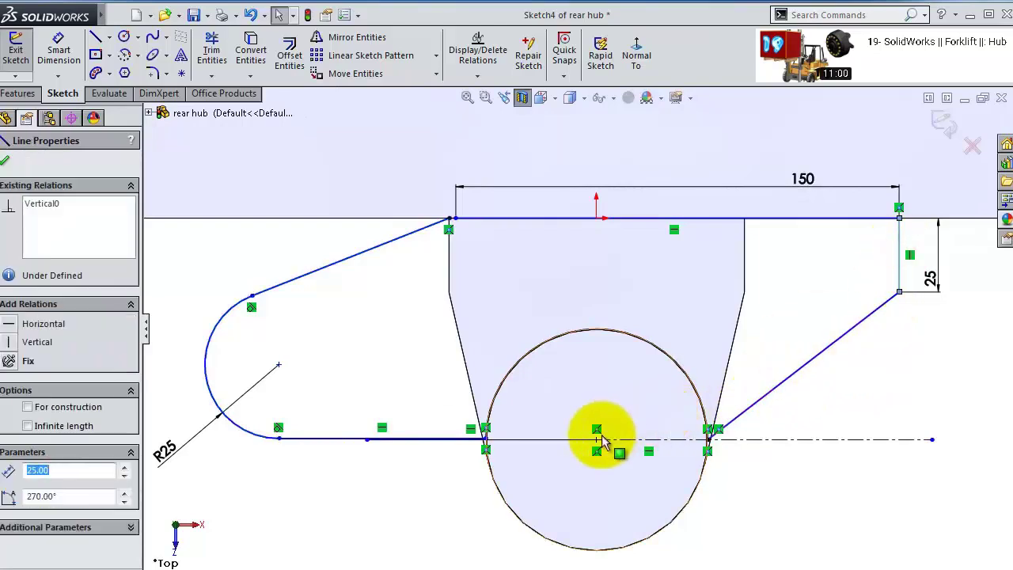
left_click(597, 440)
left_click(58, 44)
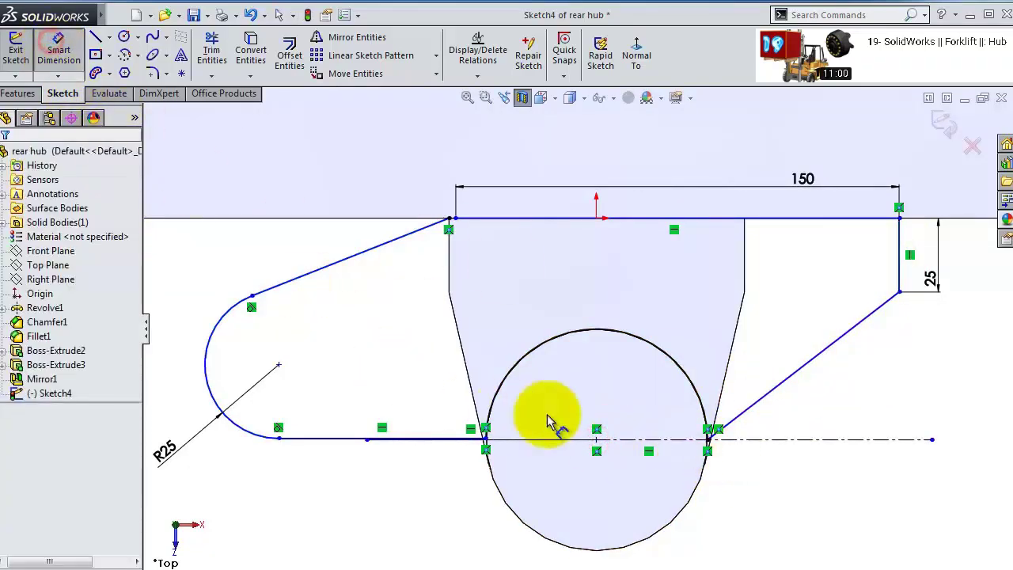
left_click(597, 440)
left_click(899, 267)
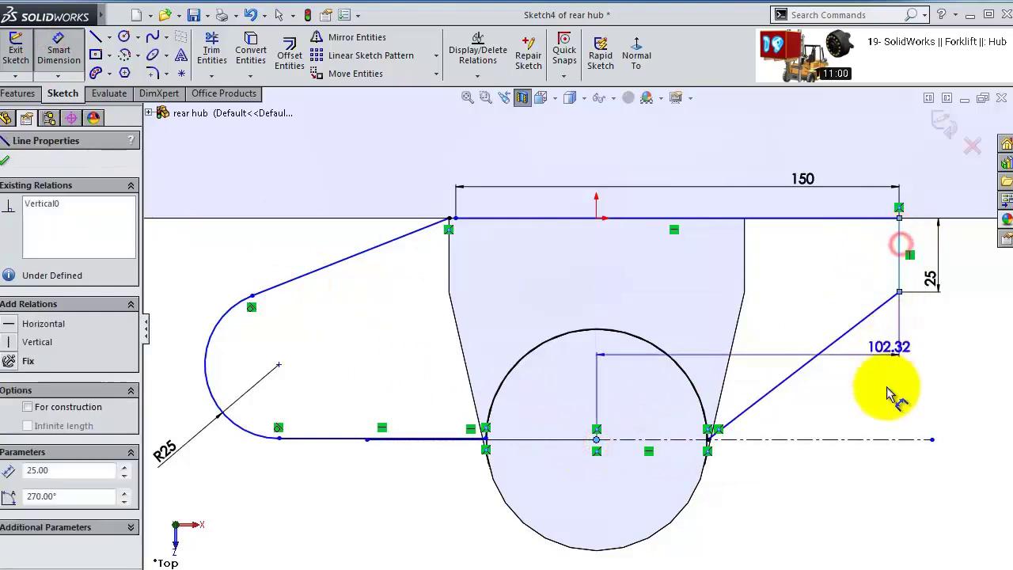
left_click(873, 514)
type("100")
key("Return")
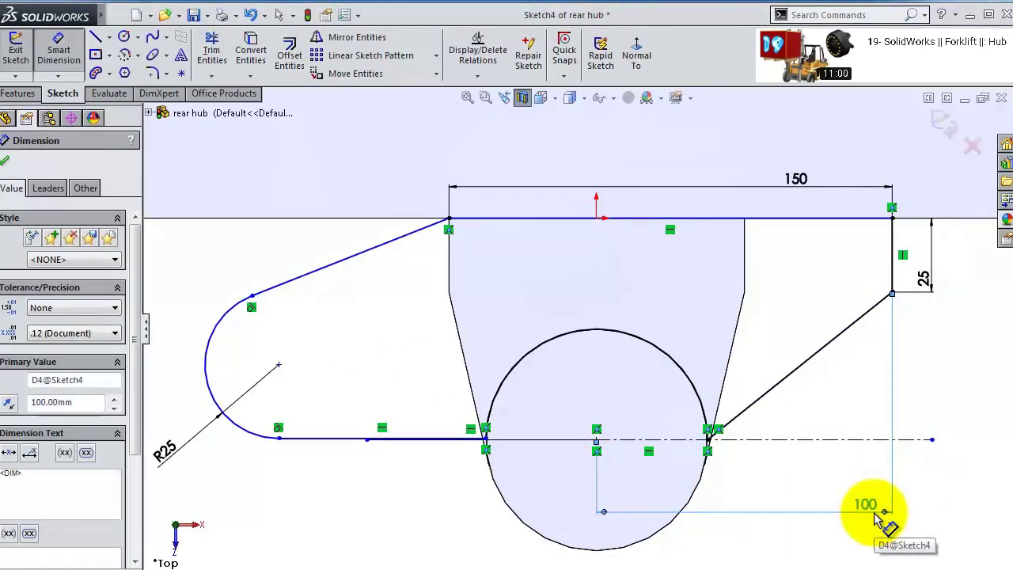
- Dimension the origin to the left arc's centre at 150
left_click(279, 365)
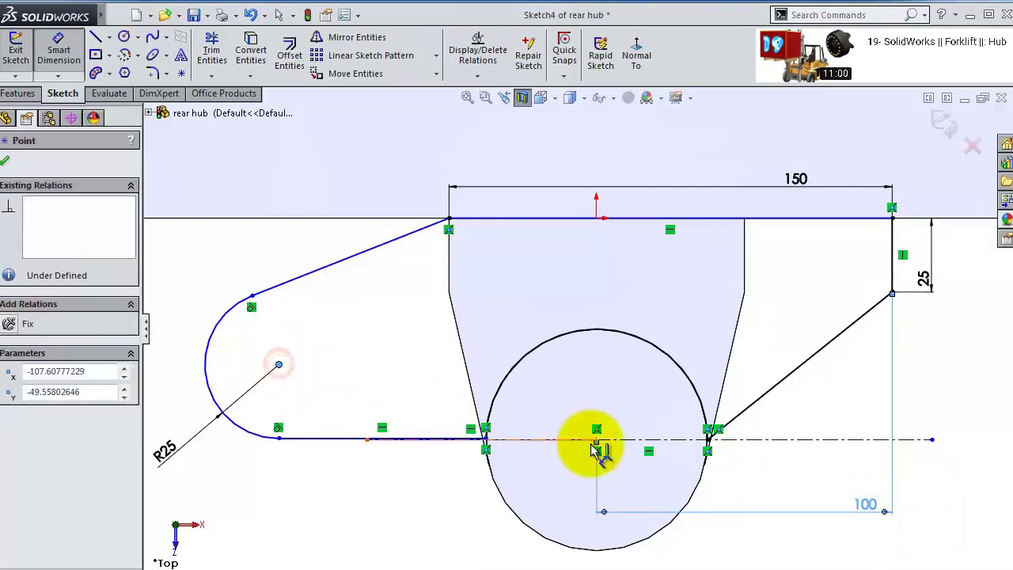
left_click(498, 514)
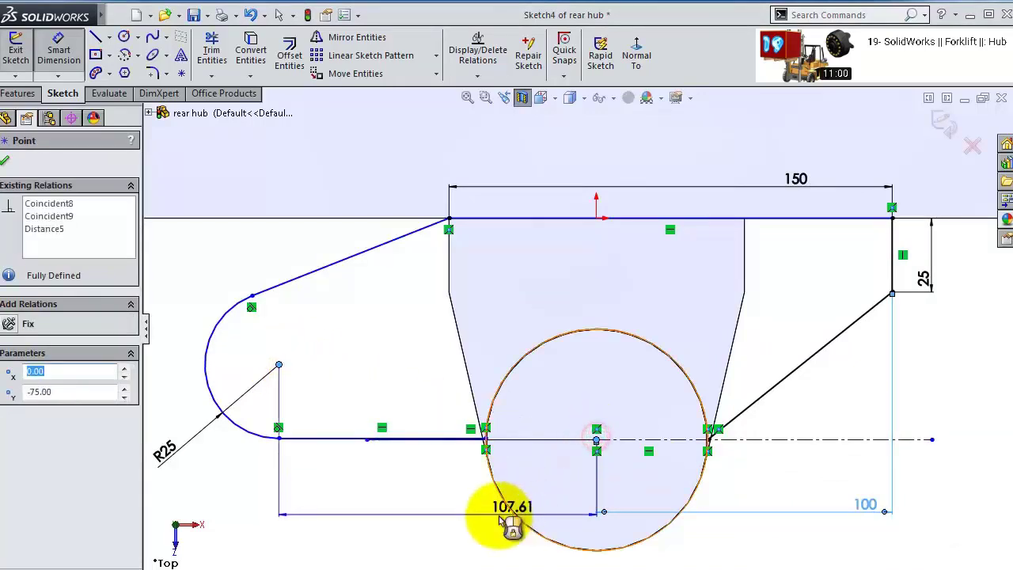
key("Return")
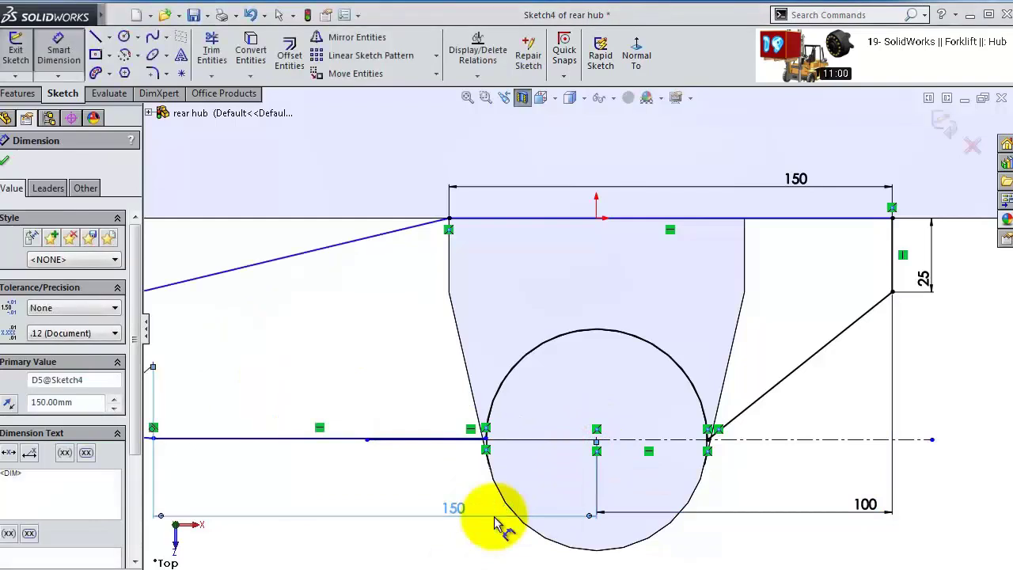
scroll(475, 464, "up", 3)
scroll(527, 355, "down", 6)
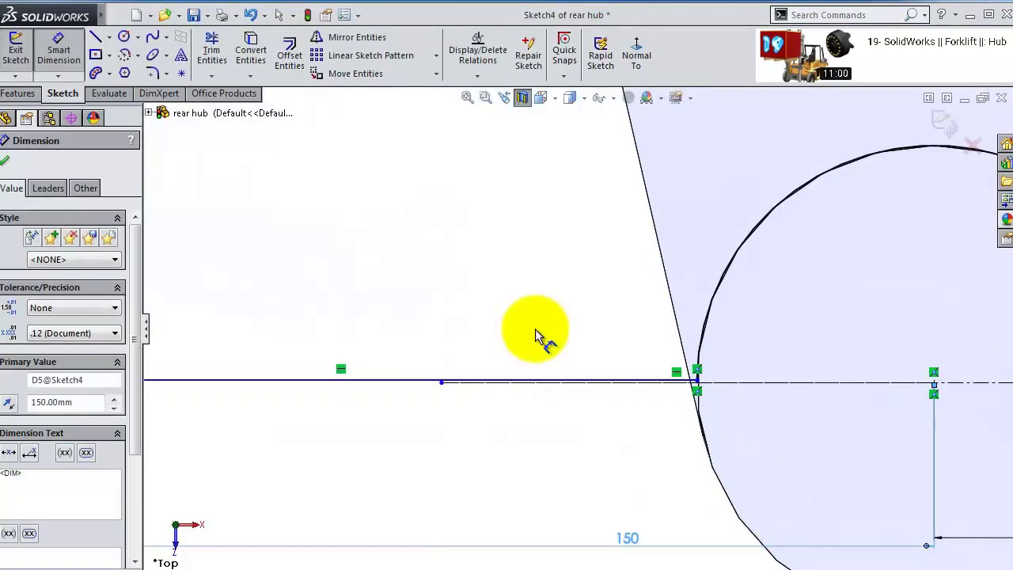
scroll(736, 389, "down", 4)
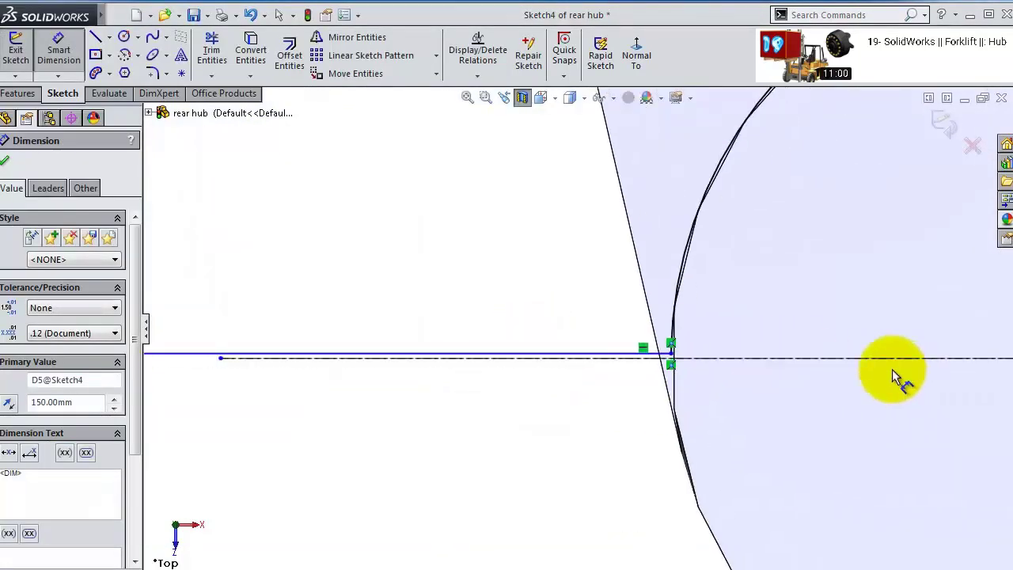
key("Escape")
- Pull the horizontal line's endpoint off the circle edge
left_click(669, 351)
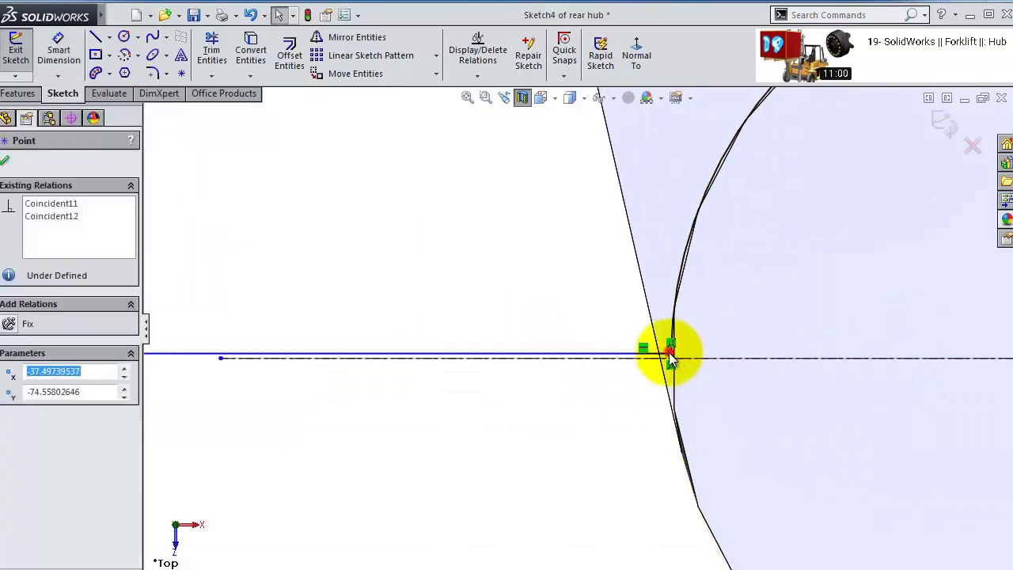
scroll(670, 358, "up", 4)
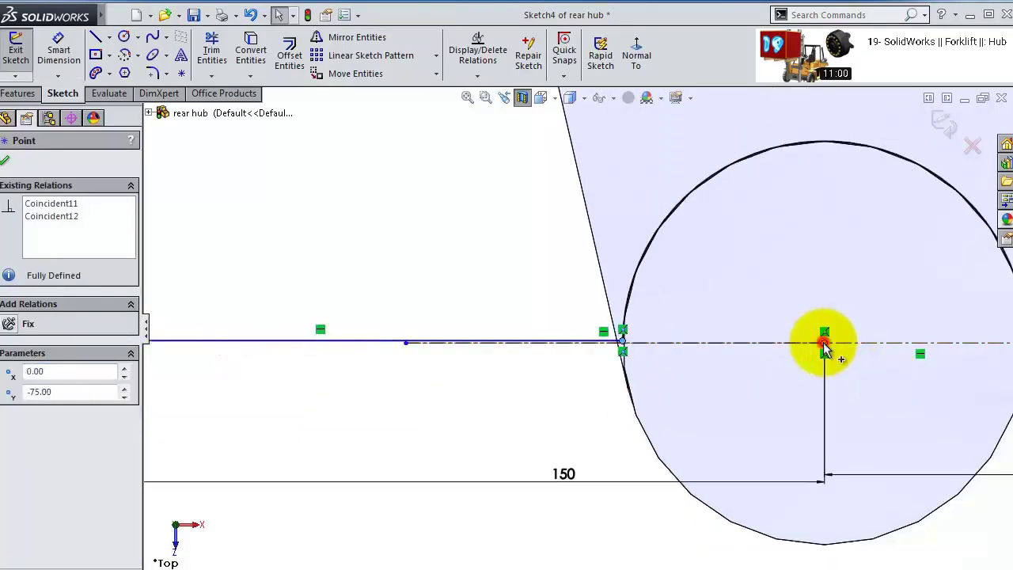
left_click(824, 346, "ctrl")
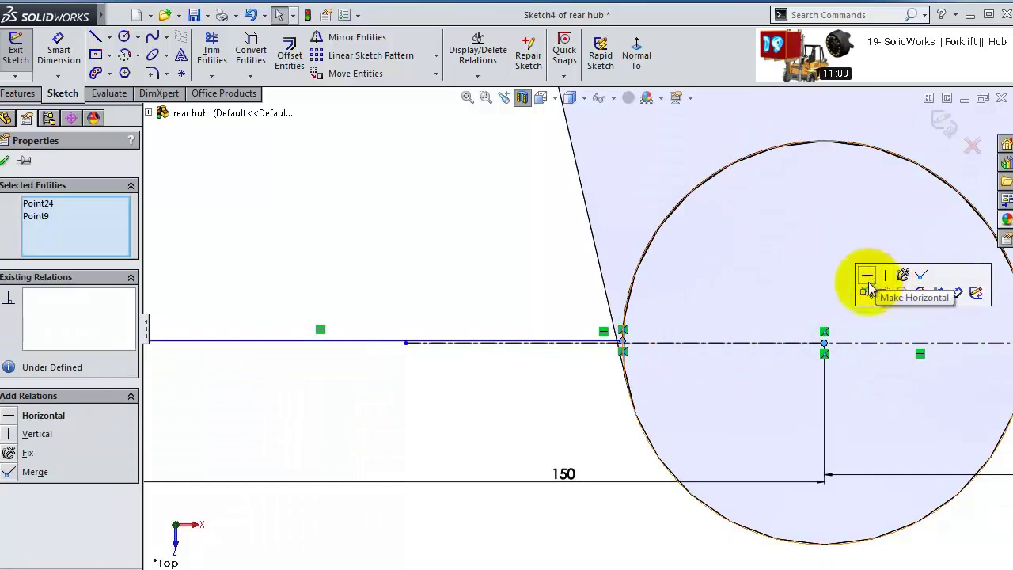
key("Escape")
scroll(629, 326, "down", 5)
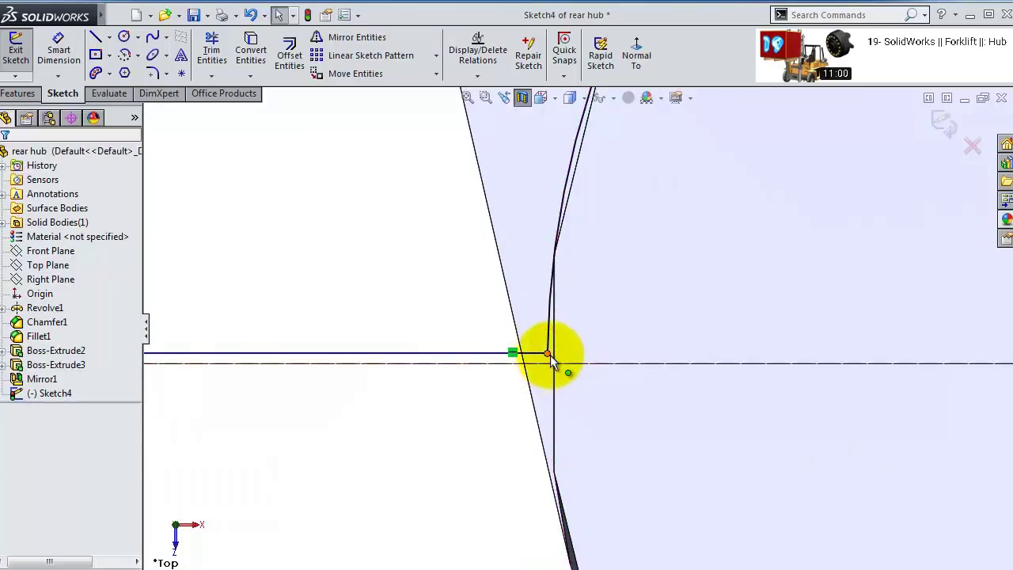
left_click(547, 355)
left_click_drag(542, 356, 545, 369)
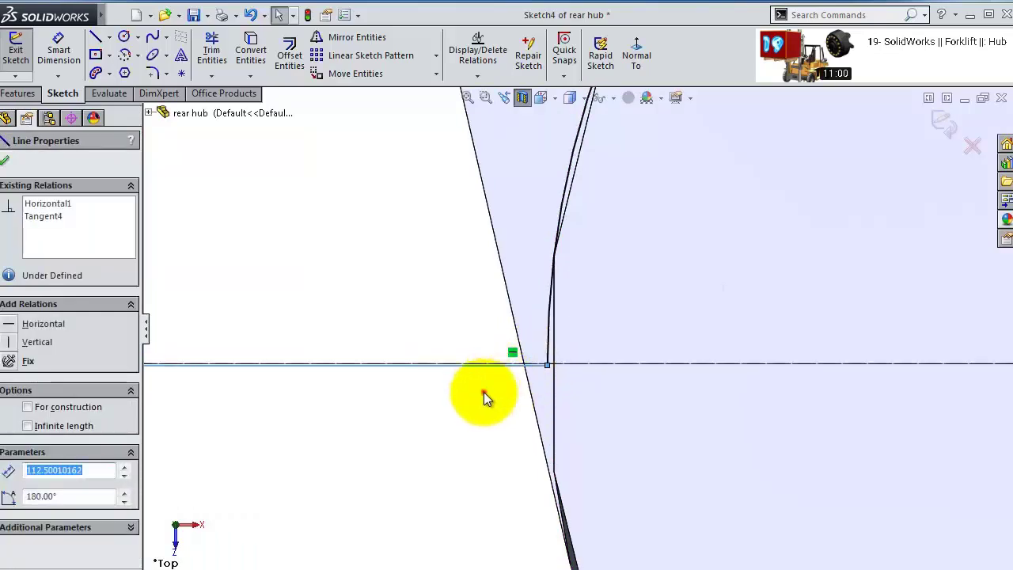
- Select the left horizontal line together with the circle's centre point
left_click(483, 392)
left_click(525, 366)
scroll(735, 412, "up", 2)
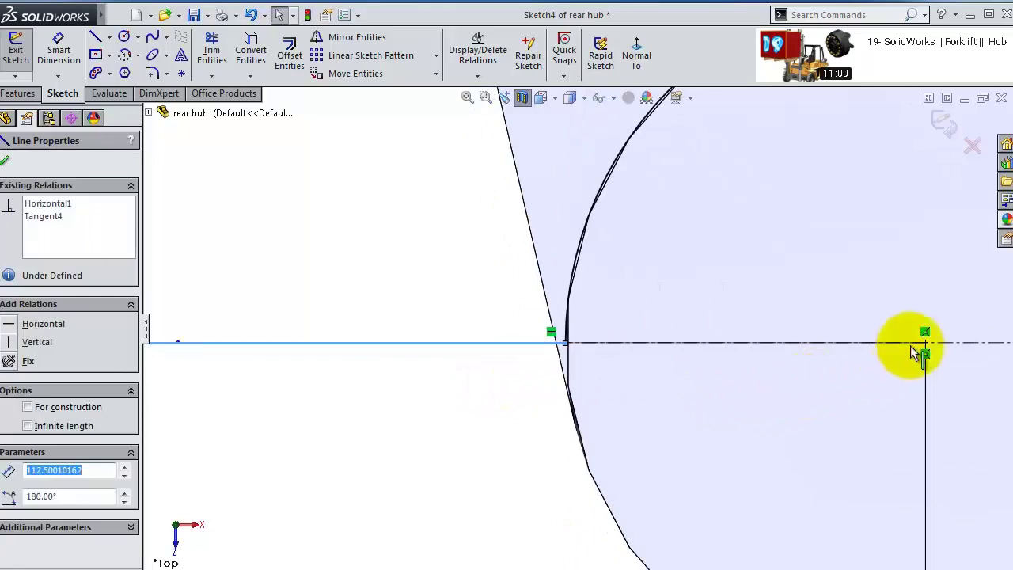
left_click(926, 344, "ctrl")
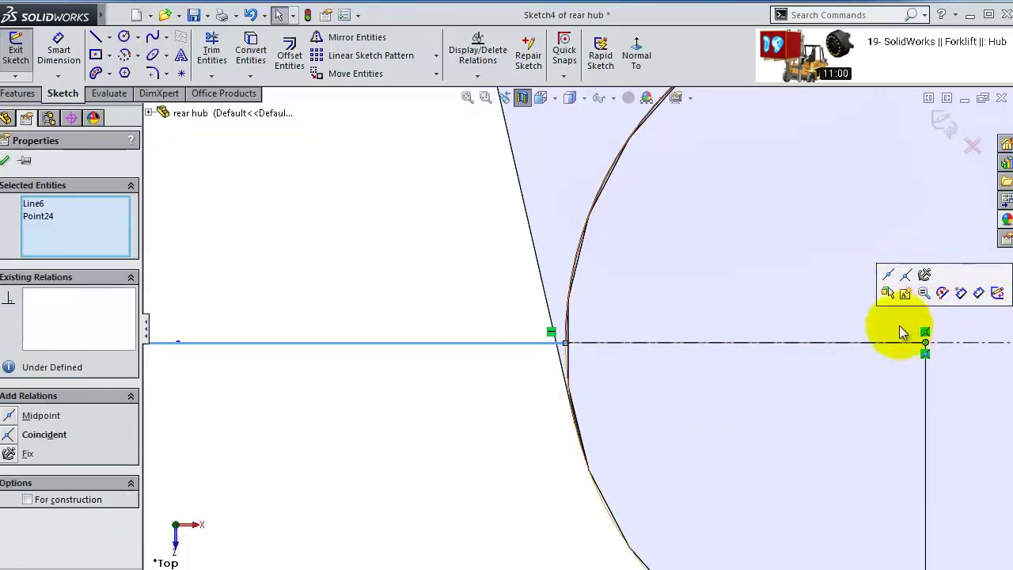
left_click(513, 397)
left_click(506, 341)
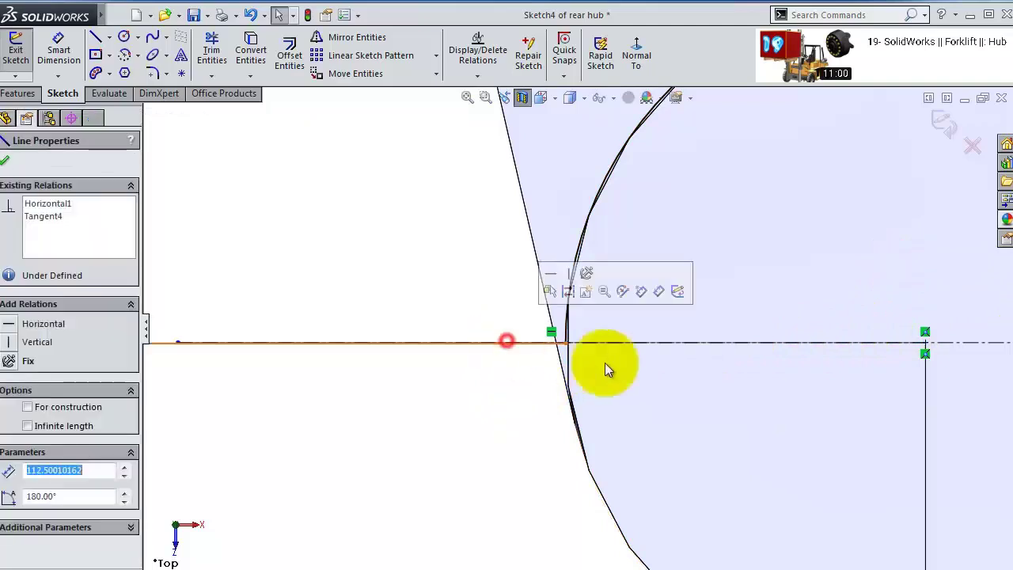
left_click(925, 343)
left_click(926, 346, "ctrl")
scroll(792, 372, "up", 3)
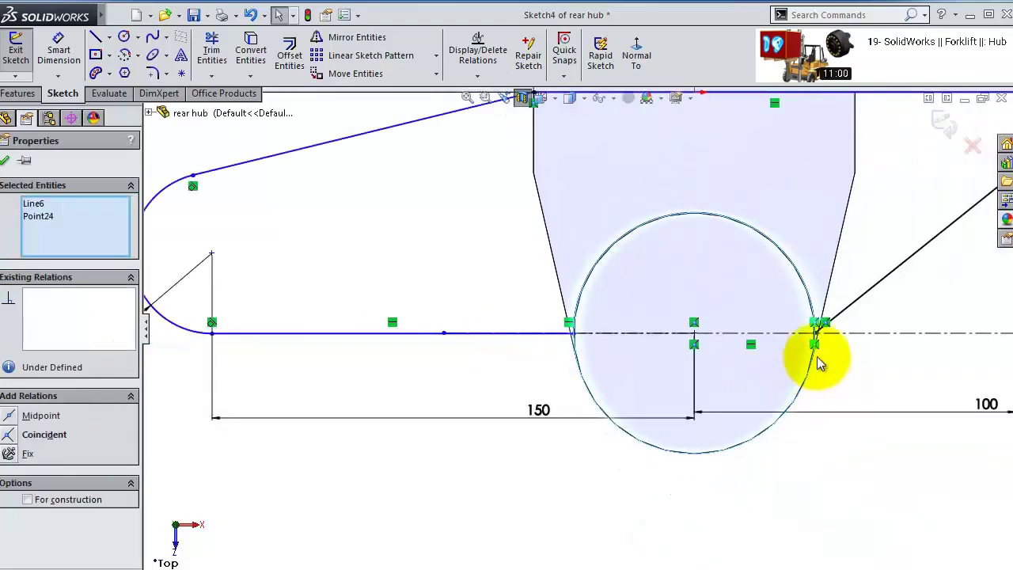
scroll(819, 362, "down", 8)
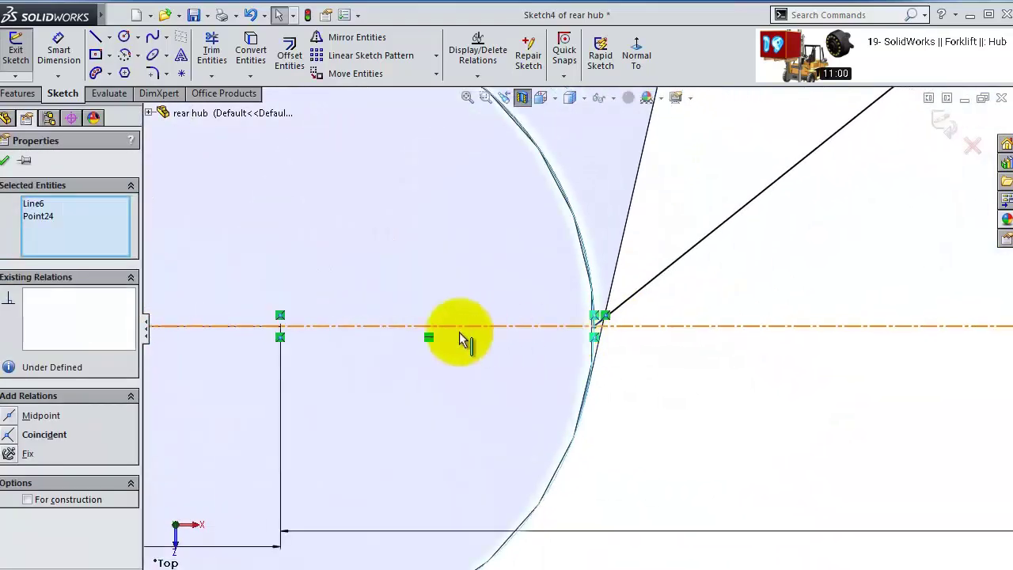
scroll(362, 315, "up", 2)
scroll(369, 328, "down", 6)
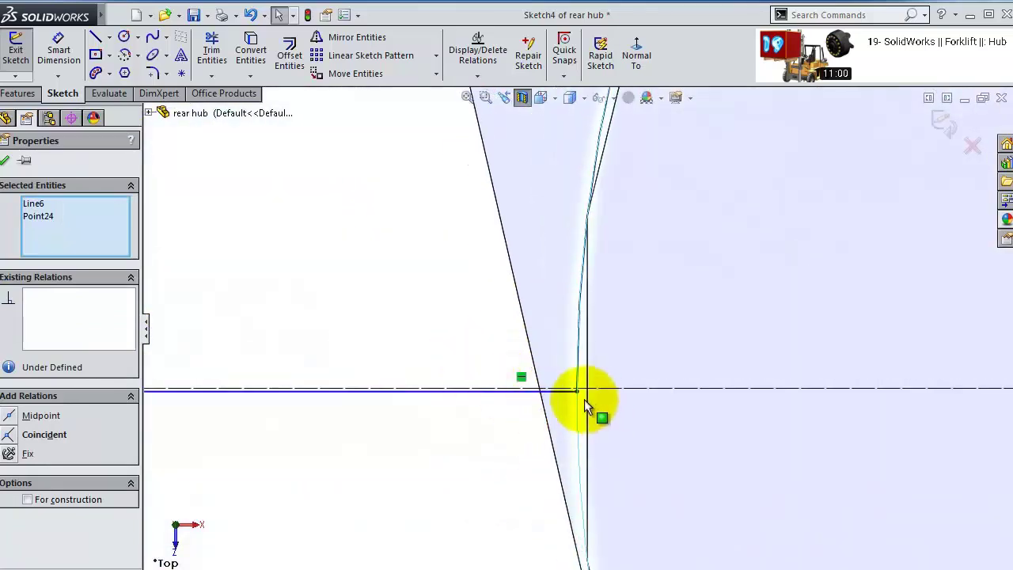
- Apply Make Midpoint between the construction line and the sketch point
left_click(579, 391)
left_click(615, 390, "ctrl")
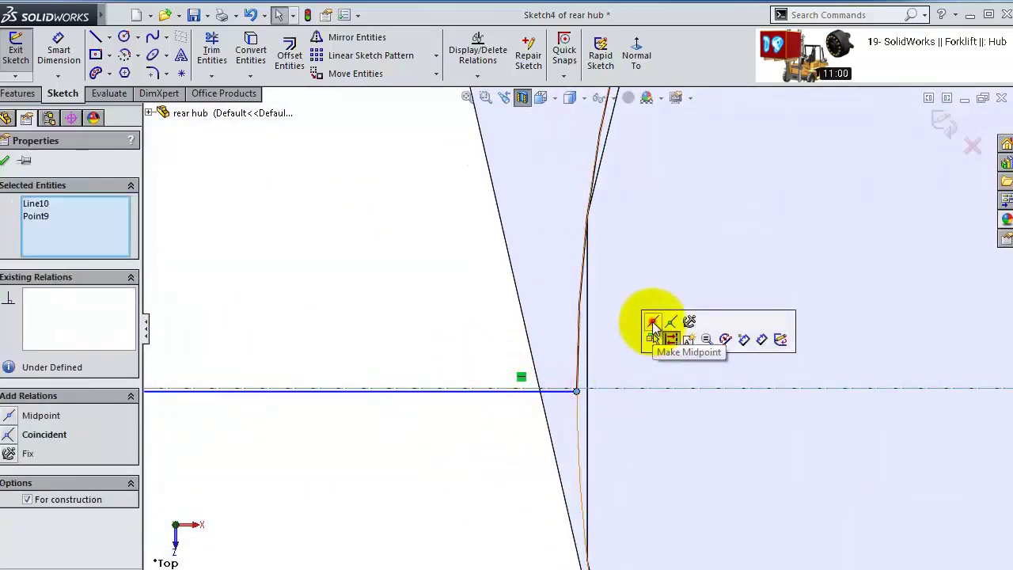
left_click(653, 322)
scroll(633, 412, "up", 3)
left_click(500, 403)
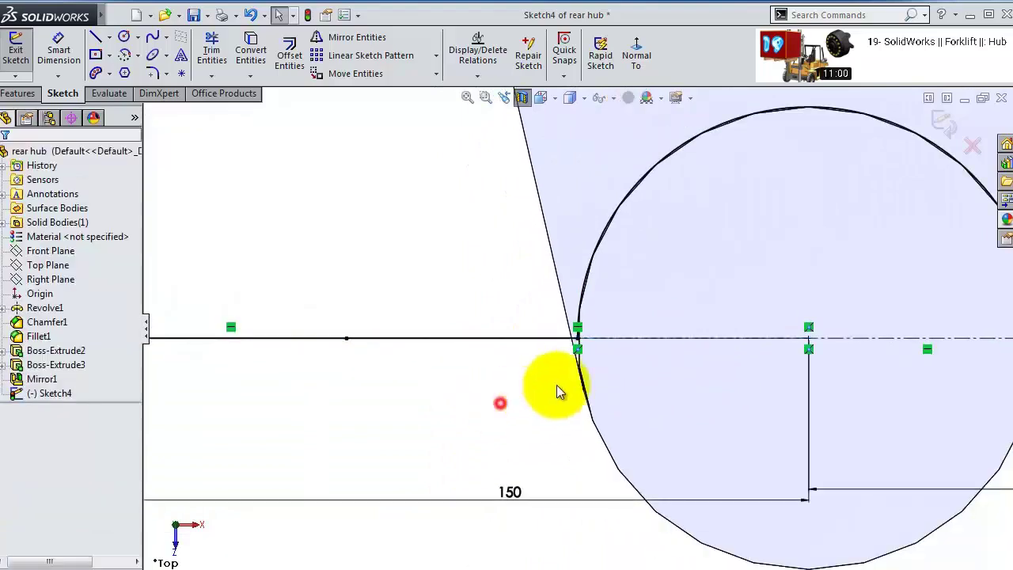
scroll(556, 385, "up", 4)
scroll(518, 310, "down", 3)
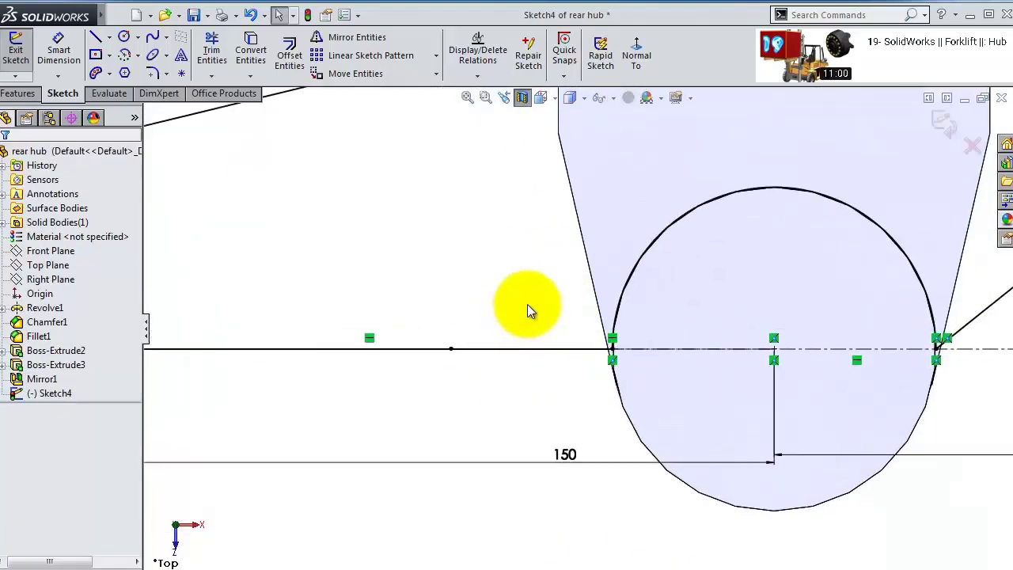
scroll(531, 309, "up", 5)
- Draw a Ø19 circle centred on the R25 arc's centre
left_click(124, 37)
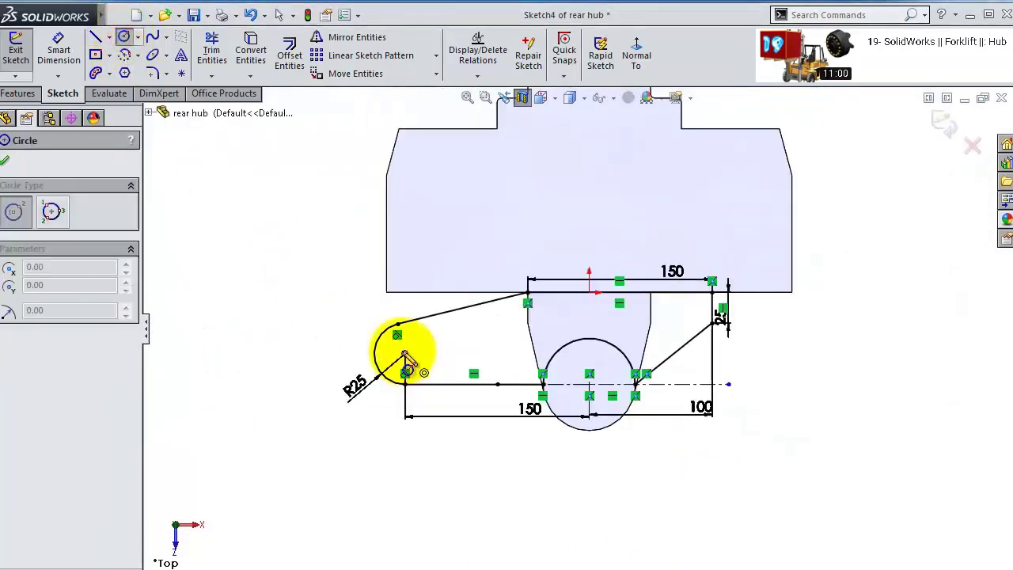
left_click(405, 354)
left_click(409, 340)
left_click(54, 47)
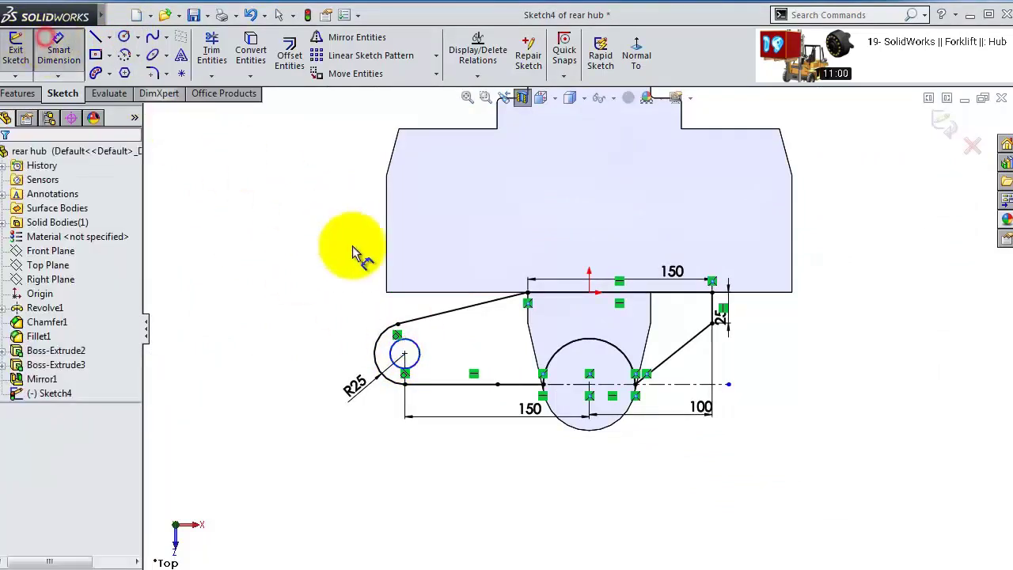
left_click(388, 333)
left_click(349, 317)
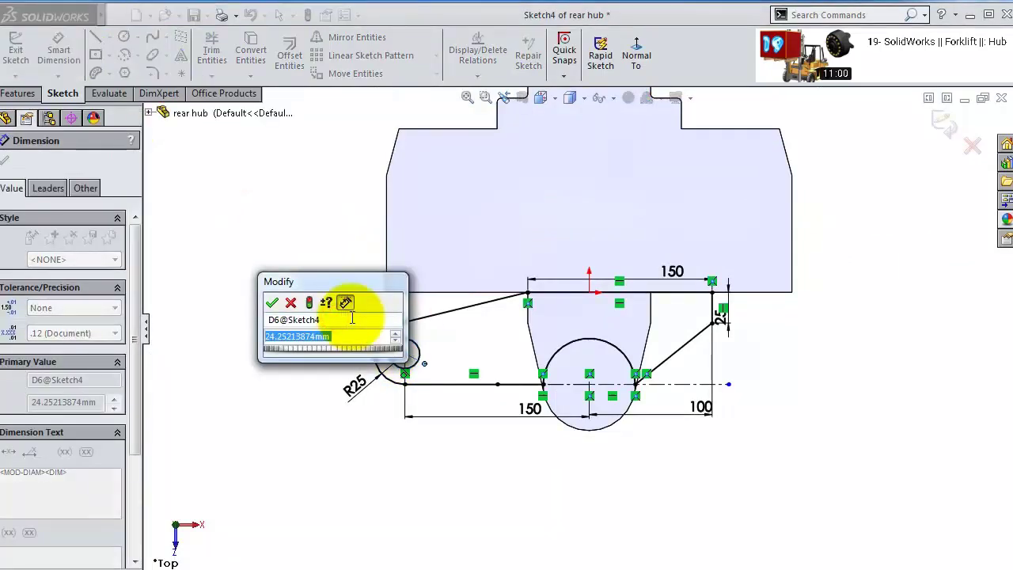
type("19")
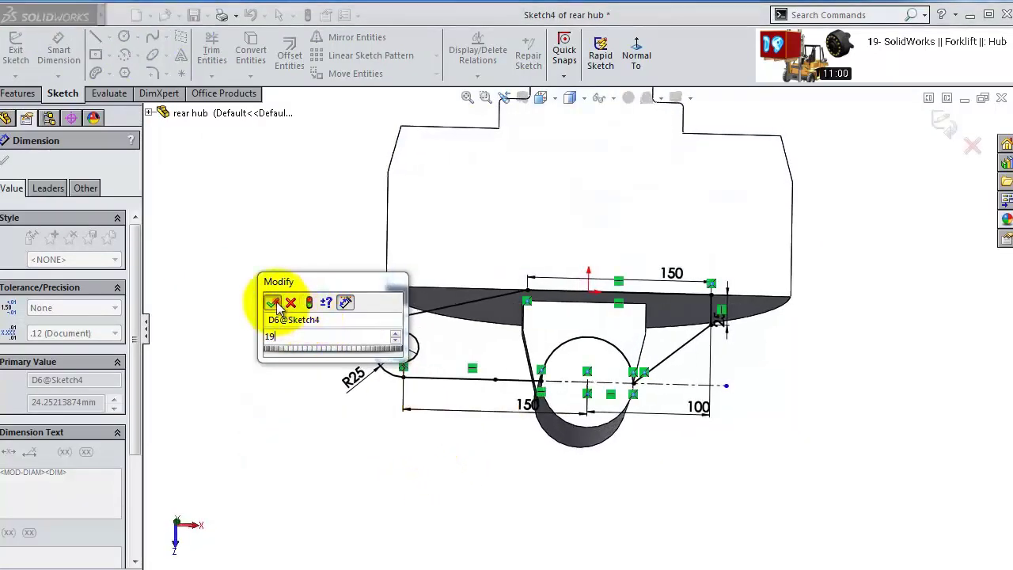
left_click(273, 303)
- Extrude the plate region 19 mm with Mid Plane as Boss-Extrude4
left_click(18, 94)
left_click(22, 55)
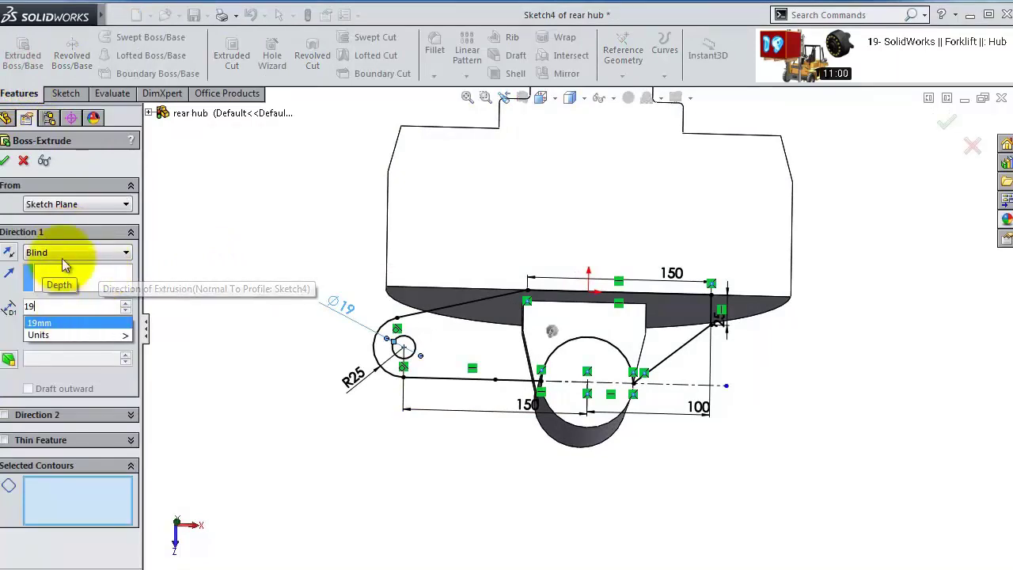
left_click(64, 252)
left_click(64, 327)
left_click(444, 356)
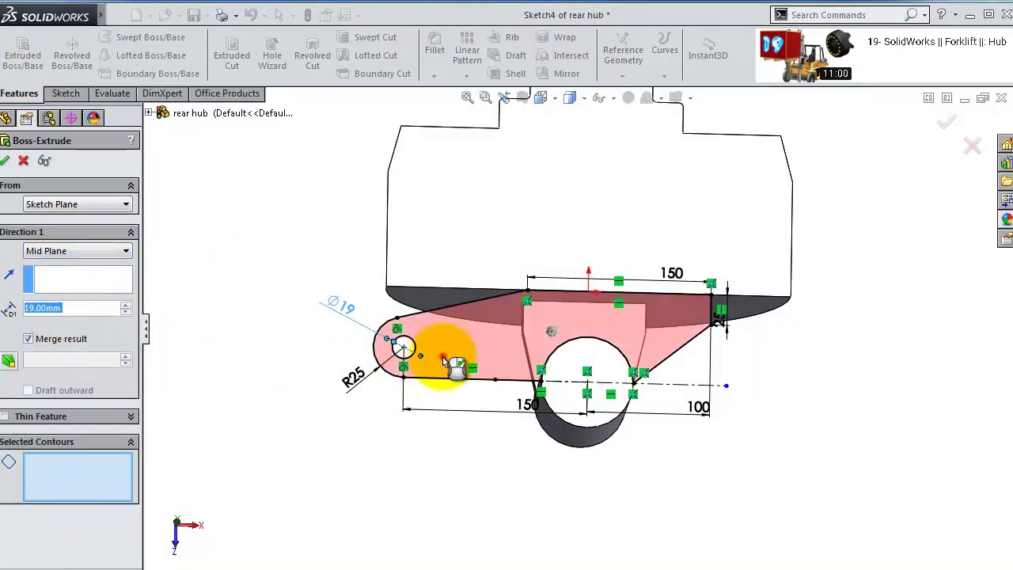
left_click(947, 122)
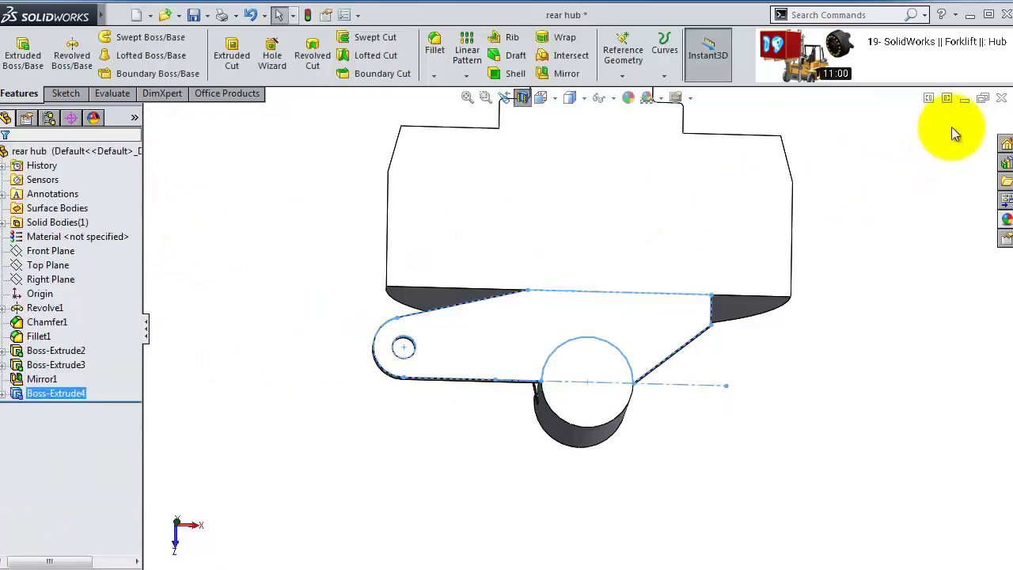
- Orbit to a side view and select the boss face for a new sketch
left_click(523, 98)
middle_click_drag(530, 148, 599, 267)
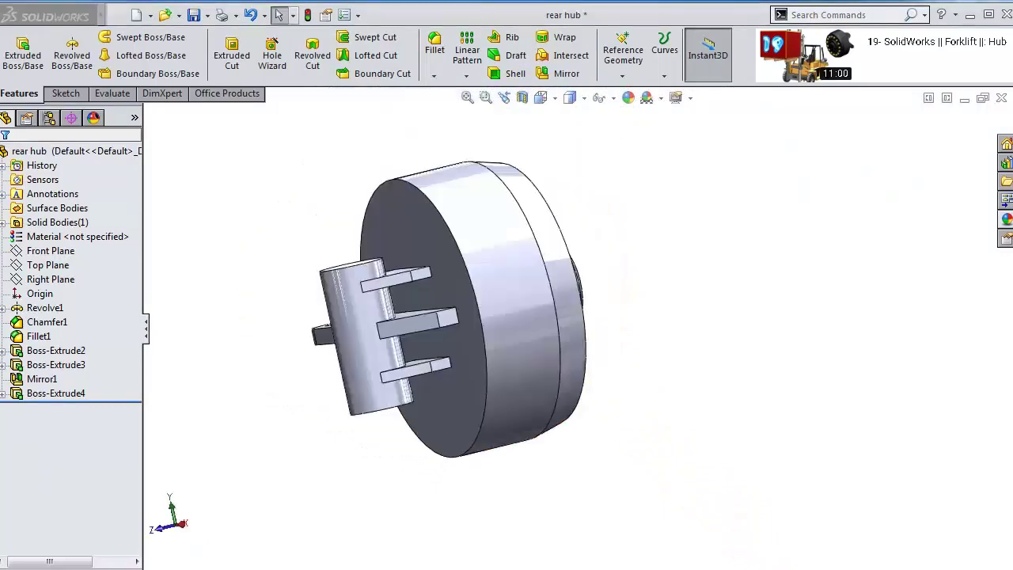
middle_click_drag(651, 306, 387, 282)
left_click(430, 299)
- Sketch a circle centred on the boss face and dimension it Ø110
left_click(475, 243)
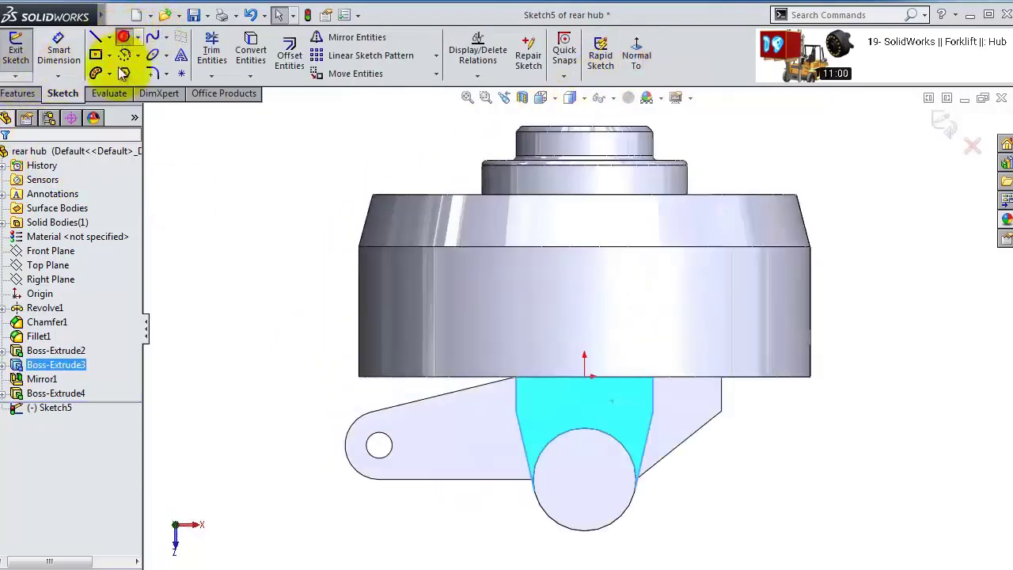
left_click(123, 38)
left_click(584, 480)
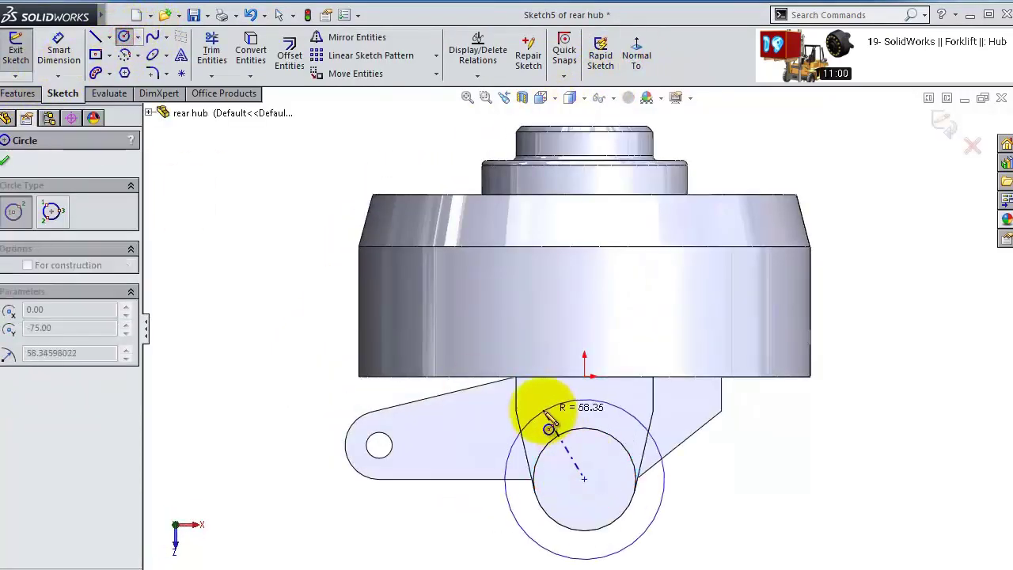
left_click(546, 406)
key("Escape")
left_click(668, 485)
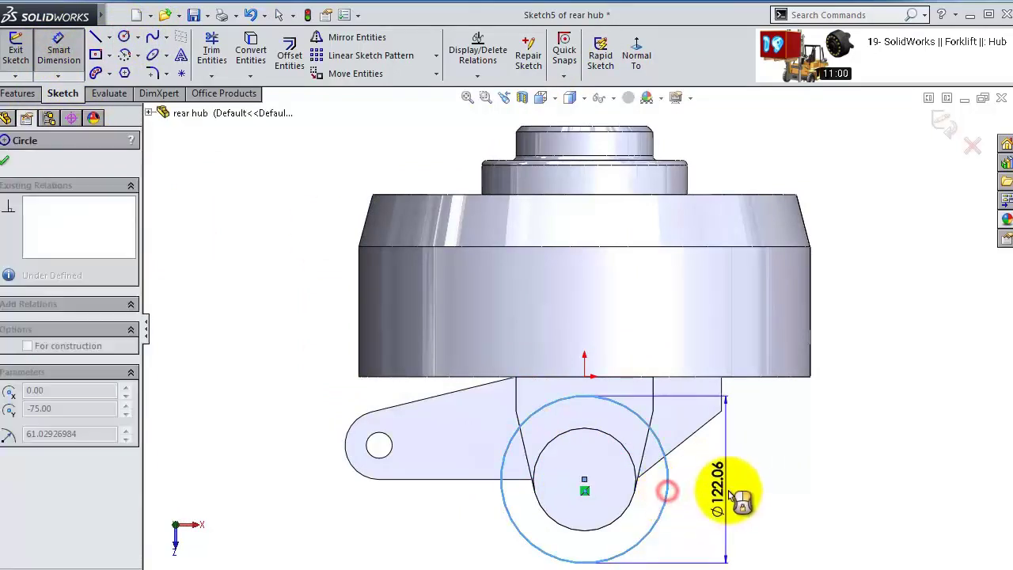
left_click(746, 495)
type("1")
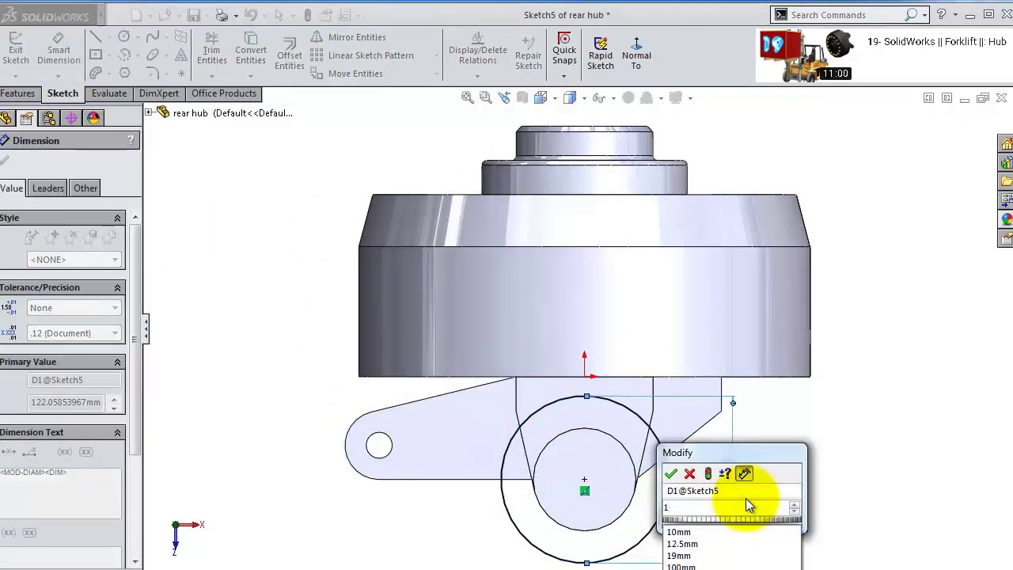
type("10")
key("Return")
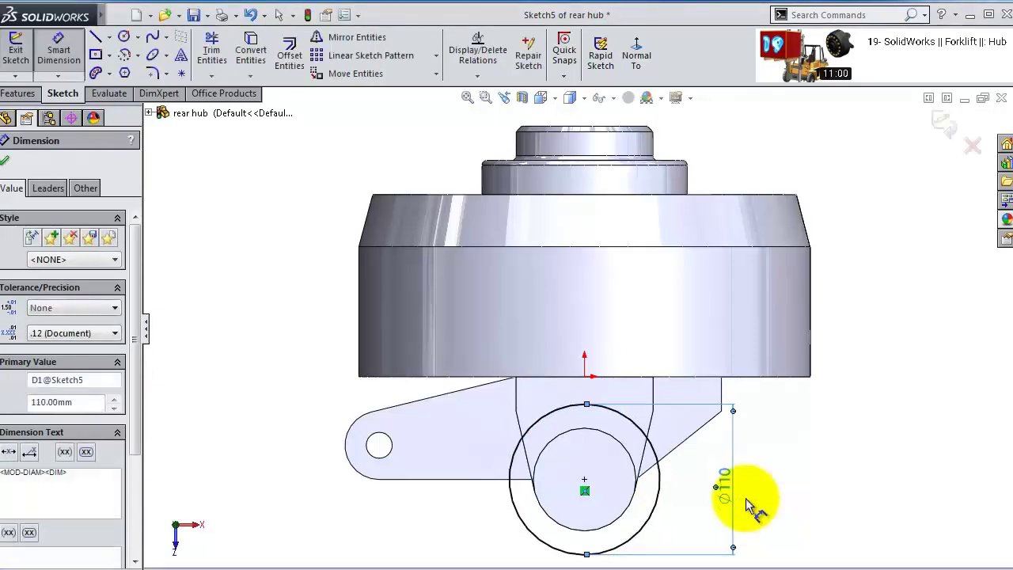
- Extrude the Ø110 ring Up To Surface, ending at the chosen plate face
left_click(19, 93)
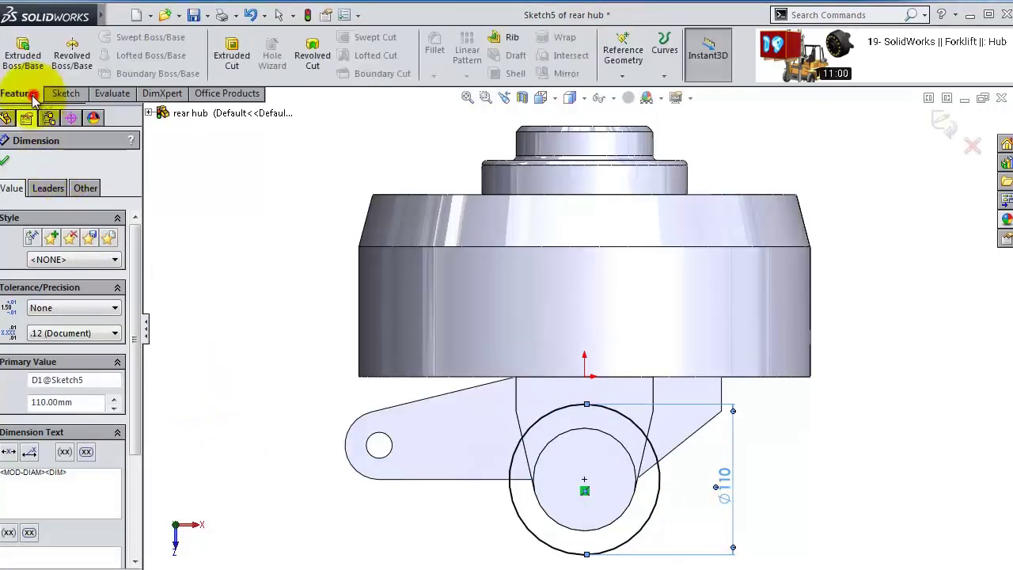
left_click(22, 56)
left_click(83, 252)
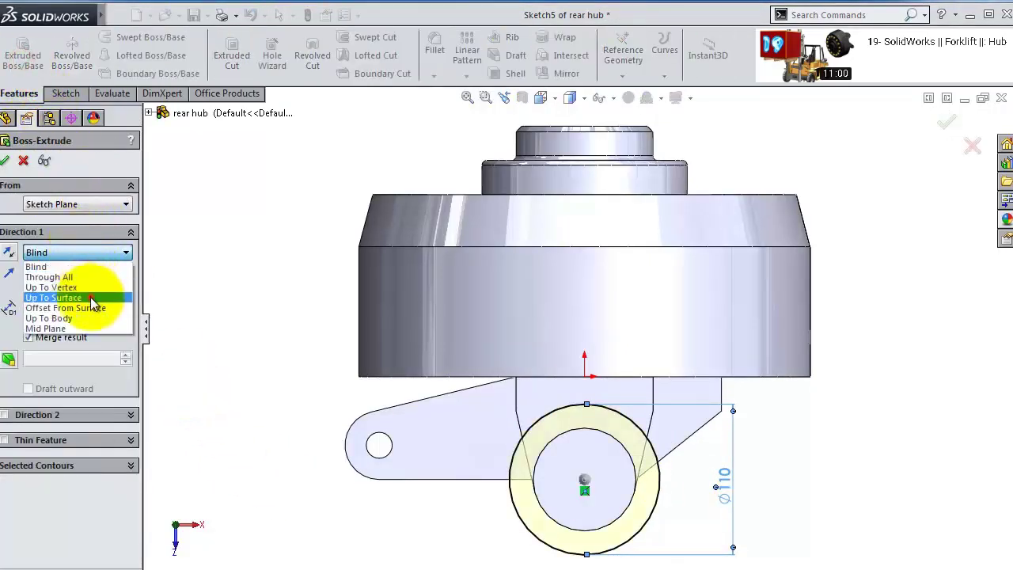
left_click(91, 299)
middle_click_drag(692, 538, 649, 422)
left_click(573, 420)
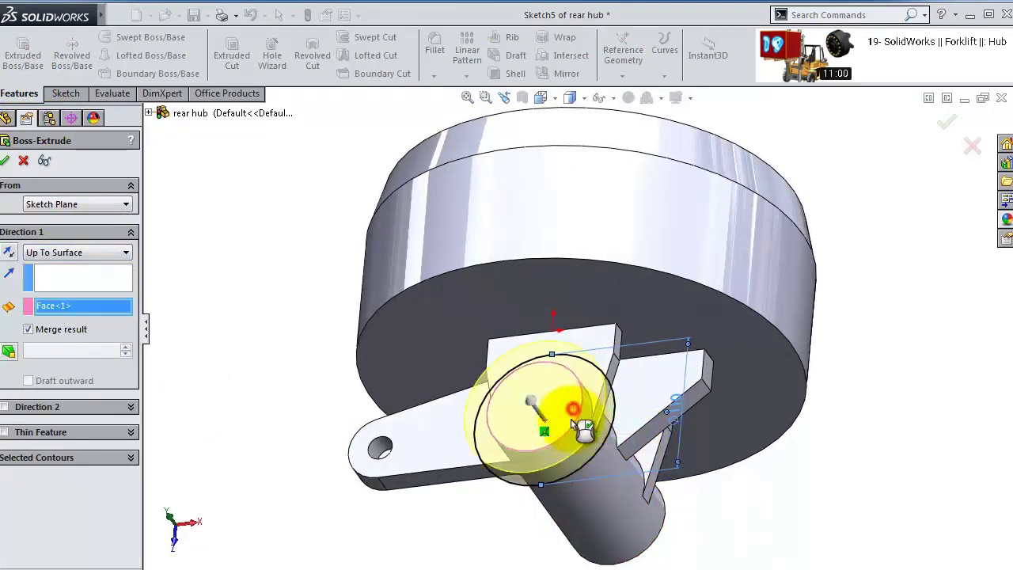
left_click(6, 161)
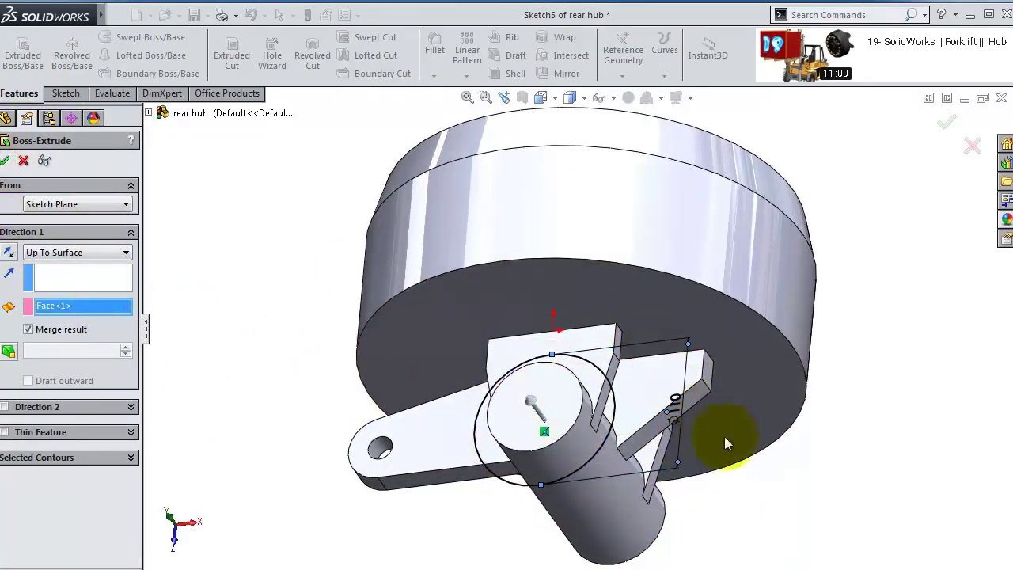
middle_click_drag(715, 419, 572, 520)
scroll(668, 340, "up", 3)
- Sketch a hexagon above the origin on the hub's front face and dimension its size
left_click(595, 473)
left_click(631, 463)
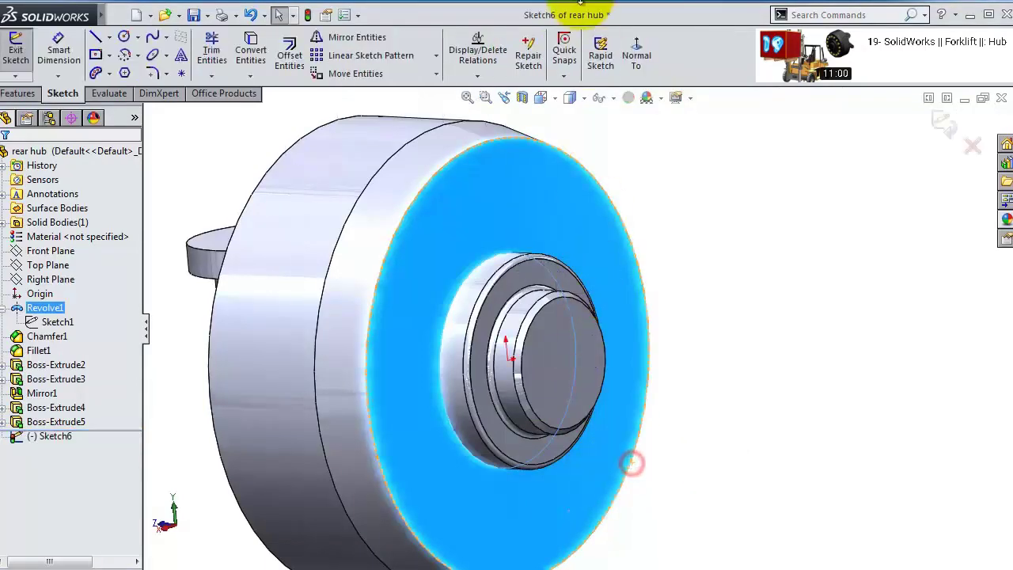
scroll(618, 229, "down", 5)
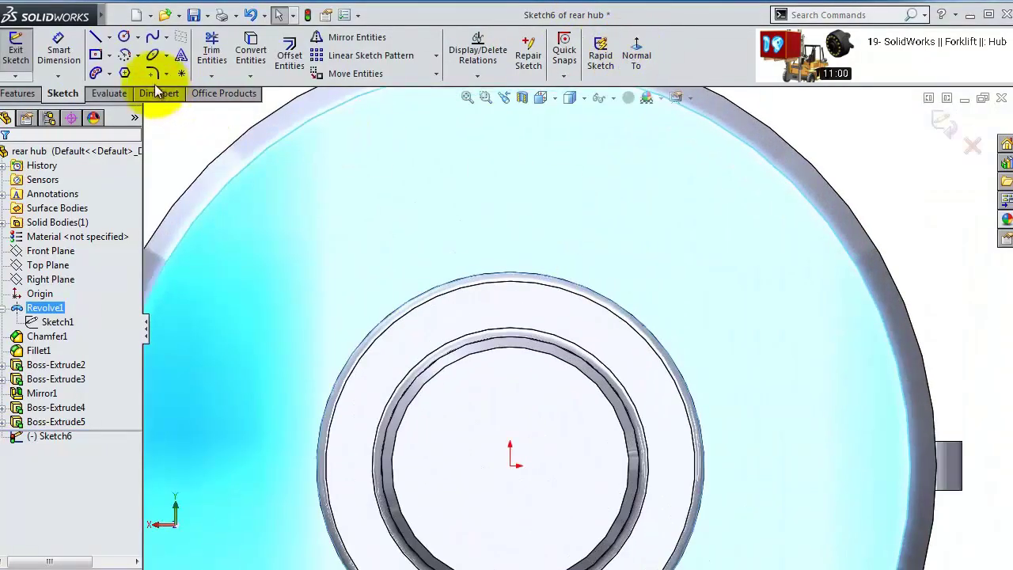
left_click(124, 73)
scroll(593, 282, "up", 1)
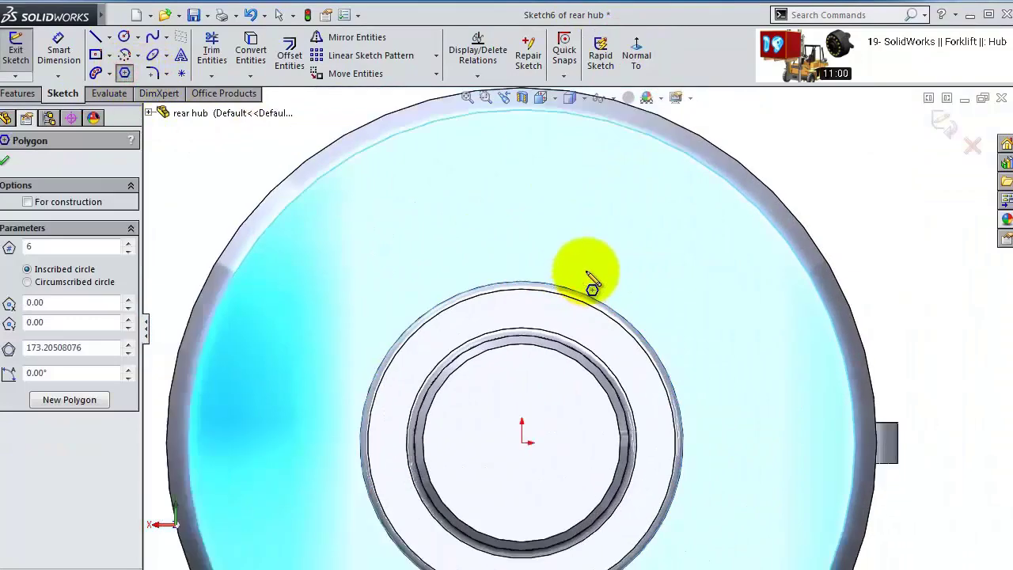
scroll(527, 248, "down", 2)
left_click(520, 209)
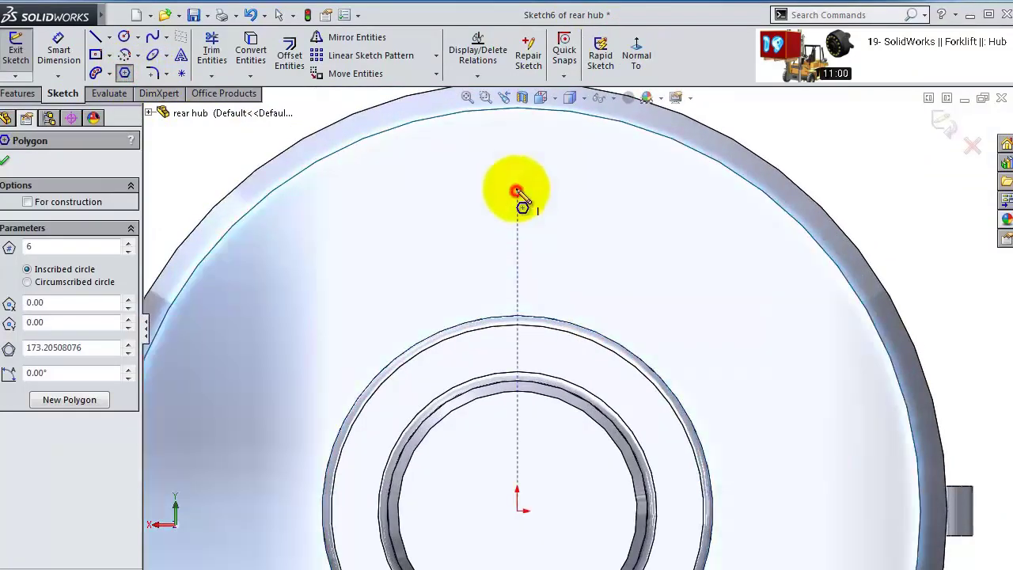
left_click(496, 147)
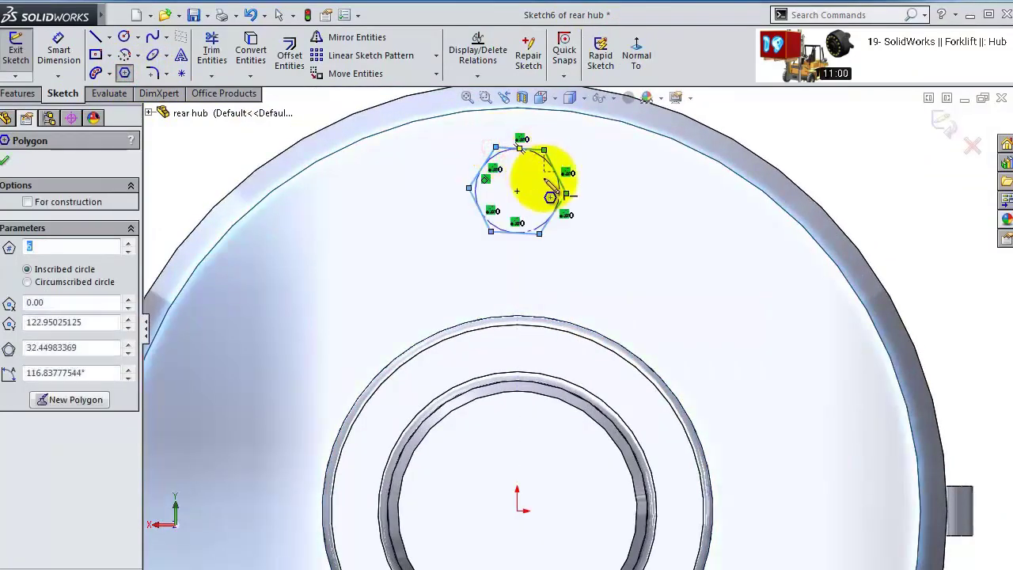
left_click(59, 49)
left_click(558, 193)
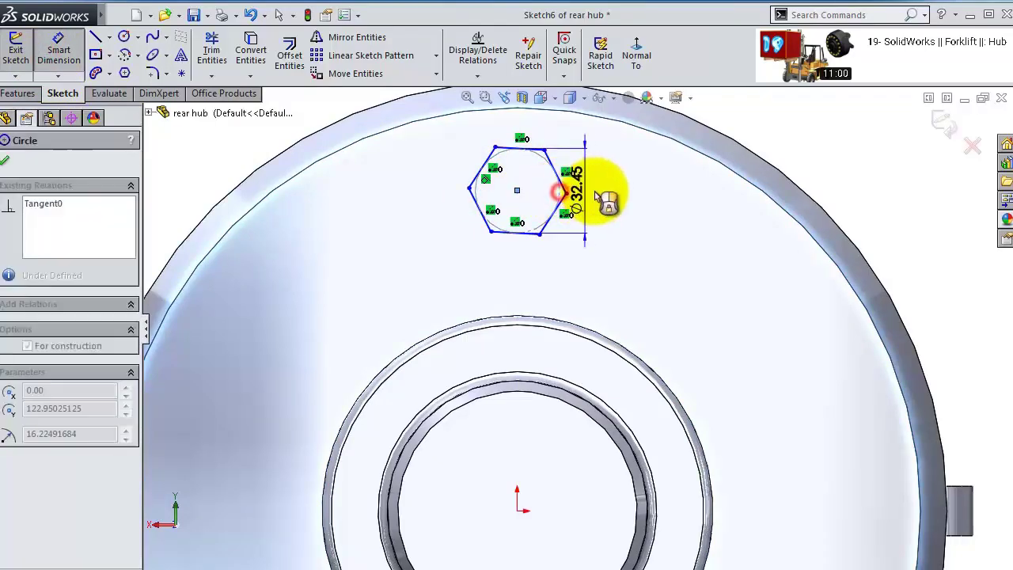
left_click(602, 198)
type("15.00mm")
key("Return")
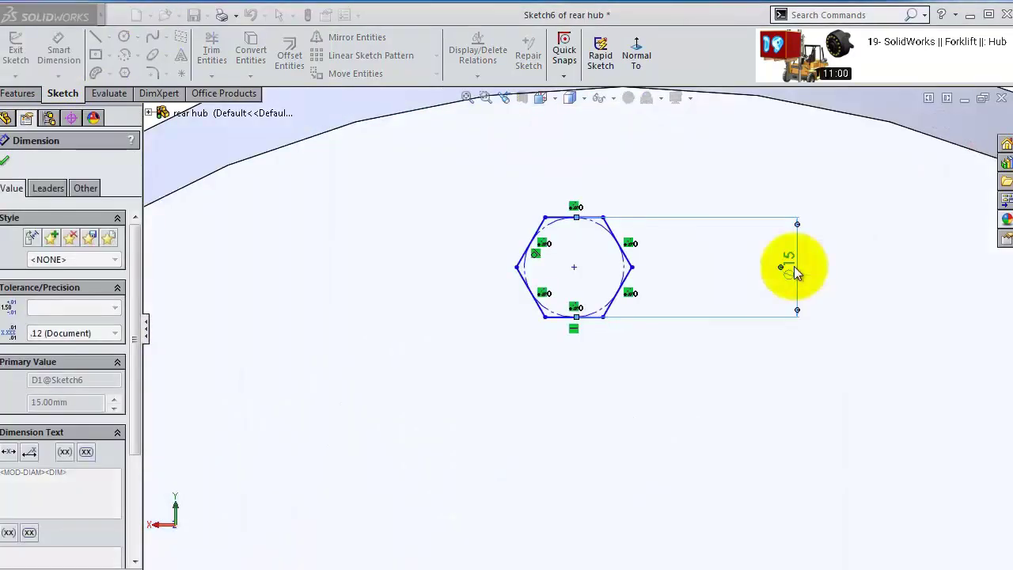
- Draw a circle at the hexagon's centre and dimension it Ø15
scroll(798, 269, "up", 3)
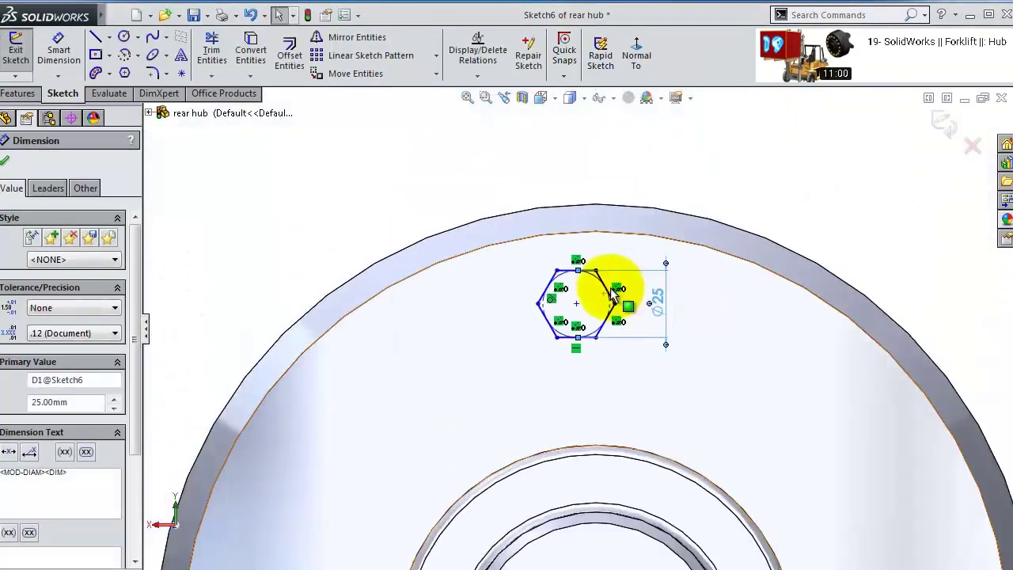
left_click(124, 37)
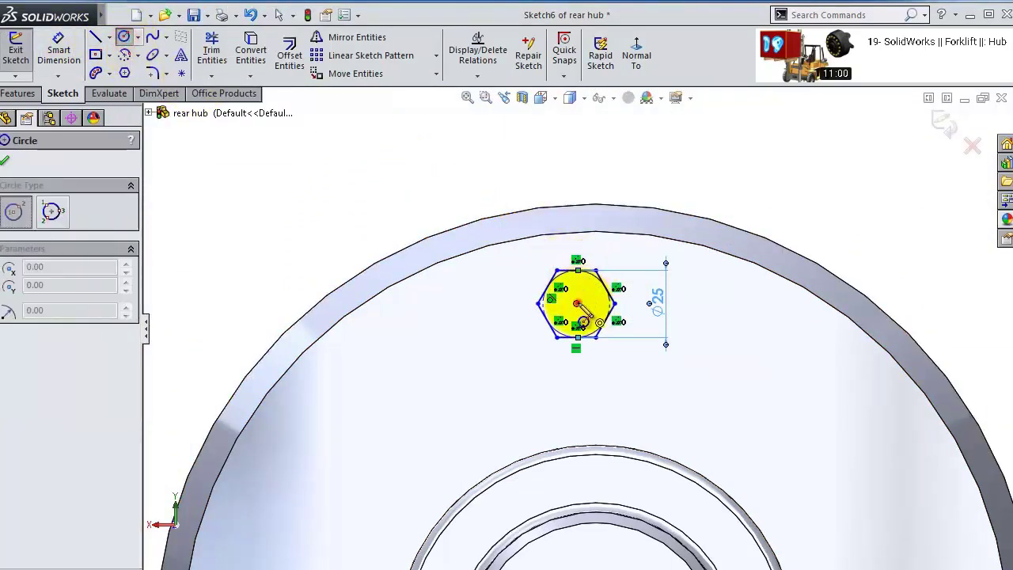
left_click_drag(577, 304, 567, 287)
left_click(58, 49)
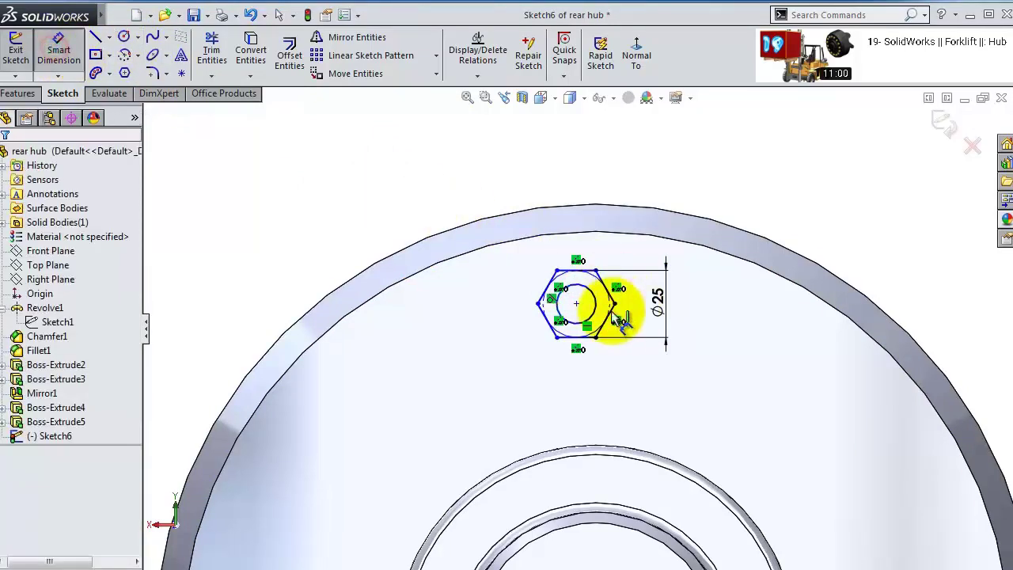
left_click(599, 306)
left_click(676, 223)
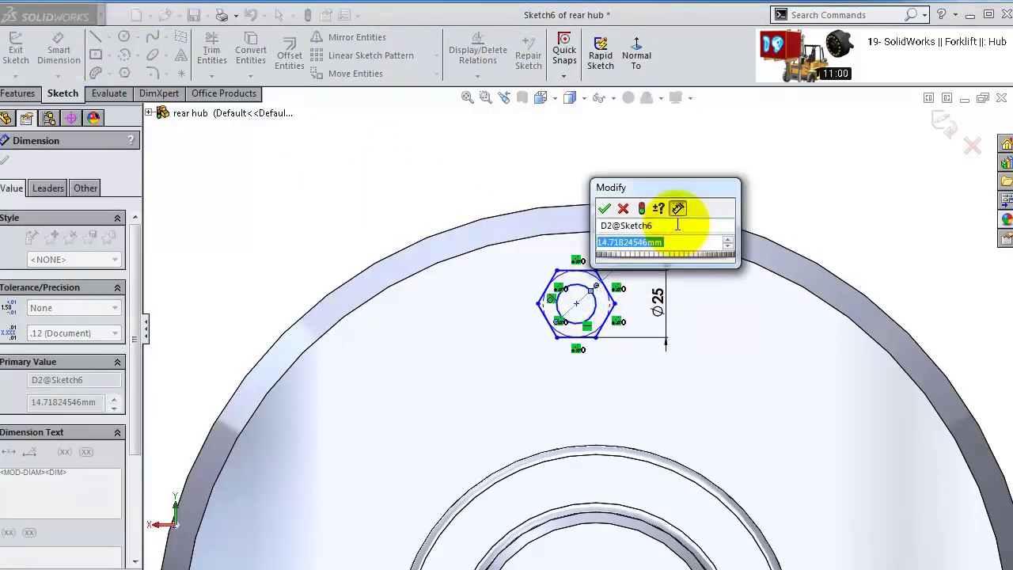
key("Return")
scroll(656, 418, "up", 3)
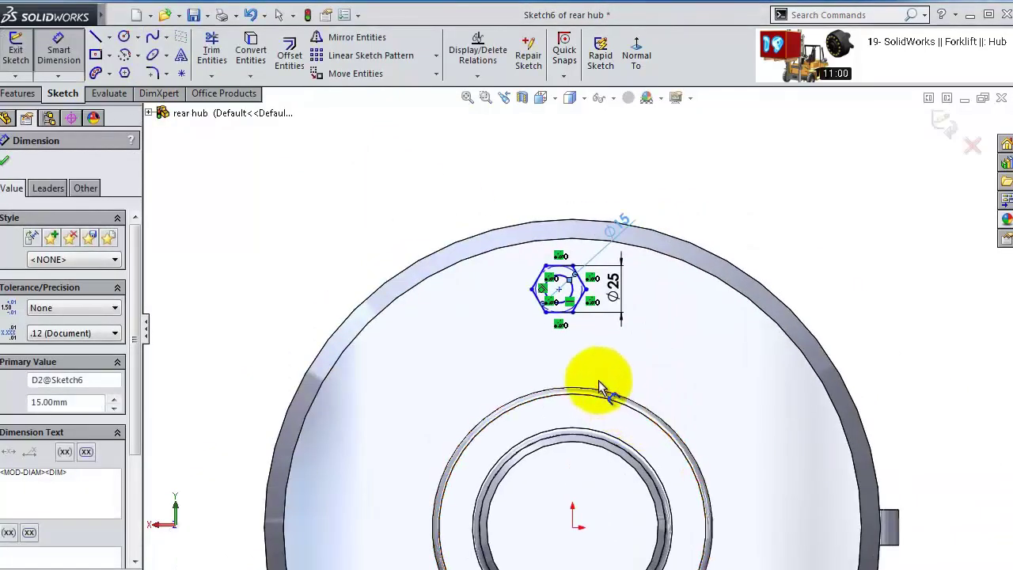
left_click(580, 348)
- Add a Vertical relation between the hexagon's centre point and the origin
key("Escape")
left_click(559, 290)
left_click(576, 524, "ctrl")
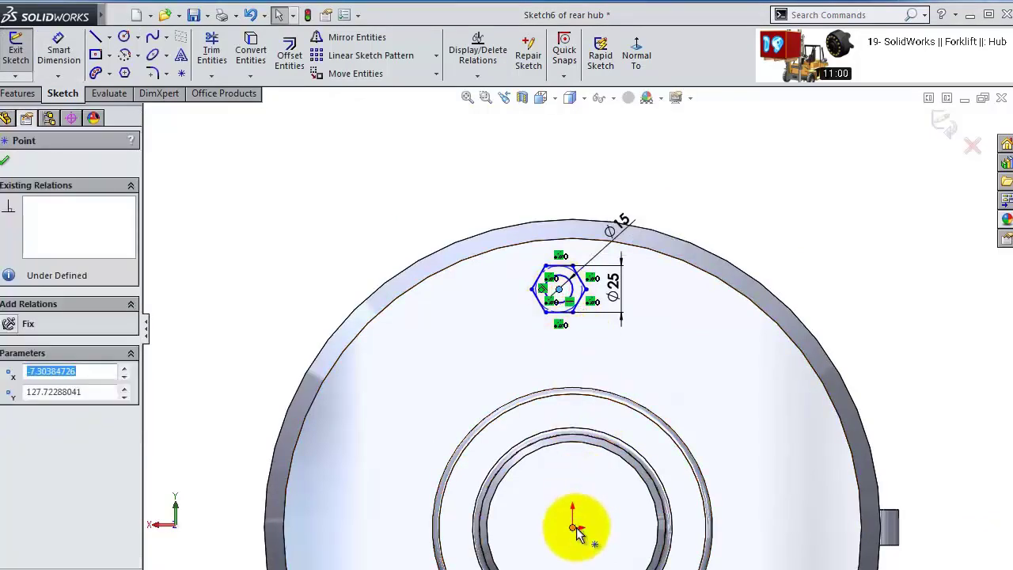
left_click(638, 460)
left_click(605, 358)
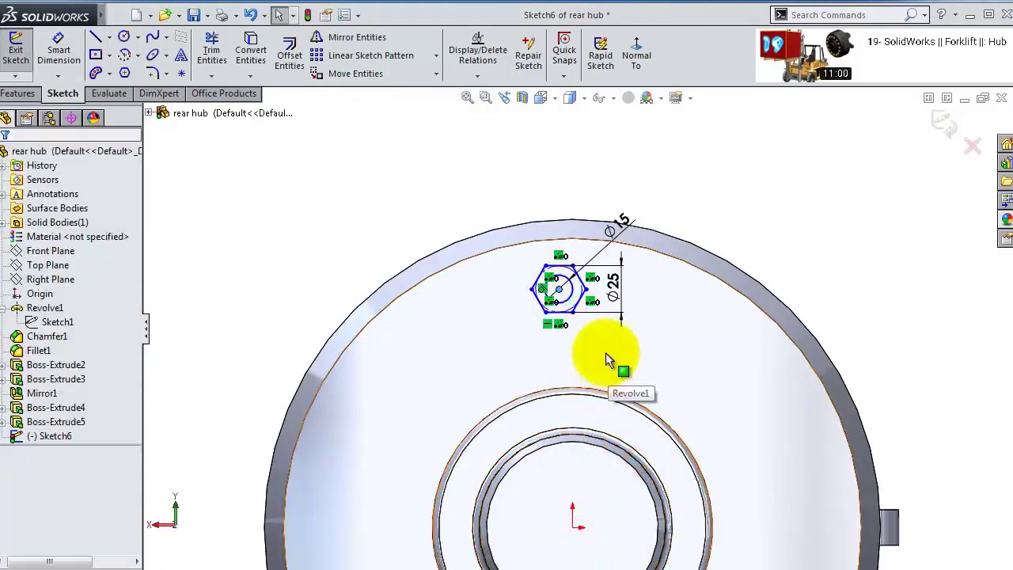
scroll(568, 310, "up", 5)
scroll(568, 309, "down", 5)
scroll(554, 332, "up", 2)
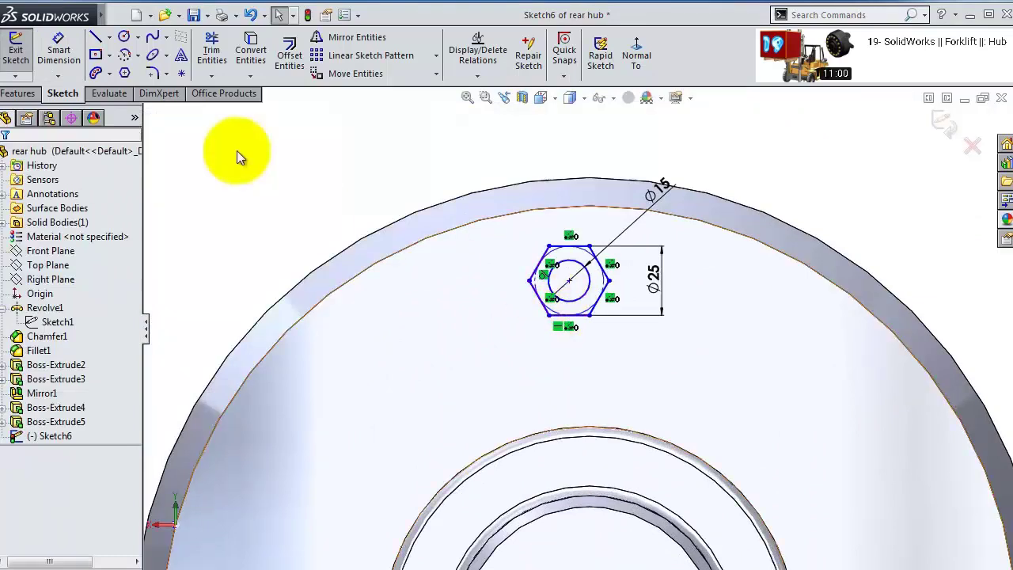
- Dimension the distance from the origin to the hexagon centre as 120 mm
left_click(65, 57)
scroll(586, 364, "down", 2)
left_click(586, 539)
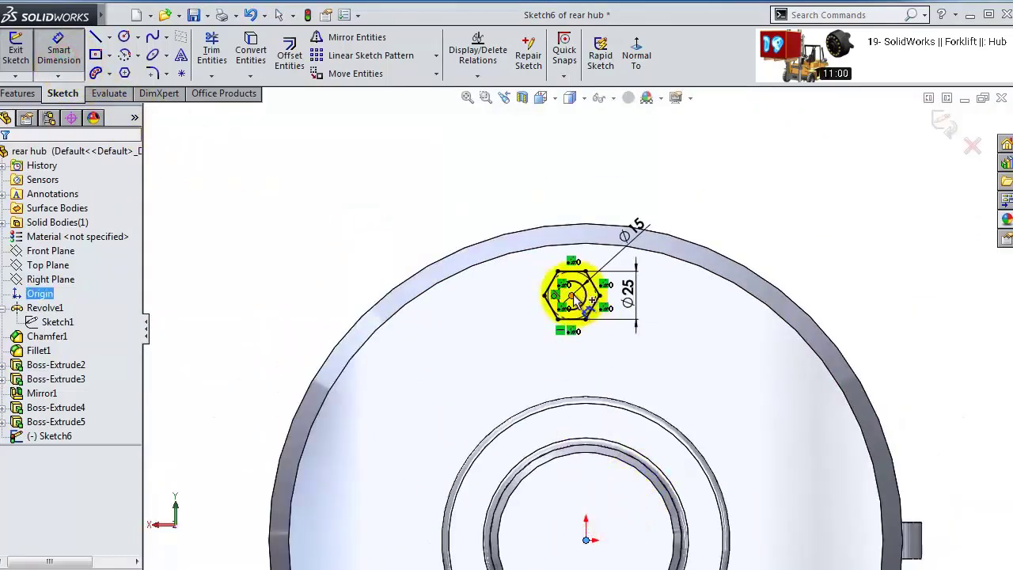
left_click(573, 297)
left_click(515, 341)
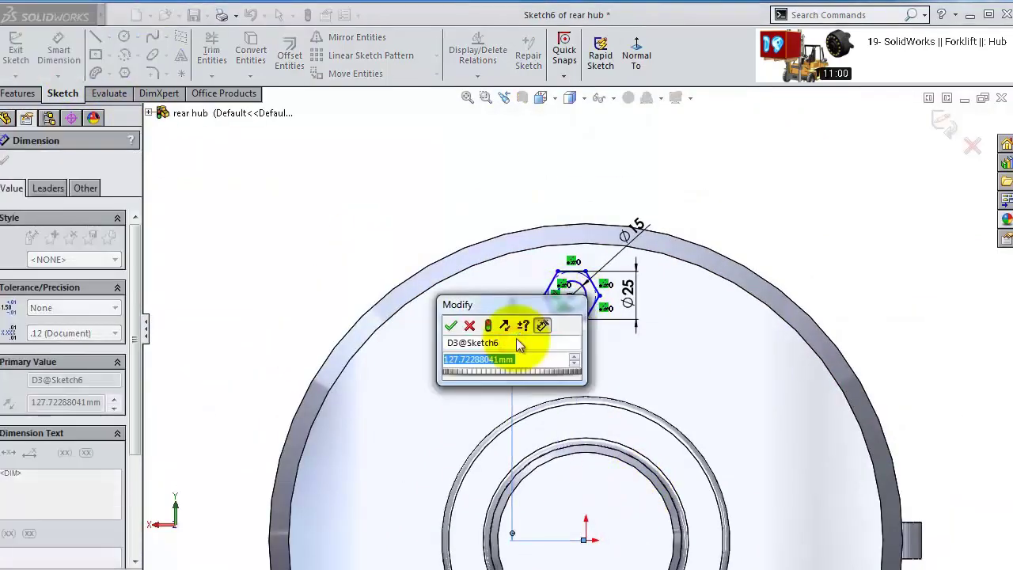
key("Return")
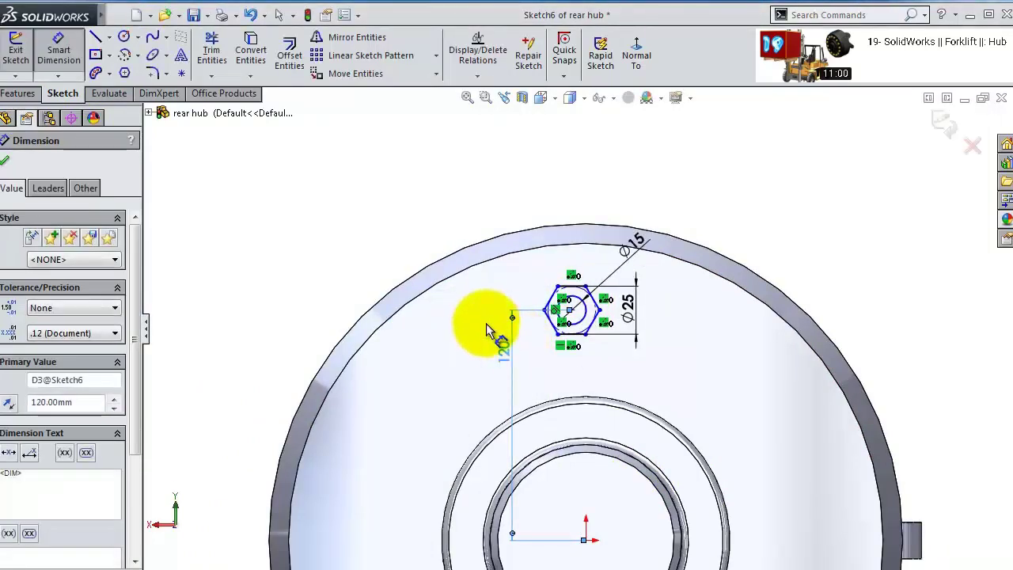
scroll(489, 332, "up", 2)
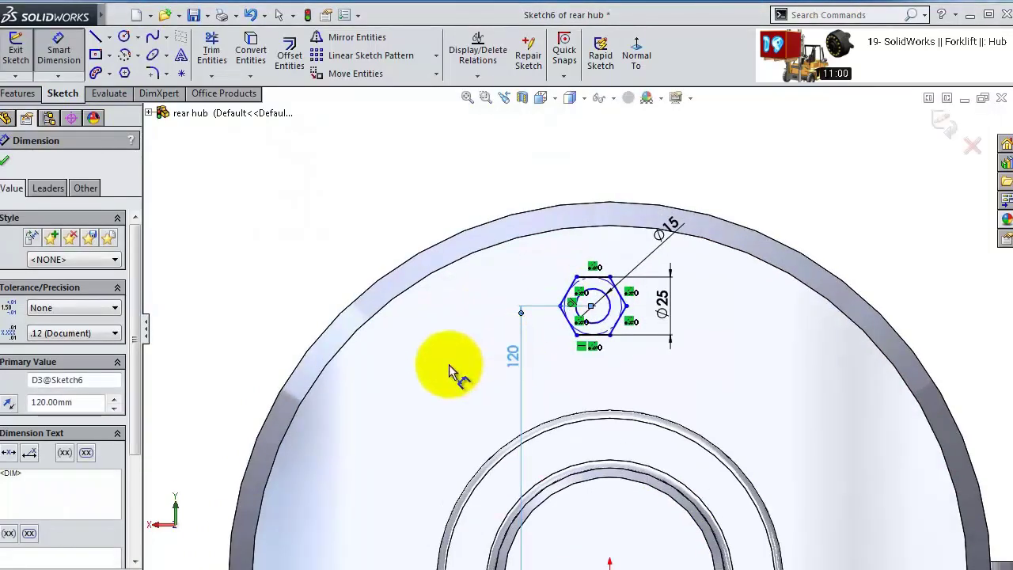
key("Escape")
key("Escape")
scroll(651, 412, "down", 2)
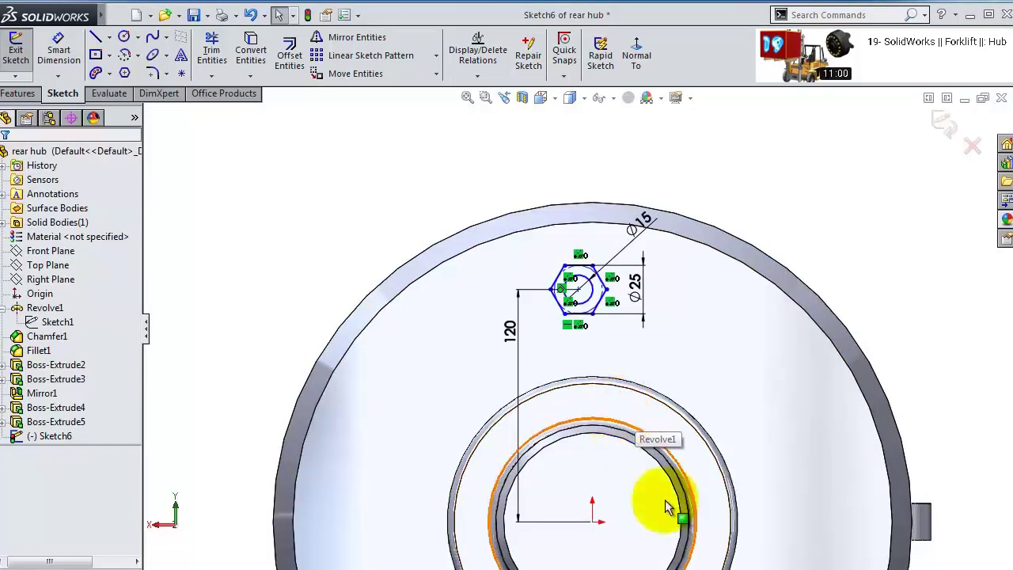
scroll(579, 511, "up", 1)
- Reapply the Vertical relation so the hexagon centre sits directly above the origin
left_click(578, 512)
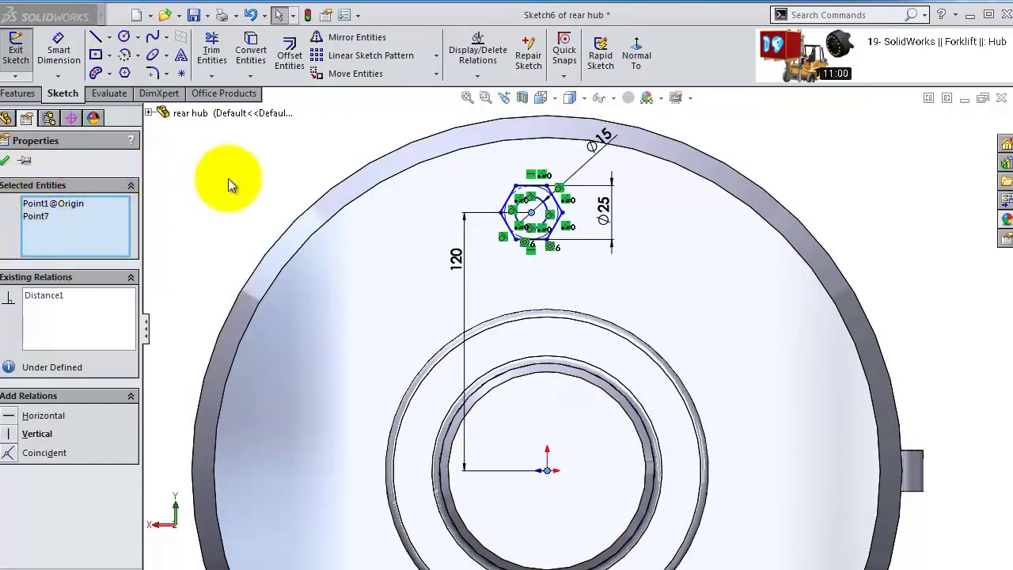
left_click(4, 159)
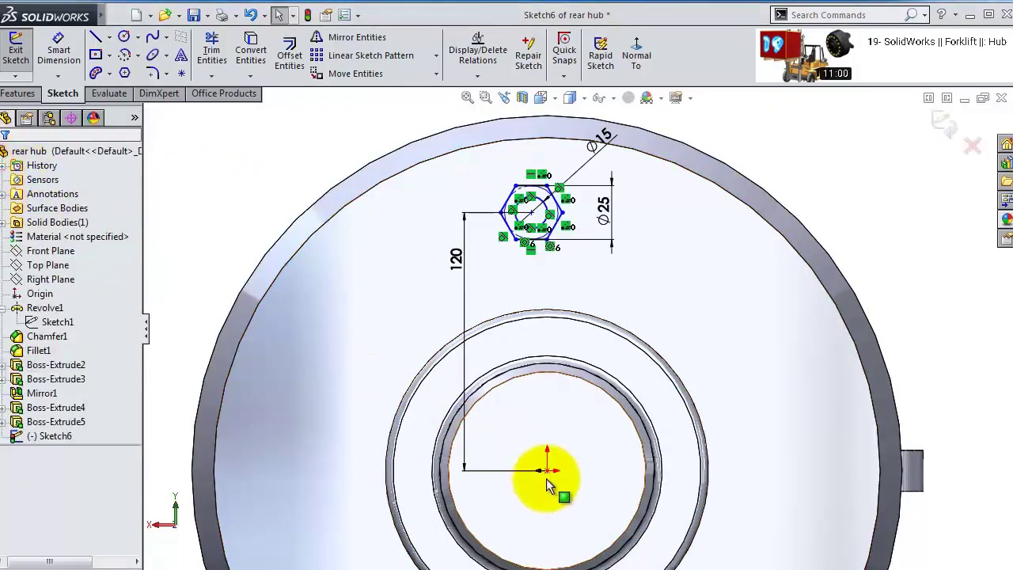
left_click(552, 247)
left_click(533, 214, "ctrl")
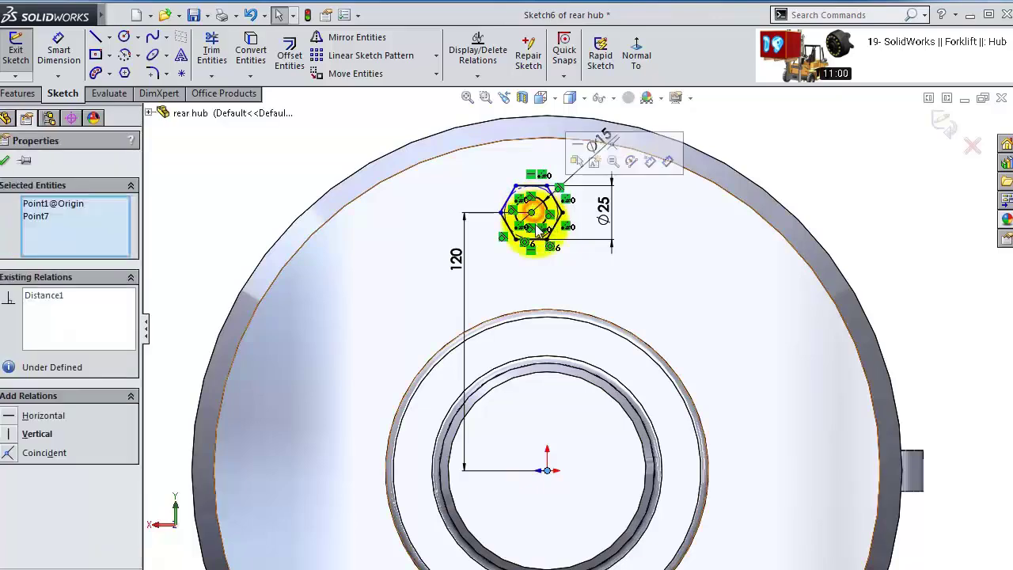
left_click(602, 150)
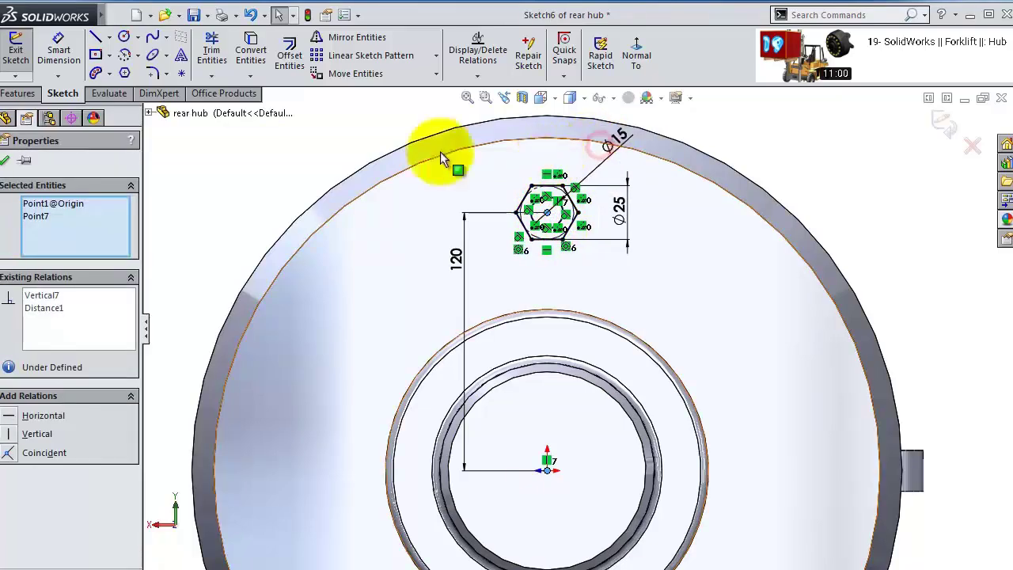
left_click(4, 159)
mouse_move(456, 283)
middle_mouse_down()
mouse_move(475, 316)
mouse_move(493, 269)
middle_mouse_up()
scroll(507, 245, "up", 3)
scroll(480, 267, "down", 5)
scroll(480, 266, "down", 1)
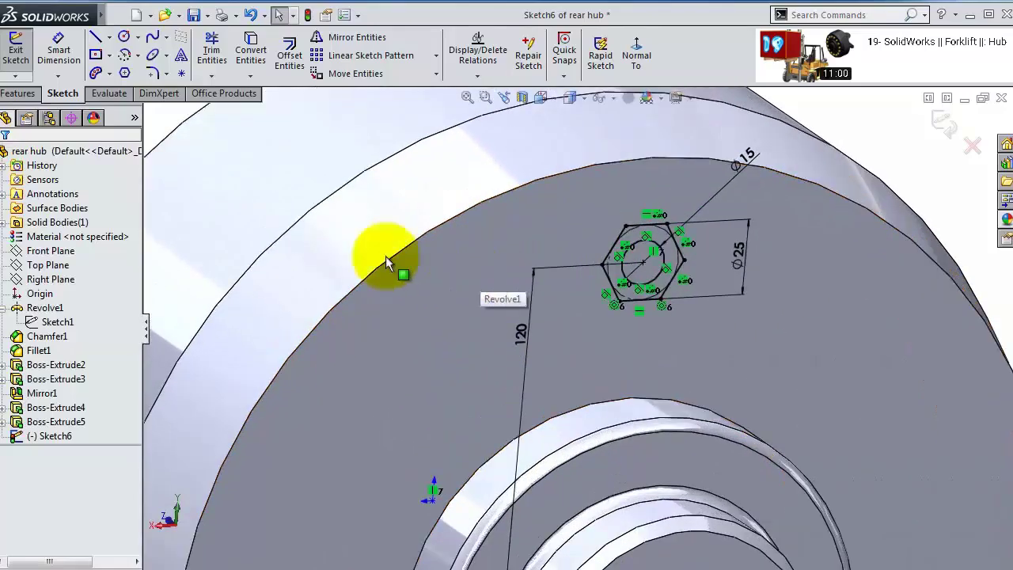
left_click(20, 94)
- Extrude the inner Ø15 circle region 25 mm blind from the hub face as Boss-Extrude6
left_click(35, 66)
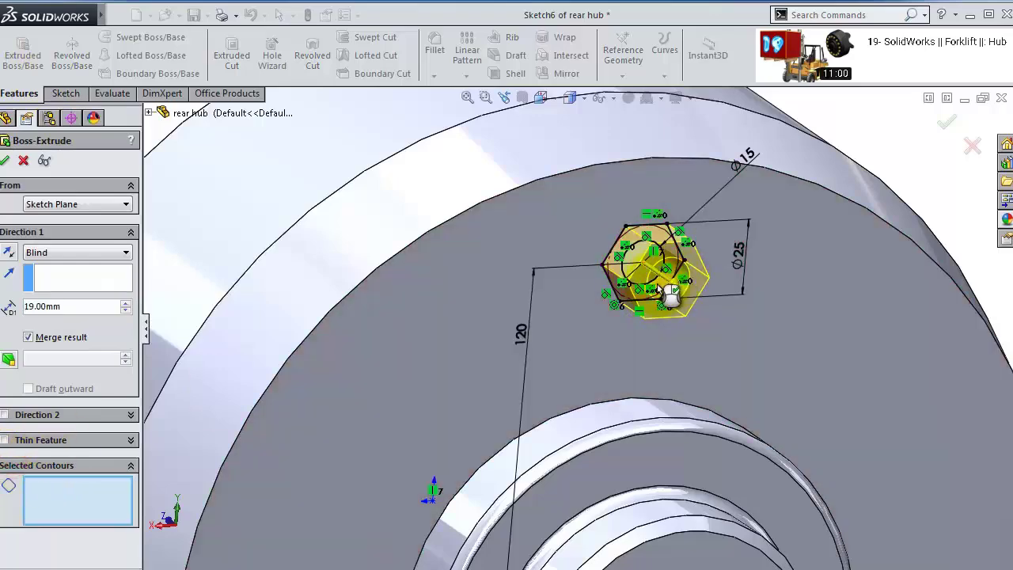
mouse_move(669, 293)
middle_mouse_down()
mouse_move(629, 276)
mouse_move(538, 169)
middle_mouse_up()
left_click(492, 233)
mouse_move(492, 235)
middle_mouse_down()
mouse_move(471, 266)
mouse_move(485, 293)
mouse_move(177, 319)
middle_mouse_up()
left_click_drag(100, 311, 33, 311)
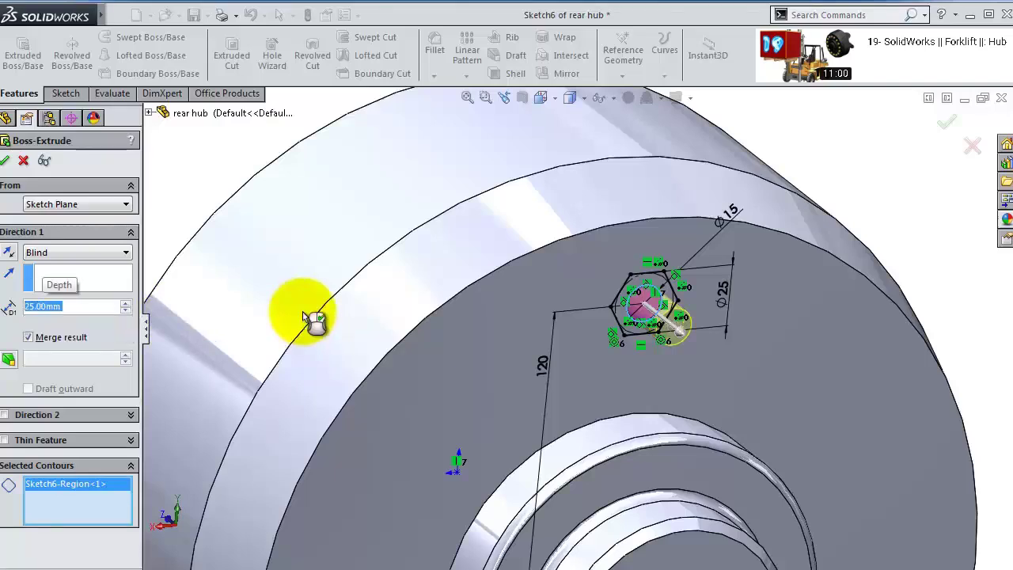
left_click(6, 161)
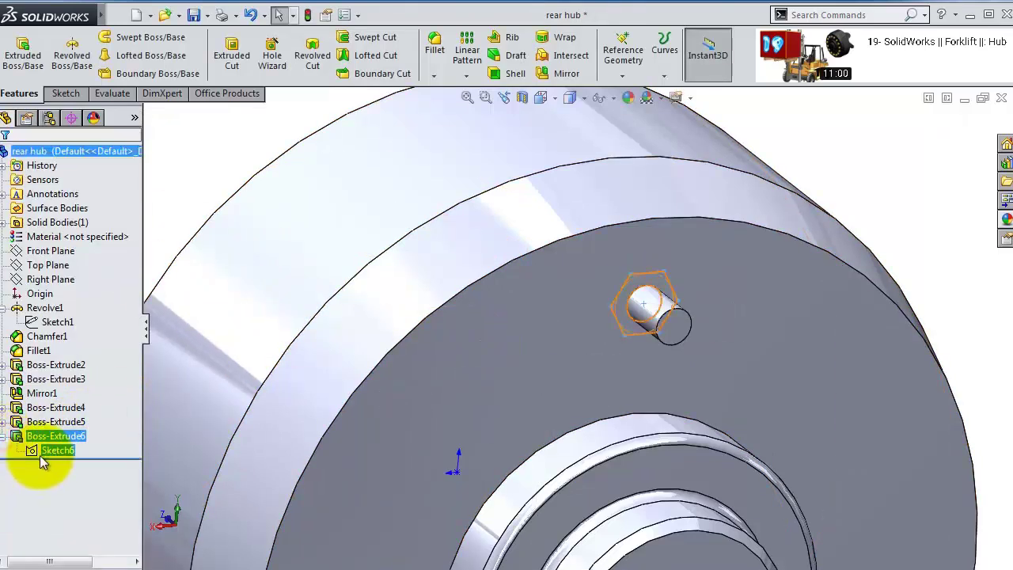
- Extrude Sketch6's hexagon 12.5 mm deep, starting from a 10 mm offset, as Boss-Extrude7
left_click(42, 456)
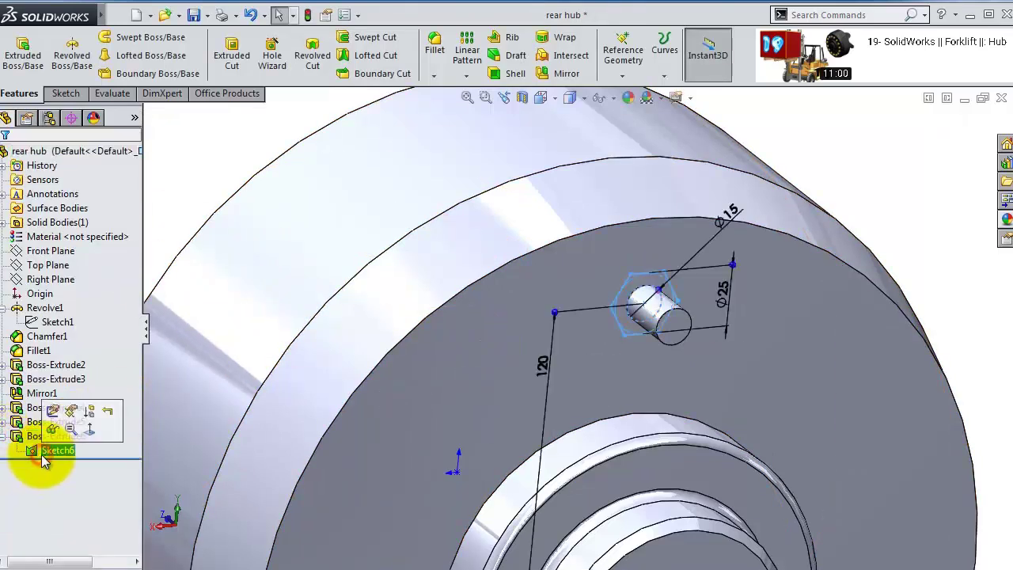
left_click(24, 61)
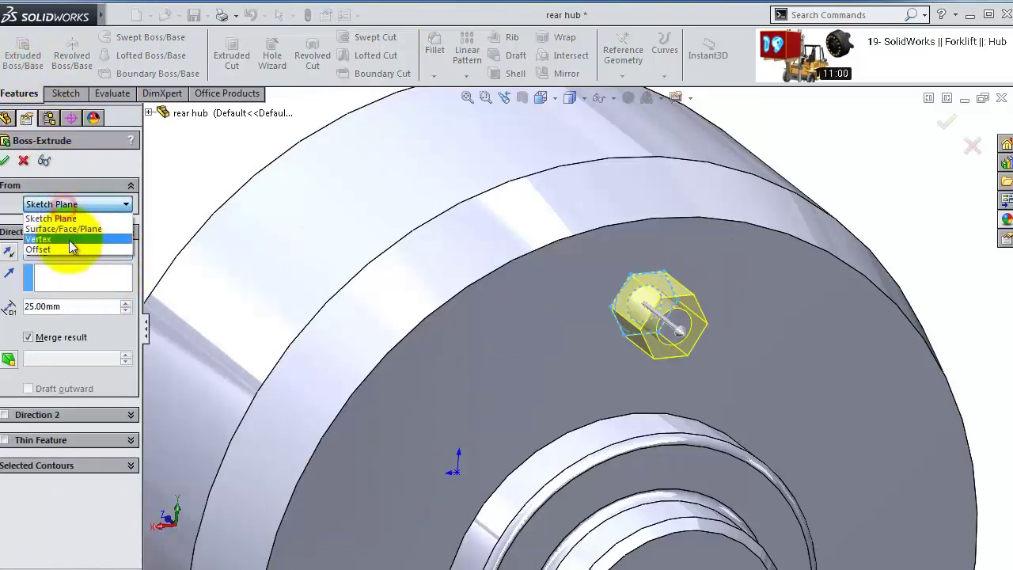
left_click(69, 249)
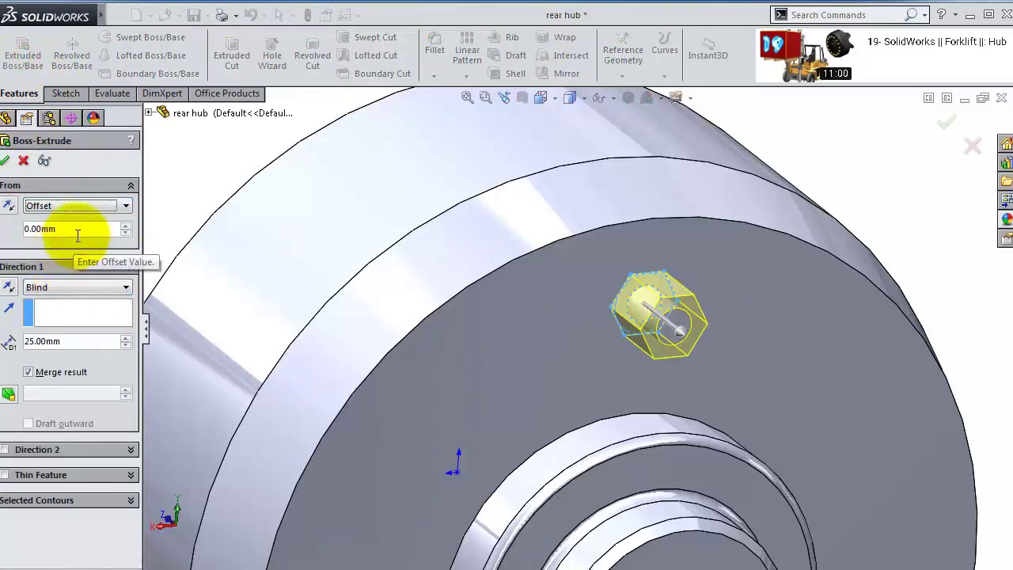
left_click(79, 231)
double_click(78, 231)
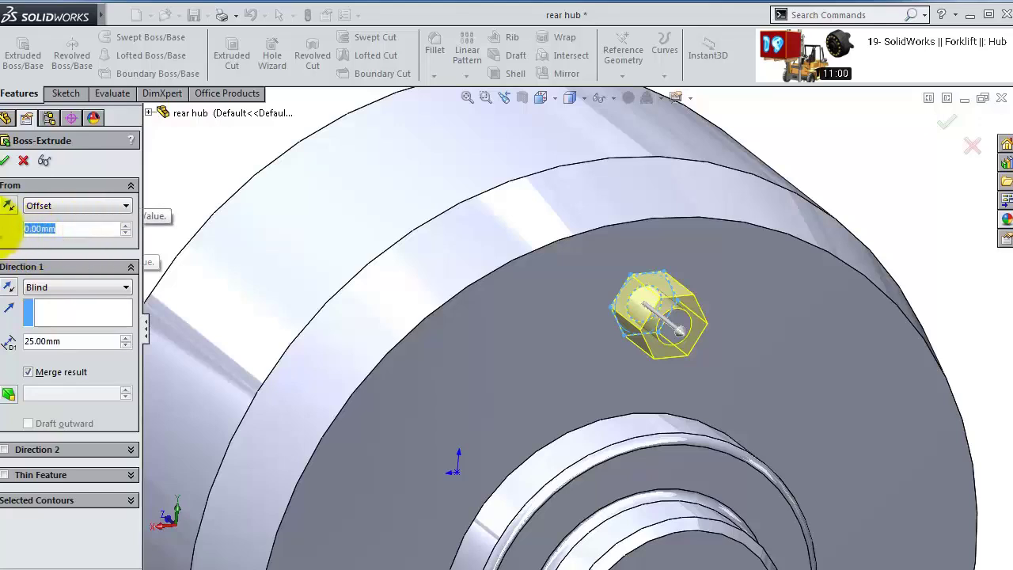
type("10")
key("Return")
left_click(30, 341)
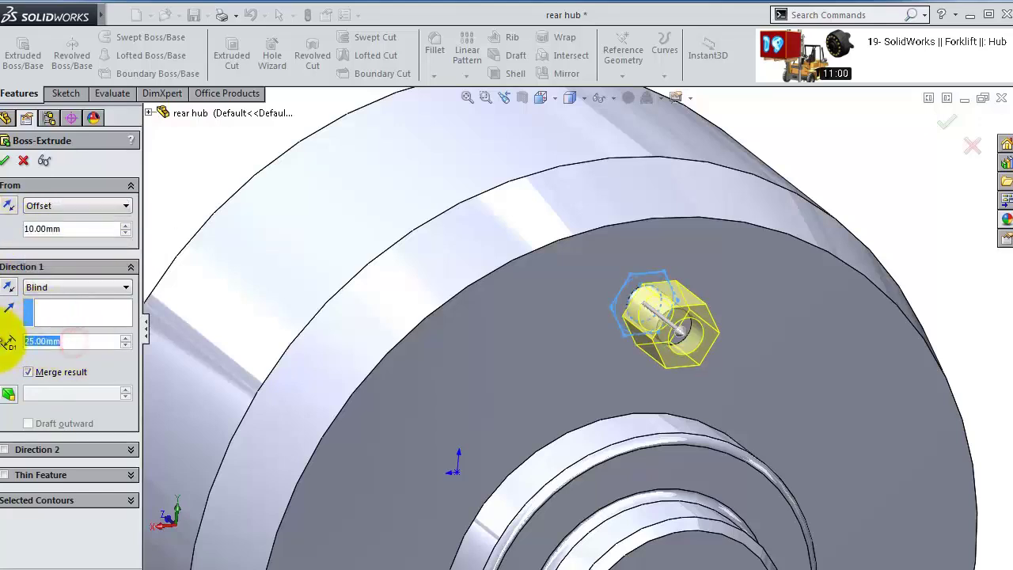
type("12.")
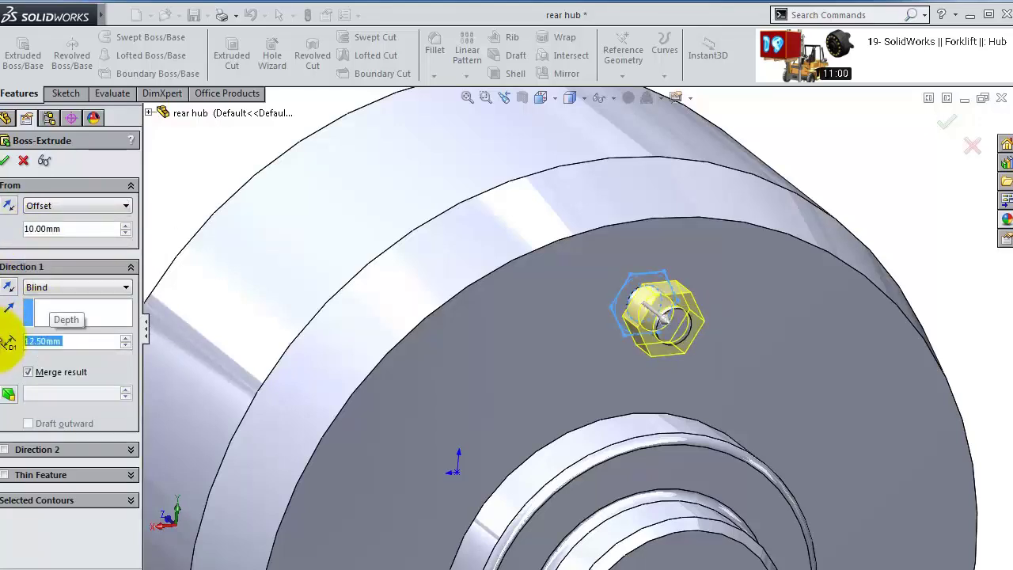
left_click(6, 160)
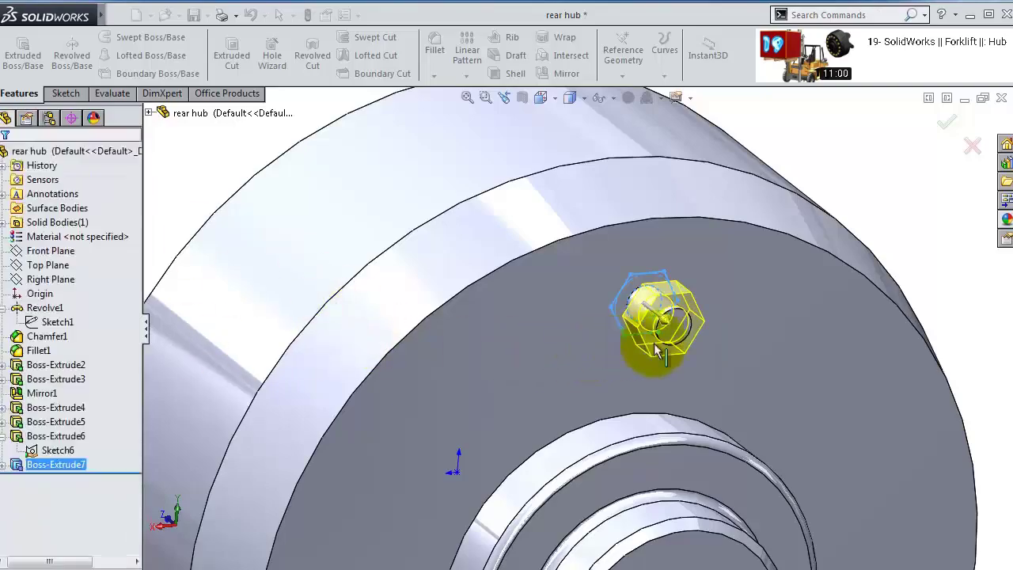
middle_click_drag(735, 350, 737, 382)
- Circular-pattern the stud and nut about the hub's round face, 15 instances over 360°
key("ctrl+1")
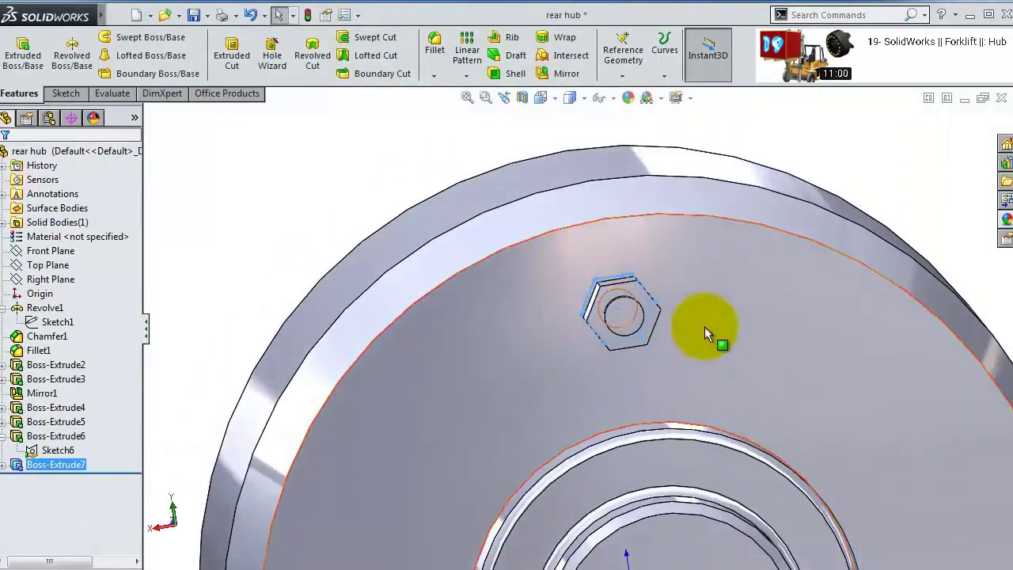
left_click(466, 77)
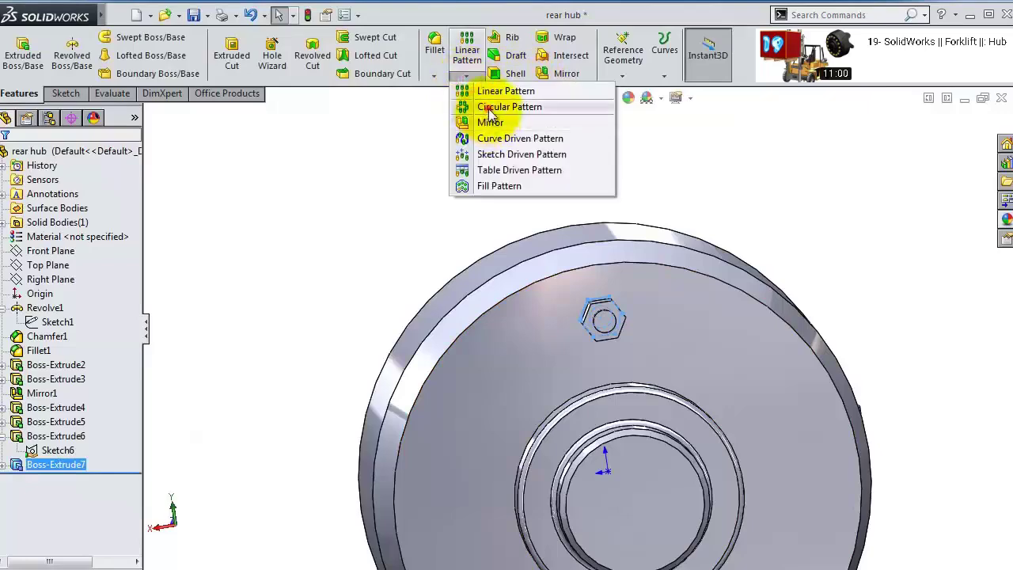
left_click(491, 109)
middle_click_drag(543, 335, 572, 425)
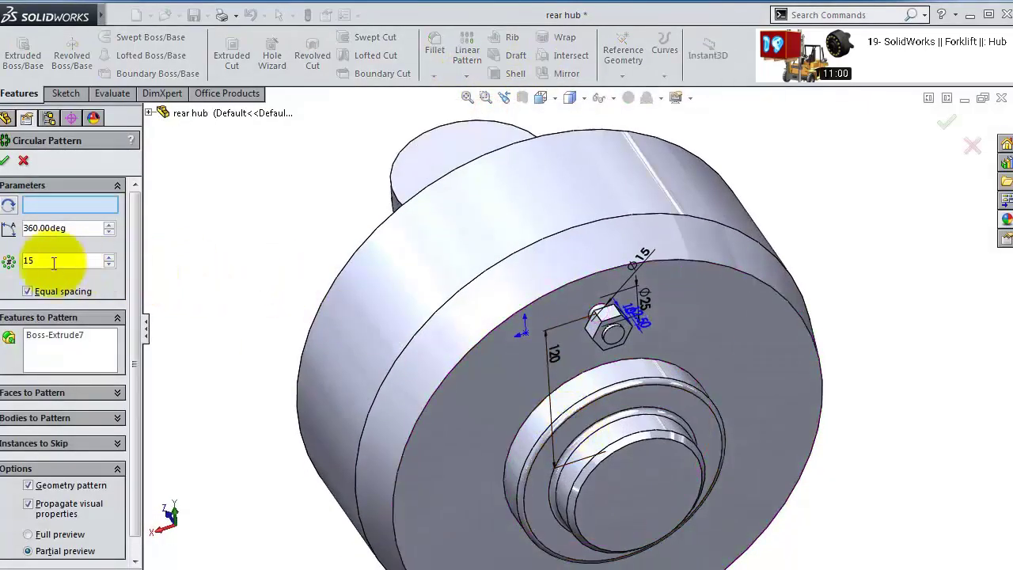
left_click(647, 368)
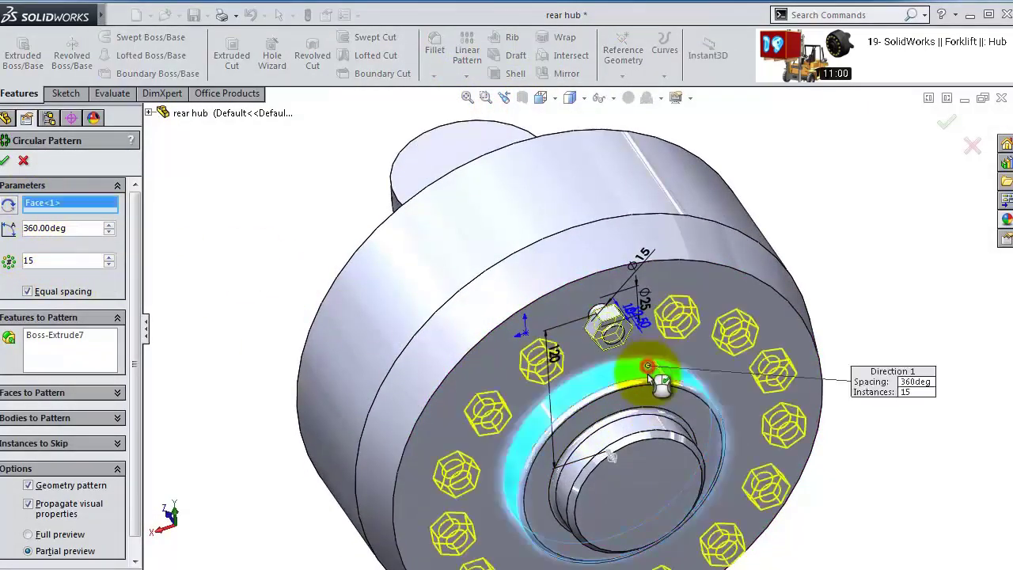
middle_click_drag(647, 367, 607, 393)
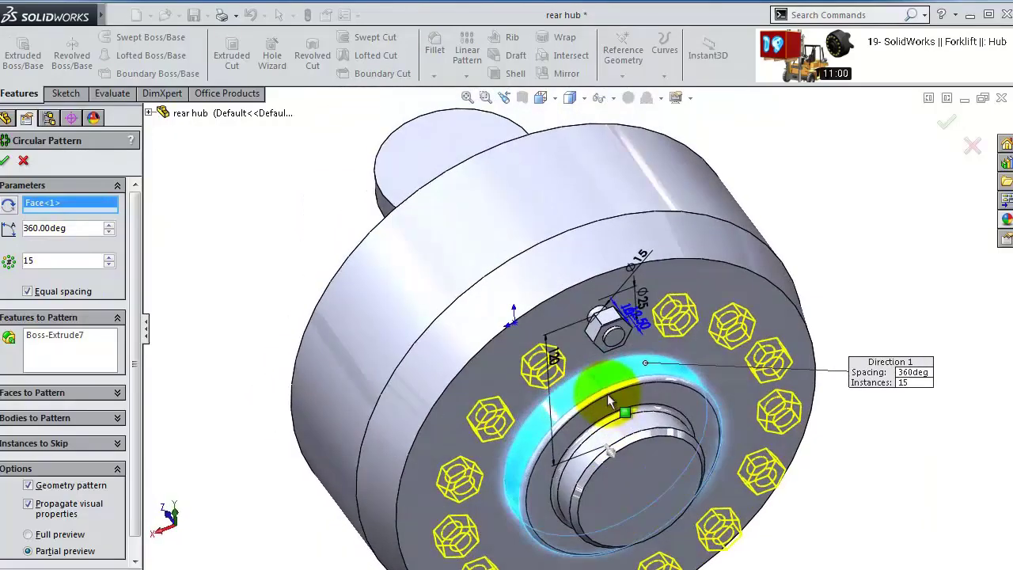
left_click(148, 113)
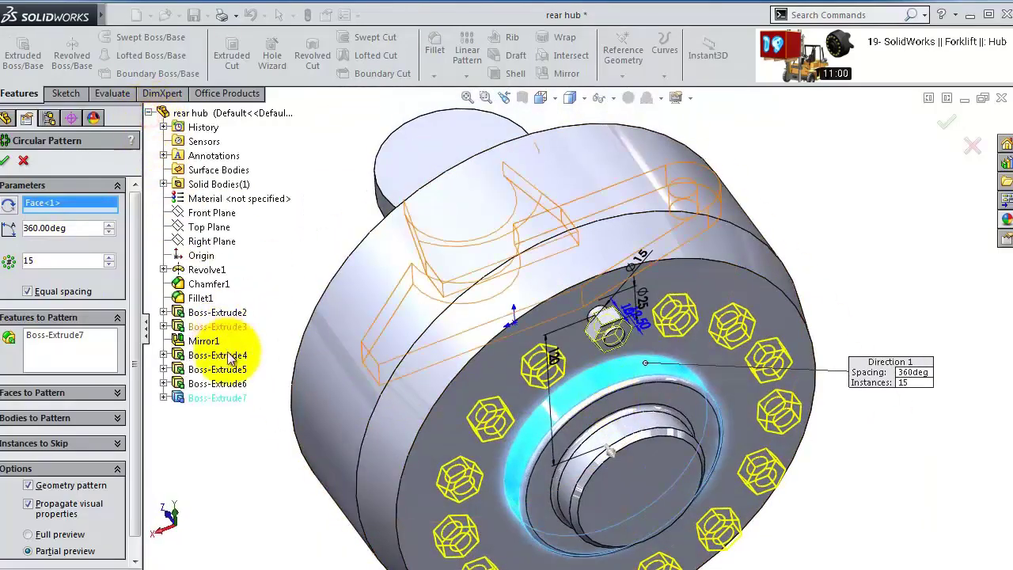
left_click(228, 386)
middle_click_drag(452, 362, 464, 293)
left_click(943, 127)
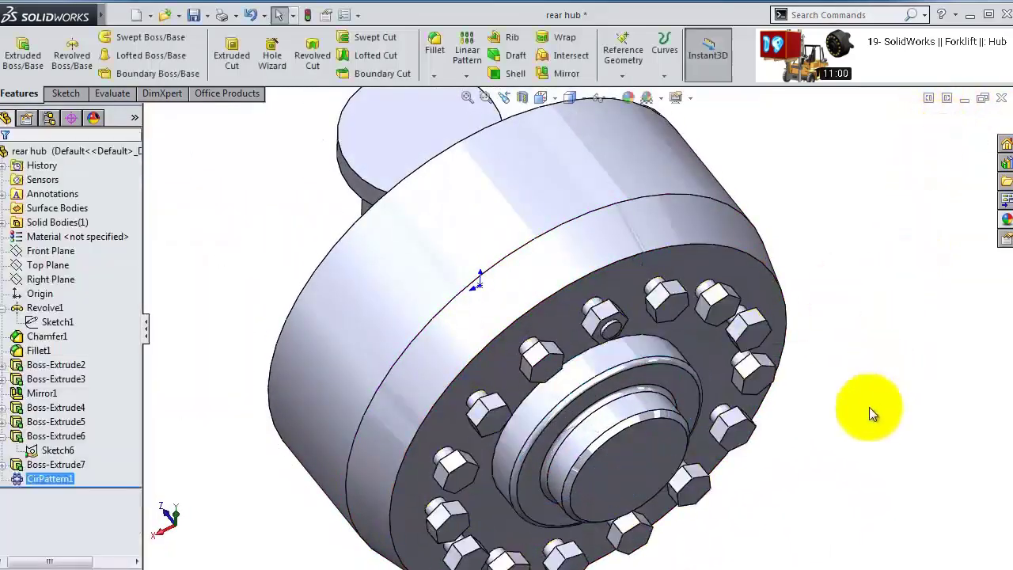
middle_click_drag(871, 409, 828, 356)
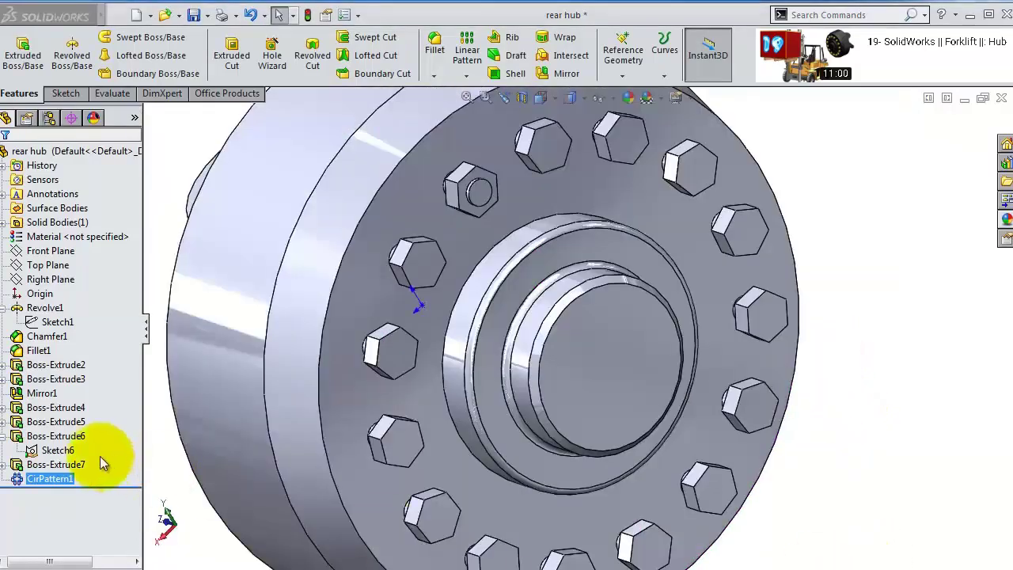
- Reopen CirPattern1's settings and confirm the 15-instance pattern
left_click(17, 480)
left_click(30, 436)
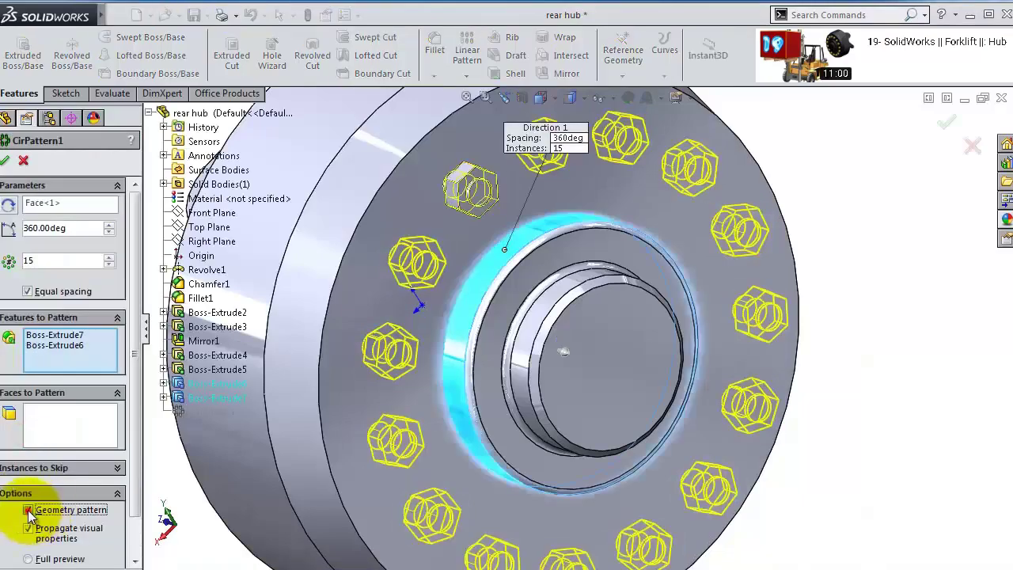
left_click(6, 160)
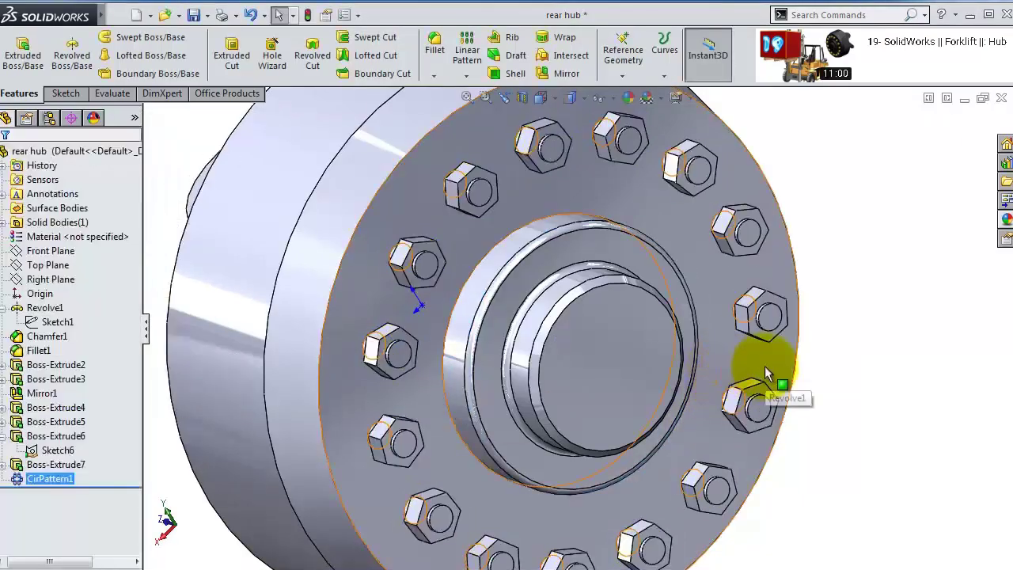
middle_click_drag(861, 367, 867, 425)
- Apply the black painted appearance to the hub's revolved body, leaving the studs and nuts gold
key("f")
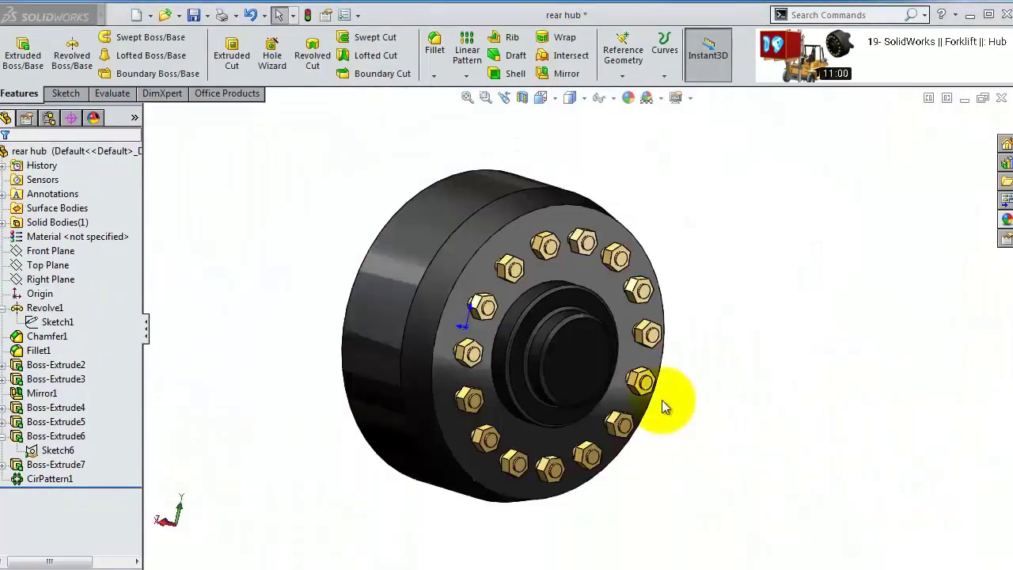
middle_click_drag(667, 403, 452, 446)
left_click(452, 445)
left_click(1008, 222)
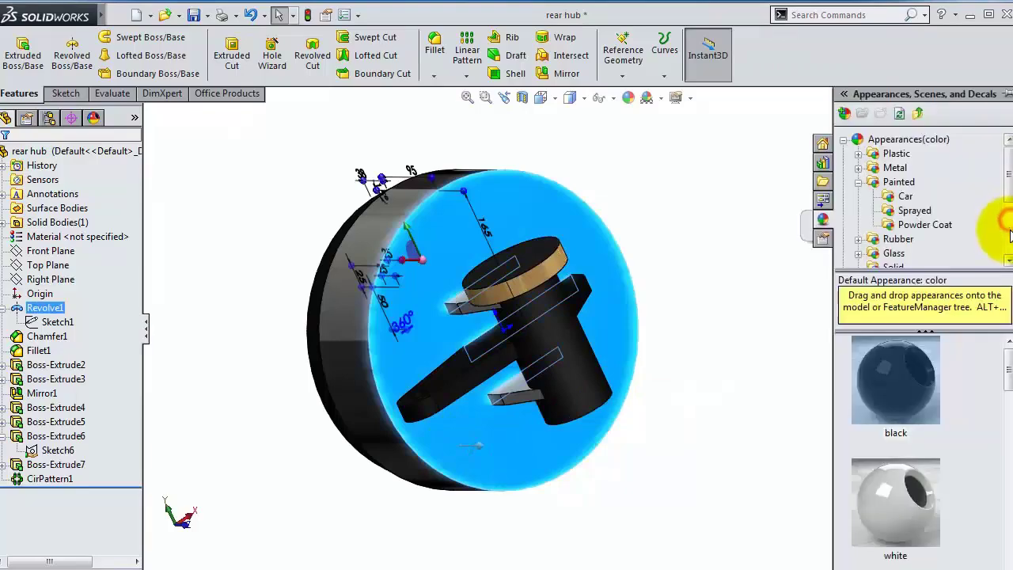
left_click(894, 396)
middle_click_drag(739, 406, 719, 455)
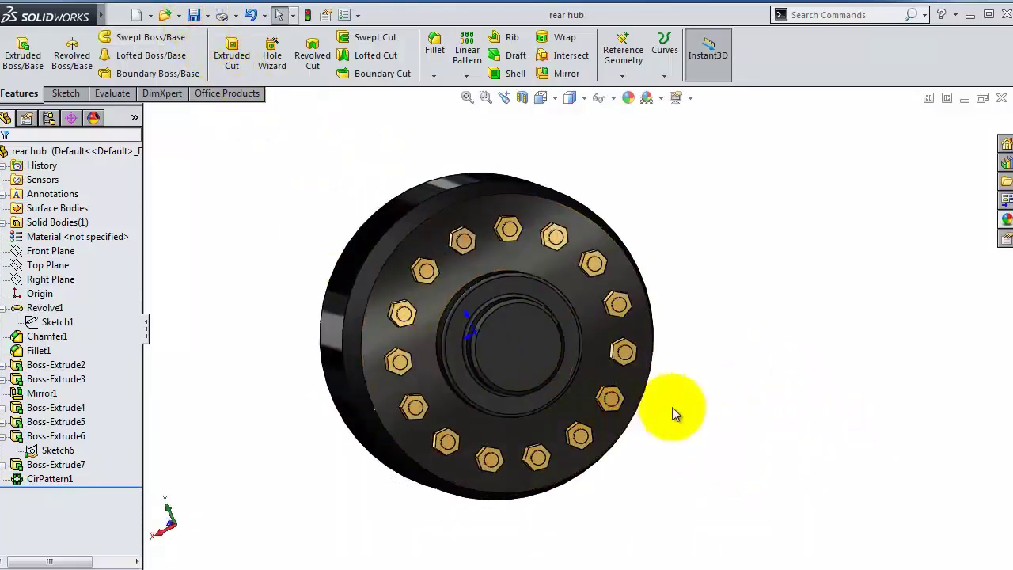
middle_click_drag(672, 413, 757, 421)
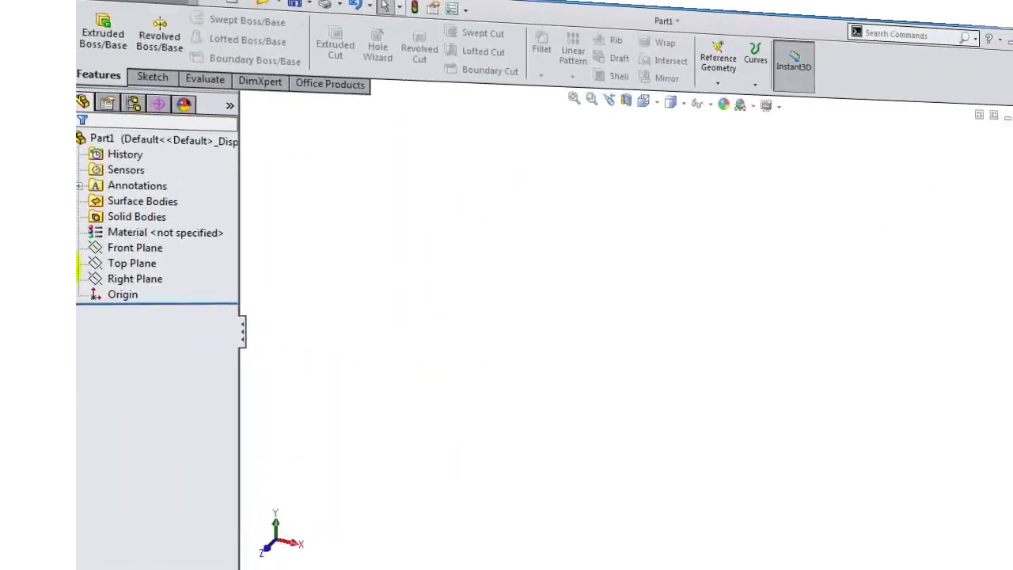
- On the Front Plane, sketch a vertical line down to the origin and a horizontal line leftward
left_click(52, 250)
left_click(65, 234)
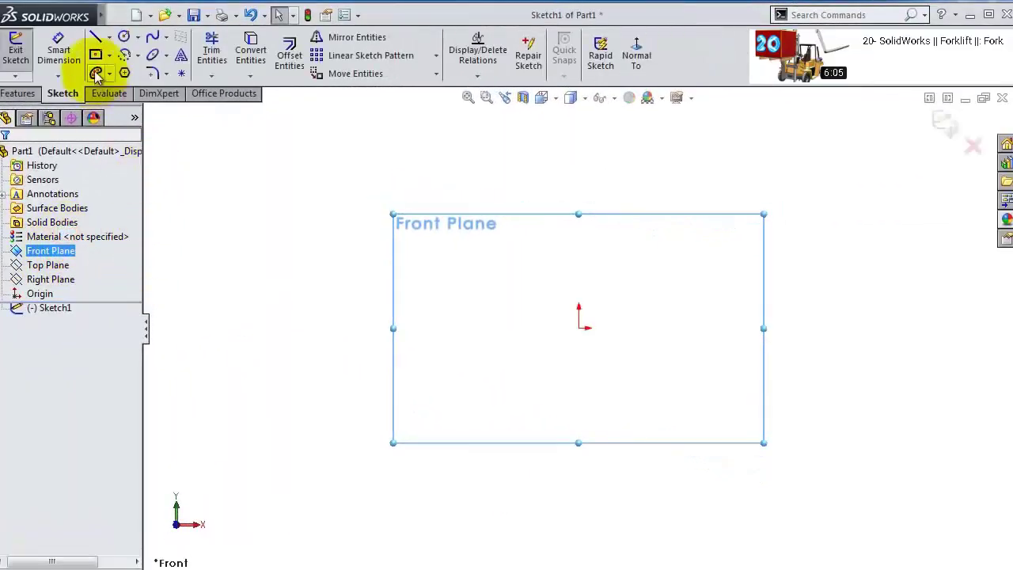
left_click(95, 37)
left_click(578, 144)
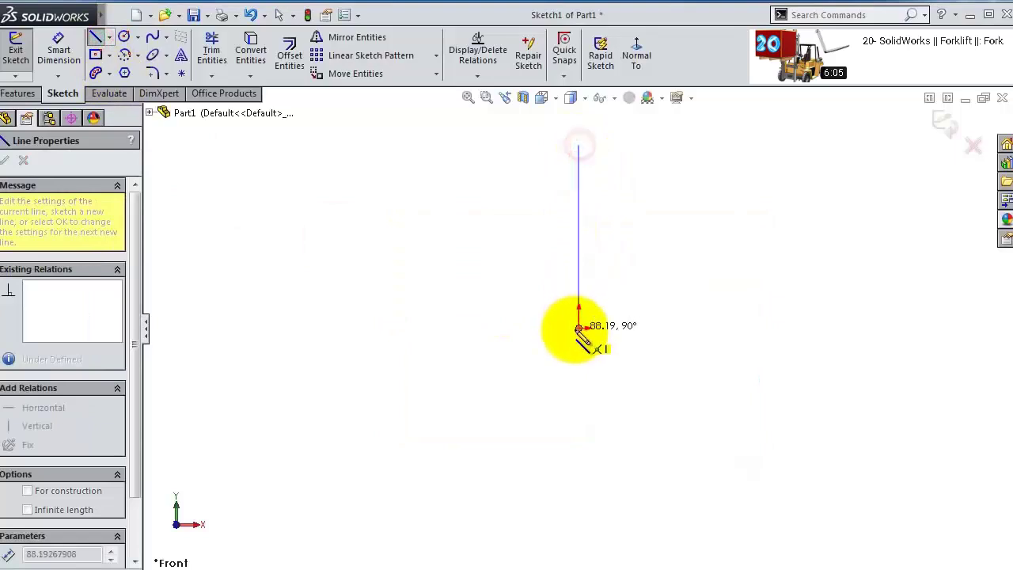
left_click(579, 327)
left_click(270, 328)
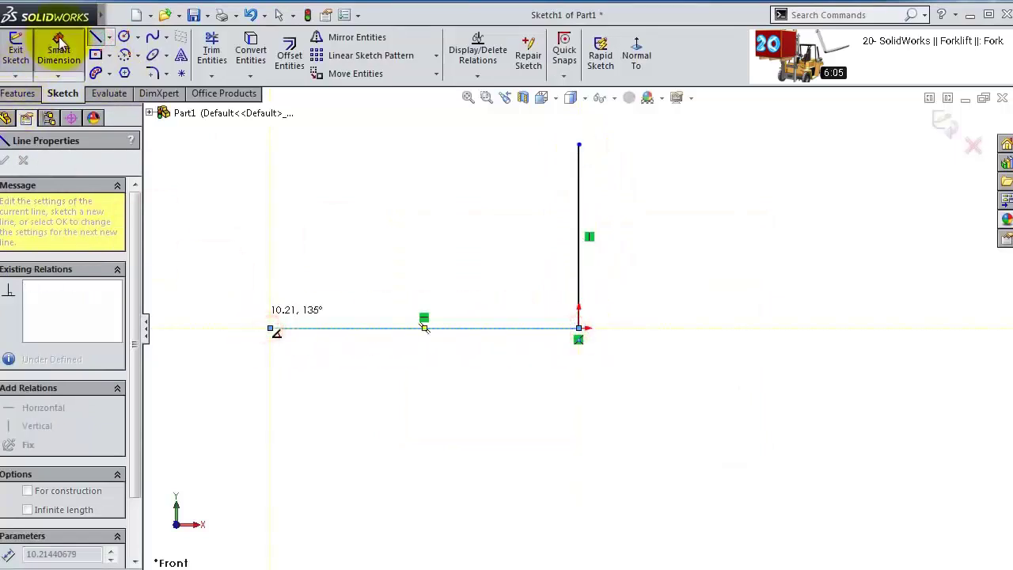
key("Escape")
- Dimension the upright line 950 and the base line 1200
left_click(666, 187)
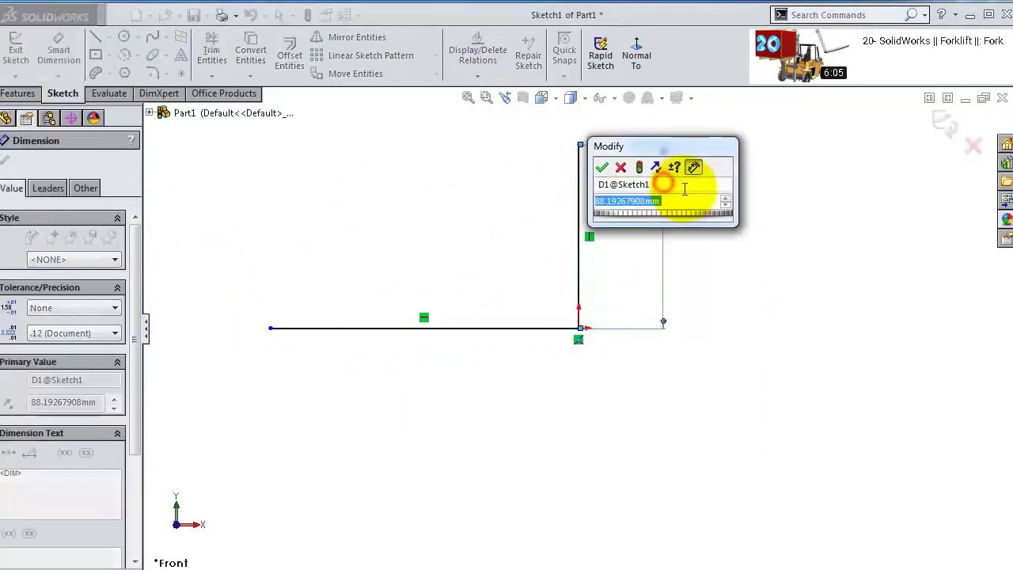
type("950")
key("Return")
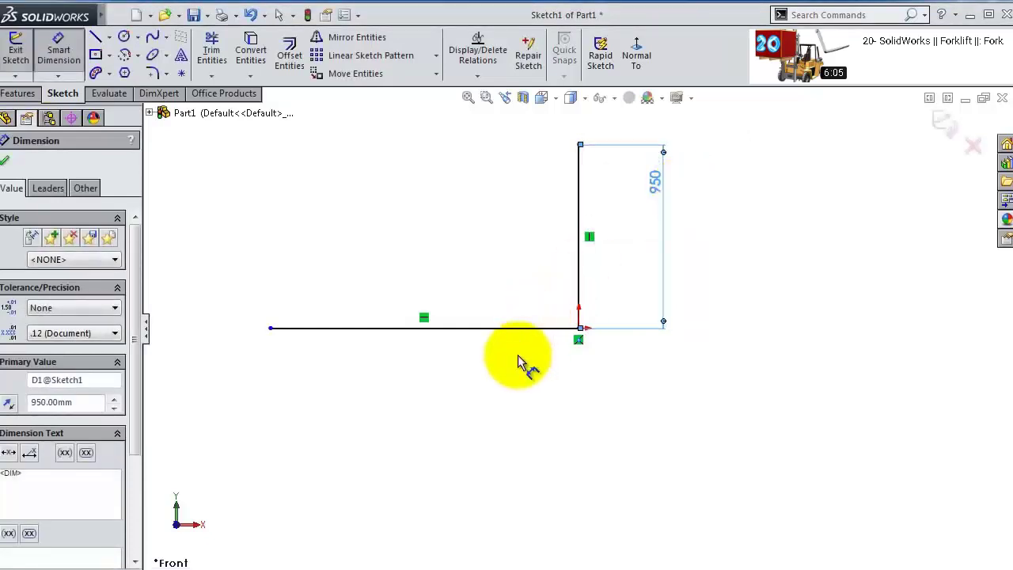
left_click(529, 329)
left_click(527, 372)
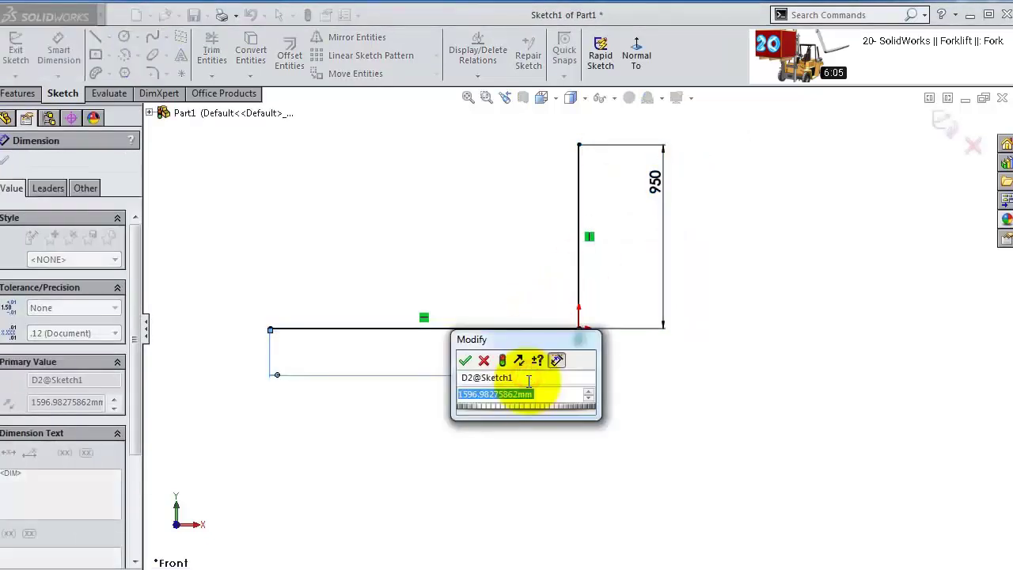
type("1200")
key("Return")
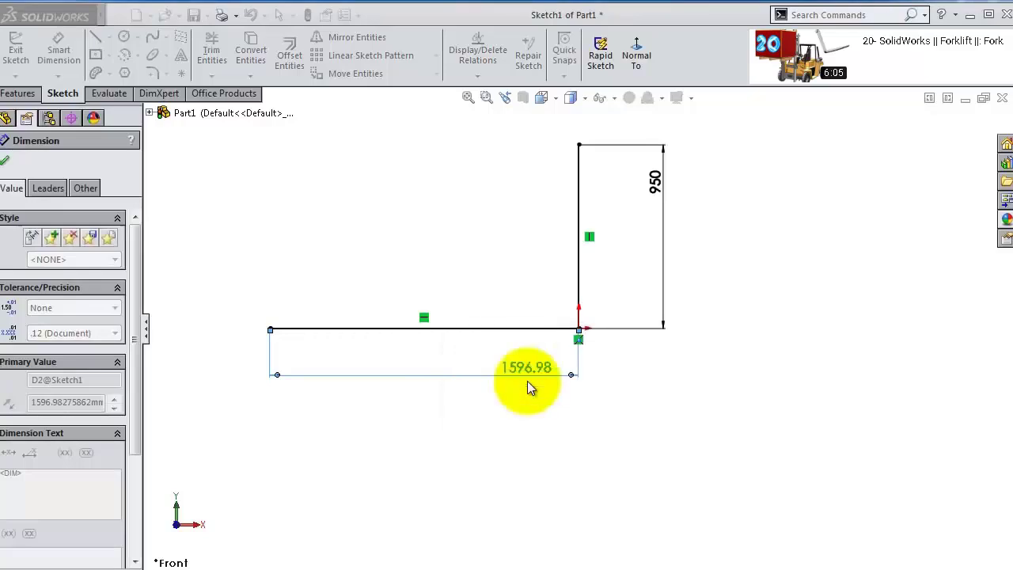
scroll(499, 259, "up", 1)
scroll(479, 264, "down", 1)
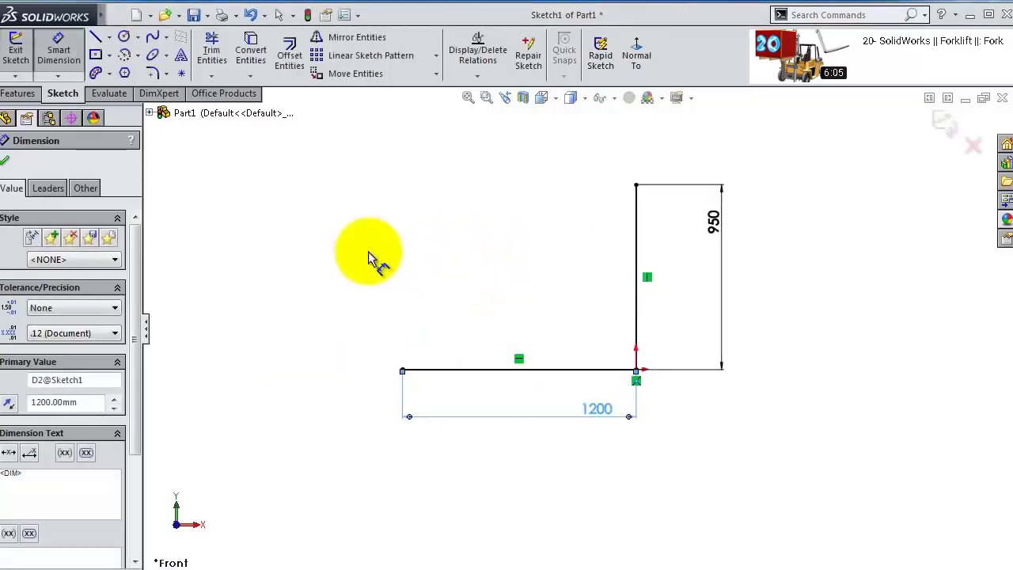
- Round the L's corner with an R75 sketch fillet
left_click(153, 73)
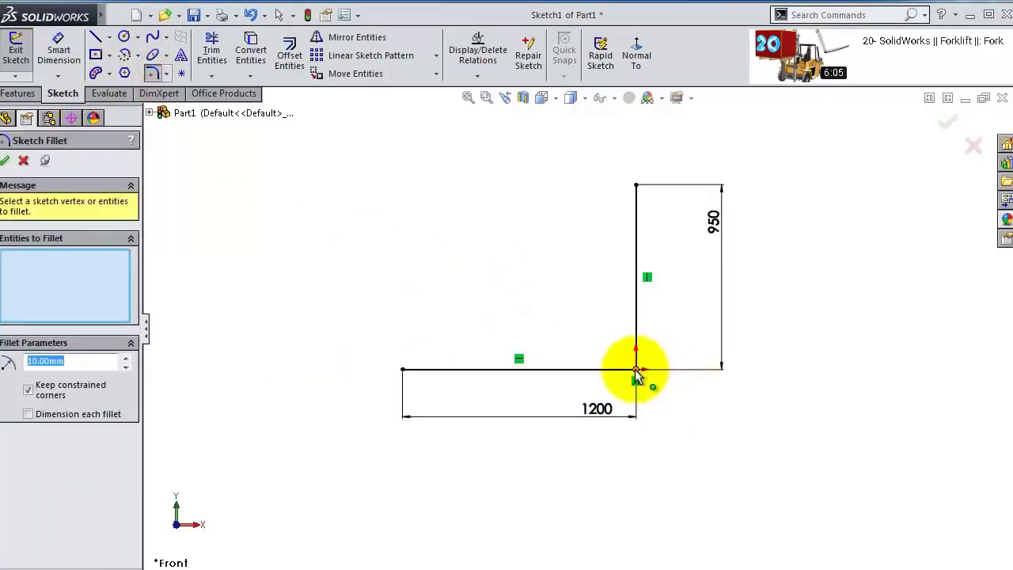
double_click(76, 361)
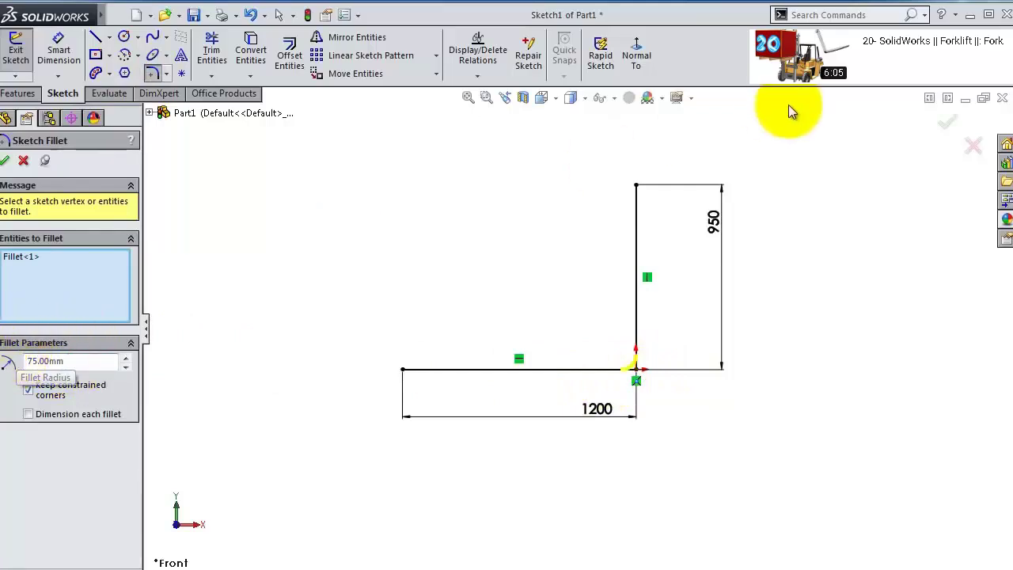
left_click(947, 124)
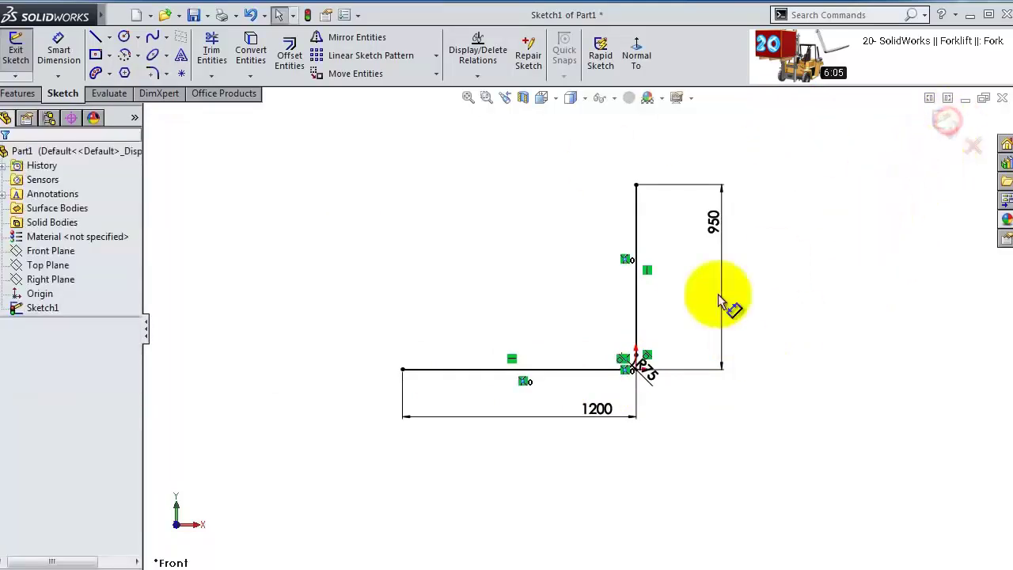
mouse_move(728, 301)
middle_mouse_down()
mouse_move(641, 340)
mouse_move(657, 344)
mouse_move(565, 340)
mouse_move(569, 350)
middle_mouse_up()
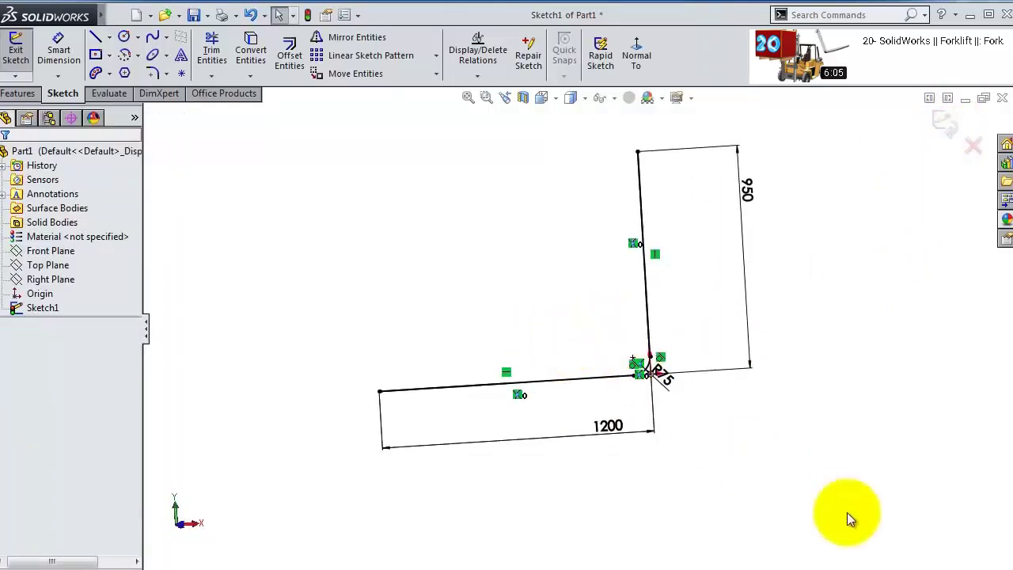
left_click(17, 92)
left_click(22, 56)
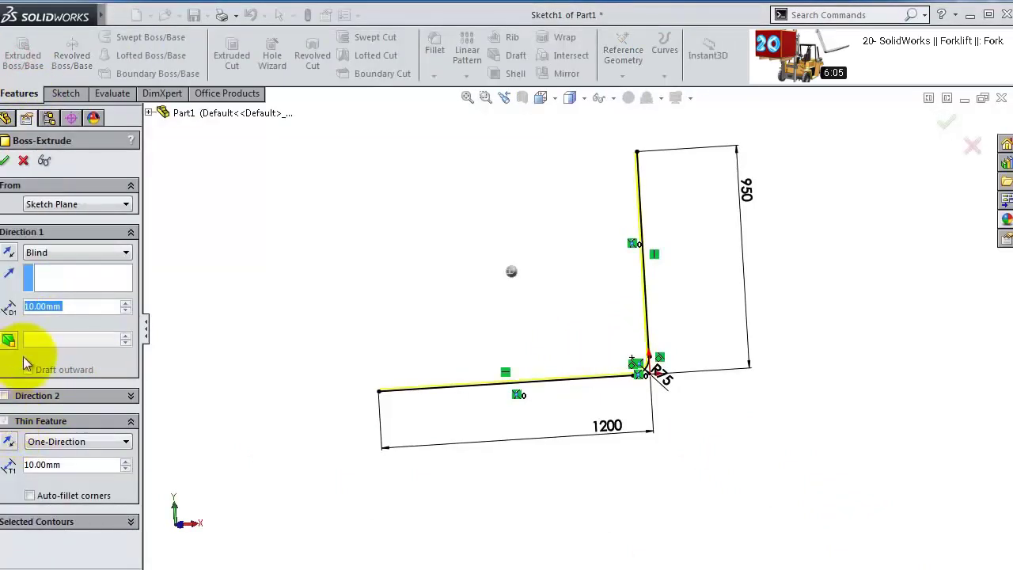
- Set the L-sketch extrusion to Mid Plane with a 140 mm depth
left_click(68, 251)
left_click(60, 316)
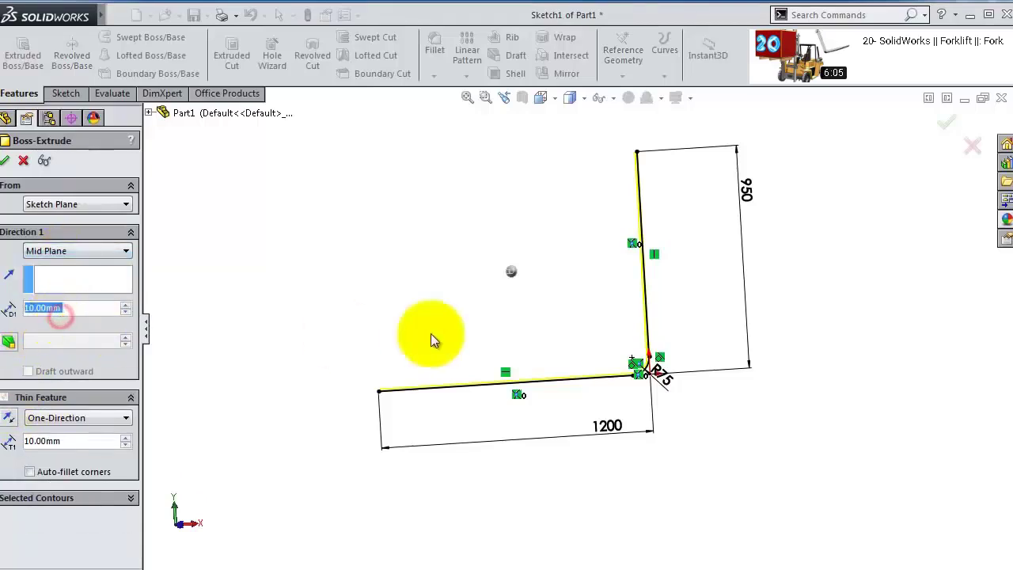
scroll(471, 308, "up", 6)
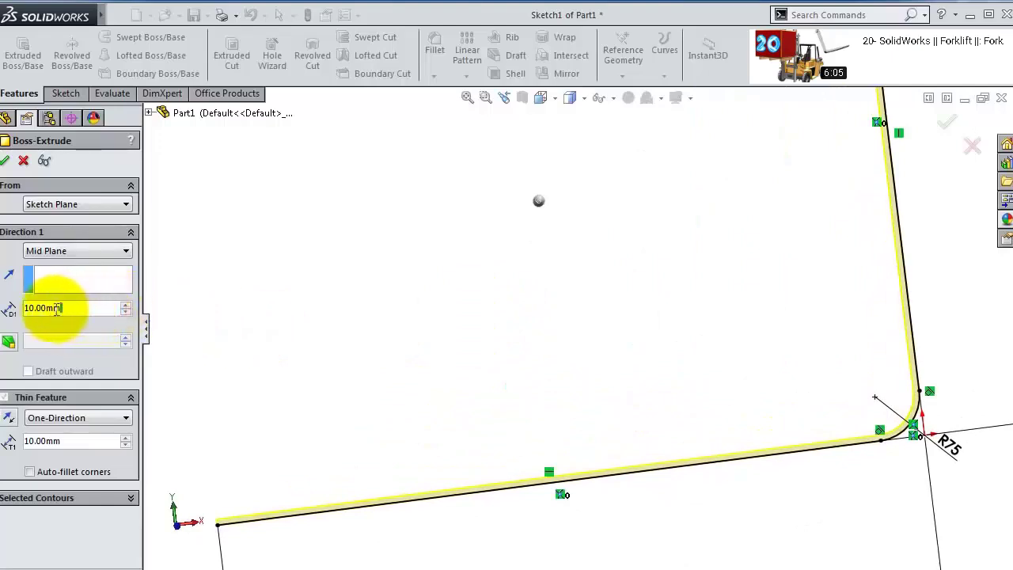
type("140")
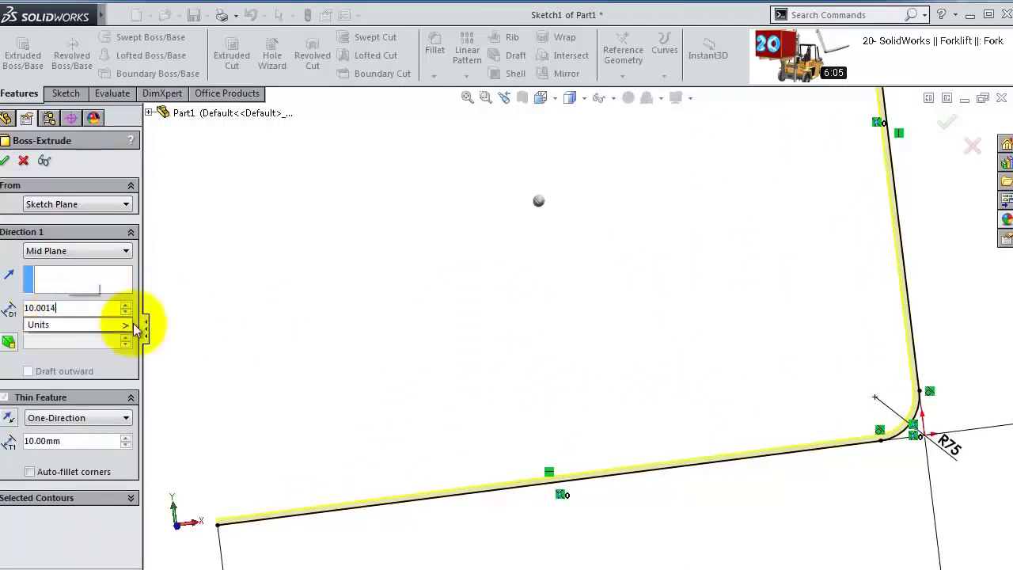
double_click(85, 307)
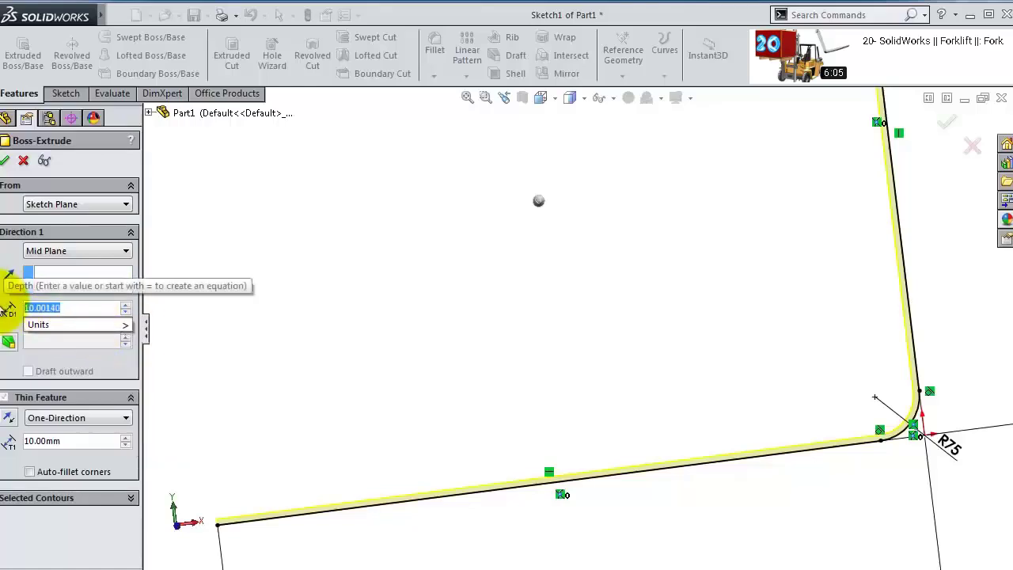
type("140")
key("Return")
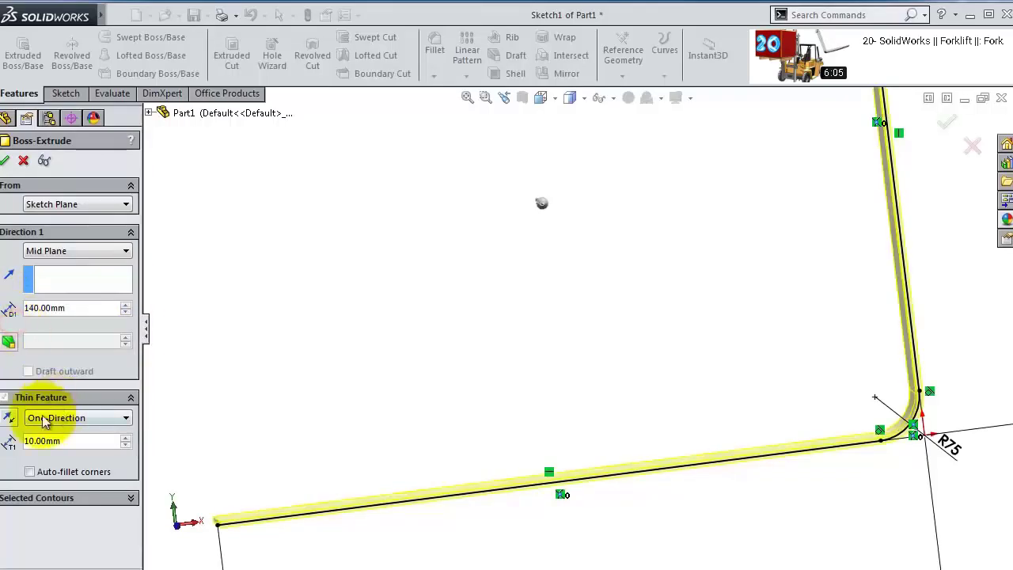
- Give the thin wall 61 mm thickness, accept Extrude-Thin1, and select the bar's face
double_click(86, 440)
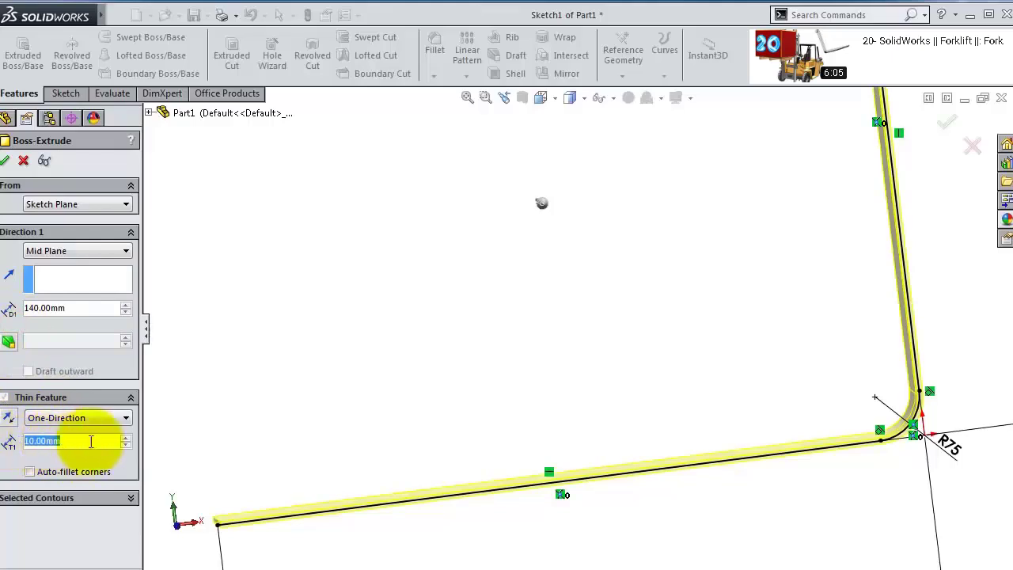
type("61")
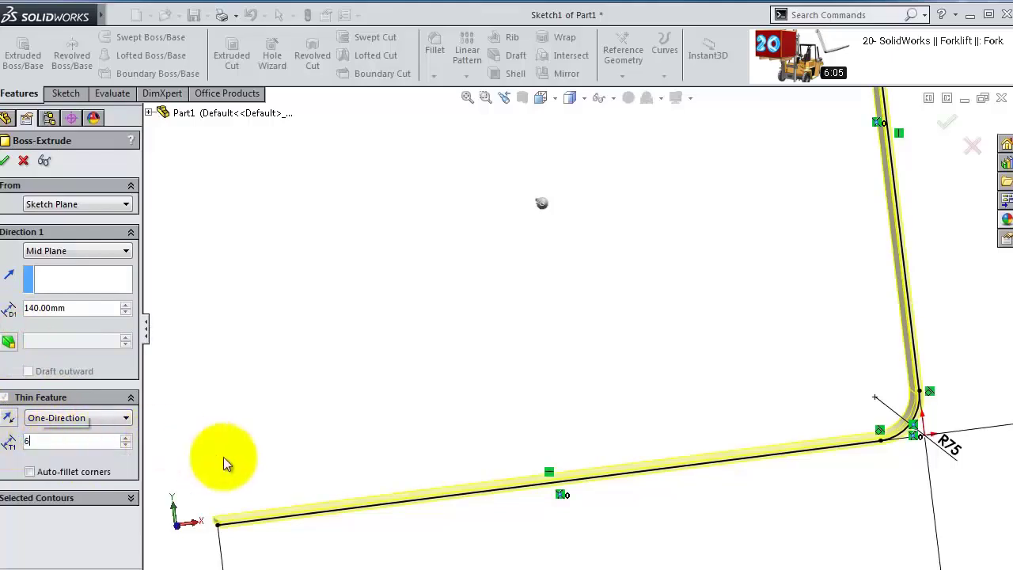
key("Return")
scroll(546, 346, "up", 2)
scroll(546, 347, "up", 2)
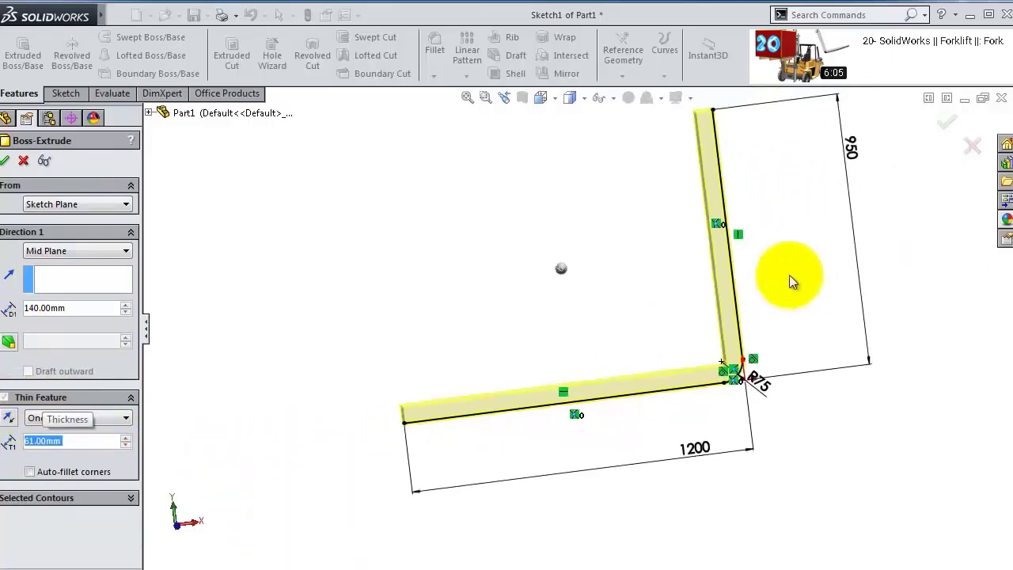
left_click(947, 121)
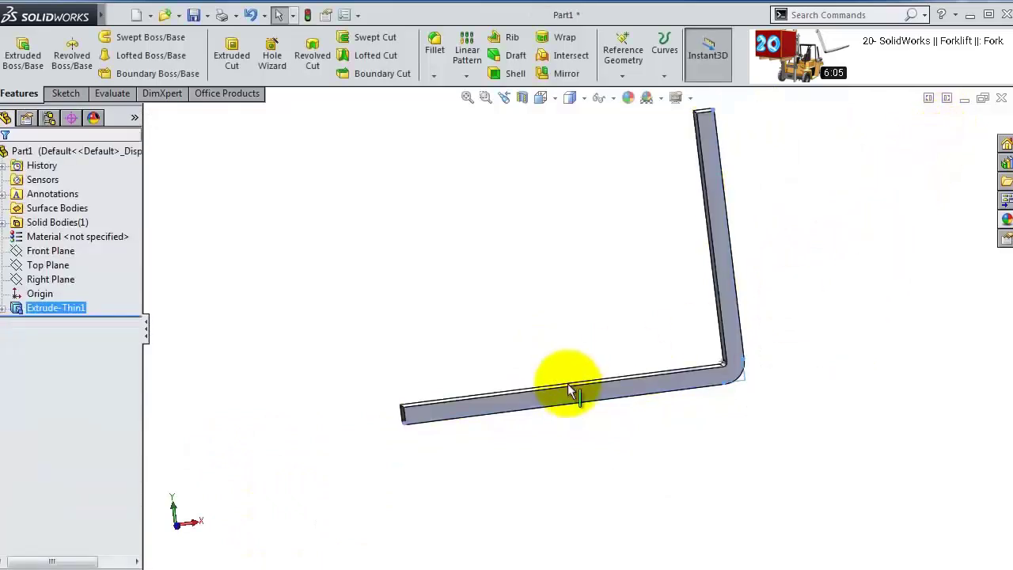
scroll(565, 393, "down", 4)
left_click(542, 369)
- Sketch face-on on the bar face and draw a sloped line across the arm's tip
left_click(620, 318)
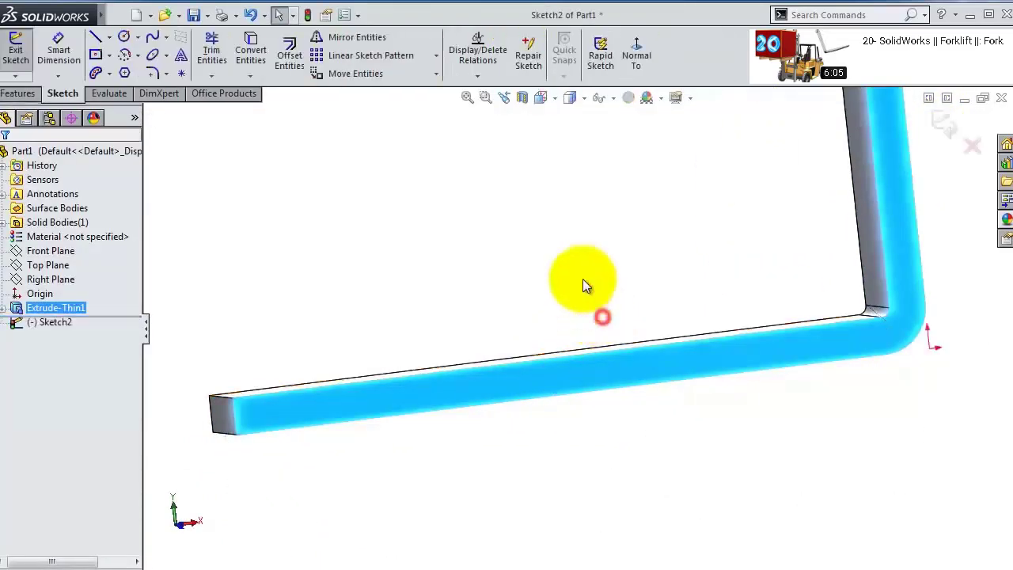
left_click(636, 57)
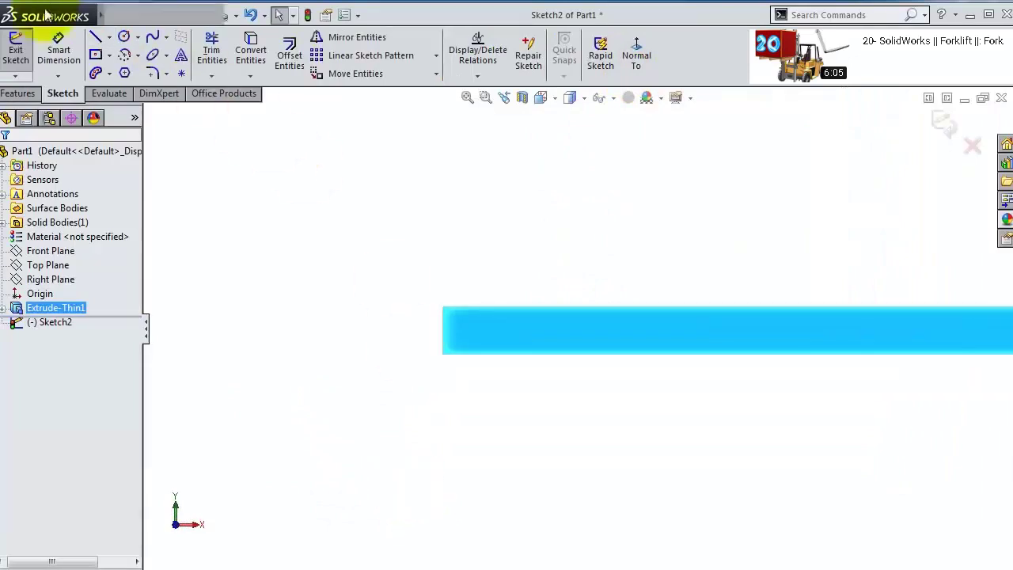
left_click(95, 39)
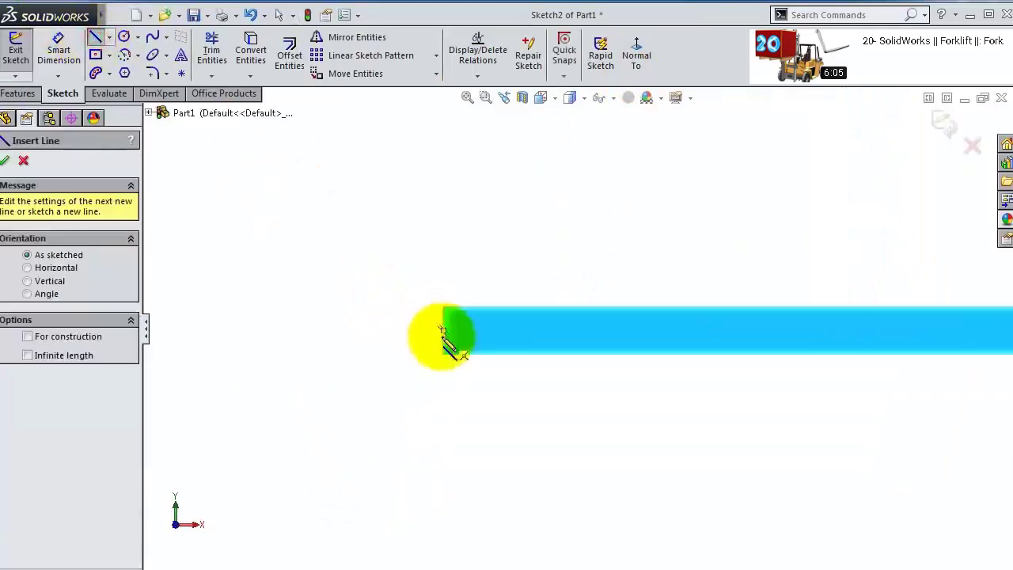
scroll(384, 338, "down", 5)
left_click(380, 327)
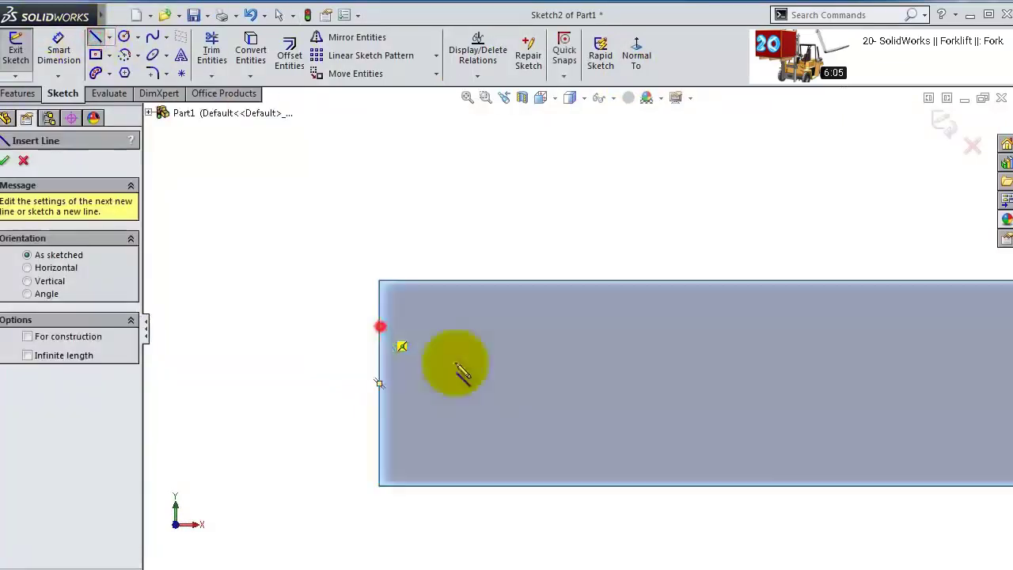
key("z")
left_click(954, 420)
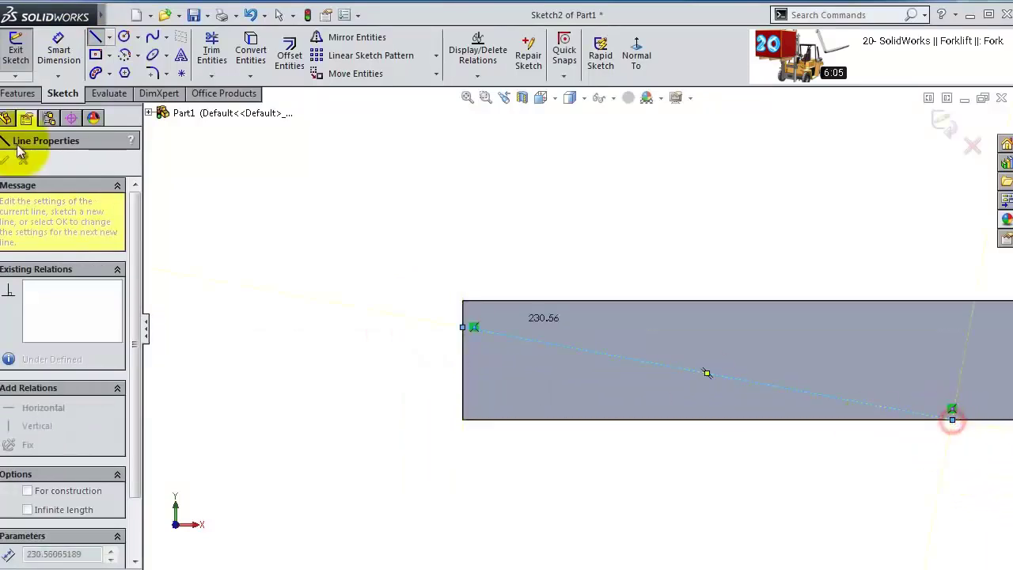
- Dimension the sloped line 12.5 mm below the top edge and 610 mm long
left_click(59, 49)
left_click(462, 327)
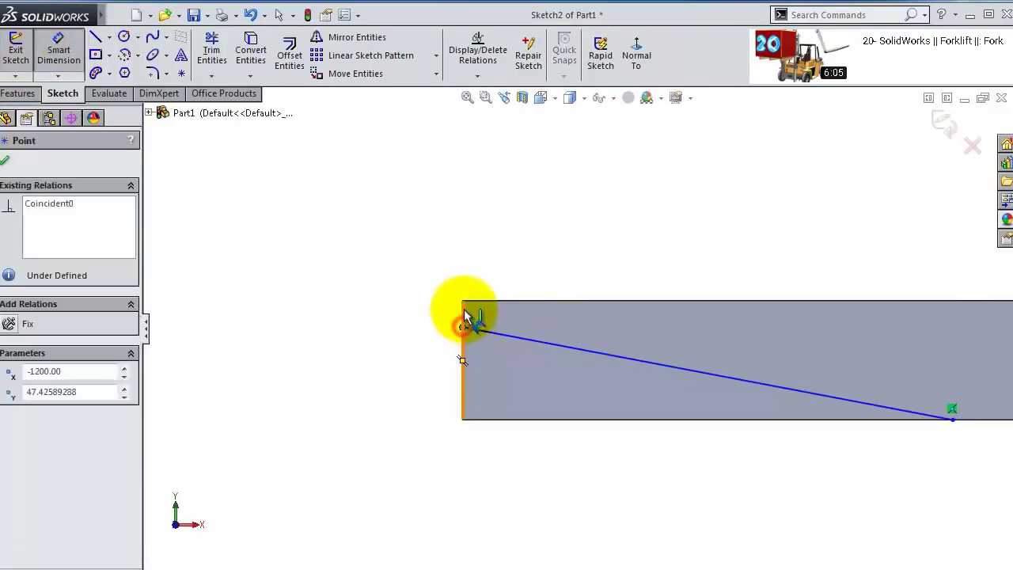
left_click(468, 303)
left_click(416, 311)
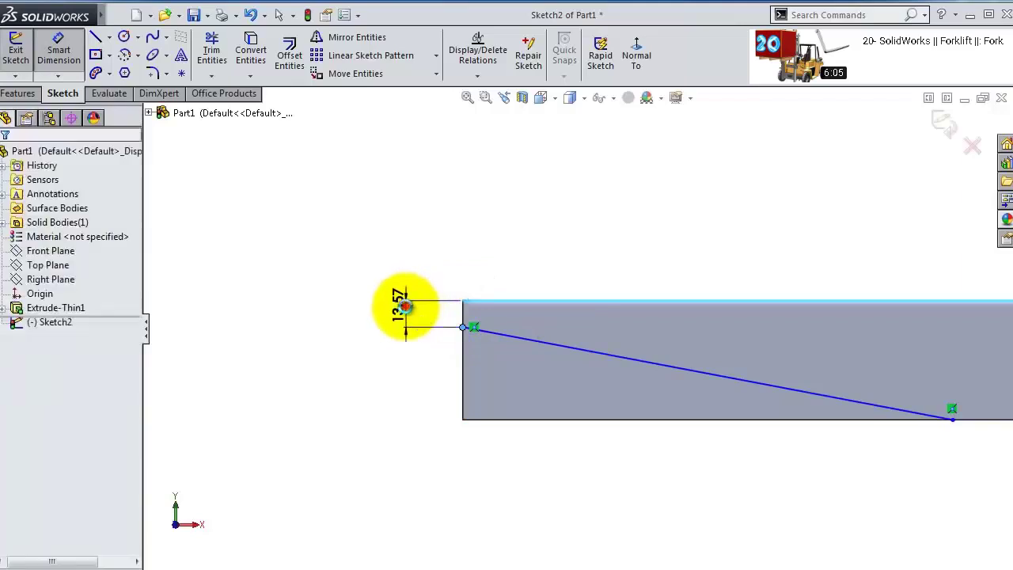
type("12.5")
key("Return")
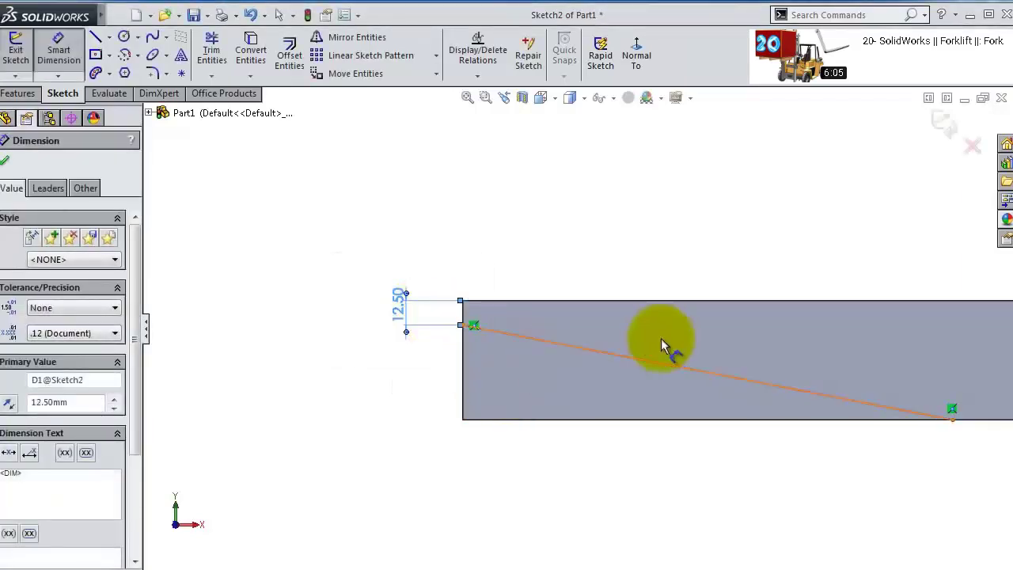
left_click(952, 419)
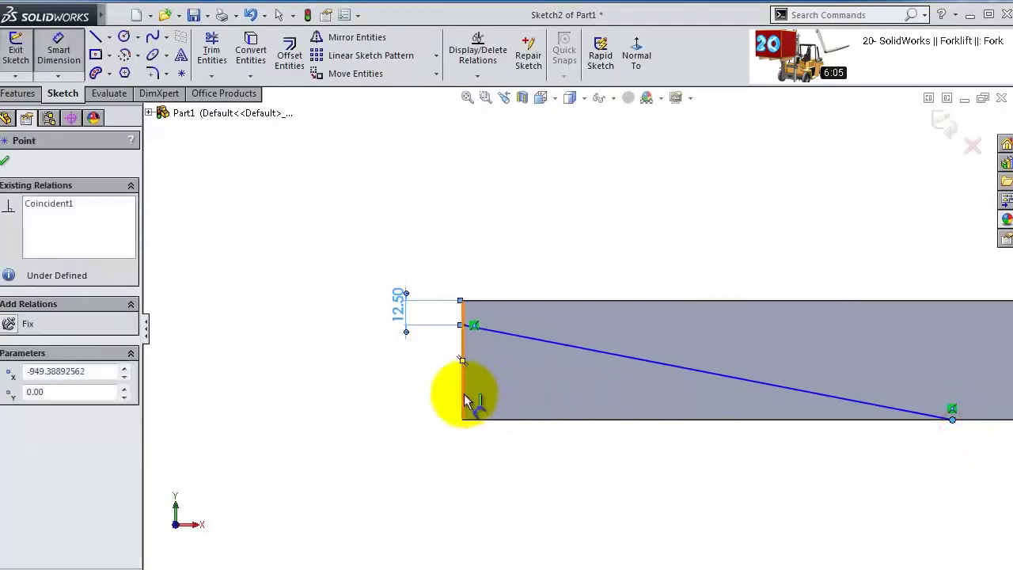
left_click(465, 400)
left_click(539, 501)
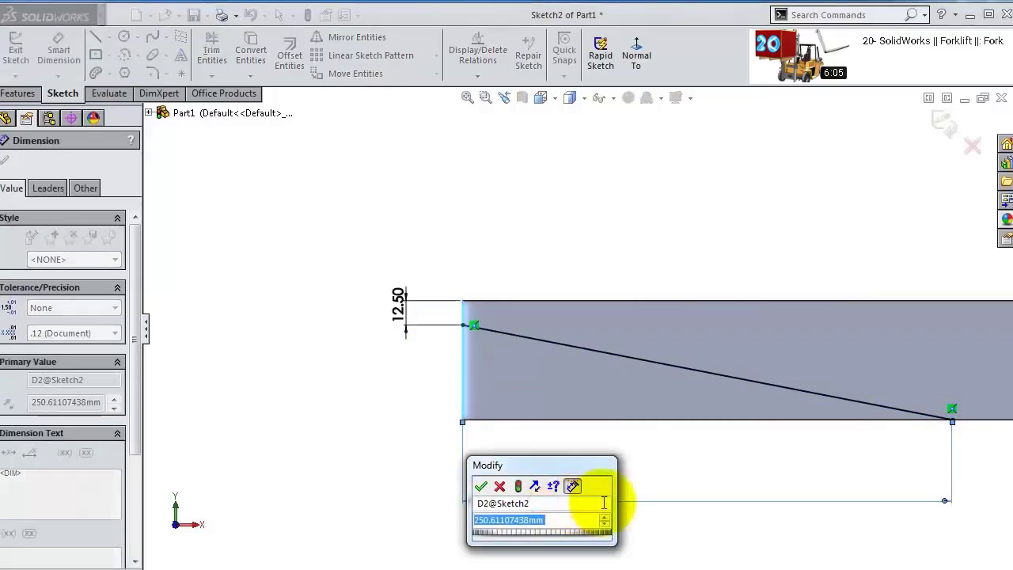
type("610")
key("Return")
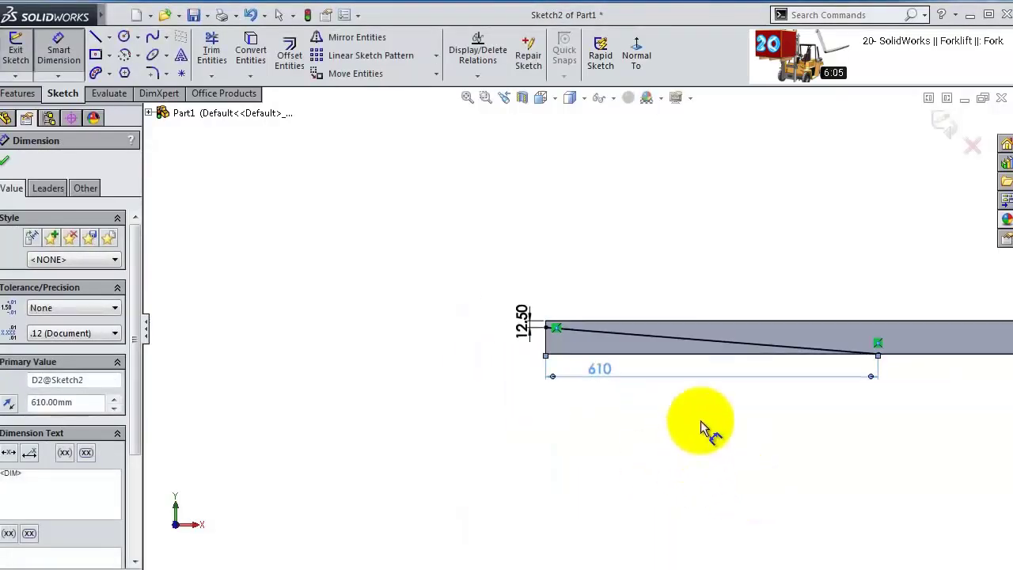
- Make an Extruded Cut Through All on the flipped side to taper the arm tip
left_click(19, 93)
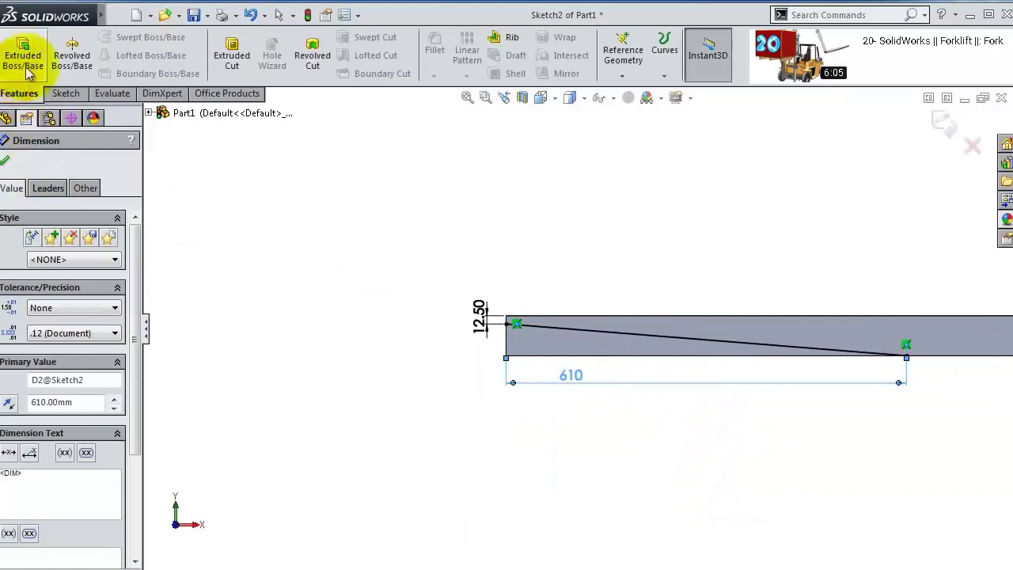
left_click(231, 56)
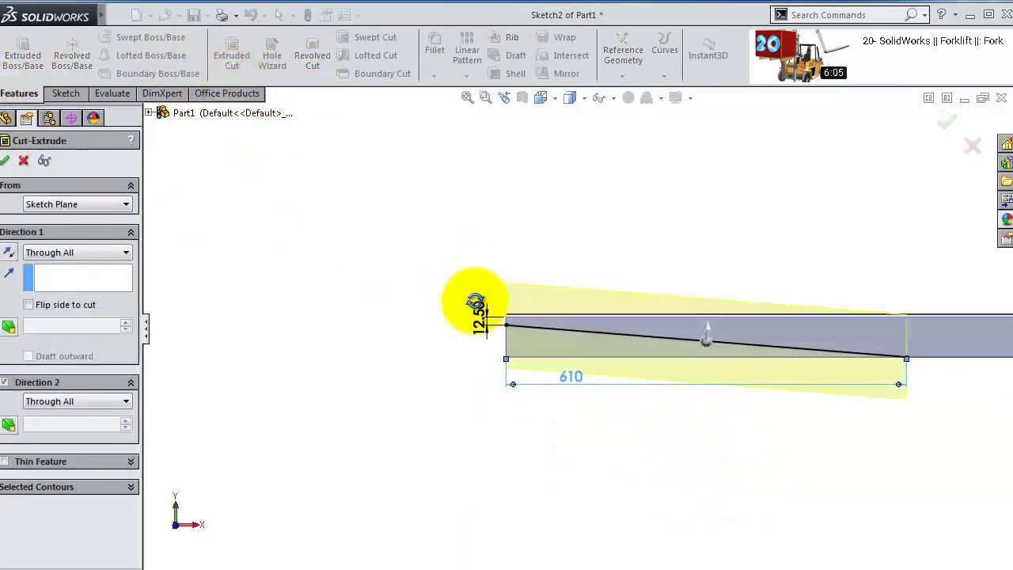
mouse_move(475, 301)
middle_mouse_down()
mouse_move(475, 310)
mouse_move(463, 294)
mouse_move(502, 317)
mouse_move(742, 335)
mouse_move(719, 348)
middle_mouse_up()
left_click(30, 305)
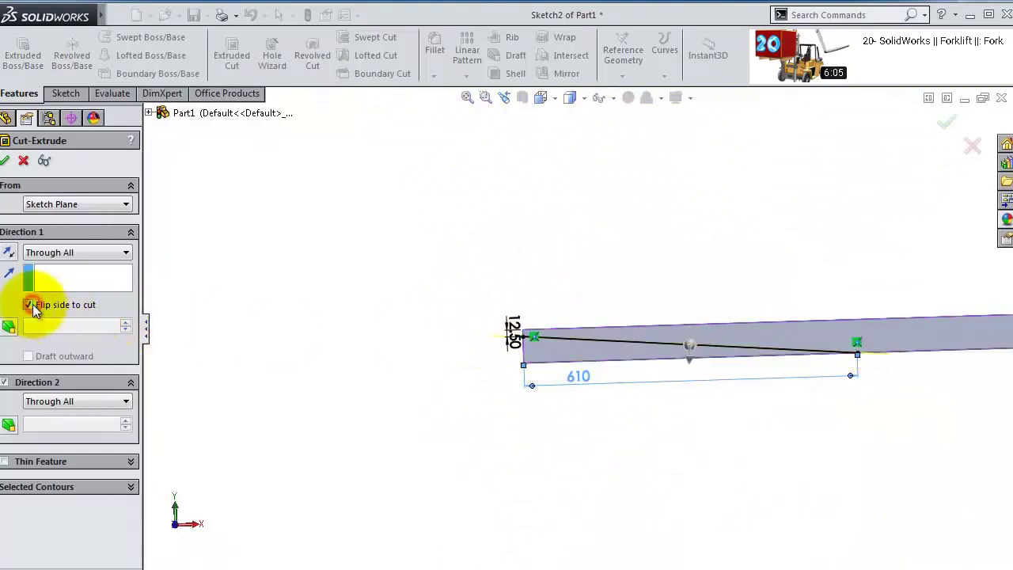
left_click(4, 161)
middle_click_drag(703, 328, 707, 163)
left_click(56, 251)
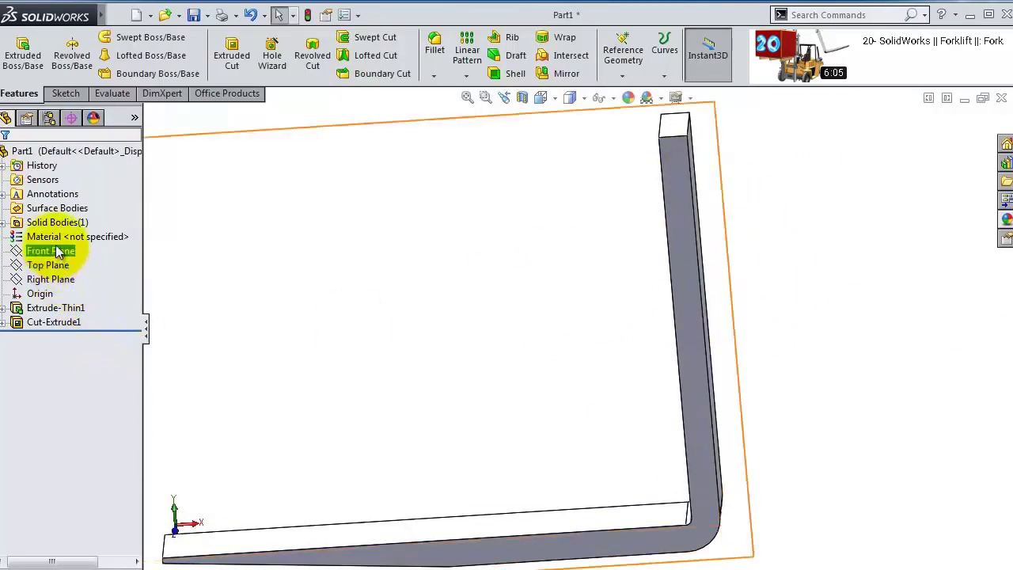
- Sketch on the Front Plane and draw a vertical centerline up from the upright arm's corner
left_click(70, 223)
left_click(638, 55)
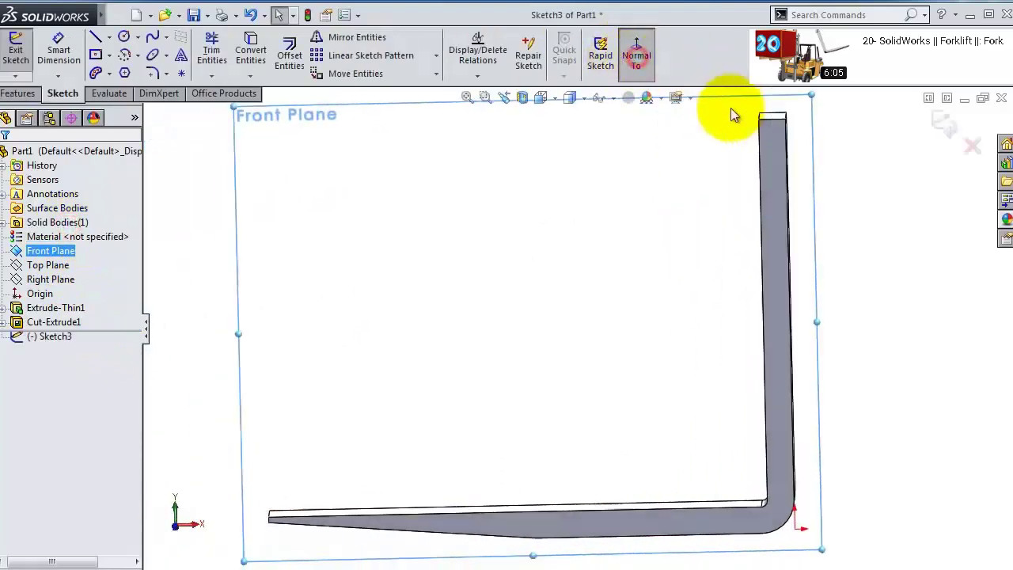
scroll(850, 119, "down", 5)
left_click(109, 37)
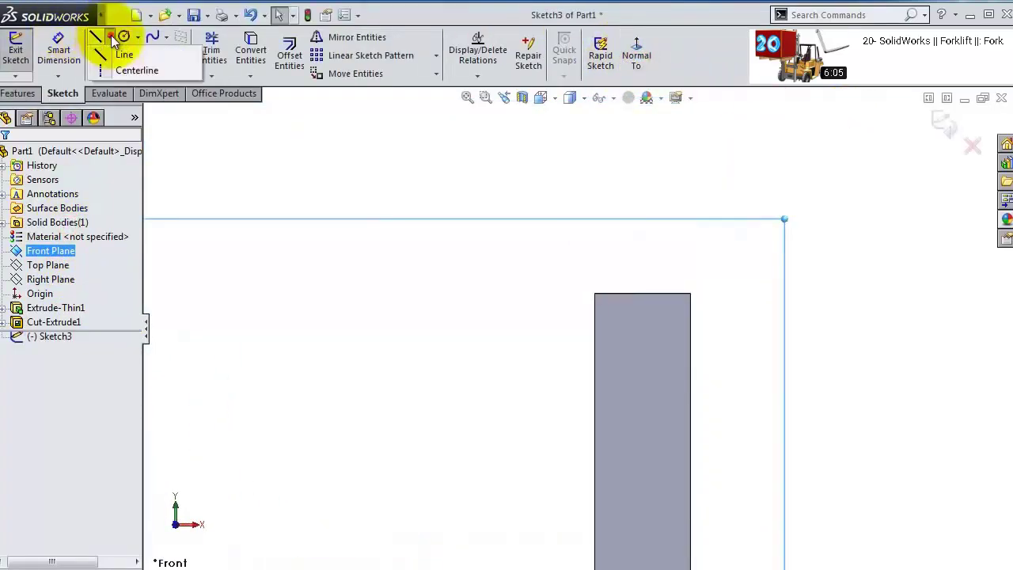
left_click(130, 68)
left_click(692, 308)
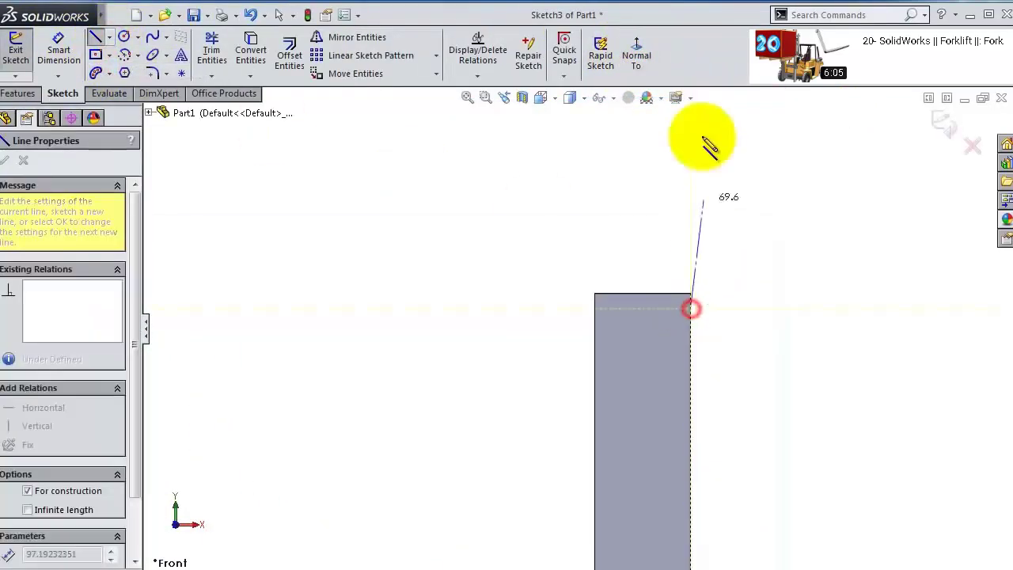
left_click(690, 108)
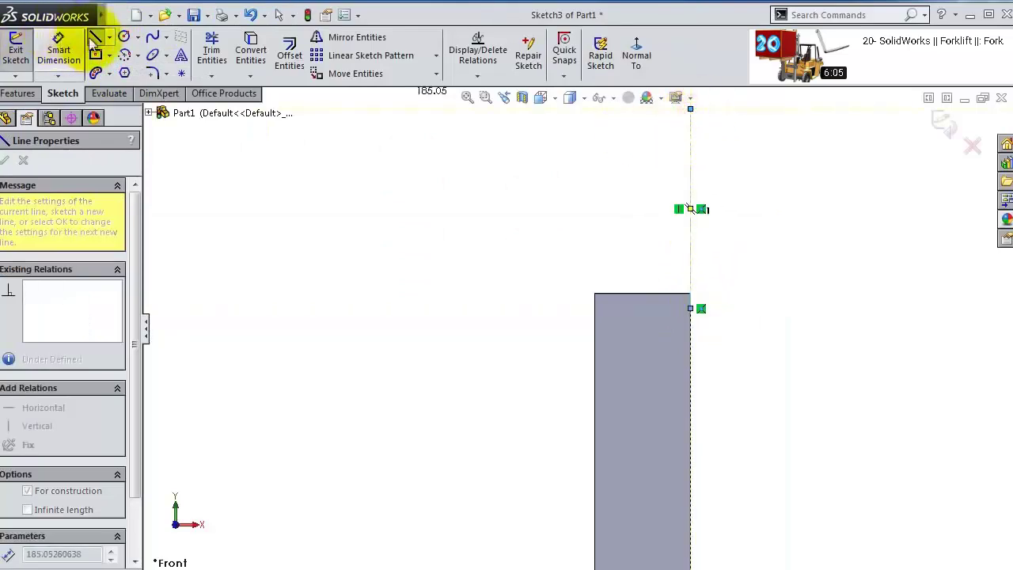
- Draw a circle centred on the centerline and dimension it Ø90
left_click(124, 37)
left_click(691, 164)
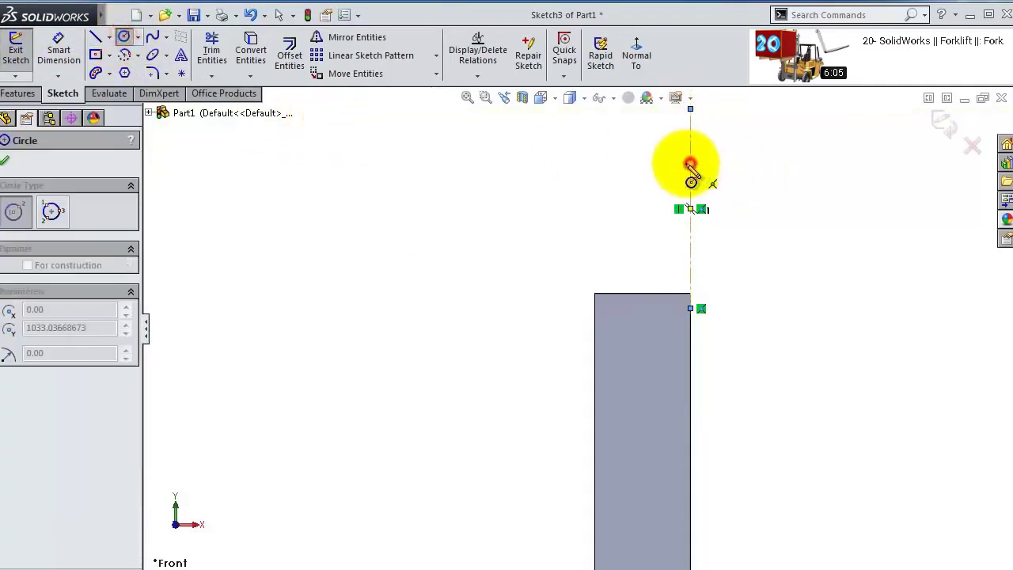
scroll(692, 301, "down", 5)
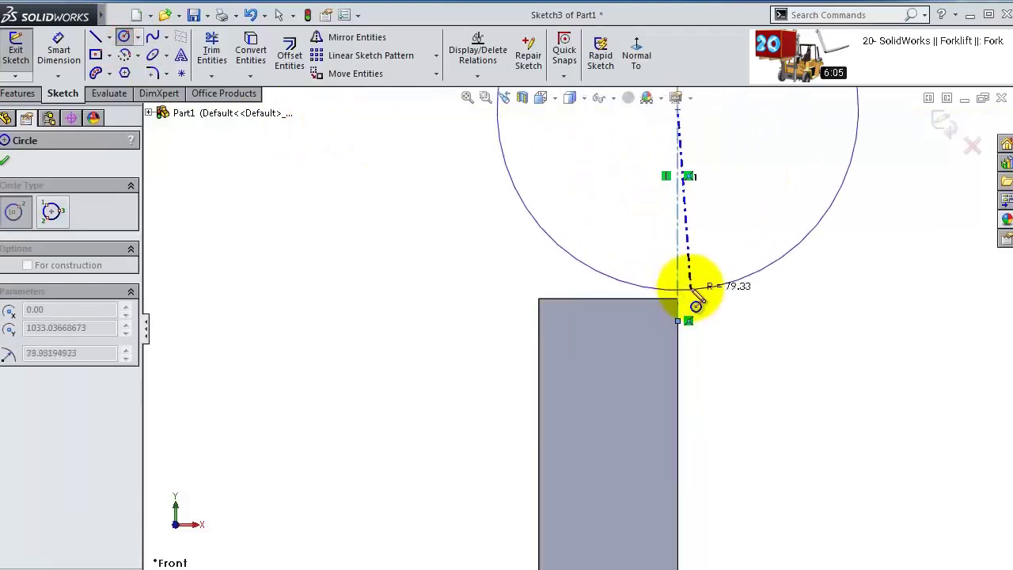
left_click(659, 310)
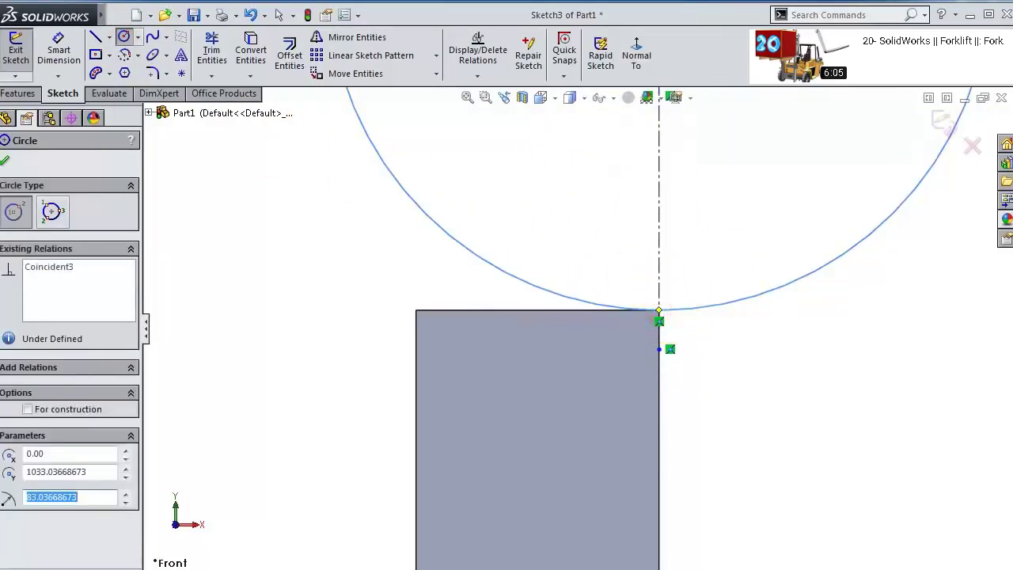
left_click(24, 47)
left_click(417, 208)
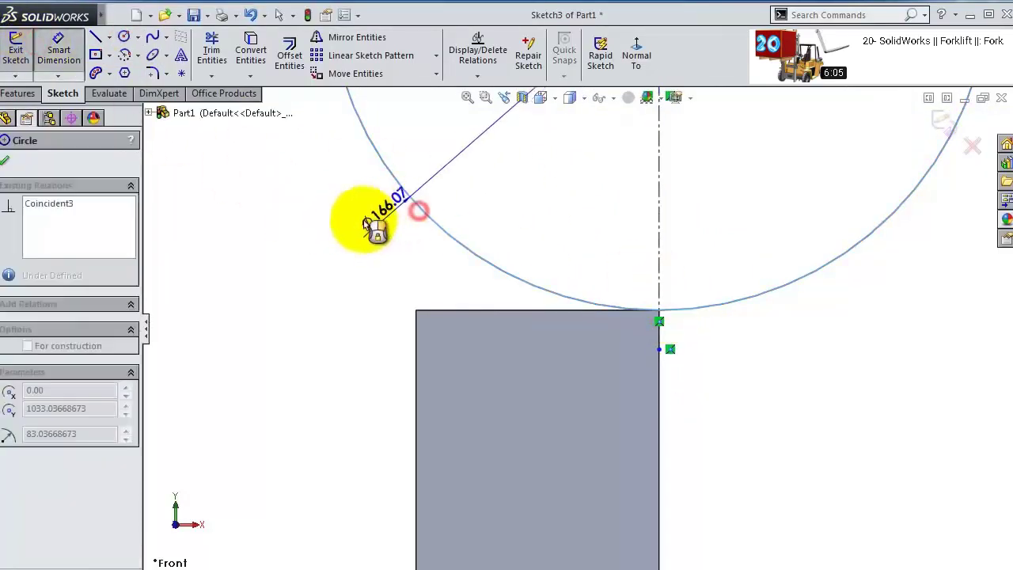
left_click(338, 227)
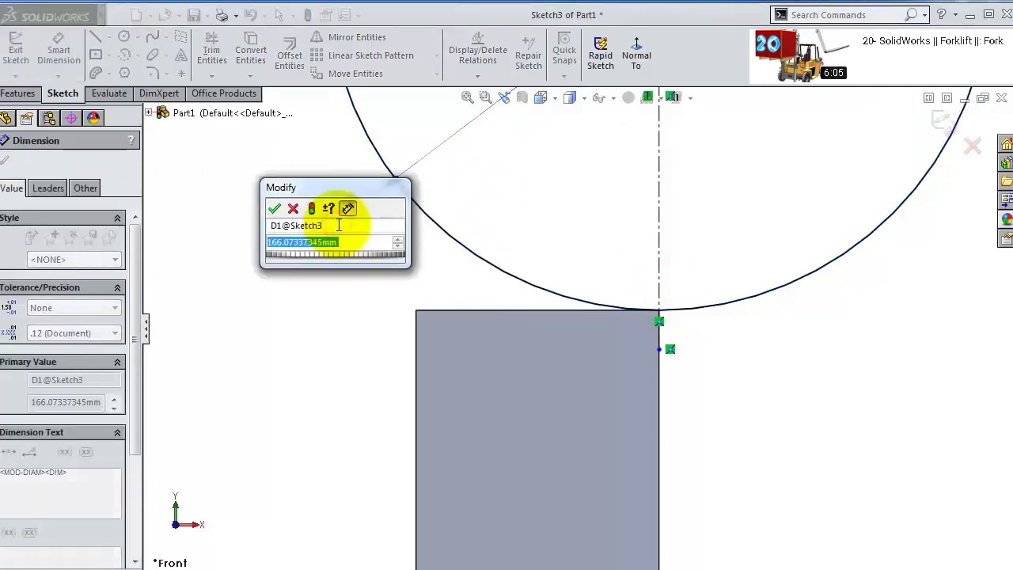
type("90")
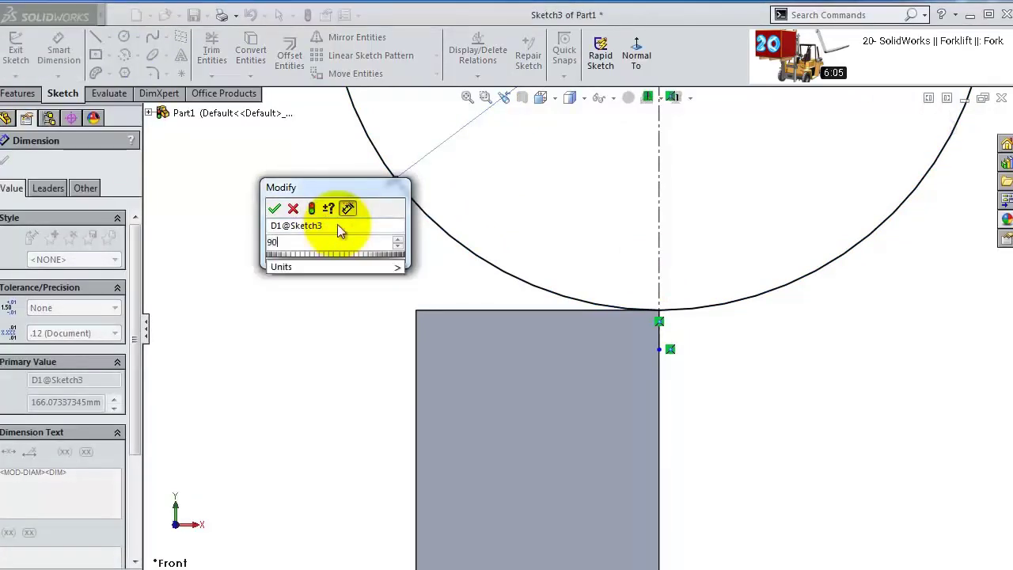
key("Return")
- Add a concentric inner circle and dimension it Ø50
scroll(520, 226, "up", 3)
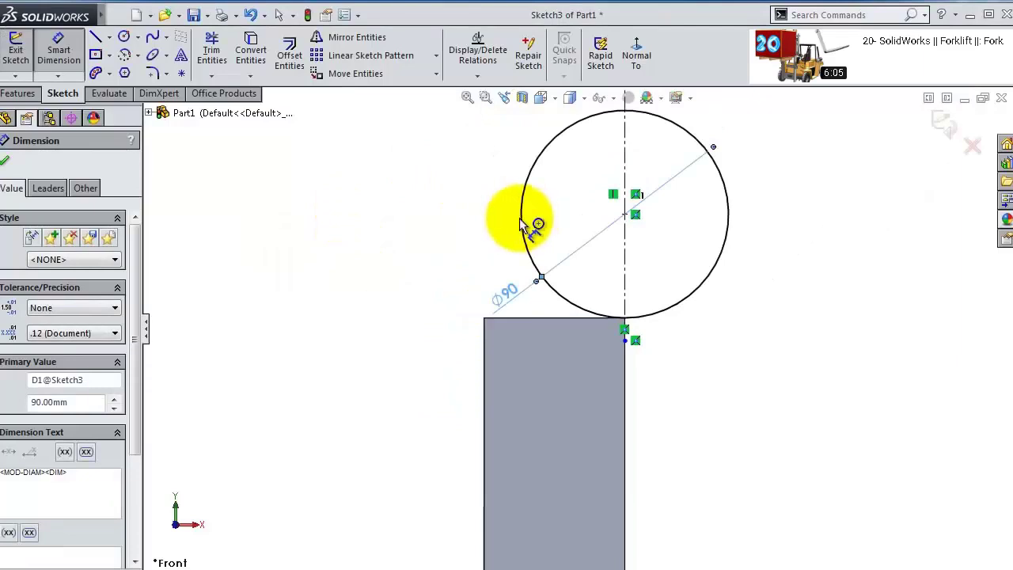
left_click(123, 37)
left_click(625, 213)
left_click(592, 190)
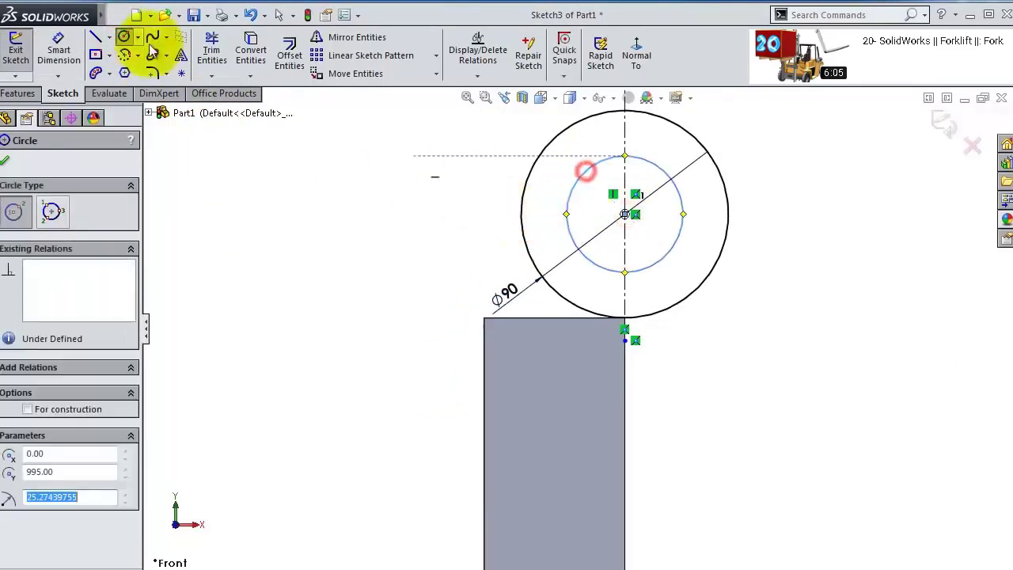
left_click(57, 50)
left_click(683, 209)
left_click(819, 227)
type("50")
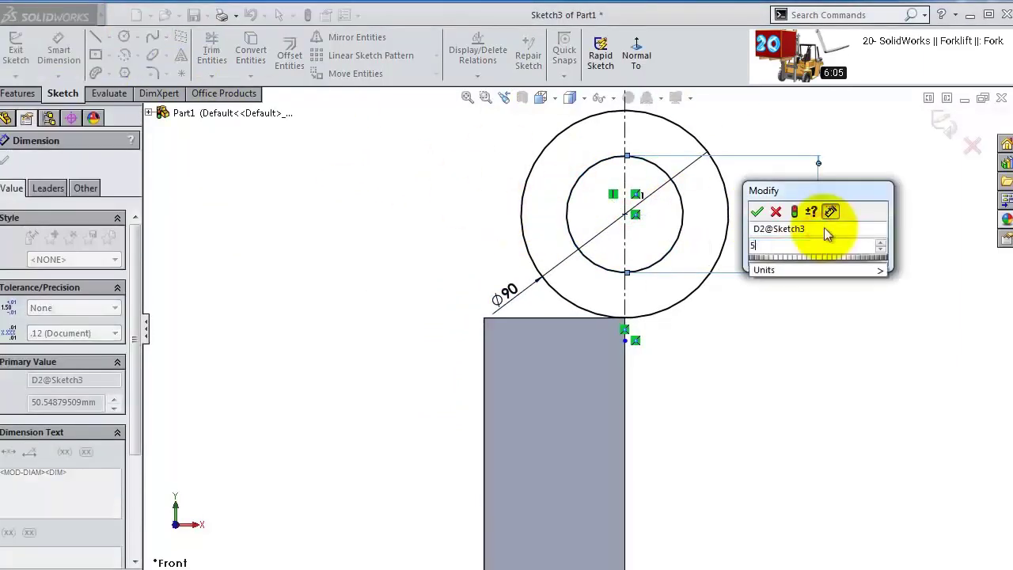
key("Return")
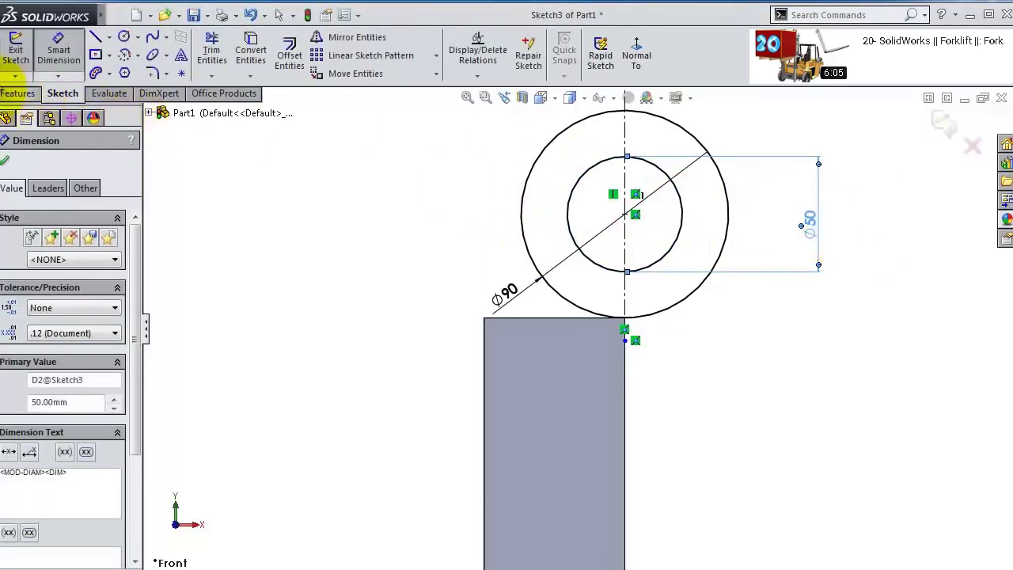
- Boss-extrude the Ø90/Ø50 ring sketch Mid Plane 140 mm into a solid eye
left_click(17, 93)
left_click(22, 57)
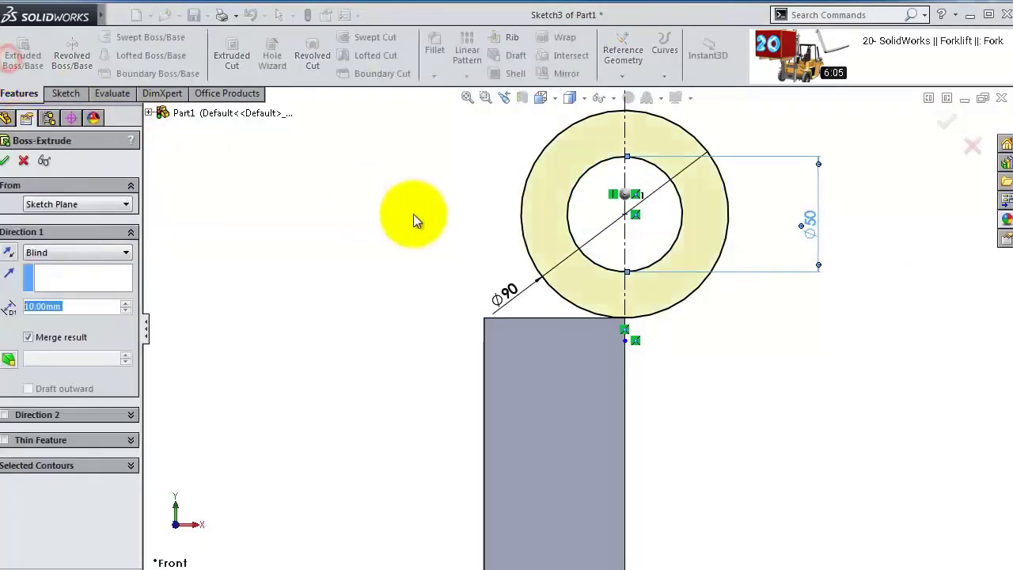
left_click(55, 253)
left_click(66, 323)
type("140")
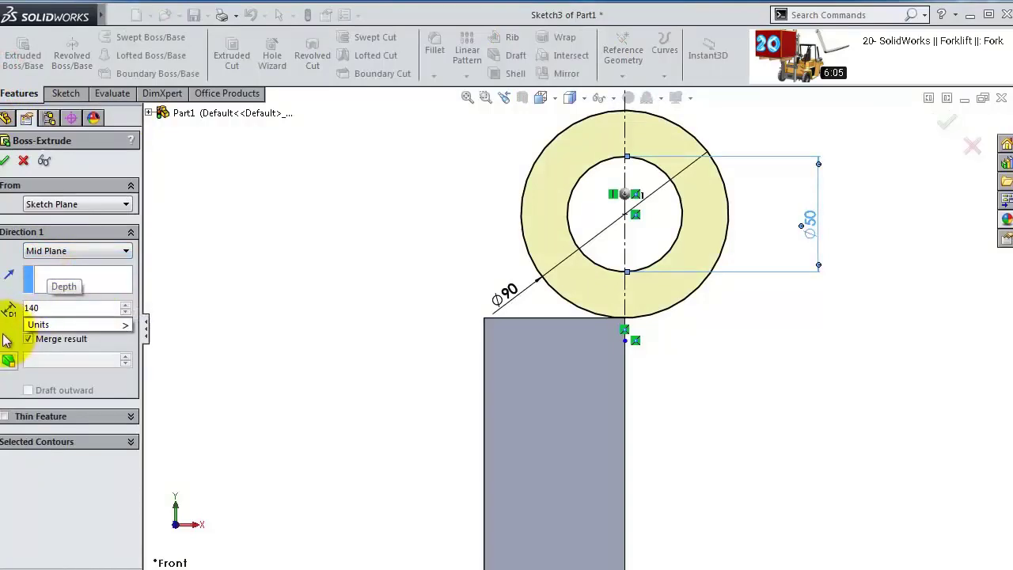
key("Return")
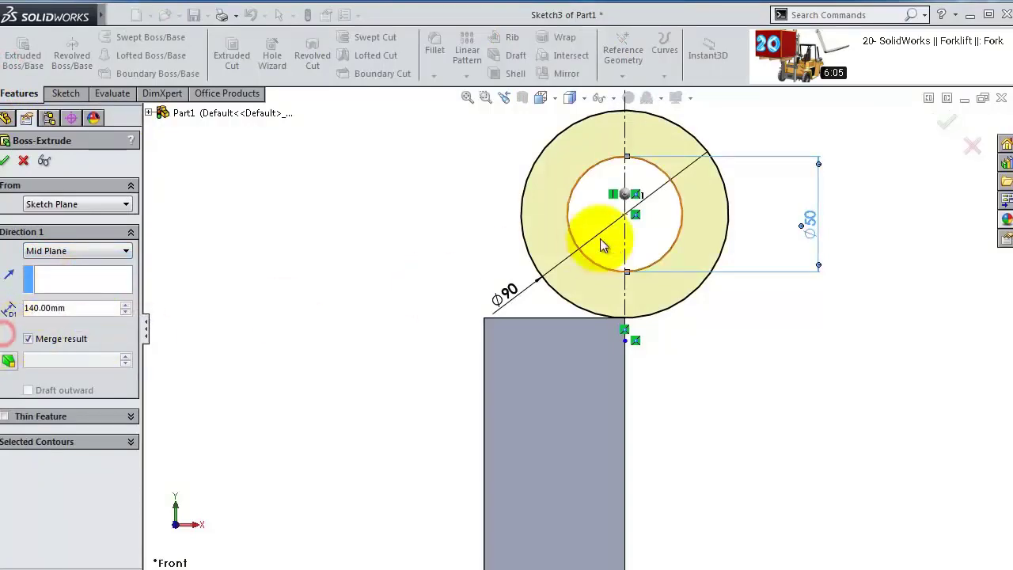
middle_click_drag(599, 232, 601, 289)
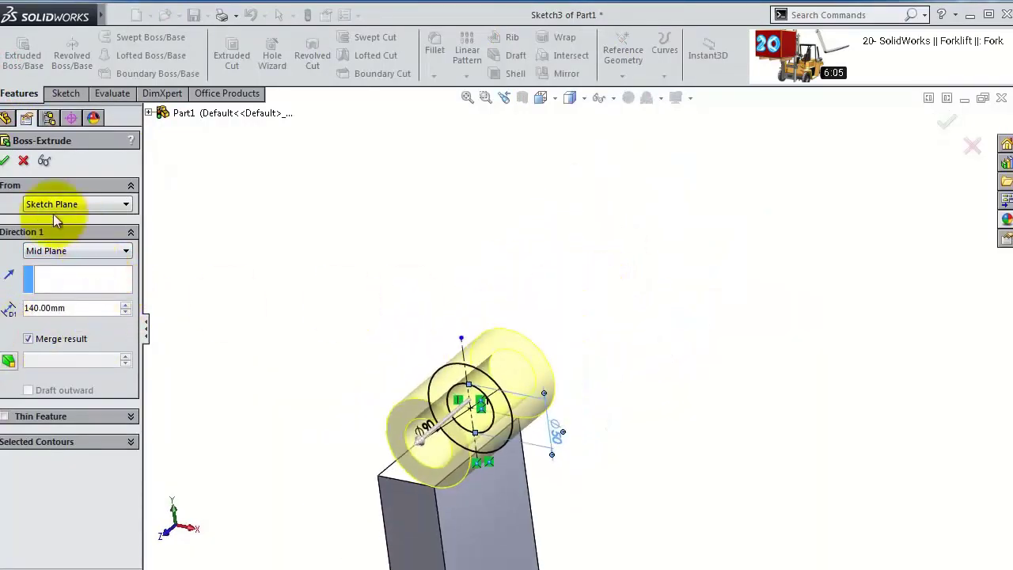
middle_click_drag(502, 328, 507, 241)
left_click(5, 162)
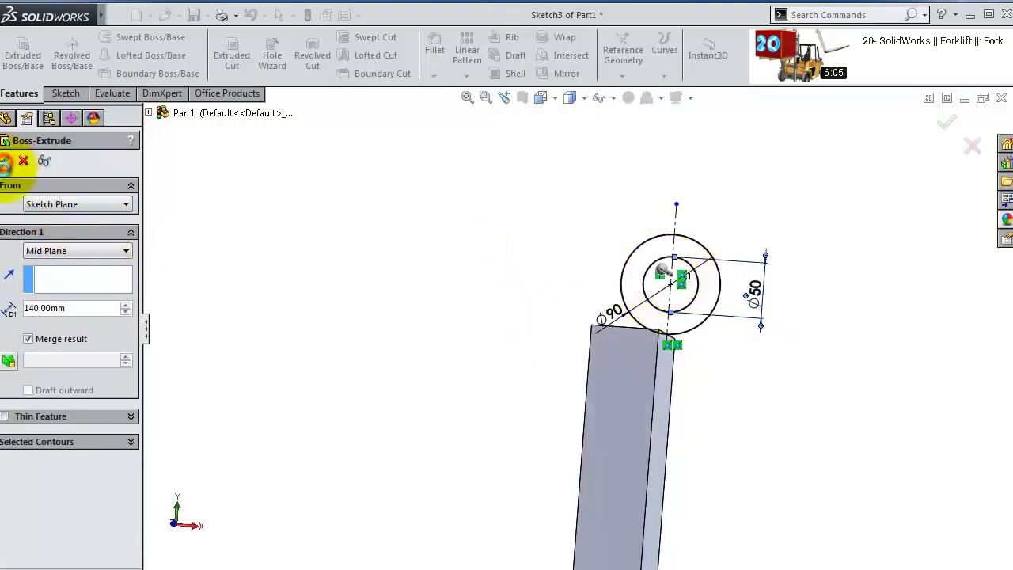
middle_click_drag(695, 290, 737, 322)
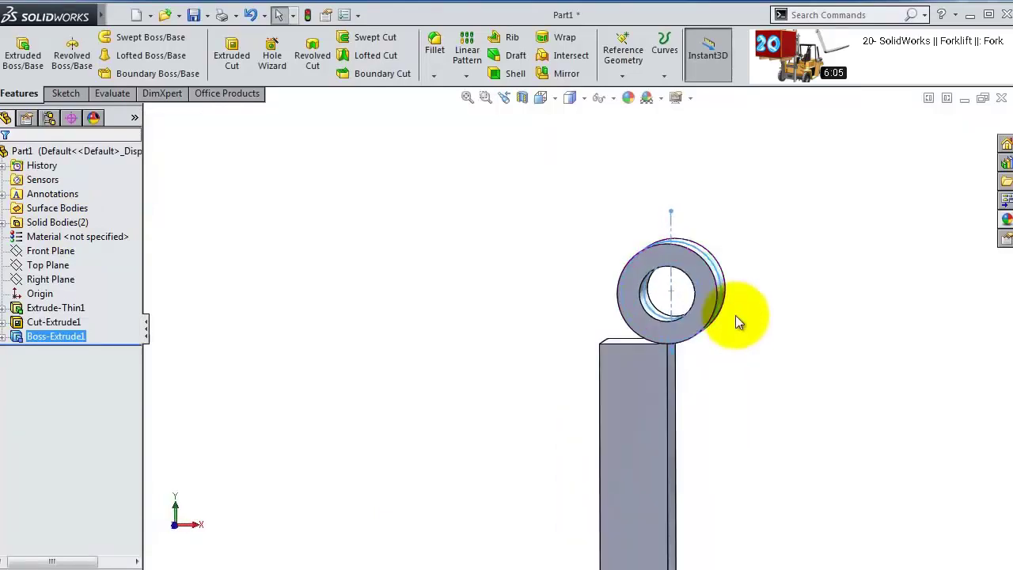
- Sketch face-on on the Front Plane, selecting the ring's outer edge and the bar's top edge
left_click(63, 250)
left_click(59, 236)
left_click(641, 60)
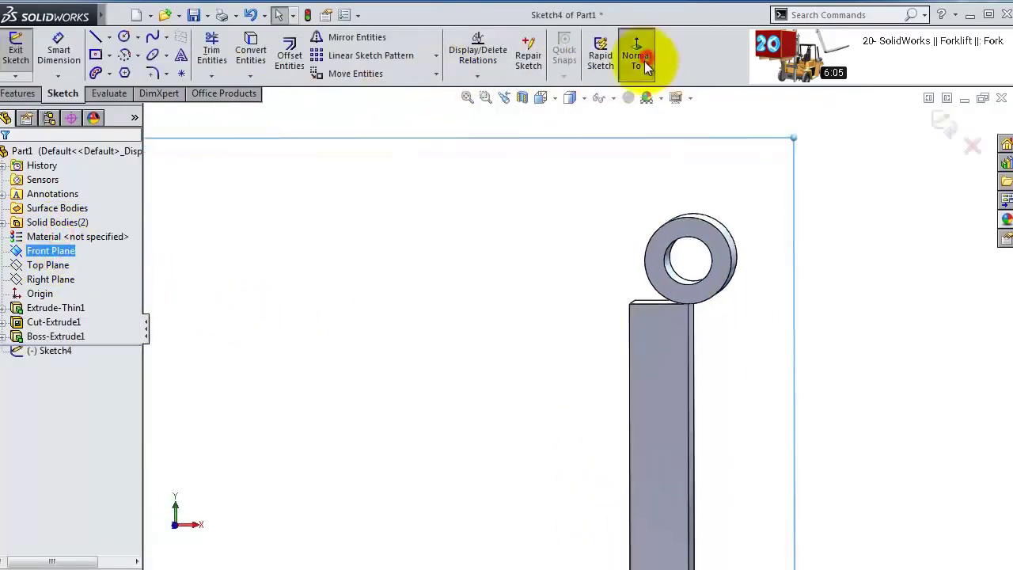
scroll(778, 171, "down", 10)
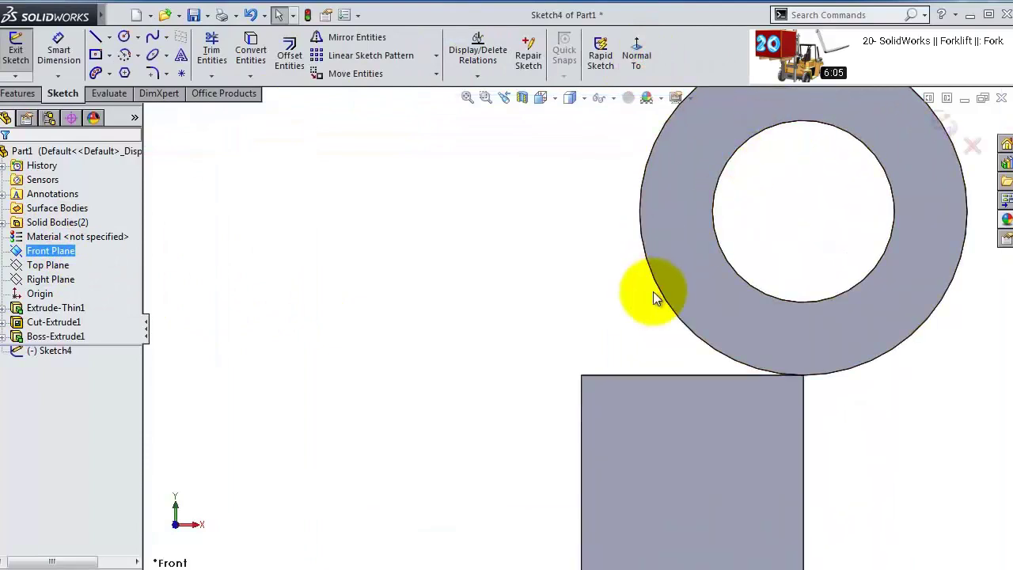
left_click(683, 325)
left_click(674, 375, "ctrl")
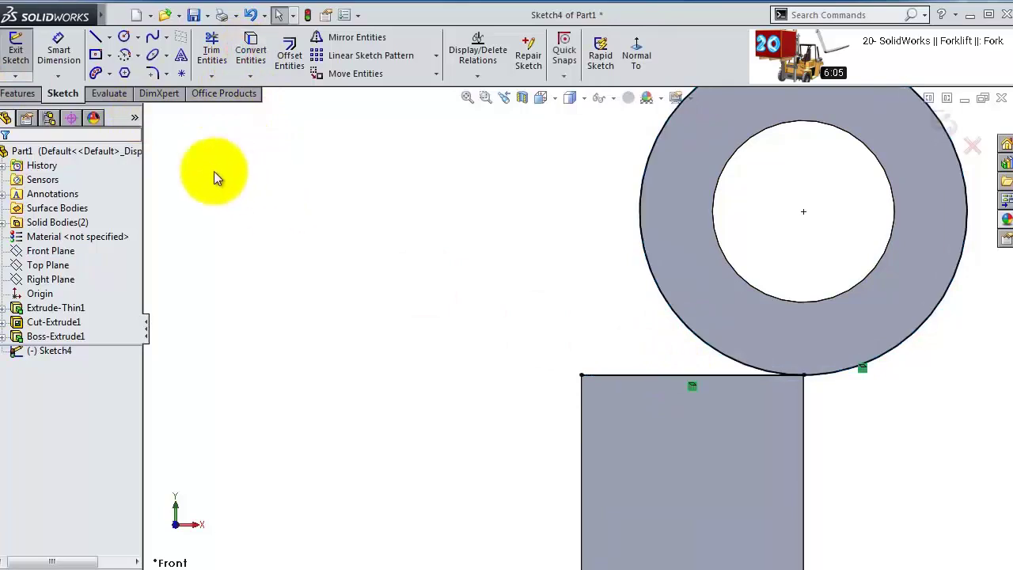
- Draw a diagonal line from the bar's top-left corner to the ring, aimed at its centre
left_click(95, 38)
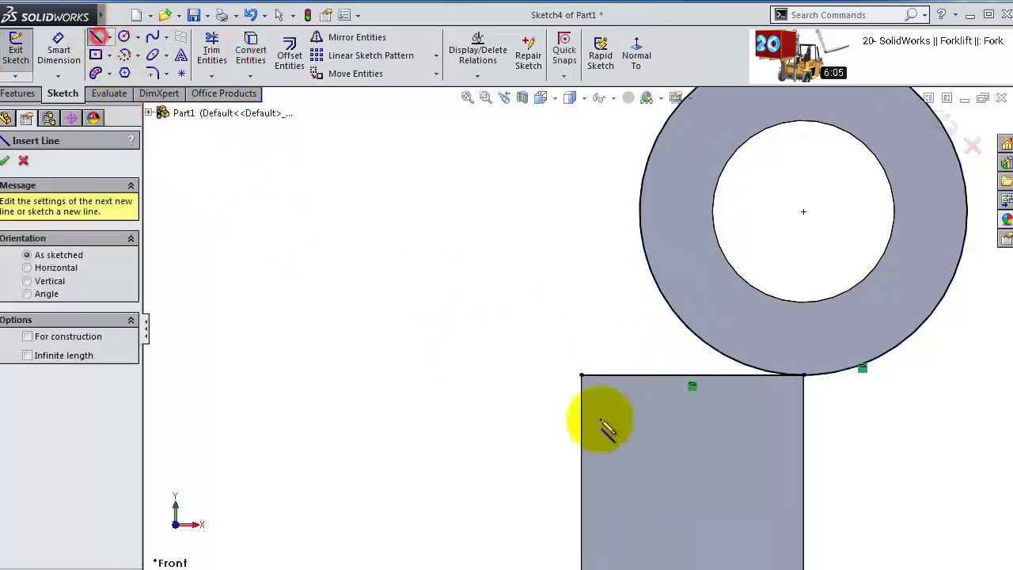
left_click(581, 376)
left_click(662, 294)
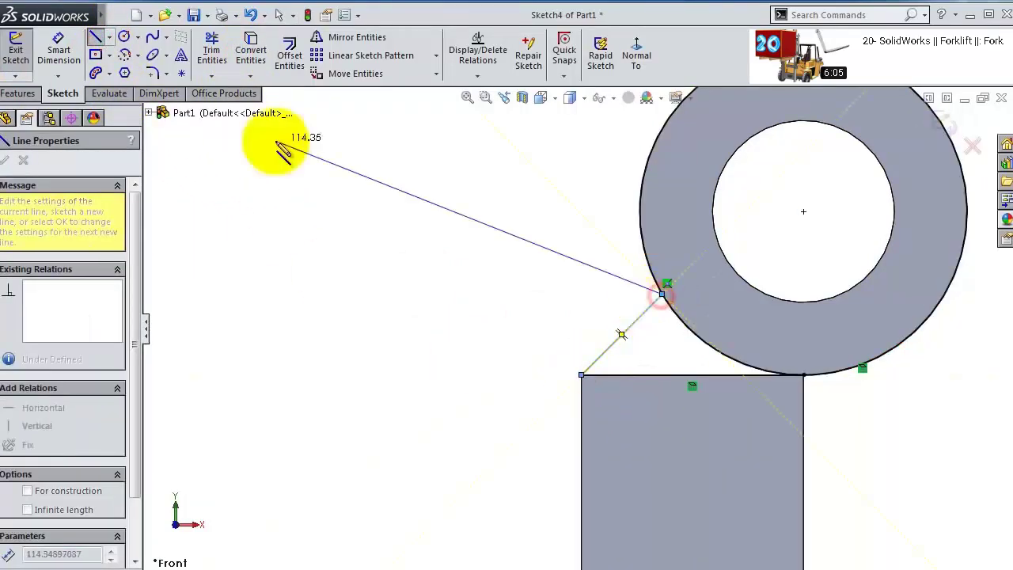
key("Escape")
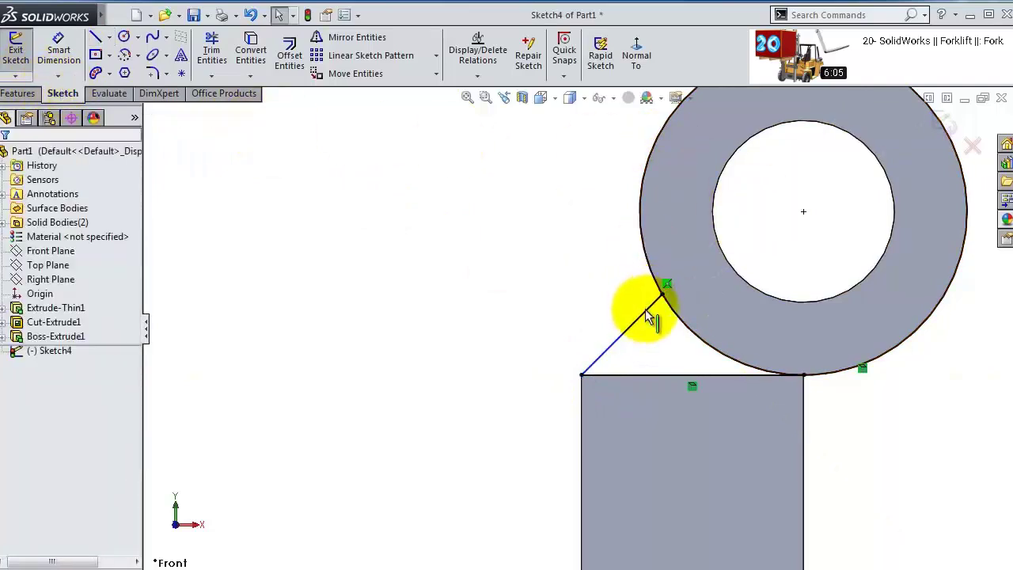
left_click(645, 310)
left_click(804, 213, "ctrl")
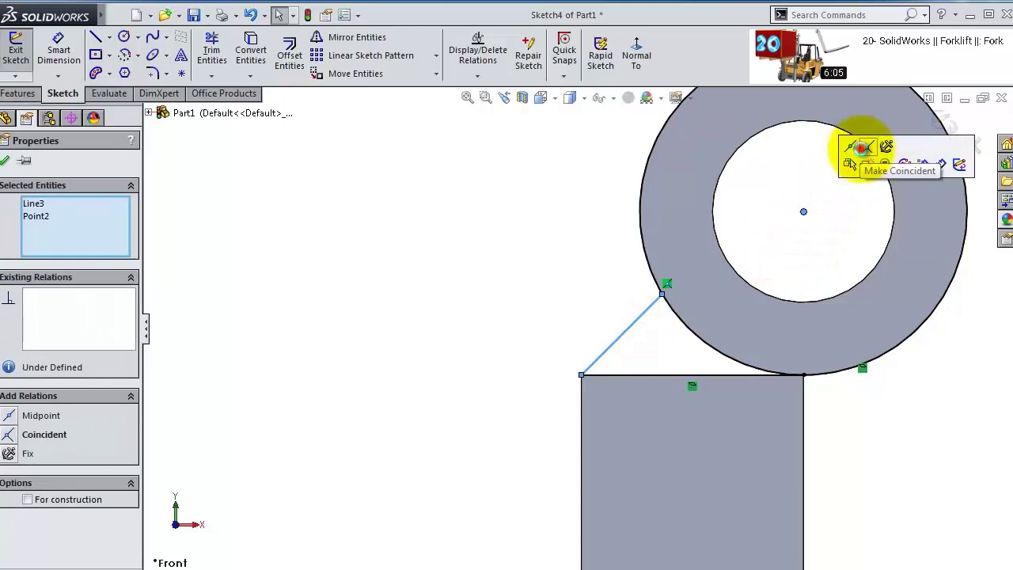
left_click(863, 147)
left_click(378, 256)
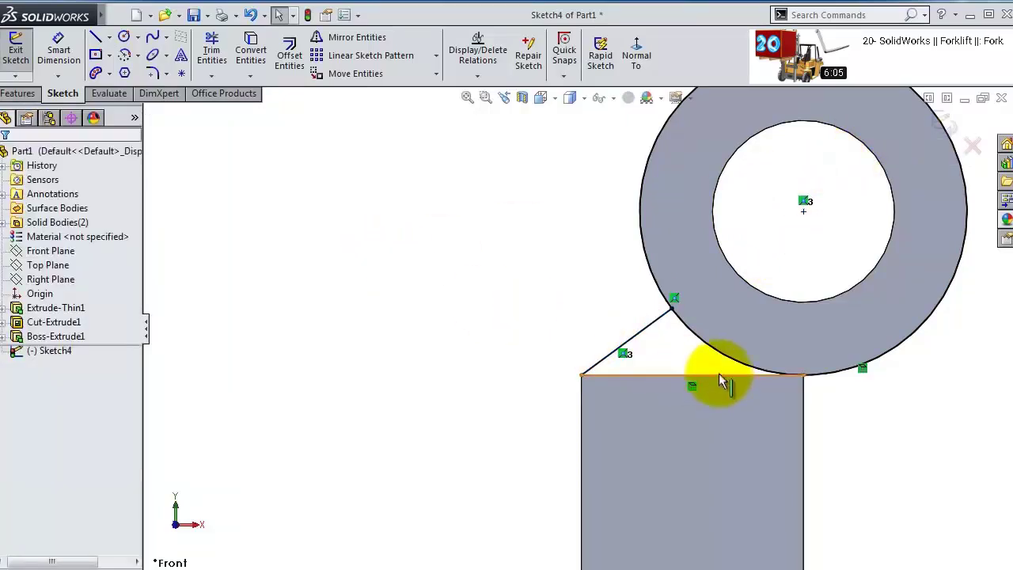
- Extrude the triangular region Mid Plane 140 mm as a separate, unmerged body
left_click(17, 93)
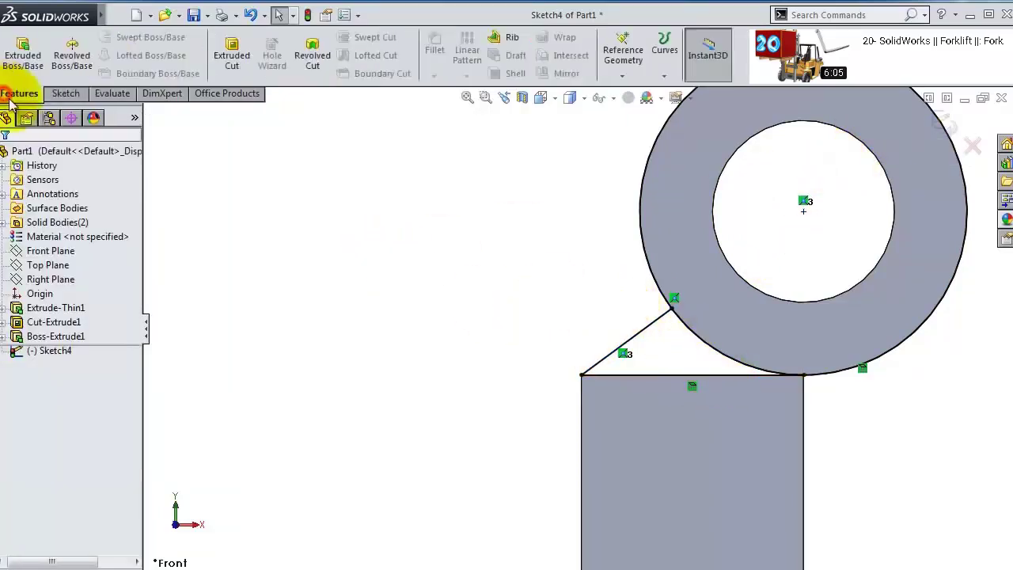
left_click(20, 55)
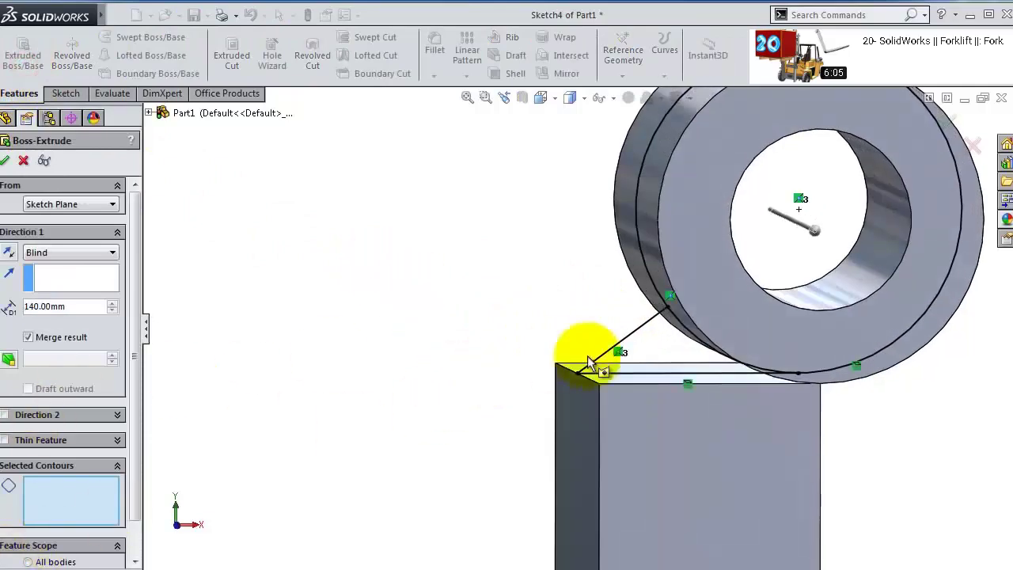
left_click(649, 354)
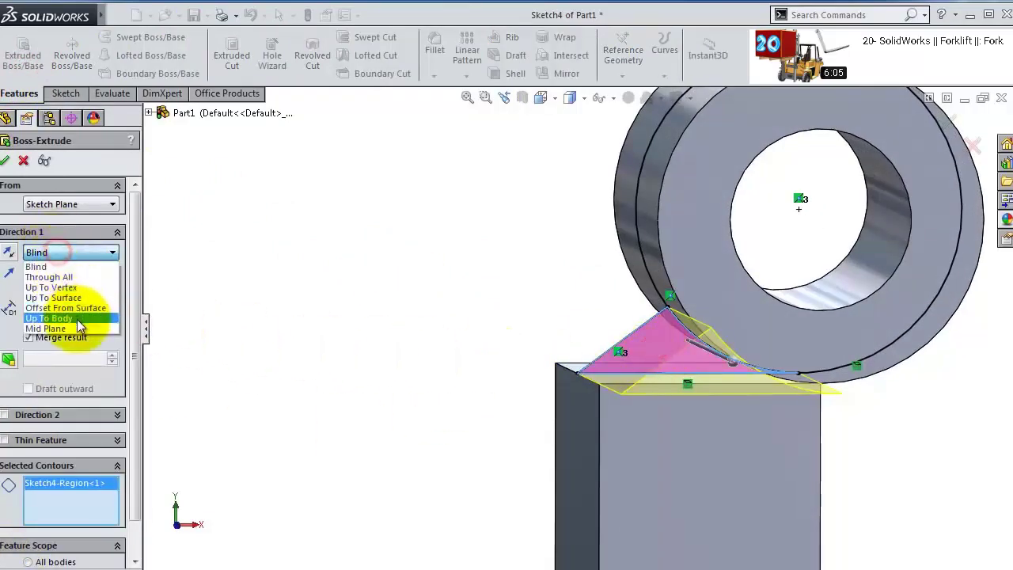
left_click(77, 328)
left_click(28, 338)
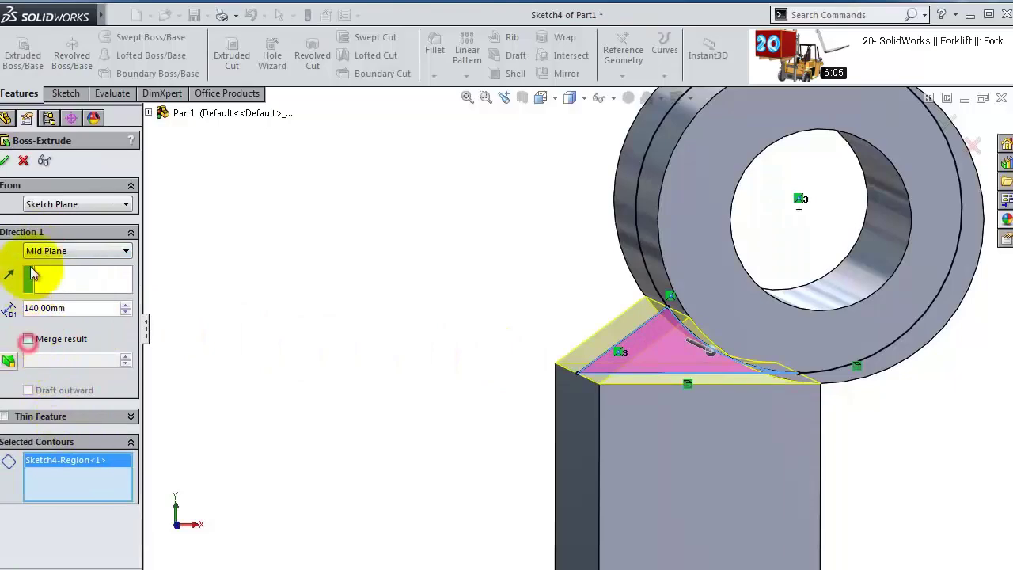
key("Return")
middle_click_drag(671, 323, 619, 330)
left_click(558, 319)
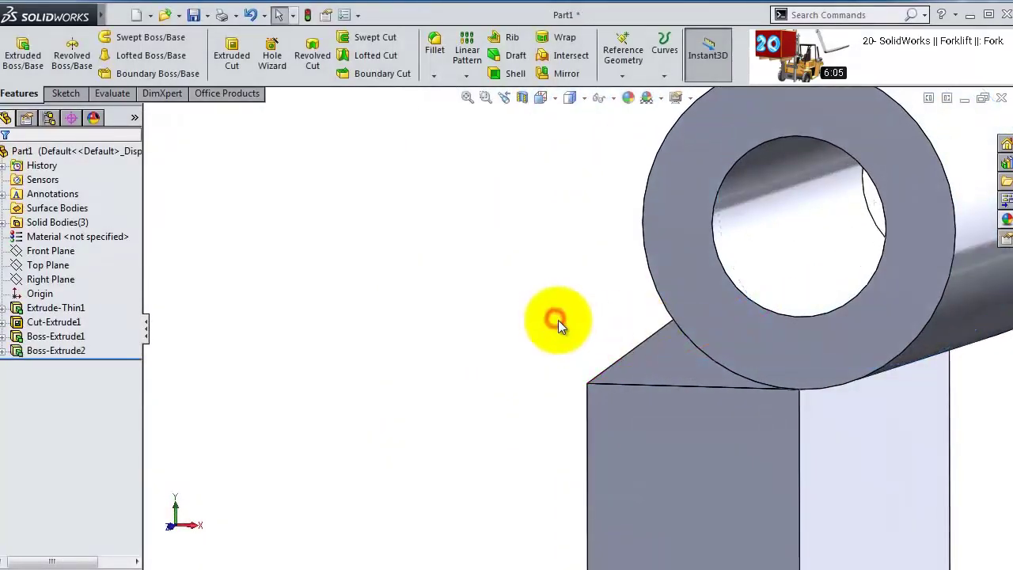
scroll(558, 319, "up", 3)
middle_click_drag(545, 322, 704, 313)
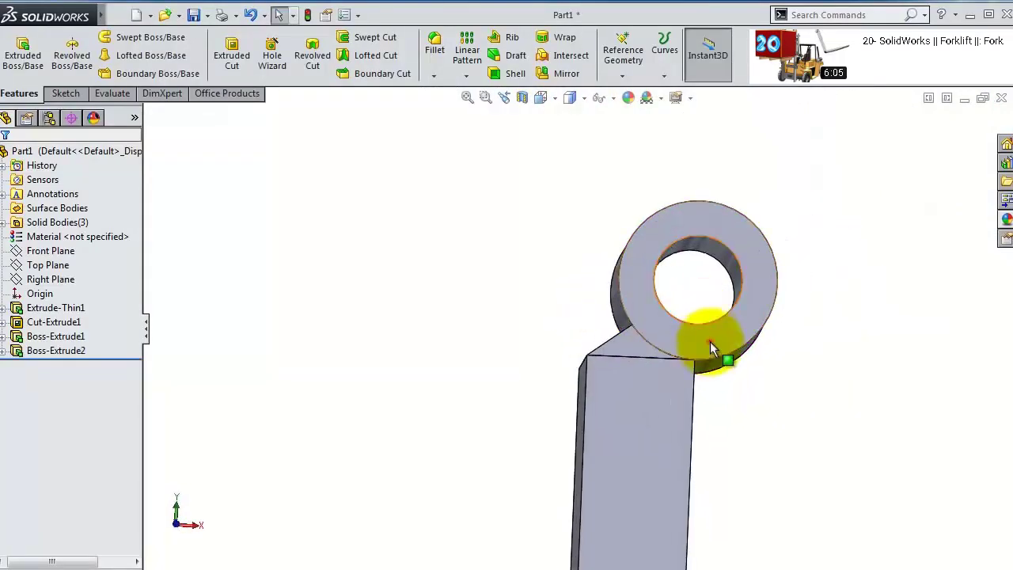
- Sketch on the ring's front face an outline of the upright and ring using lines and an arc
left_click(710, 341)
left_click(770, 289)
left_click(637, 52)
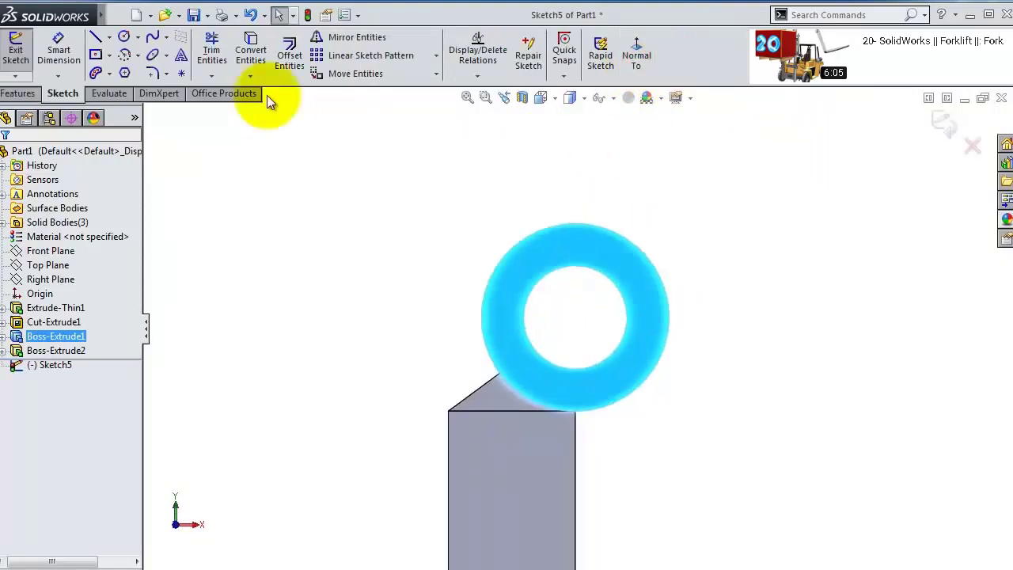
left_click(95, 41)
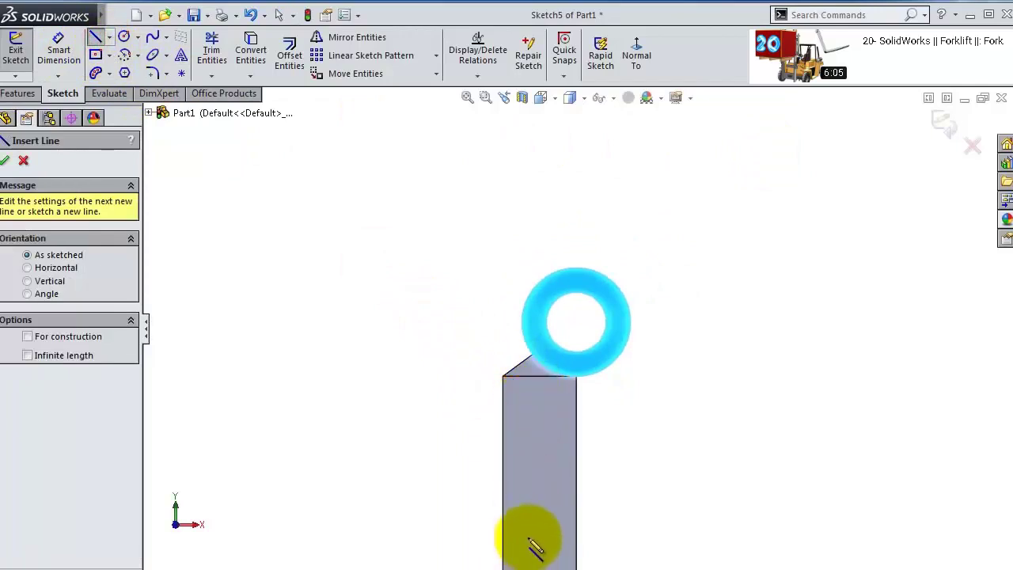
left_click_drag(532, 545, 522, 271)
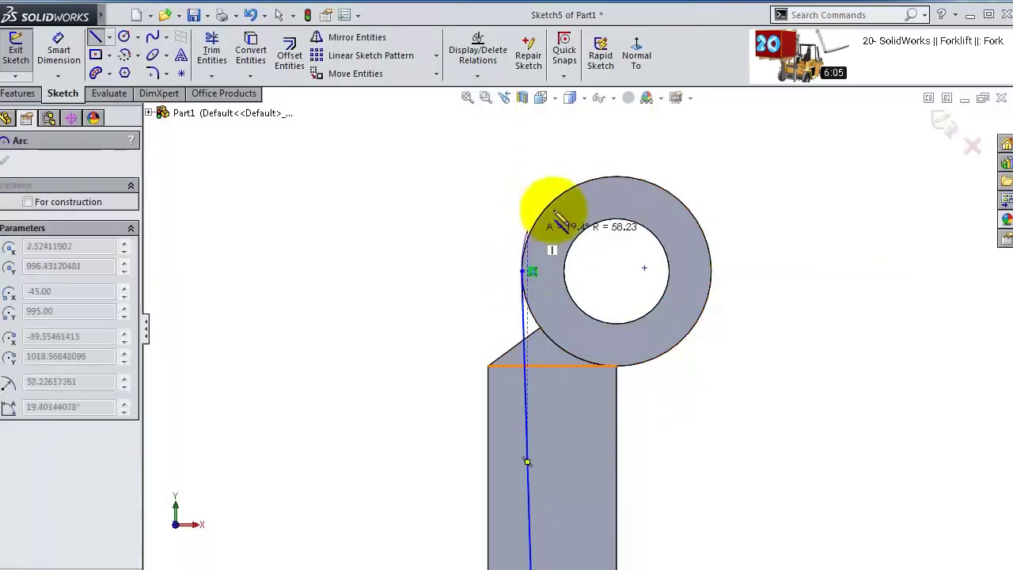
left_click_drag(554, 214, 610, 184)
scroll(625, 184, "down", 1)
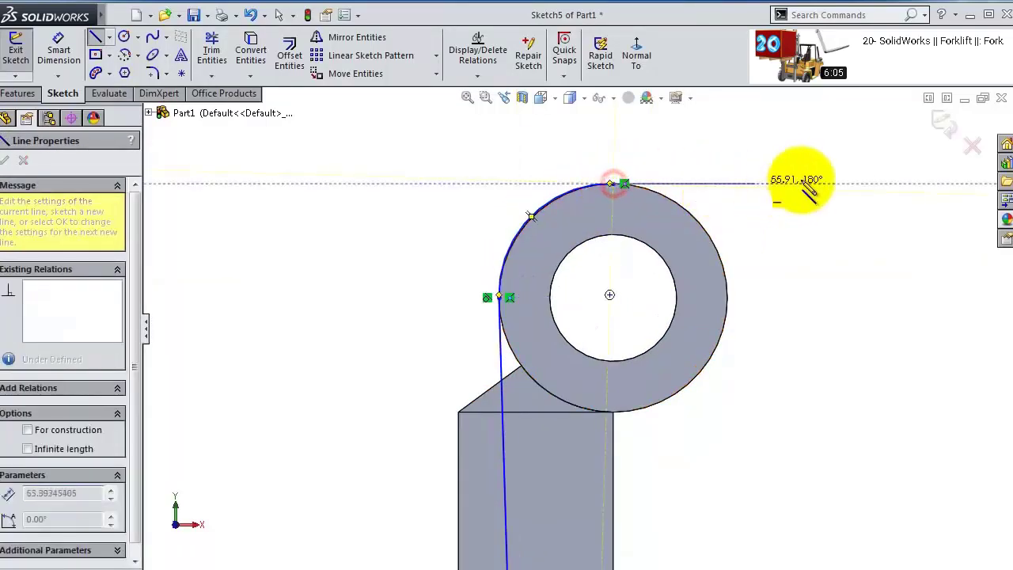
left_click(738, 184)
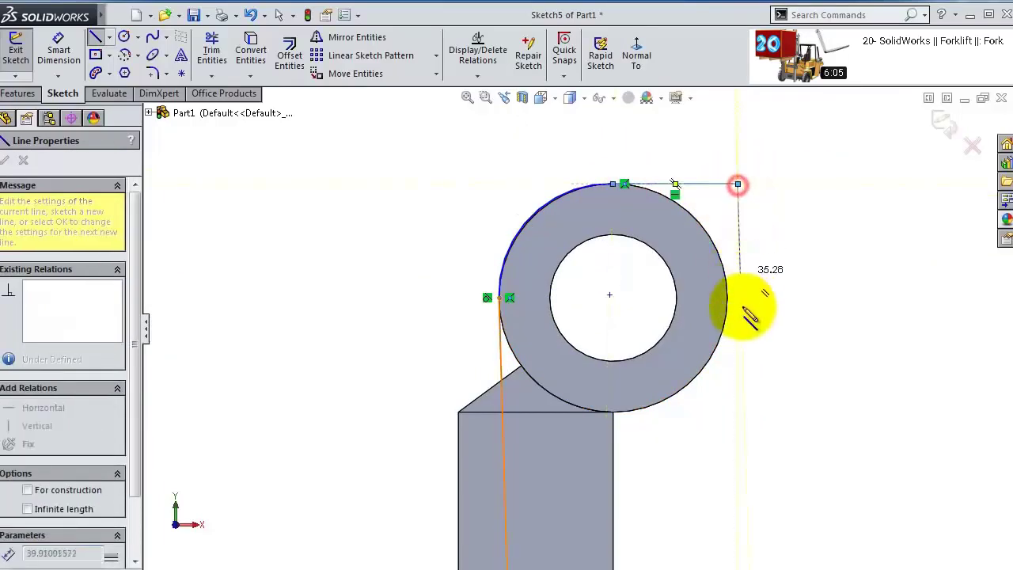
left_click(736, 411)
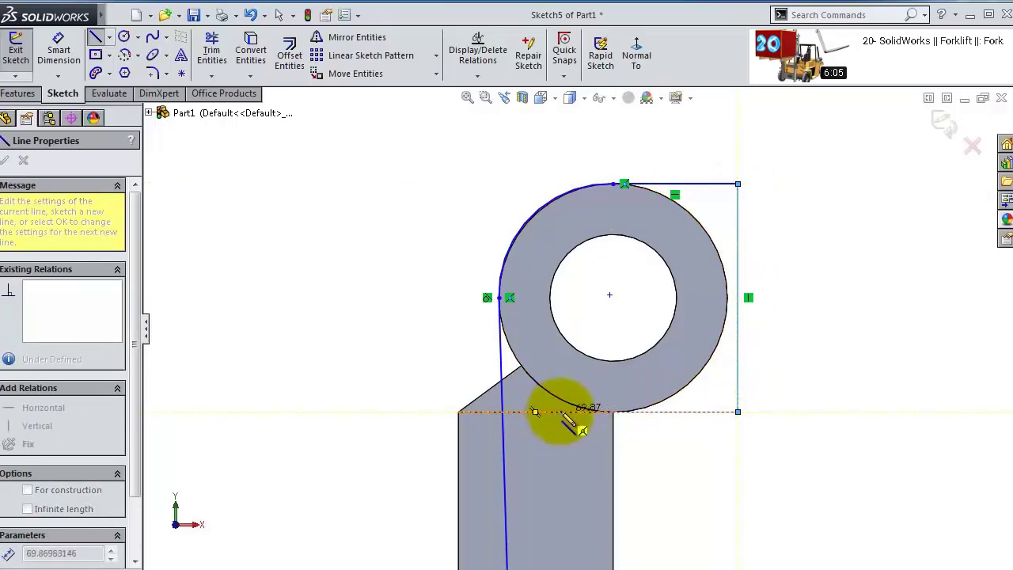
left_click(615, 412)
scroll(610, 473, "up", 5)
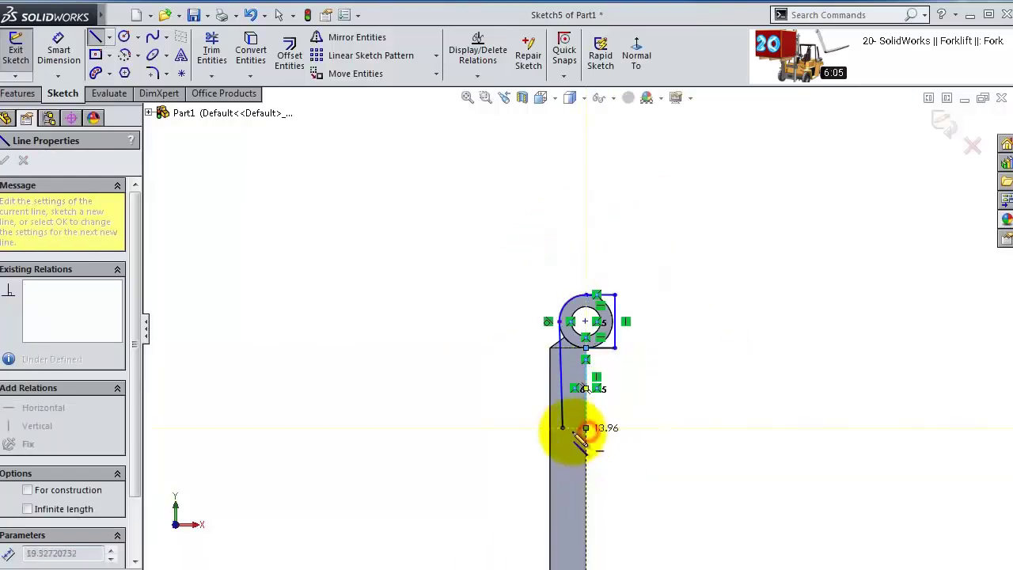
double_click(583, 434)
key("Escape")
- Constrain the outline's last line along the bar to be vertical
scroll(572, 391, "down", 3)
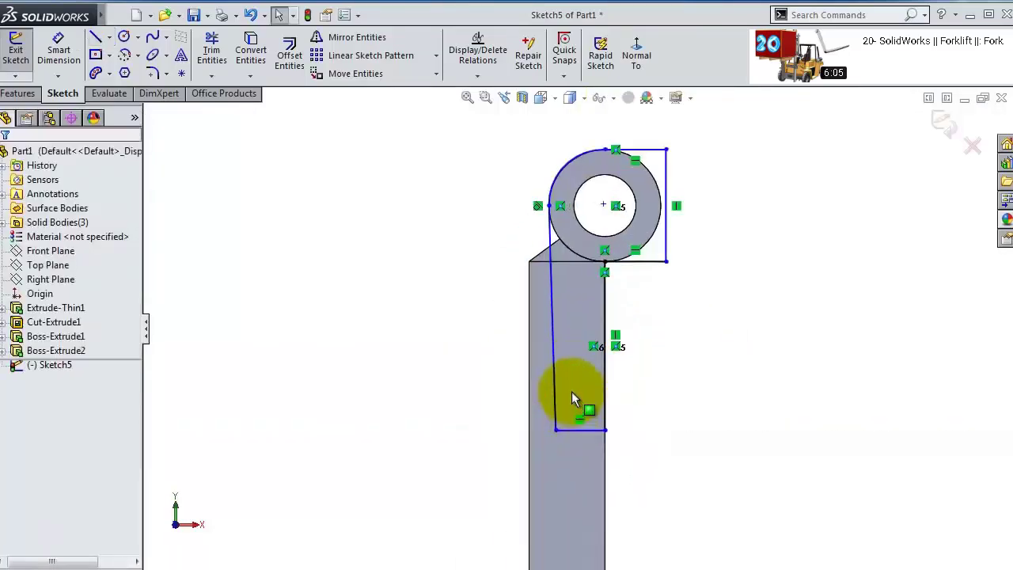
left_click(549, 371)
left_click(608, 305)
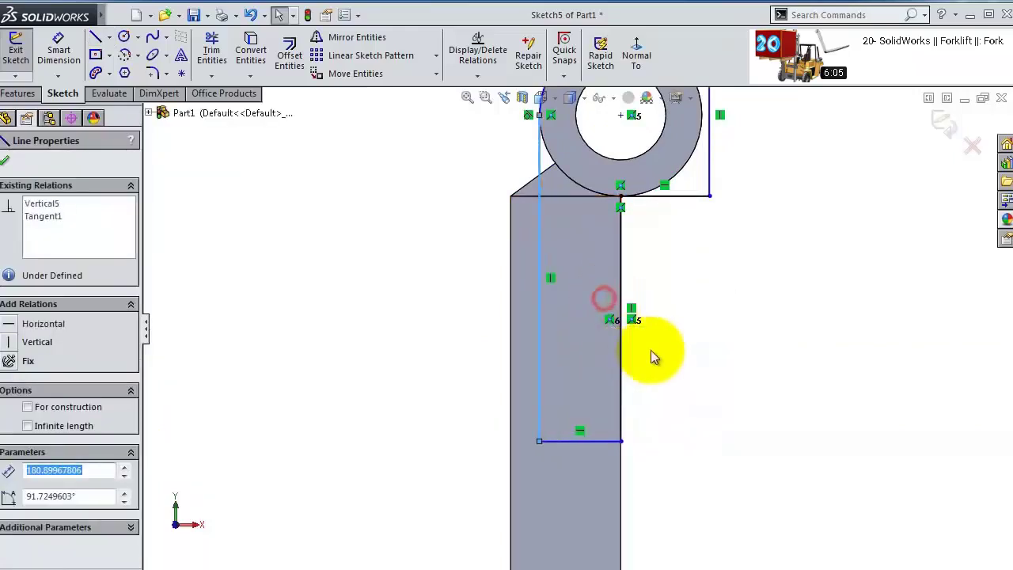
left_click(700, 332)
- Round the inside corner below the ring with a 12.5 mm sketch fillet
left_click(154, 73)
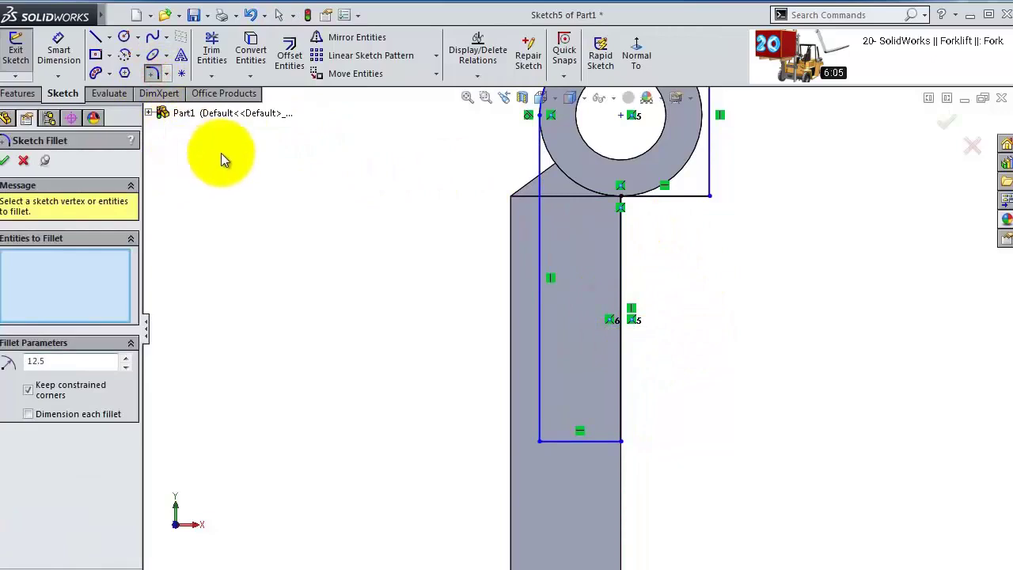
left_click(622, 205)
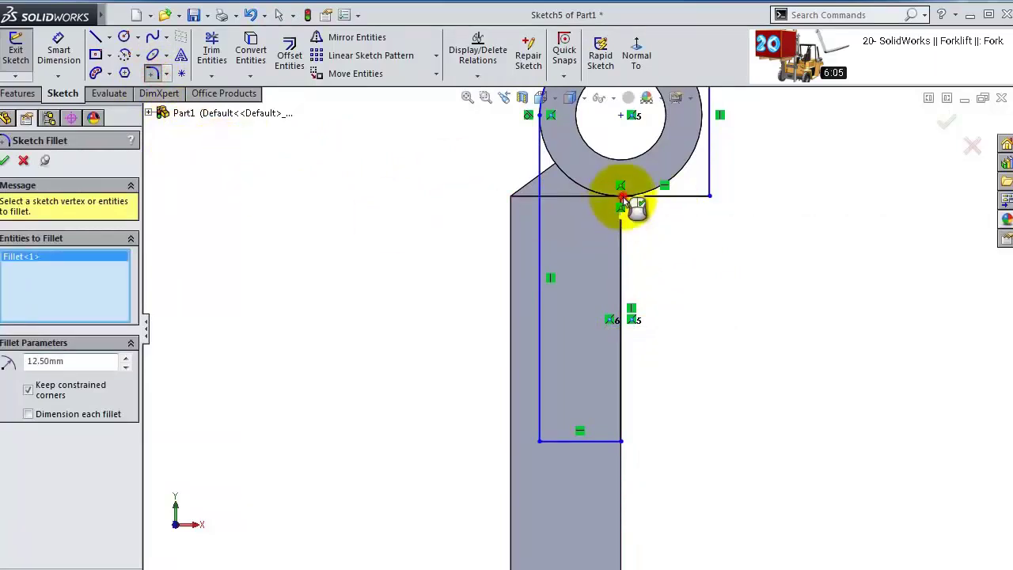
left_click(5, 161)
scroll(588, 197, "down", 3)
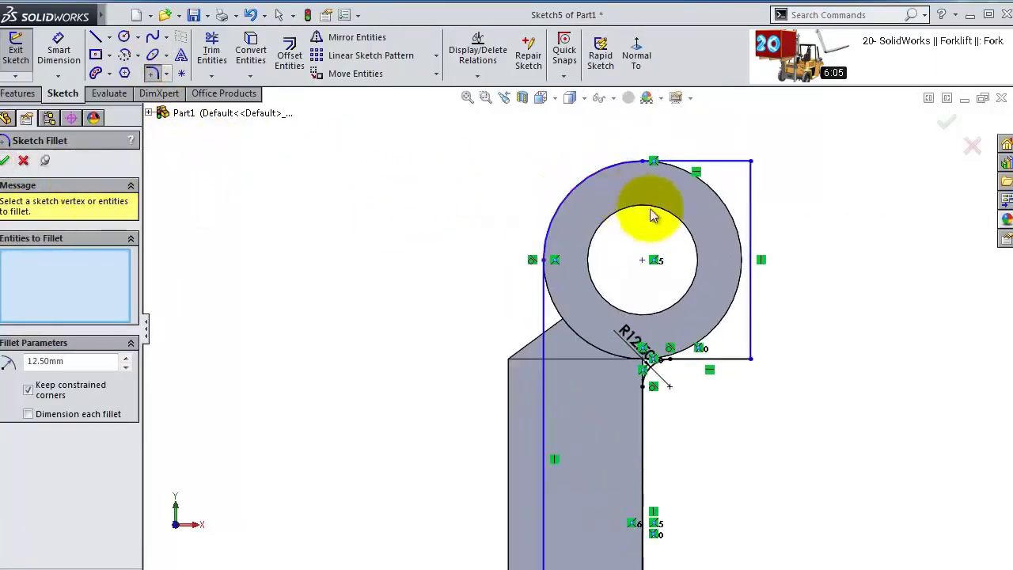
scroll(756, 252, "down", 3)
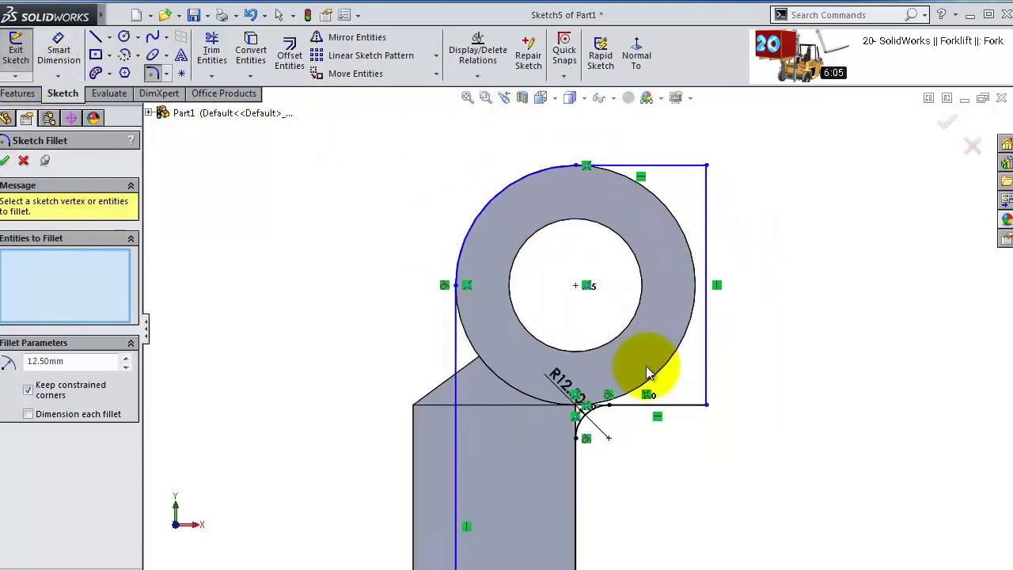
scroll(696, 297, "up", 3)
scroll(597, 455, "up", 2)
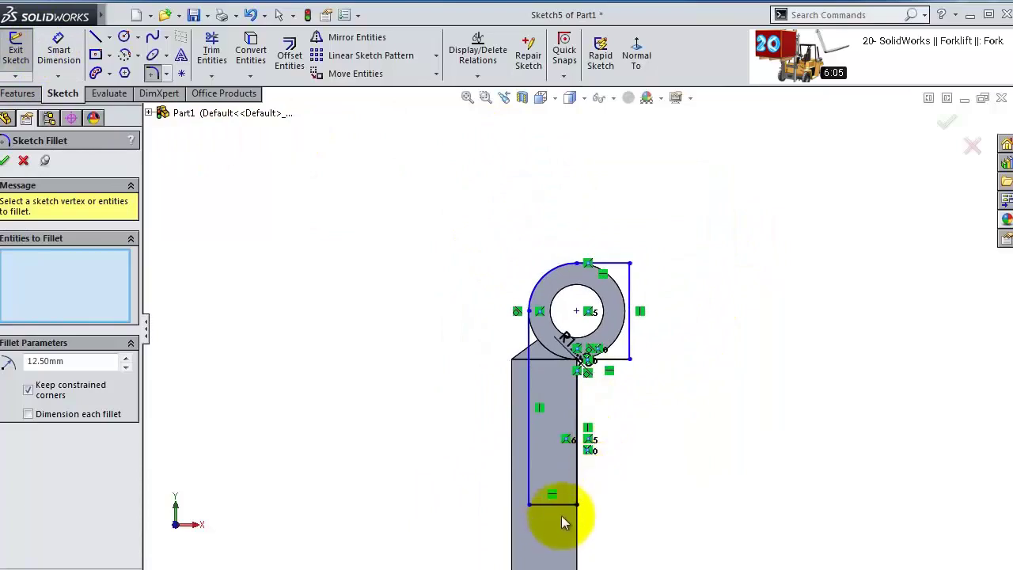
- Dimension the sketch's bottom line to 45 mm wide
left_click(59, 52)
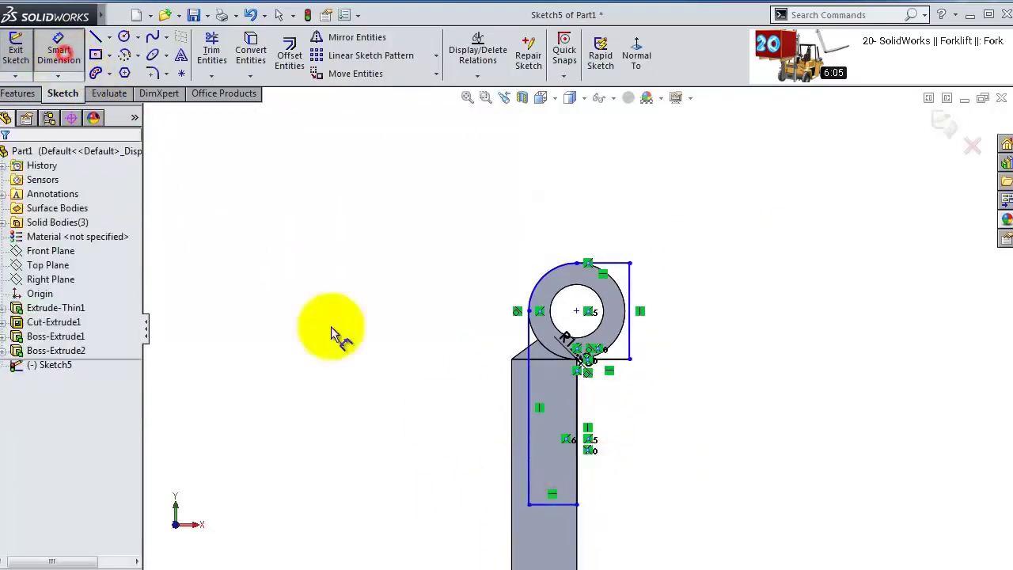
left_click(549, 504)
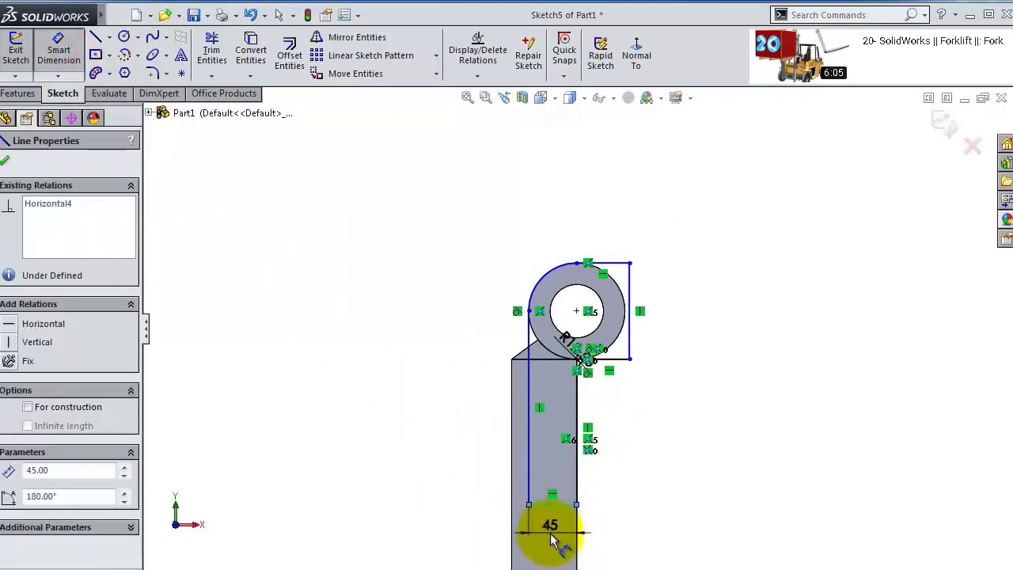
left_click(552, 538)
left_click(486, 518)
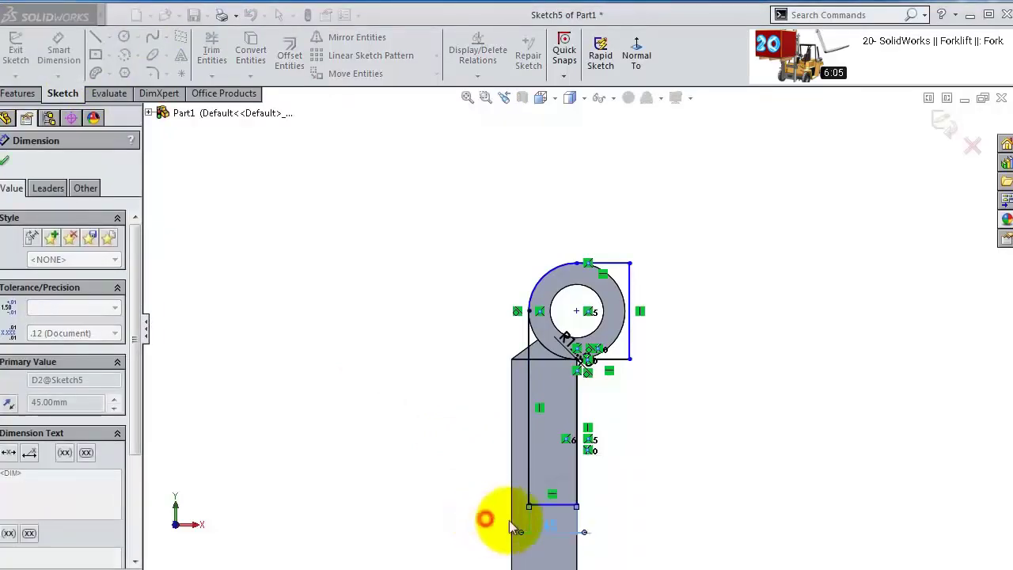
- Add a 450 mm vertical dimension between the bottom and top lines
mouse_move(633, 423)
middle_mouse_down()
mouse_move(644, 423)
mouse_move(622, 407)
mouse_move(524, 402)
middle_mouse_up()
left_click(534, 497)
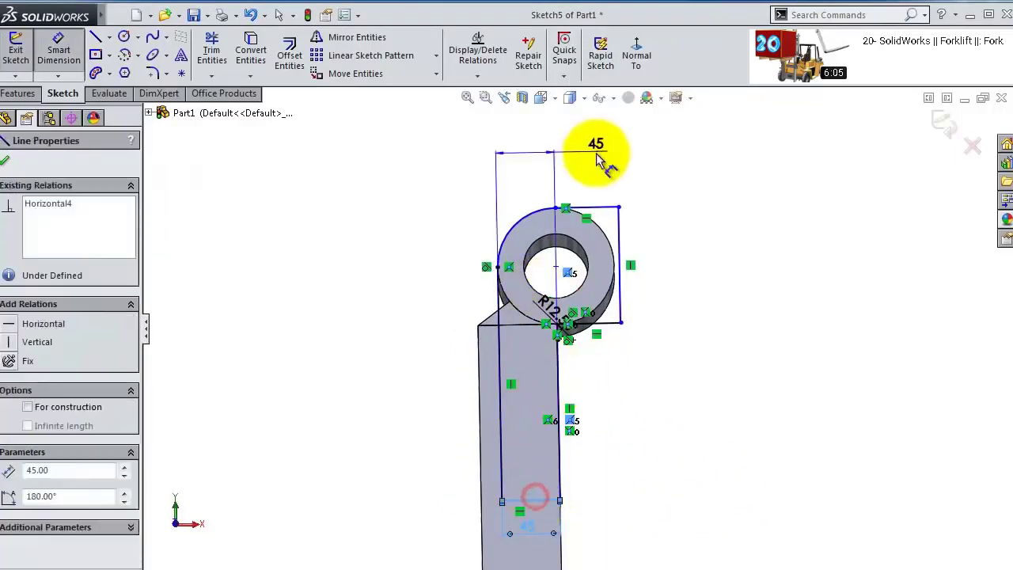
left_click(595, 205)
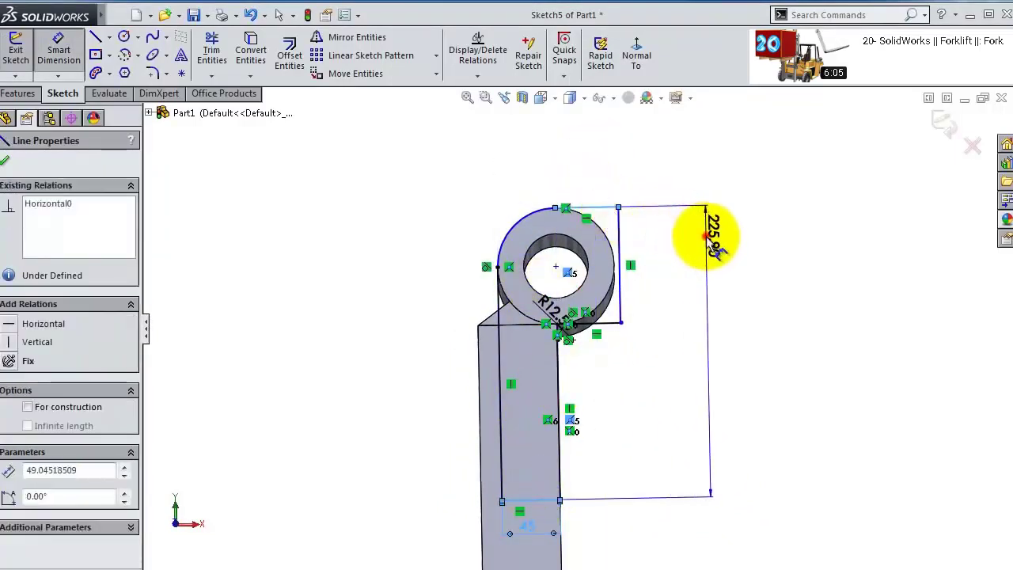
left_click(717, 247)
type("450")
key("Return")
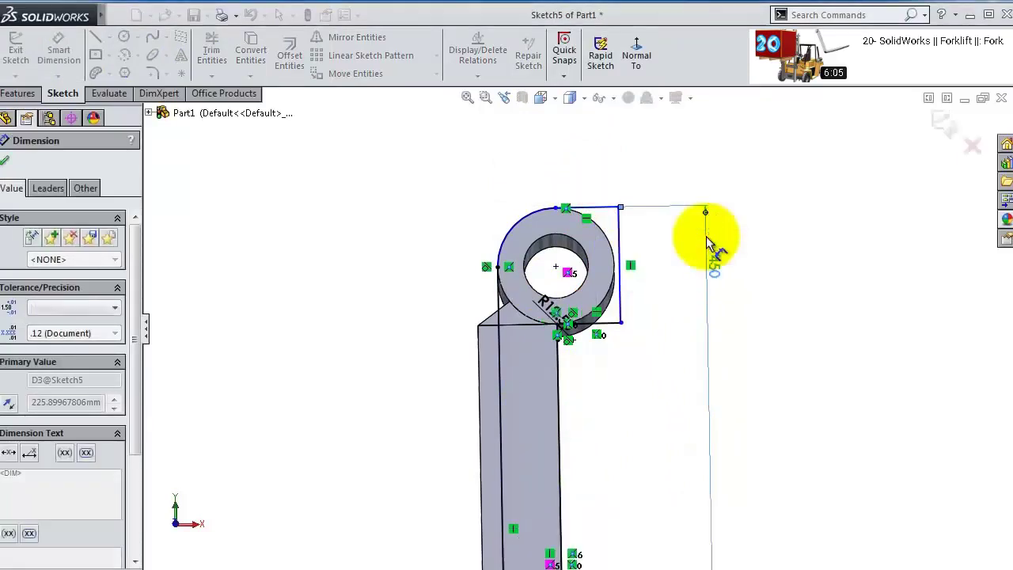
scroll(705, 285, "down", 3)
scroll(688, 333, "down", 2)
key("Escape")
scroll(633, 285, "up", 5)
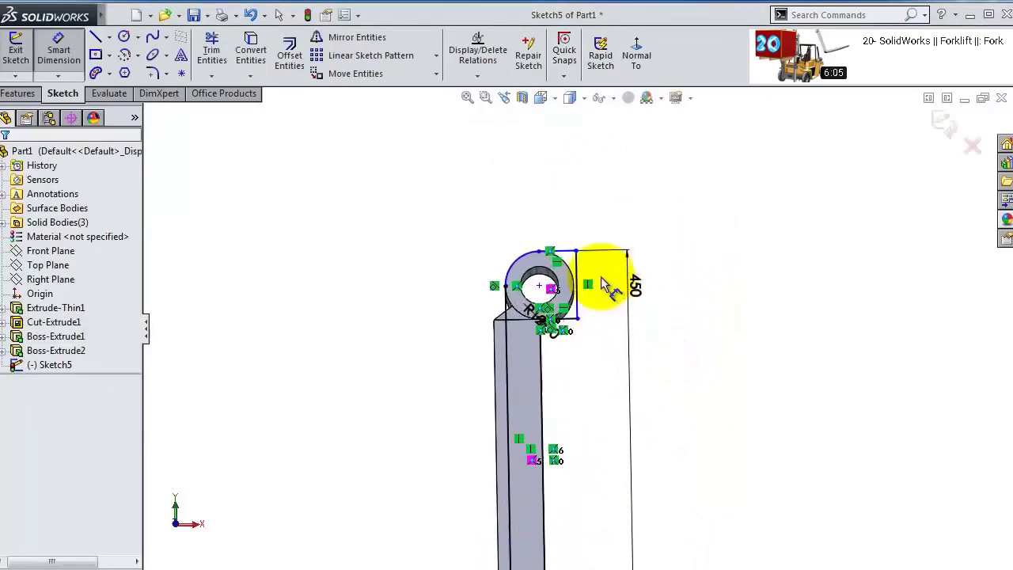
- Try a Tangent relation between the right line and ring, then nudge the line closer
left_click(554, 329)
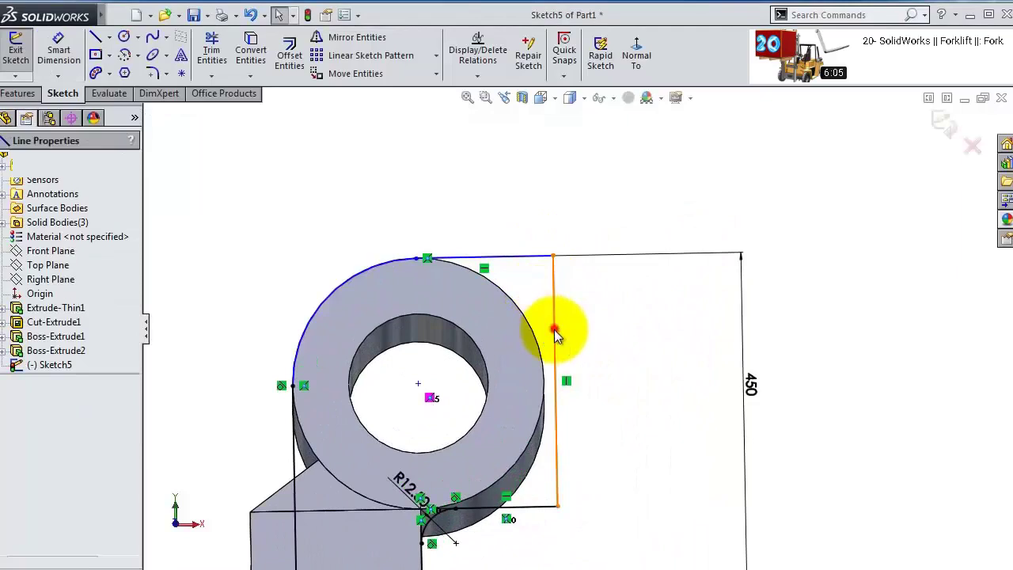
left_click(542, 365, "ctrl")
left_click(588, 294)
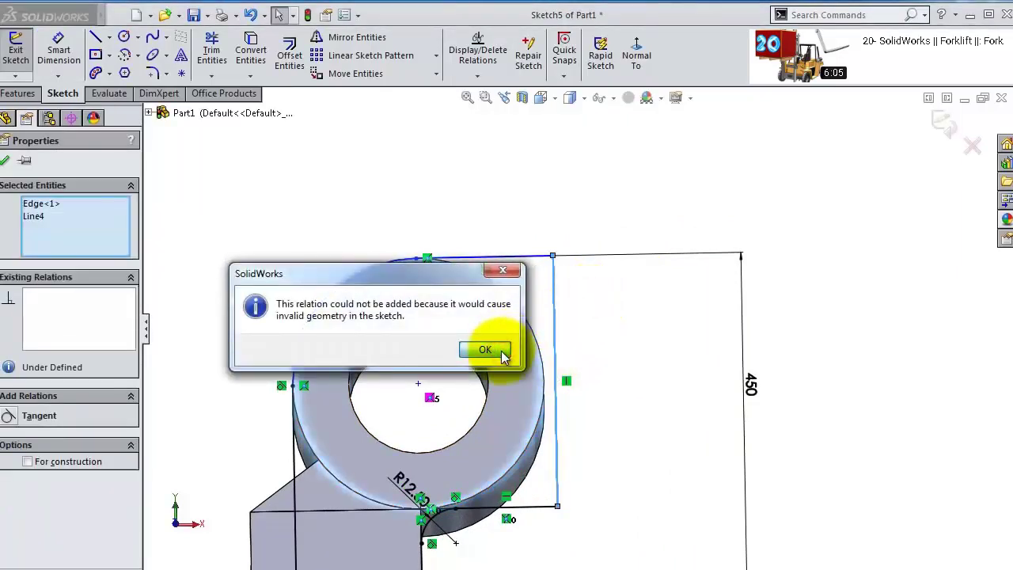
left_click(484, 349)
left_click(485, 192)
scroll(529, 346, "down", 2)
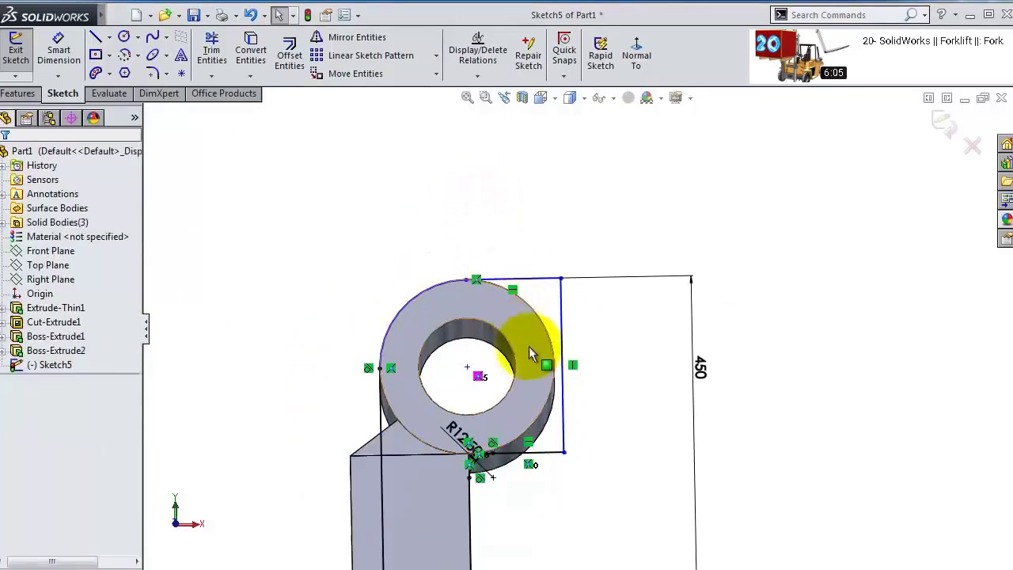
scroll(529, 346, "down", 4)
mouse_move(590, 305)
left_mouse_down()
mouse_move(576, 304)
mouse_move(587, 310)
left_mouse_up()
scroll(587, 316, "down", 4)
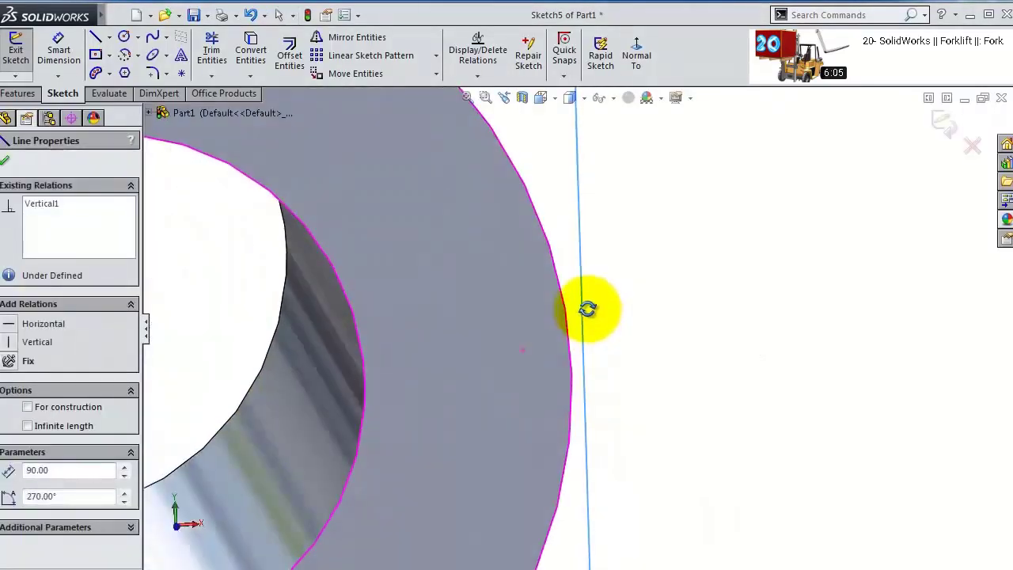
- Make the right vertical line tangent to the ring's outer edge
left_click(616, 279)
left_click(584, 290)
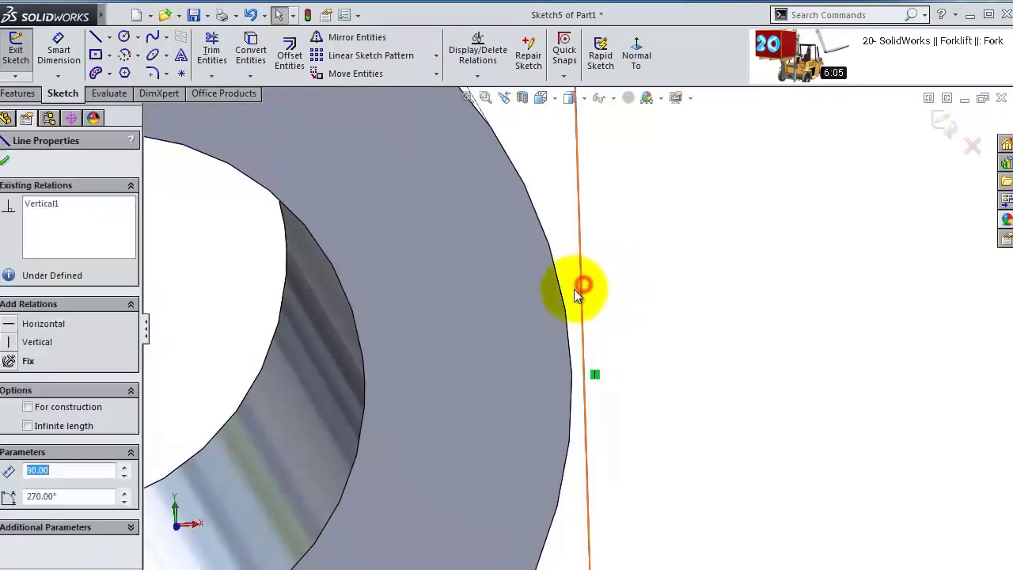
left_click(565, 295, "ctrl")
left_click(604, 230)
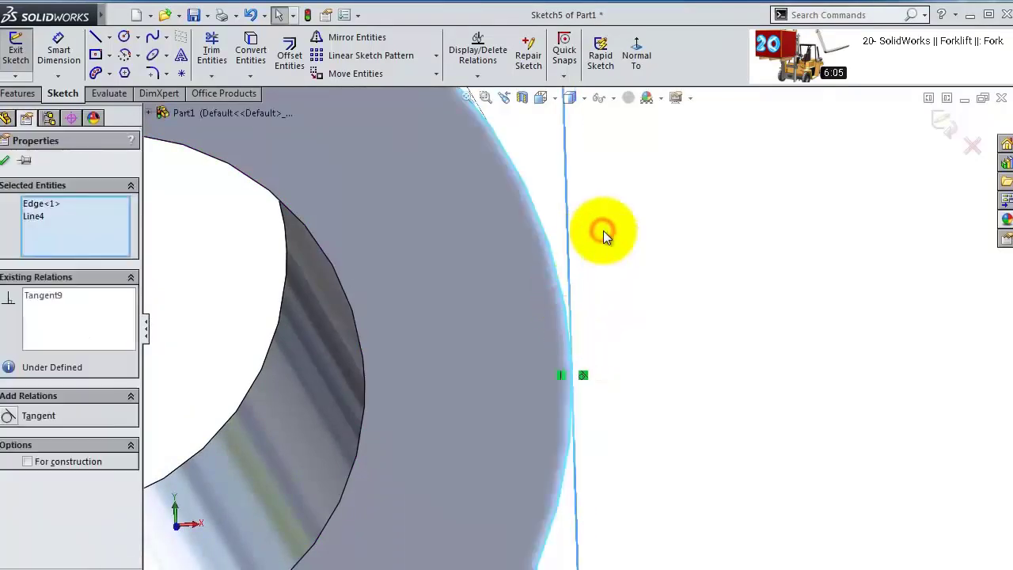
left_click(605, 279)
scroll(601, 282, "up", 5)
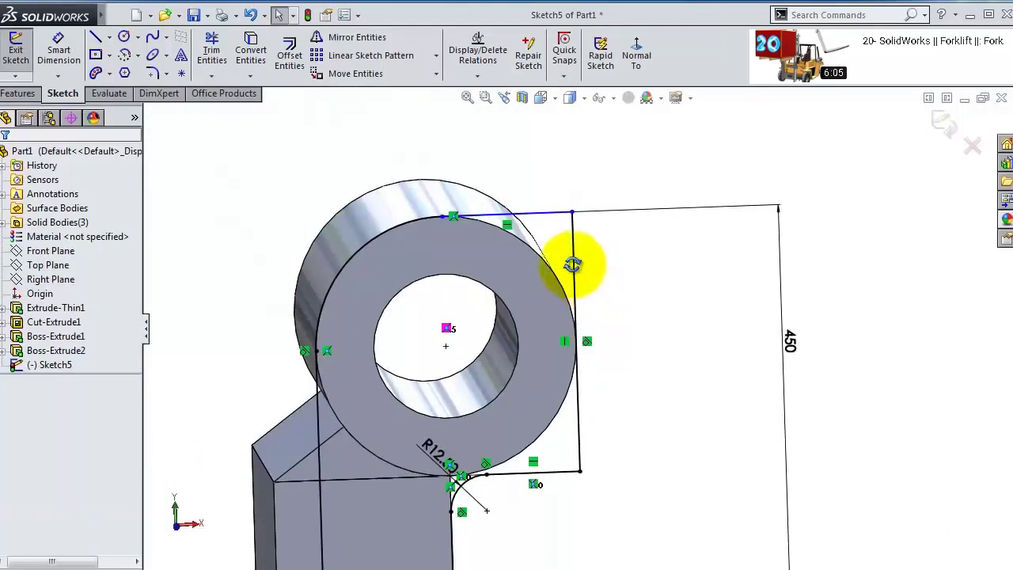
- Make the top sketch line tangent to the ring's outer edge
mouse_move(573, 198)
middle_mouse_down()
mouse_move(577, 181)
mouse_move(596, 285)
mouse_move(572, 282)
mouse_move(581, 317)
mouse_move(580, 274)
middle_mouse_up()
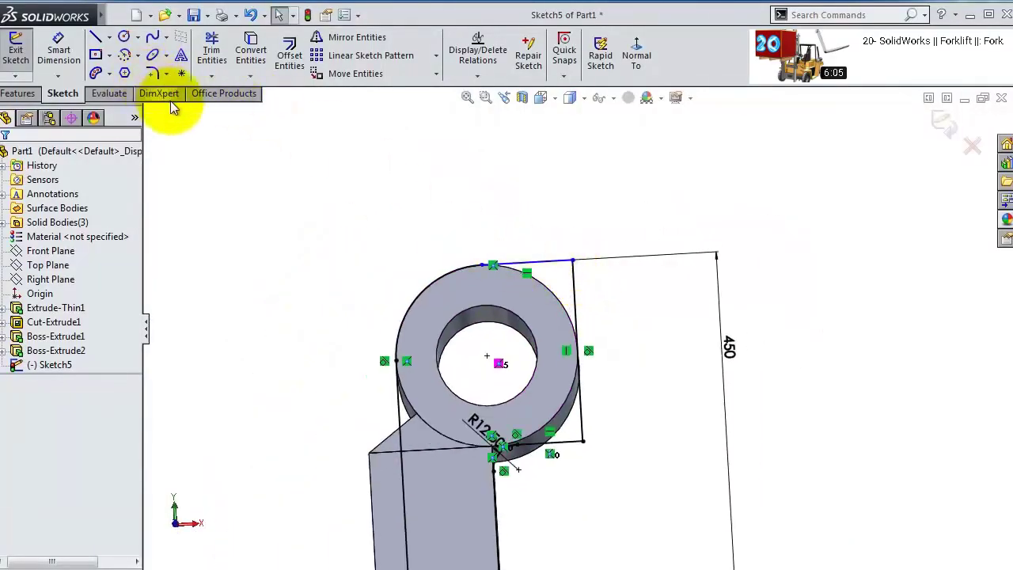
scroll(543, 351, "up", 3)
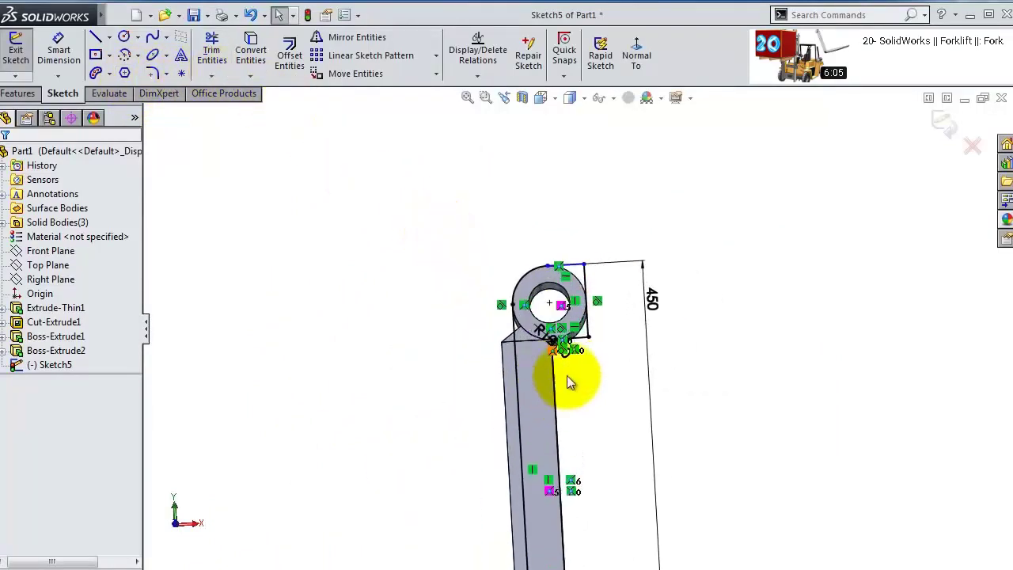
scroll(570, 323, "down", 5)
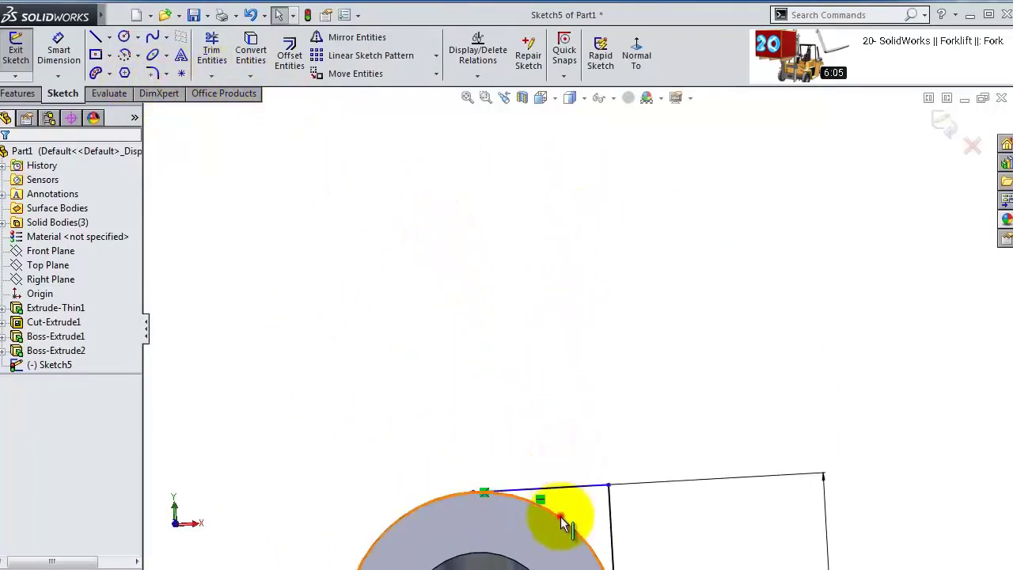
left_click(582, 495, "ctrl")
left_click(626, 433)
left_click(528, 394)
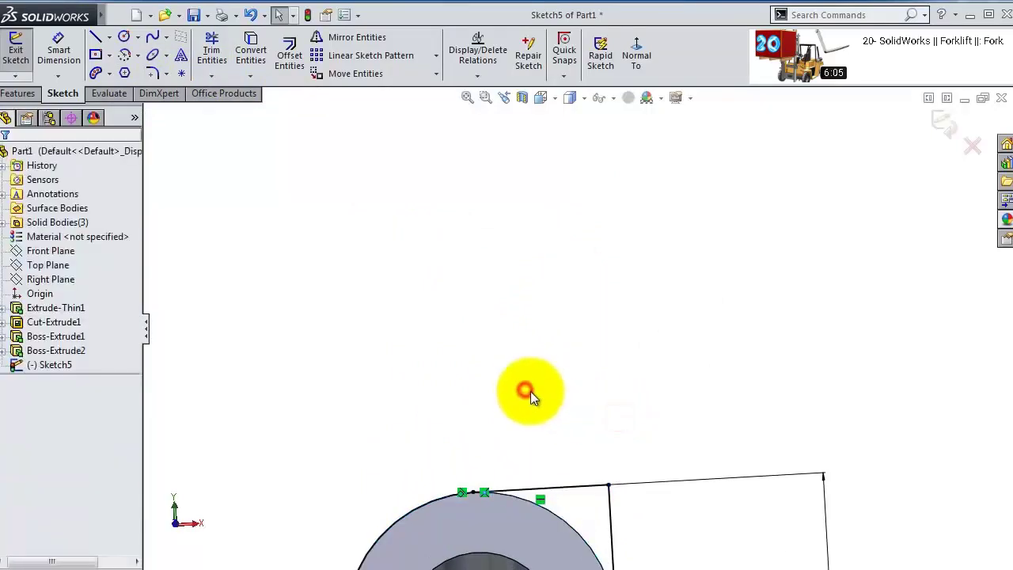
scroll(546, 475, "up", 3)
scroll(559, 541, "up", 6)
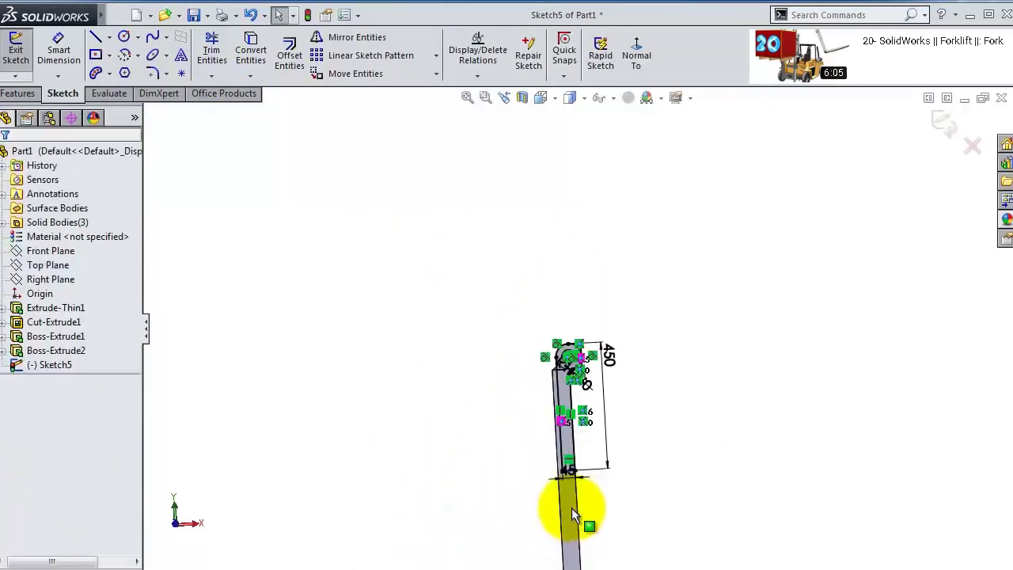
scroll(610, 237, "down", 5)
- Extrude only the ring region 9.5 mm, then undo it back to the sketch
scroll(644, 294, "up", 3)
left_click(19, 94)
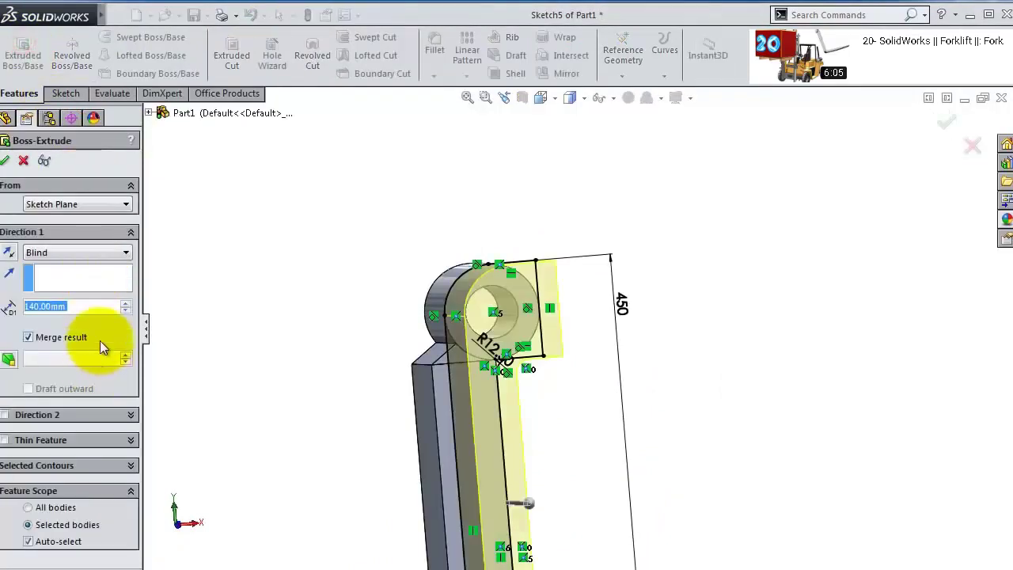
type("9.5")
key("Return")
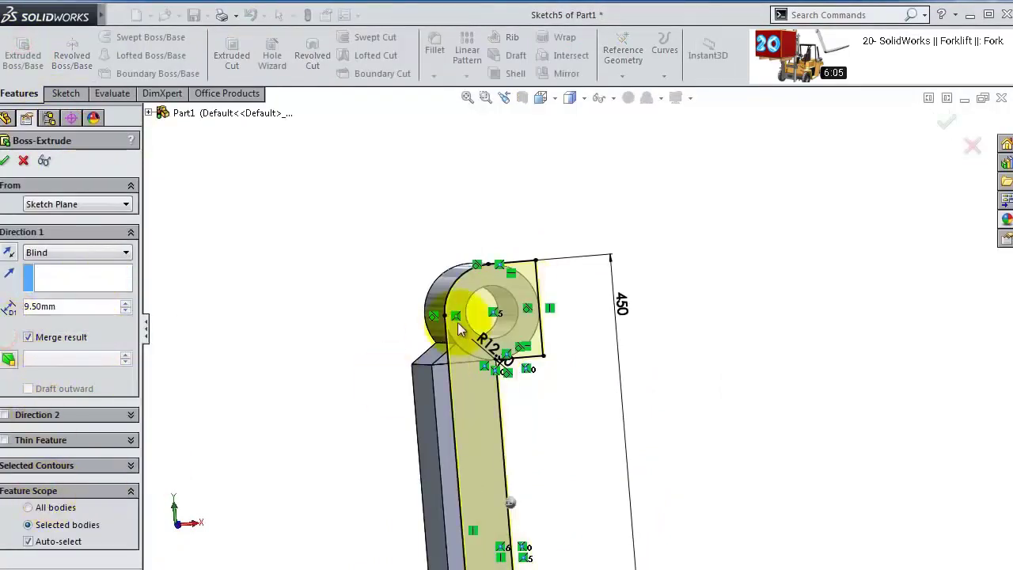
middle_click_drag(457, 322, 552, 449)
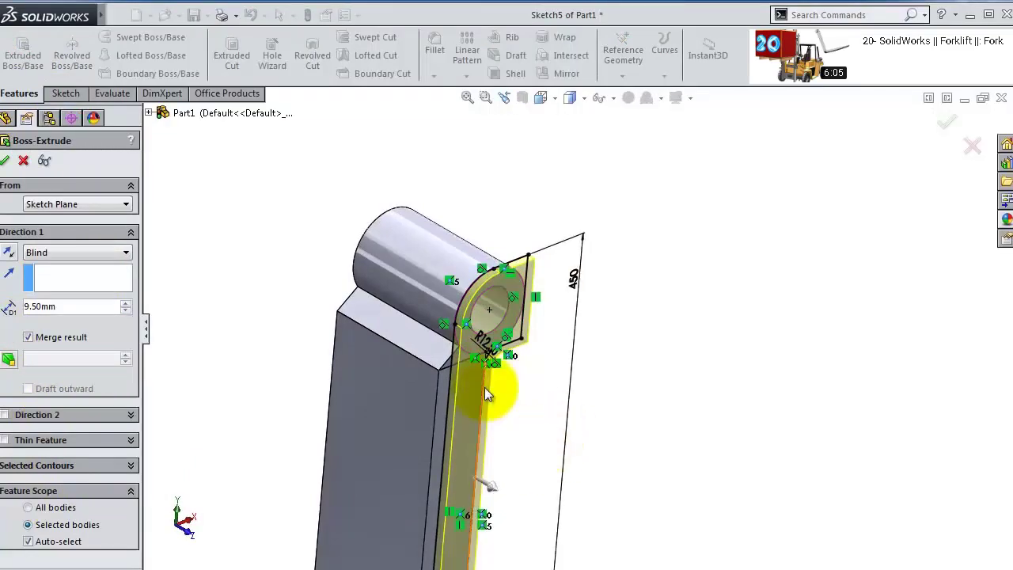
left_click(34, 466)
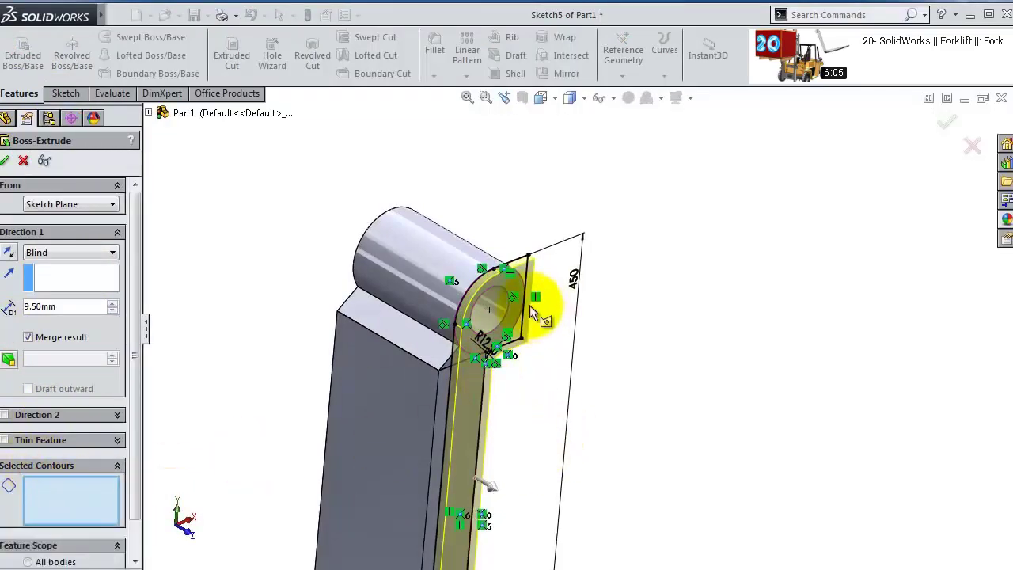
middle_click_drag(530, 304, 516, 265, "ctrl")
left_click(379, 191)
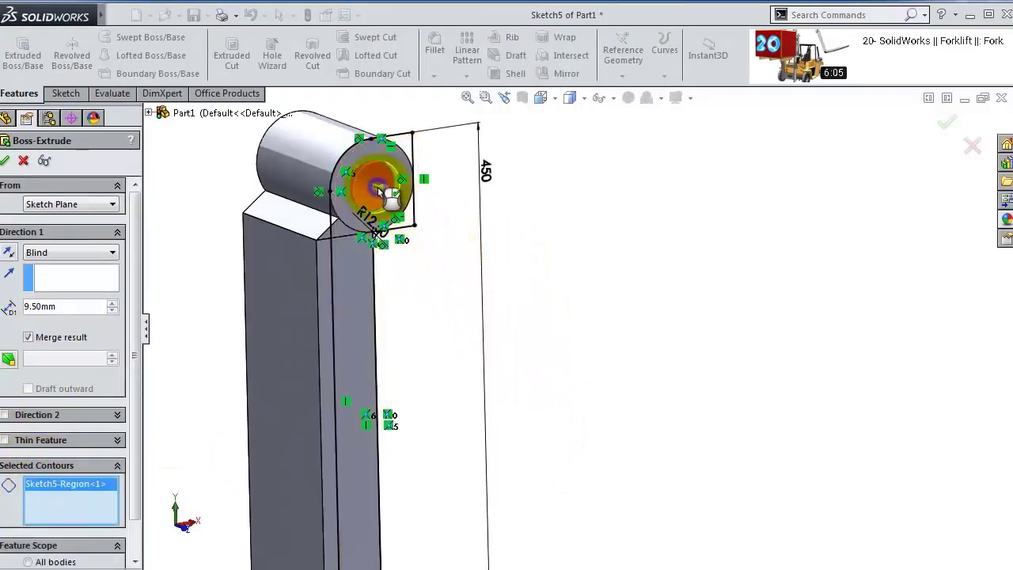
right_click(379, 188)
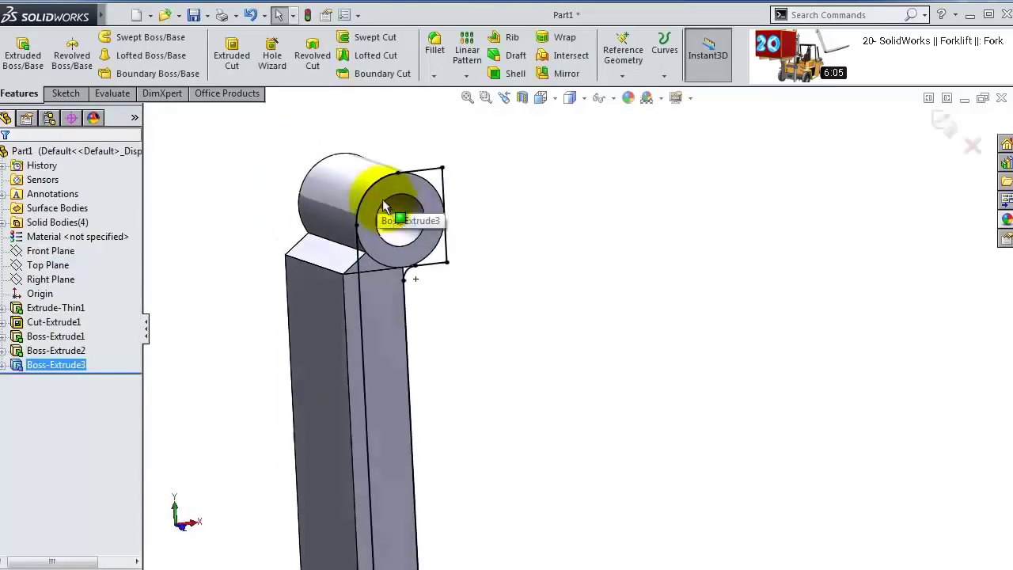
key("ctrl+z")
- Extrude the three Sketch5 regions 9.5 mm as a boss
left_click(17, 93)
left_click(22, 54)
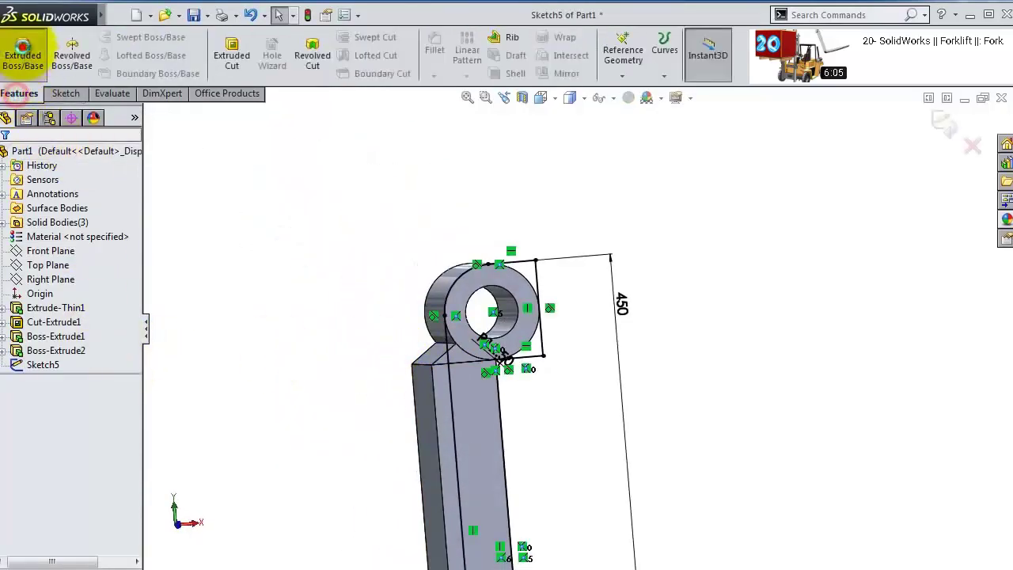
left_click(37, 465)
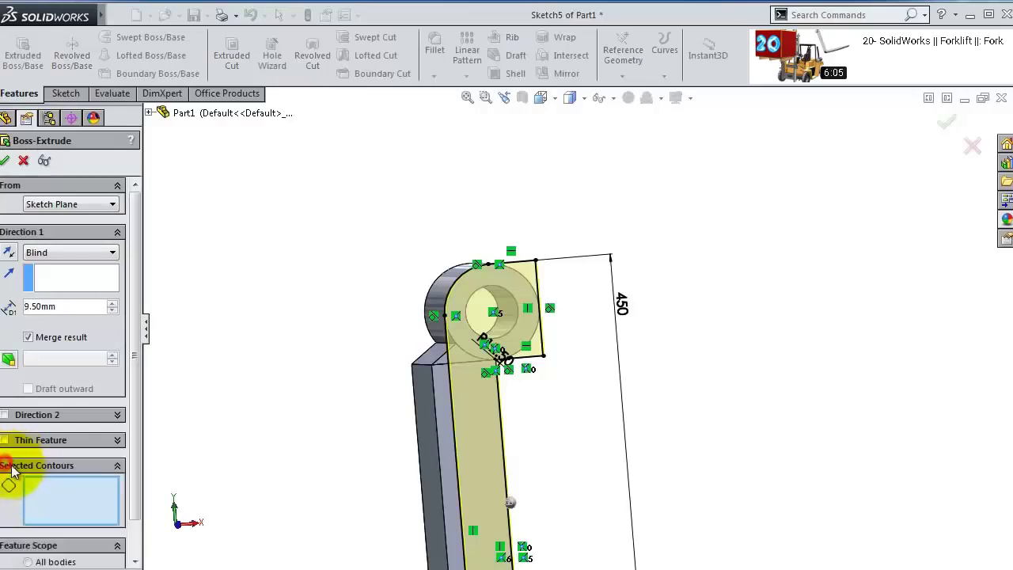
left_click(495, 294)
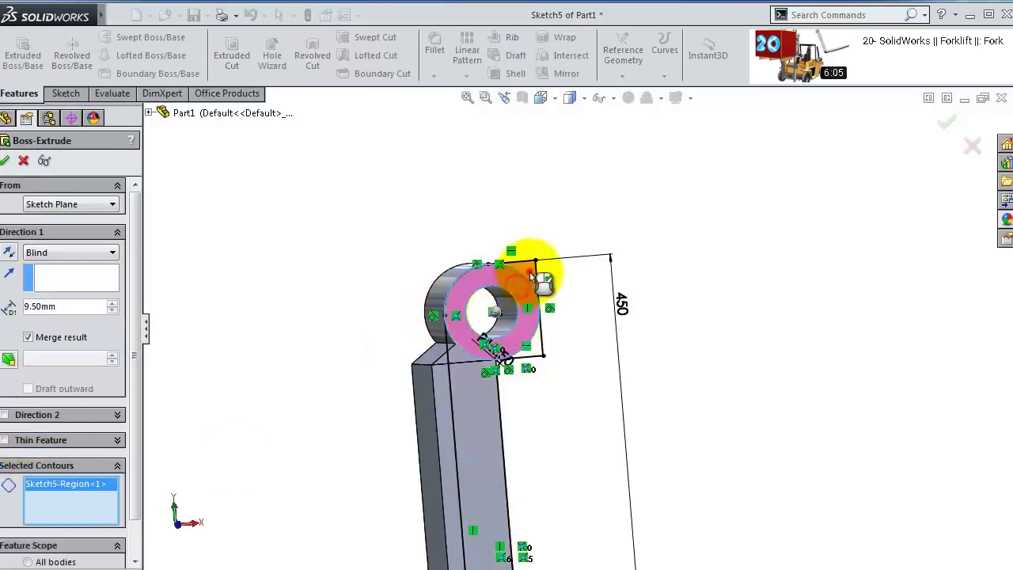
left_click(527, 289)
left_click(484, 383)
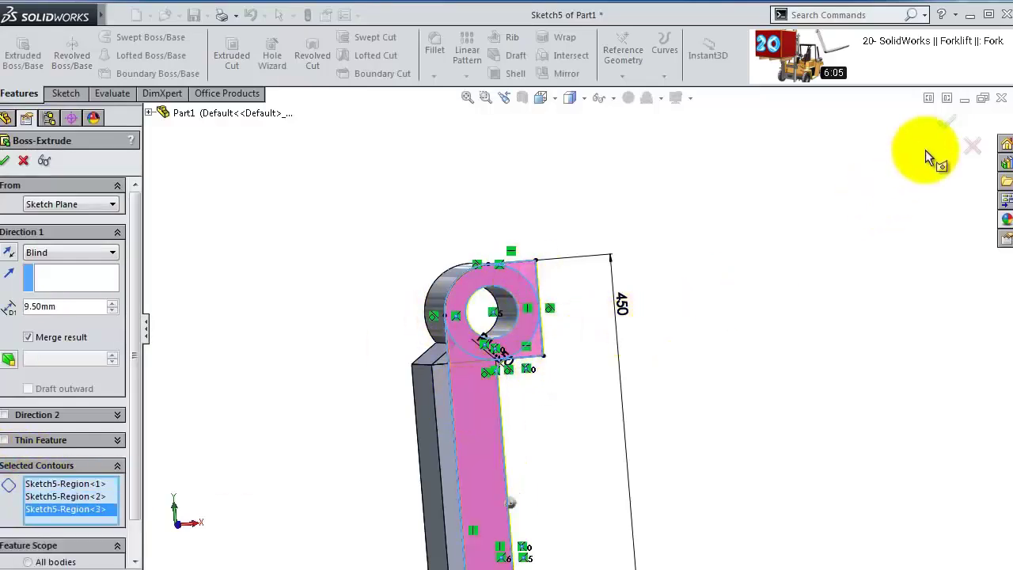
right_click(741, 252)
middle_click_drag(628, 300, 714, 367)
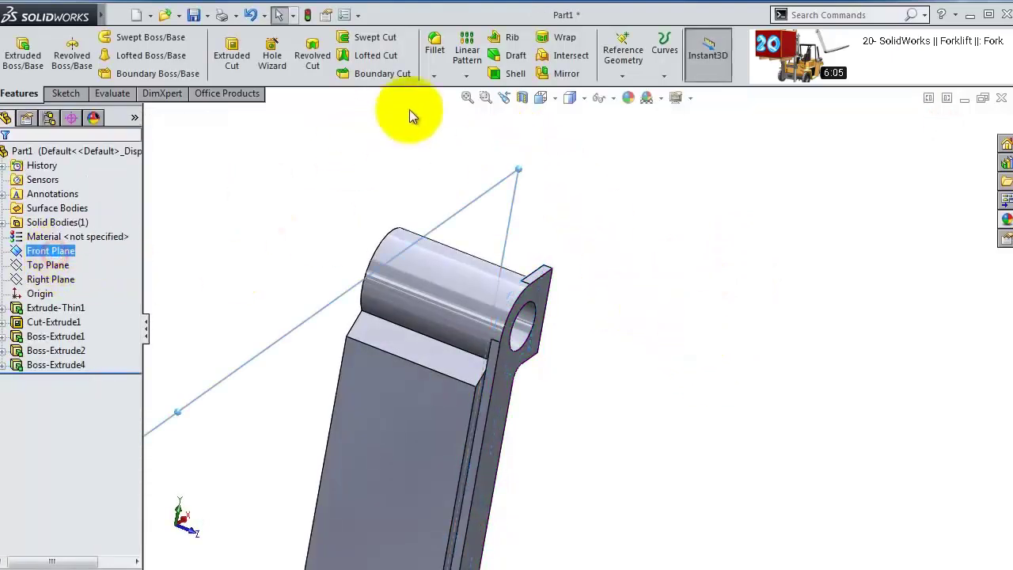
- Edit Boss-Extrude4 and turn off Merge result to keep it a separate body
left_click(609, 219)
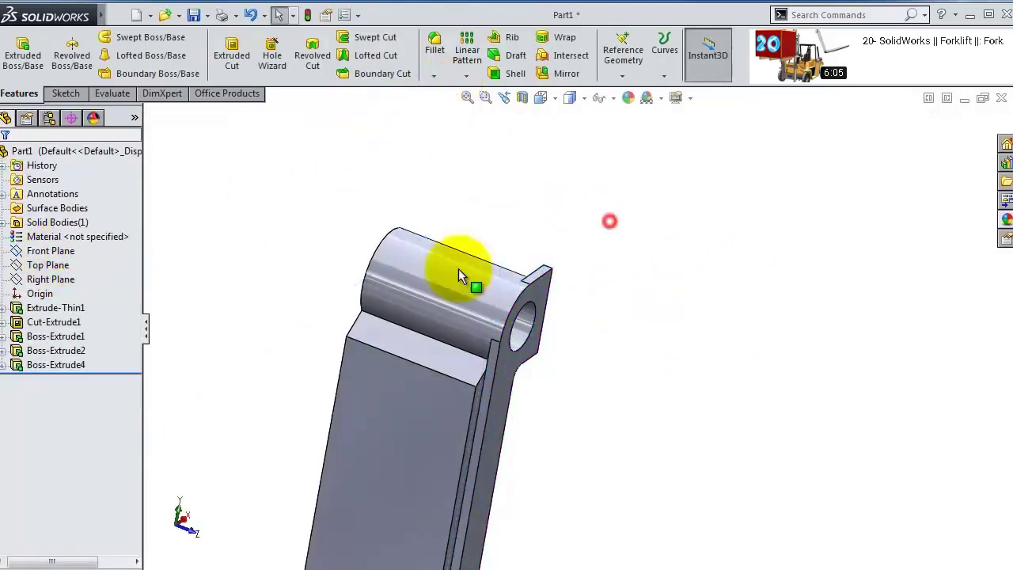
left_click(18, 365)
left_click(32, 322)
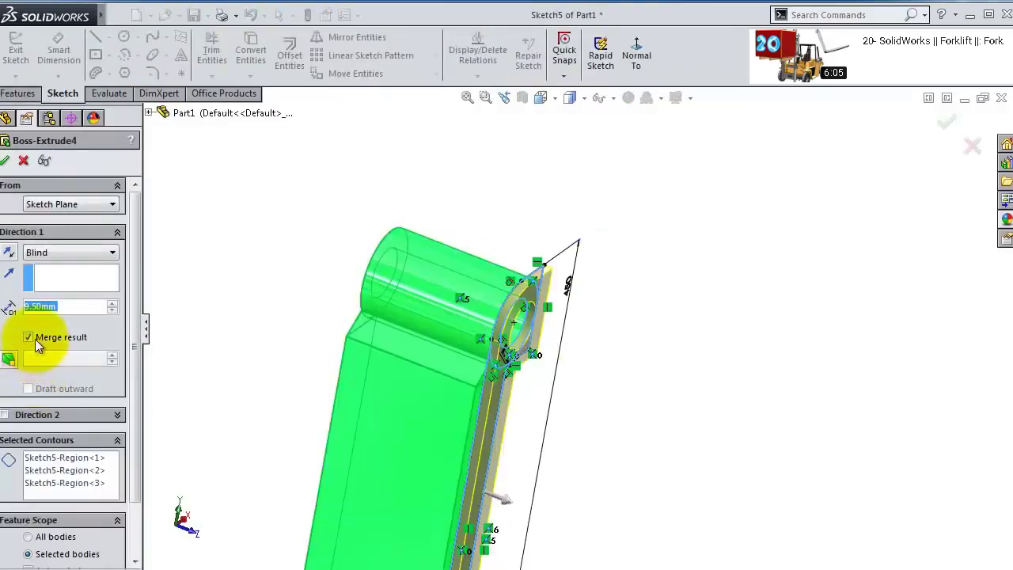
left_click(28, 337)
left_click(11, 163)
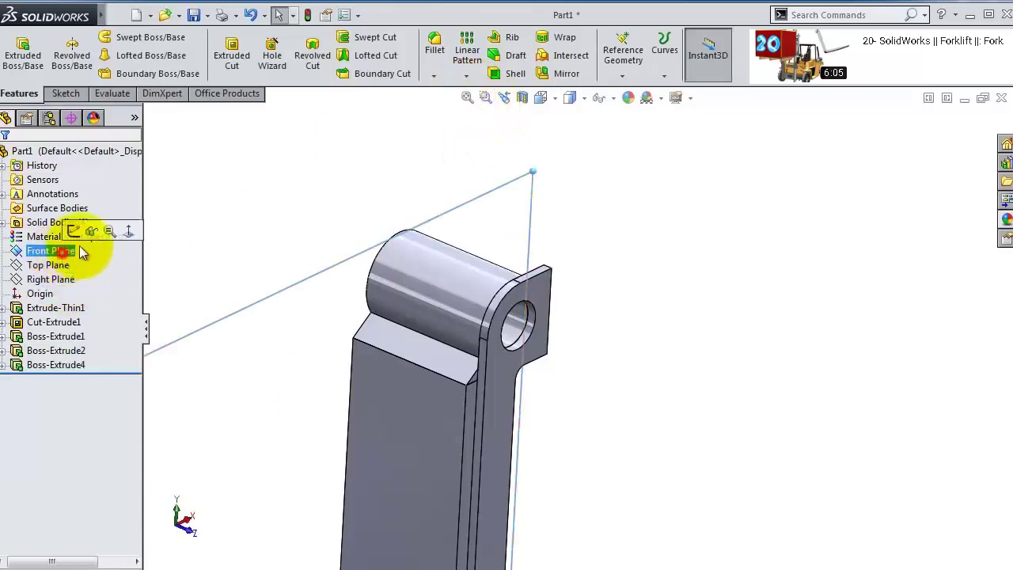
- Mirror Boss-Extrude4 across the Front Plane with Geometry Pattern enabled
left_click(466, 76)
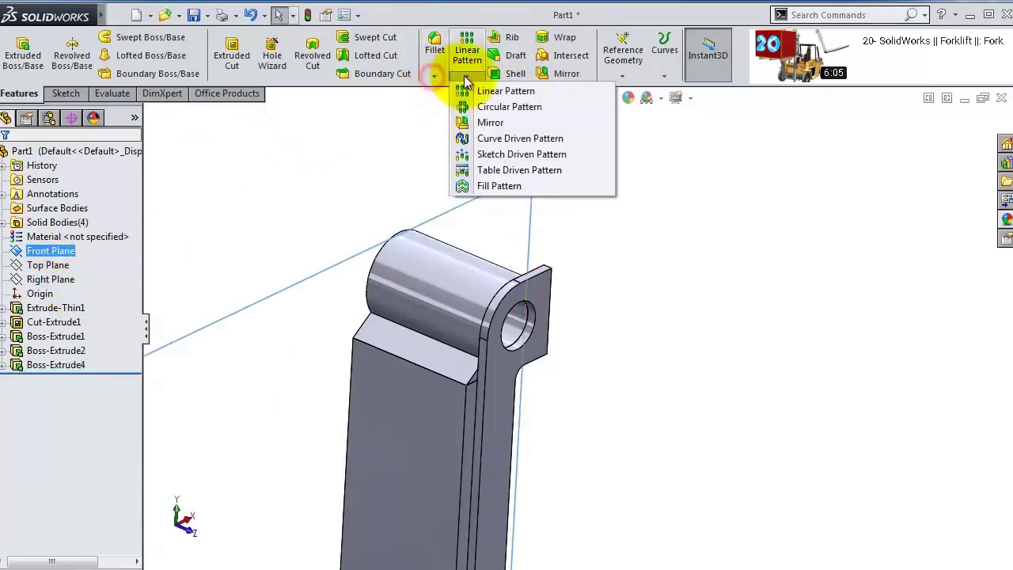
left_click(485, 122)
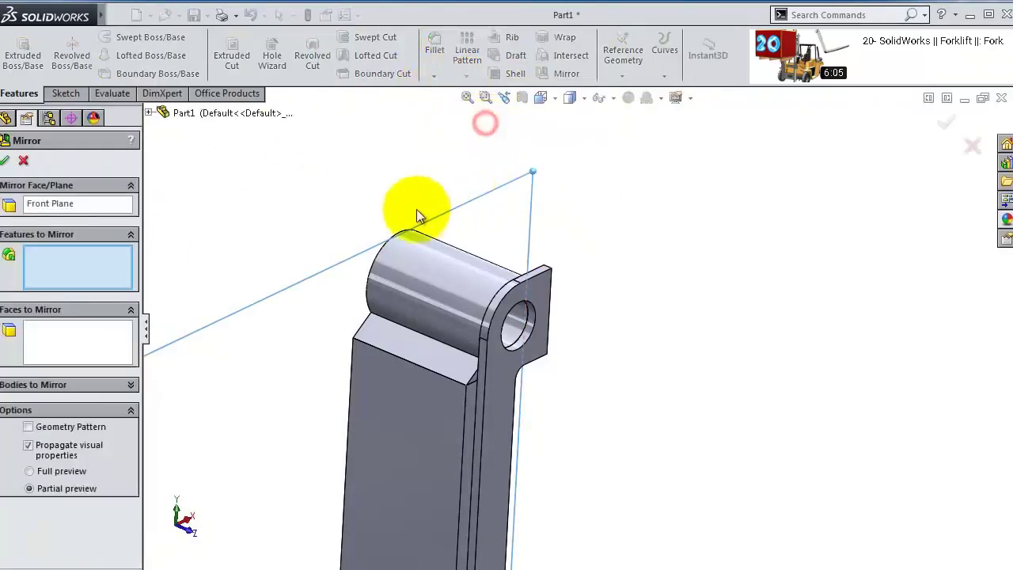
left_click(506, 385)
left_click(6, 162)
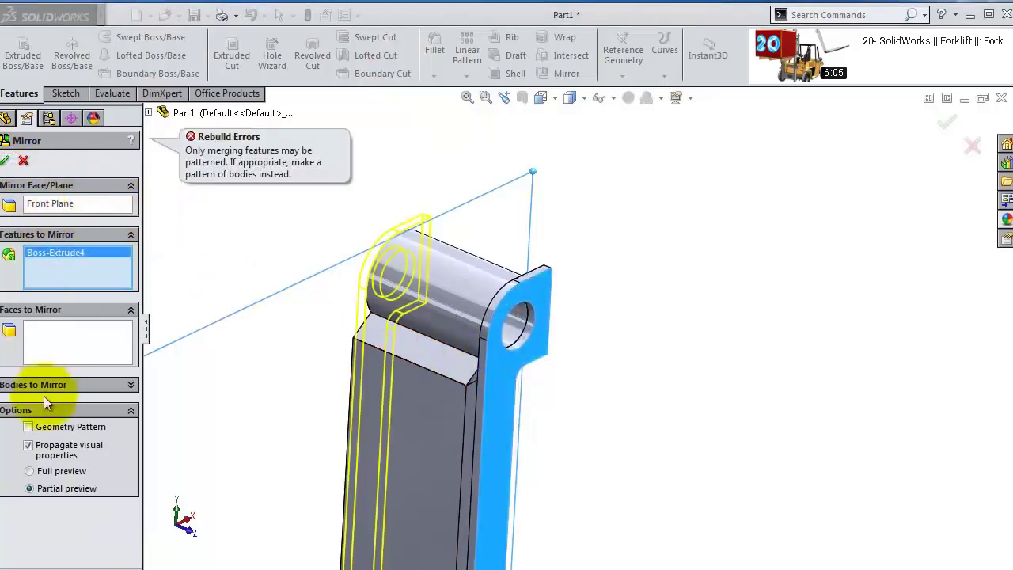
left_click(44, 425)
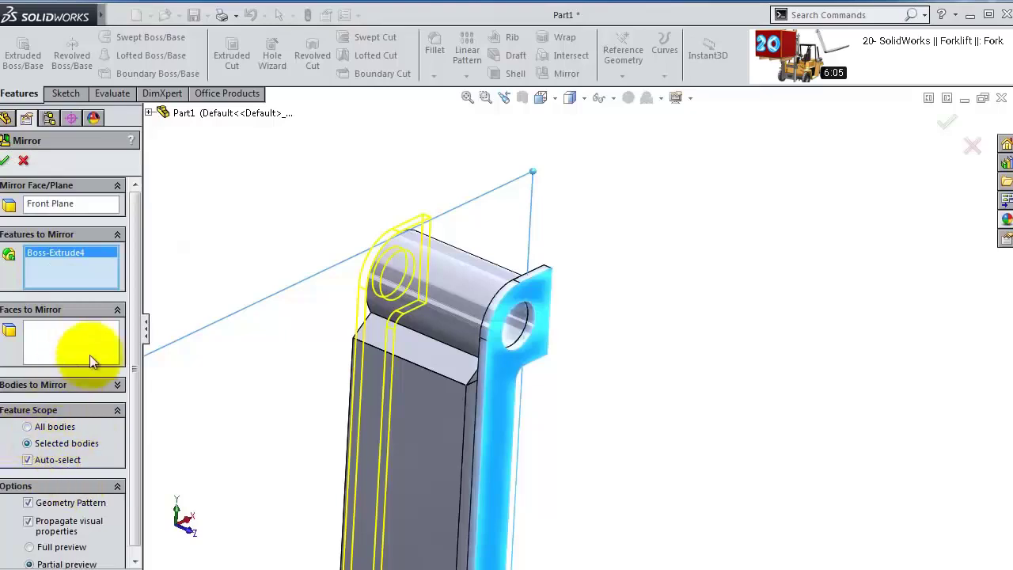
left_click(5, 160)
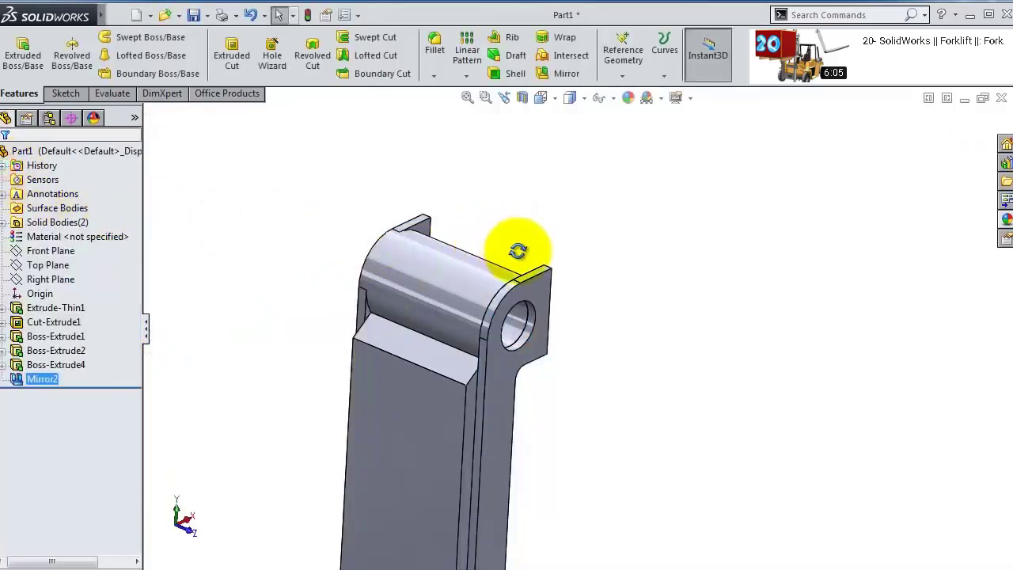
middle_click_drag(520, 249, 515, 345)
scroll(606, 344, "down", 8)
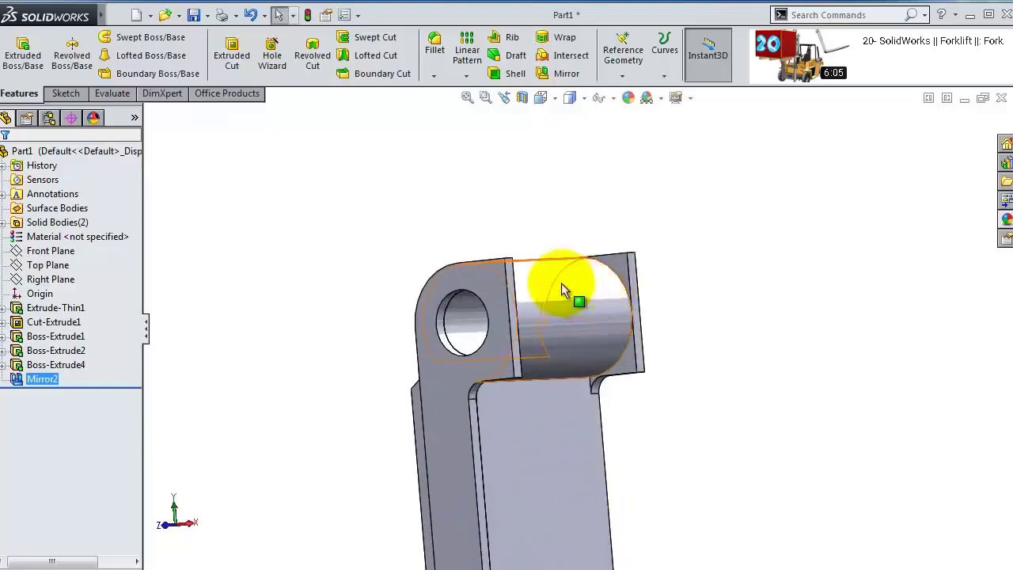
- Sketch a corner rectangle on the hinge cylinder's face, viewed normal to it
left_click(441, 291)
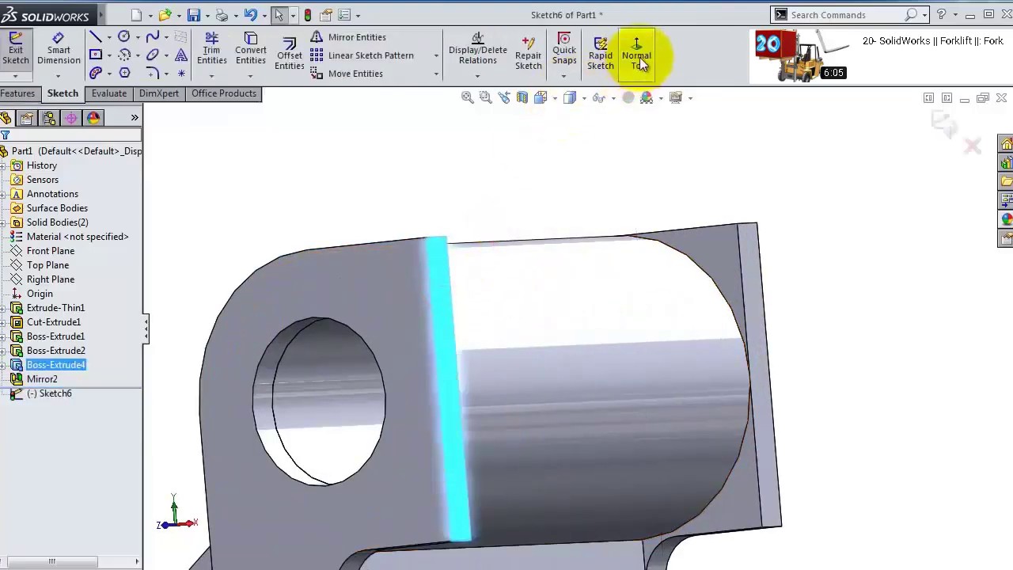
left_click(638, 58)
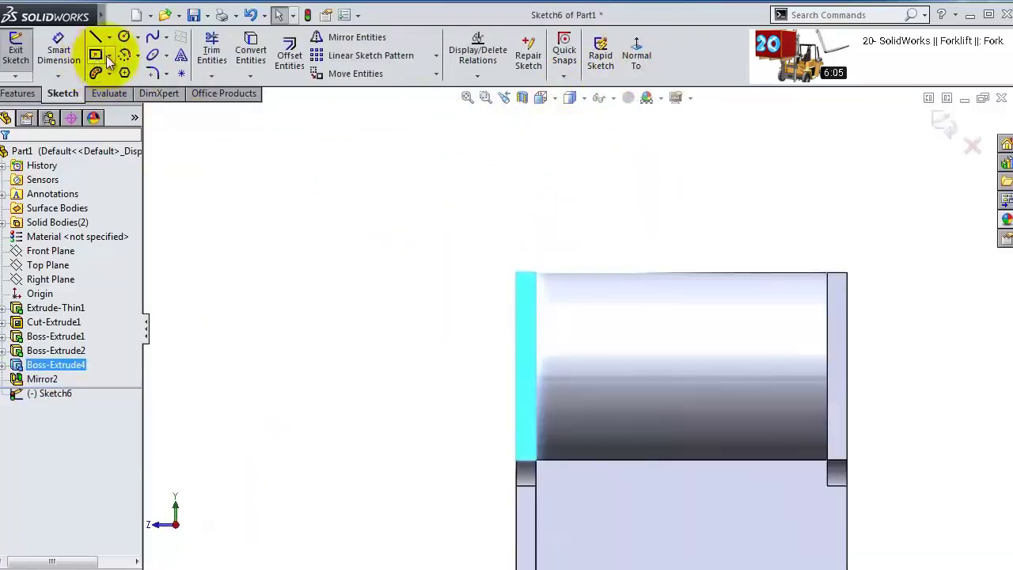
left_click(110, 56)
left_click(115, 70)
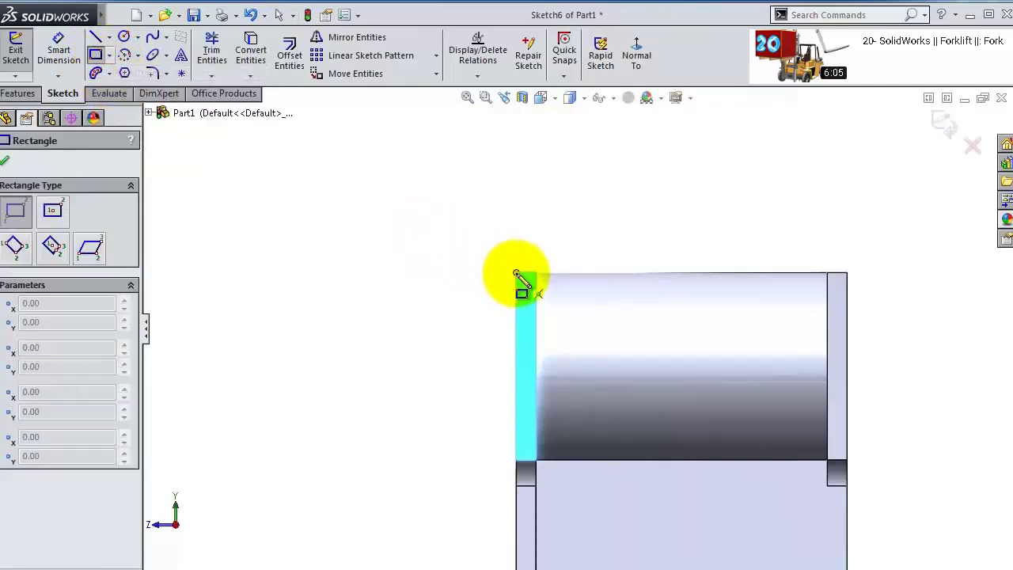
left_click(515, 273)
left_click(847, 459)
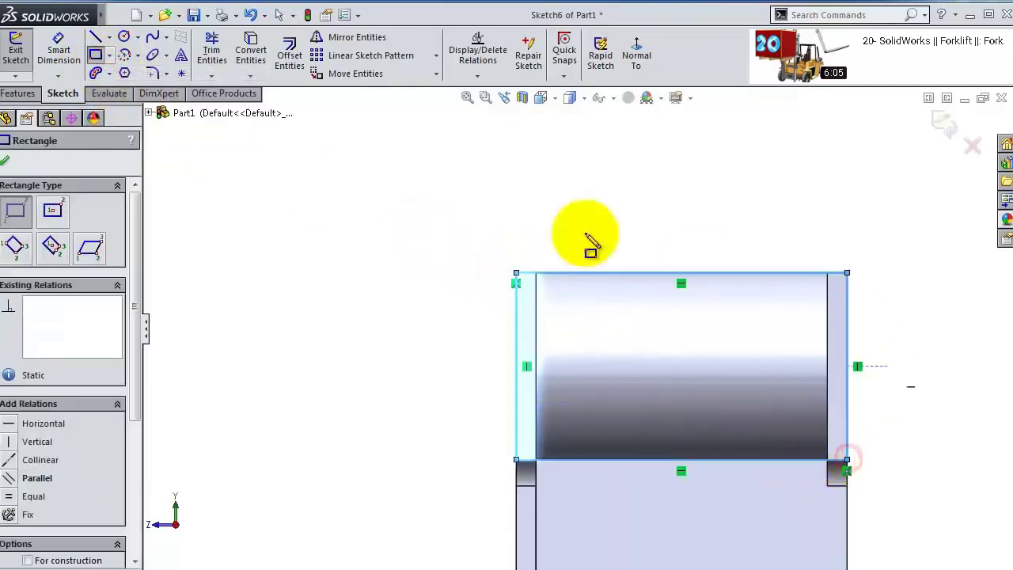
- Extrude the rectangle 9.50 mm into a plate
left_click(17, 94)
left_click(21, 57)
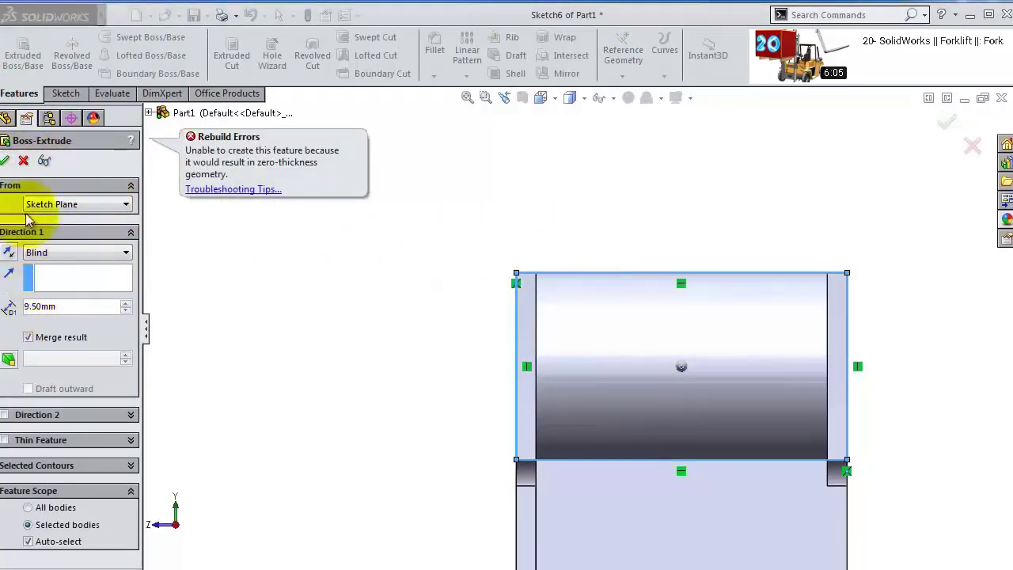
left_click(35, 314)
left_click(4, 160)
middle_click_drag(483, 219, 567, 390)
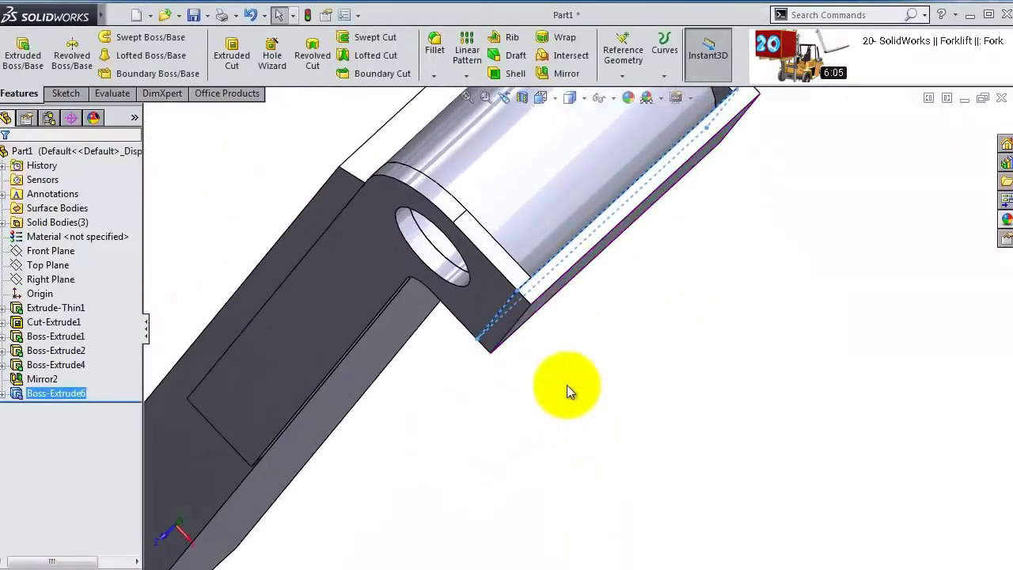
middle_click_drag(568, 309, 553, 475)
- Edit Boss-Extrude6 and uncheck Merge result so the plate stays separate
left_click(16, 395)
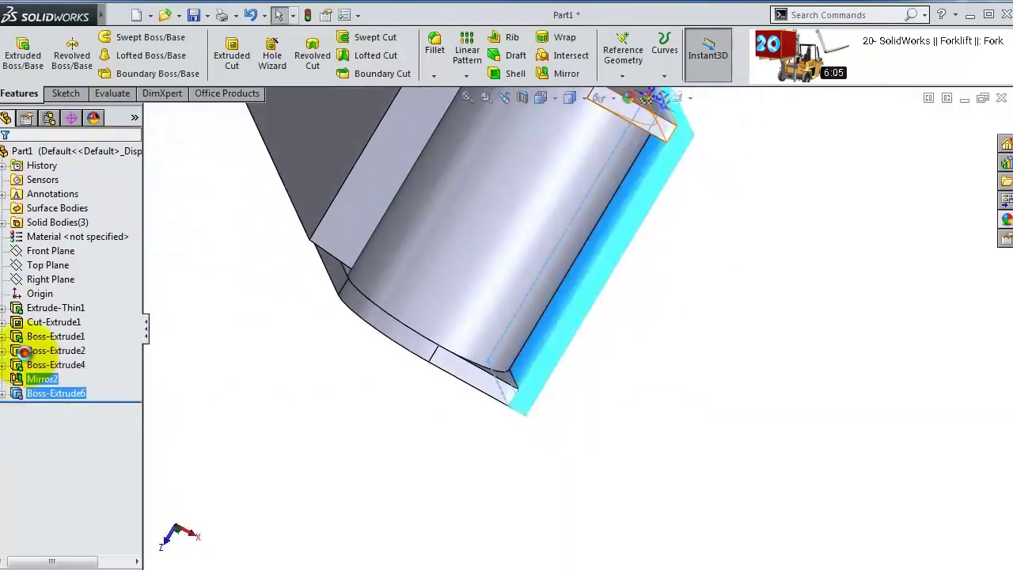
left_click(23, 351)
middle_click_drag(207, 270, 585, 224)
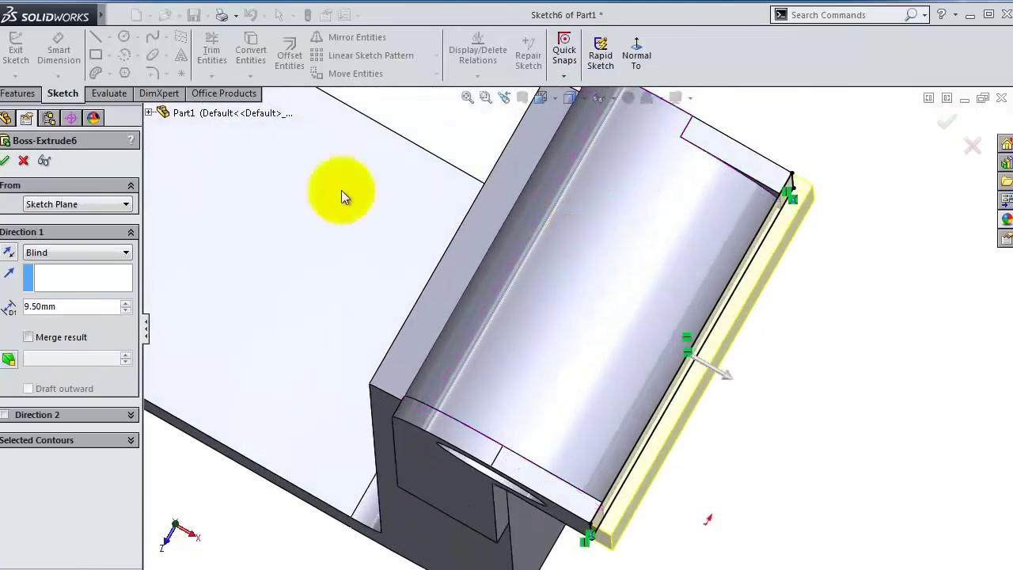
left_click(6, 162)
middle_click_drag(787, 420, 685, 328)
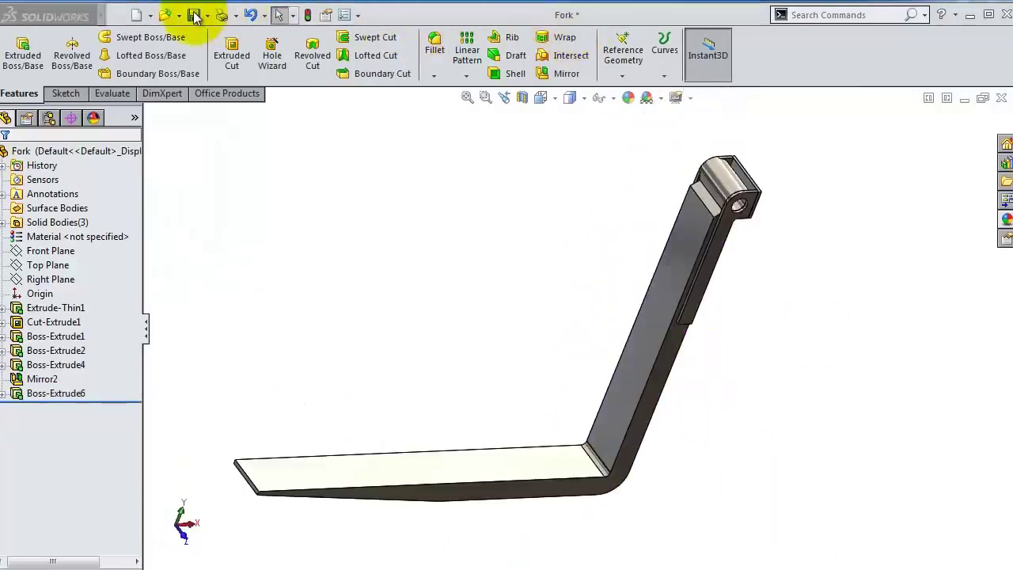
- Save the part as 'Fork' and orbit to review the finished model
left_click(194, 15)
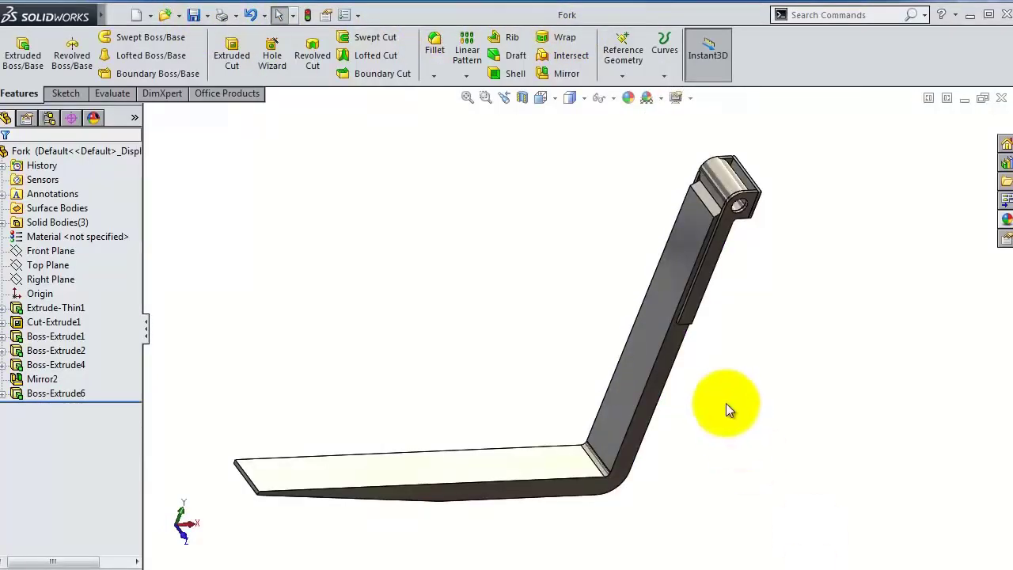
middle_click_drag(728, 410, 572, 425)
scroll(572, 425, "up", 2)
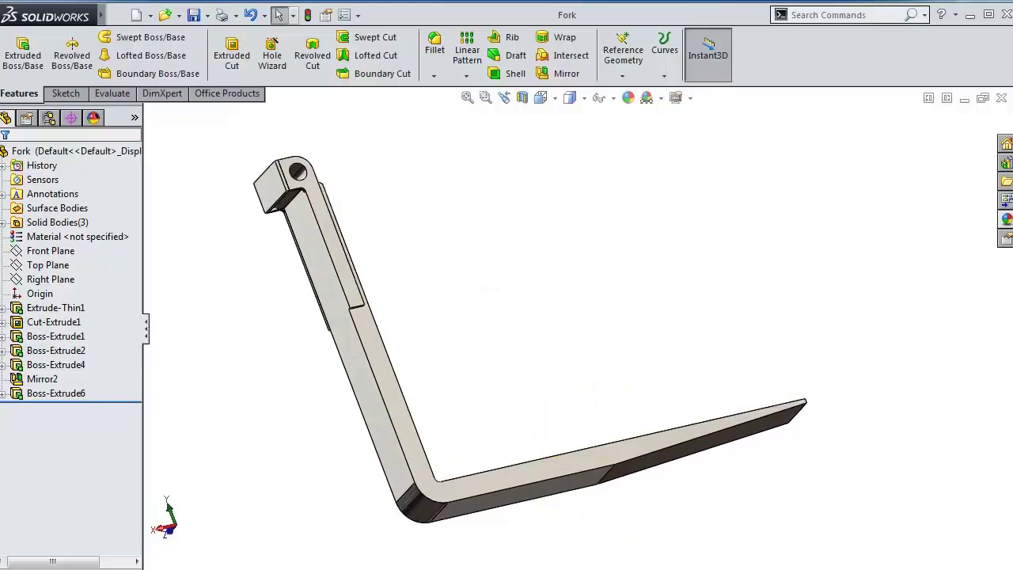
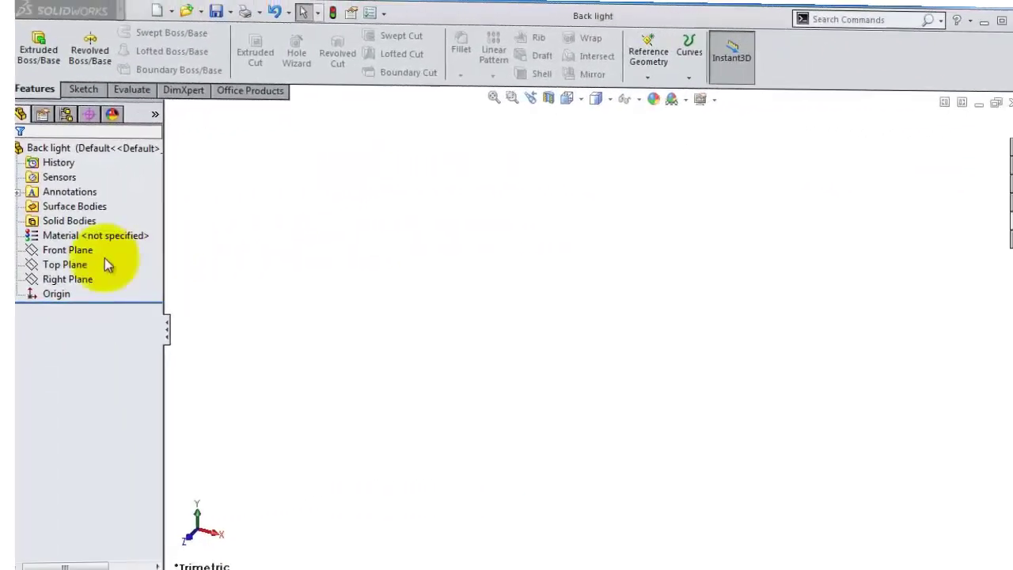
- Draw a center rectangle around the origin in a new sketch on the Front Plane
left_click(79, 251)
left_click(76, 232)
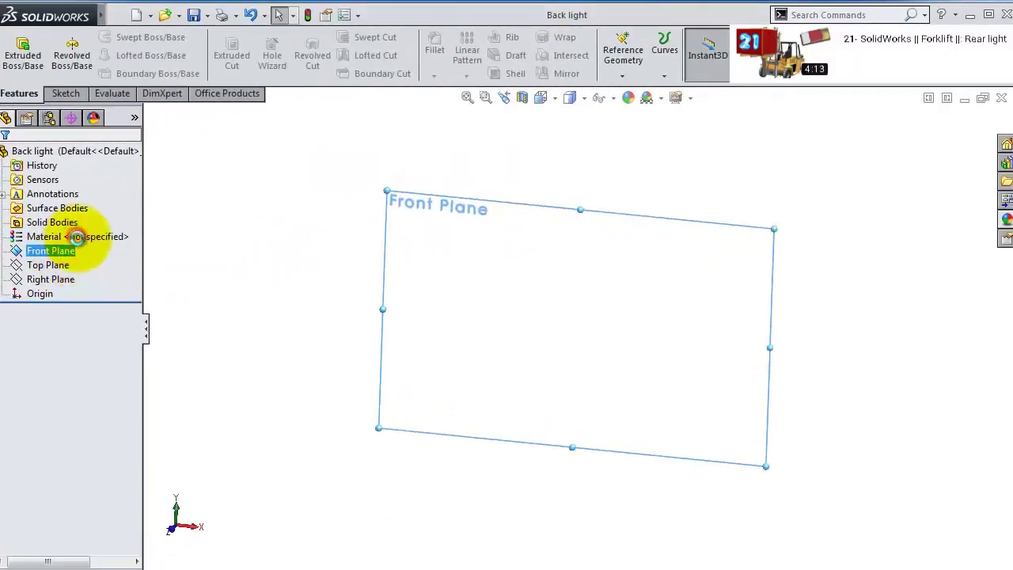
left_click(109, 54)
left_click(142, 83)
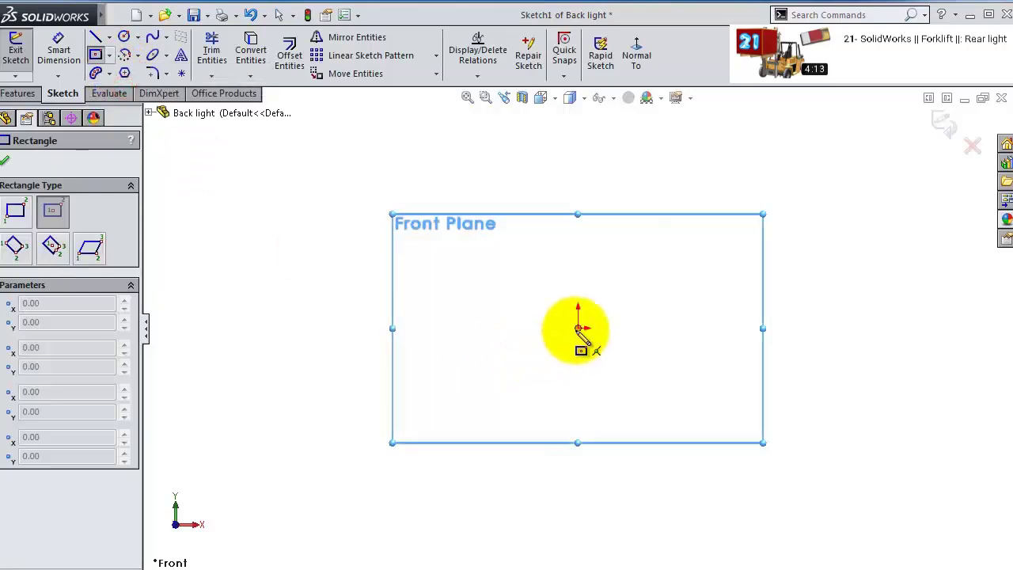
mouse_move(578, 327)
left_mouse_down()
mouse_move(483, 287)
mouse_move(457, 262)
left_mouse_up()
- Dimension the rectangle 230 mm wide and 90 mm tall
left_click(62, 52)
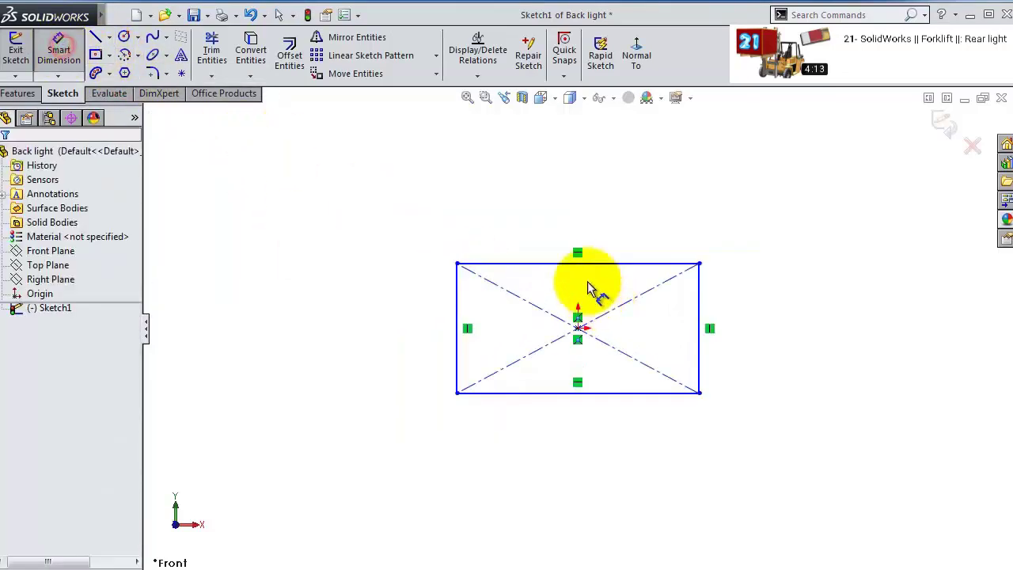
left_click(595, 264)
left_click(581, 198)
type("230")
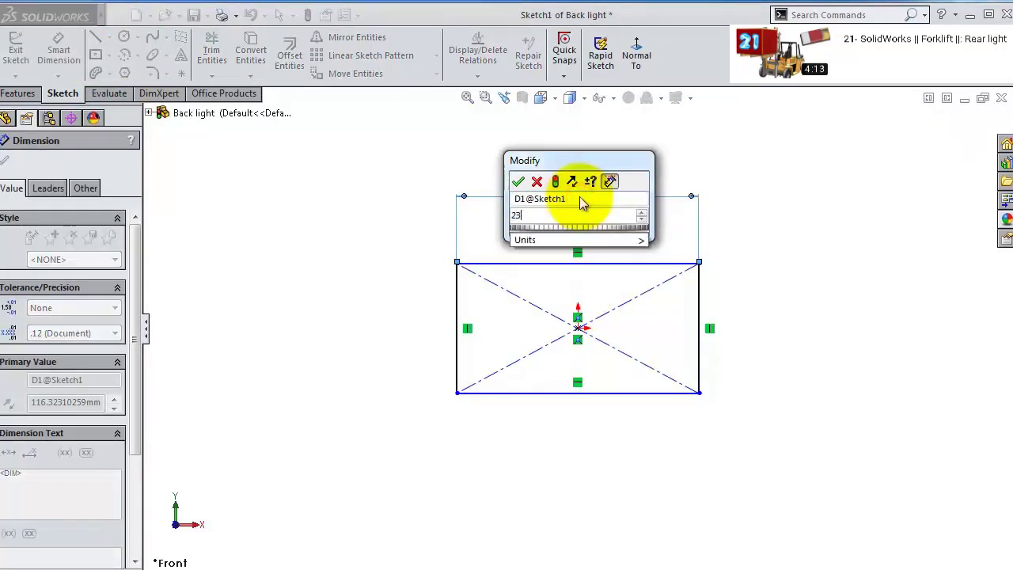
key("Return")
left_click(457, 311)
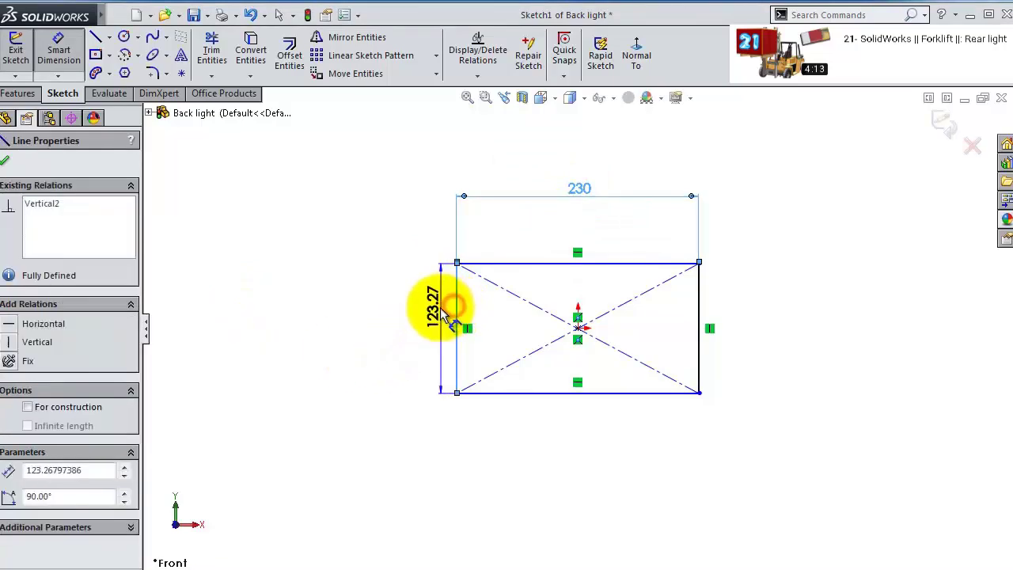
left_click(431, 312)
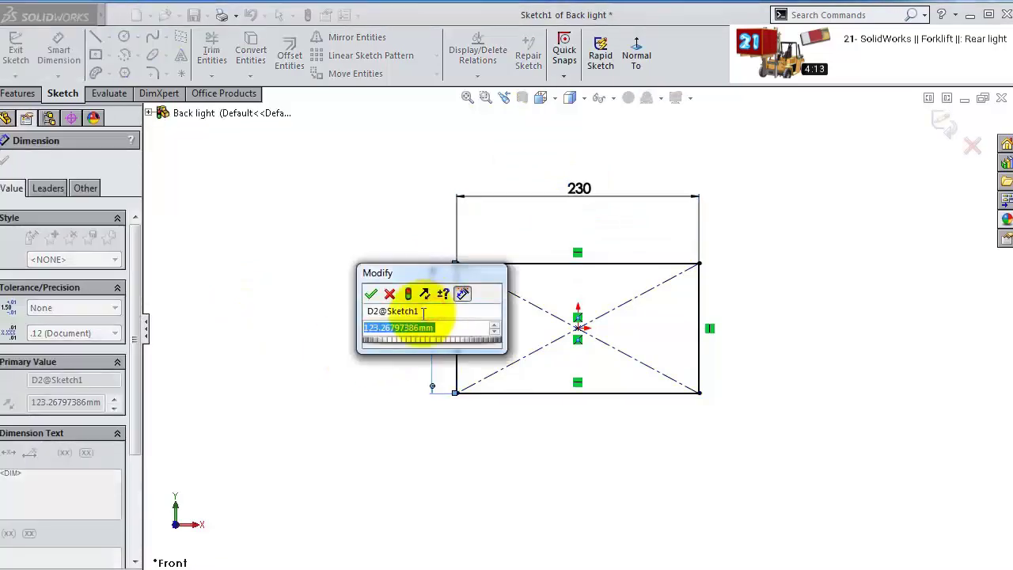
type("90")
key("Return")
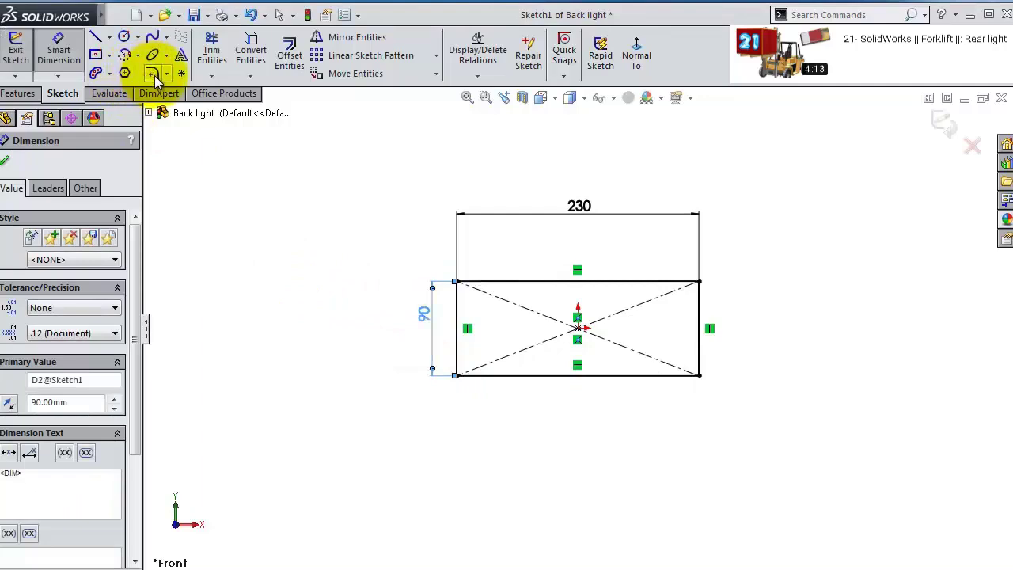
- Round all four rectangle corners with 7 mm sketch fillets
left_click(152, 73)
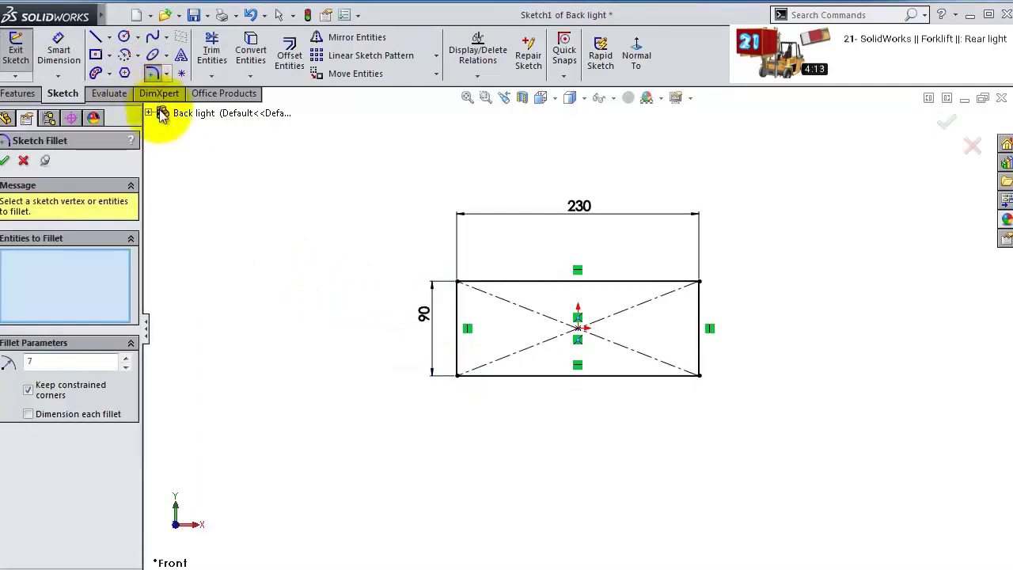
scroll(430, 238, "down", 4)
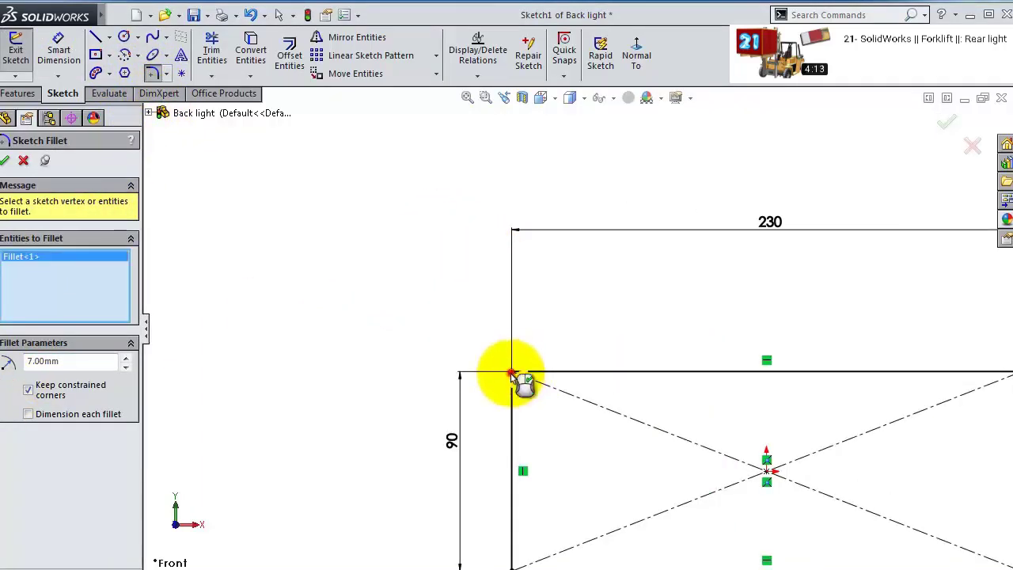
left_click(512, 373)
scroll(577, 329, "up", 4)
left_click(792, 350)
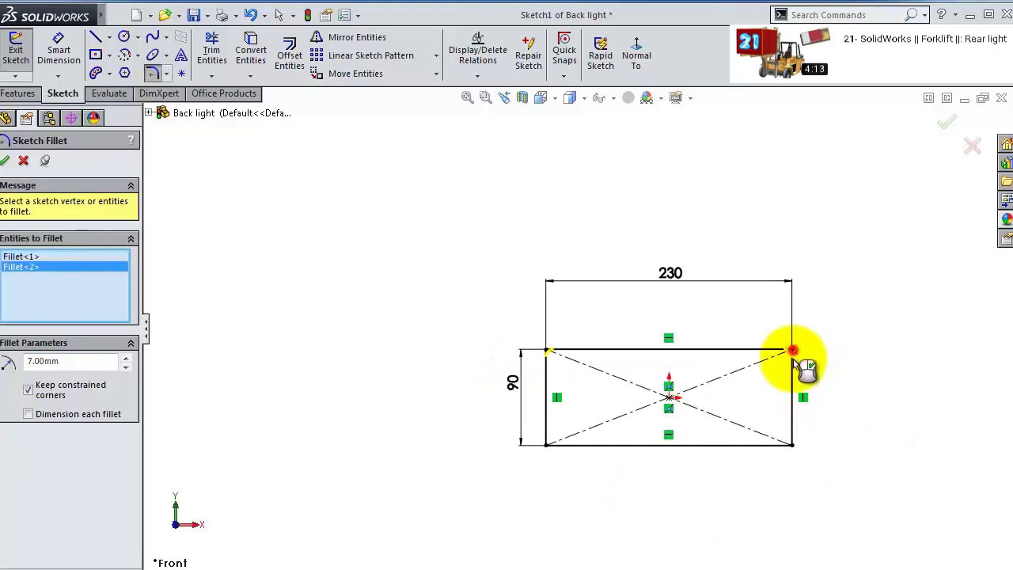
left_click(792, 444)
left_click(548, 445)
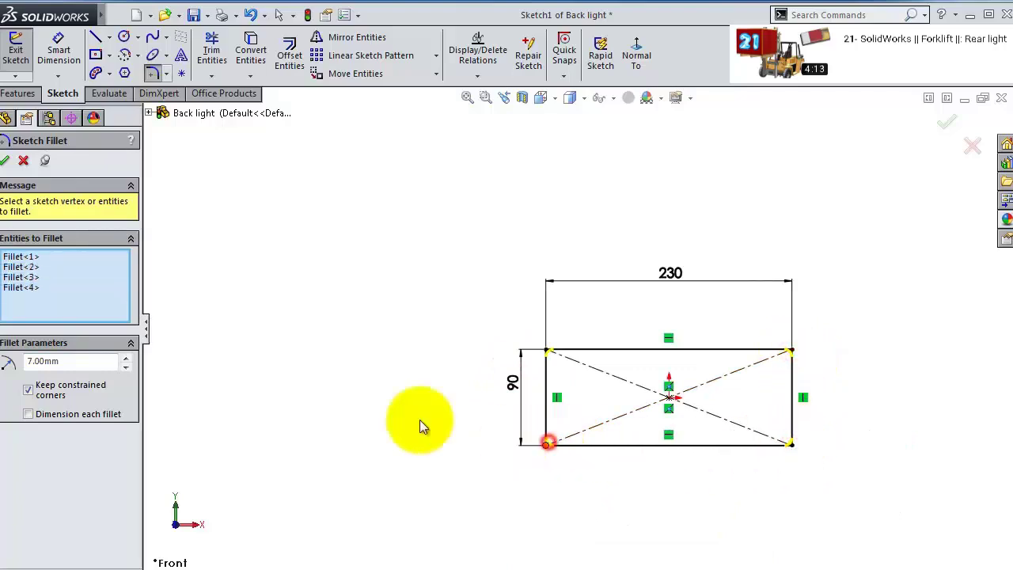
left_click(5, 160)
scroll(700, 339, "down", 3)
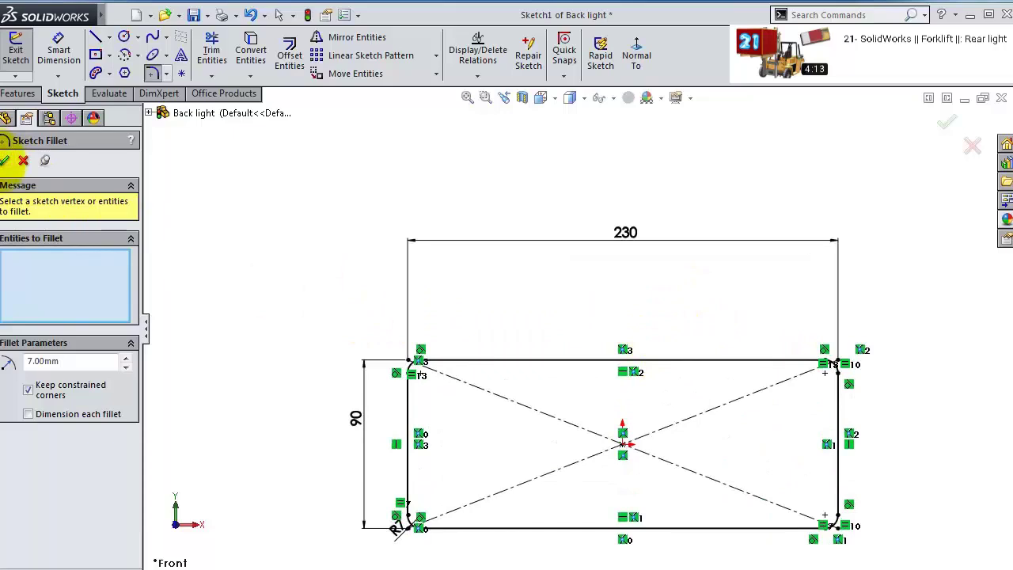
left_click(5, 160)
- Extrude the rounded rectangle 19 mm into a solid plate
left_click(13, 94)
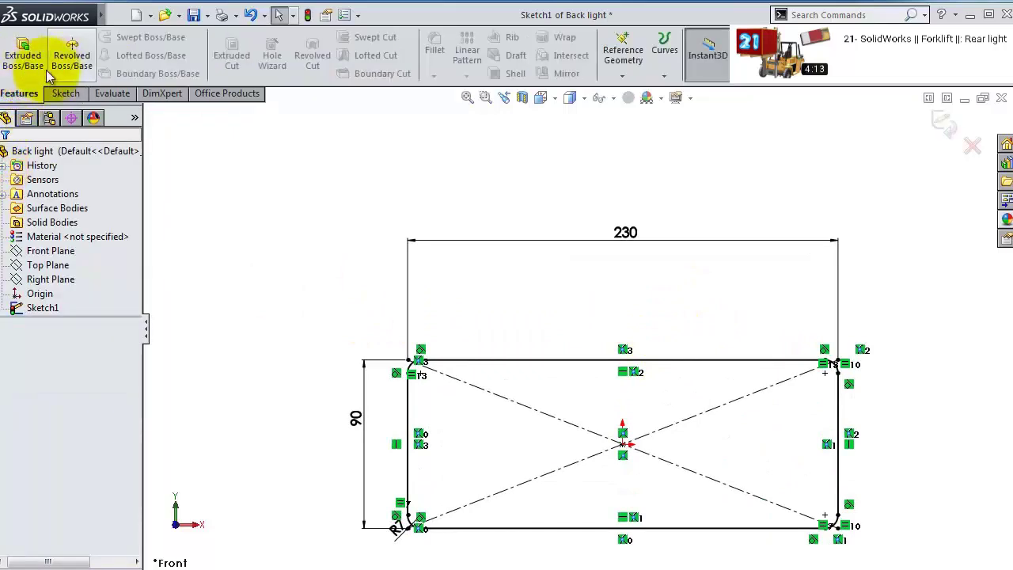
left_click(28, 62)
type("1")
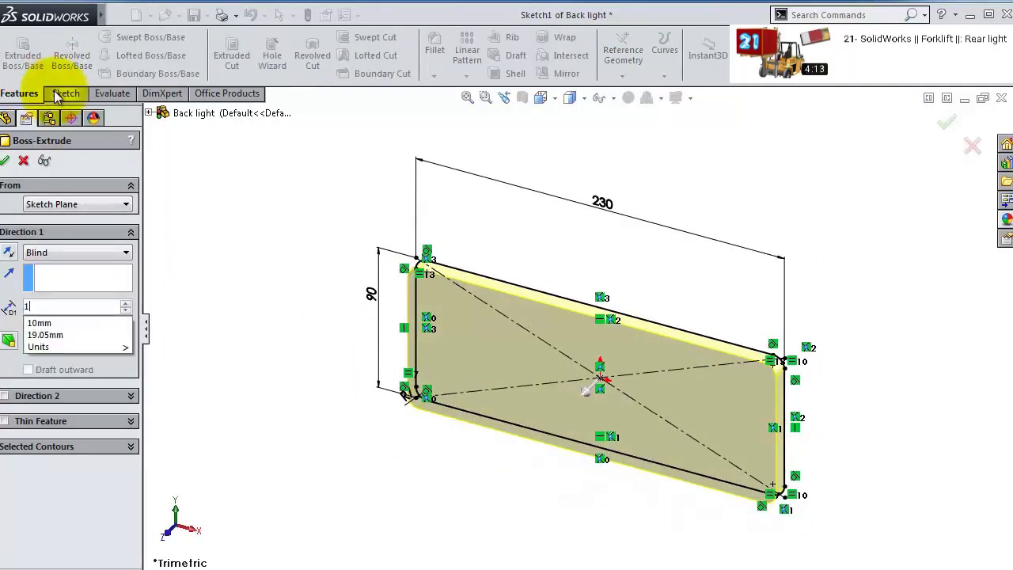
type("9")
key("Return")
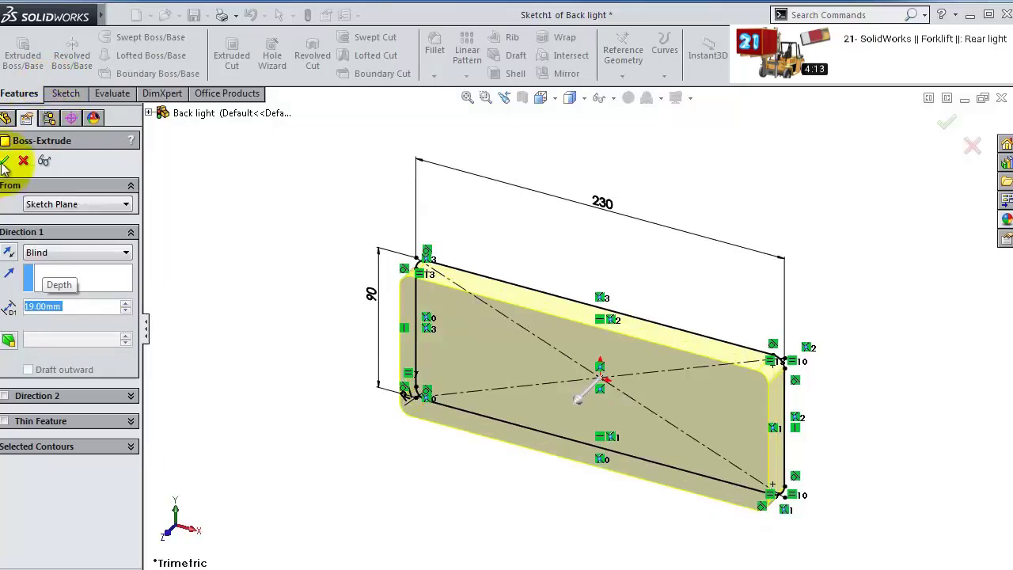
left_click(5, 161)
middle_click_drag(513, 482, 443, 405)
left_click(356, 399)
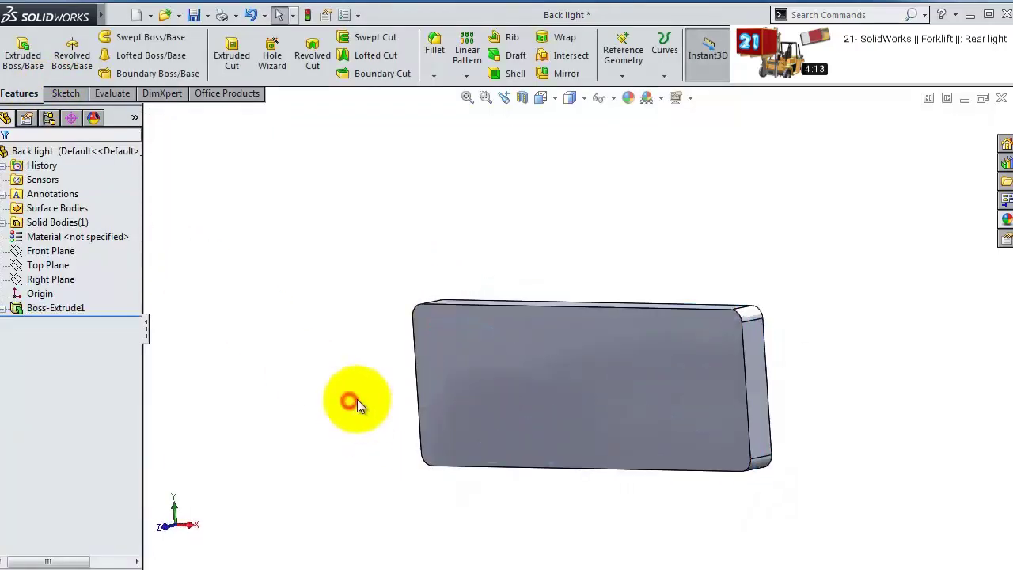
- Start a sketch on the plate's front face, view it face-on, and select its rounded outline
left_click(529, 400)
left_click(592, 353)
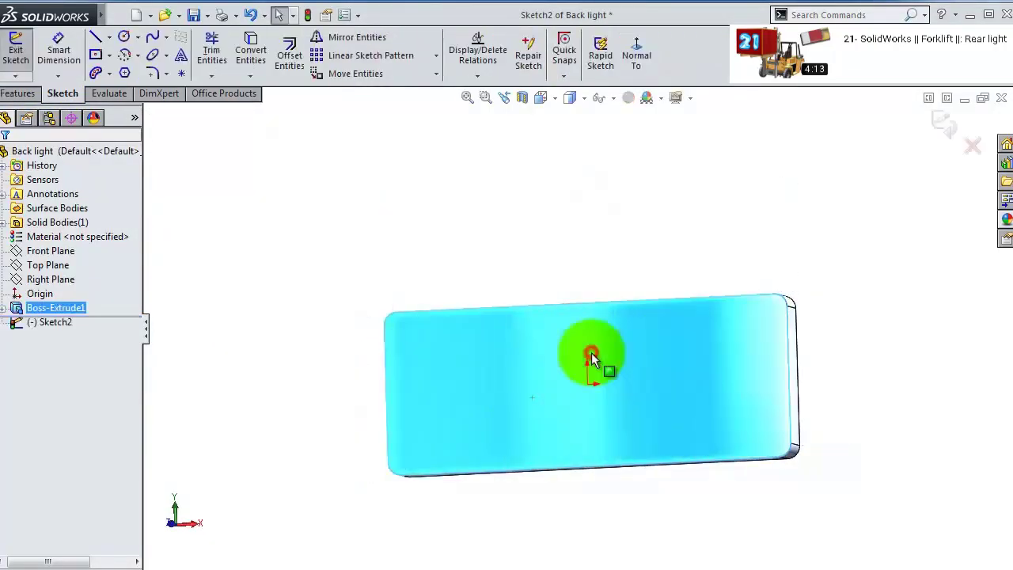
left_click(635, 49)
left_click(343, 183)
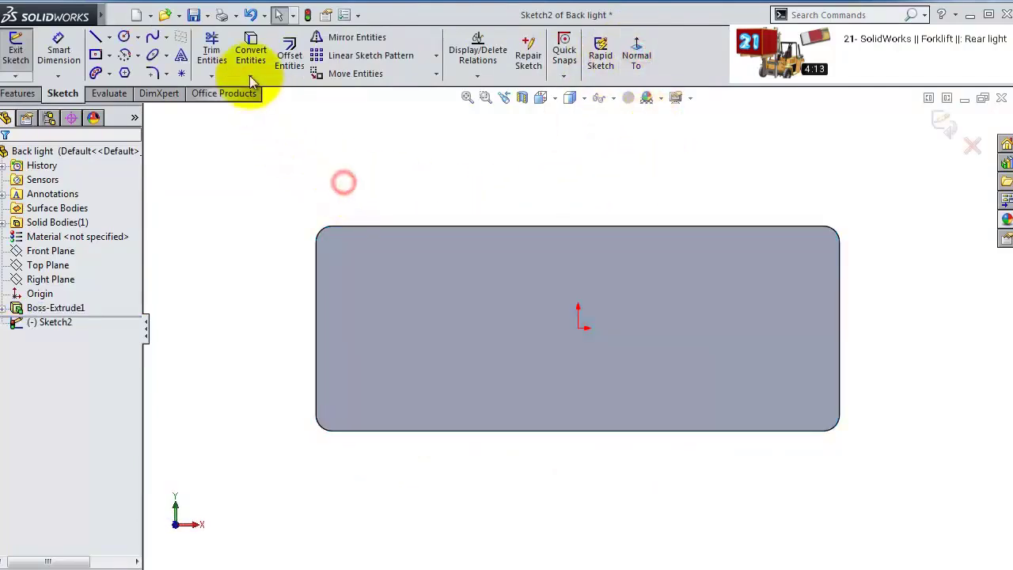
left_click(729, 229)
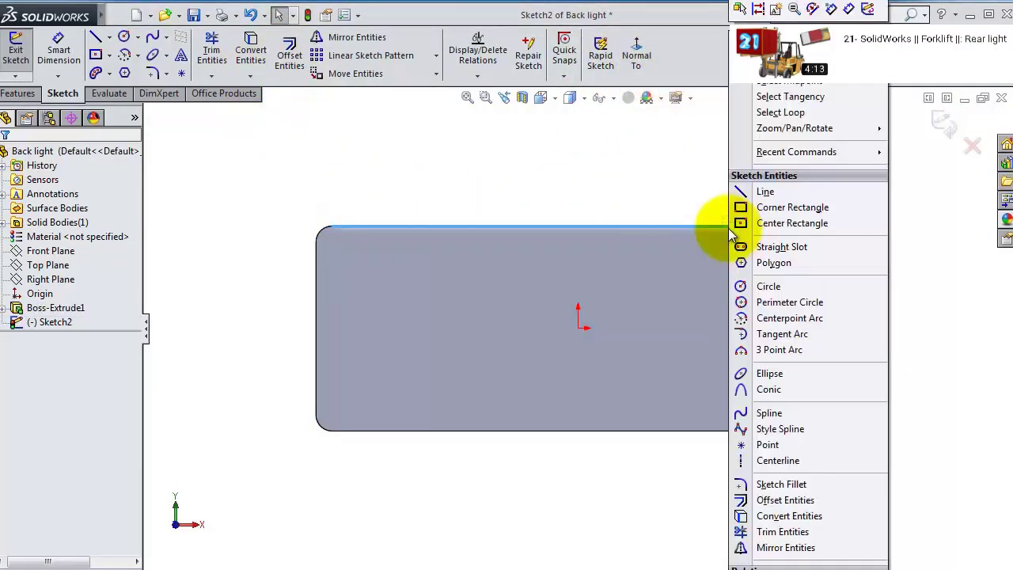
left_click(776, 104)
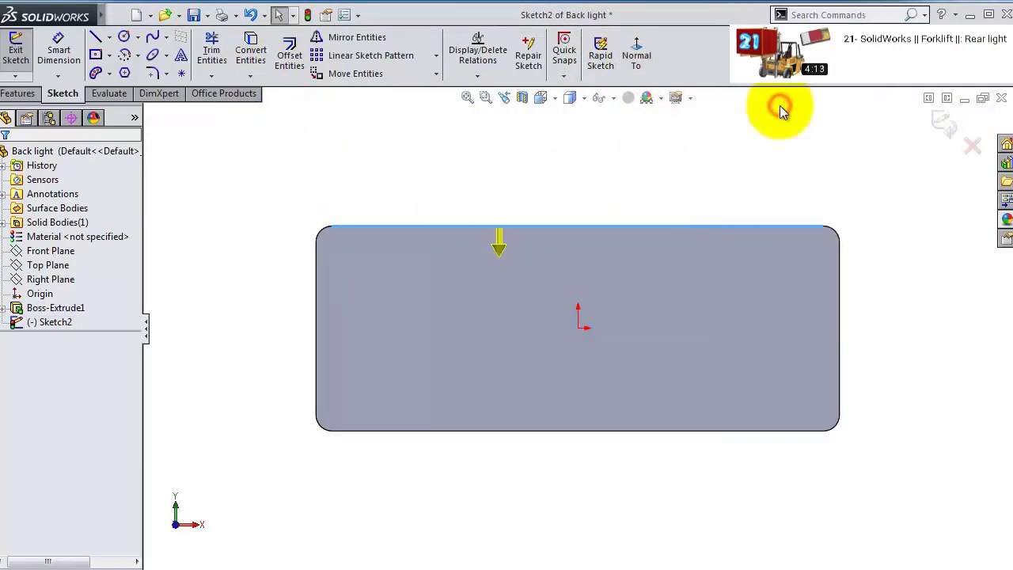
right_click(601, 229)
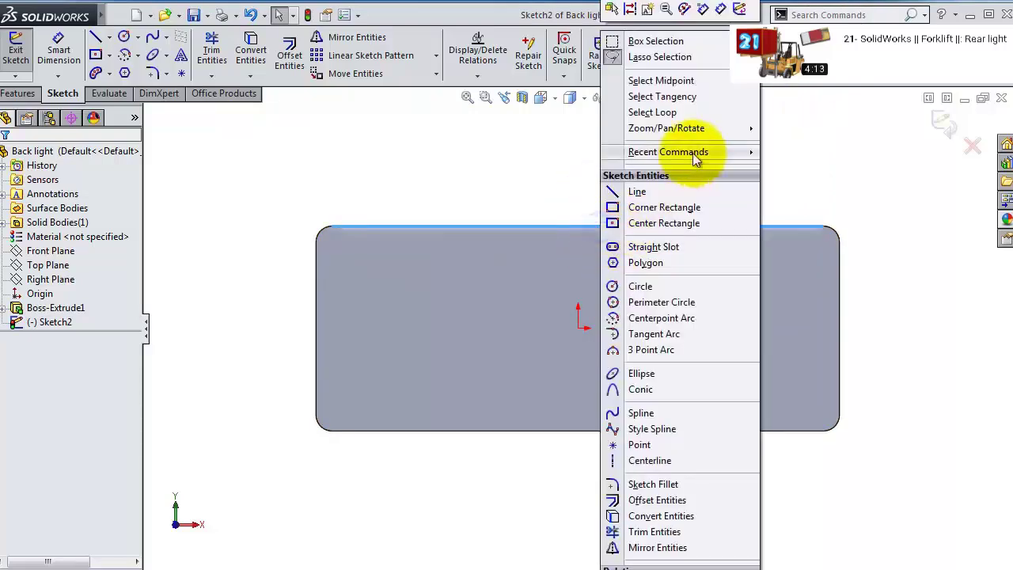
left_click(682, 96)
- Offset the face outline 3.5 mm to the inside
left_click(308, 64)
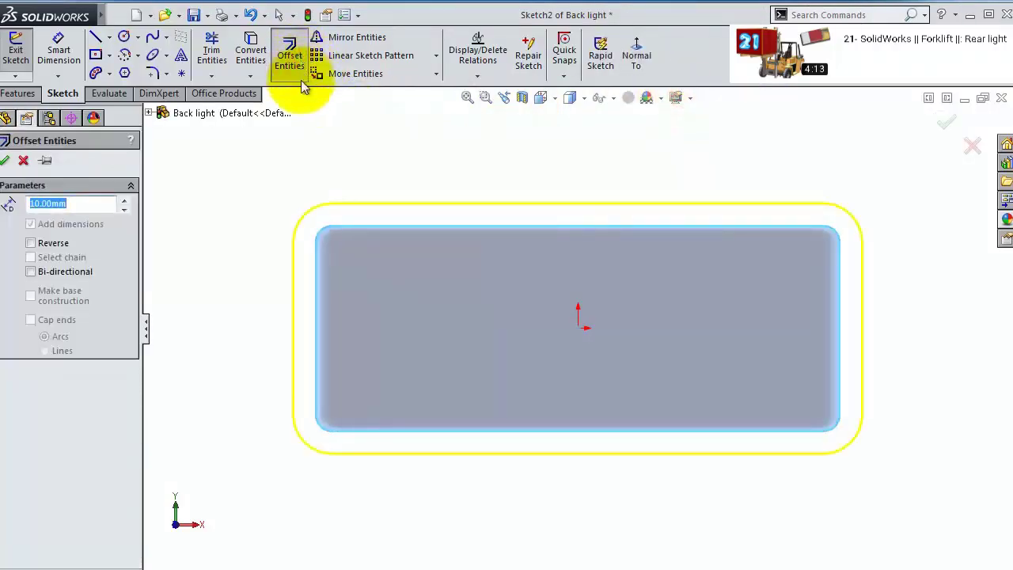
left_click(84, 202)
double_click(33, 203)
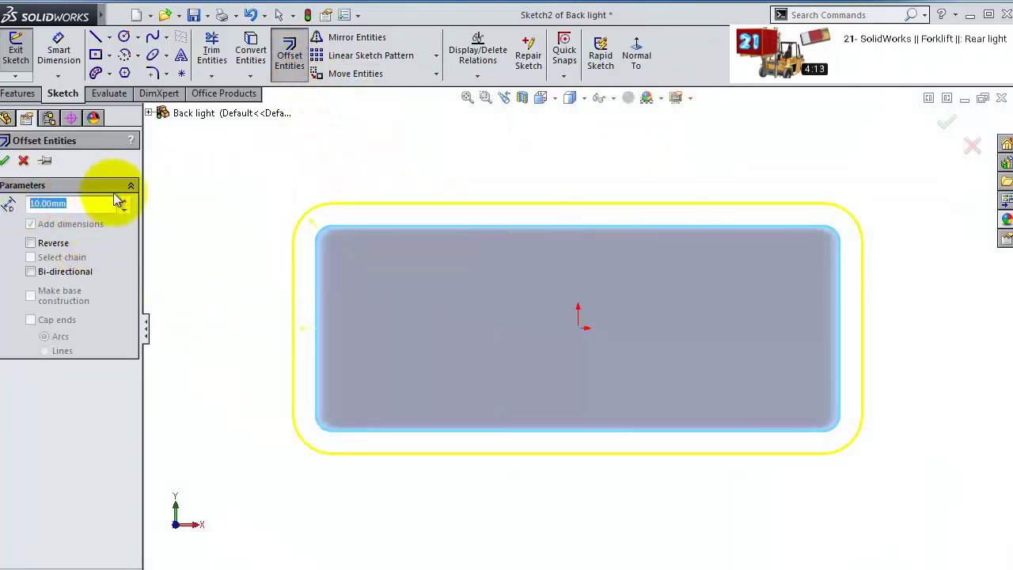
type("2.5")
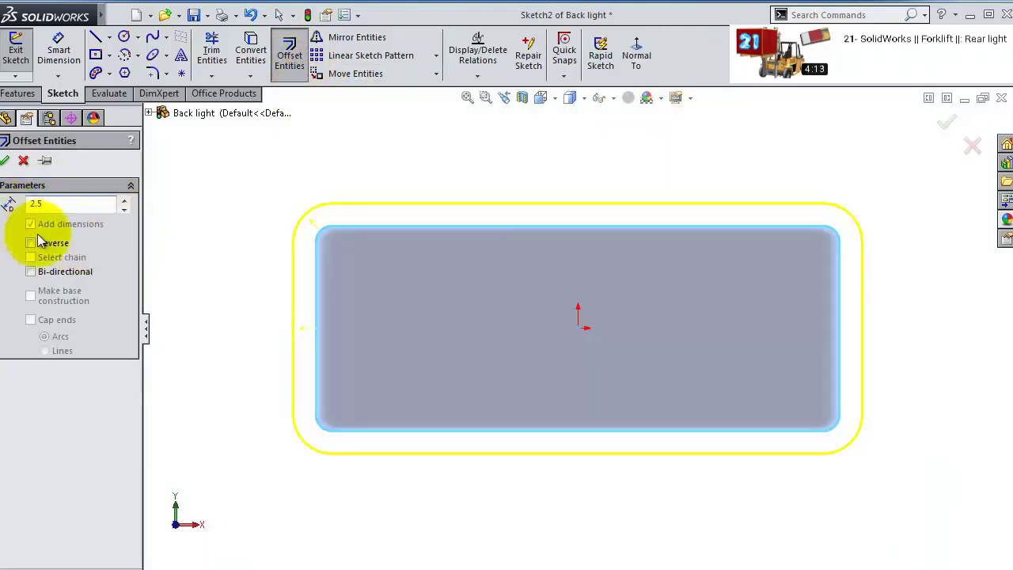
key("Return")
left_click(30, 243)
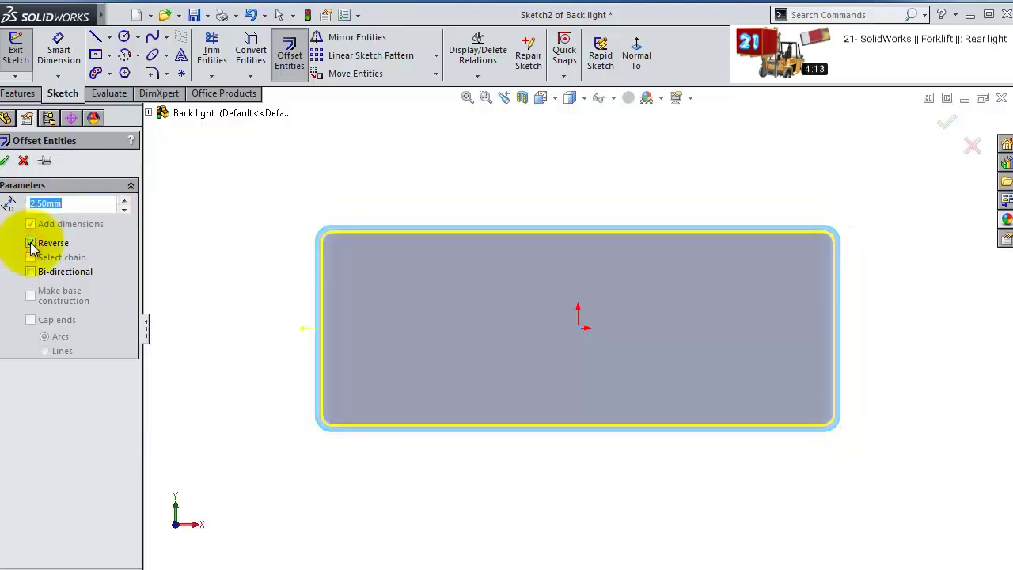
scroll(513, 262, "down", 4)
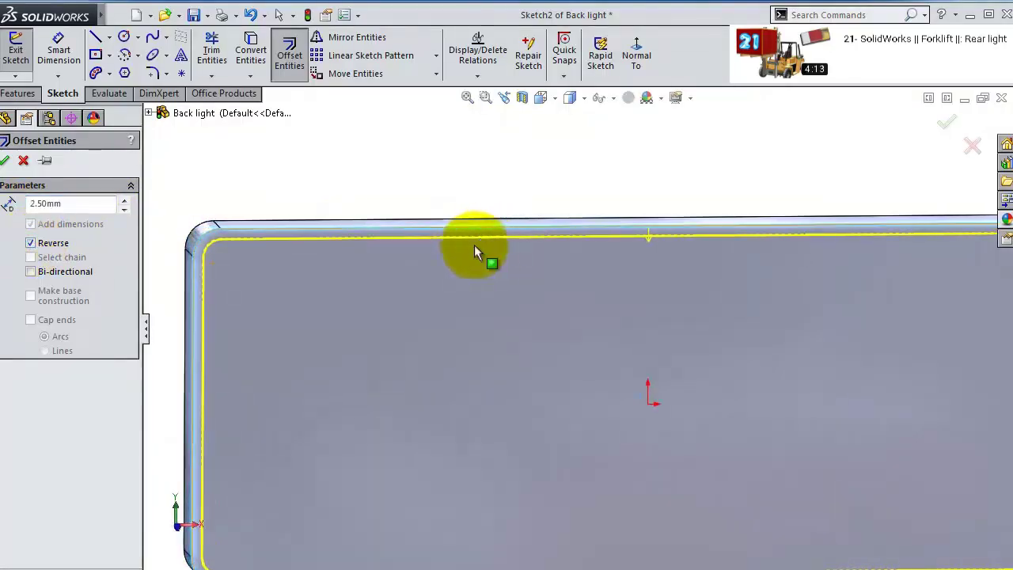
double_click(34, 205)
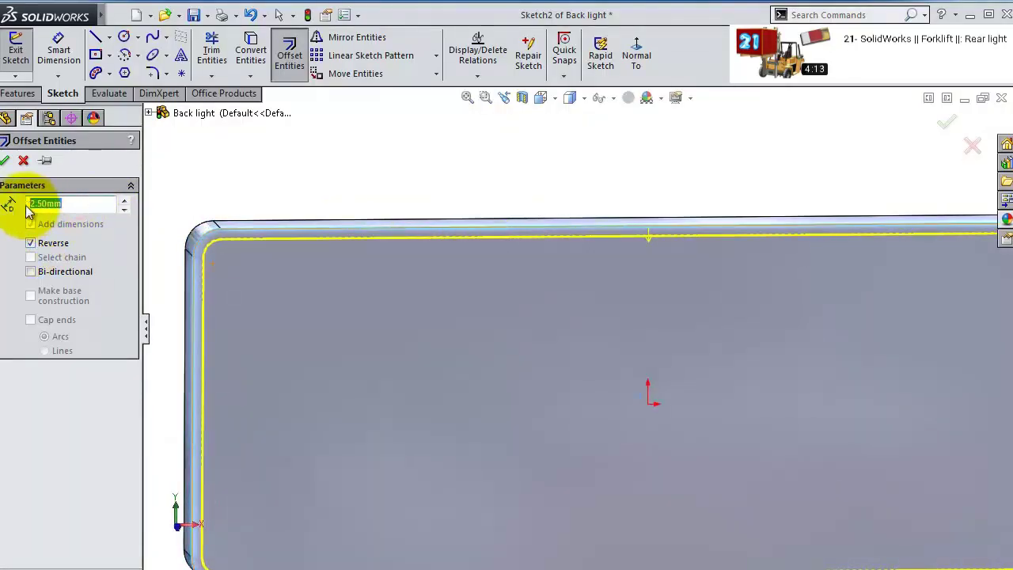
type("3.5")
key("Return")
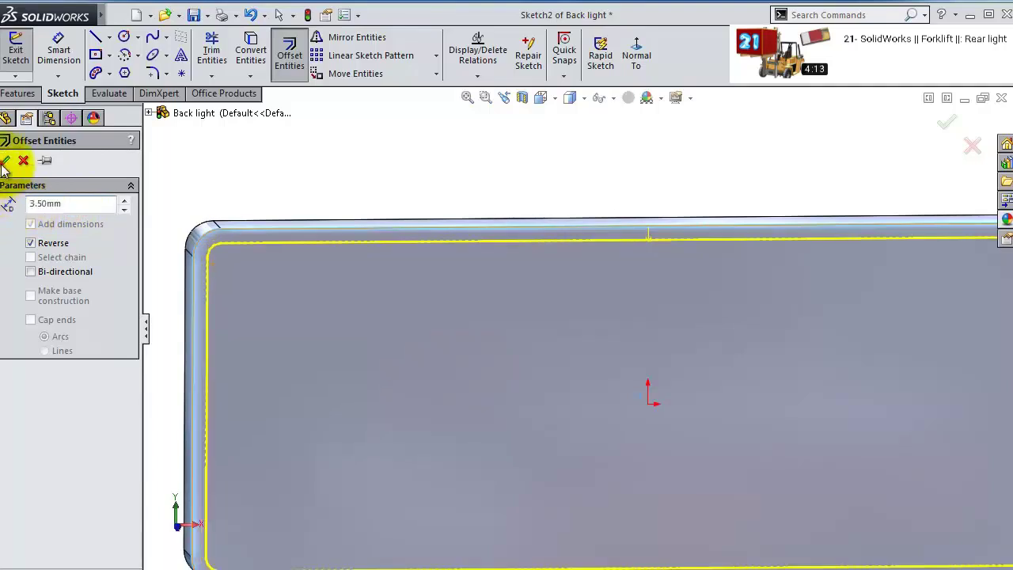
left_click(5, 161)
scroll(443, 302, "up", 4)
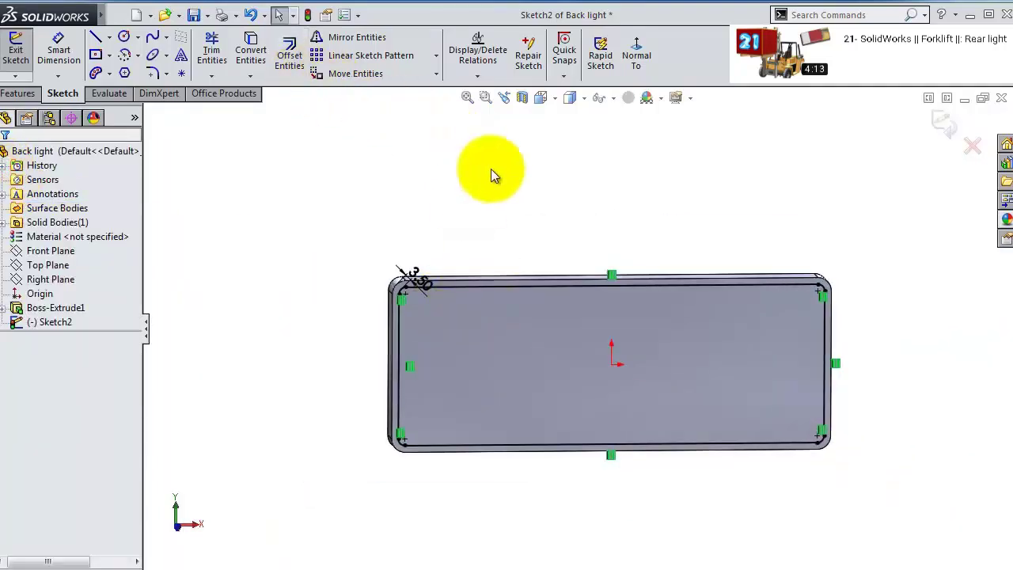
- Draw a centre rectangle from the origin to the top edge and dimension it 100 mm wide
left_click(637, 63)
scroll(607, 200, "down", 4)
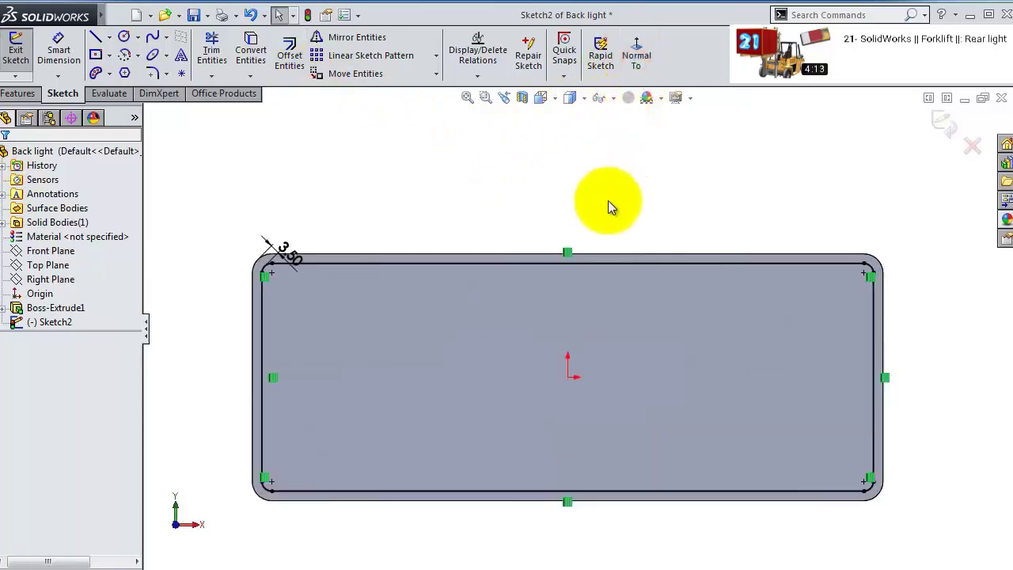
left_click(97, 55)
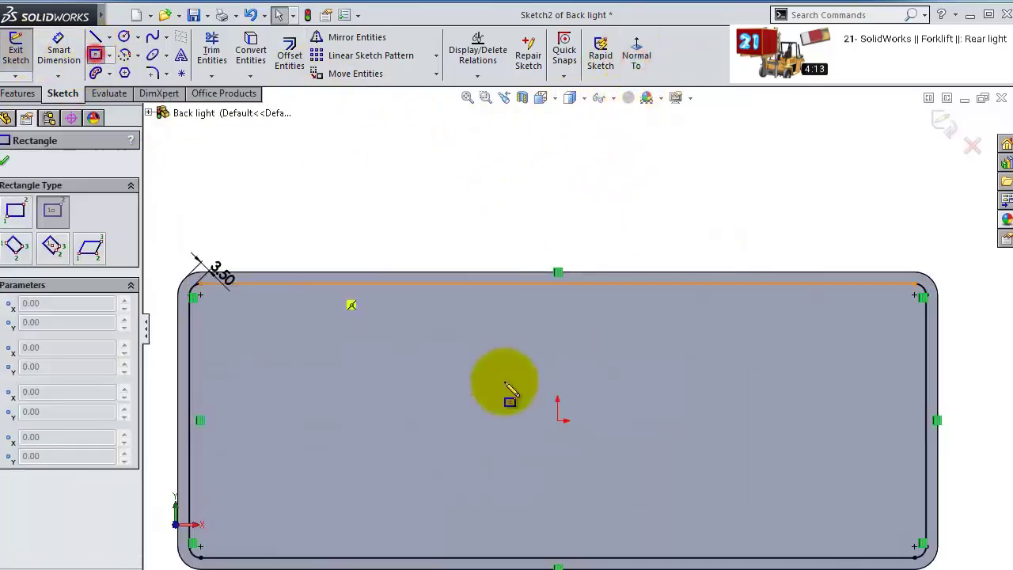
left_click(558, 420)
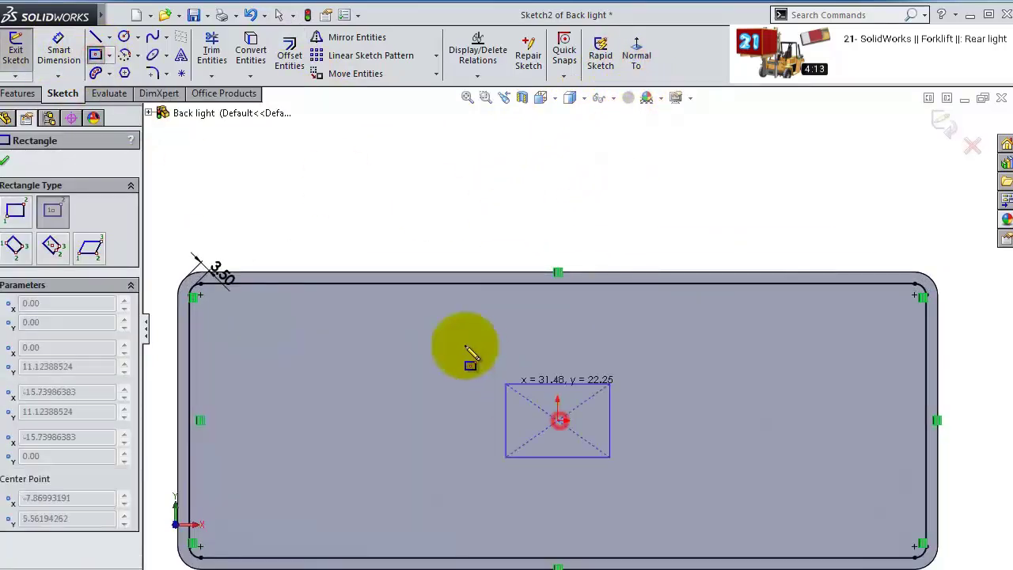
left_click(398, 284)
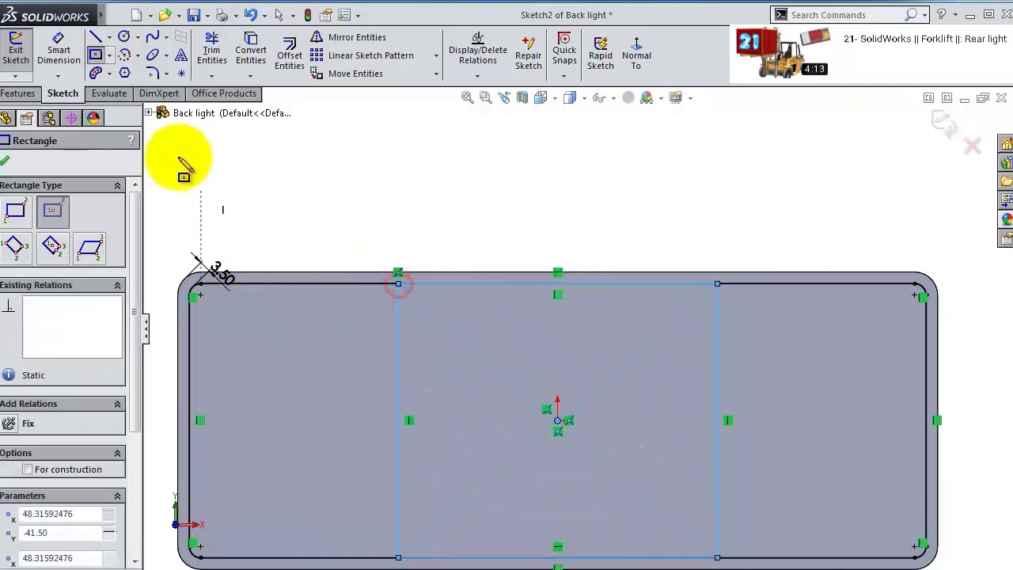
left_click(60, 52)
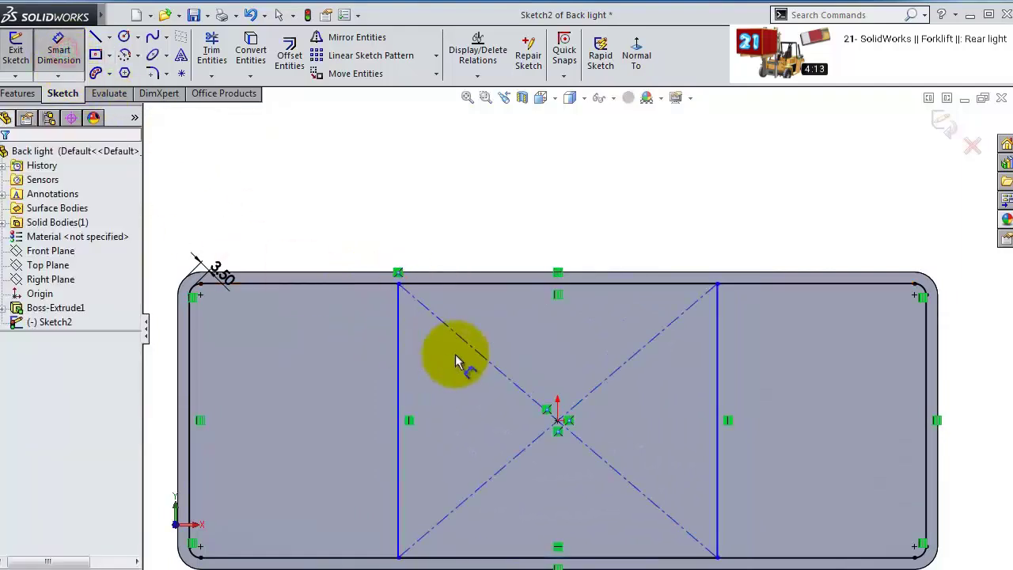
left_click(513, 285)
left_click(526, 218)
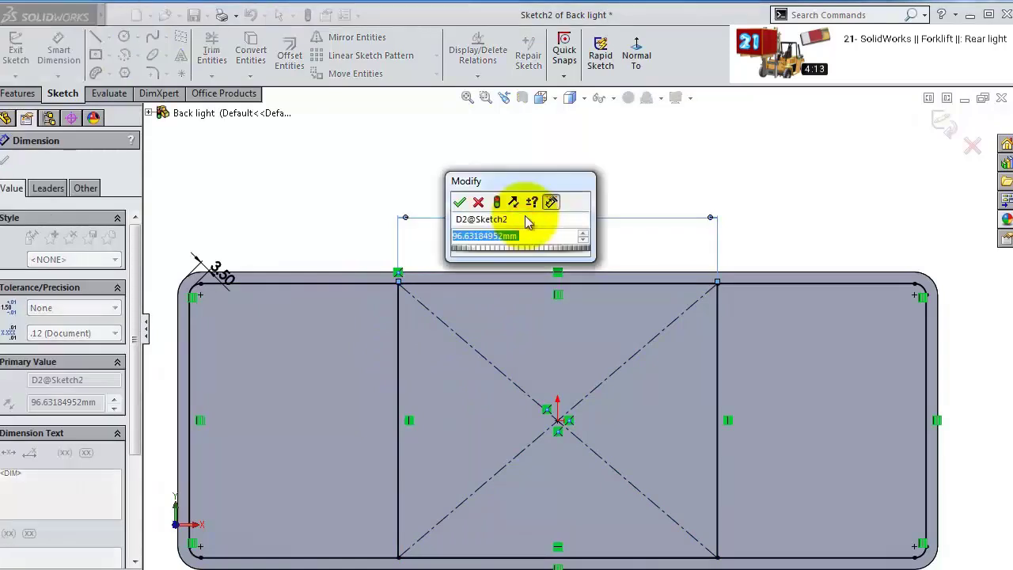
type("100")
key("Return")
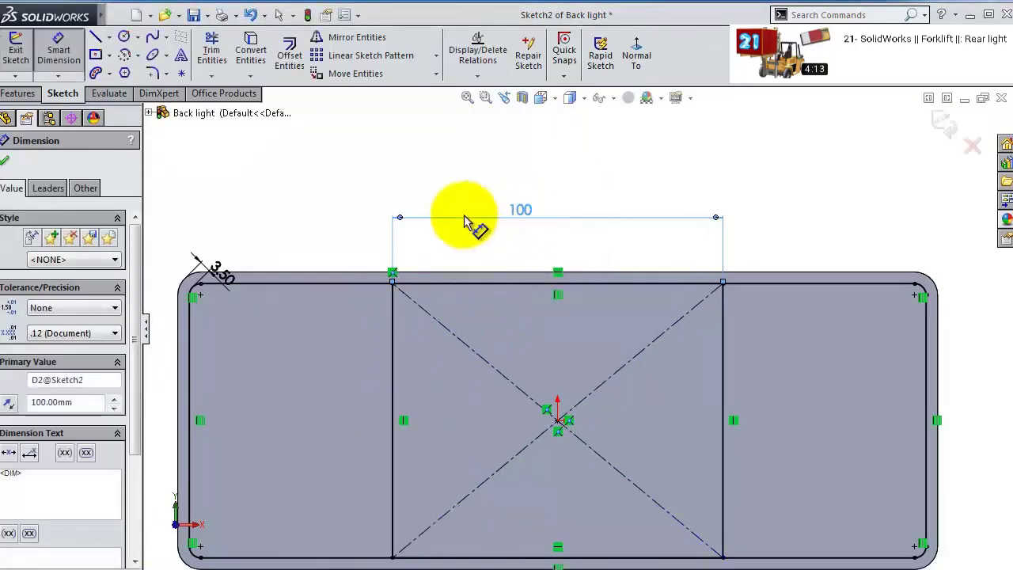
left_click(378, 205)
key("z")
middle_click_drag(378, 204, 423, 274)
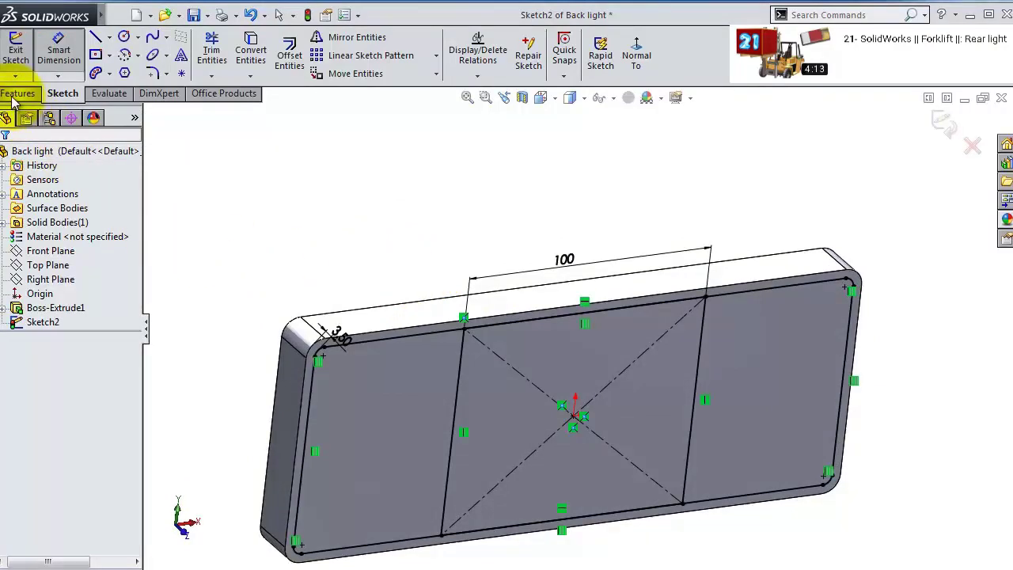
- Extrude Sketch2's middle region 29 mm as a boss
left_click(18, 93)
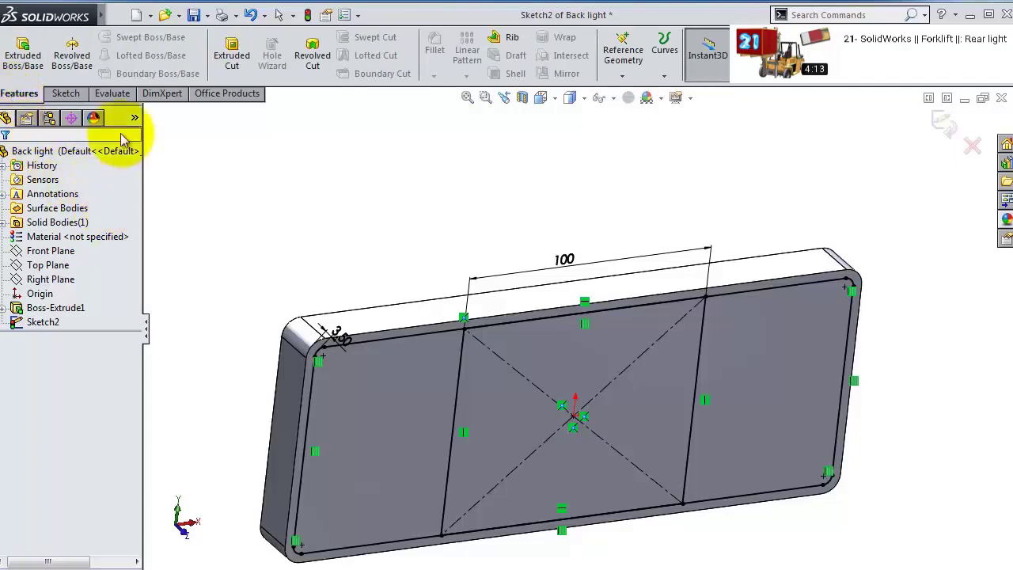
left_click(29, 68)
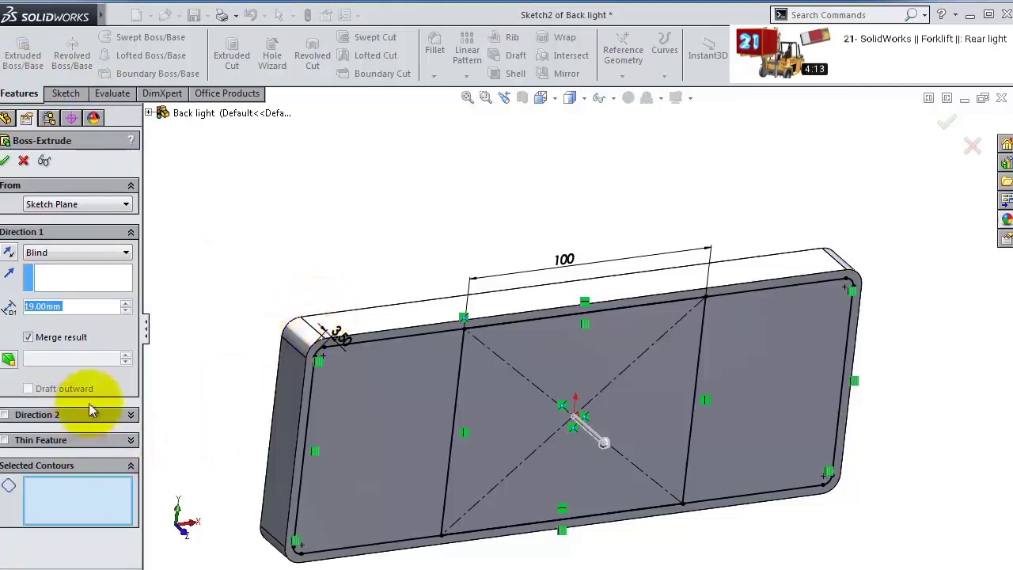
left_click(77, 307)
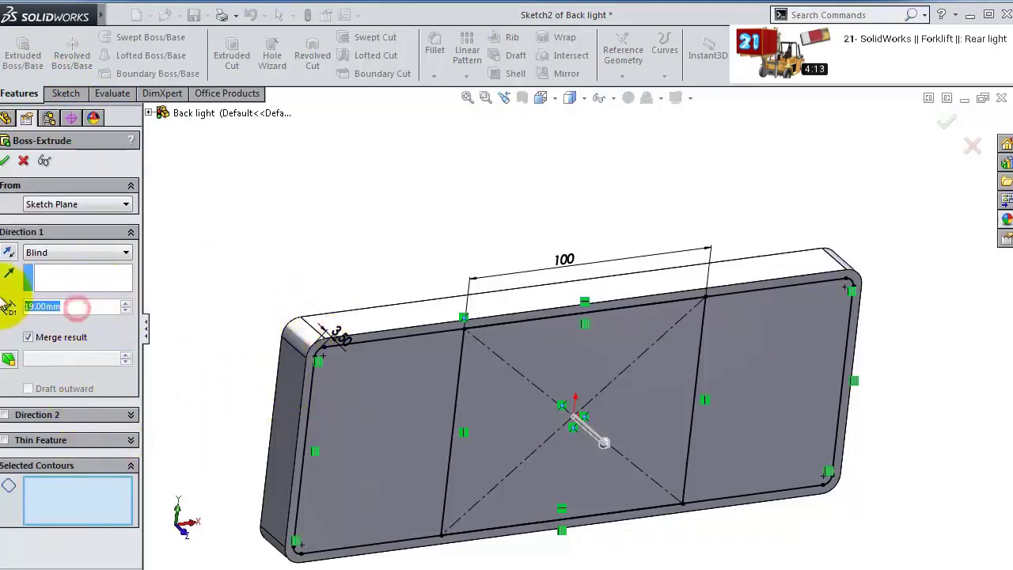
type("2")
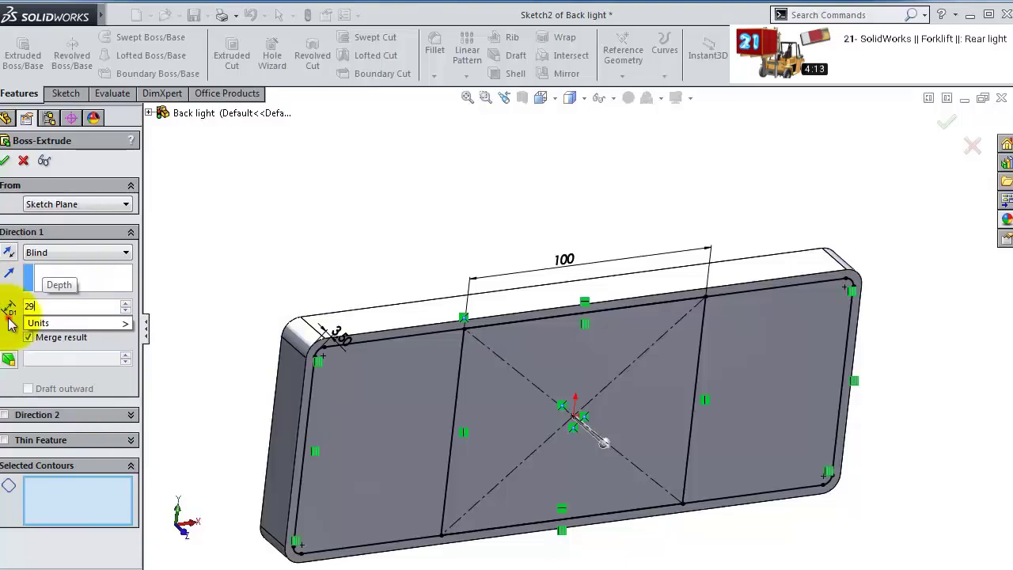
left_click(475, 435)
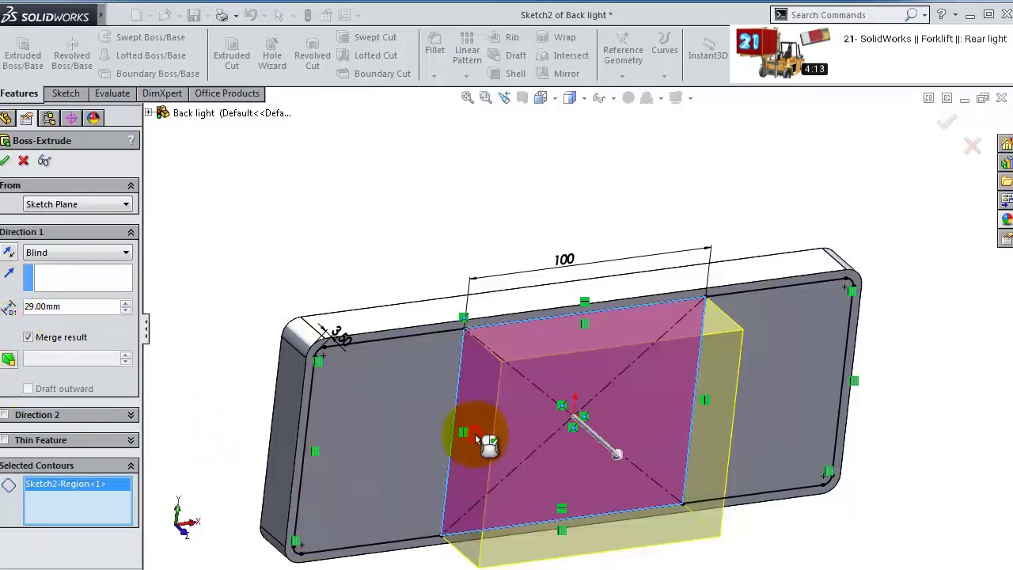
left_click(7, 161)
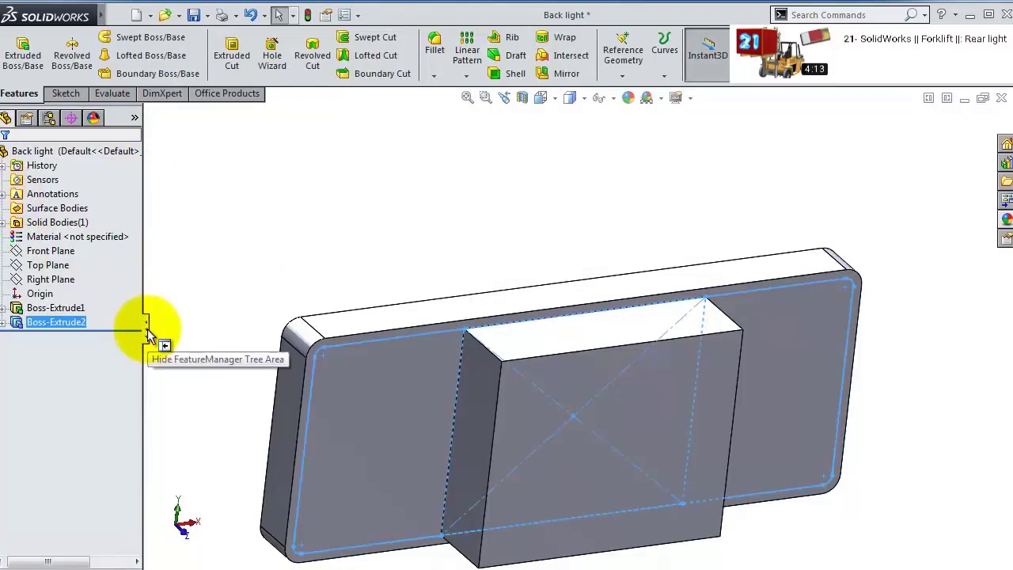
- Reuse Sketch2 to extrude its left region as another boss
left_click(3, 322)
left_click(36, 336)
left_click(20, 55)
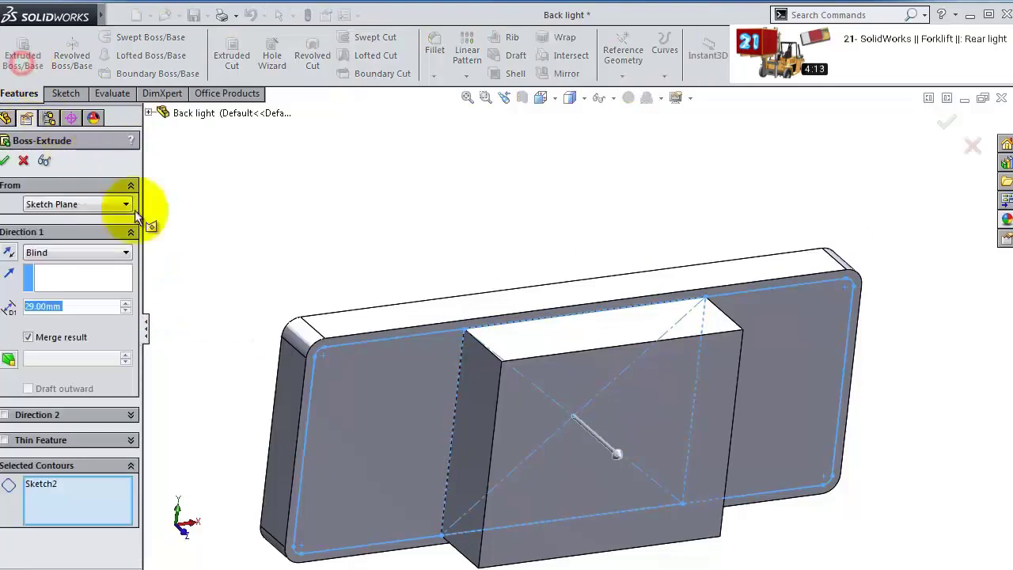
left_click(389, 439)
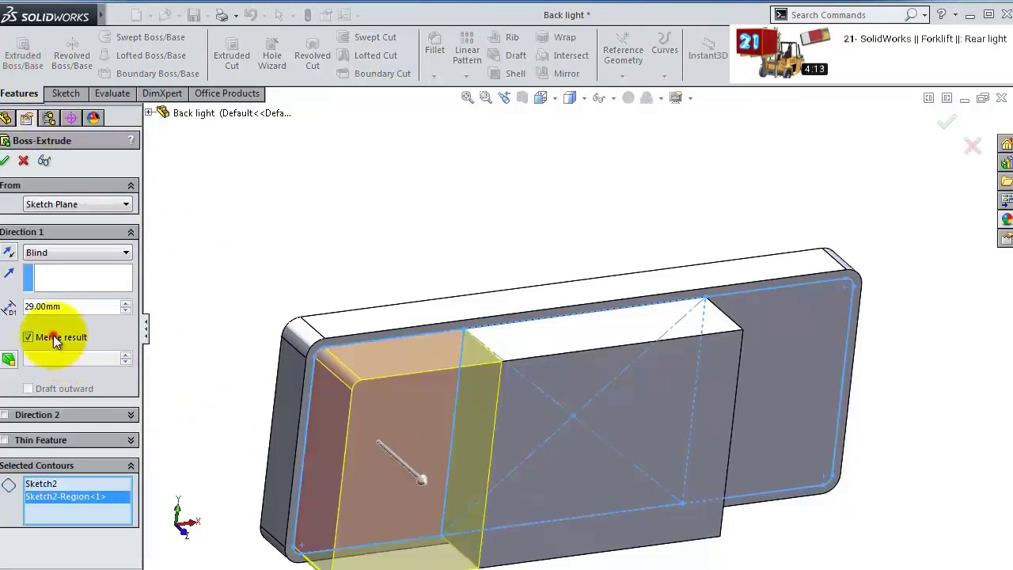
mouse_move(322, 256)
middle_mouse_down()
mouse_move(525, 407)
mouse_move(493, 355)
mouse_move(843, 367)
mouse_move(870, 446)
mouse_move(855, 376)
mouse_move(876, 391)
middle_mouse_up()
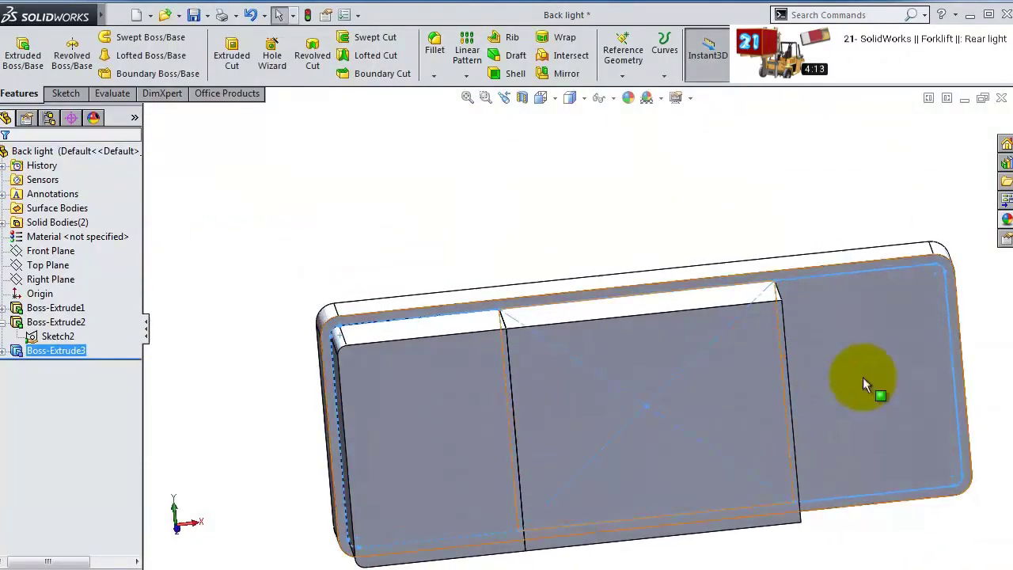
- Extrude Sketch2's right region 29 mm with Merge result unchecked
left_click(49, 337)
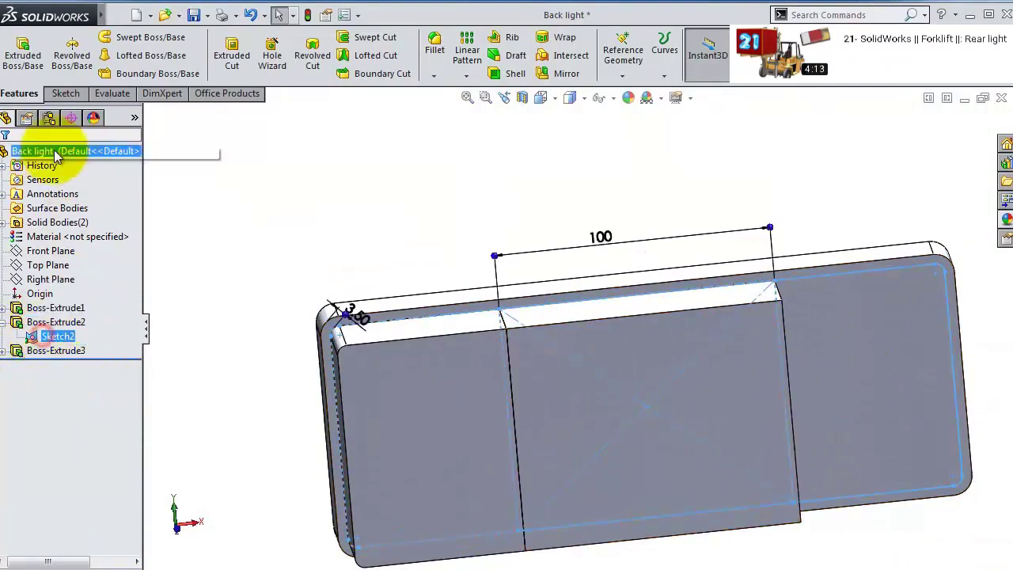
left_click(23, 49)
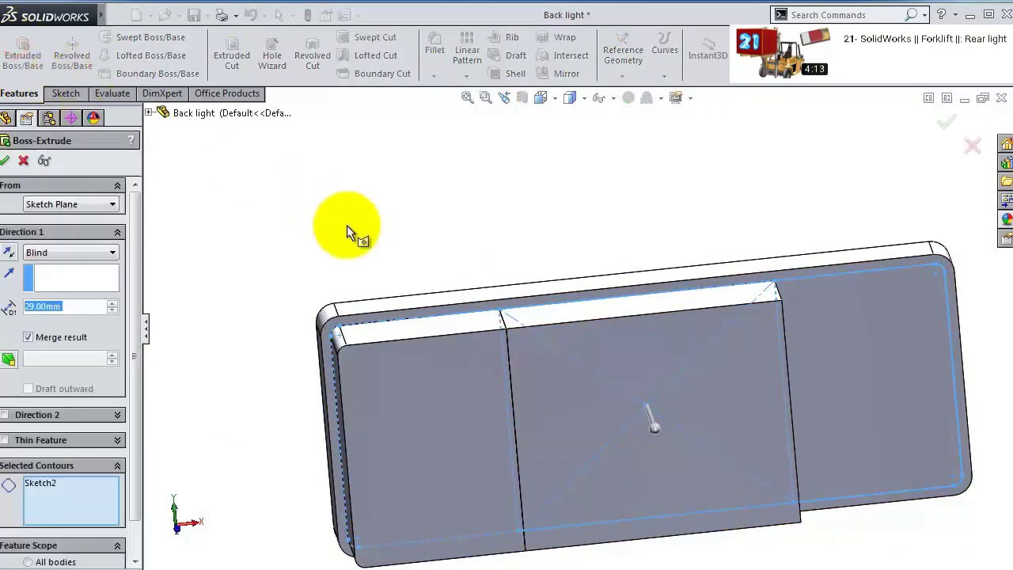
left_click(63, 490)
left_click(866, 396)
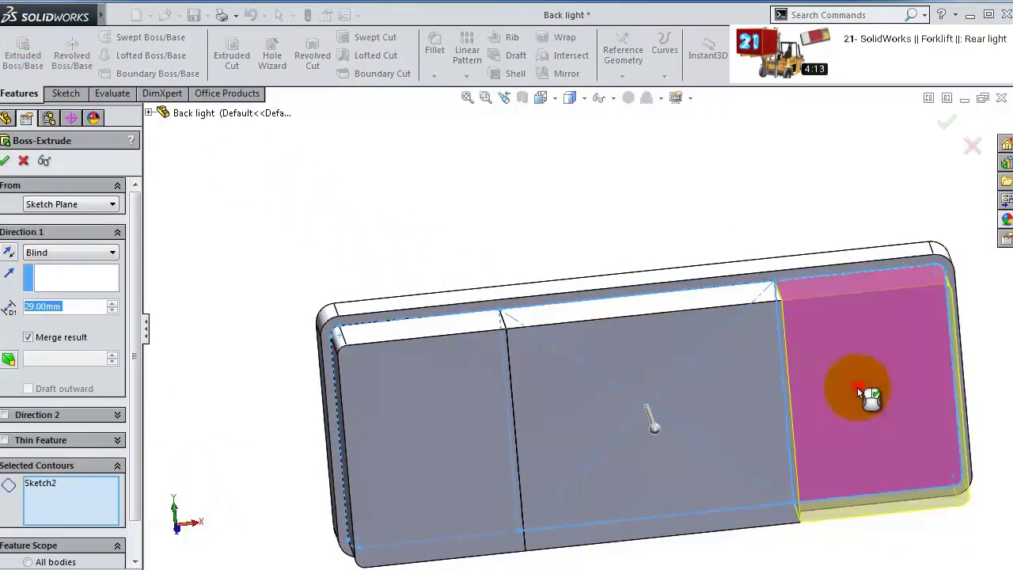
left_click(49, 338)
left_click(7, 164)
middle_click_drag(728, 502, 613, 424)
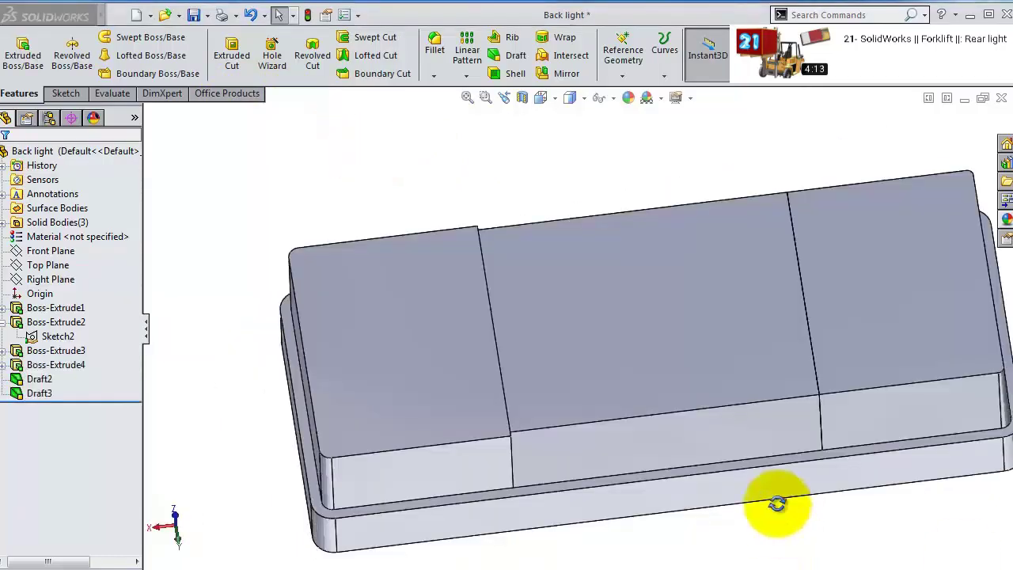
- Start a Draft with the plate's base face as the neutral plane
middle_click_drag(775, 501, 688, 408)
scroll(467, 423, "down", 5)
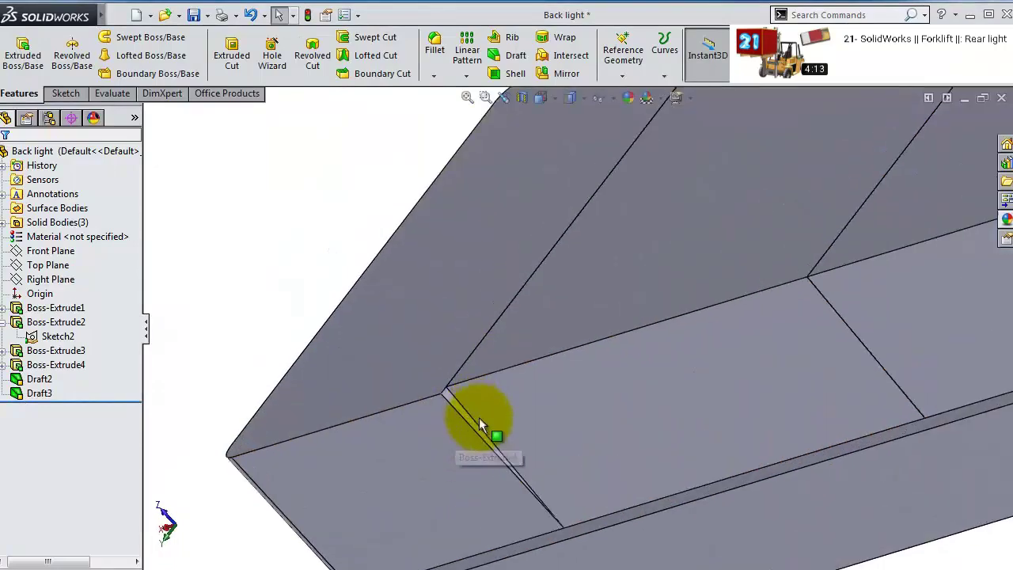
middle_click_drag(516, 425, 535, 283)
left_click(513, 55)
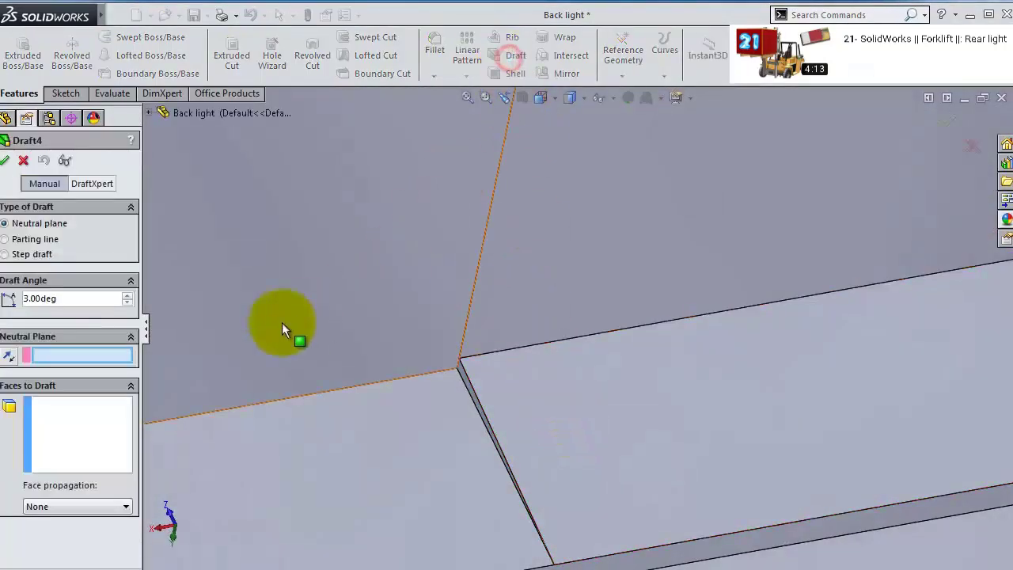
scroll(315, 464, "up", 4)
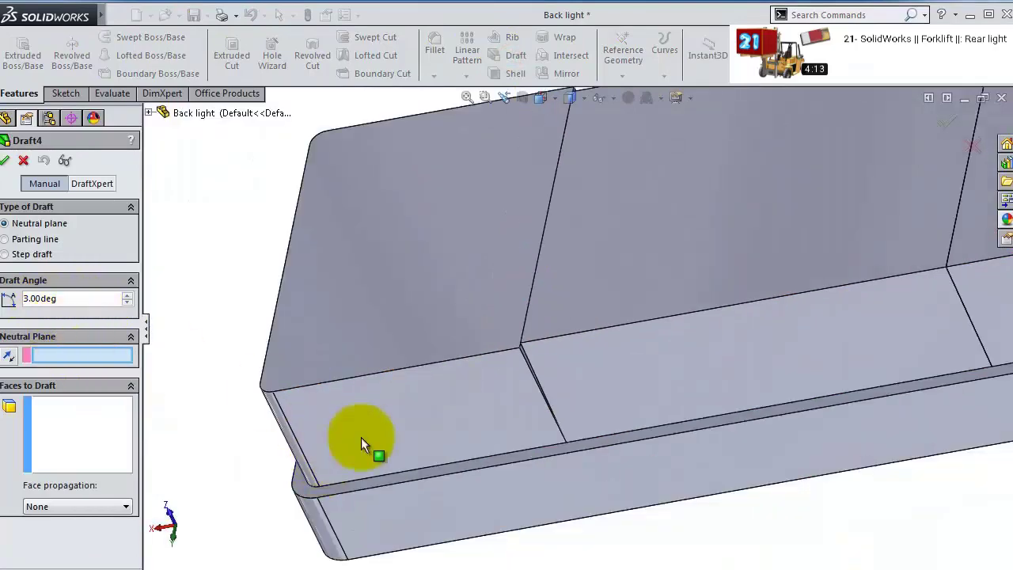
scroll(522, 513, "down", 5)
scroll(618, 430, "up", 3)
left_click(593, 465)
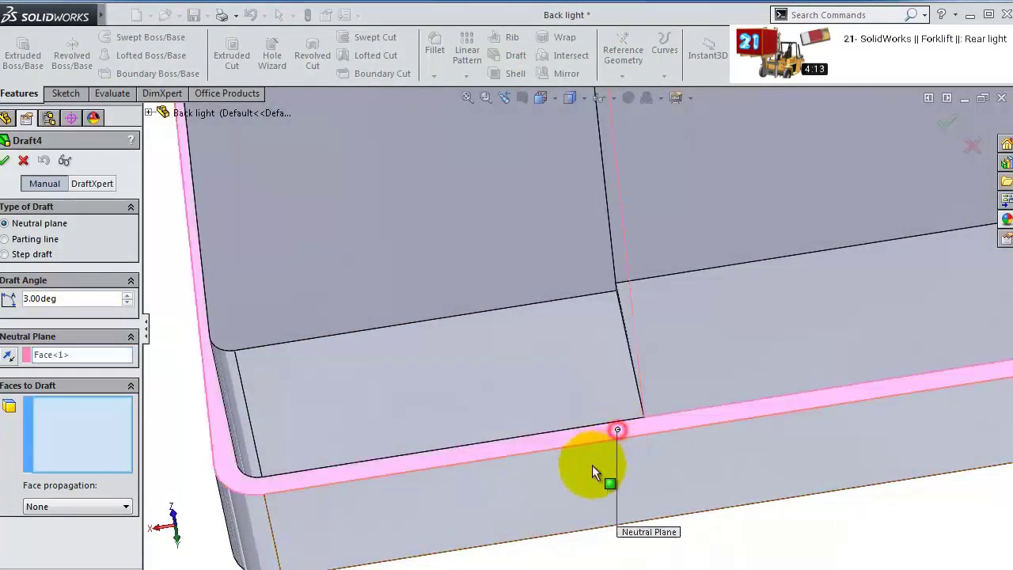
left_click(75, 455)
- Draft the block's end, side and rounded corner faces at 3°
scroll(499, 387, "down", 3)
left_click(499, 386)
scroll(402, 346, "down", 5)
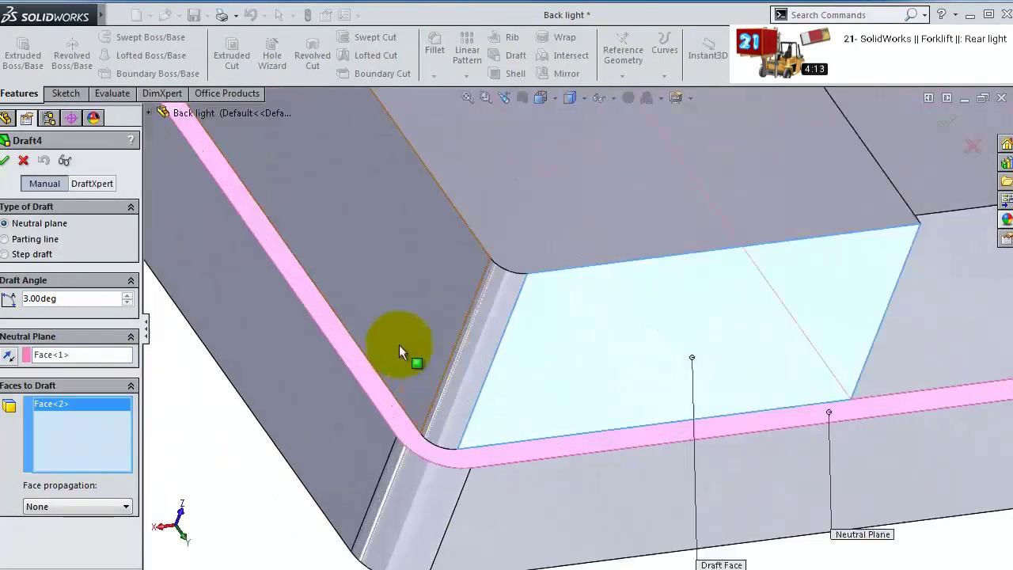
left_click(527, 326)
scroll(441, 305, "up", 5)
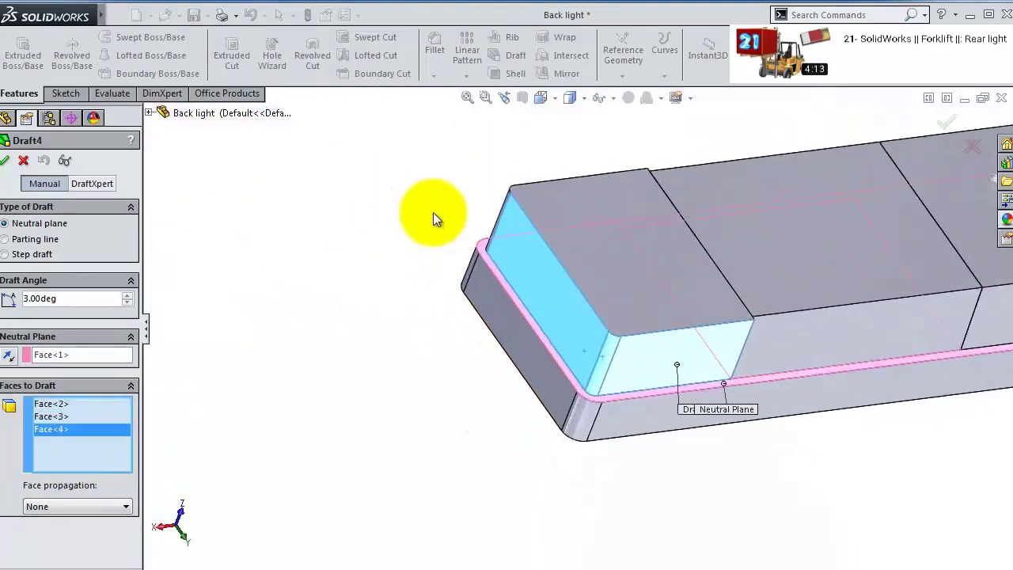
middle_click_drag(434, 214, 509, 334)
left_click(509, 335)
scroll(542, 218, "down", 4)
left_click(543, 210)
left_click(543, 184)
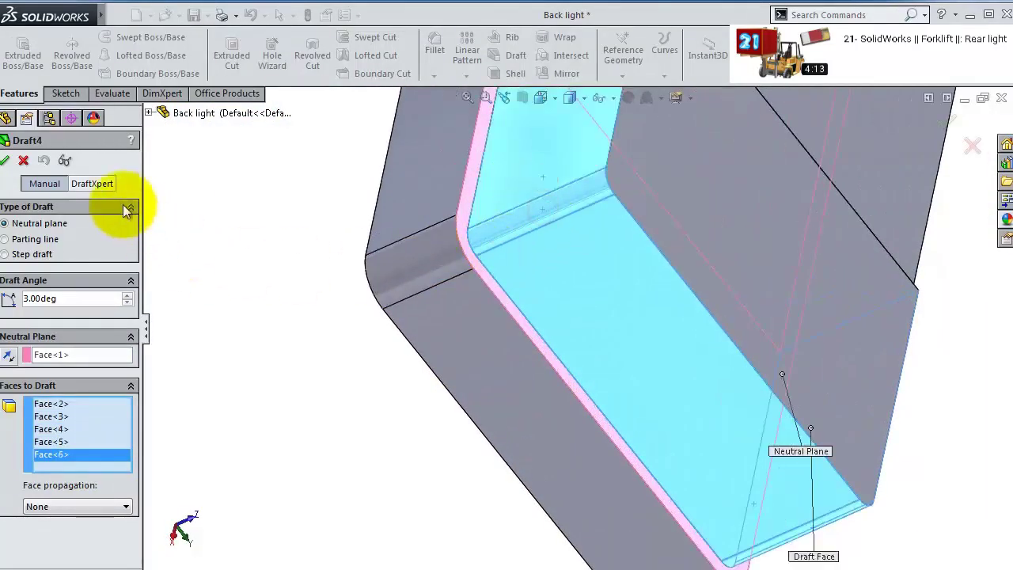
left_click(4, 161)
middle_click_drag(471, 173, 628, 252)
scroll(627, 252, "down", 2)
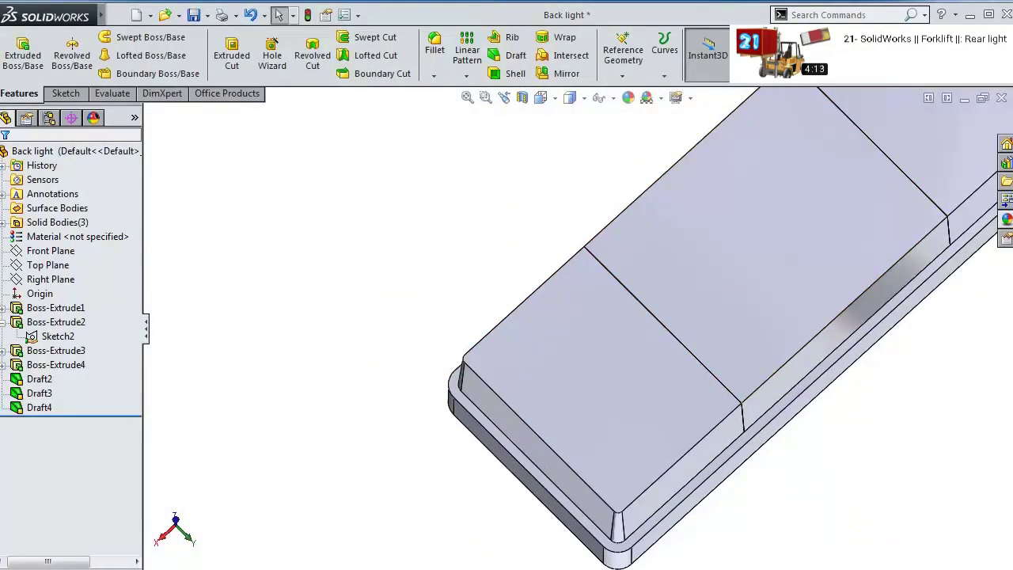
- Fillet the first raised-block edge with a 3.5 mm radius
middle_click_drag(807, 538, 650, 374)
left_click(434, 44)
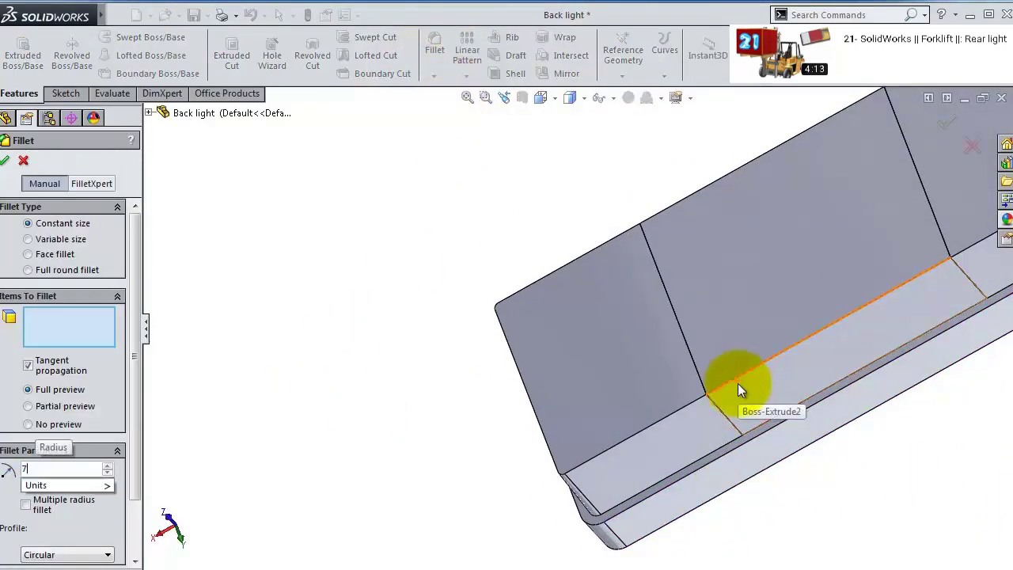
type("7")
key("Return")
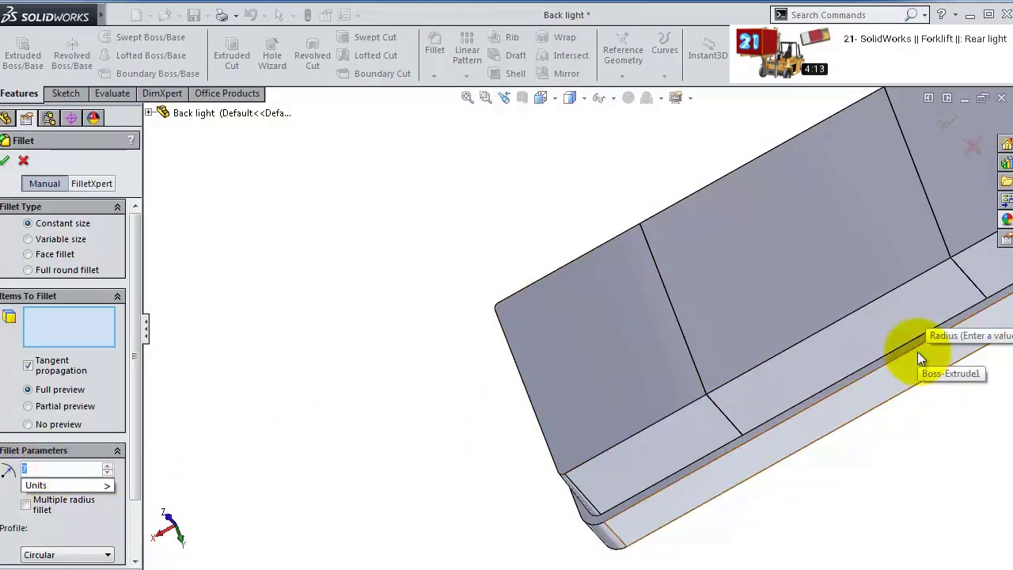
type("3.5")
key("Return")
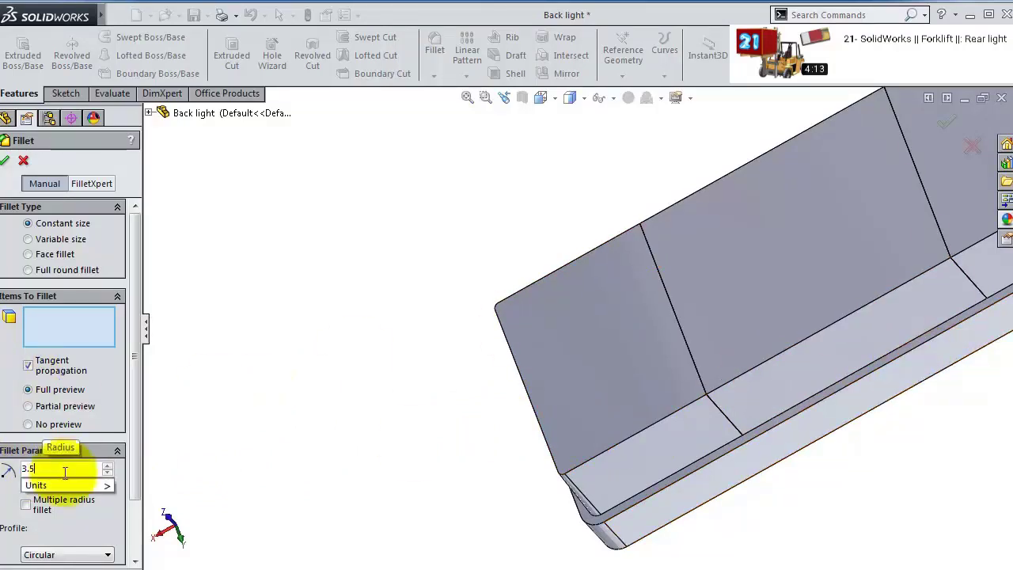
left_click(636, 434)
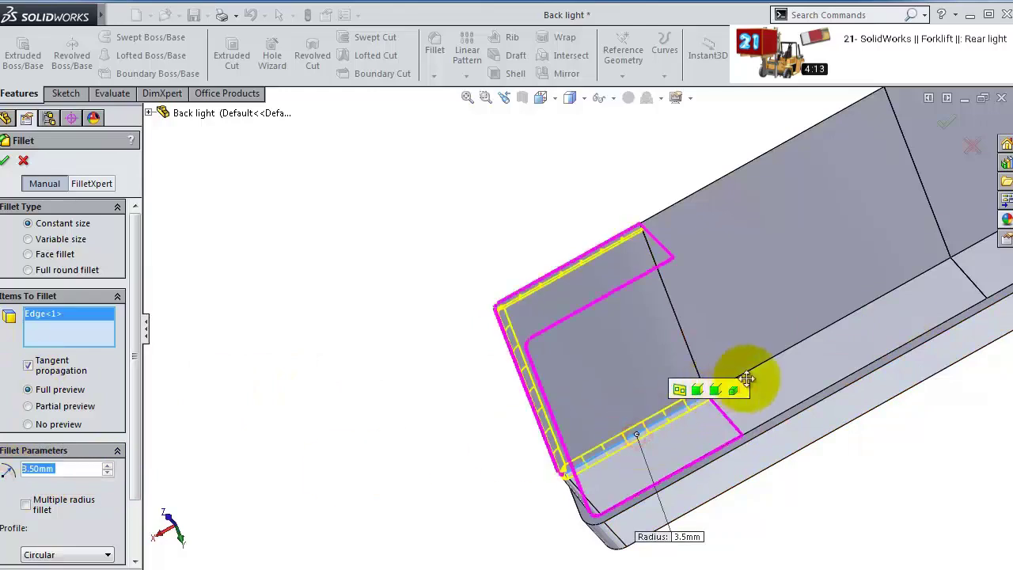
left_click(893, 292)
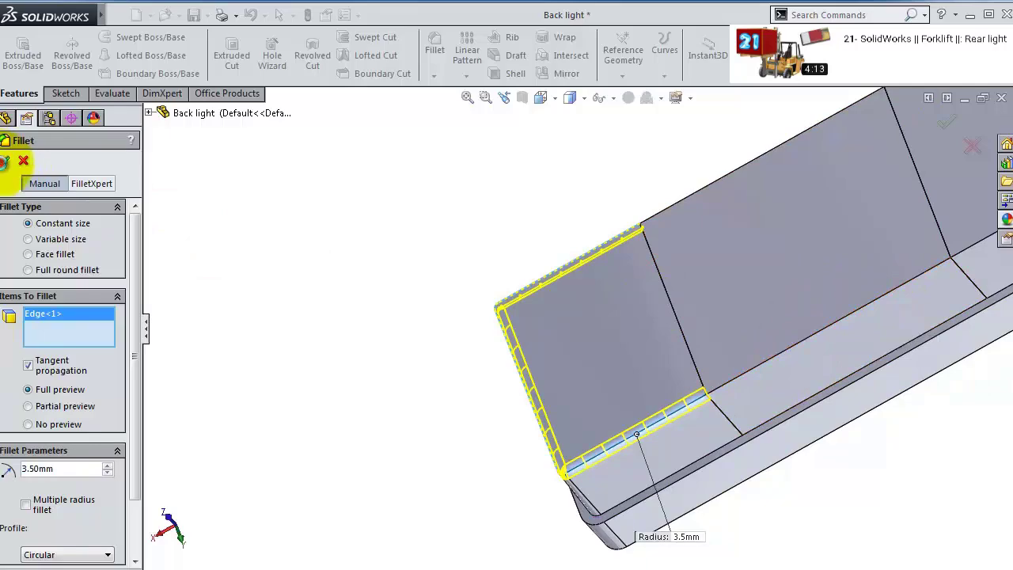
left_click(4, 161)
- Add a second 3.5 mm fillet on two edges, including the top edge
left_click(435, 49)
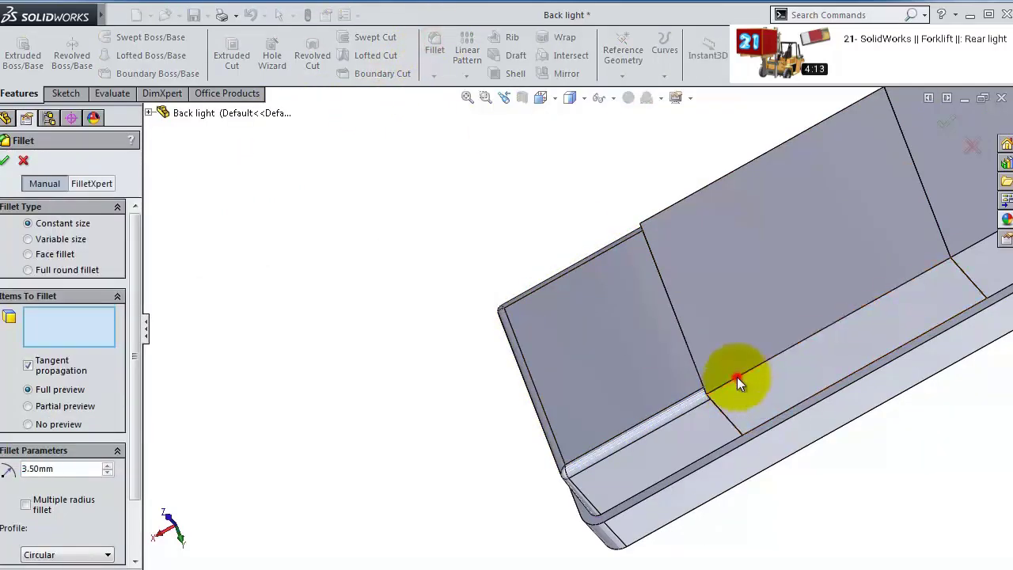
left_click(736, 380)
scroll(866, 259, "up", 3)
middle_click_drag(866, 259, 848, 246)
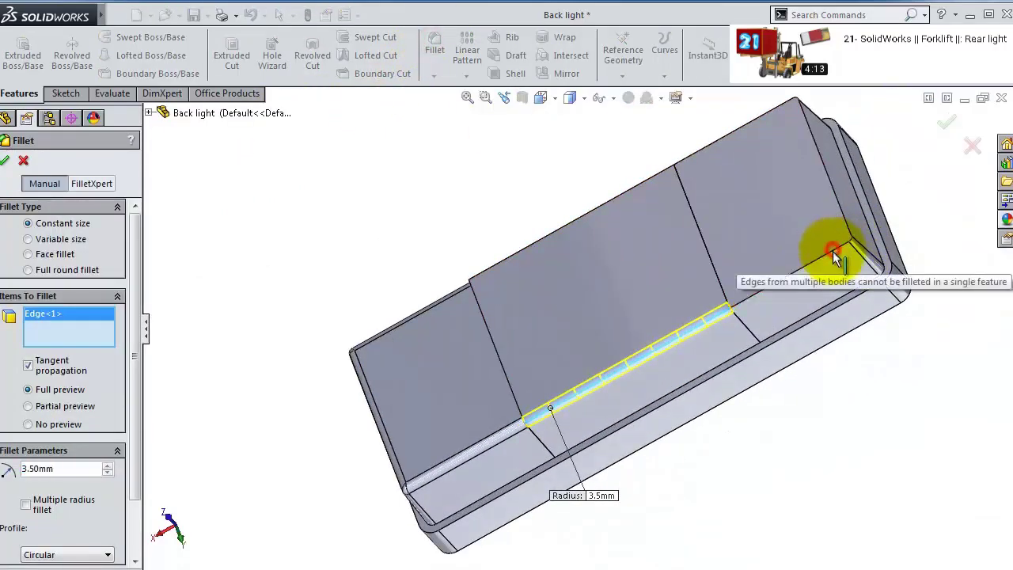
middle_click_drag(543, 170, 588, 266)
left_click(589, 252)
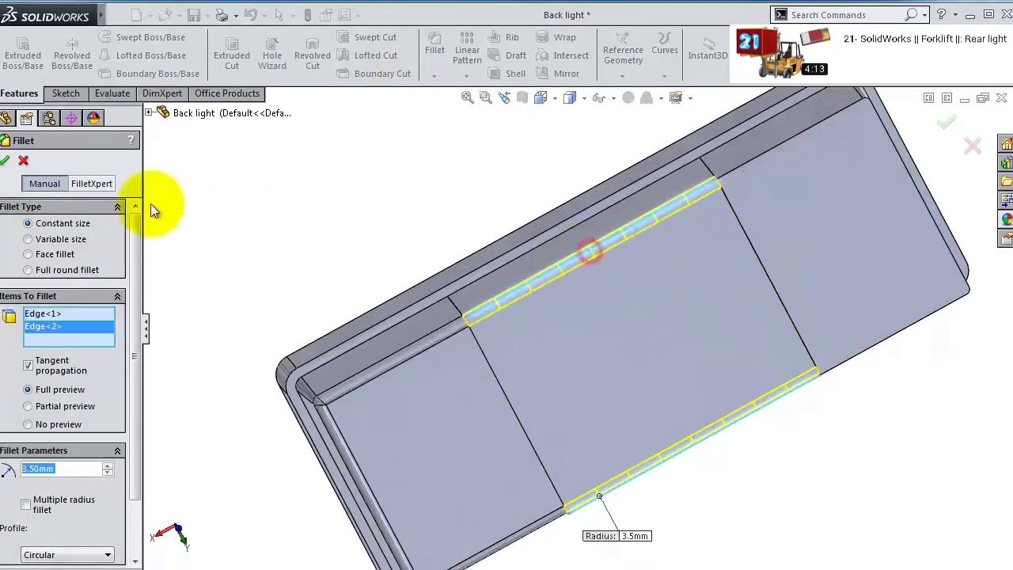
left_click(5, 160)
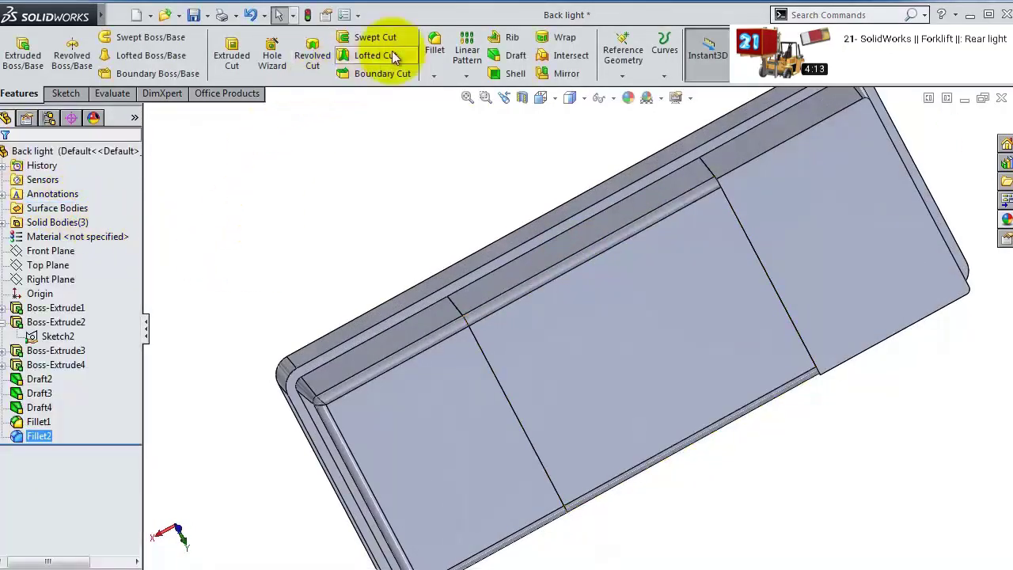
- Round the right block's top edge with a third 3.5 mm fillet
left_click(434, 46)
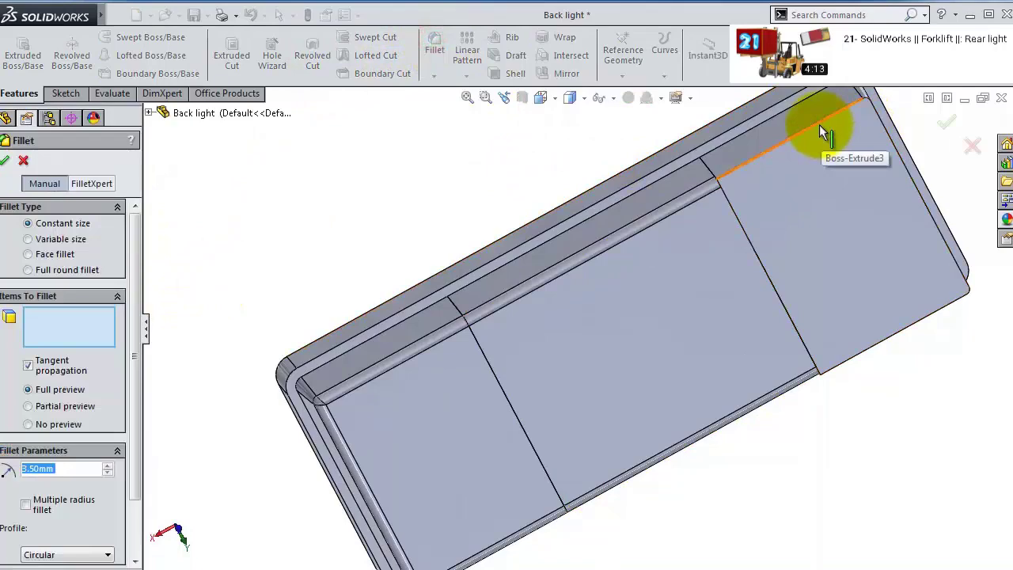
left_click(823, 134)
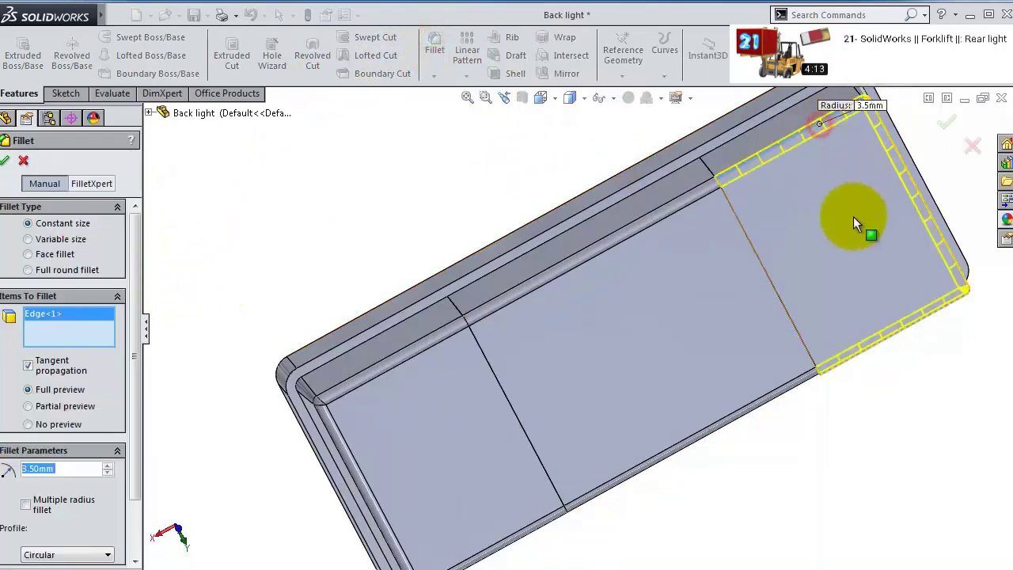
right_click(520, 419)
middle_click_drag(733, 477, 728, 338)
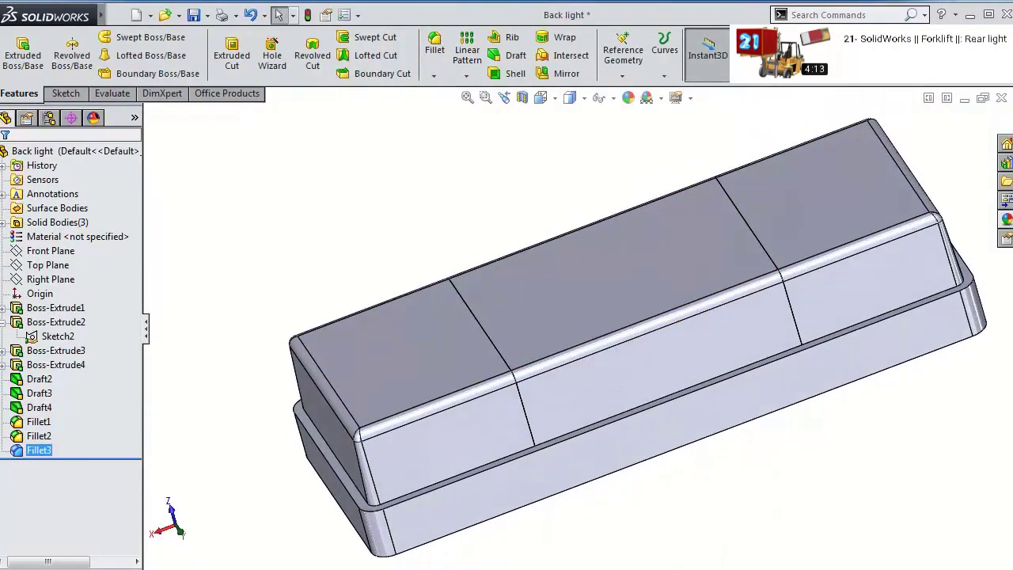
- Give the base body Boss-Extrude1 a black high gloss plastic appearance
left_click(55, 307)
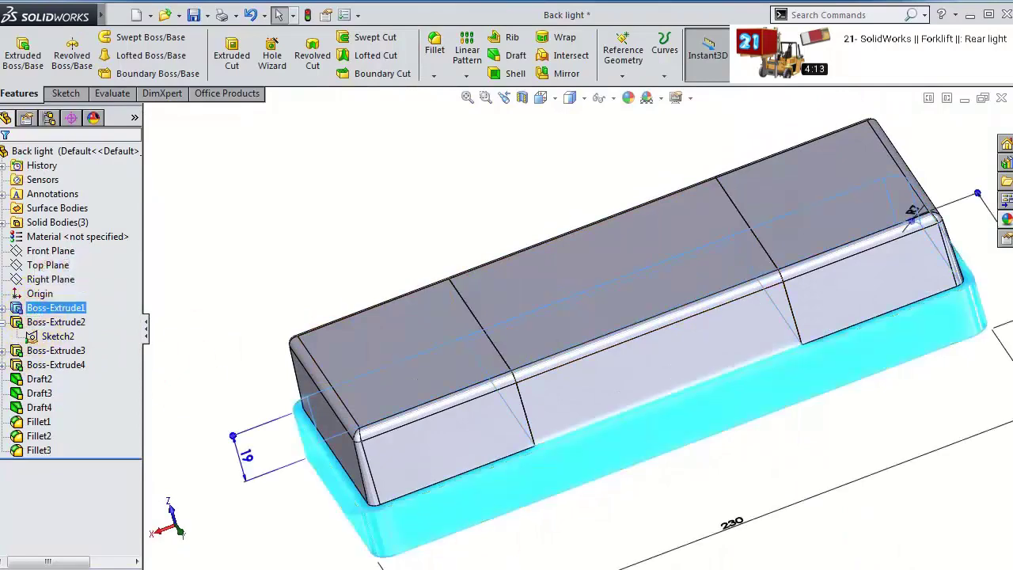
left_click(1006, 220)
scroll(995, 470, "up", 1)
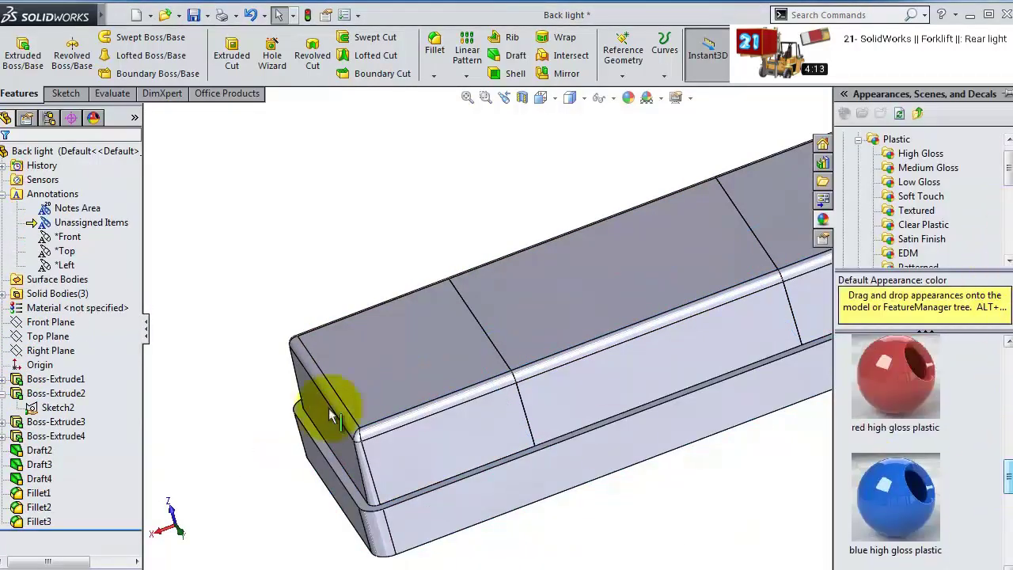
left_click(56, 378)
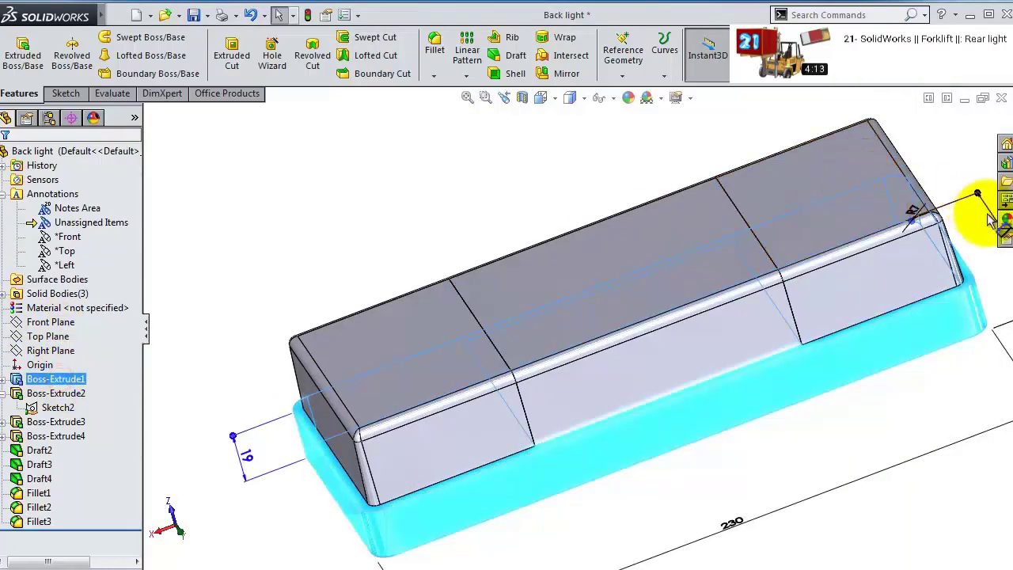
left_click(1003, 216)
scroll(981, 459, "down", 3)
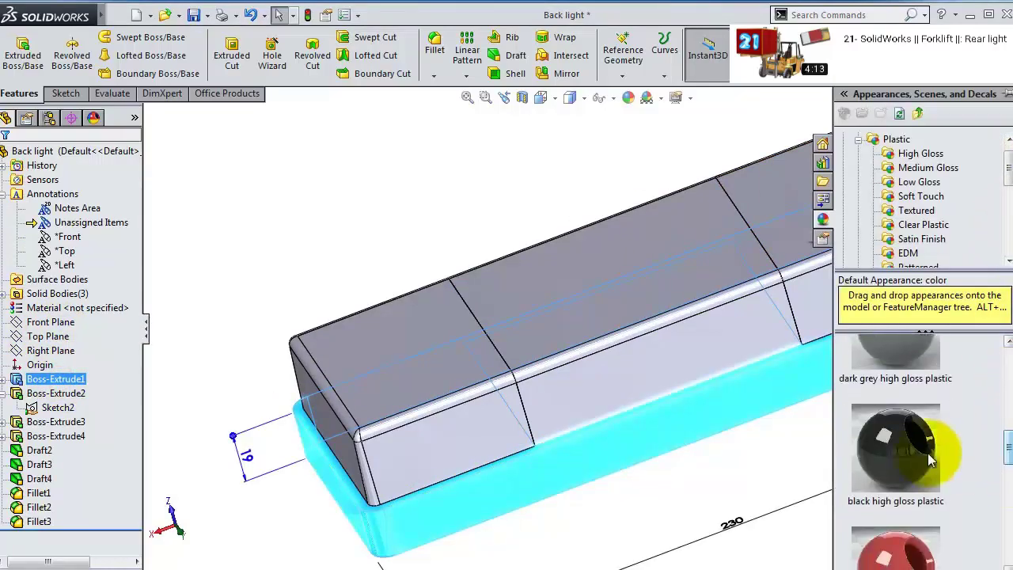
left_click(906, 455)
middle_click_drag(610, 343, 555, 292)
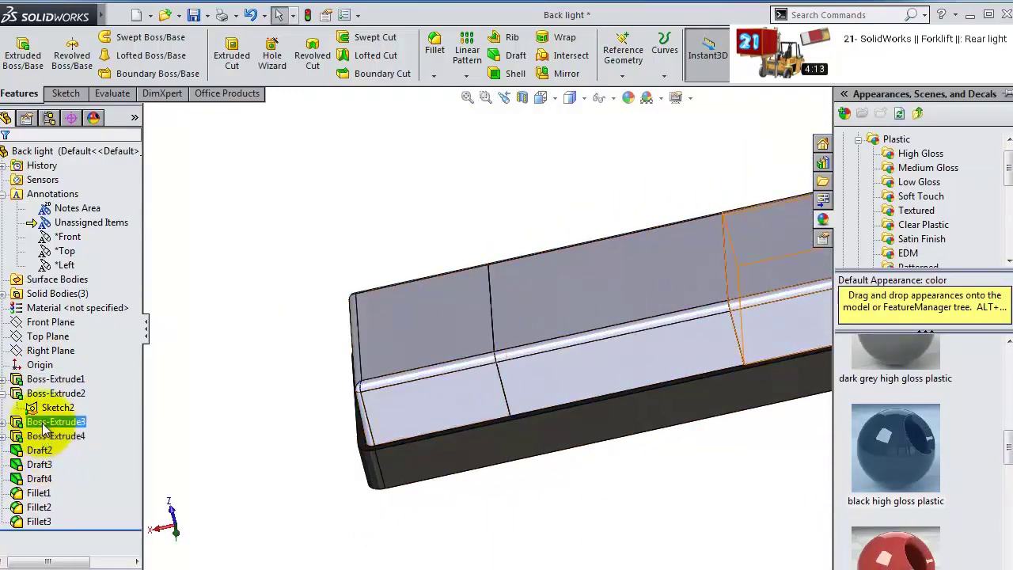
- Apply red plastic to the middle block Boss-Extrude2
left_click(49, 396)
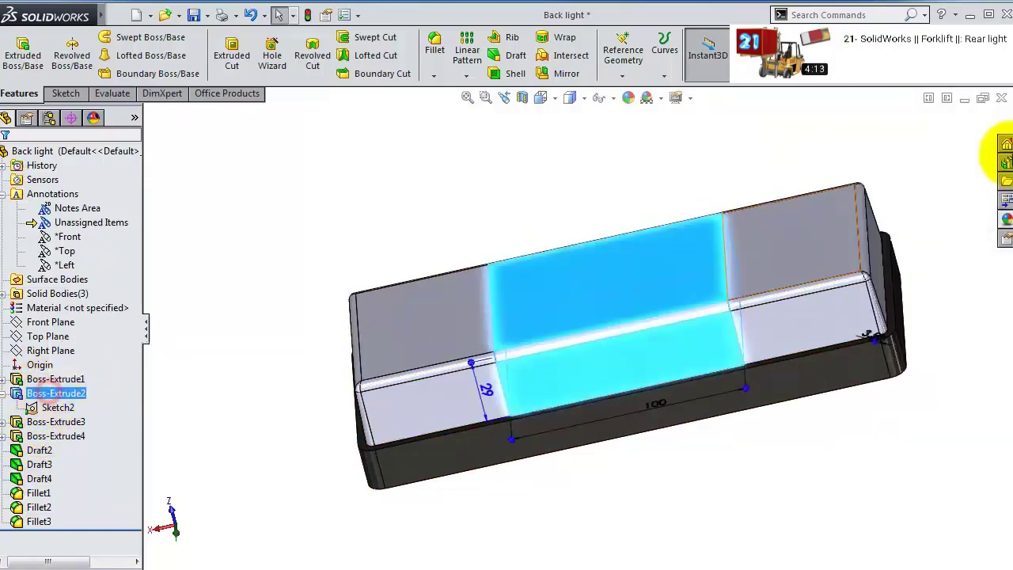
left_click(1005, 218)
left_click_drag(899, 530, 777, 402)
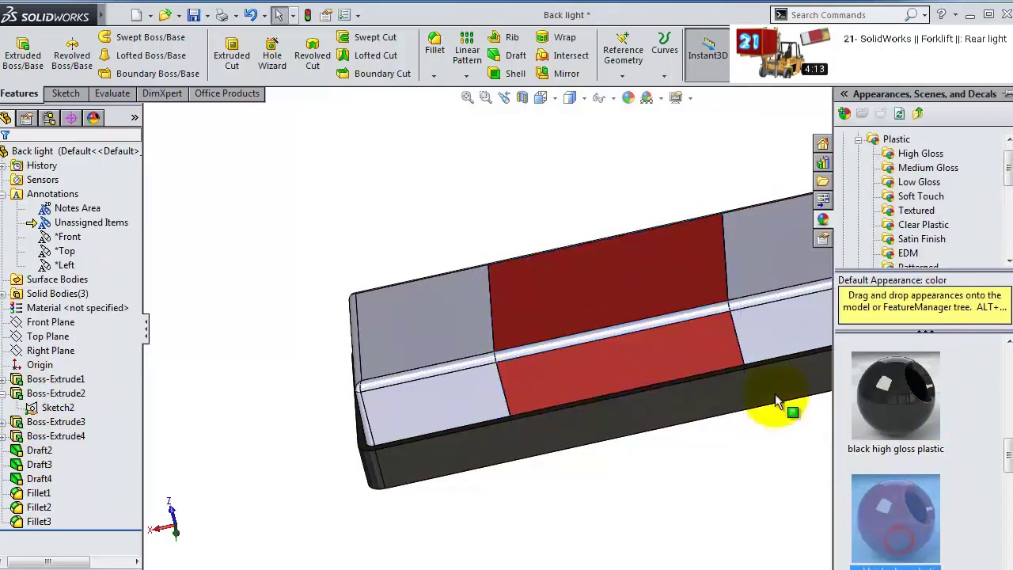
middle_click_drag(778, 402, 667, 285)
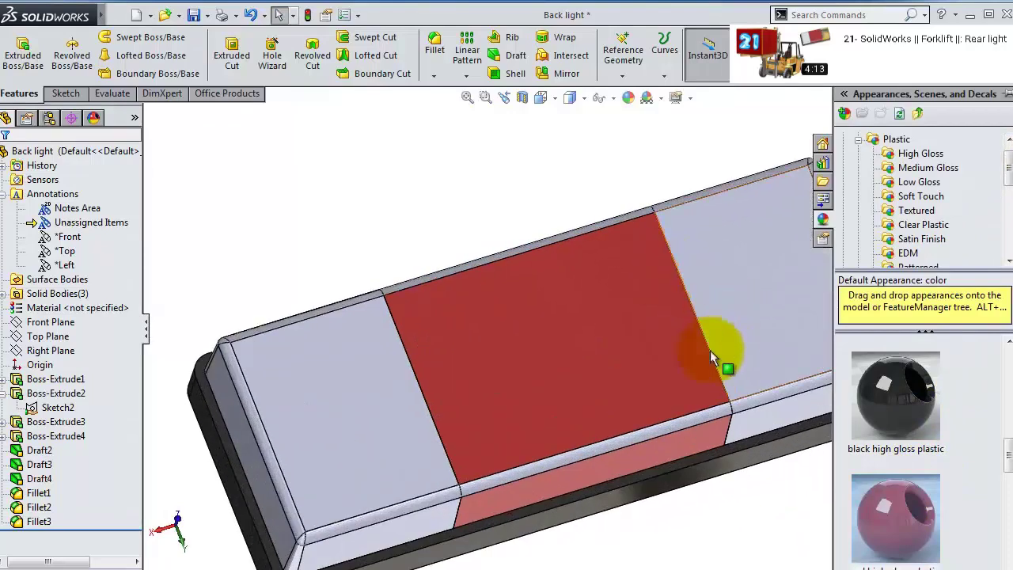
key("f")
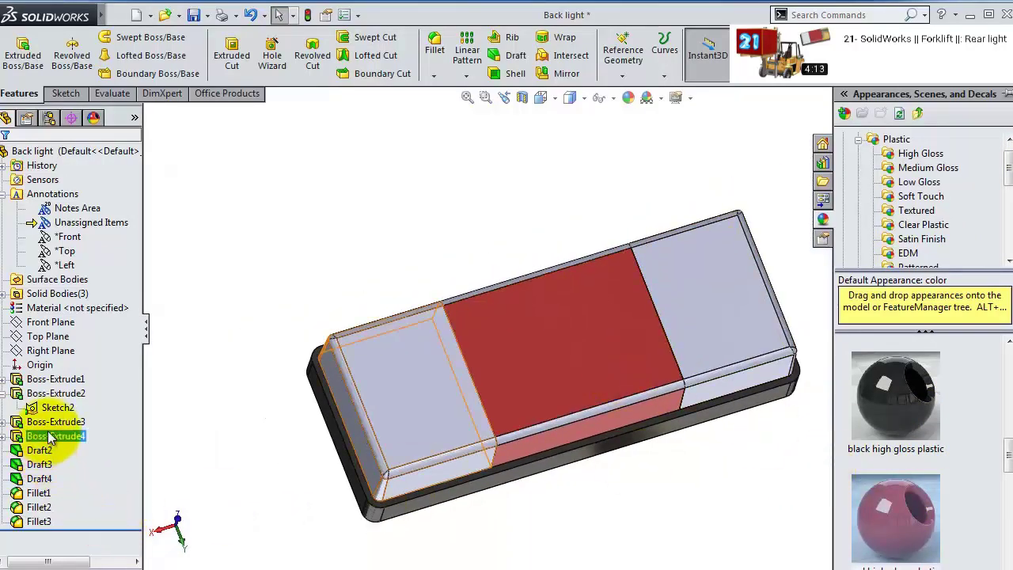
- Apply white high gloss plastic to the left block Boss-Extrude4
left_click(51, 435)
left_click(1005, 219)
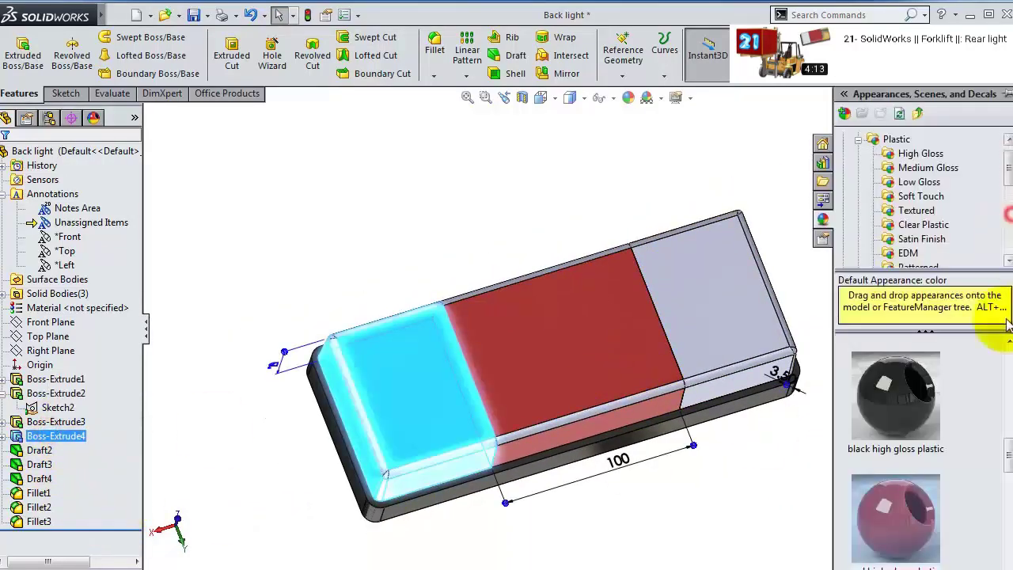
left_click(1007, 452)
scroll(999, 380, "up", 1)
left_click(882, 375)
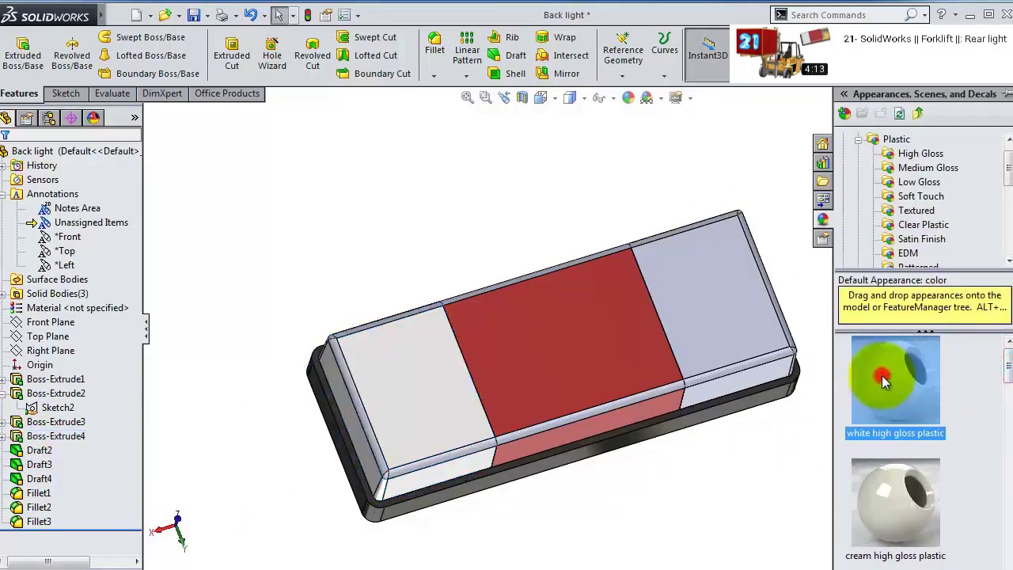
left_click_drag(882, 375, 676, 384)
middle_click_drag(677, 384, 617, 355)
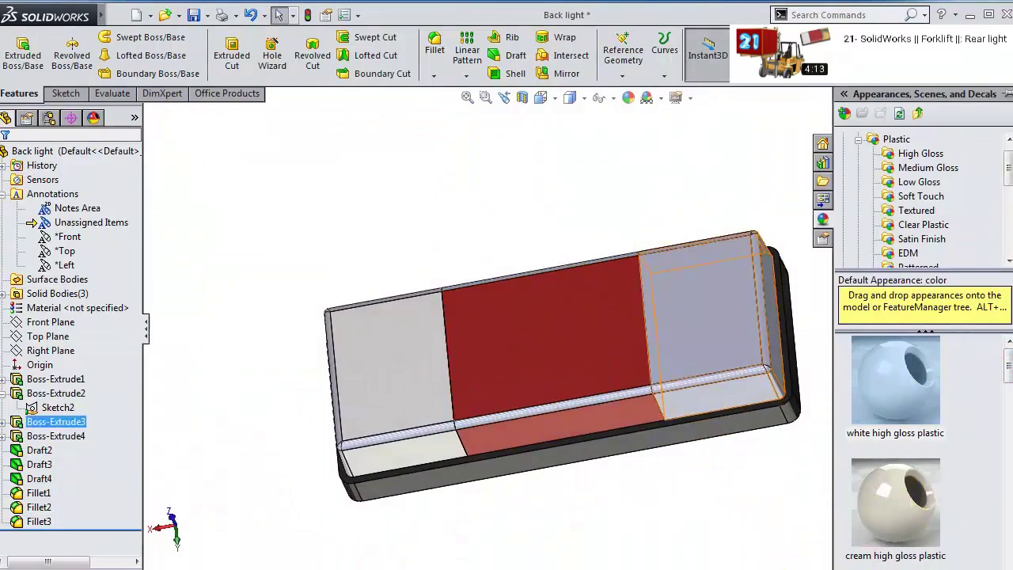
- Apply yellow high gloss plastic to the right block Boss-Extrude3
left_click(43, 423)
left_click(44, 437)
left_click(43, 422)
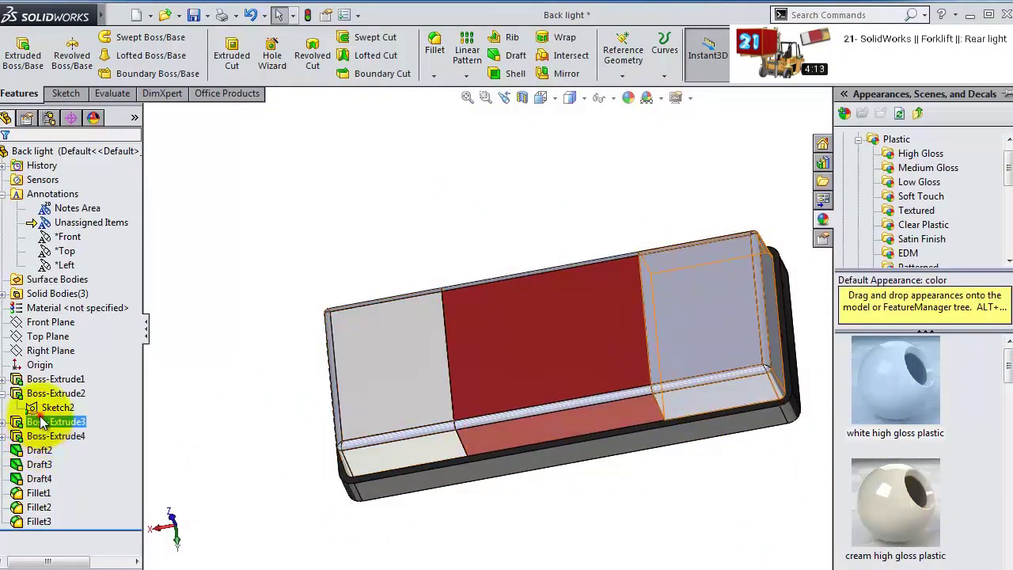
double_click(44, 423)
left_click(1007, 223)
left_click_drag(1007, 368, 1007, 527)
double_click(895, 404)
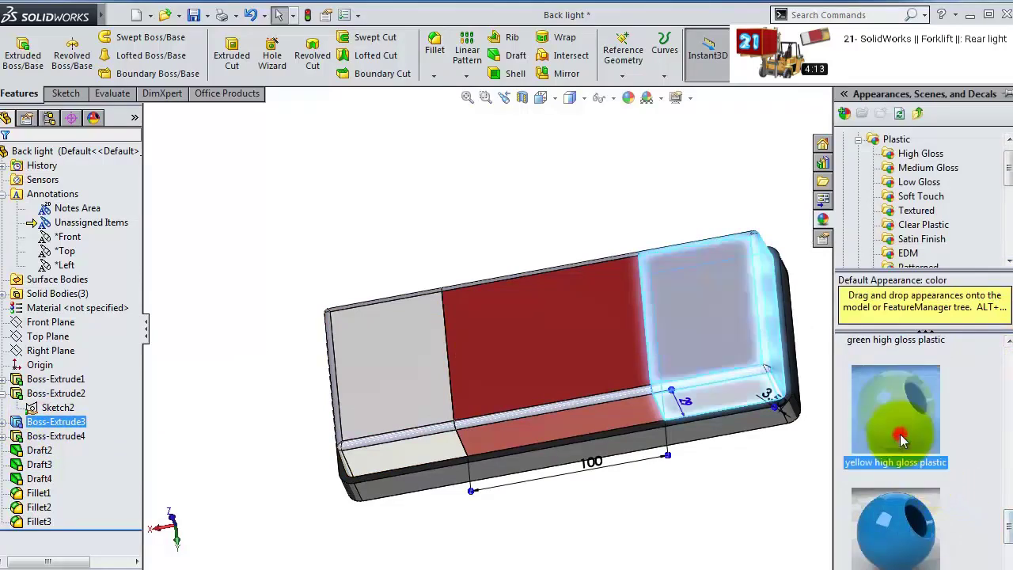
double_click(50, 422)
- Set the right block's appearance to orange with green raised to 163 (RGB 232, 163, 8), then apply
left_click(629, 99)
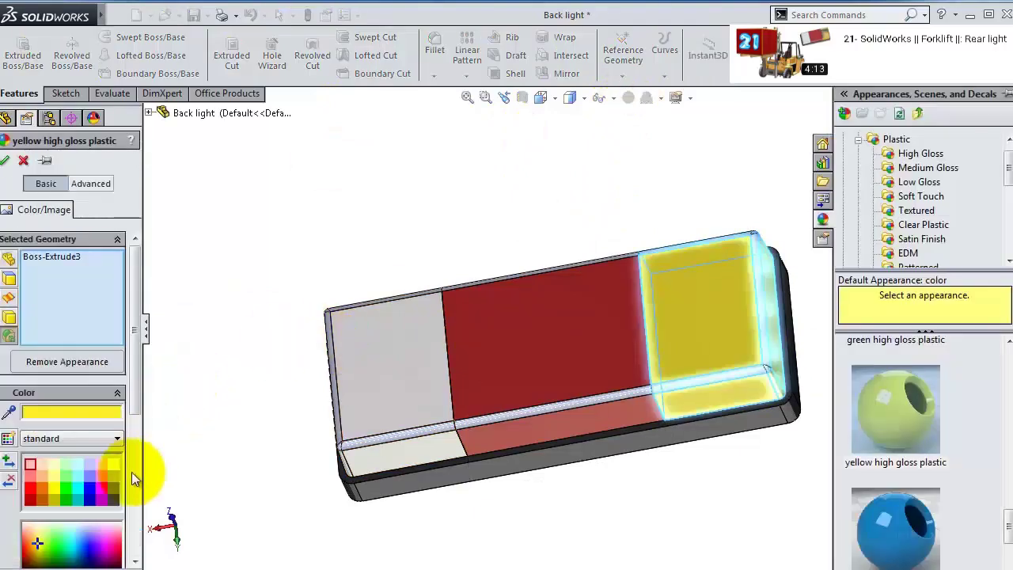
left_click(44, 486)
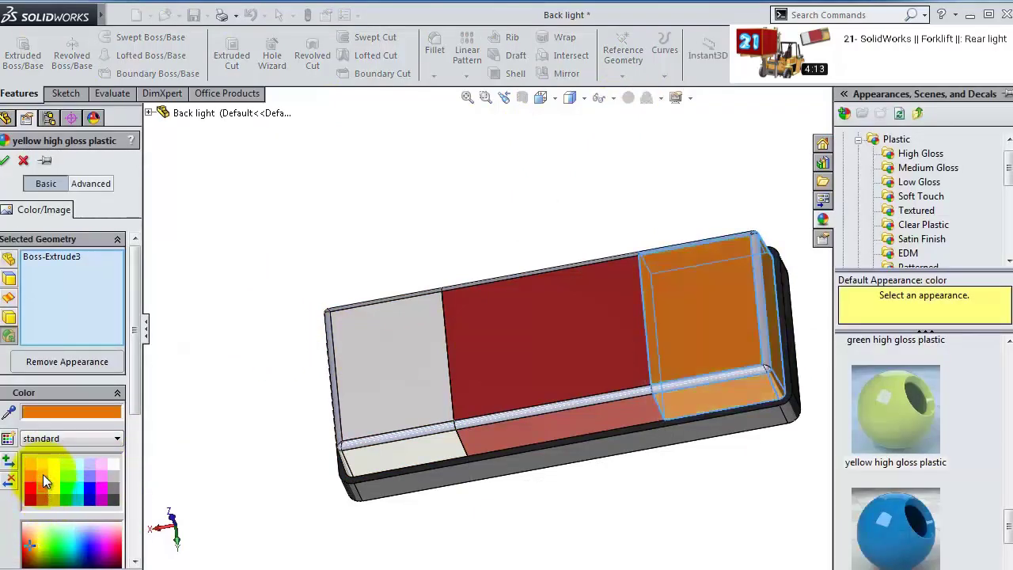
left_click(42, 474)
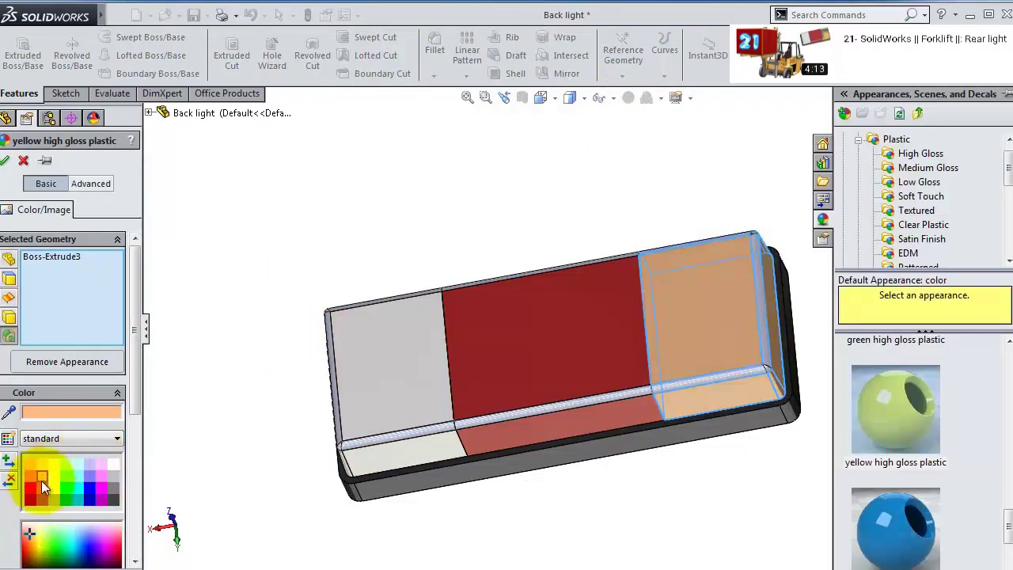
left_click(52, 481)
left_click(52, 476)
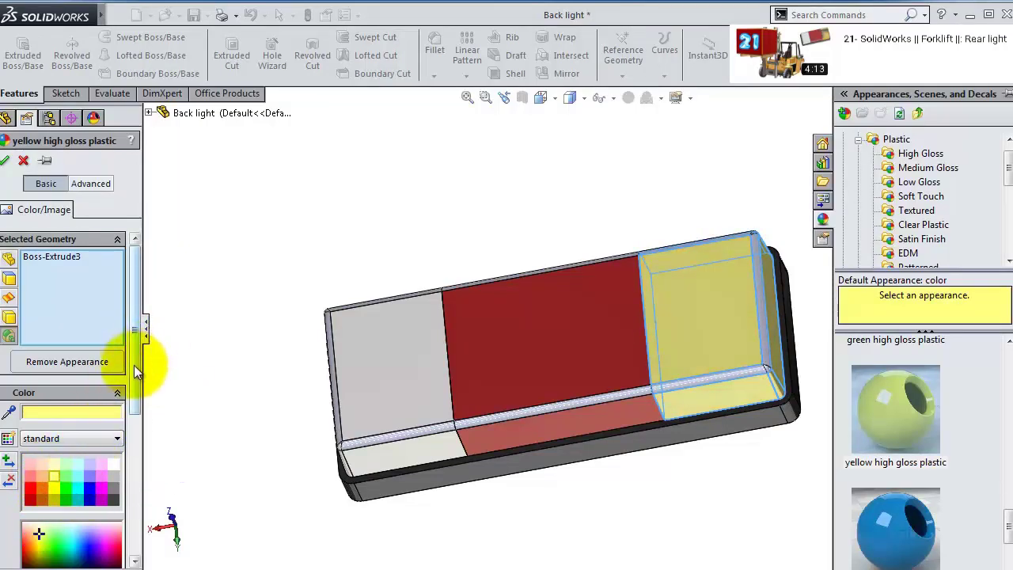
left_click_drag(134, 365, 110, 449)
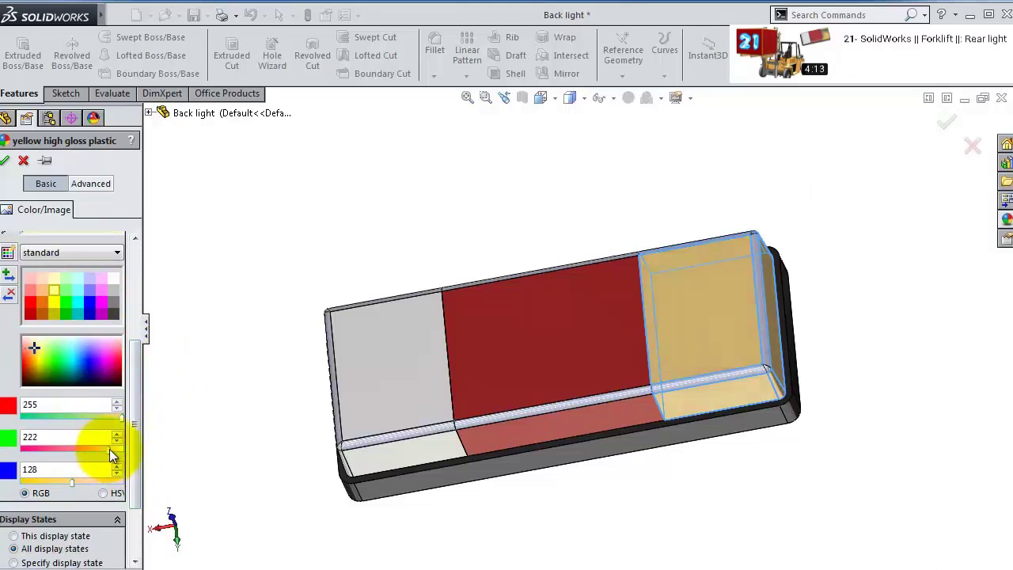
left_click(43, 301)
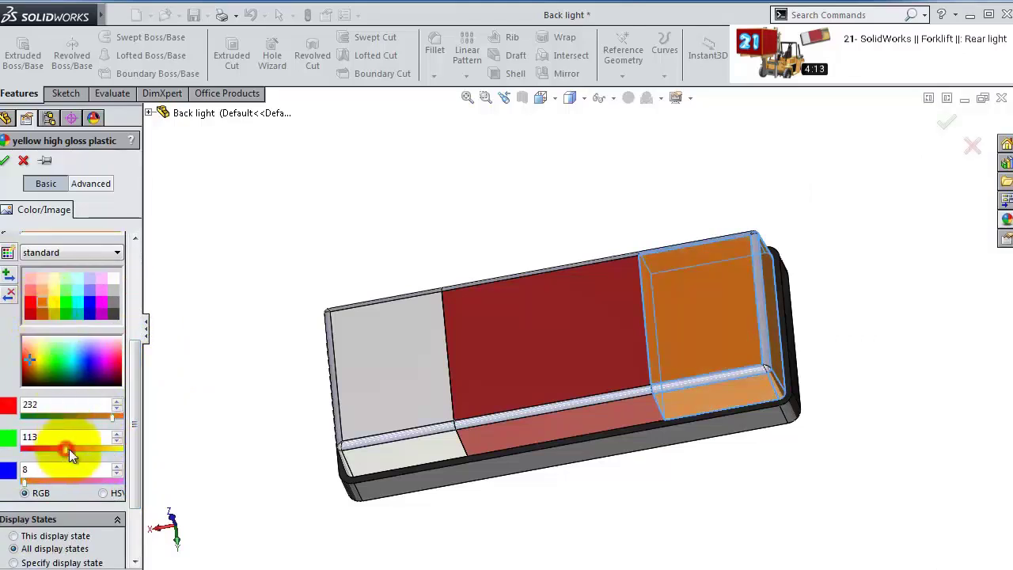
left_click_drag(69, 449, 87, 448)
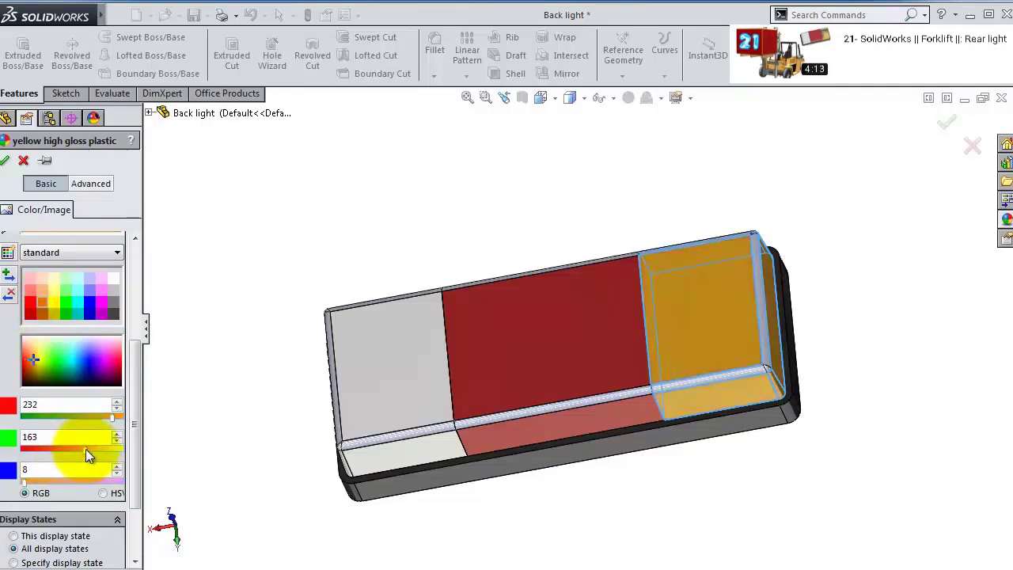
left_click(85, 449)
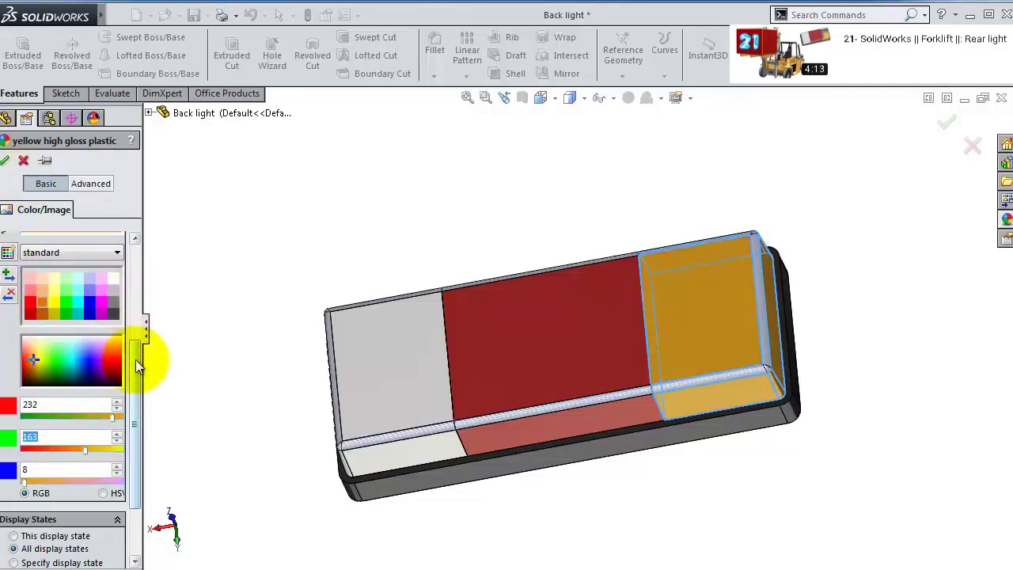
left_click_drag(135, 359, 124, 266)
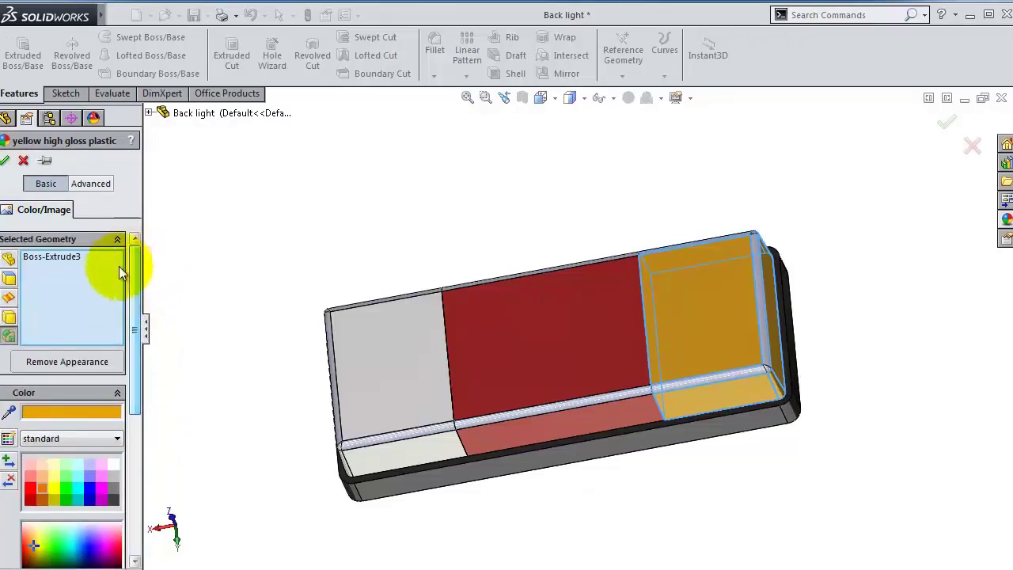
left_click(8, 162)
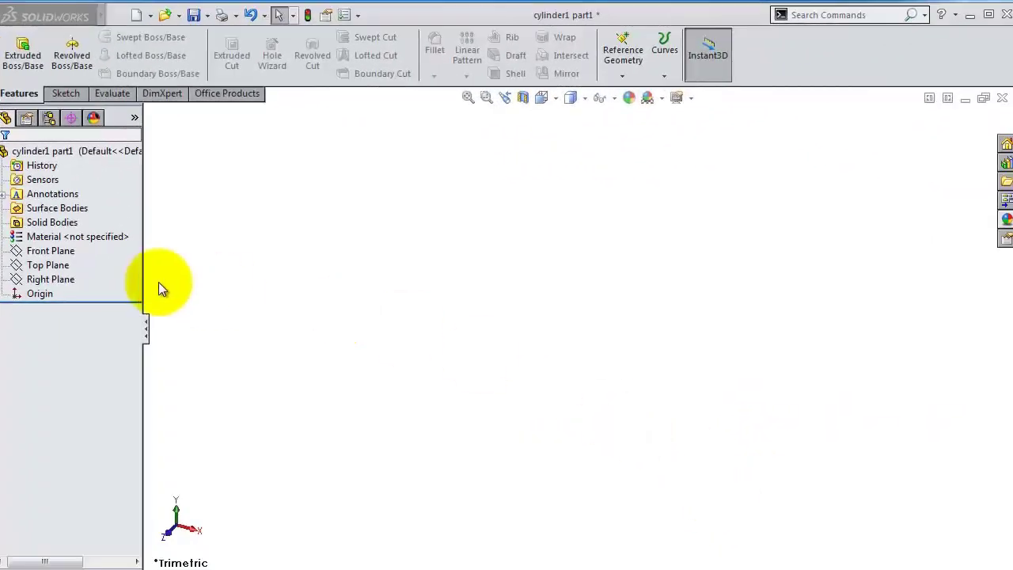
- Sketch a Ø100 mm circle at the origin on the Front Plane
left_click(50, 251)
left_click(68, 227)
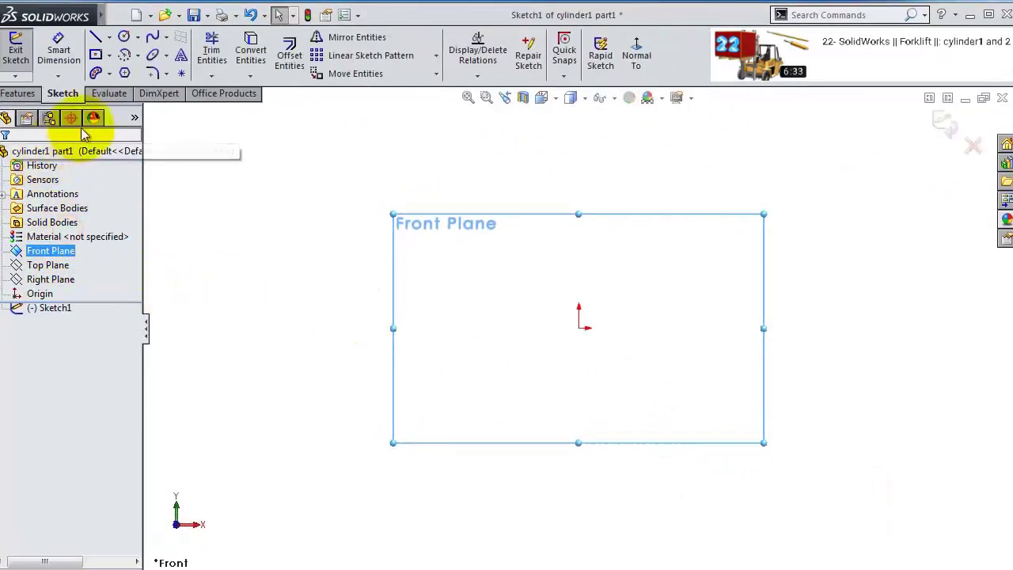
left_click(126, 38)
left_click(579, 327)
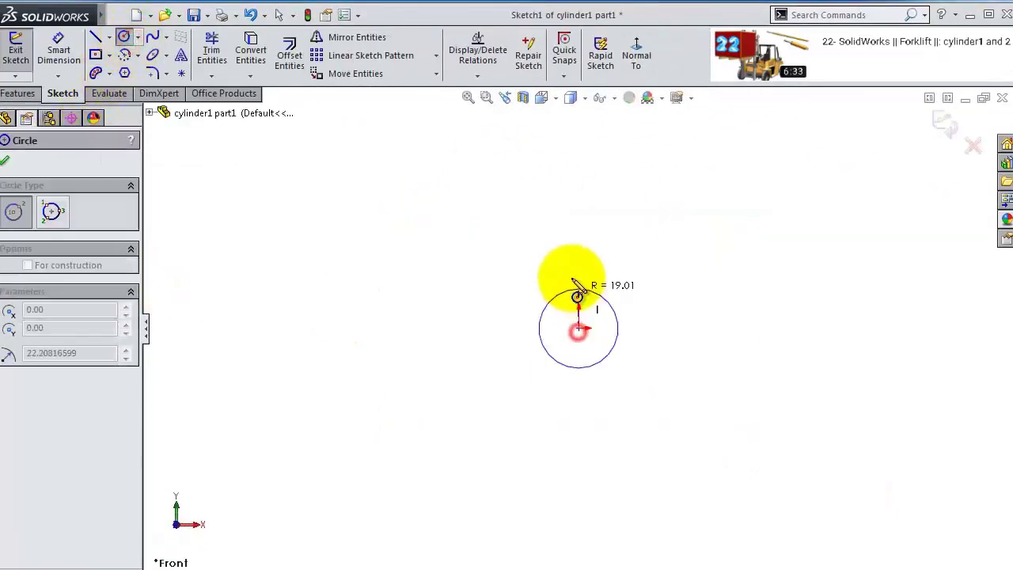
left_click(570, 274)
left_click(57, 41)
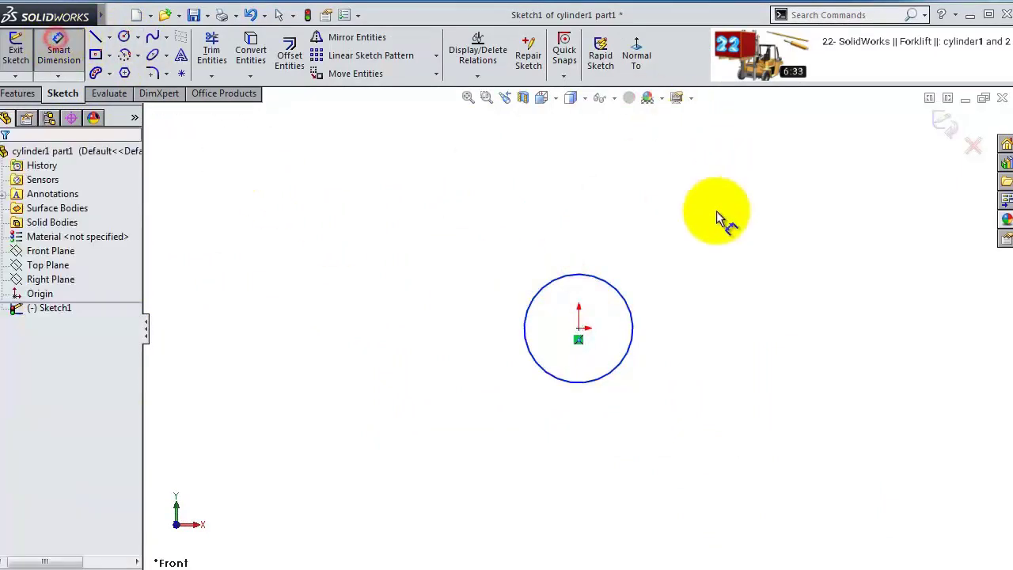
left_click(631, 308)
left_click(804, 293)
type("100")
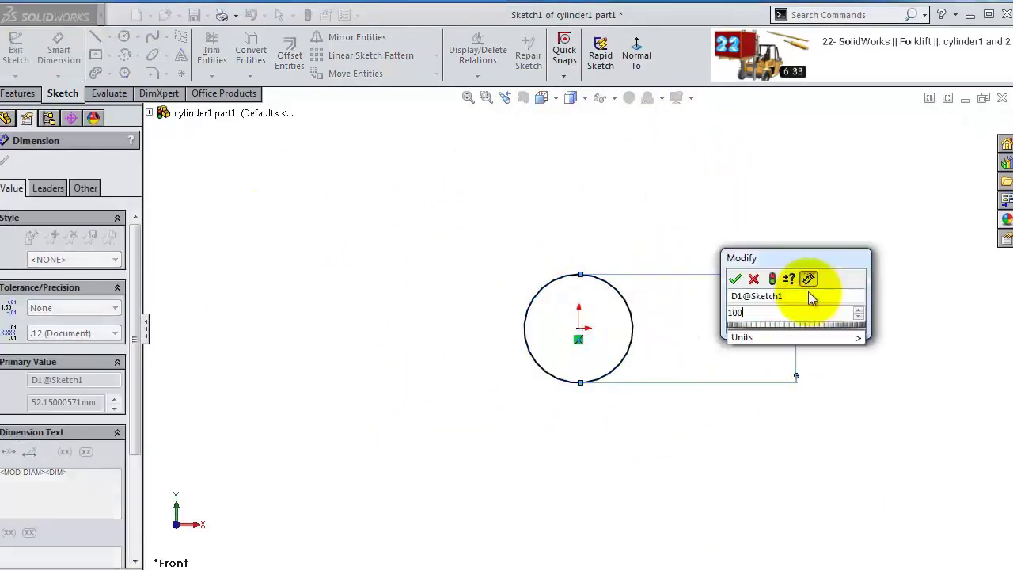
key("Return")
- Extrude the circle 400 mm into a solid cylinder
left_click(17, 93)
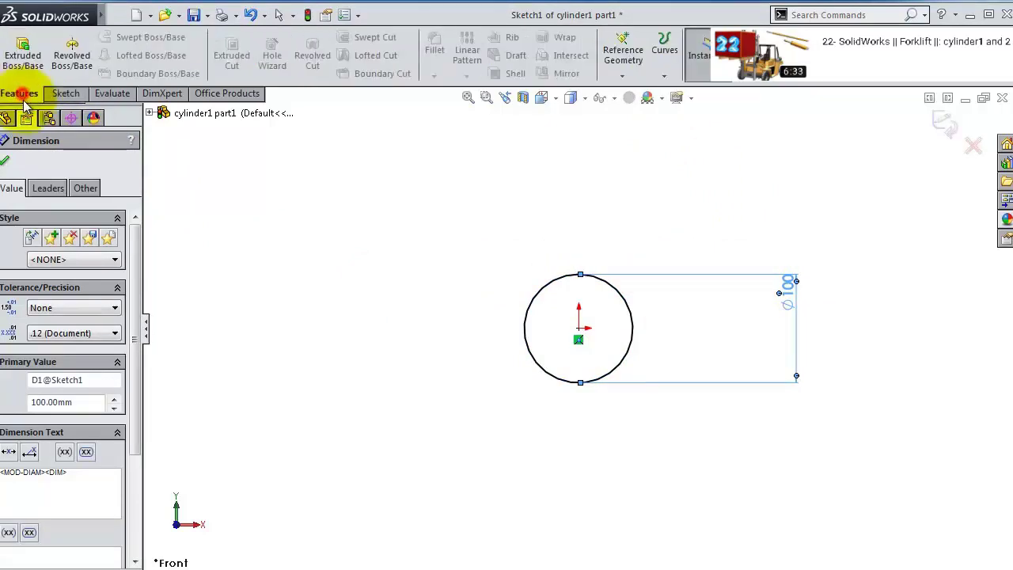
left_click(23, 55)
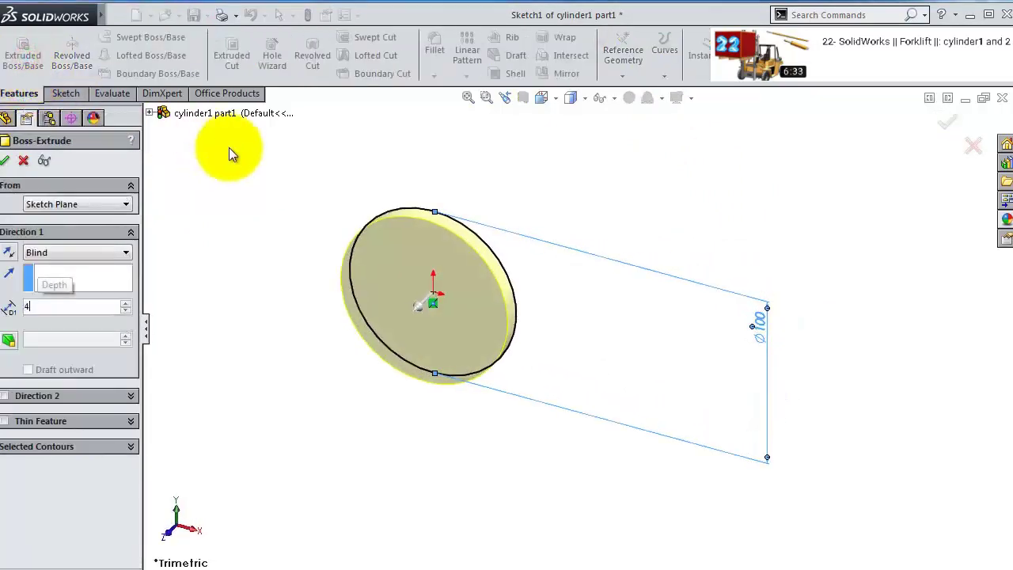
type("400")
key("Return")
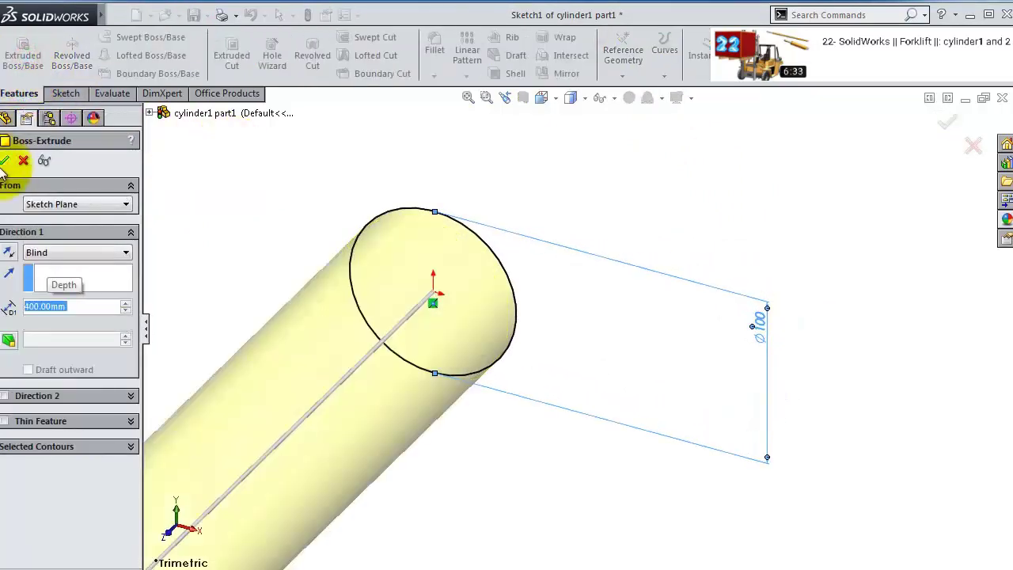
left_click(4, 161)
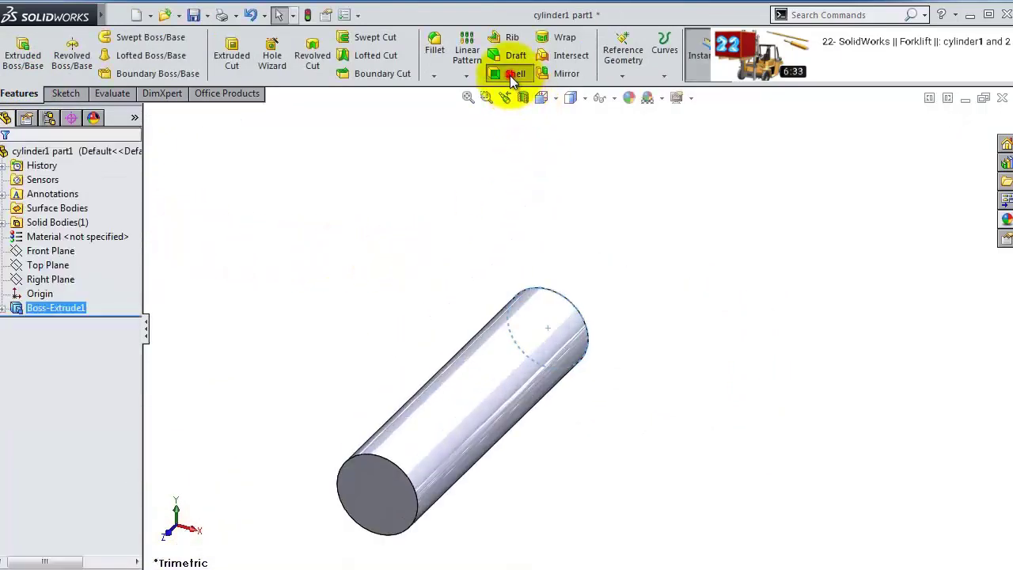
- Shell the cylinder with a 30 mm wall, removing one end face
left_click(511, 74)
type("30")
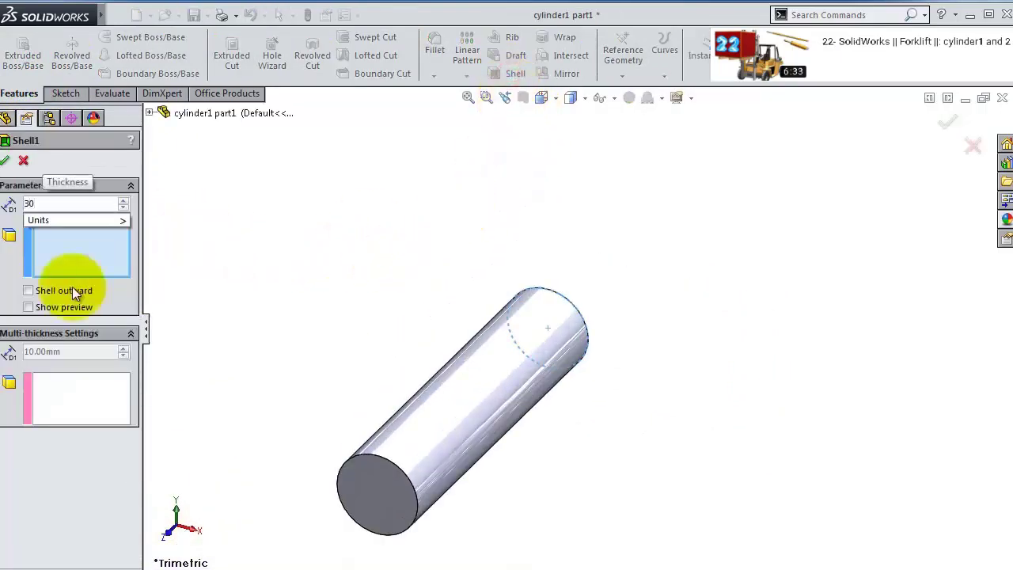
left_click(13, 280)
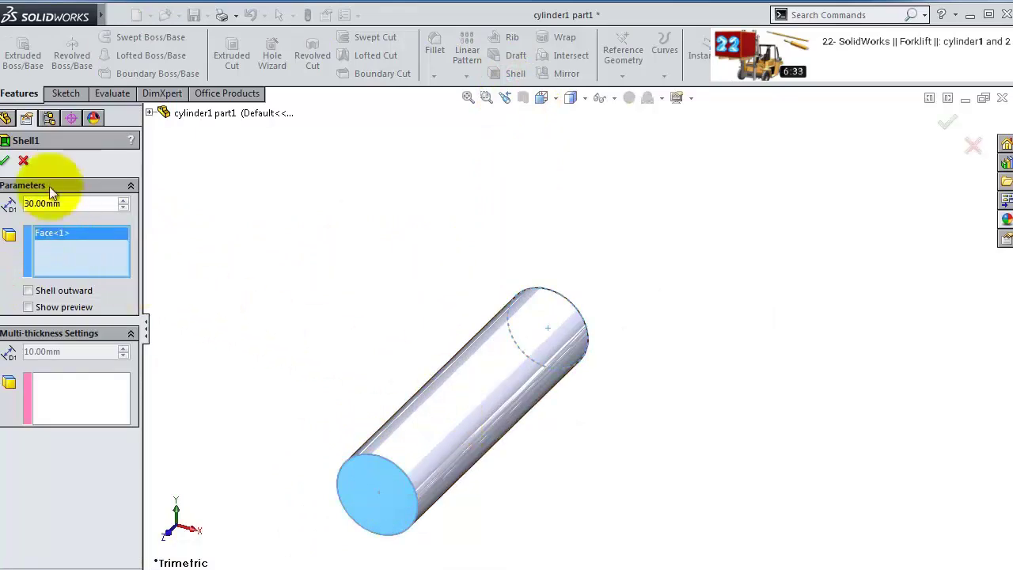
left_click(5, 162)
middle_click_drag(615, 388, 401, 341)
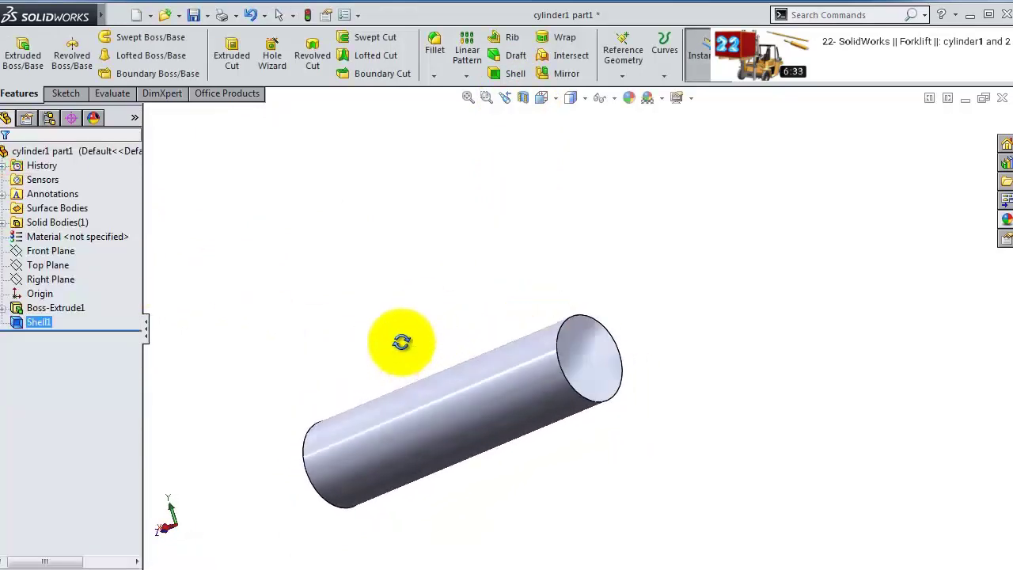
- On the Top Plane, sketch a pin hole circle and a tapered lug outline with rounded top
left_click(73, 244)
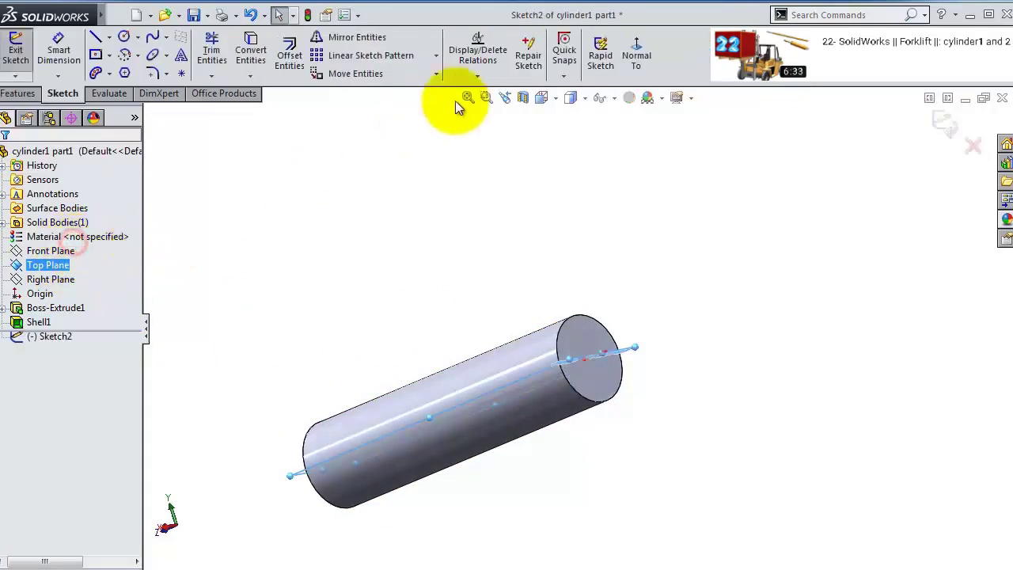
left_click(637, 55)
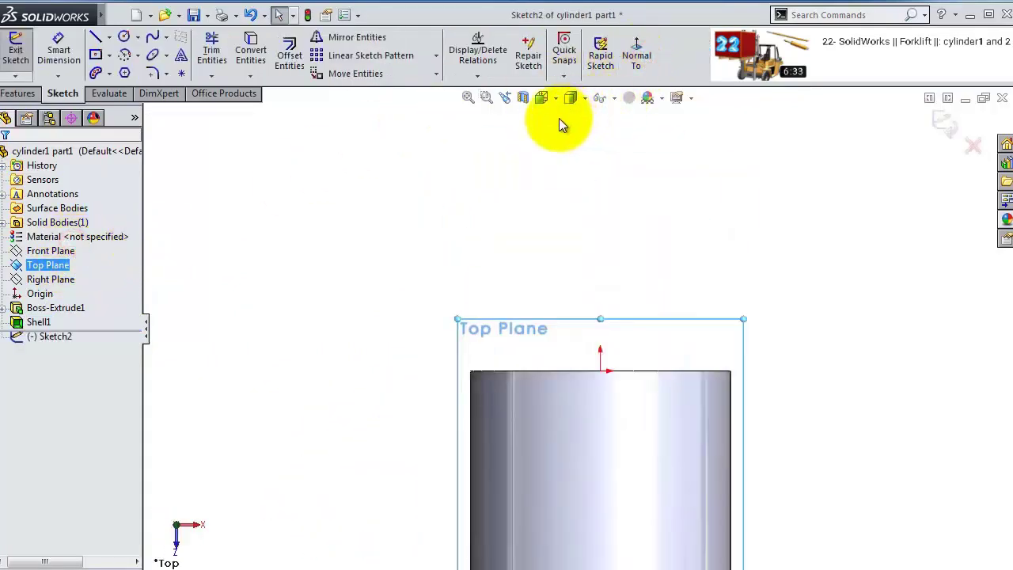
left_click(124, 37)
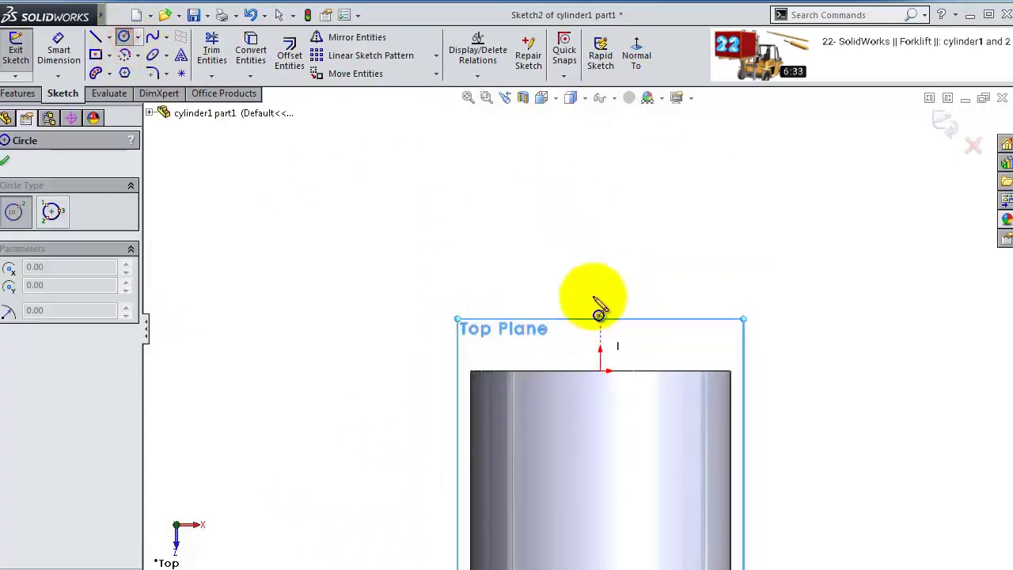
left_click(599, 190)
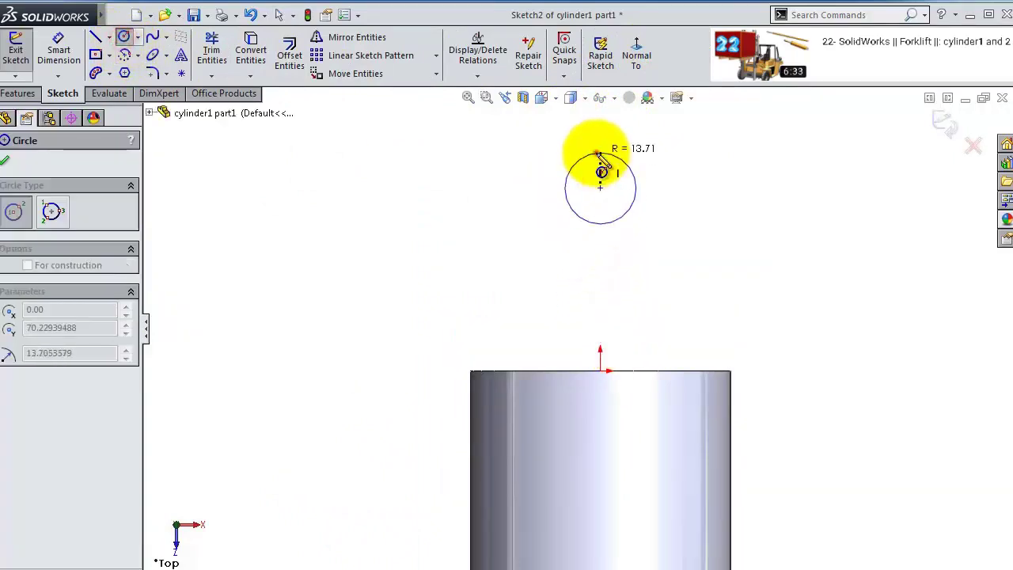
left_click(599, 153)
left_click(95, 36)
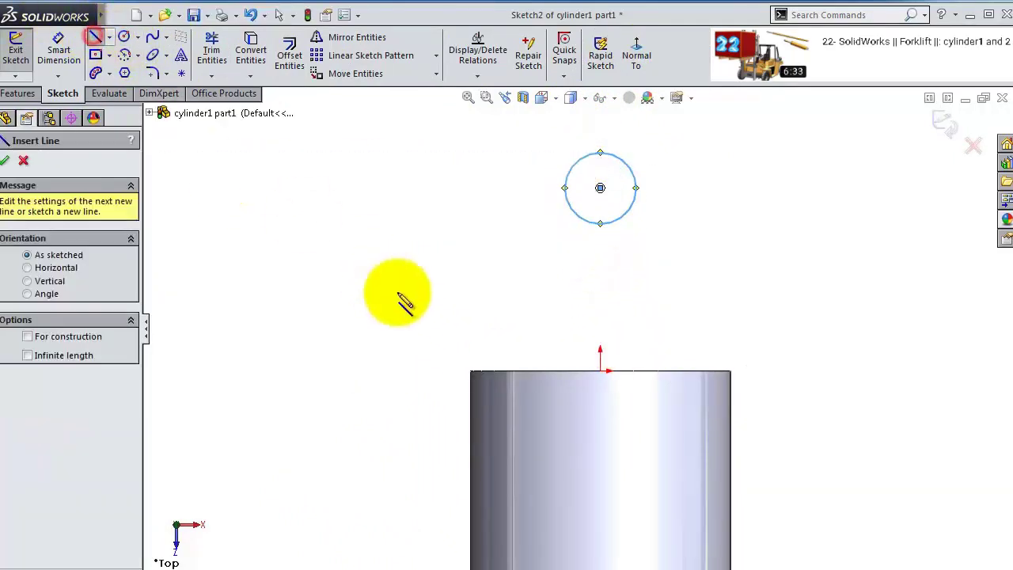
left_click(486, 371)
left_click(530, 176)
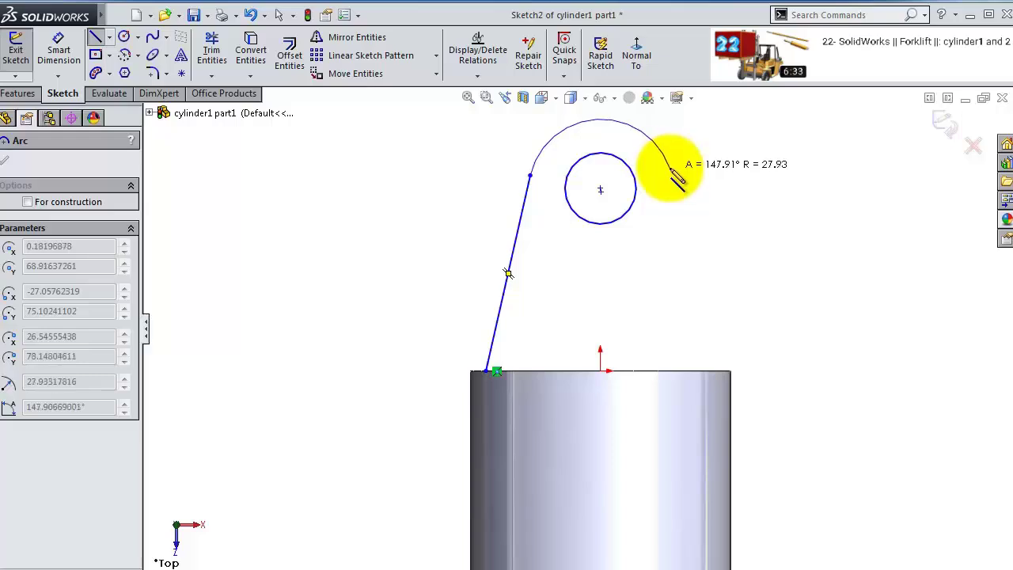
left_click(671, 175)
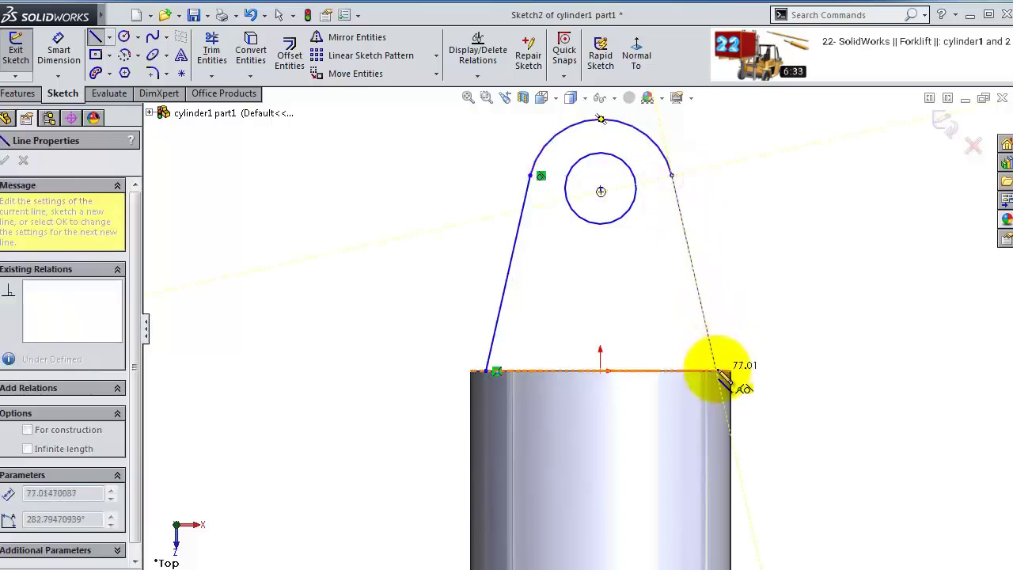
left_click(717, 370)
- Dimension the pin hole at Ø20 mm and the top arc at R30 mm
left_click(60, 54)
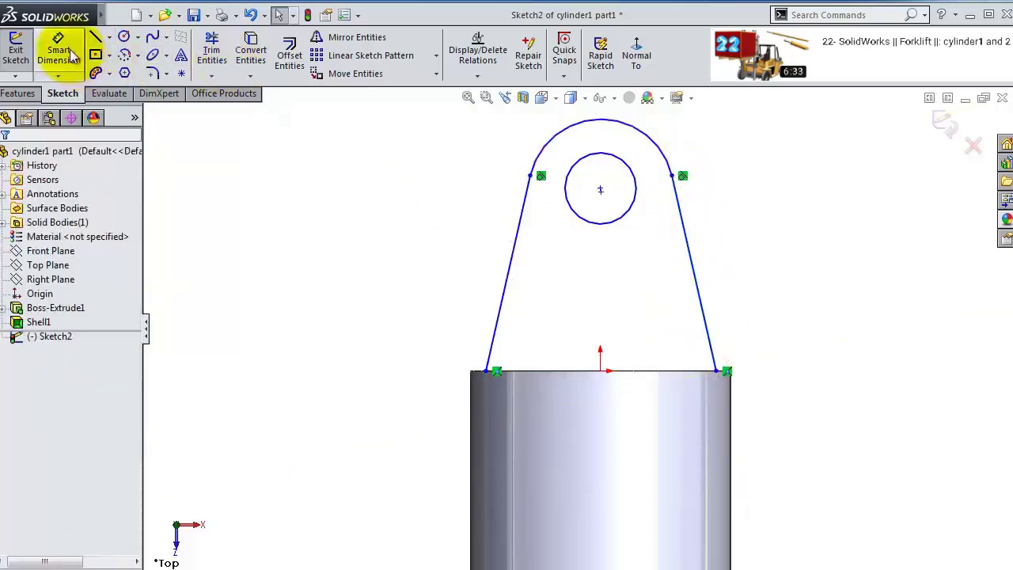
left_click(567, 198)
left_click(468, 220)
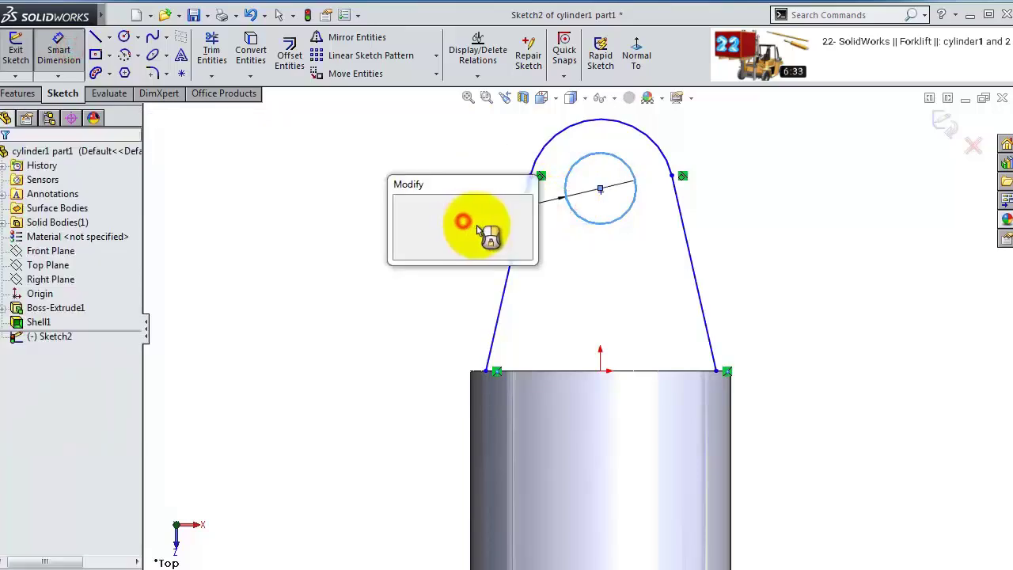
type("20")
key("Return")
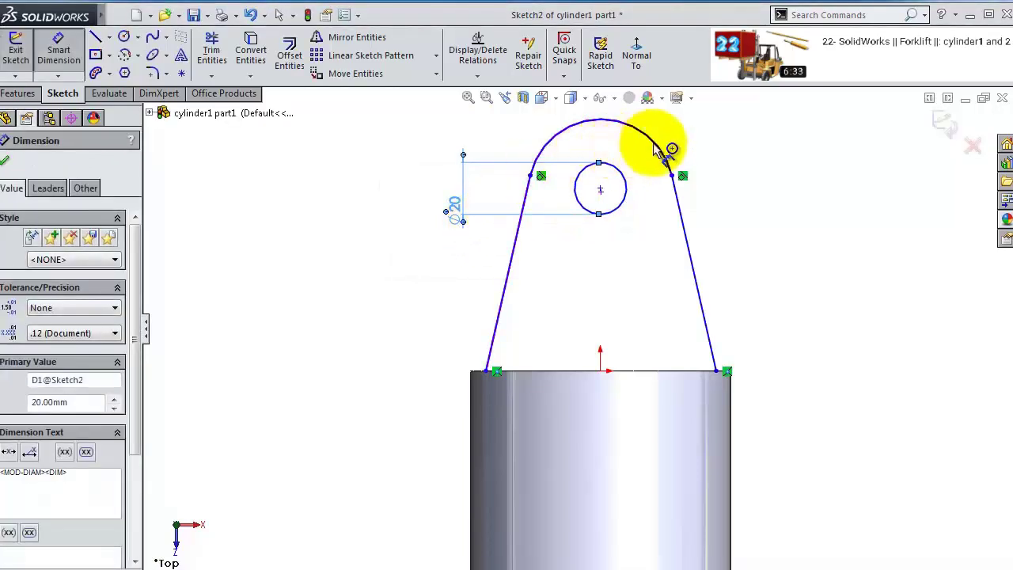
left_click(661, 150)
left_click(739, 148)
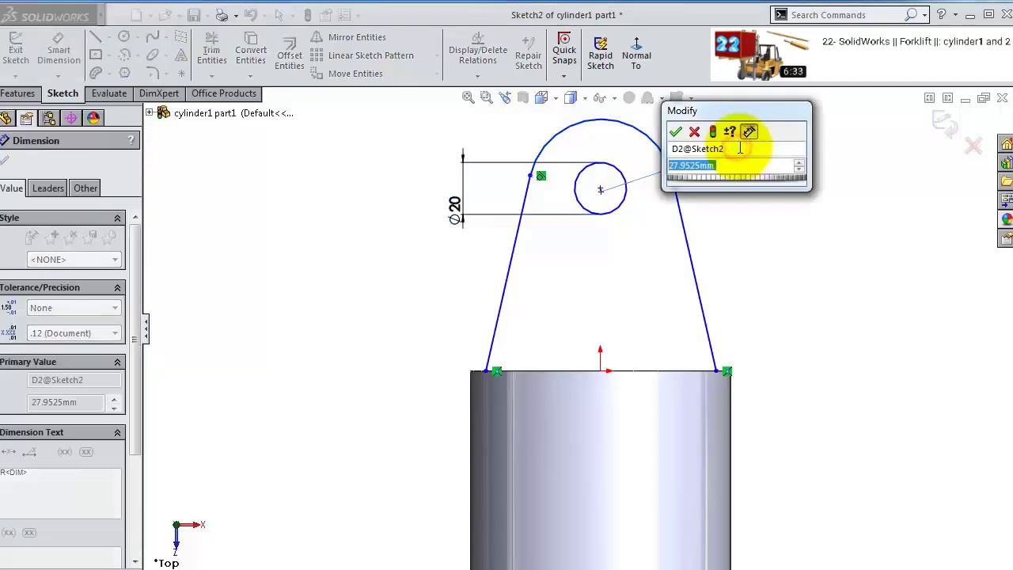
type("30")
key("Return")
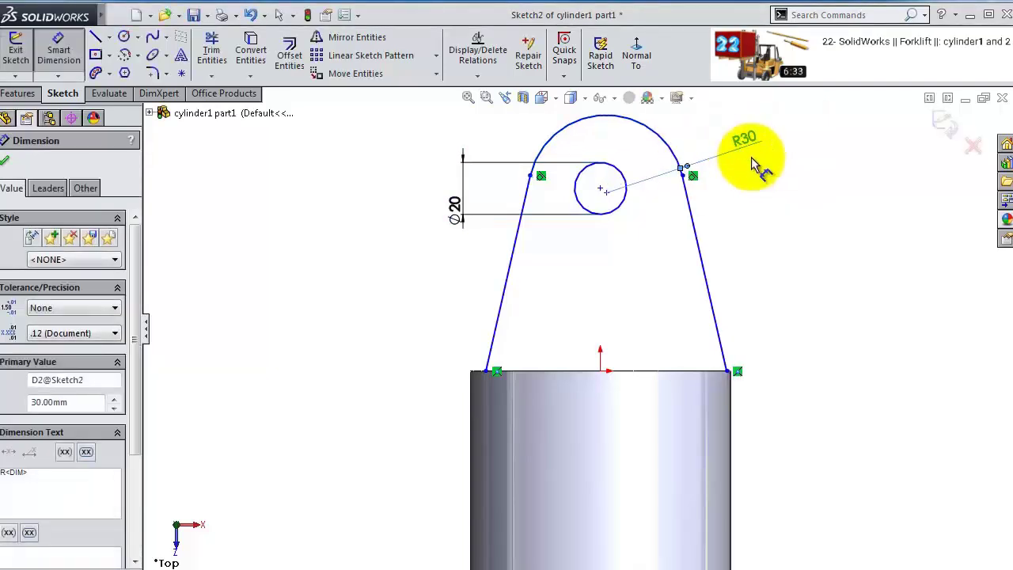
scroll(712, 178, "down", 2)
key("Escape")
key("Escape")
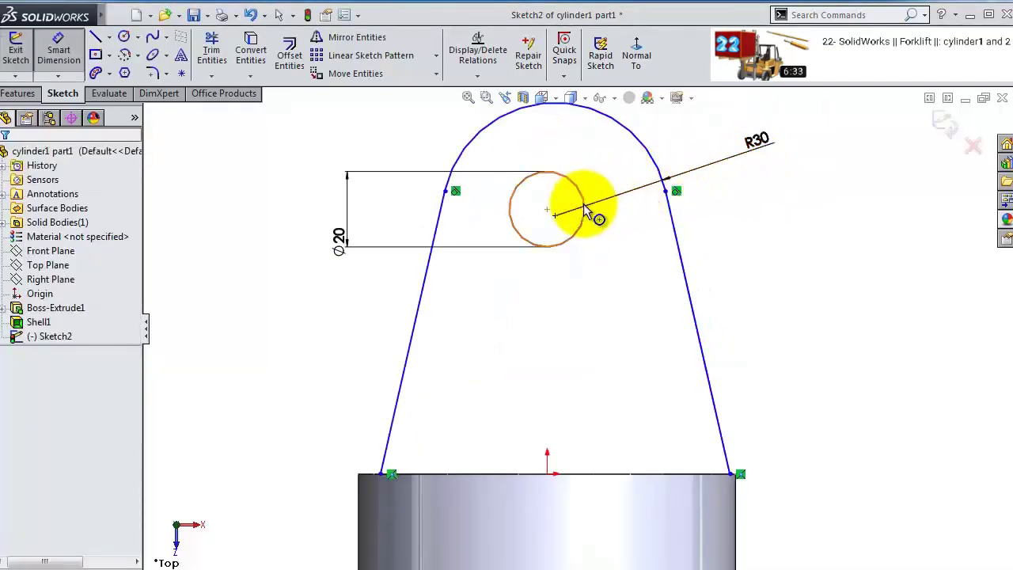
- Align the pin hole centre vertically above the sketch origin
left_click(547, 209)
left_click(549, 474, "ctrl")
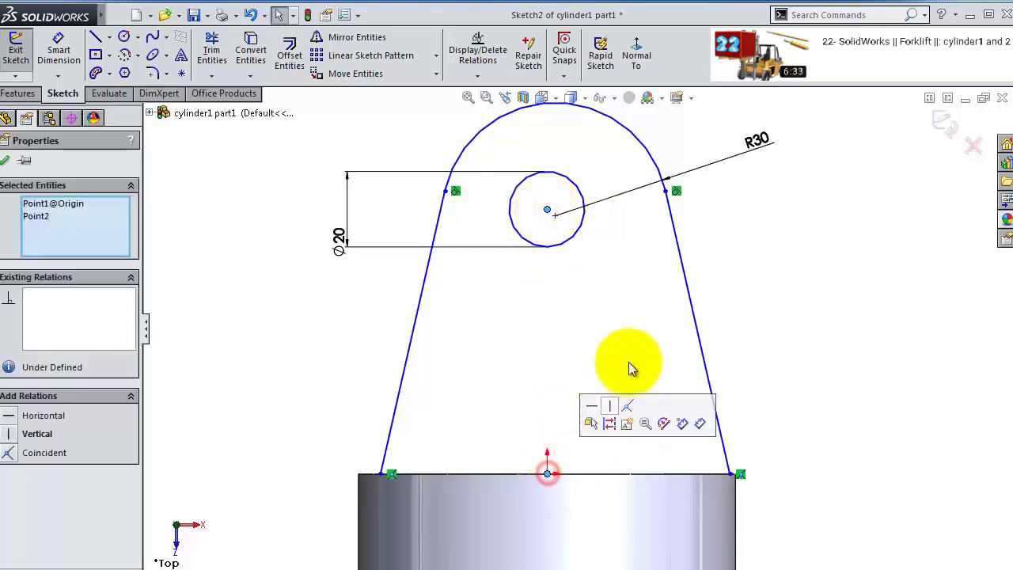
left_click(610, 408)
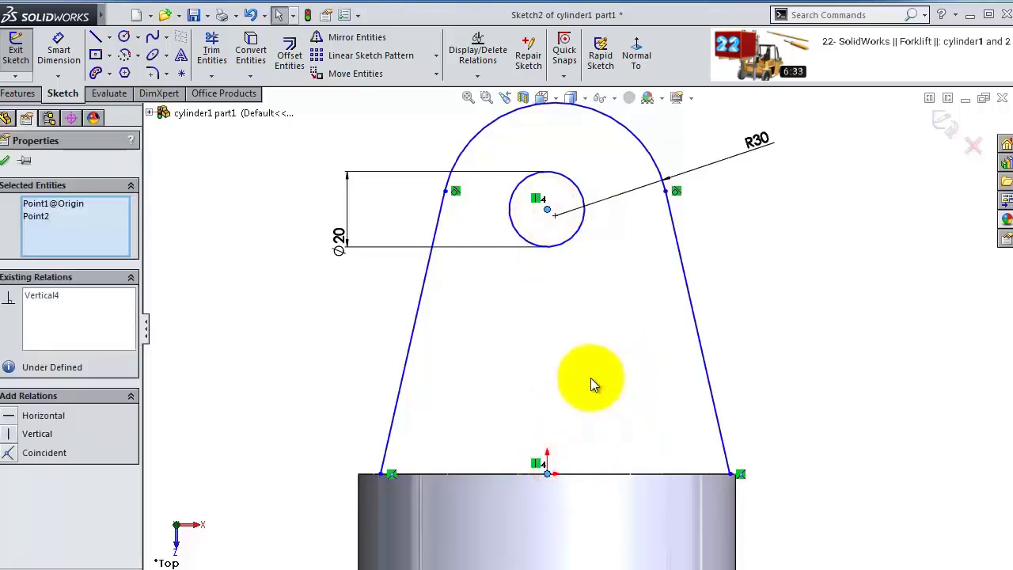
left_click(589, 377)
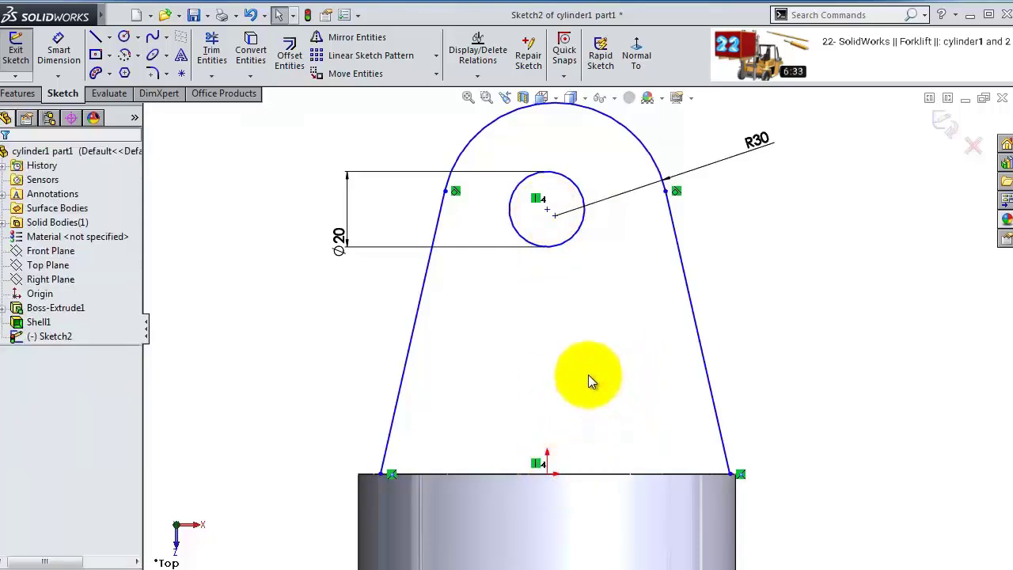
left_click(547, 475)
left_click(547, 209, "ctrl")
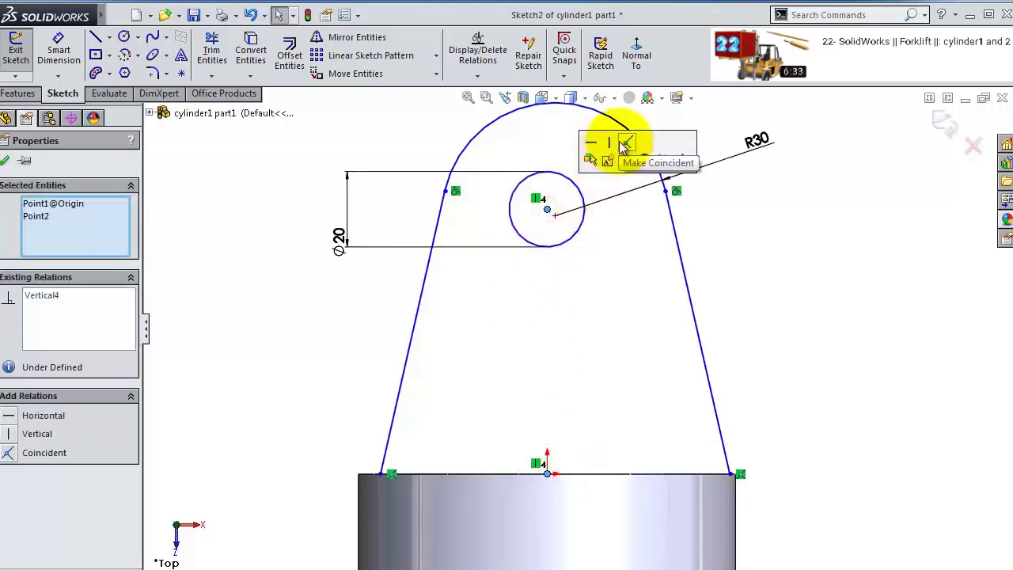
left_click(705, 261)
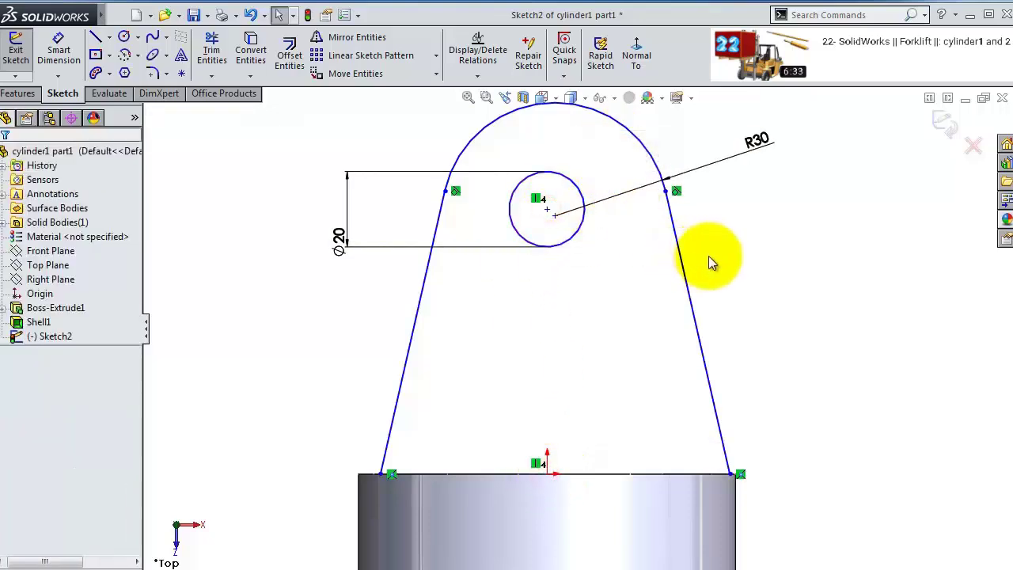
- Make the pin hole concentric with the lug's rounded top arc
left_click(606, 118)
left_click(549, 474, "ctrl")
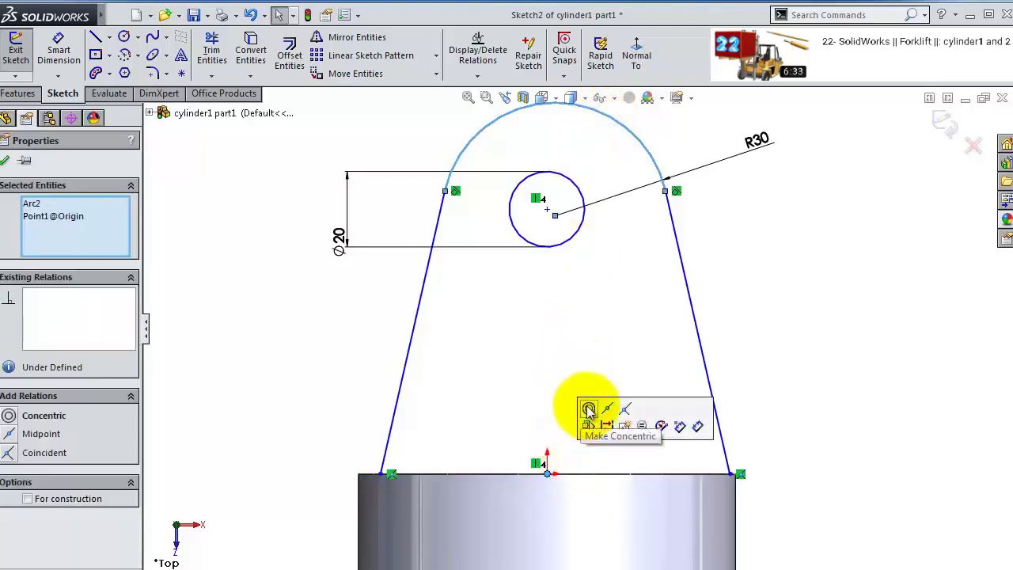
left_click(794, 294)
left_click(641, 140)
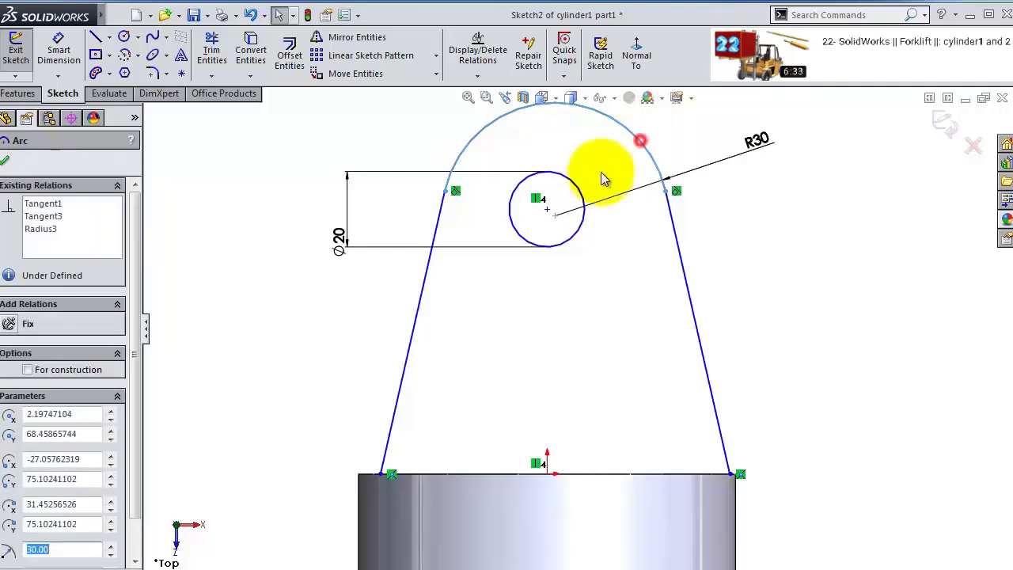
left_click(577, 193, "ctrl")
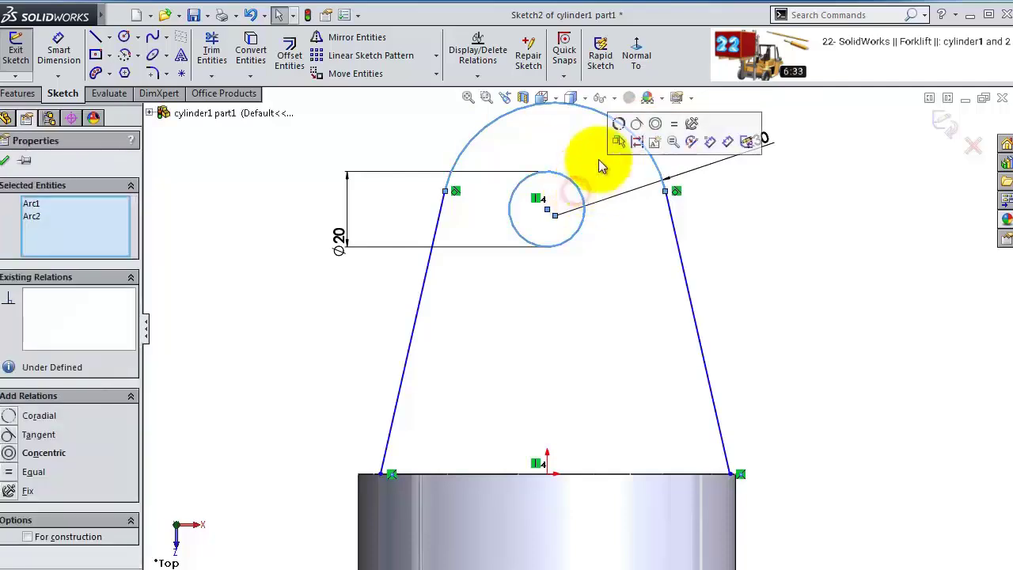
left_click(655, 125)
left_click(750, 273)
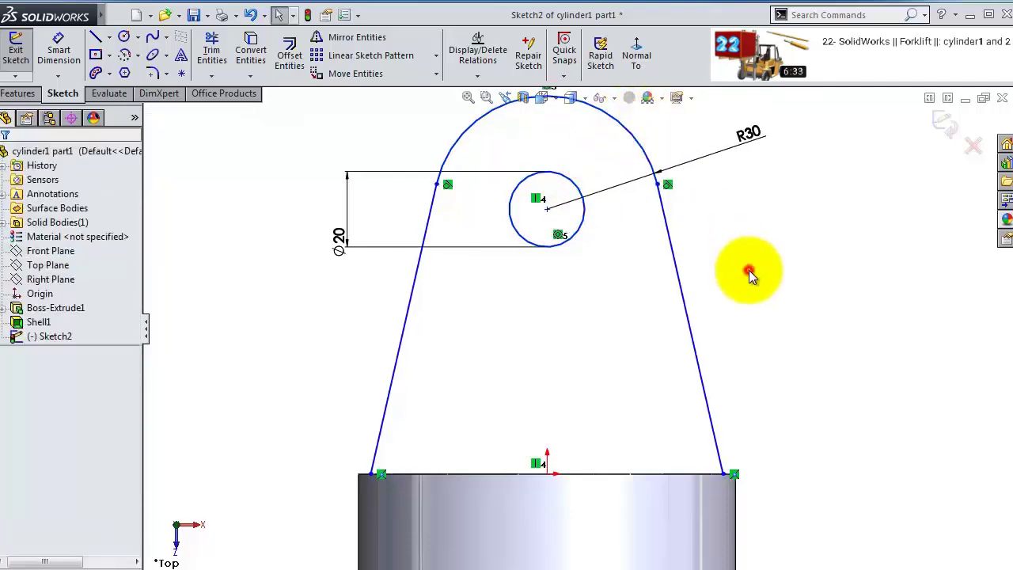
scroll(553, 163, "down", 3)
scroll(554, 163, "up", 2)
- Dimension the hole centre 45 mm vertically from the origin
left_click(59, 49)
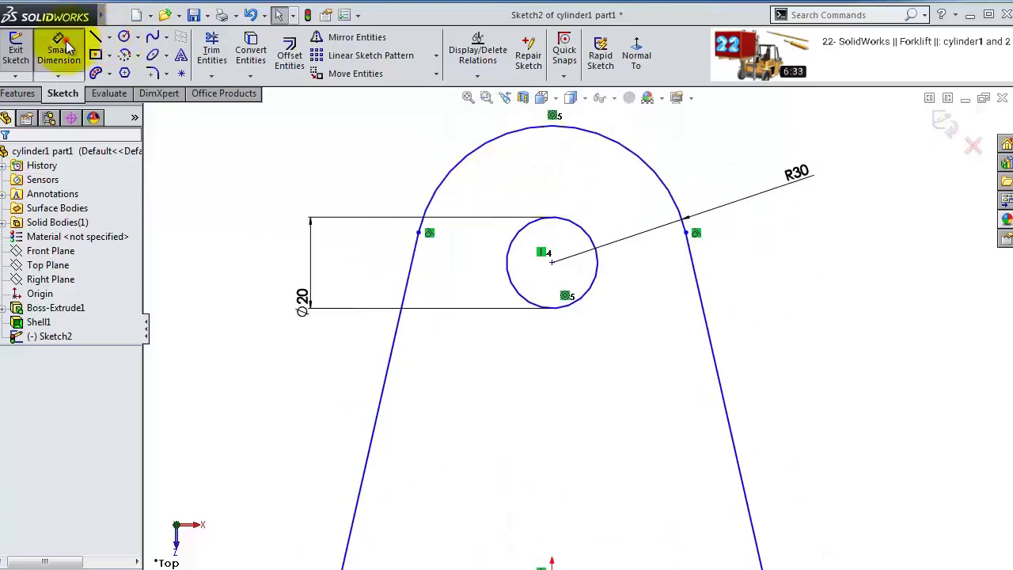
left_click(553, 266)
scroll(577, 463, "up", 1)
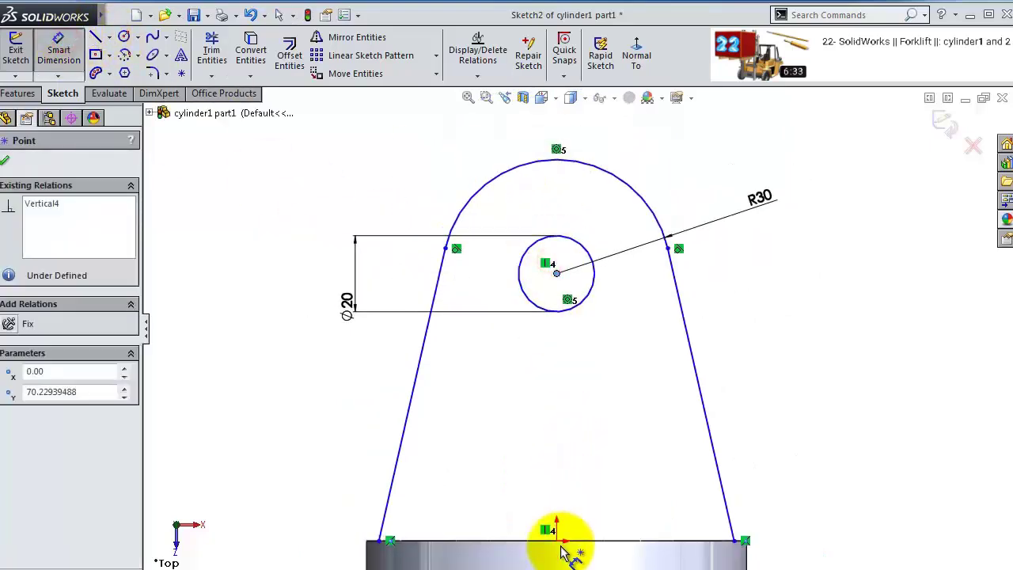
left_click(556, 540)
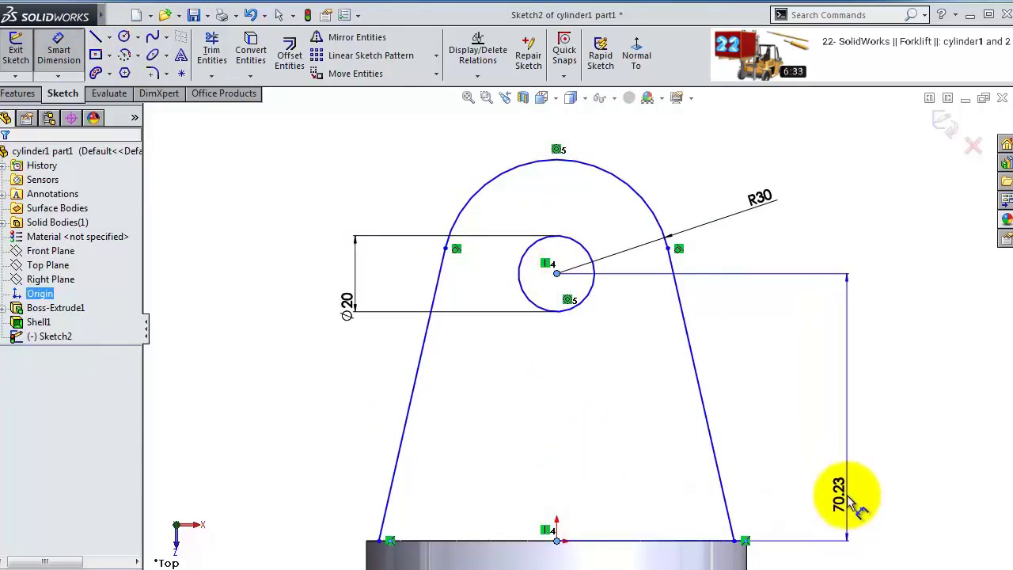
left_click(844, 510)
type("45")
key("Return")
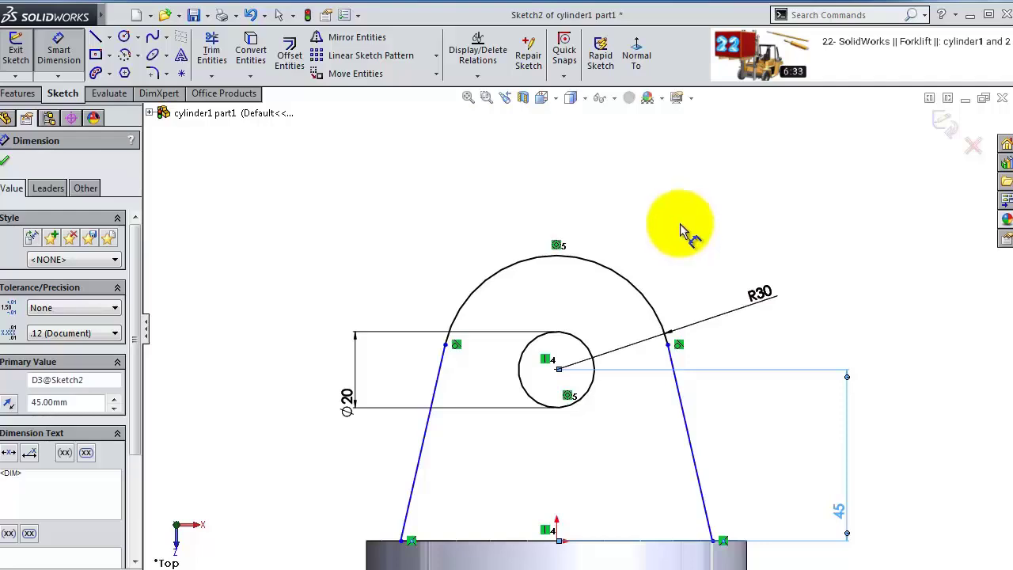
key("Escape")
- Make the top arc's two endpoints horizontal to each other
left_click(668, 344)
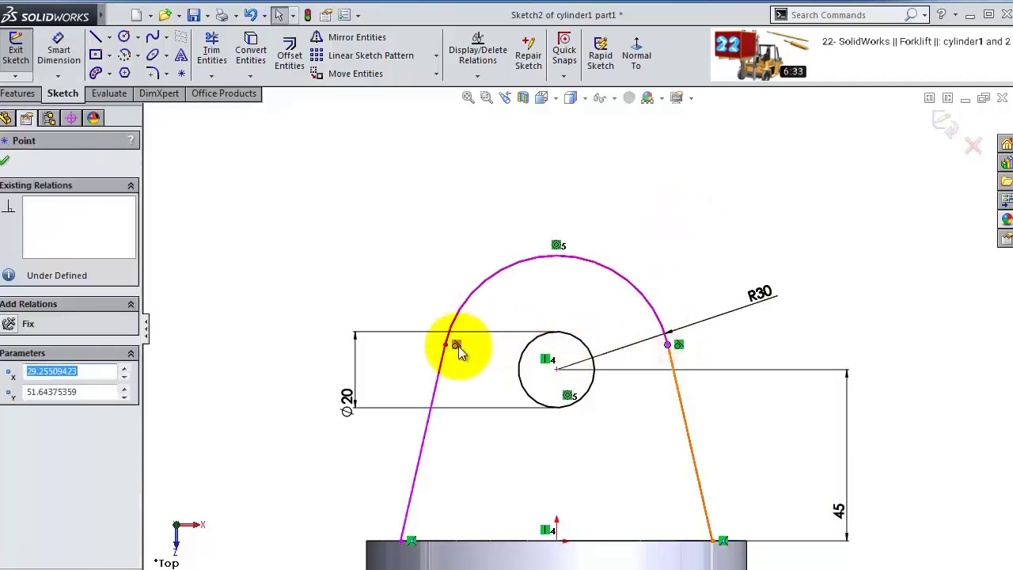
left_click(446, 346, "ctrl")
left_click(484, 285)
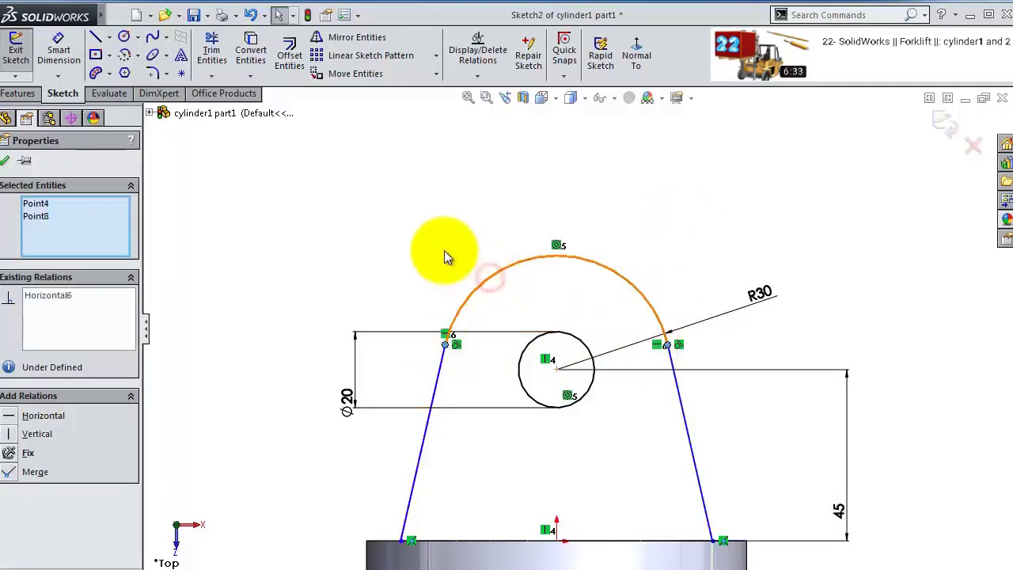
left_click(433, 251)
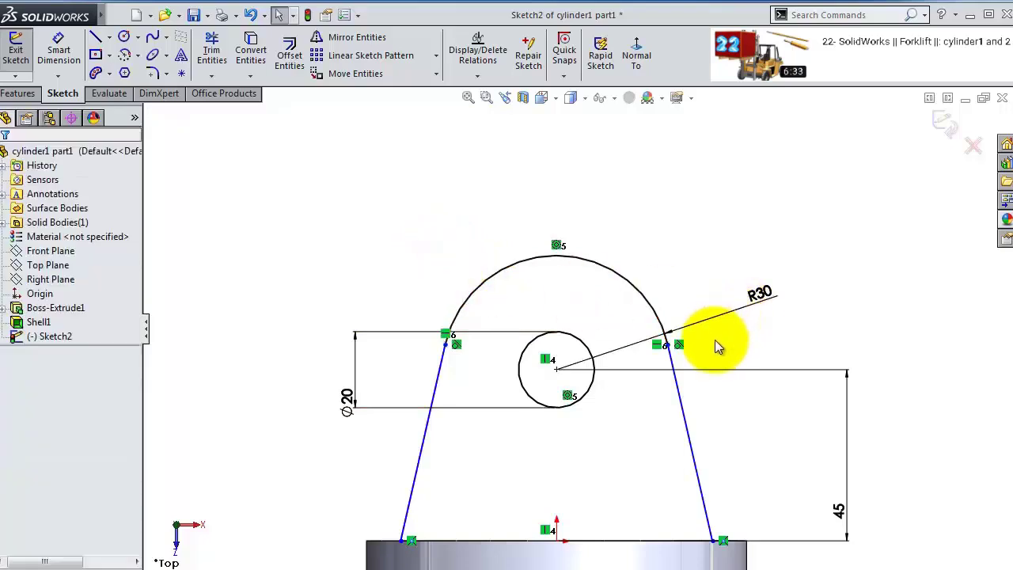
scroll(714, 343, "up", 1)
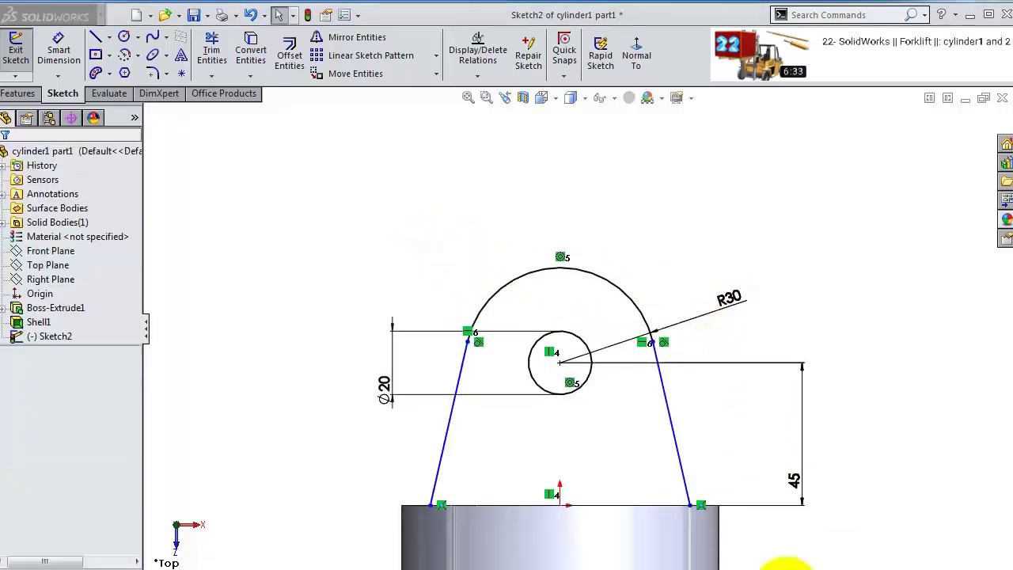
- Dimension the lug's left base corner 45 mm horizontally from the origin
left_click(57, 52)
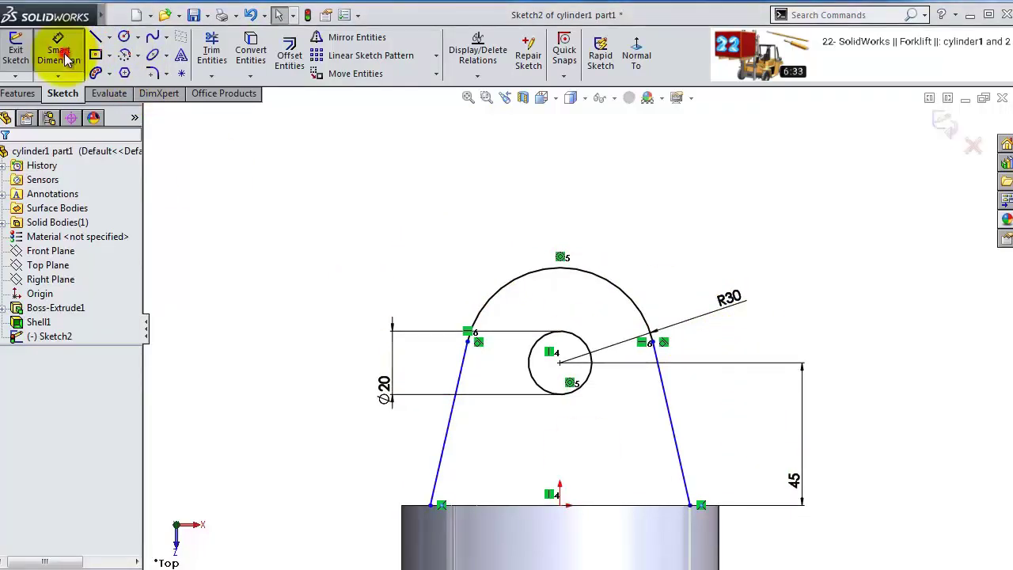
left_click(432, 508)
left_click(556, 494)
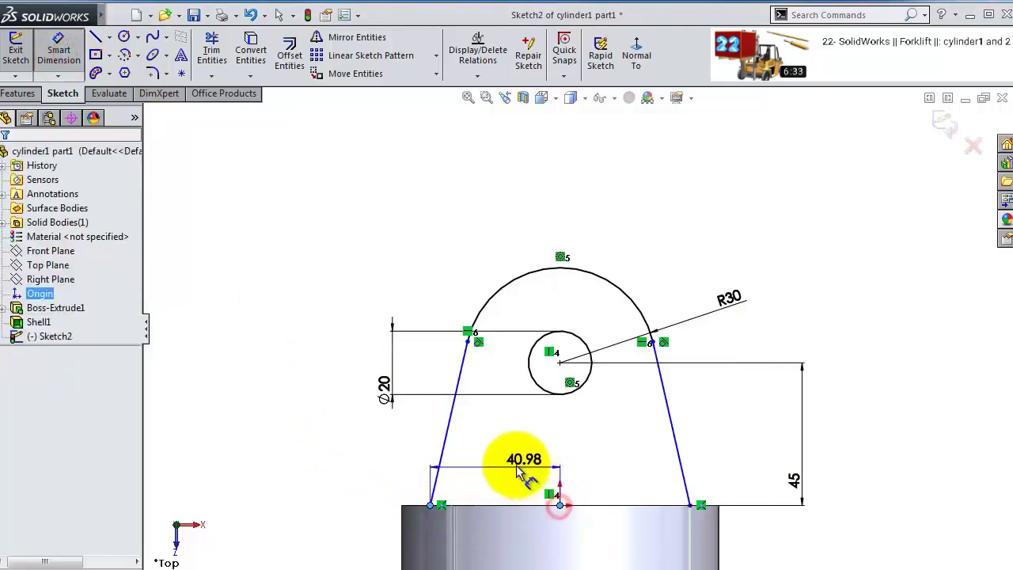
left_click(515, 468)
type("45")
key("Return")
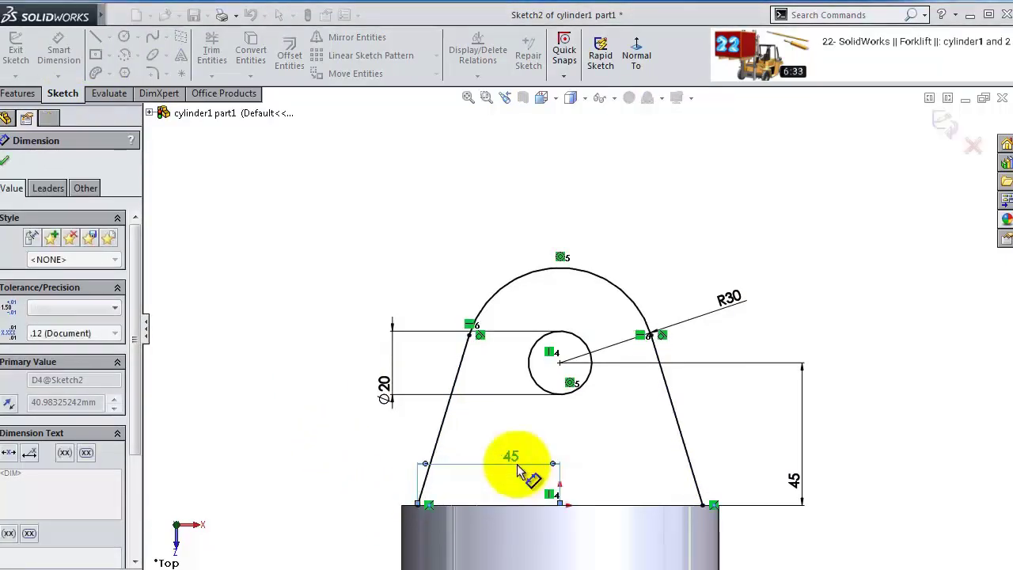
left_click(316, 420)
middle_click_drag(317, 419, 324, 526)
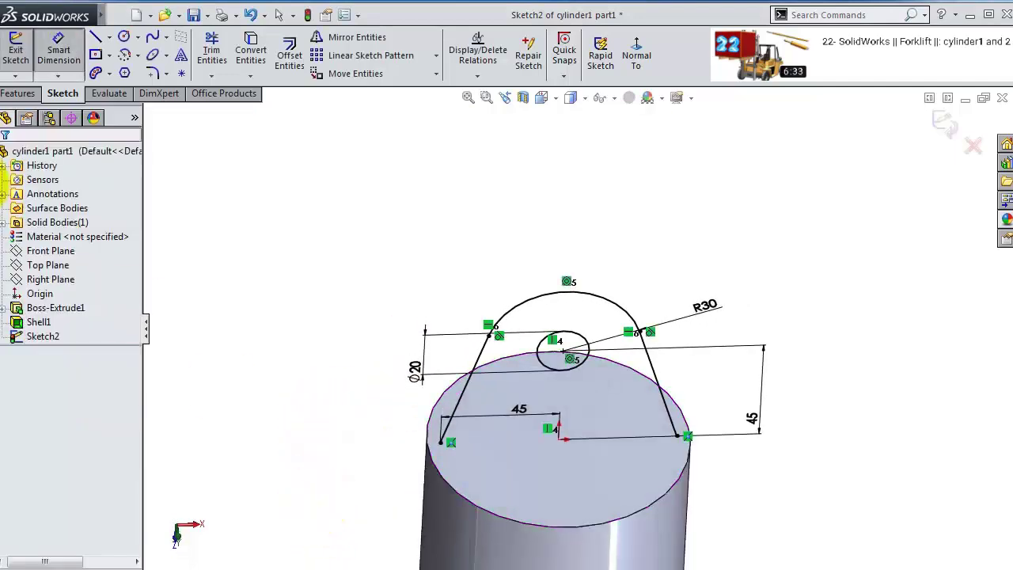
- Draw a base line closing the lug, then extrude it 20 mm with a Mid Plane end condition
left_click(95, 37)
mouse_move(441, 442)
left_mouse_down()
mouse_move(719, 435)
mouse_move(682, 434)
left_mouse_up()
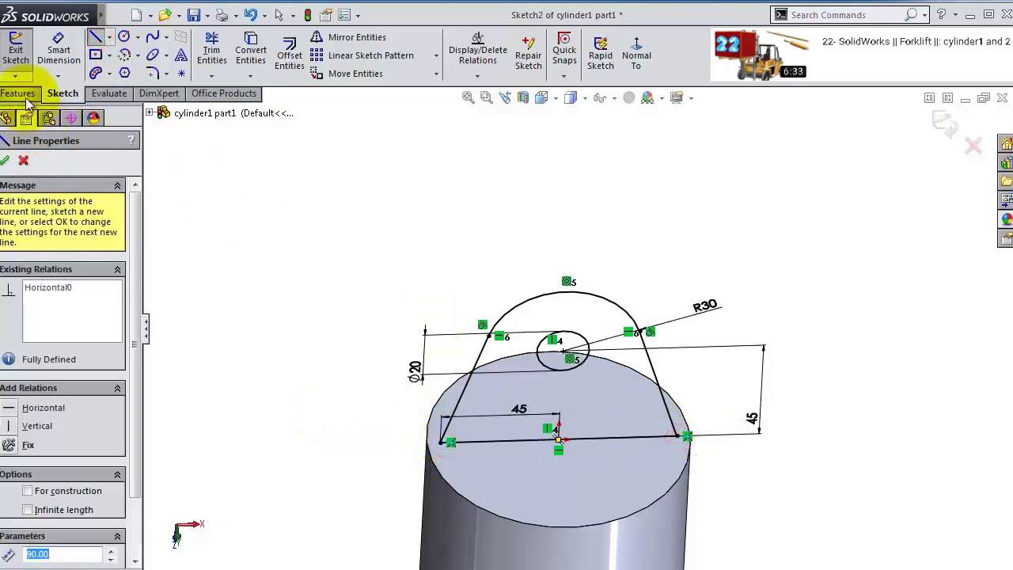
left_click(24, 93)
left_click(28, 69)
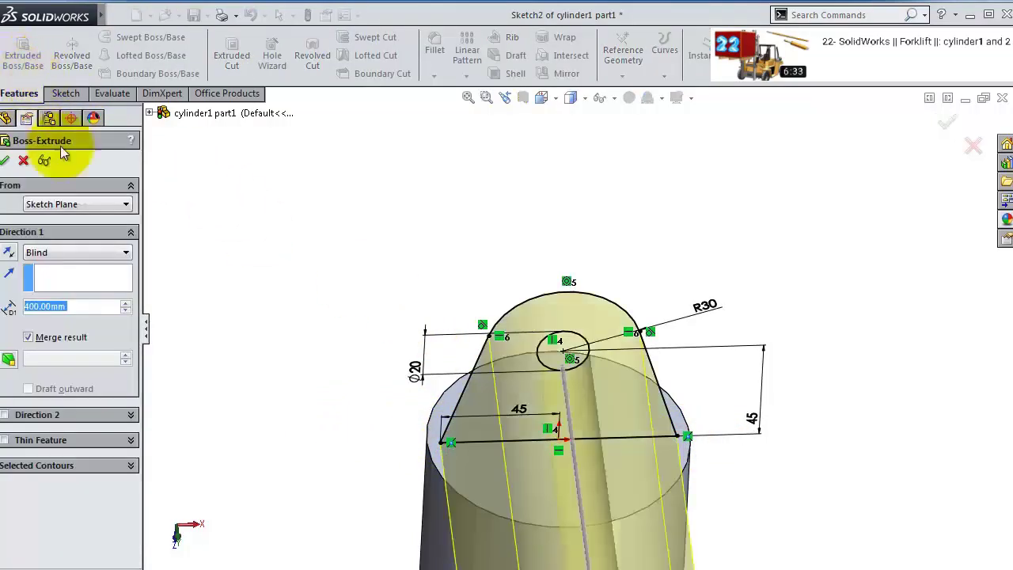
left_click(88, 311)
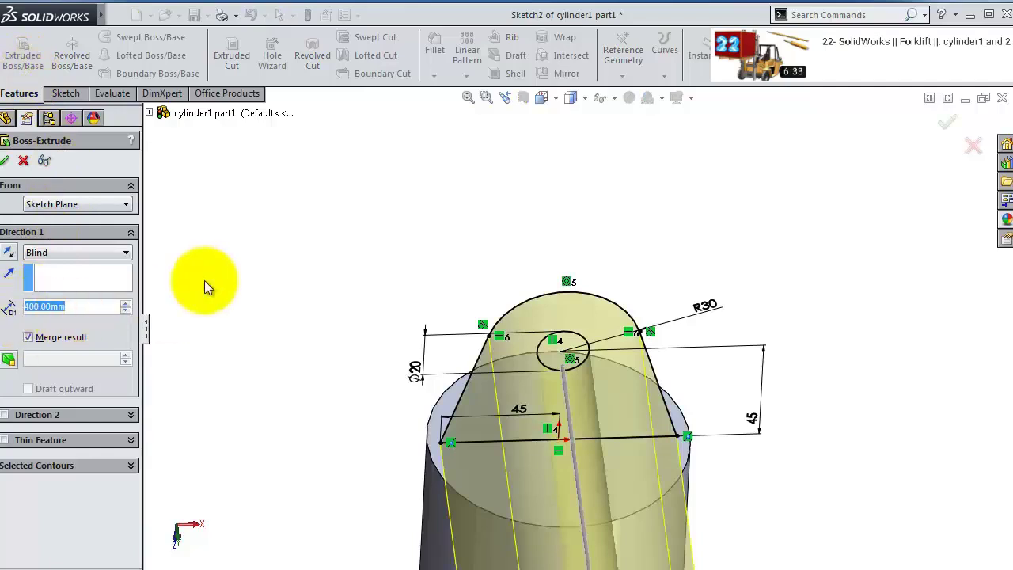
type("20")
key("Return")
left_click(80, 252)
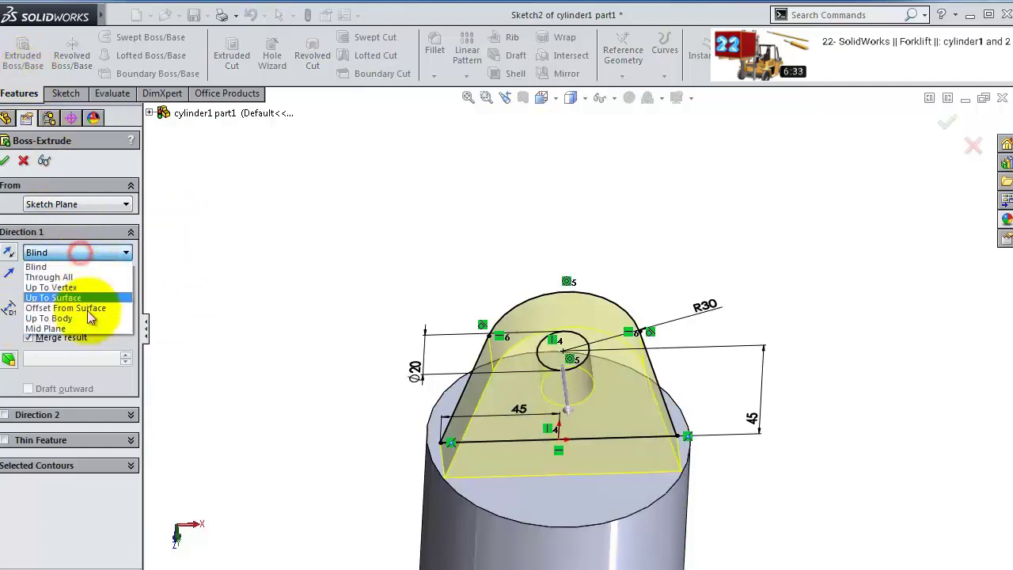
left_click(88, 329)
left_click(5, 160)
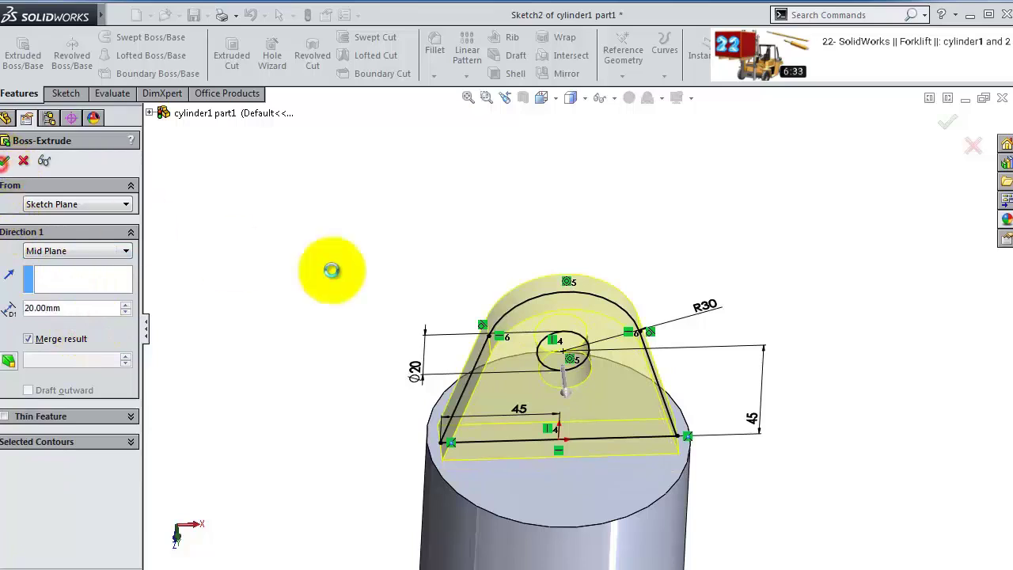
middle_click_drag(730, 426, 631, 334)
left_click(771, 372)
scroll(632, 334, "up", 5)
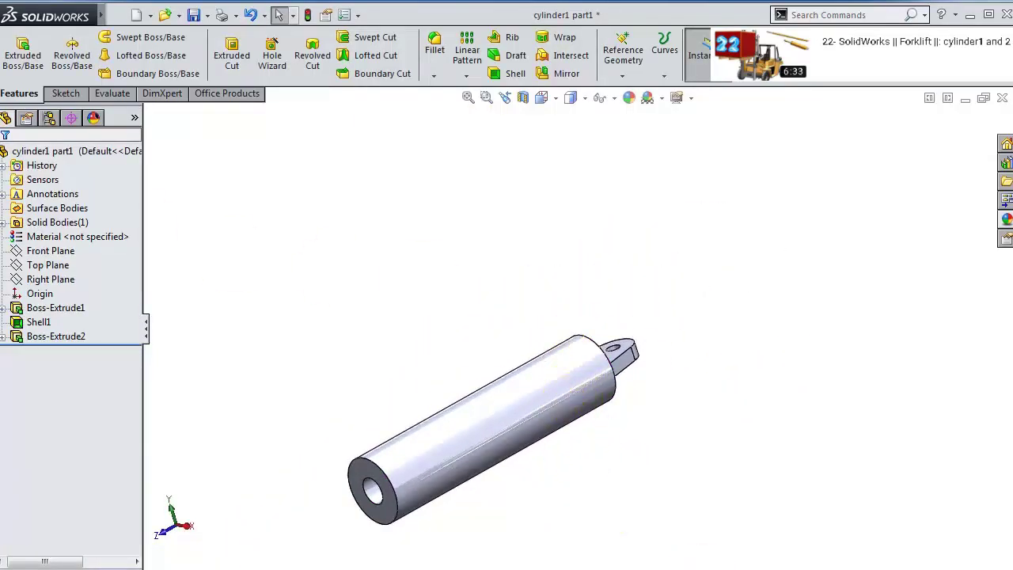
- Colour cylinder1 part1 orange with green raised to 157 (RGB 232, 157, 8)
left_click(630, 100)
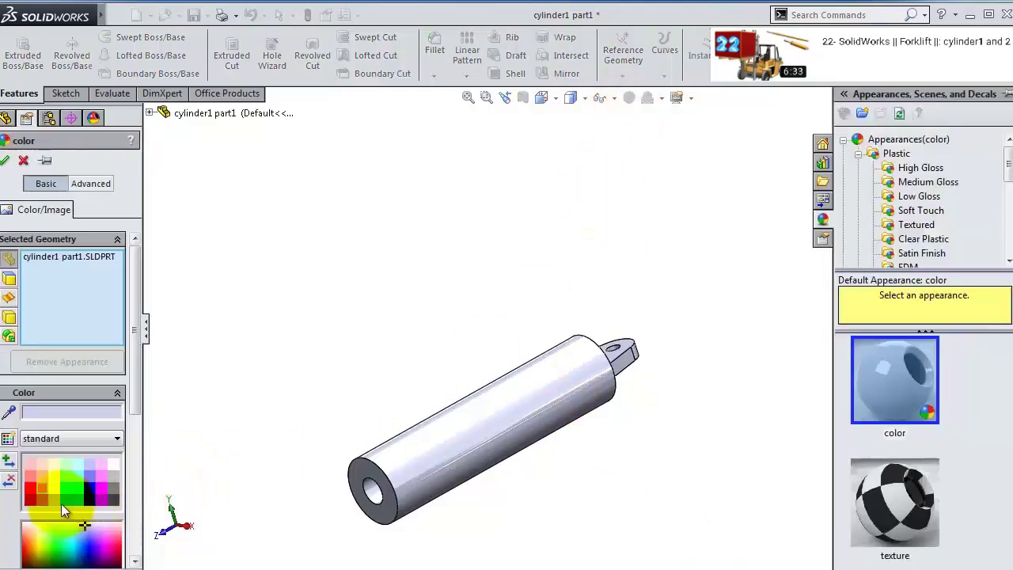
left_click(44, 487)
scroll(131, 432, "down", 4)
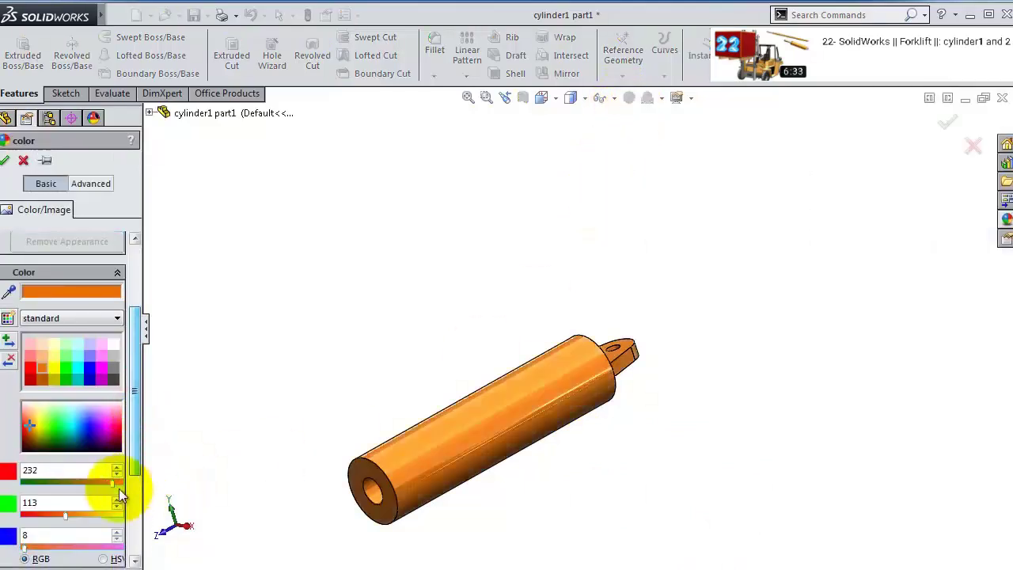
left_click_drag(65, 515, 84, 516)
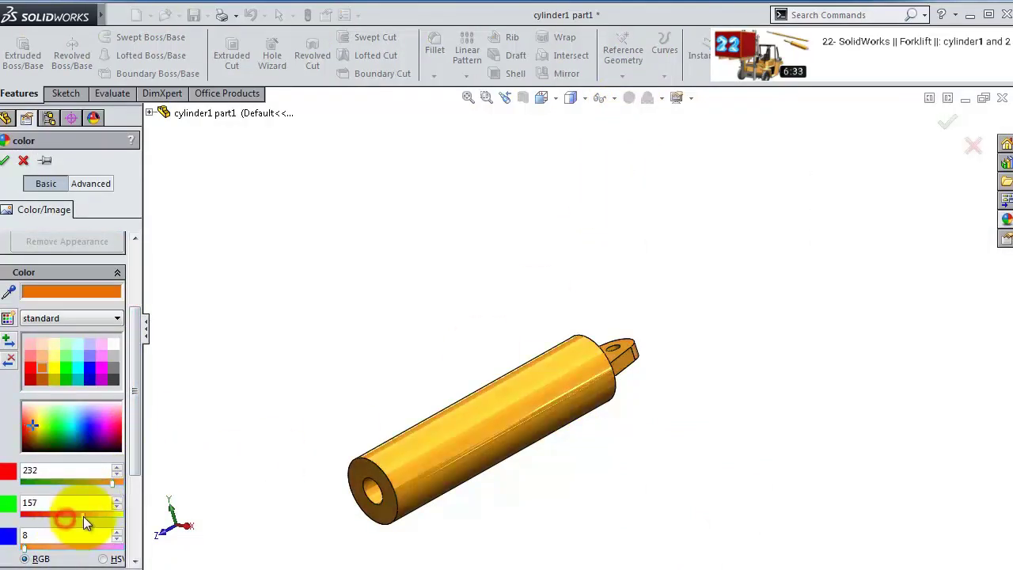
left_click(4, 163)
middle_click_drag(482, 315, 476, 362)
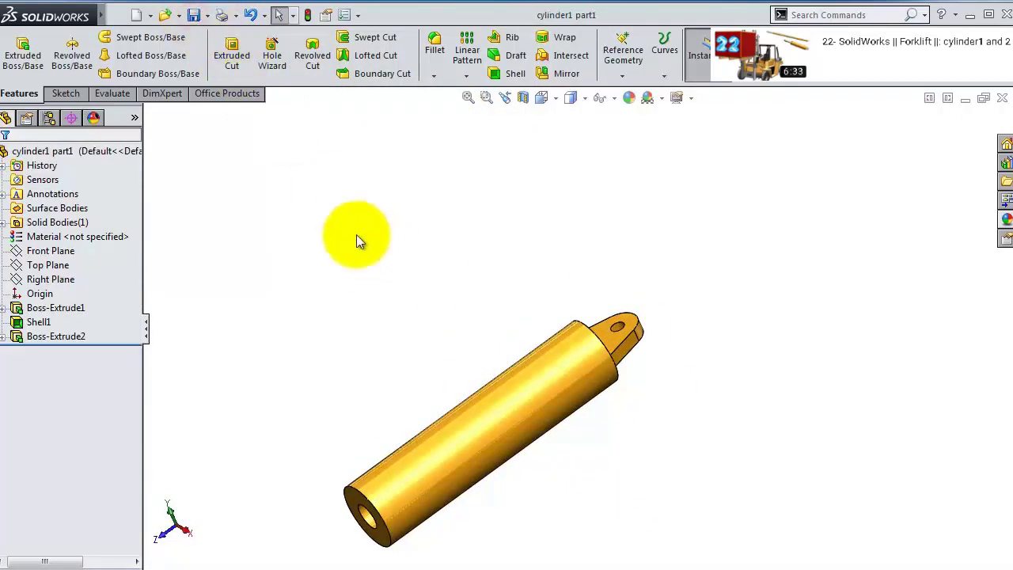
- Create a new part and set a plain white background scene
left_click(135, 16)
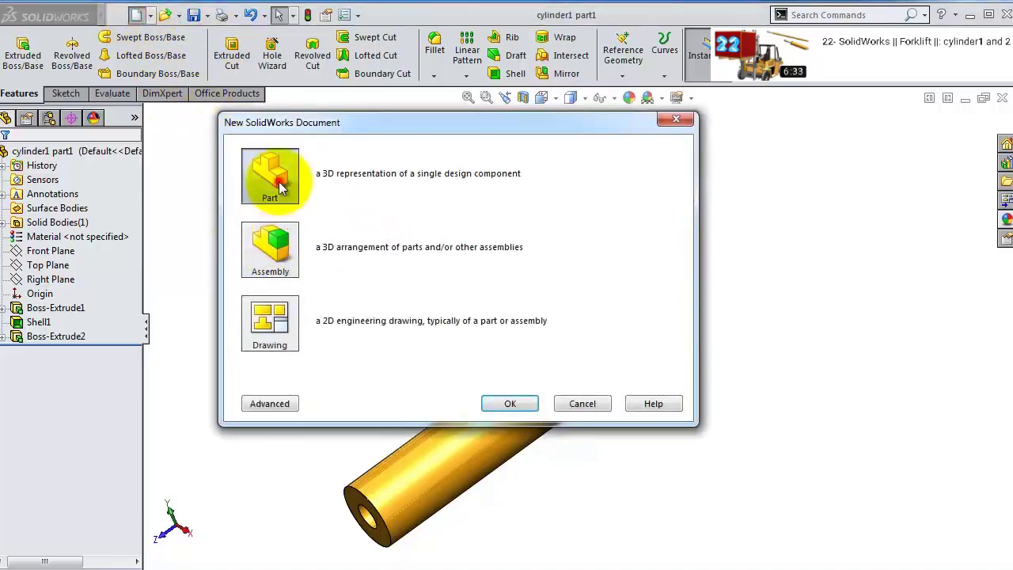
left_click(517, 401)
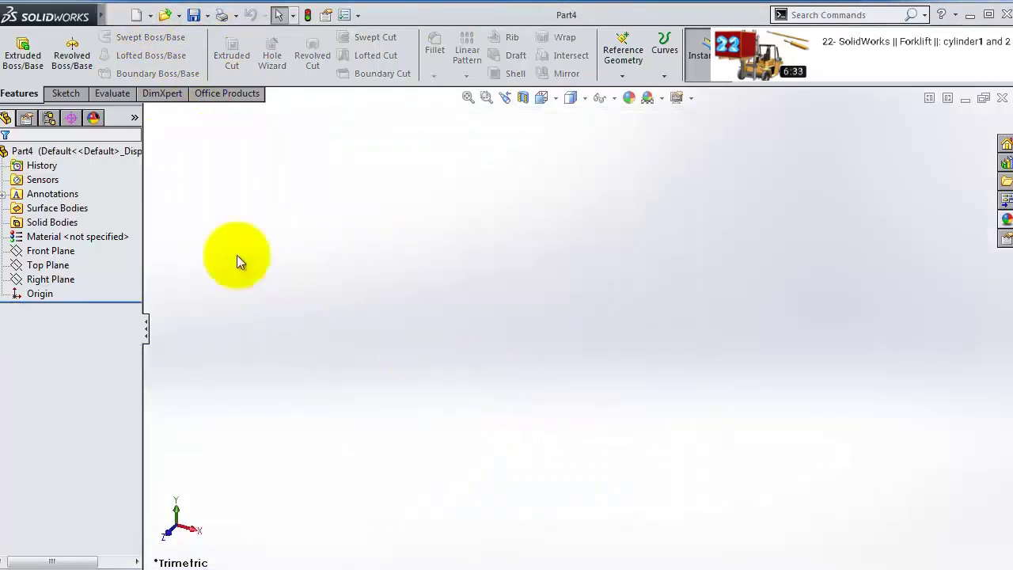
left_click(662, 97)
left_click(672, 35)
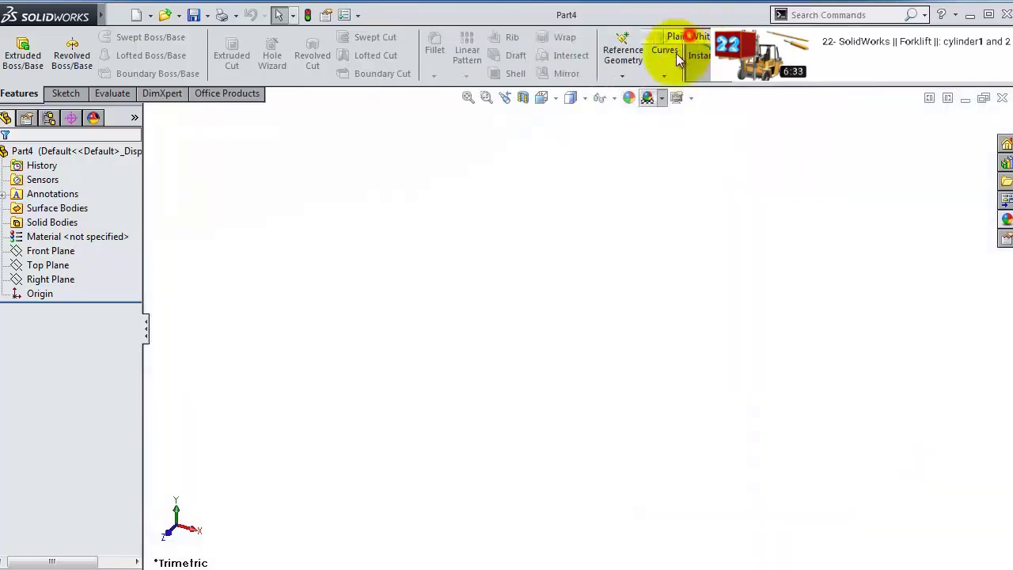
left_click(614, 97)
left_click(278, 256)
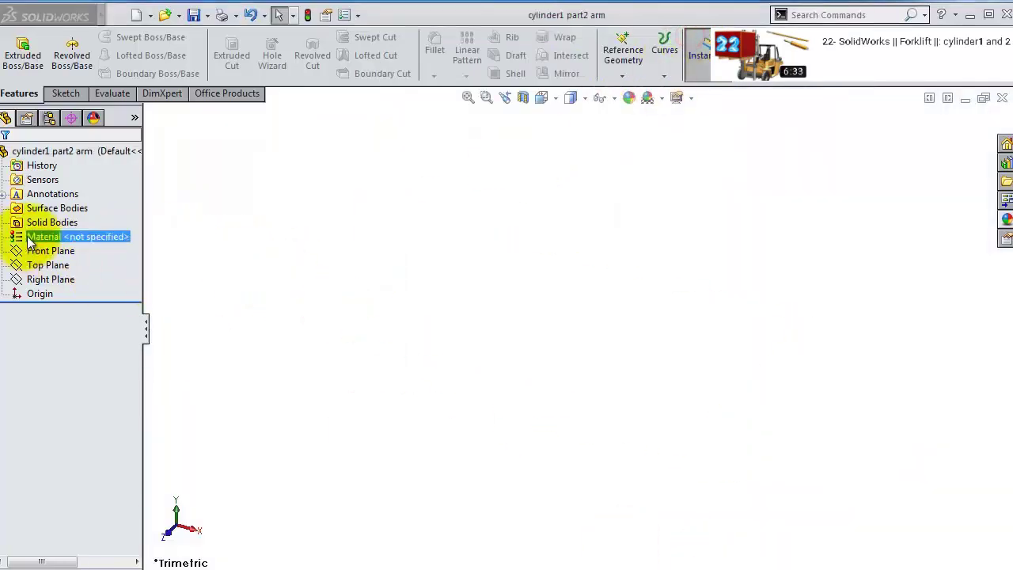
- Sketch a 40 mm diameter circle centred on the origin on the Front Plane
left_click(48, 251)
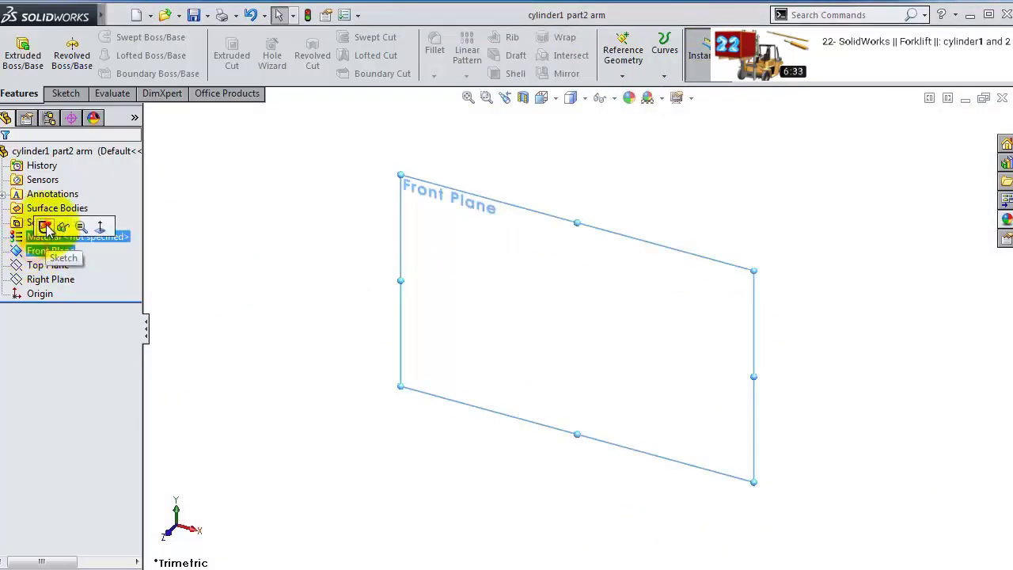
left_click(46, 227)
left_click(123, 37)
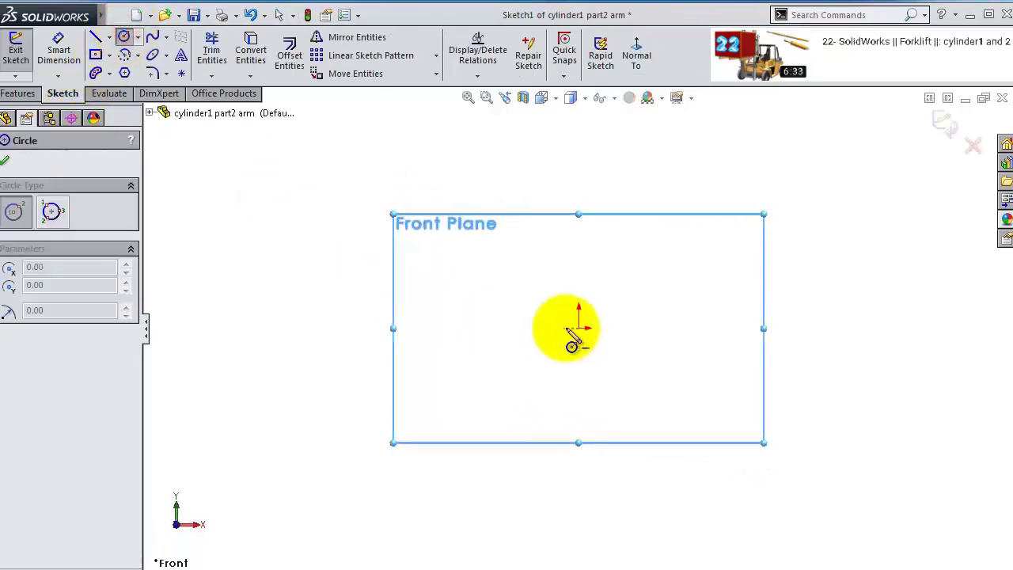
left_click(578, 327)
left_click(561, 274)
left_click(59, 50)
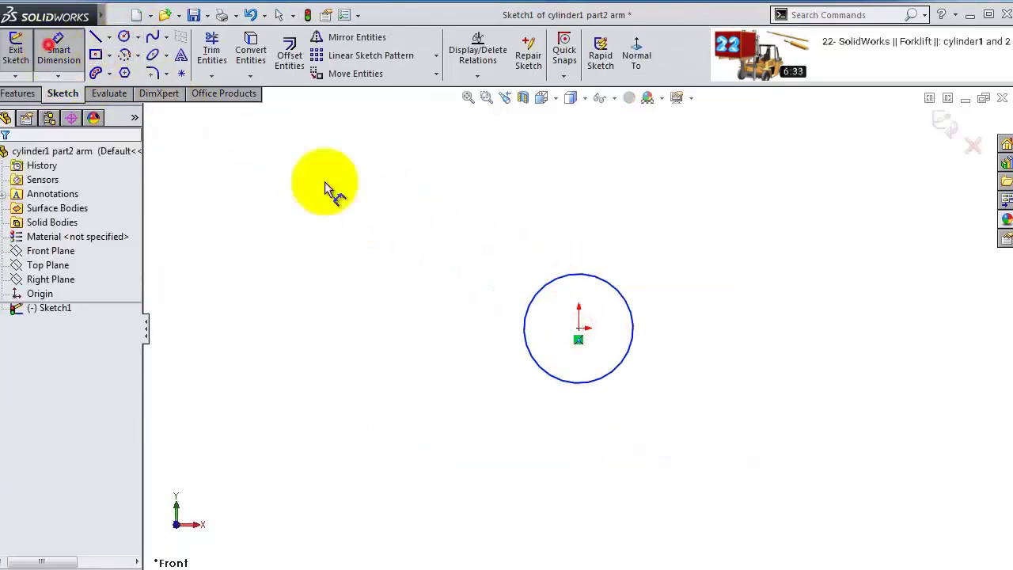
left_click(629, 294)
left_click(656, 266)
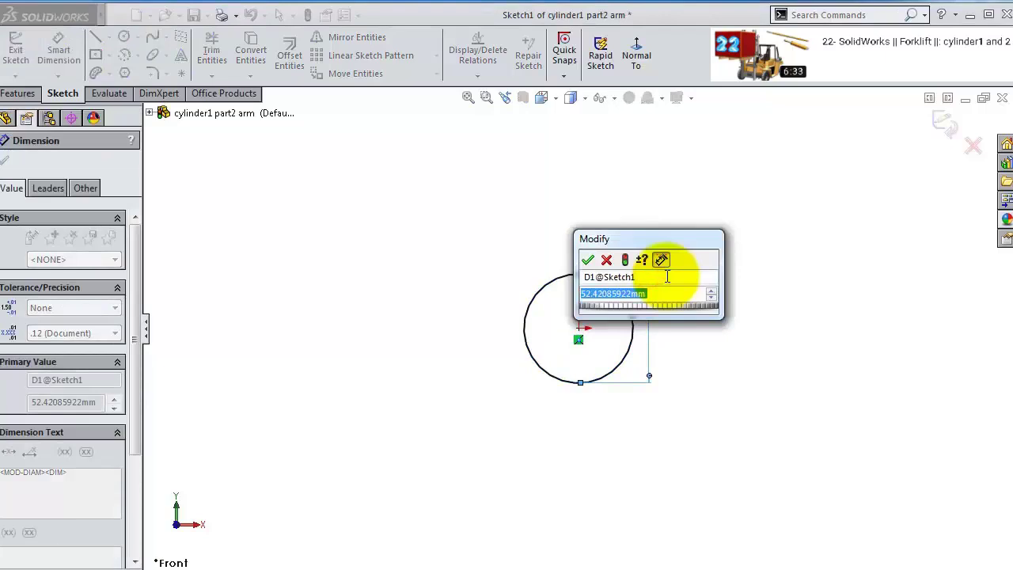
key("Return")
- Extrude the circle 500 mm into a rod
left_click(17, 94)
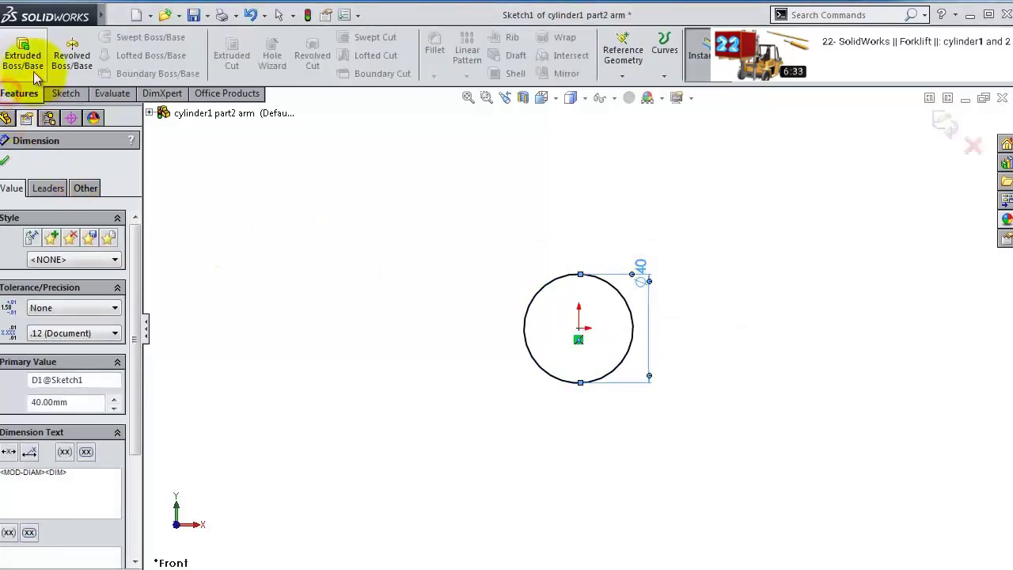
left_click(18, 64)
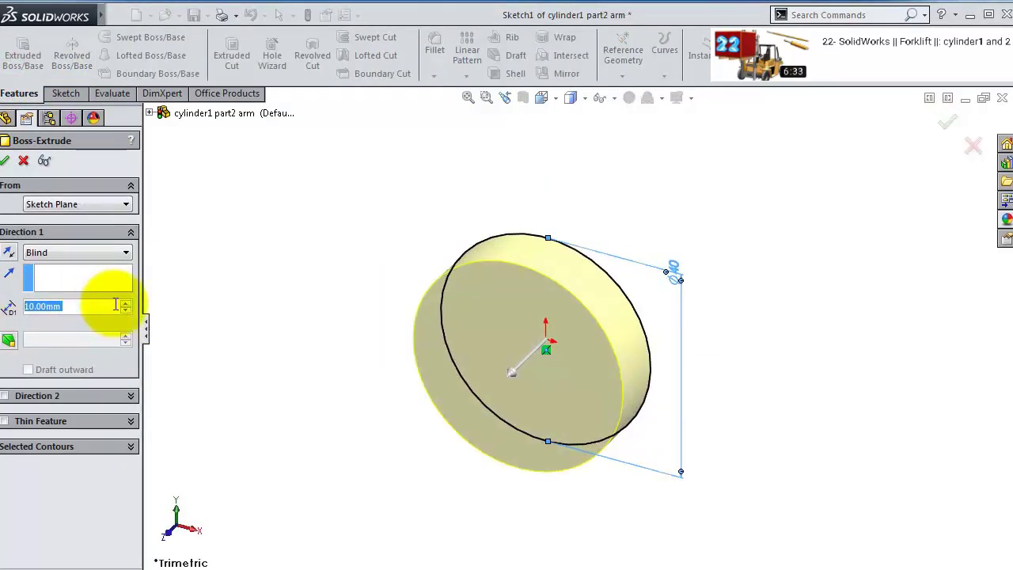
type("500")
key("Return")
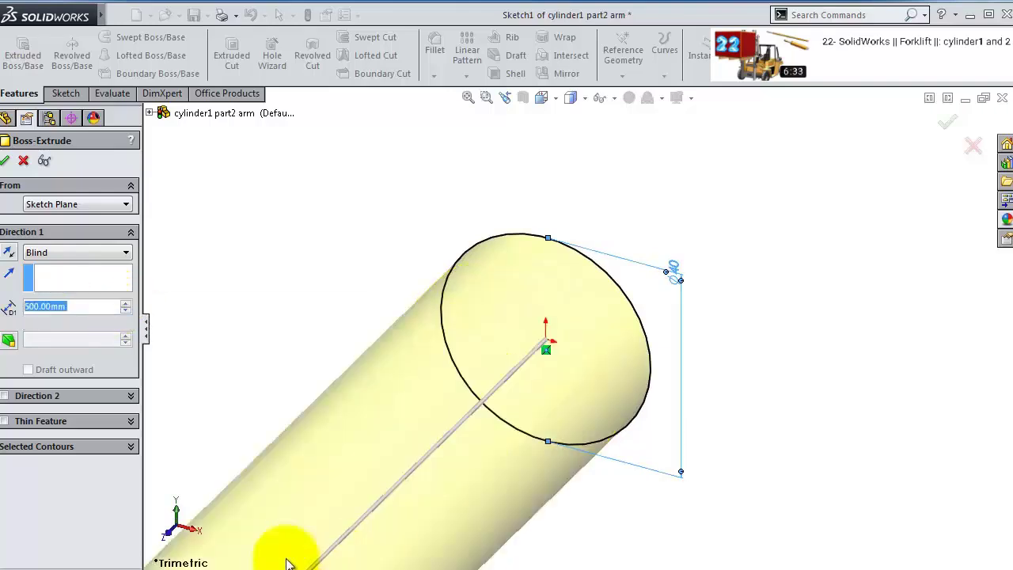
left_click(5, 160)
- Start a sketch on the Top Plane, viewed normal to it
scroll(545, 341, "up", 5)
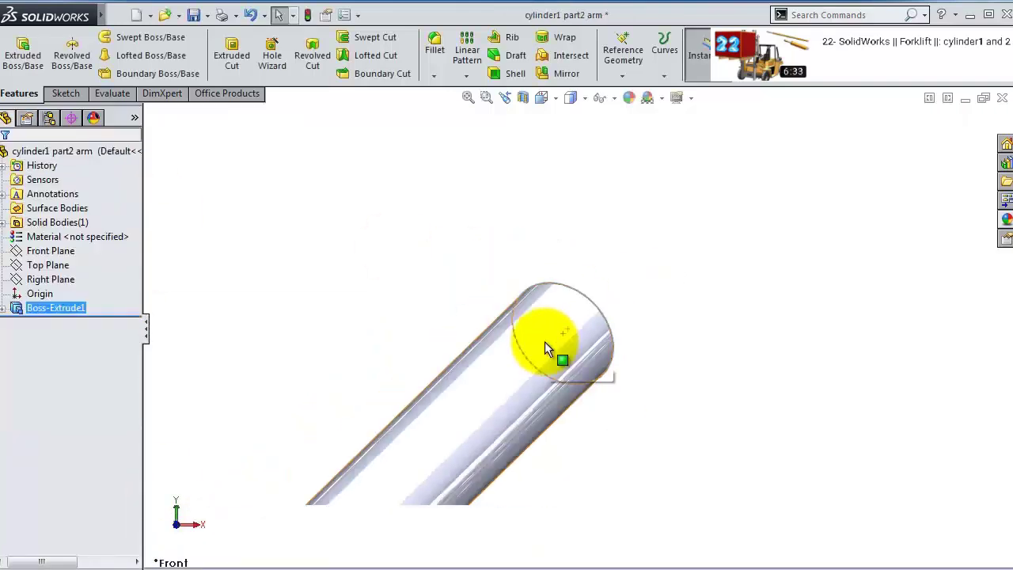
middle_click_drag(507, 391, 464, 400)
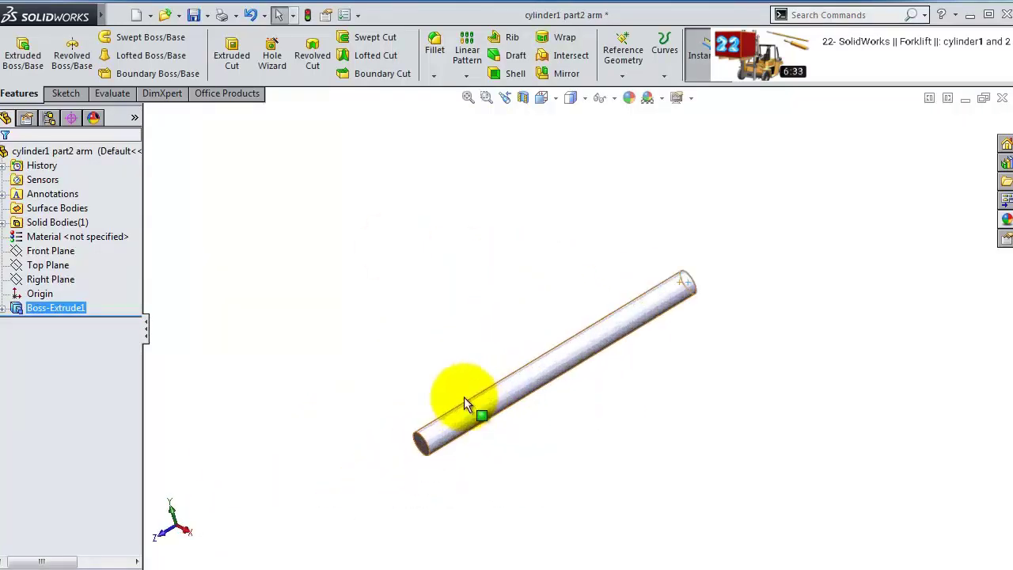
left_click(36, 267)
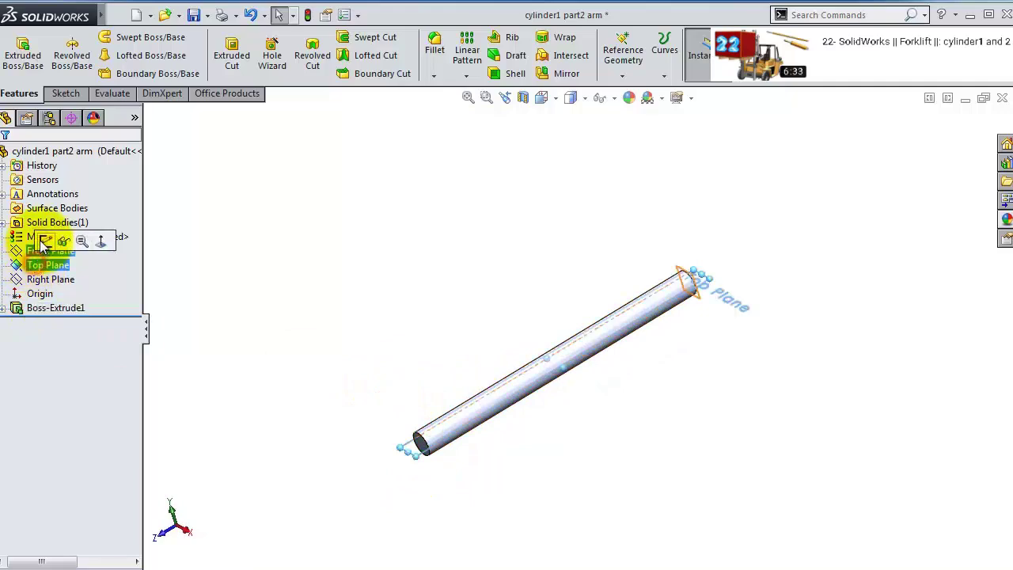
left_click(42, 242)
left_click(638, 53)
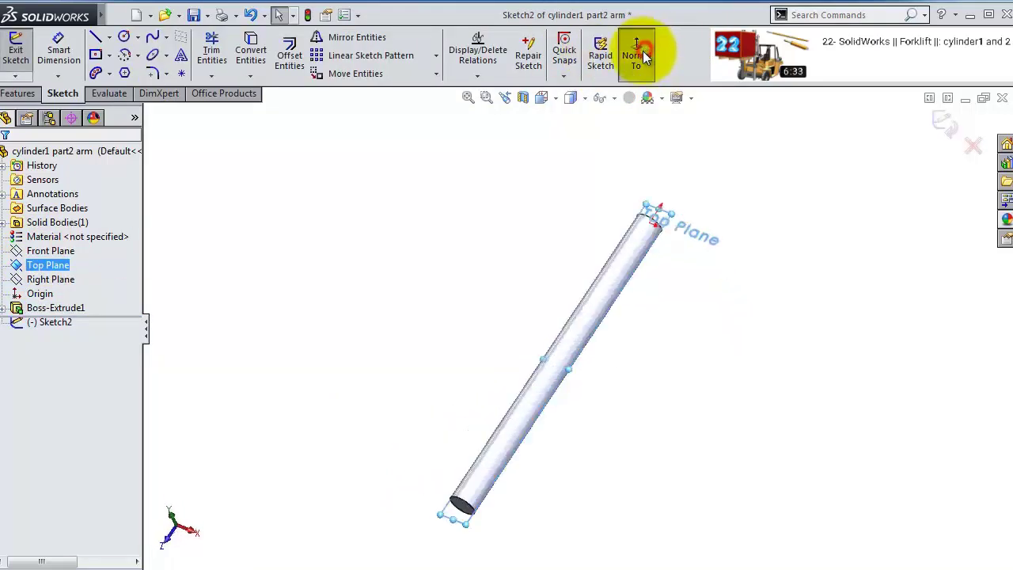
scroll(561, 215, "down", 2)
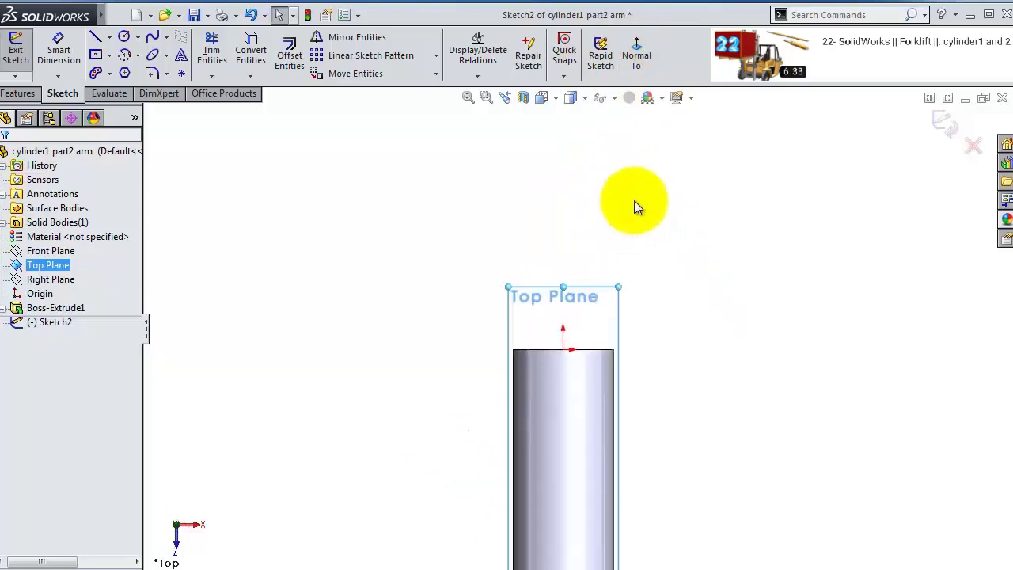
- Draw a corner rectangle from the rod end up above the rod
left_click(109, 55)
left_click(103, 72)
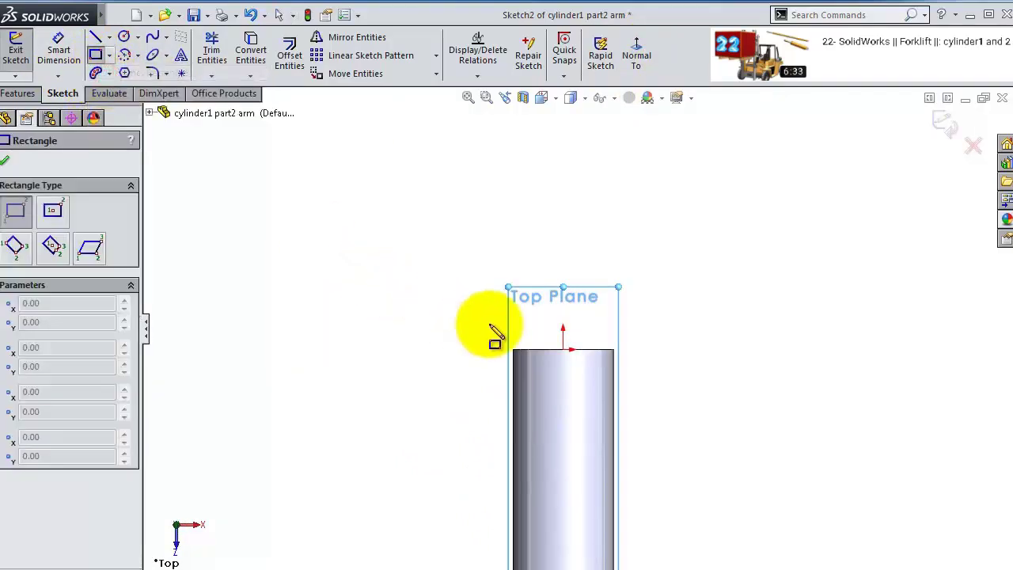
scroll(481, 336, "down", 1)
left_click(488, 355)
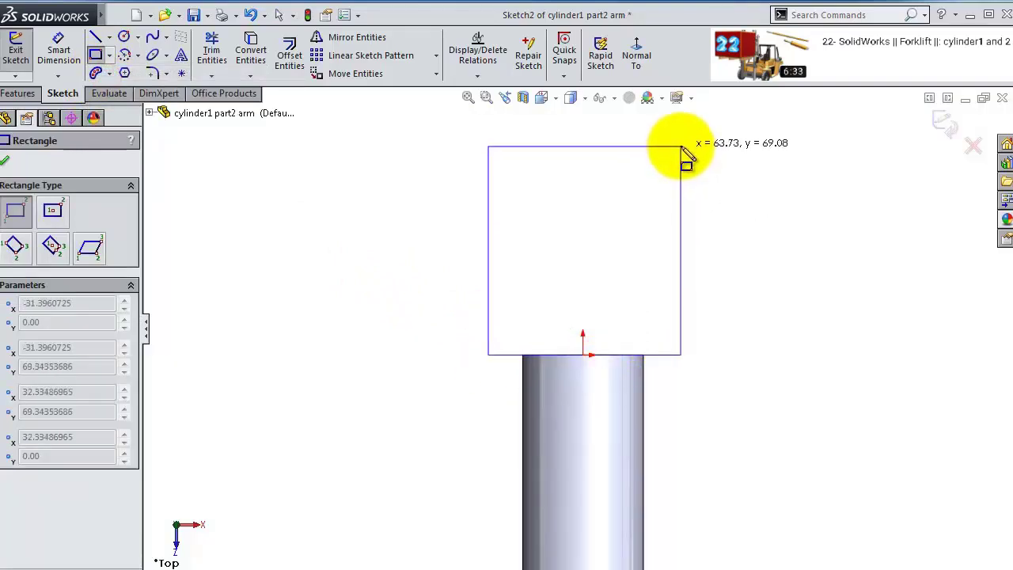
left_click(680, 147)
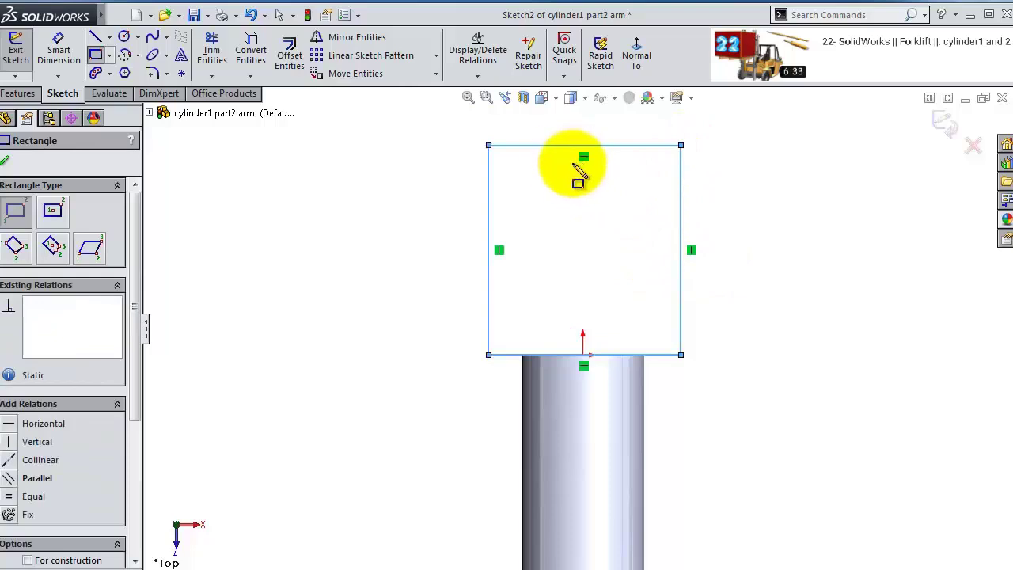
key("Escape")
- Centre the rectangle's bottom edge on the origin with a Midpoint relation
left_click(635, 363)
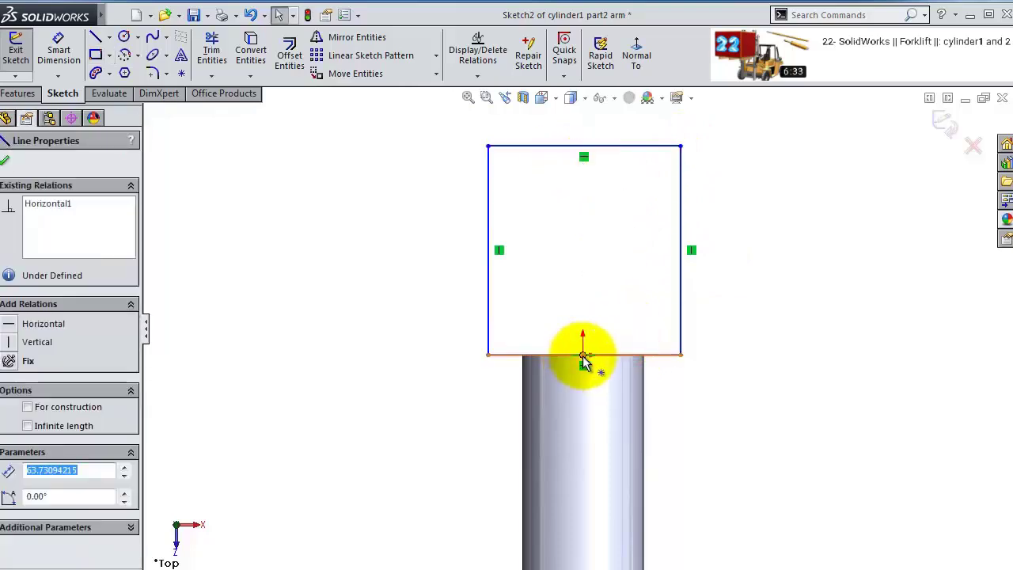
left_click(583, 355, "ctrl")
left_click(625, 292)
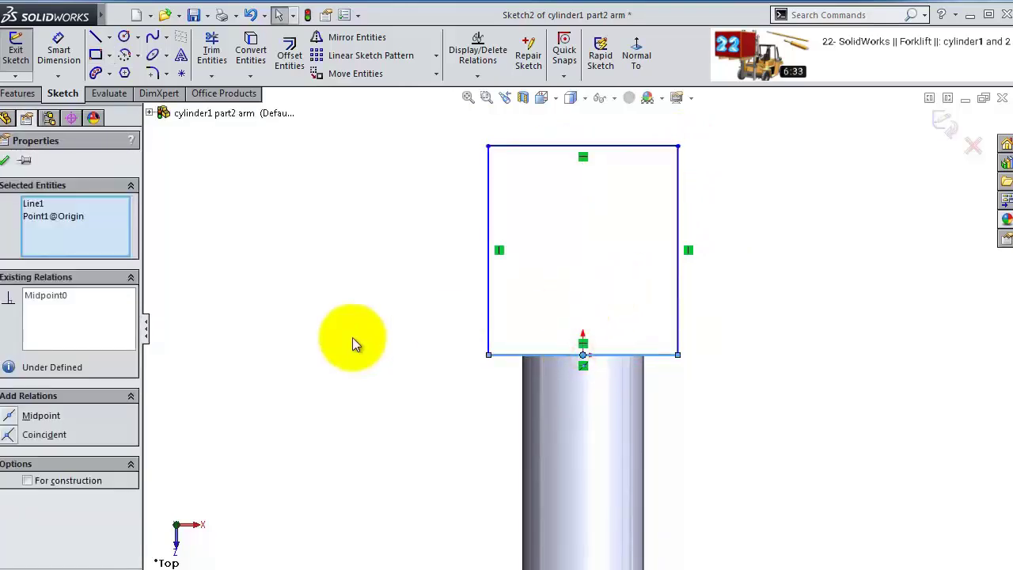
left_click(353, 337)
left_click(72, 60)
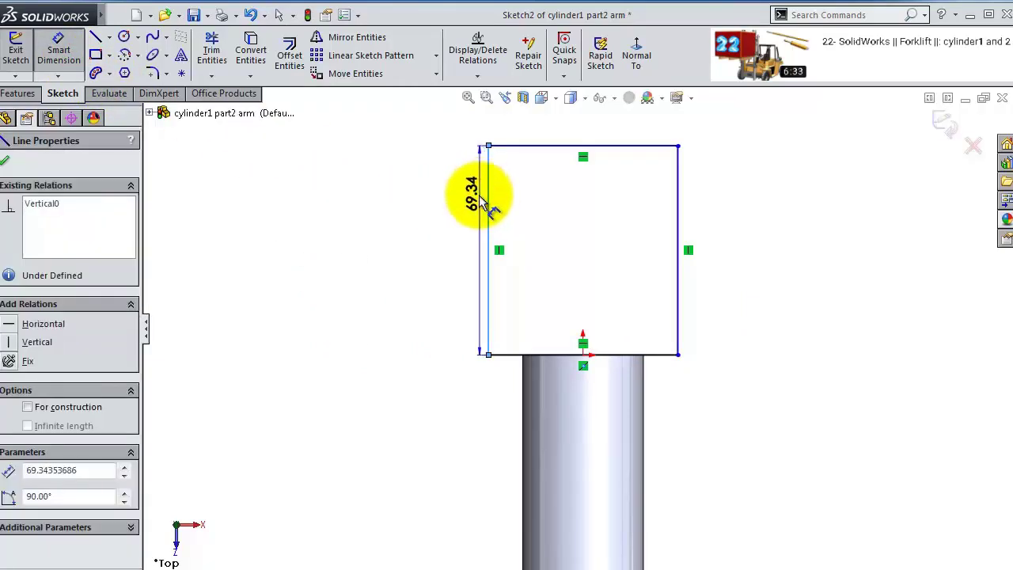
key("Escape")
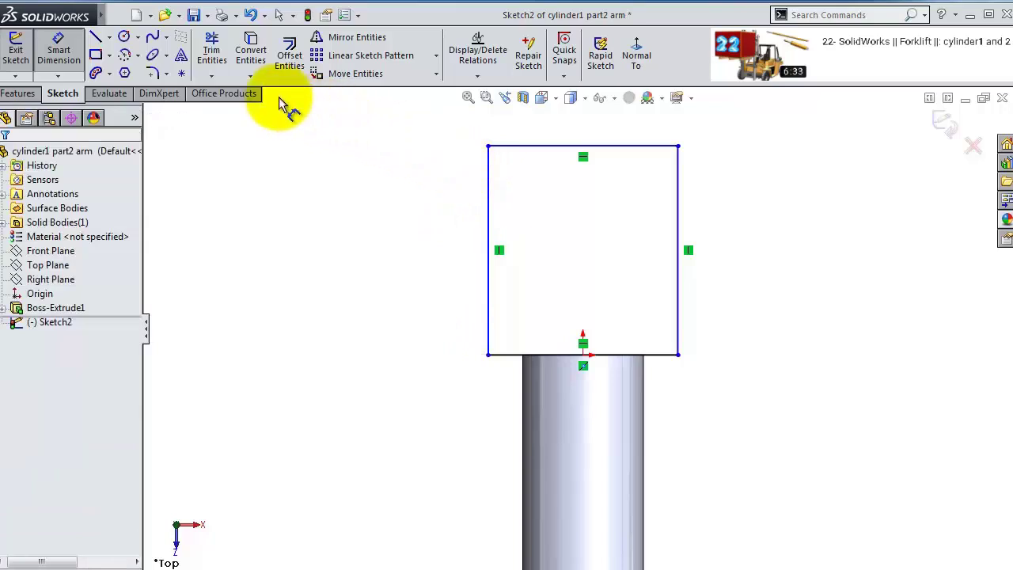
left_click(166, 73)
left_click(185, 105)
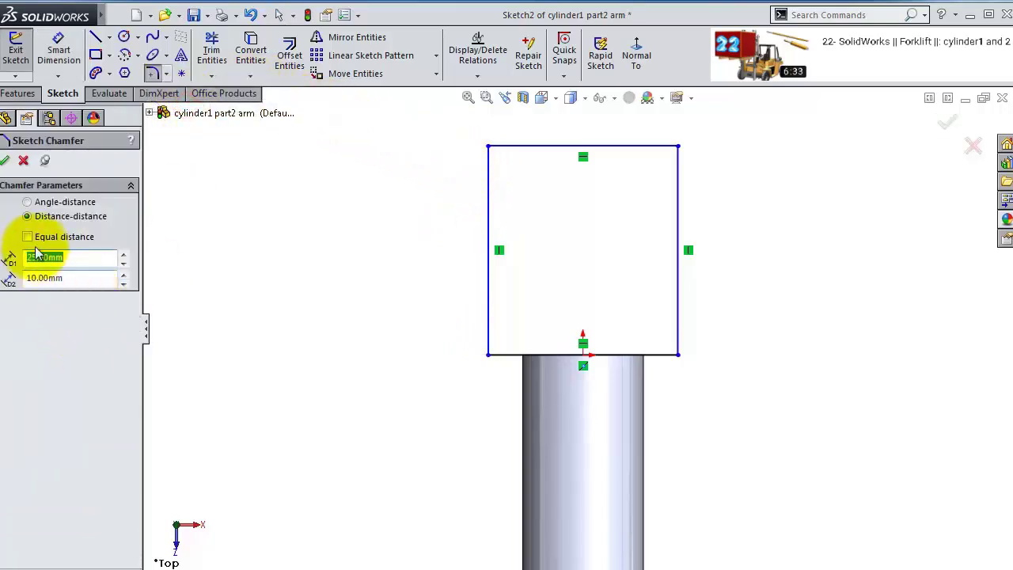
- Chamfer the top corners: top-left 25 by 10, top-right 10 by 25
left_click(489, 147)
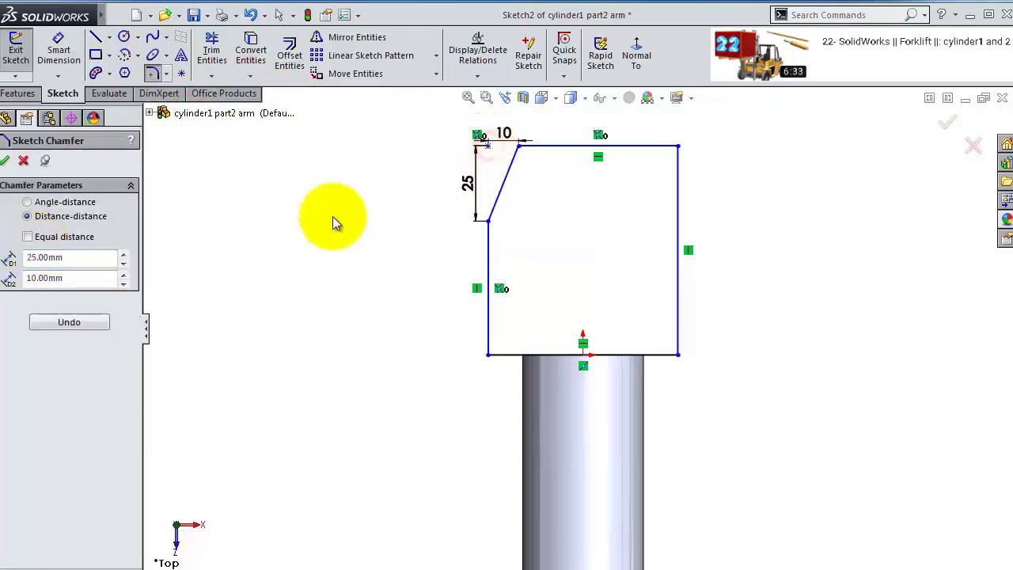
left_click(5, 161)
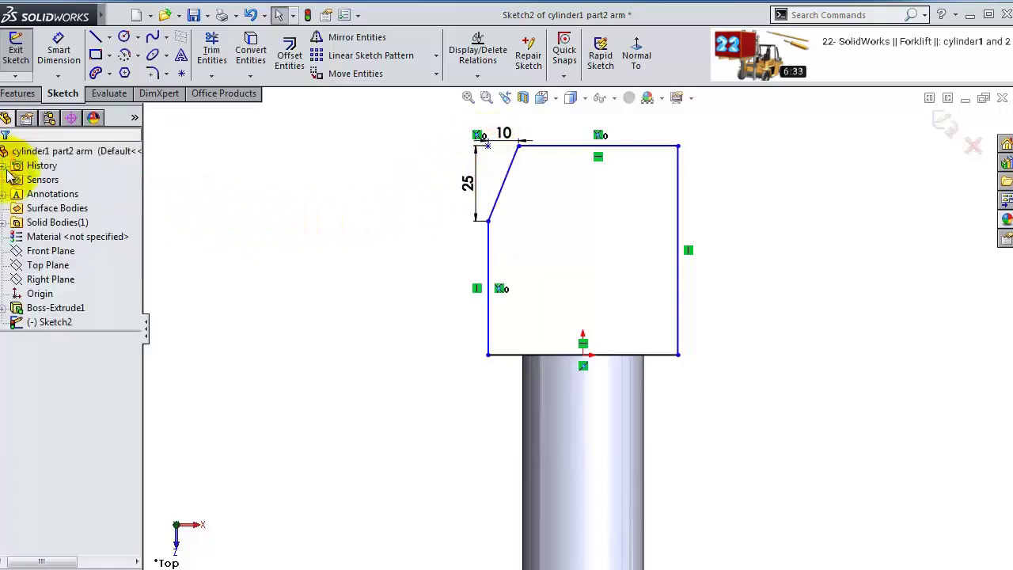
left_click(166, 72)
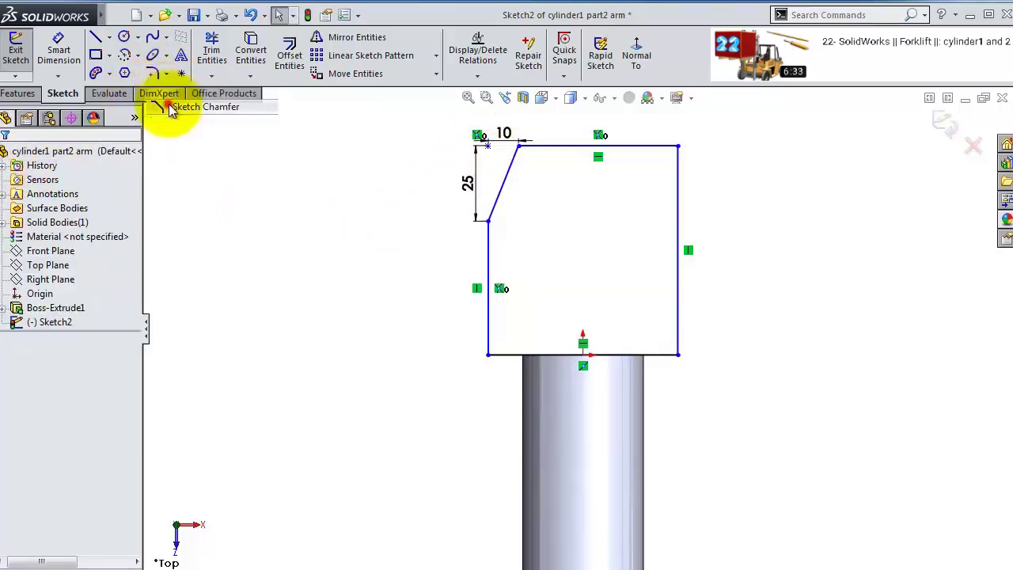
left_click(198, 106)
left_click(83, 260)
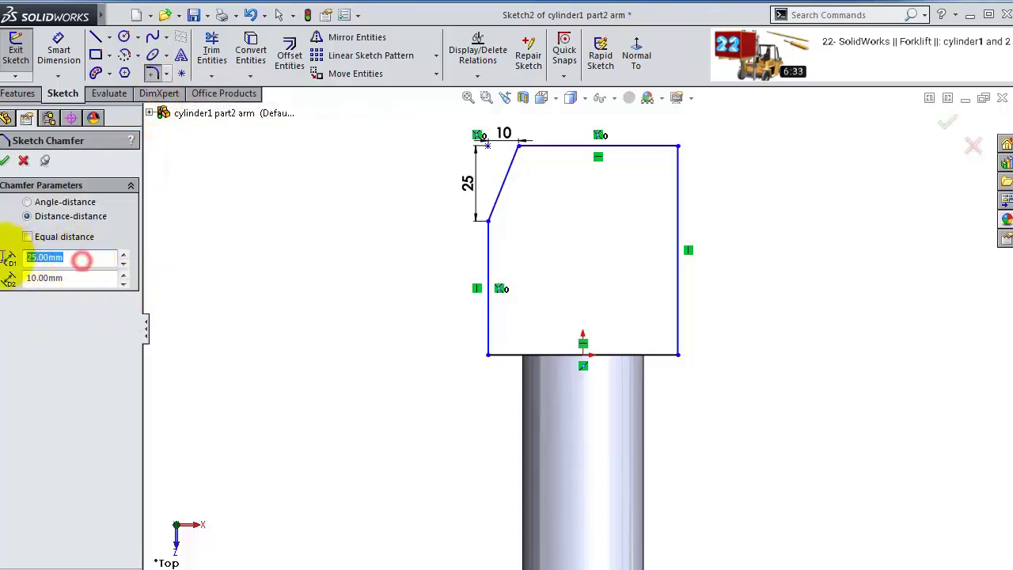
type("10")
left_click(76, 277)
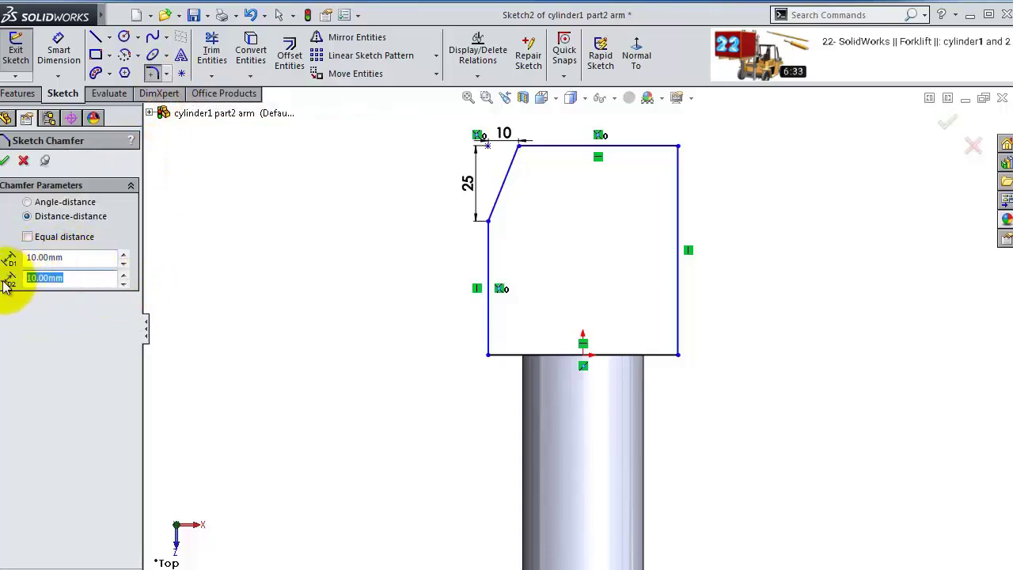
left_click(679, 148)
left_click(5, 160)
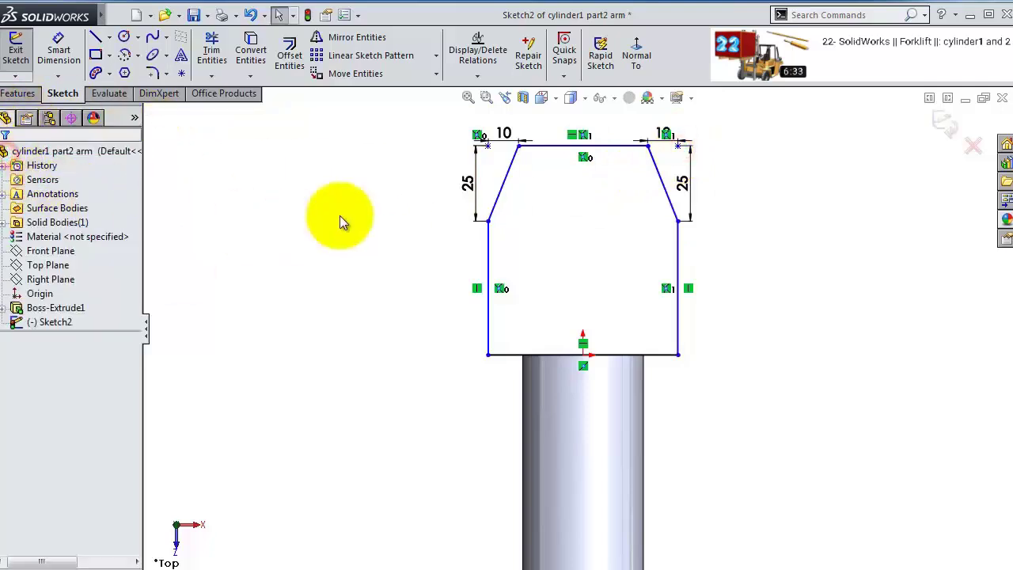
- Dimension the sketch's bottom width to 50 mm
left_click(53, 58)
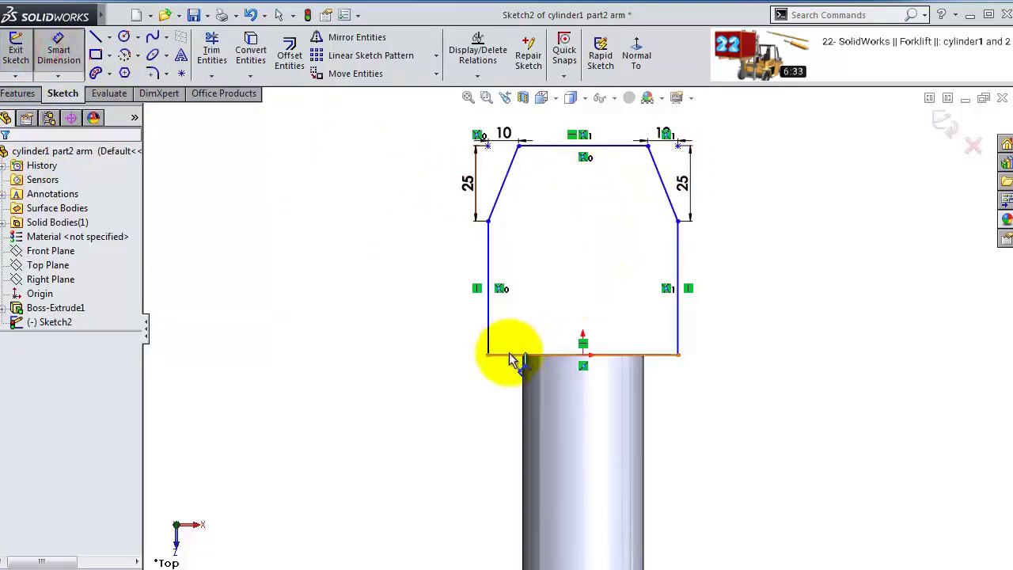
left_click(507, 356)
left_click(502, 393)
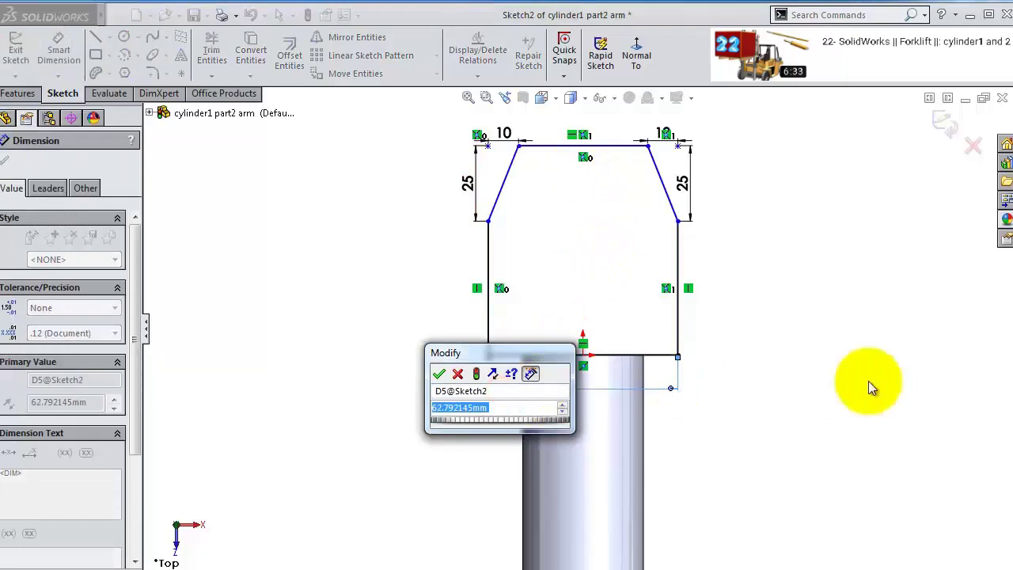
type("50")
key("Return")
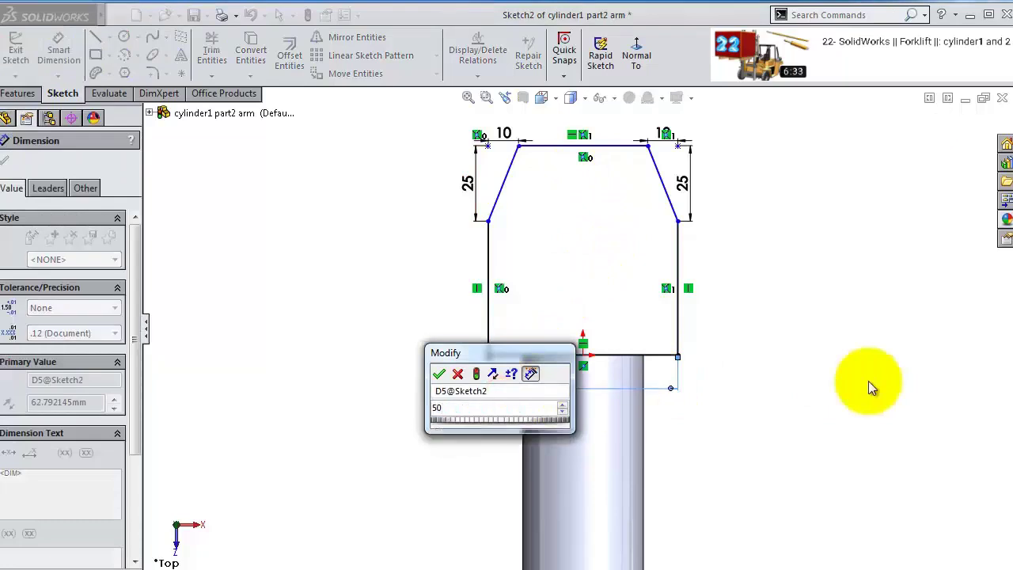
left_click(386, 293)
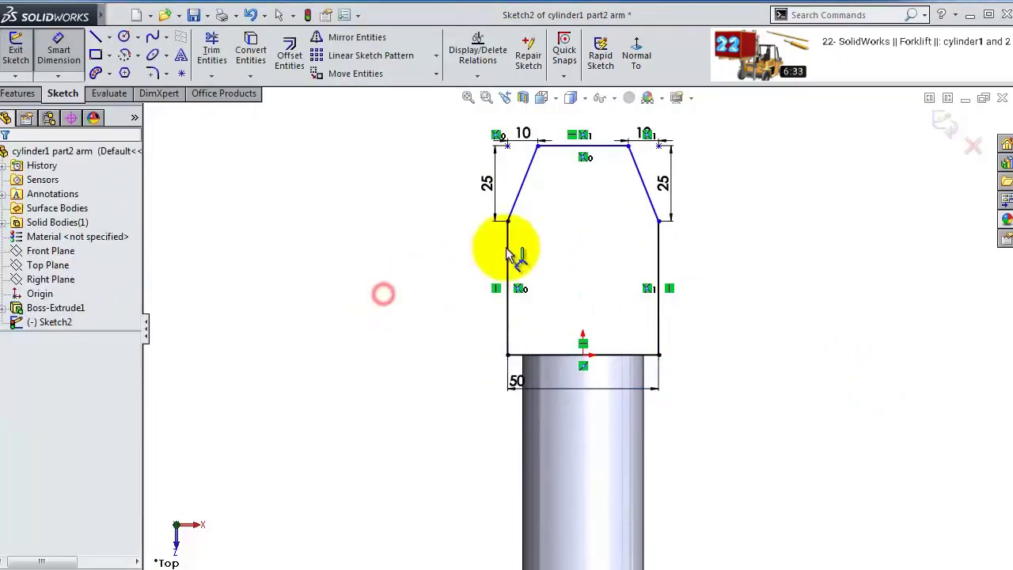
scroll(577, 161, "down", 3)
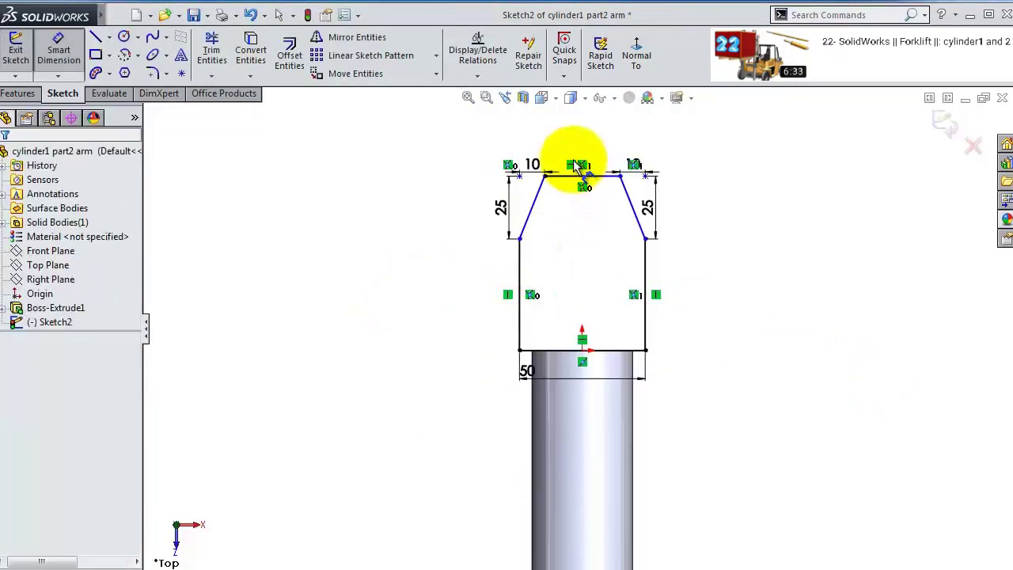
left_click(58, 49)
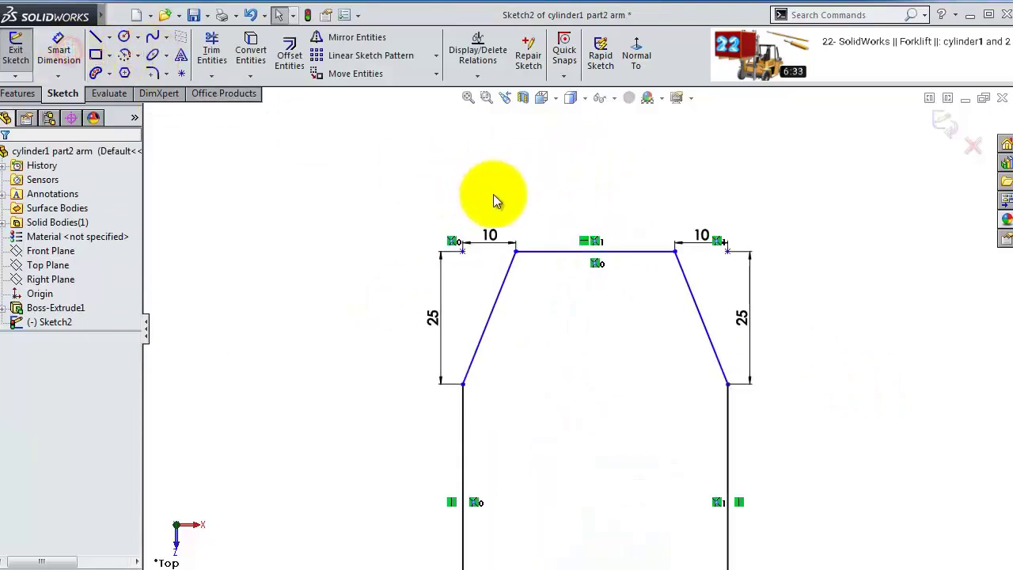
- Dimension the sketch's overall height to 65 mm
left_click(599, 252)
scroll(613, 321, "up", 3)
left_click(687, 264)
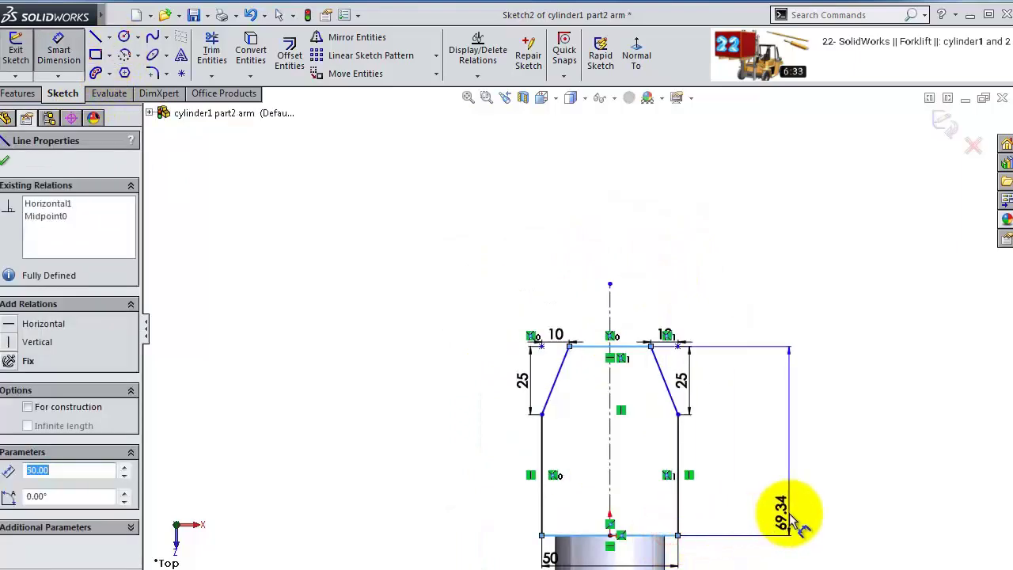
left_click(791, 518)
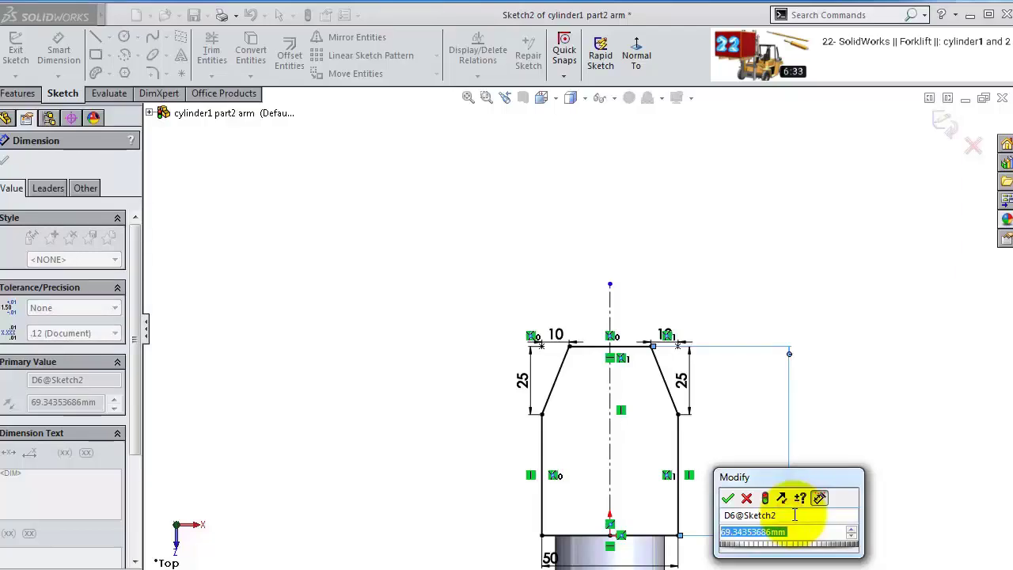
type("65")
key("Return")
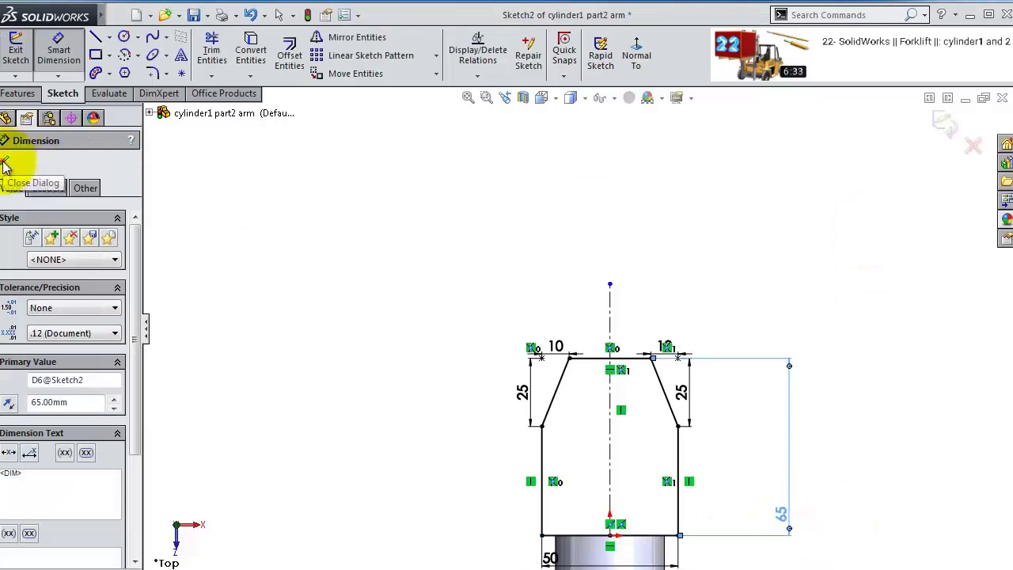
left_click(4, 165)
left_click(17, 94)
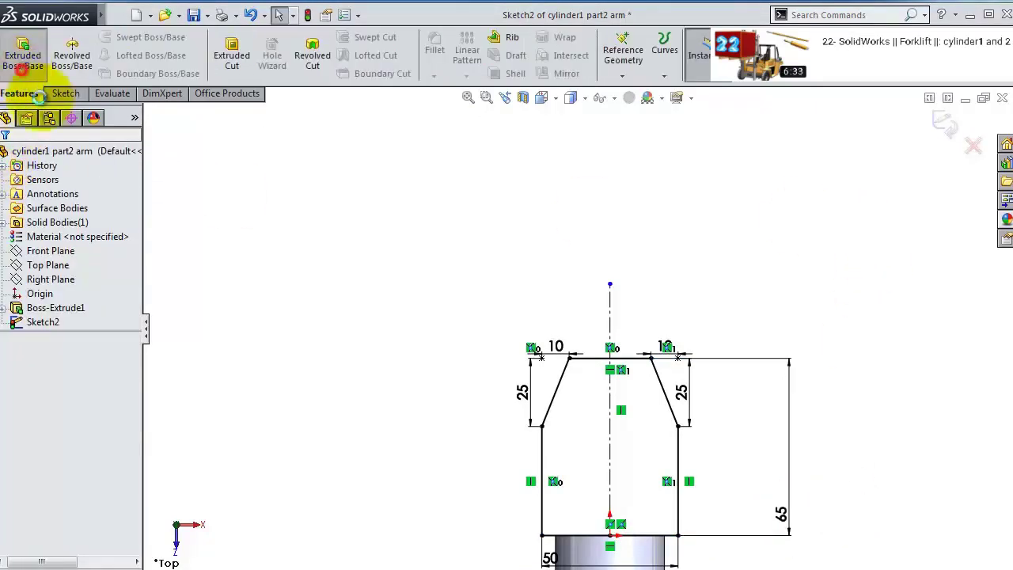
- Extrude the lug sketch mid-plane, correcting the depth from 40 to 30 mm
left_click(22, 60)
left_click(37, 252)
left_click(38, 325)
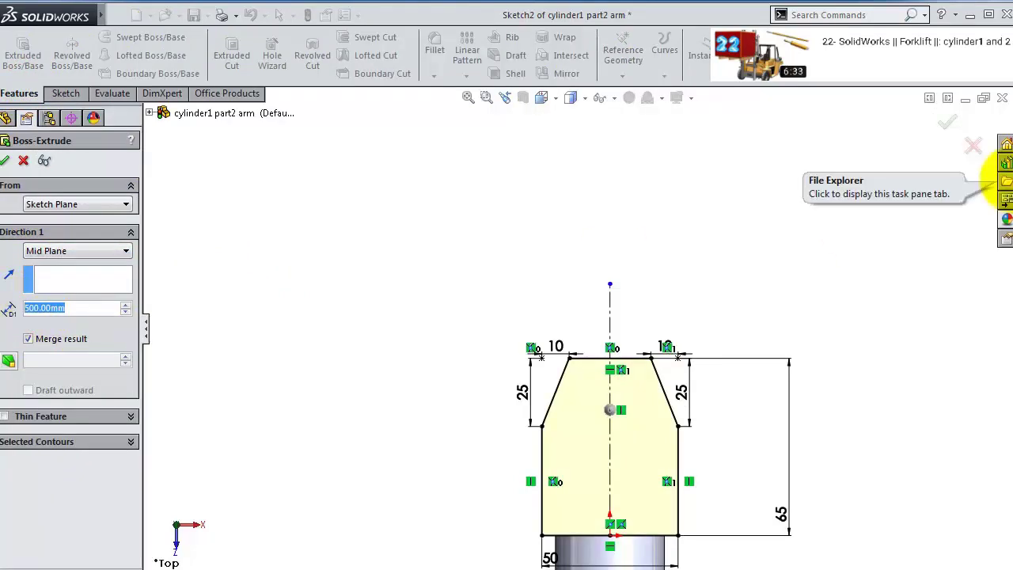
type("40")
key("Return")
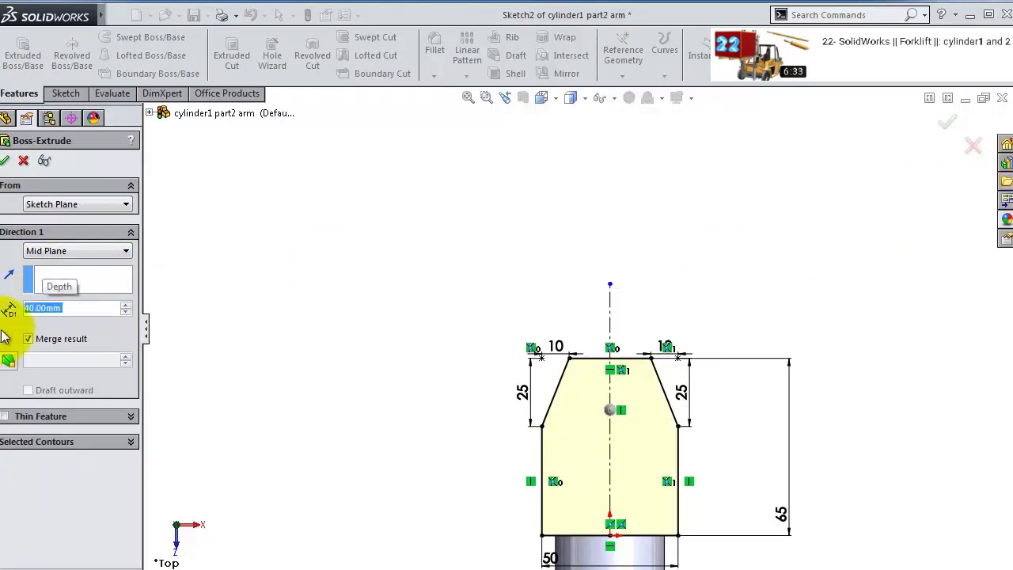
middle_click_drag(287, 284, 641, 404)
scroll(641, 403, "down", 5)
middle_click_drag(710, 463, 677, 454)
double_click(86, 308)
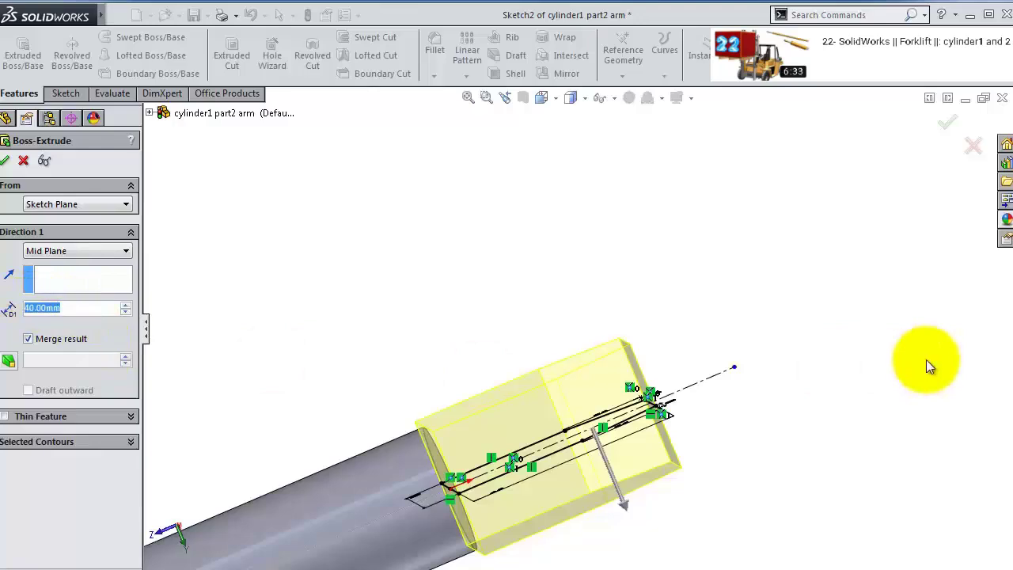
type("30")
left_click(10, 329)
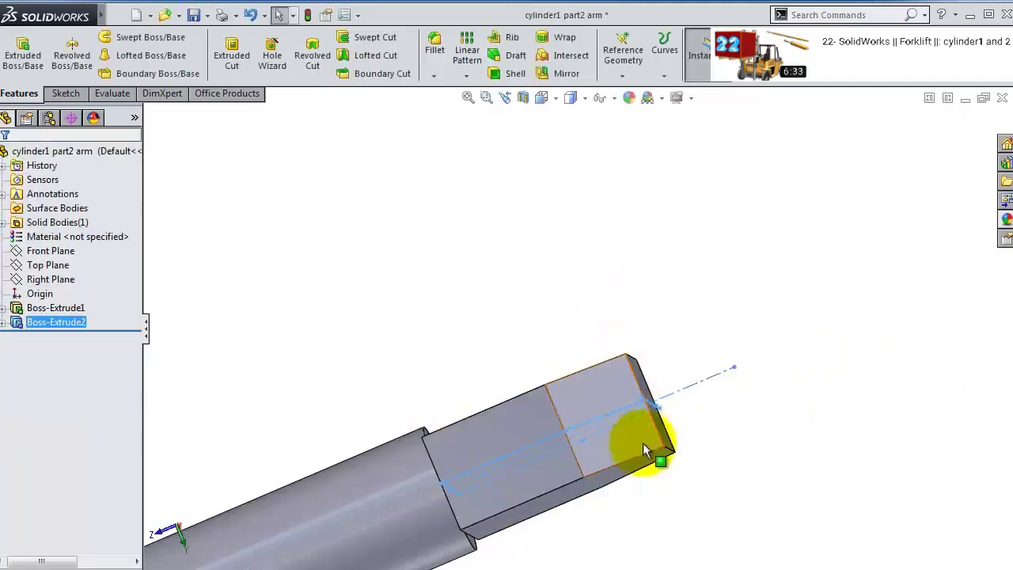
middle_click_drag(643, 442, 596, 510)
- Begin a new sketch, choosing the Top Plane
left_click(598, 513)
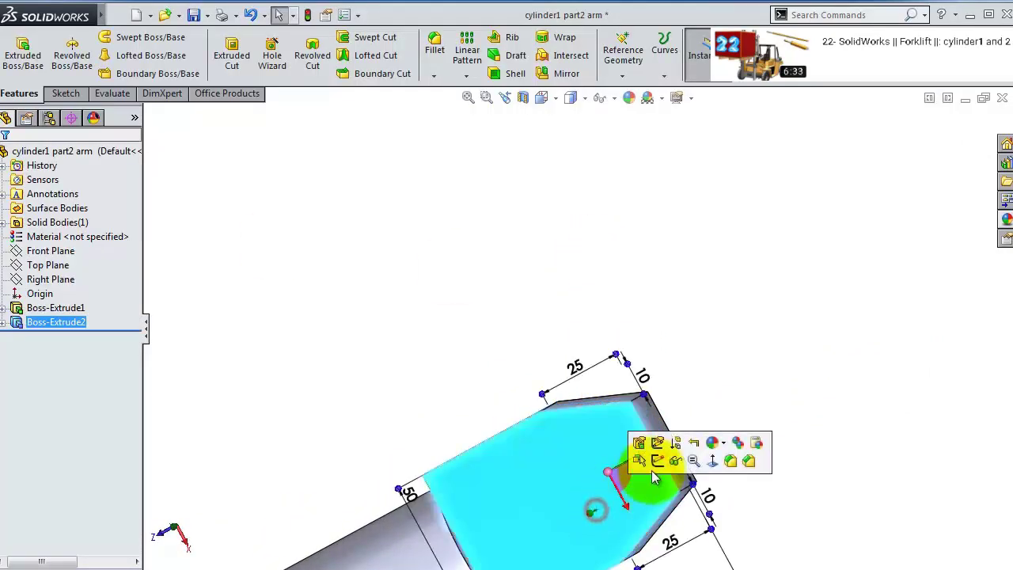
left_click(653, 448)
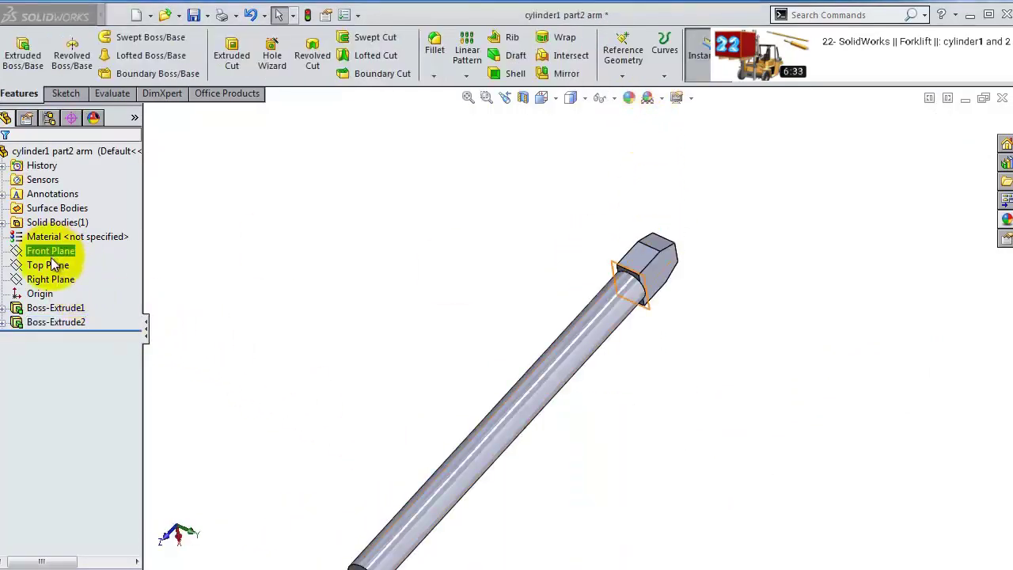
left_click(51, 265)
- Sketch a Ø20 mm circle on the Top Plane over the lug
left_click(93, 237)
left_click(638, 54)
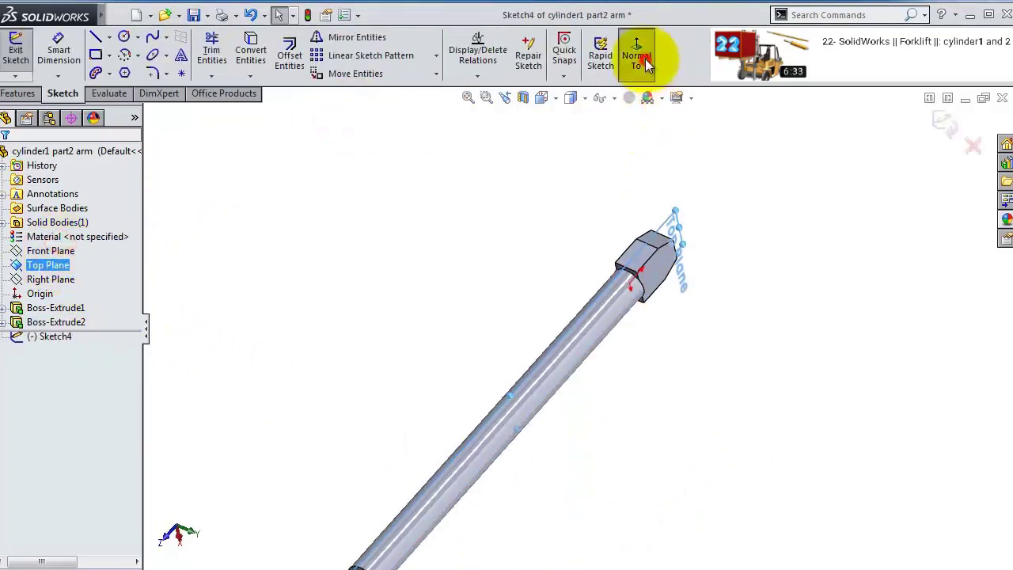
scroll(595, 195, "up", 3)
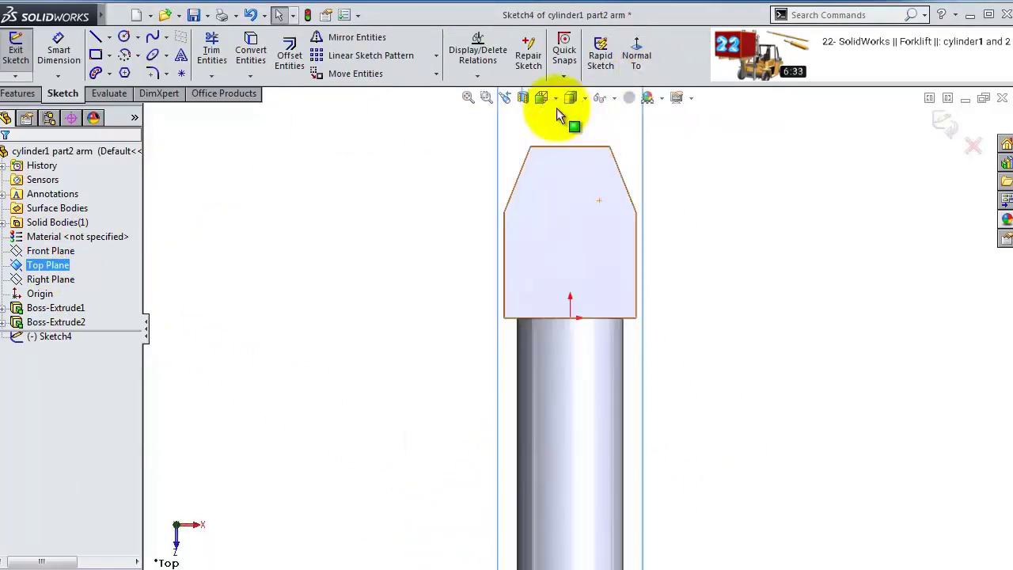
left_click(125, 37)
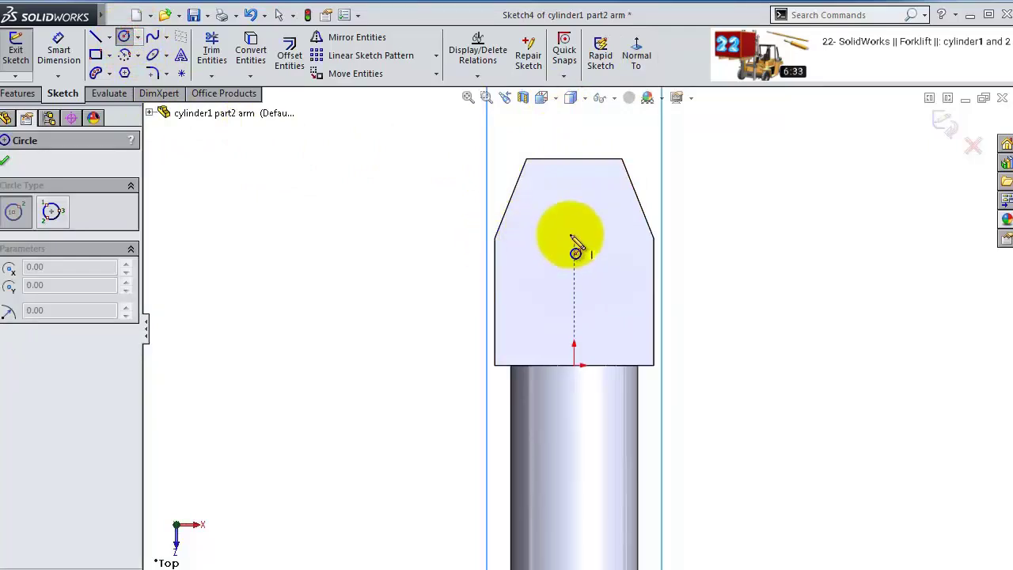
left_click(574, 234)
left_click(574, 208)
left_click(59, 49)
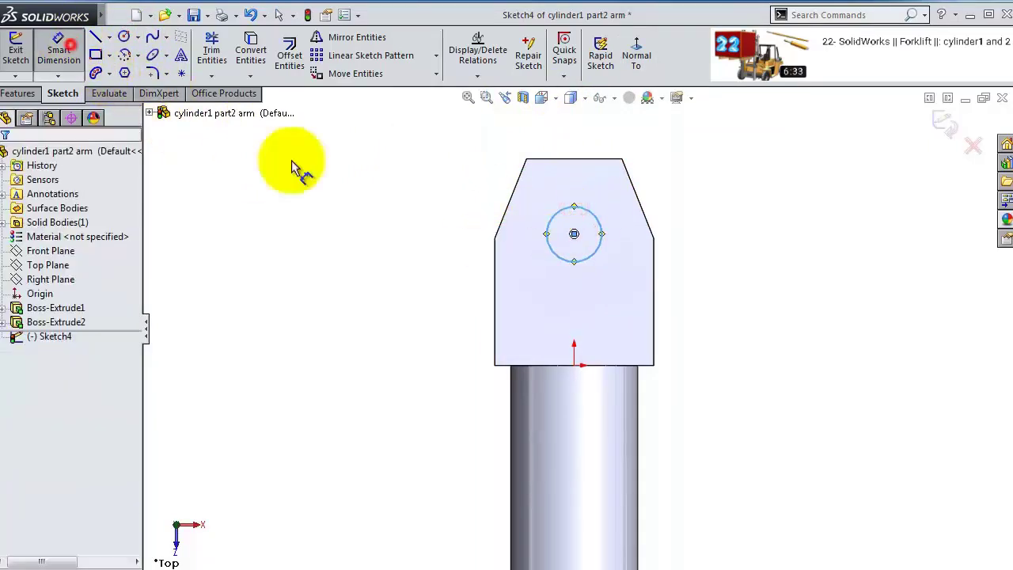
left_click(587, 209)
left_click(735, 201)
key("Return")
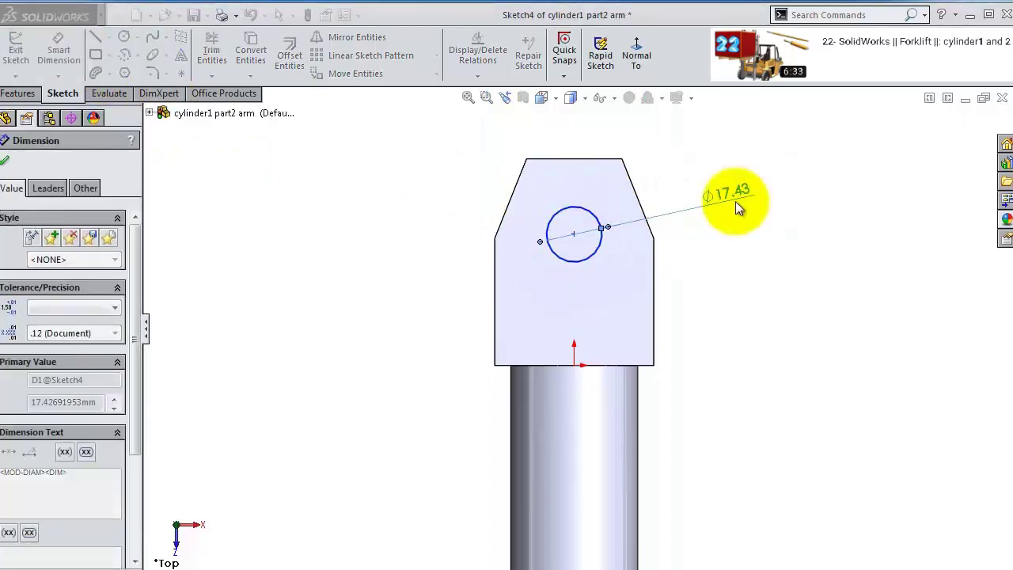
key("Escape")
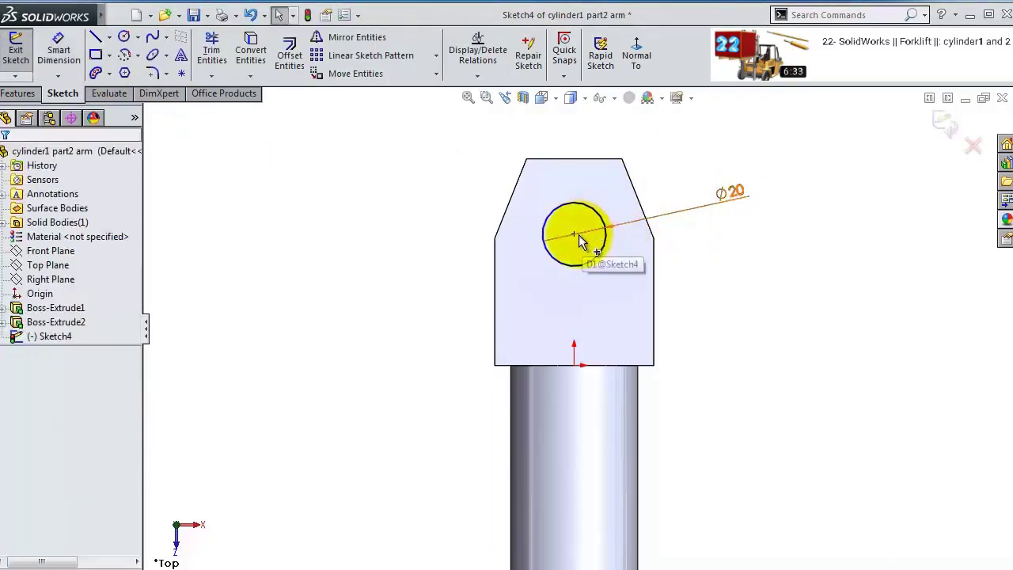
- Align the circle centre vertically with the origin and place it 40 mm above
left_click(576, 234)
left_click(576, 364, "ctrl")
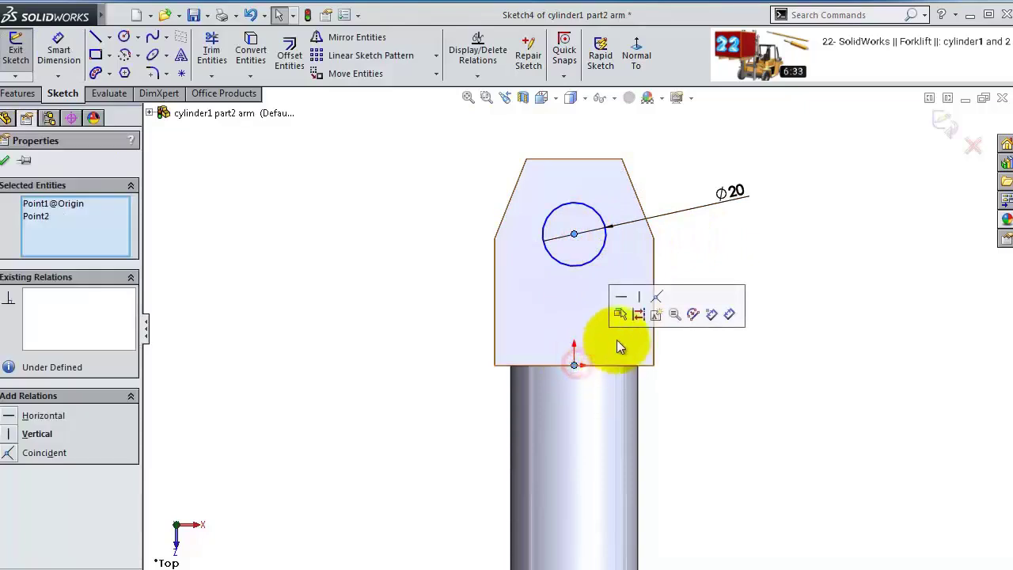
left_click(638, 298)
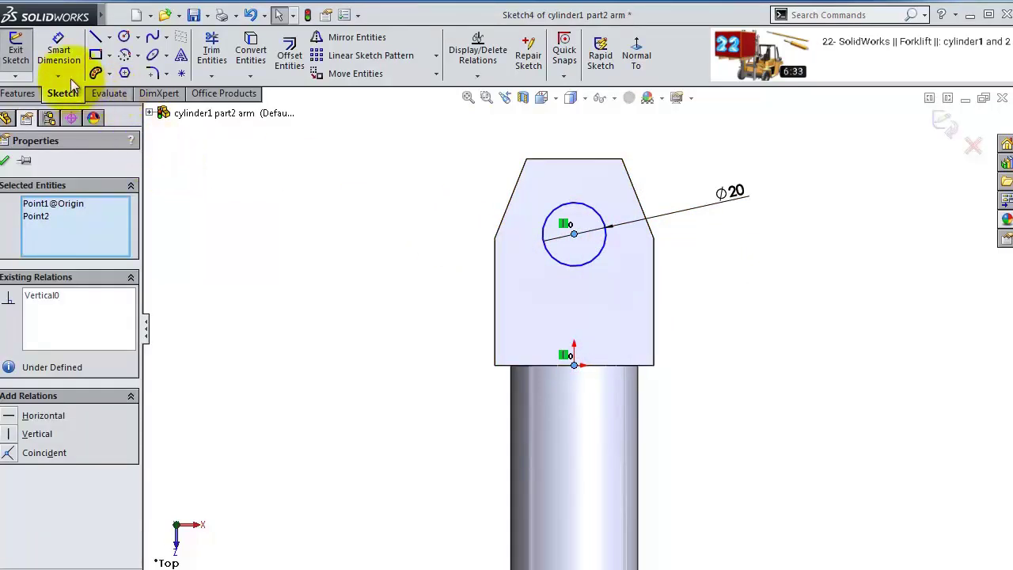
left_click(60, 54)
left_click(574, 234)
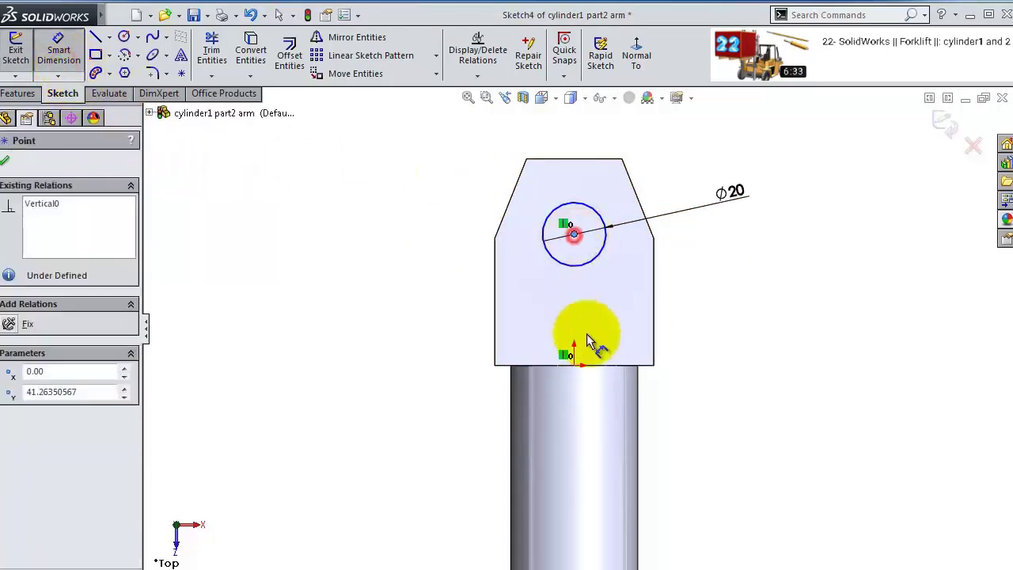
left_click(582, 362)
left_click(734, 363)
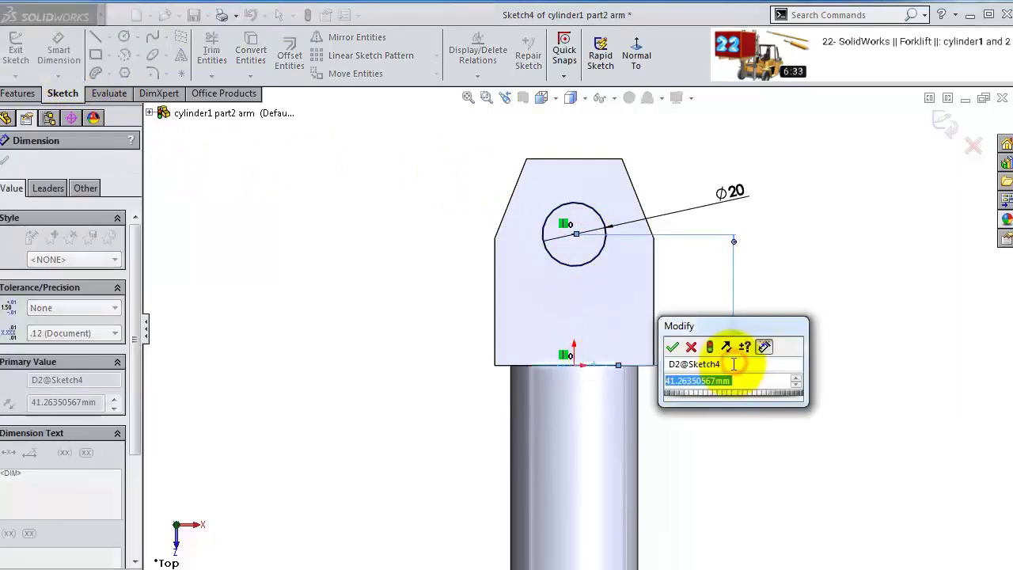
type("40")
key("Return")
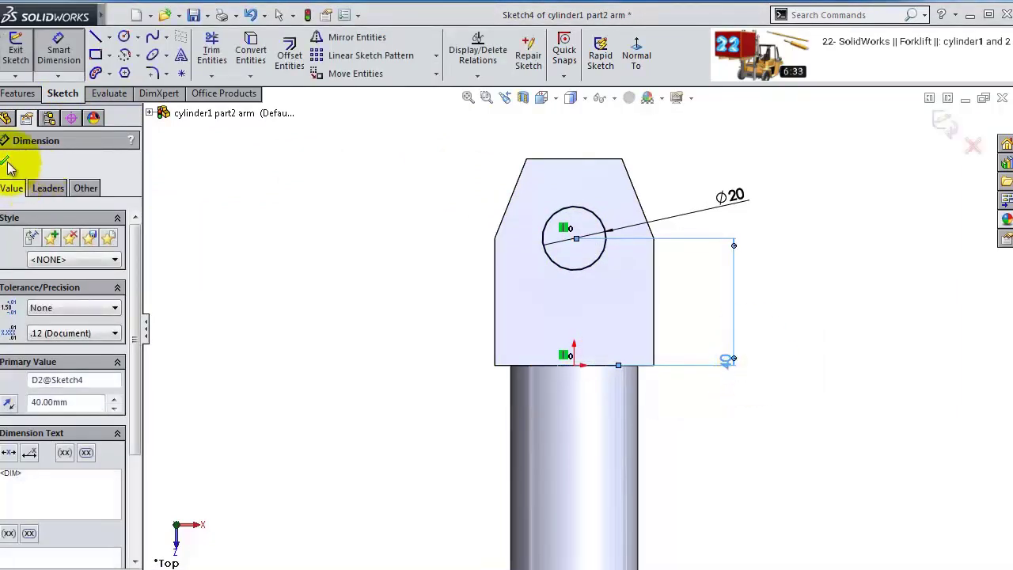
left_click(7, 162)
left_click(15, 94)
- Extrude the Ø20 circle 60 mm mid-plane into a pin through the lug
left_click(24, 55)
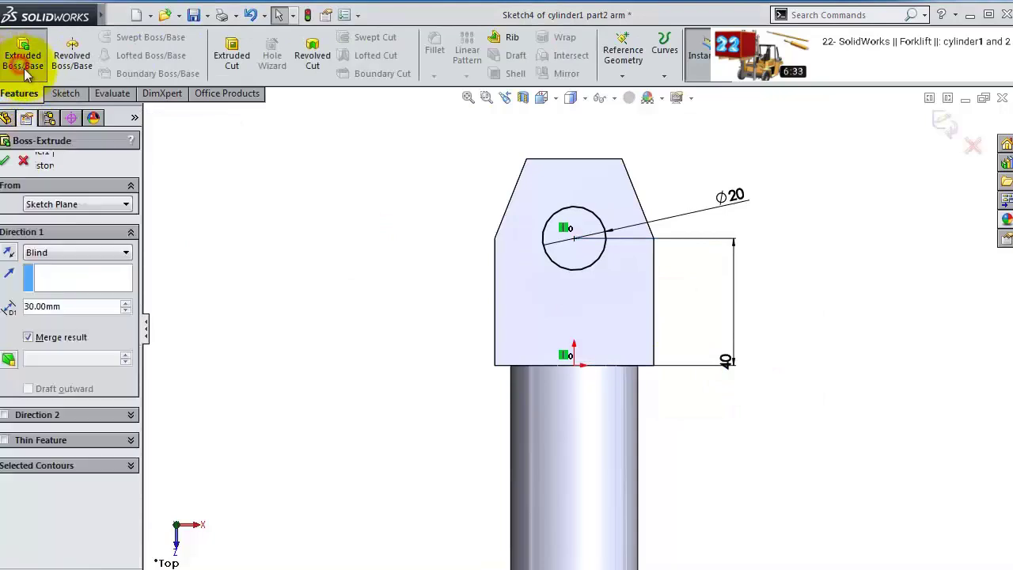
middle_click_drag(430, 276, 264, 321)
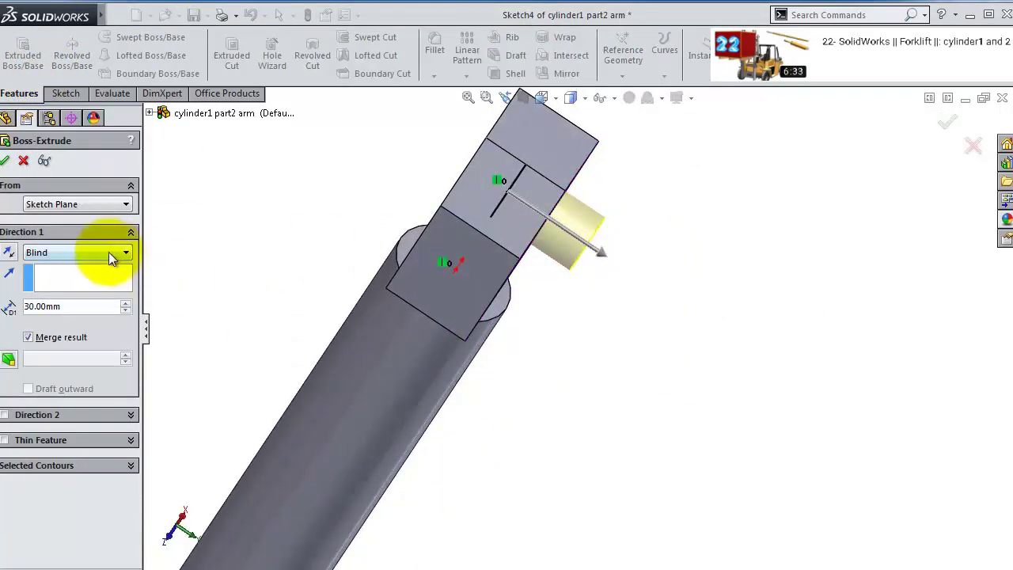
left_click(79, 308)
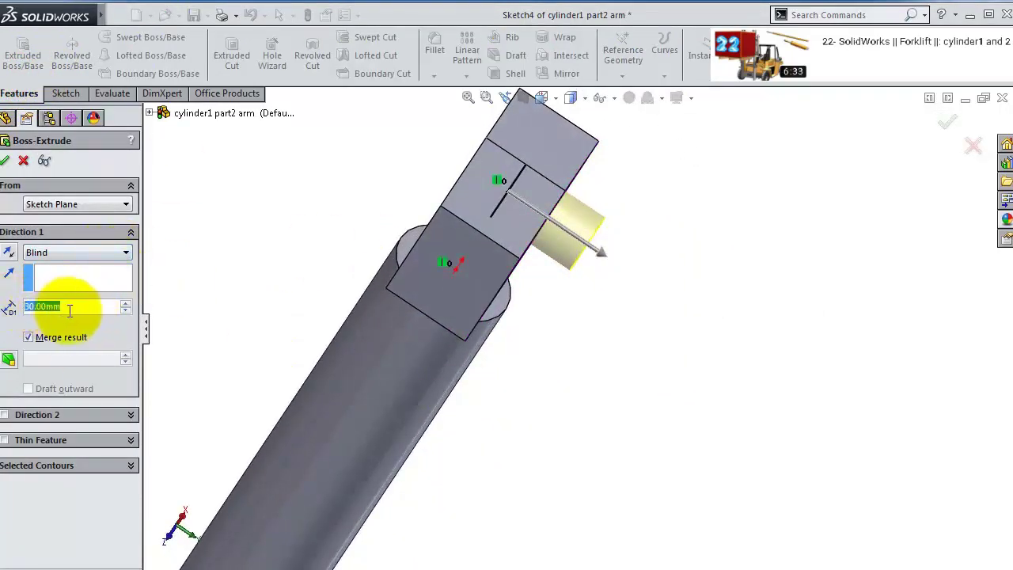
type("60")
key("Return")
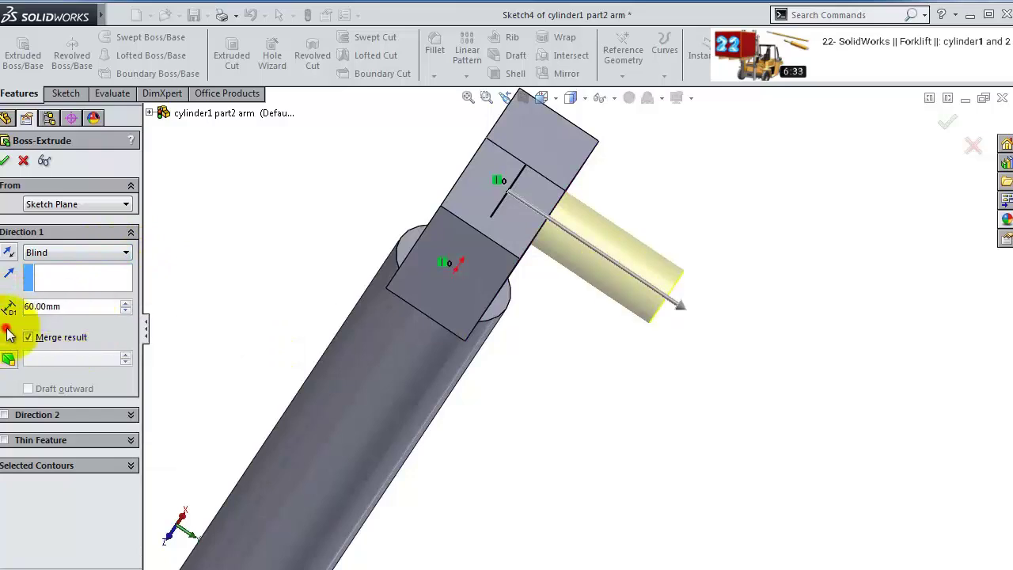
left_click(110, 253)
left_click(75, 327)
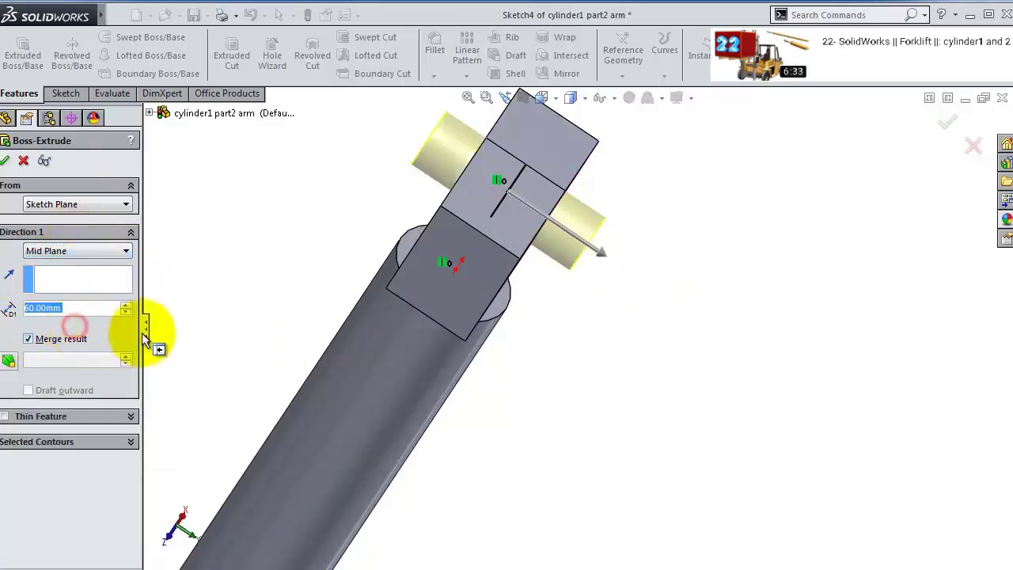
left_click(5, 161)
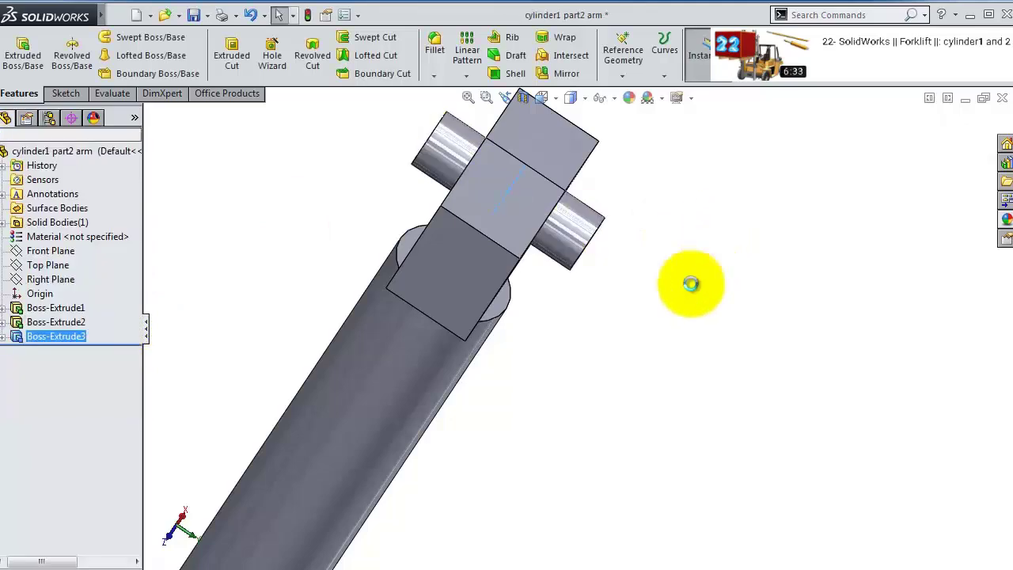
middle_click_drag(690, 283, 836, 561)
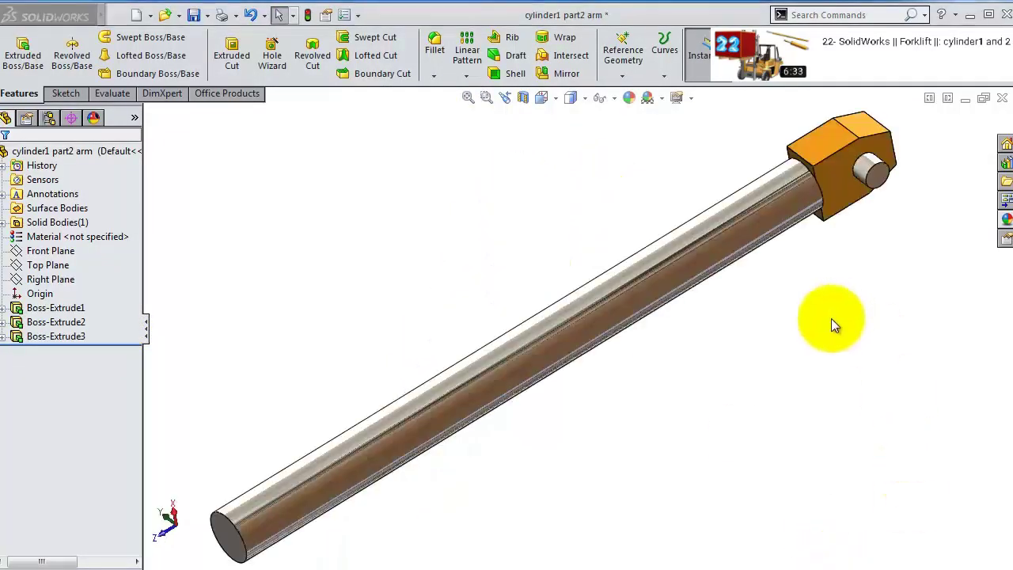
middle_click_drag(831, 318, 877, 411)
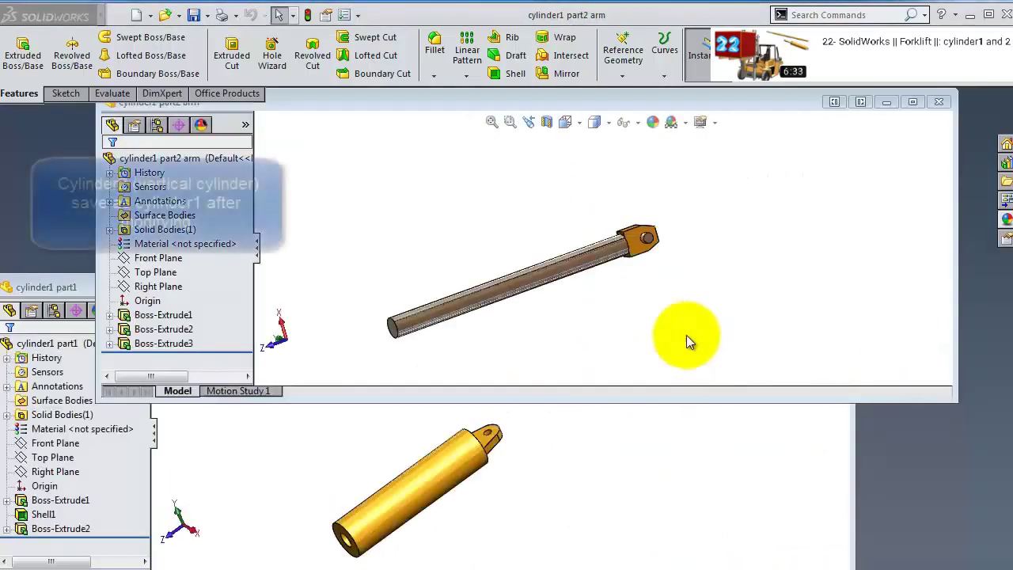
- Select the pin feature to review its dimensions, then deselect it
left_click(646, 332)
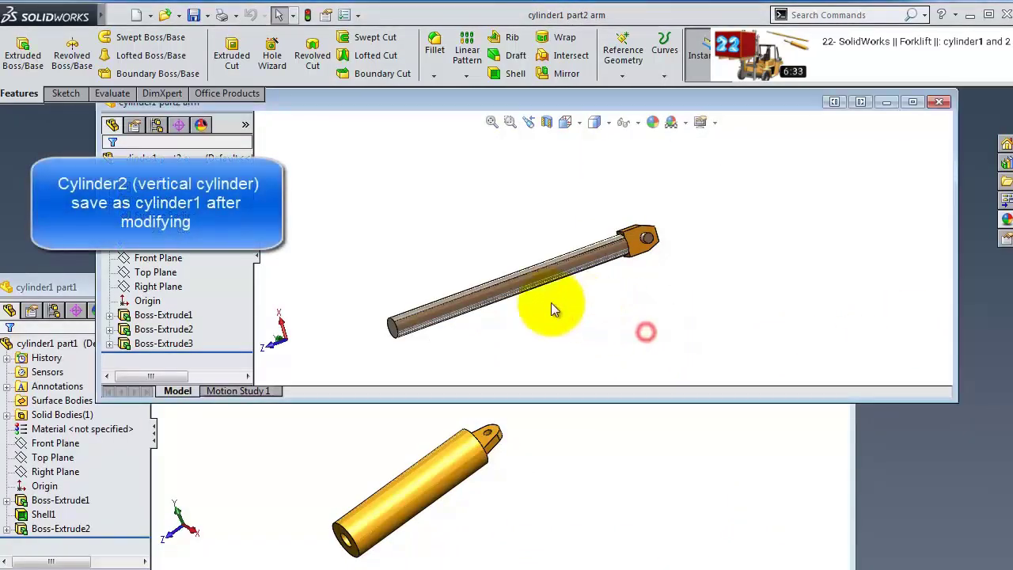
left_click(167, 343)
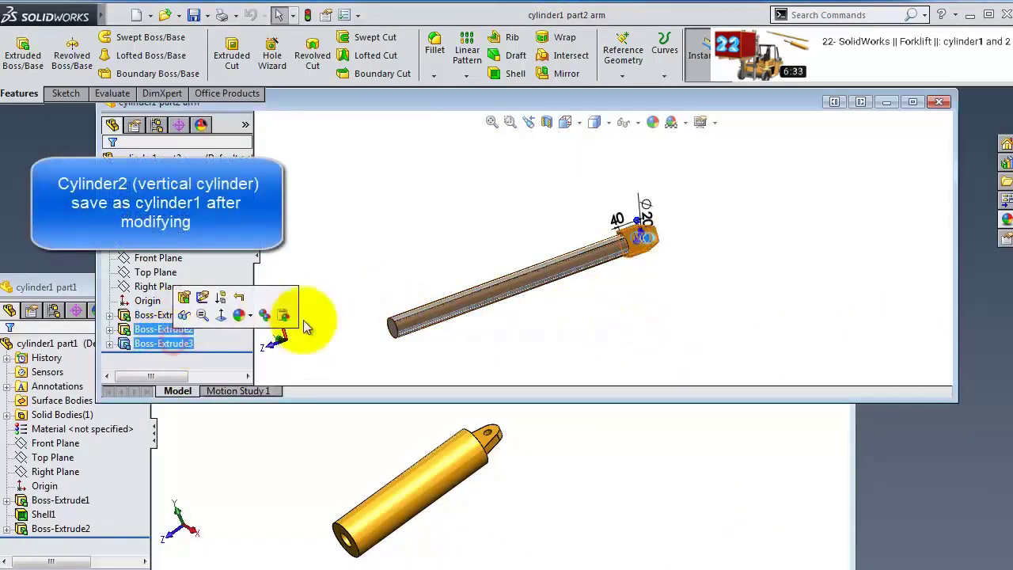
left_click(168, 340)
left_click(164, 346)
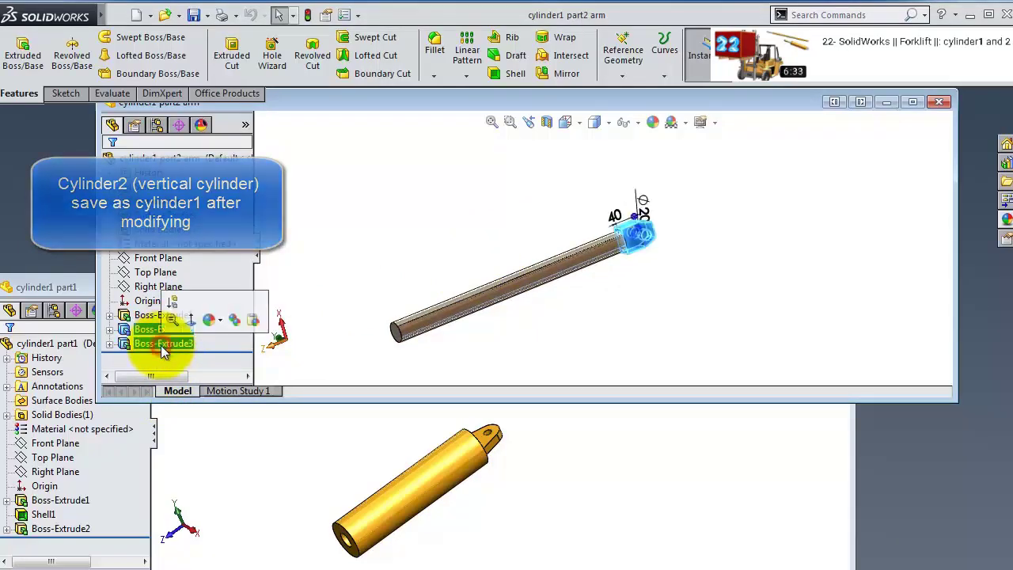
left_click(290, 271)
- Save a copy of the part as 'cylinder2 part2 arm'
left_click(205, 15)
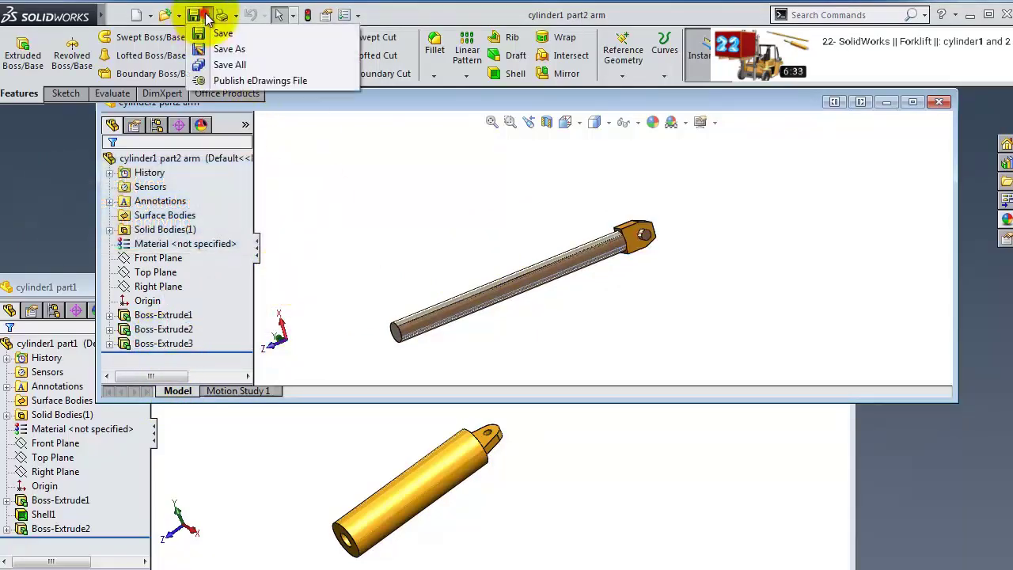
left_click(229, 50)
left_click(331, 260)
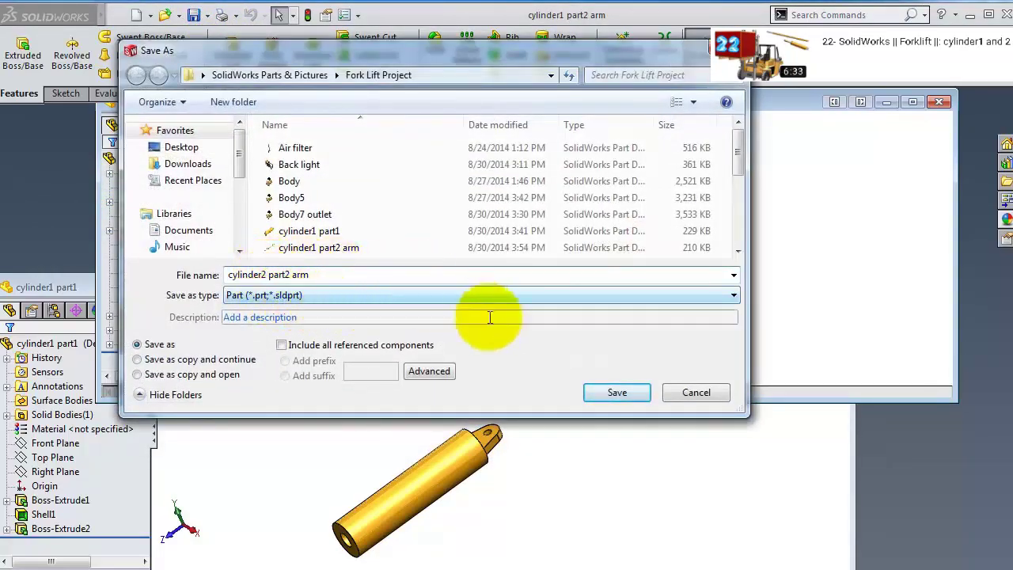
left_click(618, 392)
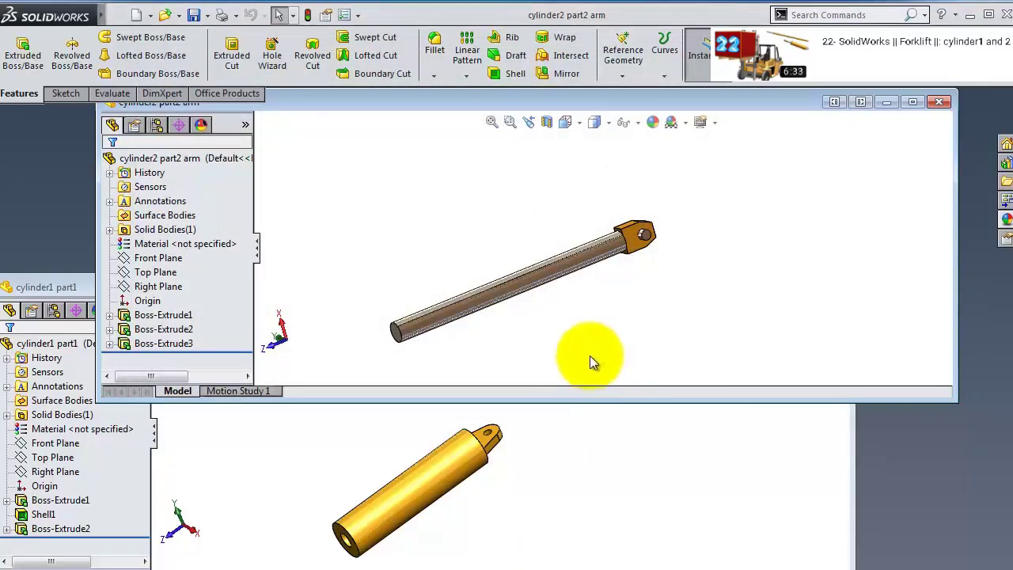
- Delete the end block and pin features (Boss-Extrude2 and Boss-Extrude3)
left_click(173, 329)
left_click(168, 343, "ctrl")
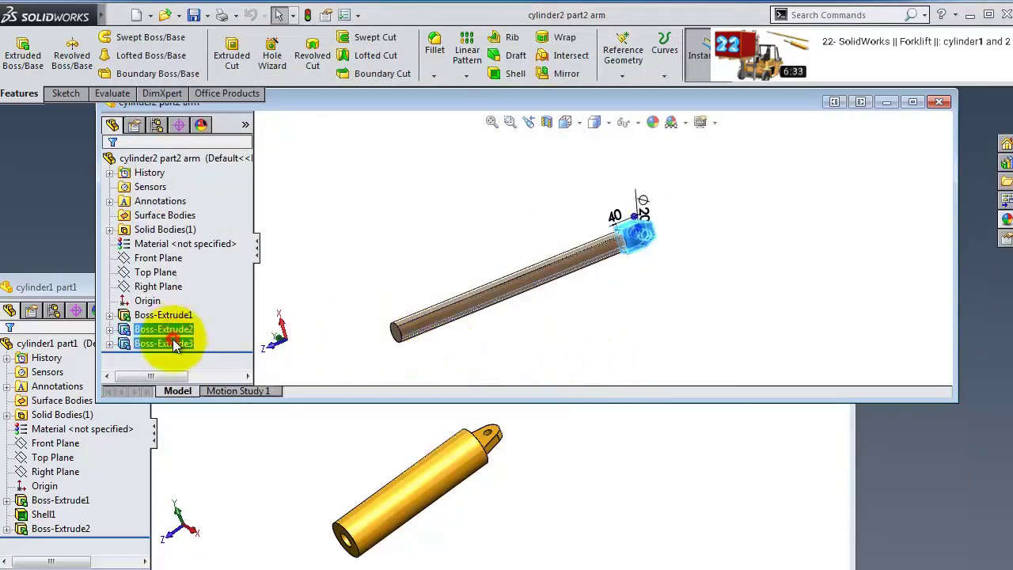
right_click(171, 344)
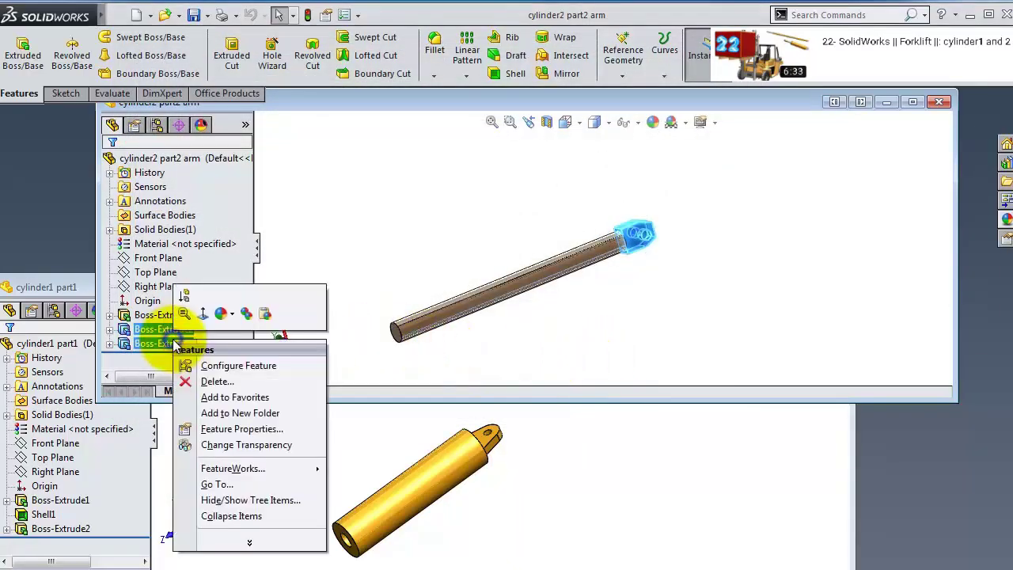
left_click(214, 382)
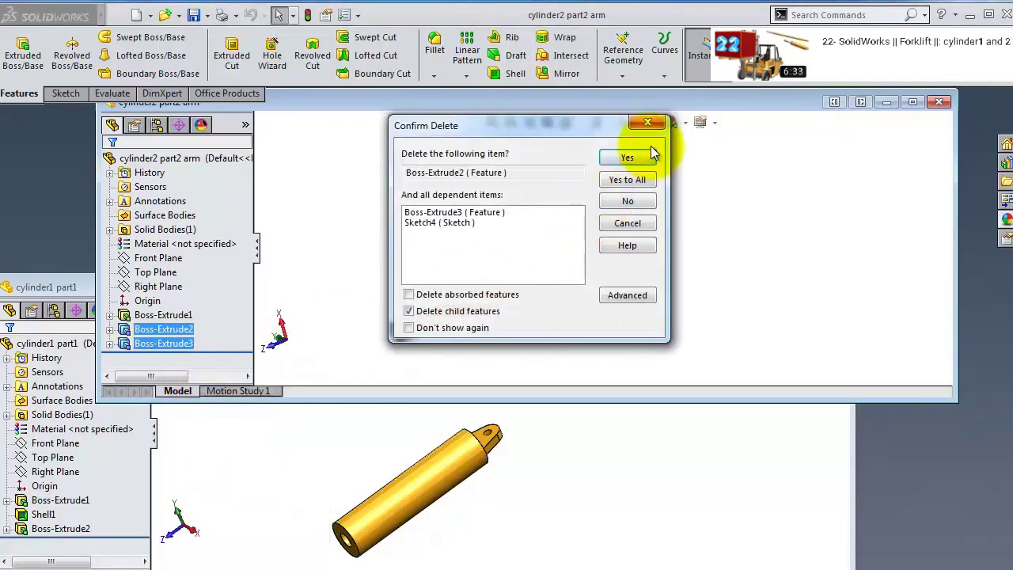
left_click(626, 156)
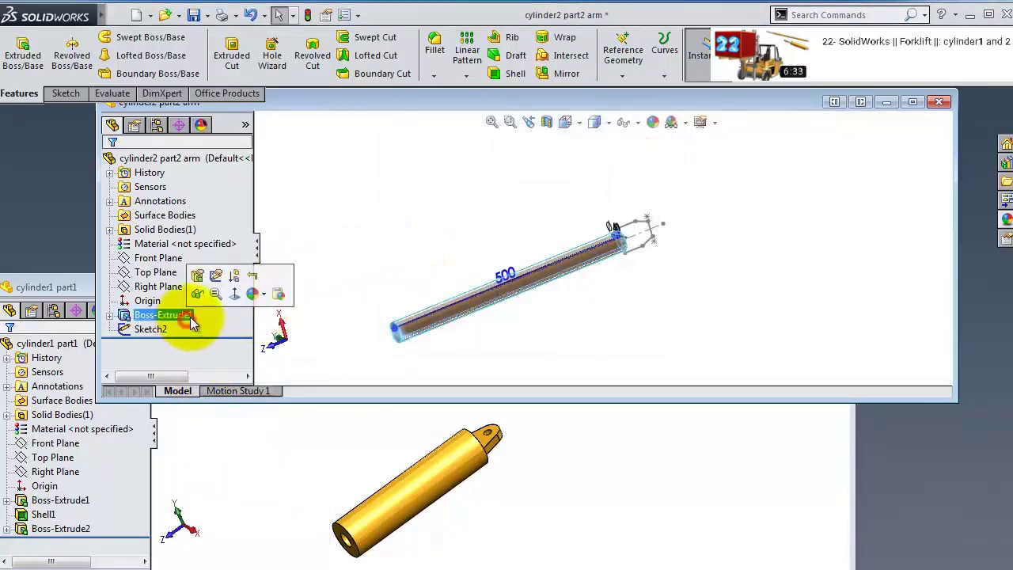
- Change the rod length from 500 to 2100 mm, then rebuild and save
double_click(485, 274)
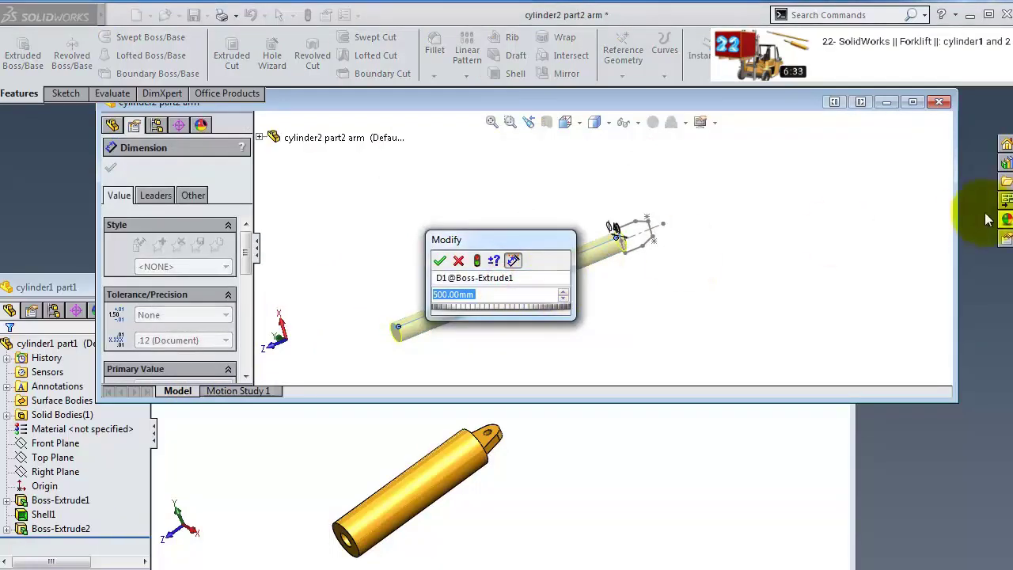
type("2100")
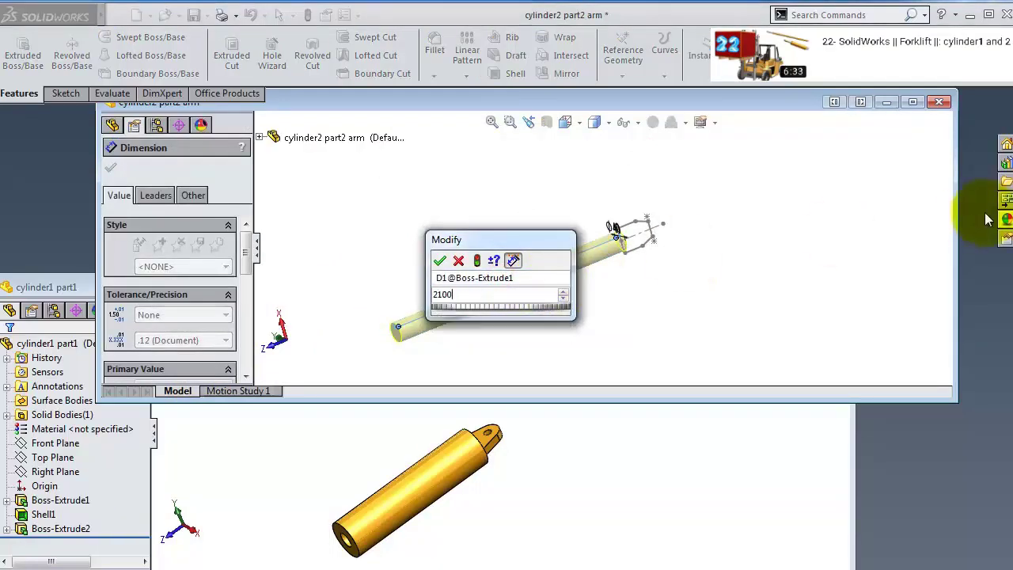
key("Return")
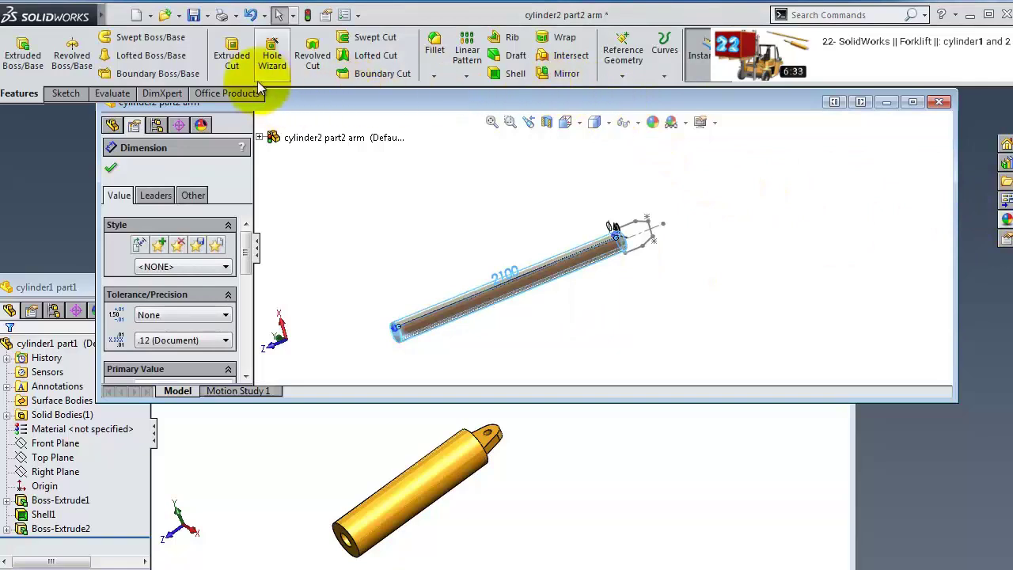
left_click(196, 16)
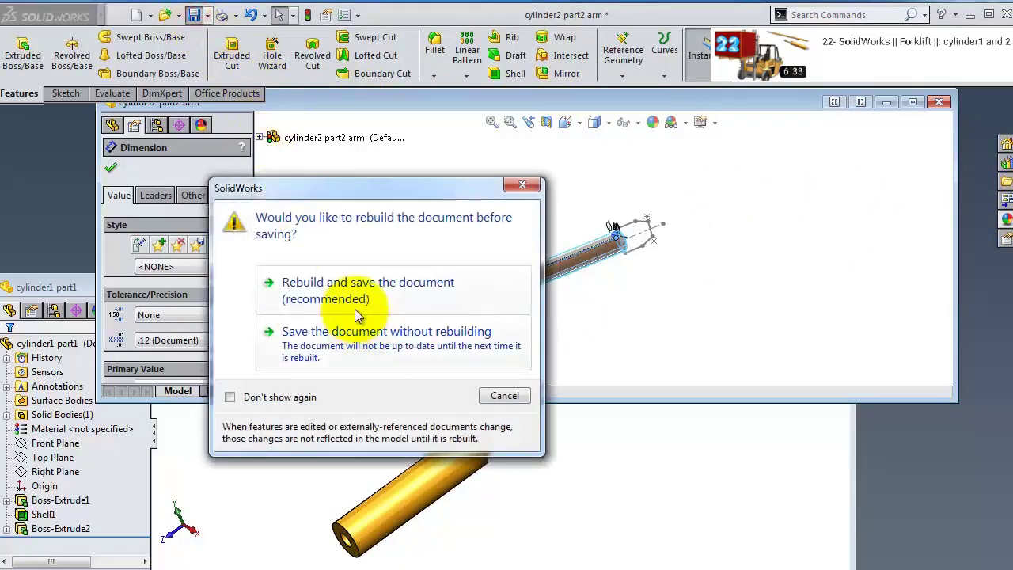
left_click(396, 306)
scroll(570, 288, "down", 3)
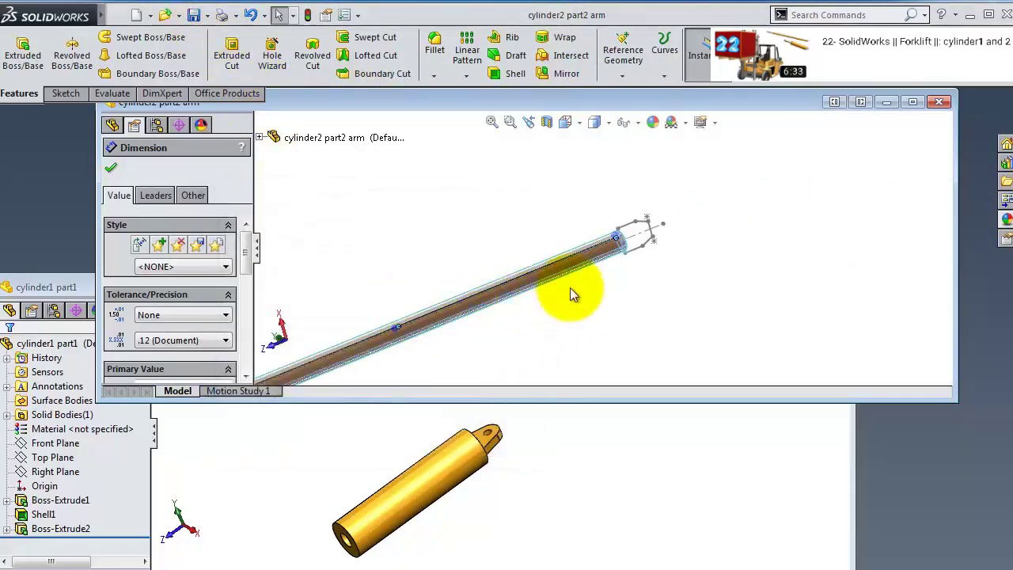
scroll(520, 285, "down", 2)
- In the cylinder1 part1 window, display Boss-Extrude2's dimensions on the gold lug end
left_click(667, 477)
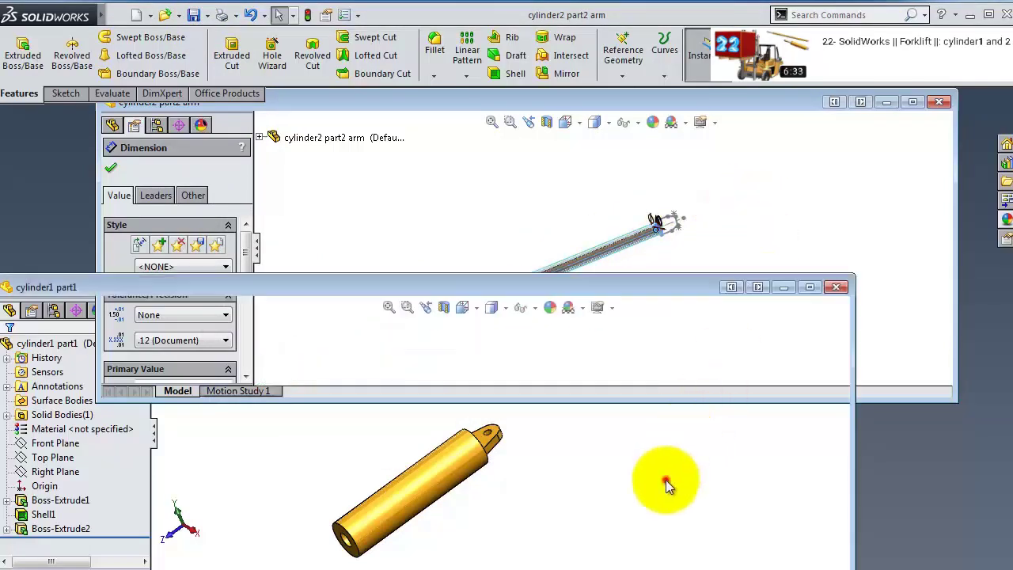
middle_click_drag(453, 479, 479, 469)
scroll(479, 469, "down", 3)
left_click(88, 528)
double_click(84, 528)
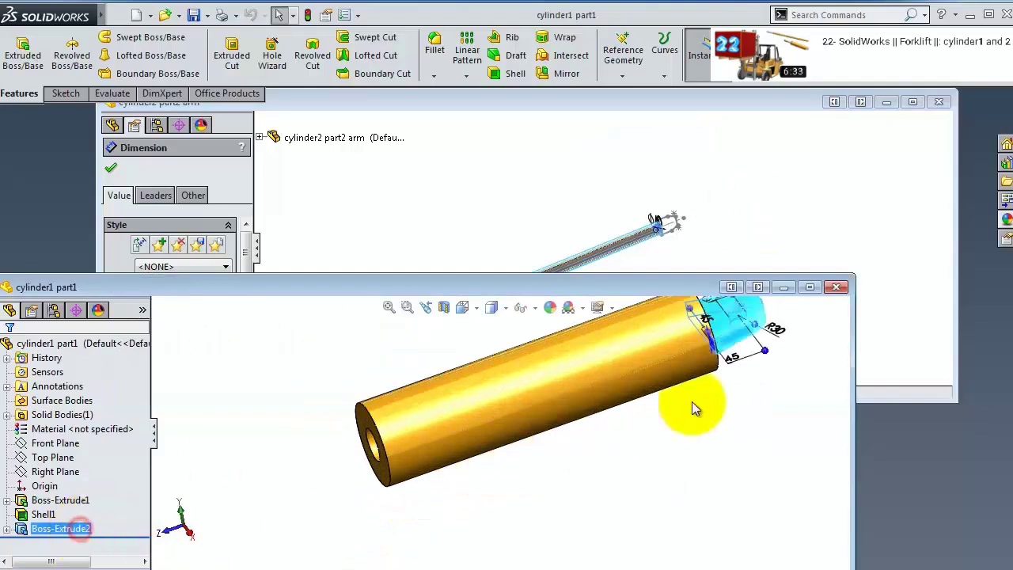
middle_click_drag(694, 409, 633, 364)
- Edit Boss-Extrude2 to change the lug's mid-plane depth from 20 mm to 30 mm
left_click(22, 530)
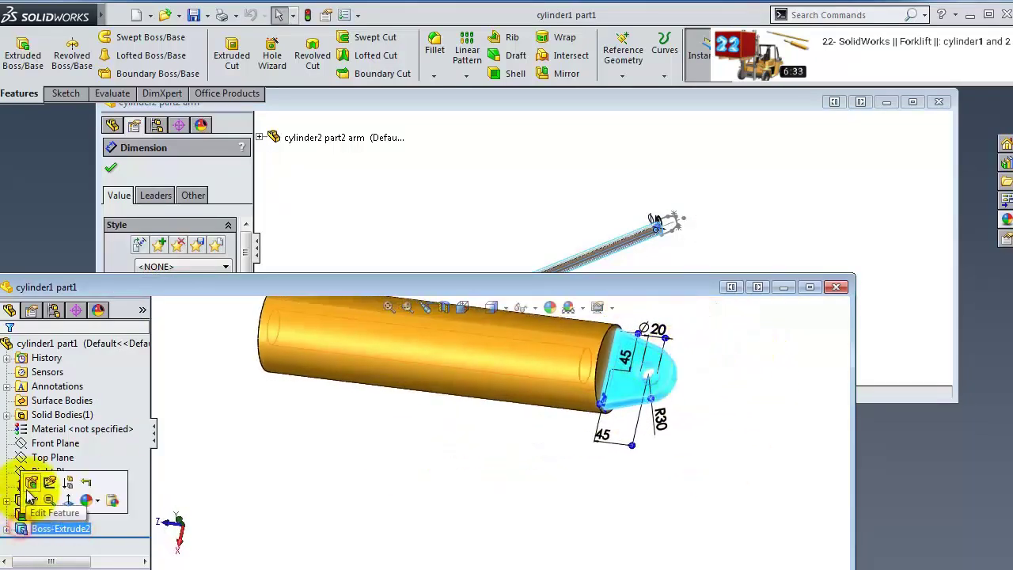
left_click(27, 482)
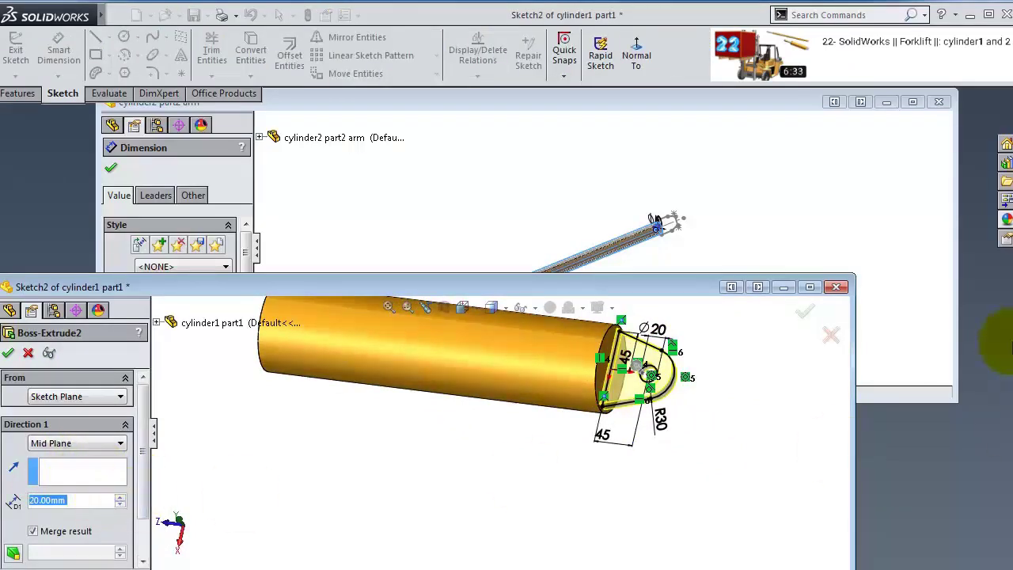
type("30")
key("Return")
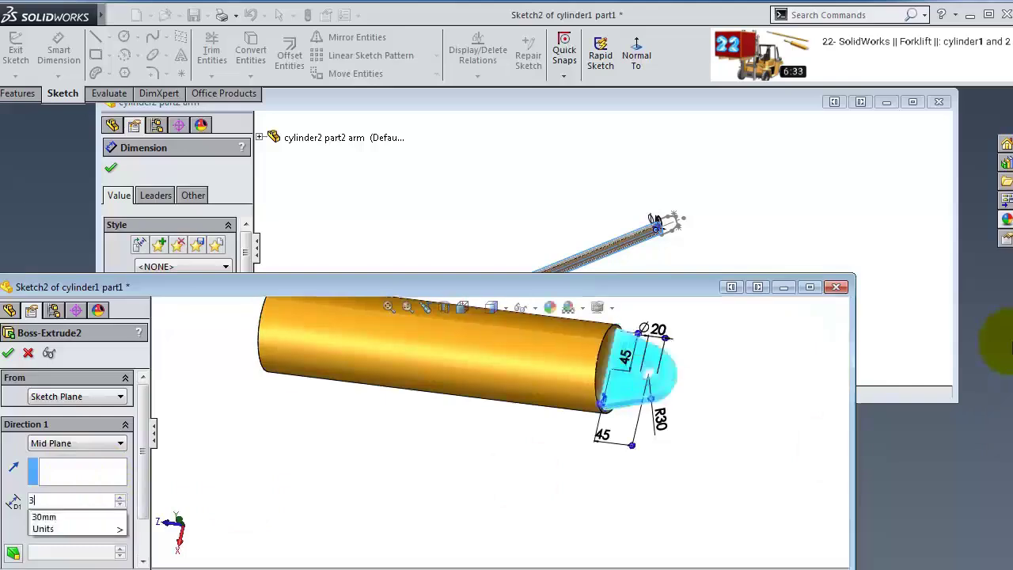
left_click(6, 354)
- Expand the lug feature and select Sketch2 to show its dimensions on the model
scroll(633, 387, "down", 5)
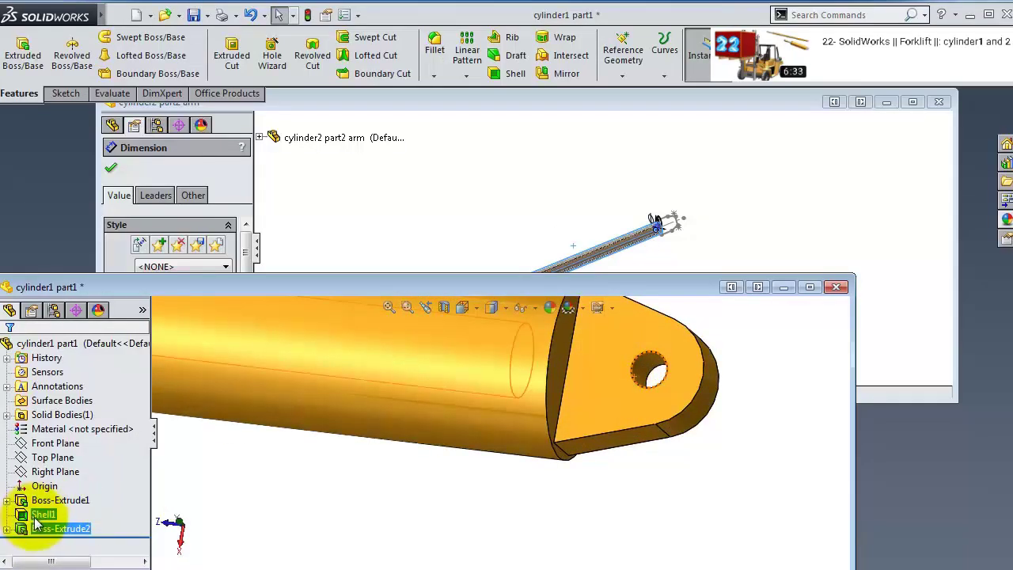
left_click(7, 529)
left_click(63, 542)
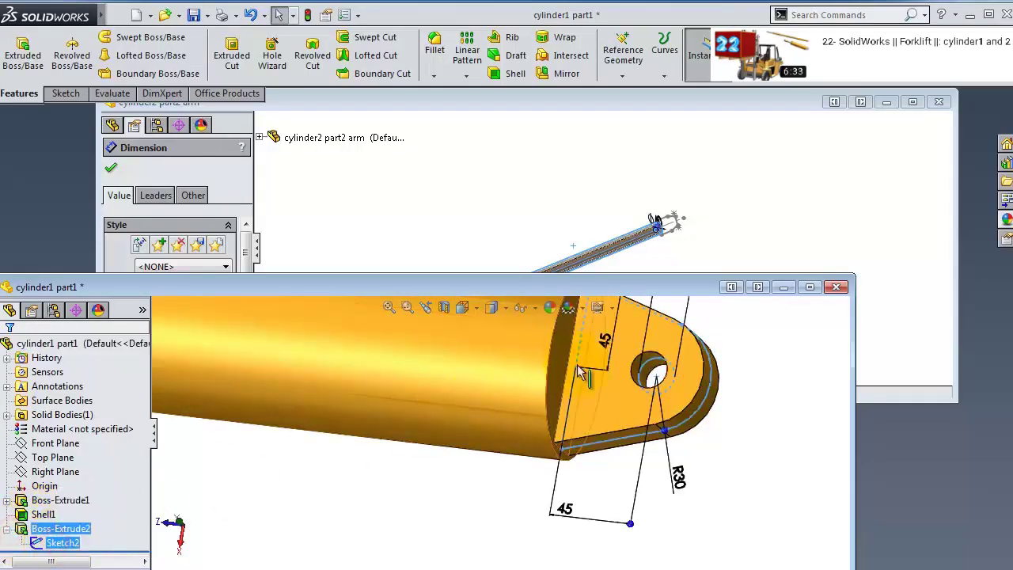
middle_click_drag(602, 467, 622, 456)
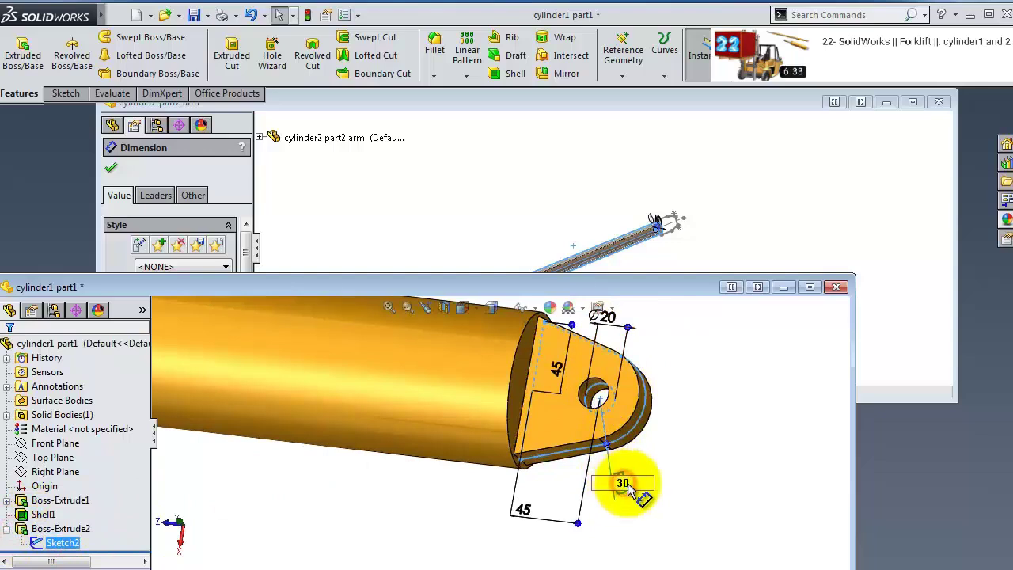
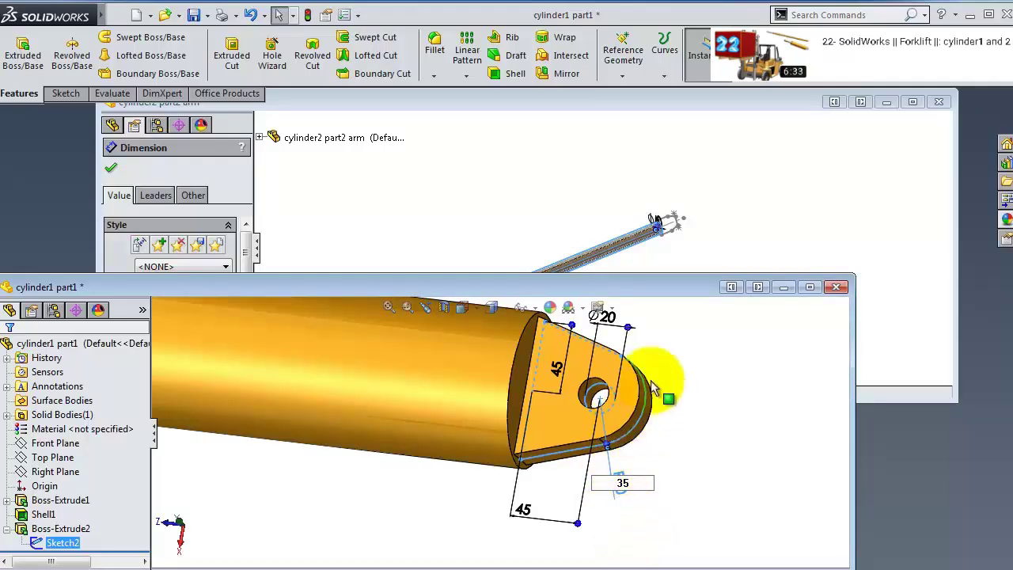
- Confirm the R35 end arc, then change Boss-Extrude1's length from 400 to 2000
key("Return")
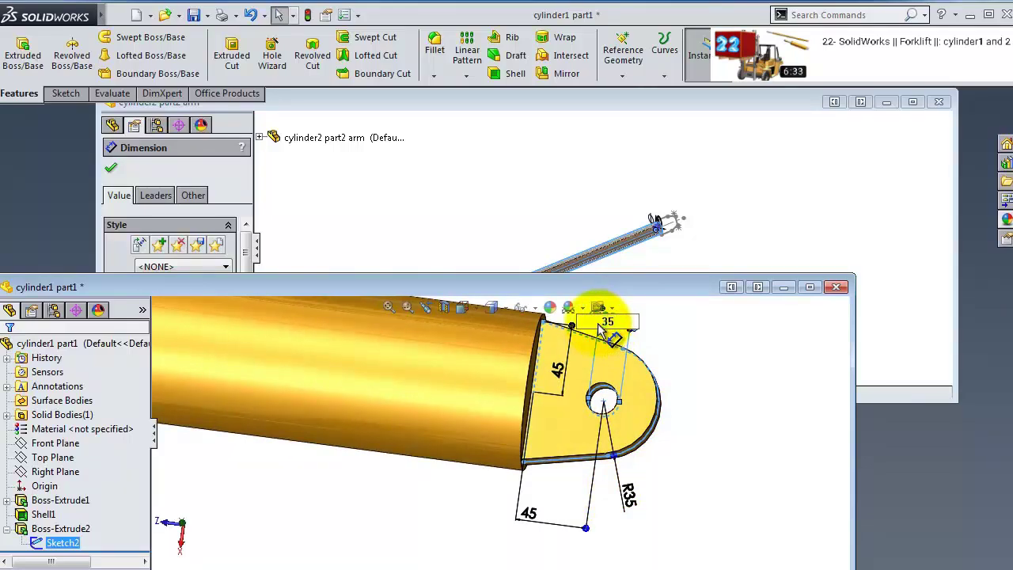
left_click(714, 368)
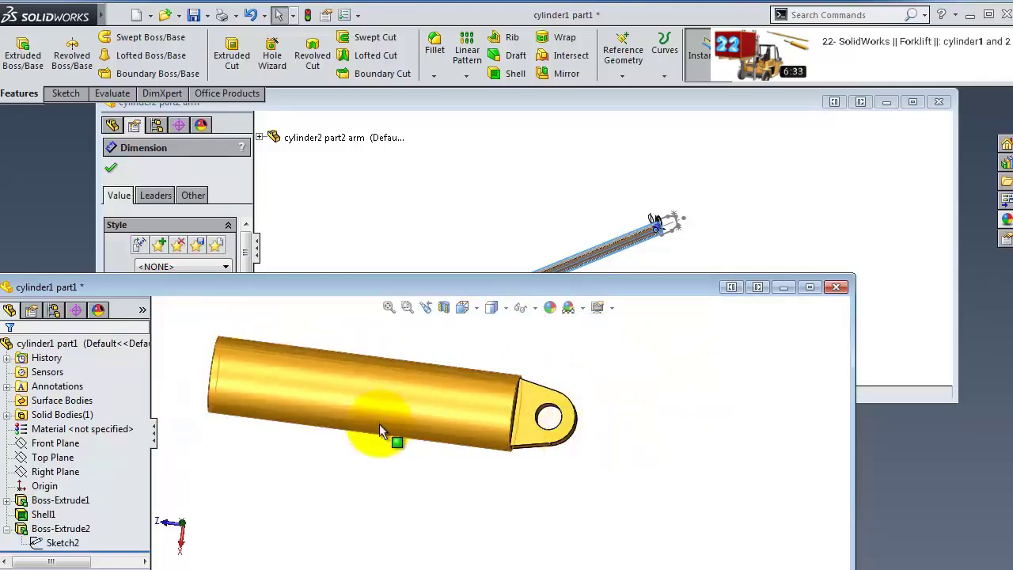
left_click(72, 502)
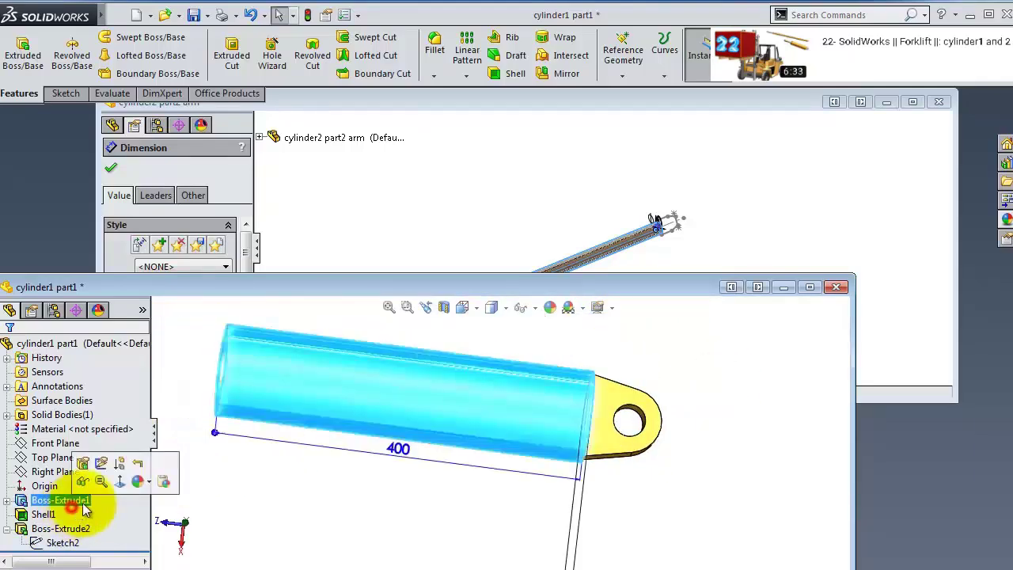
double_click(400, 452)
type("2")
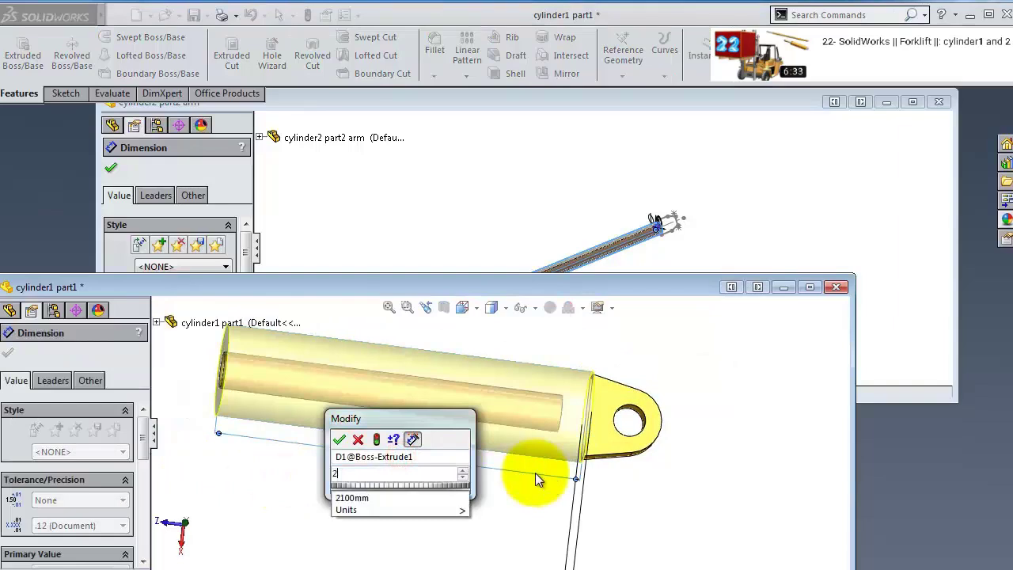
type("000")
key("Return")
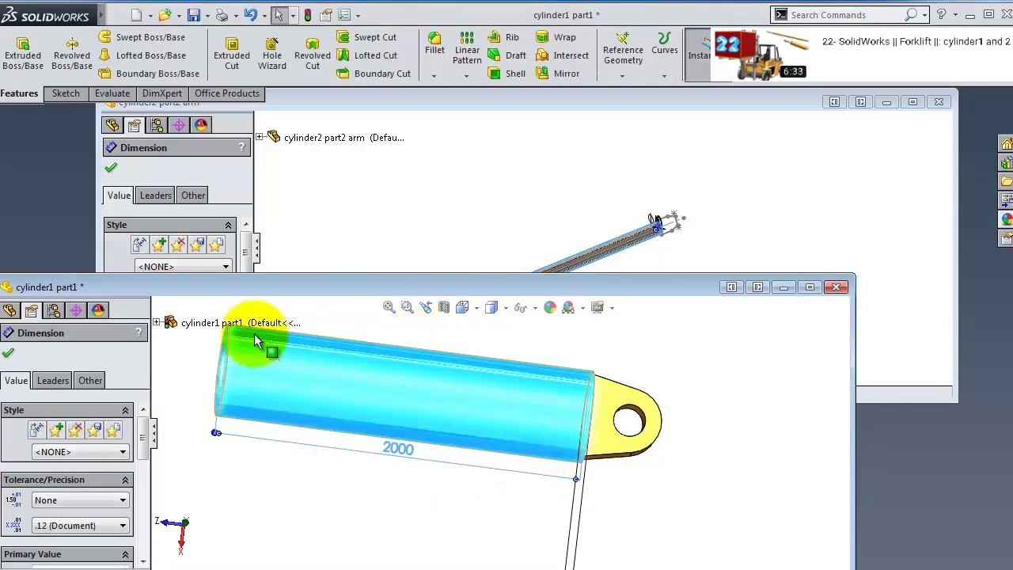
left_click_drag(209, 286, 271, 182)
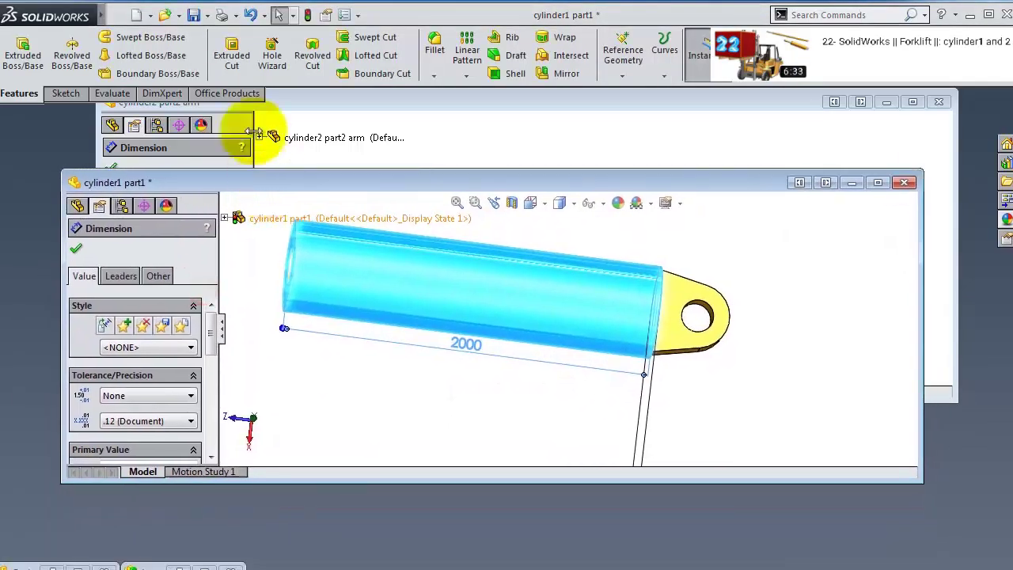
- Save the lengthened cylinder as a separate new file, cylinder2 part1, rebuilding it on save
left_click(206, 15)
left_click(226, 49)
left_click(256, 285)
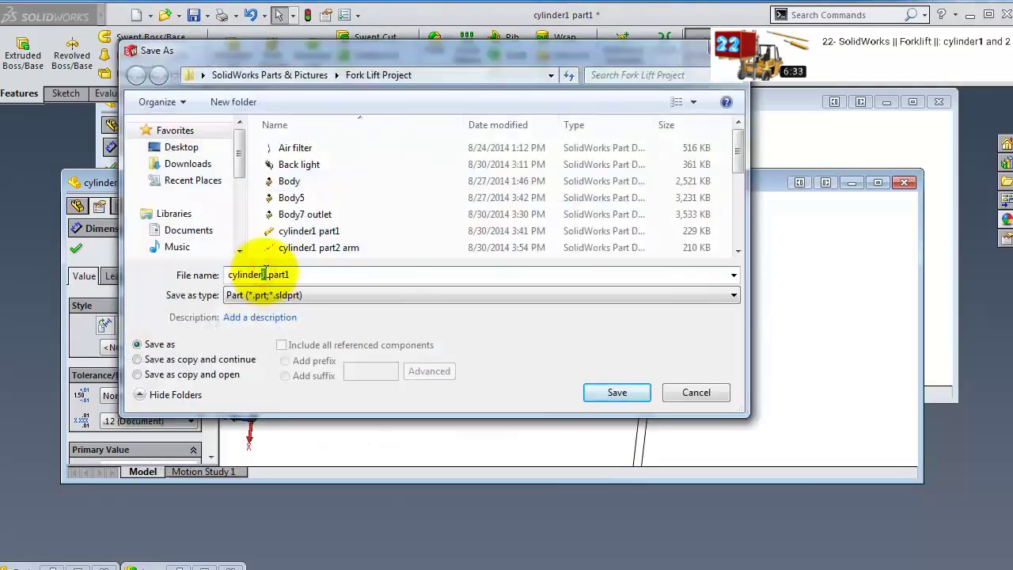
left_click(617, 393)
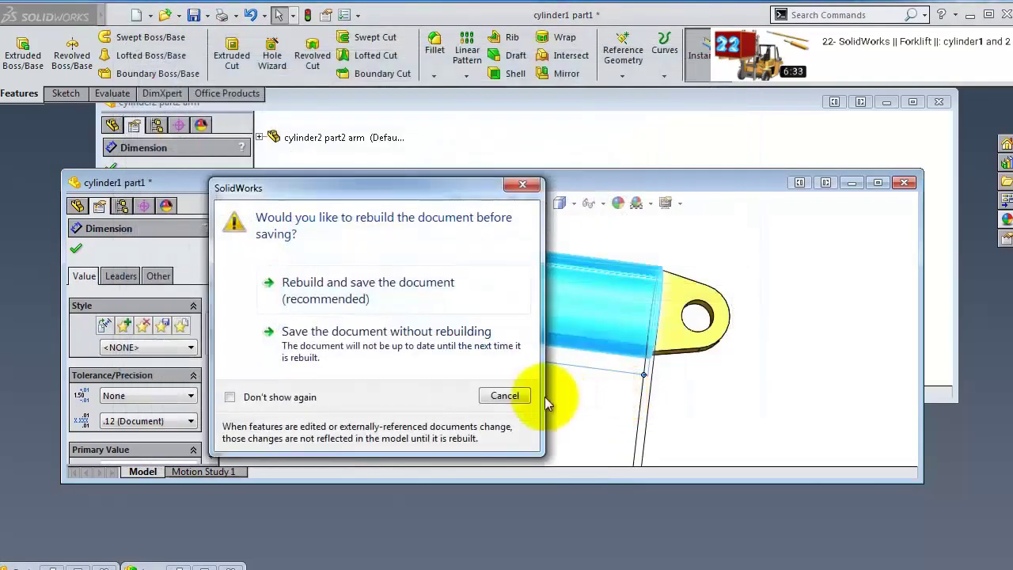
left_click(368, 297)
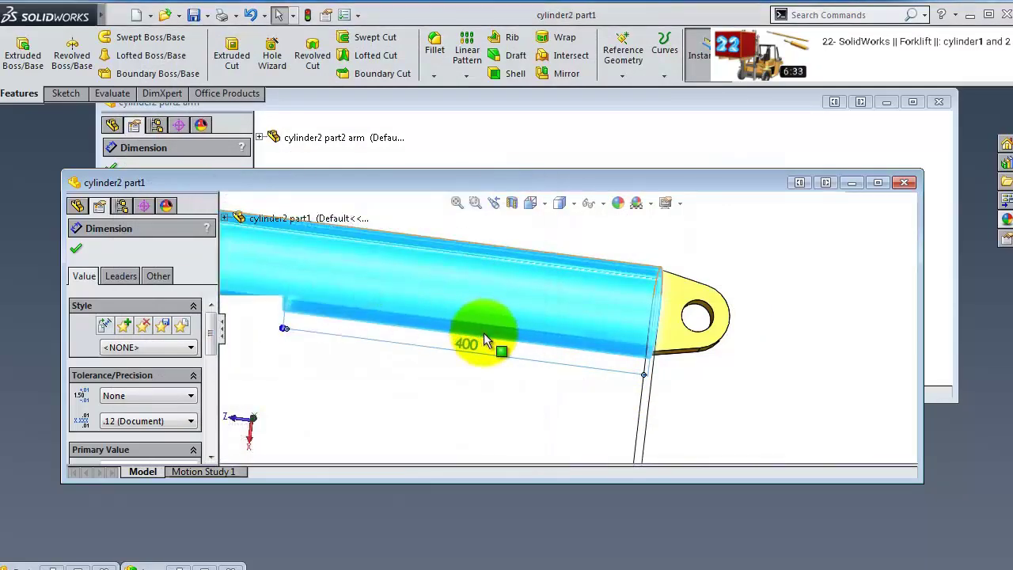
left_click(471, 371)
scroll(516, 327, "up", 3)
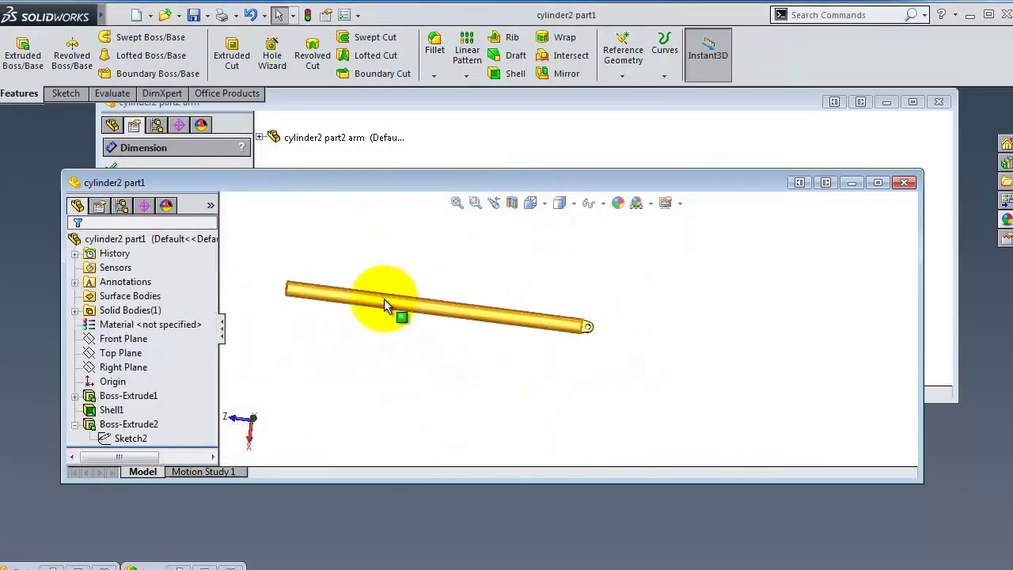
middle_click_drag(391, 305, 413, 344)
left_click(457, 129)
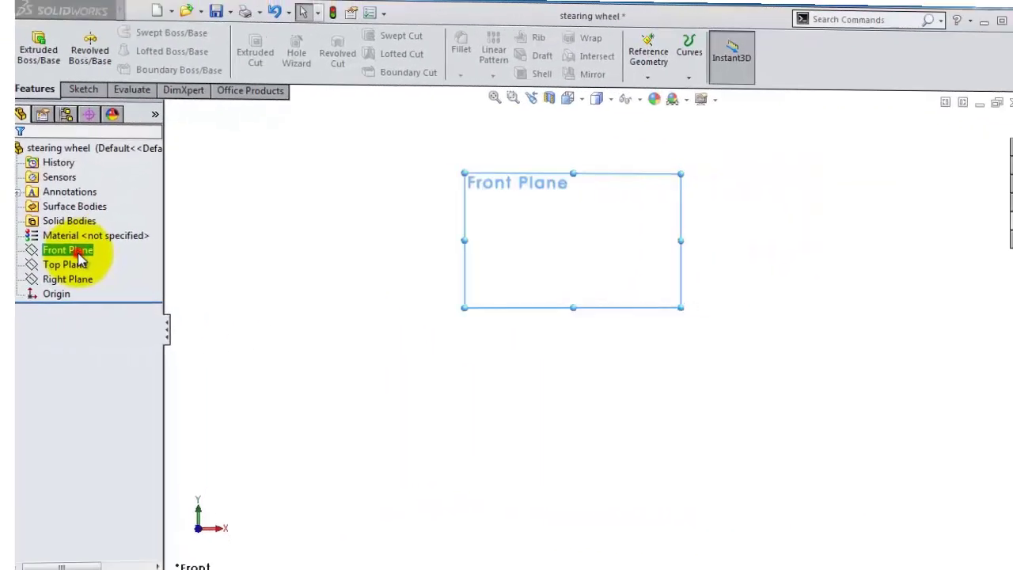
- On the Front Plane, sketch three connected lines from the origin: vertical, then angling up-right twice
left_click(50, 248)
left_click(67, 225)
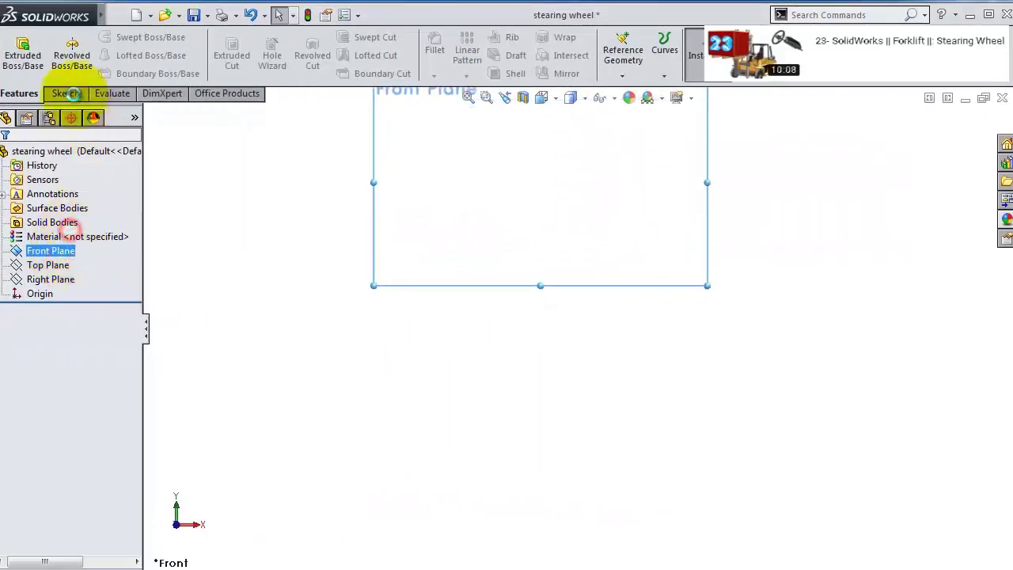
left_click(95, 37)
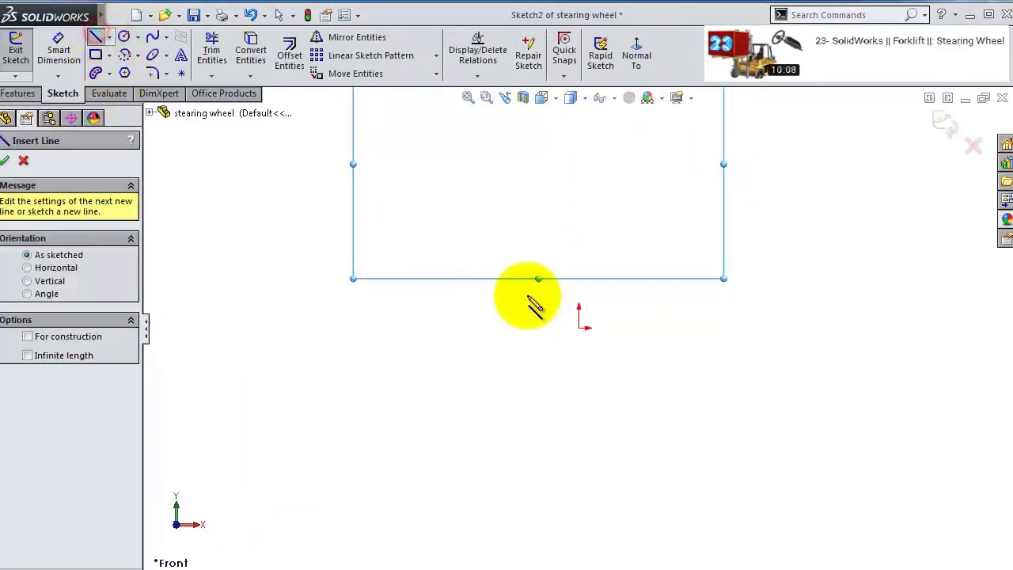
left_click(578, 327)
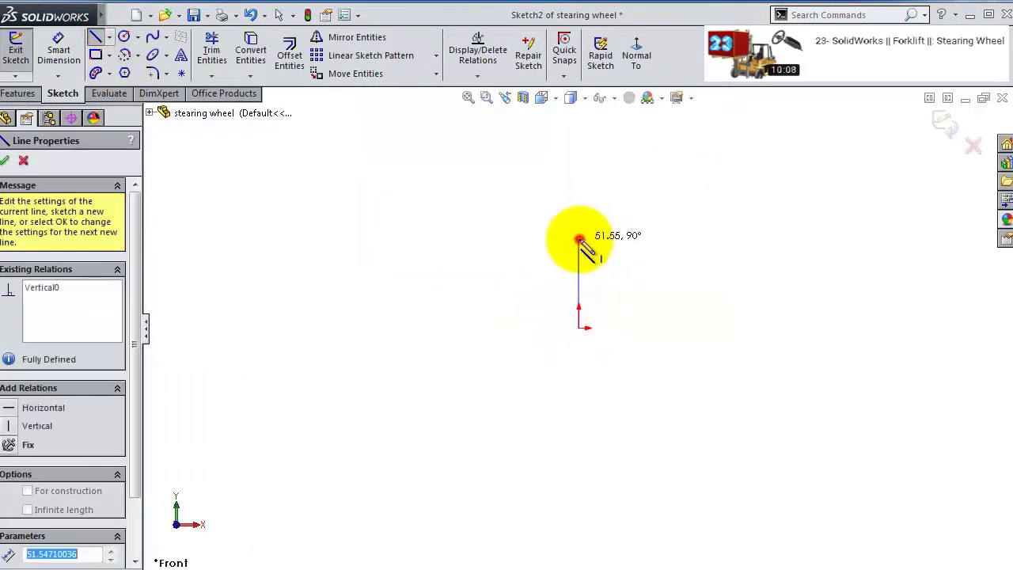
left_click(579, 285)
left_click(622, 185)
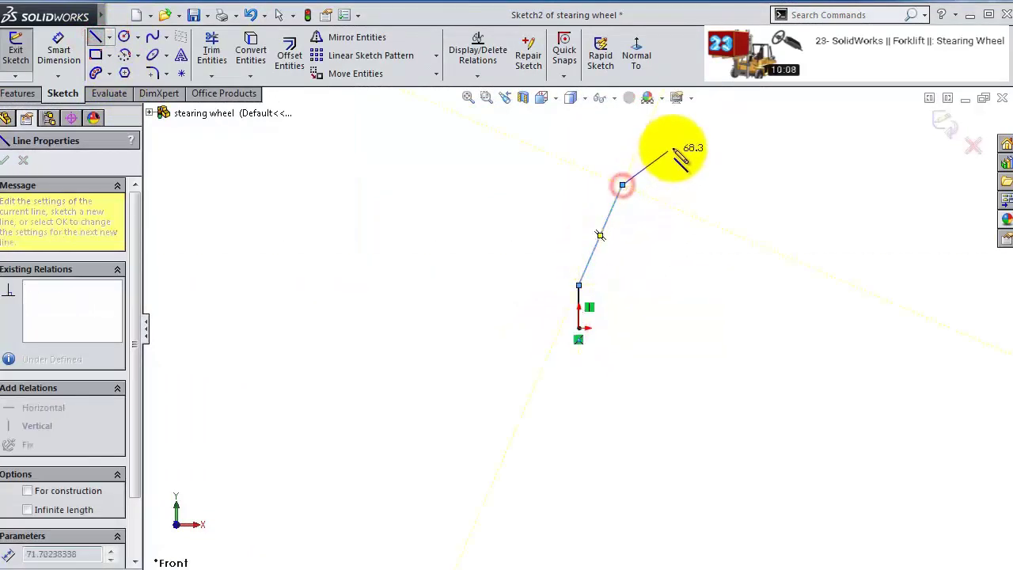
left_click(678, 134)
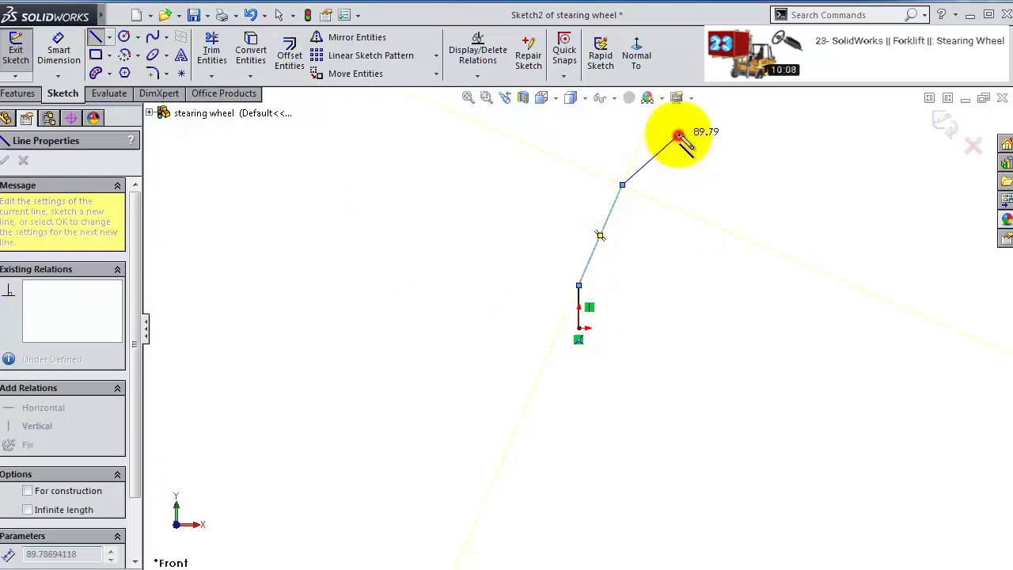
- Dimension the lower bend's vertical height to 250 and start an overall height dimension from the origin
left_click(63, 48)
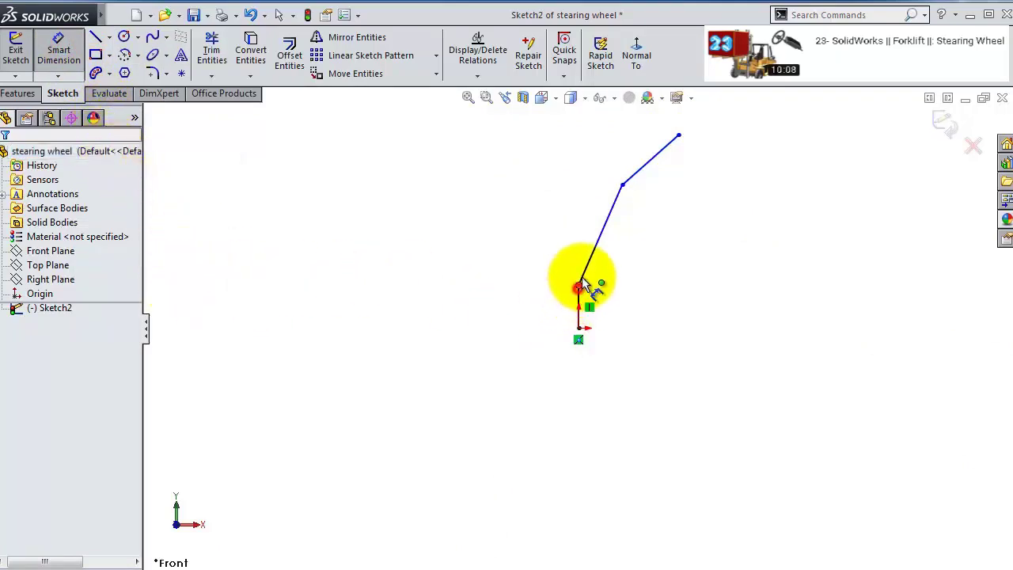
left_click(579, 285)
left_click(622, 185)
left_click(475, 238)
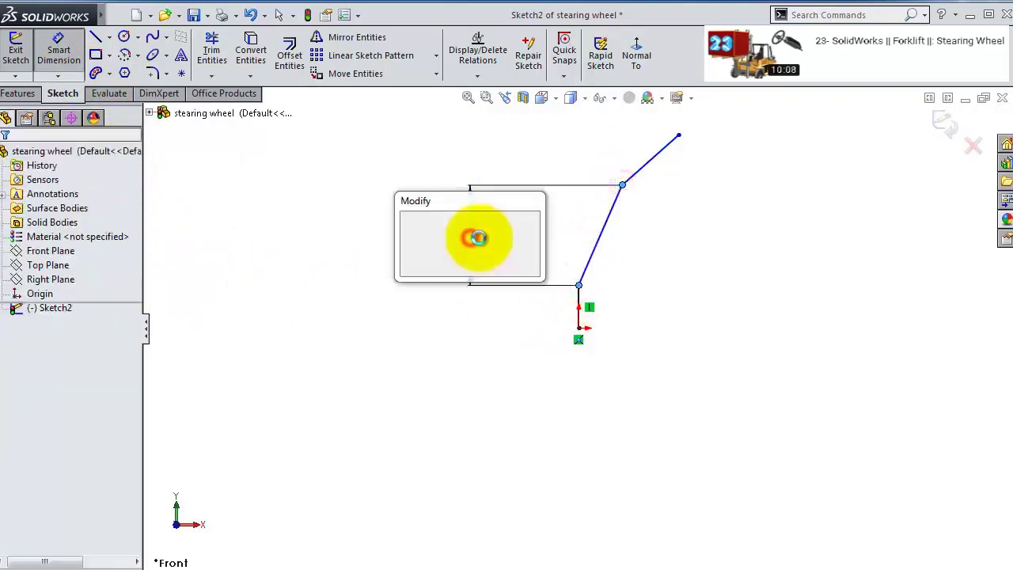
type("250")
key("Return")
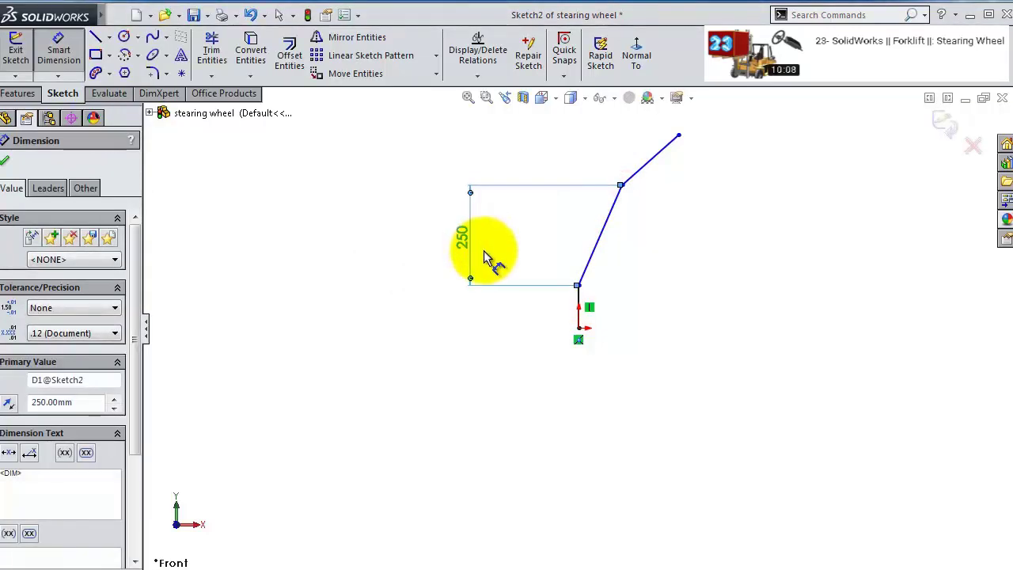
left_click(580, 329)
left_click(679, 136)
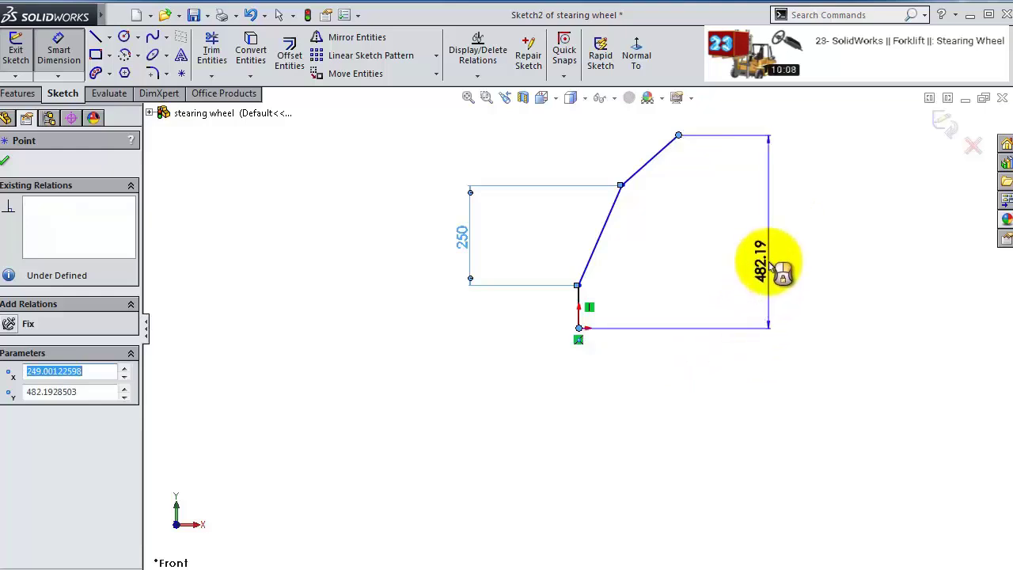
- Set the profile's overall height to 400 and the lower slanted line's angle to 30°
left_click(769, 261)
type("40")
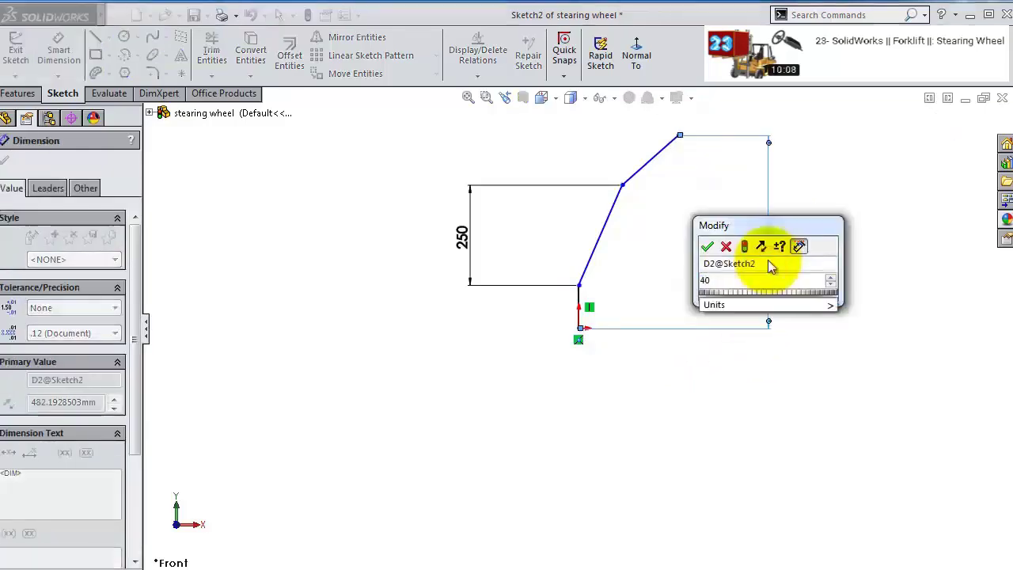
type("0")
key("Return")
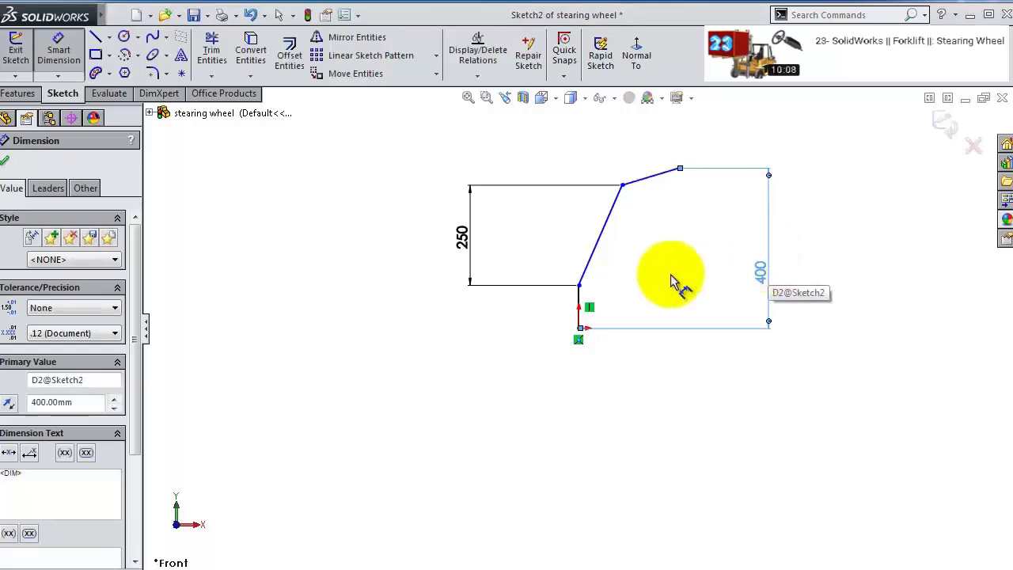
scroll(633, 277, "down", 2)
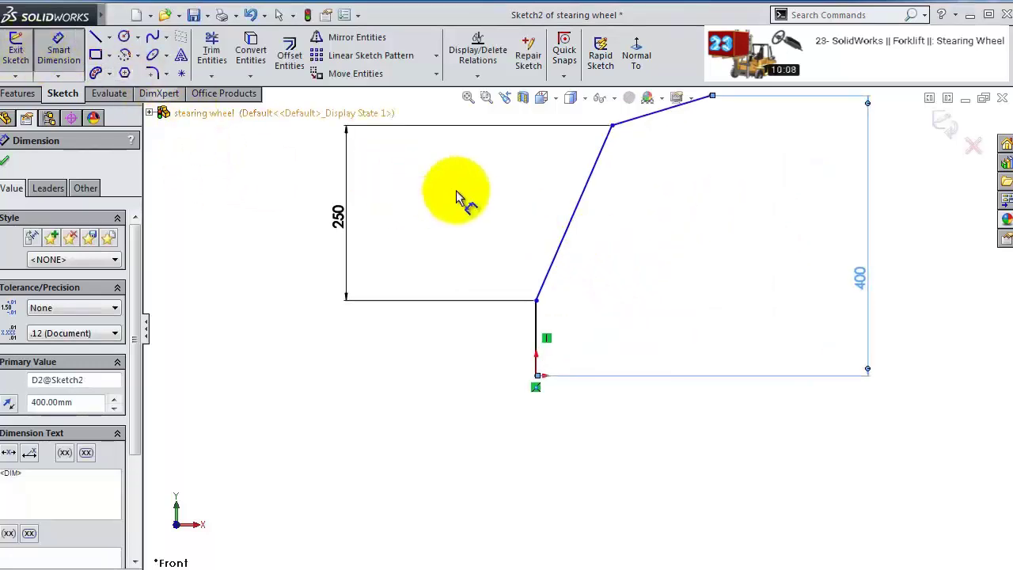
left_click(566, 230)
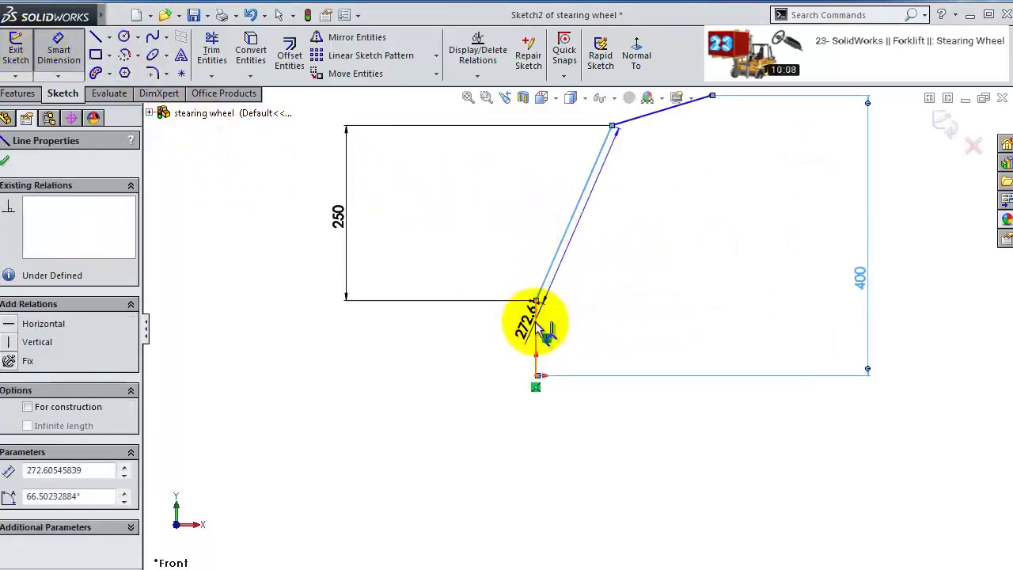
left_click(537, 324)
left_click(554, 210)
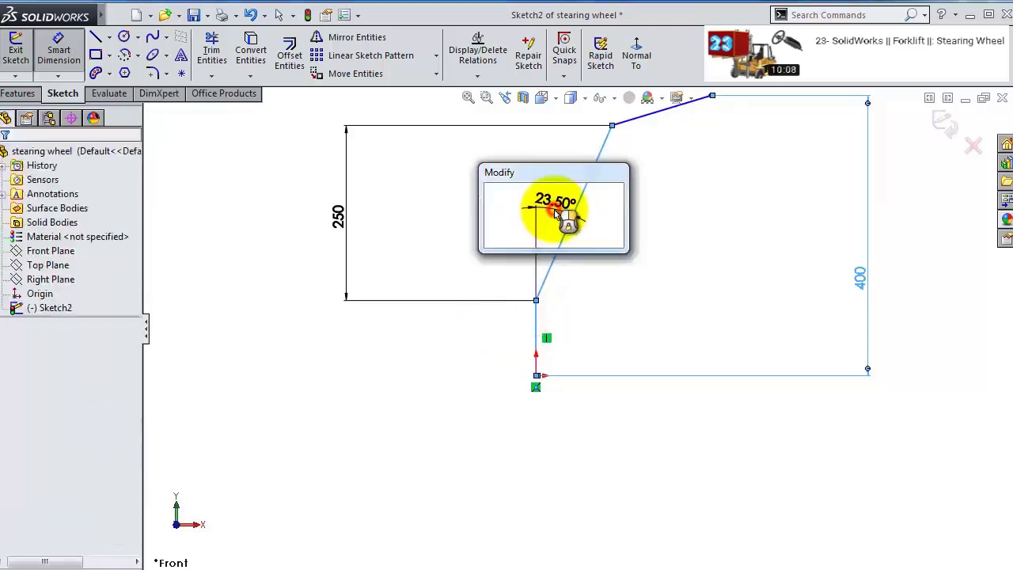
type("30")
key("Return")
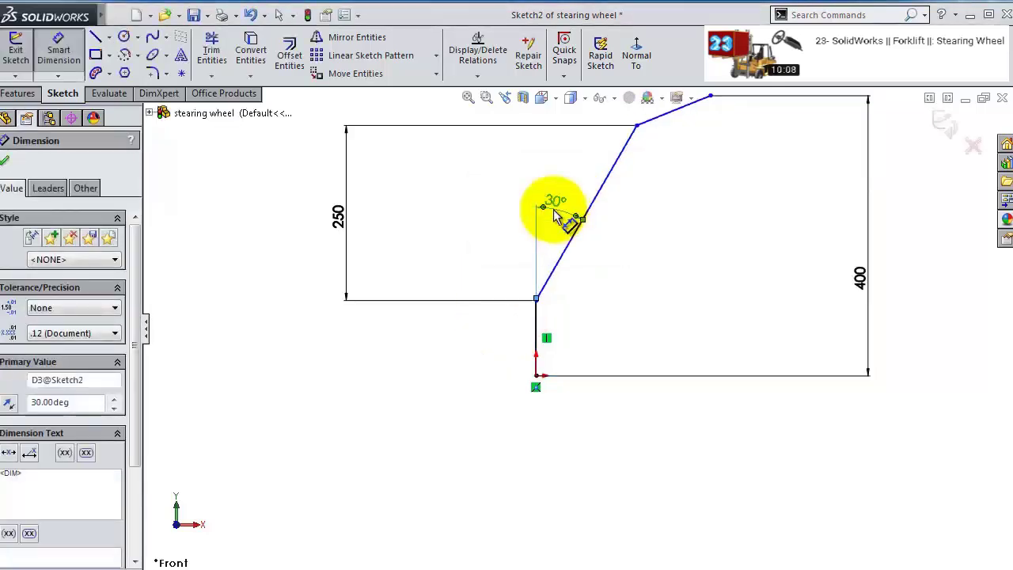
- Dimension the upper bend angle to 20° against the 30° line
scroll(625, 198, "up", 2)
scroll(644, 169, "down", 4)
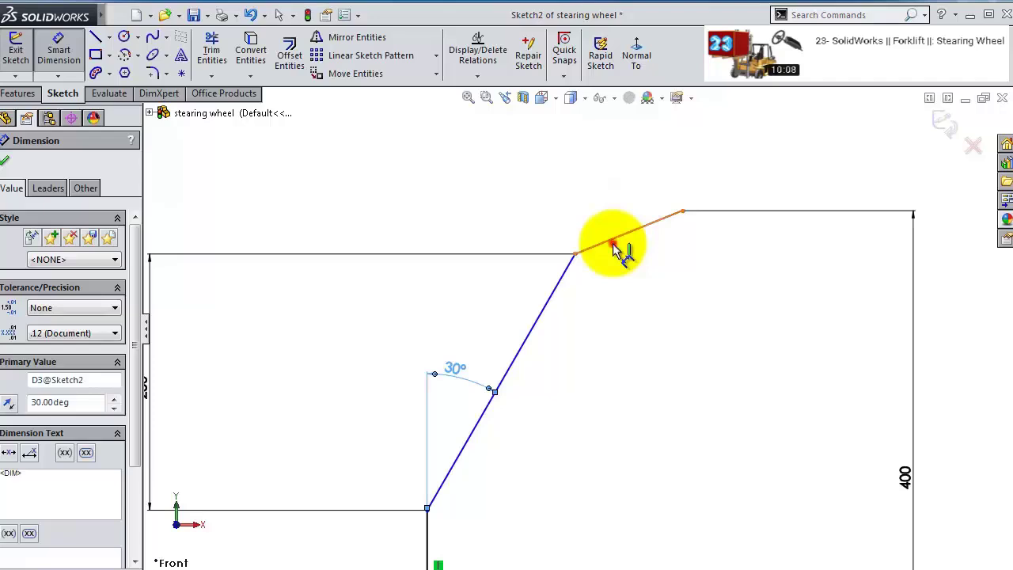
left_click(614, 245)
left_click(566, 267)
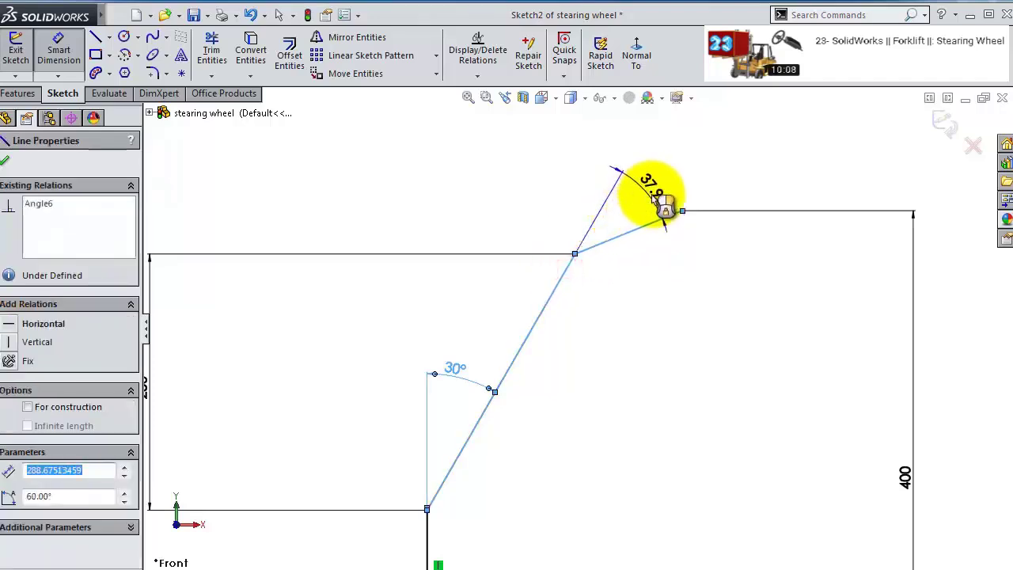
left_click(660, 199)
key("Return")
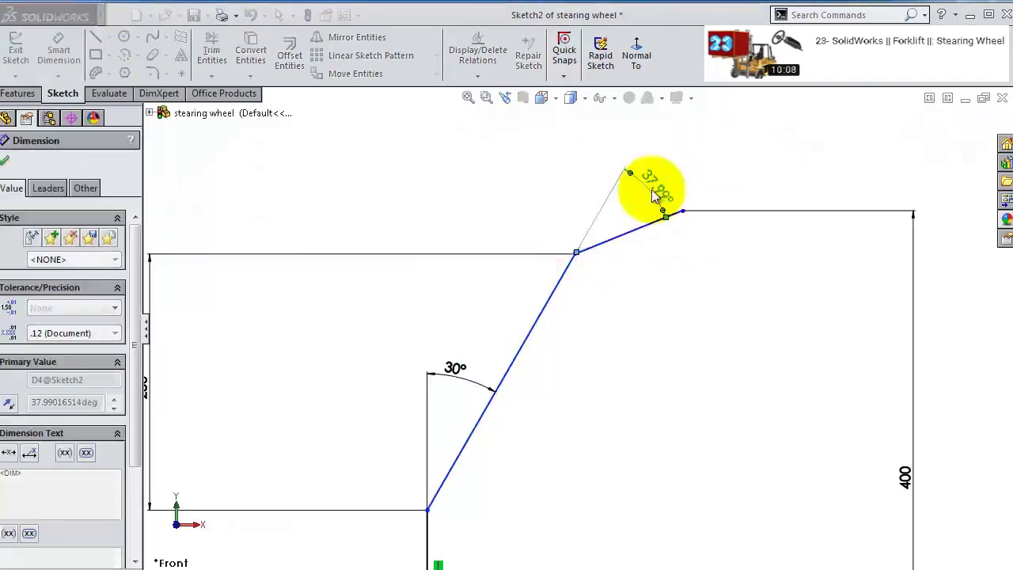
- Dimension the lower vertical line to 80 mm
scroll(586, 424, "up", 4)
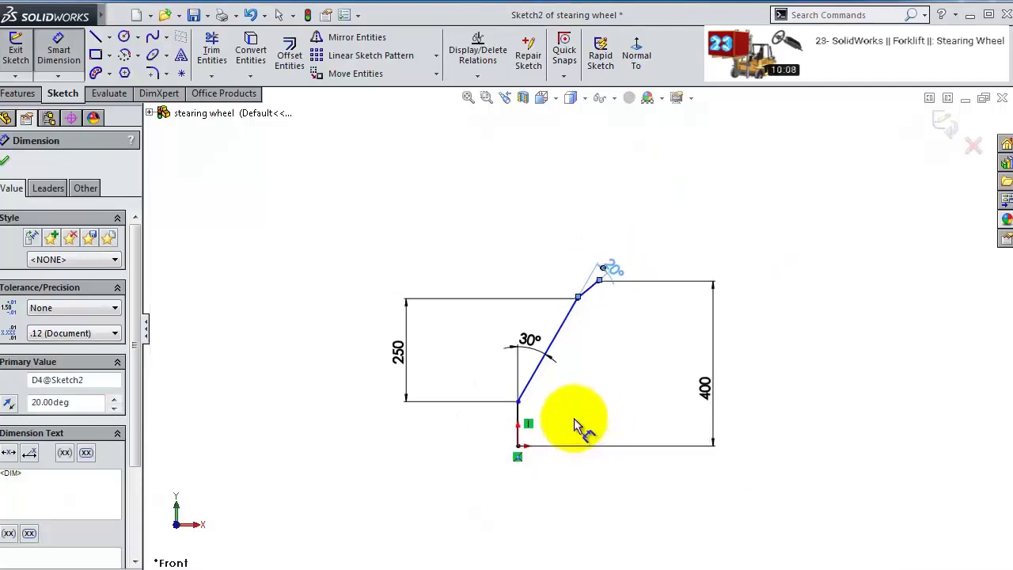
scroll(573, 420, "down", 4)
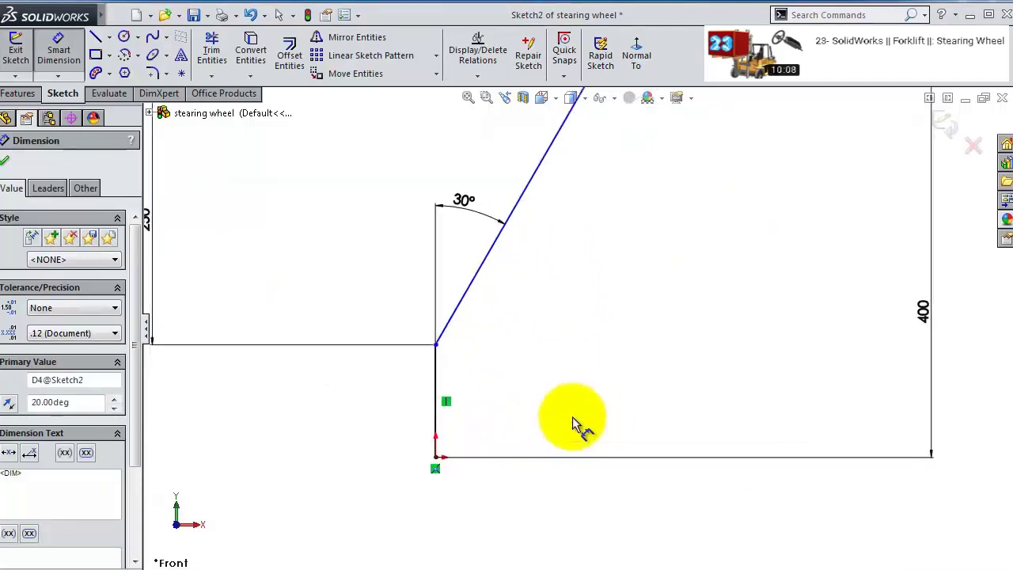
left_click(436, 400)
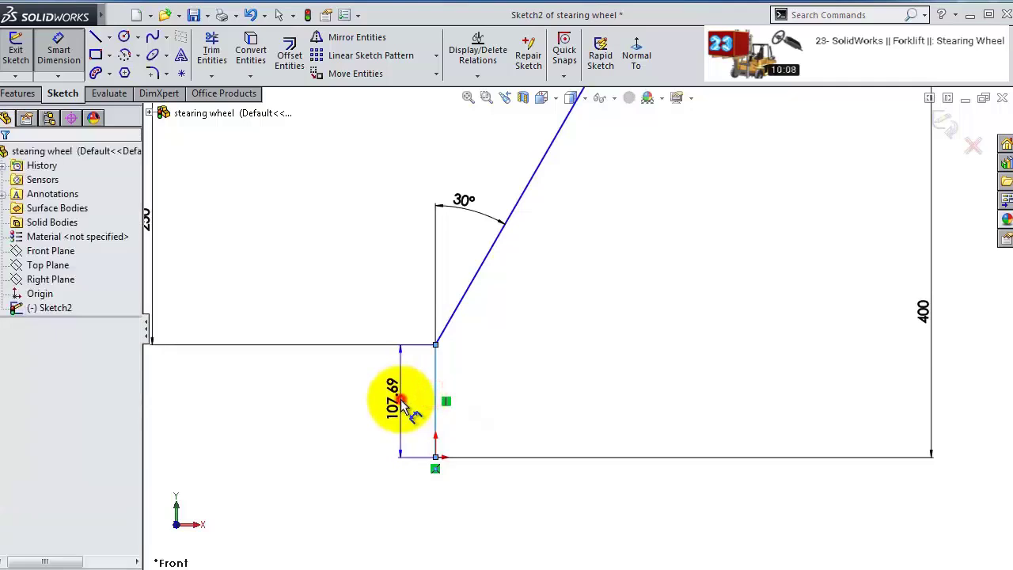
left_click(402, 406)
type("80")
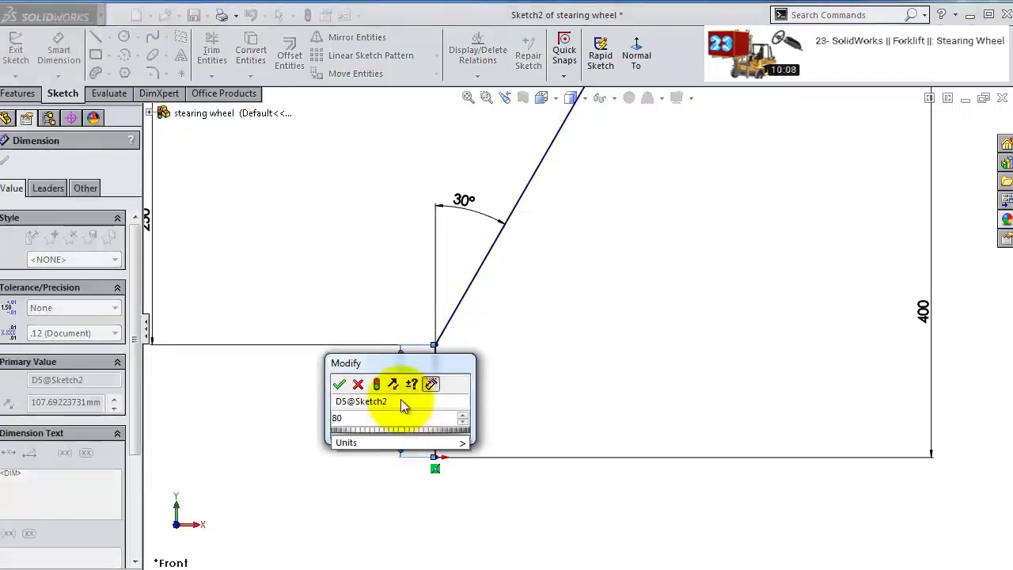
key("Return")
scroll(523, 293, "up", 3)
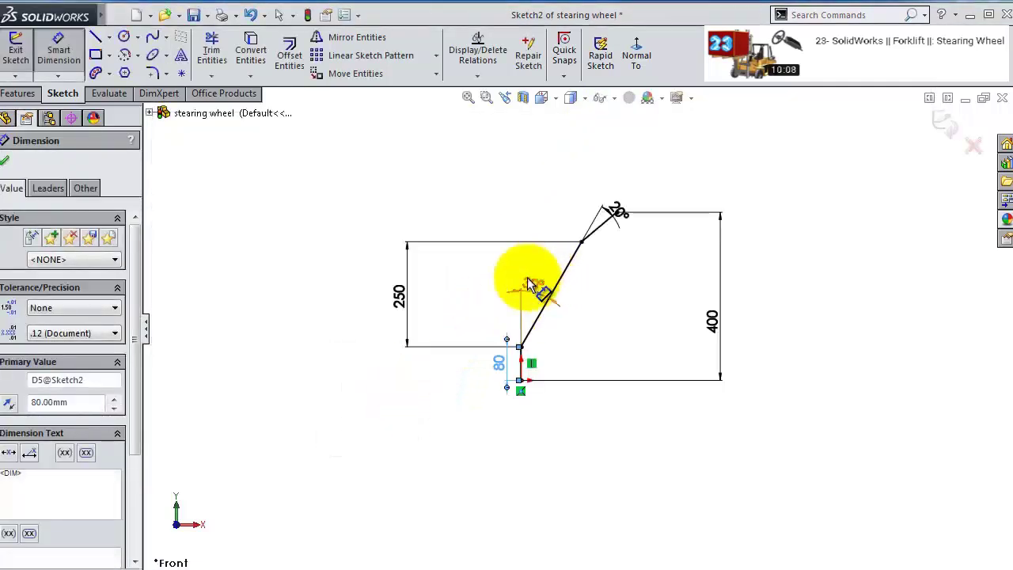
left_click(528, 283)
scroll(475, 253, "down", 2)
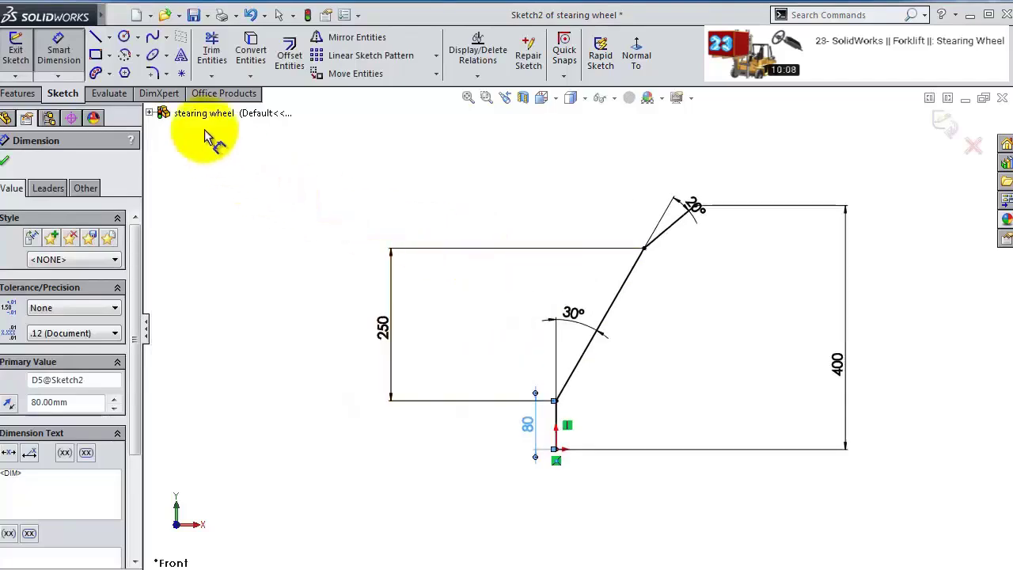
left_click(152, 73)
- Round the lower and upper spoke bends with 100 mm radius sketch fillets
type("1")
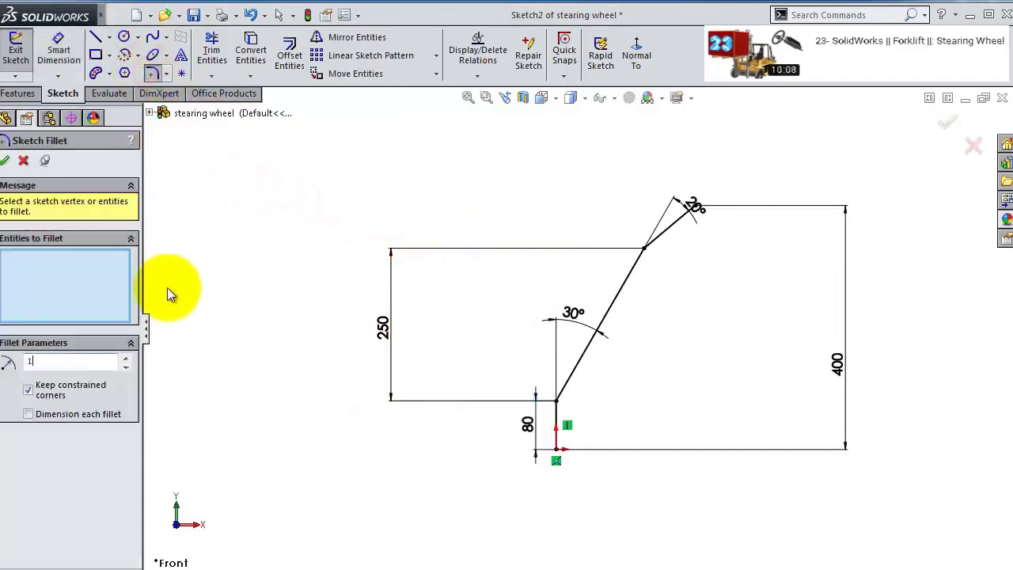
type("00")
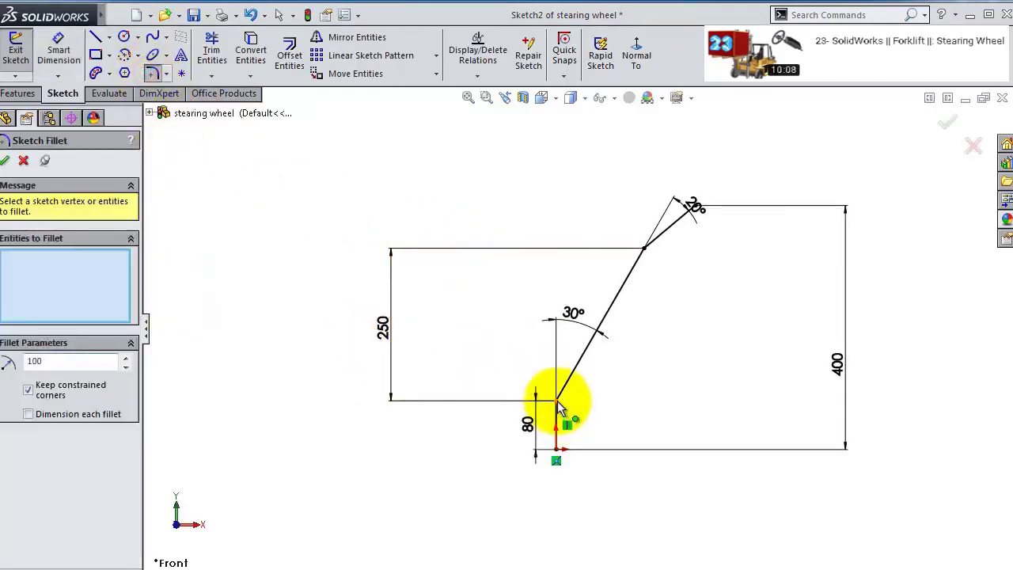
scroll(558, 405, "down", 3)
left_click(552, 392)
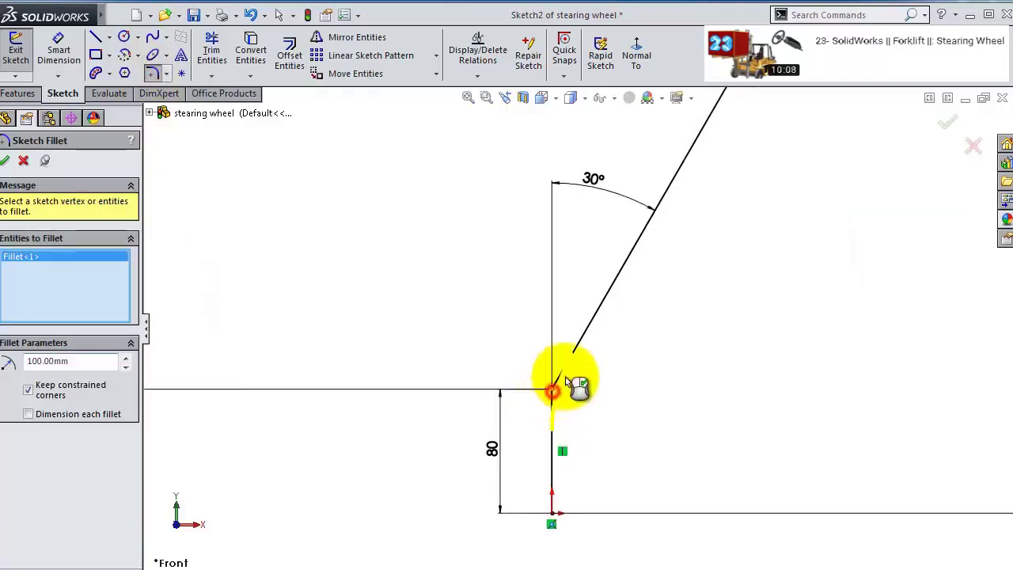
scroll(675, 228, "up", 4)
scroll(671, 182, "down", 4)
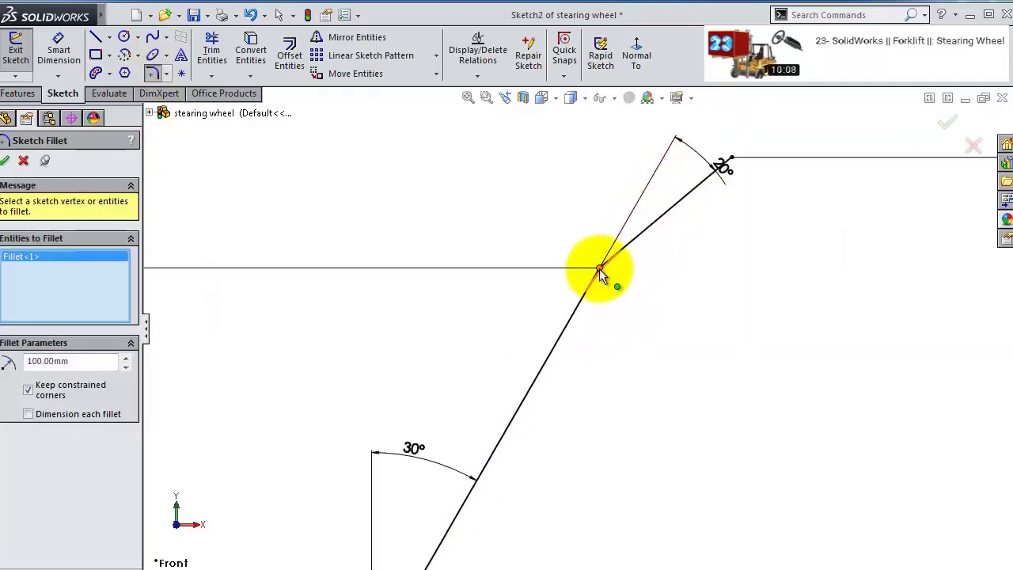
left_click(599, 269)
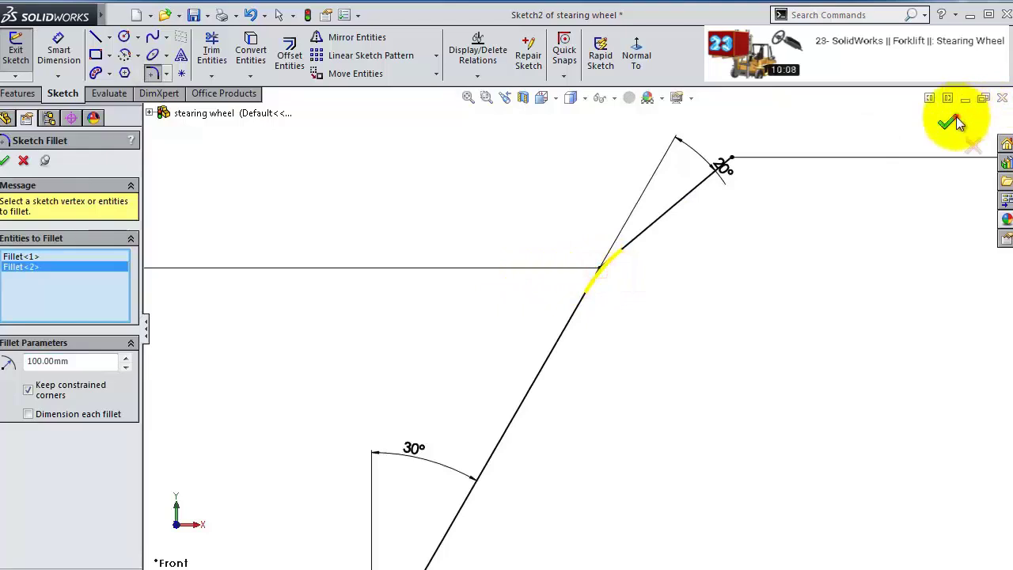
left_click(952, 118)
scroll(543, 339, "up", 3)
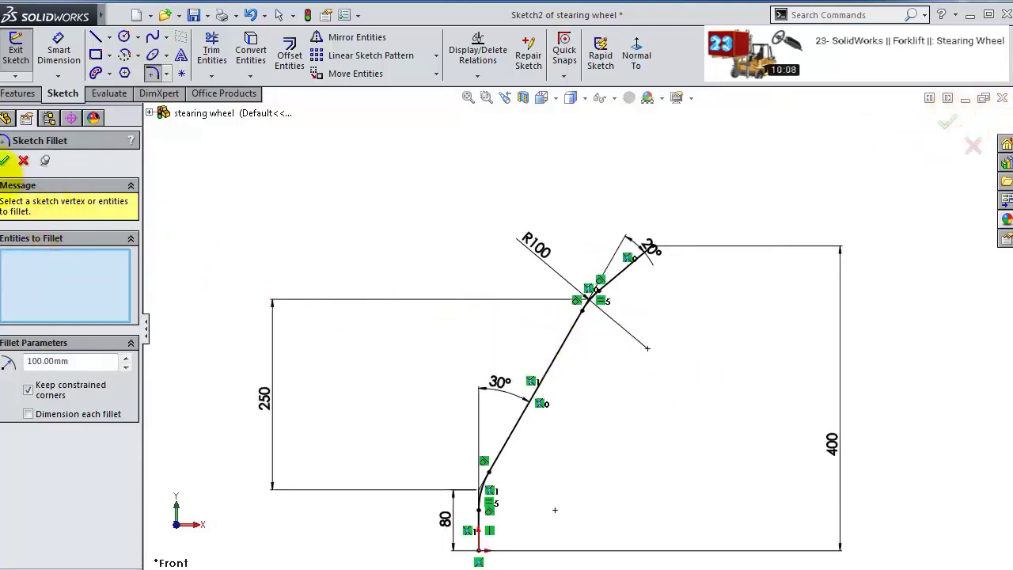
left_click(4, 162)
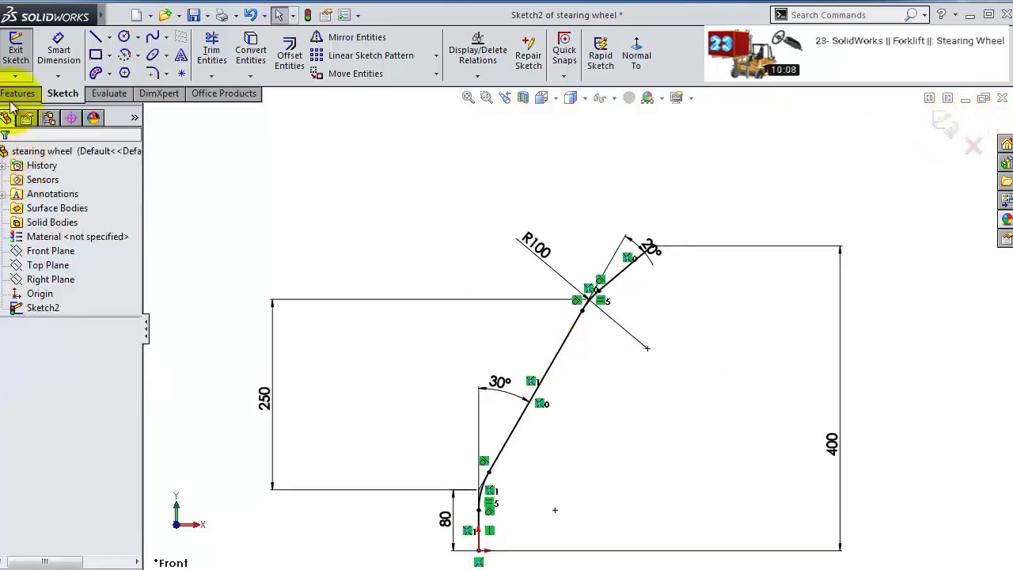
- Extrude the spoke sketch as a thin feature: 85 mm wall, 220 mm depth, Mid Plane
left_click(14, 95)
left_click(19, 71)
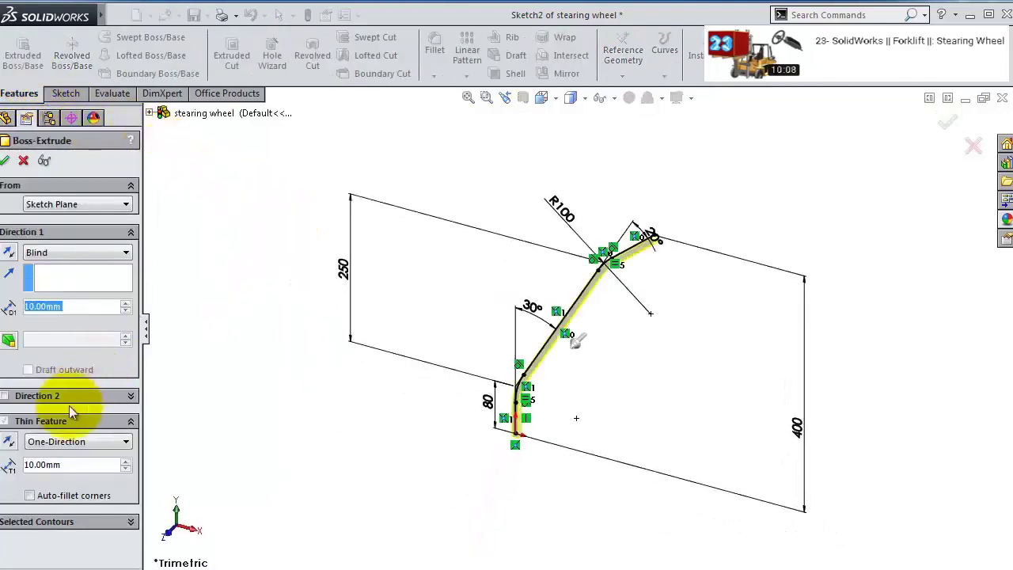
double_click(38, 464)
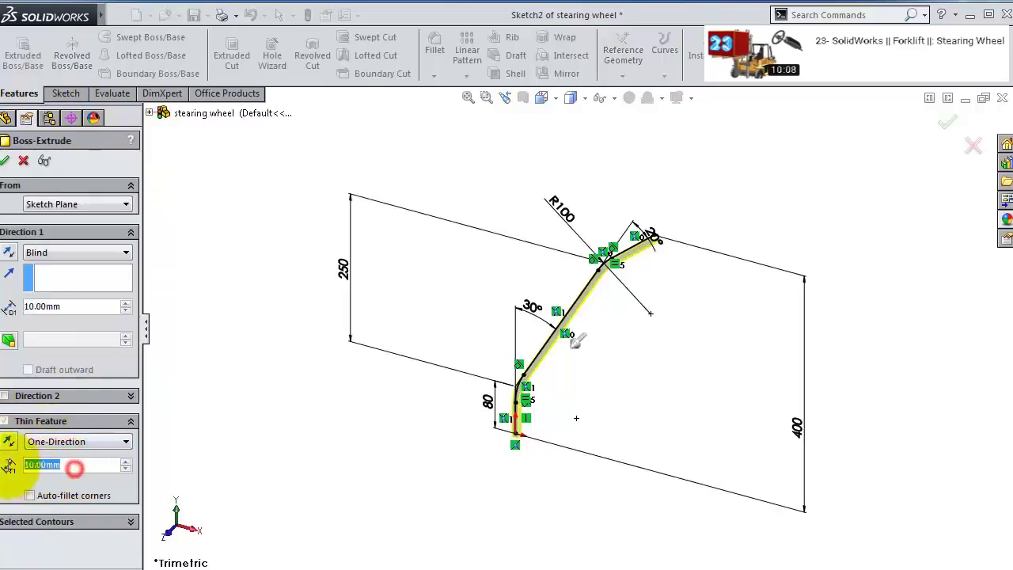
type("85")
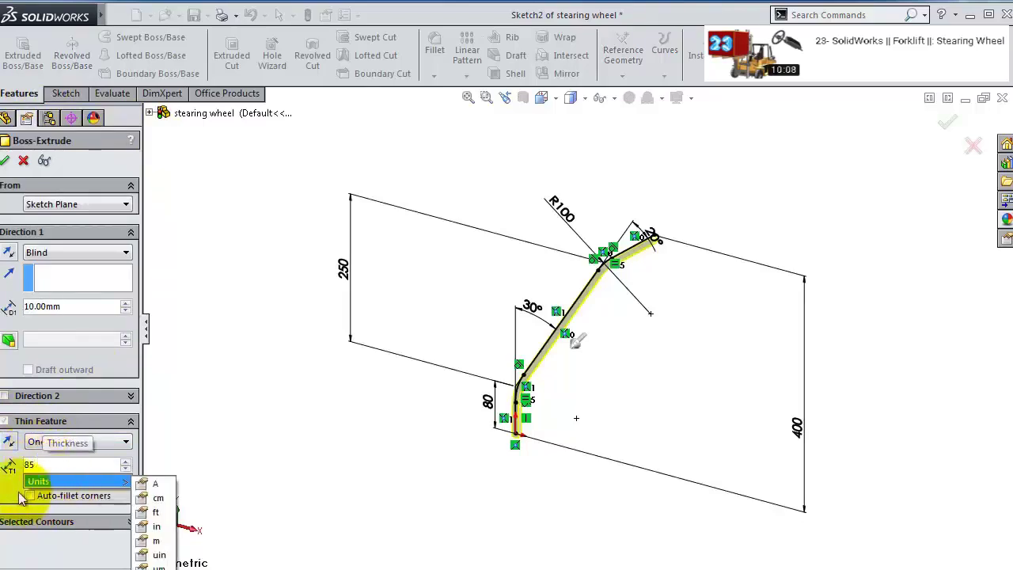
key("Return")
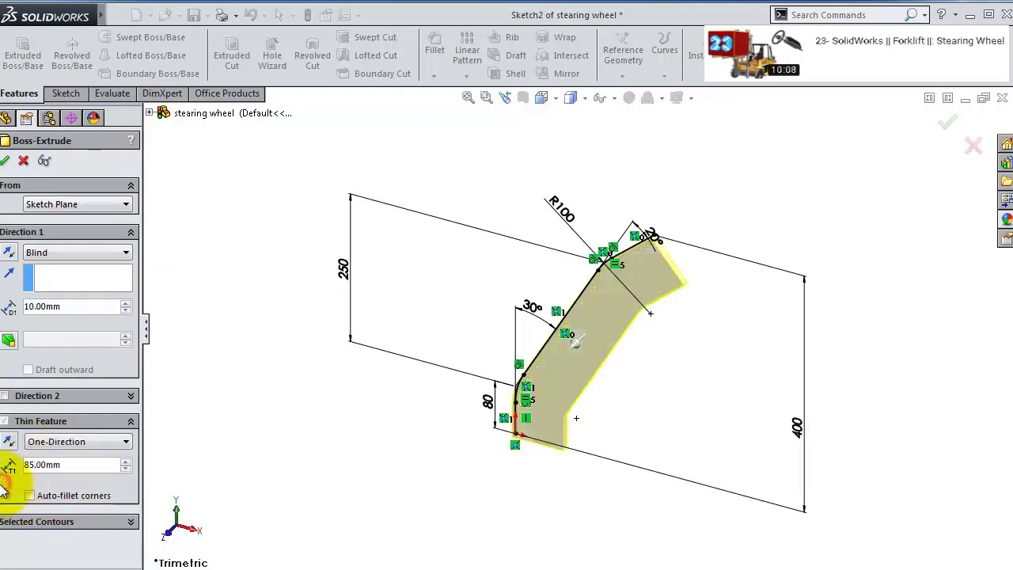
double_click(63, 306)
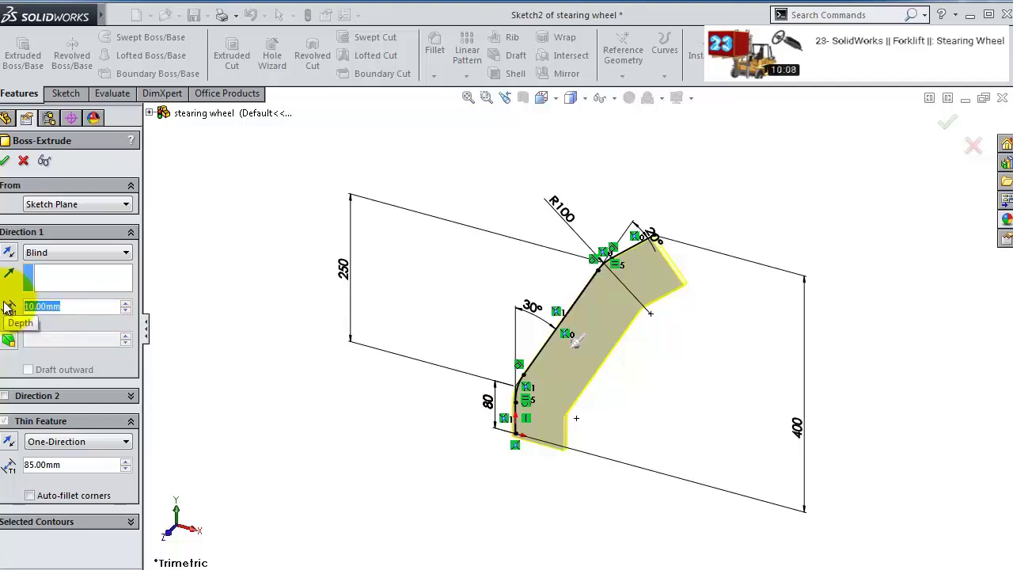
type("20")
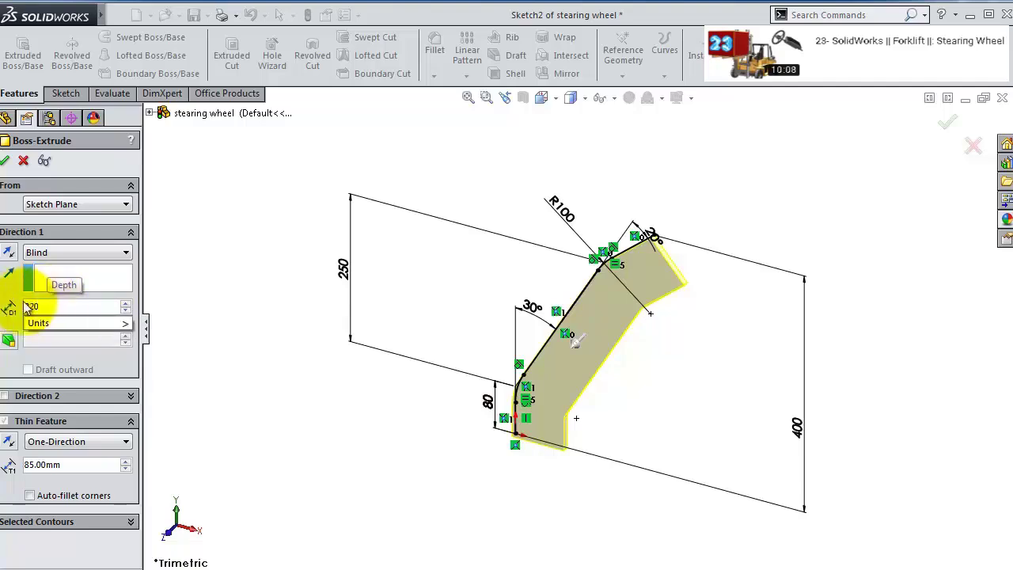
key("Return")
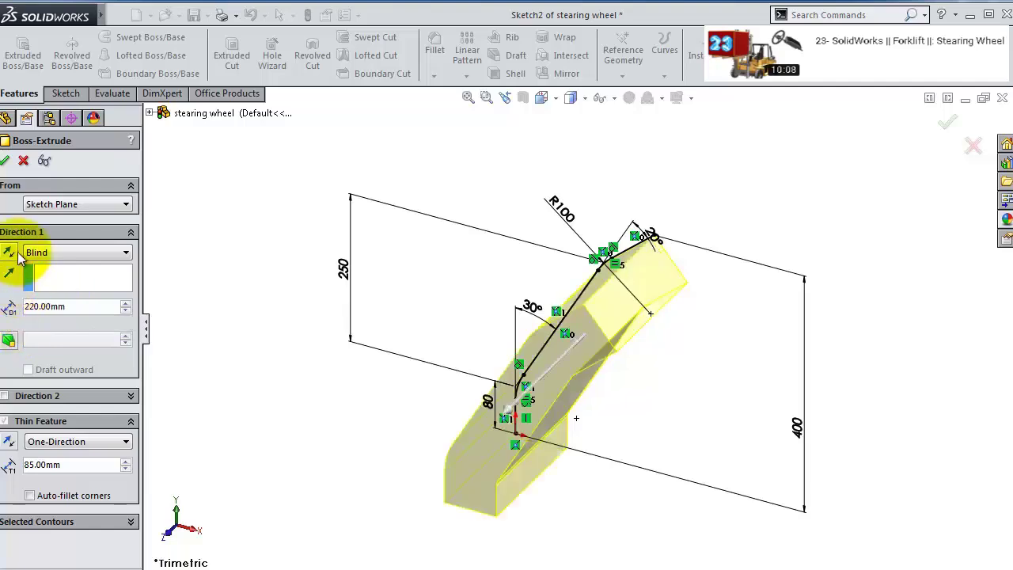
left_click(38, 315)
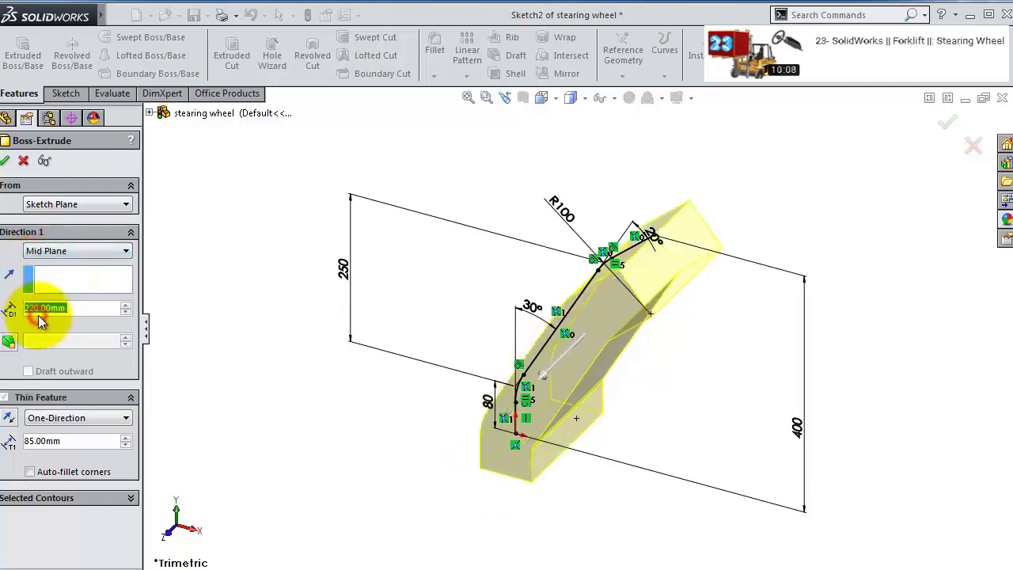
left_click(5, 160)
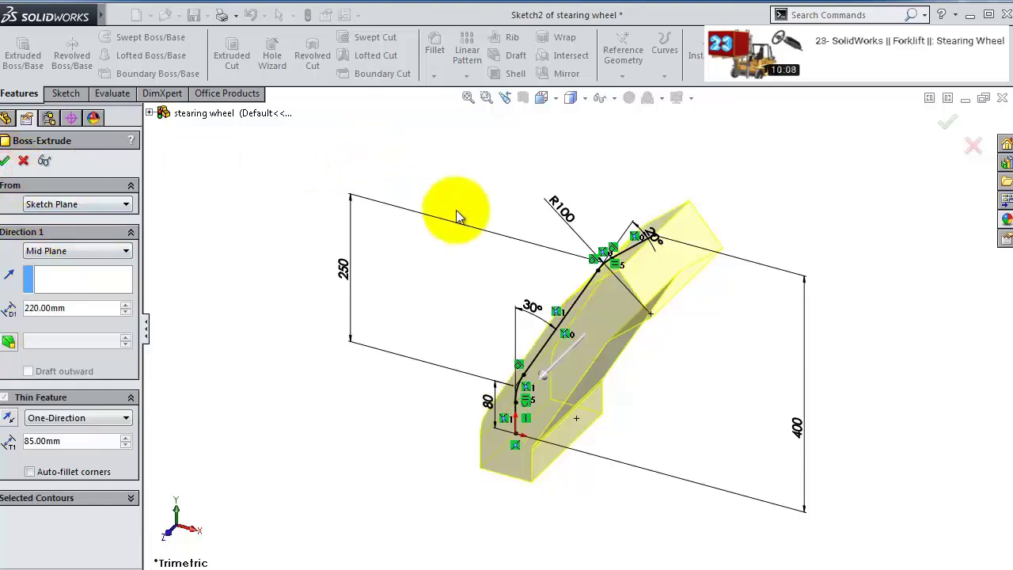
mouse_move(519, 241)
middle_mouse_down()
mouse_move(561, 233)
mouse_move(554, 222)
middle_mouse_up()
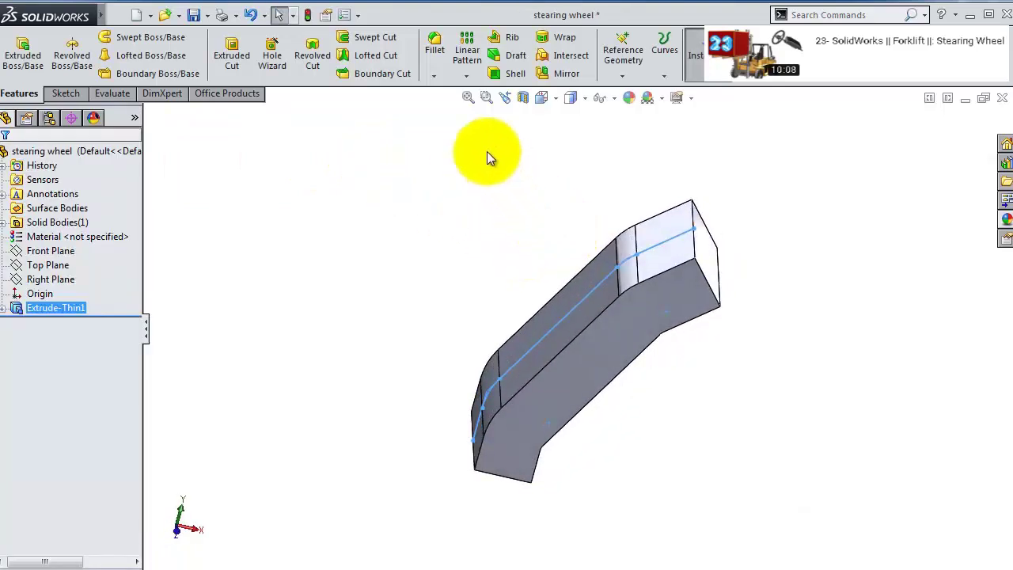
- Round two long spoke edges with a 35 mm fillet (Fillet1)
left_click(437, 78)
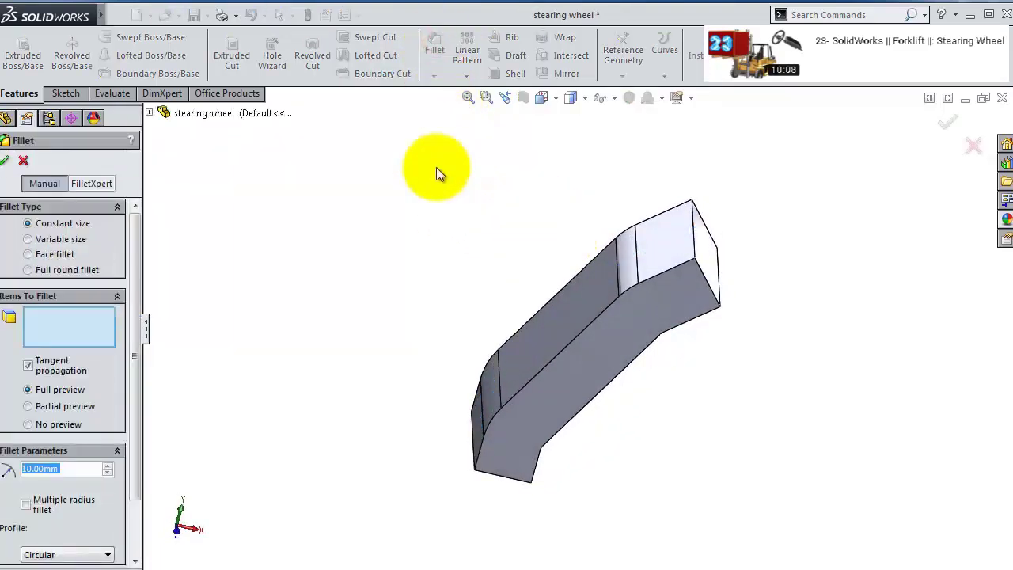
type("25")
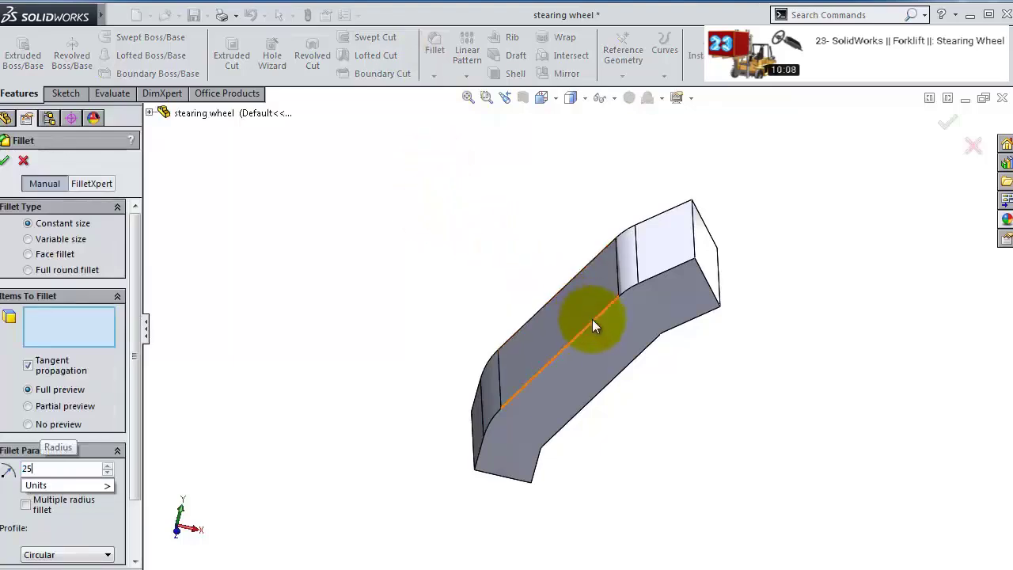
left_click(595, 324)
middle_click_drag(594, 321, 452, 175)
left_click(574, 255)
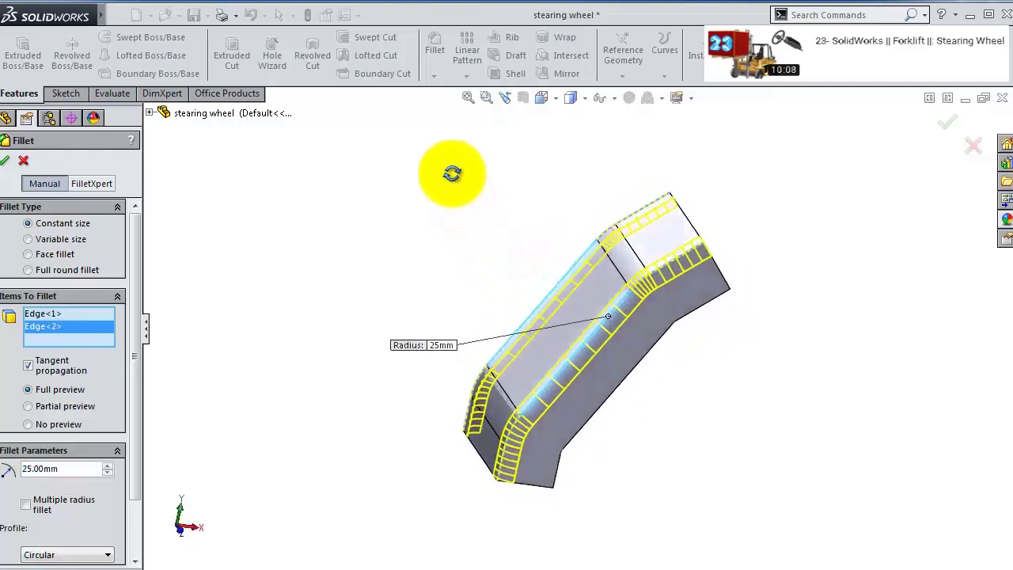
left_click(108, 469)
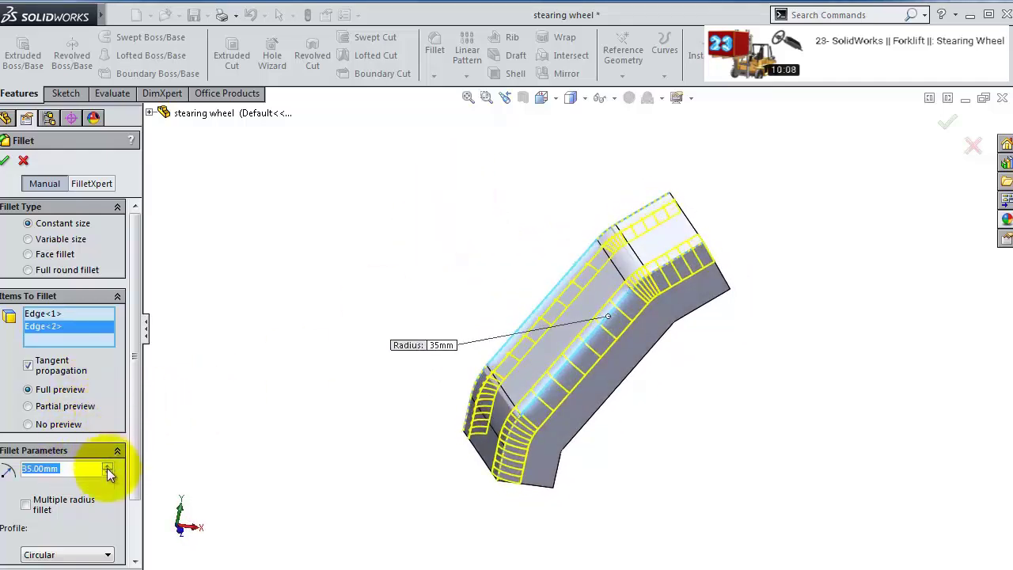
left_click(12, 165)
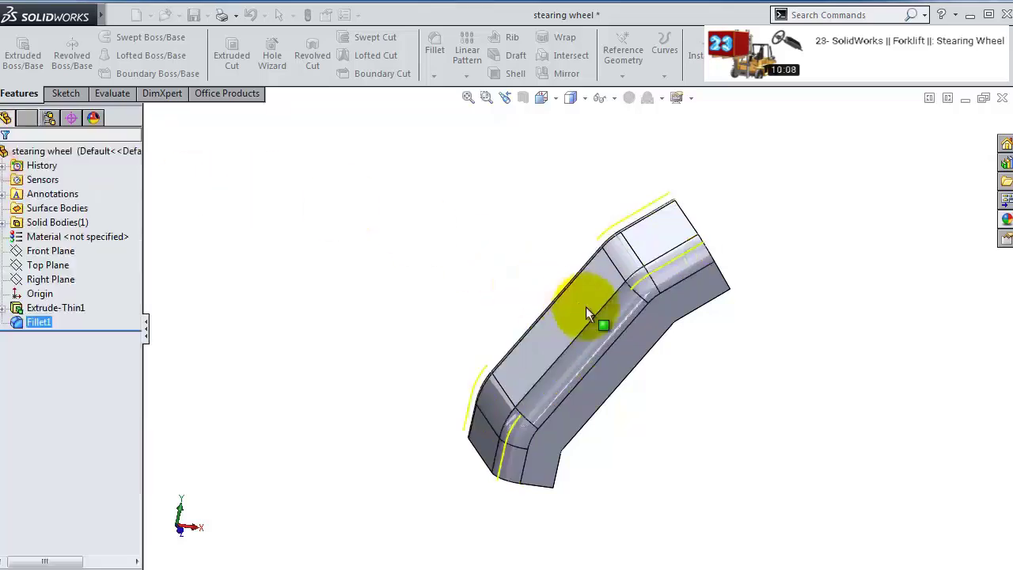
middle_click_drag(588, 317, 547, 255)
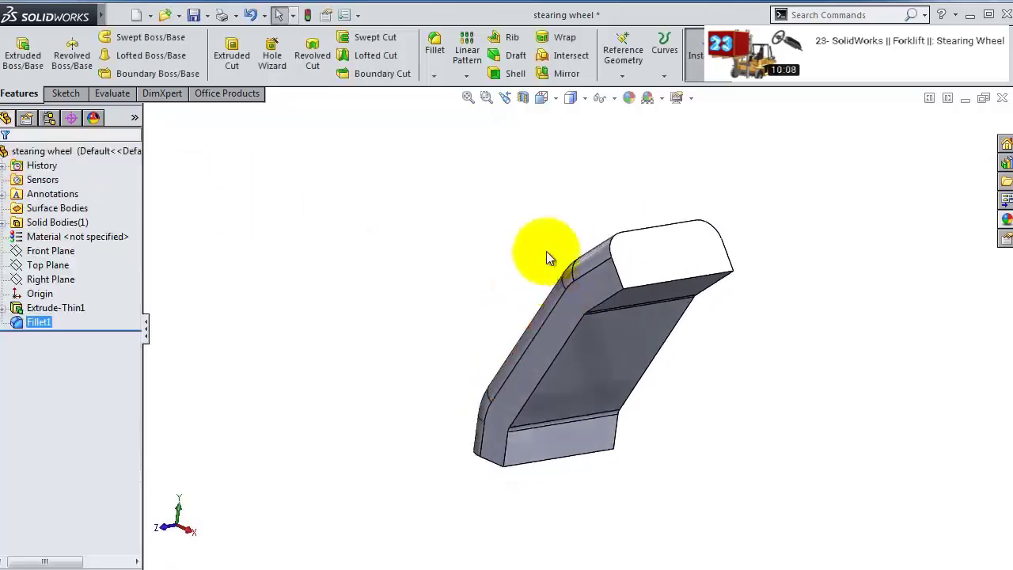
- Set up a second 15 mm fillet on two other long spoke edges
left_click(434, 49)
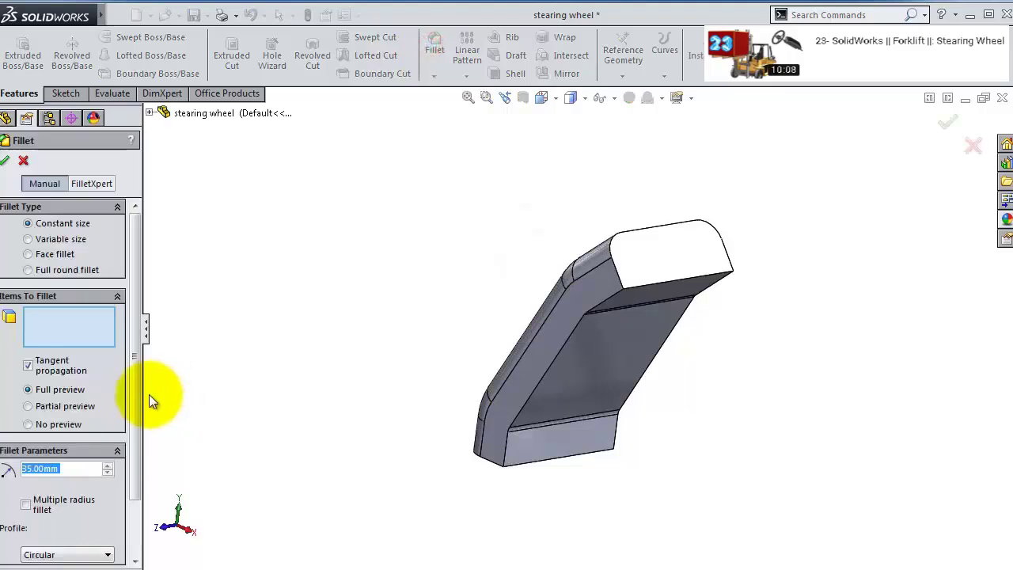
type("15")
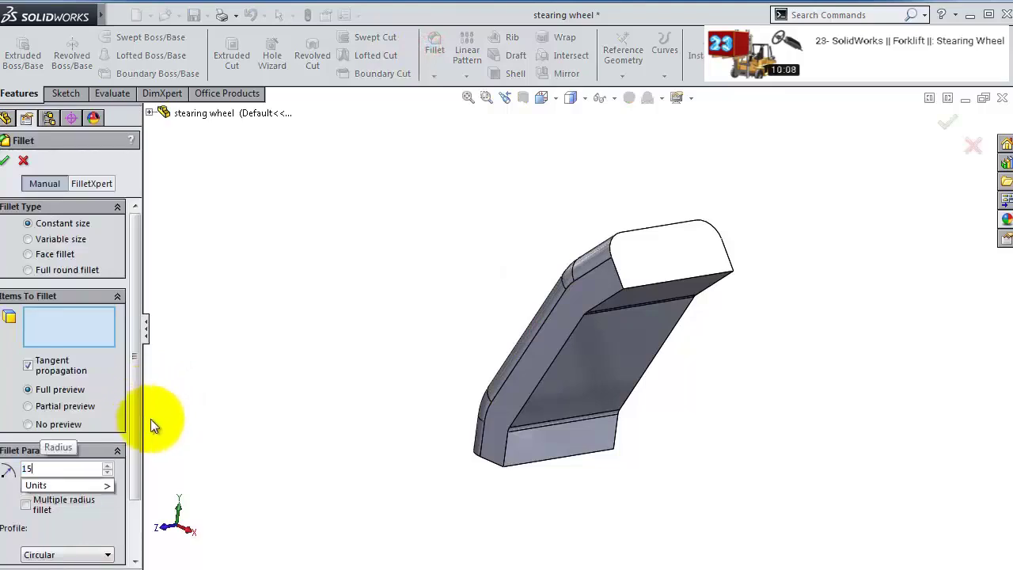
left_click(564, 350)
middle_click_drag(653, 345, 677, 339)
left_click(677, 339)
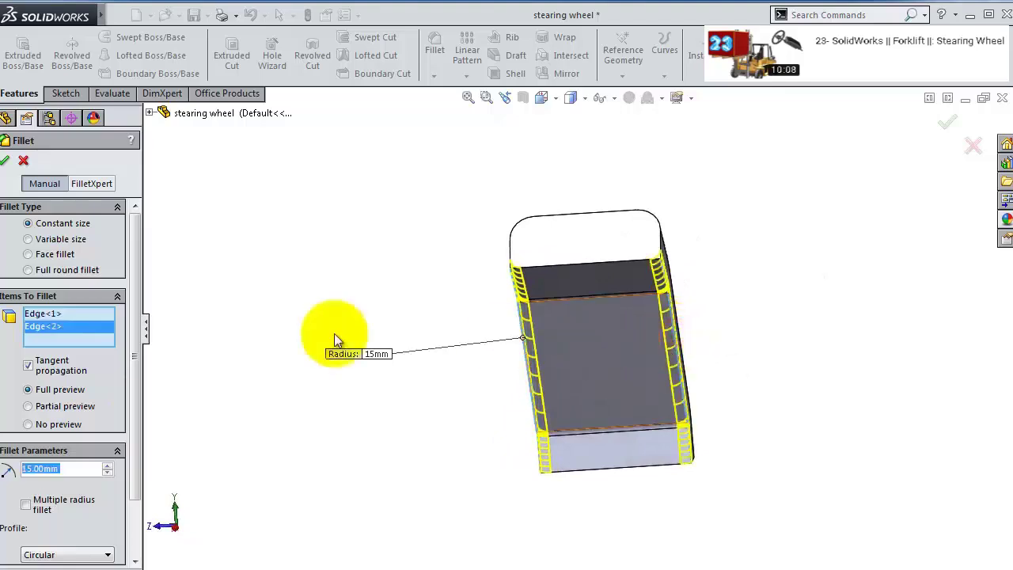
- Apply the 15 mm fillet as Fillet2
key("Return")
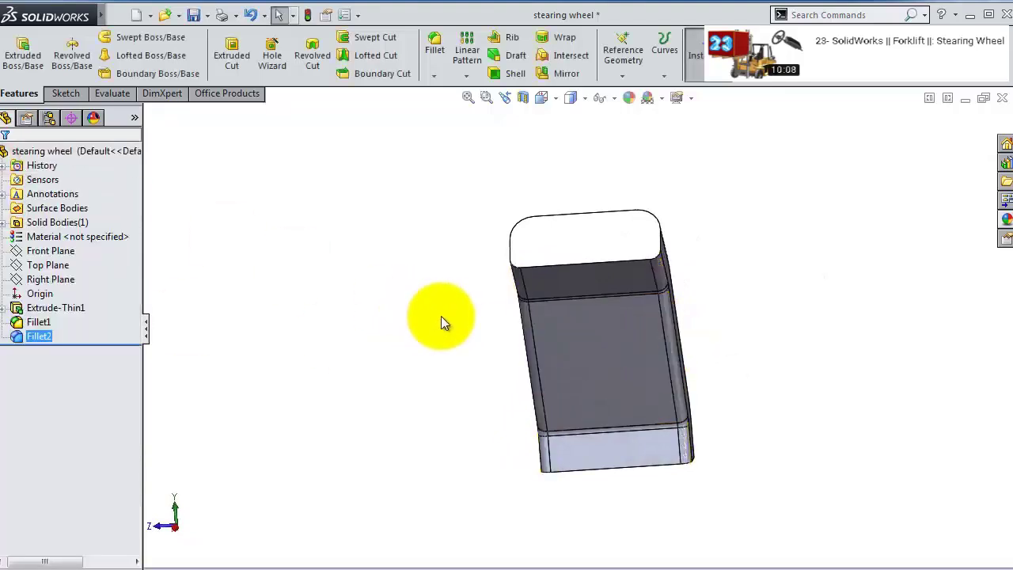
middle_click_drag(440, 315, 615, 340)
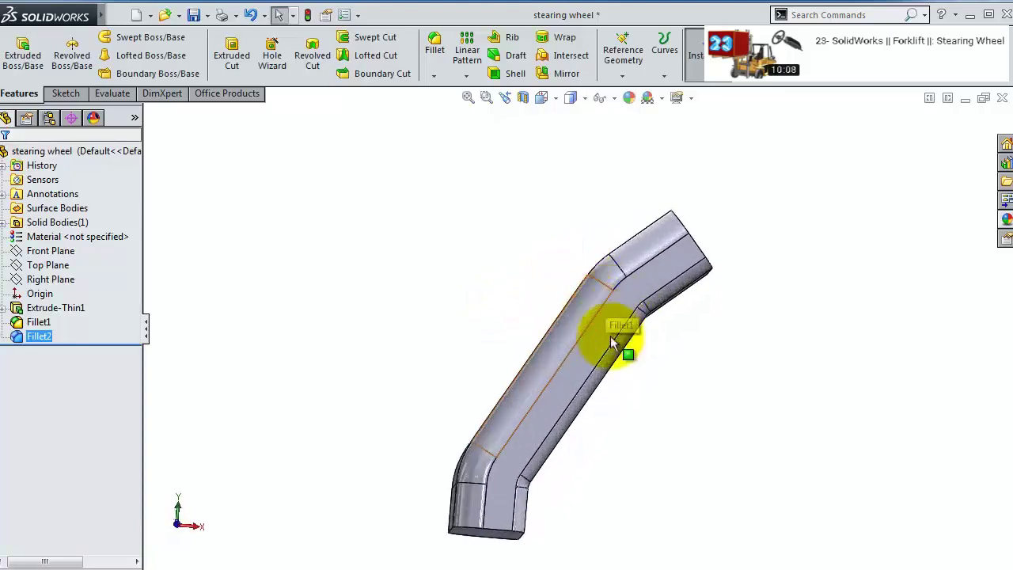
middle_click_drag(719, 554, 426, 462)
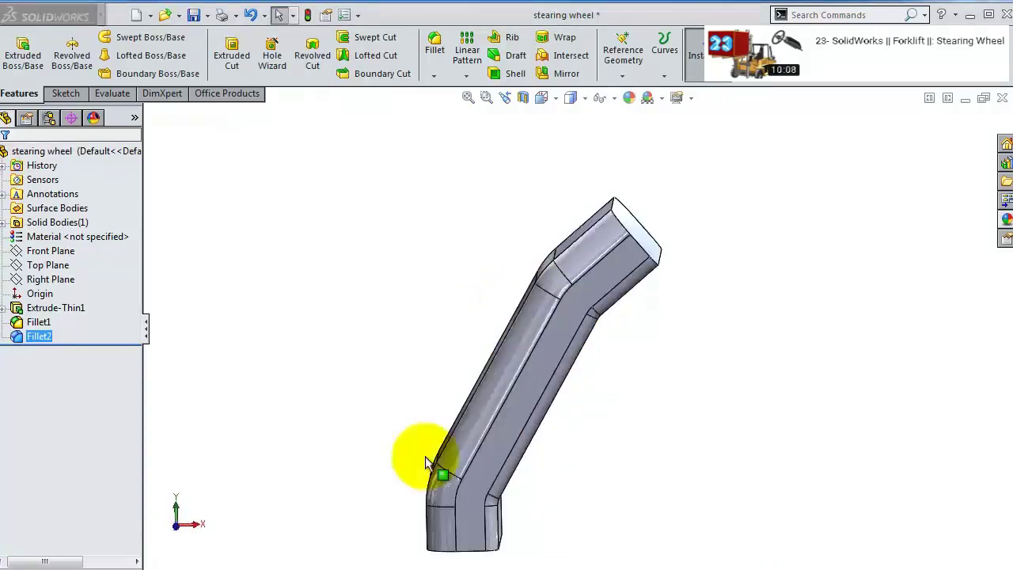
- Start a Front Plane sketch viewed Normal To and convert the tube's outer edge into sketch lines
left_click(70, 252)
left_click(81, 229)
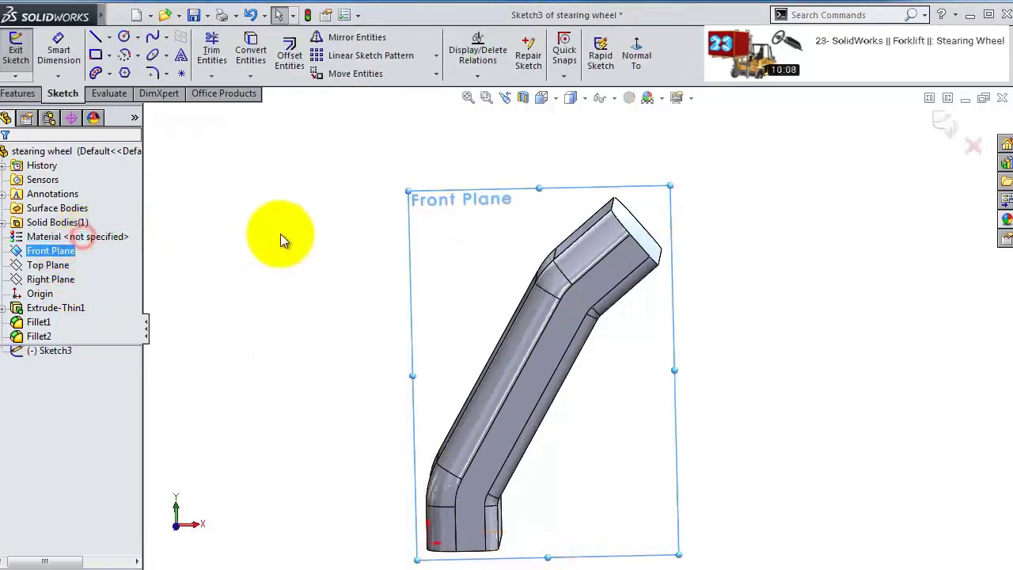
scroll(657, 289, "down", 5)
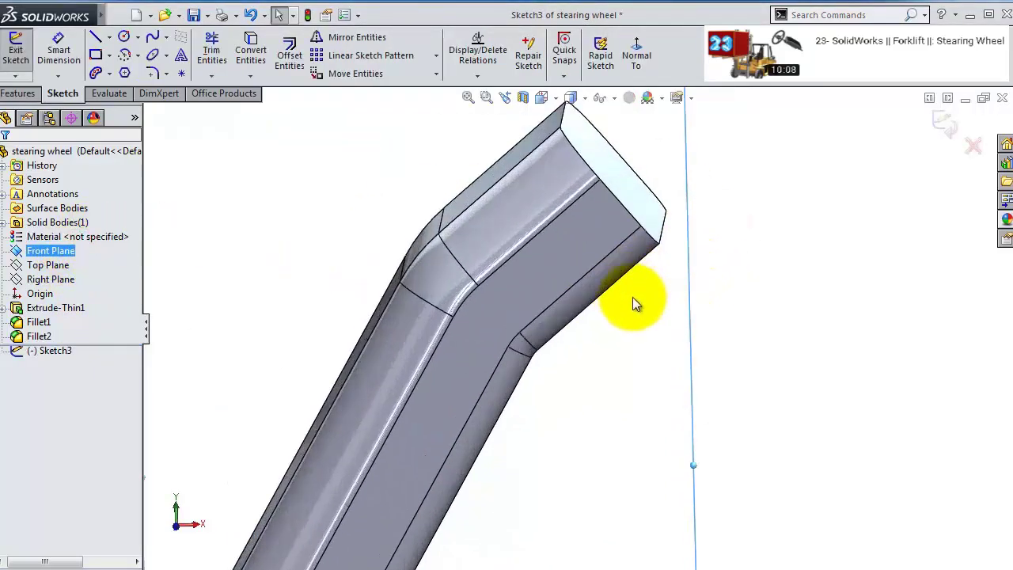
left_click(634, 265)
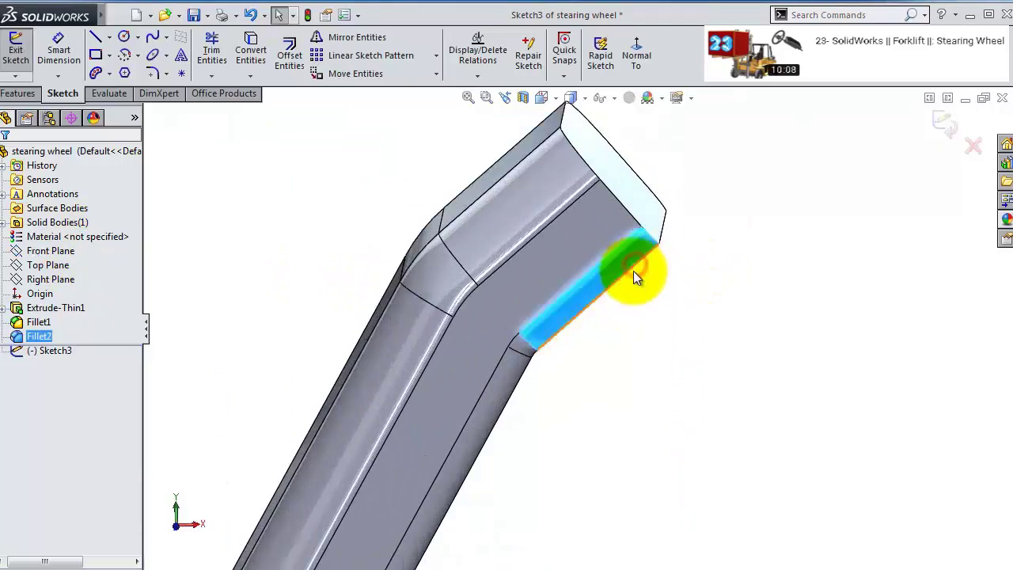
left_click(736, 298)
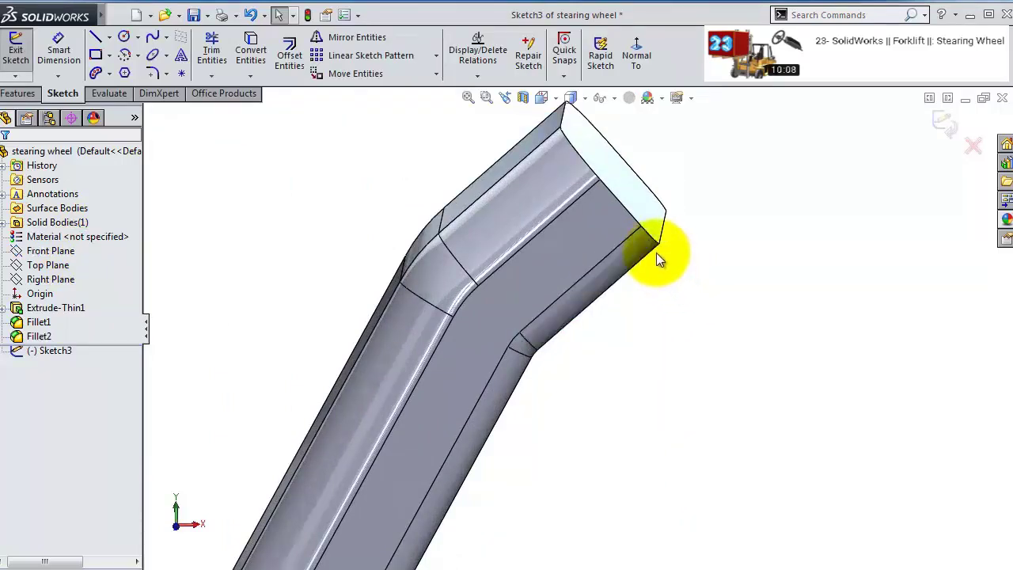
left_click(640, 61)
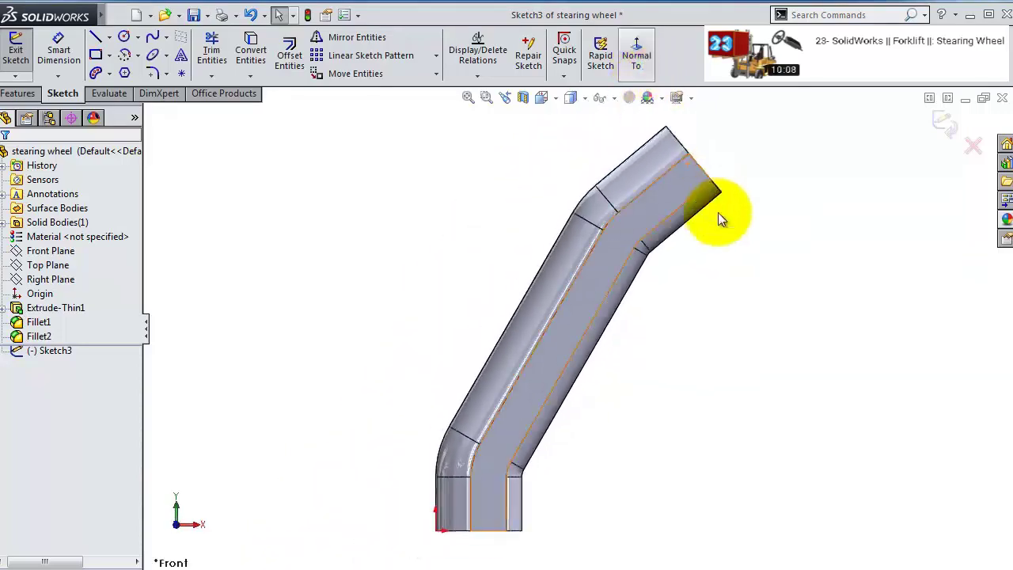
scroll(678, 306, "down", 3)
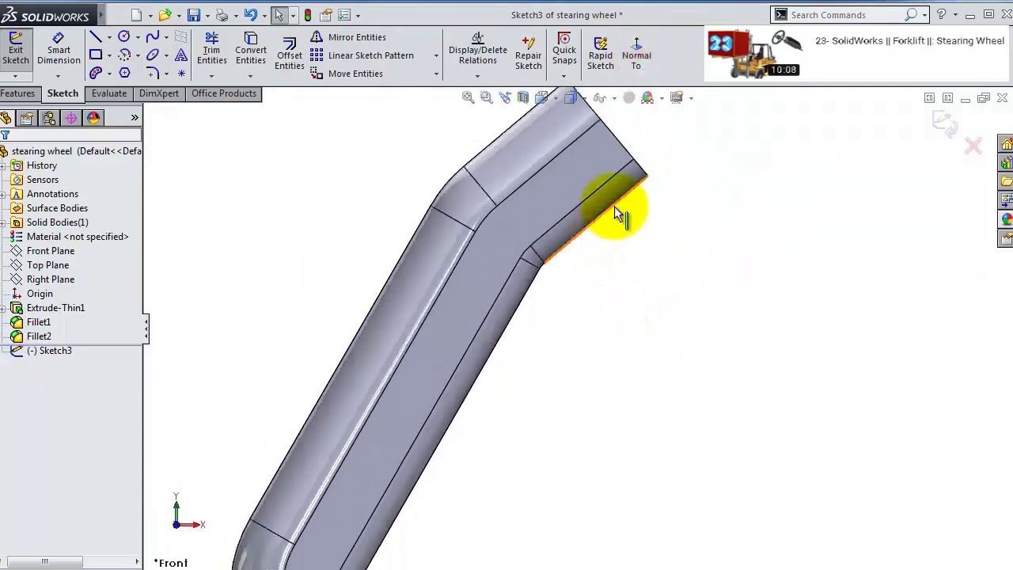
scroll(577, 256, "down", 5)
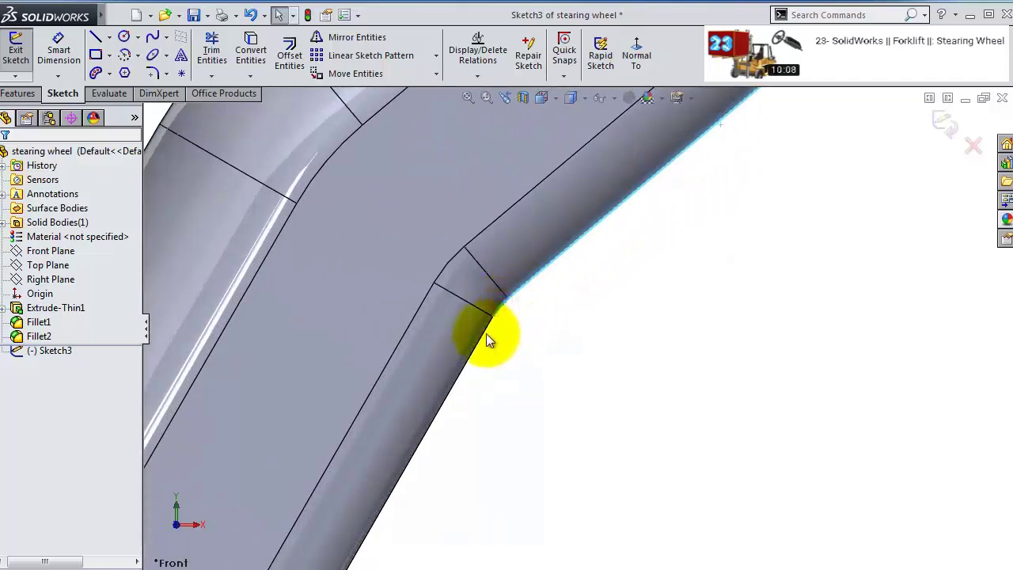
scroll(457, 515, "up", 3)
scroll(457, 515, "up", 3)
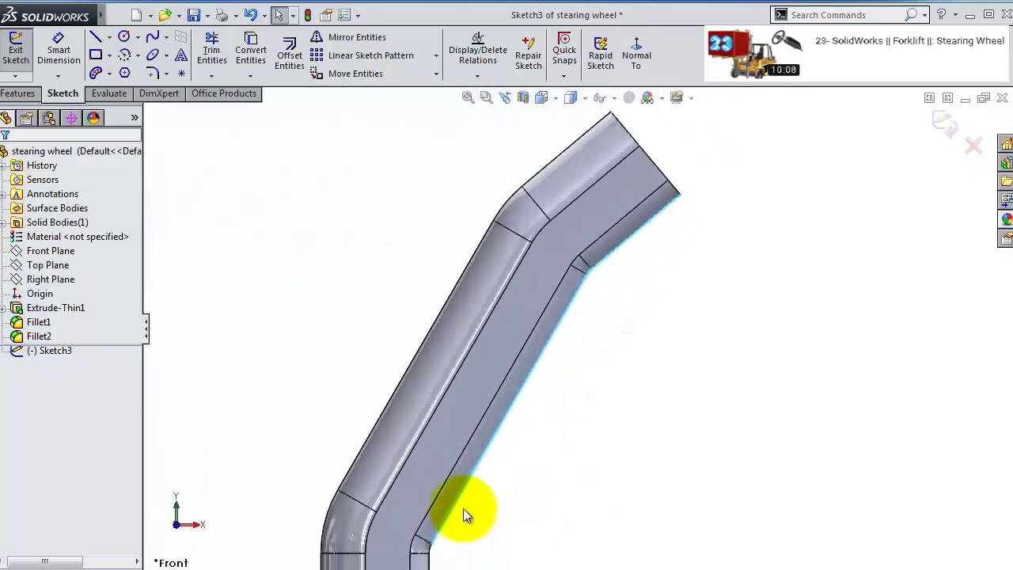
scroll(552, 374, "down", 3)
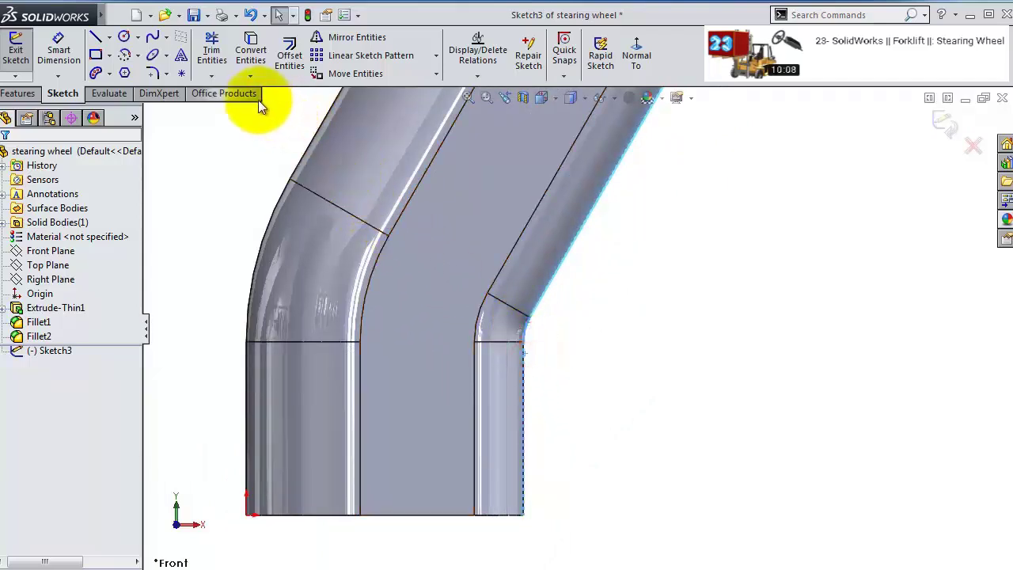
left_click(250, 57)
scroll(584, 322, "up", 5)
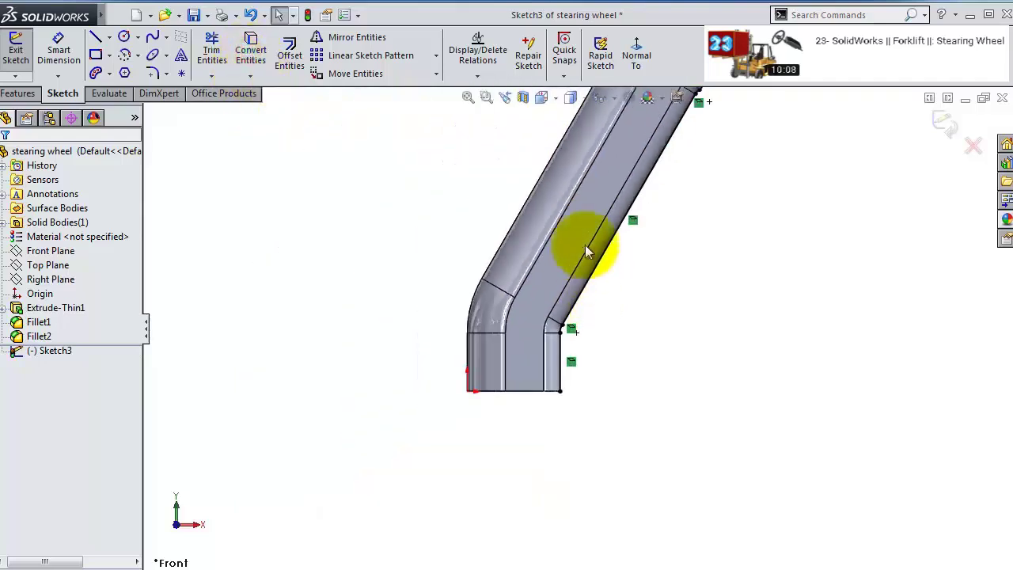
- Draw a bottom horizontal line, a slanted line and a top horizontal line closing against the tube
left_click(95, 37)
left_click(553, 517)
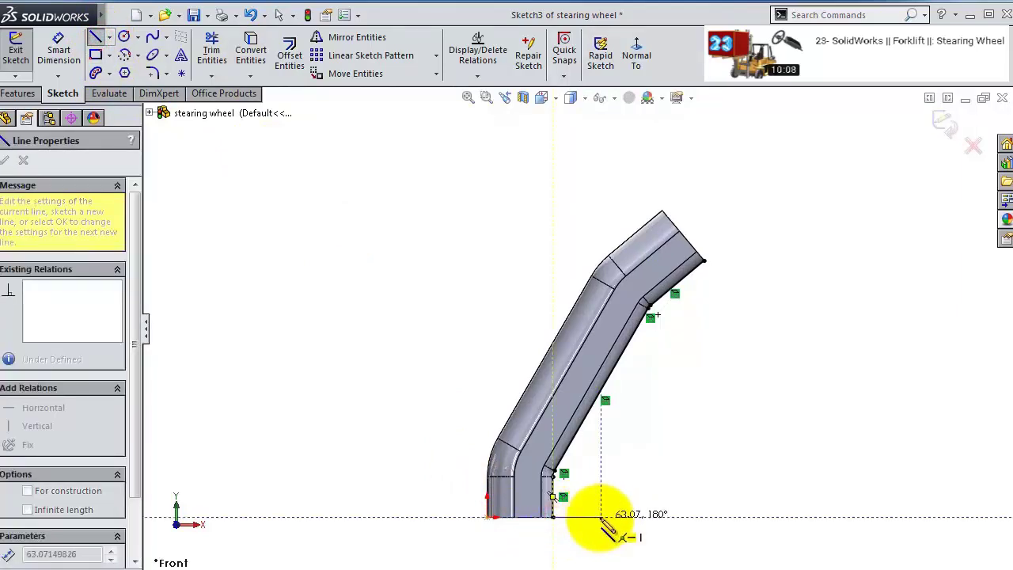
left_click(590, 517)
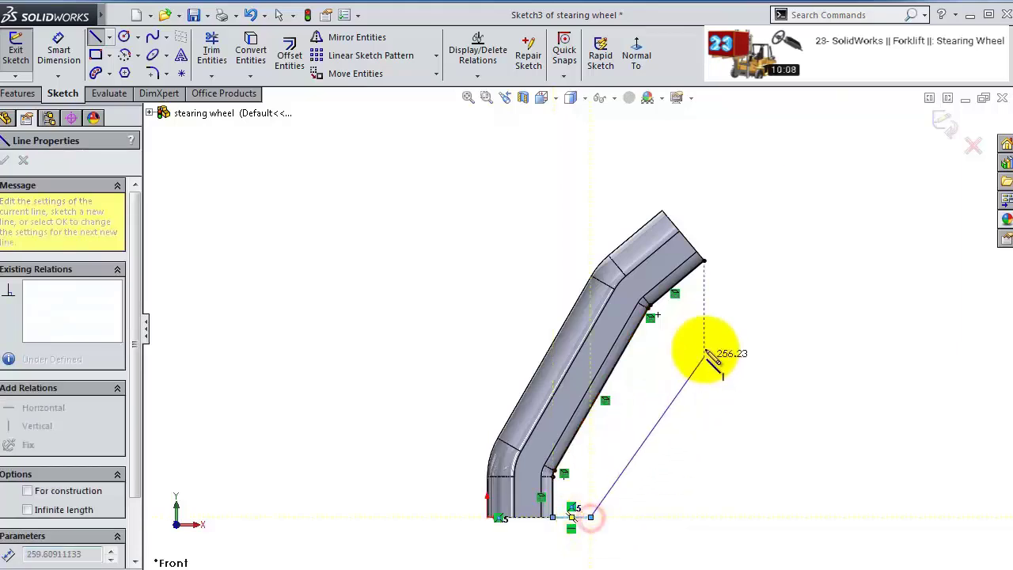
scroll(708, 311, "down", 2)
scroll(724, 315, "down", 1)
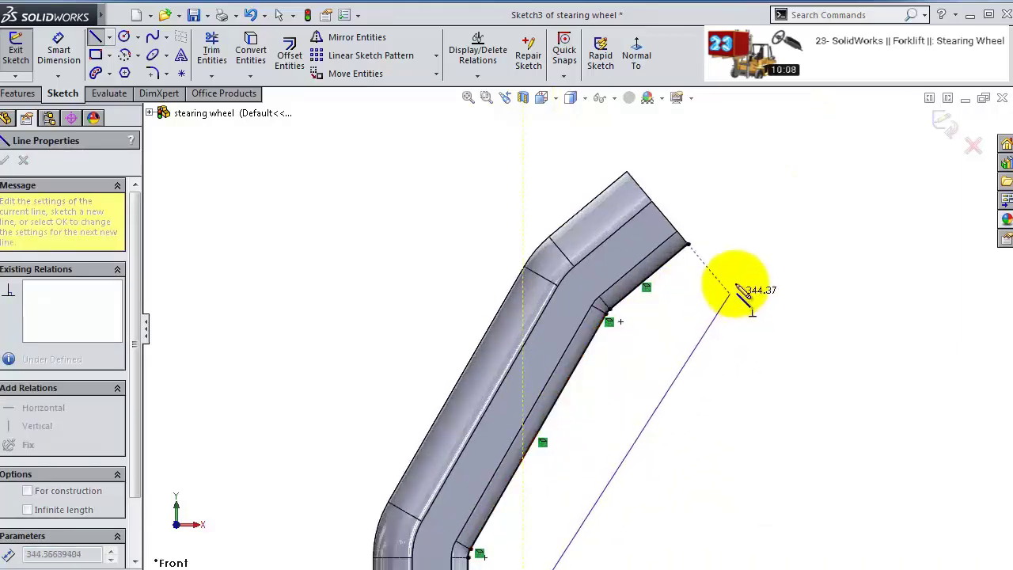
left_click(774, 245)
left_click(688, 244)
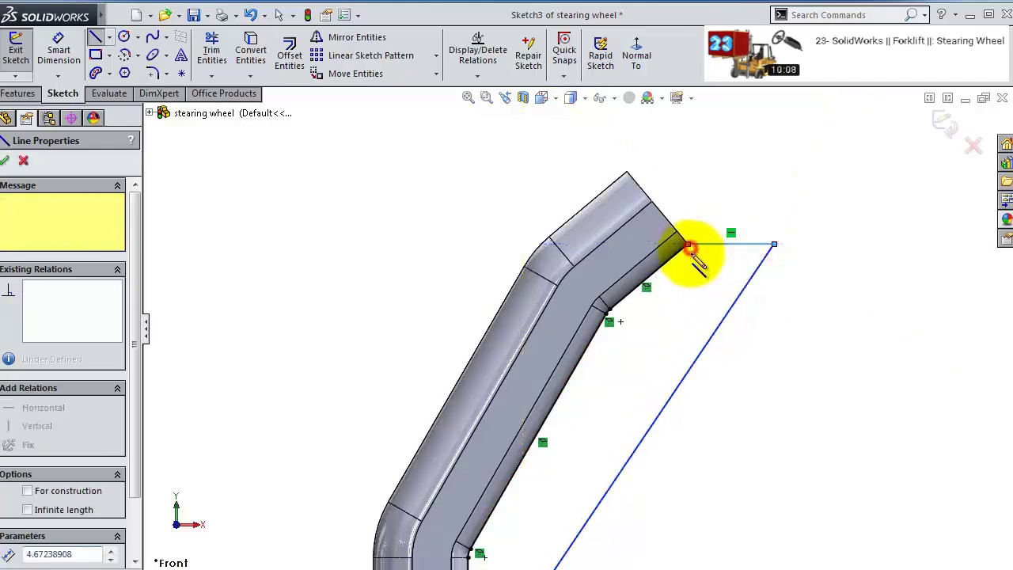
scroll(719, 388, "up", 4)
scroll(644, 340, "down", 3)
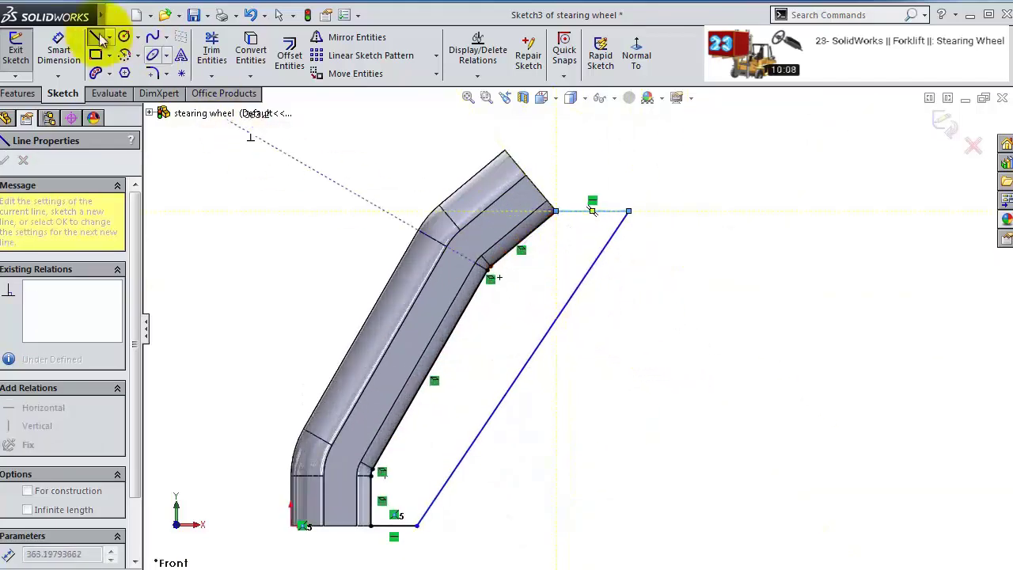
- Dimension both the bottom and top horizontal lines to 50 mm
left_click(68, 62)
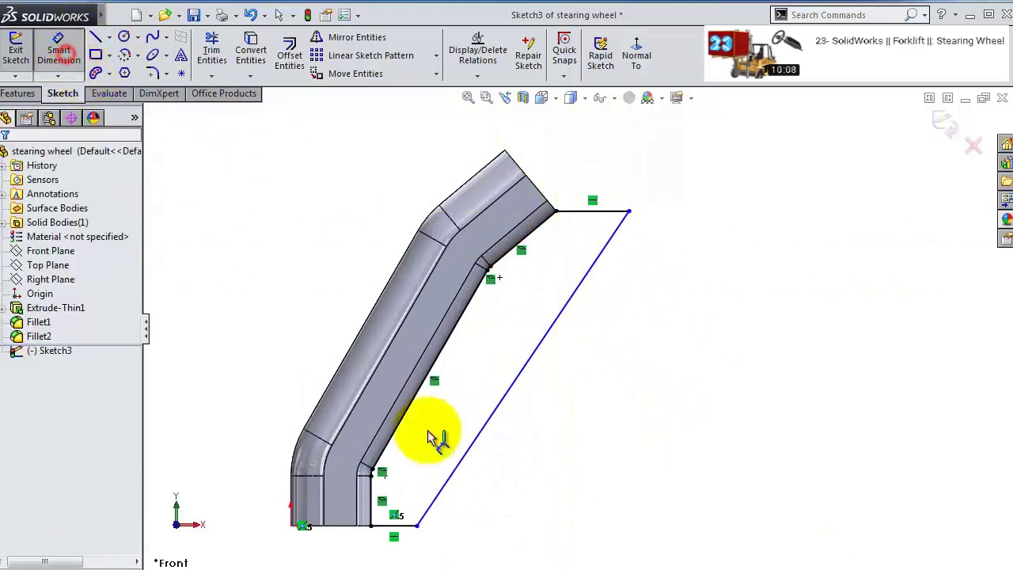
left_click(406, 527)
left_click(412, 558)
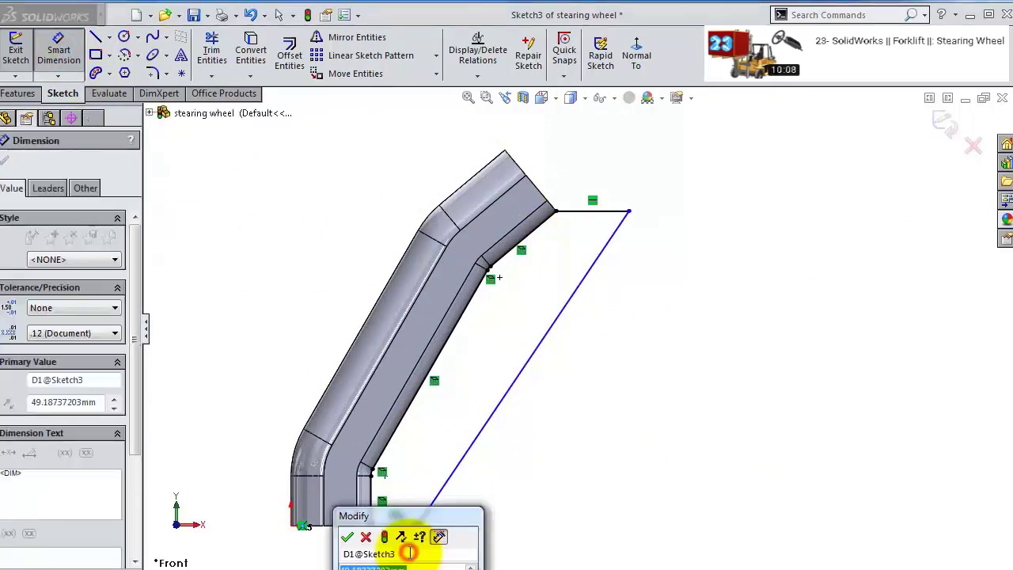
type("50")
key("Return")
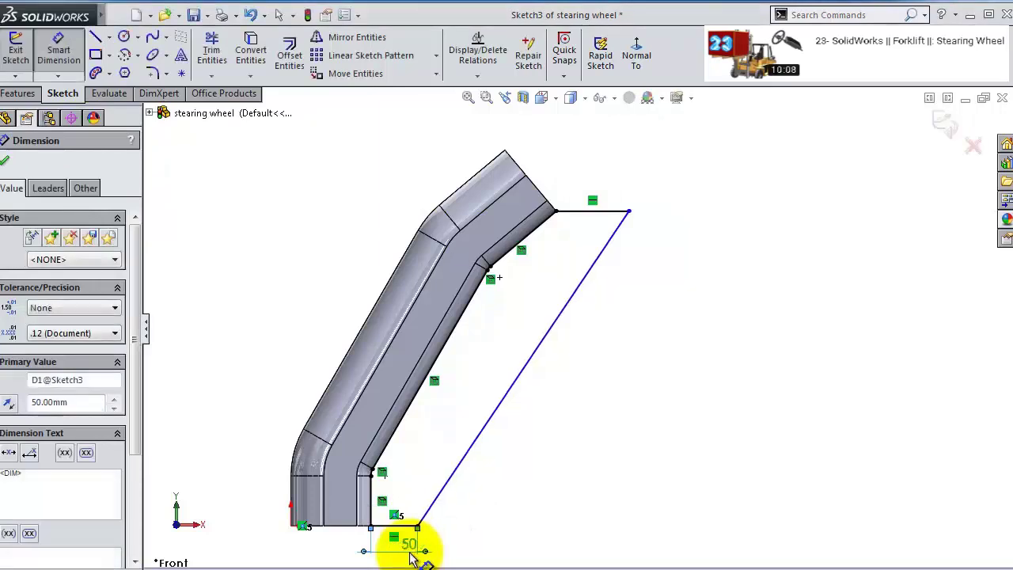
left_click(582, 210)
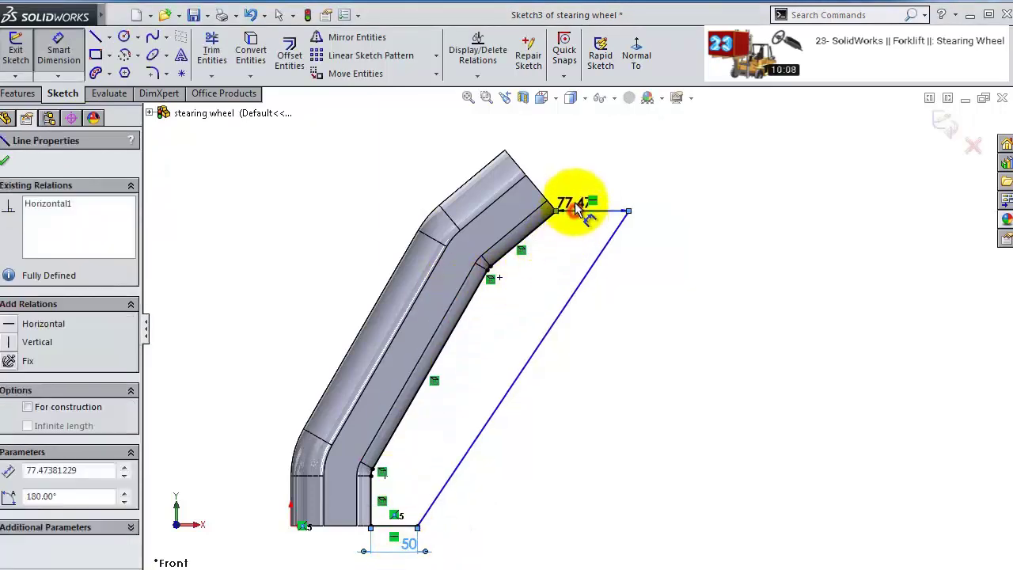
left_click(576, 201)
type("50")
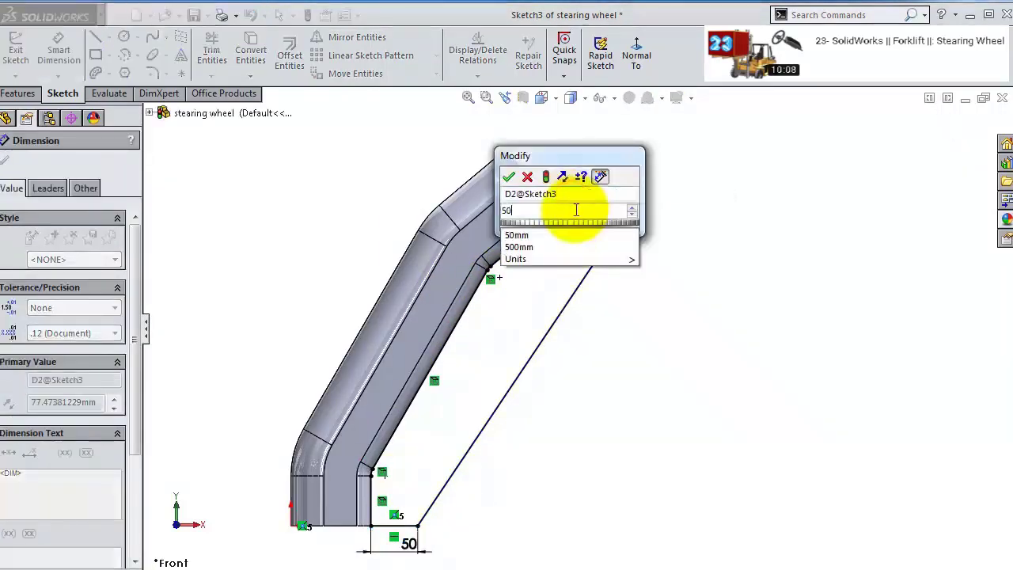
key("Return")
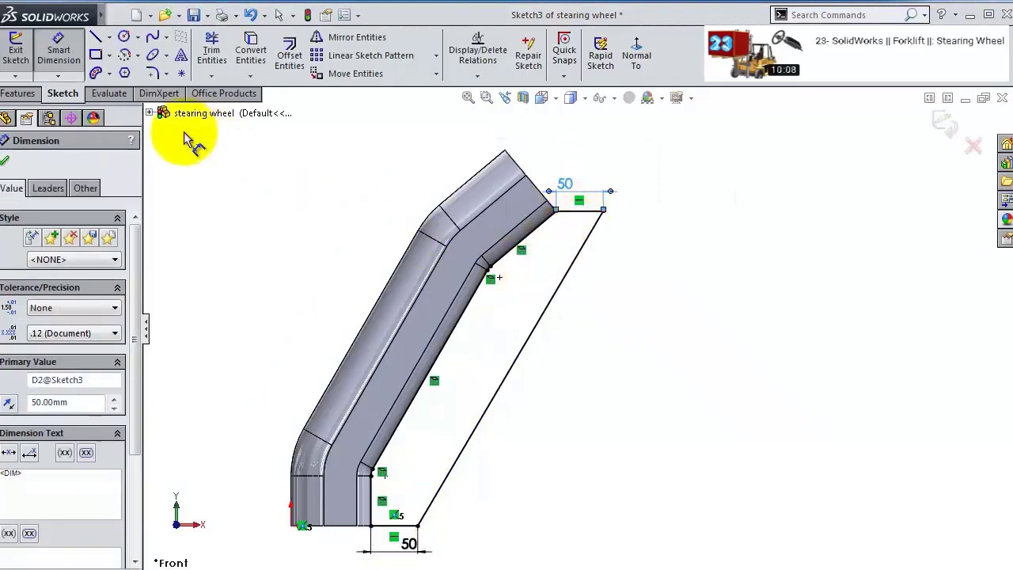
left_click(18, 93)
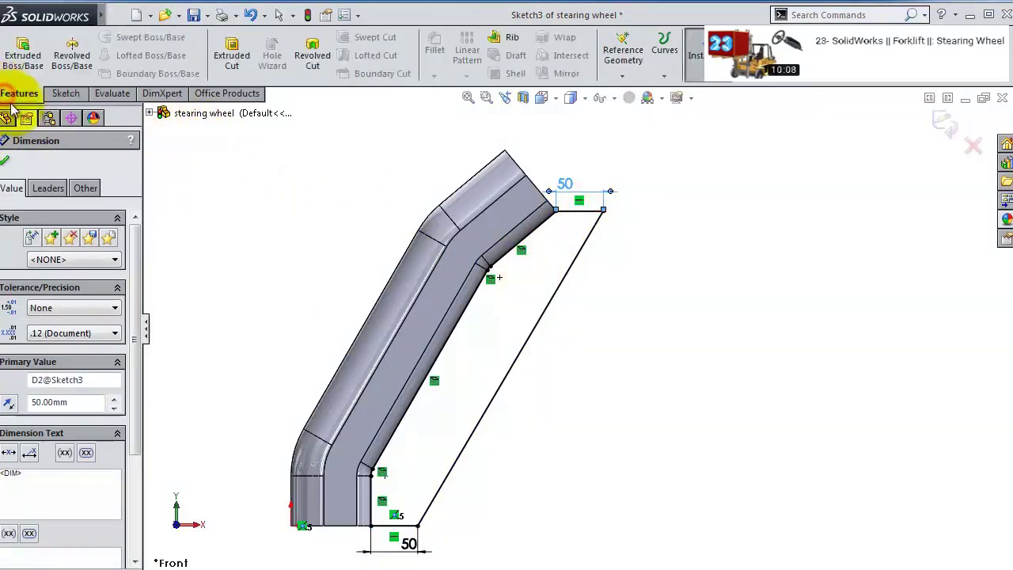
- Extrude Sketch3 100 mm deep with a Mid Plane end condition
left_click(22, 56)
middle_click_drag(463, 251, 340, 306)
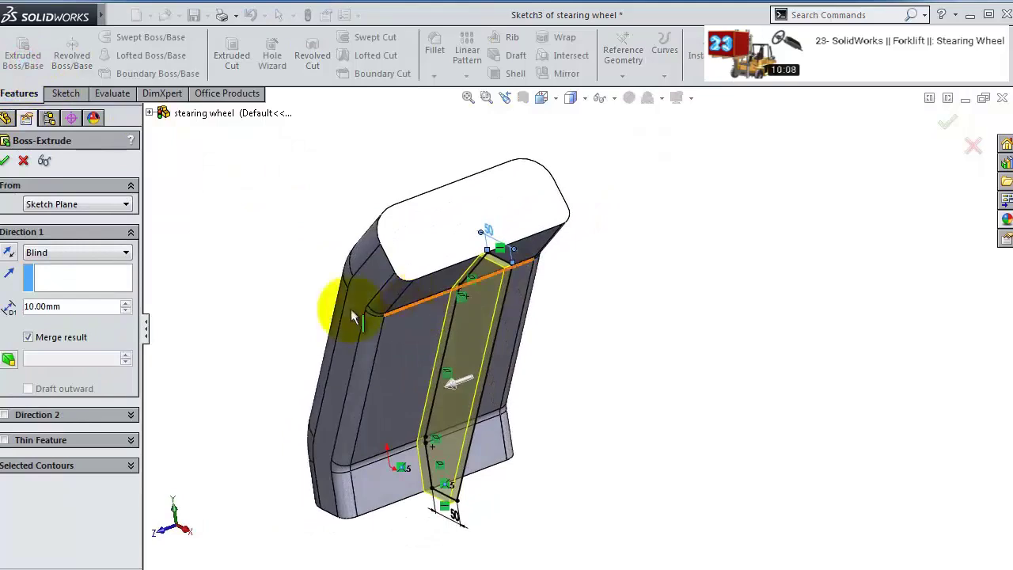
double_click(90, 305)
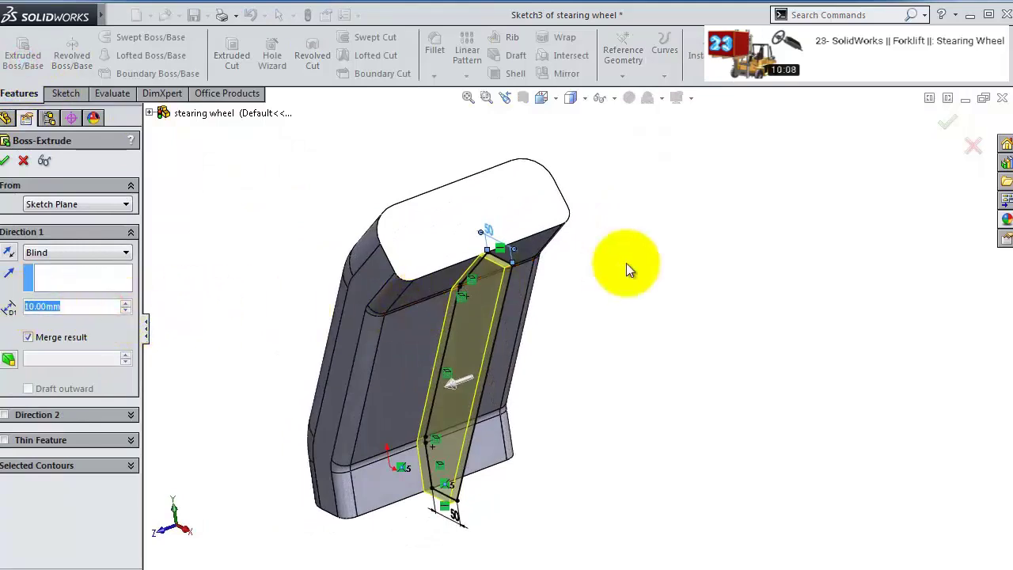
type("100")
key("Return")
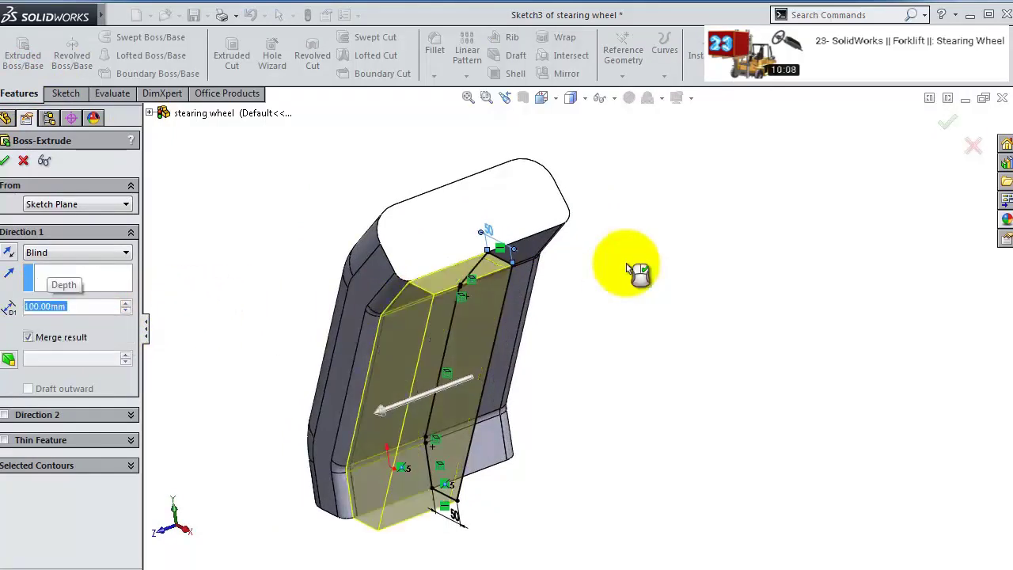
left_click(110, 253)
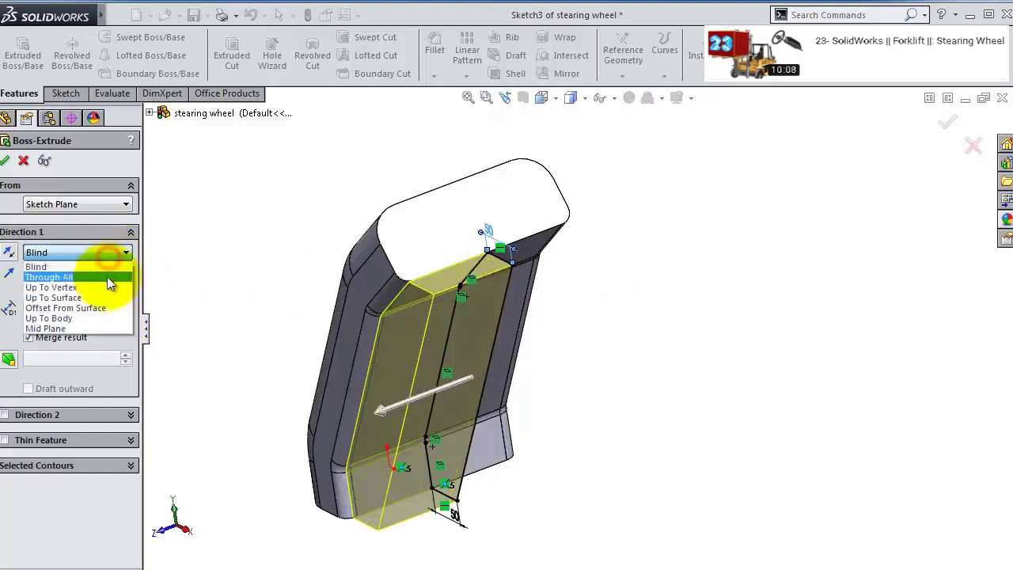
left_click(100, 328)
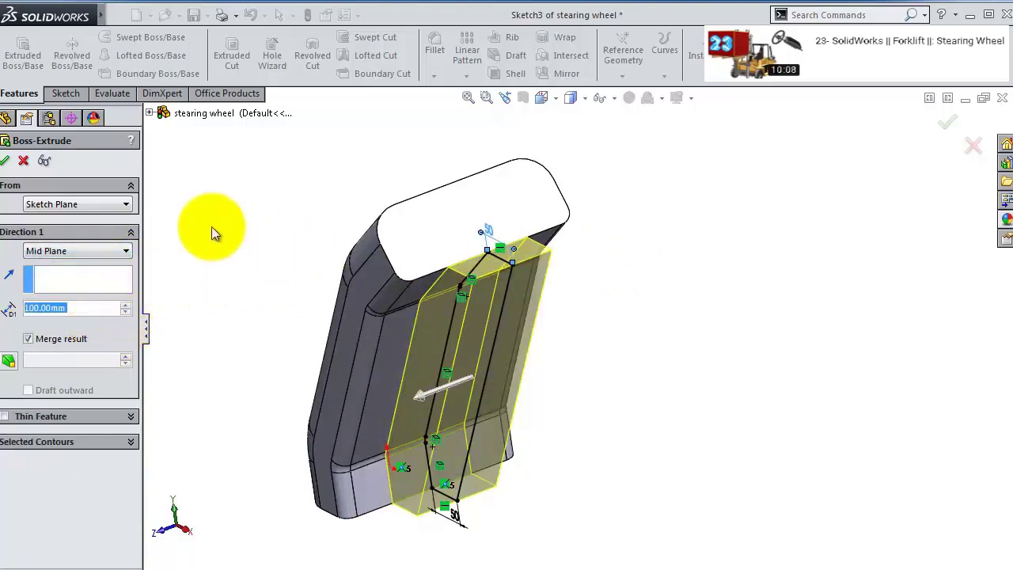
left_click(6, 161)
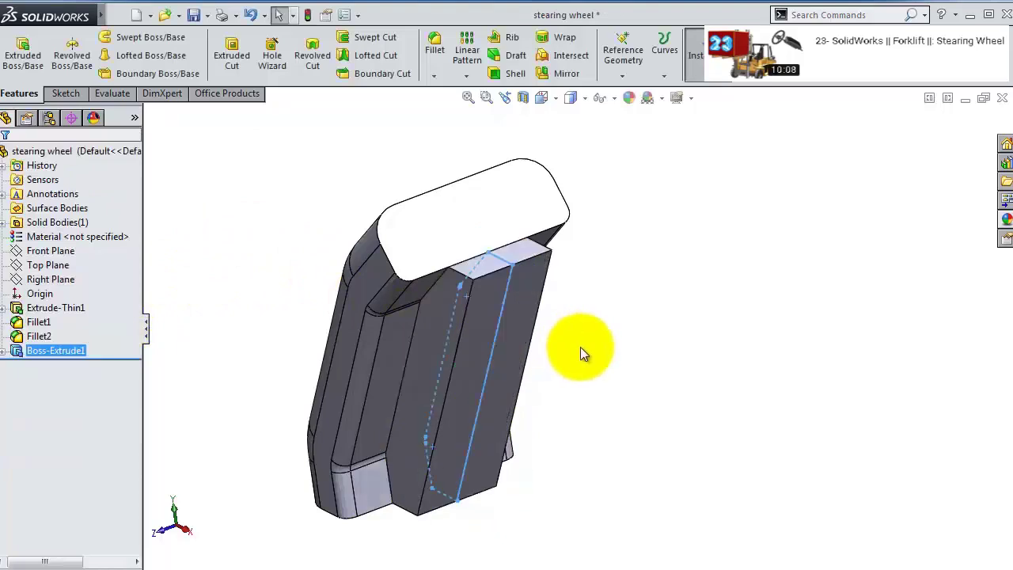
- Create reference Plane1 from two edges at the end of the extruded spoke
middle_click_drag(583, 350, 715, 229)
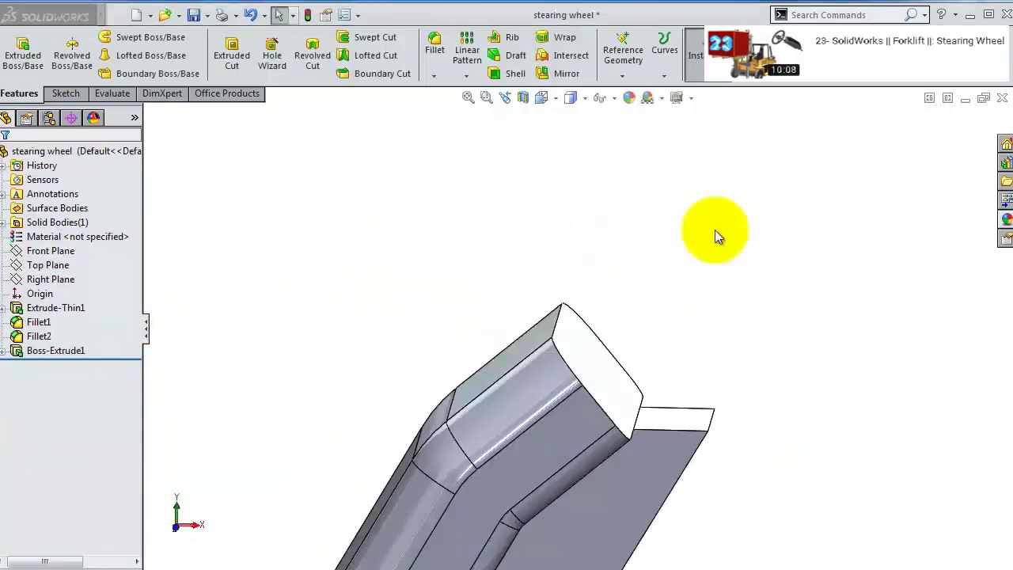
left_click(635, 82)
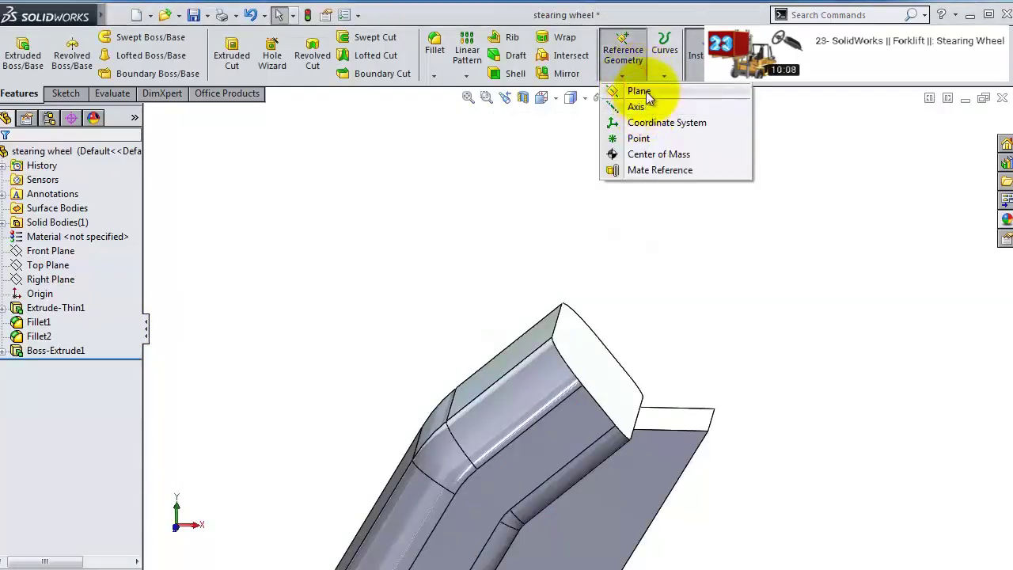
left_click(643, 92)
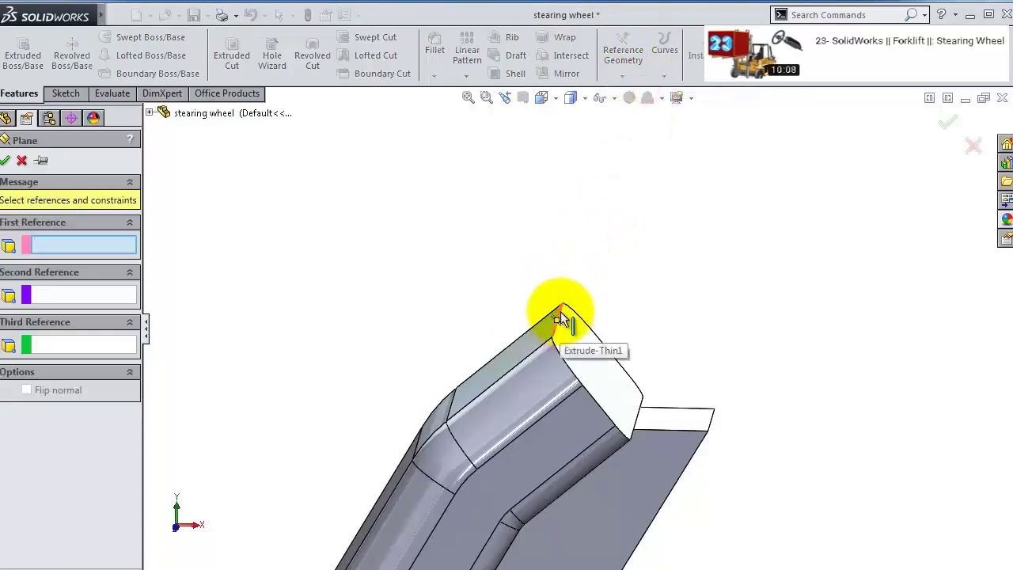
left_click(559, 318)
left_click(713, 416)
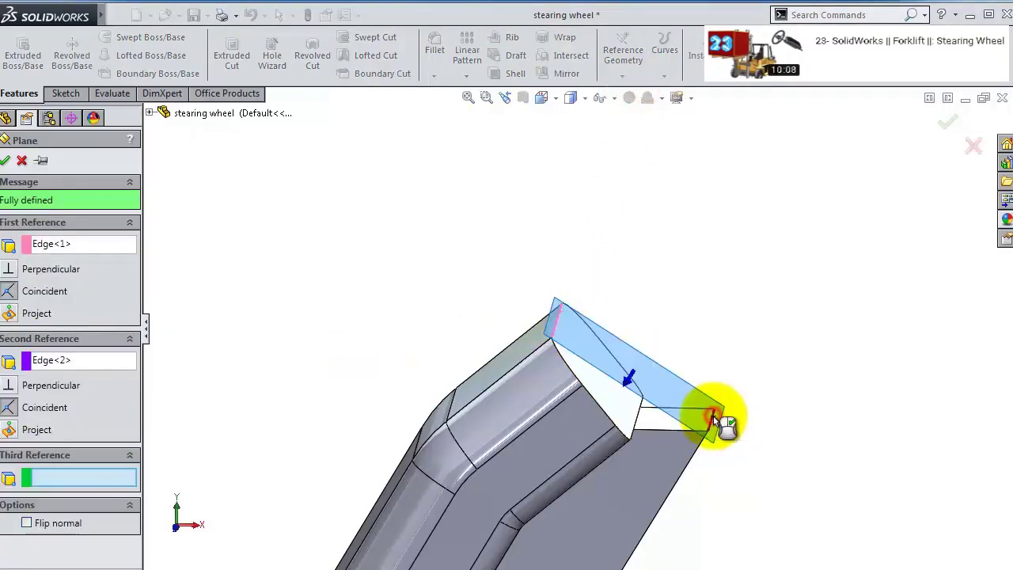
right_click(835, 273)
- Start a new sketch, Sketch5, on Plane1
middle_click_drag(835, 273, 692, 442)
left_click(693, 442)
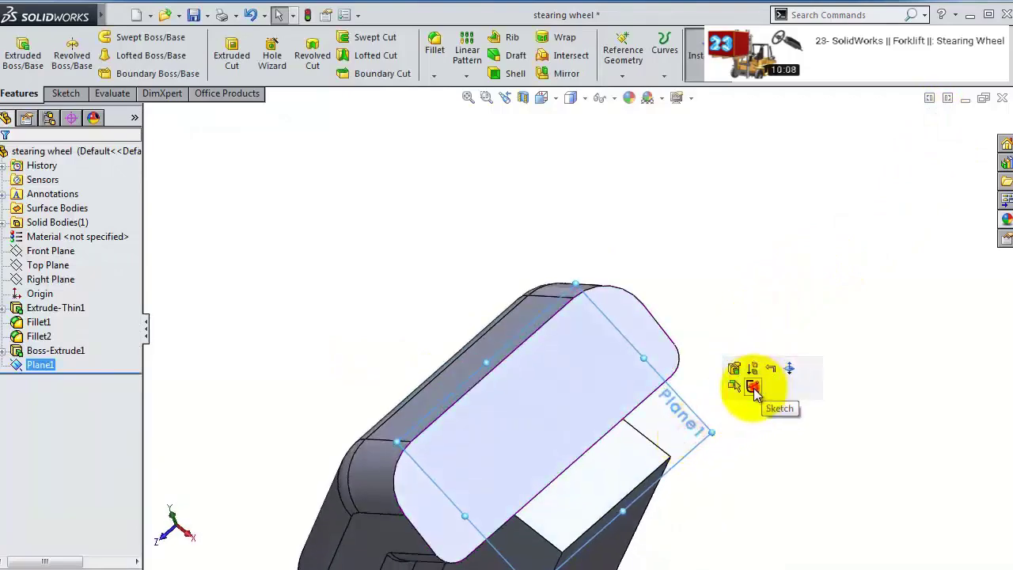
left_click(753, 387)
- View Plane1 face-on and draw a corner-to-corner centerline across the boss end
left_click(637, 52)
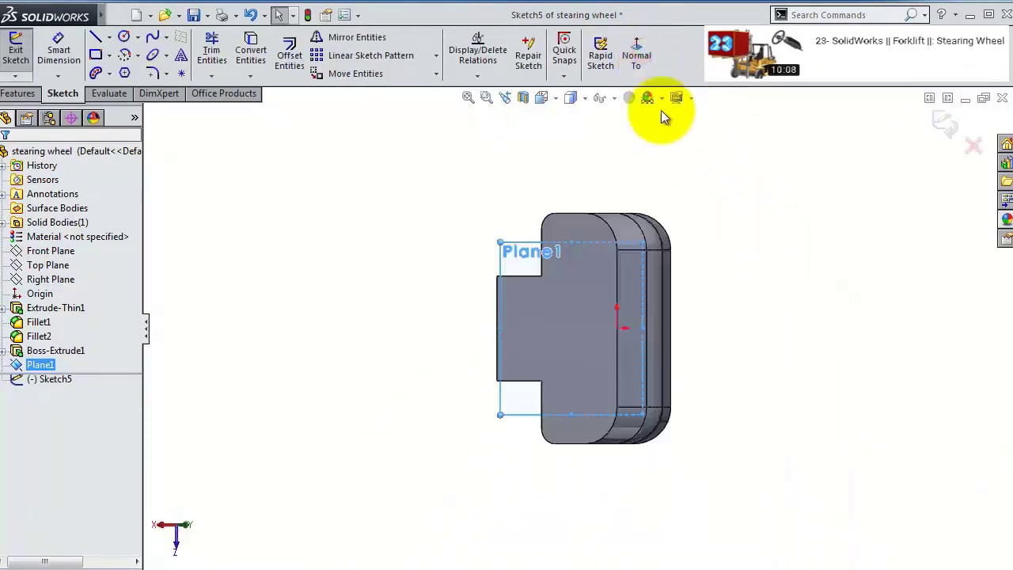
left_click(638, 56)
scroll(665, 253, "down", 3)
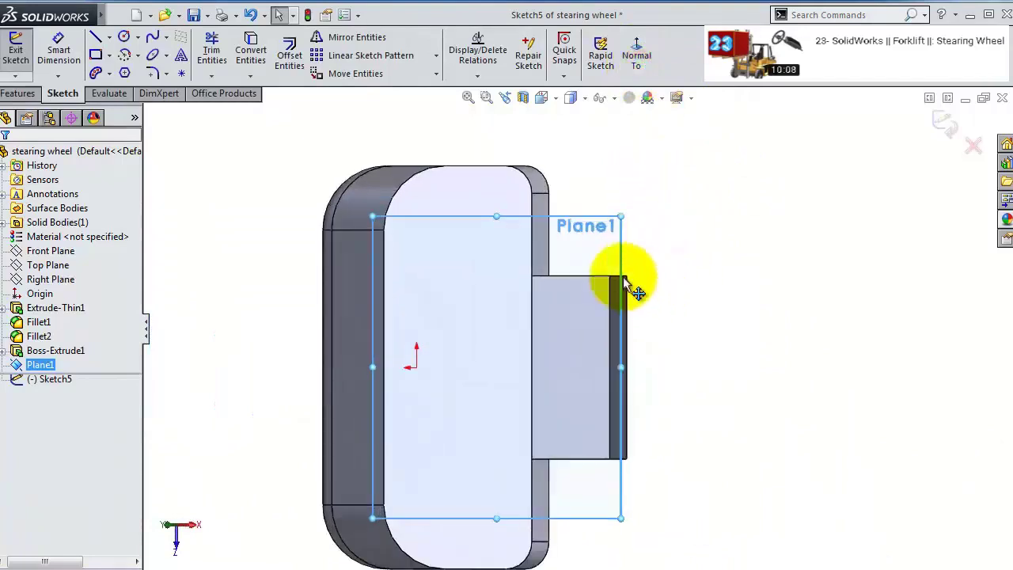
left_click(125, 36)
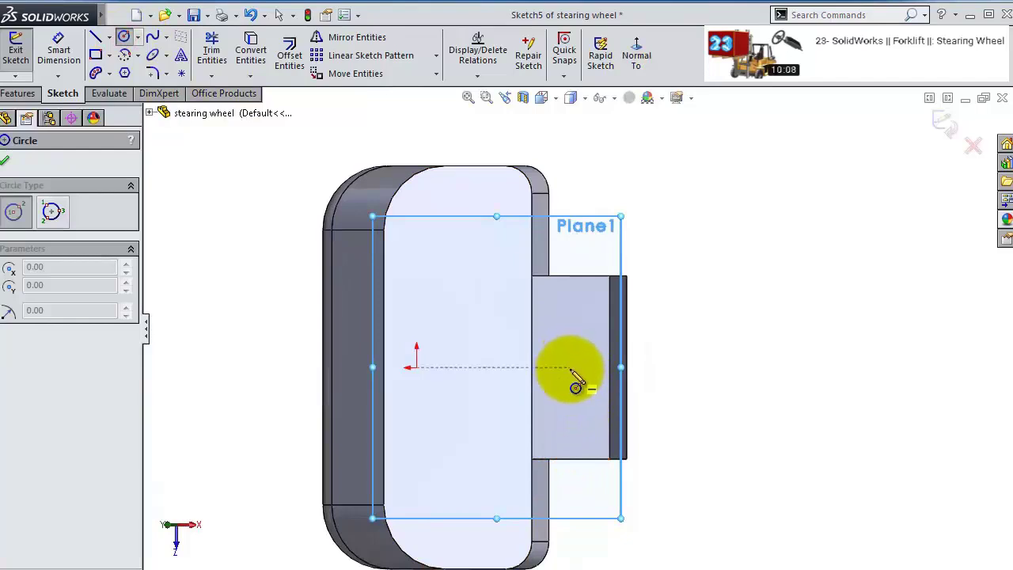
left_click(110, 40)
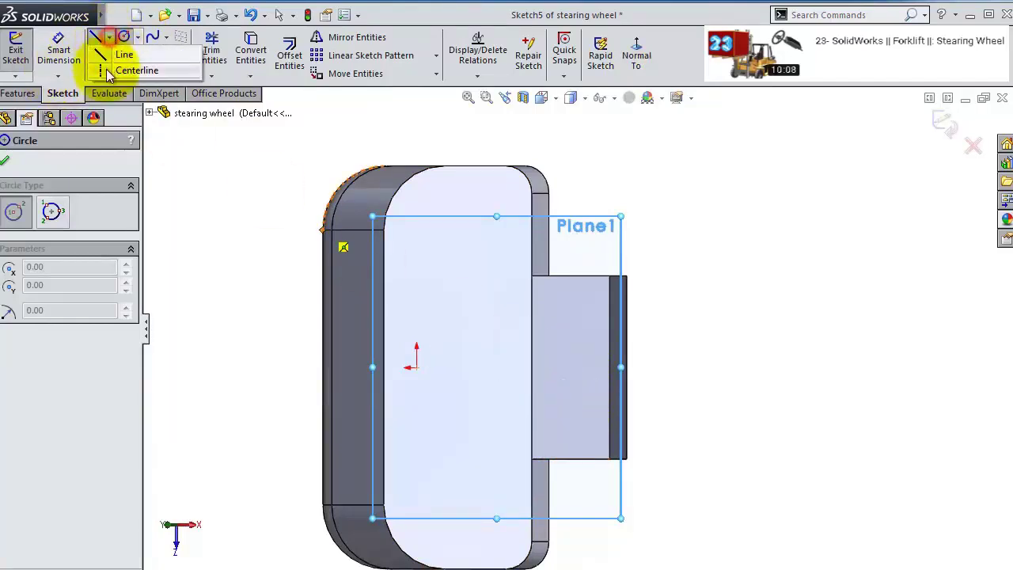
left_click(127, 68)
left_click(610, 277)
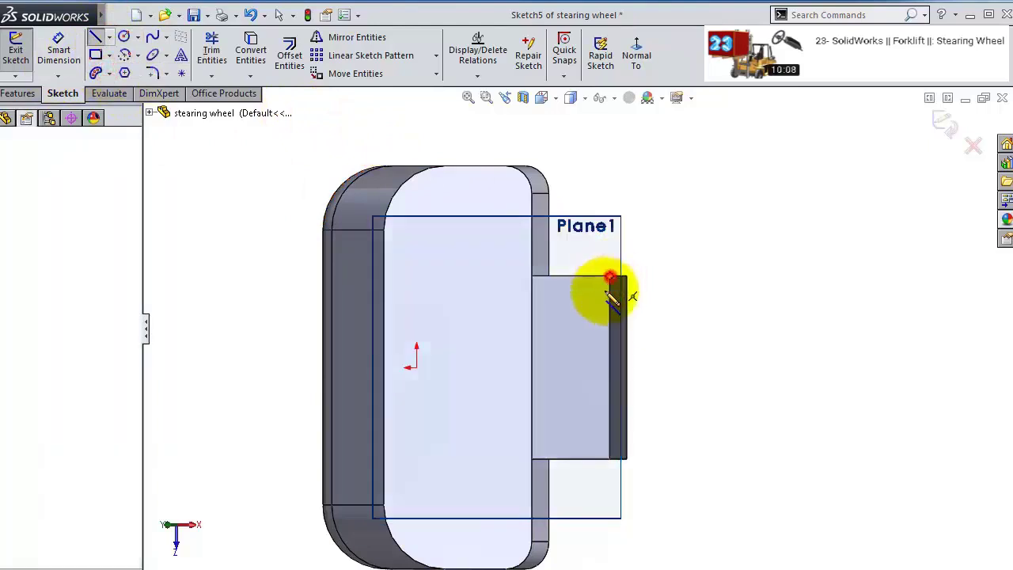
left_click(533, 459)
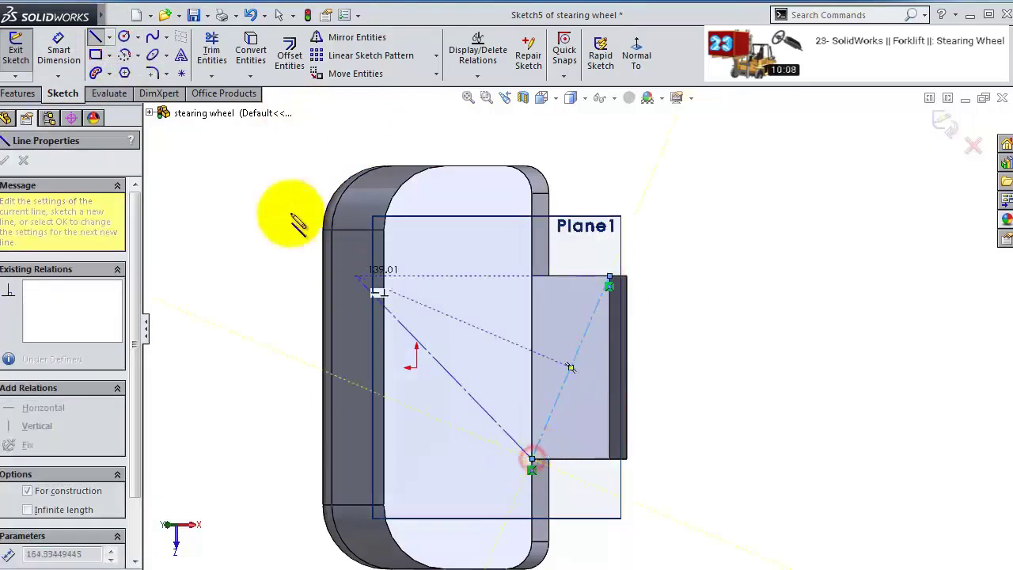
- Draw a circle on the centerline and dimension its diameter to 25 mm
left_click(125, 55)
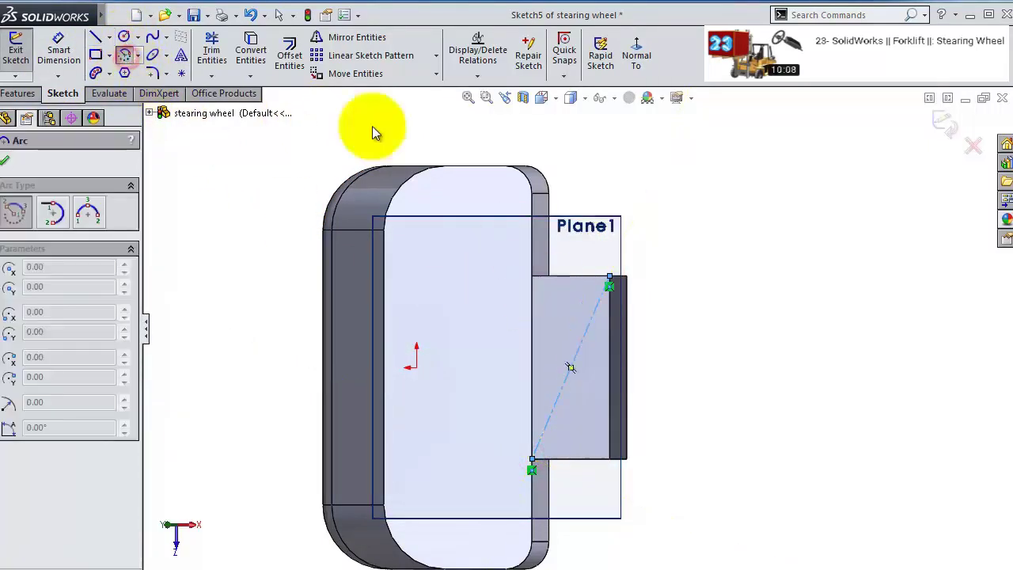
left_click(124, 38)
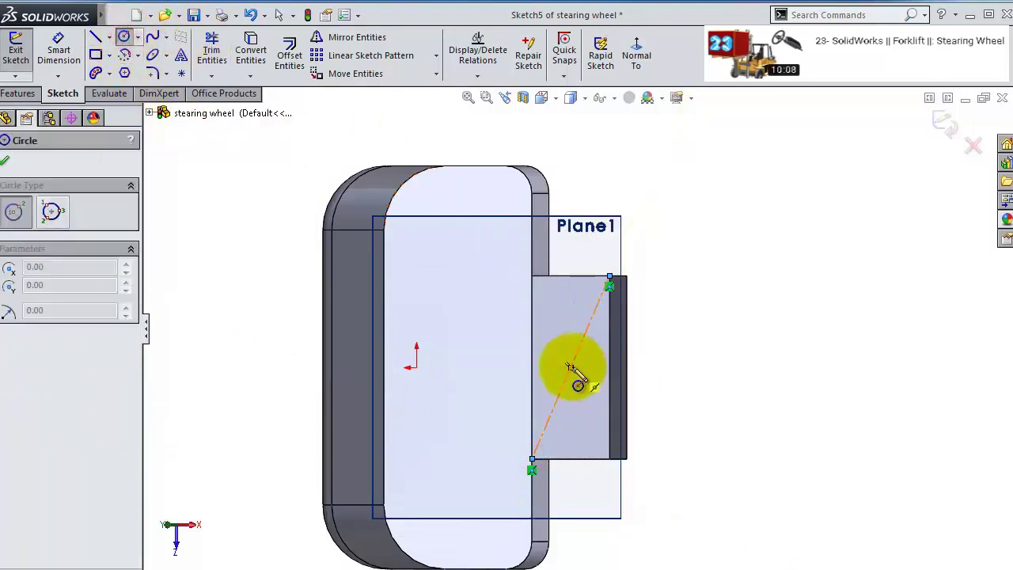
left_click_drag(568, 366, 561, 340)
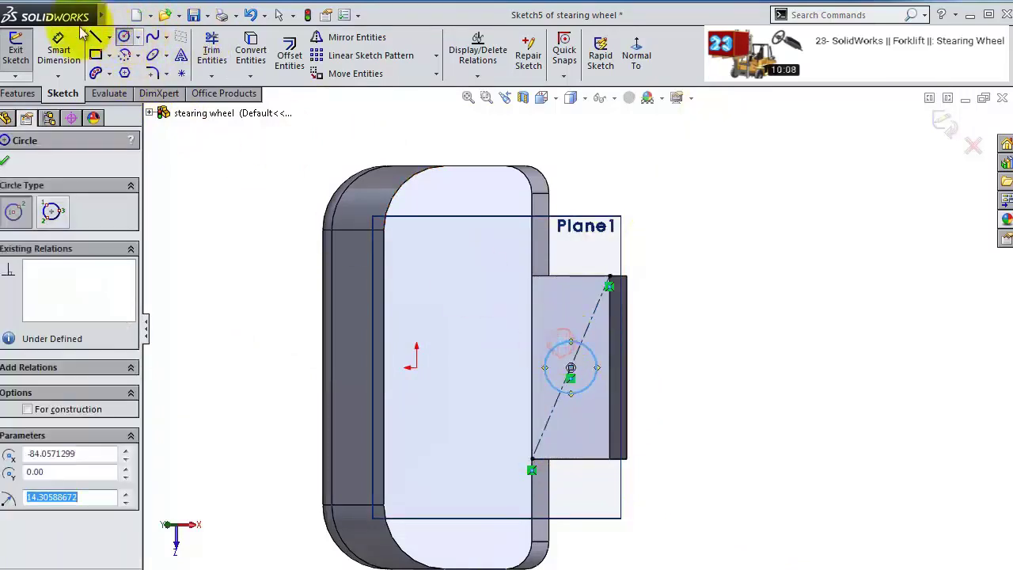
left_click(60, 49)
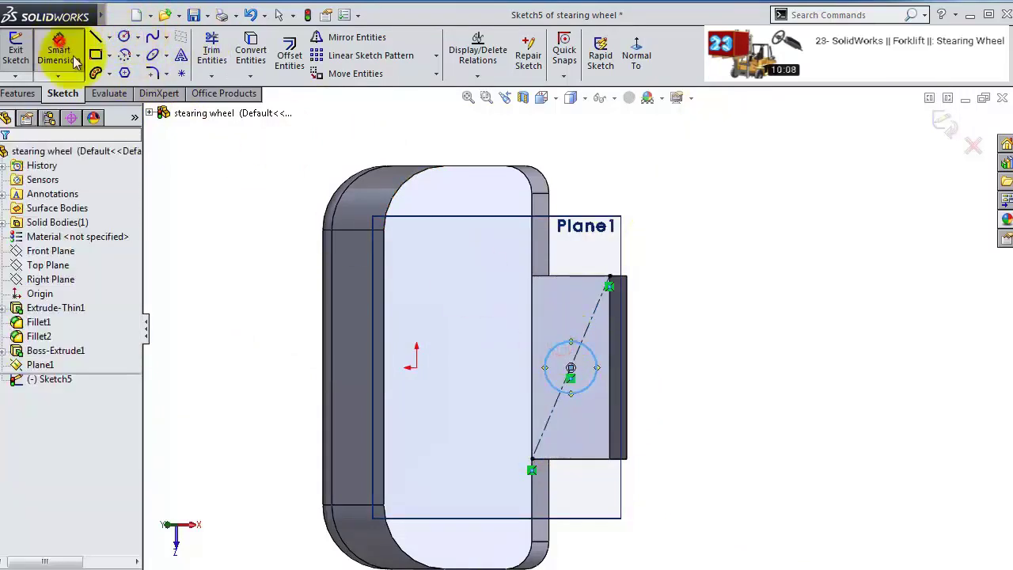
left_click(575, 351)
left_click(711, 341)
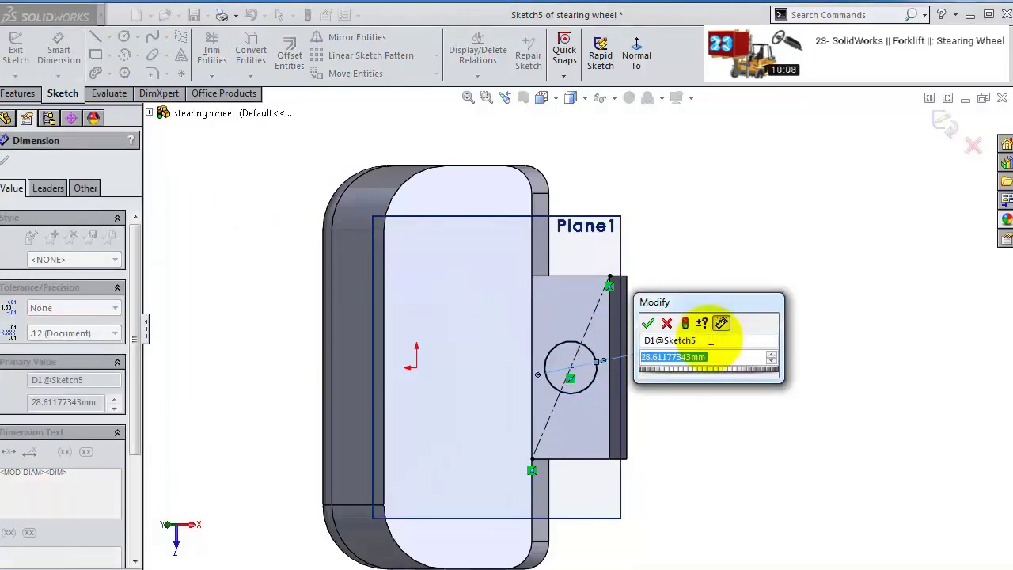
type("25")
key("Return")
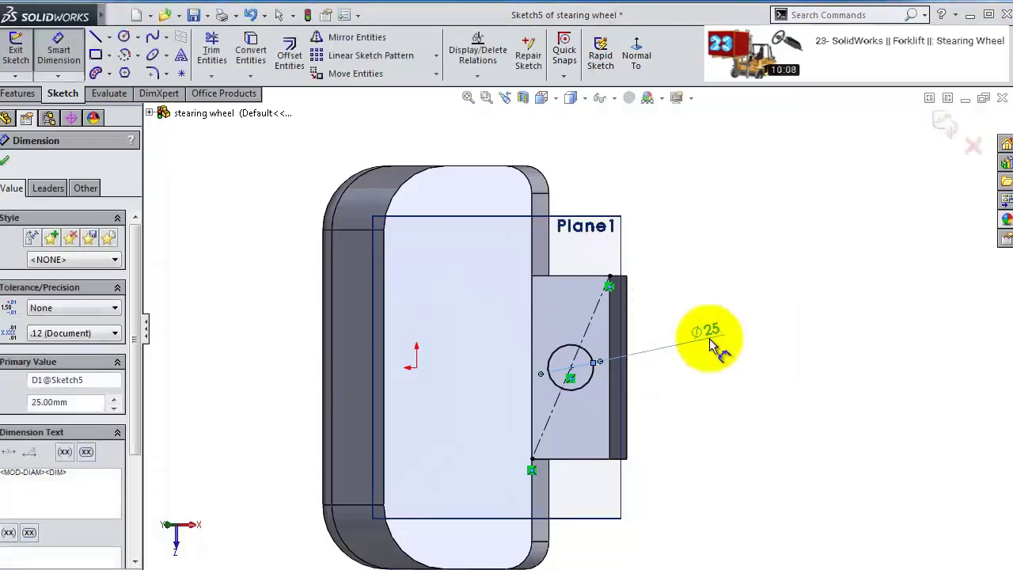
key("Escape")
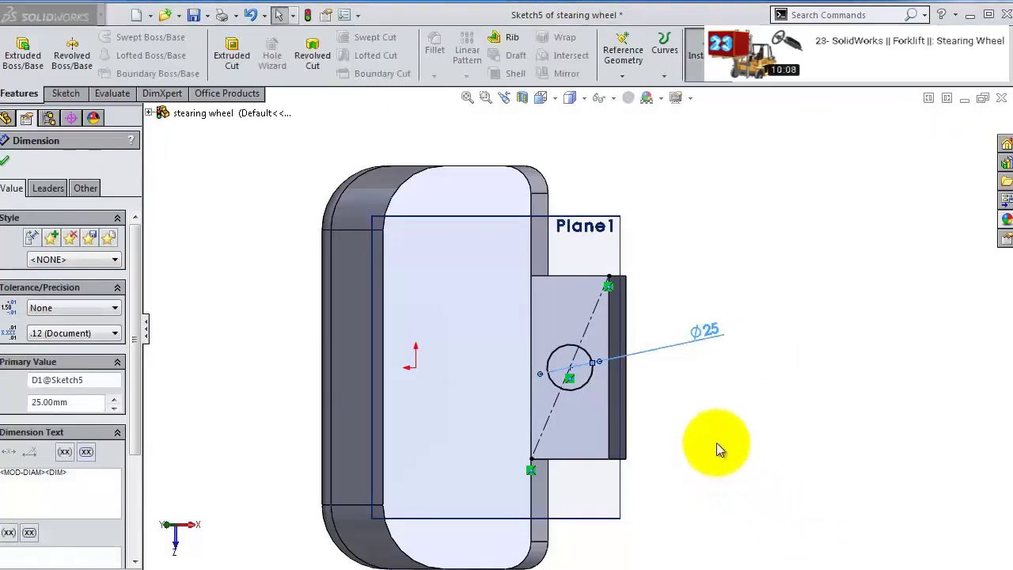
middle_click_drag(720, 450, 705, 340)
scroll(705, 339, "down", 3)
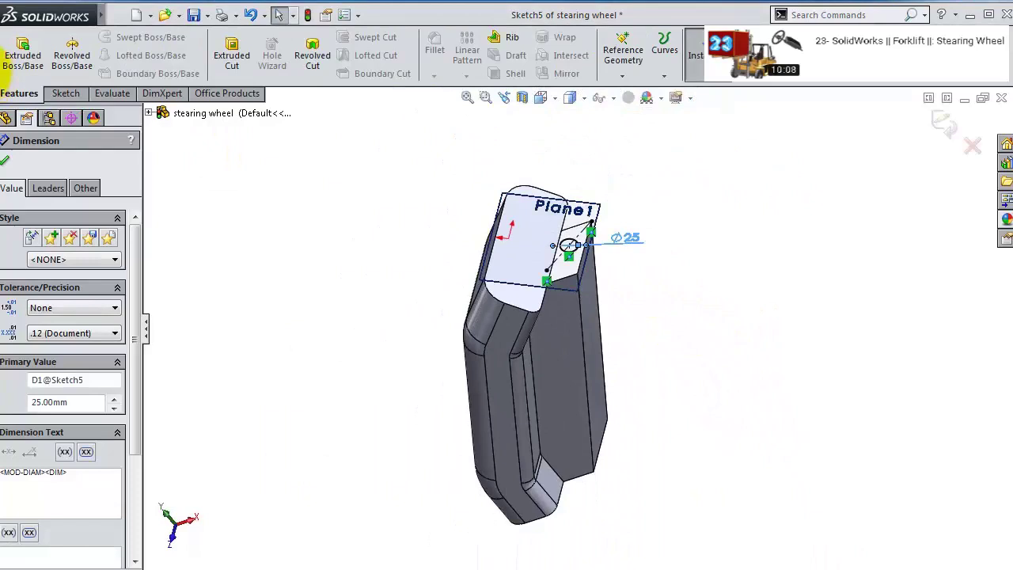
- Extrude the Ø25 circle into a rod, dragging its depth out to 649 mm
left_click(37, 64)
middle_click_drag(340, 187, 576, 228)
left_click_drag(584, 325, 554, 526)
scroll(582, 320, "down", 2)
scroll(577, 486, "up", 2)
scroll(584, 230, "down", 2)
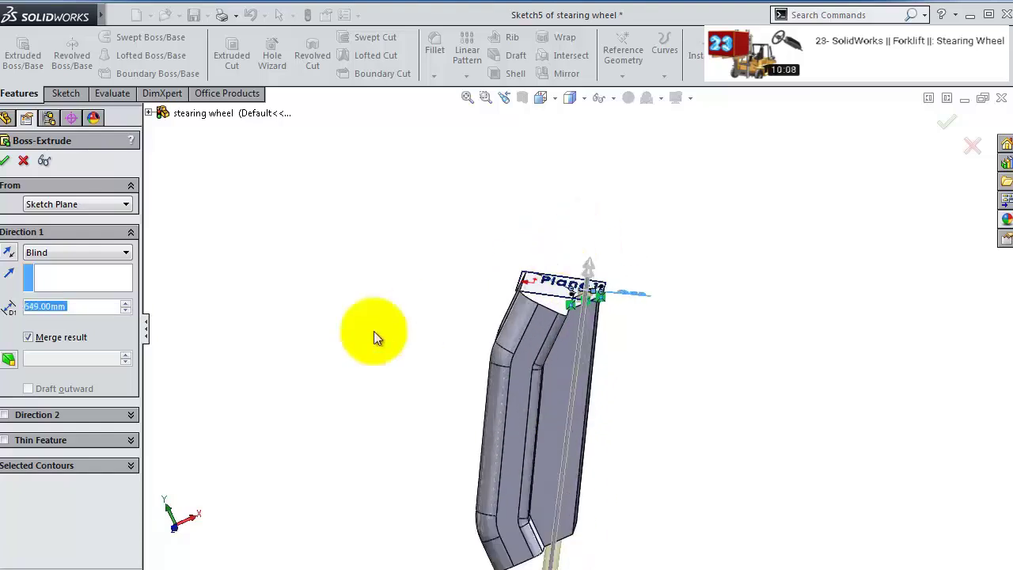
- Add a 150 mm Direction 2 depth and confirm the rod as Boss-Extrude2
left_click(5, 415)
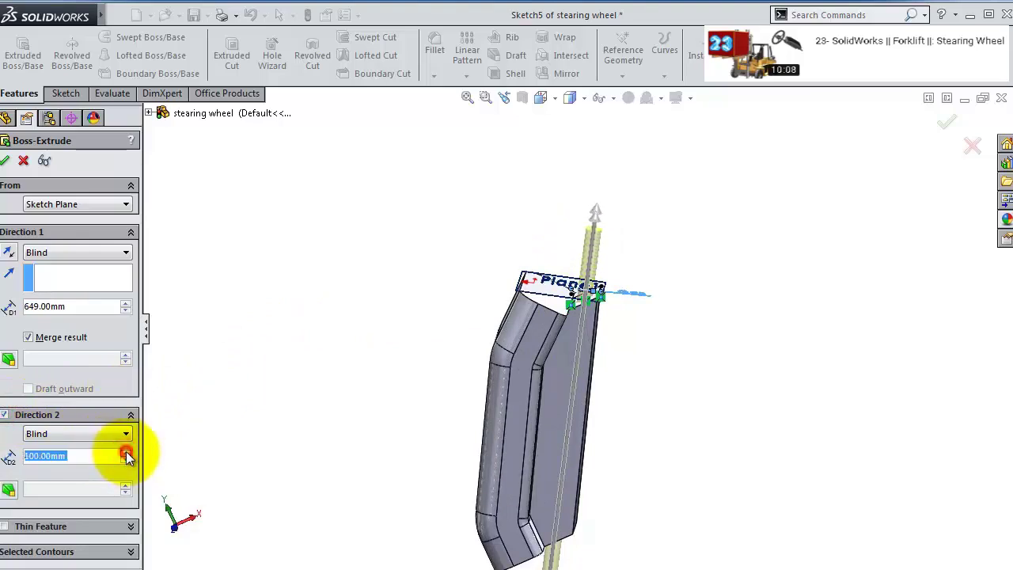
middle_click_drag(599, 293, 443, 324)
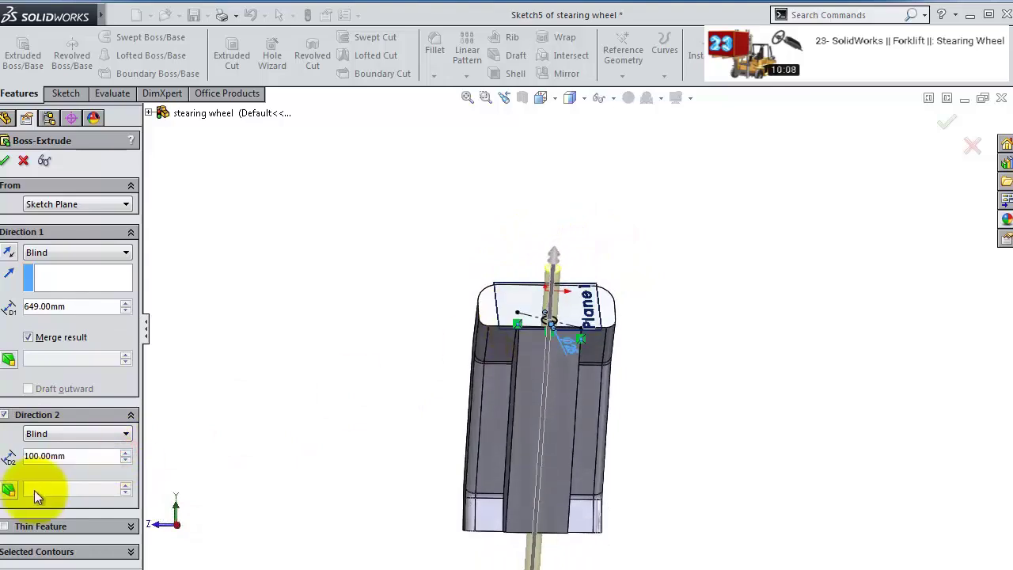
left_click(90, 452)
type("150")
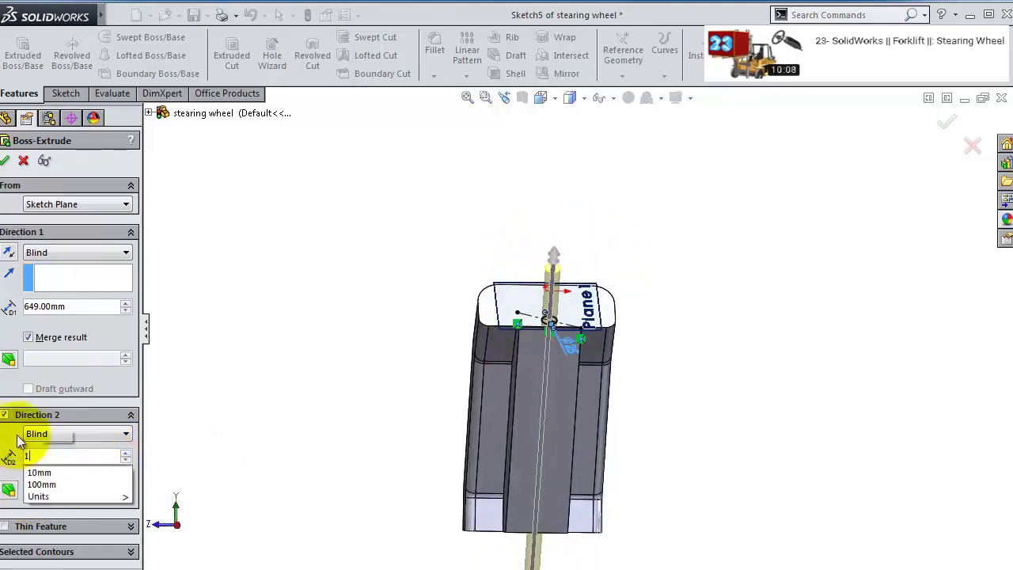
key("Return")
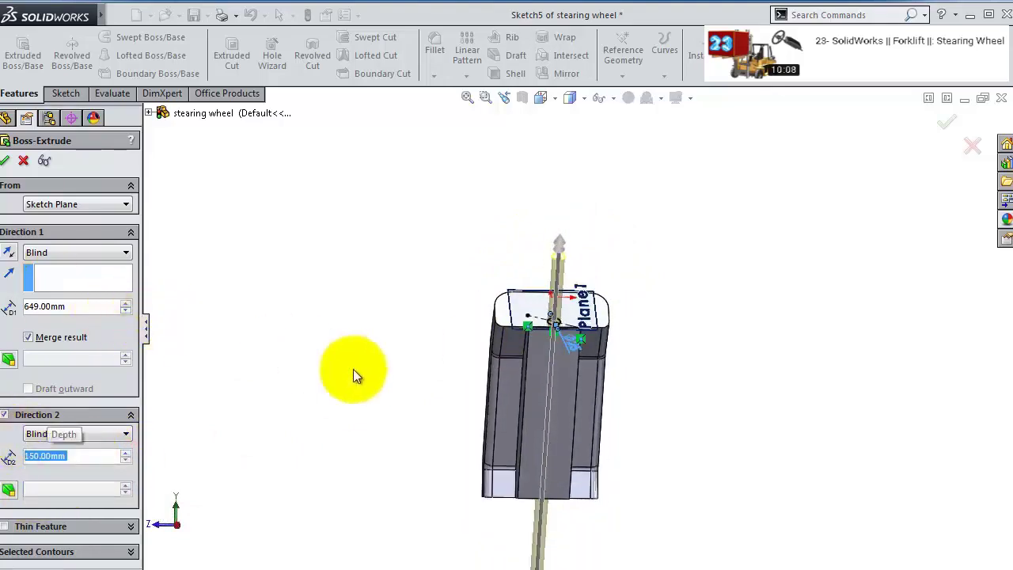
middle_click_drag(356, 372, 486, 373)
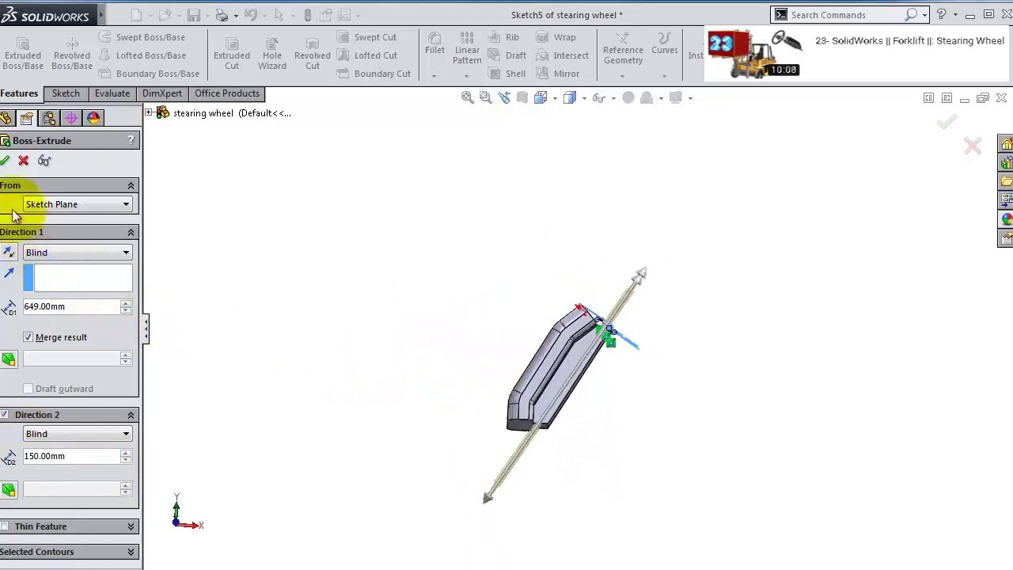
left_click(4, 160)
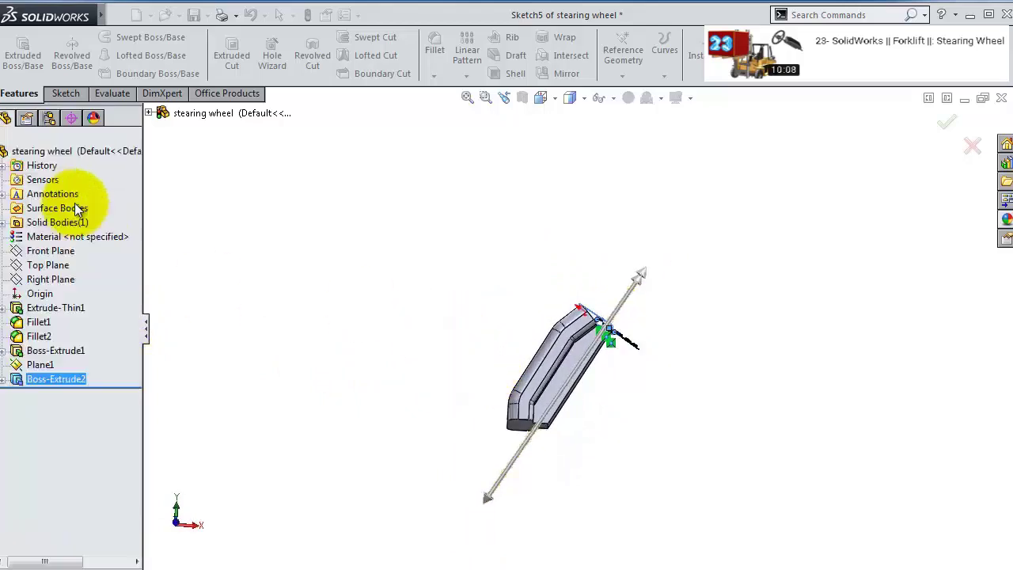
- Create Axis1 through the cylindrical face of the Ø25 rod
middle_click_drag(672, 316, 610, 289)
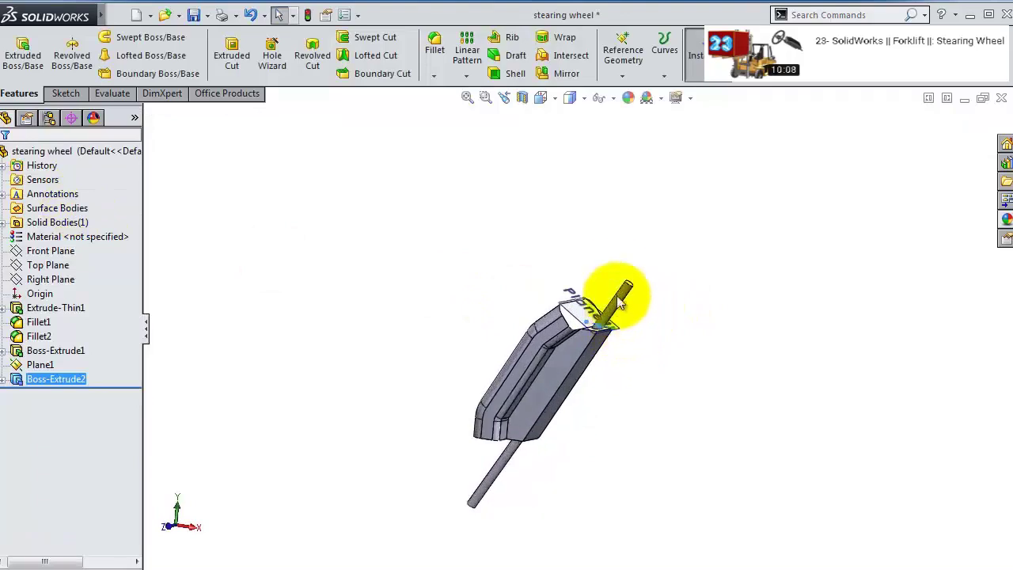
scroll(615, 285, "down", 5)
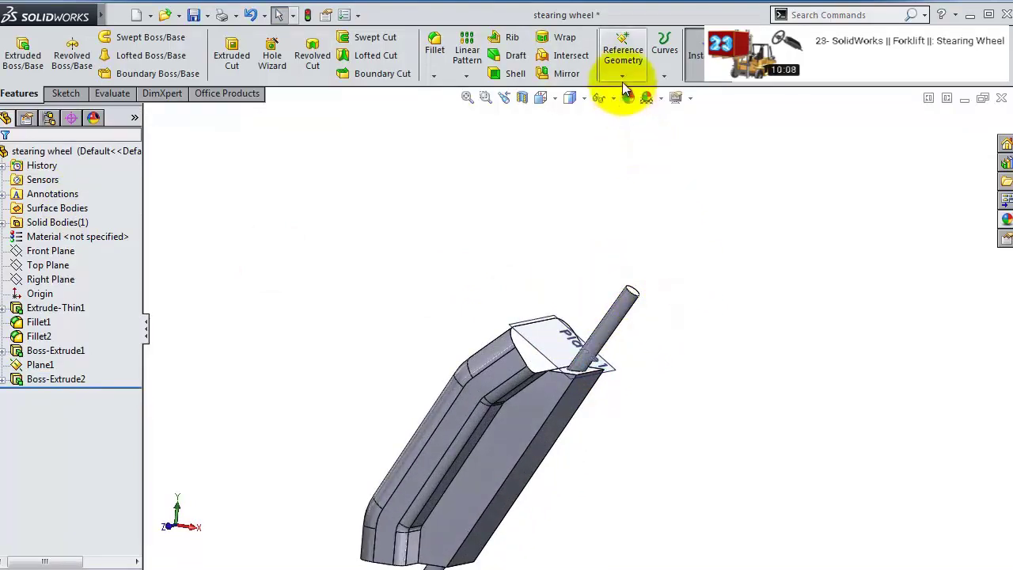
left_click(622, 308)
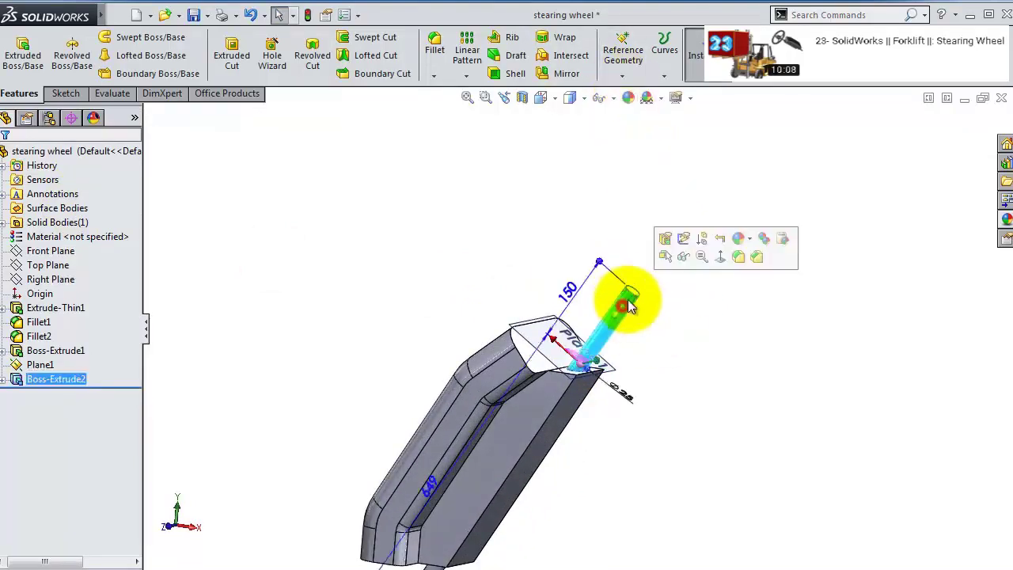
left_click(625, 72)
left_click(638, 107)
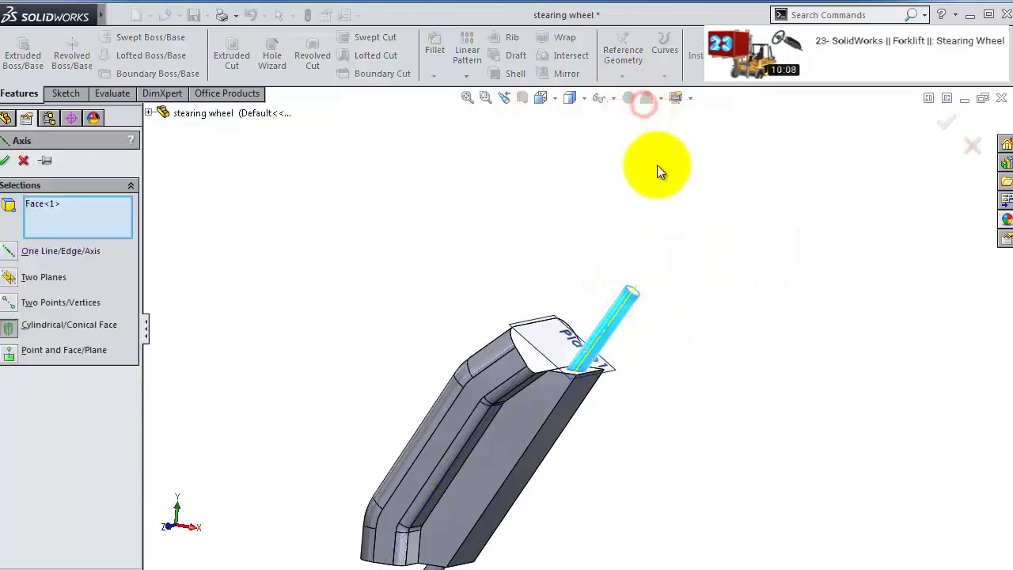
left_click(8, 159)
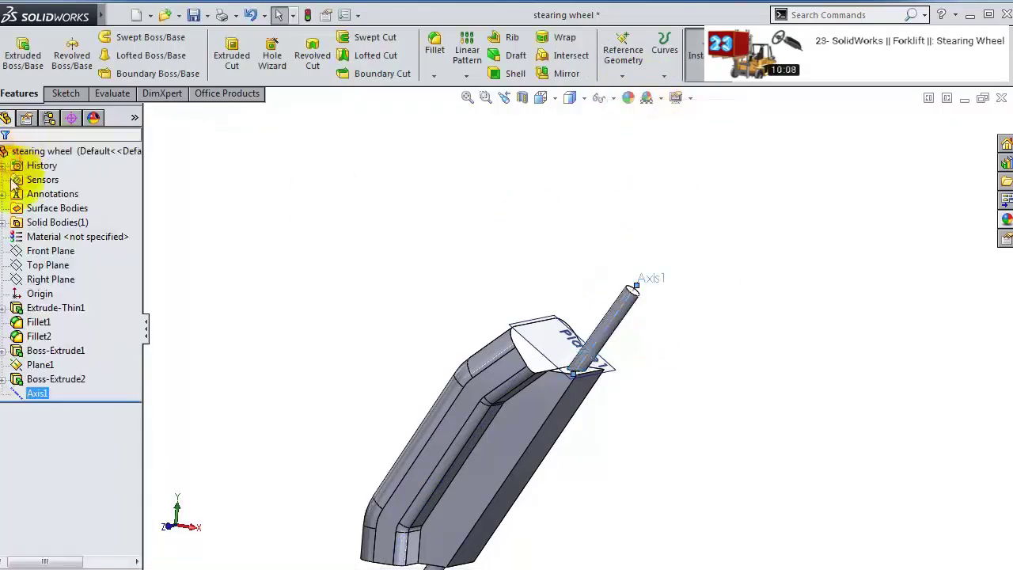
middle_click_drag(735, 420, 573, 316)
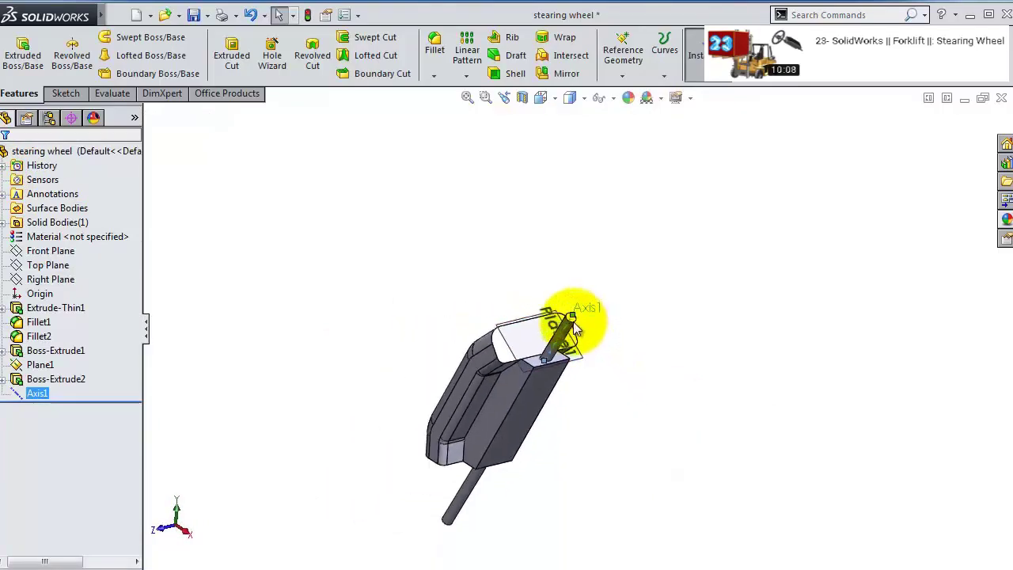
- Start a sketch on the Front Plane and draw a circle above the part
left_click(57, 254)
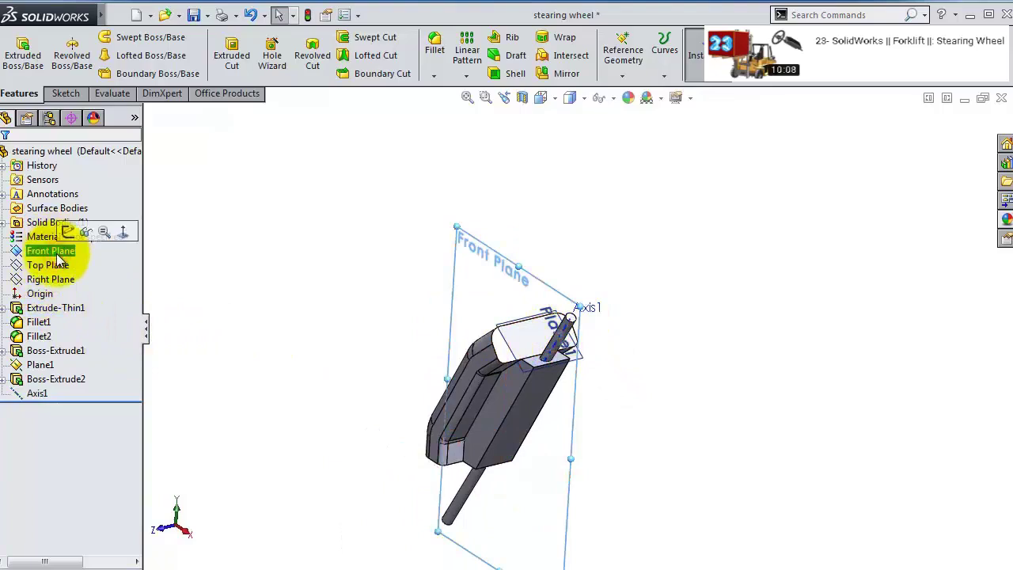
left_click(68, 231)
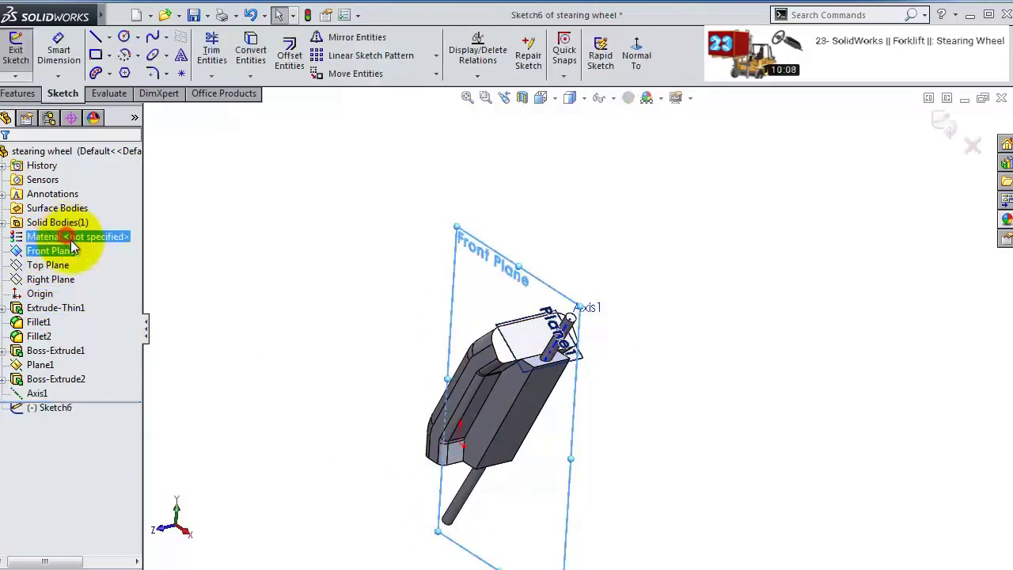
left_click(637, 55)
scroll(704, 125, "down", 3)
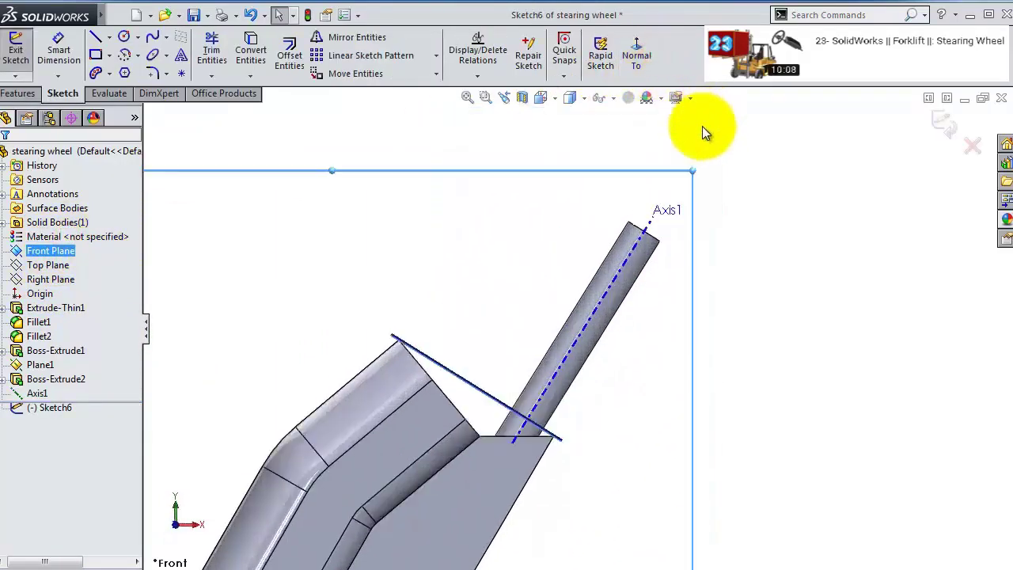
scroll(702, 126, "down", 1)
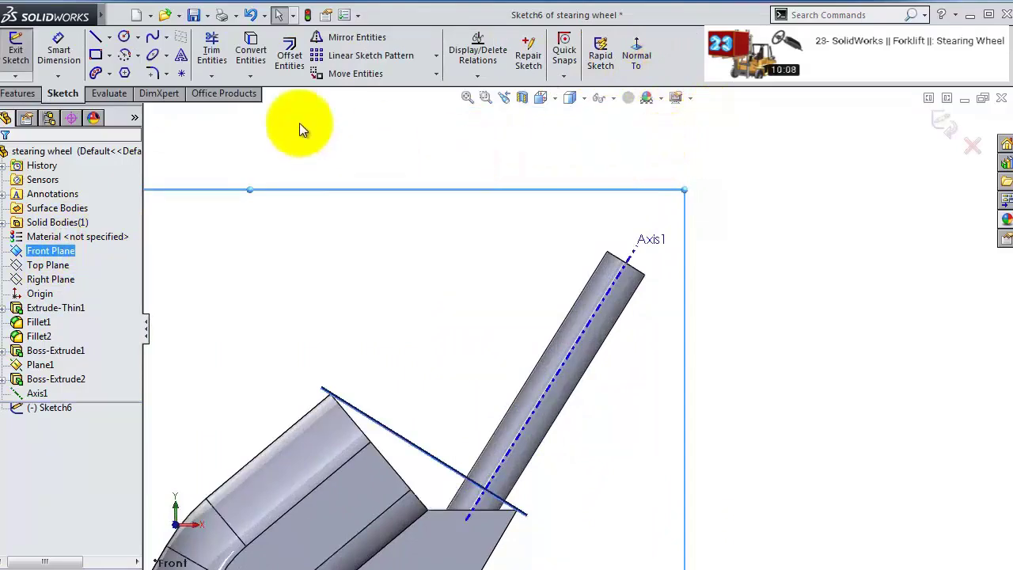
left_click(125, 39)
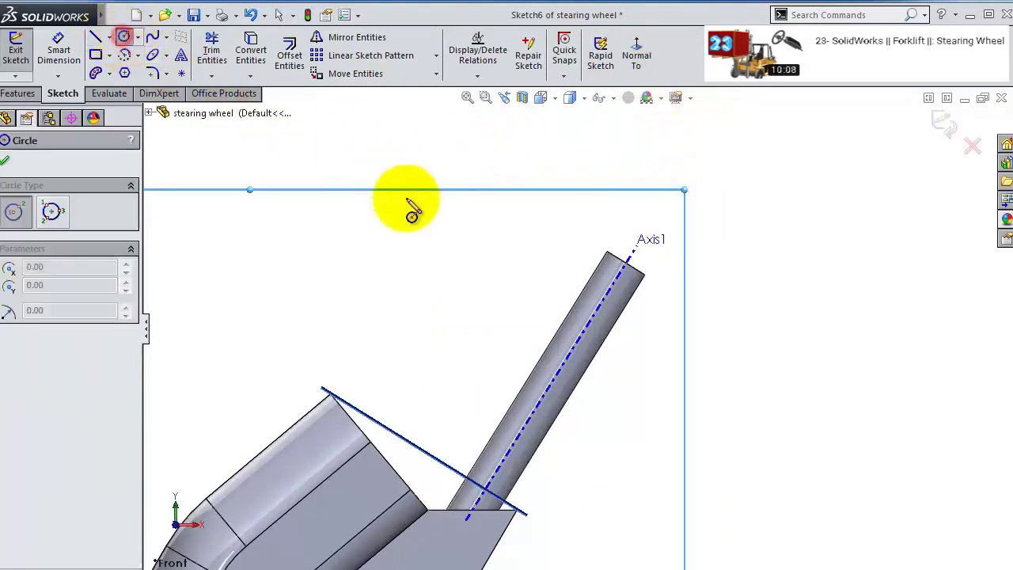
left_click(314, 149)
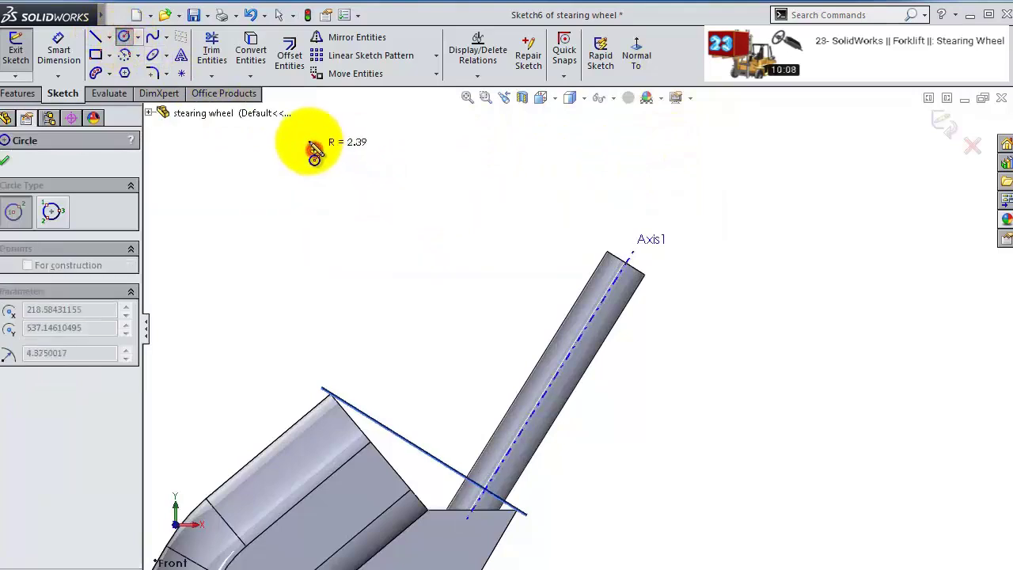
left_click(314, 118)
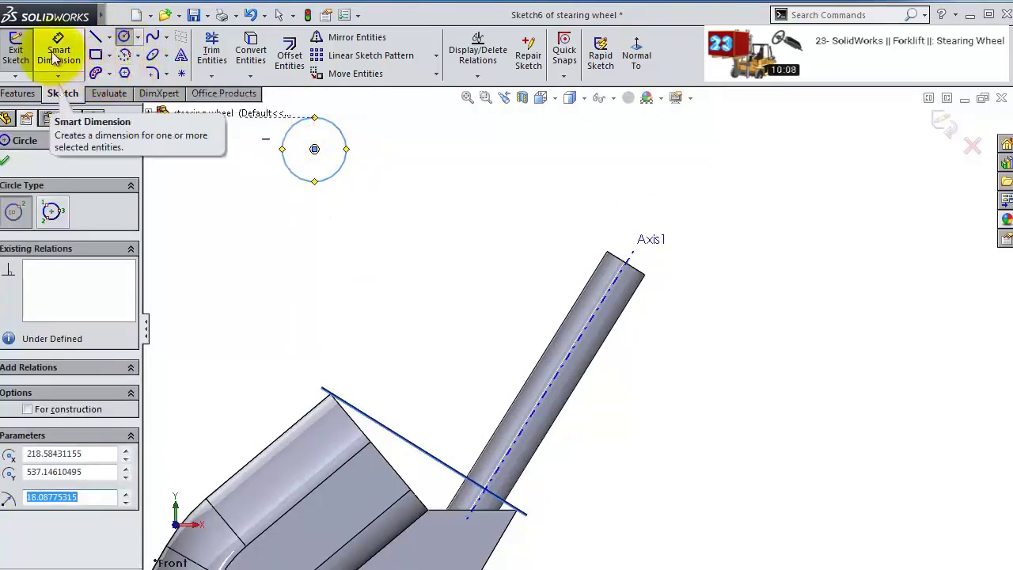
- Dimension the circle's diameter to 35 mm
left_click(60, 63)
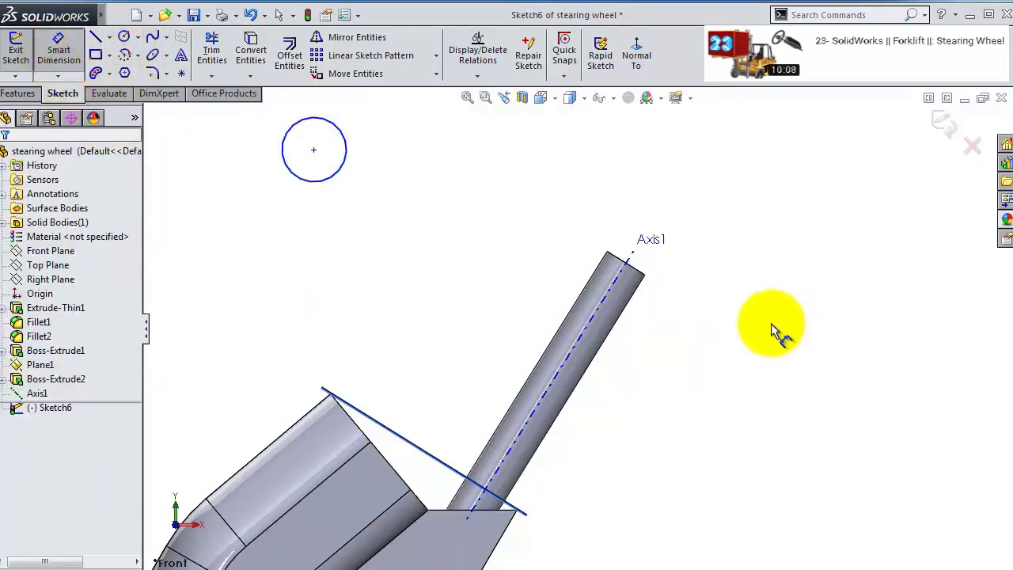
scroll(760, 318, "up", 3)
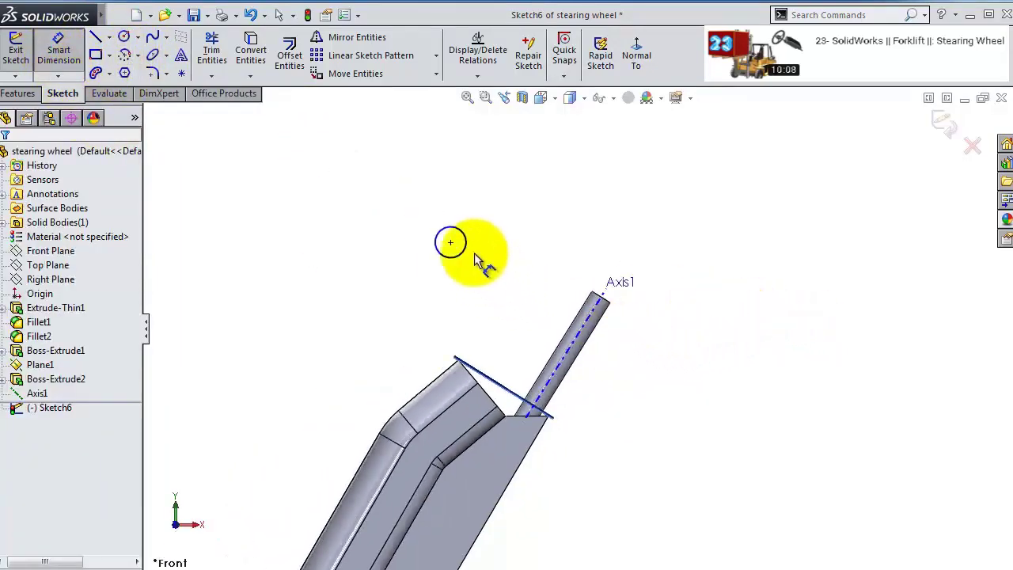
left_click(465, 247)
left_click(540, 209)
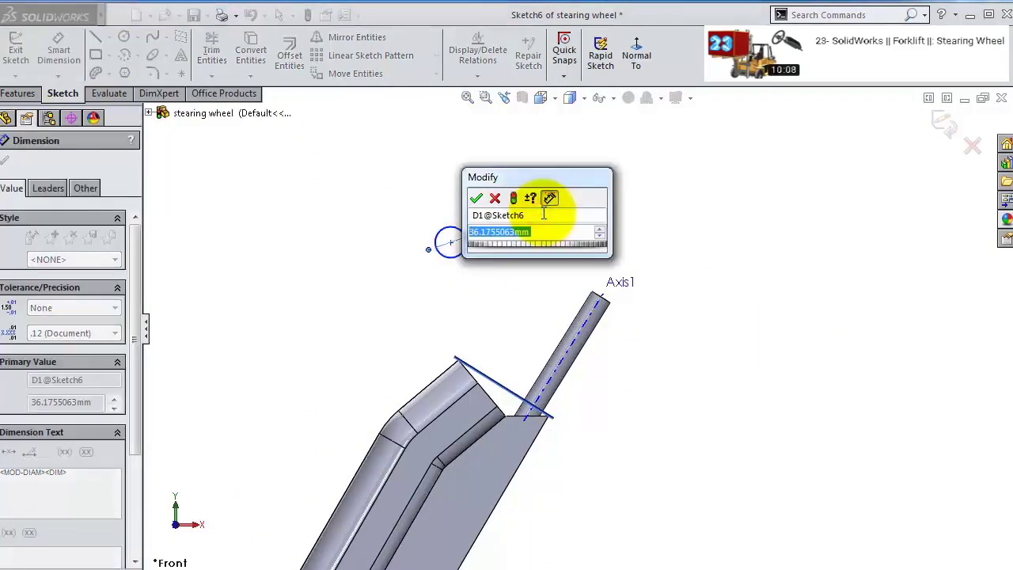
type("35")
key("Return")
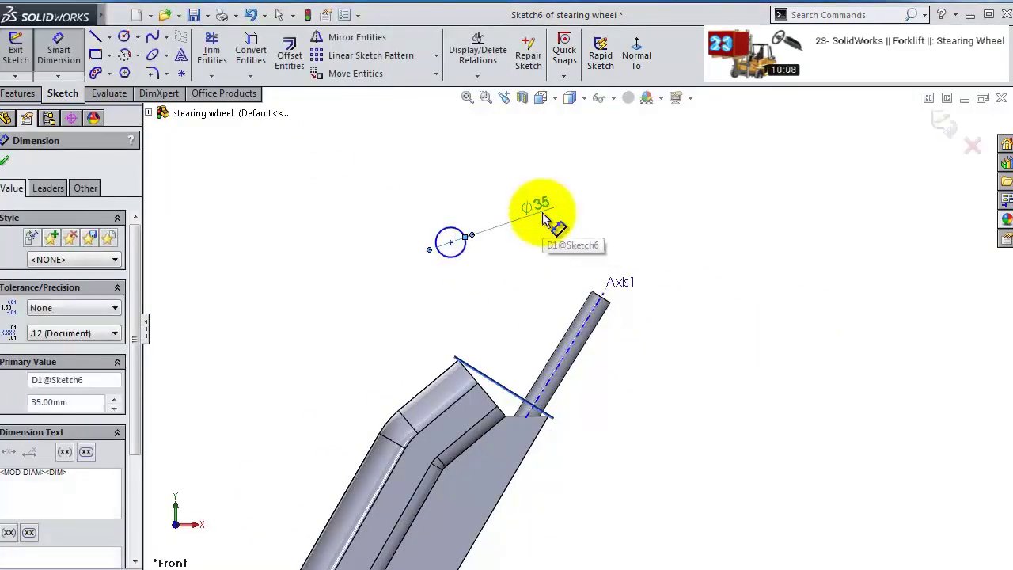
- Dimension the circle centre to the edge line at 150 mm, then change it to 200 mm
left_click(451, 244)
left_click(504, 393)
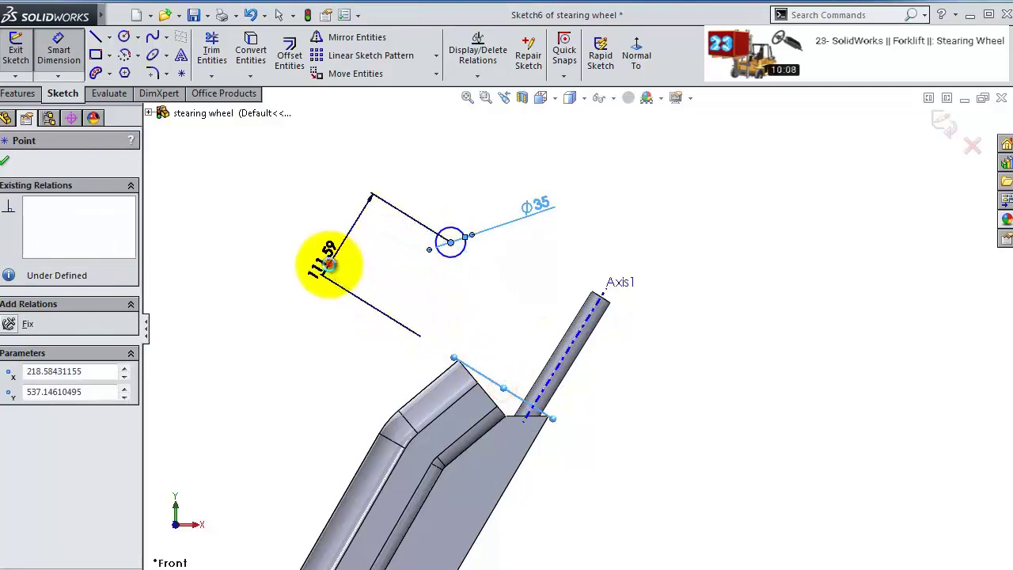
left_click(328, 264)
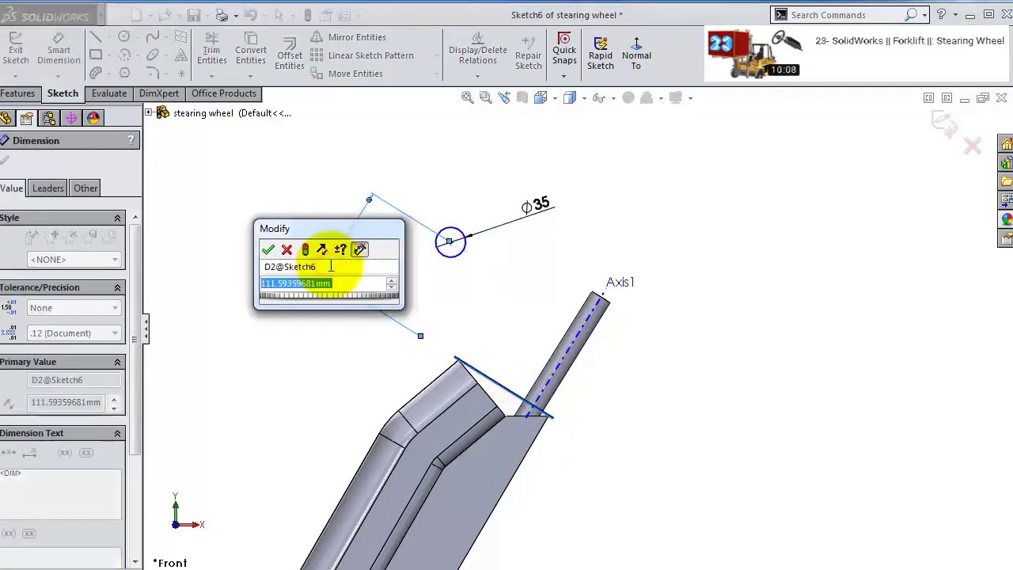
type("150")
key("Return")
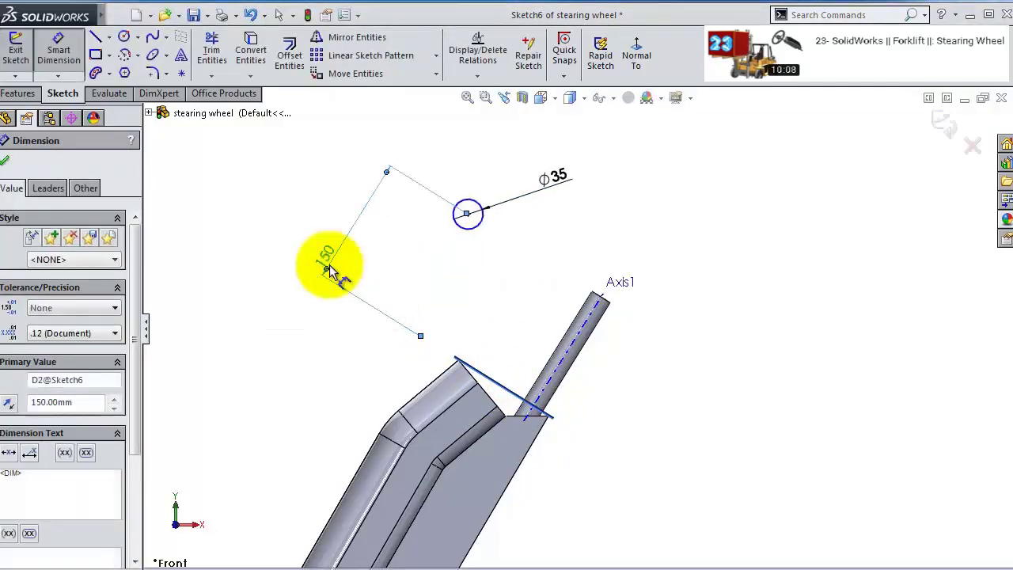
middle_click_drag(561, 235, 498, 272)
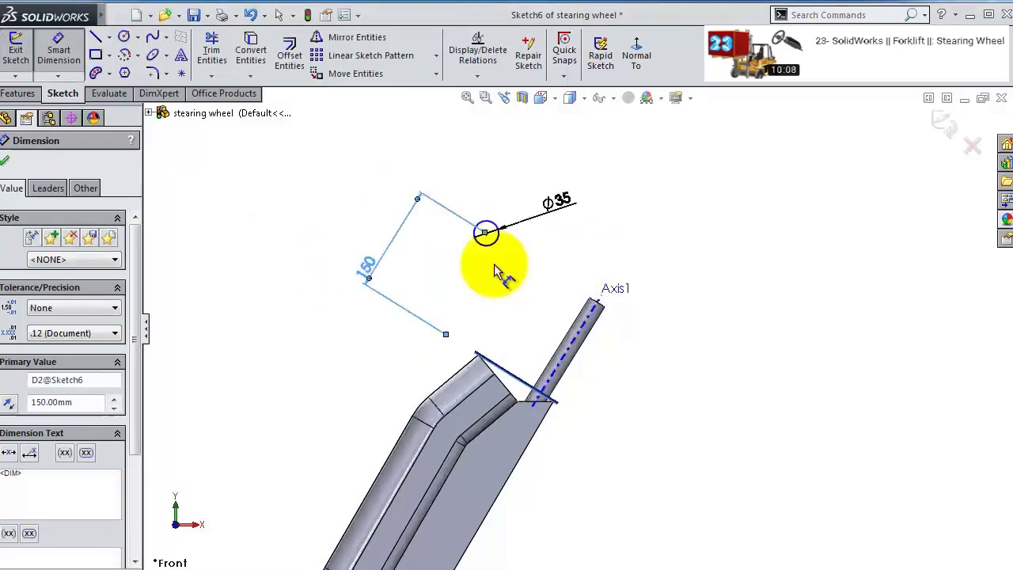
double_click(368, 263)
type("200")
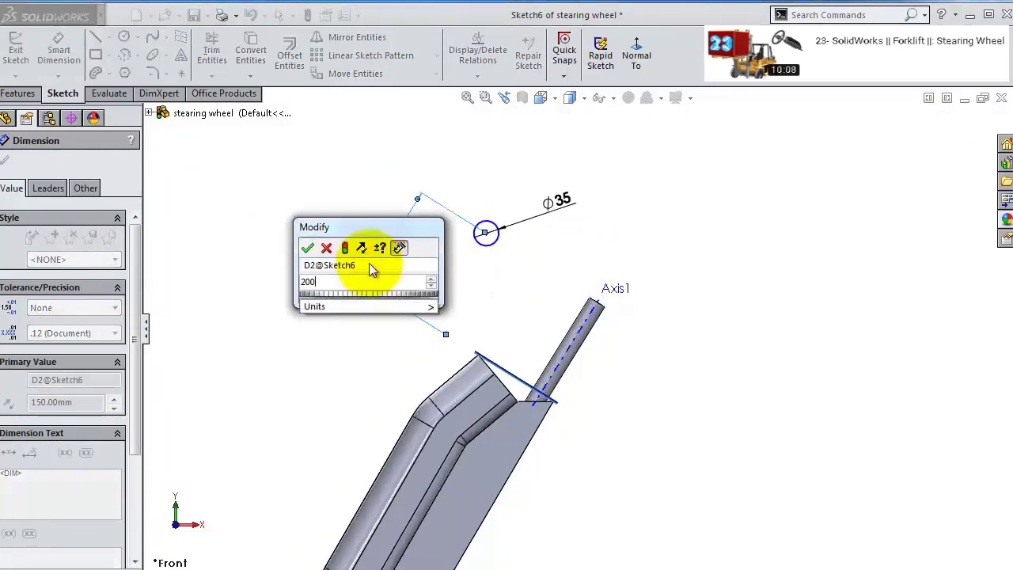
key("Return")
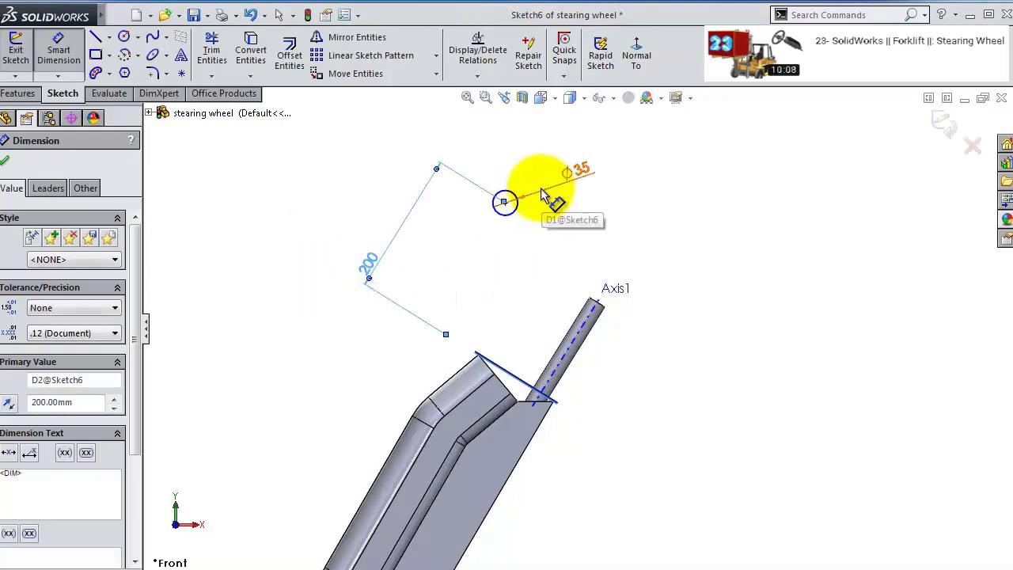
- Dimension the circle centre to Axis1's end at 200 mm
scroll(522, 198, "down", 2)
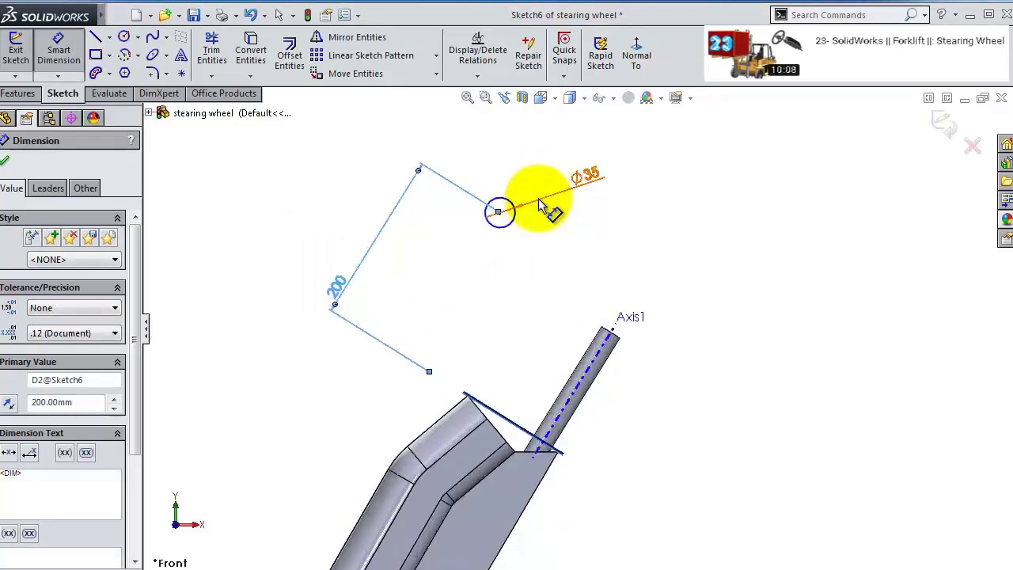
left_click(500, 213)
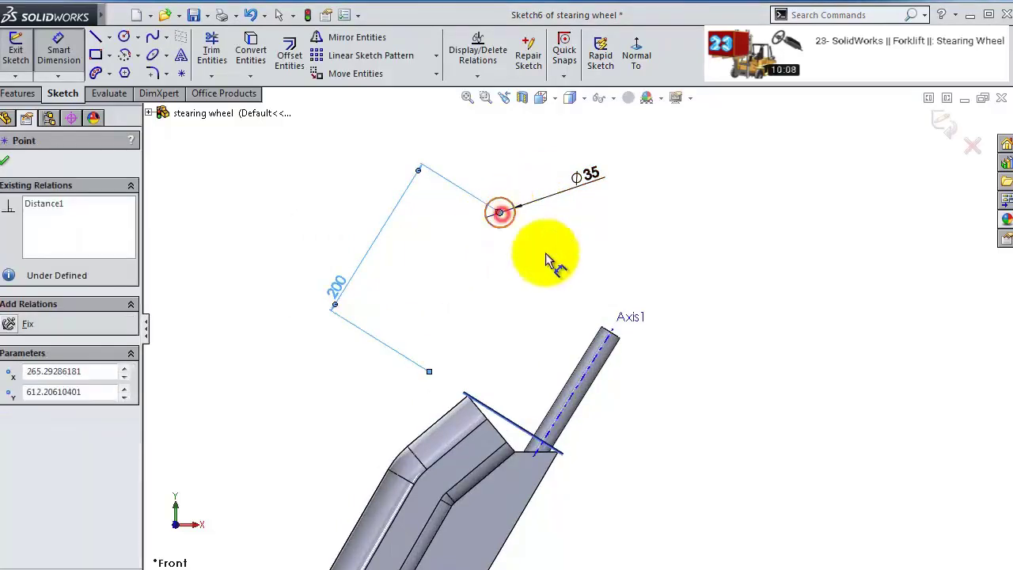
left_click(609, 337)
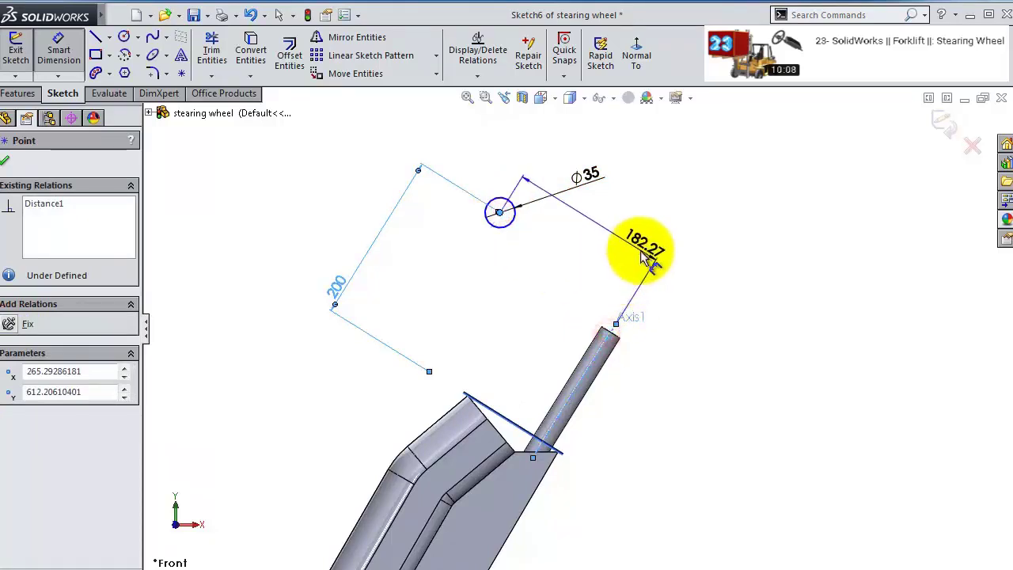
left_click(641, 253)
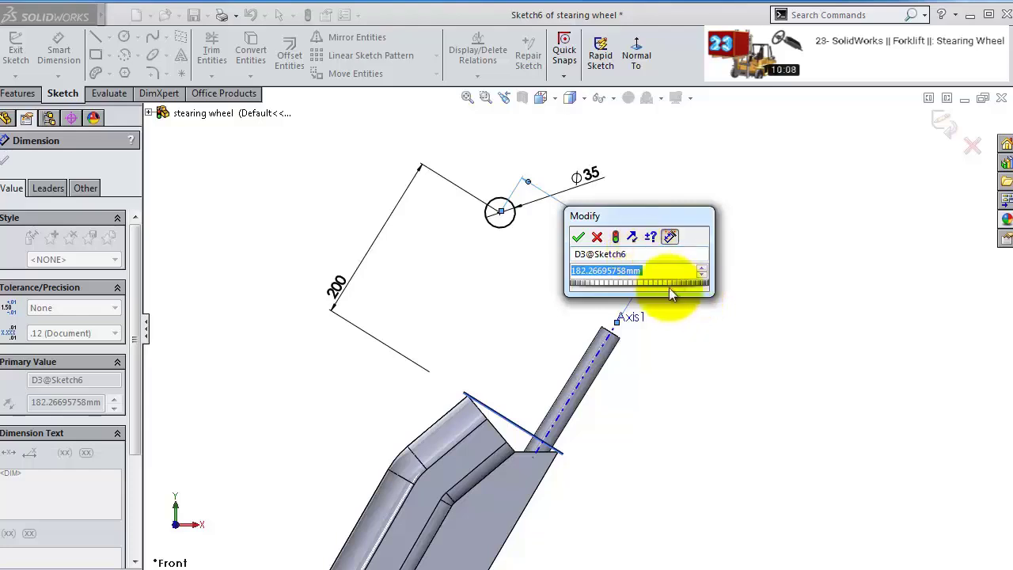
type("200")
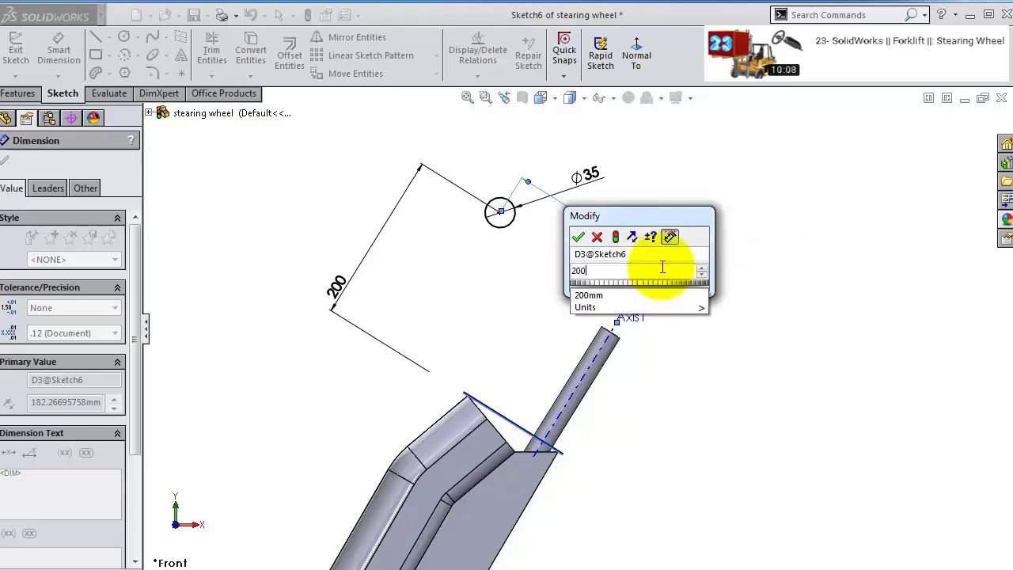
key("Return")
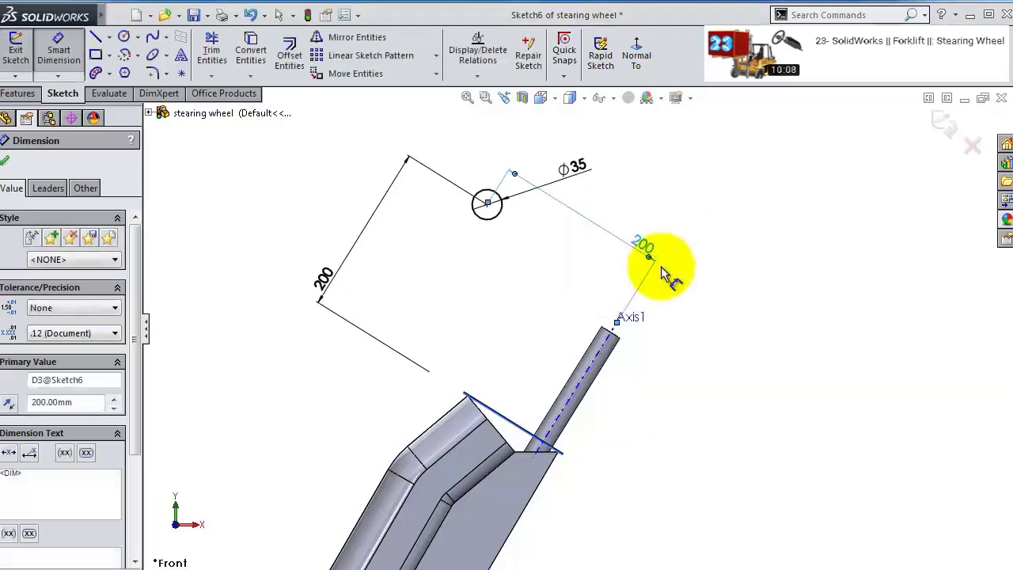
left_click(4, 162)
key("l")
scroll(589, 340, "down", 3)
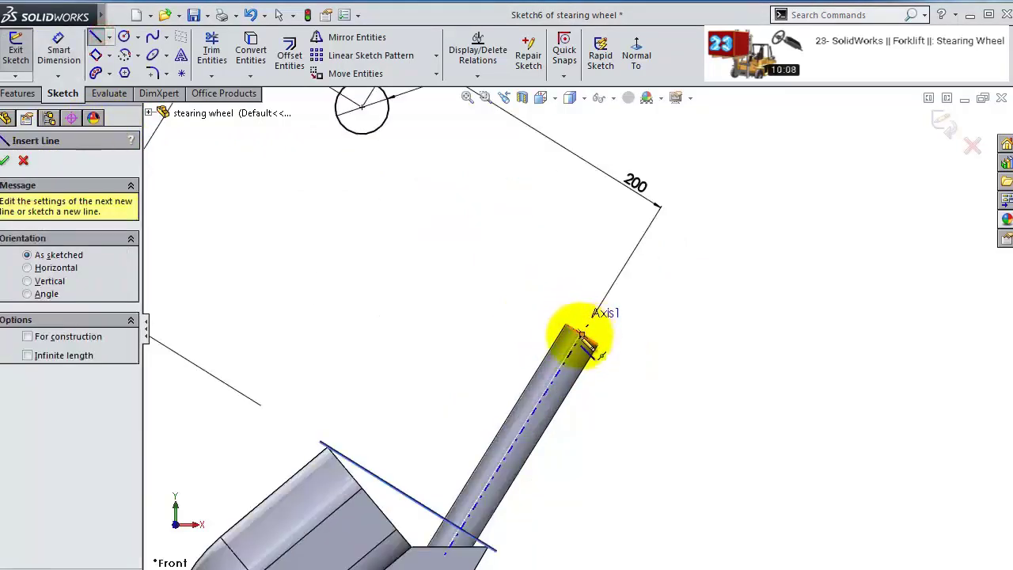
- Draw a closed four-sided line loop starting and ending at the shaft tip
left_click(583, 336)
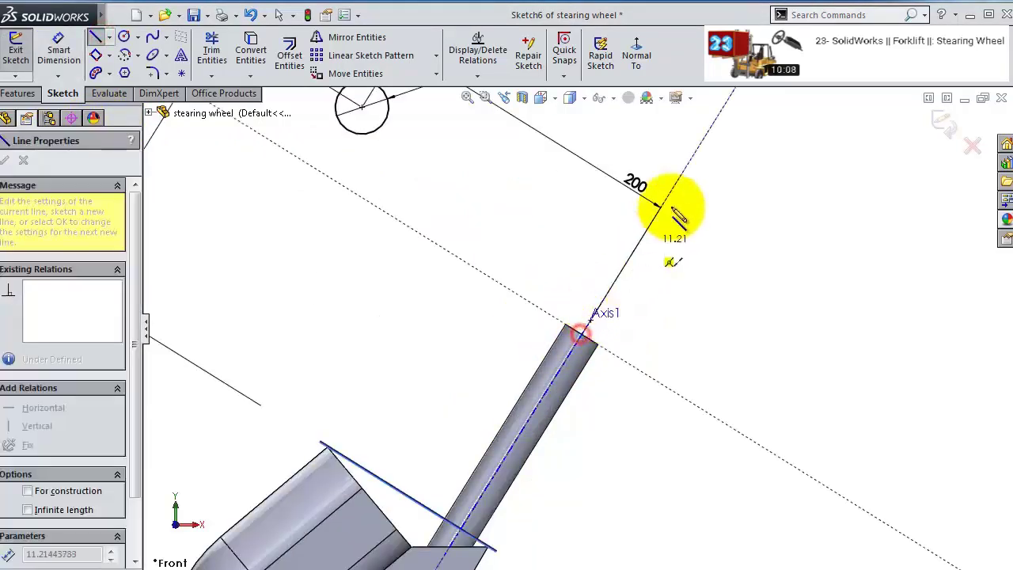
left_click(681, 172)
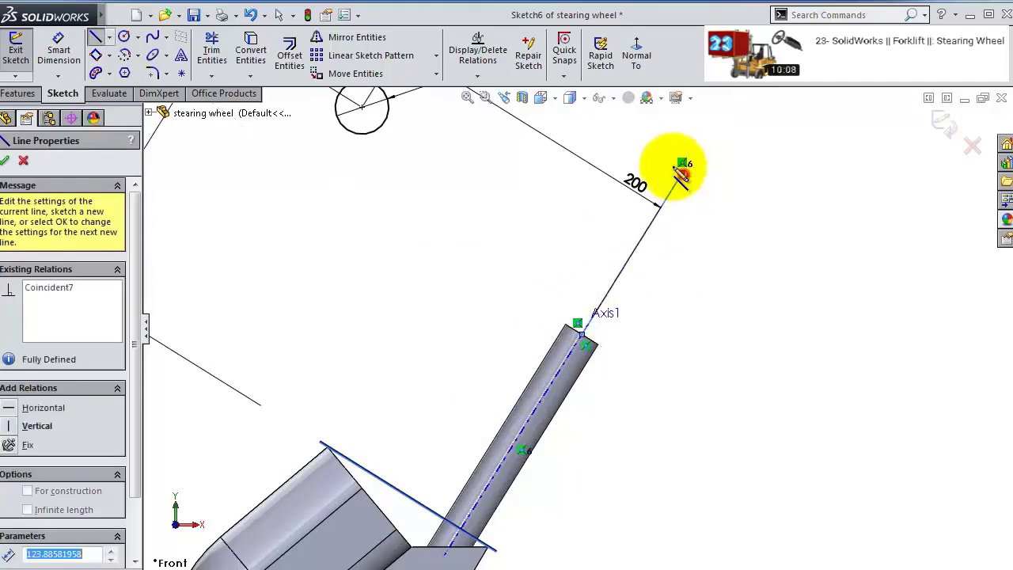
left_click(607, 126)
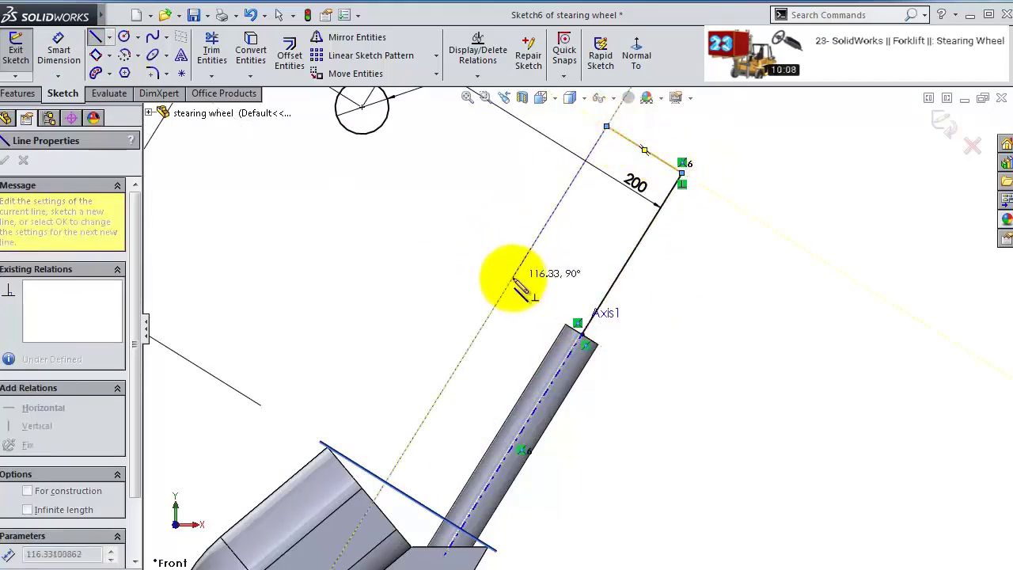
left_click(513, 278)
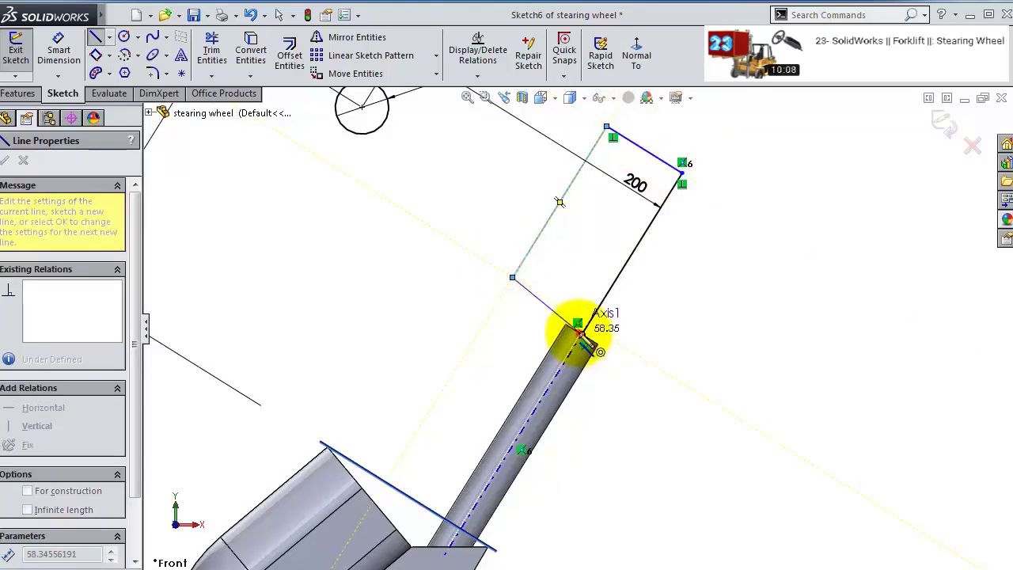
left_click(582, 339)
key("Escape")
- Make the profile's short side collinear with the shaft end edge
left_click(554, 315)
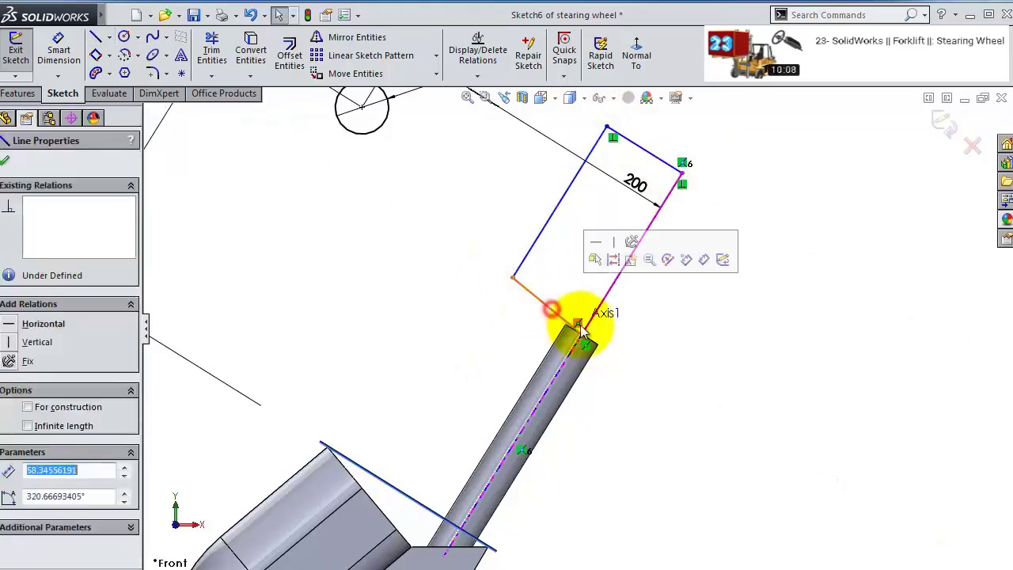
scroll(606, 346, "down", 2)
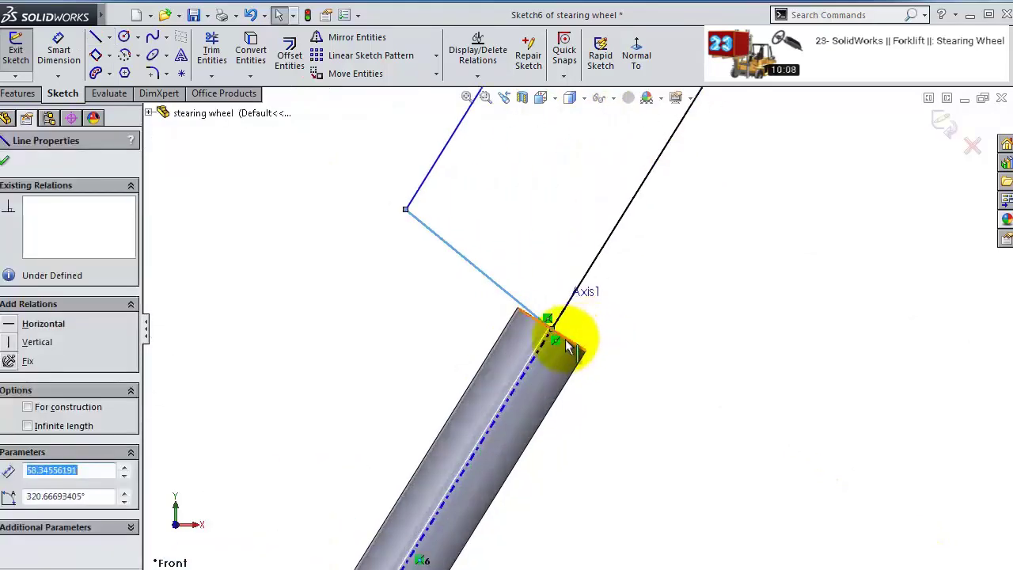
left_click(586, 342, "ctrl")
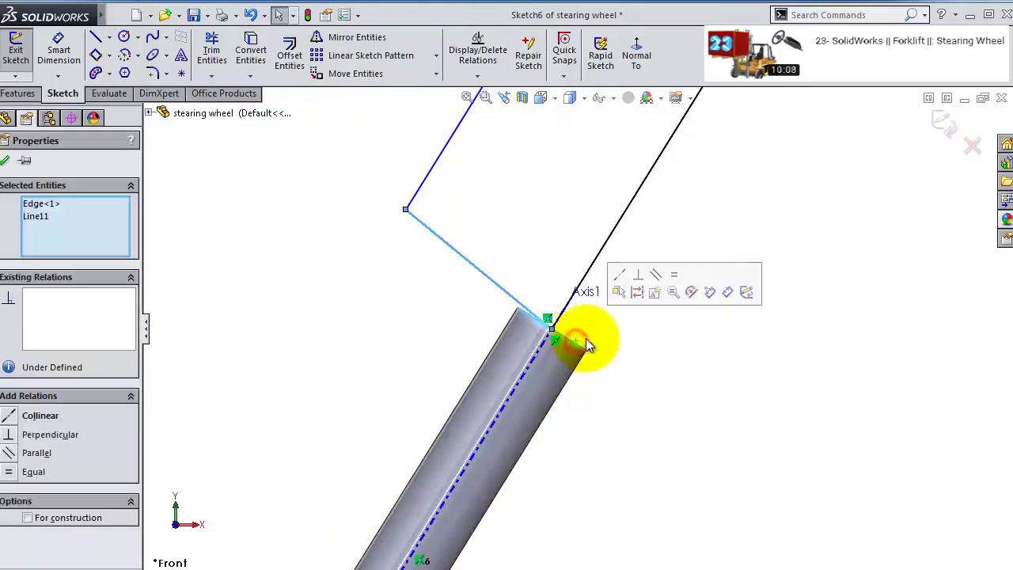
left_click(616, 282)
scroll(626, 265, "up", 2)
left_click(459, 251)
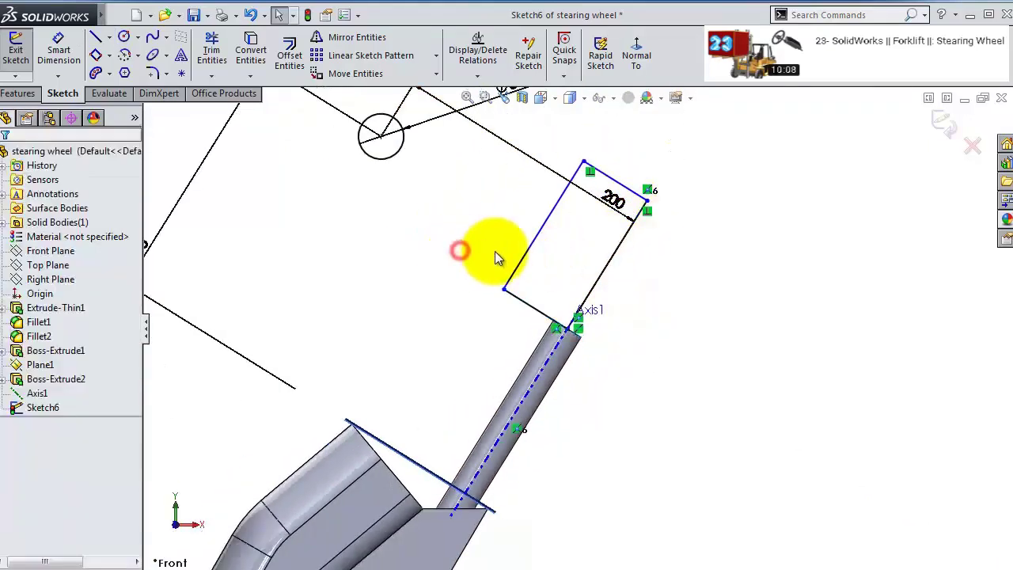
- Dimension the profile's long side to 100 mm and short side to 50 mm
left_click(58, 39)
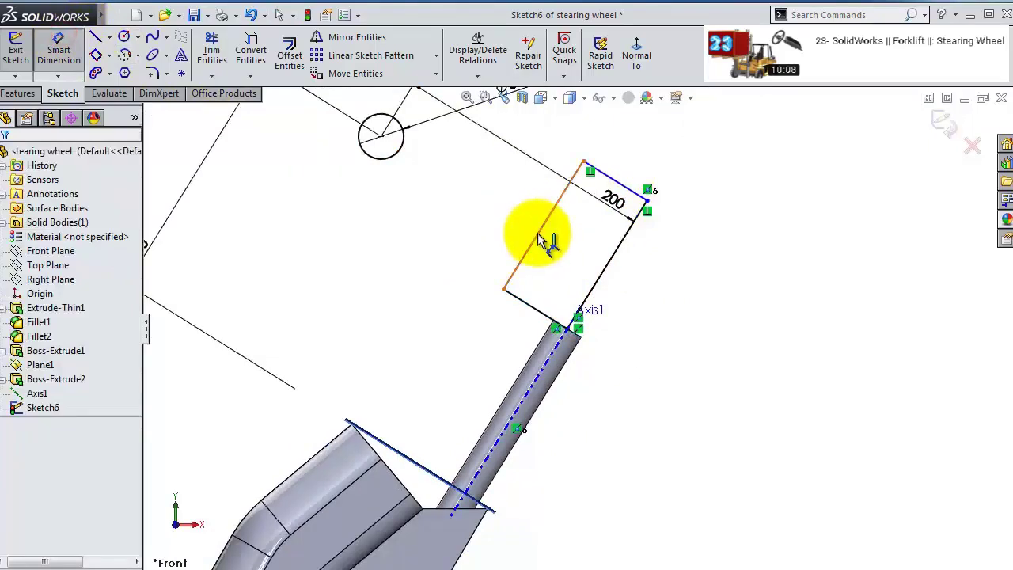
left_click(532, 231)
left_click(528, 230)
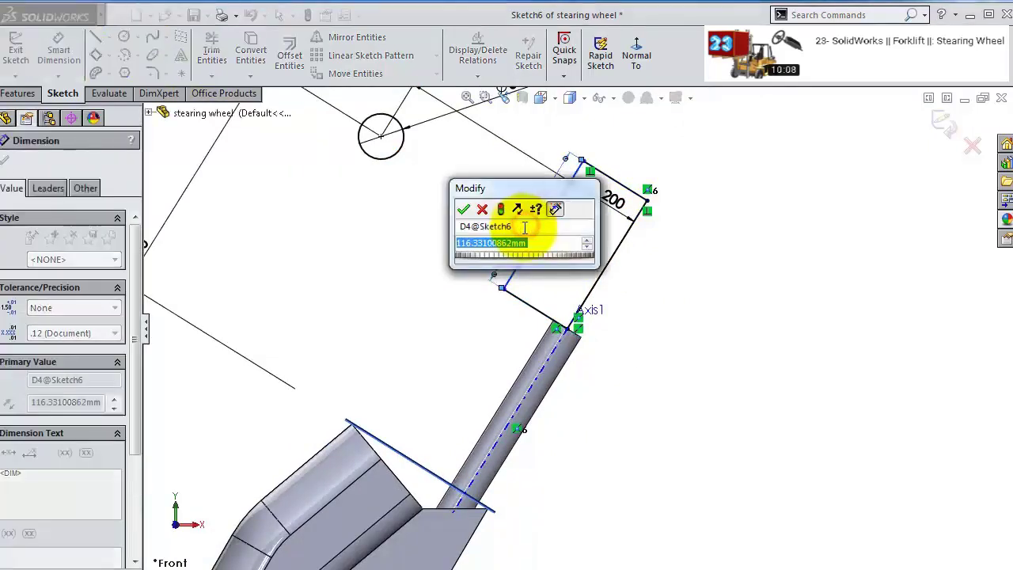
type("100")
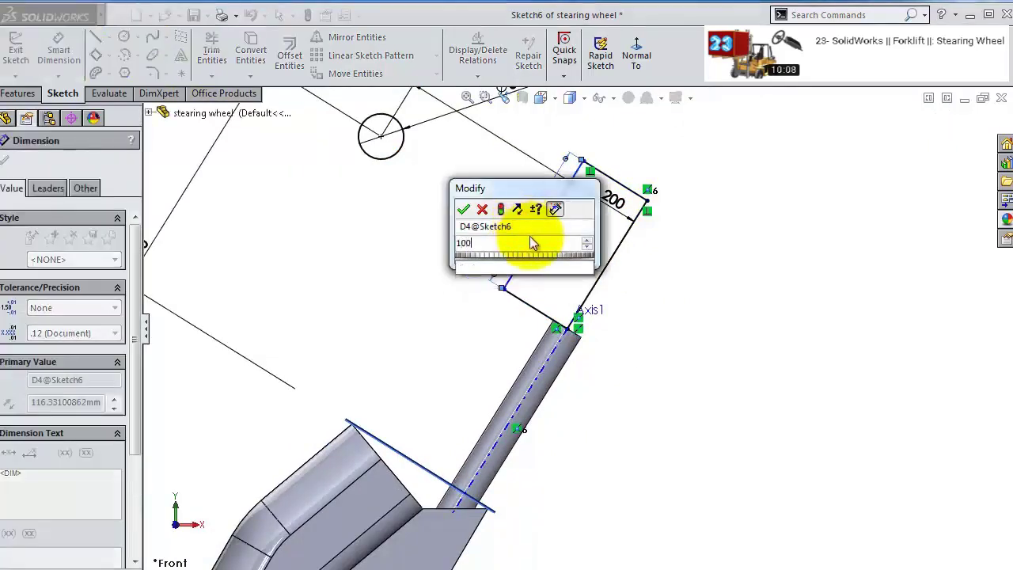
key("Return")
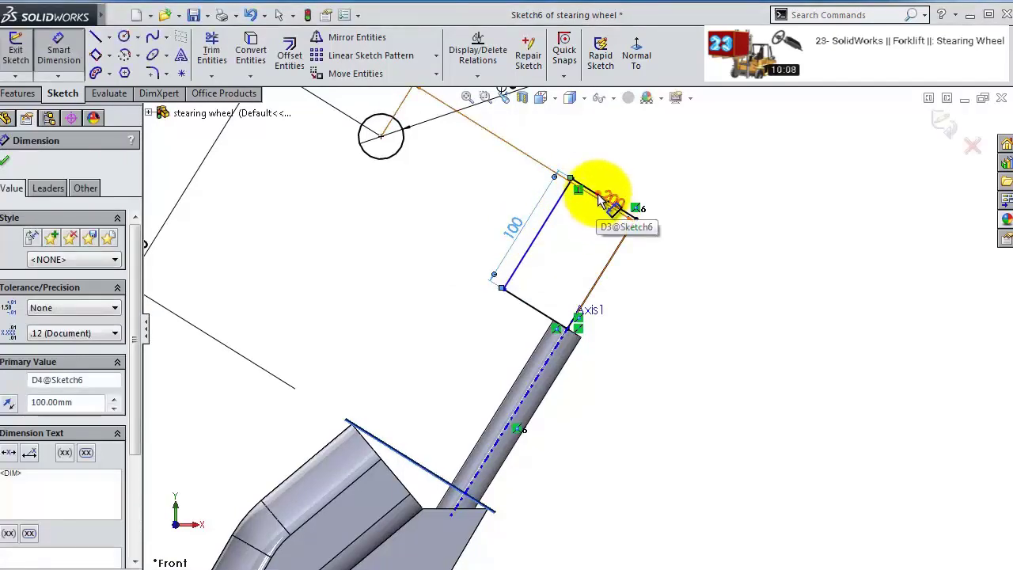
left_click(532, 309)
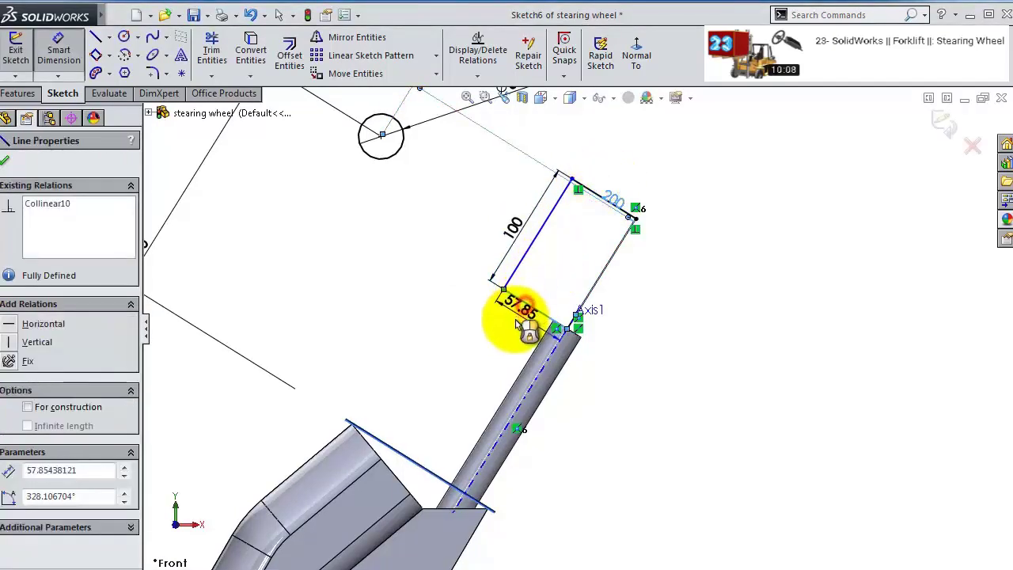
left_click(516, 324)
type("50")
key("Return")
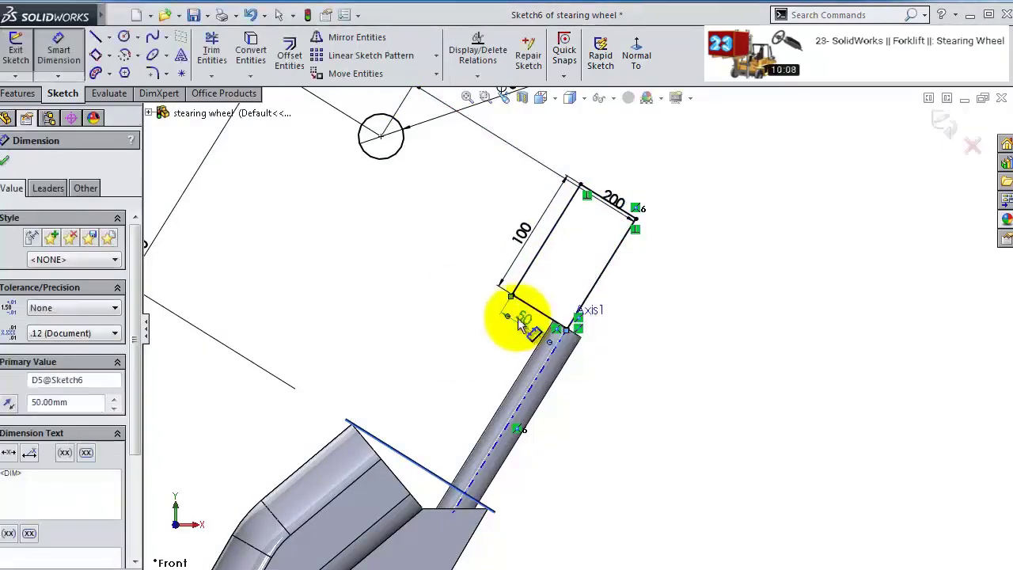
left_click(387, 252)
scroll(399, 229, "up", 2)
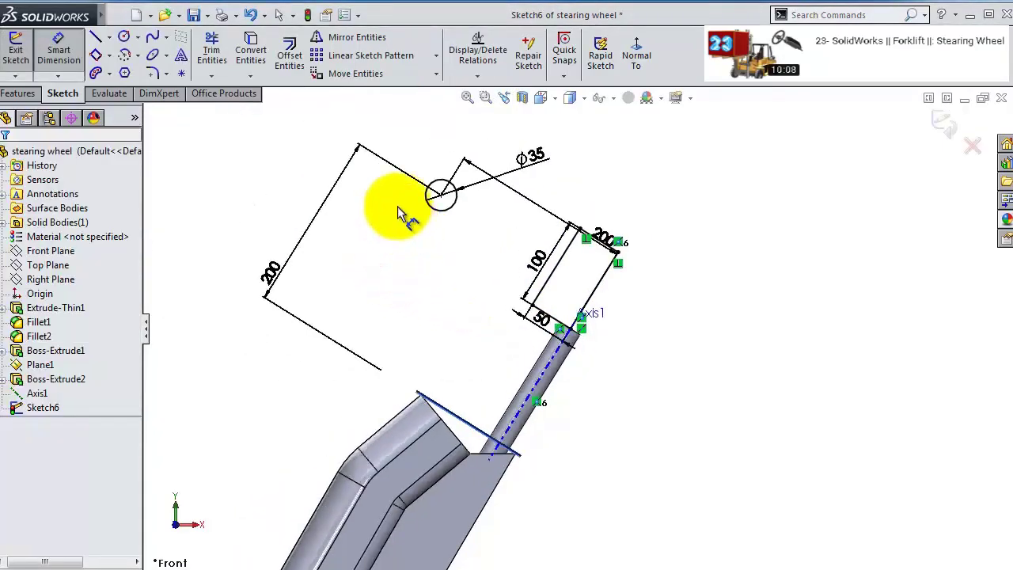
left_click(17, 93)
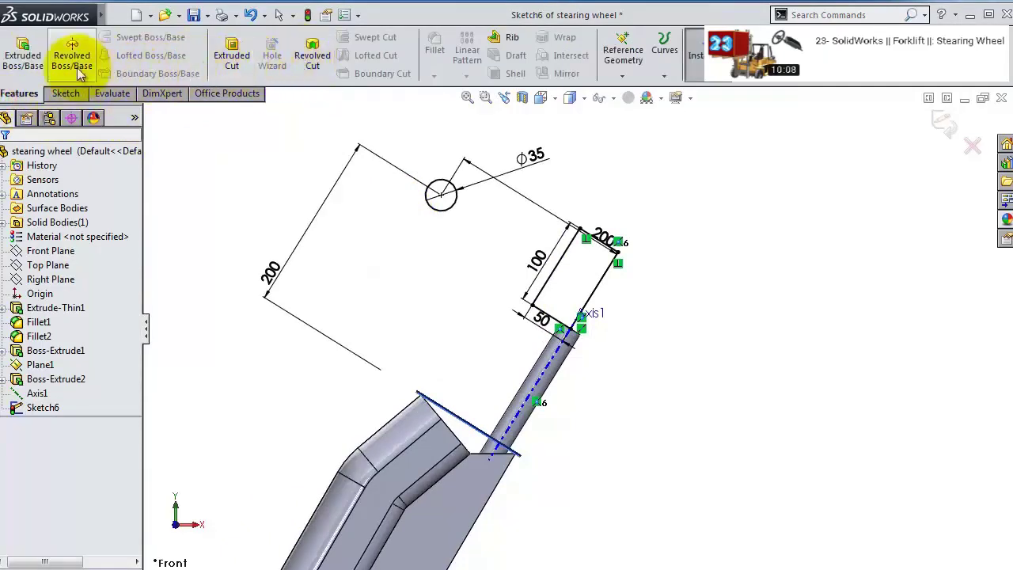
- Revolve the sketch around Axis1 to form the wheel ring and hub
left_click(575, 278)
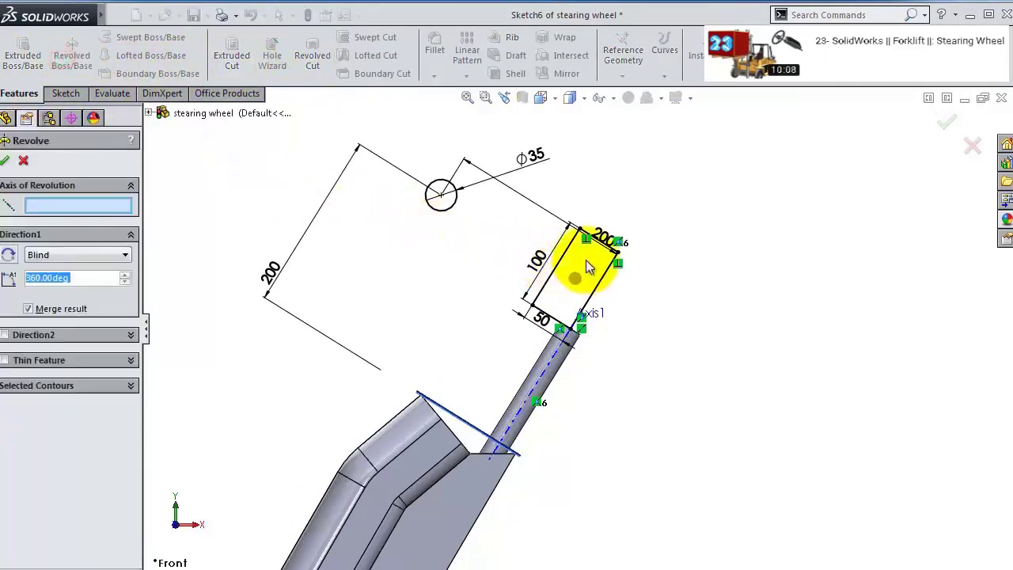
left_click(554, 368)
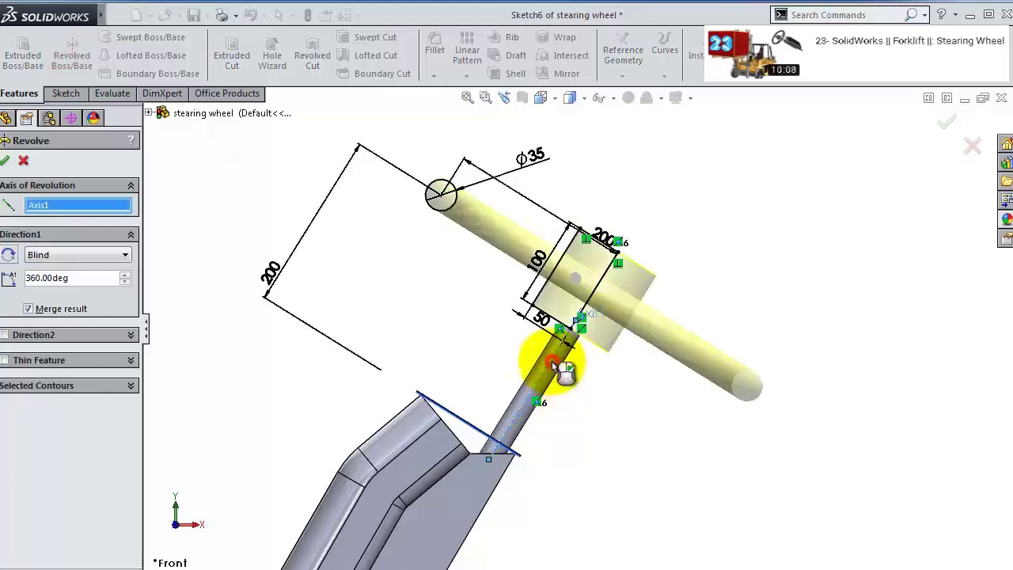
left_click(947, 124)
middle_click_drag(764, 208, 544, 124)
- Round the hub's top and bottom edges with a 15 mm fillet
left_click(435, 41)
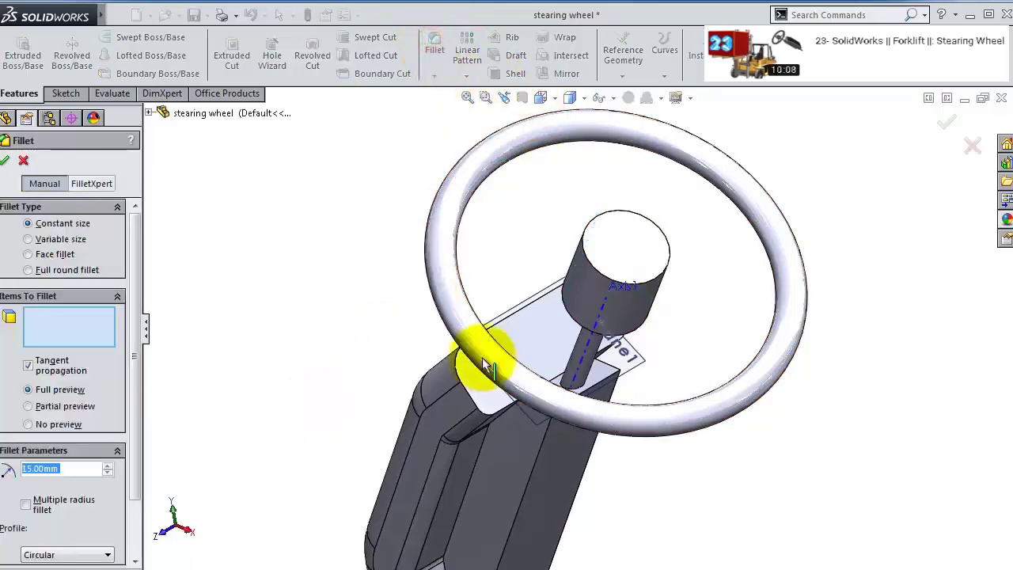
left_click(647, 292)
middle_click_drag(690, 294, 607, 435)
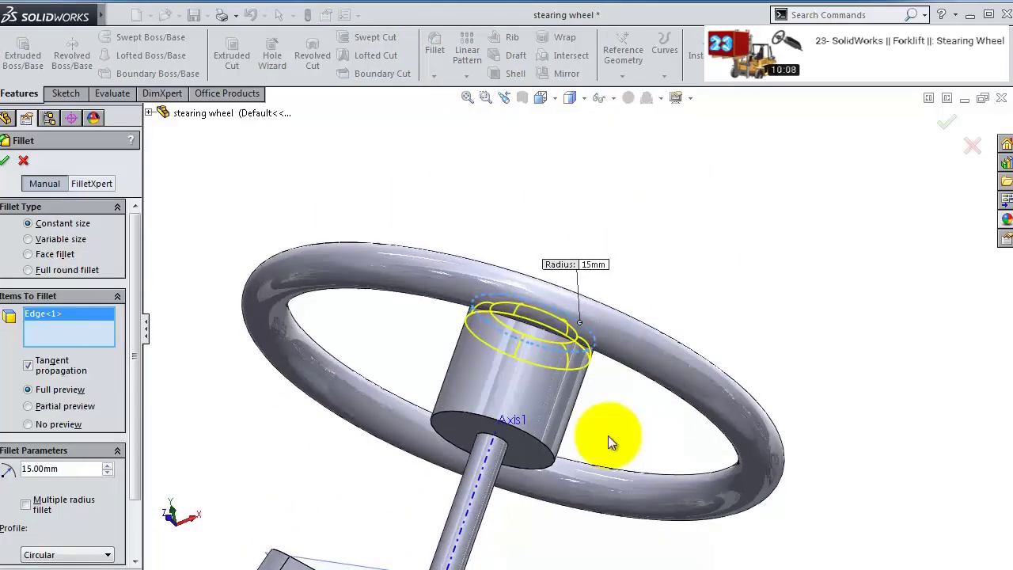
left_click(550, 452)
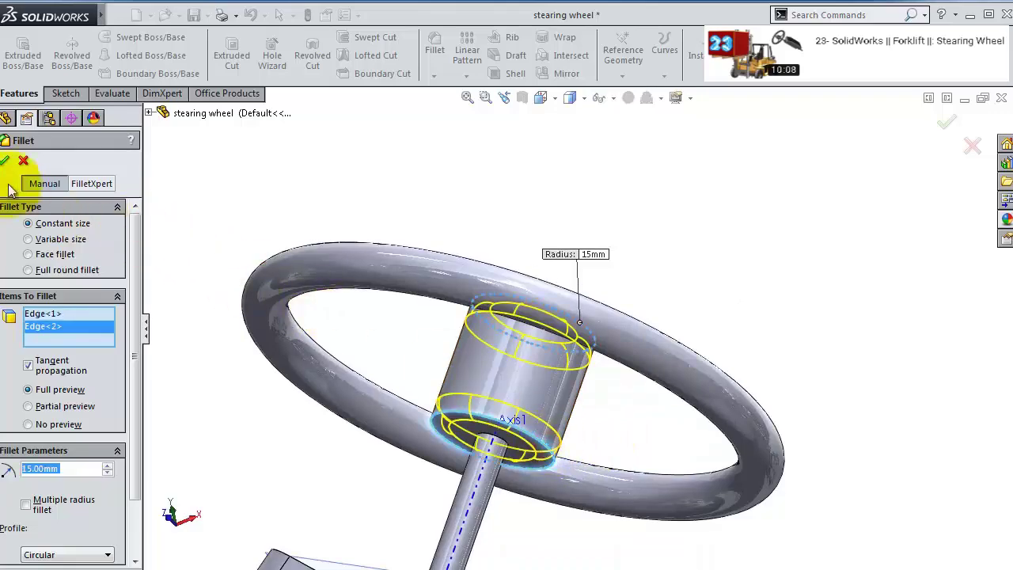
left_click(4, 161)
middle_click_drag(679, 246, 621, 407)
middle_click_drag(554, 396, 98, 397)
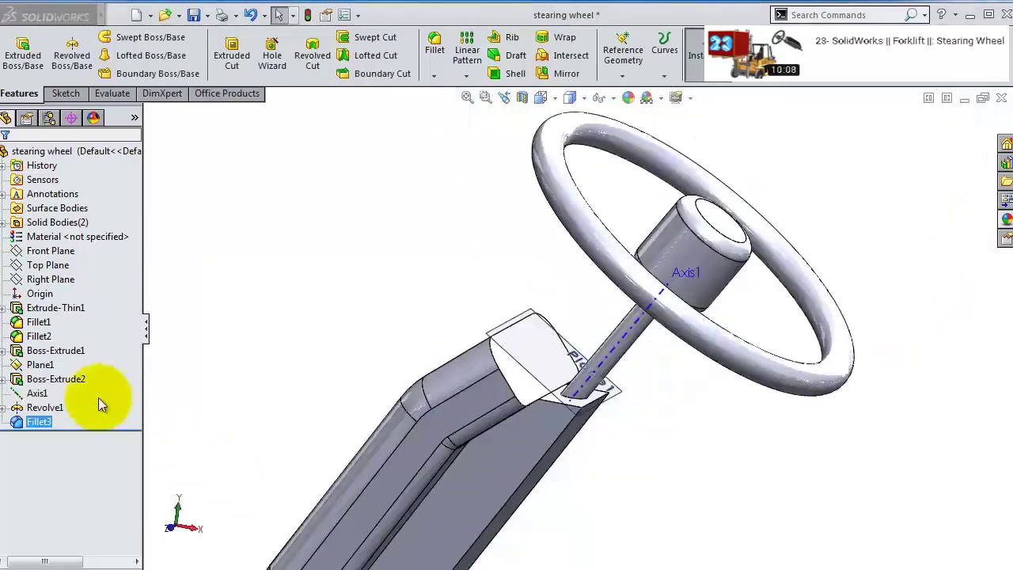
left_click(69, 279)
- Start a new sketch on the Front Plane, viewed face-on with hidden lines shown dashed
left_click(73, 252)
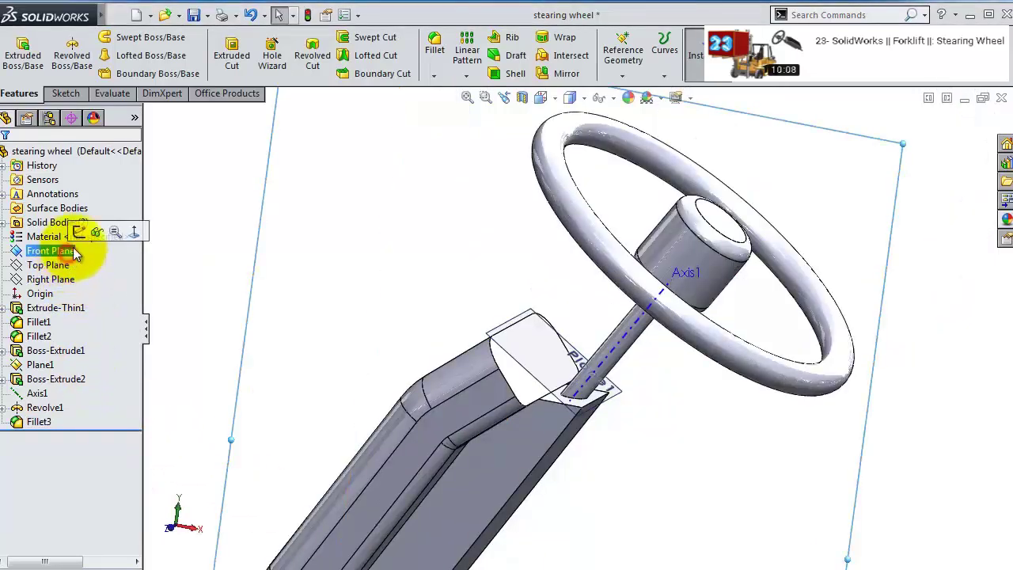
left_click(111, 226)
left_click(638, 57)
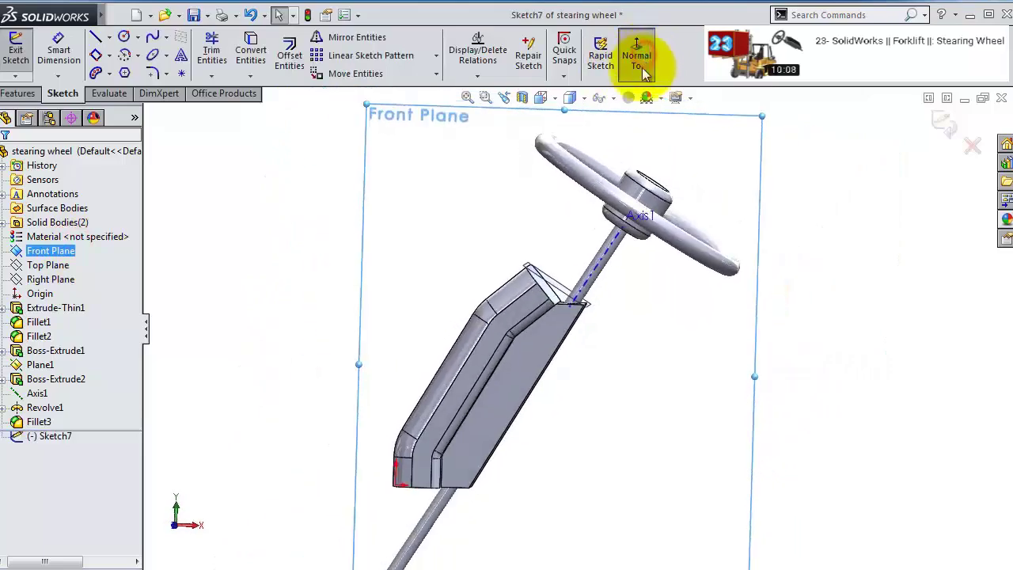
scroll(625, 163, "down", 5)
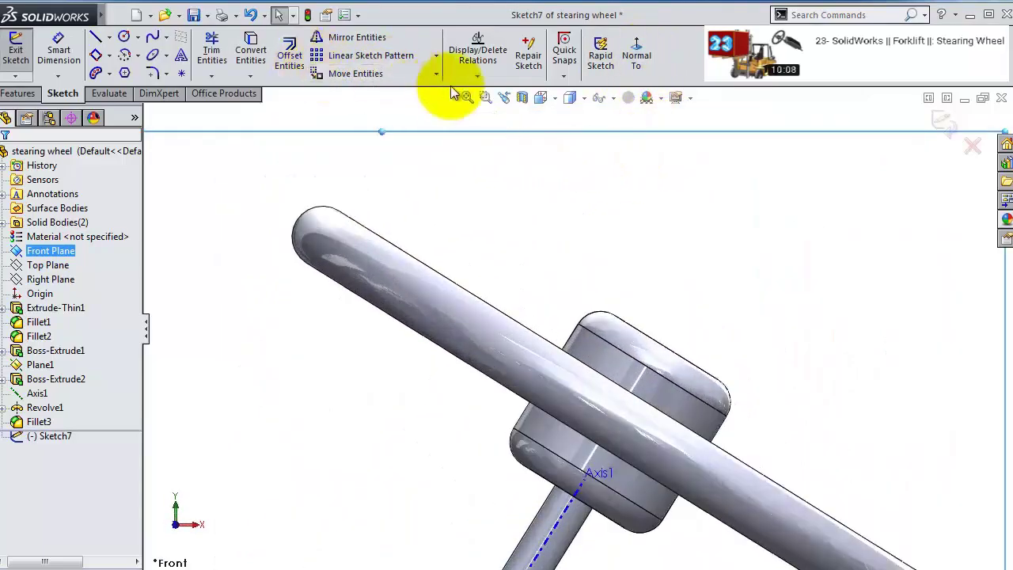
left_click(571, 98)
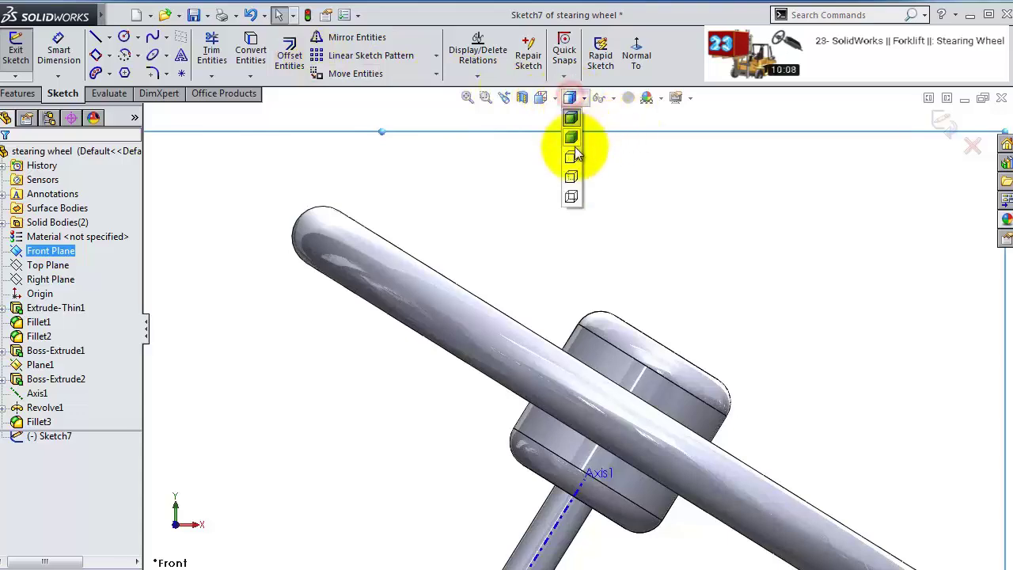
left_click(571, 177)
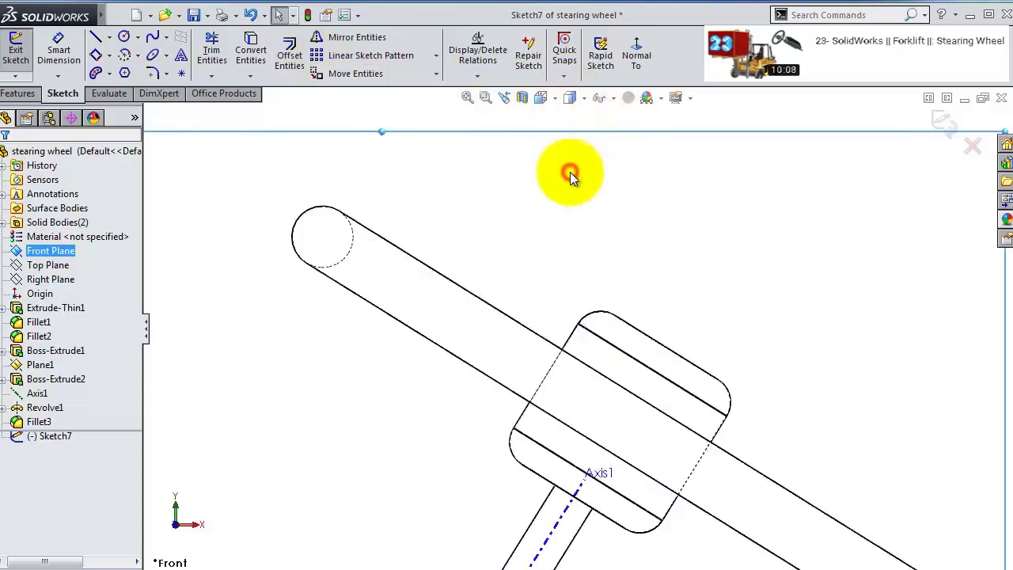
- Draw the two-line spoke path from the ring's centre through a bend to the hub edge
left_click(95, 39)
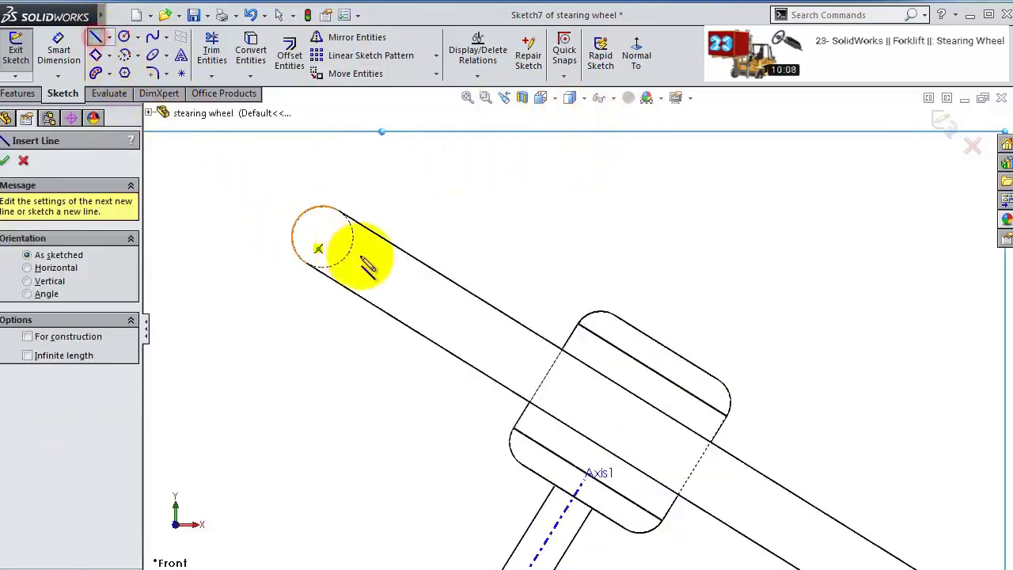
left_click(323, 238)
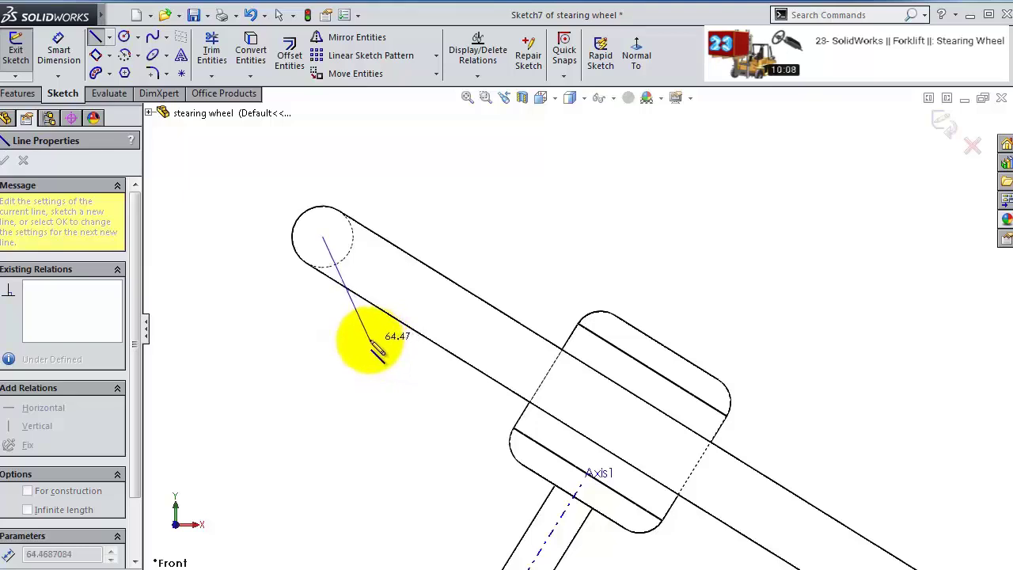
left_click(370, 338)
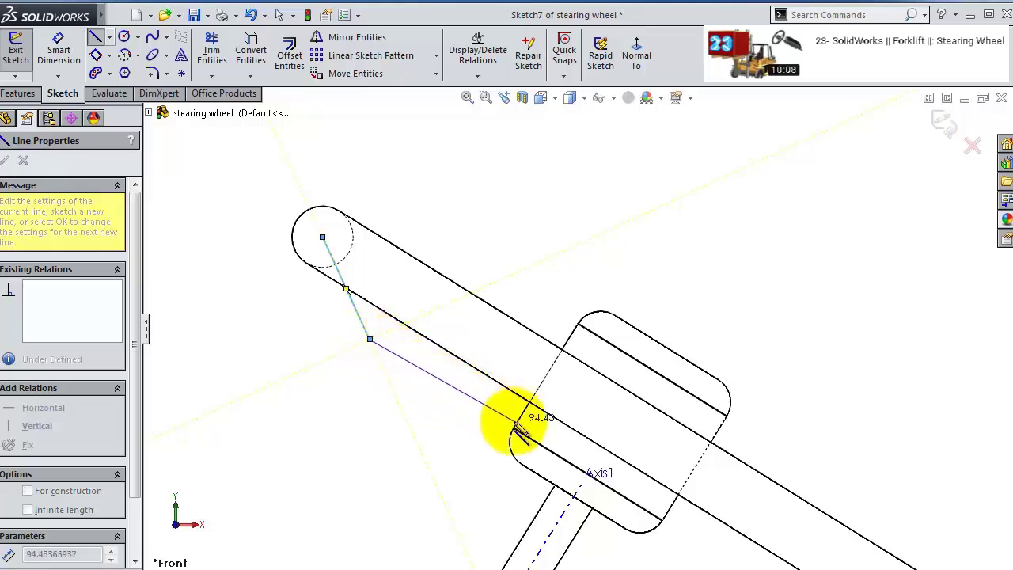
double_click(512, 435)
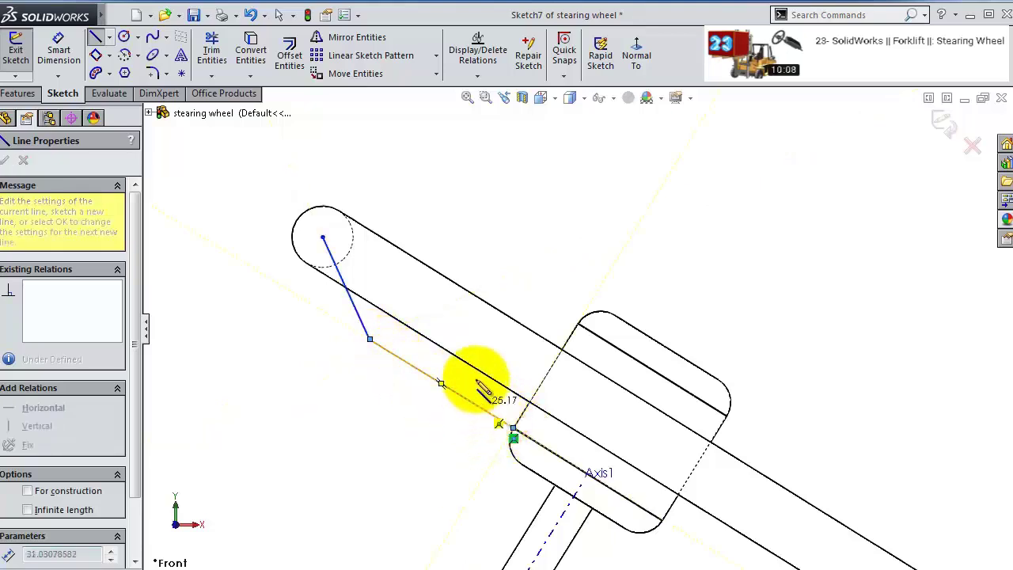
key("Escape")
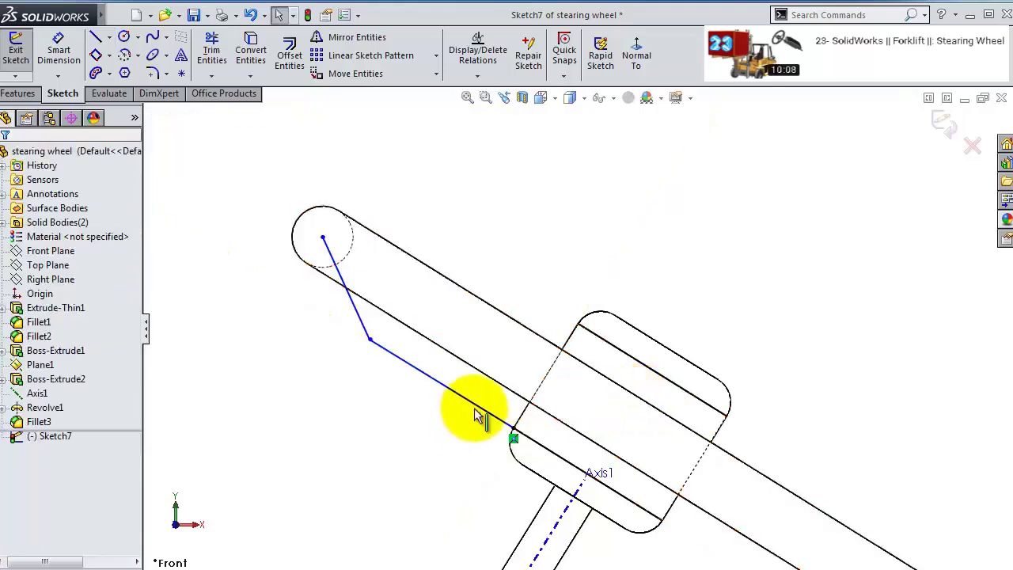
- Make the straight spoke leg collinear with the slot edge and dimension it 80 mm
left_click(477, 416)
left_click(549, 452, "ctrl")
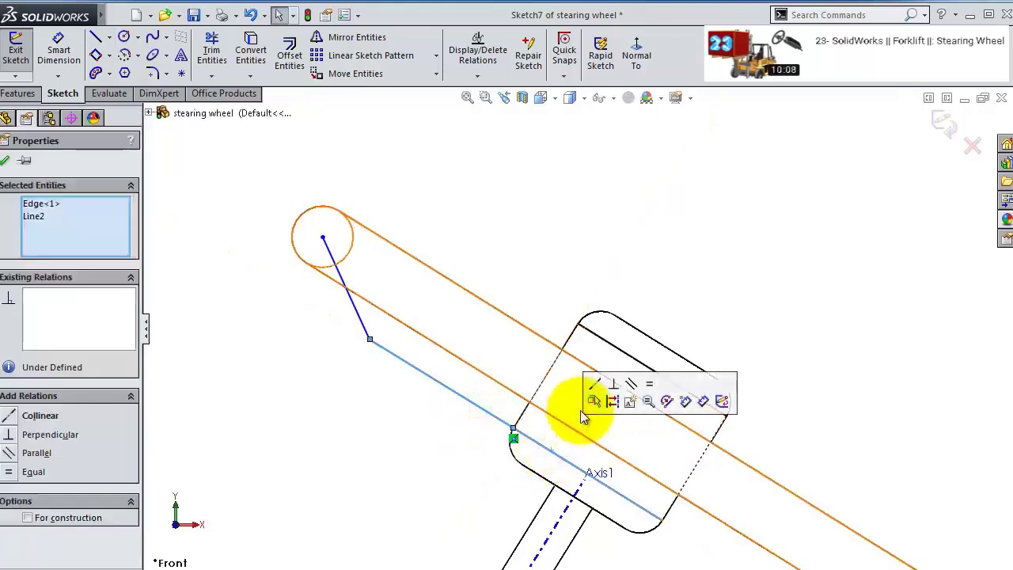
left_click(595, 384)
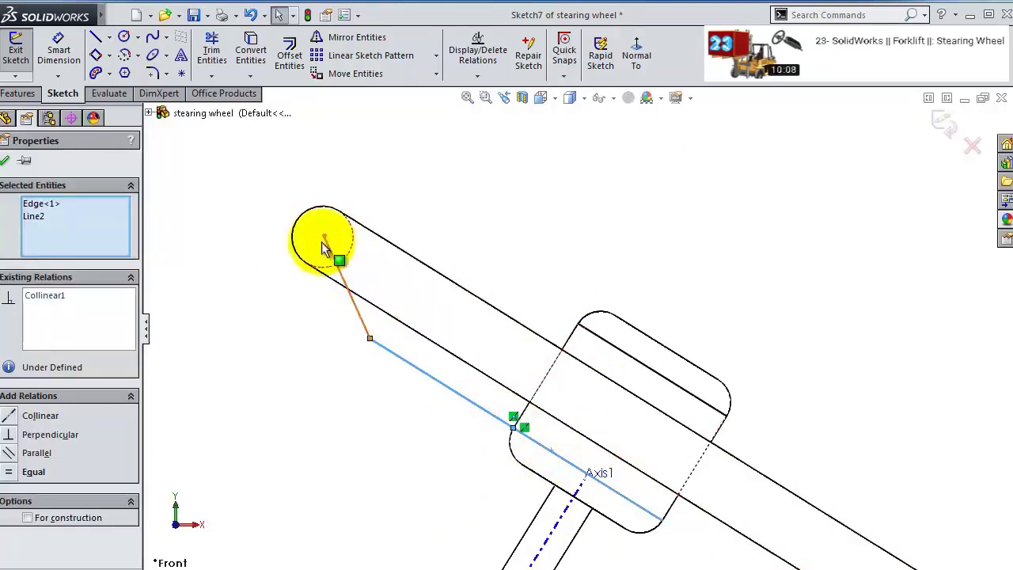
left_click(57, 47)
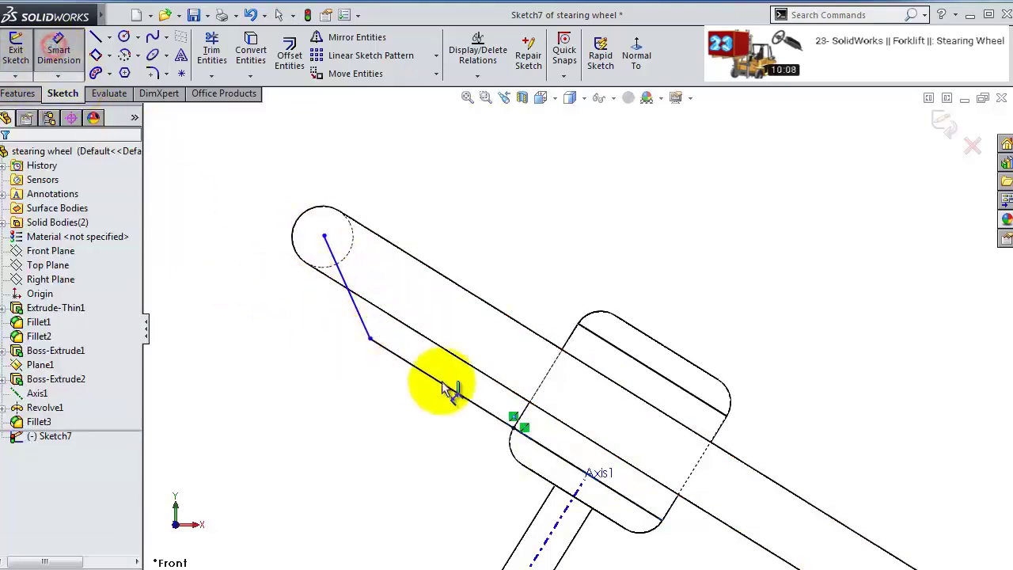
left_click(445, 388)
left_click(431, 401)
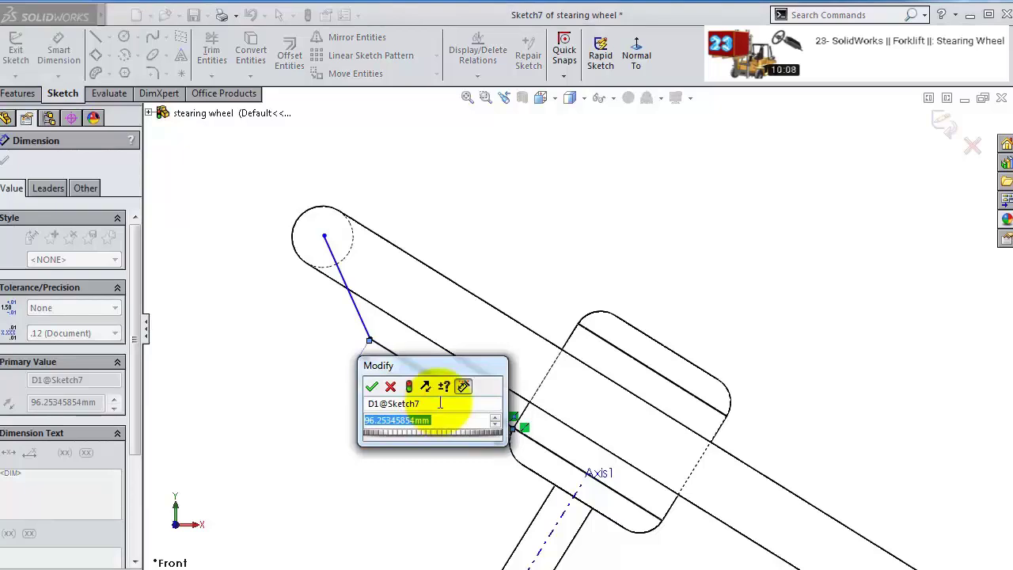
type("80")
key("Return")
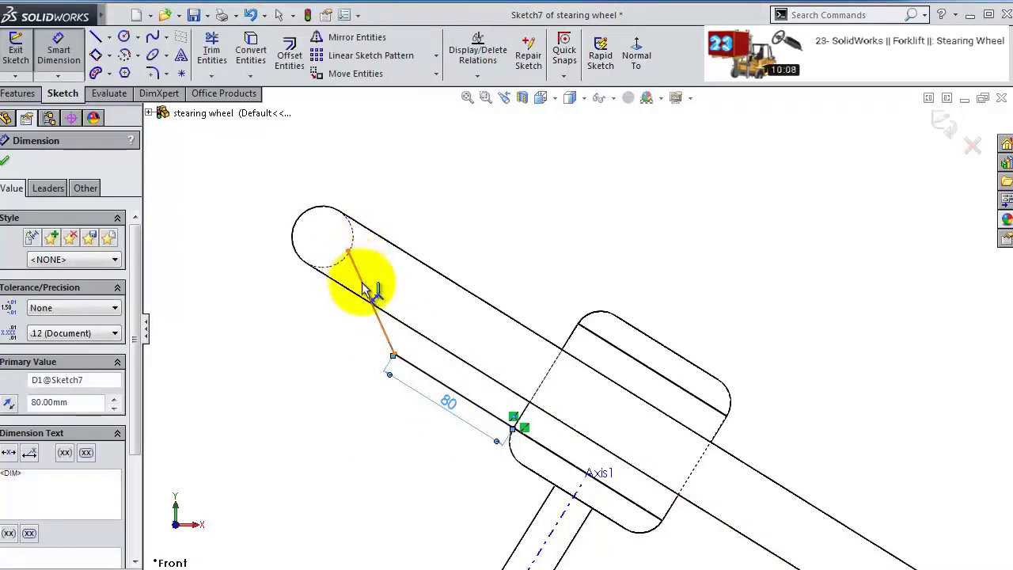
key("Escape")
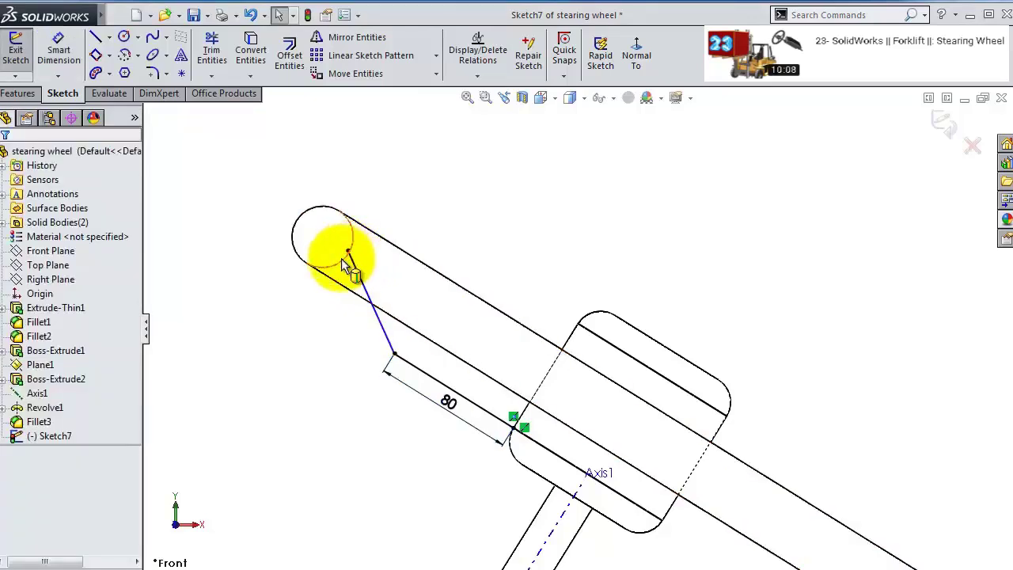
- Make the spoke's end point concentric with the ring arc
left_click(348, 251, "ctrl")
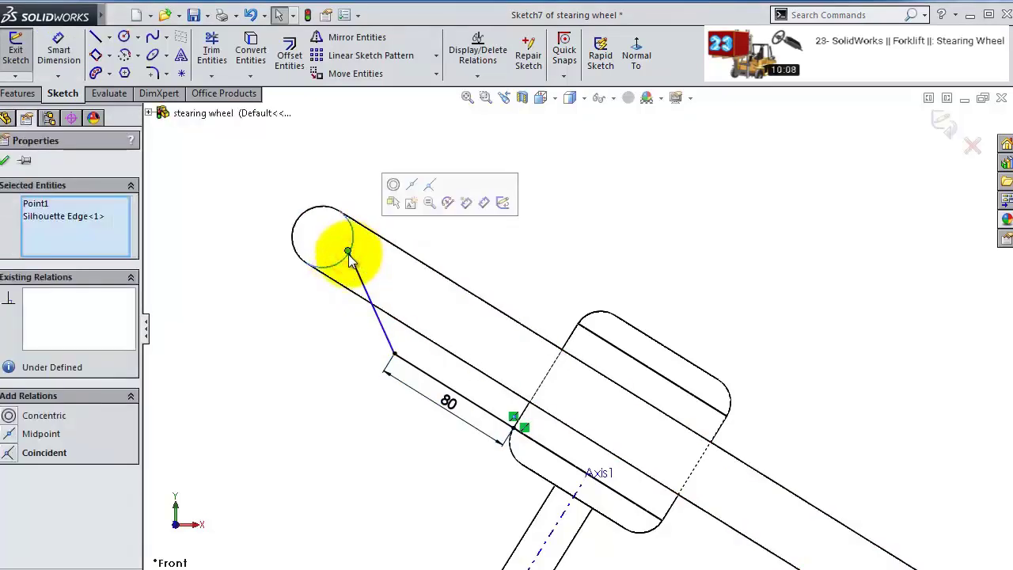
left_click(392, 185)
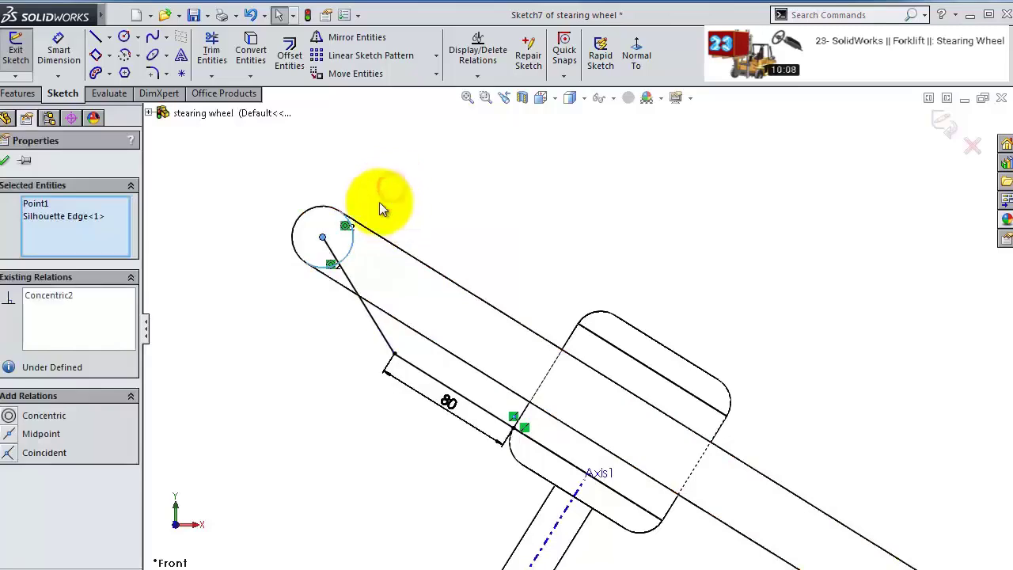
left_click(287, 342)
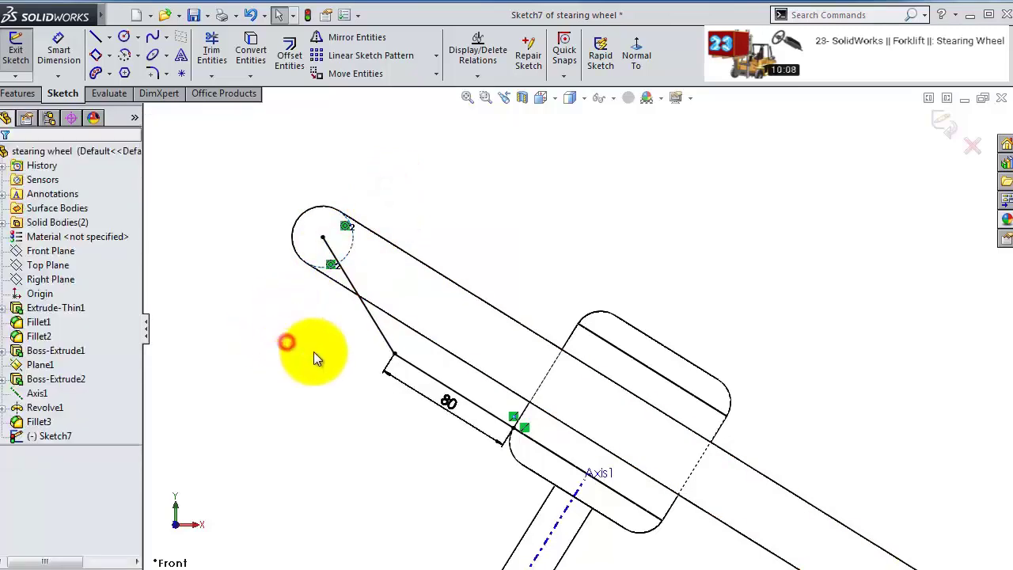
middle_click_drag(348, 359, 315, 412)
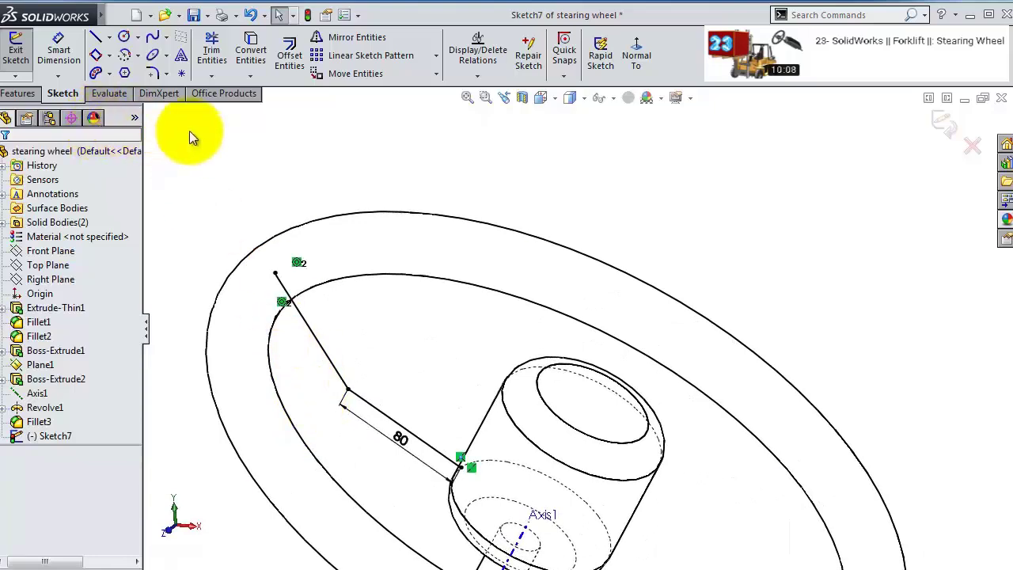
- Round the spoke's bend with an R100 sketch fillet
left_click(162, 74)
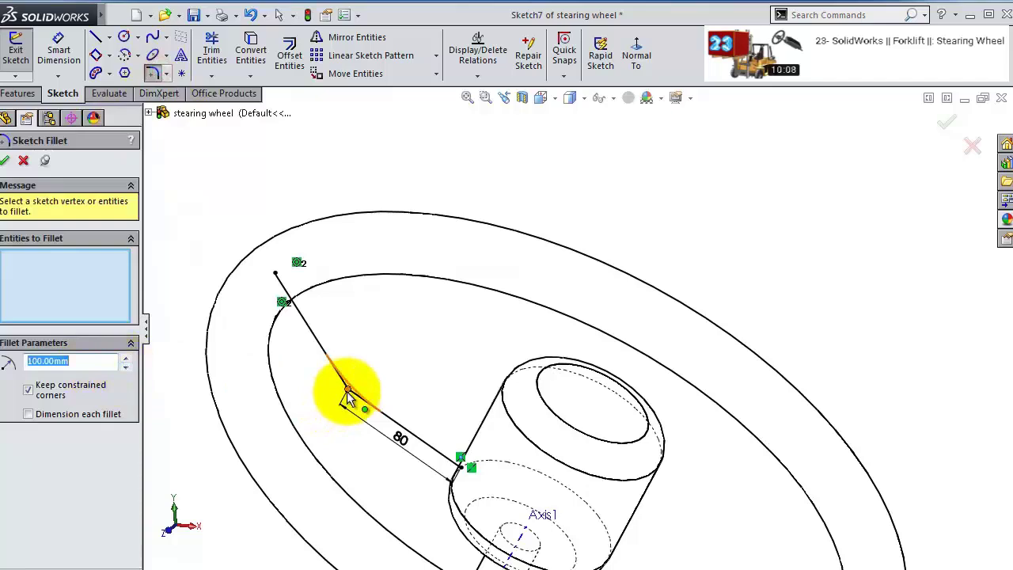
left_click(5, 160)
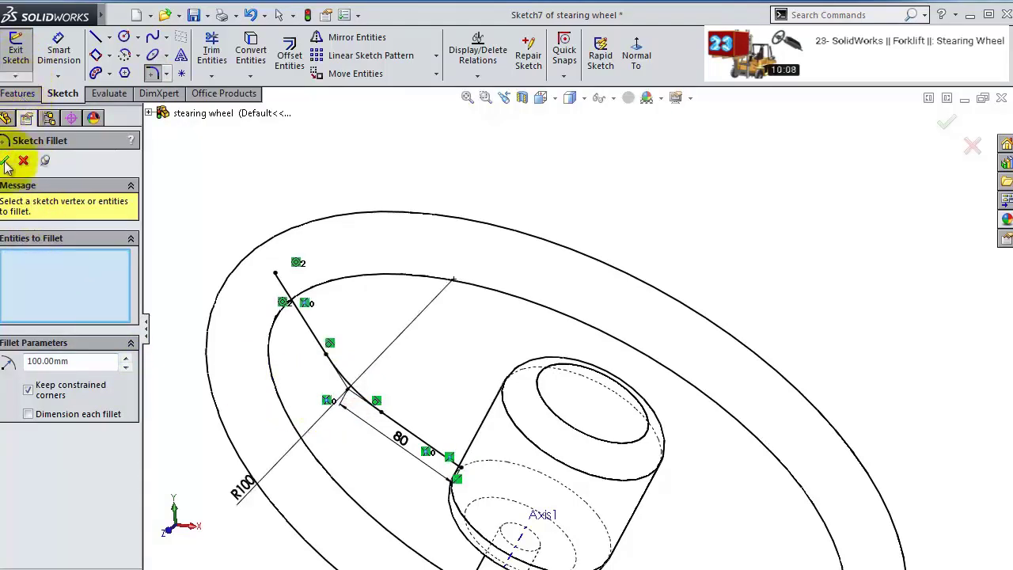
left_click(24, 160)
left_click(17, 93)
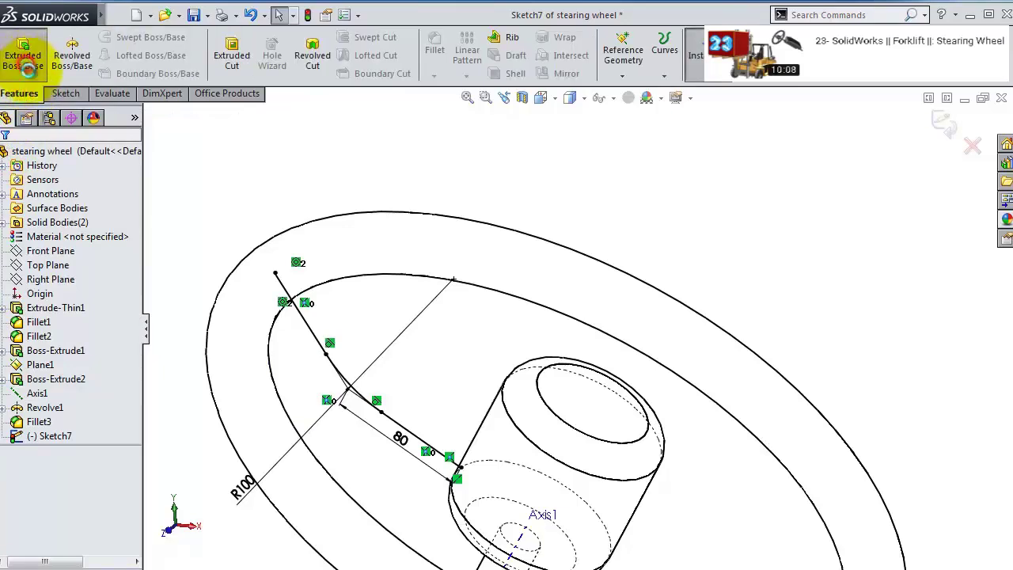
- Extrude the spoke sketch as a thin feature with a 10 mm wall, 20 mm mid-plane
left_click(19, 51)
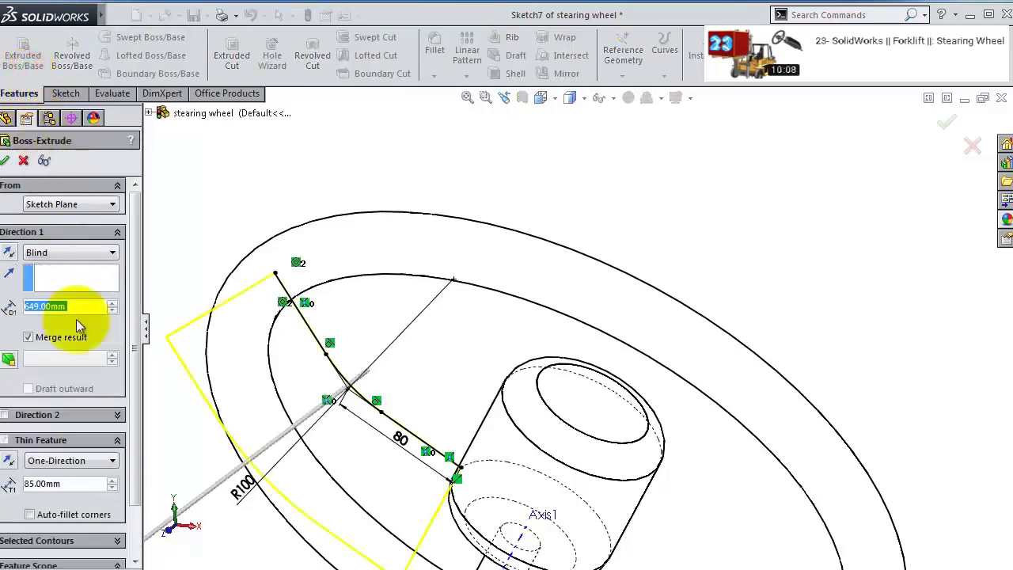
left_click(71, 483)
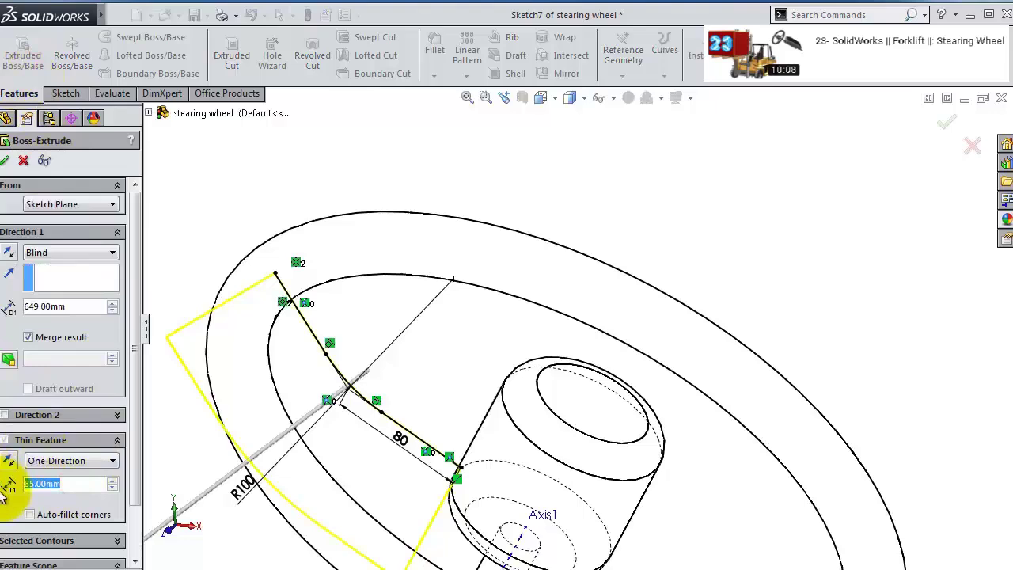
type("10")
key("Return")
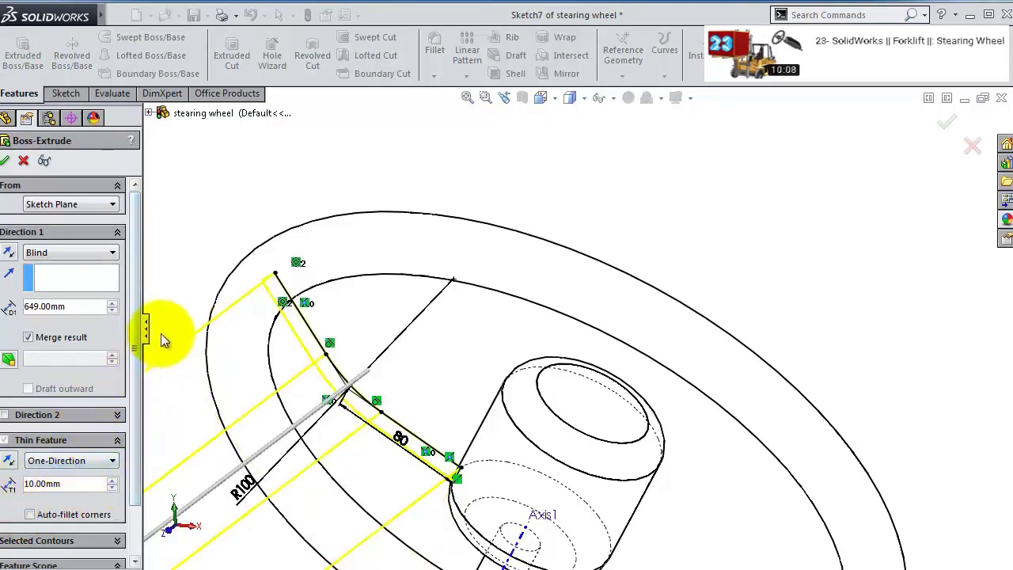
left_click(51, 252)
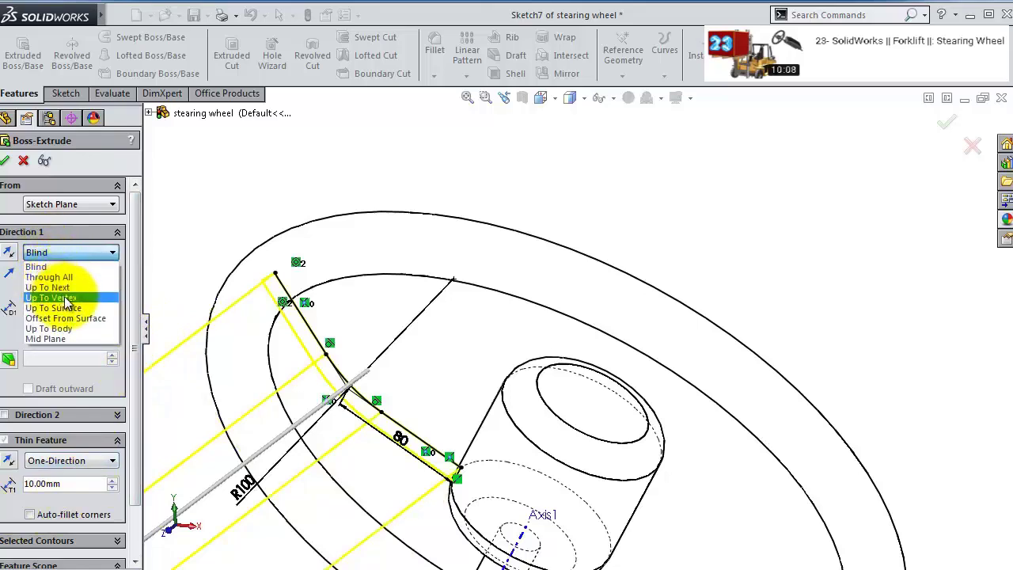
left_click(63, 339)
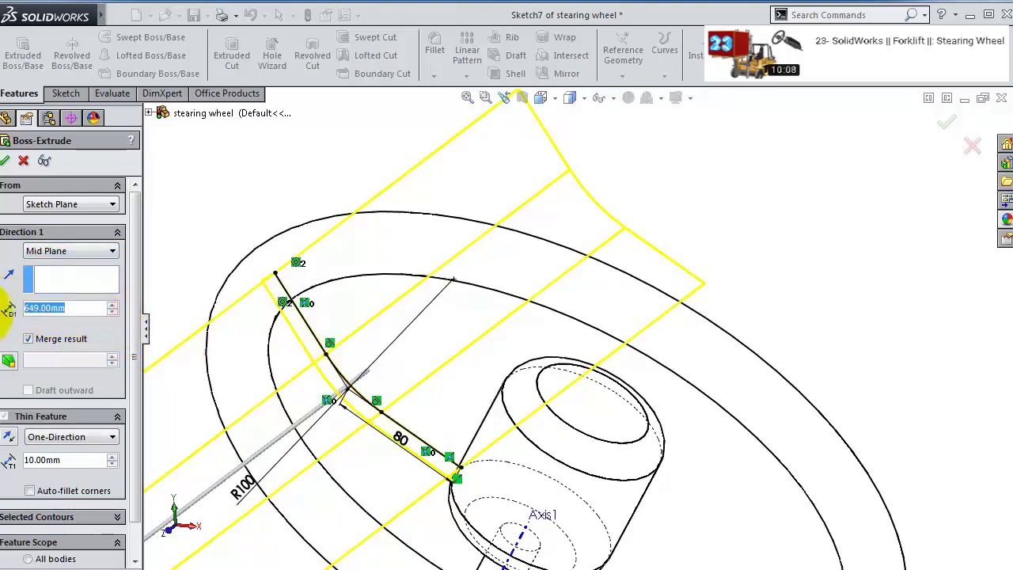
type("20")
key("Return")
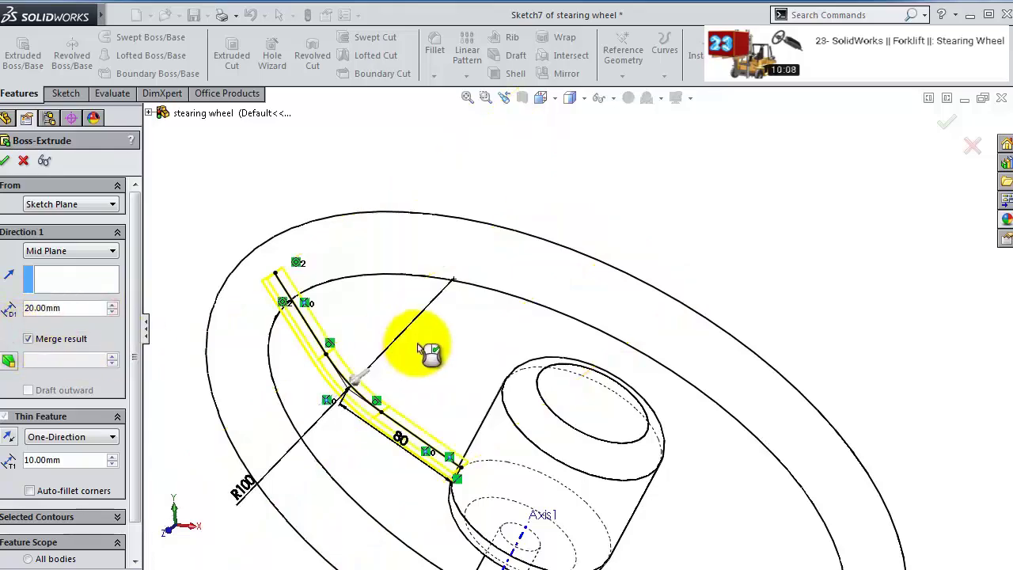
- Flip the thin wall to the path's other side, pick the profile corner, and accept Extrude-Thin2
mouse_move(418, 344)
middle_mouse_down()
mouse_move(429, 398)
mouse_move(452, 425)
mouse_move(466, 418)
mouse_move(445, 339)
mouse_move(461, 290)
mouse_move(573, 514)
middle_mouse_up()
scroll(590, 467, "down", 5)
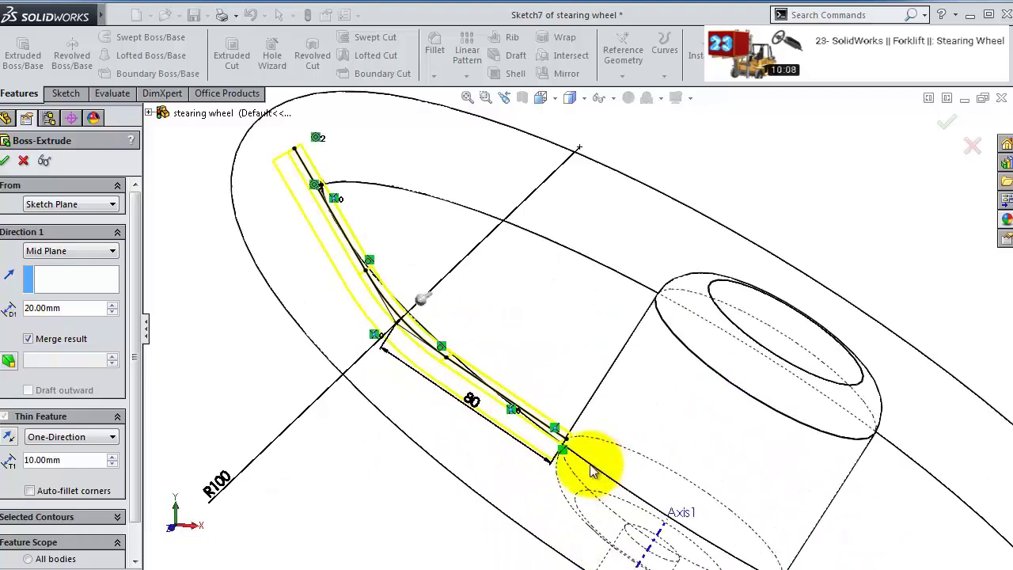
mouse_move(589, 464)
middle_mouse_down()
mouse_move(595, 429)
mouse_move(590, 439)
middle_mouse_up()
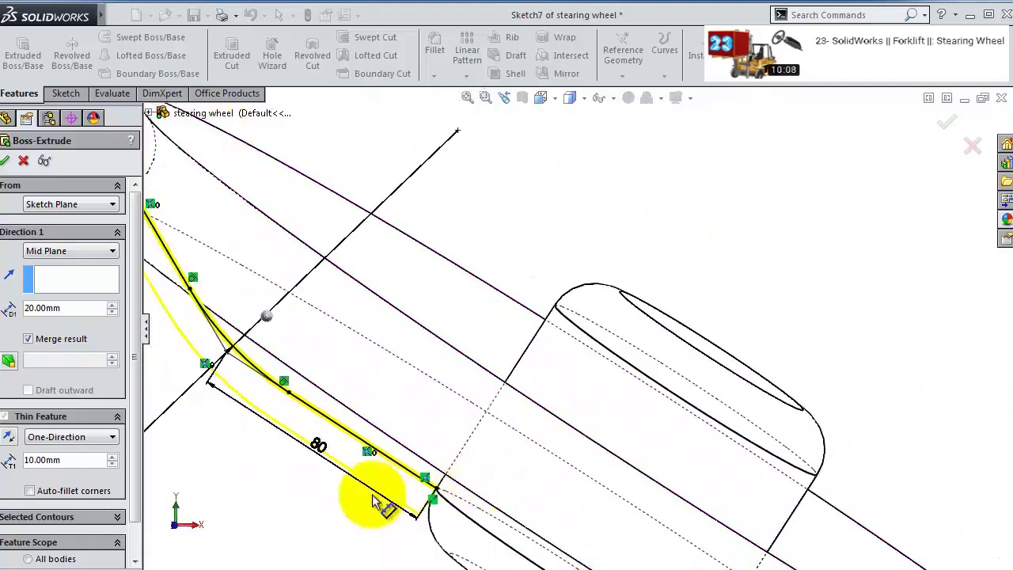
left_click(9, 439)
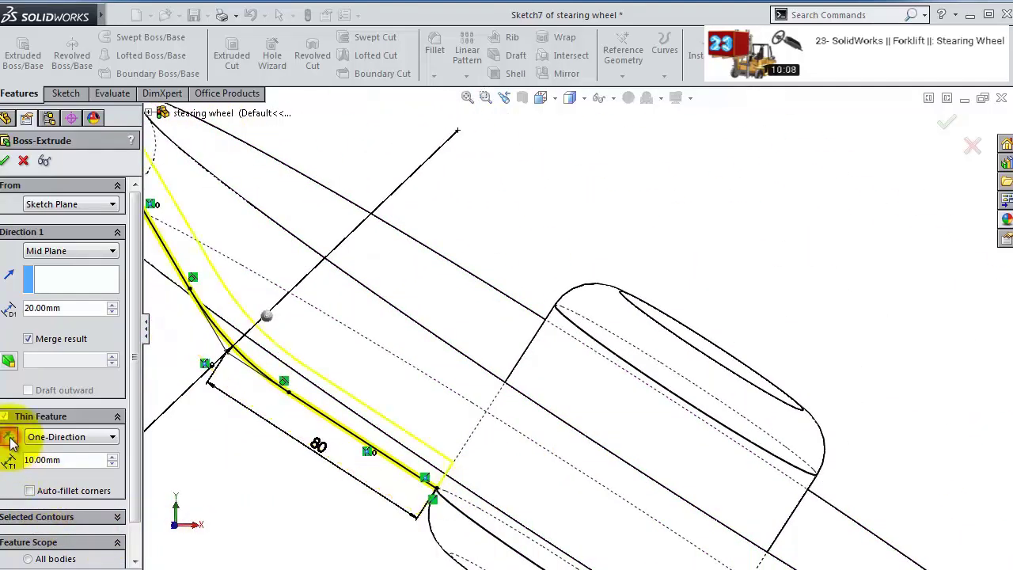
mouse_move(429, 475)
middle_mouse_down()
mouse_move(445, 466)
mouse_move(447, 475)
middle_mouse_up()
scroll(447, 475, "down", 8)
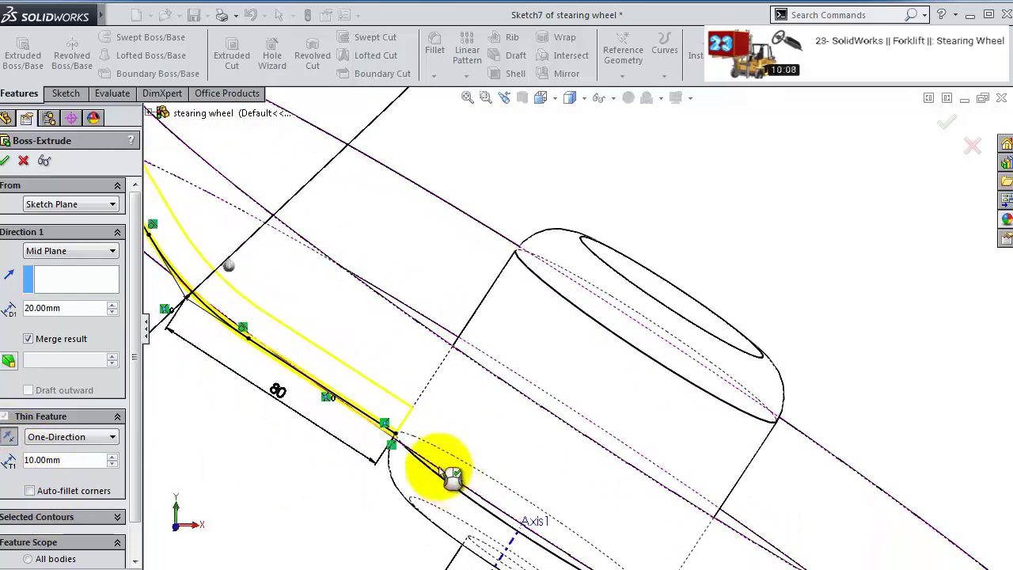
scroll(412, 299, "down", 5)
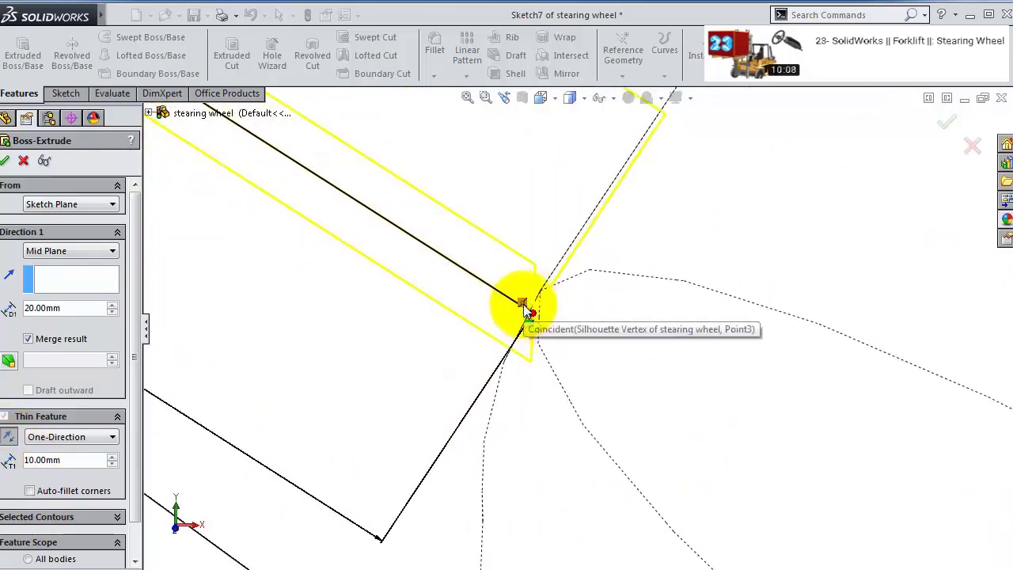
left_click(523, 305)
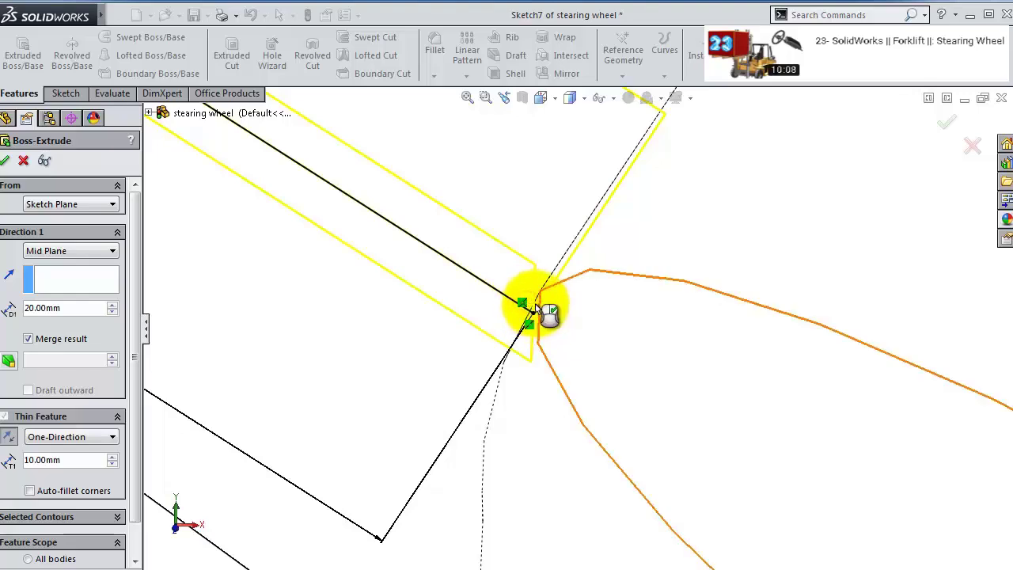
scroll(550, 291, "down", 2)
left_click(945, 124)
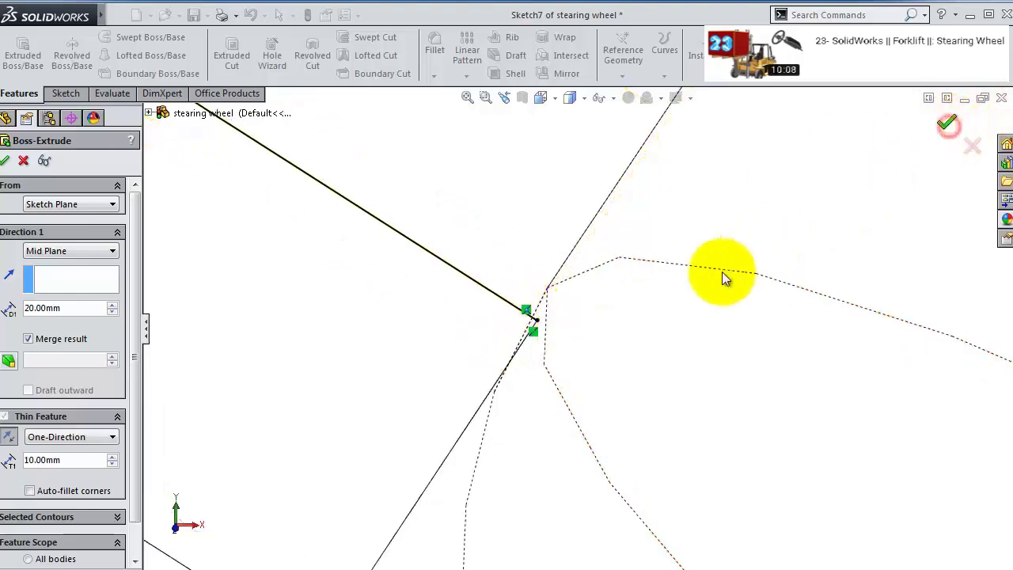
scroll(661, 304, "down", 5)
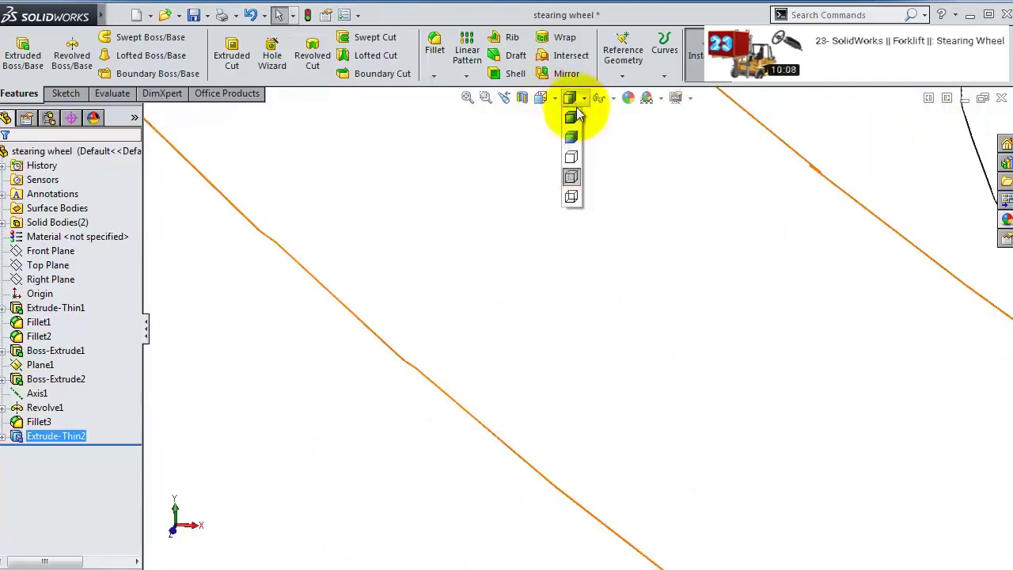
- Display the model Shaded With Edges and orbit to see the wheel and shaft
left_click(572, 117)
scroll(709, 226, "up", 5)
mouse_move(709, 226)
middle_mouse_down()
mouse_move(732, 170)
mouse_move(738, 275)
mouse_move(707, 276)
mouse_move(708, 294)
mouse_move(701, 261)
mouse_move(662, 200)
mouse_move(649, 219)
middle_mouse_up()
left_click(653, 223)
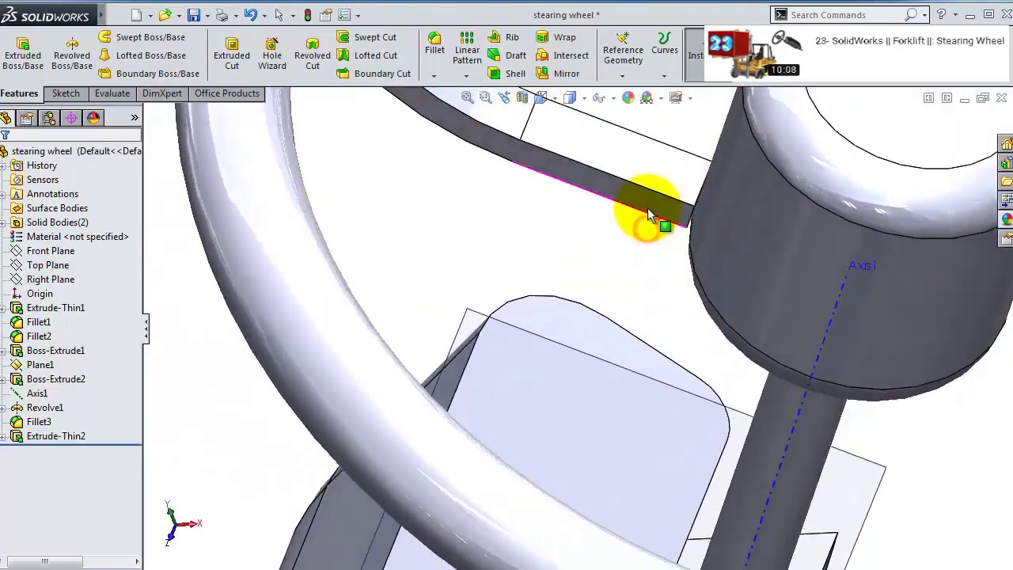
- Open Extrude-Thin2's Sketch7 for editing, viewed normal to the sketch
left_click(4, 436)
left_click(46, 450)
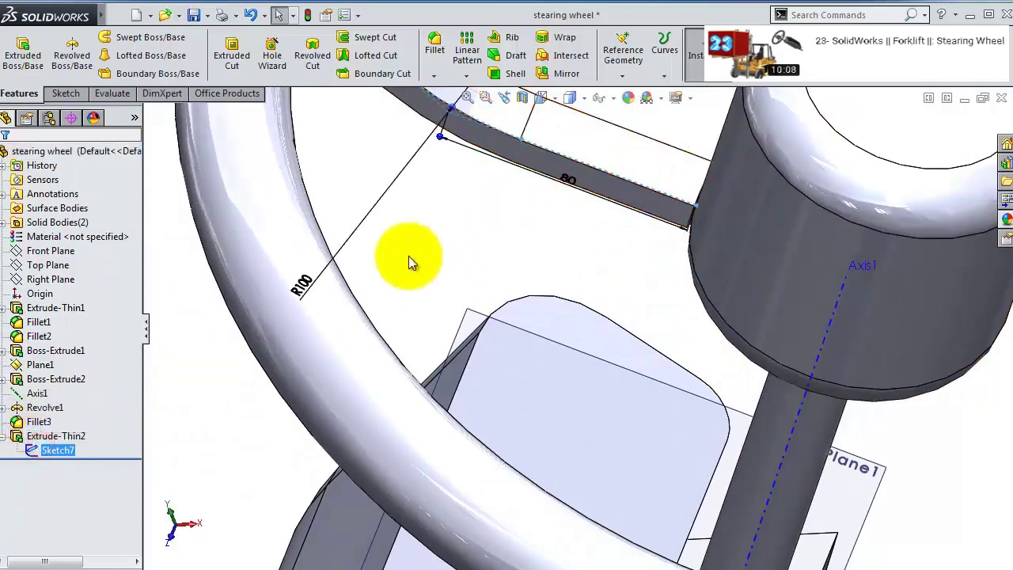
left_click(46, 436)
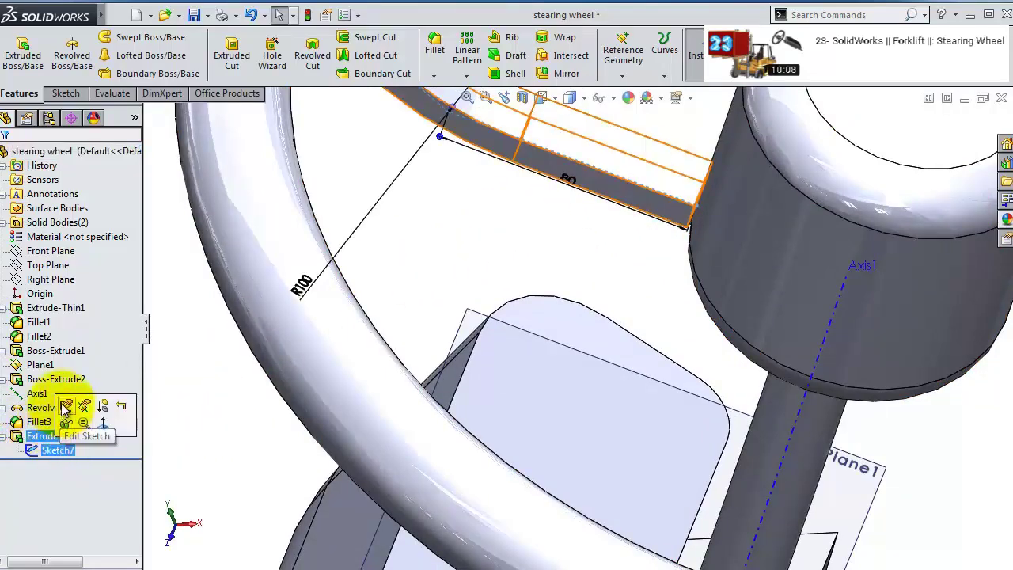
left_click(65, 406)
left_click(637, 53)
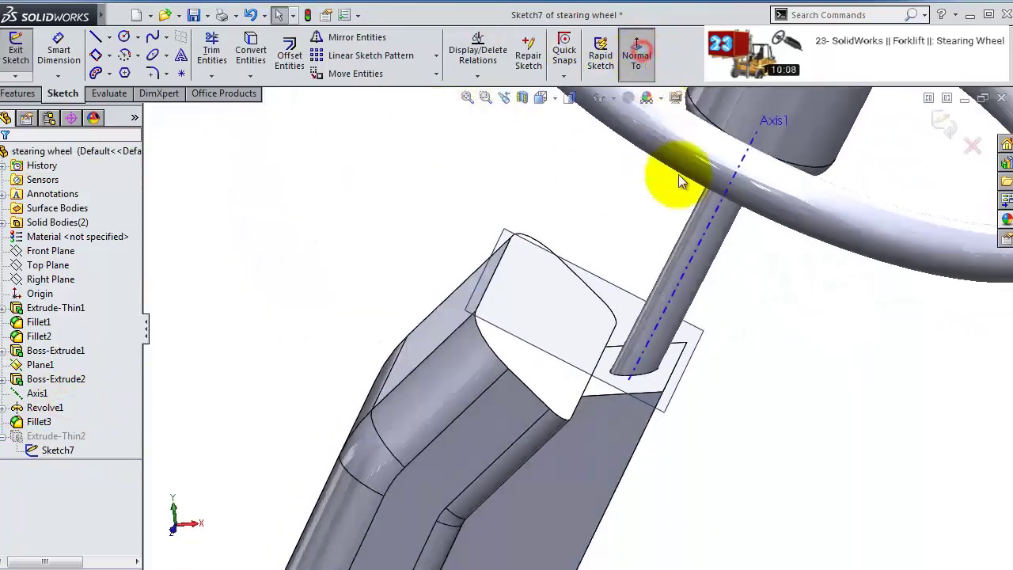
scroll(509, 334, "down", 10)
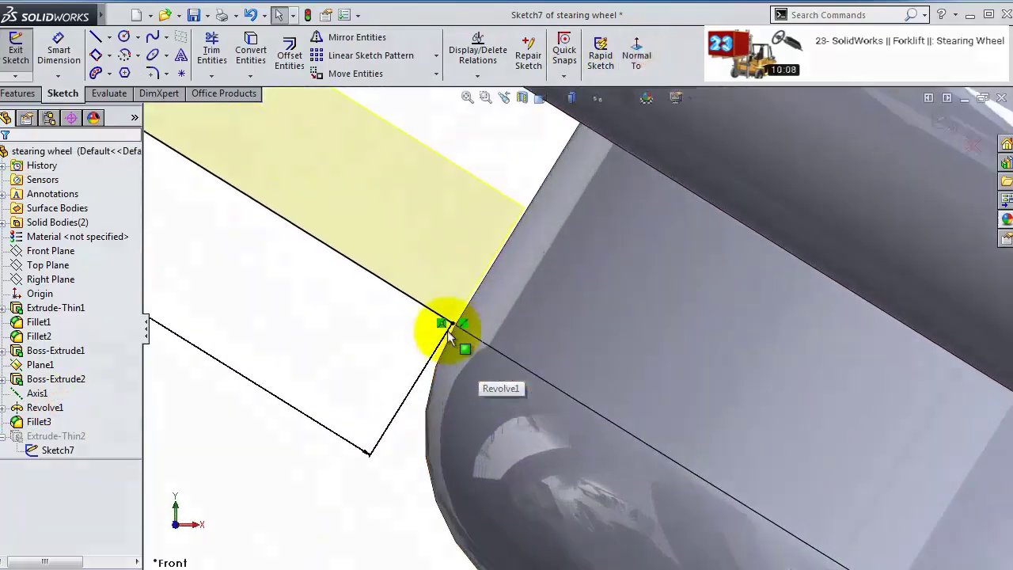
scroll(447, 330, "down", 3)
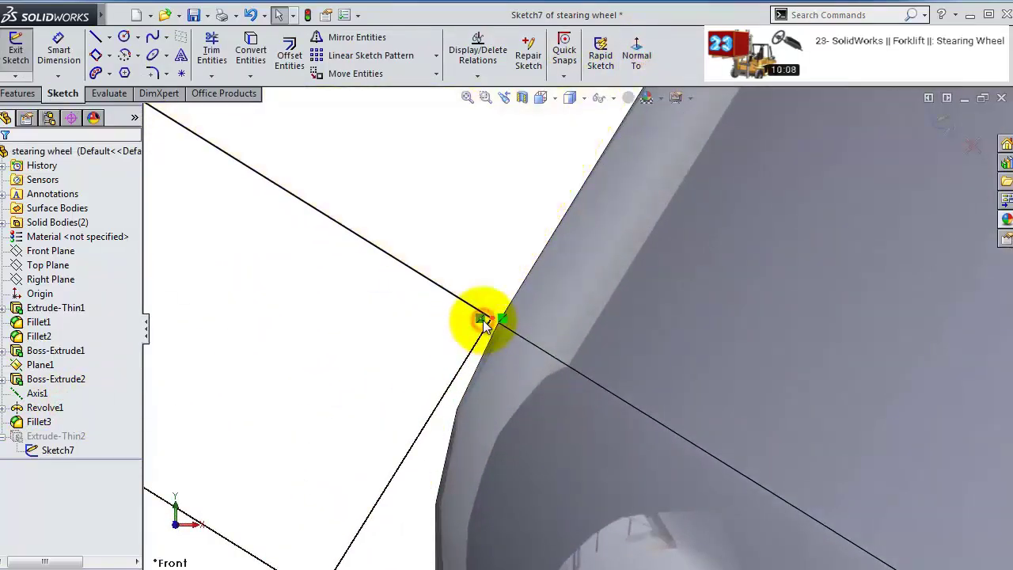
- Drag the spoke's sketch point onto the hub and exit the sketch to rebuild the spoke
left_click(489, 320)
mouse_move(490, 318)
left_mouse_down()
mouse_move(546, 350)
mouse_move(554, 344)
left_mouse_up()
middle_click_drag(554, 344, 452, 272)
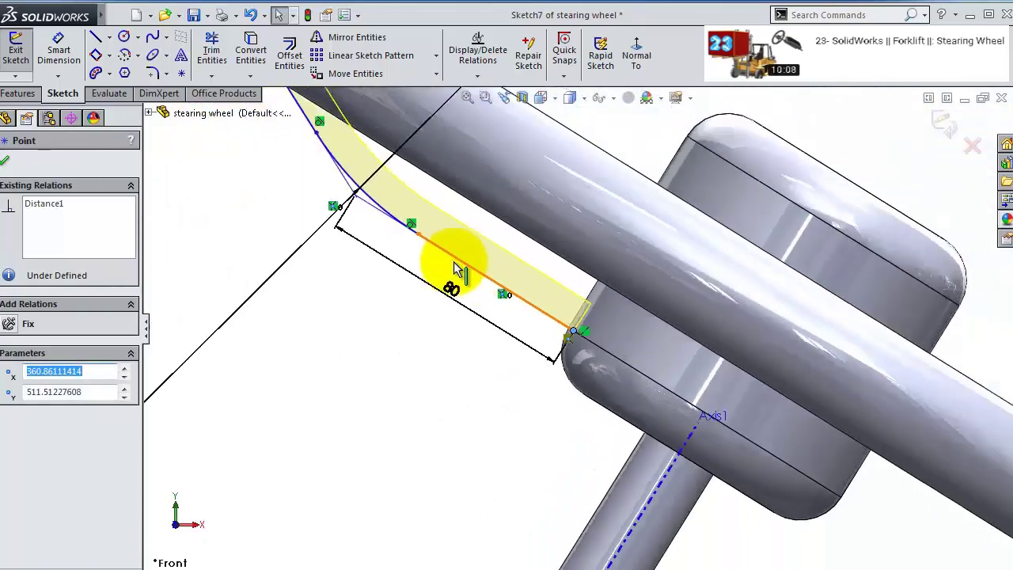
left_click(940, 121)
middle_click_drag(702, 231, 633, 181)
scroll(626, 180, "down", 5)
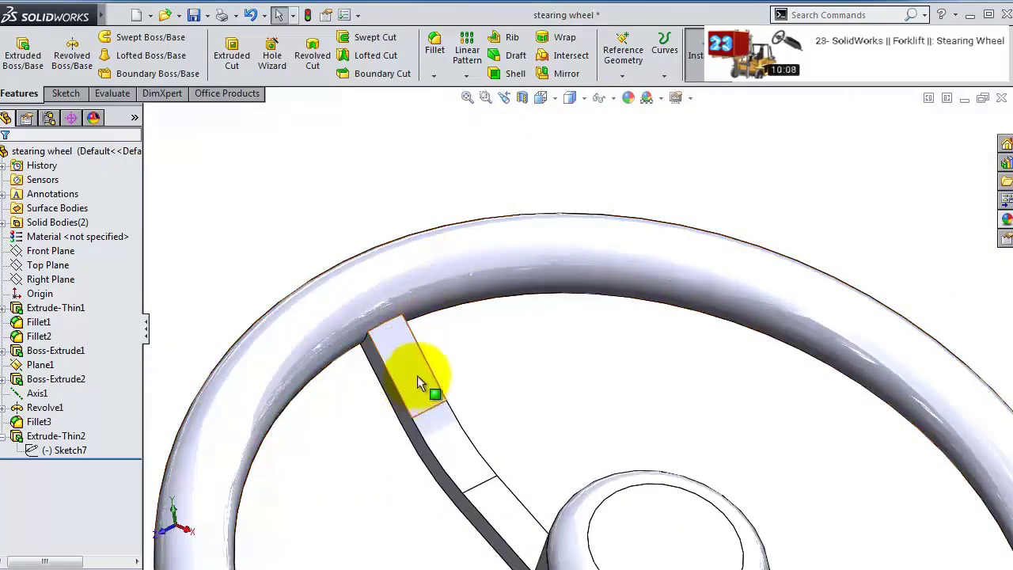
- Fillet the spoke's four long edges at 5 mm radius, creating Fillet4
left_click(443, 68)
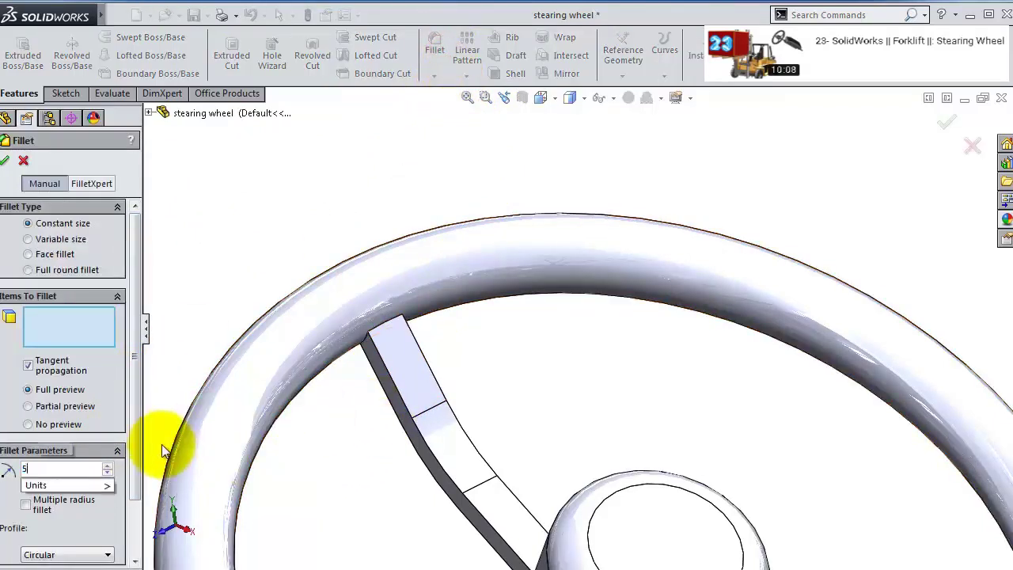
scroll(56, 469, "down", 1)
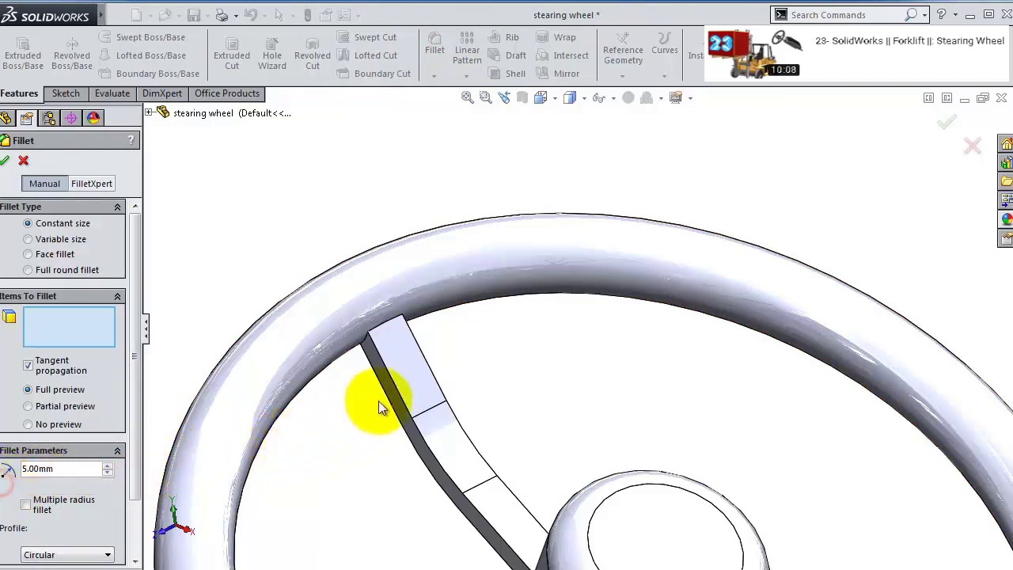
left_click(402, 393)
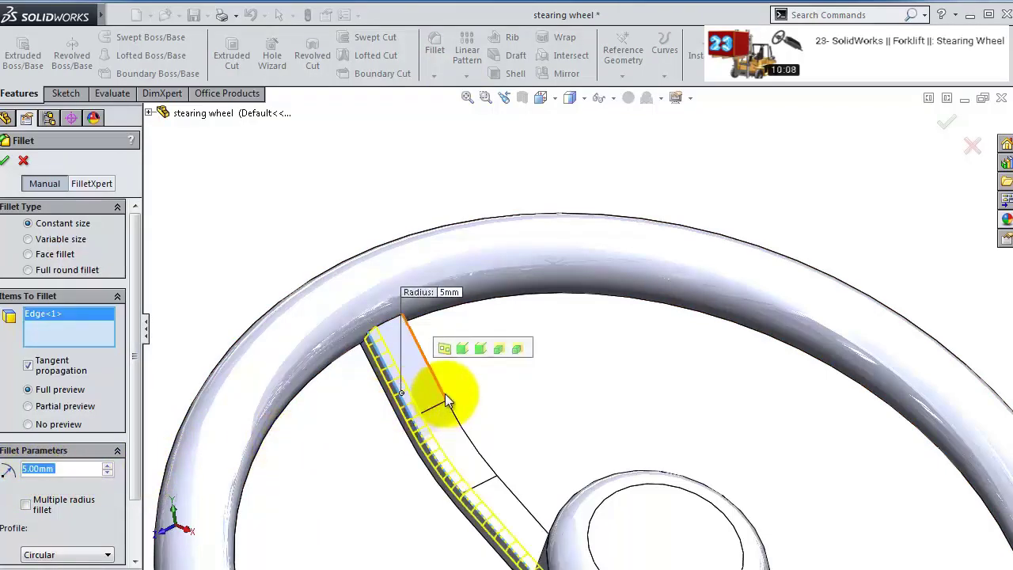
left_click(444, 394)
middle_click_drag(440, 403, 450, 373)
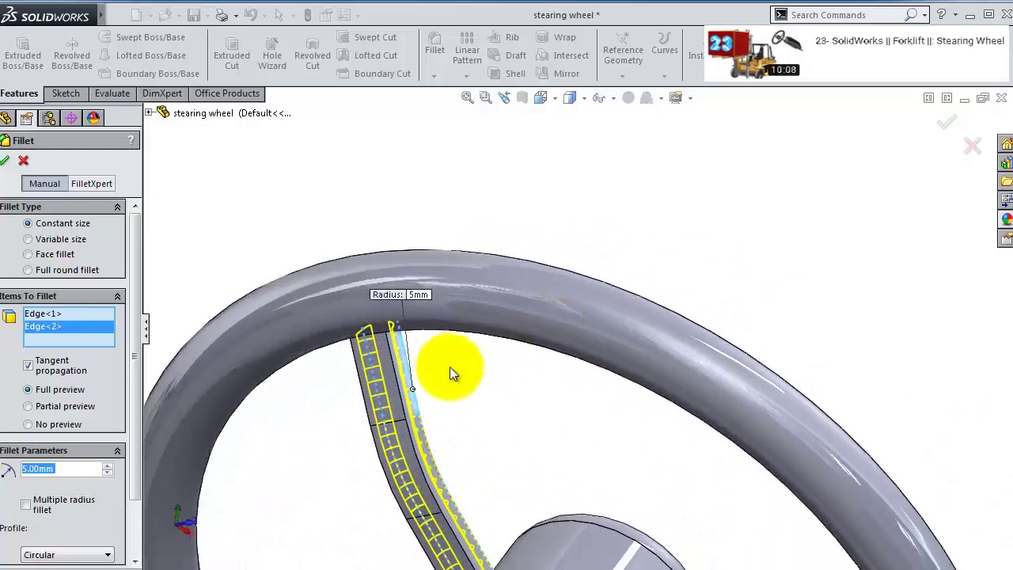
scroll(367, 387, "down", 3)
left_click(332, 405)
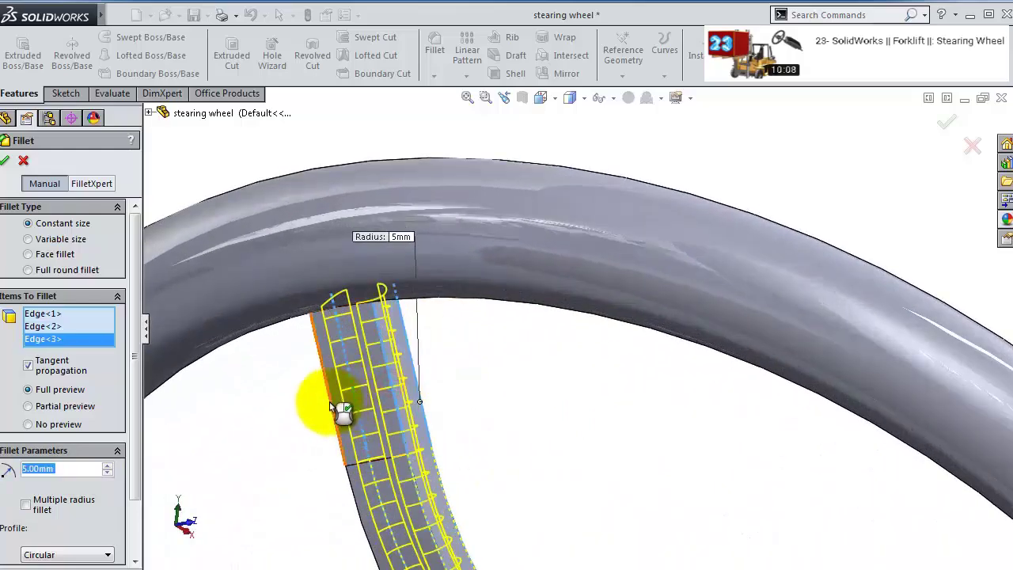
left_click(330, 403)
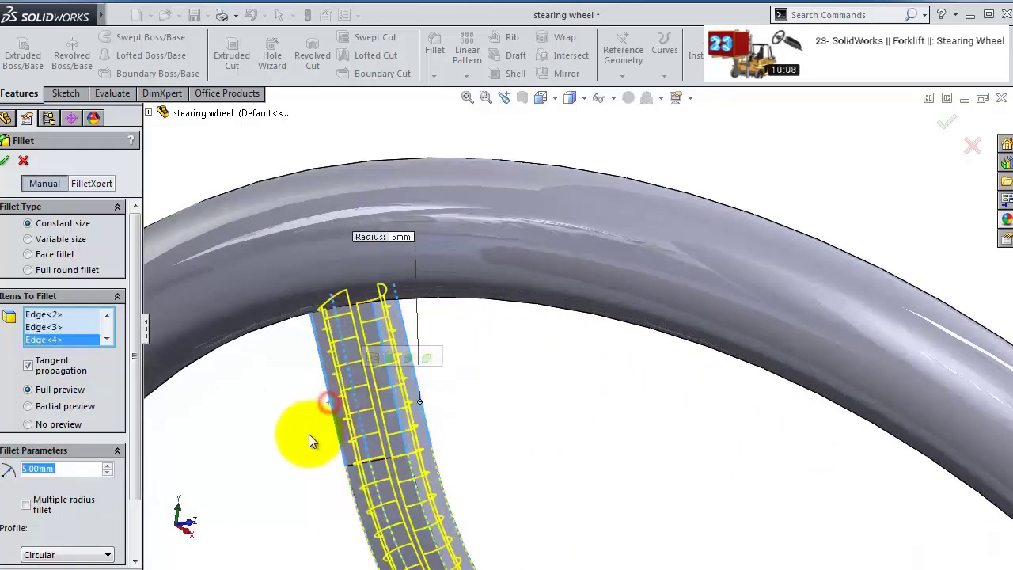
left_click(6, 161)
middle_click_drag(470, 362, 331, 442)
scroll(597, 475, "up", 4)
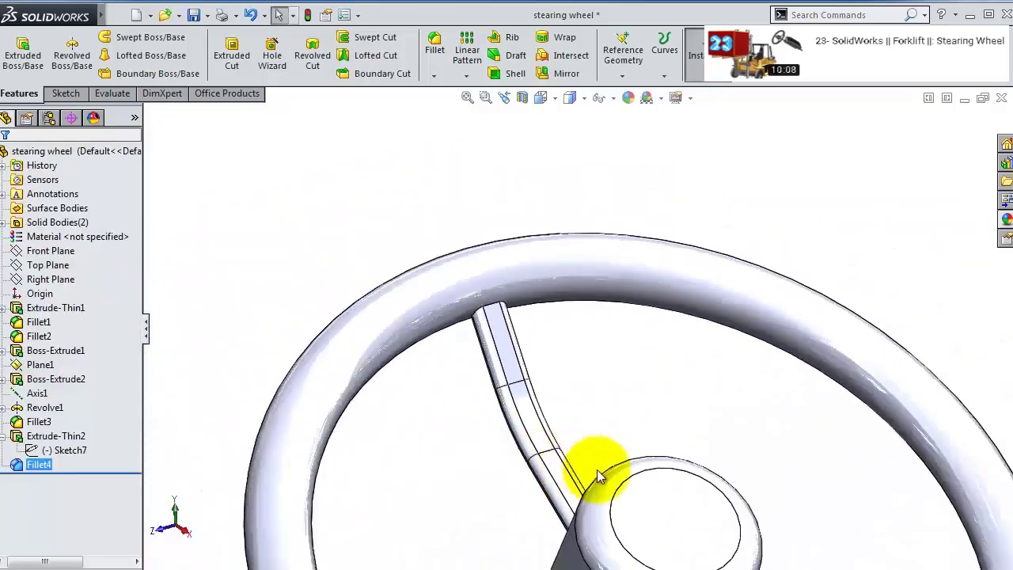
left_click(465, 79)
- Circular-pattern Fillet4 and Extrude-Thin2 about the hub face, 3 instances equally over 360°
left_click(486, 109)
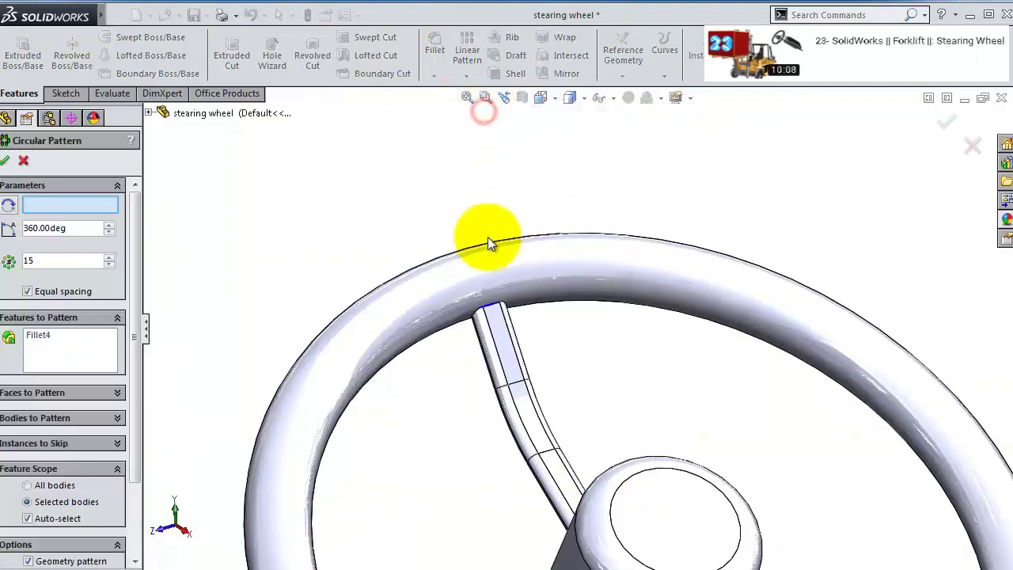
left_click(149, 114)
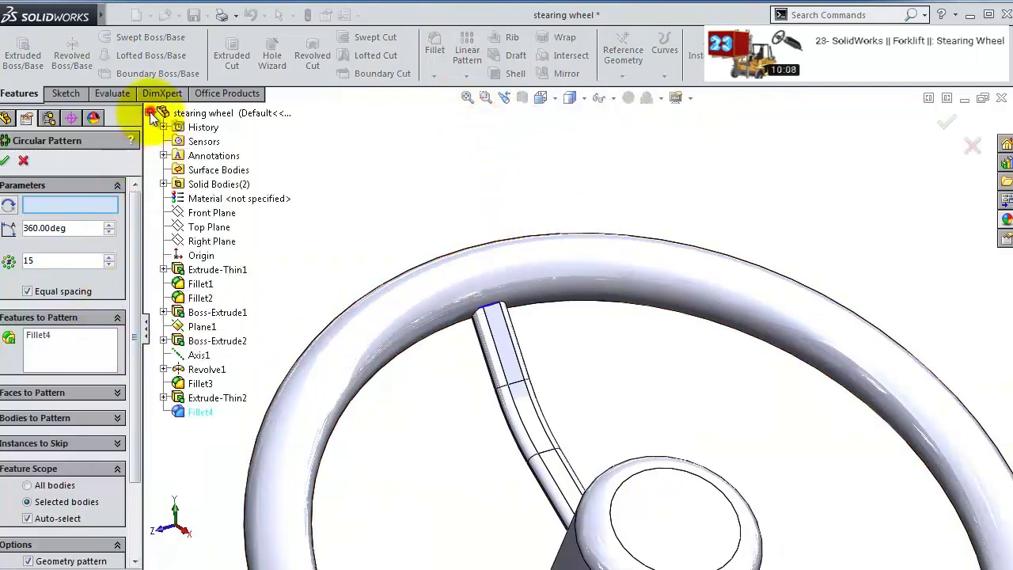
left_click(211, 396)
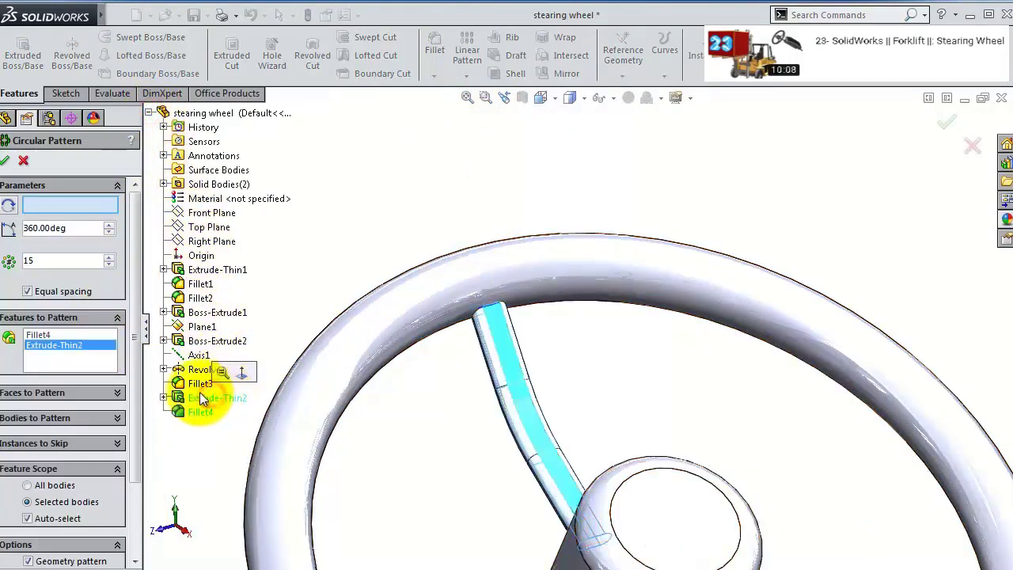
scroll(644, 414, "up", 3)
middle_click_drag(644, 414, 641, 464)
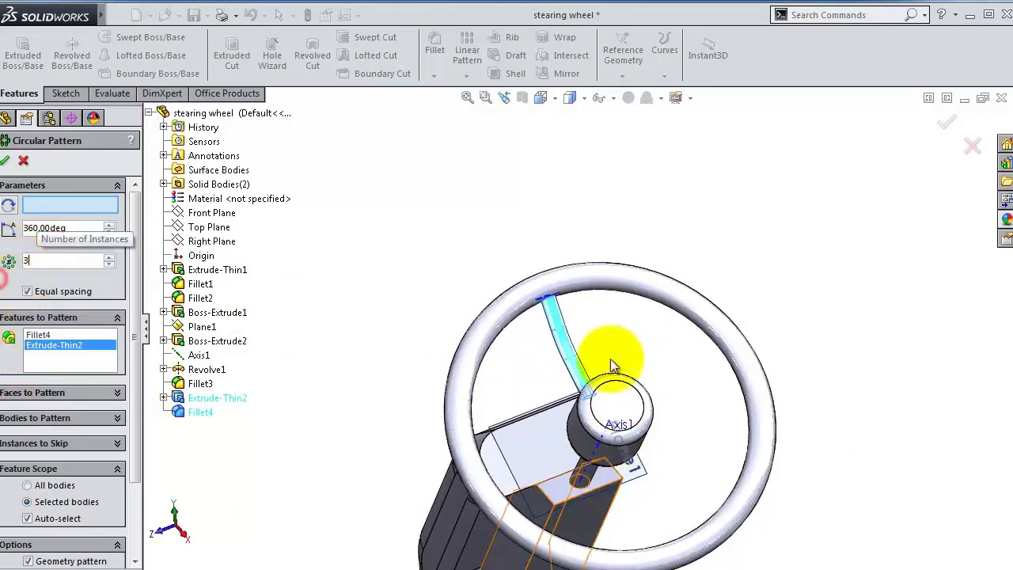
scroll(611, 359, "down", 3)
left_click(563, 461)
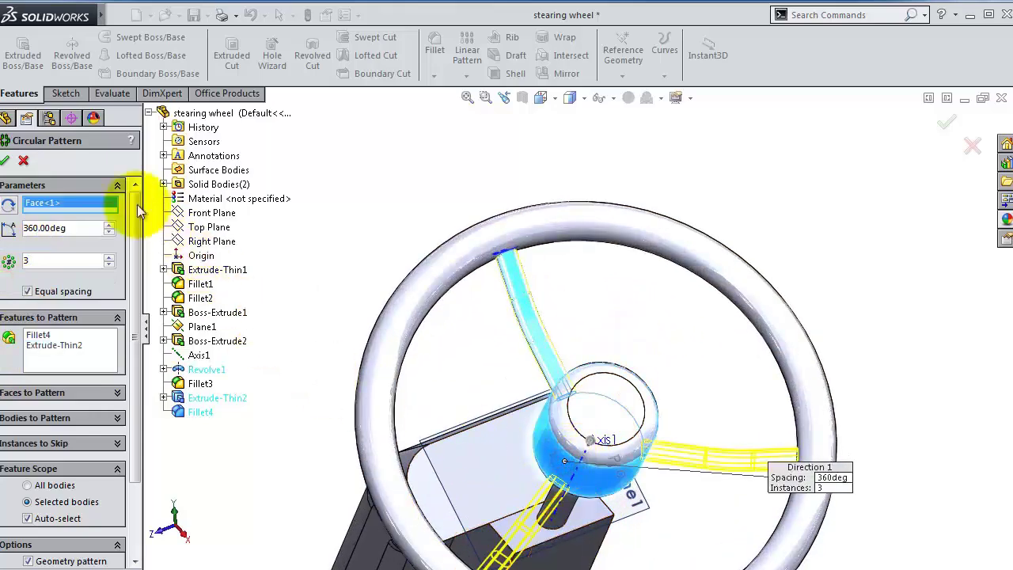
left_click(5, 161)
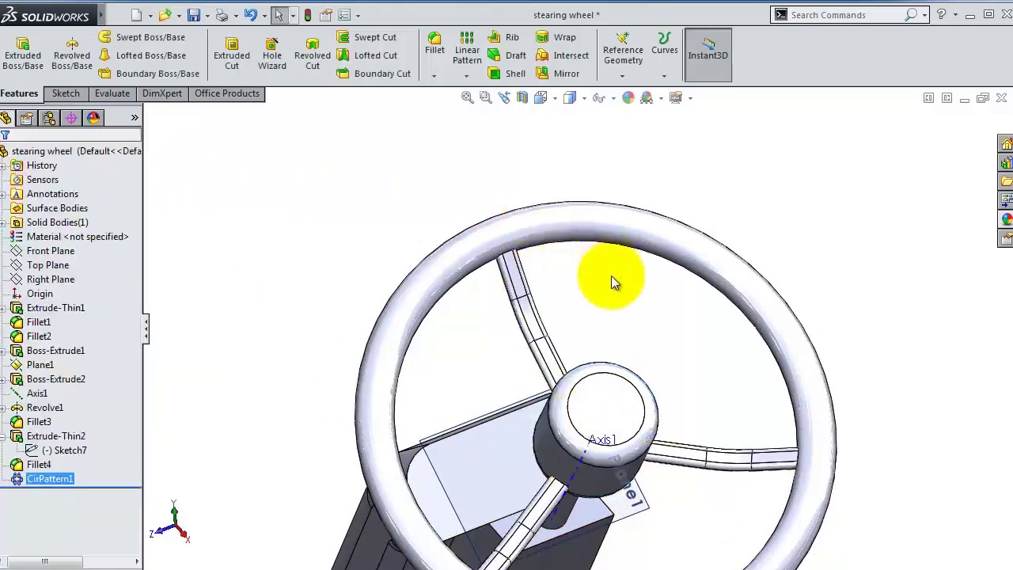
middle_click_drag(663, 293, 671, 308)
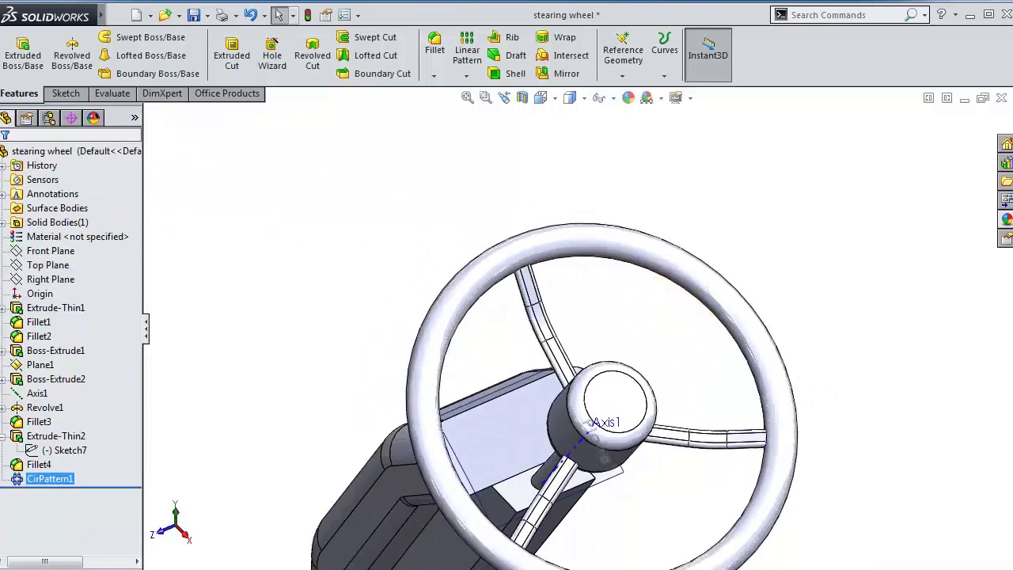
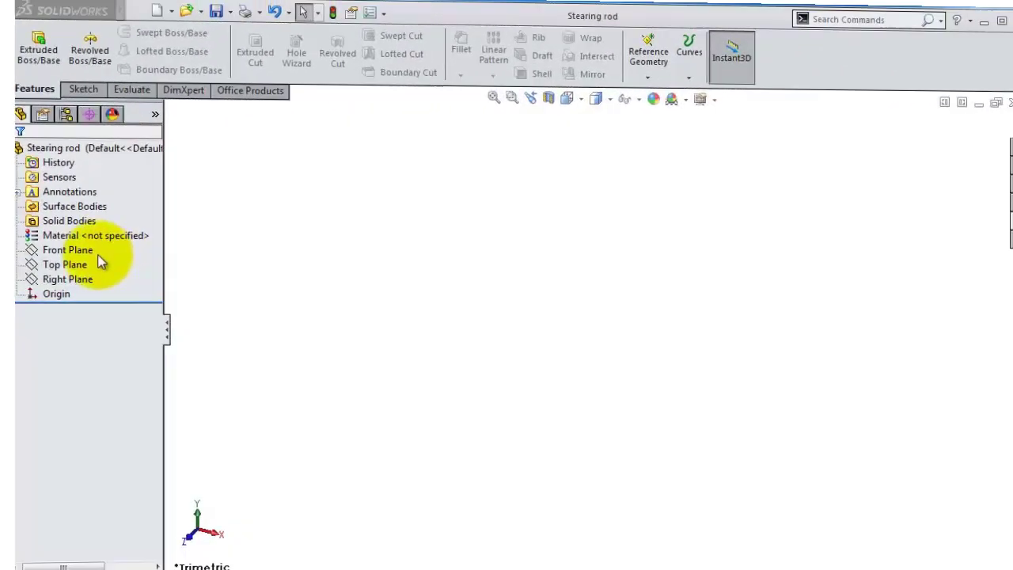
- Draw the rod's closed profile outline on the Front Plane, starting at the origin
left_click(82, 249)
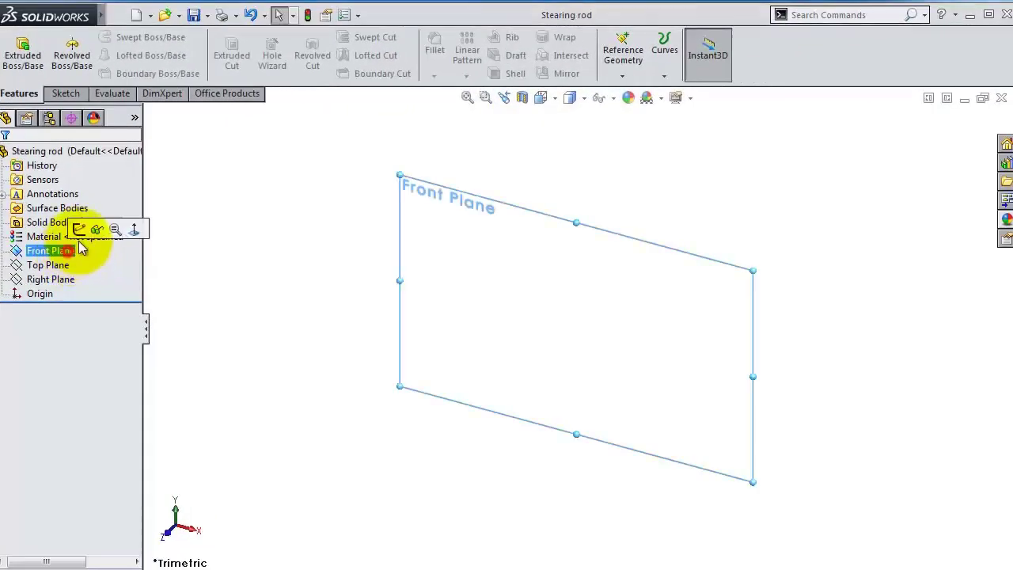
left_click(119, 229)
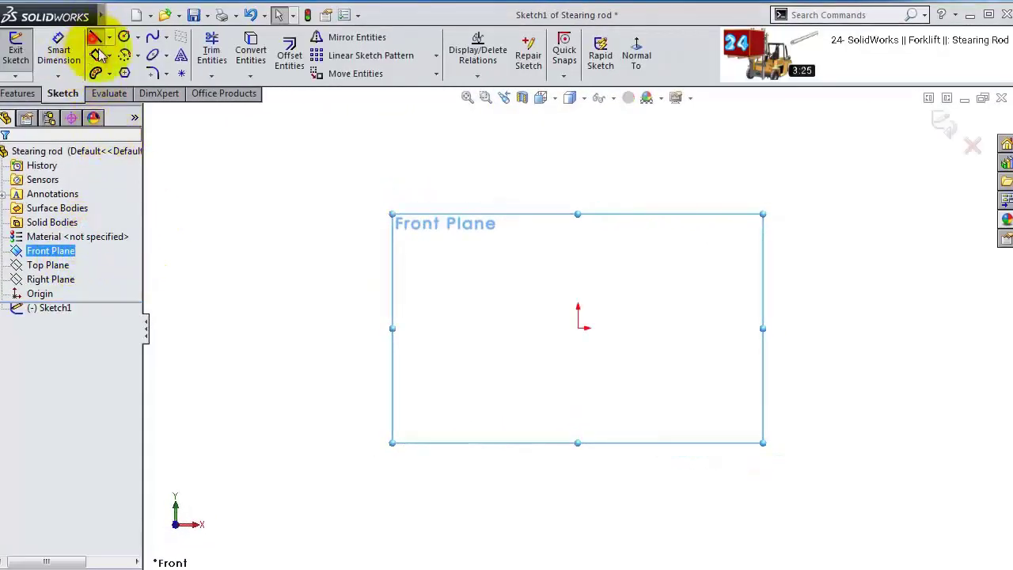
left_click(93, 37)
left_click(580, 327)
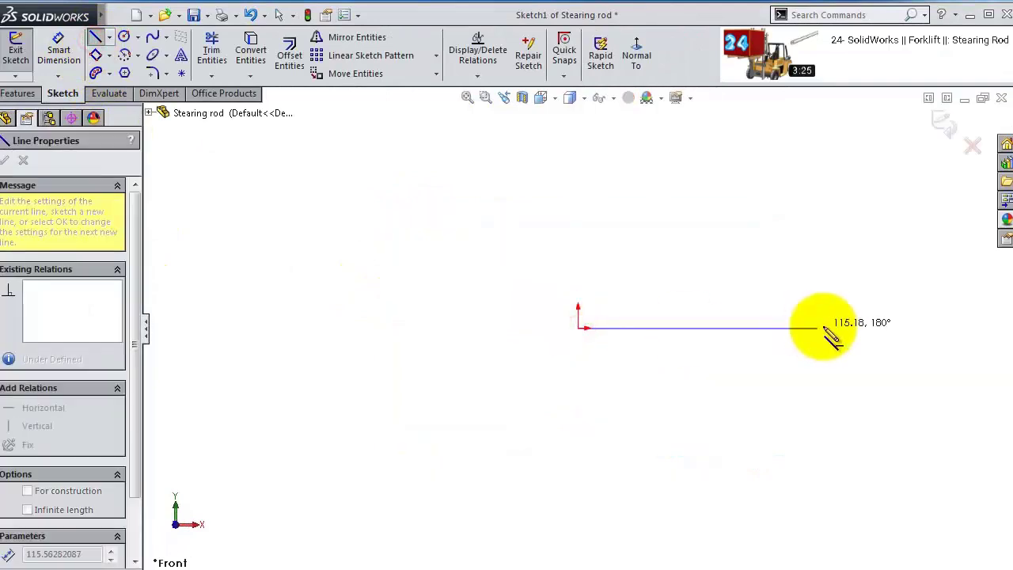
left_click(839, 327)
left_click(839, 298)
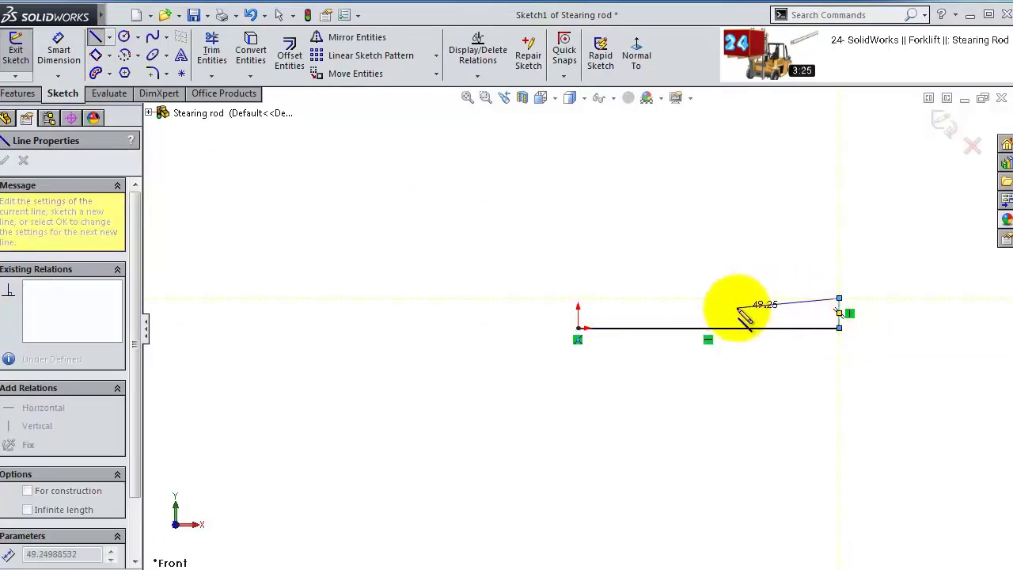
left_click(736, 307)
left_click(578, 307)
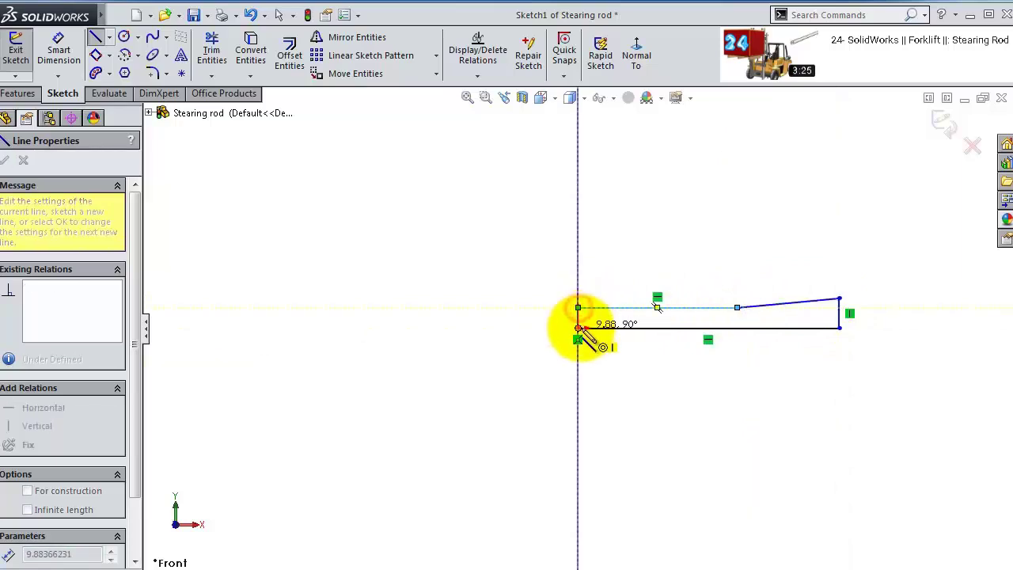
left_click(579, 326)
- Dimension the profile's overall length to 575 mm and its left end height to 22 mm
left_click(59, 49)
left_click(659, 327)
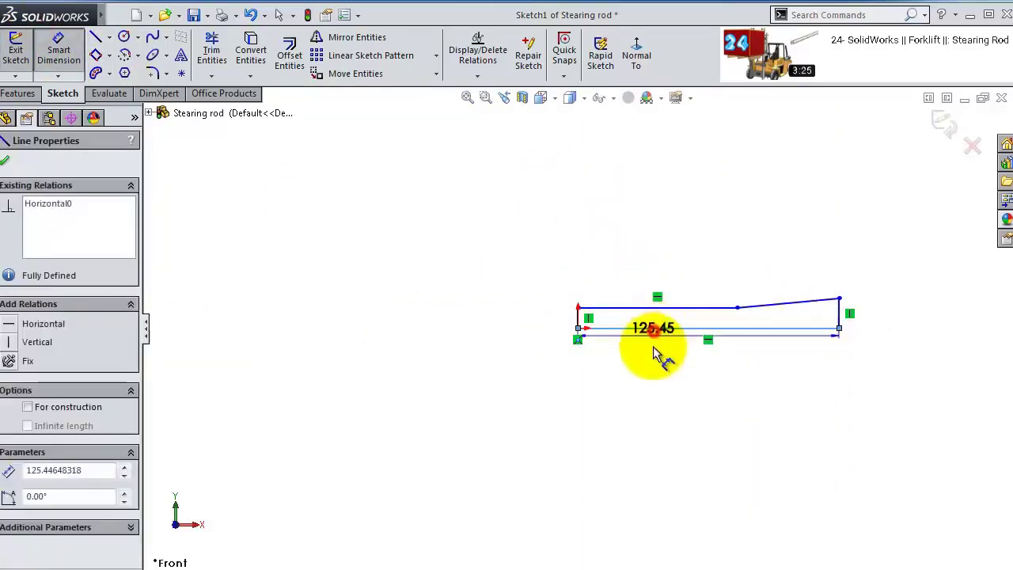
left_click(654, 366)
type("575")
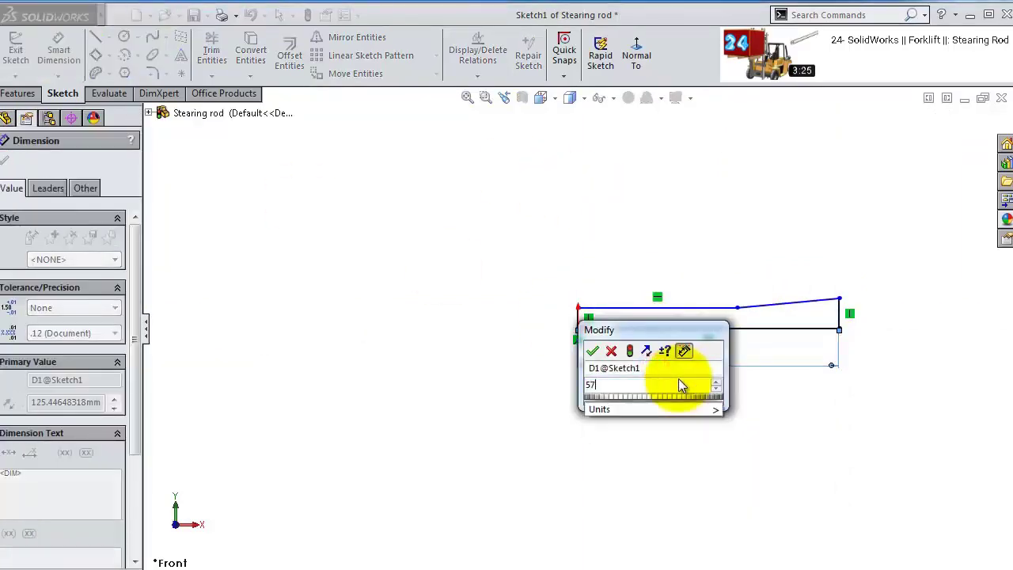
key("Return")
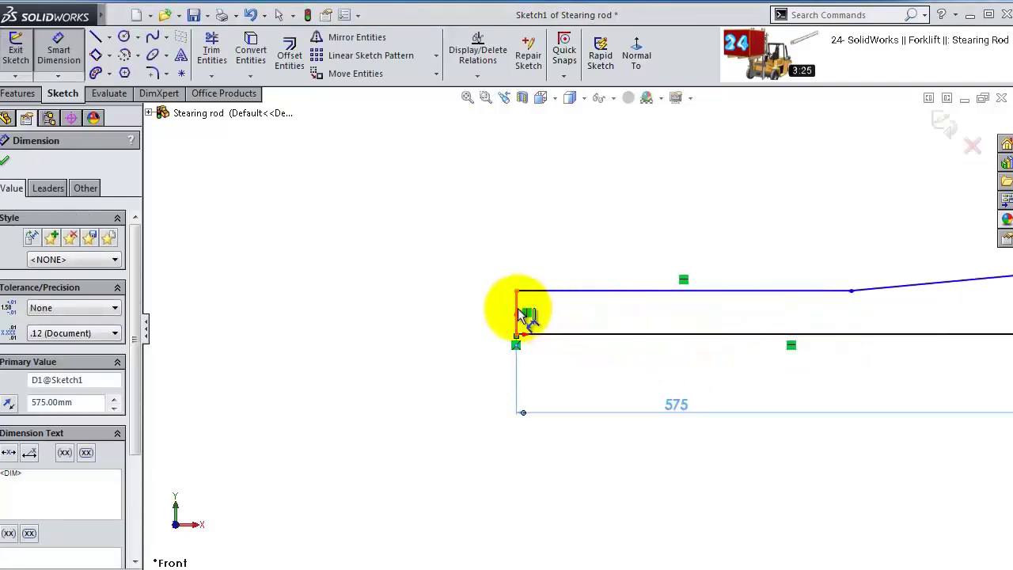
left_click(522, 315)
left_click(504, 310)
type("22")
key("Return")
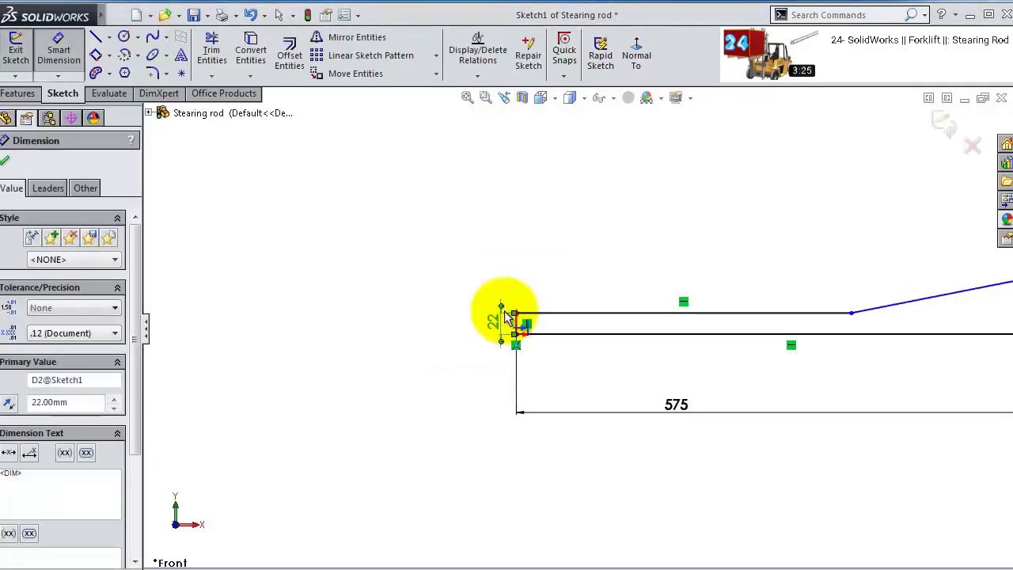
- Dimension the right end height to 30 mm and the straight top section to 200 mm
scroll(567, 332, "up", 3)
scroll(803, 343, "down", 5)
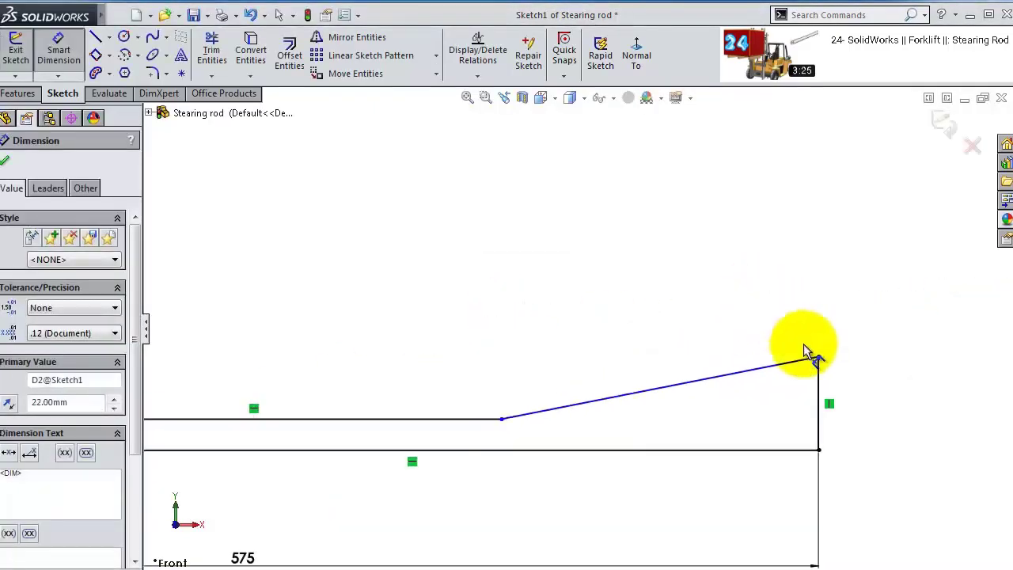
left_click(818, 403)
left_click(883, 405)
type("30")
key("Return")
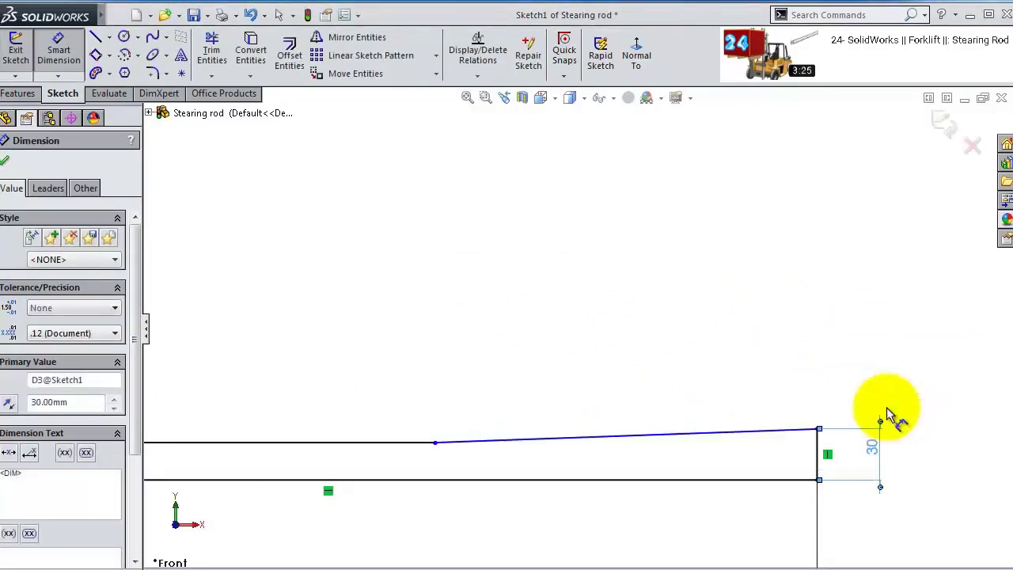
scroll(543, 425, "up", 2)
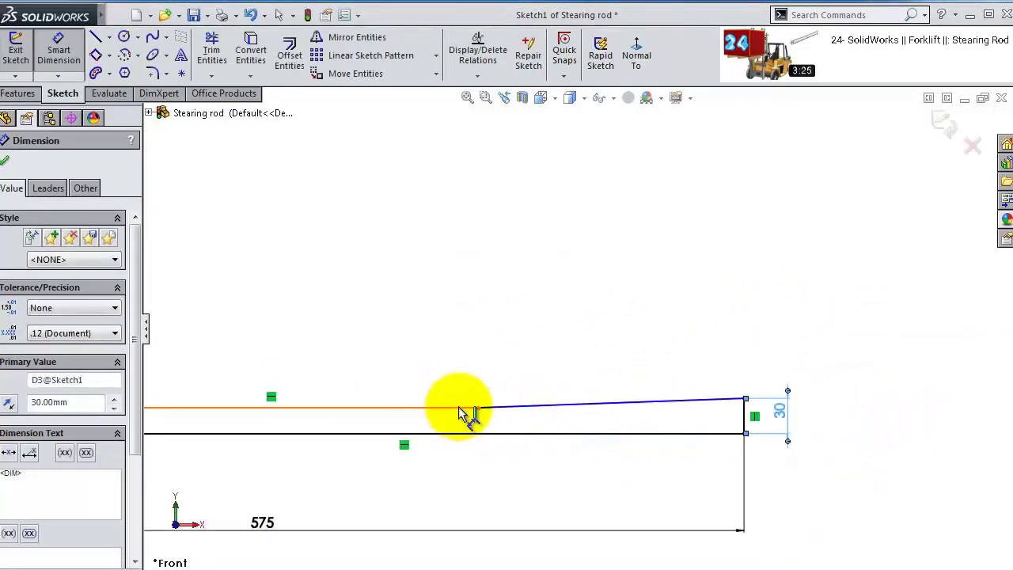
left_click(456, 407)
left_click(435, 364)
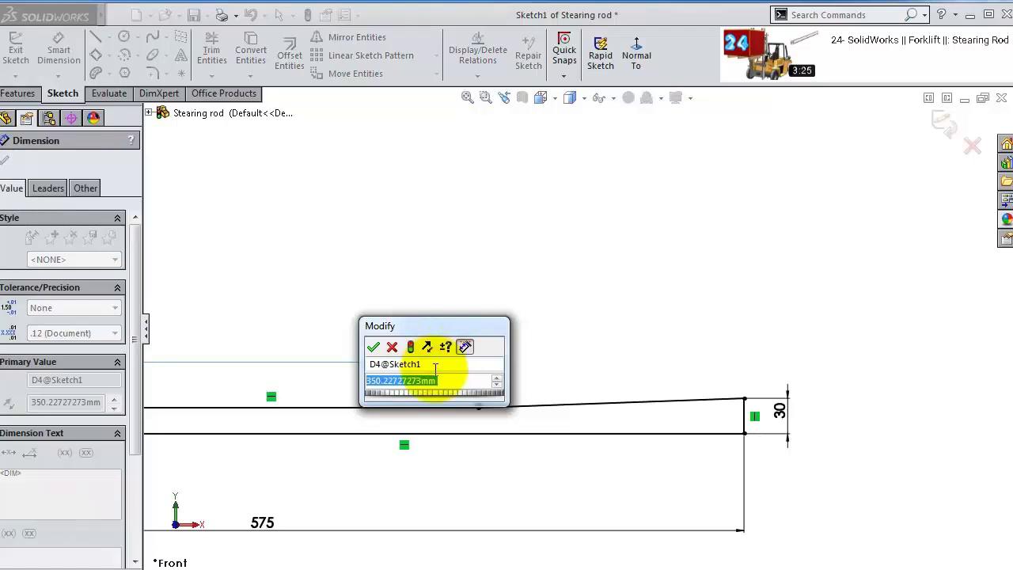
type("200")
key("Return")
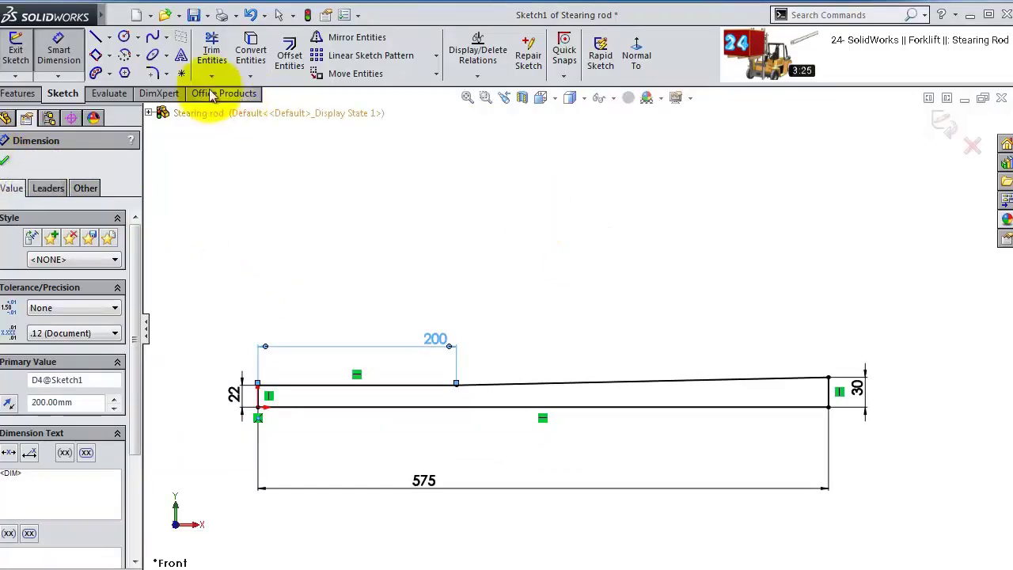
scroll(841, 373, "down", 3)
scroll(843, 378, "up", 1)
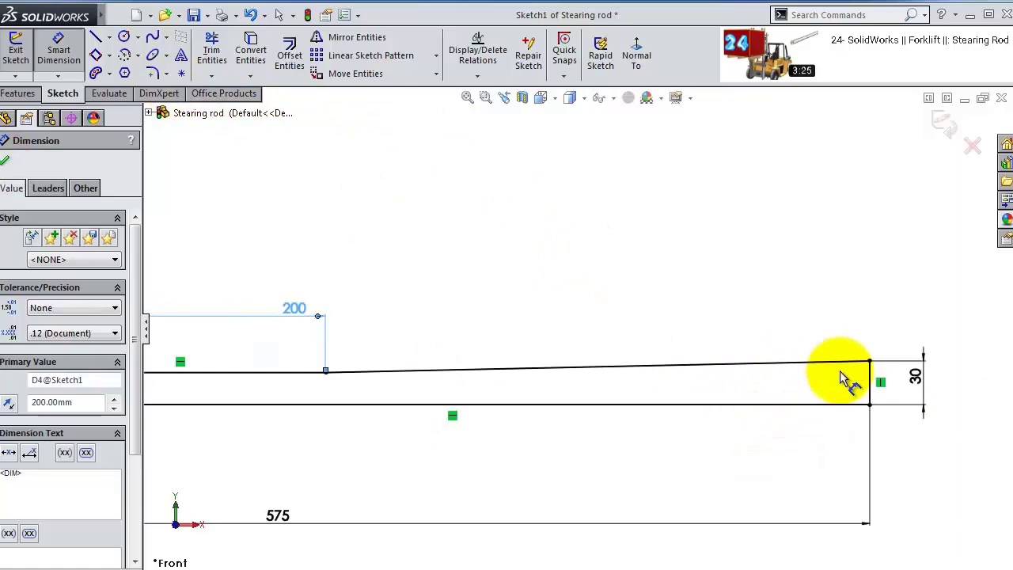
- Revolve the profile 360° about its bottom line into a solid rod
left_click(17, 93)
left_click(70, 63)
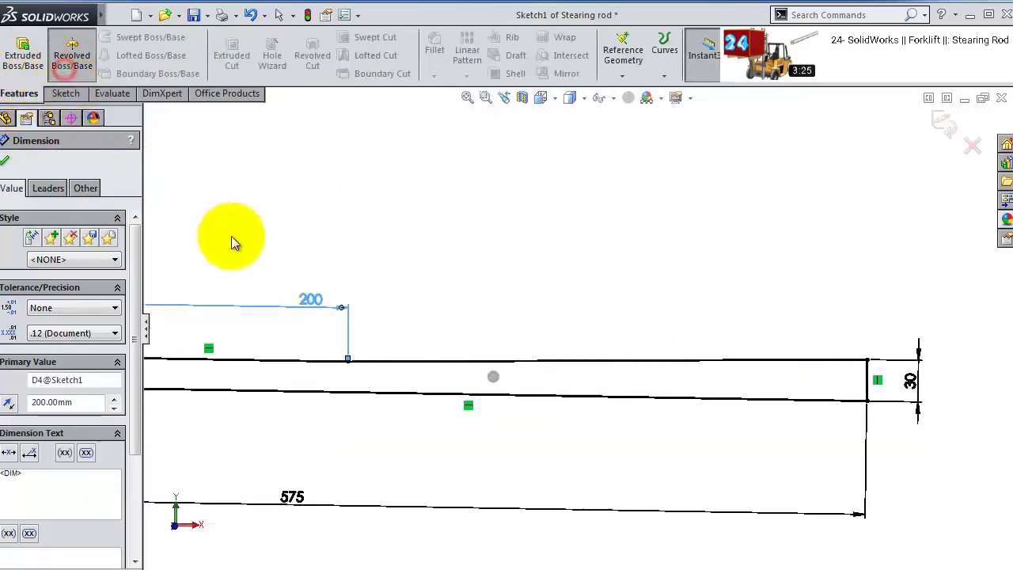
left_click(414, 283)
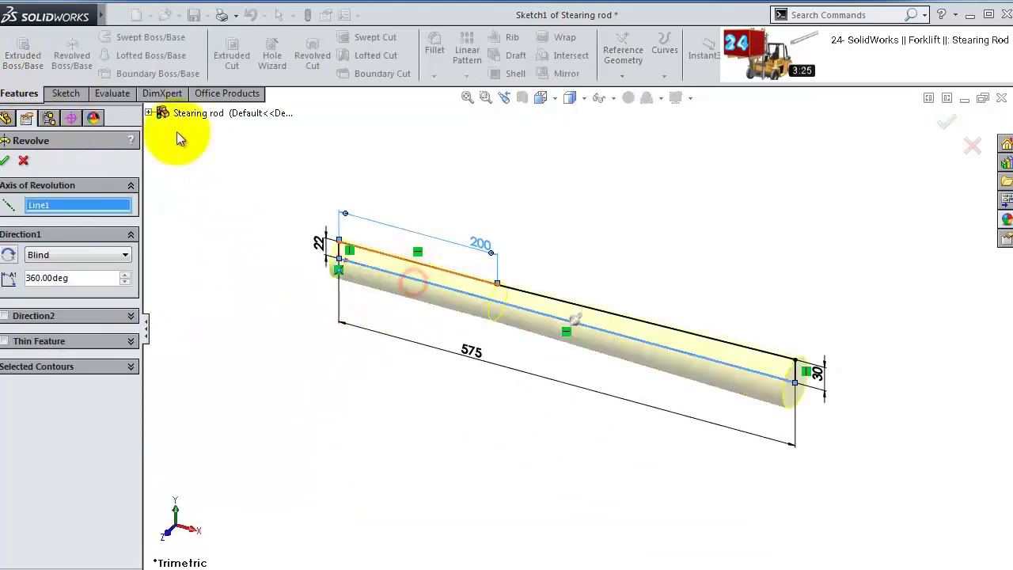
left_click(5, 160)
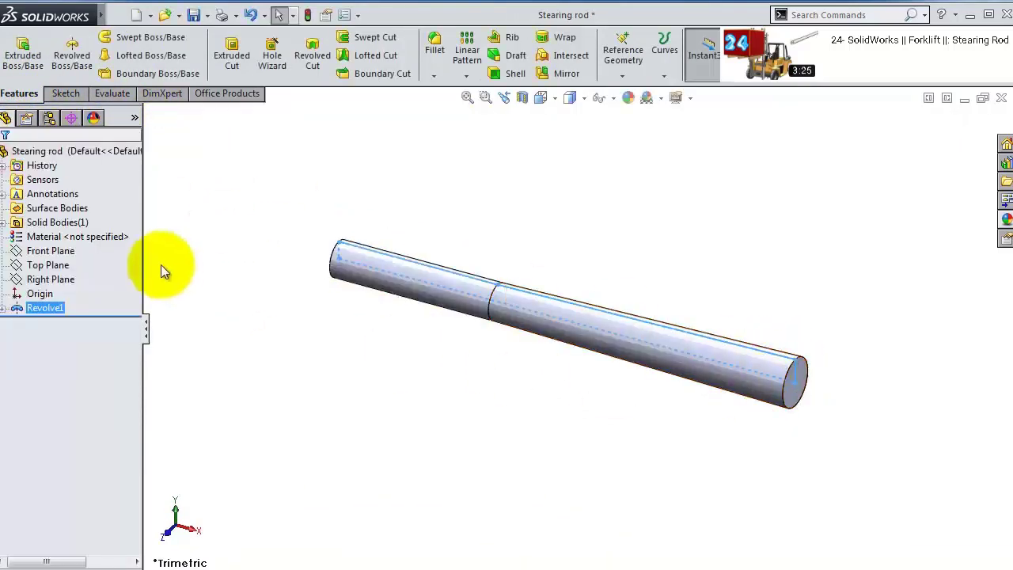
left_click(47, 250)
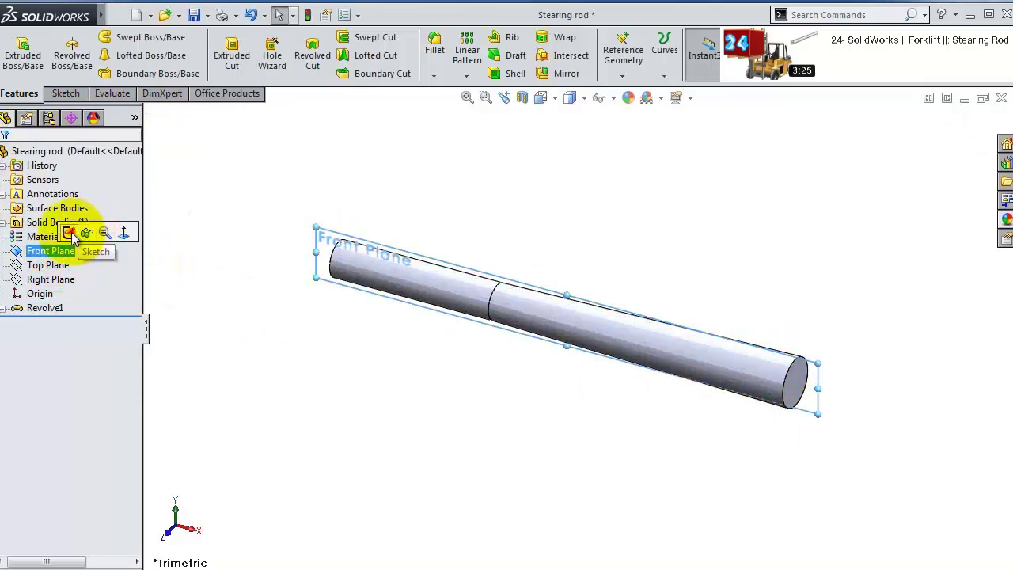
- Start a second Front Plane sketch and draw a corner rectangle over the rod's right end
left_click(69, 232)
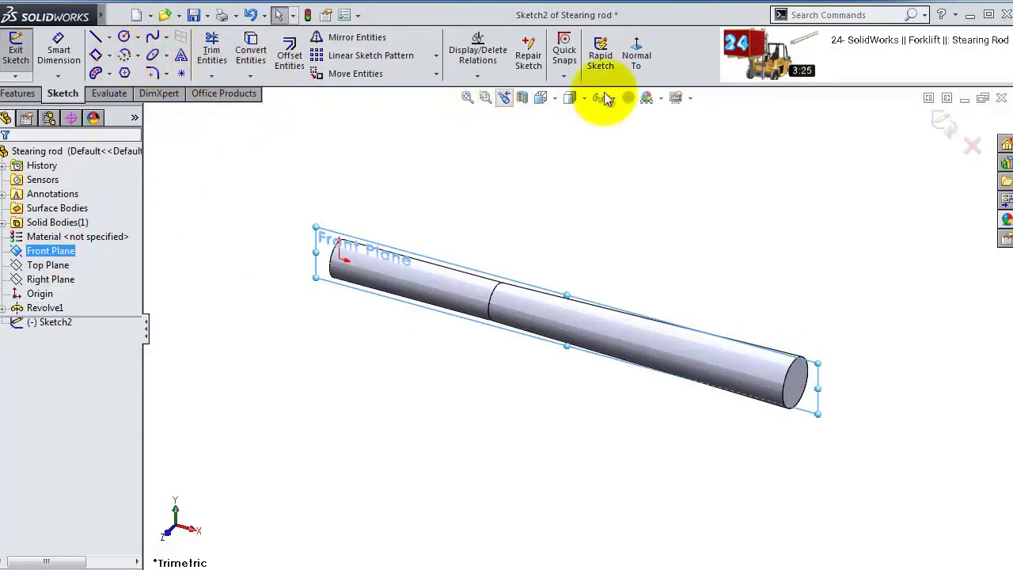
left_click(637, 49)
left_click(95, 55)
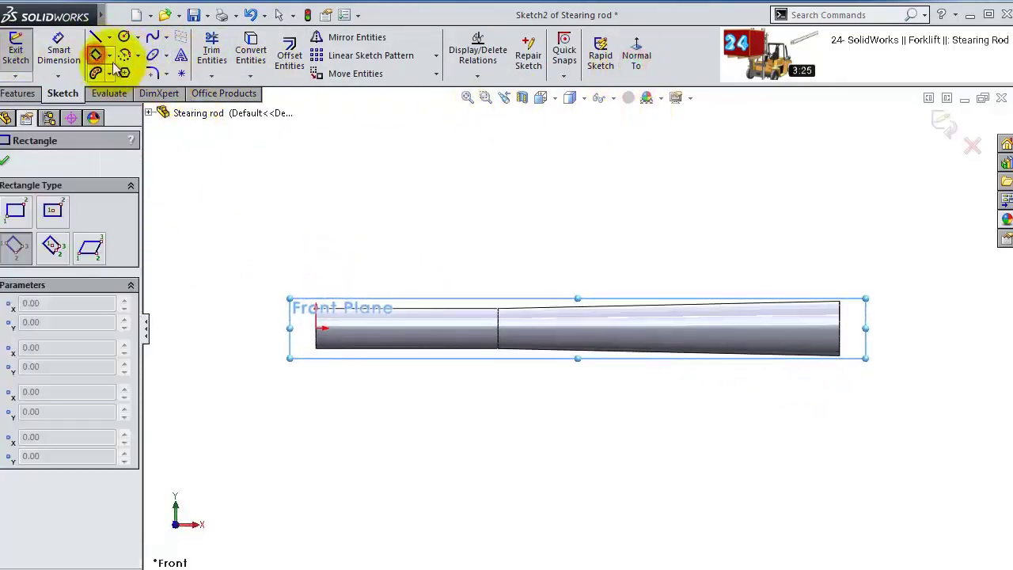
left_click(109, 55)
left_click(143, 72)
scroll(946, 293, "down", 5)
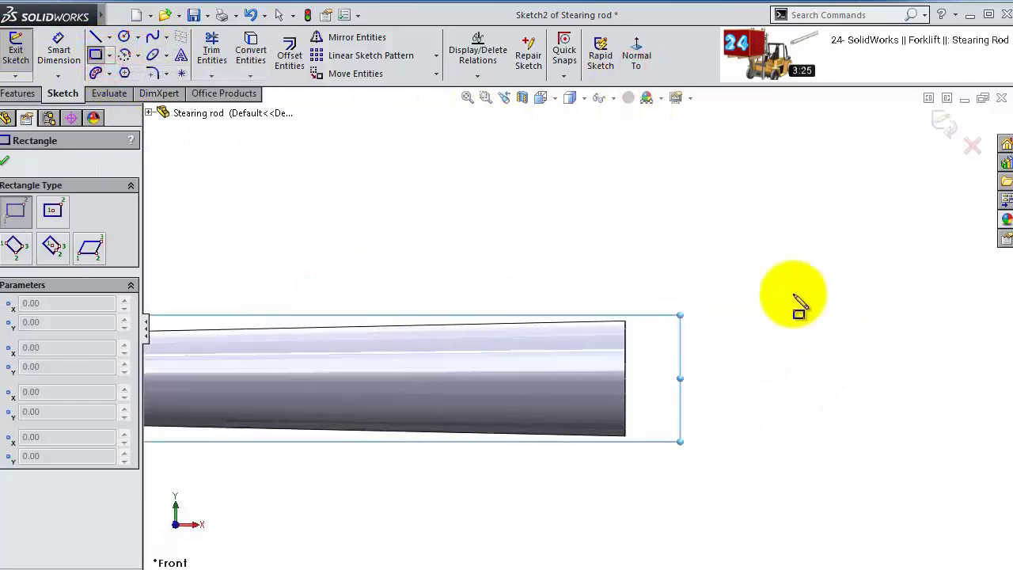
left_click(507, 300)
left_click(651, 360)
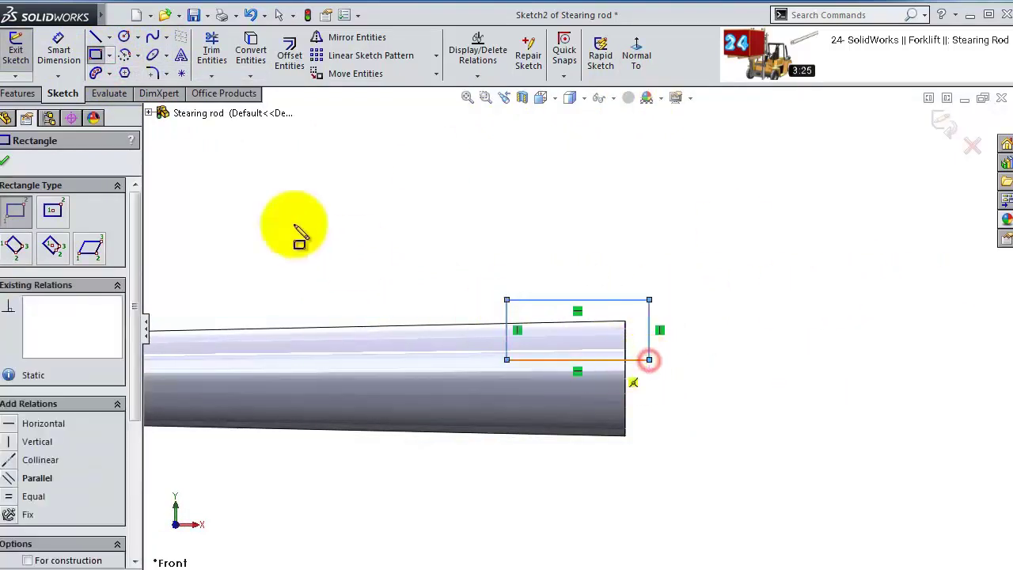
- Add a horizontal centerline along the rod's right end below the rectangle
left_click(59, 49)
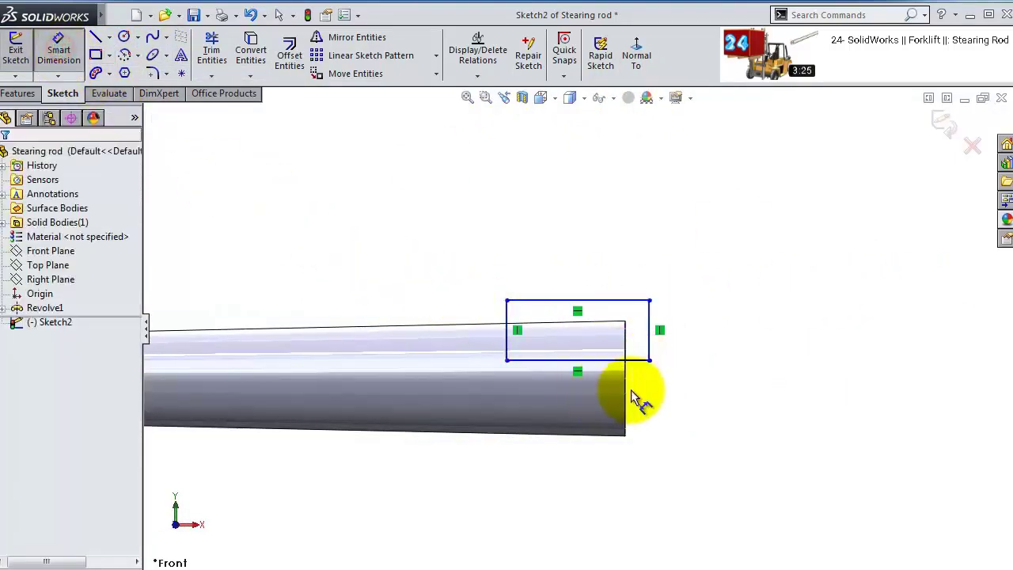
left_click(635, 362)
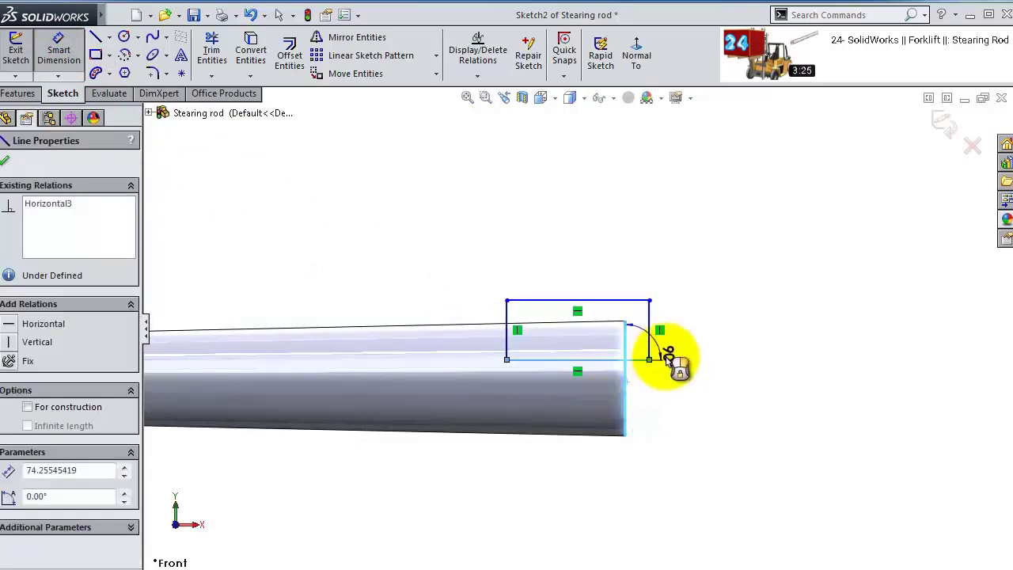
key("Escape")
scroll(660, 352, "down", 3)
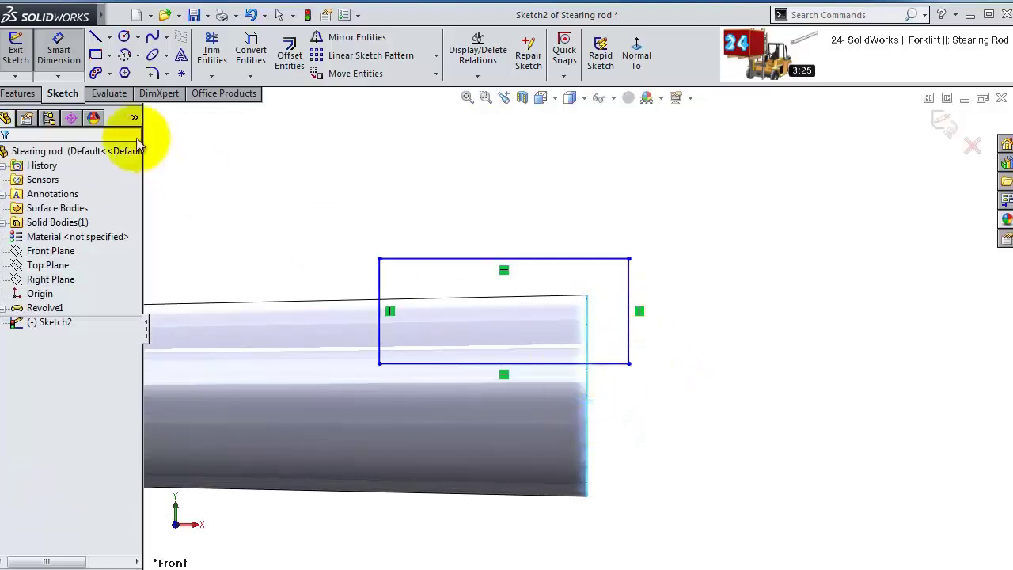
left_click(109, 37)
left_click(115, 68)
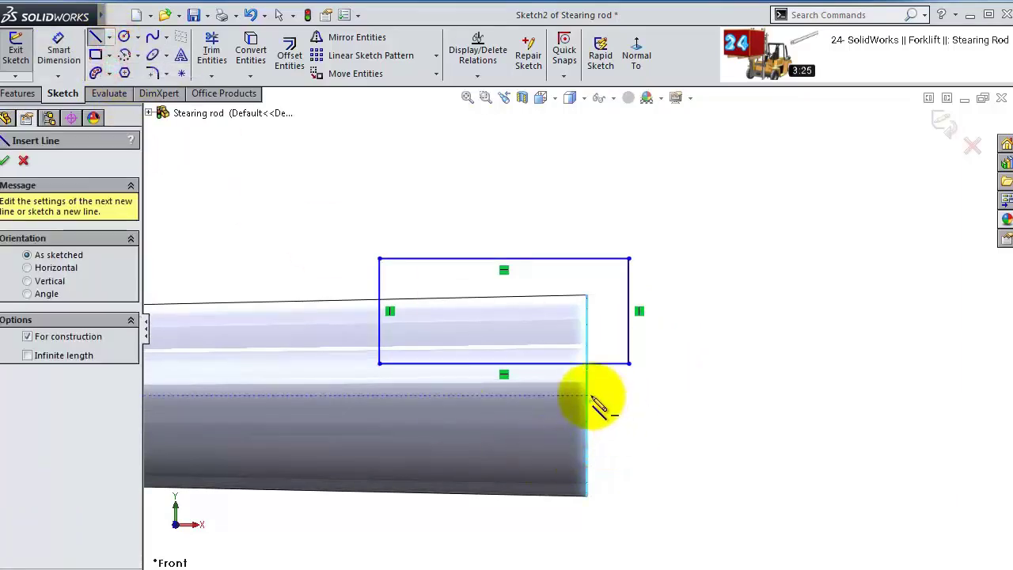
left_click(587, 394)
left_click(703, 394)
key("Escape")
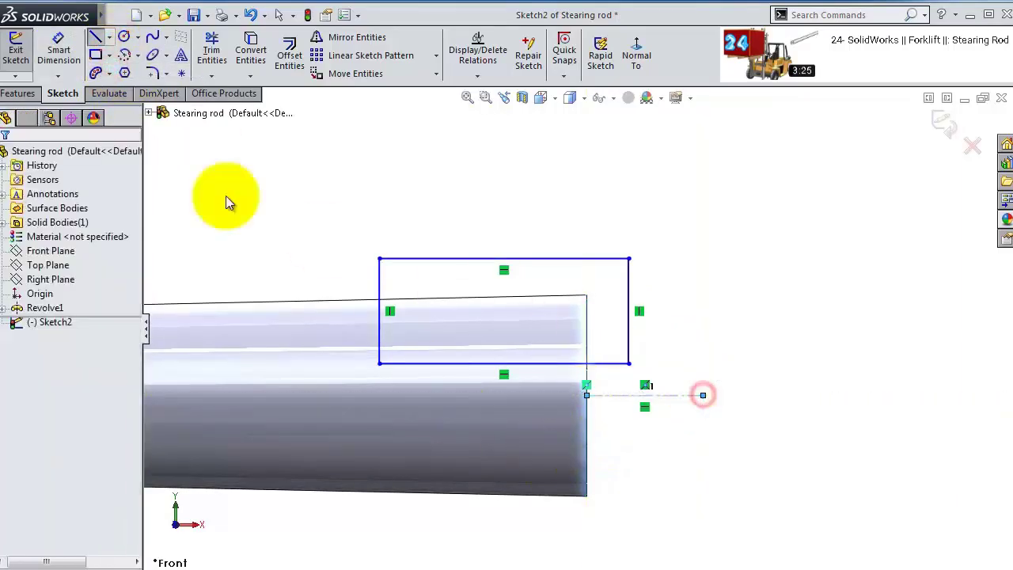
- Dimension the rectangle 10 mm off the centerline and 60 mm wide to the rod end
left_click(58, 49)
left_click(617, 363)
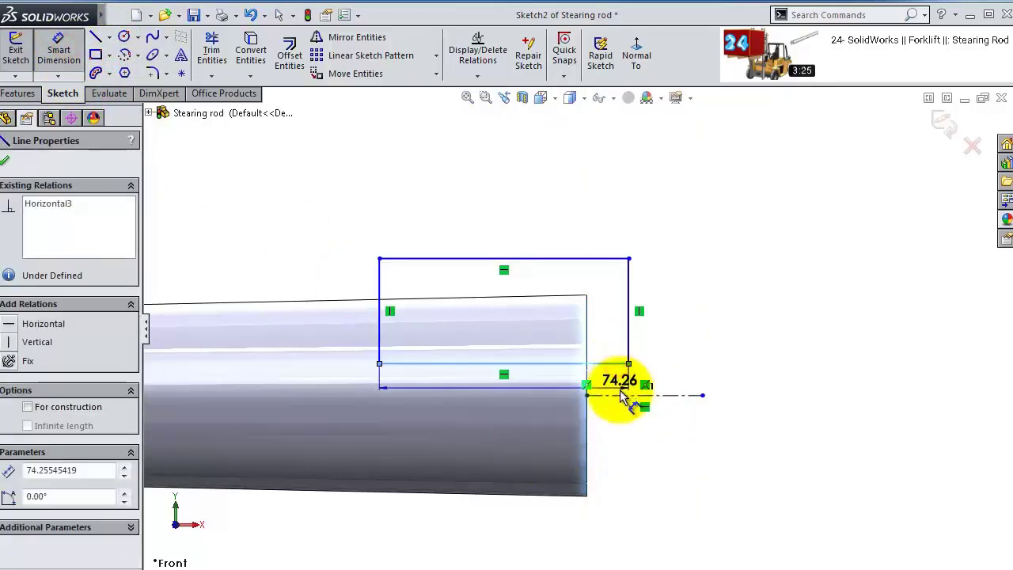
left_click(642, 392)
left_click(667, 380)
type("10")
key("Return")
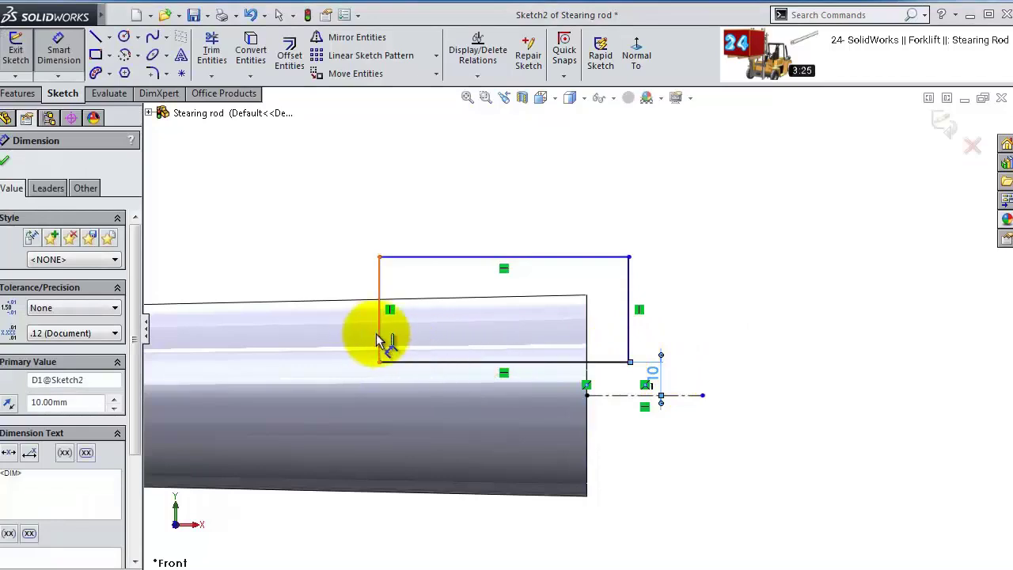
left_click(379, 269)
left_click(585, 334)
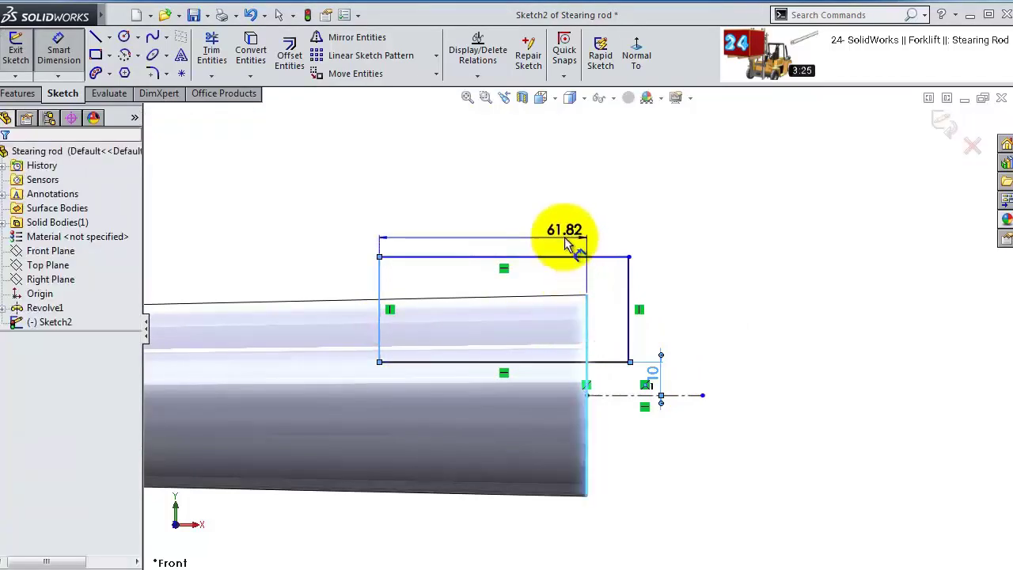
left_click(565, 239)
type("60")
key("Return")
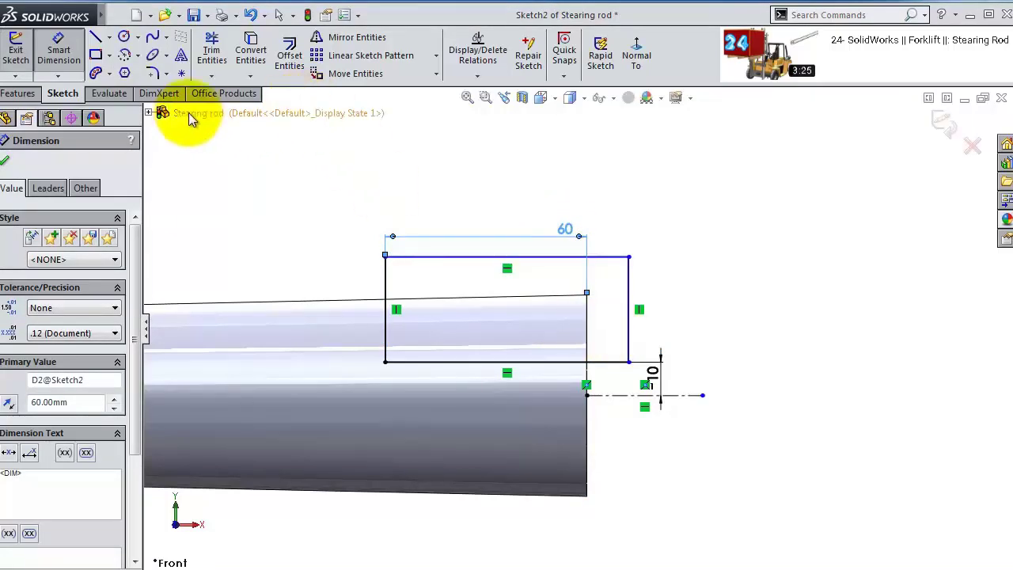
- Mirror the rectangle's four lines about the centerline into a matching lower rectangle
left_click(358, 38)
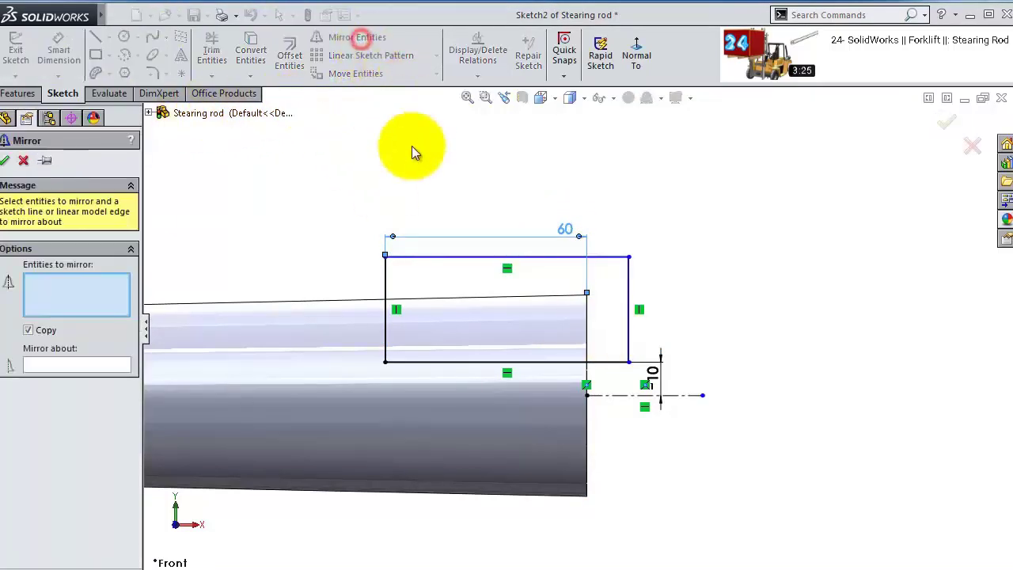
left_click(386, 278)
left_click(565, 362)
left_click(629, 291)
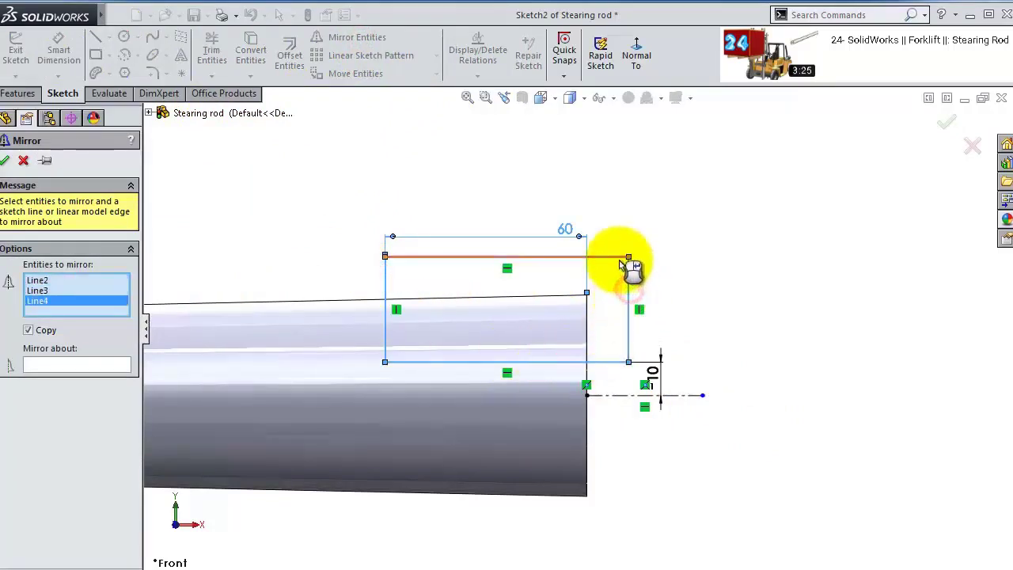
left_click(626, 257)
left_click(119, 364)
left_click(614, 396)
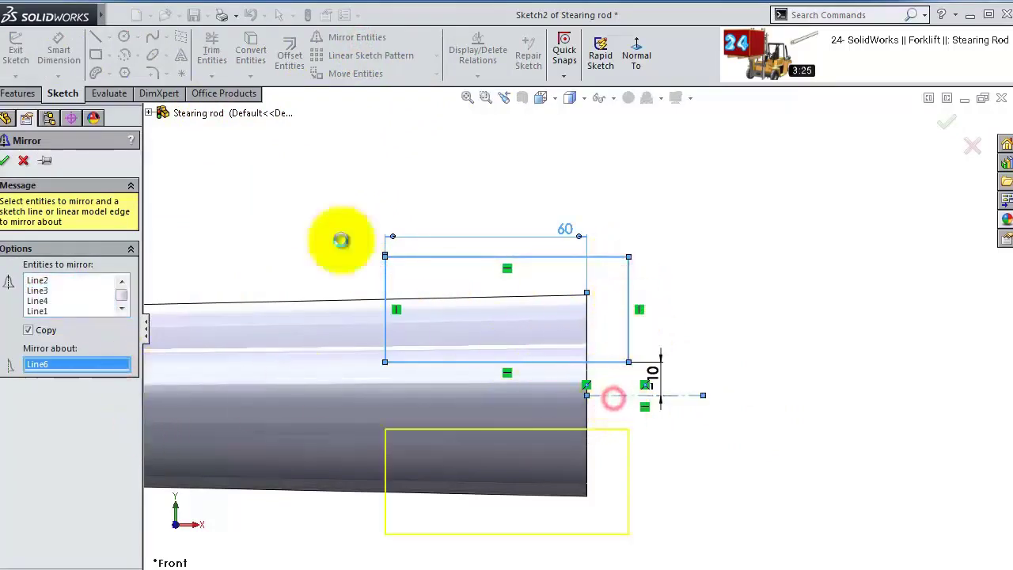
left_click(6, 161)
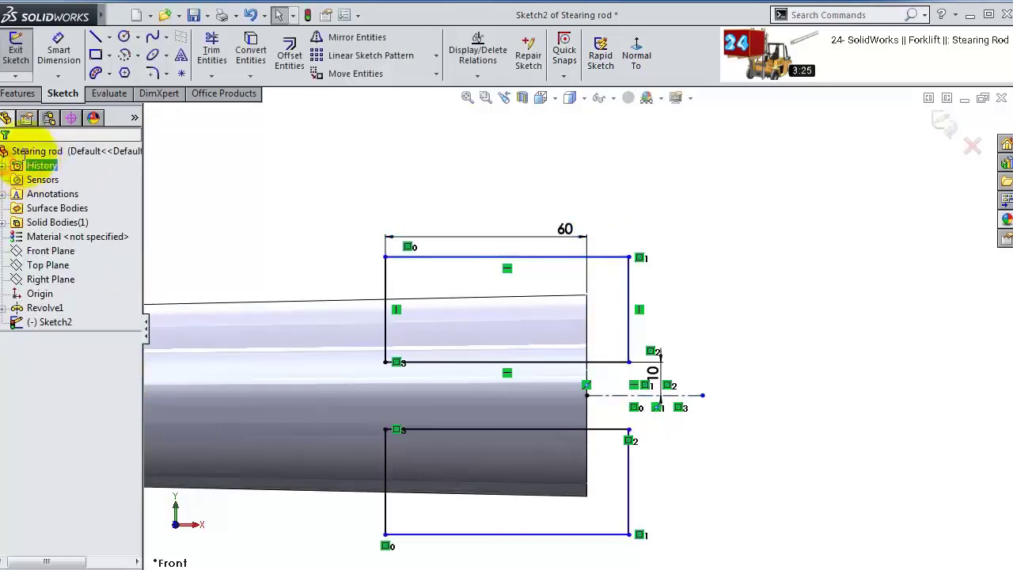
left_click(19, 93)
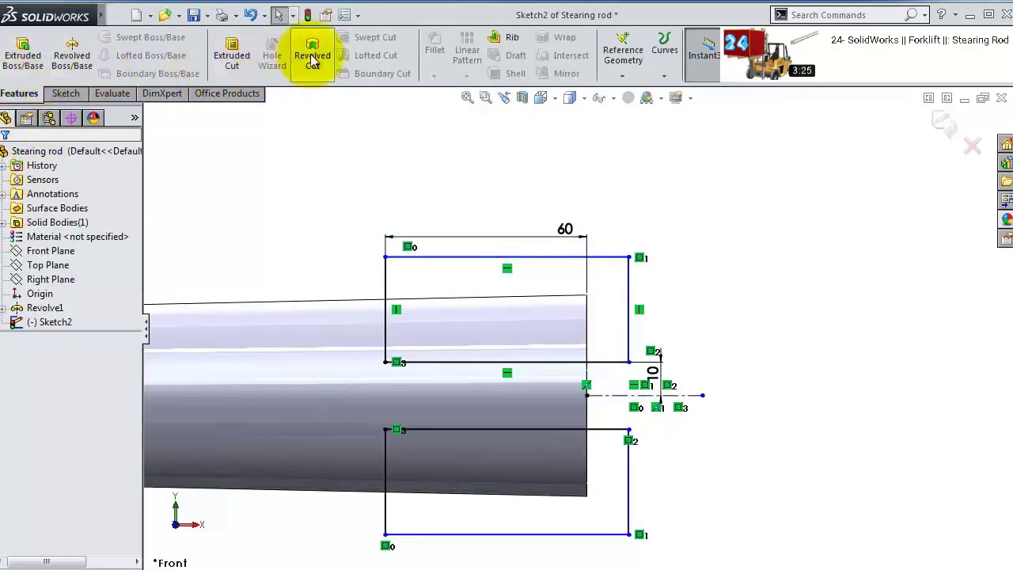
- Extrude-cut both rectangles Mid Plane at 90 mm depth, flattening the rod's tip
left_click(236, 46)
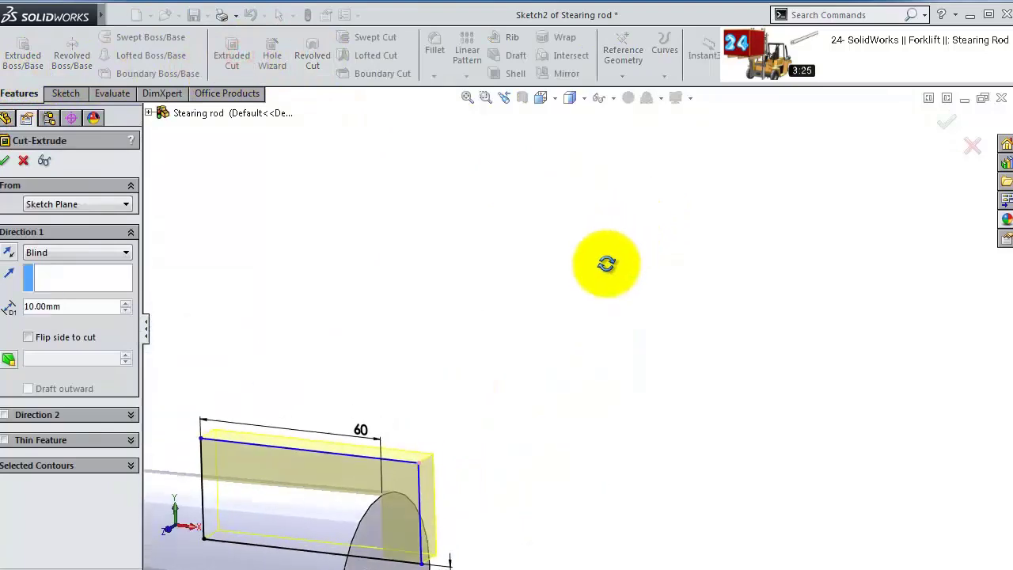
left_click(49, 252)
left_click(57, 346)
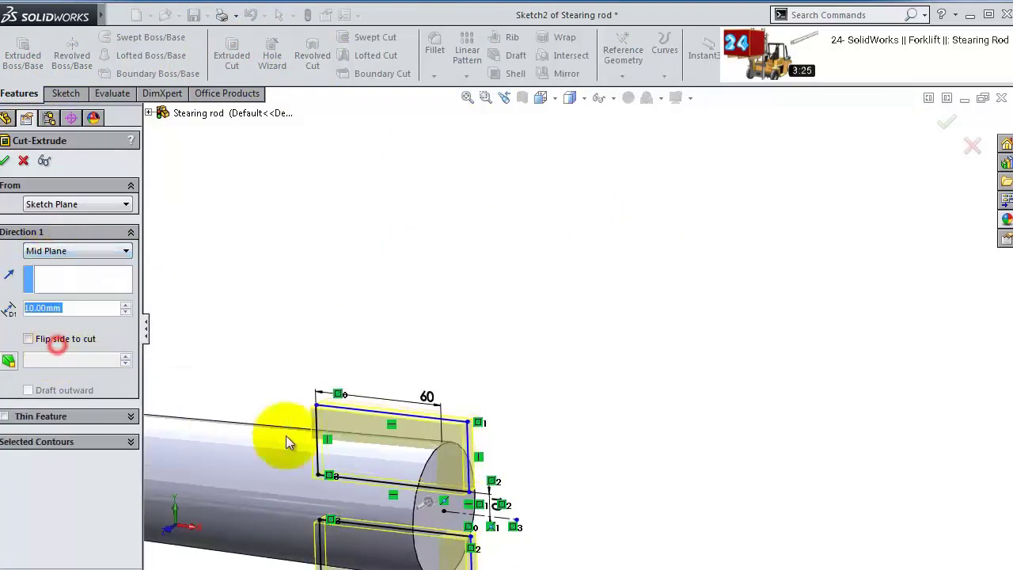
left_click_drag(127, 307, 126, 306)
left_click(5, 160)
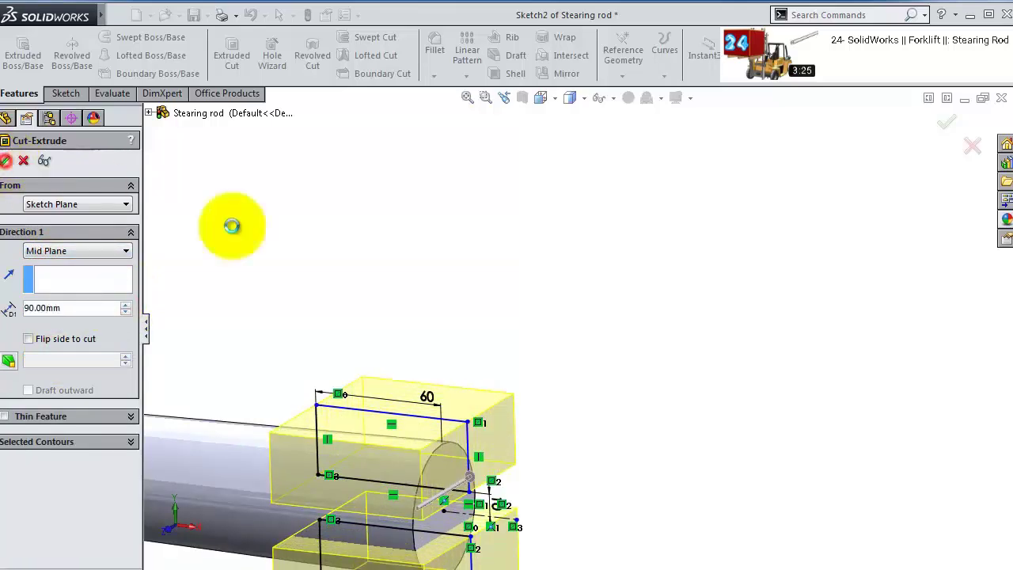
mouse_move(509, 401)
middle_mouse_down()
mouse_move(525, 447)
mouse_move(511, 482)
mouse_move(523, 441)
mouse_move(550, 507)
mouse_move(534, 527)
mouse_move(503, 390)
middle_mouse_up()
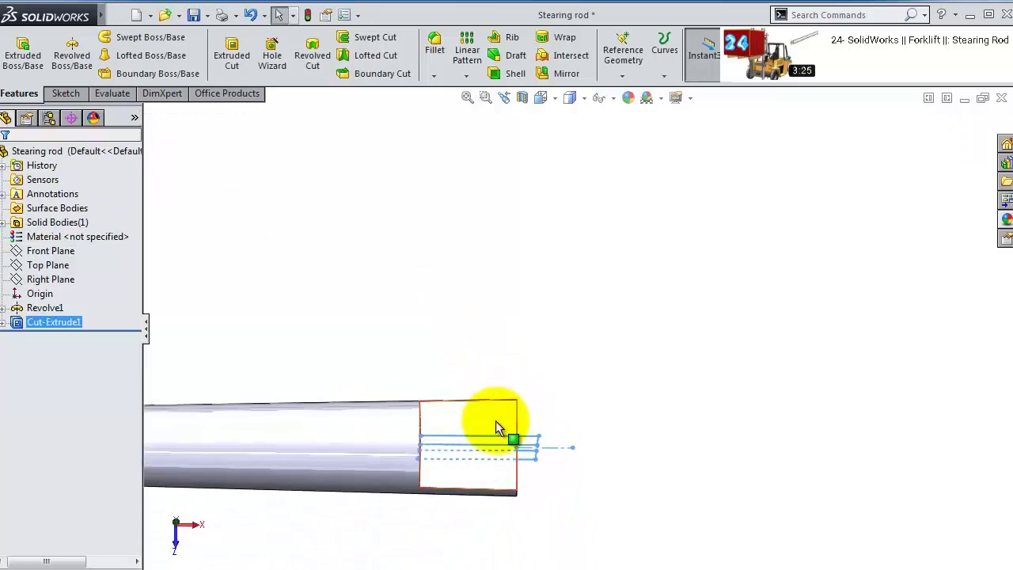
left_click(496, 421)
- Start a sketch on the flattened end face and draw a line along its top edge
left_click(554, 370)
left_click(636, 59)
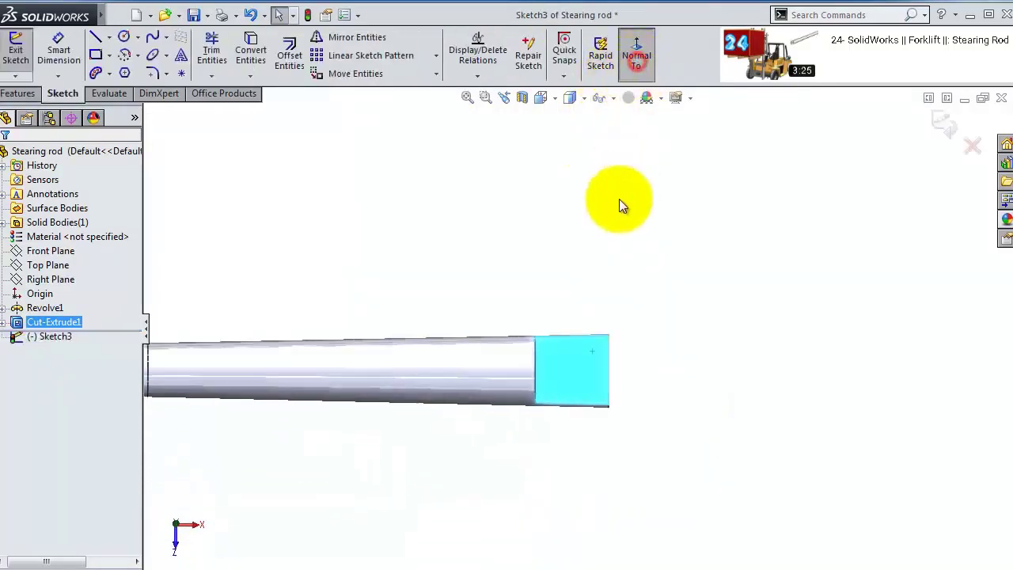
scroll(814, 331, "down", 5)
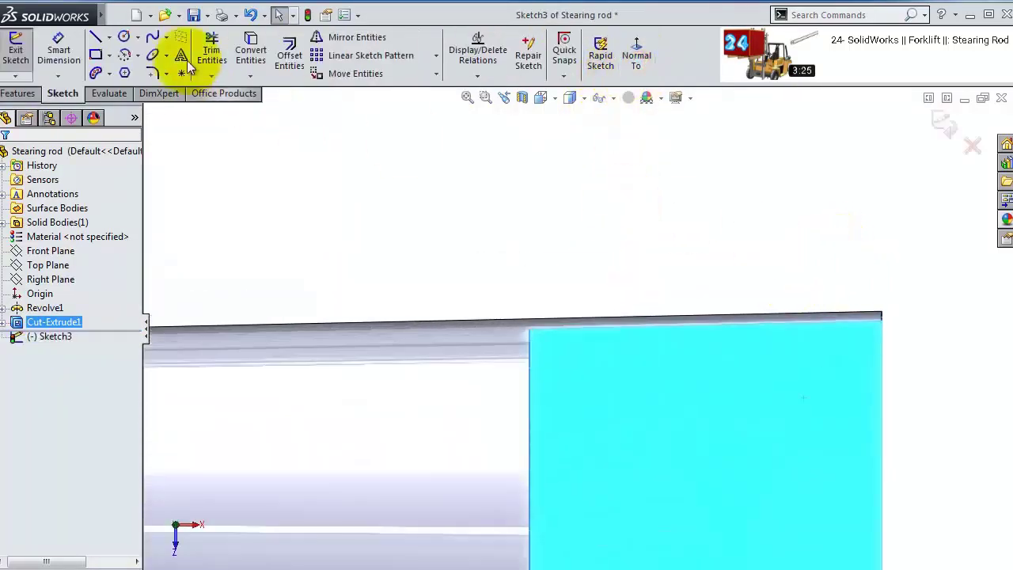
left_click(96, 39)
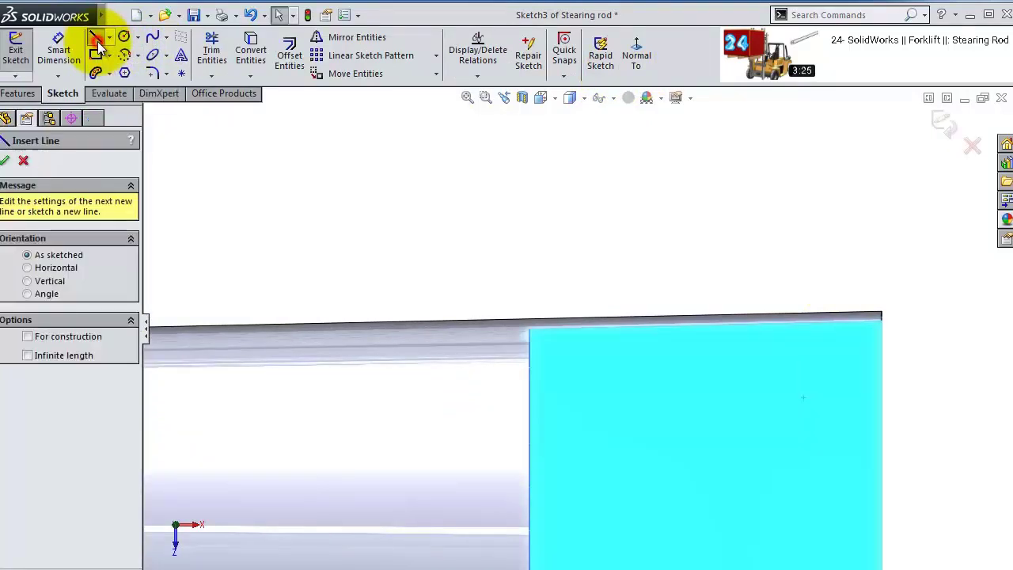
left_click(529, 331)
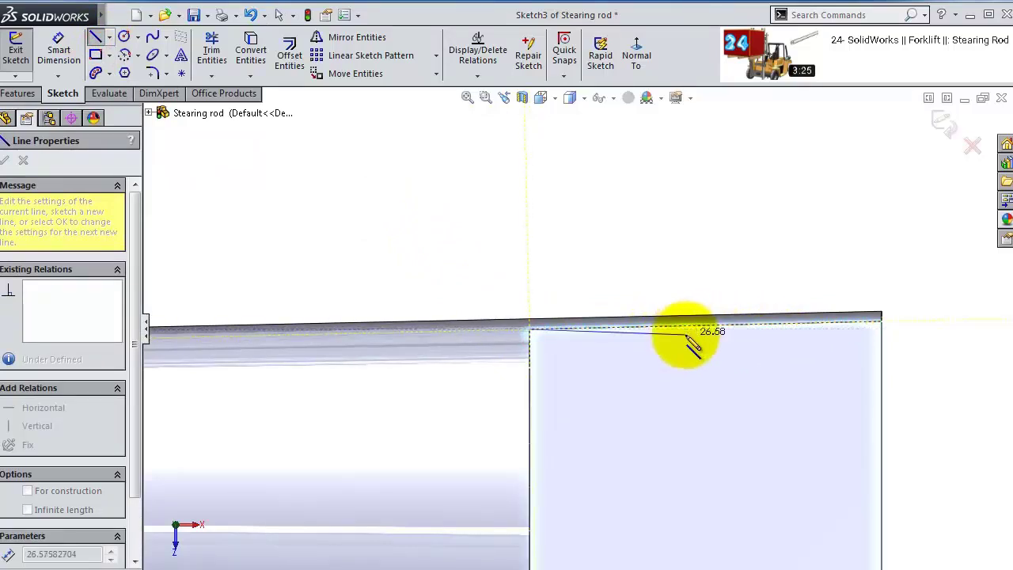
left_click(685, 330)
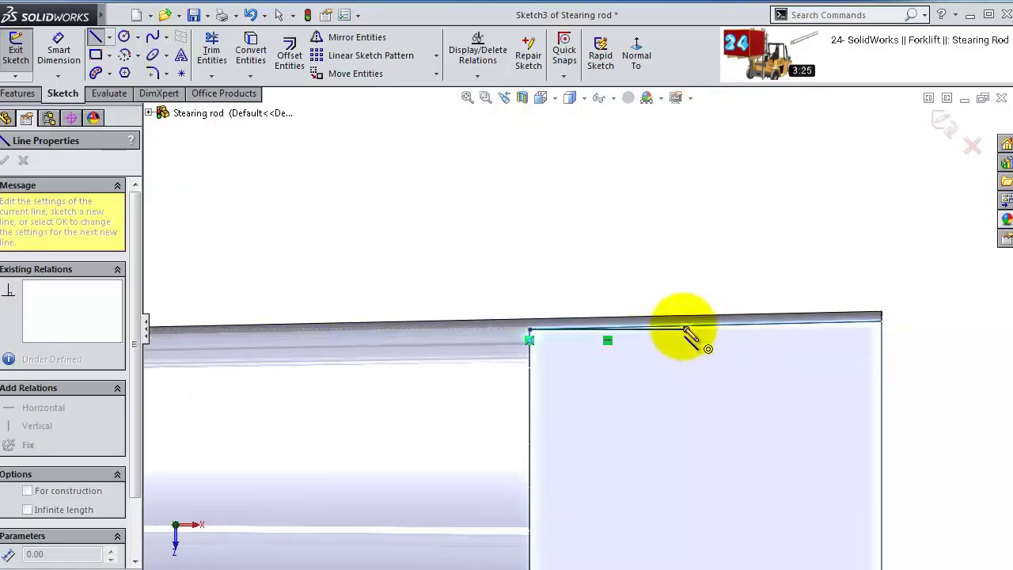
scroll(586, 328, "up", 3)
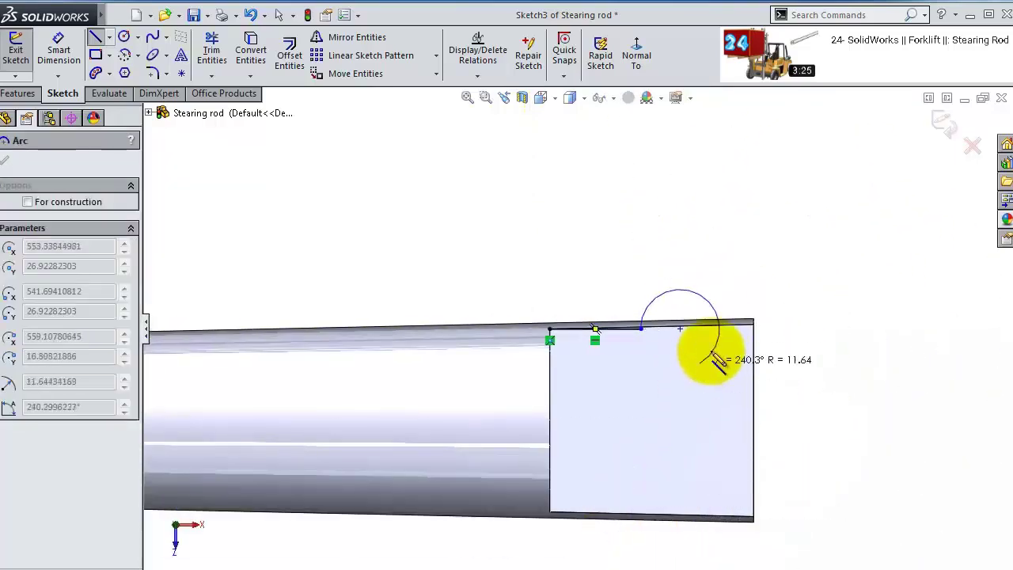
key("Escape")
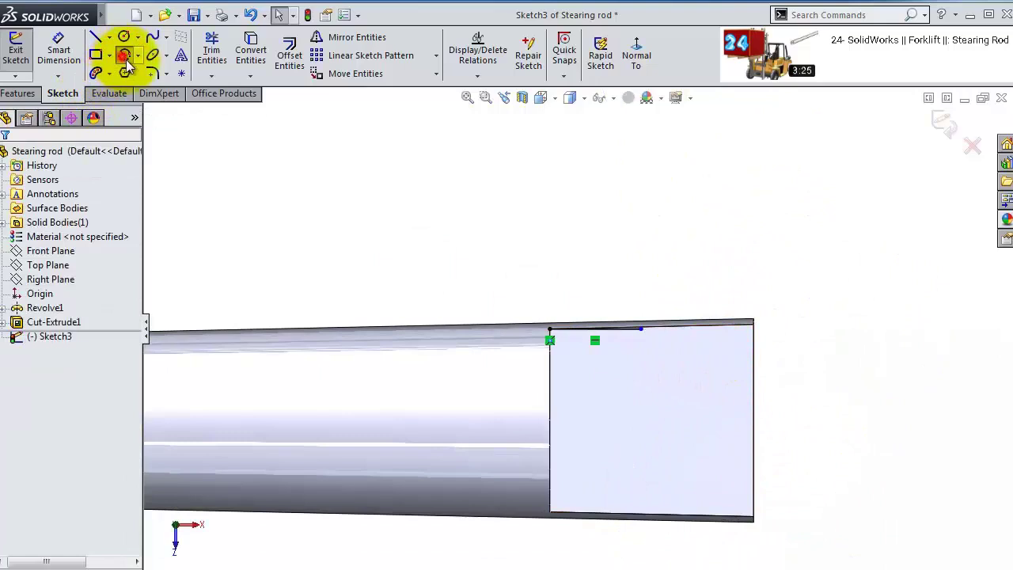
- Add a center-point half-arc from the top line down, then a bottom line to the lower-left corner
left_click(125, 55)
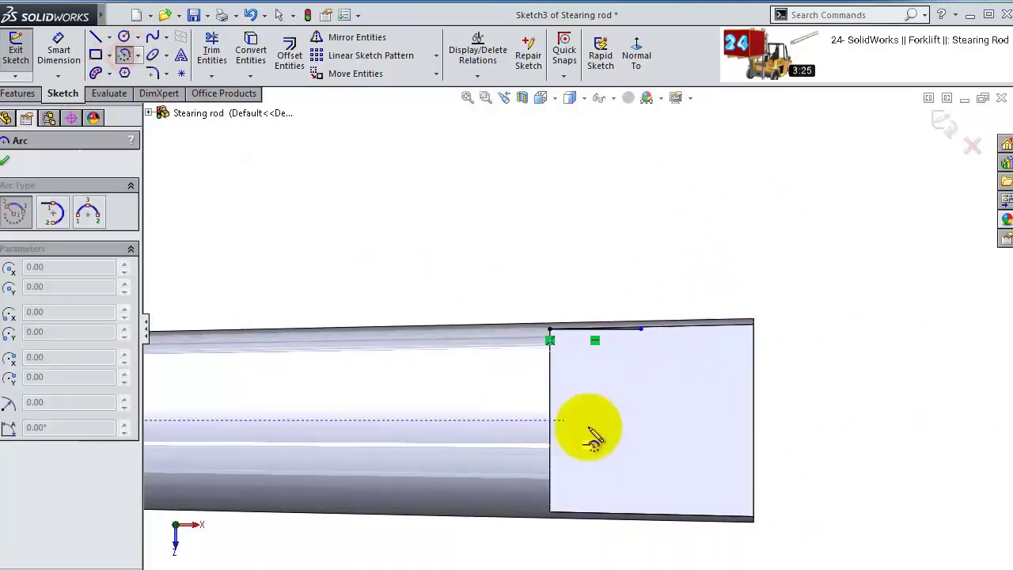
left_click(639, 420)
left_click(641, 328)
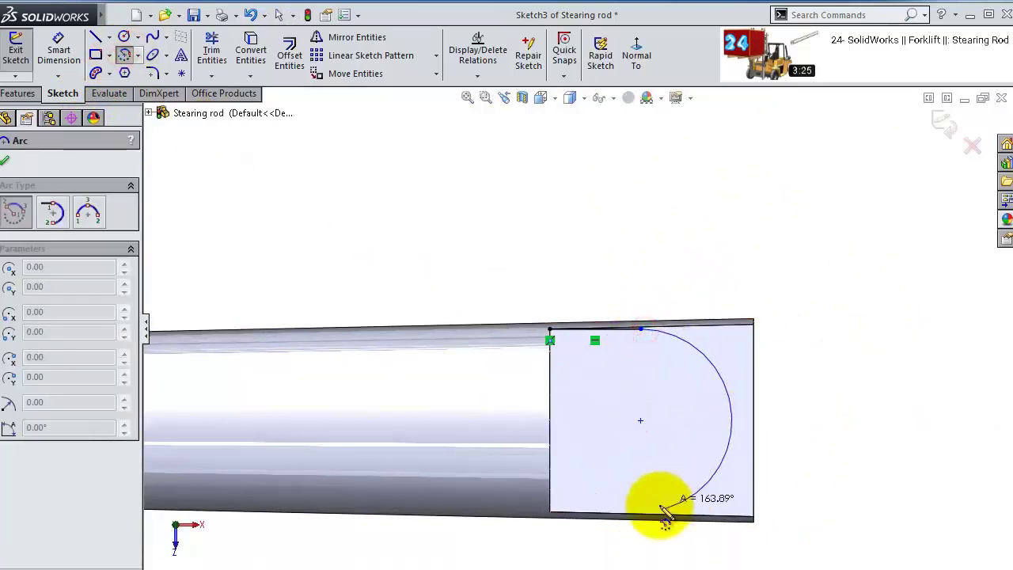
left_click(642, 513)
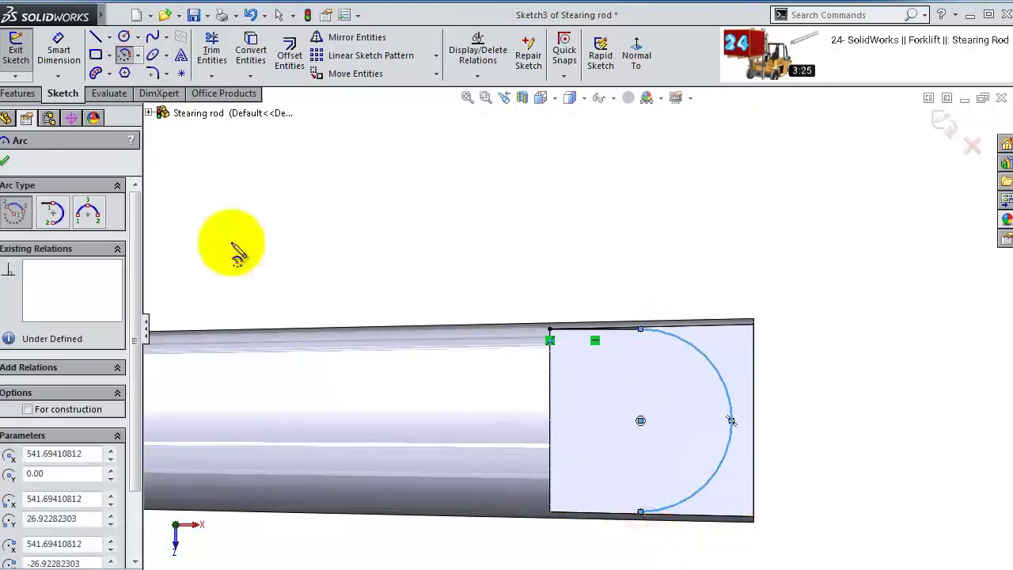
left_click(96, 37)
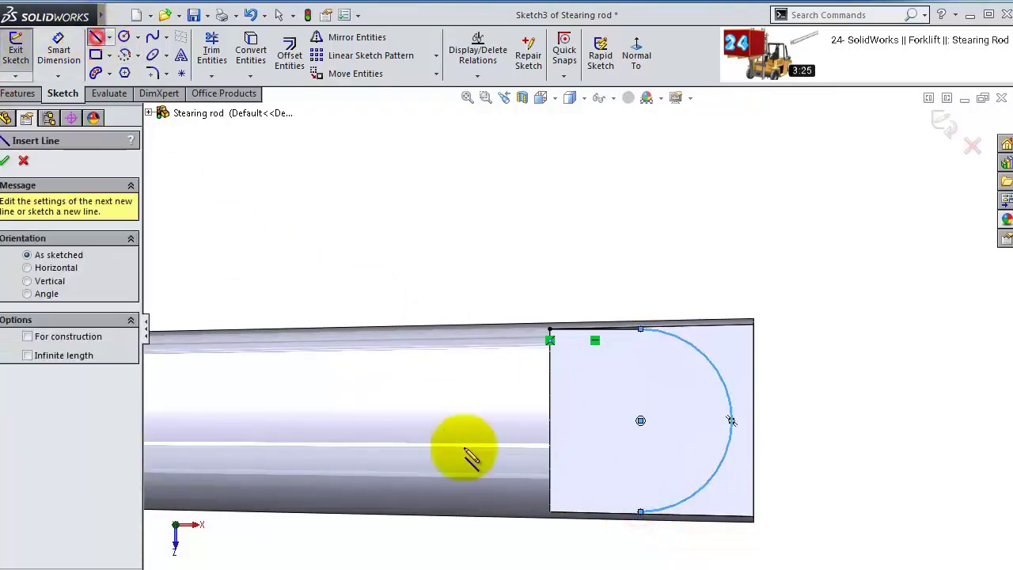
left_click(641, 513)
left_click(550, 511)
key("Escape")
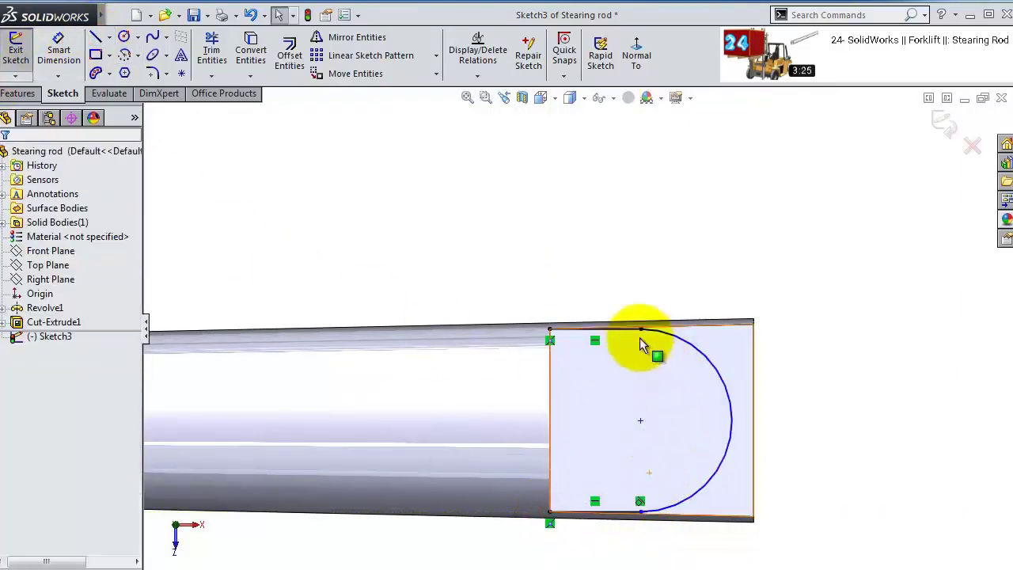
- Draw an outer rectangle of lines enclosing the flattened rod end
left_click(96, 37)
scroll(648, 321, "down", 3)
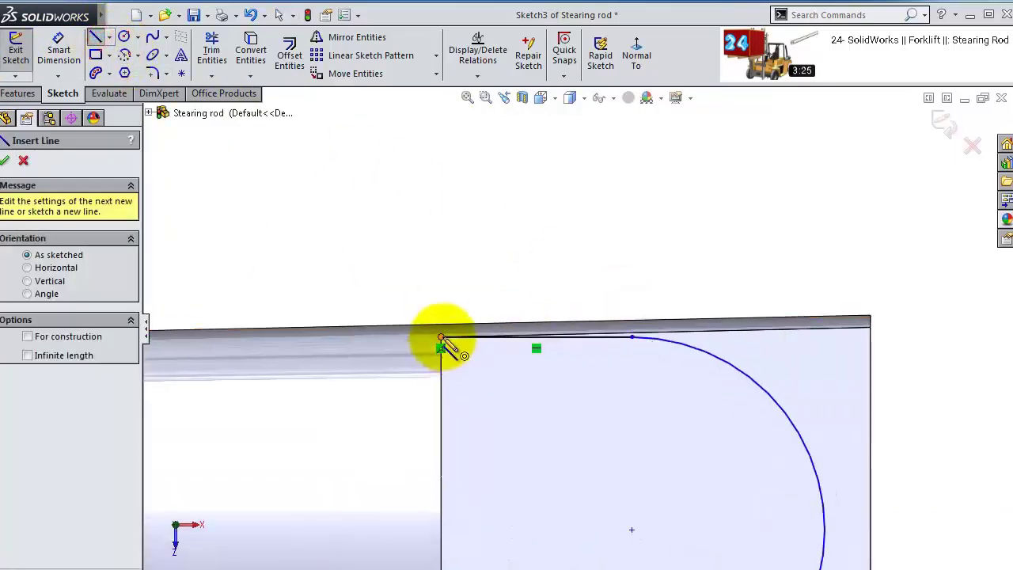
left_click(440, 337)
left_click(441, 291)
scroll(871, 308, "up", 2)
scroll(894, 309, "down", 1)
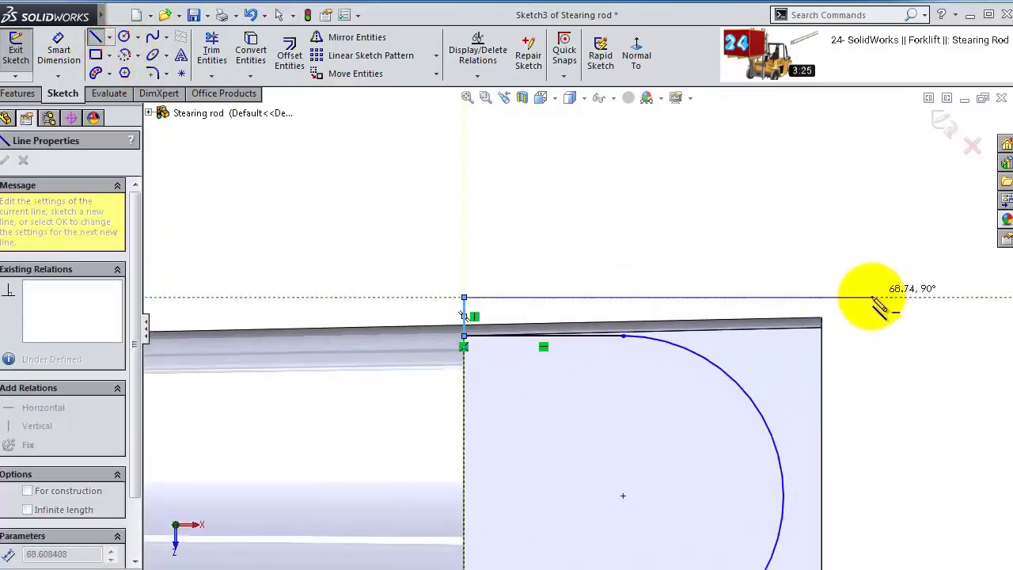
left_click(848, 298)
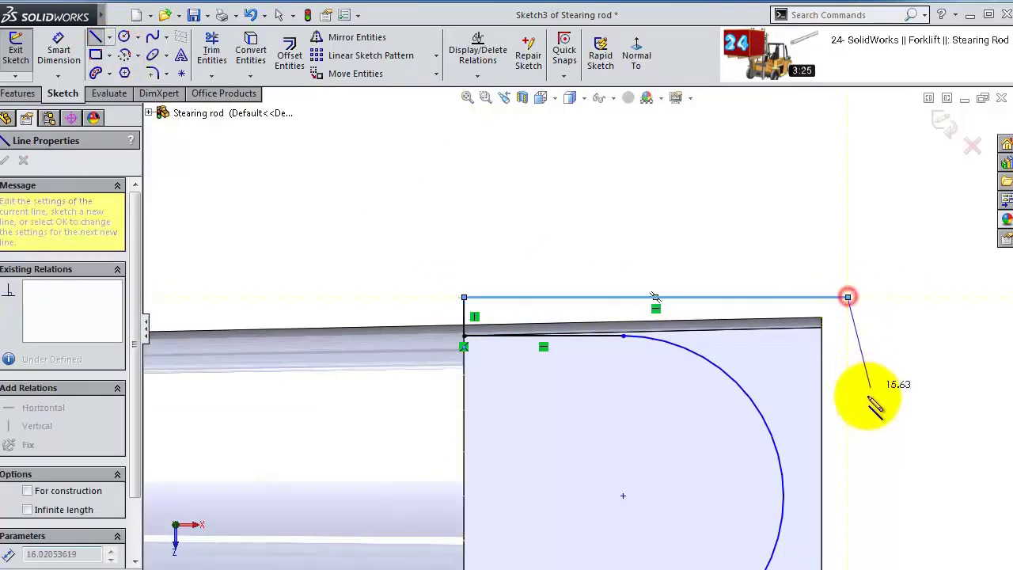
scroll(792, 467, "up", 2)
left_click(732, 551)
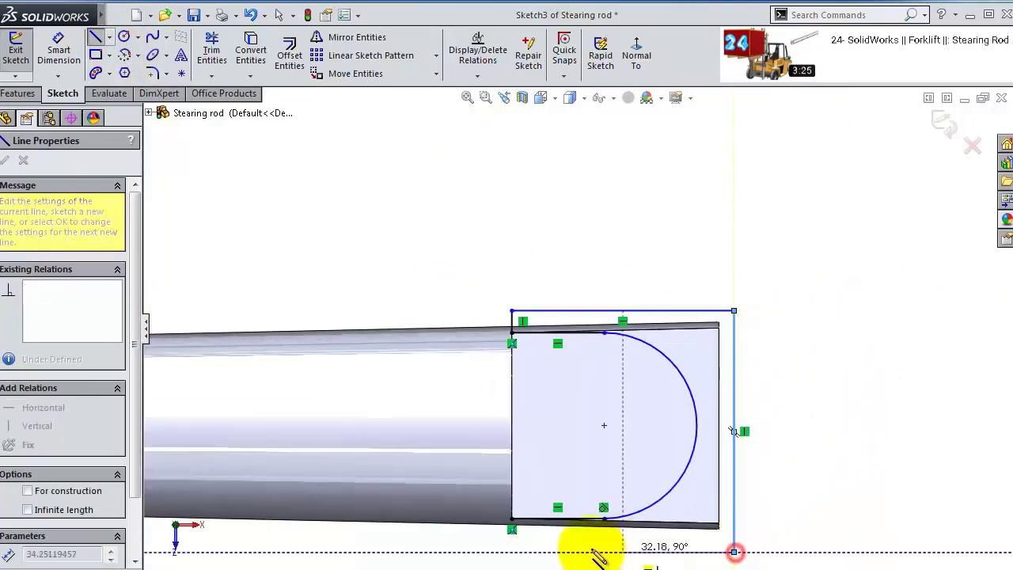
left_click(512, 551)
left_click(512, 528)
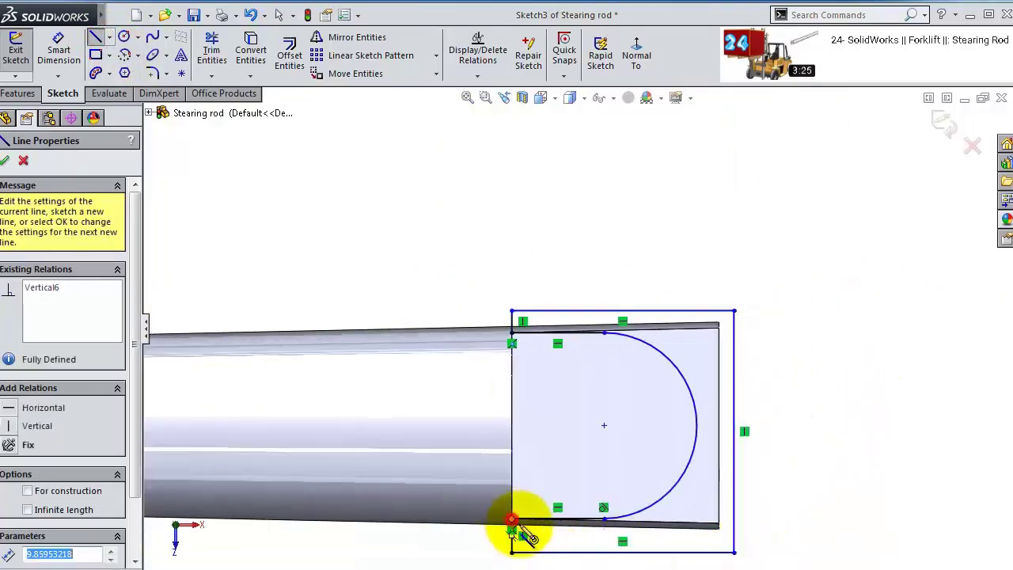
key("Escape")
scroll(760, 388, "down", 2)
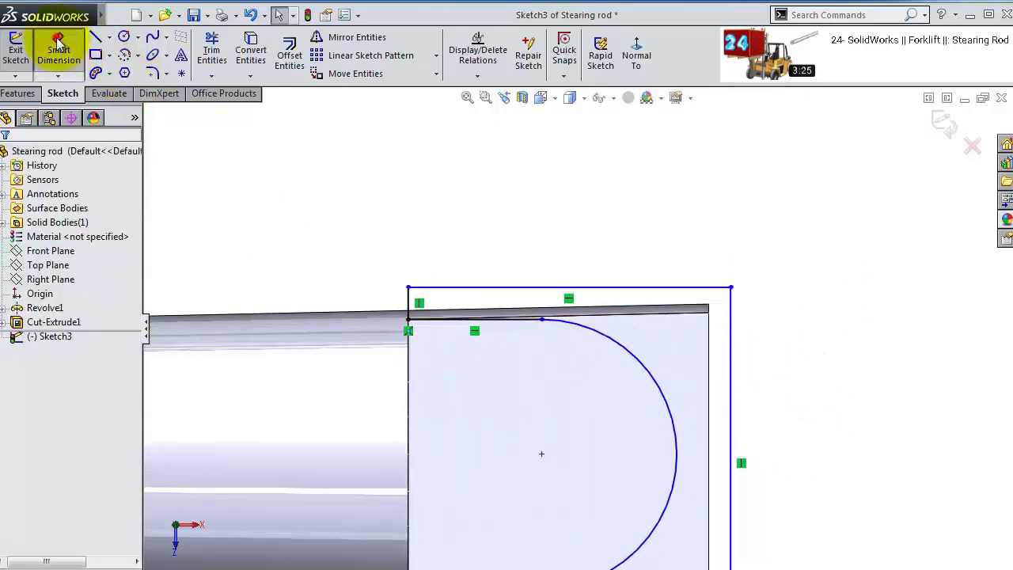
- Dimension the short top line to 25 mm
left_click(57, 43)
left_click(492, 319)
left_click(497, 258)
type("25")
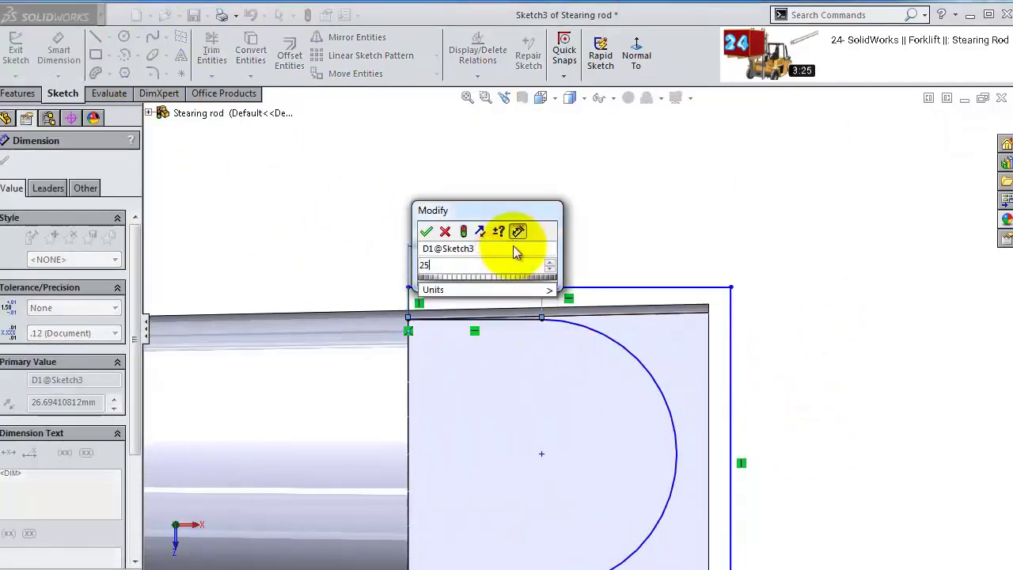
key("Return")
key("Escape")
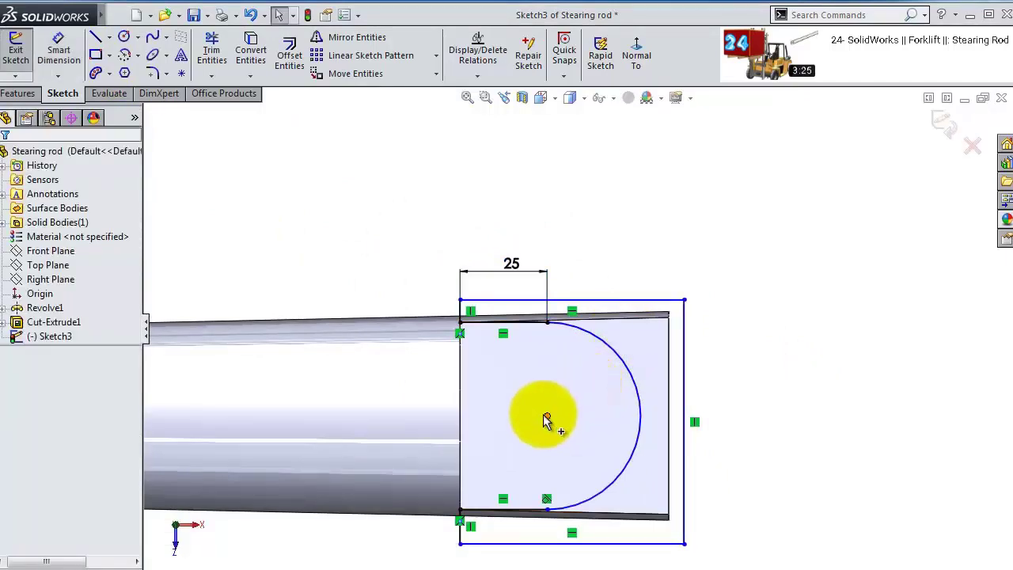
- Add a Horizontal relation between the arc's centre point and the origin
left_click(546, 417)
scroll(389, 408, "up", 5)
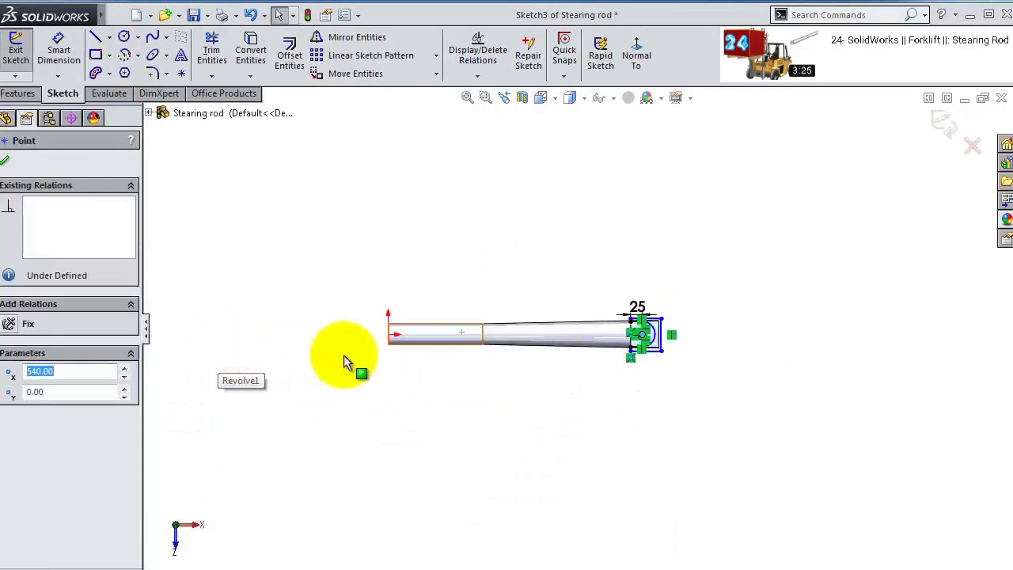
scroll(344, 354, "down", 3)
left_click(445, 315, "ctrl")
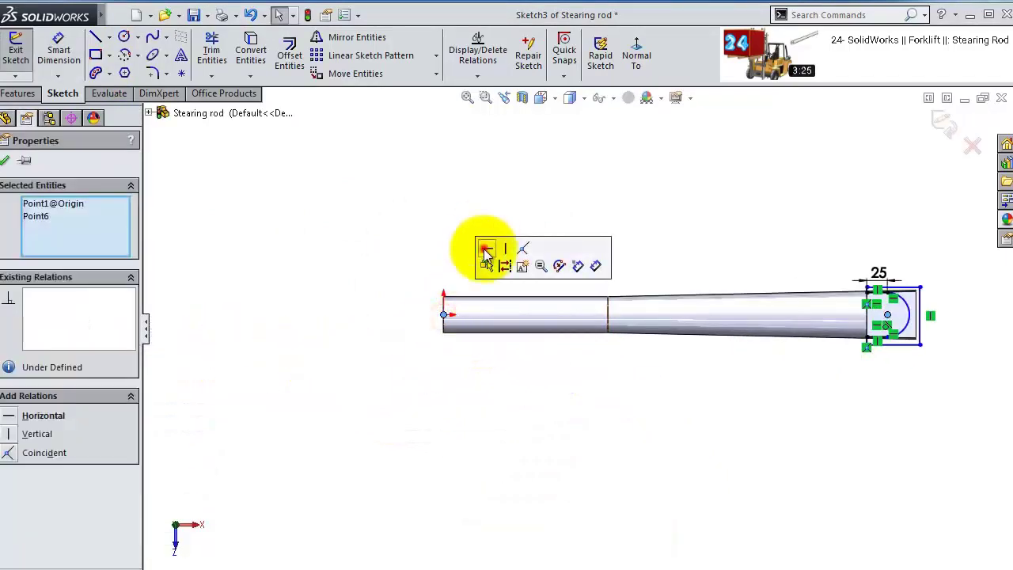
left_click(485, 254)
left_click(694, 179)
scroll(815, 335, "down", 5)
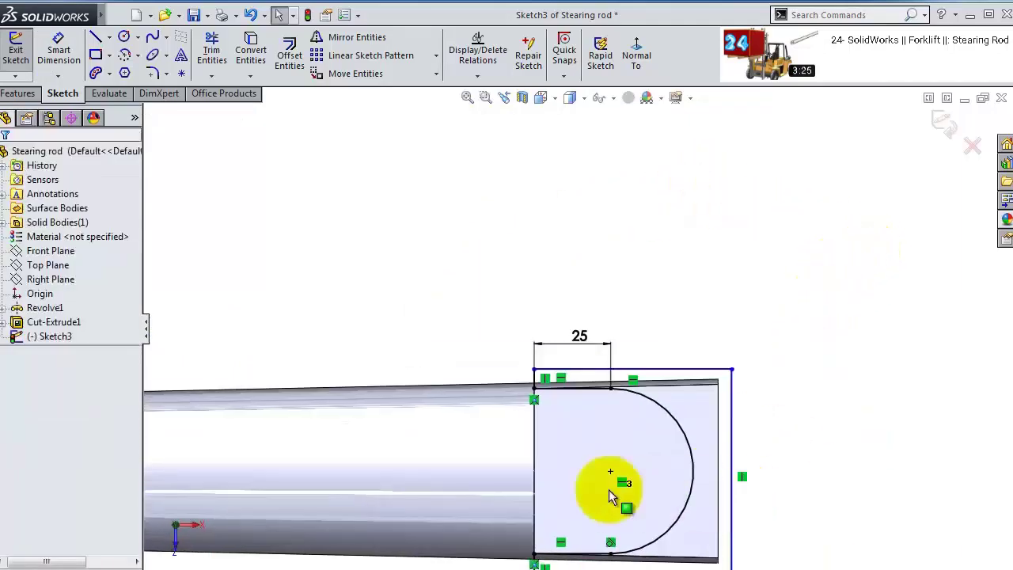
- Extrude-cut the rod-end sketch Mid Plane to 298 mm to round off the tip
left_click(19, 94)
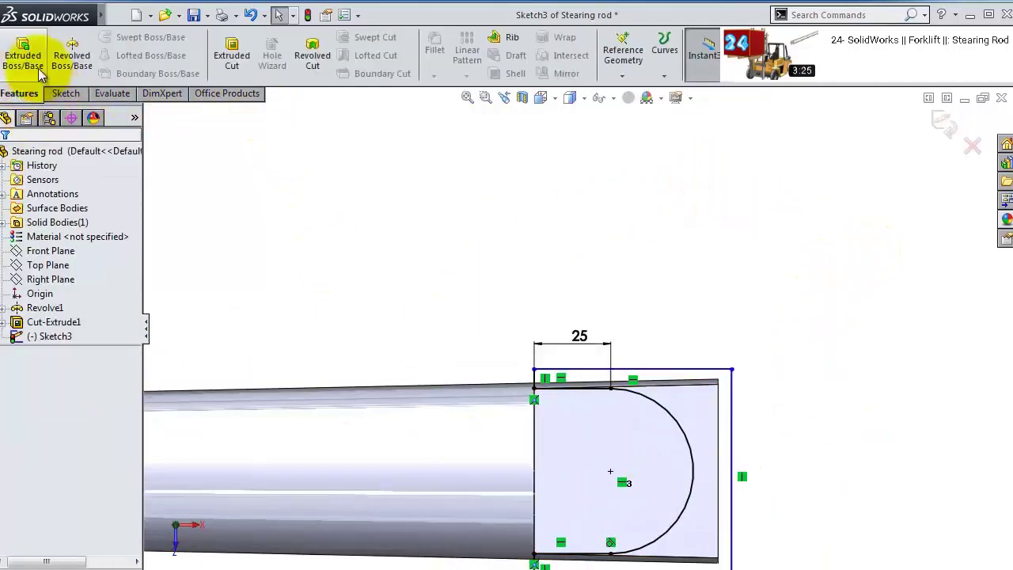
left_click(231, 53)
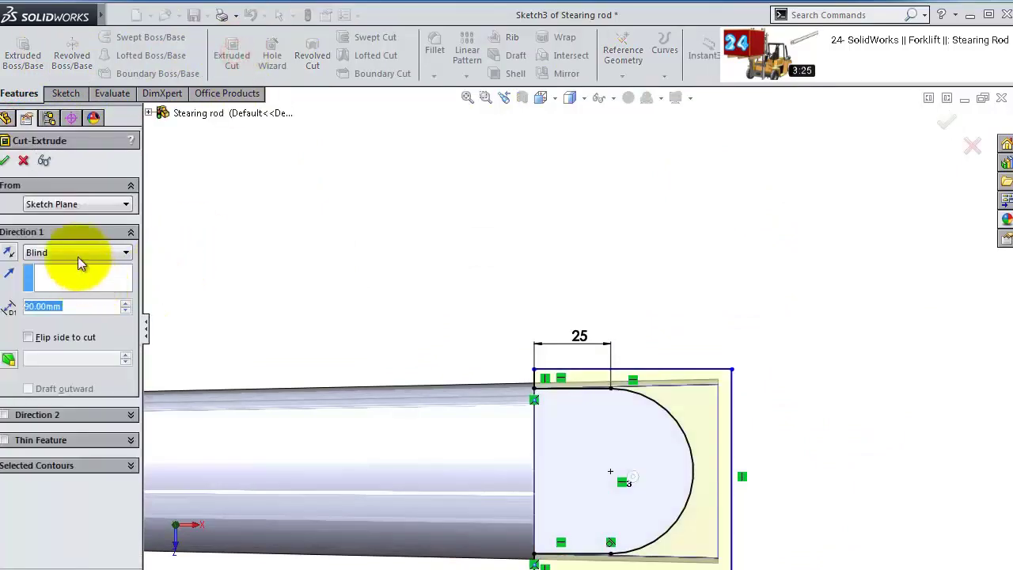
left_click(73, 252)
left_click(48, 349)
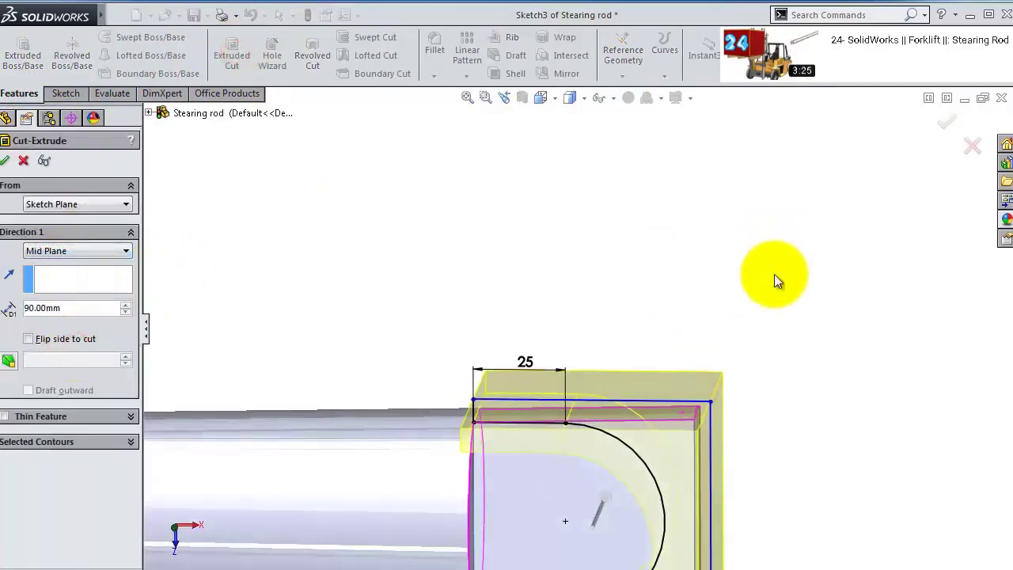
scroll(589, 447, "up", 2)
left_click_drag(587, 448, 614, 382)
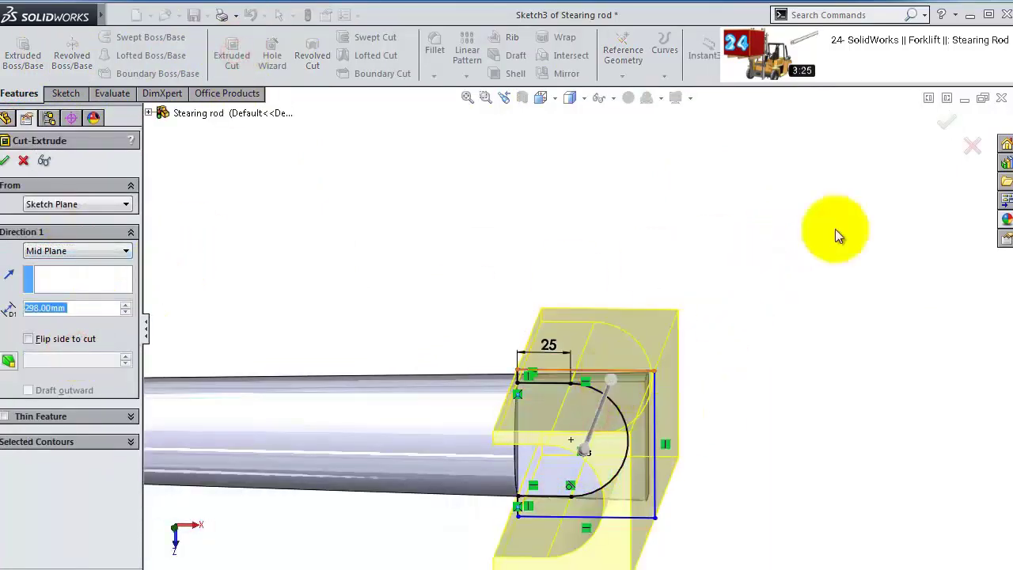
key("Return")
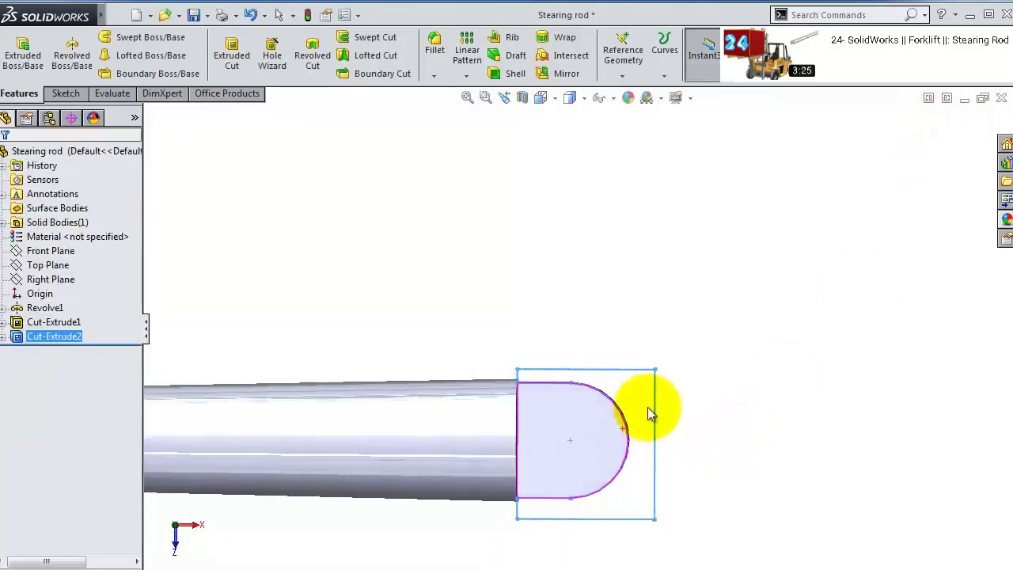
- Sketch a circle dimensioned Ø19 mm on the rod's rounded end face
left_click(585, 445)
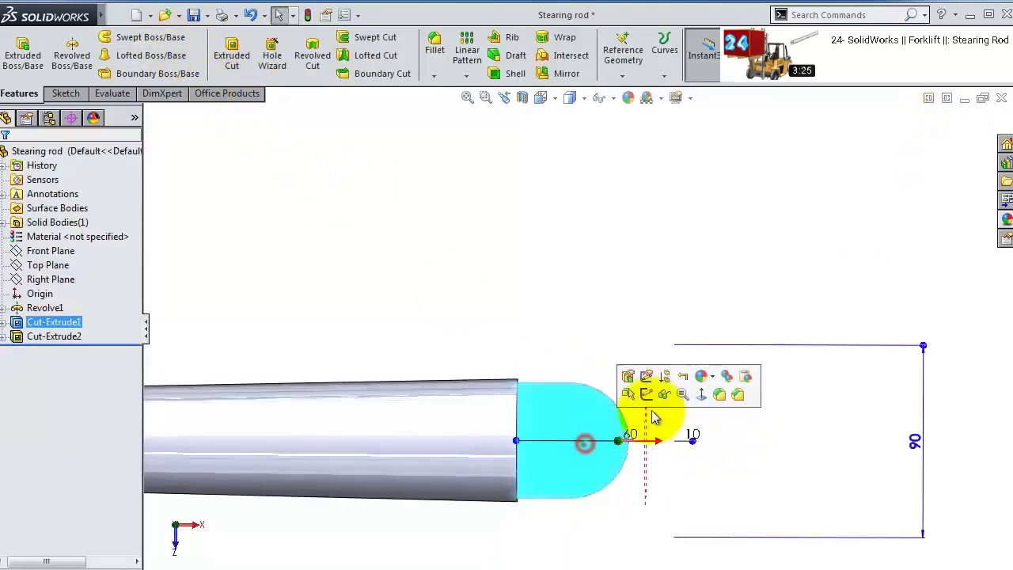
left_click(647, 395)
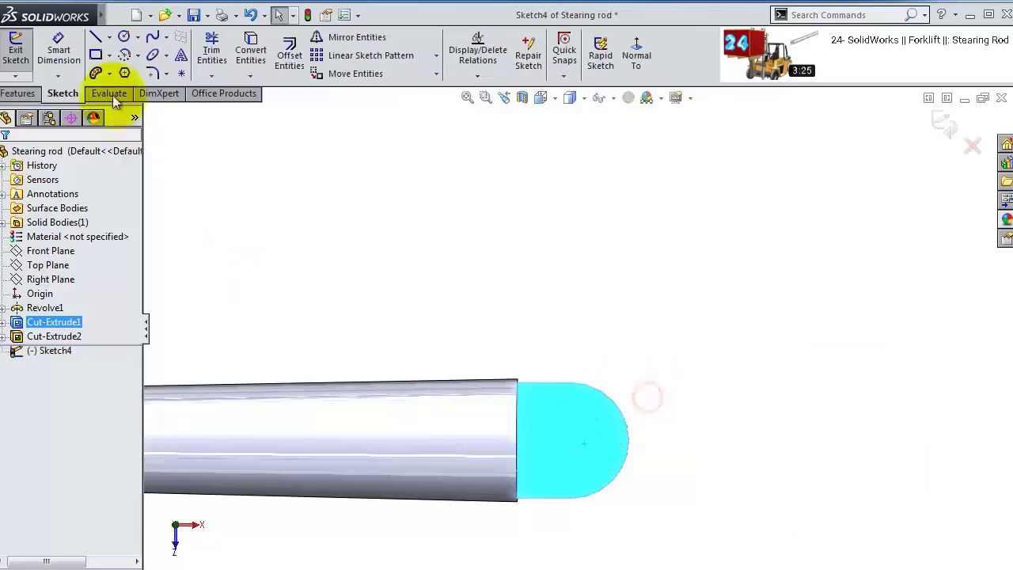
left_click(124, 36)
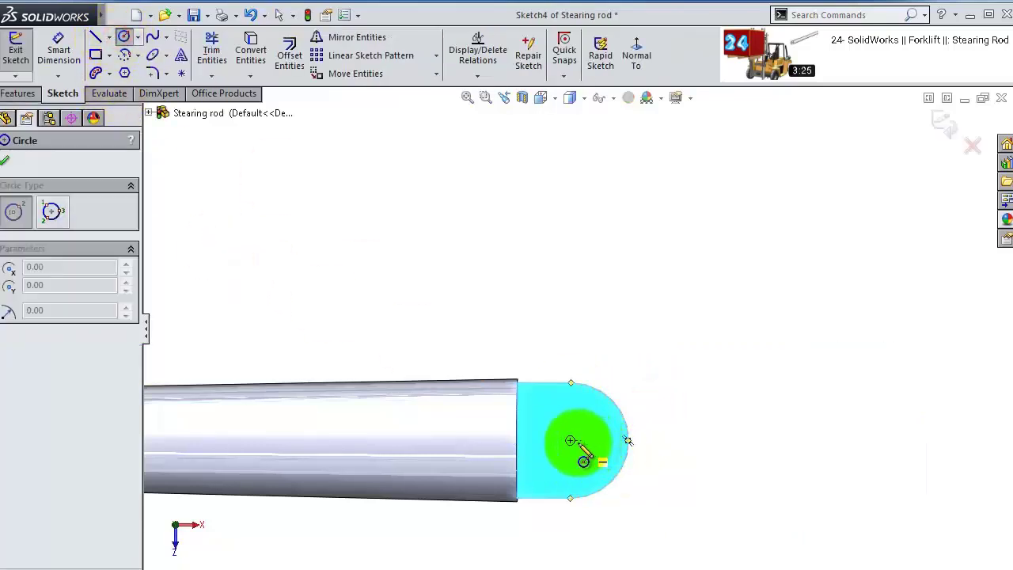
left_click(570, 440)
left_click(572, 422)
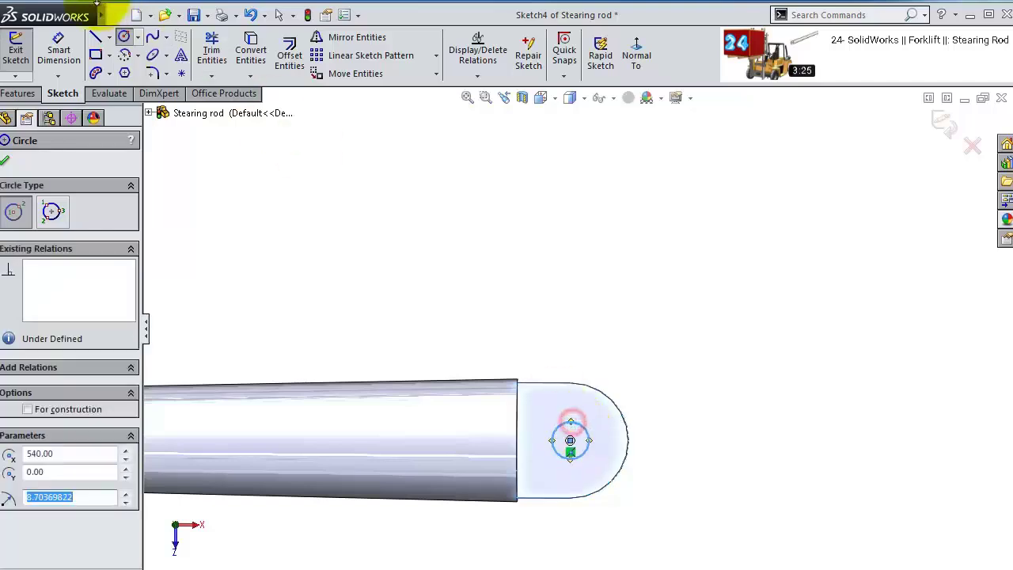
left_click(70, 56)
left_click(583, 425)
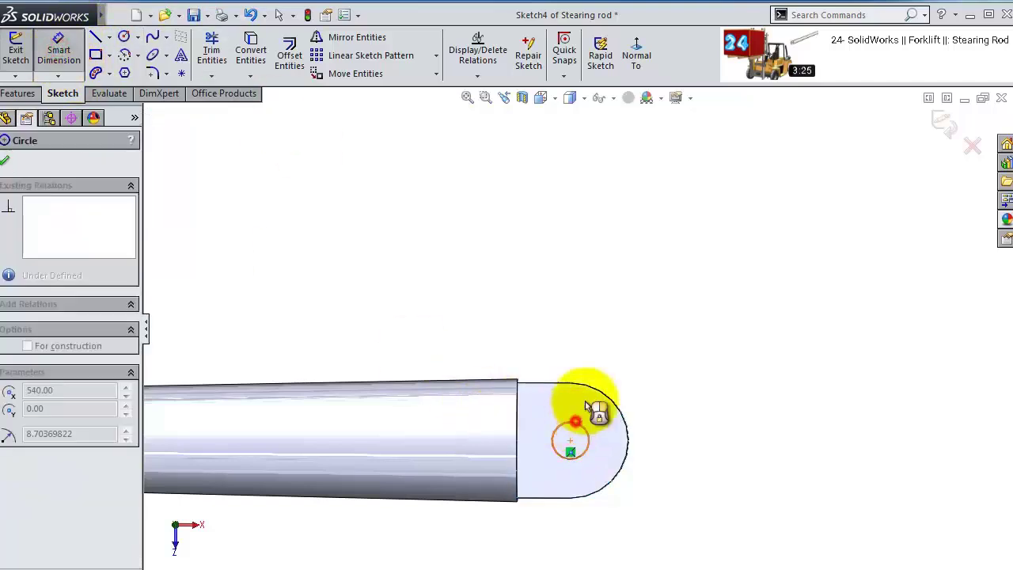
left_click(609, 358)
type("19")
key("Return")
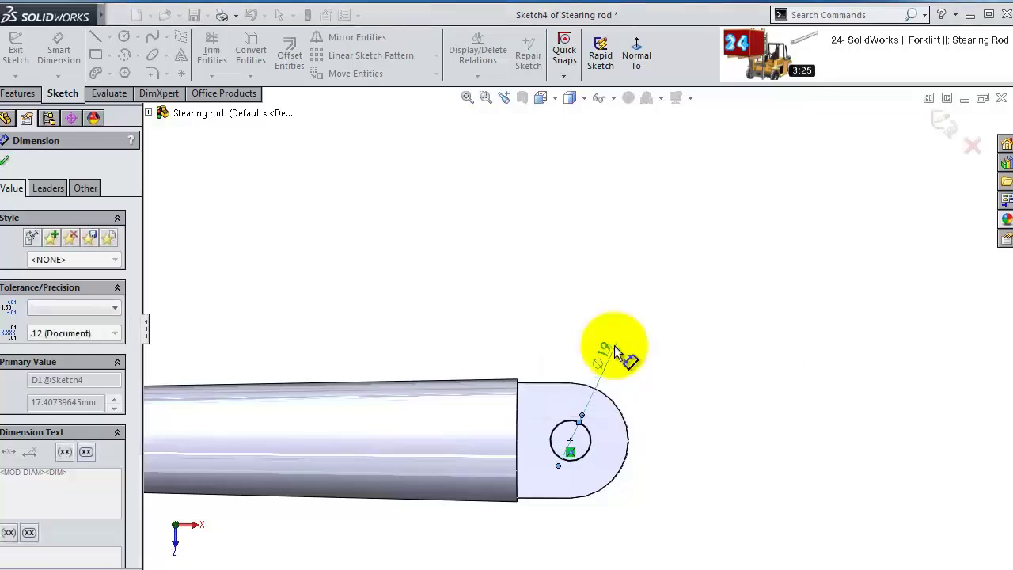
- Extrude-cut the 19 mm circle through the rod end at a 298 mm blind depth
left_click(19, 94)
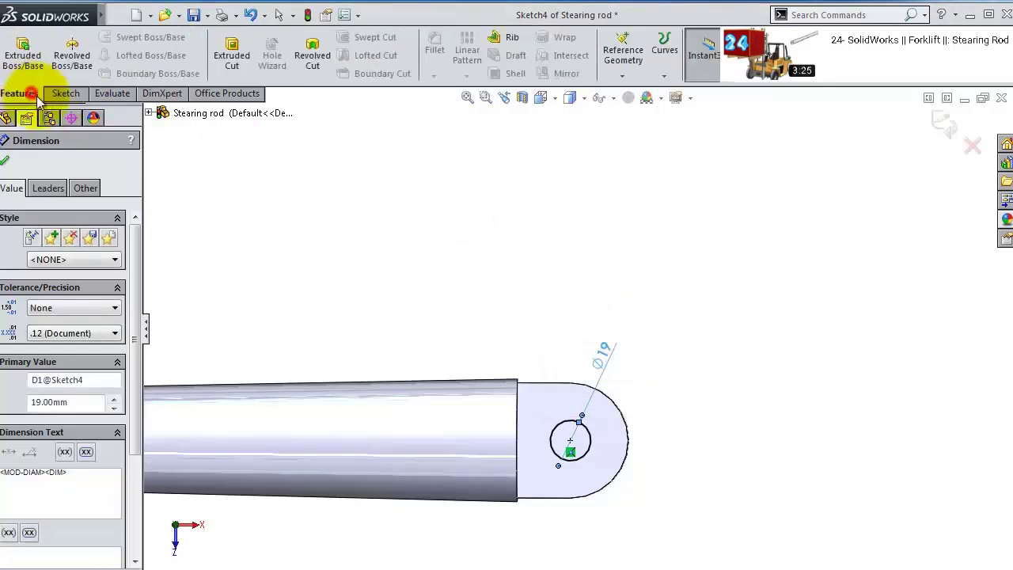
left_click(245, 60)
left_click(71, 252)
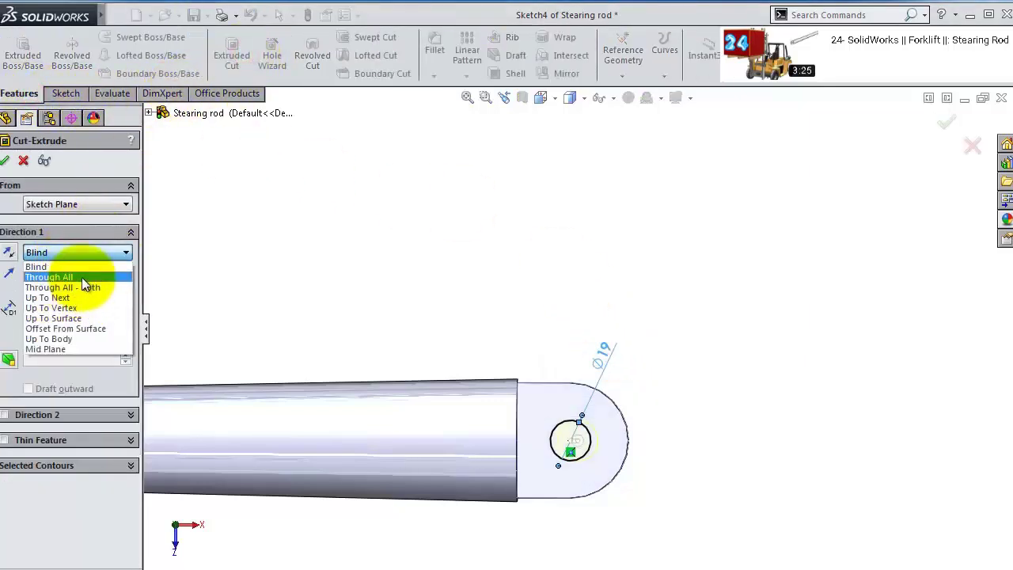
left_click(40, 267)
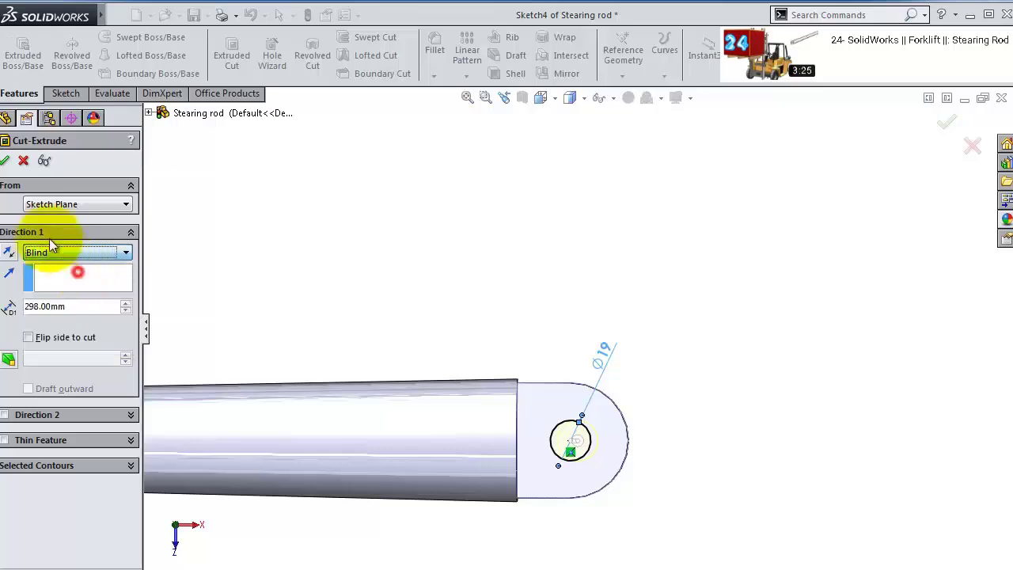
left_click(6, 164)
scroll(348, 309, "down", 5)
middle_click_drag(377, 303, 371, 170)
- Mirror the rod body about its flat end face, doubling the Stearing rod's length
left_click(466, 76)
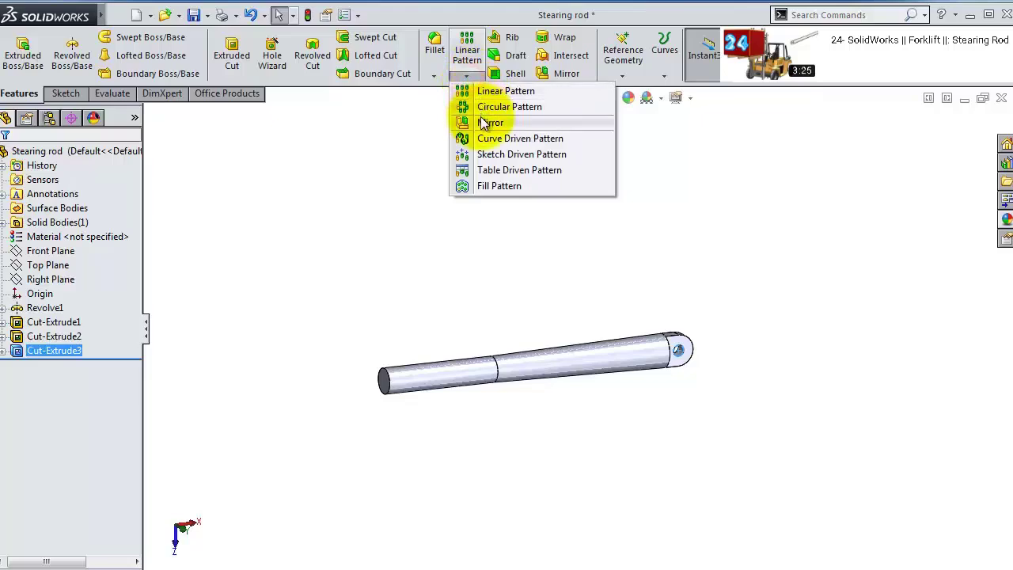
left_click(480, 118)
left_click(78, 388)
left_click(437, 374)
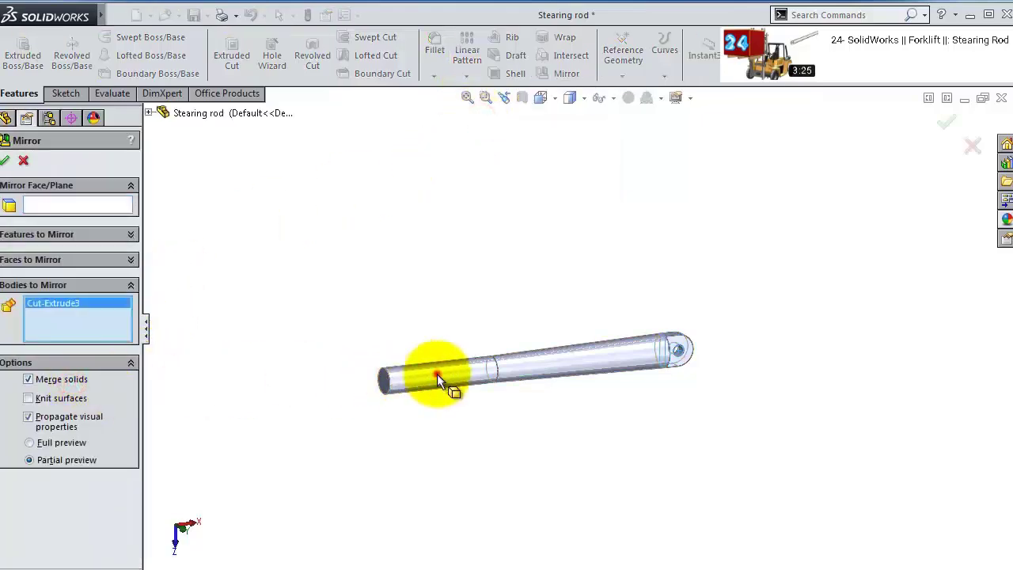
left_click(75, 204)
scroll(395, 372, "down", 5)
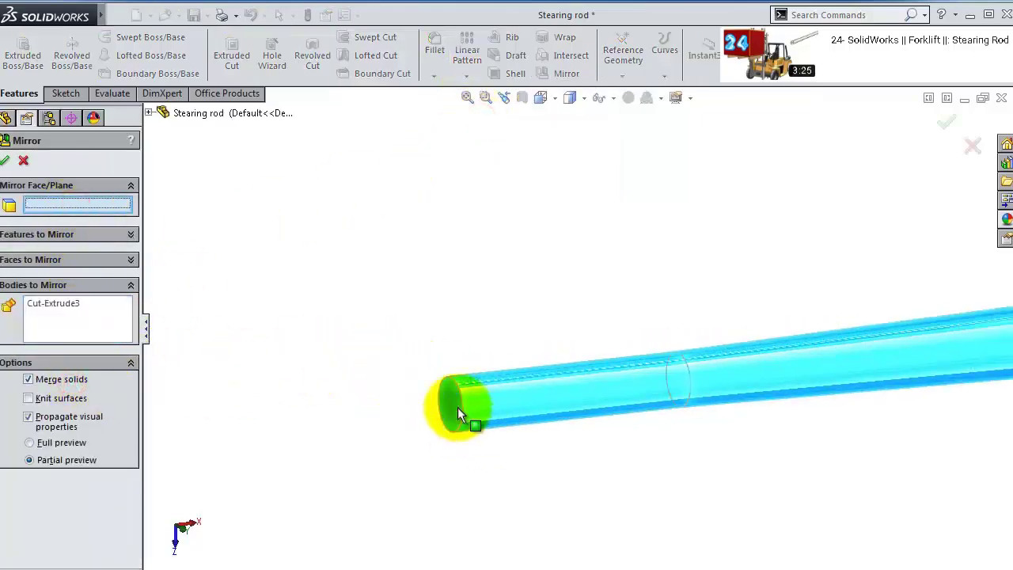
left_click(448, 403)
left_click(6, 160)
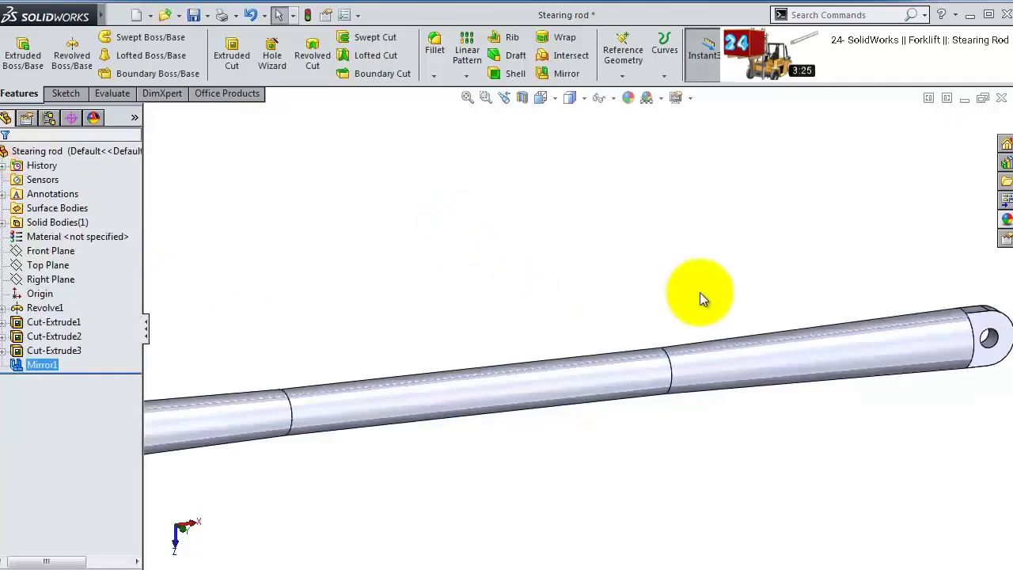
scroll(633, 305, "up", 3)
middle_click_drag(572, 313, 478, 270)
scroll(635, 338, "down", 2)
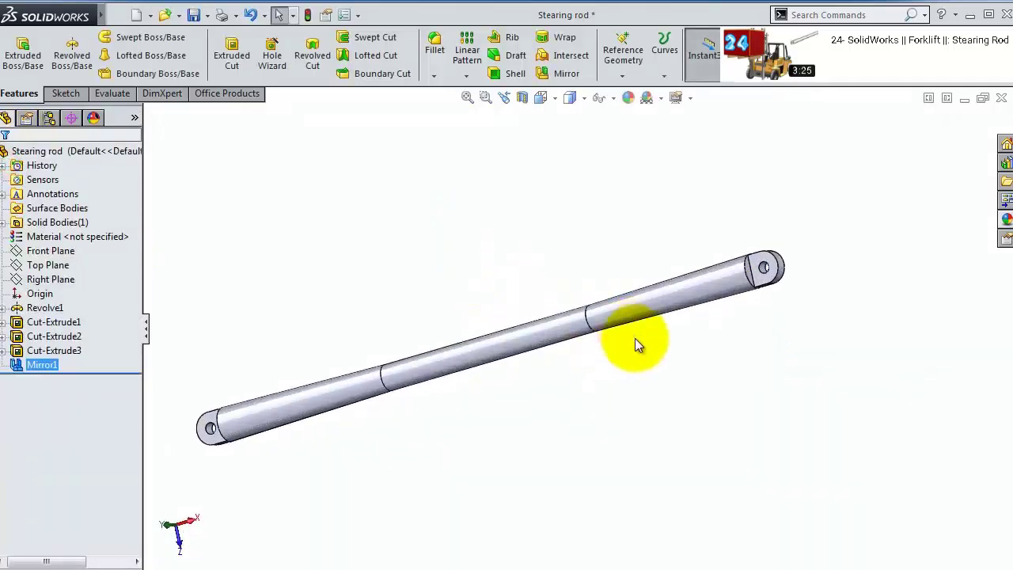
middle_click_drag(635, 338, 689, 452)
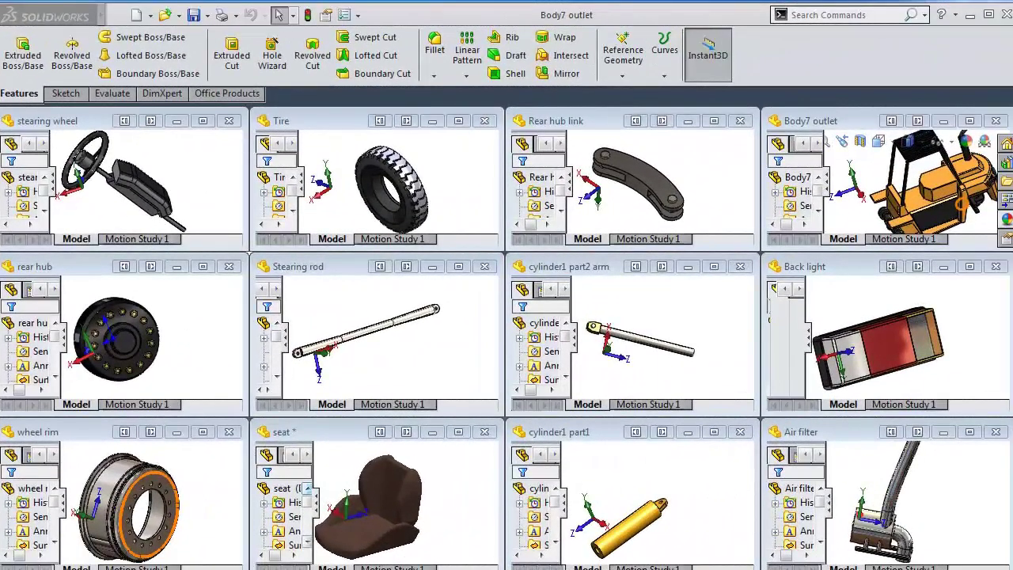
- Create a new assembly and place the Body7 outlet forklift body in it
left_click(136, 15)
left_click(273, 252)
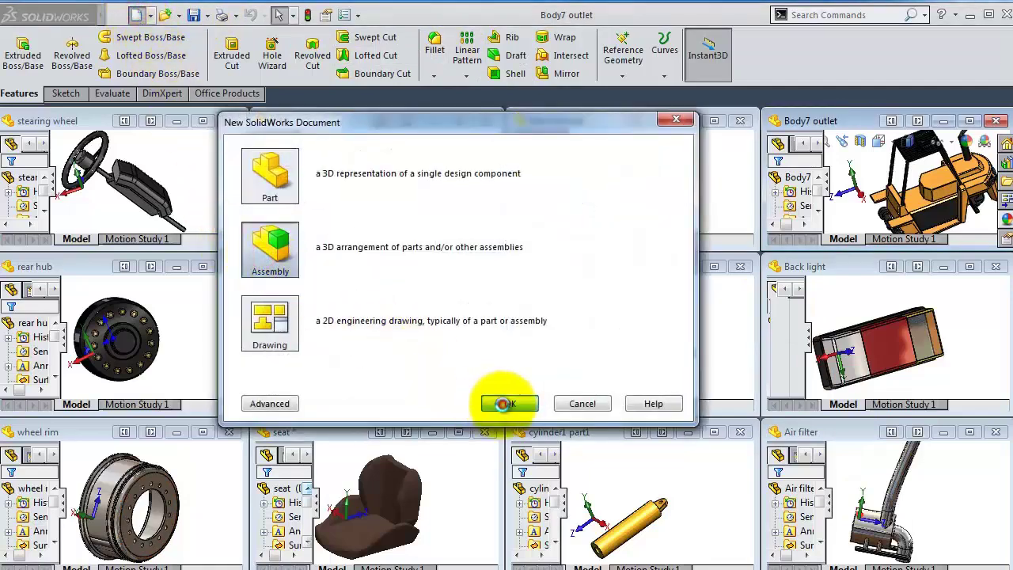
left_click(507, 403)
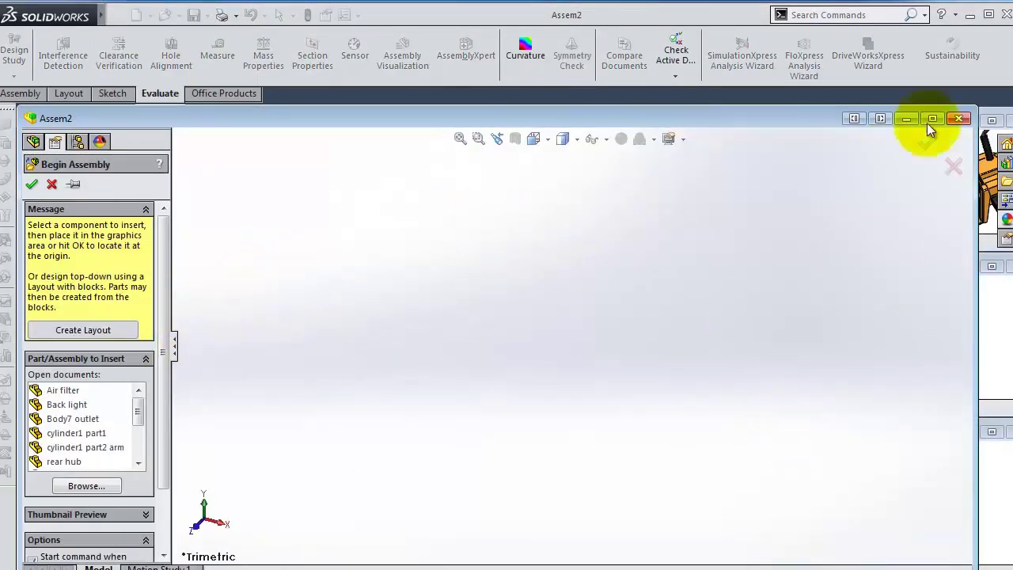
left_click(934, 120)
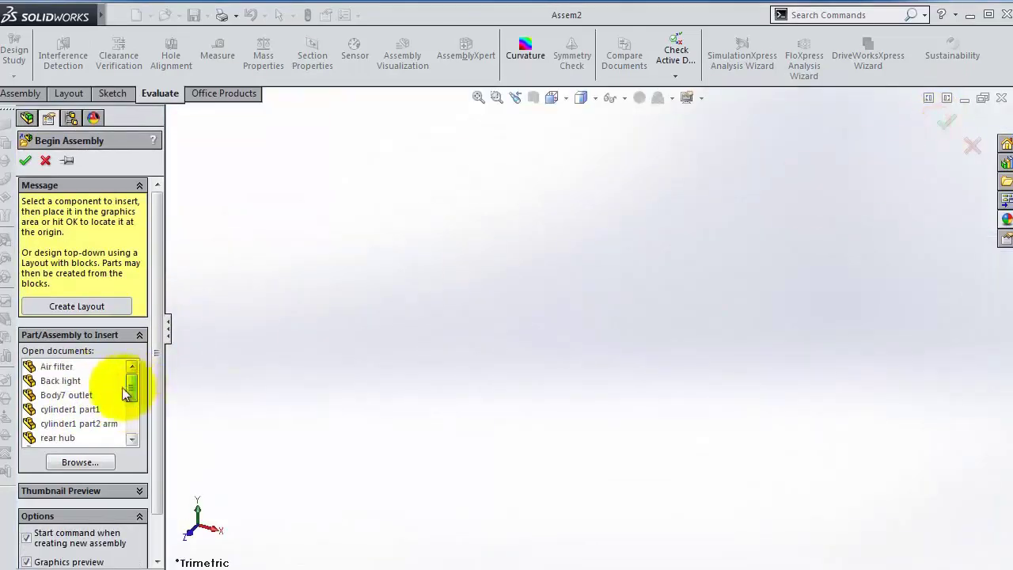
left_click(67, 395)
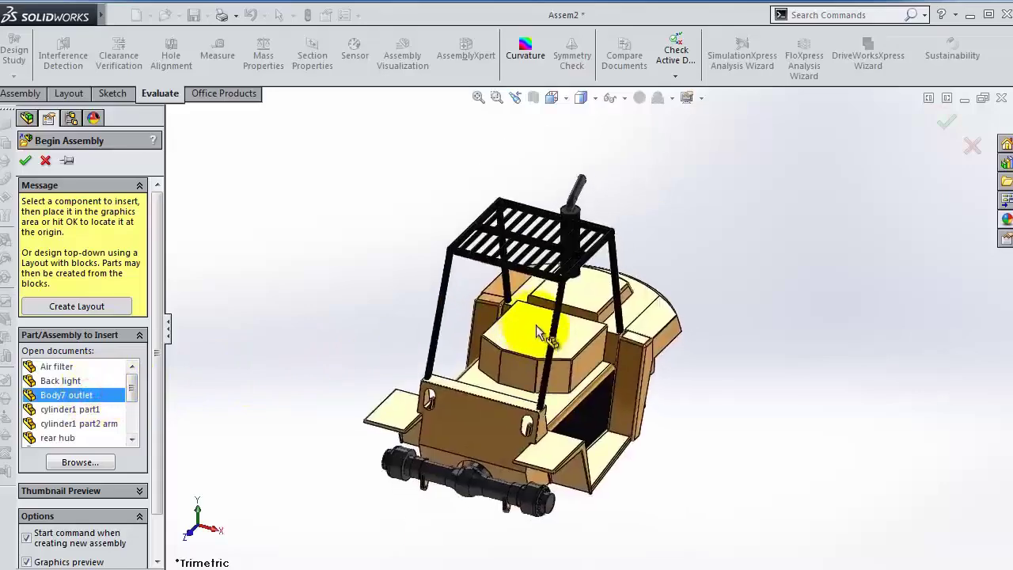
left_click(554, 321)
middle_click_drag(554, 340, 459, 208)
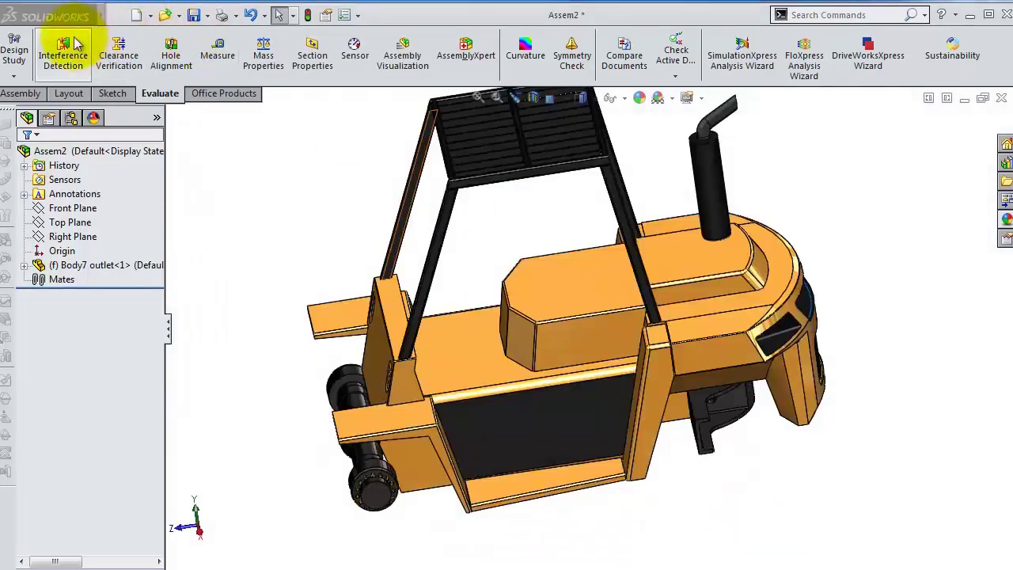
- Insert the seat component and move it up into the cab
left_click(21, 94)
left_click(83, 55)
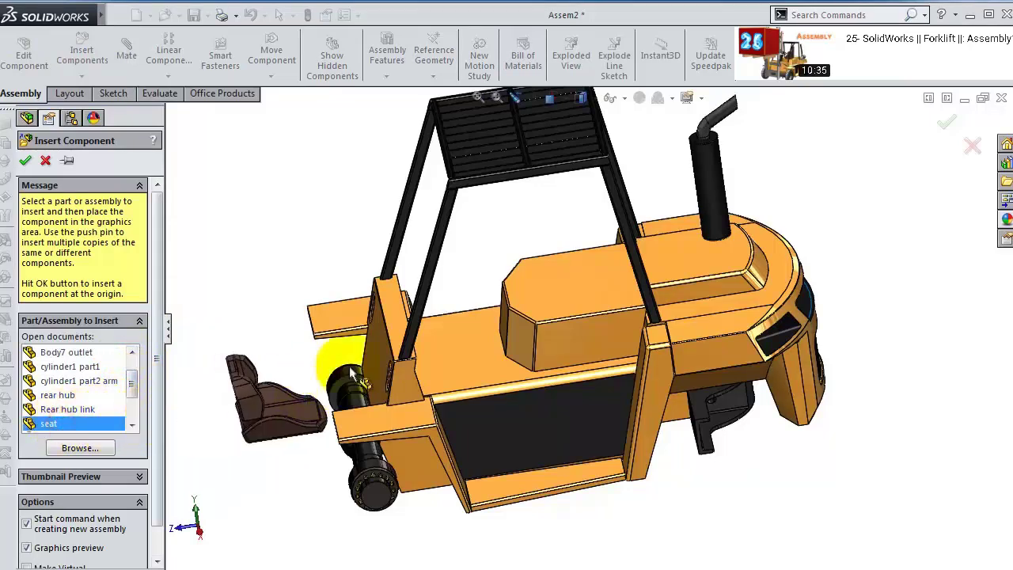
left_click(529, 257)
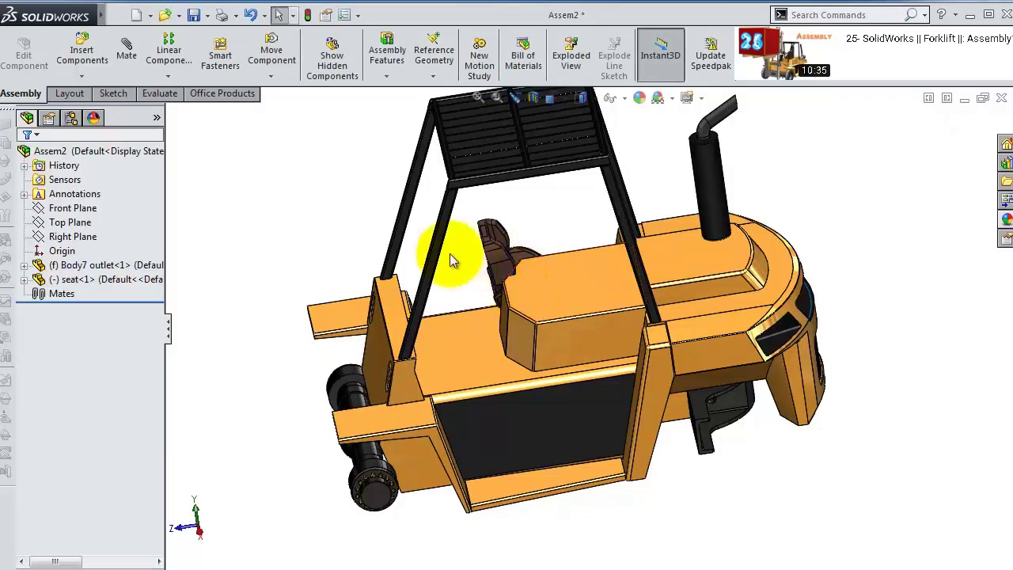
left_click_drag(502, 266, 541, 218)
scroll(540, 217, "down", 5)
left_click(547, 285)
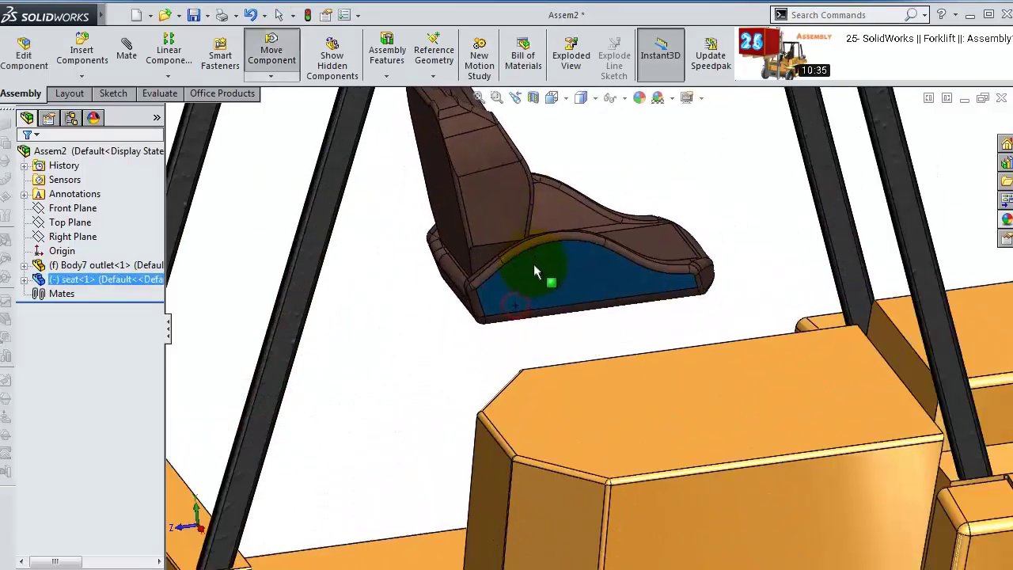
- Rotate the seat freely with Rotate Component so it faces forward
left_click(167, 77)
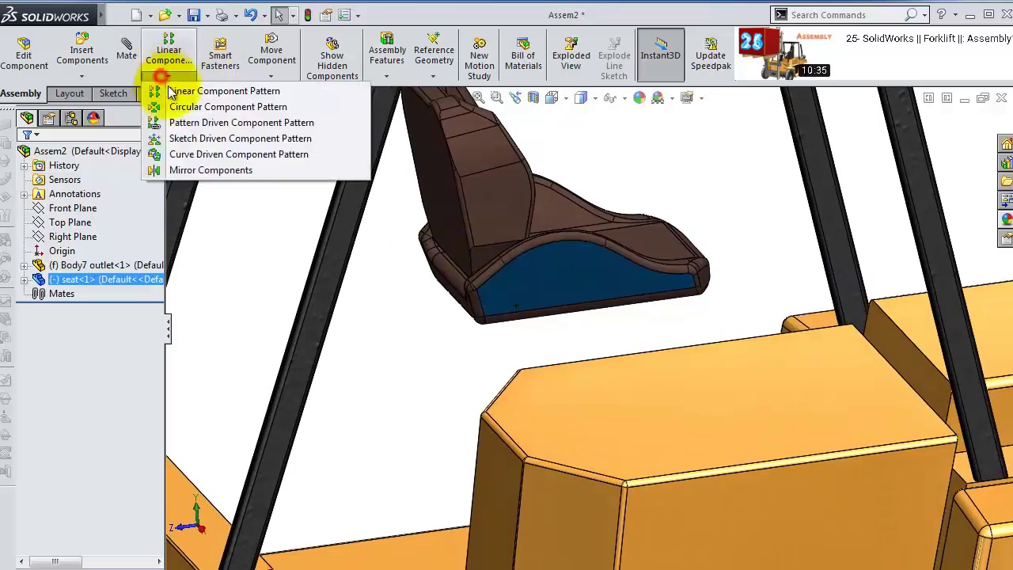
left_click(270, 76)
left_click(282, 106)
left_click_drag(430, 210, 818, 315)
left_click(964, 145)
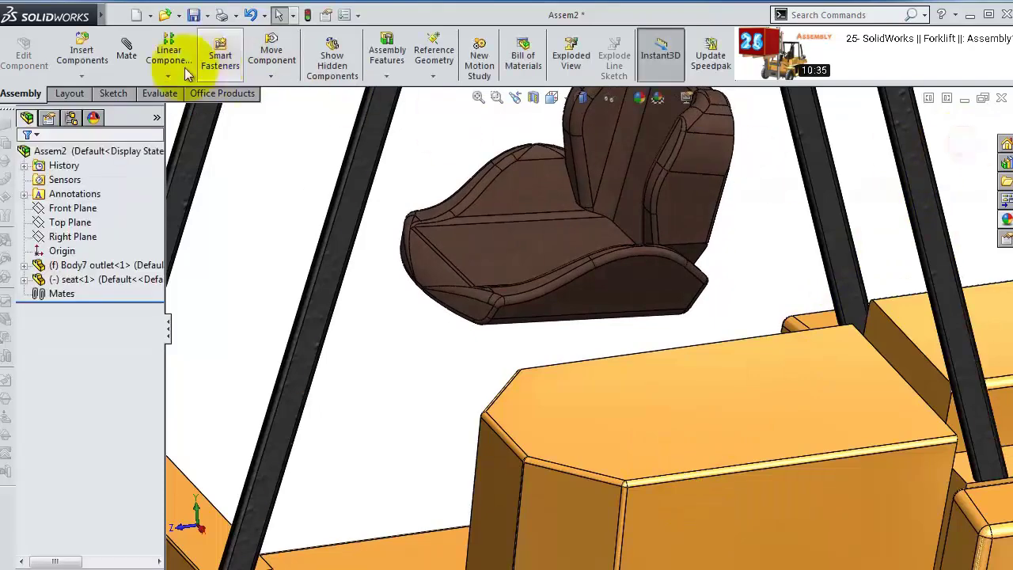
- Mate the seat's underside coincident with the body's top face
left_click(127, 48)
mouse_move(536, 226)
middle_mouse_down()
mouse_move(520, 193)
mouse_move(533, 220)
middle_mouse_up()
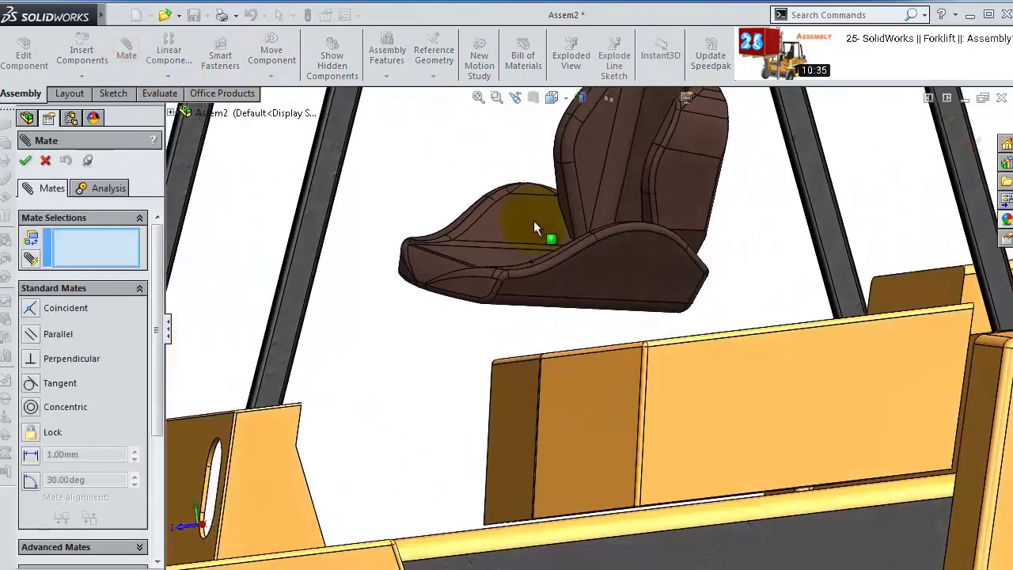
scroll(529, 315, "up", 3)
middle_click_drag(528, 317, 459, 369)
left_click(459, 370)
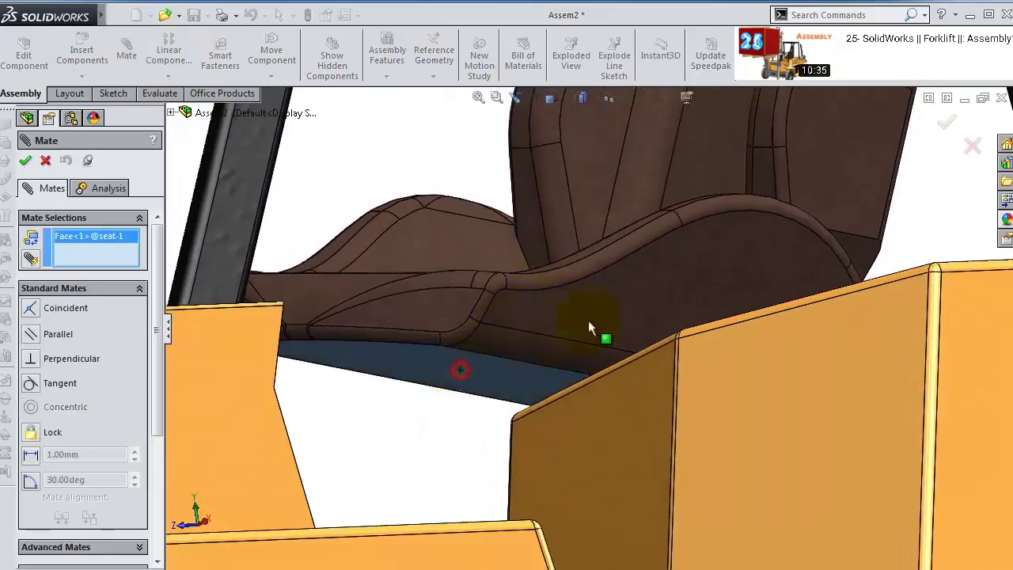
middle_click_drag(588, 326, 771, 461)
left_click(771, 460)
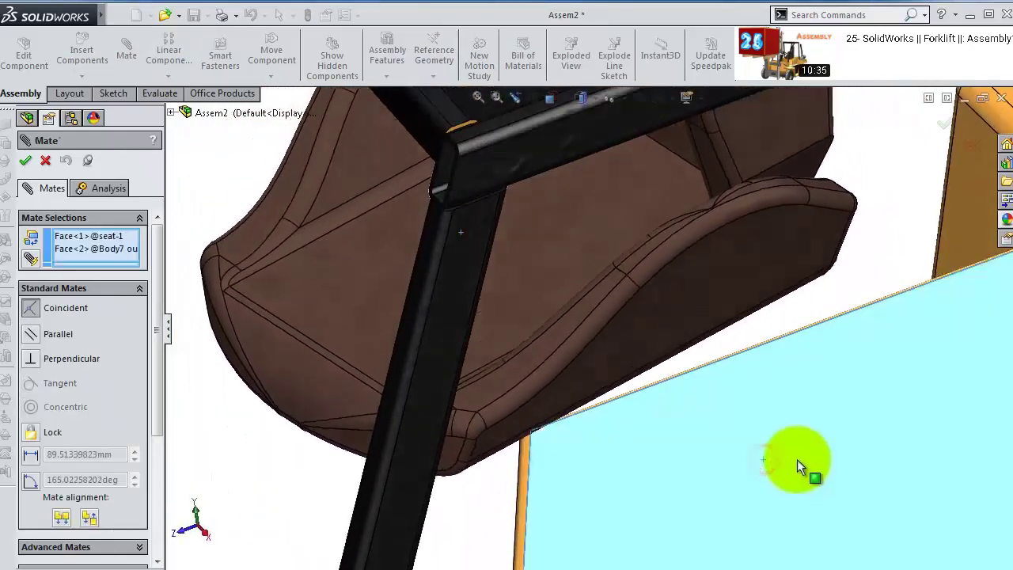
left_click(978, 485)
- Make the seat's bottom edge parallel to the matching body edge
scroll(769, 300, "up", 6)
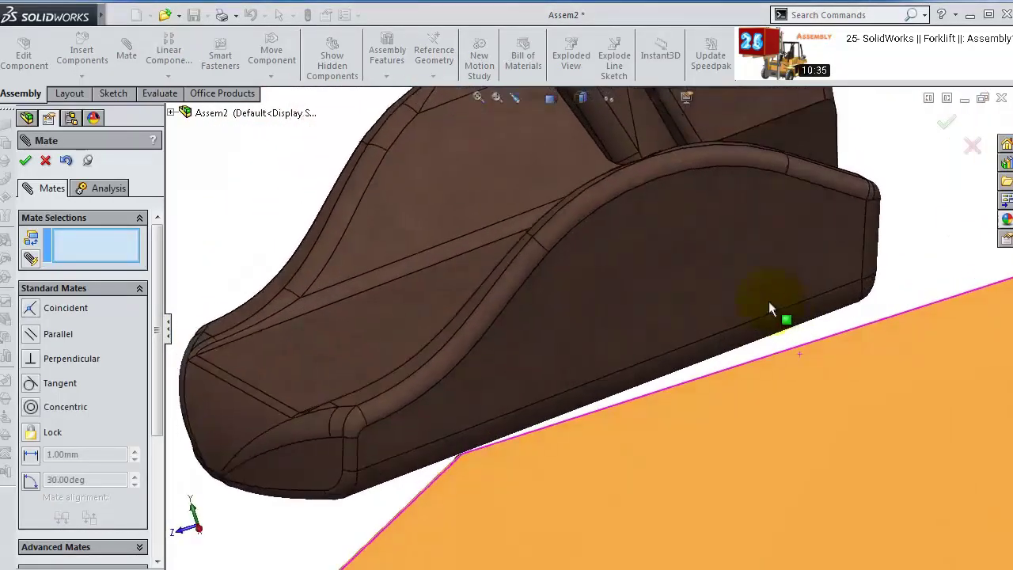
left_click(758, 329)
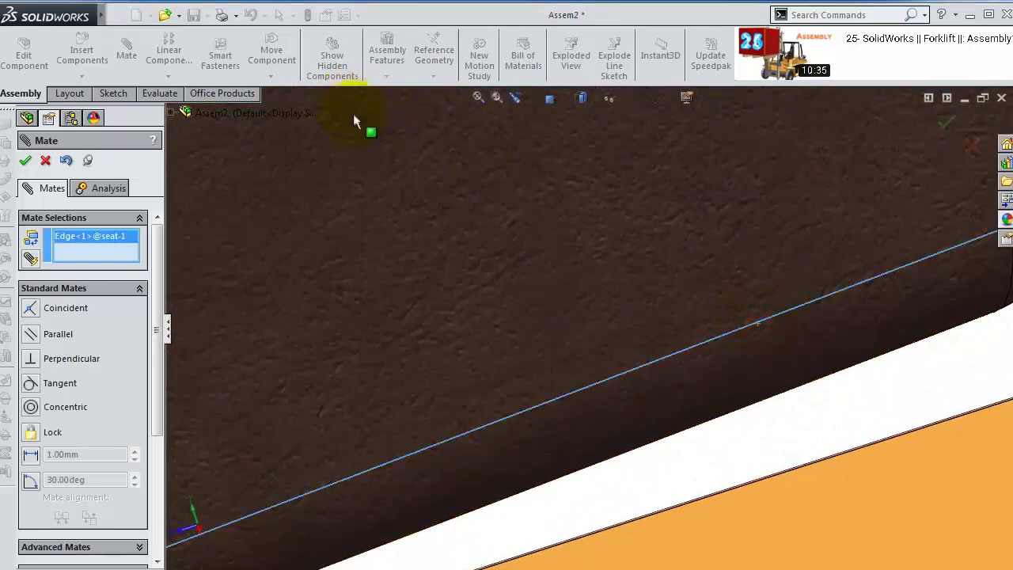
scroll(570, 353, "down", 8)
middle_click_drag(572, 360, 793, 512)
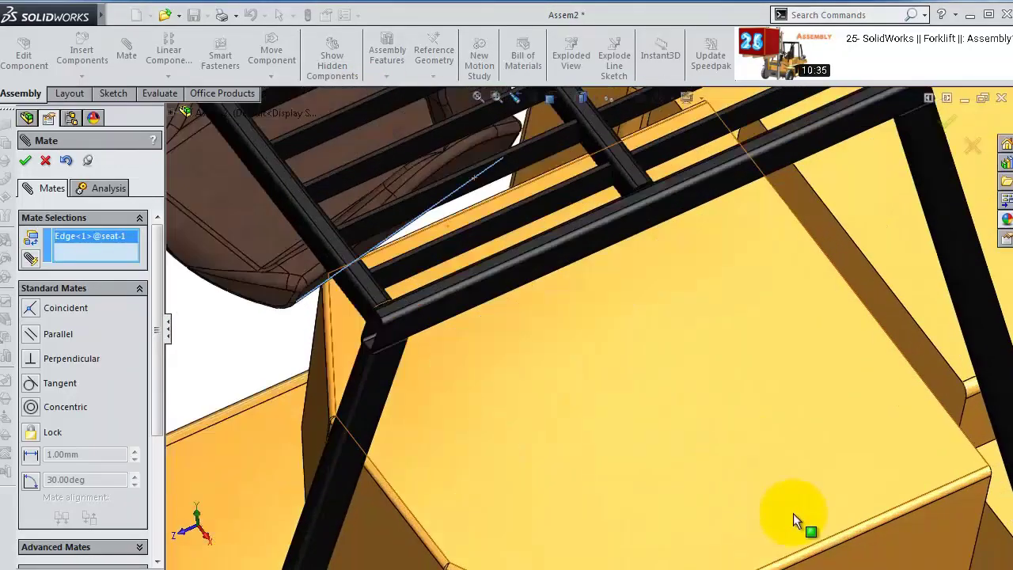
left_click(831, 546)
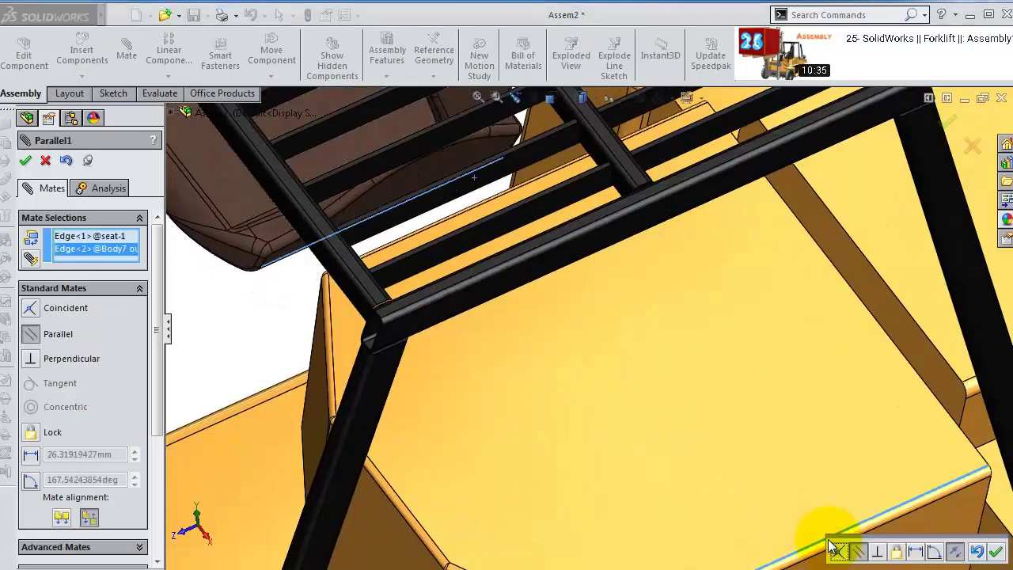
left_click(996, 552)
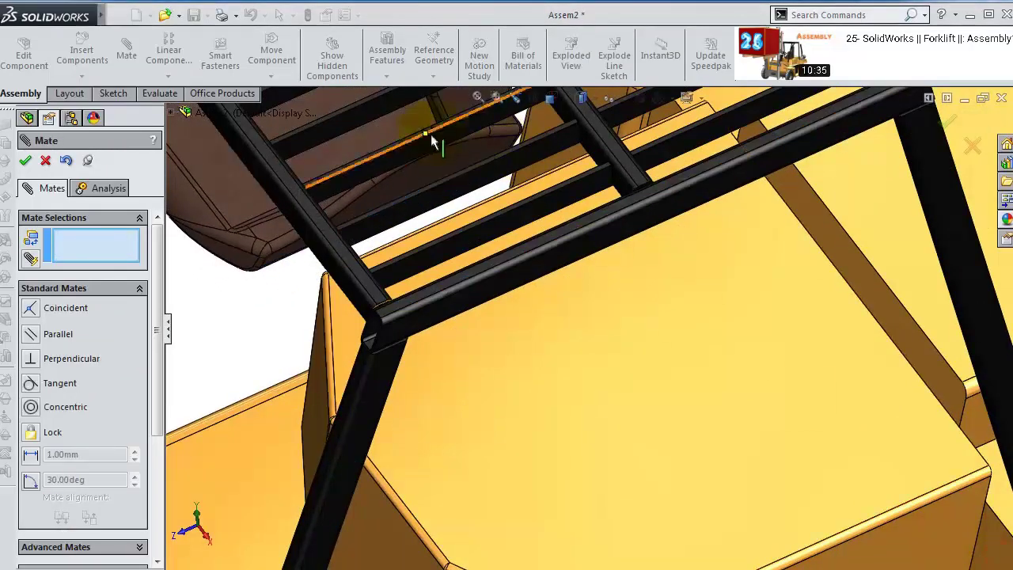
- Mate the seat's Right Plane coincident with the Body7 outlet Right Plane
middle_click_drag(571, 322, 546, 405)
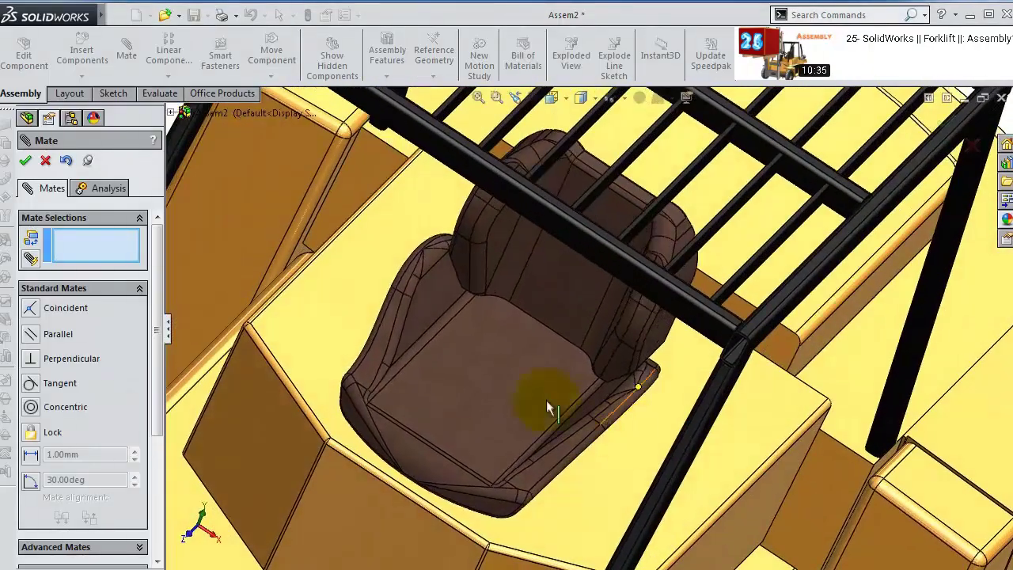
left_click(525, 389)
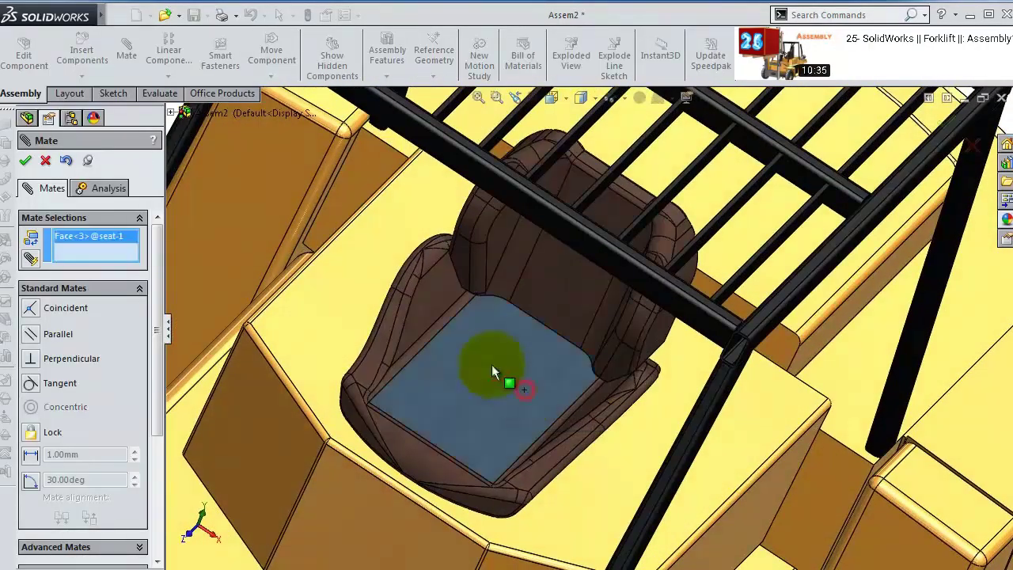
left_click(49, 163)
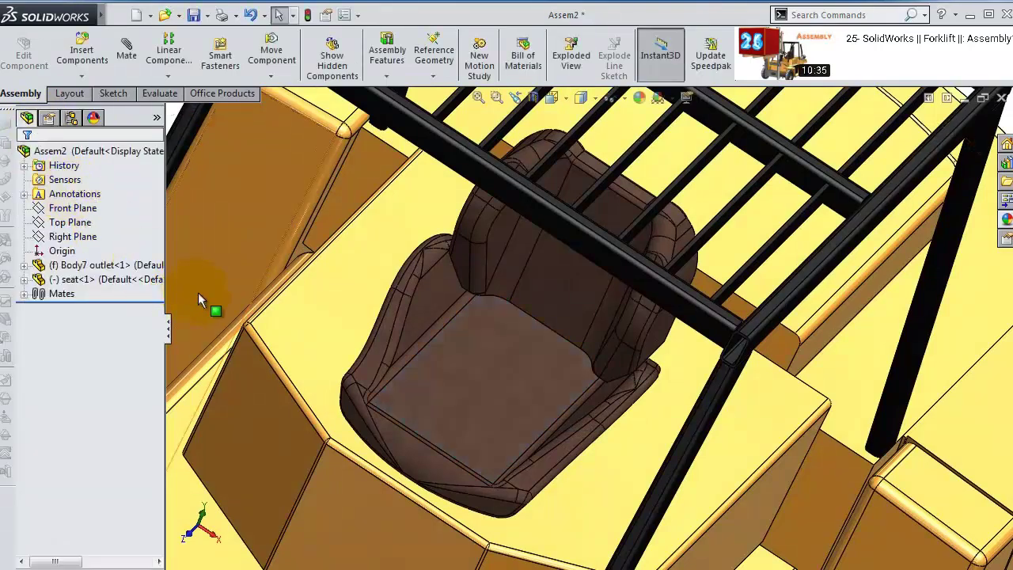
left_click(25, 277)
left_click(91, 293)
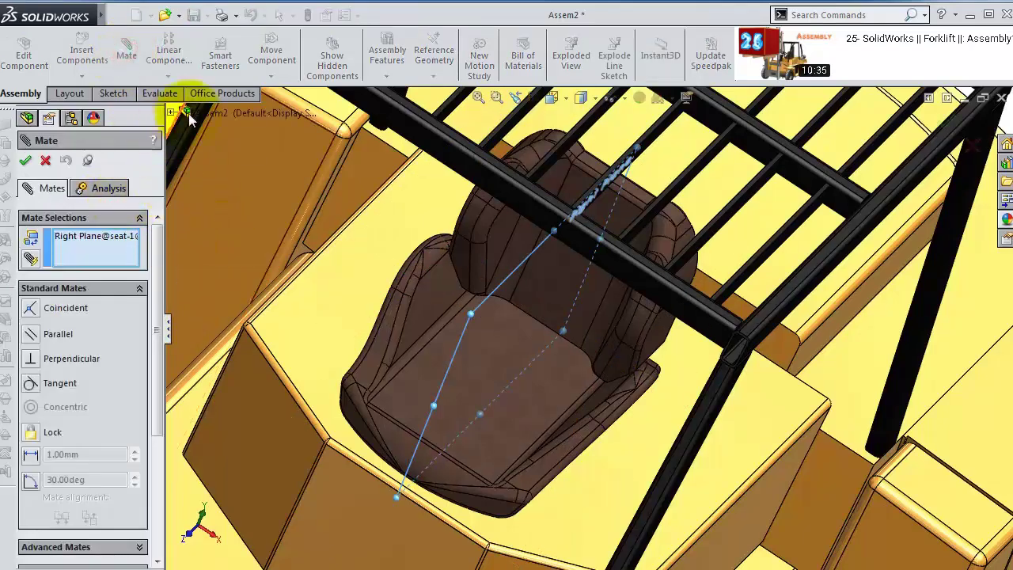
scroll(378, 224, "up", 5)
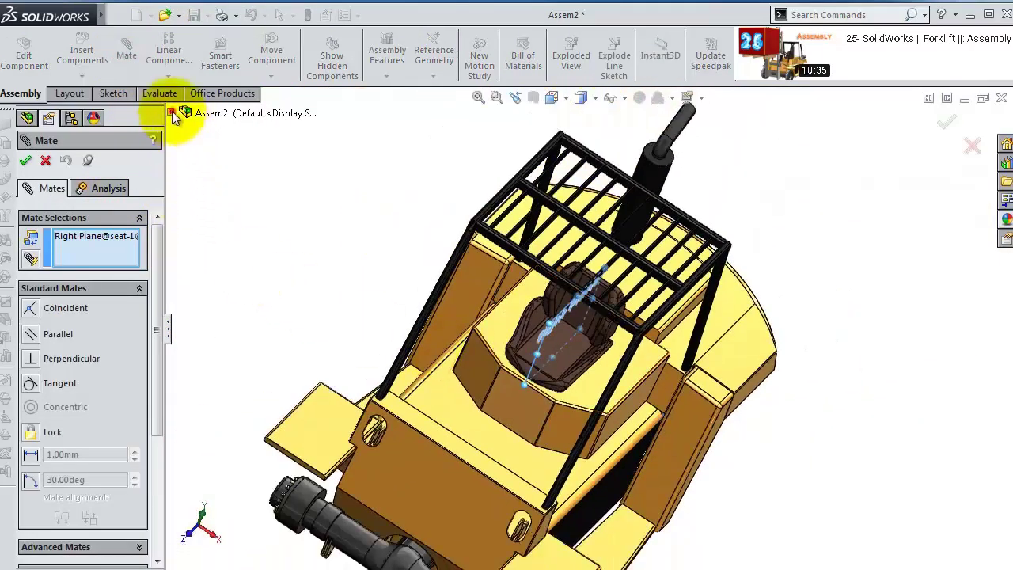
left_click(174, 114)
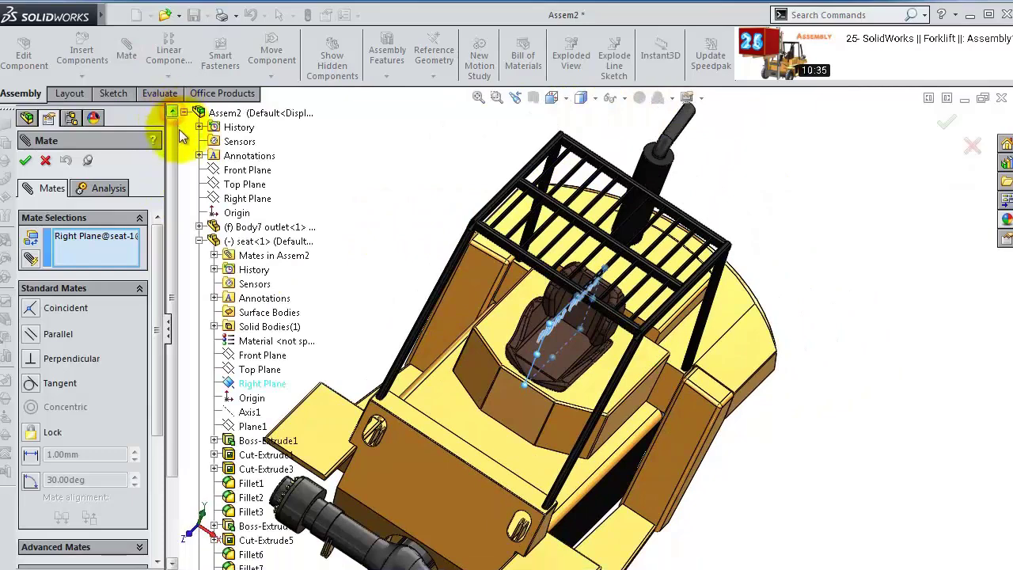
left_click(199, 227)
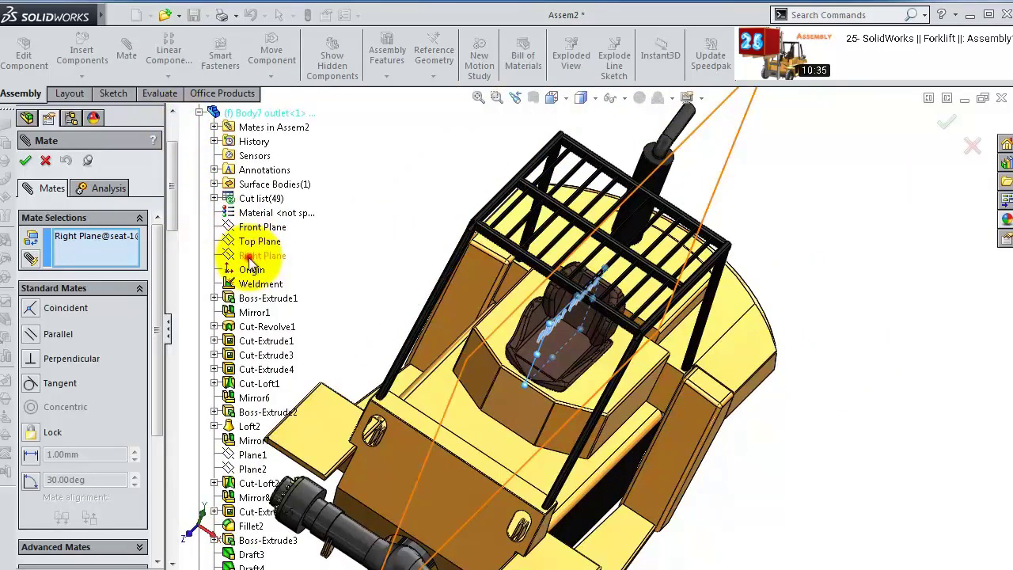
left_click(247, 257)
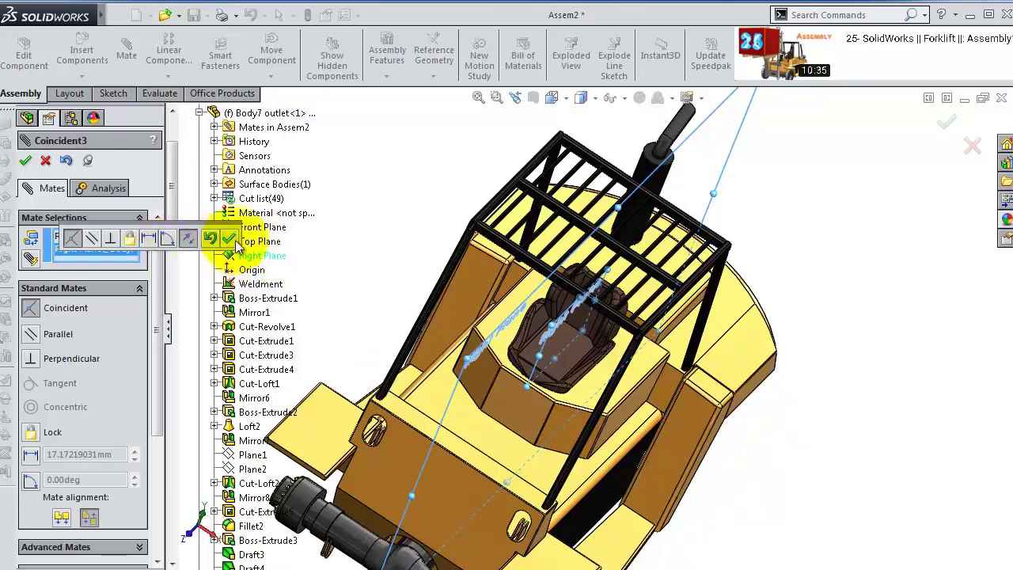
left_click(228, 238)
middle_click_drag(527, 356, 464, 310)
- Insert the stearing wheel part into the assembly in front of the seat
scroll(557, 348, "down", 5)
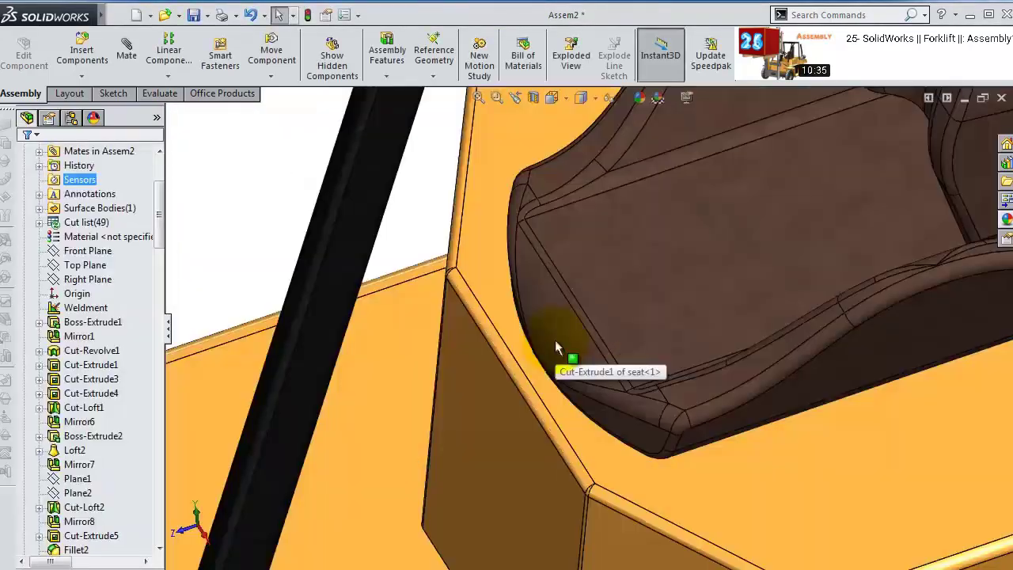
scroll(532, 358, "up", 5)
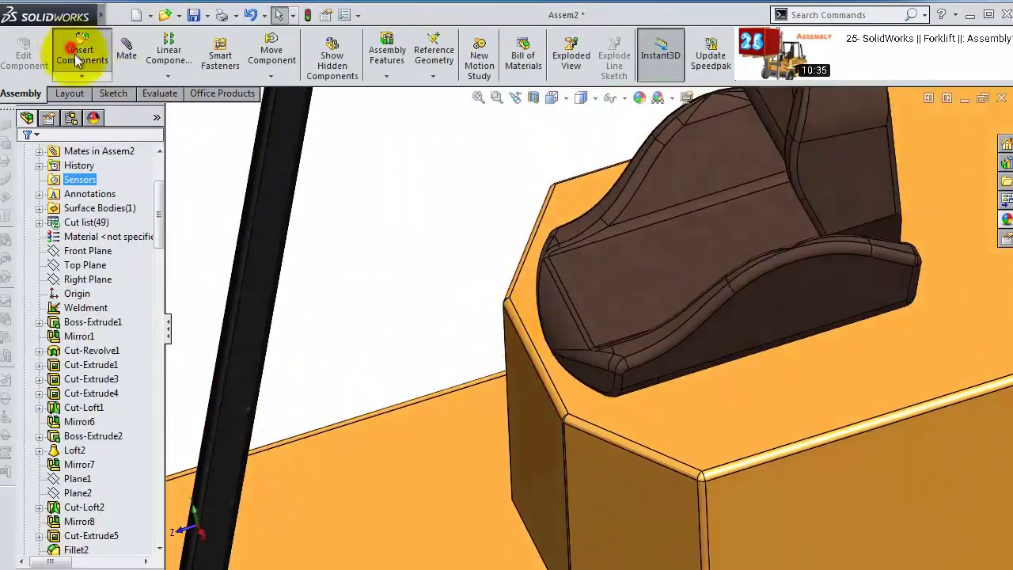
left_click(81, 52)
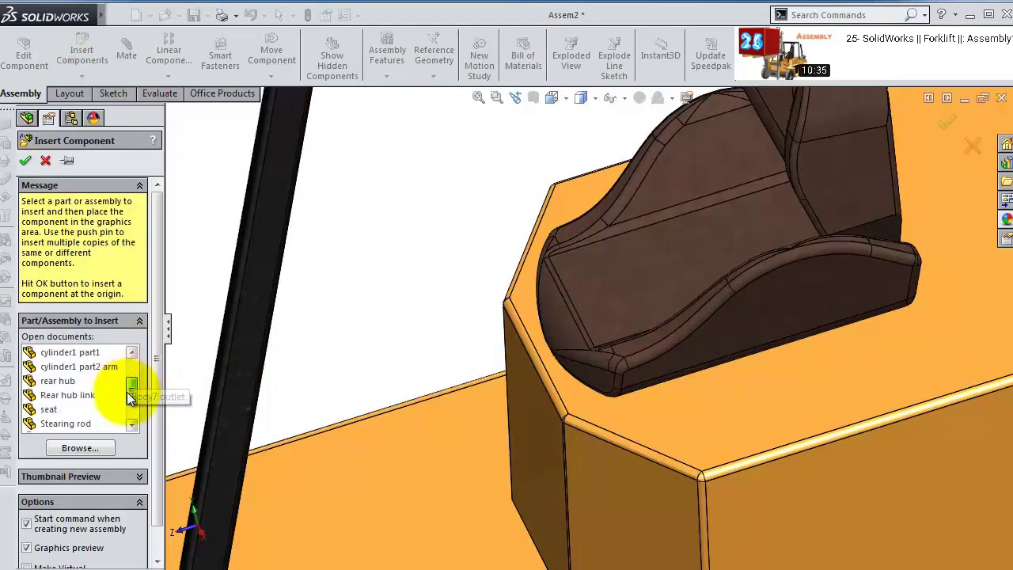
left_click_drag(128, 390, 130, 383)
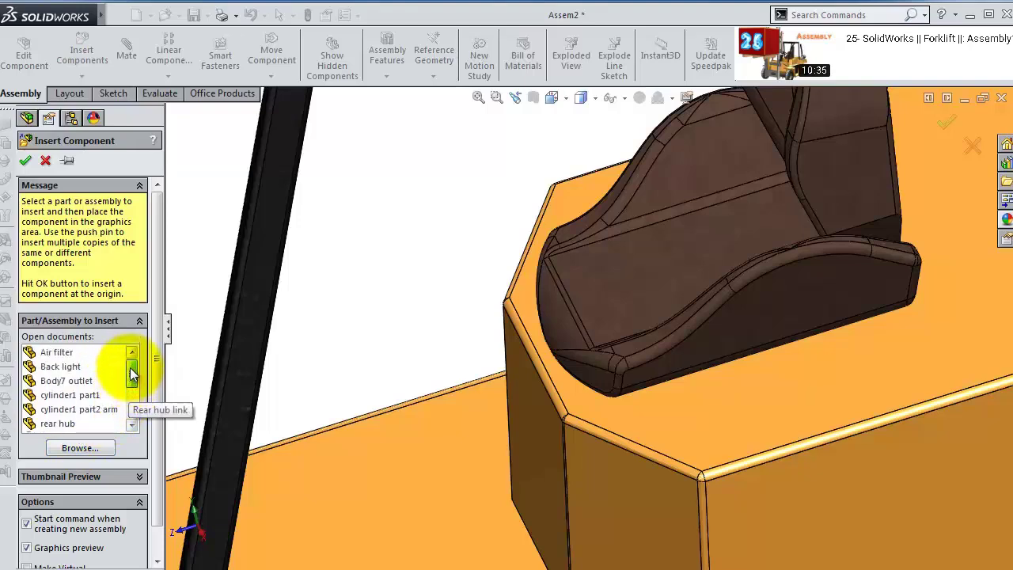
left_click_drag(131, 378, 132, 382)
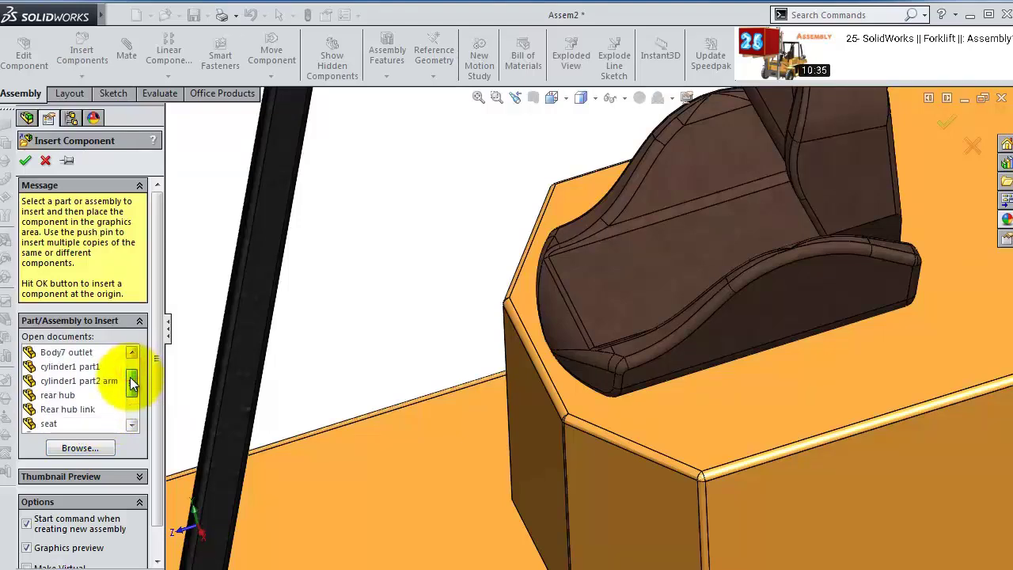
left_click(102, 424)
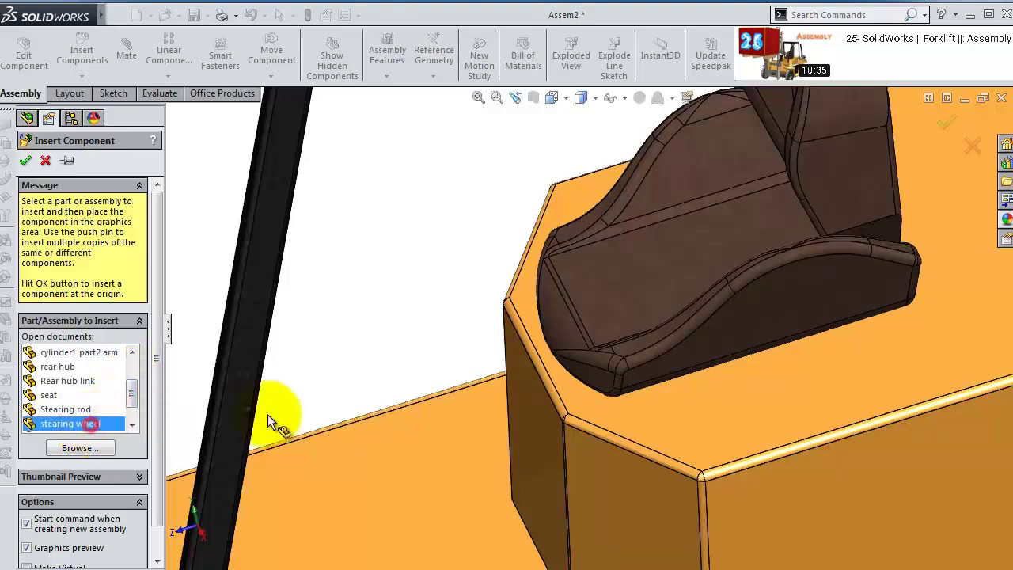
left_click(406, 393)
middle_click_drag(406, 393, 410, 375)
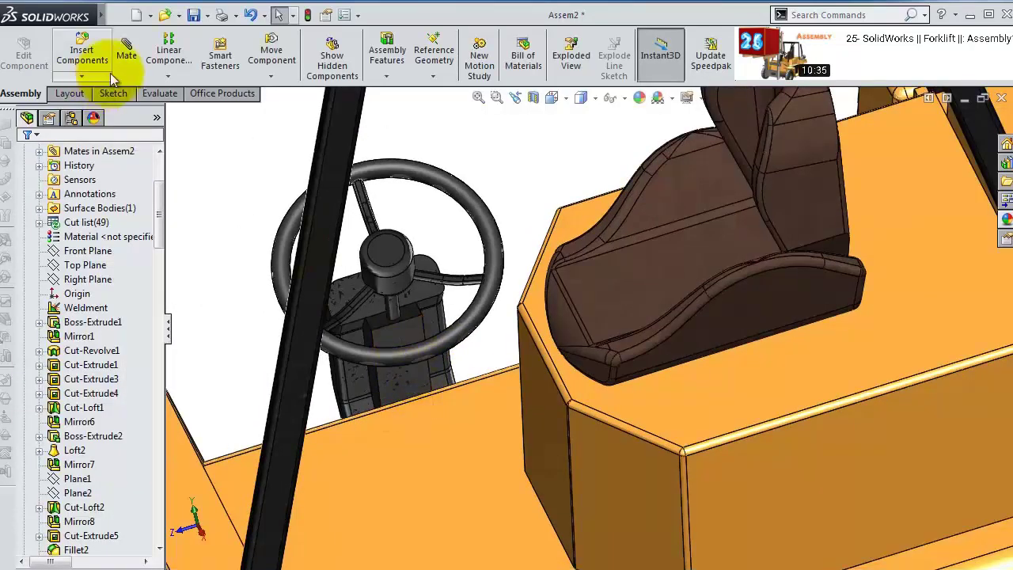
- Rotate the steering wheel with Rotate Component to a tilted angle
left_click(270, 76)
left_click(277, 107)
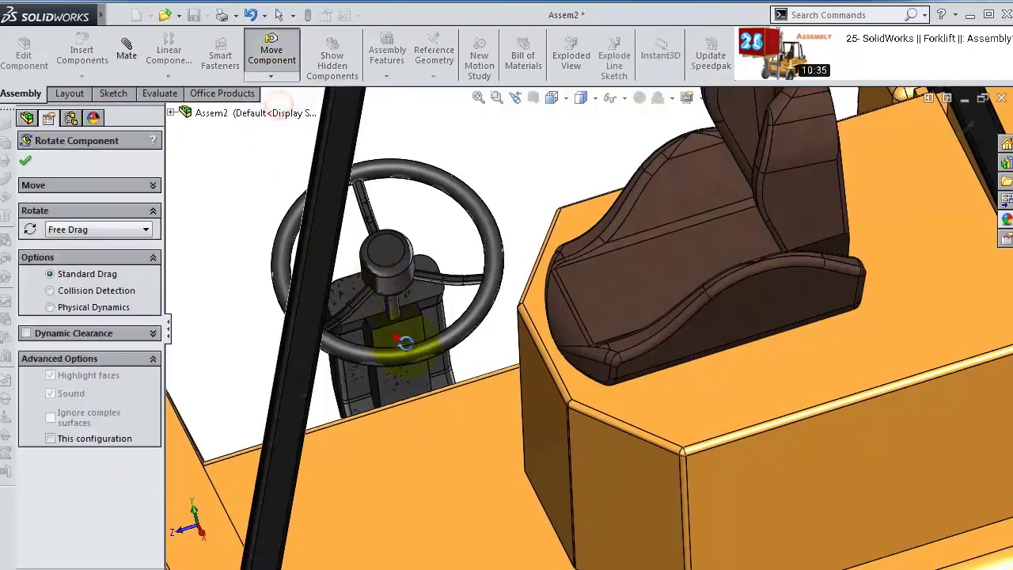
left_click_drag(403, 297, 485, 339)
scroll(396, 332, "down", 3)
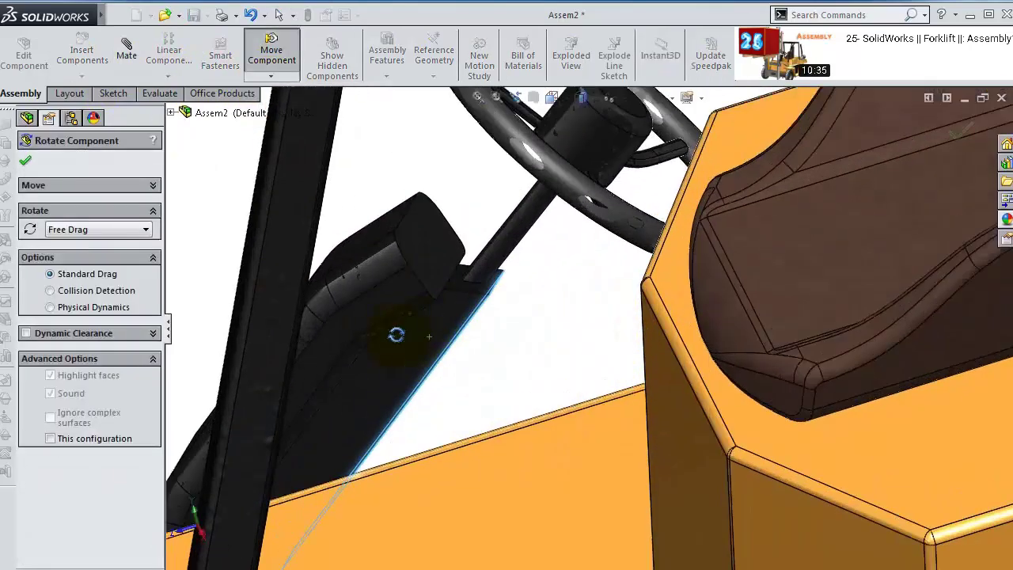
middle_click_drag(402, 324, 346, 249)
left_click_drag(346, 248, 233, 177)
left_click(26, 160)
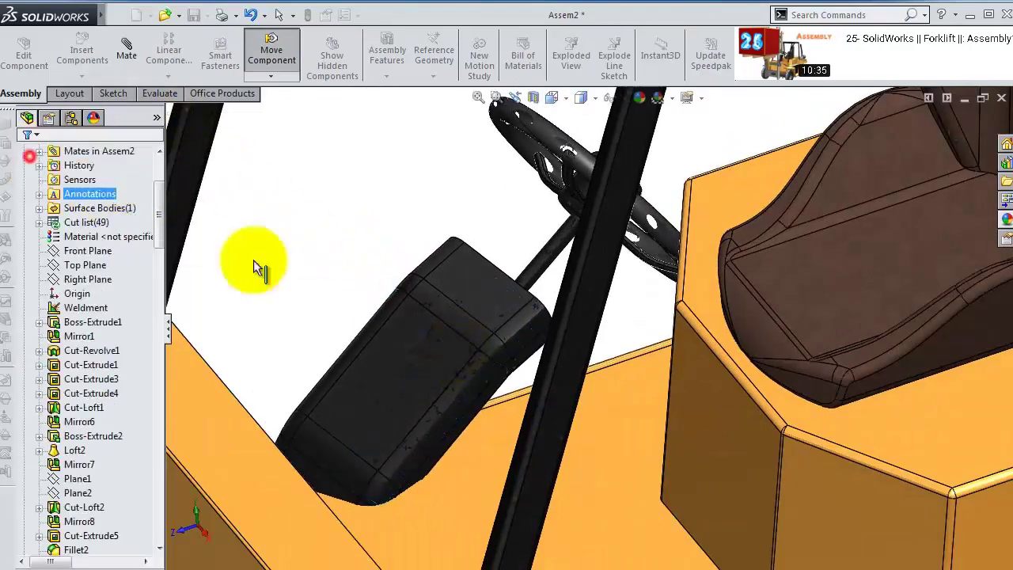
left_click(522, 293)
middle_click_drag(522, 292, 622, 175)
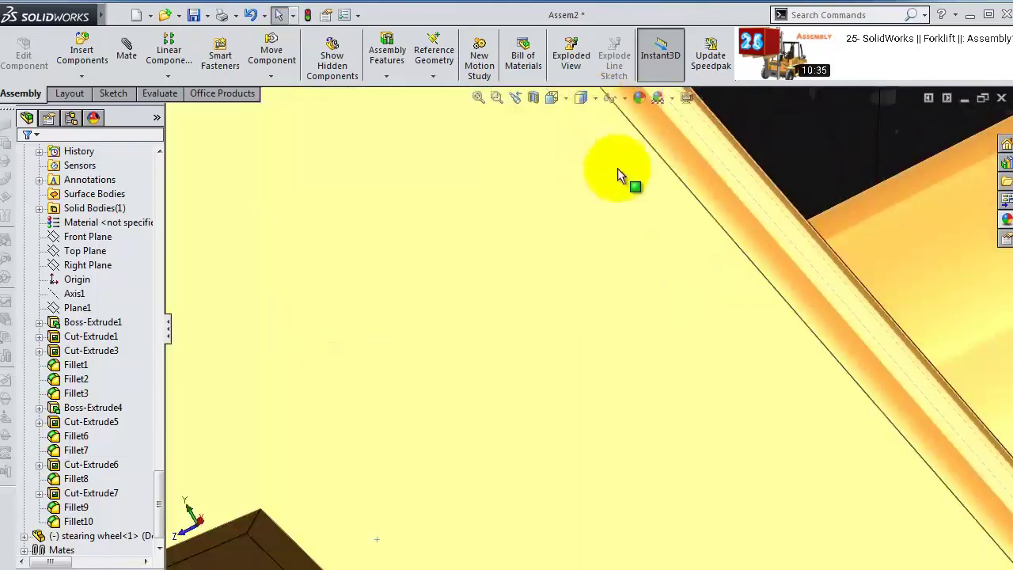
- Mate the steering block's face coincident with the body's top face
scroll(716, 190, "down", 4)
middle_click_drag(683, 155, 605, 250)
scroll(412, 291, "down", 5)
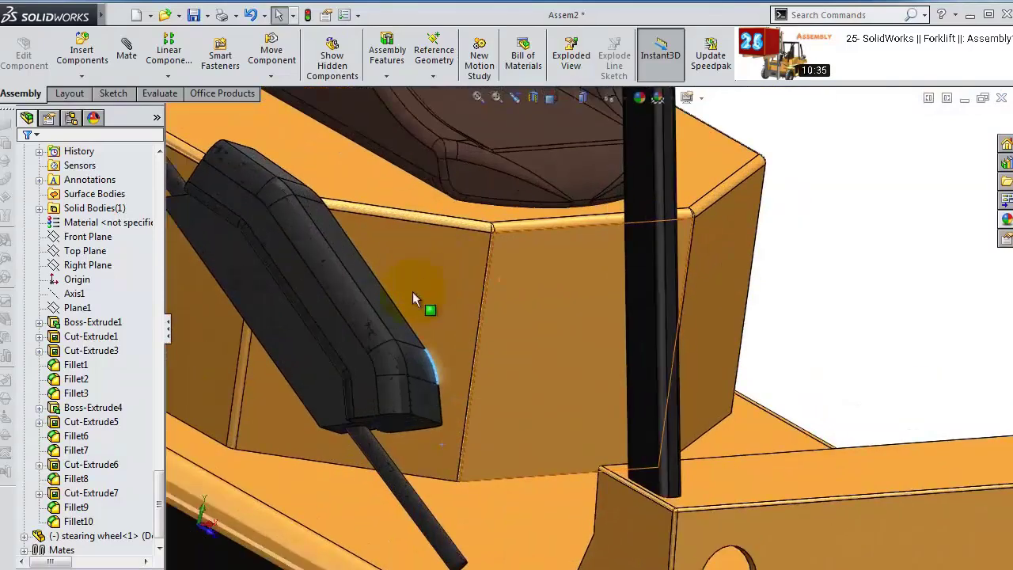
left_click(417, 444)
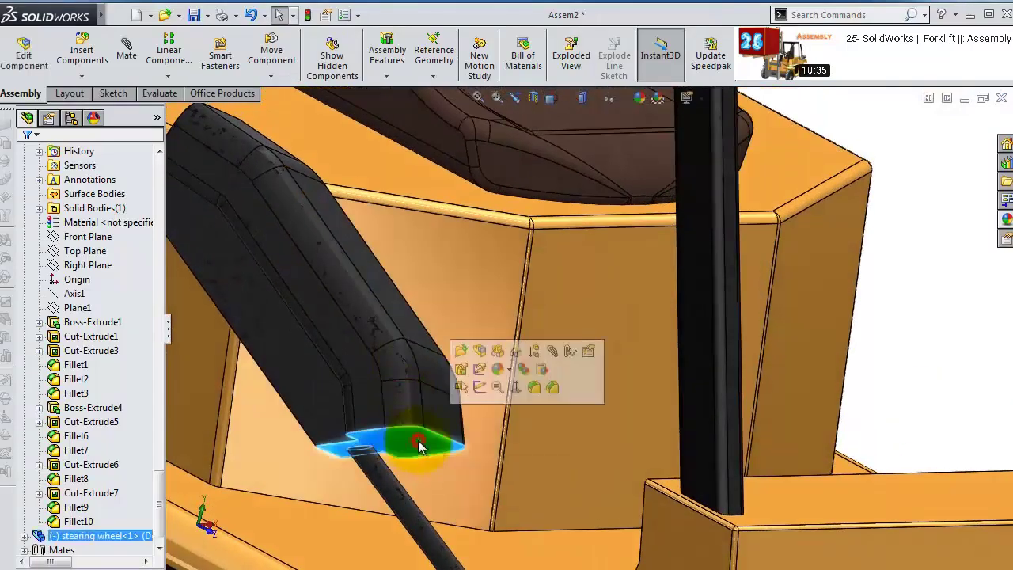
left_click(552, 352)
left_click(887, 458)
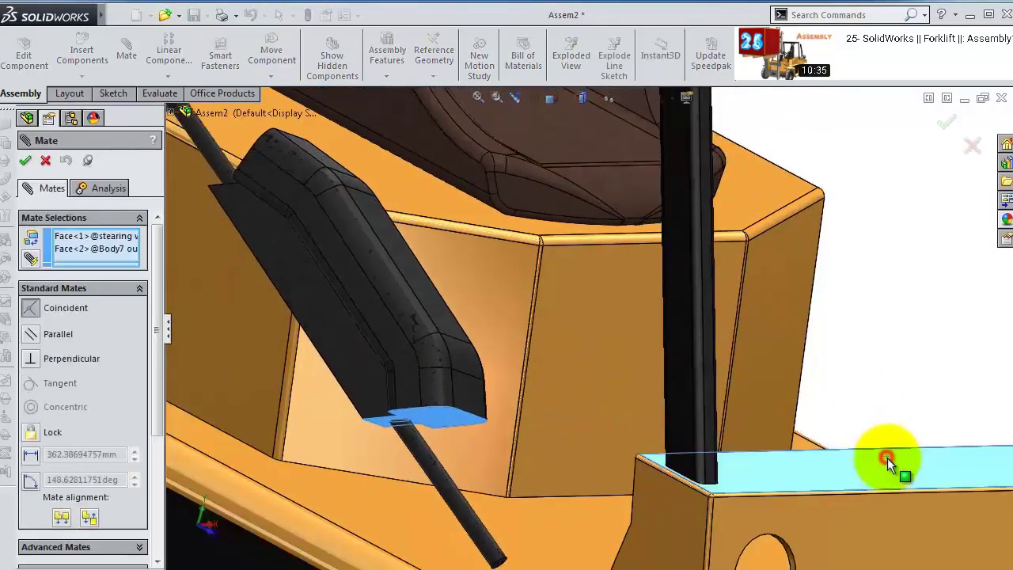
middle_click_drag(881, 403, 958, 492)
left_click(995, 485)
- Replace a wrongly picked edge and make the block edge coincident with the orange plate edge
middle_click_drag(690, 339, 315, 297)
scroll(340, 317, "down", 2)
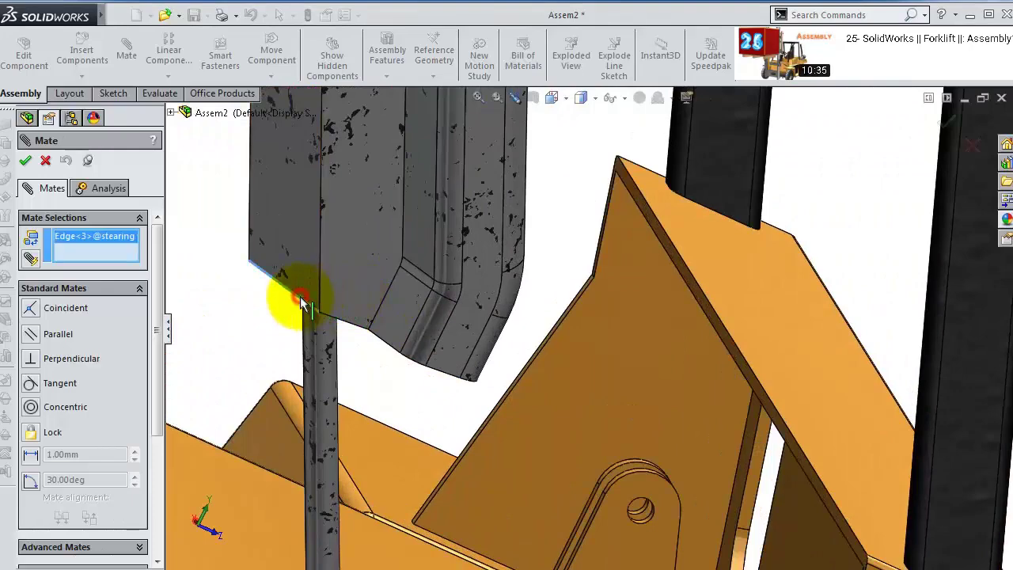
mouse_move(425, 317)
middle_mouse_down()
mouse_move(403, 294)
mouse_move(402, 232)
mouse_move(413, 241)
mouse_move(421, 331)
middle_mouse_up()
scroll(427, 348, "down", 3)
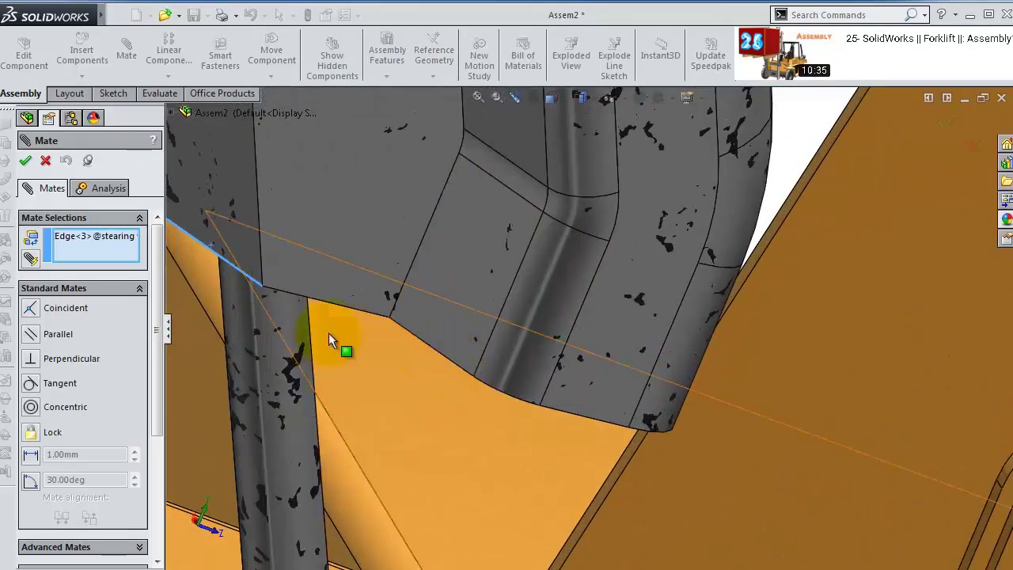
left_click(121, 248)
left_click(155, 253)
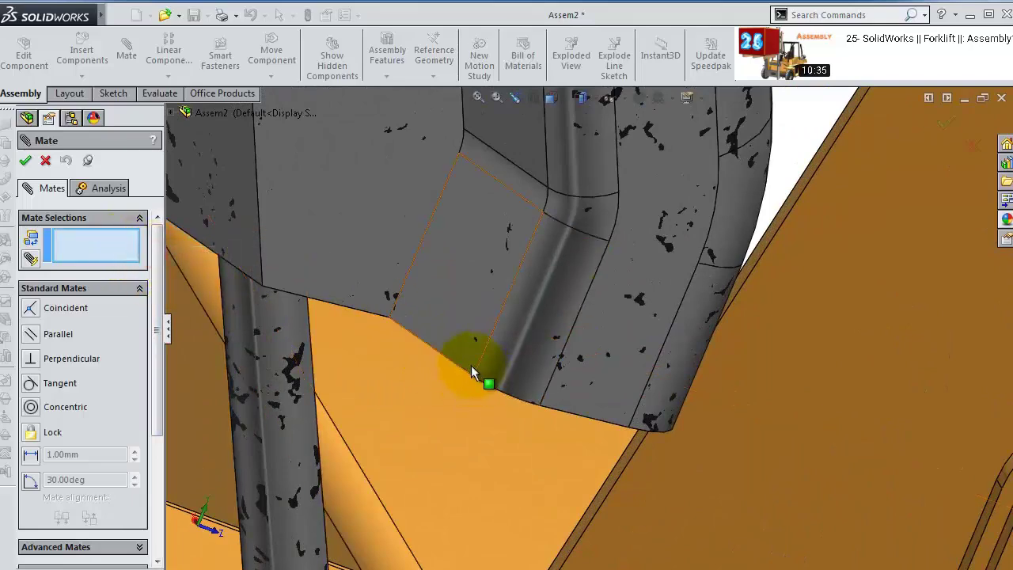
mouse_move(705, 421)
middle_mouse_down()
mouse_move(914, 353)
mouse_move(743, 385)
mouse_move(722, 411)
middle_mouse_up()
left_click(727, 412)
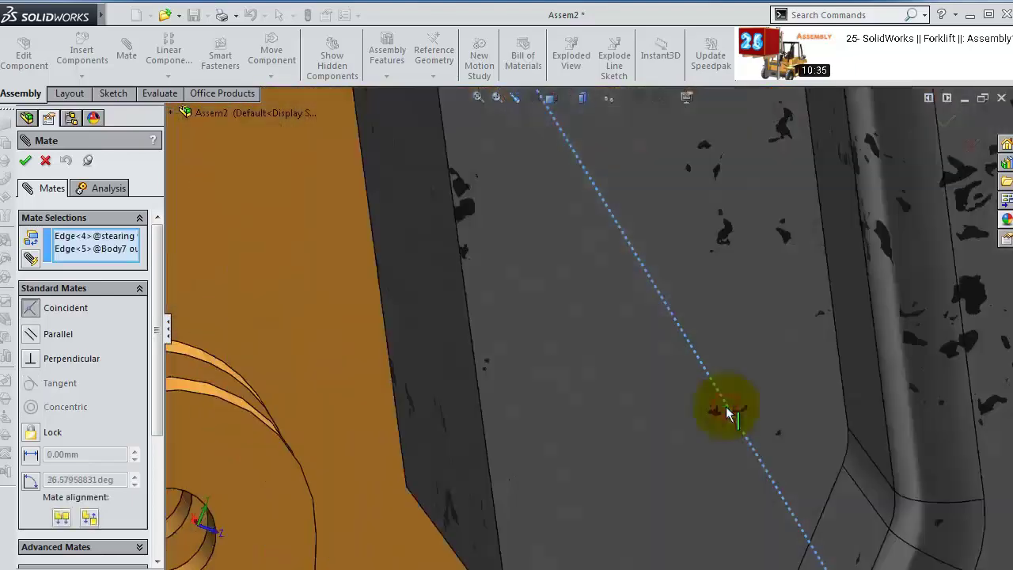
scroll(902, 441, "up", 5)
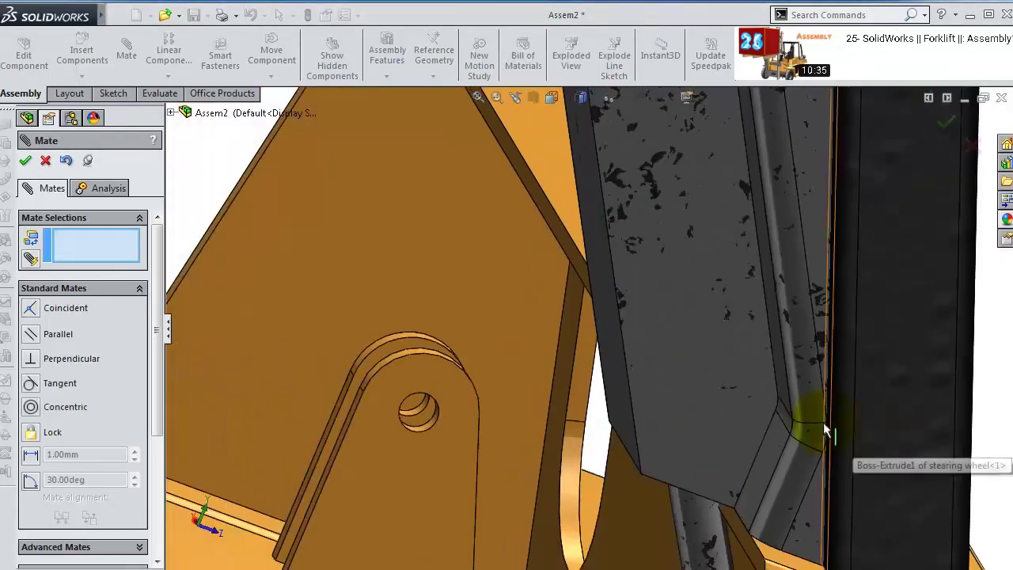
left_click(604, 288)
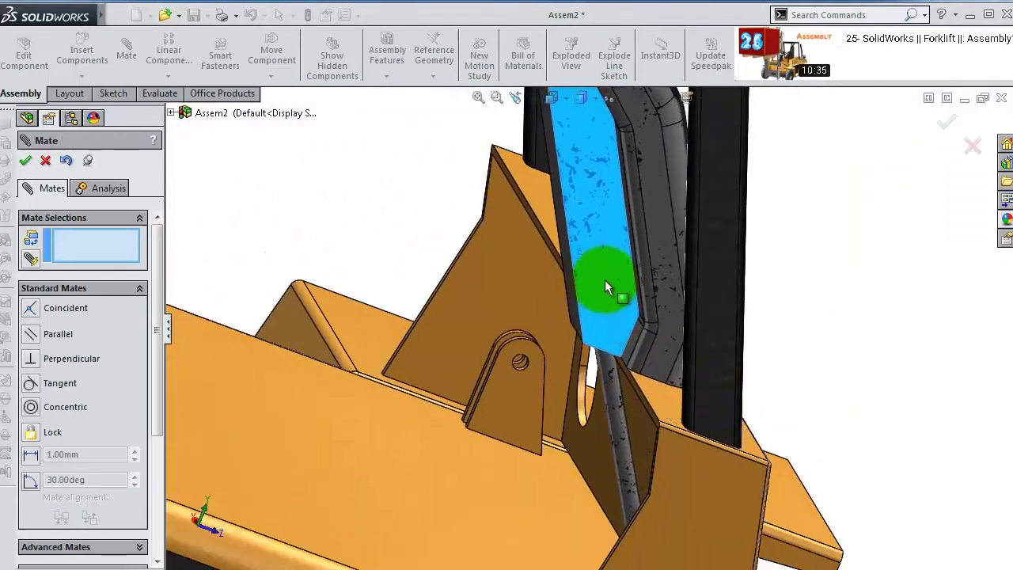
middle_click_drag(605, 289, 798, 329)
left_click(24, 160)
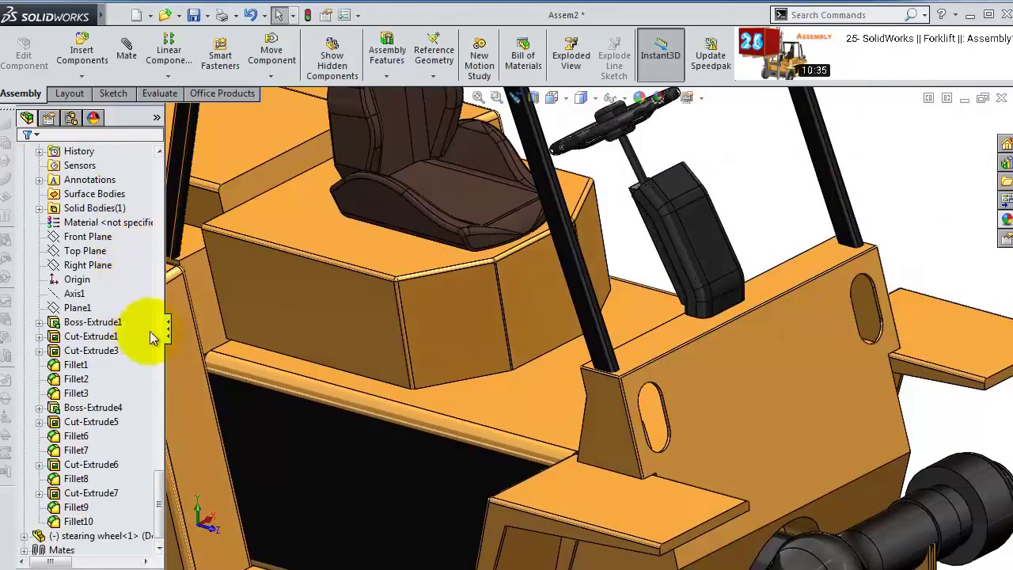
- Mate the steering wheel's Front Plane, picked from the flyout tree, coincident with the seat's Right Plane
left_click(95, 264)
left_click(105, 227)
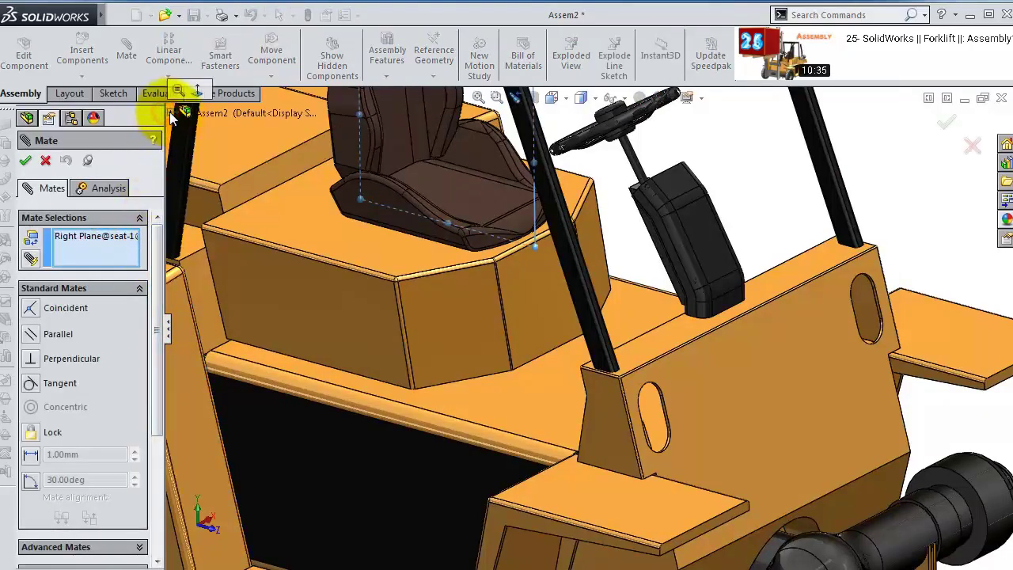
key("f")
left_click(172, 113)
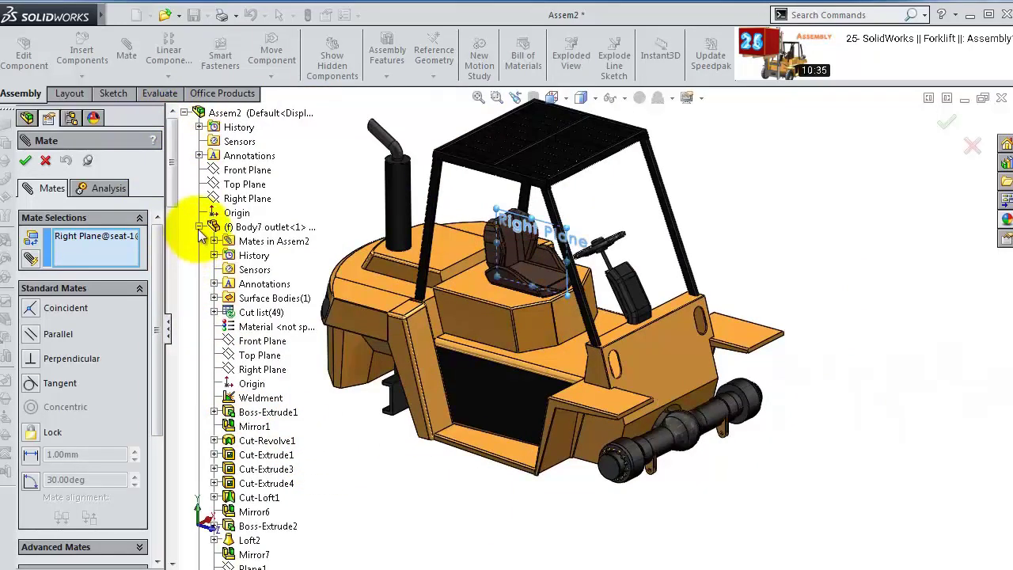
left_click(199, 228)
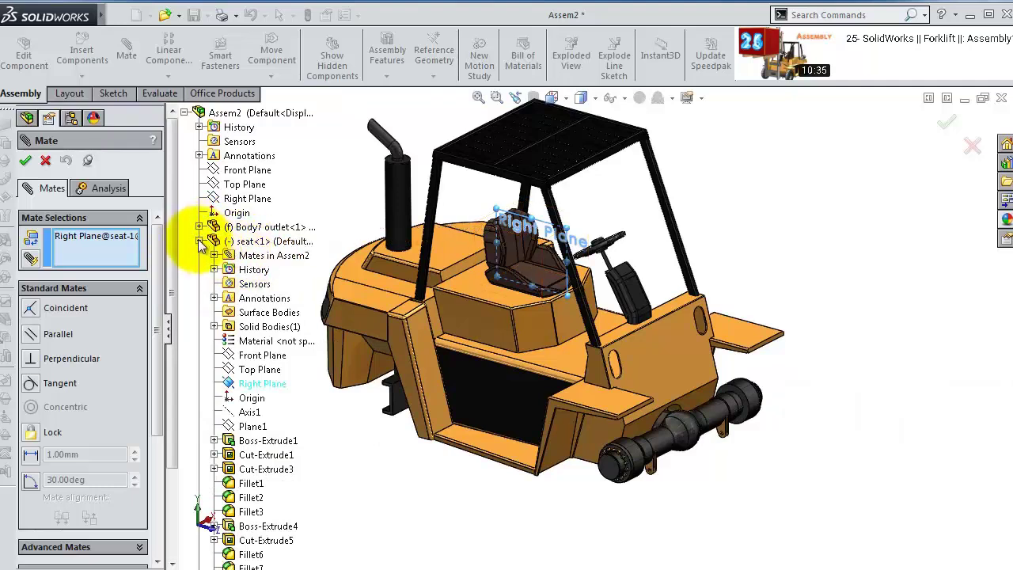
left_click(198, 241)
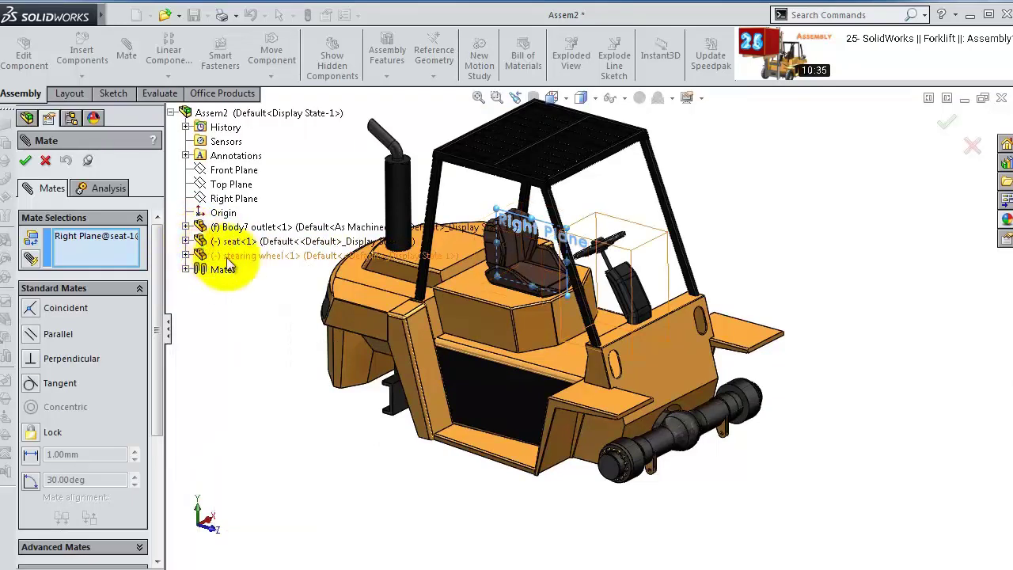
left_click(186, 256)
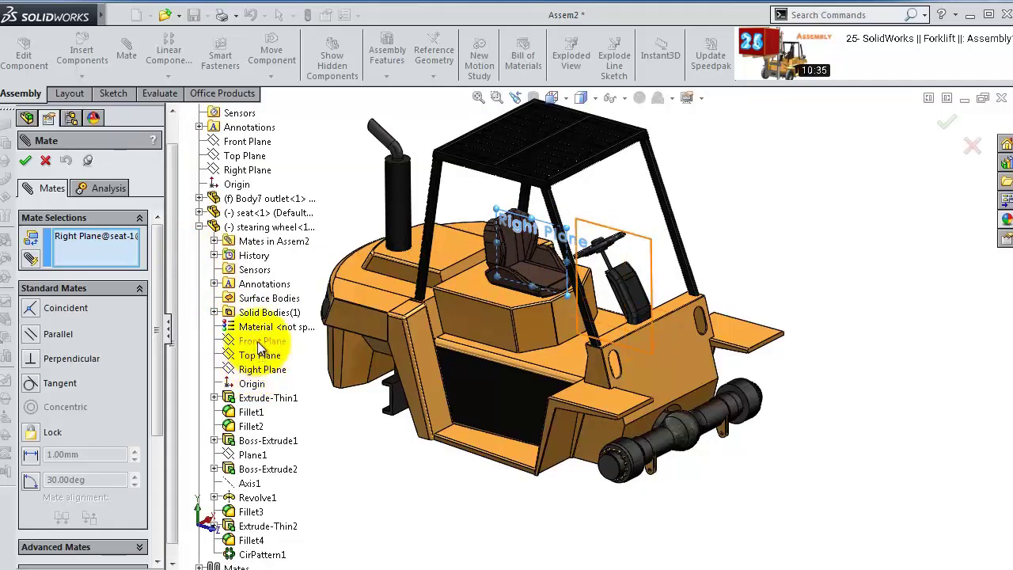
left_click(259, 341)
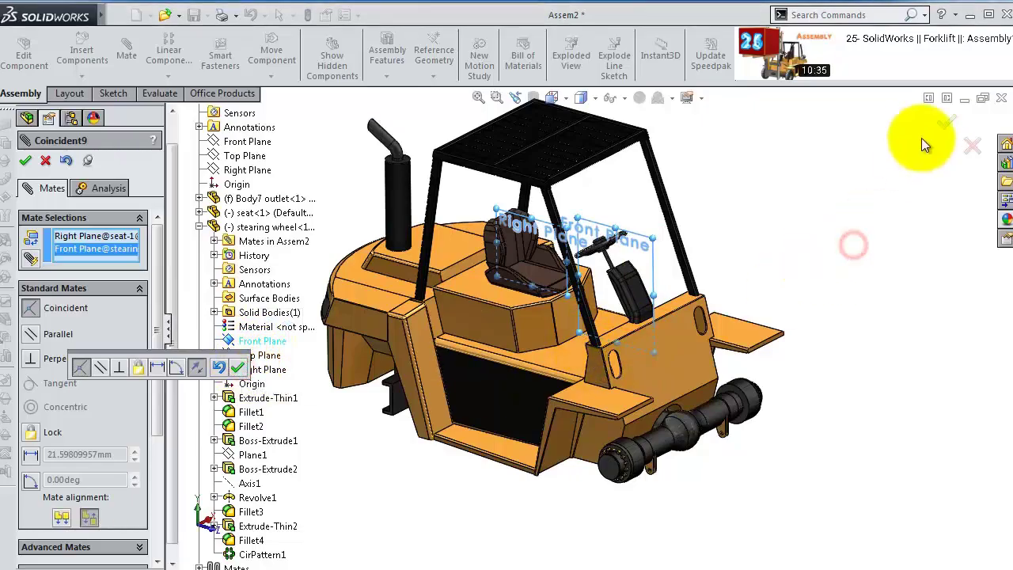
left_click(947, 123)
middle_click_drag(810, 198, 657, 316)
scroll(657, 316, "down", 4)
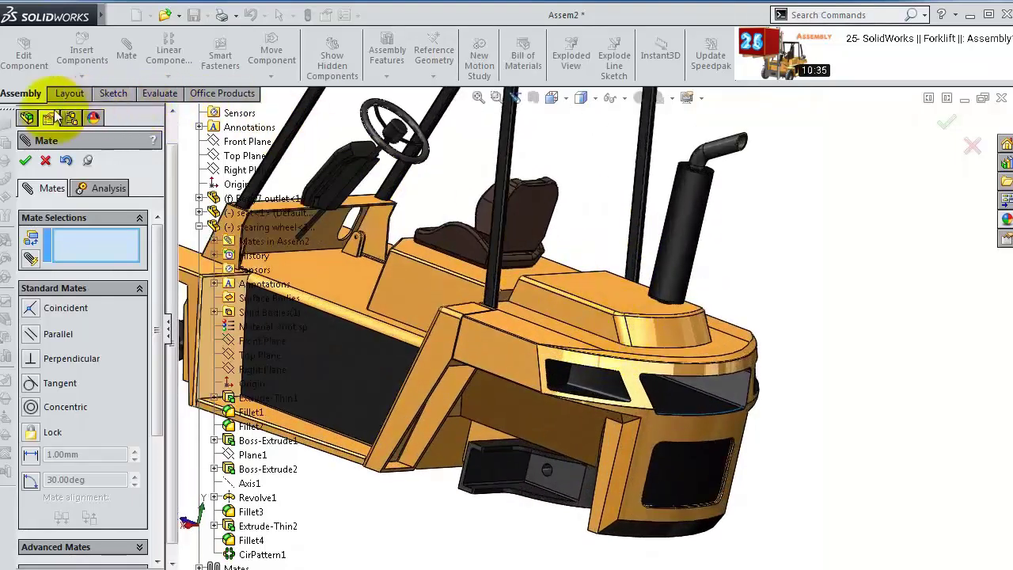
left_click(960, 120)
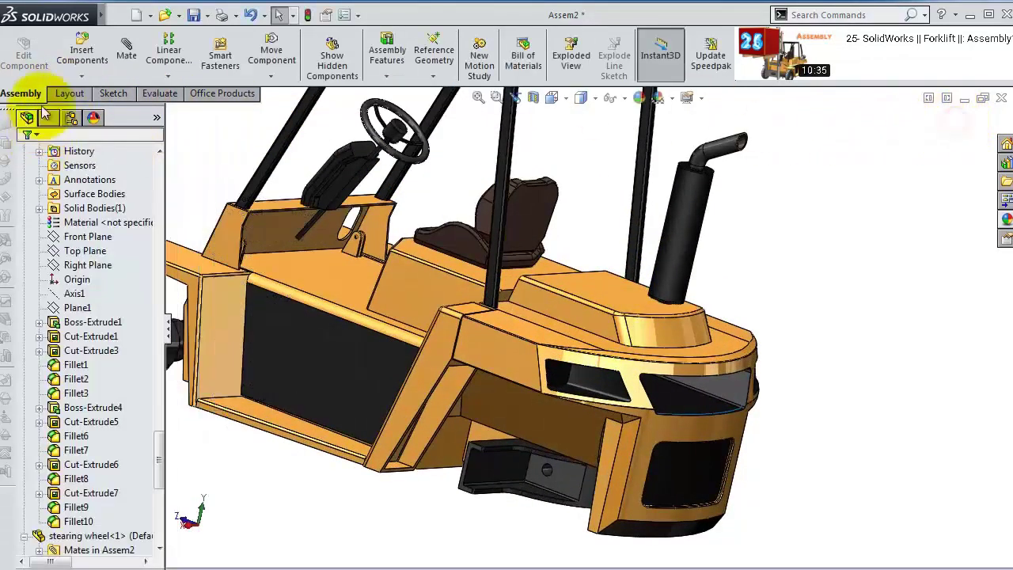
left_click(65, 61)
- Insert the Back light part and place it near the rear light opening
left_click(119, 366)
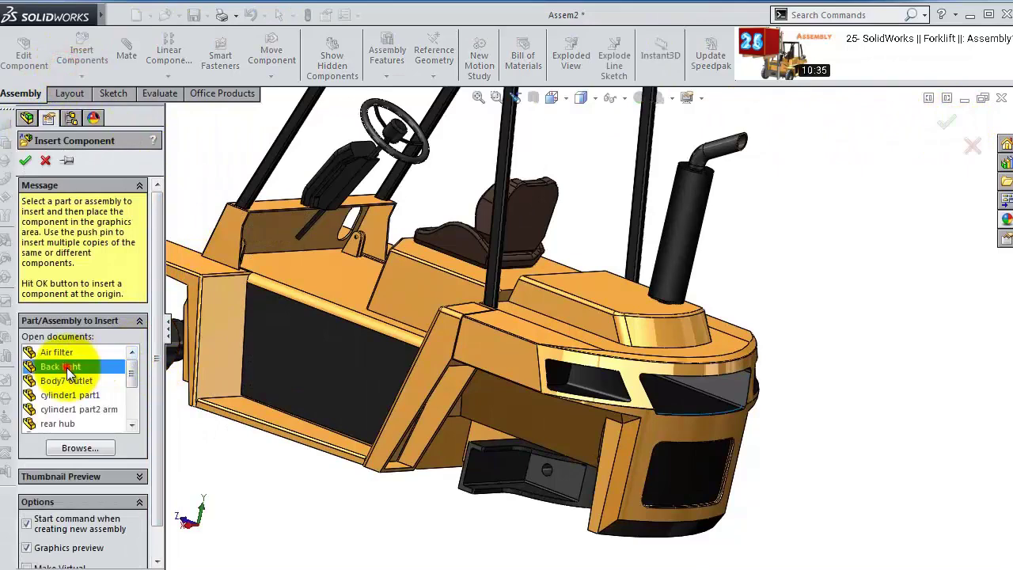
left_click(575, 389)
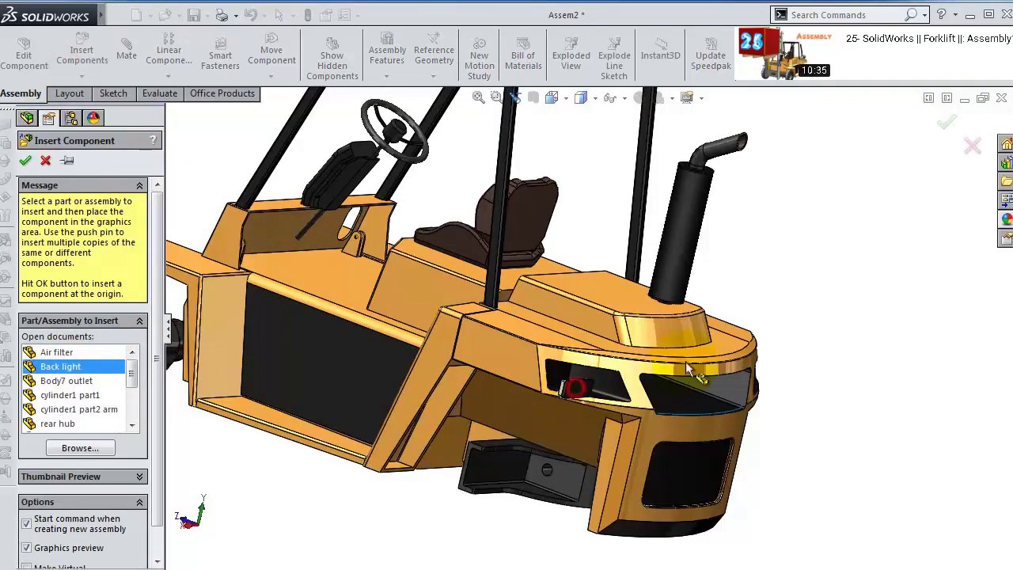
scroll(554, 372, "up", 3)
left_click(150, 15)
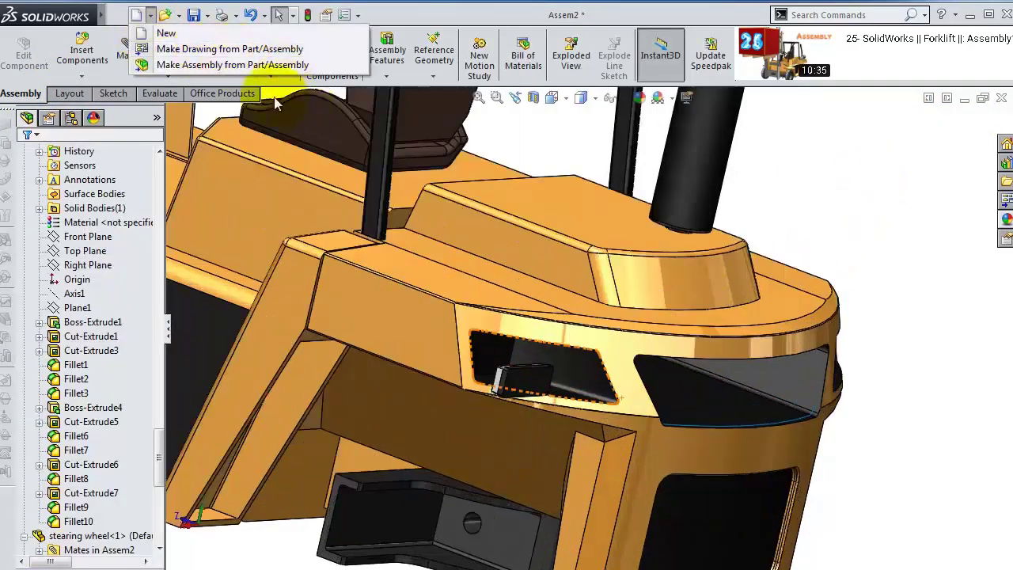
left_click(909, 175)
- Rotate the Back light component so it lines up with the rear lamp opening
left_click(275, 77)
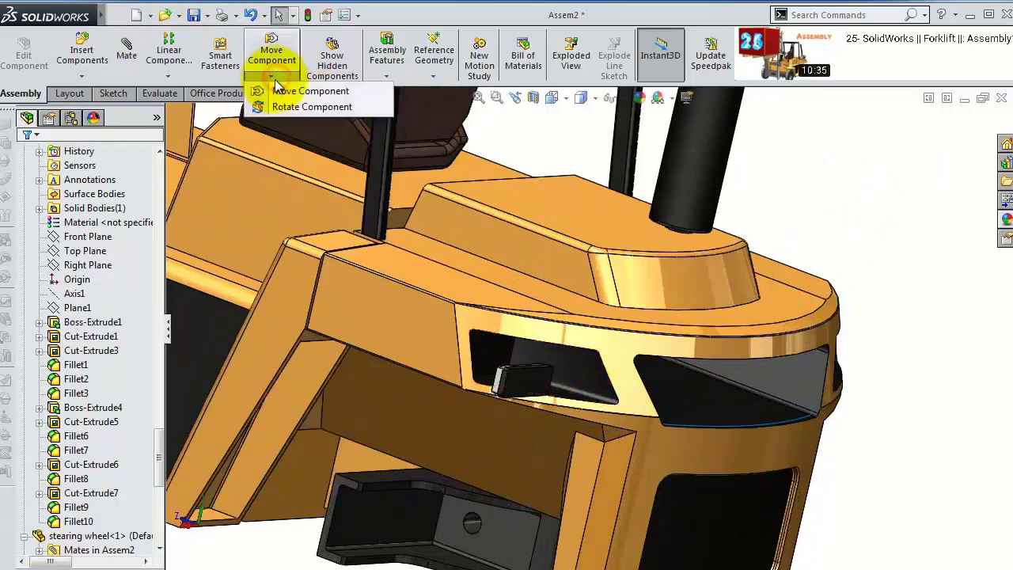
left_click(283, 106)
left_click_drag(522, 385, 676, 431)
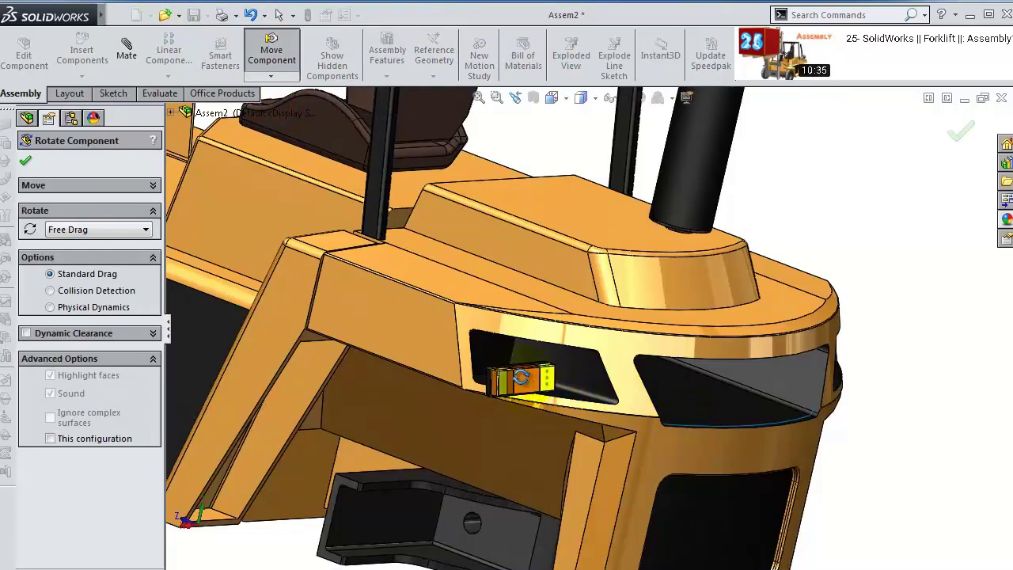
scroll(553, 409, "down", 3)
scroll(553, 409, "up", 2)
scroll(550, 356, "down", 1)
left_click(957, 133)
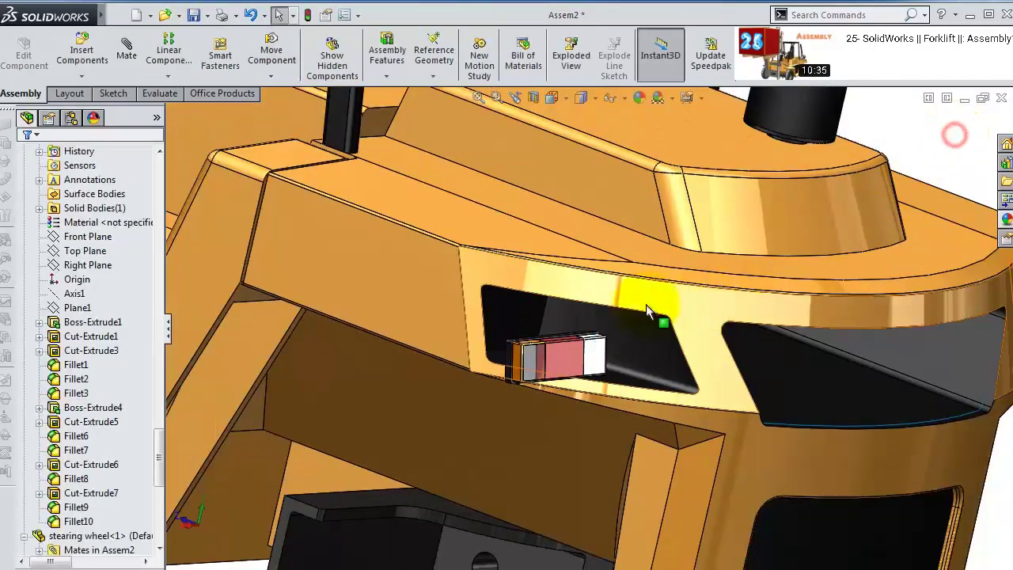
middle_click_drag(644, 305, 595, 372)
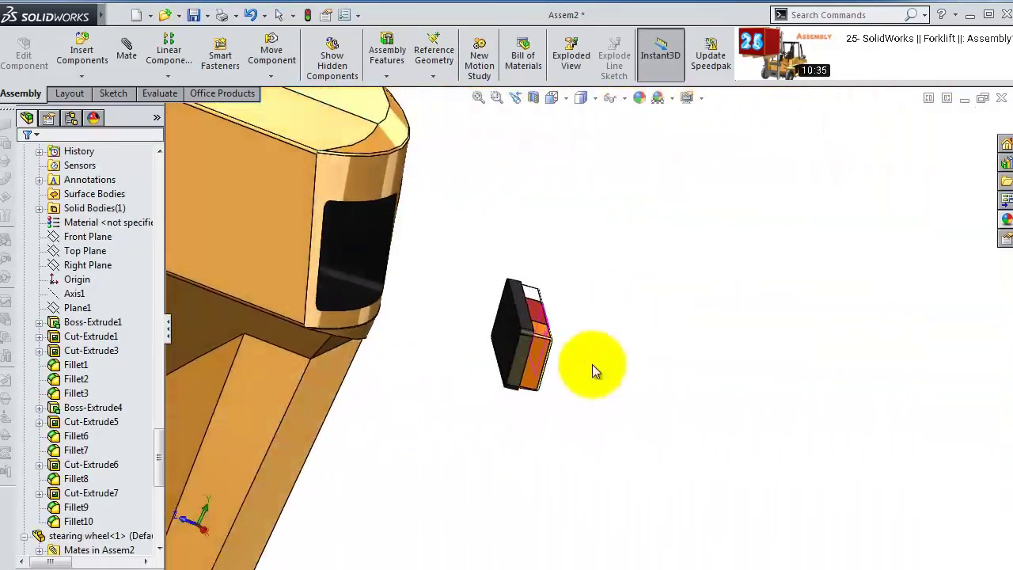
right_click_drag(519, 348, 442, 268)
middle_click_drag(441, 267, 324, 226)
scroll(293, 219, "up", 3)
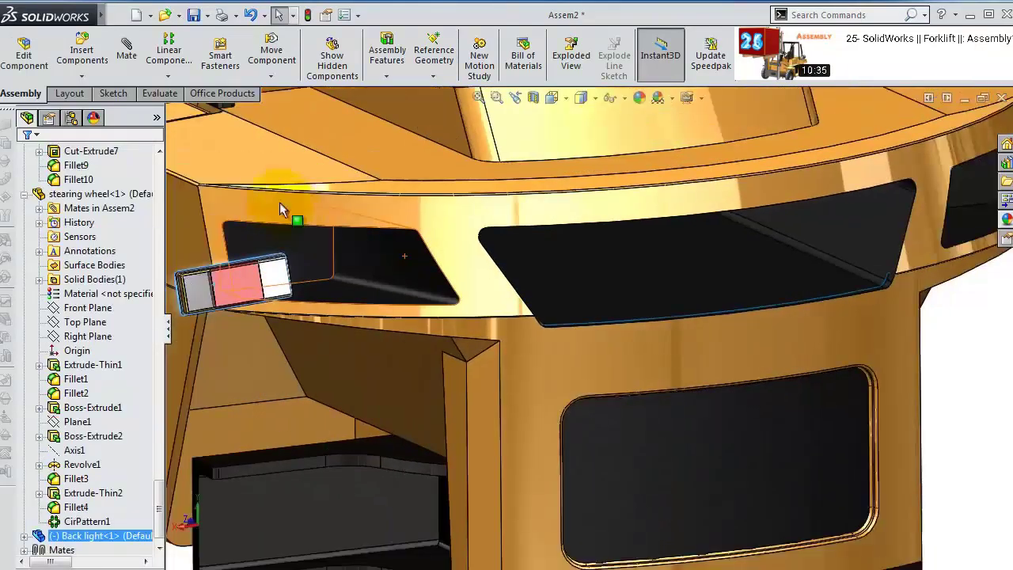
- Mate the back light's face coincident with the body face at the light opening
left_click(125, 44)
left_click(308, 252)
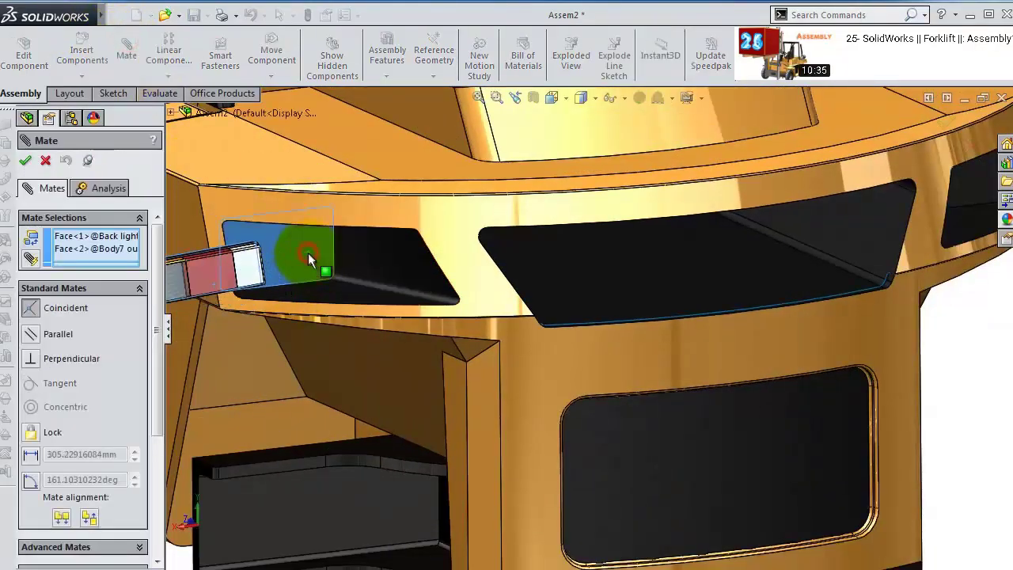
left_click(289, 236)
scroll(213, 251, "down", 5)
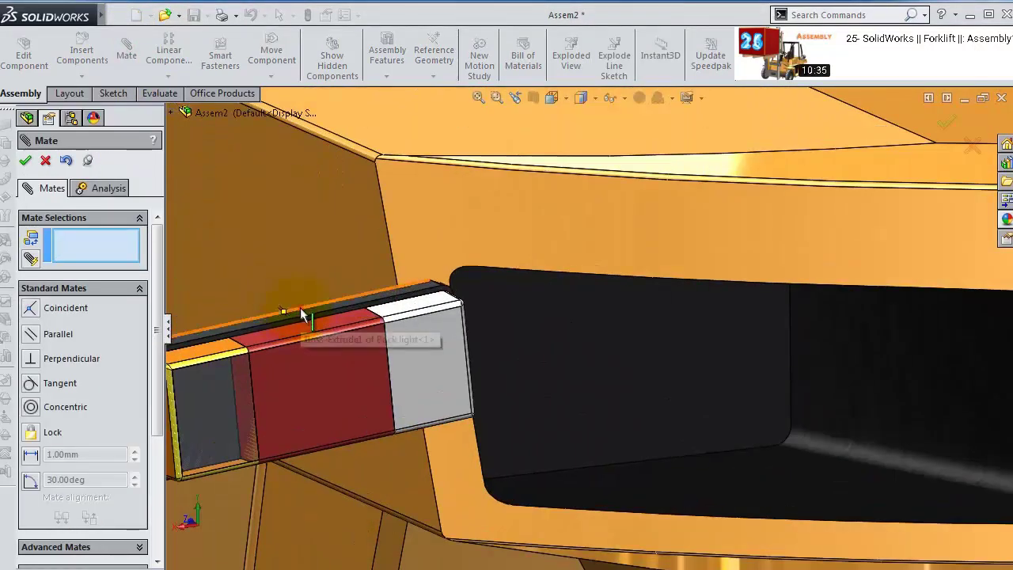
- Mate the back light's top edge parallel to the opening's bottom edge, sliding it into the opening
left_click(295, 312)
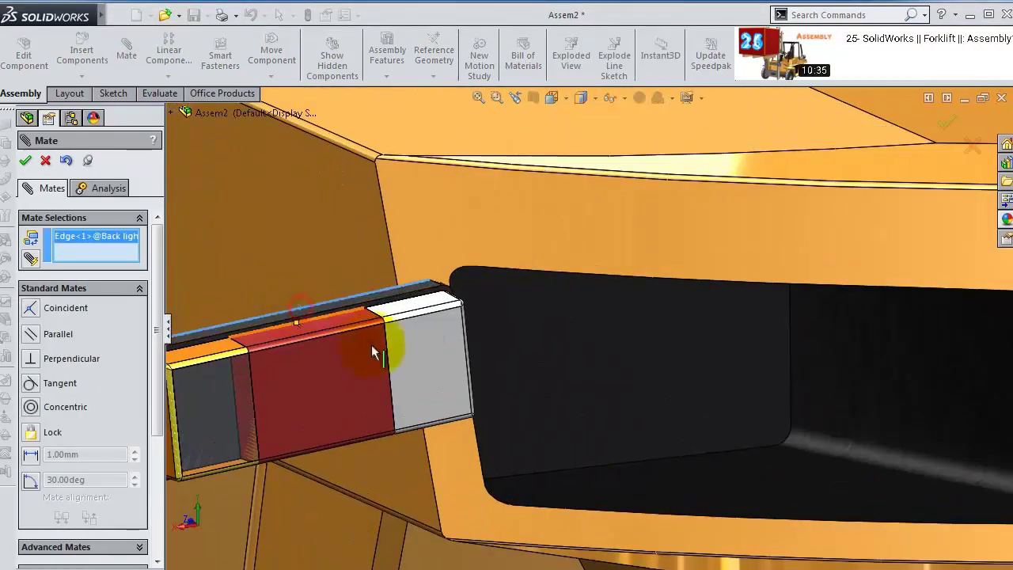
left_click(629, 467)
left_click(30, 333)
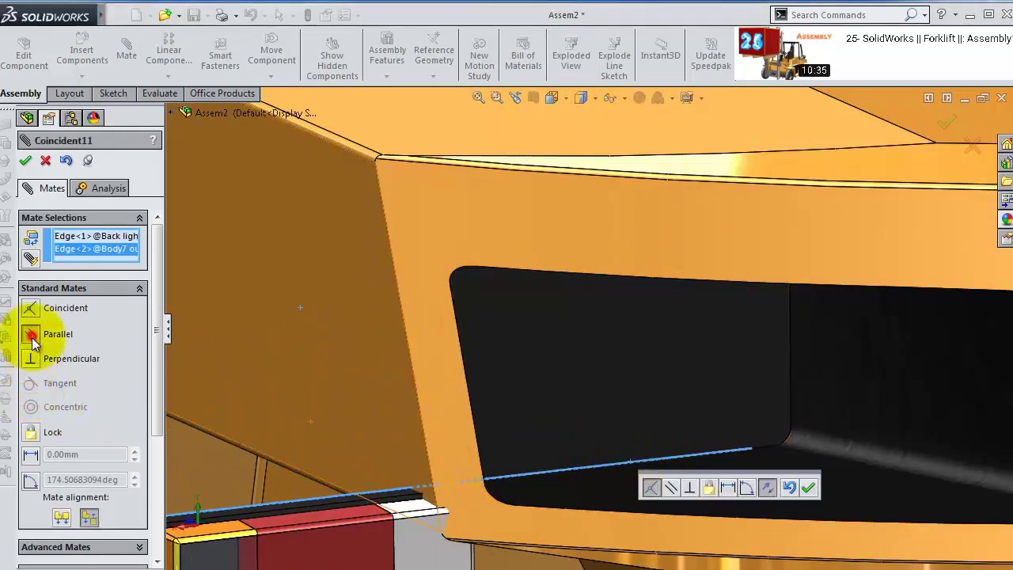
left_click(25, 160)
left_click_drag(224, 365, 635, 362)
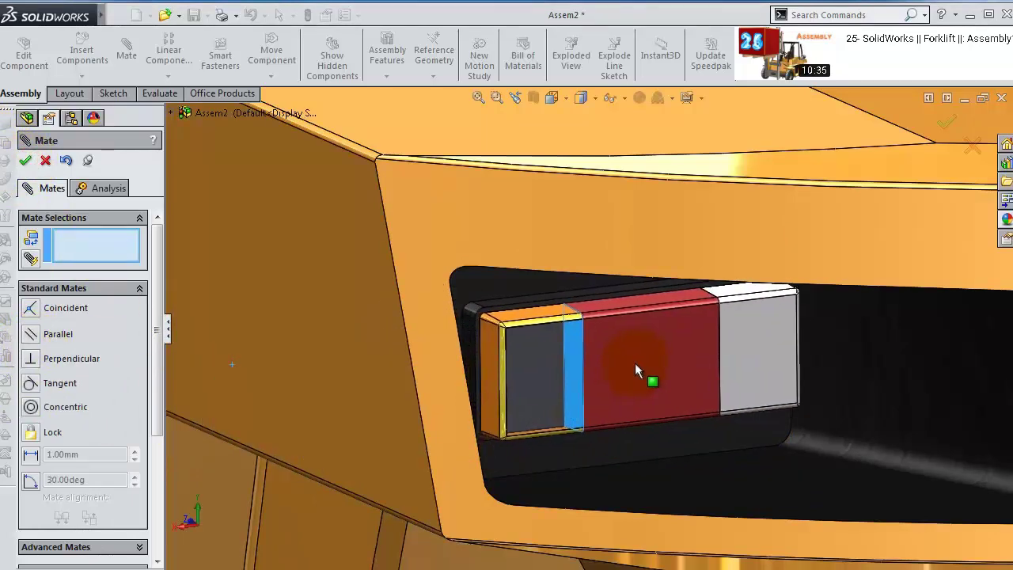
middle_click_drag(635, 362, 678, 380)
scroll(641, 286, "down", 6)
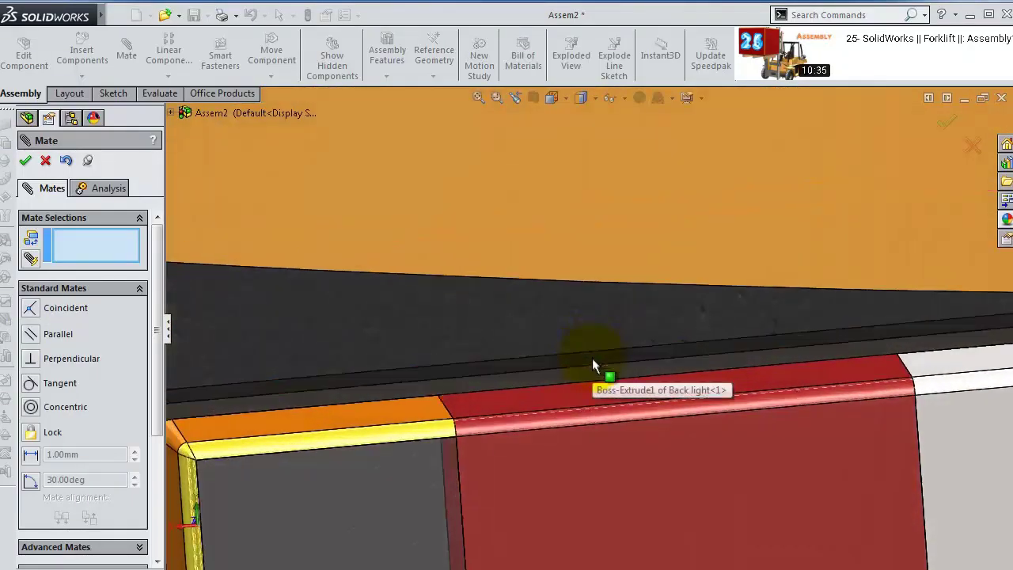
- Try a tangent mate between the light's and opening's top faces, then undo it
left_click(592, 358)
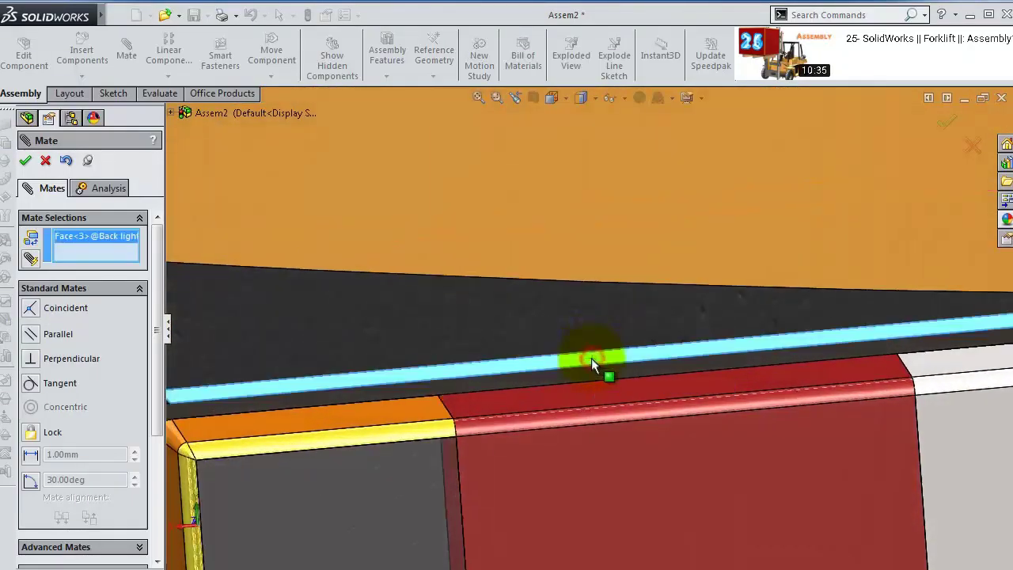
middle_click_drag(591, 357, 544, 165)
left_click(545, 165)
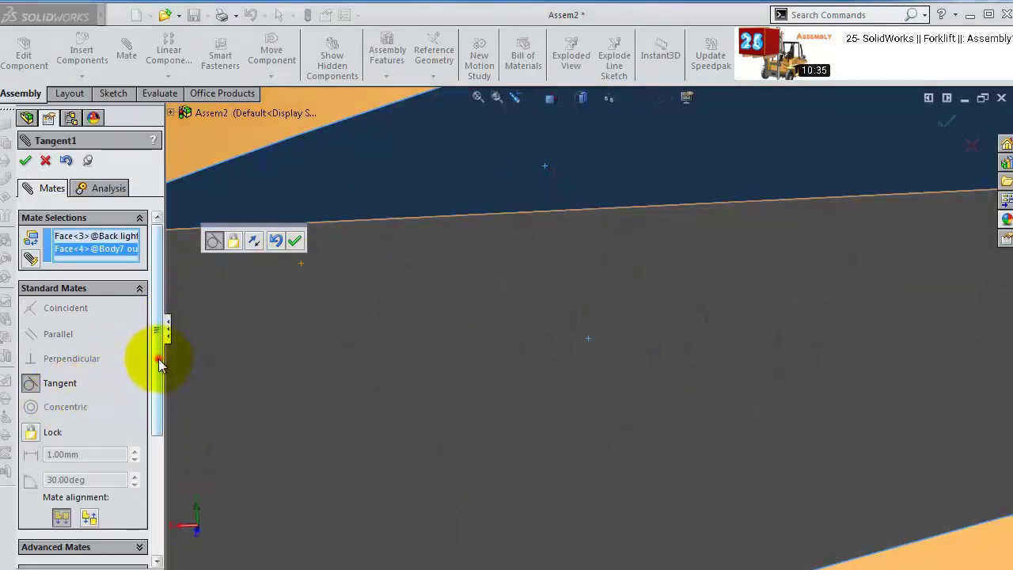
left_click_drag(159, 357, 154, 419)
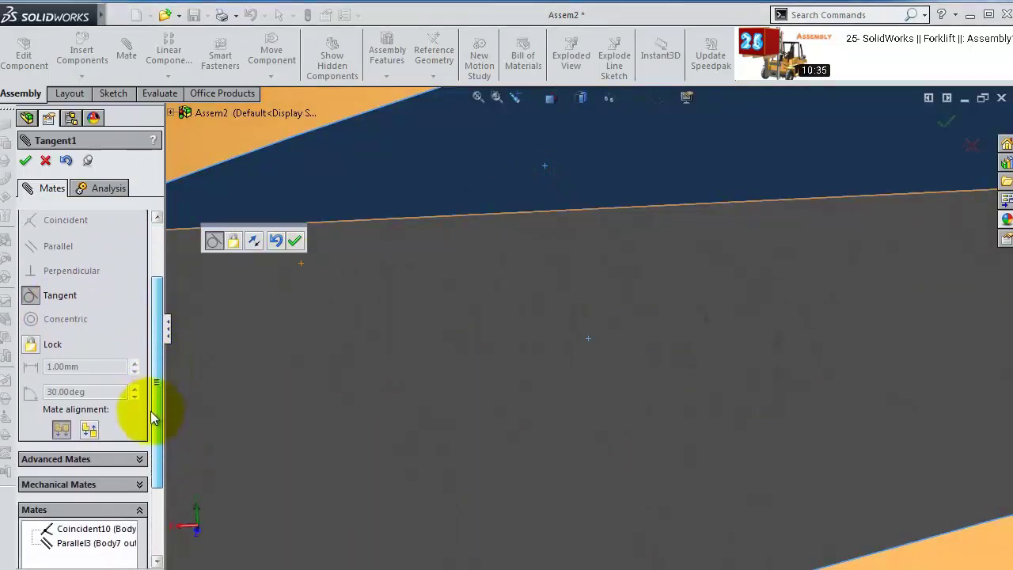
left_click(284, 243)
left_click(283, 243)
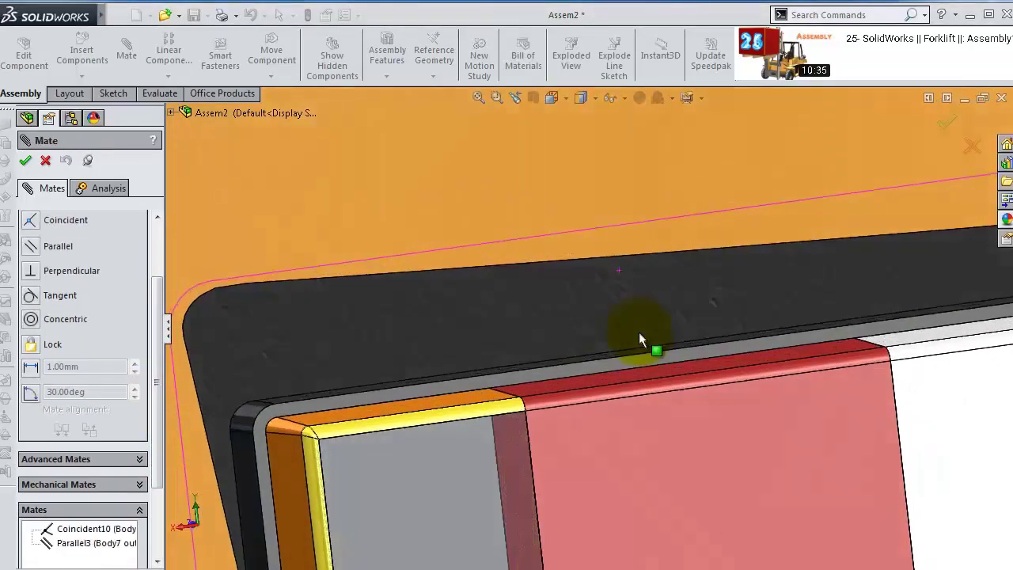
- Add a 30 mm distance mate between the back light edge and the body opening's edge
scroll(570, 348, "down", 5)
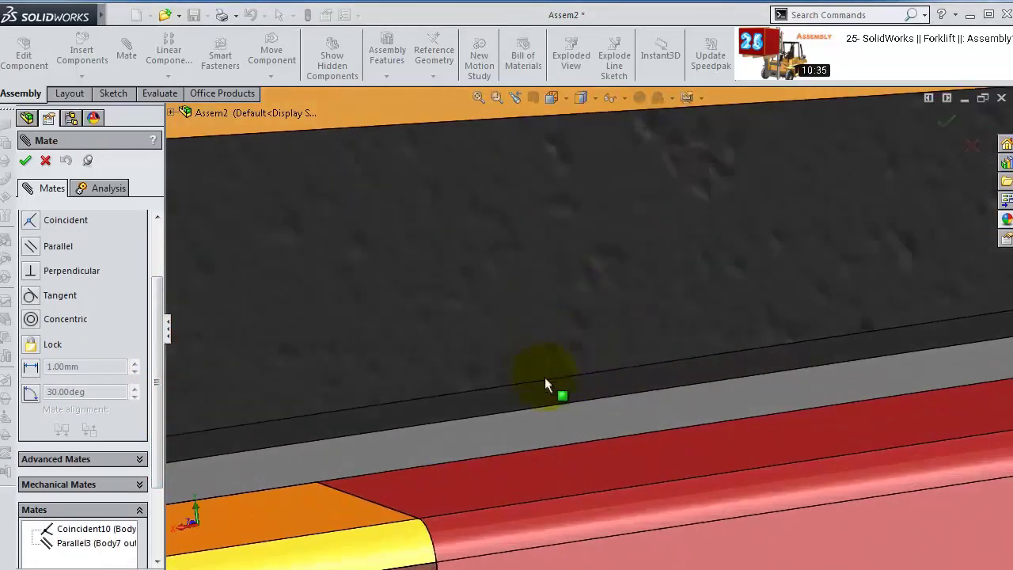
left_click(550, 379)
middle_click_drag(553, 361, 519, 179)
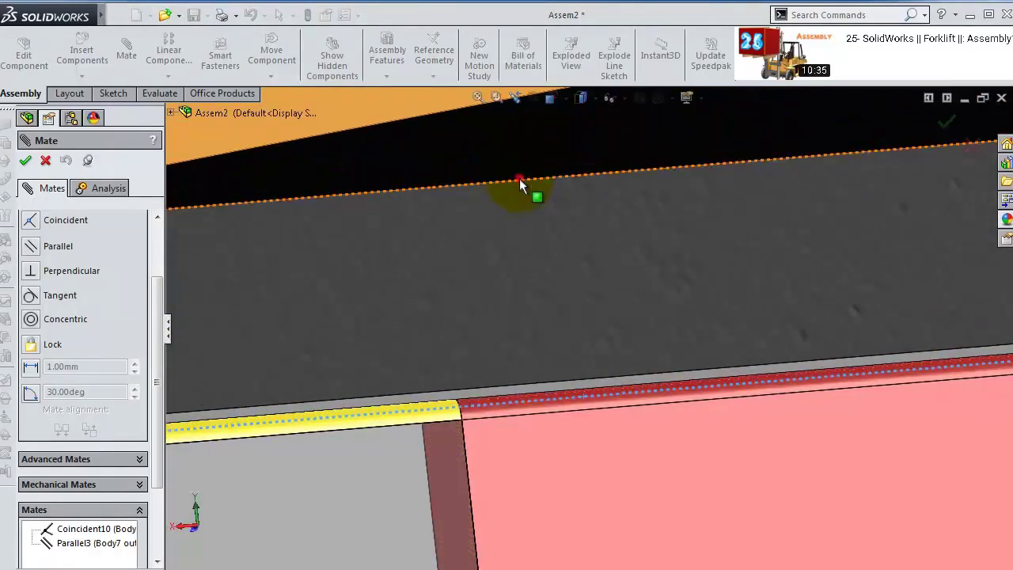
left_click(518, 180)
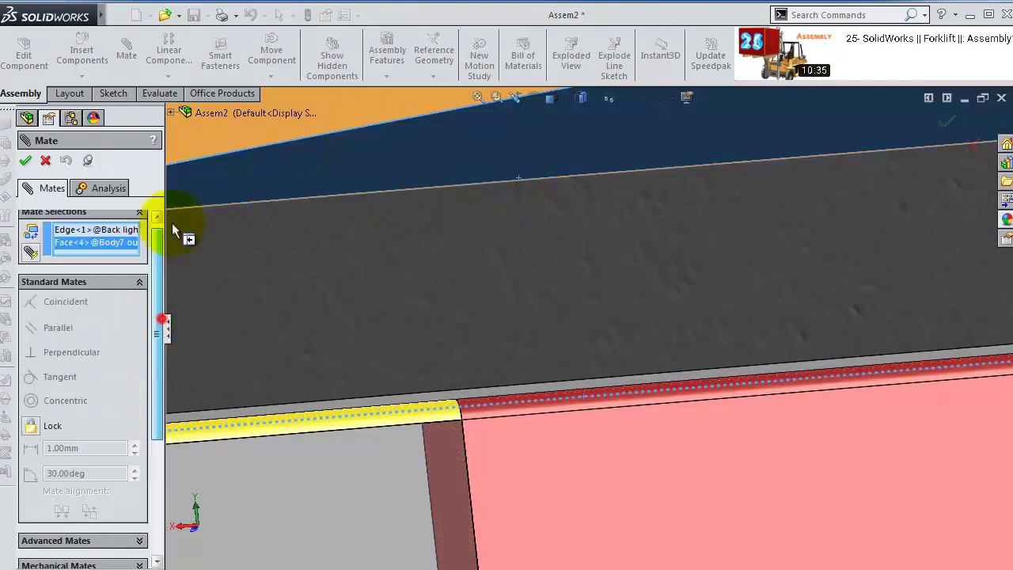
left_click_drag(164, 312, 165, 260)
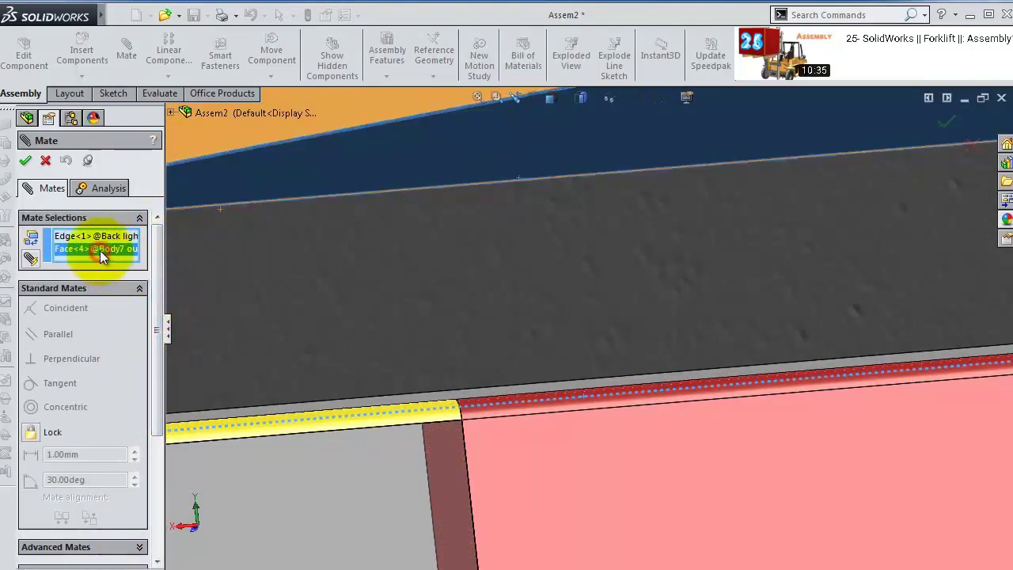
key("Delete")
left_click(282, 205)
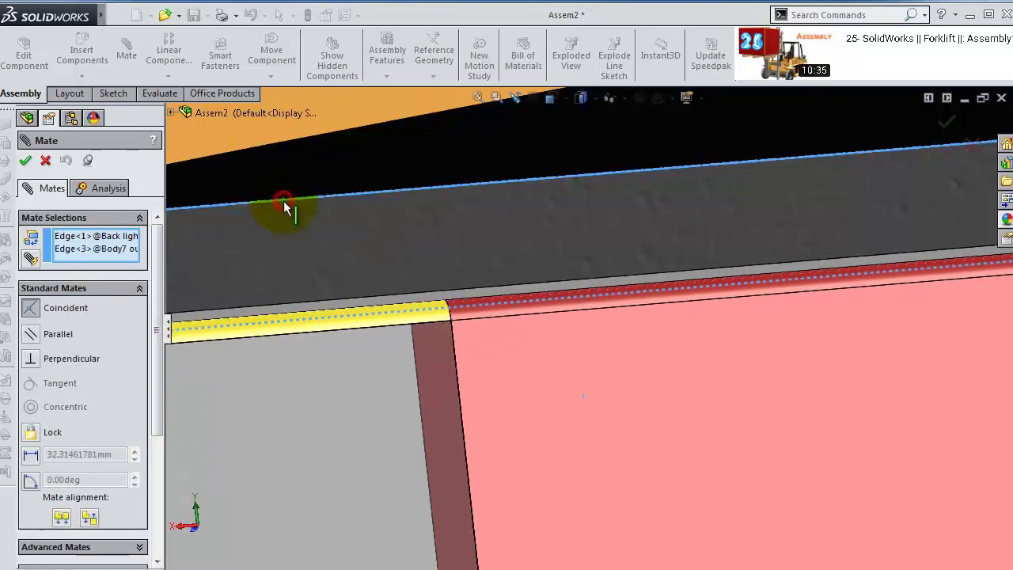
left_click(182, 182)
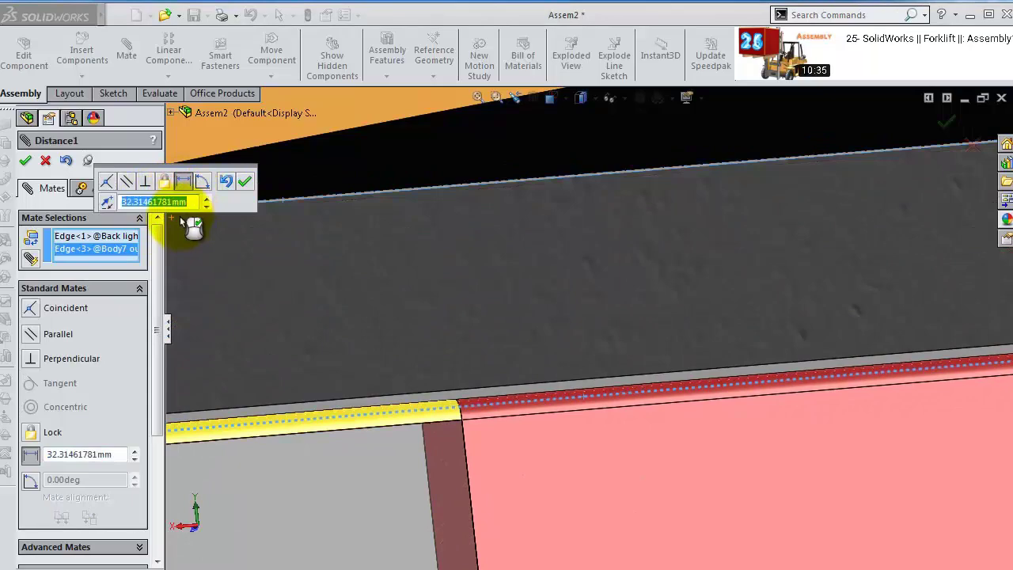
type("30")
key("Return")
left_click(243, 181)
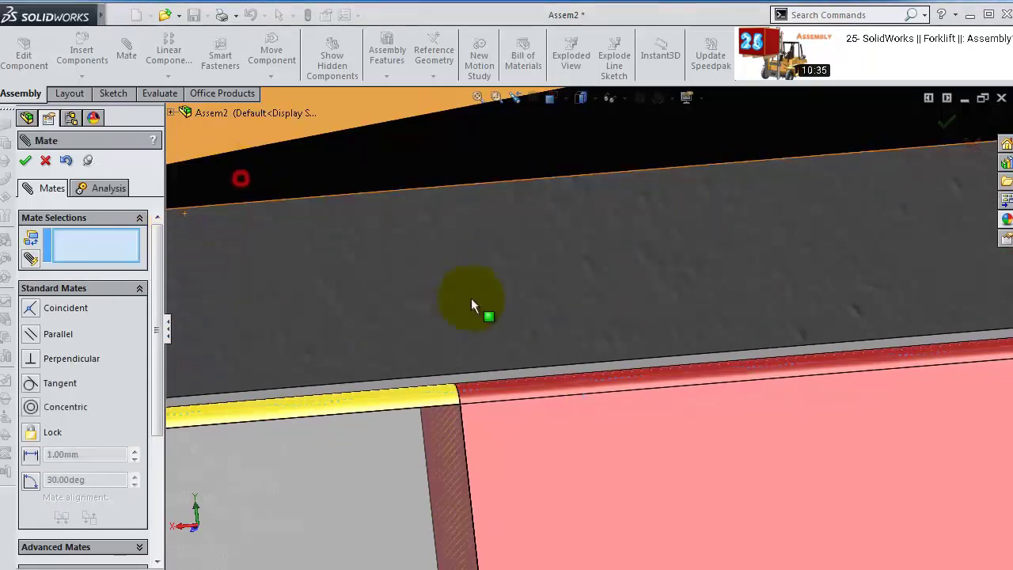
- Orbit and zoom out to check the seated back light on the whole forklift
scroll(472, 298, "up", 5)
scroll(542, 381, "up", 3)
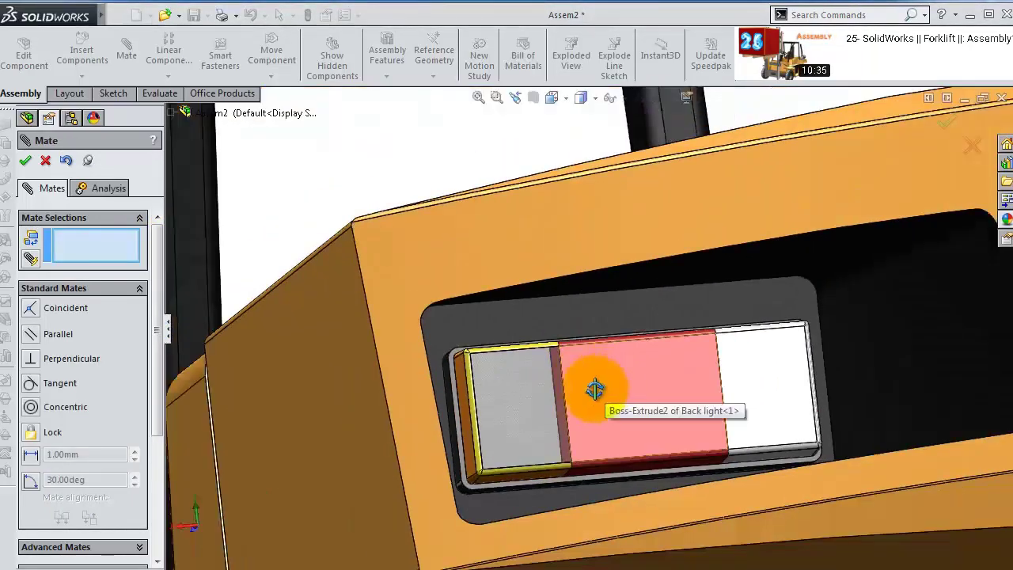
middle_click_drag(592, 388, 431, 407)
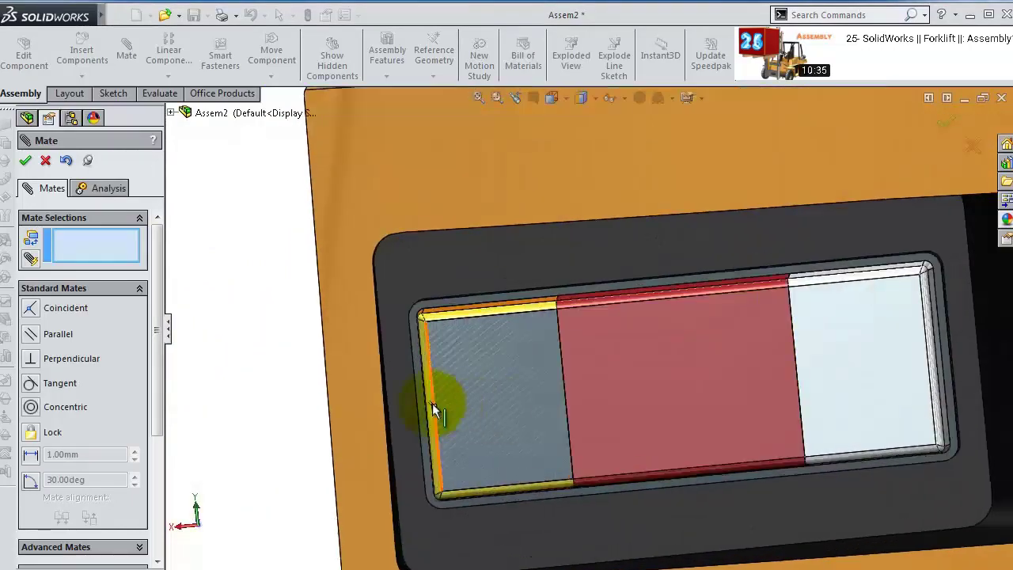
scroll(432, 408, "up", 8)
middle_click_drag(515, 367, 516, 418)
scroll(599, 421, "up", 3)
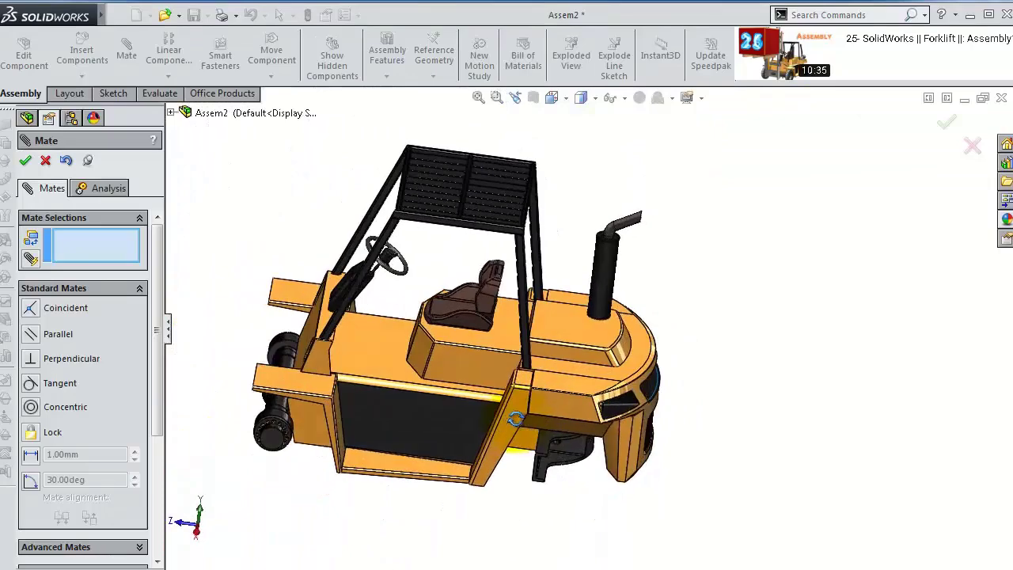
- Insert the Stearing rod and place it under the body's rear
left_click(24, 159)
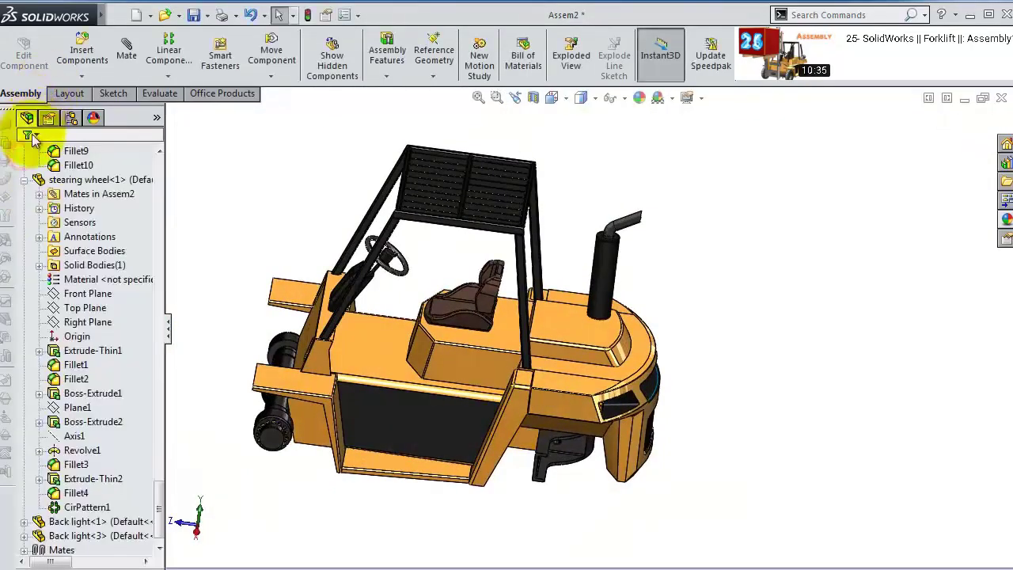
left_click(77, 63)
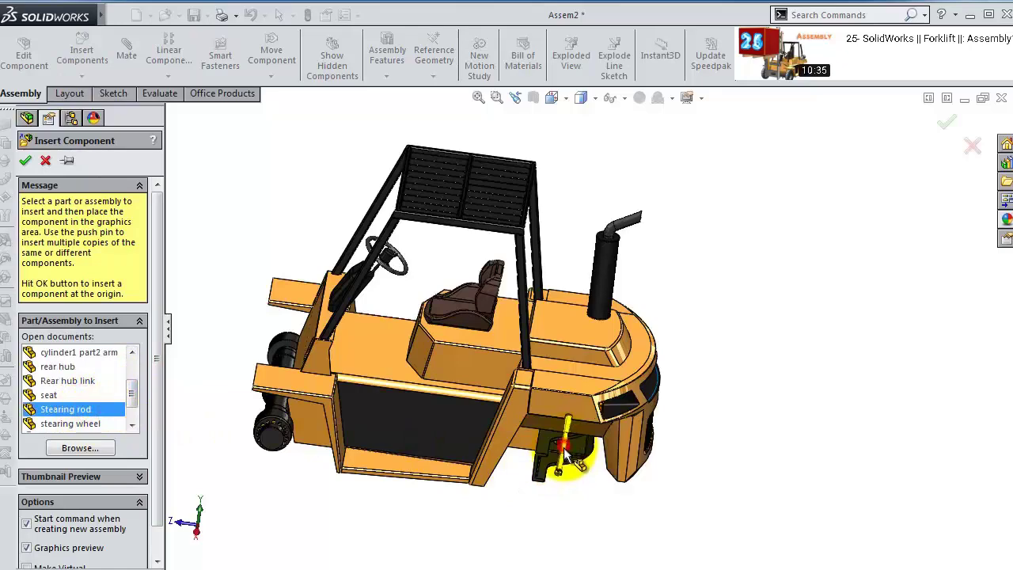
left_click(564, 455)
scroll(563, 467, "down", 8)
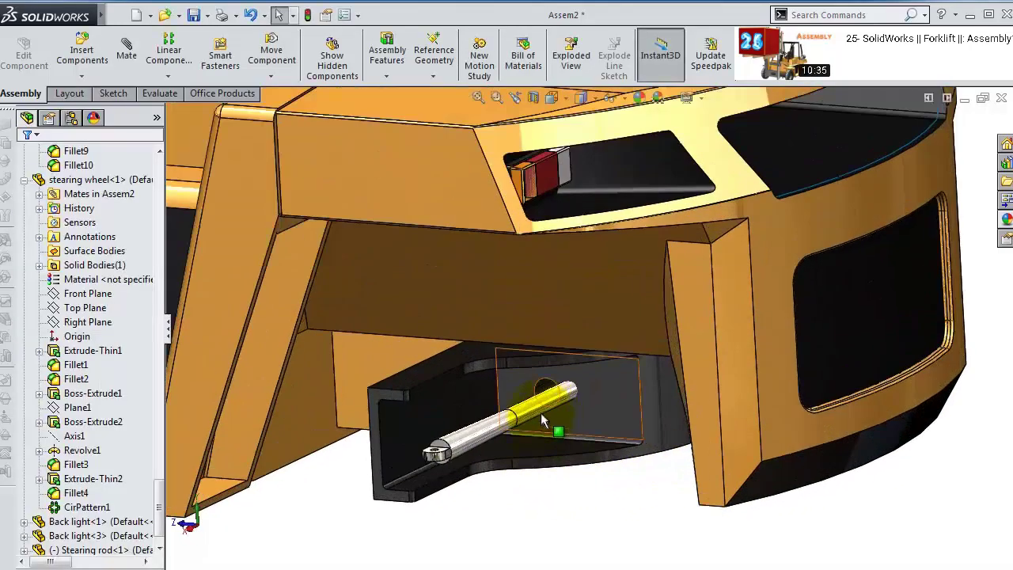
- Mate the rod's round face concentric with the bracket hole and slide it deeper into the slot
left_click(541, 413)
left_click(674, 322)
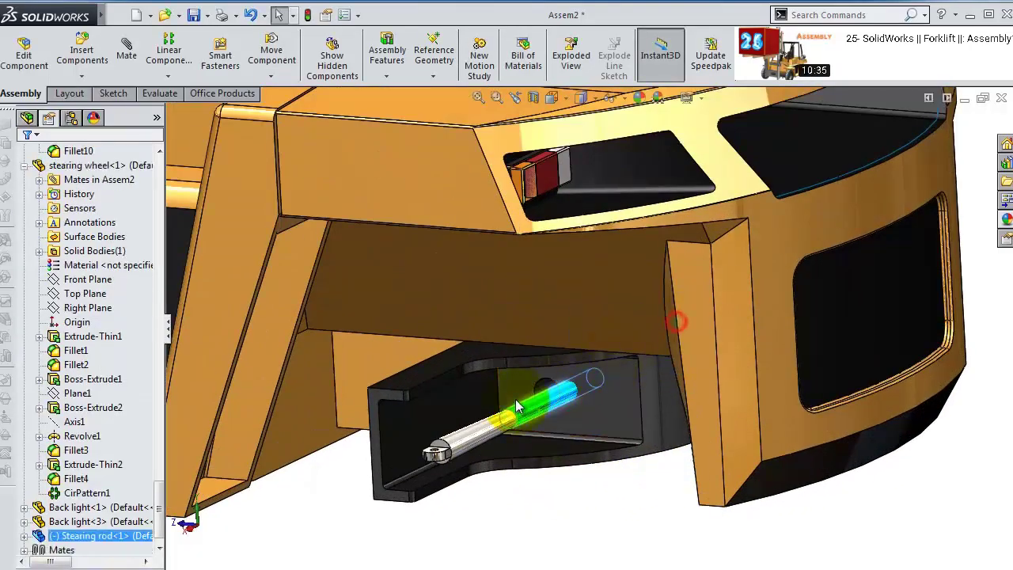
left_click(563, 388)
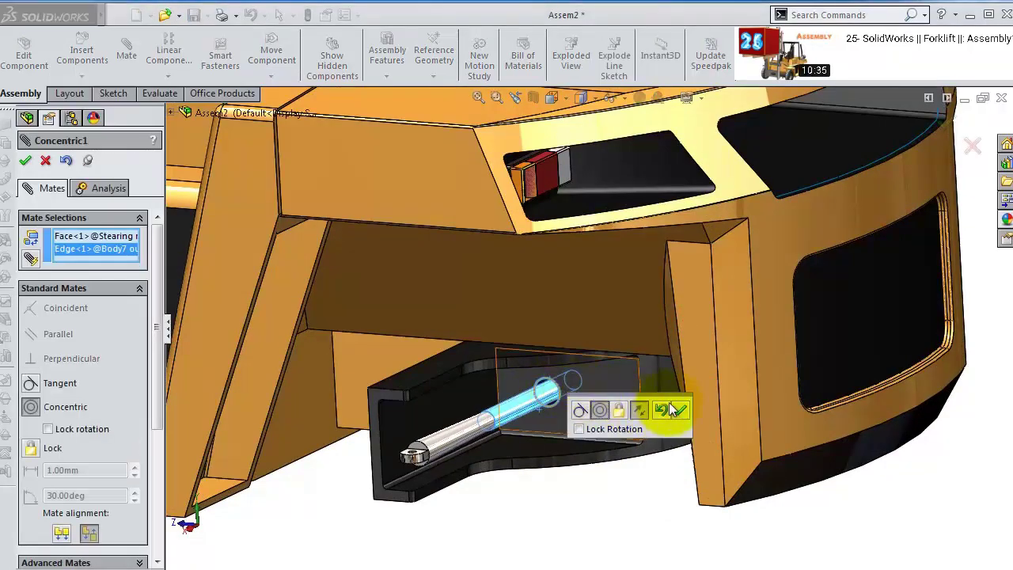
left_click(680, 409)
middle_click_drag(678, 414, 523, 425)
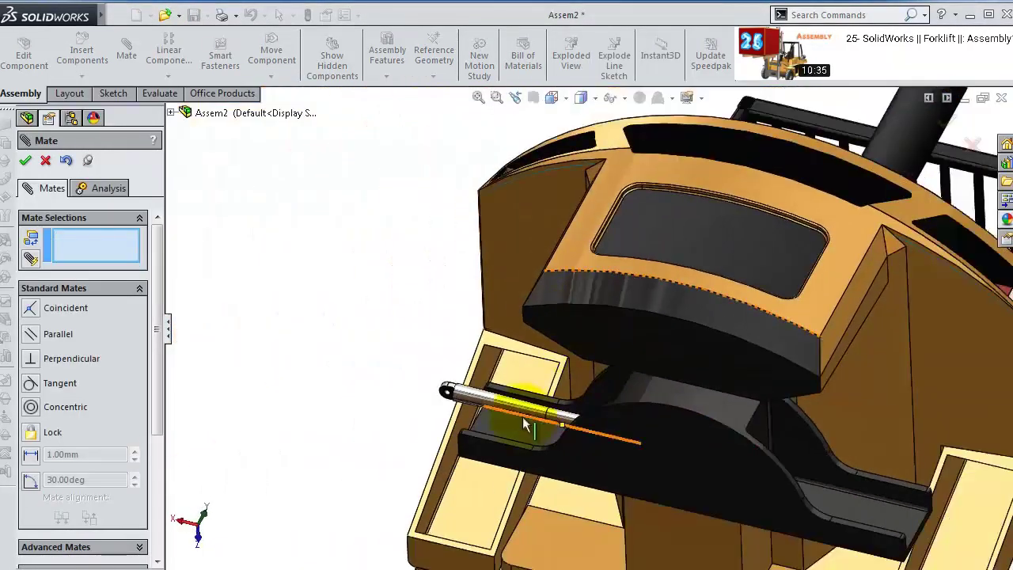
left_click_drag(571, 413, 602, 420)
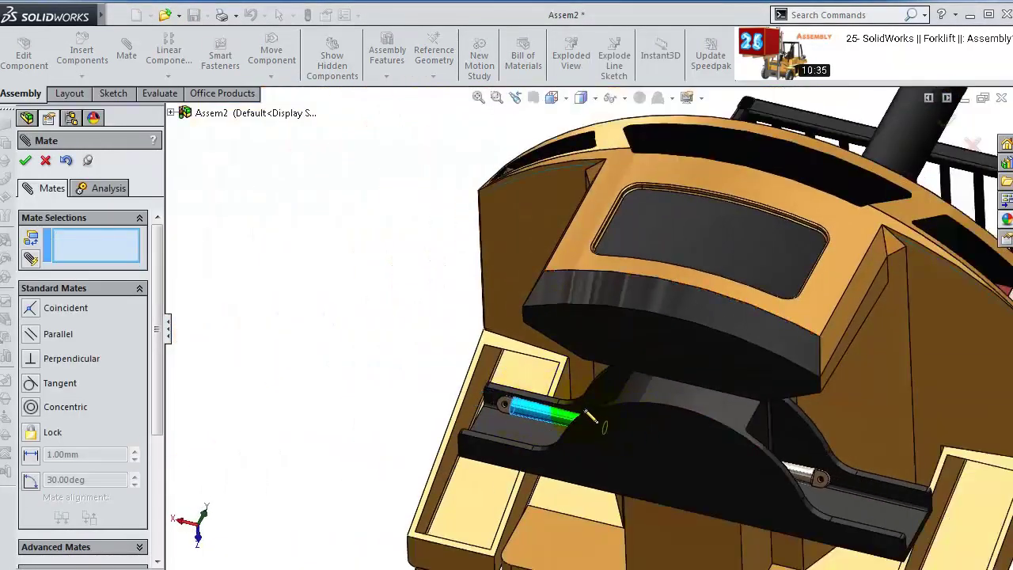
middle_click_drag(592, 417, 586, 568)
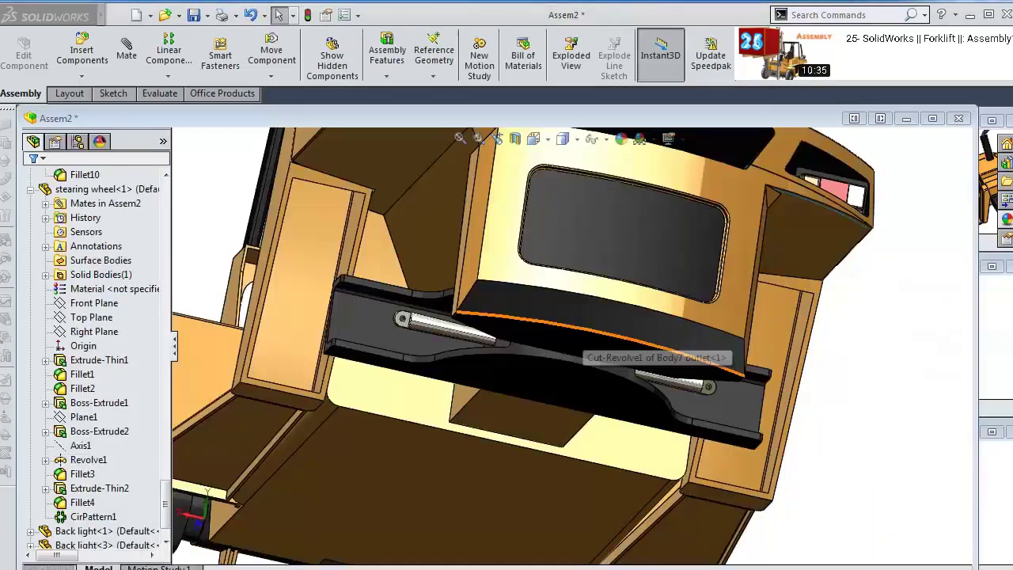
scroll(488, 320, "down", 3)
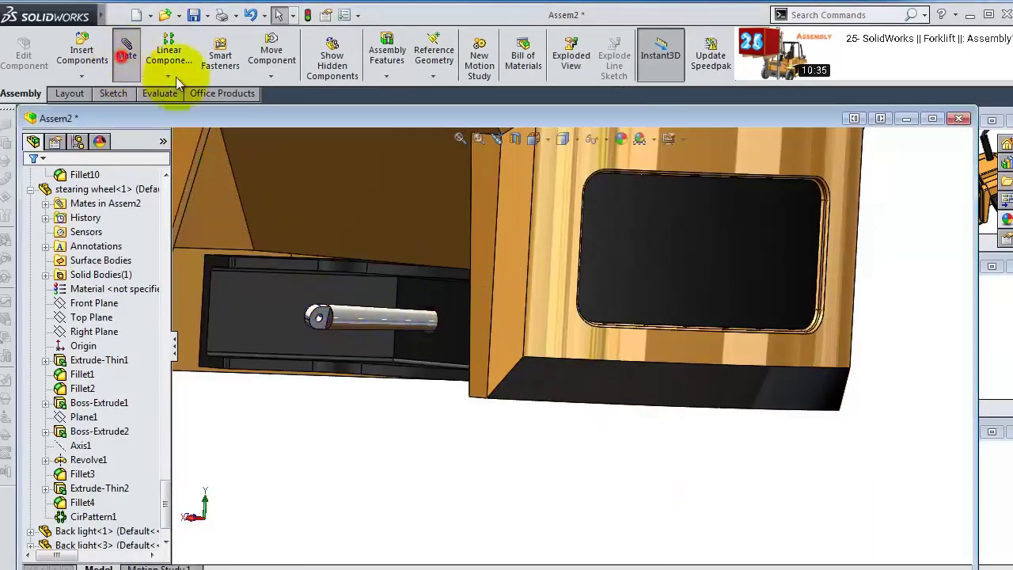
- Mate the rod's end face parallel to the bracket's bottom face, then clear the leftover picks
left_click(126, 49)
scroll(348, 309, "down", 5)
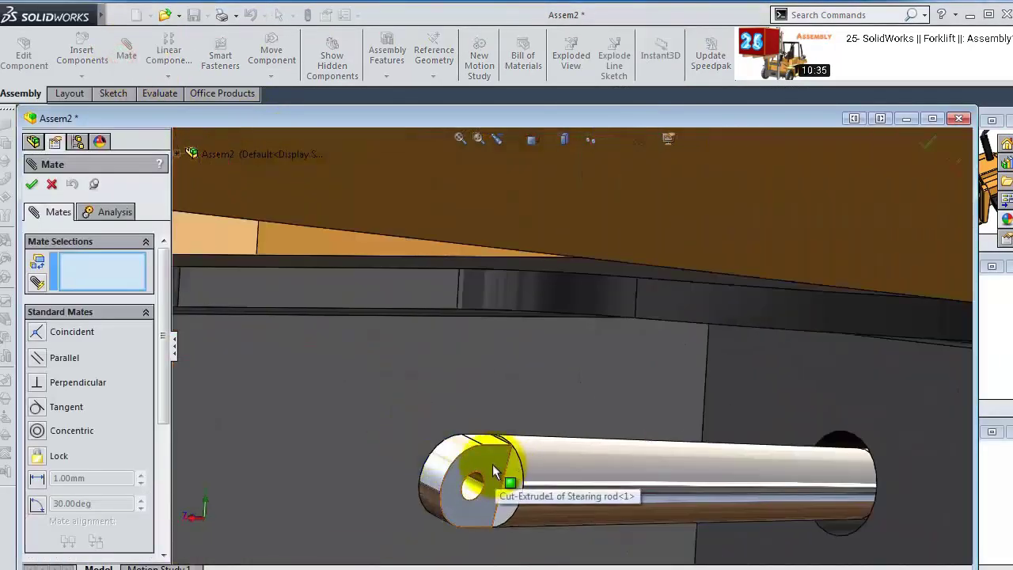
left_click(493, 471)
scroll(495, 491, "up", 5)
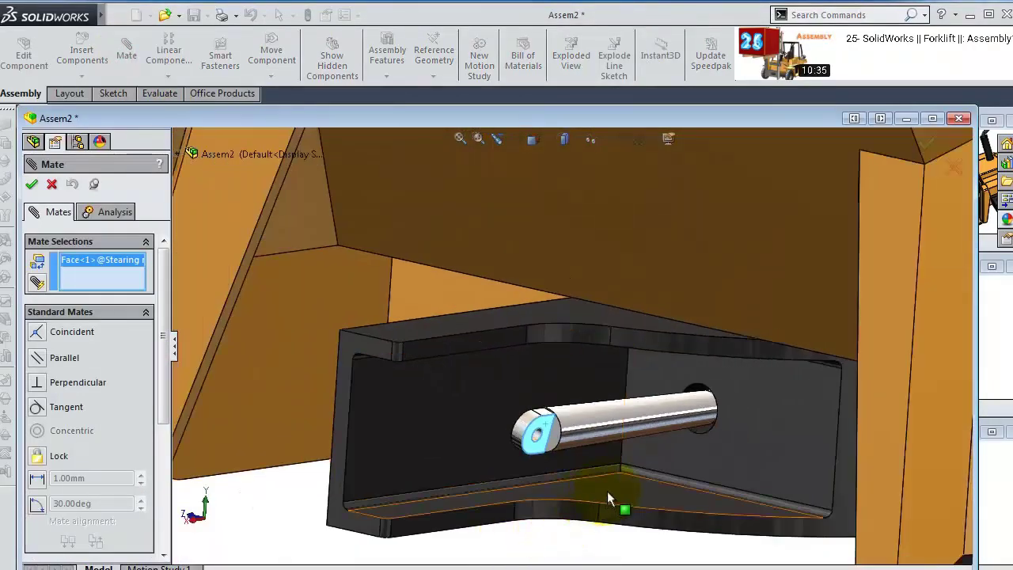
left_click(607, 494)
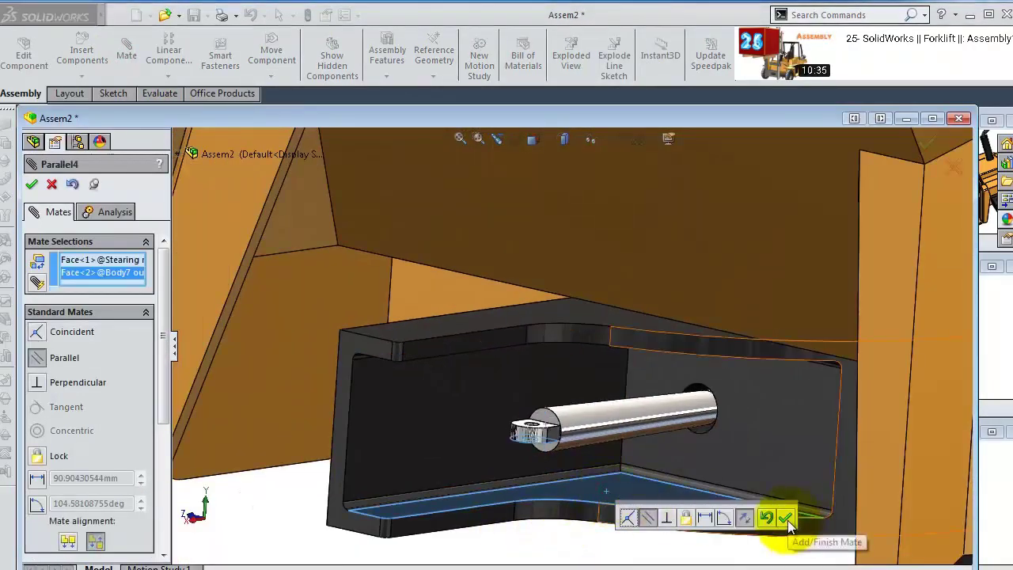
left_click(787, 519)
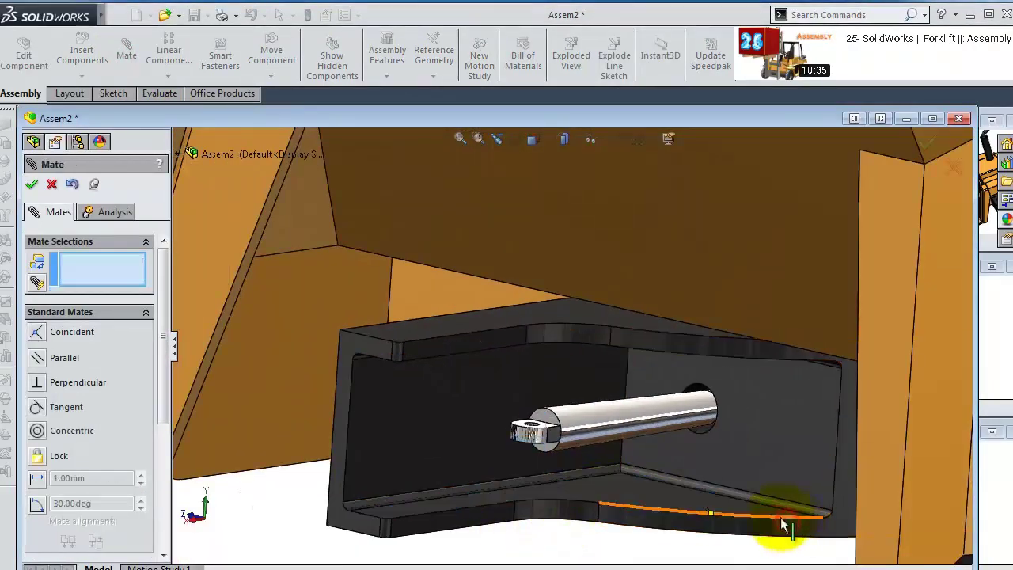
left_click(649, 424)
right_click(85, 277)
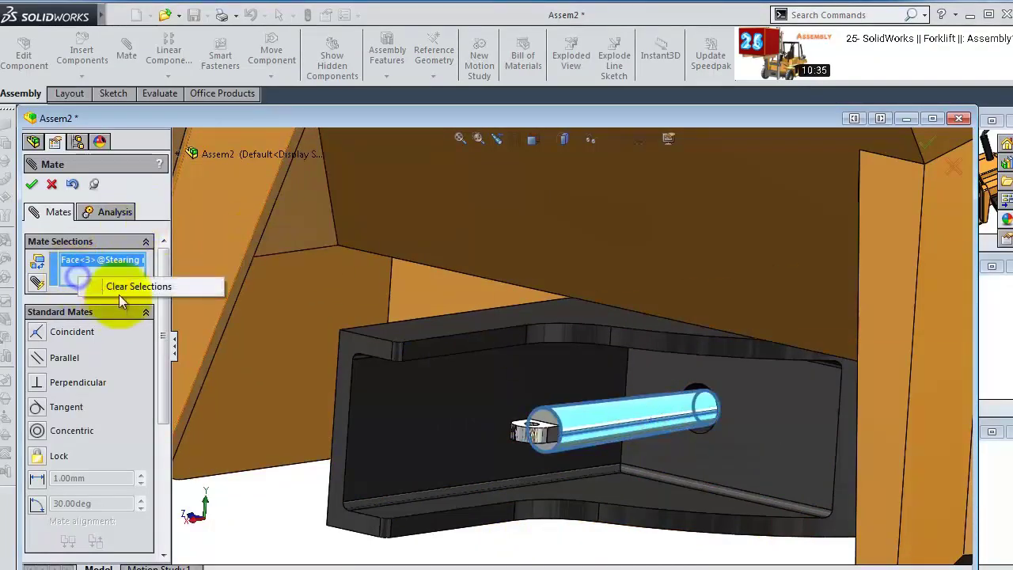
left_click(150, 287)
scroll(238, 174, "up", 2)
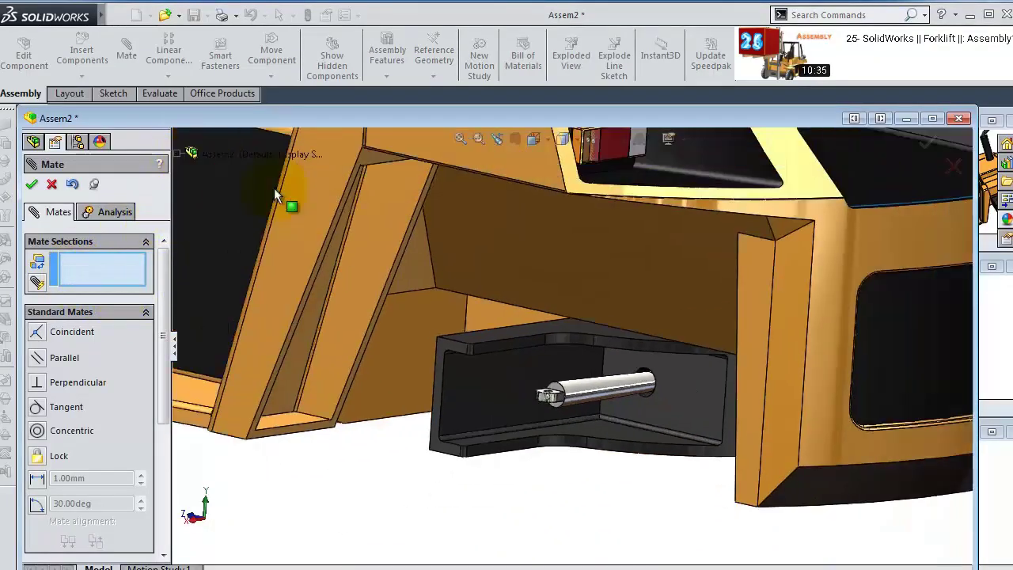
left_click(32, 186)
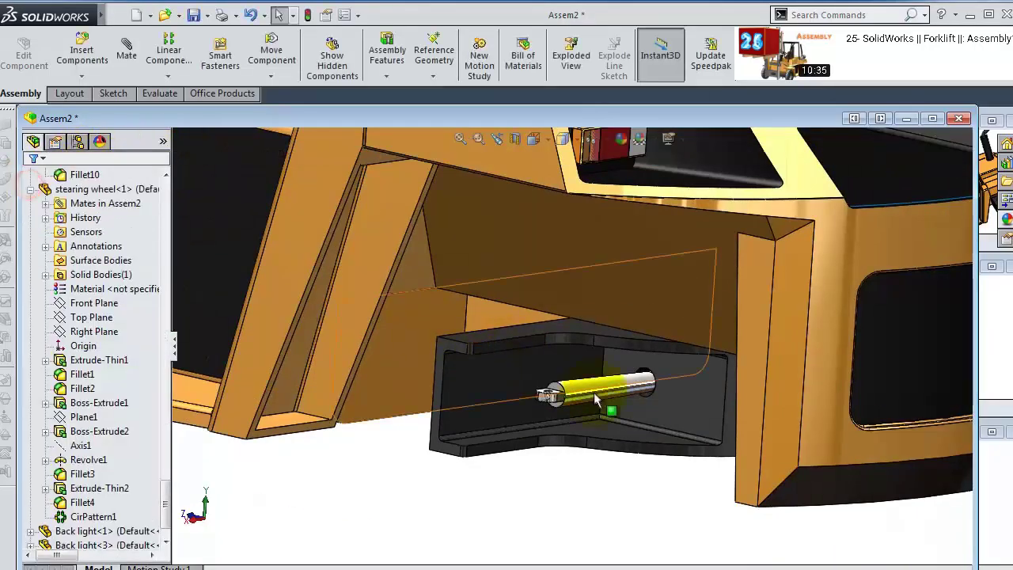
- Make the Stearing rod's Right Plane coincident with Body7's Right Plane
left_click(611, 393)
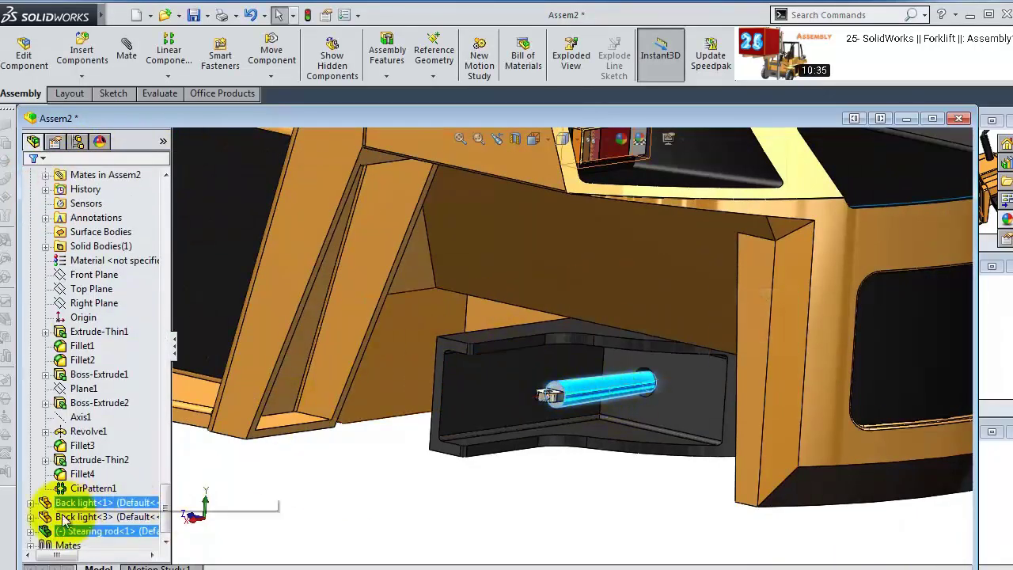
left_click(30, 532)
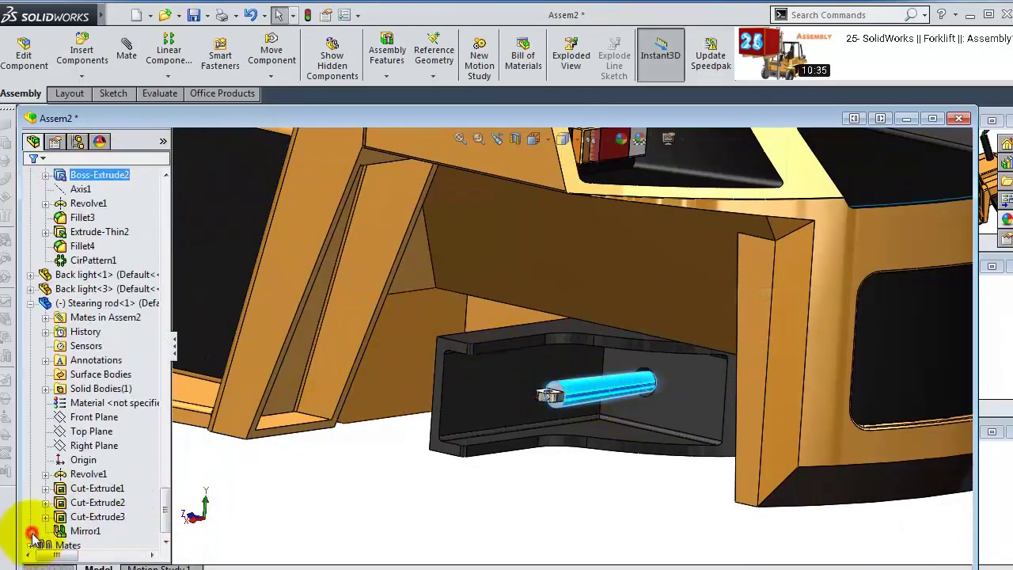
left_click(93, 446)
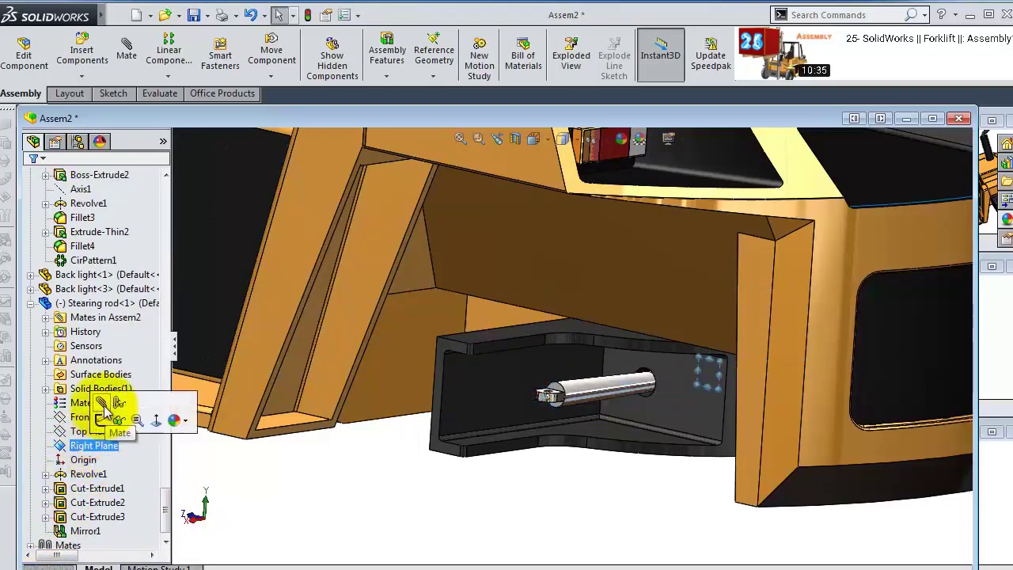
left_click(113, 417)
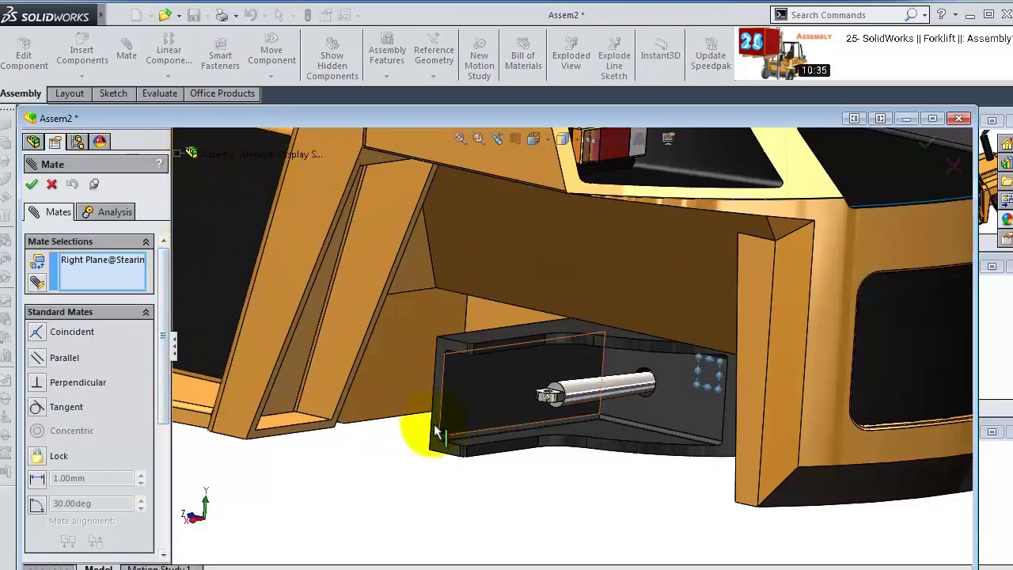
scroll(395, 483, "up", 5)
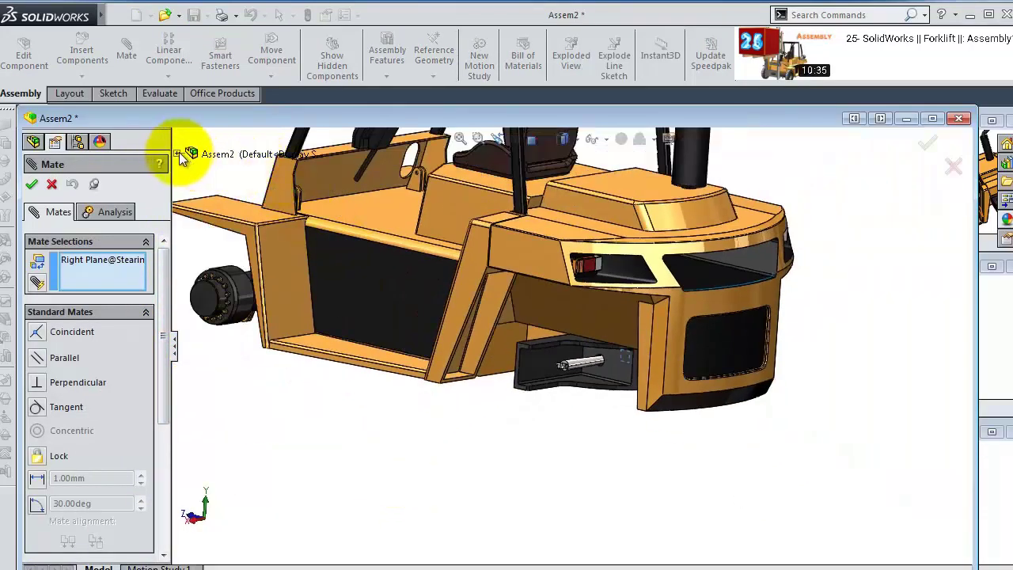
left_click(177, 153)
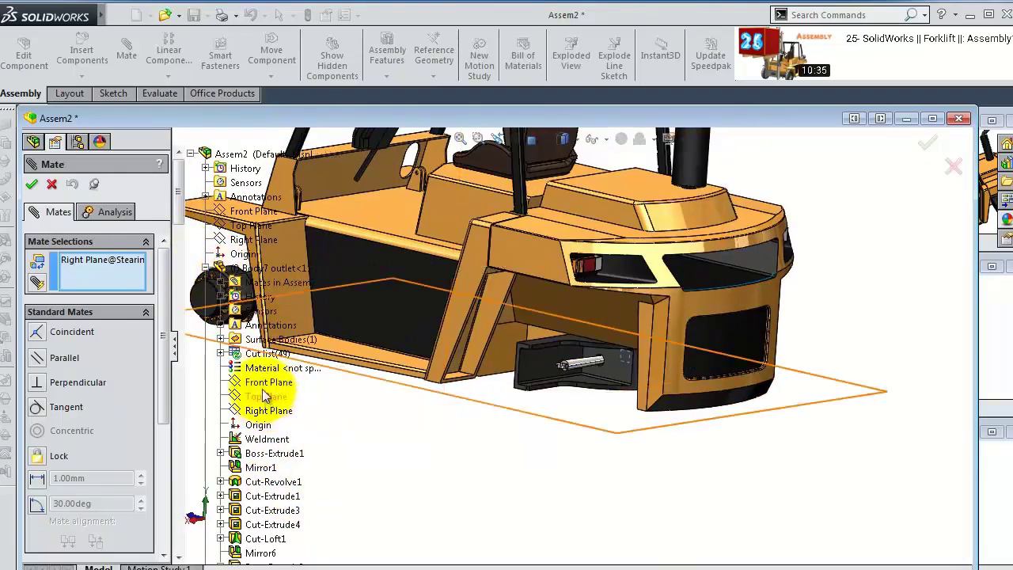
left_click(267, 413)
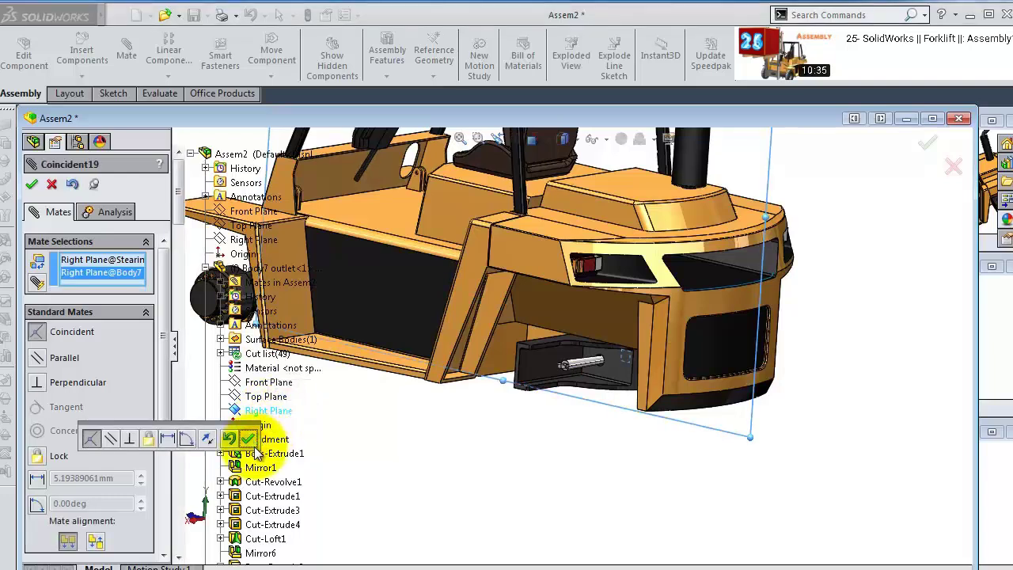
left_click(251, 439)
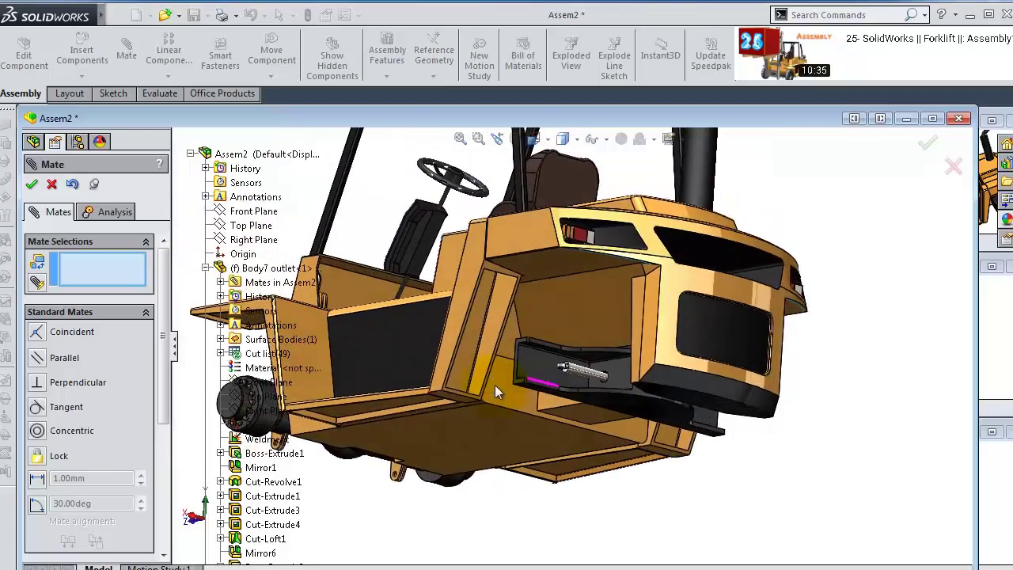
left_click(32, 183)
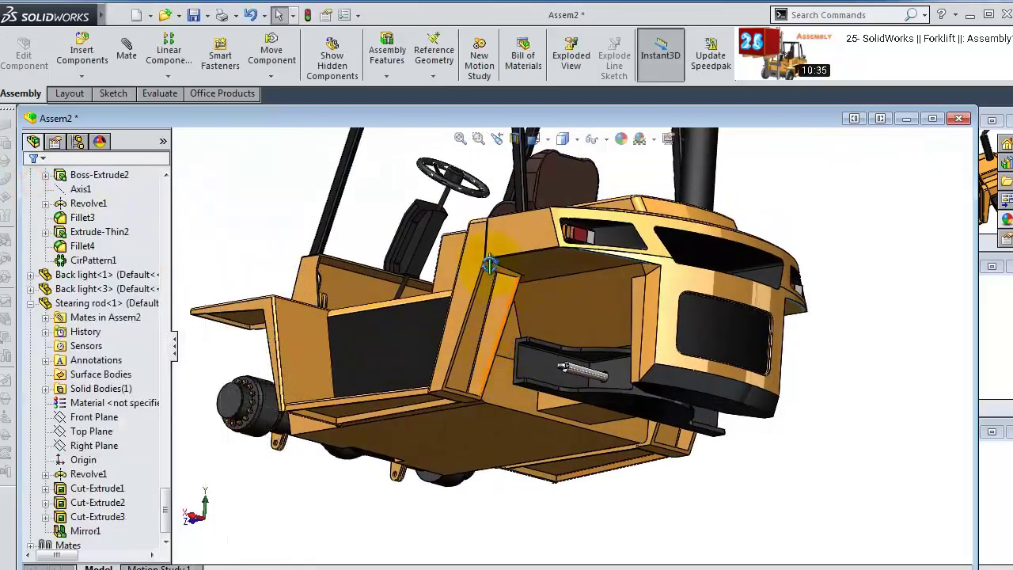
- Place the Air filter on top of the forklift's rear body
middle_click_drag(484, 263, 509, 277)
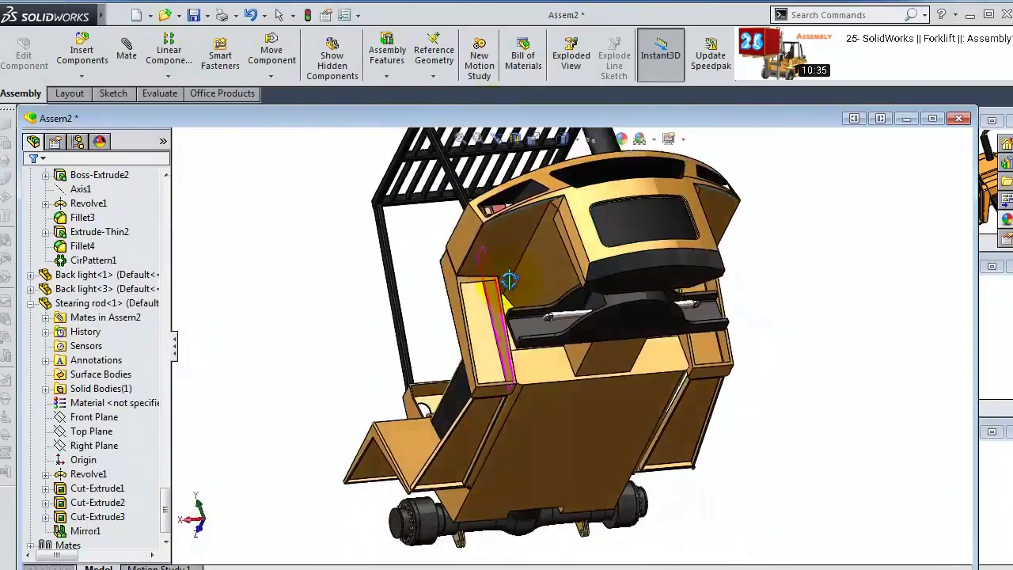
scroll(523, 301, "down", 10)
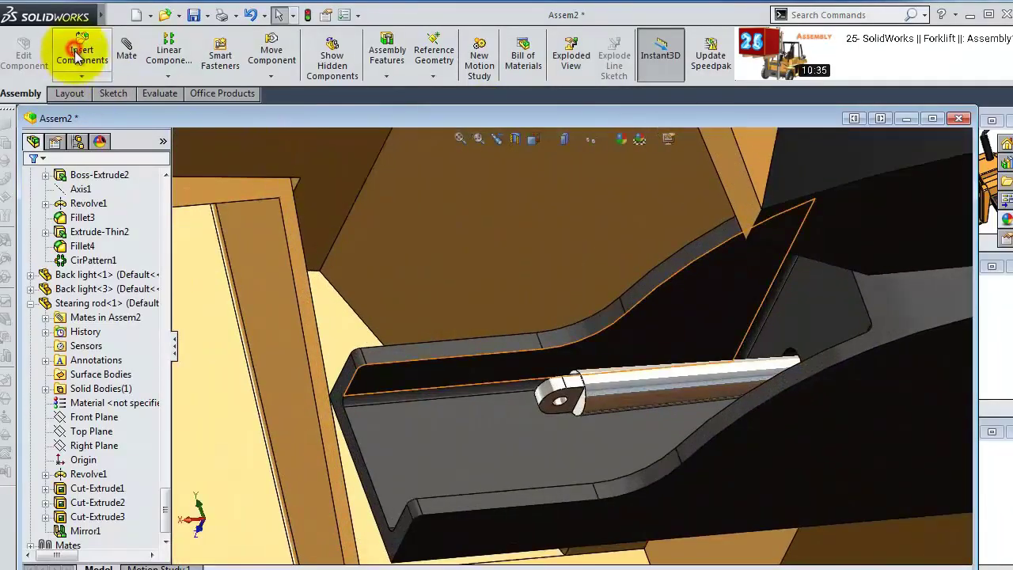
key("f")
scroll(654, 319, "down", 5)
scroll(682, 330, "up", 3)
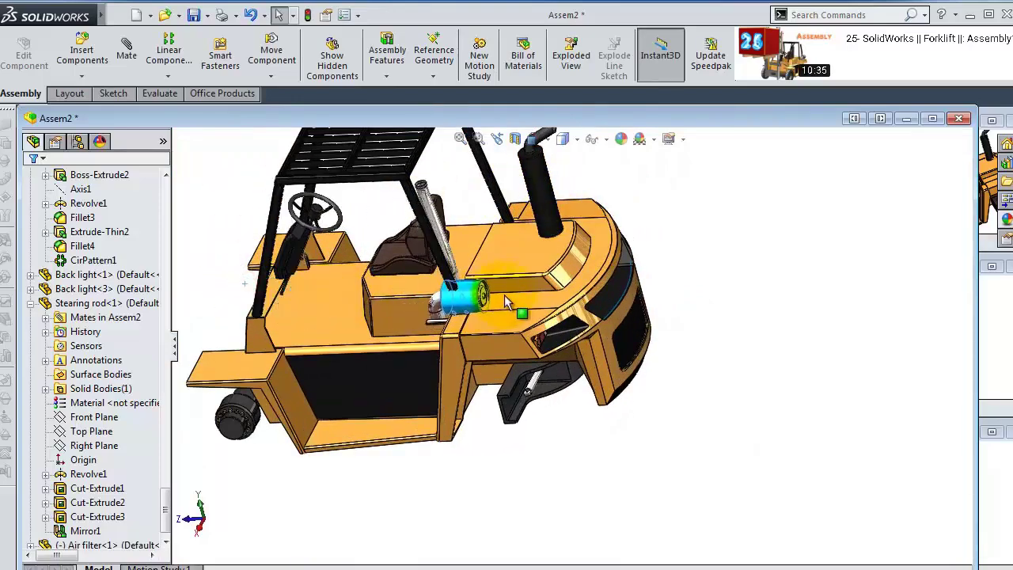
left_click(509, 308)
middle_click_drag(509, 308, 543, 288)
scroll(506, 288, "down", 5)
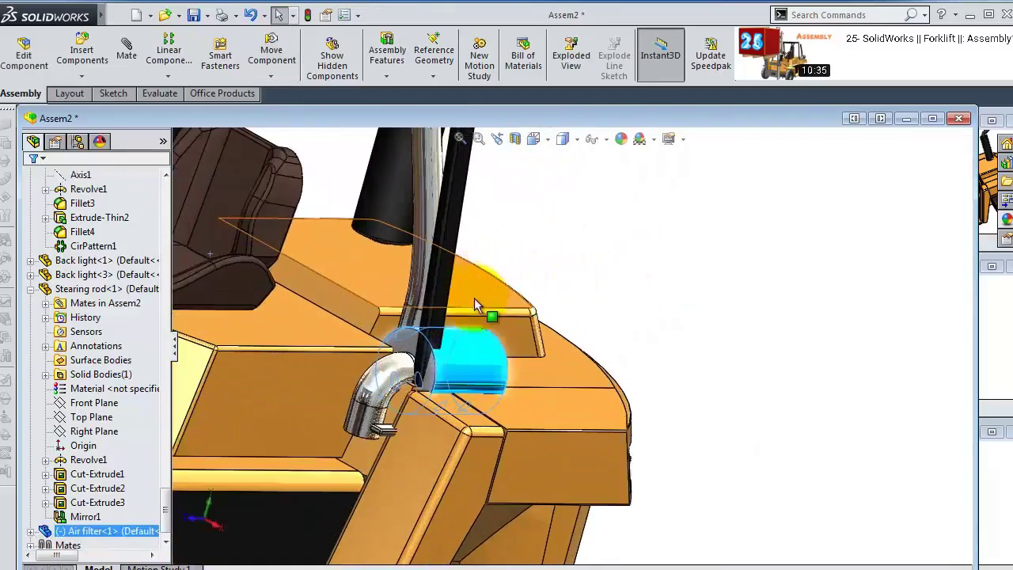
middle_click_drag(474, 298, 561, 446)
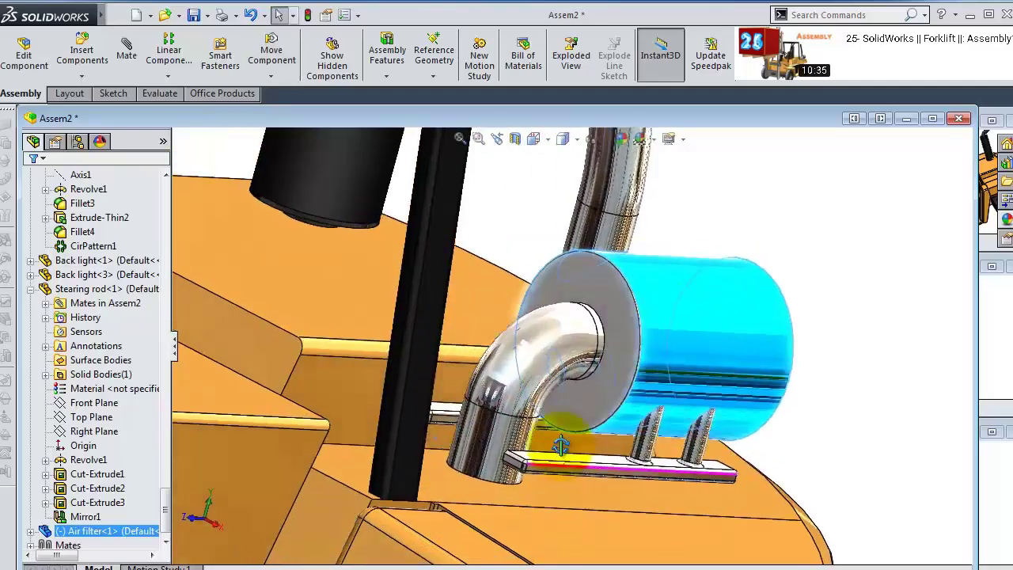
scroll(560, 446, "down", 10)
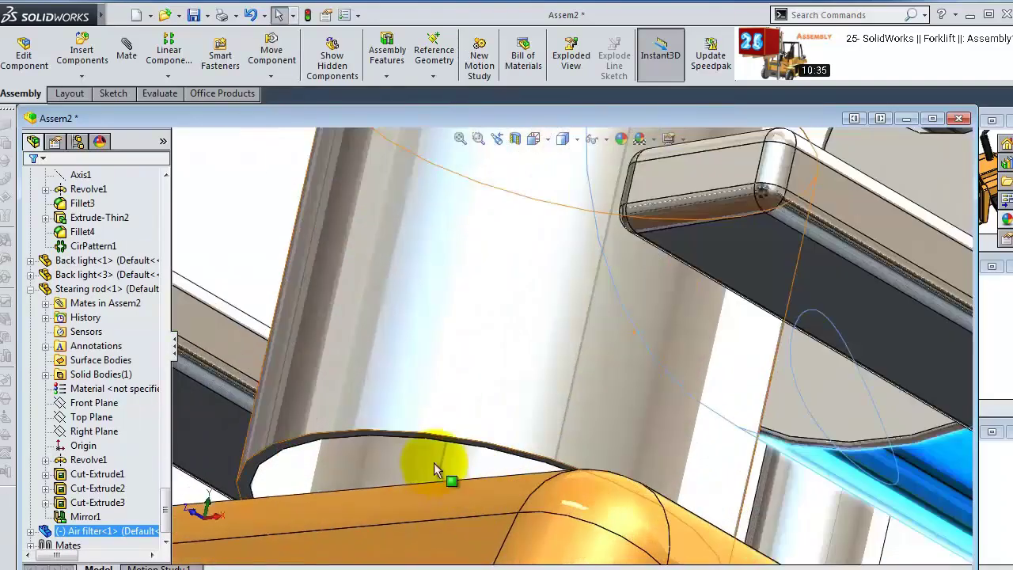
scroll(444, 447, "down", 3)
- Begin a mate from the filter pipe's bottom edge and the body's top face
left_click(461, 414)
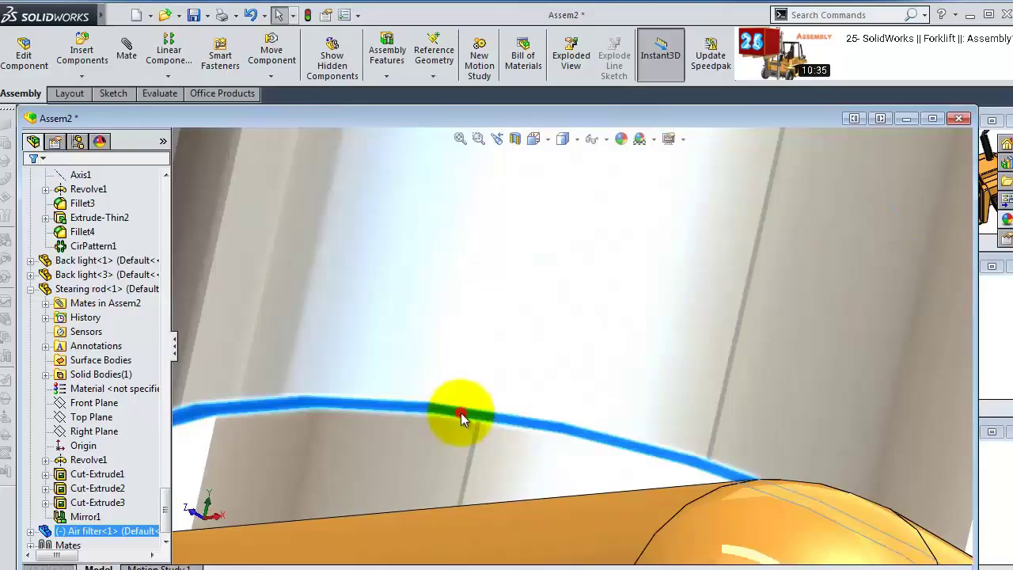
scroll(462, 414, "up", 8)
scroll(481, 506, "up", 2)
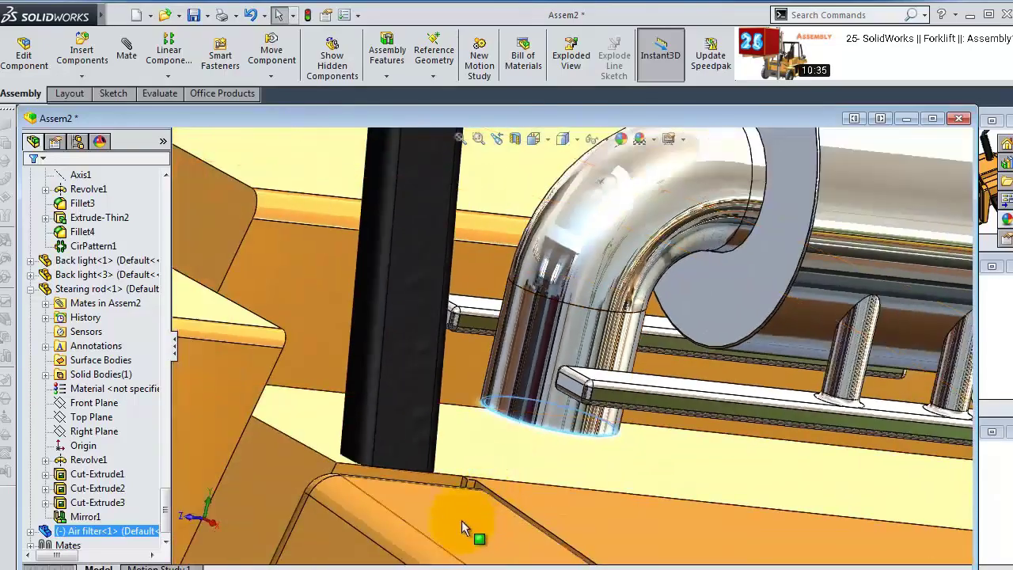
left_click(470, 529)
left_click(601, 438)
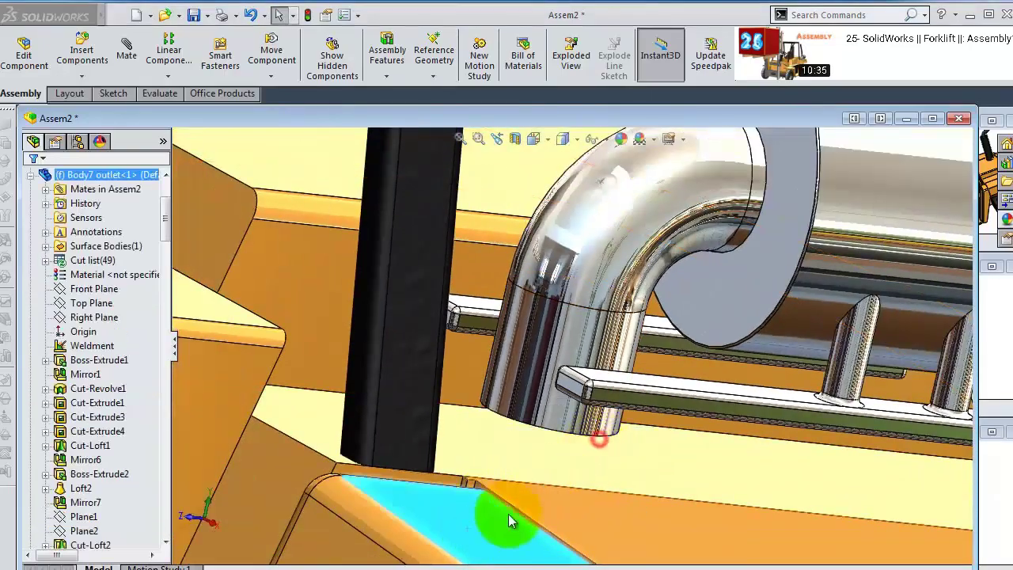
scroll(543, 401, "down", 5)
- Mate the air filter face coincident with the body's top face
scroll(566, 353, "down", 2)
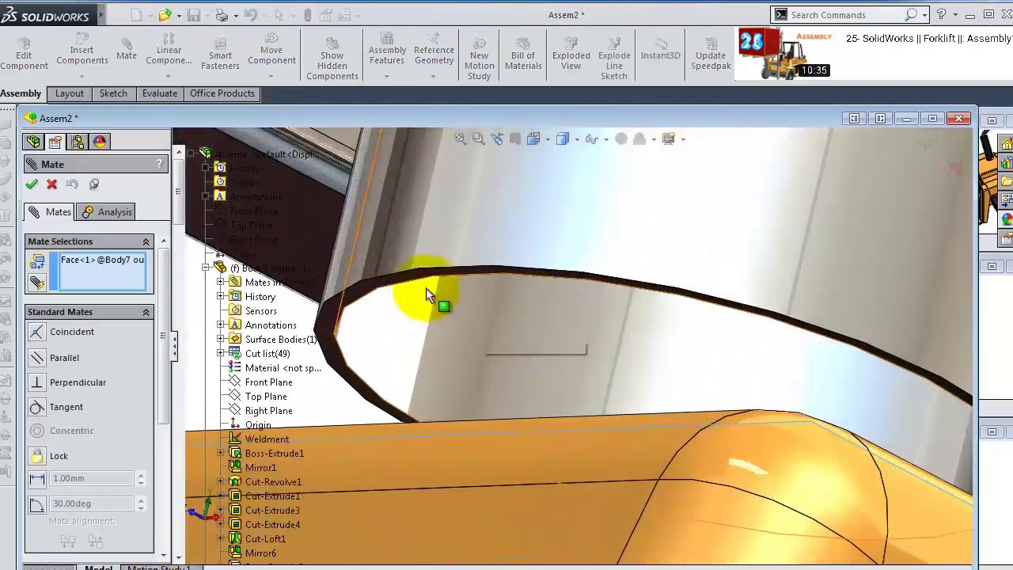
left_click(407, 274)
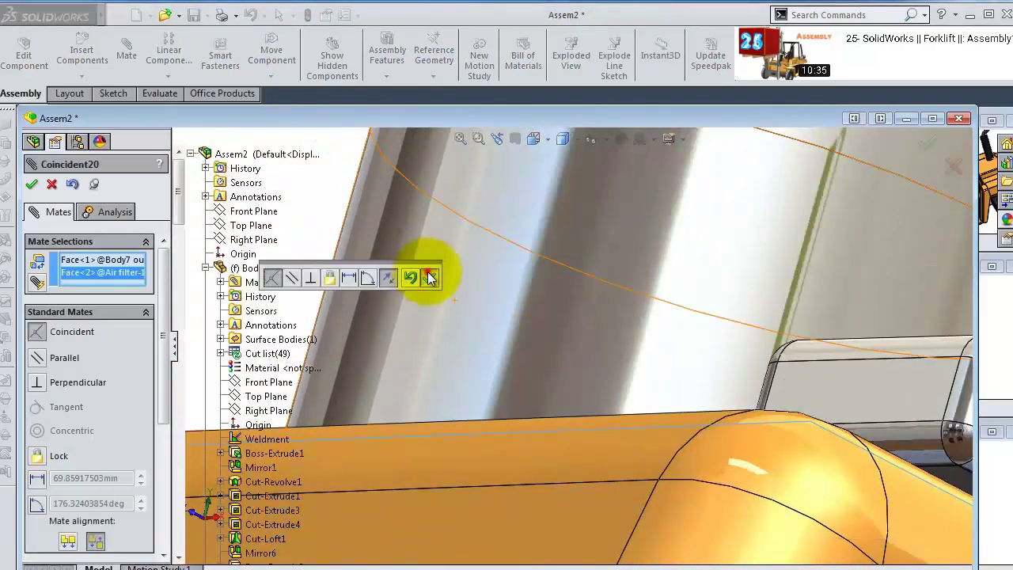
left_click(429, 277)
scroll(701, 349, "up", 3)
scroll(680, 419, "up", 4)
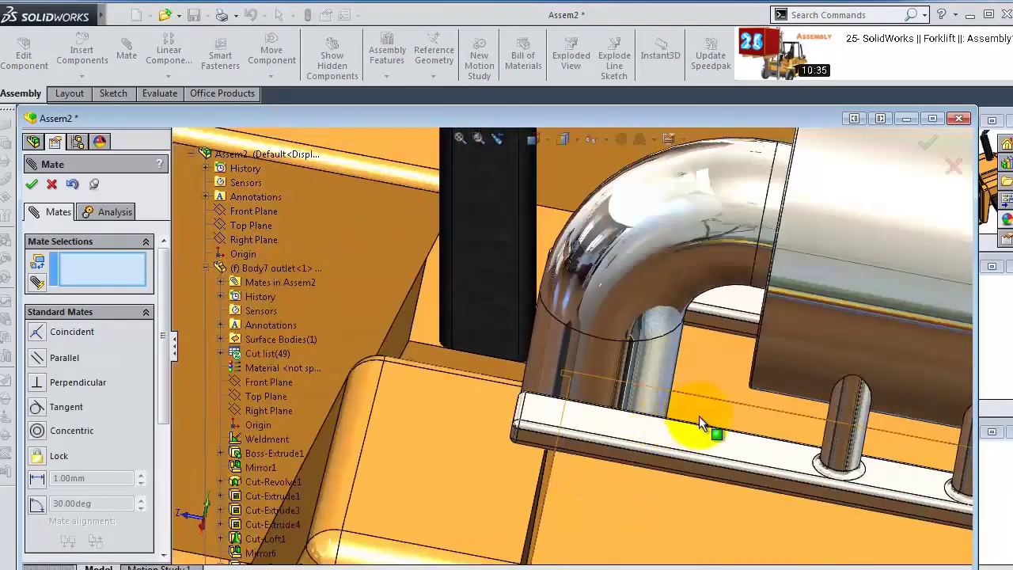
- Add a tangent mate between the filter pipe's curved face and the adjacent body edge
left_click(534, 372)
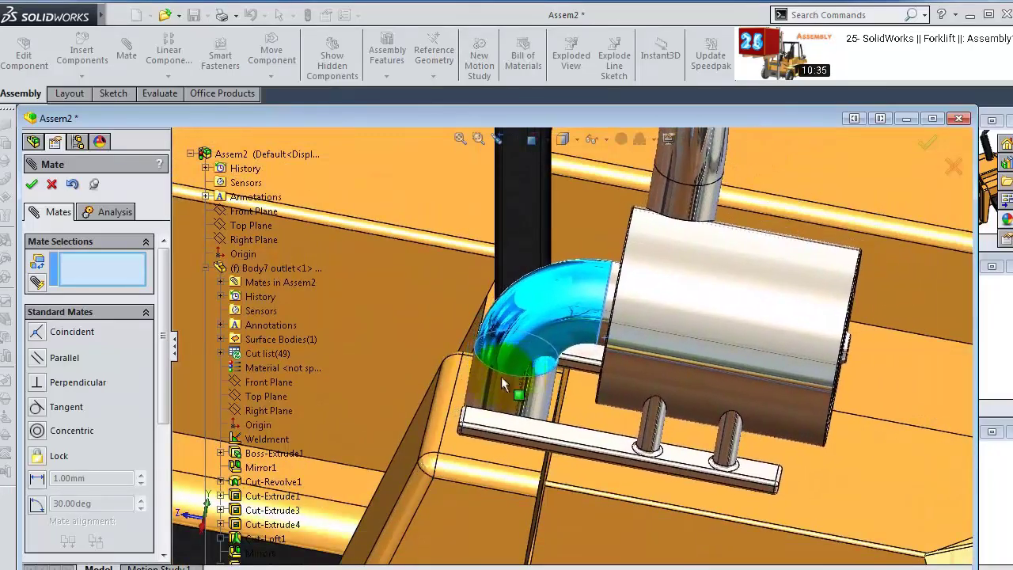
middle_click_drag(500, 375, 457, 405)
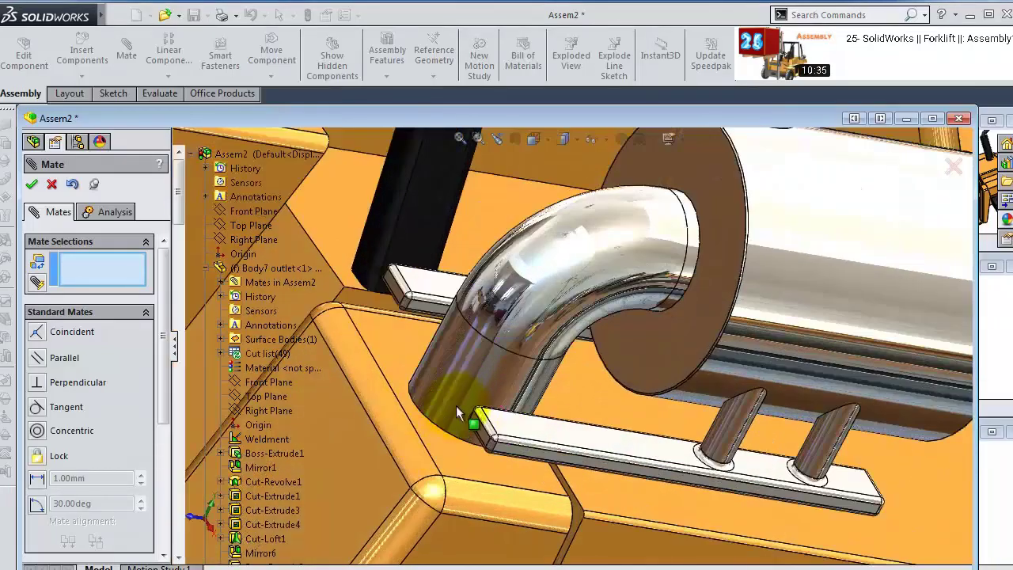
left_click(404, 408)
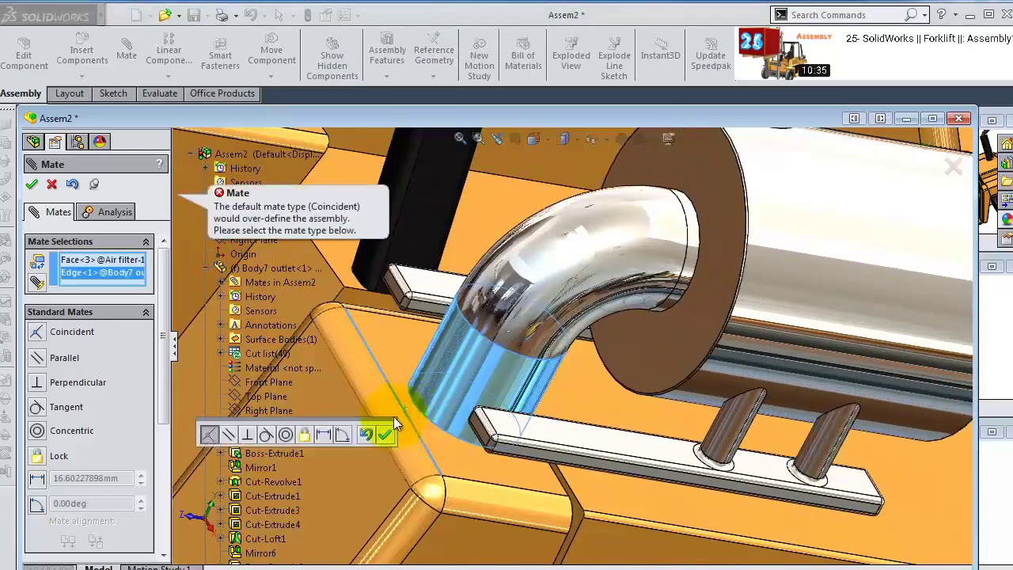
left_click(265, 434)
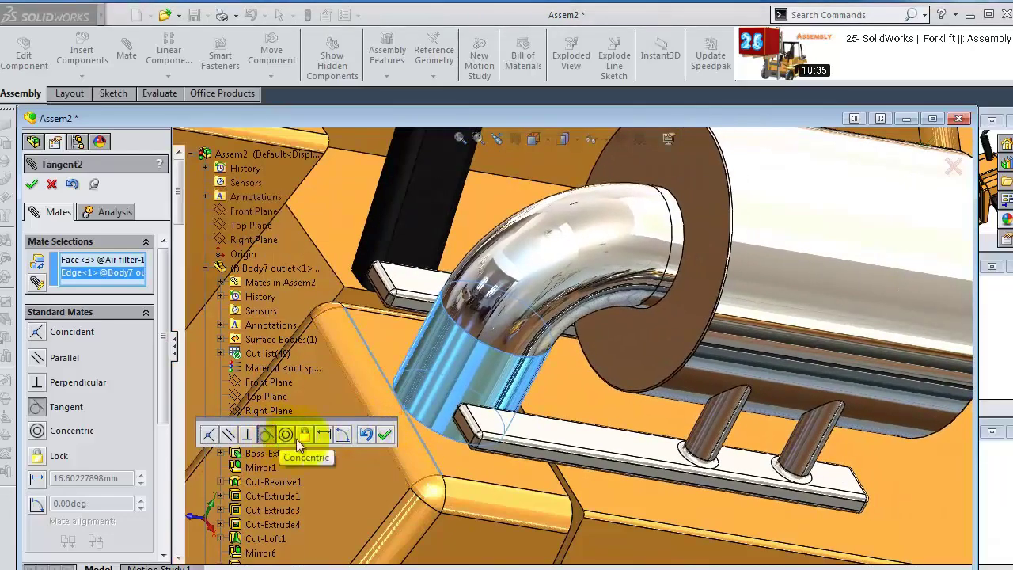
left_click(387, 435)
- Mate an edge of the filter rail parallel to the body edge
middle_click_drag(536, 400, 504, 530)
middle_click_drag(485, 350, 750, 278)
scroll(504, 306, "down", 5)
scroll(504, 306, "down", 5)
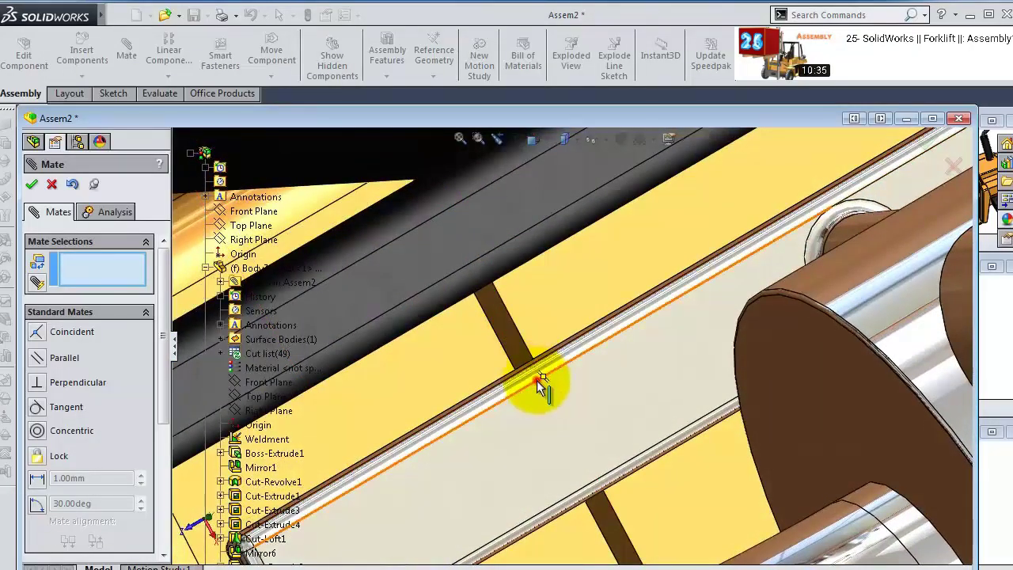
left_click(537, 381)
scroll(463, 373, "up", 5)
scroll(424, 346, "down", 6)
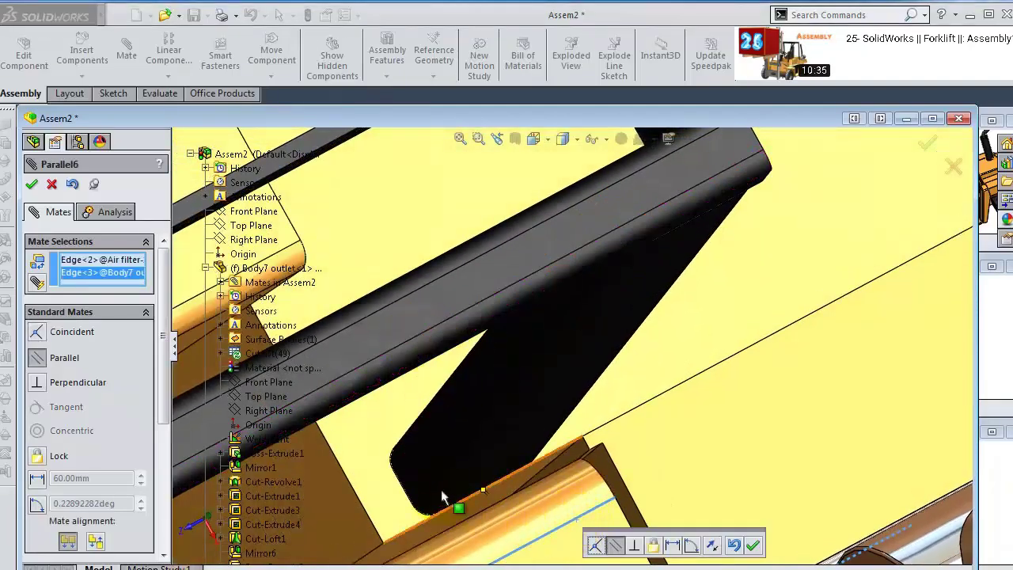
left_click(752, 545)
scroll(748, 538, "up", 5)
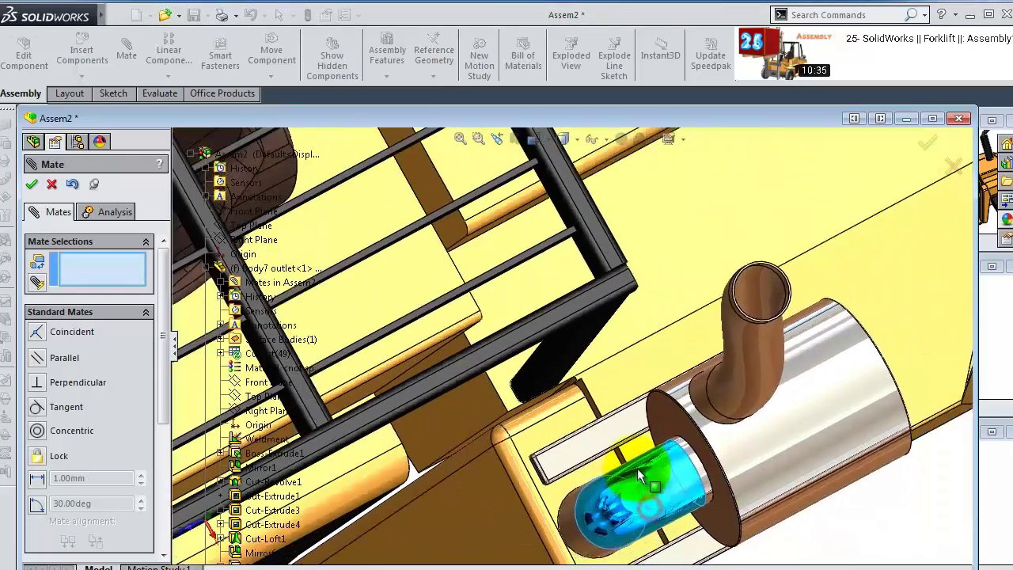
- Drag the air filter upright beside the exhaust stack and close the mate manager
left_click_drag(640, 475, 678, 435)
middle_click_drag(678, 435, 677, 313)
scroll(677, 312, "up", 8)
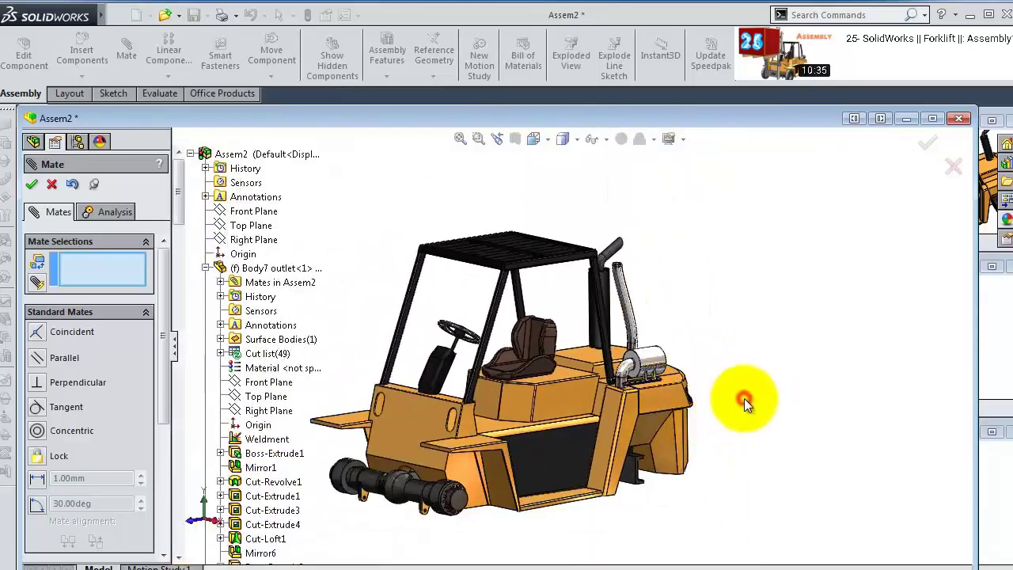
middle_click_drag(744, 398, 657, 233)
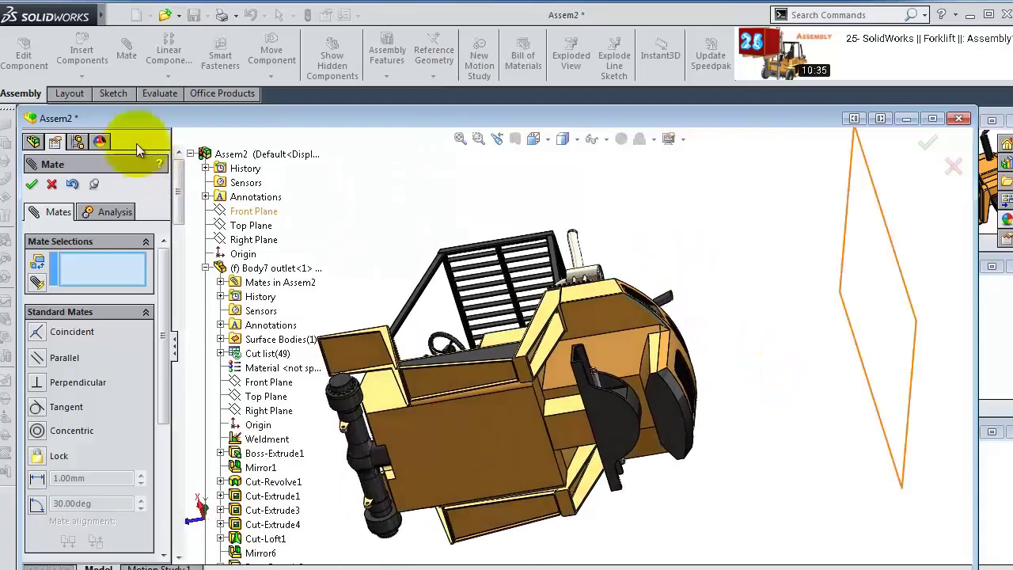
left_click(33, 185)
- Insert the rear hub below the body and the Rear hub link beside it
left_click(83, 57)
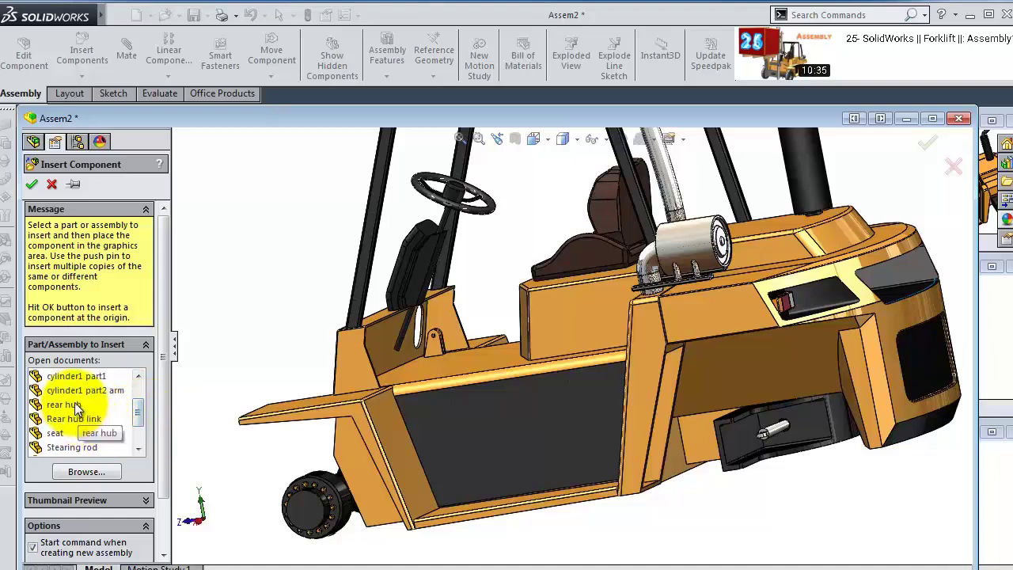
left_click(560, 489)
left_click(82, 62)
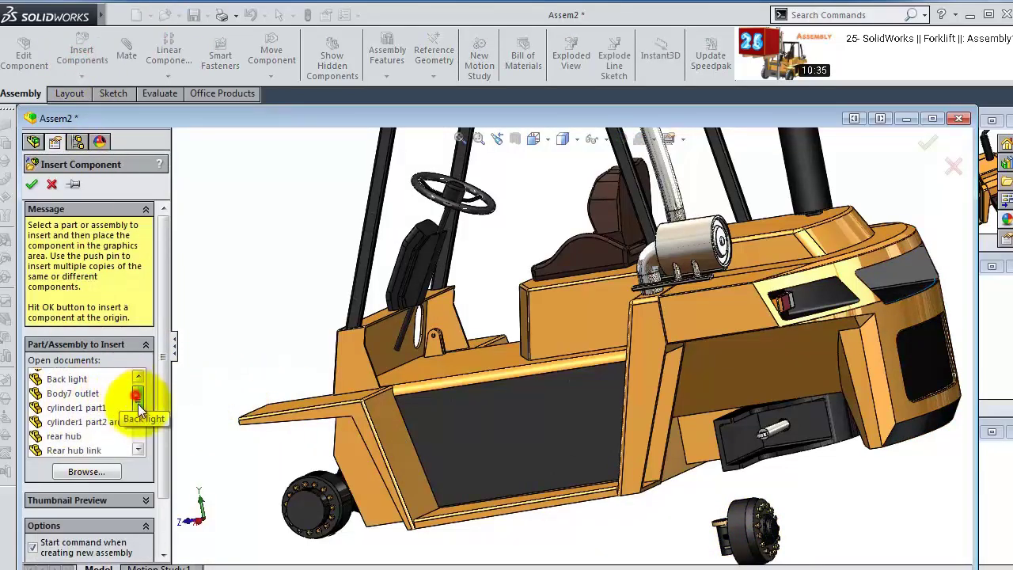
left_click(96, 418)
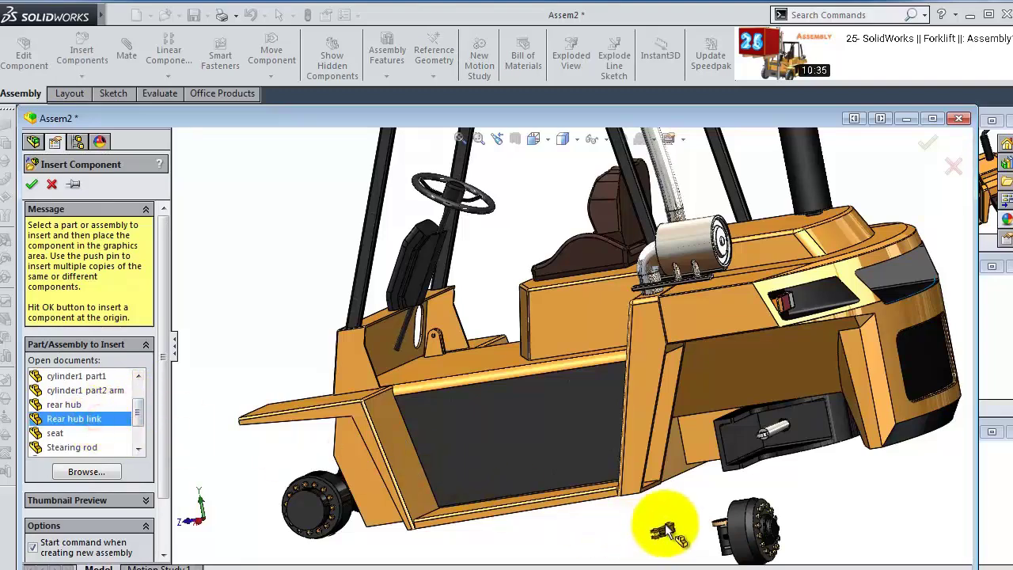
left_click(663, 530)
scroll(767, 454, "down", 5)
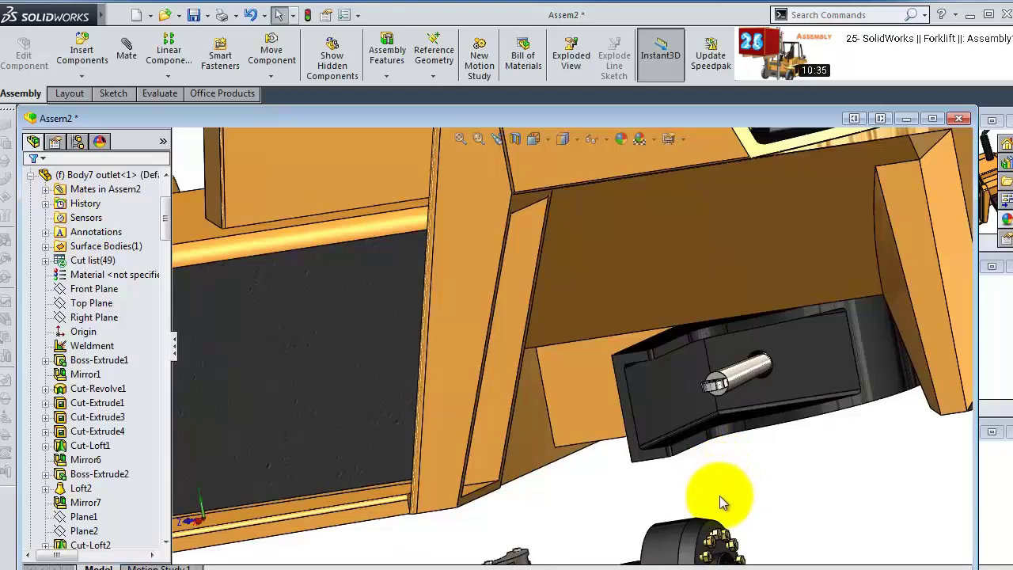
- Mate the rear hub link's hole concentric with the steering rod pin
middle_click_drag(773, 405, 461, 546)
scroll(461, 546, "down", 8)
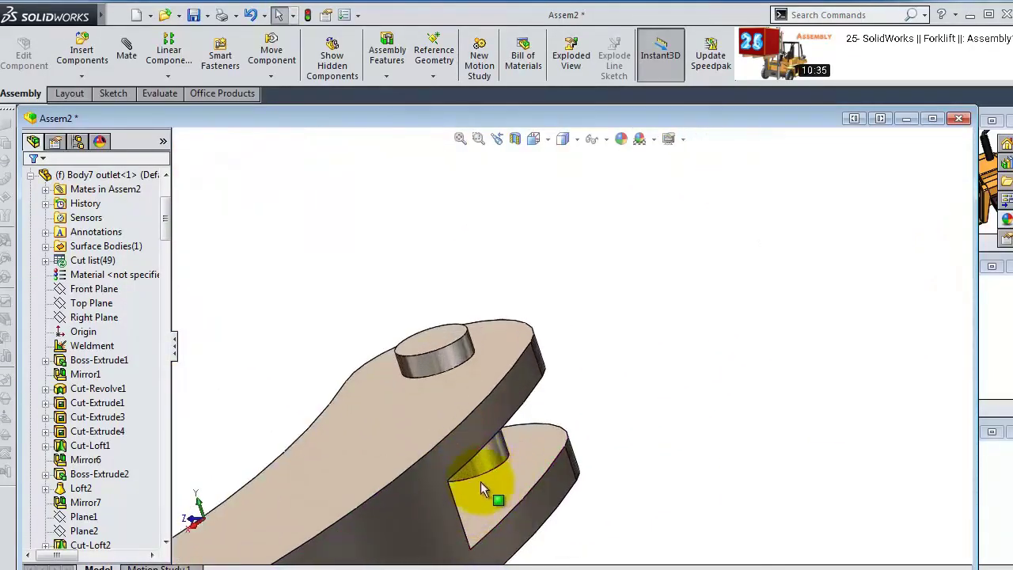
left_click(490, 463)
left_click(490, 463, "ctrl")
left_click(617, 365)
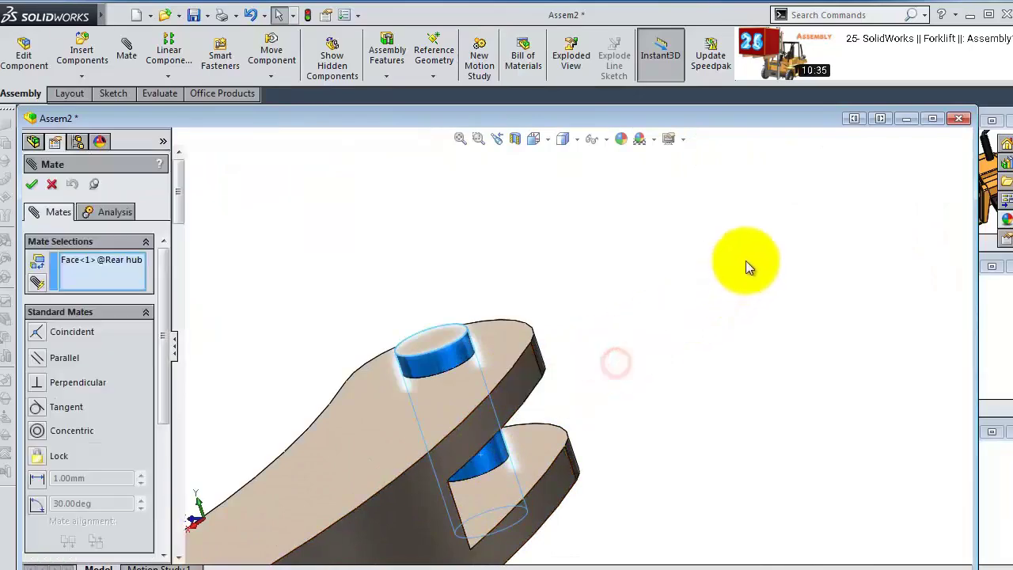
scroll(746, 265, "up", 6)
scroll(752, 245, "down", 3)
scroll(692, 237, "down", 5)
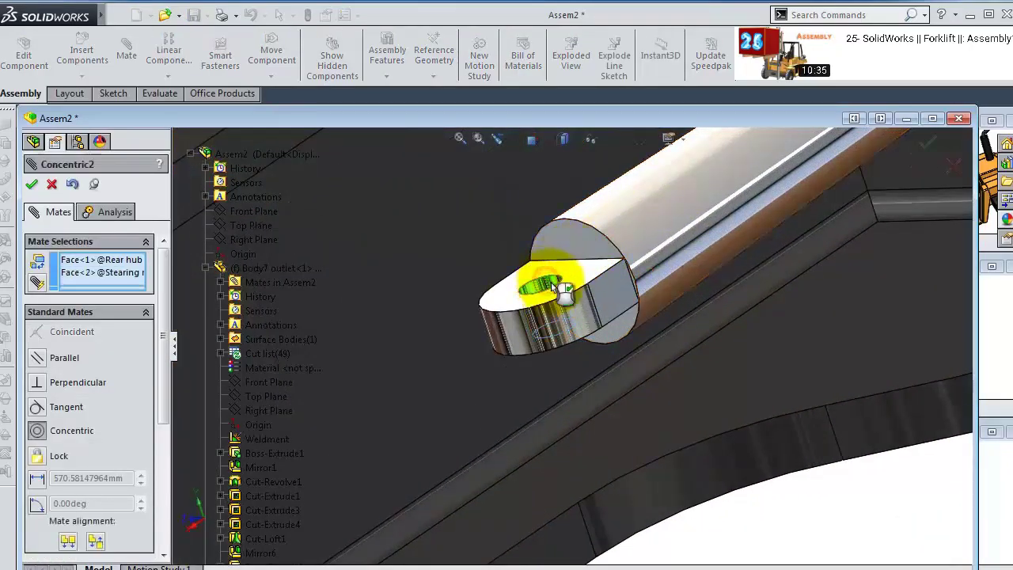
left_click(751, 246)
scroll(597, 378, "up", 8)
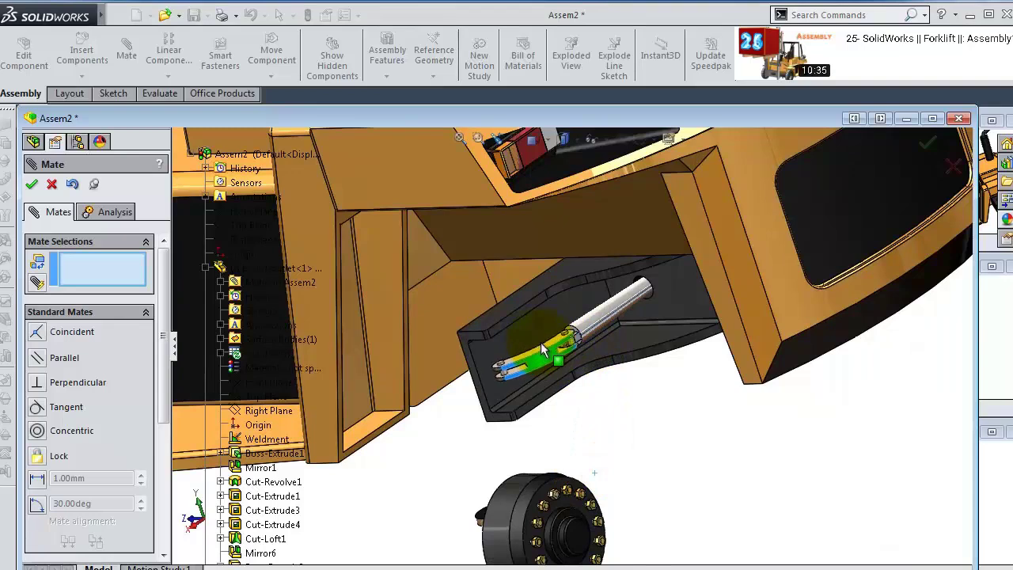
- Make the link's flat face coincident with the steering rod face
middle_click_drag(546, 349, 581, 333)
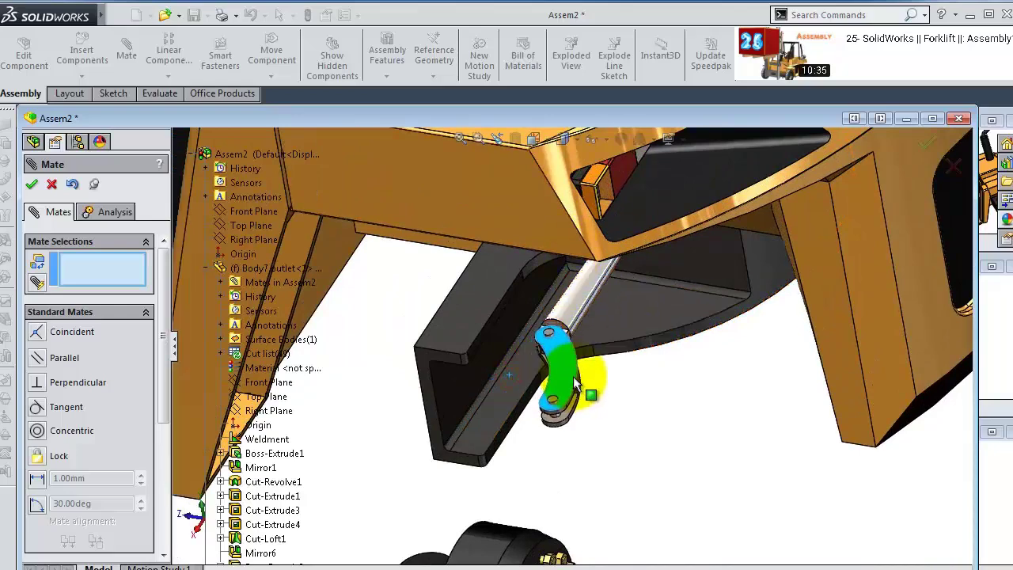
scroll(562, 340, "down", 6)
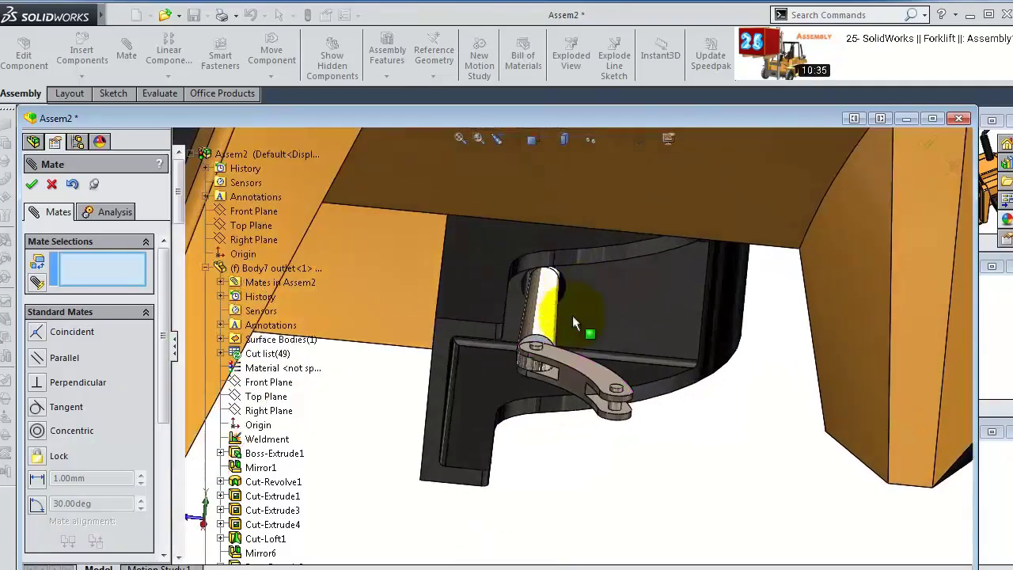
middle_click_drag(548, 382, 417, 400)
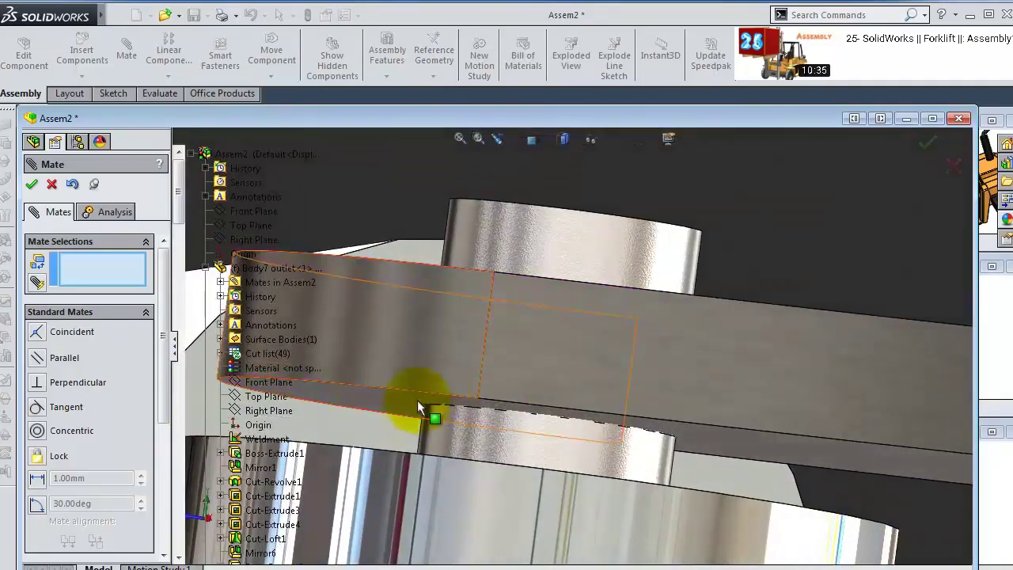
left_click(406, 407)
scroll(406, 407, "up", 3)
left_click(545, 492)
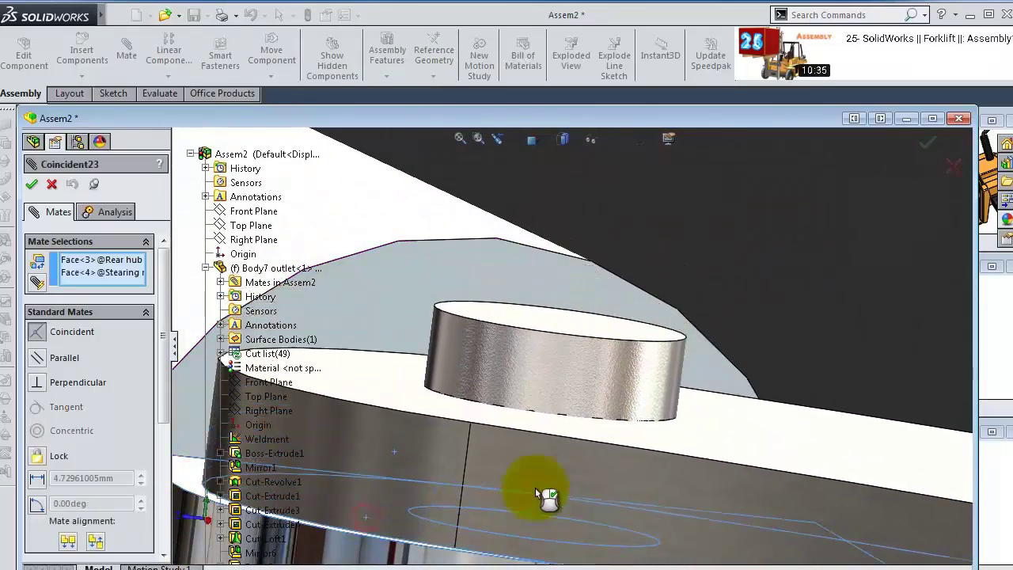
left_click(710, 516)
scroll(812, 462, "up", 5)
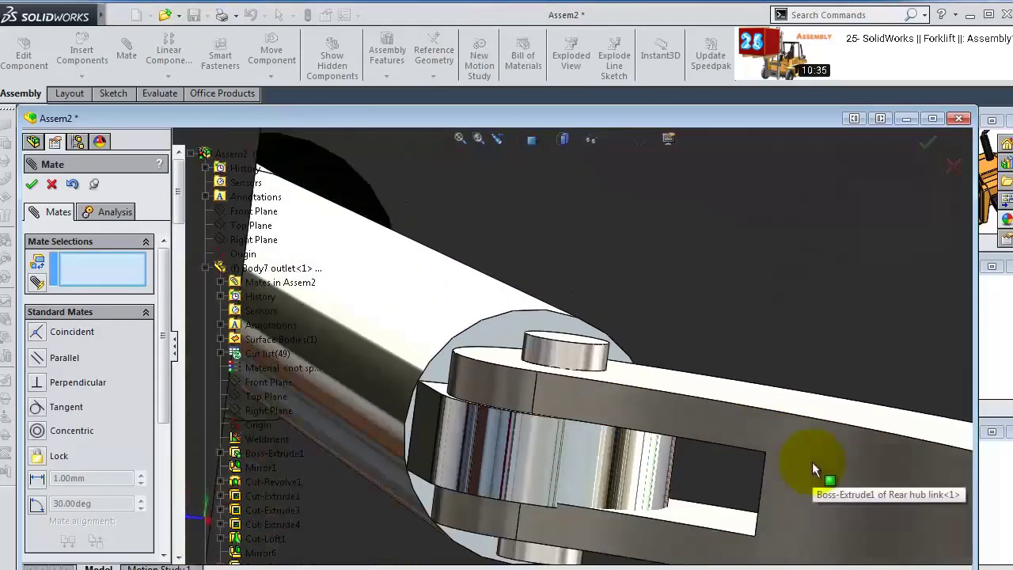
- Swing the link about the pin to check its motion, then close the Mate tool
middle_click_drag(812, 462, 770, 482)
left_click_drag(771, 481, 754, 463)
scroll(754, 463, "up", 3)
scroll(754, 467, "up", 3)
middle_click_drag(640, 468, 559, 473)
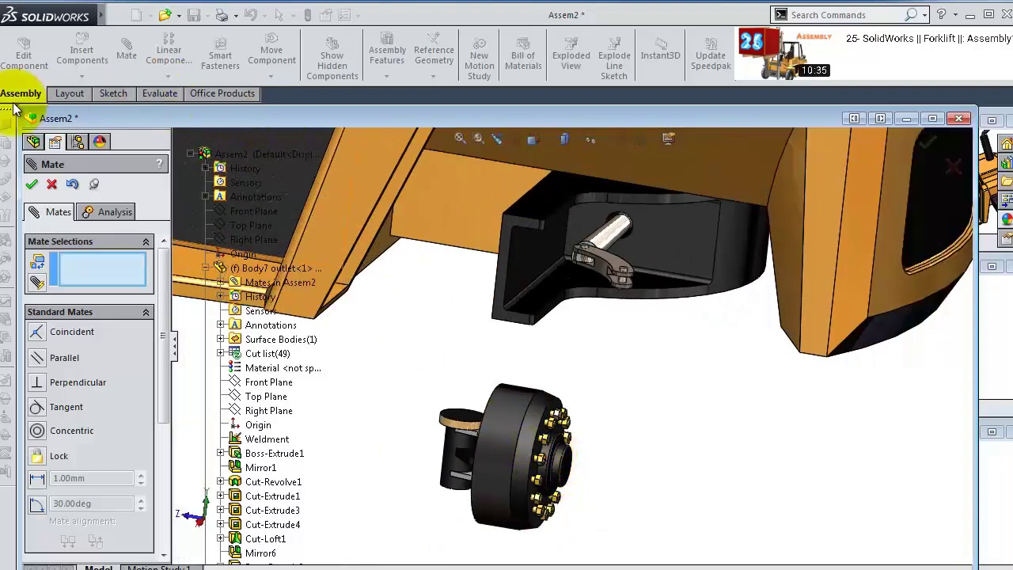
left_click(31, 183)
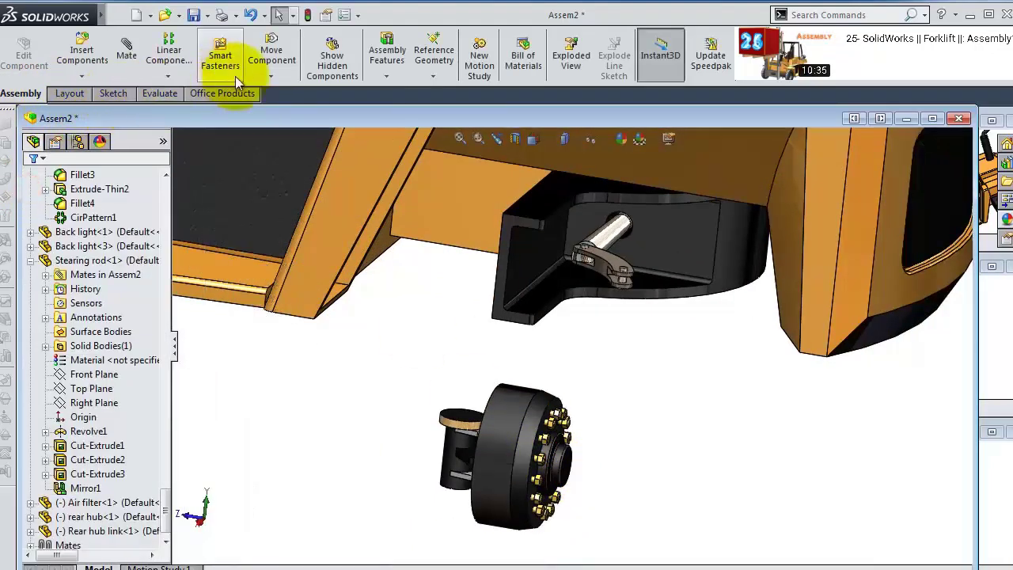
- Rotate the rear hub wheel freely into a new orientation
left_click(278, 107)
left_click_drag(466, 356, 609, 231)
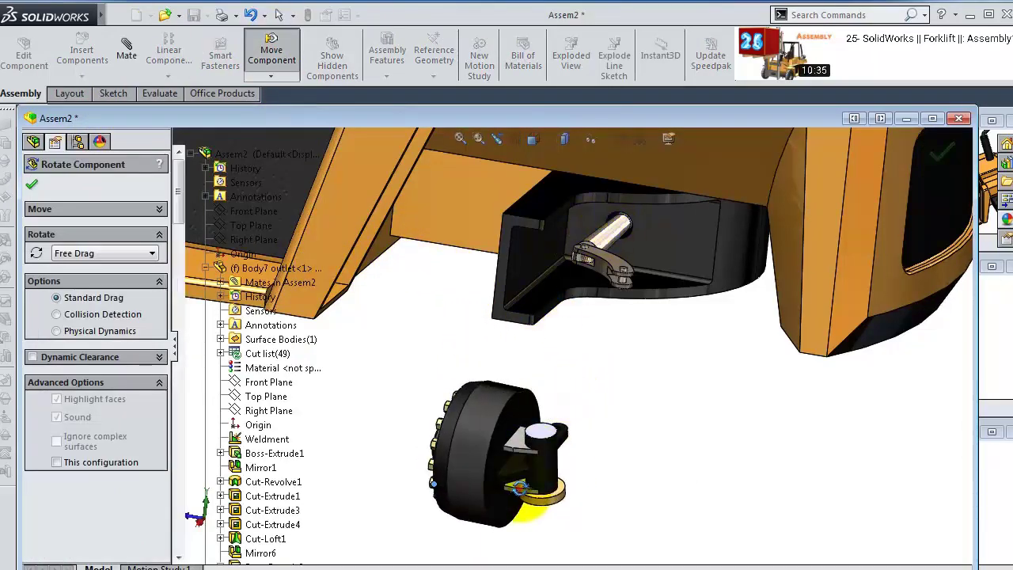
mouse_move(520, 489)
left_mouse_down()
mouse_move(577, 524)
mouse_move(530, 473)
left_mouse_up()
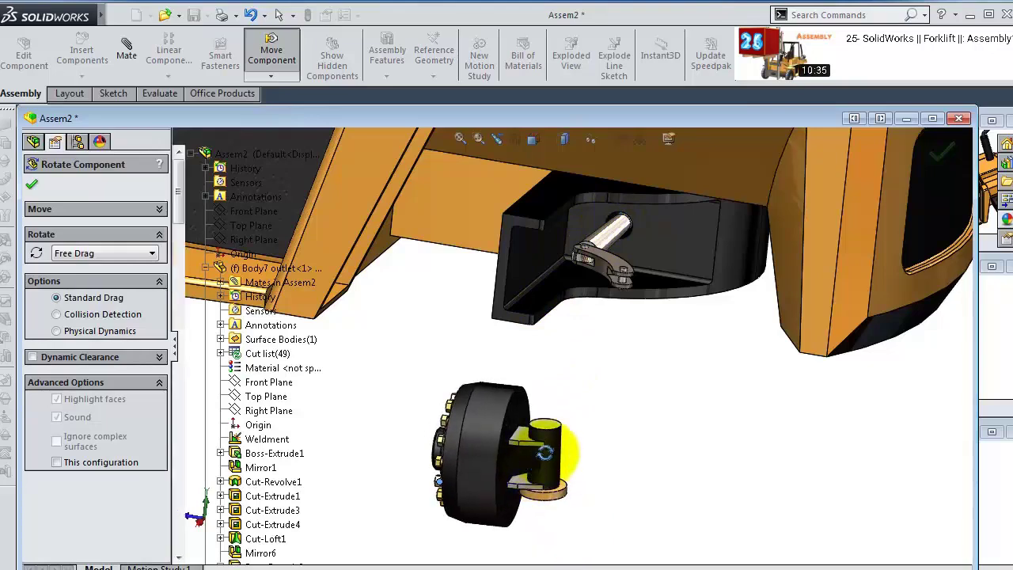
middle_click_drag(545, 452, 543, 407)
scroll(565, 372, "down", 5)
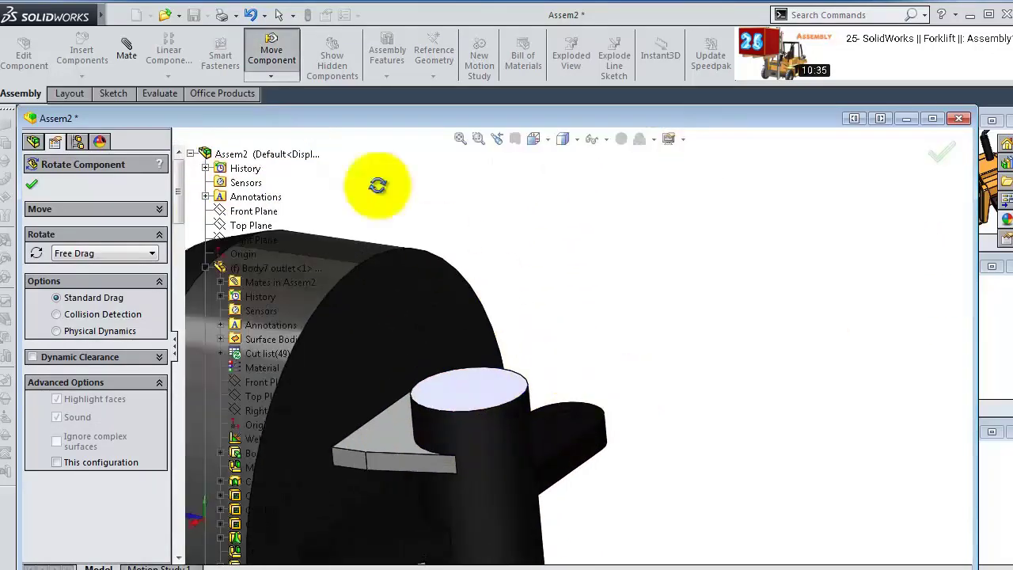
left_click(33, 185)
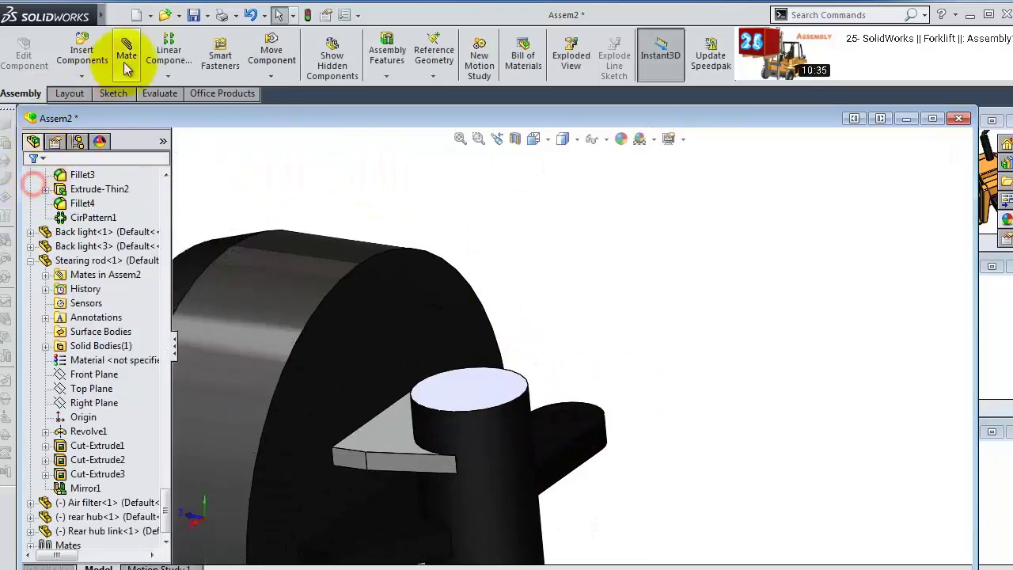
- Mate the hub cylinder concentric with the rear hub link hole
left_click(126, 57)
middle_click_drag(615, 473, 568, 378)
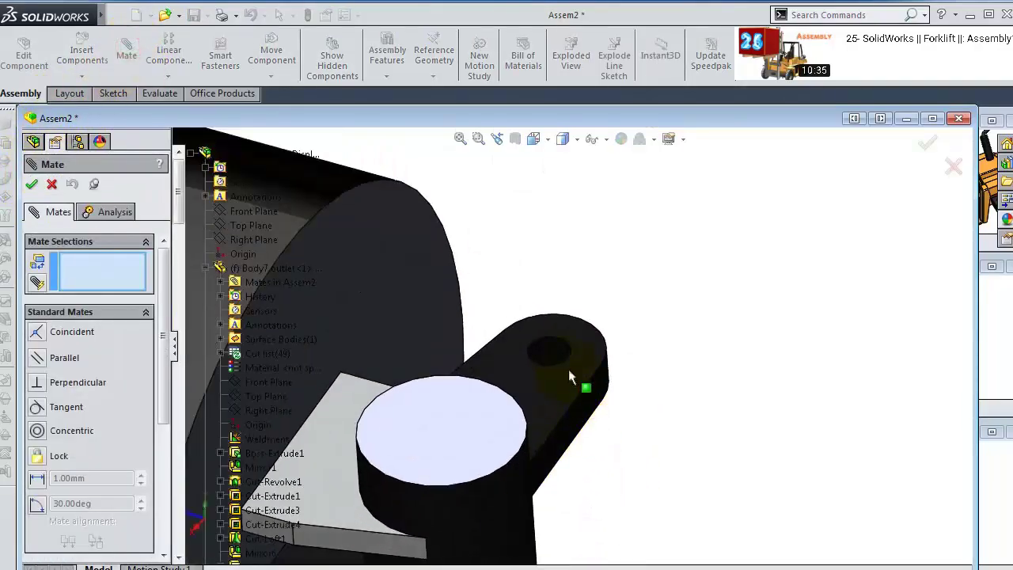
scroll(677, 265, "up", 5)
middle_click_drag(696, 232, 382, 386)
left_click(387, 399)
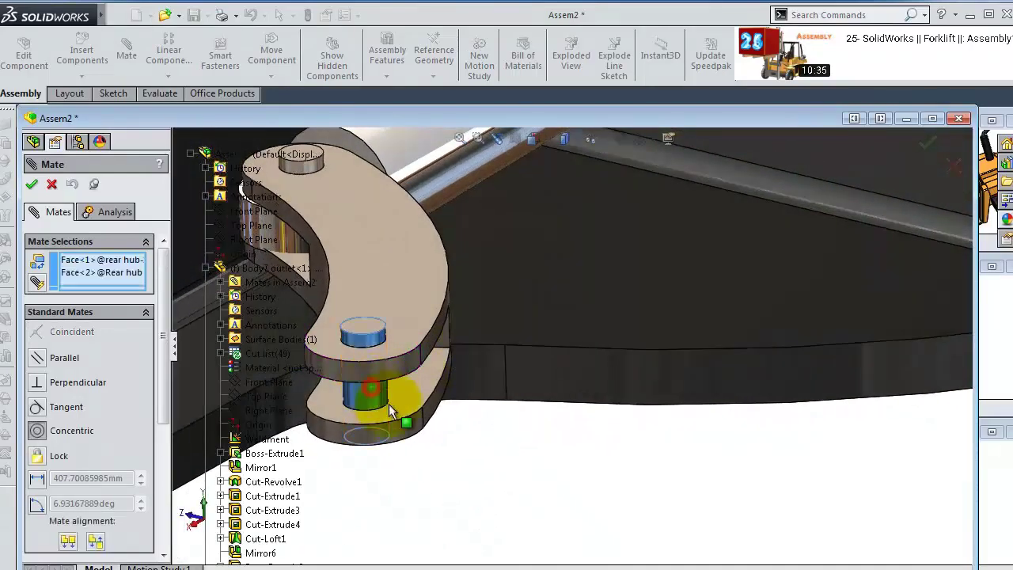
left_click(398, 462)
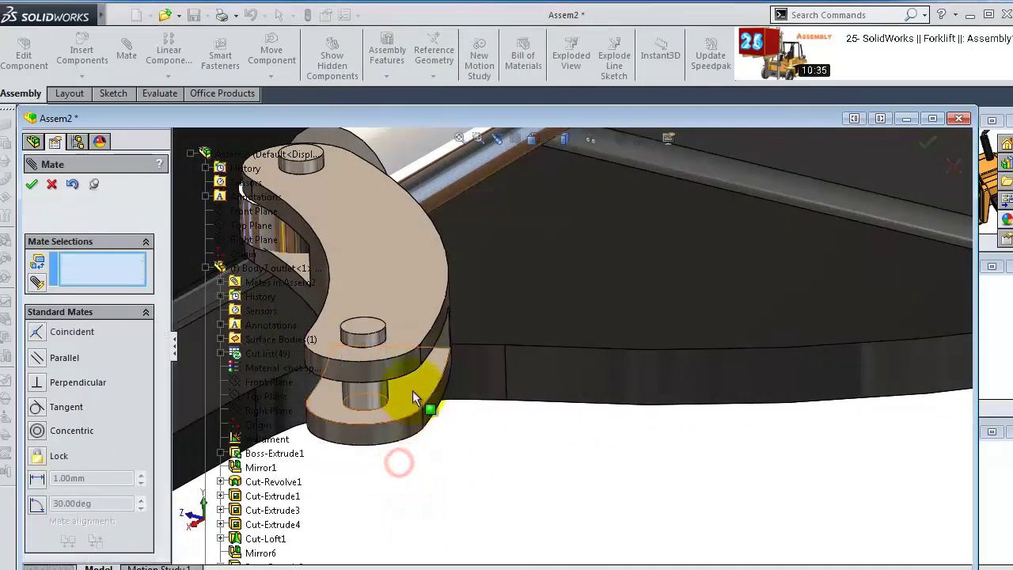
scroll(466, 444, "up", 3)
- Make the hub coincident with the bracket face
middle_click_drag(475, 470, 531, 536)
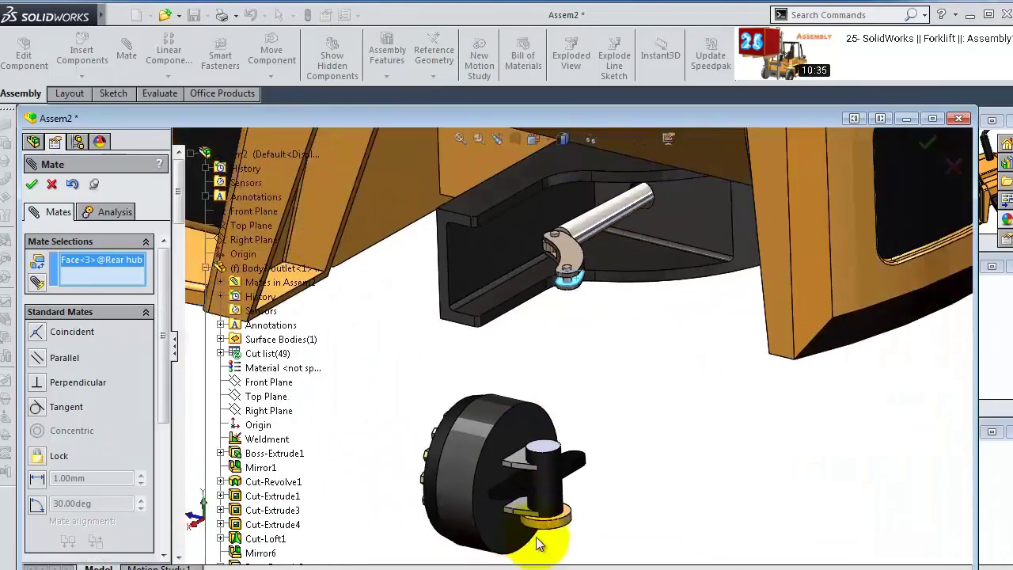
scroll(581, 423, "down", 5)
middle_click_drag(582, 424, 571, 382)
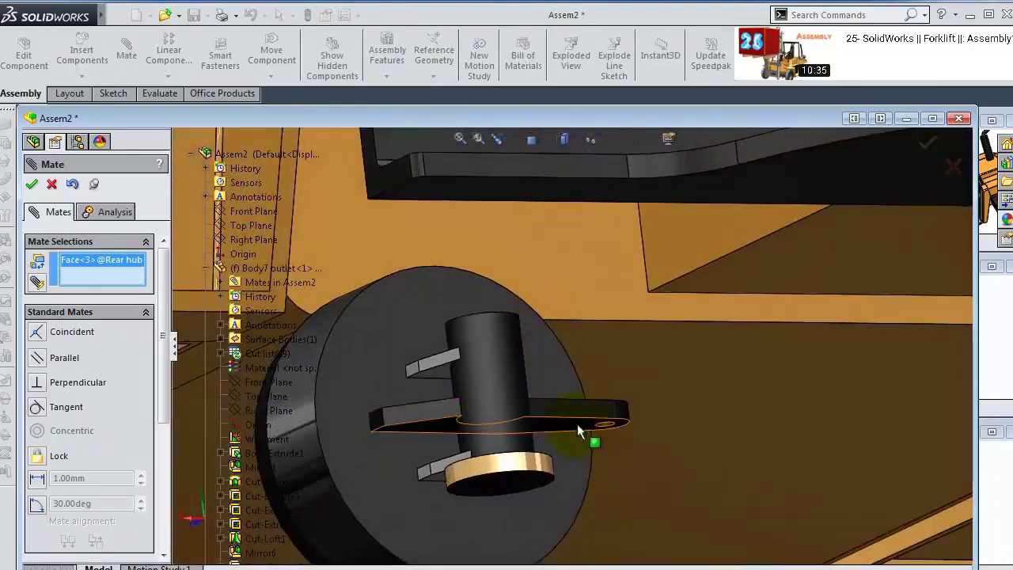
left_click(577, 424)
left_click(814, 381)
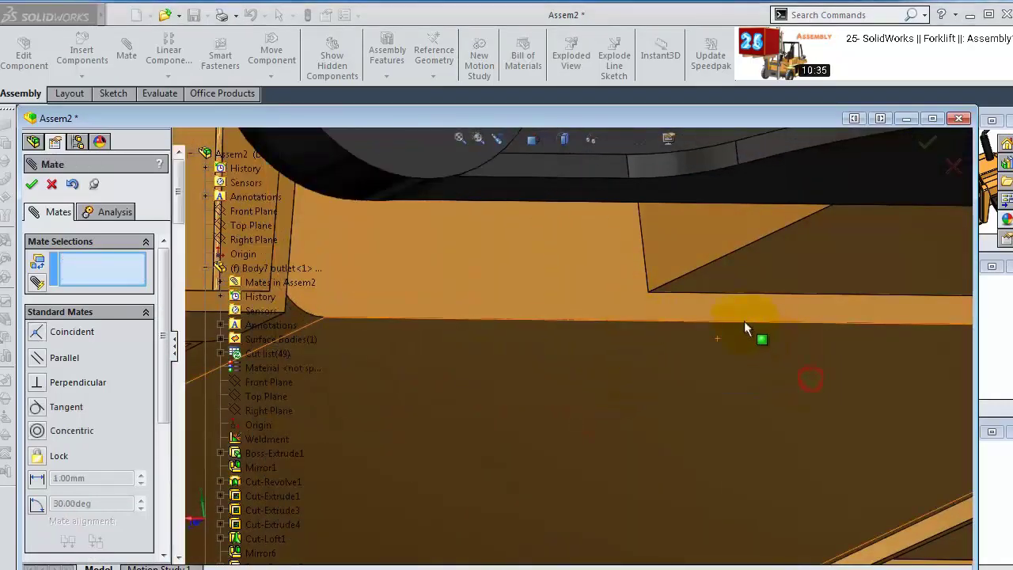
scroll(744, 324, "up", 4)
- Swing the wheel hub about its pivot and view the whole forklift
middle_click_drag(637, 283, 618, 328)
scroll(564, 293, "down", 4)
scroll(539, 288, "down", 4)
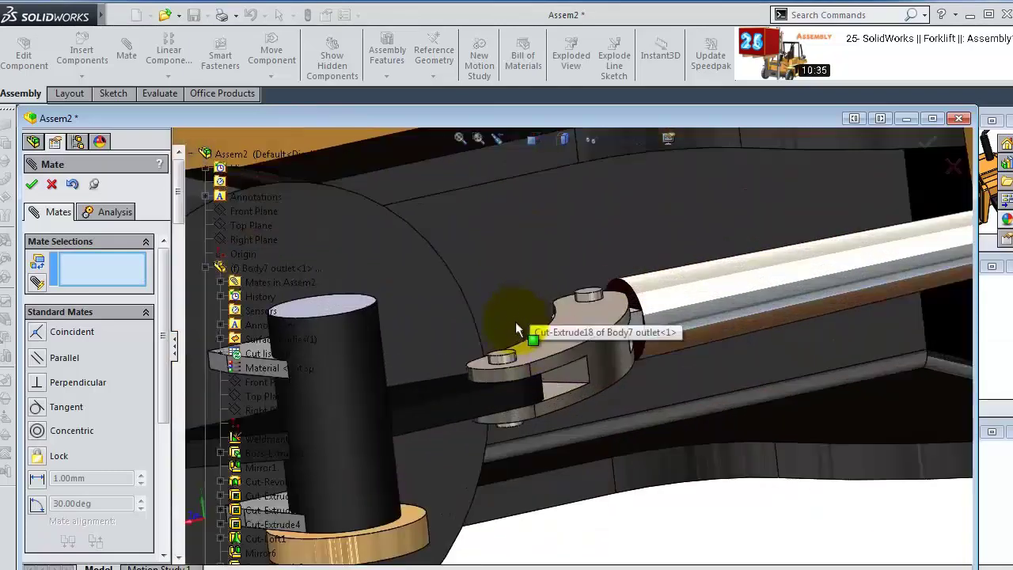
mouse_move(379, 443)
middle_mouse_down()
mouse_move(469, 443)
mouse_move(593, 420)
mouse_move(479, 439)
mouse_move(623, 457)
mouse_move(448, 484)
mouse_move(516, 525)
mouse_move(680, 480)
mouse_move(750, 519)
mouse_move(930, 468)
mouse_move(661, 475)
mouse_move(656, 461)
mouse_move(915, 423)
mouse_move(746, 474)
mouse_move(719, 465)
mouse_move(953, 430)
mouse_move(893, 436)
mouse_move(923, 414)
mouse_move(855, 351)
mouse_move(870, 374)
mouse_move(746, 380)
mouse_move(759, 407)
mouse_move(811, 354)
middle_mouse_up()
left_click_drag(811, 355, 720, 425)
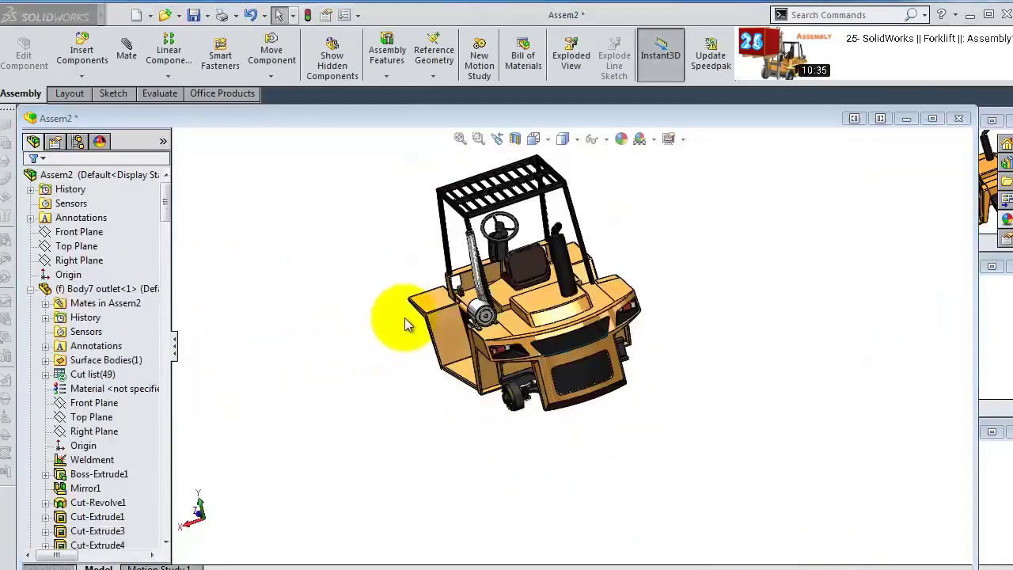
middle_click_drag(406, 324, 212, 248)
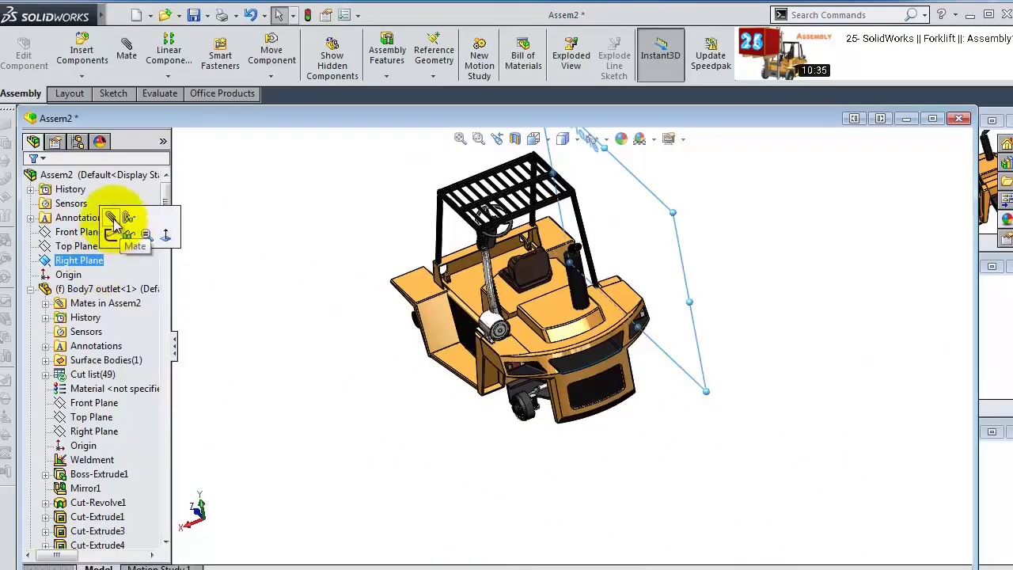
- Attempt a Right Plane mate on the body, then cancel it
left_click(112, 219)
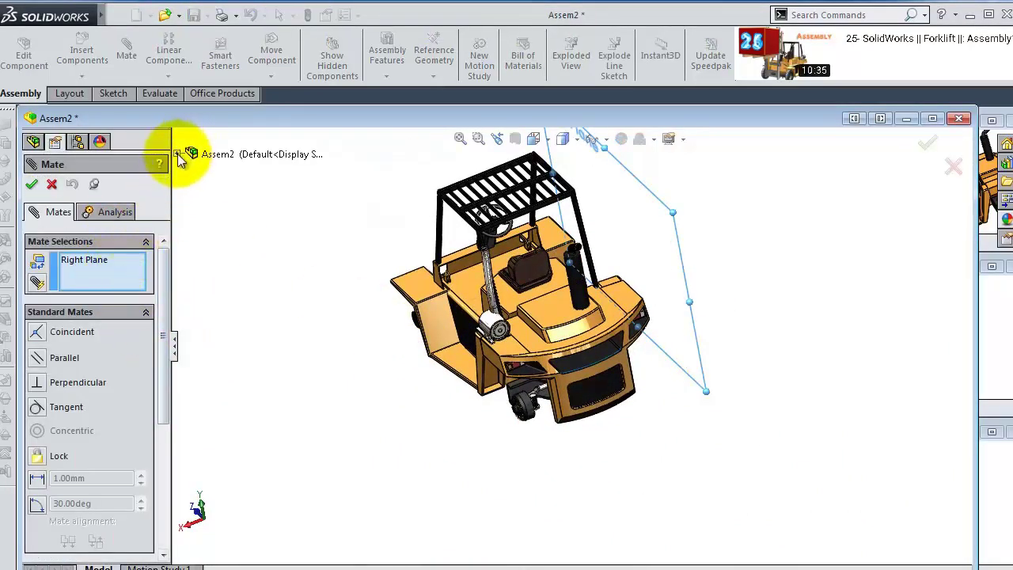
left_click(177, 154)
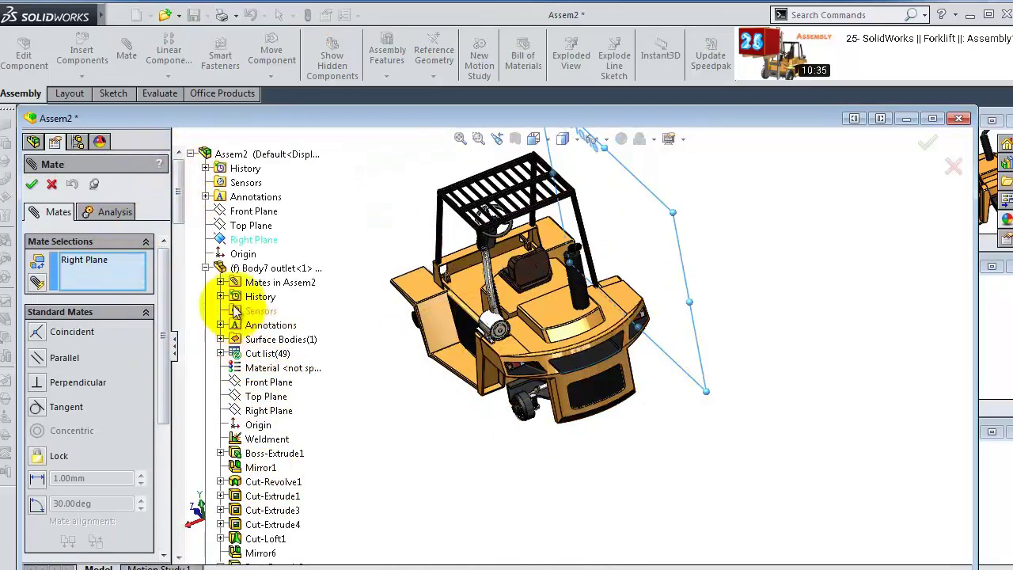
left_click(261, 411)
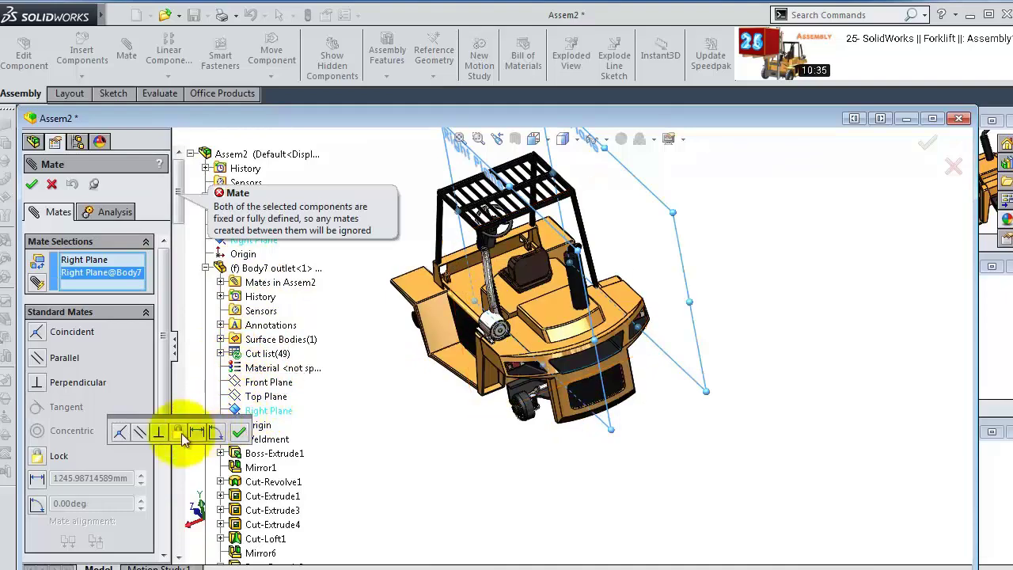
left_click(52, 183)
right_click(113, 289)
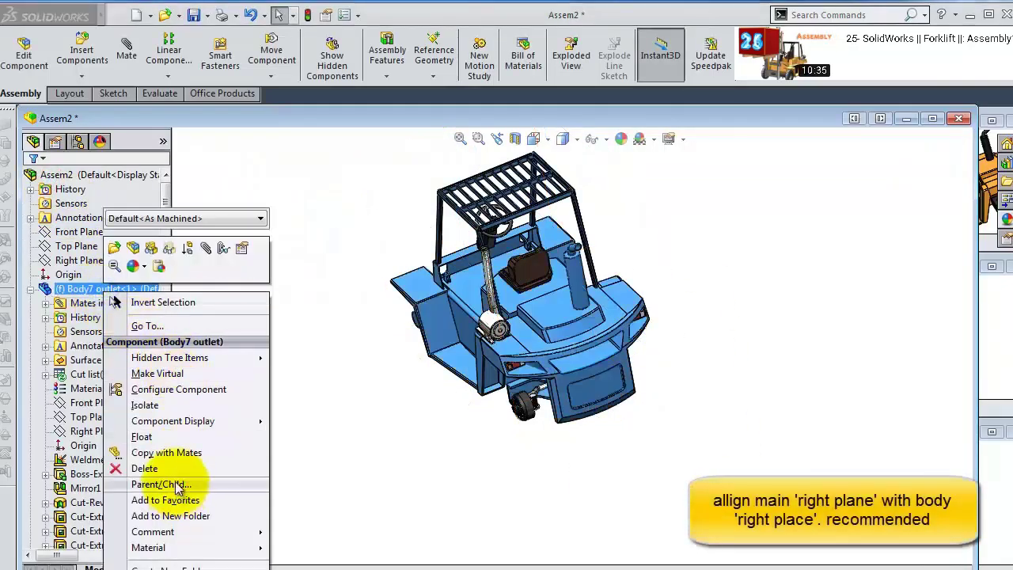
left_click(181, 418)
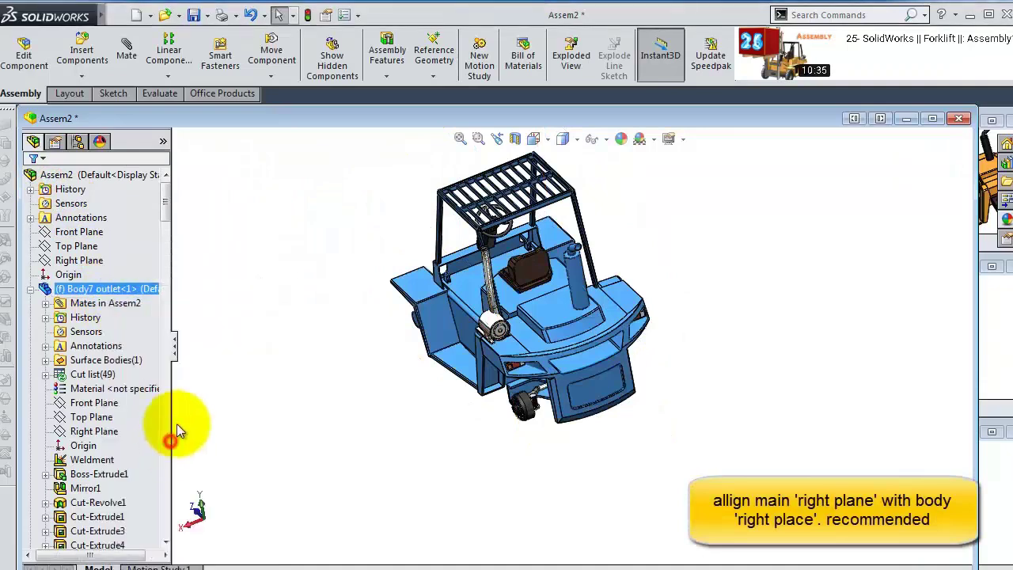
- Mate Body7's Right Plane coincident with the assembly's Right Plane
left_click(79, 260)
left_click(94, 405)
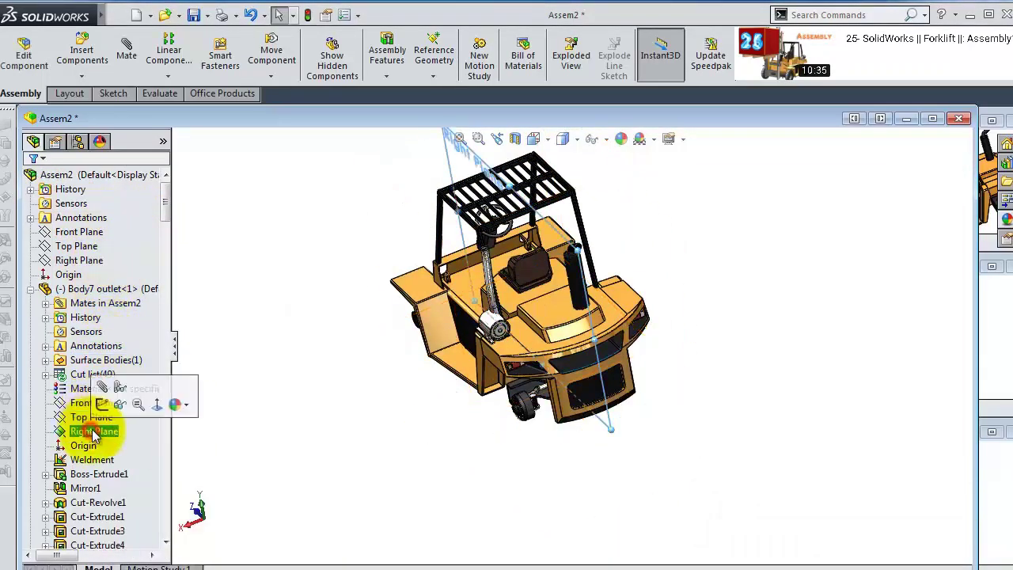
left_click(158, 365)
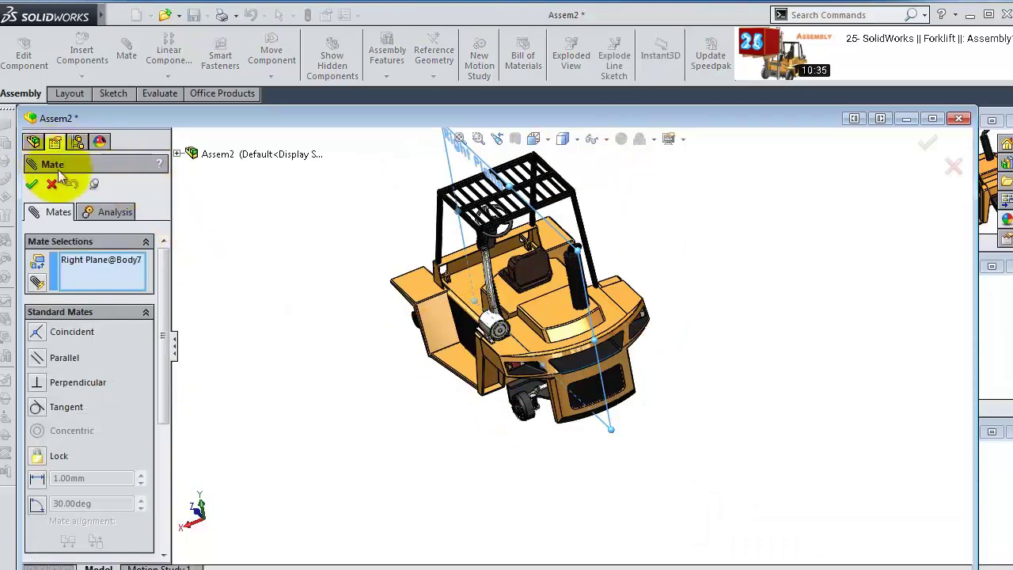
left_click(179, 155)
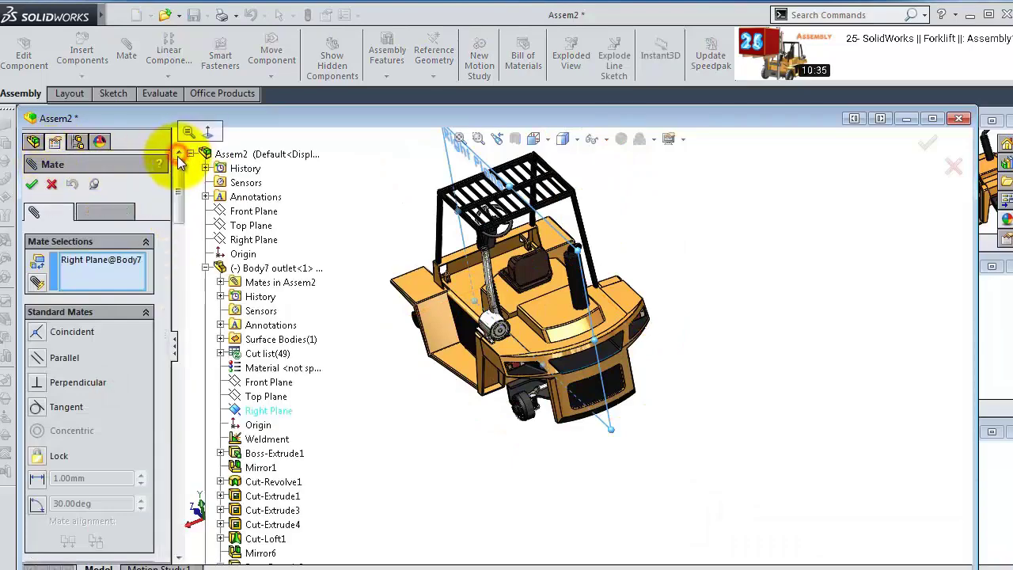
left_click(247, 238)
left_click(209, 224)
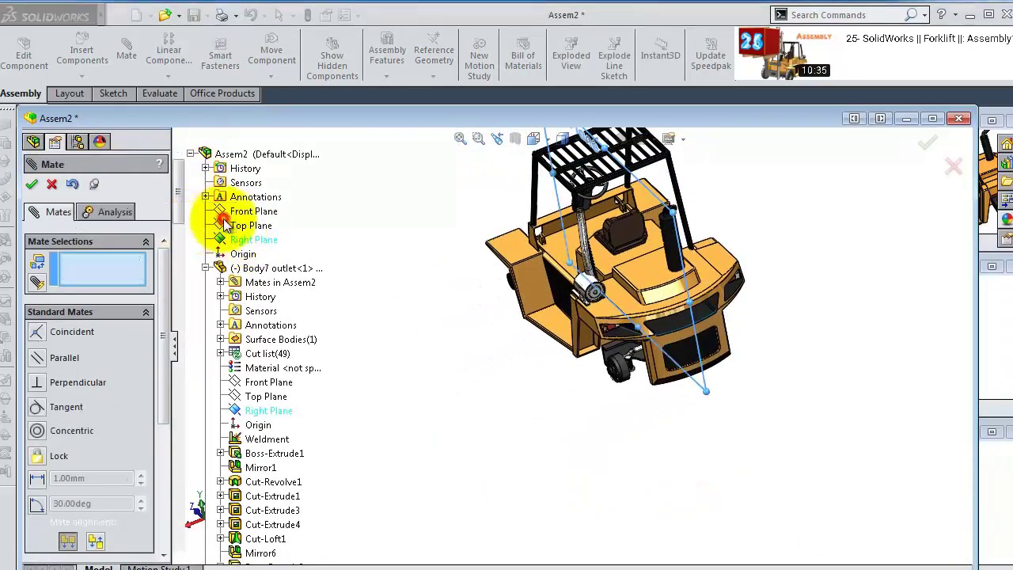
left_click(31, 187)
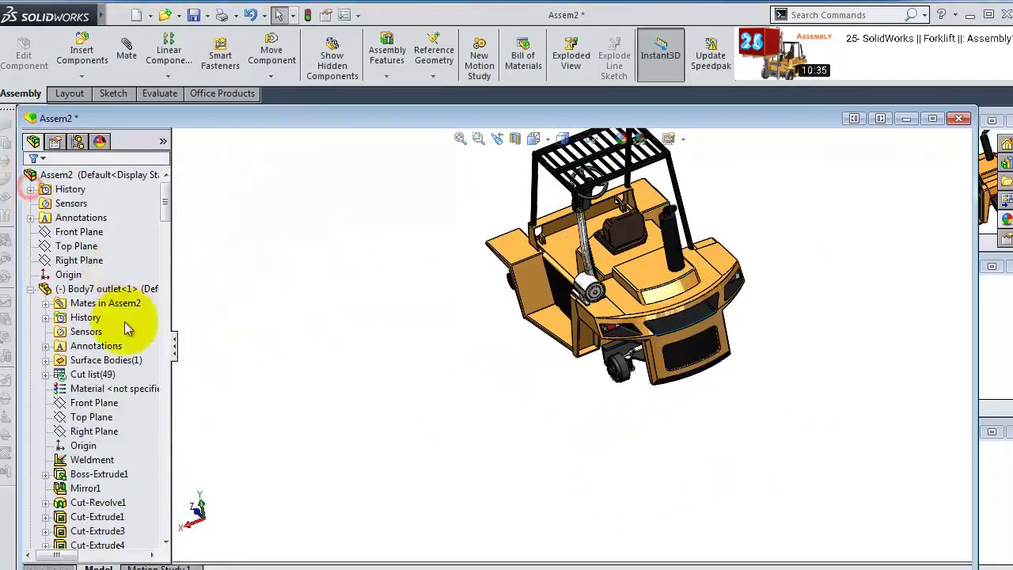
- Fix the Body7 outlet in place and orbit to see the forklift's underside
right_click(113, 295)
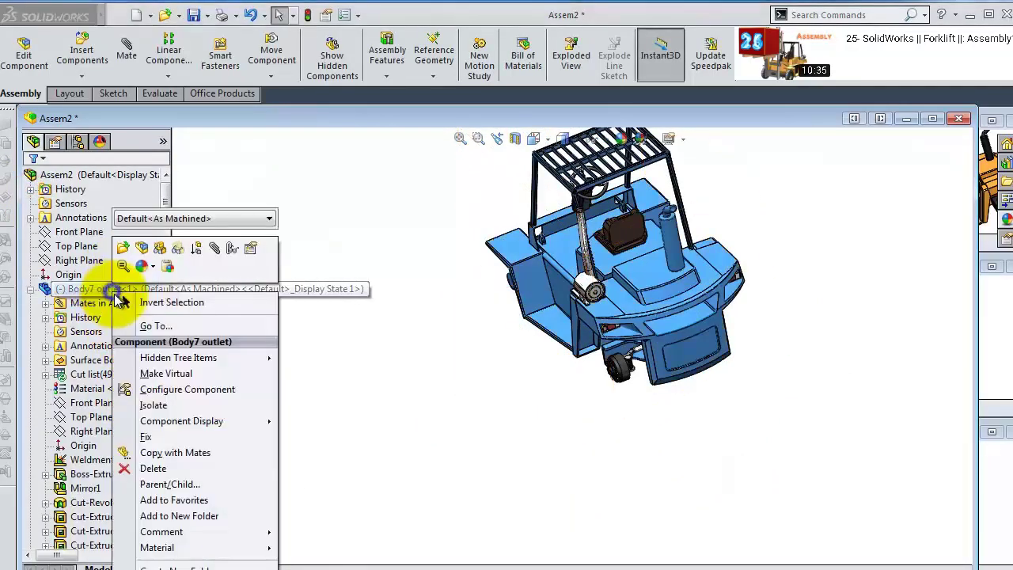
left_click(146, 437)
middle_click_drag(396, 450, 685, 328)
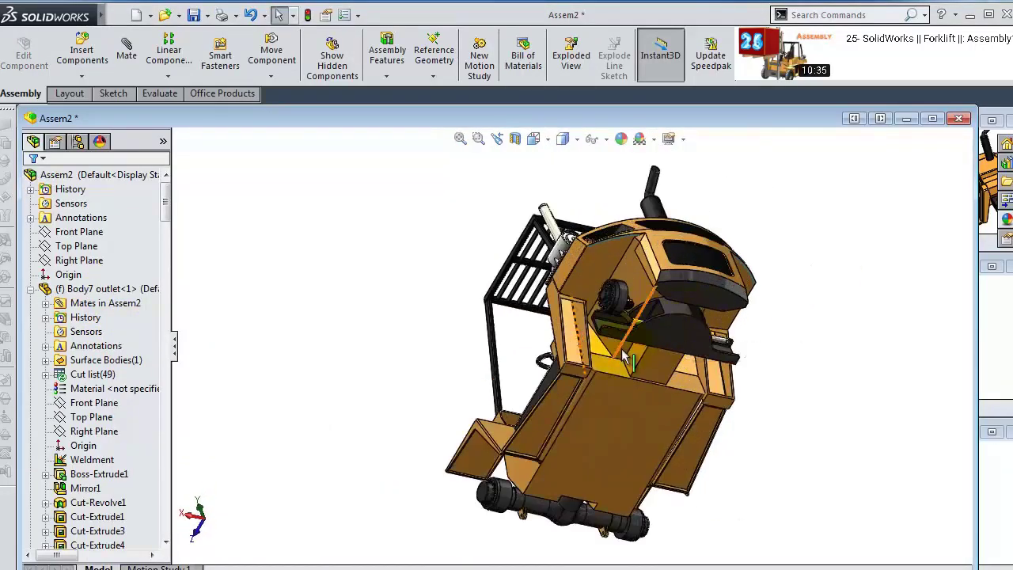
middle_click_drag(625, 356, 601, 340)
left_click_drag(166, 205, 127, 529)
- Delete the Coincident26 mate
right_click(111, 518)
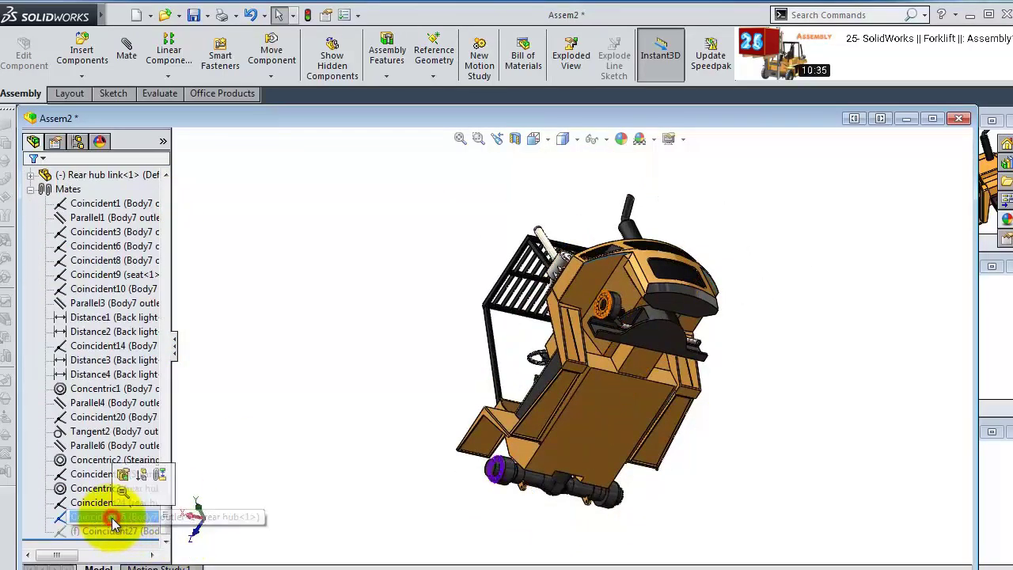
left_click(144, 538)
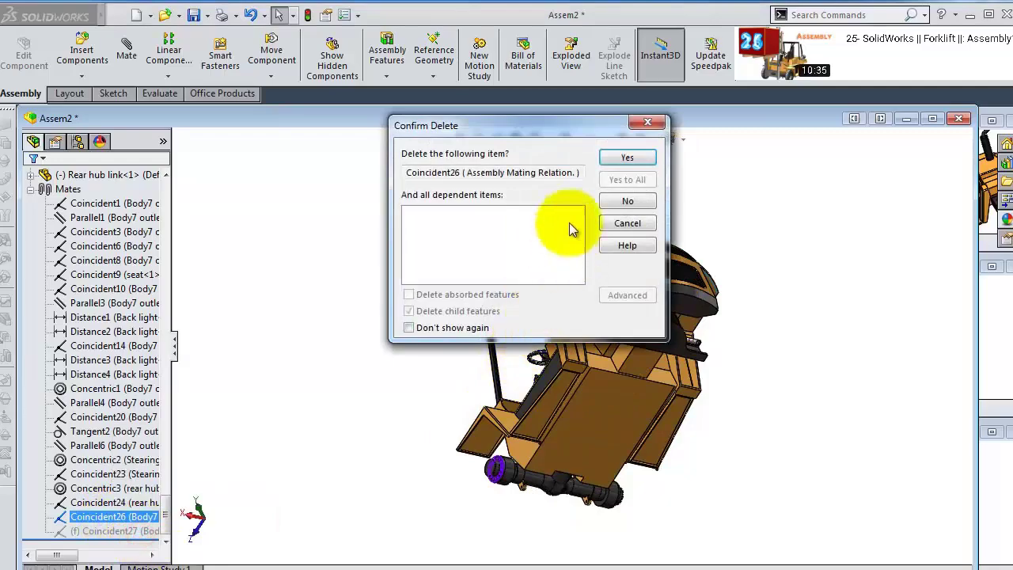
left_click(629, 158)
scroll(770, 324, "down", 3)
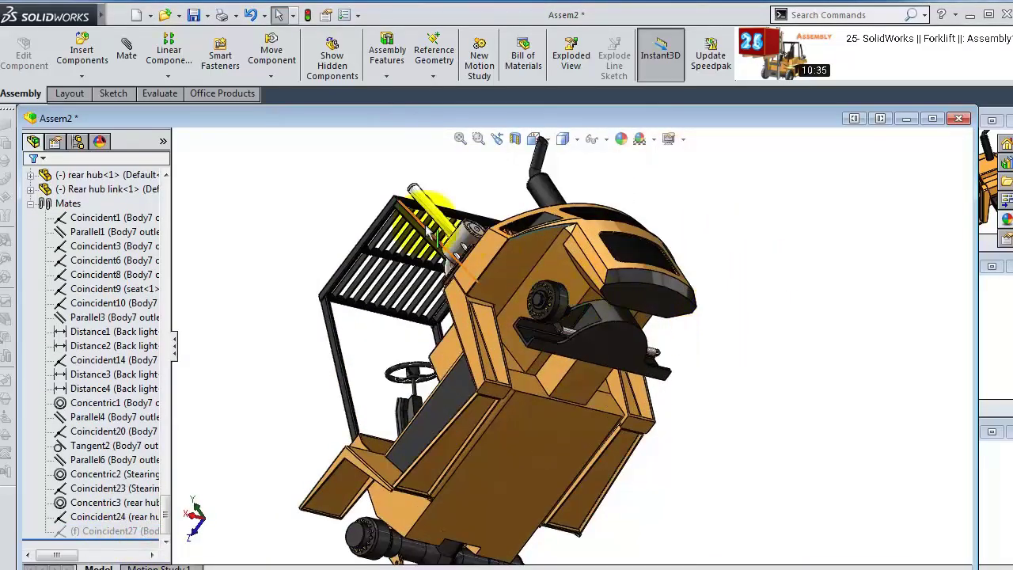
- Mate the rear hub's bolt-ring face coincident with the Body7 underside face
middle_click_drag(490, 273, 590, 297)
scroll(570, 332, "down", 3)
scroll(588, 287, "down", 6)
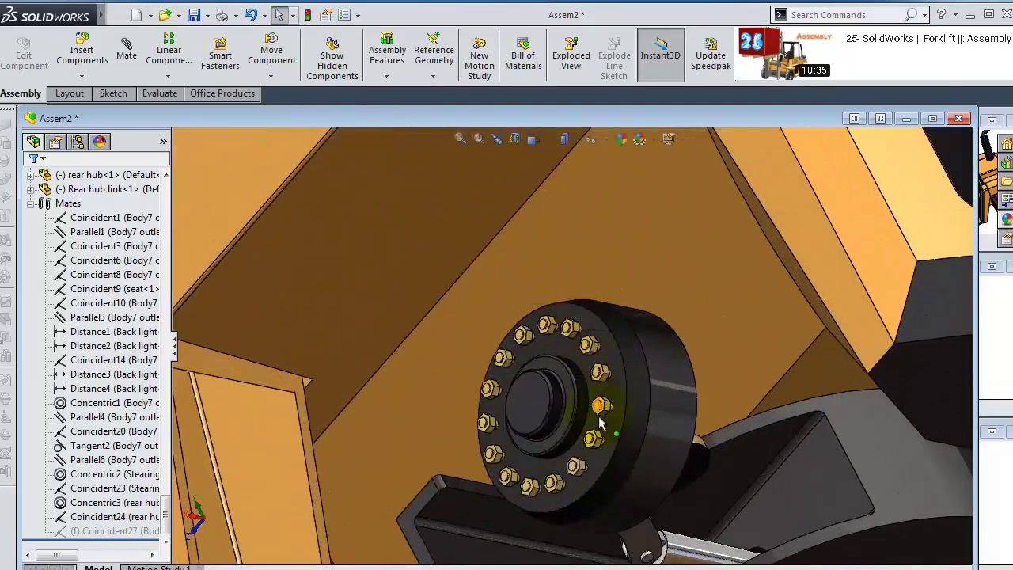
left_click(610, 440)
left_click(741, 343)
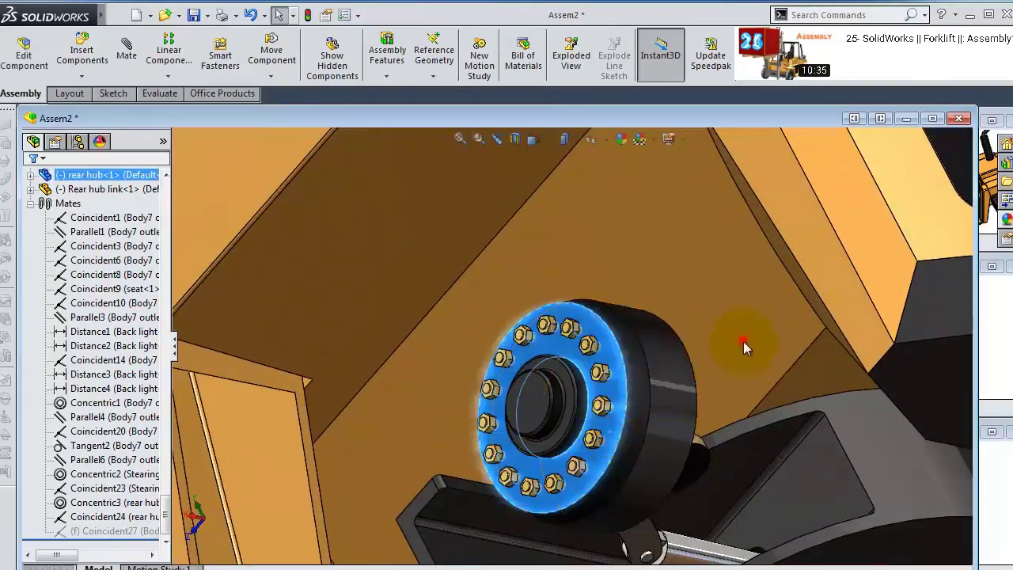
scroll(573, 388, "up", 5)
middle_click_drag(446, 409, 454, 468)
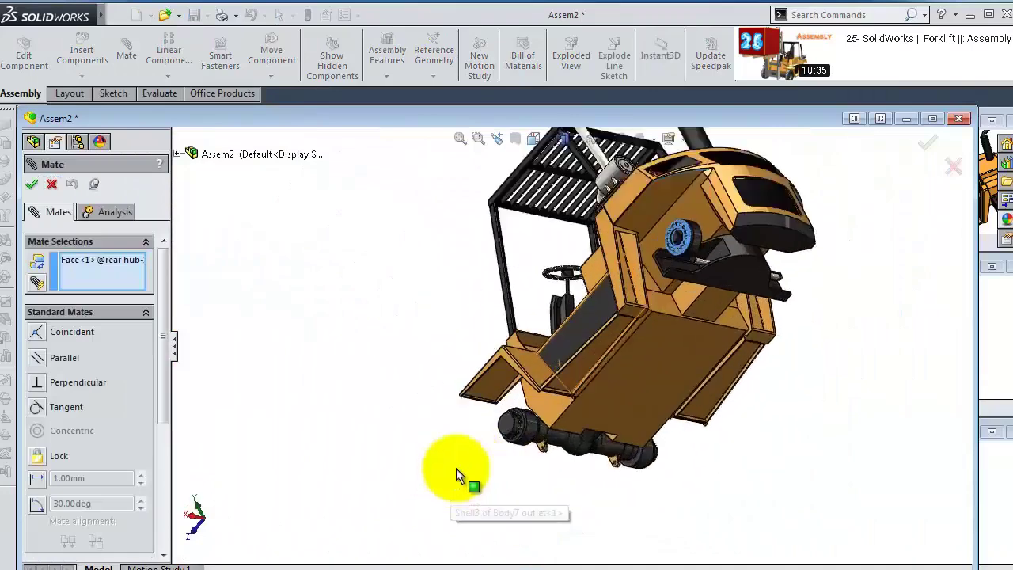
scroll(514, 451, "down", 6)
middle_click_drag(576, 446, 532, 496)
left_click(529, 491)
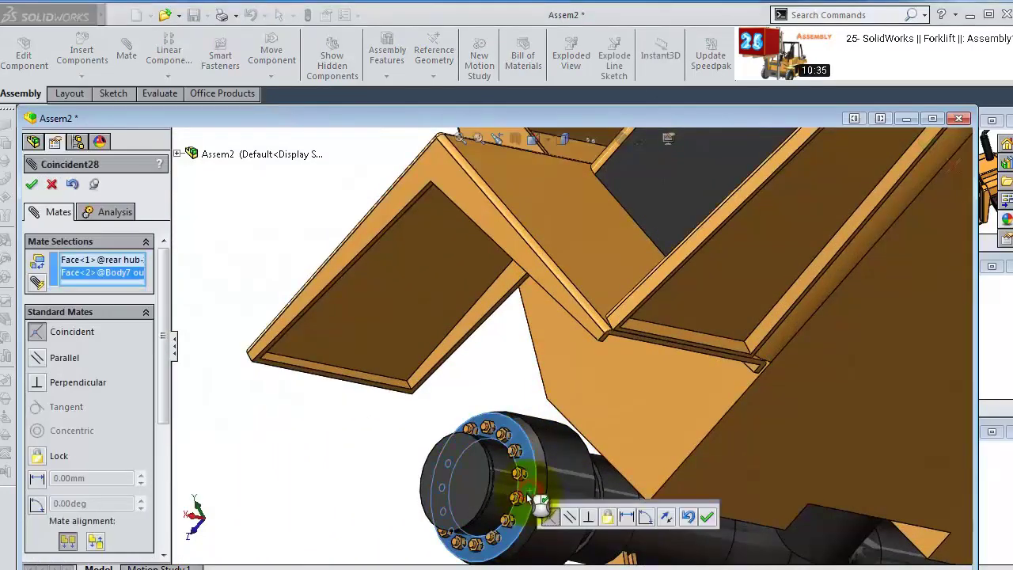
left_click(709, 518)
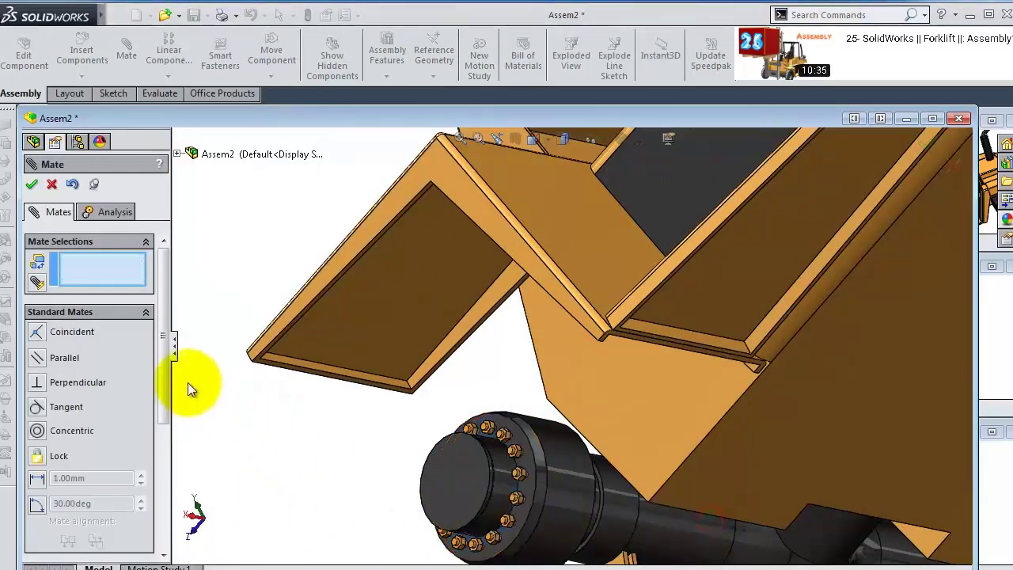
left_click(31, 183)
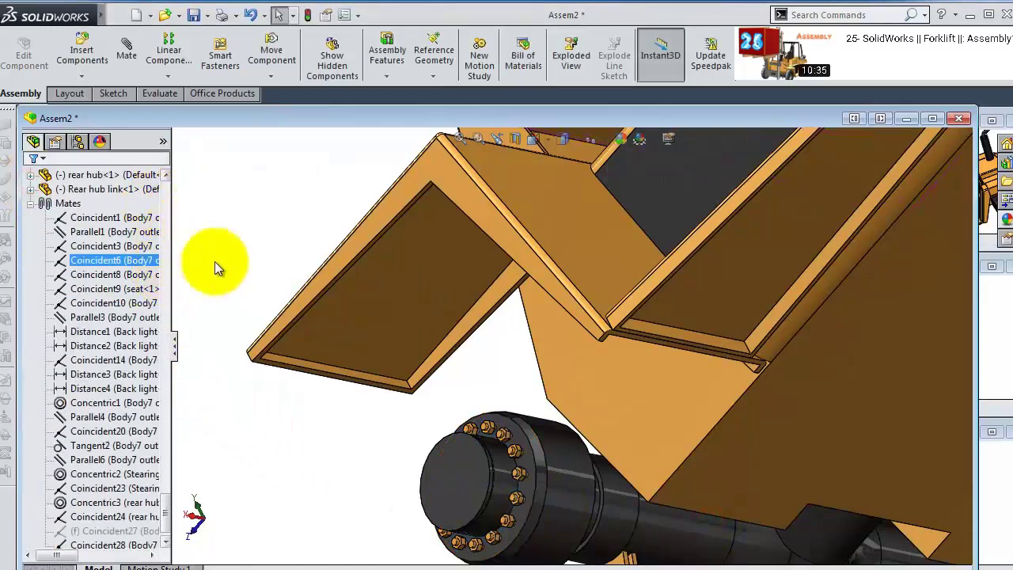
- Select the Coincident24 mate, then the left light's circular edge from a rear view
middle_click_drag(214, 267, 181, 407)
left_click(165, 517)
left_click_drag(164, 517, 156, 535)
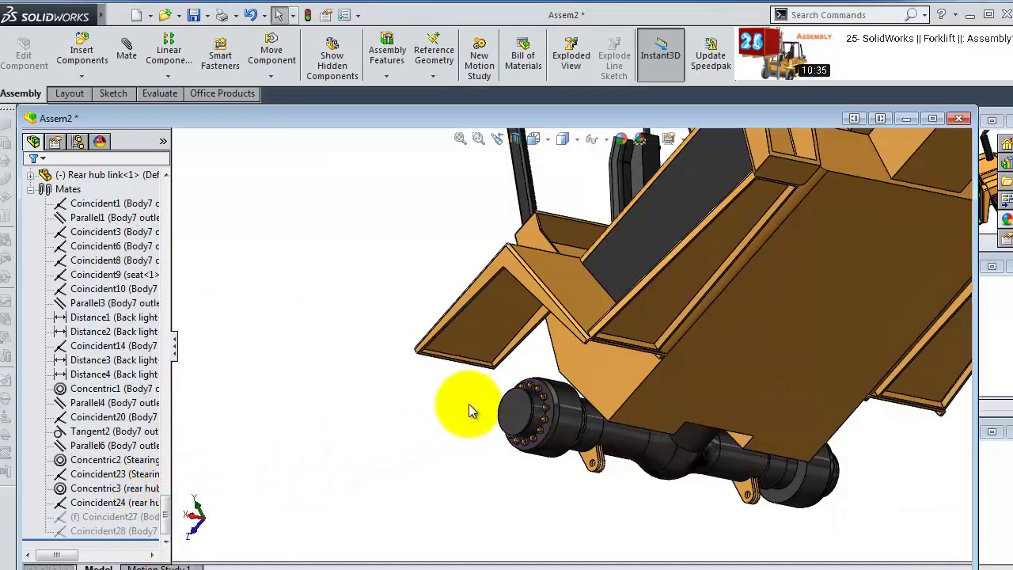
middle_click_drag(469, 412, 736, 301)
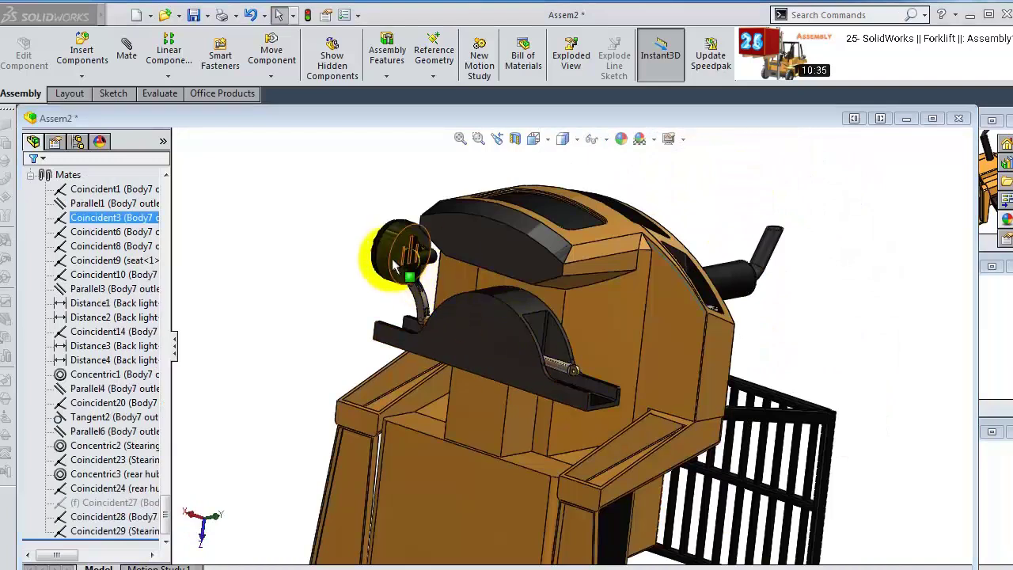
left_click(395, 268)
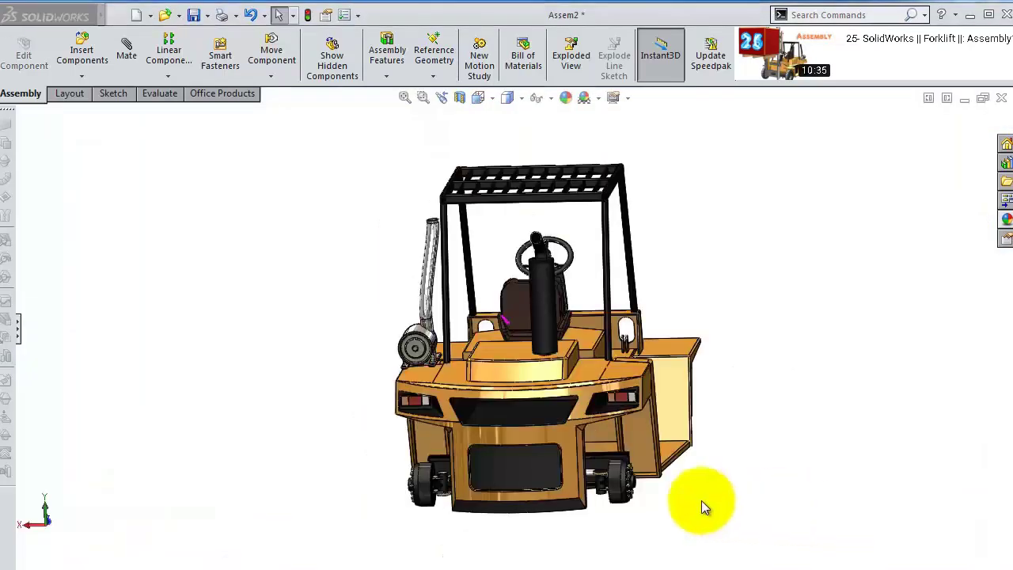
middle_click_drag(582, 454, 590, 245)
scroll(590, 245, "down", 3)
scroll(509, 355, "down", 4)
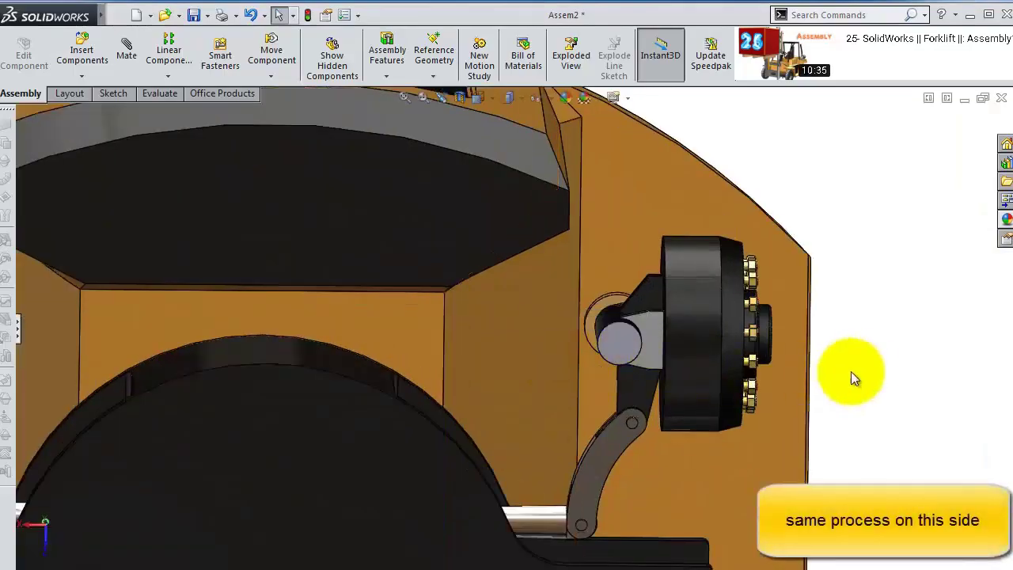
middle_click_drag(862, 379, 380, 287)
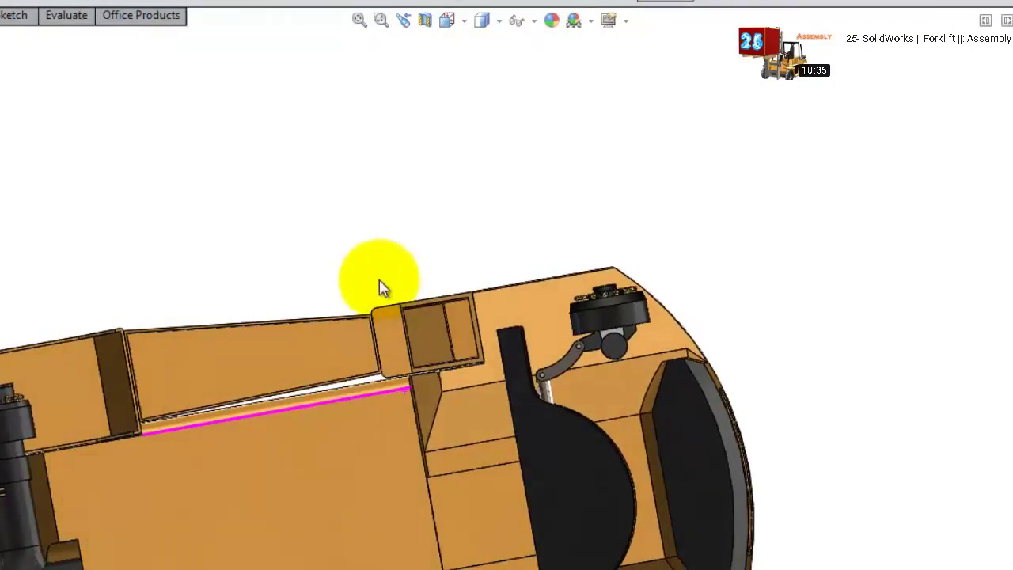
middle_click_drag(608, 317, 435, 456)
scroll(435, 457, "up", 5)
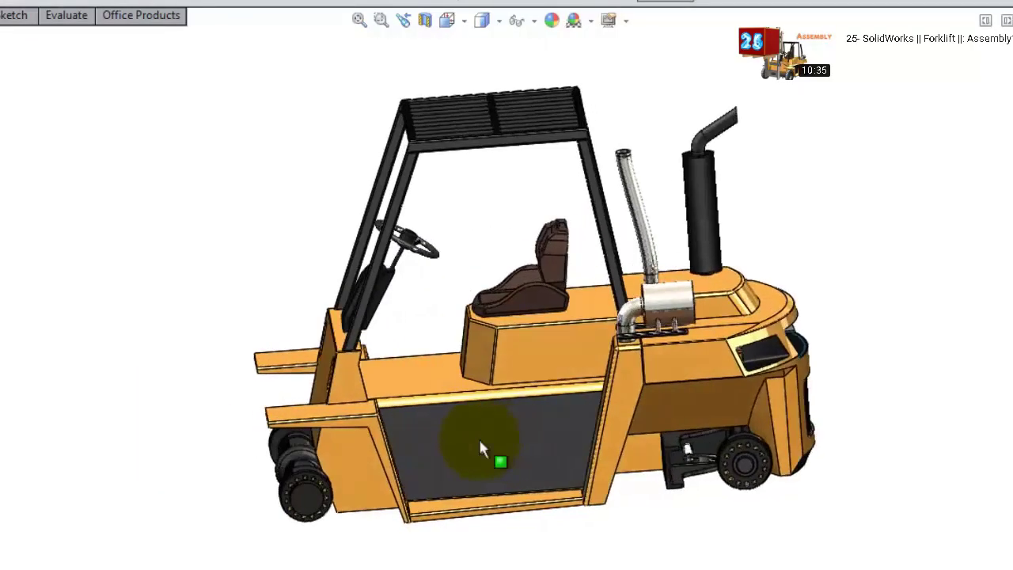
scroll(673, 225, "down", 5)
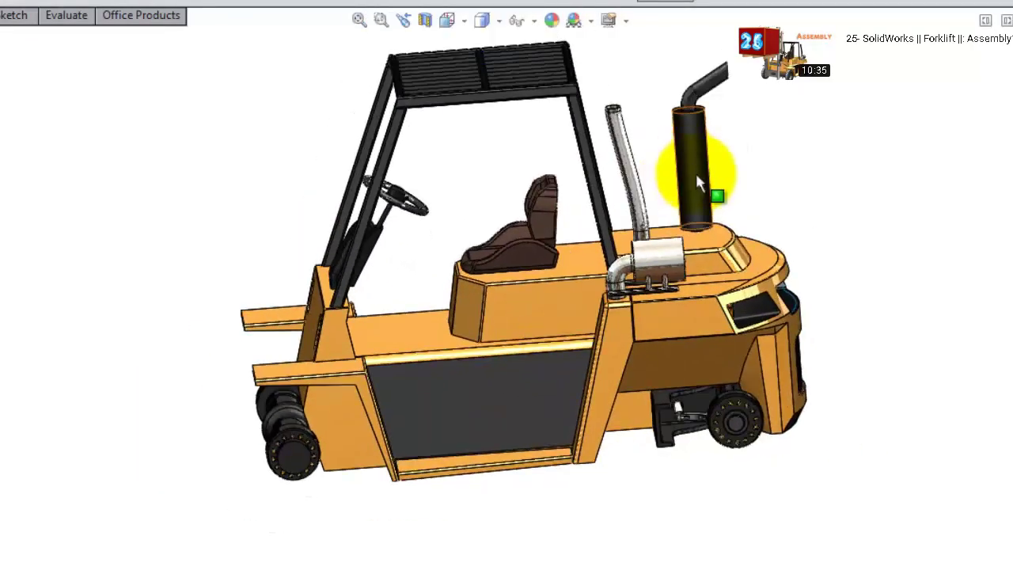
middle_click_drag(694, 169, 707, 174)
scroll(680, 206, "up", 5)
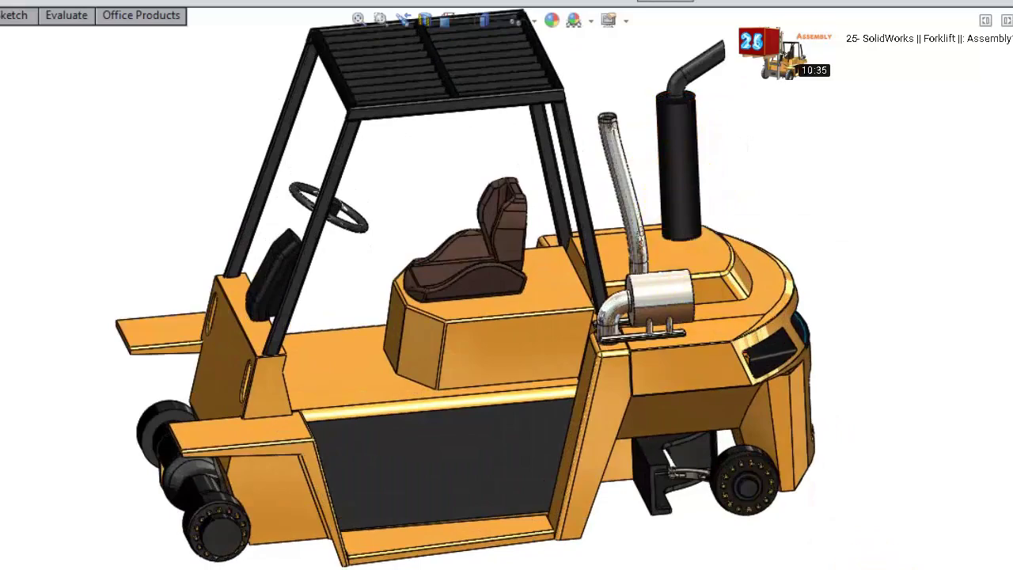
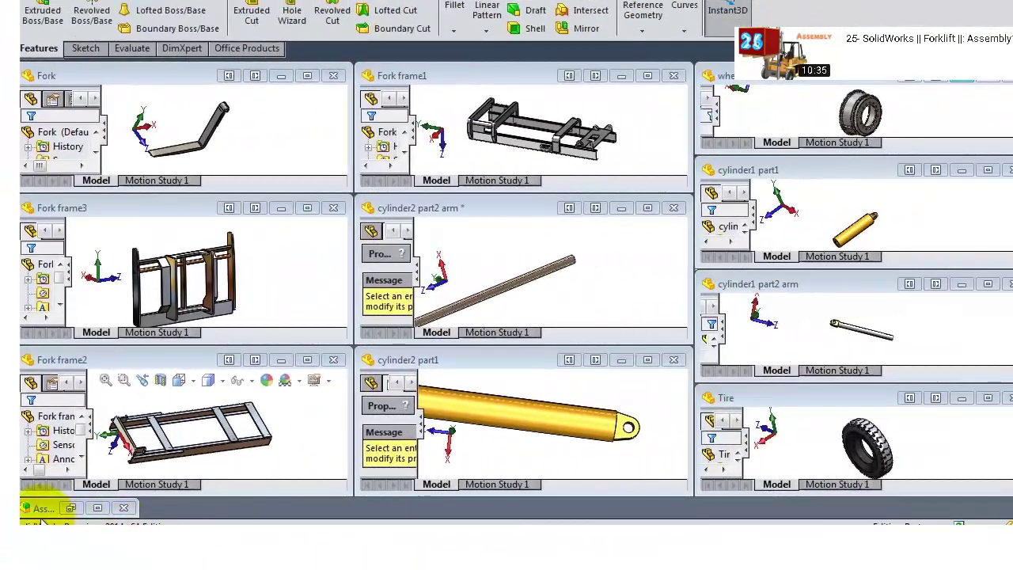
- Maximize the minimized forklift assembly window and orbit to a front three-quarter view
left_click(32, 507)
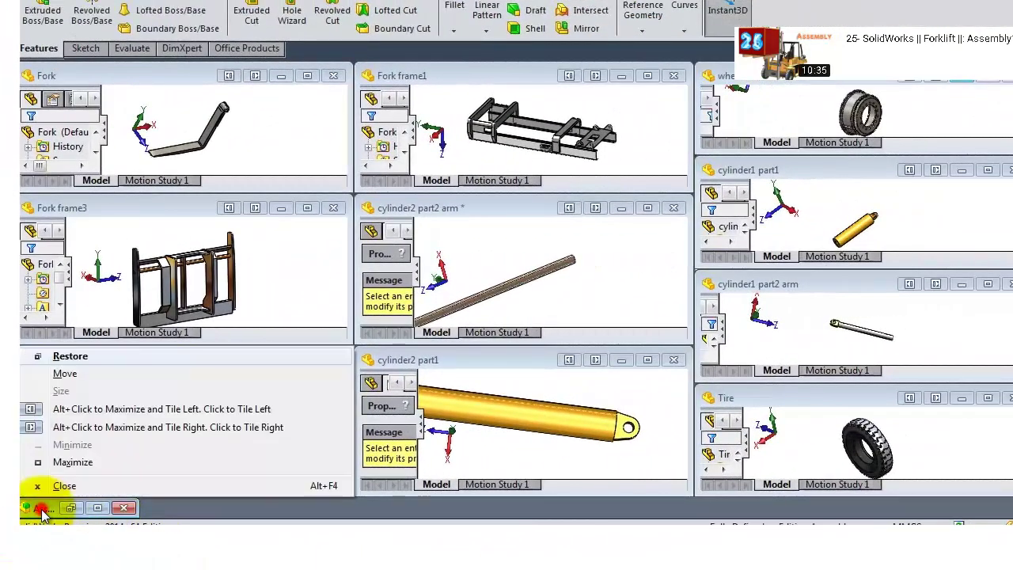
left_click(47, 455)
middle_click_drag(723, 199, 622, 183)
- Insert Fork frame1 and place it beside the forklift
left_click(37, 273)
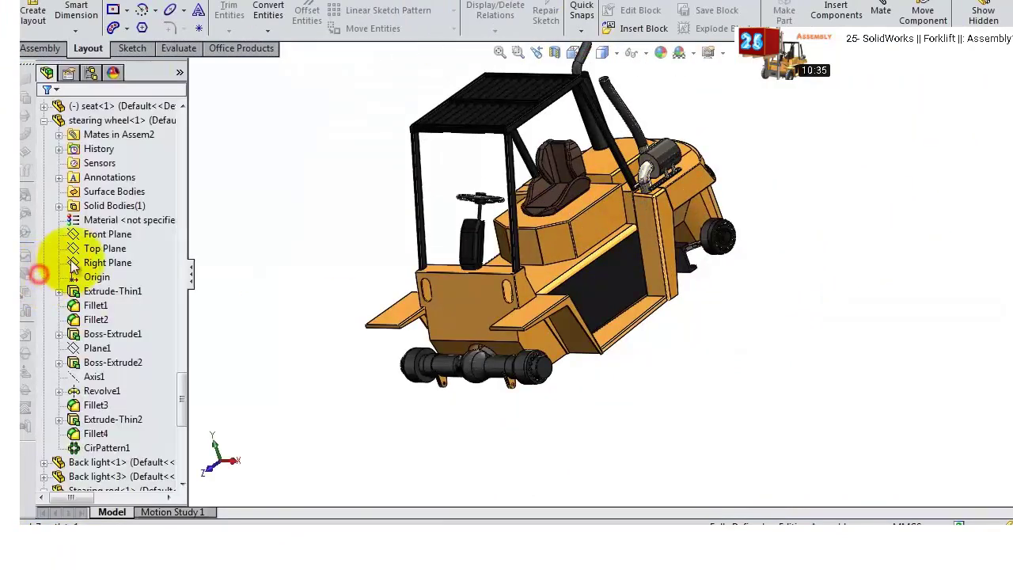
left_click(40, 50)
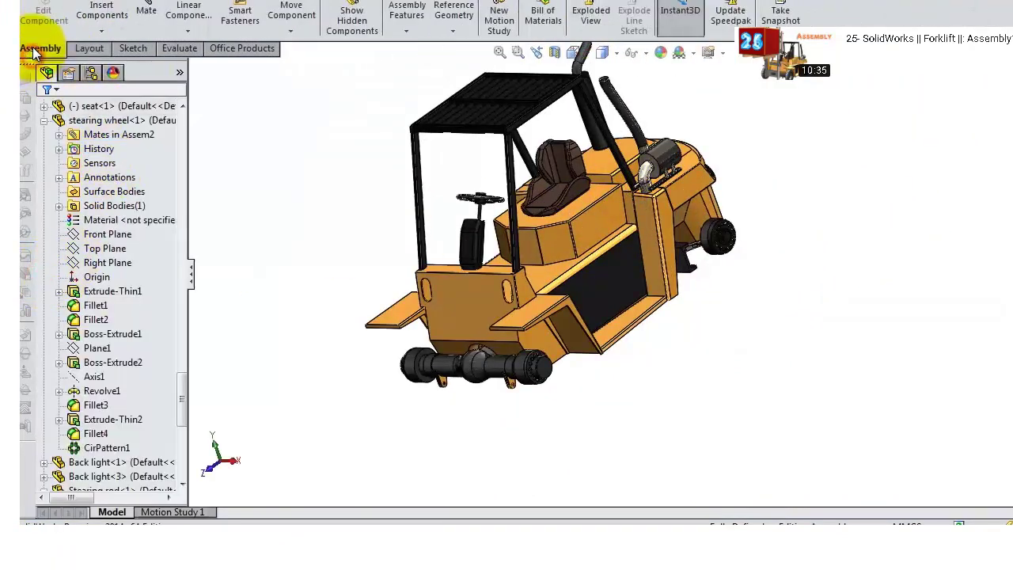
left_click(93, 6)
left_click_drag(180, 204, 180, 237)
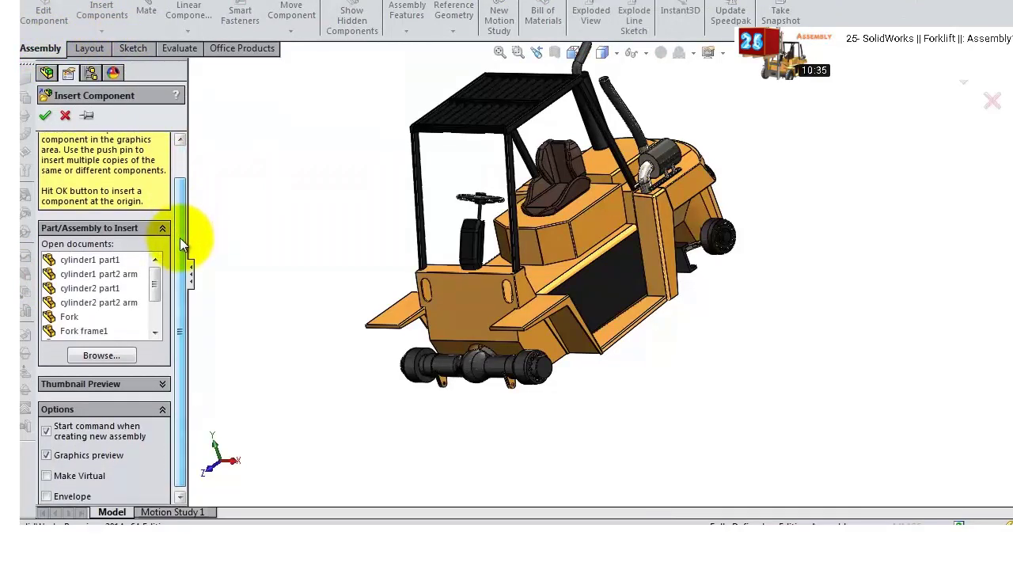
left_click(103, 333)
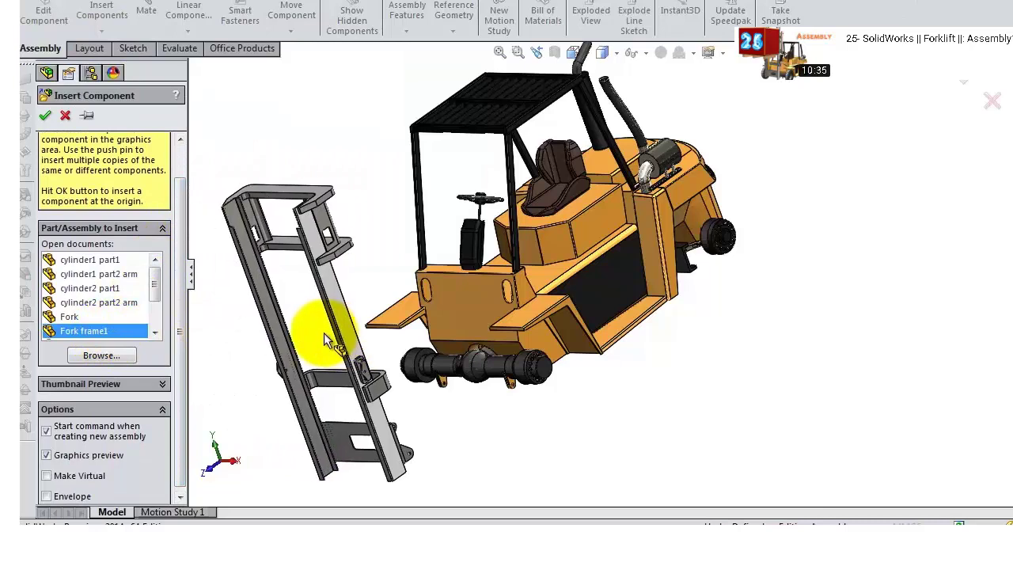
left_click(332, 341)
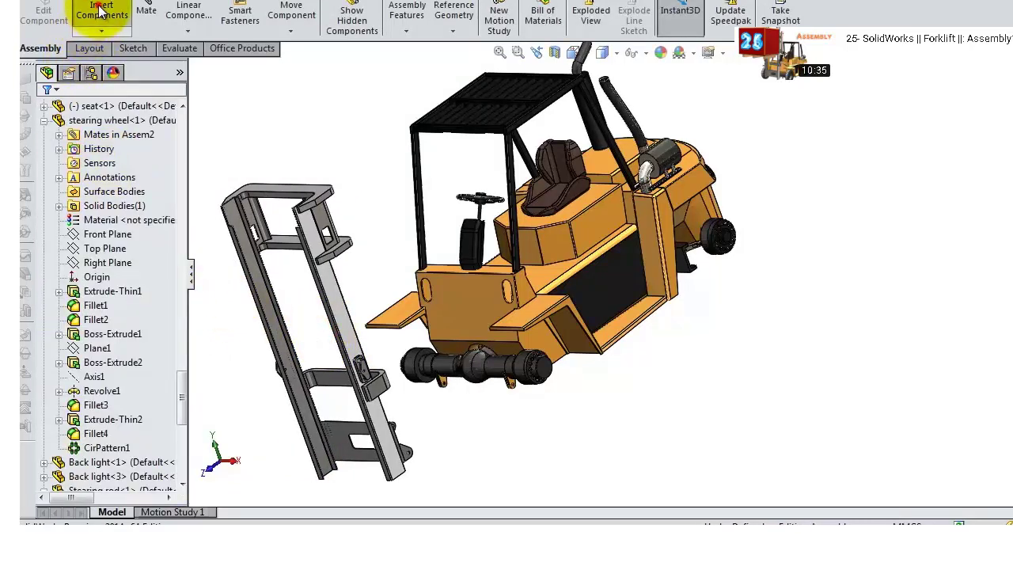
- Insert Fork frame2 next to Fork frame1
left_click(101, 12)
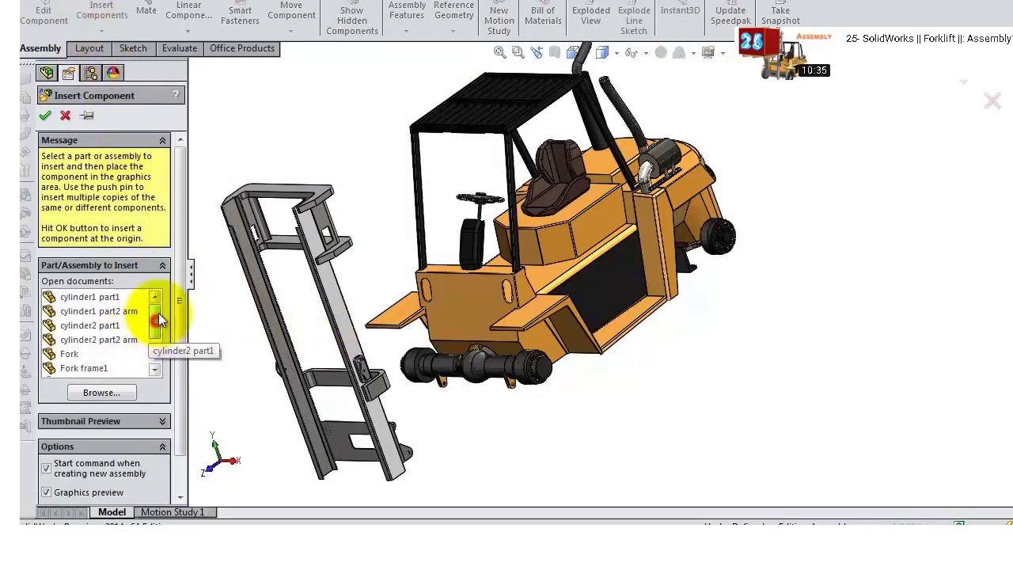
scroll(159, 332, "down", 1)
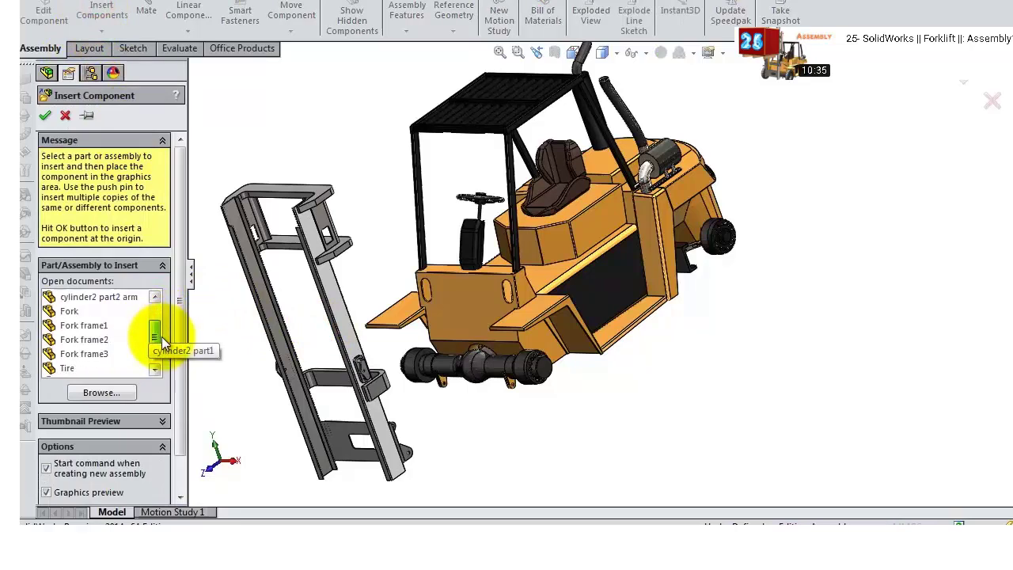
left_click(109, 340)
left_click(249, 349)
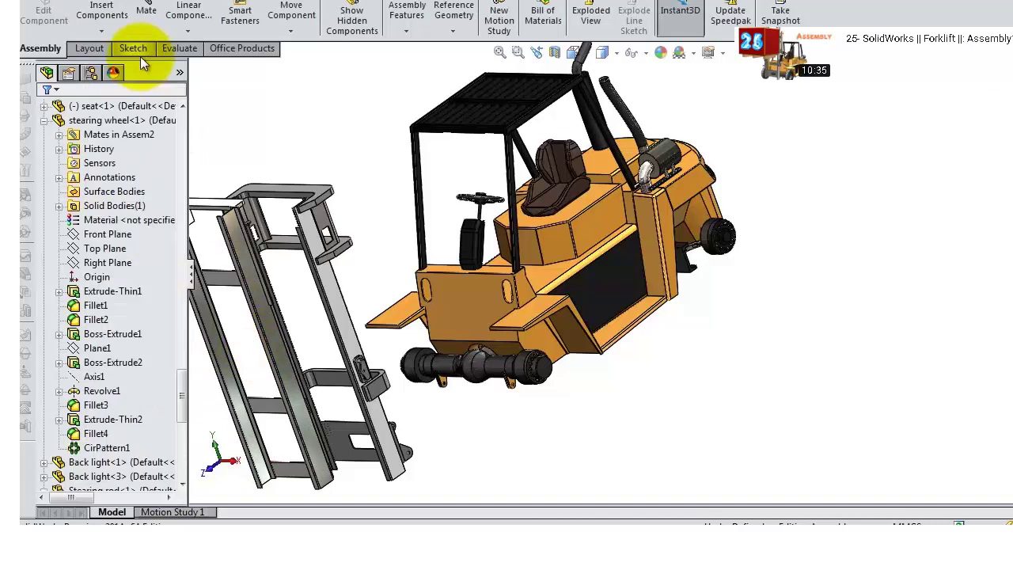
- Insert Fork frame3 to the lower left of the masts
left_click(101, 18)
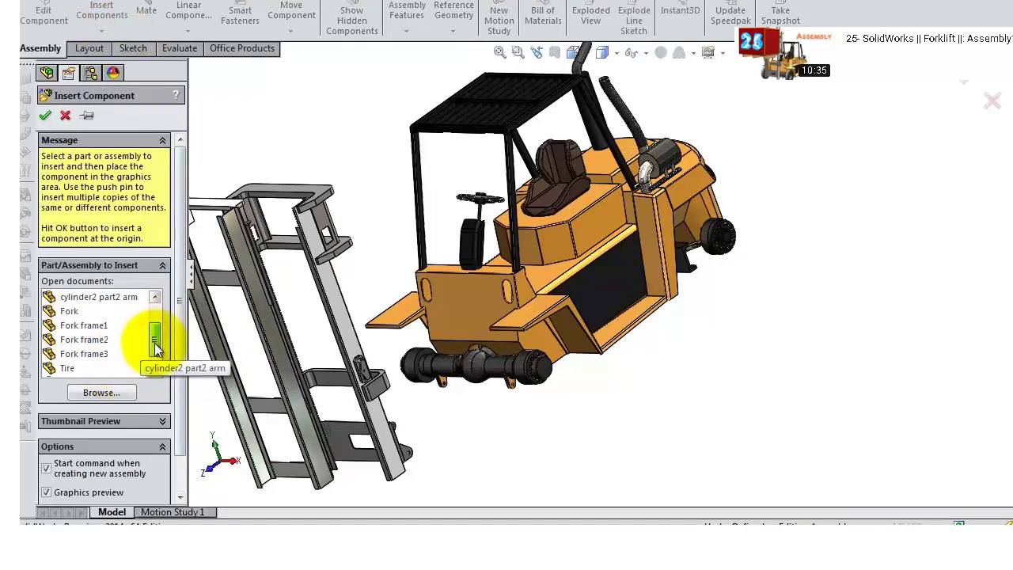
left_click(95, 356)
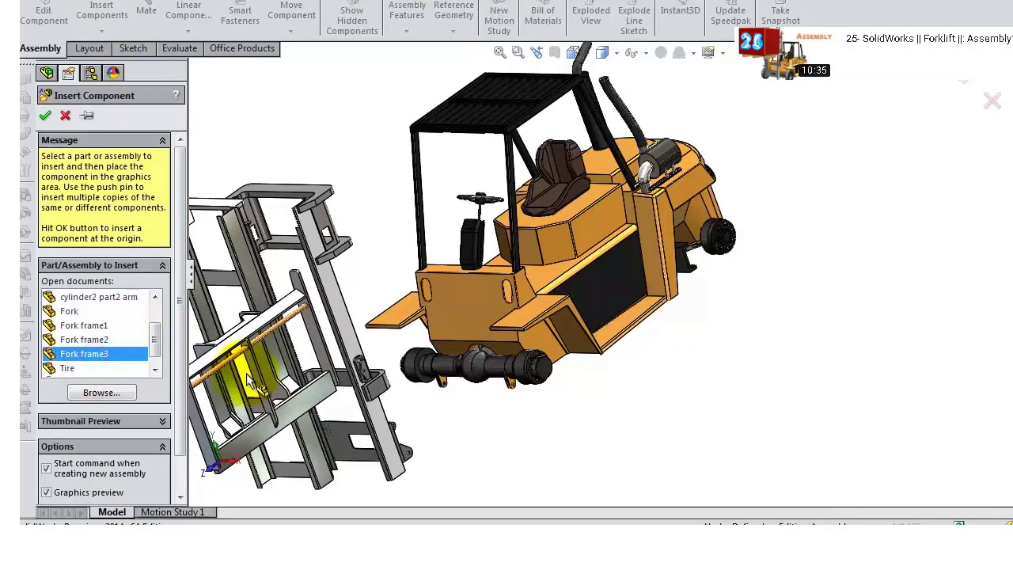
key("z")
left_click(365, 216)
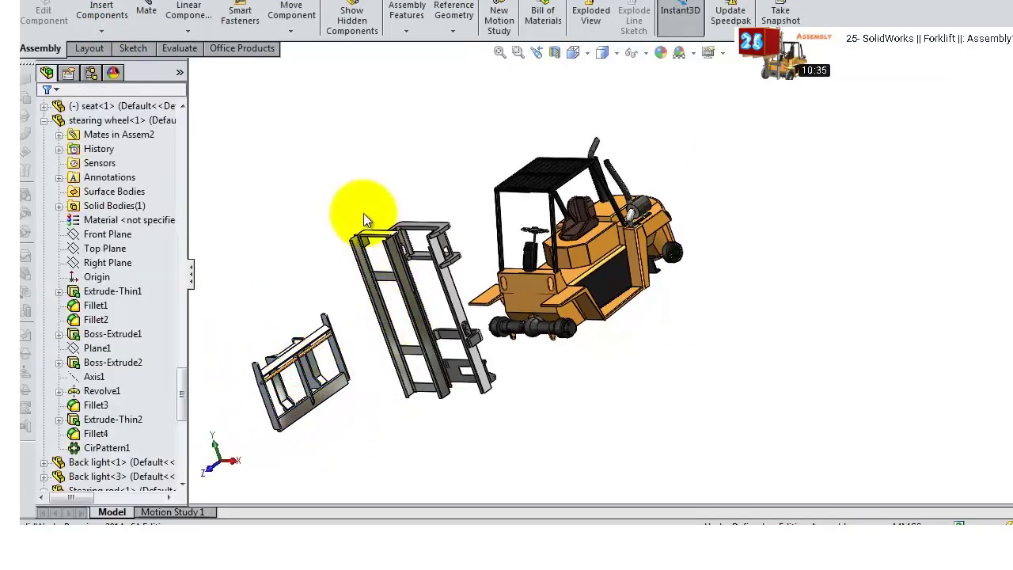
scroll(386, 222, "down", 3)
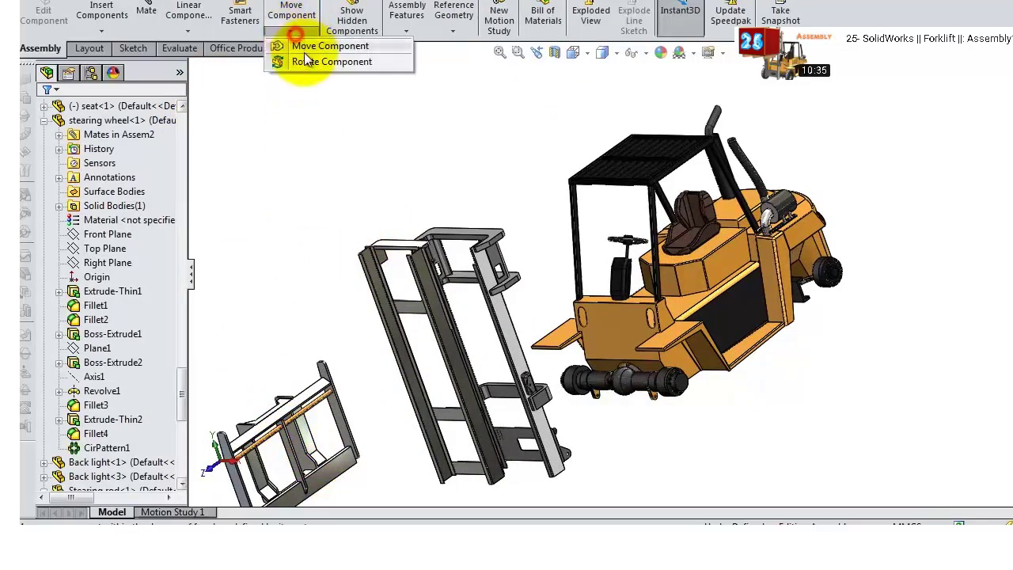
- Rotate Fork frame3 into a new orientation with Free Drag rotation
left_click(305, 61)
scroll(352, 417, "up", 3)
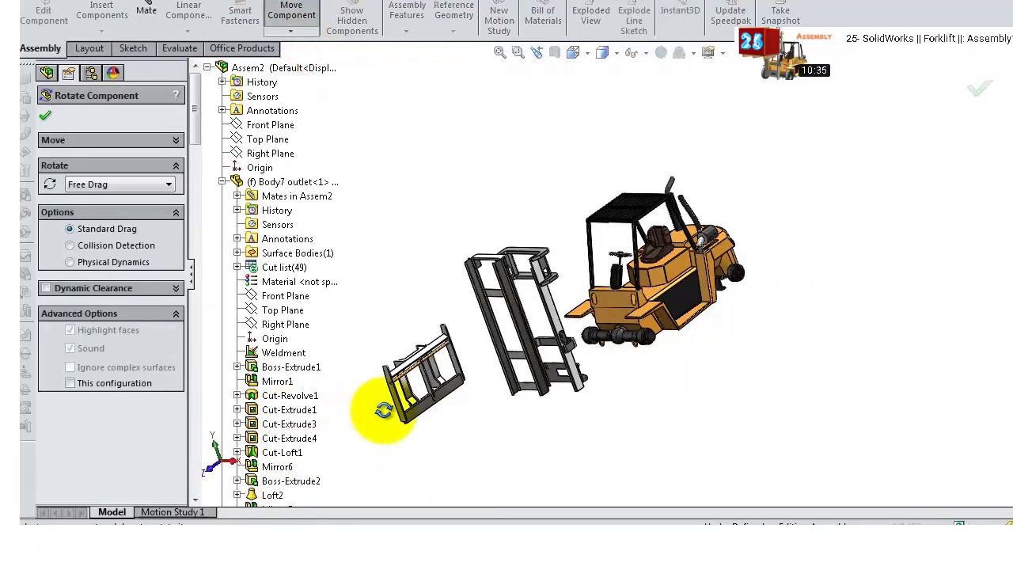
left_click_drag(385, 406, 414, 316)
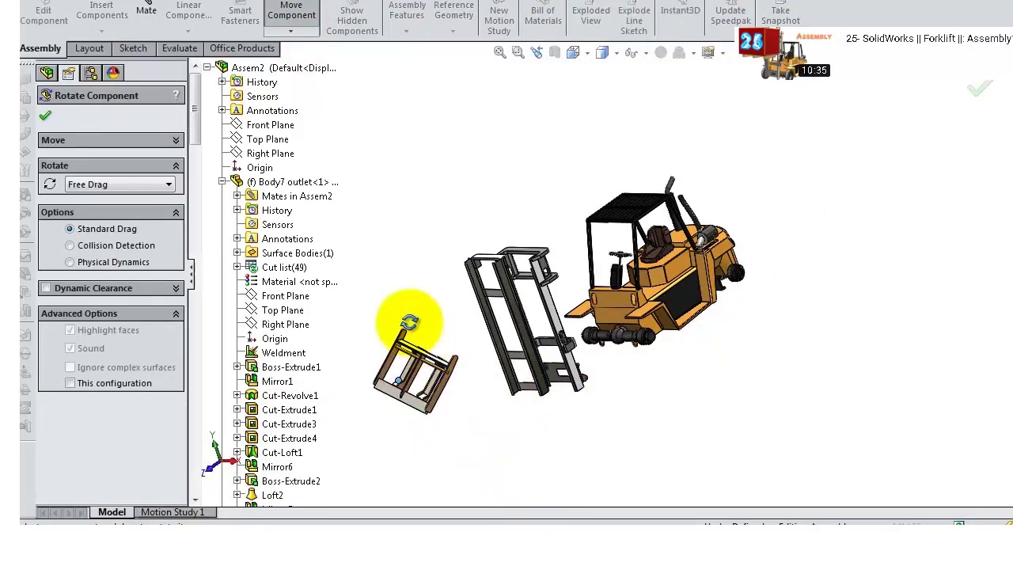
left_click(44, 118)
- Start editing Fork frame1 in place from a face of its bracket
scroll(674, 372, "down", 8)
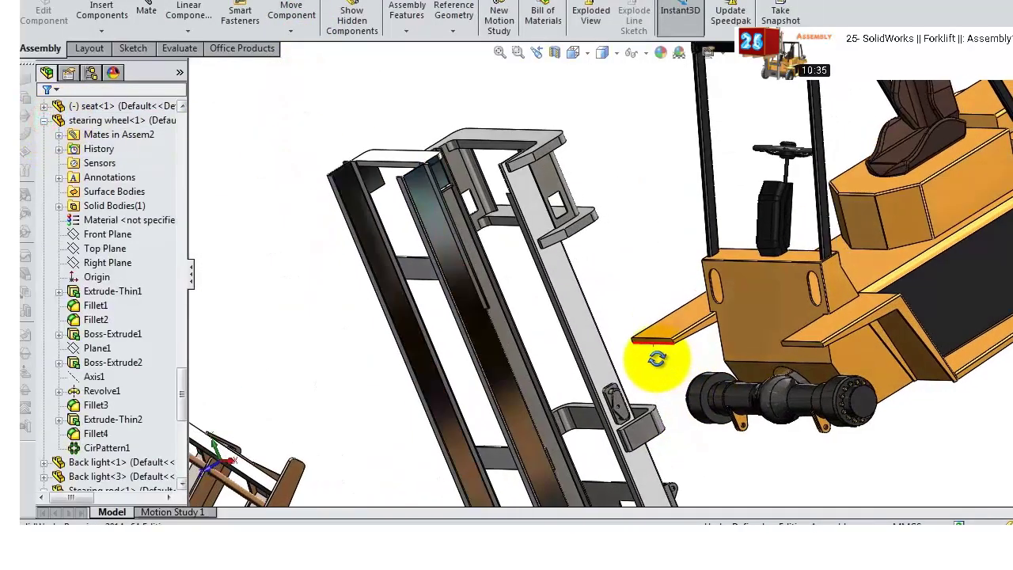
scroll(657, 359, "down", 10)
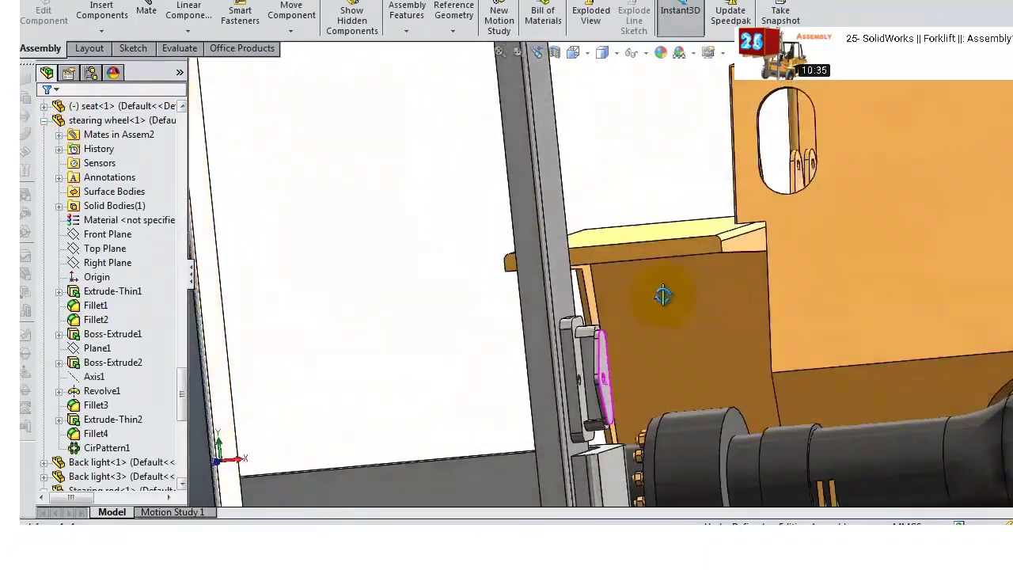
middle_click_drag(663, 296, 493, 387)
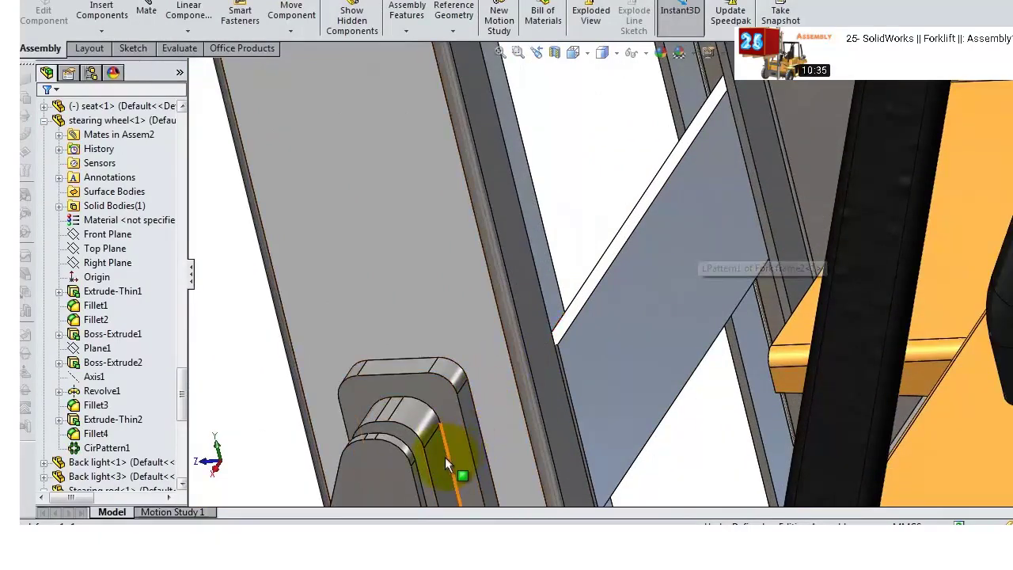
left_click(441, 470)
left_click(499, 374)
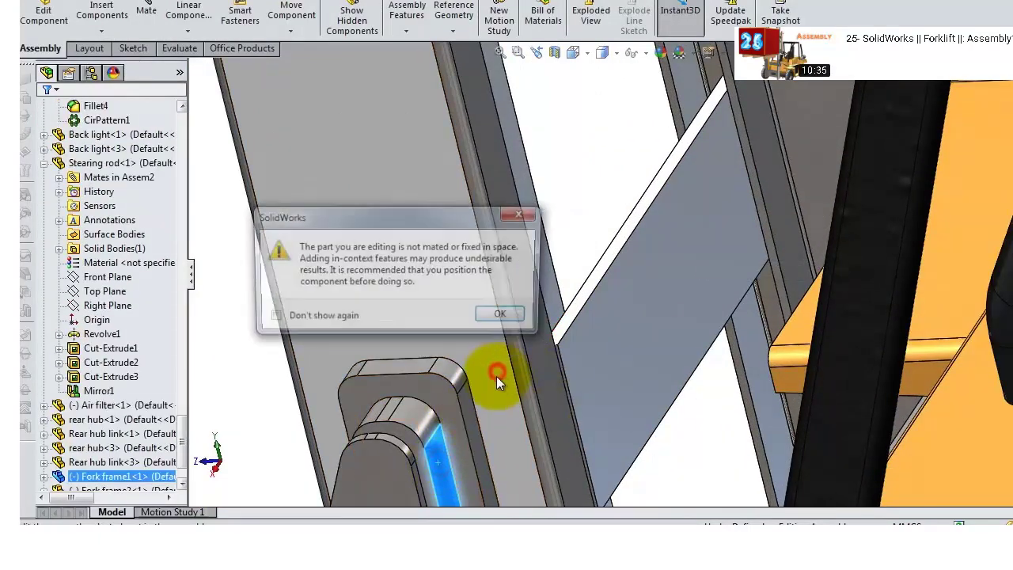
left_click(492, 316)
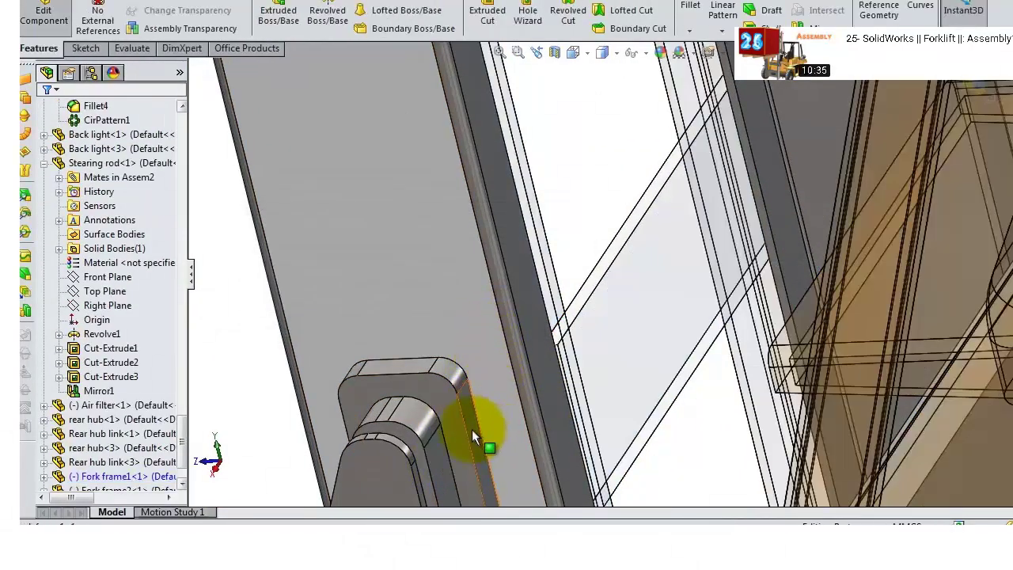
- Sketch on the bracket face and convert the slot edge into sketch lines
scroll(471, 429, "down", 3)
left_click(530, 404)
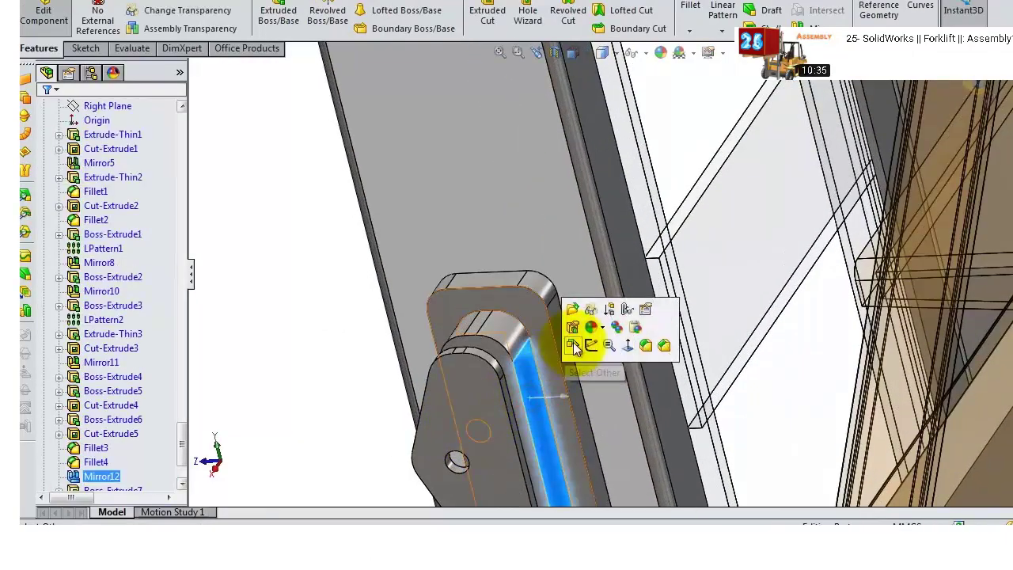
left_click(589, 344)
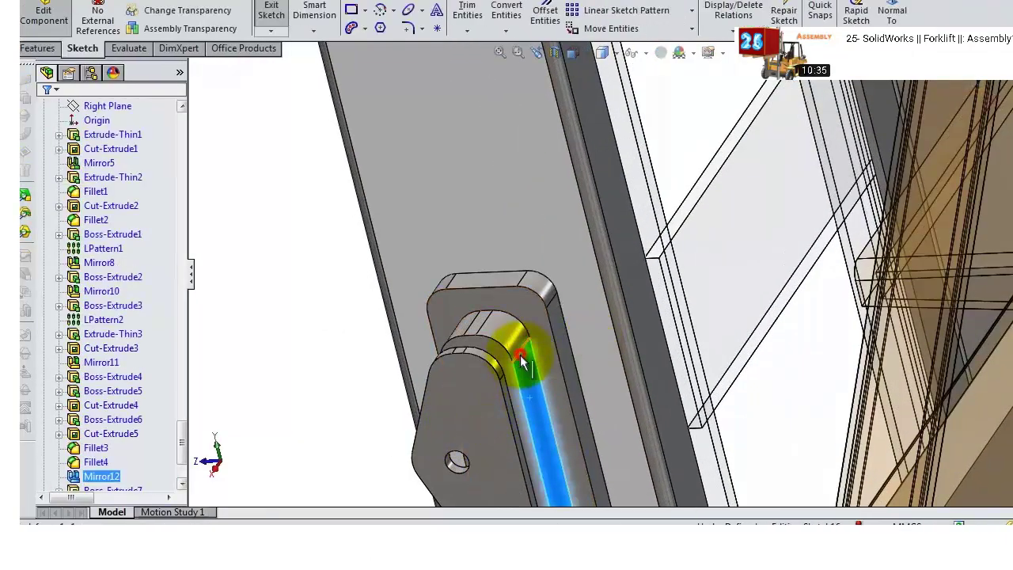
left_click(521, 363)
left_click(522, 393)
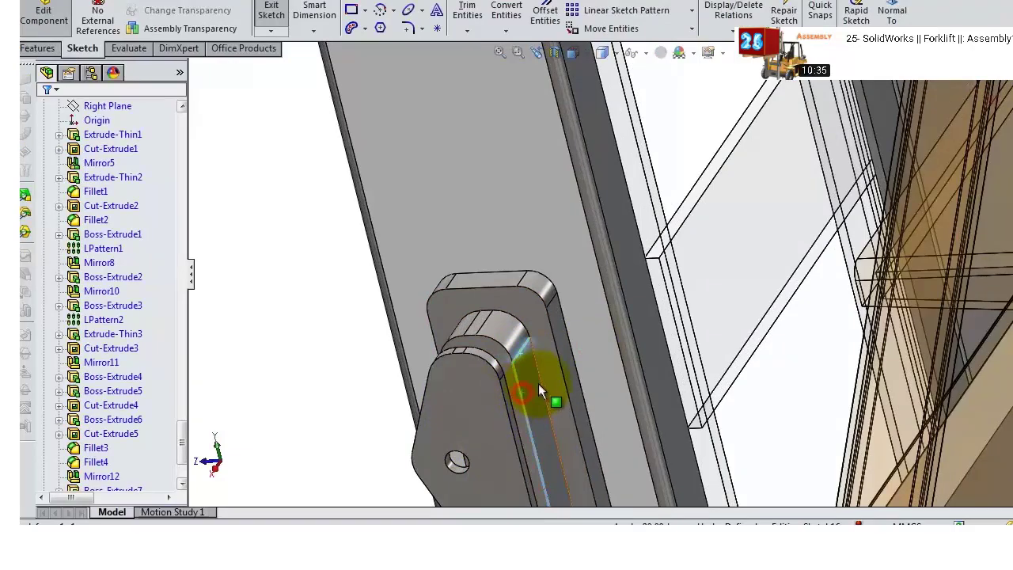
key("Escape")
scroll(549, 425, "down", 4)
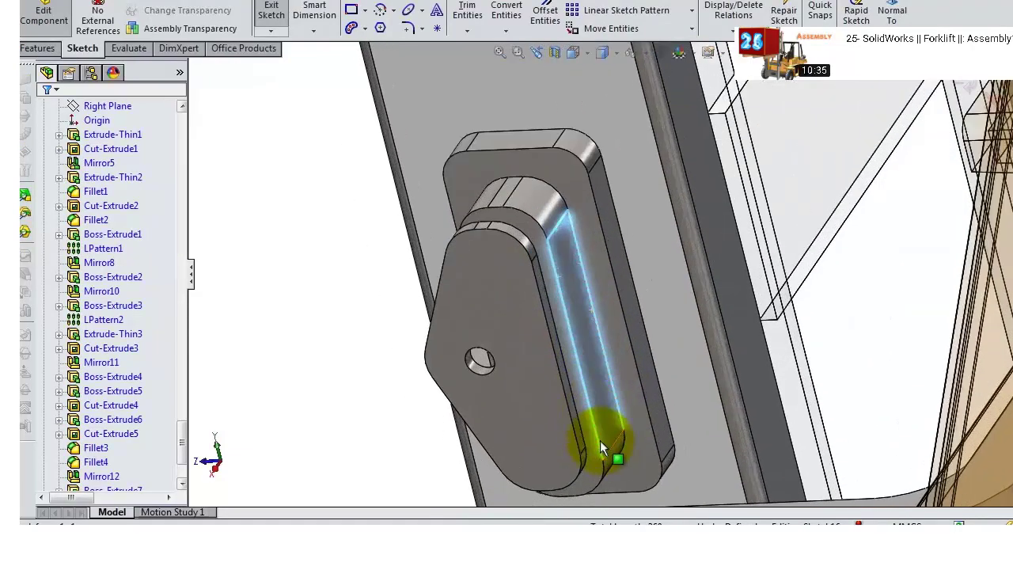
left_click(611, 452)
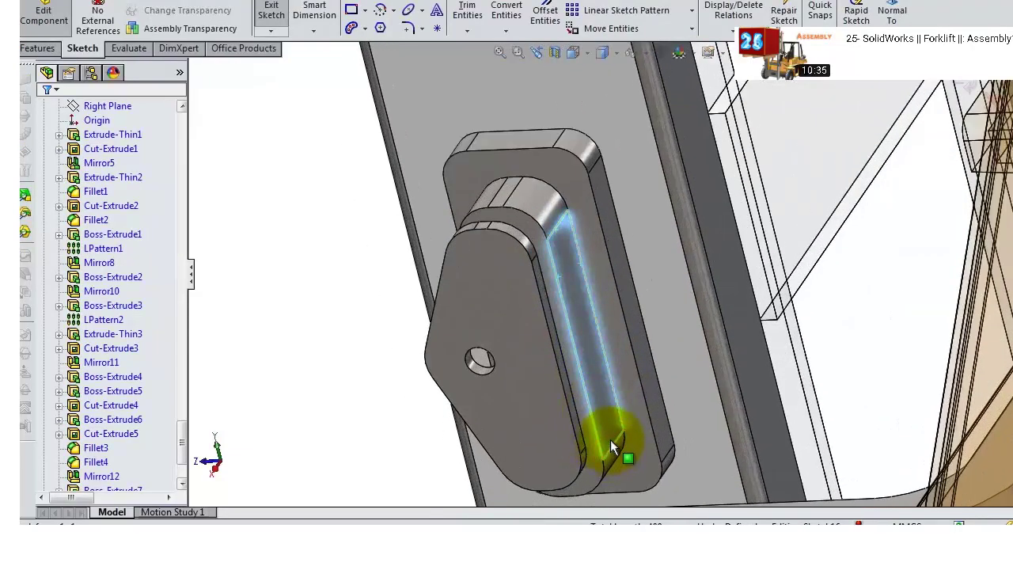
left_click(506, 11)
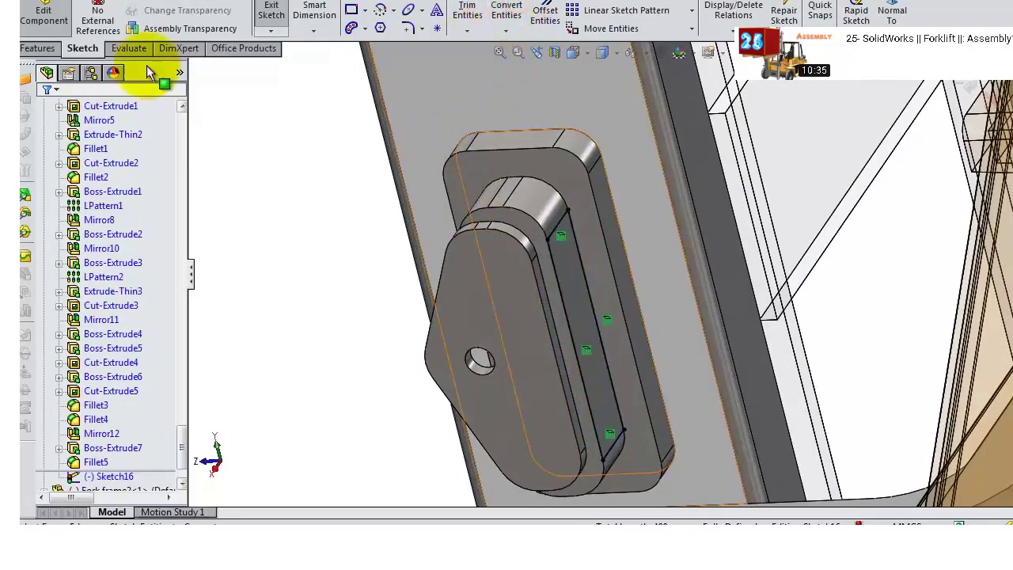
- Extruded-cut the slot sketch 65 mm deep, then return to the assembly
left_click(38, 49)
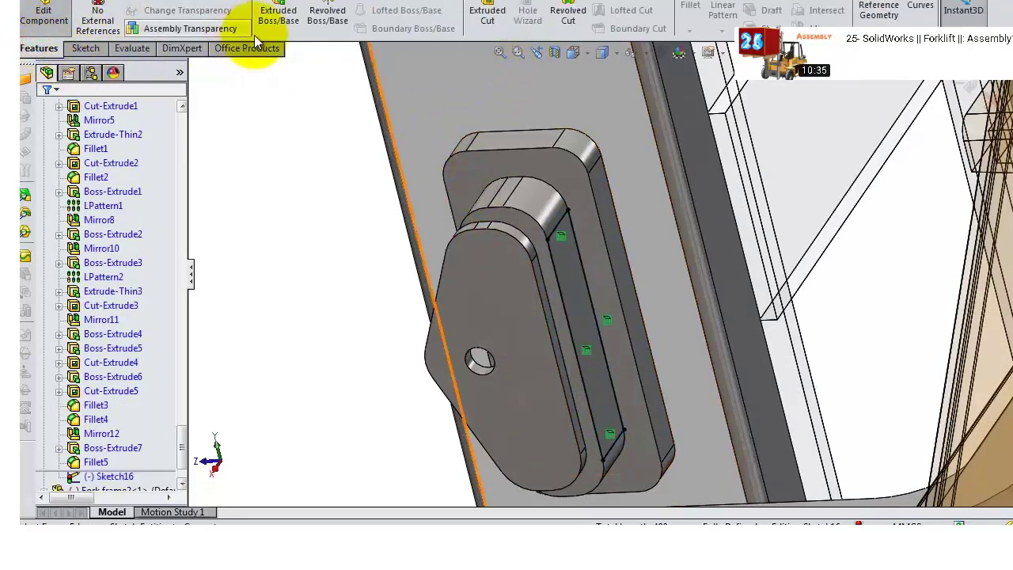
left_click(485, 13)
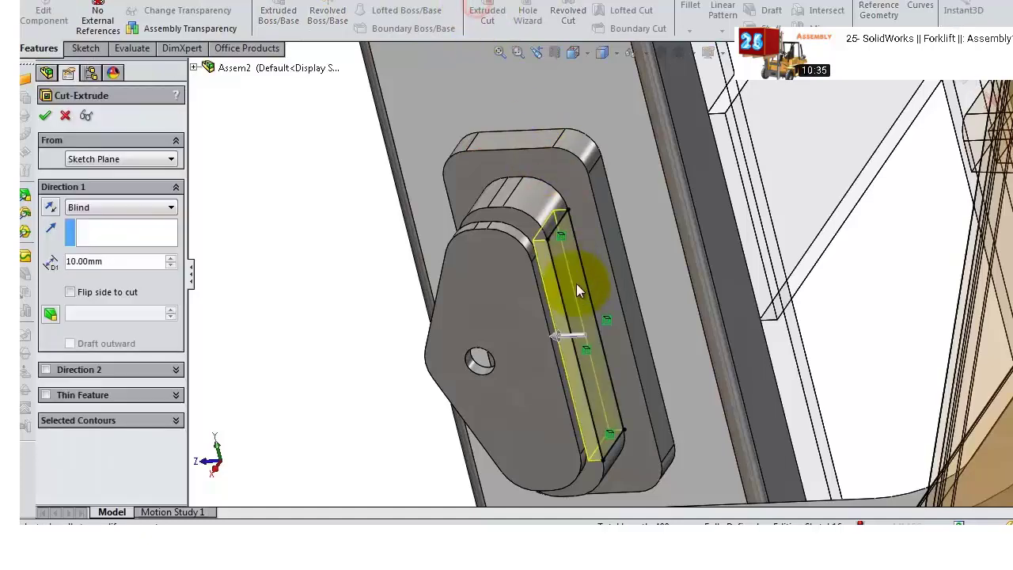
left_click_drag(554, 348, 443, 336)
left_click(45, 115)
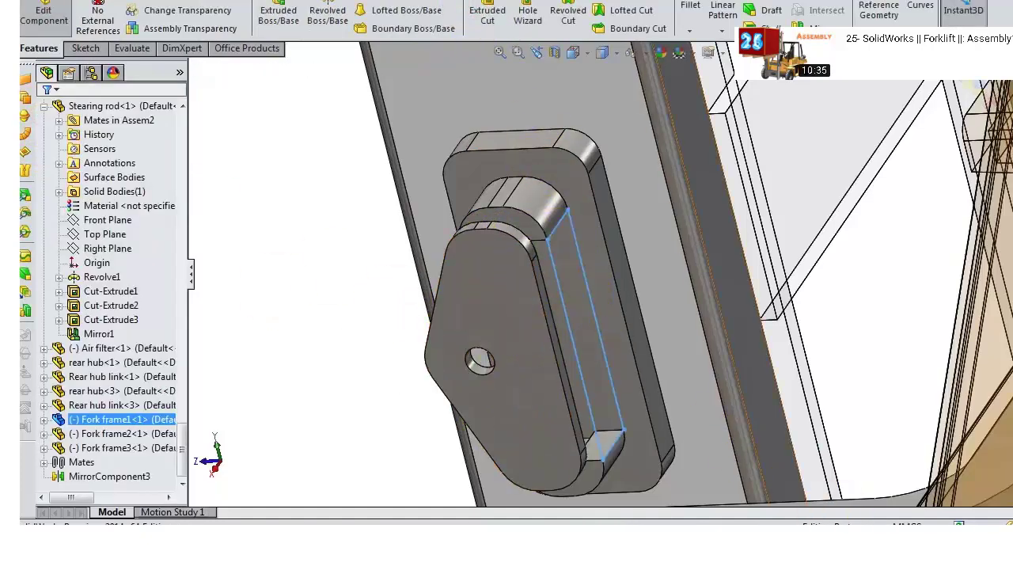
middle_click_drag(708, 376, 744, 311)
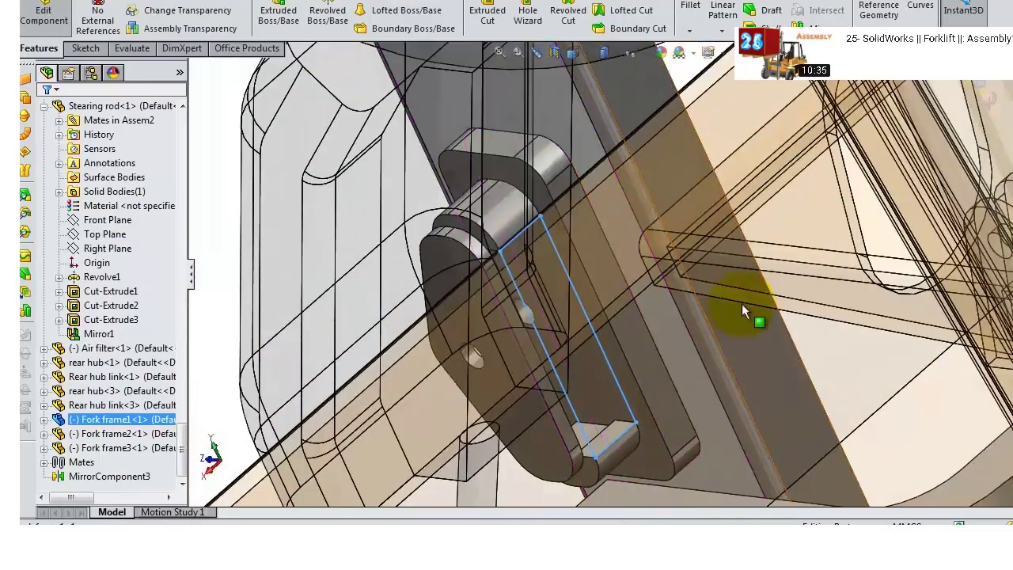
left_click(997, 95)
mouse_move(743, 262)
middle_mouse_down()
mouse_move(589, 315)
mouse_move(581, 328)
mouse_move(419, 294)
mouse_move(343, 310)
mouse_move(272, 301)
mouse_move(285, 311)
middle_mouse_up()
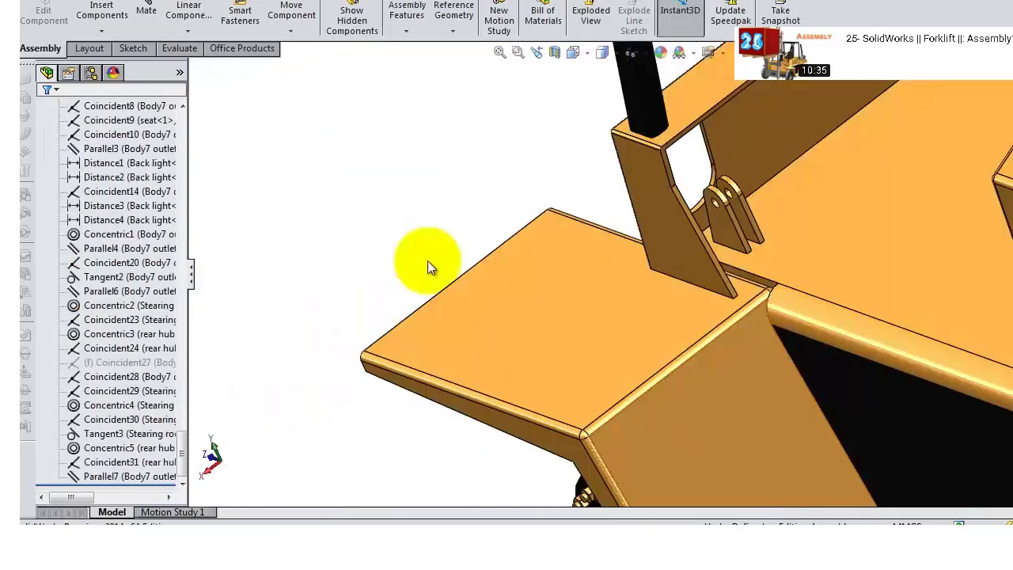
- Insert cylinder1 part1 and cylinder1 part2 arm into the assembly
left_click(111, 12)
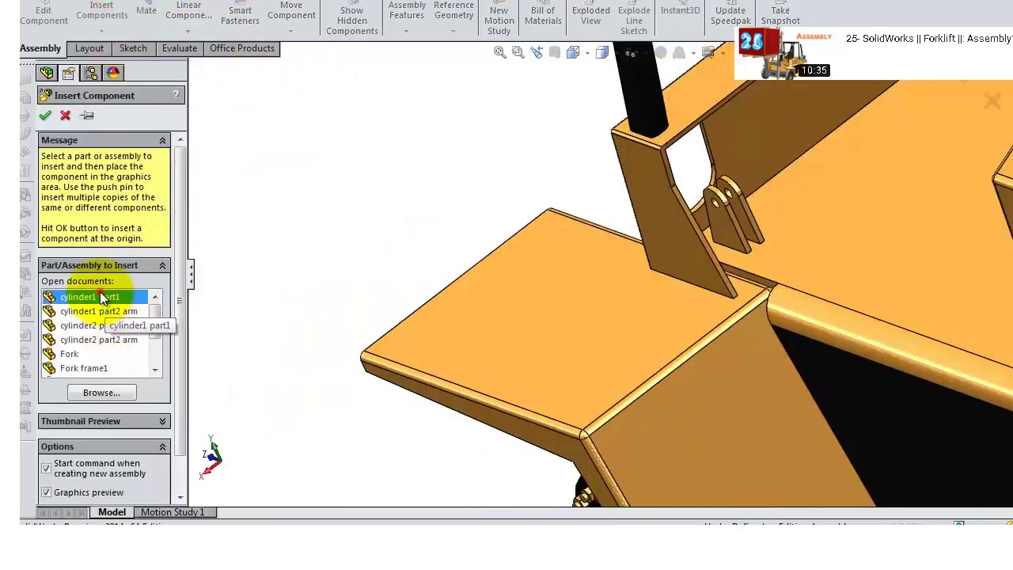
left_click(333, 201)
left_click(102, 11)
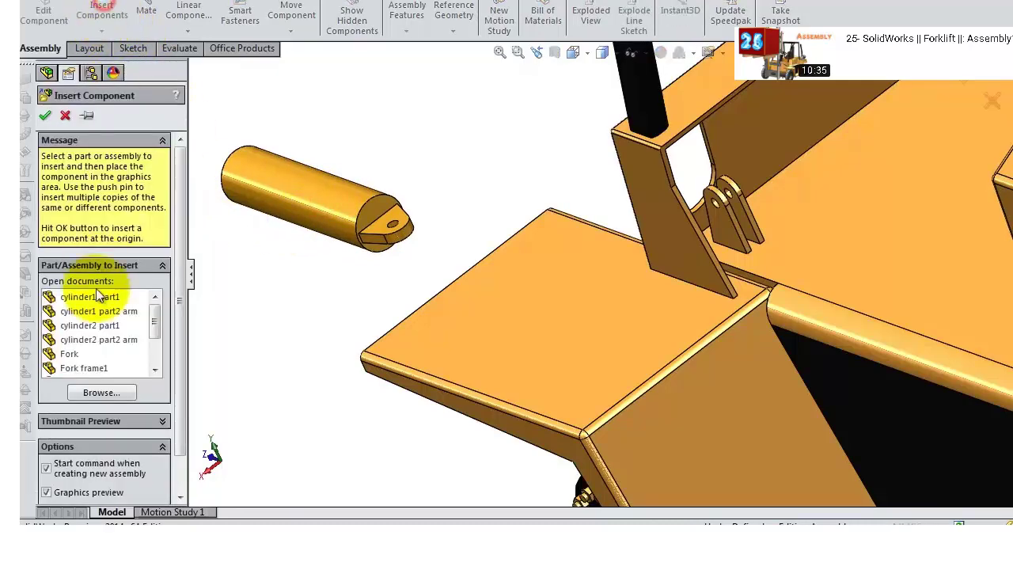
left_click(89, 313)
left_click(291, 250)
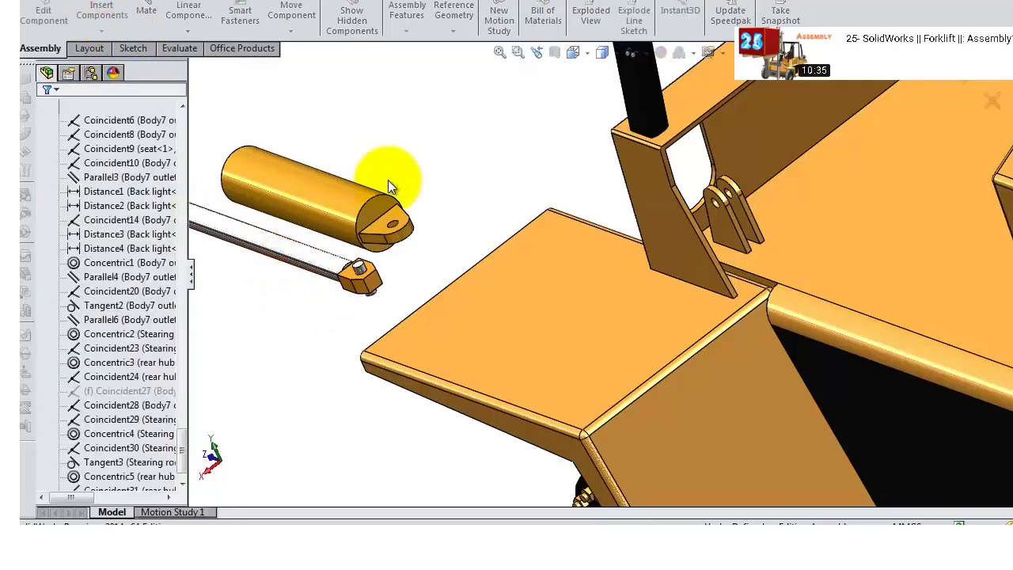
- Mate the cylinder's pin hole concentric with the frame bracket lug hole
middle_click_drag(388, 178, 381, 285)
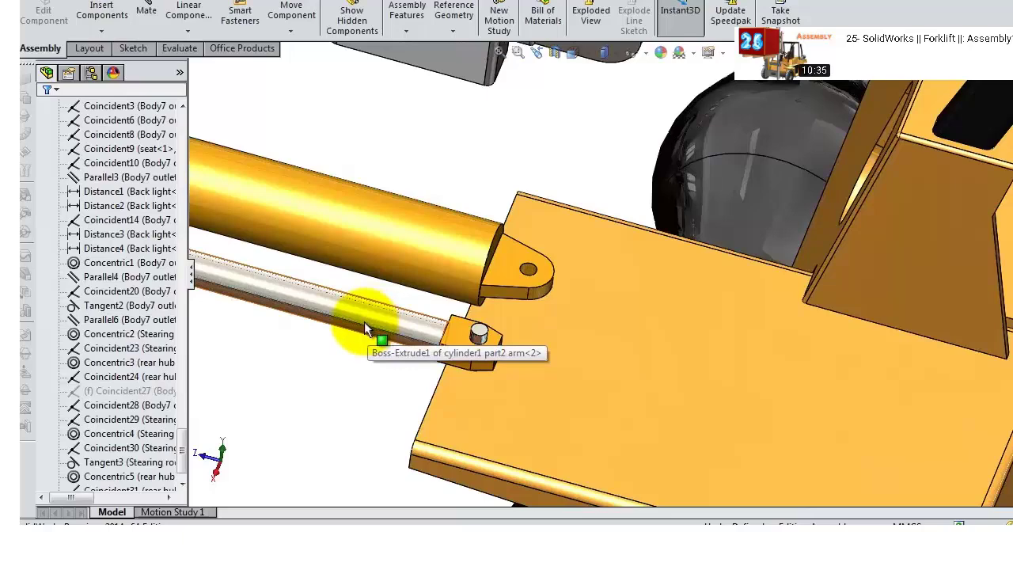
scroll(526, 273, "down", 2)
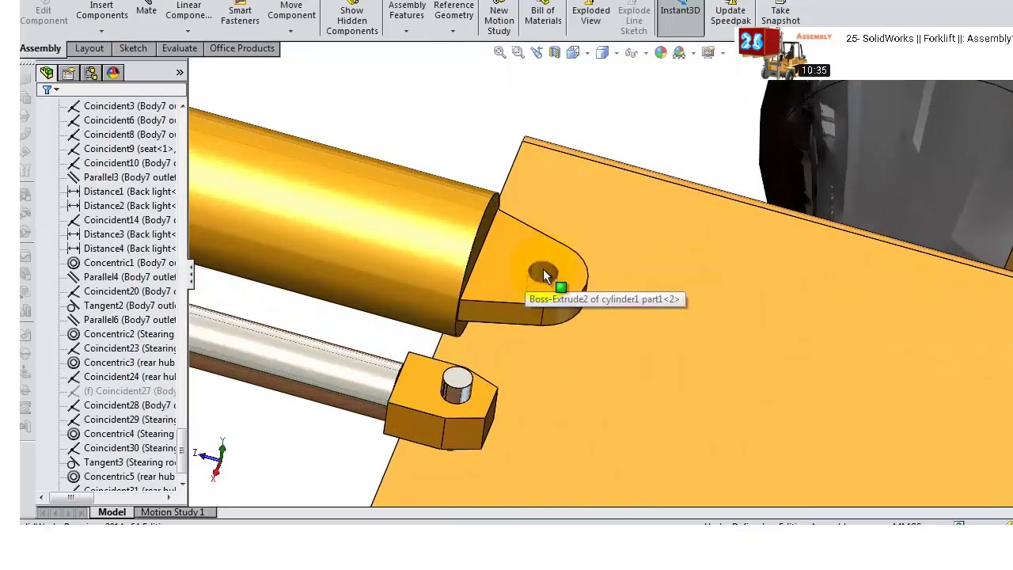
left_click(543, 270)
left_click(677, 178)
middle_click_drag(888, 215, 922, 240)
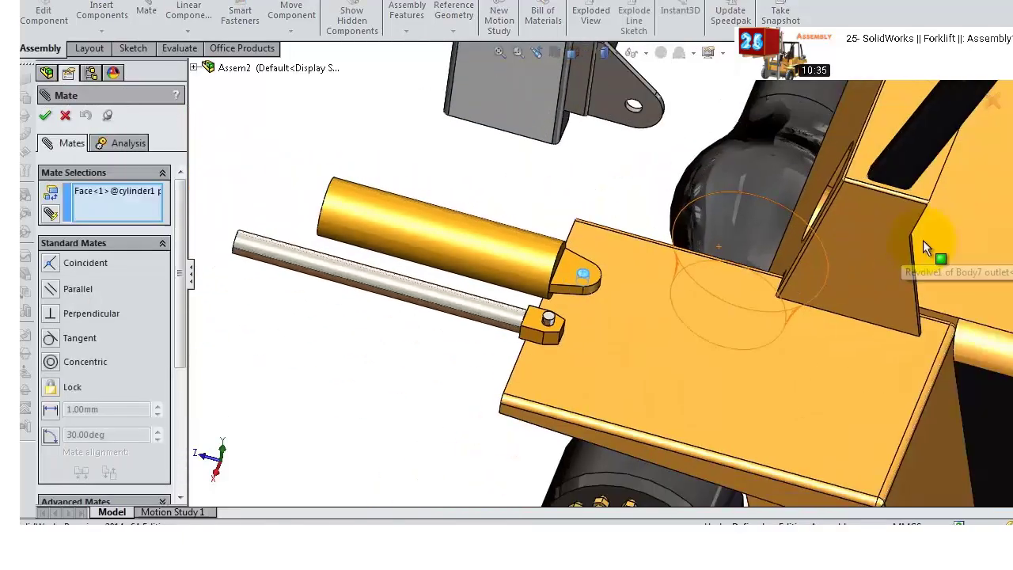
scroll(902, 233, "down", 5)
scroll(832, 230, "down", 3)
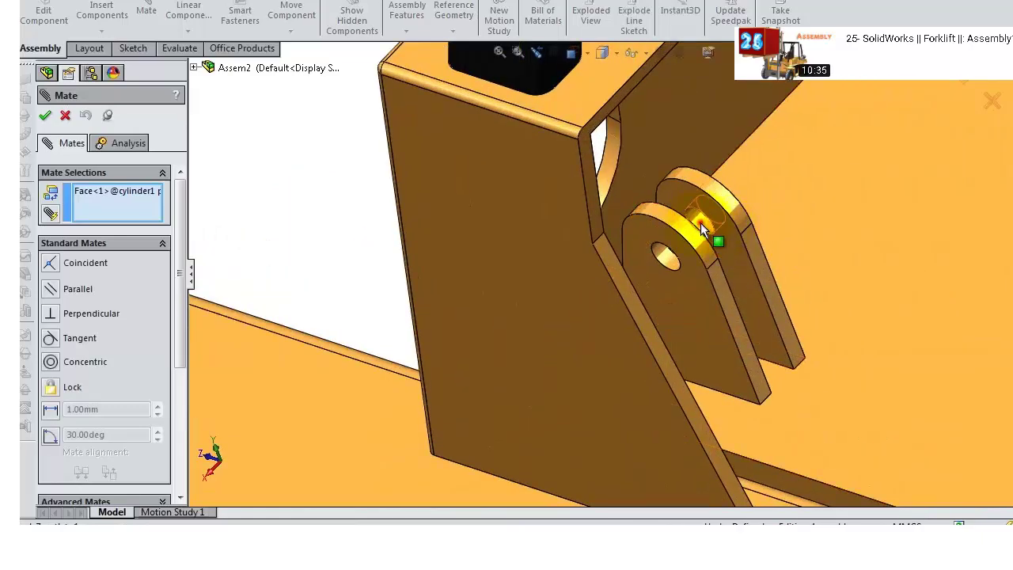
left_click(738, 245)
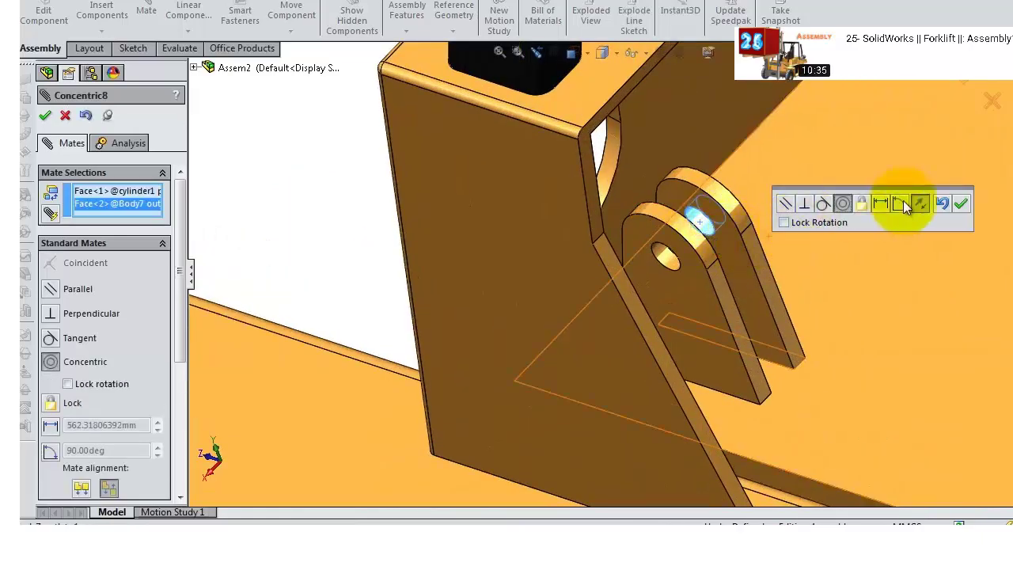
left_click(960, 204)
- Make the cylinder lug face coincident with the bracket face
left_click(698, 233)
middle_click_drag(512, 203, 430, 502)
scroll(527, 408, "down", 5)
scroll(508, 448, "up", 5)
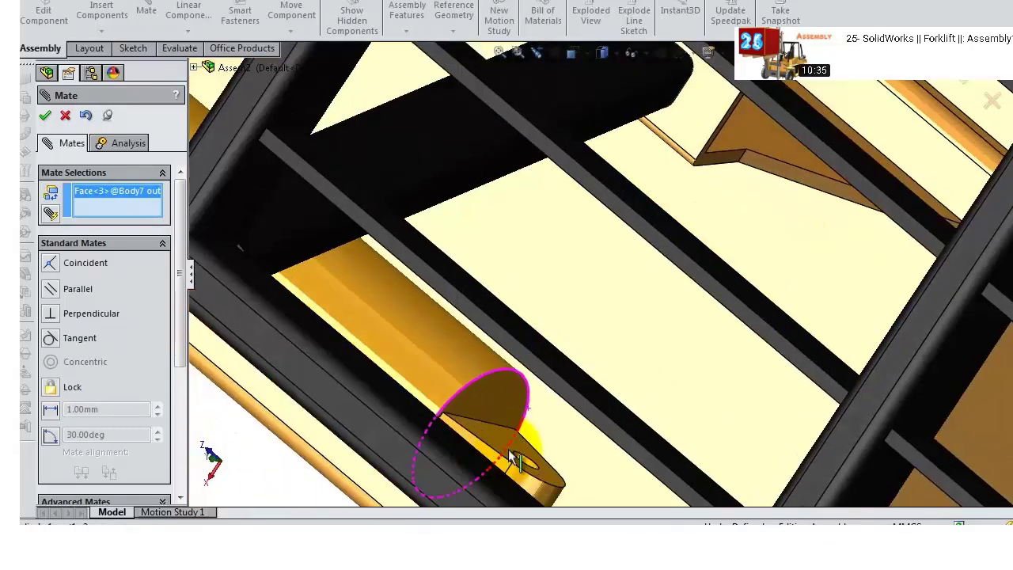
left_click(510, 449)
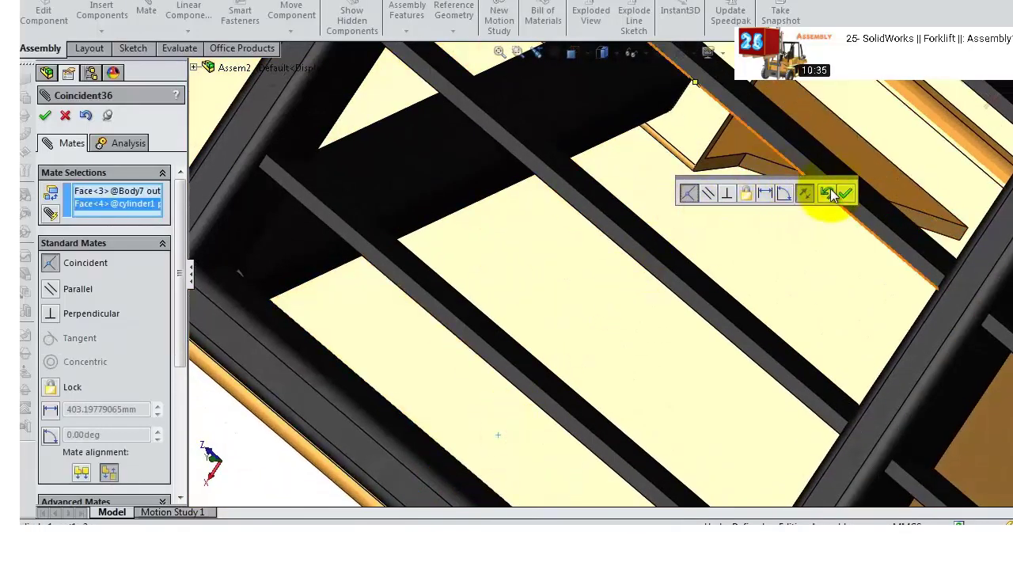
left_click(846, 193)
- Mate the piston rod concentric inside the cylinder bore
scroll(810, 204, "down", 5)
middle_click_drag(832, 124, 308, 265)
left_click(500, 151)
mouse_move(560, 115)
left_mouse_down()
mouse_move(528, 129)
mouse_move(546, 119)
left_mouse_up()
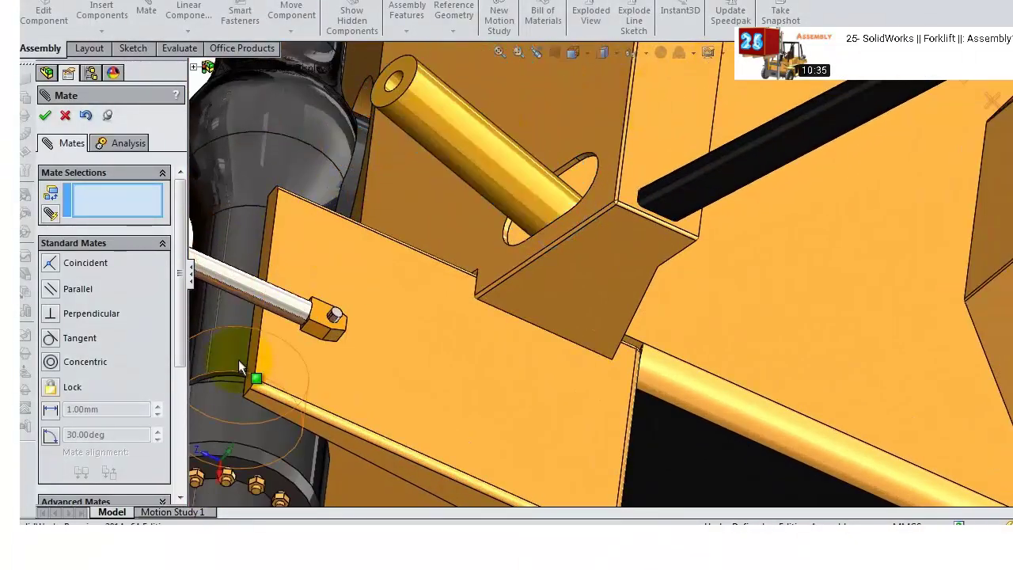
left_click(395, 76)
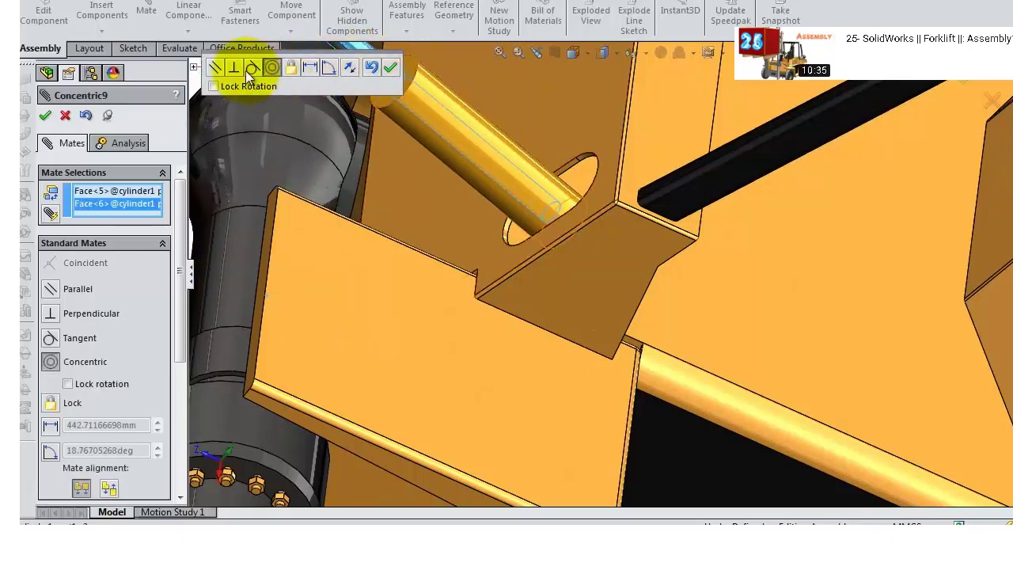
left_click(391, 68)
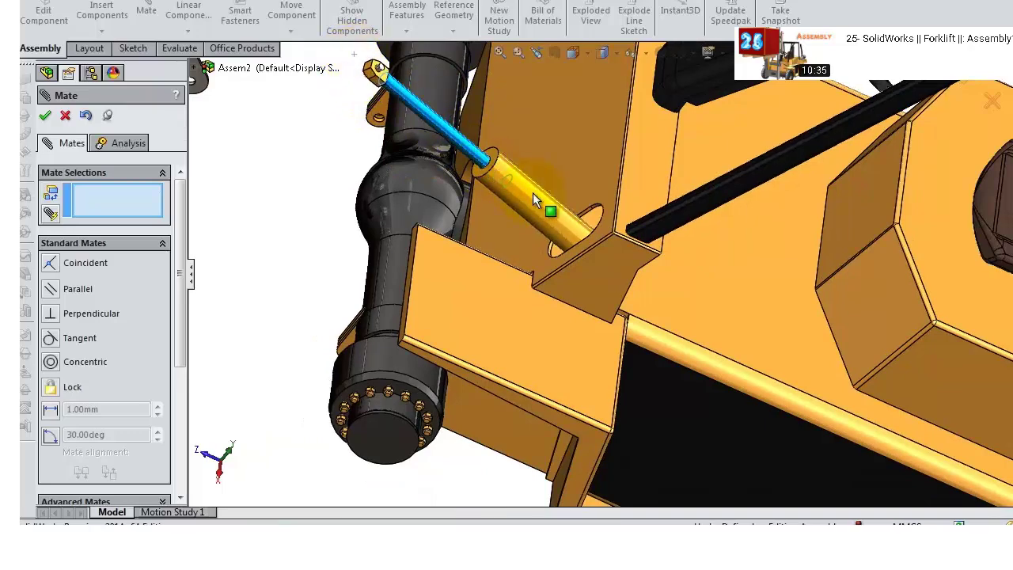
- Select a frame face for a parallel mate and pull the piston rod out
scroll(456, 139, "down", 3)
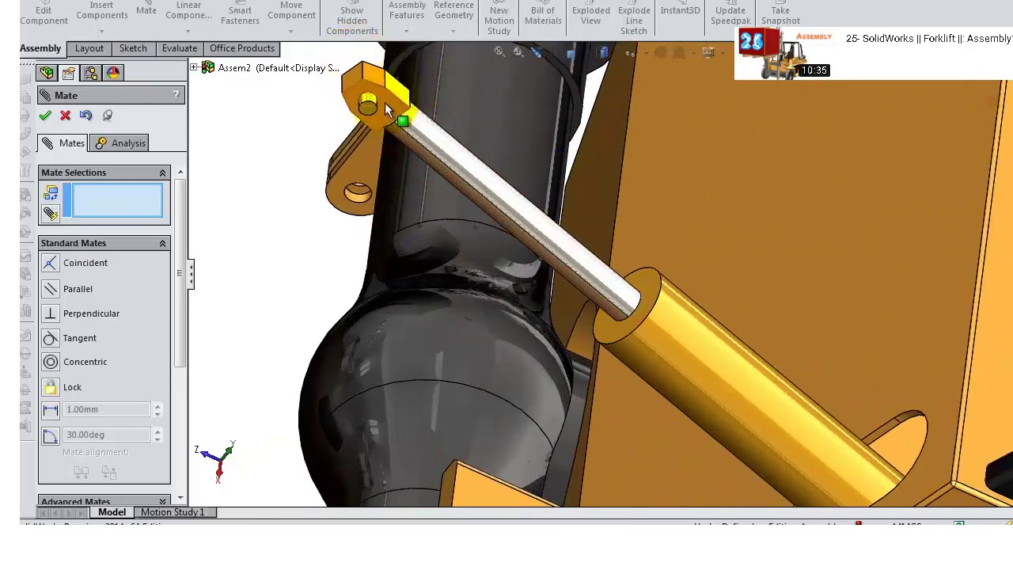
scroll(554, 238, "up", 4)
left_click(771, 407)
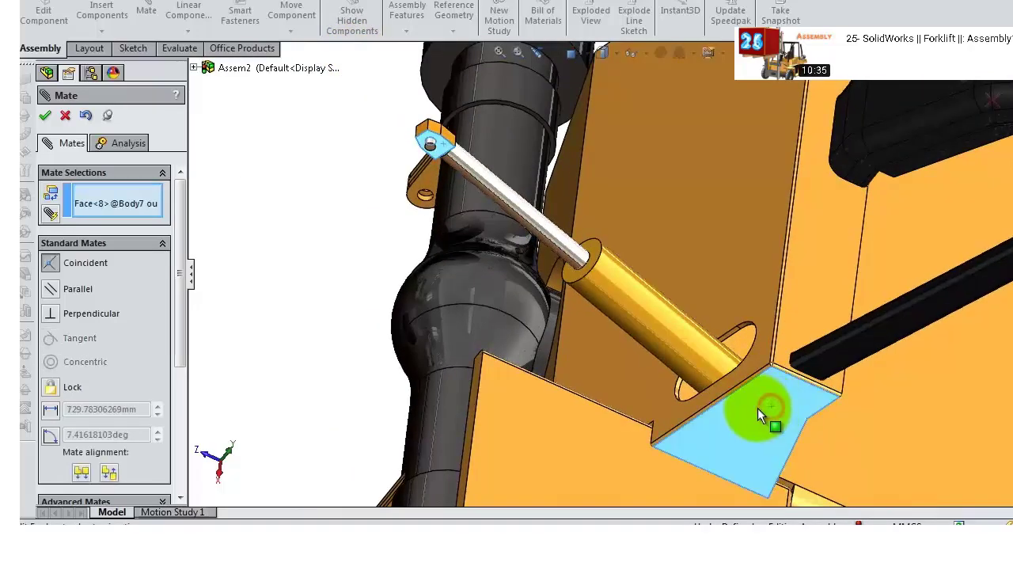
scroll(747, 358, "up", 3)
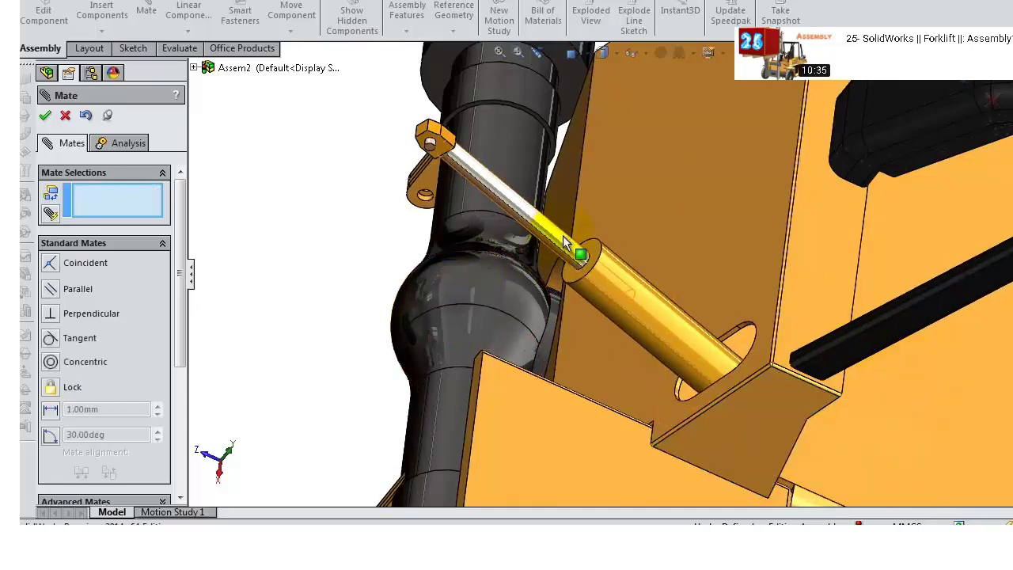
left_click_drag(577, 253, 464, 169)
scroll(618, 271, "down", 3)
- Select the cylinder's open end face and the rod end face as the mate pair
scroll(675, 339, "down", 3)
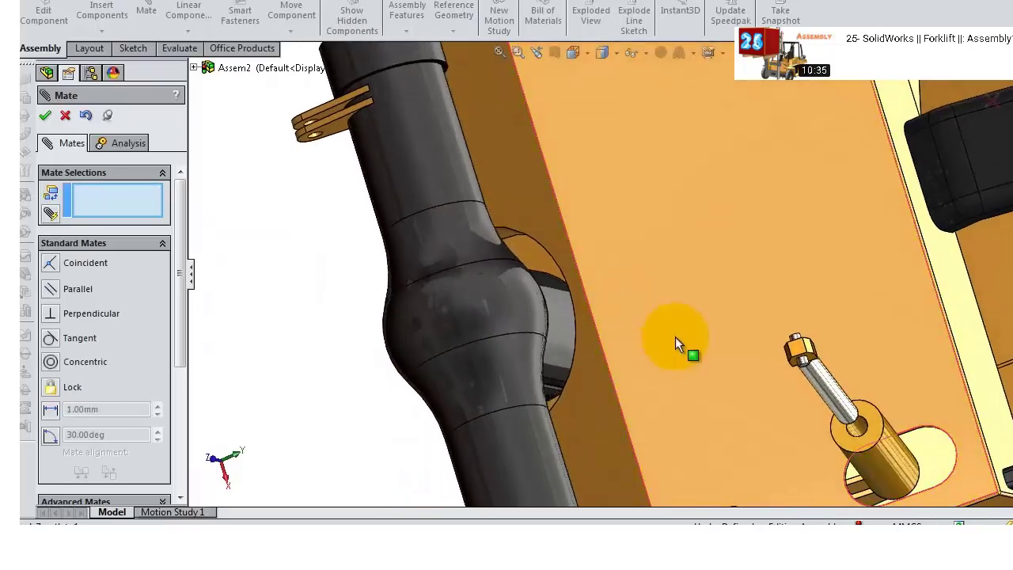
scroll(879, 387, "down", 3)
middle_click_drag(857, 434, 895, 437)
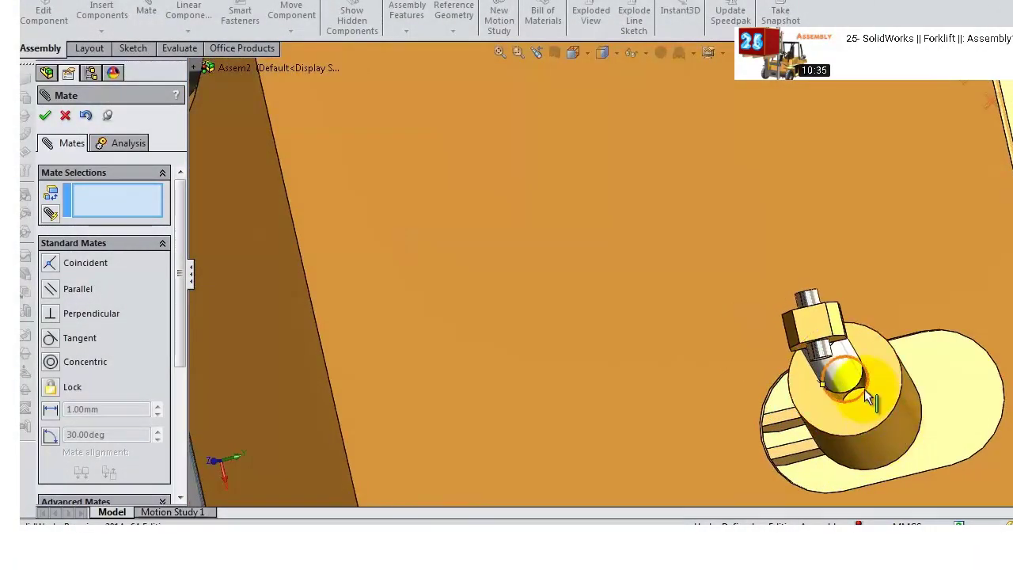
scroll(855, 389, "down", 8)
left_click(637, 307)
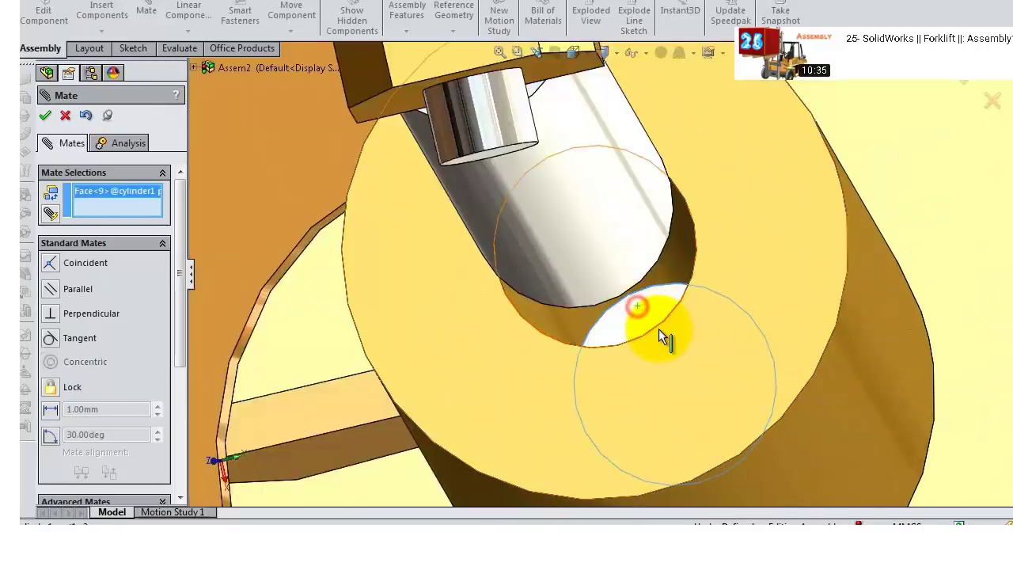
scroll(660, 339, "up", 5)
middle_click_drag(583, 312, 325, 302)
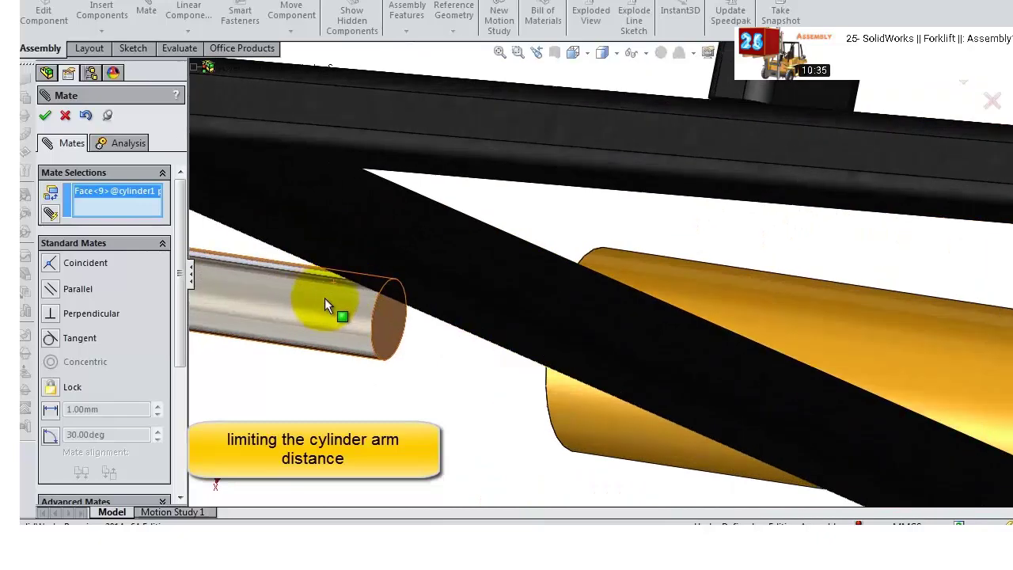
left_click(387, 338)
- Add a limit distance mate: 250 mm nominal, 370 mm maximum
scroll(547, 357, "down", 5)
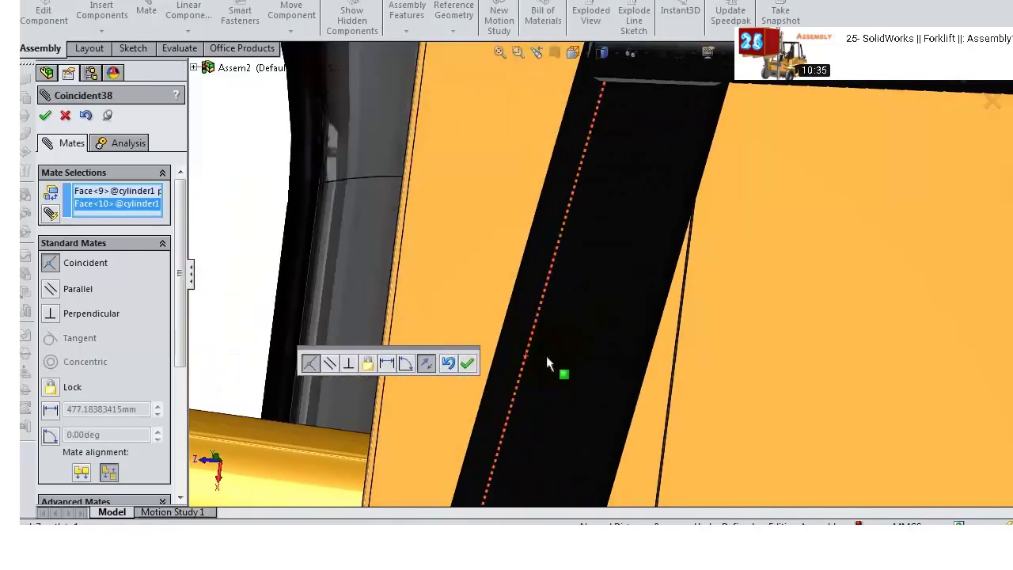
scroll(547, 357, "up", 5)
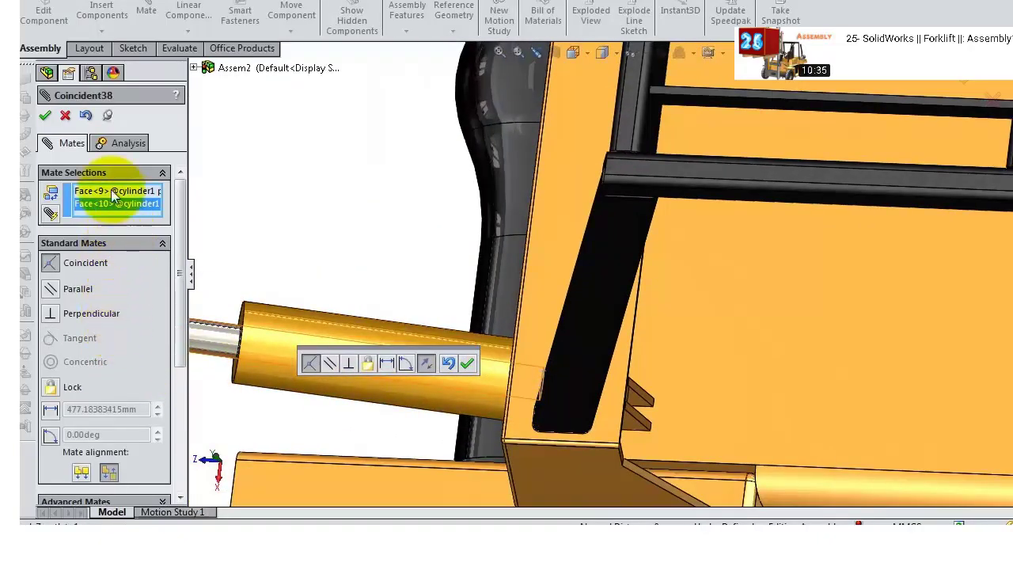
scroll(184, 349, "down", 3)
scroll(181, 399, "down", 3)
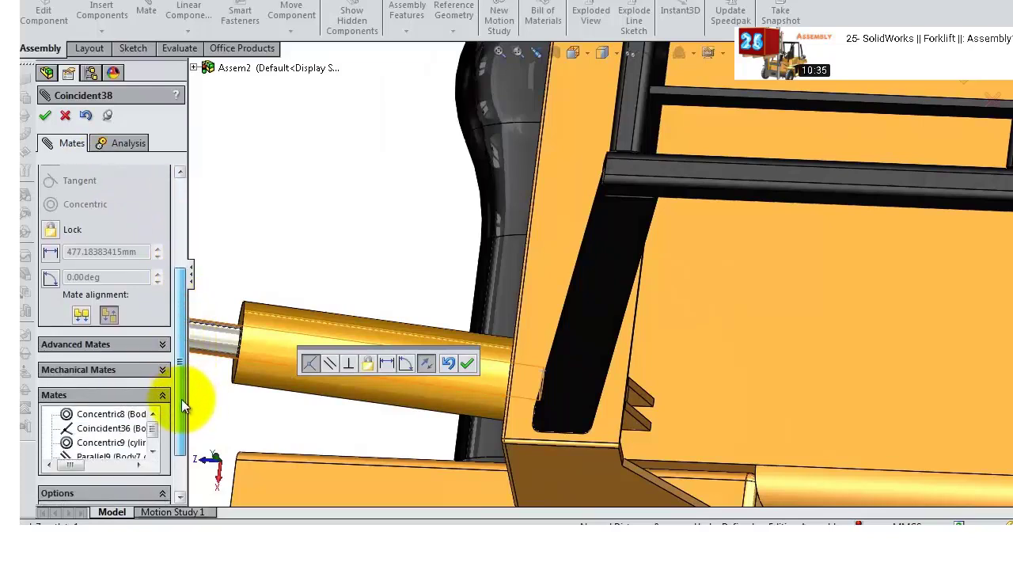
left_click(162, 345)
scroll(181, 291, "up", 3)
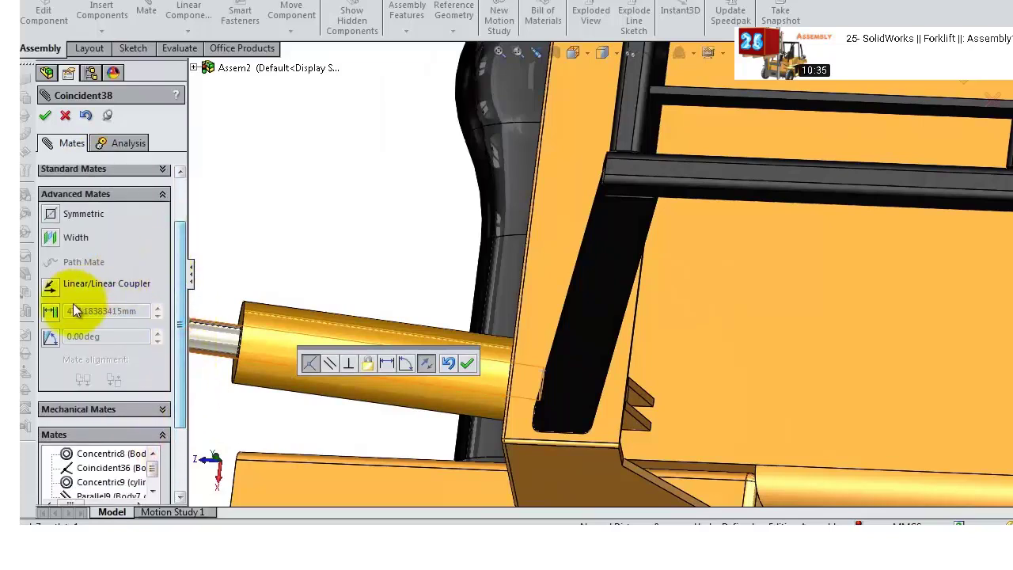
left_click(73, 309)
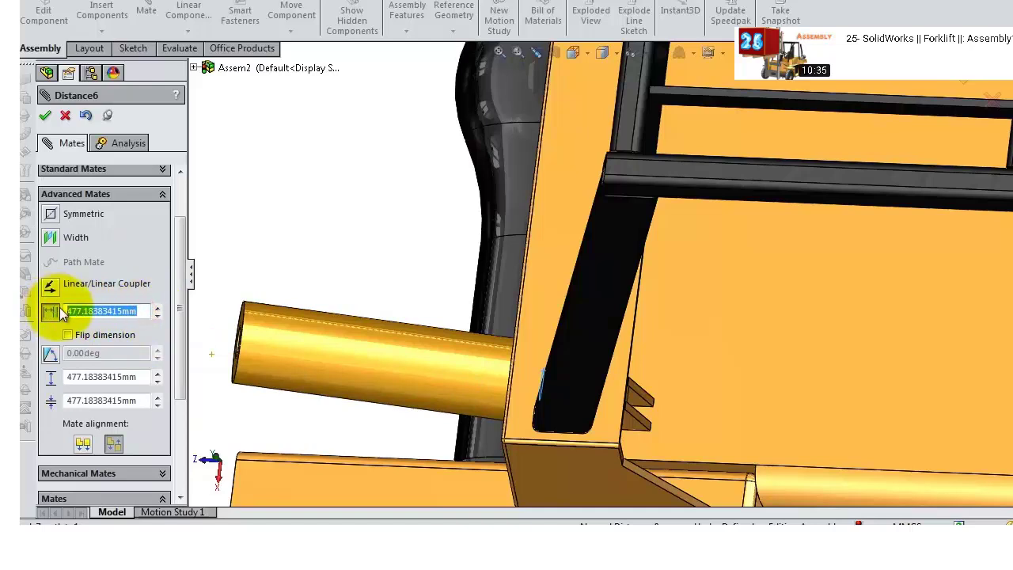
type("370.00mm")
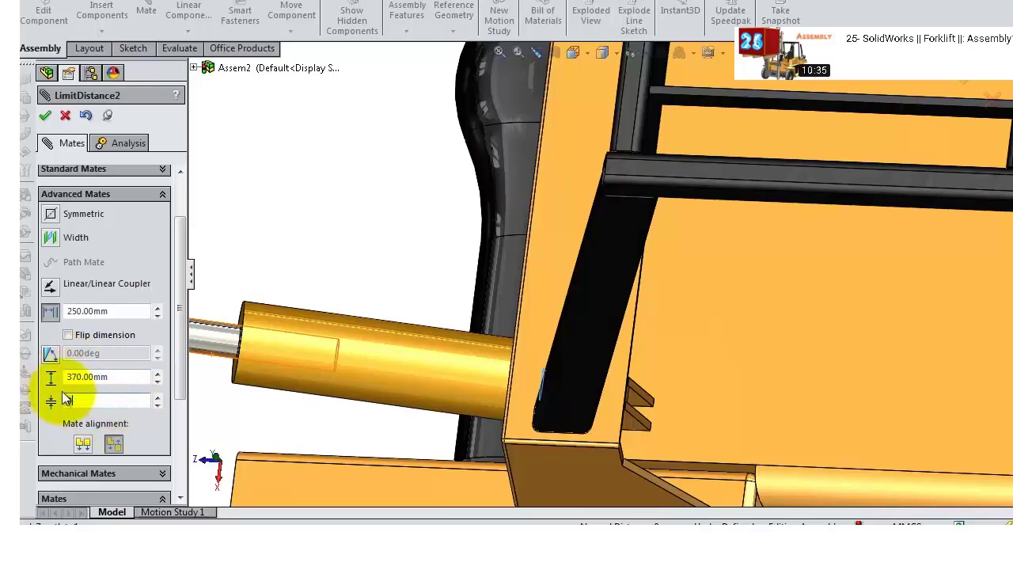
left_click(46, 115)
- Drag the piston rod and swing the cylinder to test motion, then close the Mate tool
left_click_drag(413, 351, 403, 301)
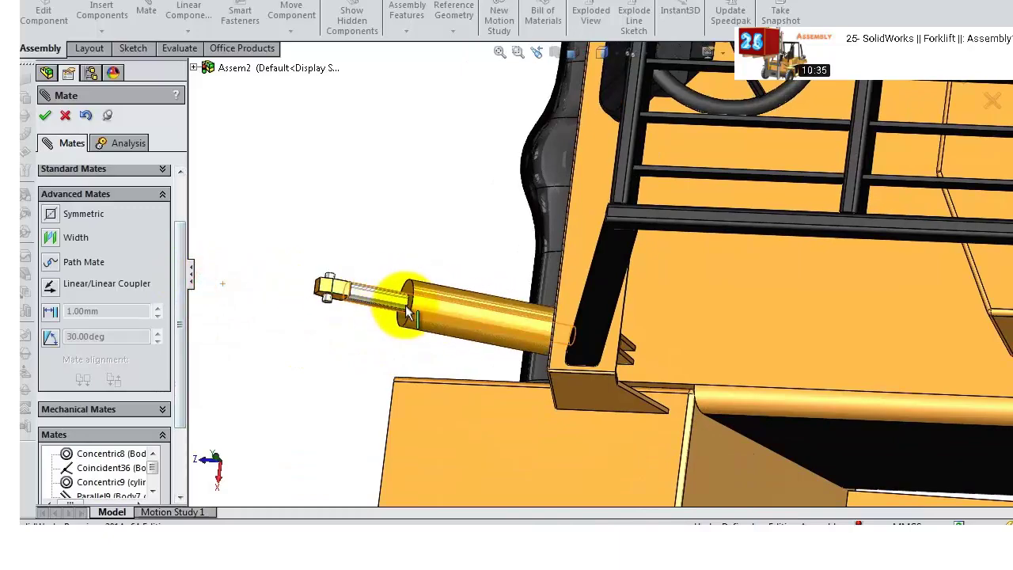
middle_click_drag(403, 301, 356, 295)
left_click_drag(363, 307, 361, 230)
middle_click_drag(511, 286, 525, 235)
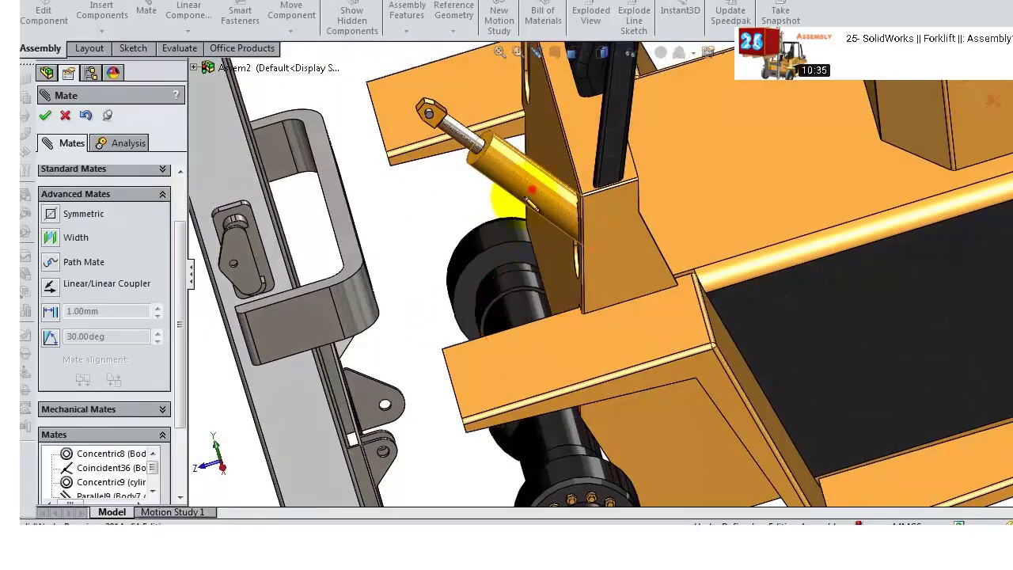
left_click_drag(531, 204, 524, 243)
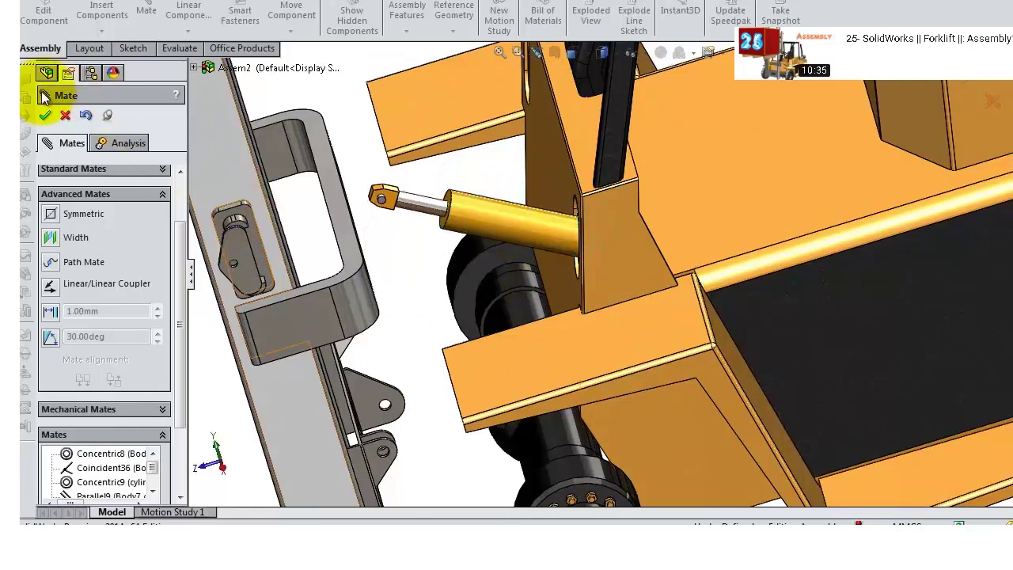
left_click(44, 116)
- Mirror cylinder1 part1 and its piston rod arm about the Right Plane
left_click(191, 31)
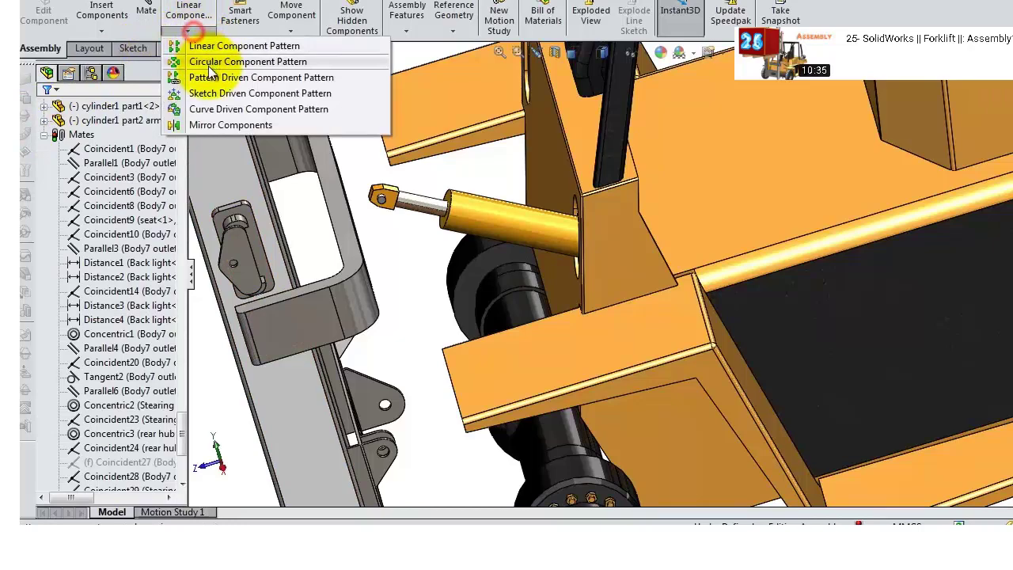
left_click(213, 126)
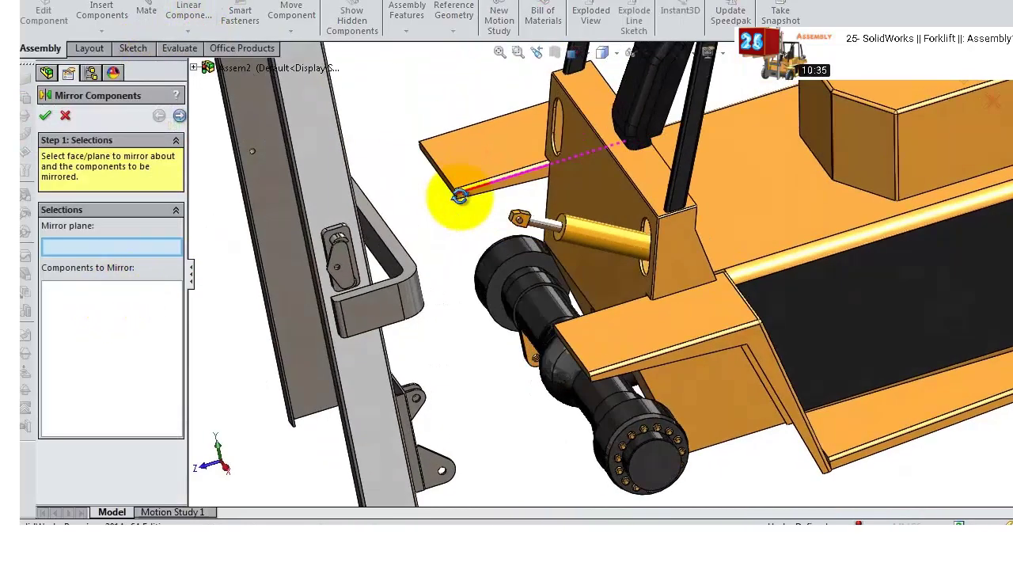
scroll(460, 196, "up", 3)
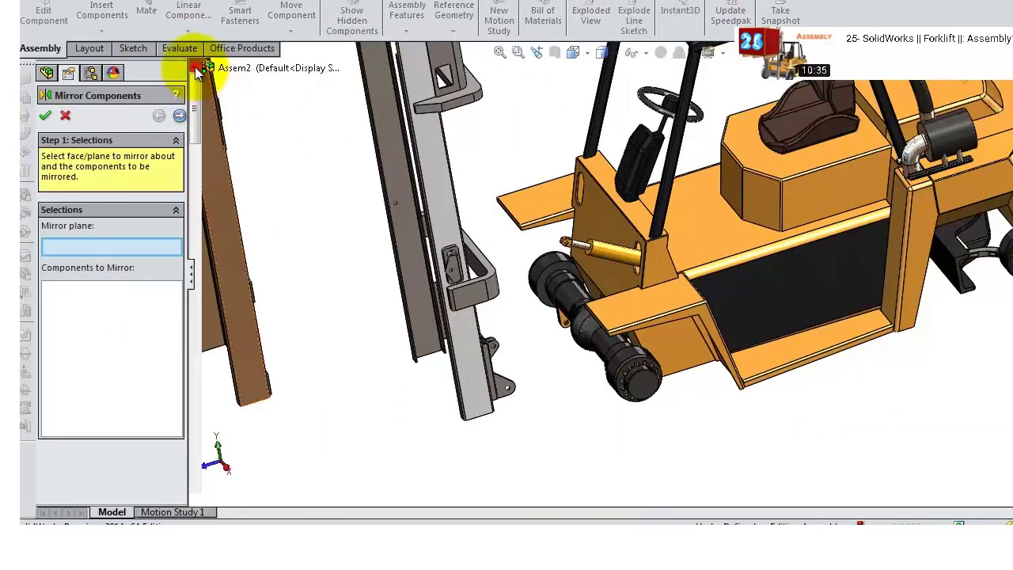
left_click(202, 69)
left_click(270, 153)
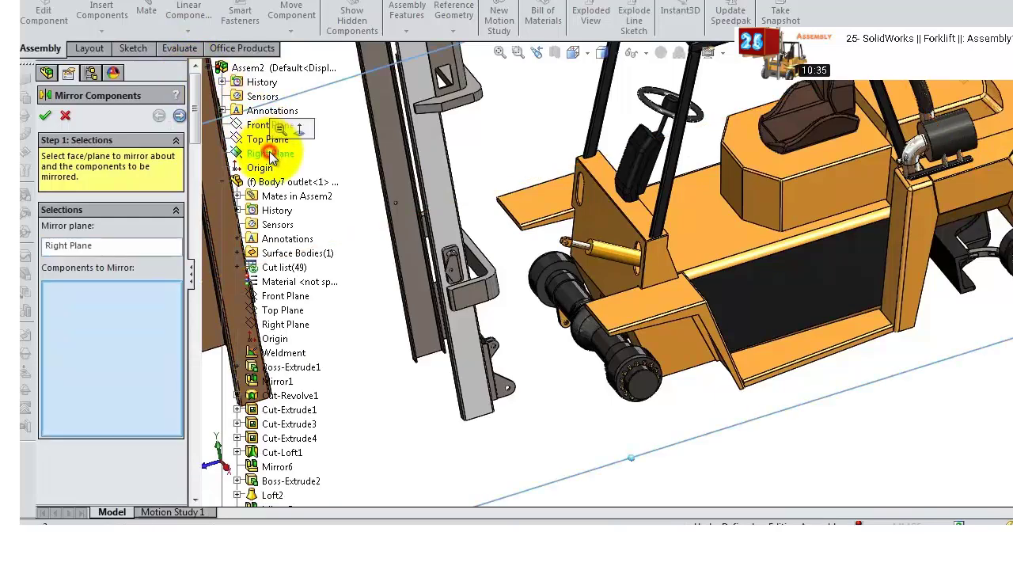
scroll(710, 209, "down", 5)
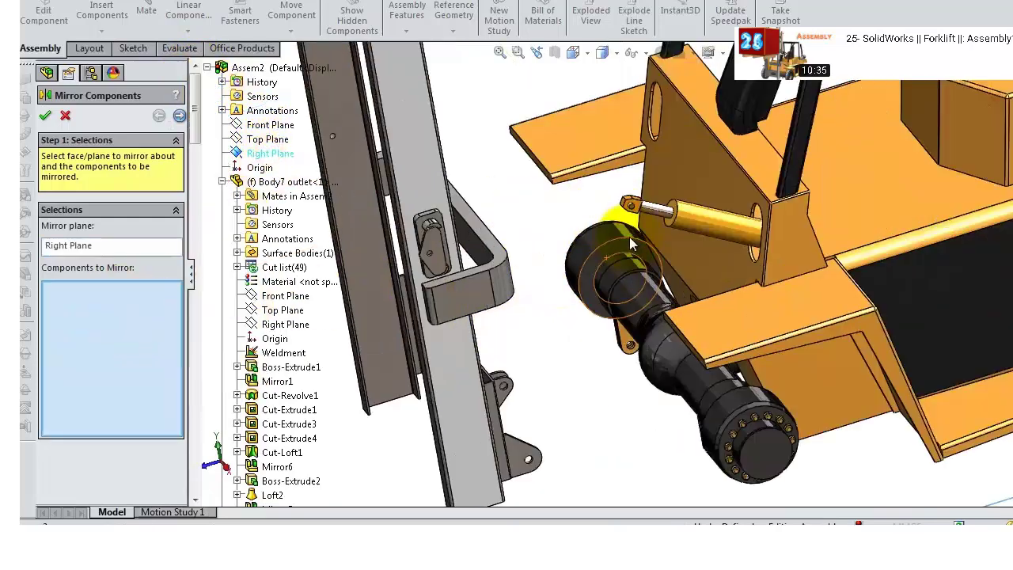
left_click(711, 211)
left_click(655, 203)
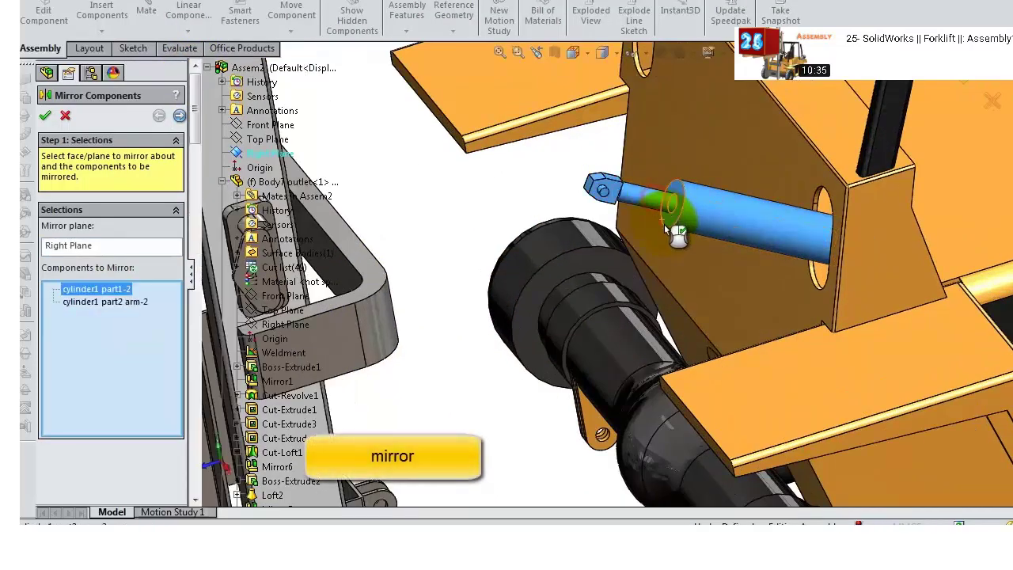
left_click(45, 116)
- Drag the mirrored cylinder and rod-end arm to test motion, then select the fork frame bracket hole
scroll(720, 193, "up", 3)
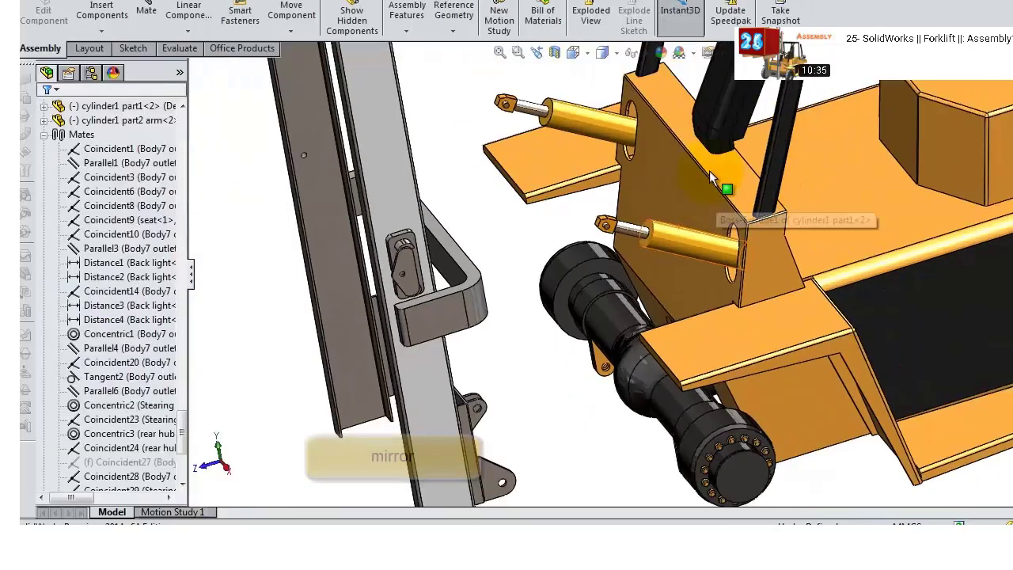
left_click(589, 106)
mouse_move(590, 106)
left_mouse_down()
mouse_move(603, 75)
mouse_move(590, 116)
mouse_move(591, 107)
left_mouse_up()
left_click(496, 127)
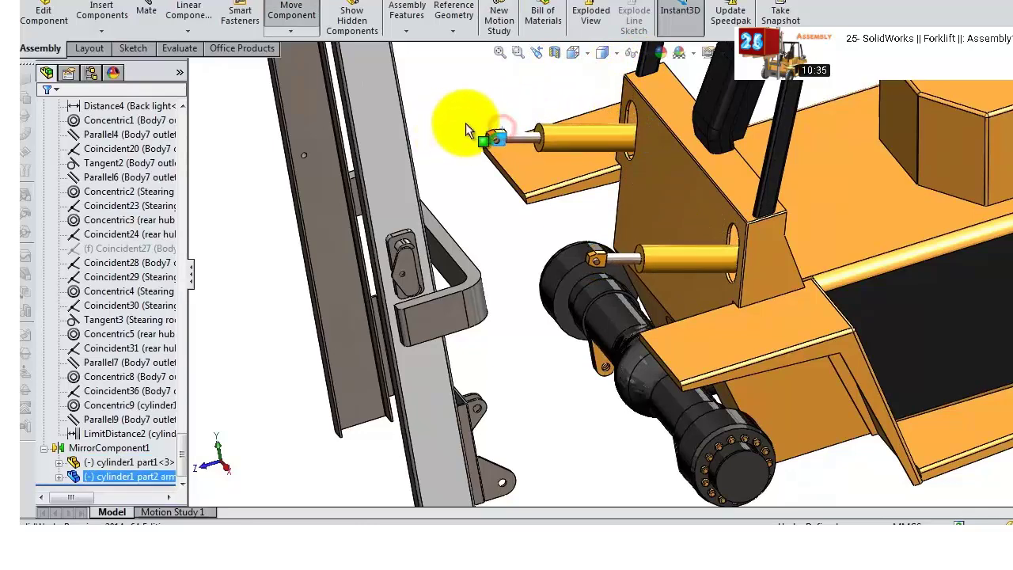
left_click_drag(582, 246, 624, 235)
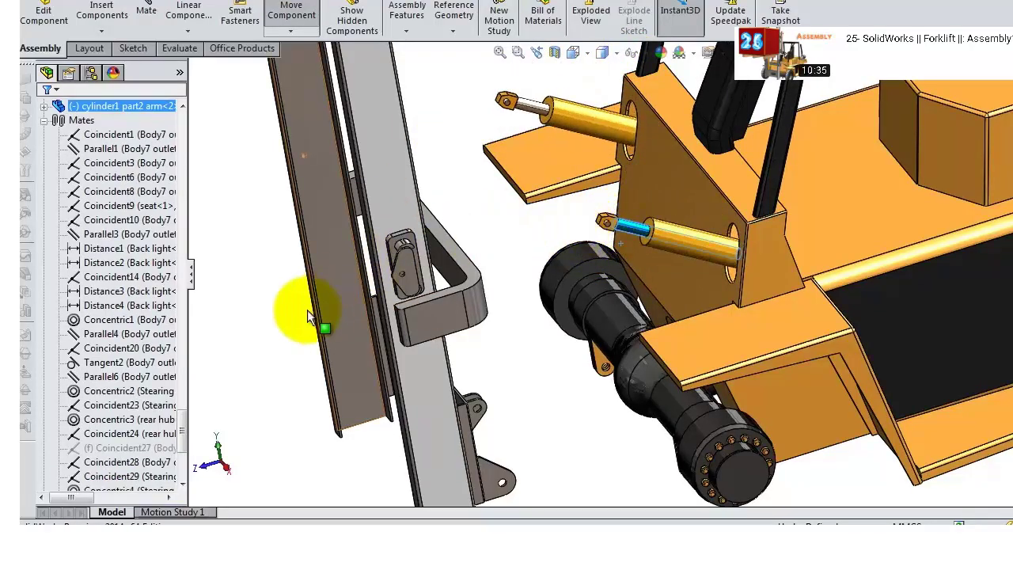
scroll(486, 276, "down", 6)
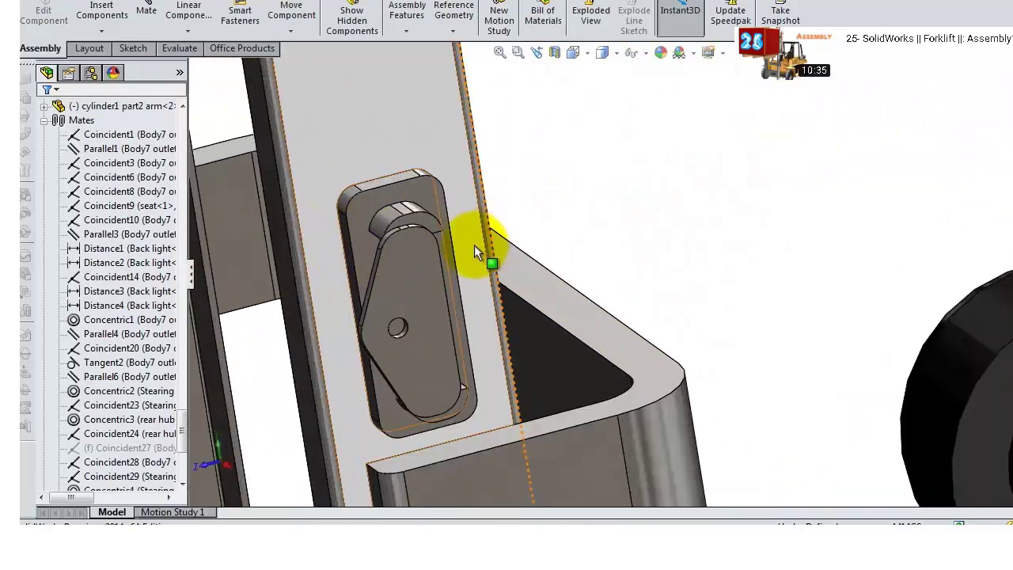
scroll(475, 250, "down", 3)
scroll(385, 379, "down", 4)
left_click(501, 349)
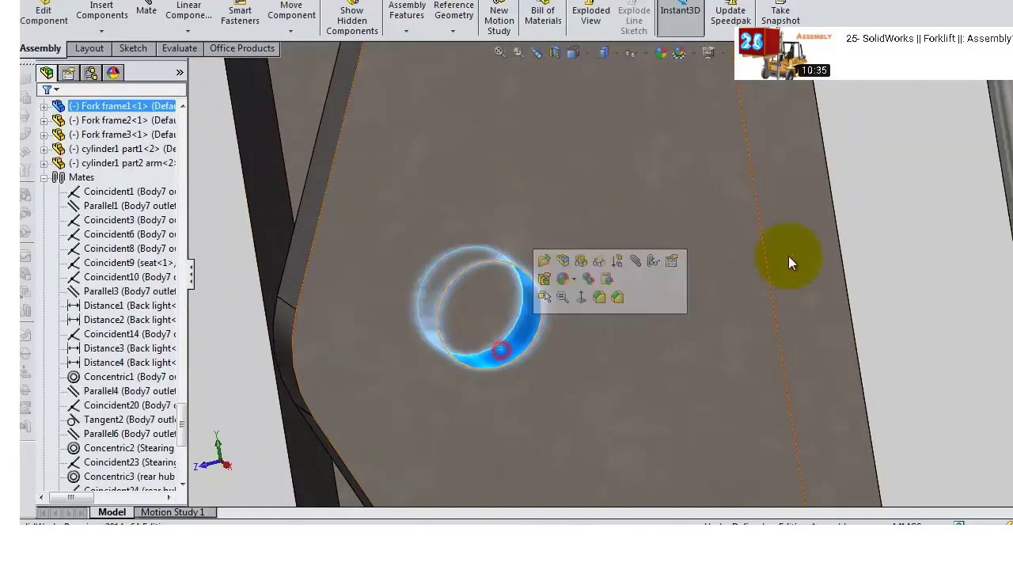
scroll(860, 199, "up", 6)
- Make the rod-end hole concentric with the fork frame bracket hole
scroll(871, 144, "down", 3)
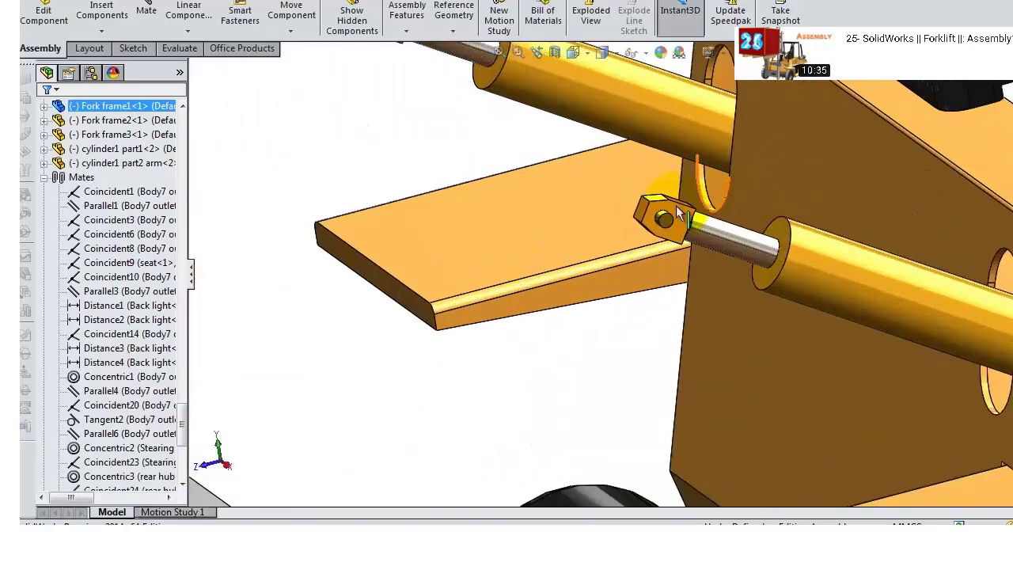
scroll(722, 258, "down", 5)
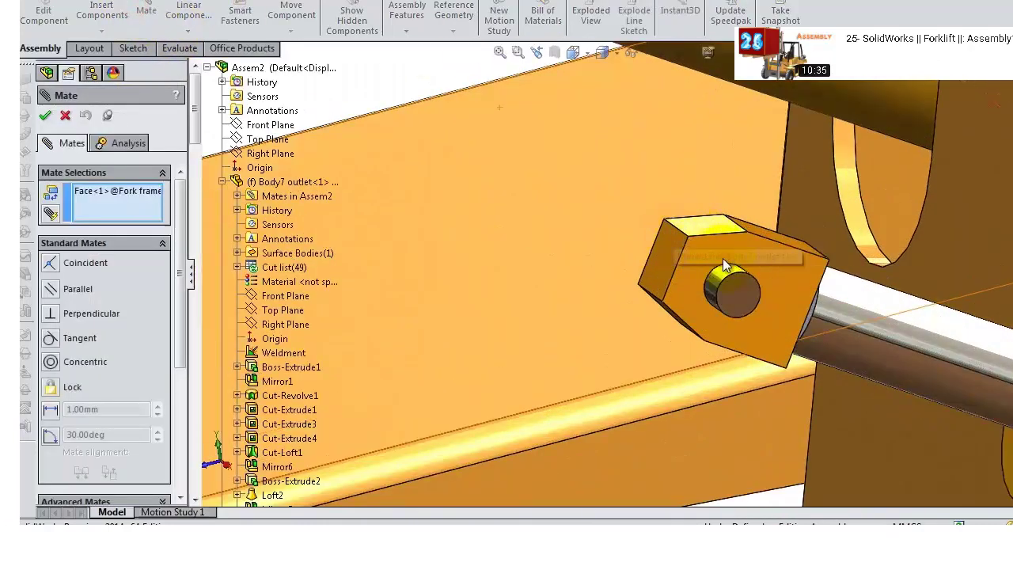
left_click(760, 315)
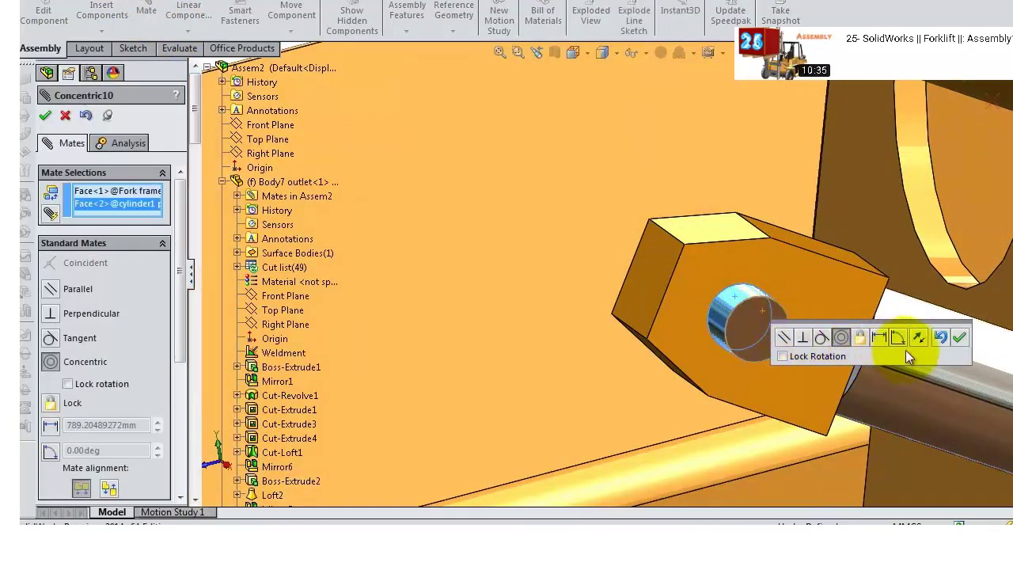
left_click(960, 338)
scroll(925, 344, "up", 8)
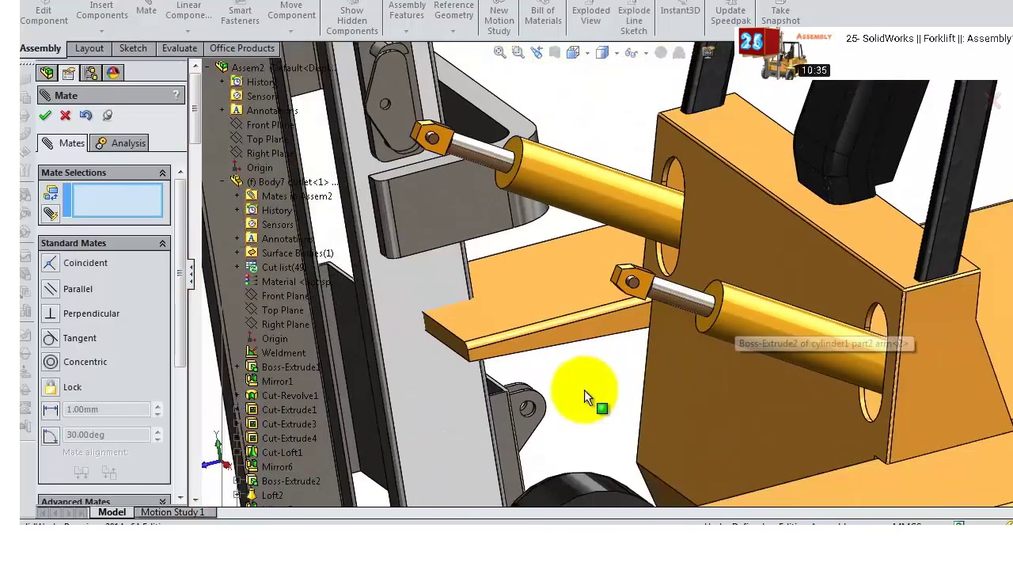
- Try a coincident mate between the hex rod end and fork frame face, then cancel it
middle_click_drag(486, 214, 664, 313)
scroll(660, 301, "down", 6)
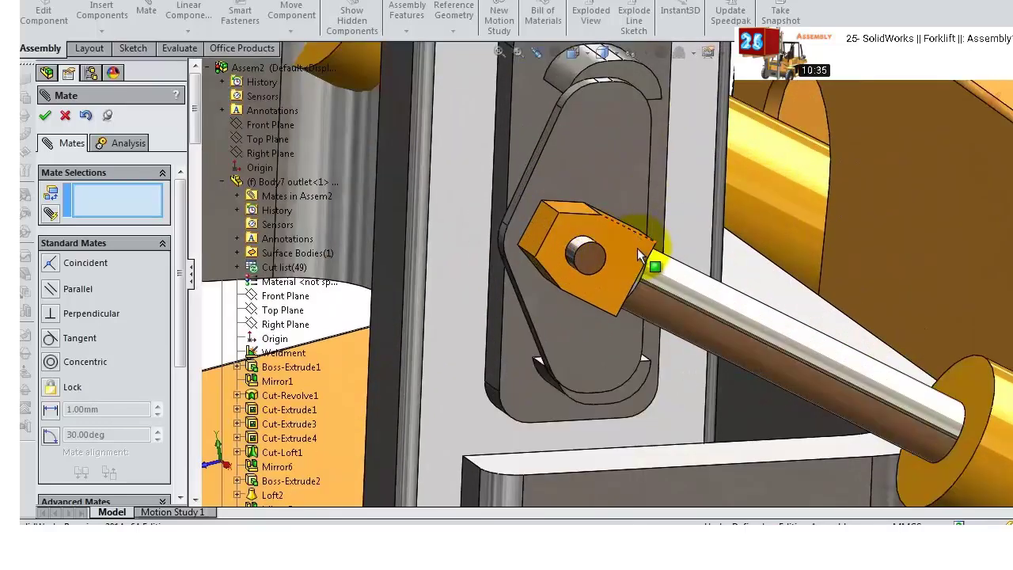
left_click(645, 258)
middle_click_drag(645, 257, 613, 202)
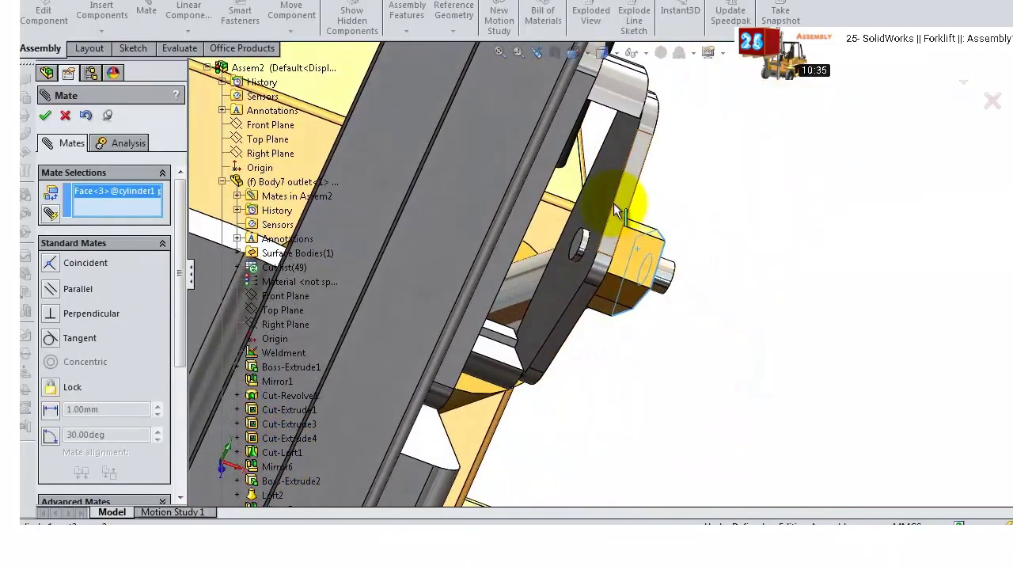
left_click(609, 203)
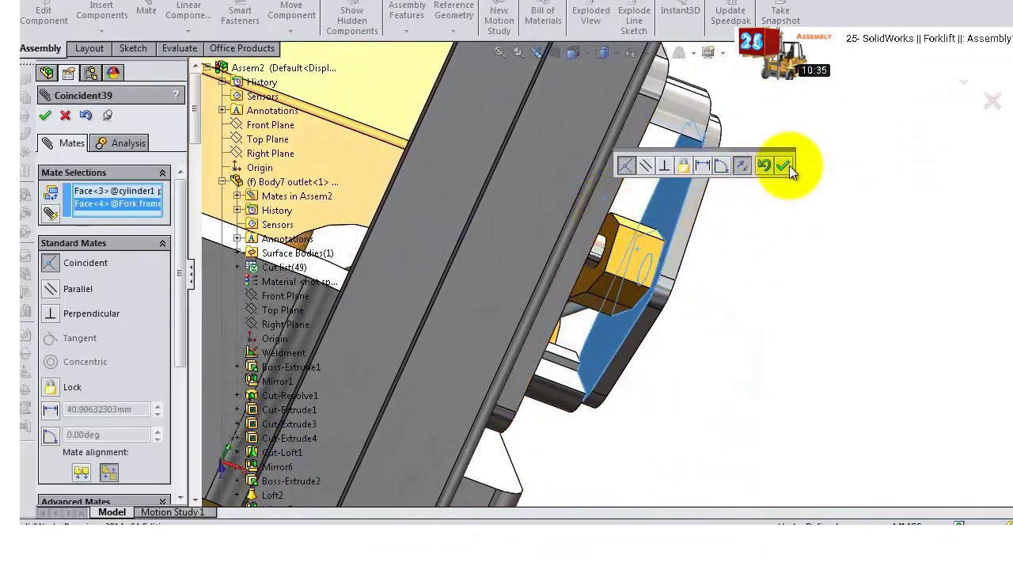
middle_click_drag(753, 236, 750, 207)
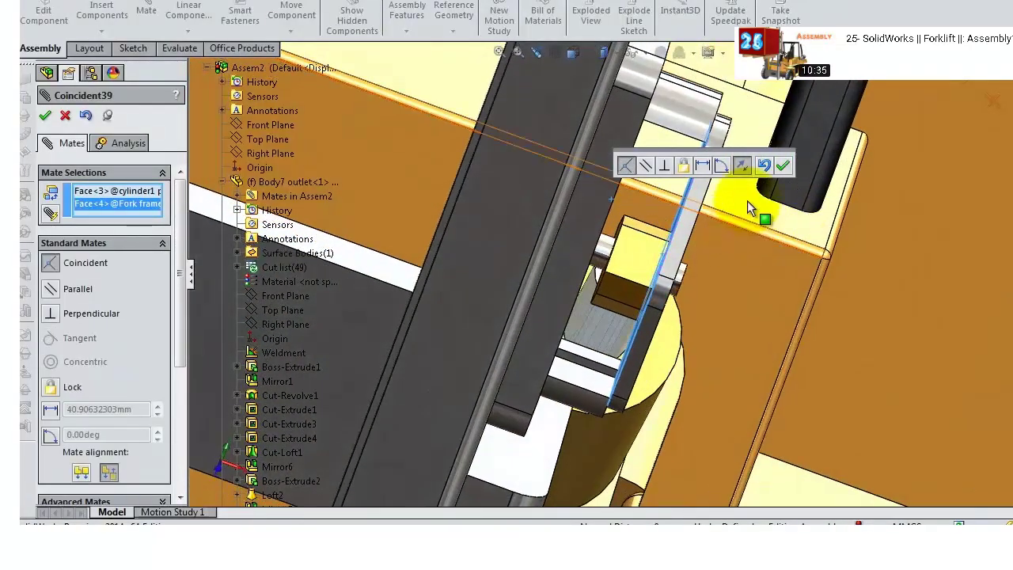
left_click(764, 165)
left_click(783, 165)
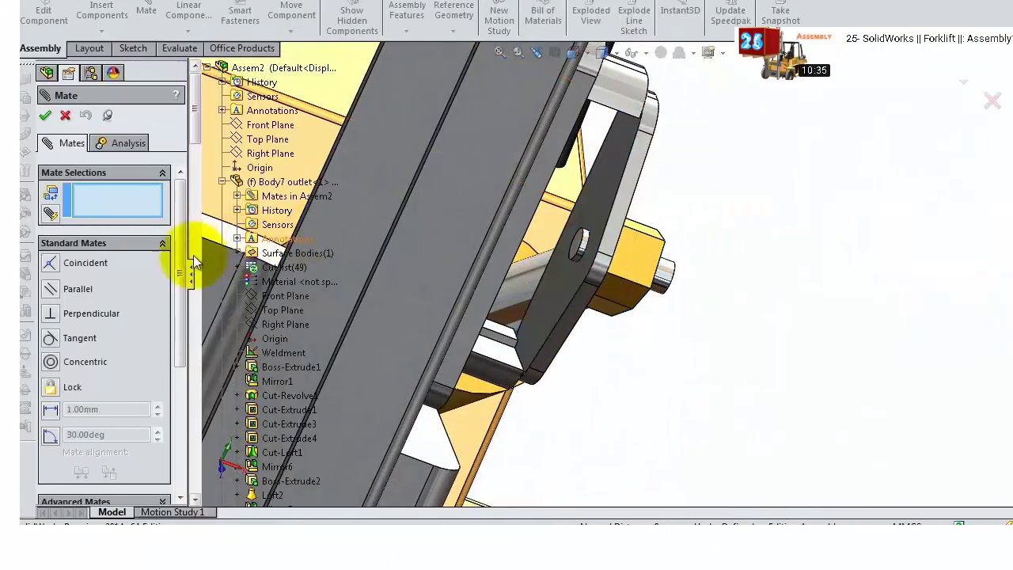
scroll(178, 332, "down", 2)
scroll(179, 332, "down", 3)
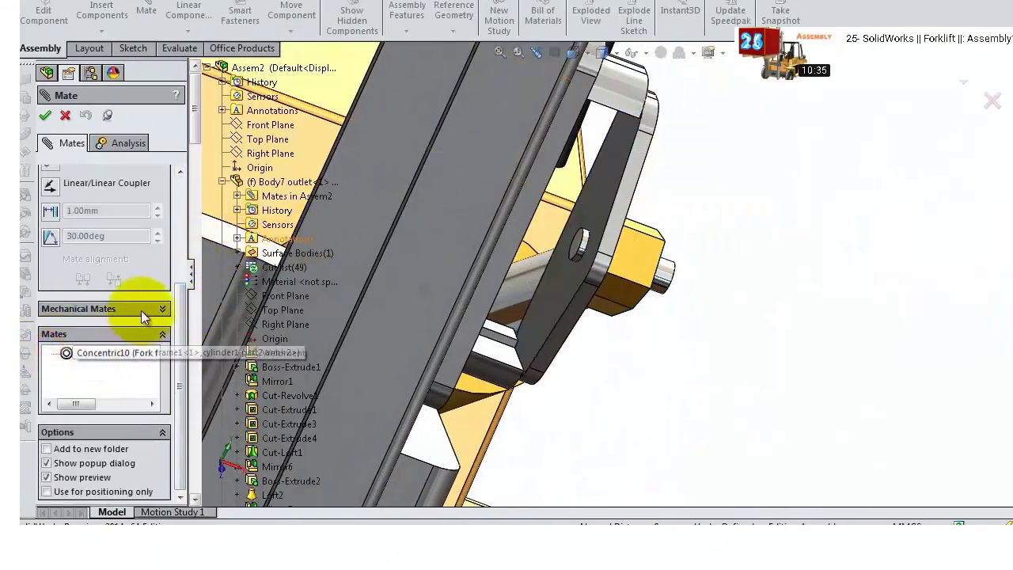
- Pick the first bracket plate face and the hex rod end face as width mate references
scroll(168, 261, "up", 5)
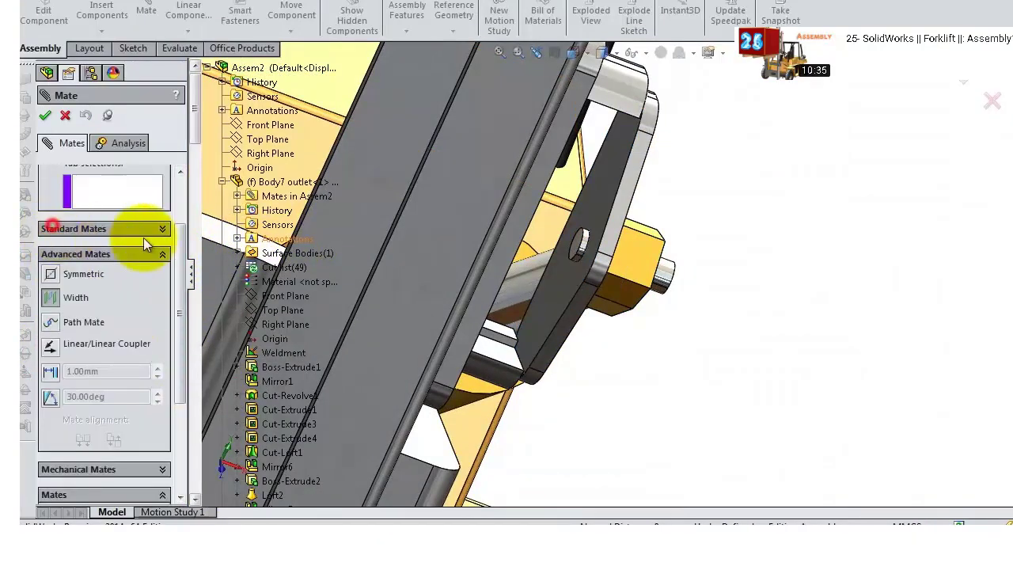
middle_click_drag(597, 203, 585, 168)
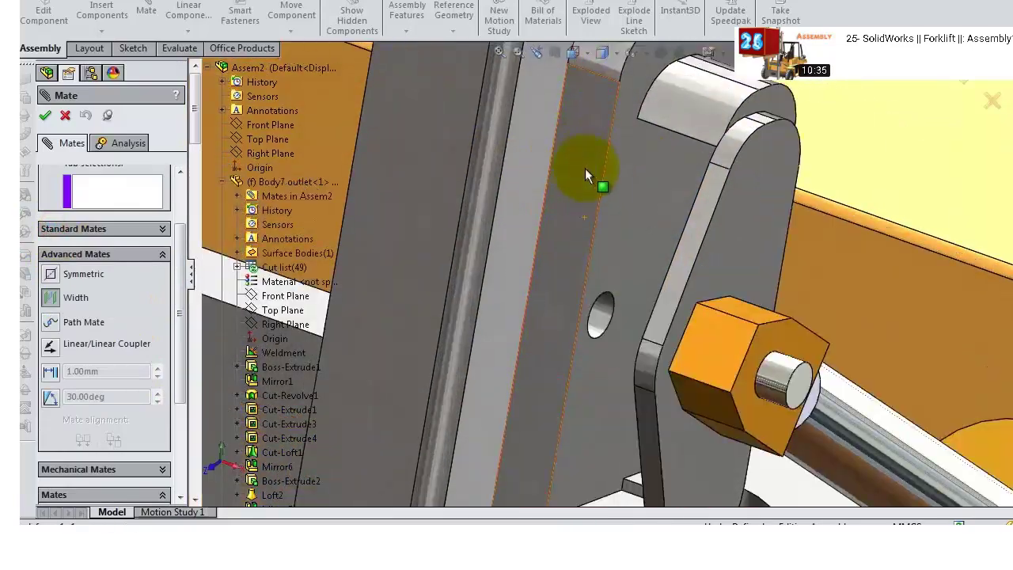
left_click(638, 183)
middle_click_drag(662, 199, 742, 227)
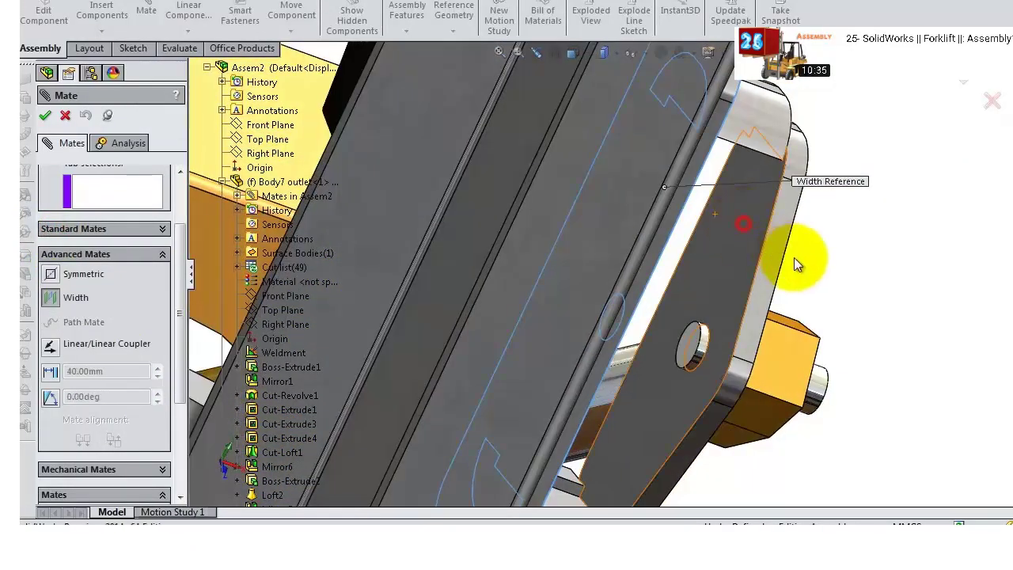
middle_click_drag(794, 257, 751, 425)
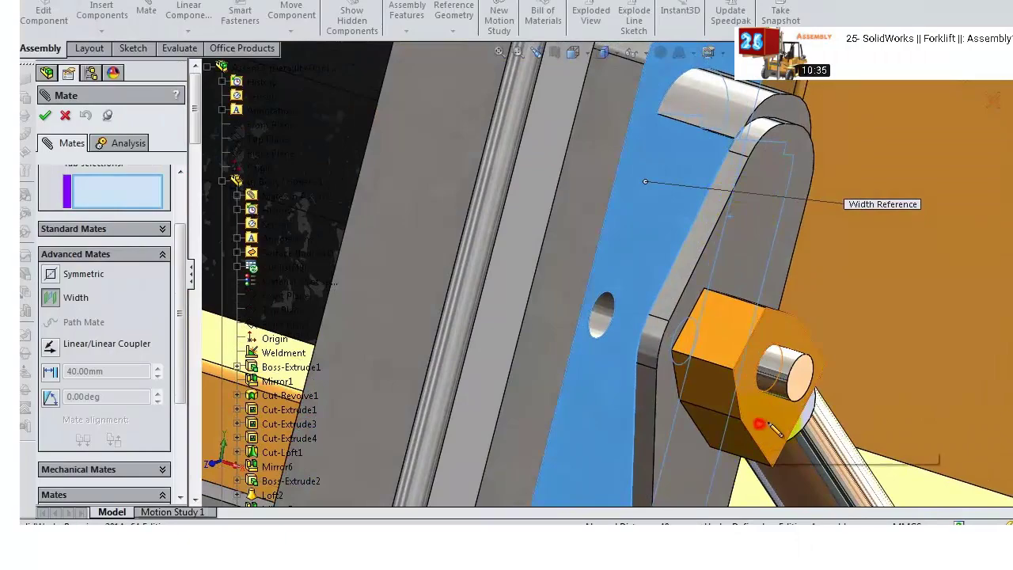
left_click(759, 420)
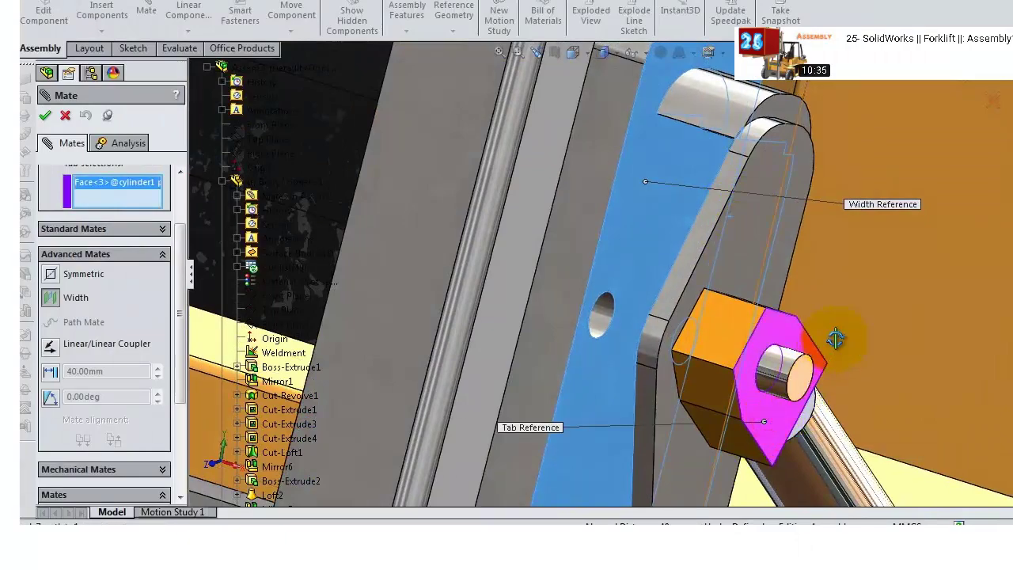
- Select the second bracket plate face and accept the width mate centring the hex rod end
scroll(839, 332, "down", 5)
scroll(963, 286, "up", 5)
middle_click_drag(854, 245, 685, 276)
scroll(663, 215, "down", 10)
scroll(767, 309, "up", 5)
scroll(767, 308, "up", 2)
middle_click_drag(757, 305, 815, 332)
scroll(815, 334, "down", 8)
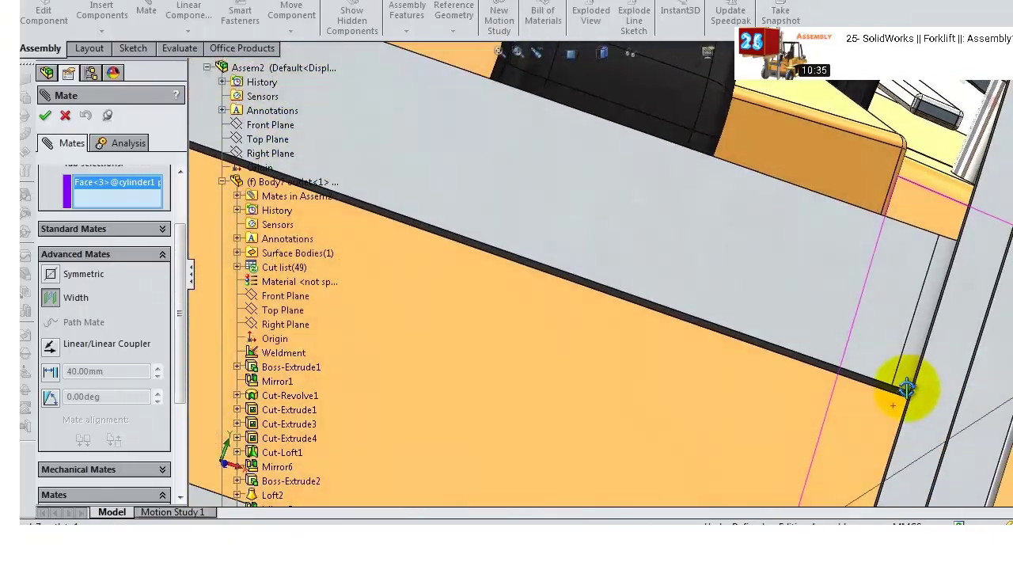
scroll(906, 388, "up", 5)
middle_click_drag(876, 318, 956, 200)
scroll(825, 258, "down", 3)
scroll(792, 281, "down", 2)
left_click(760, 311)
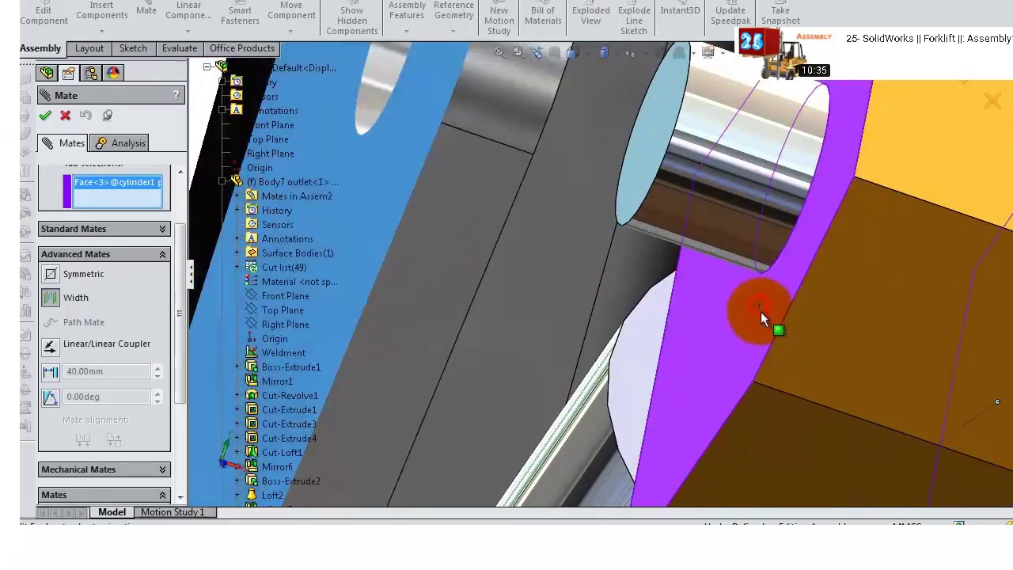
left_click(966, 80)
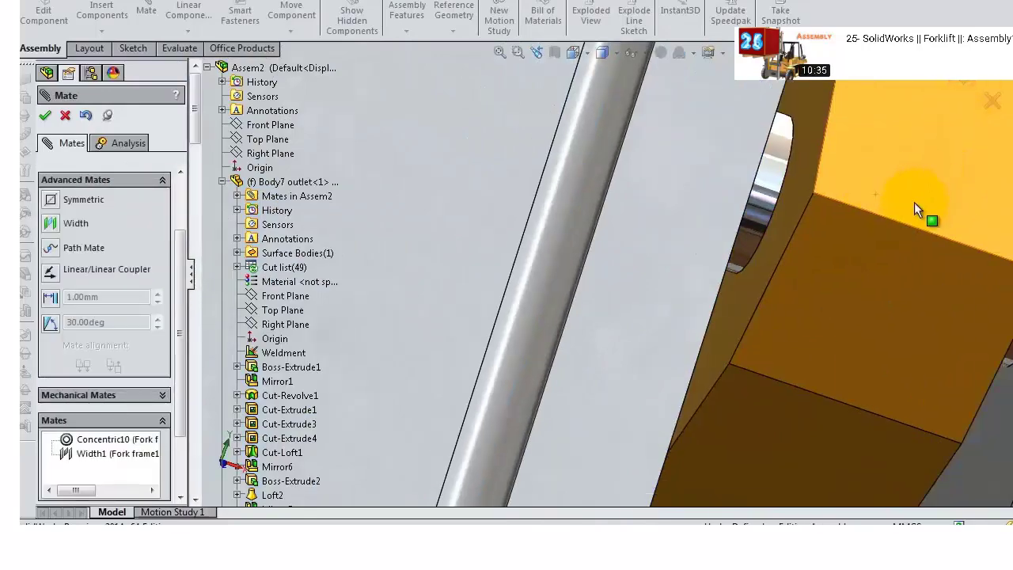
middle_click_drag(914, 201, 824, 235)
scroll(756, 242, "down", 3)
middle_click_drag(756, 241, 633, 245)
scroll(776, 269, "up", 2)
scroll(776, 269, "up", 3)
- Drag the mast to swing it about its pin
left_click(614, 236)
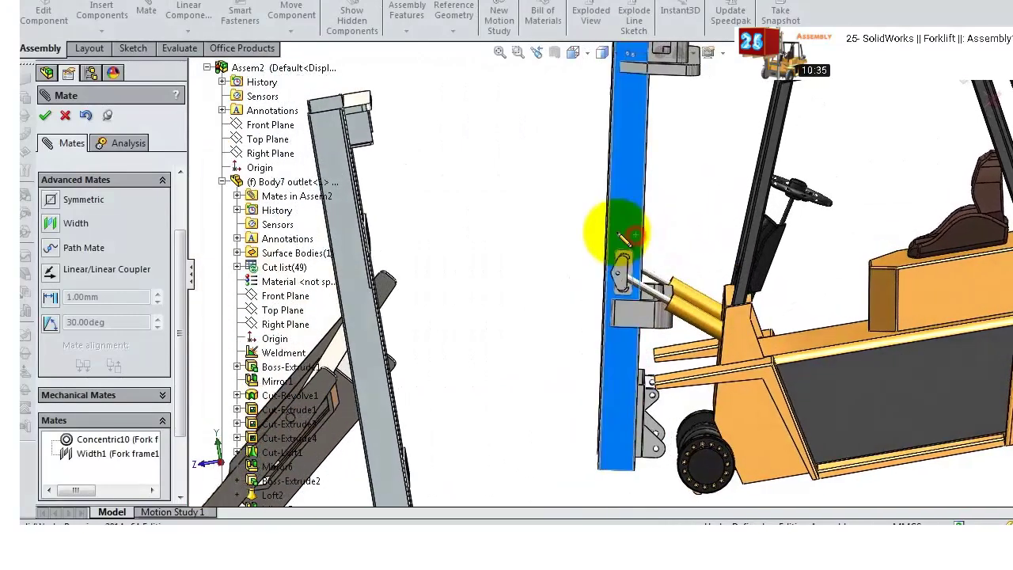
scroll(601, 231, "down", 1)
left_click_drag(586, 231, 615, 214)
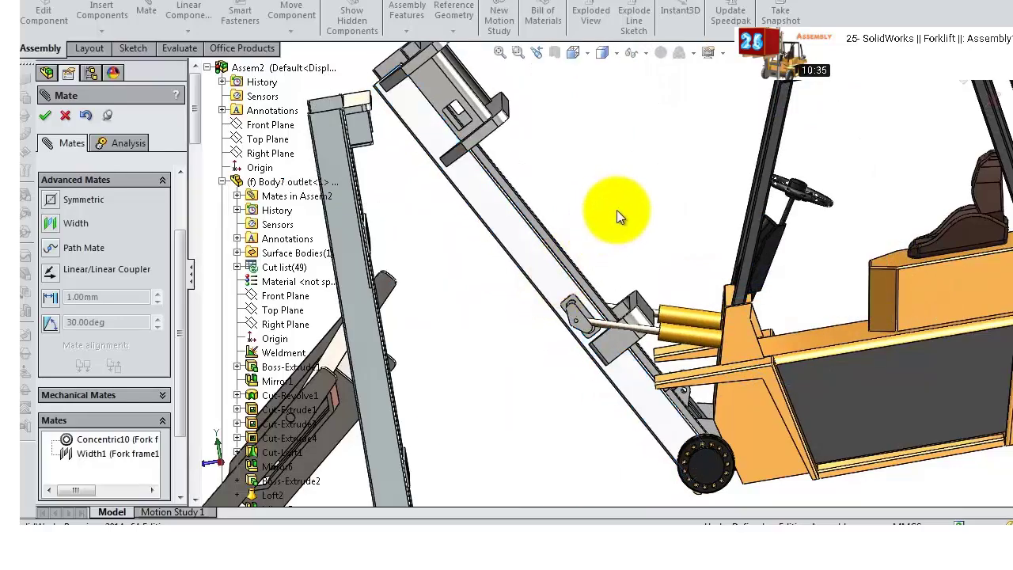
middle_click_drag(615, 215, 511, 104)
- Mate the mast face parallel to the base face
left_click(470, 109)
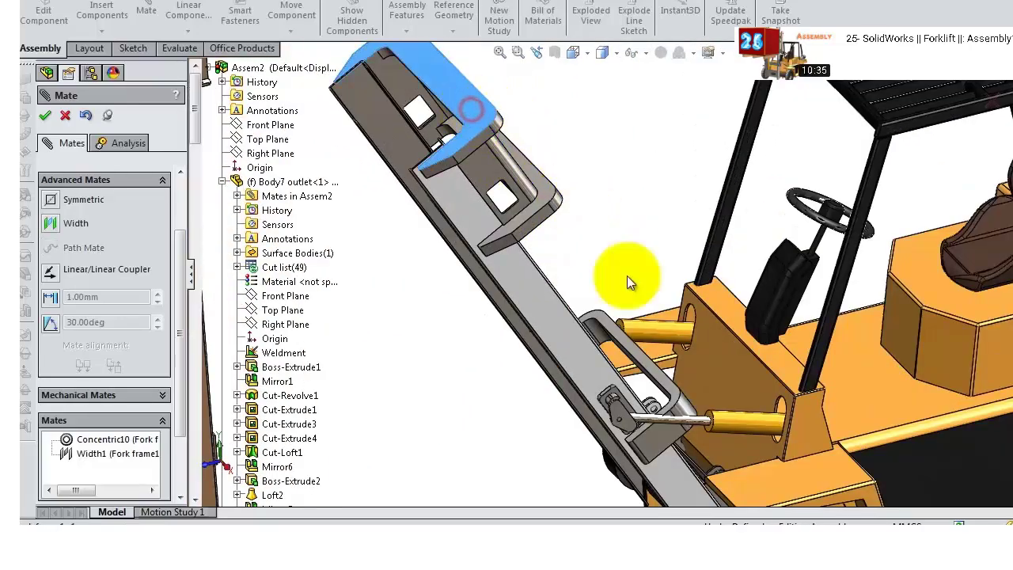
middle_click_drag(781, 465, 784, 449)
left_click(784, 452)
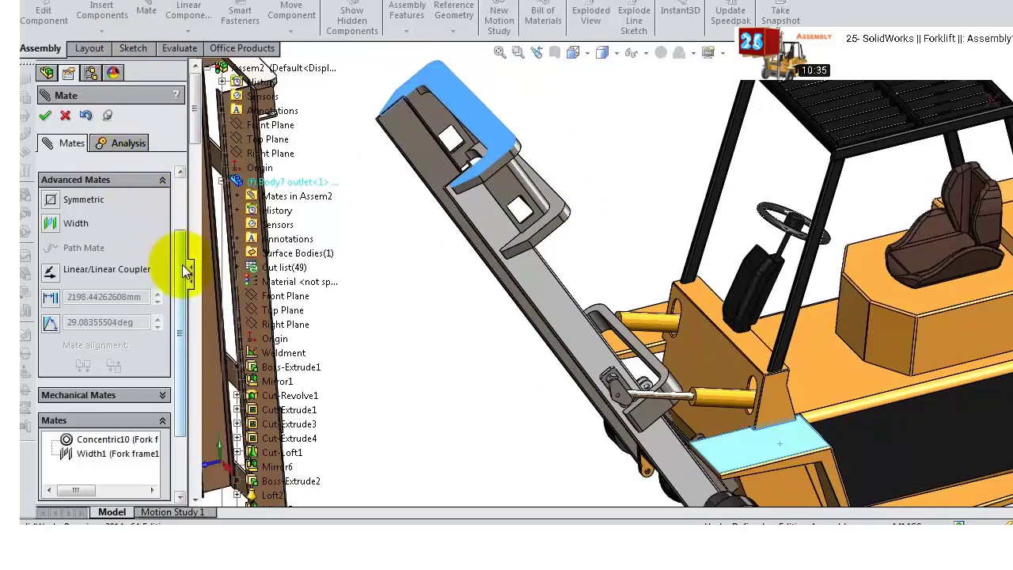
left_click_drag(182, 264, 178, 148)
scroll(178, 132, "down", 3)
left_click_drag(180, 269, 181, 175)
left_click(162, 239)
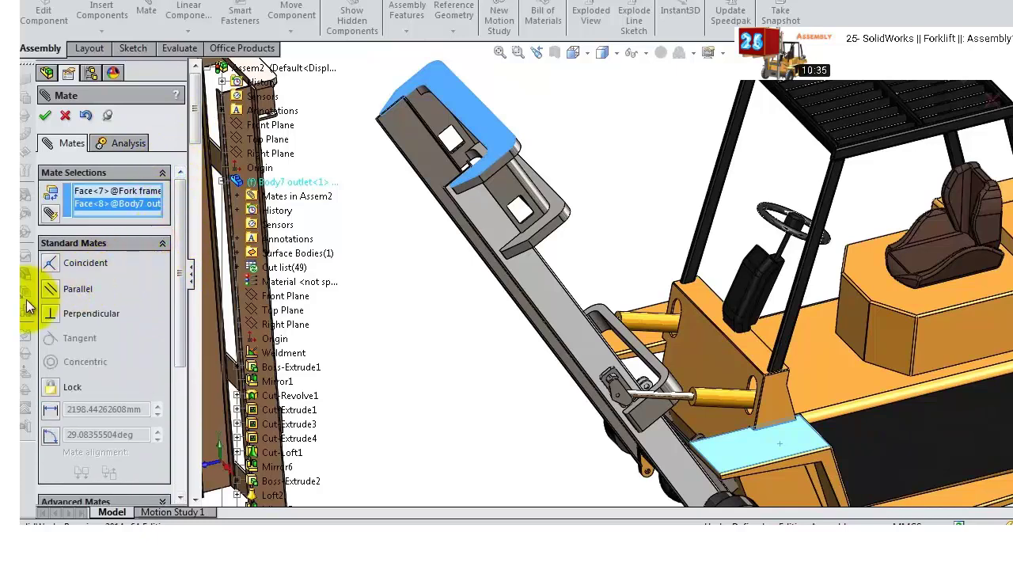
left_click(48, 289)
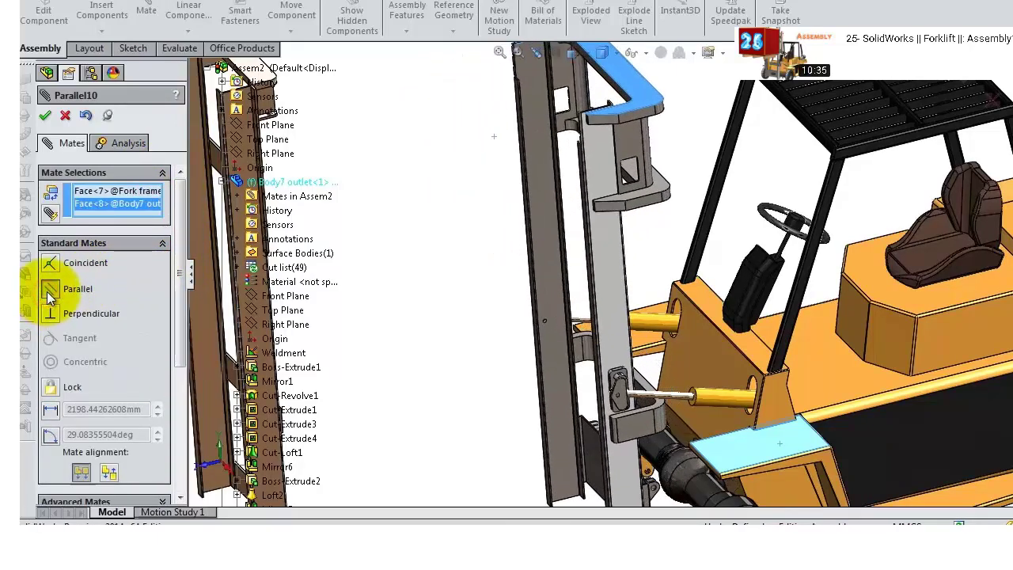
left_click(45, 116)
- Drag the mast up and down to test its remaining freedom, then zoom toward the masts
middle_click_drag(373, 224, 596, 281)
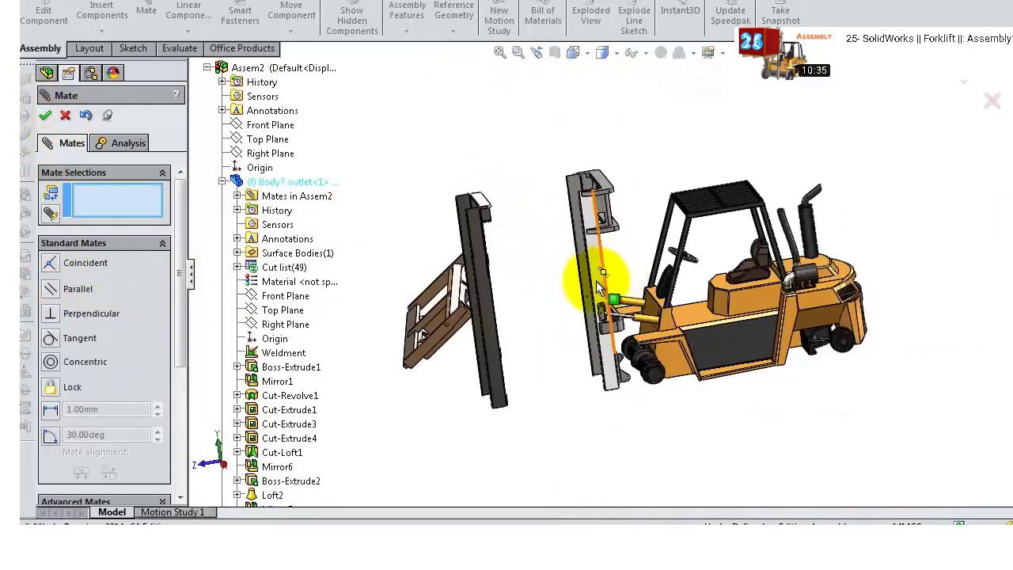
left_click_drag(599, 281, 559, 285)
middle_click_drag(558, 285, 483, 269)
scroll(554, 255, "down", 5)
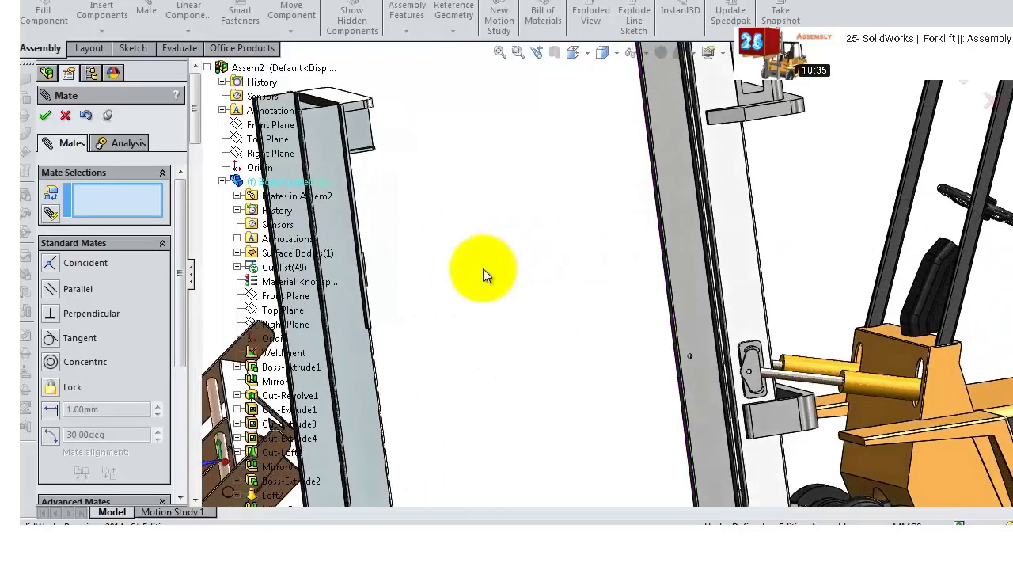
left_click_drag(182, 278, 174, 365)
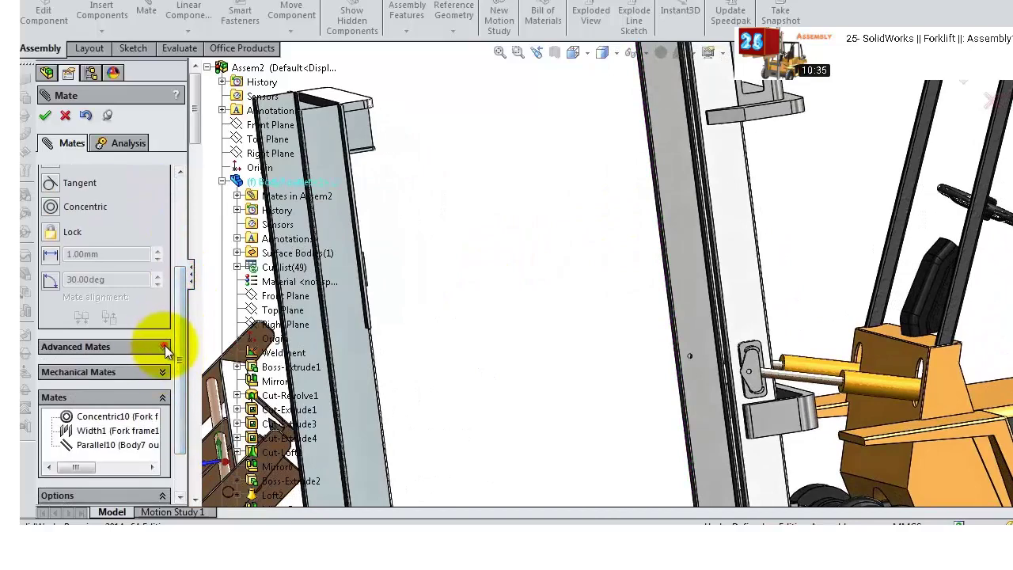
- Start a Width mate and pick the two width faces on the fork frame
left_click(164, 347)
left_click_drag(179, 303, 170, 207)
left_click(54, 288)
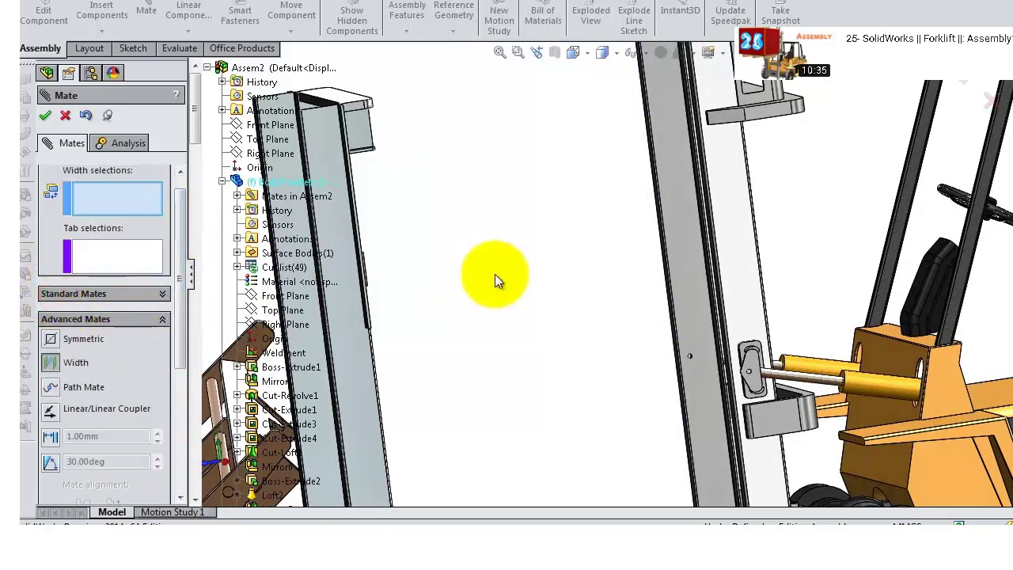
middle_click_drag(495, 274, 628, 272)
left_click(446, 261)
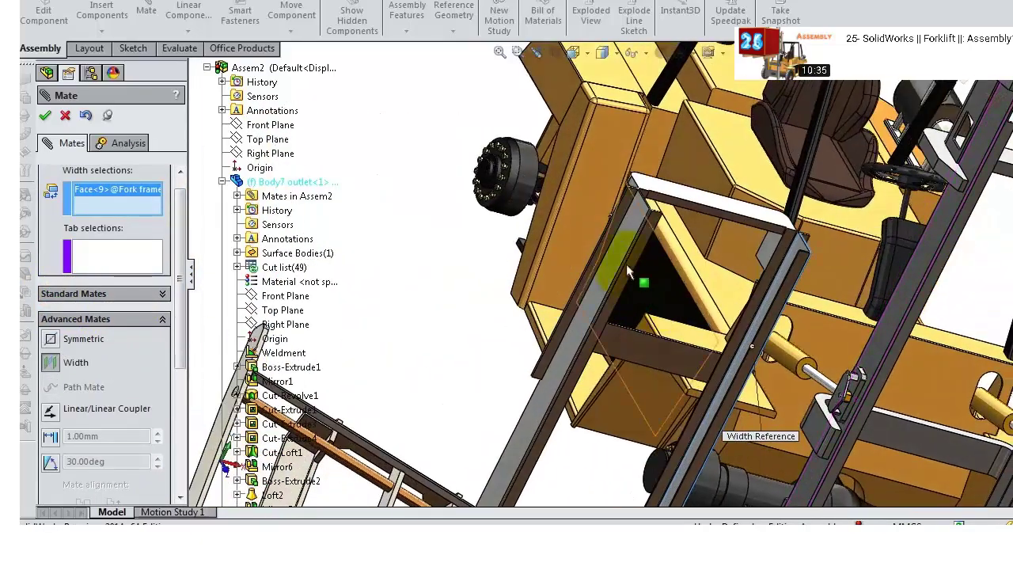
scroll(628, 272, "down", 4)
left_click(631, 232)
- Pick the two tab faces on opposite sides of the frame and confirm the width mate
scroll(676, 227, "up", 5)
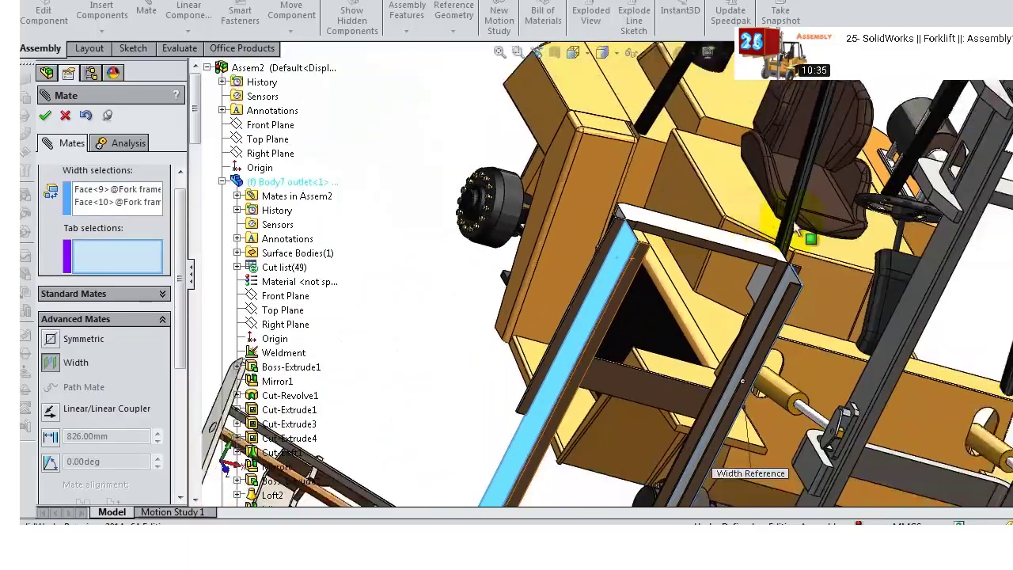
middle_click_drag(807, 235, 855, 232)
scroll(908, 258, "down", 5)
scroll(907, 259, "down", 3)
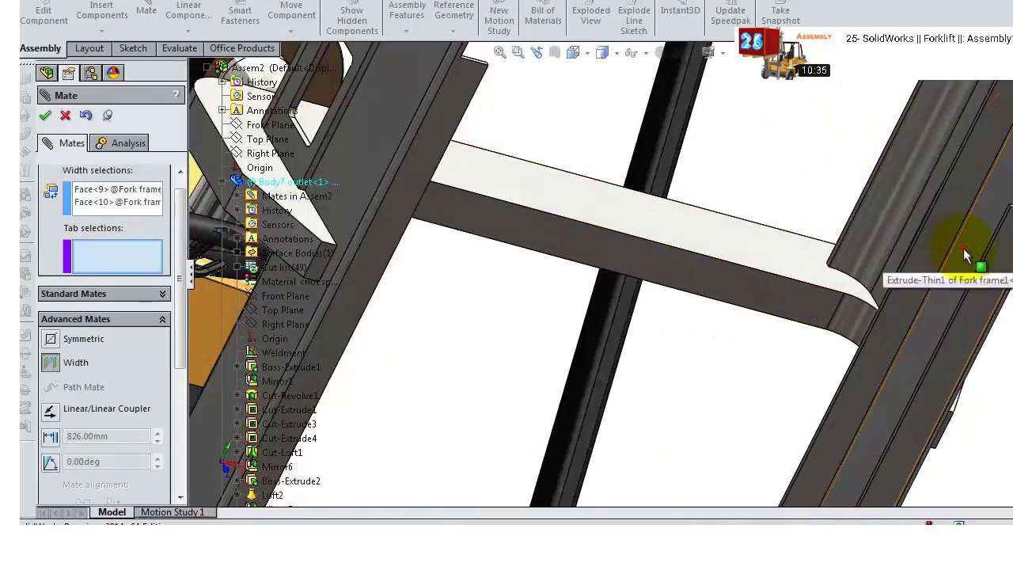
left_click(960, 245)
scroll(548, 233, "up", 3)
scroll(548, 233, "up", 3)
middle_click_drag(516, 219, 464, 198)
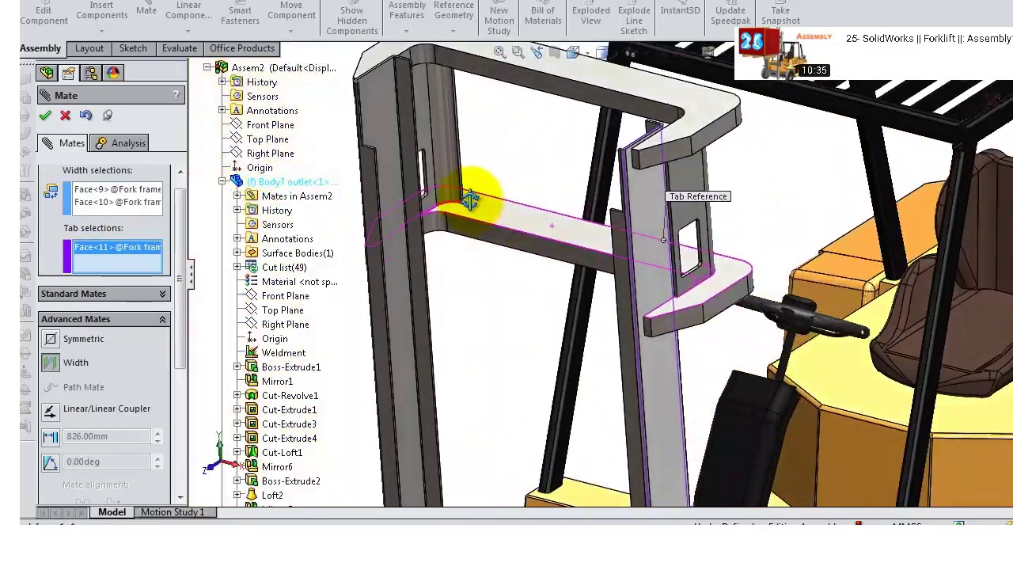
scroll(464, 198, "down", 2)
left_click(390, 220)
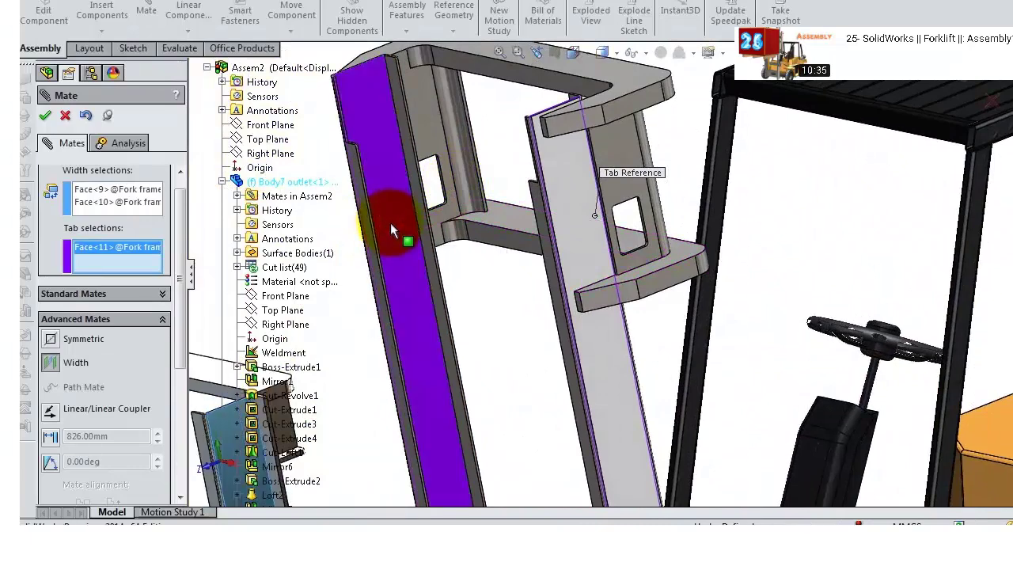
left_click(45, 116)
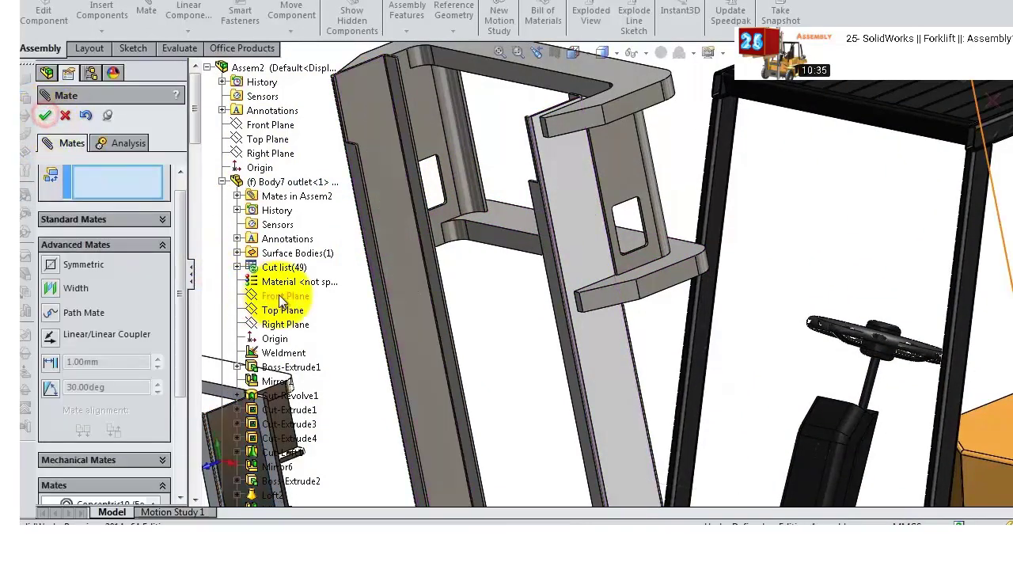
scroll(459, 340, "up", 3)
- Slide the fork frame up beside the mast and bring the carriage plate into view
left_click_drag(531, 308, 601, 219)
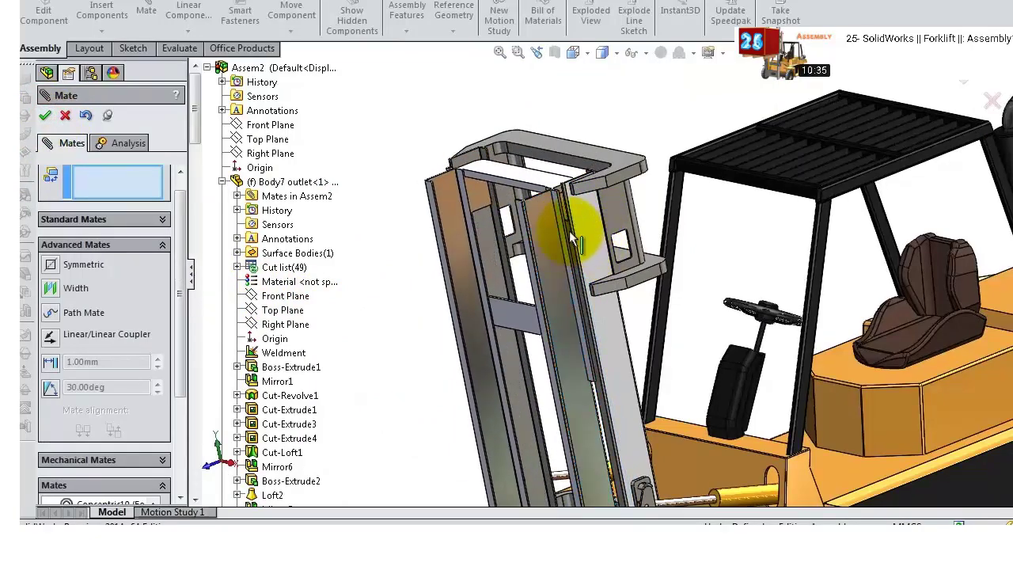
middle_click_drag(583, 227, 511, 321)
scroll(510, 321, "down", 3)
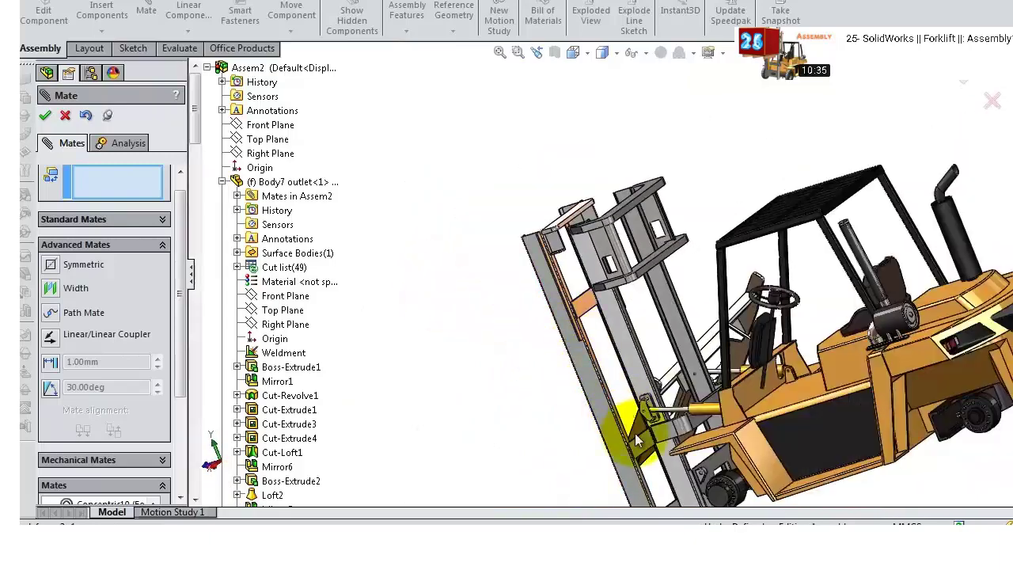
scroll(622, 417, "up", 8)
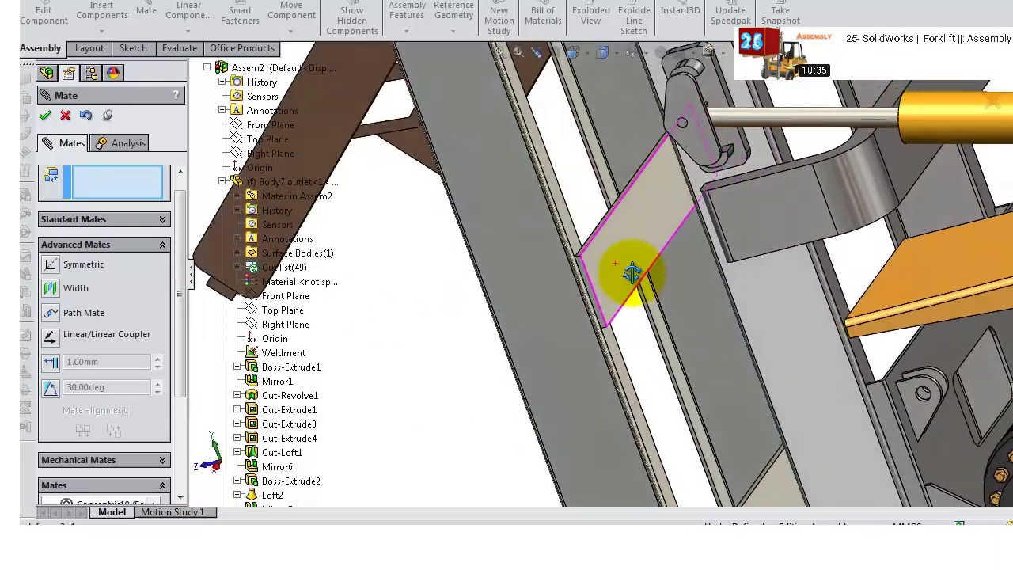
middle_click_drag(631, 273, 642, 244)
scroll(615, 129, "down", 5)
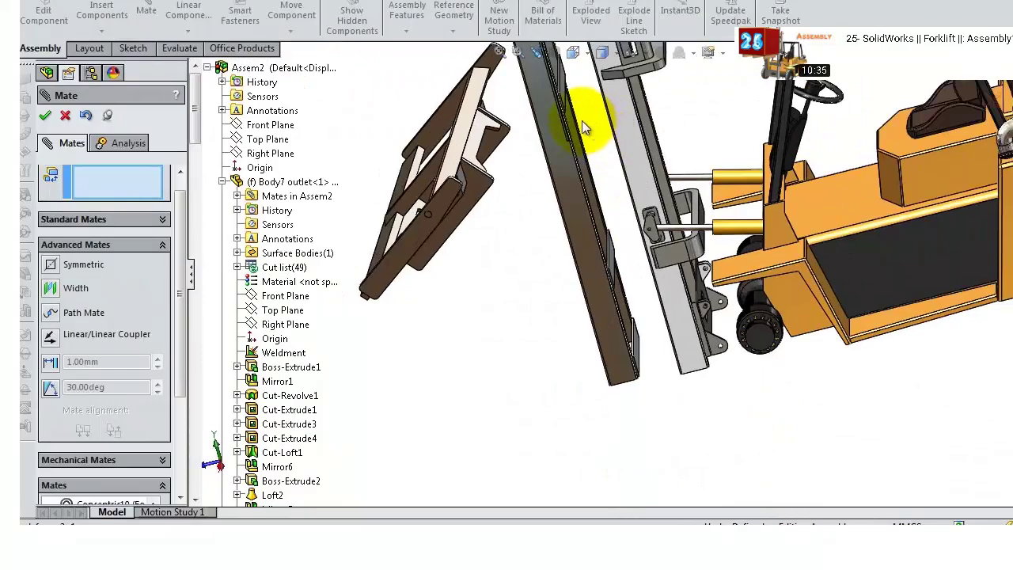
scroll(590, 114, "down", 4)
scroll(593, 109, "up", 6)
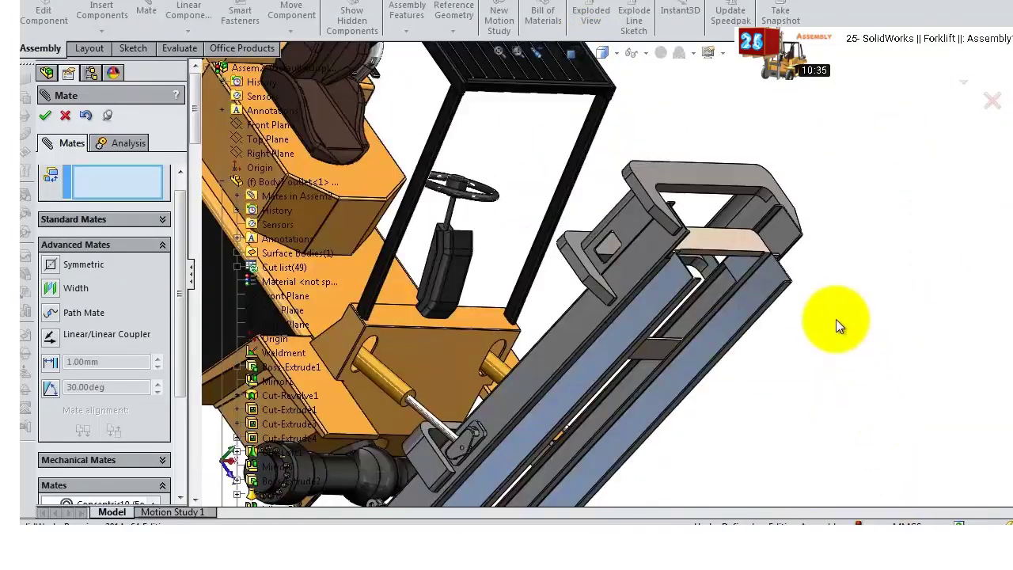
middle_click_drag(836, 319, 855, 377)
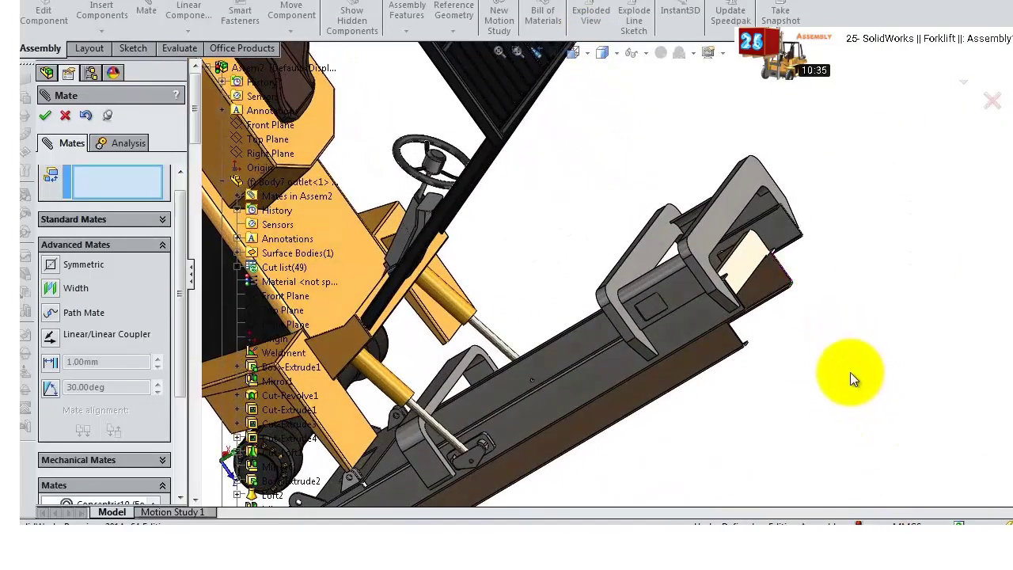
scroll(678, 198, "up", 6)
- Add a 2.5 mm distance mate between the fork plate face and the top bar face
left_click(604, 141)
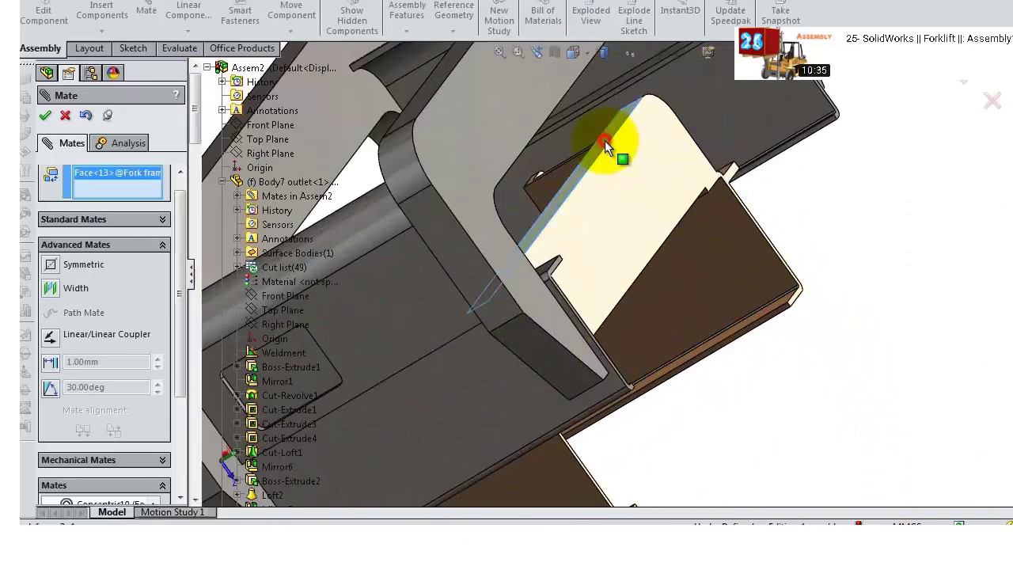
middle_click_drag(605, 141, 577, 185)
left_click(566, 193)
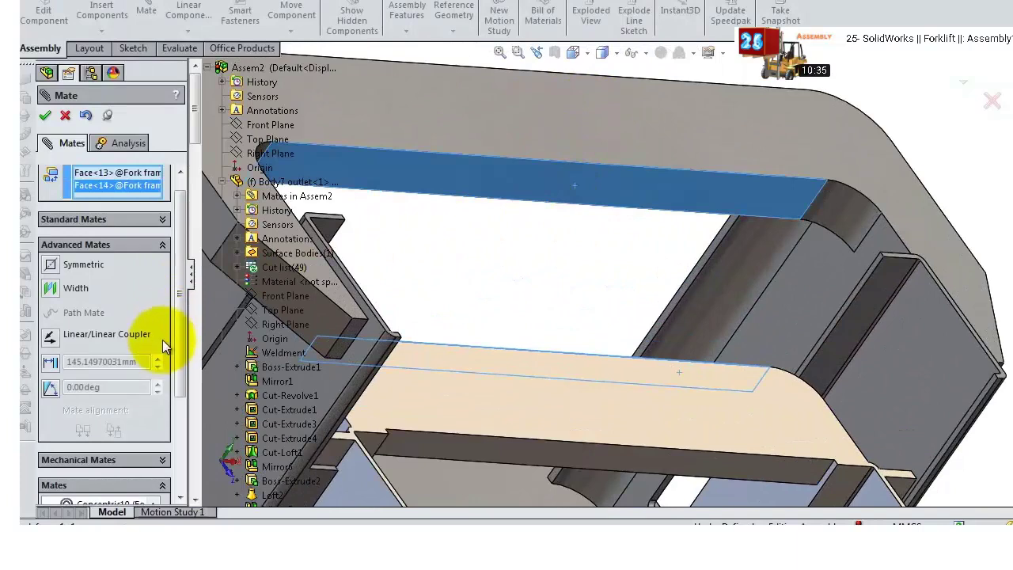
left_click_drag(179, 333, 181, 325)
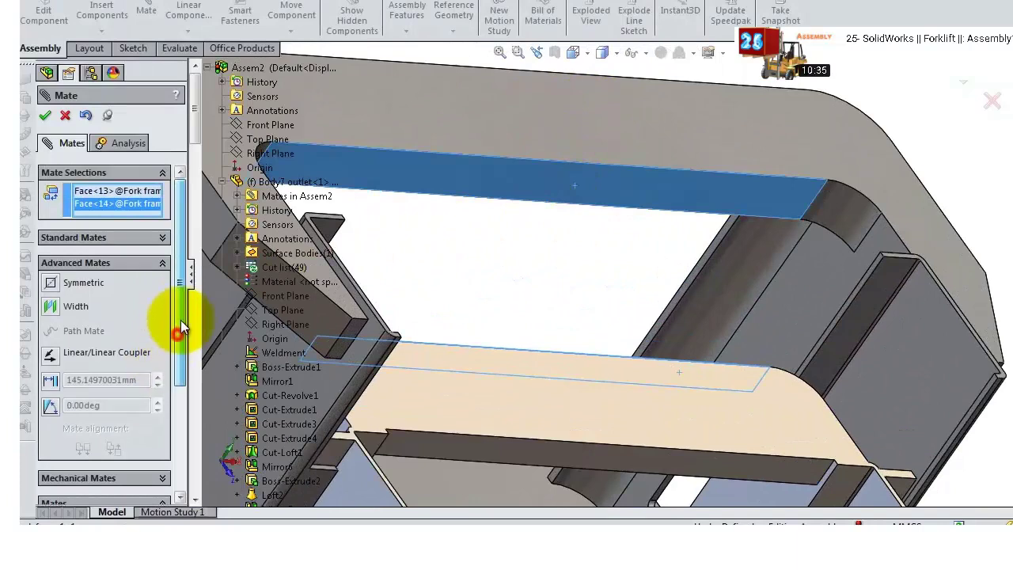
left_click(162, 237)
left_click(52, 409)
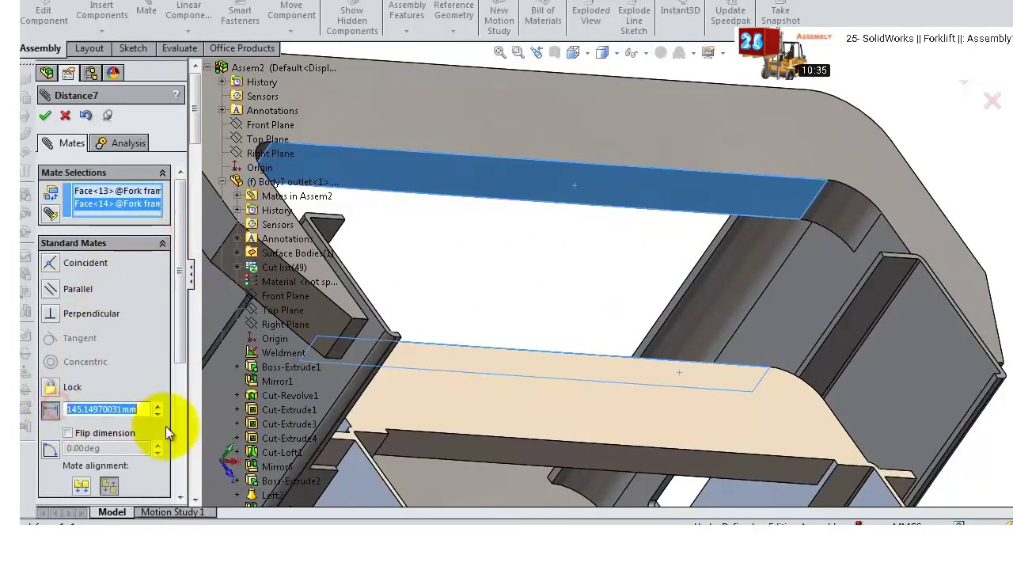
type("2.5")
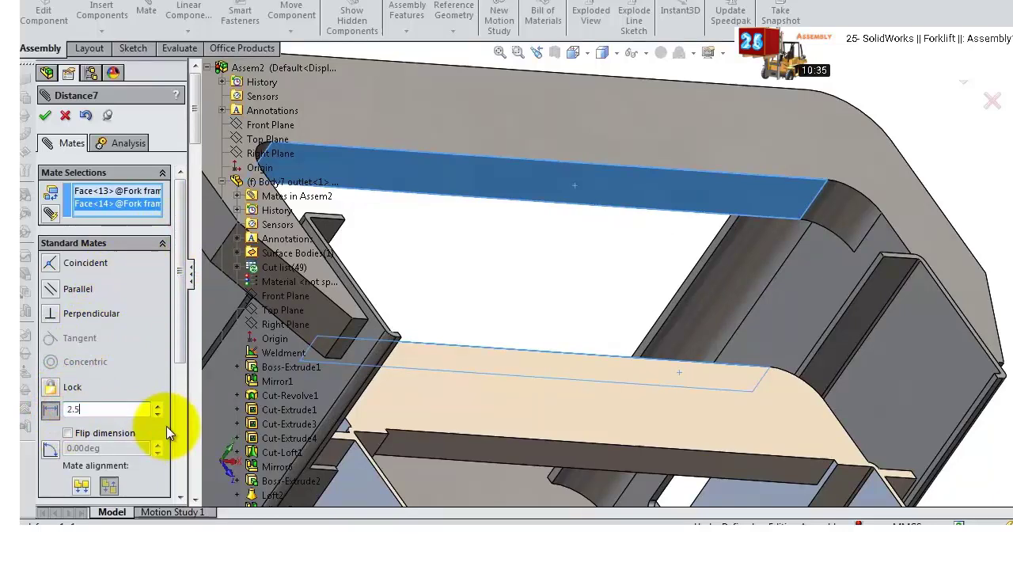
key("Return")
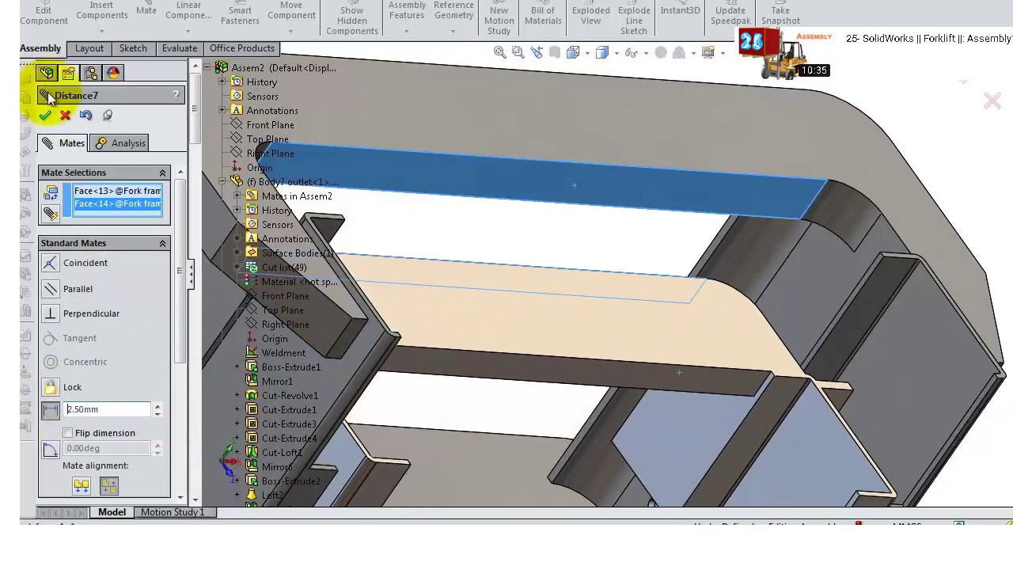
left_click(45, 115)
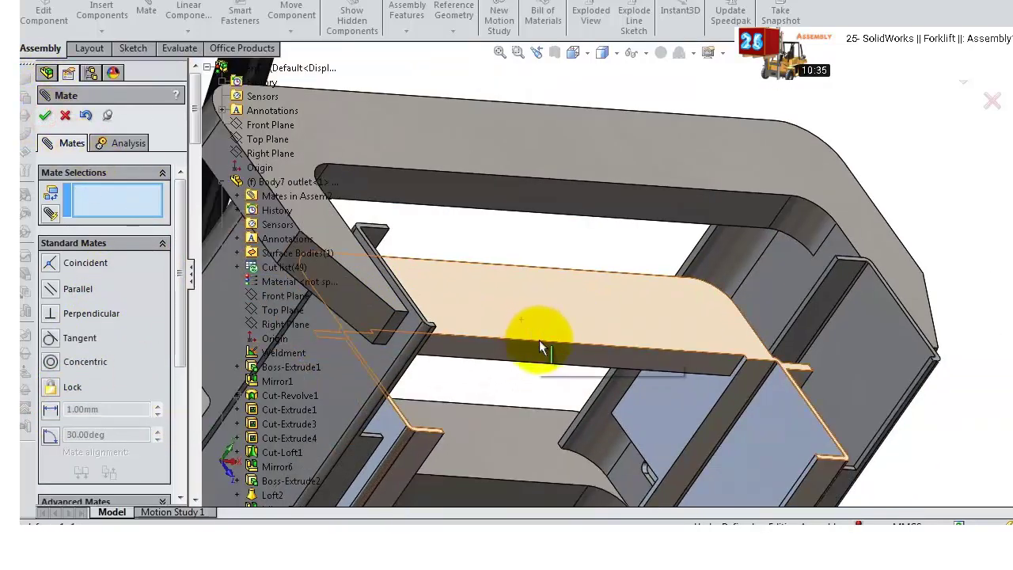
- Drag the fork, inner mast rail and tilt cylinder to test the mates, then show the component list
left_click_drag(539, 341, 589, 228)
middle_click_drag(589, 228, 633, 168)
scroll(633, 167, "up", 2)
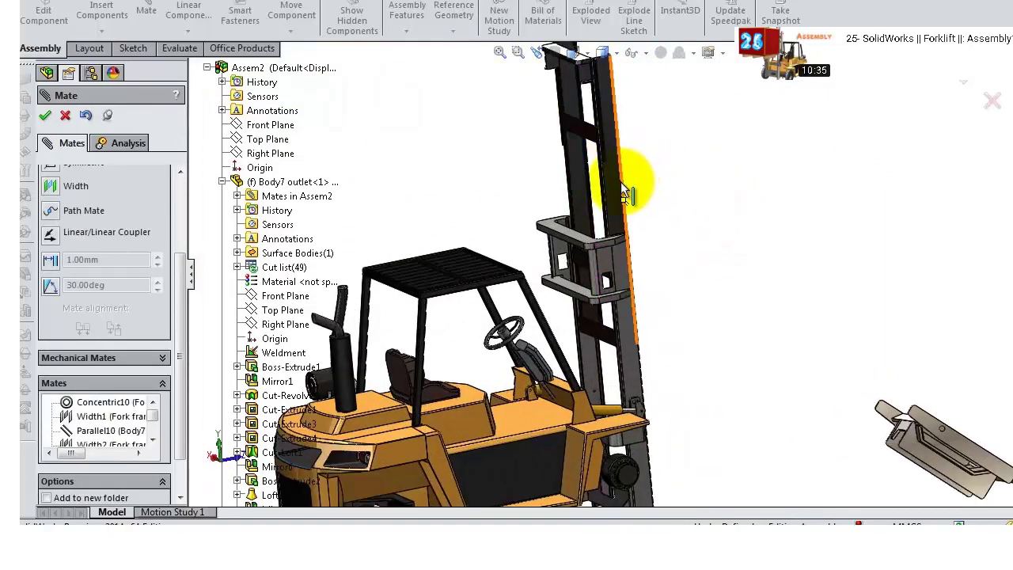
left_click_drag(621, 179, 645, 357)
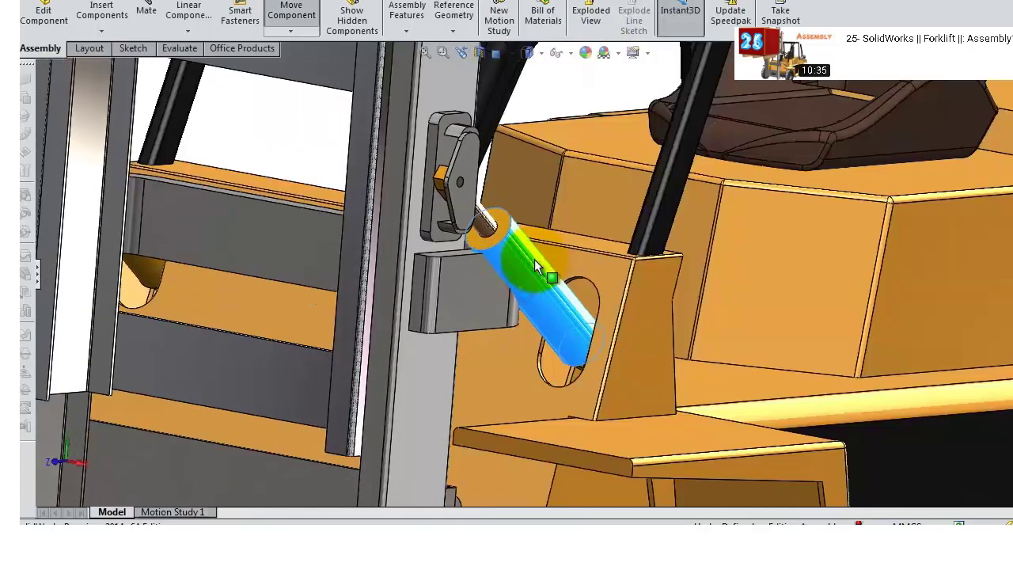
left_click_drag(529, 269, 517, 309)
scroll(517, 310, "down", 3)
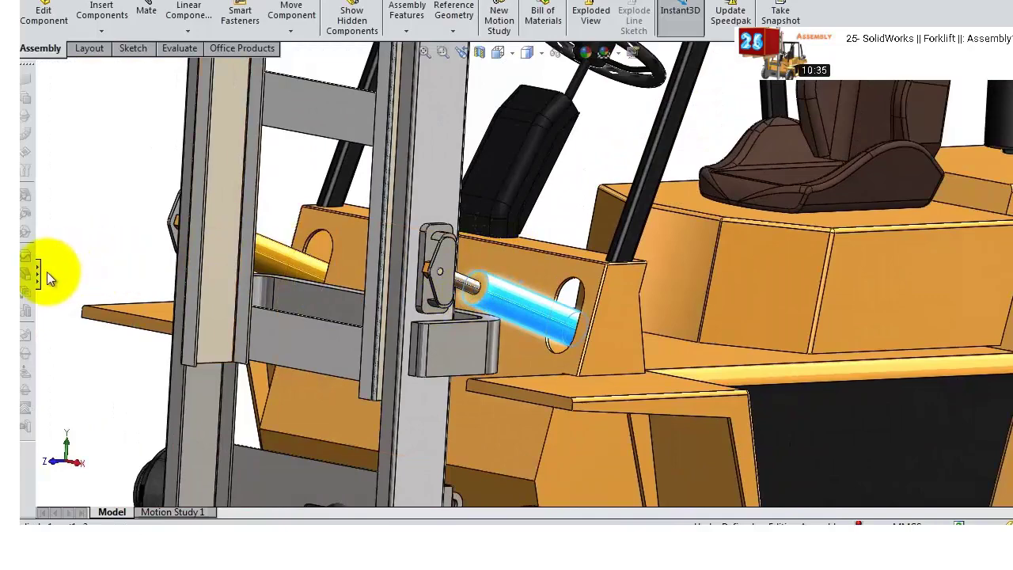
left_click(41, 277)
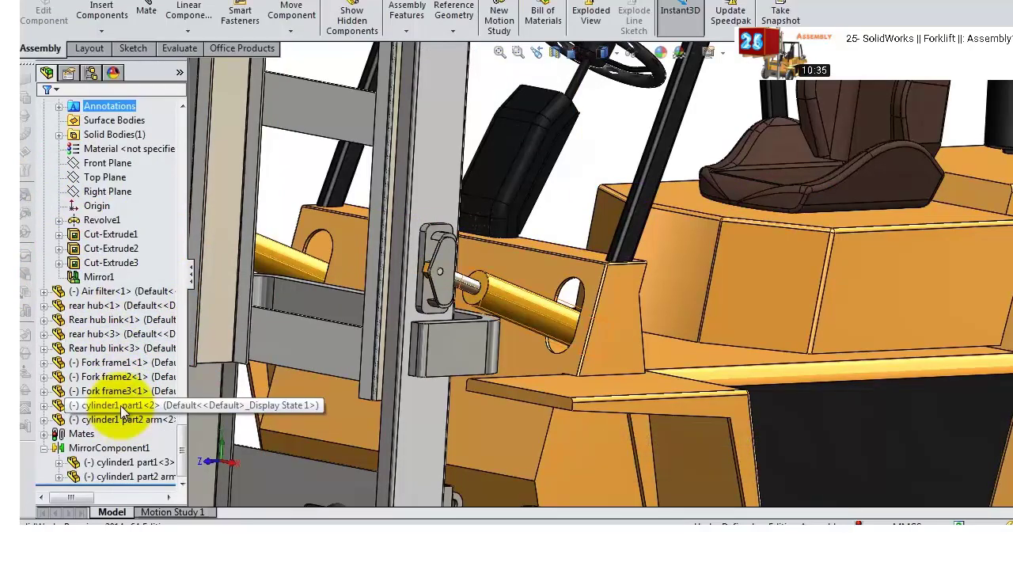
- Mate cylinder1 part1<2>'s Right Plane parallel to the body face
left_click(120, 405)
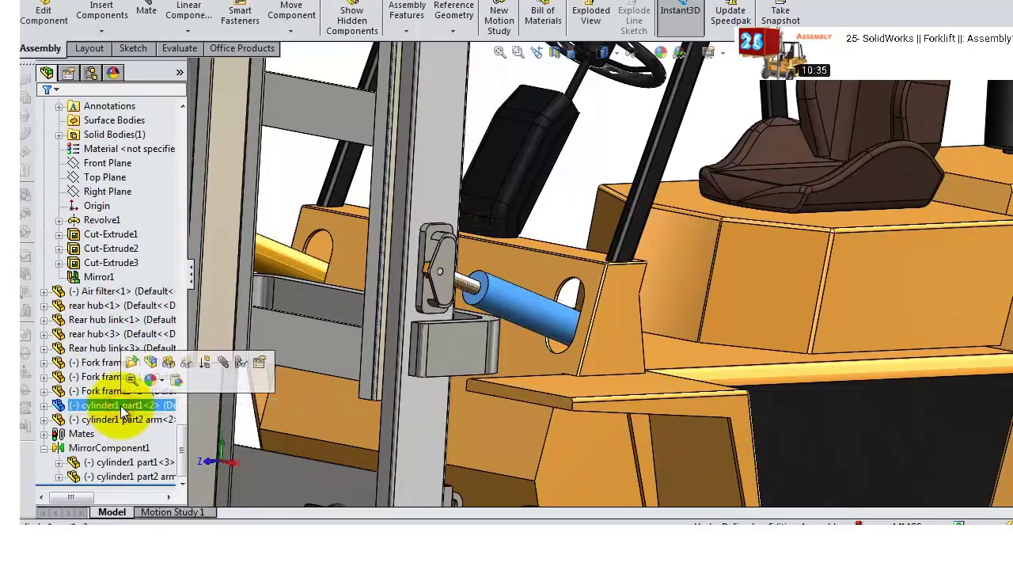
left_click(45, 406)
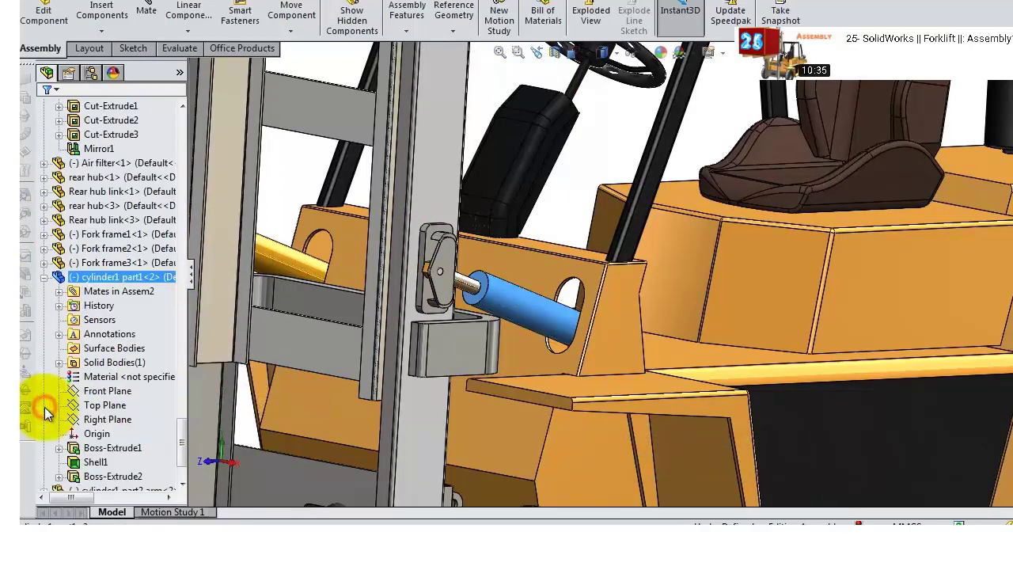
left_click(100, 417)
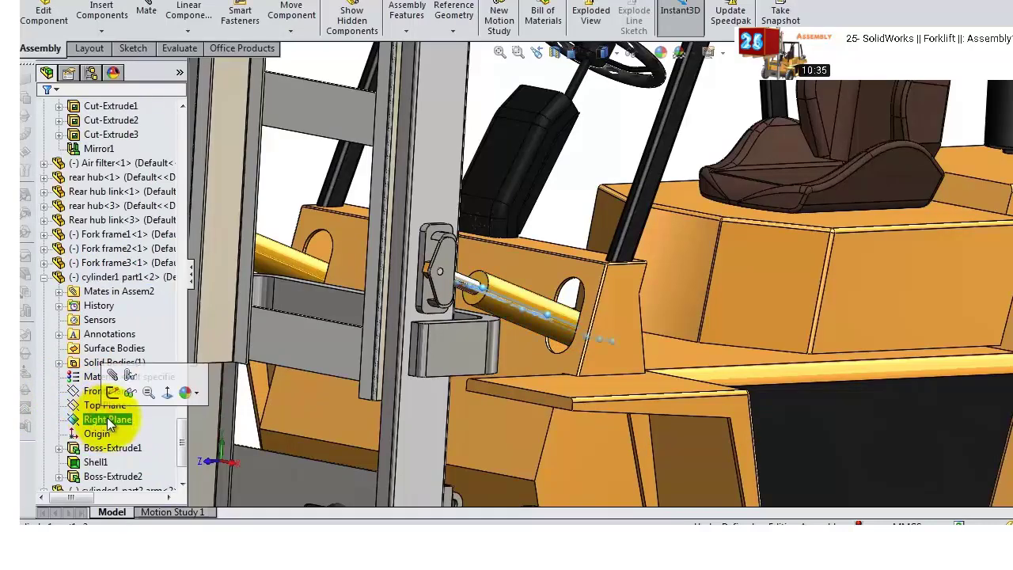
left_click(111, 376)
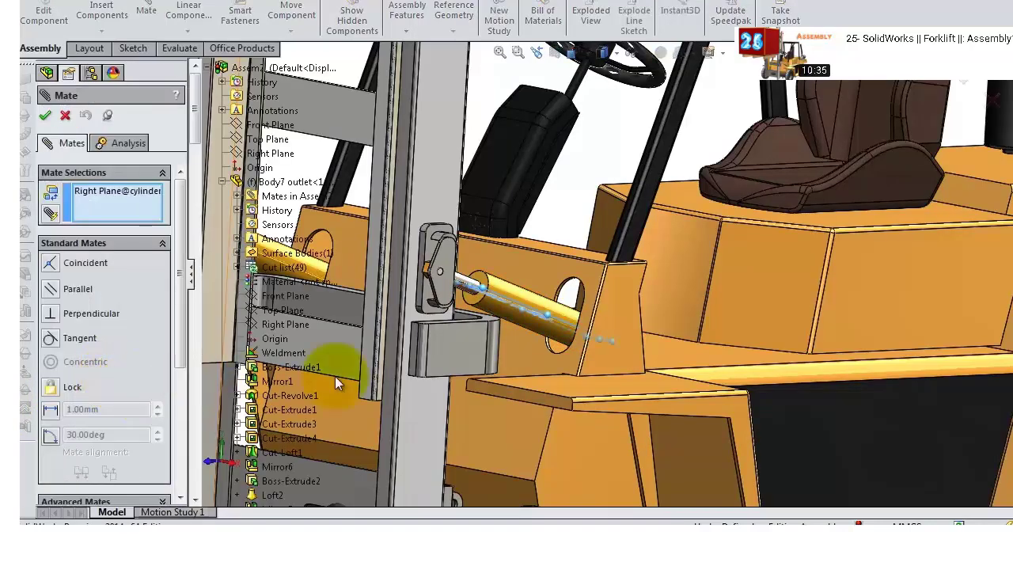
scroll(555, 371, "down", 5)
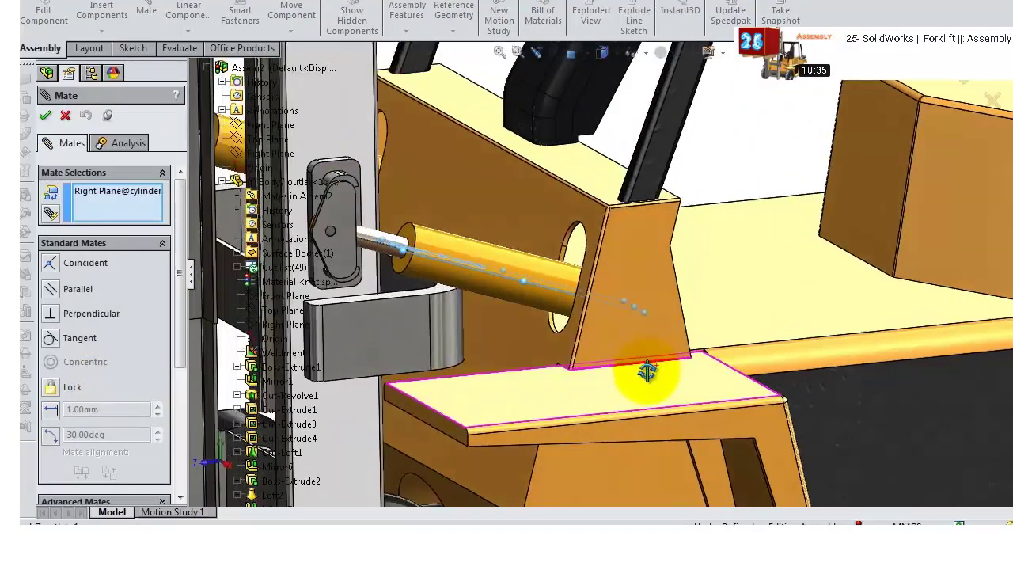
middle_click_drag(647, 372, 634, 372)
left_click(714, 318)
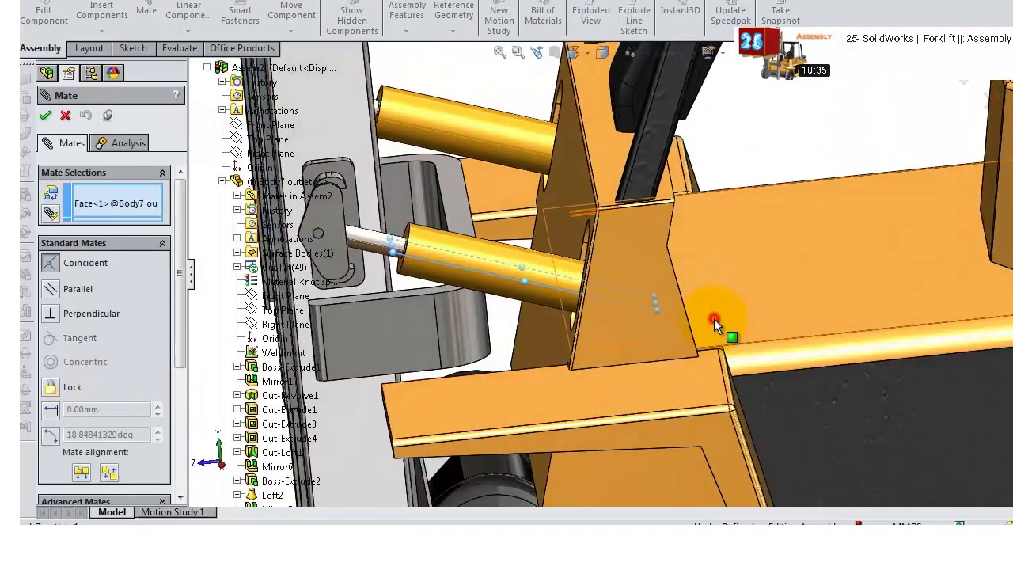
left_click(416, 295)
- Switch the plane-to-face mate to an advanced angle mate
left_click_drag(182, 268, 180, 309)
left_click(162, 376)
left_click(51, 326)
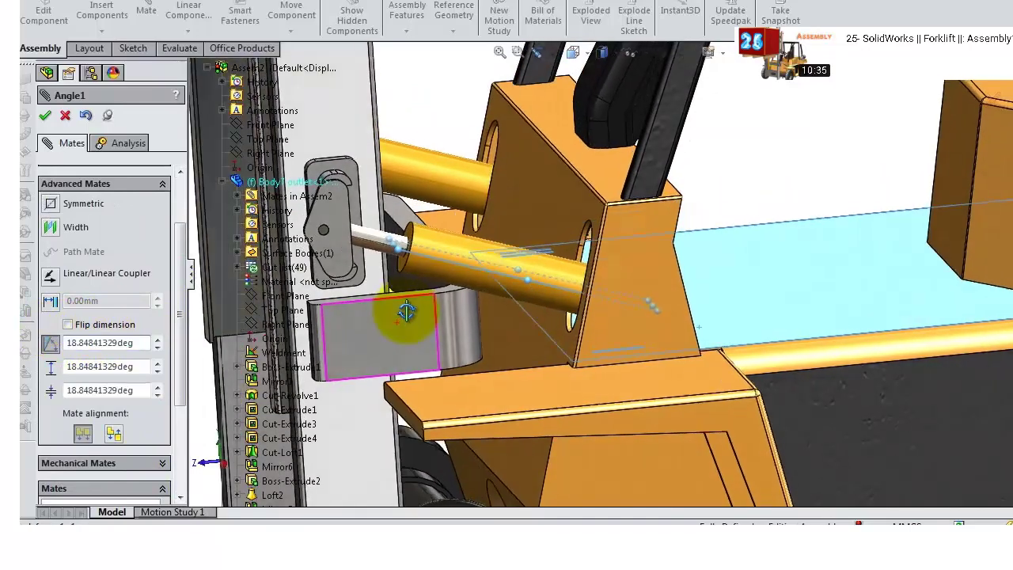
left_click_drag(406, 311, 447, 305)
- Set the limit angle to 10° with a 20° maximum and 0° minimum, and confirm
left_click_drag(145, 342, 65, 336)
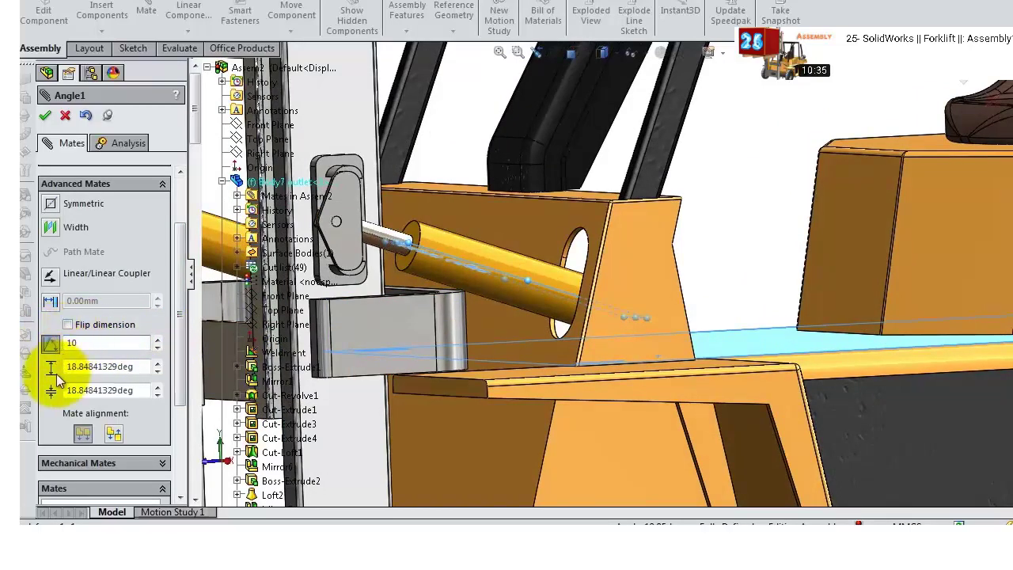
key("Return")
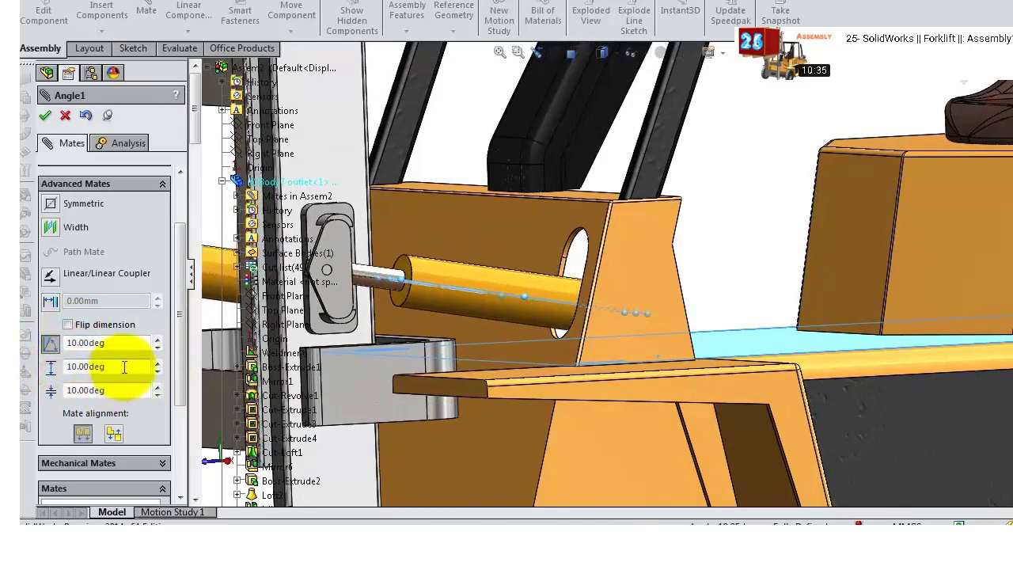
left_click_drag(130, 342, 49, 347)
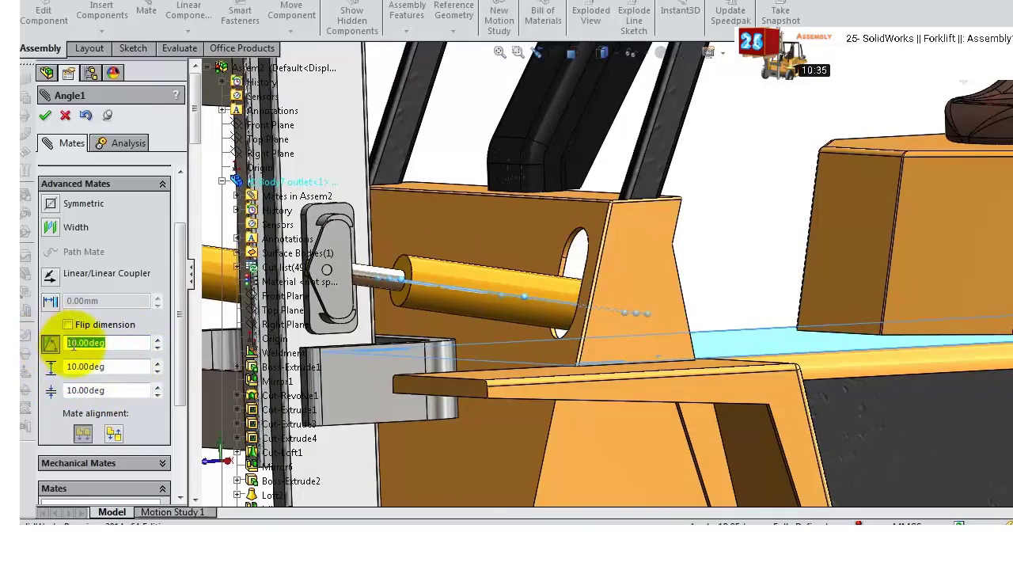
key("Return")
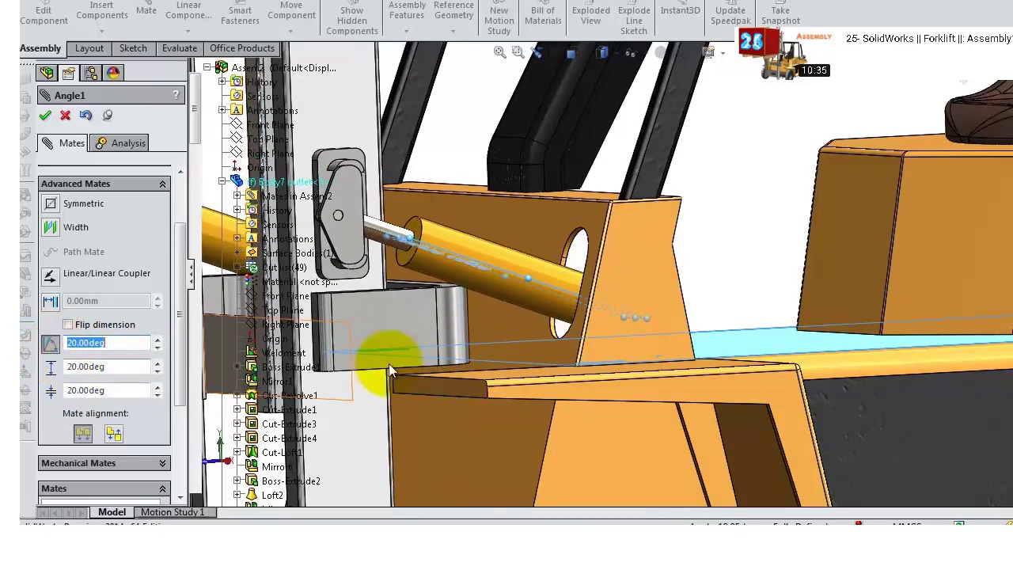
middle_click_drag(385, 355, 479, 335)
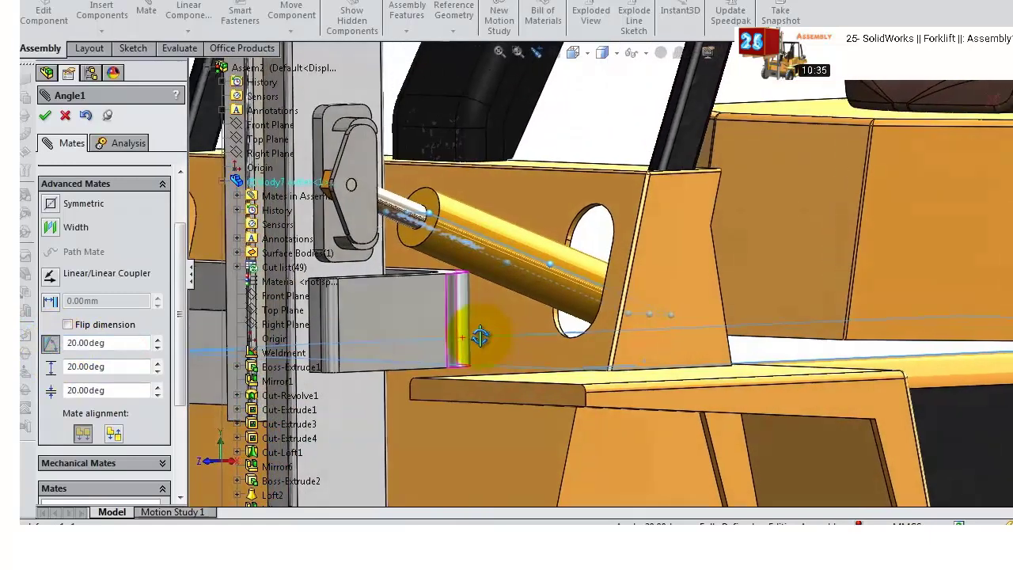
left_click_drag(136, 340, 73, 336)
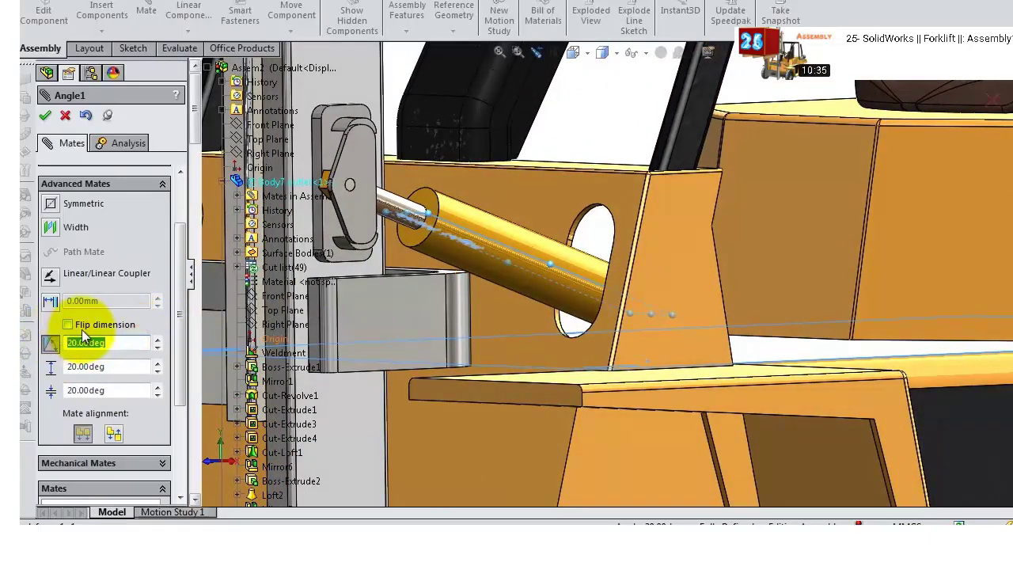
type("10")
key("Return")
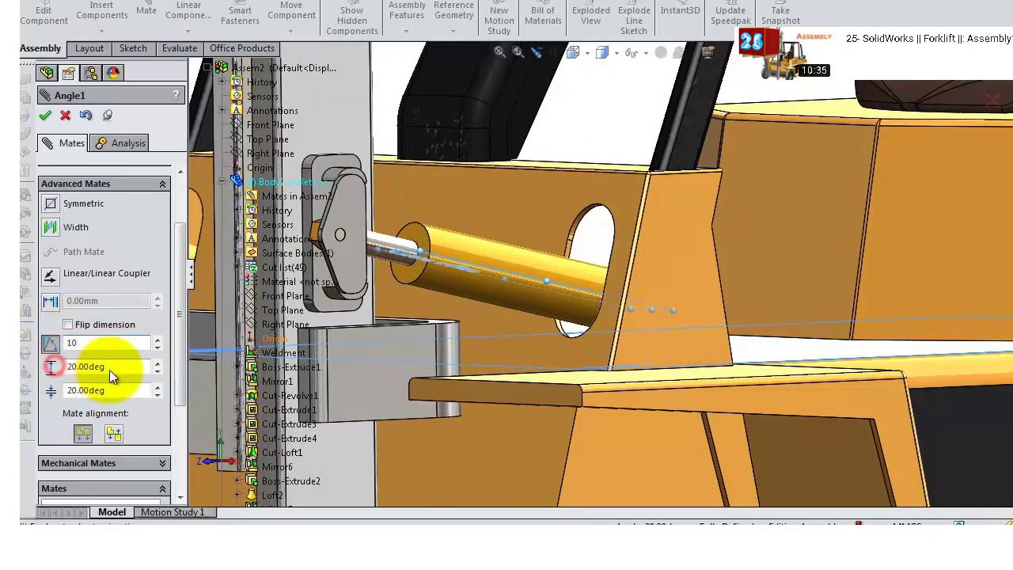
left_click_drag(114, 366, 86, 366)
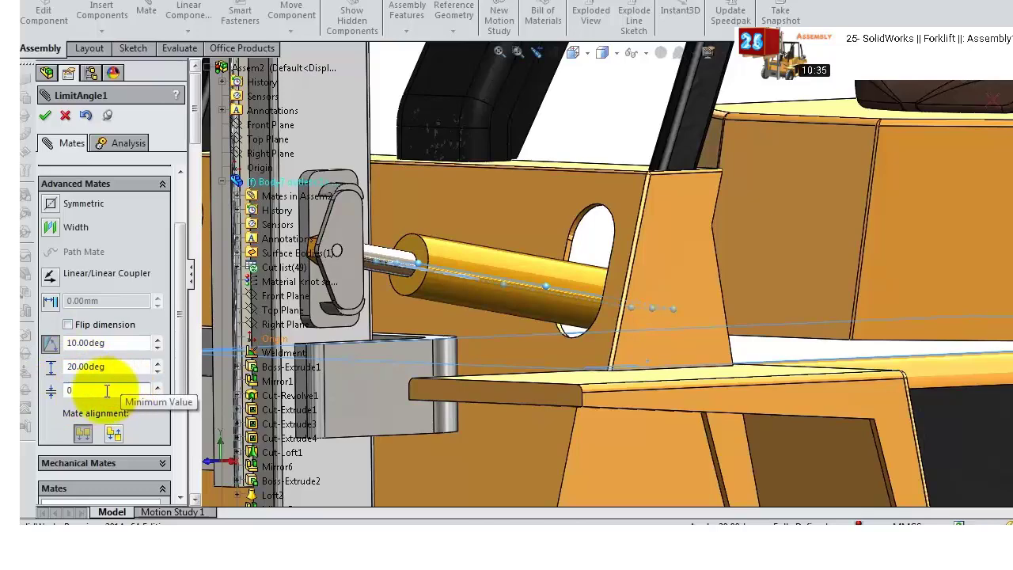
key("Return")
left_click(45, 115)
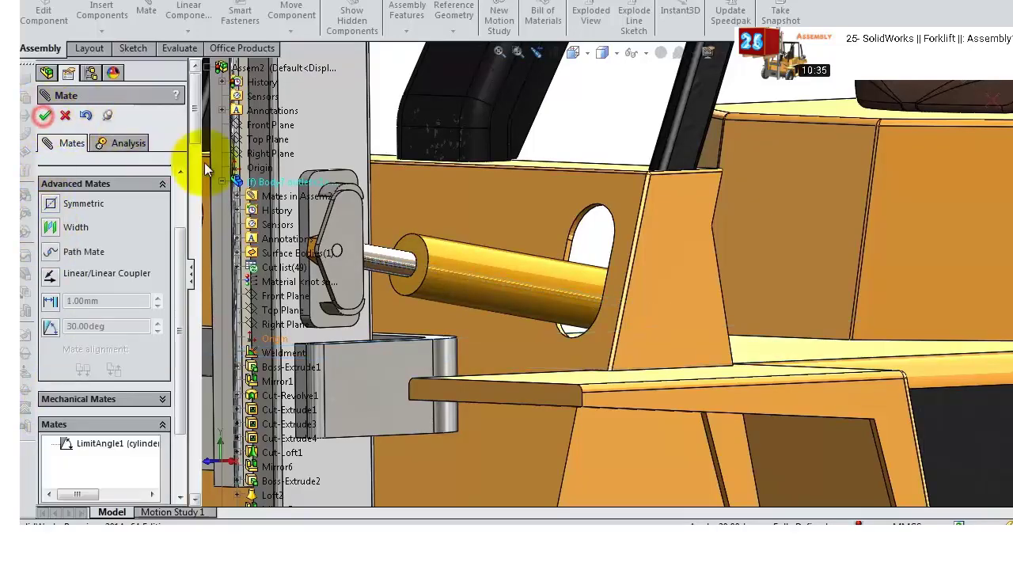
left_click(44, 117)
- Swing the cylinder and bracket up and down, then move the fork frame mast, checking the angle limit holds
left_click_drag(461, 153, 553, 70)
left_click_drag(520, 124, 466, 253)
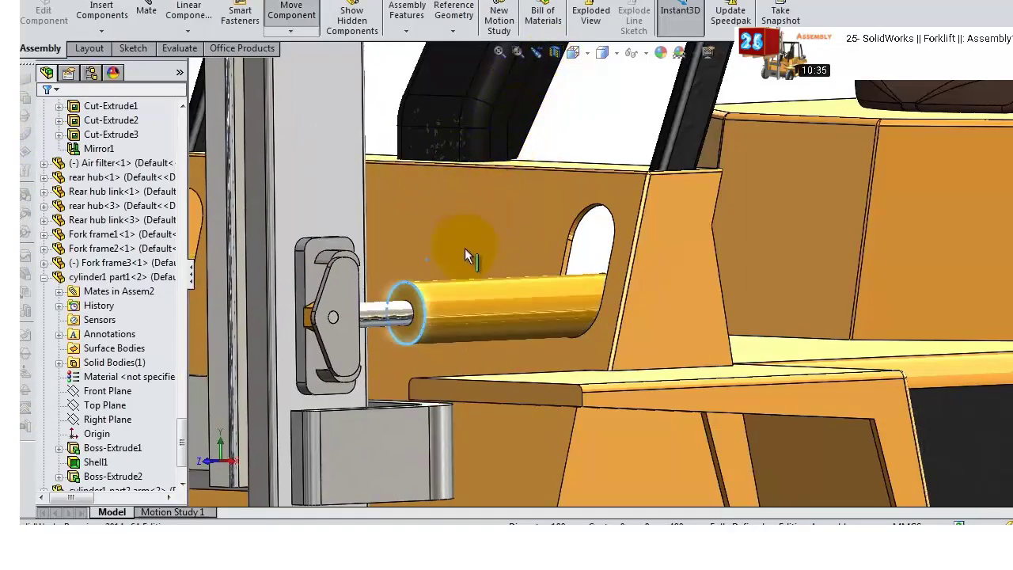
left_click_drag(483, 211, 548, 130)
middle_click_drag(548, 130, 482, 227)
scroll(545, 236, "down", 3)
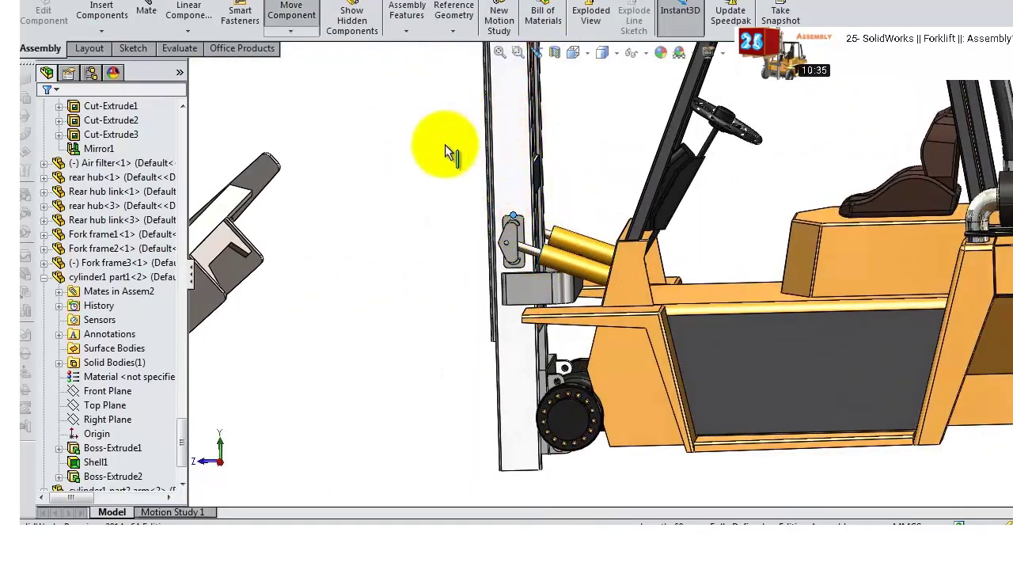
left_click_drag(497, 247, 483, 230)
left_click(418, 279)
middle_click_drag(417, 277, 609, 317)
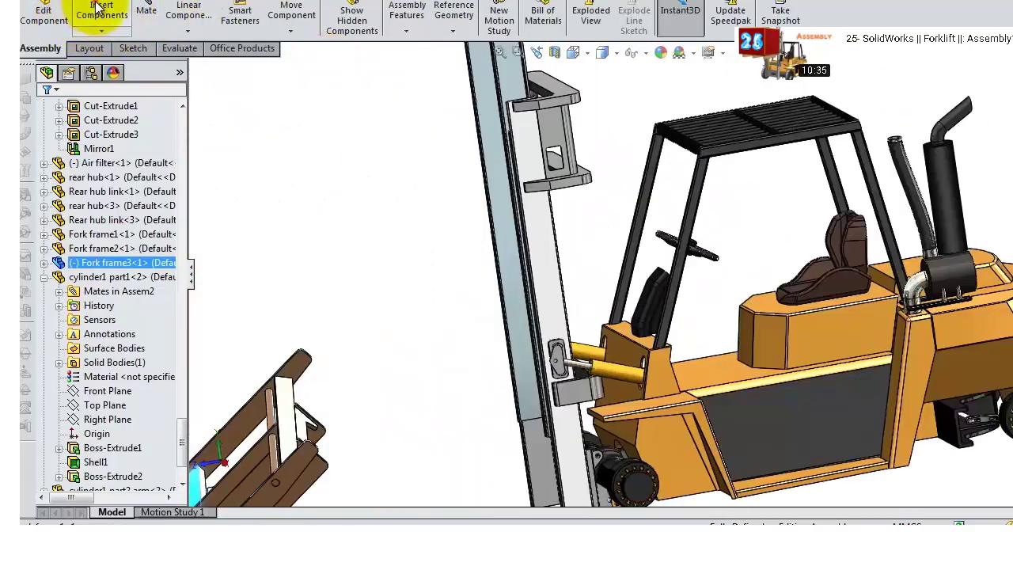
- Insert cylinder2 part1 and cylinder2 part2 arm into the assembly and start a new mate
left_click(100, 10)
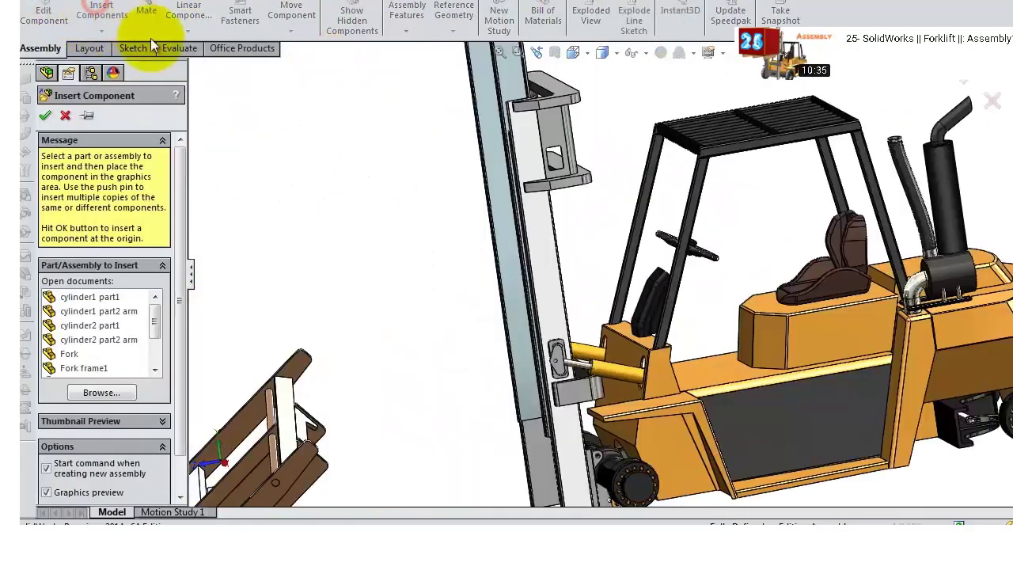
left_click(95, 330)
left_click(207, 204)
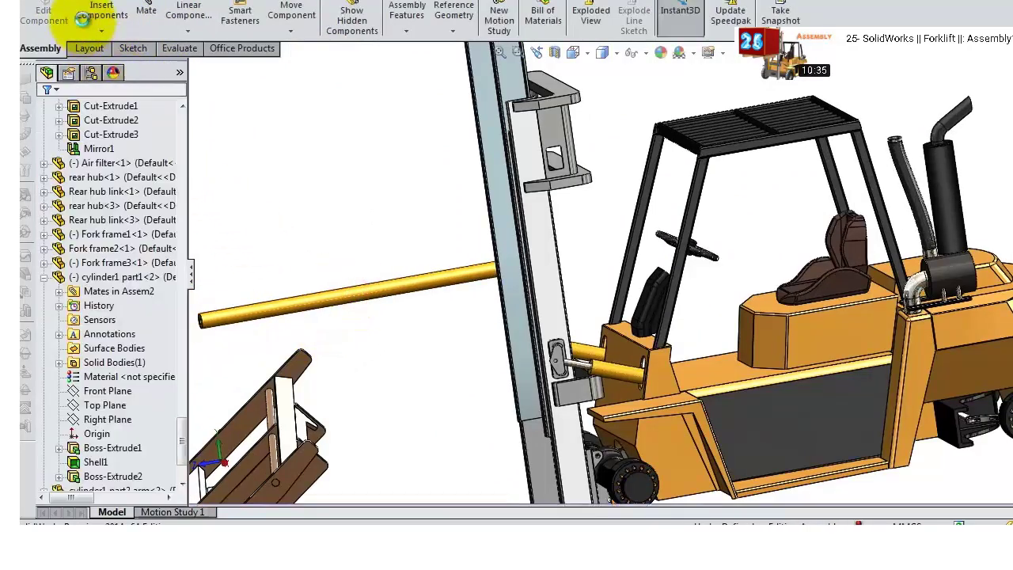
left_click(93, 19)
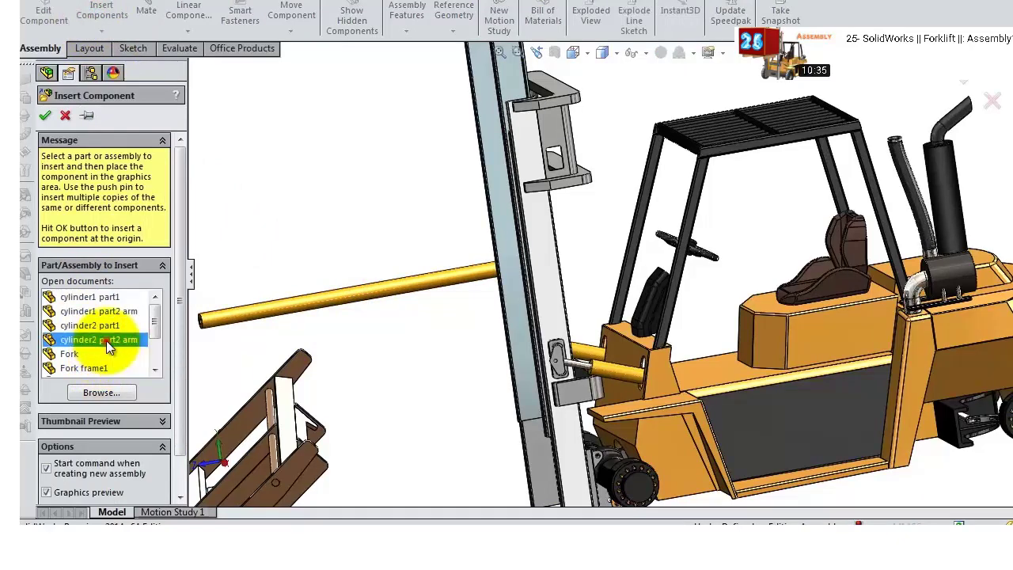
left_click(106, 340)
left_click(254, 274)
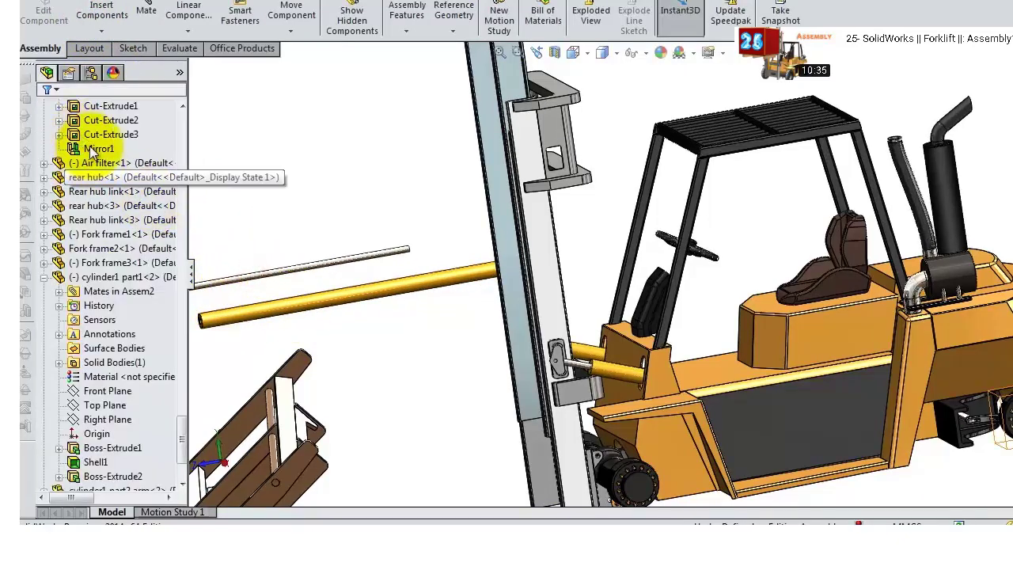
left_click(158, 31)
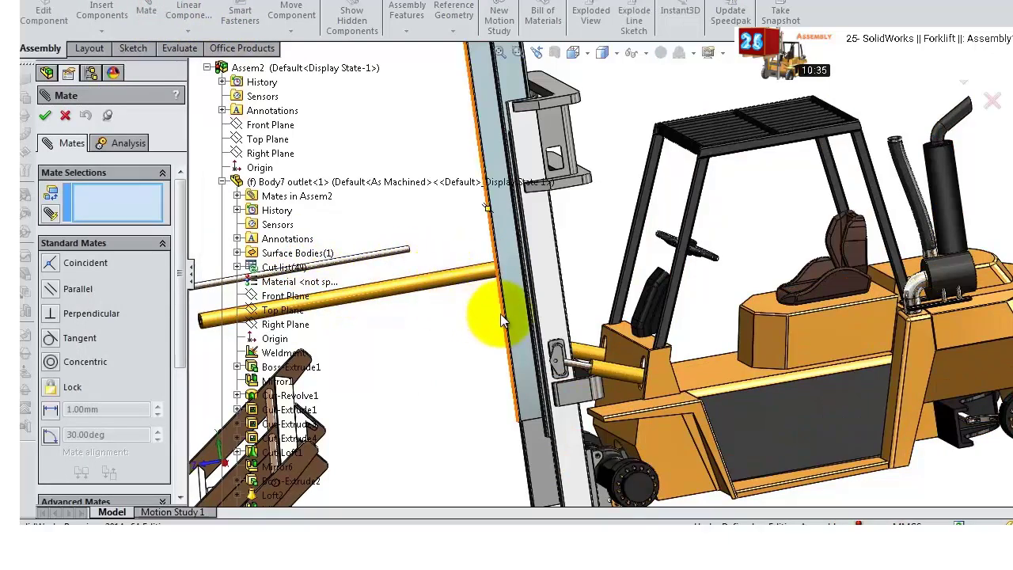
- Mate the second cylinder's rod concentric with its tube
left_click(448, 278)
scroll(480, 277, "down", 3)
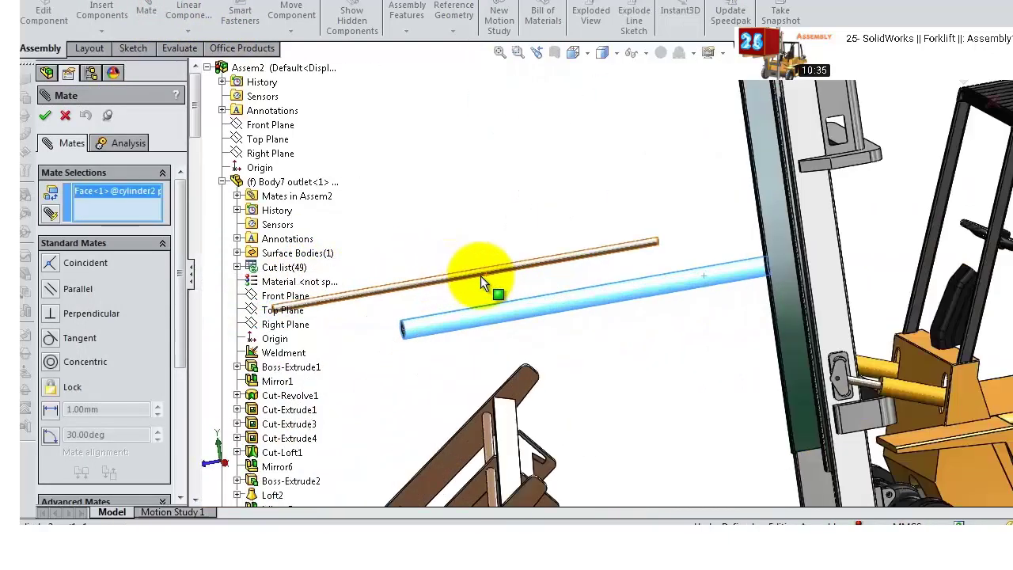
left_click(505, 277)
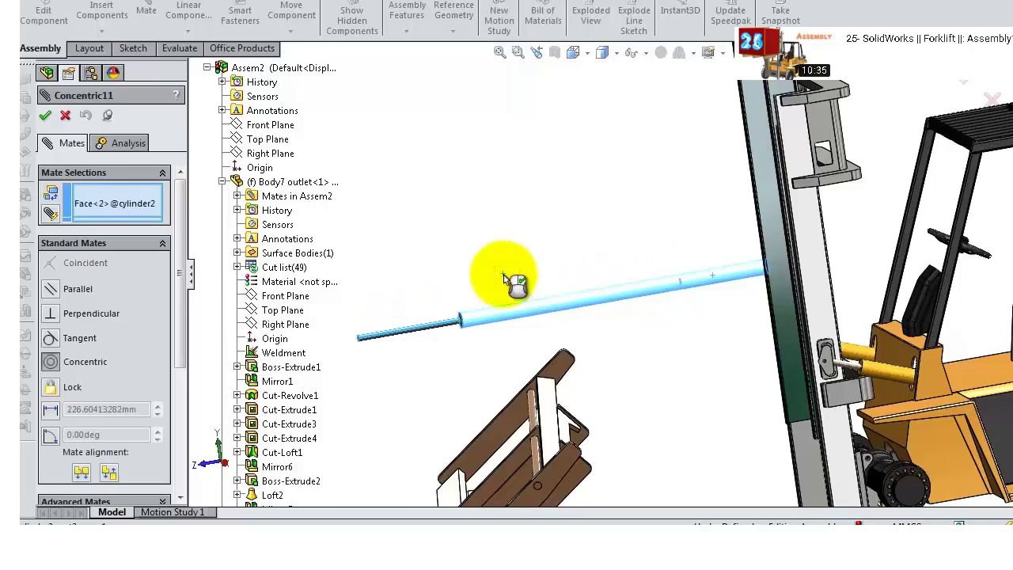
left_click(485, 239)
- Select the rod and tube end faces for an advanced mate
left_click(441, 327)
scroll(679, 264, "down", 5)
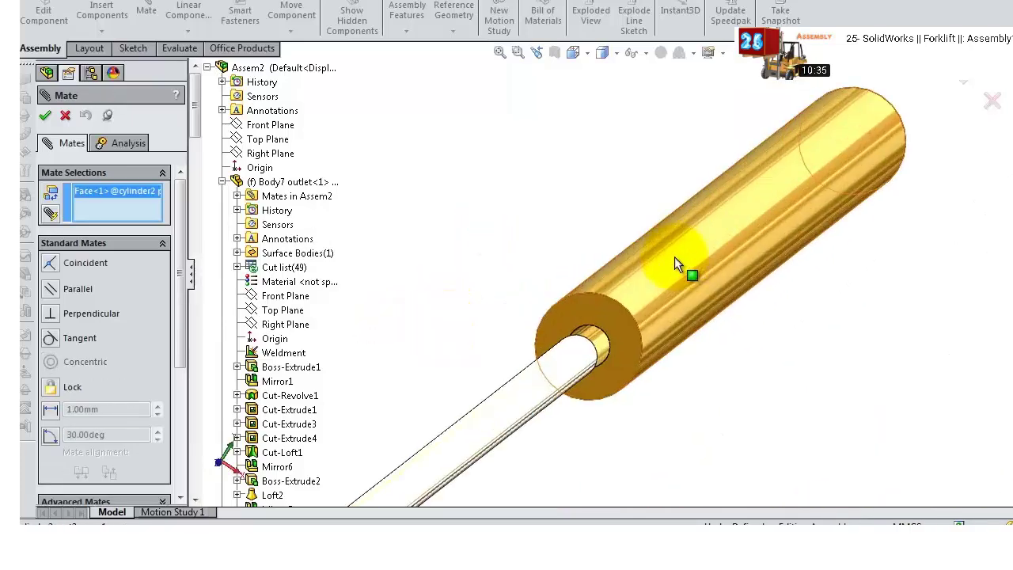
left_click(610, 324)
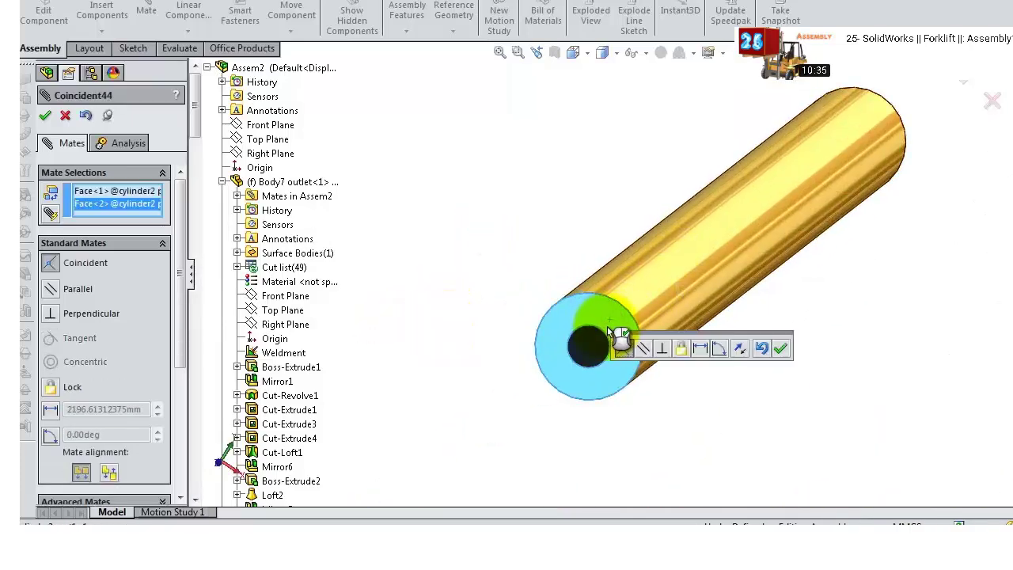
left_click_drag(177, 263, 171, 354)
left_click(166, 346)
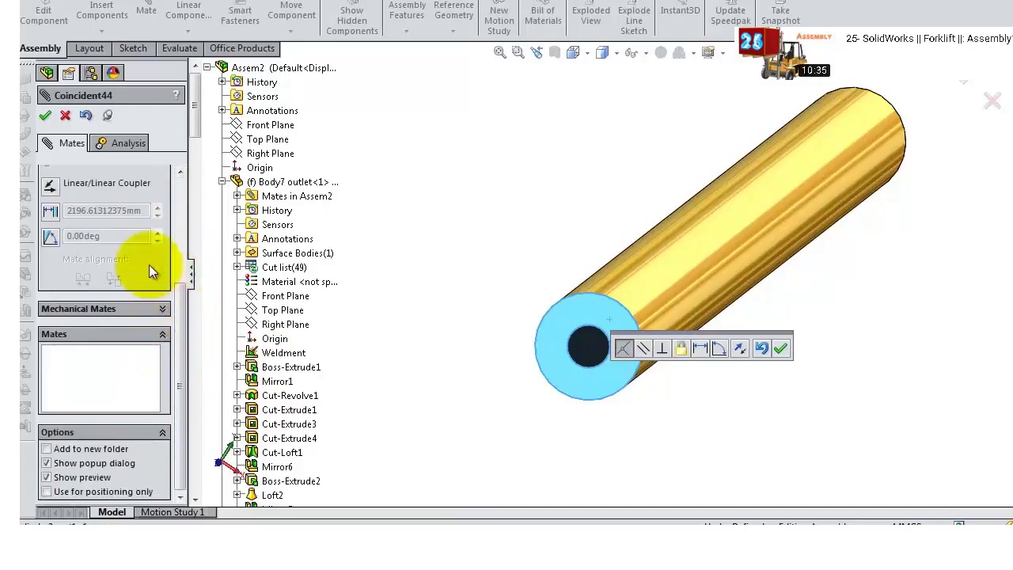
scroll(180, 306, "up", 3)
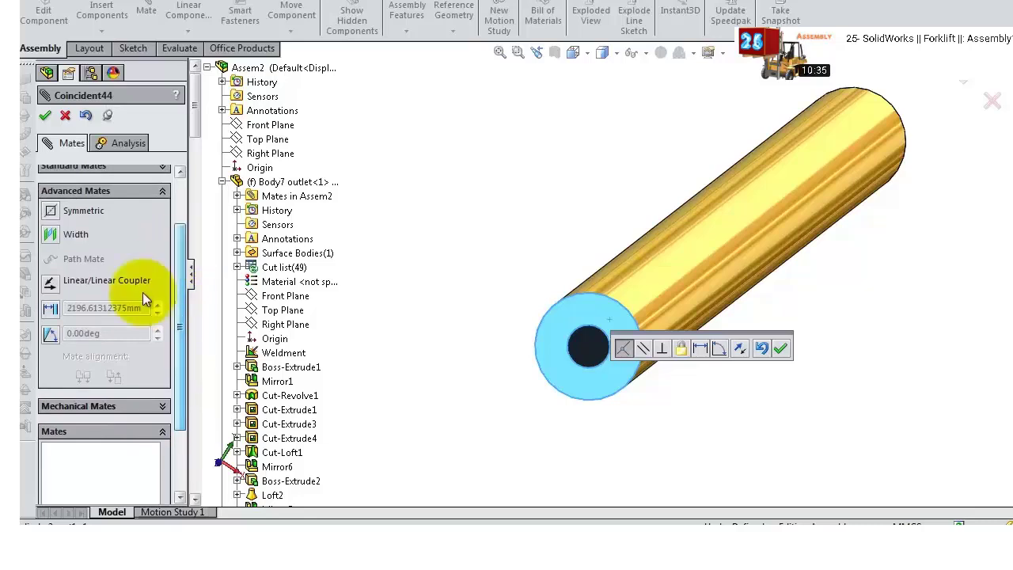
- Add a limit distance mate holding the rod at 500 mm, ranging from 0 to 1800 mm
left_click(49, 310)
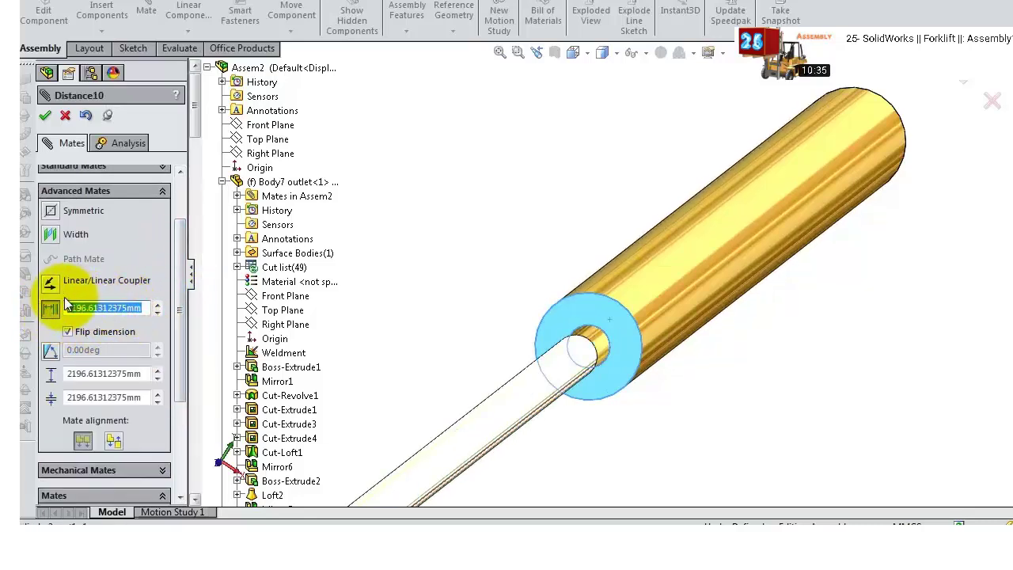
key("Return")
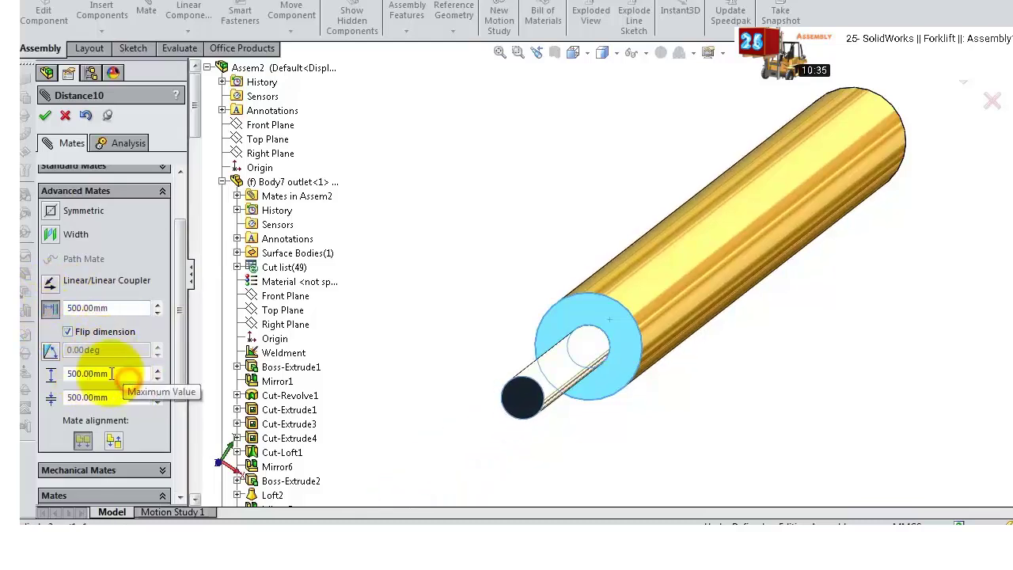
type("200")
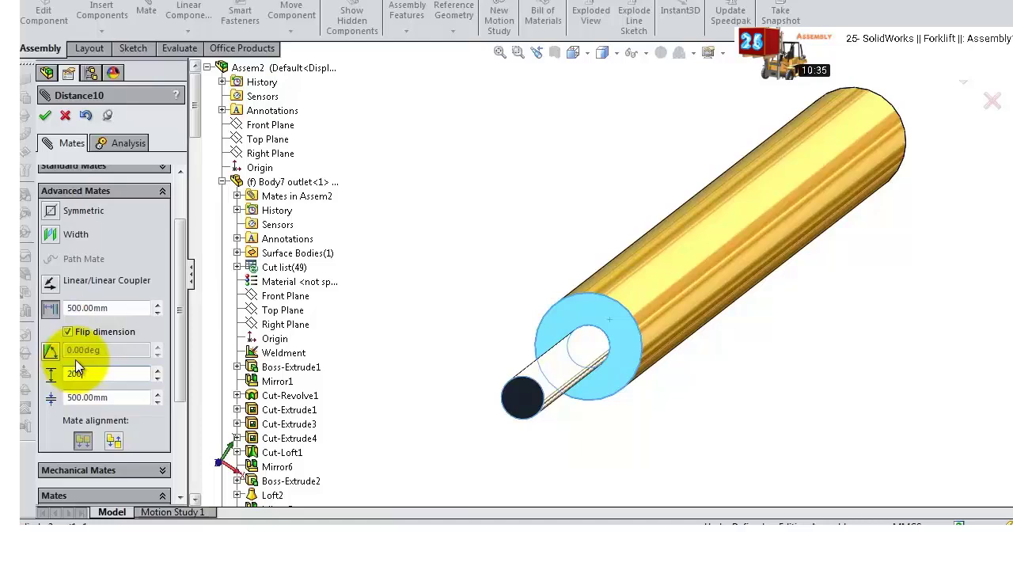
type("0.00mm")
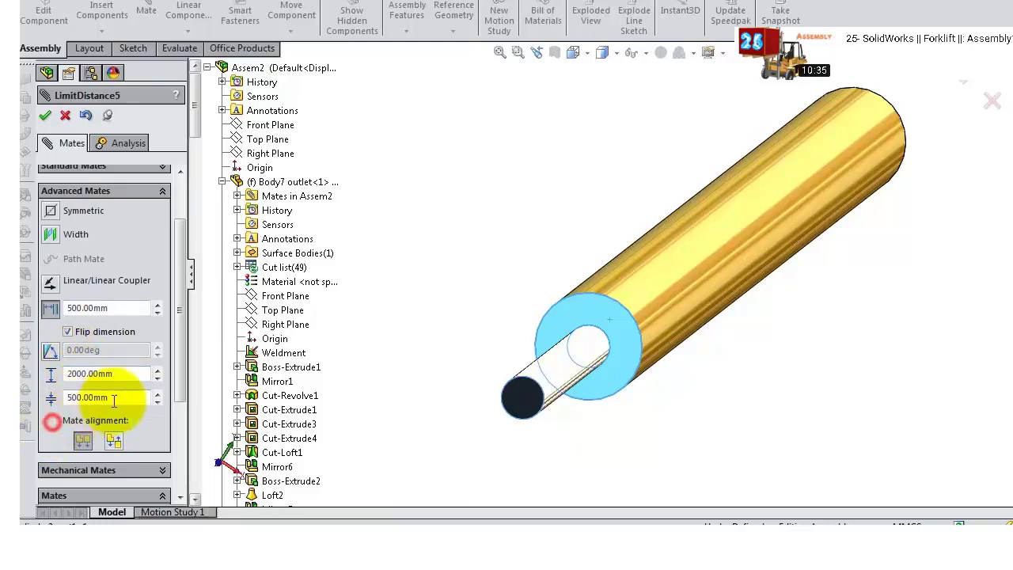
double_click(79, 398)
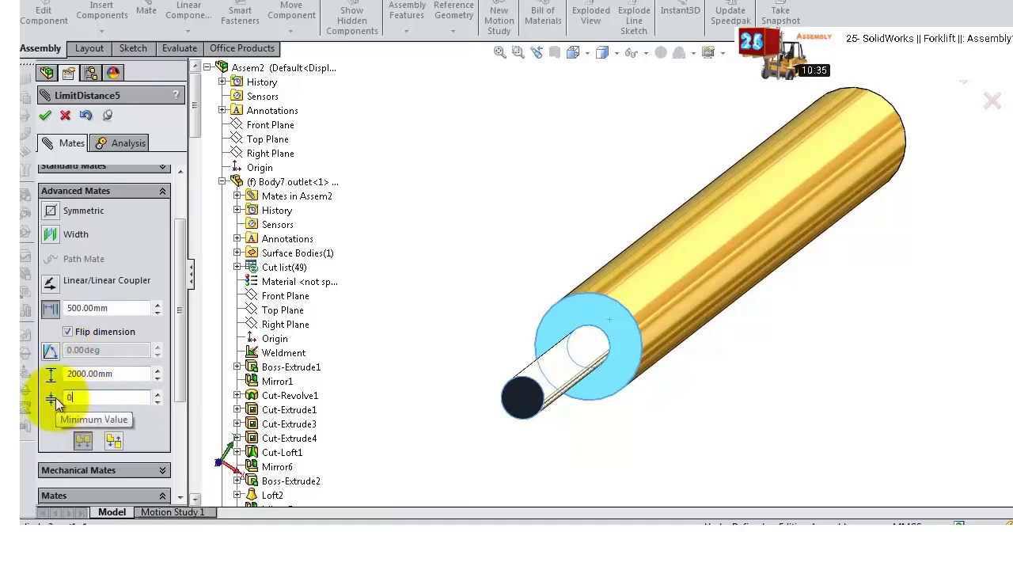
type("00mm")
left_click(119, 374)
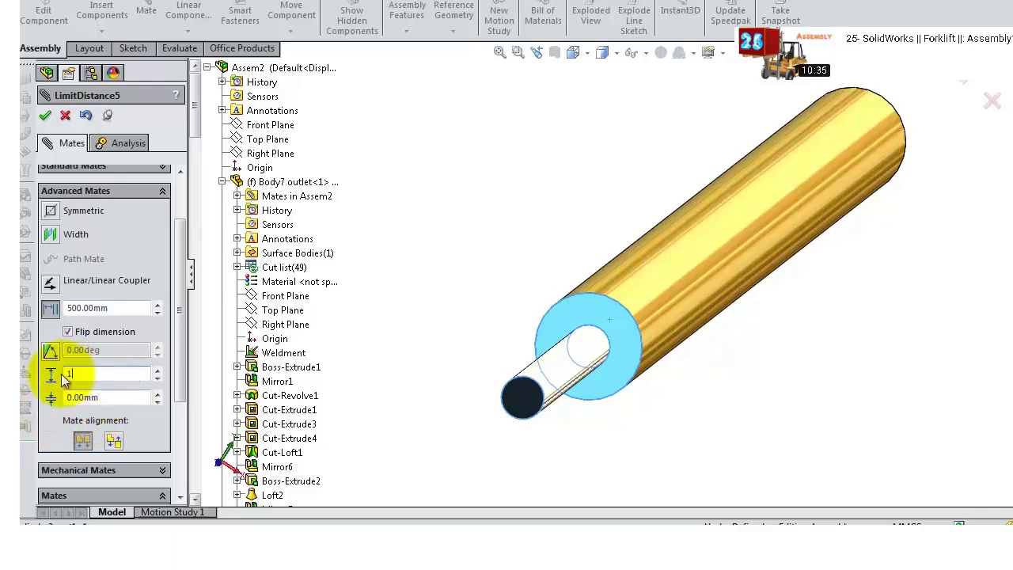
type("1800")
key("Return")
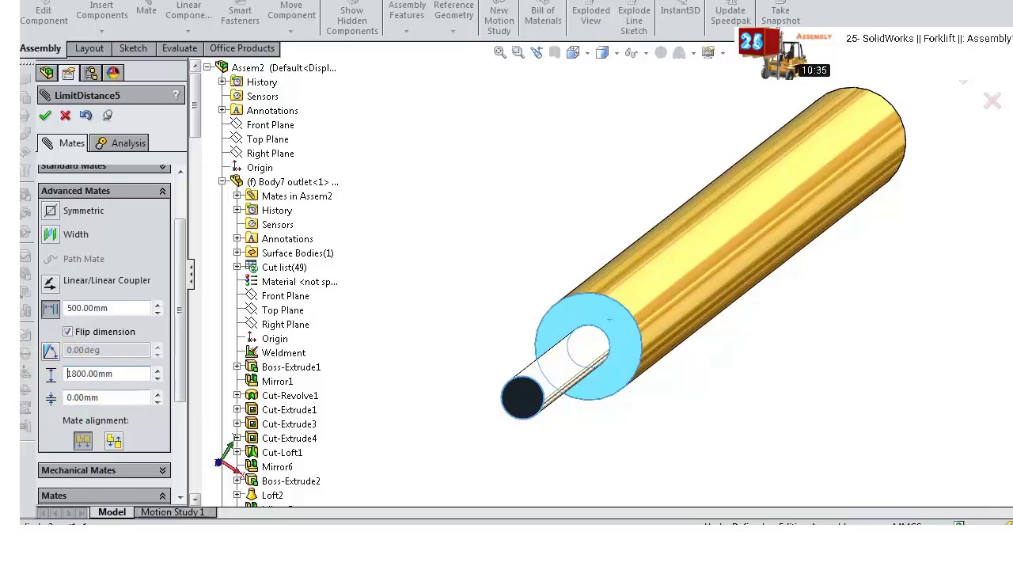
left_click(45, 116)
- Drag the rod in and out of its tube to test the slide limits
middle_click_drag(632, 321, 581, 314)
left_click_drag(581, 313, 626, 353)
middle_click_drag(626, 348, 701, 262)
left_click_drag(701, 262, 276, 340)
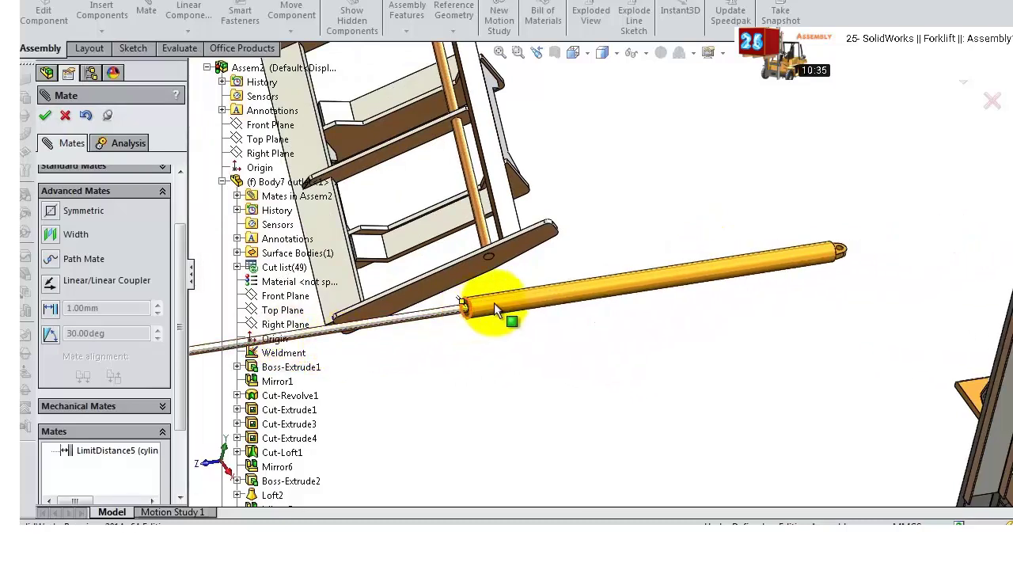
- Pull the rod further out to test its limit, then bring the mast and cylinder into view
left_click_drag(494, 303, 938, 282)
scroll(925, 248, "down", 5)
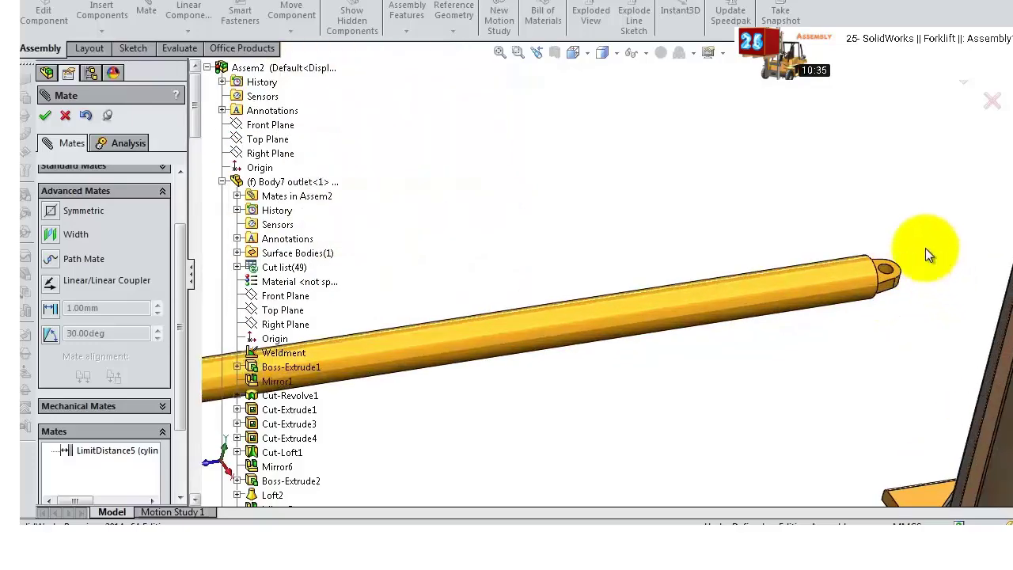
scroll(877, 275, "down", 3)
scroll(807, 317, "up", 8)
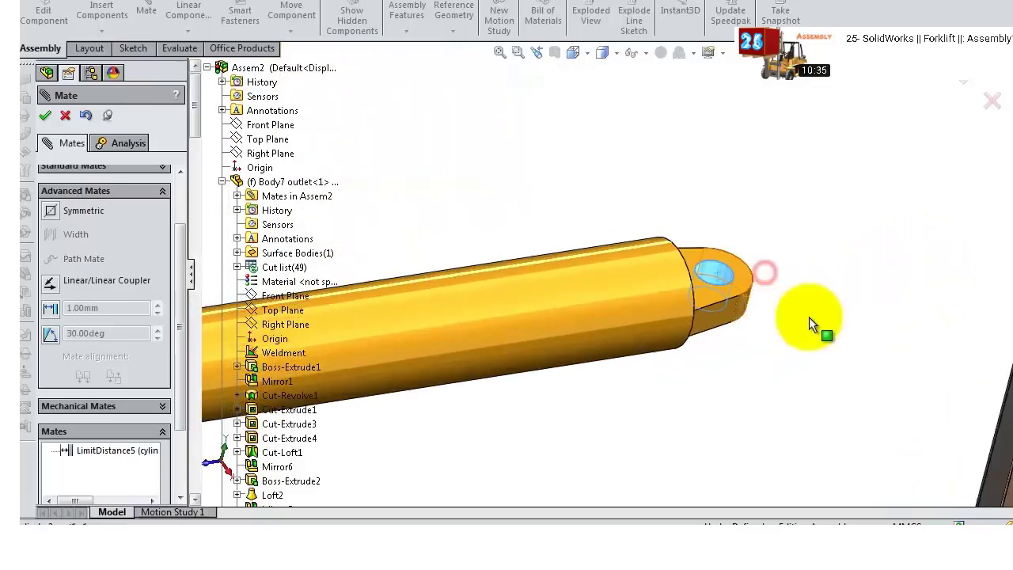
scroll(795, 389, "down", 3)
scroll(586, 416, "down", 5)
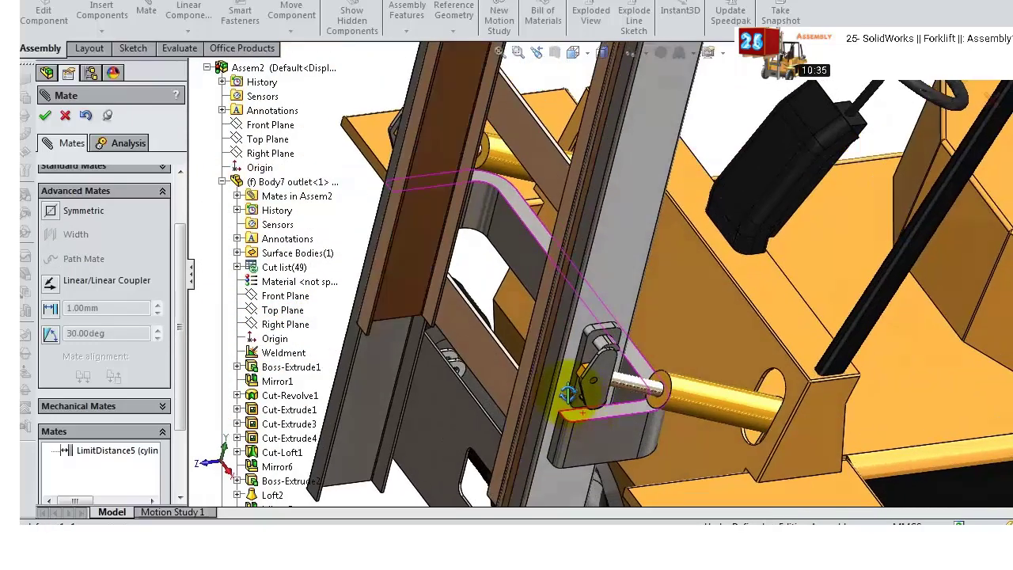
middle_click_drag(600, 428, 612, 471)
scroll(613, 471, "down", 10)
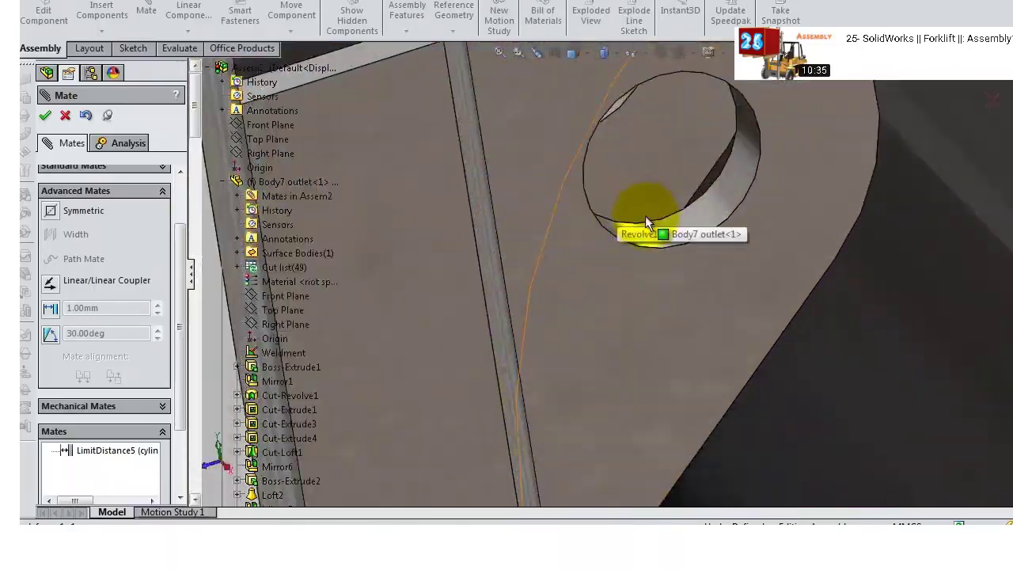
- Select the bracket hole's round face and set the cylinder concentric with it
left_click(683, 222)
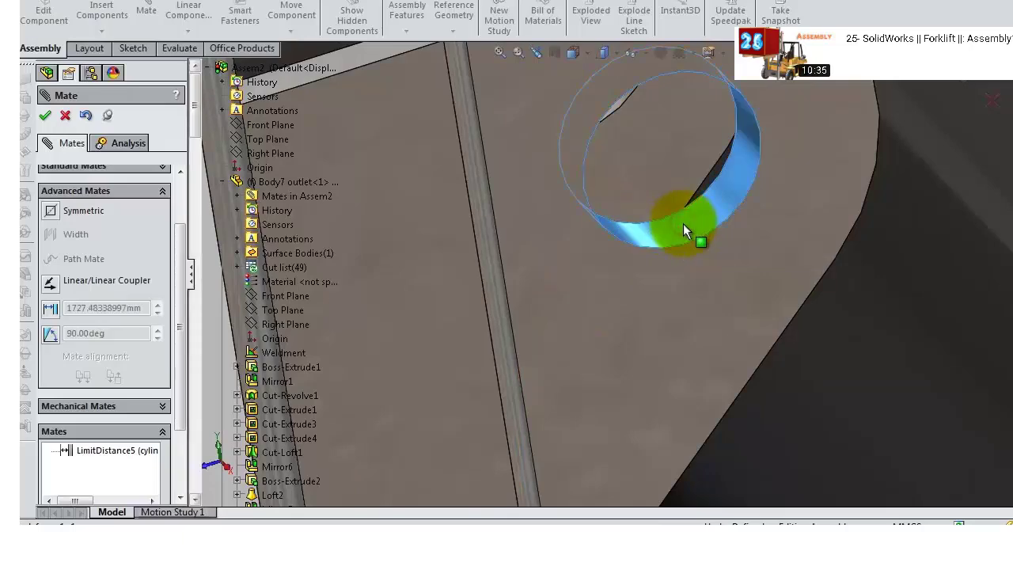
scroll(686, 222, "up", 10)
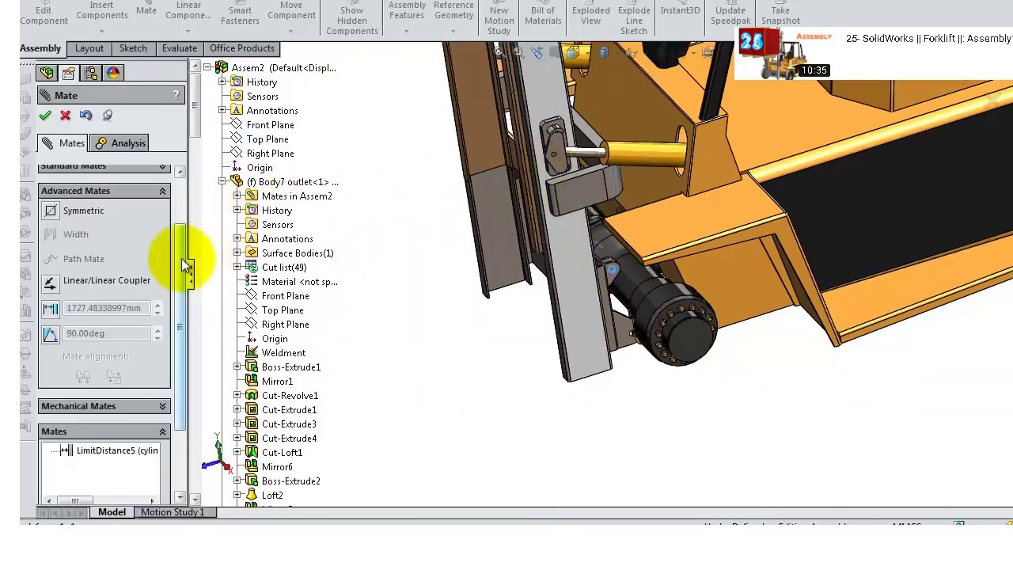
left_click_drag(184, 265, 178, 182)
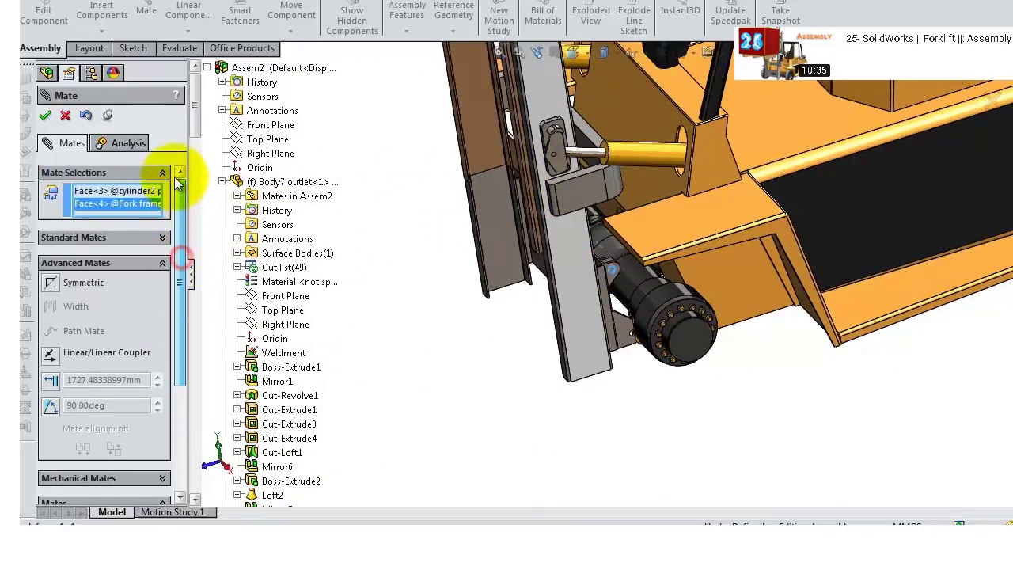
left_click(162, 238)
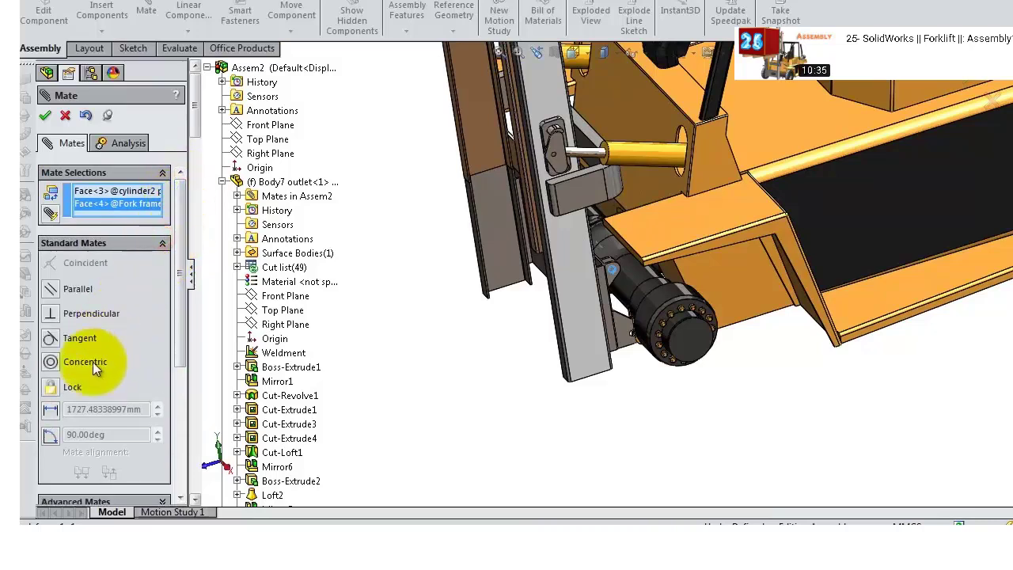
left_click(330, 315)
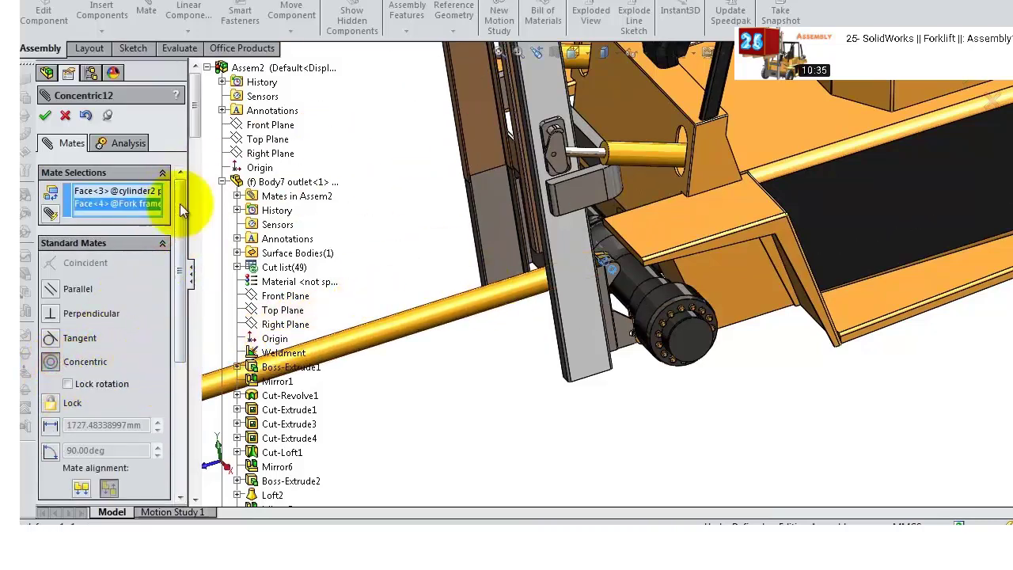
- Accept the concentric mate and make the yellow cylinder face coincident with the fork frame
left_click(44, 115)
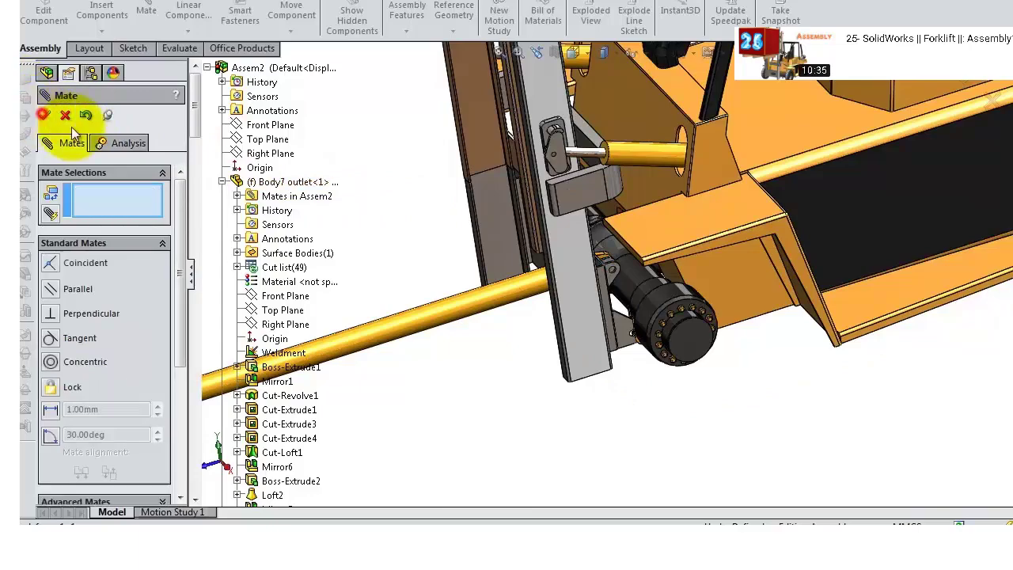
middle_click_drag(520, 290, 502, 291)
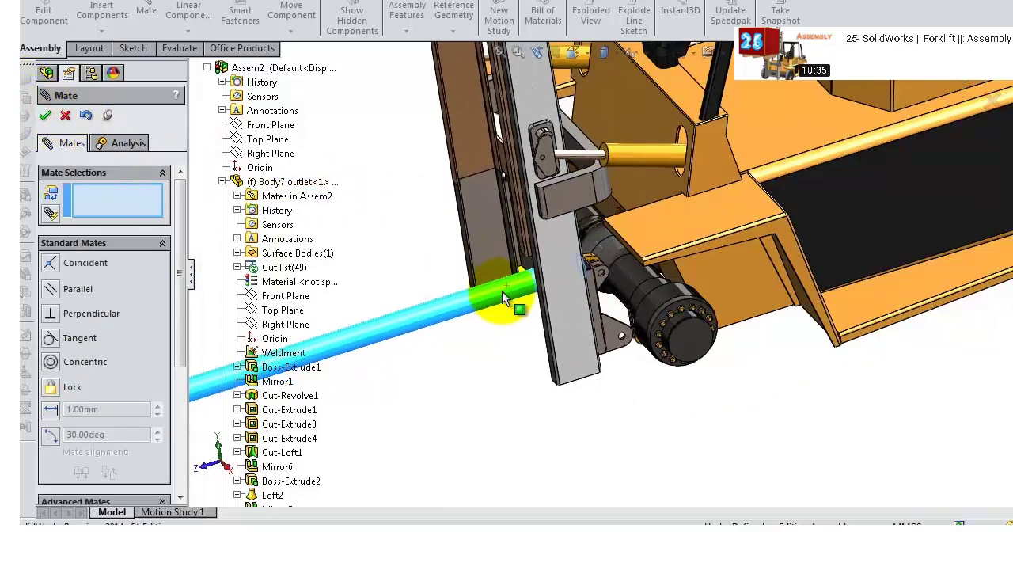
middle_click_drag(551, 269, 518, 230)
scroll(570, 254, "down", 5)
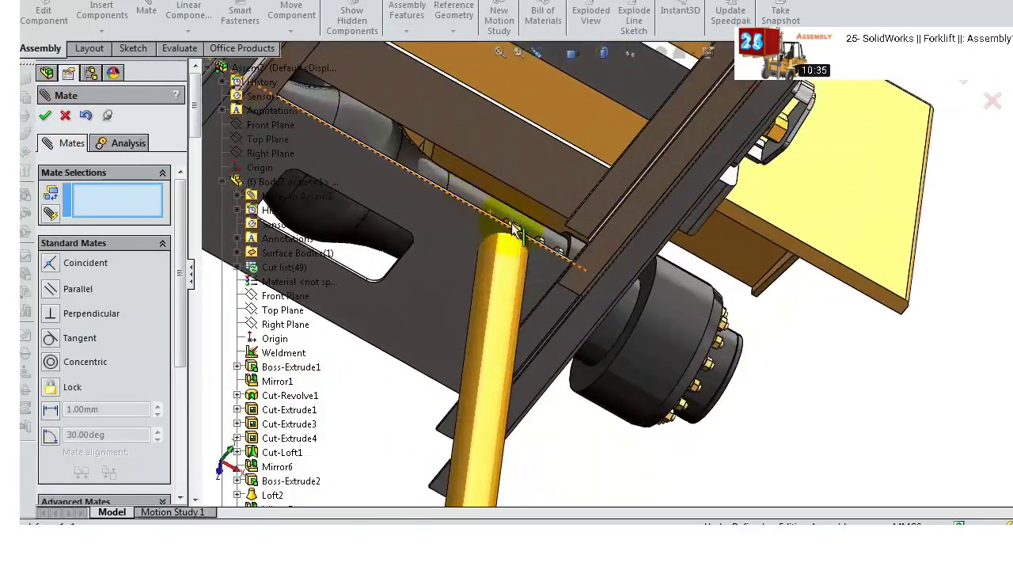
left_click(582, 277)
middle_click_drag(723, 343, 709, 365)
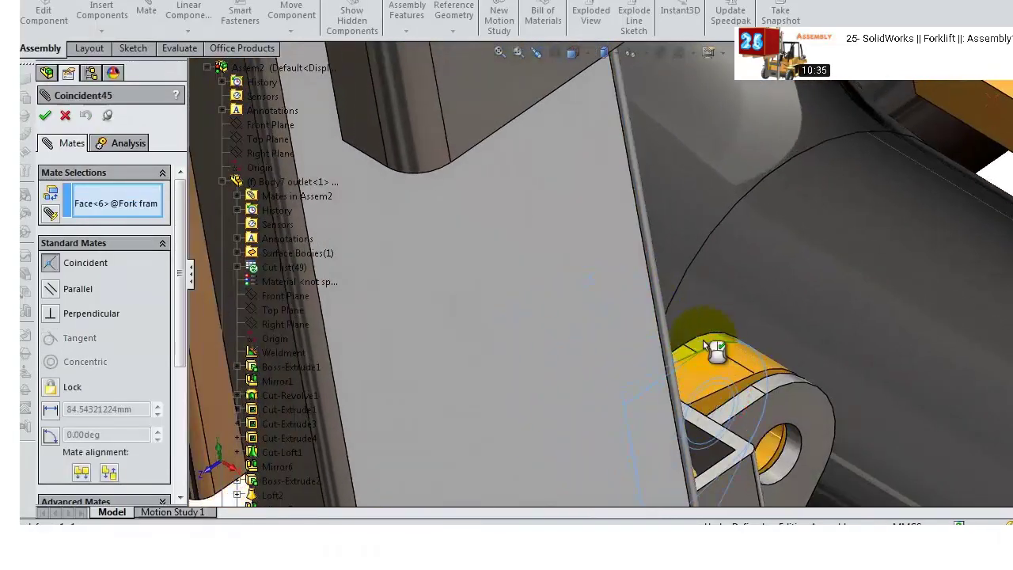
left_click(880, 363)
- Move the yellow rod behind the fork plate and mate its end face parallel to the bracket
middle_click_drag(732, 369, 544, 412)
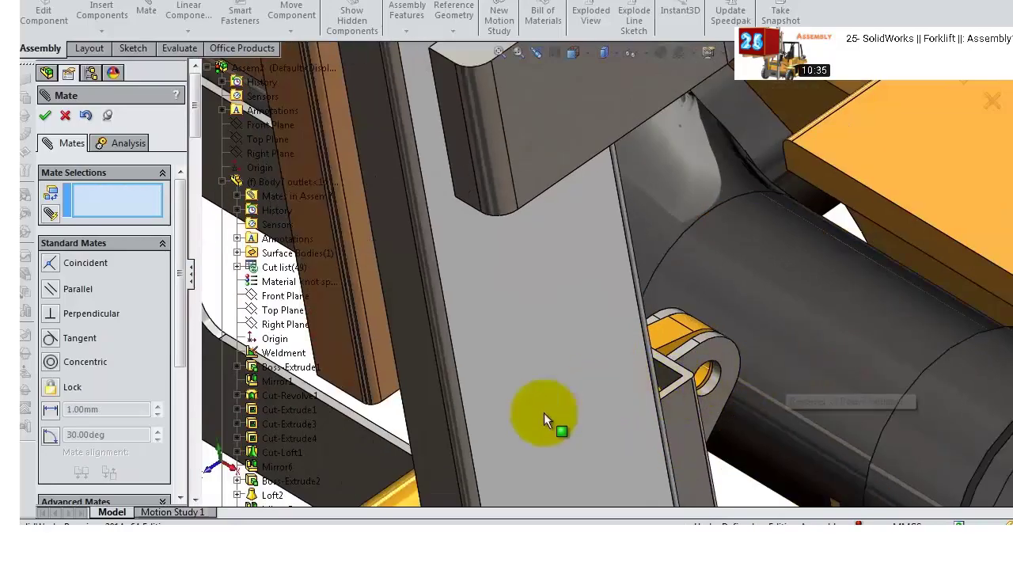
scroll(554, 380, "up", 4)
left_click_drag(463, 400, 615, 57)
scroll(609, 166, "down", 8)
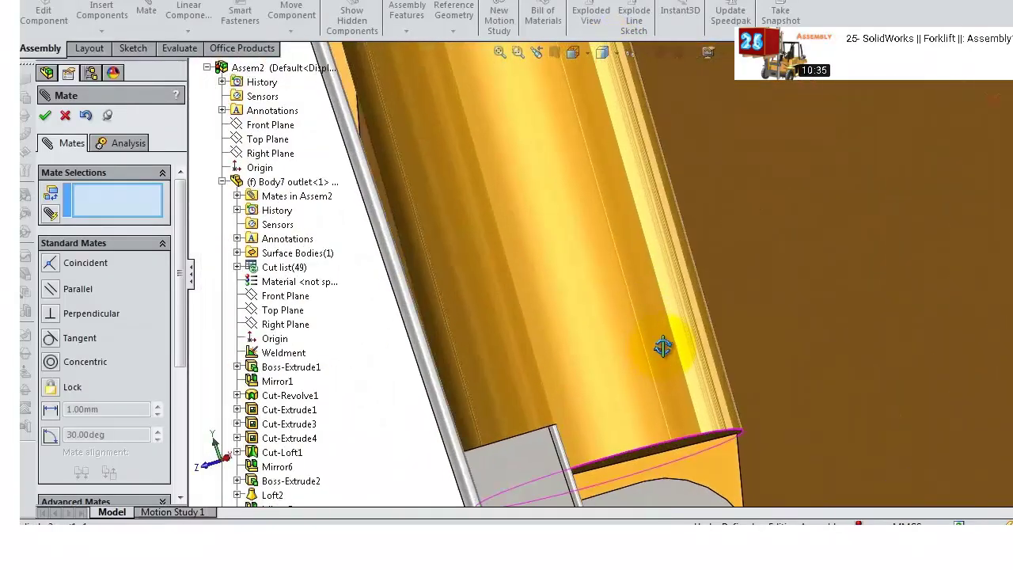
middle_click_drag(663, 346, 663, 108)
left_click(628, 384)
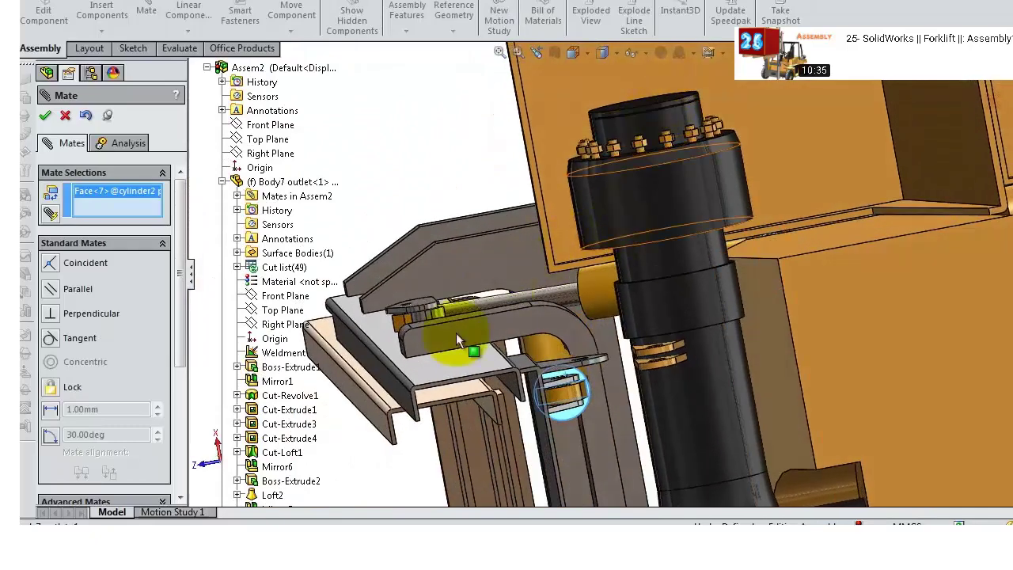
scroll(461, 349, "down", 4)
left_click(467, 370)
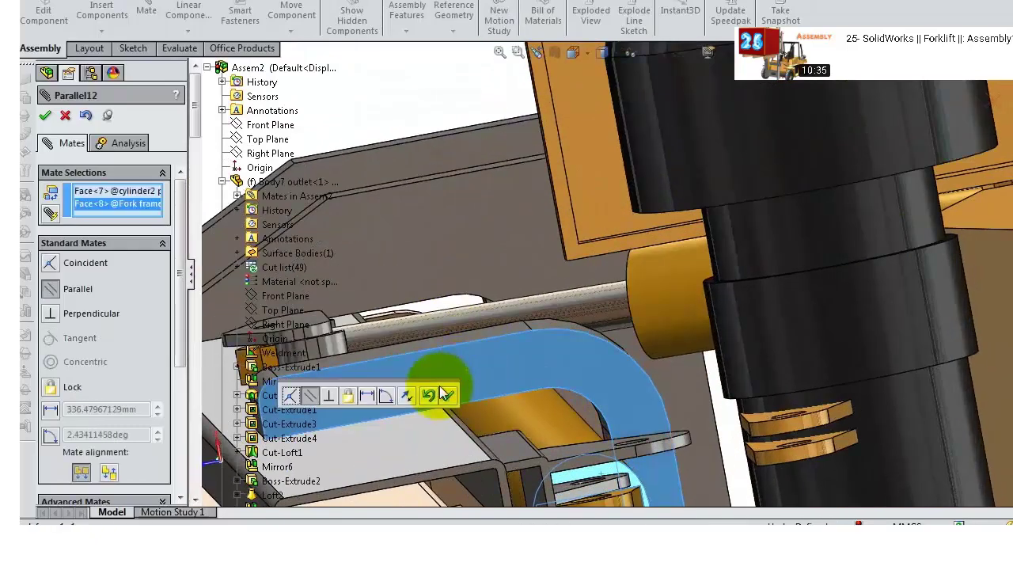
left_click(447, 395)
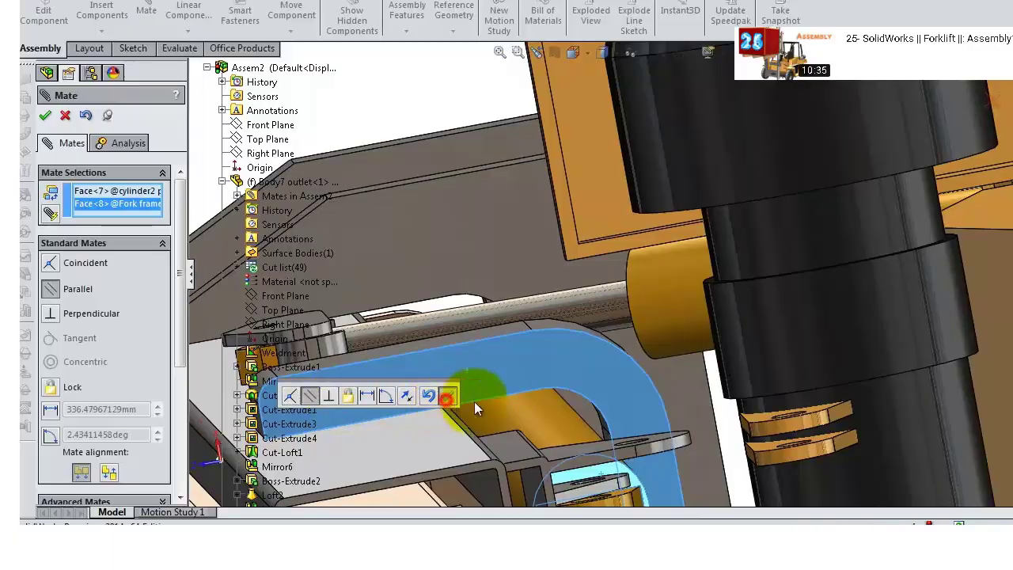
middle_click_drag(554, 382, 562, 224)
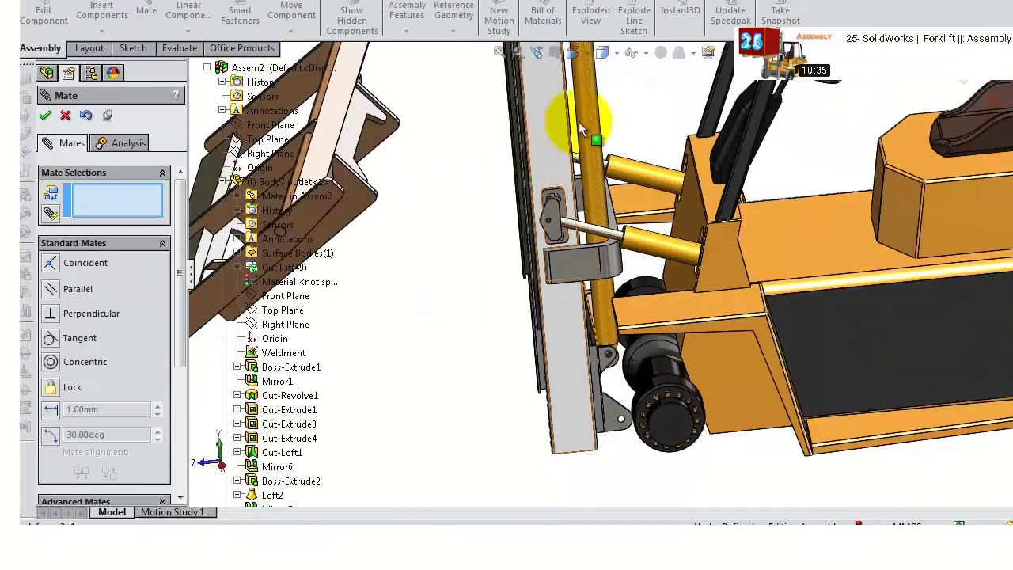
- Inspect the upright second lift cylinder from several angles and close the Mate PropertyManager
scroll(594, 117, "up", 5)
scroll(599, 115, "down", 10)
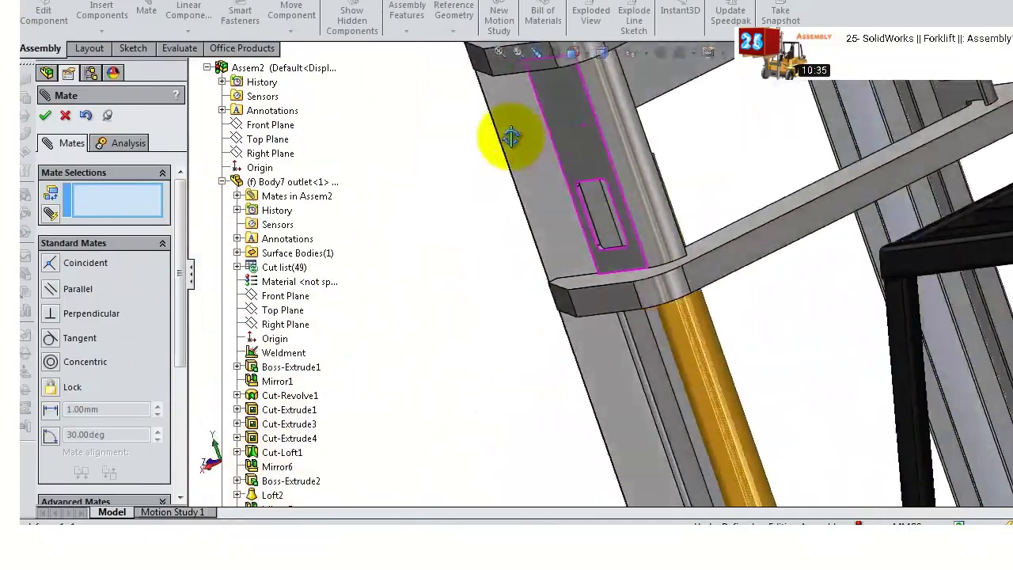
middle_click_drag(511, 138, 477, 177)
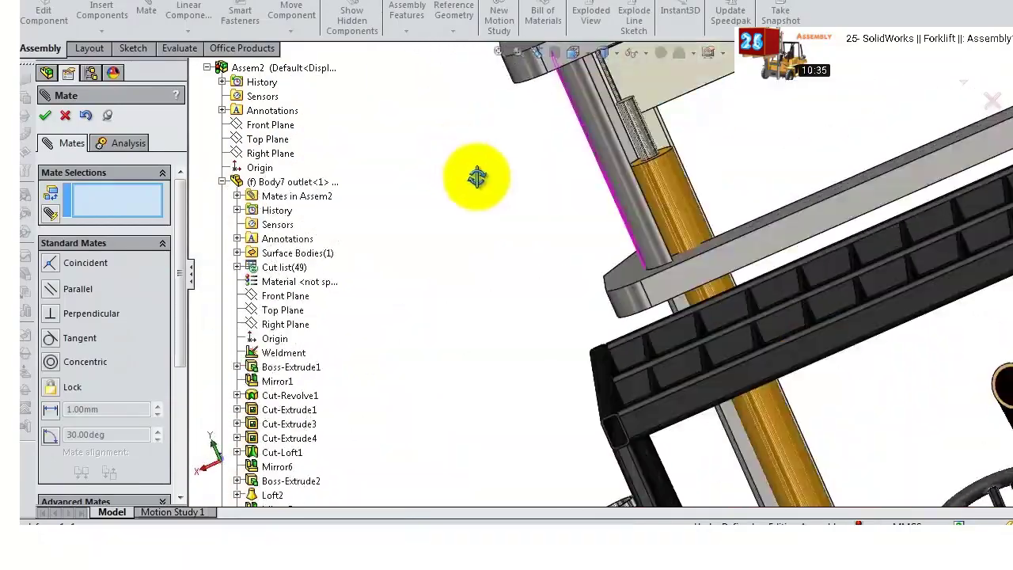
scroll(626, 110, "down", 6)
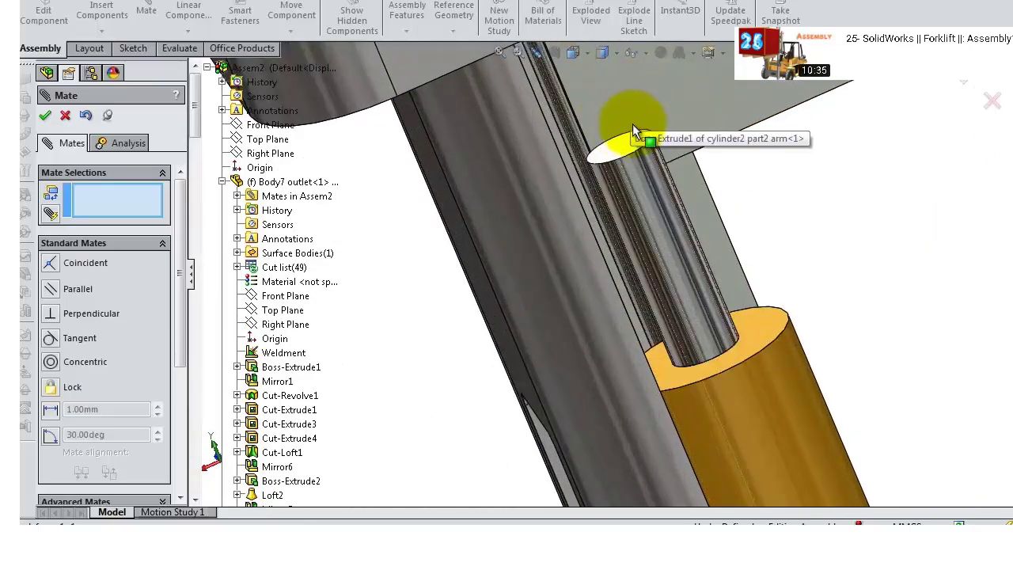
left_click(627, 145)
middle_click_drag(629, 145, 841, 273)
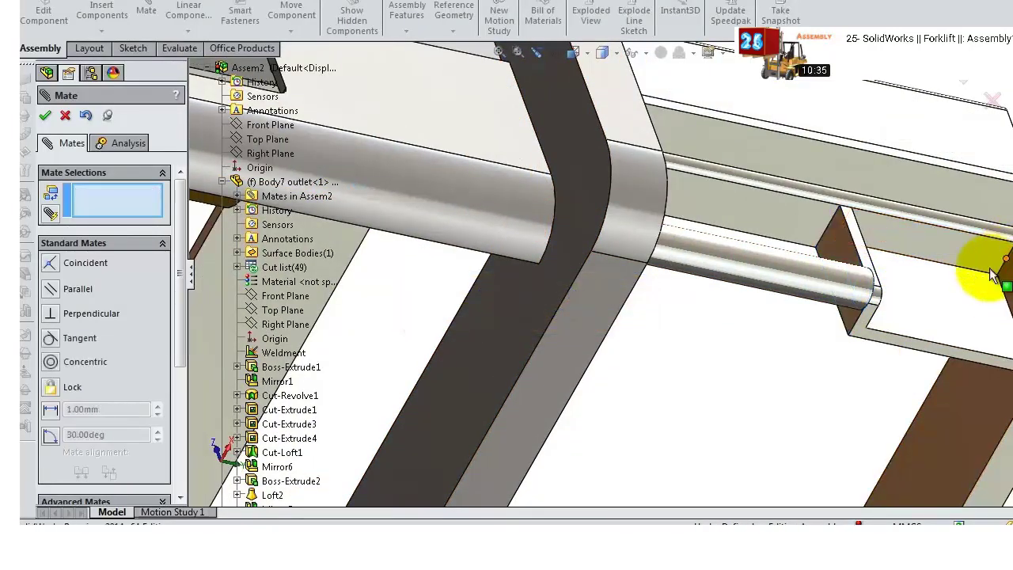
middle_click_drag(895, 312, 675, 380)
scroll(675, 379, "up", 5)
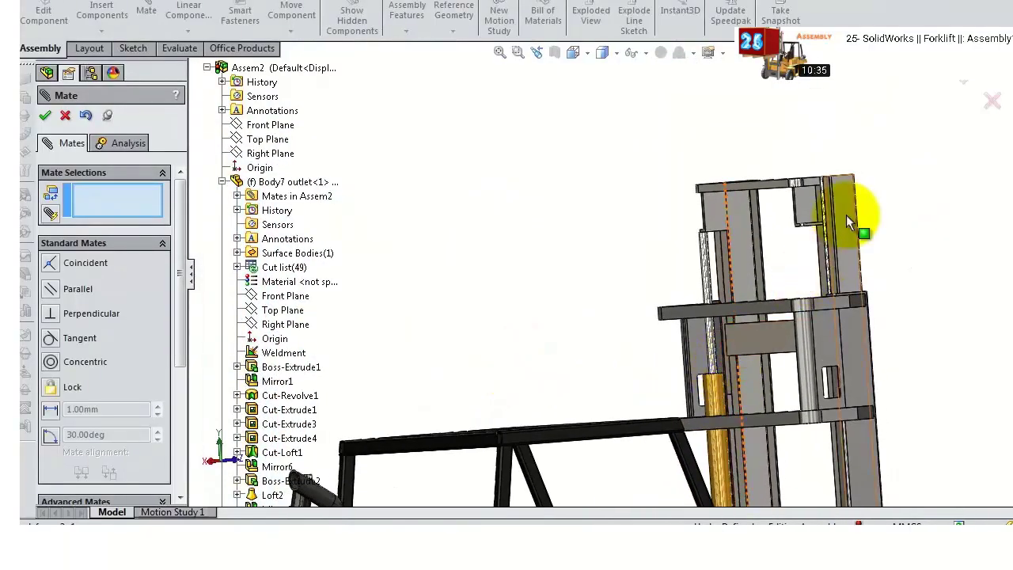
middle_click_drag(845, 182, 867, 258)
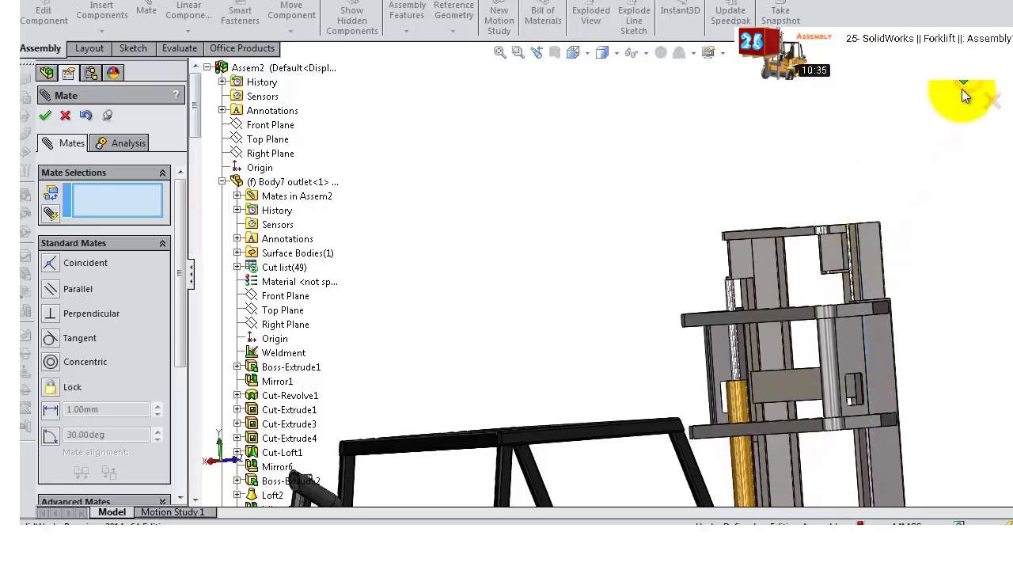
left_click(963, 85)
middle_click_drag(774, 282, 742, 461)
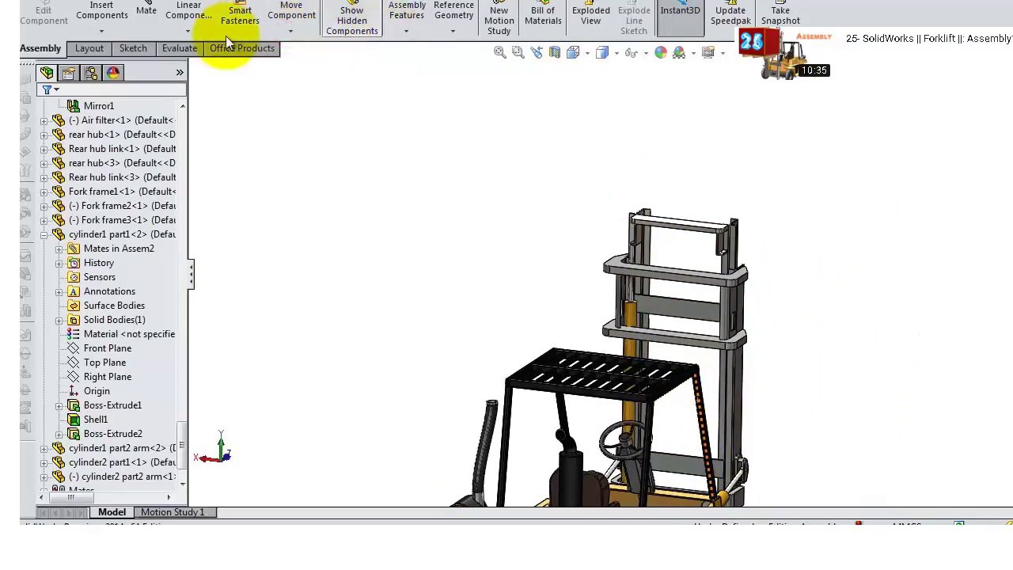
- Mirror cylinder2 part1 and the part2 arm about the Right Plane with Mirror Components
left_click(188, 31)
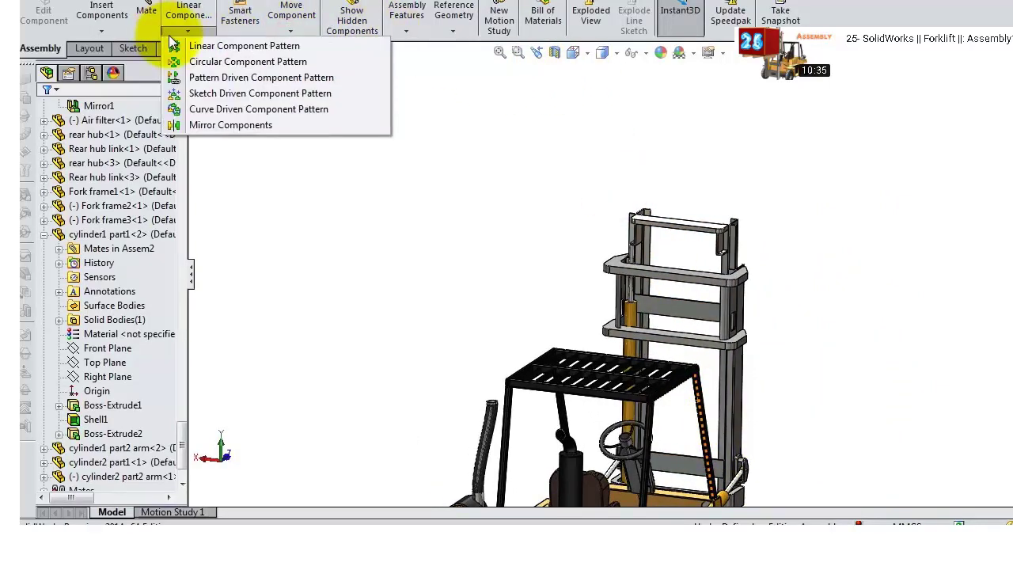
left_click(220, 127)
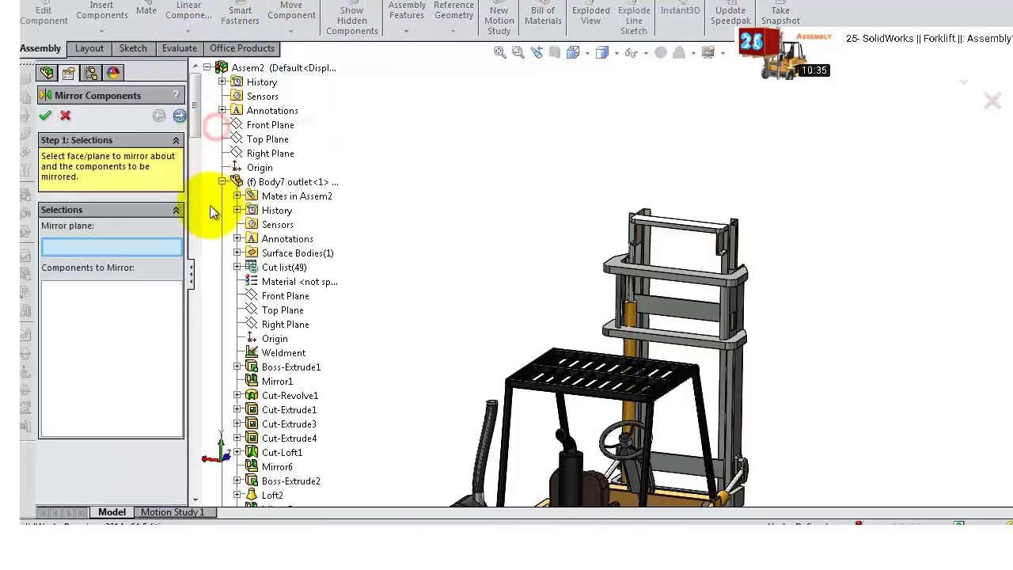
left_click(256, 155)
scroll(654, 282, "down", 5)
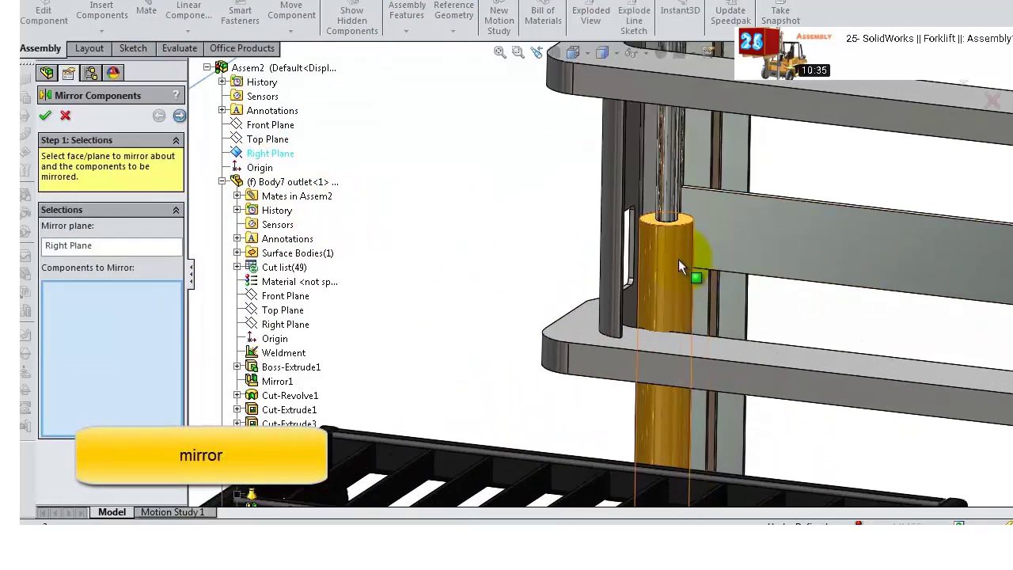
left_click(963, 84)
middle_click_drag(933, 300, 701, 304)
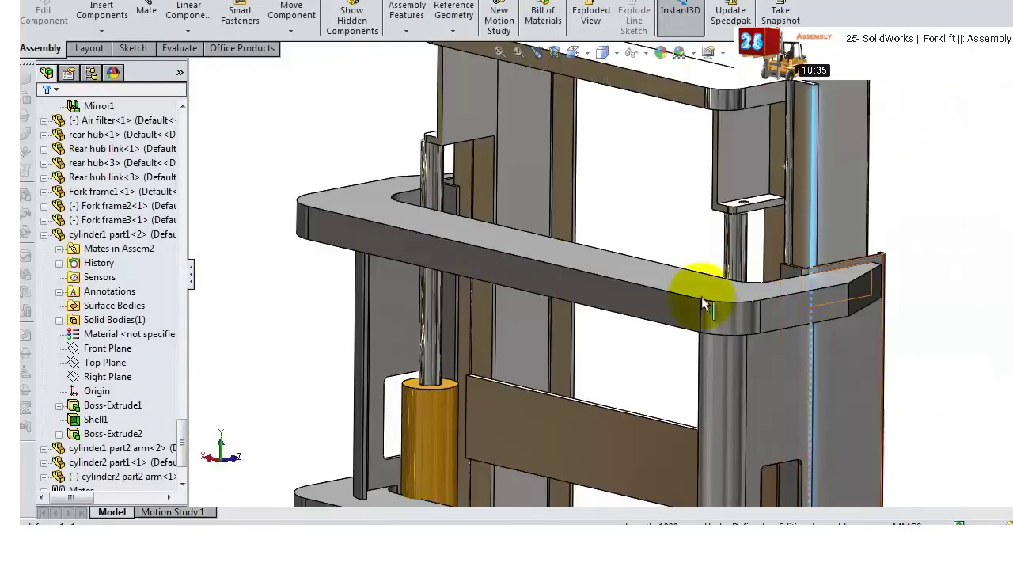
- Move the carriage onto the mast and confirm it coincident with the fork frame as Coincident50
middle_click_drag(723, 237, 764, 227)
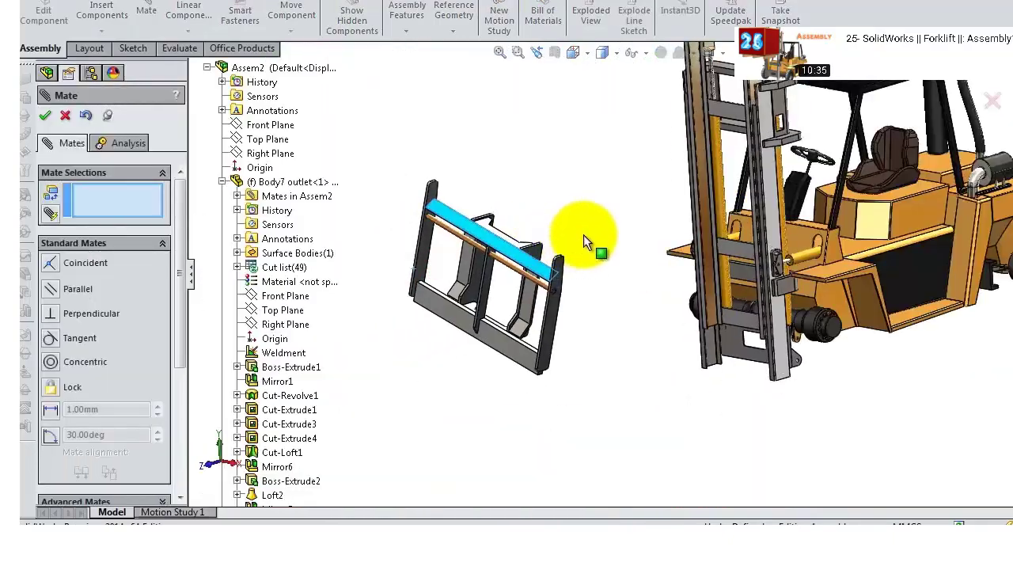
left_click_drag(584, 234, 644, 237)
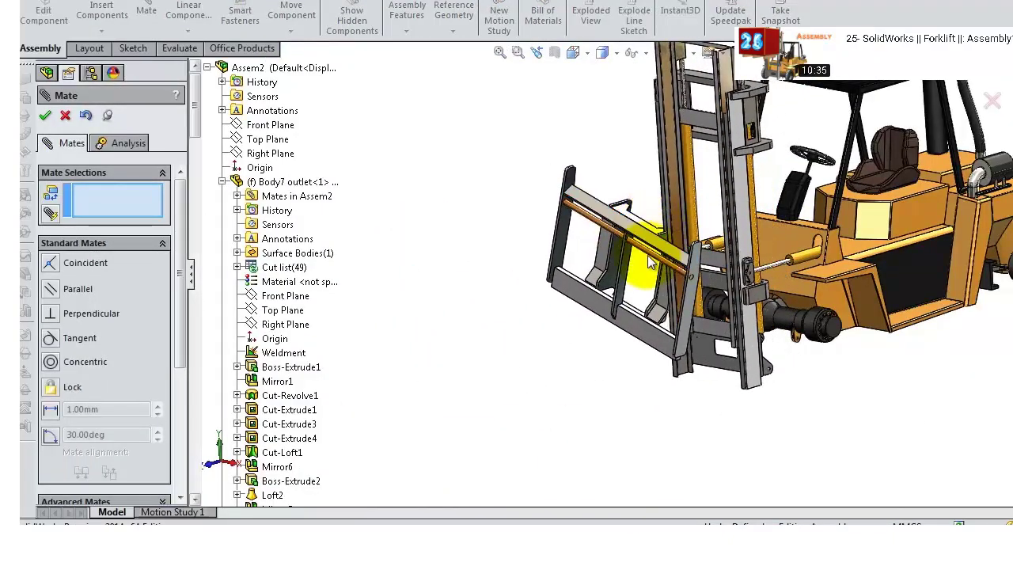
middle_click_drag(644, 237, 721, 427)
scroll(613, 162, "down", 5)
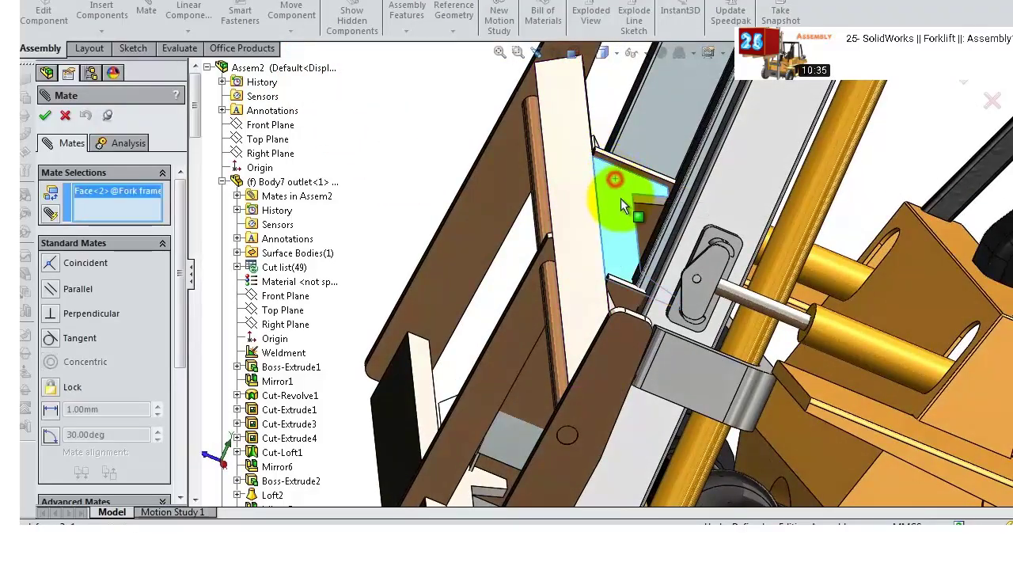
left_click(881, 414)
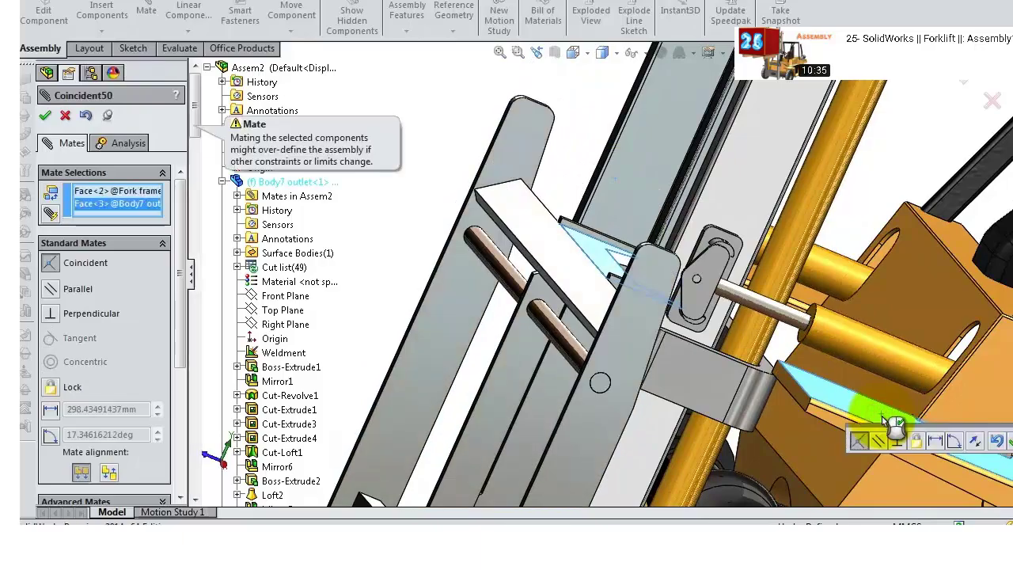
left_click(46, 116)
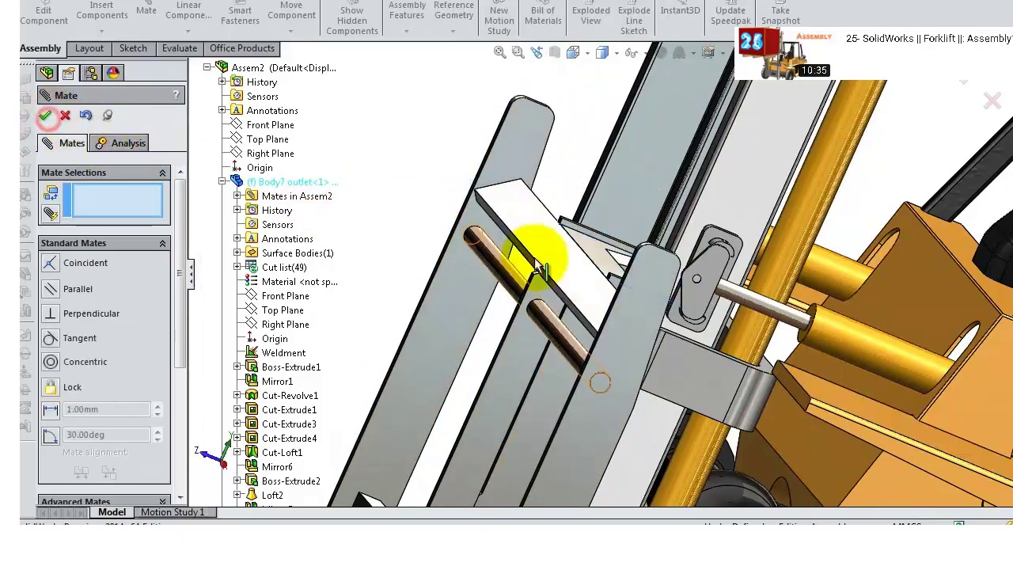
- View the fork beams from an angled top view and expand the Advanced Mates list
scroll(670, 311, "up", 3)
middle_click_drag(748, 332, 580, 474)
scroll(696, 328, "up", 3)
scroll(696, 328, "down", 3)
scroll(630, 405, "down", 3)
middle_click_drag(631, 401, 637, 288)
scroll(555, 366, "up", 3)
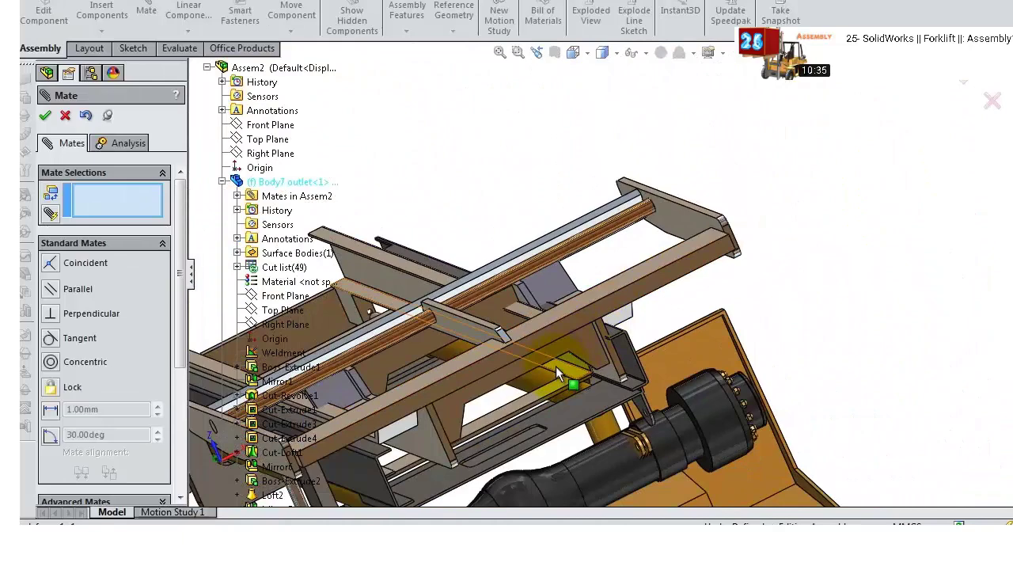
left_click_drag(185, 293, 184, 367)
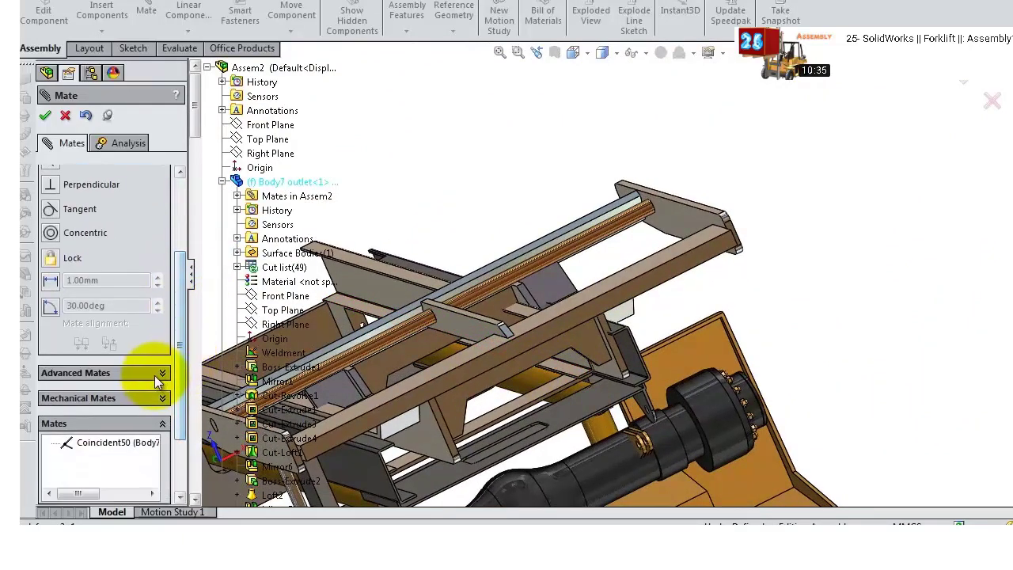
left_click(155, 373)
- Create Width3, centring the Body7 outlet part between two Fork frame3 faces, and close the mate tool
left_click_drag(177, 300, 183, 244)
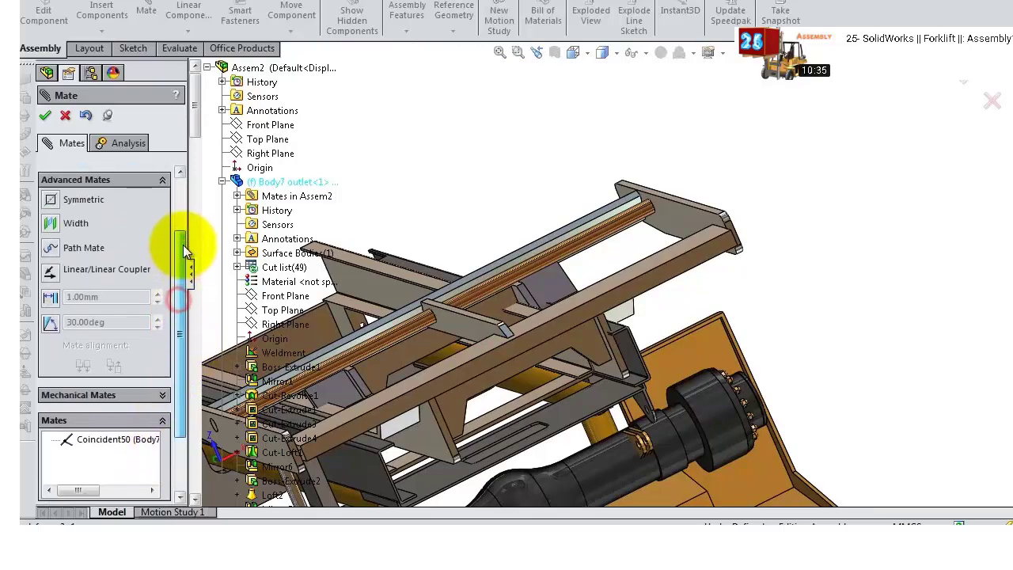
left_click(50, 237)
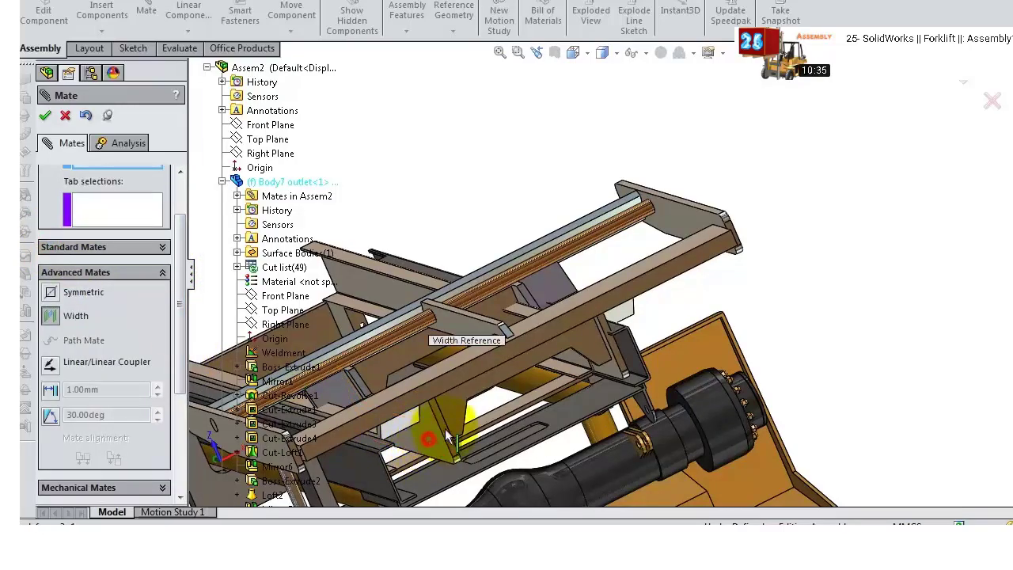
middle_click_drag(559, 403, 508, 417)
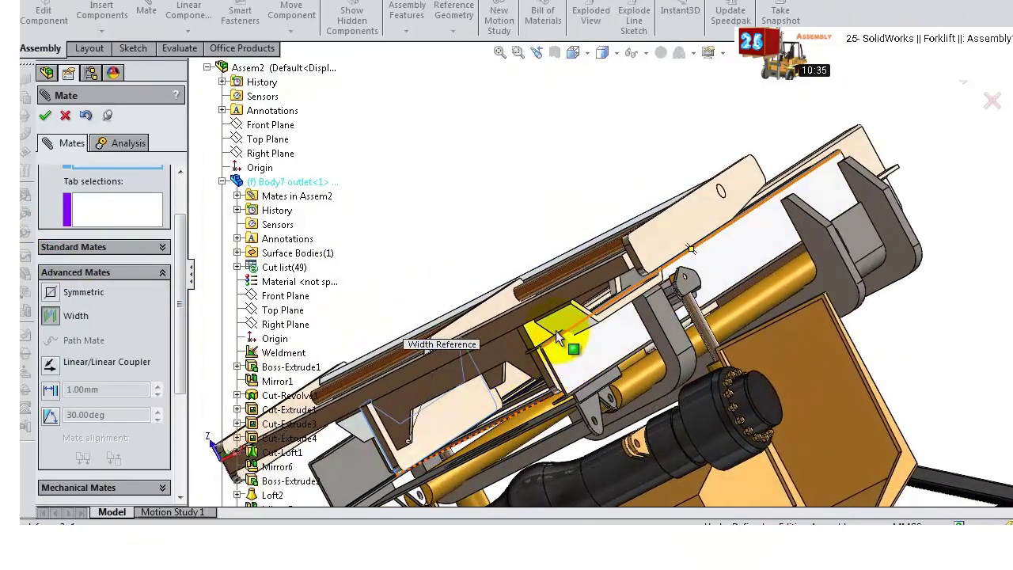
middle_click_drag(550, 381, 588, 366)
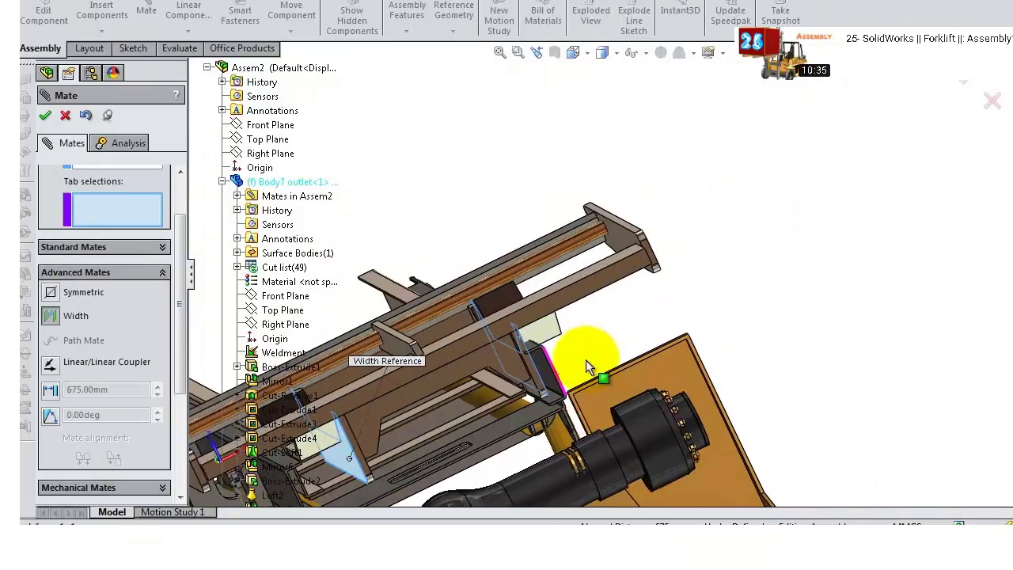
middle_click_drag(526, 385, 422, 402)
scroll(484, 373, "down", 5)
left_click(491, 344)
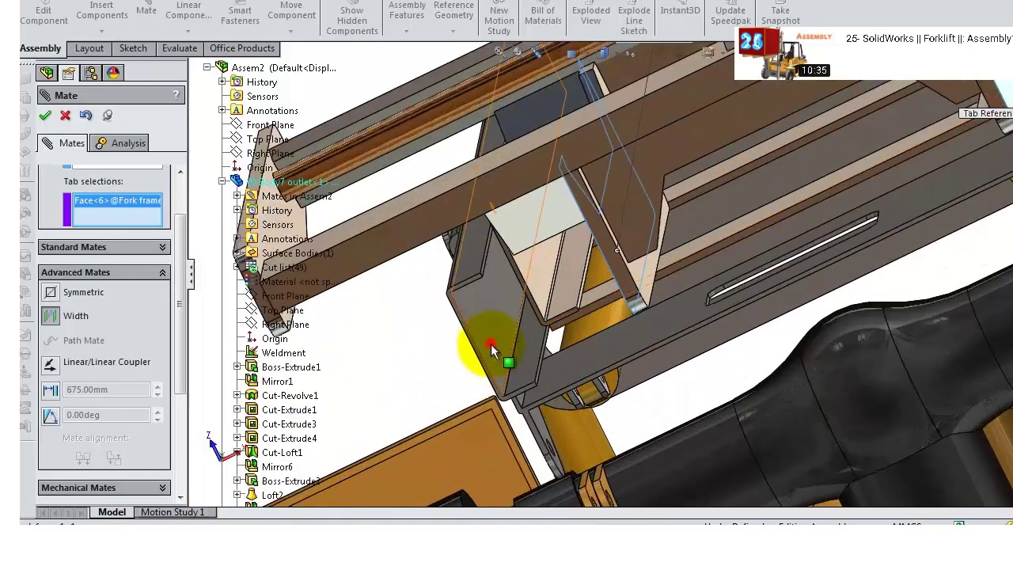
left_click(46, 115)
middle_click_drag(504, 229, 467, 237)
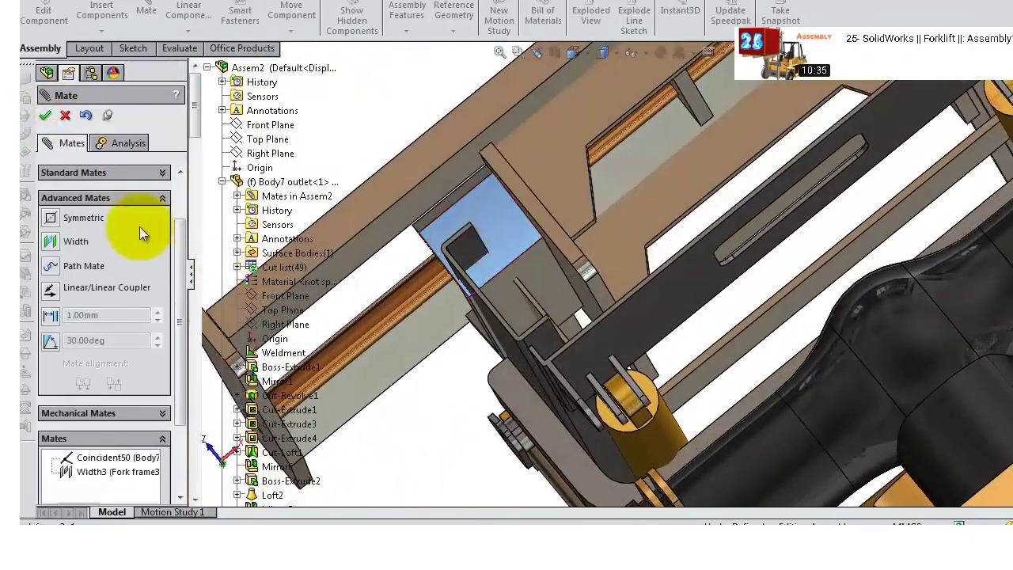
left_click(46, 116)
- Start a new mate on a beam face, then cancel back to the design tree
left_click(182, 115)
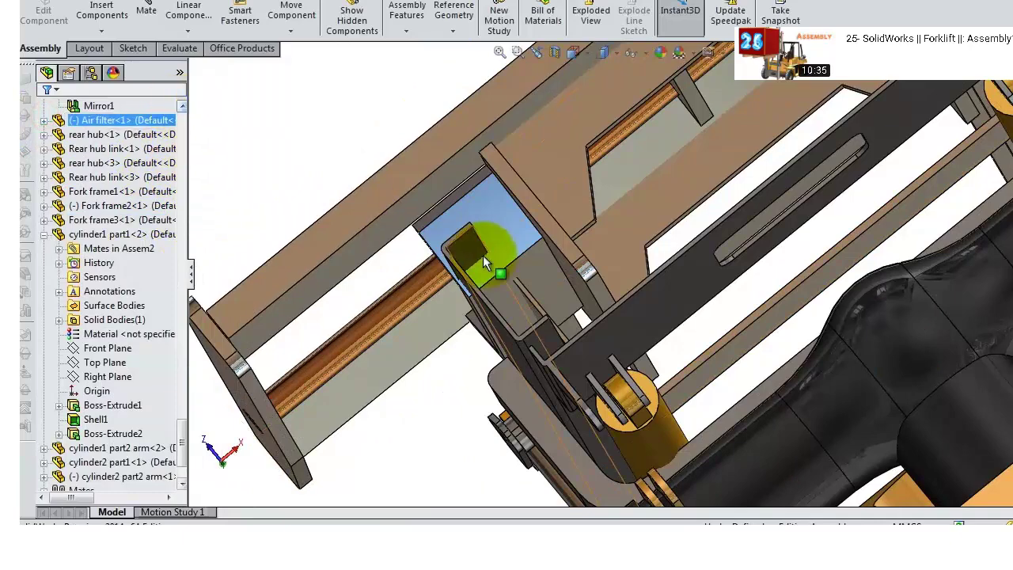
left_click(146, 6)
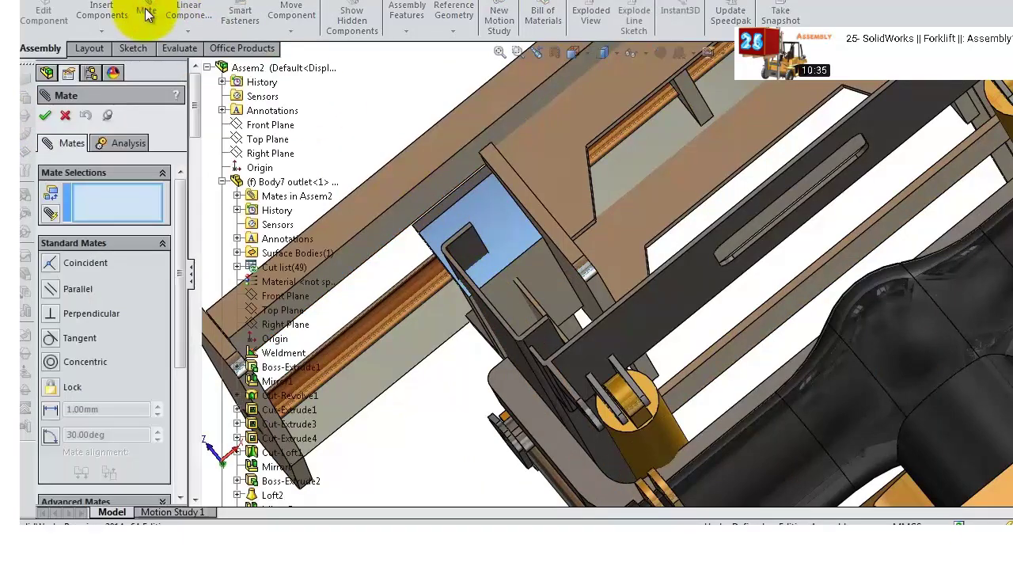
left_click(372, 212)
scroll(178, 301, "down", 5)
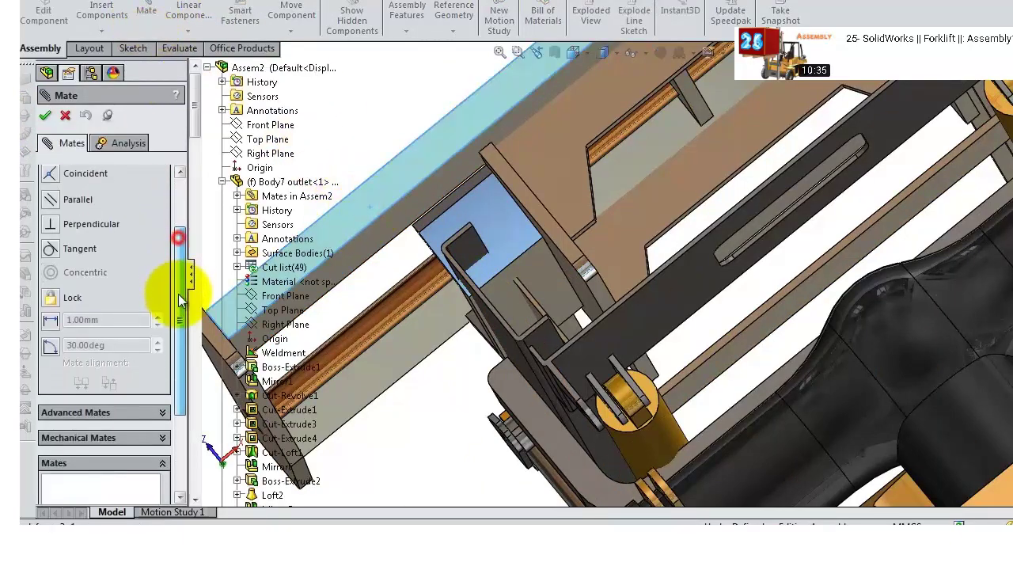
scroll(177, 348, "down", 2)
scroll(122, 214, "up", 5)
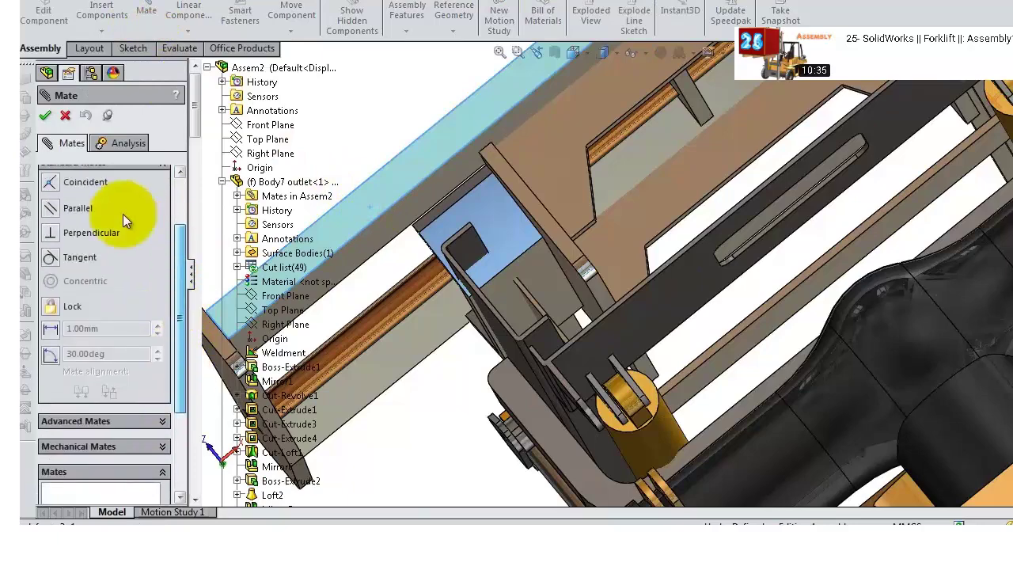
left_click(63, 114)
- Delete the Coincident48 mate from the Mates folder, then pick a Fork frame3 face
left_click_drag(182, 428, 178, 469)
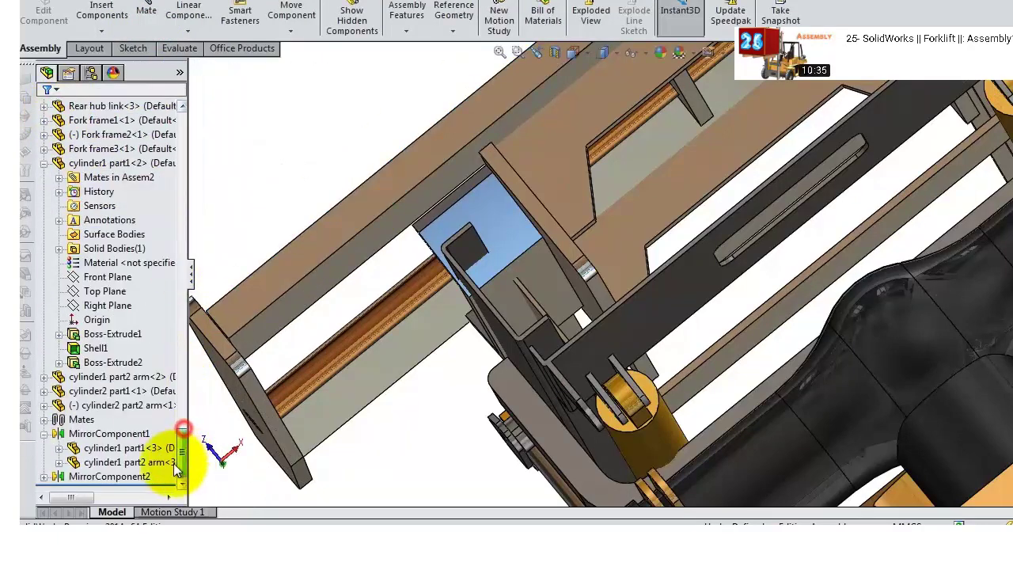
left_click(44, 423)
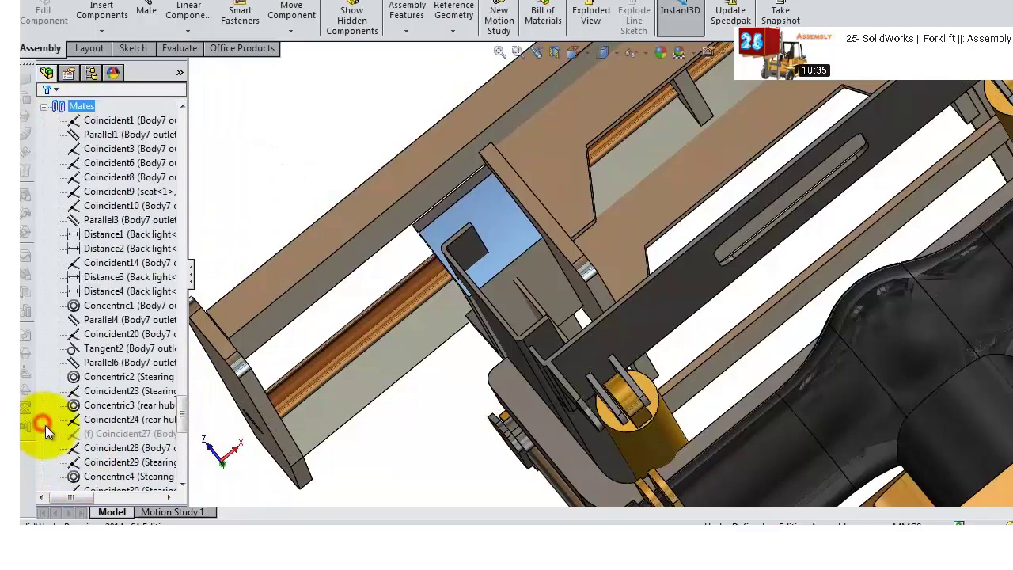
mouse_move(198, 469)
left_mouse_down()
mouse_move(228, 434)
mouse_move(205, 479)
left_mouse_up()
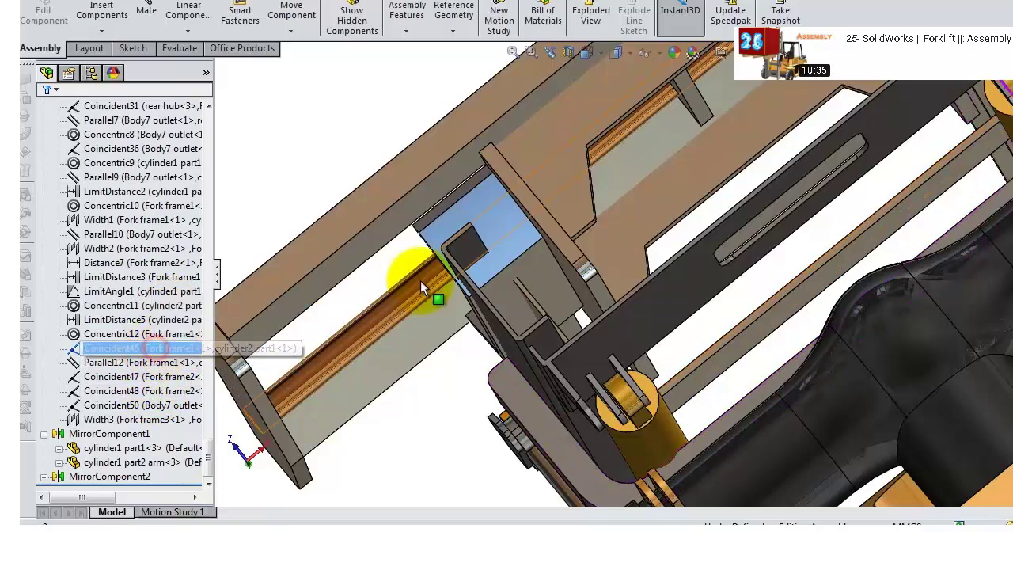
scroll(522, 230, "up", 5)
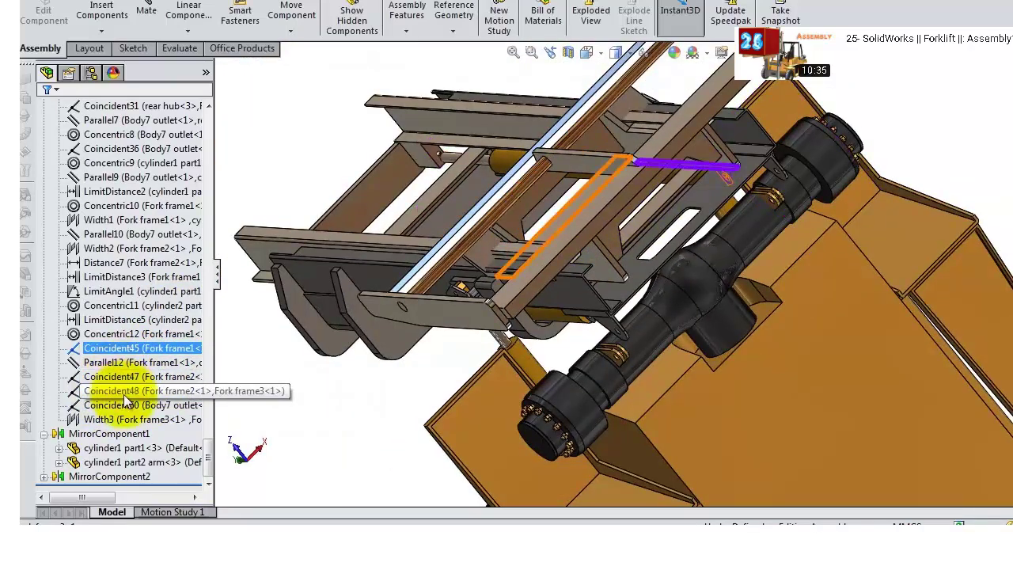
right_click(126, 400)
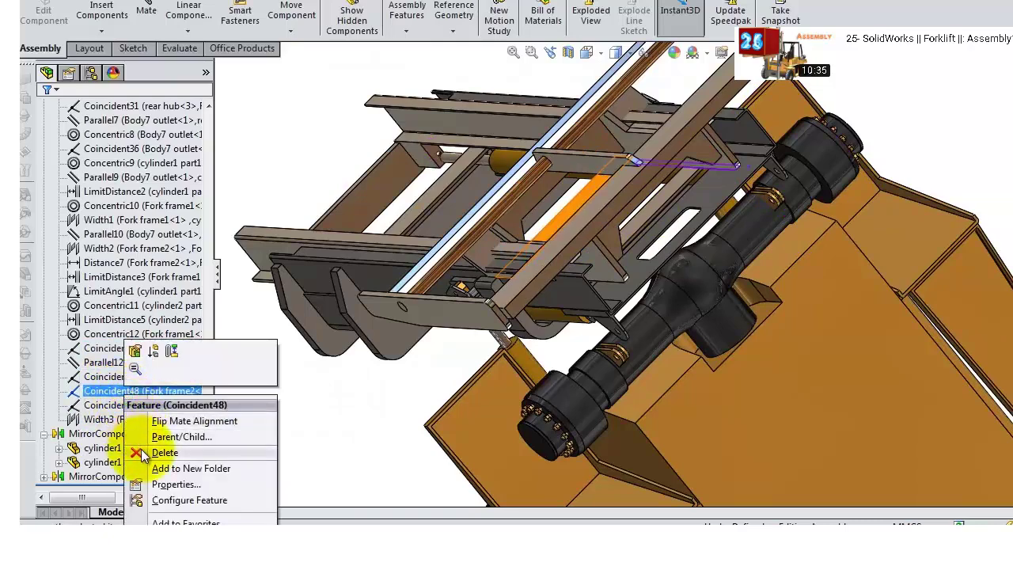
left_click(165, 453)
left_click(649, 113)
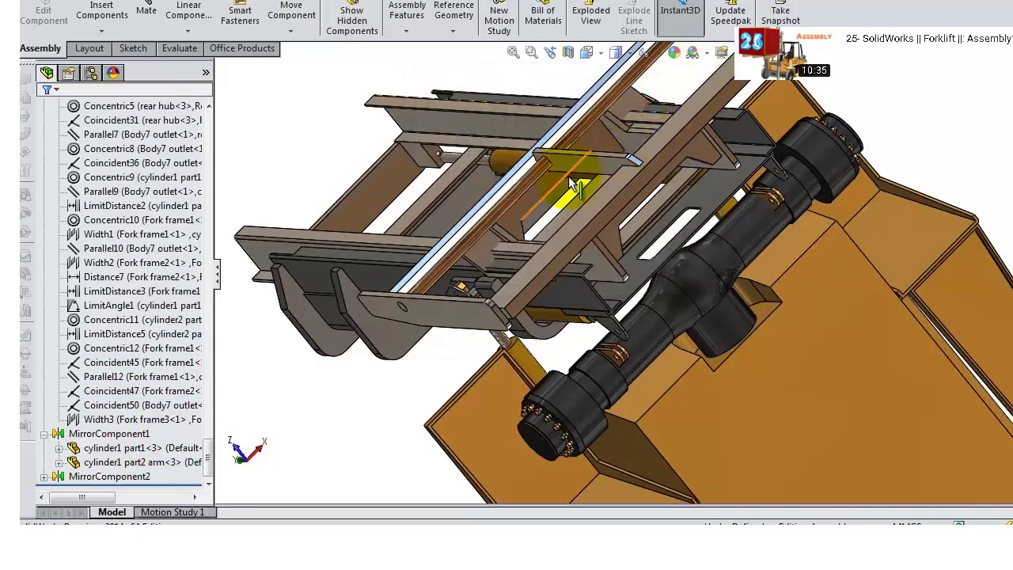
middle_click_drag(600, 169, 497, 148)
left_click(498, 148)
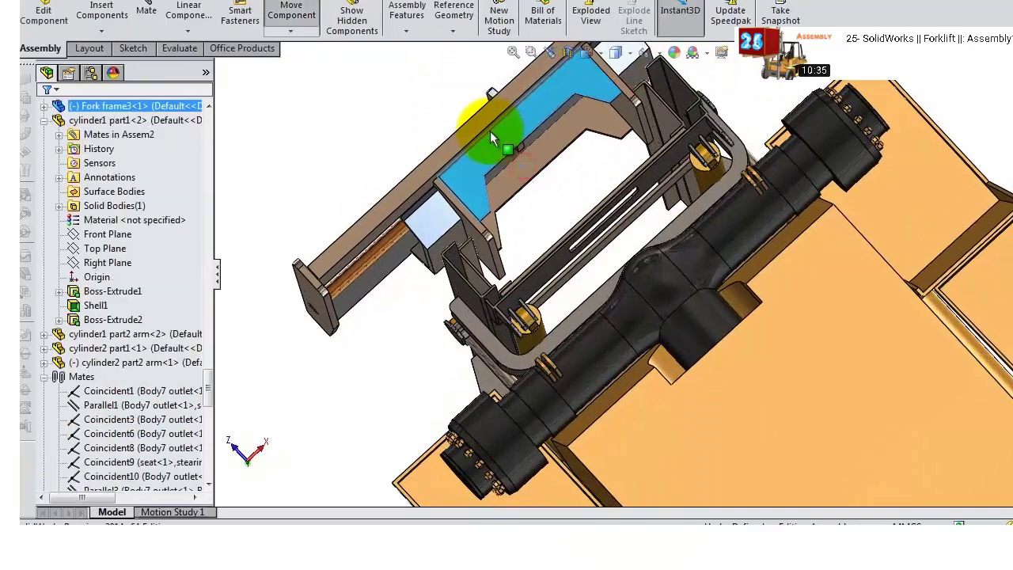
- Mate a Fork frame3 face coincident with a Fork frame2 face as Coincident51
scroll(451, 224, "down", 5)
middle_click_drag(565, 247, 599, 242)
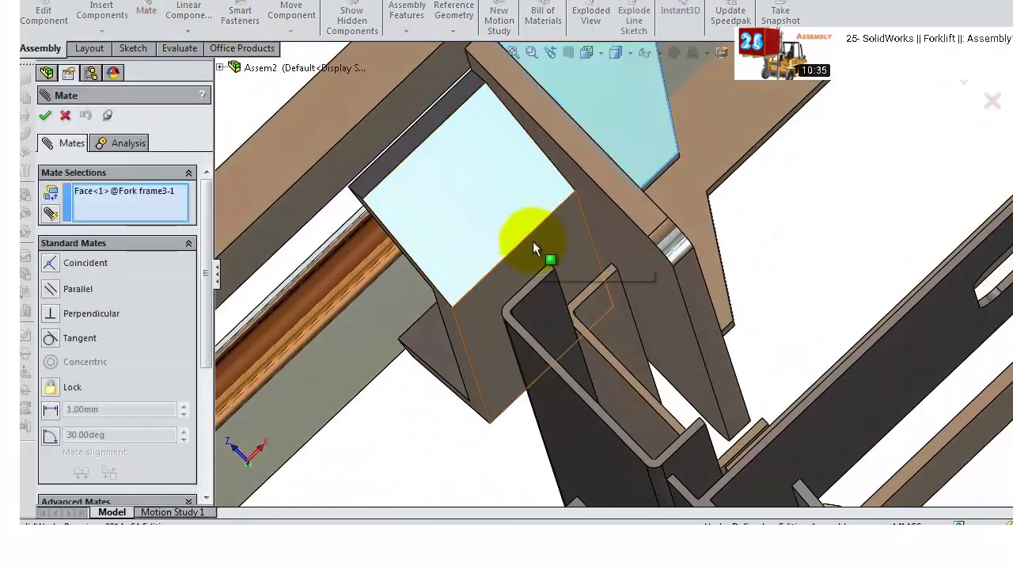
middle_click_drag(608, 239, 524, 195)
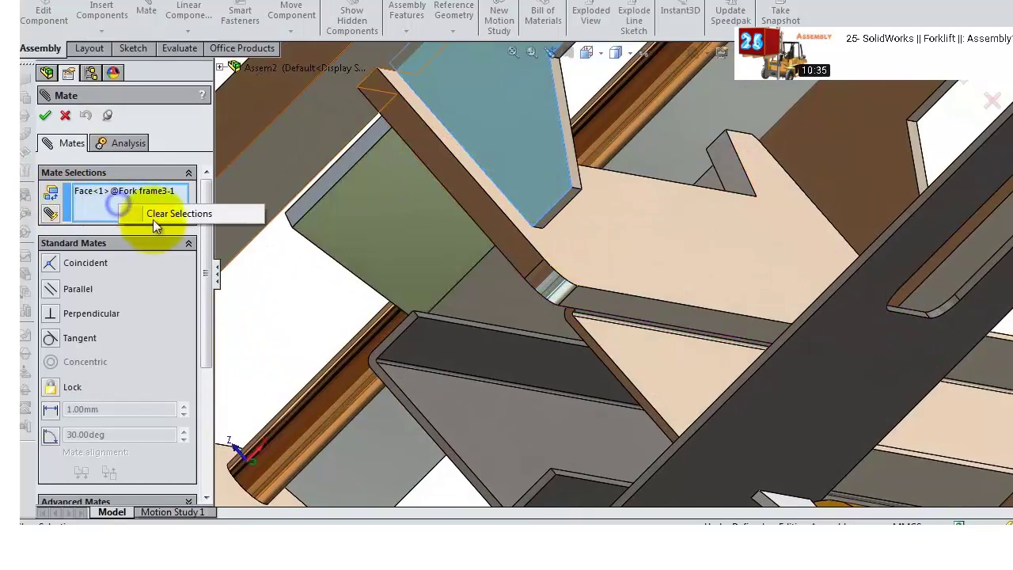
left_click(154, 215)
middle_click_drag(420, 265, 508, 255)
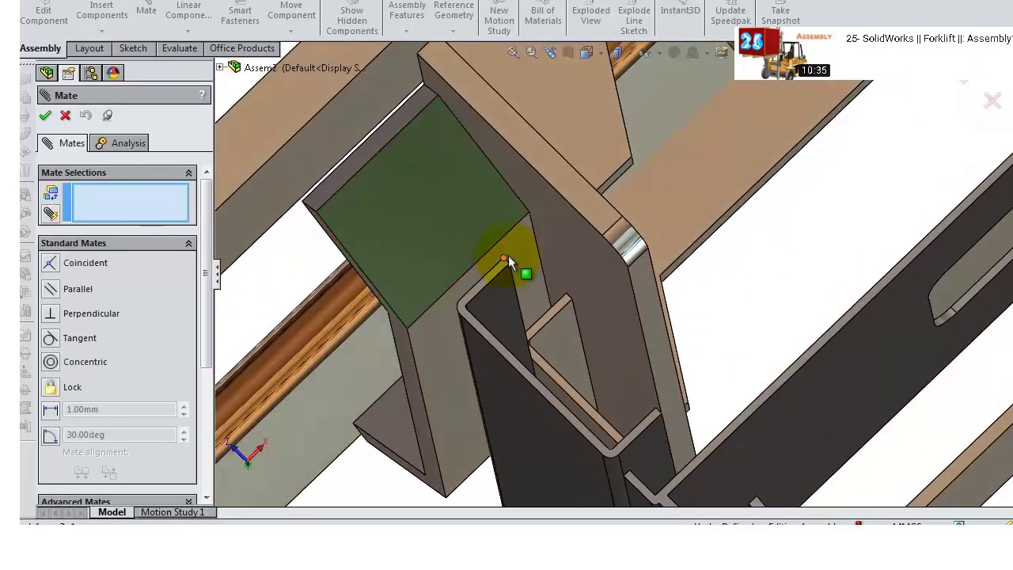
left_click(510, 256)
scroll(522, 269, "down", 2)
scroll(537, 283, "down", 5)
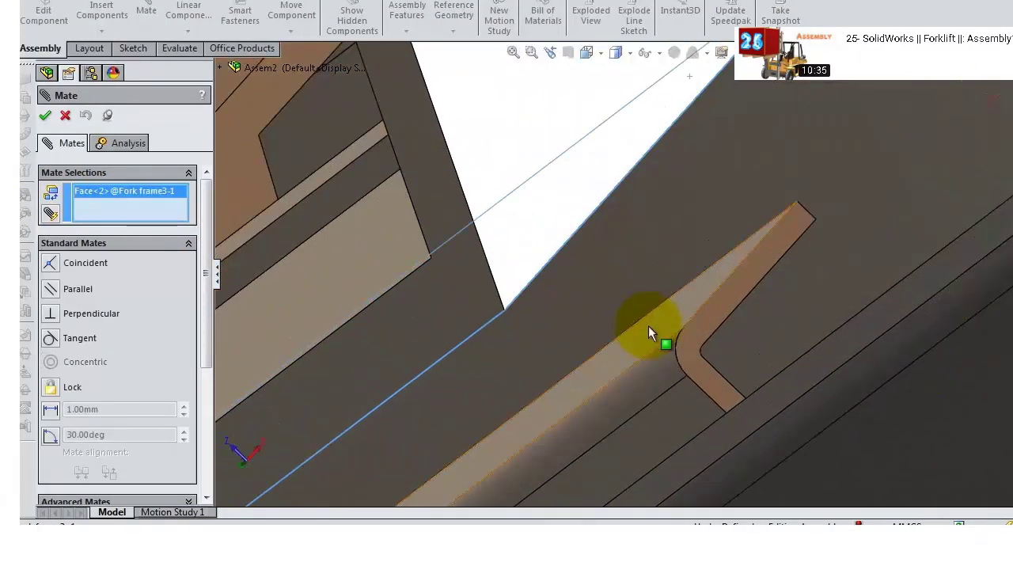
left_click(649, 326)
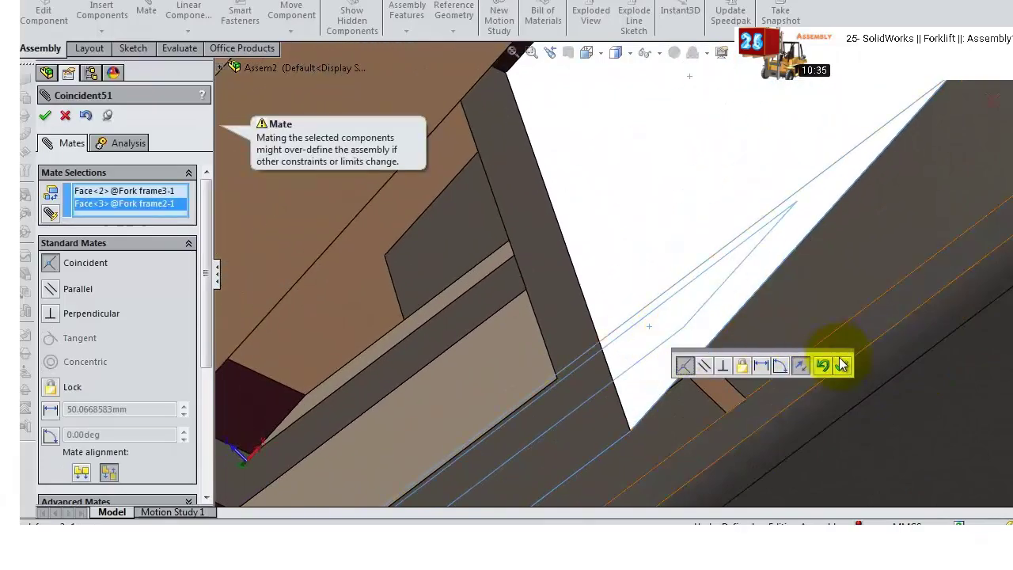
left_click(46, 116)
- Swing the mast and forks to test the new mates, then close the mate tool
scroll(643, 292, "up", 5)
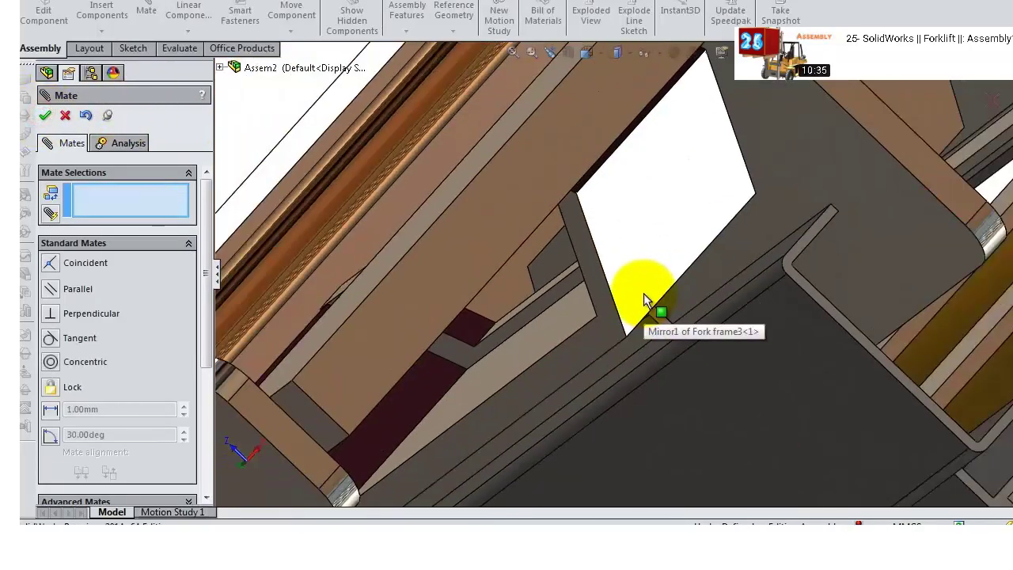
middle_click_drag(390, 167, 550, 151)
middle_click_drag(526, 229, 750, 288)
left_click_drag(884, 386, 794, 258)
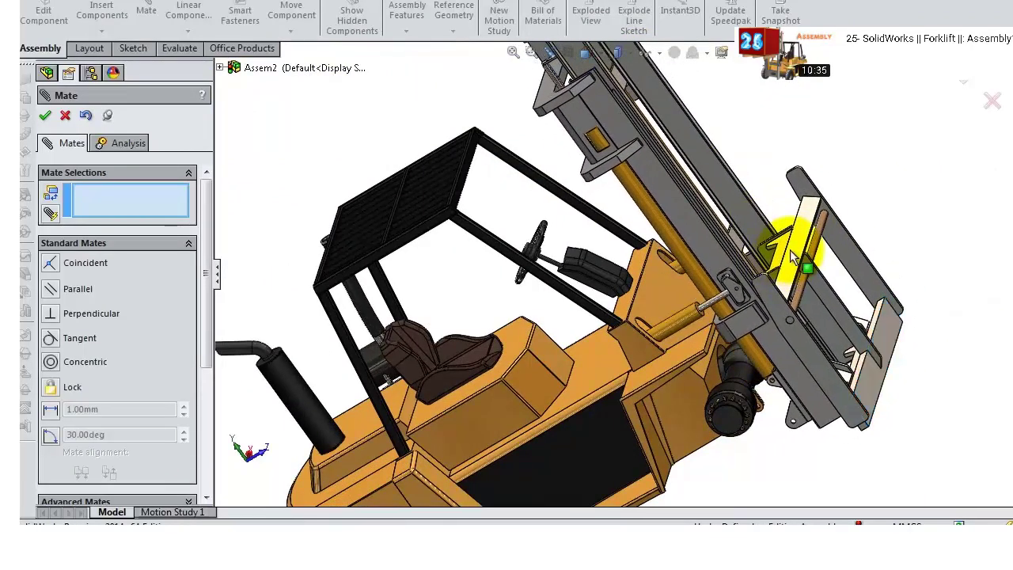
left_click(46, 116)
- Drag the fork carriage up the mast, then highlight the Width3 mate in the tree
middle_click_drag(706, 131, 838, 337)
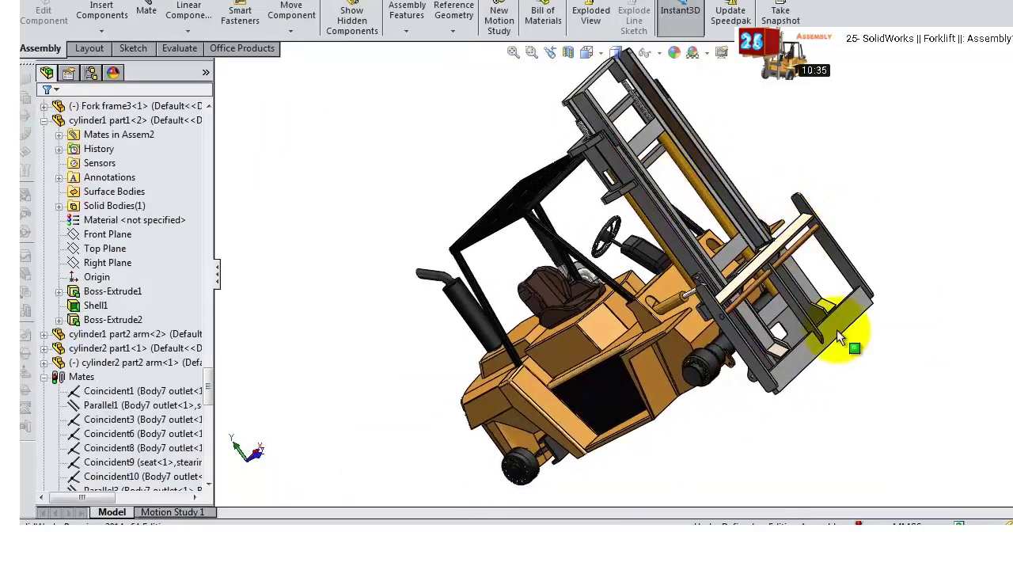
left_click(837, 328)
scroll(641, 126, "down", 3)
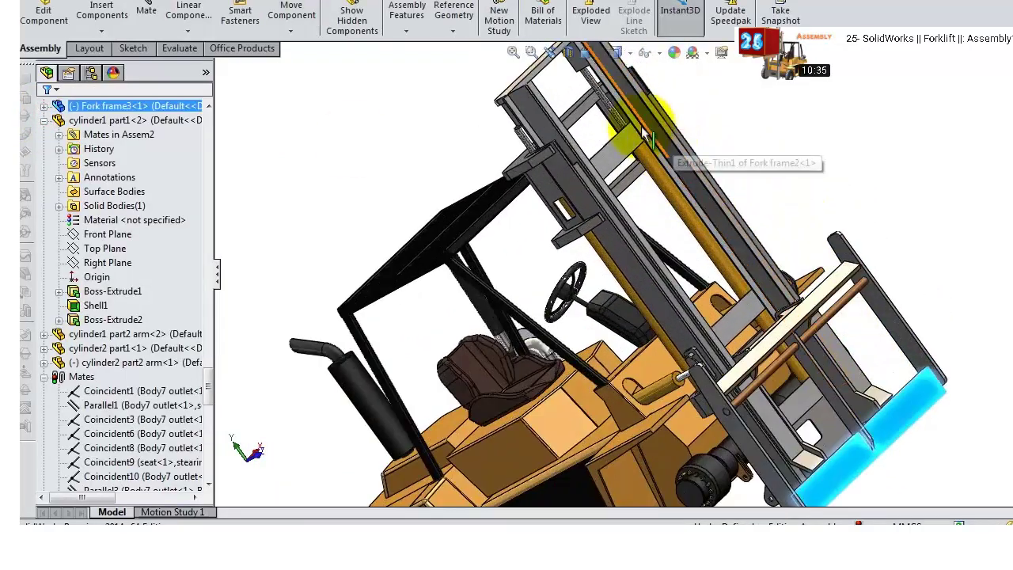
middle_click_drag(644, 133, 671, 167)
left_click_drag(604, 149, 635, 106)
left_click_drag(671, 154, 780, 244)
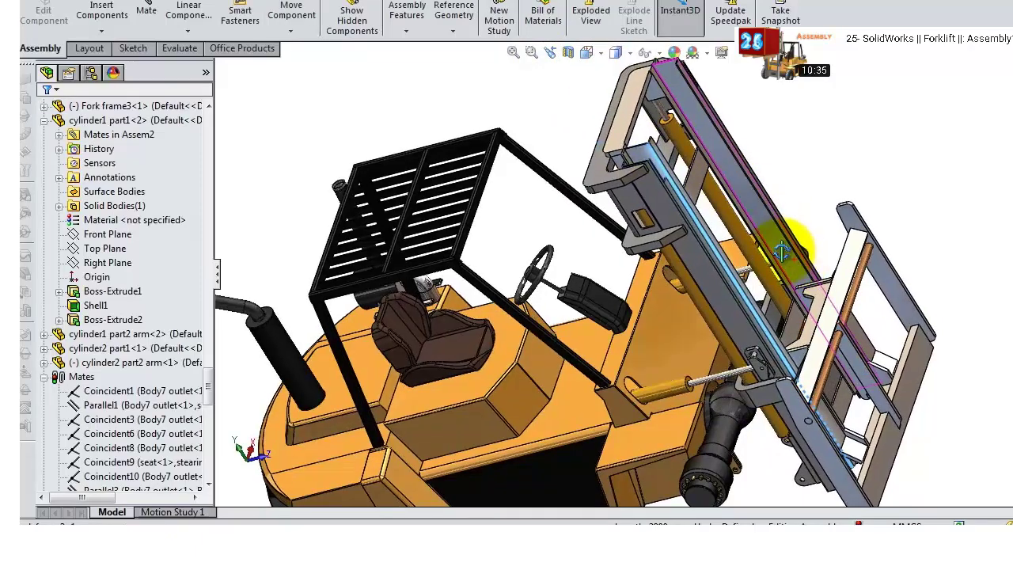
middle_click_drag(781, 244, 779, 181)
left_click(131, 405)
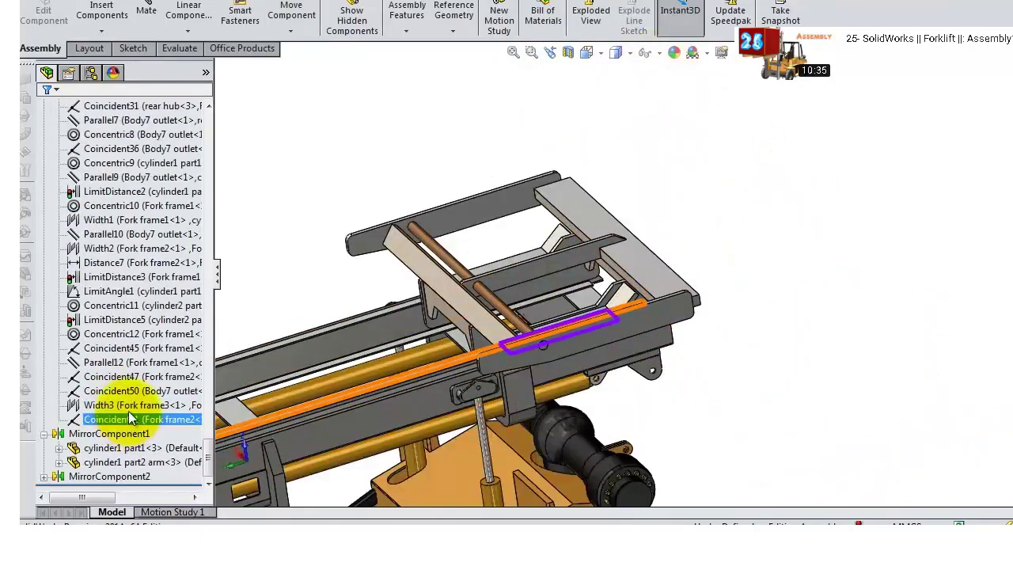
- Edit the Coincident50 mate and change its type to Parallel
left_click(132, 394)
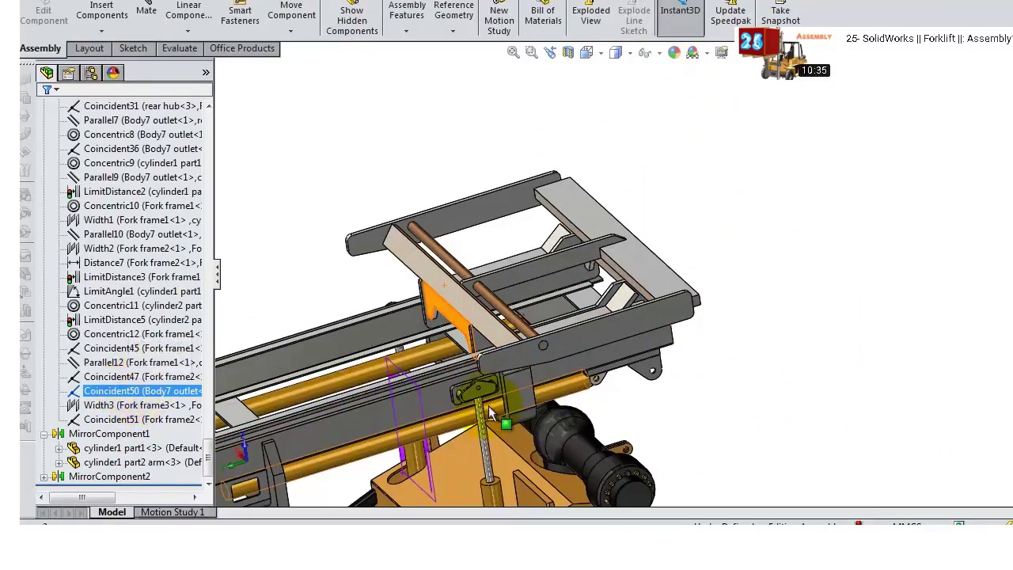
middle_click_drag(489, 412, 495, 360)
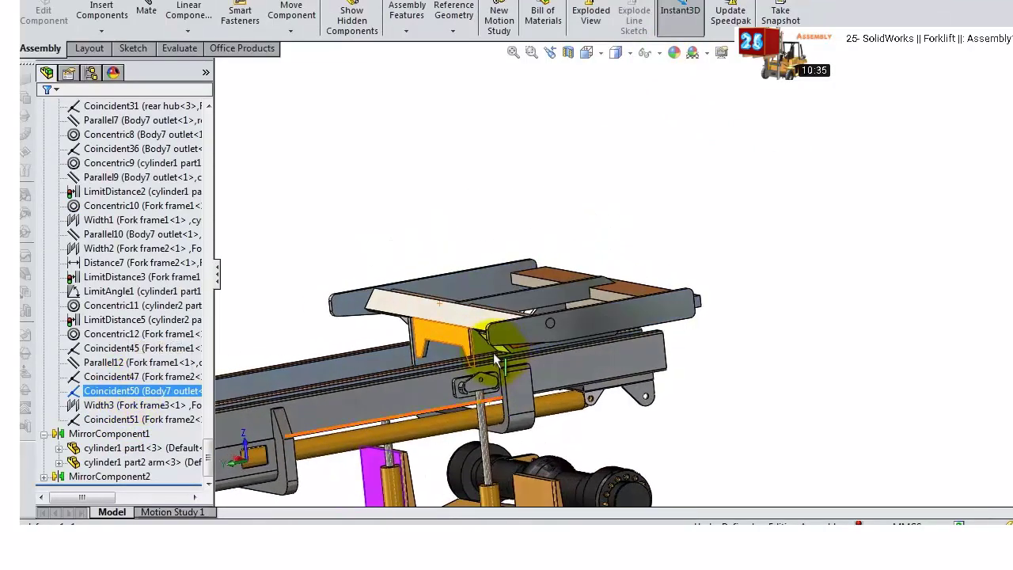
left_click(86, 392)
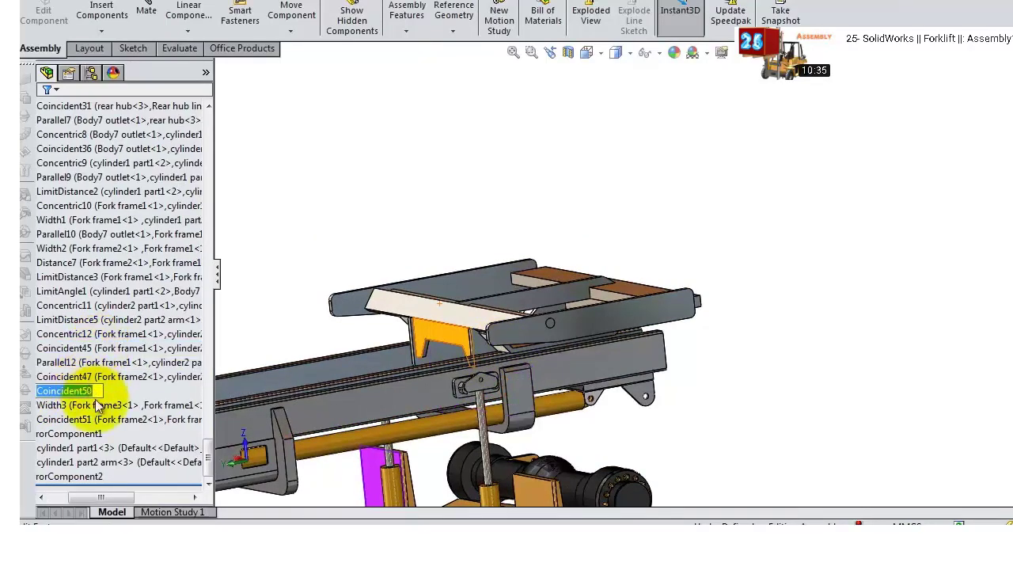
left_click_drag(104, 497, 75, 491)
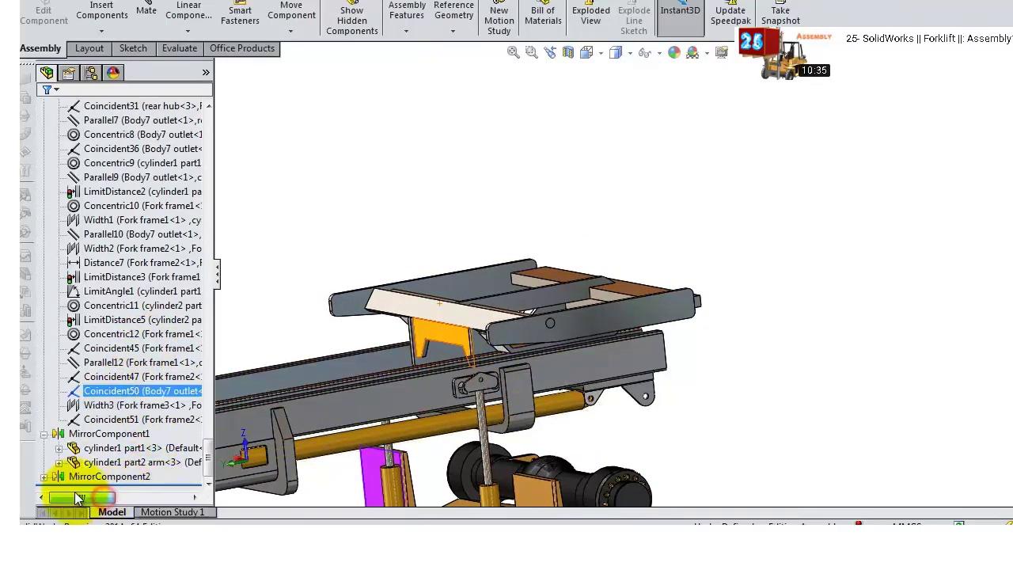
left_click(100, 389)
left_click(113, 361)
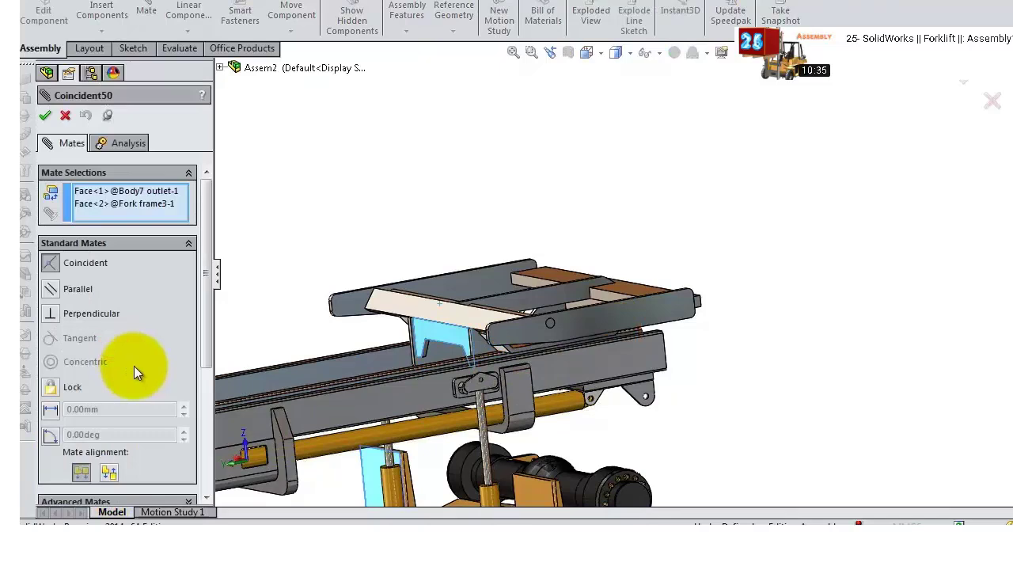
left_click(54, 291)
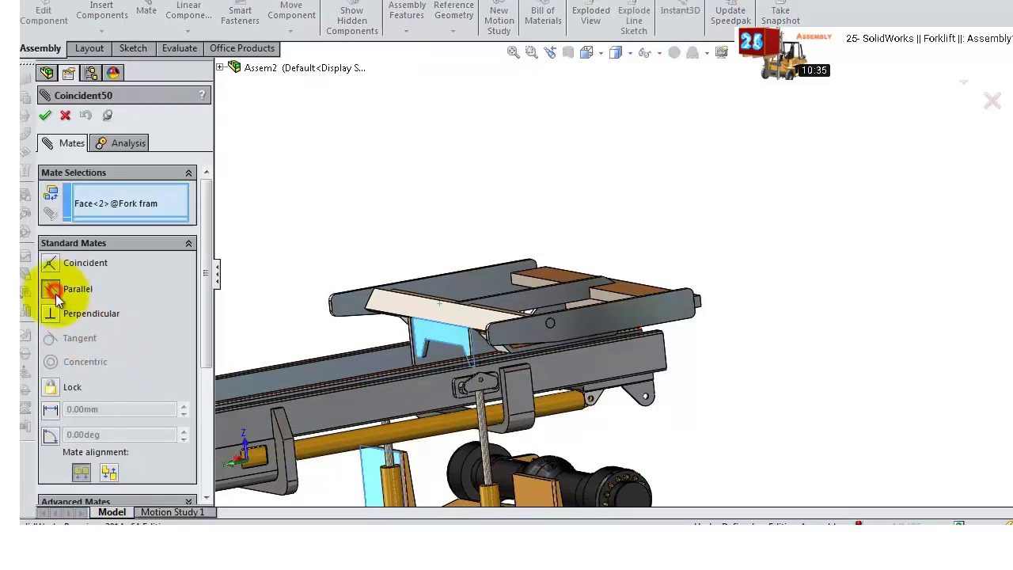
left_click(44, 119)
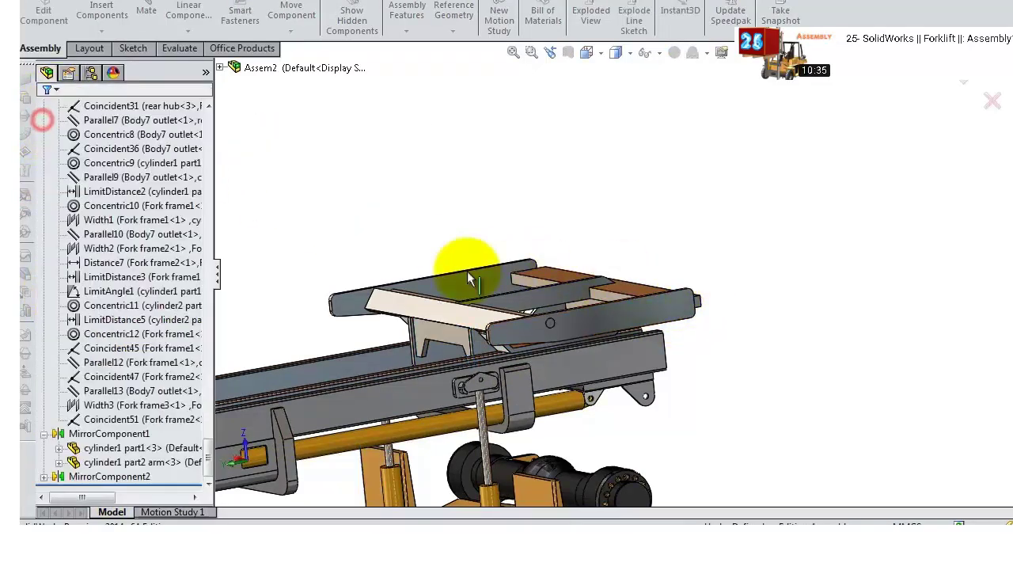
- Drag the fork frame back and forth along the rail to test the parallel mate
left_click_drag(505, 328, 607, 335)
middle_click_drag(607, 335, 610, 366)
scroll(691, 286, "down", 3)
middle_click_drag(691, 287, 808, 345)
- Mate a Fork frame3 face coincident to the matching Fork frame2 face, then drag to check
left_click(723, 212)
left_click(146, 18)
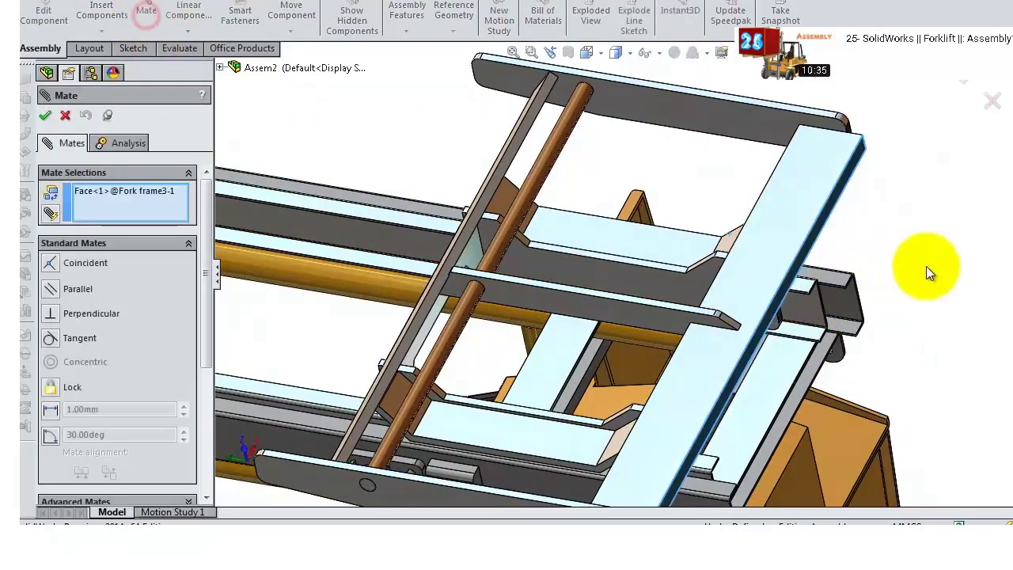
middle_click_drag(926, 272, 554, 136)
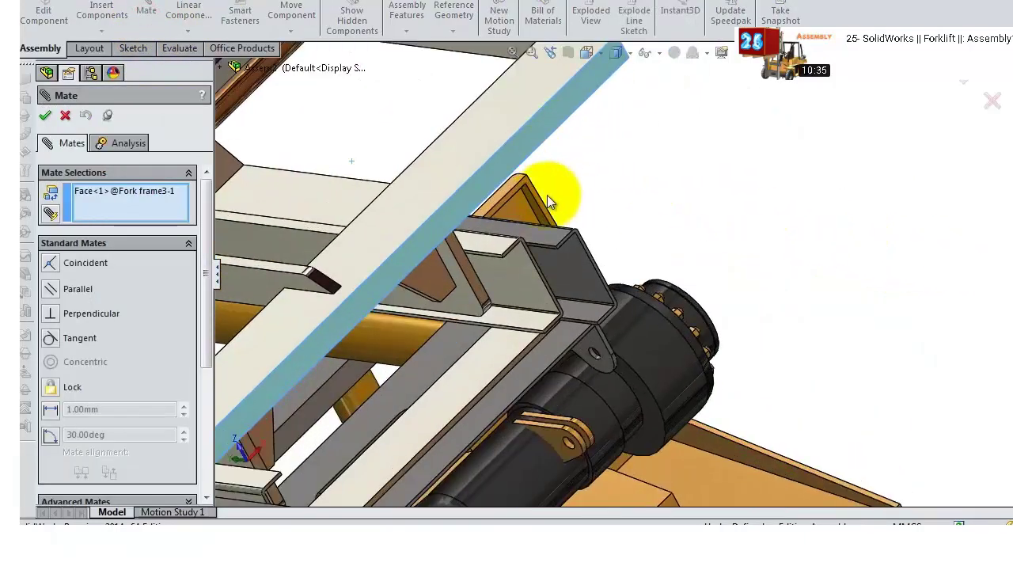
scroll(550, 202, "down", 5)
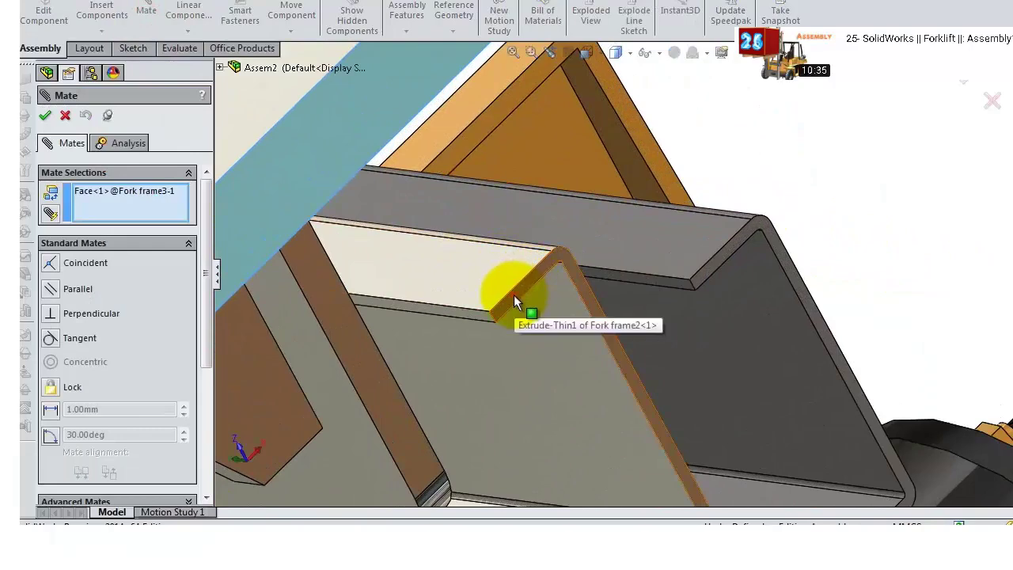
left_click(514, 299)
left_click(494, 322)
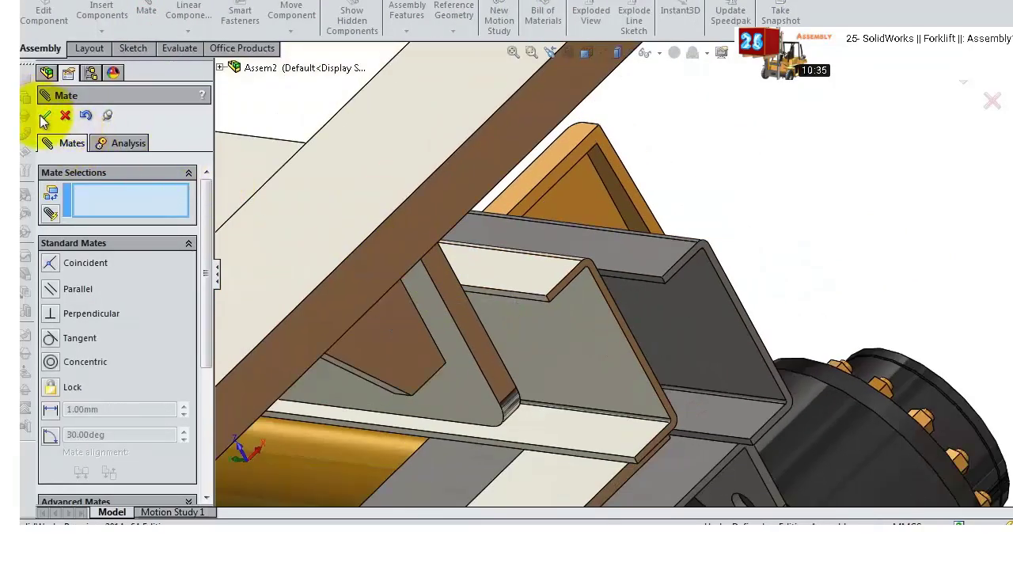
left_click(44, 117)
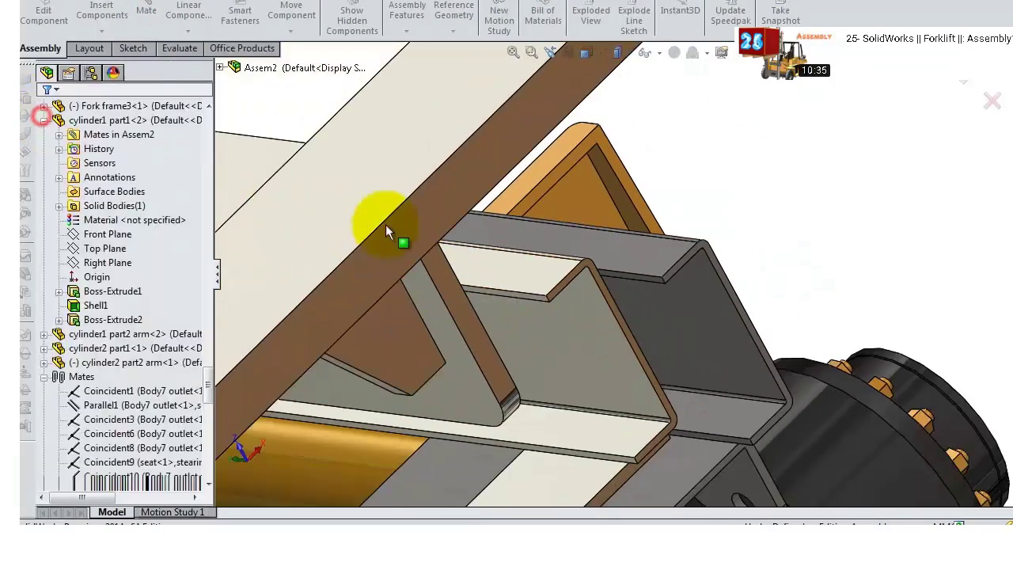
scroll(530, 269, "down", 5)
left_click_drag(562, 250, 502, 317)
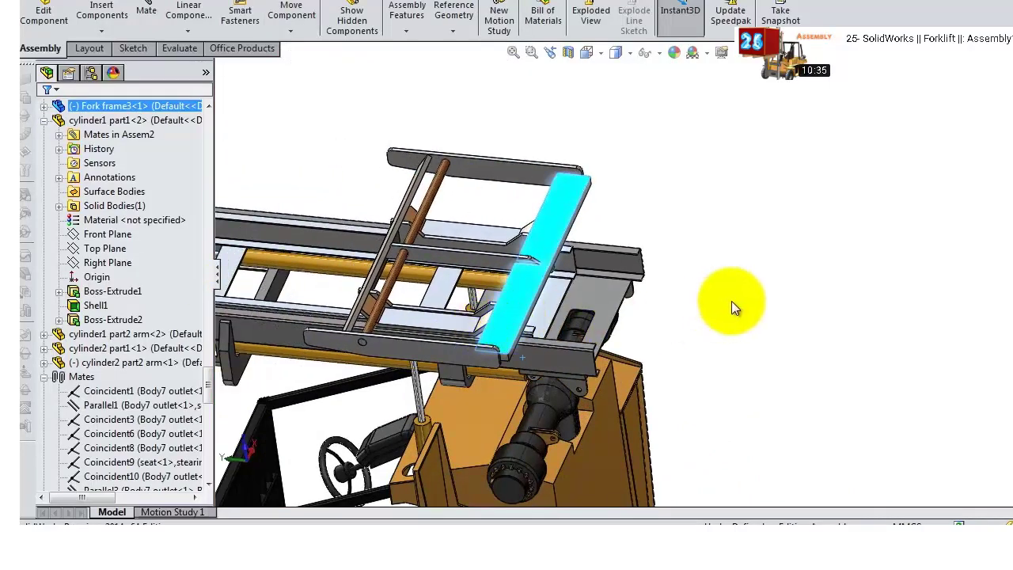
- Insert the Fork part near the carriage's top bar and select its pivot hole face
middle_click_drag(699, 285, 747, 280)
left_click(98, 12)
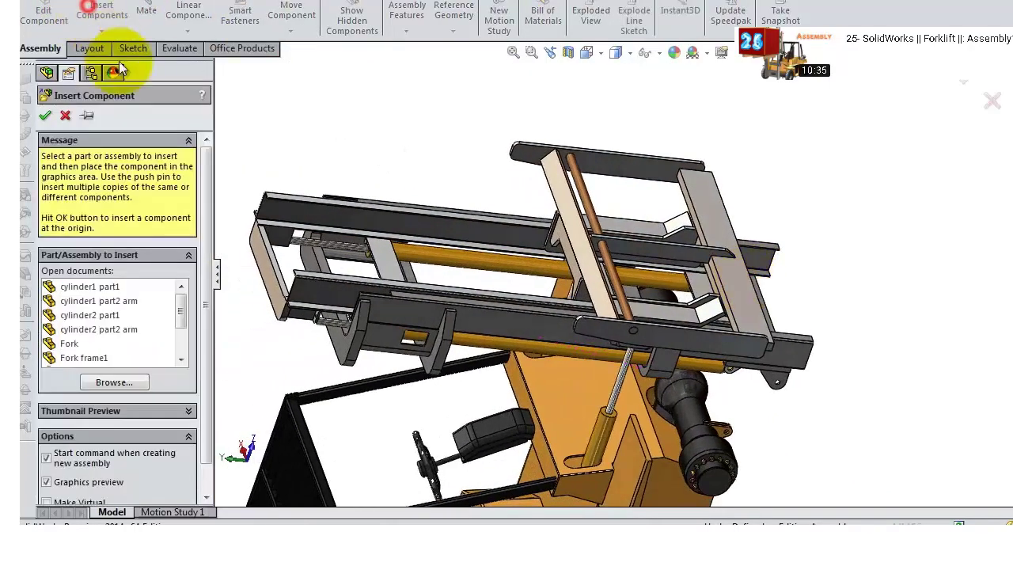
left_click(78, 346)
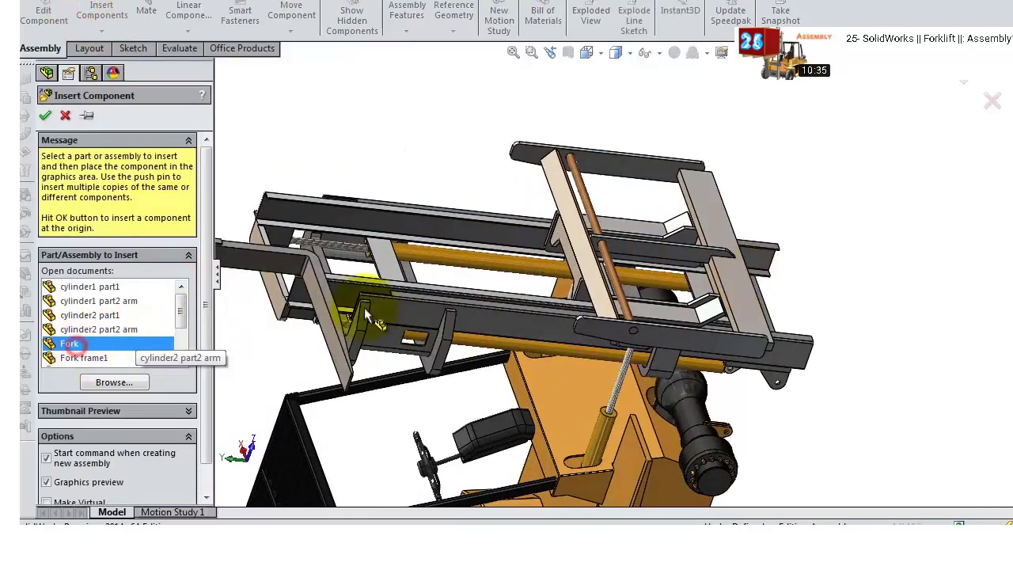
left_click(790, 215)
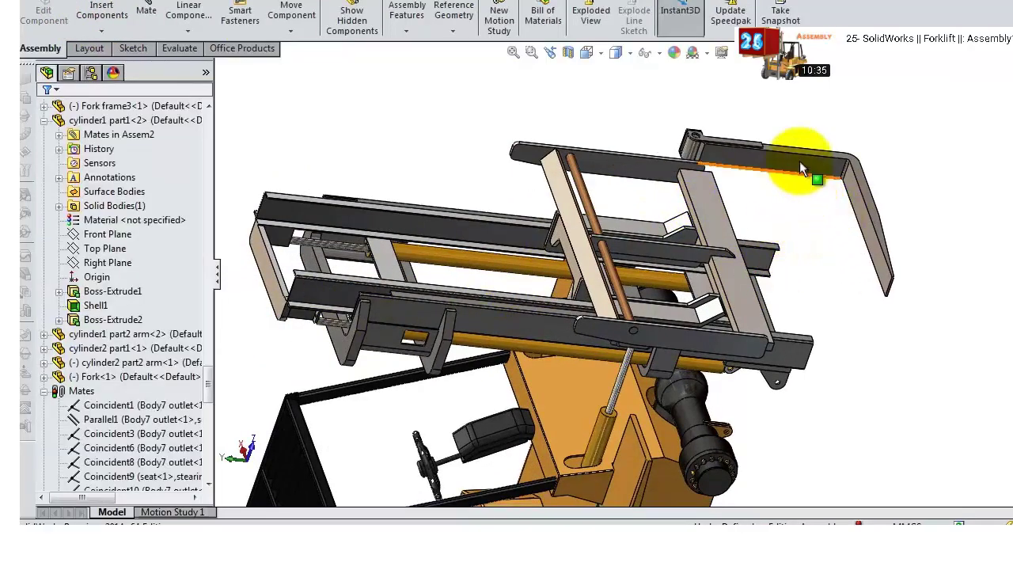
left_click_drag(799, 160, 826, 103)
left_click(684, 118)
scroll(686, 120, "down", 10)
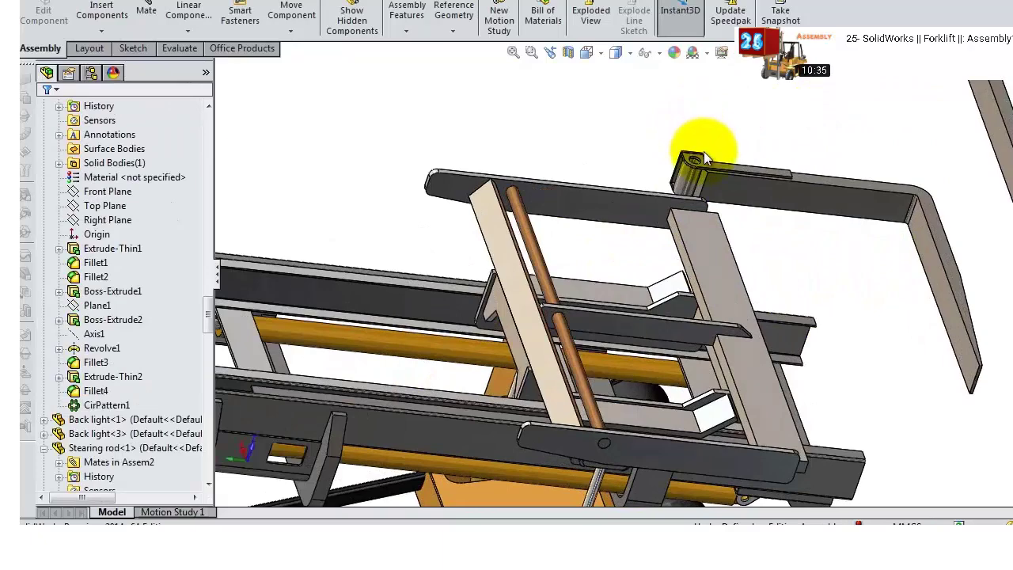
left_click(627, 262)
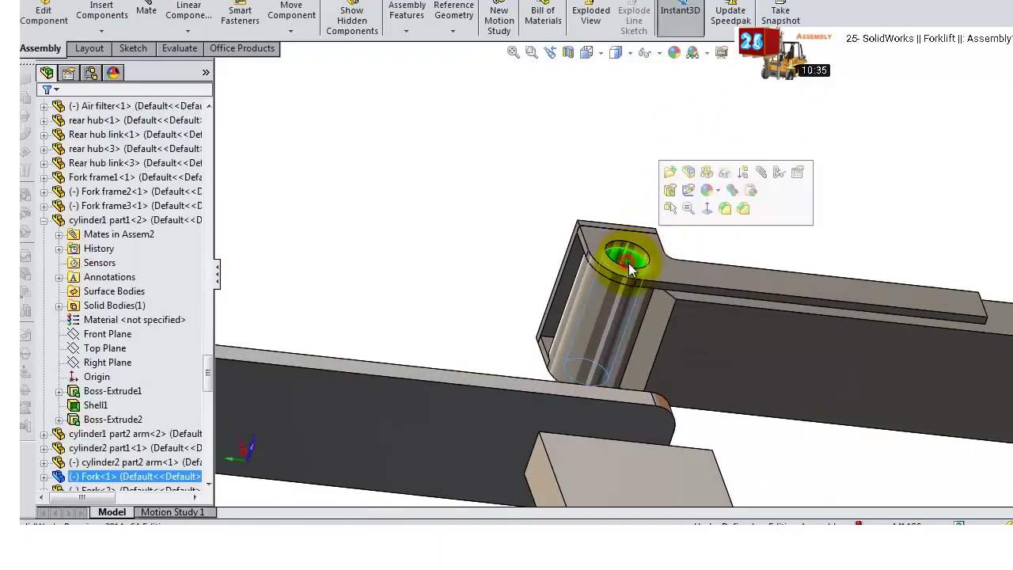
- Mate the first fork's pivot hole concentric to the carriage rod, flipping its alignment
left_click(756, 169)
scroll(618, 343, "up", 3)
scroll(618, 342, "up", 3)
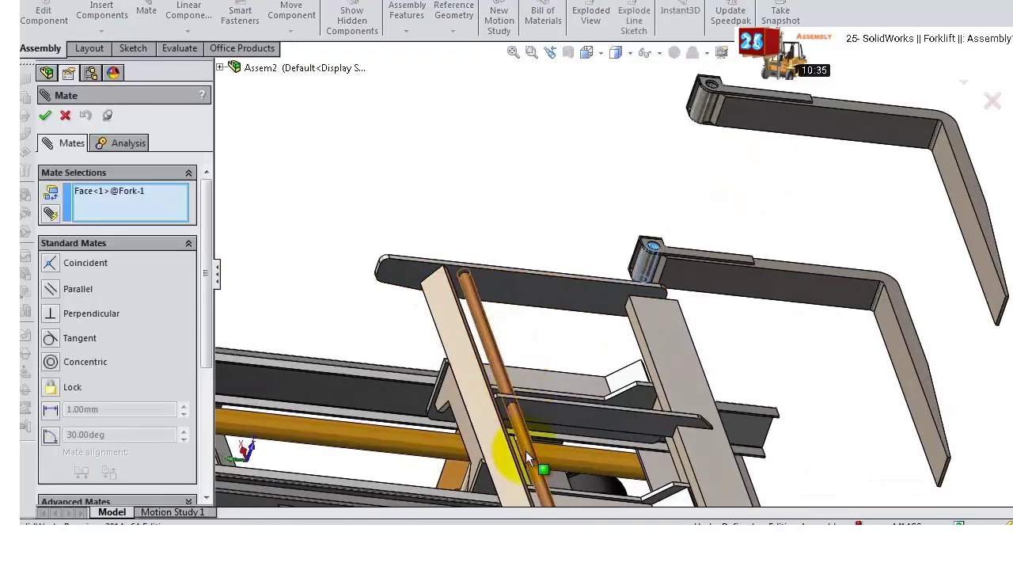
left_click(497, 455)
left_click(470, 468)
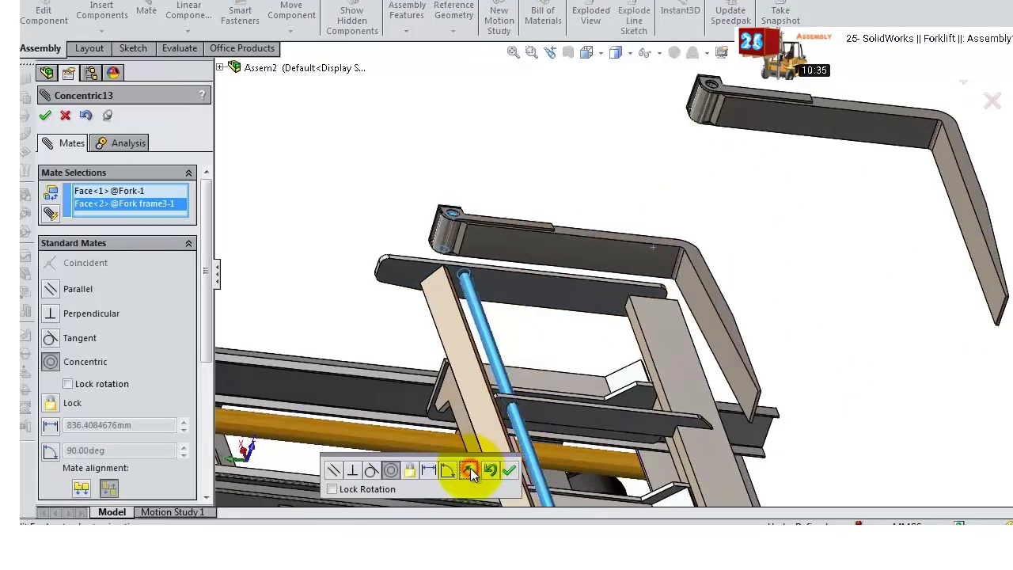
left_click(503, 469)
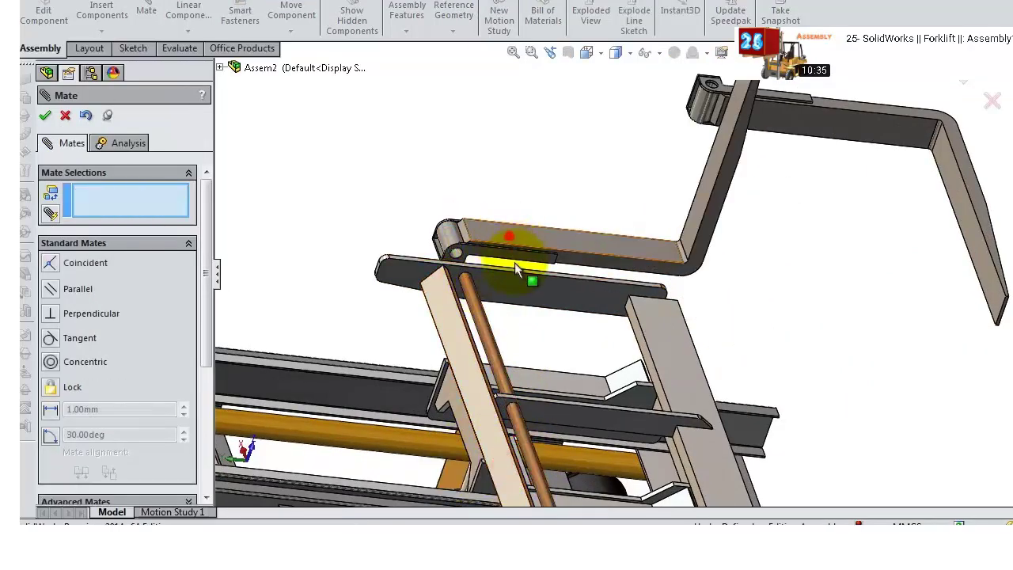
left_click_drag(515, 262, 562, 415)
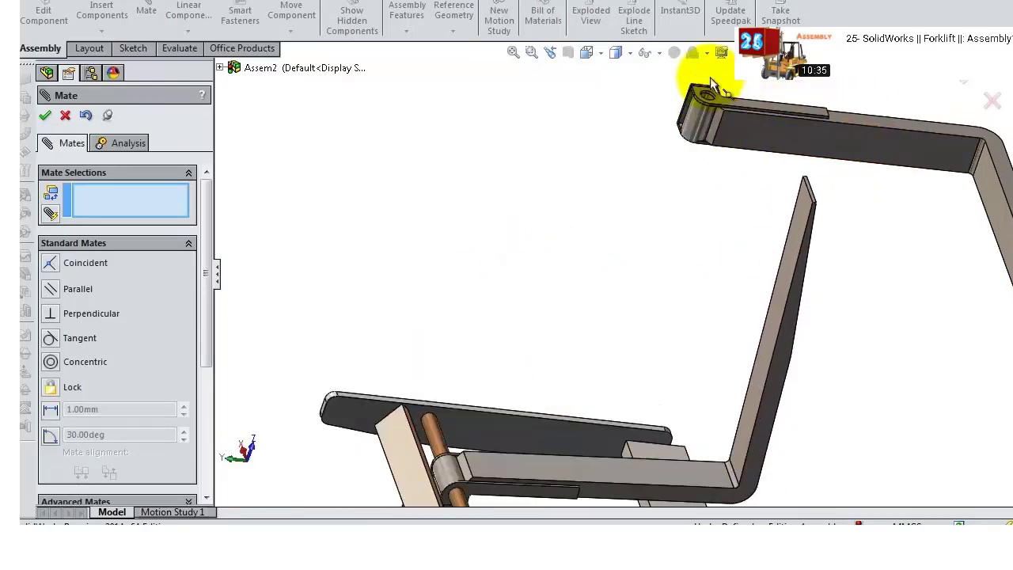
scroll(707, 79, "down", 5)
- Mate the second fork's pivot hole concentric to the carriage rod
left_click(657, 185)
scroll(684, 419, "up", 6)
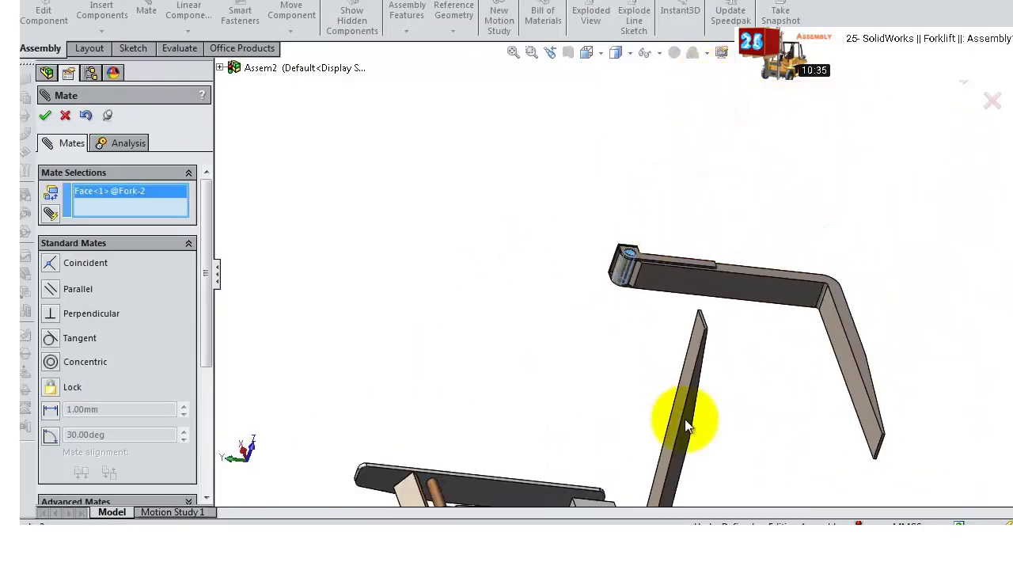
scroll(698, 280, "down", 2)
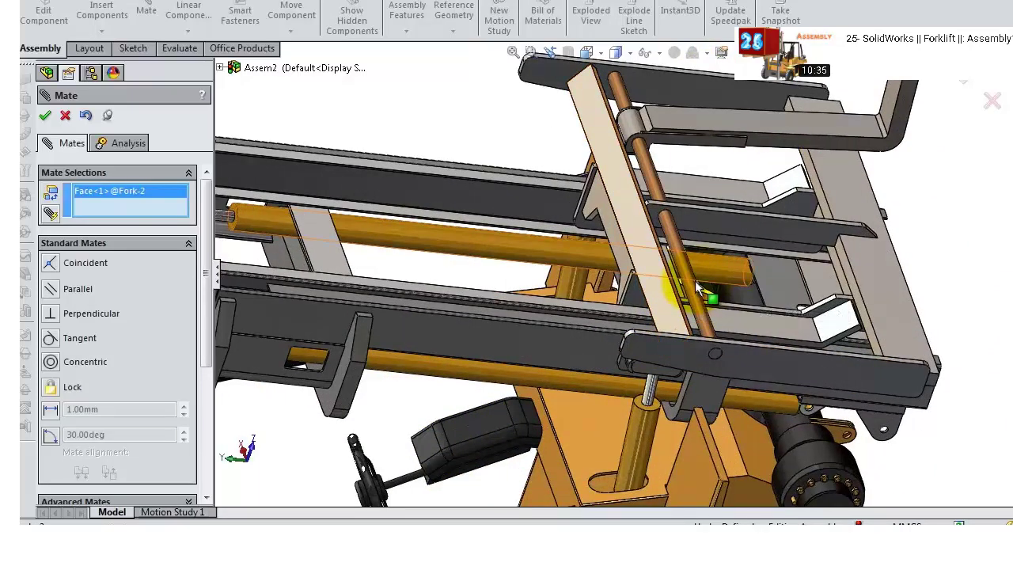
left_click(695, 281)
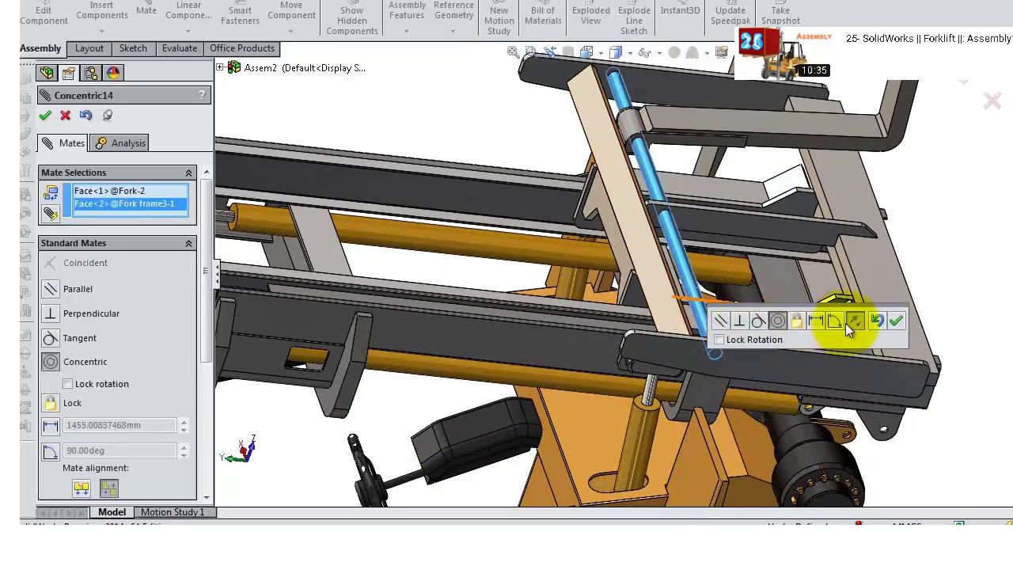
left_click(895, 321)
scroll(850, 226, "up", 3)
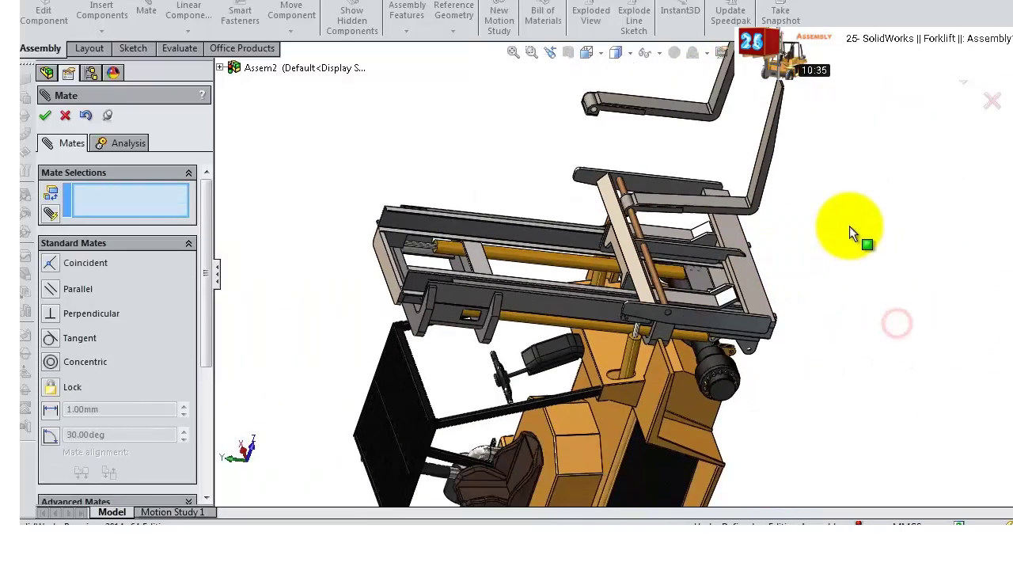
scroll(633, 246, "up", 2)
middle_click_drag(641, 194, 673, 290)
scroll(728, 230, "down", 6)
scroll(673, 290, "down", 5)
middle_click_drag(680, 253, 729, 316)
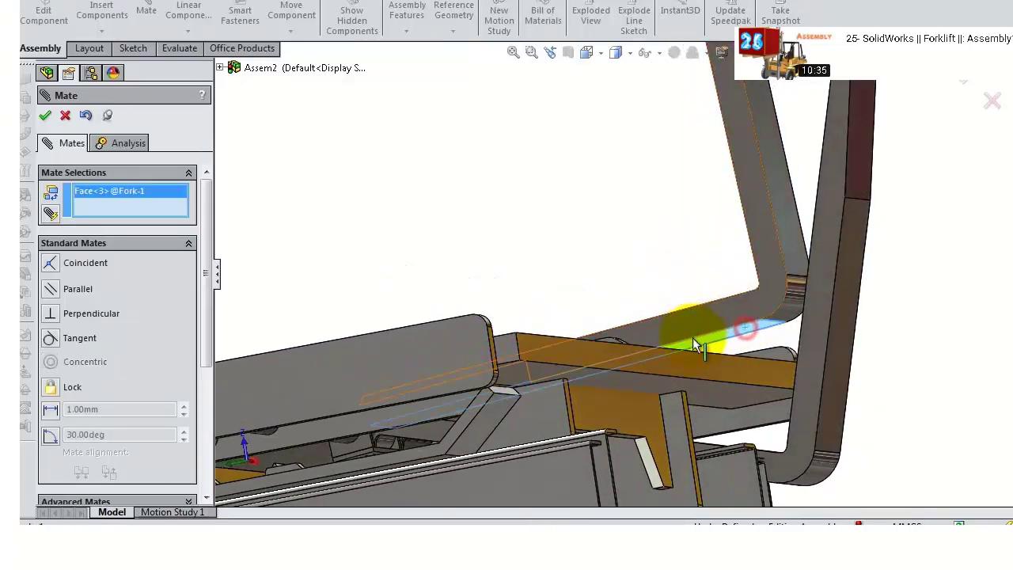
- Add coincident mates aligning both forks' faces with the fork frame
middle_click_drag(694, 346, 694, 380)
left_click(694, 380)
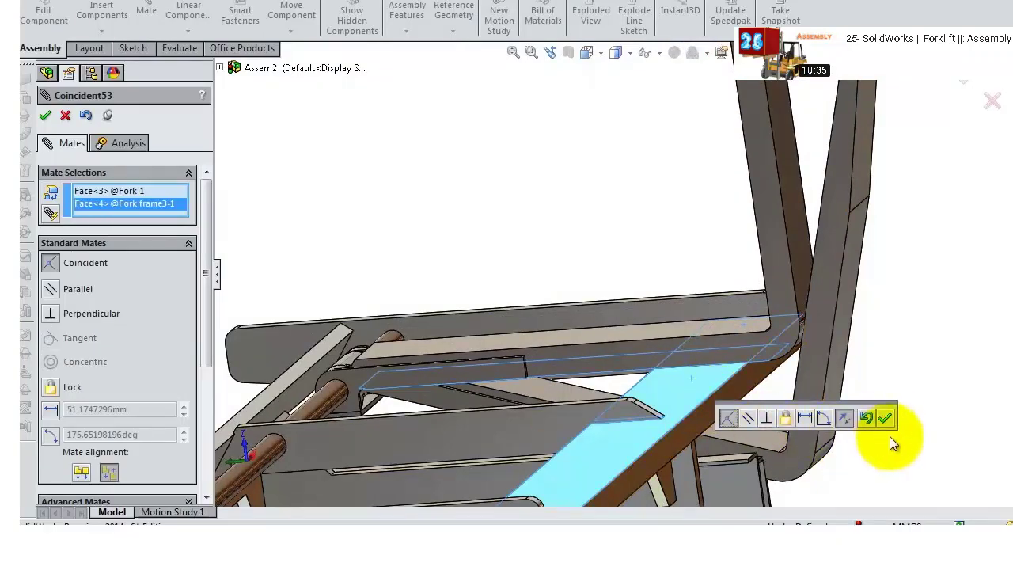
left_click(886, 420)
middle_click_drag(837, 454, 600, 372)
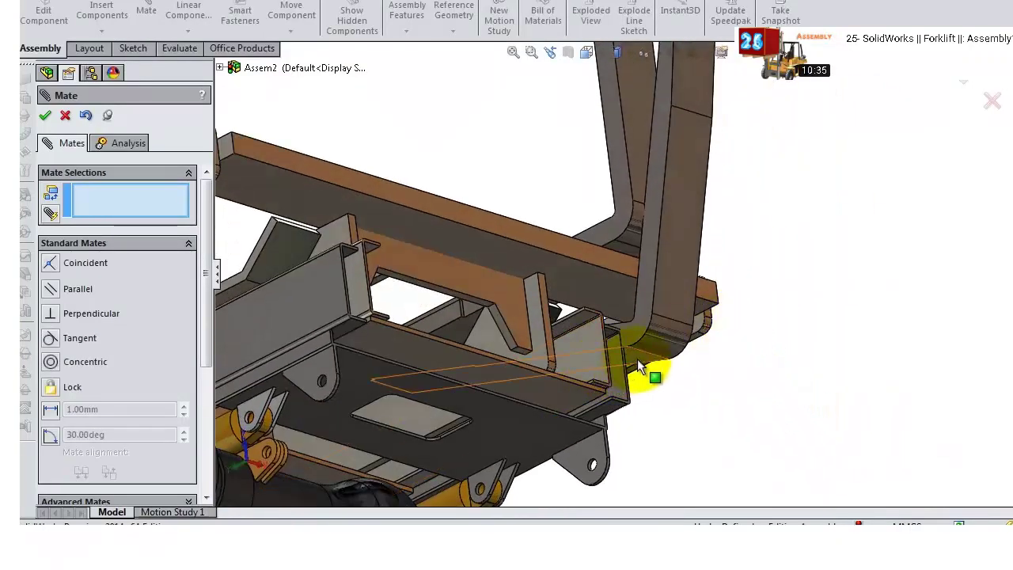
left_click(637, 358)
middle_click_drag(624, 331, 570, 388)
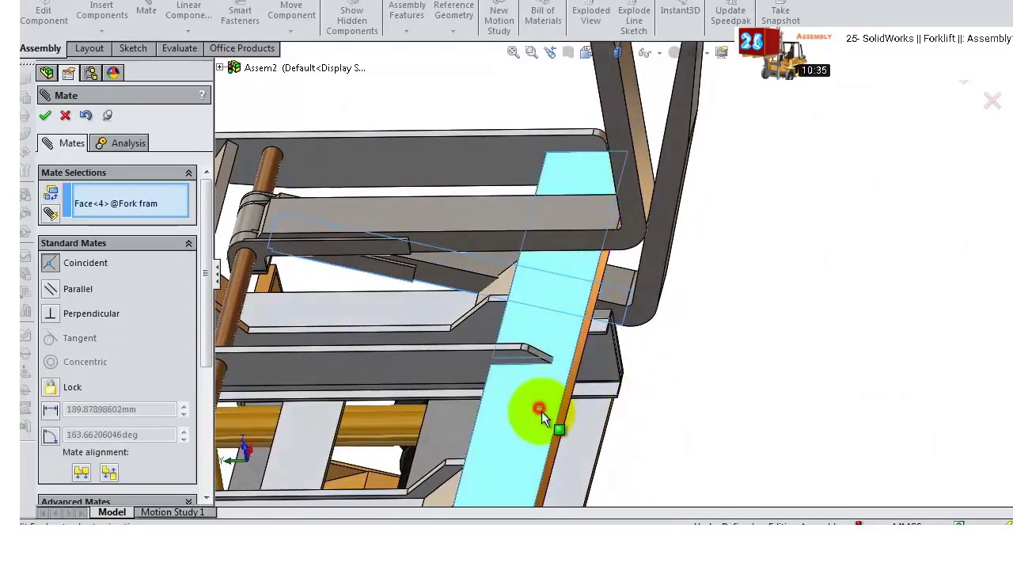
left_click(539, 412)
left_click(756, 436)
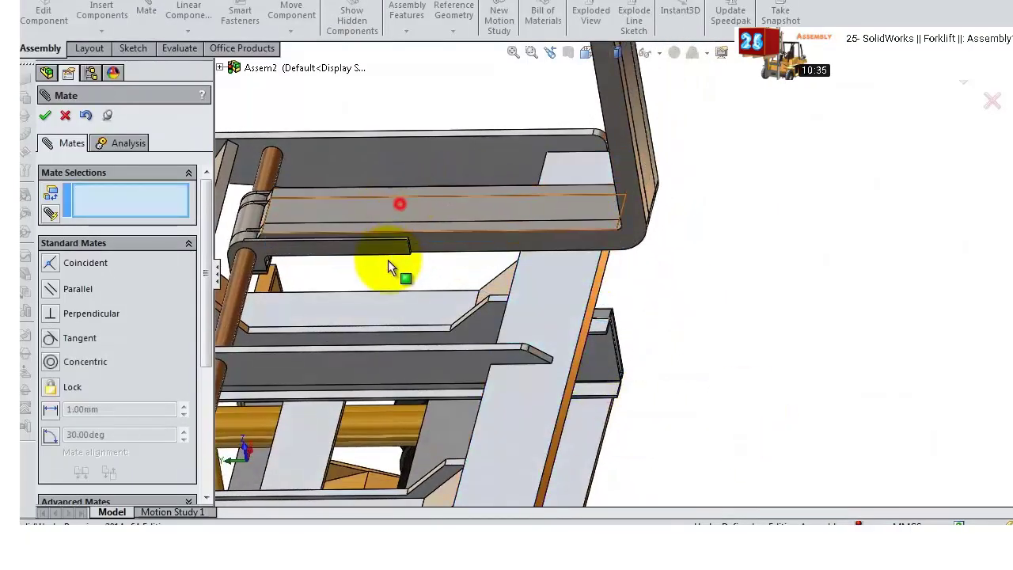
- Enter a 200 mm distance mate between the first fork and a Fork frame3 face
middle_click_drag(387, 268, 577, 372)
scroll(452, 405, "down", 5)
scroll(474, 400, "up", 3)
scroll(569, 364, "up", 2)
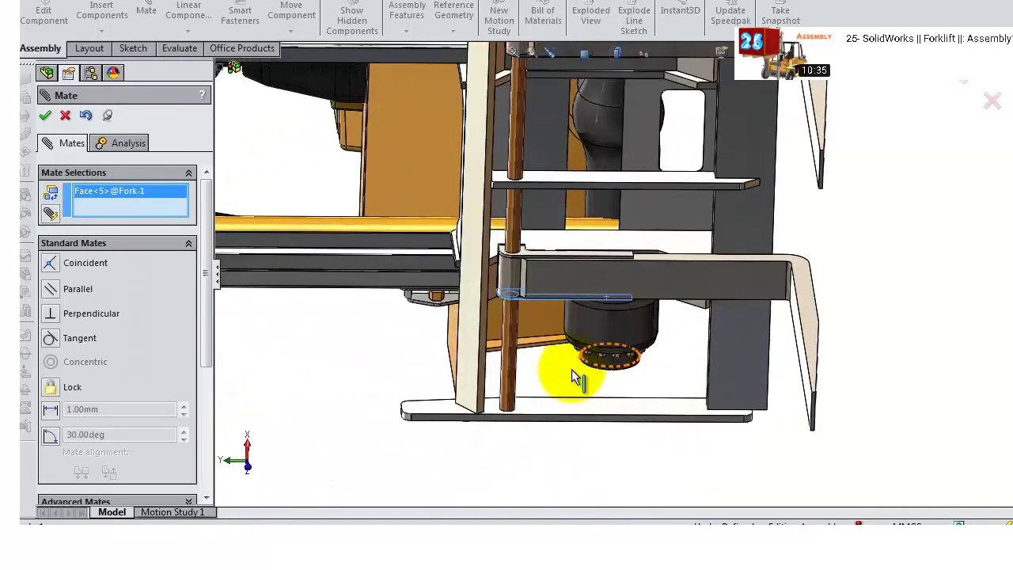
scroll(571, 395, "down", 3)
left_click(571, 395)
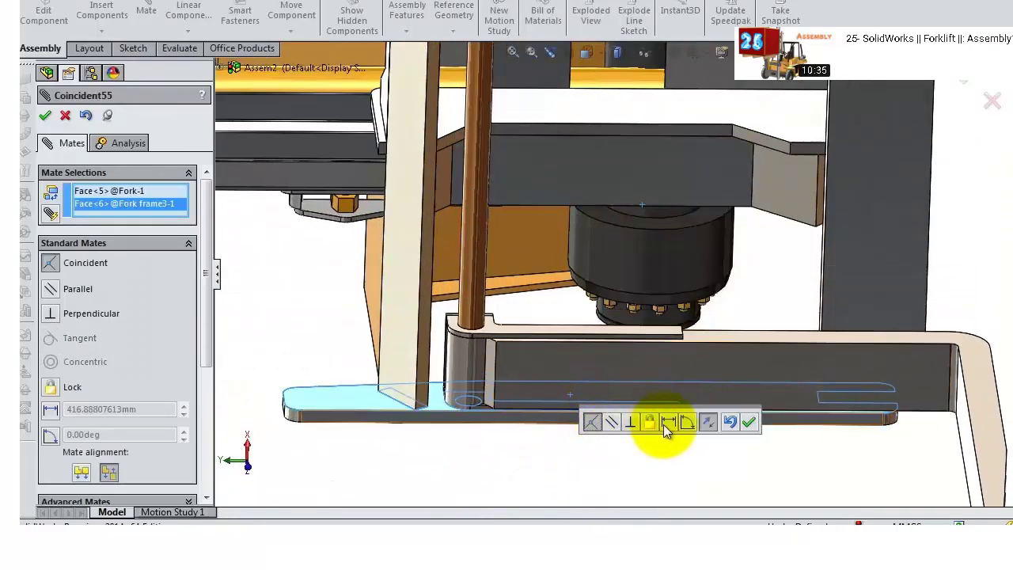
left_click(667, 423)
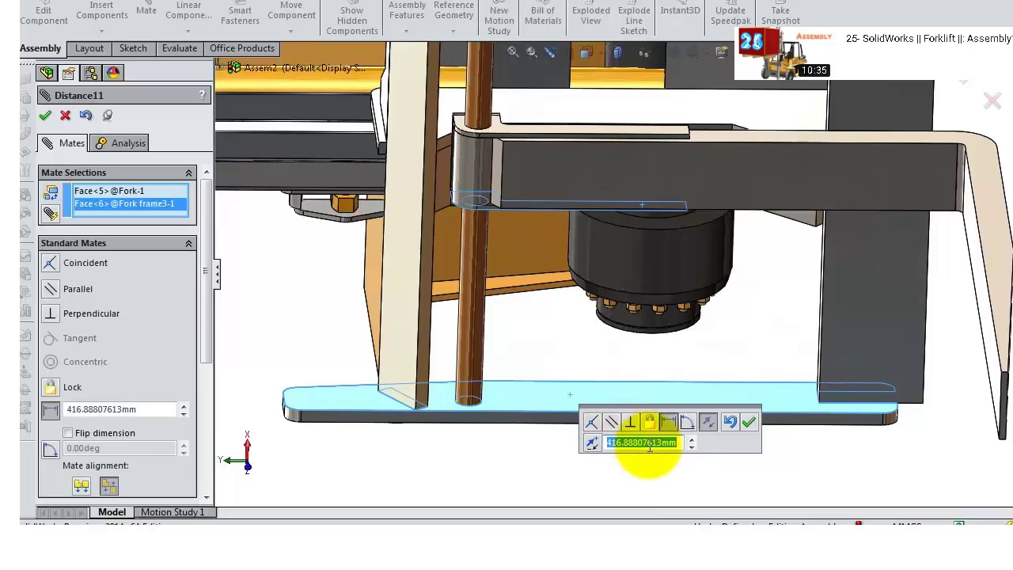
type("200")
key("Return")
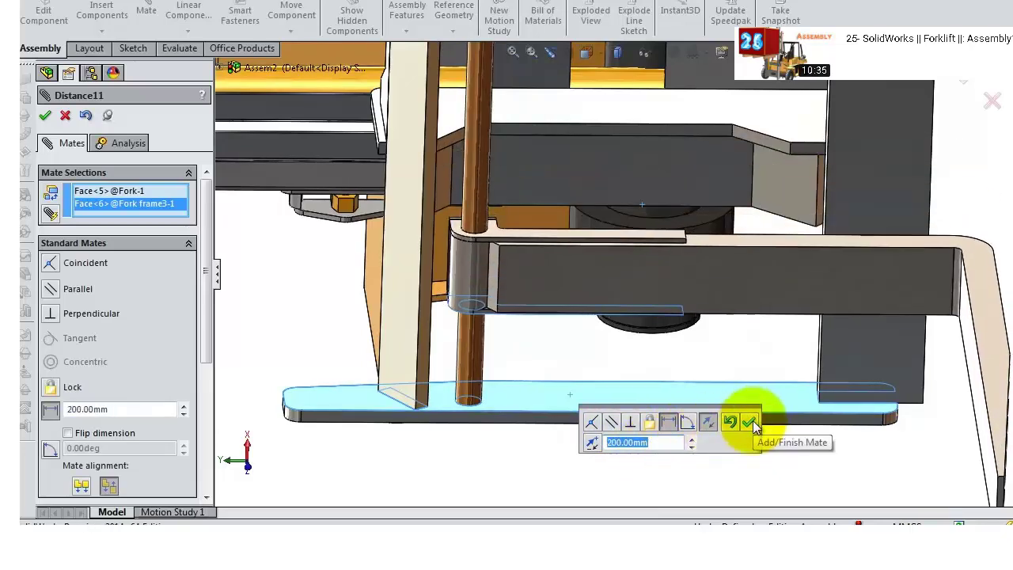
- Confirm the first fork's 200 mm distance mate
left_click(750, 420)
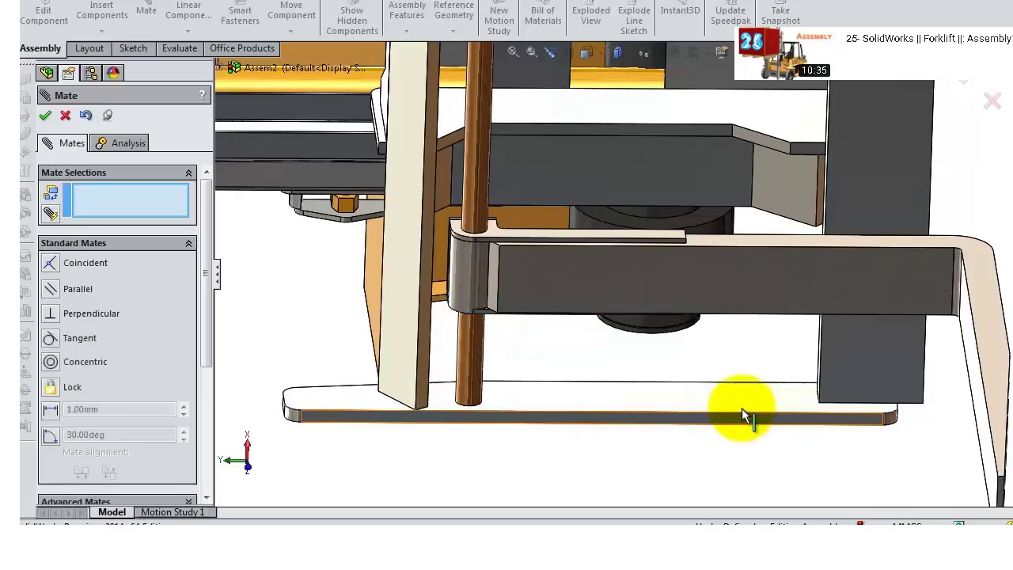
scroll(649, 308, "up", 10)
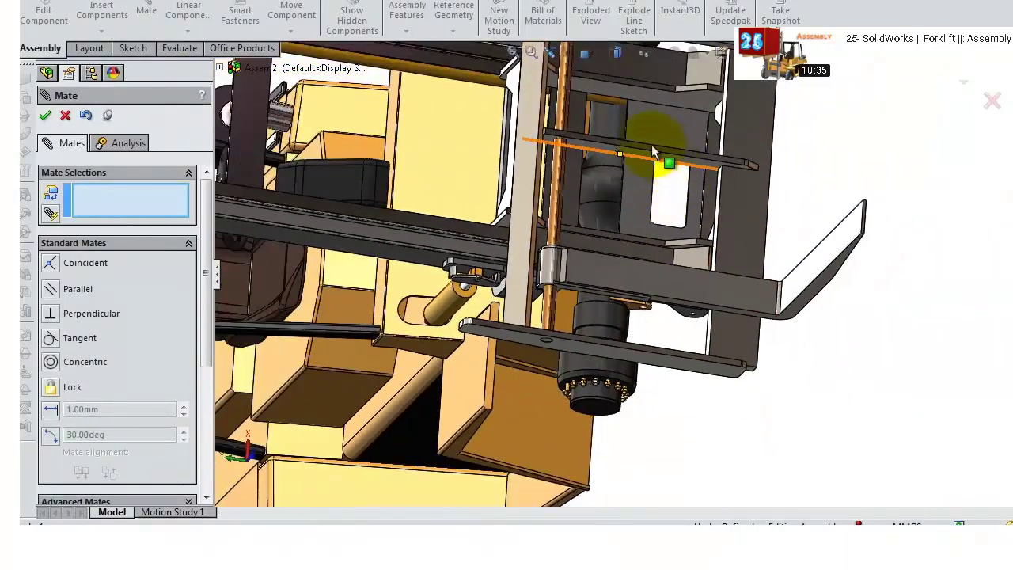
scroll(620, 127, "down", 8)
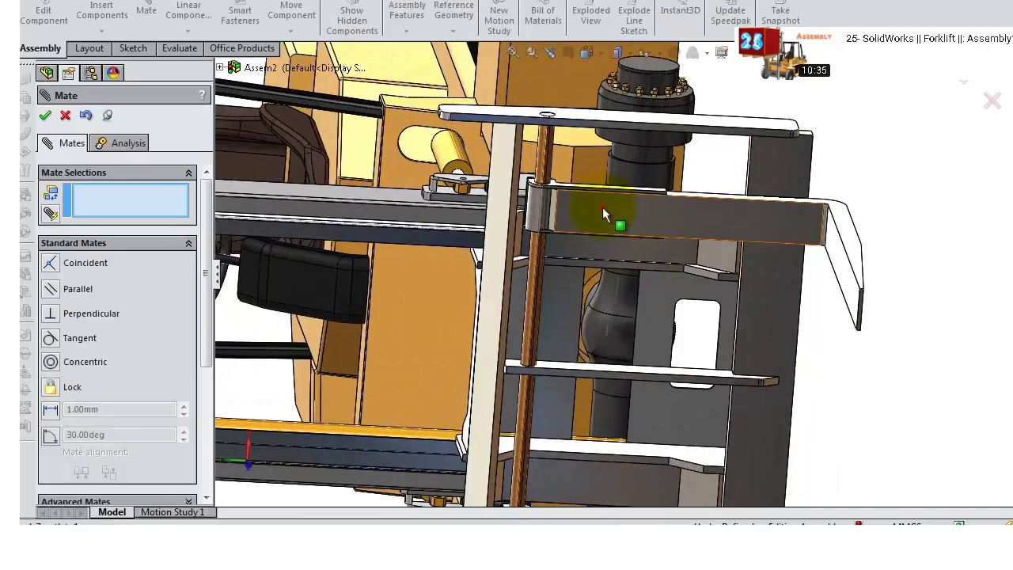
- Add a 200 mm Distance12 mate between the second fork's top face and Fork frame3
left_click(605, 217)
middle_click_drag(613, 277, 599, 106)
scroll(621, 236, "down", 6)
left_click(599, 106)
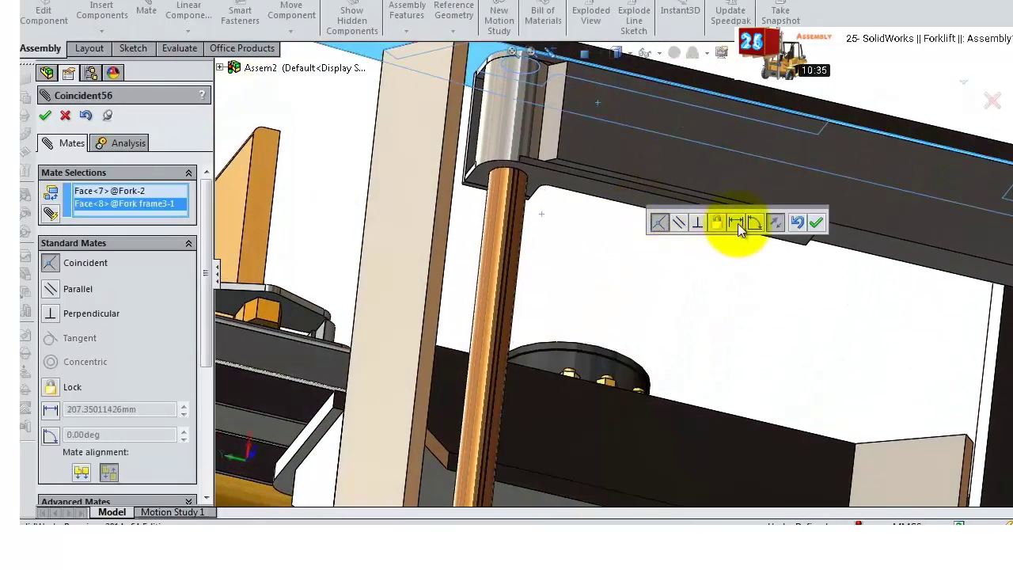
left_click(736, 222)
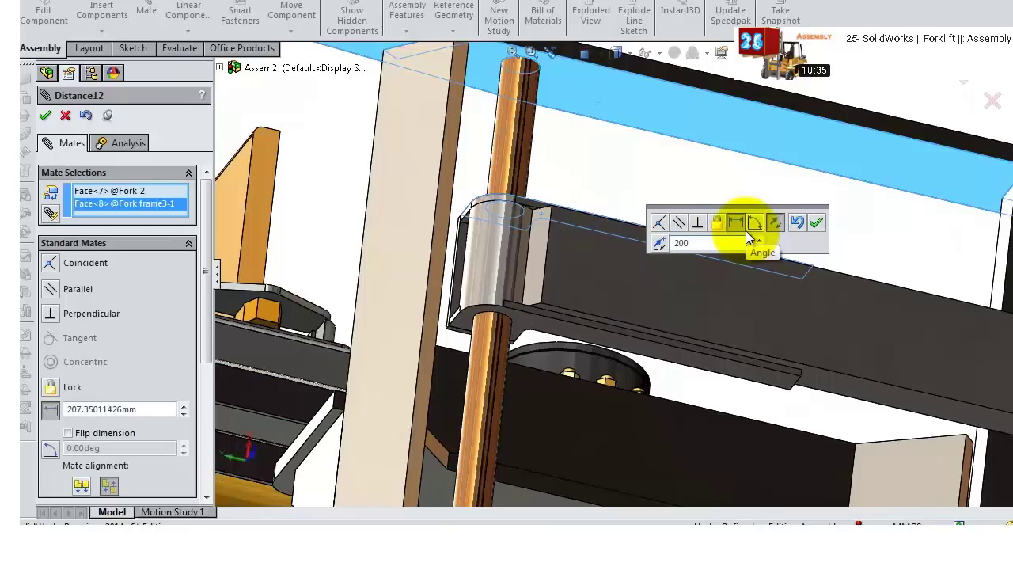
type("200")
key("Return")
left_click(815, 222)
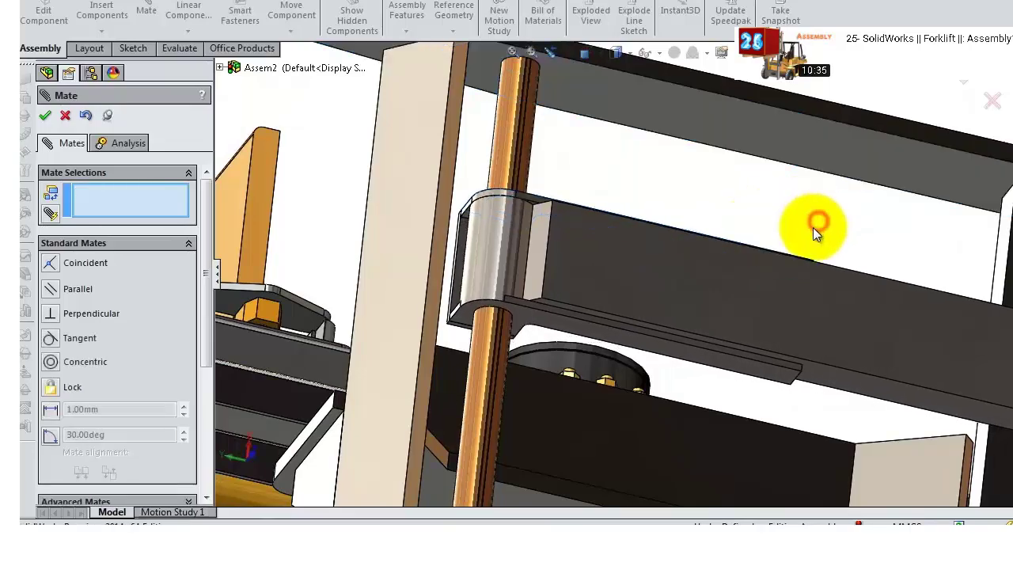
scroll(812, 230, "down", 5)
middle_click_drag(803, 233, 678, 238)
scroll(728, 336, "up", 8)
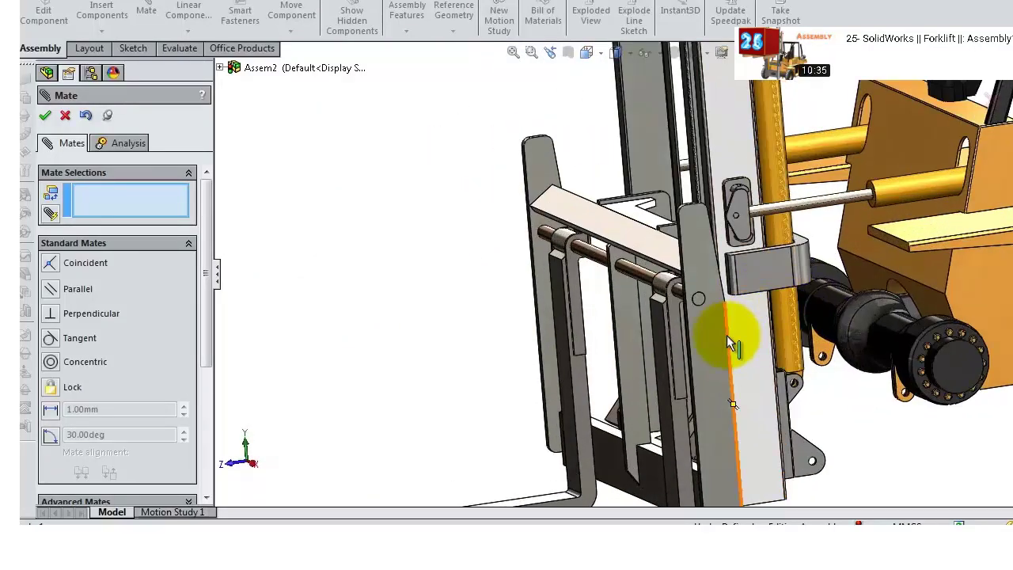
- Drag the mast and fork carriage about the lower hinge to test their motion
middle_click_drag(730, 344, 726, 213)
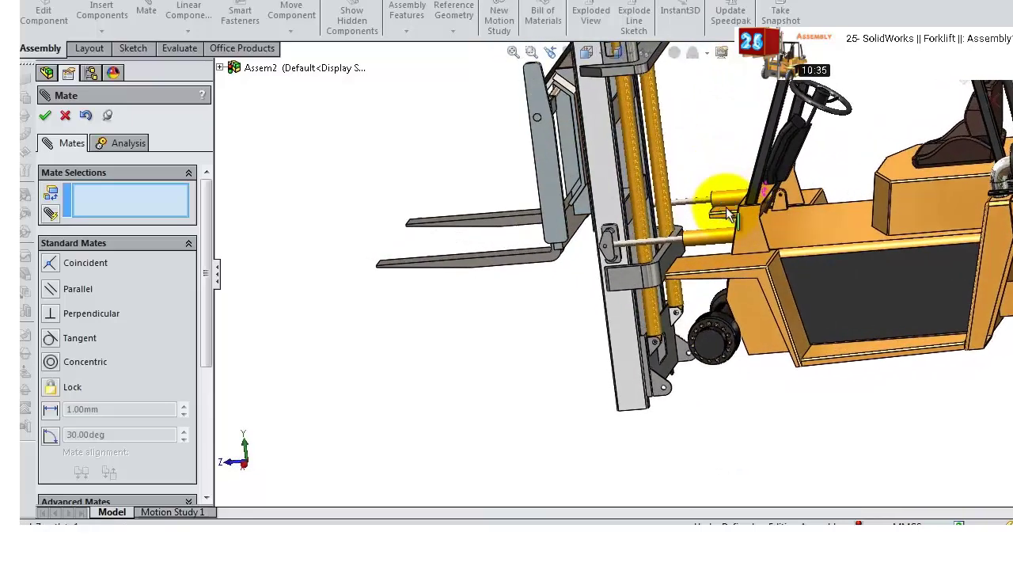
middle_click_drag(642, 289, 614, 277)
left_click_drag(602, 235, 658, 200)
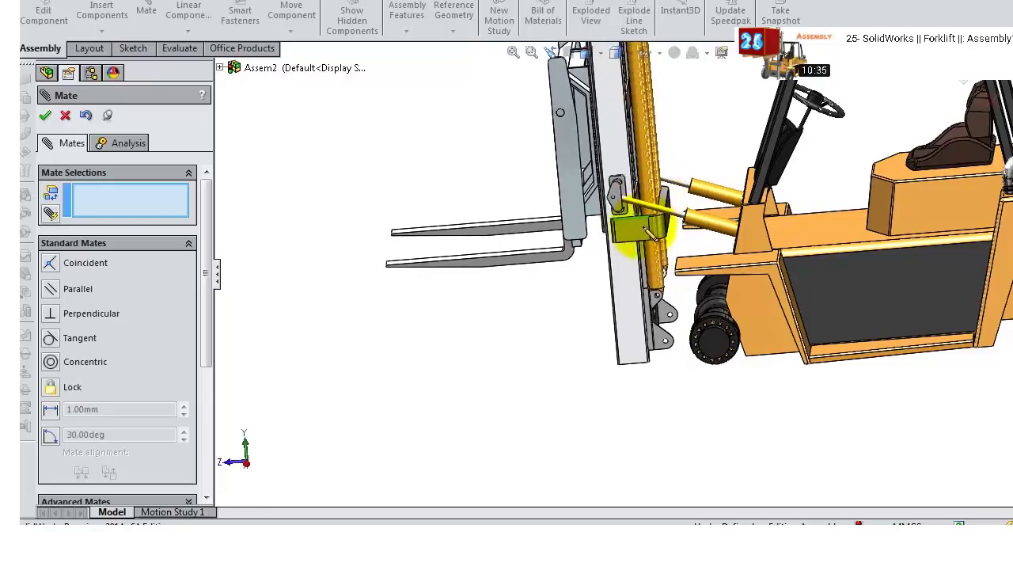
left_click_drag(651, 245, 631, 400)
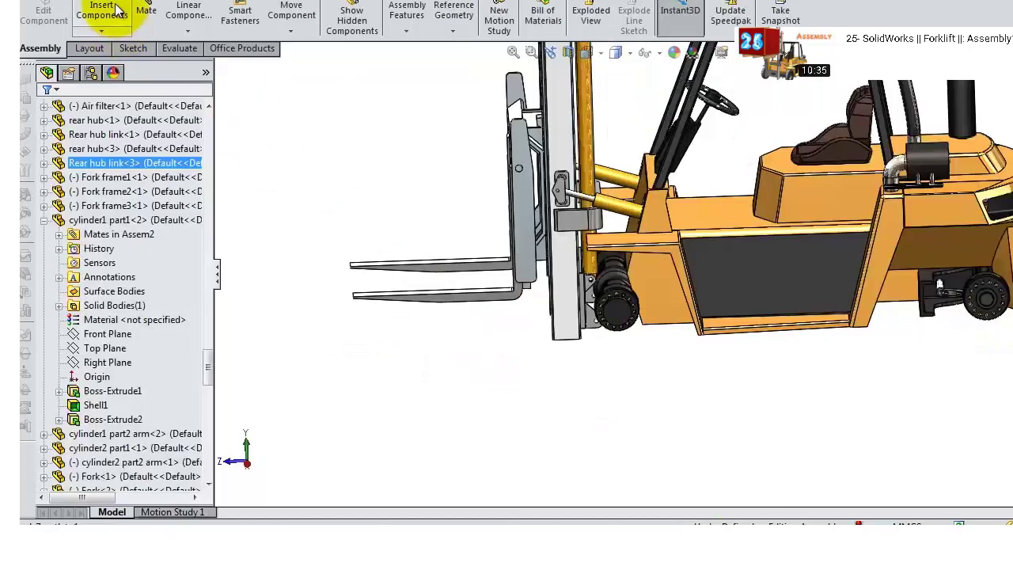
- Insert the Tire and wheel rim parts below the forks and select the rim's outer face
left_click(102, 11)
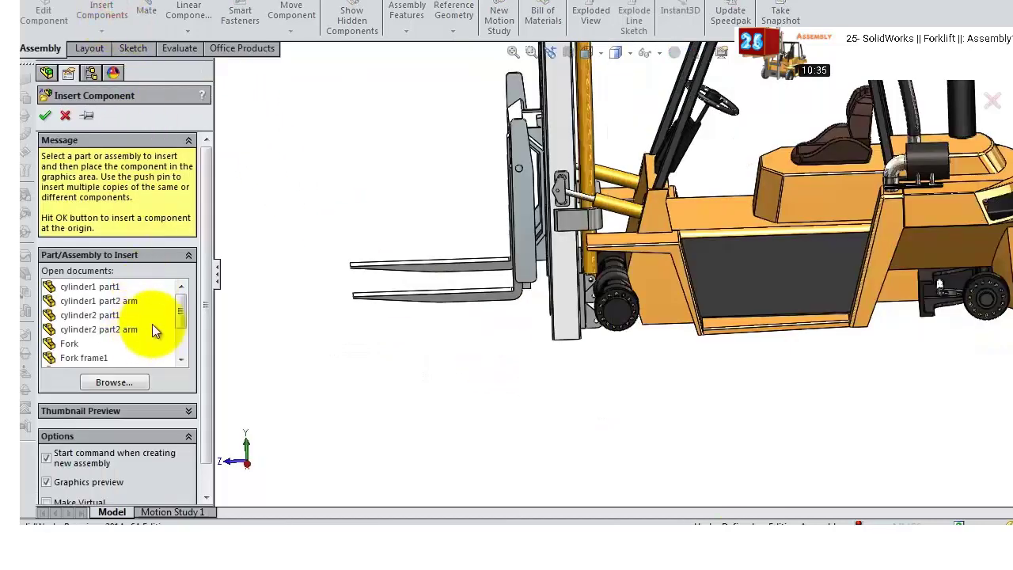
left_click(80, 345)
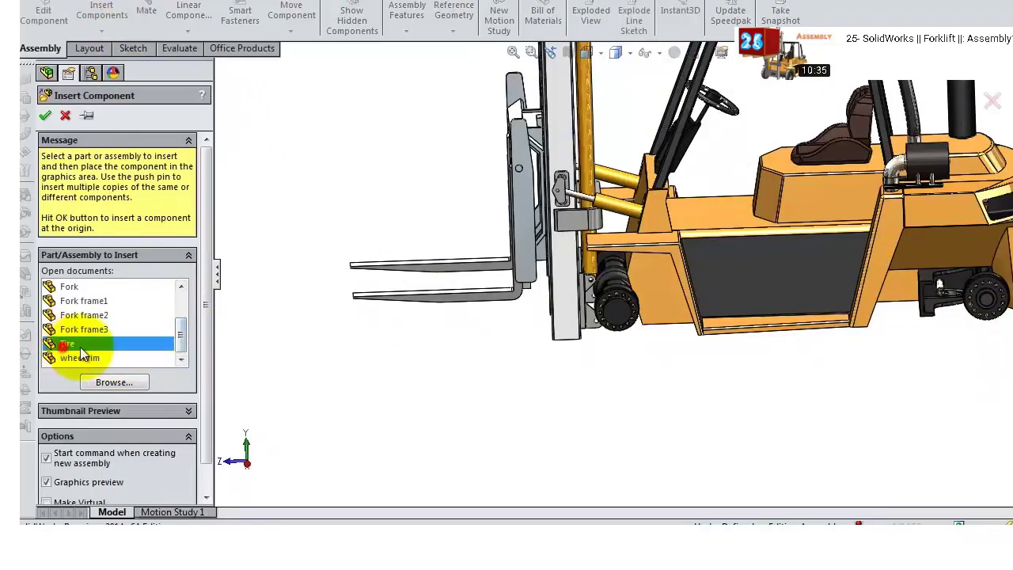
left_click(101, 11)
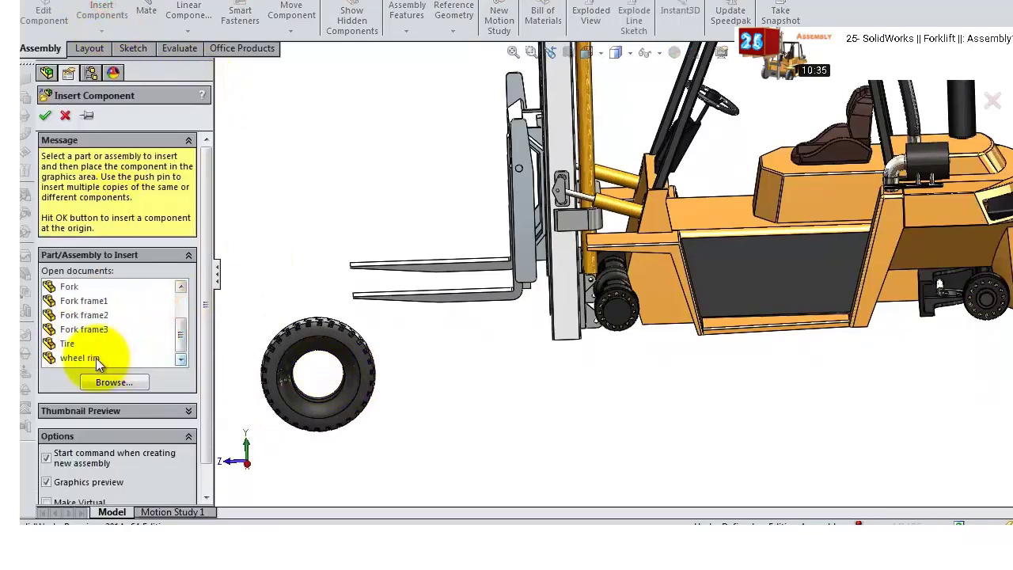
left_click(45, 116)
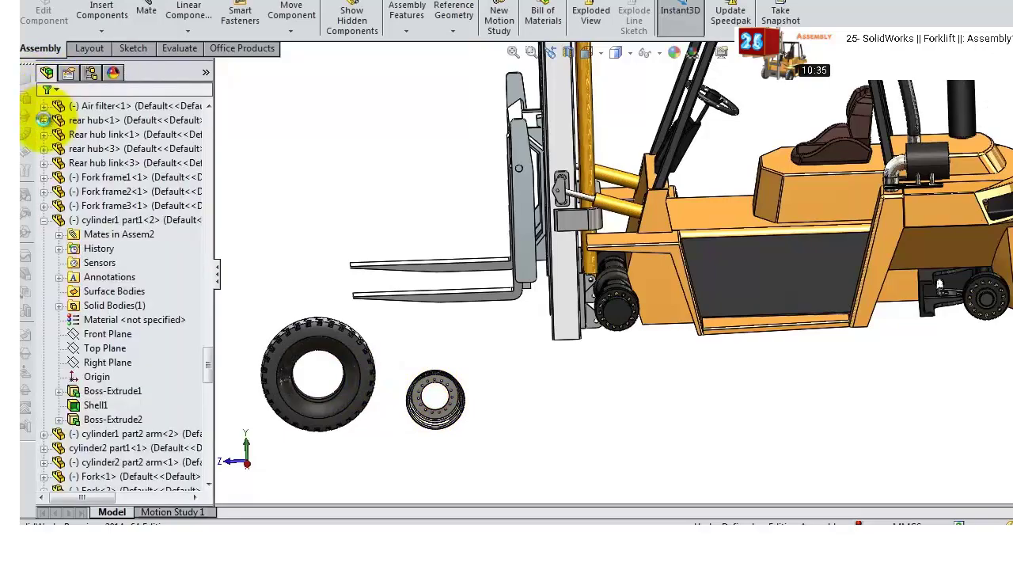
scroll(486, 405, "down", 8)
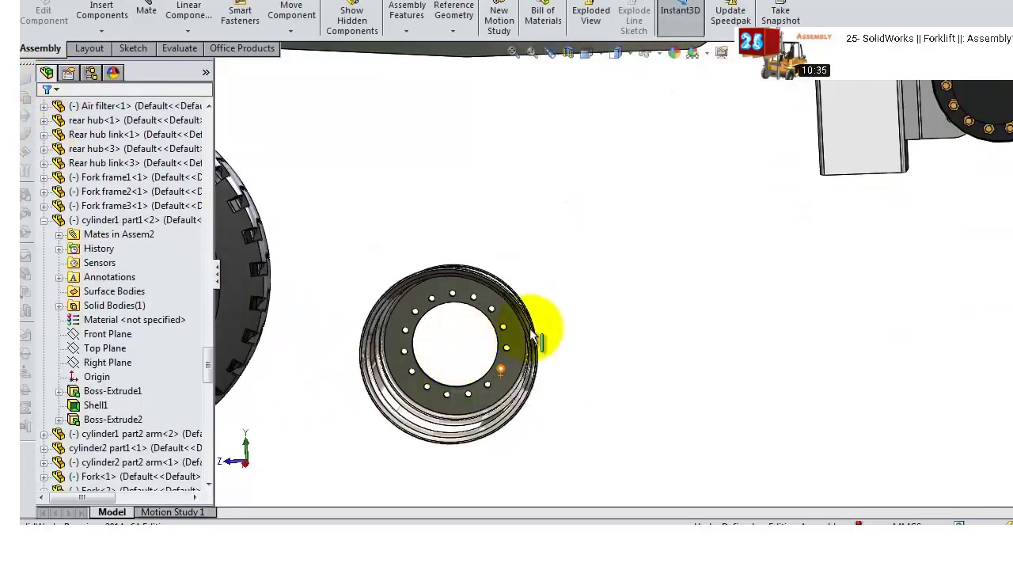
scroll(543, 341, "down", 4)
left_click(515, 281)
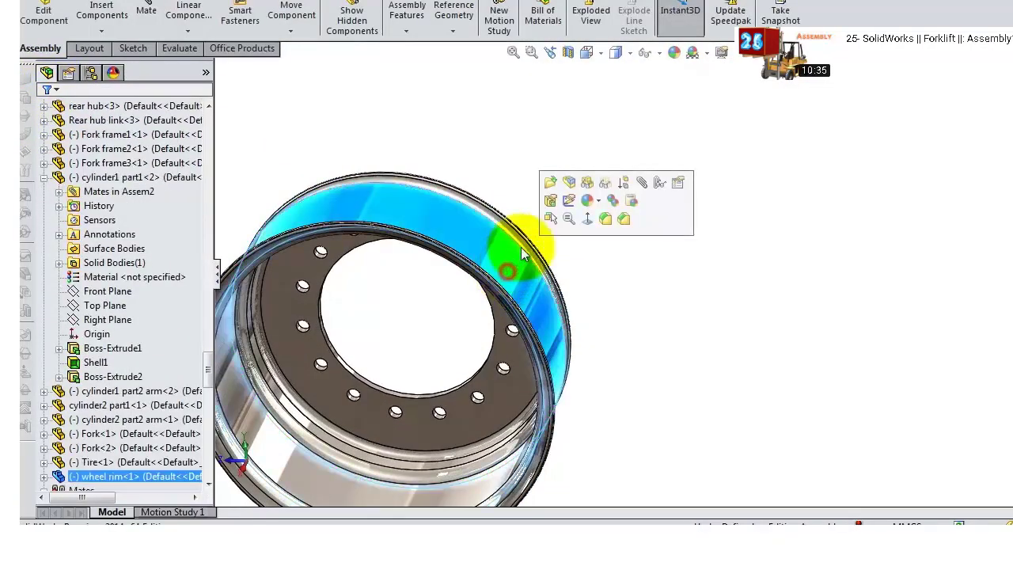
- Mate the rim face concentric with the tire's inner face
left_click(643, 181)
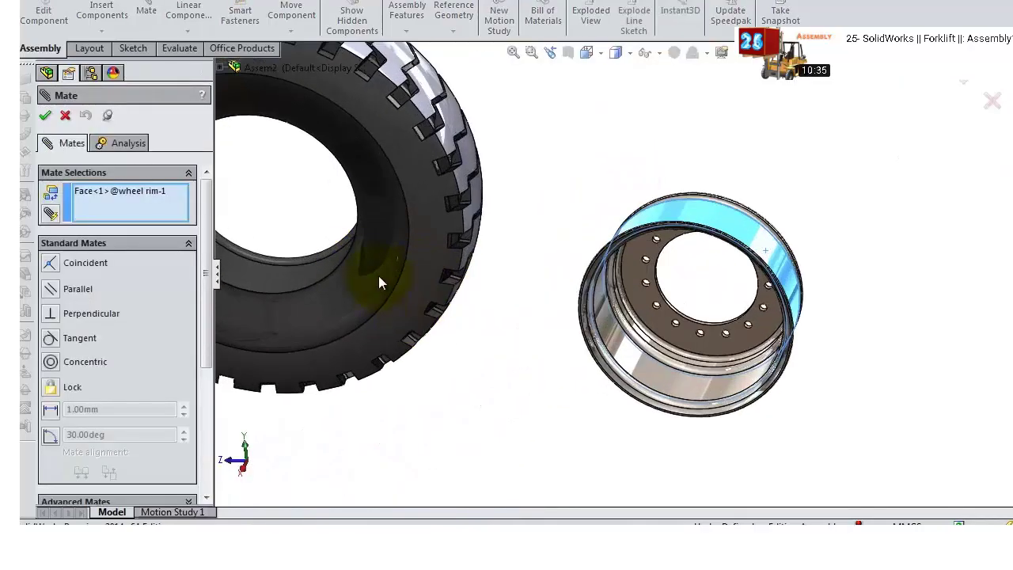
left_click(311, 268)
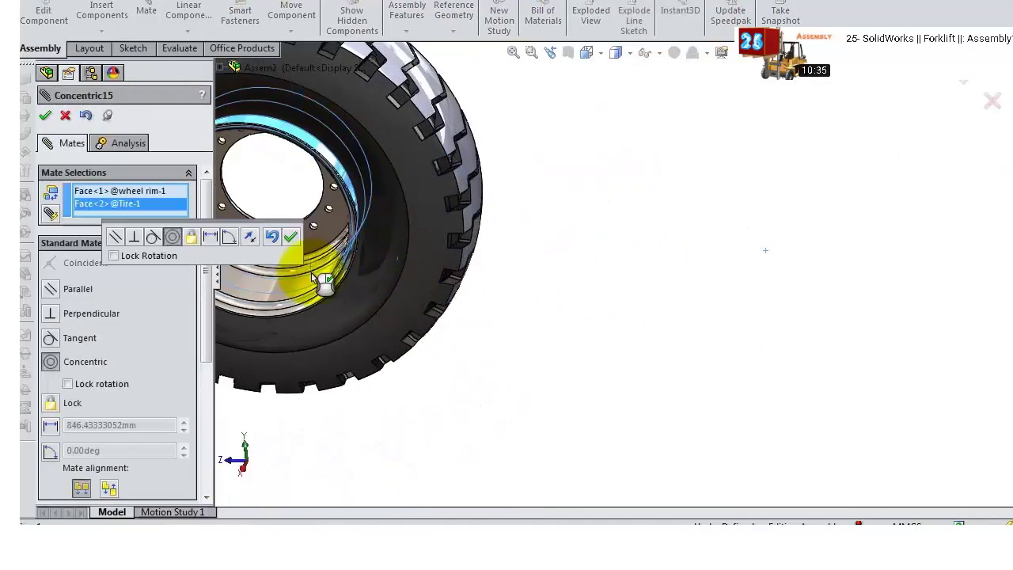
left_click(290, 235)
middle_click_drag(436, 192, 464, 202)
scroll(463, 202, "up", 5)
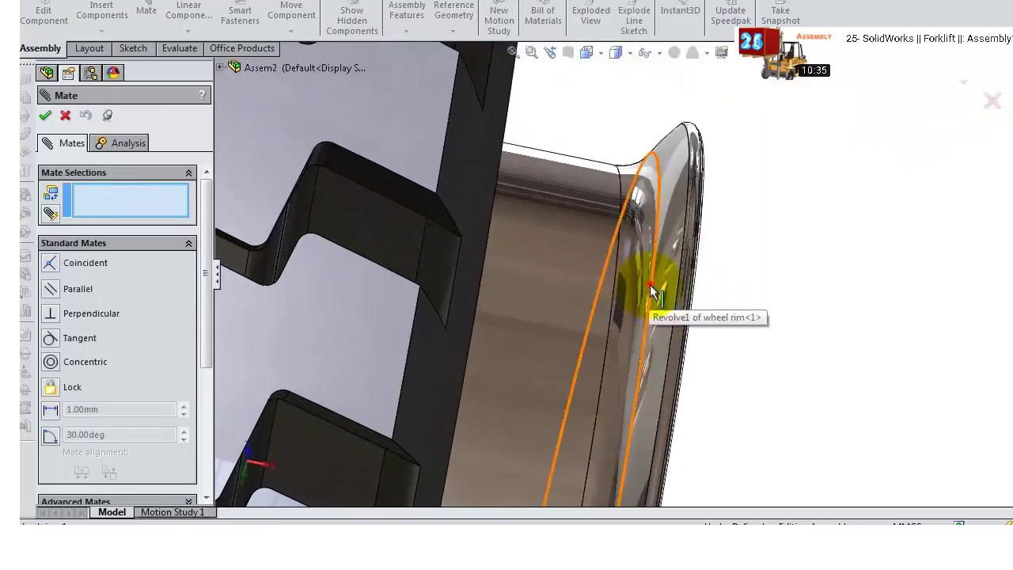
- Add a tangent mate between the rim's outer edge and the tire's inner face
left_click(649, 285)
middle_click_drag(583, 237, 416, 124)
left_click(416, 125)
left_click(511, 163)
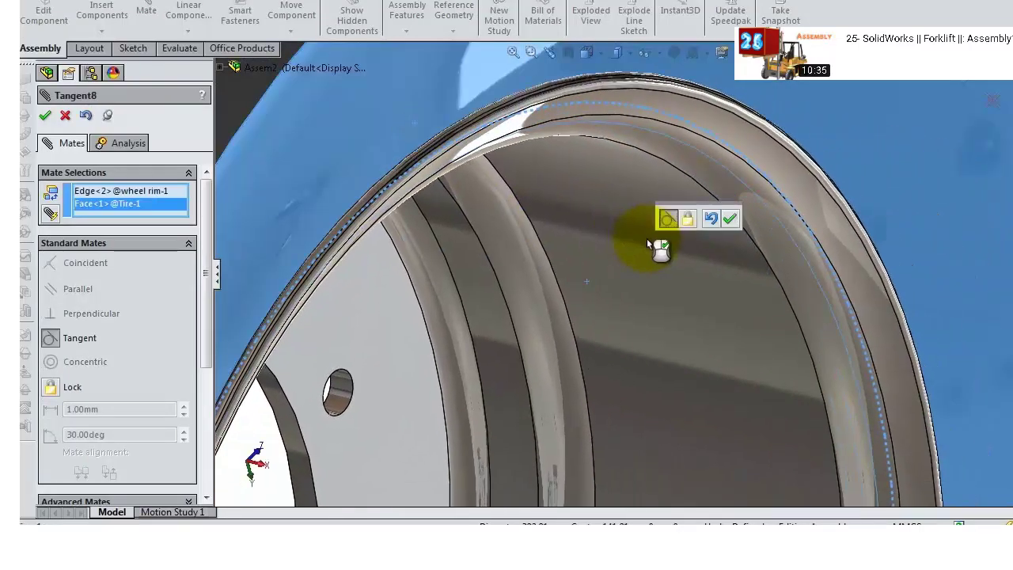
left_click(732, 221)
middle_click_drag(712, 232, 661, 308)
scroll(671, 255, "down", 5)
scroll(634, 301, "up", 5)
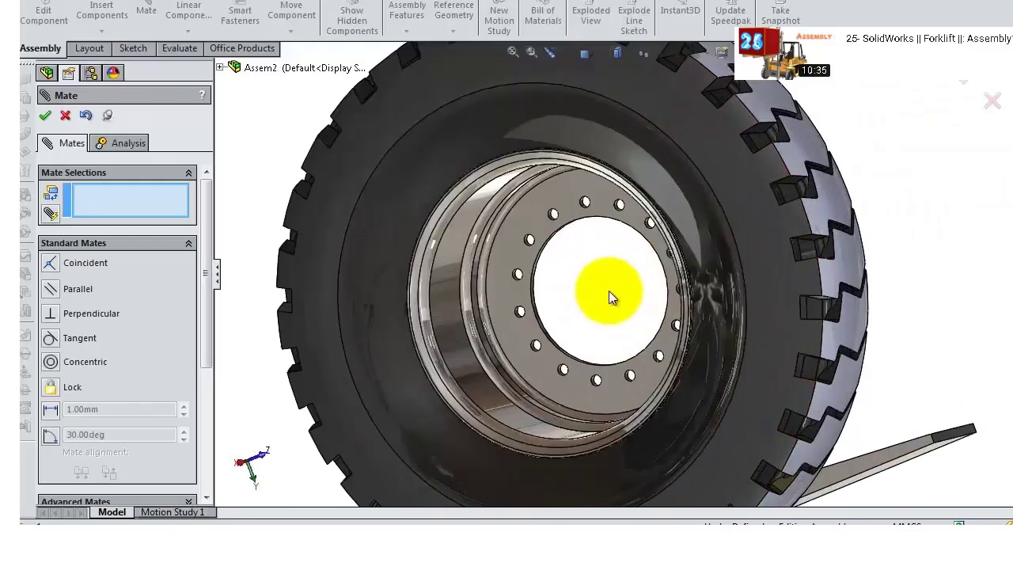
left_click(271, 319)
- Mate the rim bore concentric to the Body7 outlet hub
scroll(657, 317, "down", 5)
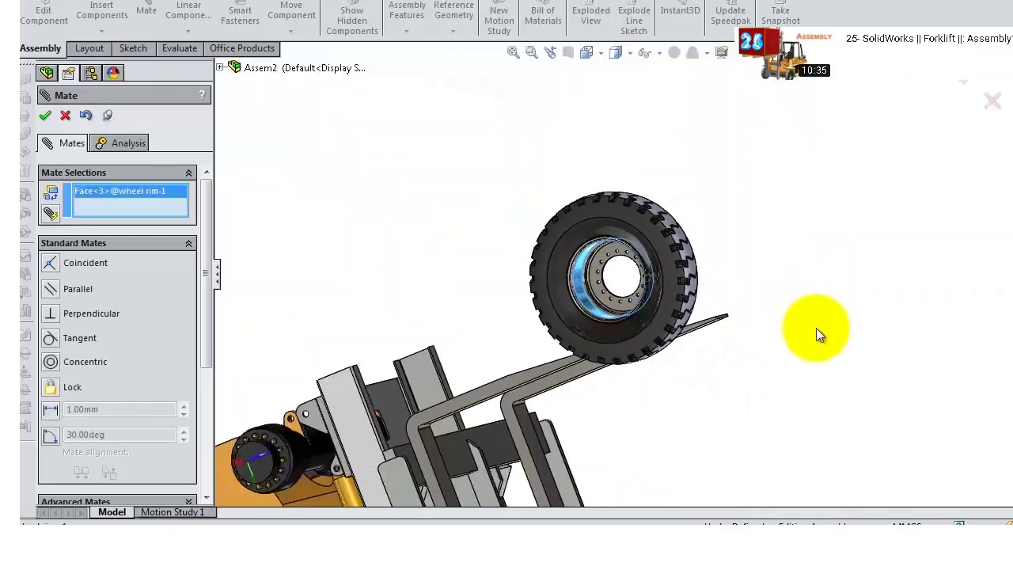
middle_click_drag(816, 335, 594, 351)
scroll(547, 395, "up", 3)
scroll(440, 407, "down", 2)
scroll(440, 407, "down", 2)
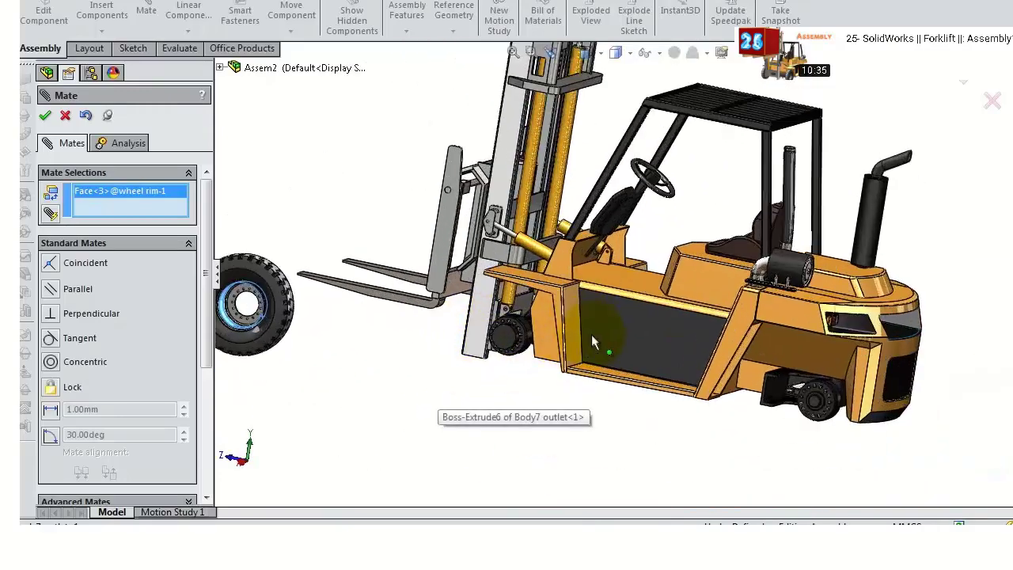
scroll(467, 380, "up", 5)
left_click(473, 372)
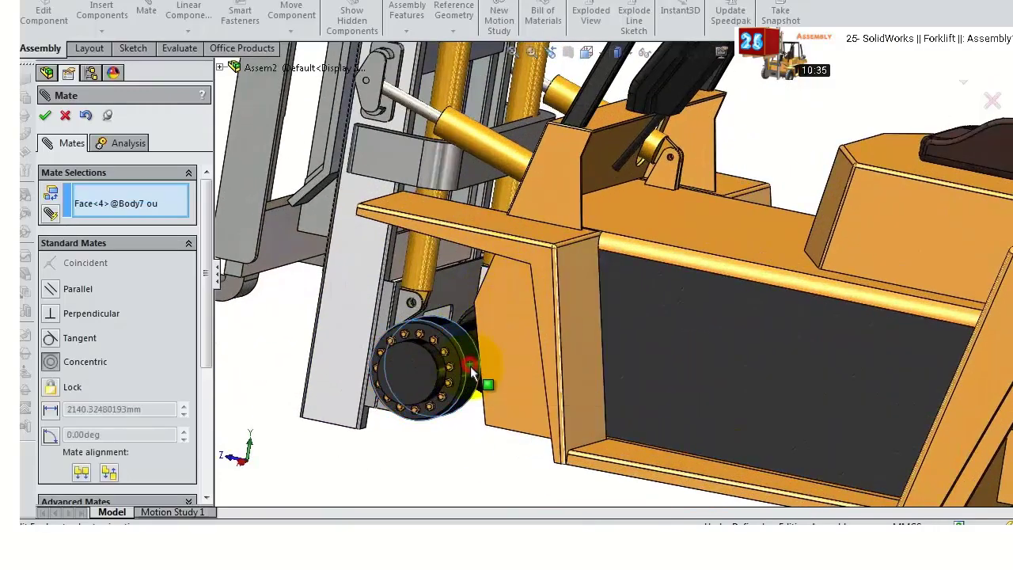
left_click(453, 392)
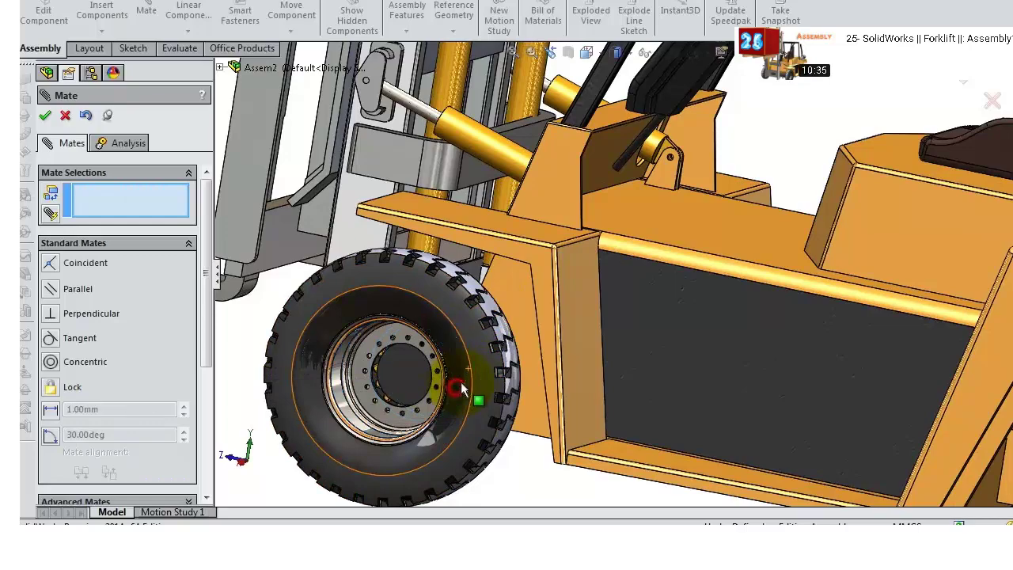
- Mate the rim's mounting face coincident to the hub face (Coincident57)
scroll(398, 372, "up", 3)
middle_click_drag(396, 371, 622, 308)
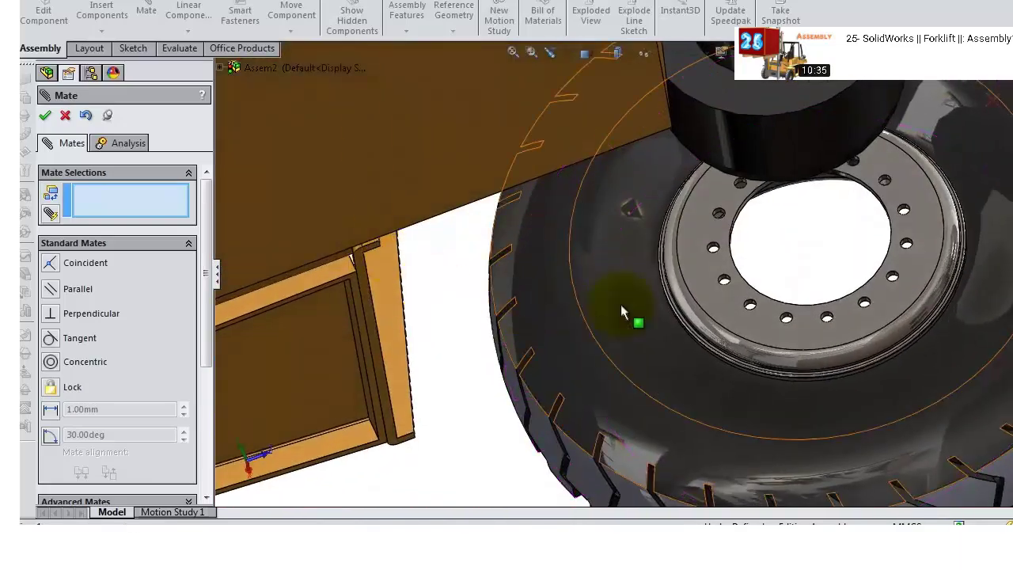
left_click(713, 289)
middle_click_drag(776, 208, 691, 185)
scroll(677, 279, "up", 5)
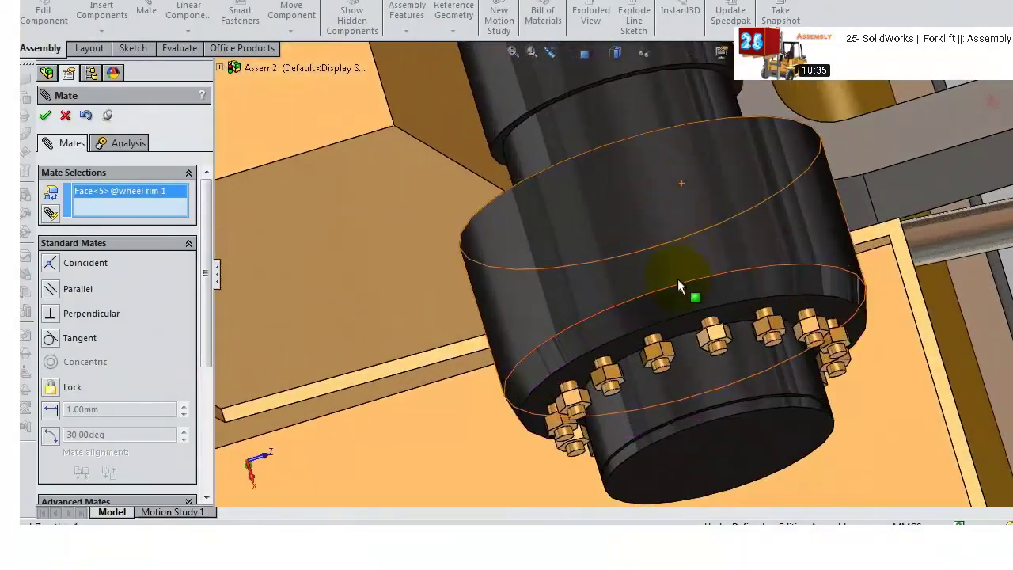
left_click(709, 361)
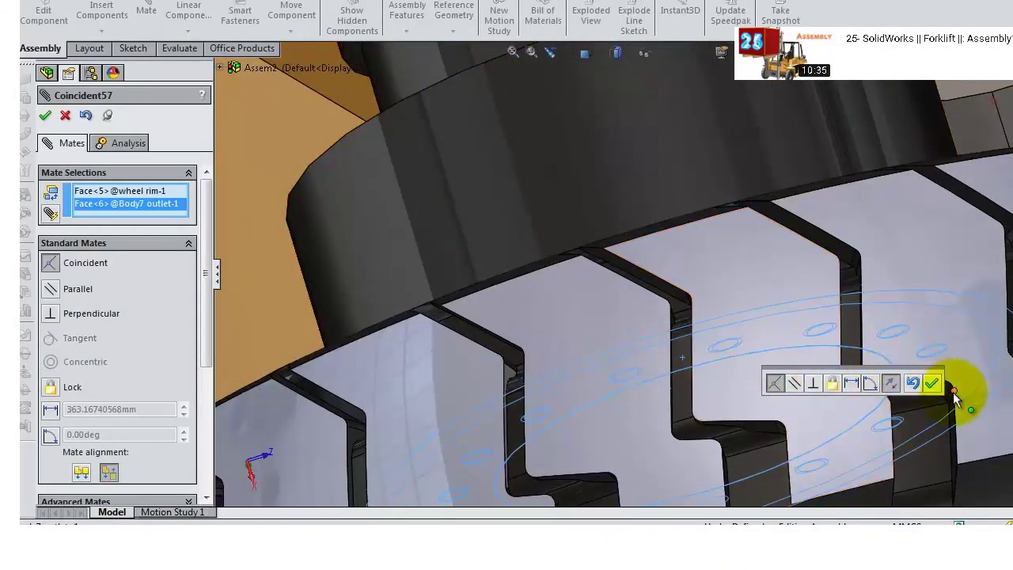
left_click(933, 383)
scroll(839, 333, "down", 5)
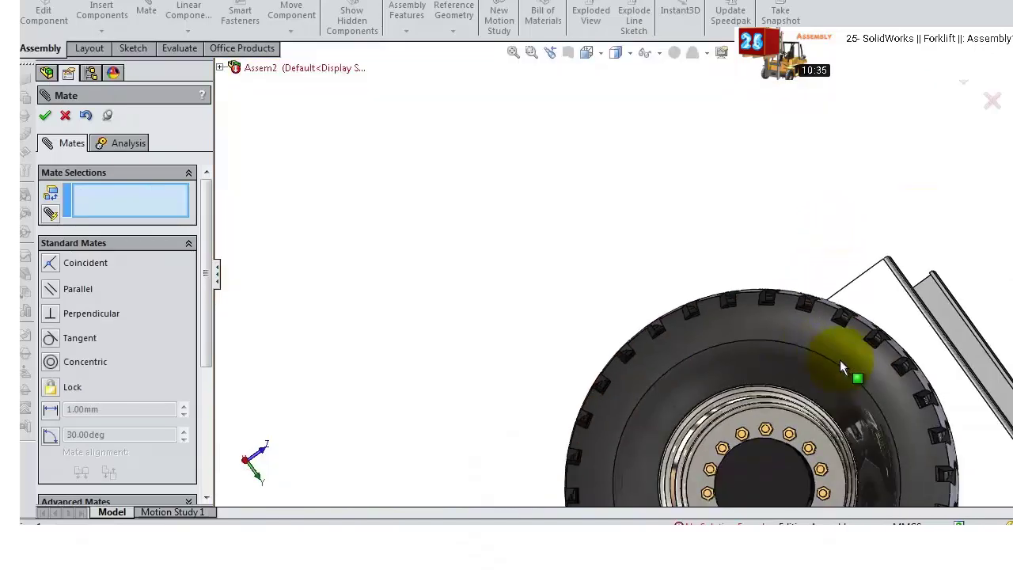
middle_click_drag(847, 373, 752, 380)
middle_click_drag(680, 360, 705, 339)
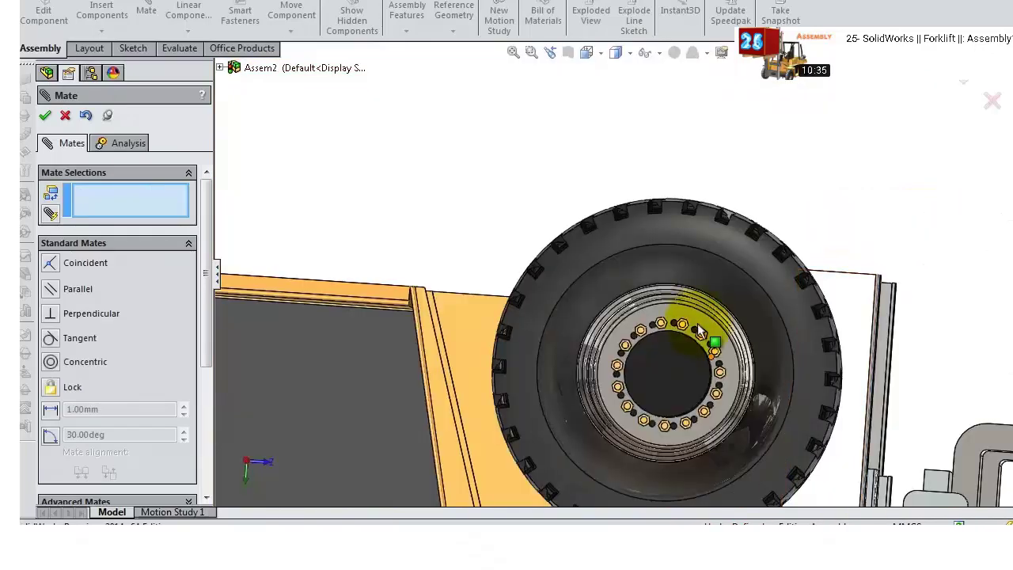
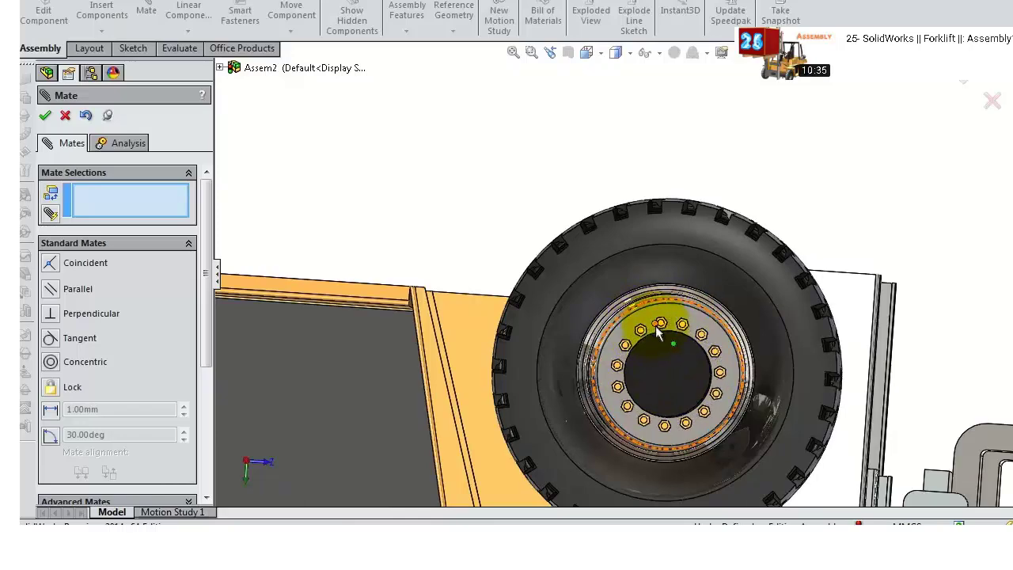
- Mate the rim bolt edge concentric with the rim hole edge
scroll(657, 326, "up", 3)
scroll(661, 309, "up", 5)
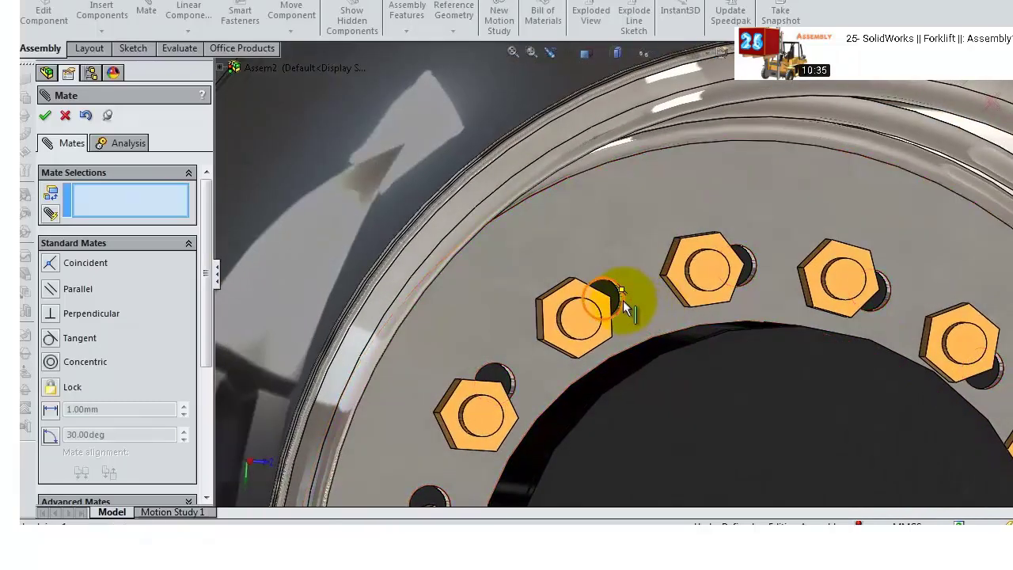
left_click(622, 305)
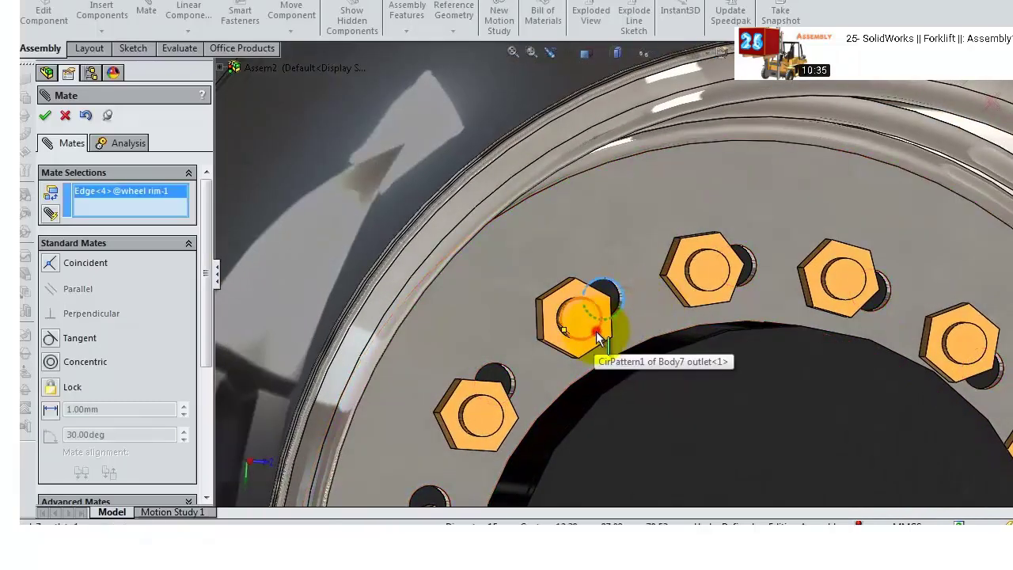
left_click(596, 334)
left_click(656, 357)
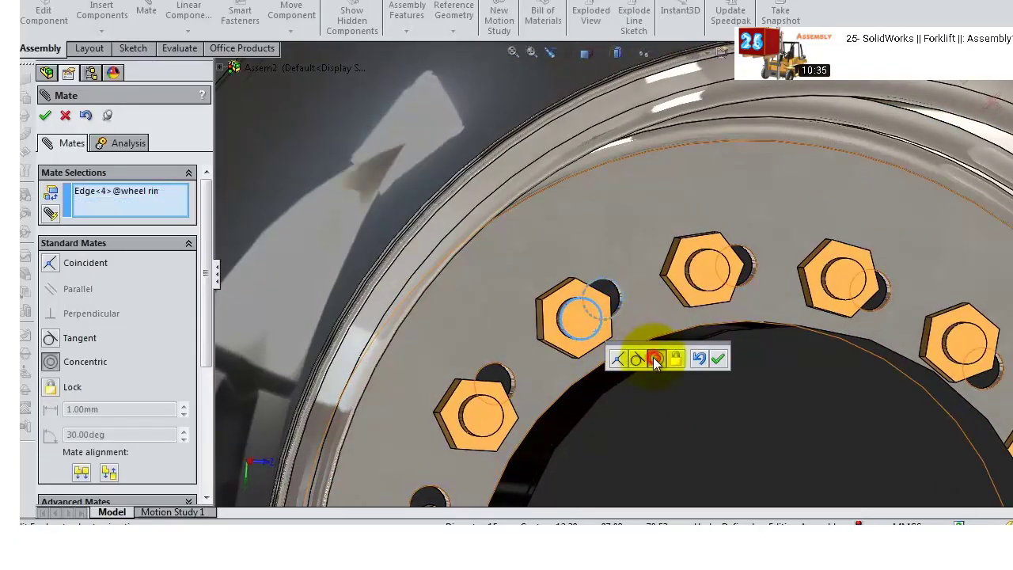
left_click(738, 360)
- Check the tire against the forklift body and close the Mate command
scroll(739, 361, "up", 8)
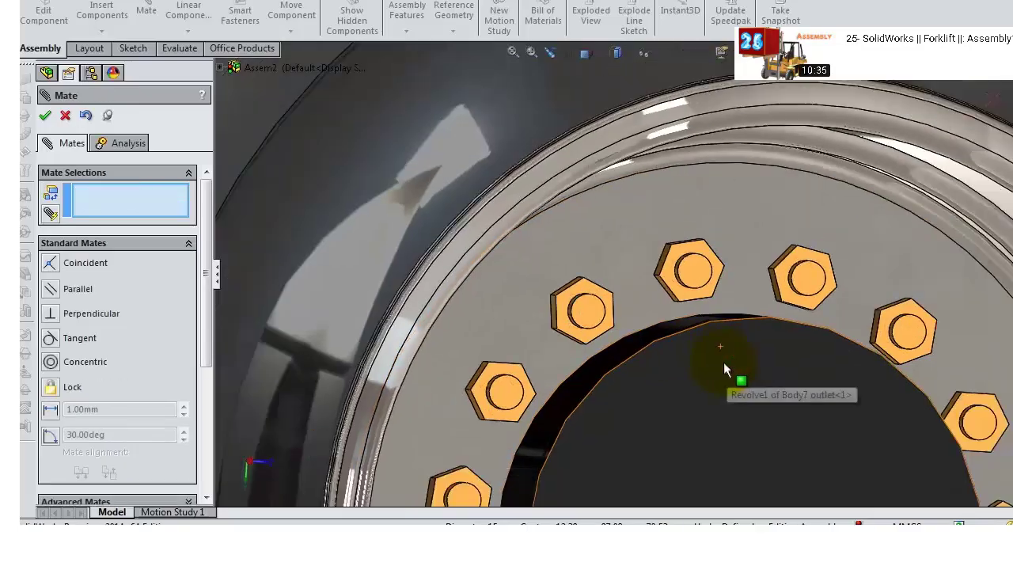
scroll(738, 339, "up", 3)
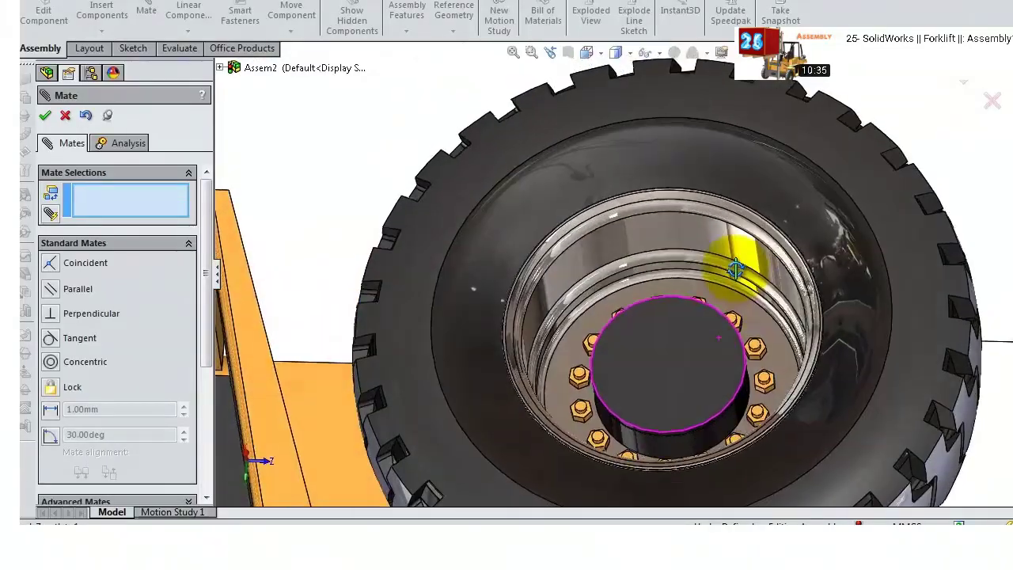
middle_click_drag(728, 254, 757, 395)
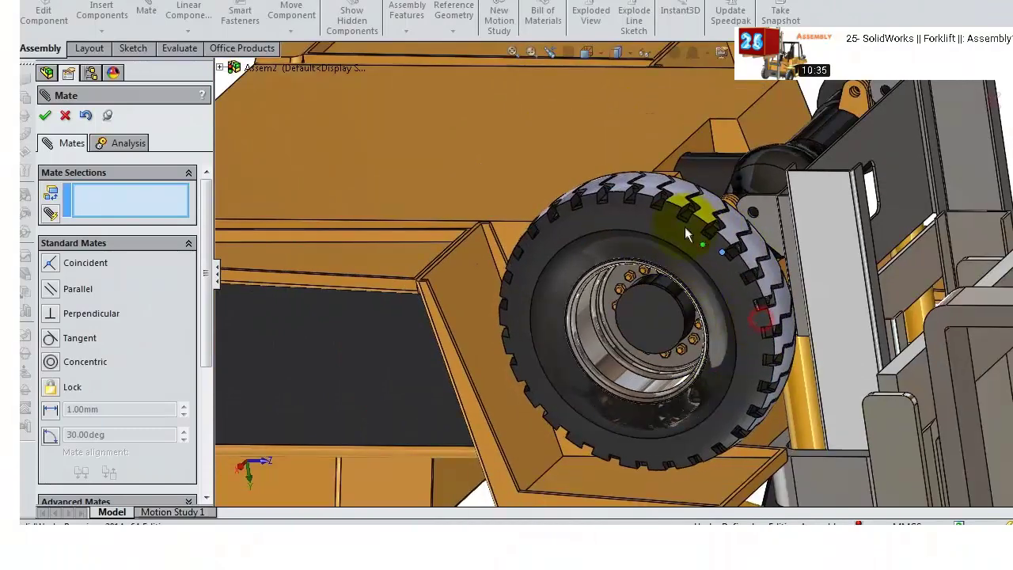
left_click(65, 115)
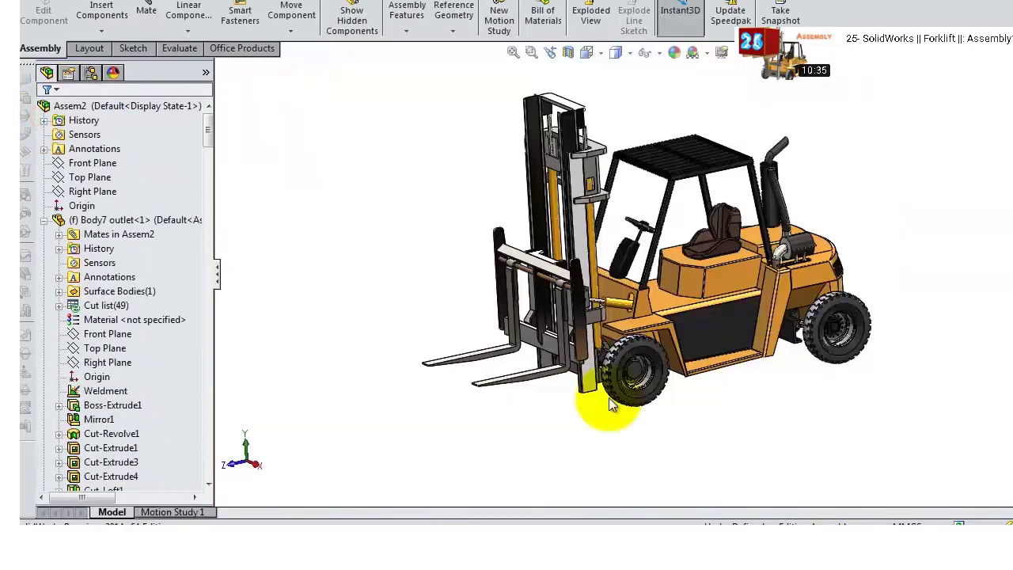
- Start Mirror Components with Right Plane as the mirror plane
left_click(193, 32)
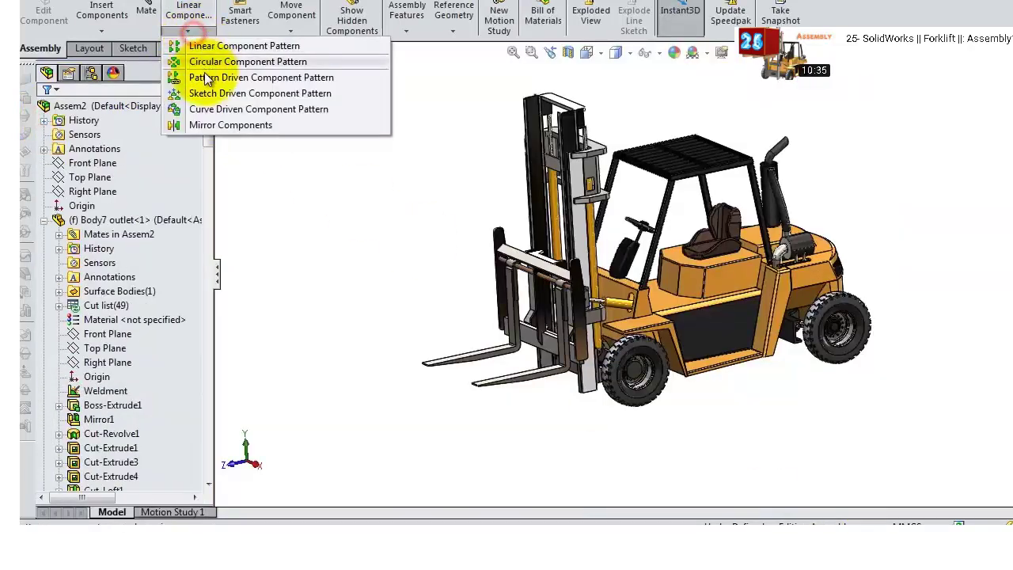
left_click(217, 125)
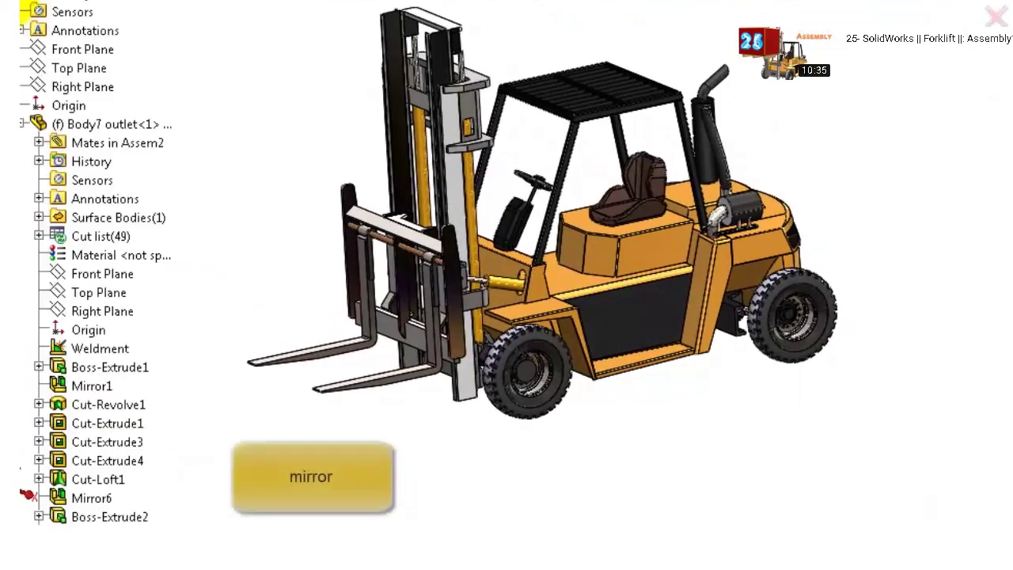
left_click(93, 87)
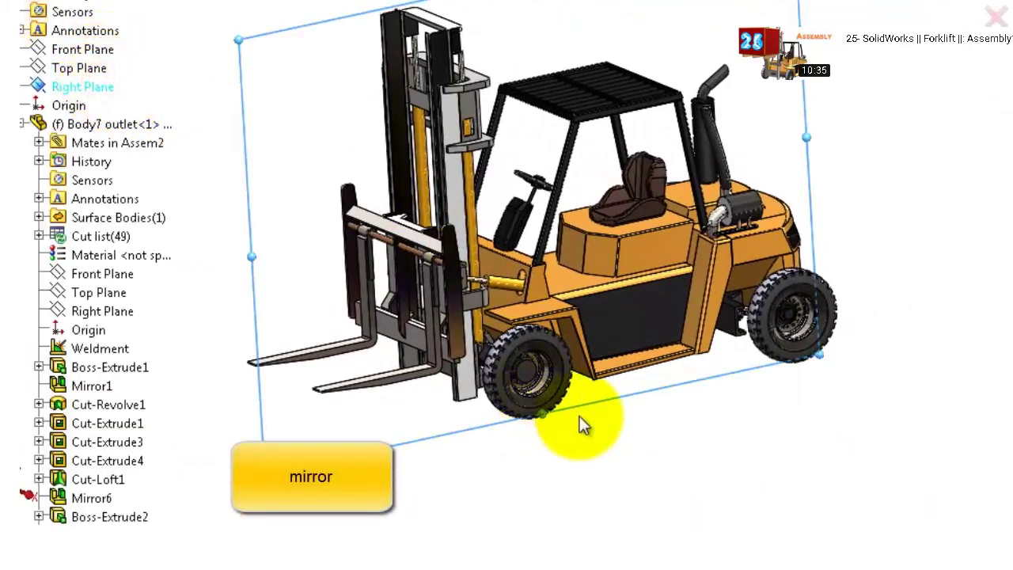
- Mirror Tire-1, wheel rim-1, Tire-2 and wheel rim-2 to the forklift's opposite side
scroll(554, 395, "down", 5)
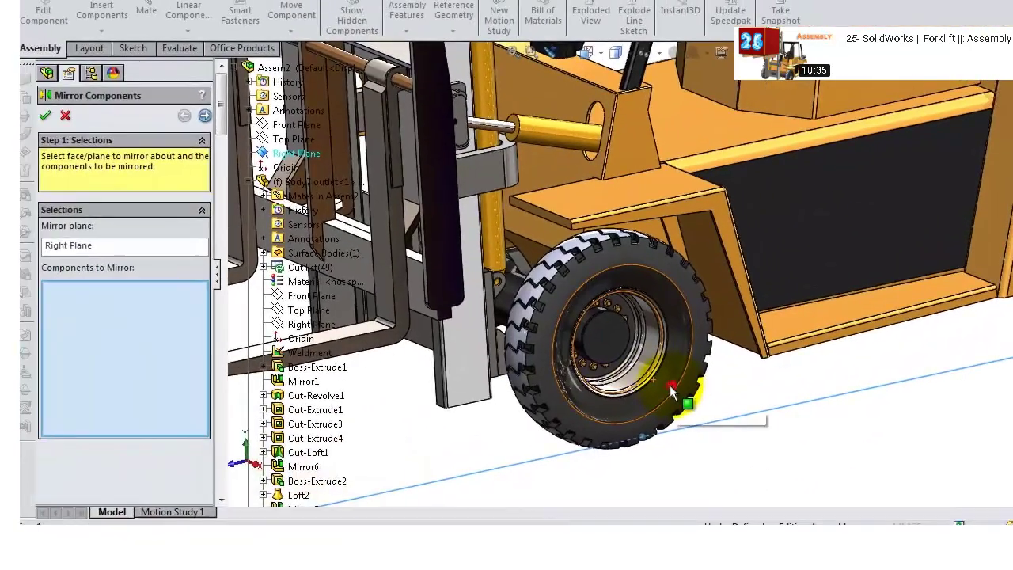
left_click(672, 391)
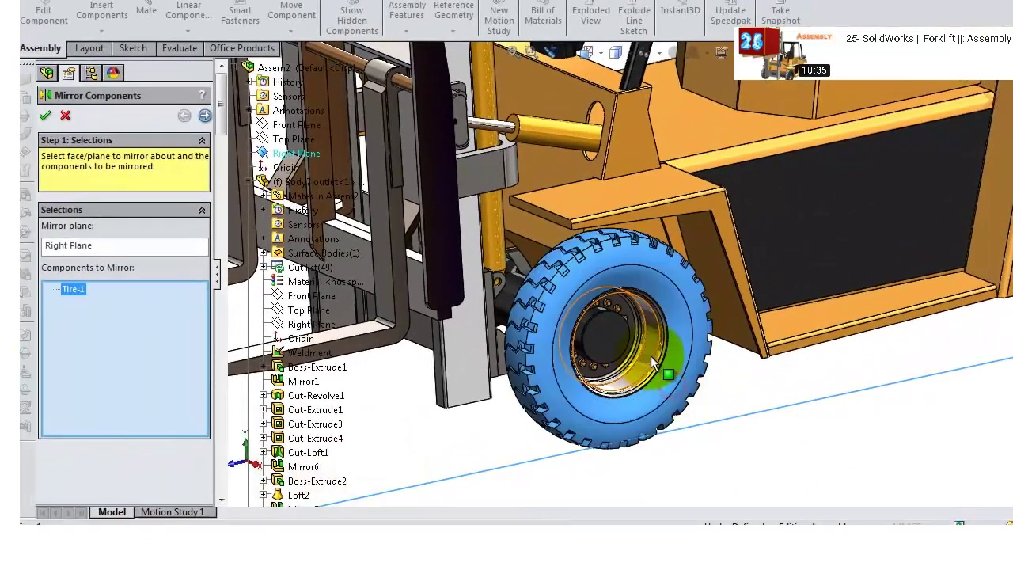
left_click(712, 335)
scroll(881, 289, "up", 5)
scroll(886, 281, "up", 2)
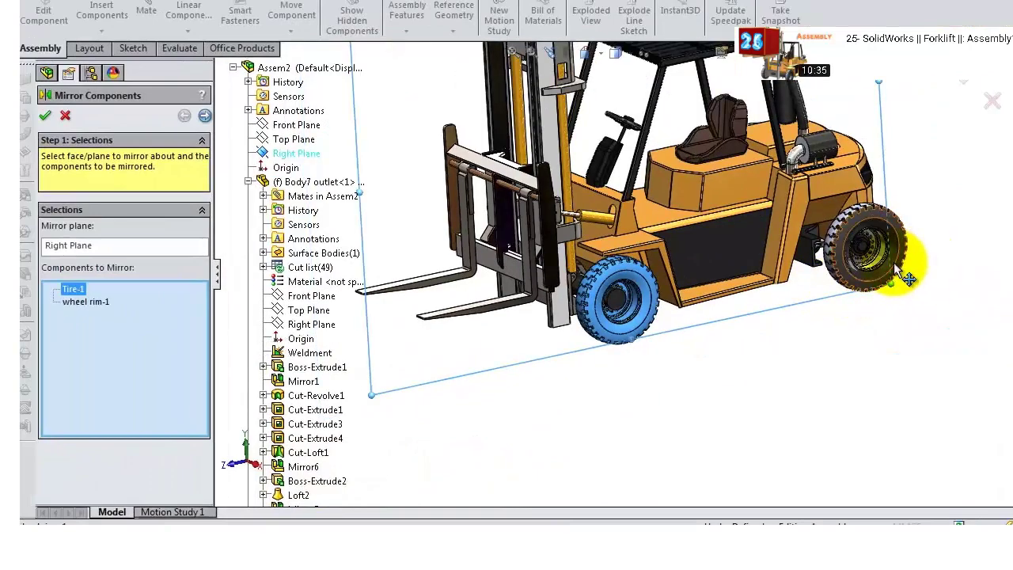
left_click(900, 268)
scroll(900, 267, "down", 5)
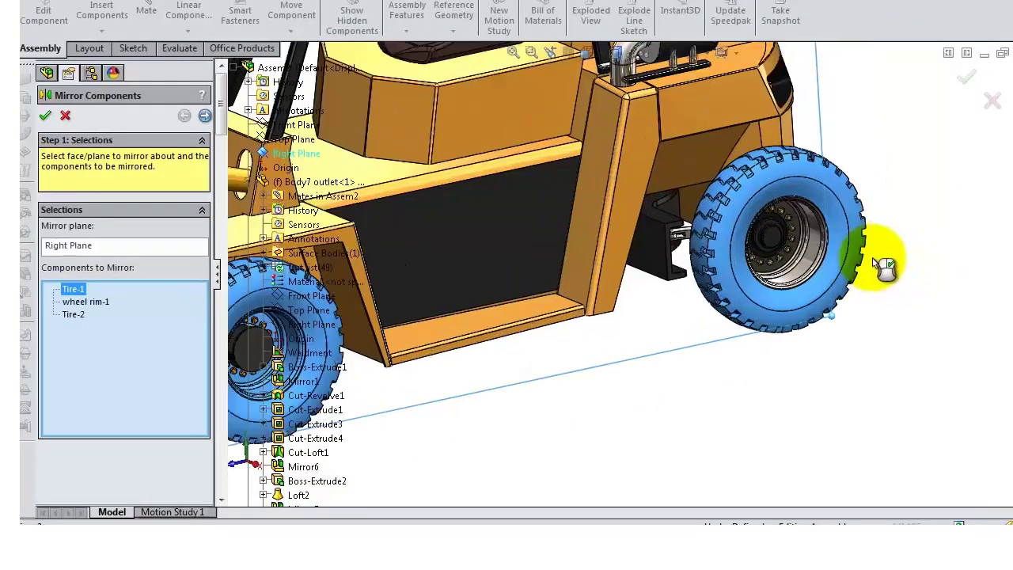
left_click(656, 271)
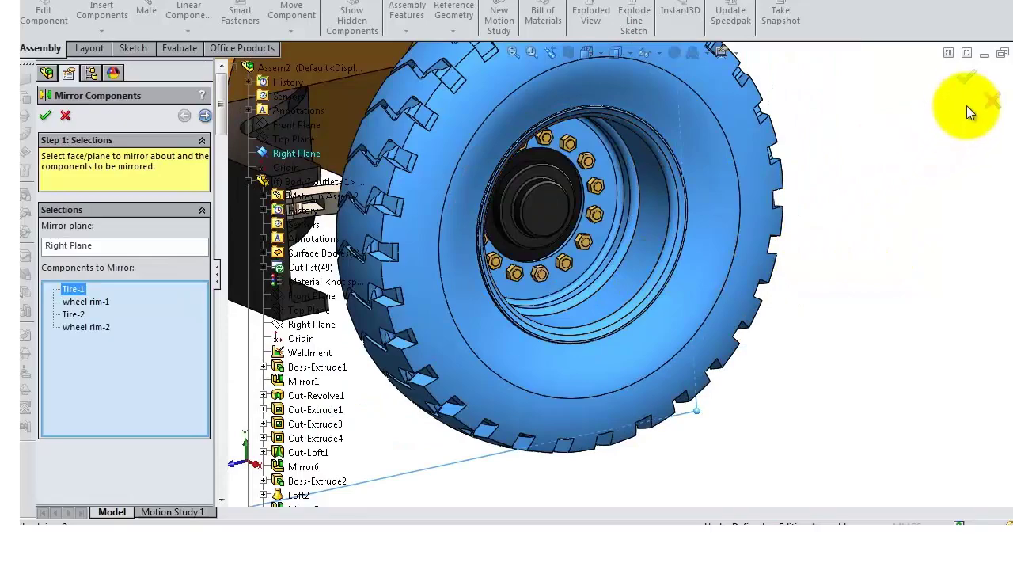
left_click(966, 77)
scroll(713, 294, "up", 6)
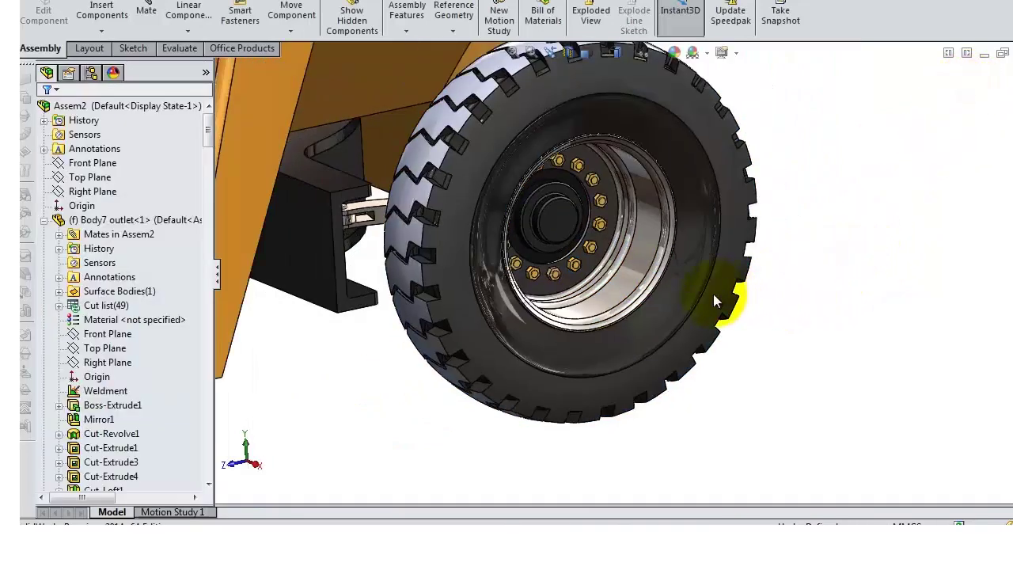
middle_click_drag(470, 317, 633, 309)
scroll(298, 341, "down", 3)
scroll(565, 356, "down", 2)
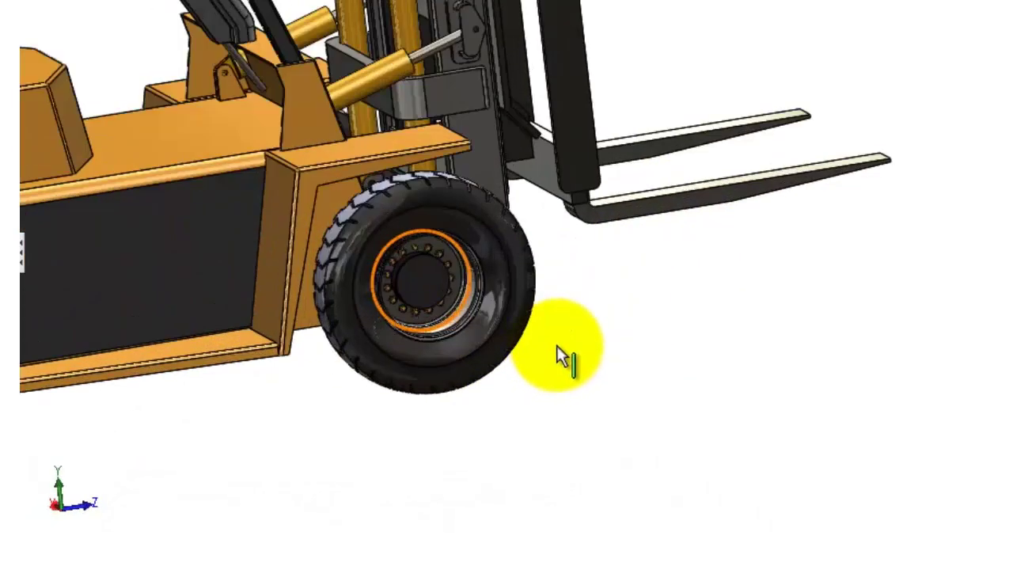
middle_click_drag(565, 356, 575, 265)
scroll(293, 294, "down", 5)
middle_click_drag(292, 293, 188, 309)
key("ctrl+4")
scroll(485, 247, "up", 2)
middle_click_drag(482, 241, 23, 525)
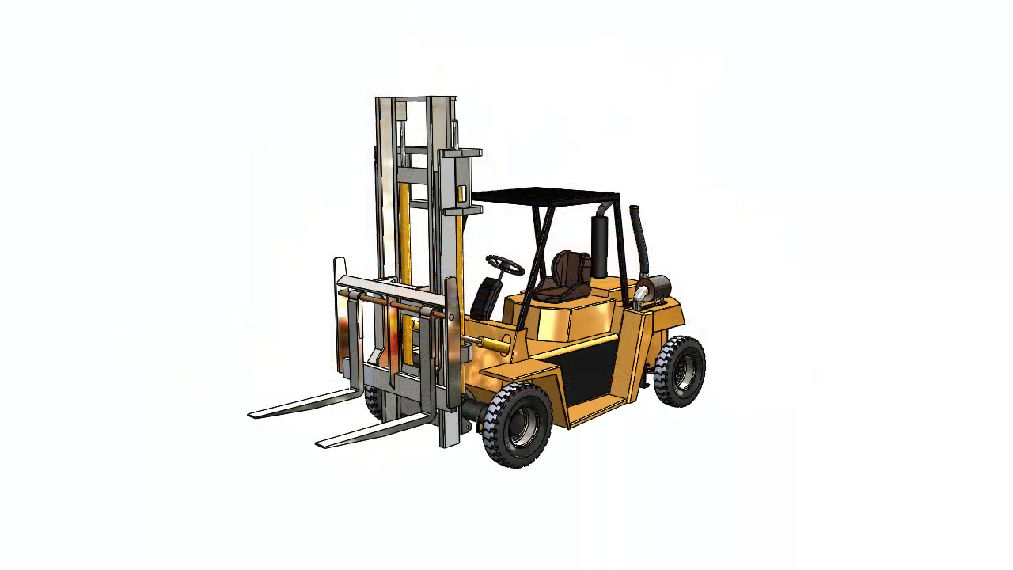